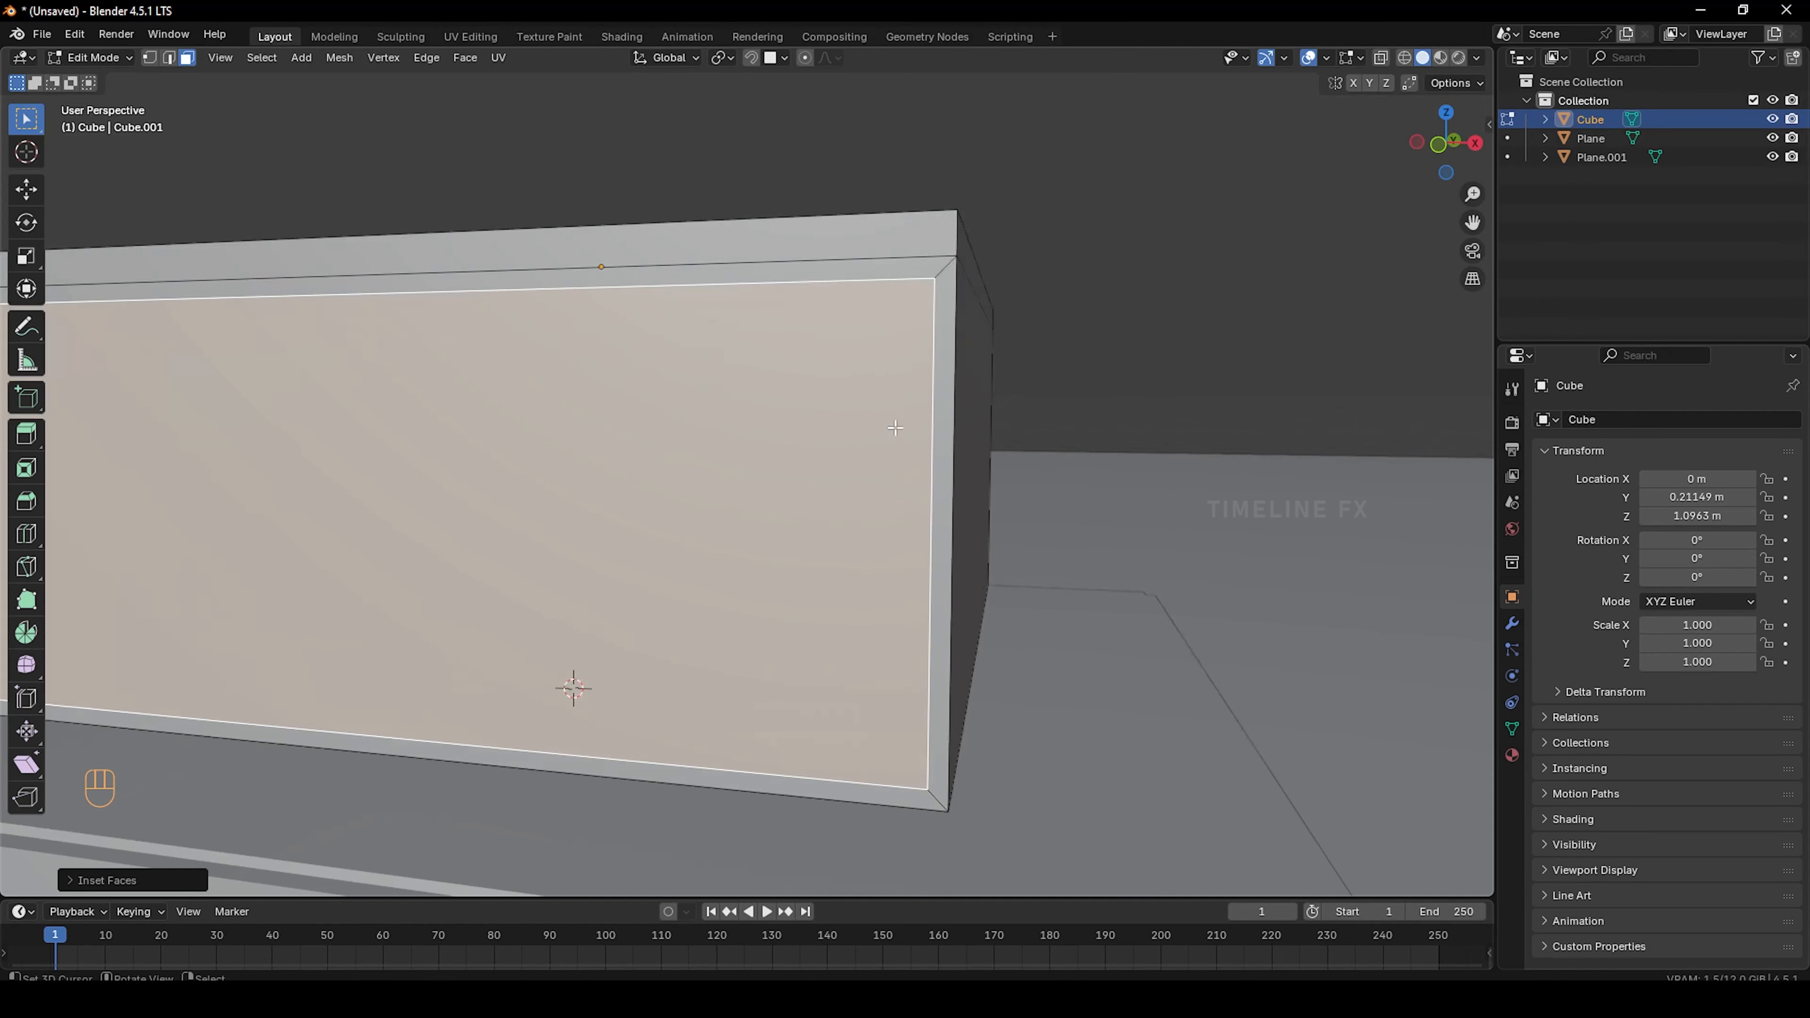
Inset the box's framed front wall face again by a thin margin to form a narrow second border
key("i")
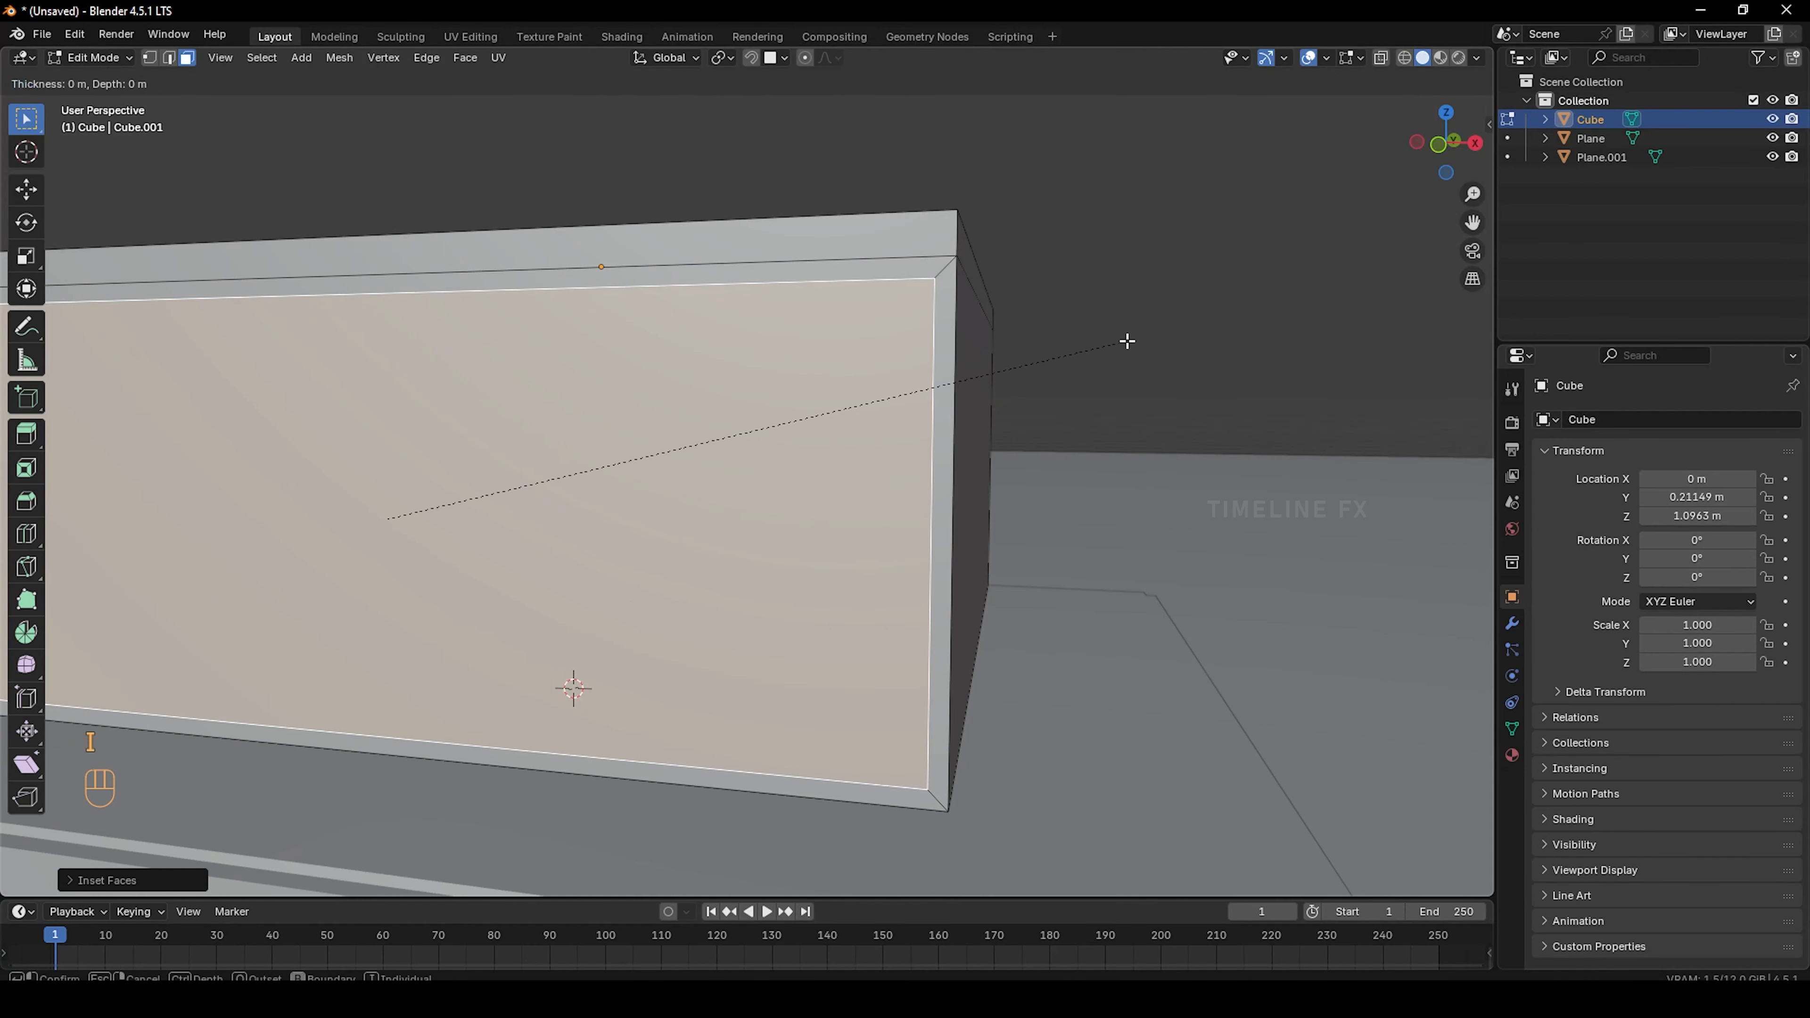
left_click(1122, 344)
middle_click_drag(879, 419, 893, 424)
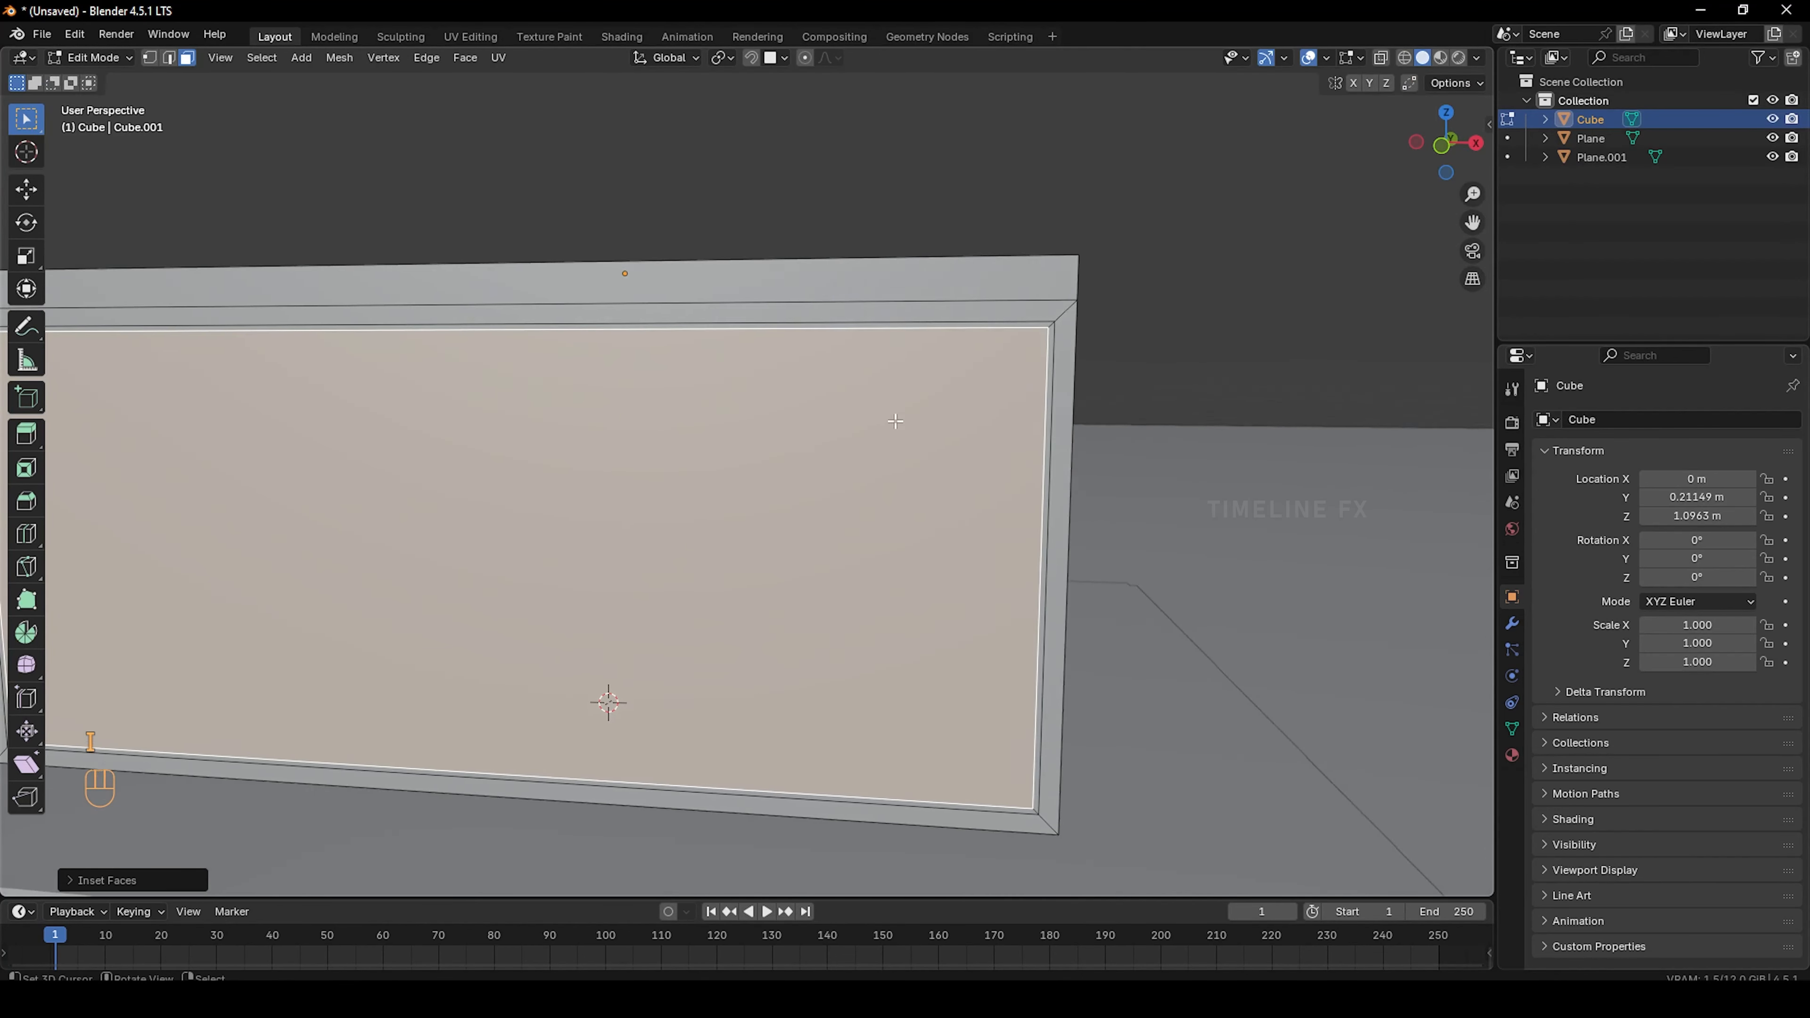
scroll(892, 424, "down", 1)
scroll(620, 472, "down", 1)
key("ctrl+z")
mouse_move(634, 467)
middle_mouse_down()
mouse_move(619, 472)
mouse_move(639, 479)
middle_mouse_up()
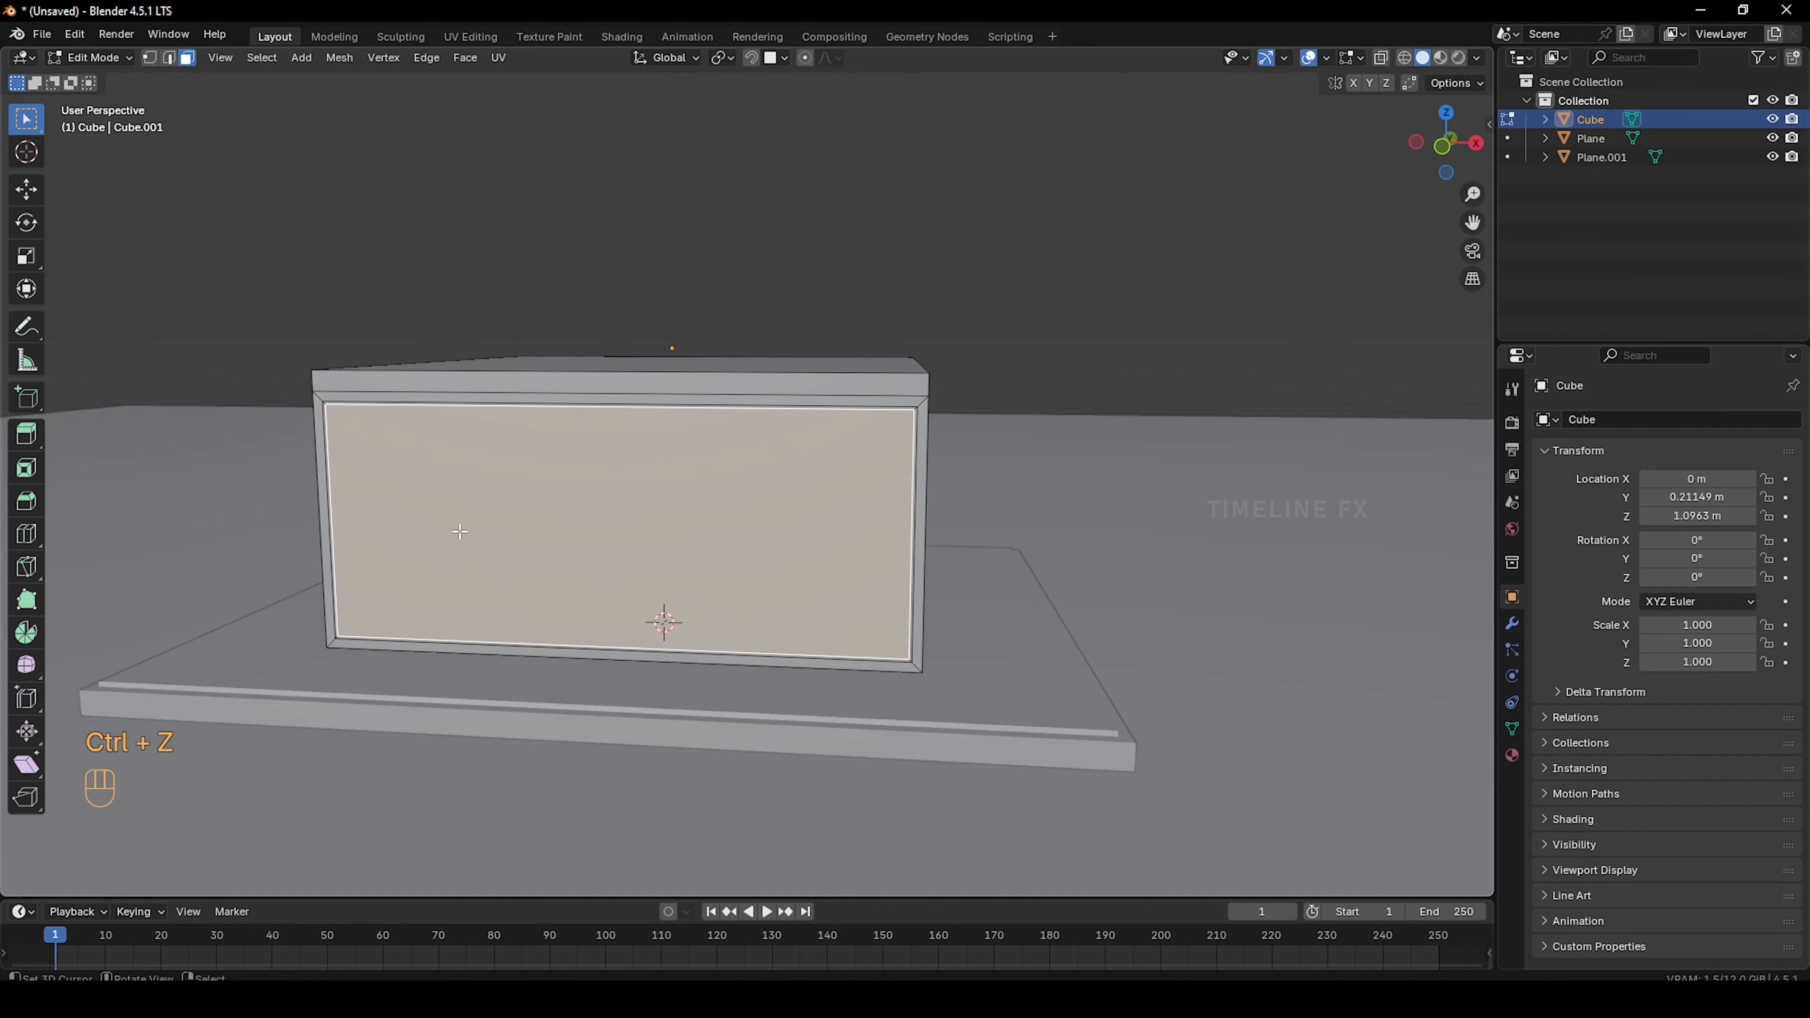
Add two single centred loop cuts to the box, one dividing the front wall vertically and one dividing the side wall vertically
scroll(612, 485, "up", 2)
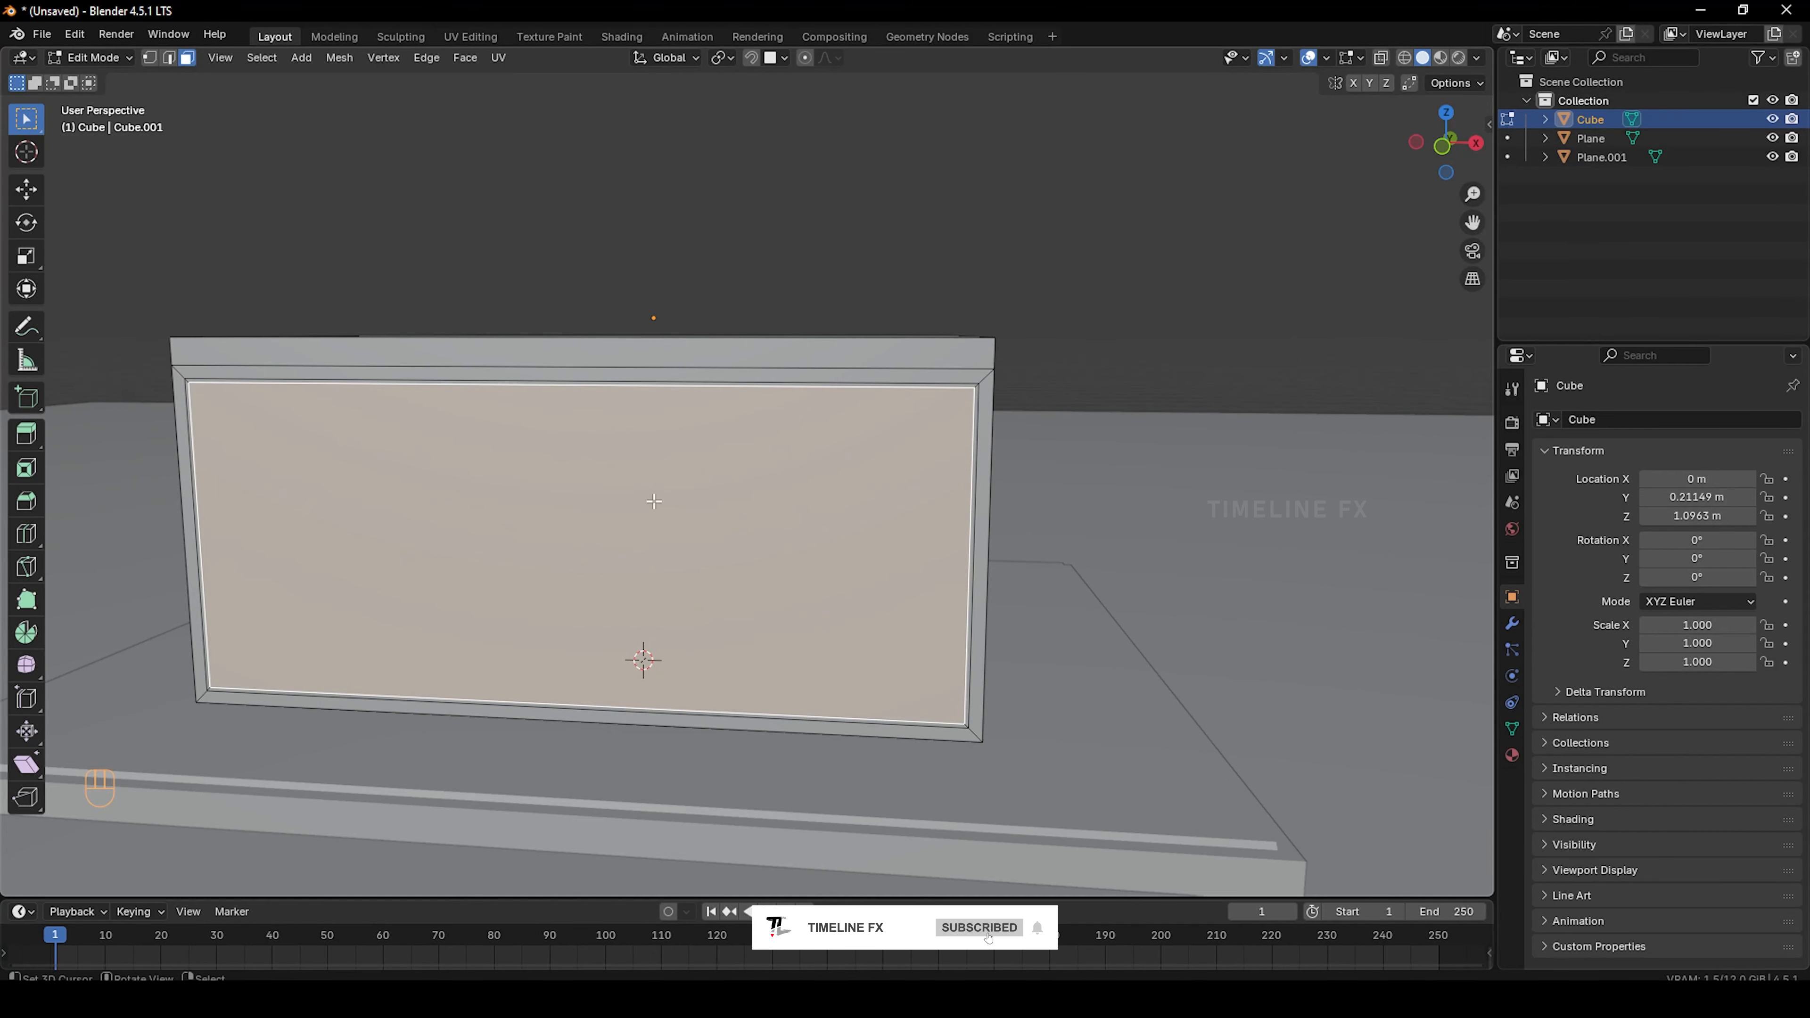
key("ctrl+r")
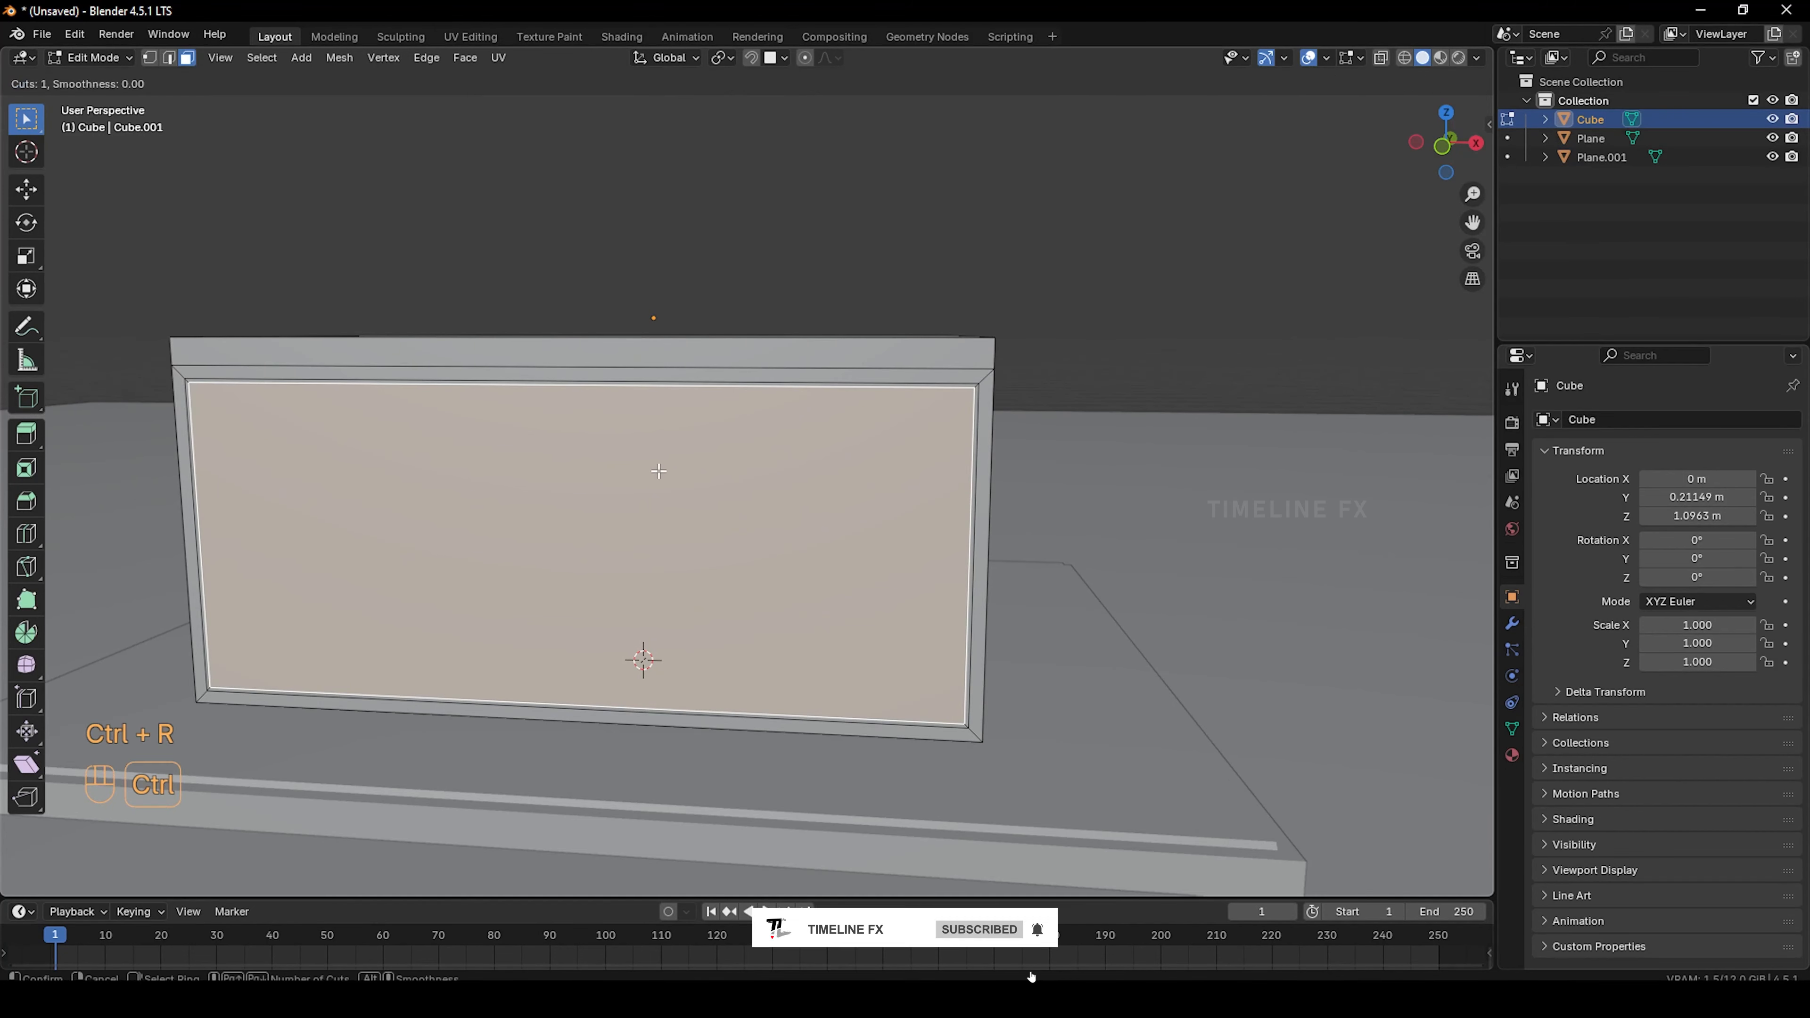
left_click(583, 375)
left_click(590, 396)
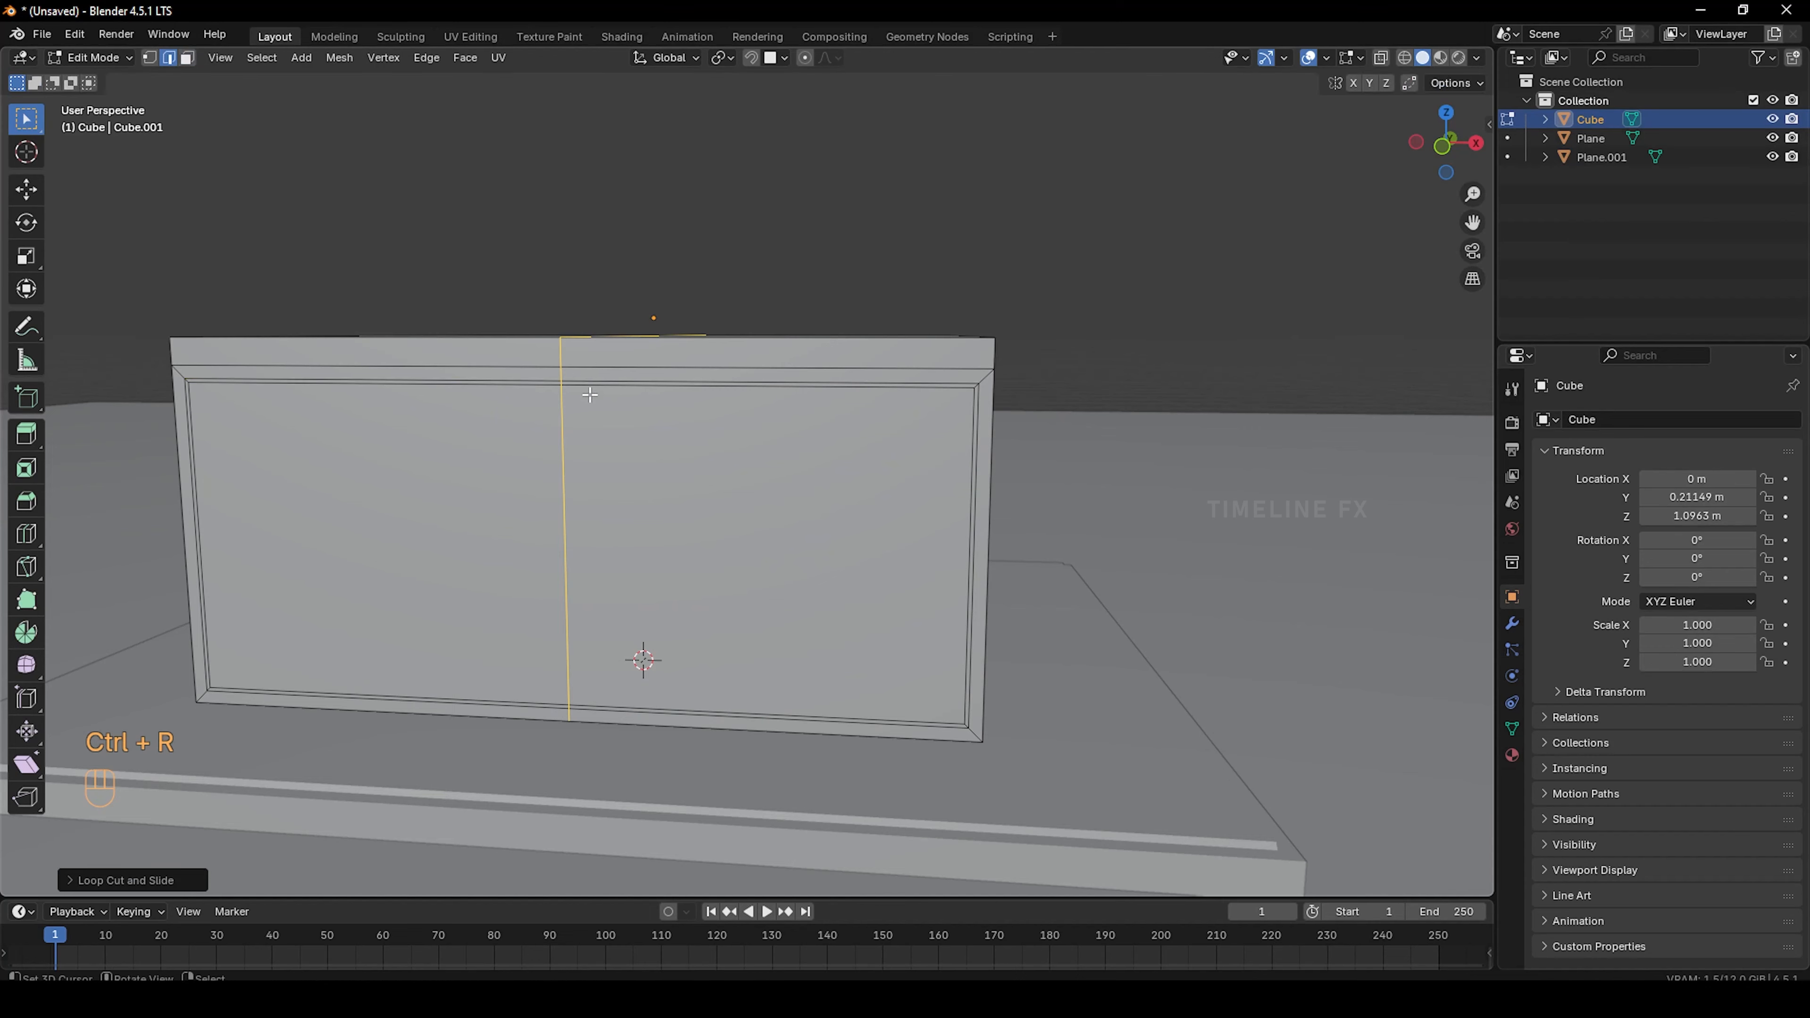
scroll(591, 396, "down", 4)
middle_click_drag(692, 520, 610, 519)
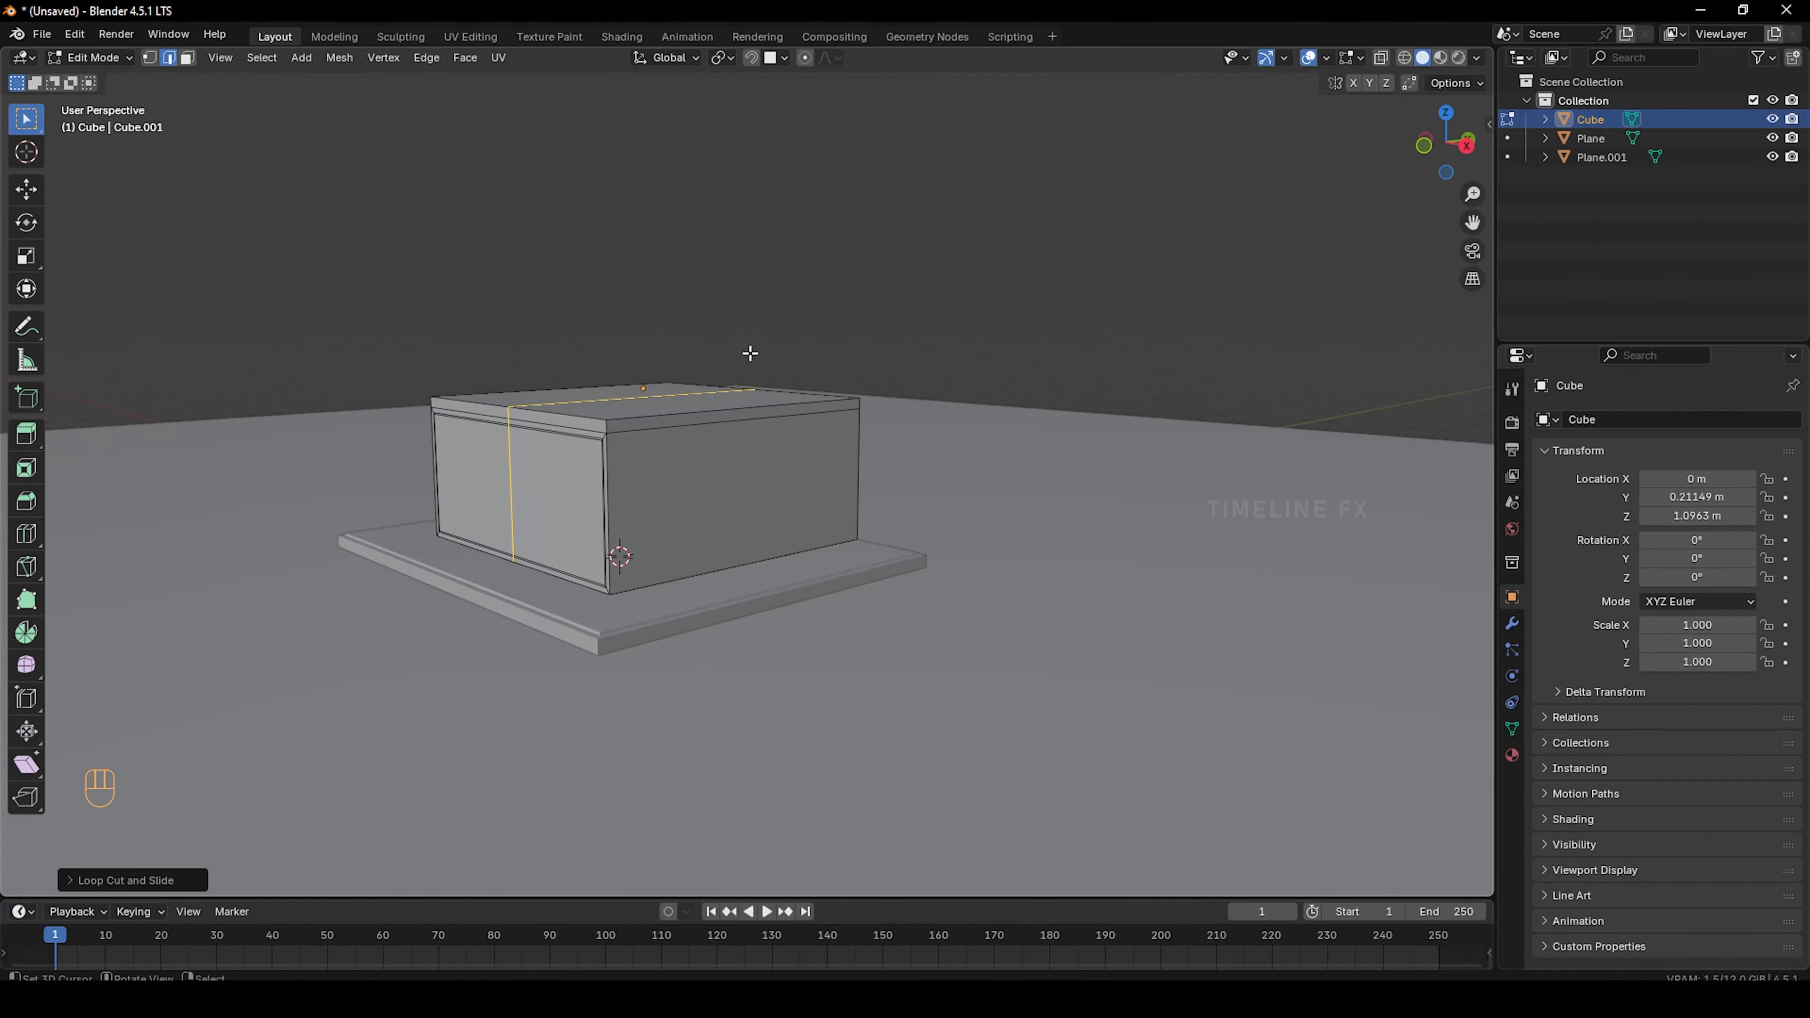
key("ctrl+r")
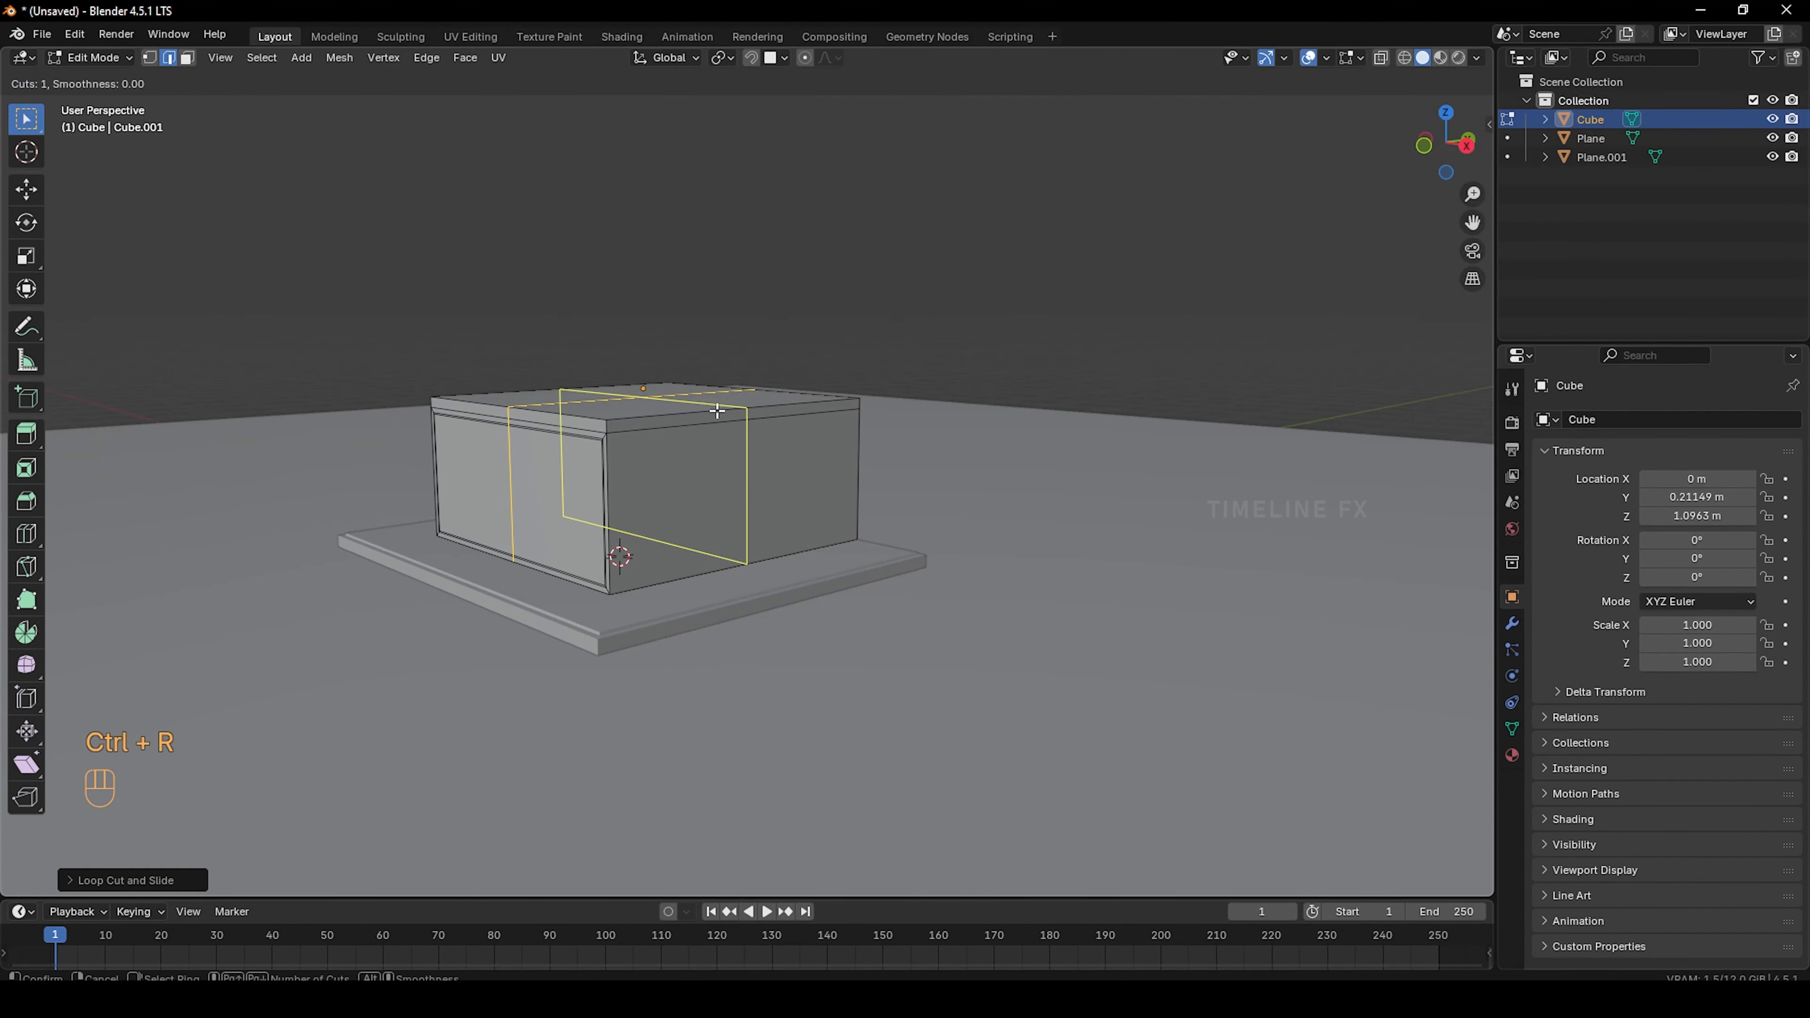
left_click(717, 410)
left_click(717, 411)
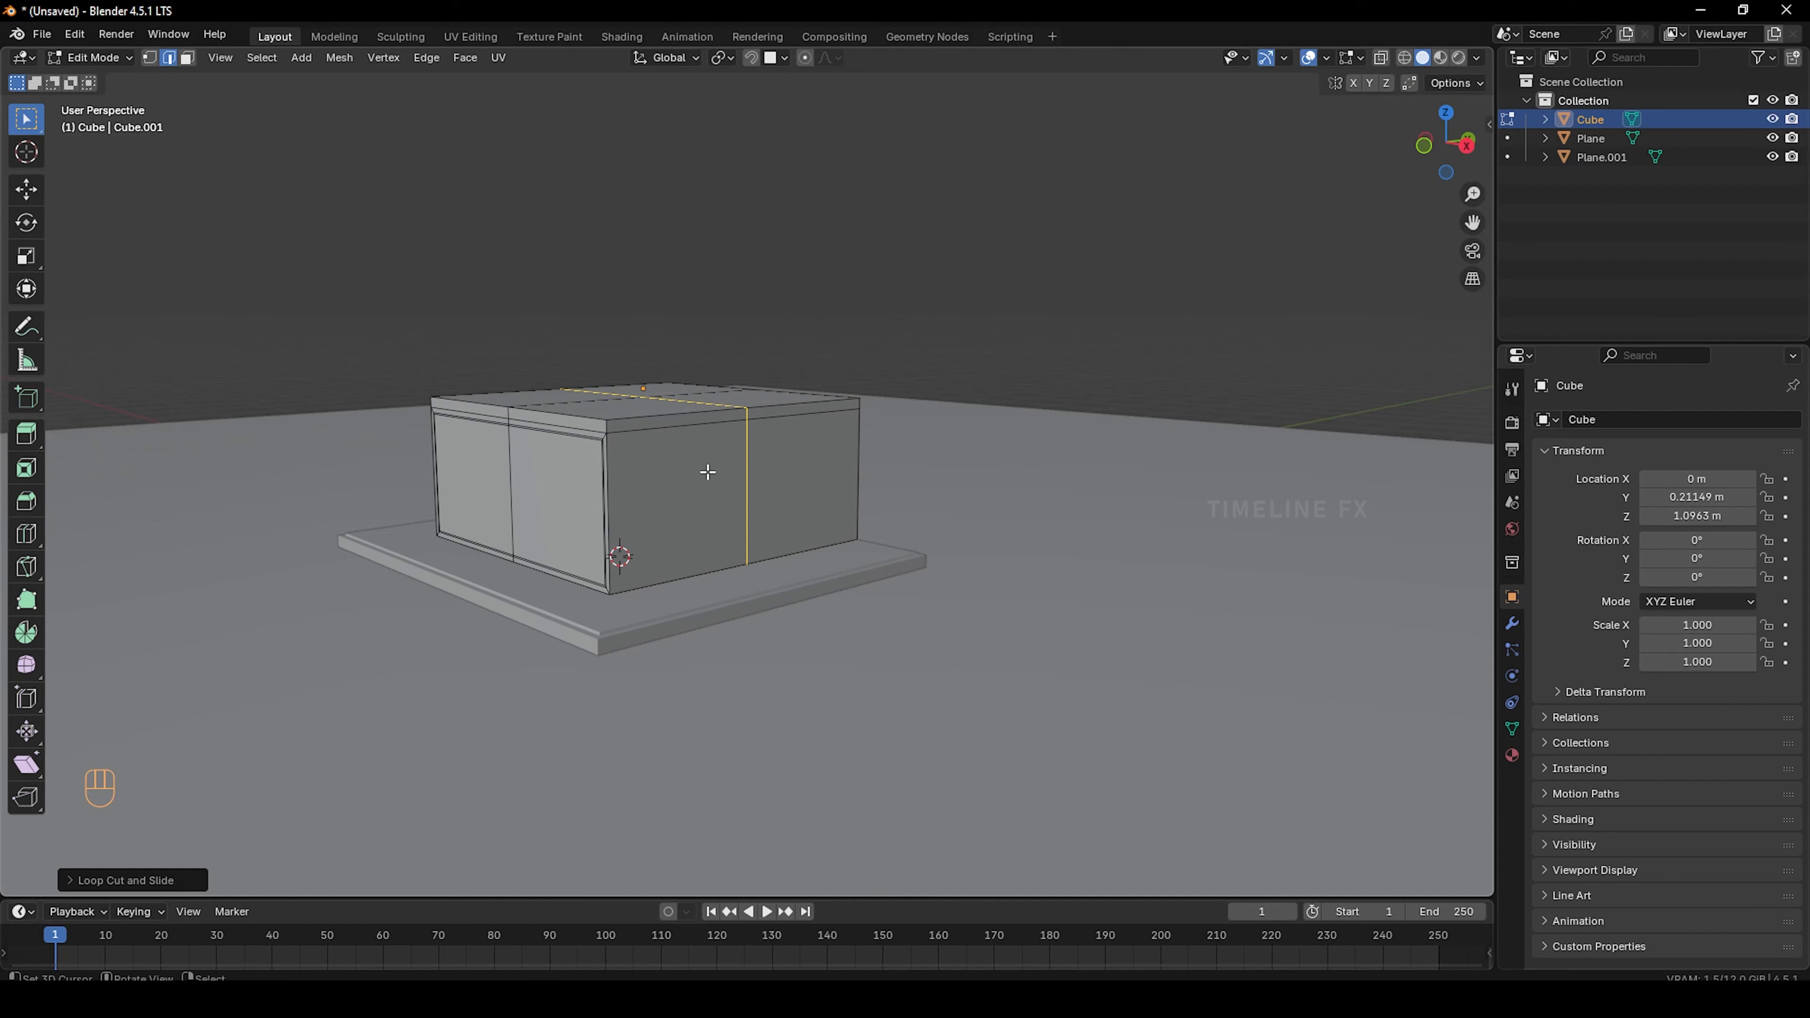
Inset the side wall's face nearest the front corner twice, forming a wide frame with a thin inner border
scroll(684, 497, "up", 3)
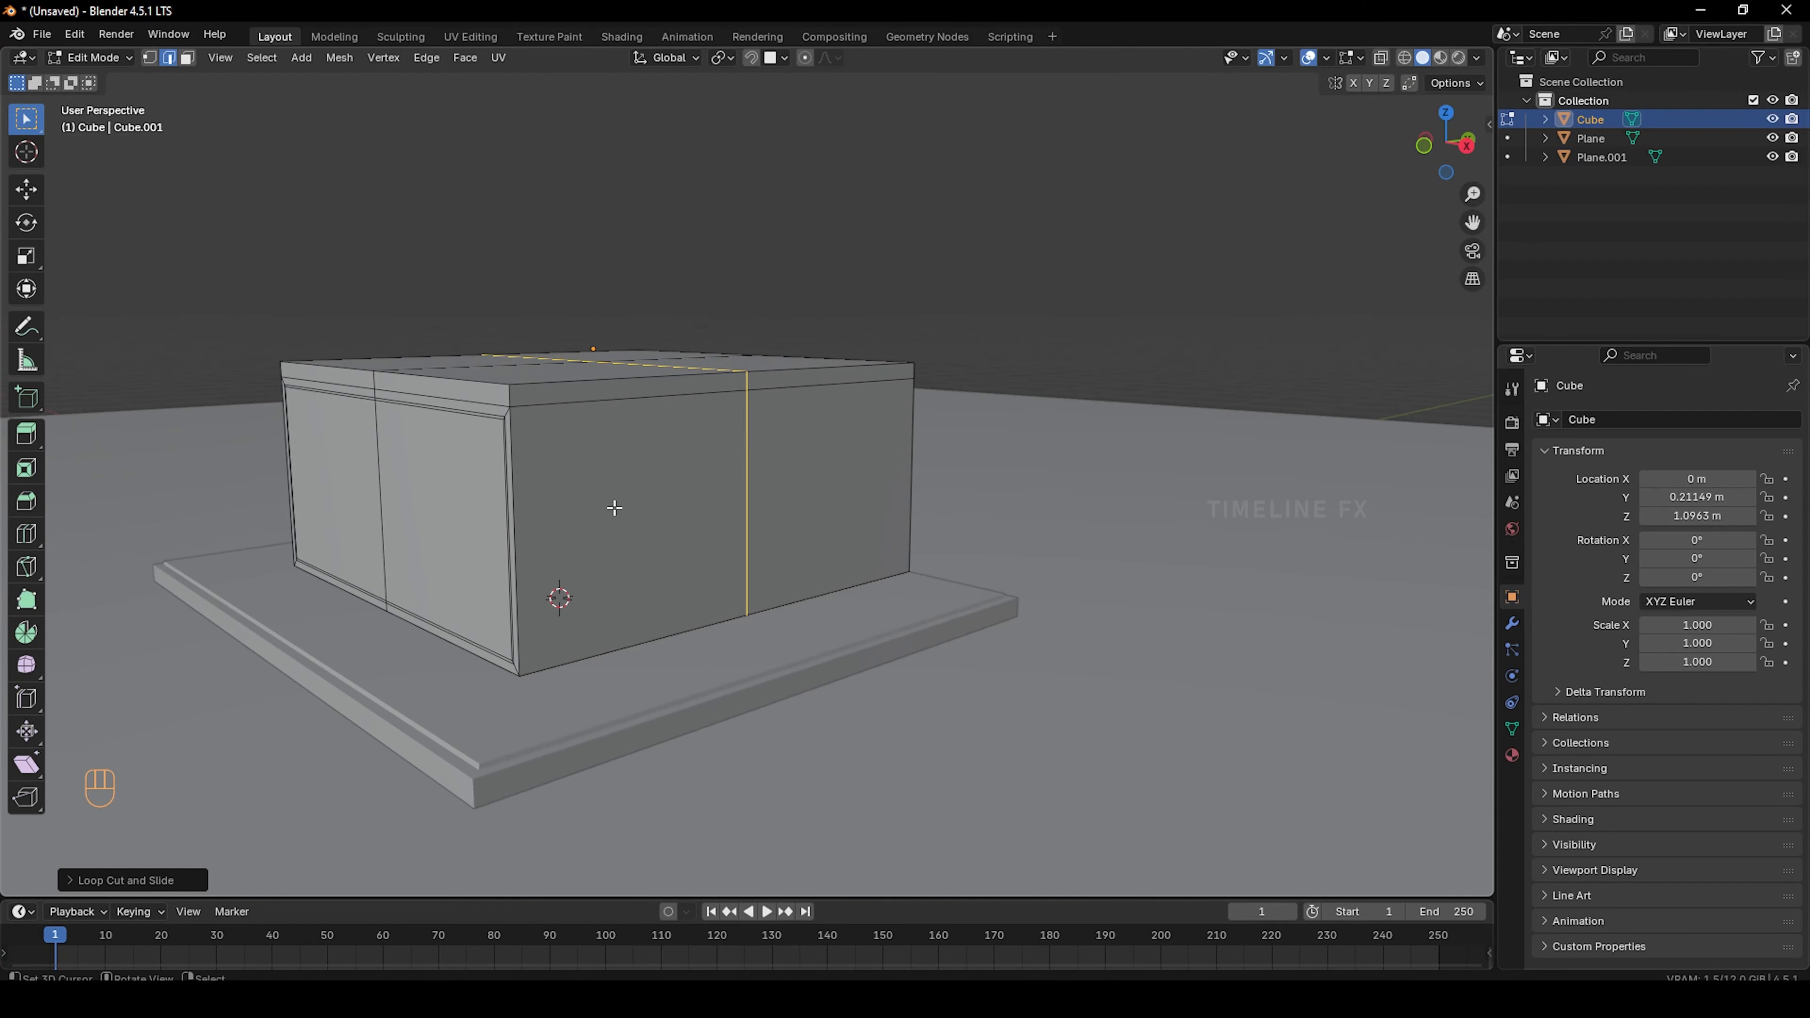
key("3")
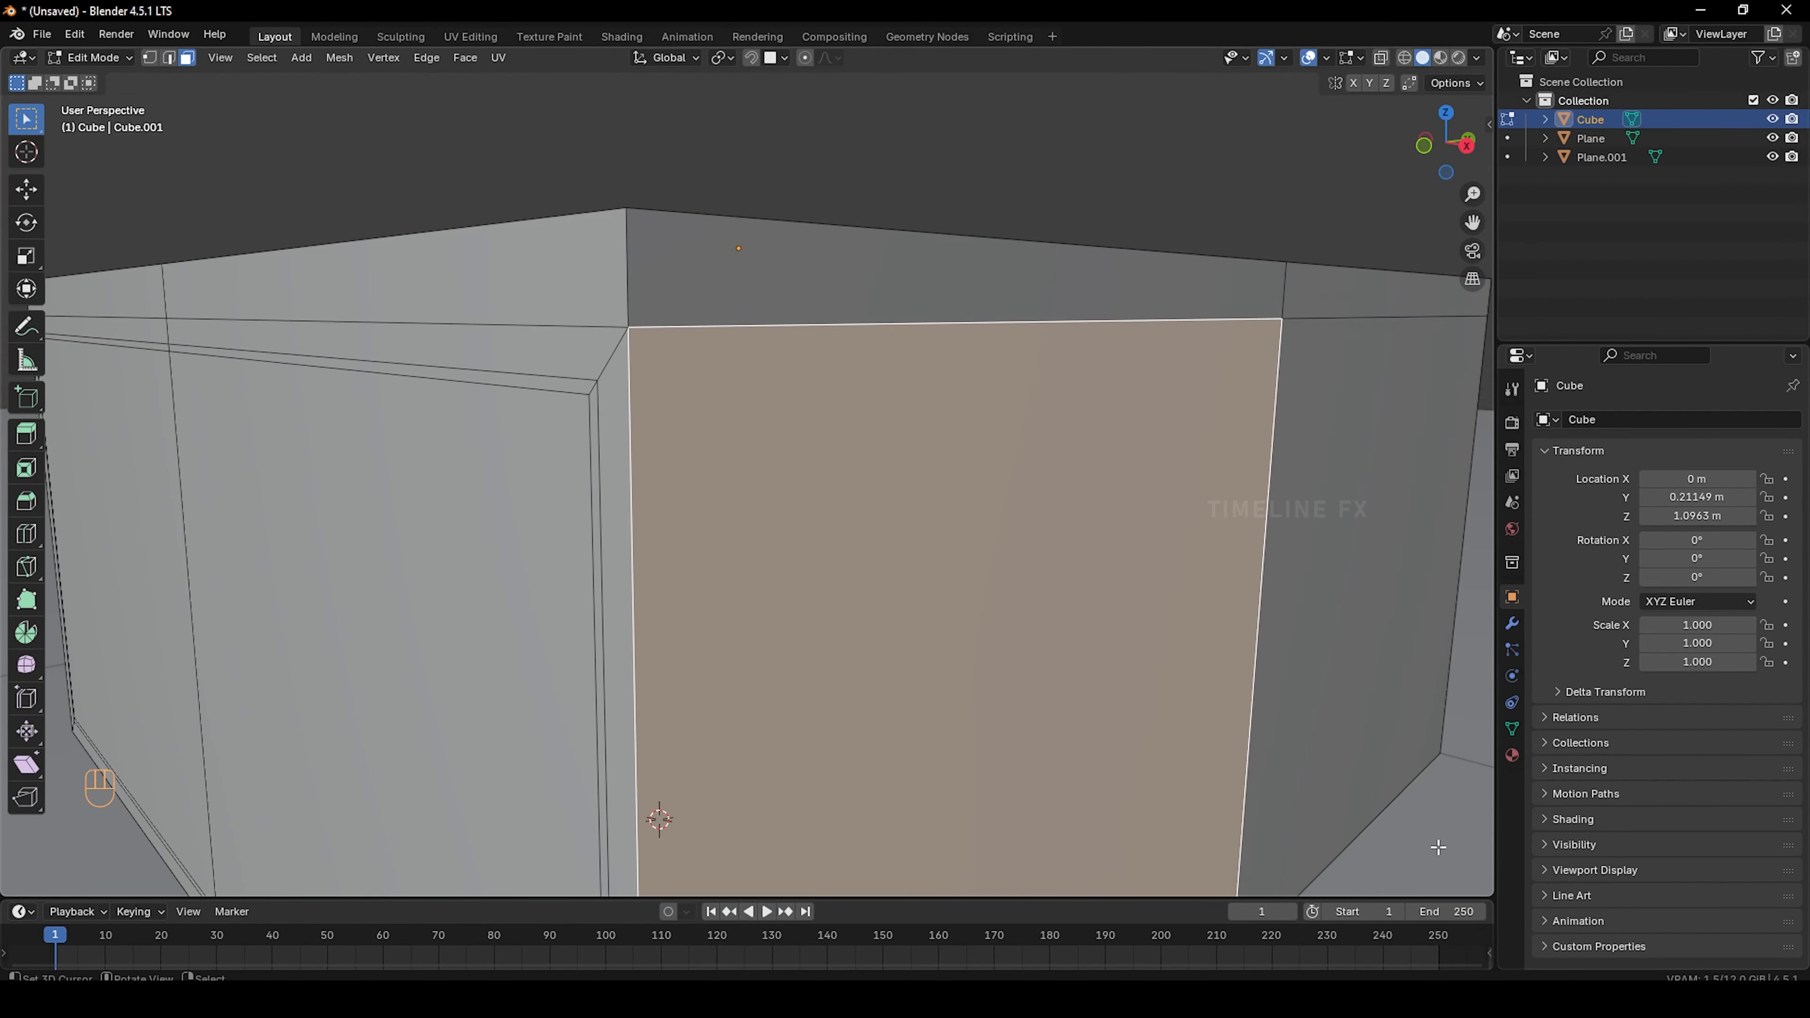
key("i")
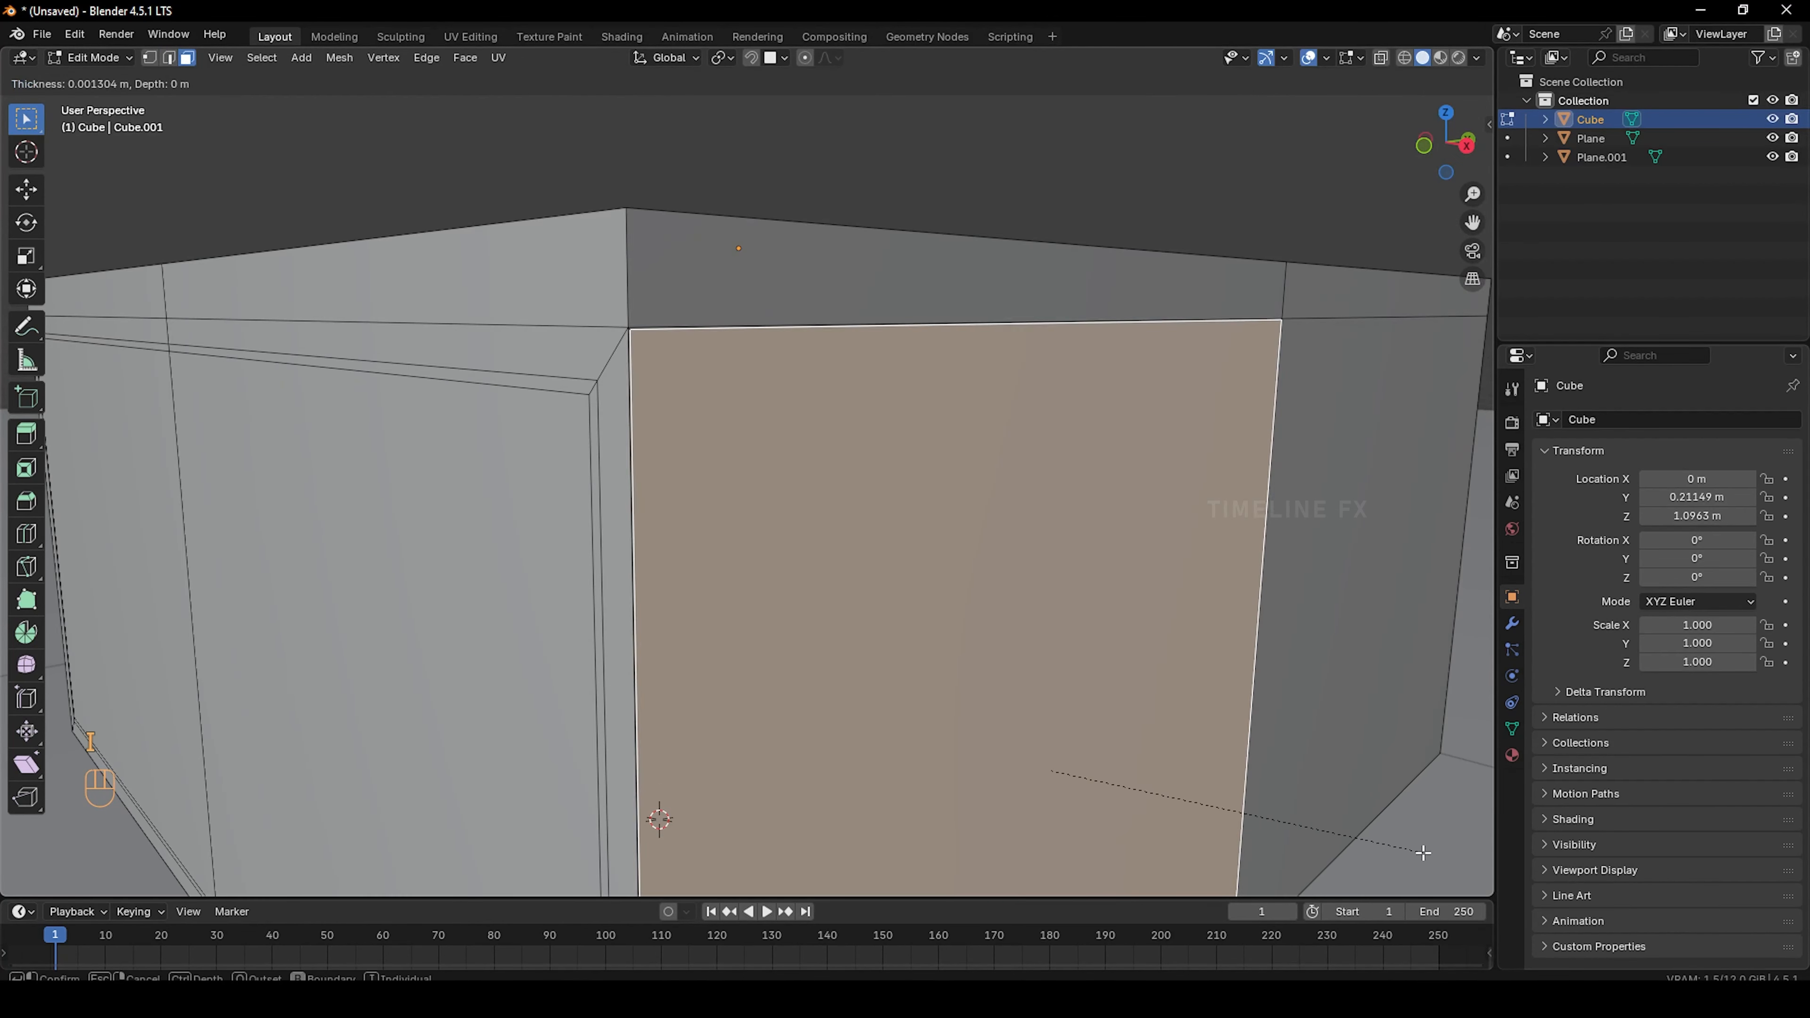
left_click(1393, 848)
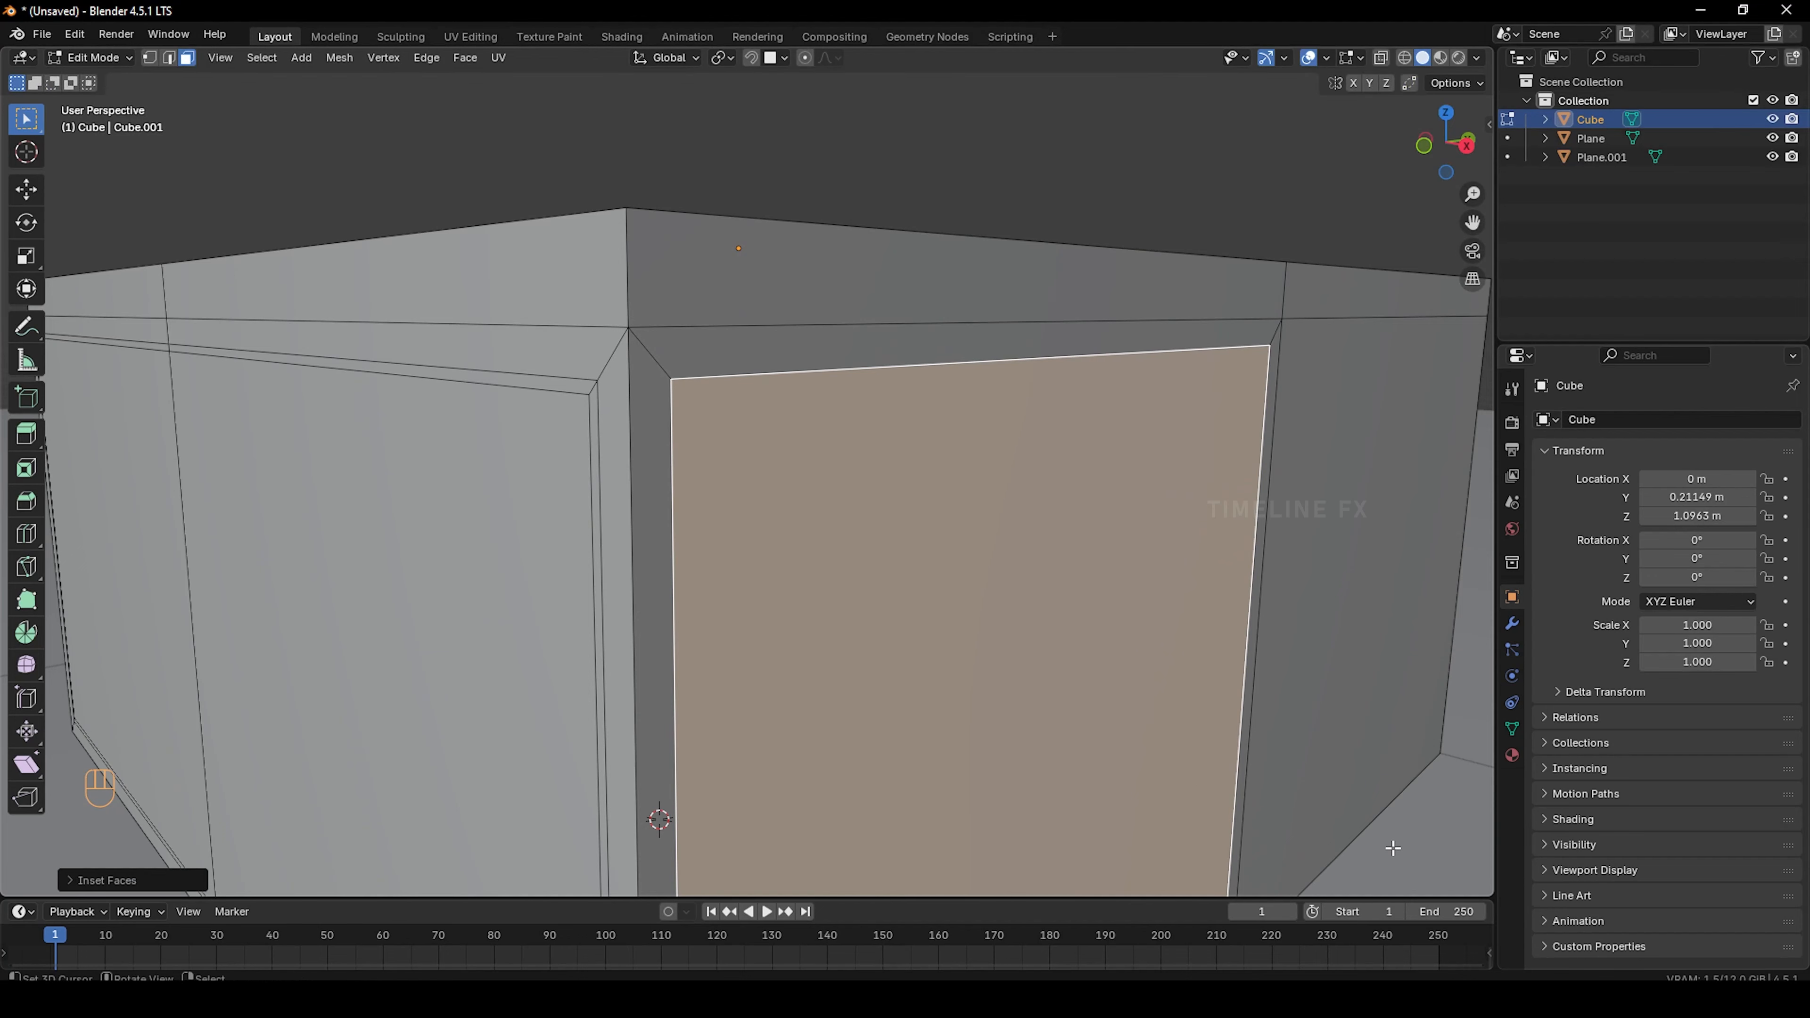
key("i")
left_click(1406, 848)
scroll(911, 599, "down", 3)
Examine the inset panels on the box's front and side walls in Edit Mode and Object Mode
right_click(679, 580)
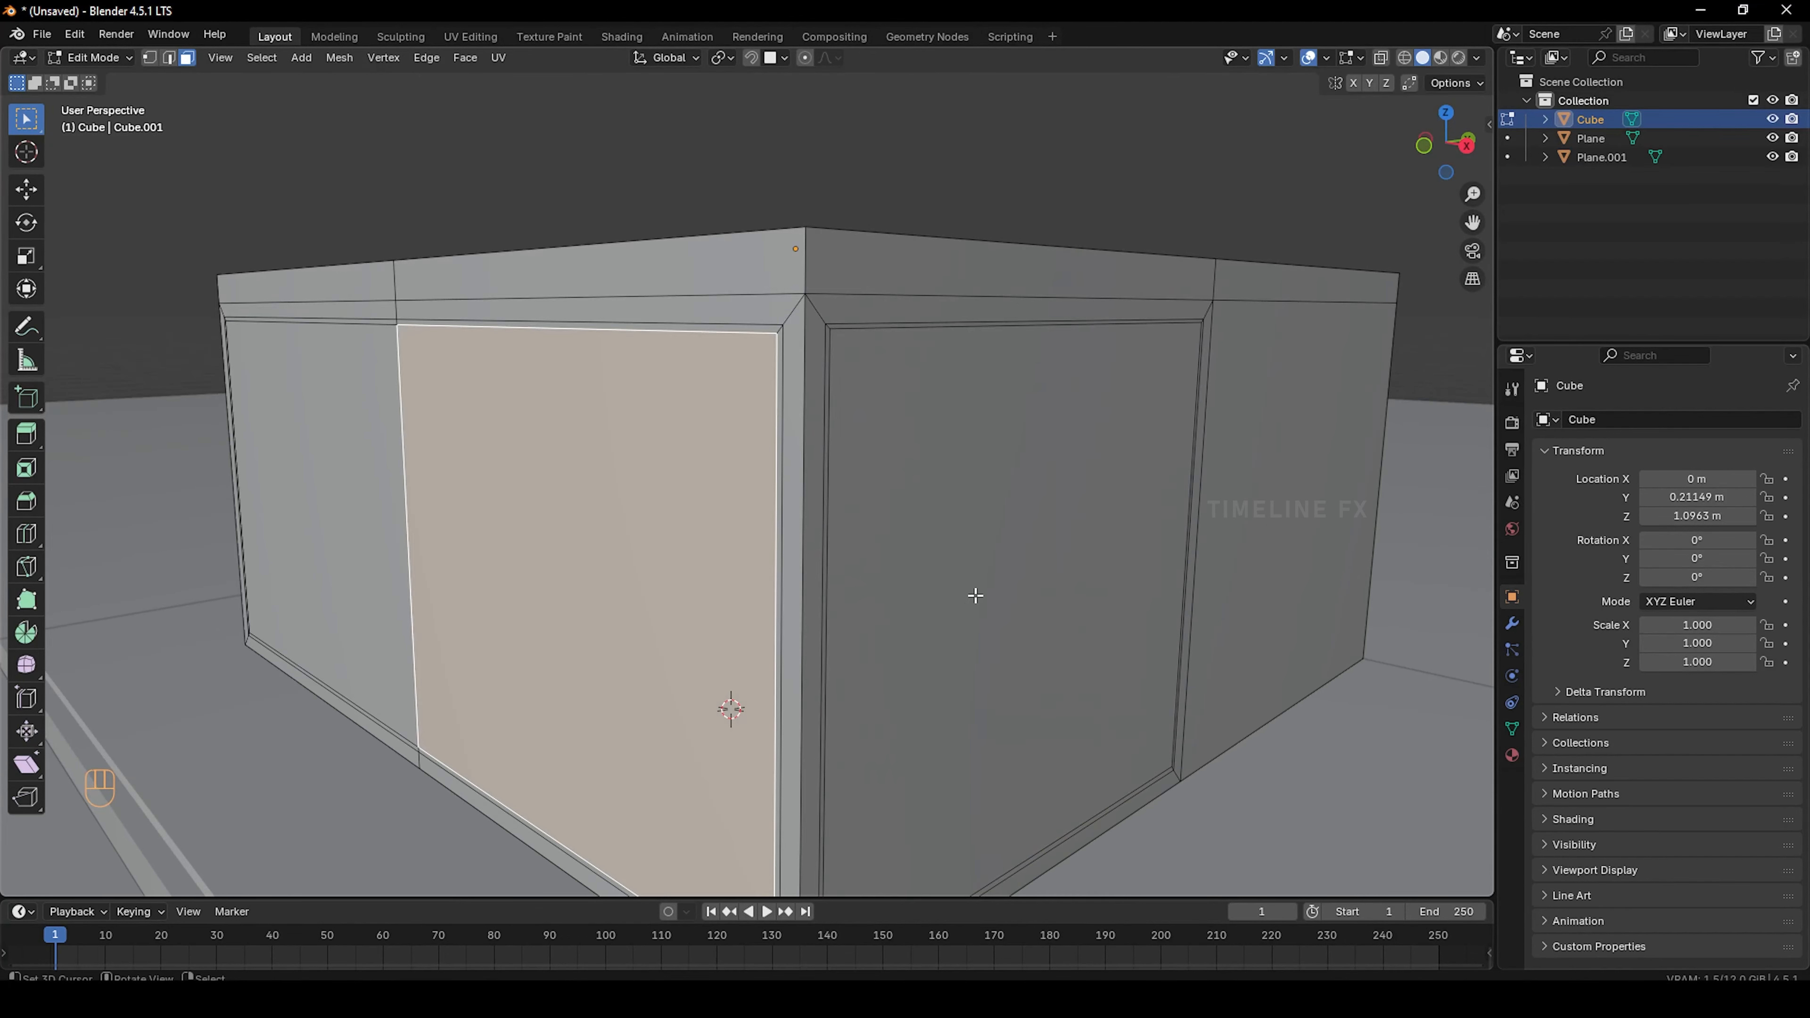
right_click(975, 595)
scroll(848, 611, "down", 2)
middle_click_drag(848, 610, 837, 554)
right_click(882, 527)
key("Tab")
key("Tab")
key("Tab")
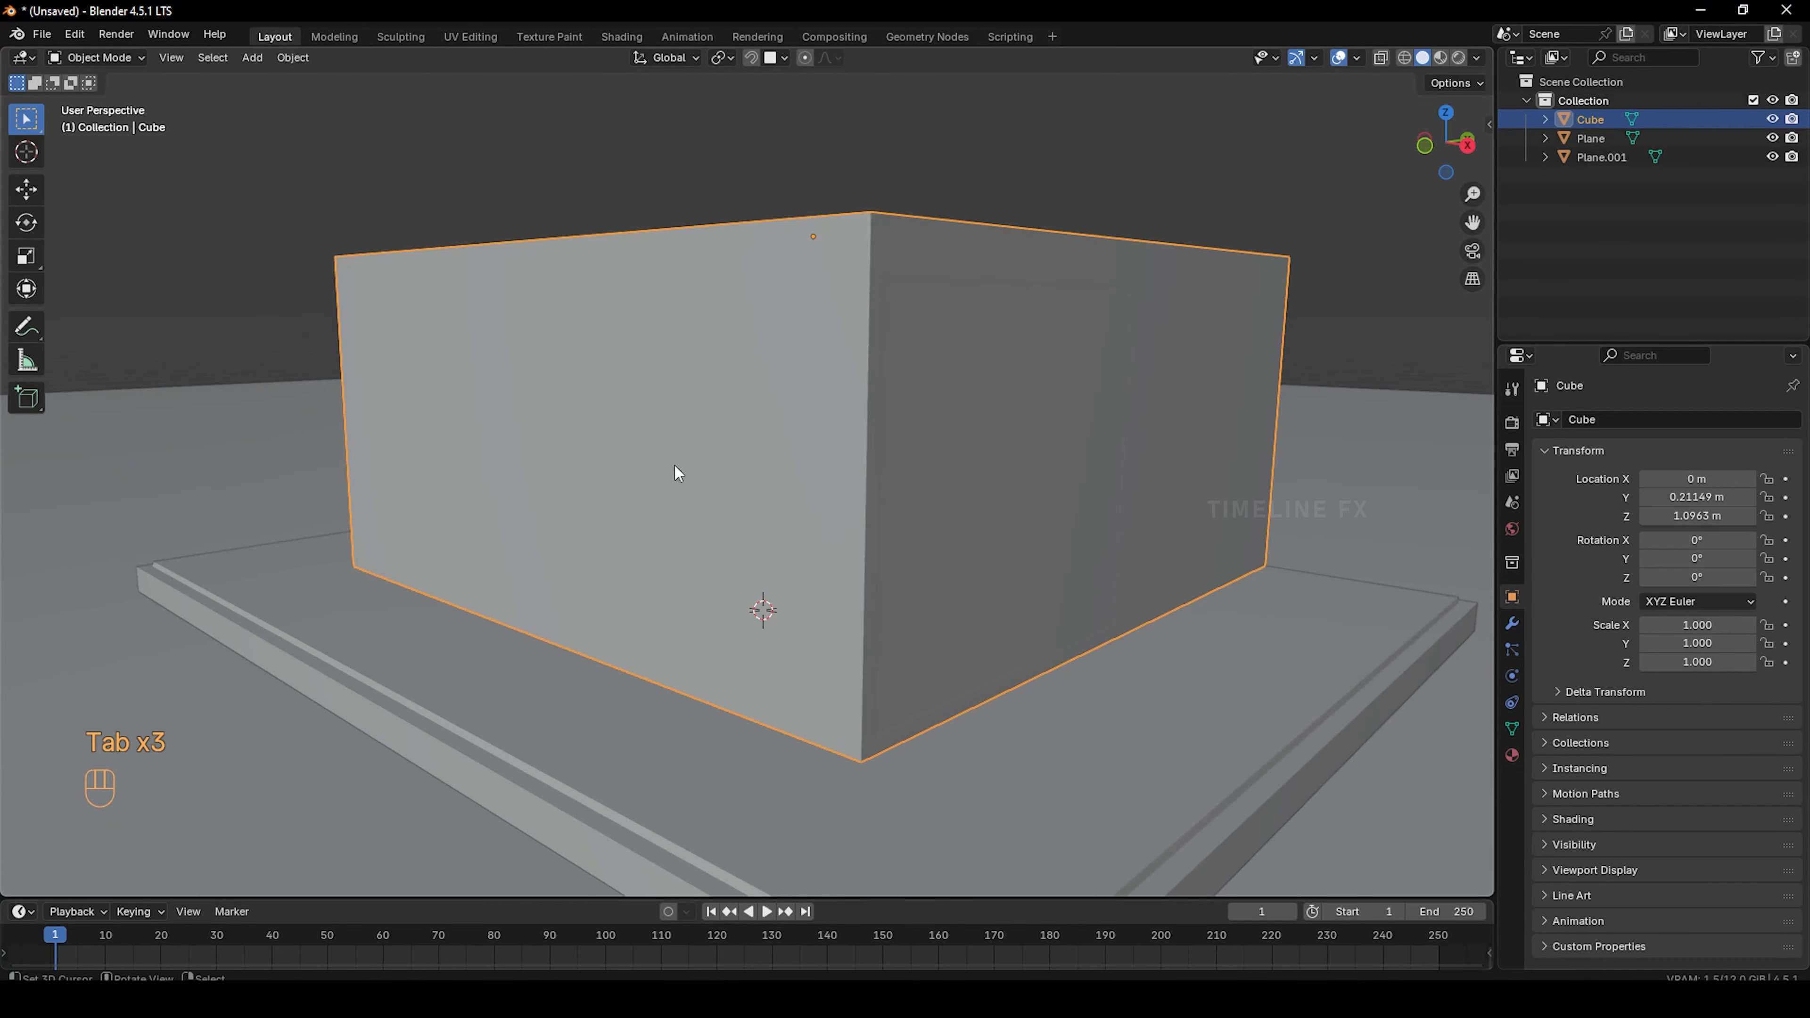
key("Tab")
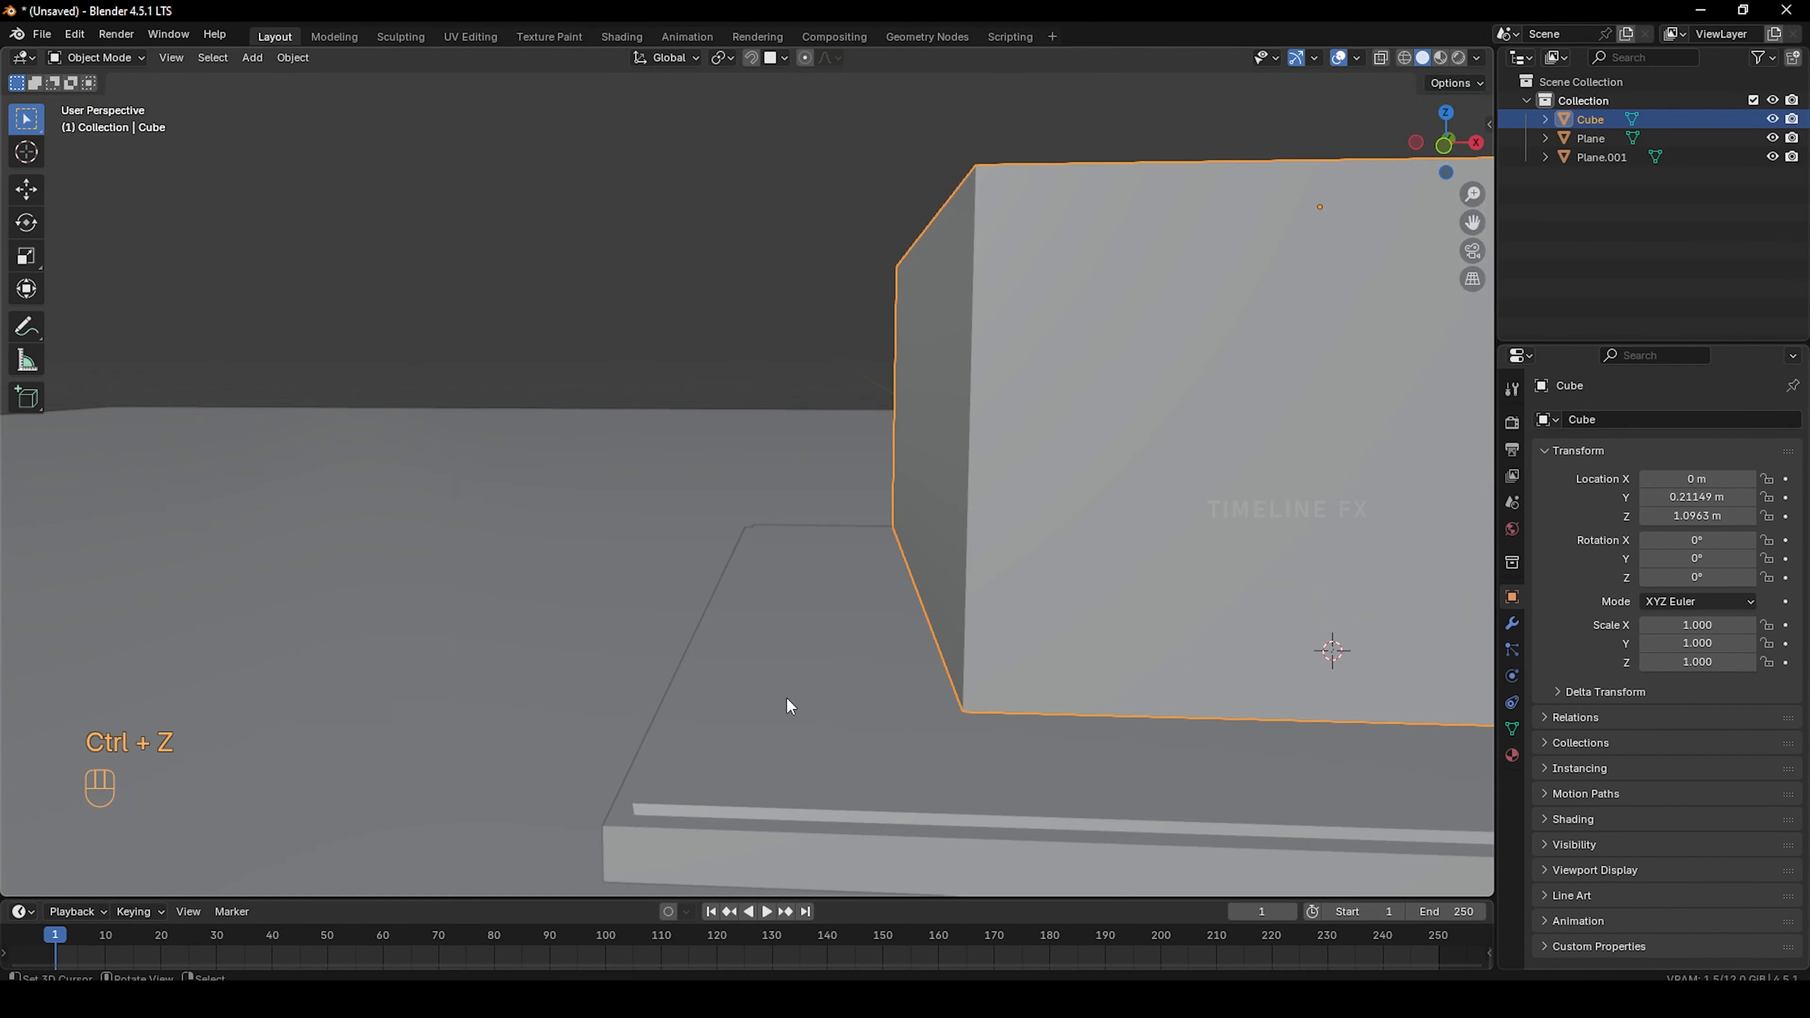
Move the box about -0.196 m along the global X axis on its base slab
middle_click_drag(778, 608, 778, 499, "shift")
scroll(780, 570, "down", 3)
middle_click_drag(780, 571, 829, 573)
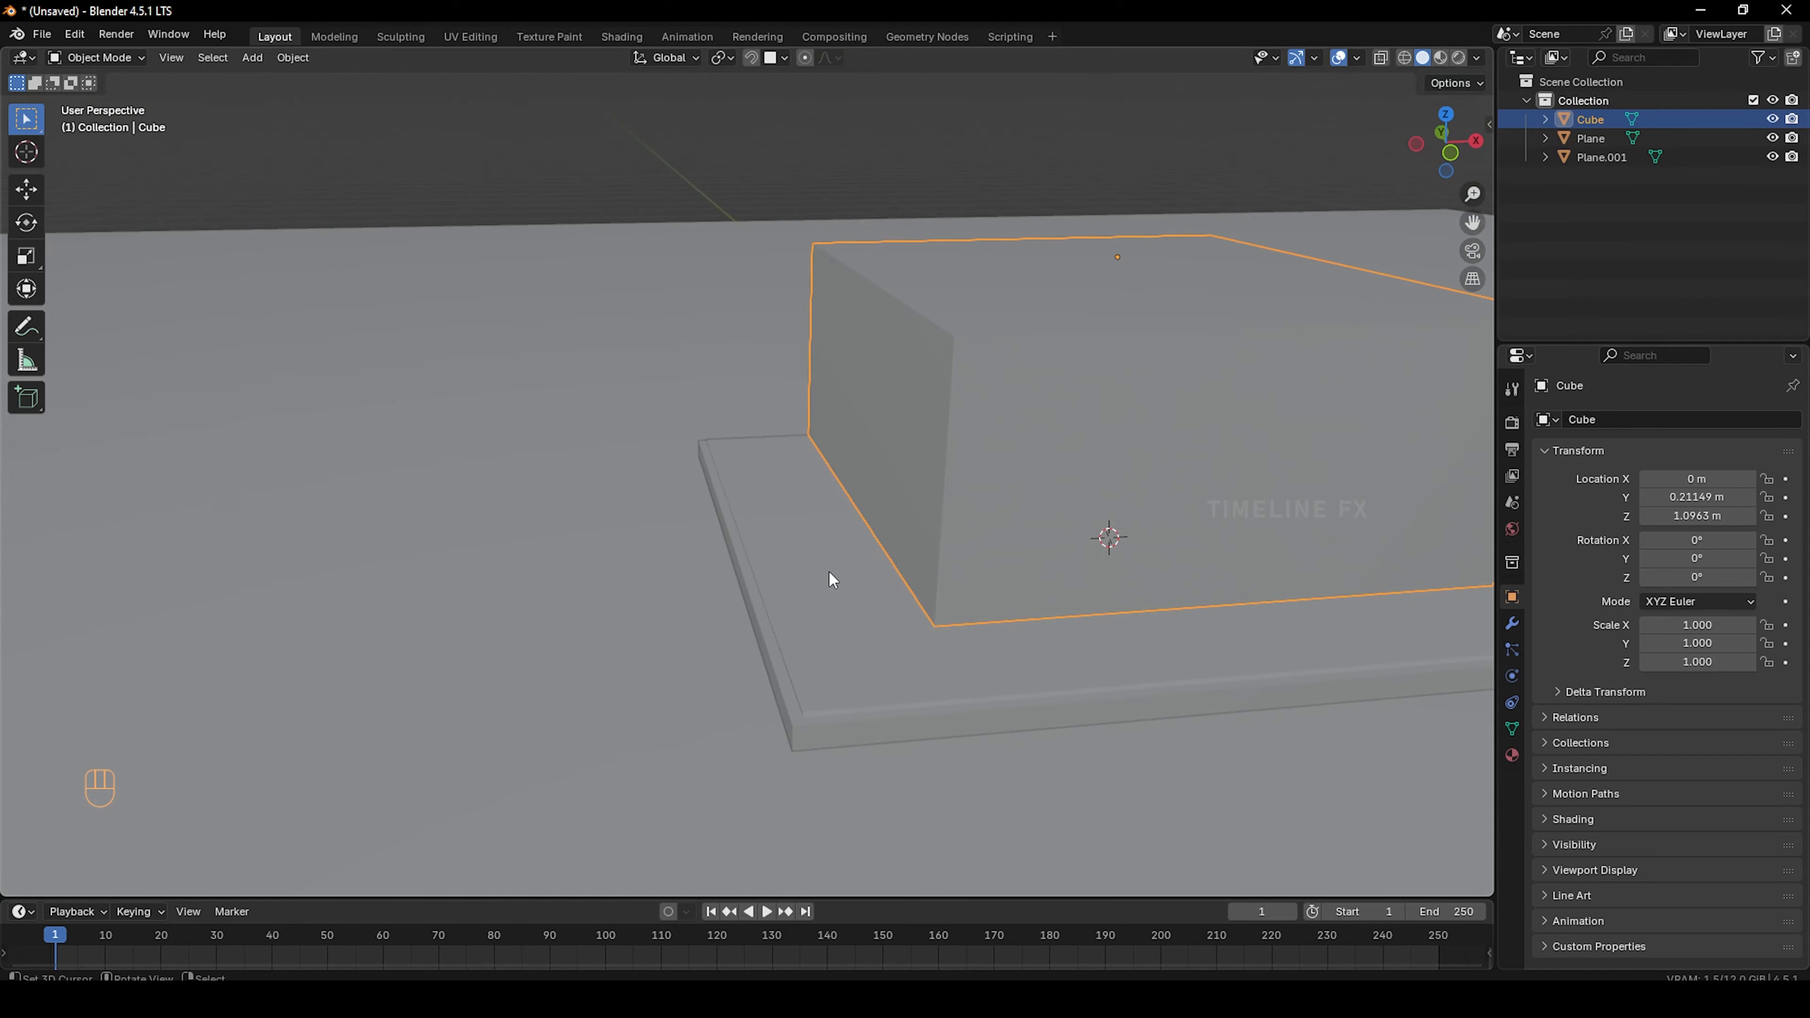
key("g")
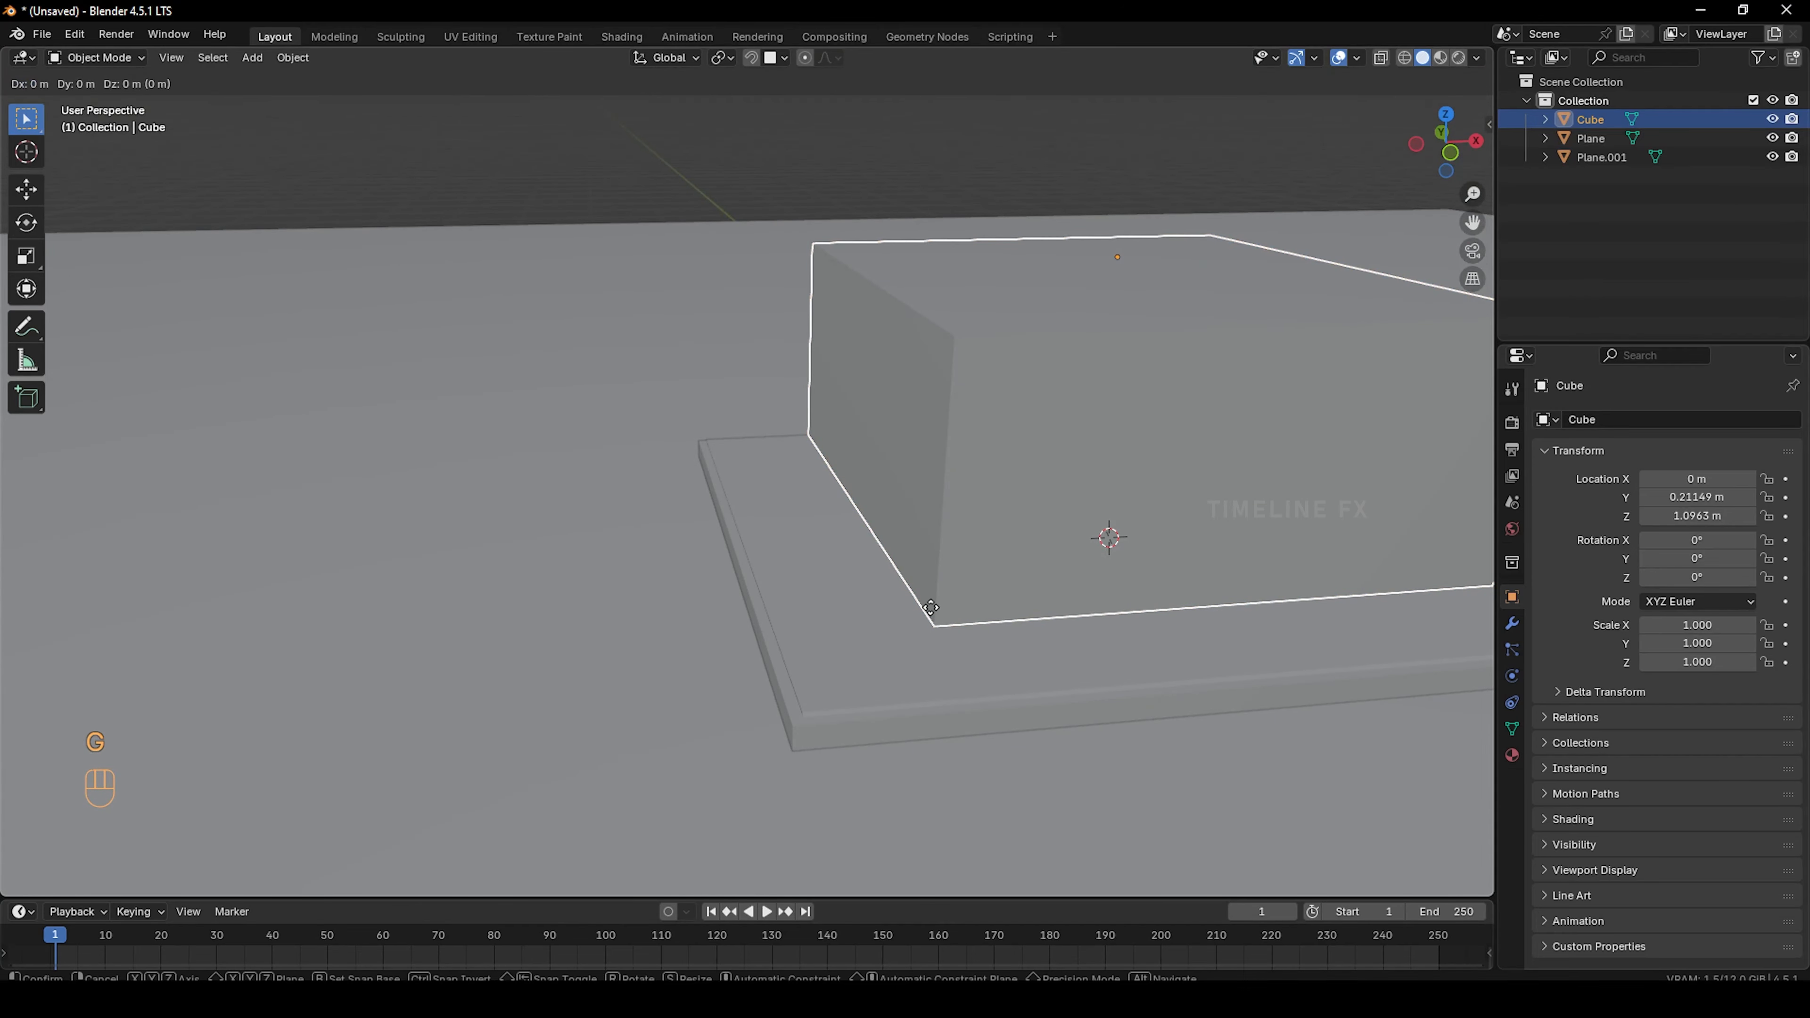
key("x")
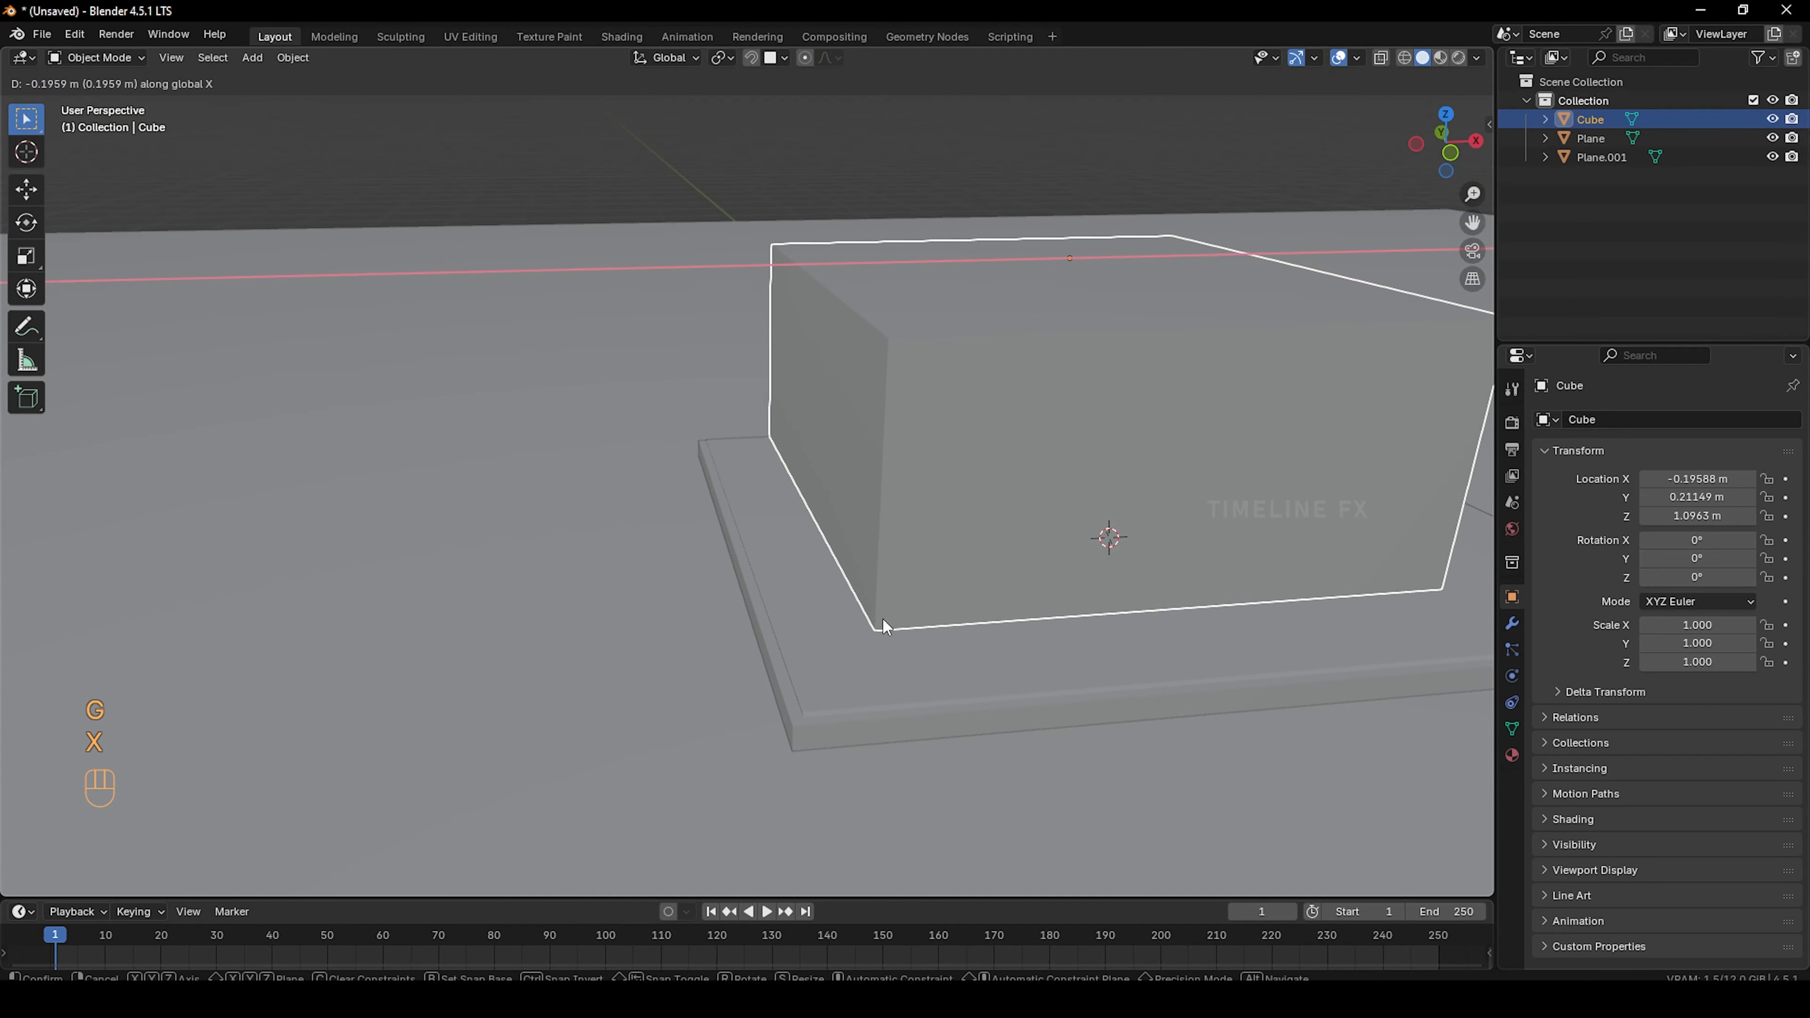
left_click(882, 618)
mouse_move(883, 618)
middle_mouse_down()
mouse_move(833, 604)
mouse_move(875, 634)
middle_mouse_up()
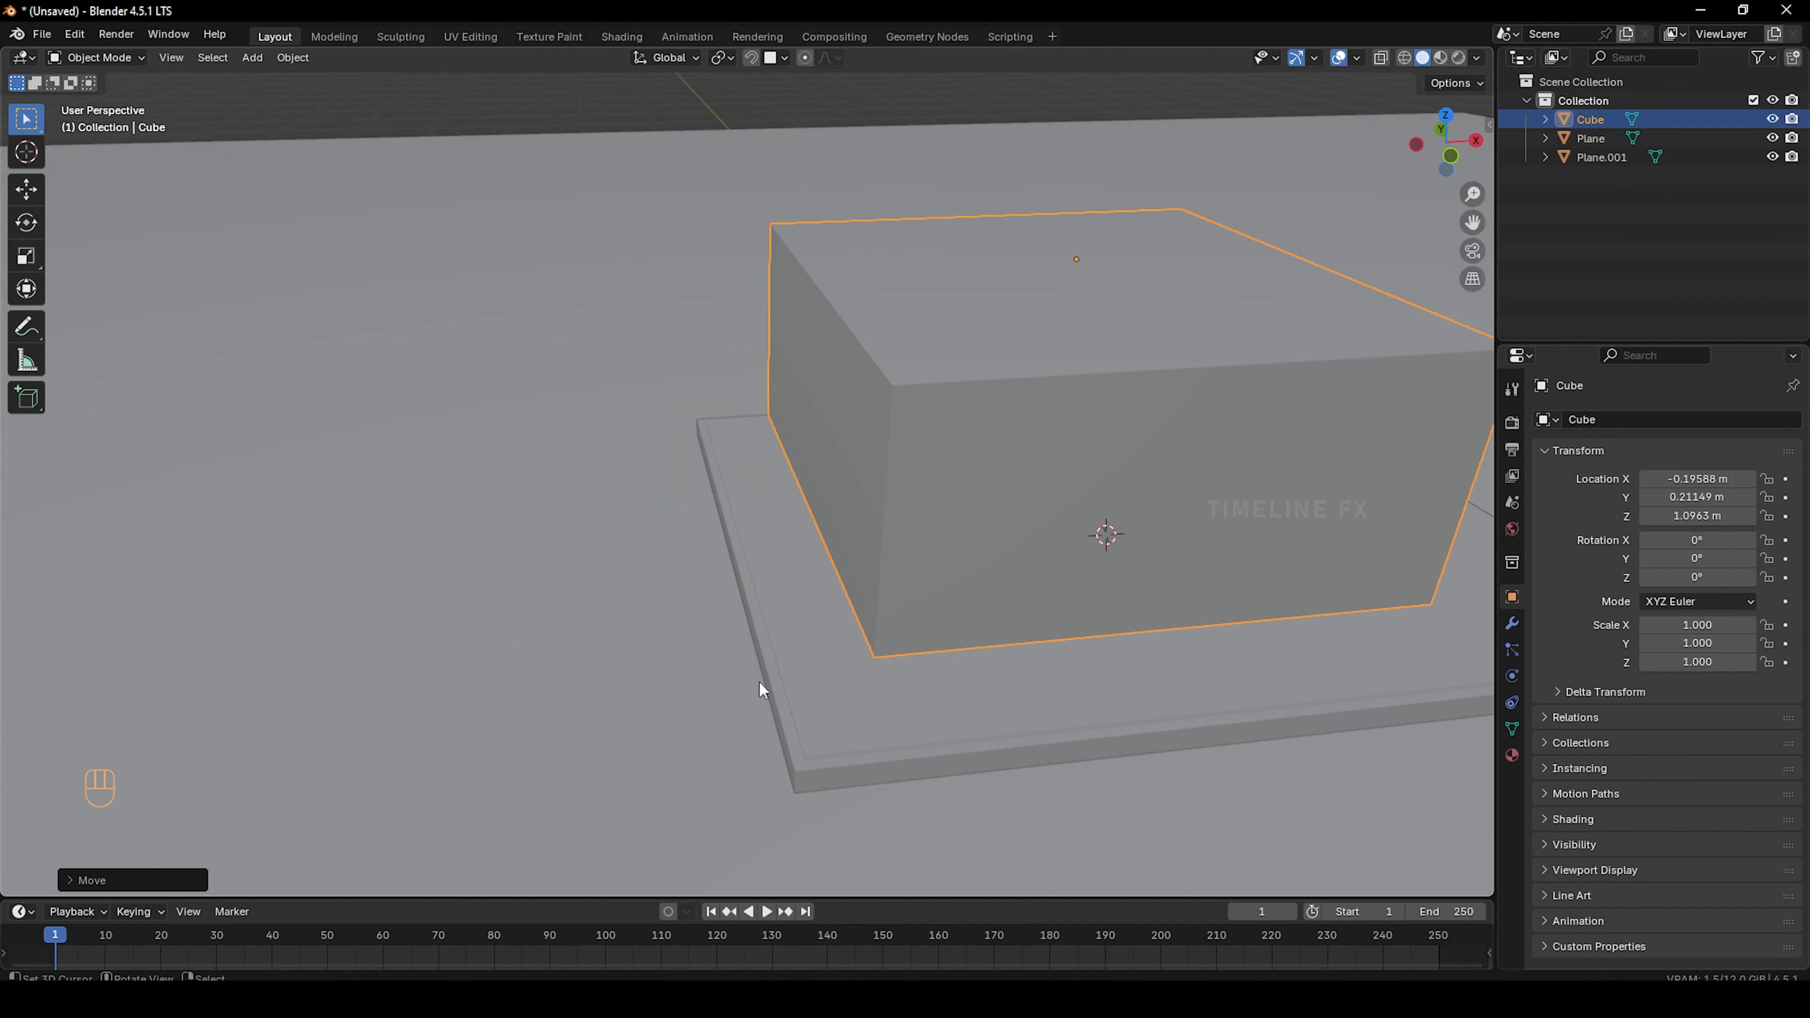
middle_click_drag(768, 647, 727, 545)
In Edit Mode, select the two narrow strip faces along the top edge of the box's front wall
key("Tab")
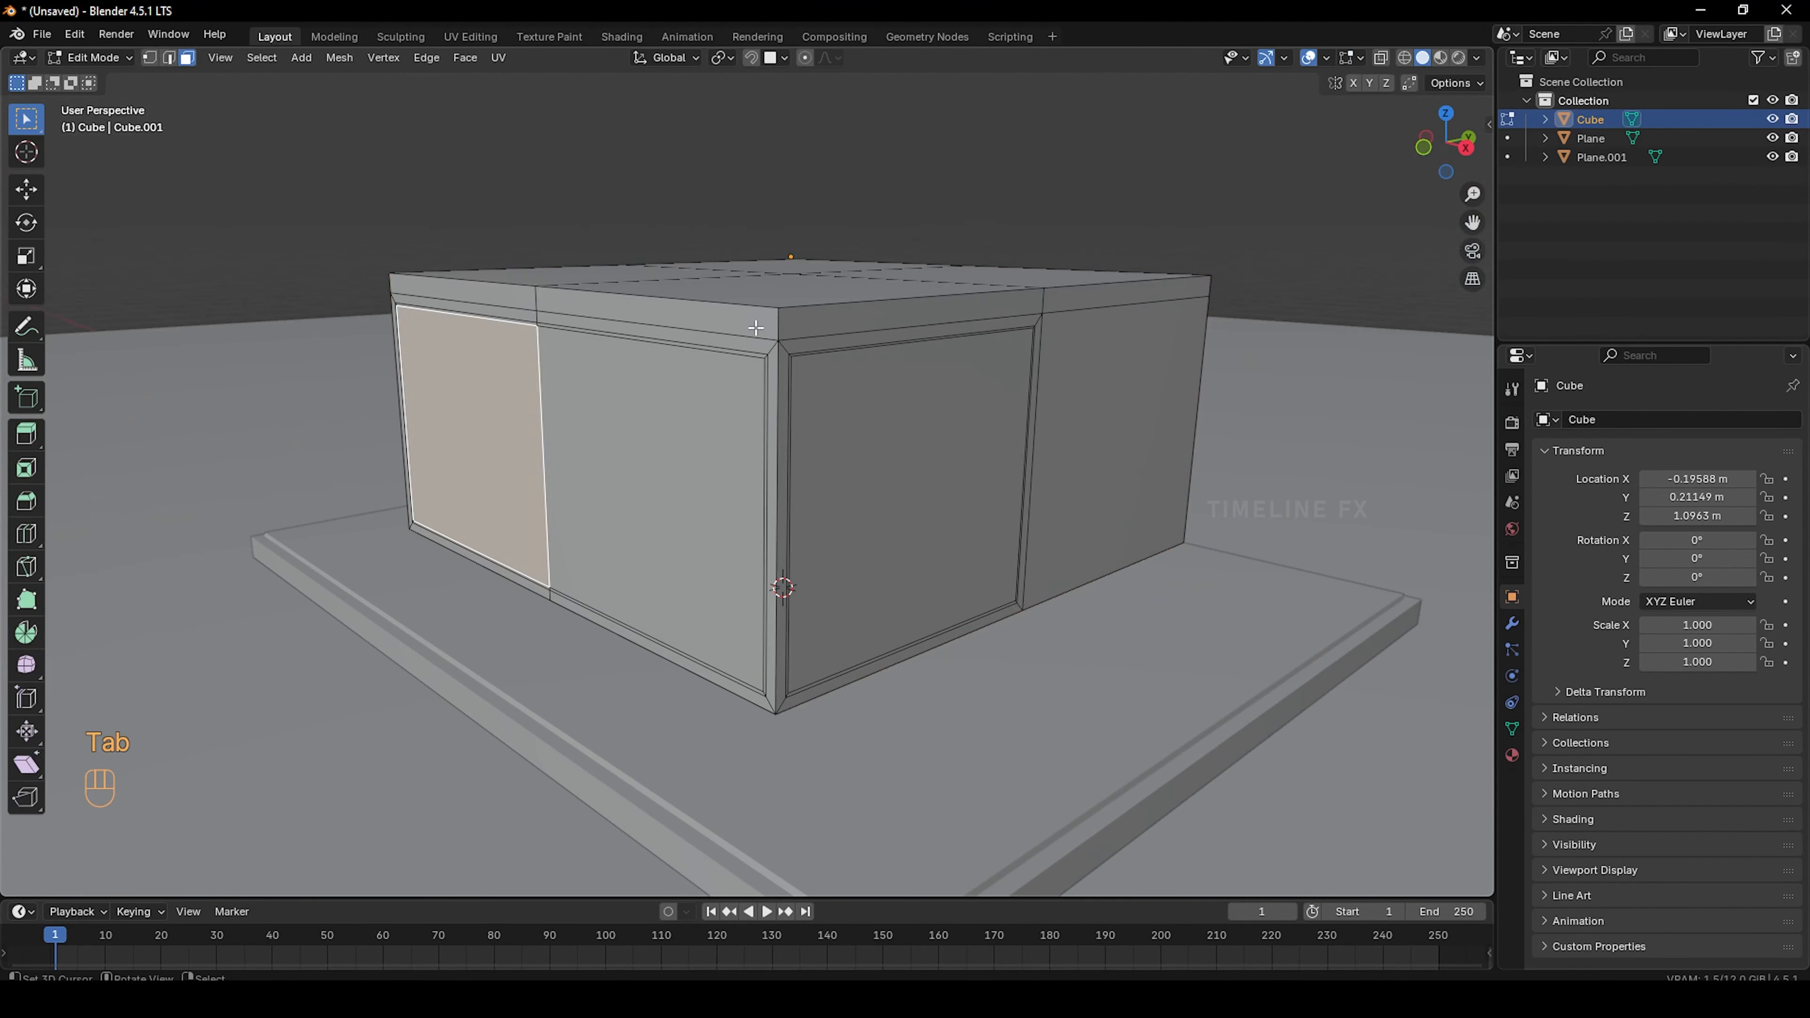
left_click(511, 303)
left_click(583, 315, "shift")
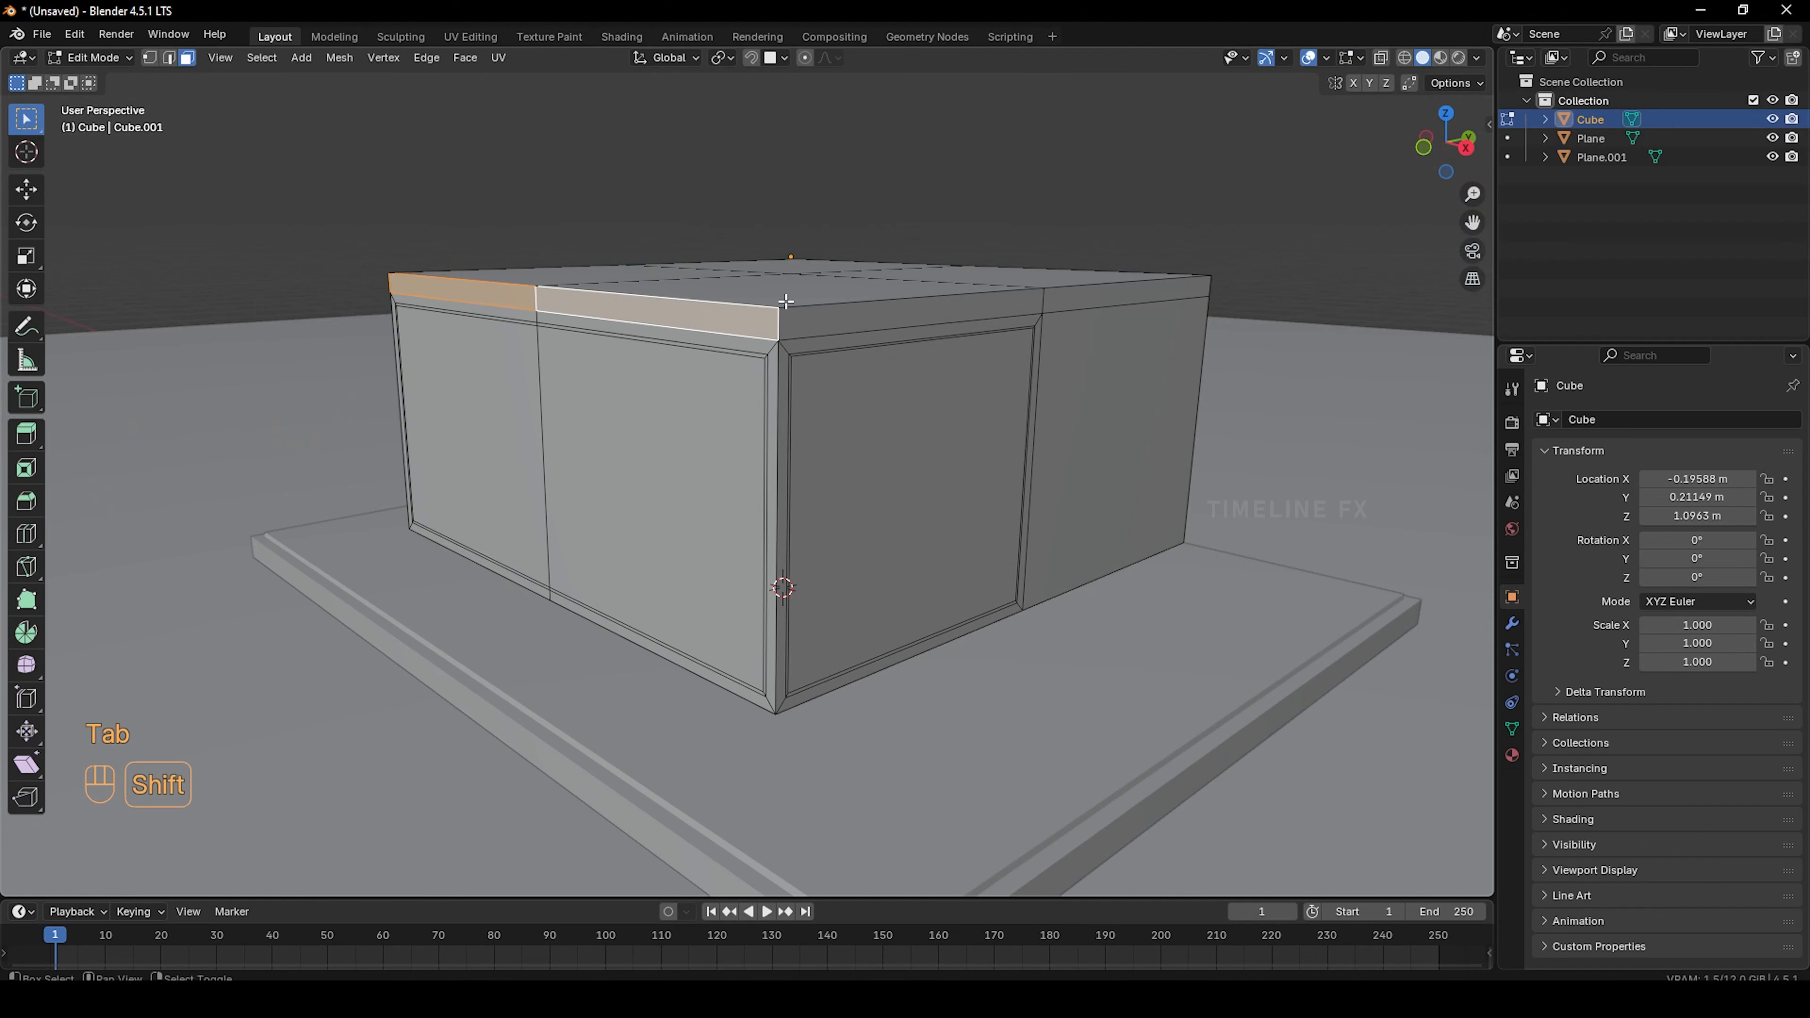
left_click(830, 326, "shift")
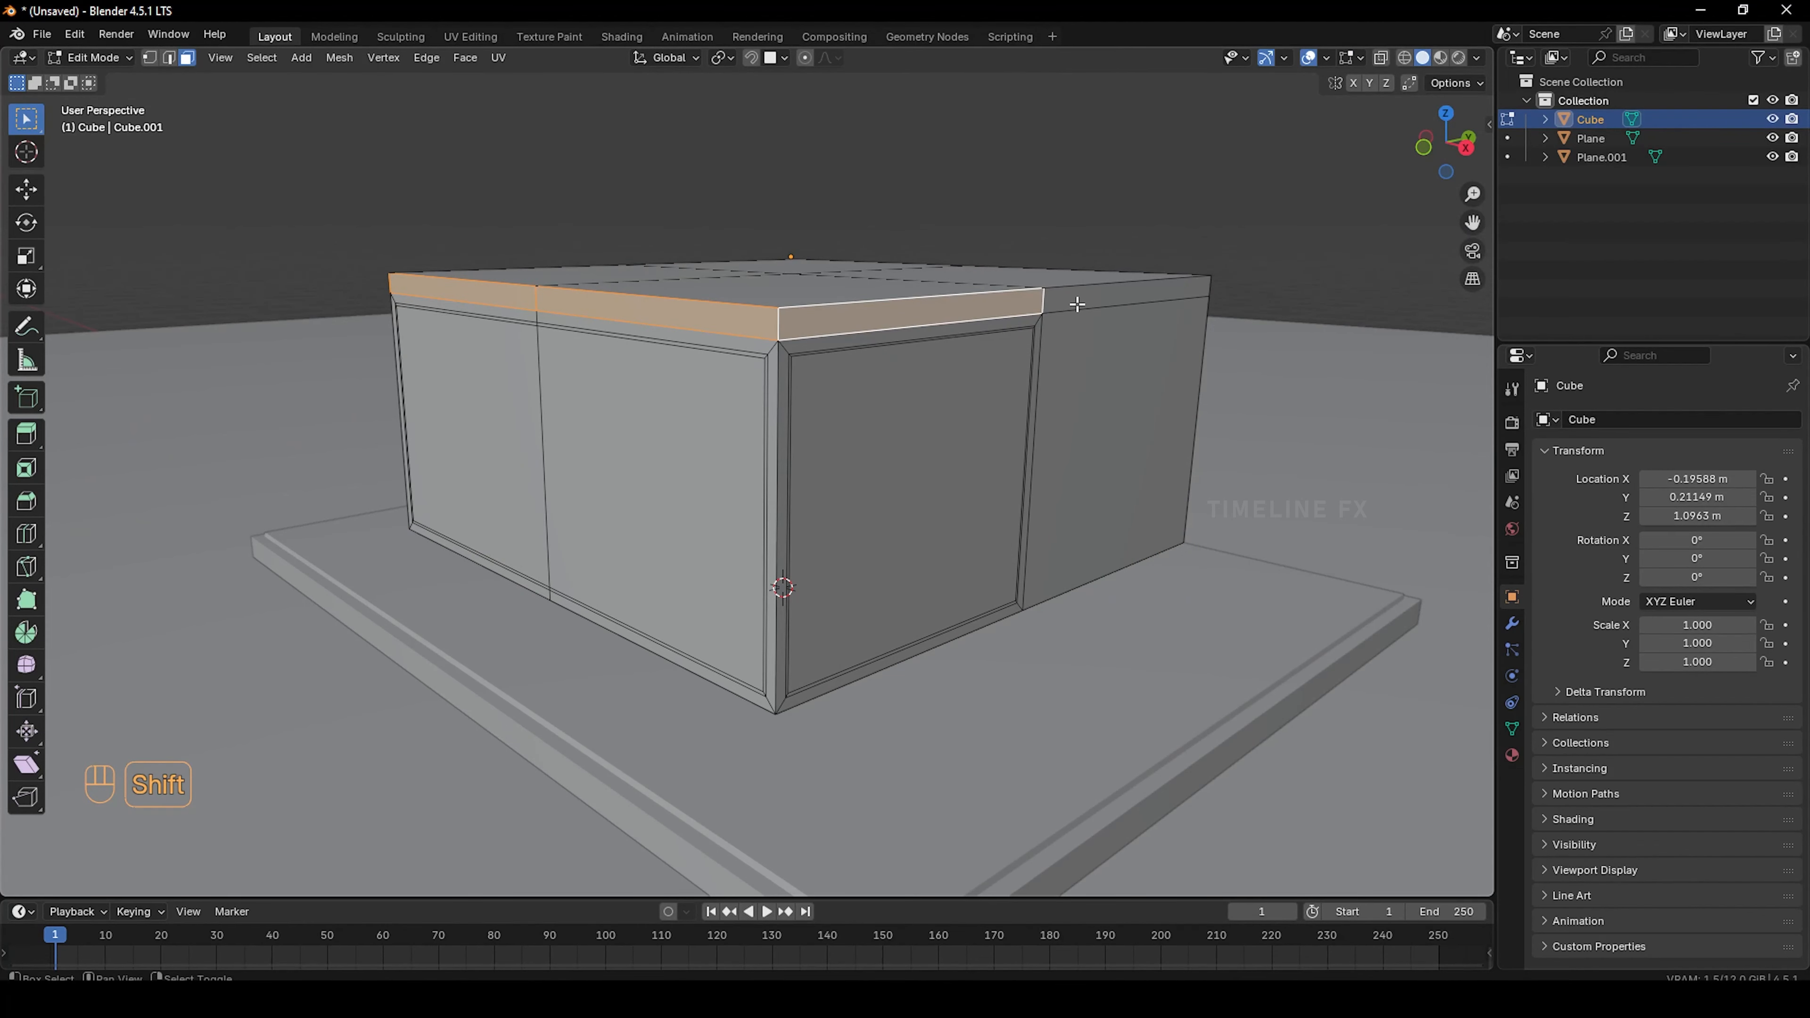
middle_click_drag(976, 339, 1052, 376)
right_click(665, 368)
right_click(949, 371, "shift")
middle_click_drag(848, 429, 940, 582)
Try extruding the two front top-edge strip faces outward by 1 m, and undo the extrusion
key("e")
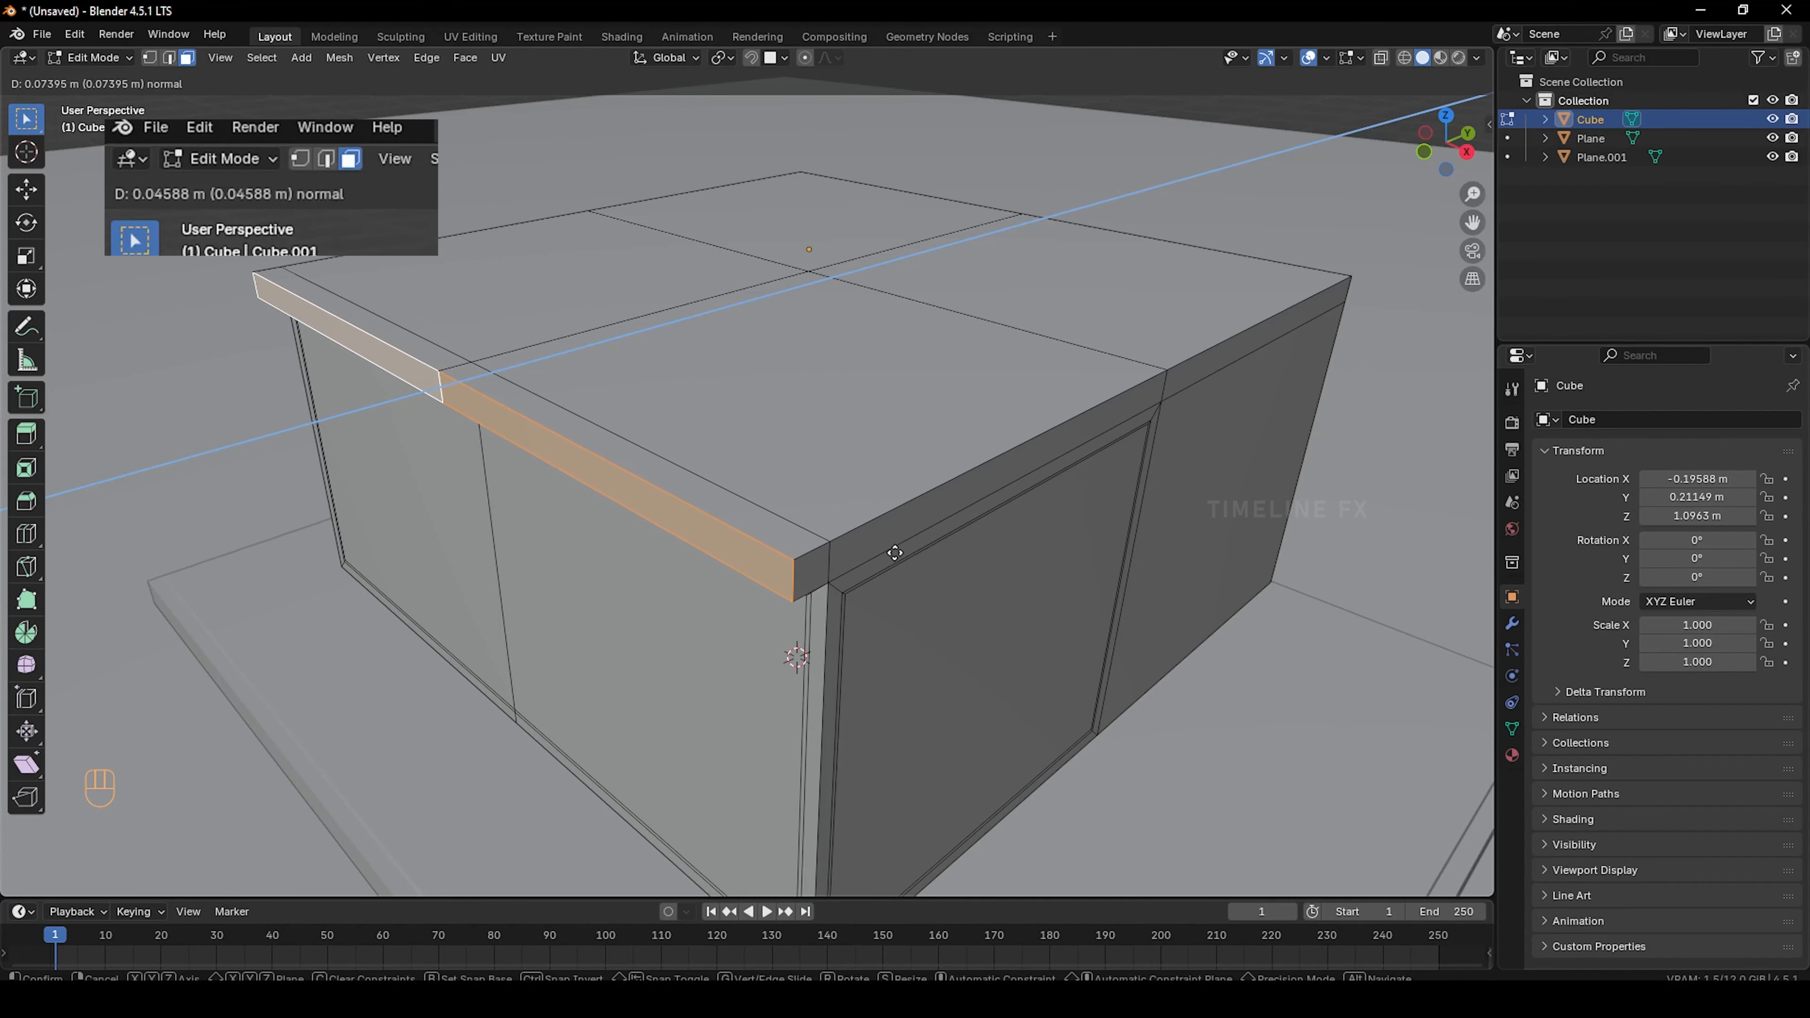
key("KP_1")
left_click(918, 581)
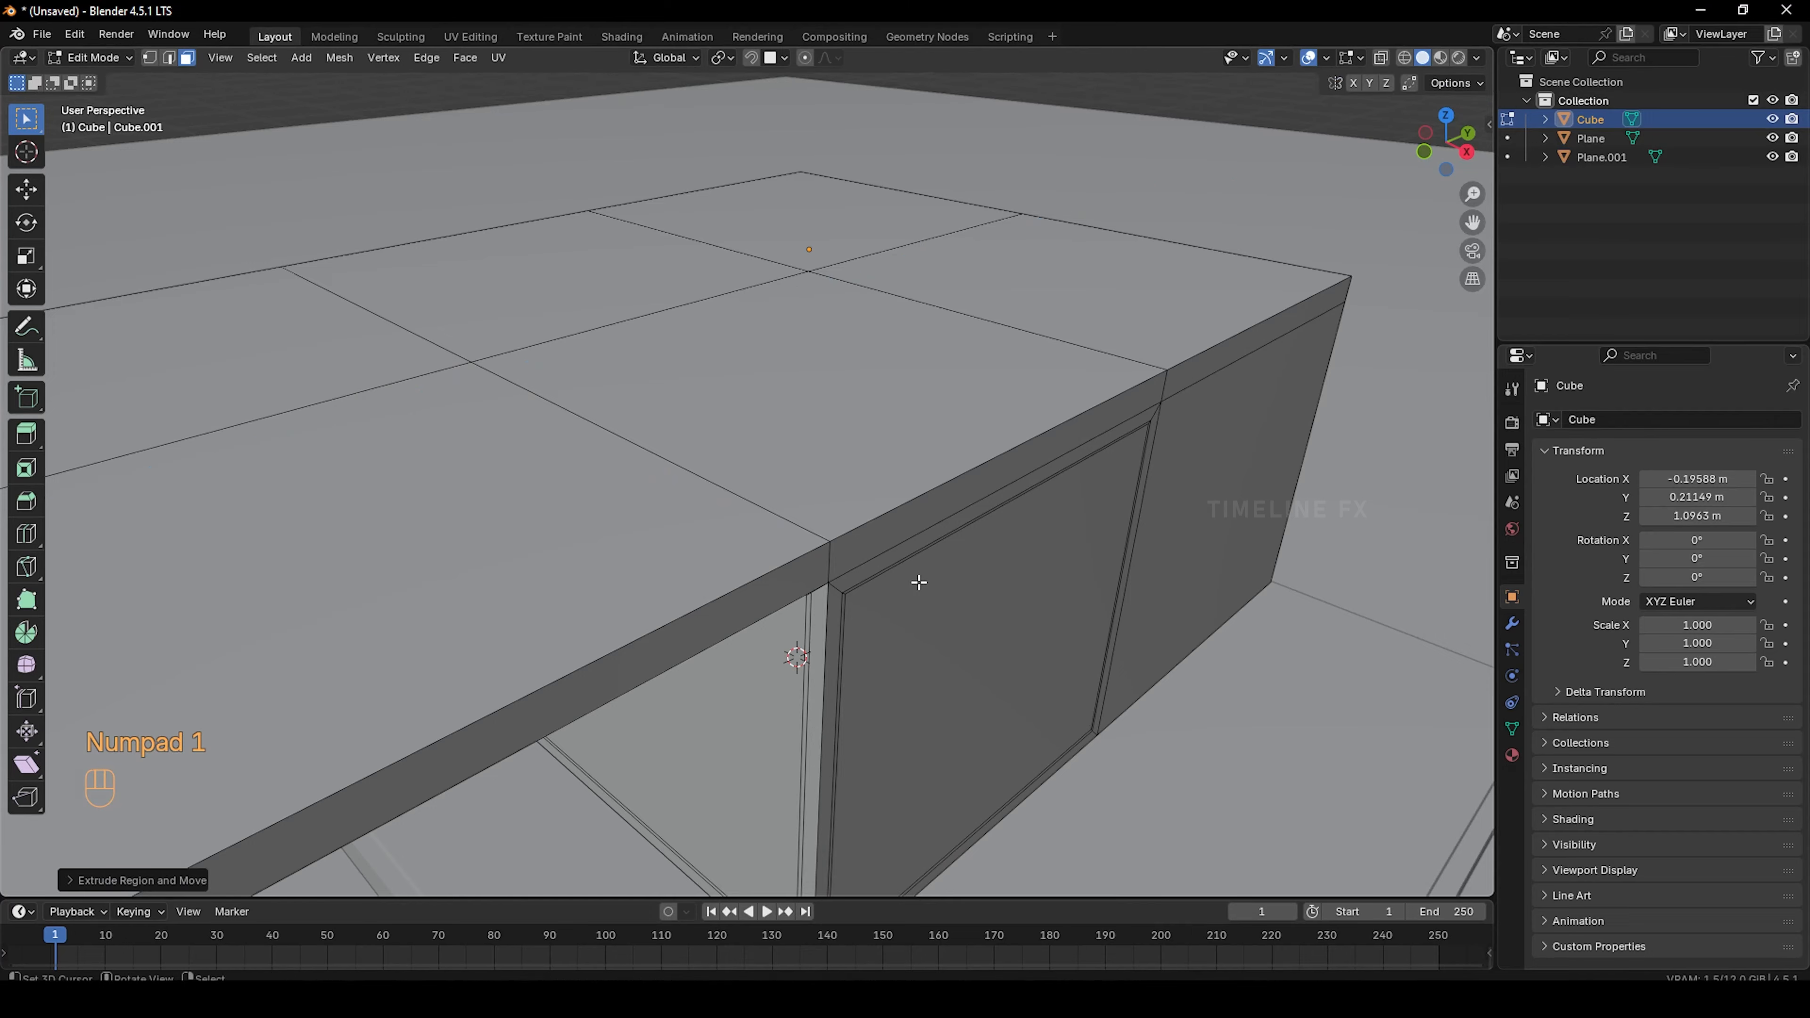
scroll(919, 583, "down", 4)
middle_click_drag(901, 579, 899, 568)
scroll(716, 495, "up", 2)
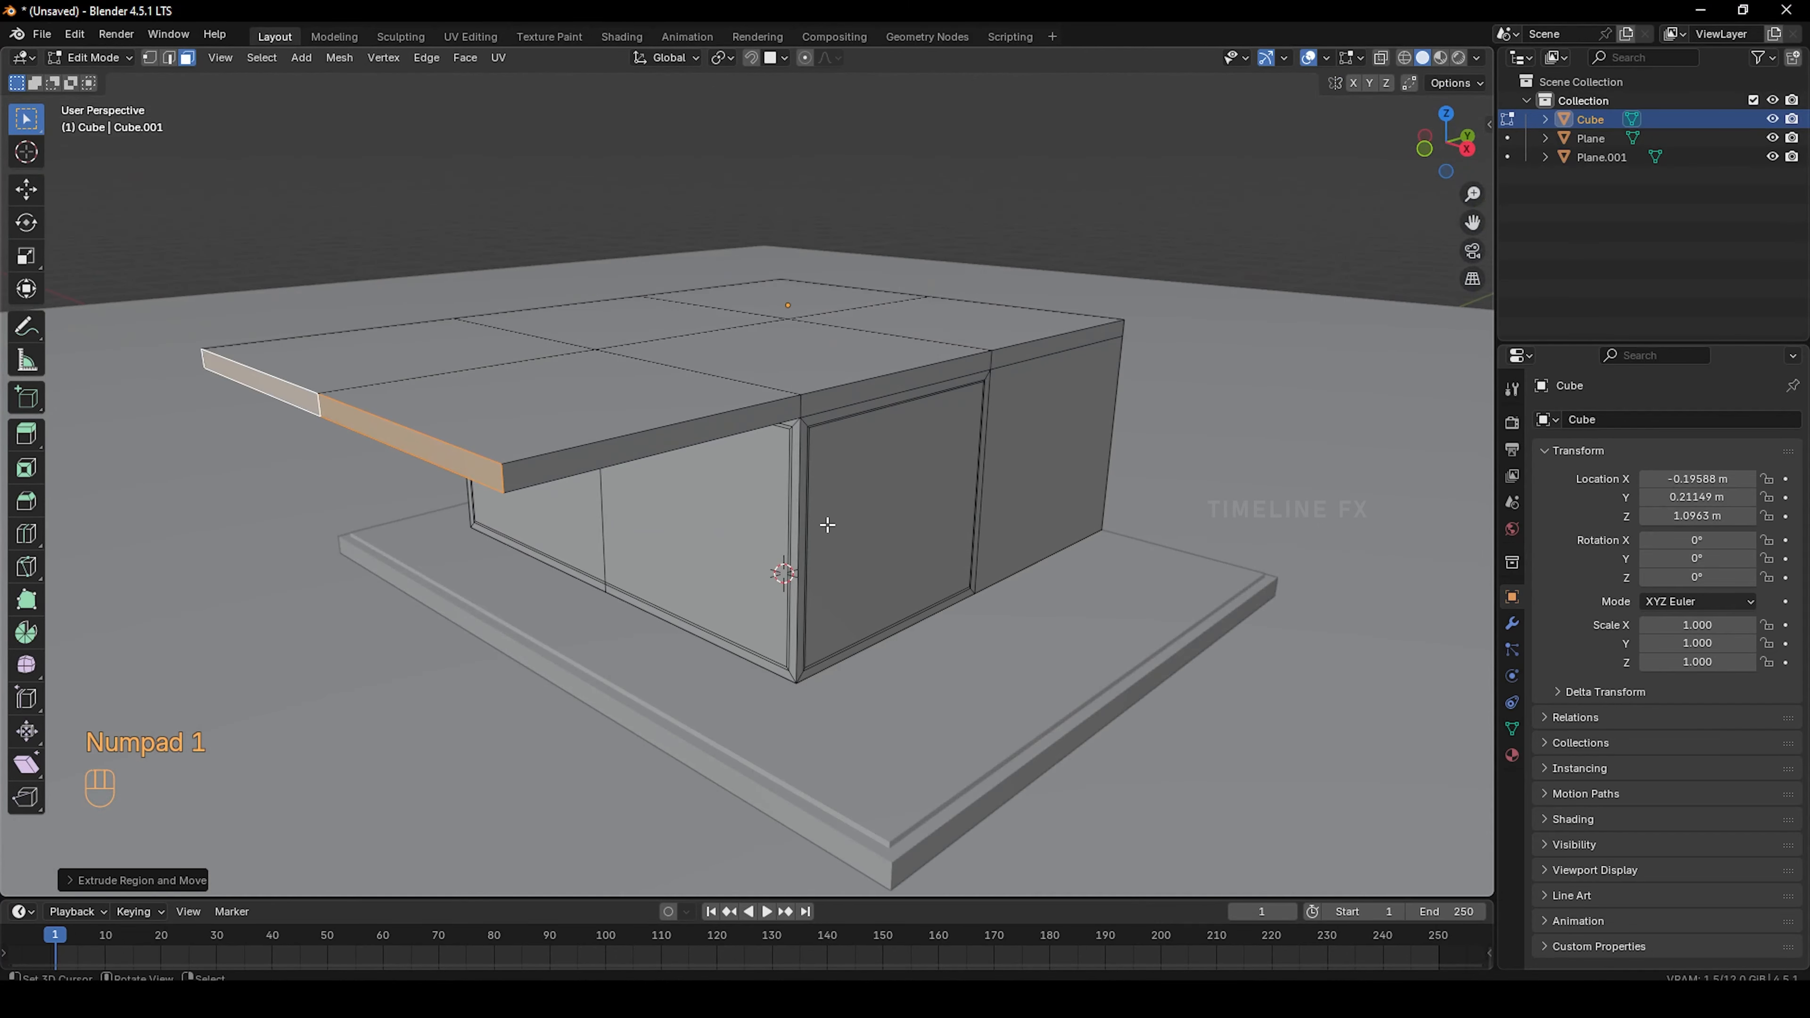
key("ctrl+z")
Extrude the two front top-edge strip faces outward by 0.1 m to form a roof overhang
middle_click_drag(828, 501, 853, 552)
key("e")
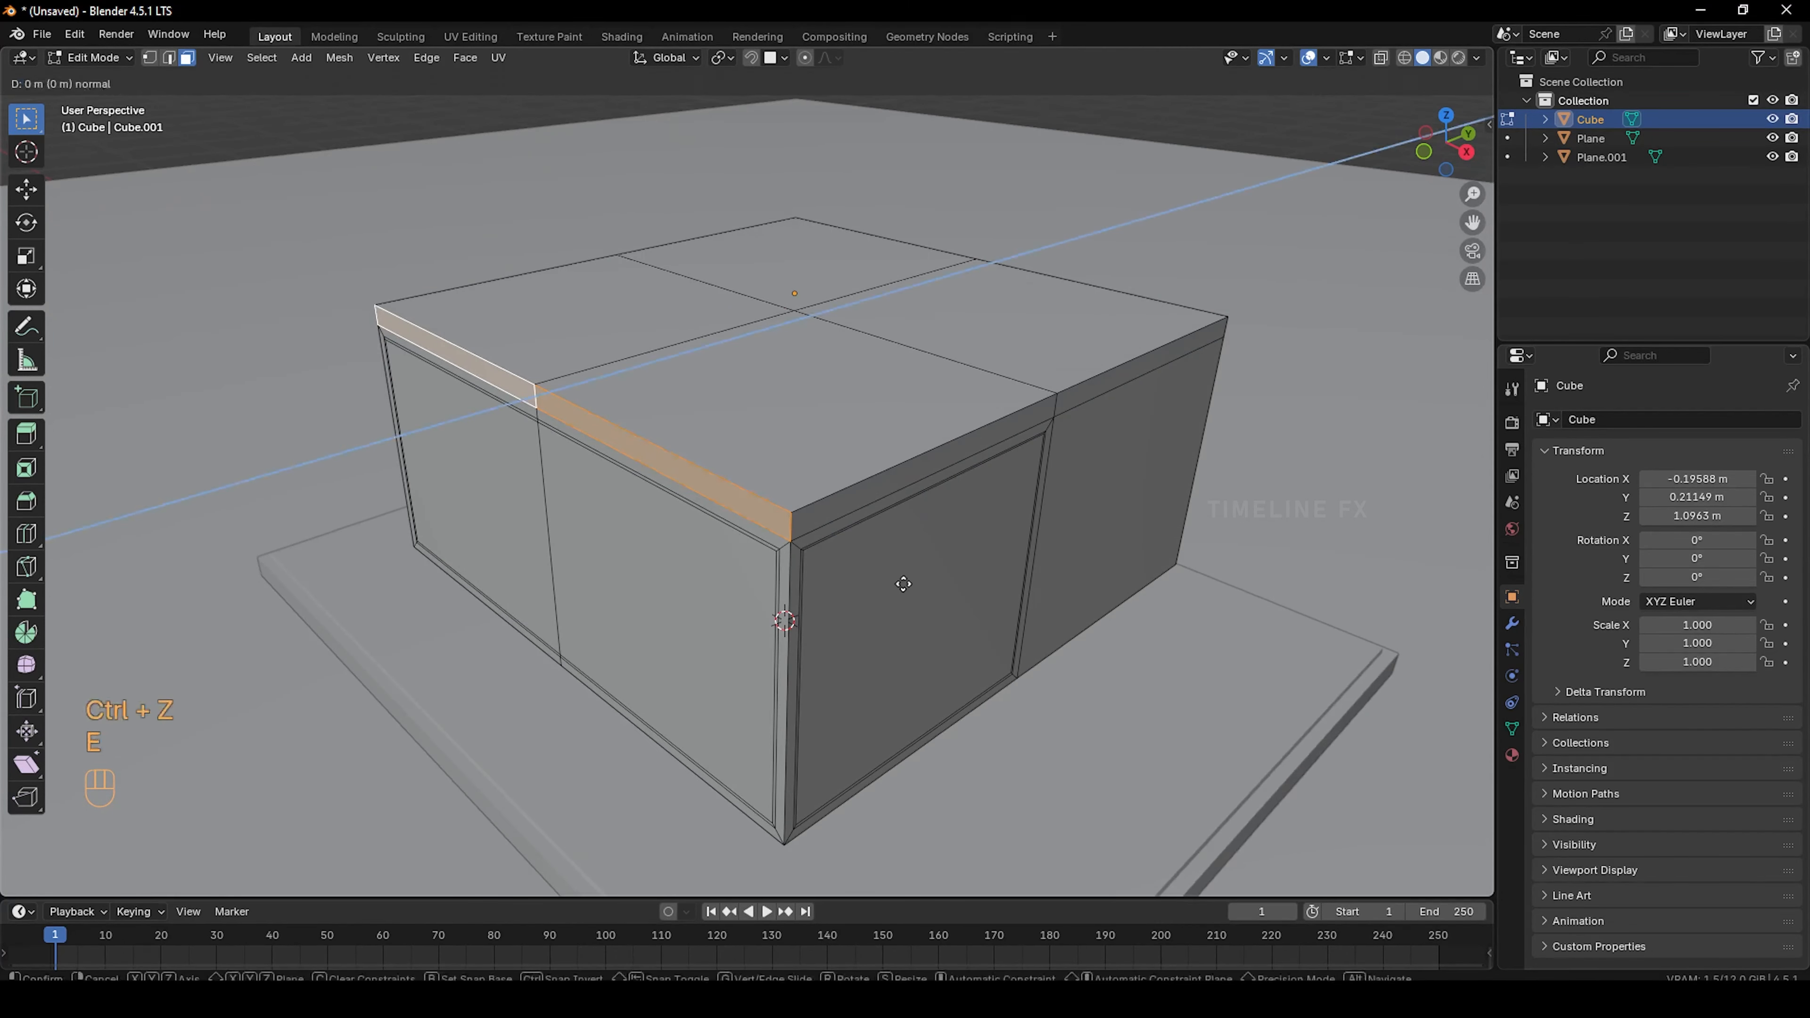
key("KP_Decimal")
key("KP_1")
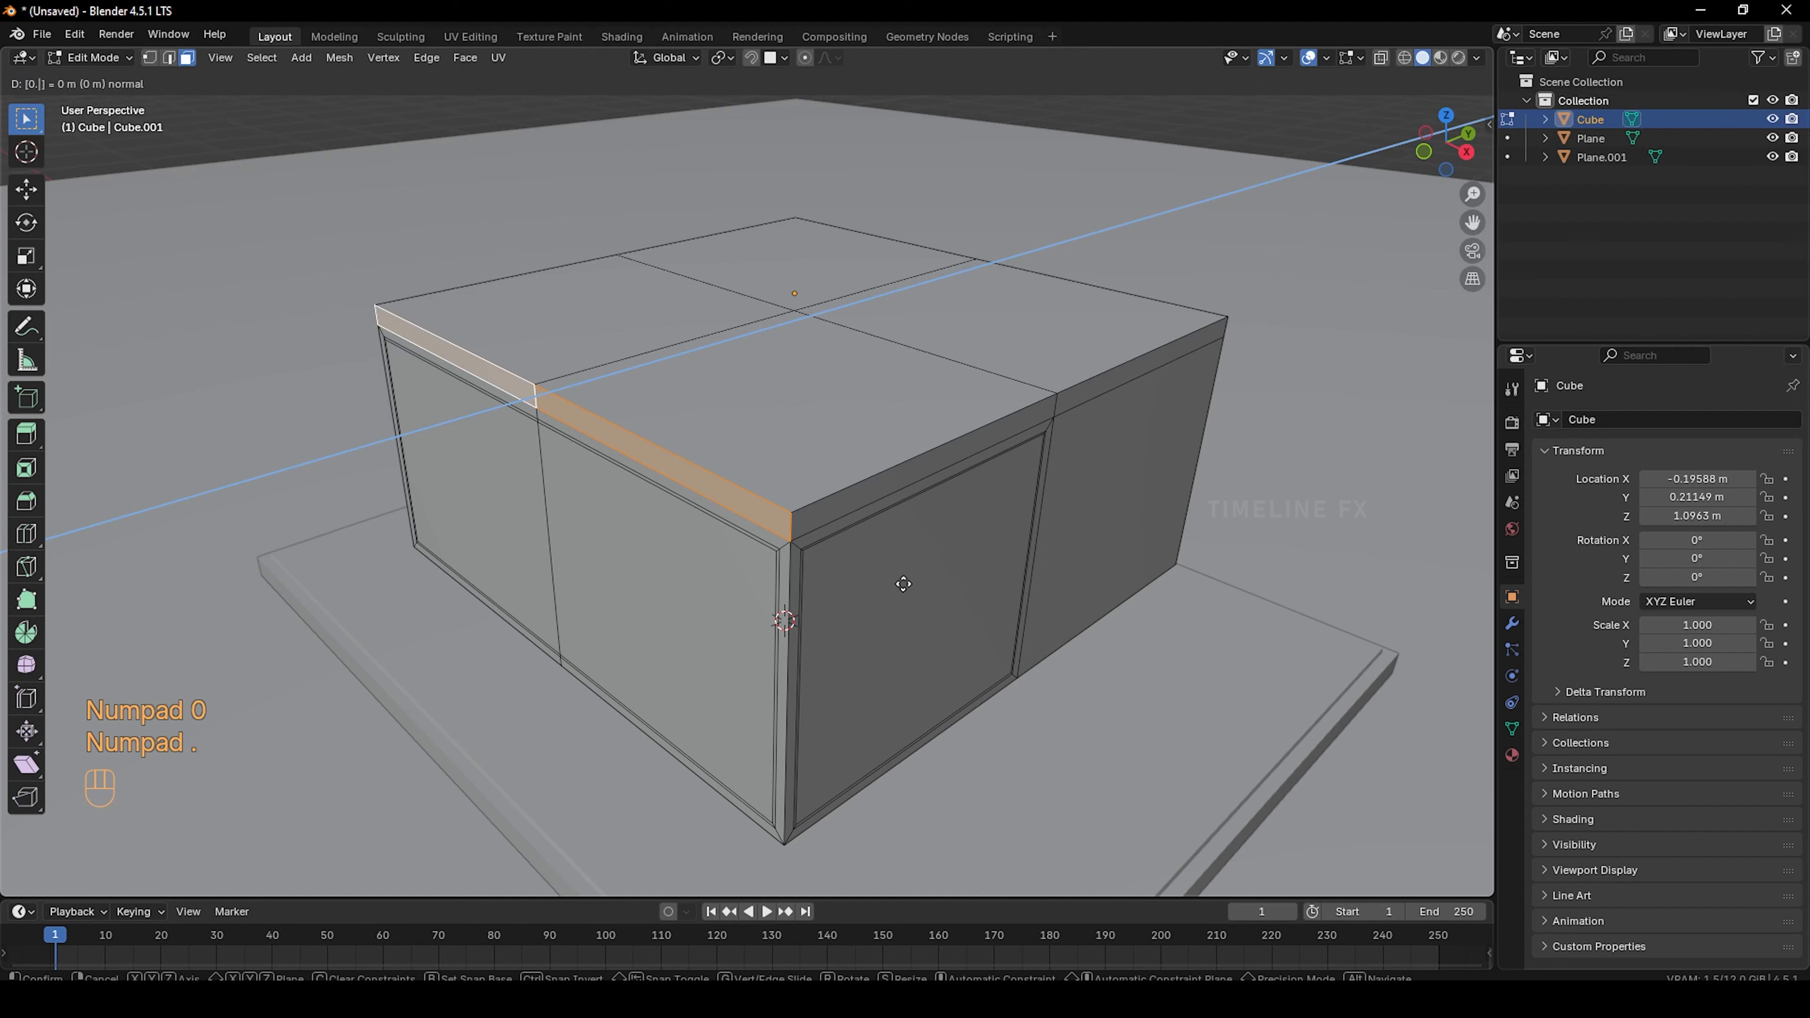
key("KP_Enter")
scroll(897, 586, "up", 6)
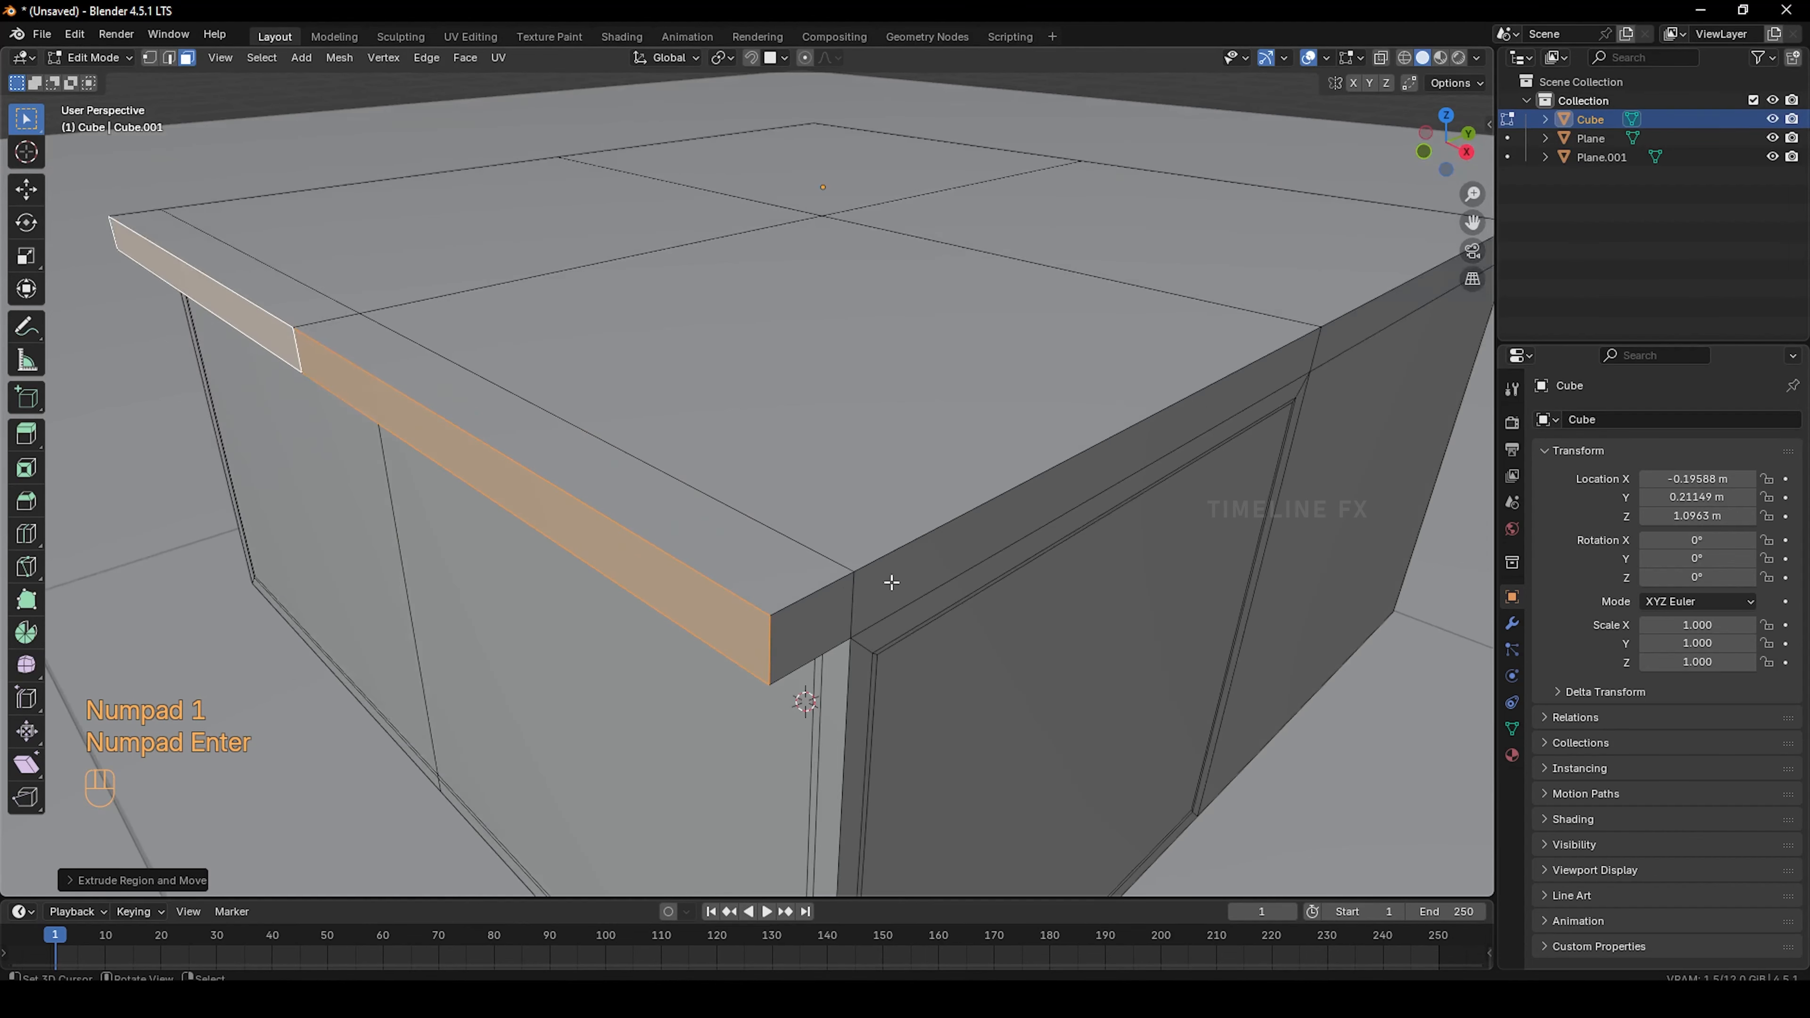
Extrude the overhang's end face and the adjoining strip above the side panel outward by 0.1 m, and return to Object Mode
scroll(674, 514, "down", 2)
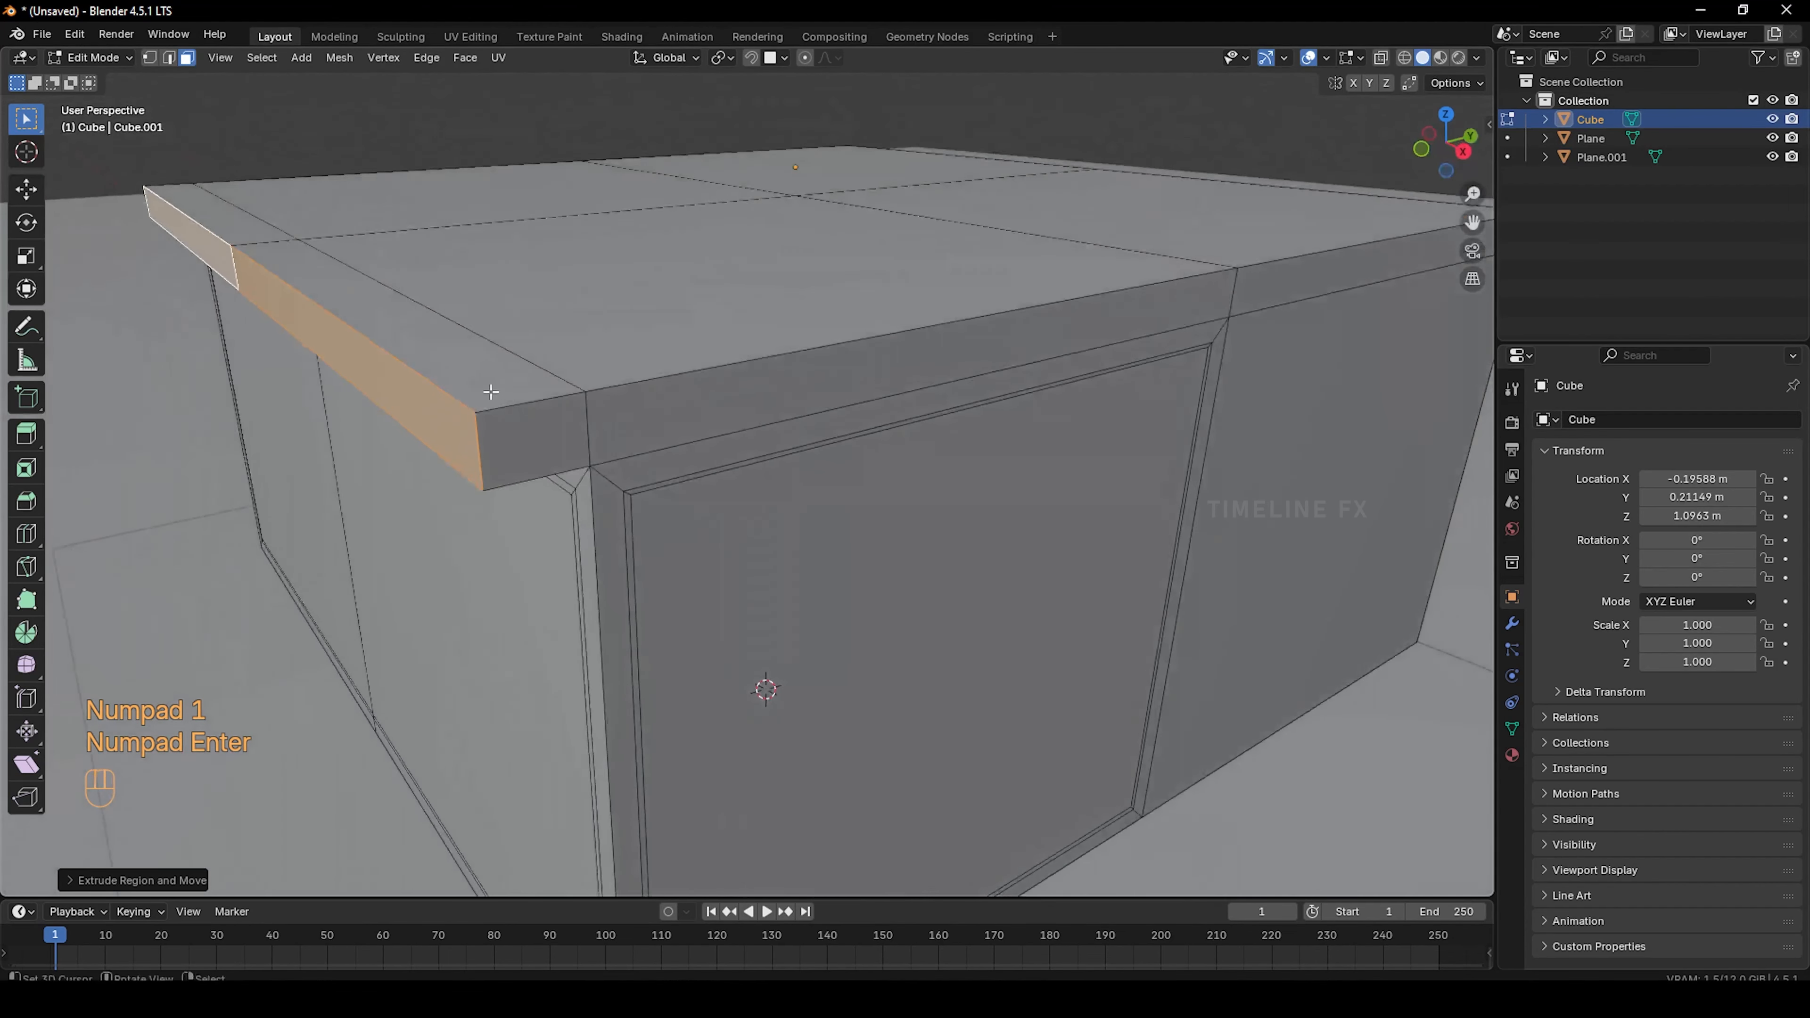
left_click(557, 442)
left_click(675, 416, "shift")
scroll(697, 479, "down", 3)
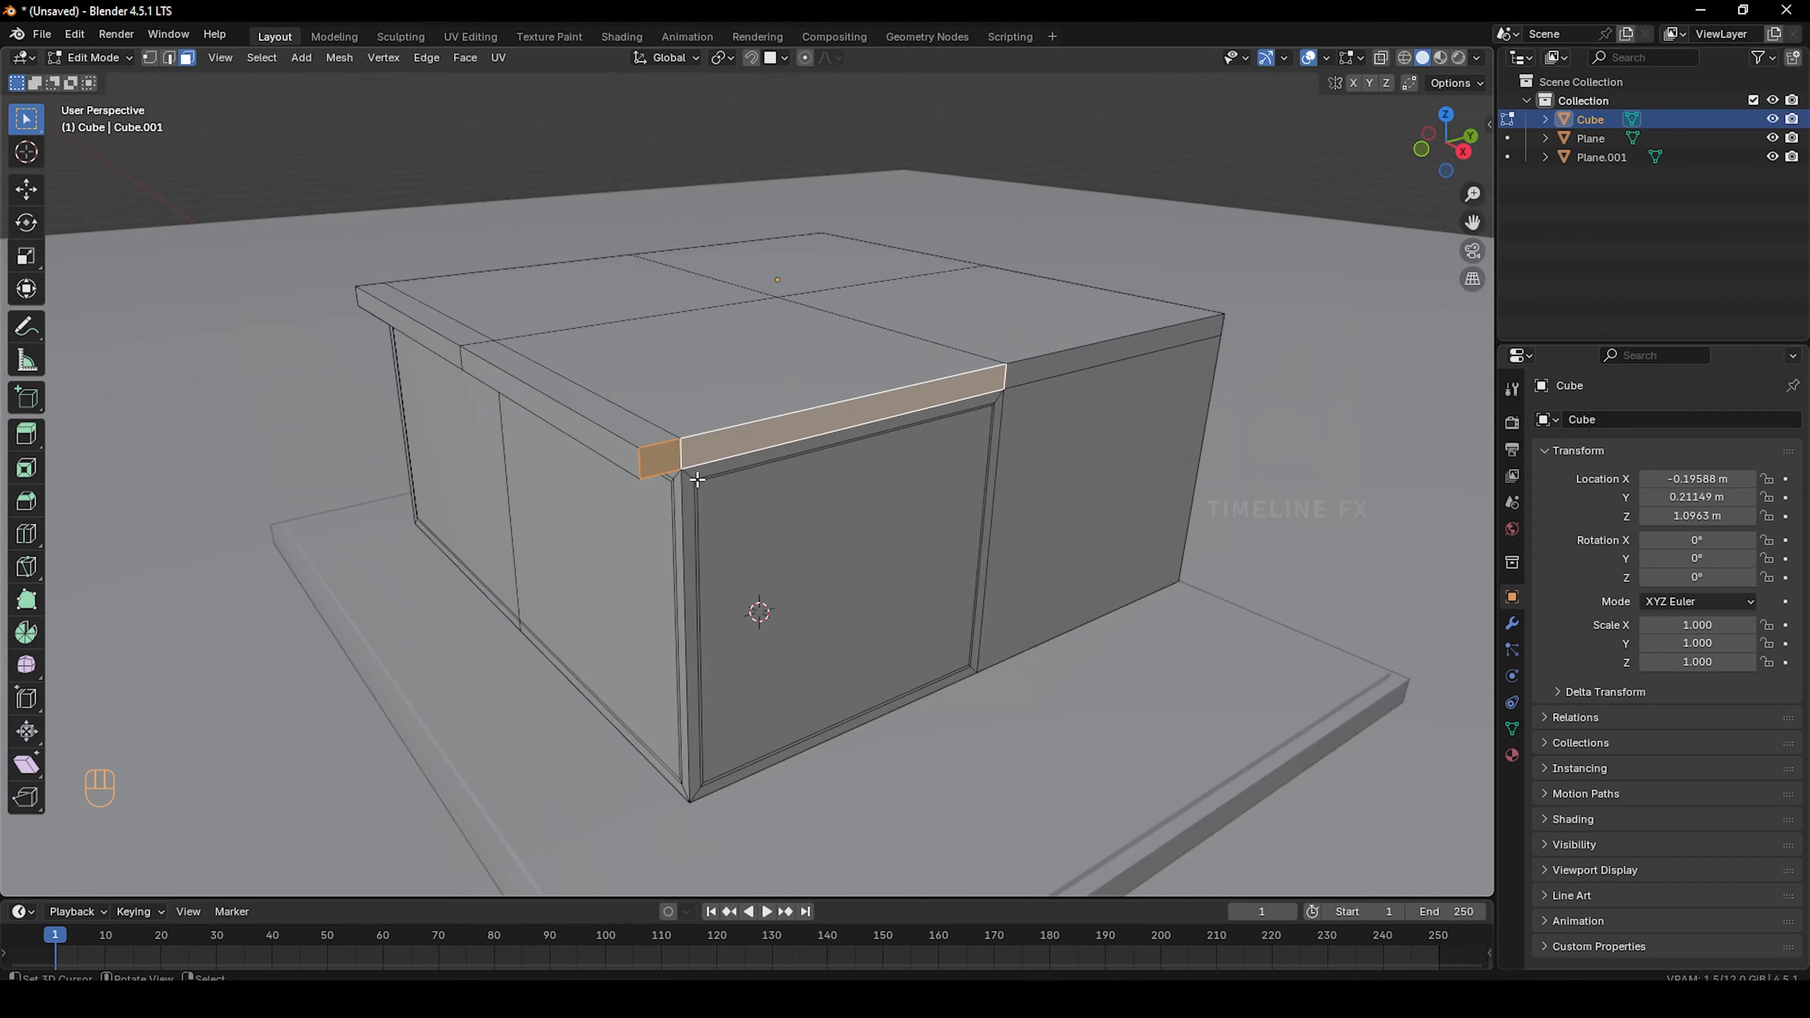
middle_click_drag(697, 479, 831, 566)
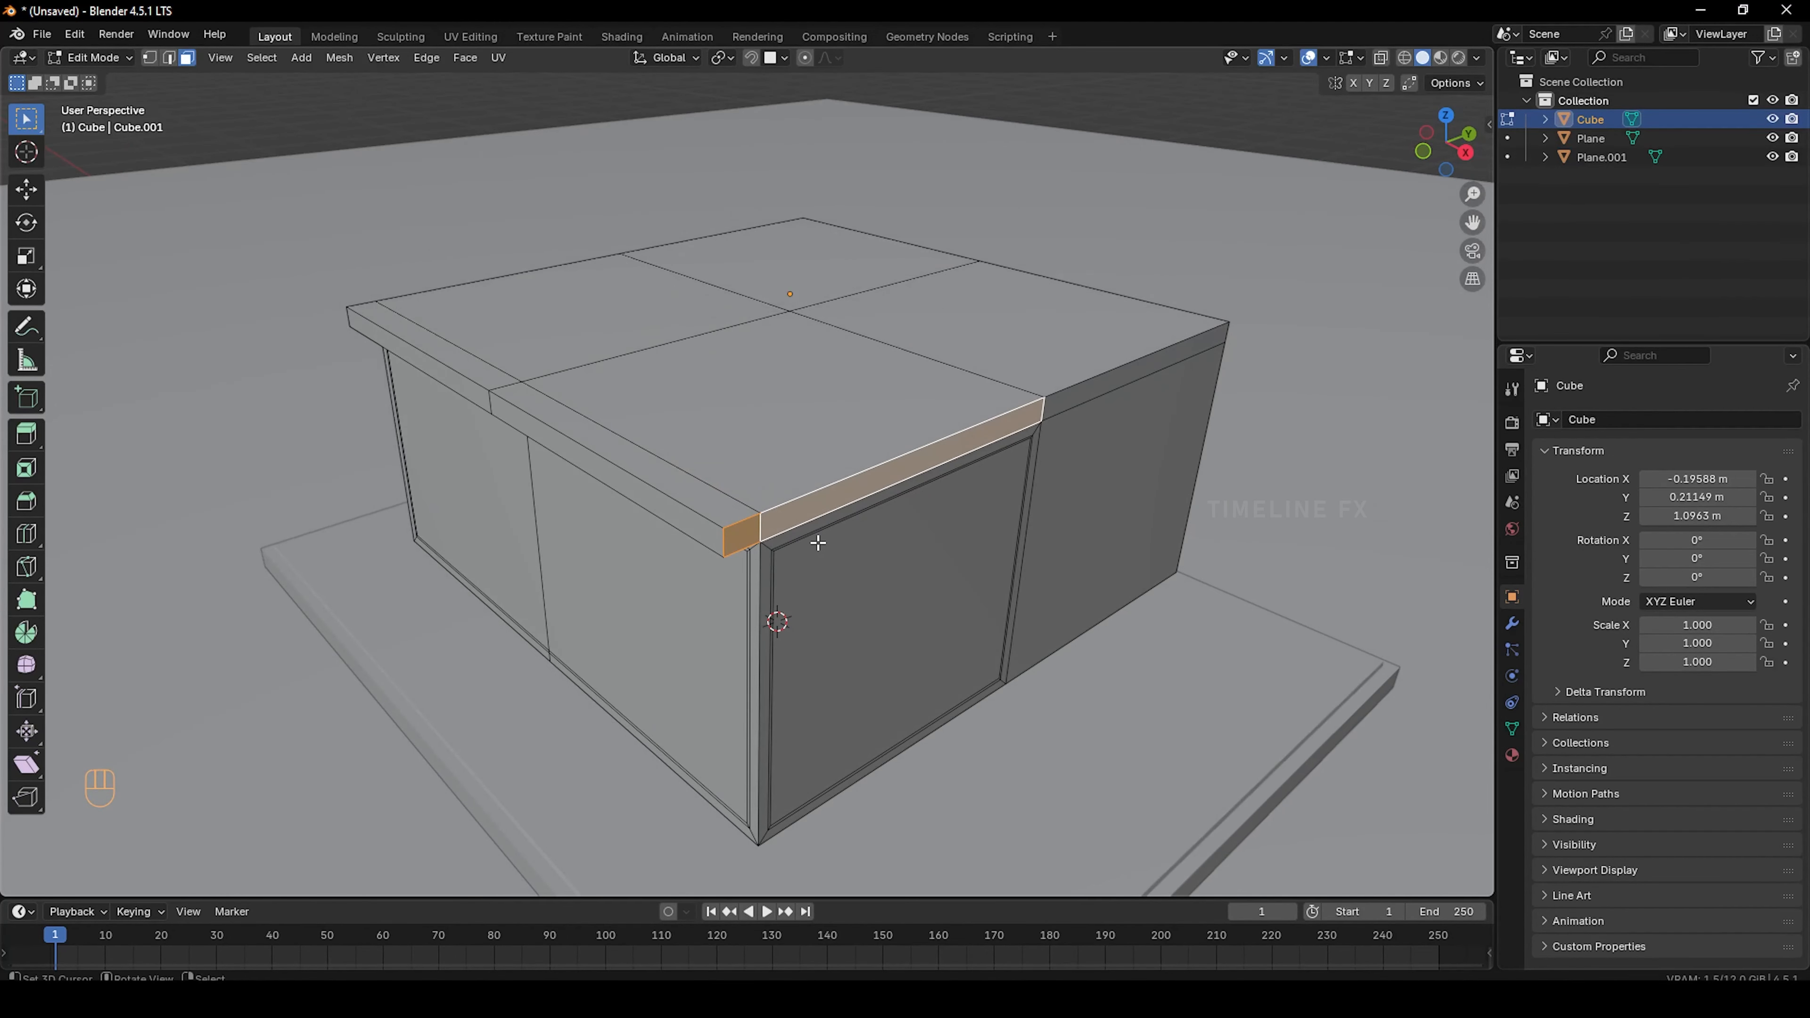
key("e")
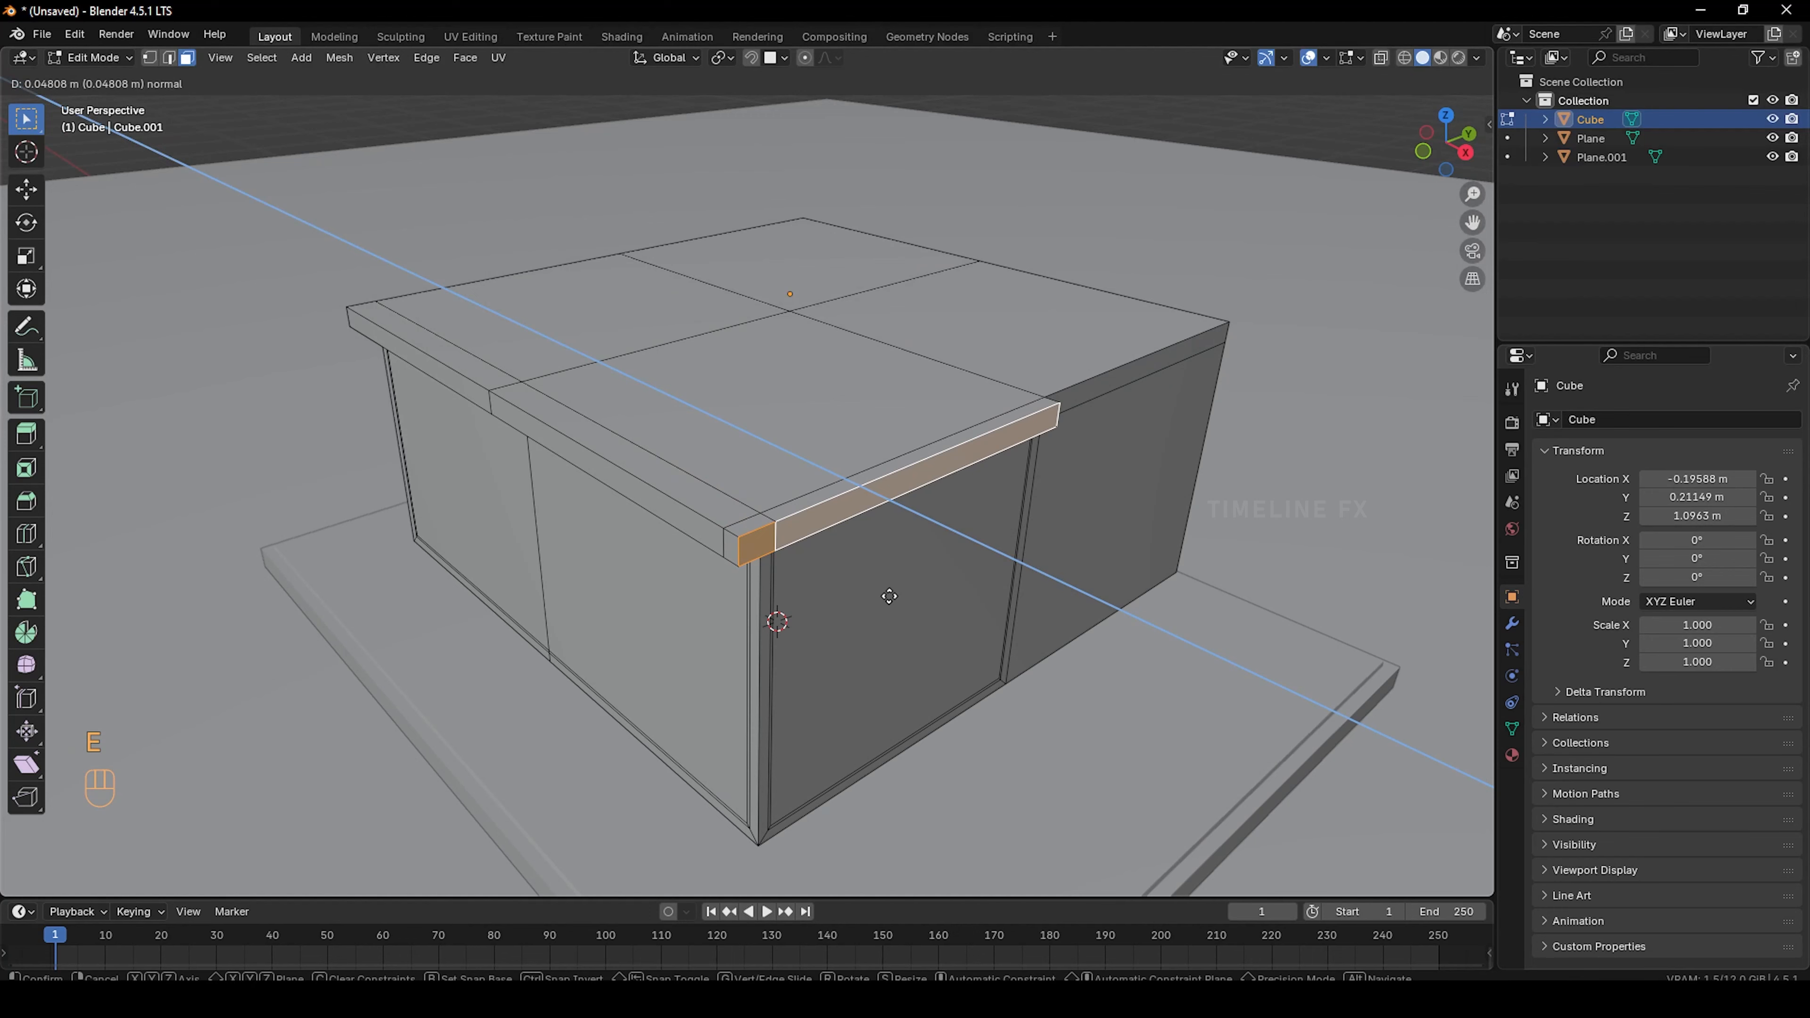
key("KP_Decimal")
key("KP_1")
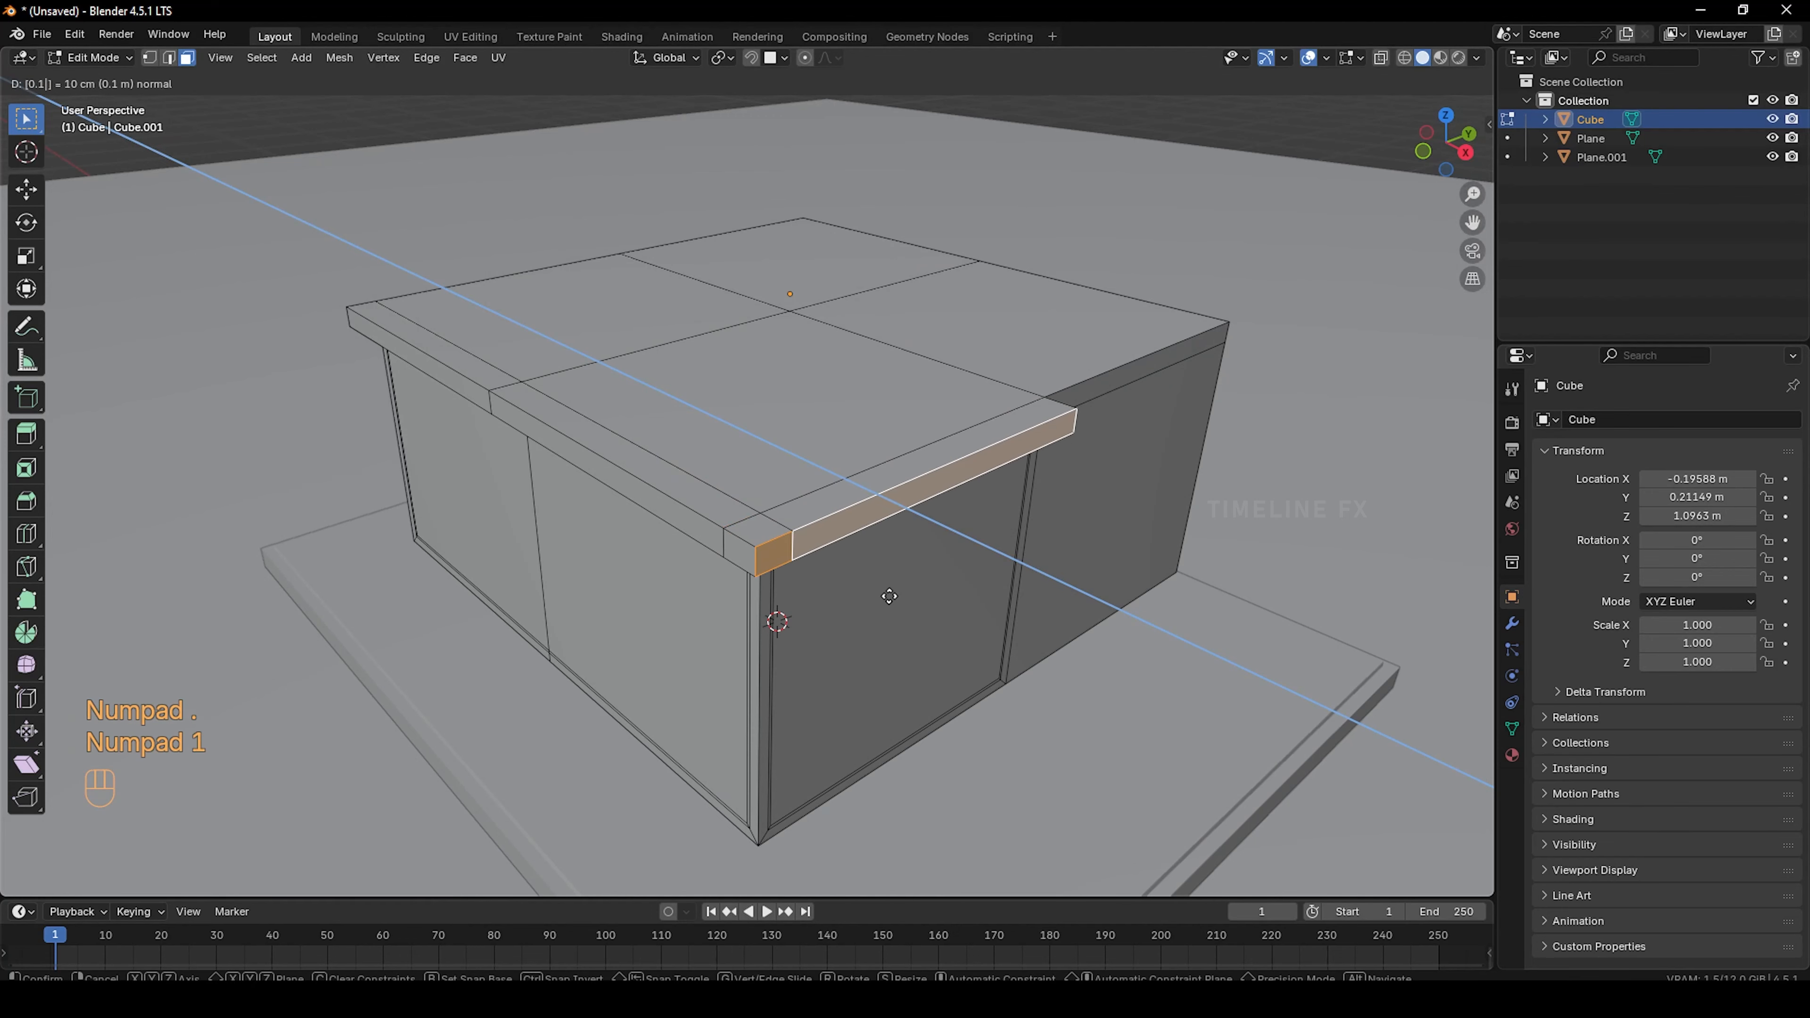
key("KP_Enter")
key("Tab")
mouse_move(890, 596)
middle_mouse_down()
mouse_move(872, 540)
mouse_move(880, 591)
middle_mouse_up()
scroll(856, 598, "up", 1)
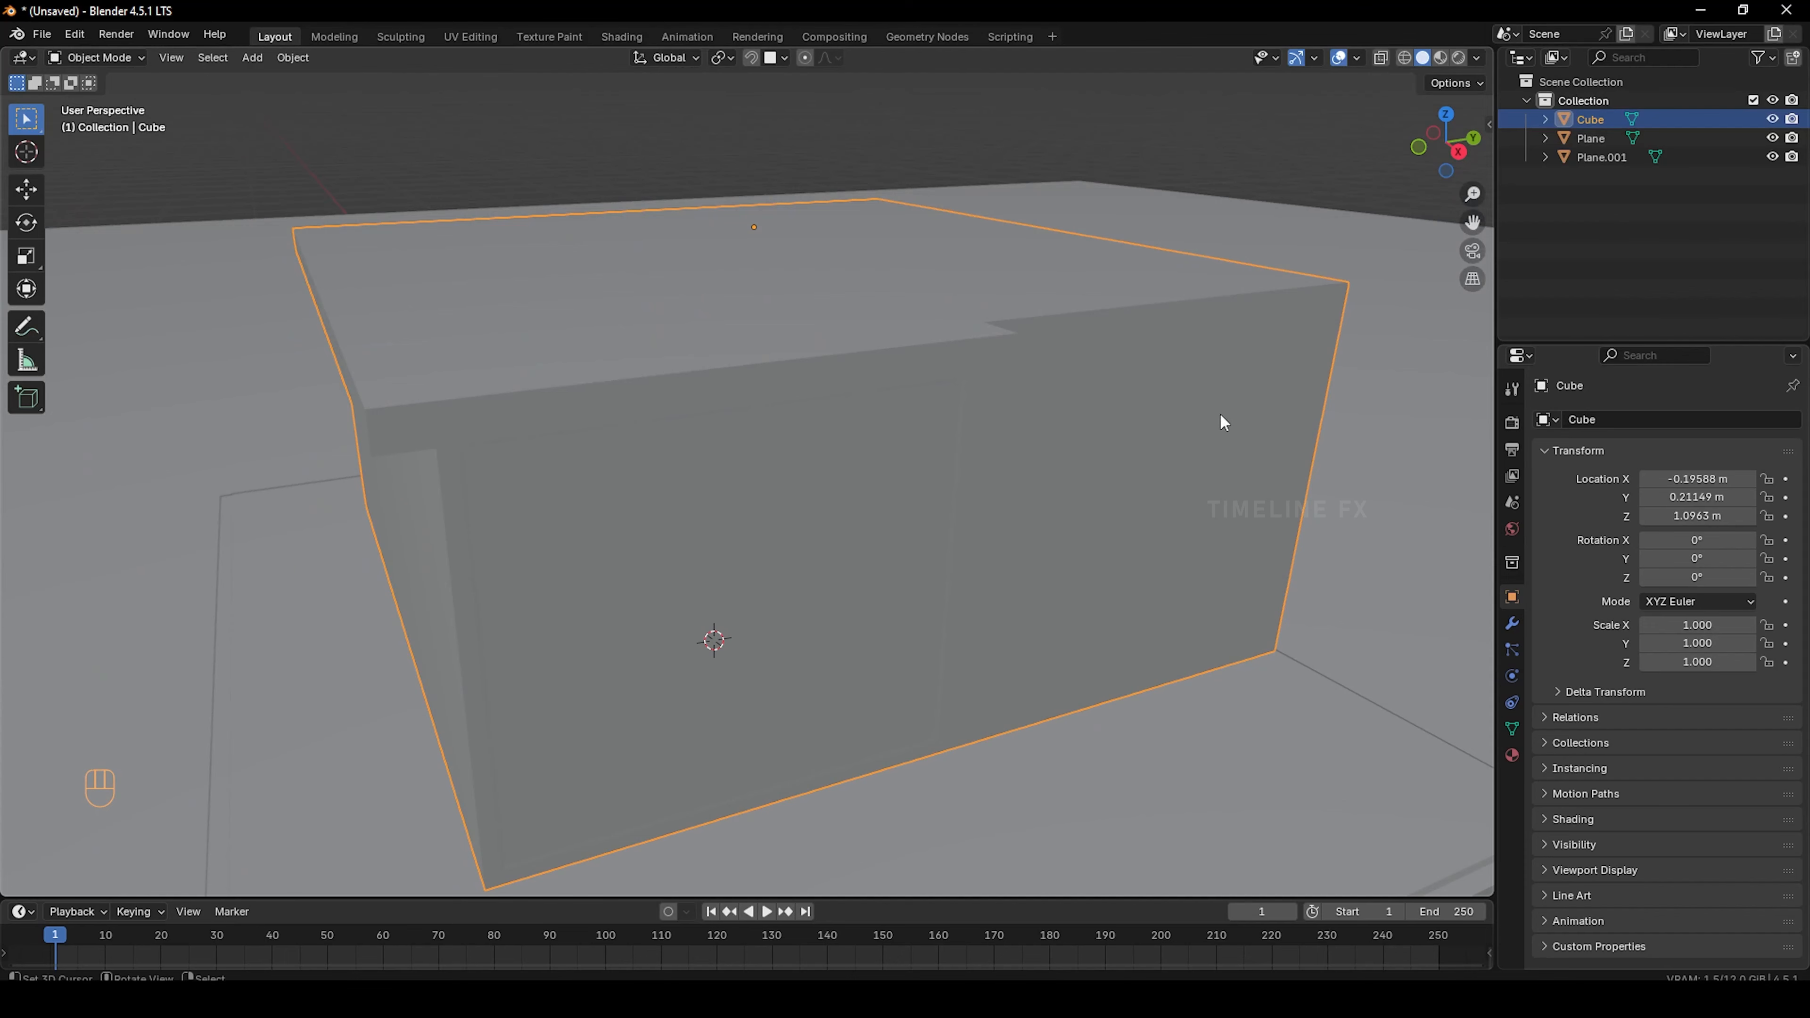
In Edit Mode, select the two rear roof faces, try insetting them, and undo the inset
scroll(1104, 588, "down", 3)
middle_click_drag(1091, 598, 716, 687)
scroll(757, 487, "up", 2)
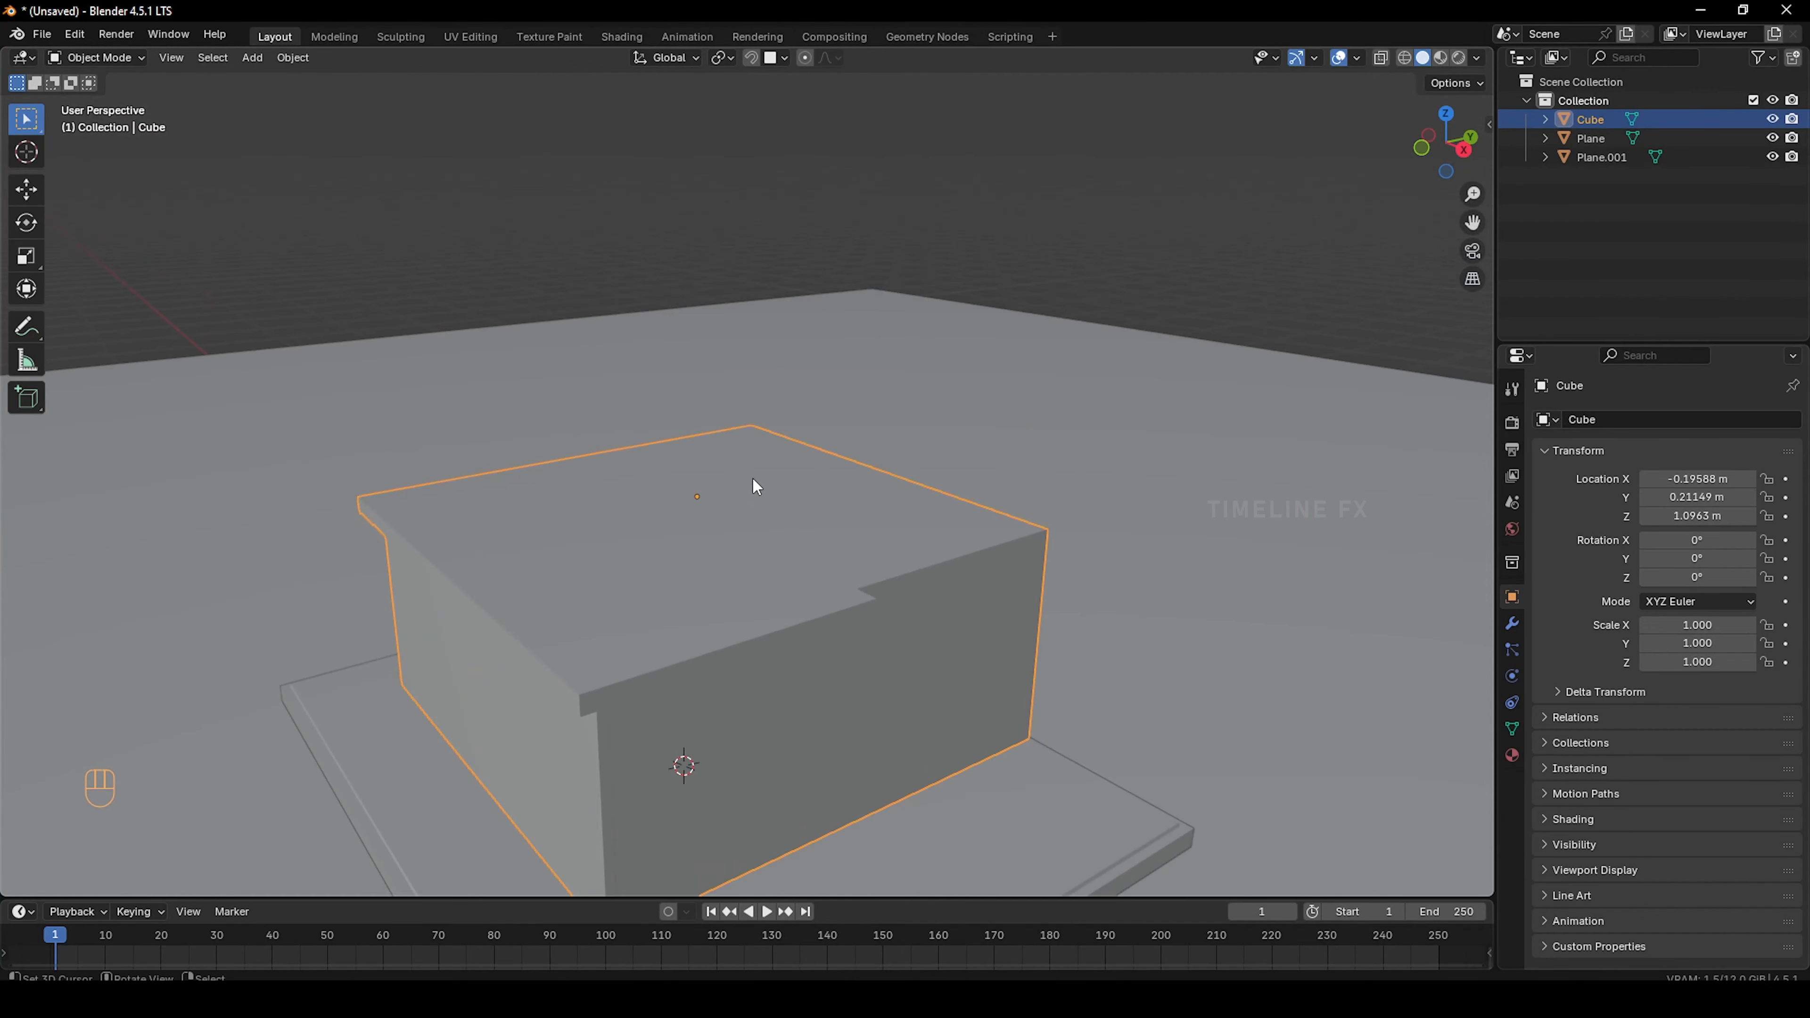
key("Tab")
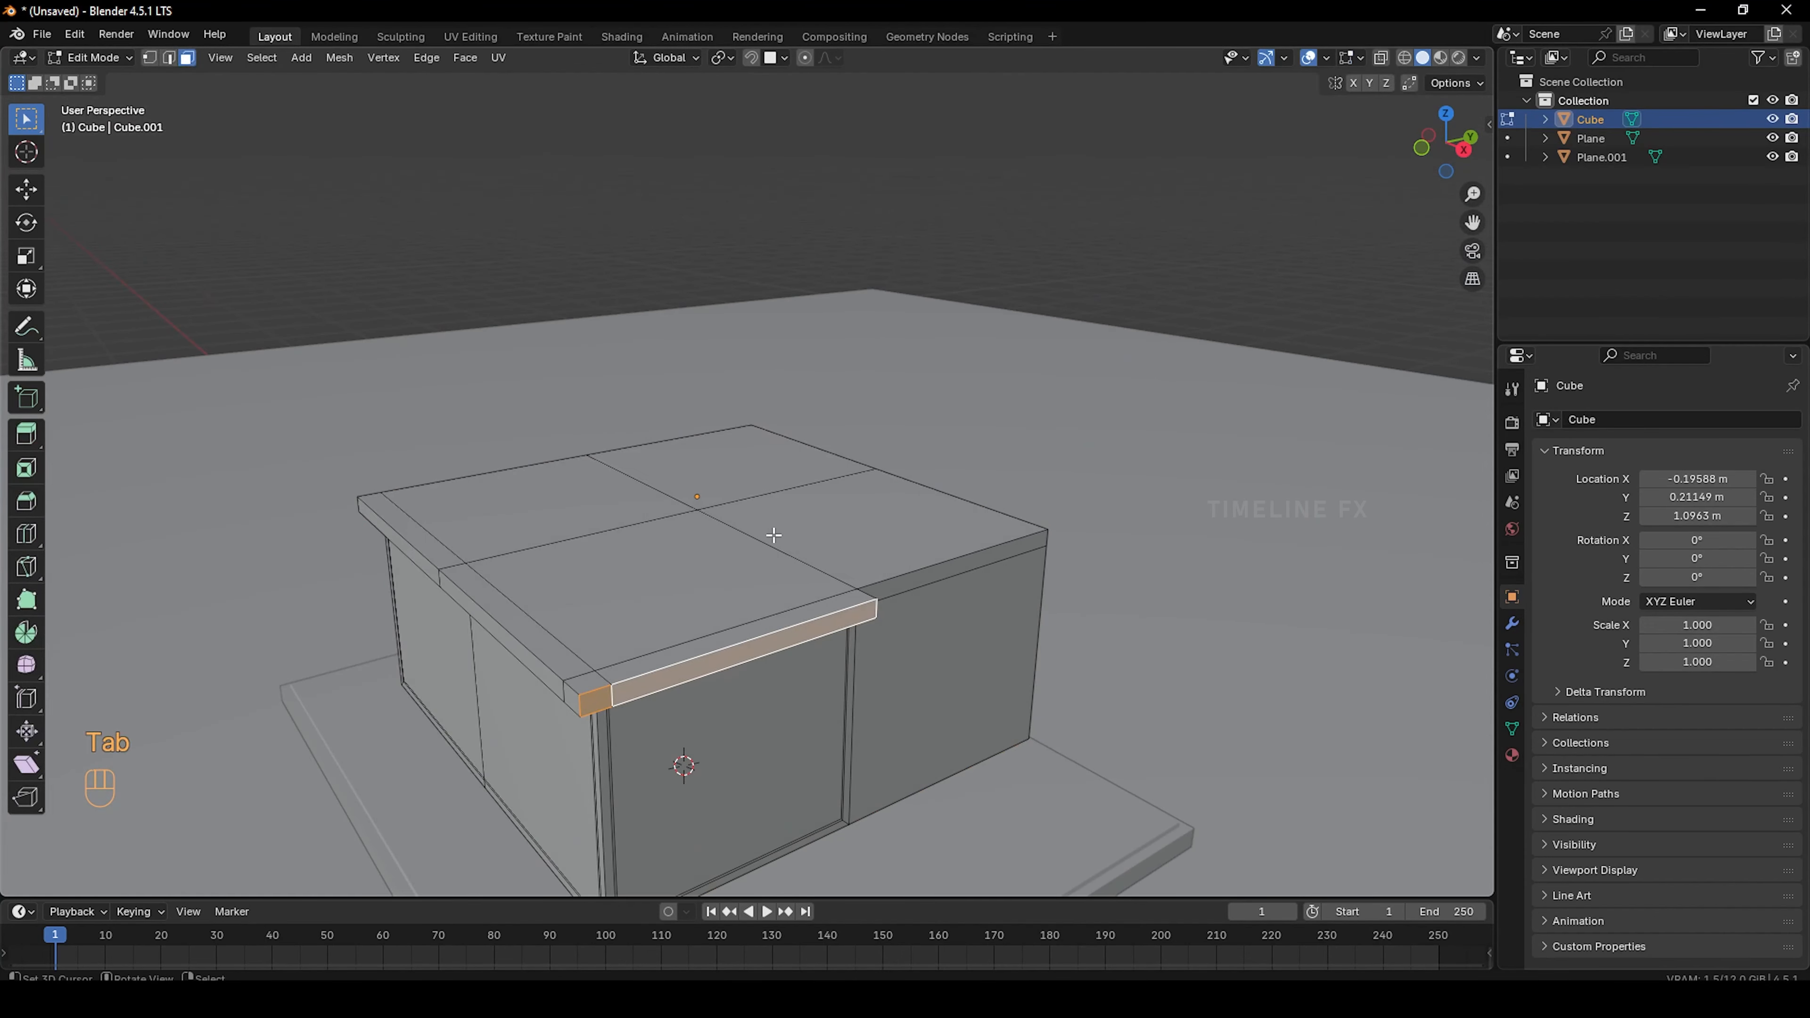
left_click(823, 539)
left_click(732, 481, "shift")
middle_click_drag(732, 481, 1215, 775)
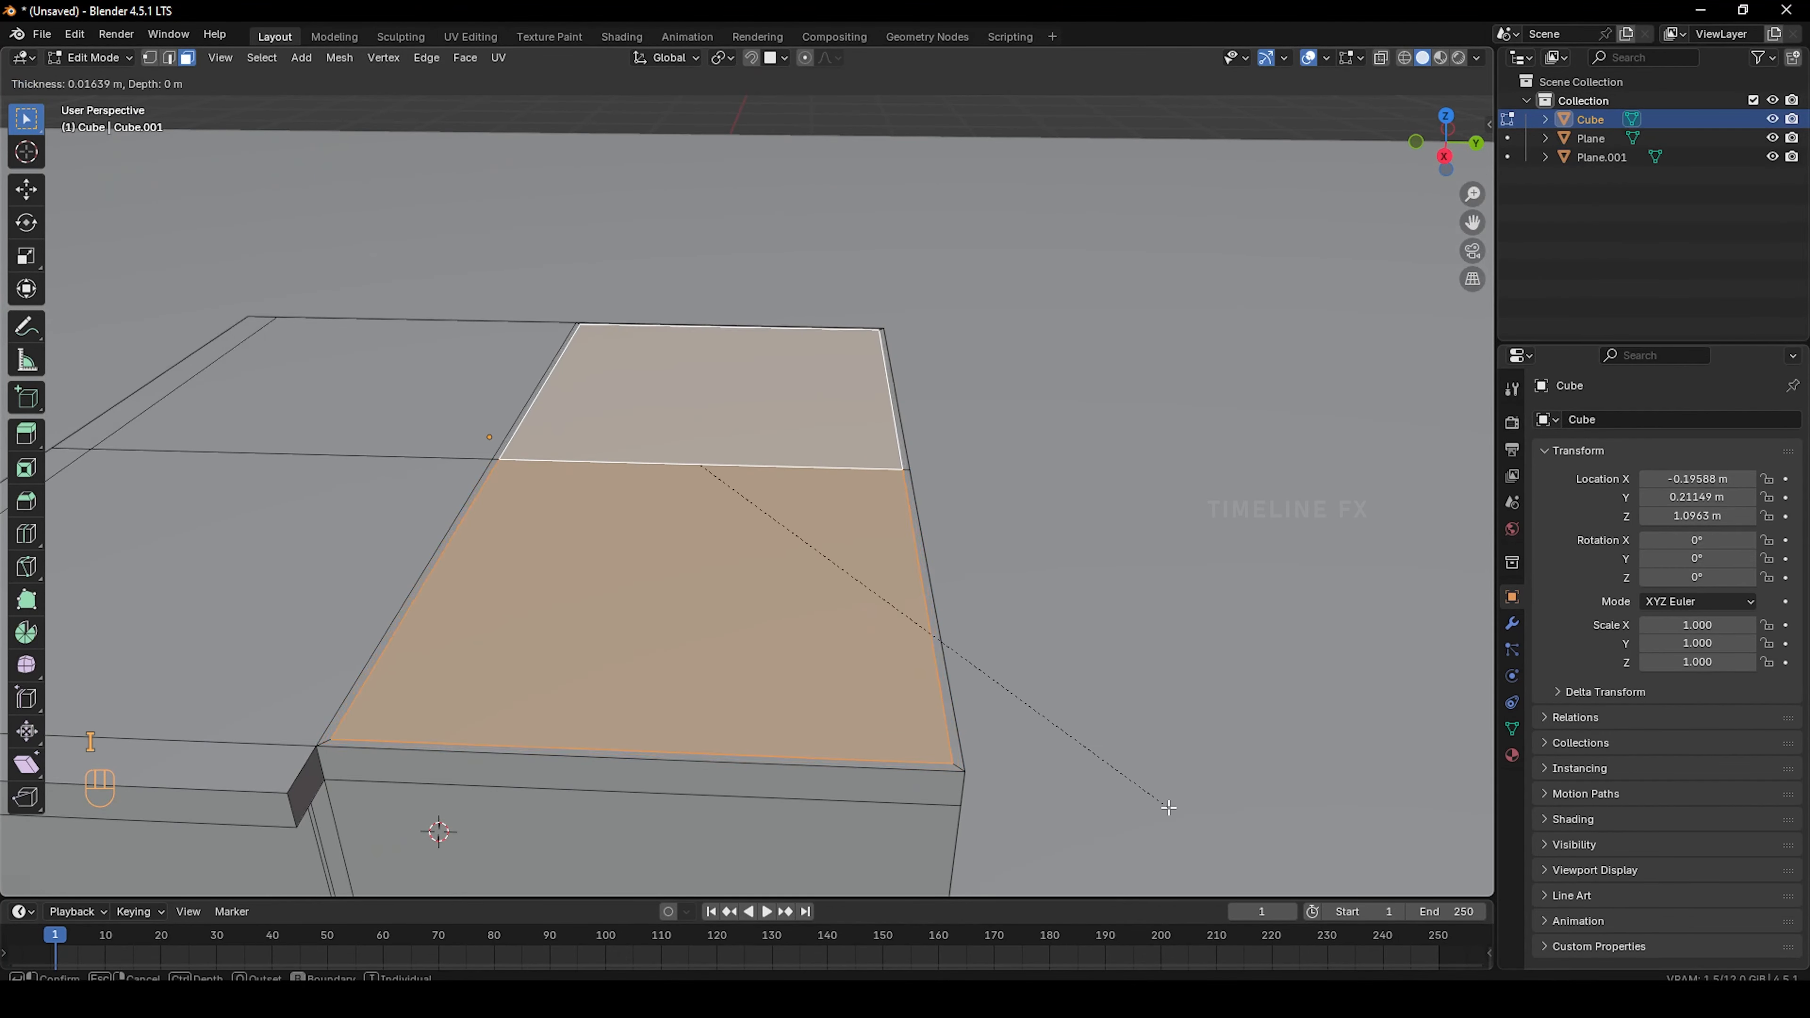
key("ctrl+z")
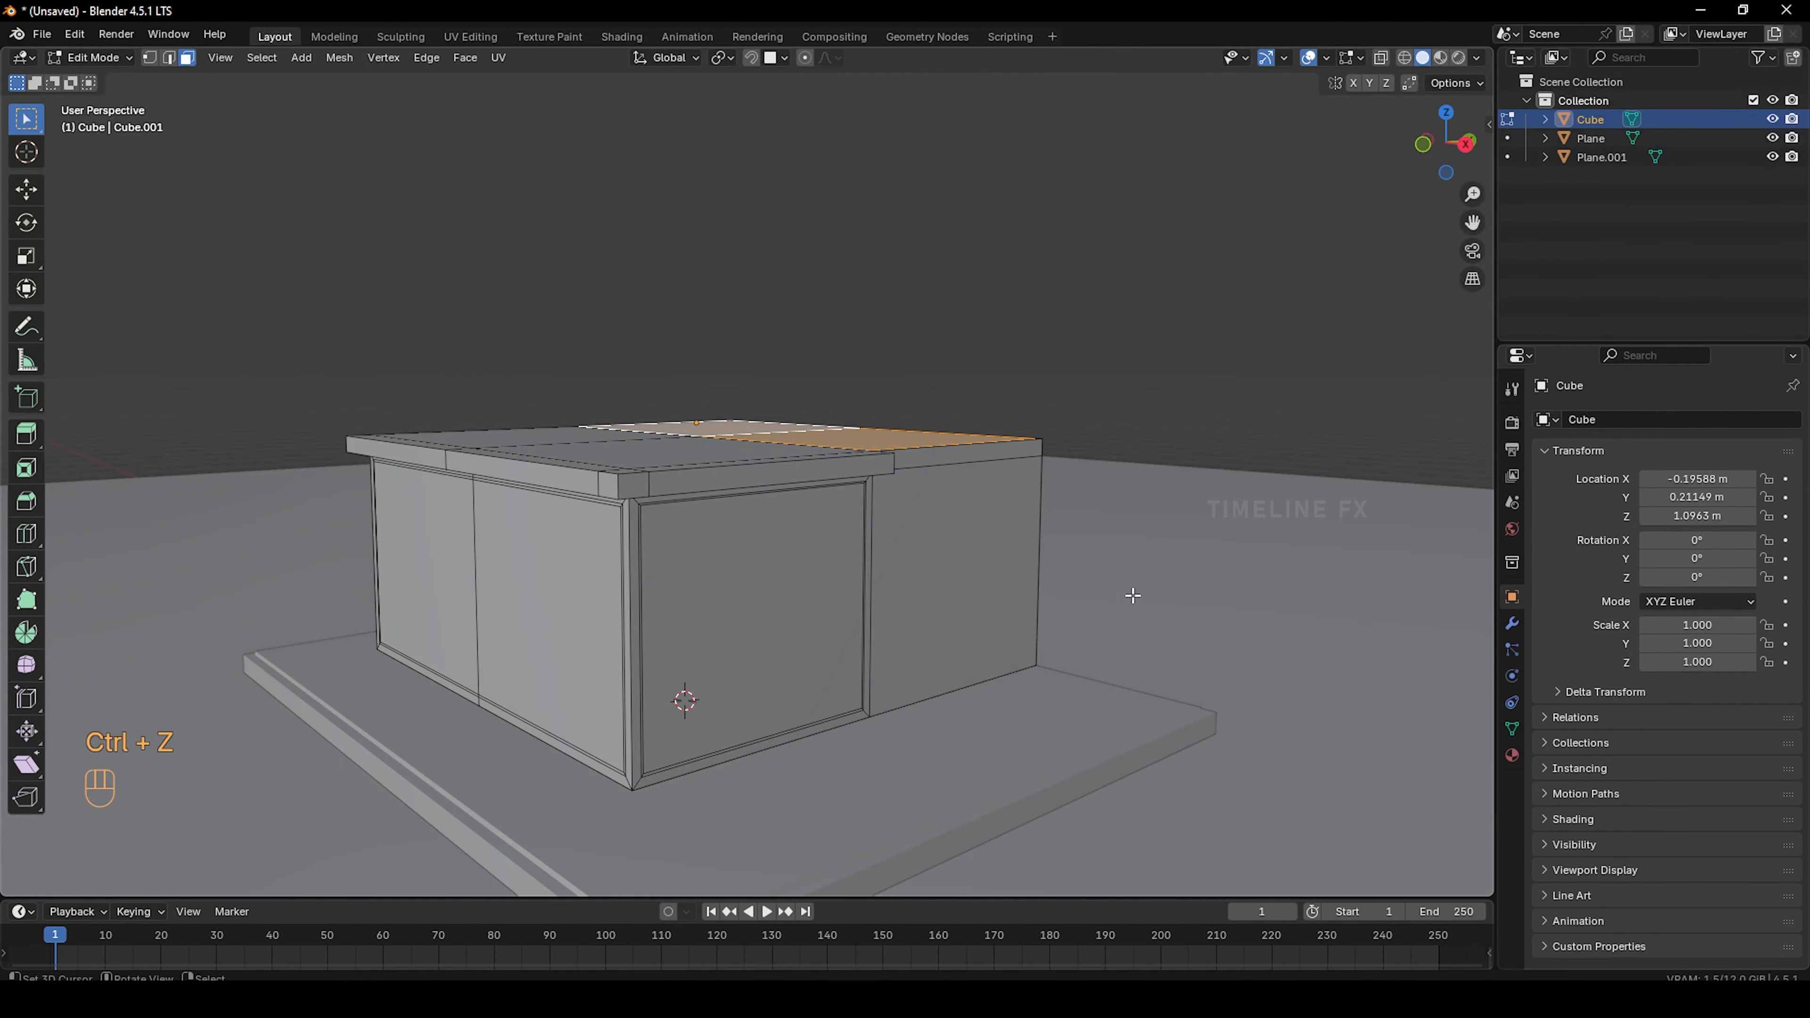
Extrude the two rear roof faces upward to form a second storey
middle_click_drag(1132, 594, 1126, 610)
key("e")
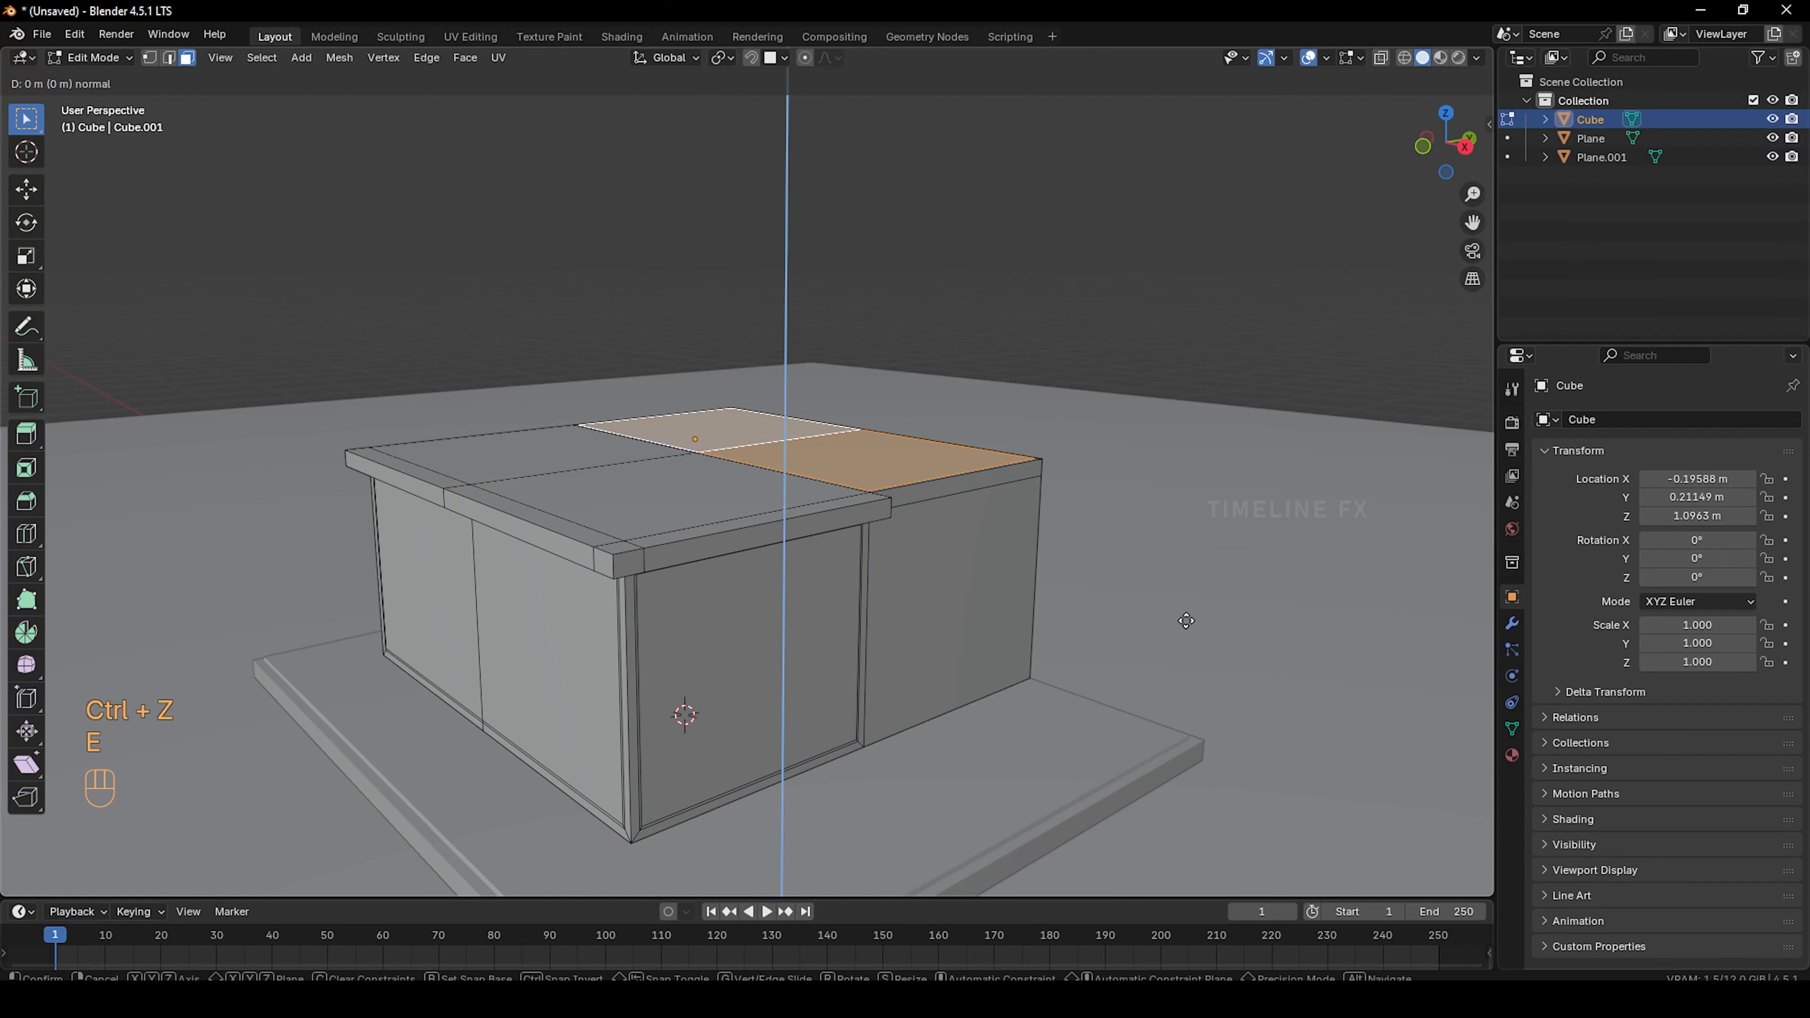
left_click(1189, 472)
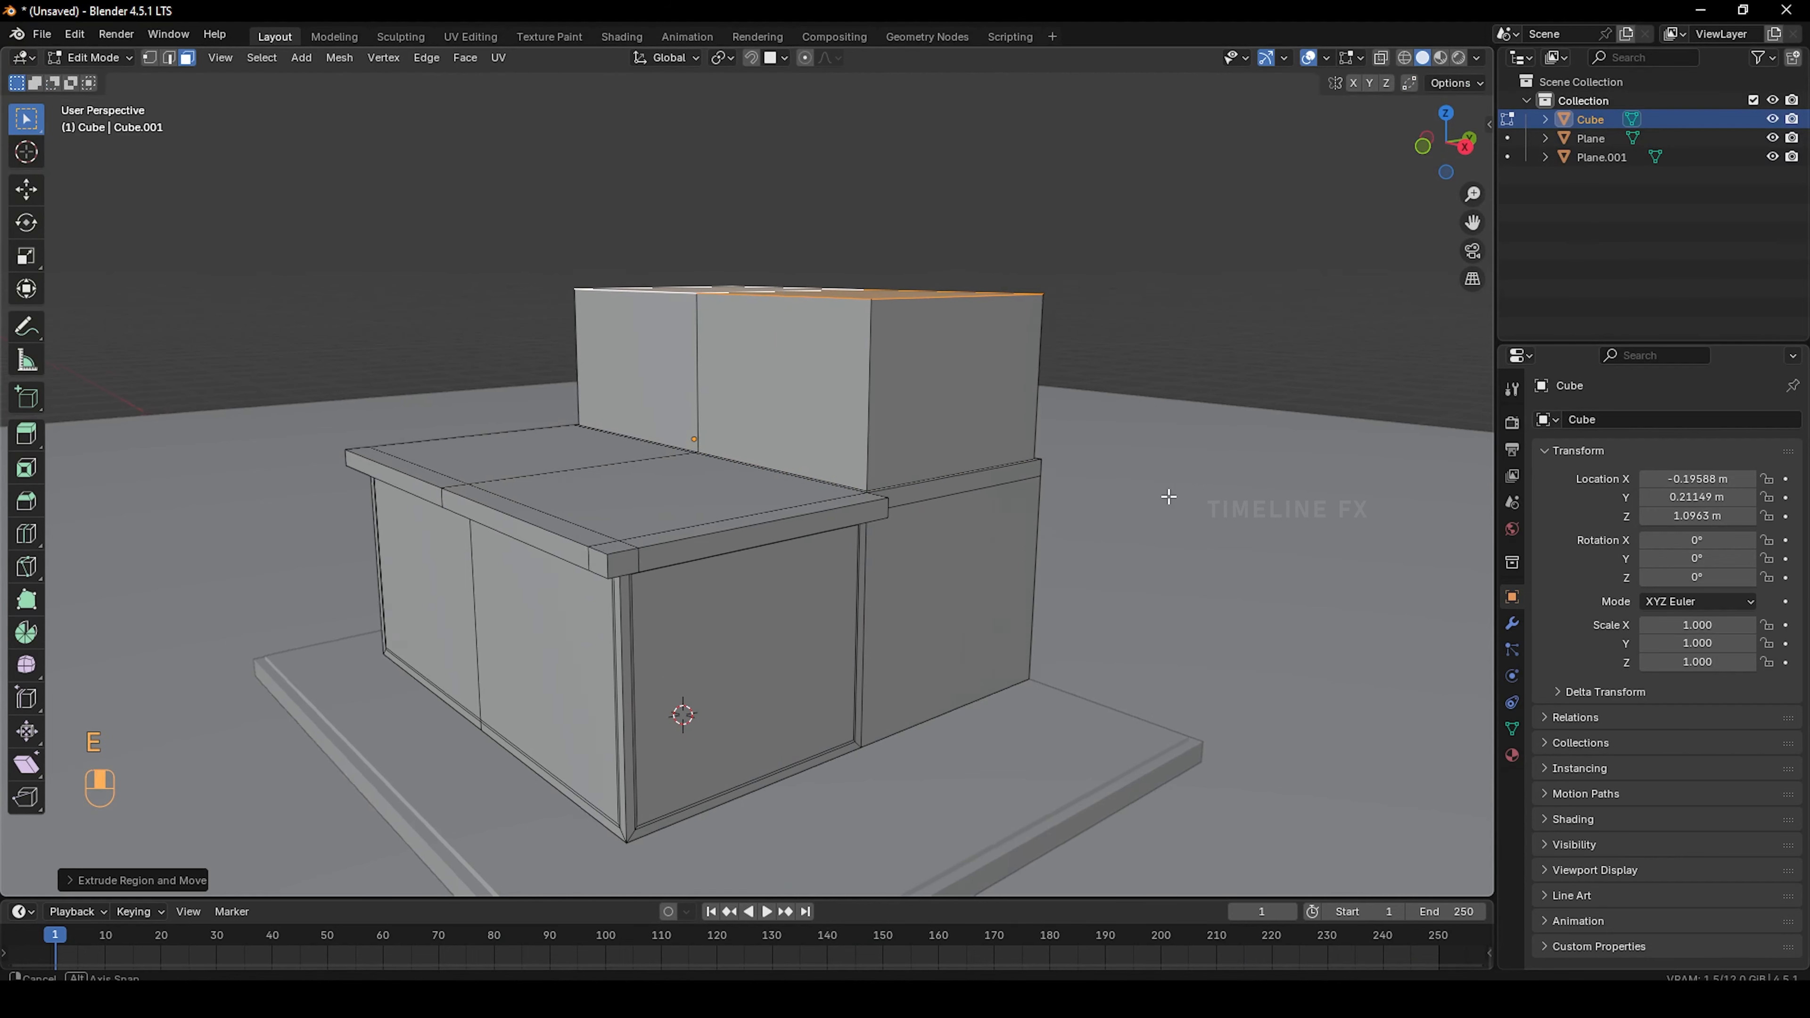
middle_click_drag(1169, 499, 1148, 489)
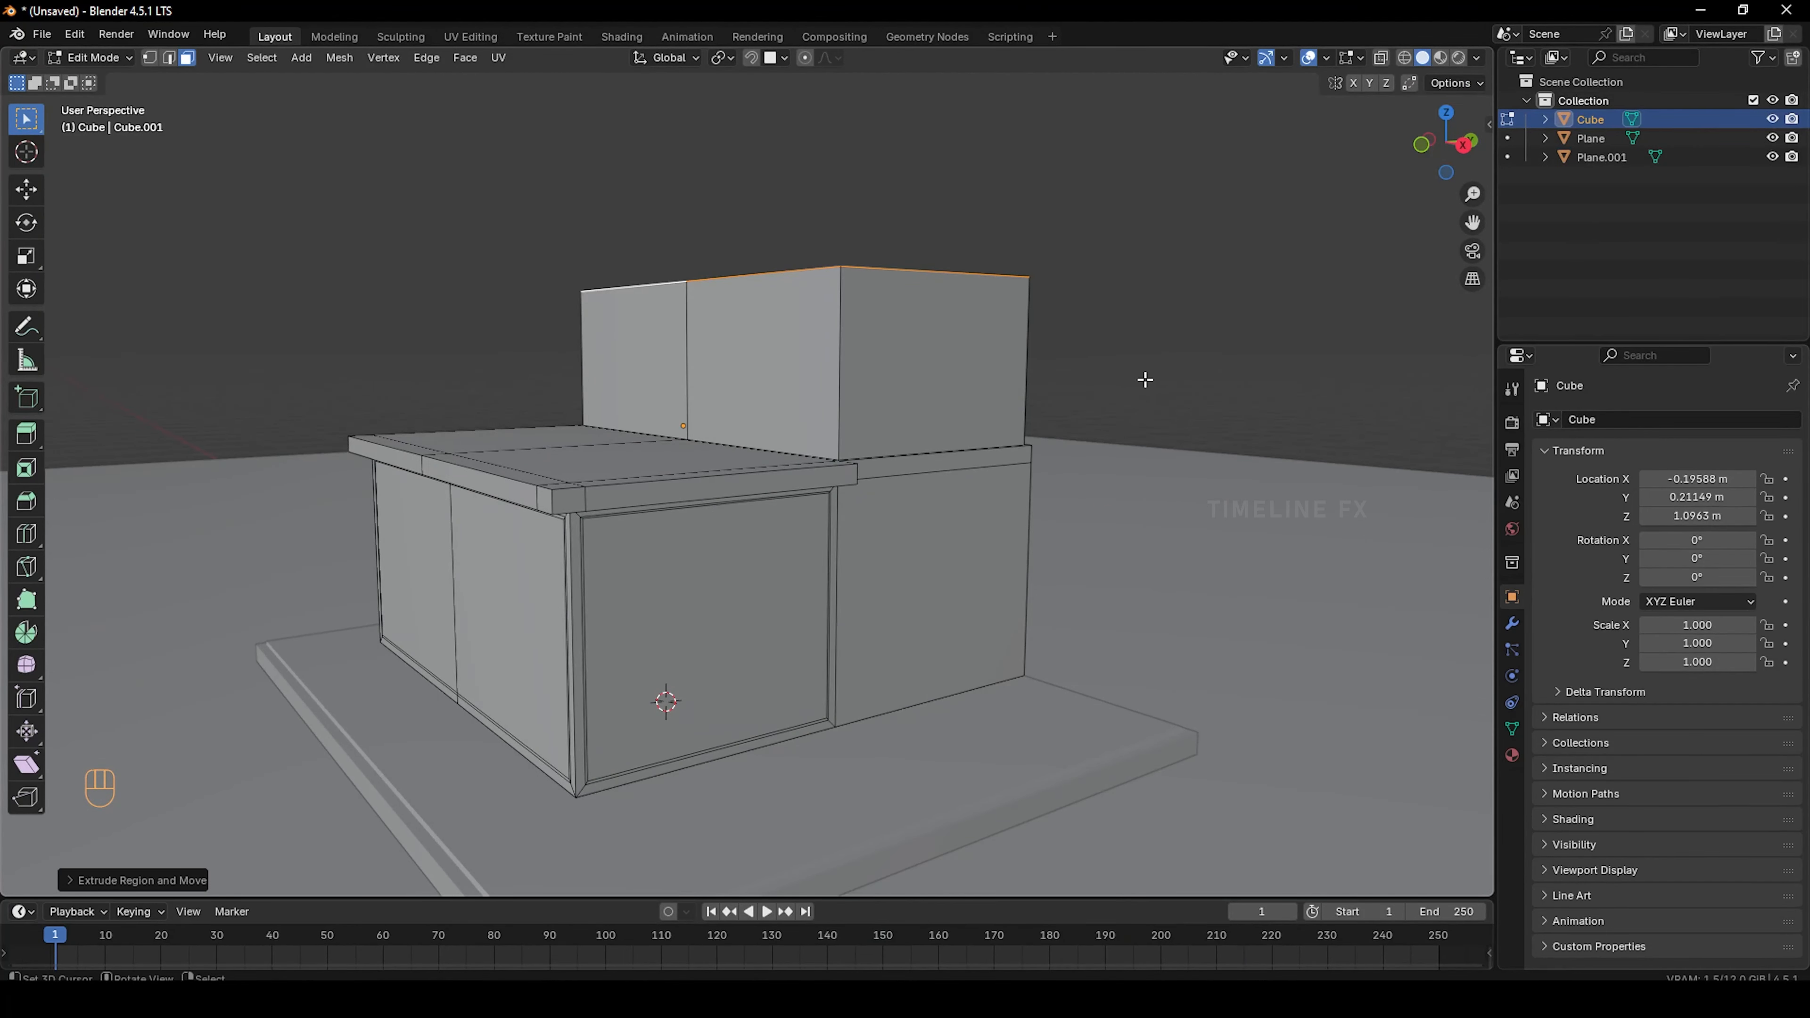
Extrude the second storey's top faces upward by about 0.04 m to form a thin roof band
middle_click_drag(1145, 380, 1252, 538, "ctrl")
key("e")
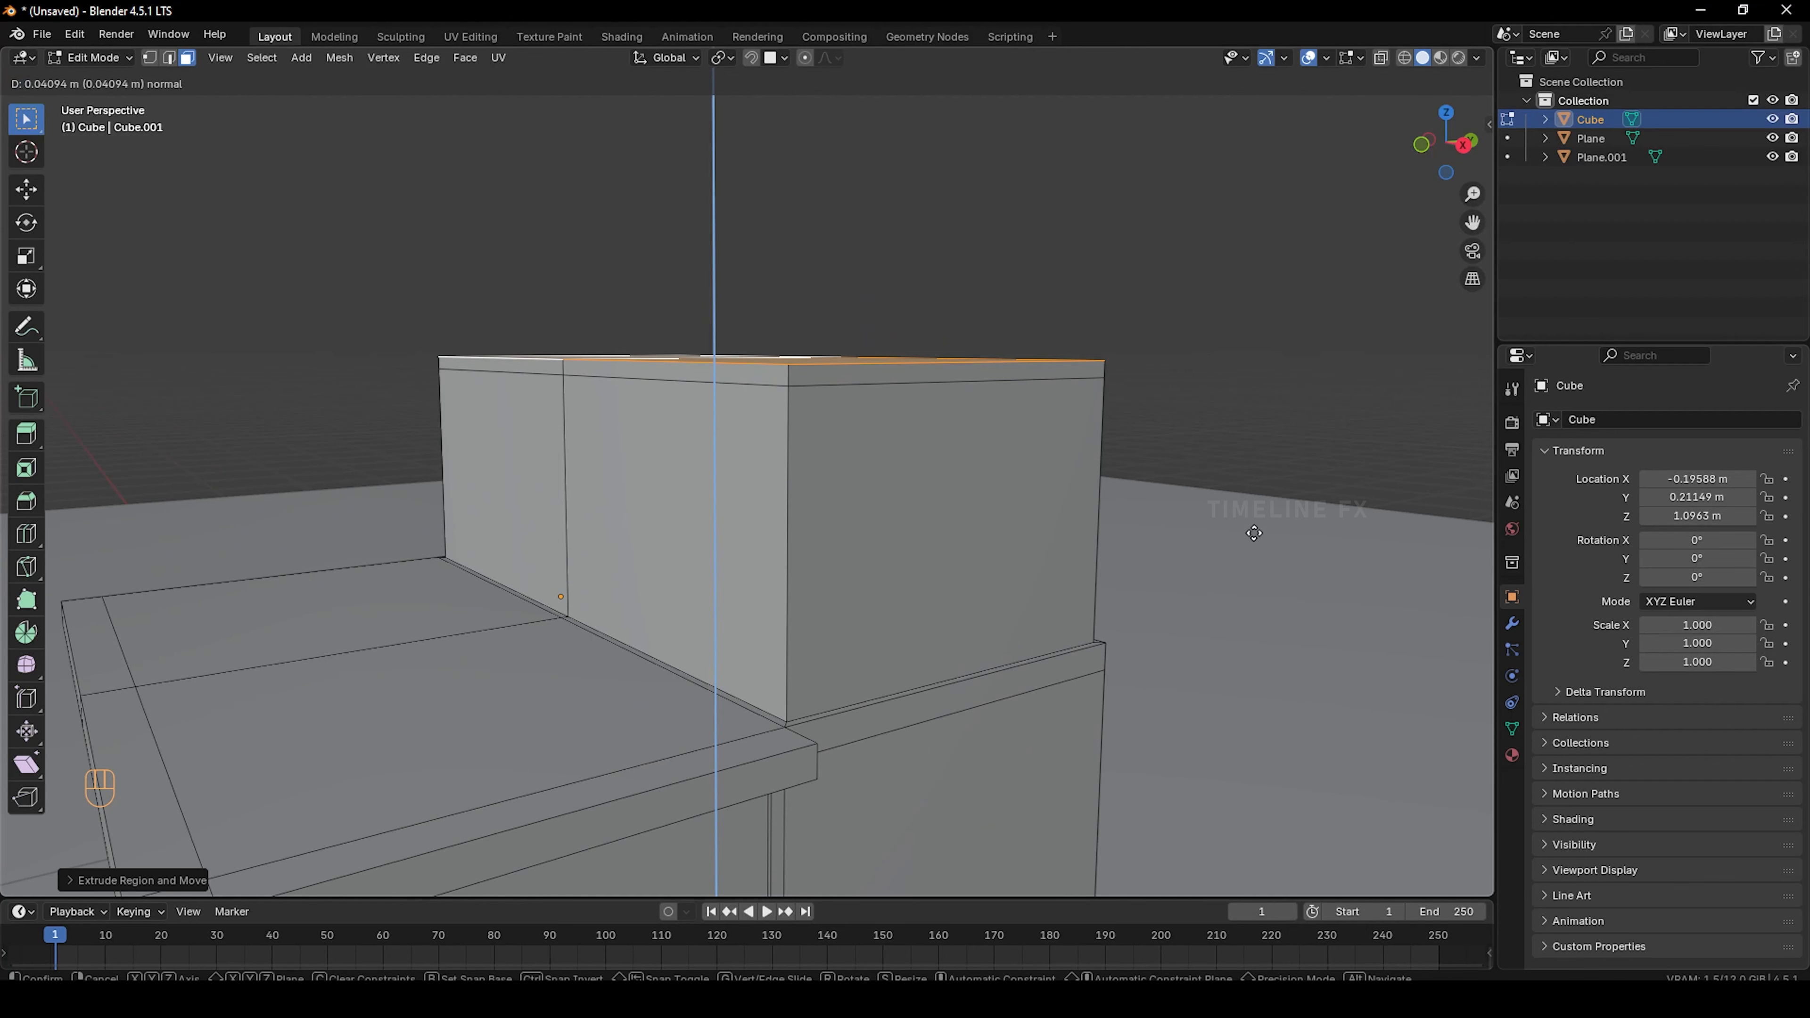
left_click(1254, 533)
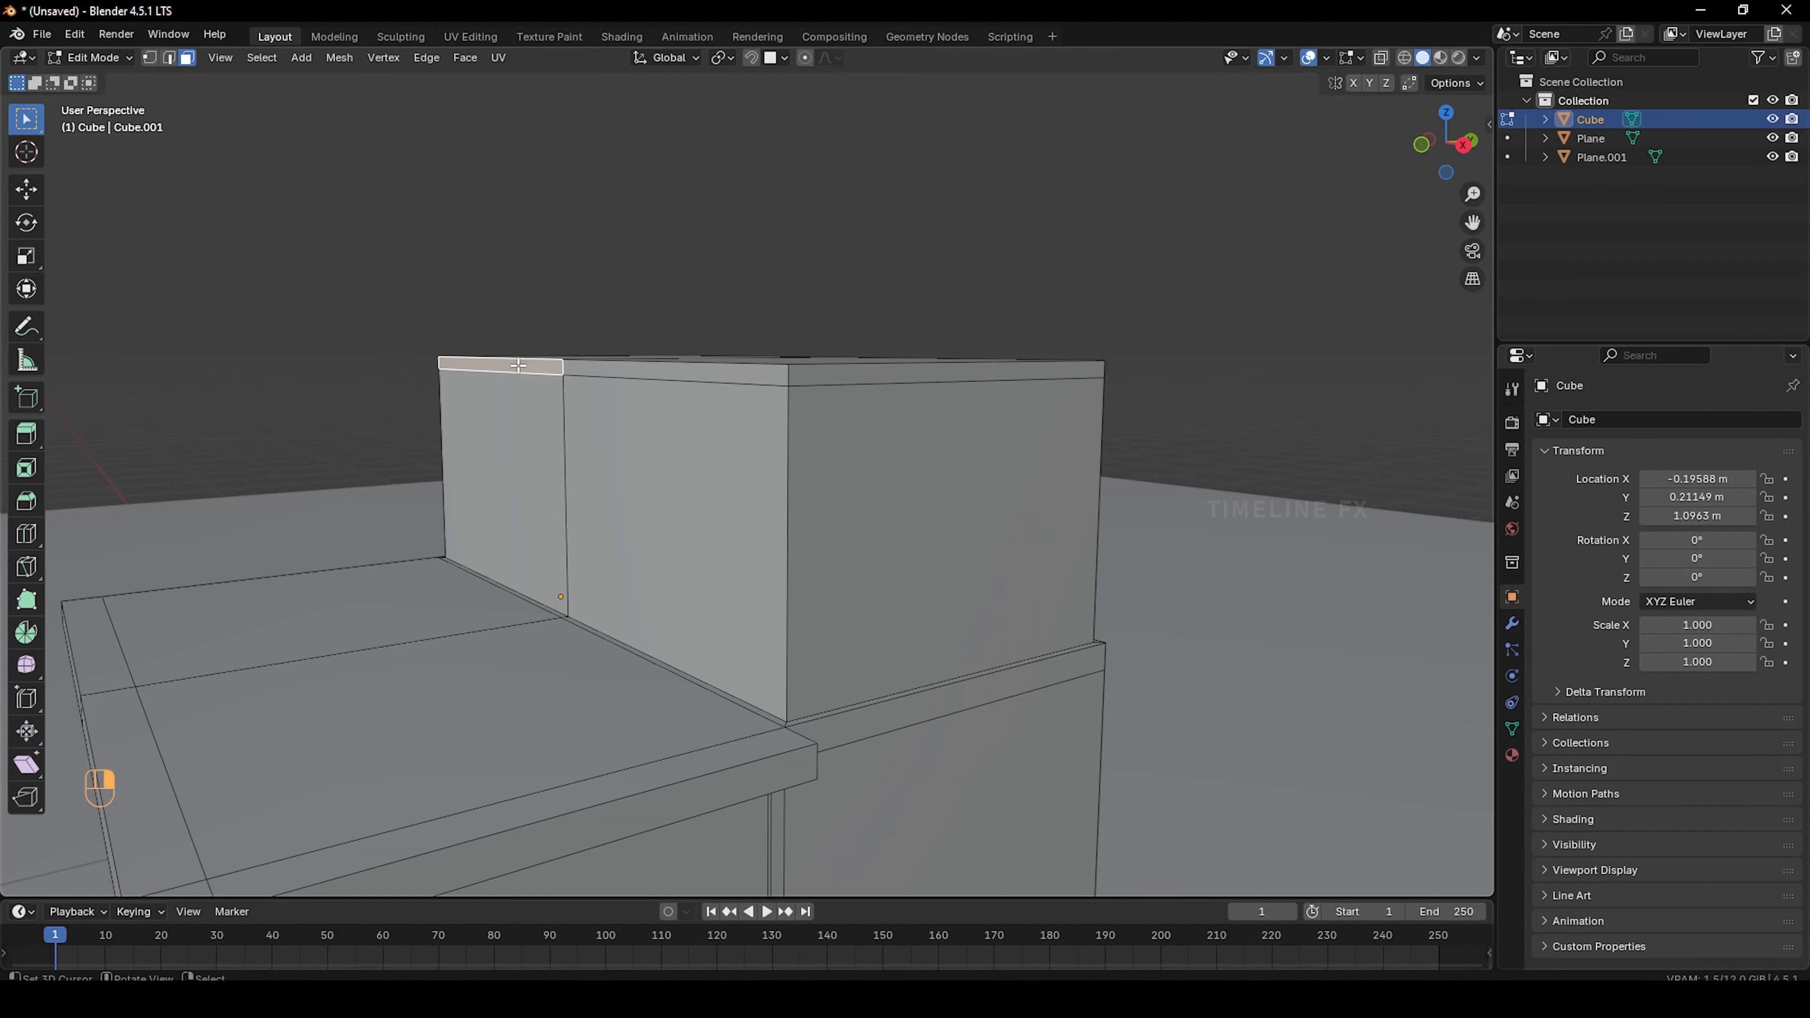
Select the two roof-band strips above the second storey's front wall and extrude them outward by 0.1 m as an overhang
key("ctrl+z")
scroll(577, 497, "down", 2)
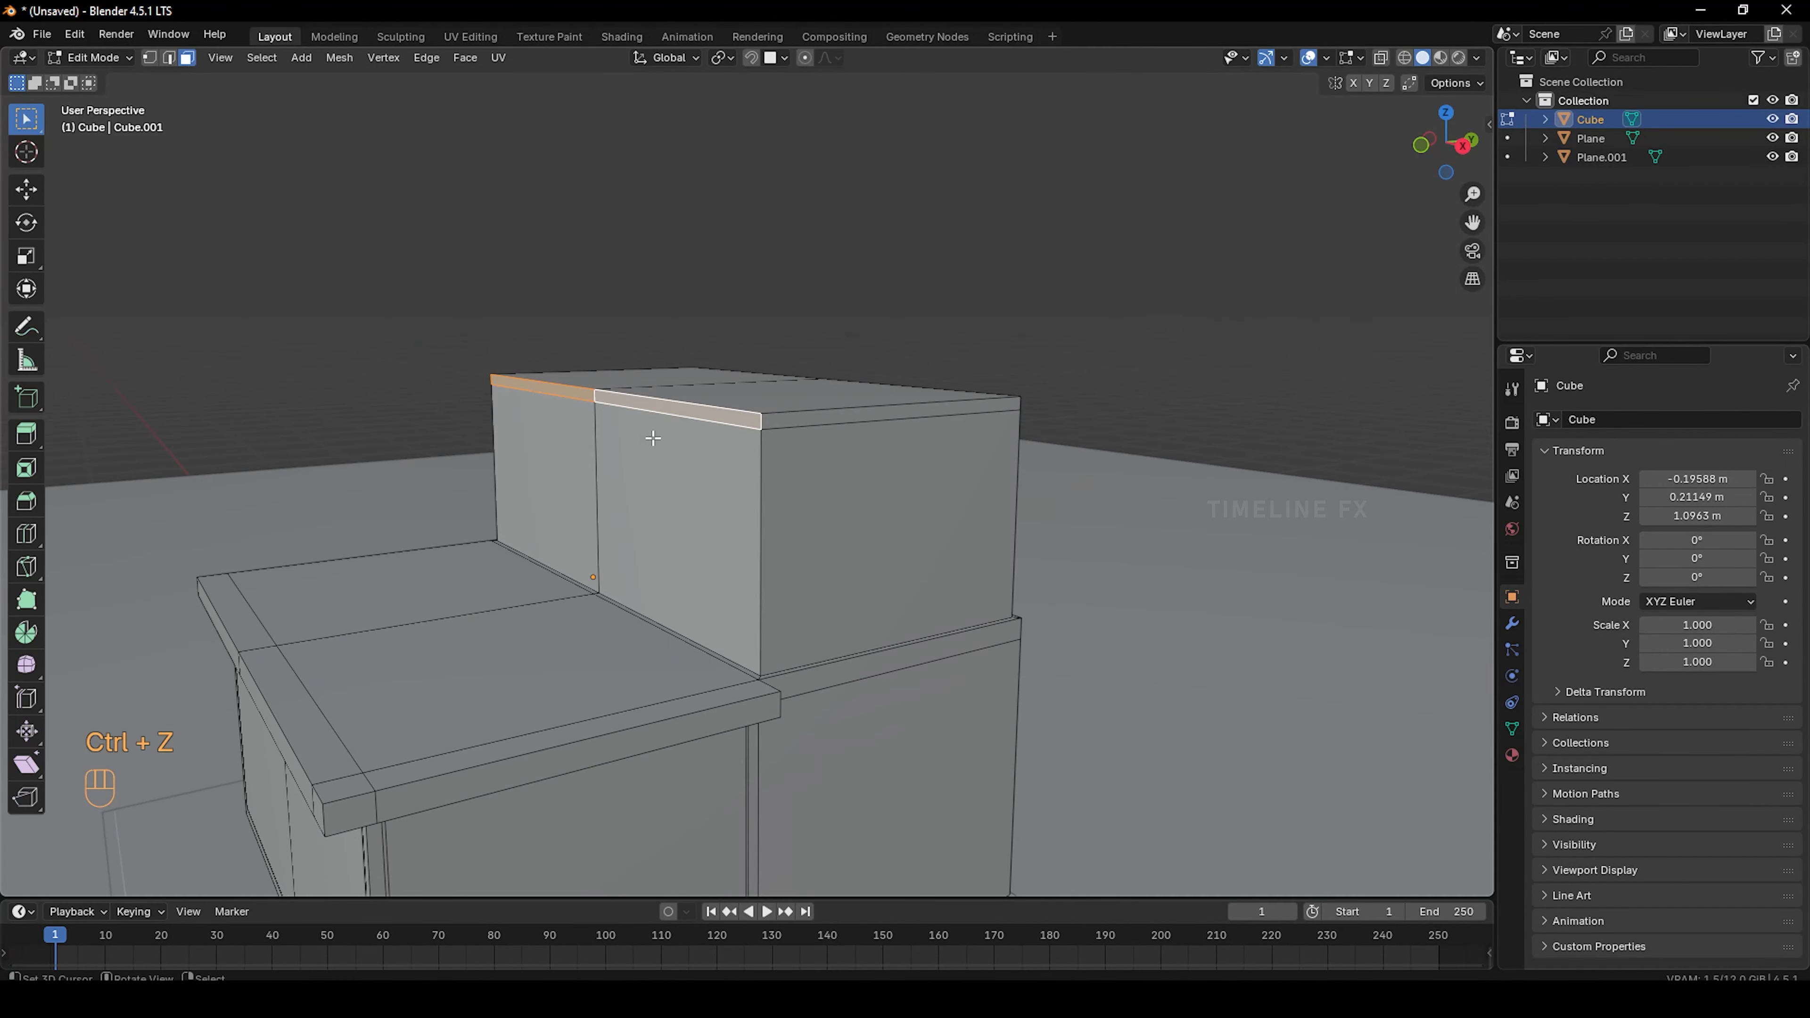
scroll(653, 437, "up", 1)
key("e")
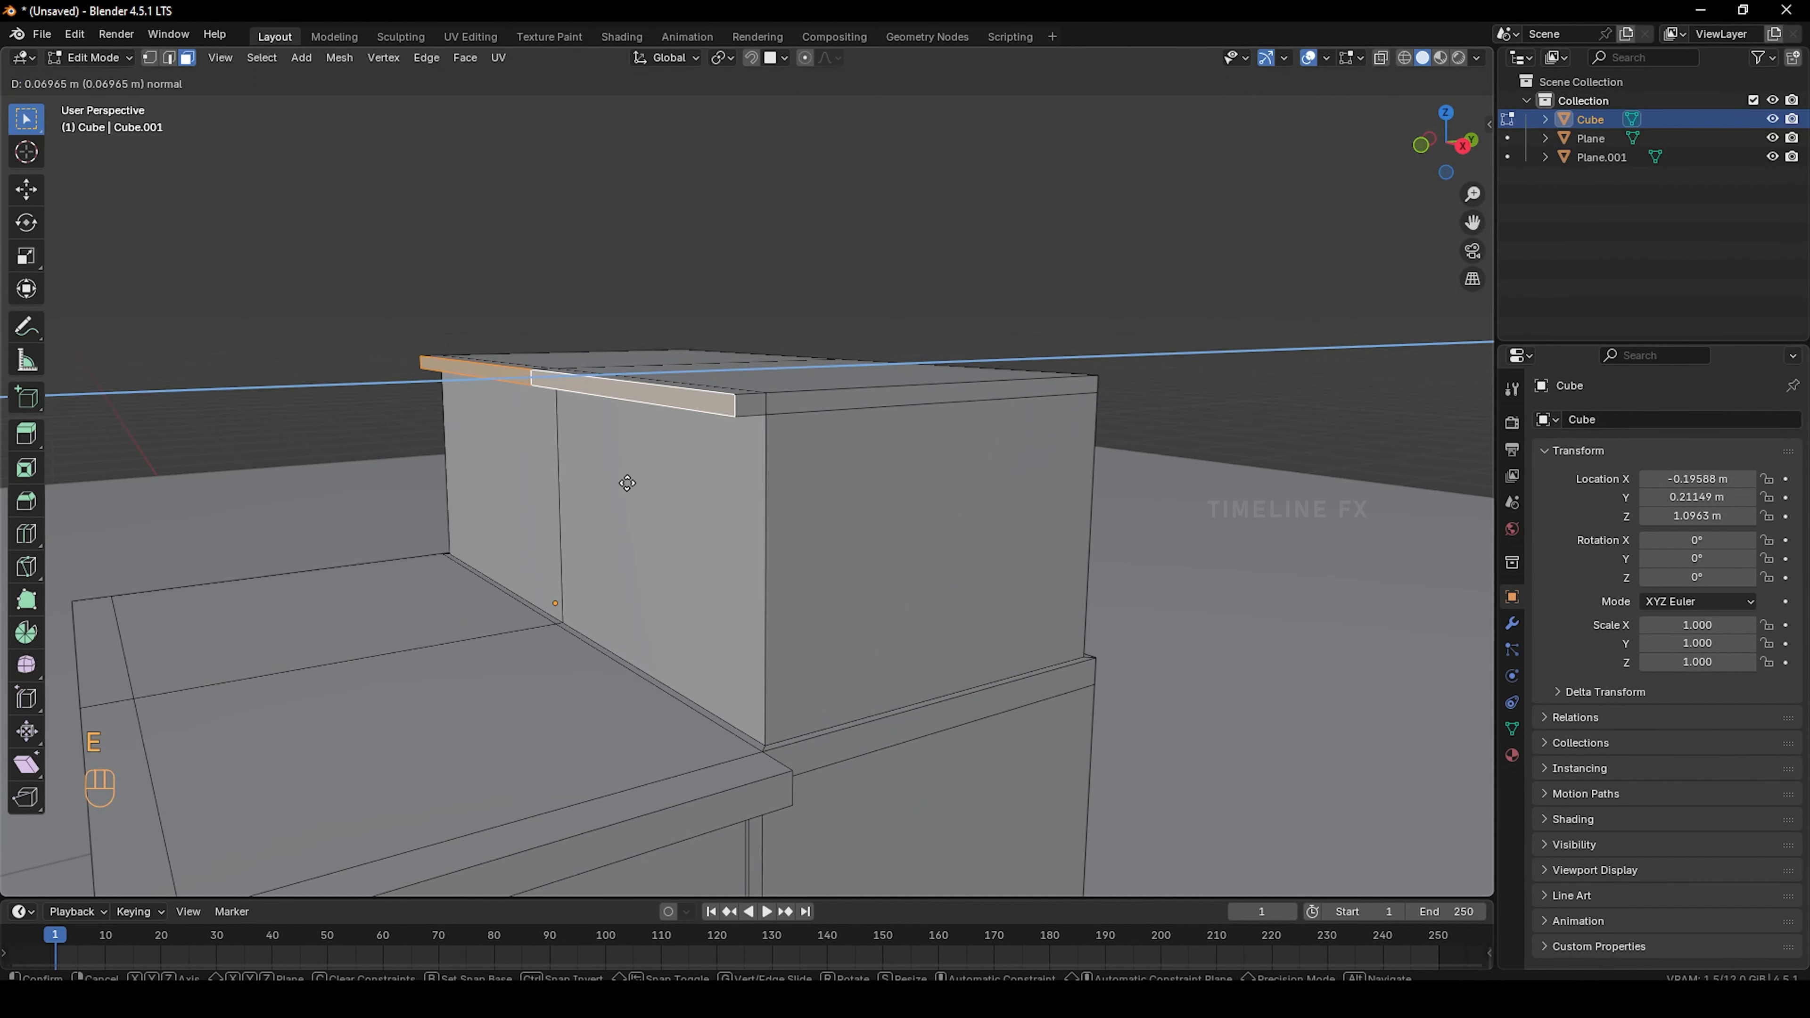
key("KP_1")
key("KP_Enter")
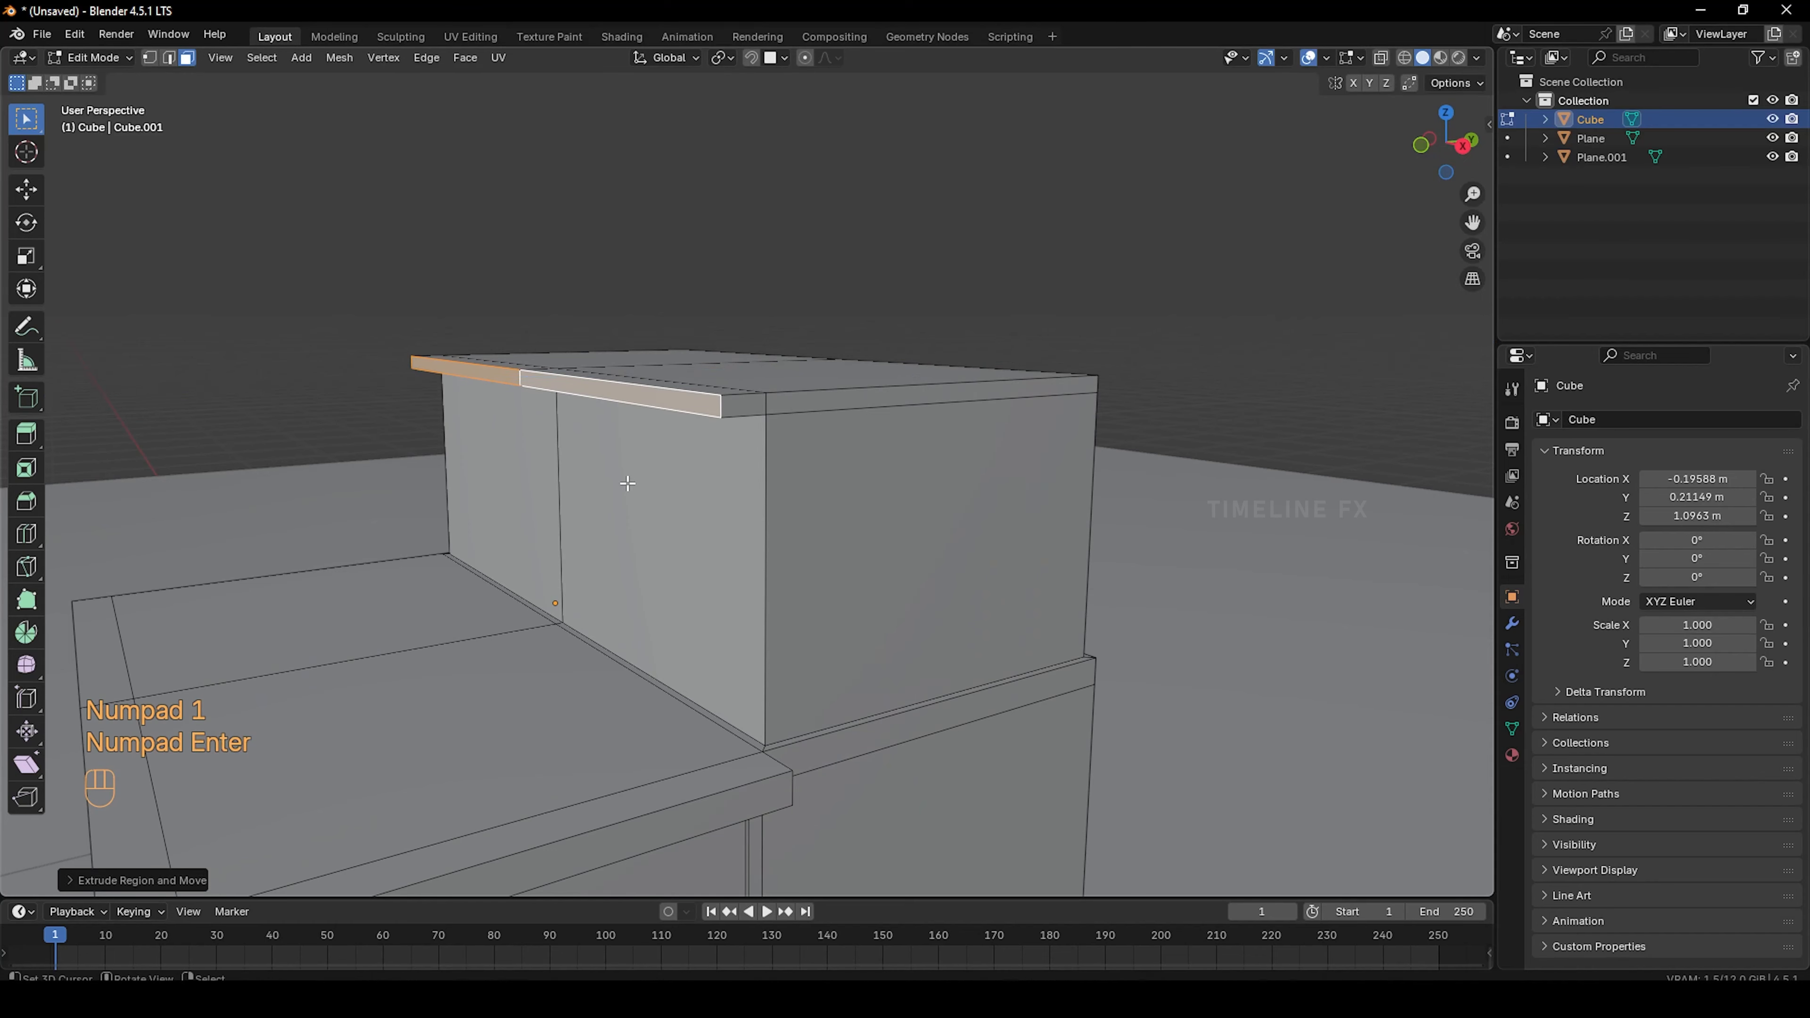
Select the two front wall faces of the second storey beneath the overhang
key("Tab")
mouse_move(695, 527)
middle_mouse_down()
mouse_move(626, 518)
mouse_move(625, 459)
mouse_move(669, 509)
middle_mouse_up()
scroll(642, 536, "down", 5)
scroll(653, 434, "up", 3)
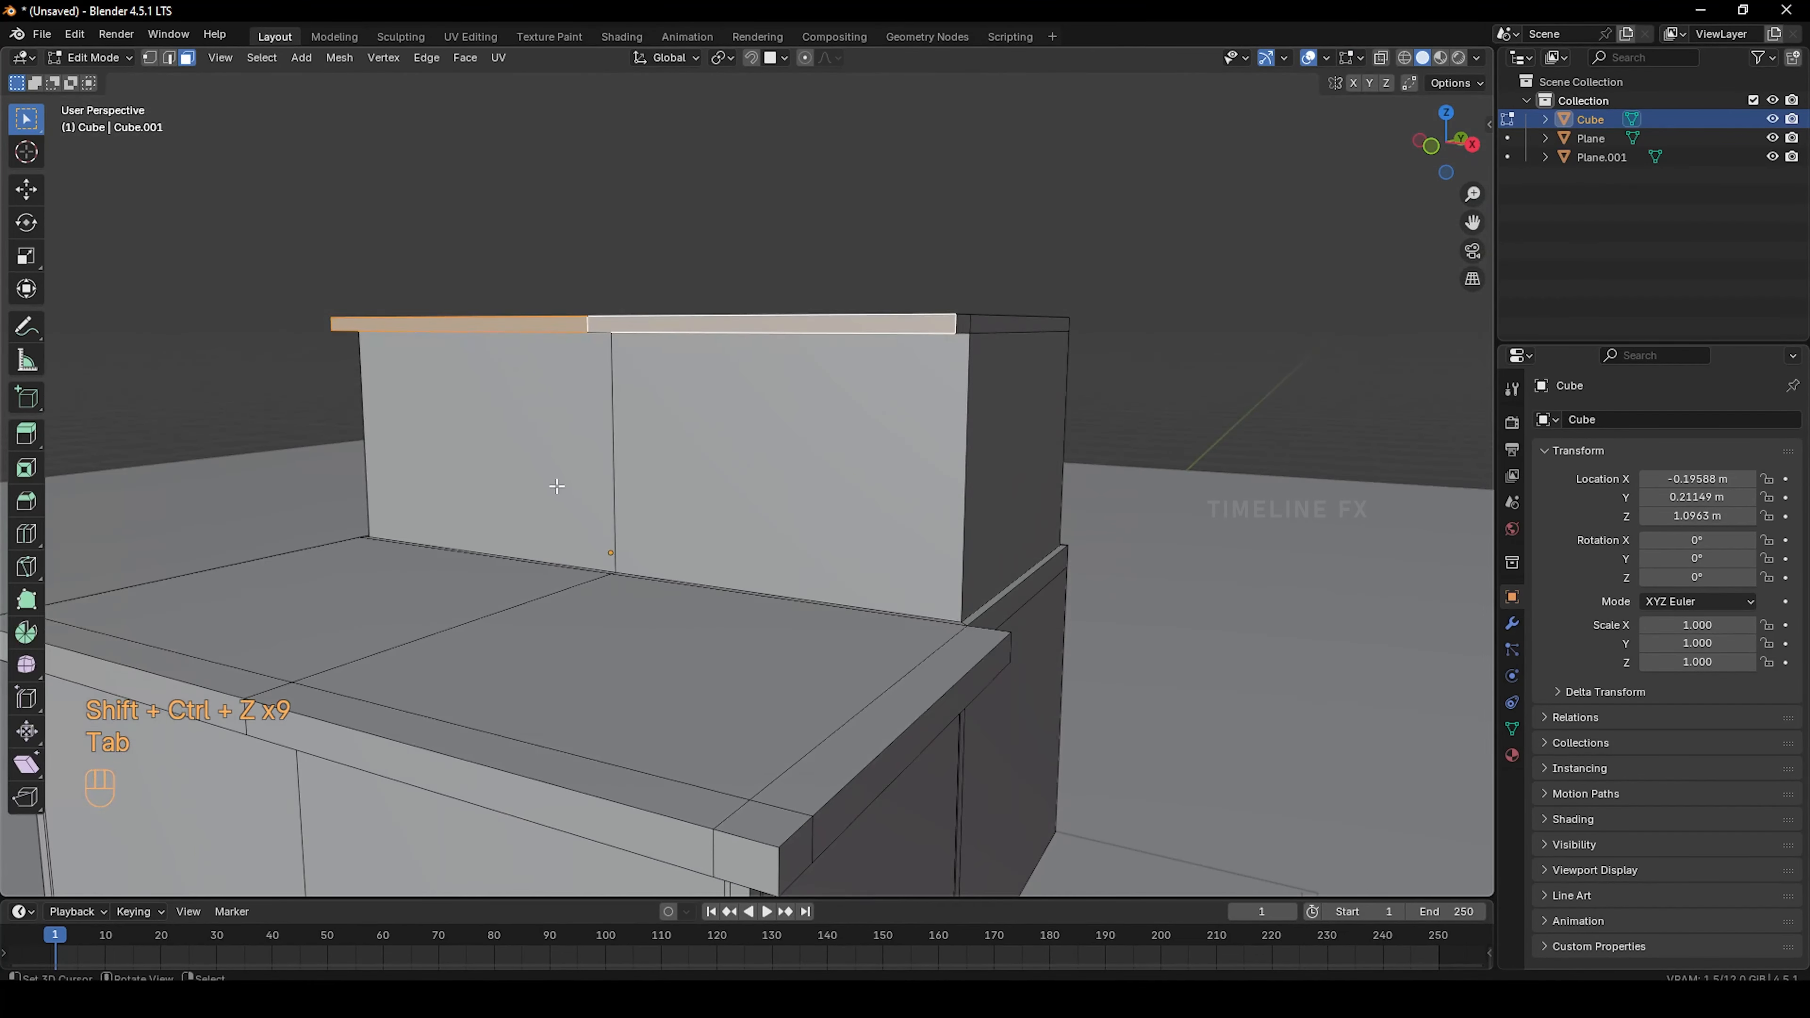
left_click(557, 486)
middle_click_drag(557, 487, 756, 586)
left_click(756, 586)
left_click(548, 530, "shift")
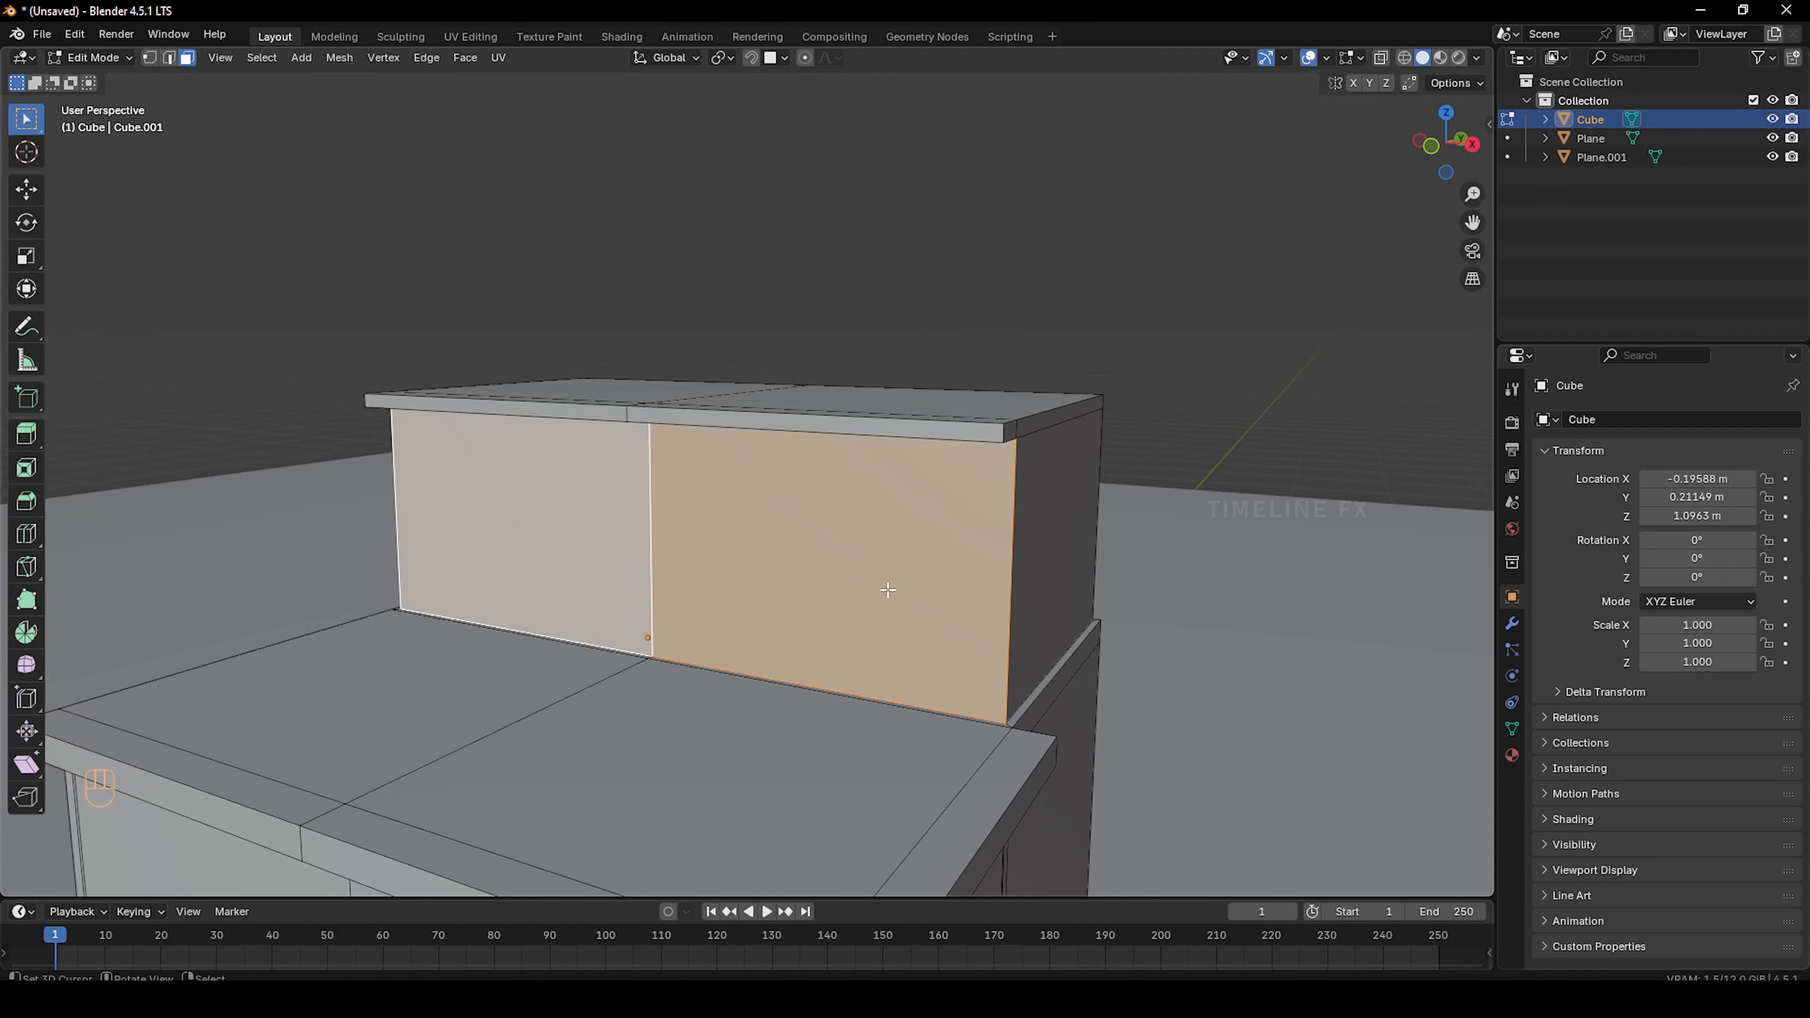
middle_click_drag(887, 589, 1240, 529)
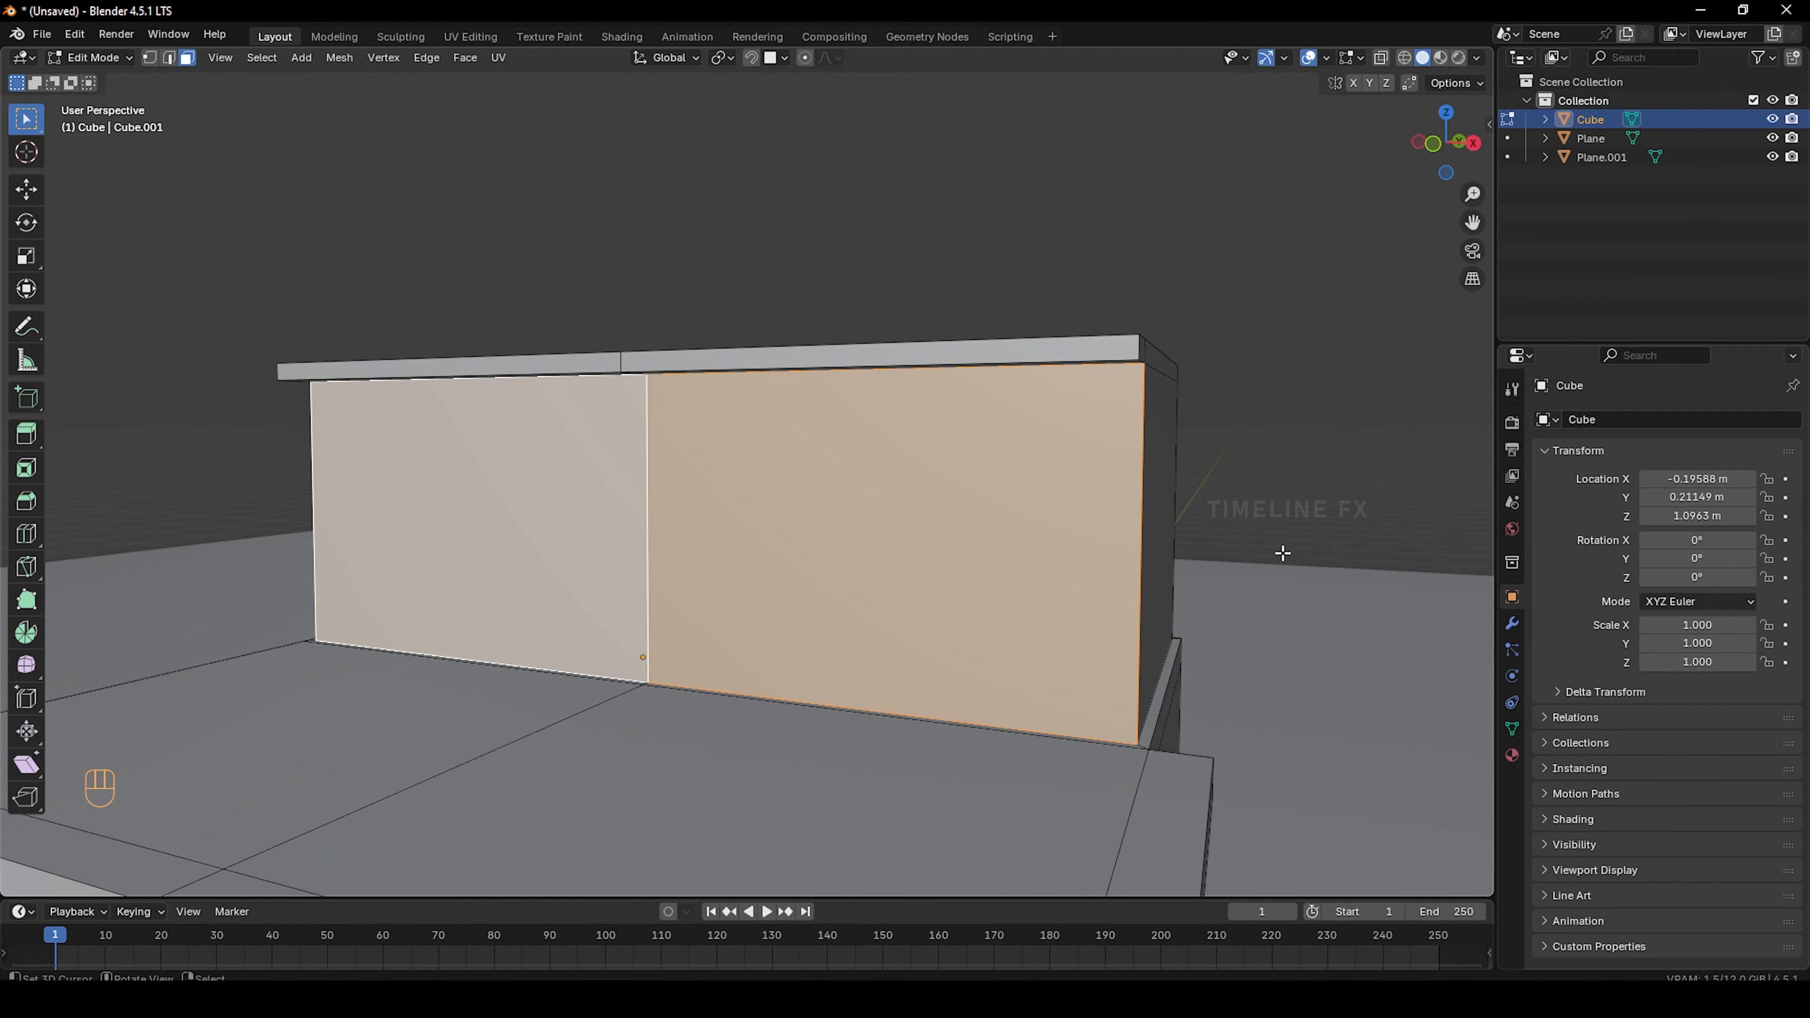
Inset the two second-storey front wall faces together twice to form nested thin frames
key("s")
key("ctrl+z")
key("i")
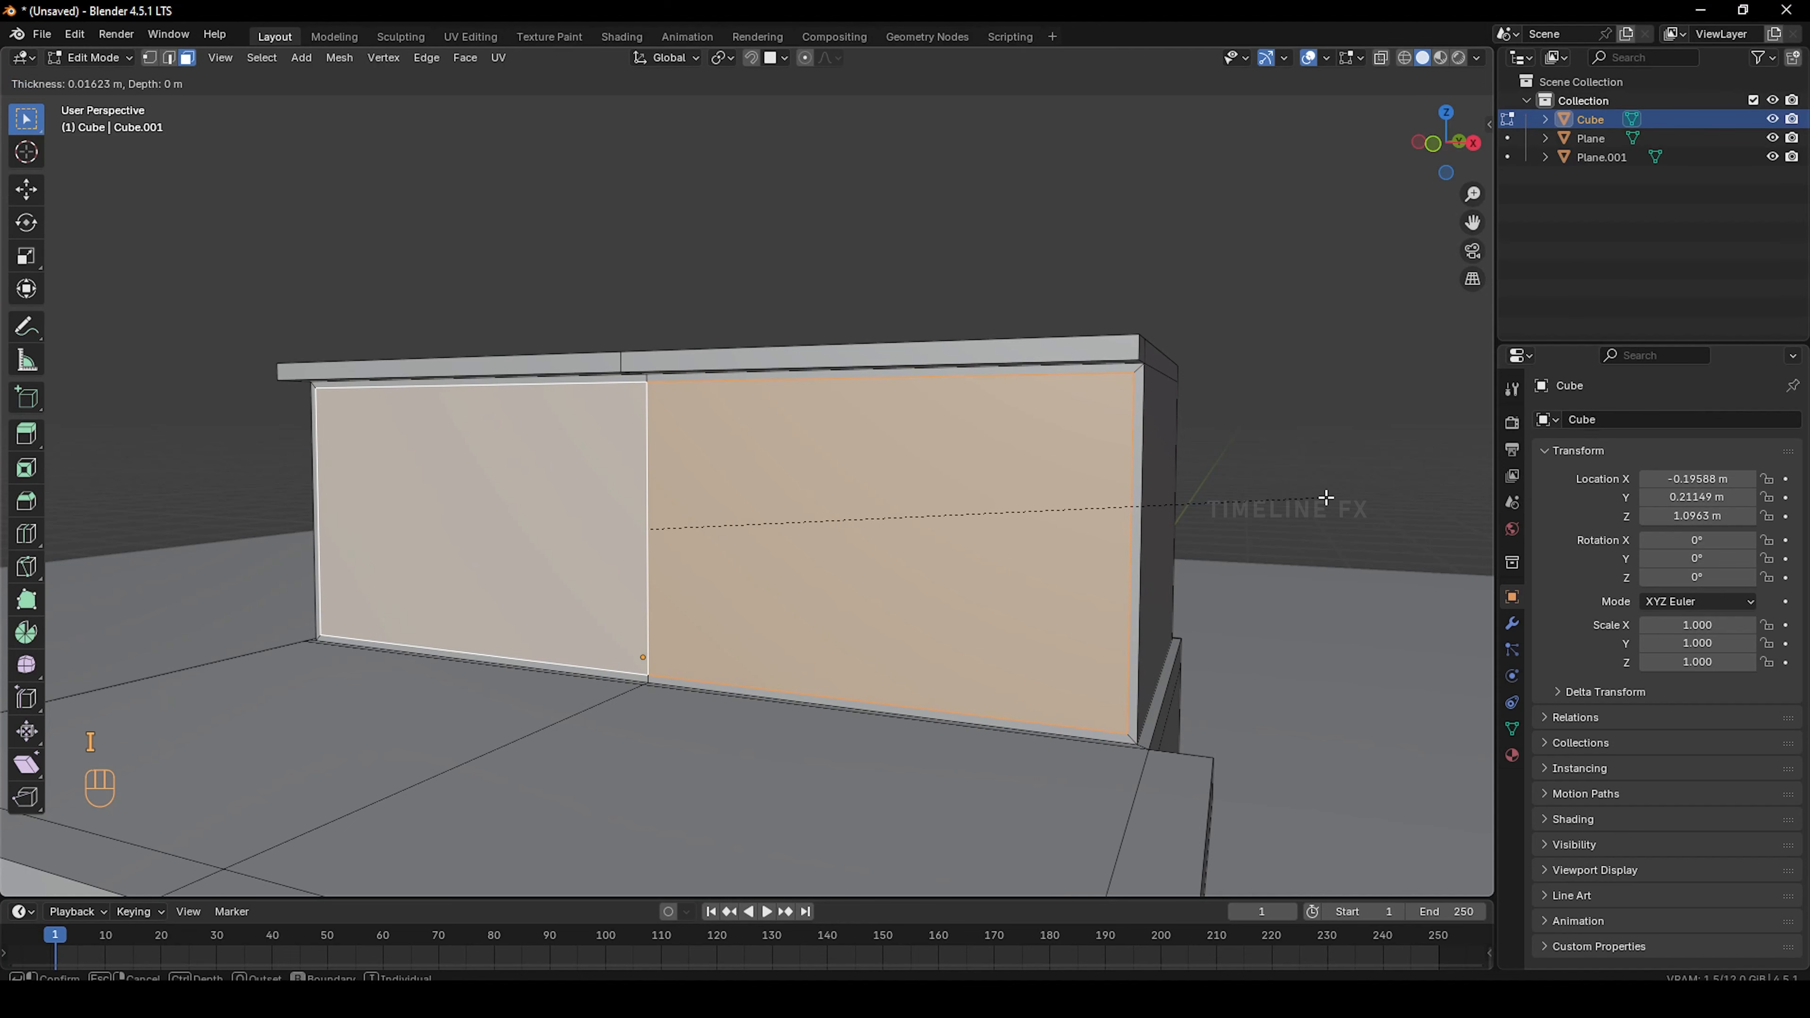
left_click(1324, 496)
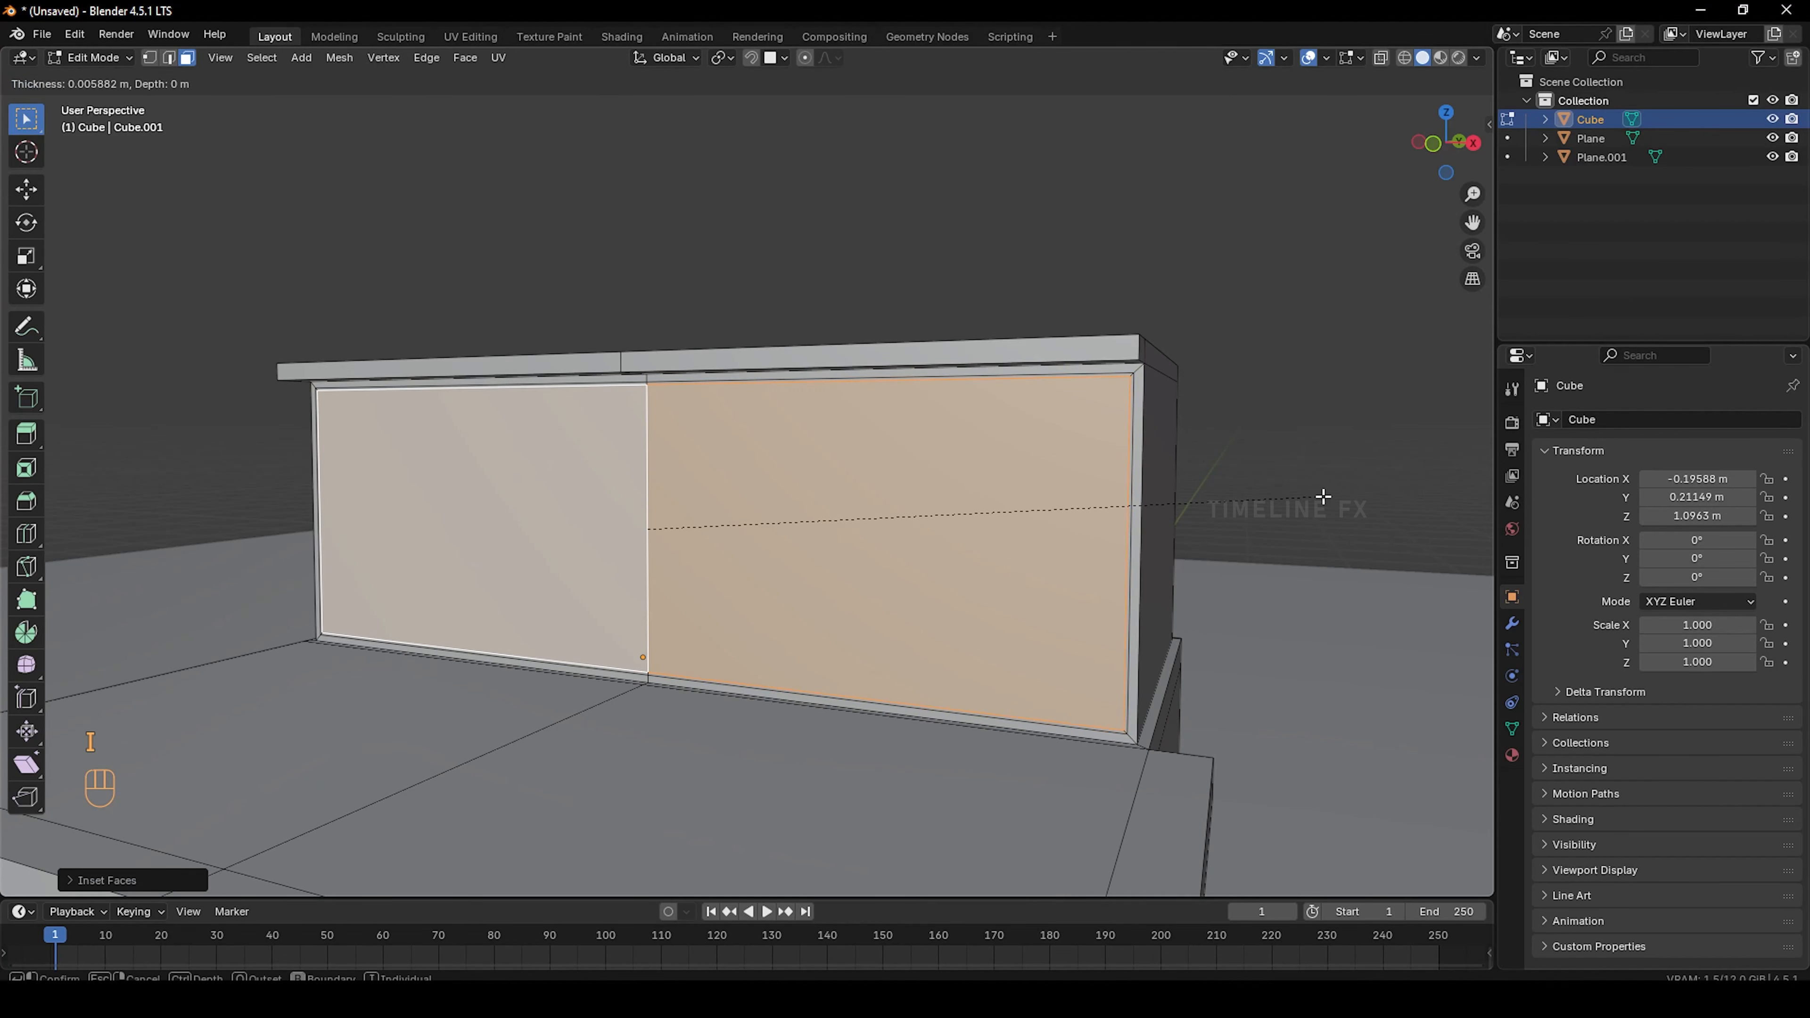
left_click(1322, 497)
middle_click_drag(1040, 536, 1009, 537)
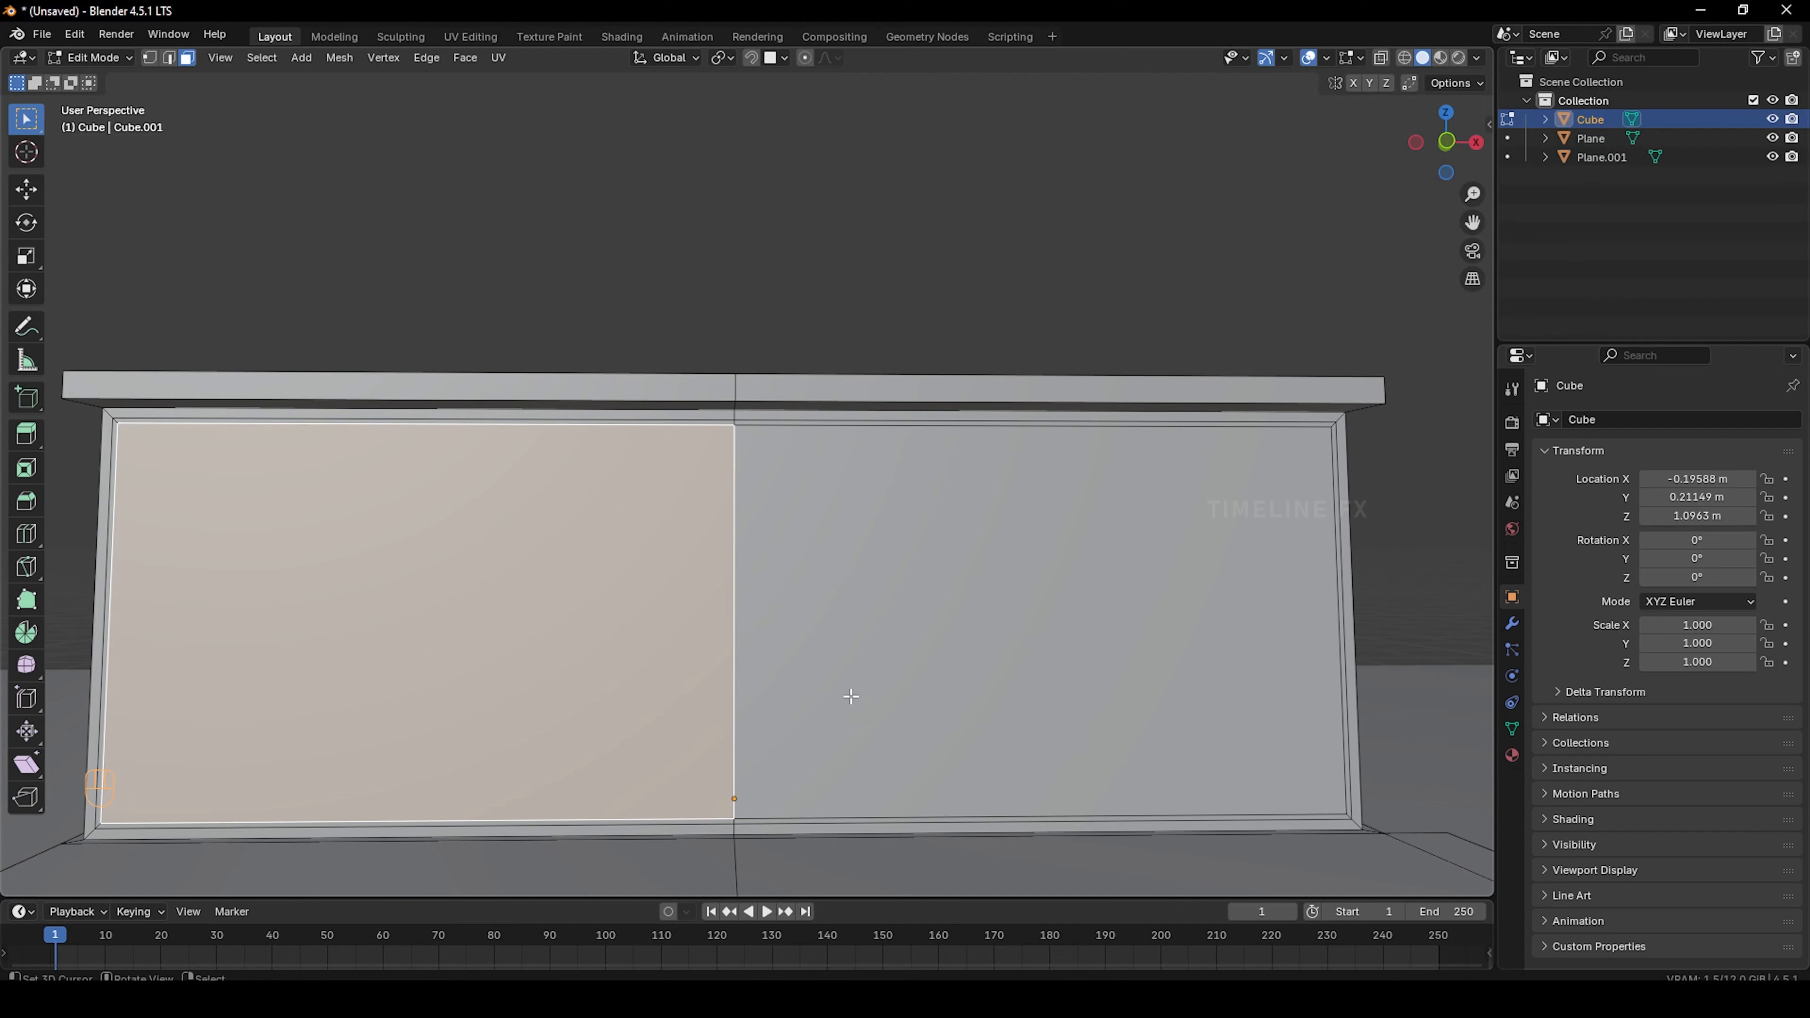
Add a vertical loop cut beside the second storey's centre line, sliding it close to form a narrow strip between the front panels
key("Tab")
key("Tab")
left_click(956, 572)
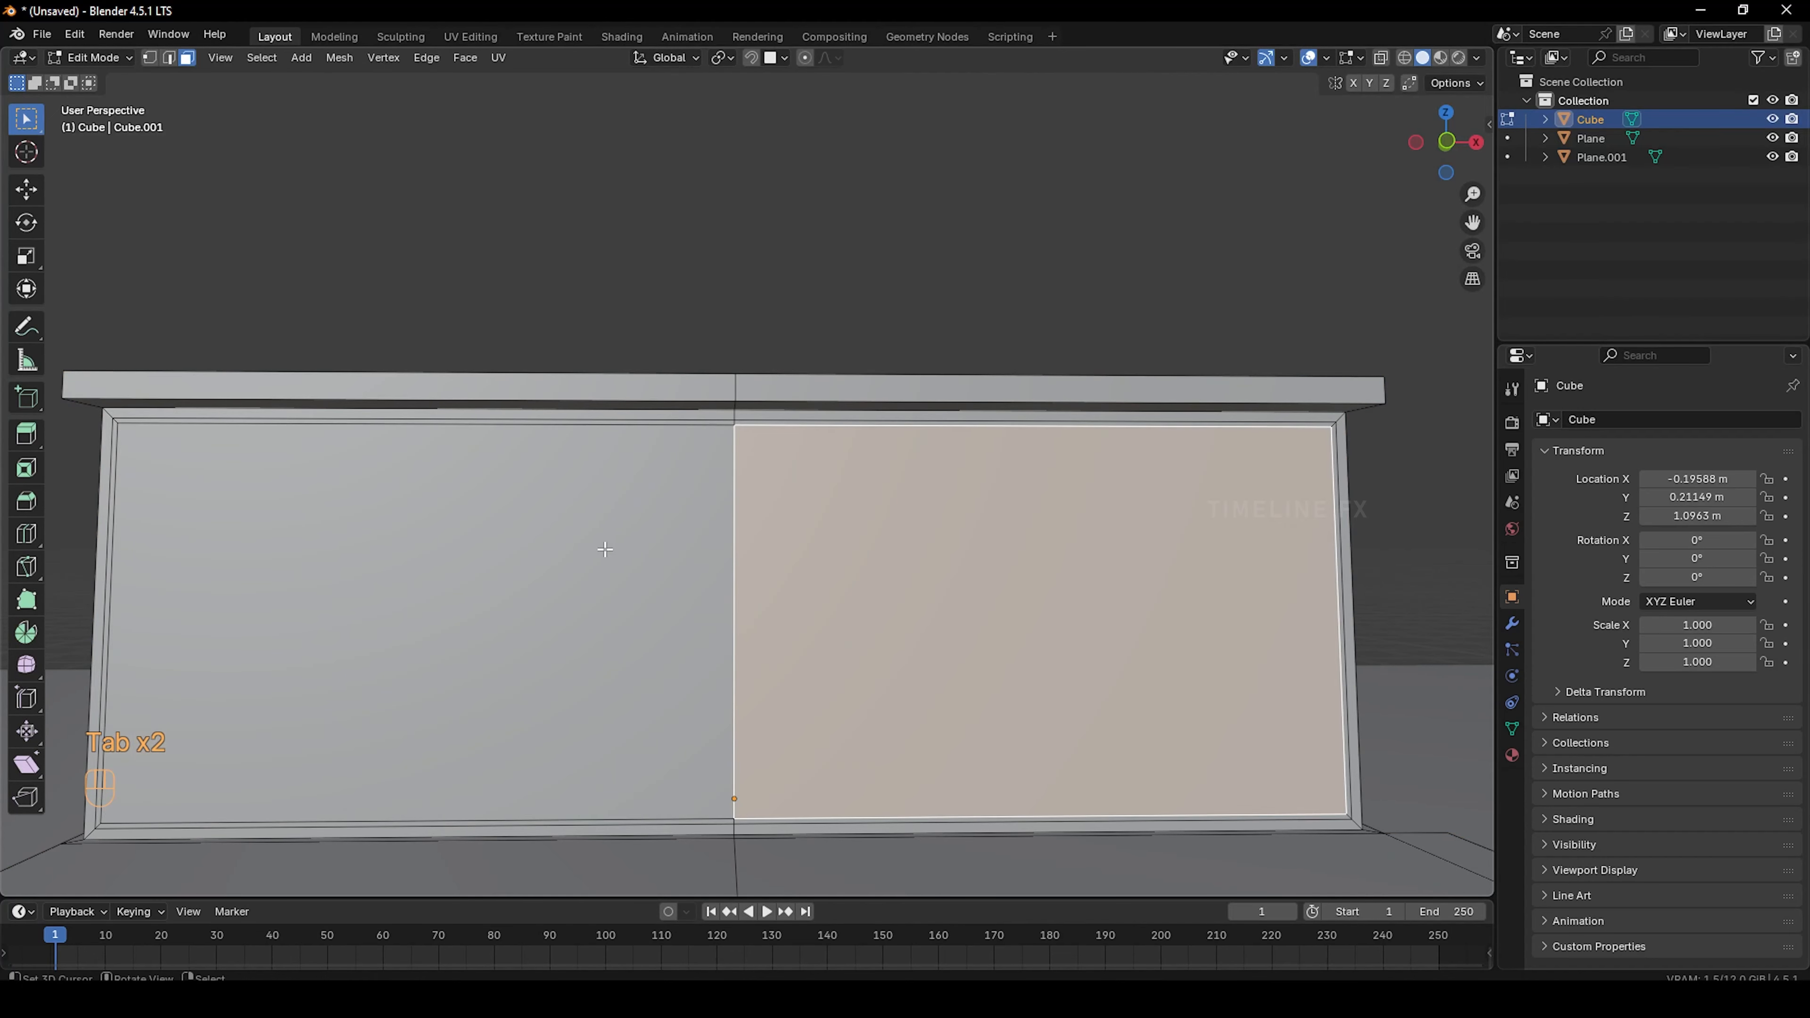
left_click(611, 567)
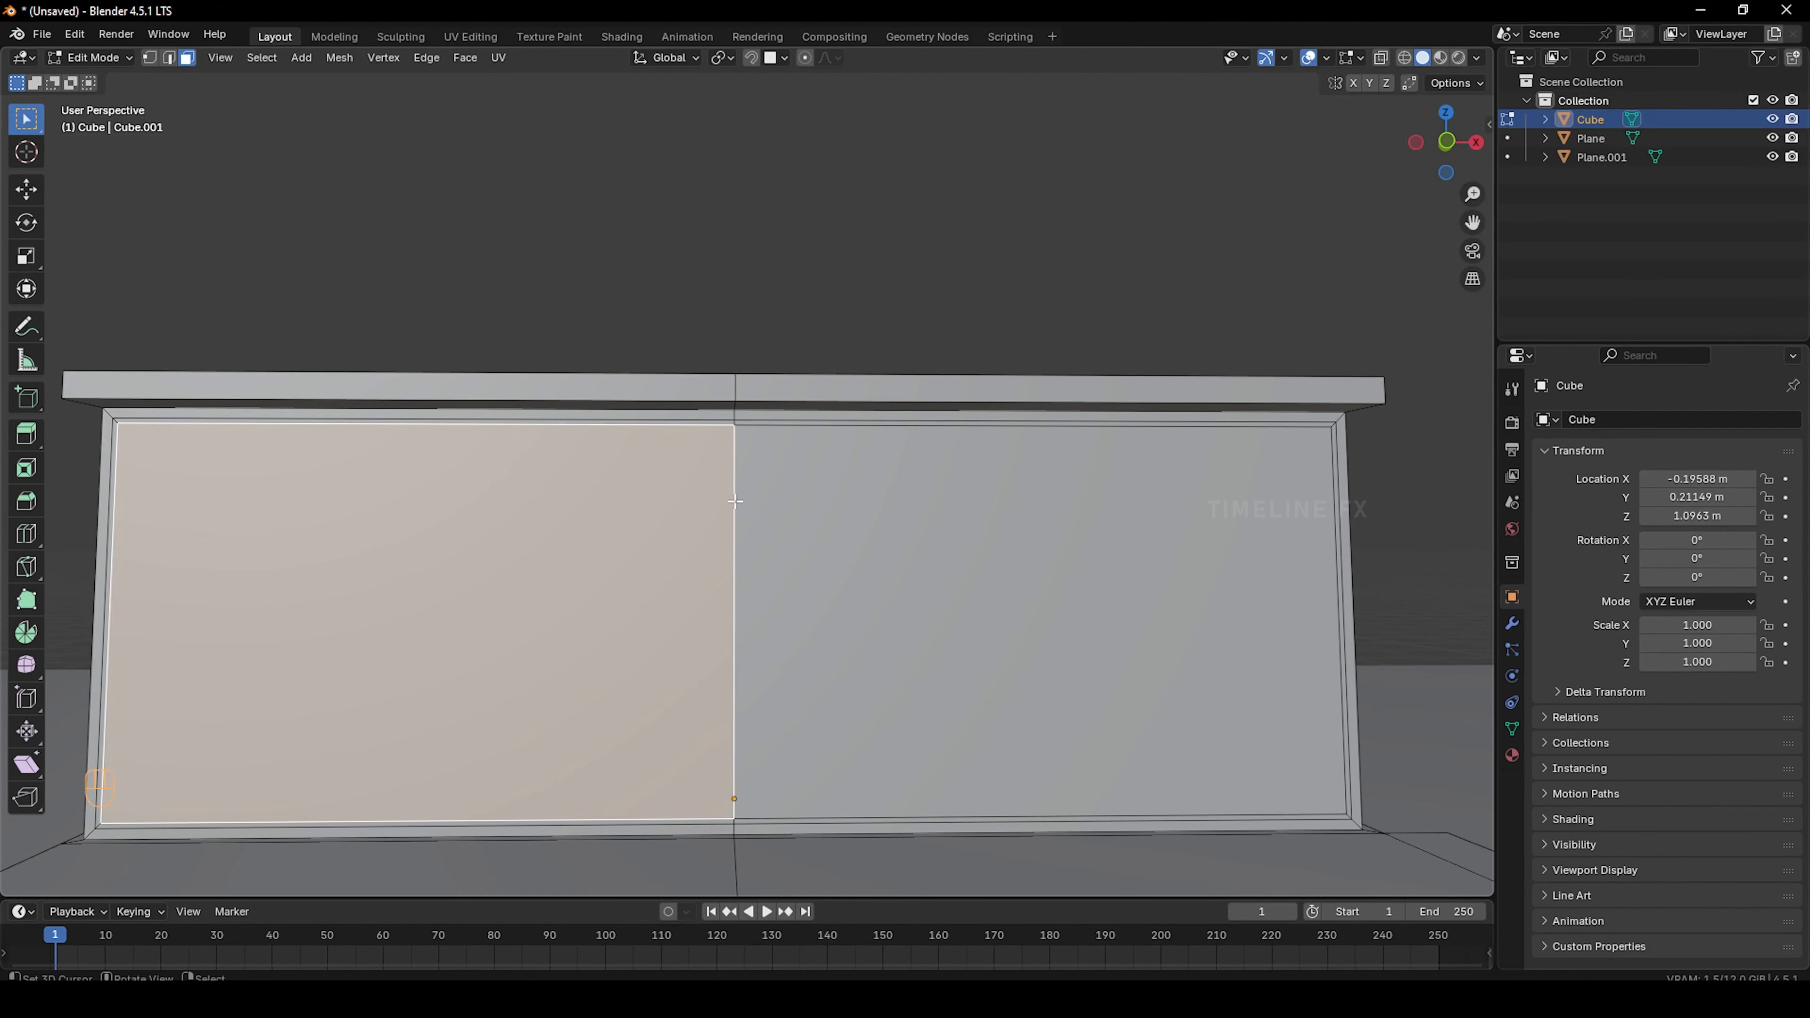
key("ctrl+e")
middle_click_drag(797, 442, 730, 611)
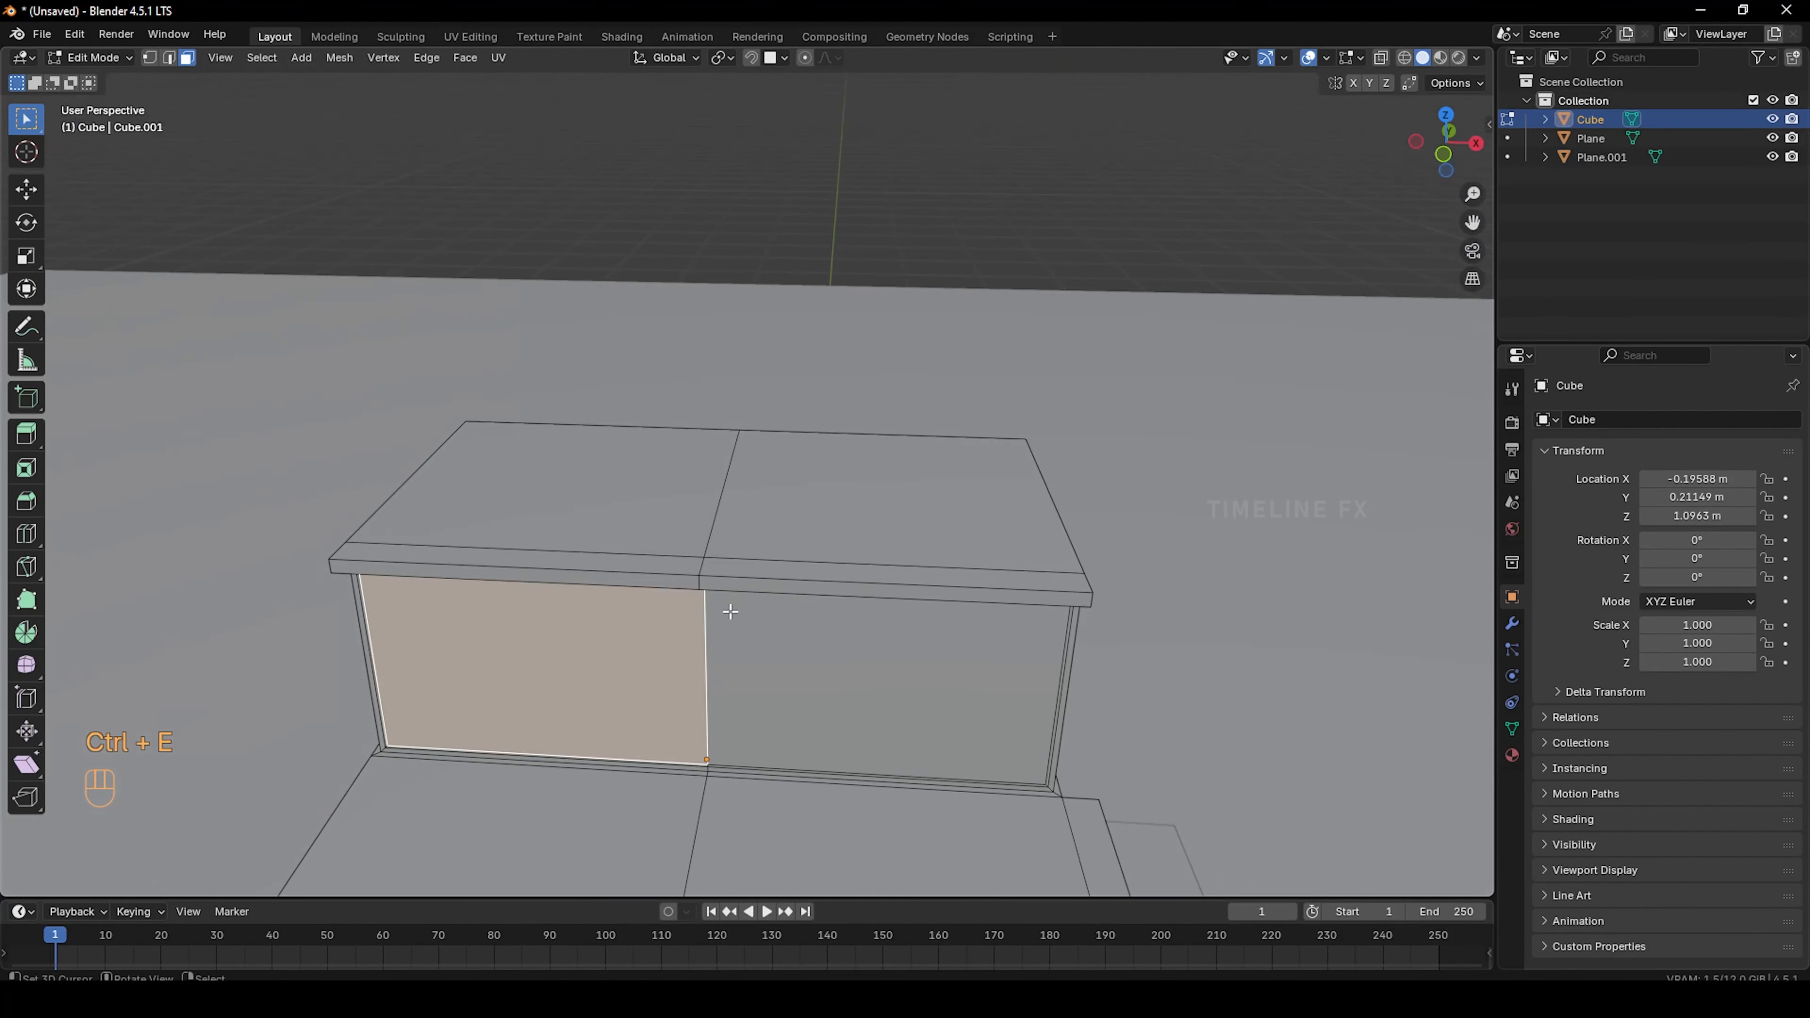
key("ctrl+r")
left_click(741, 555)
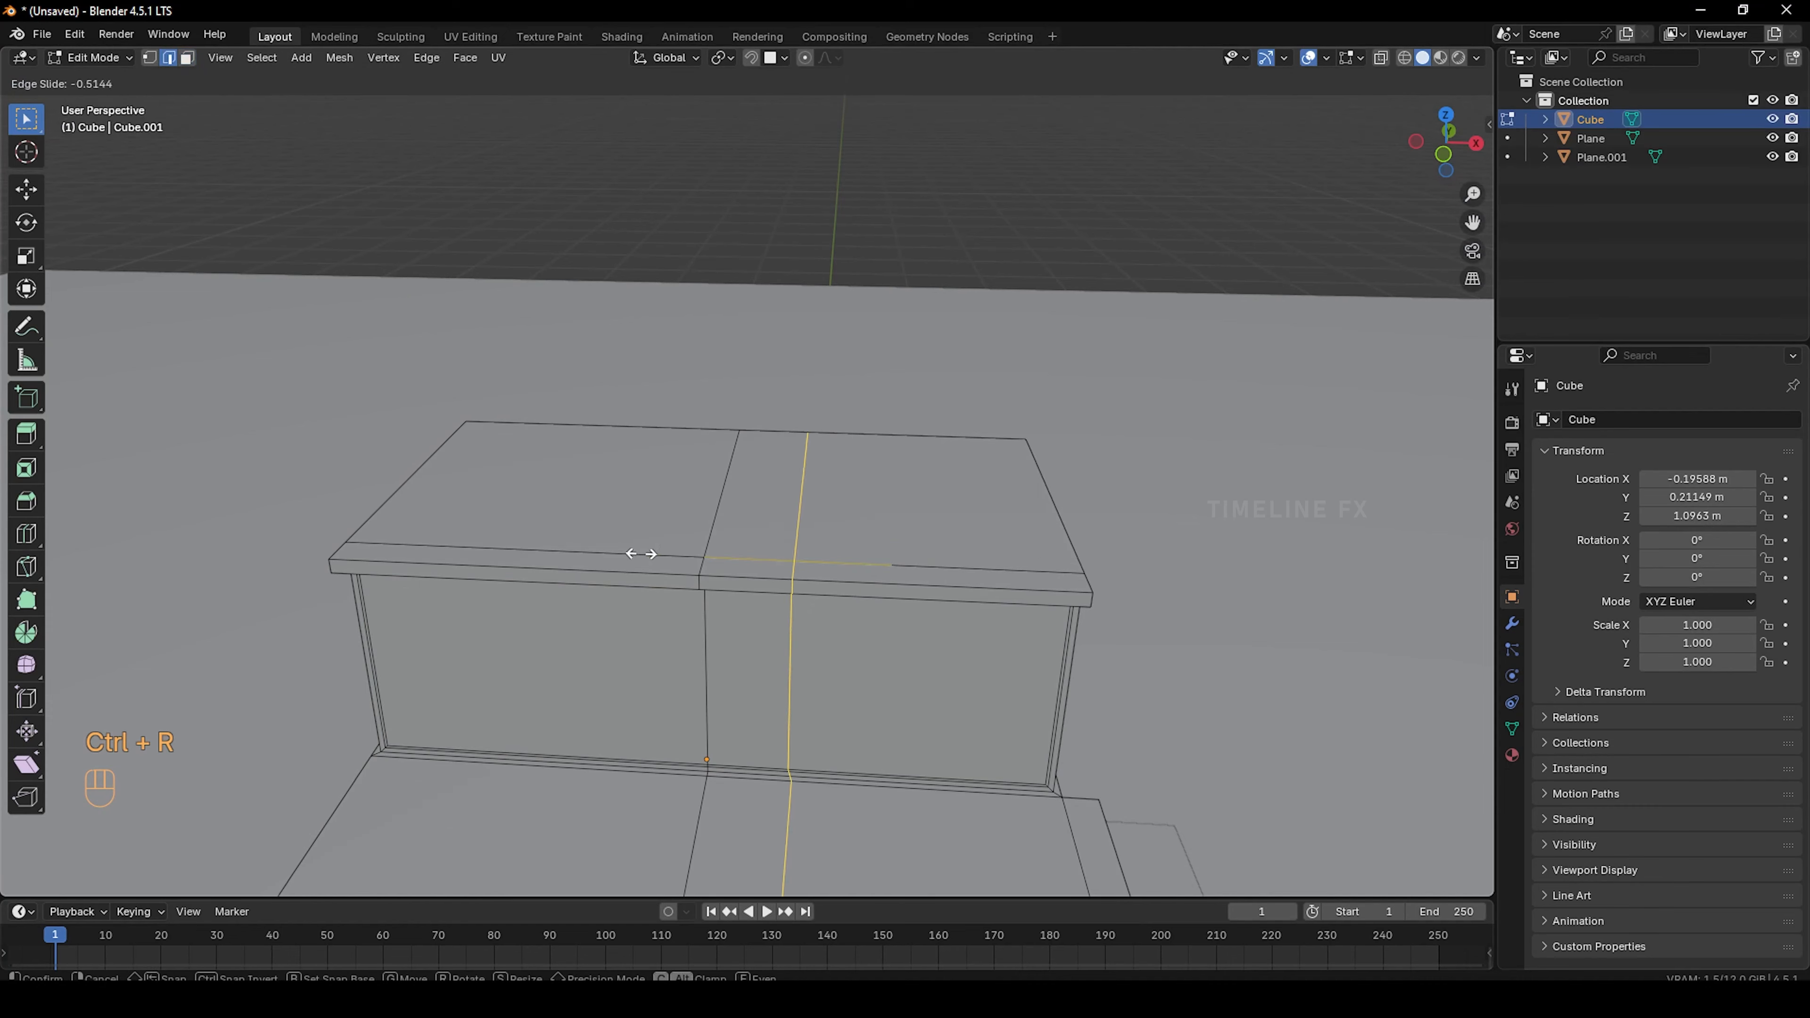
left_click(559, 553)
In face selection mode, select the narrow vertical strip between the front panels and the small frame face above it
middle_click_drag(646, 639, 743, 570)
scroll(743, 570, "up", 3)
key("3")
left_click(681, 150)
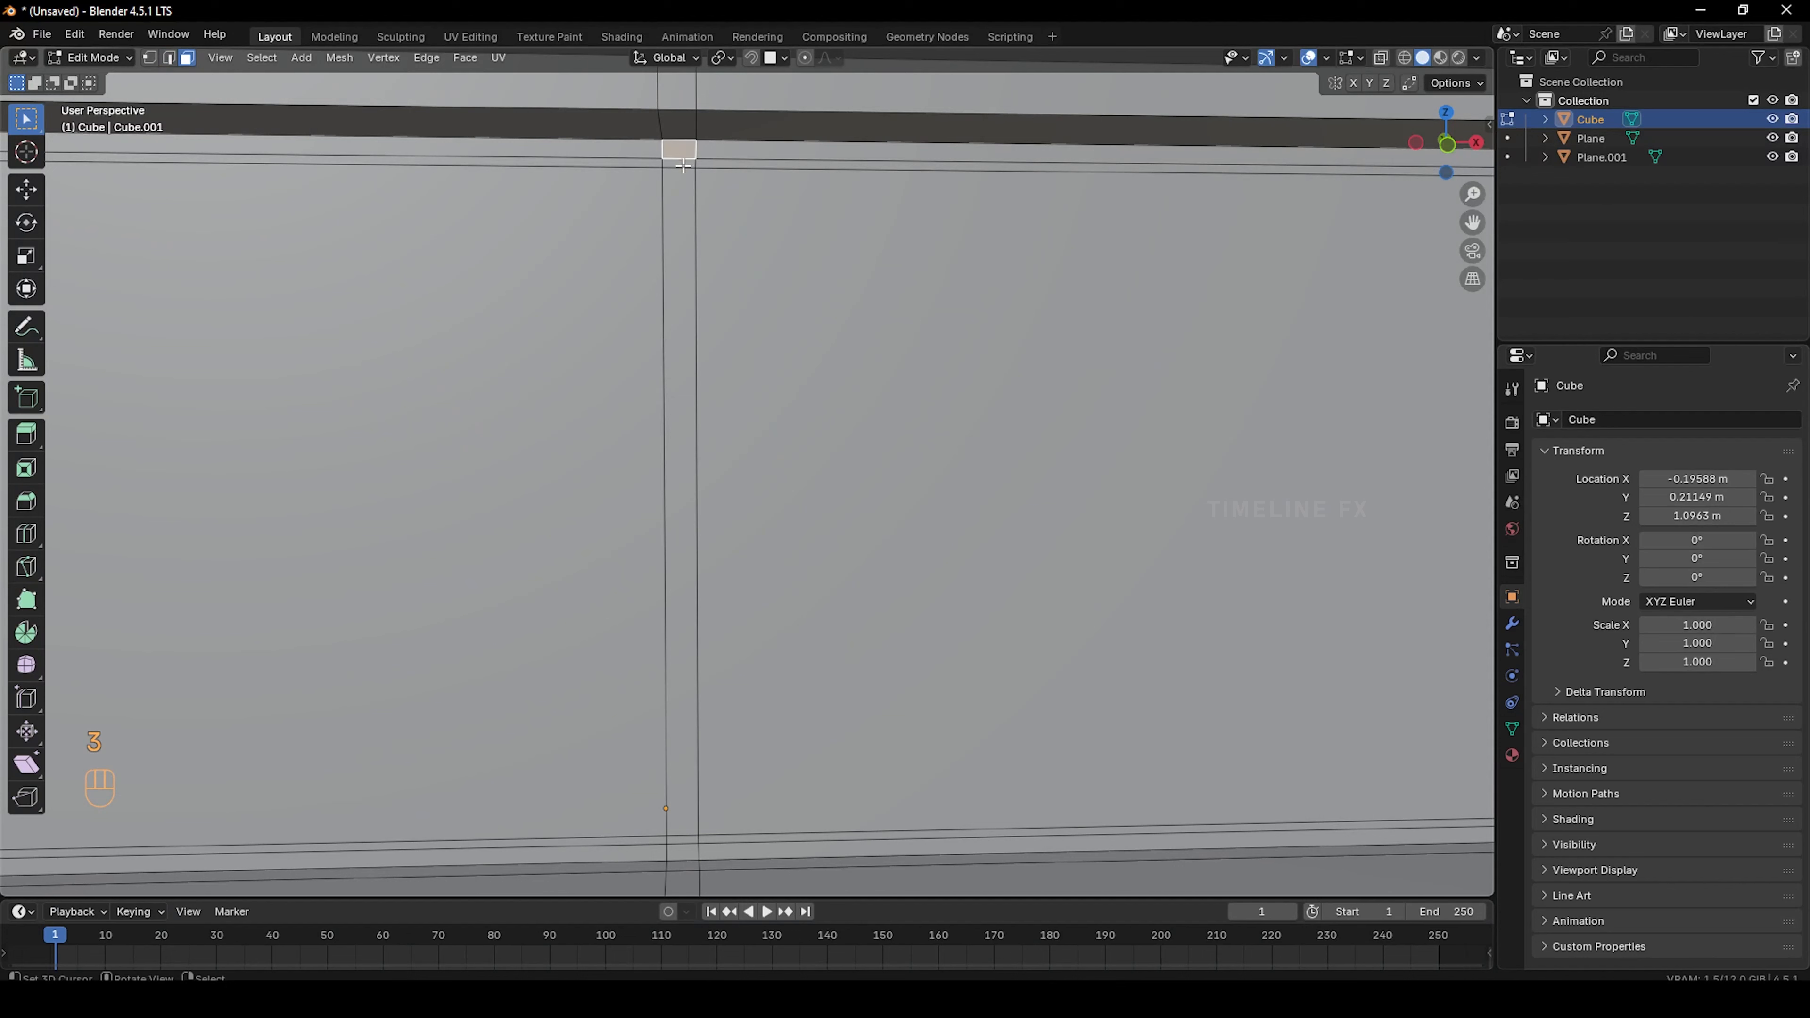
left_click(682, 230, "shift")
scroll(678, 334, "down", 5)
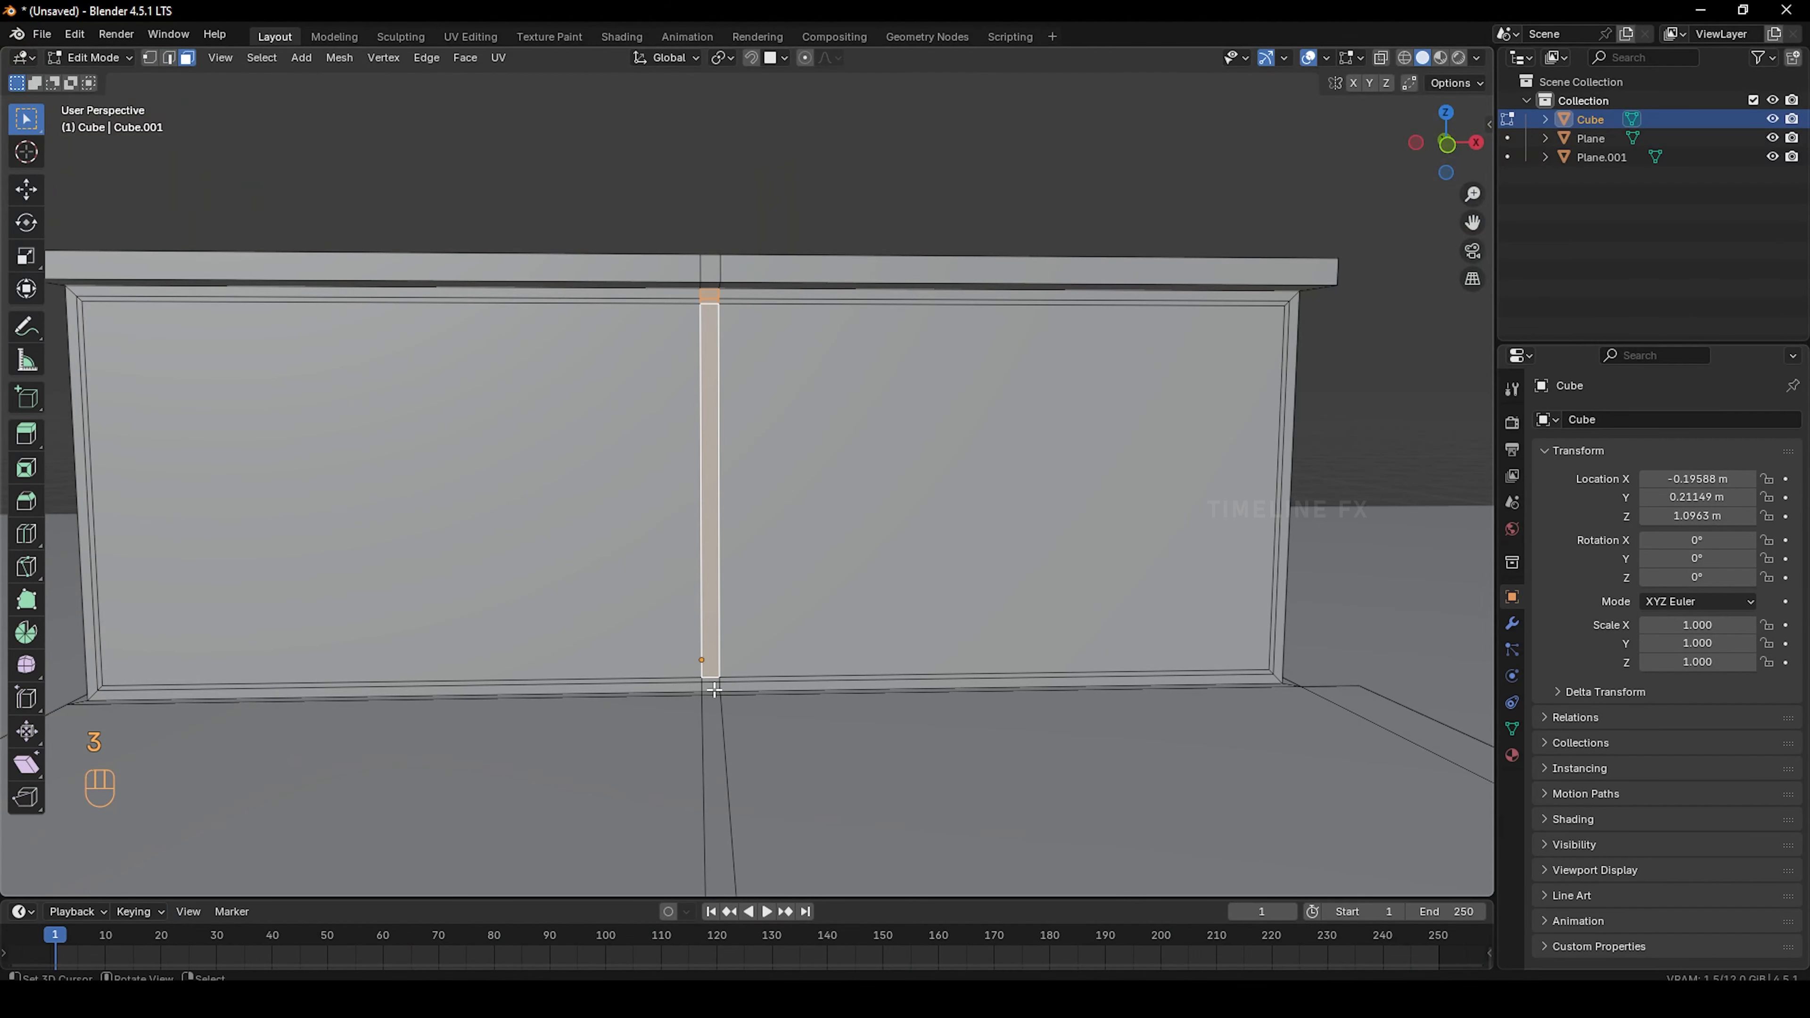
scroll(714, 690, "up", 2)
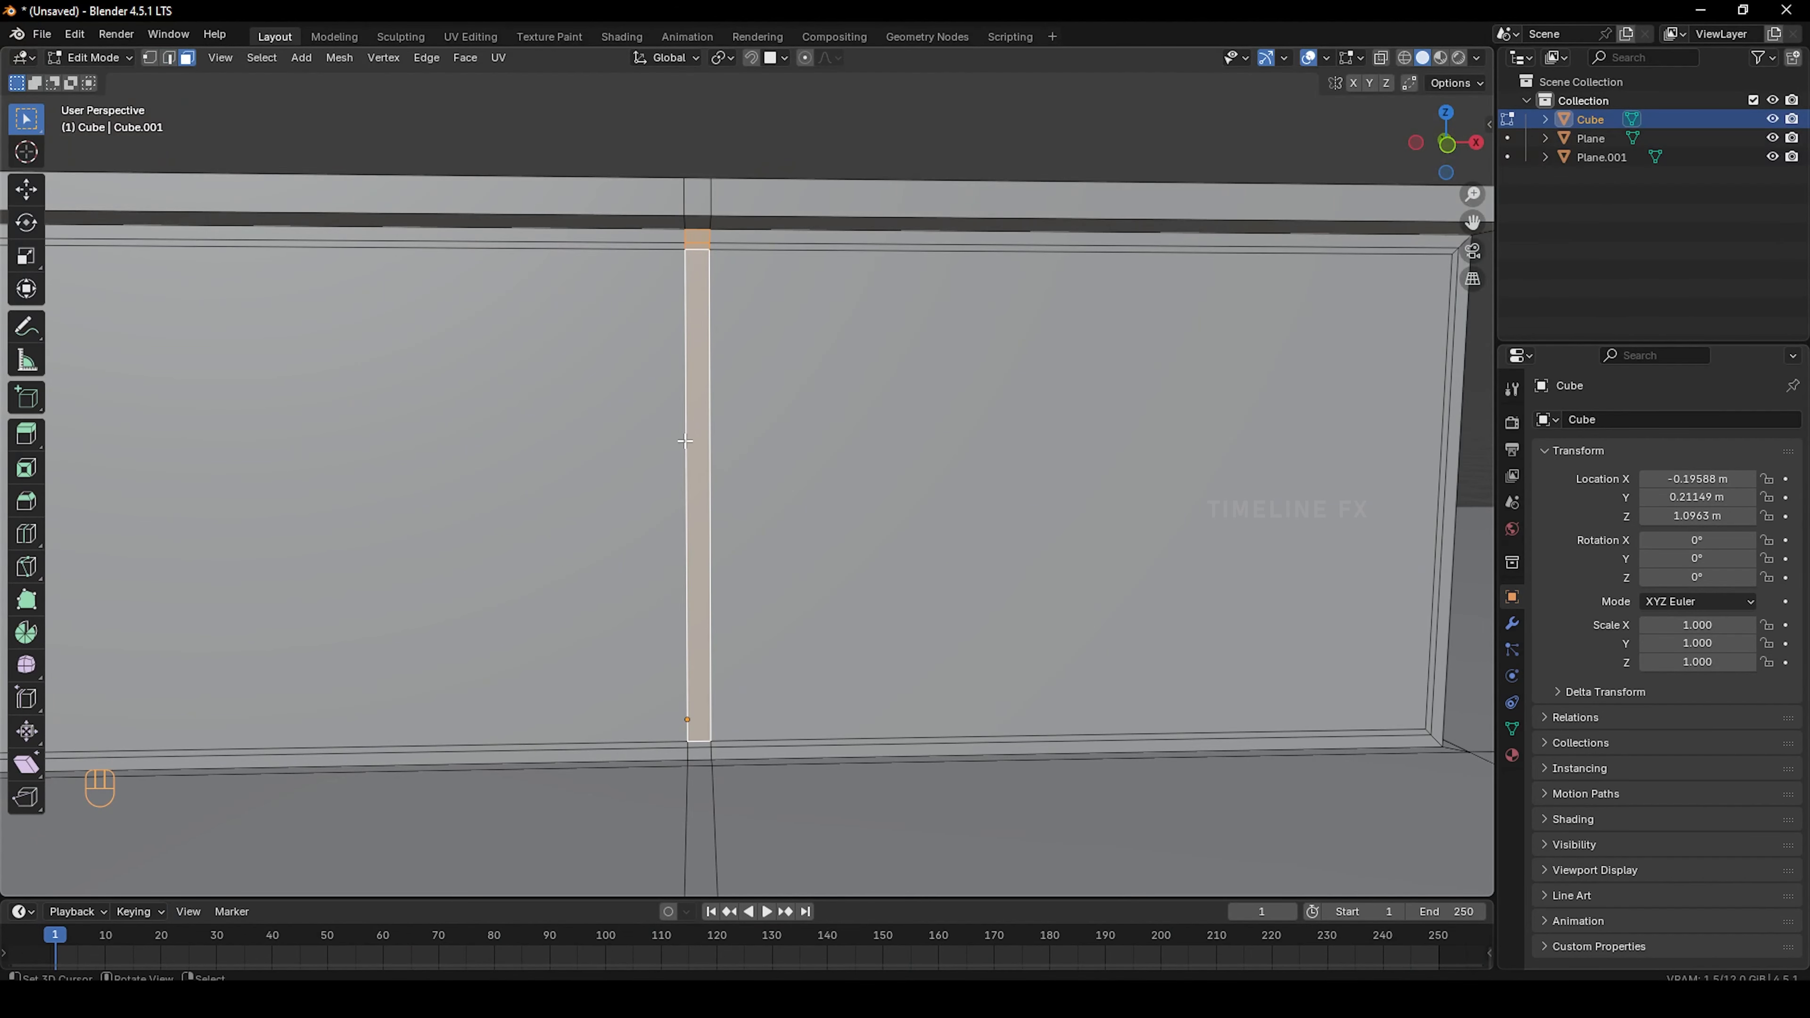
scroll(685, 441, "down", 3)
Examine the faces, edges and vertices bordering the narrow strip by selecting them in the different selection modes
left_click(754, 423)
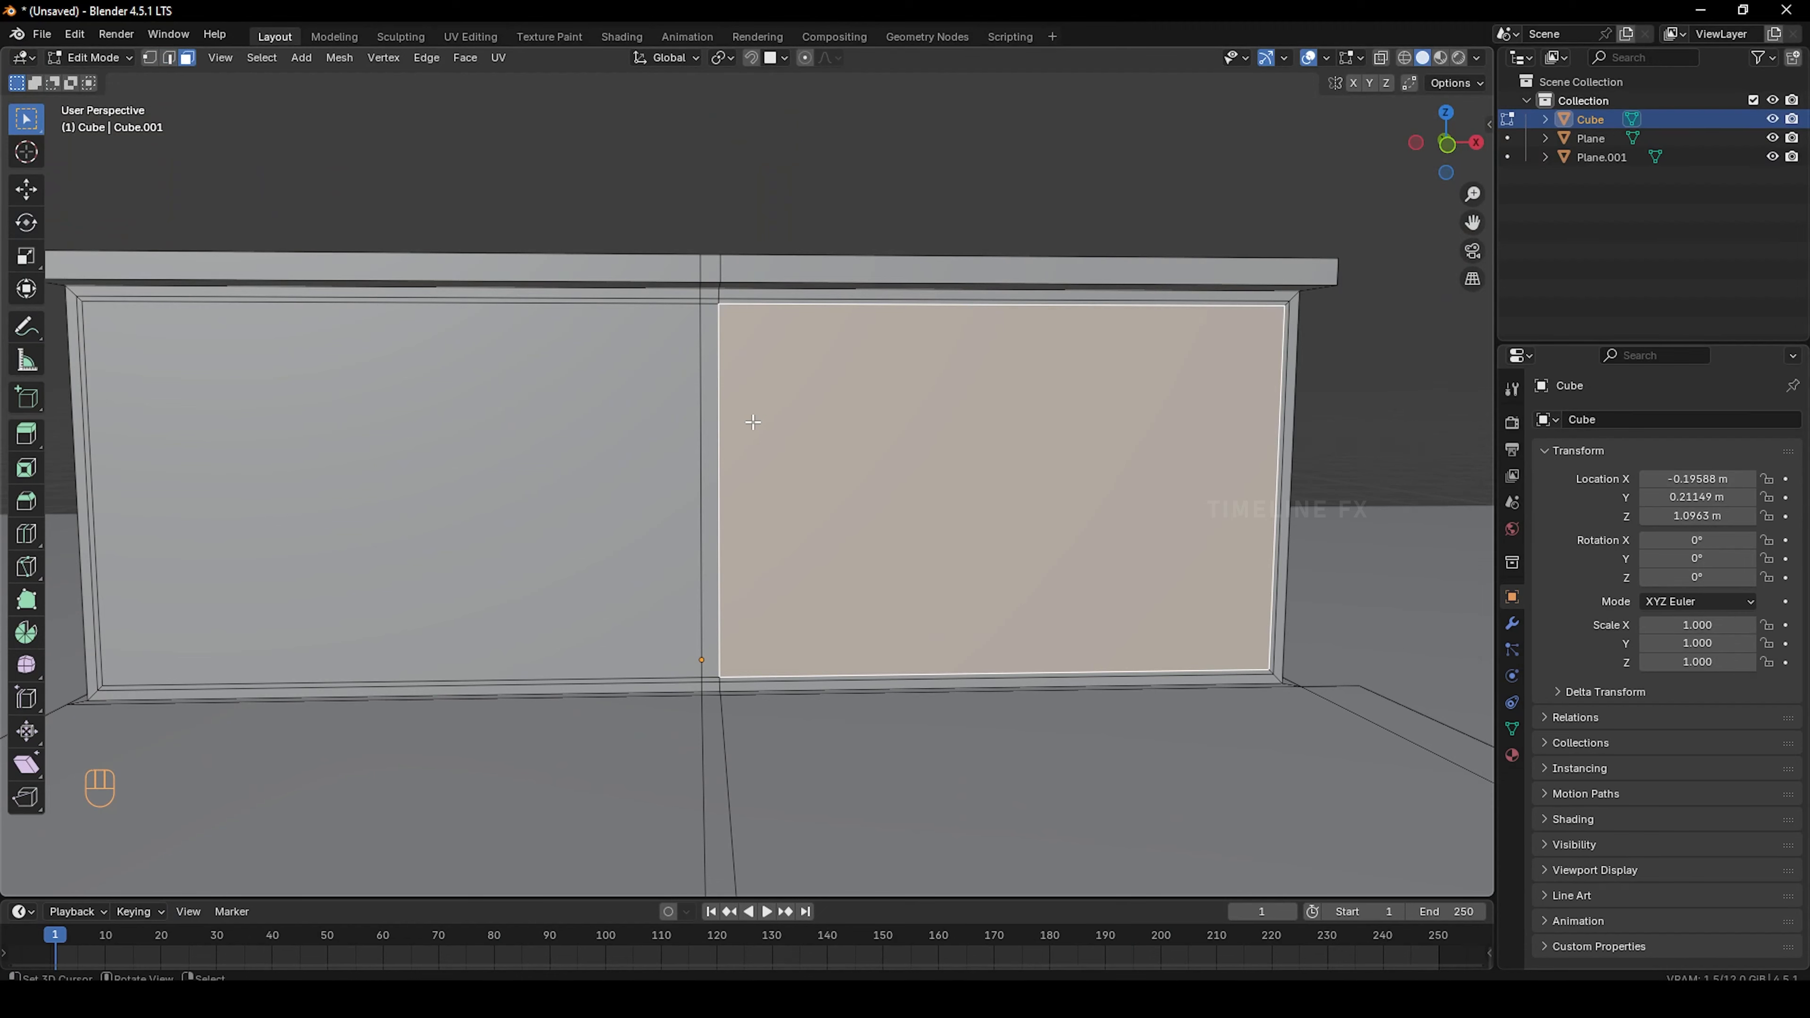
key("2")
left_click(702, 426)
left_click(718, 432)
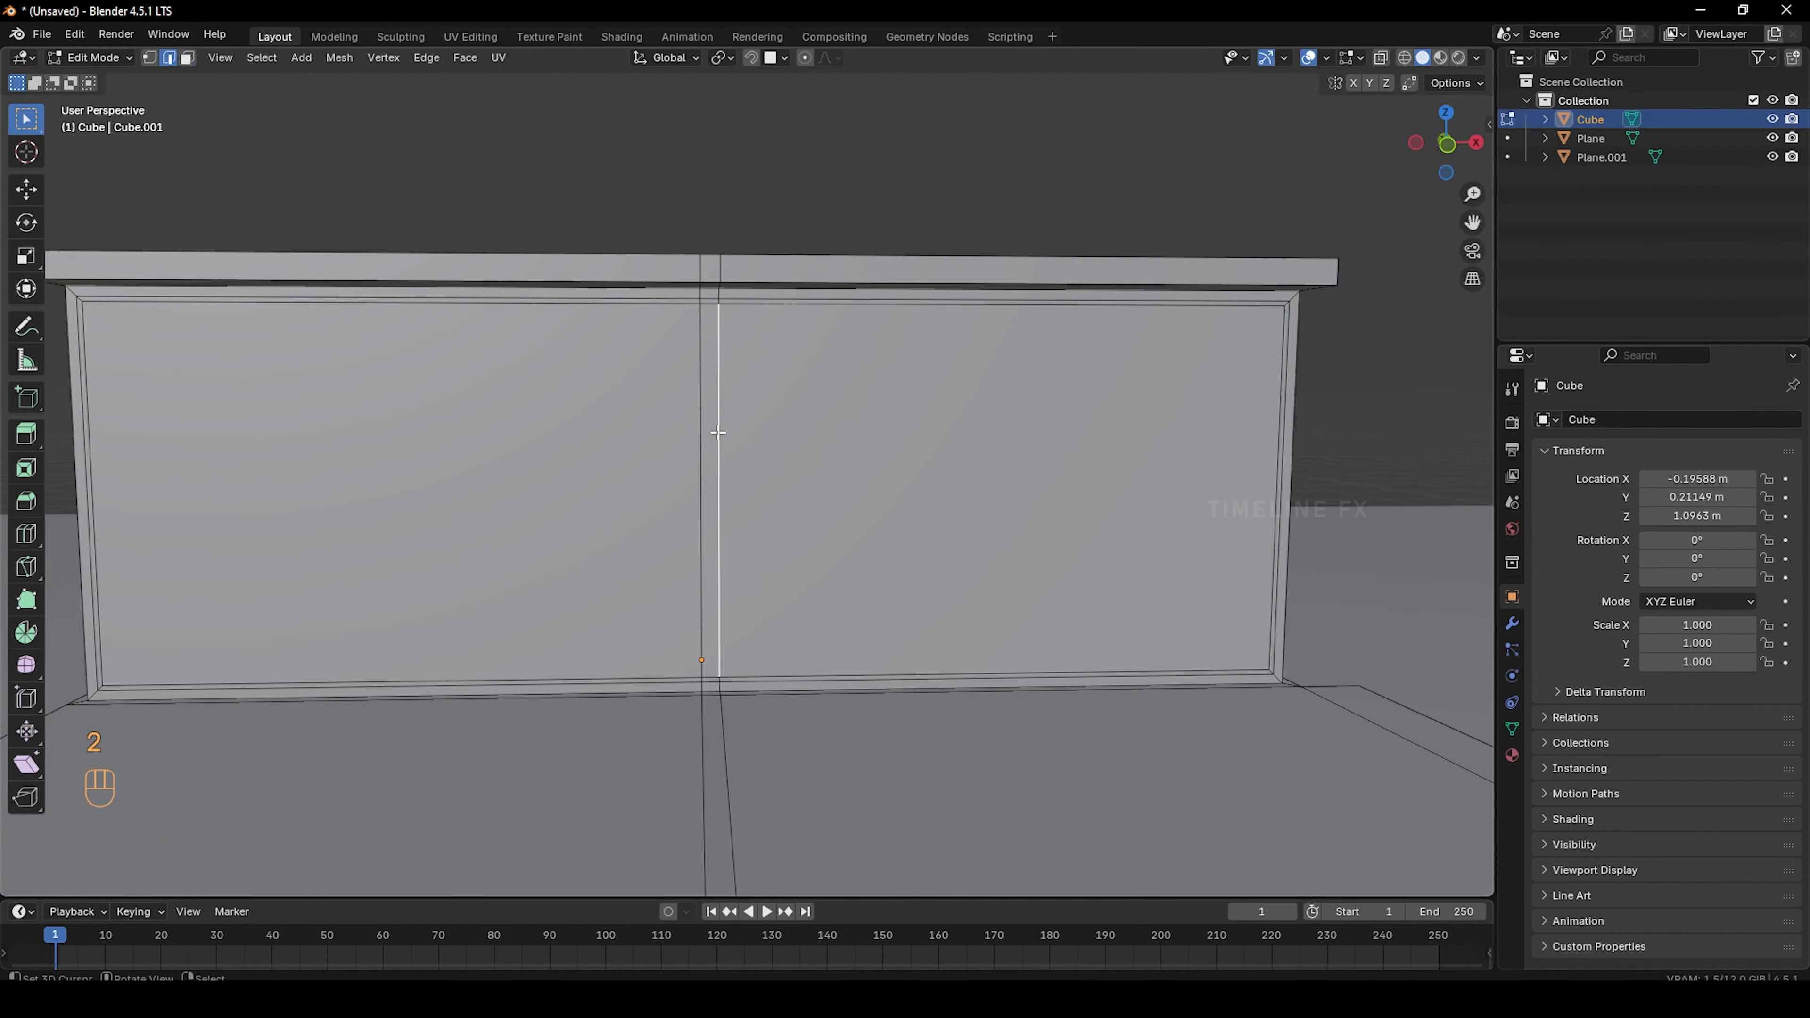
key("1")
left_click(703, 304)
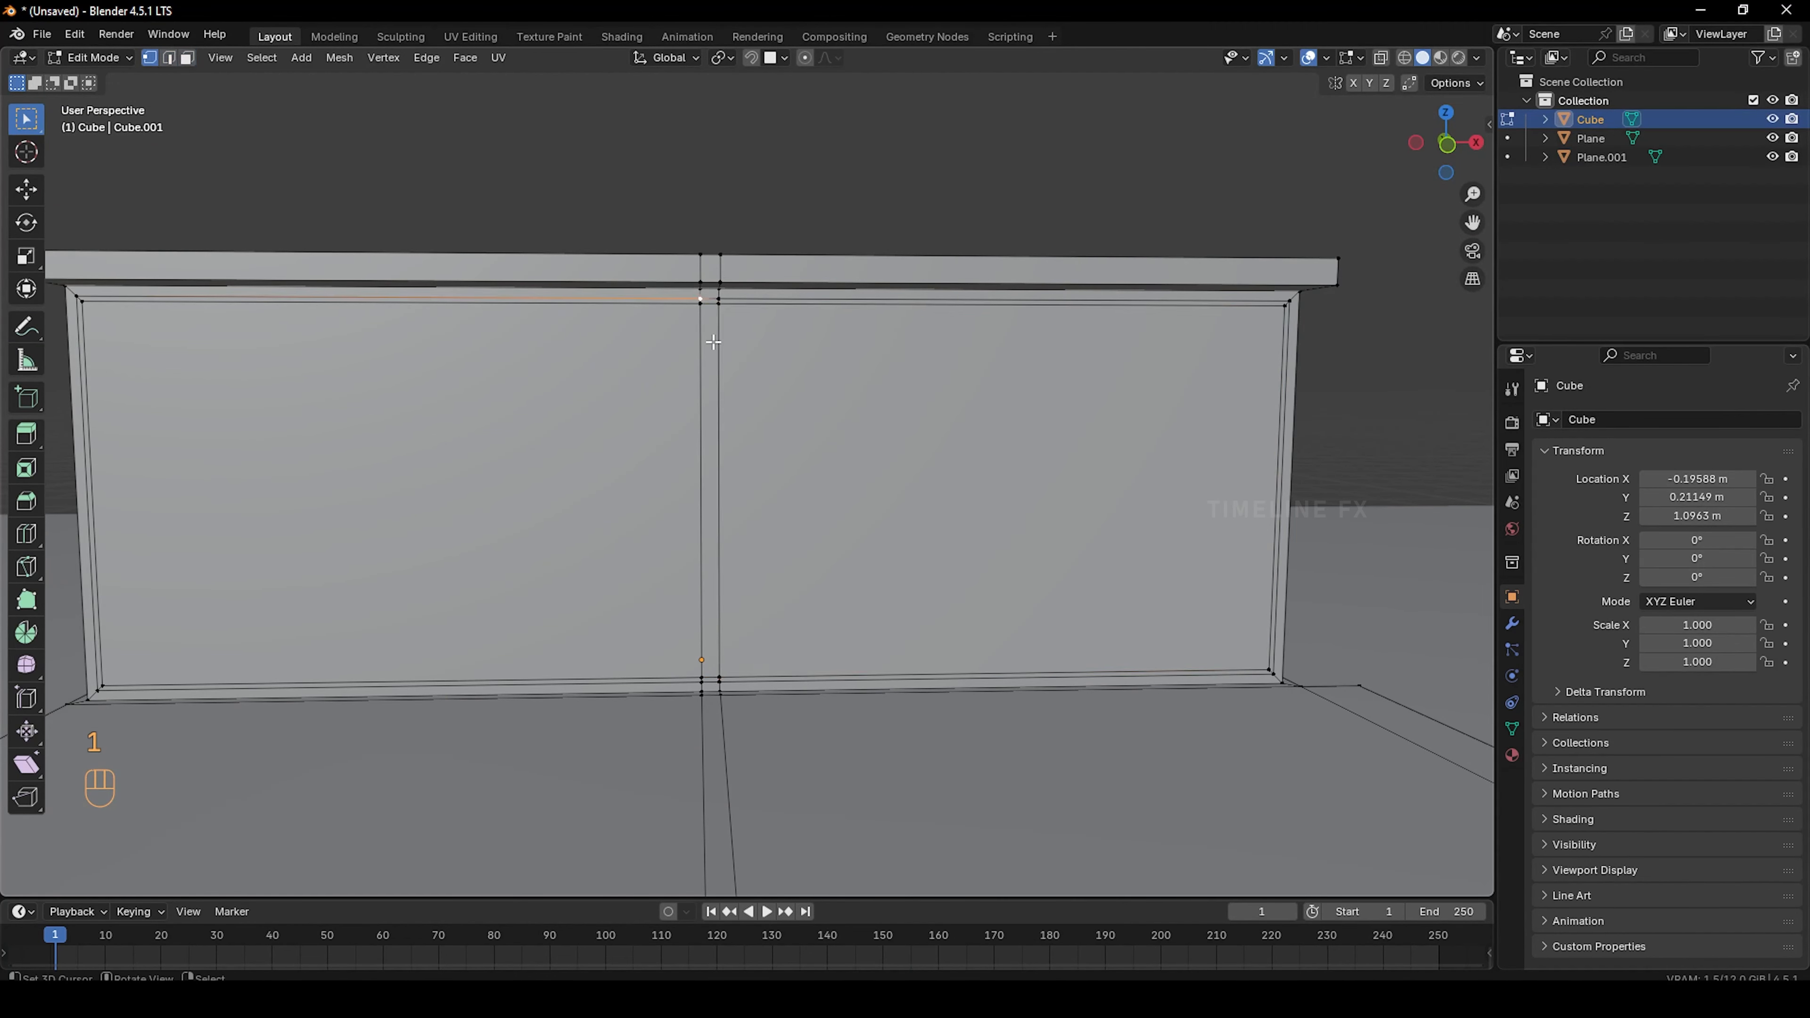
key("2")
left_click(701, 342)
left_click(718, 344)
Return to face selection mode and select the left front panel of the second storey
key("3")
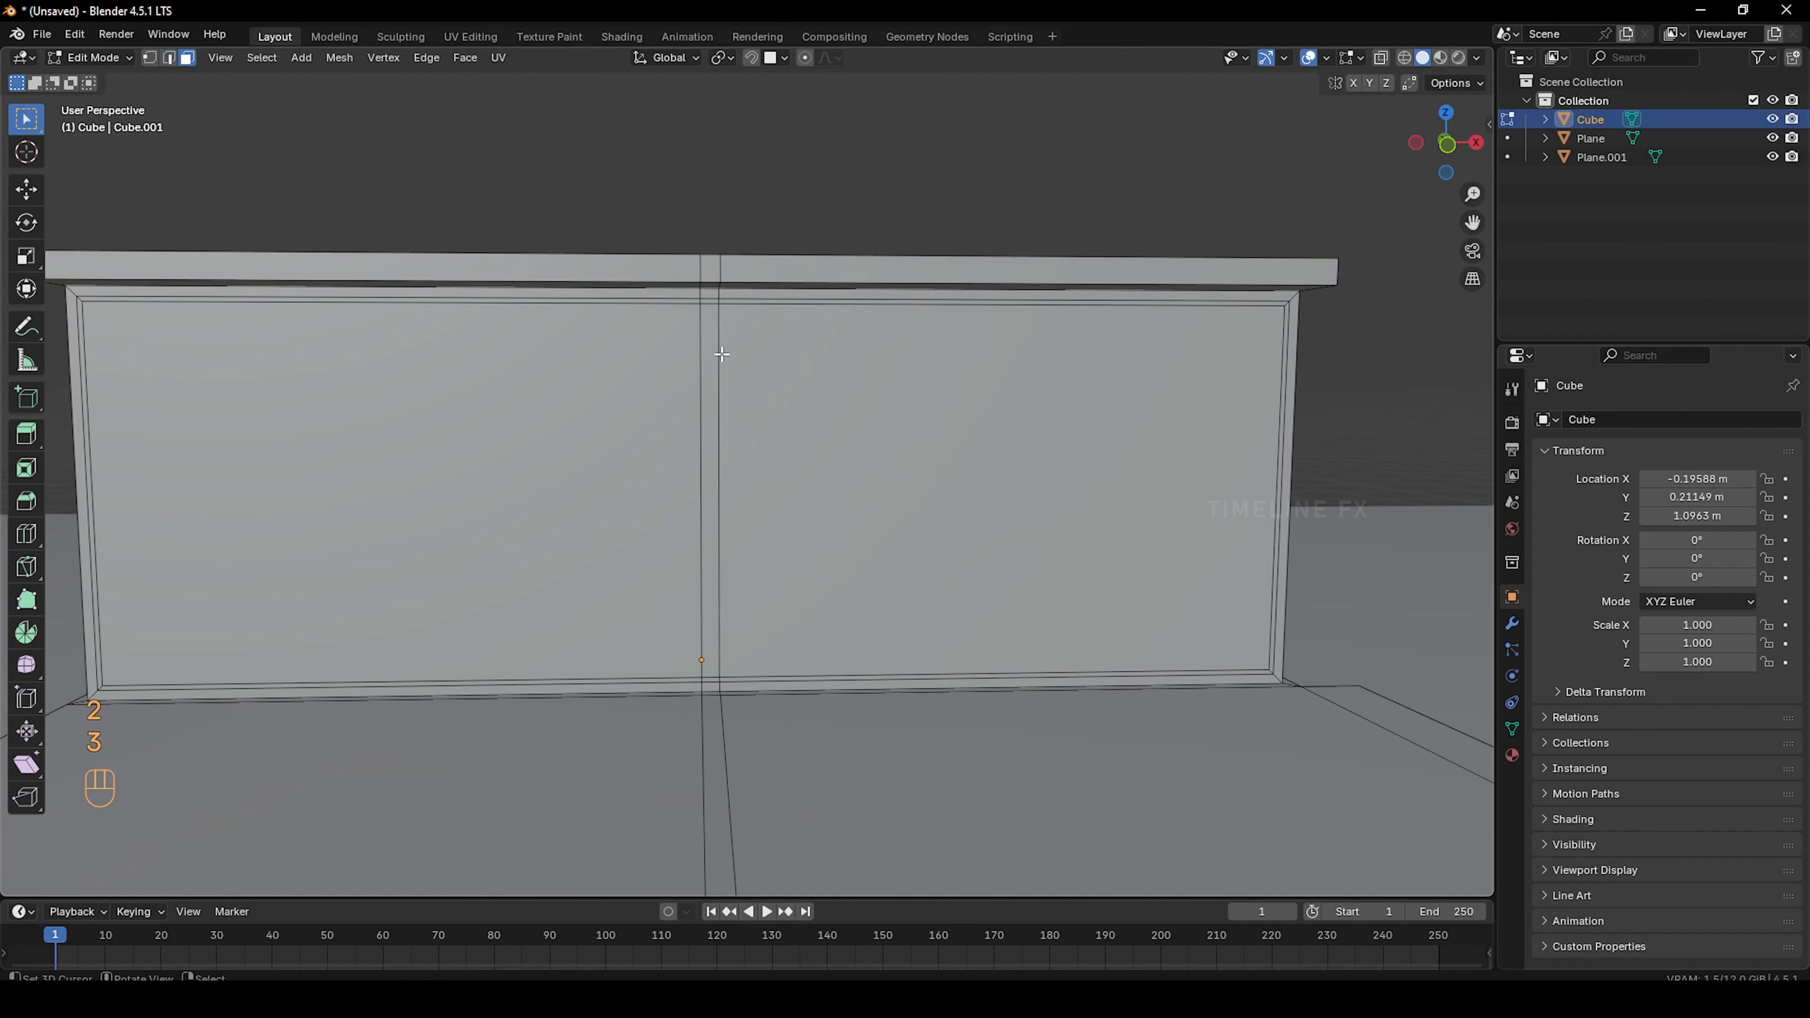
left_click(718, 388)
left_click(615, 400)
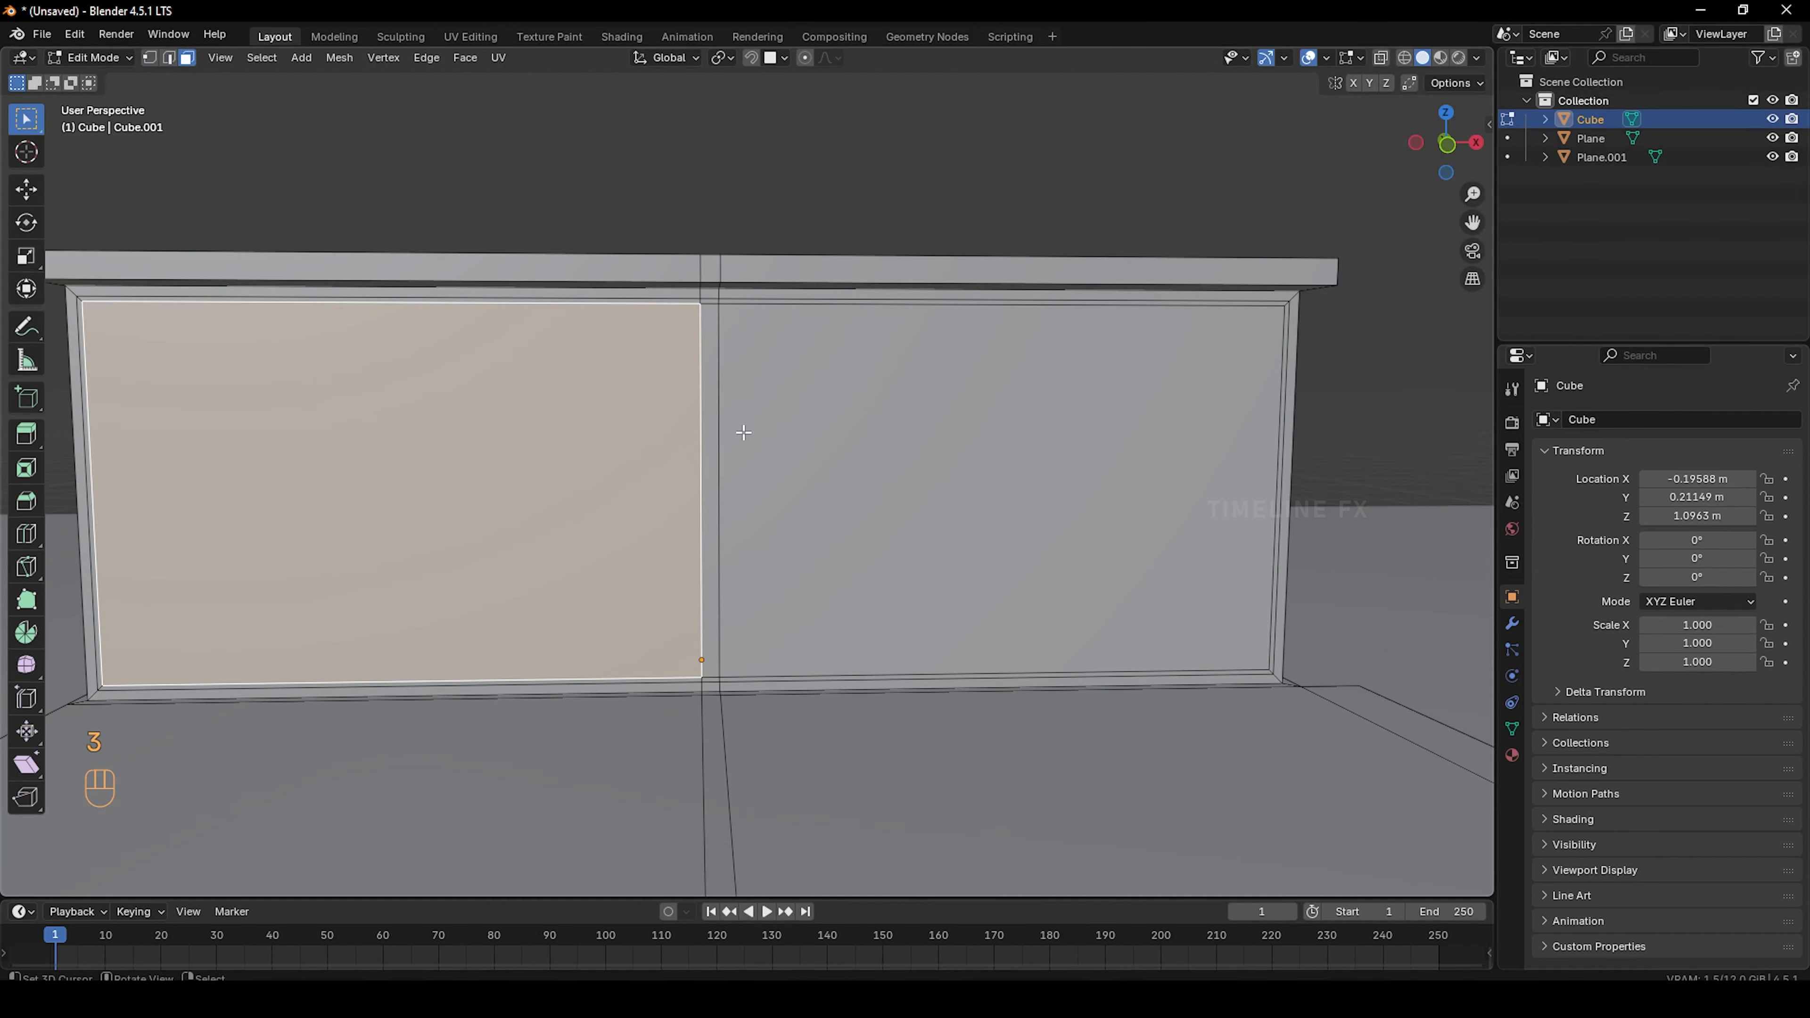
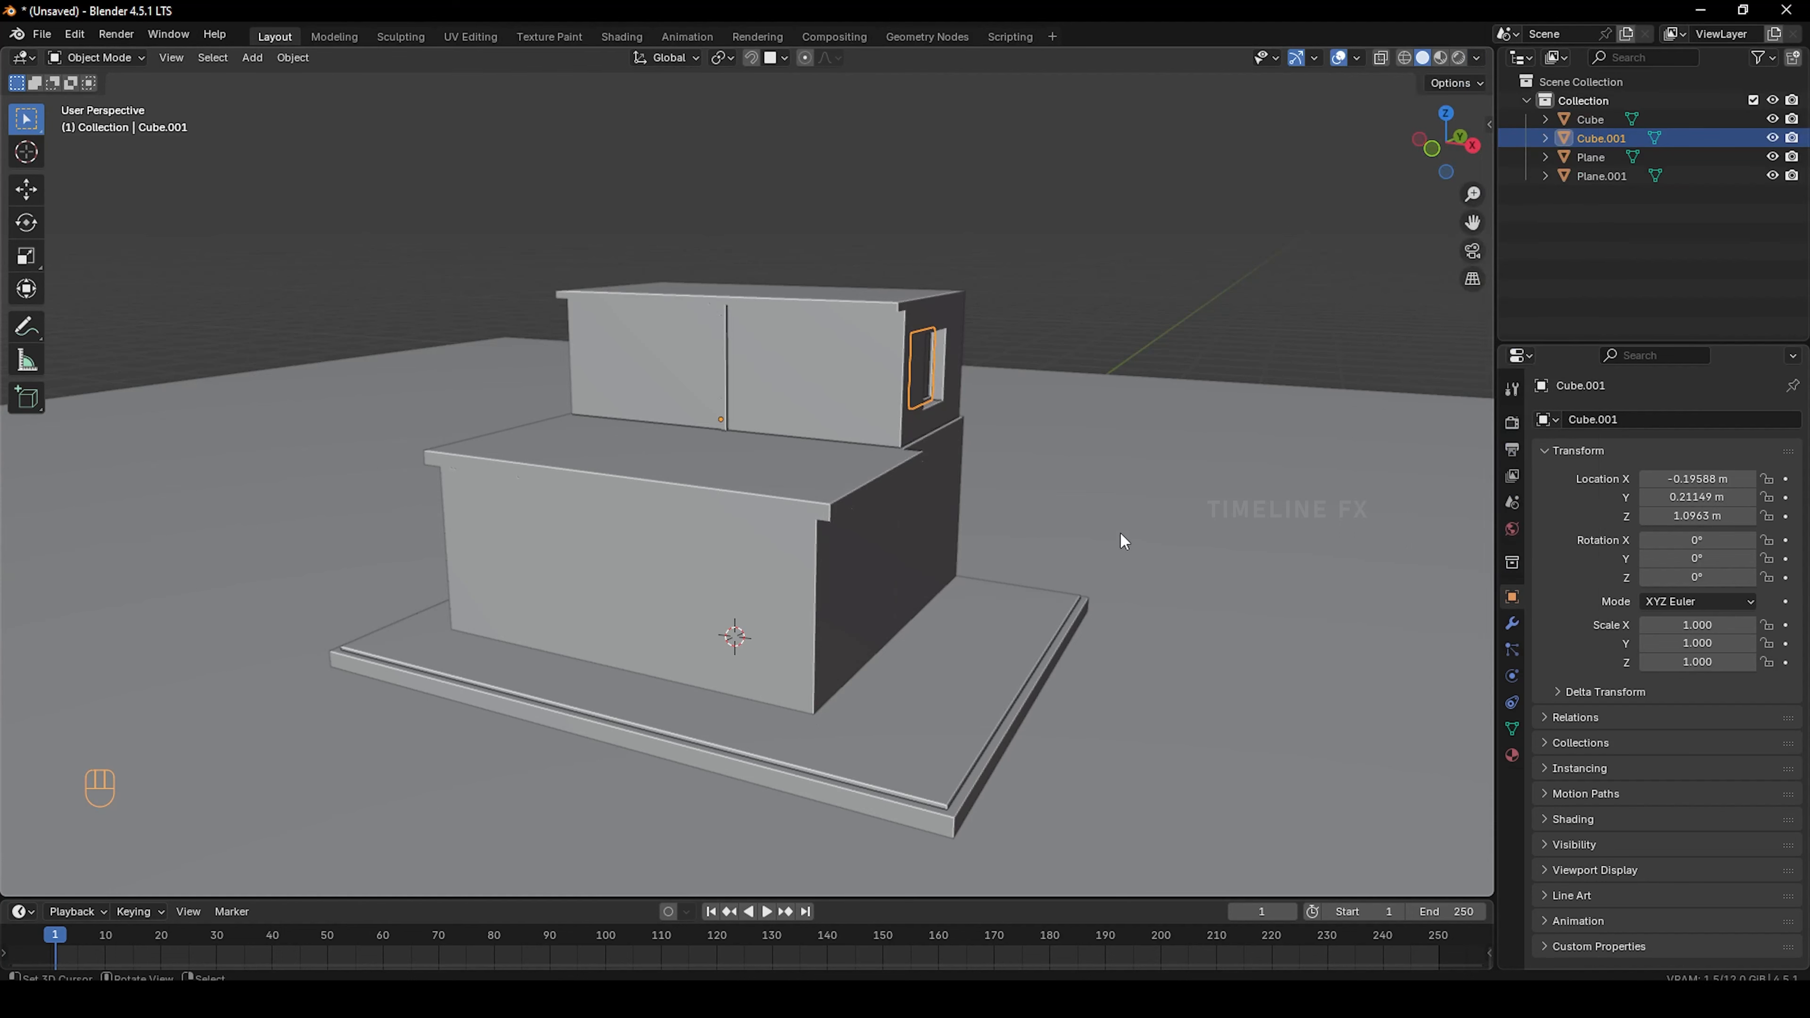
Enable Shadow in the viewport shading options and deselect the window object
mouse_move(749, 434)
middle_mouse_down()
mouse_move(687, 416)
mouse_move(804, 445)
mouse_move(784, 411)
middle_mouse_up()
middle_click_drag(931, 471, 959, 470)
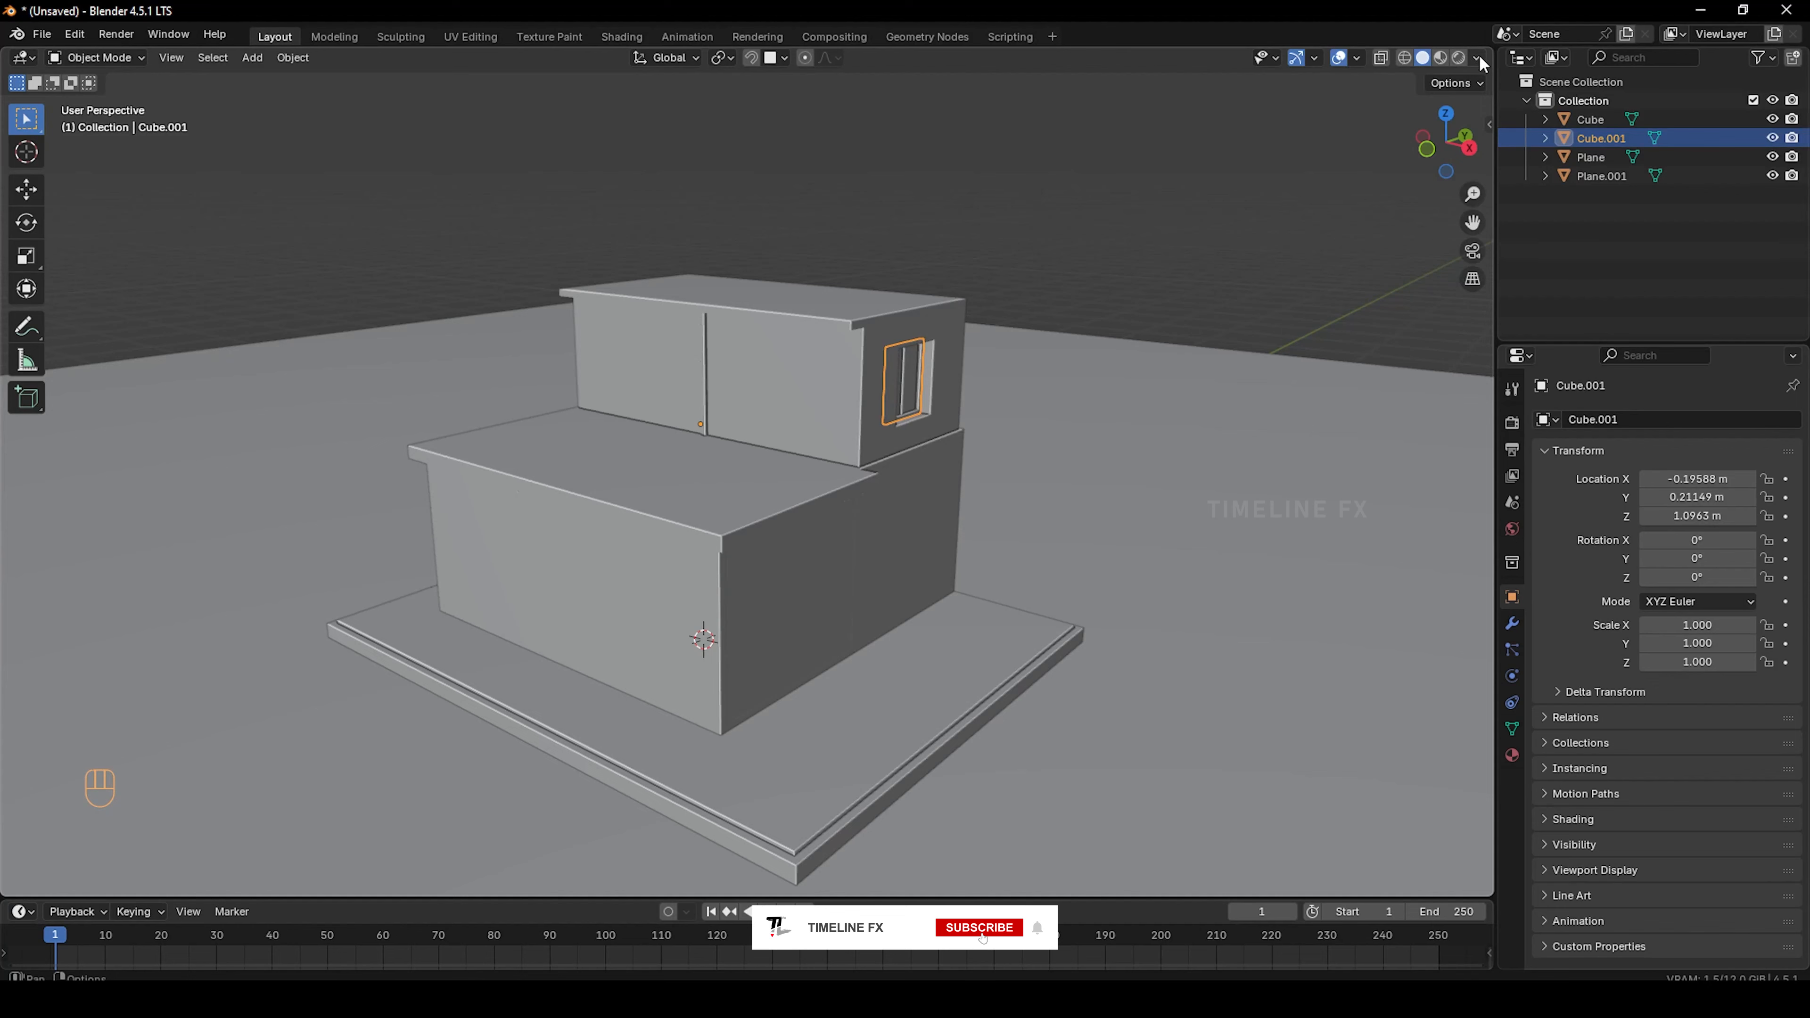
middle_click_drag(995, 438, 1358, 58)
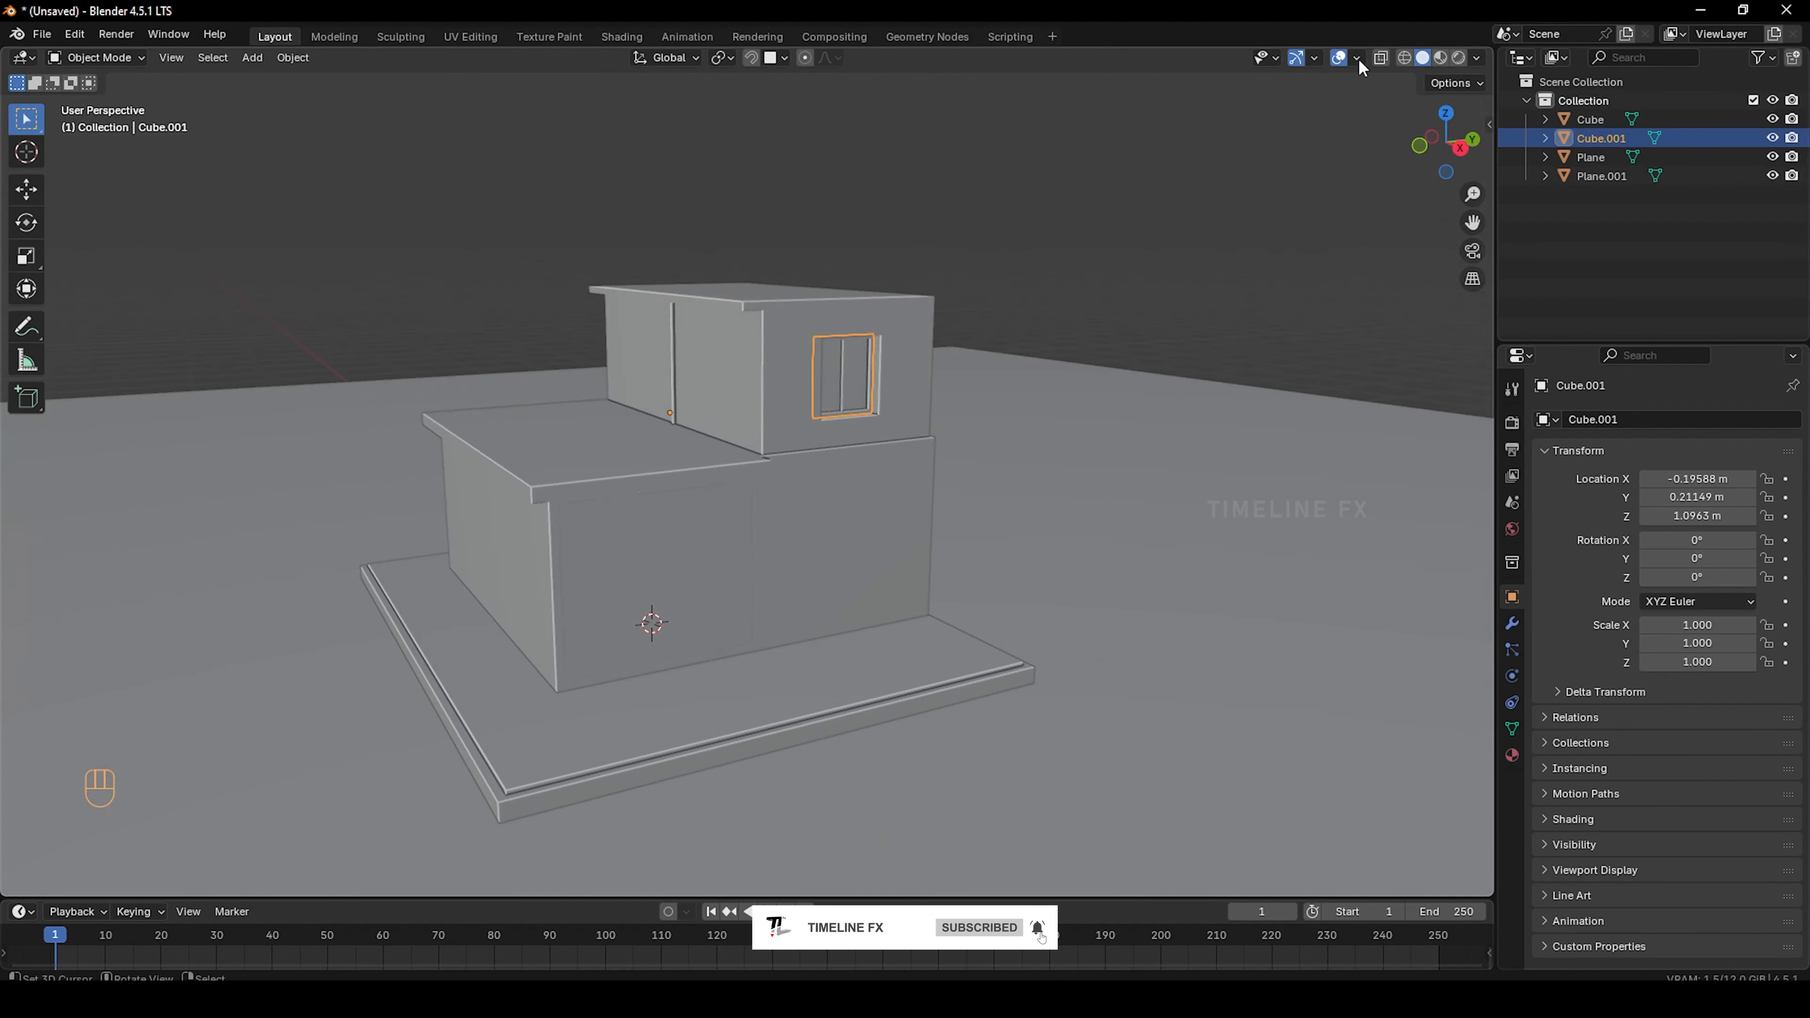
left_click(1477, 60)
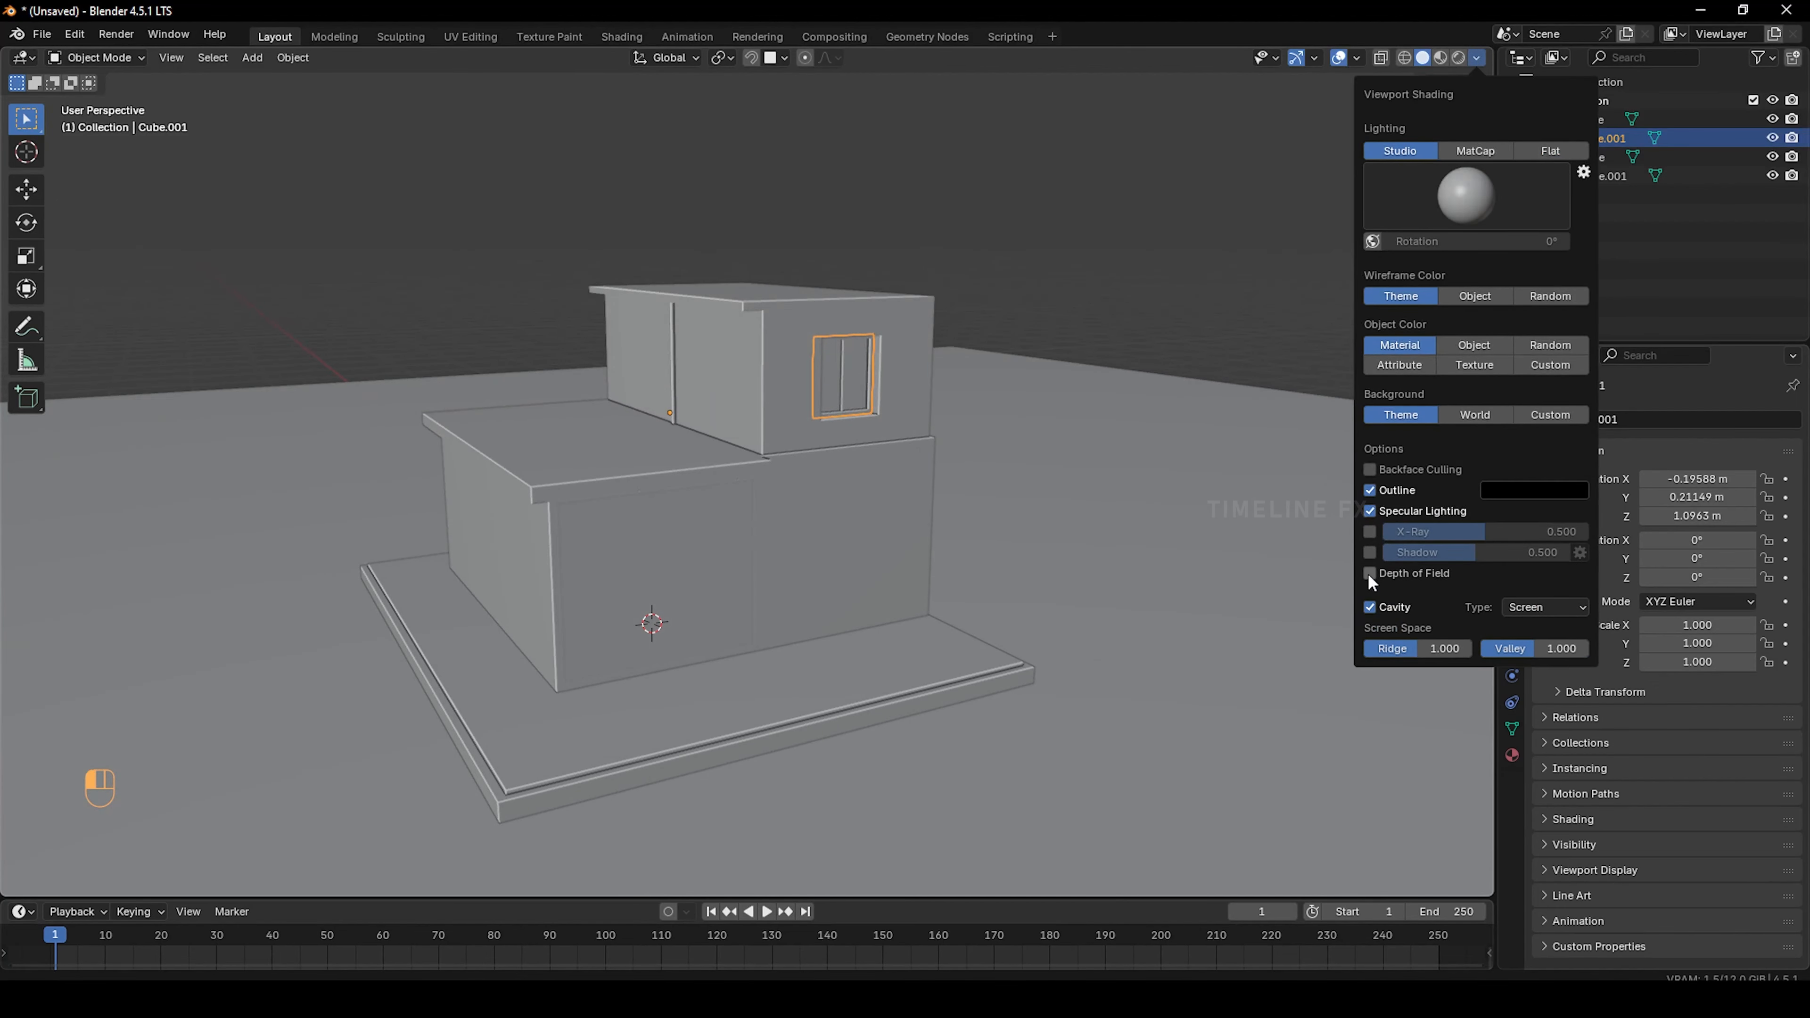
left_click(1368, 552)
mouse_move(1043, 467)
middle_mouse_down()
mouse_move(1058, 446)
mouse_move(978, 481)
middle_mouse_up()
left_click(1117, 305)
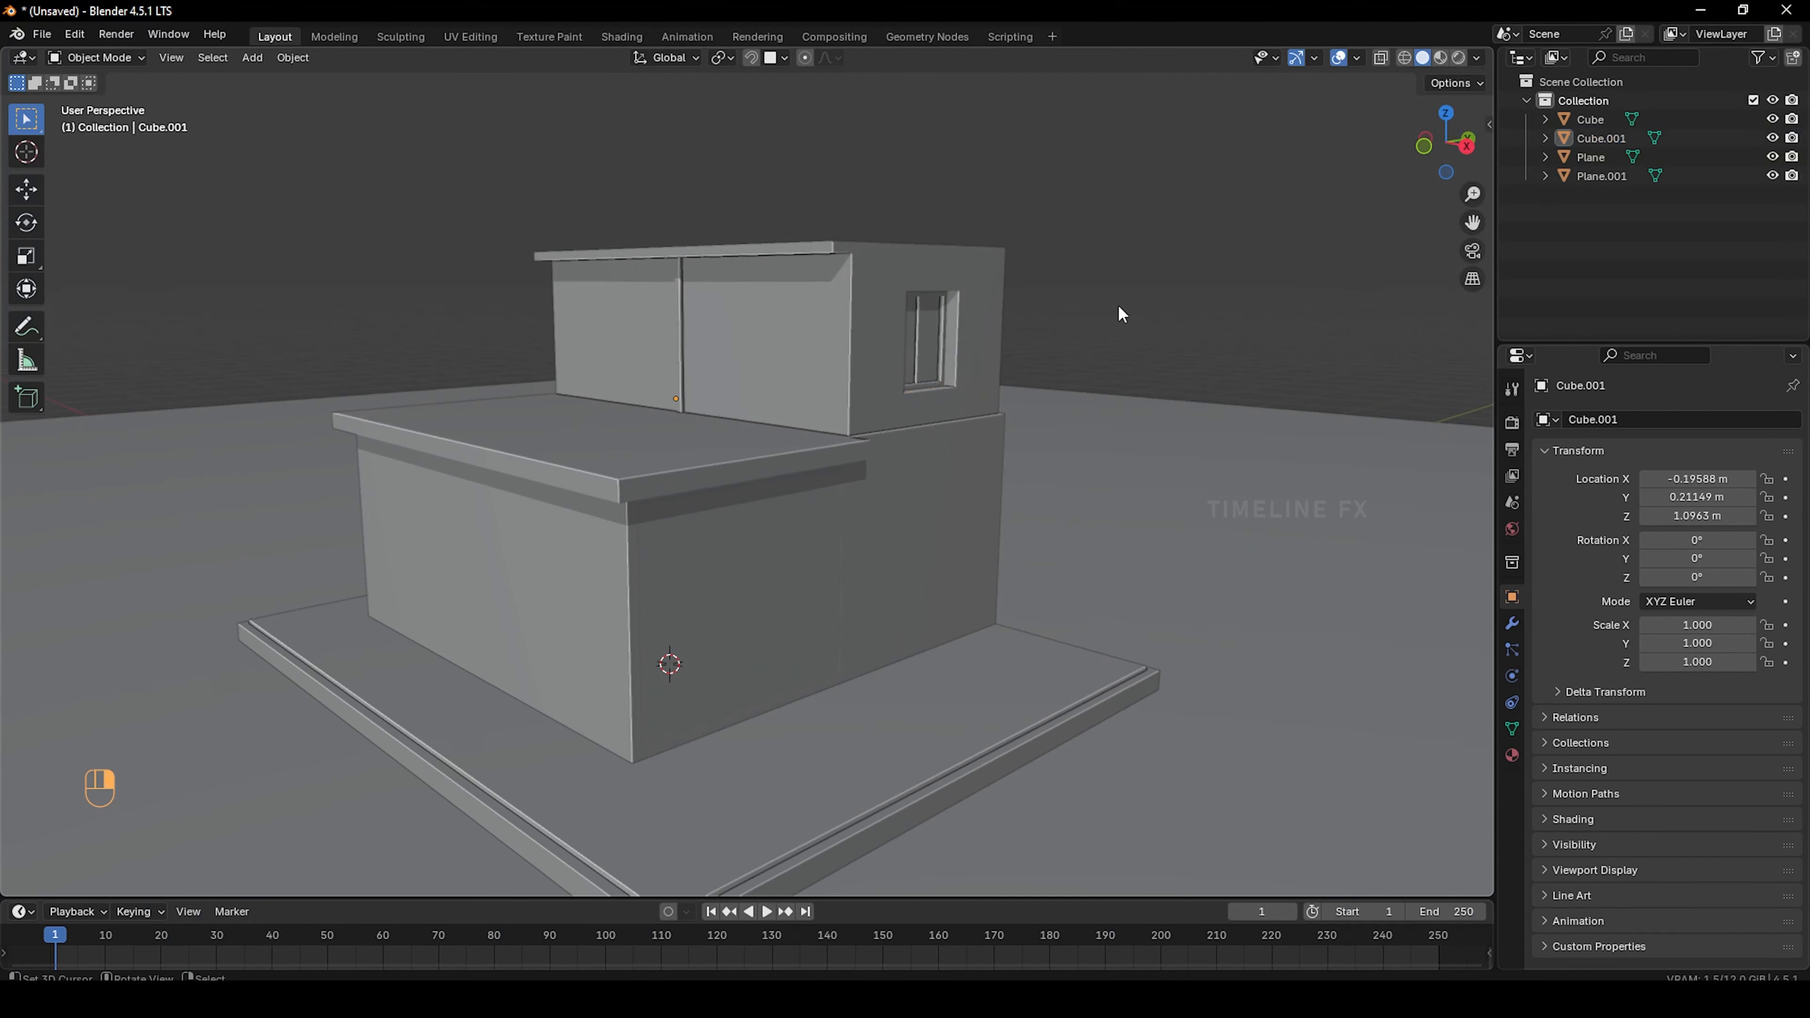
In Edit Mode on the house mesh, select the long side face and the corner face of the lower roof's edge
middle_click_drag(1117, 305, 922, 439)
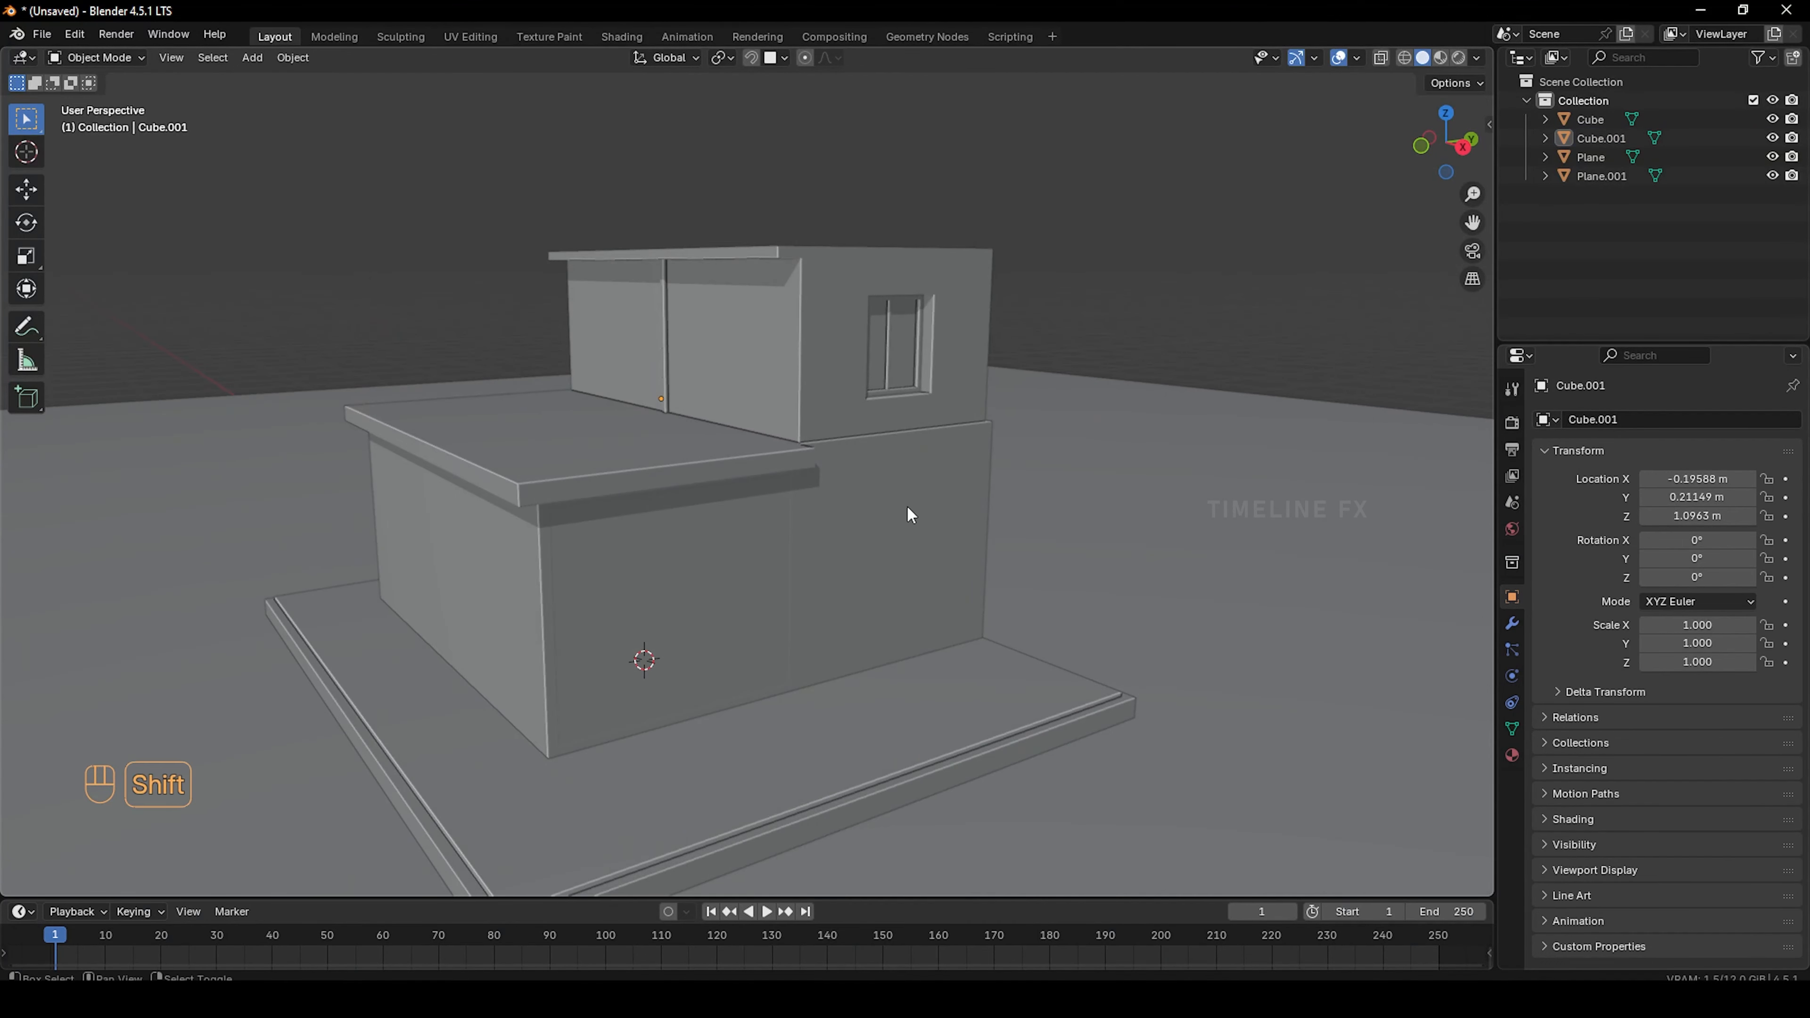
middle_click_drag(906, 505, 768, 440, "shift")
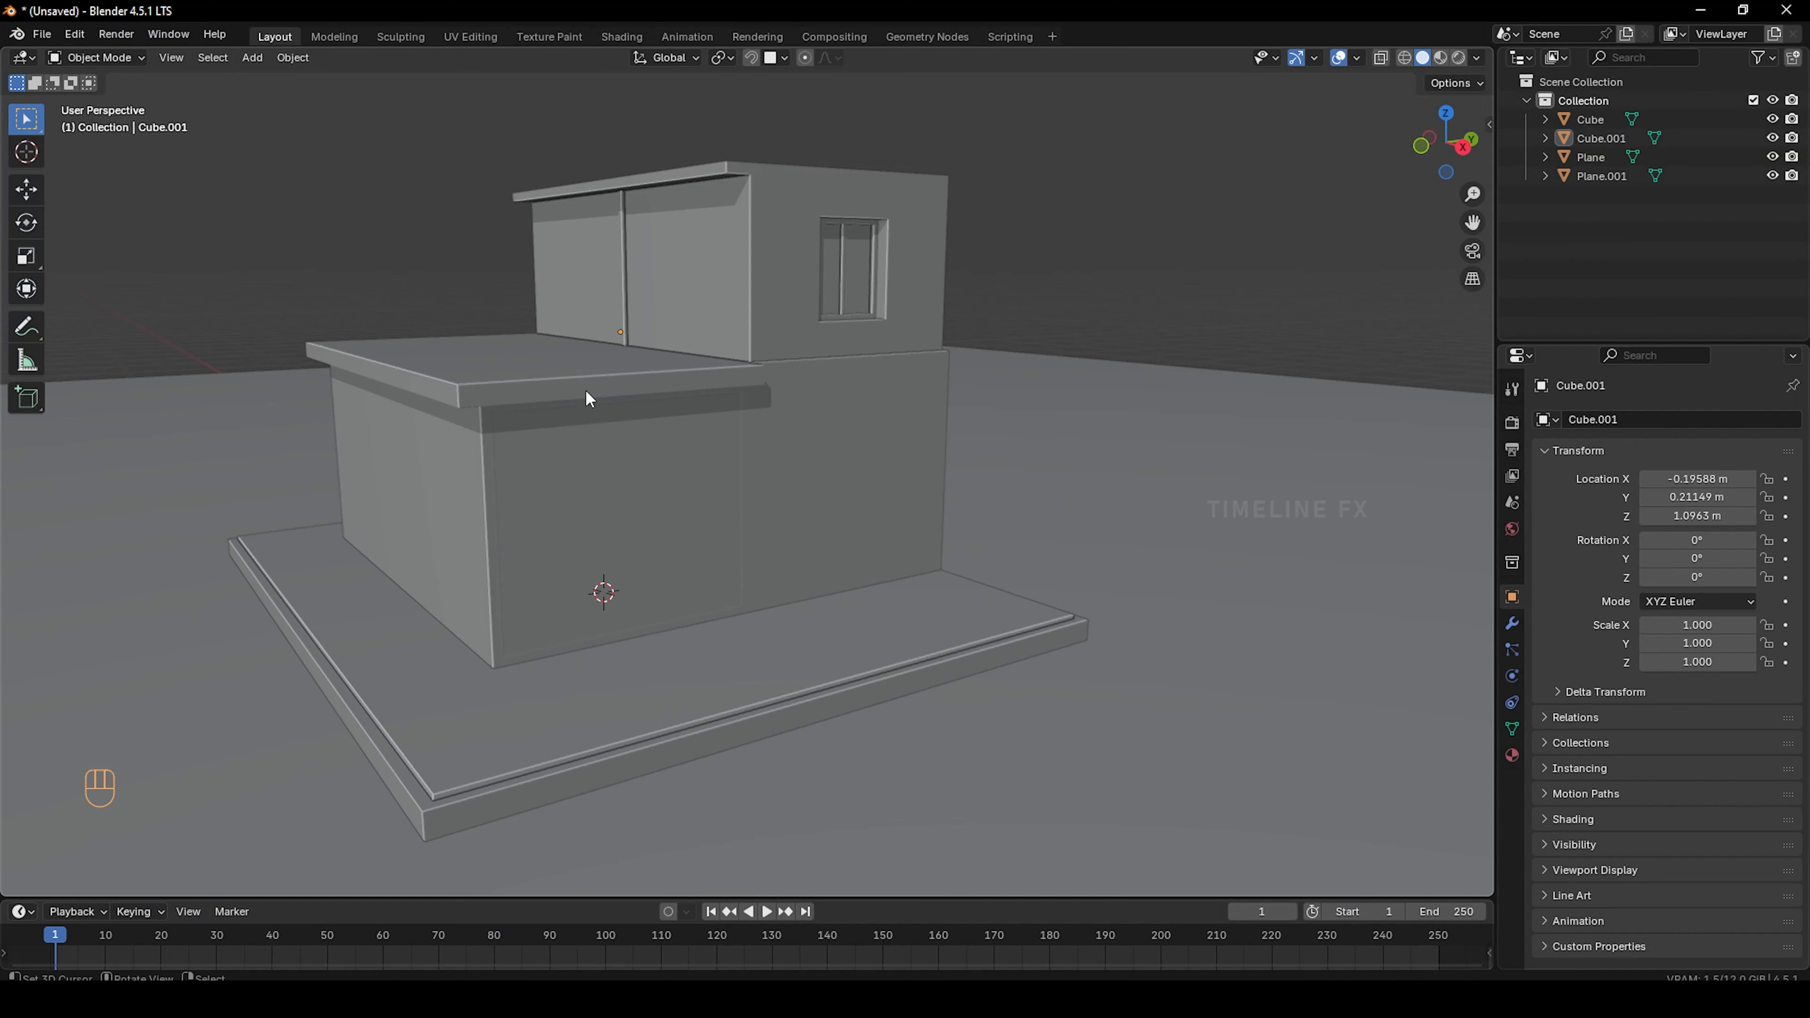
left_click(618, 400)
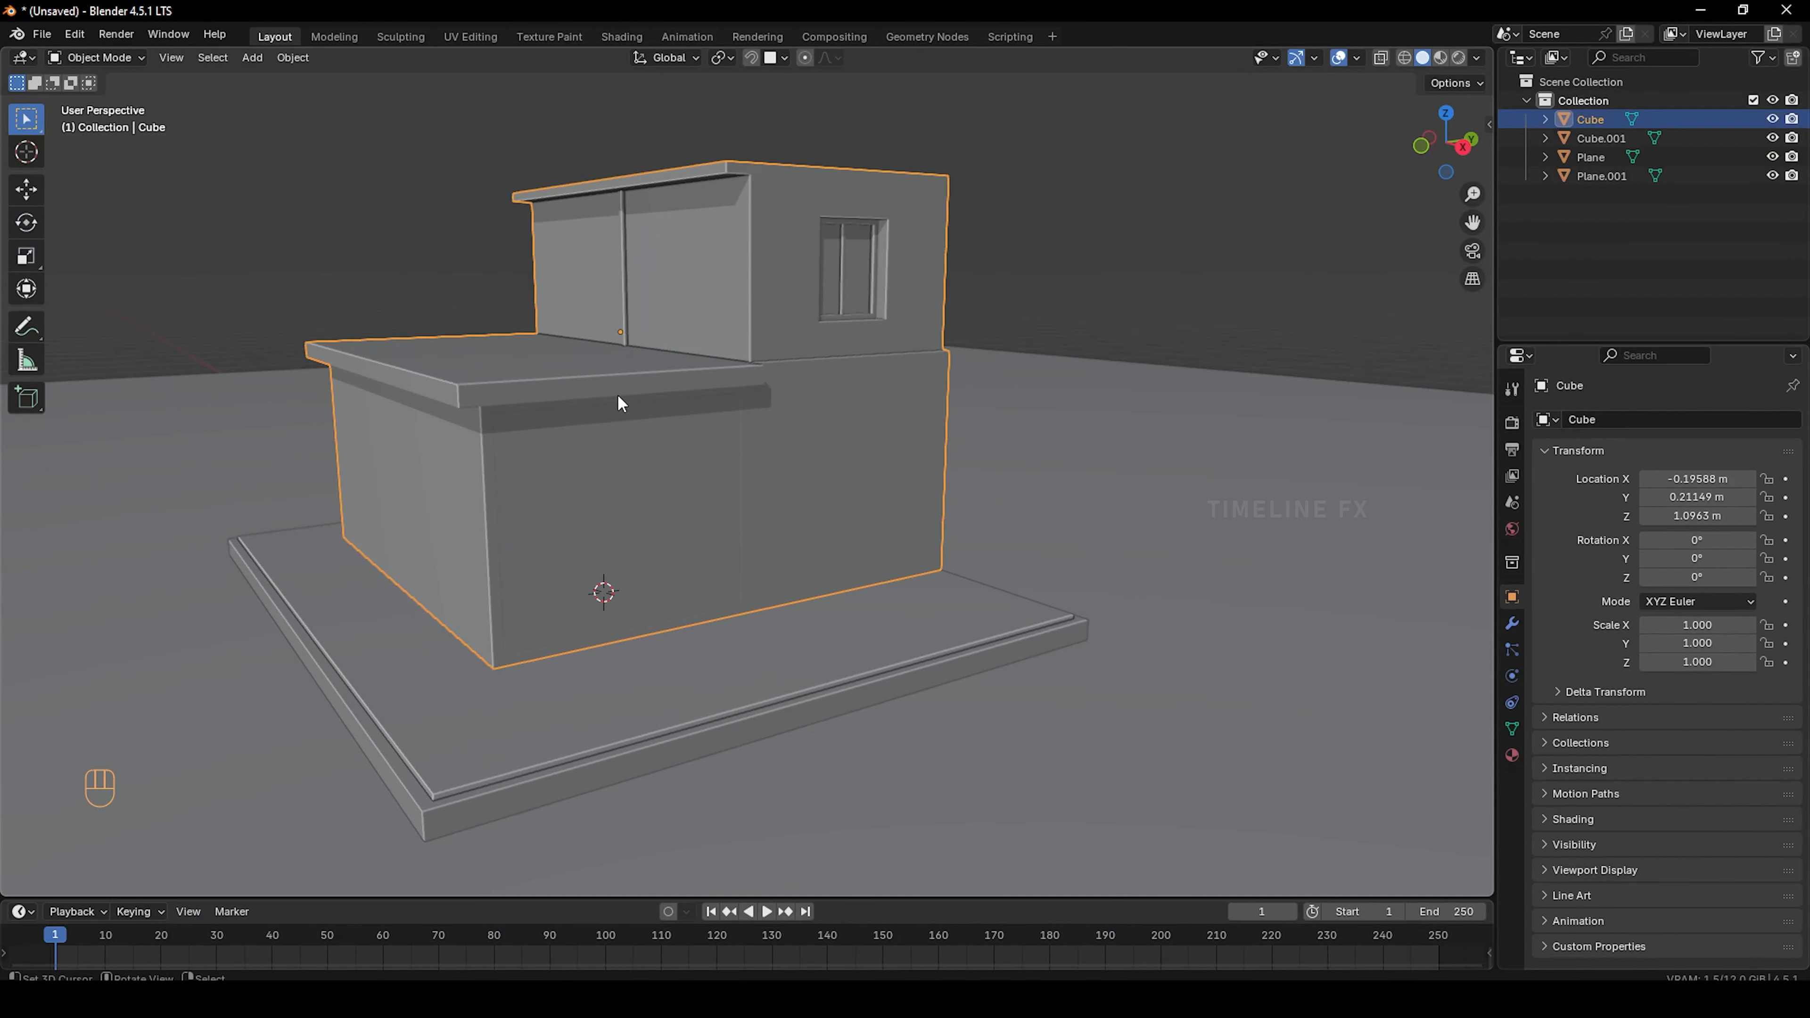
middle_click_drag(618, 400, 681, 453)
key("Tab")
left_click(689, 499)
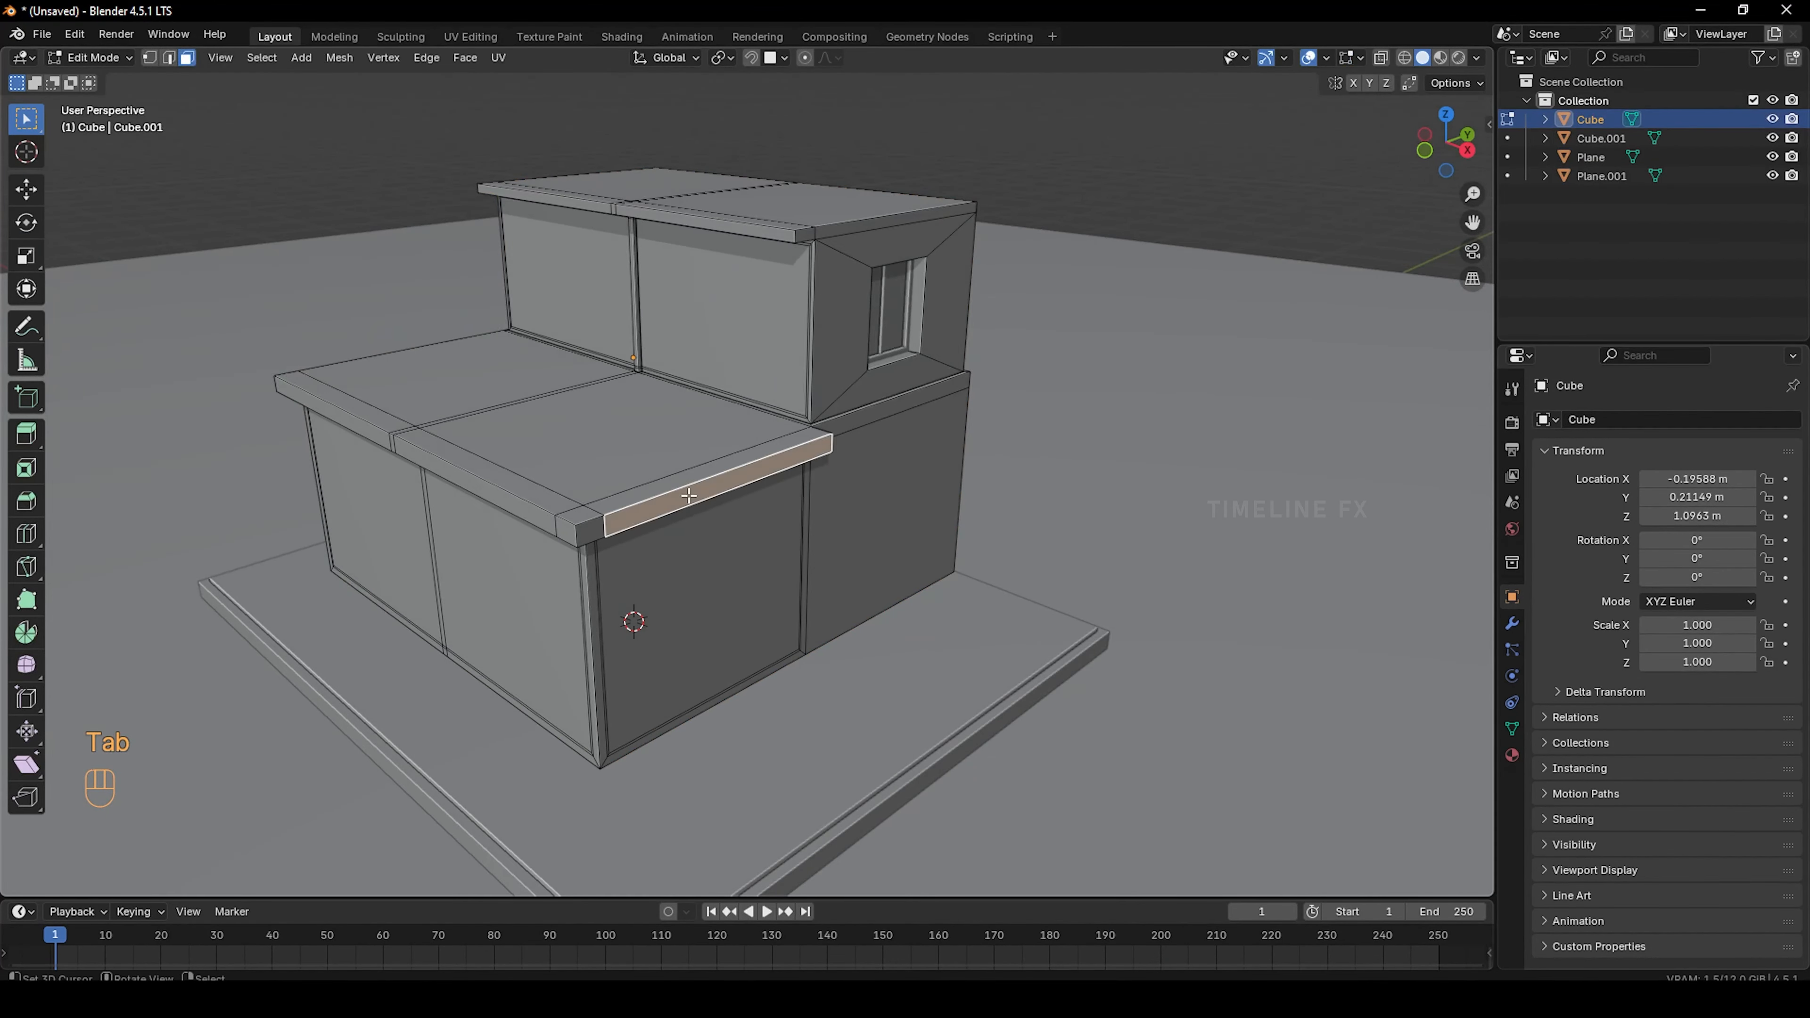
left_click(587, 528, "shift")
Try extruding the two selected roof-edge faces outward and undo the extrusion
middle_click_drag(661, 535, 738, 558)
key("e")
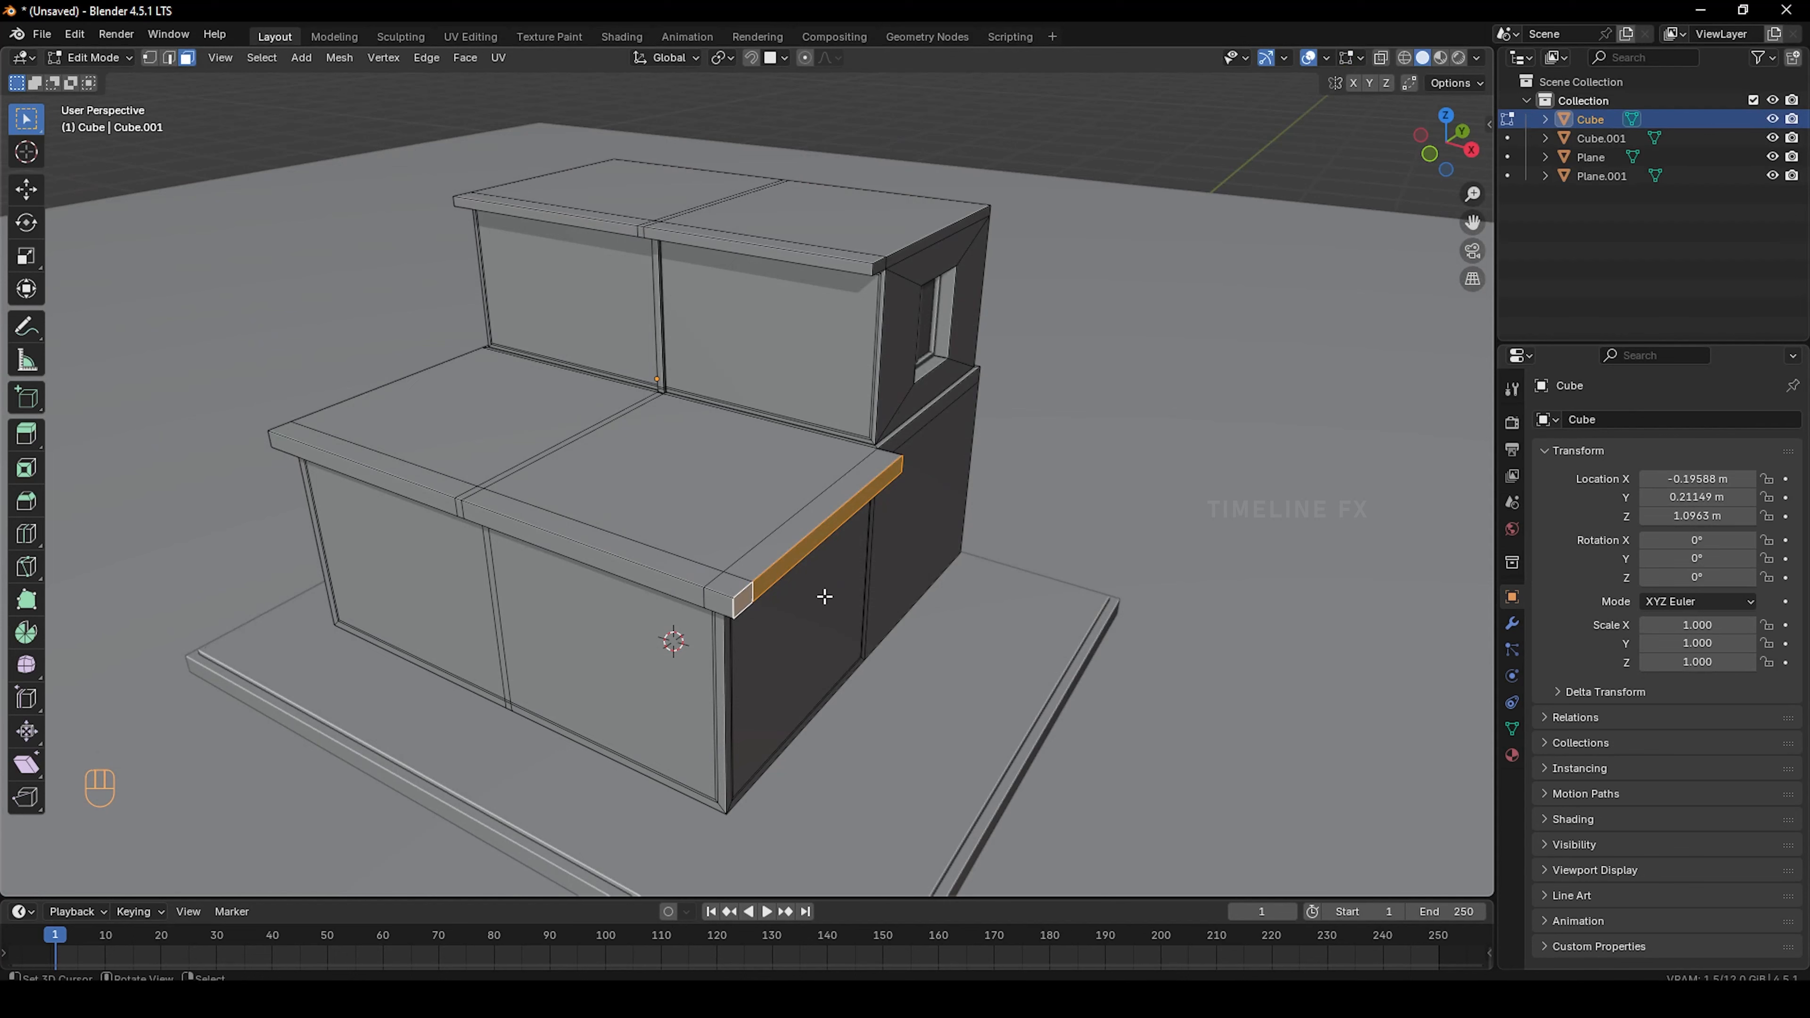
left_click(849, 628)
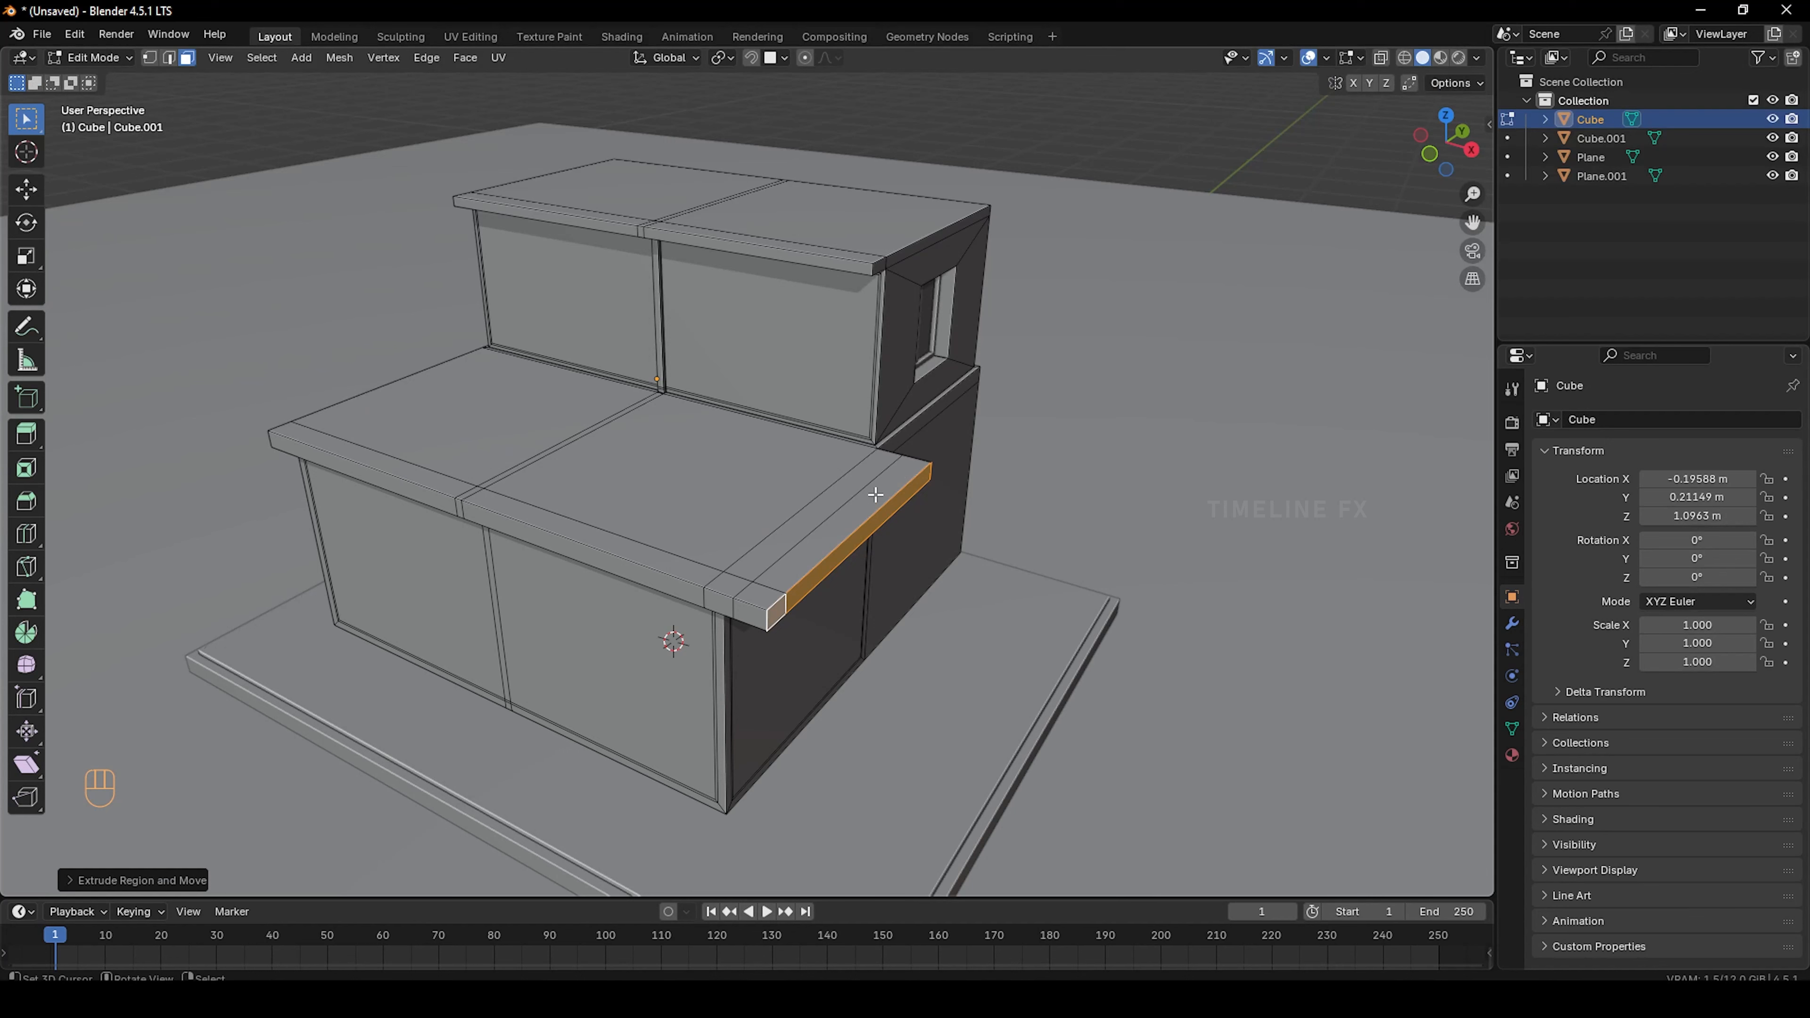
key("ctrl+z")
scroll(837, 517, "up", 3)
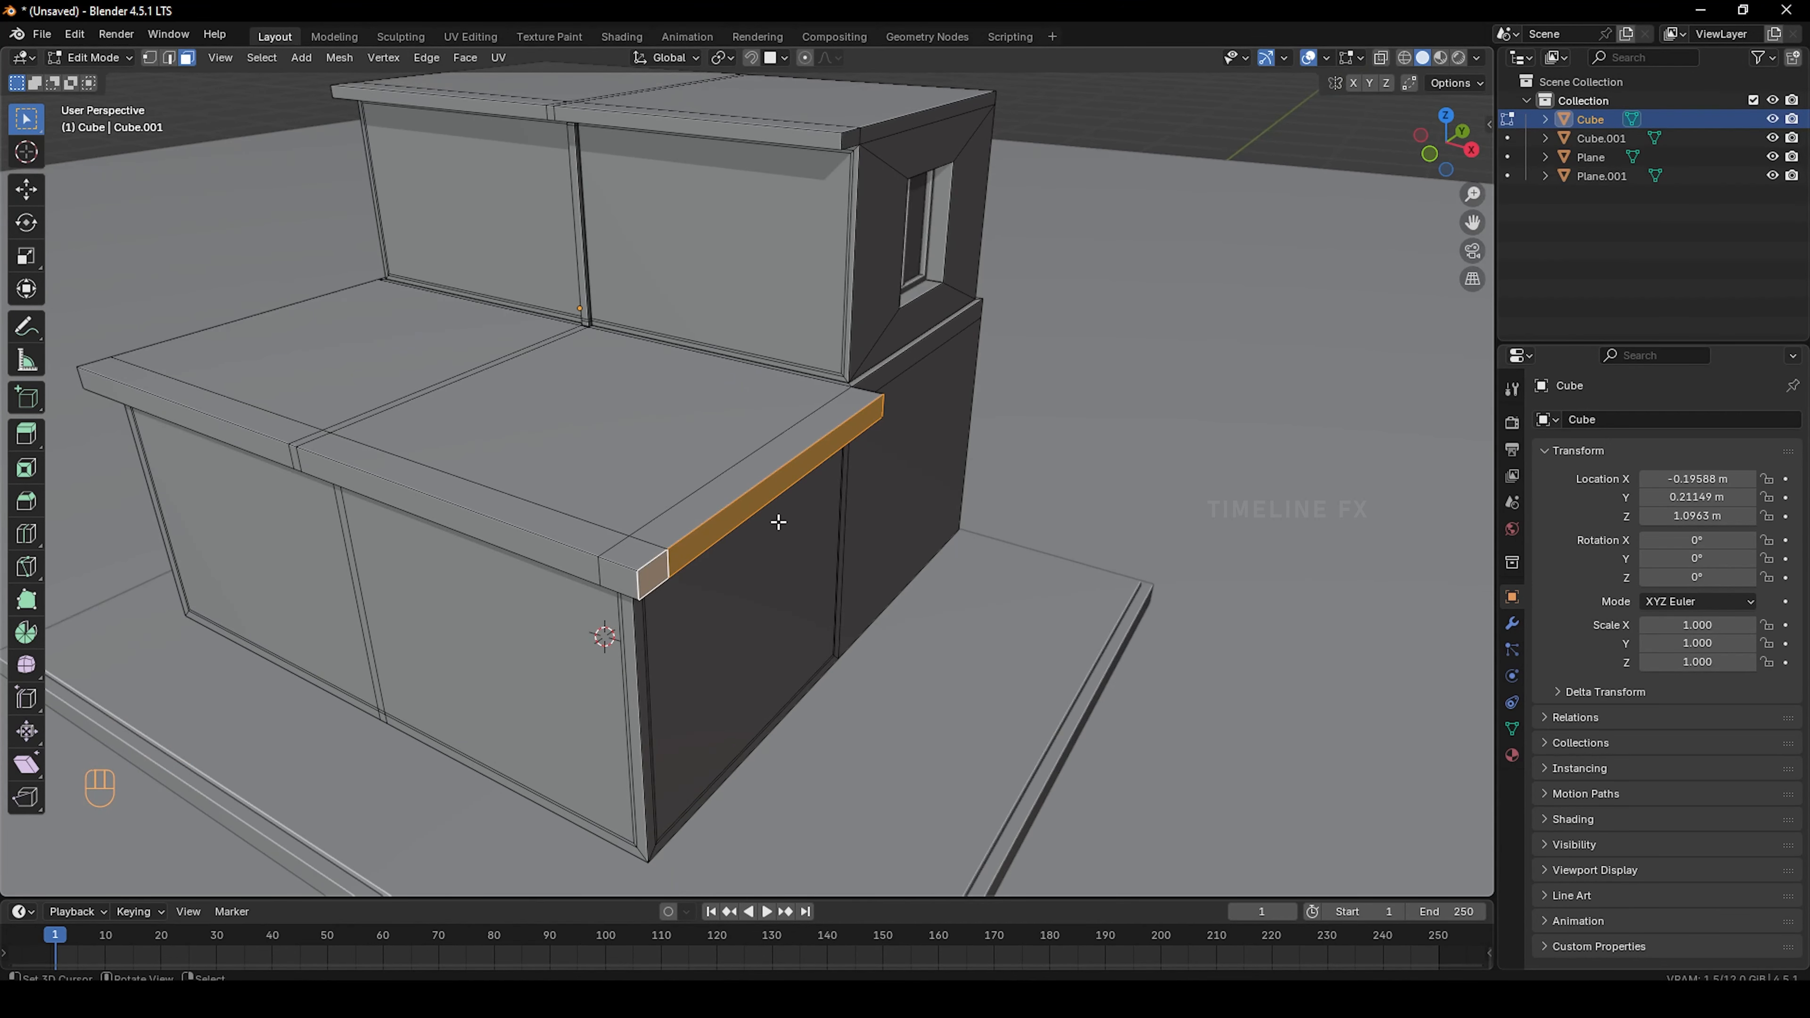
Move the selected lower-roof edge faces about 0.1 m outward along the X axis and return to Object Mode
key("g")
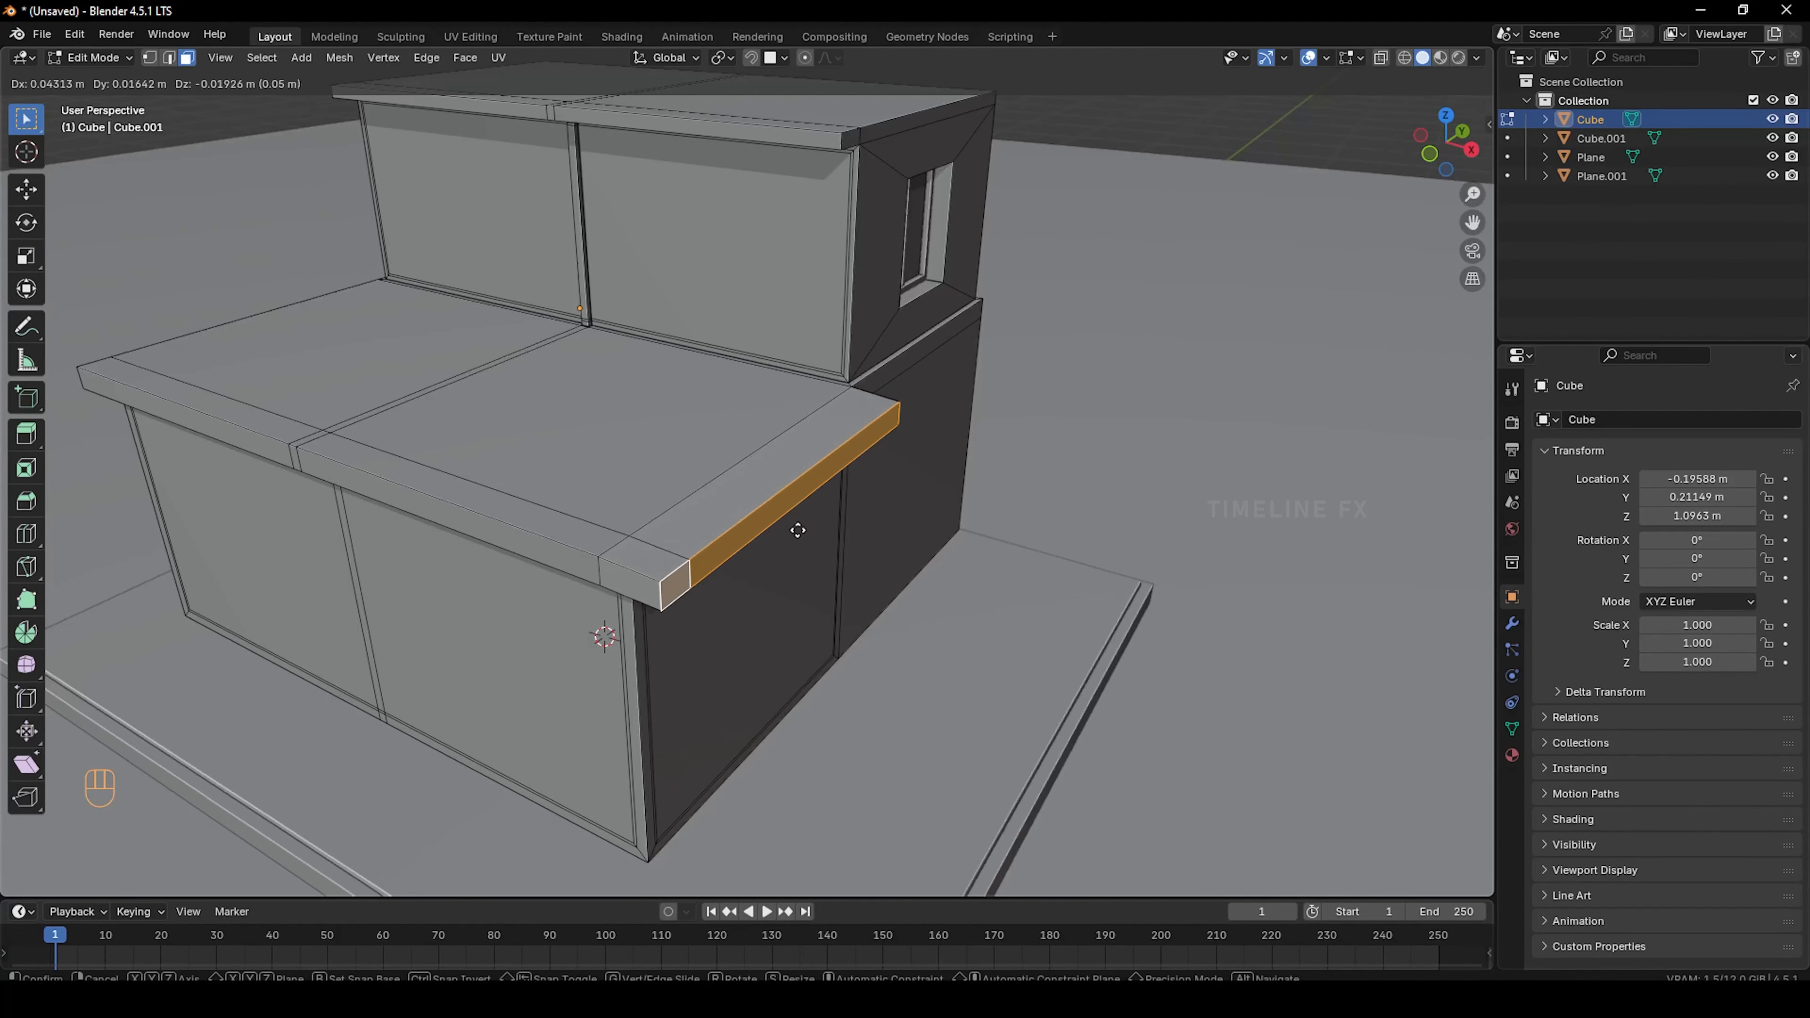
key("x")
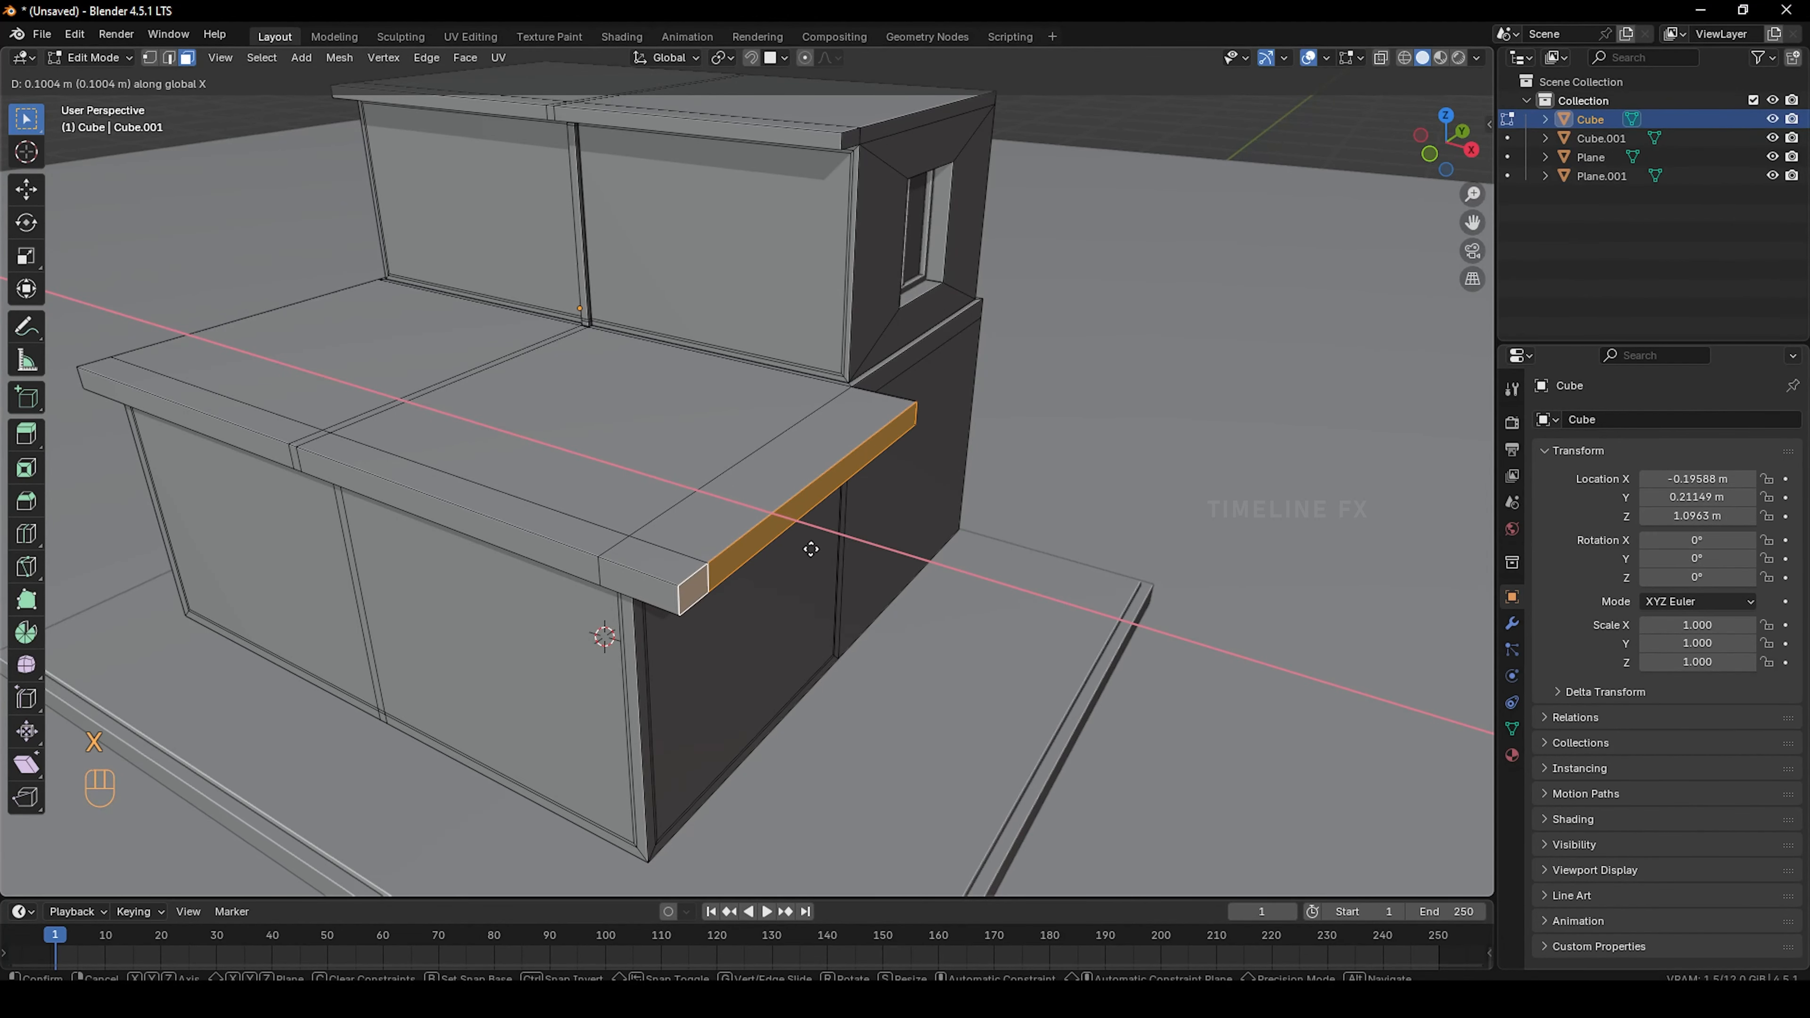
left_click(810, 550)
middle_click_drag(810, 550, 610, 467)
key("Tab")
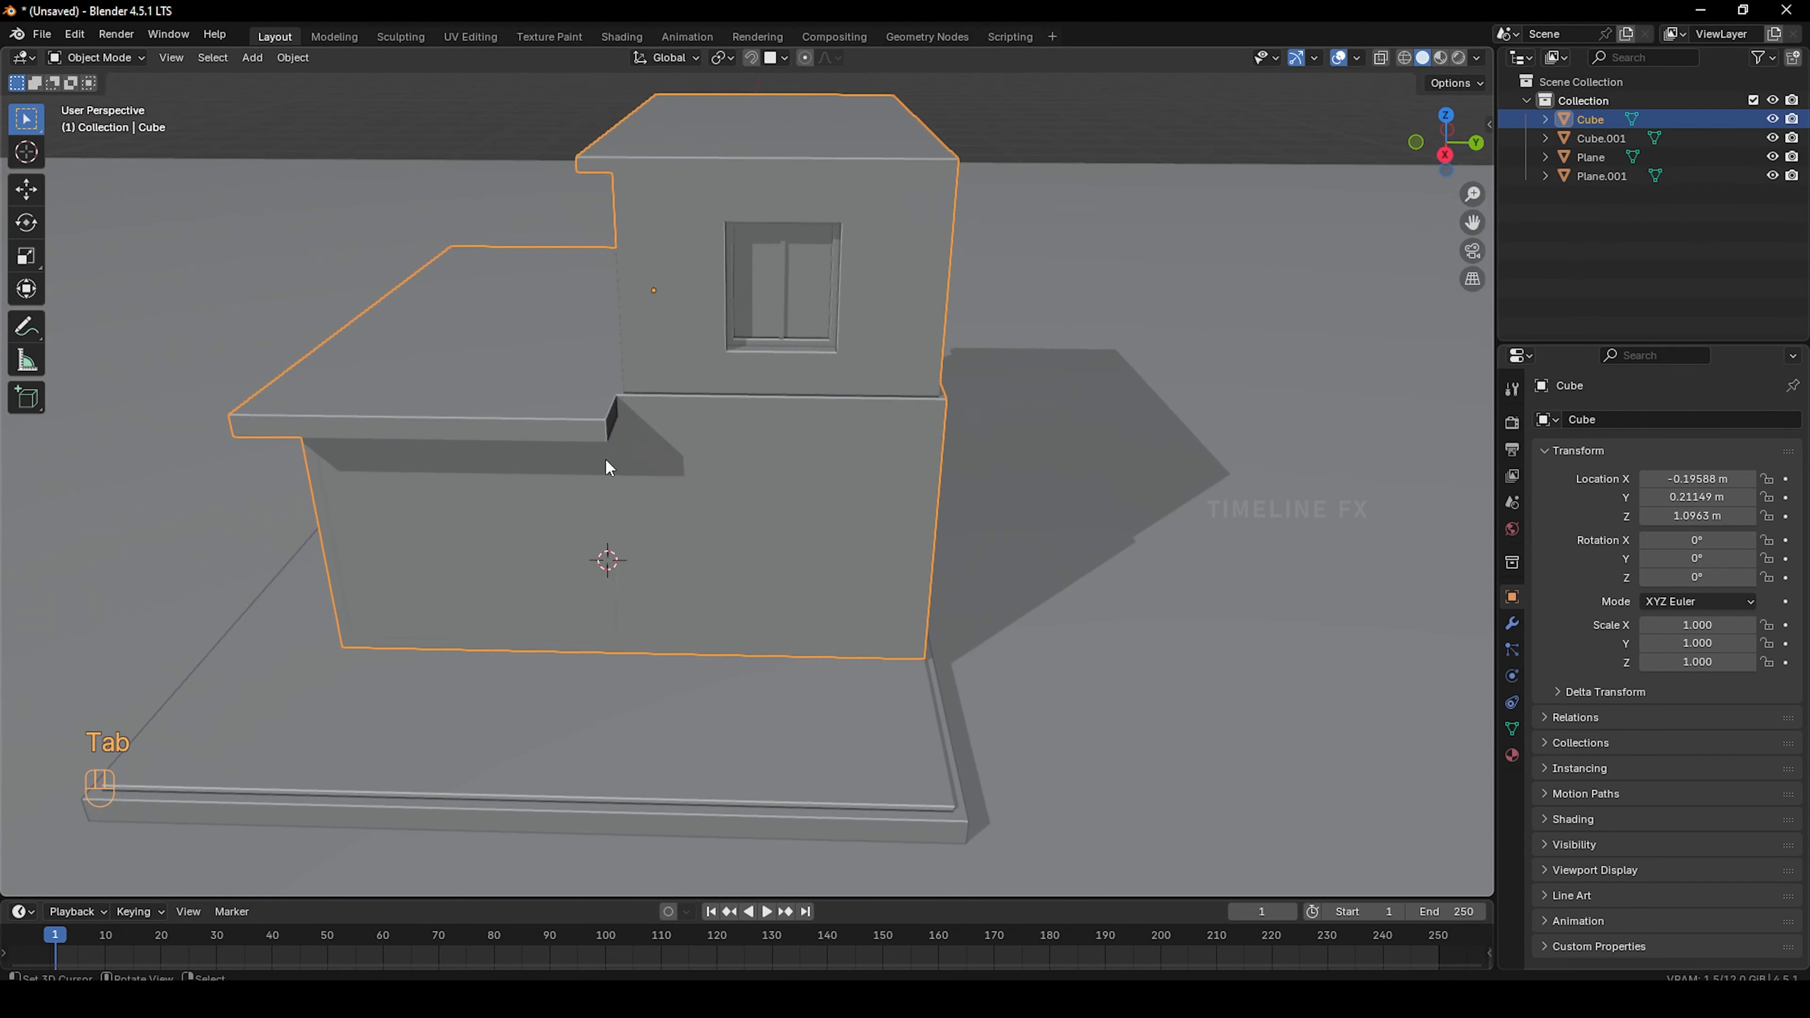
middle_click_drag(749, 515, 589, 389)
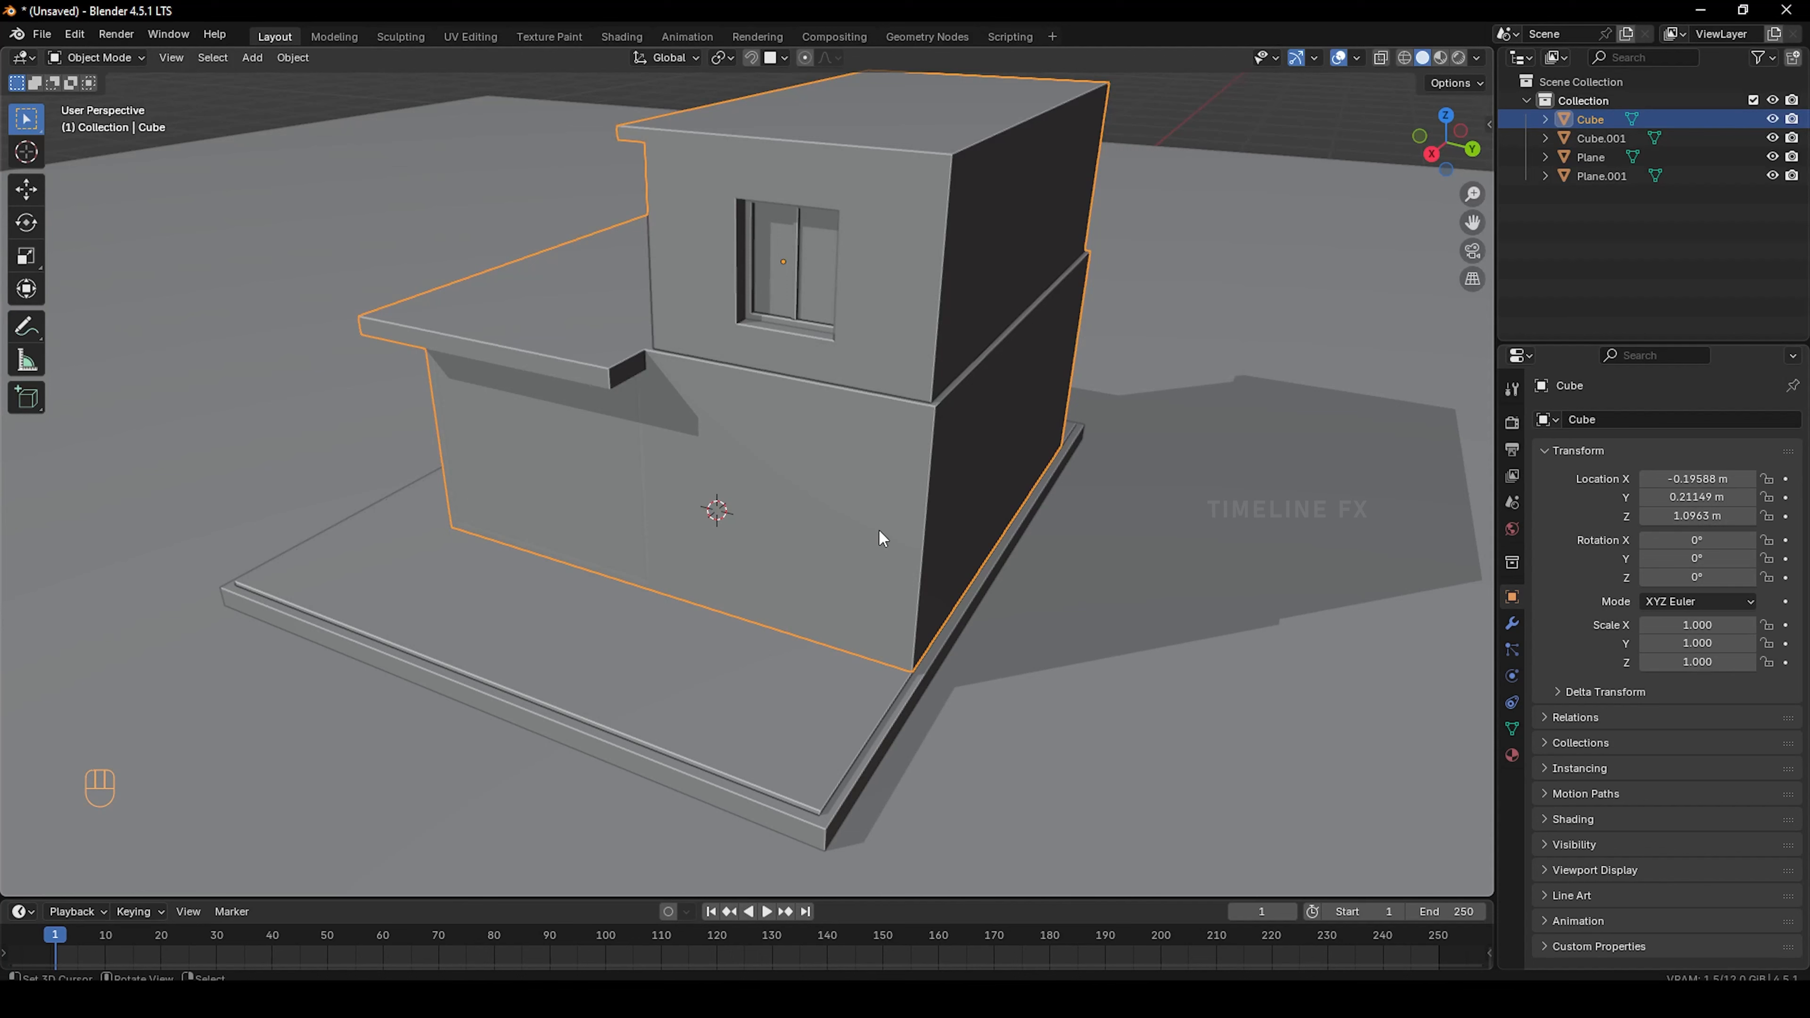
right_click(777, 455)
right_click(780, 459)
right_click(795, 283)
right_click(663, 666)
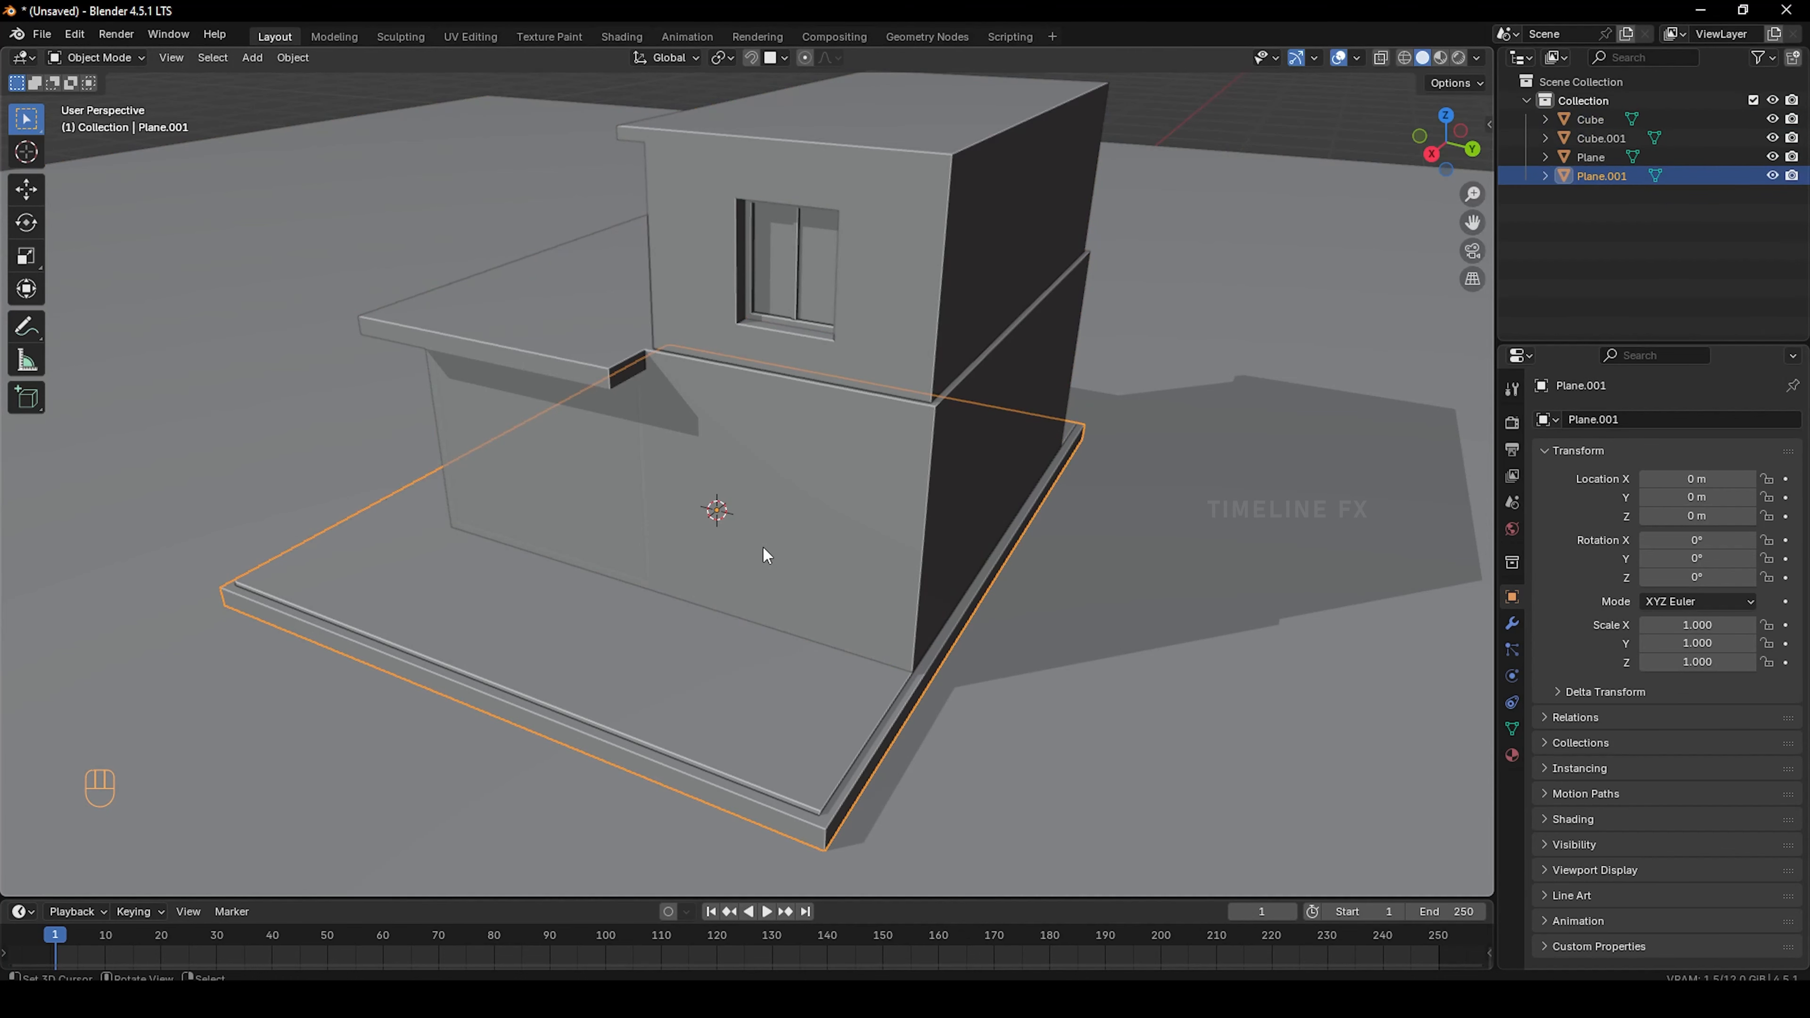
left_click(777, 579)
left_click(592, 369)
Place the 3D cursor on the base slab beside the house, add a cube there and scale it to about 0.317
right_click(647, 630, "shift")
key("shift+a")
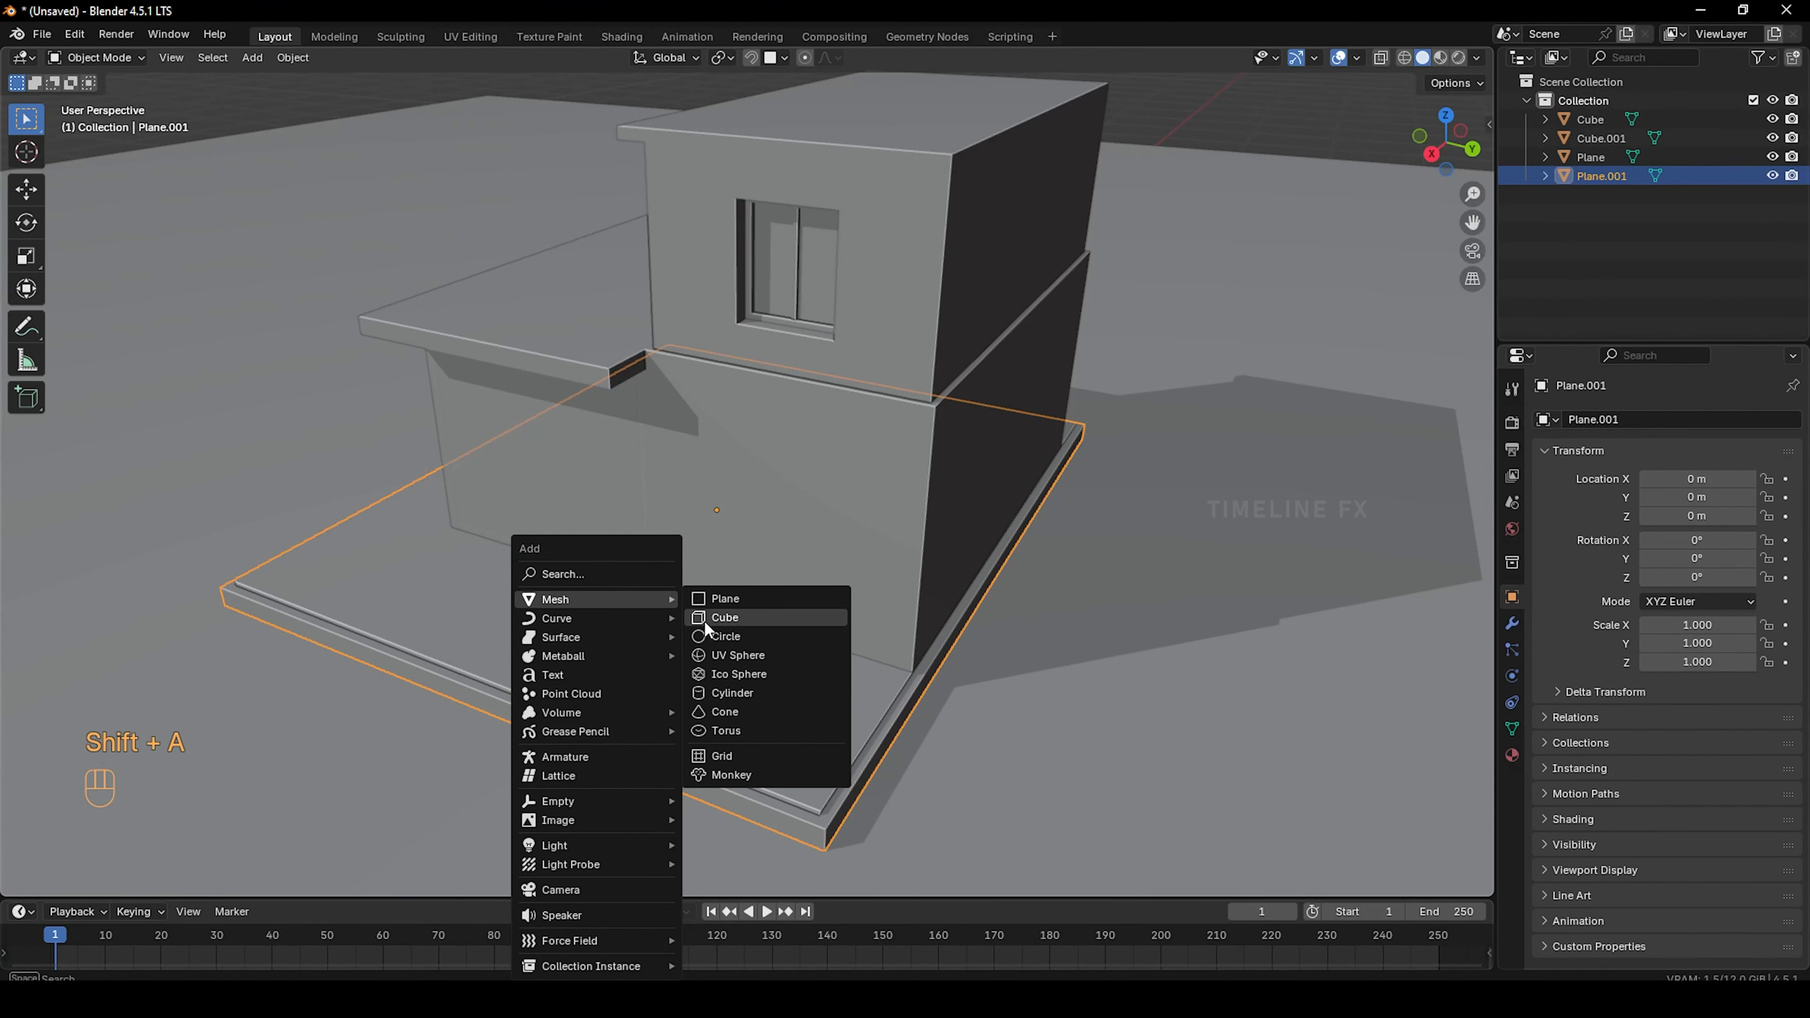
left_click(704, 619)
key("s")
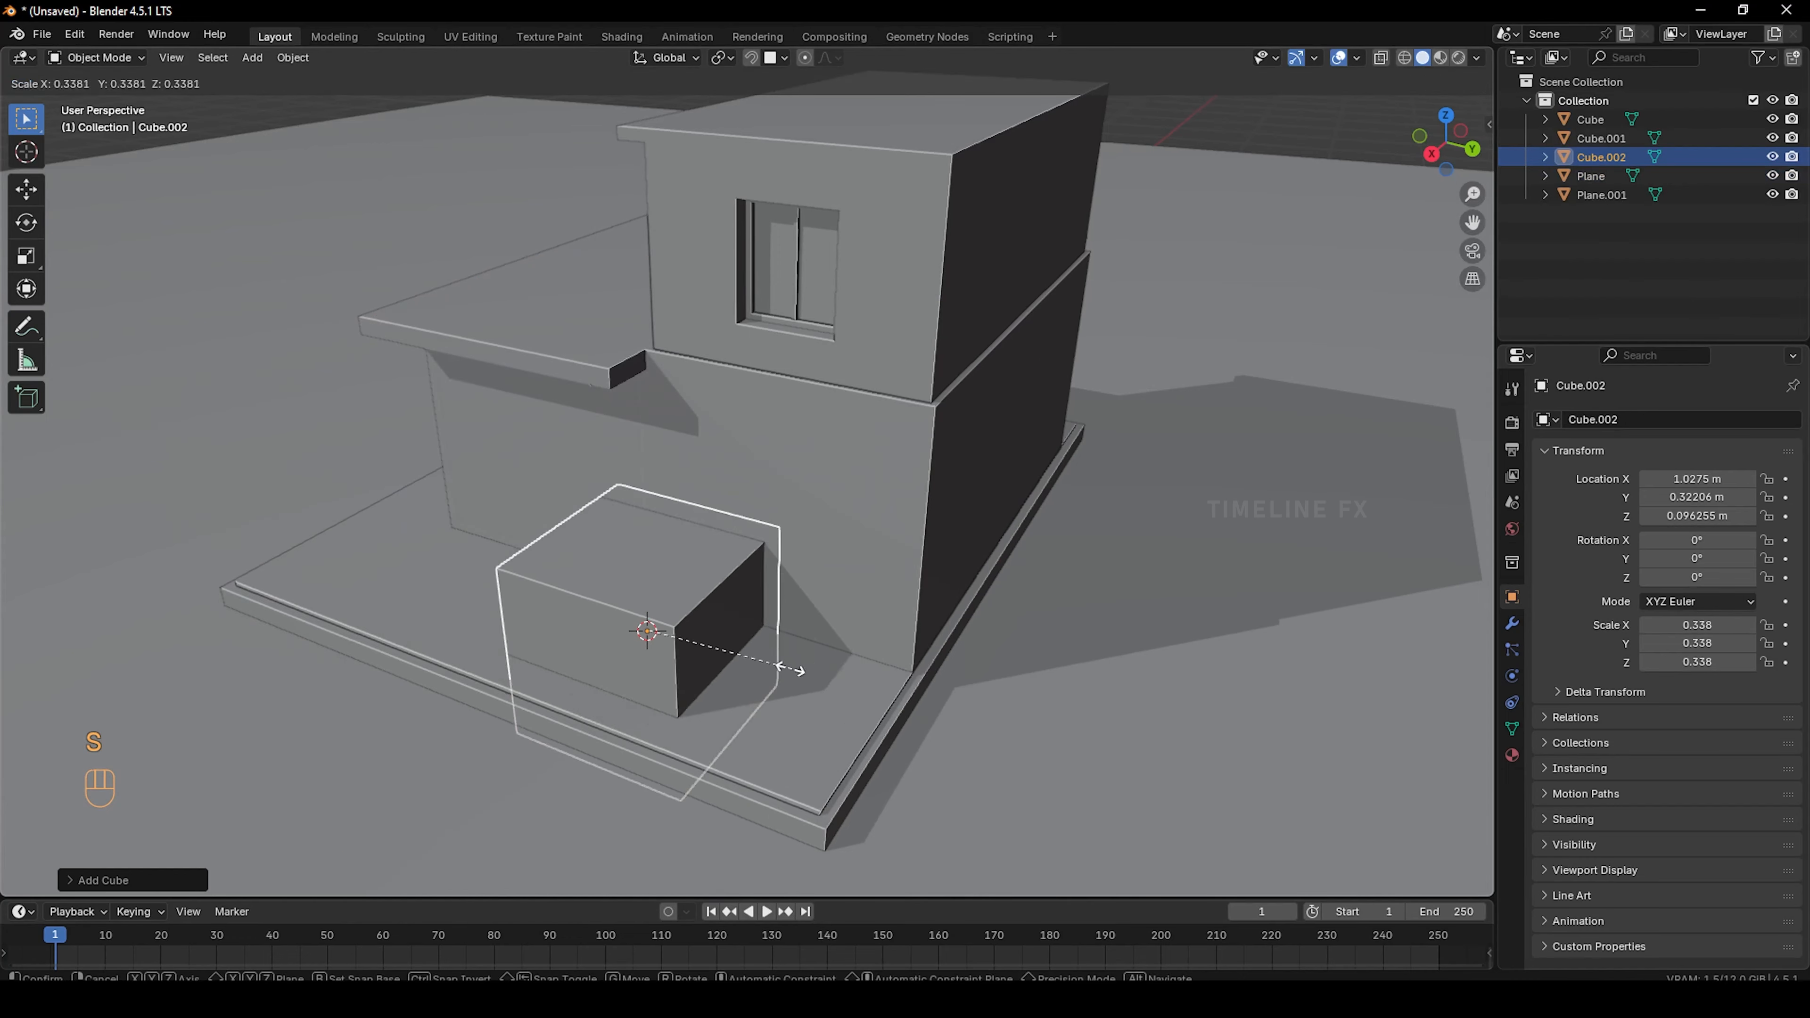
left_click(708, 656)
key("s")
left_click(791, 662)
Raise the cube along Z to about 0.47 m and flatten it to a Z scale of about 0.035
key("g")
key("z")
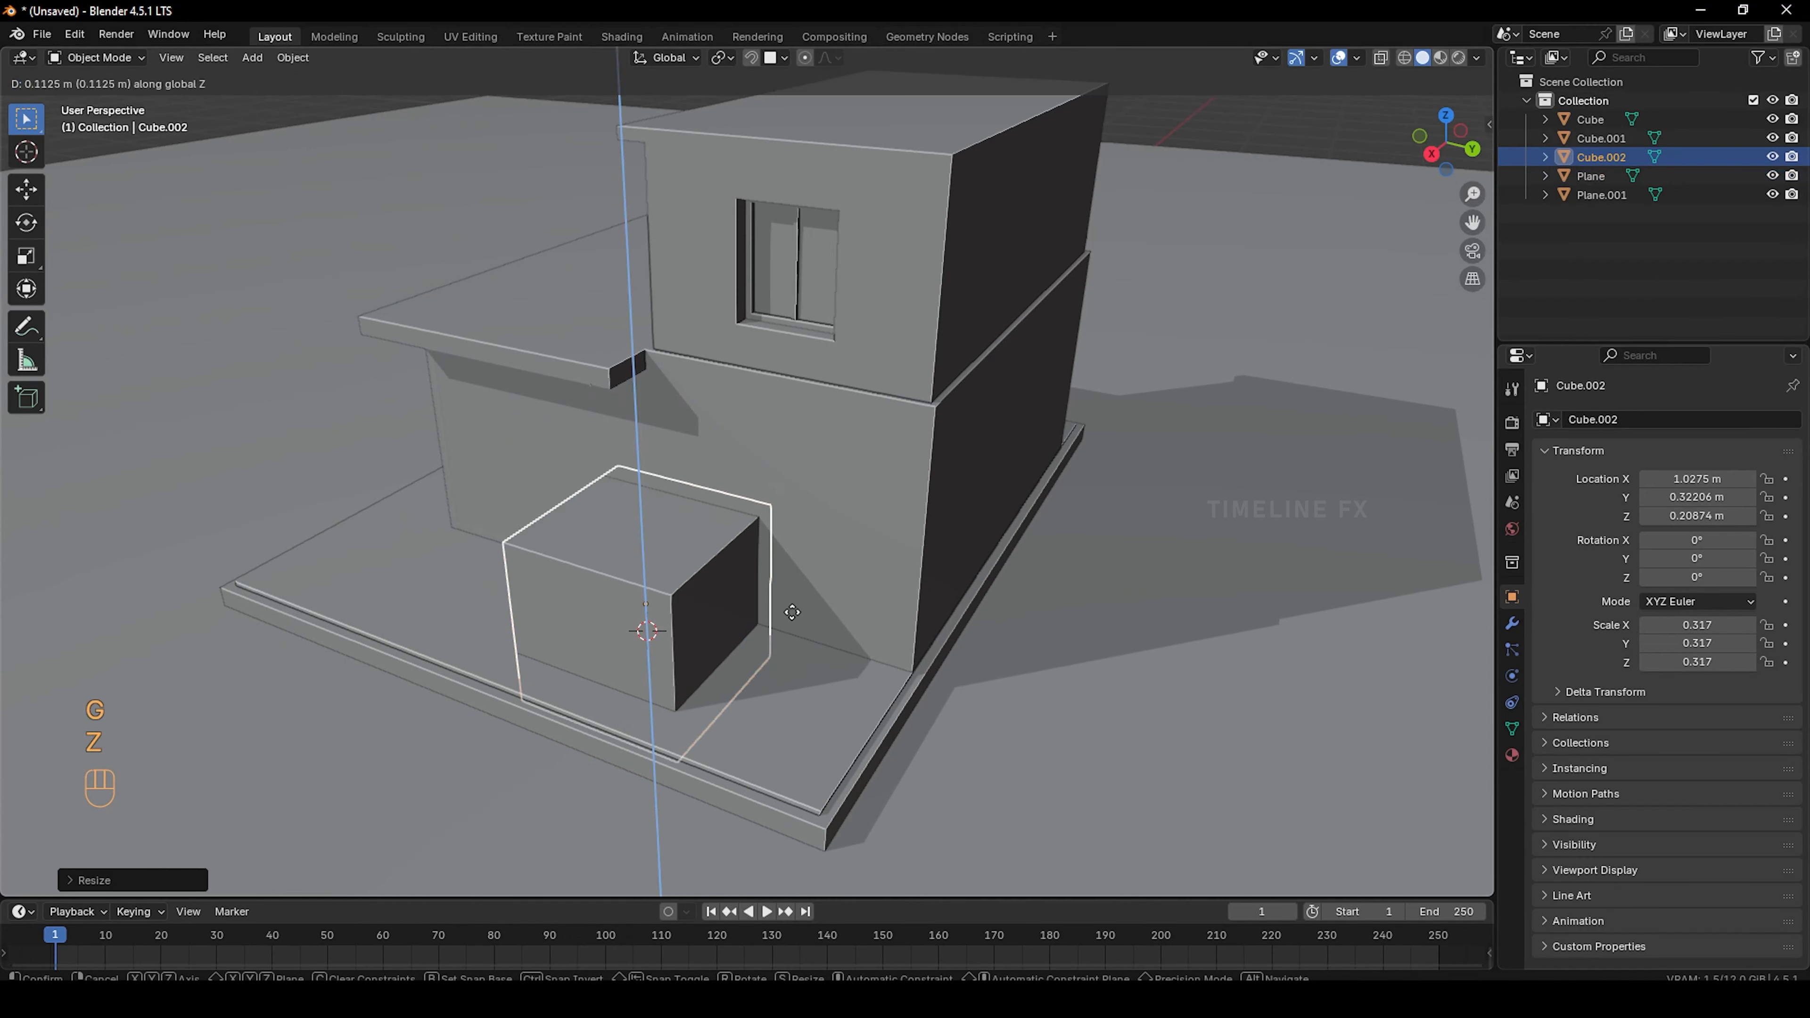
left_click(891, 687)
key("s")
key("z")
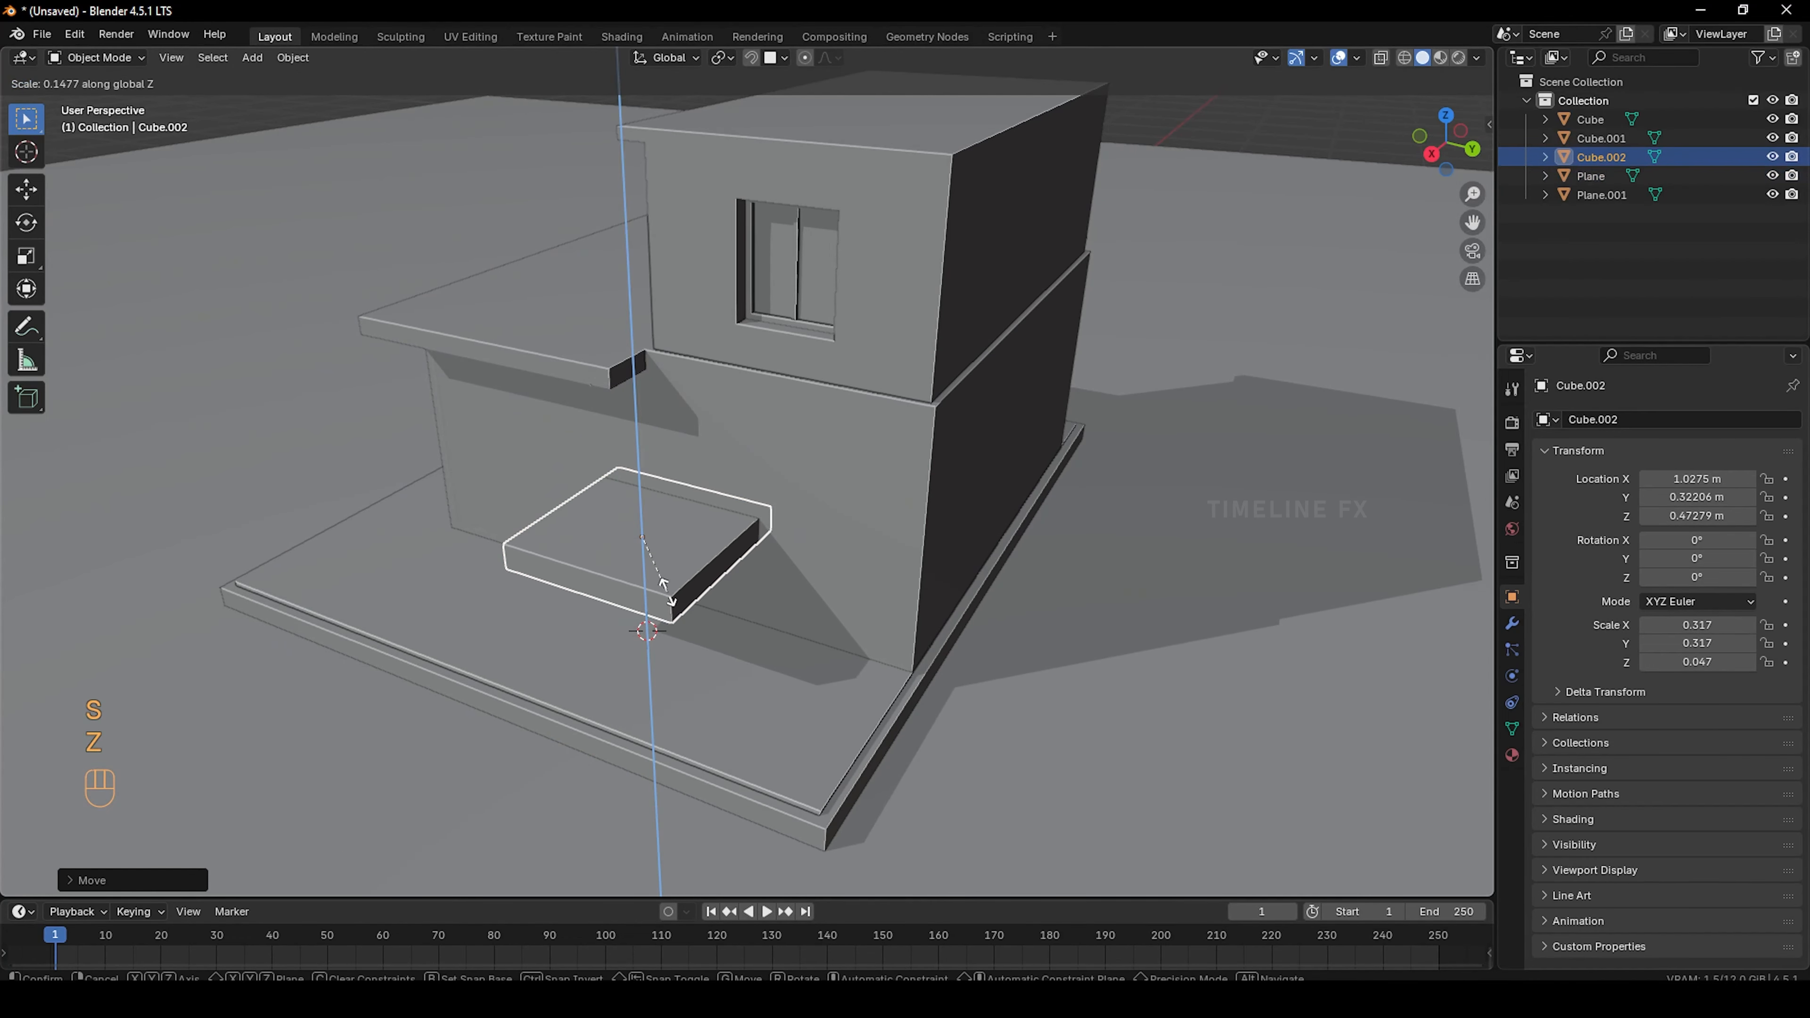
left_click(677, 567)
Narrow the flattened cube to a Y scale of about 0.058, shorten it along X to about 0.18 and rescale its height
key("s")
key("x")
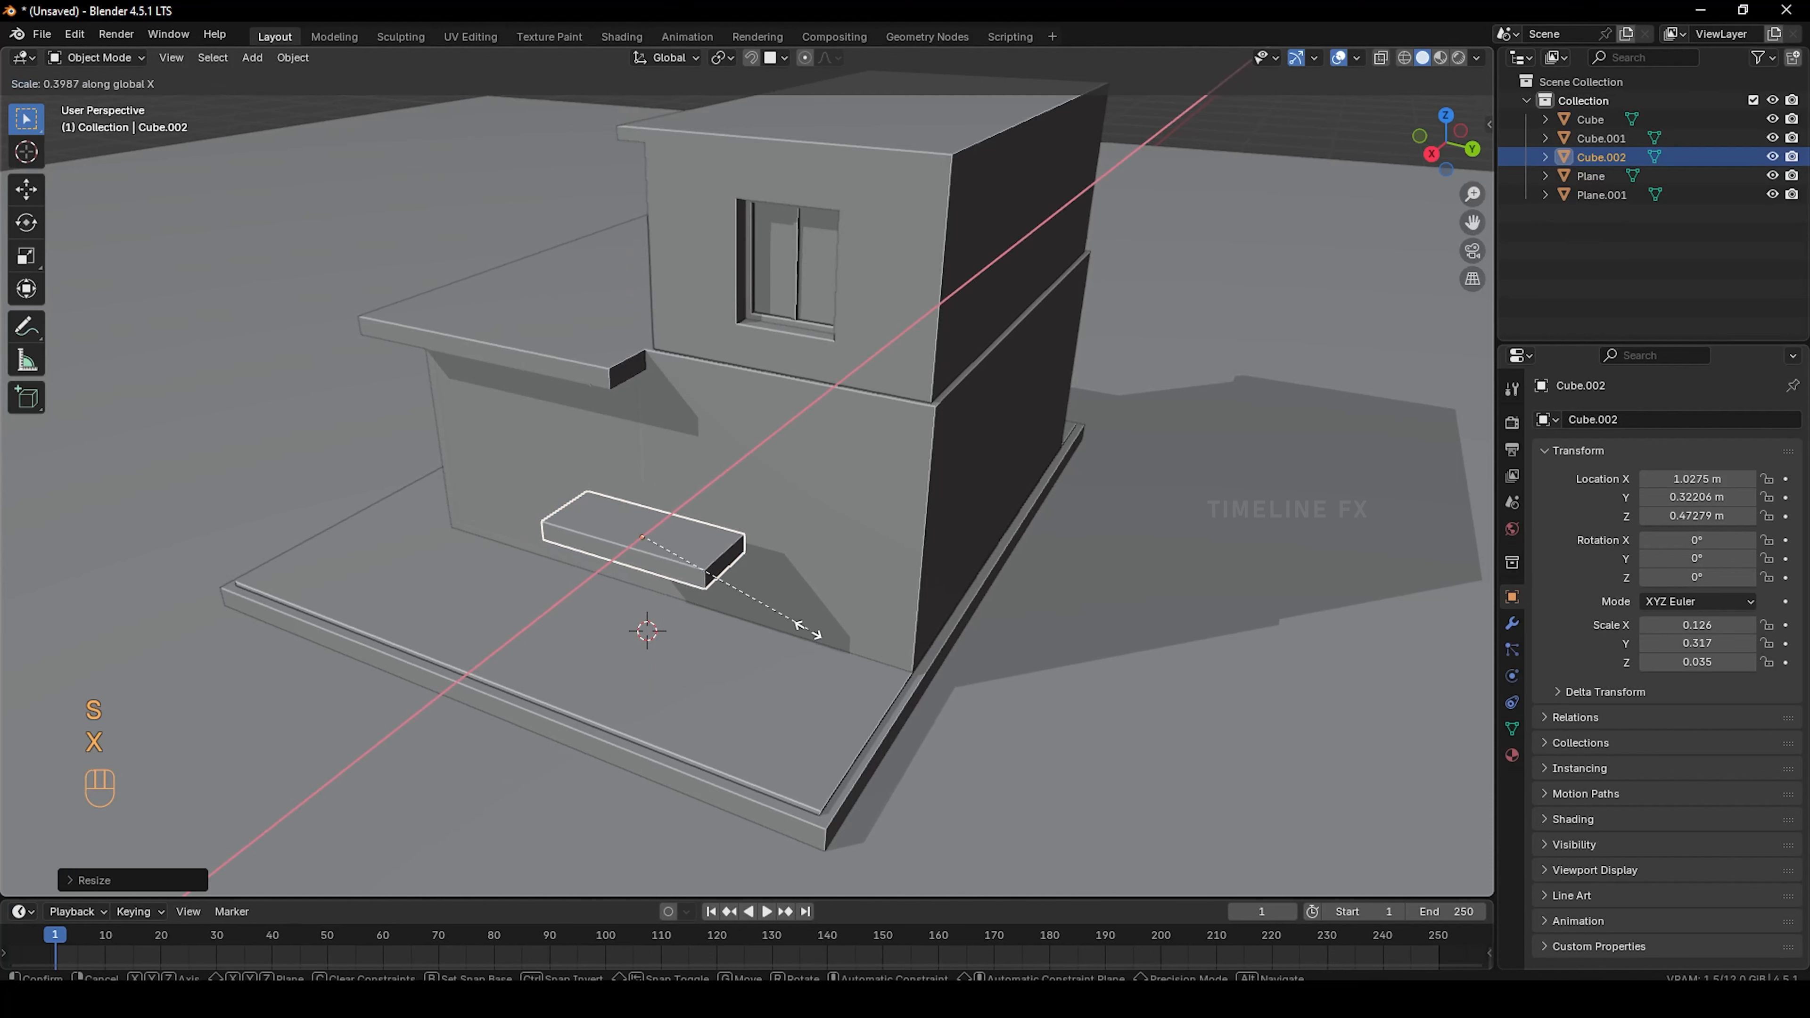
key("y")
left_click(714, 598)
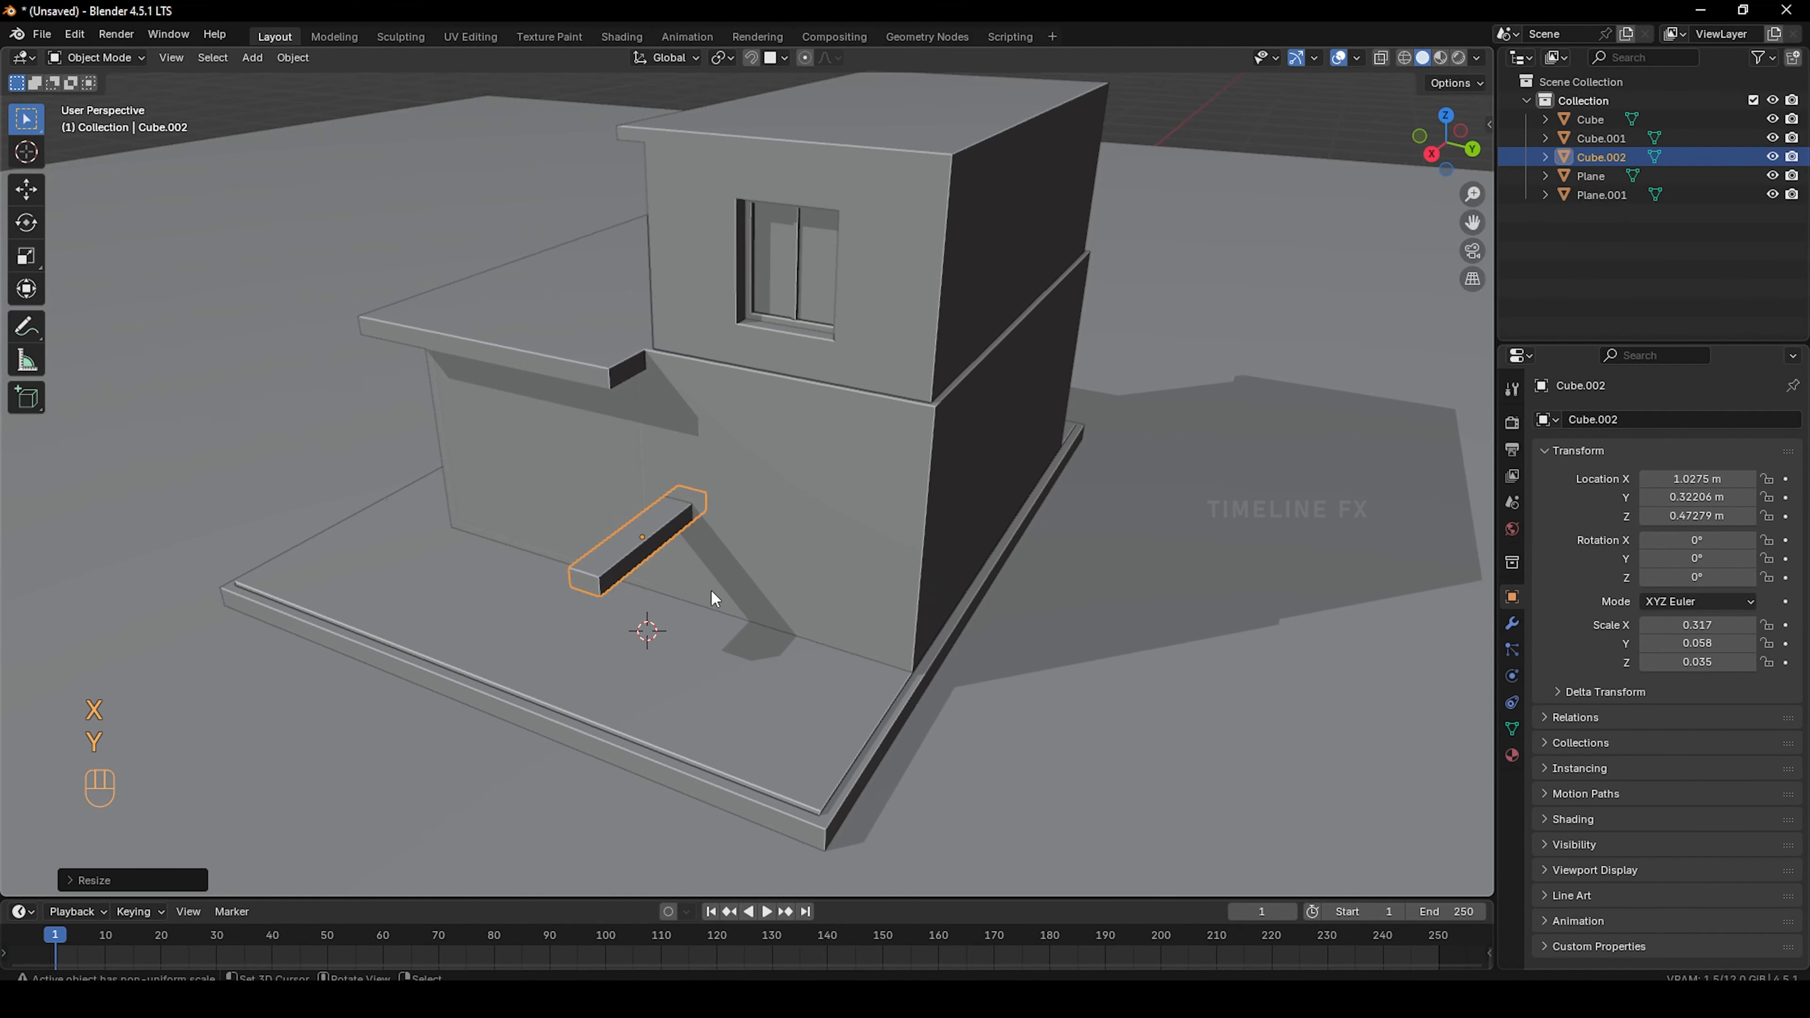
key("s")
key("x")
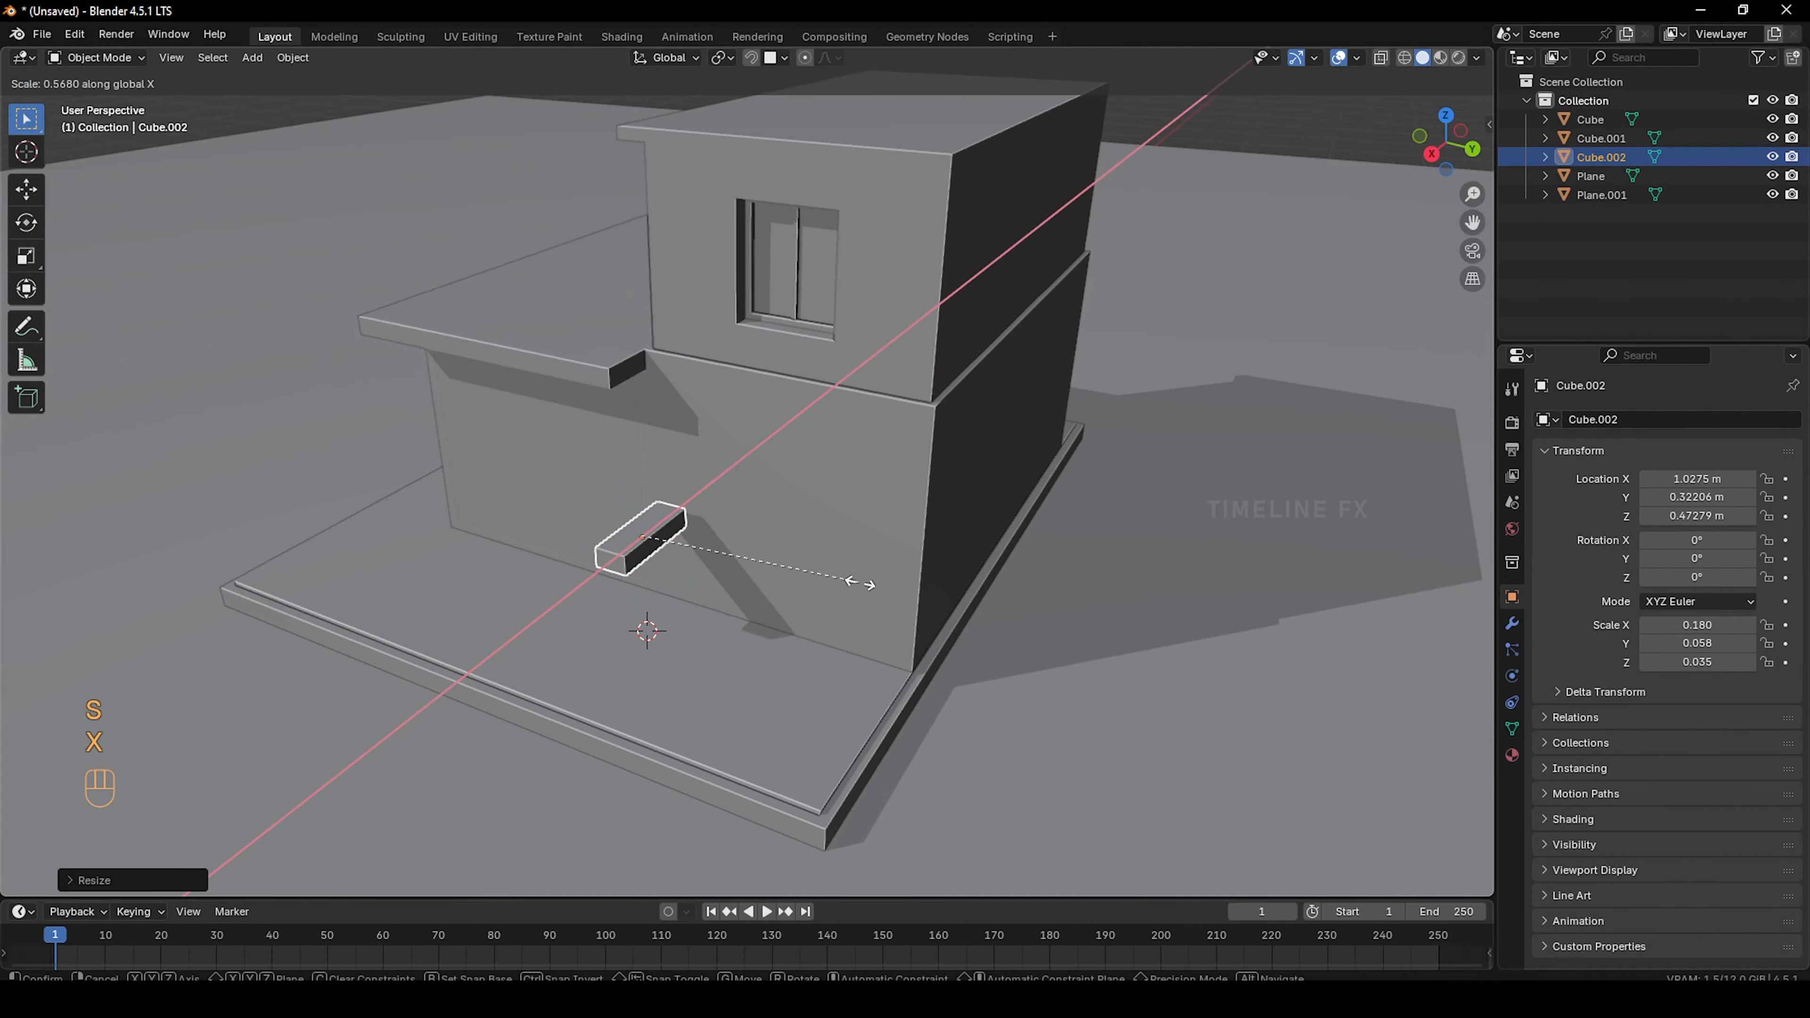
left_click(868, 591)
key("s")
key("z")
left_click(1145, 714)
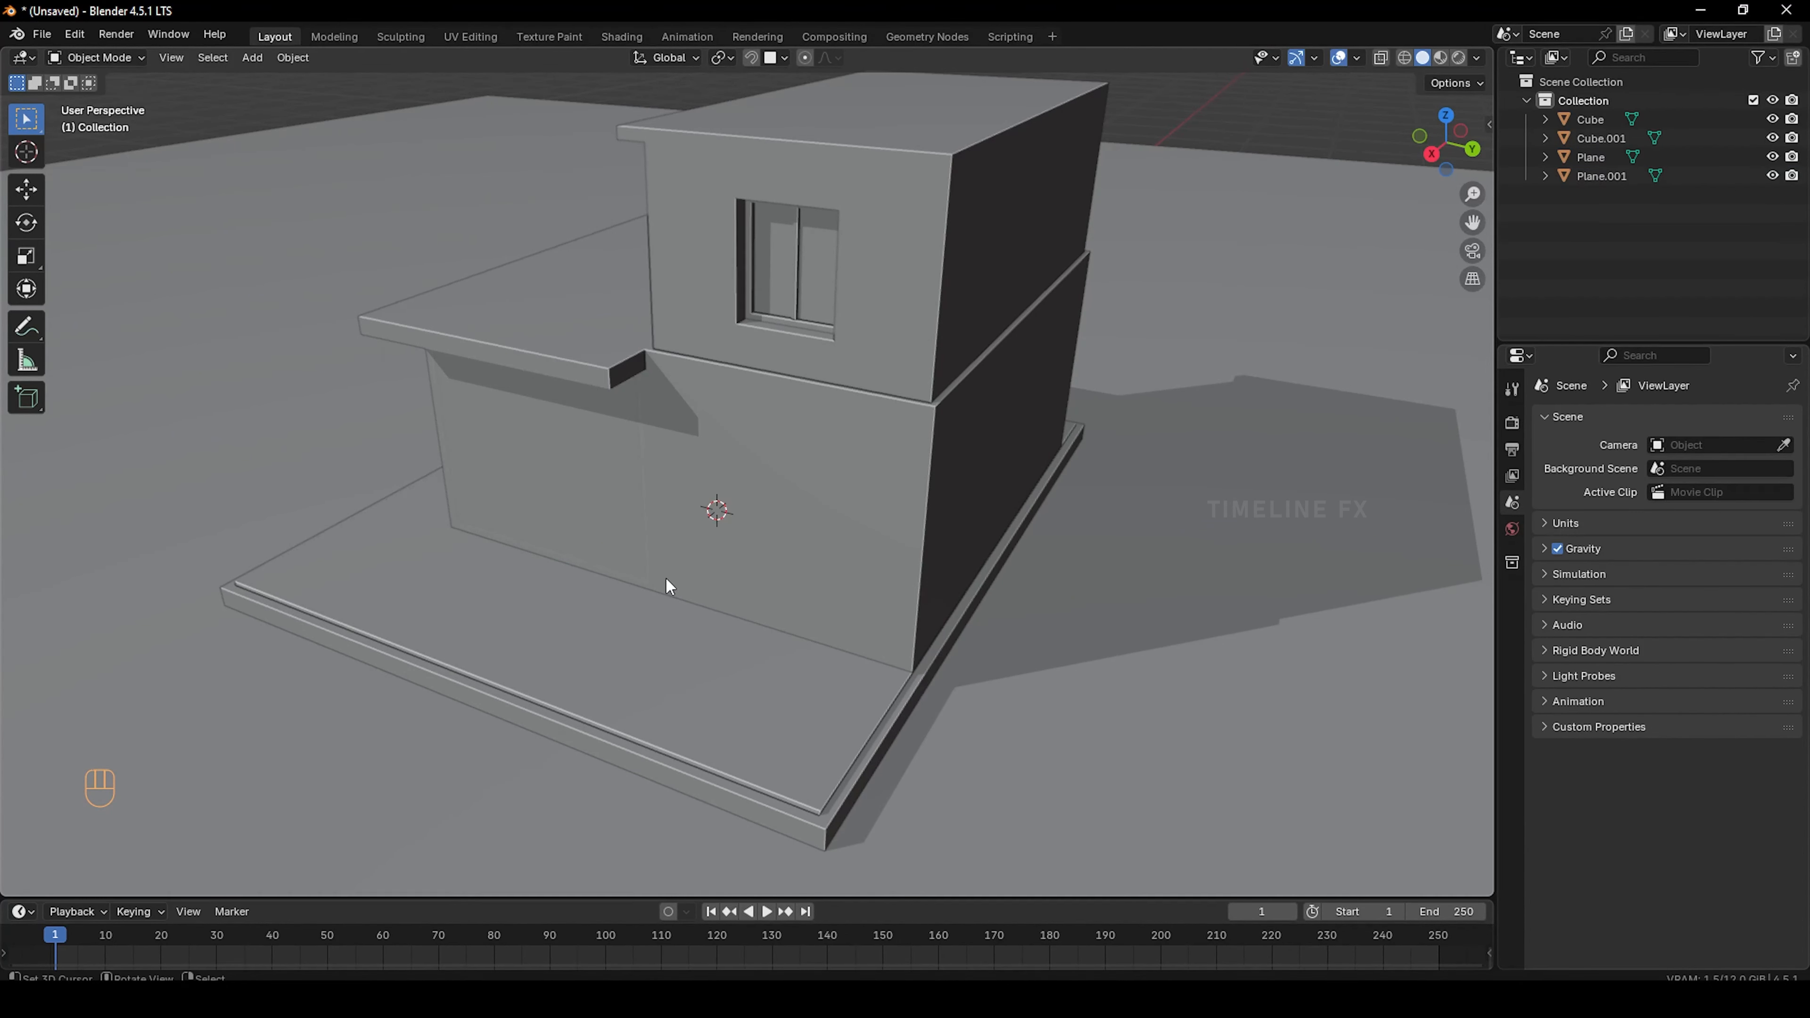
Add a cube at the world origin, scale it uniformly to about 0.175 and deselect it
middle_click_drag(955, 463, 1073, 493)
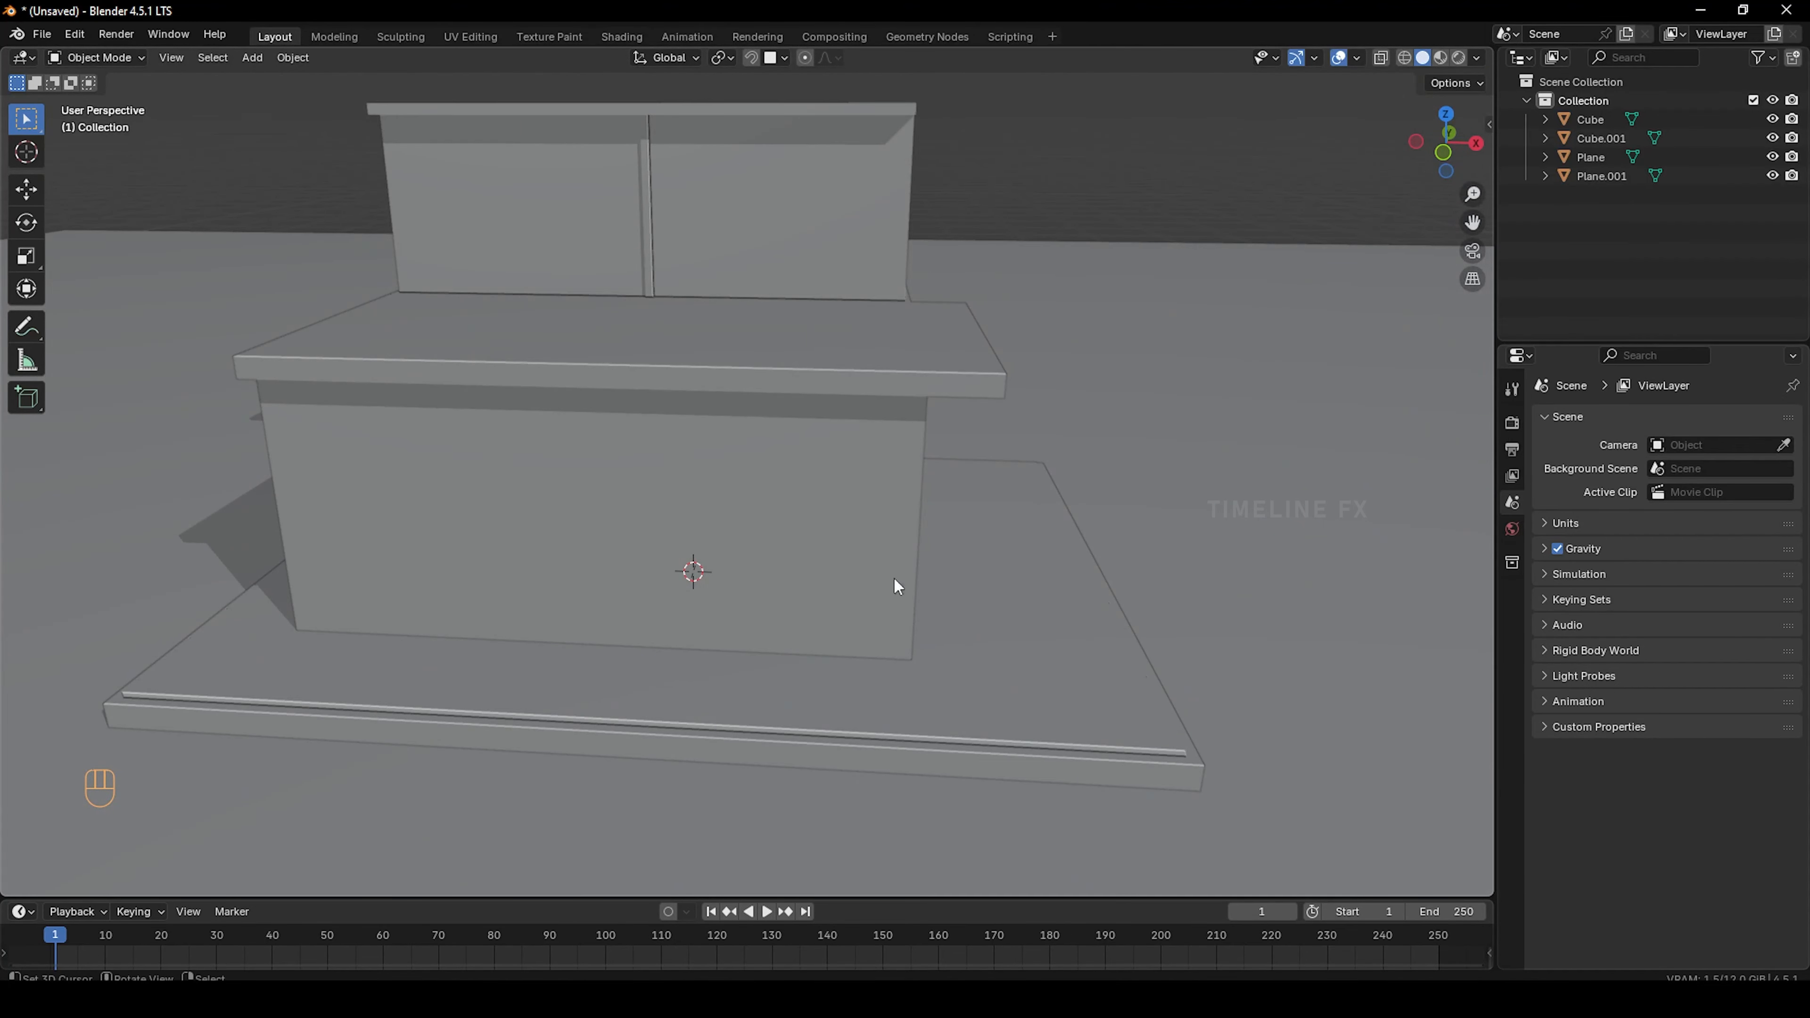
middle_click_drag(897, 586, 679, 573)
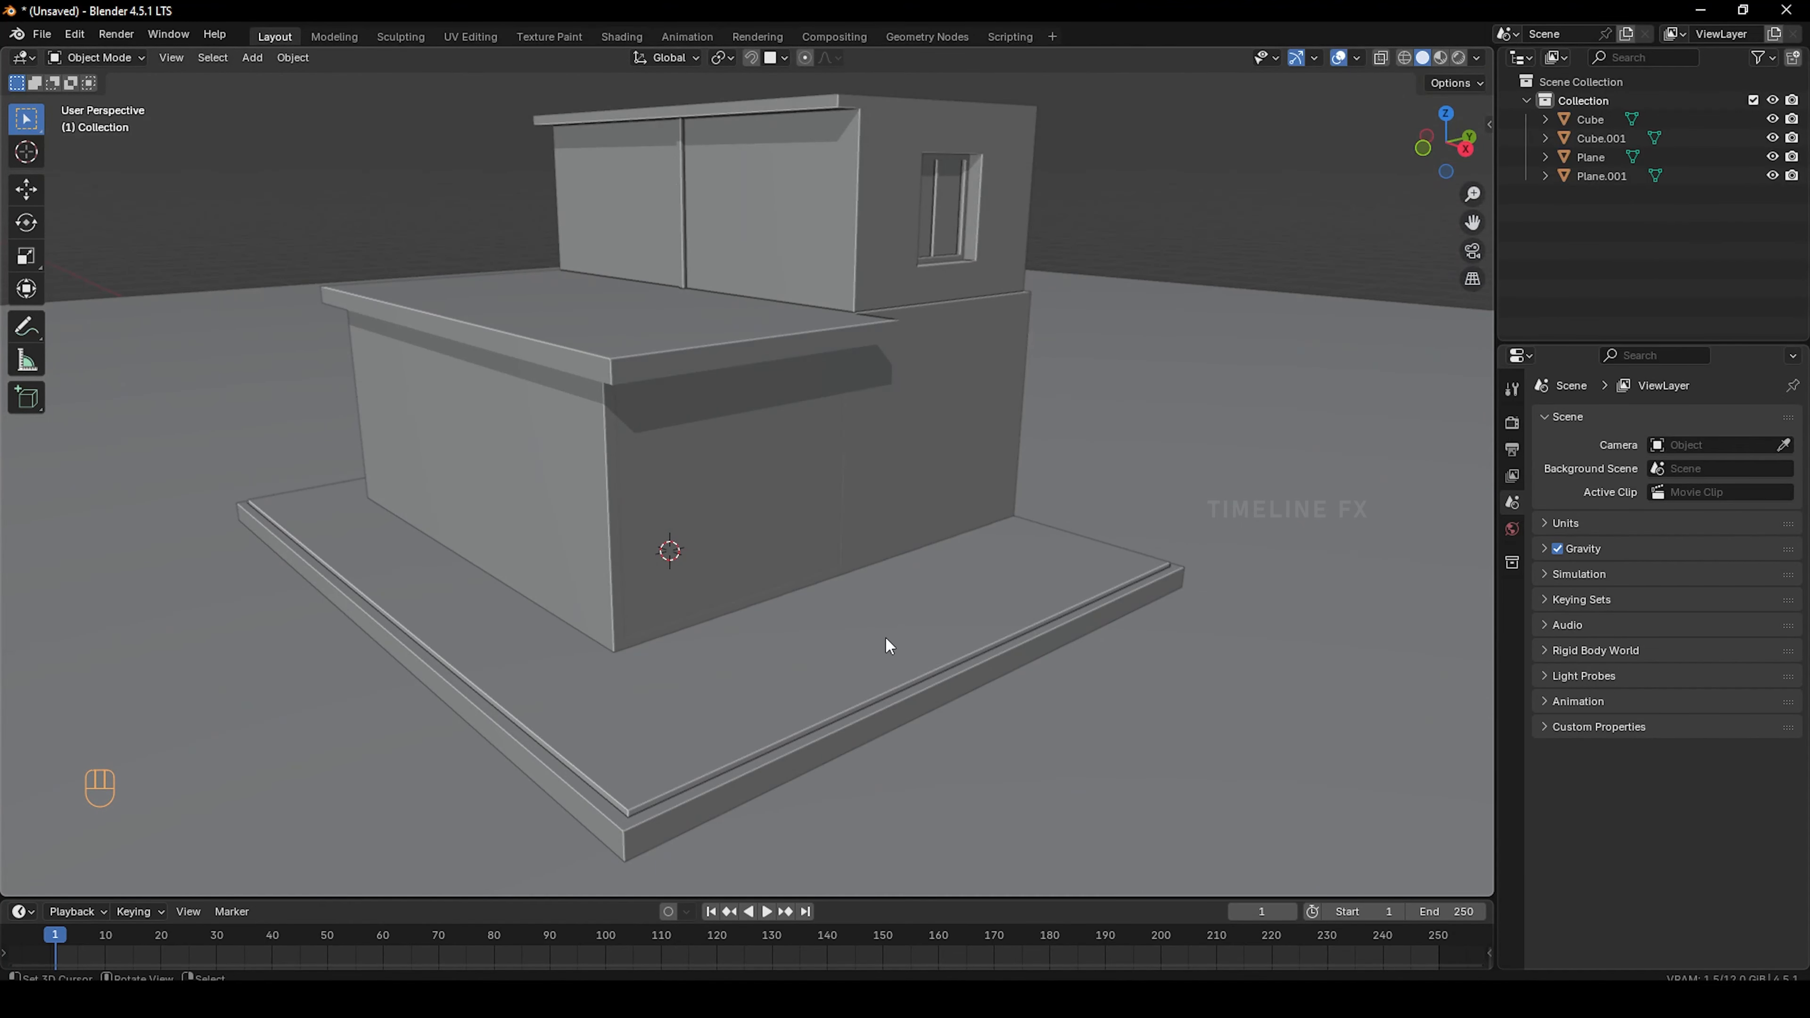
key("shift+a")
mouse_move(860, 596)
left_click(976, 613)
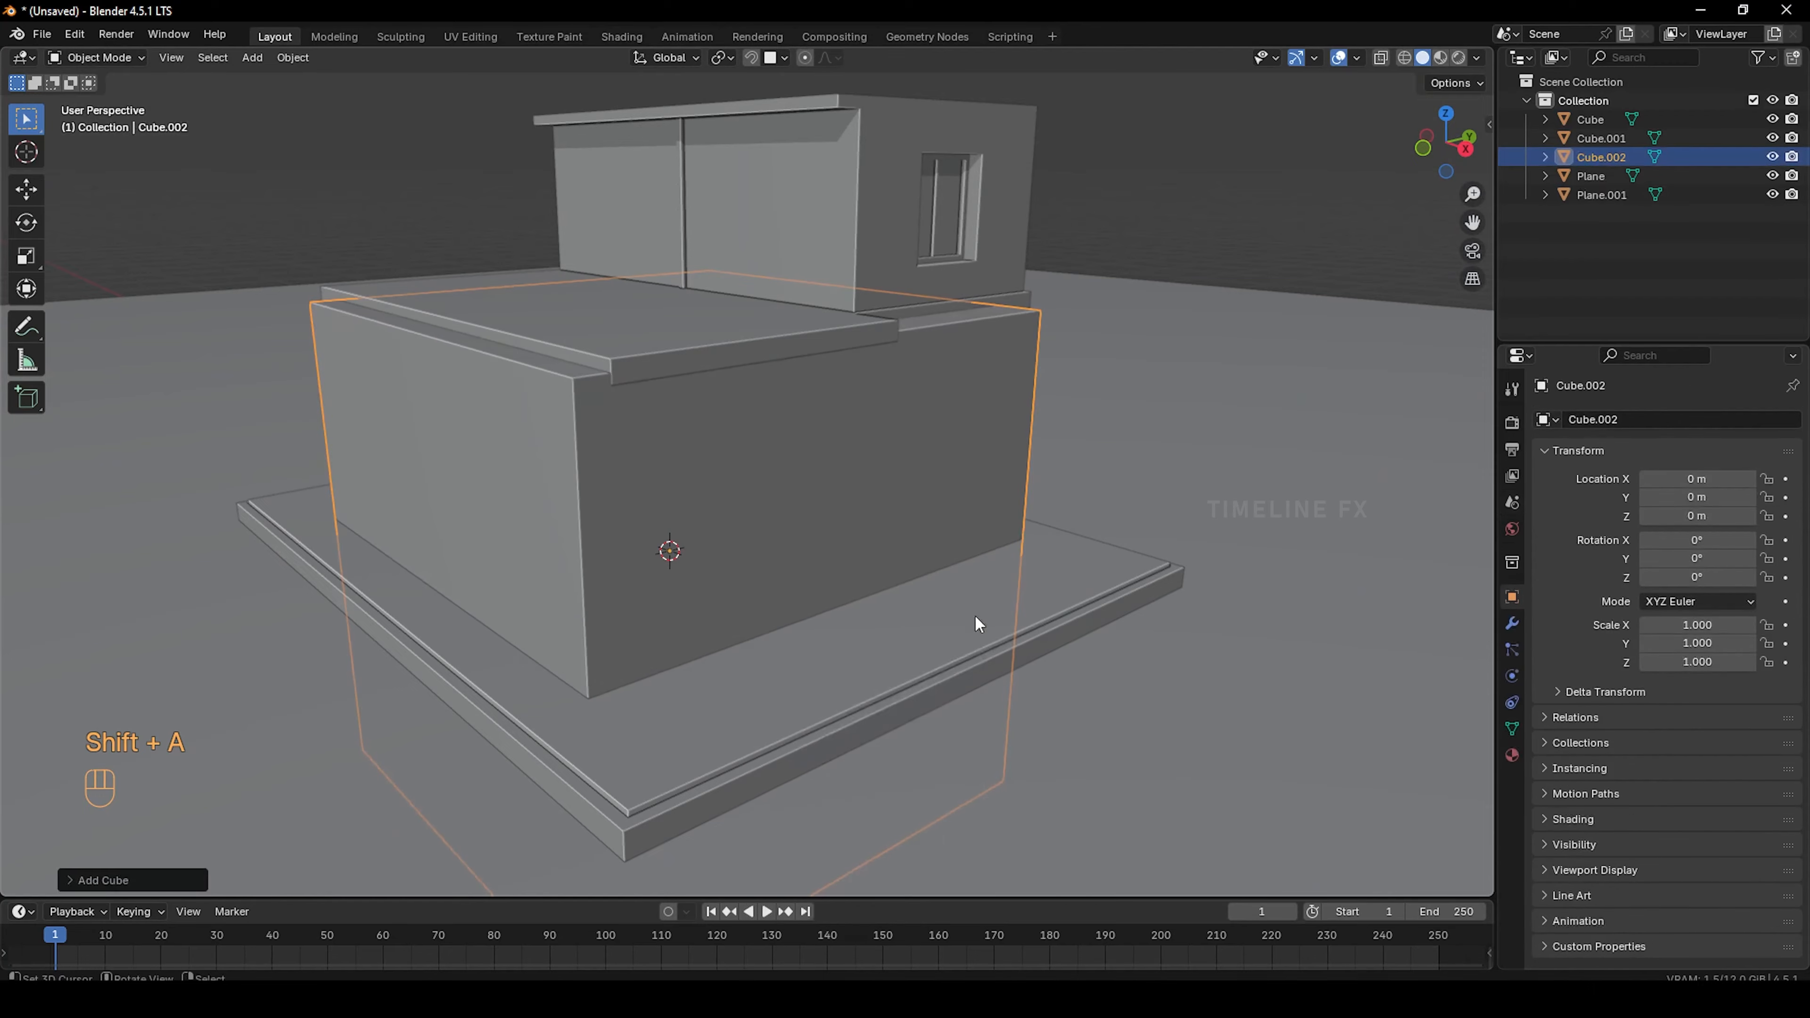
middle_click_drag(976, 619, 835, 645)
scroll(859, 661, "down", 3)
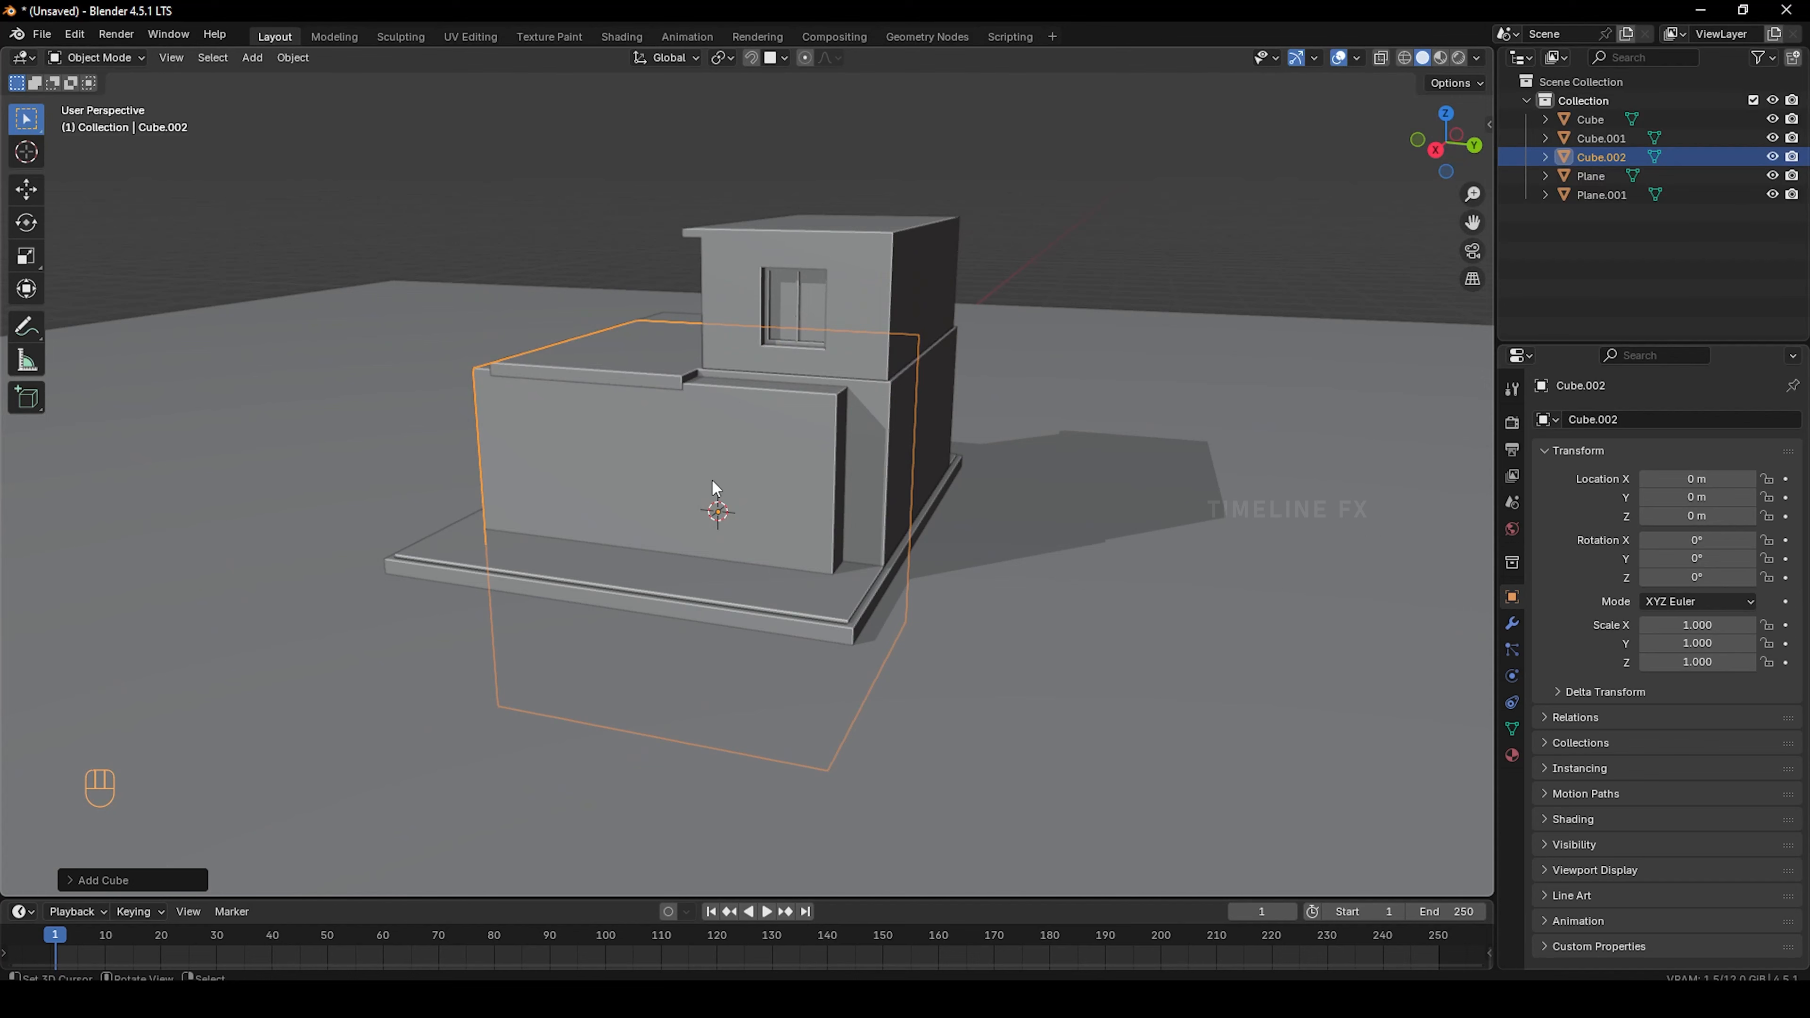
key("s")
left_click(770, 532)
left_click(1102, 140)
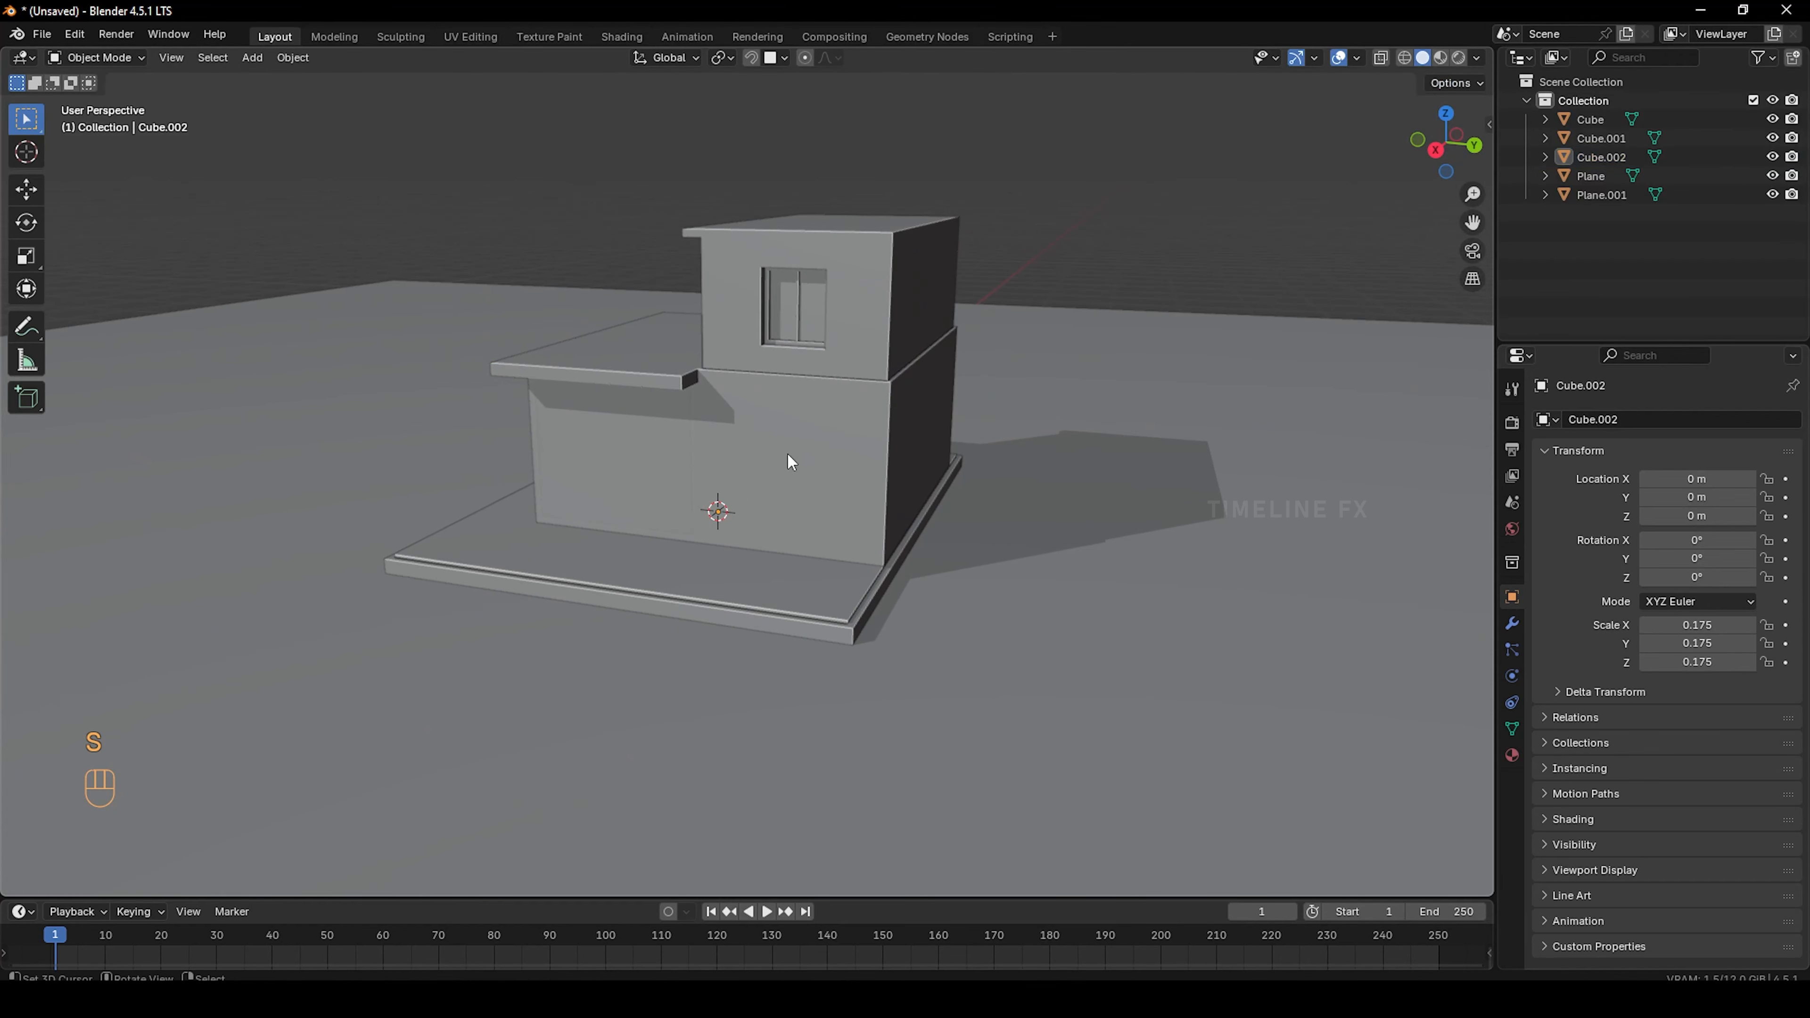
Undo the deselection, scaling and creation of the cube at the world origin
middle_click_drag(788, 454, 898, 542)
key("ctrl+z")
key("ctrl+z")
key("ctrl+z")
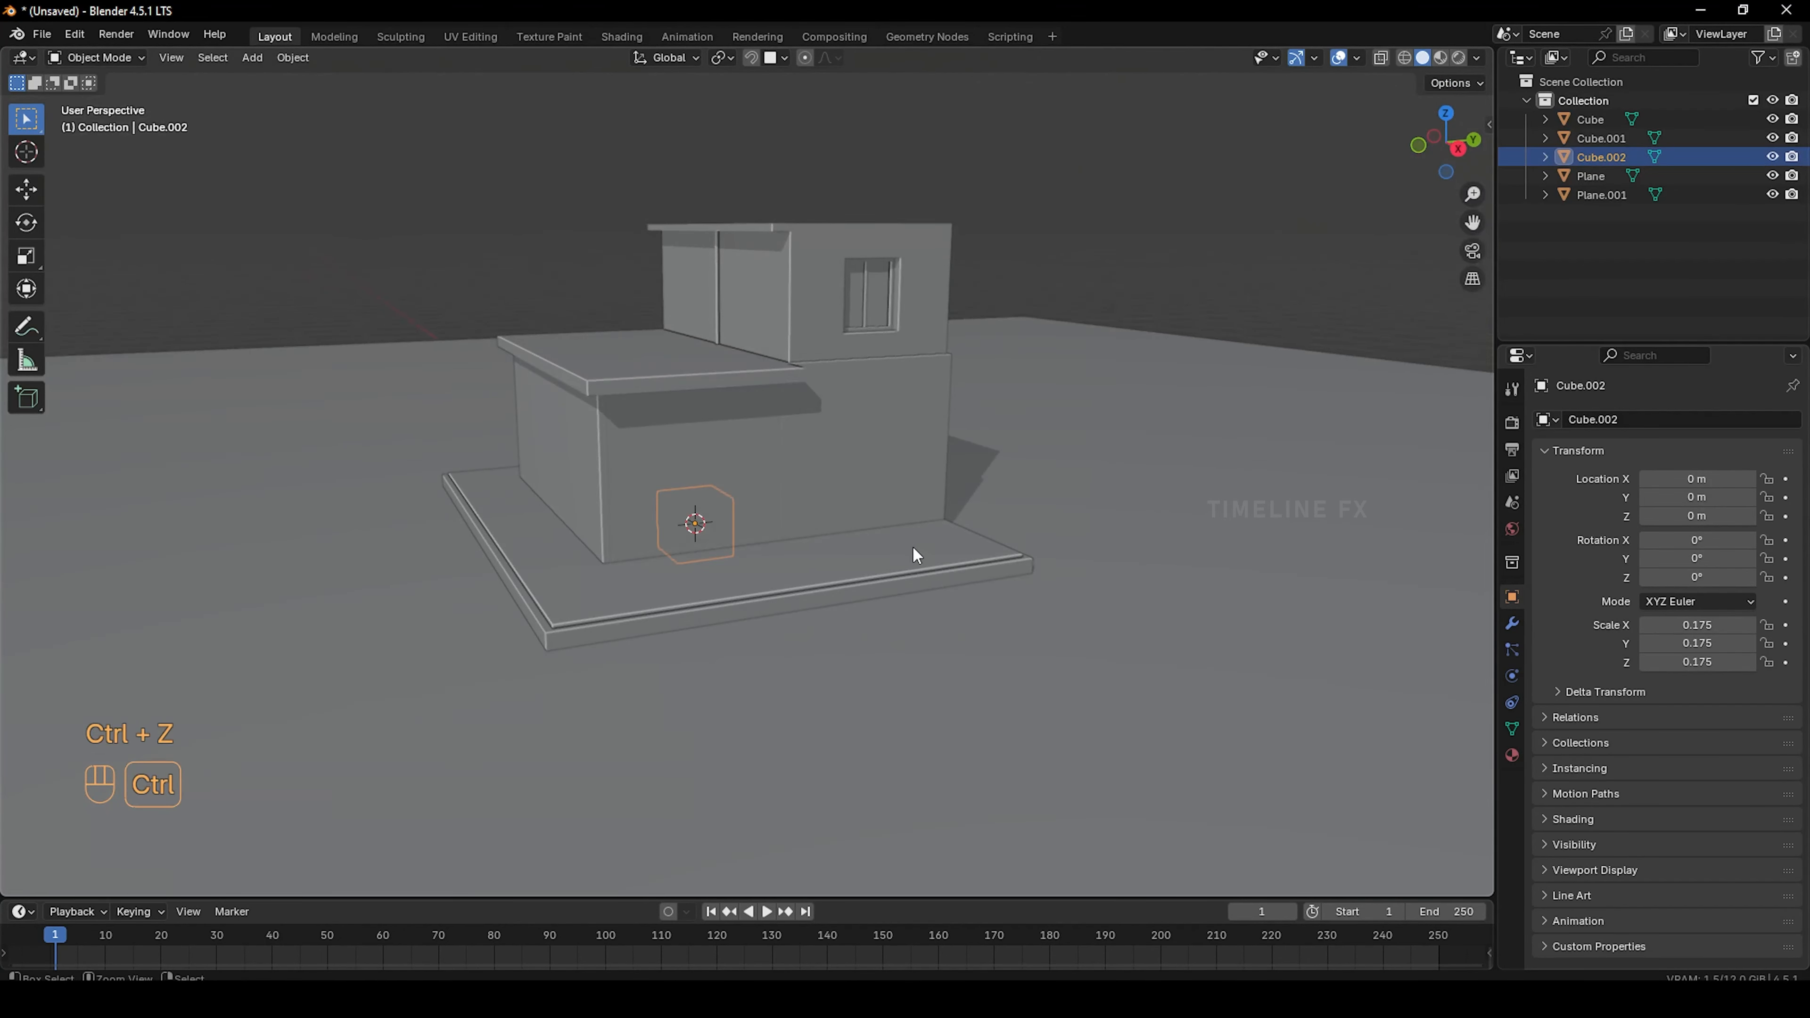
Place the 3D cursor near the slab's side edge, add a cube there and scale it to about 0.3
right_click(872, 567, "shift")
key("shift+a")
mouse_move(925, 558)
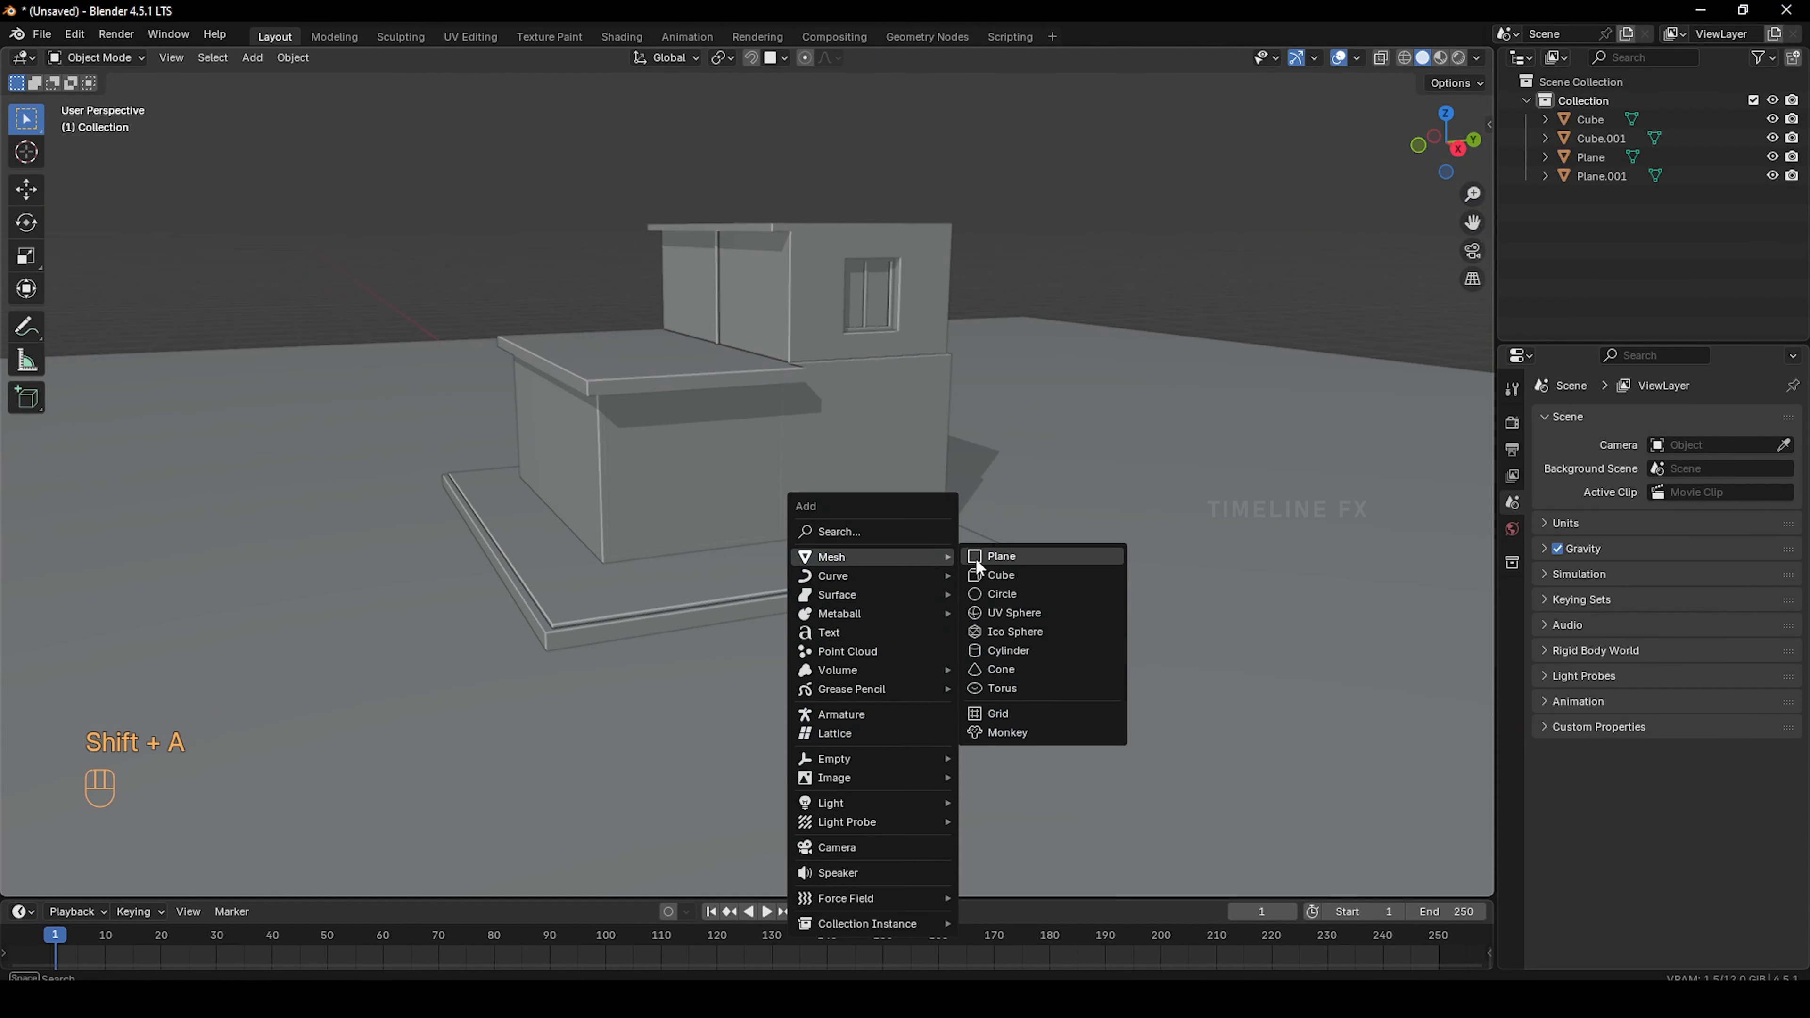
left_click(988, 569)
key("s")
left_click(987, 573)
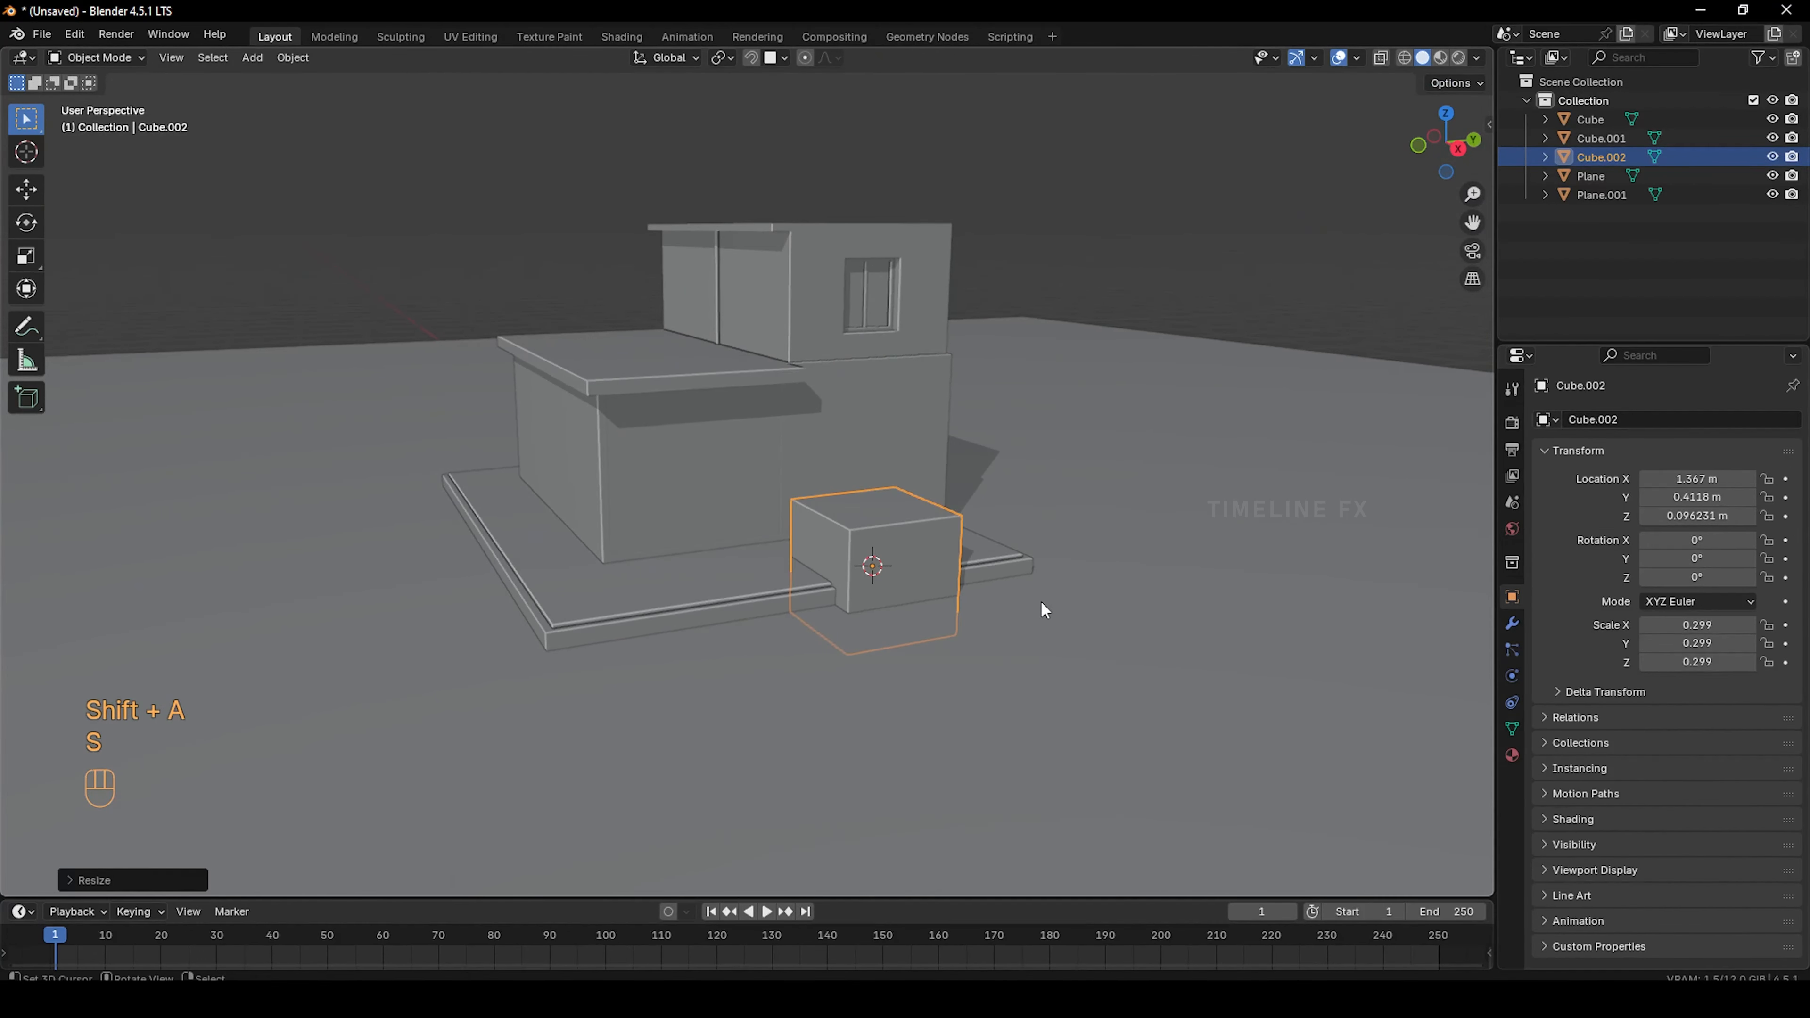
Raise the new cube along Z to about 0.58 m and flatten it along the Z axis
key("g")
key("z")
left_click(1186, 730)
key("s")
key("z")
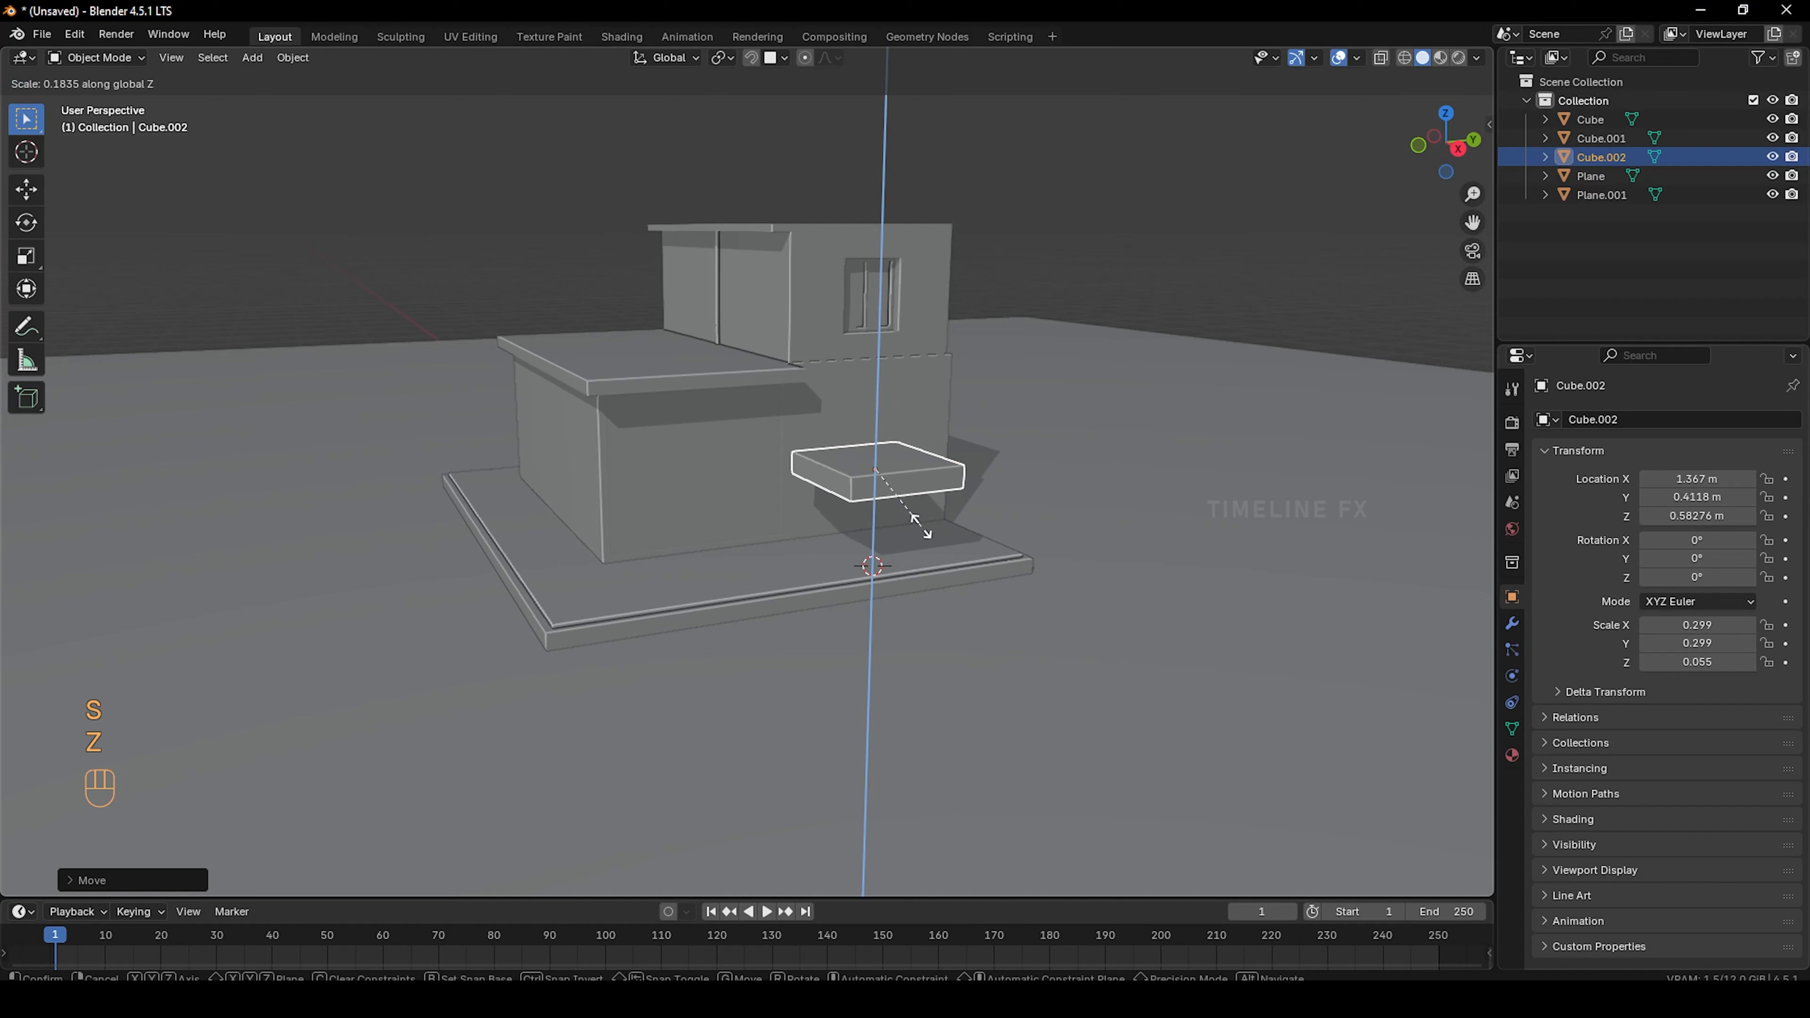
left_click(955, 562)
Delete the flattened cube and return the 3D cursor to the world origin
middle_click_drag(955, 562, 995, 553)
key("Delete")
key("shift+s")
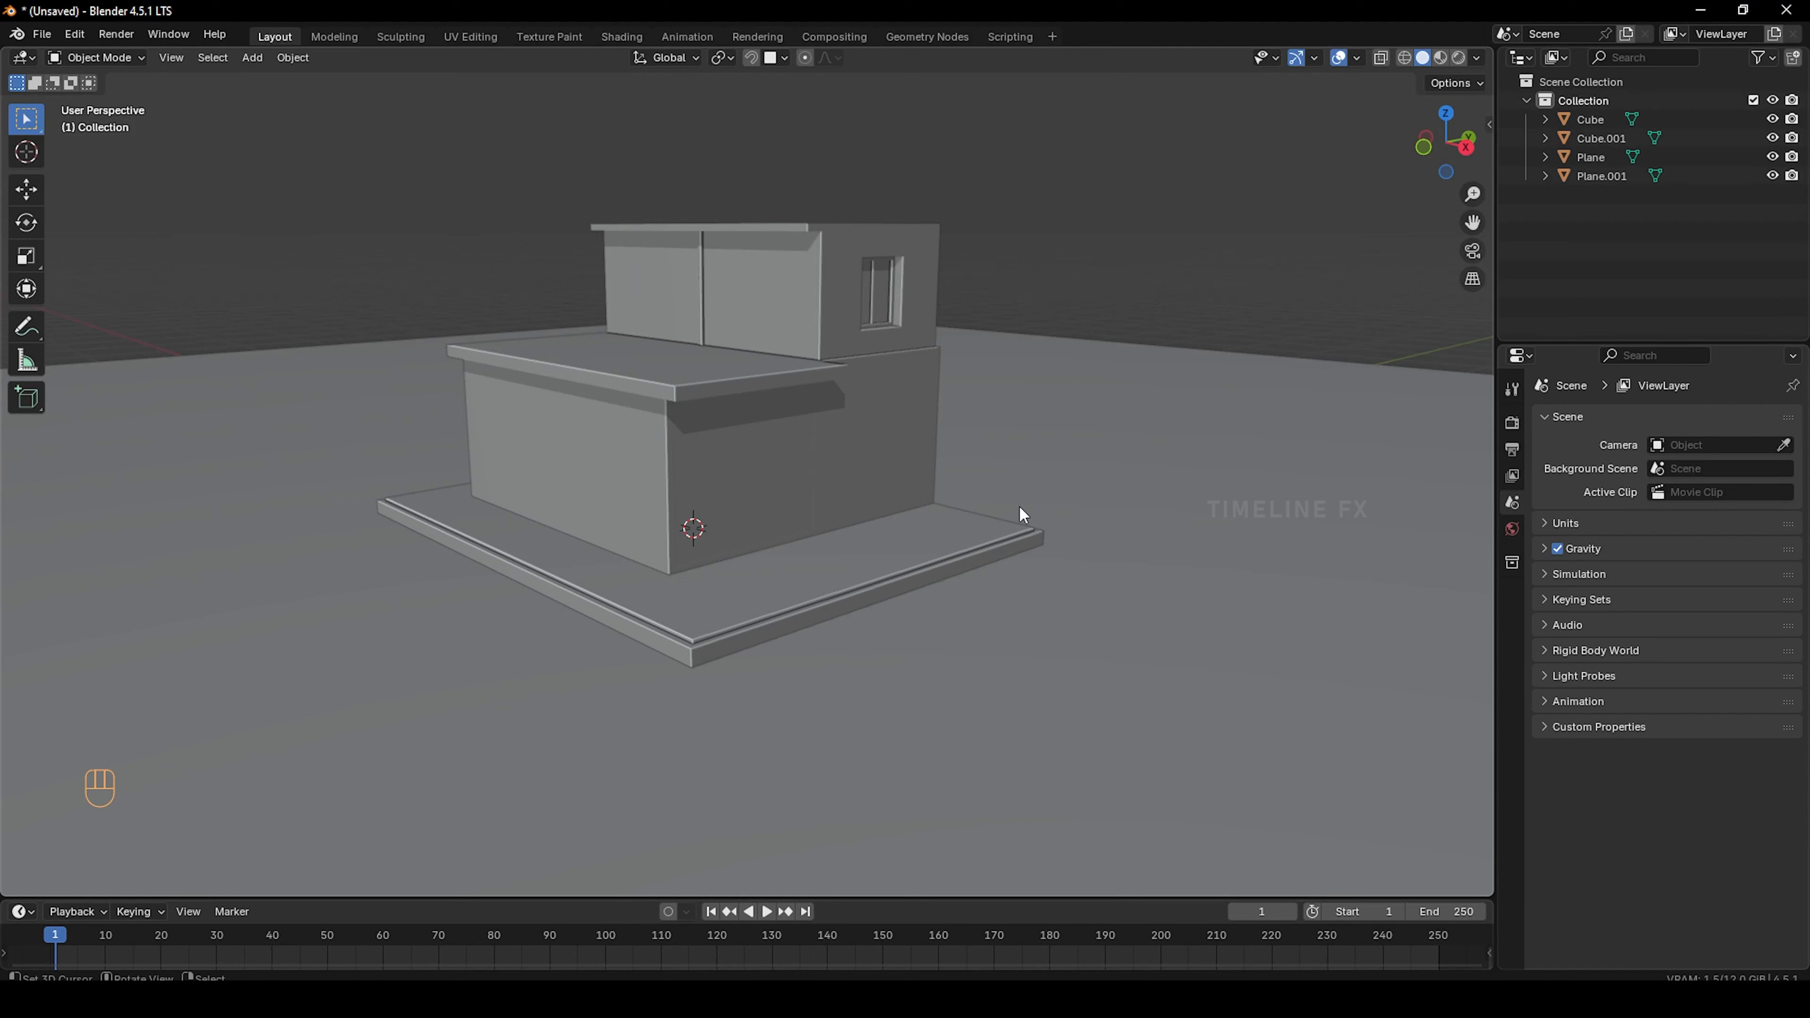
Save the project as Modren_House.blend in F:\Youtube Channel\New Folder
left_click(43, 38)
left_click(42, 34)
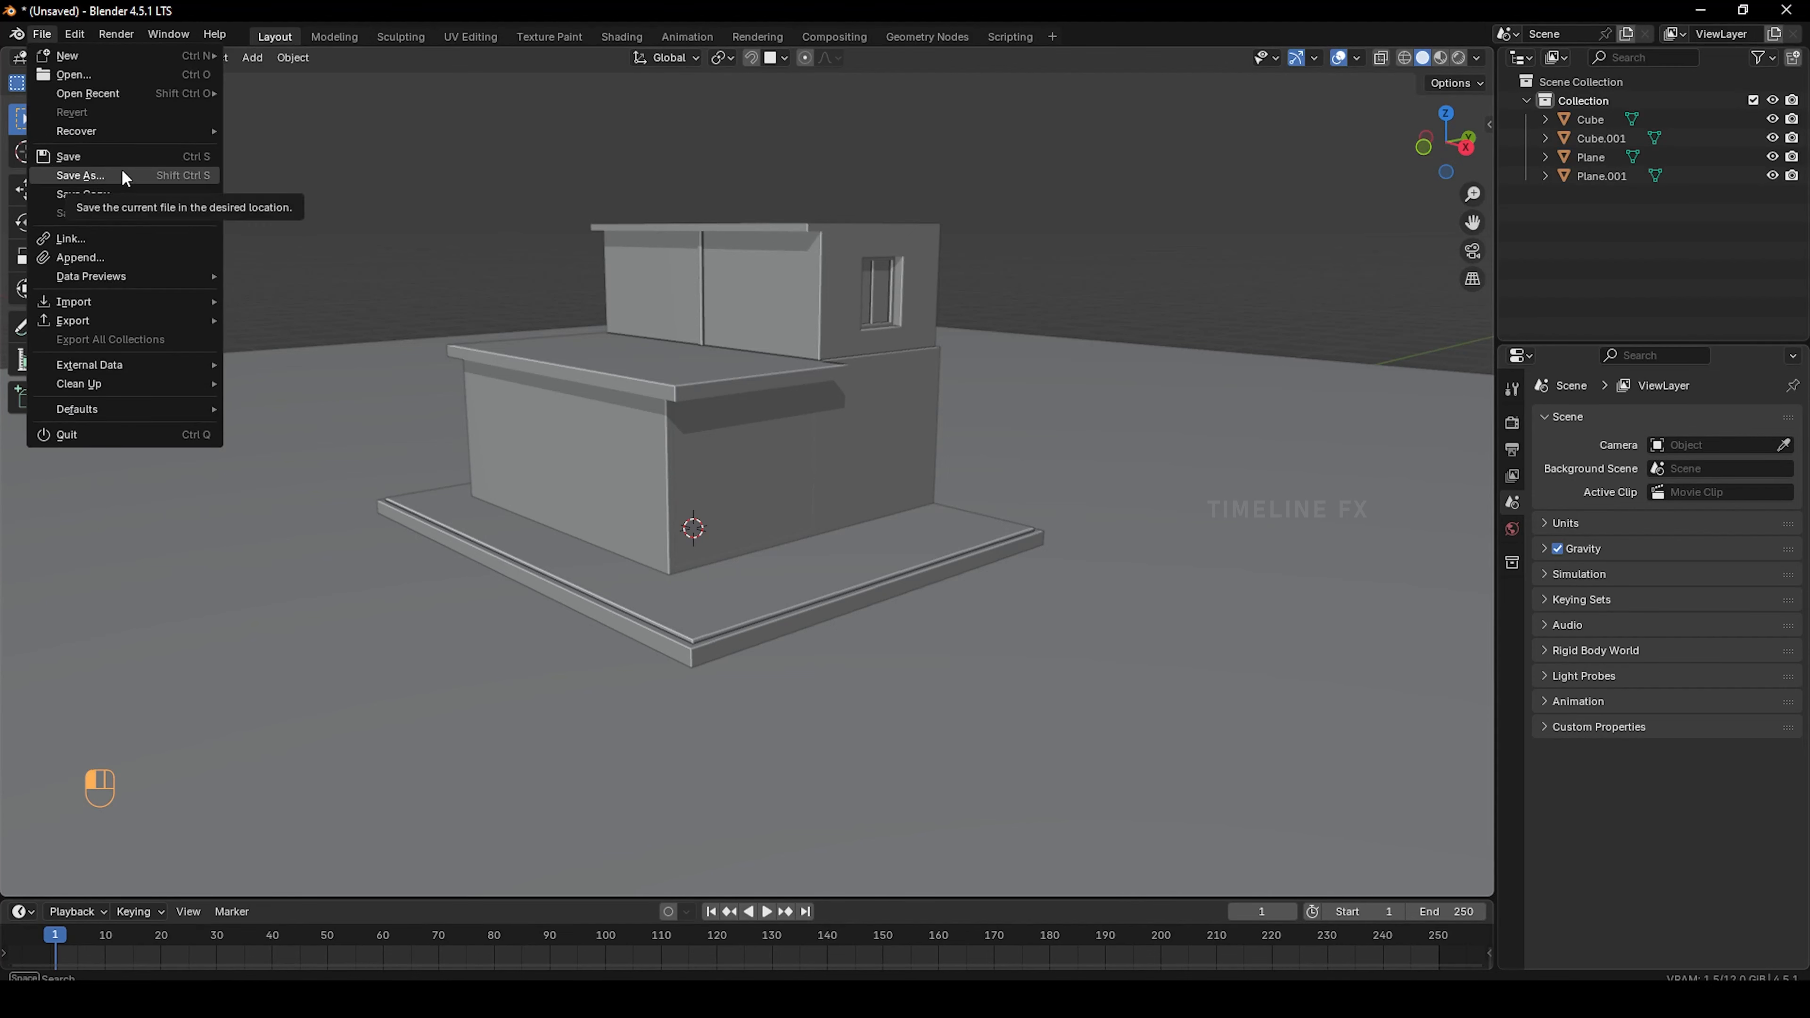
left_click(42, 34)
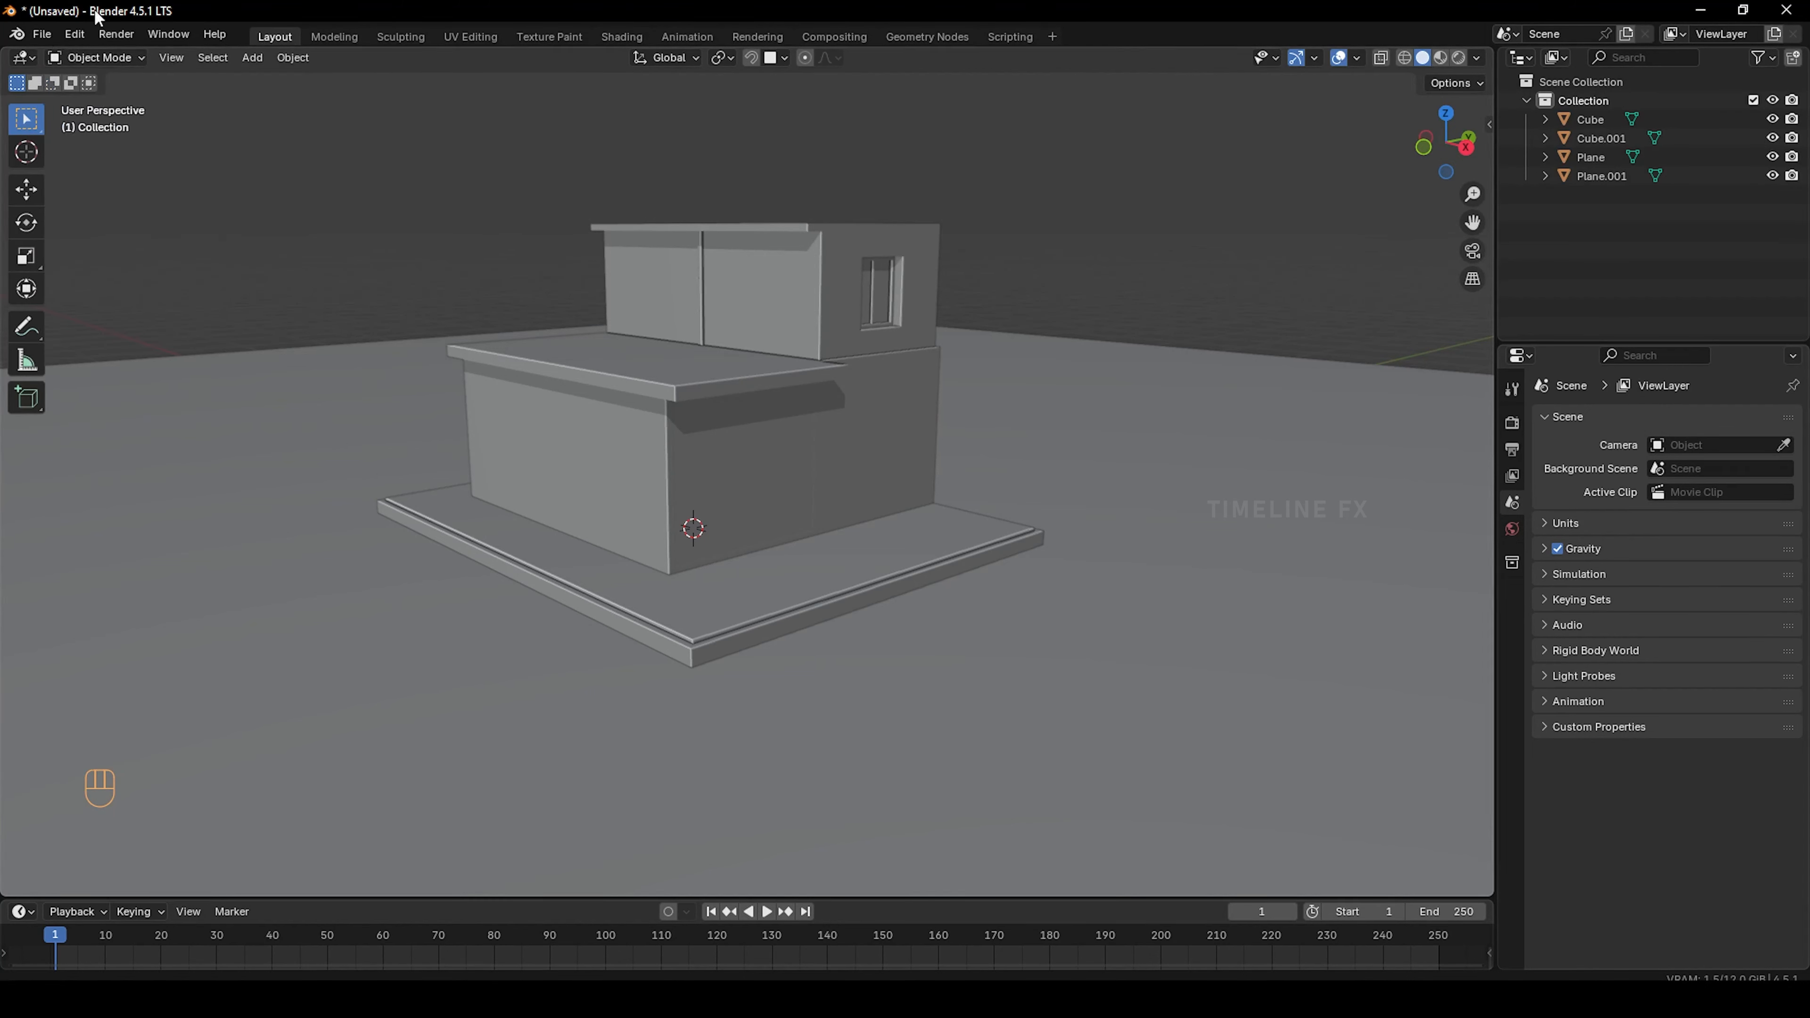
left_click(43, 36)
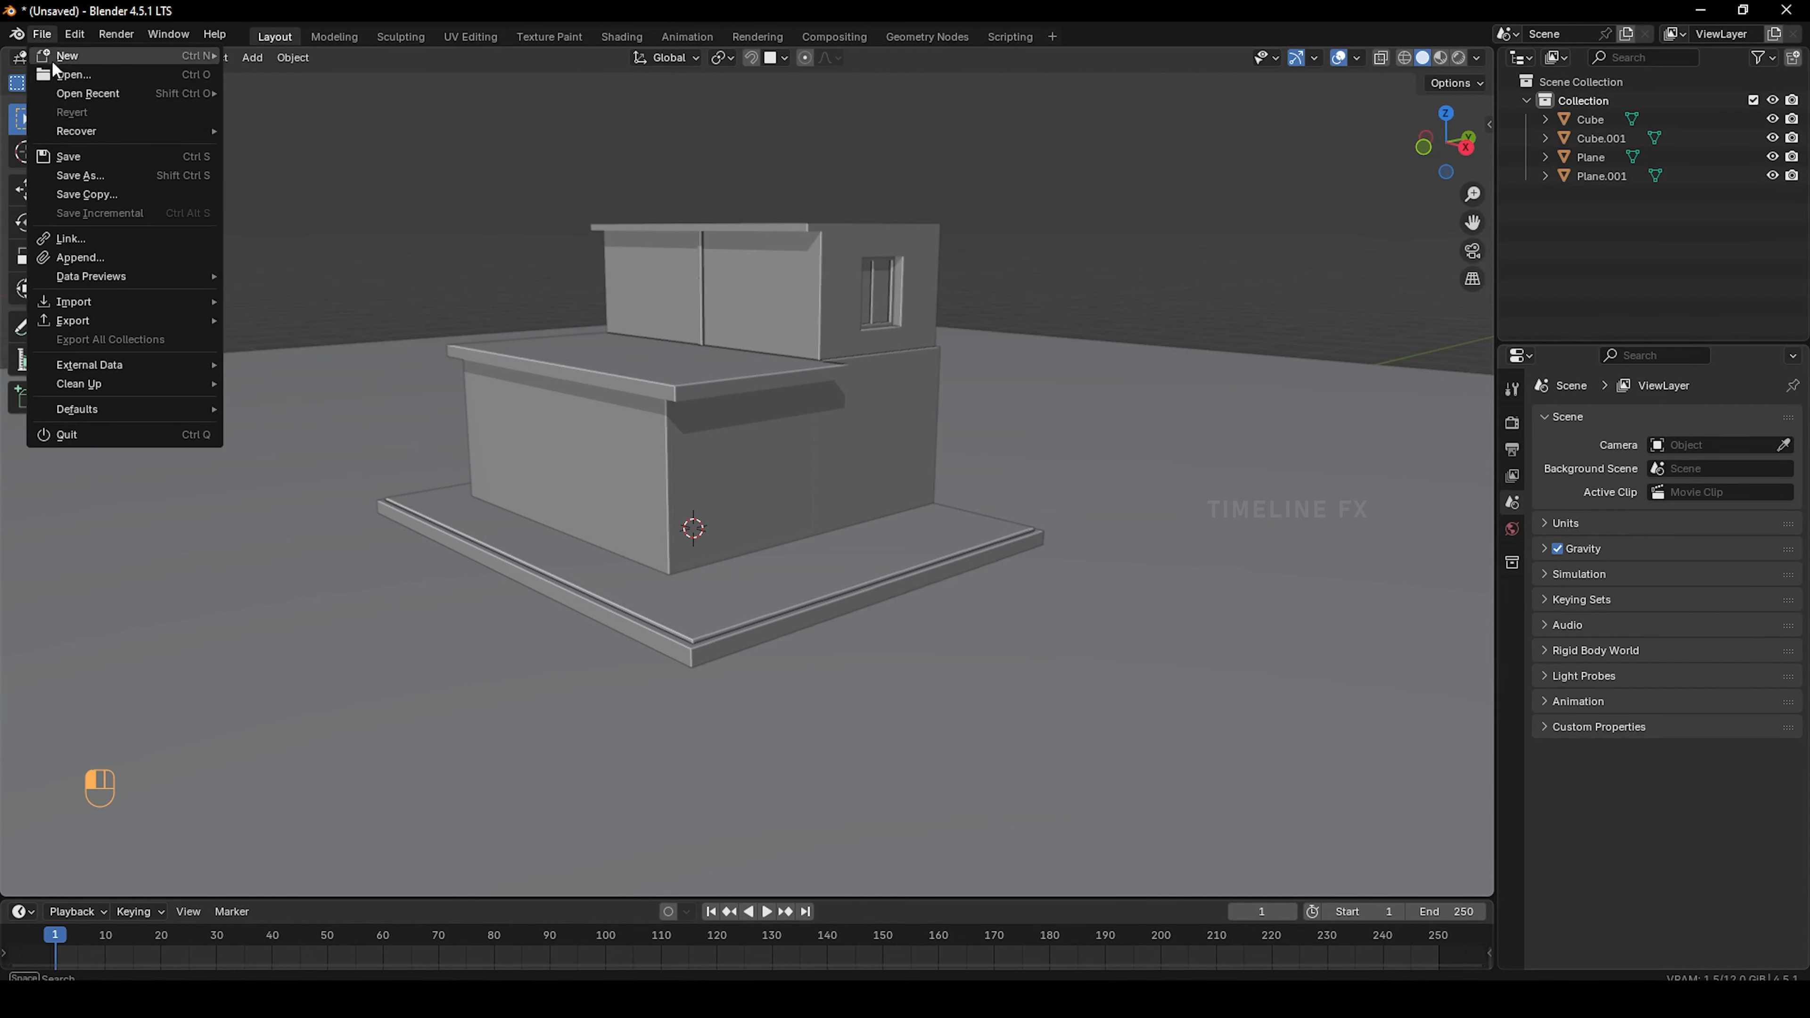
left_click(97, 163)
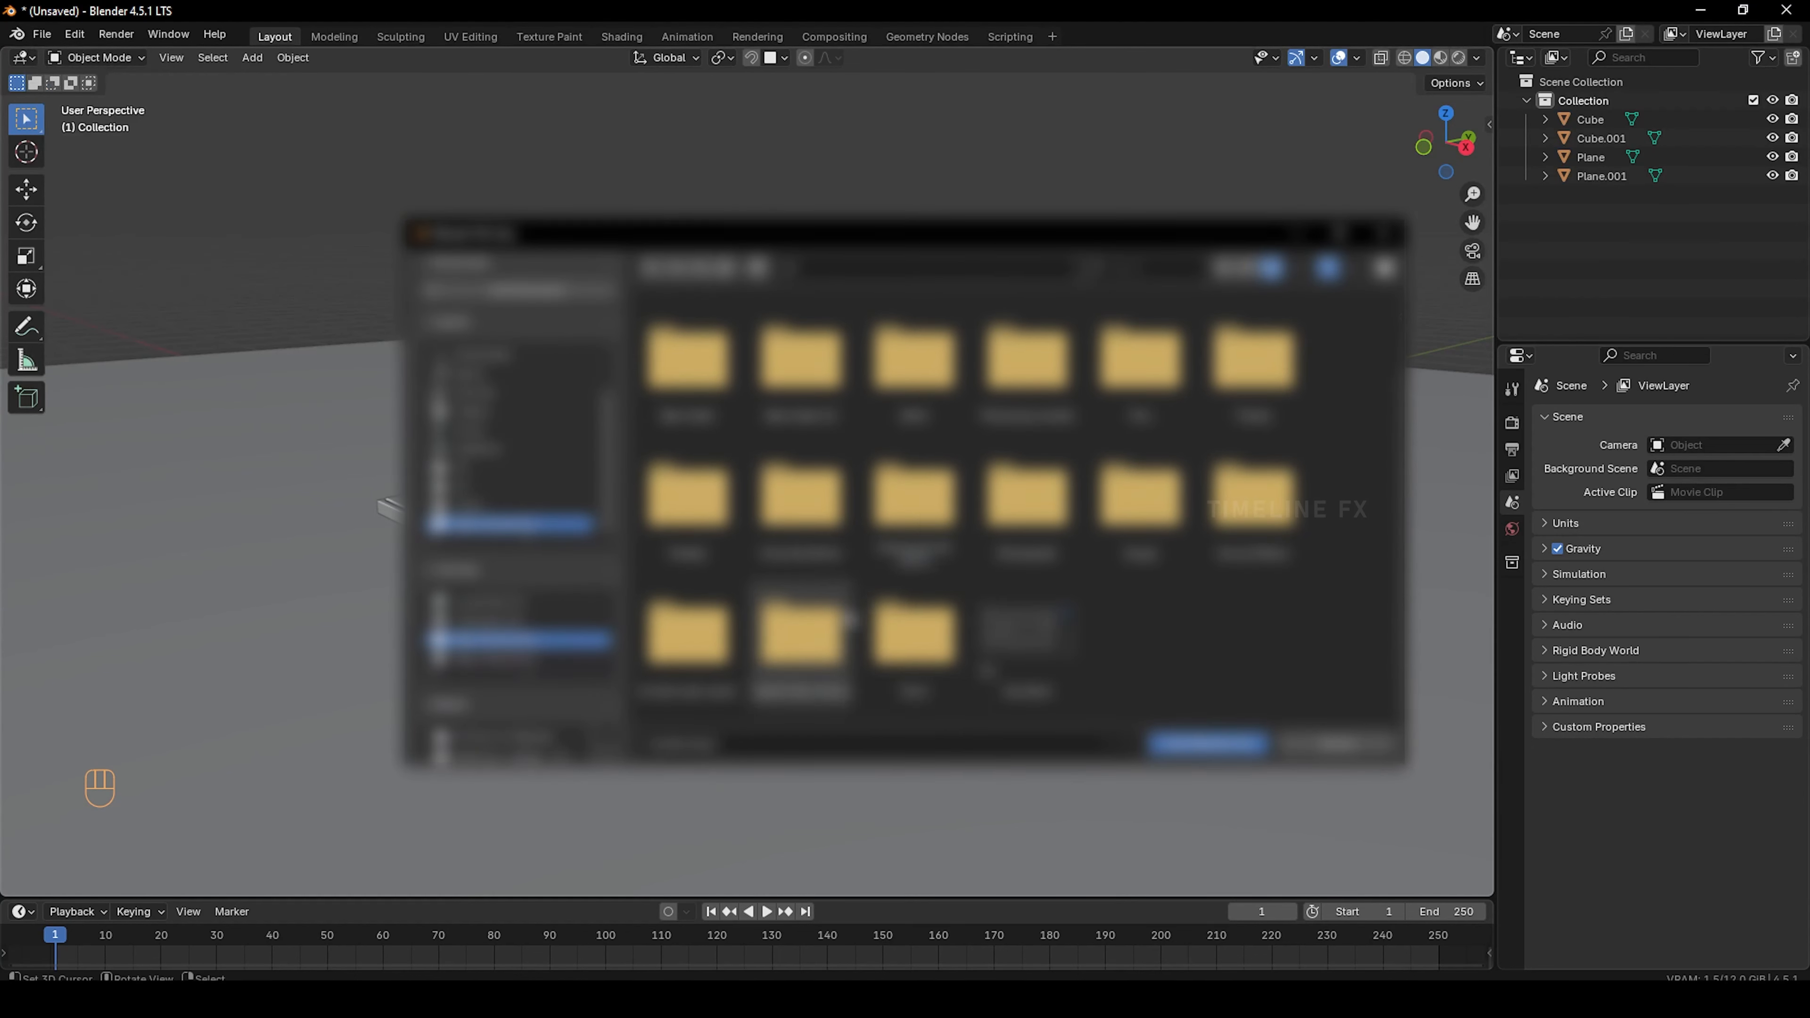
left_click(519, 658)
scroll(1028, 586, "down", 3)
double_click(1028, 643)
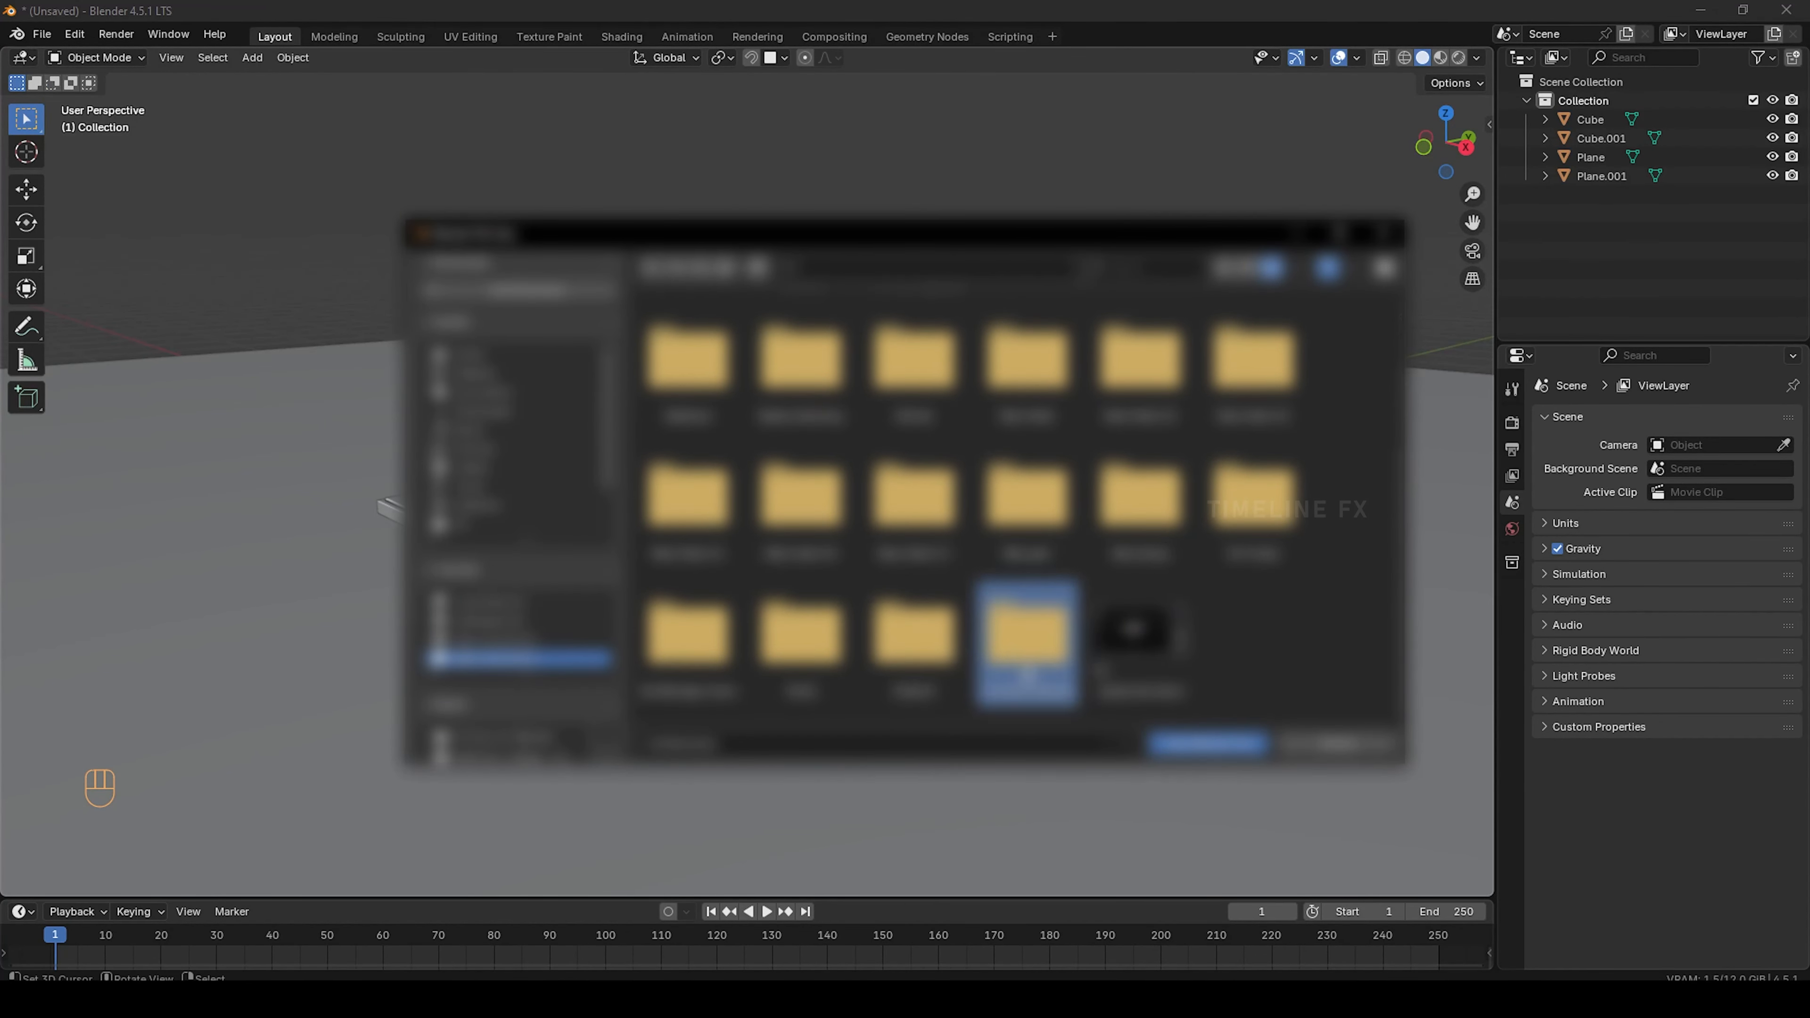
double_click(802, 499)
left_click(721, 745)
key("Return")
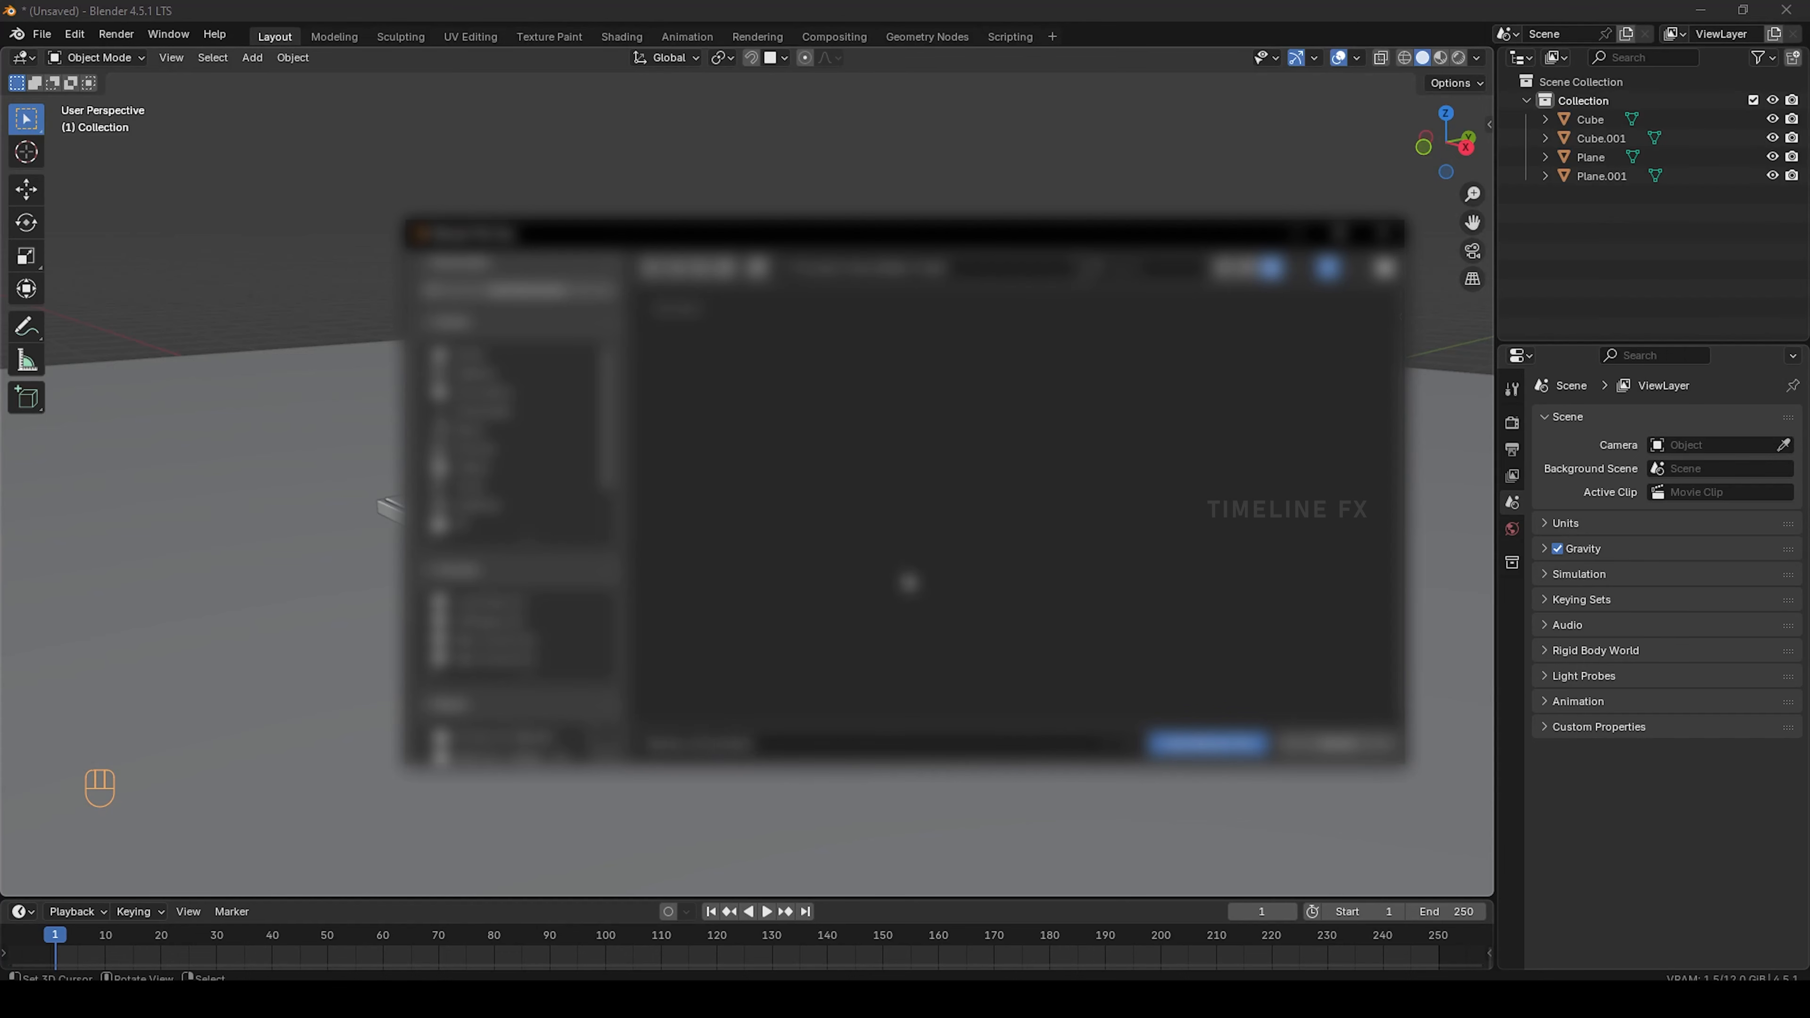
key("Return")
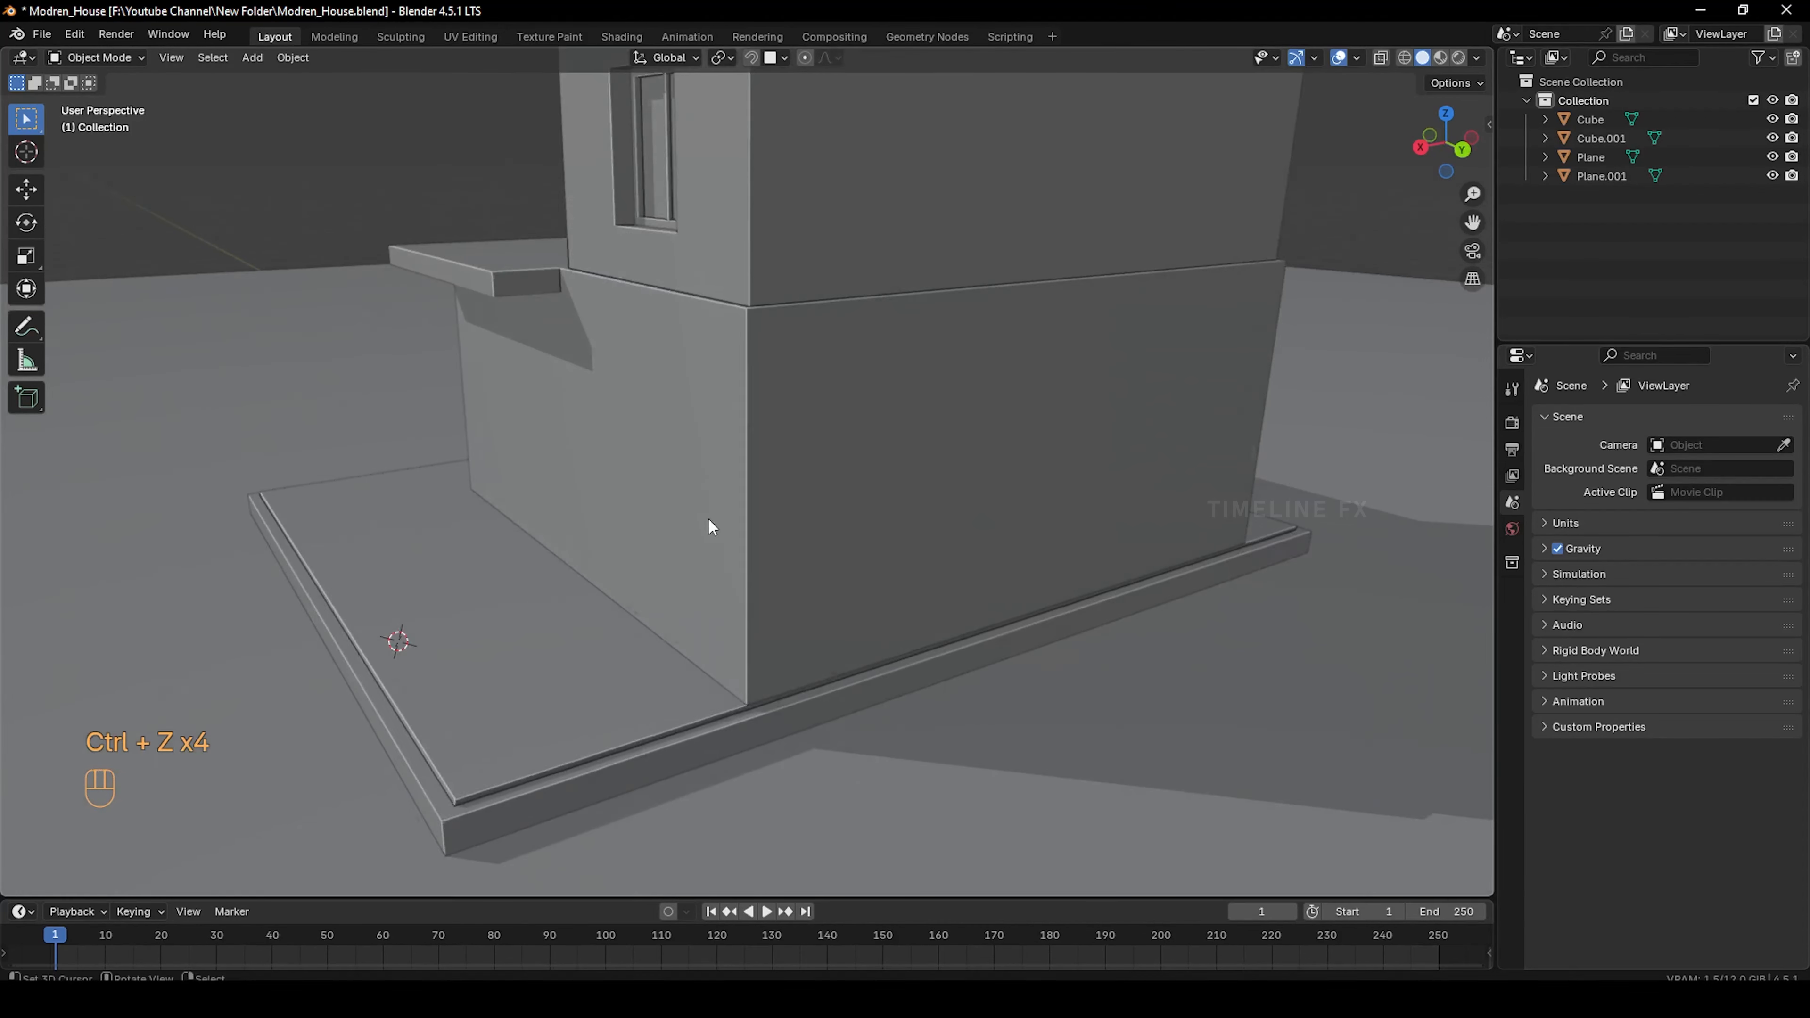
Place the 3D cursor on the lower storey's side wall, add a cube there and scale it to about 0.11
middle_click_drag(711, 529, 780, 497)
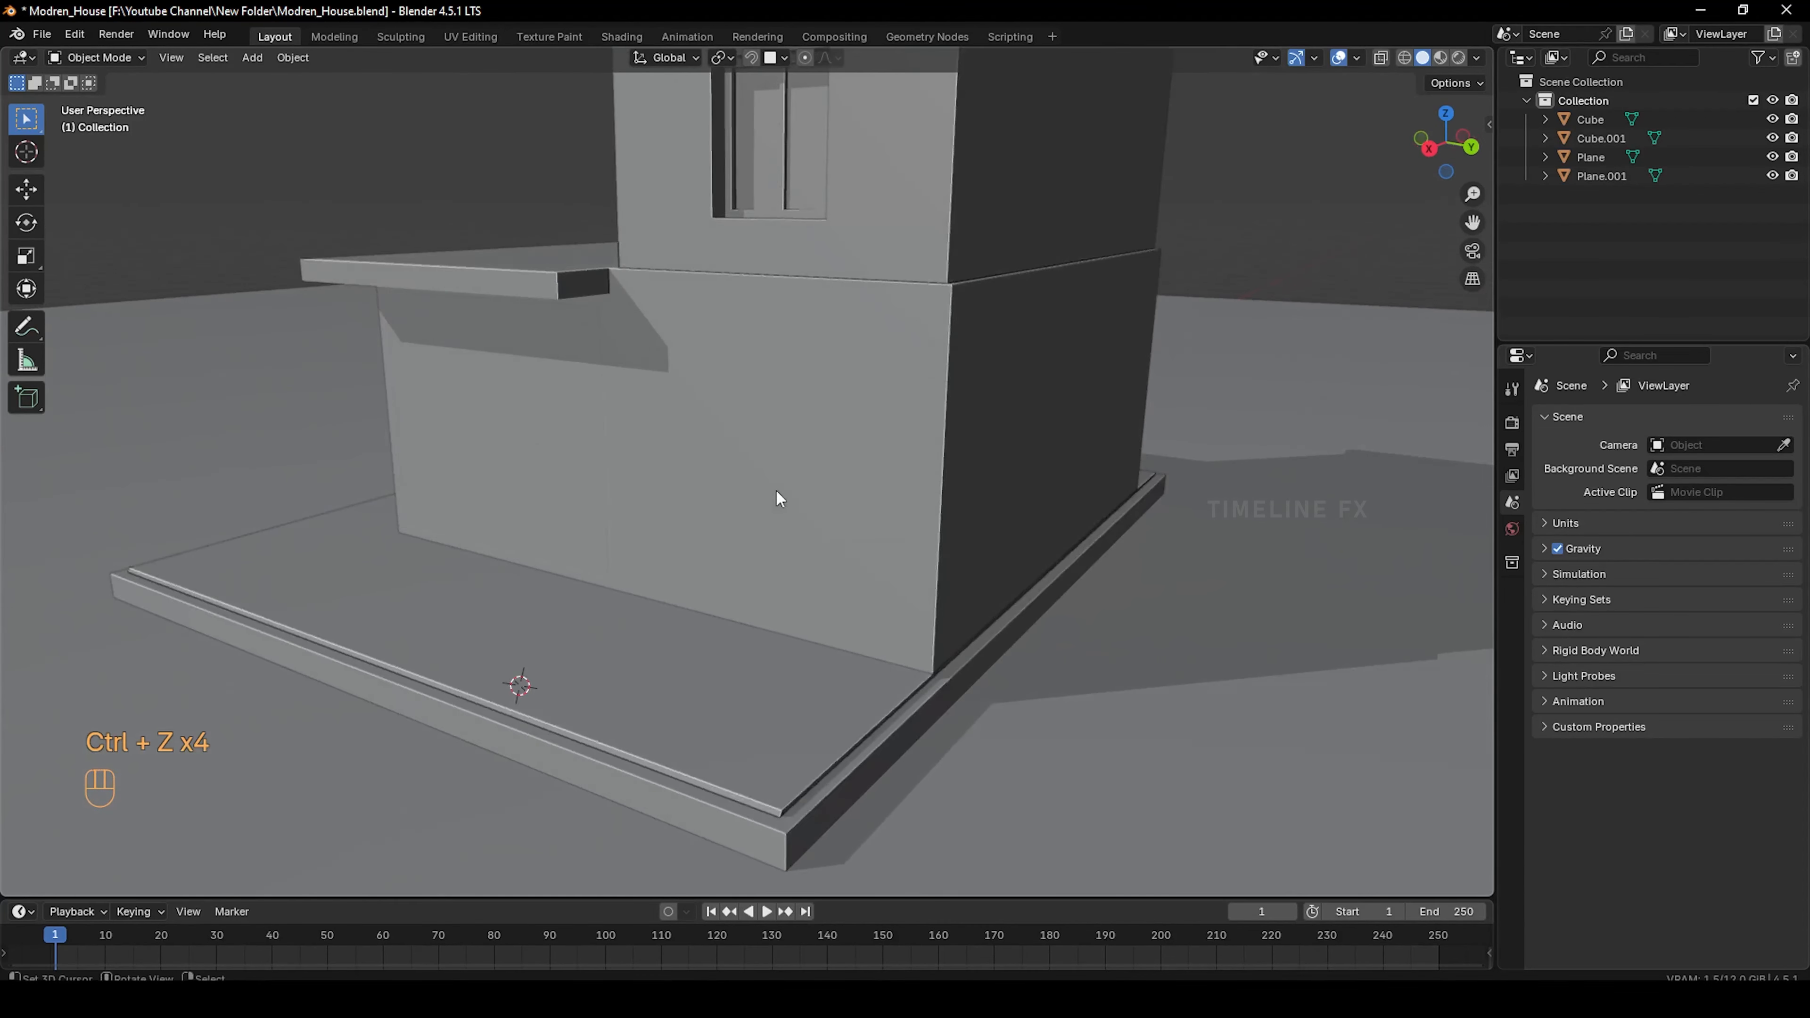
right_click(673, 397, "shift")
key("shift+a")
mouse_move(741, 492)
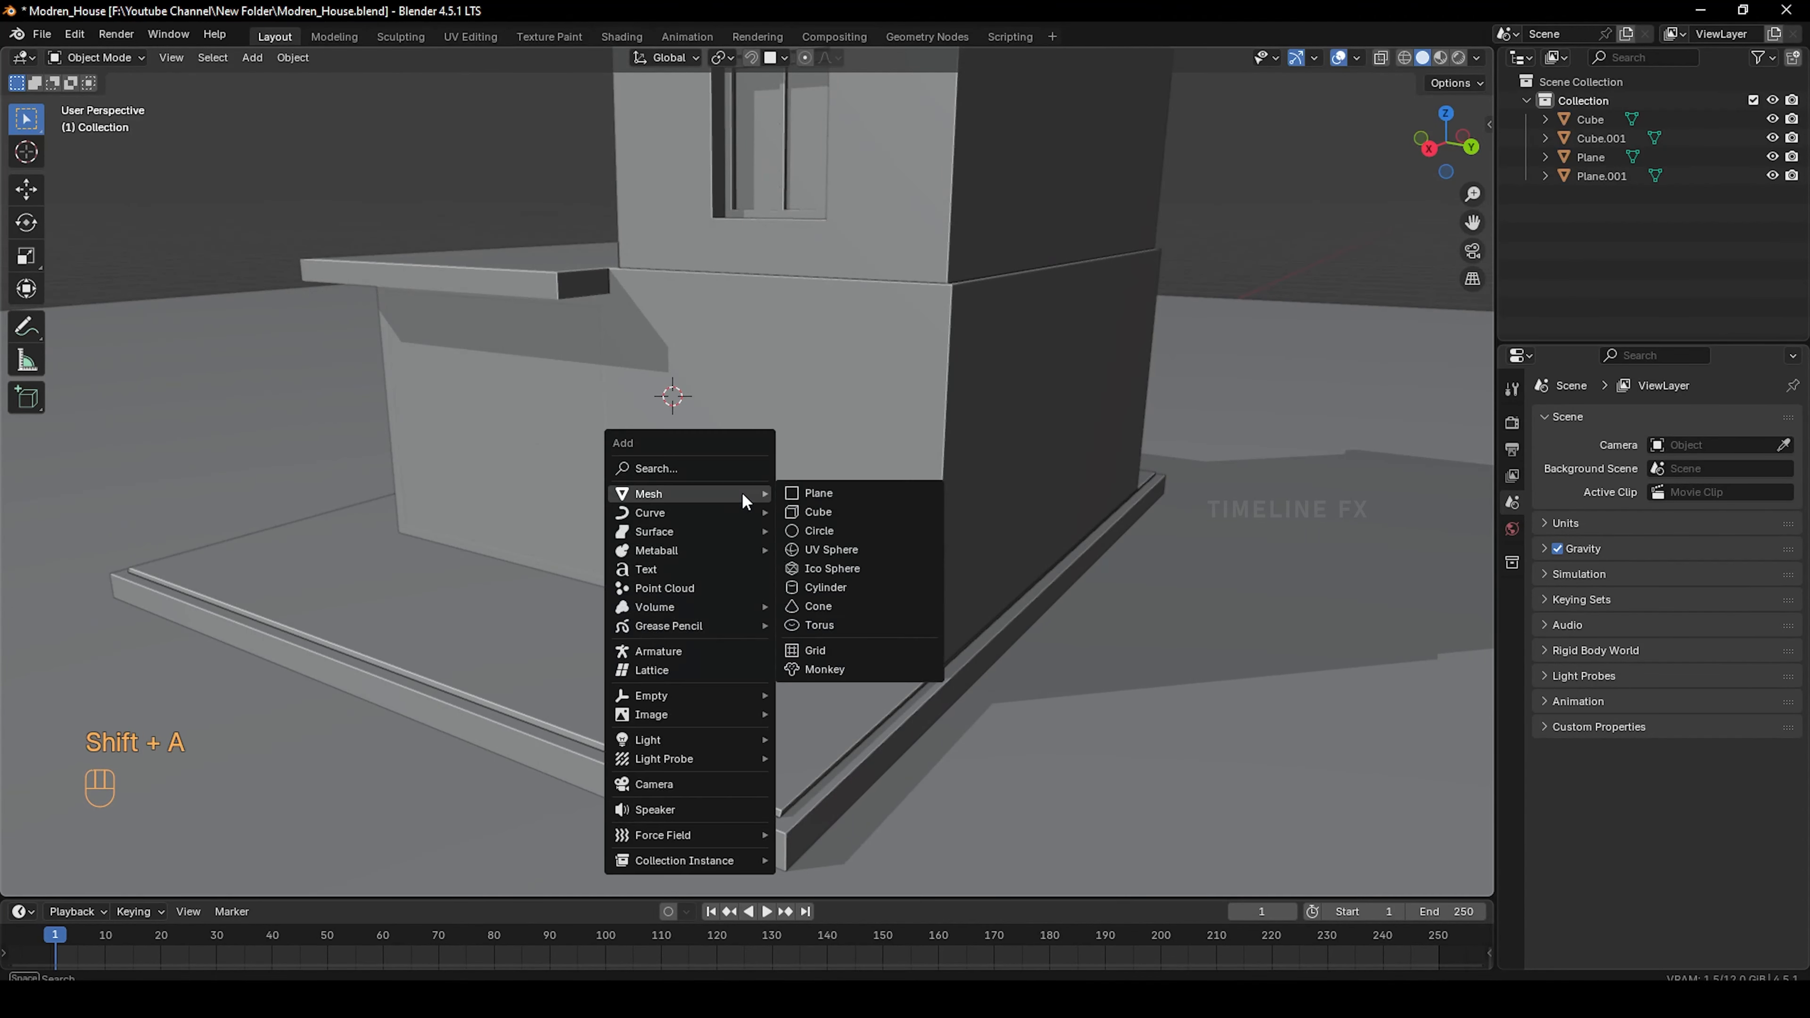
left_click(816, 513)
key("s")
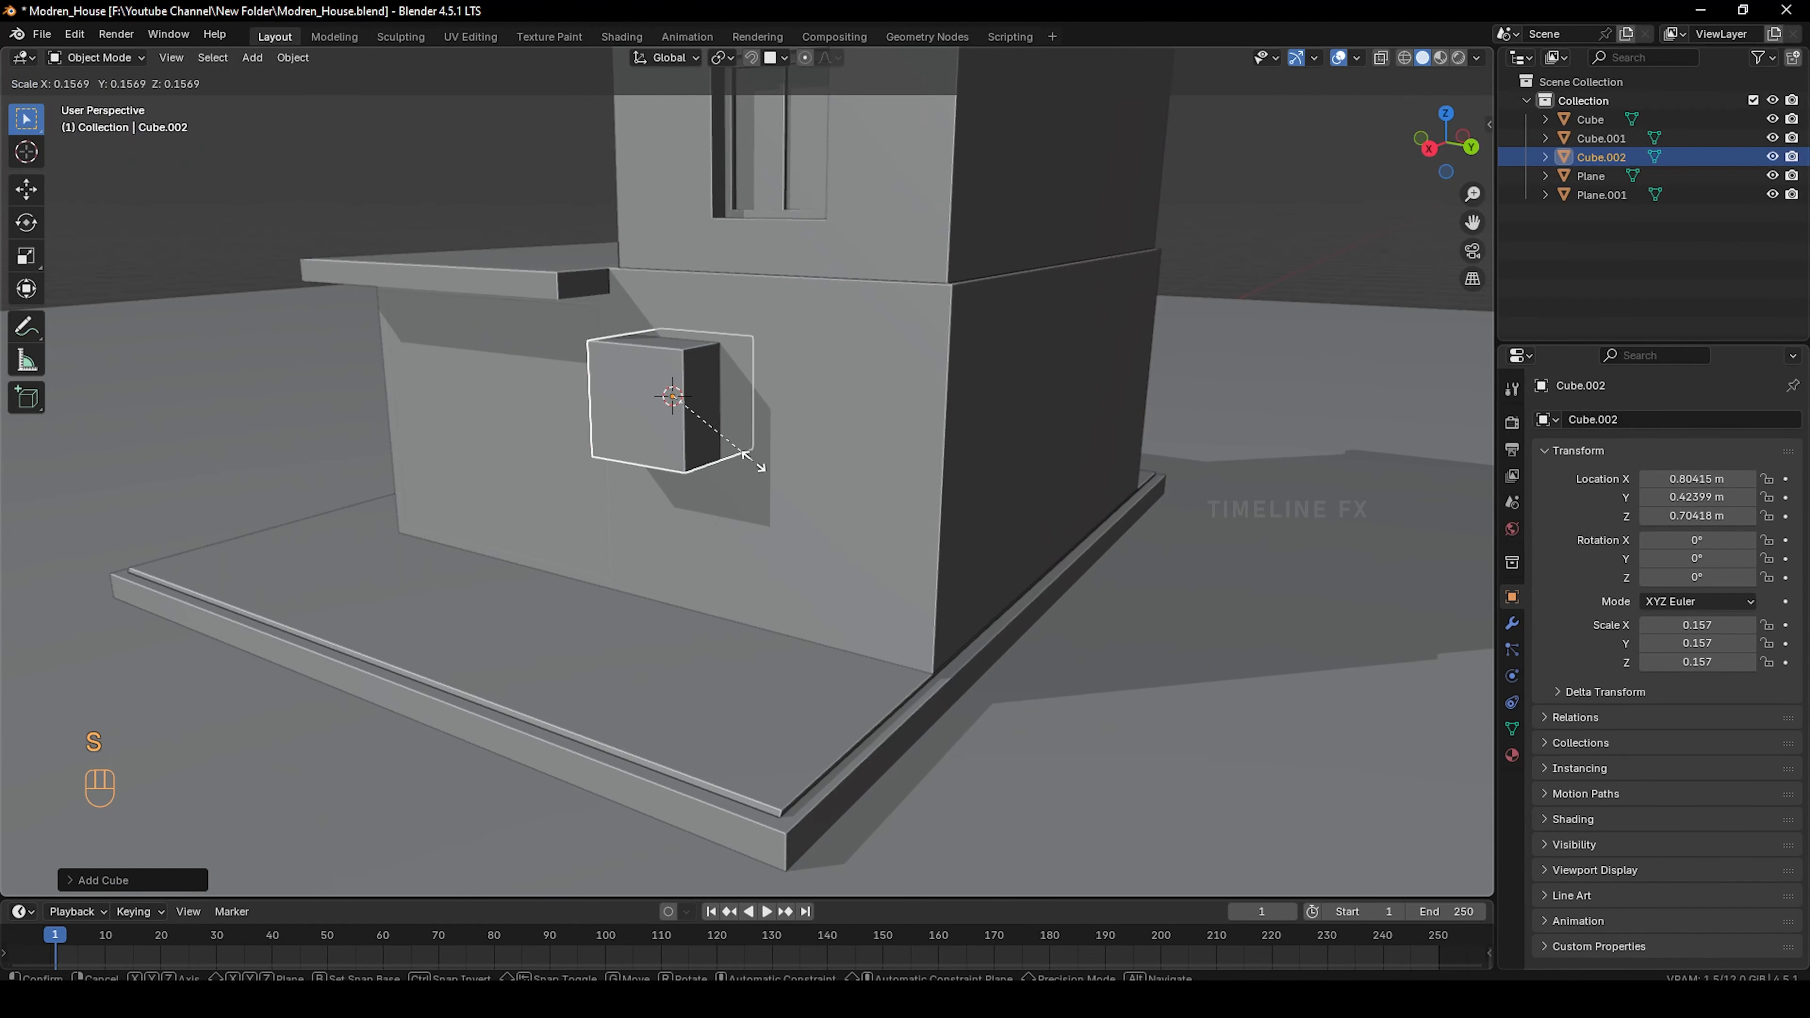
left_click(737, 430)
Flatten the new cube along Z to a scale of about 0.017 and narrow it along Y to about 0.063
key("s")
key("z")
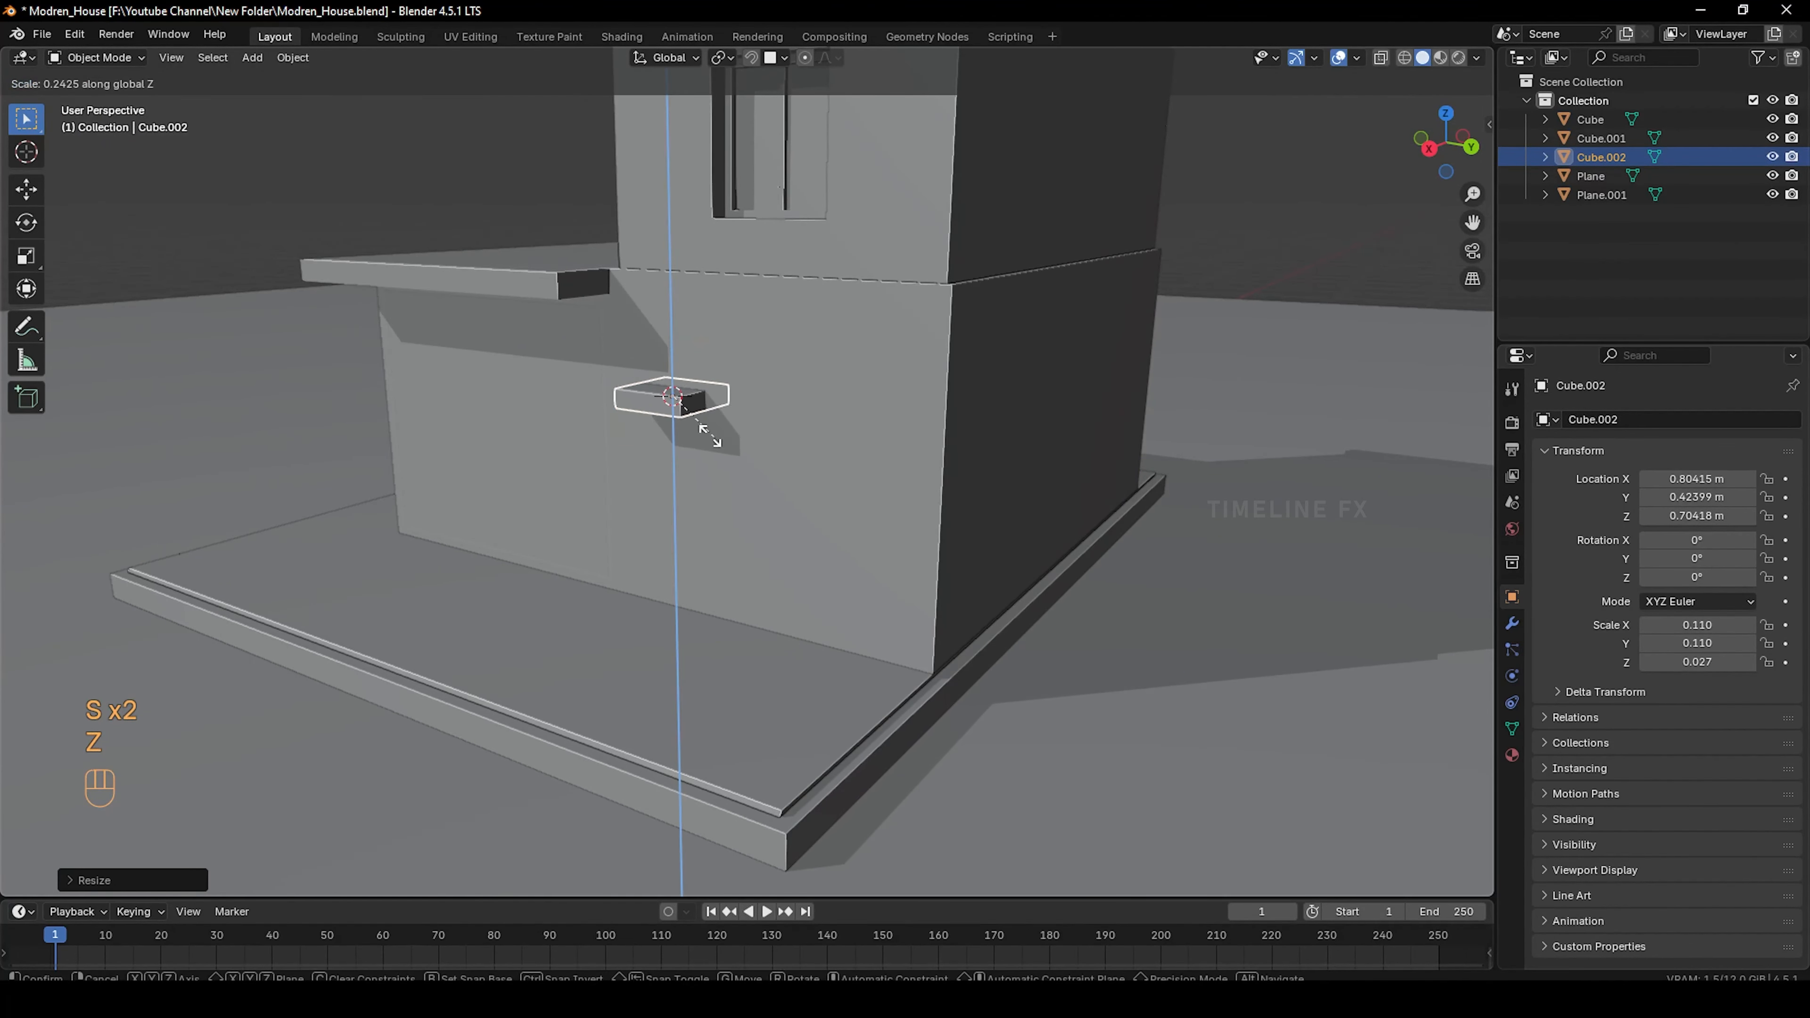
left_click(705, 420)
key("s")
key("x")
key("y")
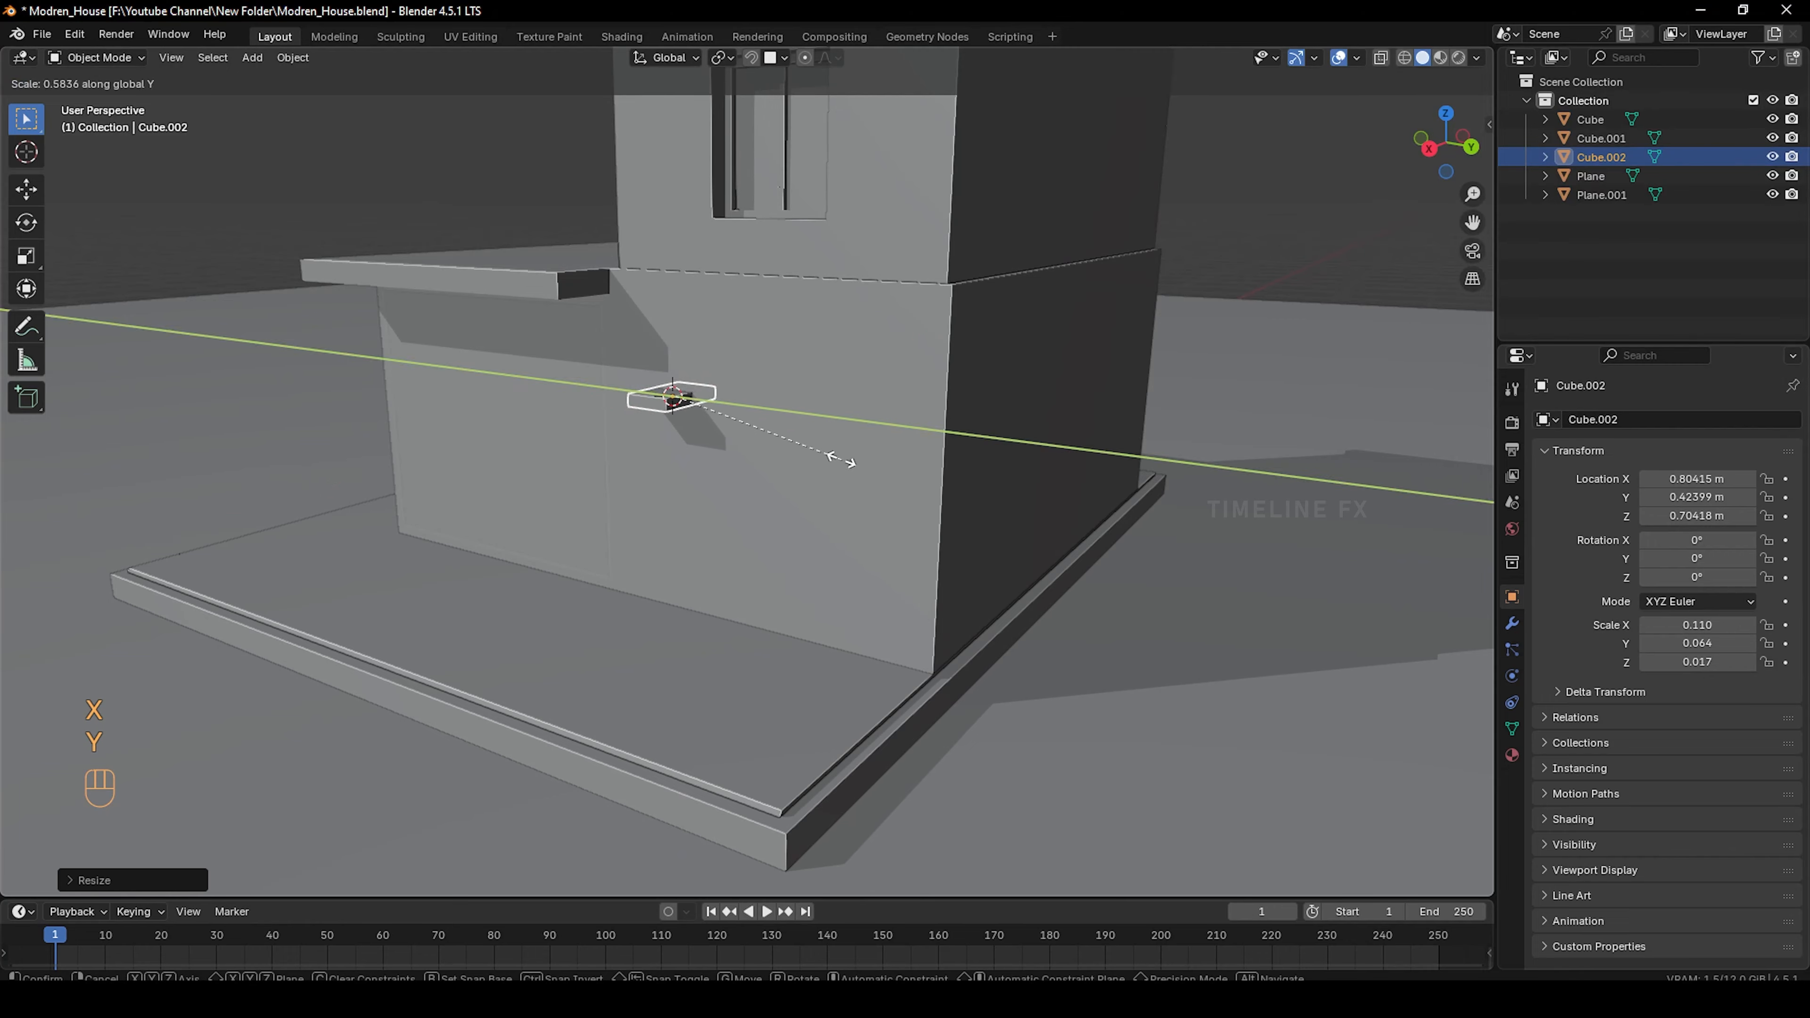
left_click(840, 460)
Move the flattened block outward from the side wall along X to about 0.92 m
scroll(687, 442, "up", 4)
middle_click_drag(687, 442, 1179, 655)
key("g")
key("x")
left_click(905, 663)
Thin the block along Z to a scale of about 0.011 and reduce its Y scale to about 0.057
scroll(905, 663, "up", 2)
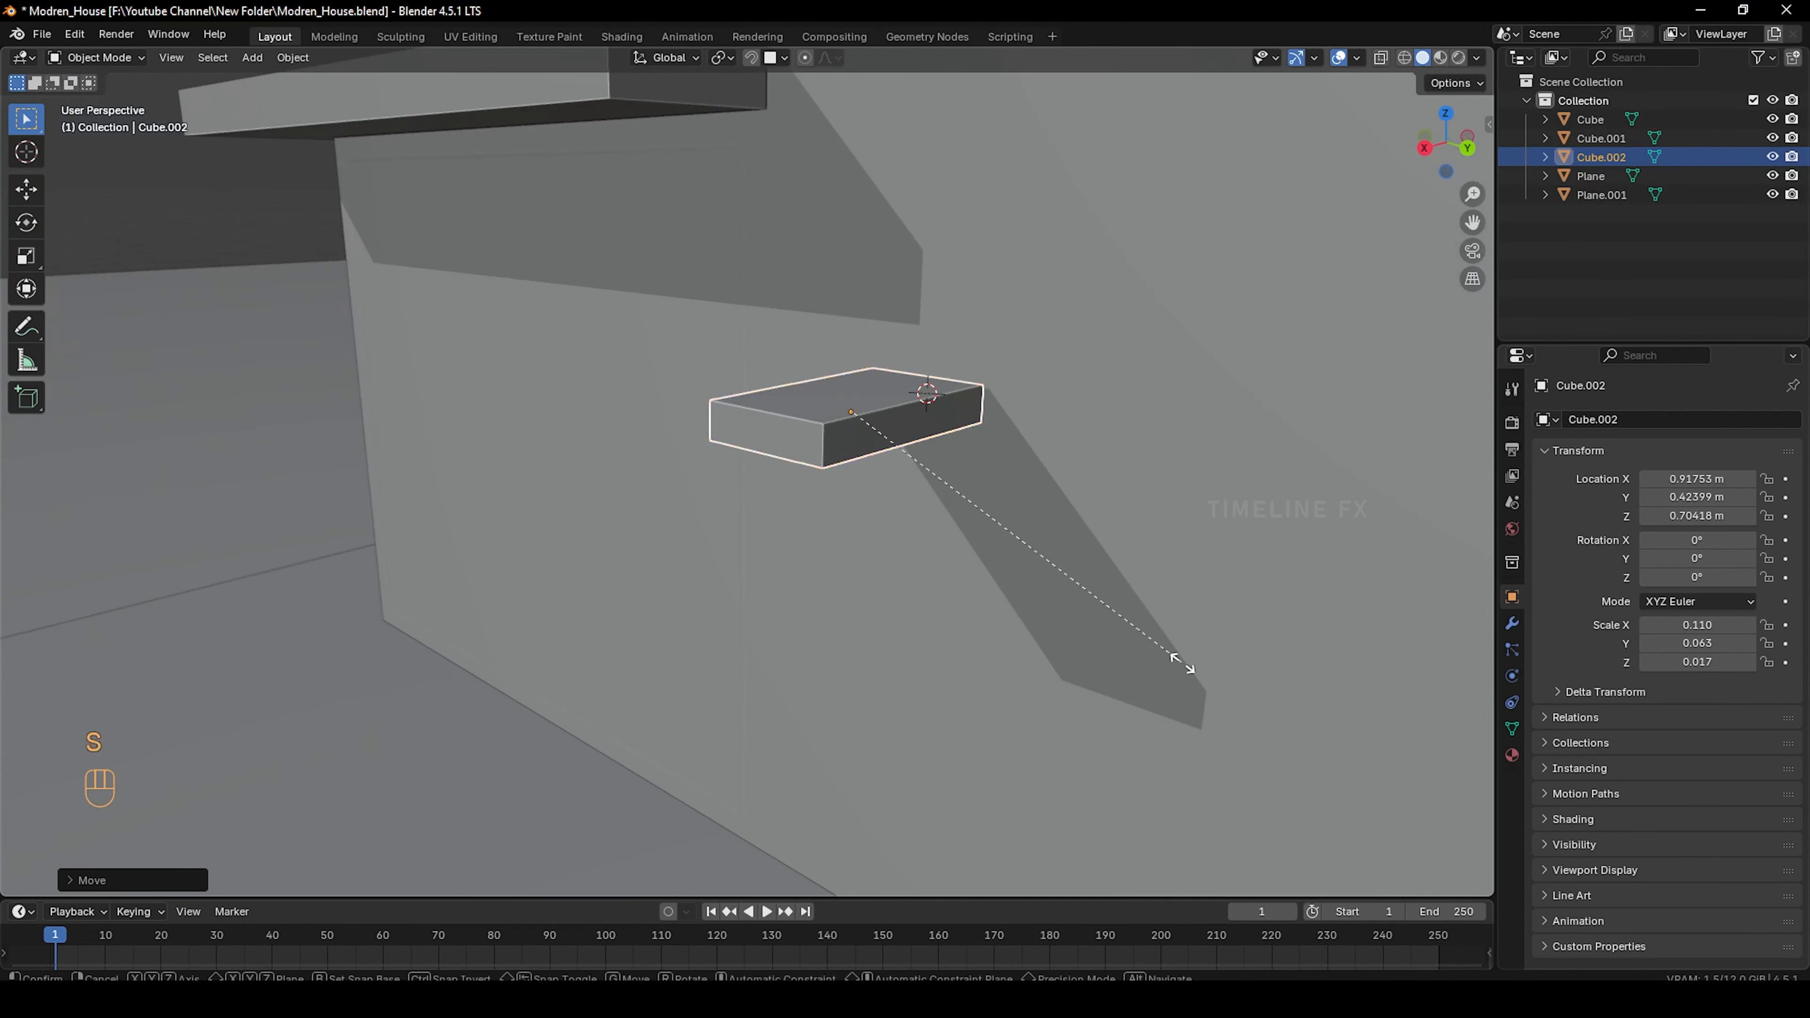
key("s")
key("z")
left_click(1067, 610)
key("s")
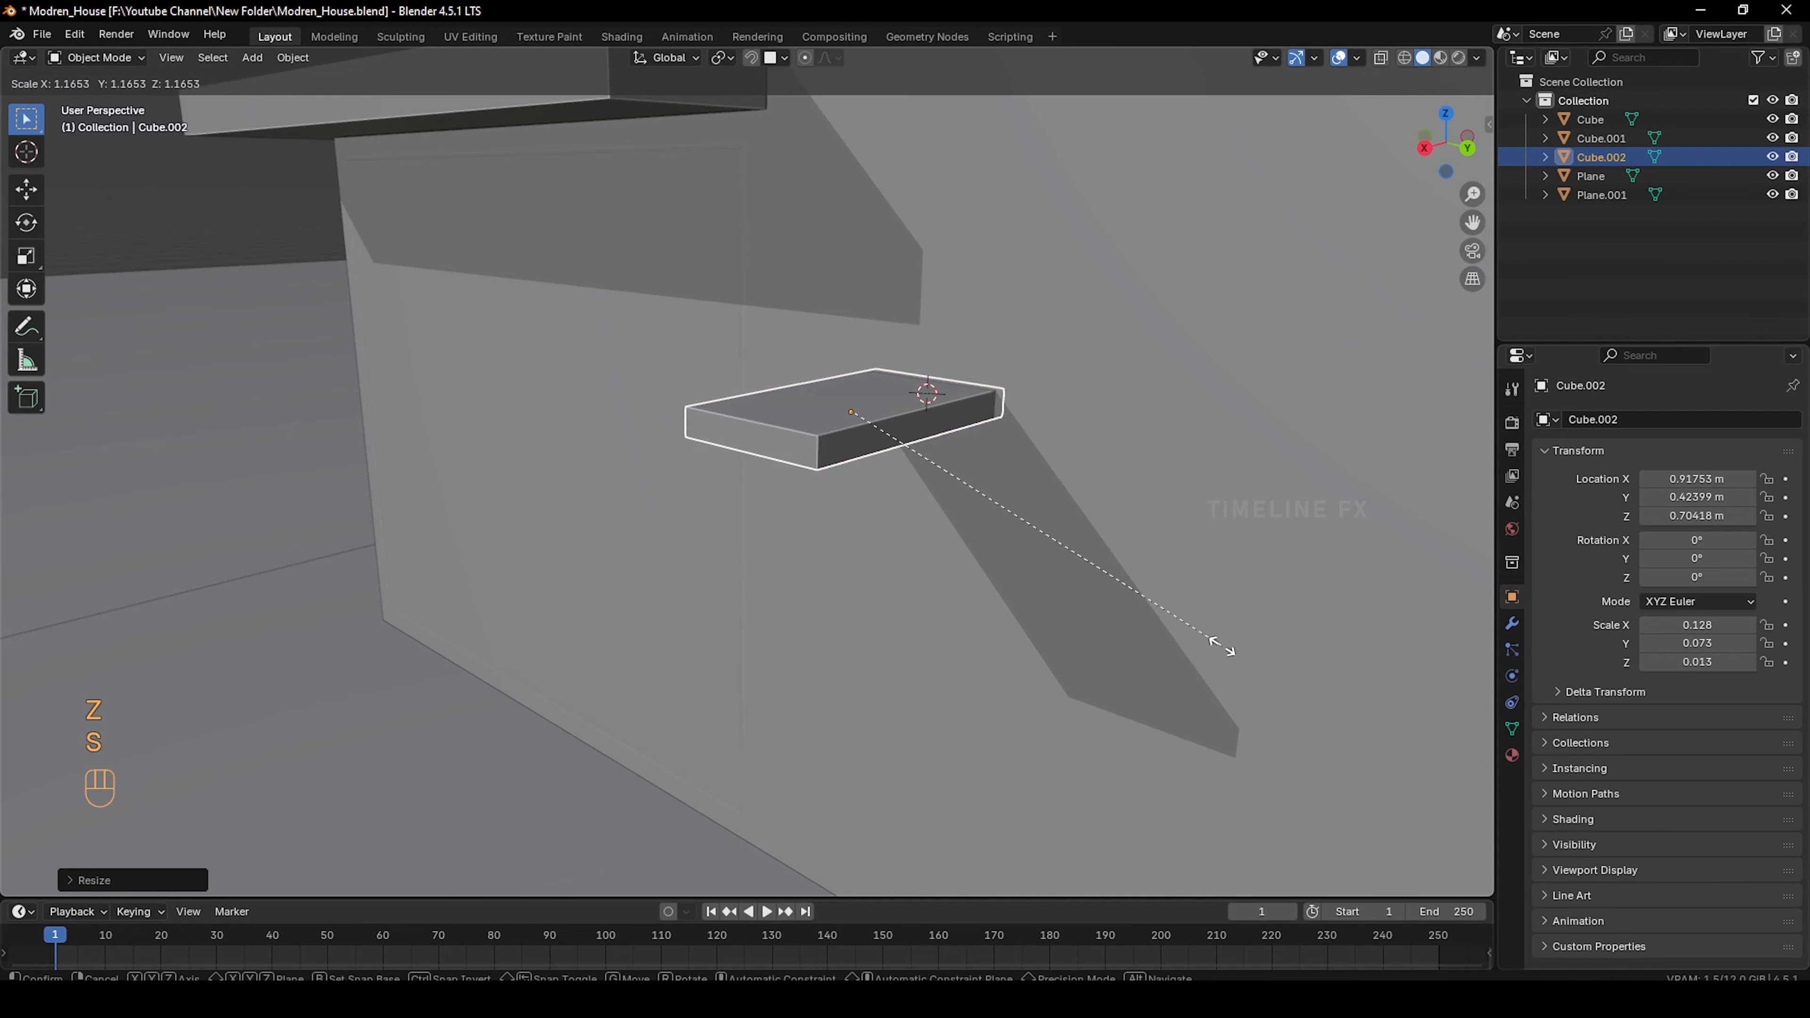
key("y")
left_click(1095, 569)
Move the block to the end of the lower roof overhang, at about X 0.914 m, Y 0.291 m, Z 0.959 m
middle_click_drag(1095, 566, 726, 462)
scroll(729, 463, "down", 1)
key("g")
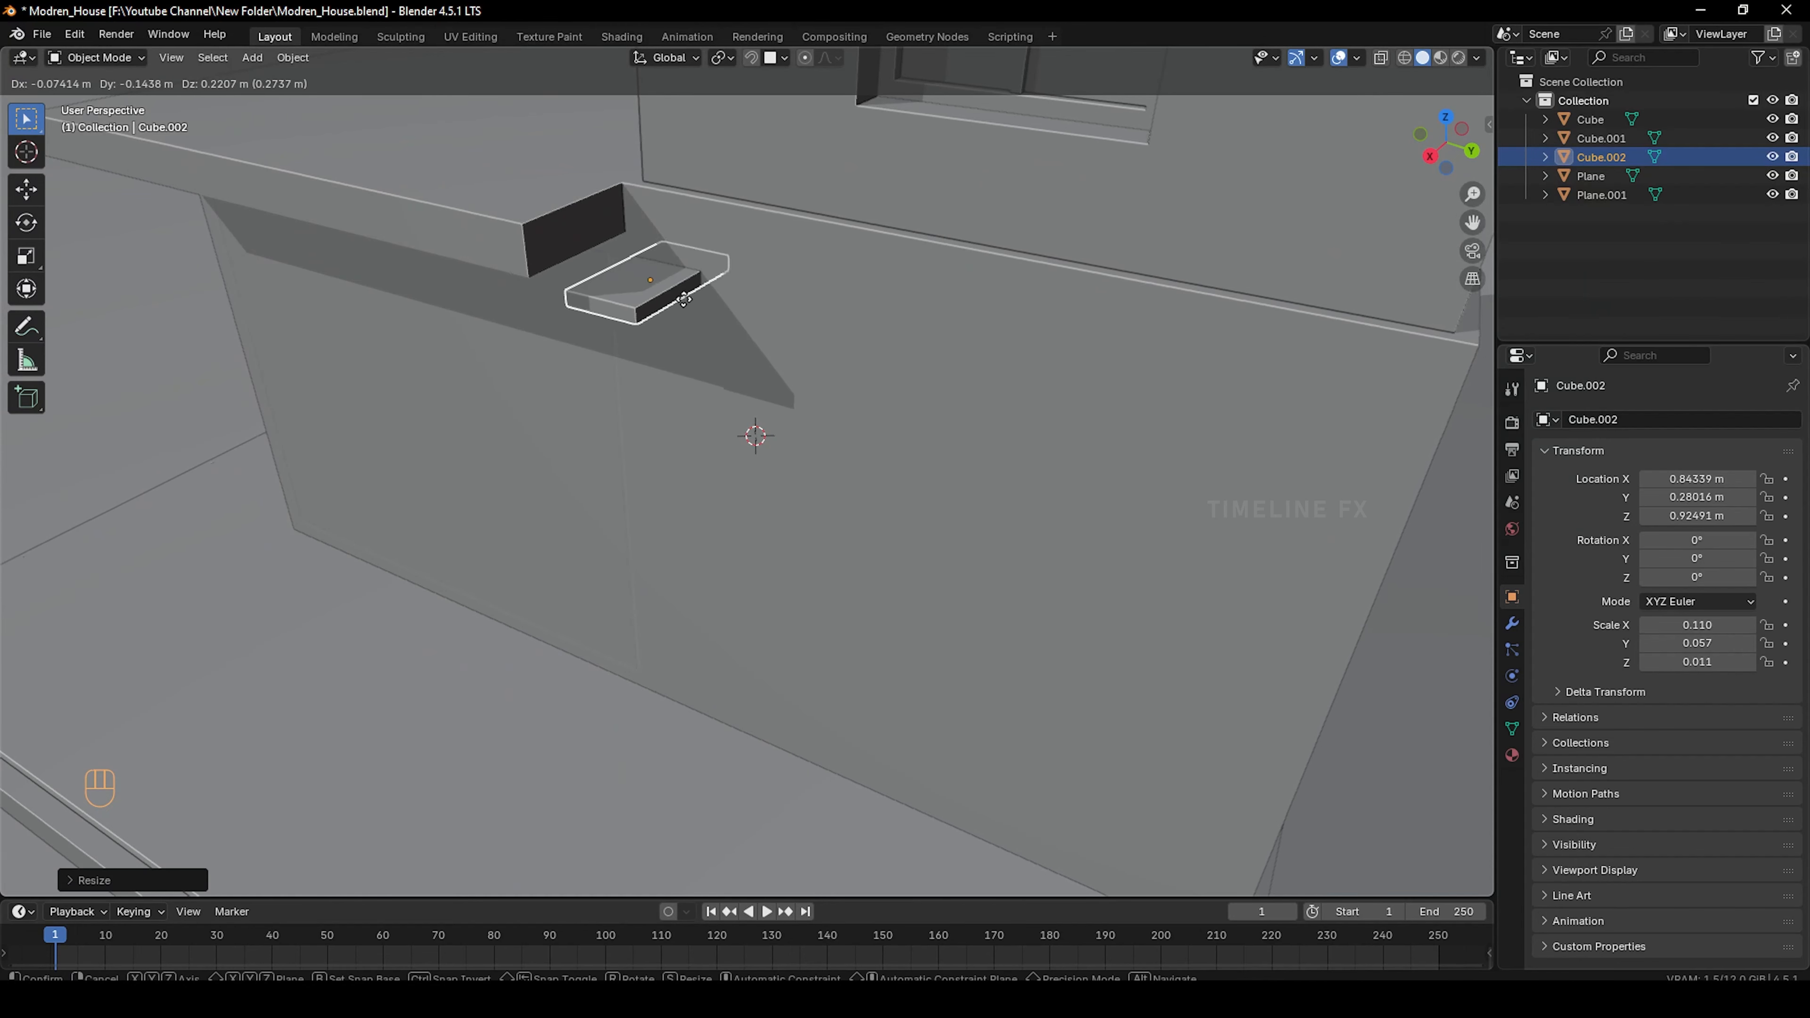
left_click(763, 335)
middle_click_drag(635, 292, 623, 294)
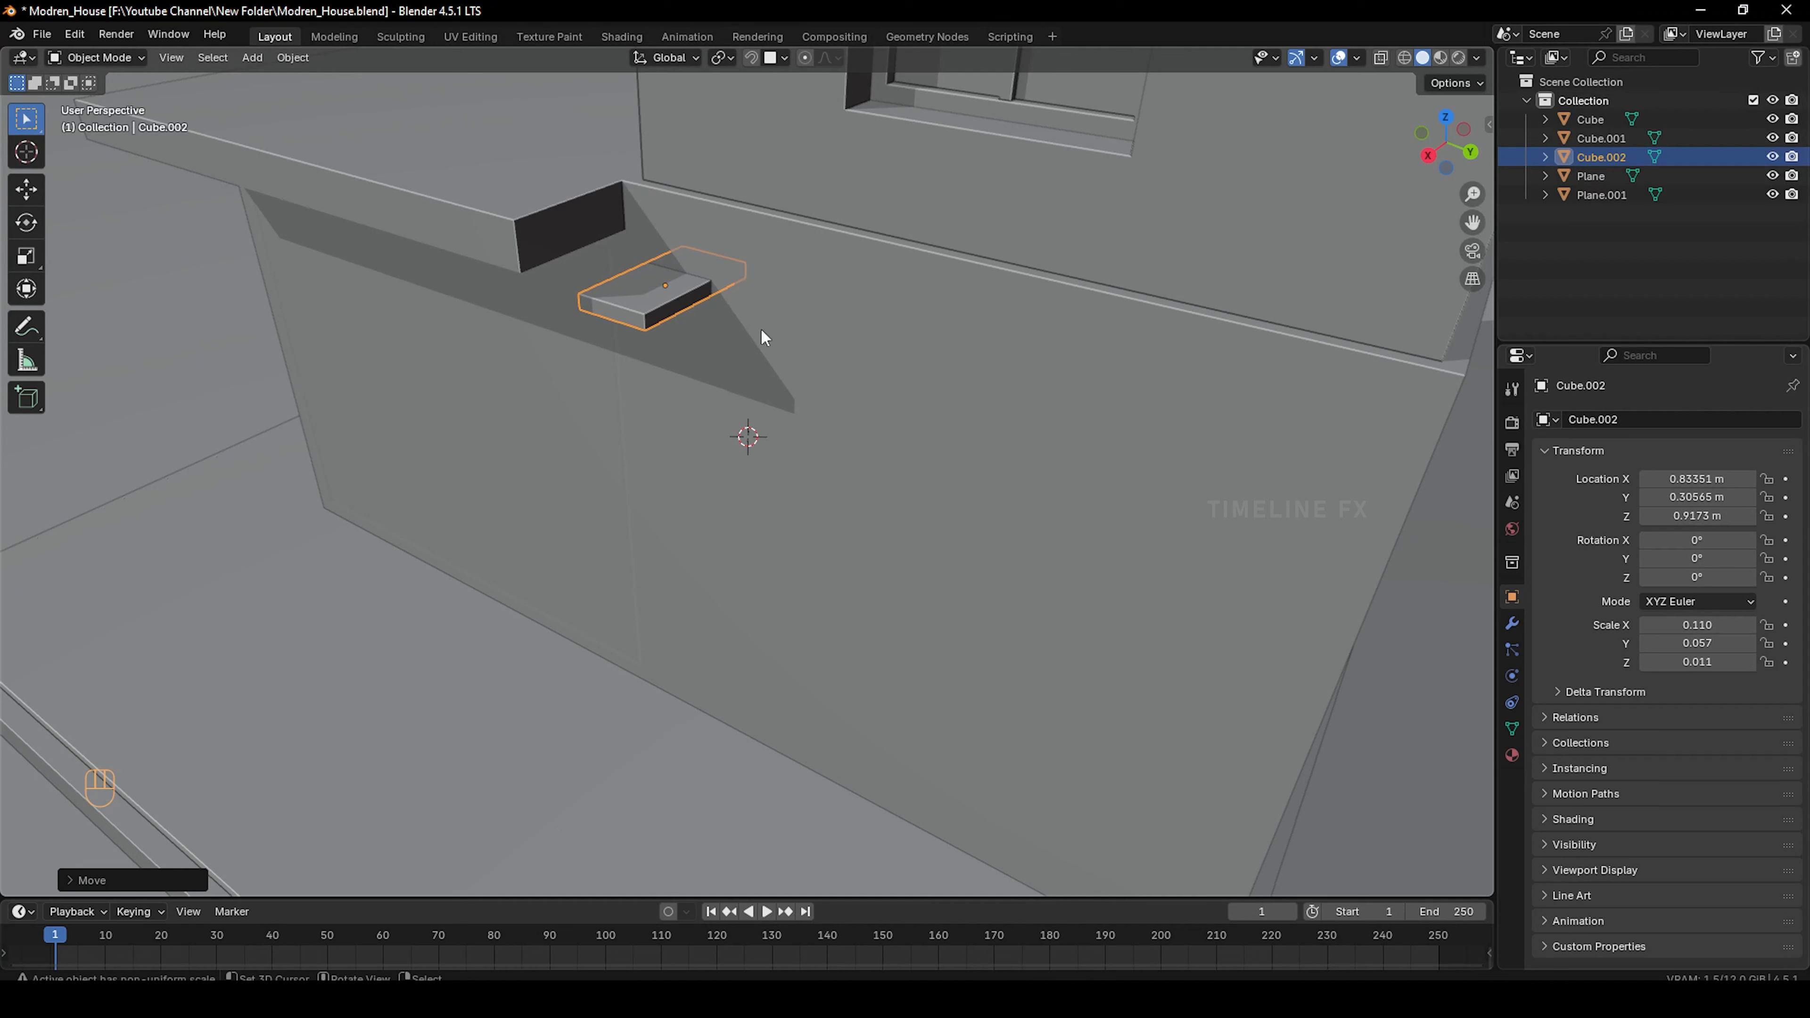
key("g")
key("ctrl")
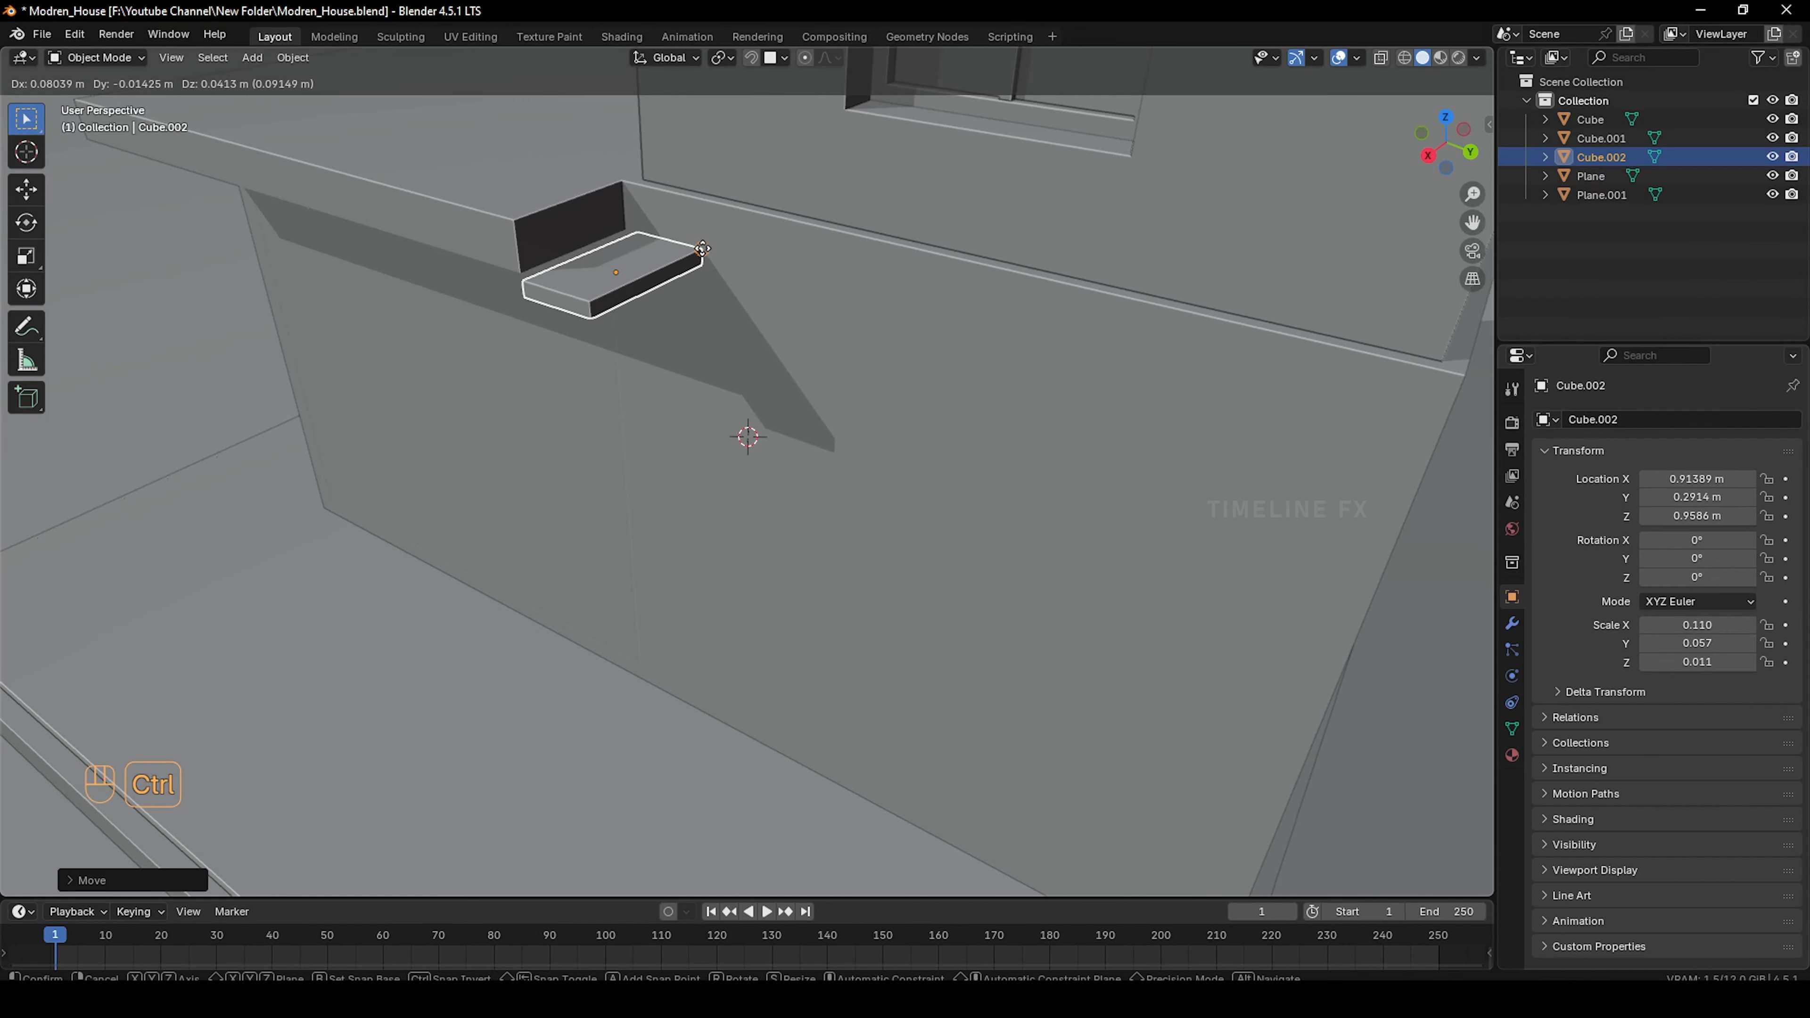
left_click(703, 249)
In Edit Mode, move the block's outer end face inward along X by about 0.014 m
scroll(732, 345, "up", 5)
middle_click_drag(725, 285, 849, 687, "shift")
scroll(948, 747, "up", 2)
scroll(564, 557, "down", 7)
middle_click_drag(606, 572, 686, 569)
scroll(748, 599, "up", 2)
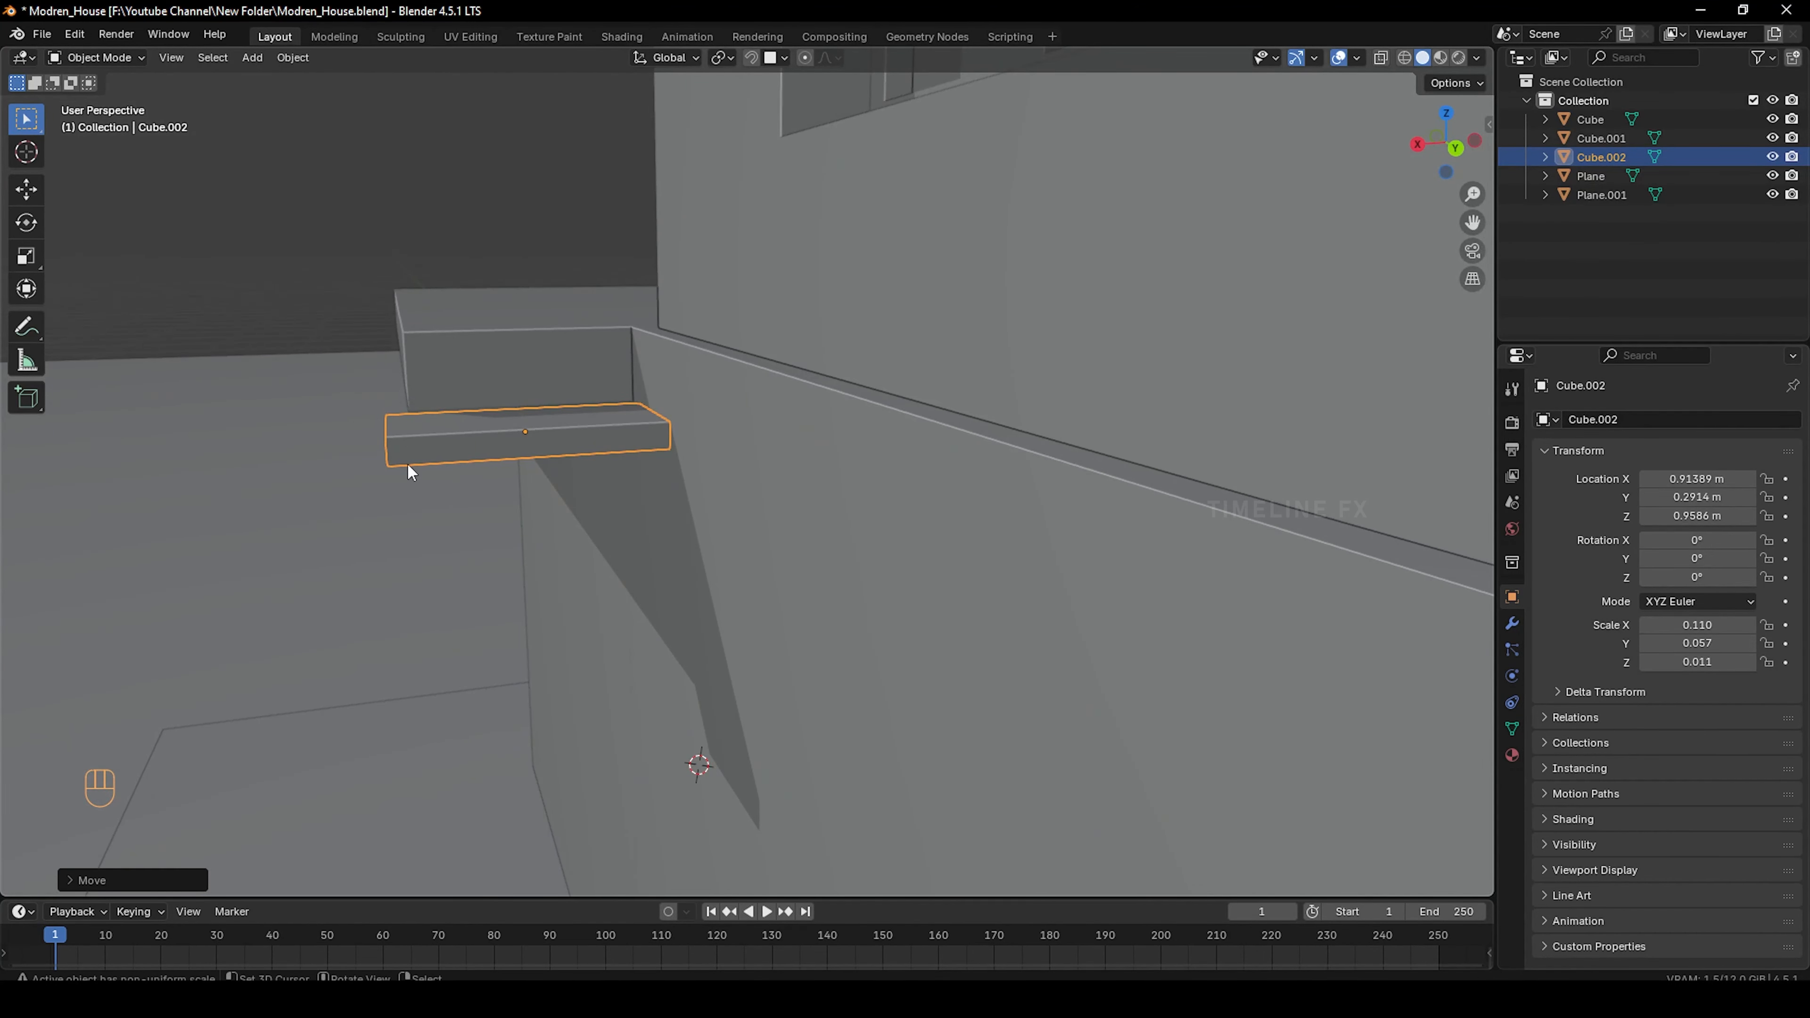
key("Tab")
middle_click_drag(382, 459, 408, 454)
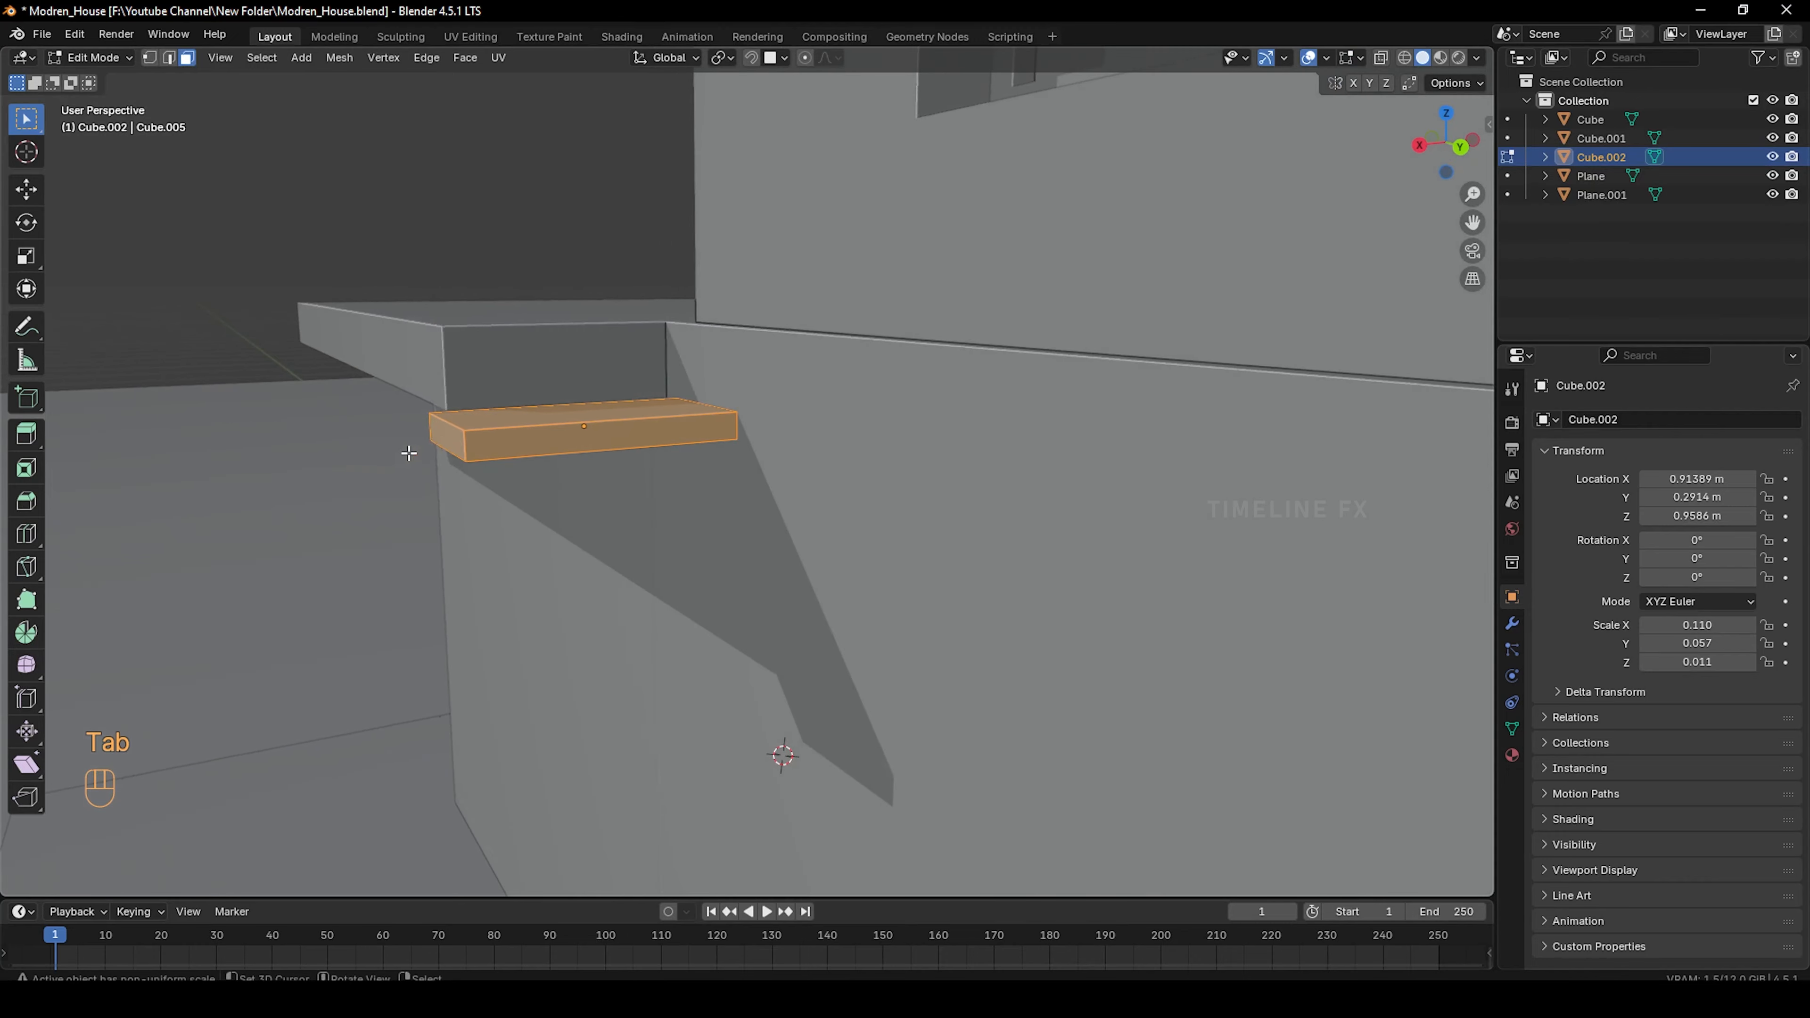
right_click(442, 439)
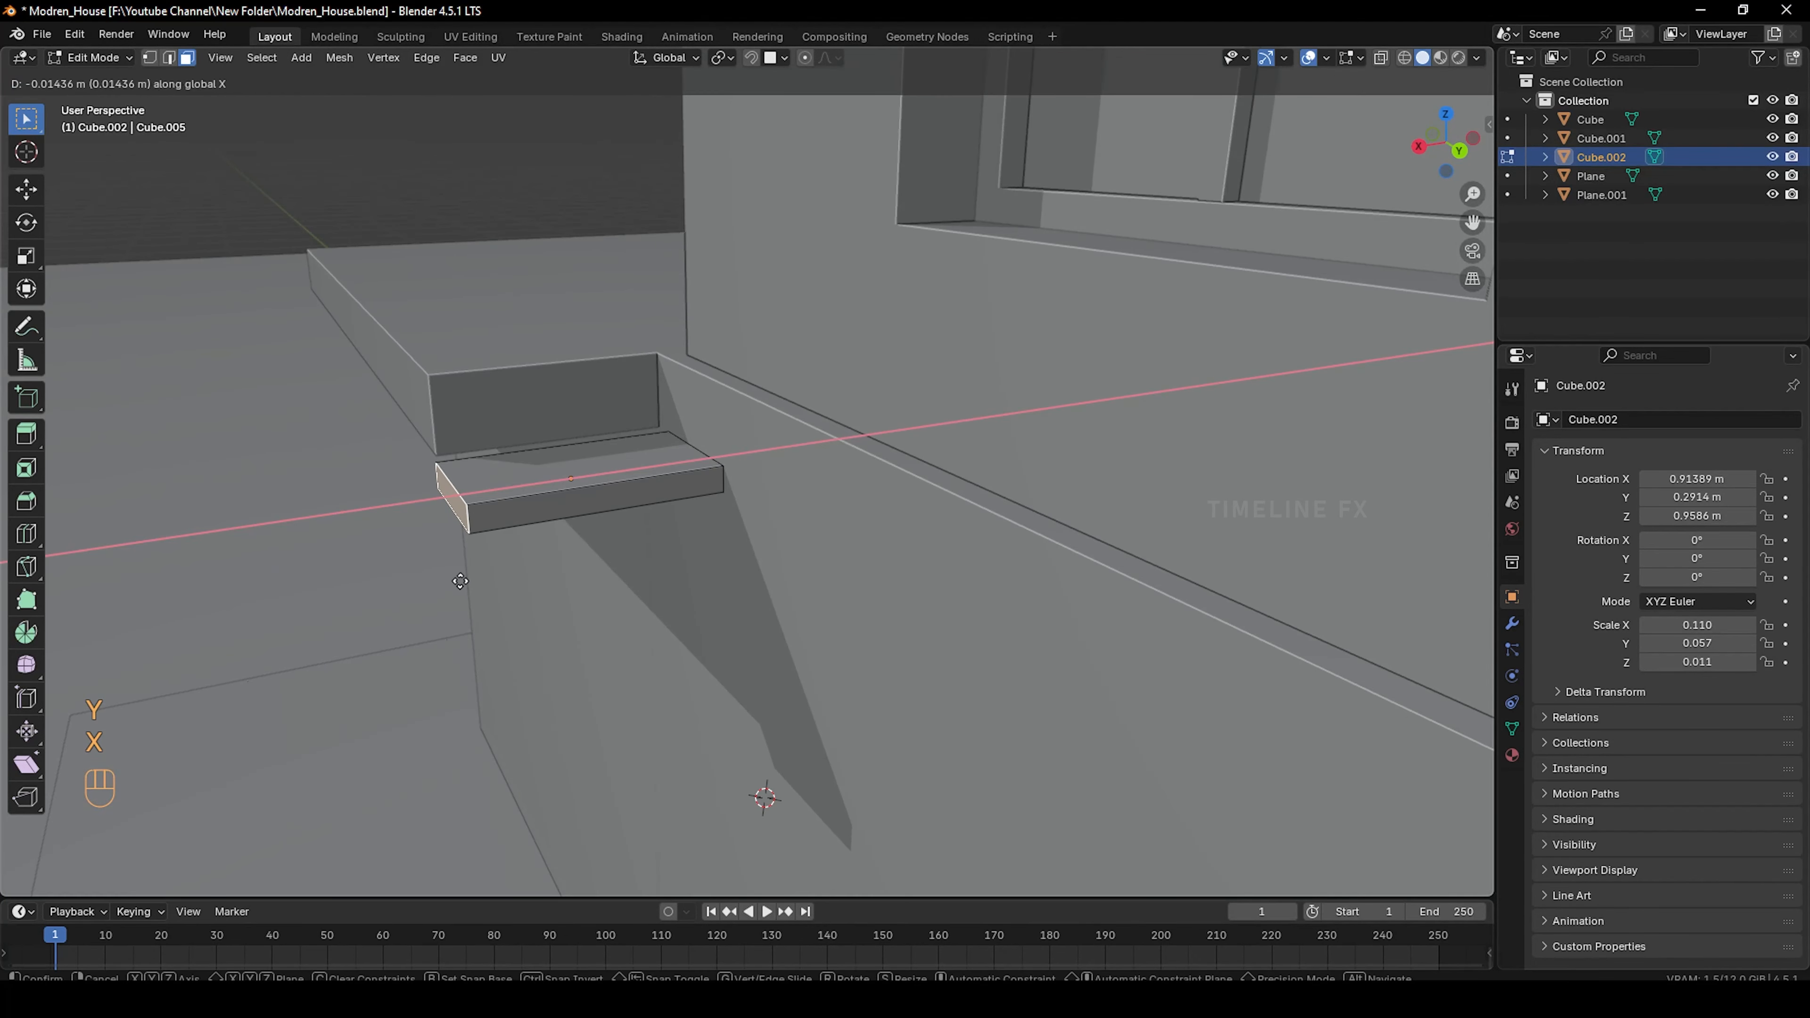
left_click(465, 581)
Return to Object Mode and set the snap target to Vertex
middle_click_drag(448, 583, 518, 598, "shift")
scroll(624, 638, "up", 3)
scroll(554, 599, "up", 2)
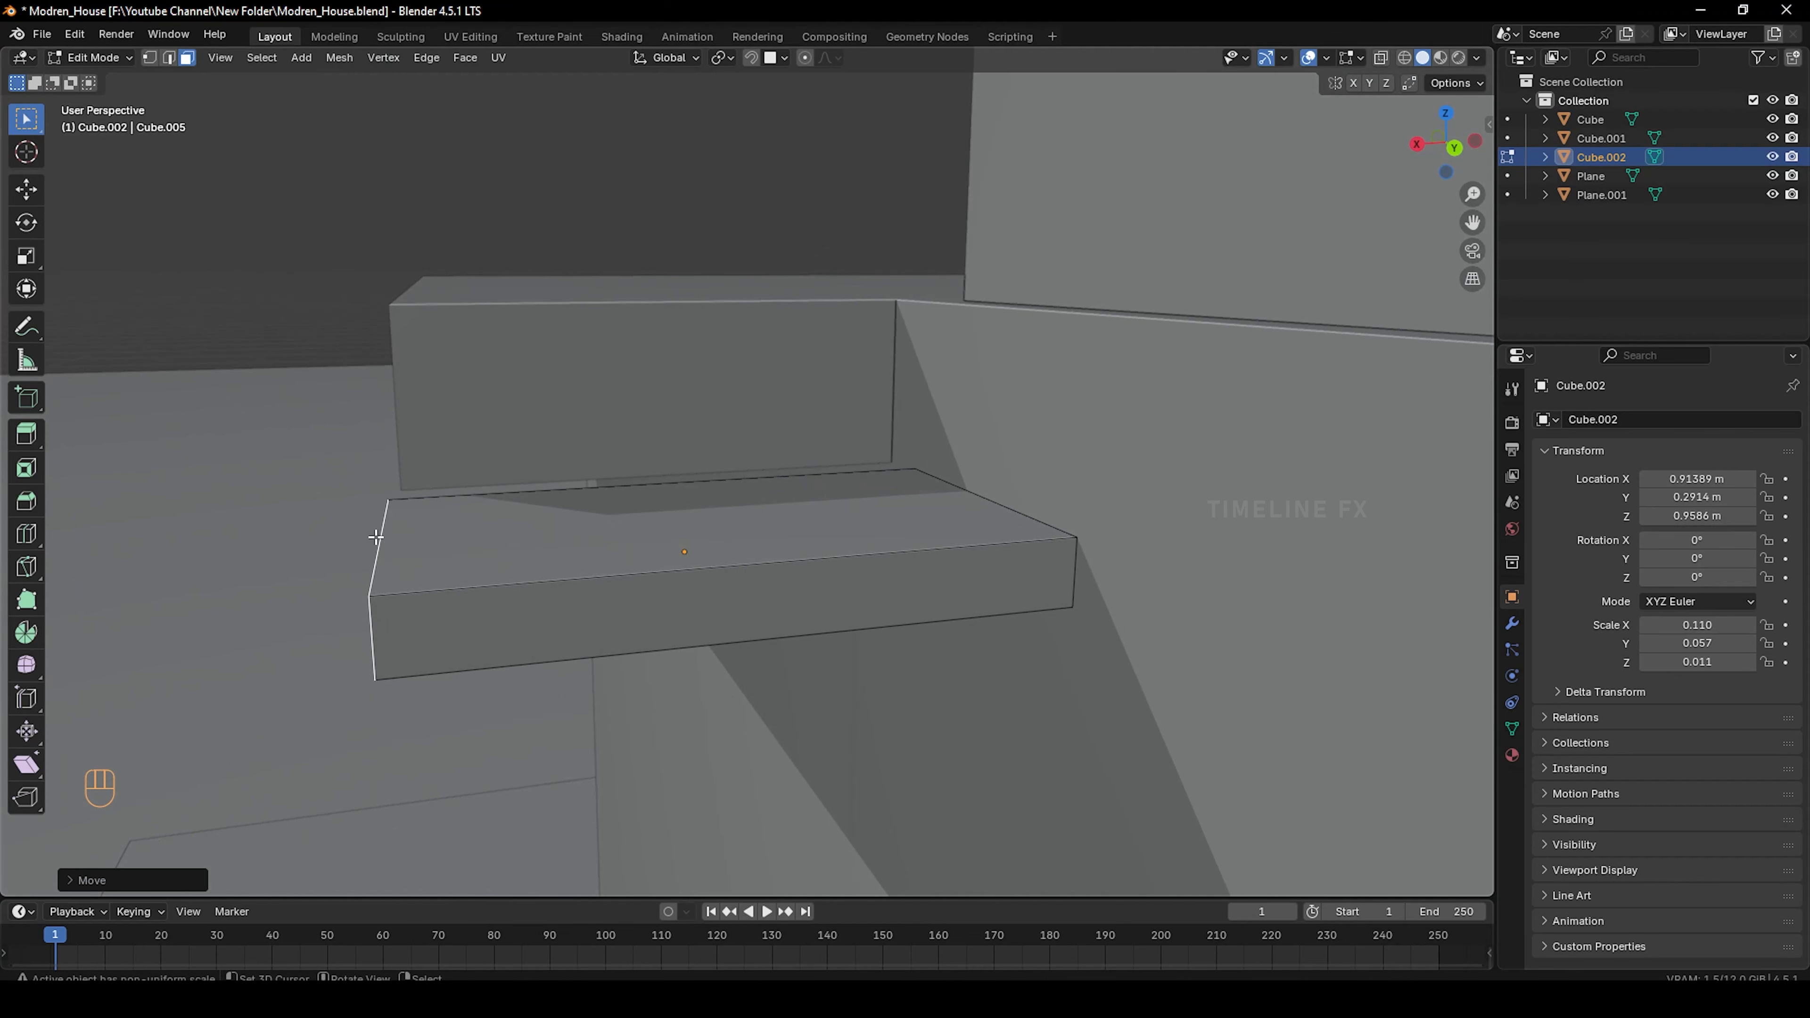
middle_click_drag(427, 552, 441, 551)
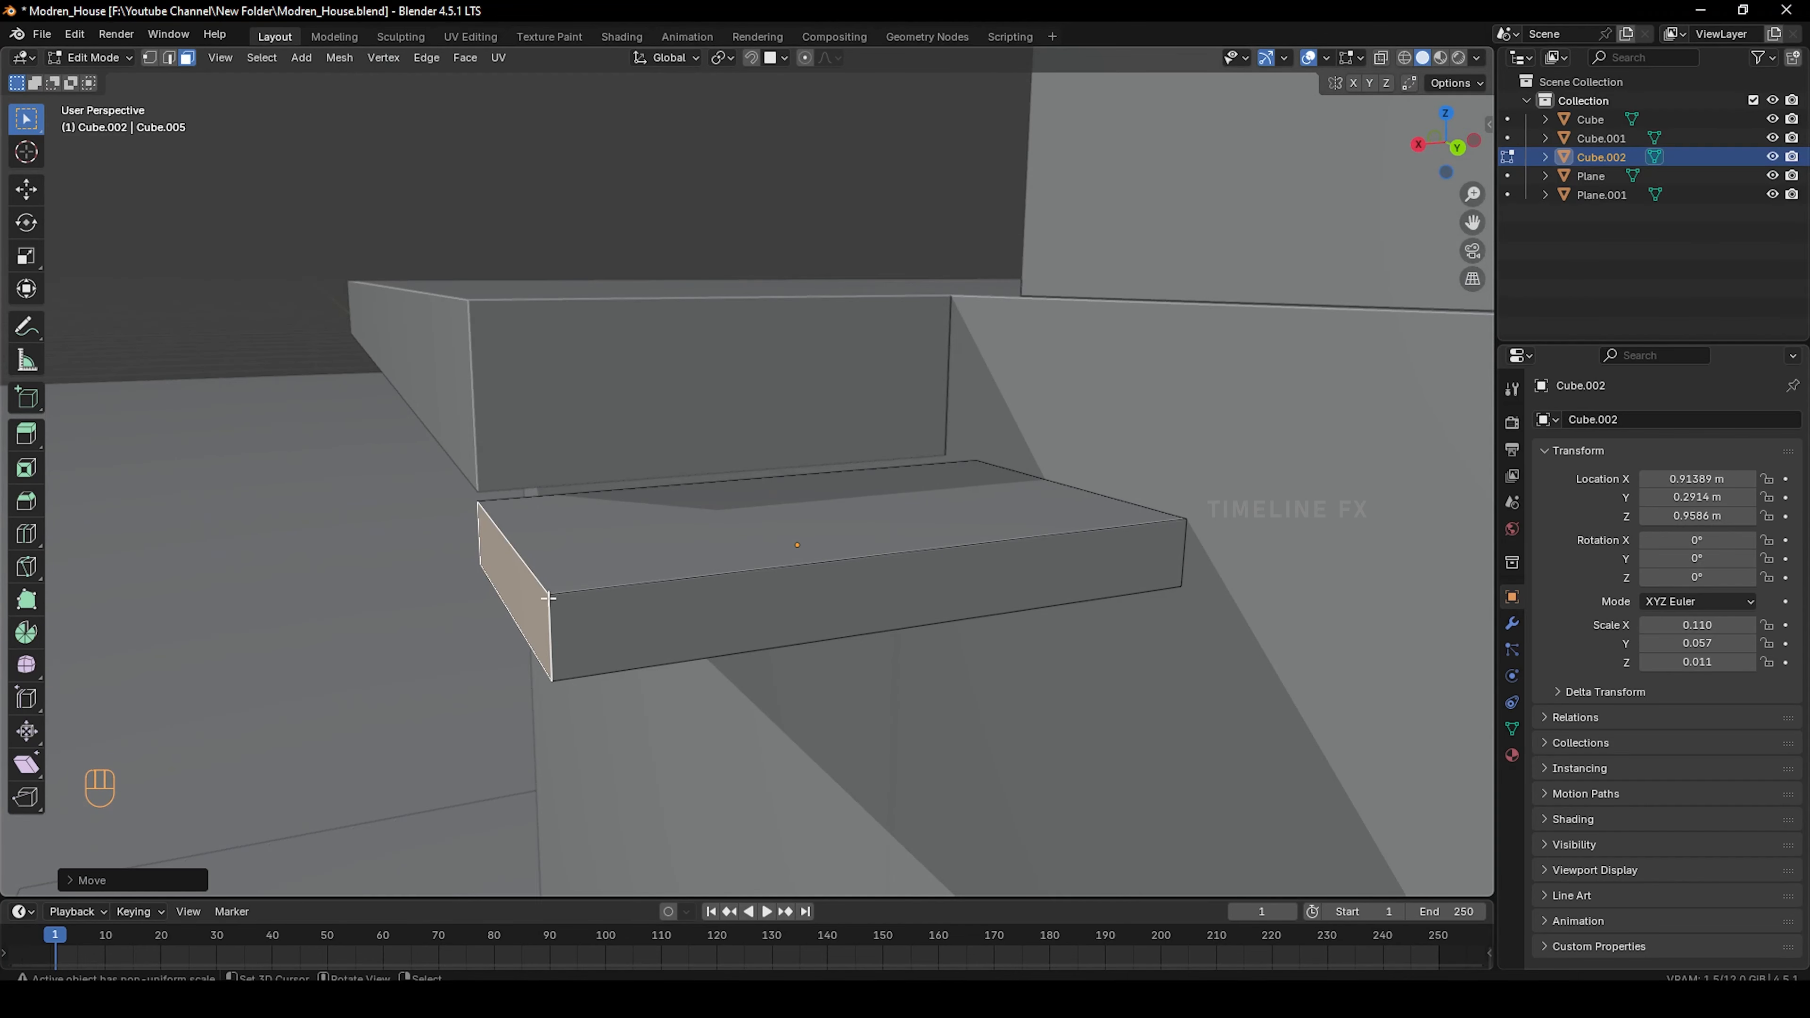
key("Tab")
middle_click_drag(561, 601, 546, 567)
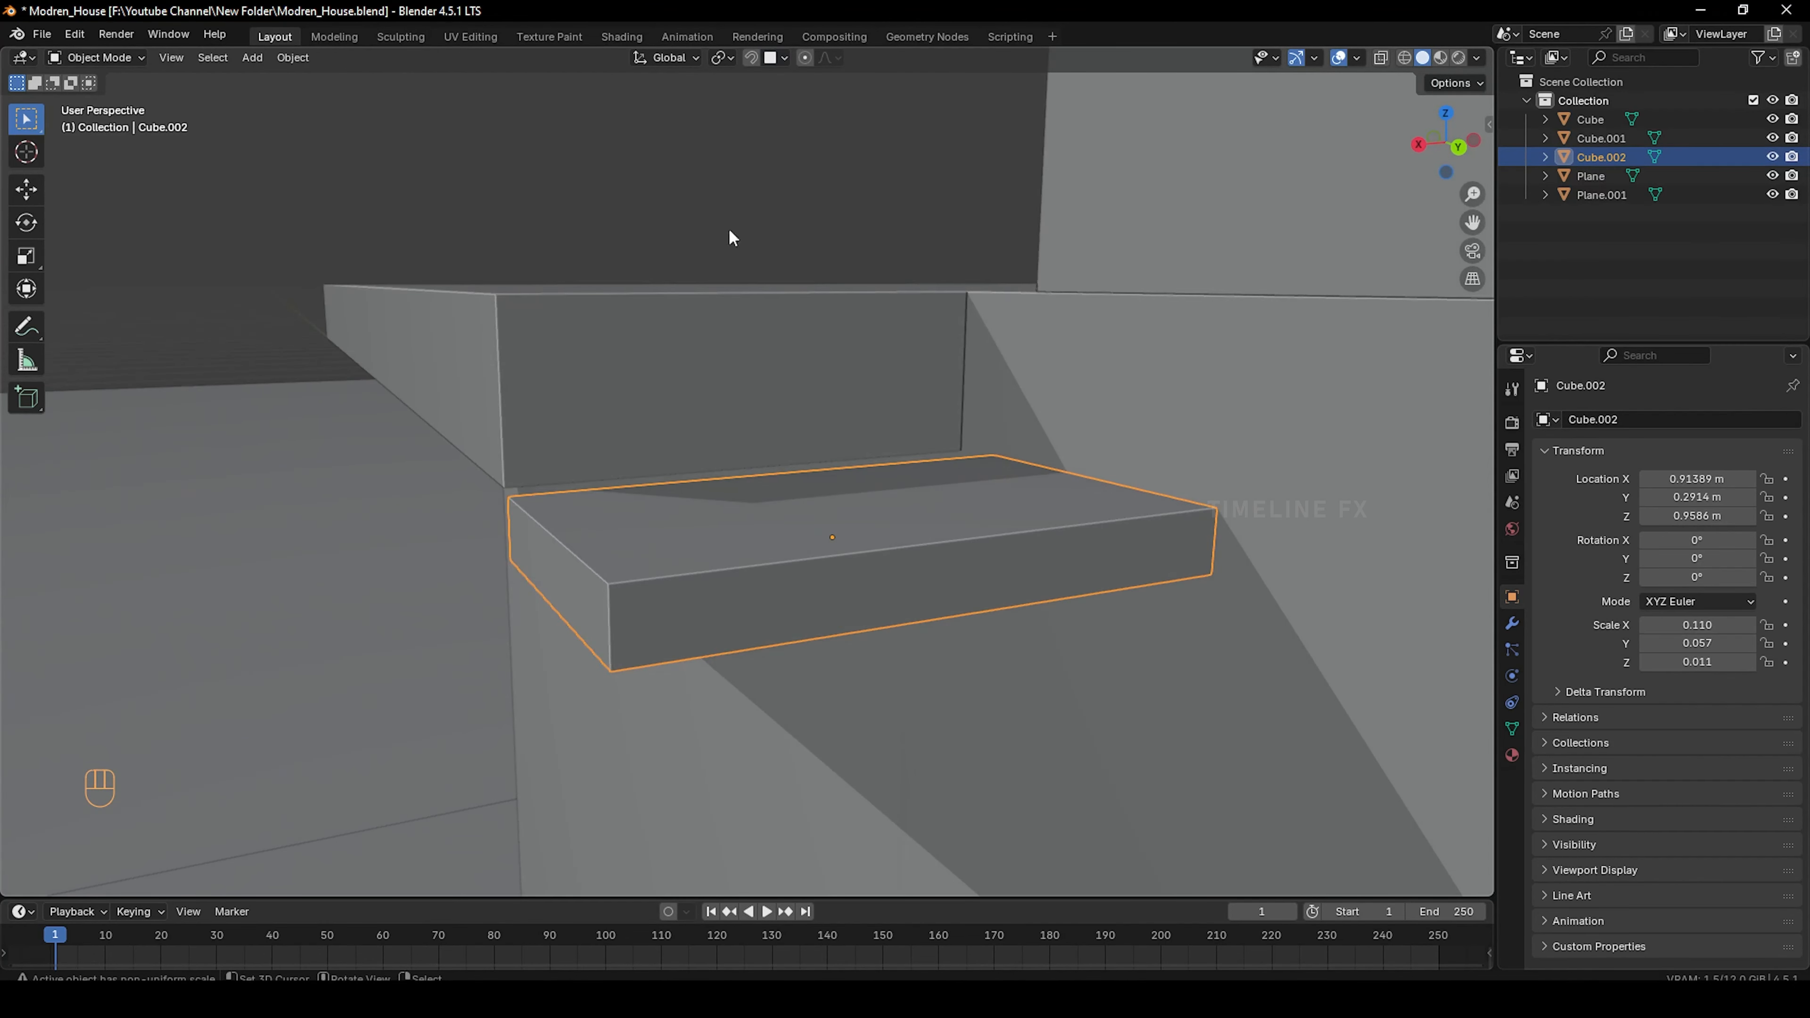
left_click(785, 59)
left_click(714, 191)
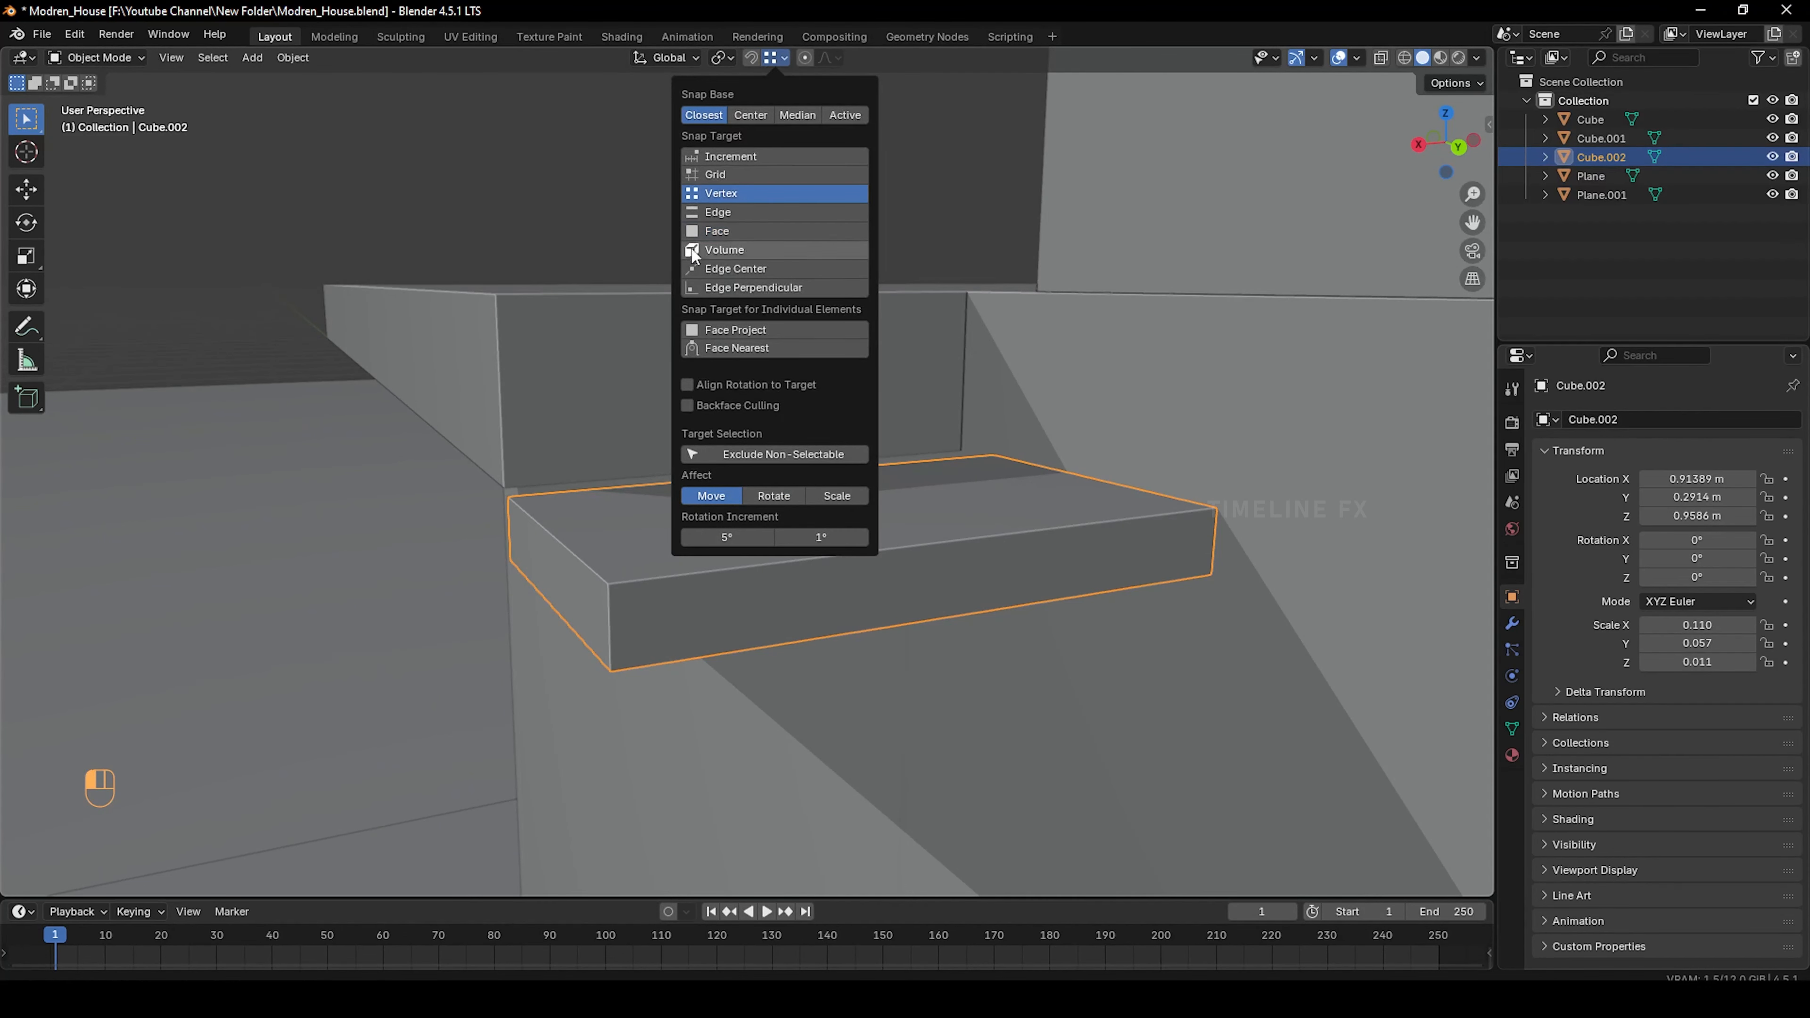
In Edit Mode, move the block's outer end face along X, snapping it to the roof overhang's lower corner vertex
key("Tab")
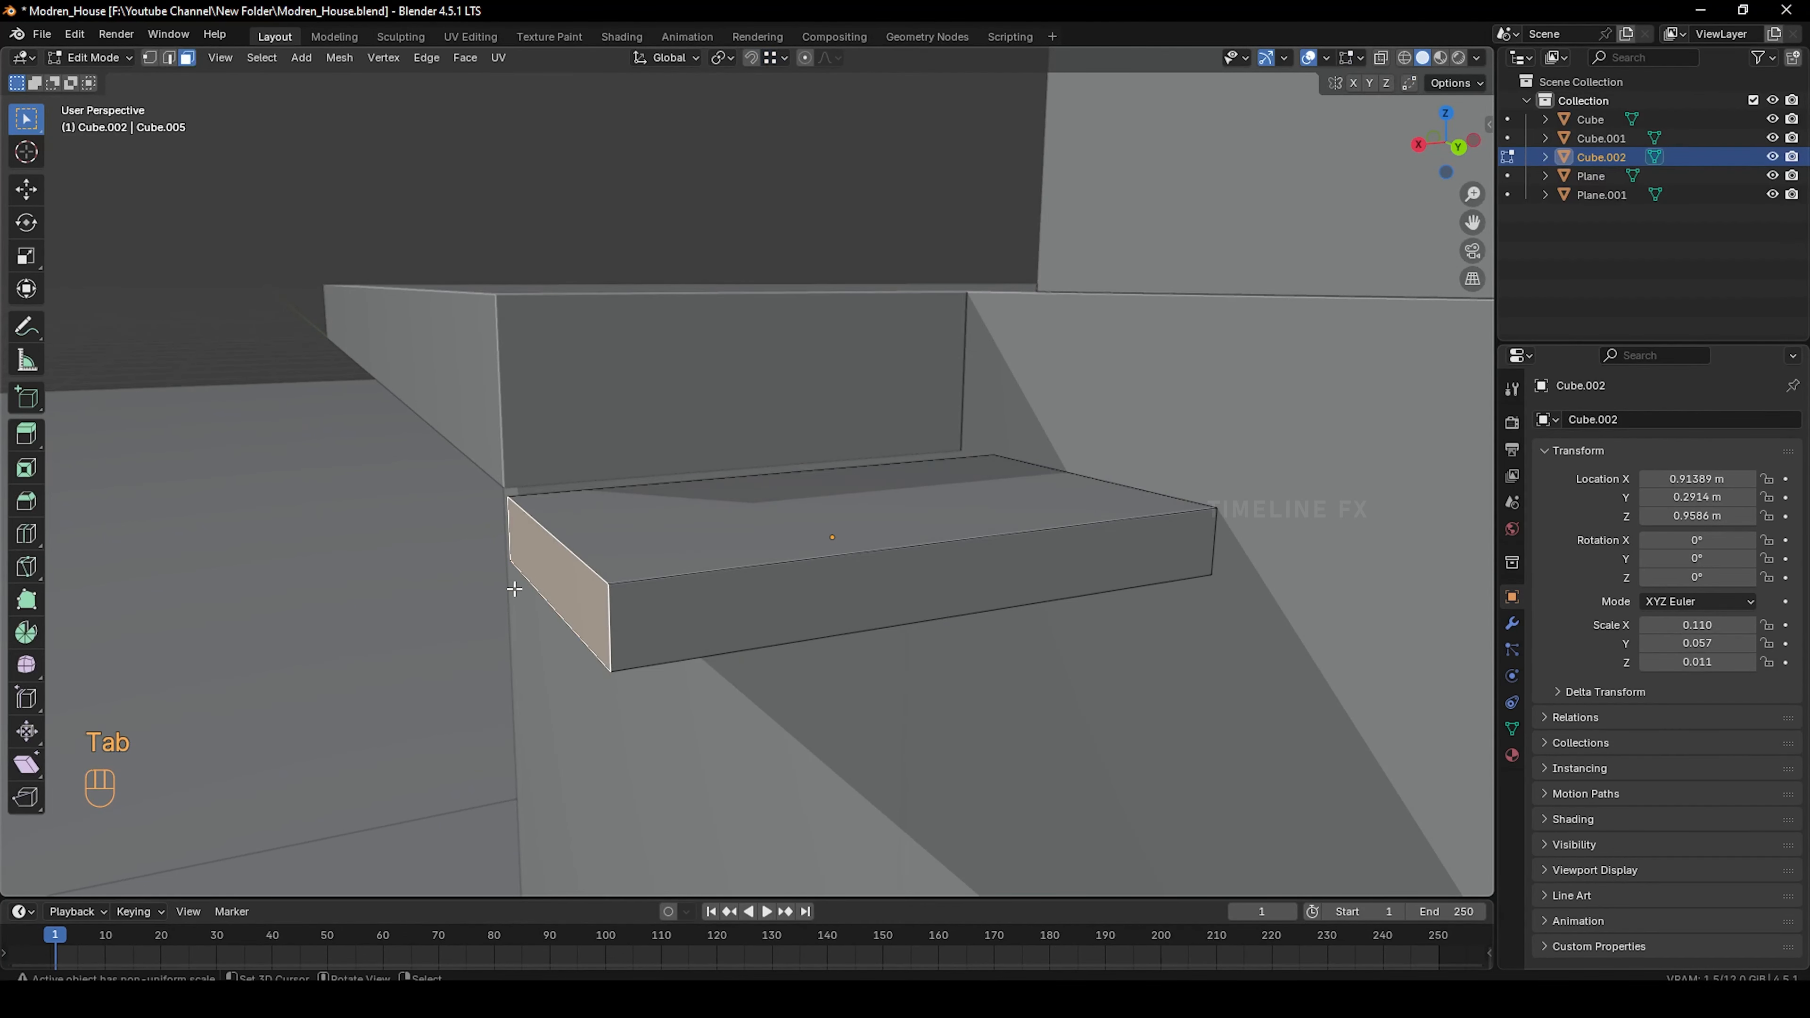
key("g")
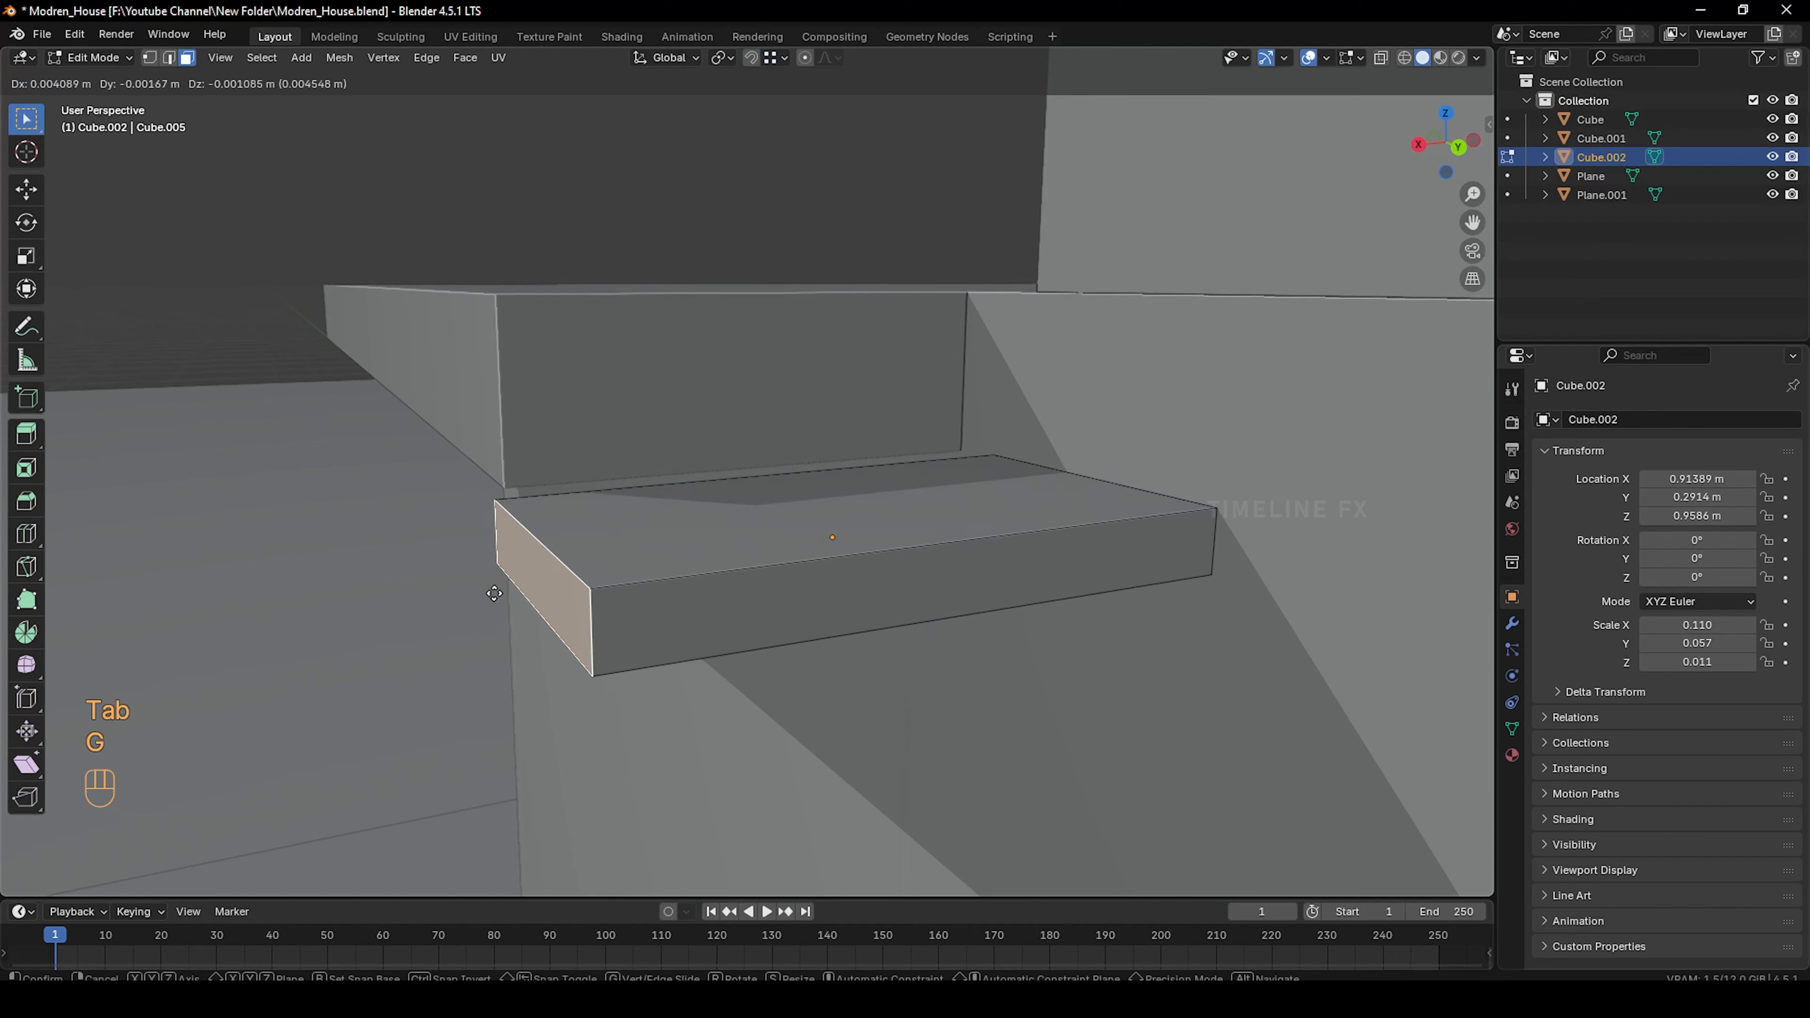
key("z")
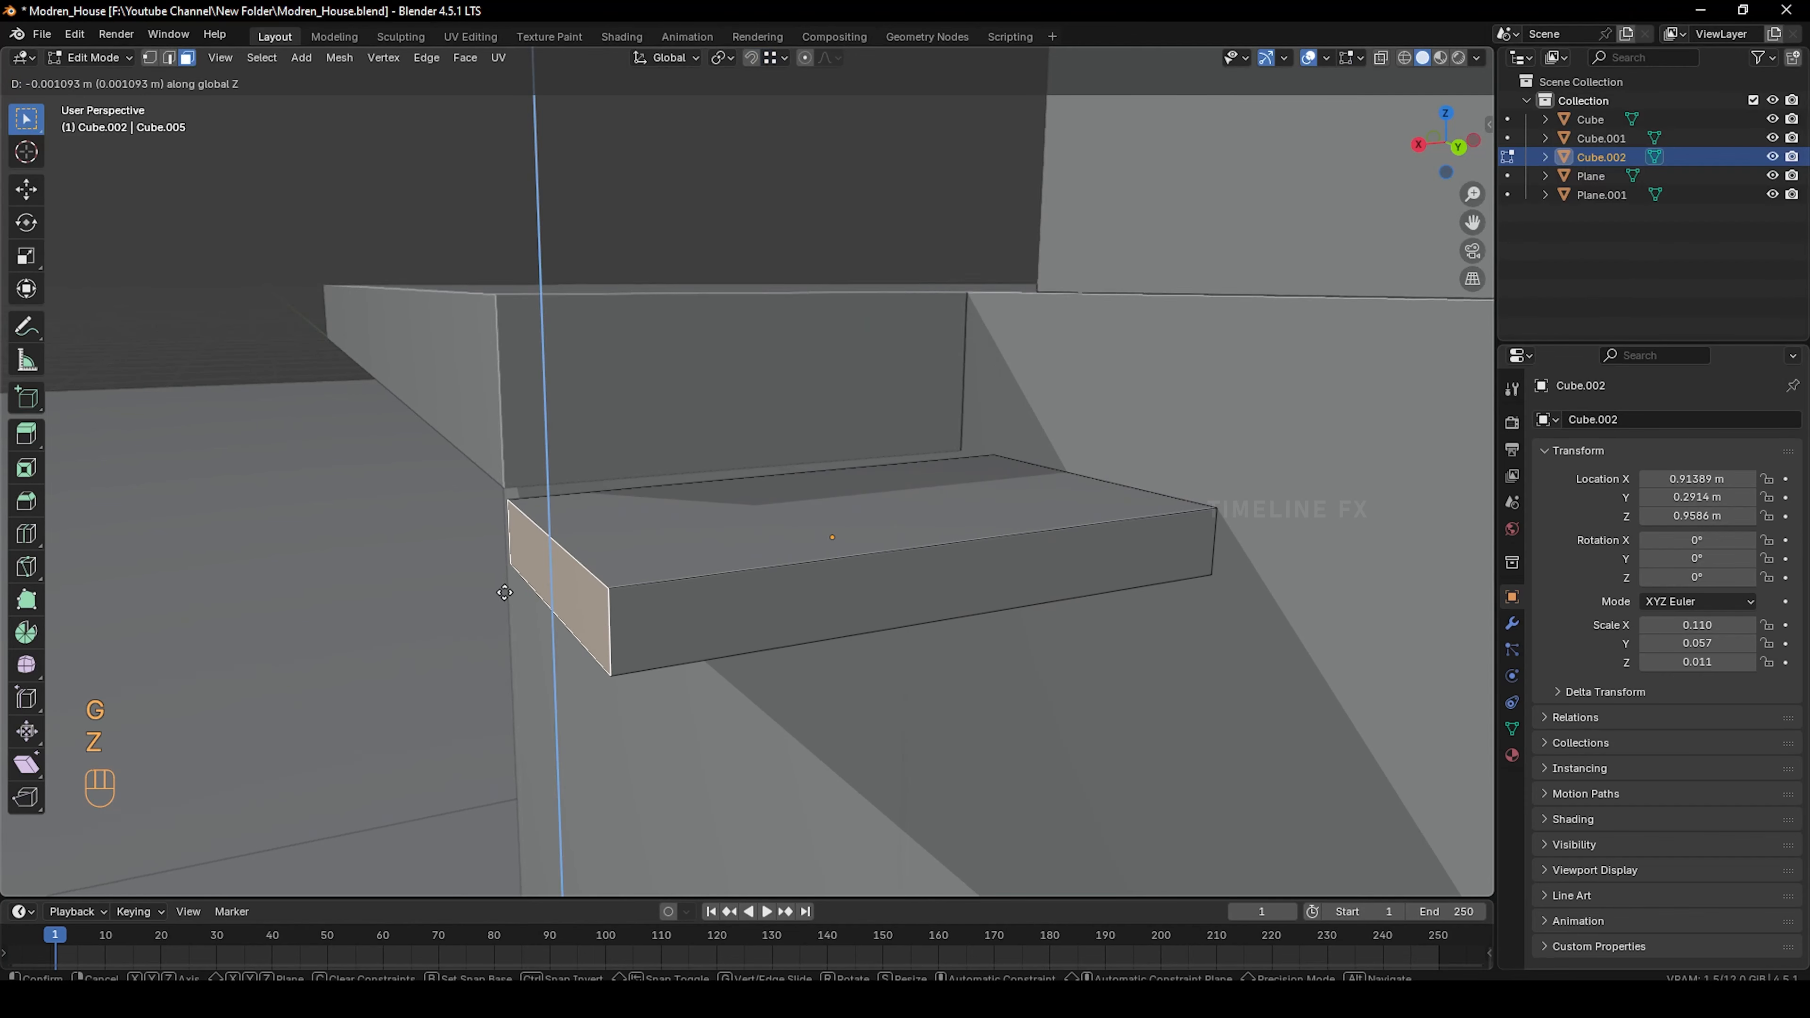
key("x")
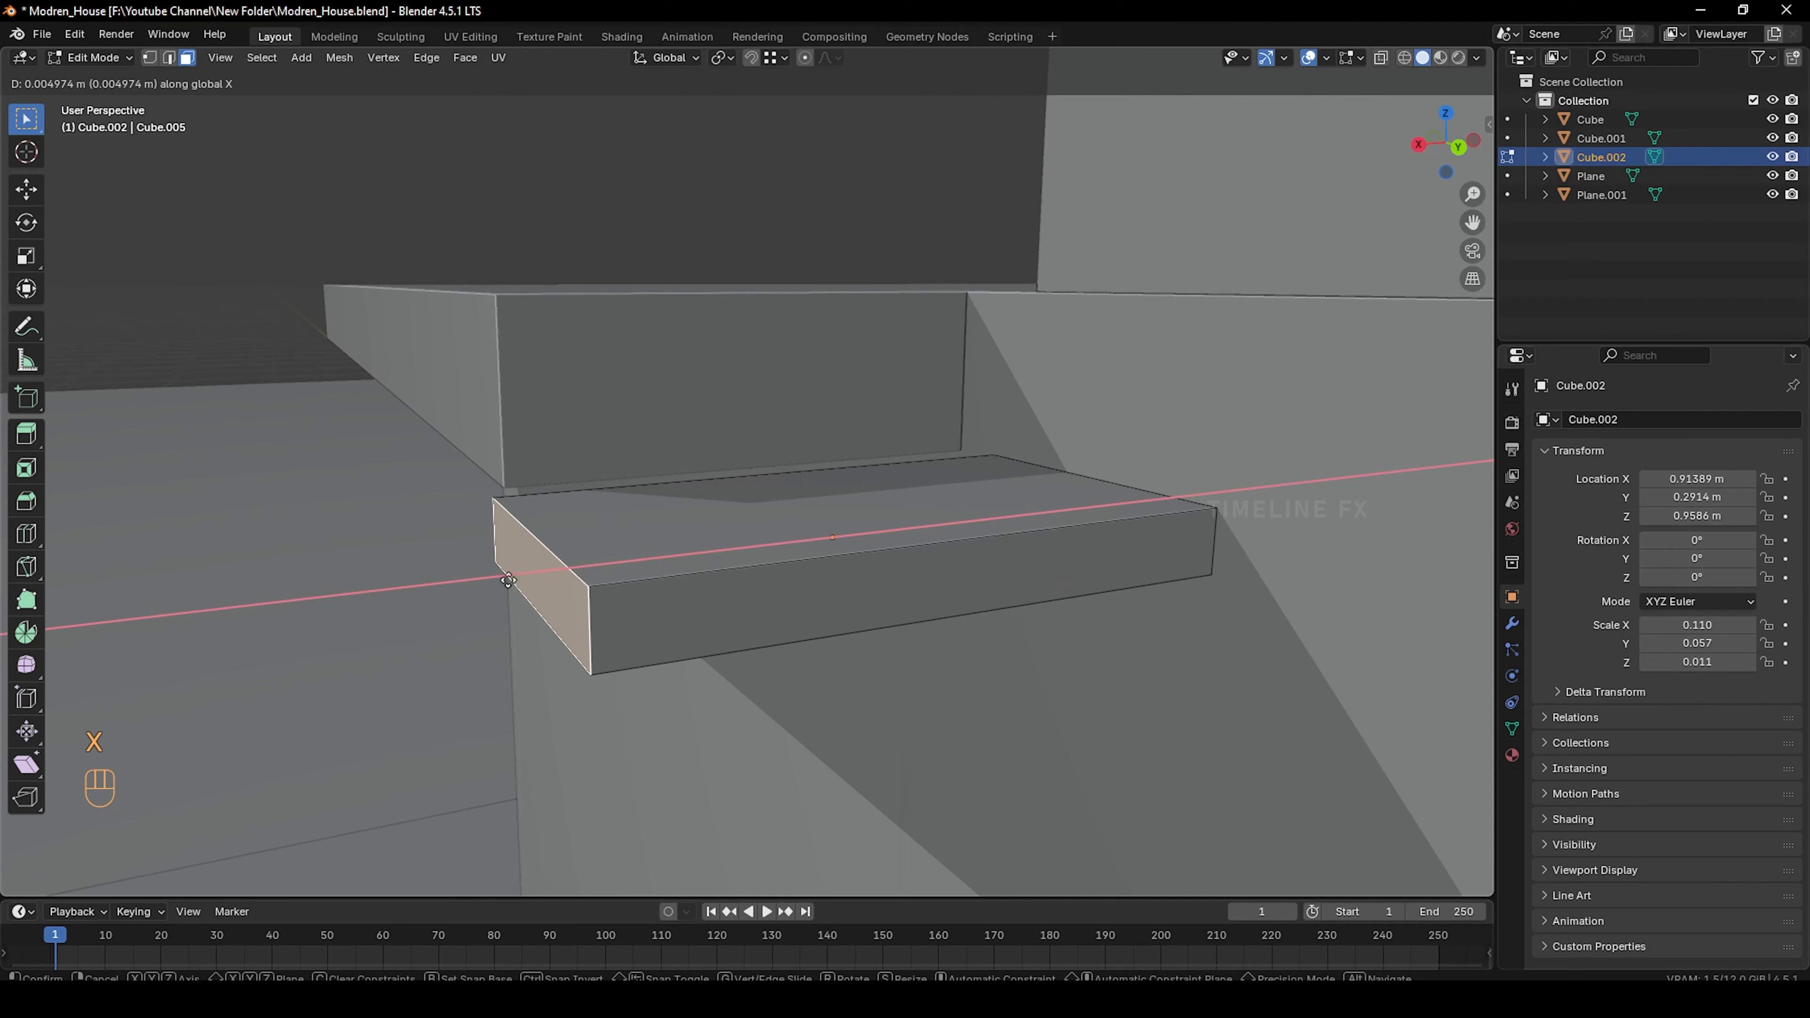
key("ctrl")
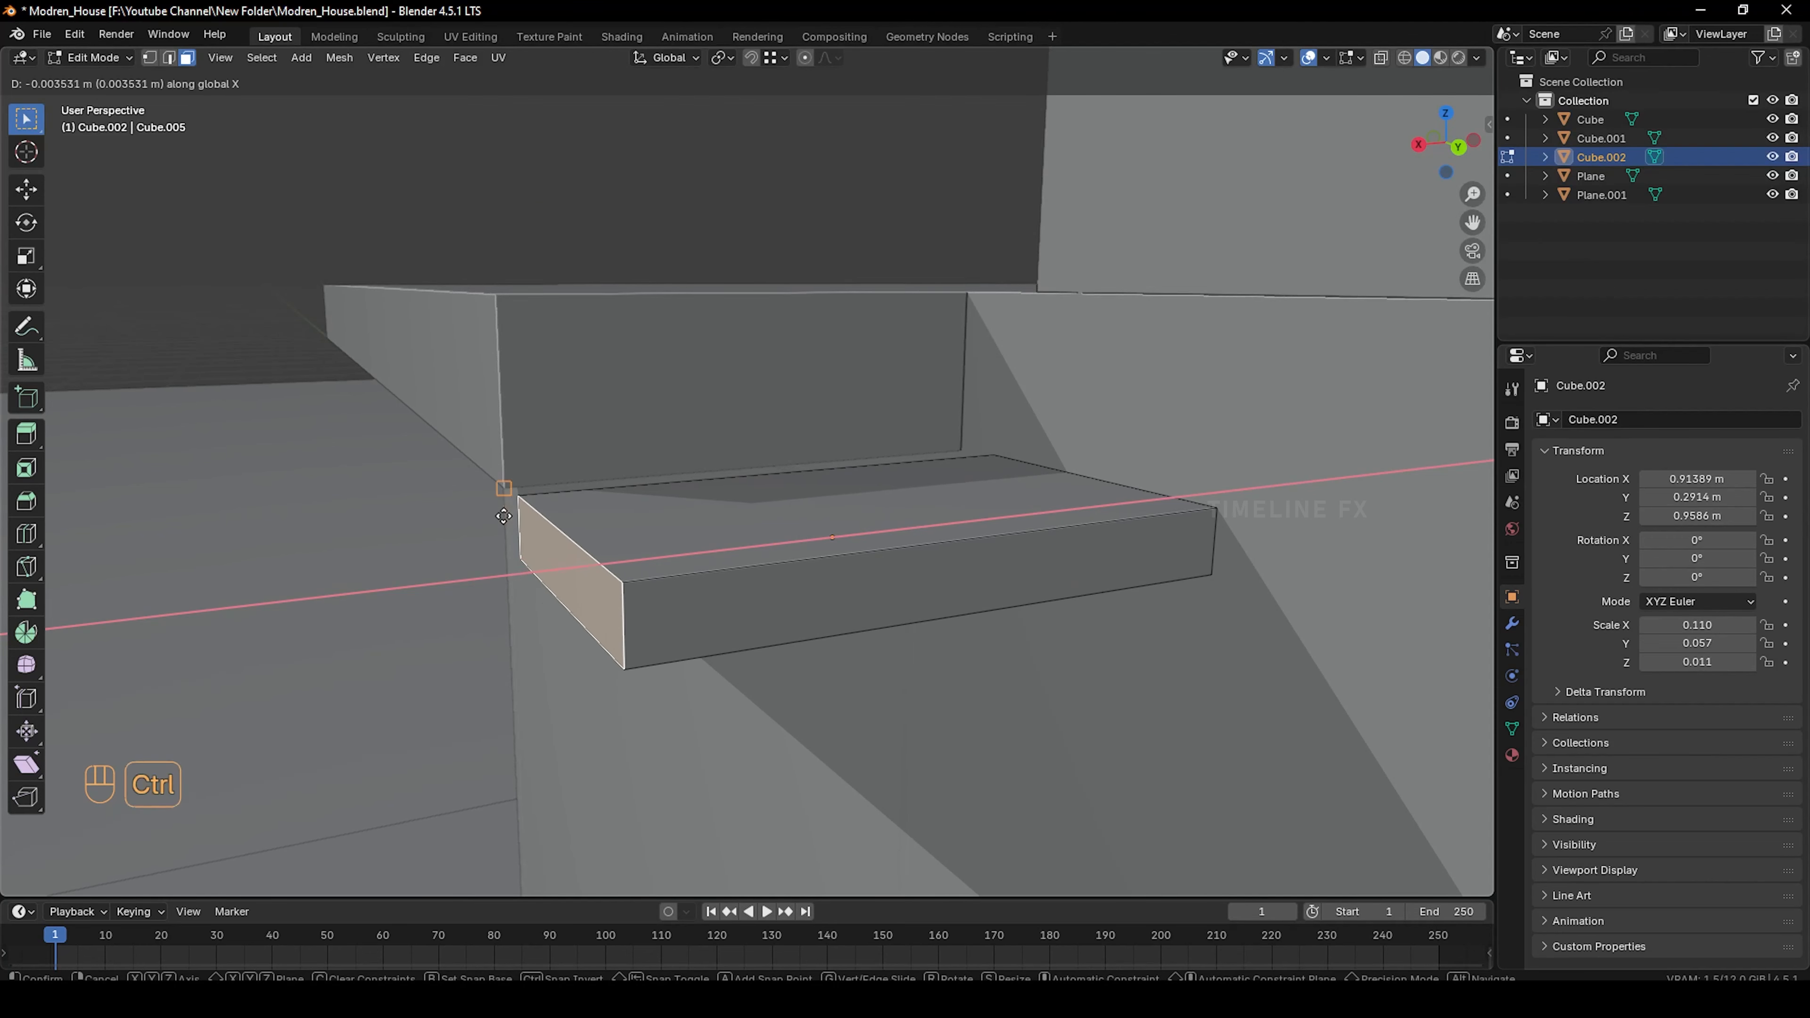
left_click(504, 491)
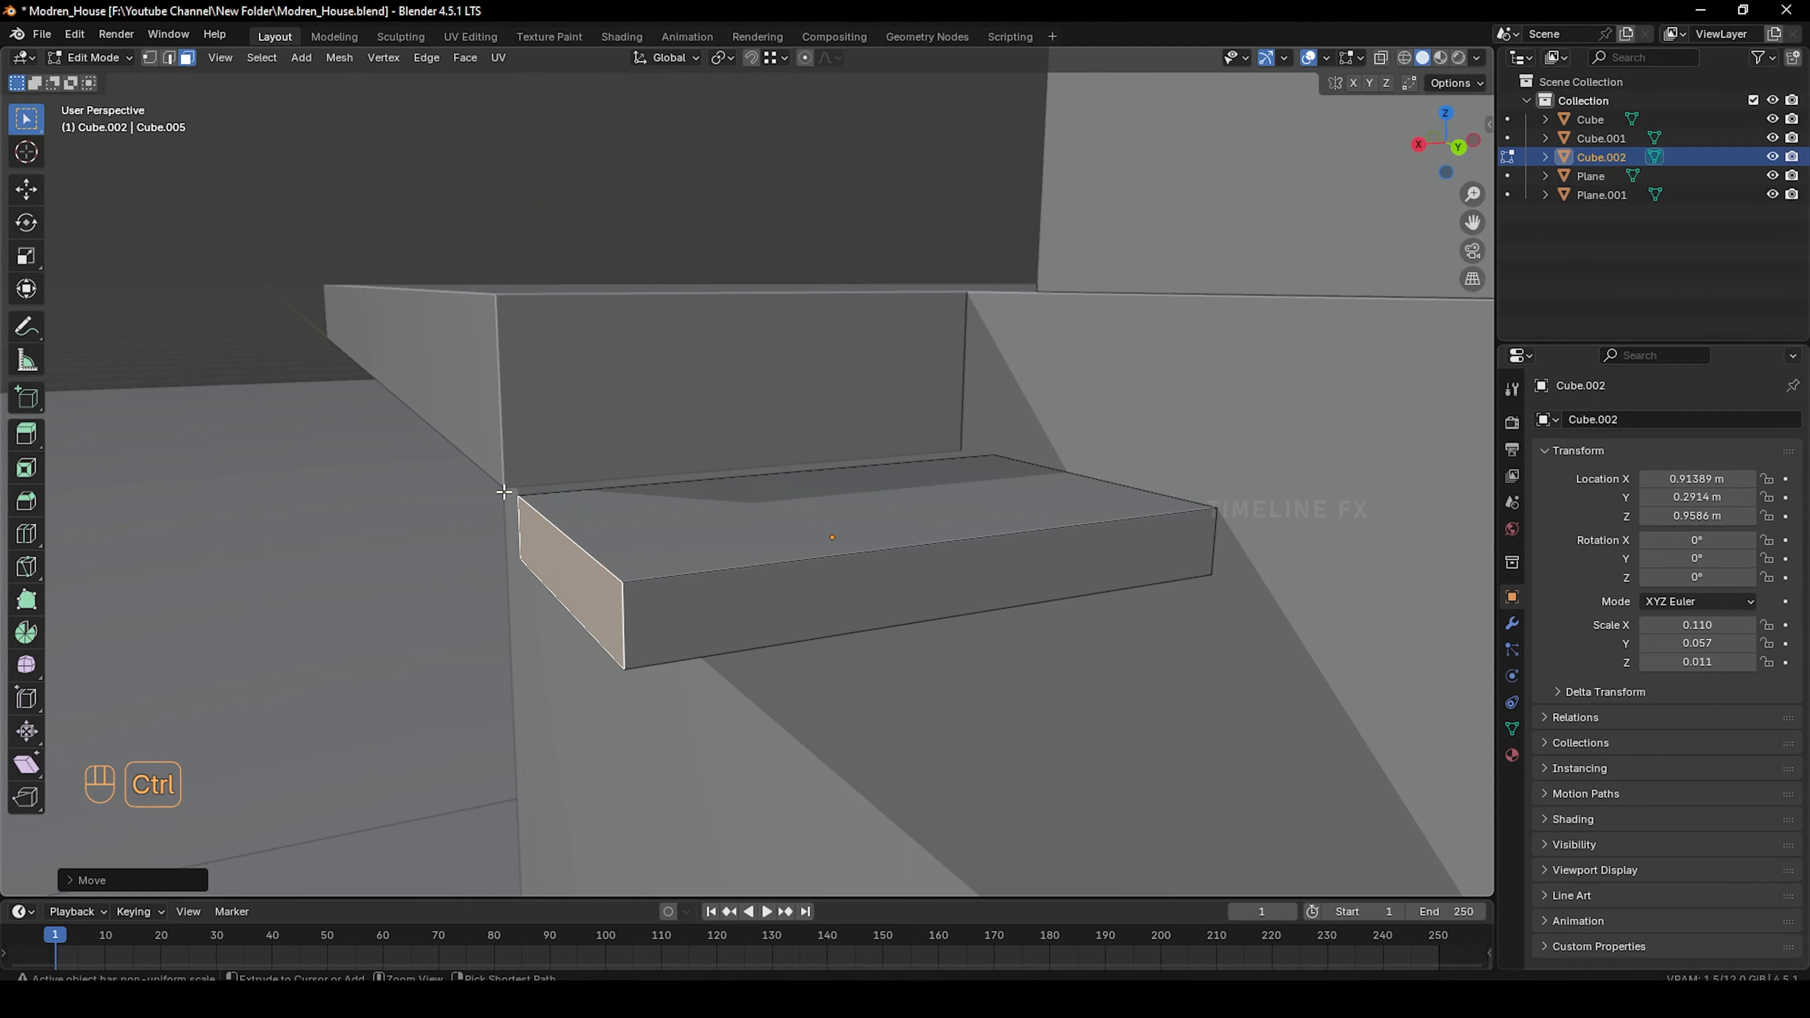
middle_click_drag(504, 492, 983, 628)
In Object Mode, narrow the block along Y to a scale of about 0.044 and shift it to about Y 0.274 m
key("Tab")
scroll(432, 474, "down", 5)
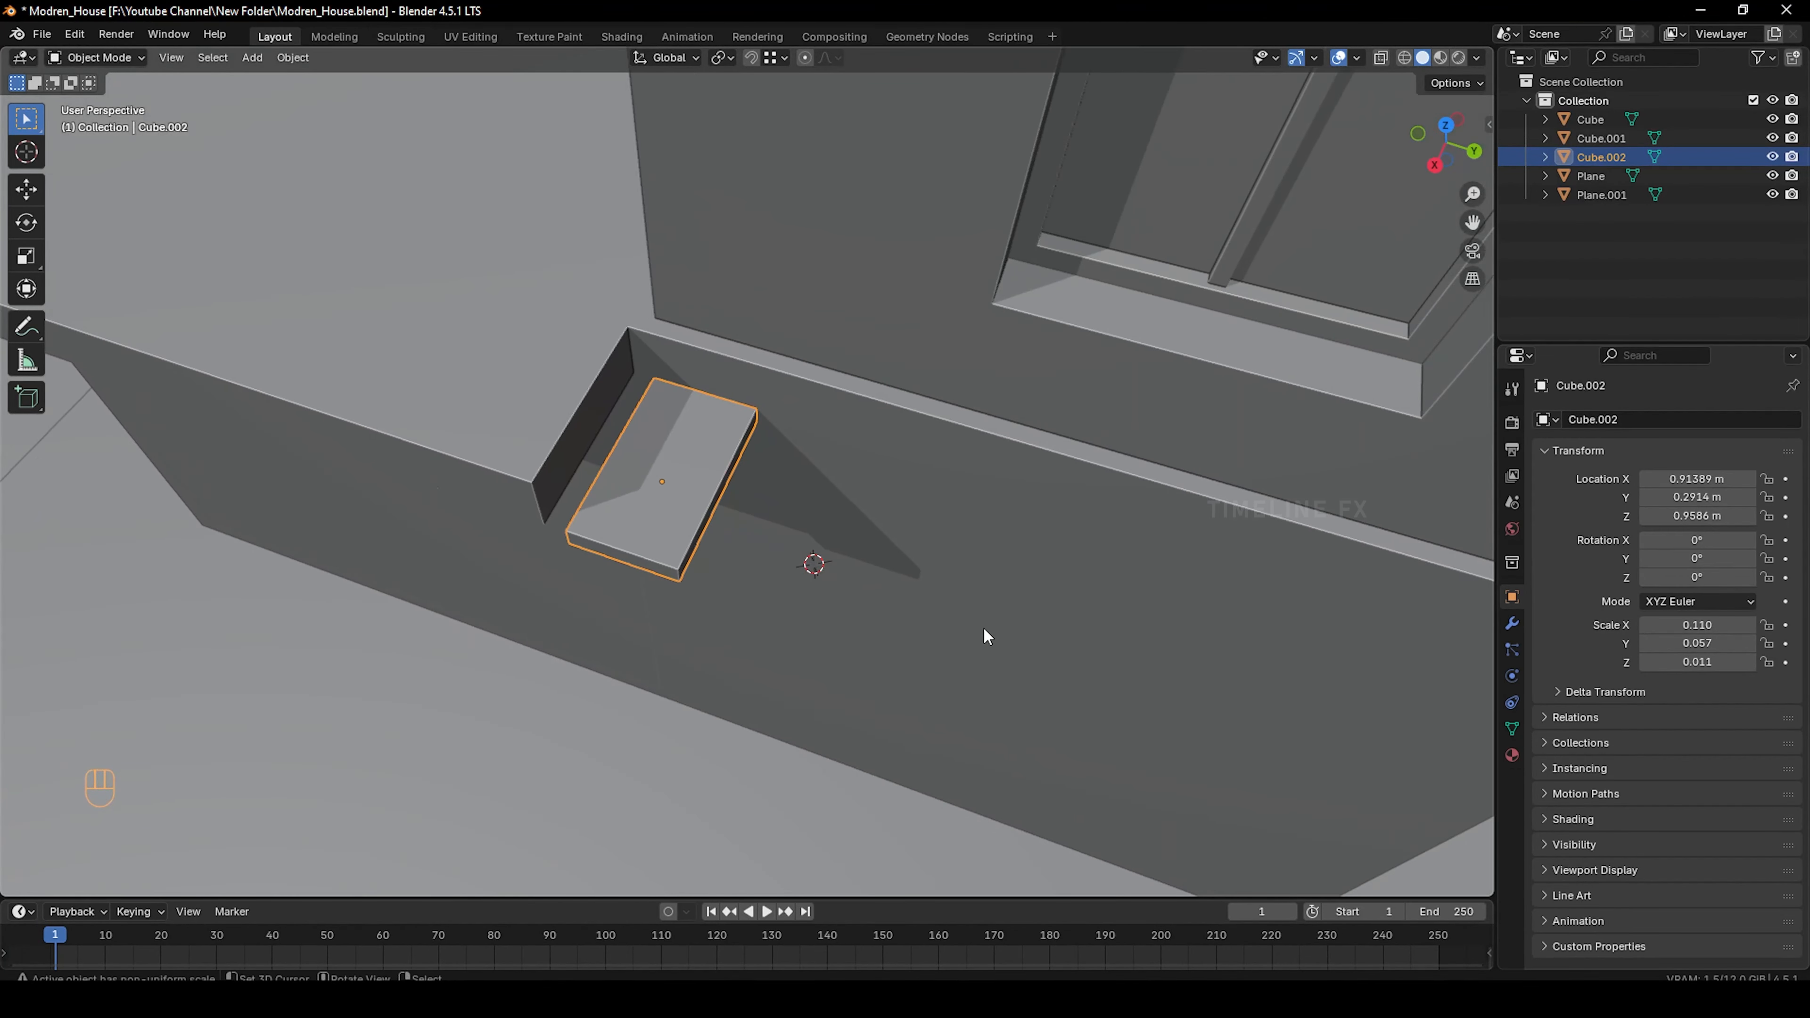
key("s")
key("x")
key("y")
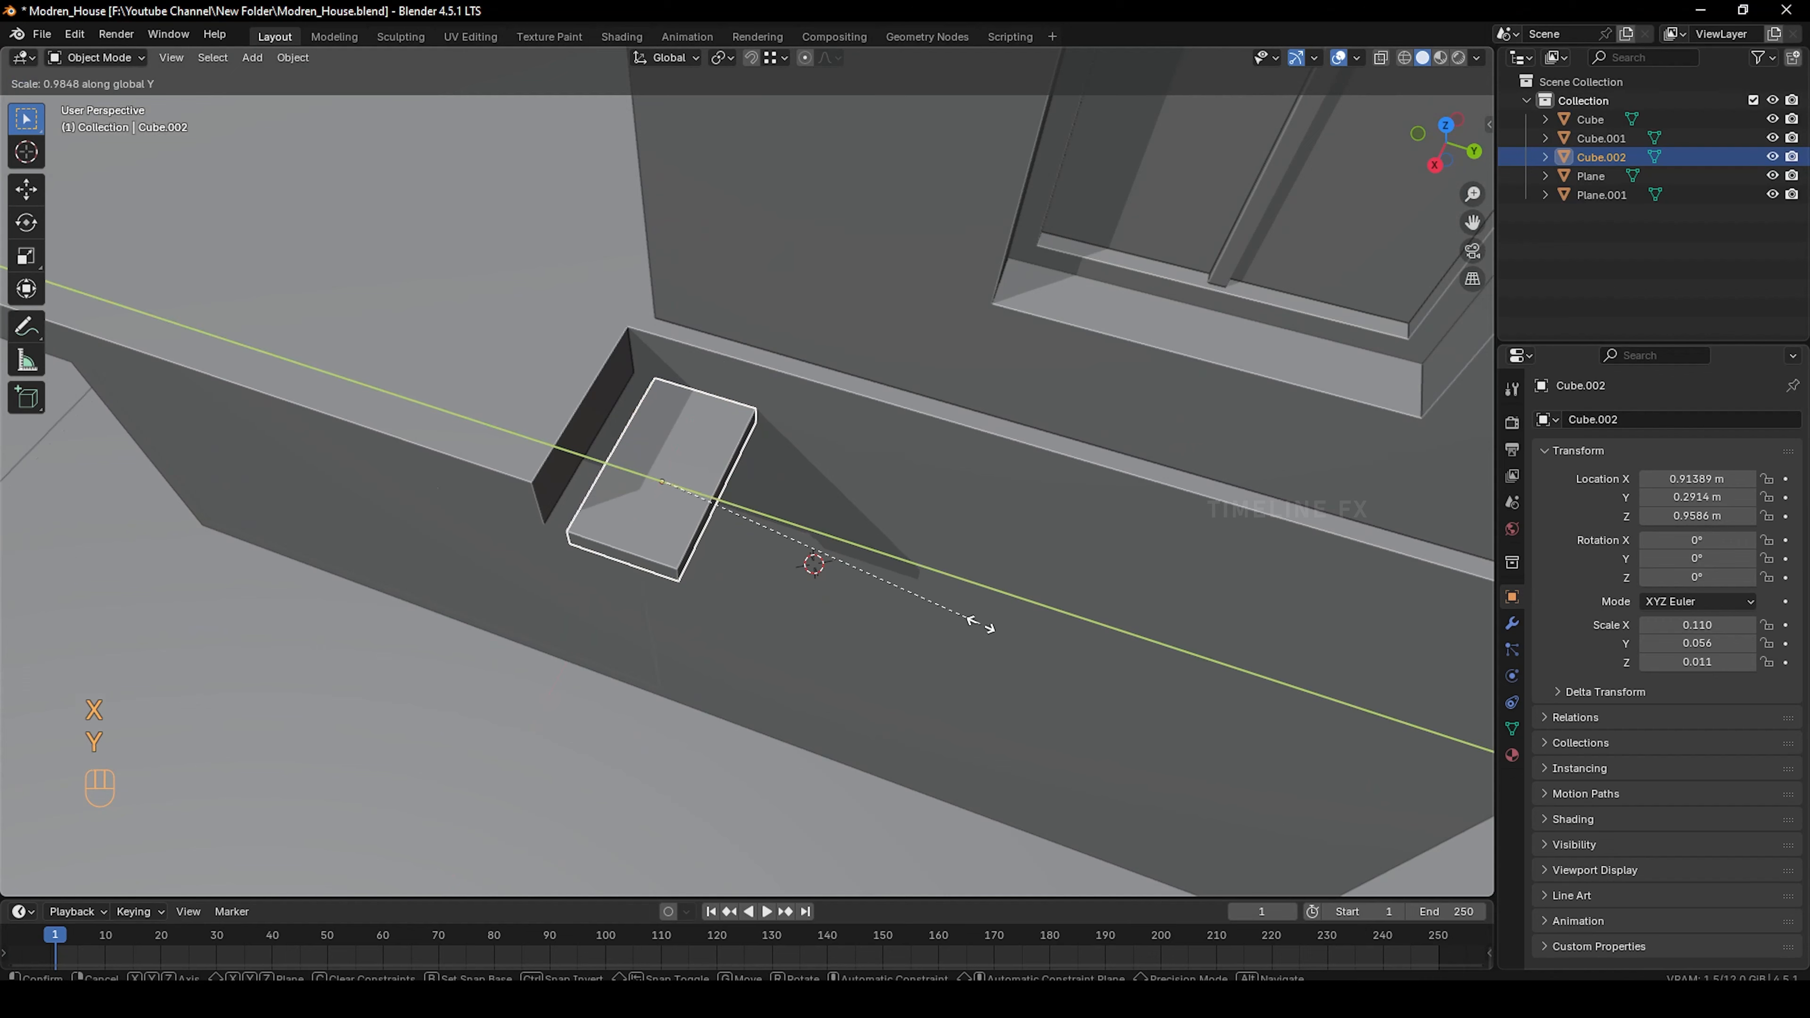
left_click(915, 603)
middle_click_drag(912, 595, 956, 512)
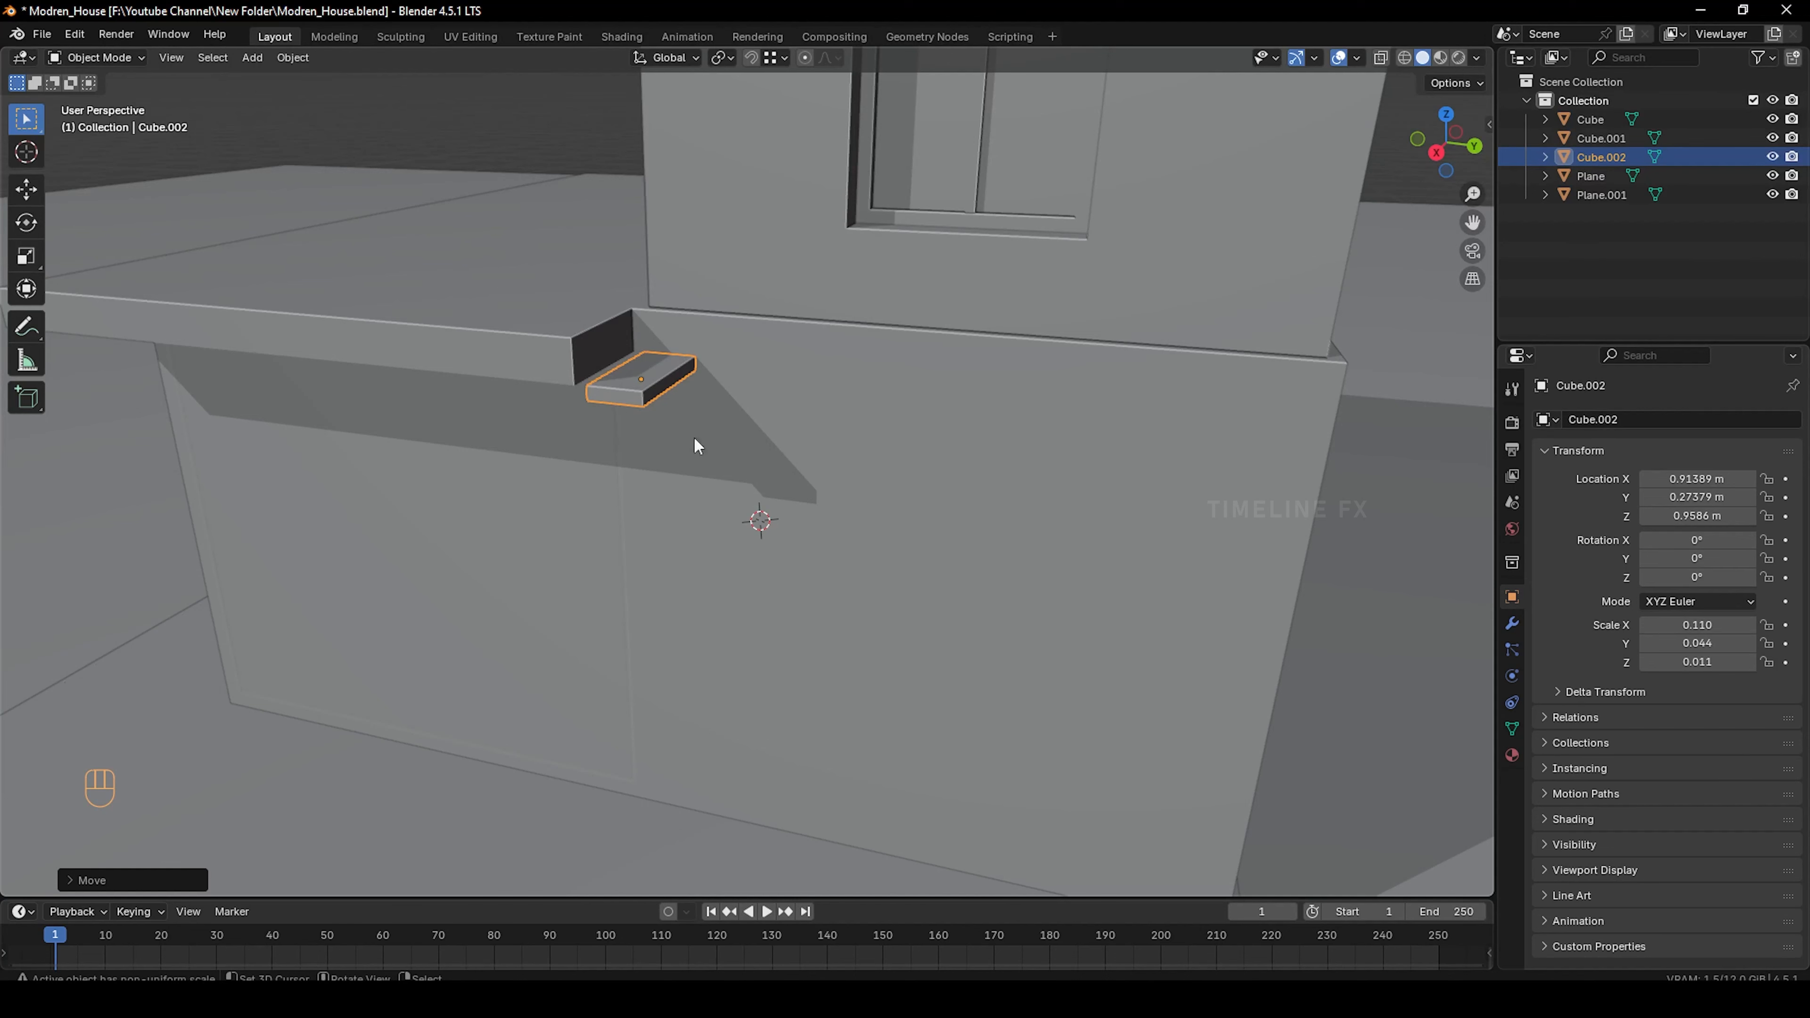
Try to duplicate the small block in the right orthographic view
key("KP_1")
key("KP_3")
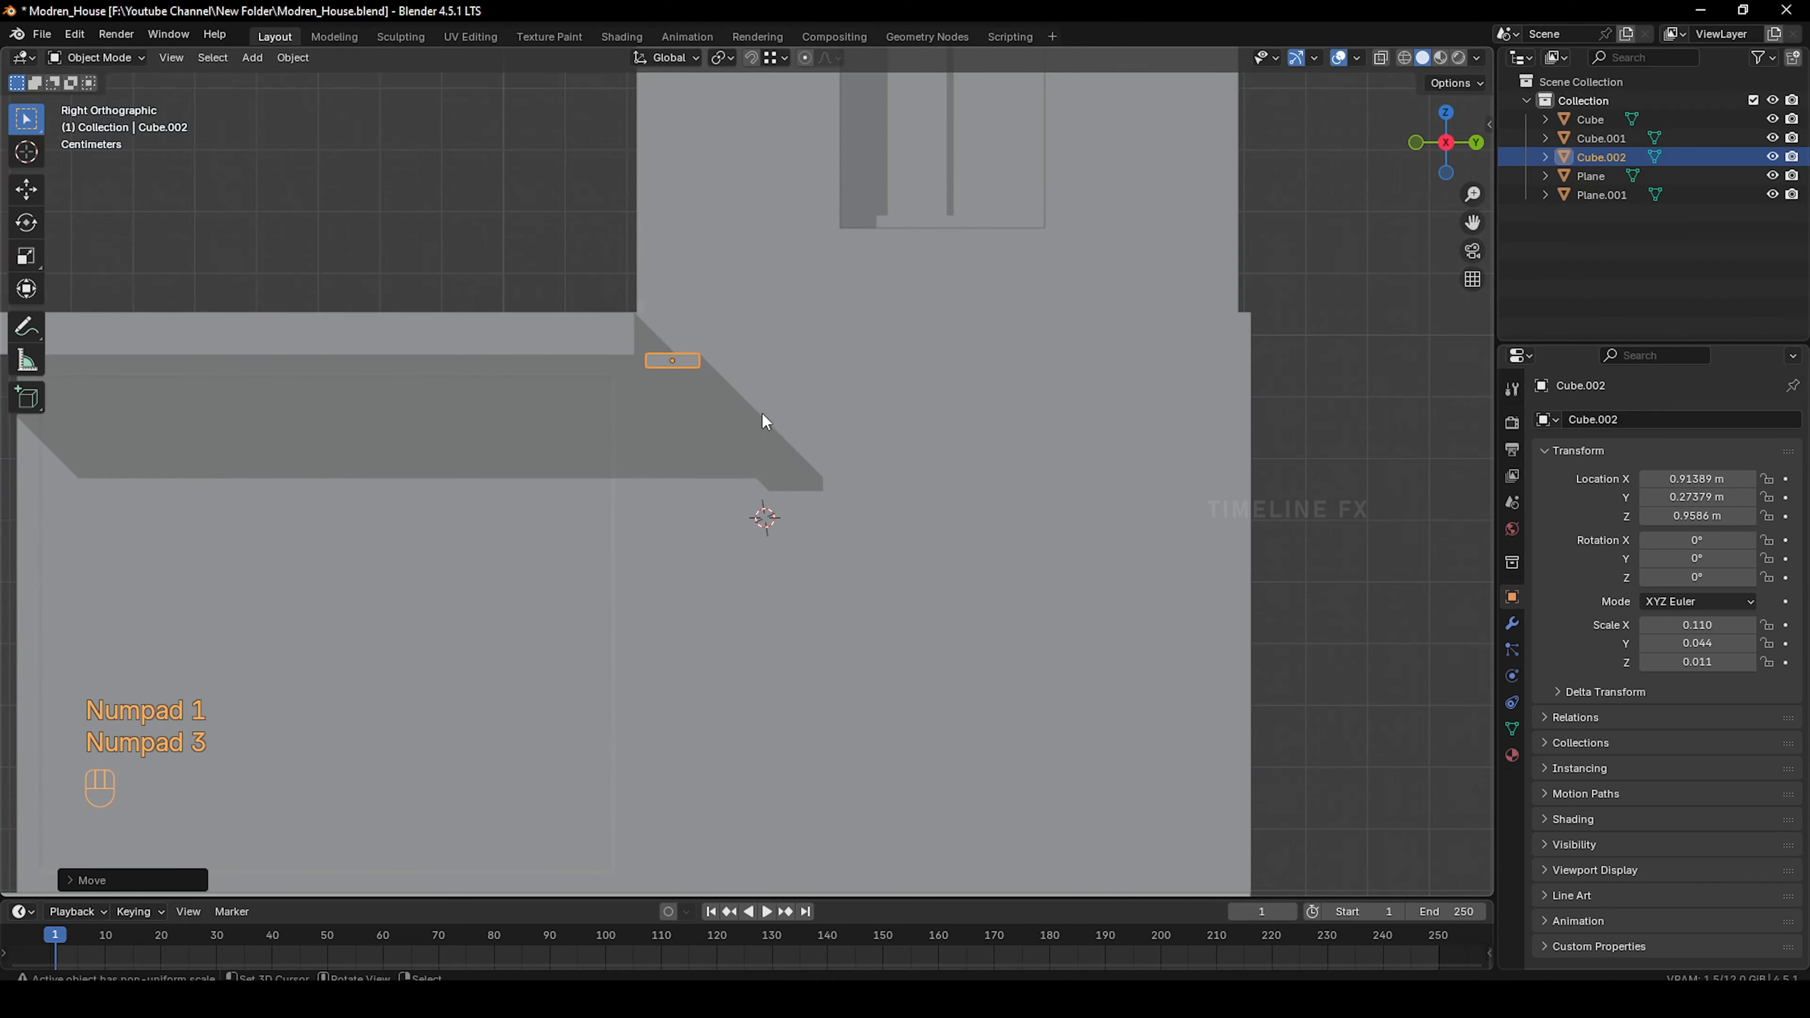
middle_click_drag(763, 416, 684, 419, "shift")
key("shift+d")
key("ctrl+z")
key("ctrl+z")
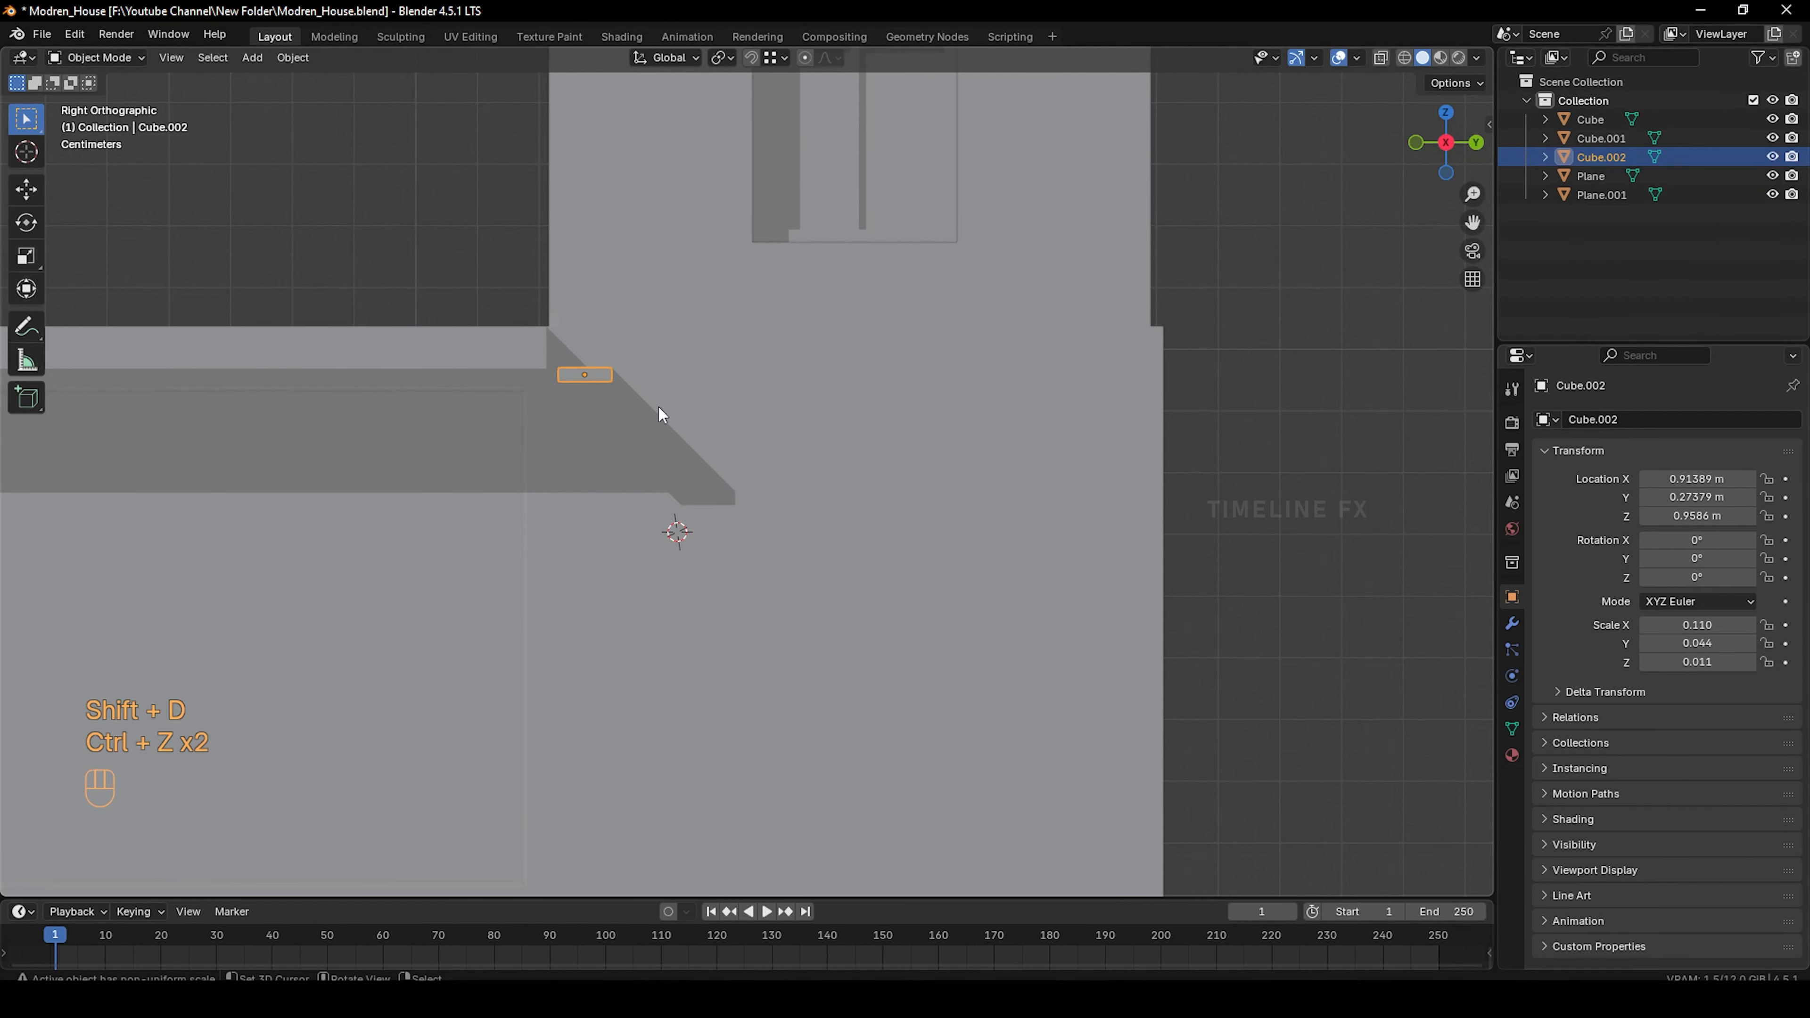
Try to form a staircase in the right view by placing seven successive copies of the small block, each about 0.1 m further along Y and lower
key("shift+d")
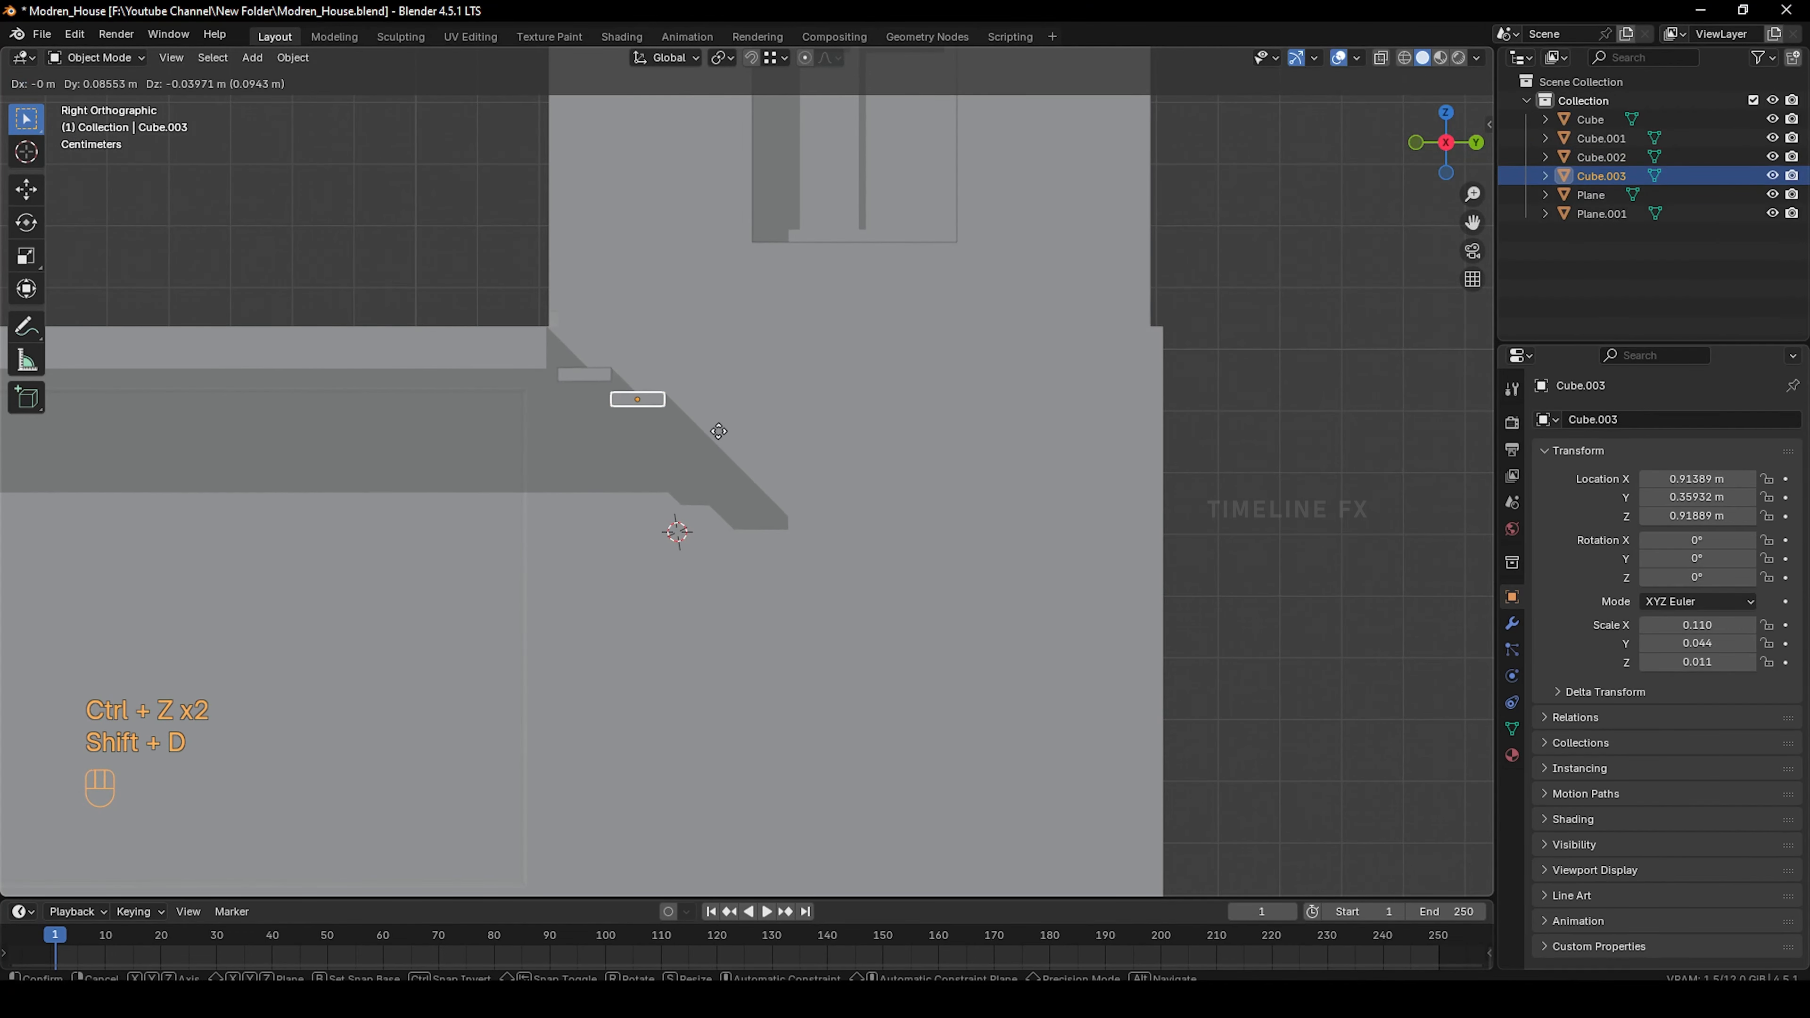
left_click(721, 428)
key("shift+d")
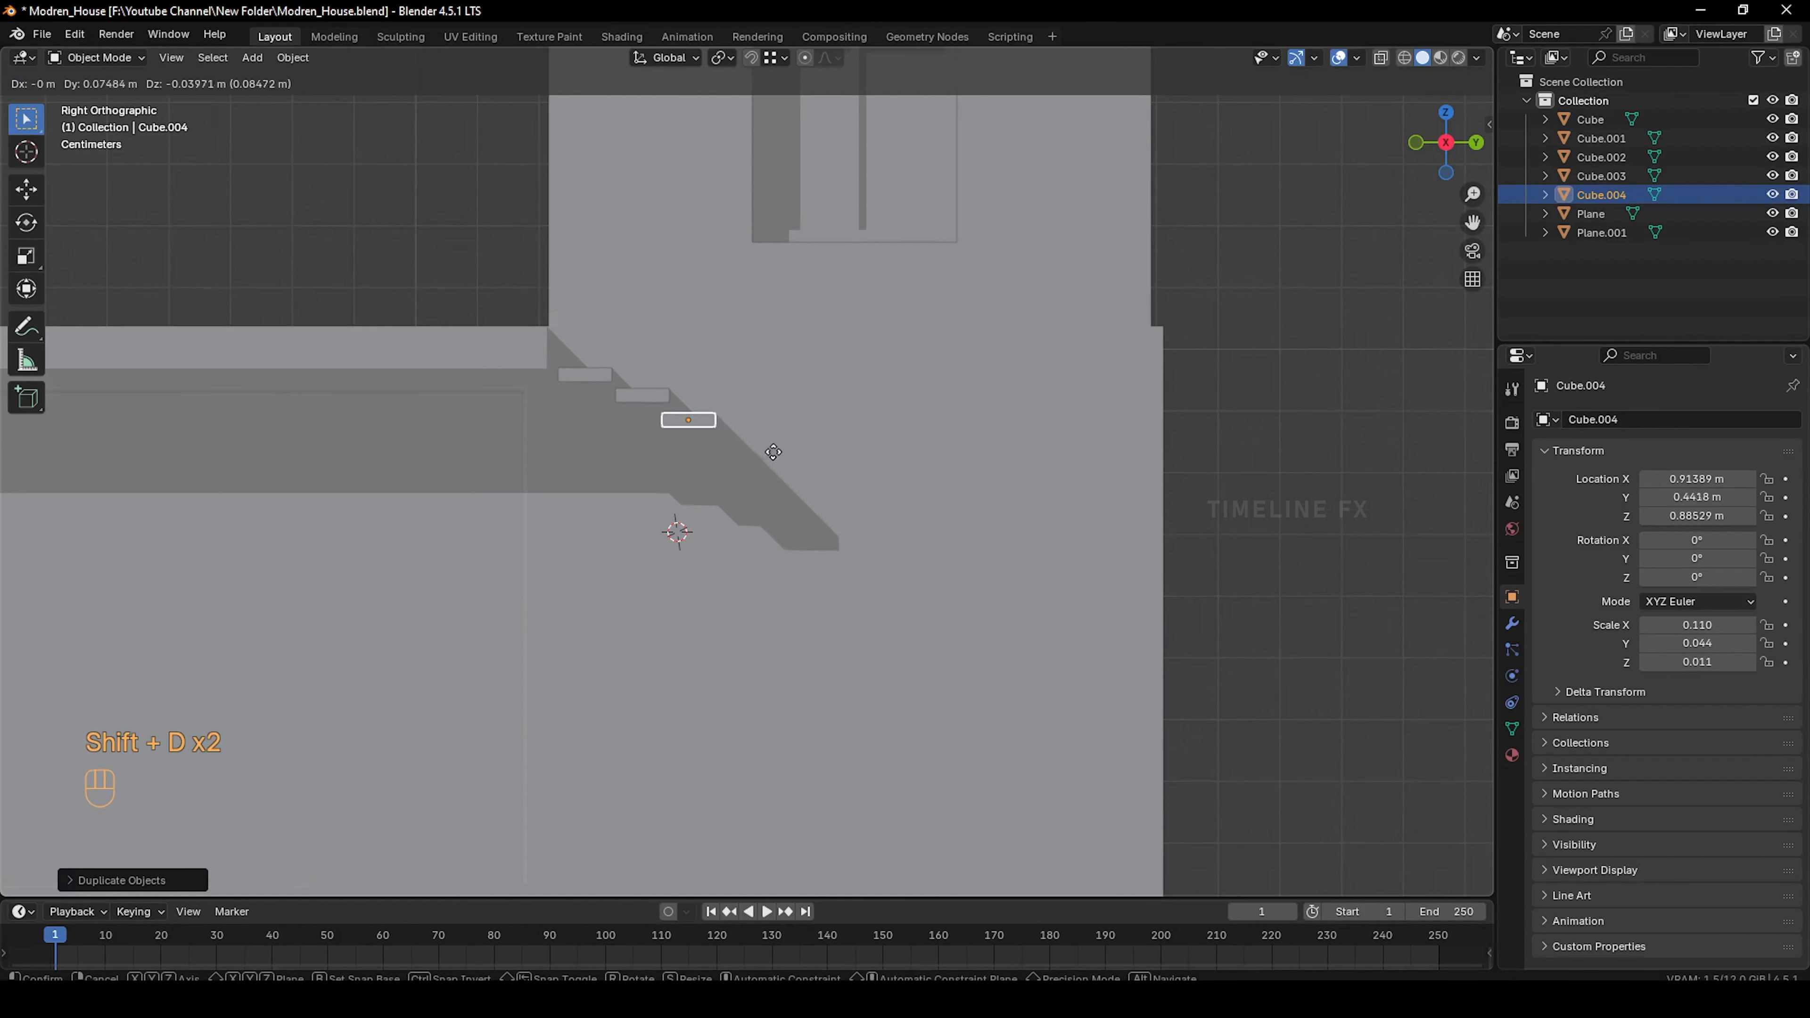
left_click(783, 445)
key("shift+d")
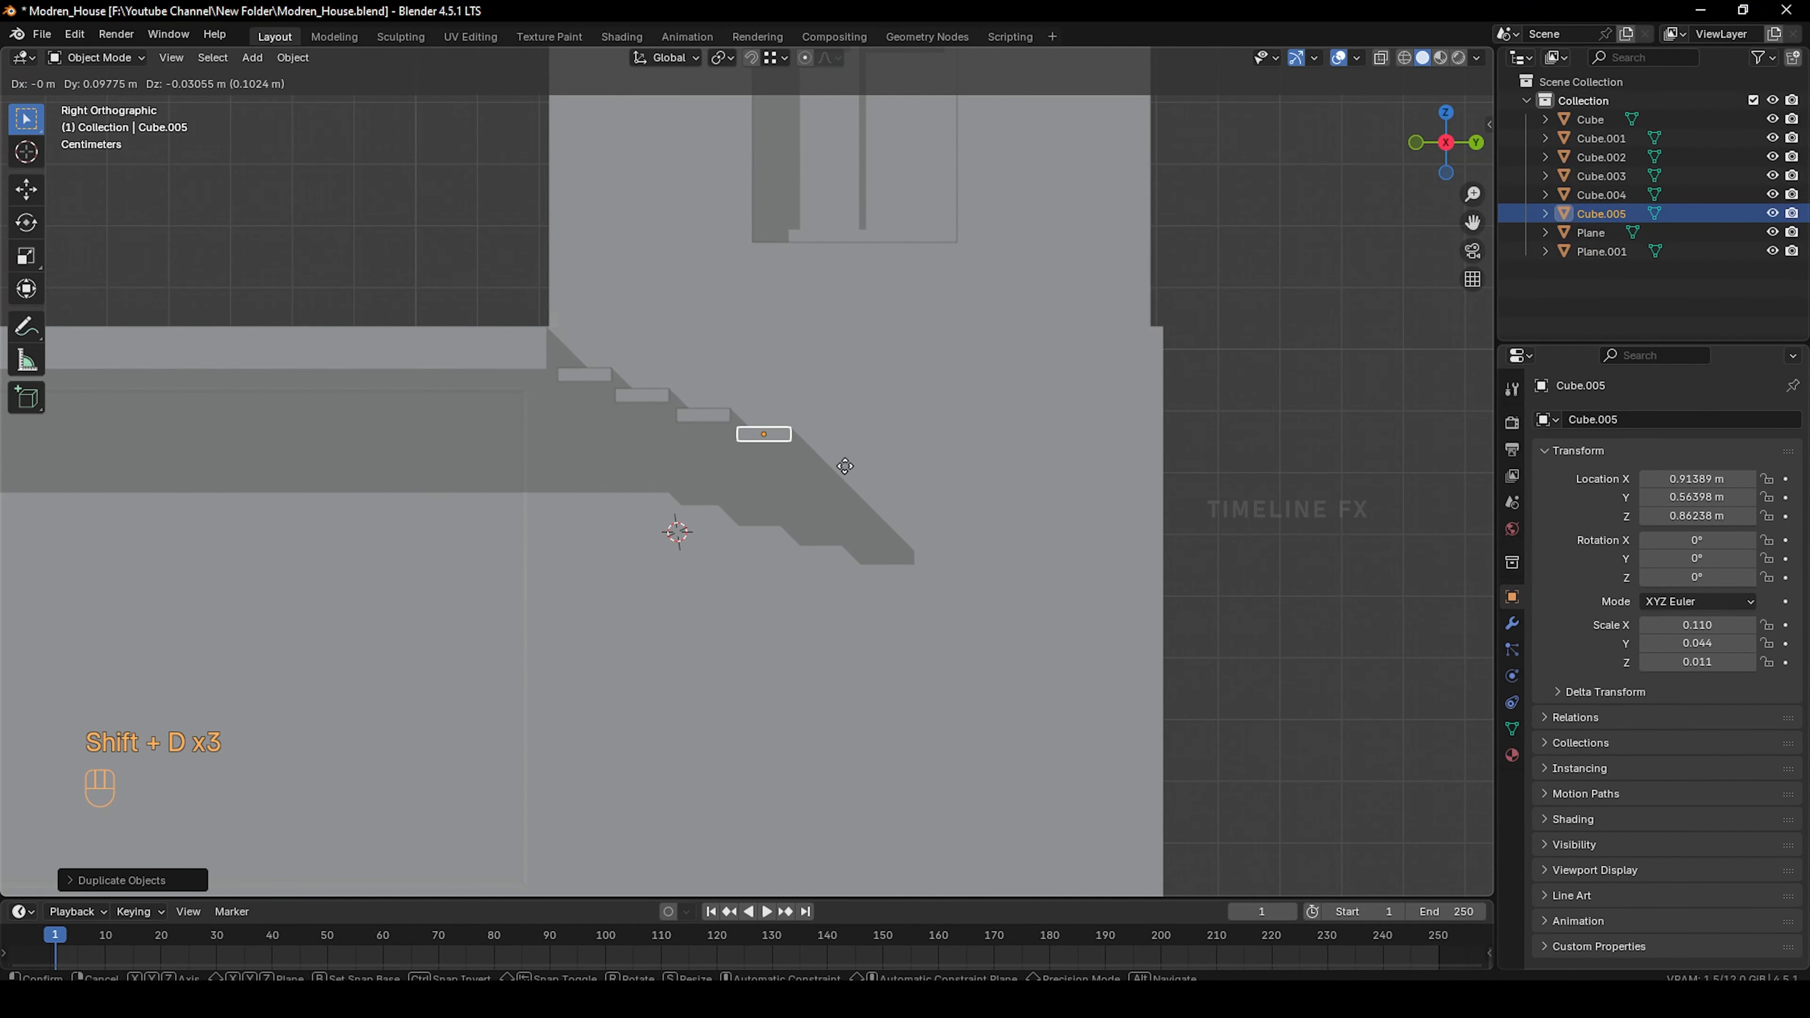
left_click(844, 465)
key("shift+d")
left_click(908, 492)
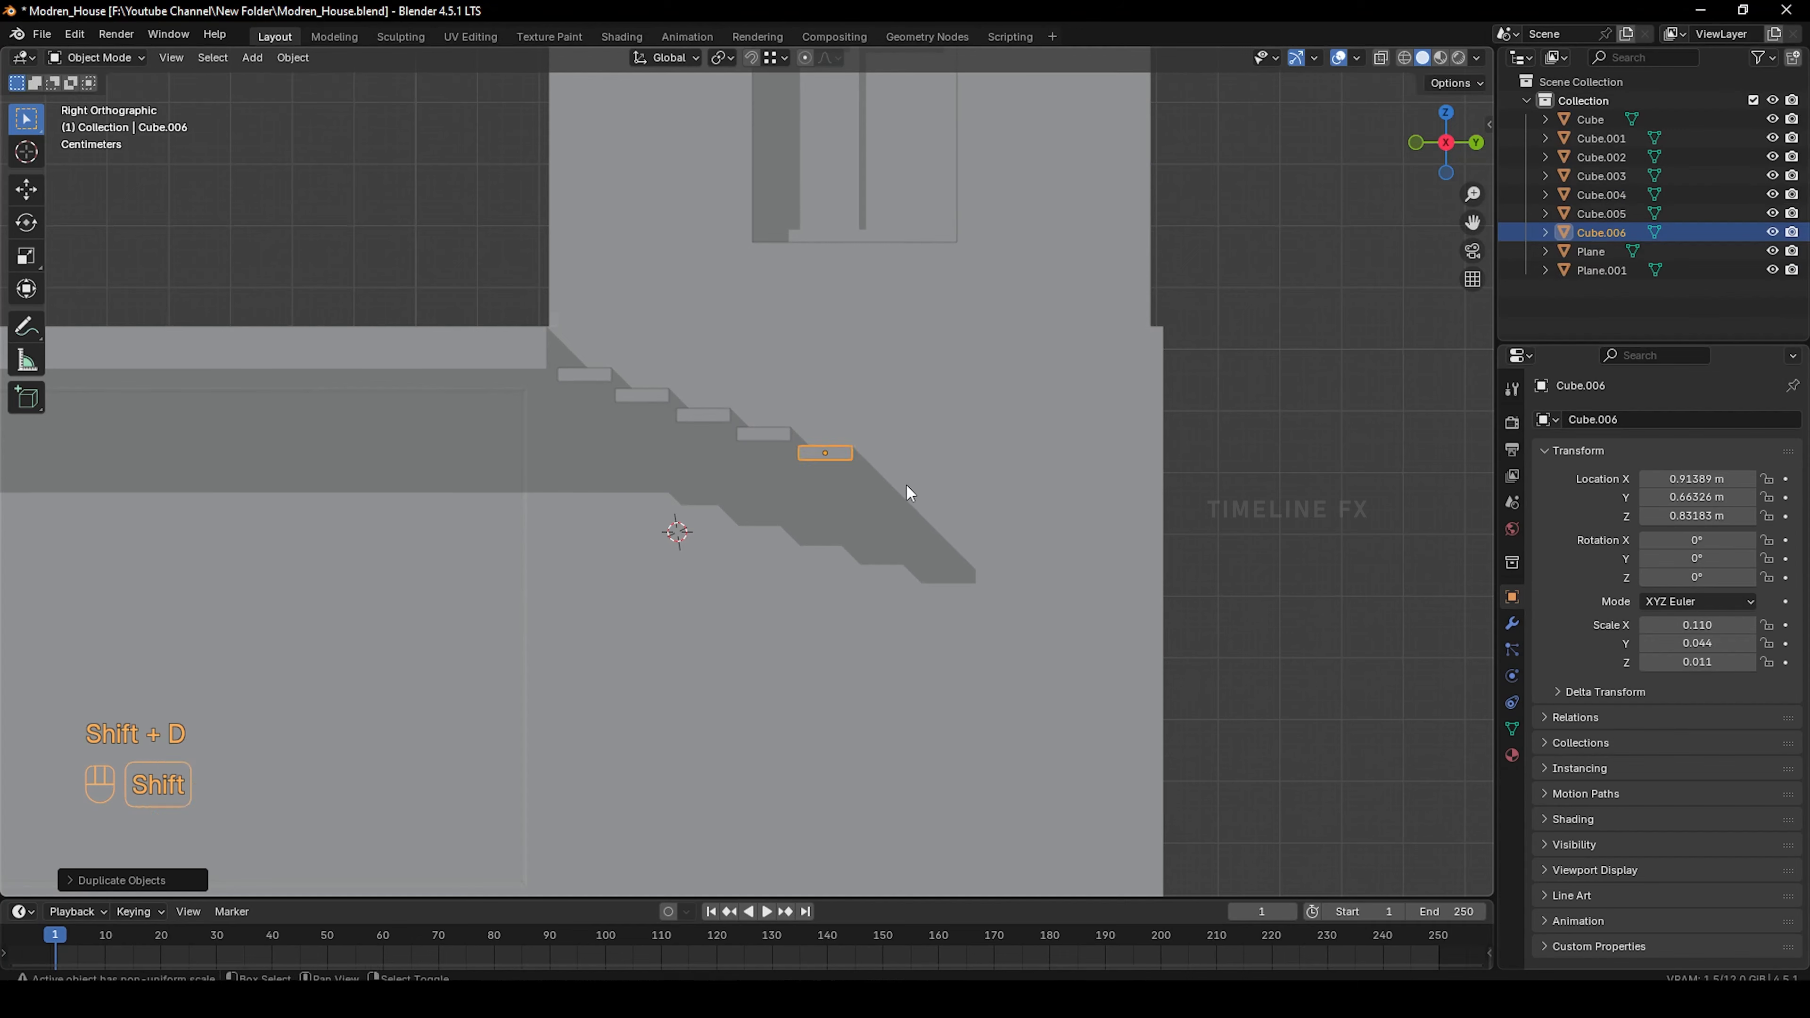
key("shift+d")
left_click(967, 504)
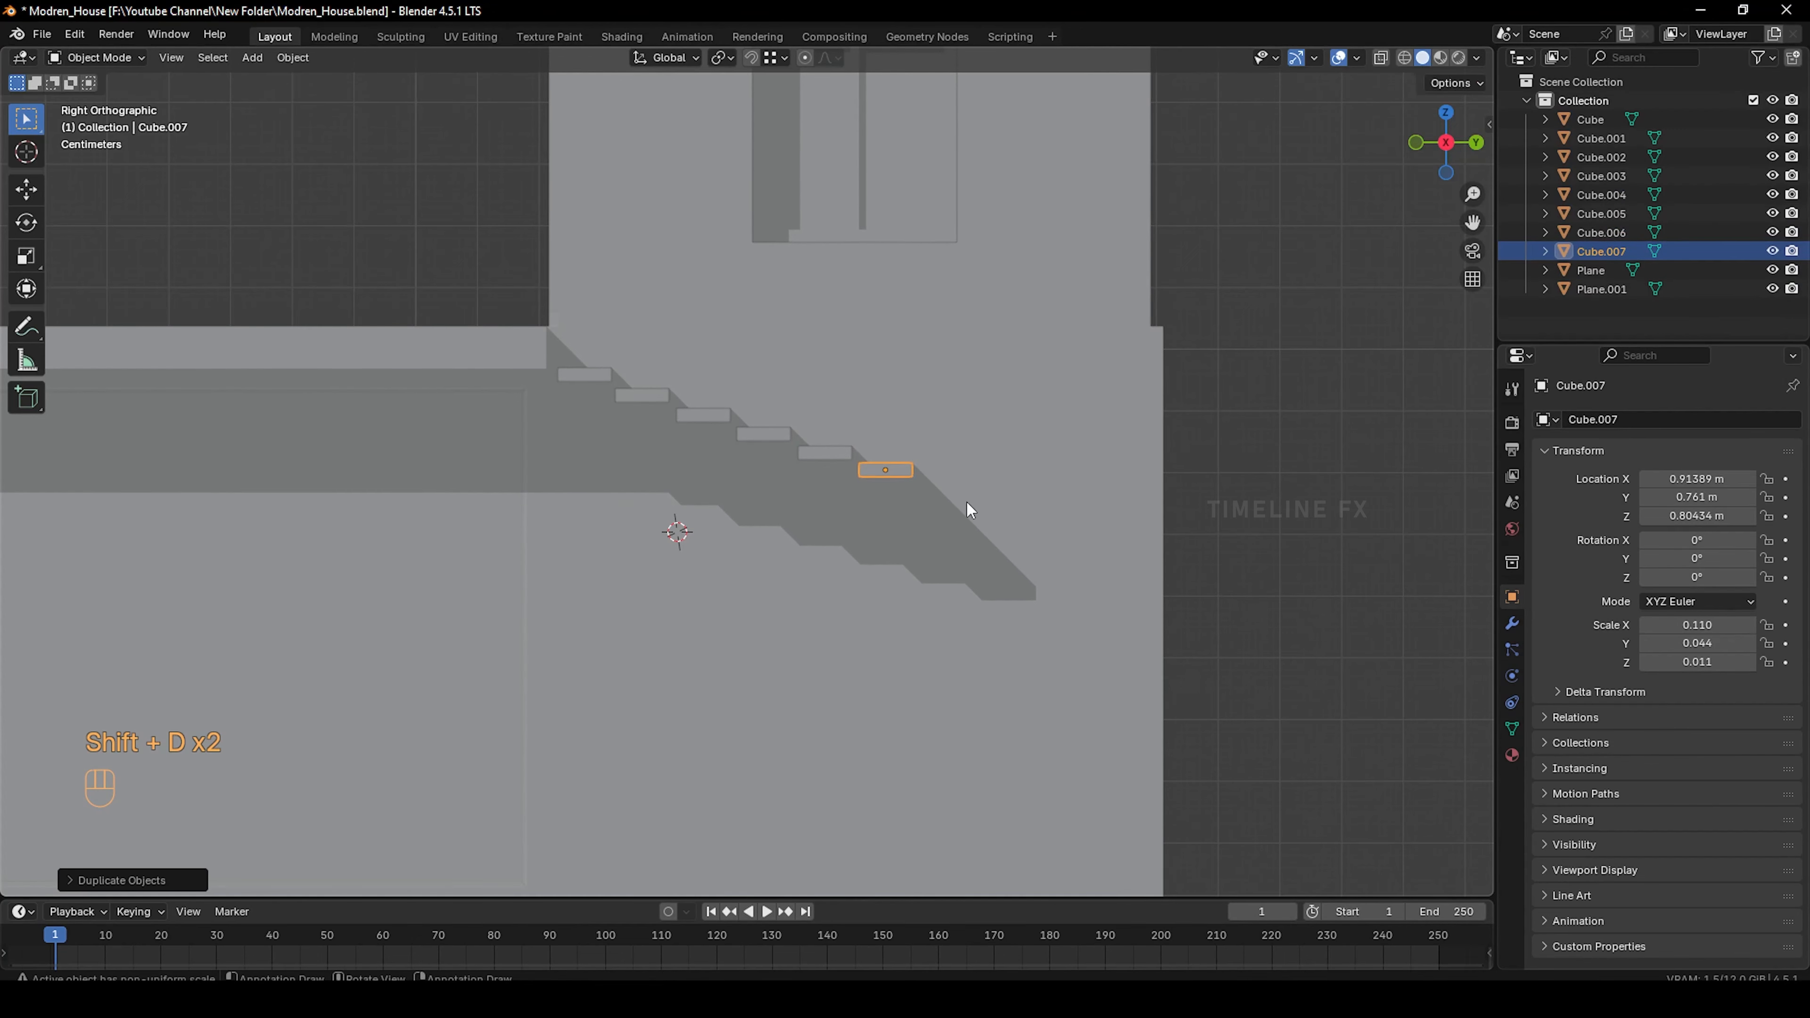
key("shift+d")
left_click(1027, 522)
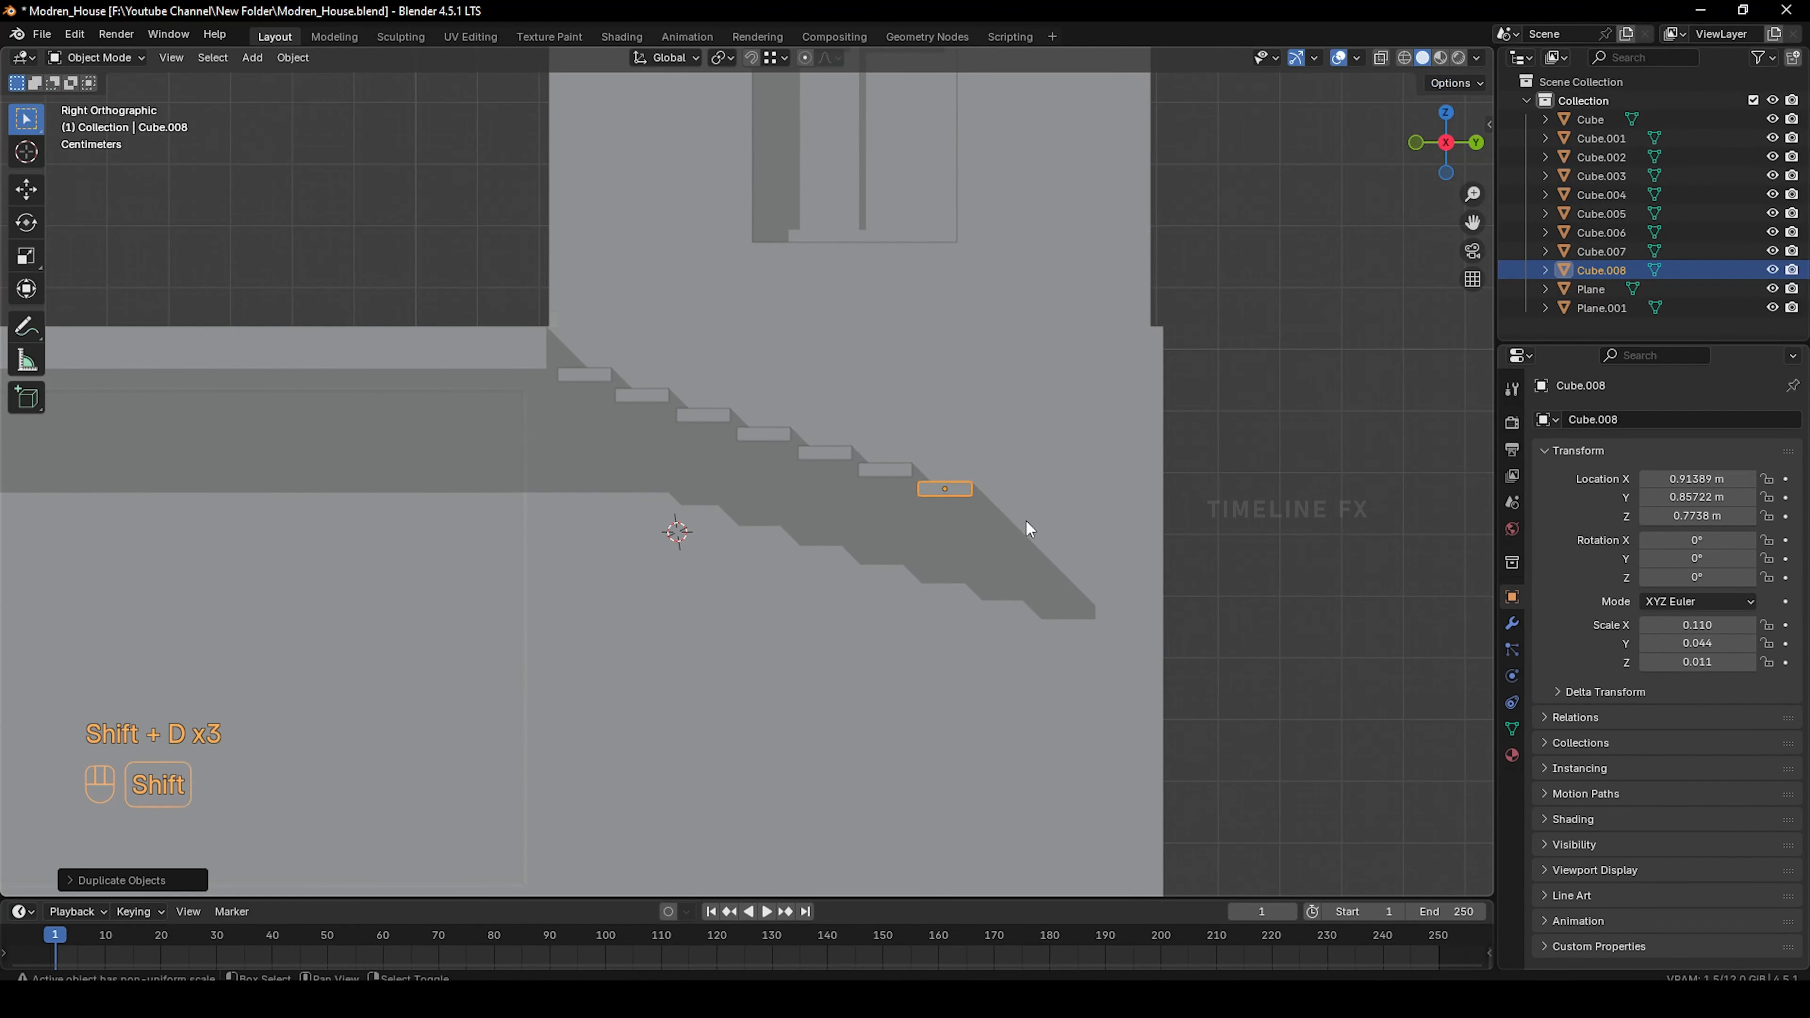
key("shift+d")
left_click(1087, 541)
Inspect the staircase in perspective and undo all seven copies, back to the single original block
middle_click_drag(1087, 541, 786, 523)
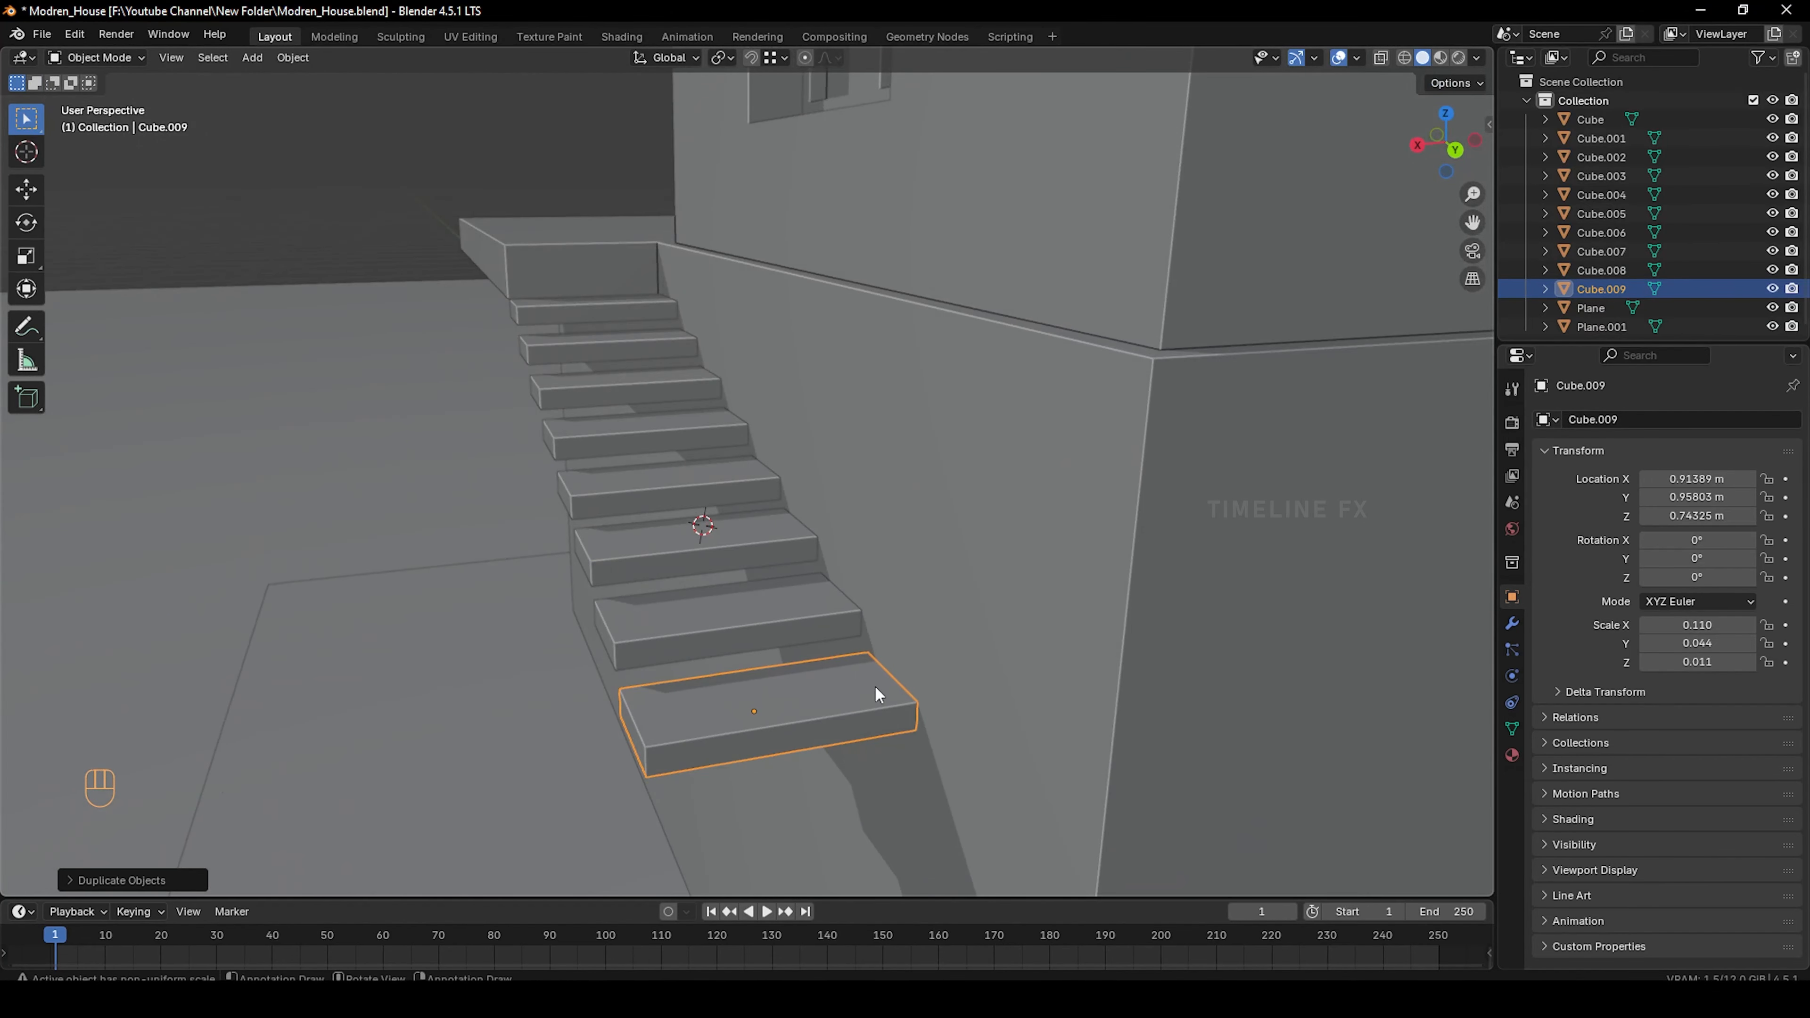
middle_click_drag(869, 655, 924, 517)
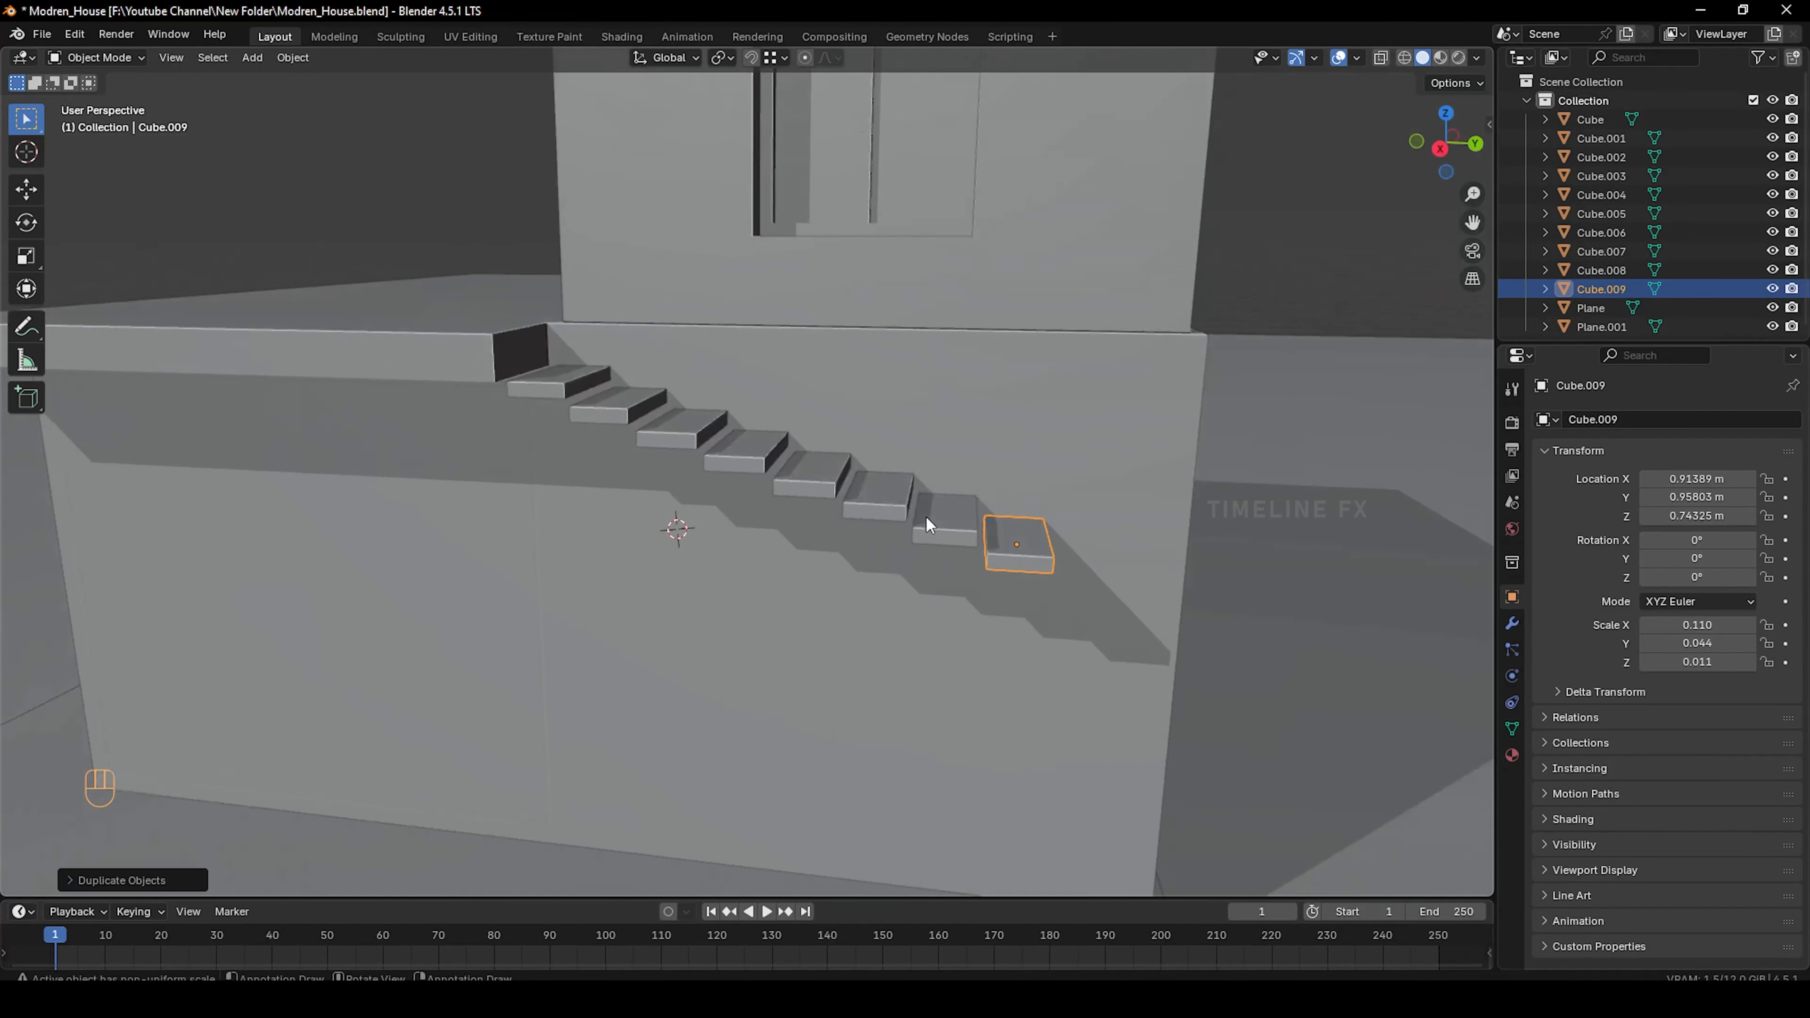
key("ctrl+z")
key("ctrl+z")
key("ctrl+z")
key("ctrl+z")
key("ctrl+z")
key("ctrl+z")
key("ctrl+z")
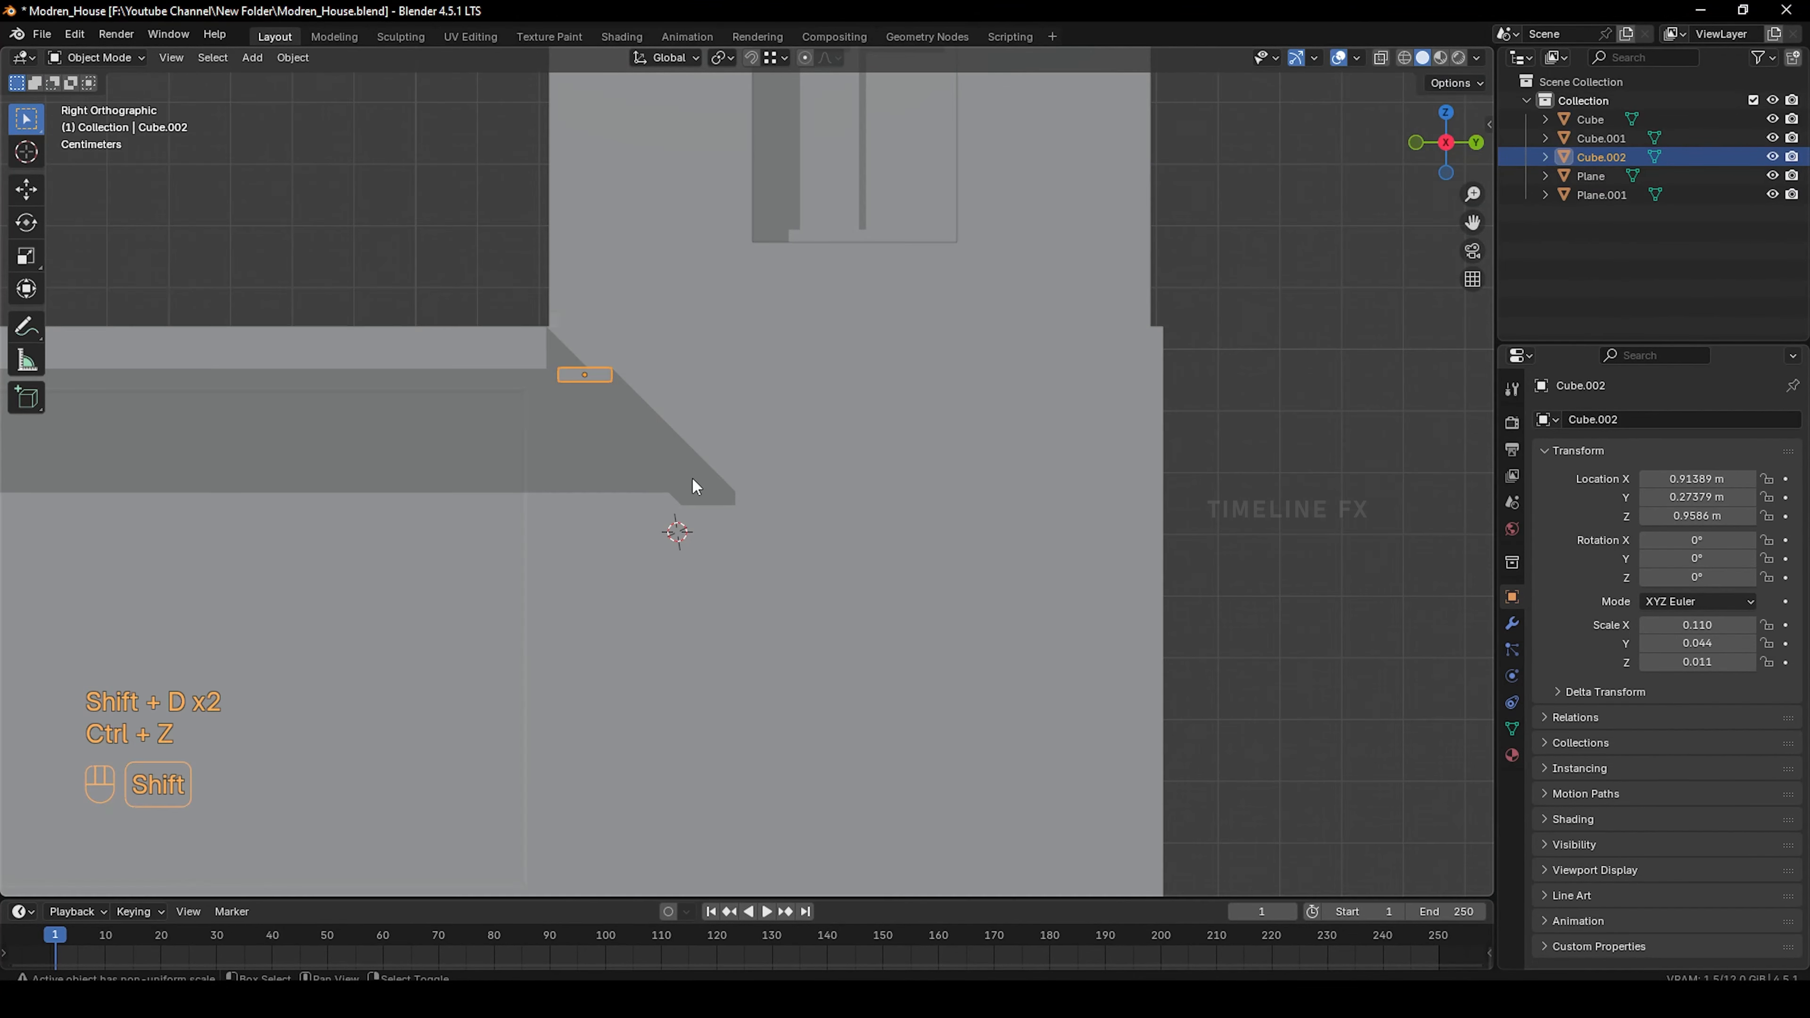
Try placing two descending copies of the block in the right view, at about Y 0.368 m and Y 0.468 m
key("shift+d")
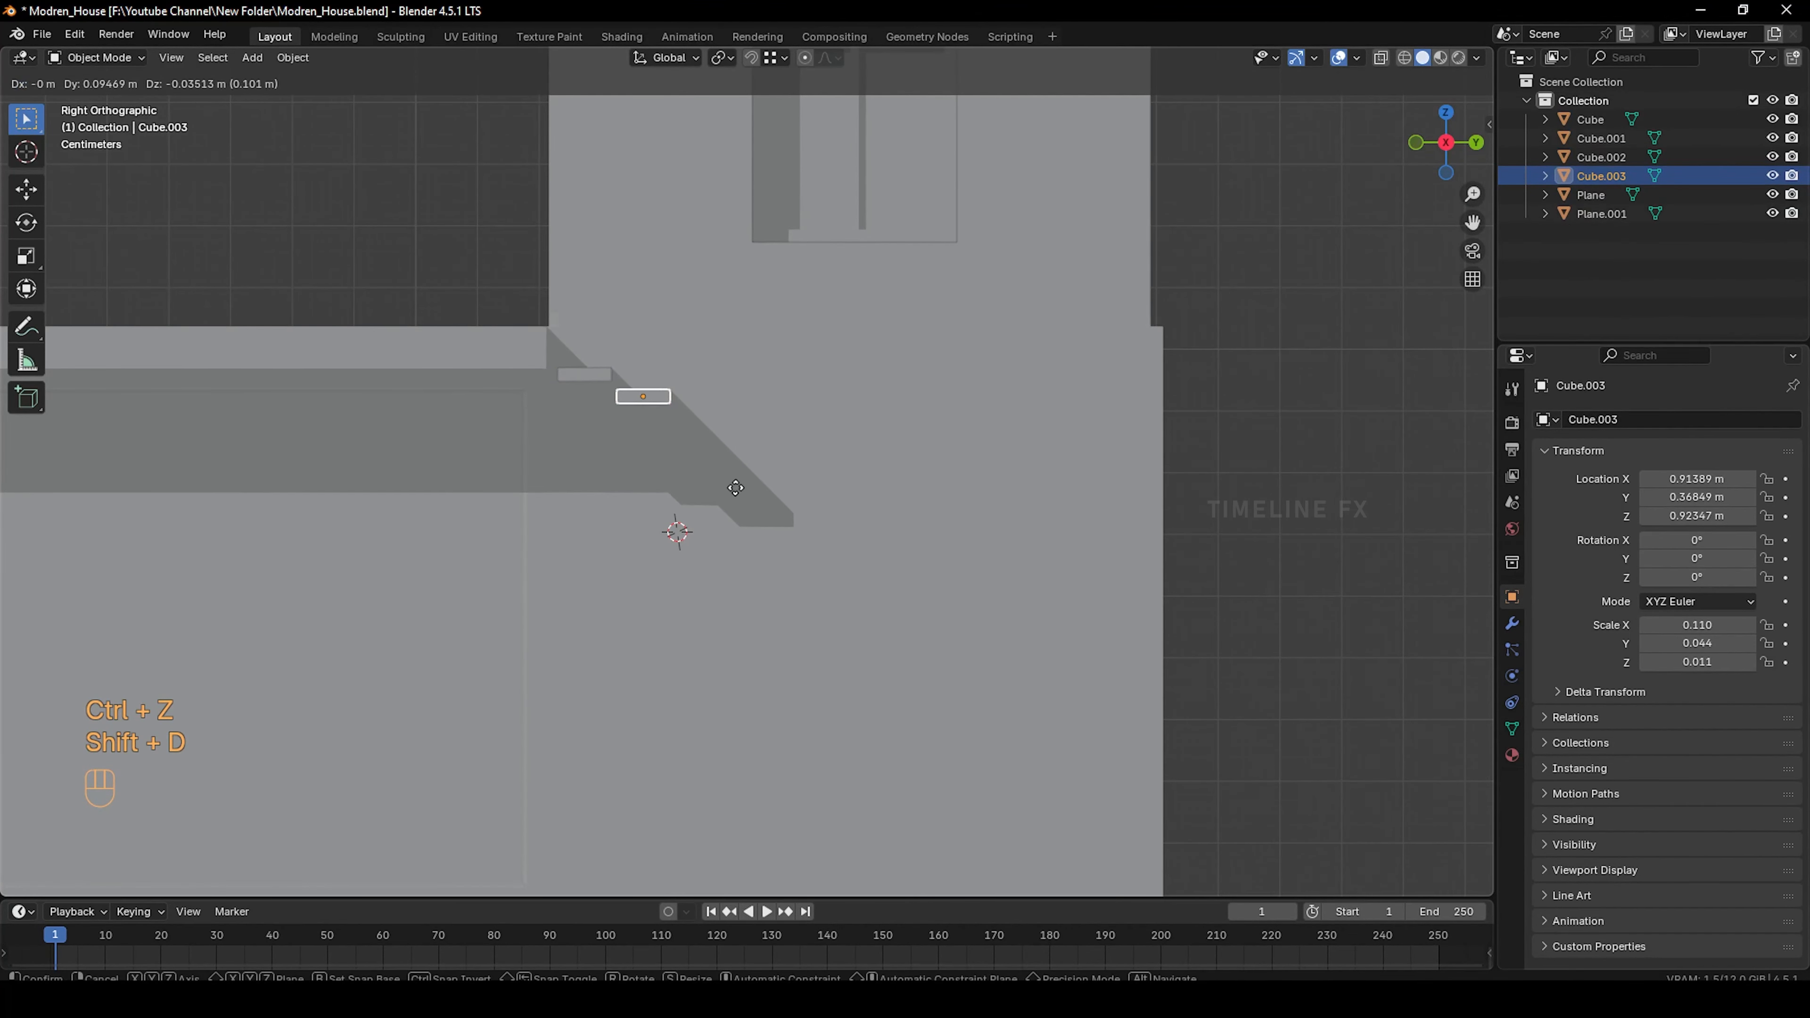
left_click(735, 488)
key("shift+d")
left_click(798, 513)
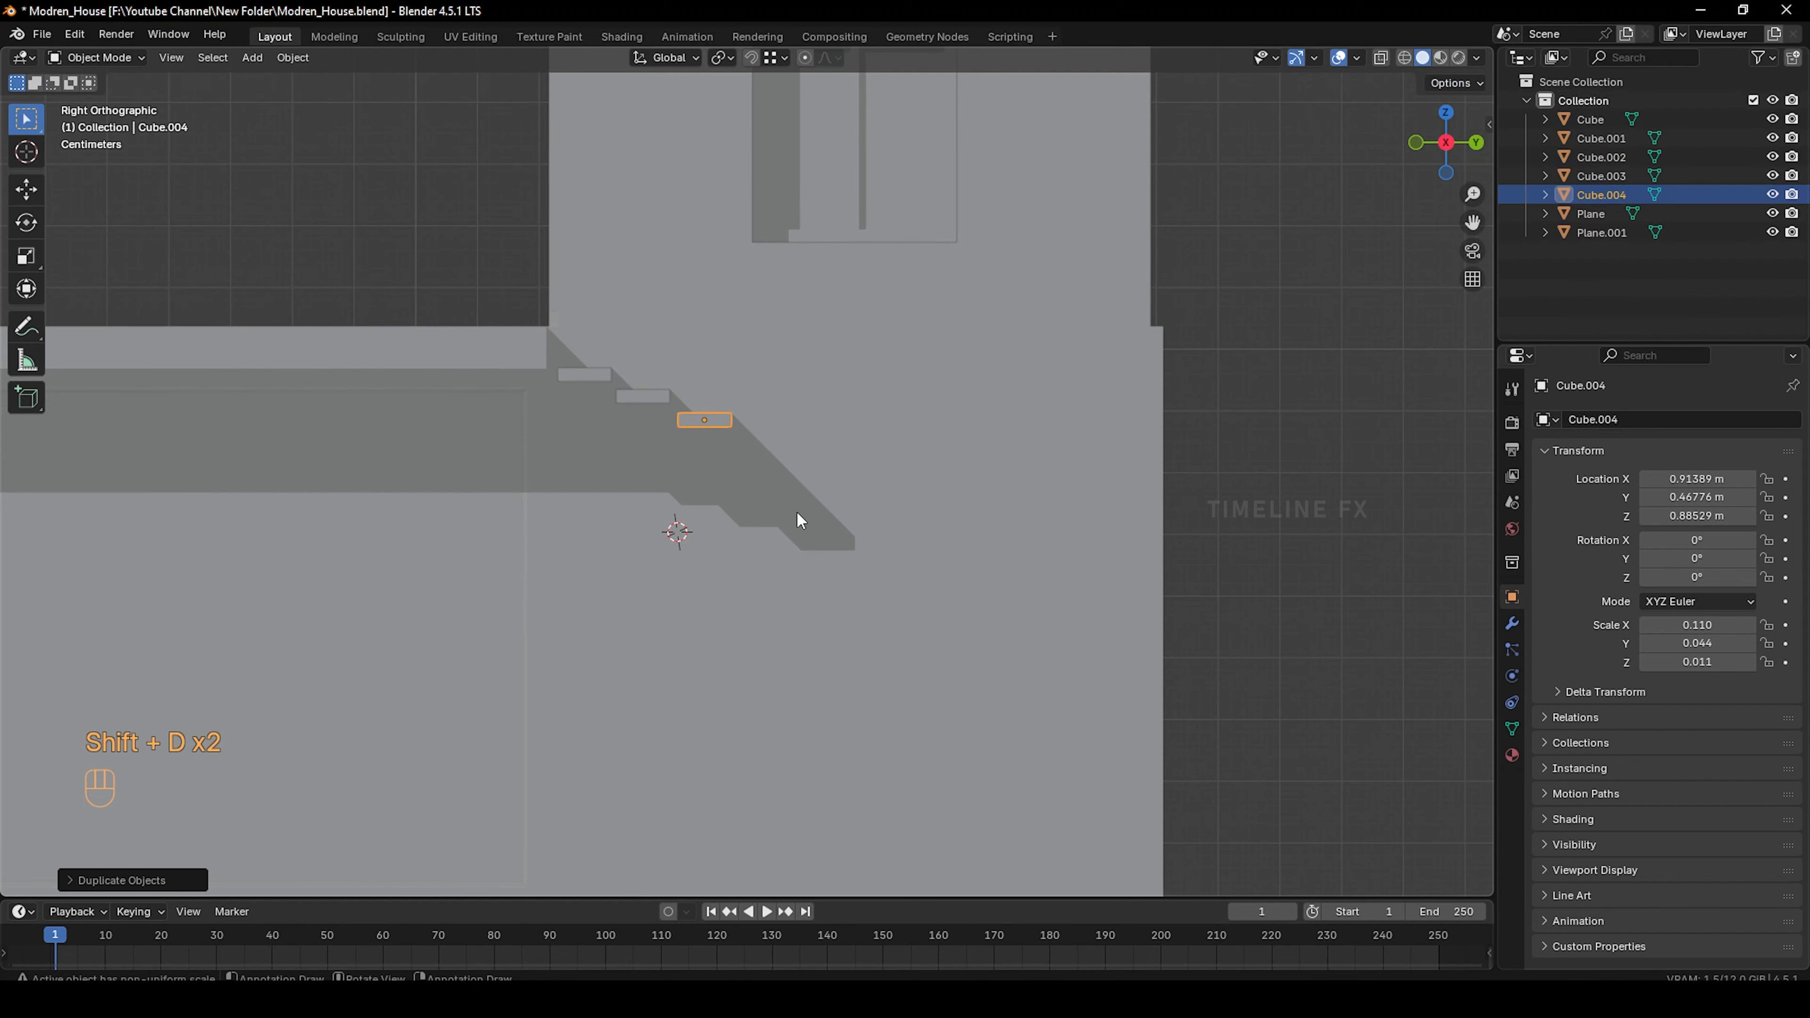
Check the steps against the whole house and try a third descending copy at about Y 0.567 m, Z 0.854 m
scroll(797, 514, "down", 4)
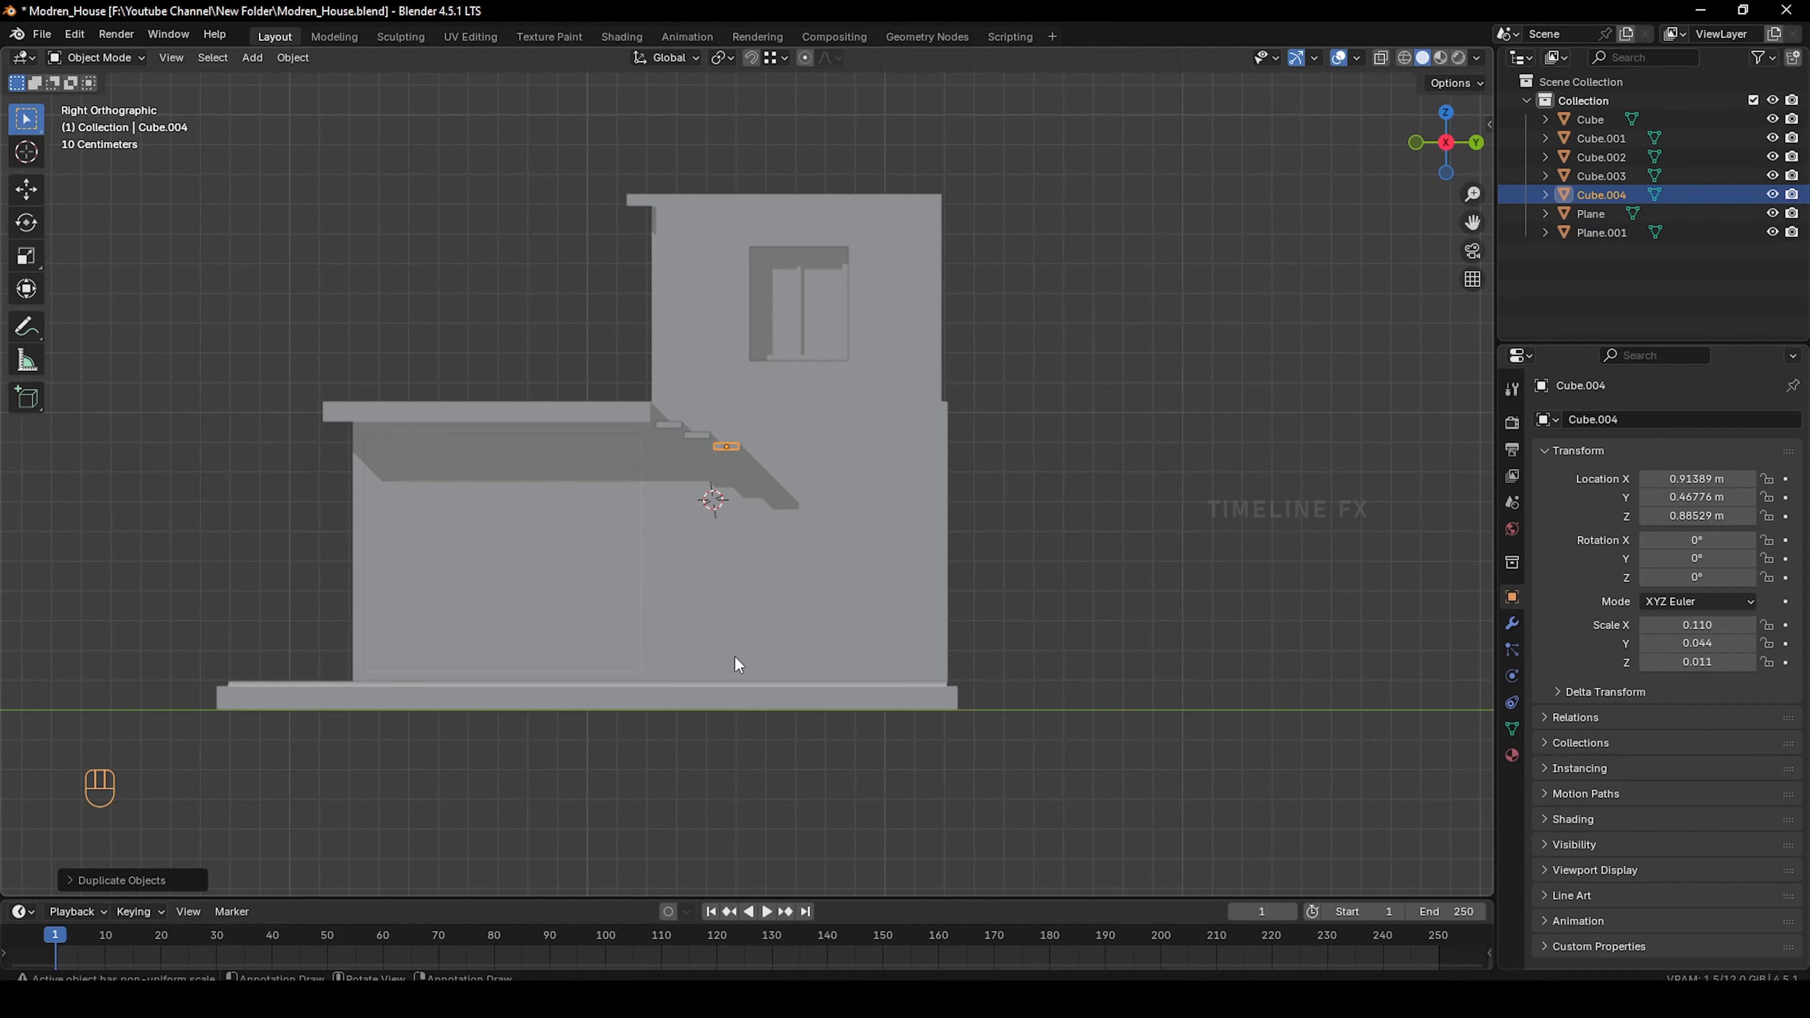
scroll(738, 507, "up", 2)
scroll(738, 508, "down", 4)
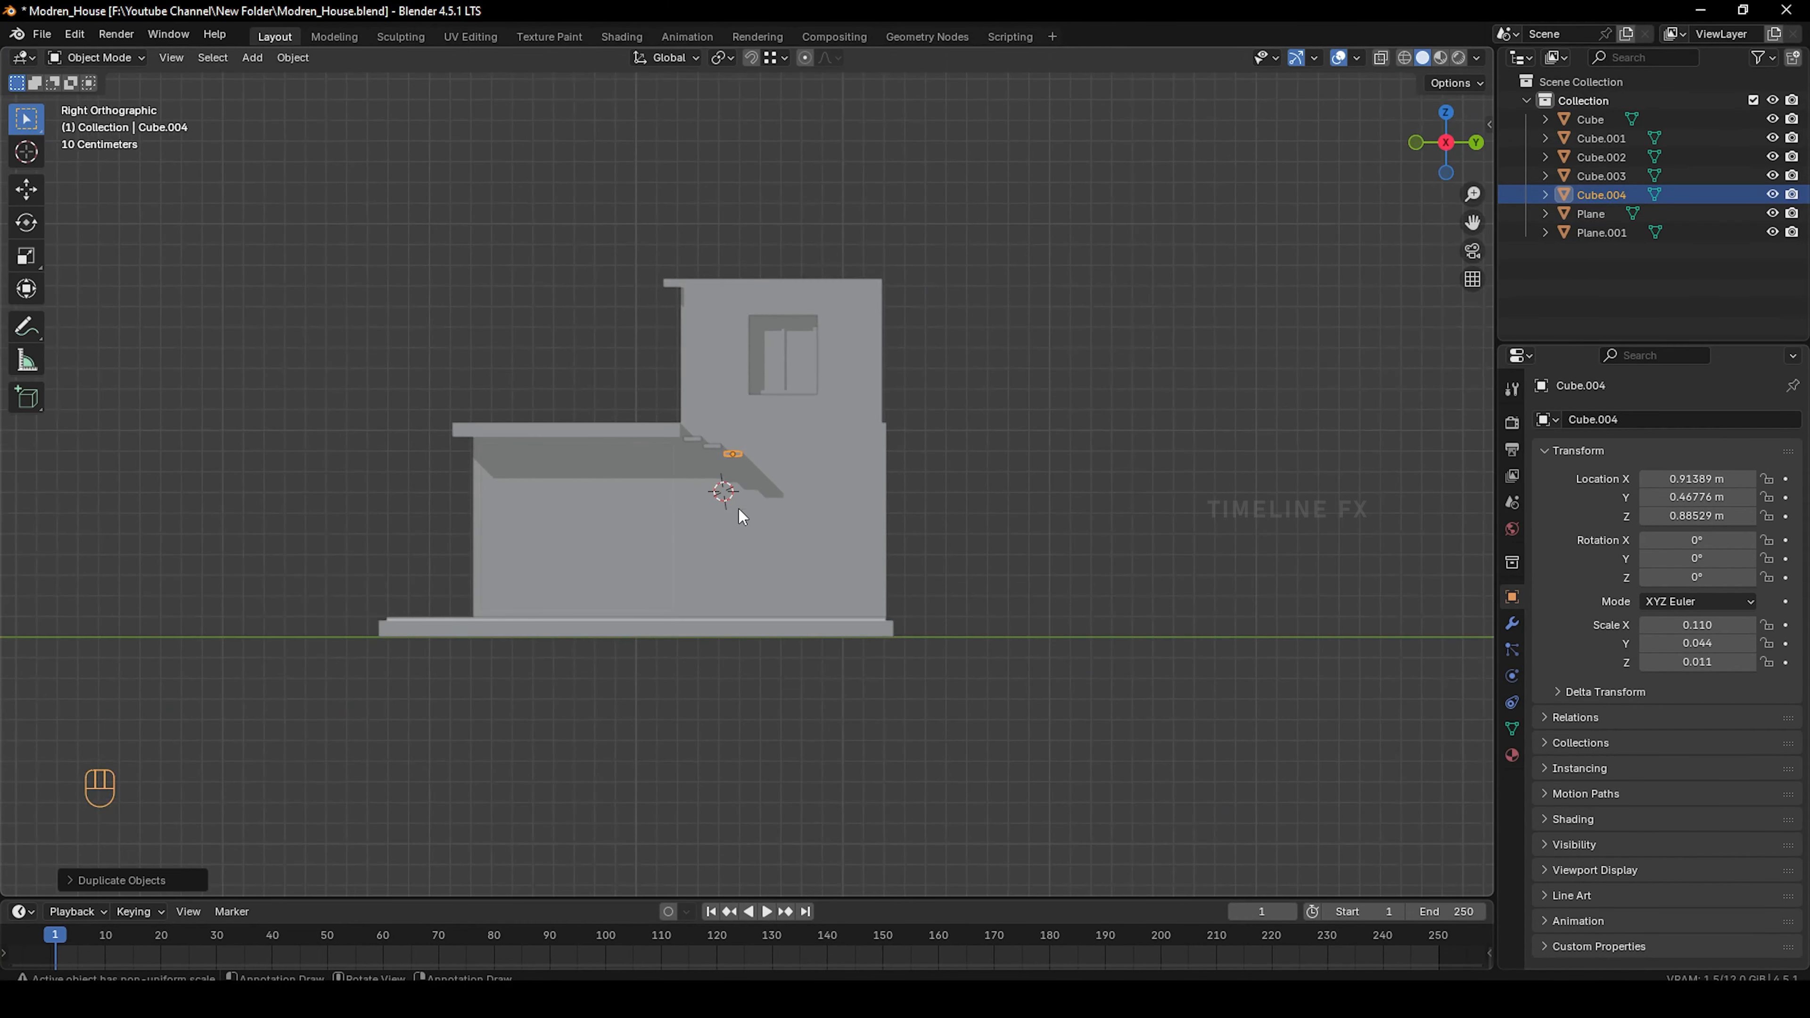
key("KP_1")
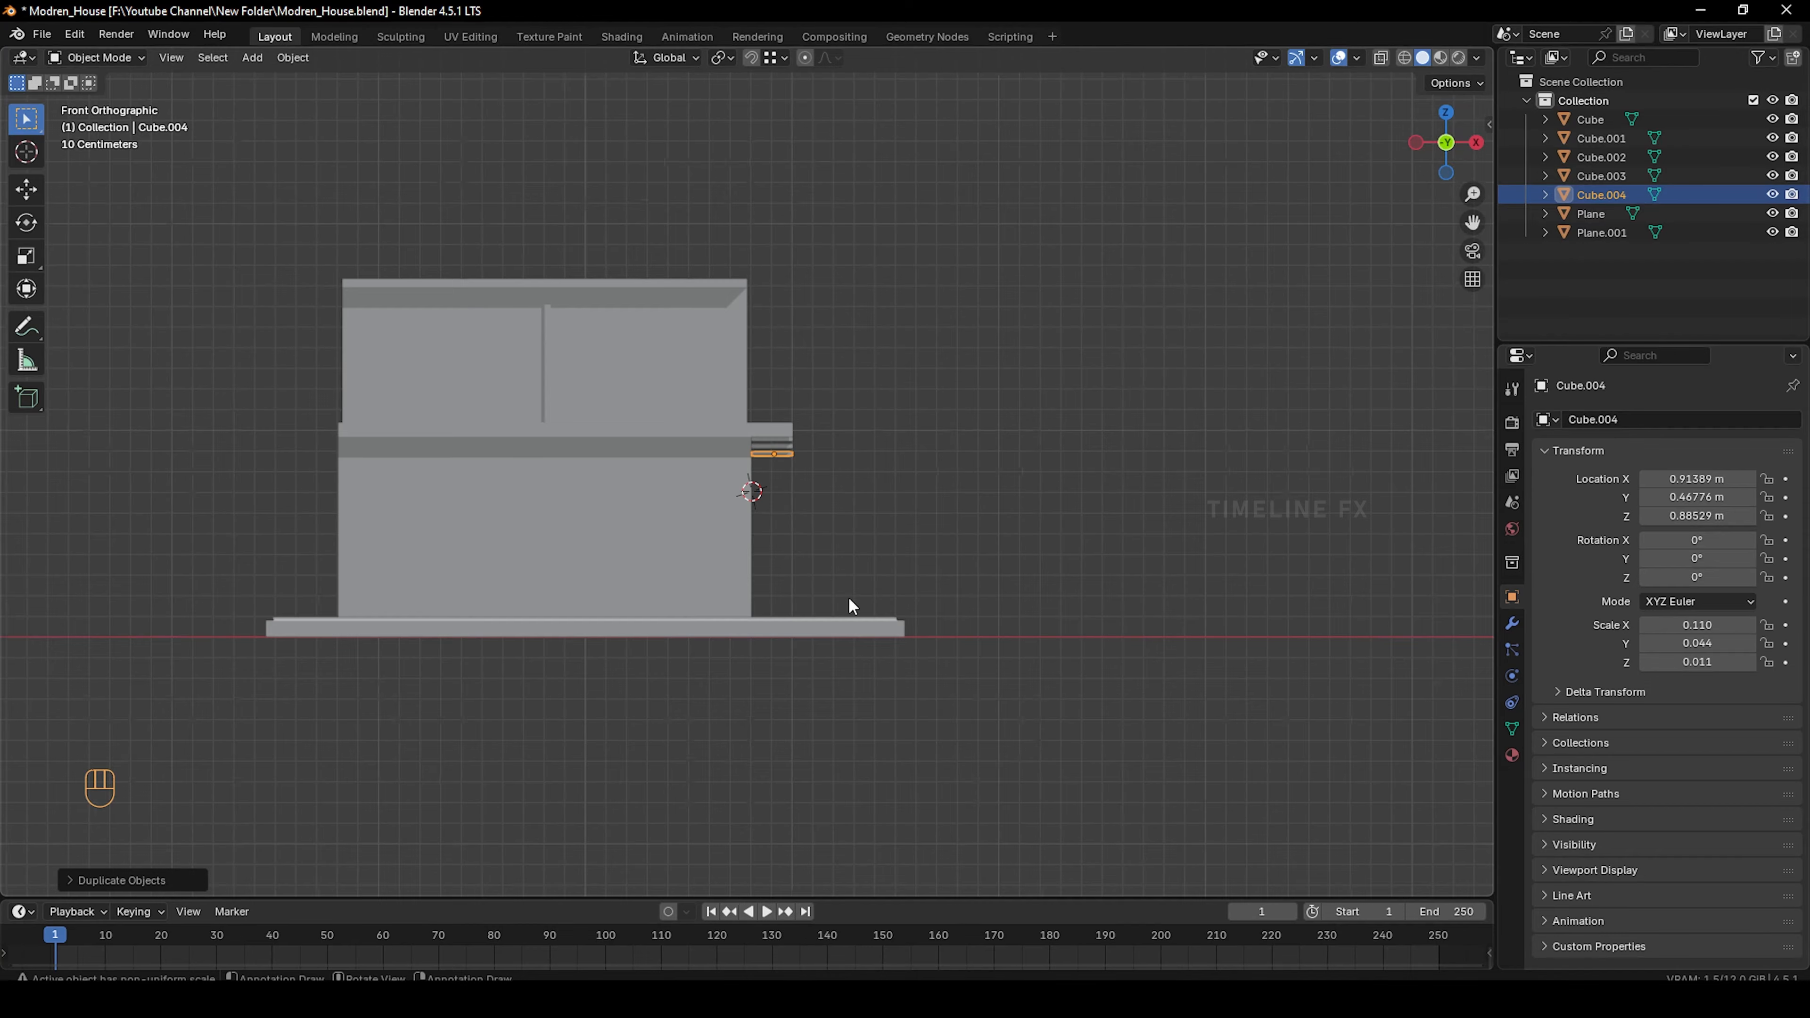
middle_click_drag(853, 606, 704, 467)
scroll(789, 485, "up", 5)
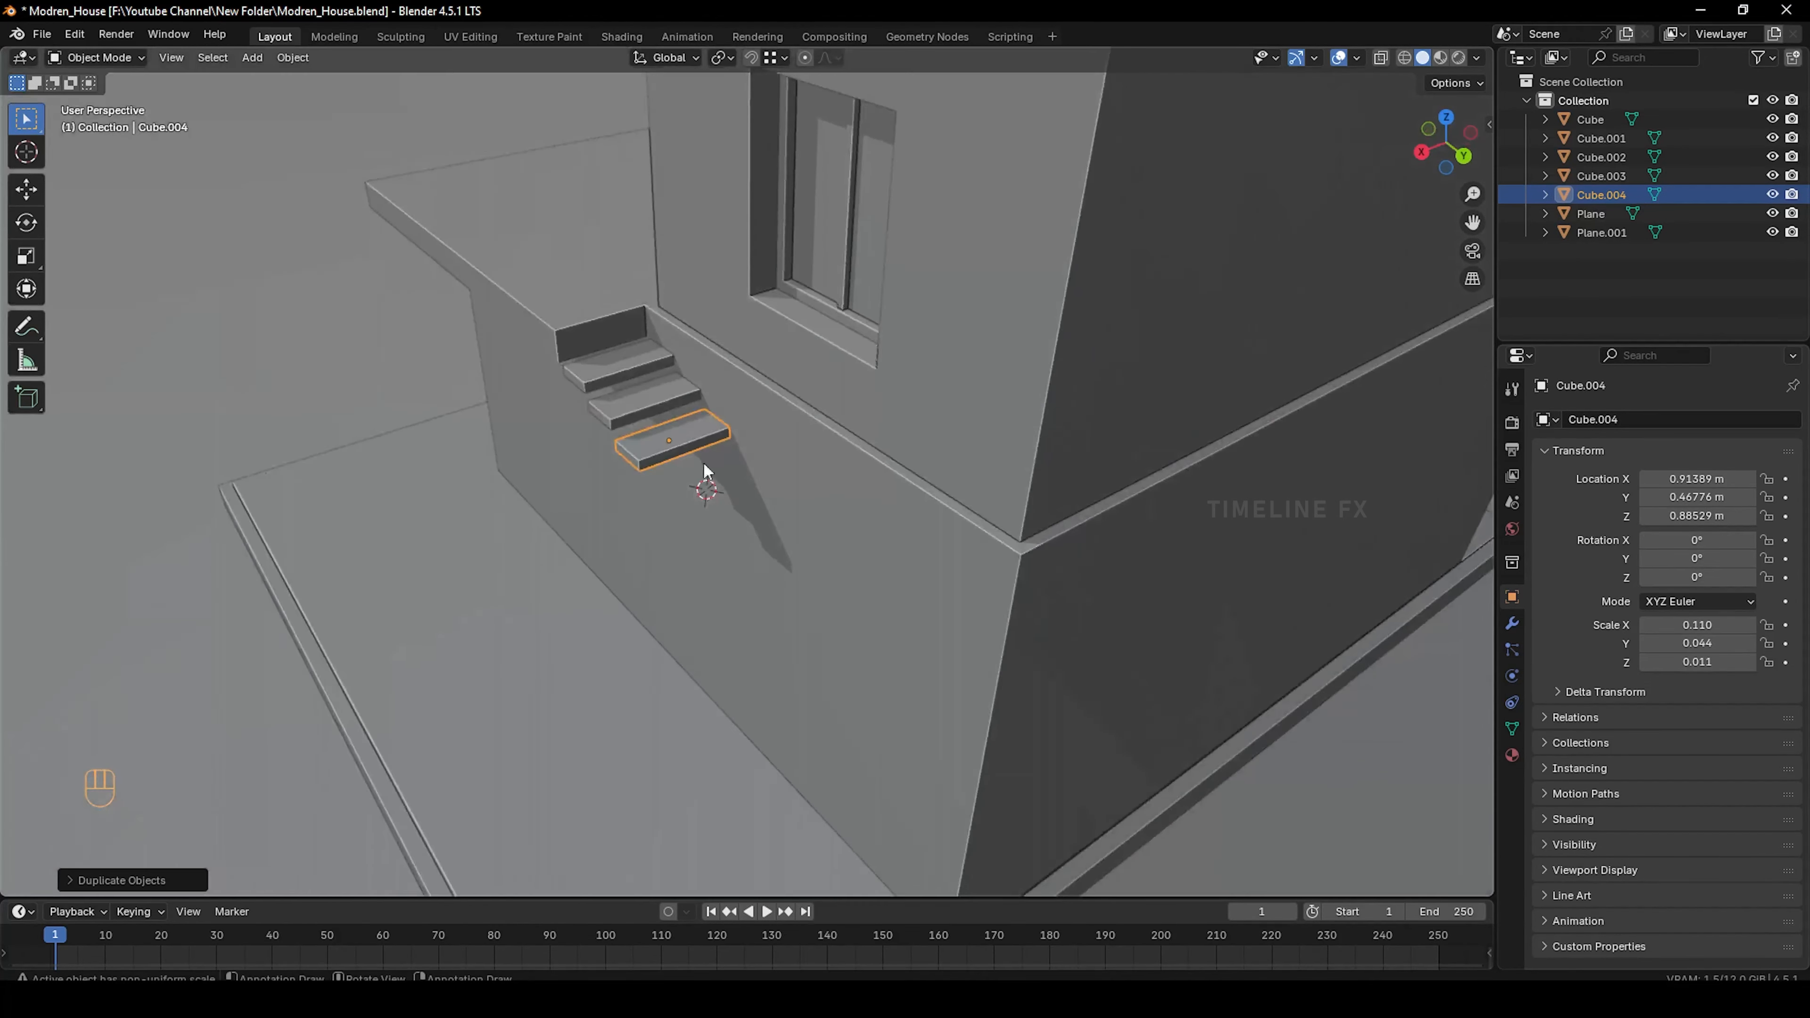
key("KP_3")
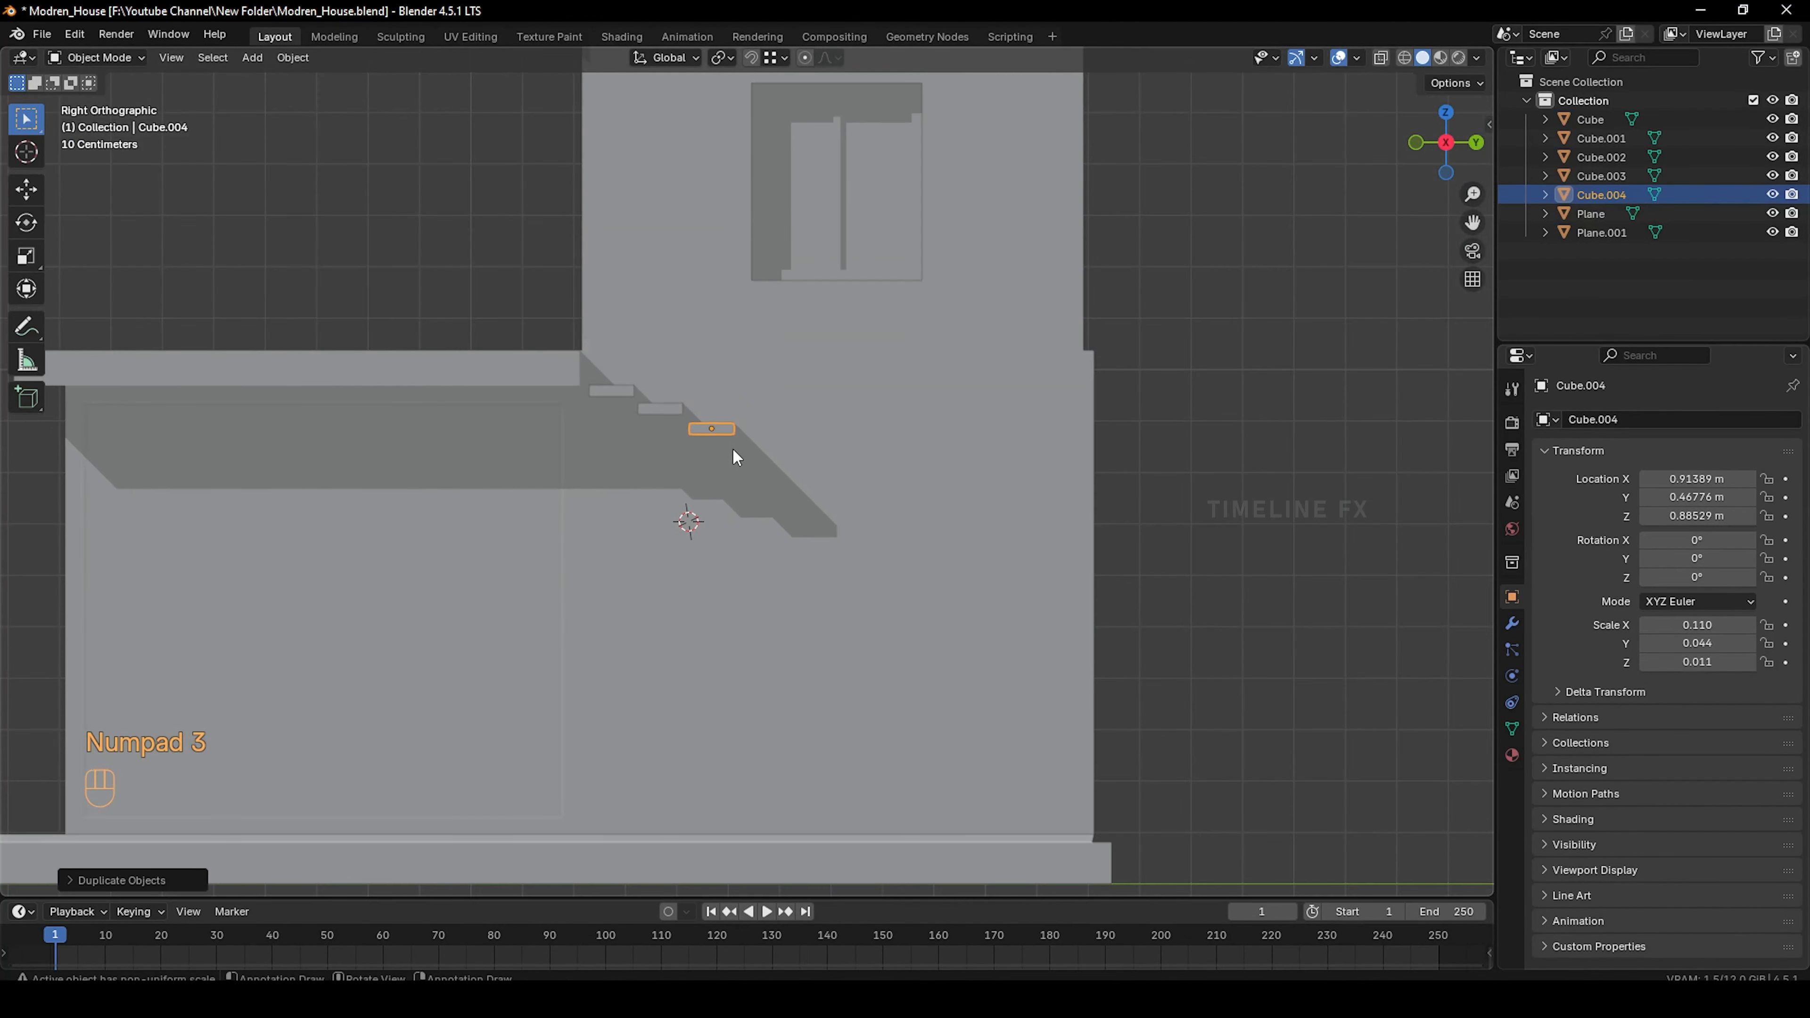
key("shift+d")
mouse_move(740, 474)
middle_mouse_down()
mouse_move(746, 490)
mouse_move(769, 475)
middle_mouse_up()
scroll(714, 414, "up", 4)
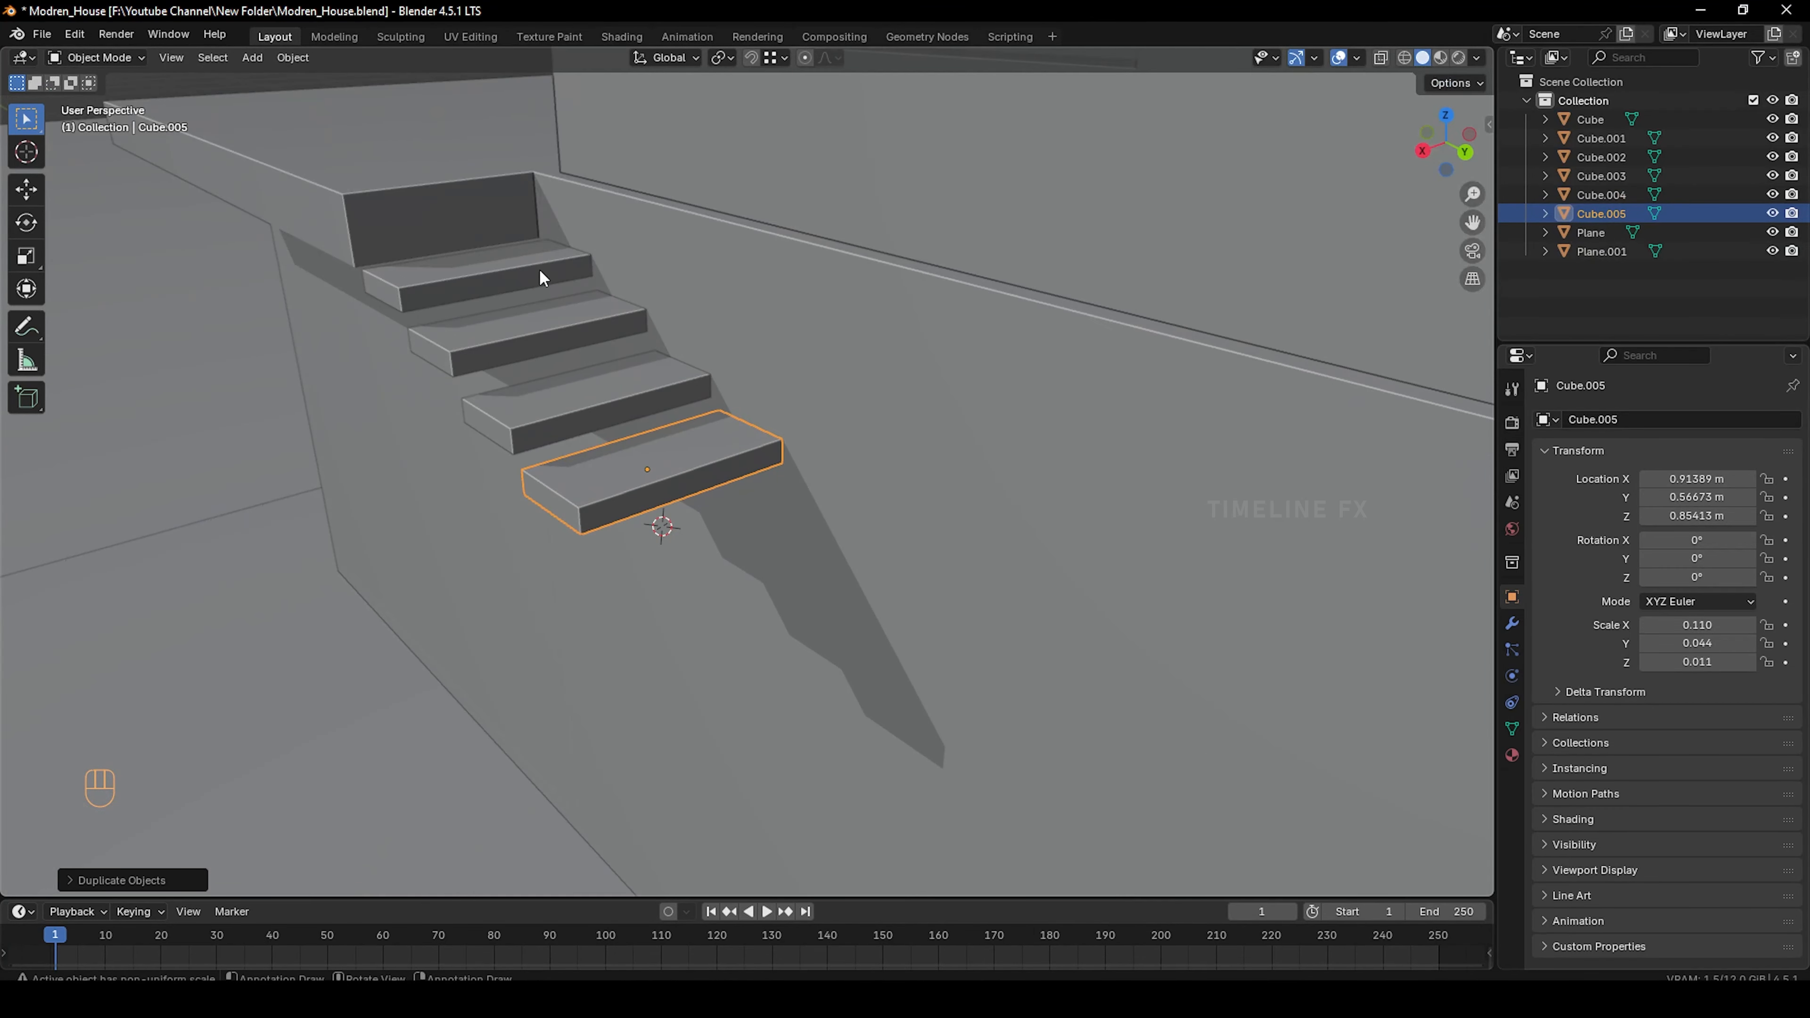
scroll(784, 570, "down", 3)
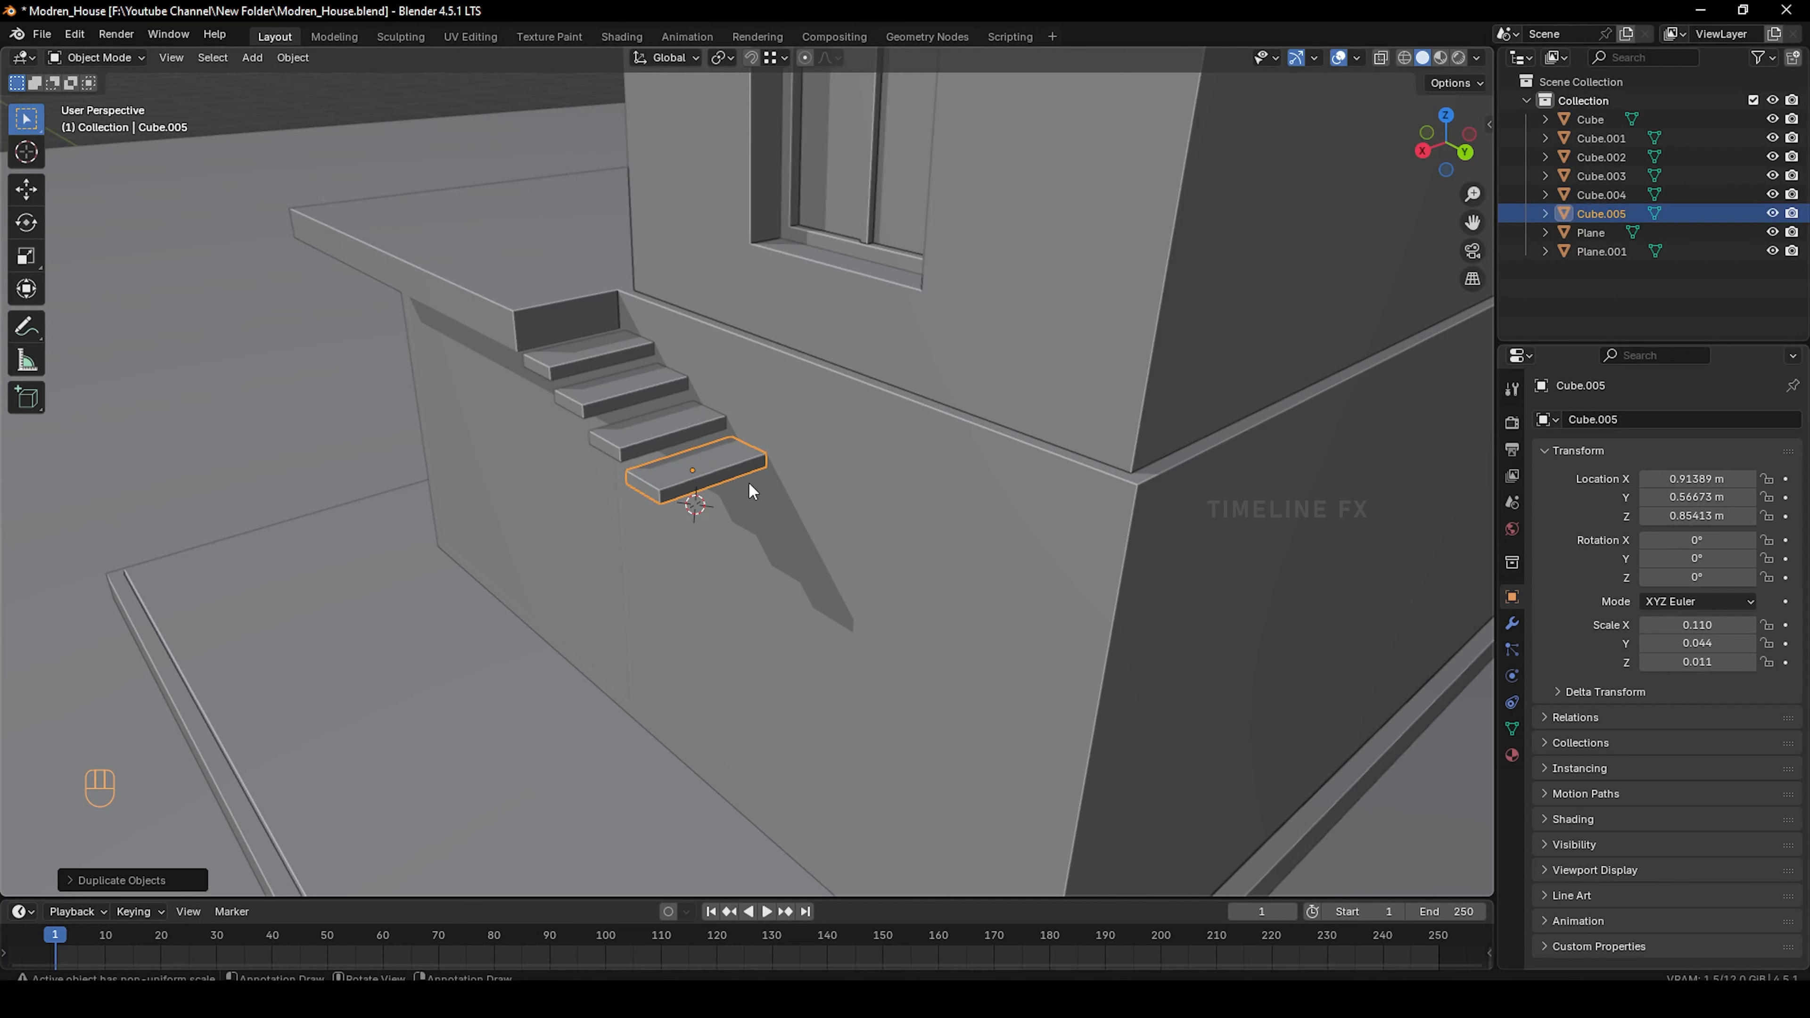
Undo the three stair copies made in the right view
key("ctrl+z")
key("ctrl+z")
key("ctrl+z")
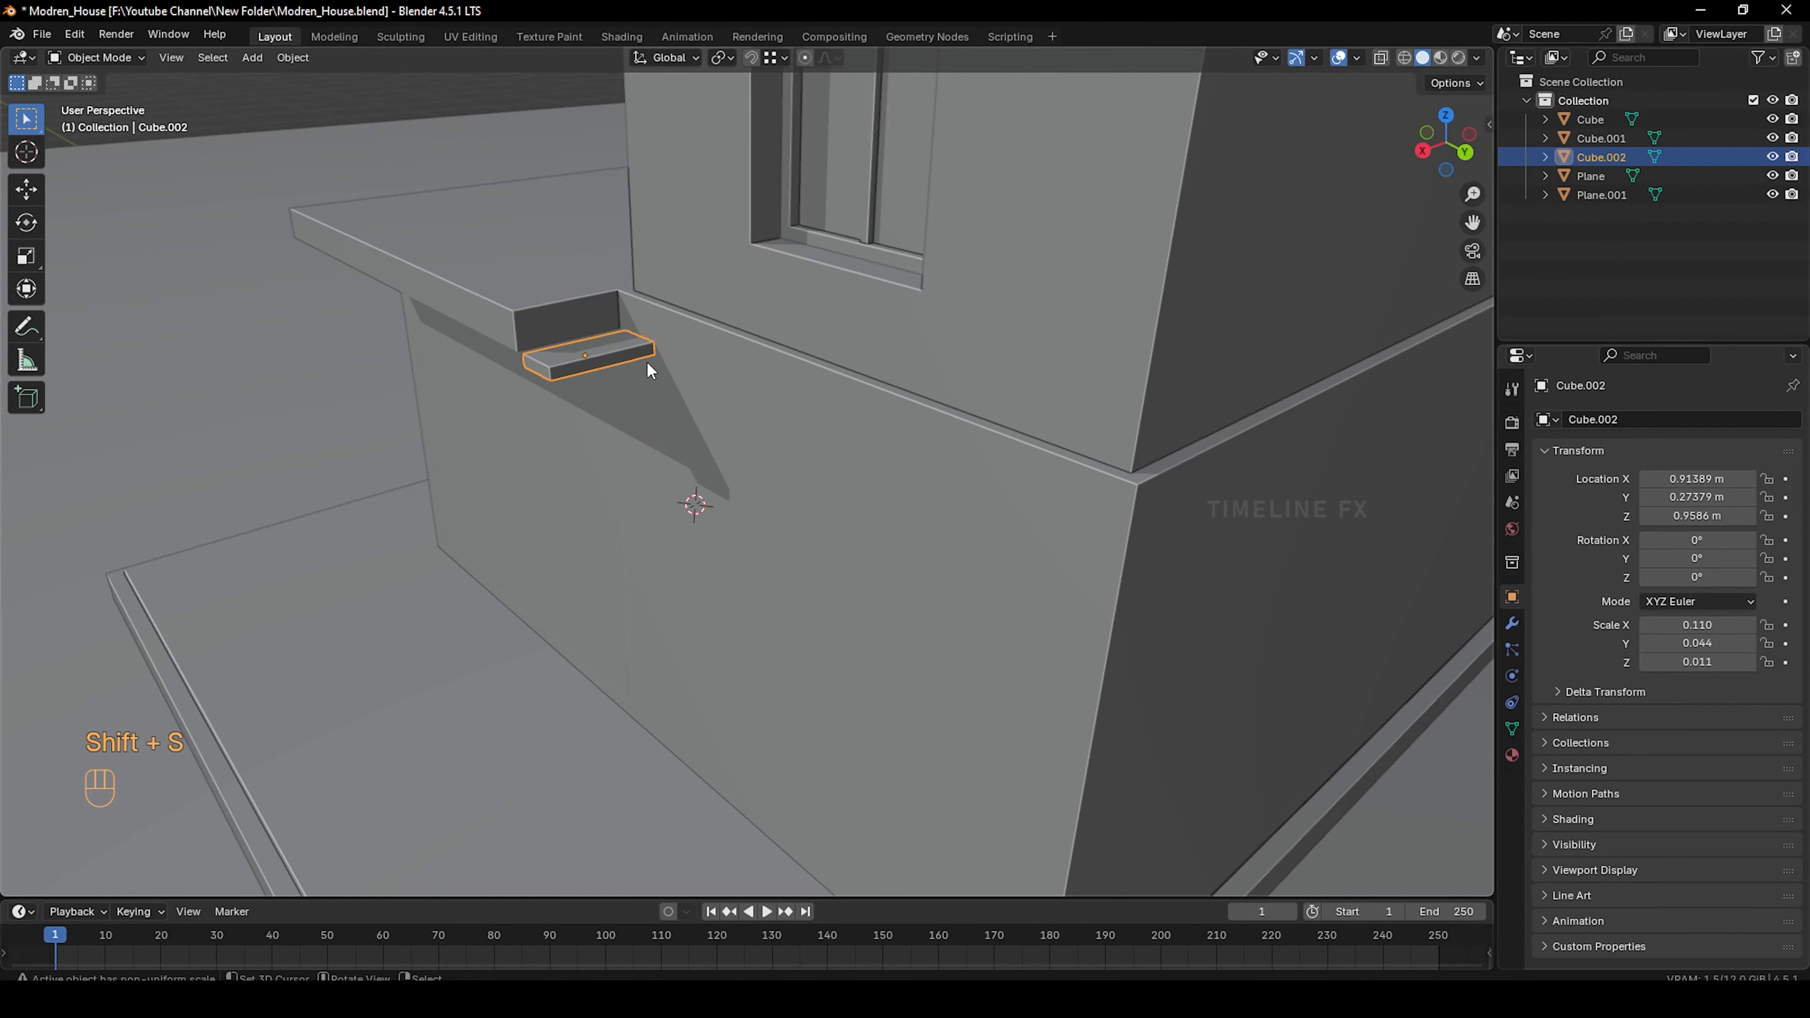
Try placing three descending copies of the block freely in the perspective view
key("shift+d")
left_click(675, 427)
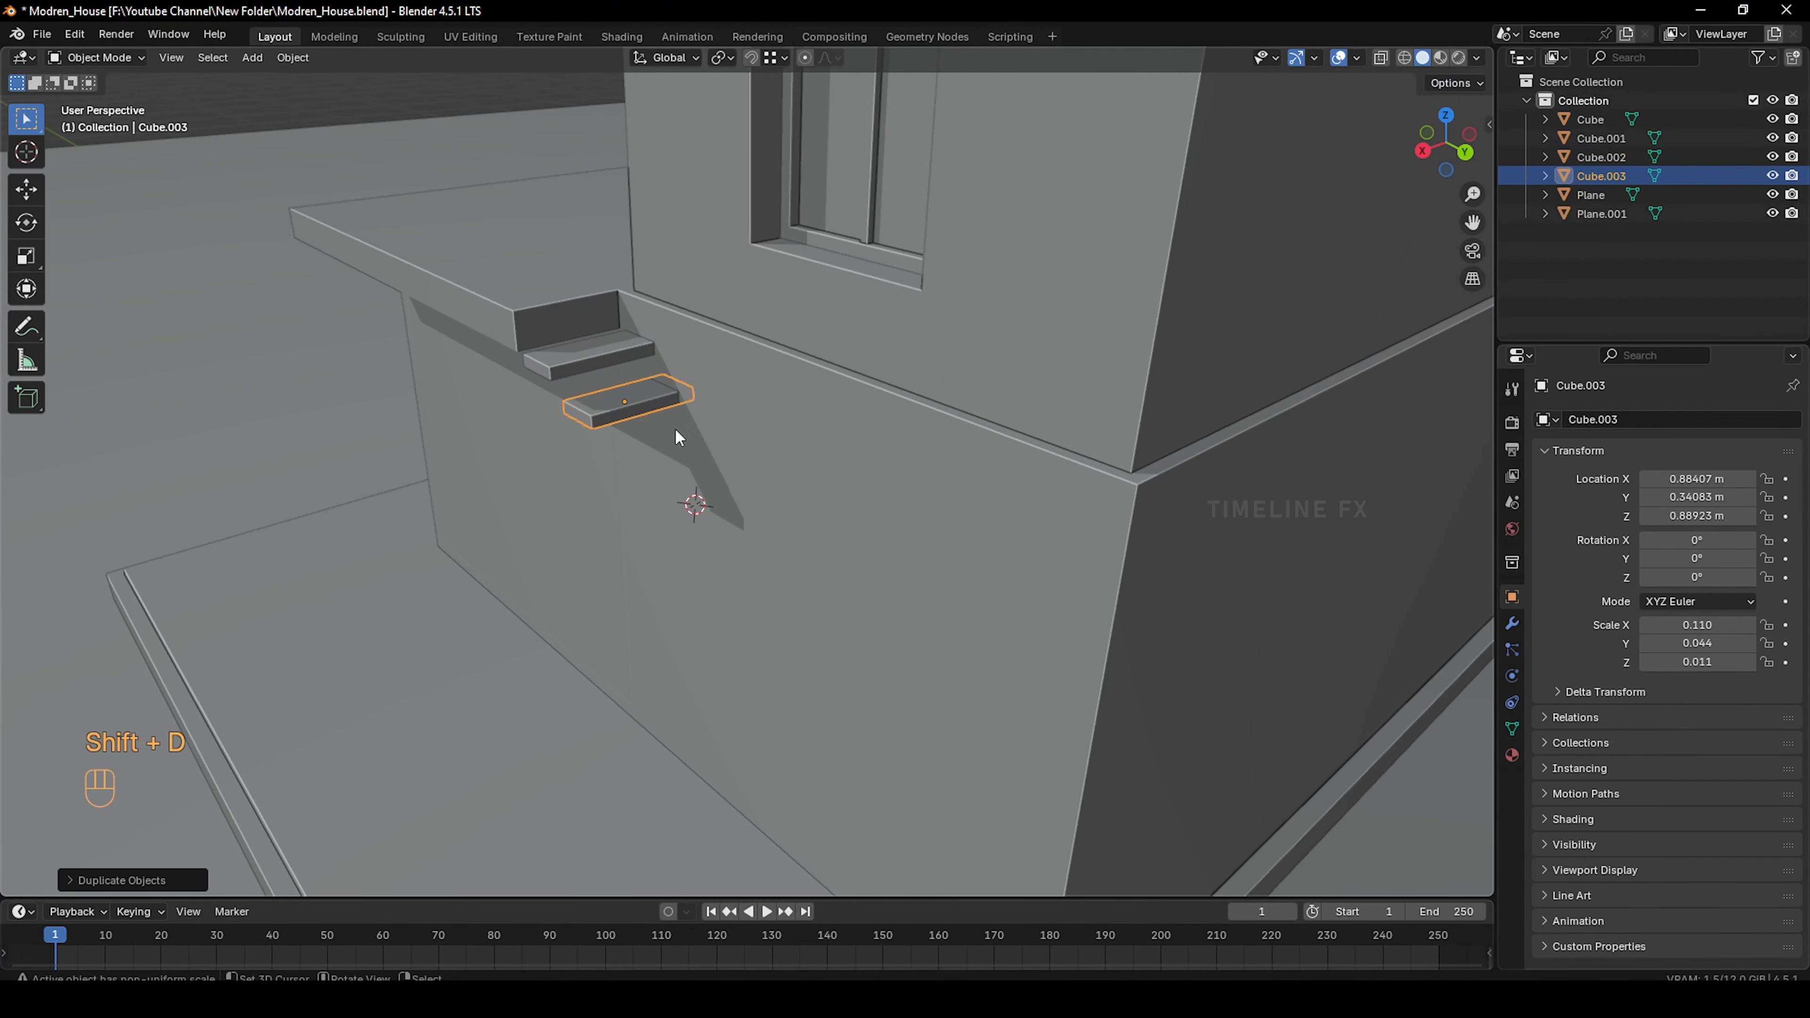
key("shift+d")
left_click(705, 477)
key("shift+d")
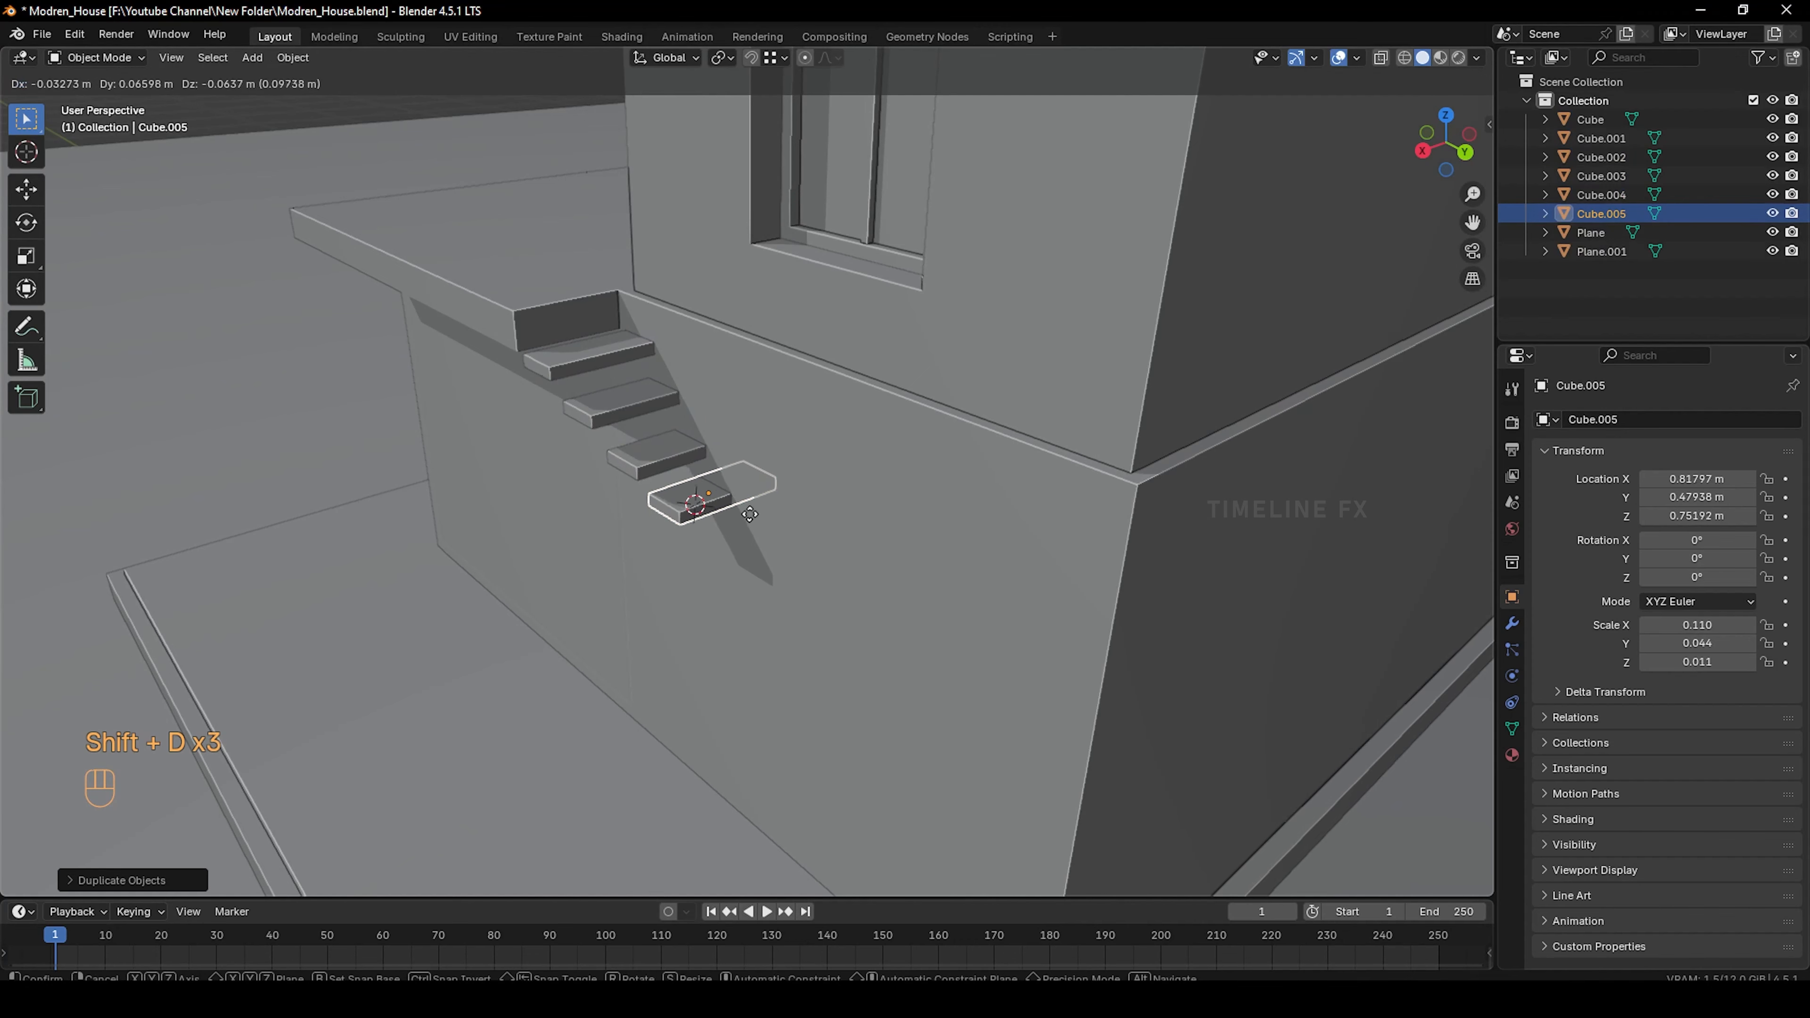
left_click(760, 526)
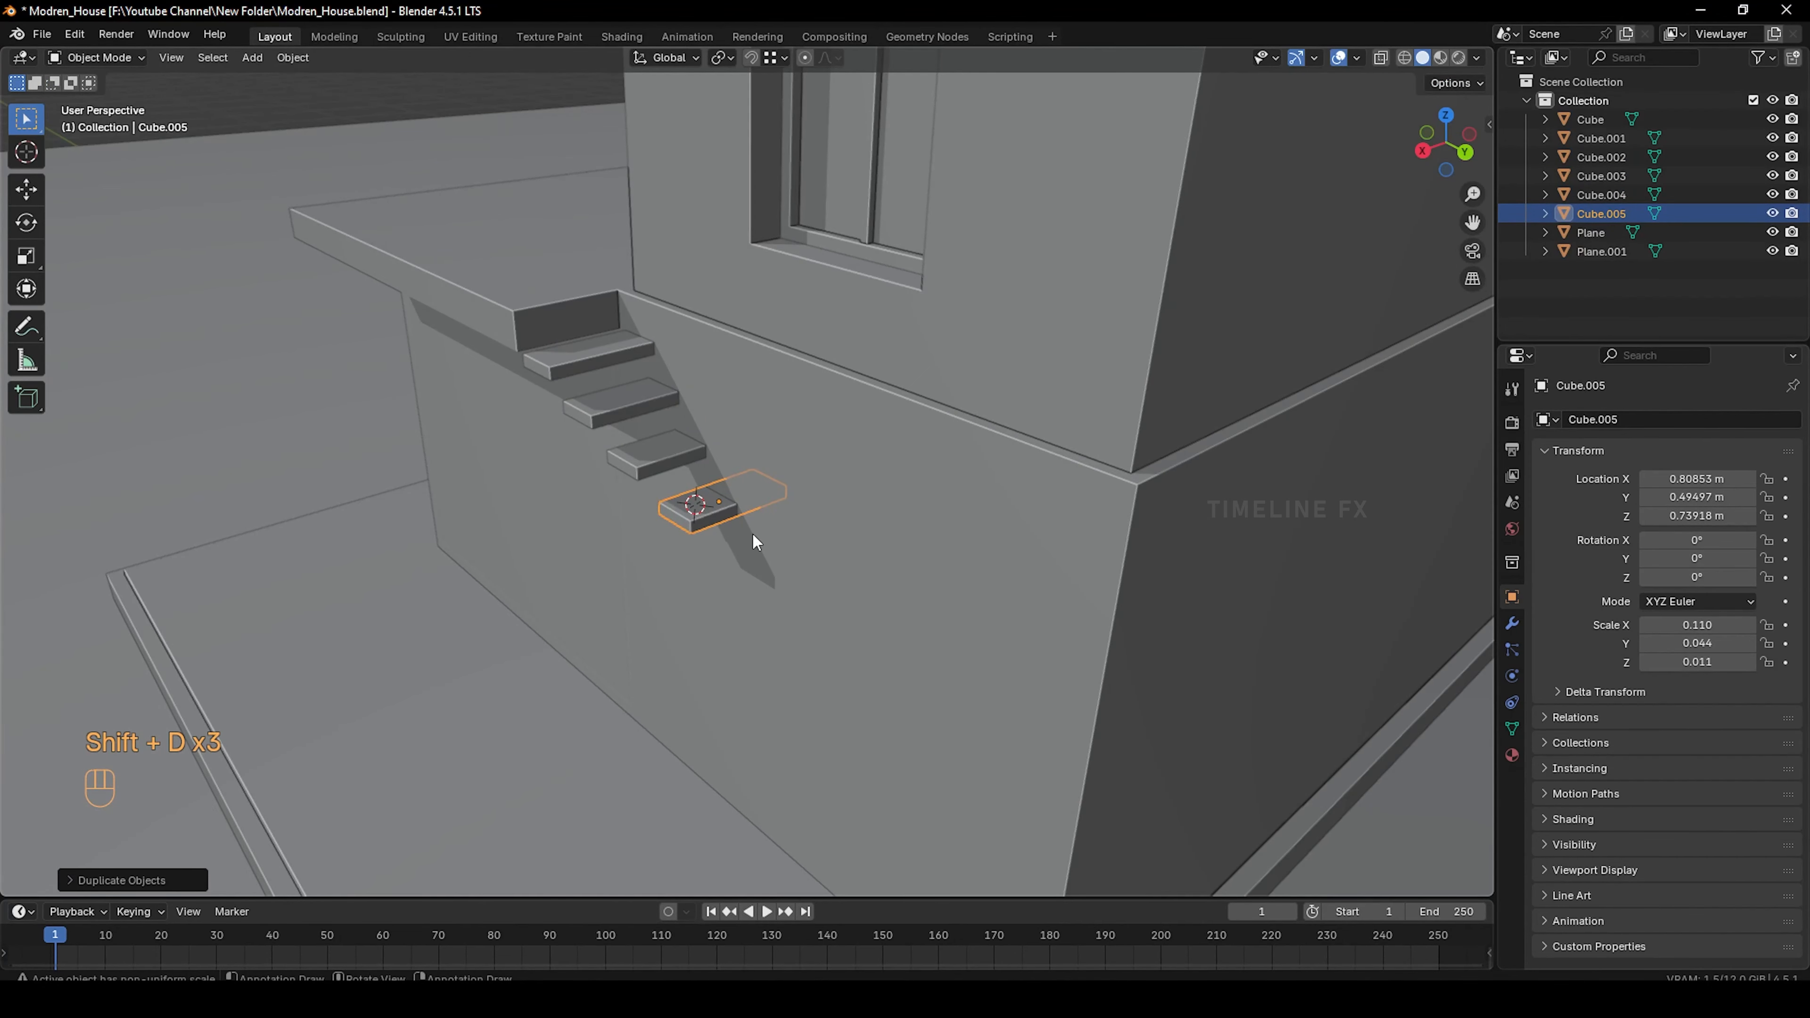
Undo the three copies placed in the perspective view
key("ctrl+z")
key("ctrl+z")
key("ctrl+z")
middle_click_drag(748, 513, 852, 453)
Try three descending copies of the block in the right orthographic view, each about 0.1 m along Y and 0.04 m lower
key("KP_3")
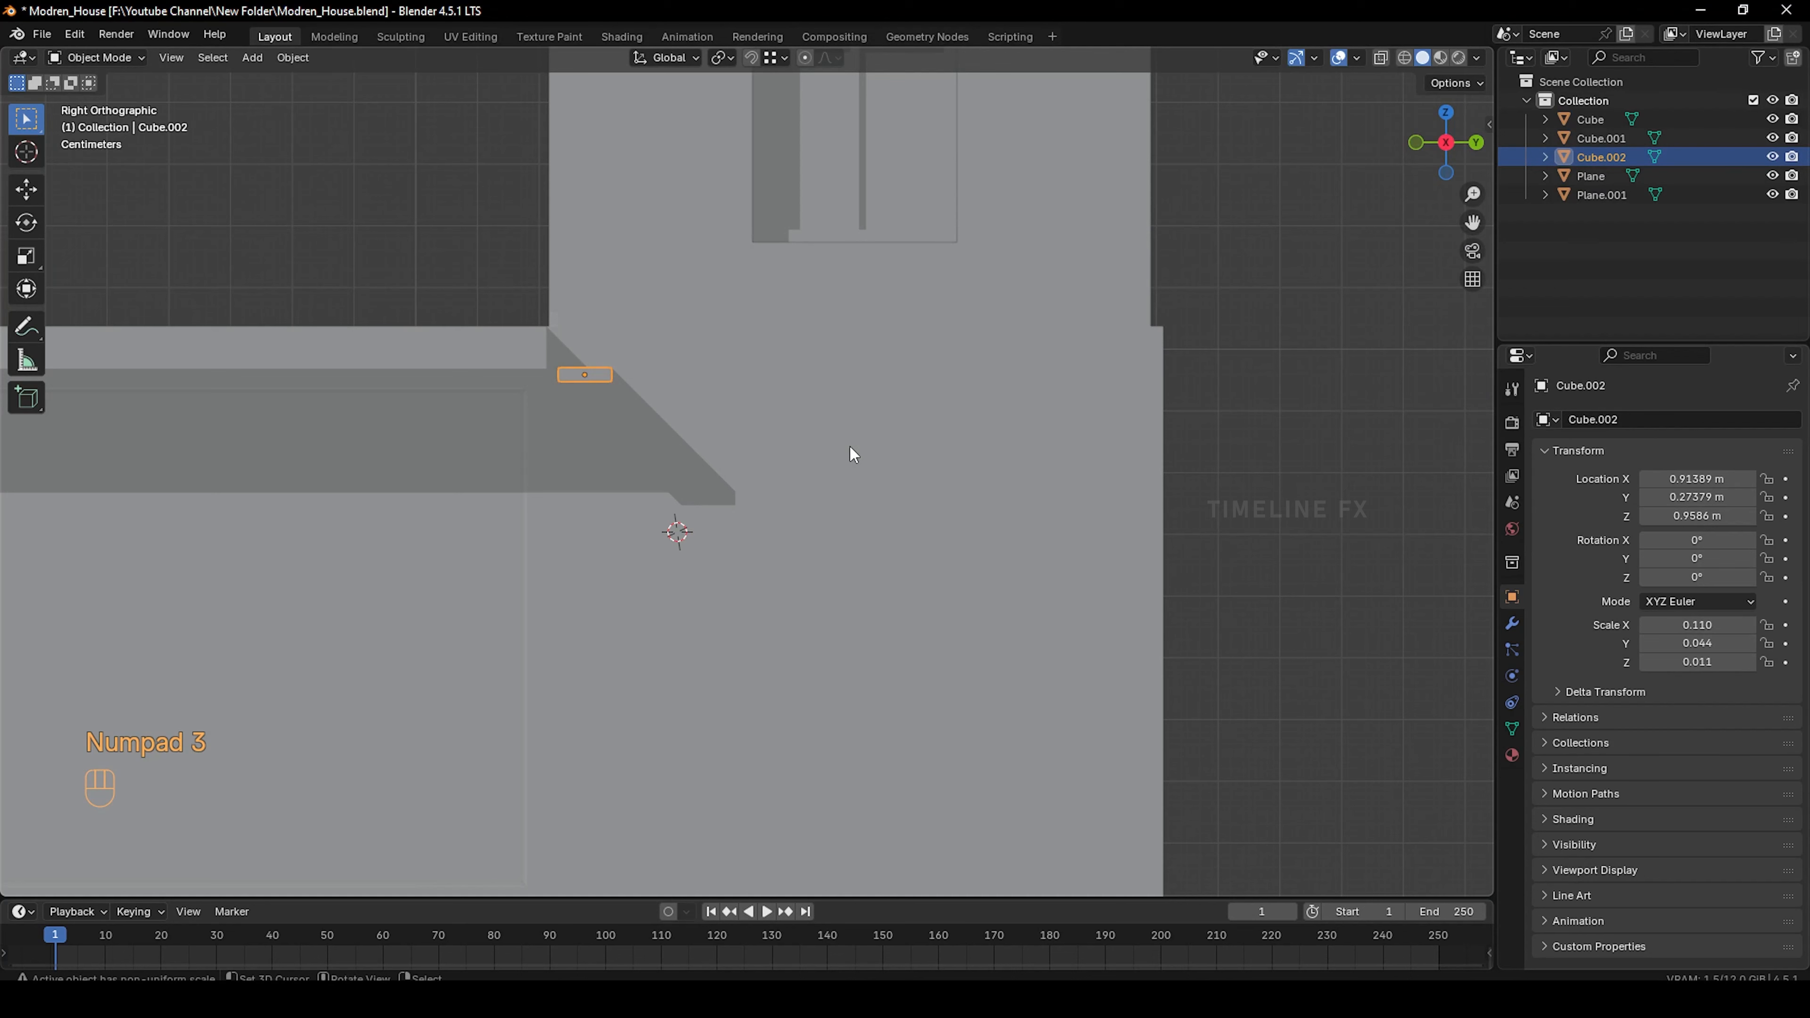
key("shift+d")
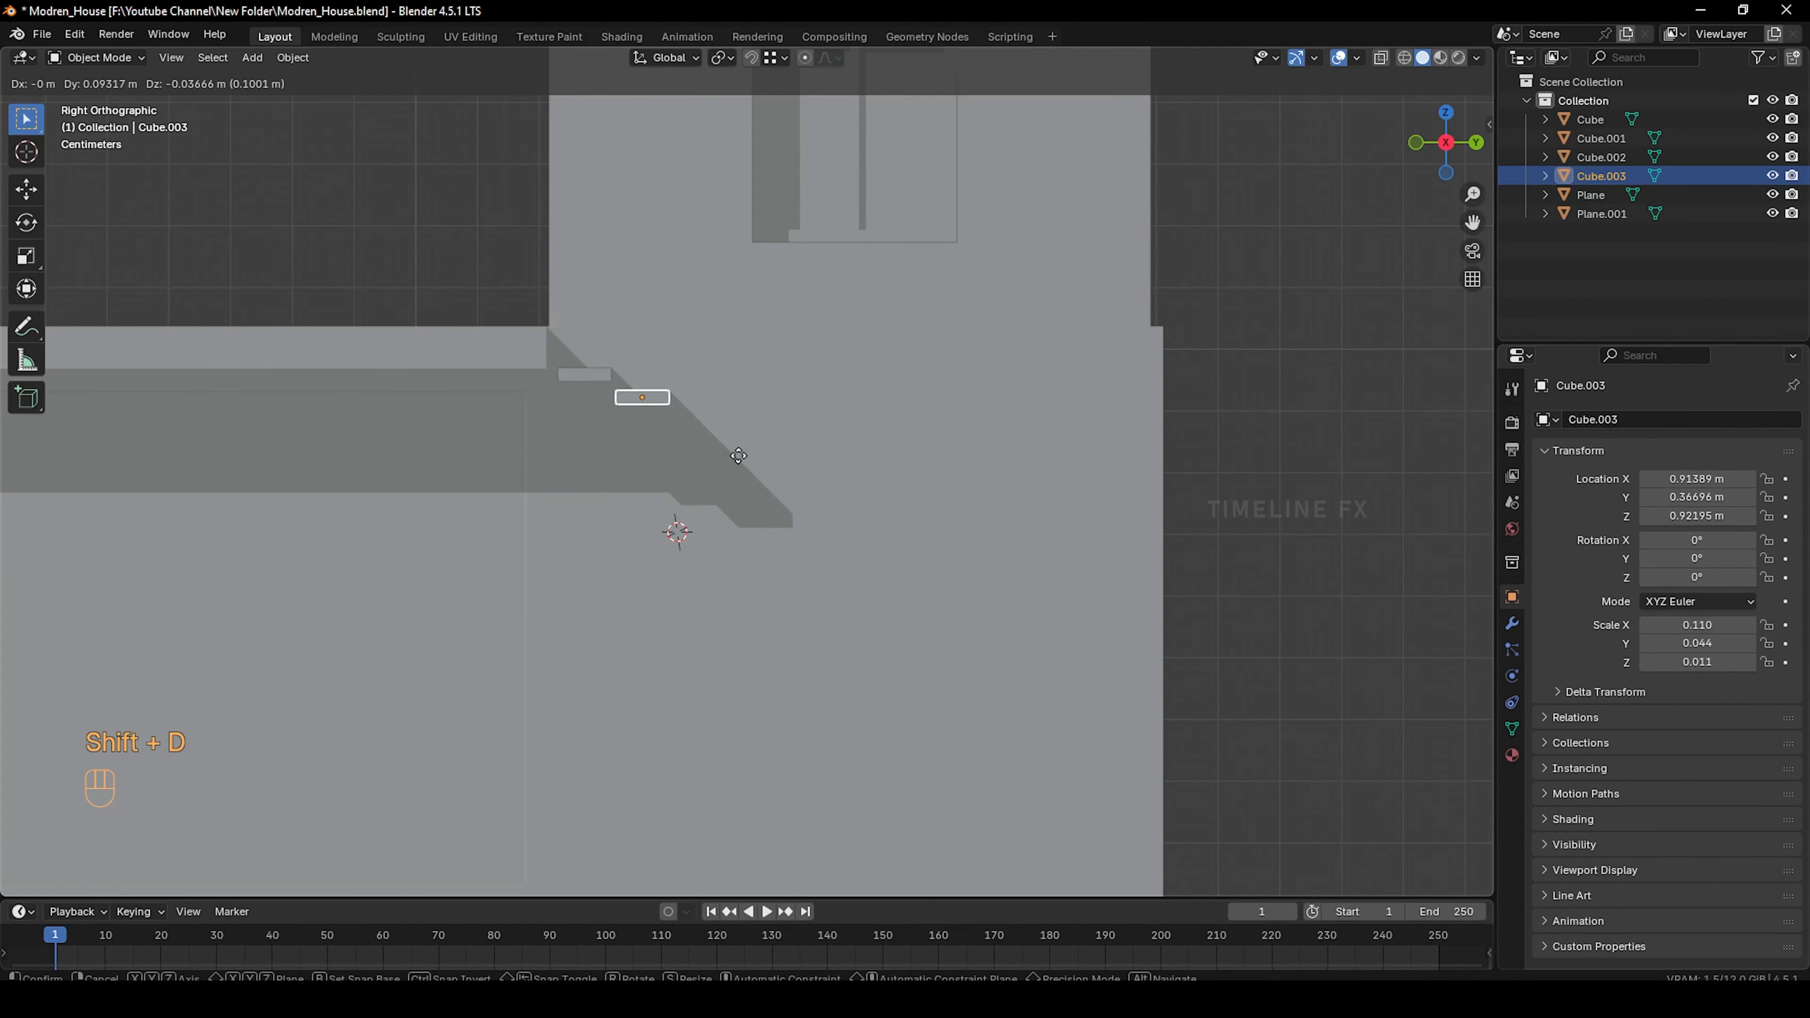
left_click(738, 456)
key("shift+d")
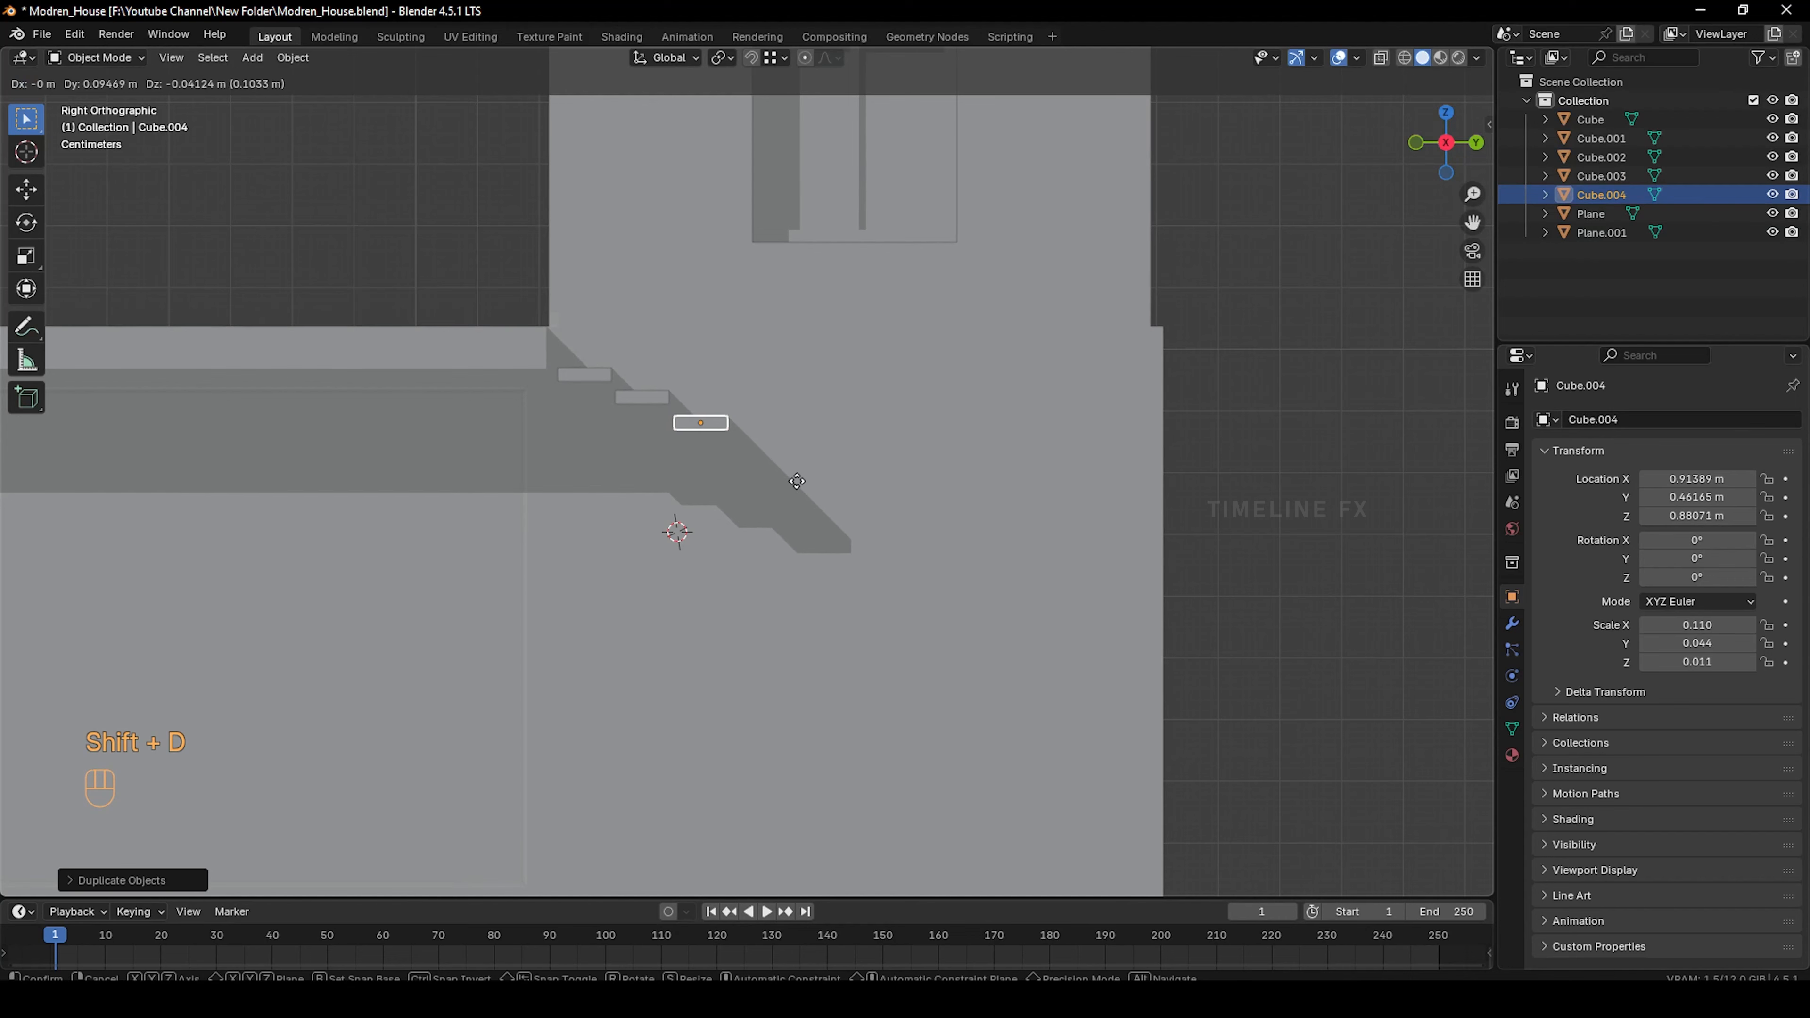
left_click(797, 484)
key("shift+d")
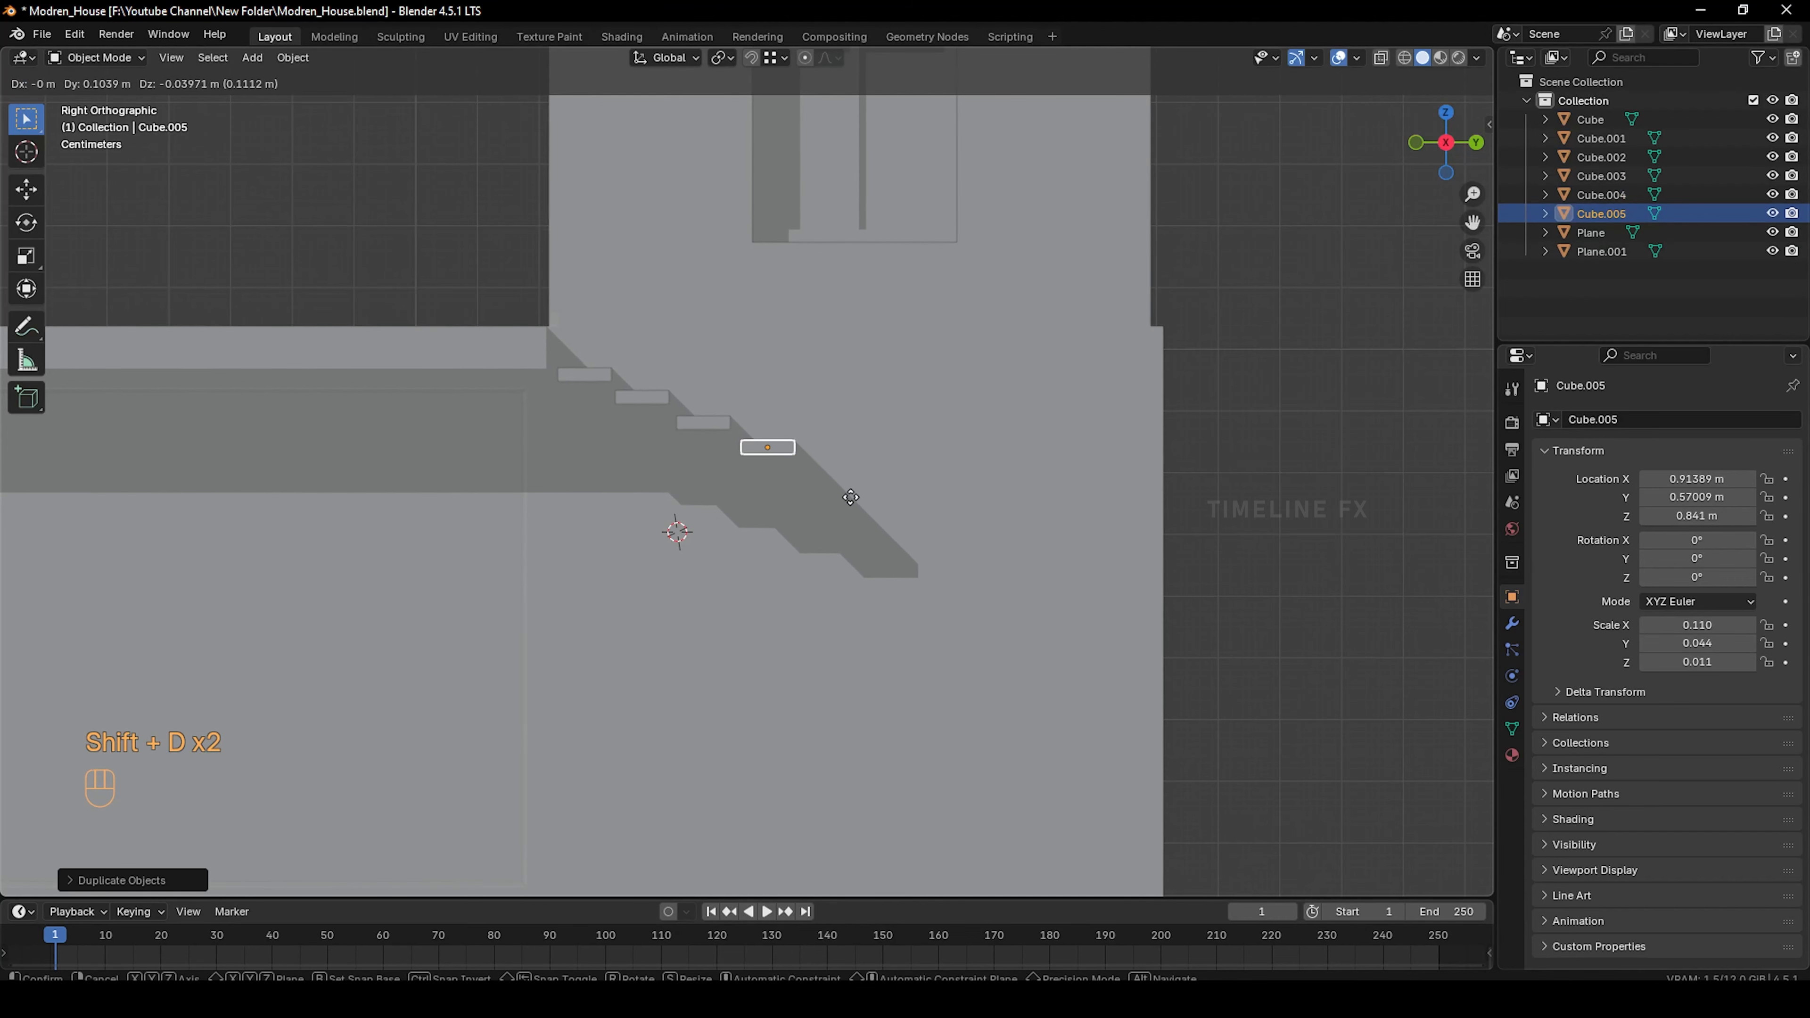
left_click(851, 496)
Undo the three hand-placed copies so that only the top stair block is left
scroll(614, 389, "up", 2)
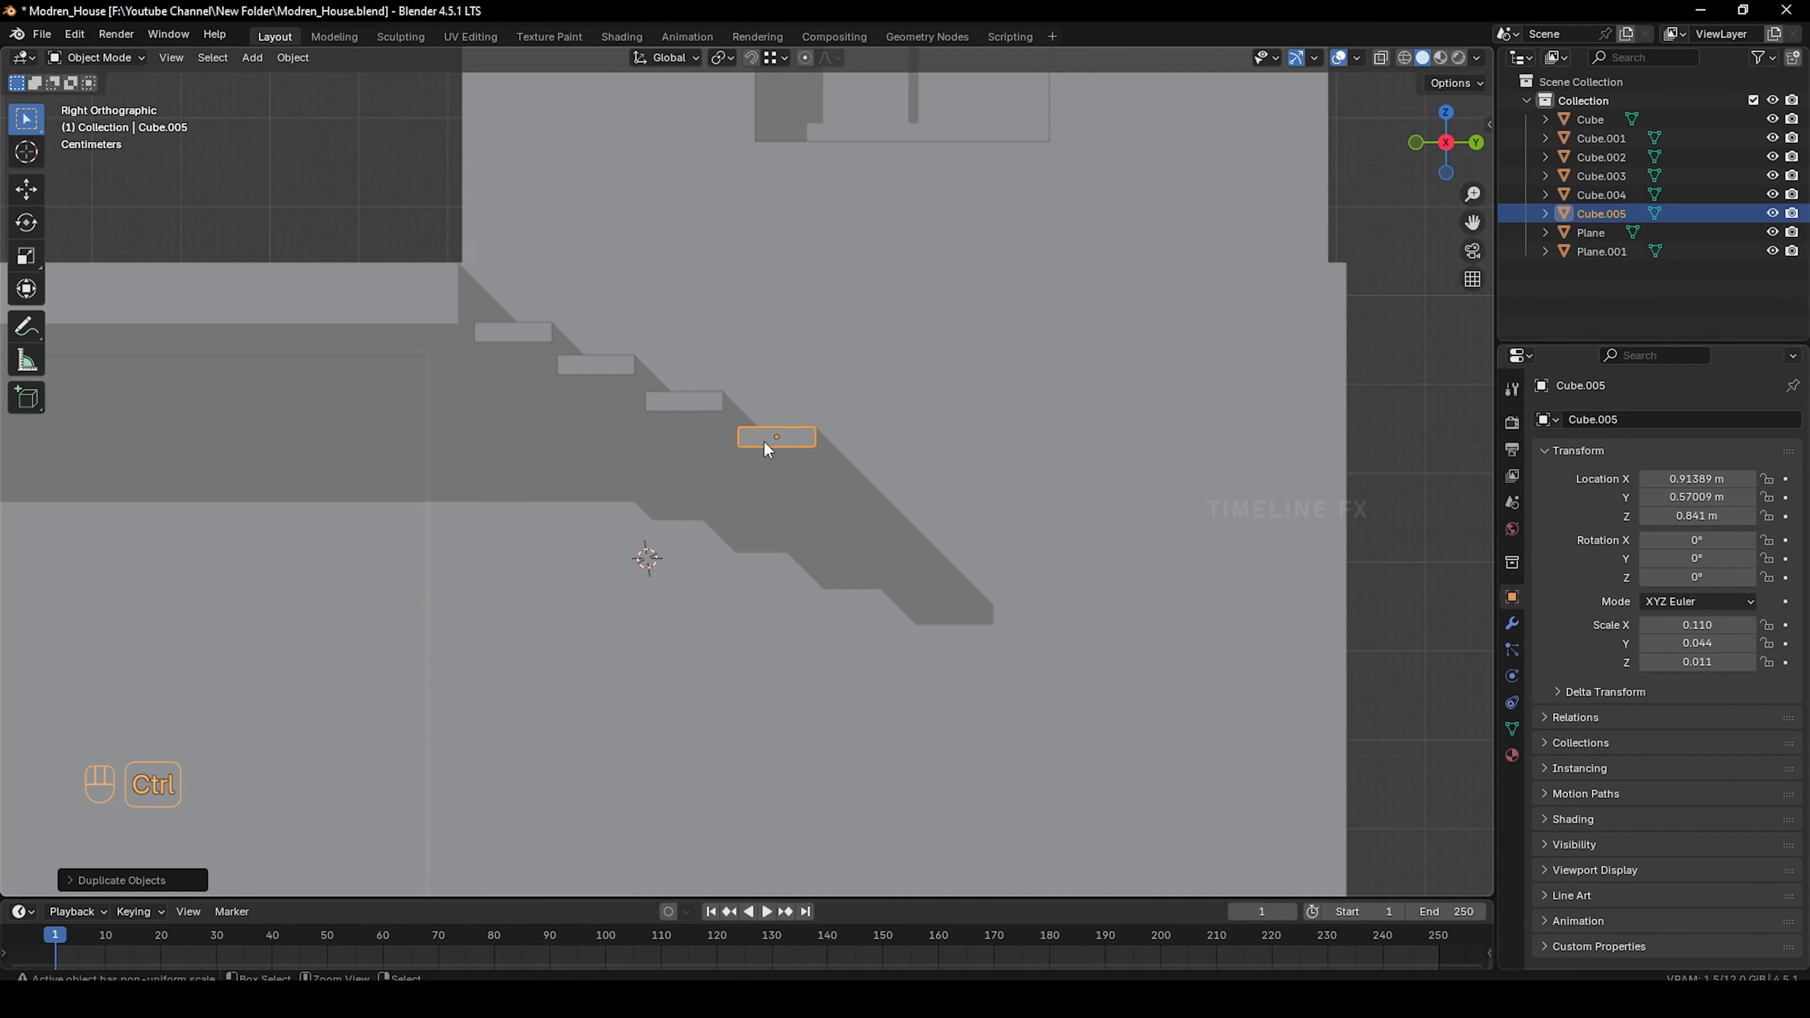
key("ctrl+z")
key("ctrl+z")
key("ctrl+z")
Duplicate the top stair block in the right view, offset about 0.107 m along Y and 0.042 m downward
scroll(604, 403, "up", 1)
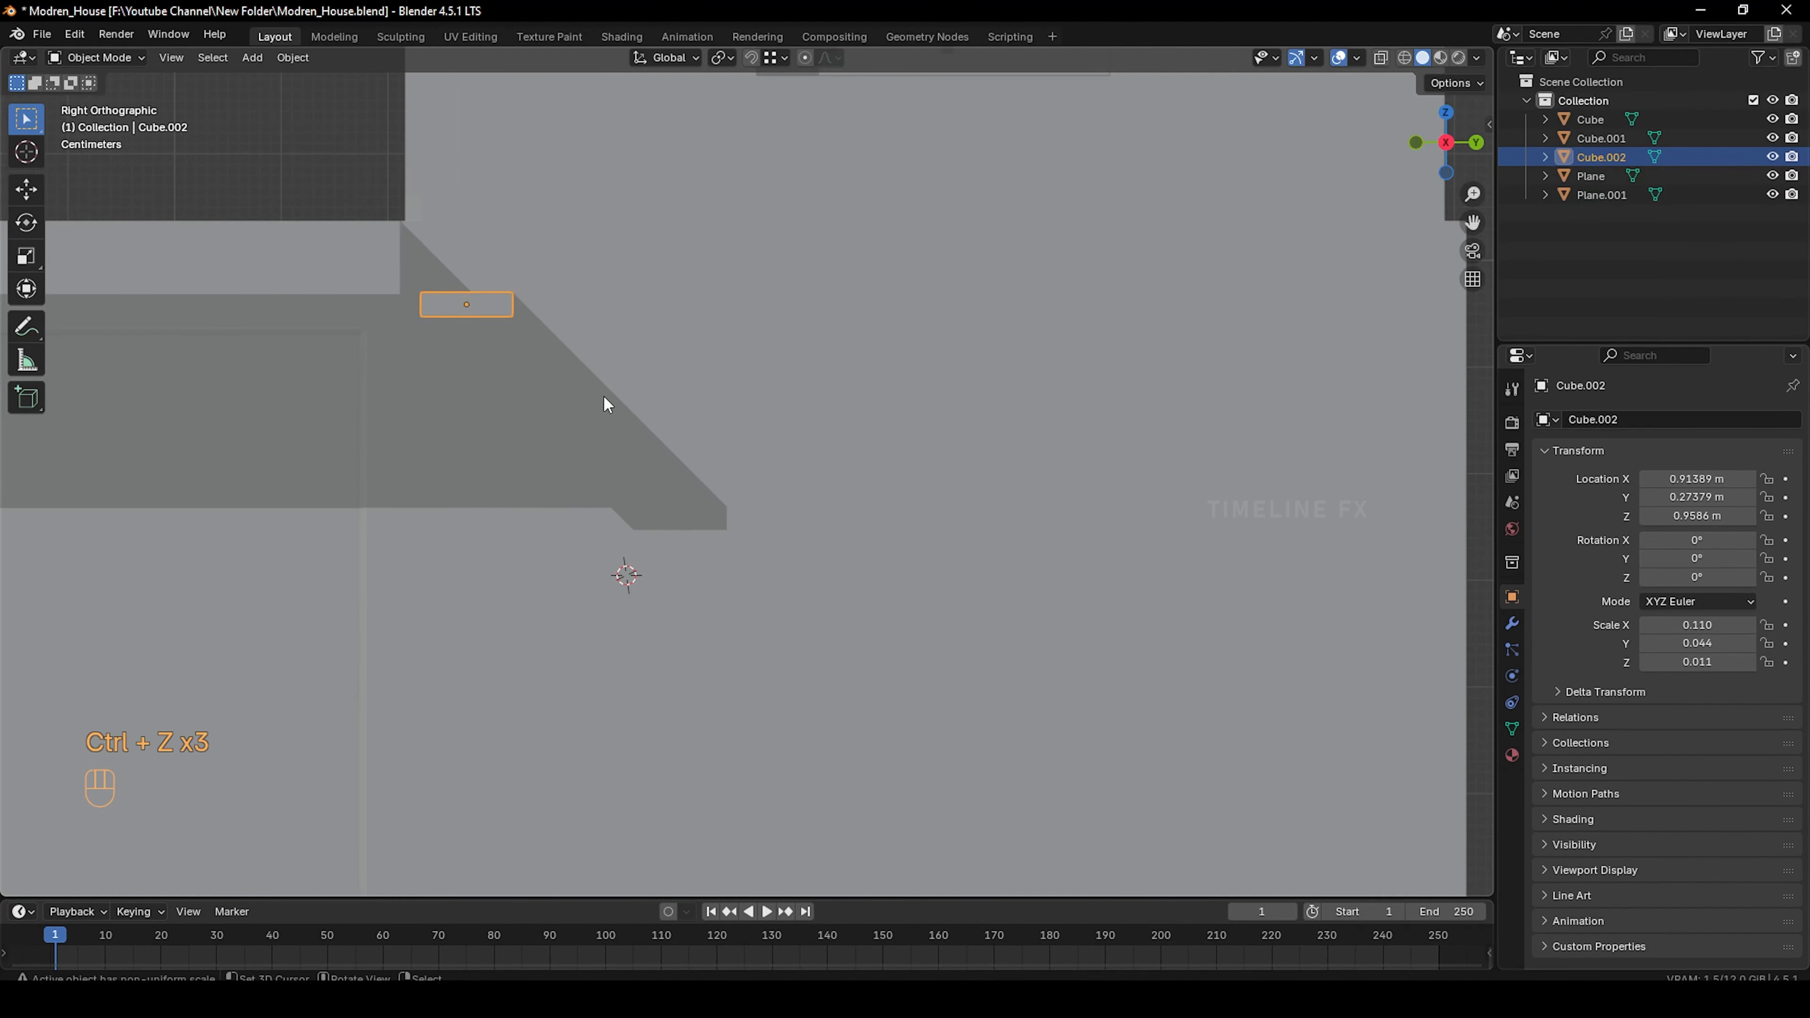
key("shift+d")
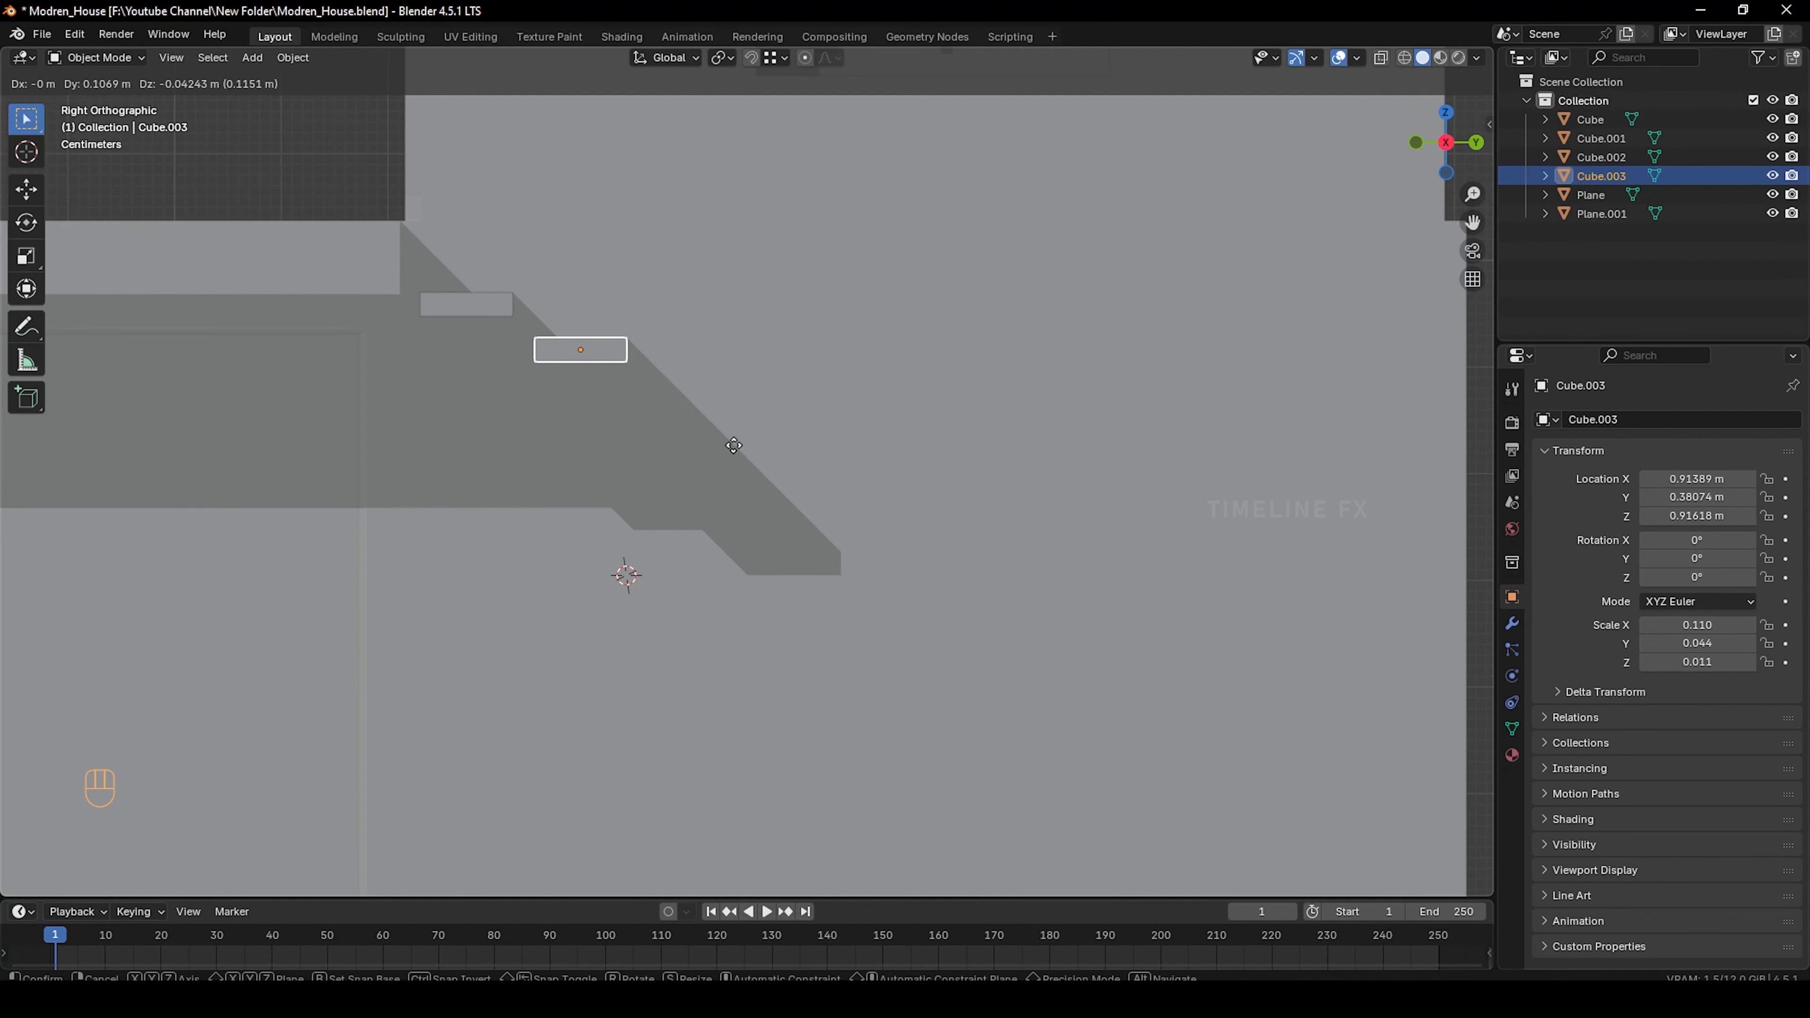
left_click(733, 445)
Repeat the last duplication seven times to continue the evenly spaced steps down the side wall
scroll(726, 448, "down", 4)
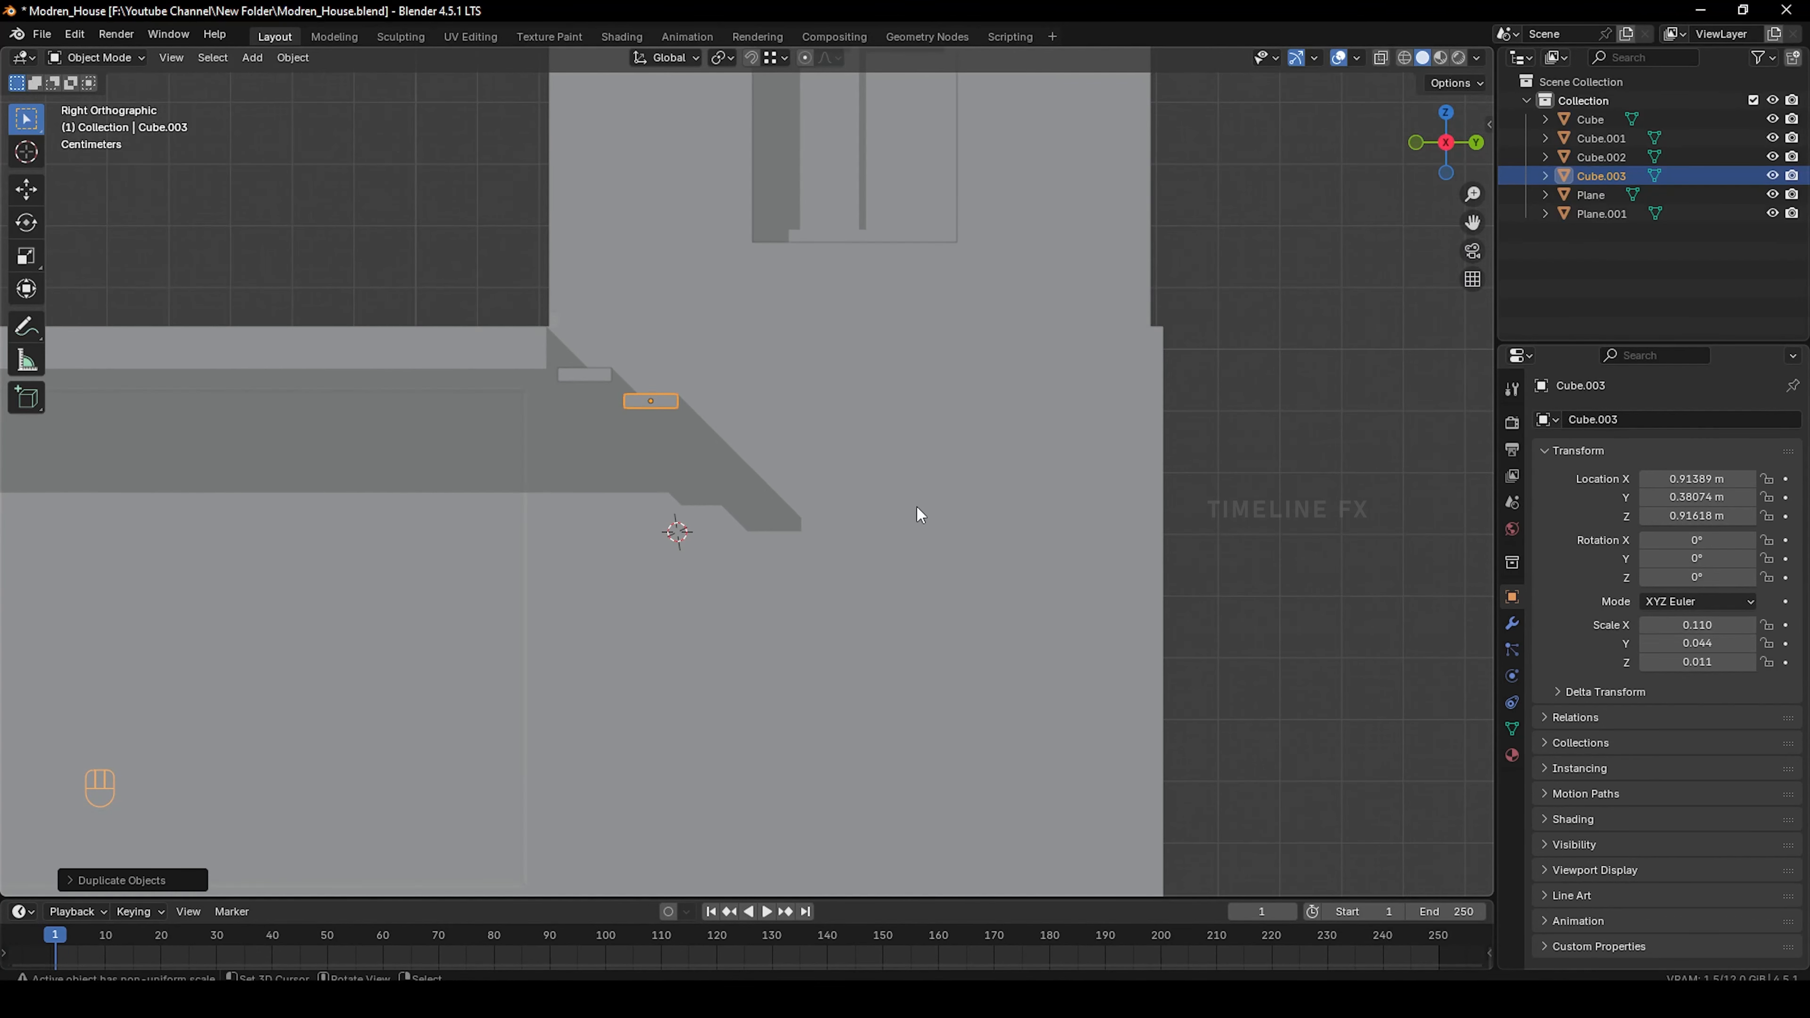
scroll(912, 505, "down", 1)
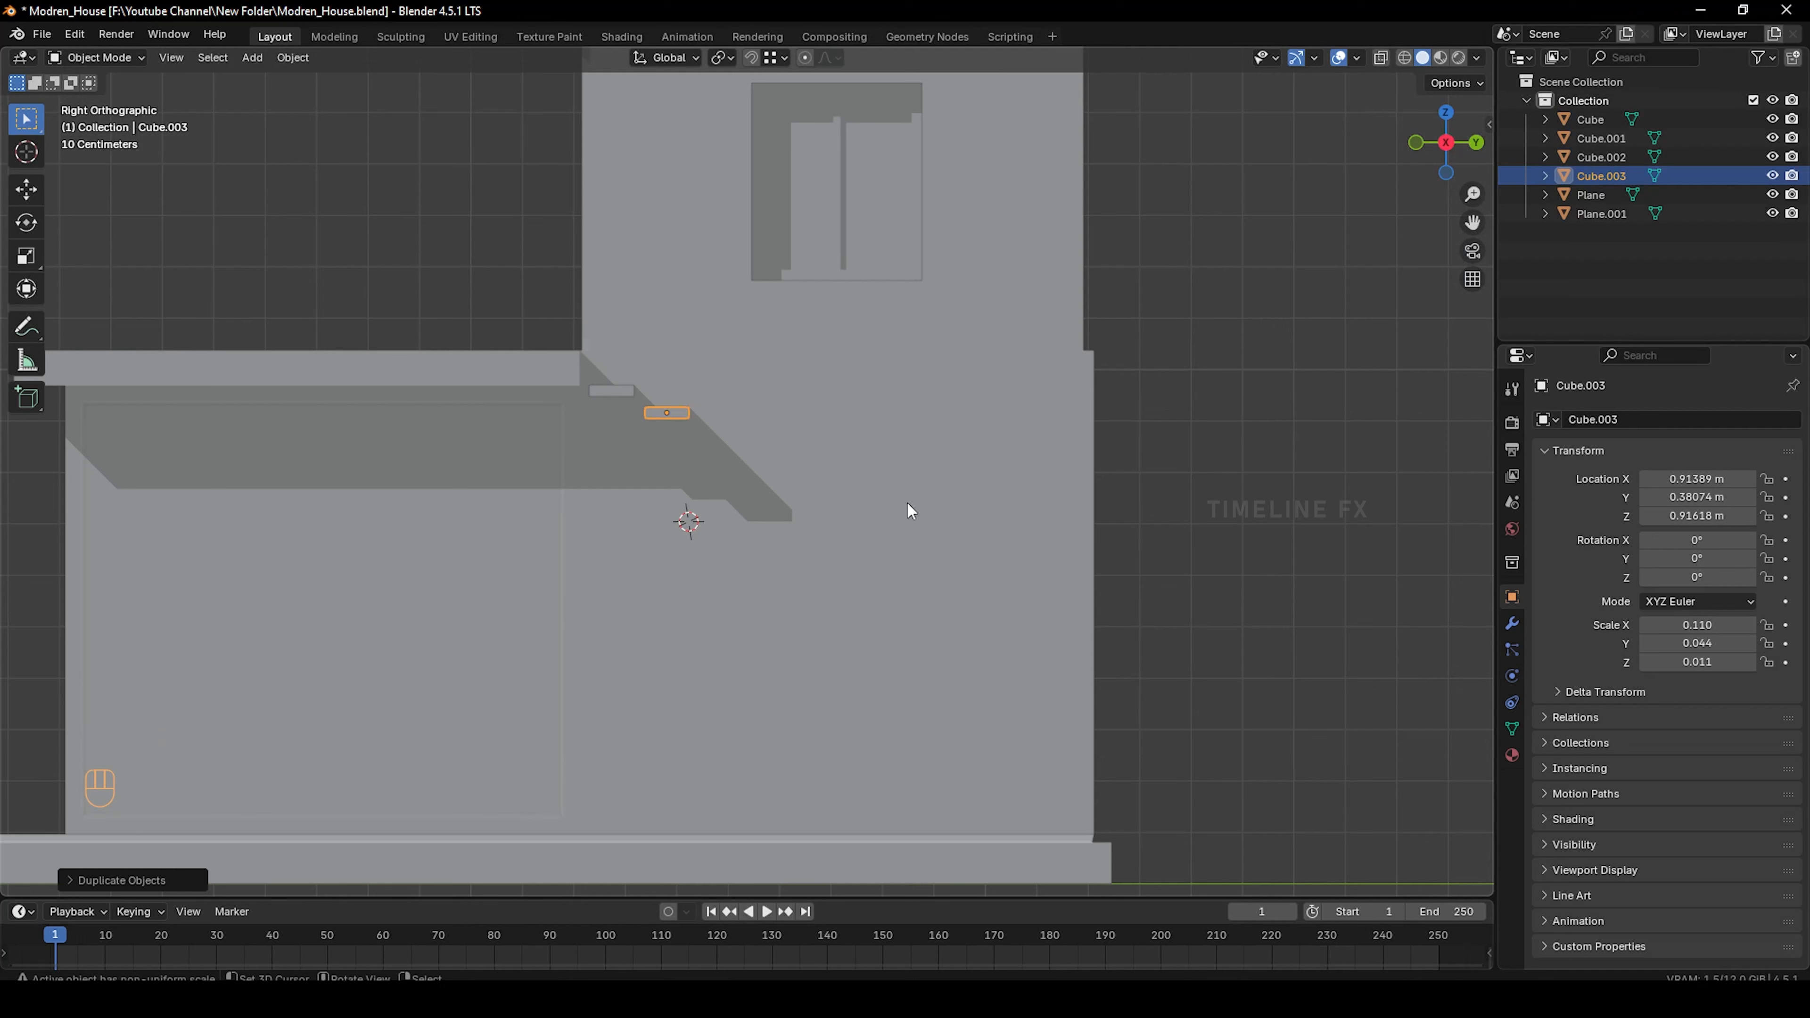
key("shift+r")
key("shift+r")
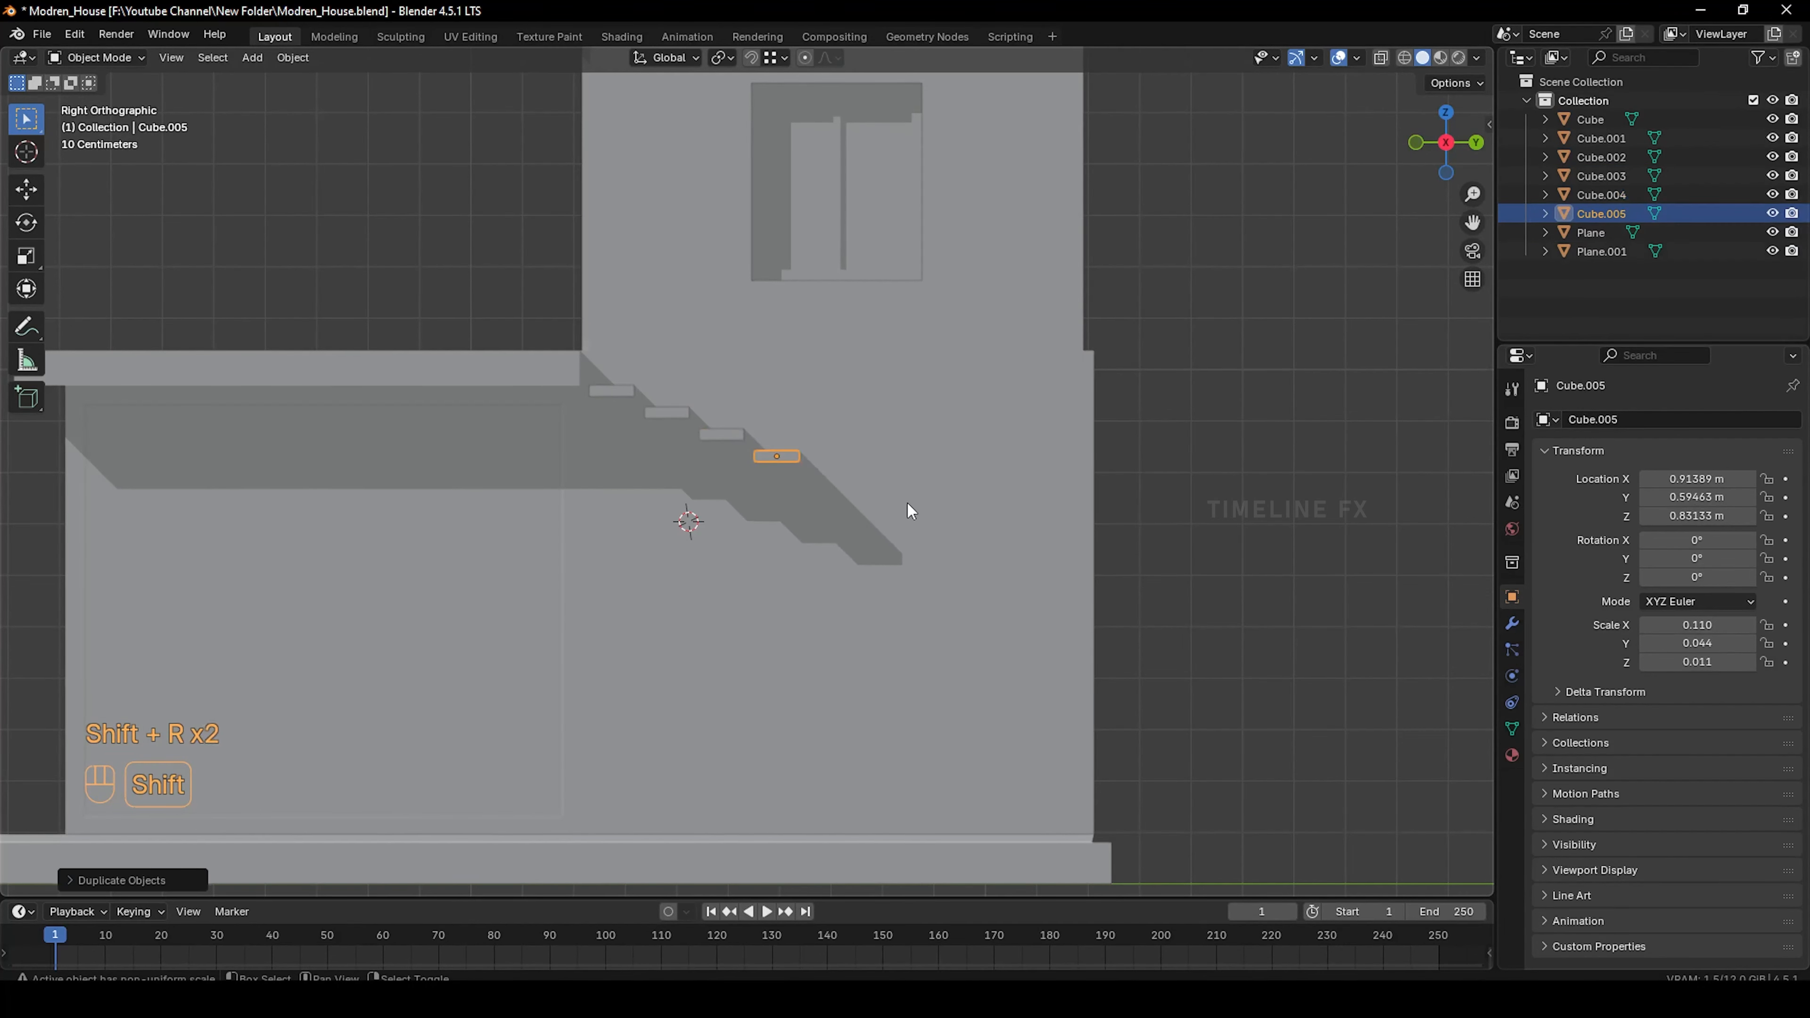
key("shift+r")
key("shift+r")
key("shift+r")
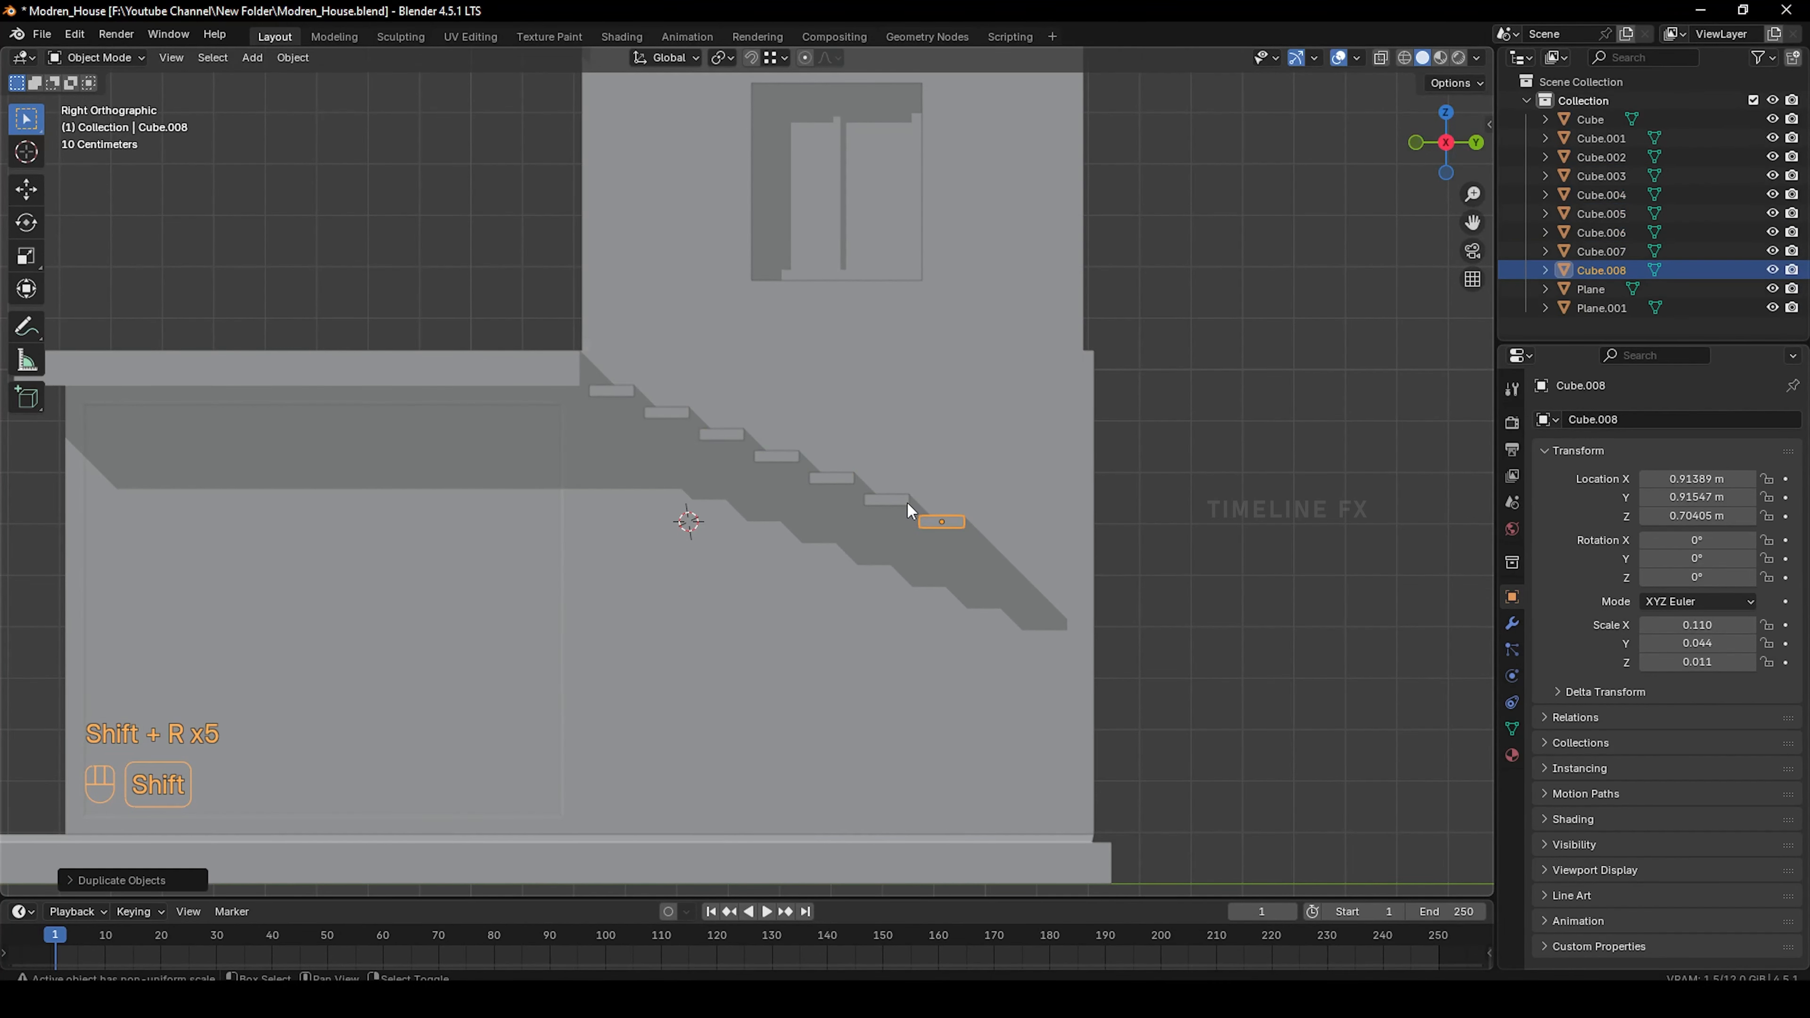
key("shift+r")
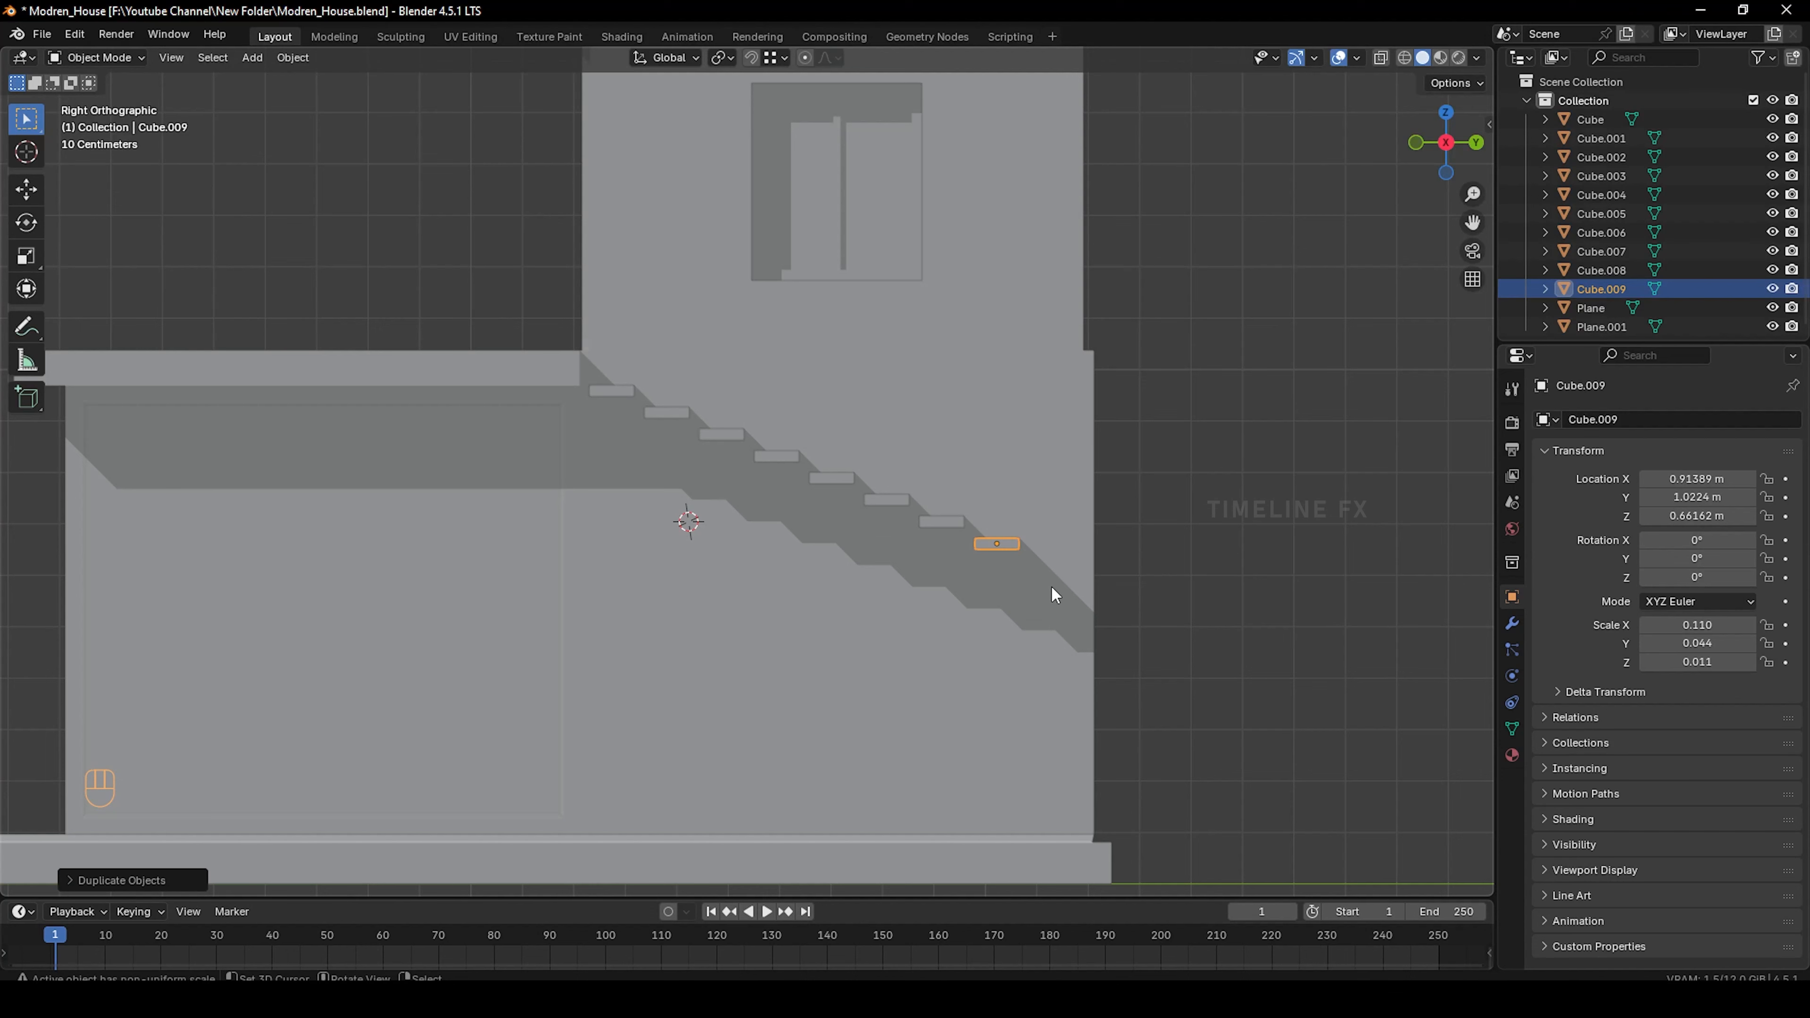
key("shift+r")
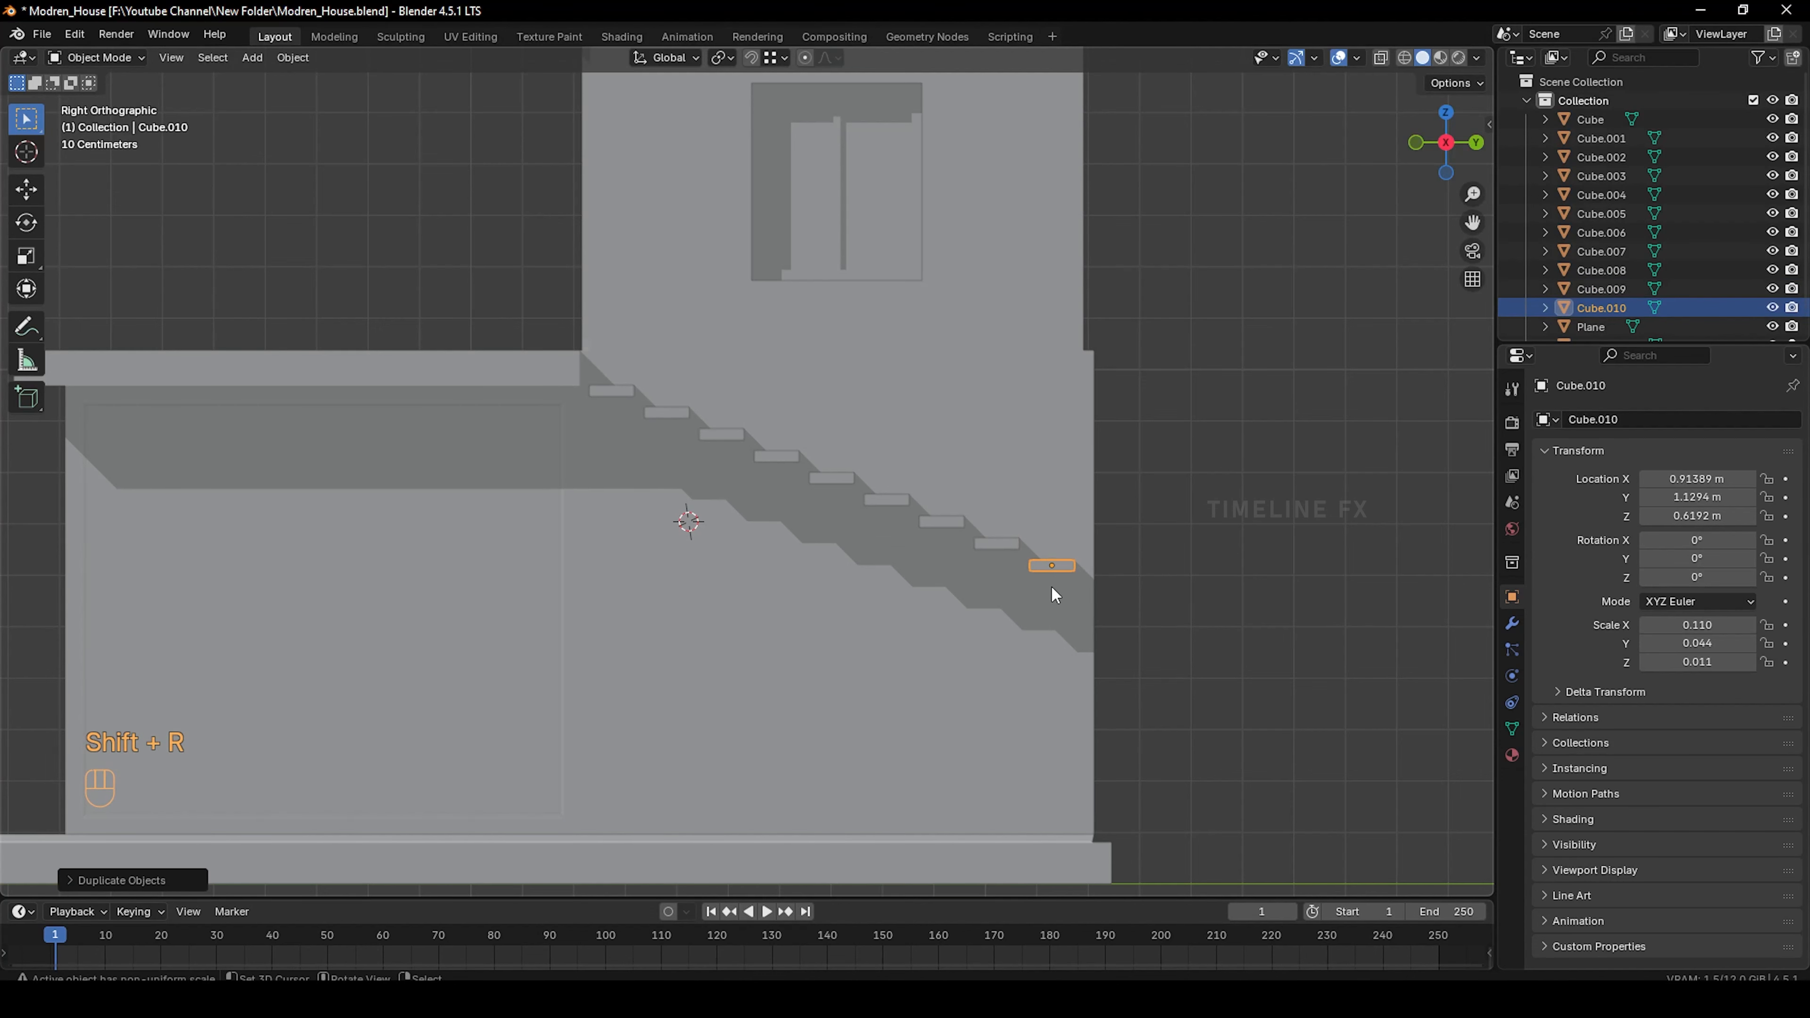
Stretch the lowest stair block along Y by moving its end face close to the house corner
middle_click_drag(1055, 590, 707, 586)
scroll(837, 588, "up", 3)
key("Tab")
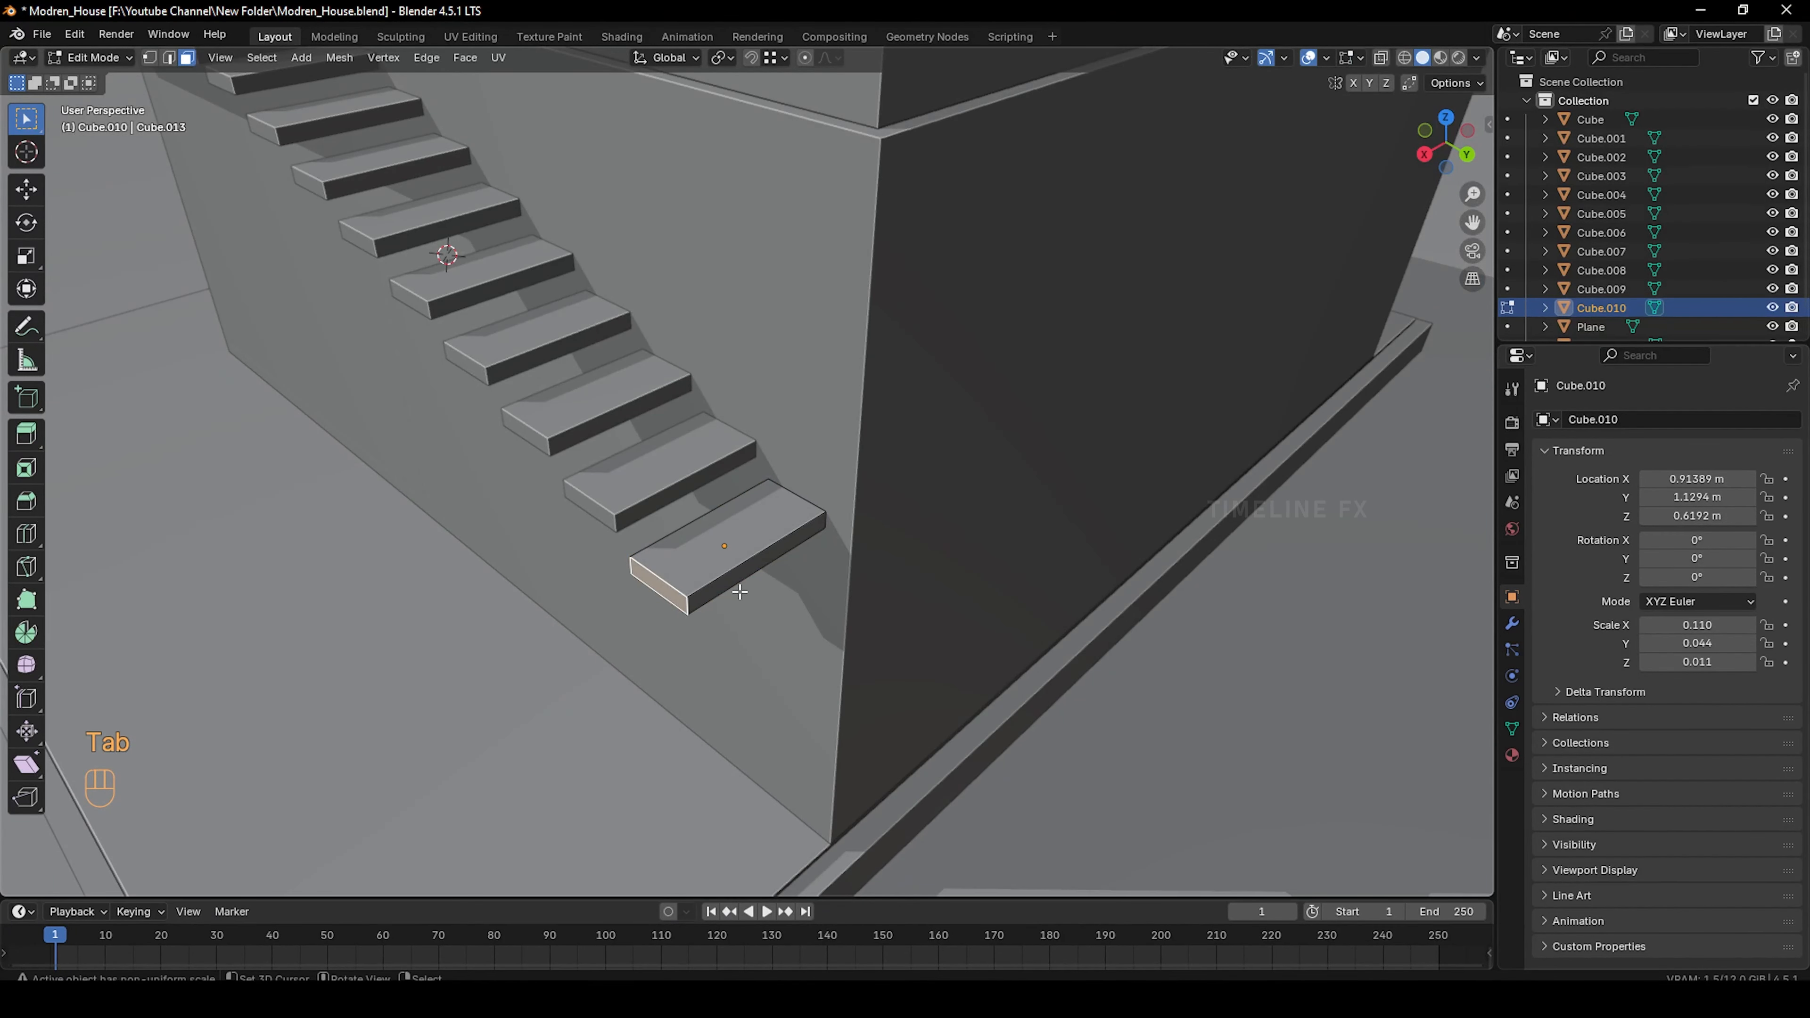
left_click(744, 572)
key("g")
key("y")
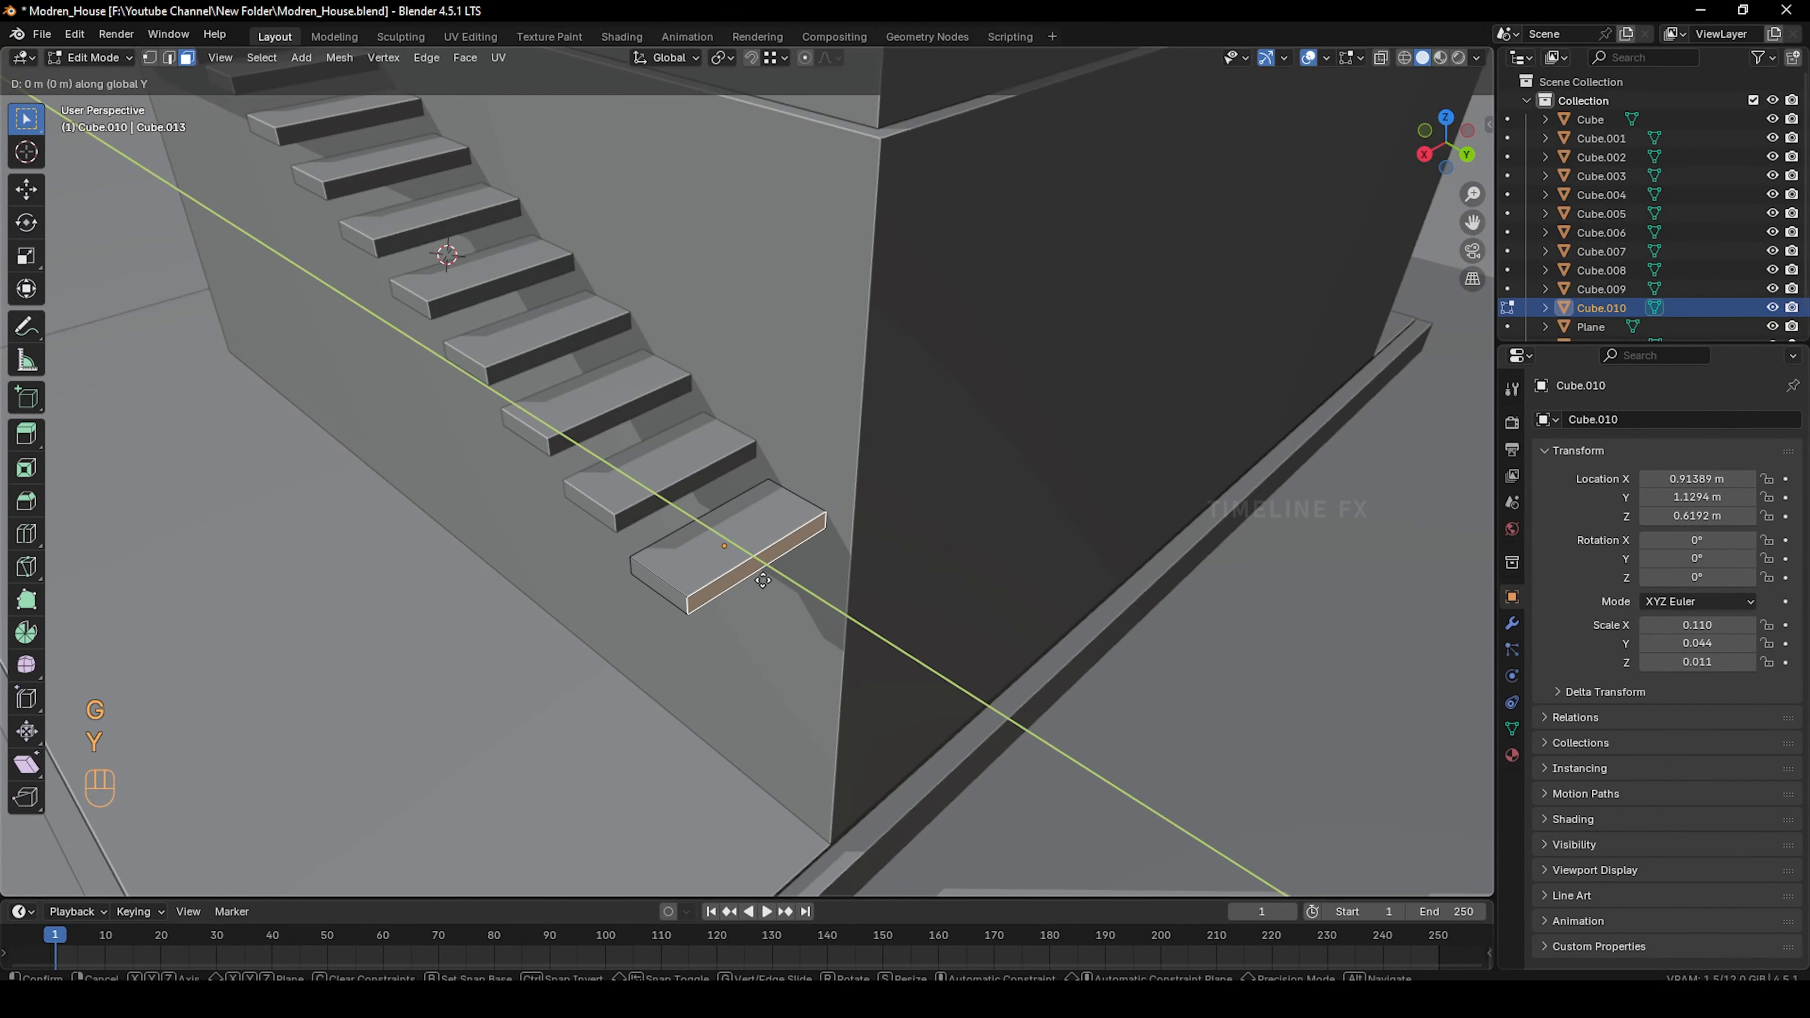
left_click(781, 607)
Set the snap target to Edge and snap the block's end face along Y to the wall's corner edge
left_click(782, 59)
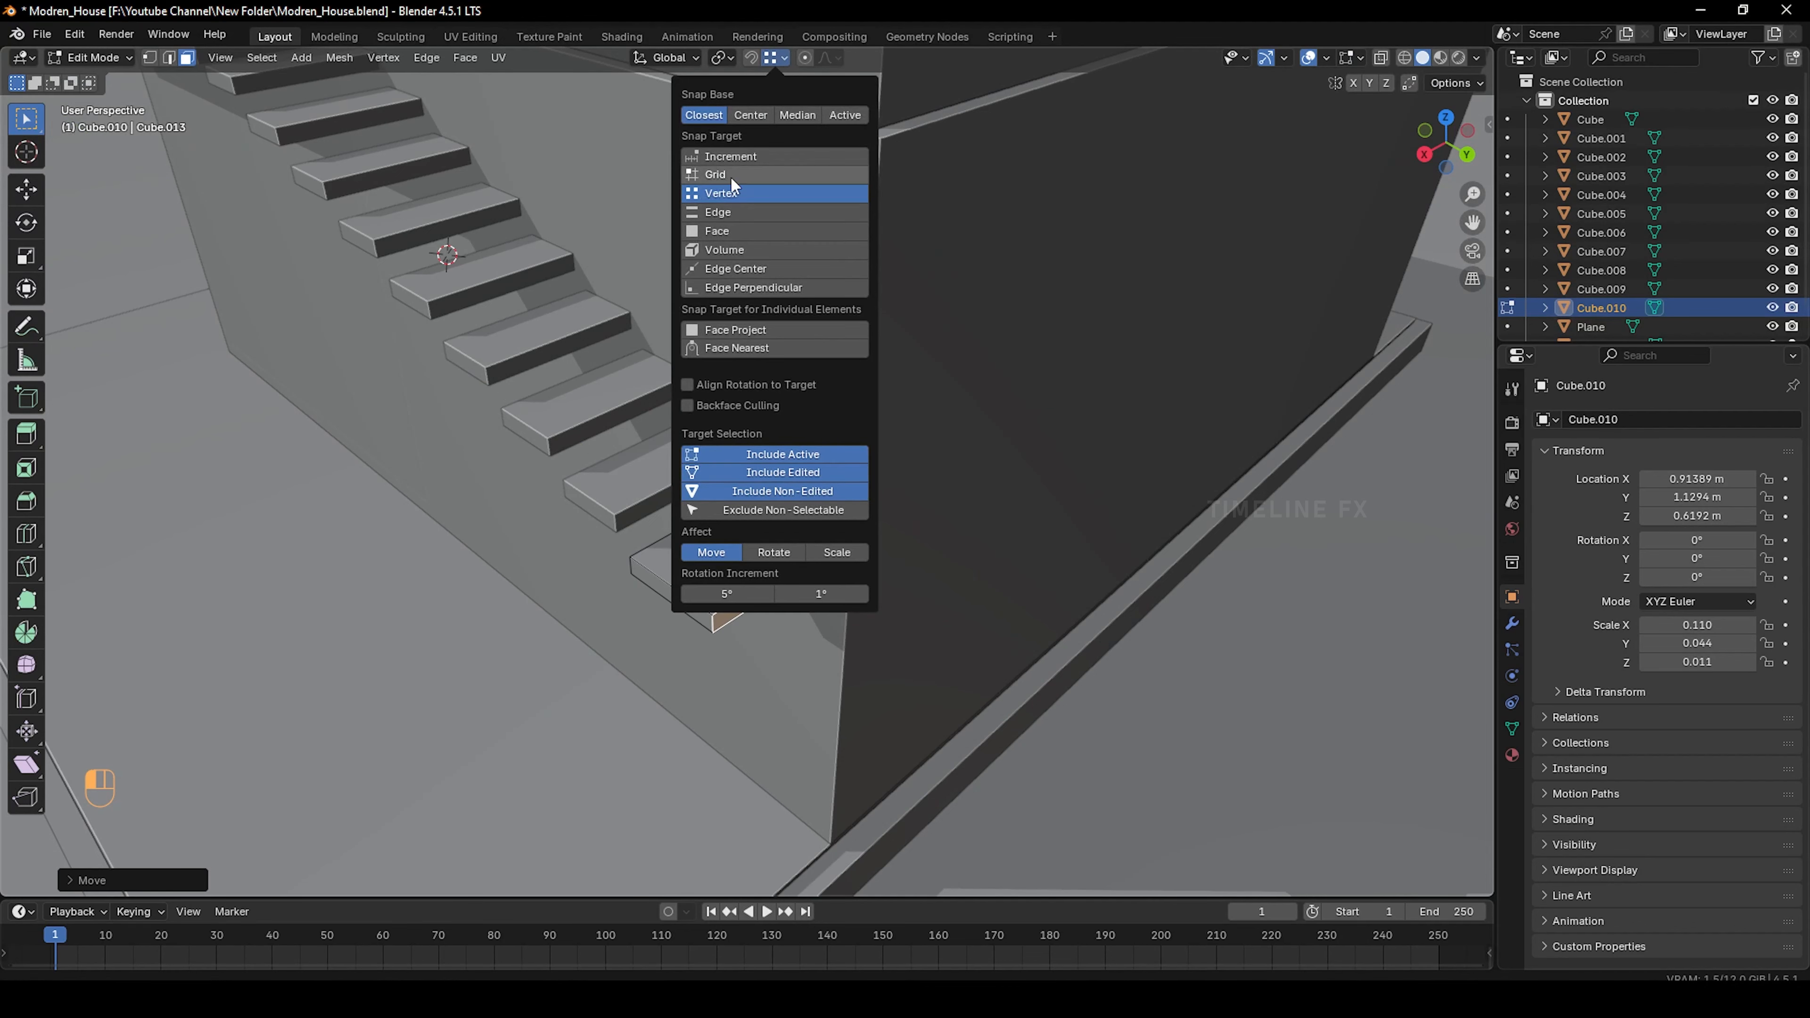
left_click(727, 213)
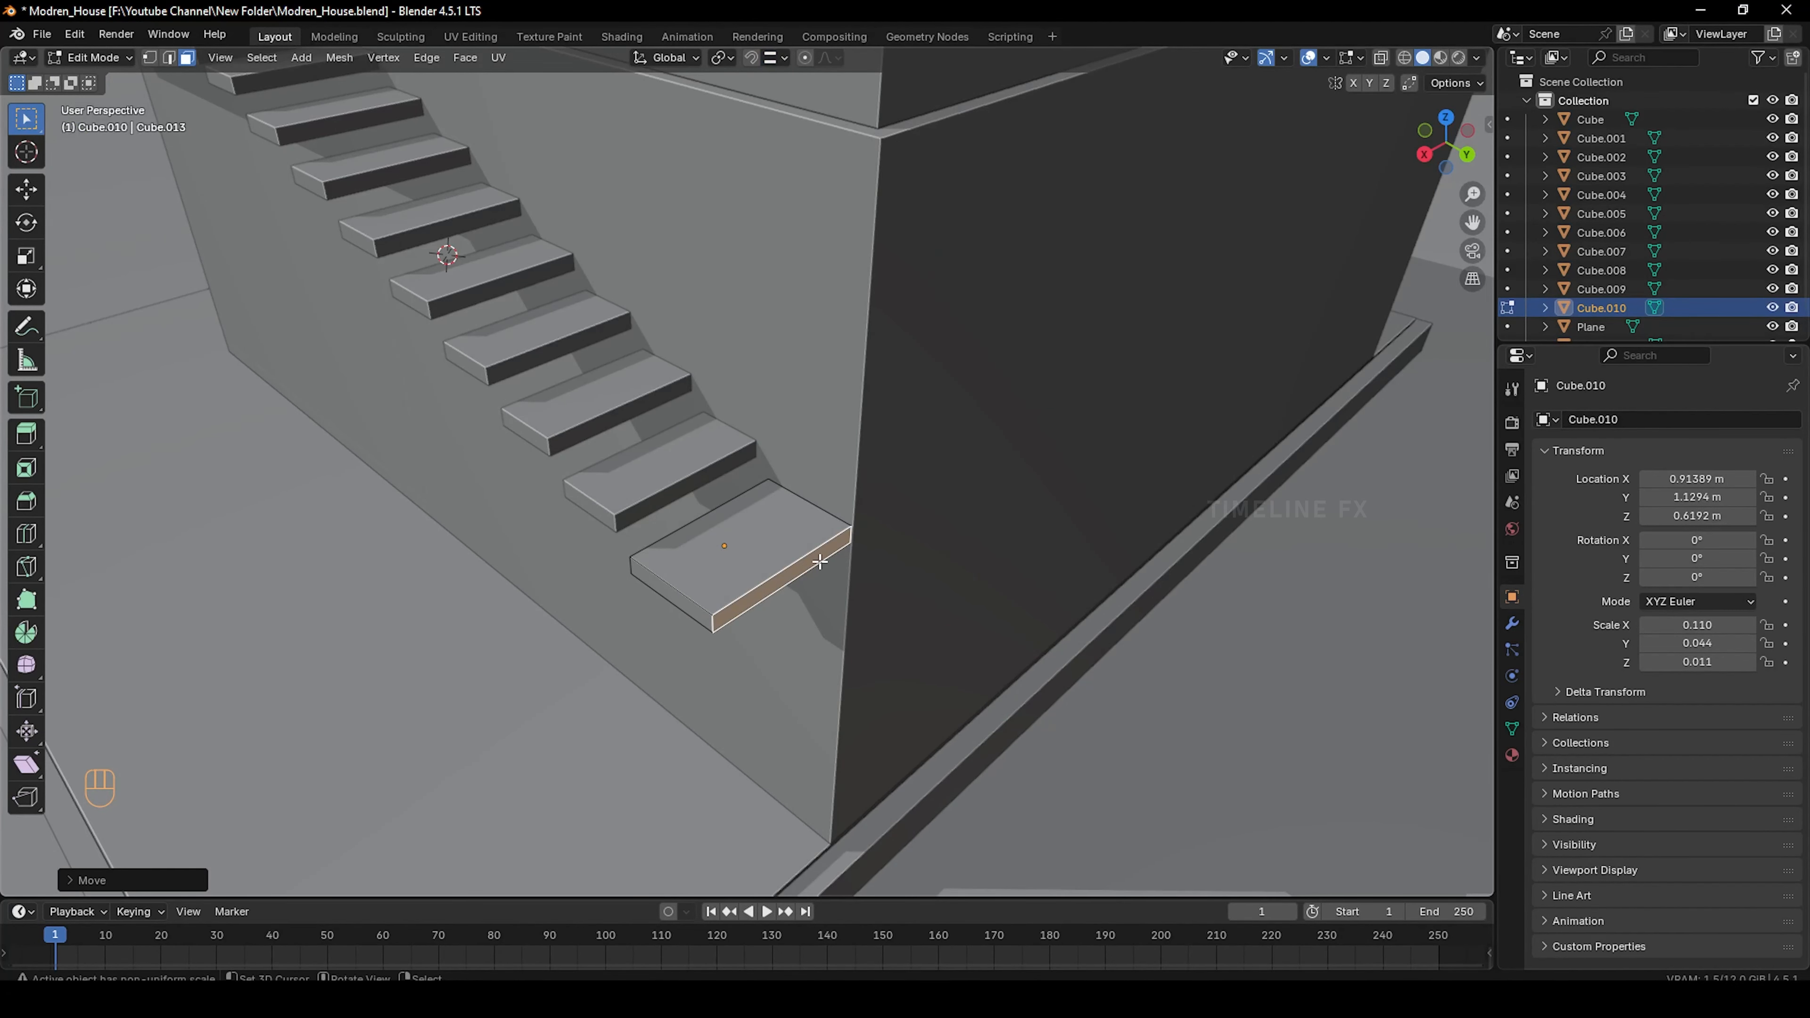
key("g")
key("y")
key("ctrl")
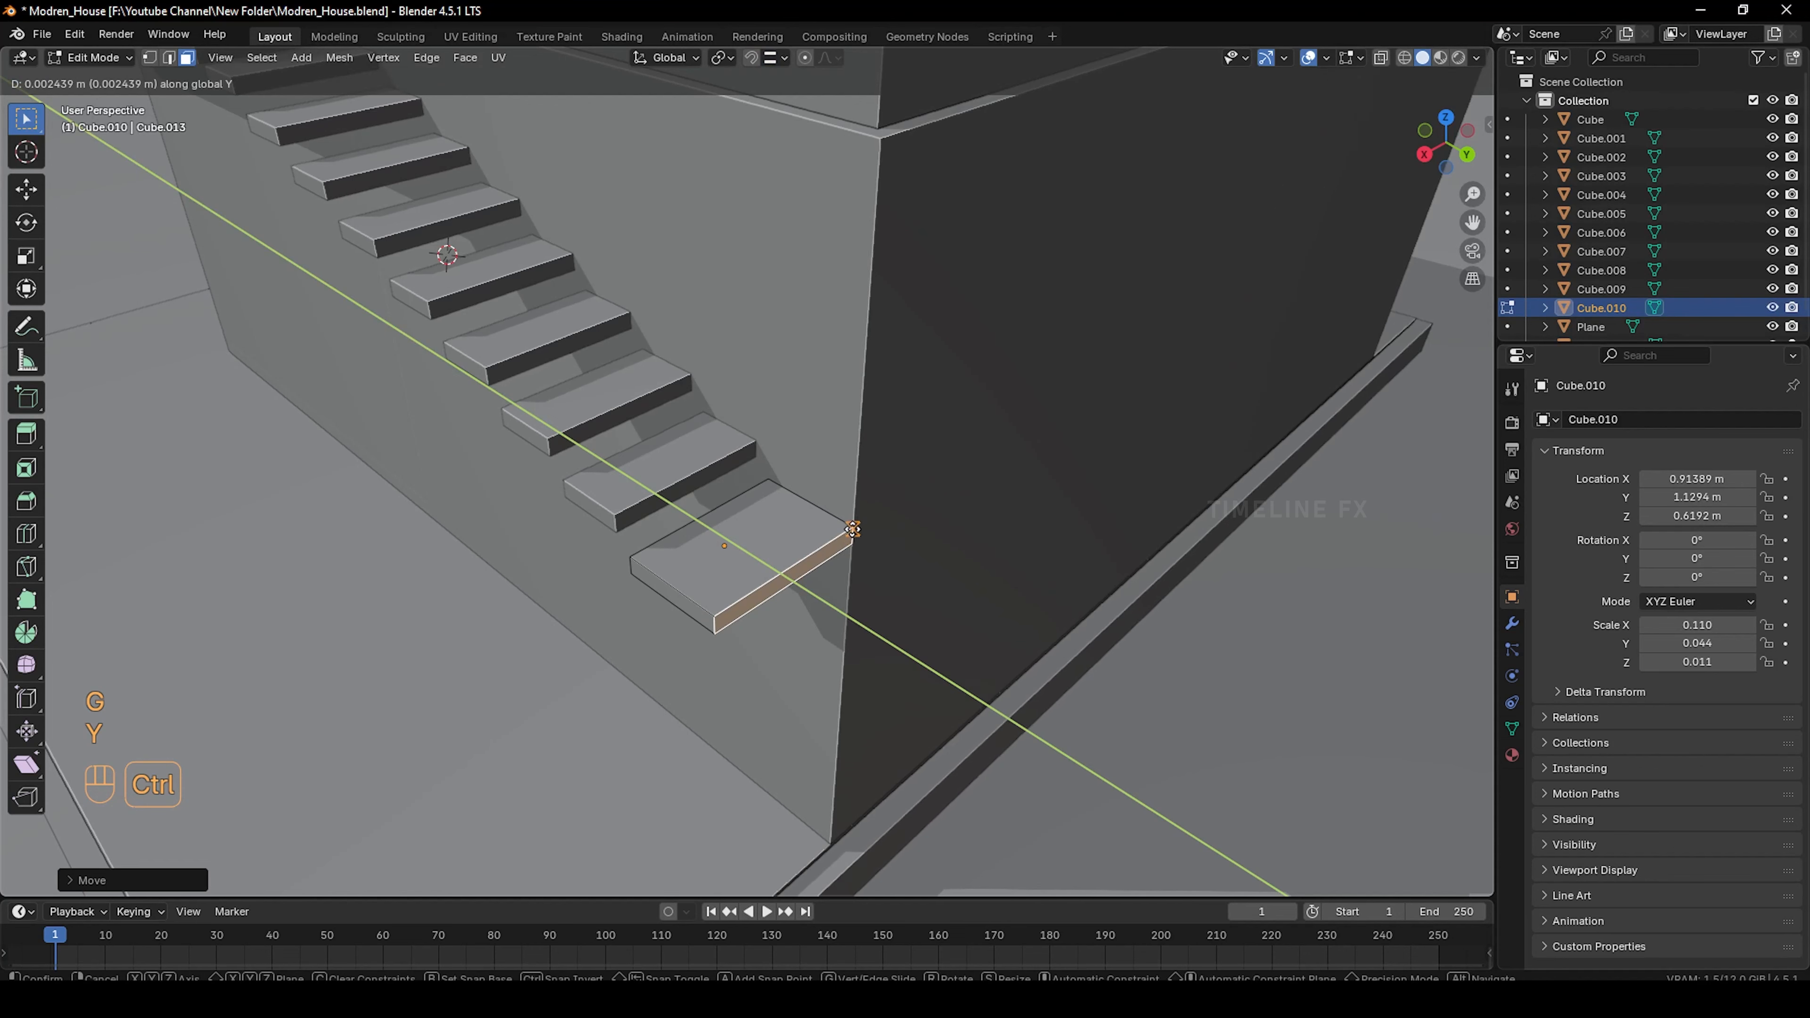
left_click(847, 576)
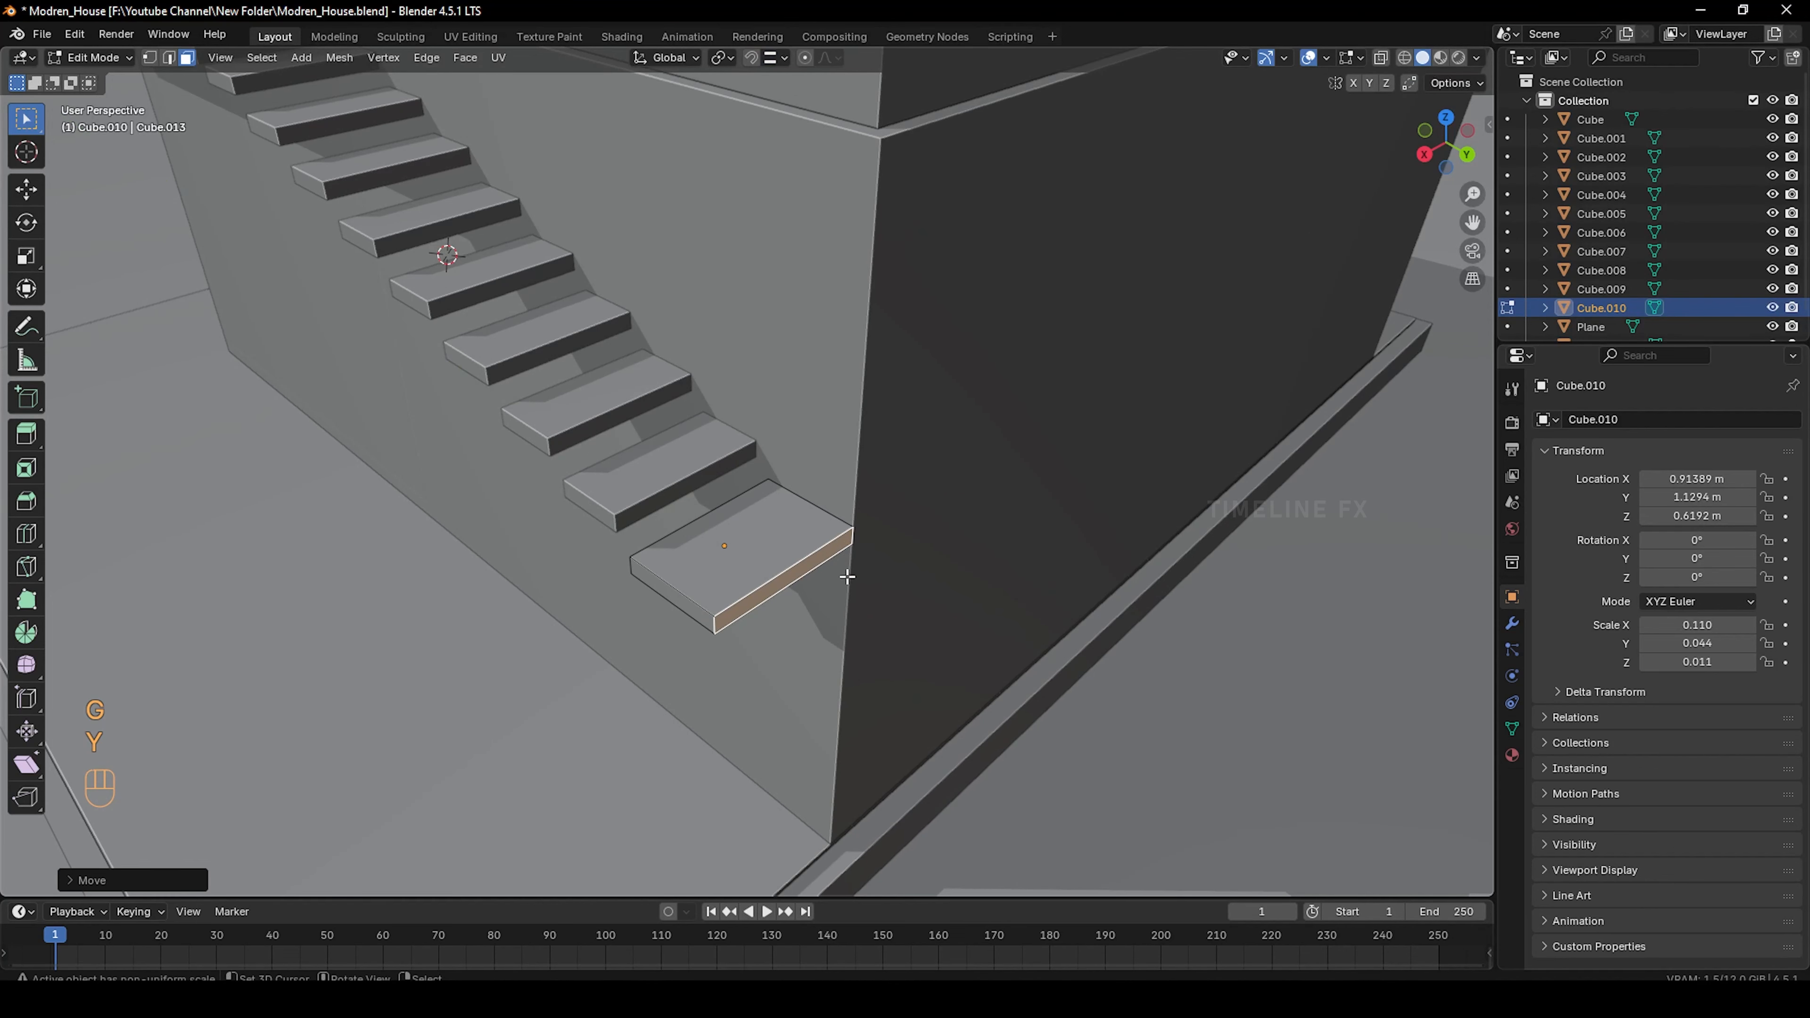
Extend the lowest block's outer side face along X to form a landing about twice as wide as the other steps
left_click(681, 599)
key("g")
key("y")
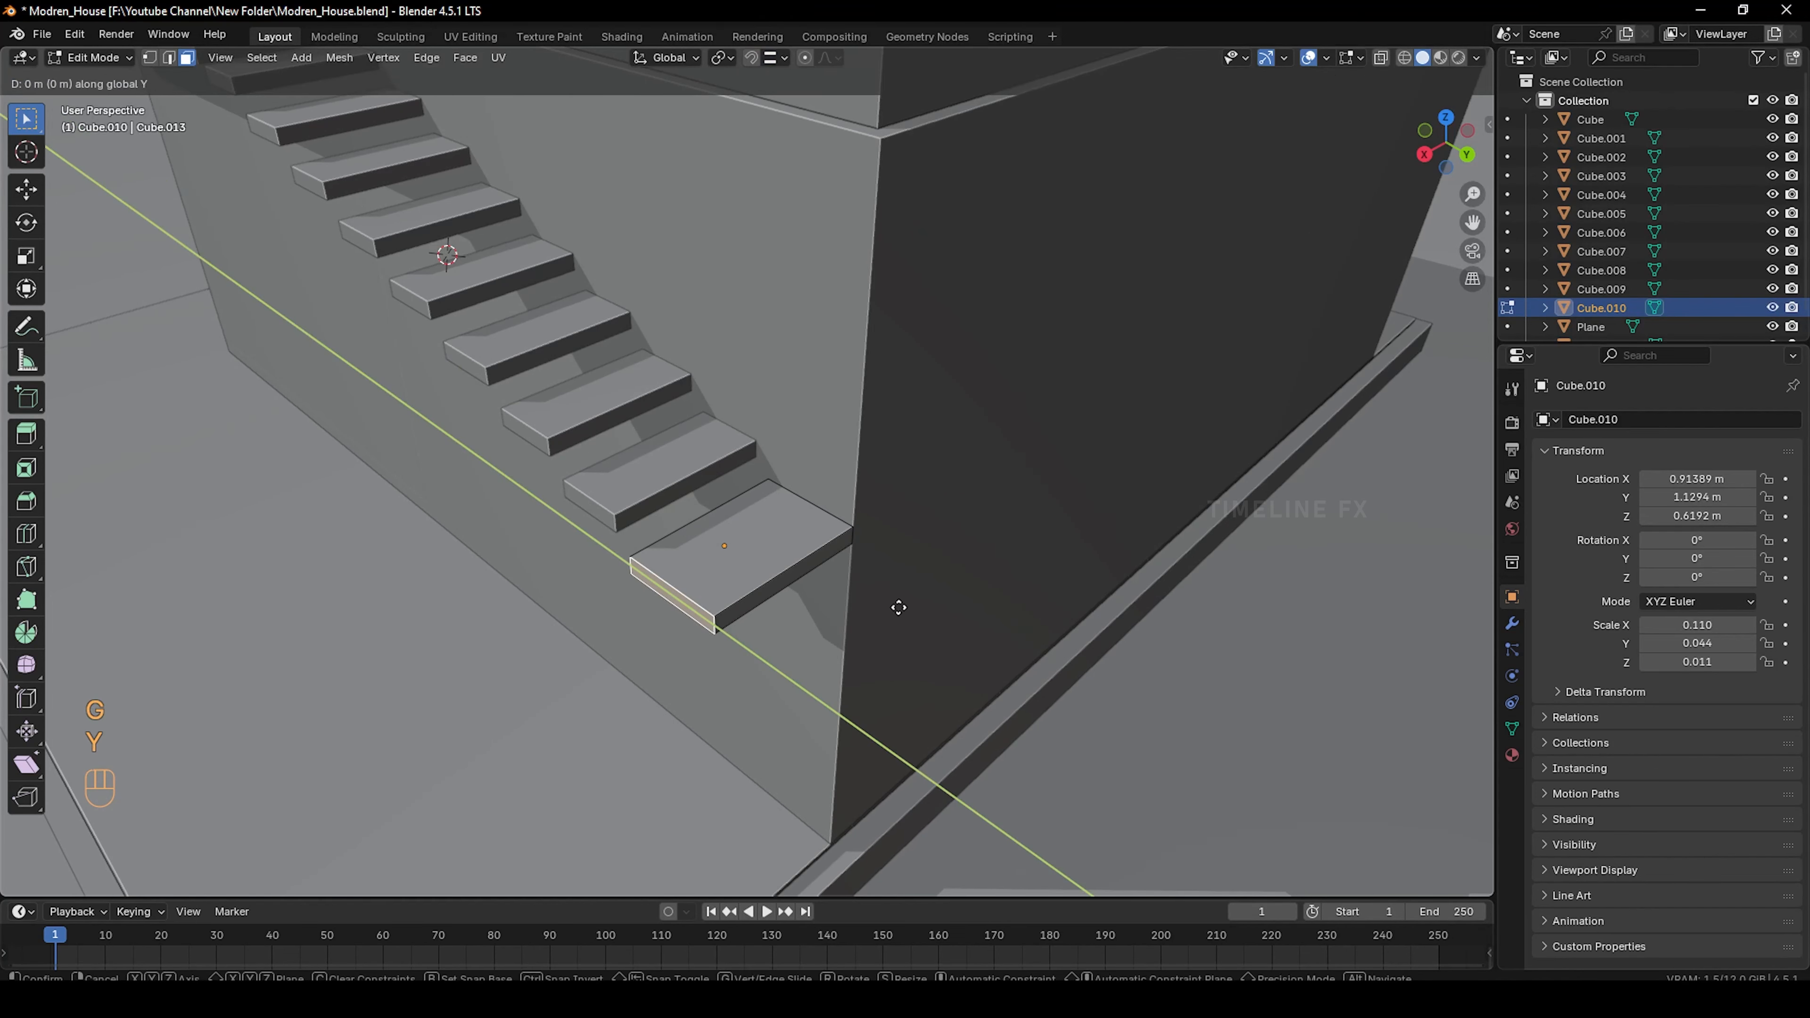
key("x")
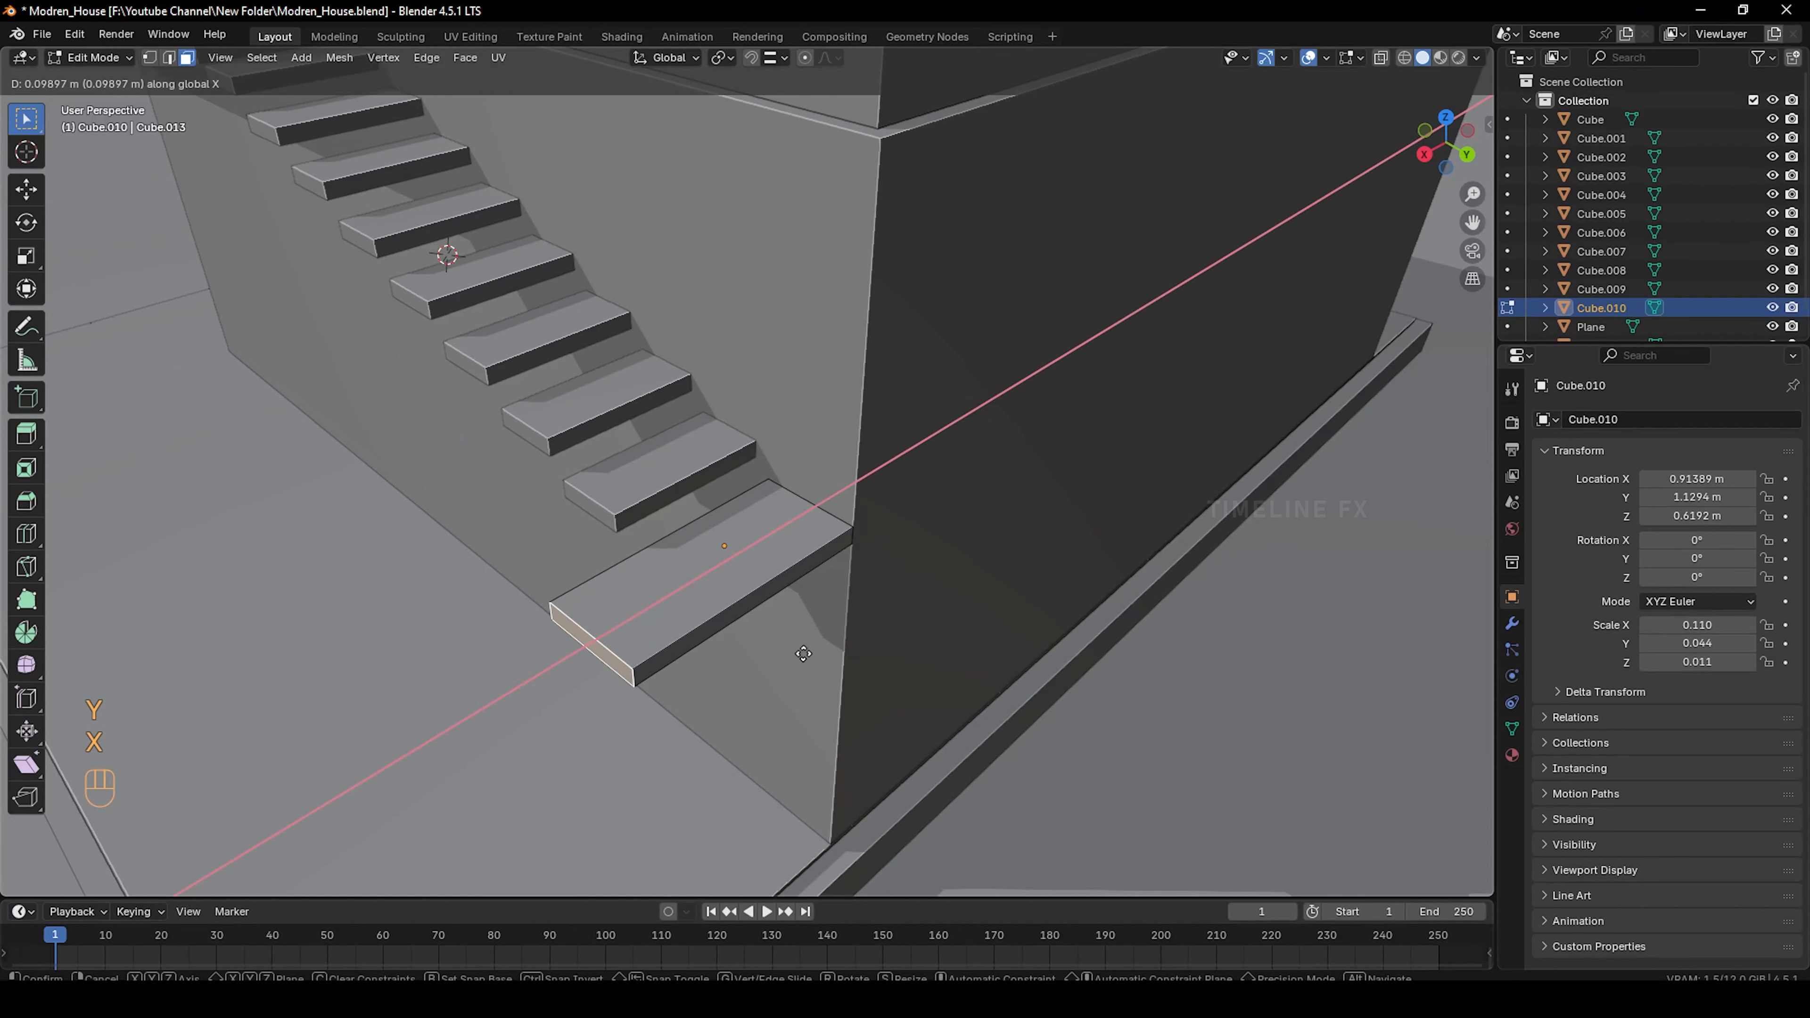
left_click(713, 715)
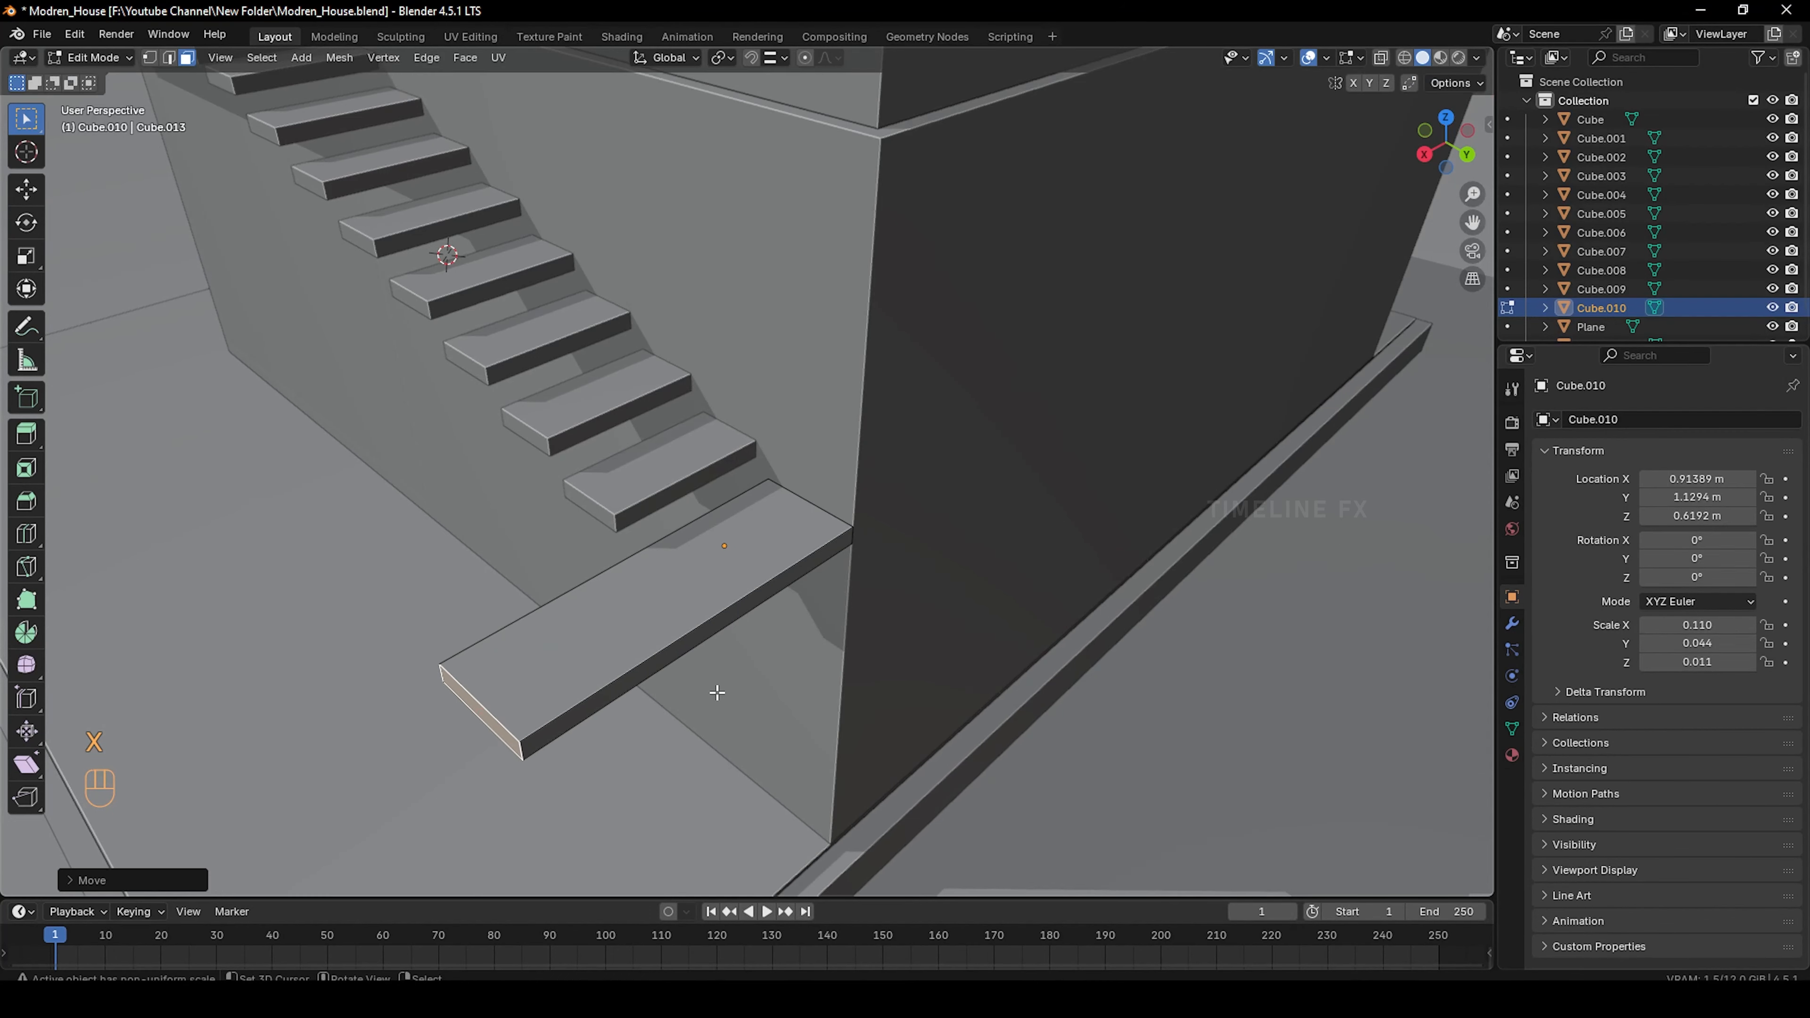
key("Tab")
middle_click_drag(719, 693, 917, 636, "shift")
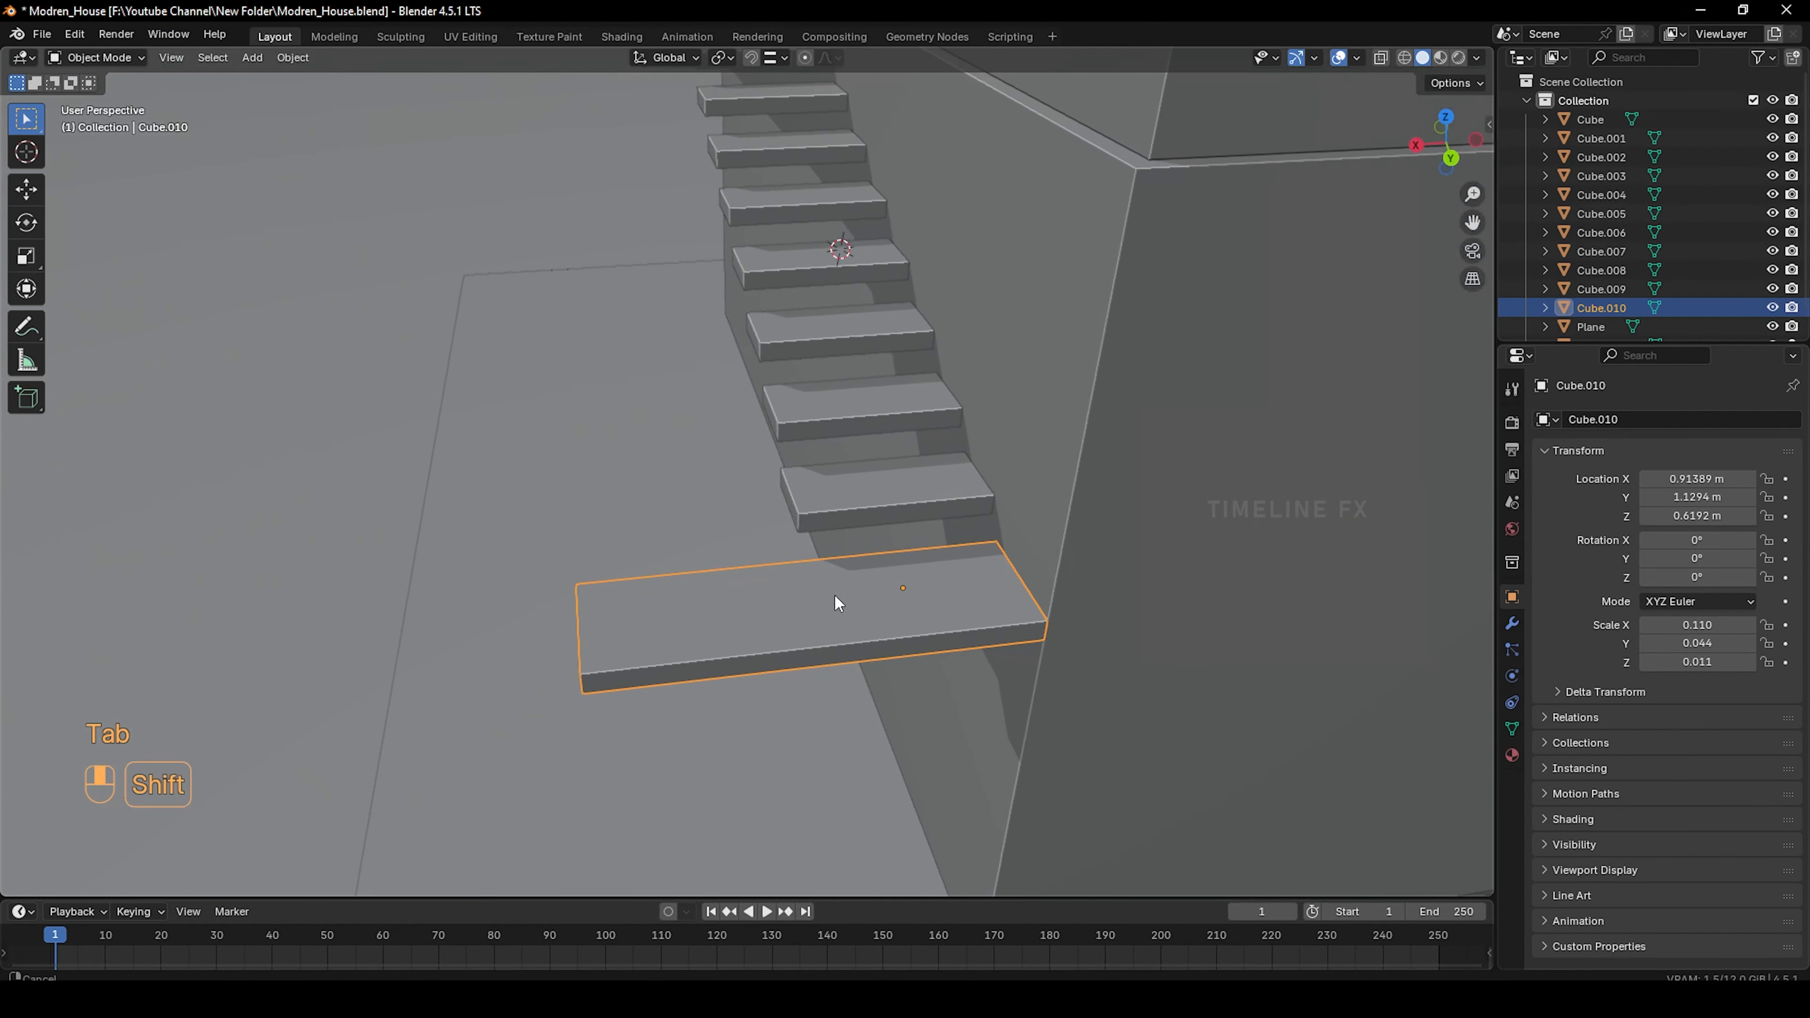
Duplicate the step next to the landing about 0.219 m along X, snapped to the landing's outer edge in the top view
key("KP_7")
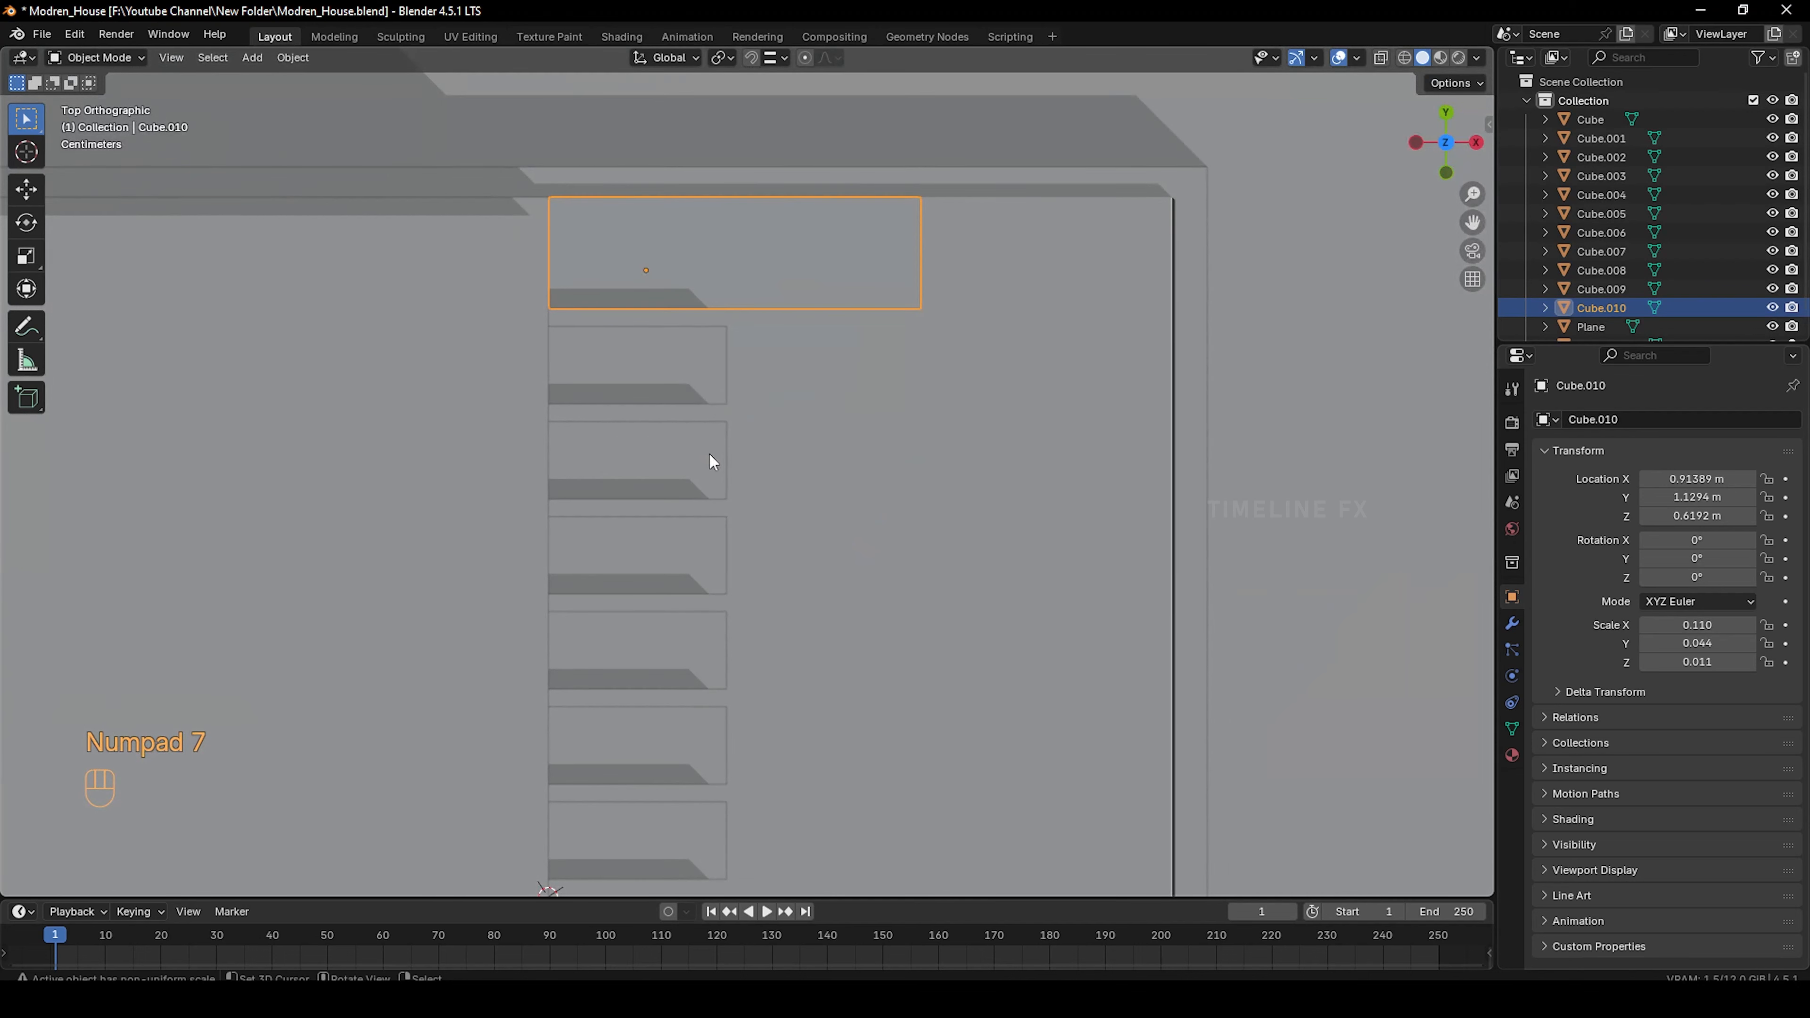
left_click(685, 372)
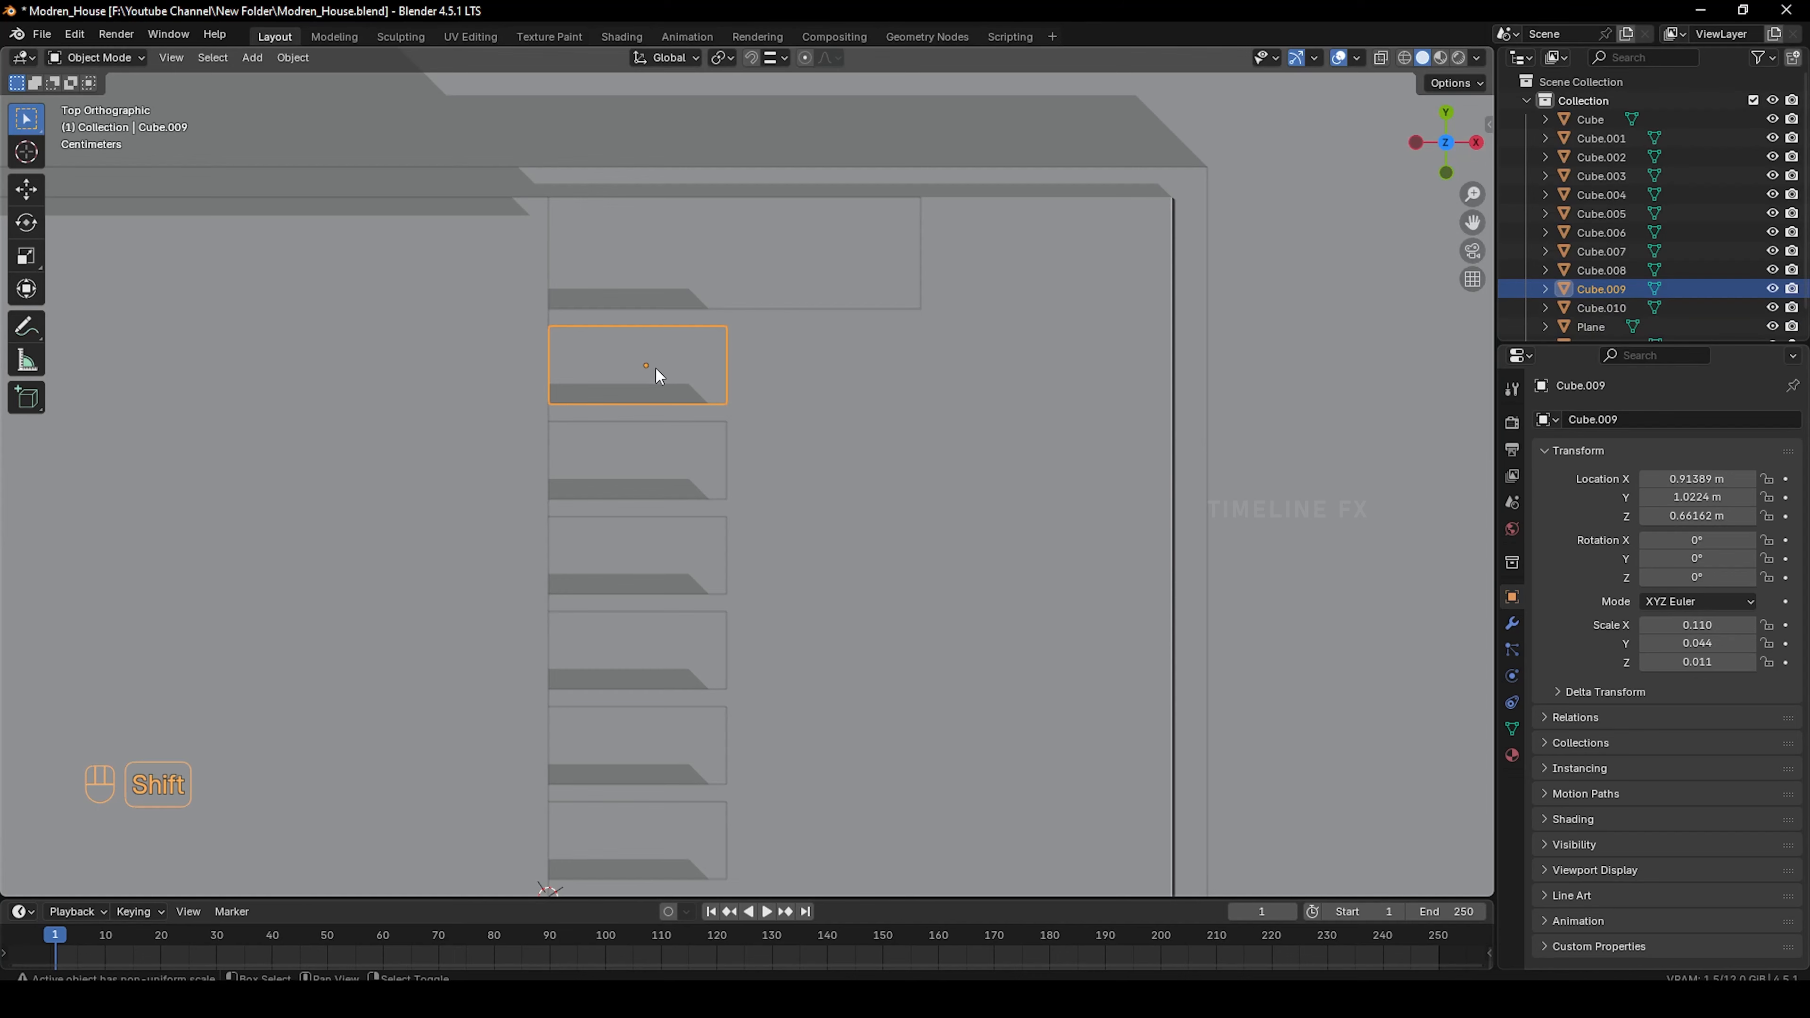
key("shift+d")
key("x")
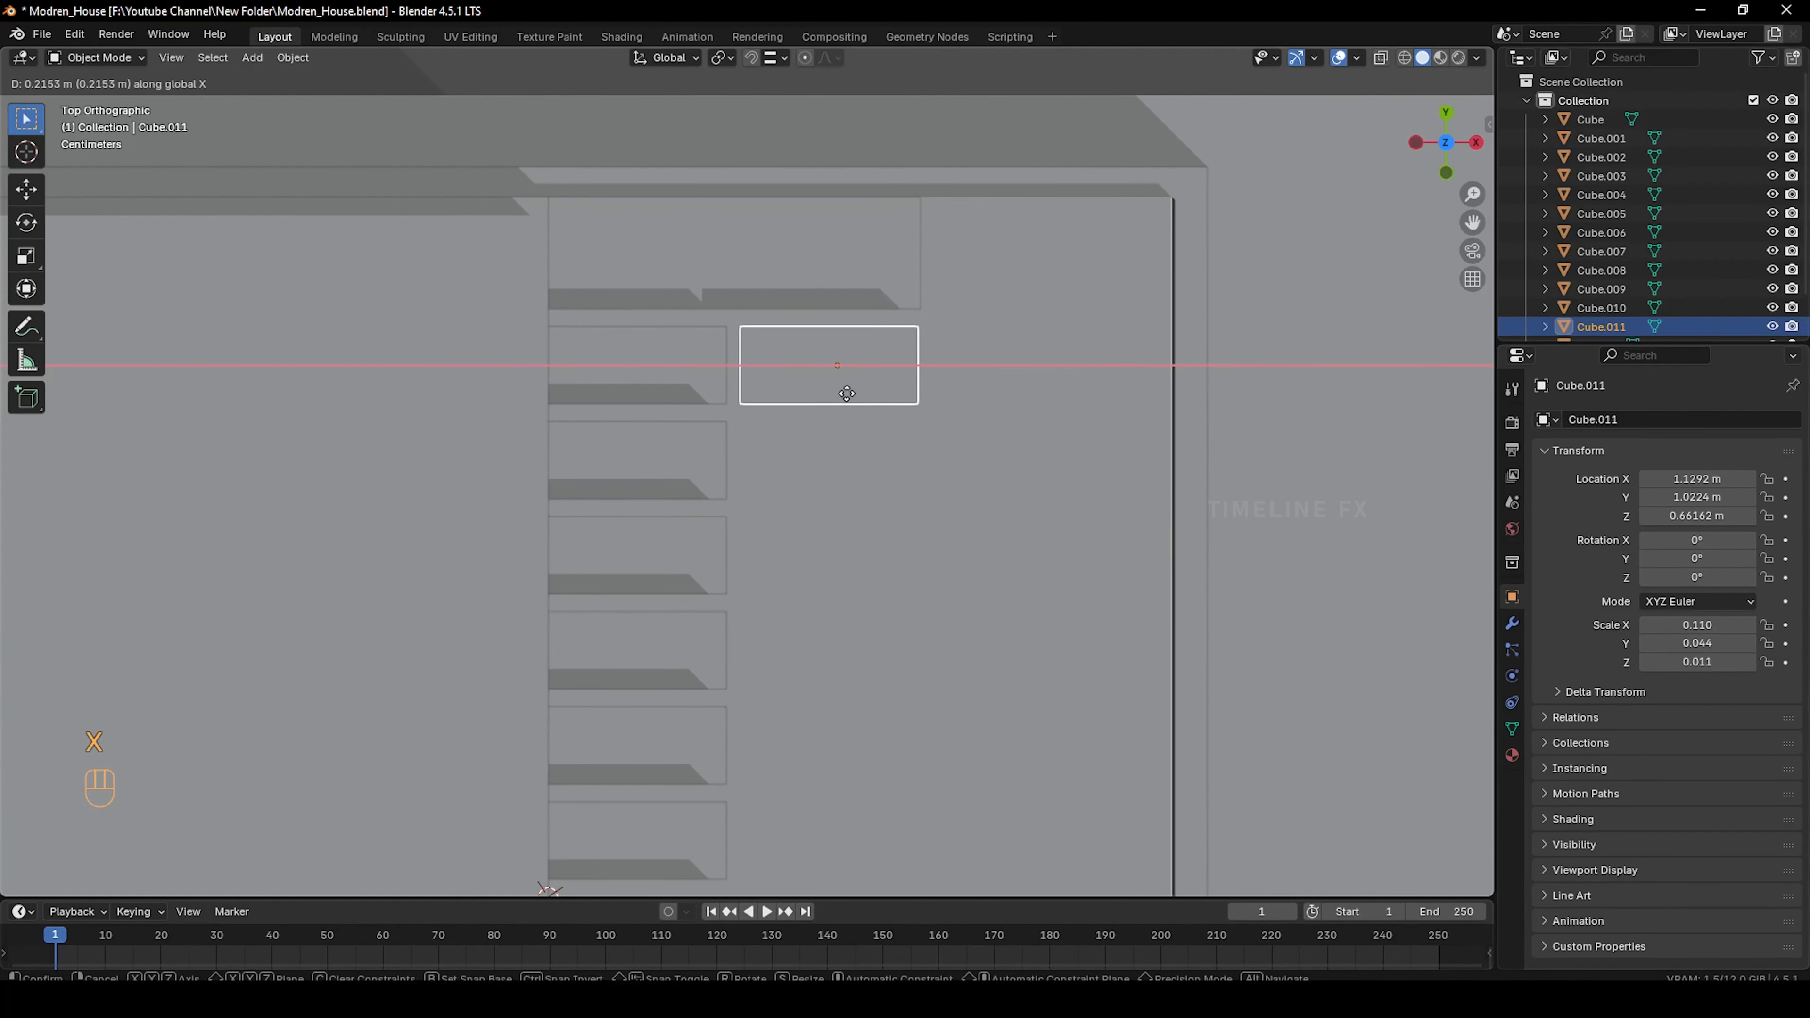
key("ctrl")
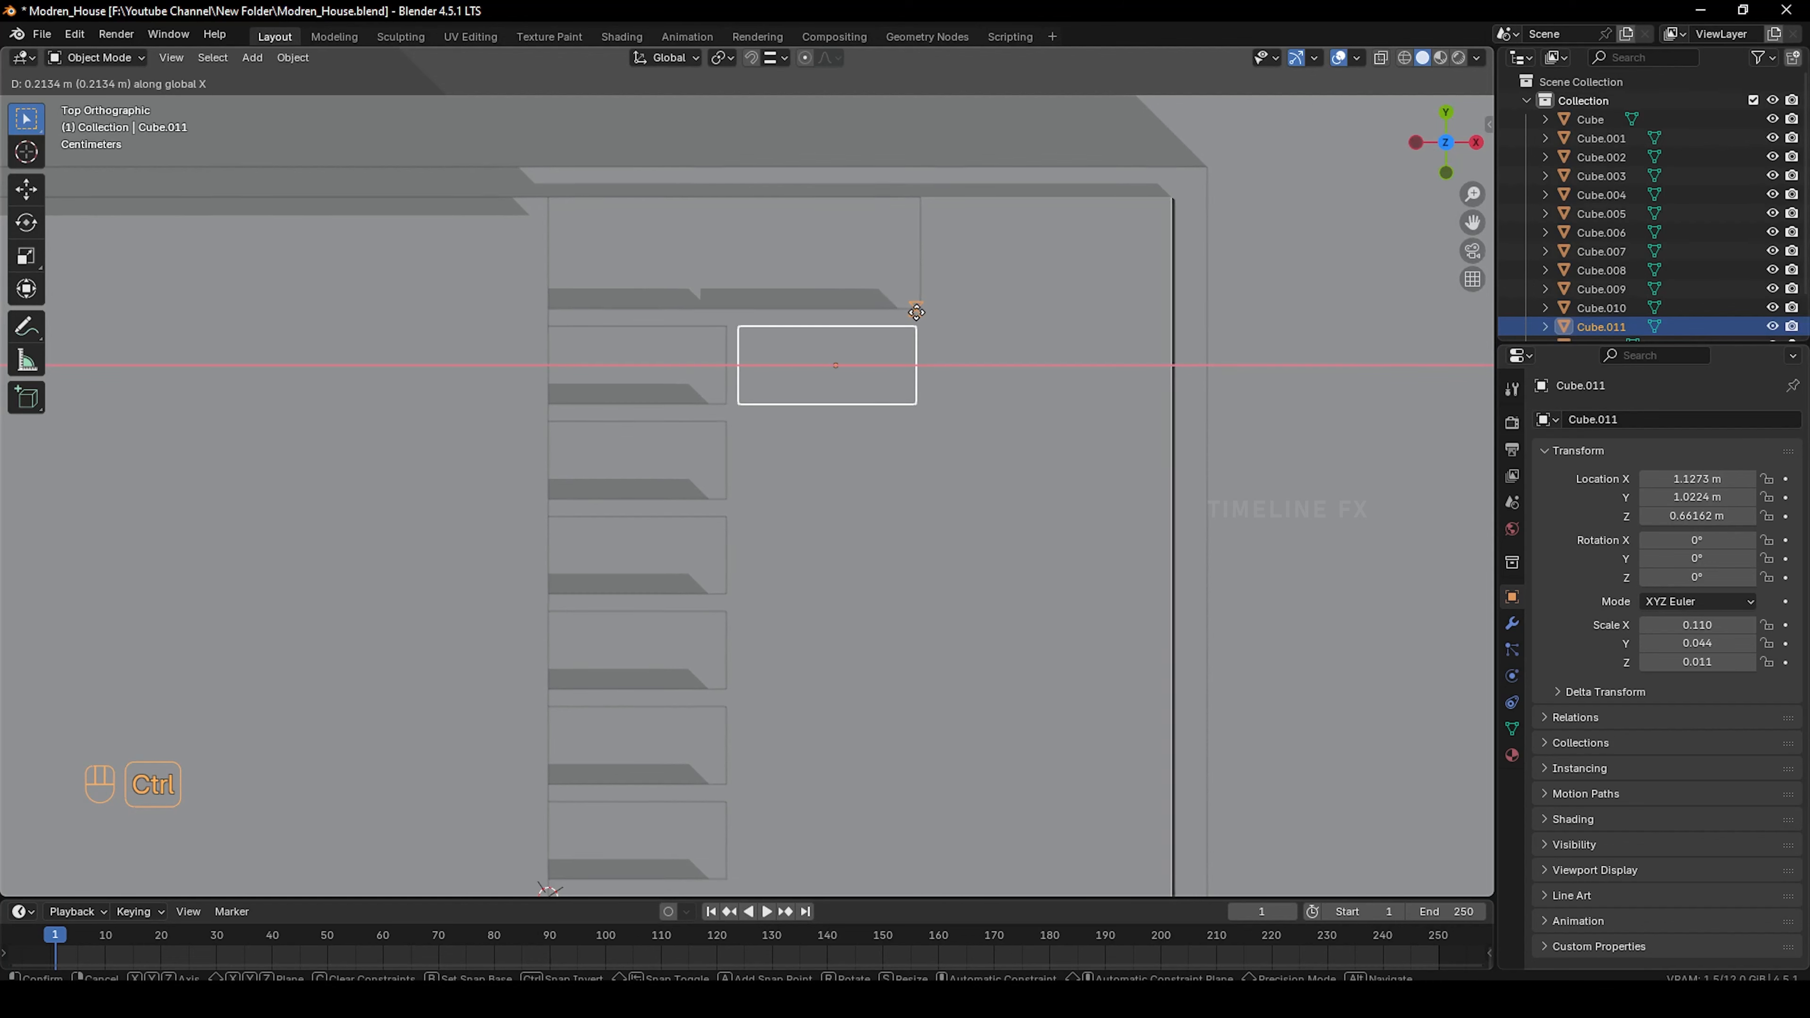
left_click(923, 314)
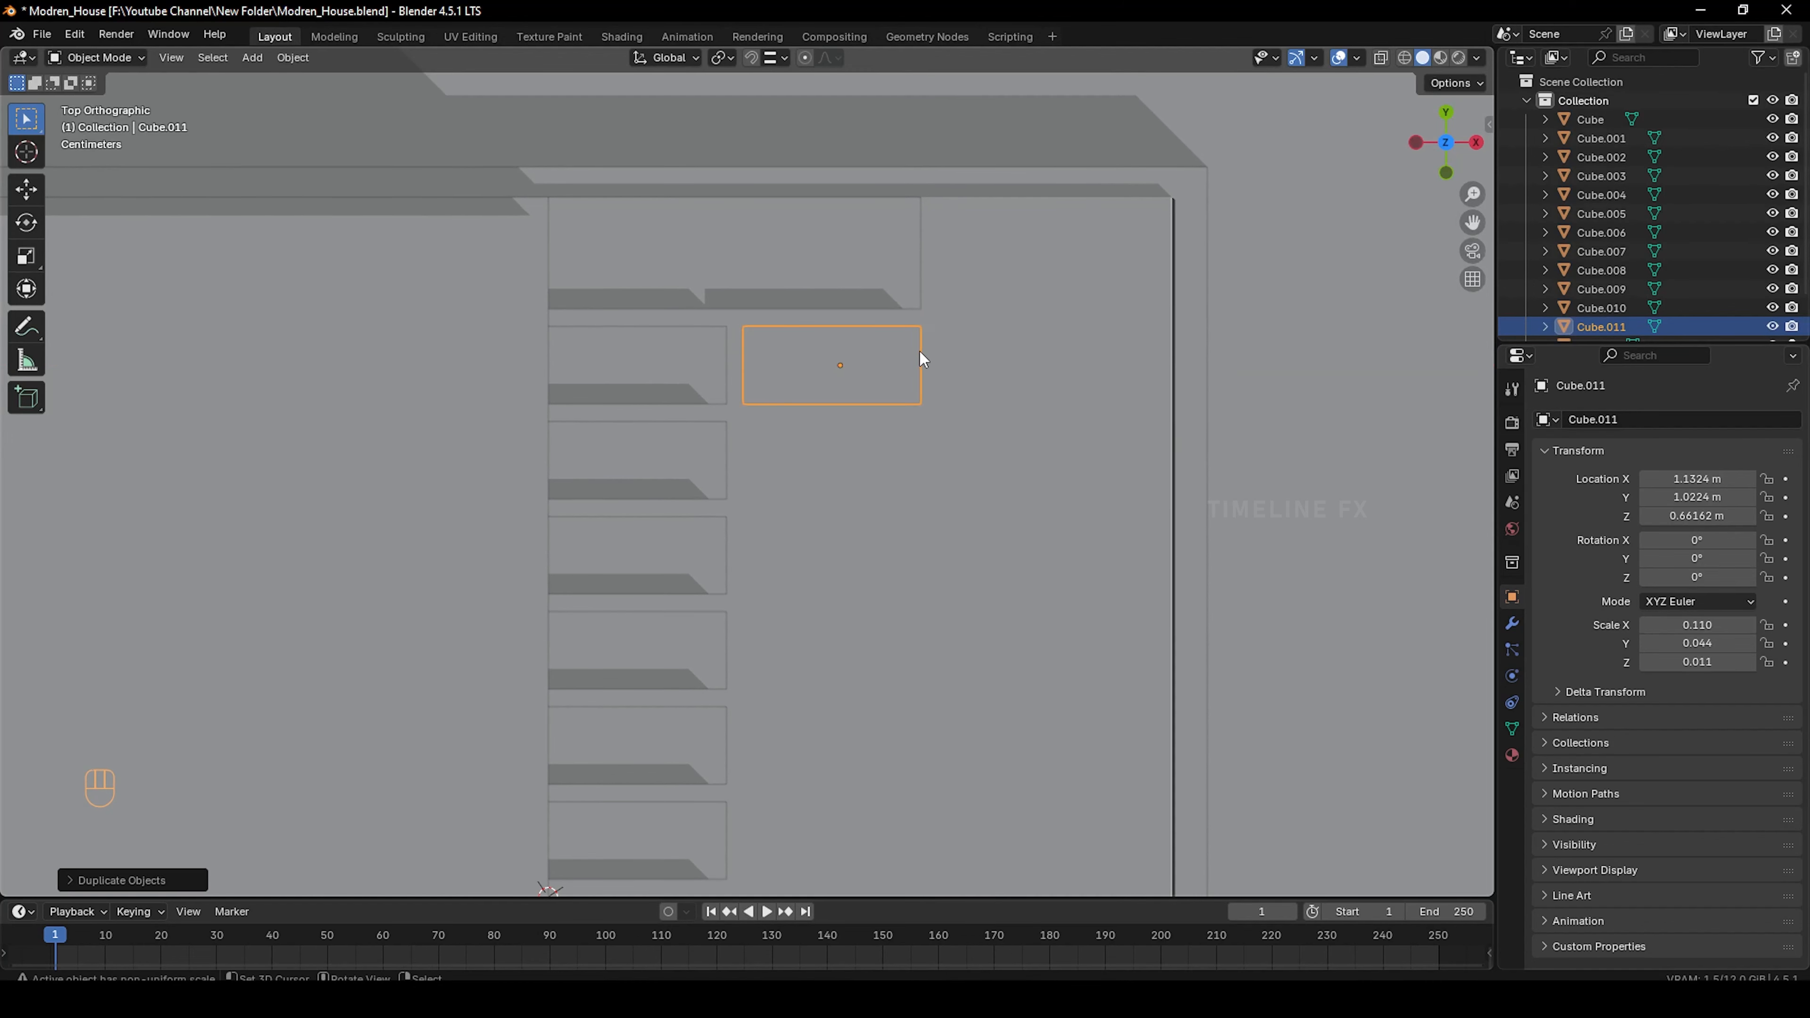
Lower the duplicated step about 0.042 m along Z in the right view, snapping it level with the landing
scroll(946, 320, "up", 5)
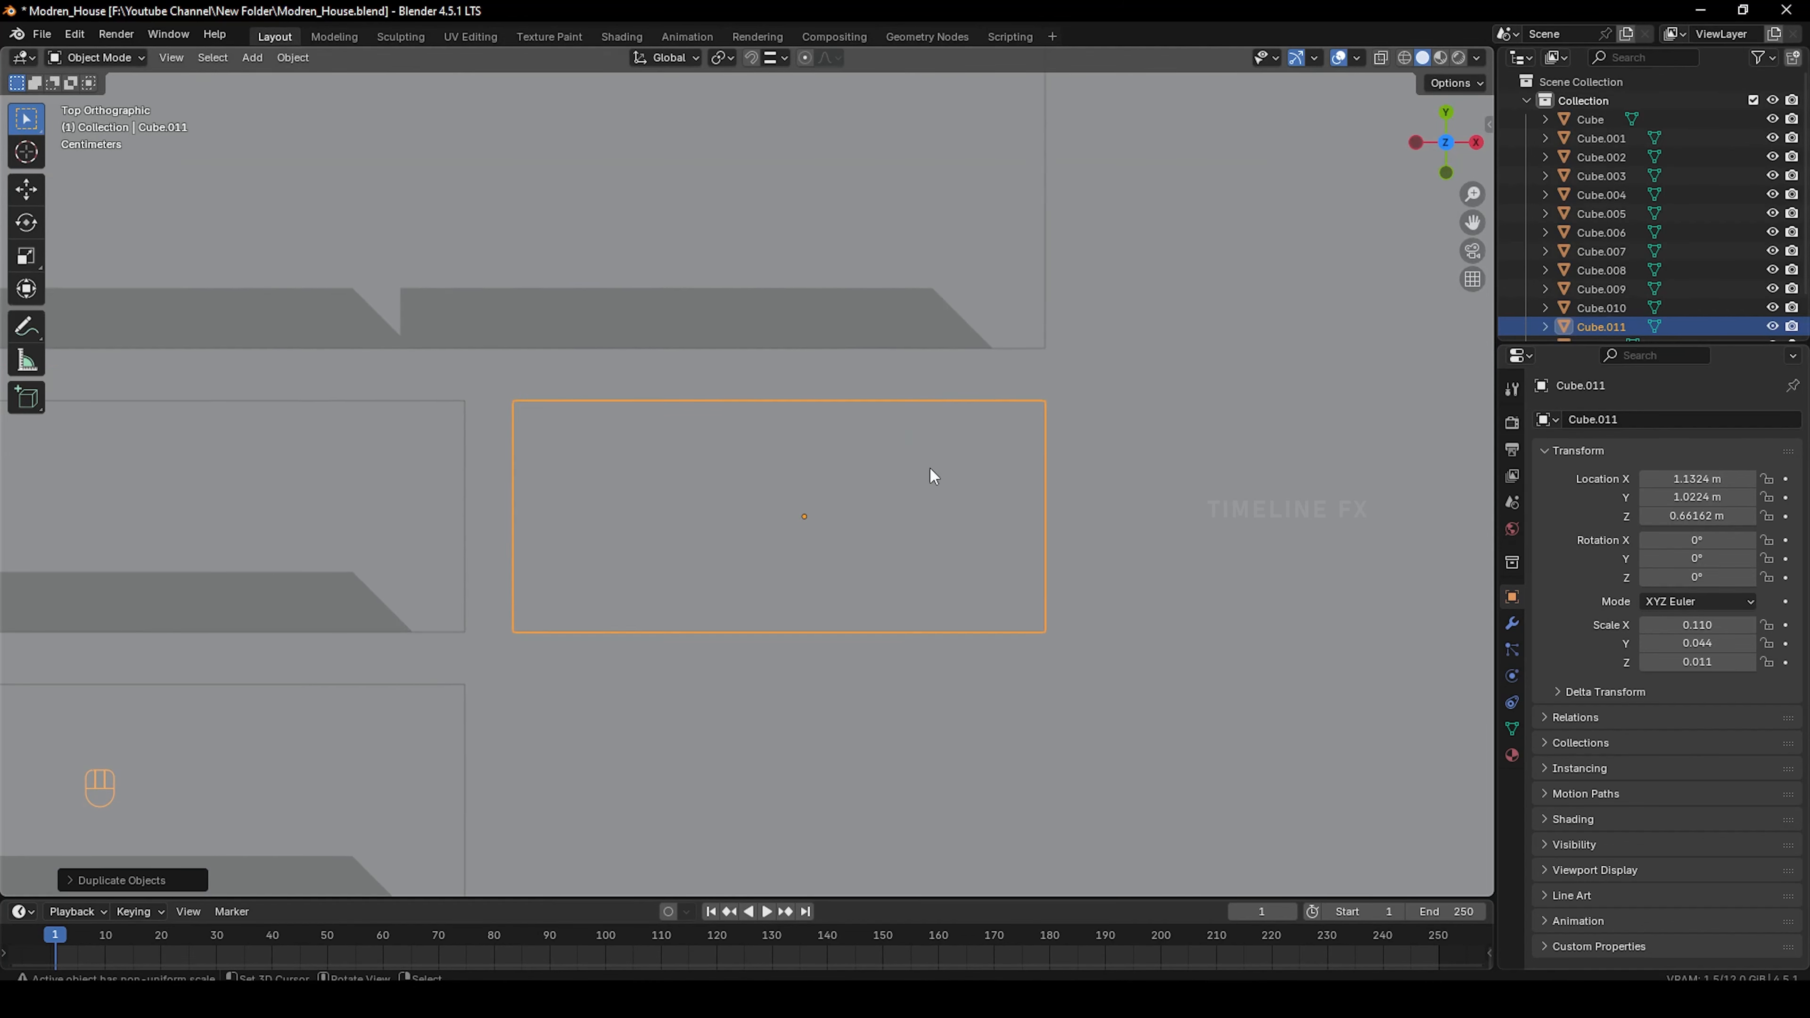
middle_click_drag(1075, 415, 799, 256)
key("KP_3")
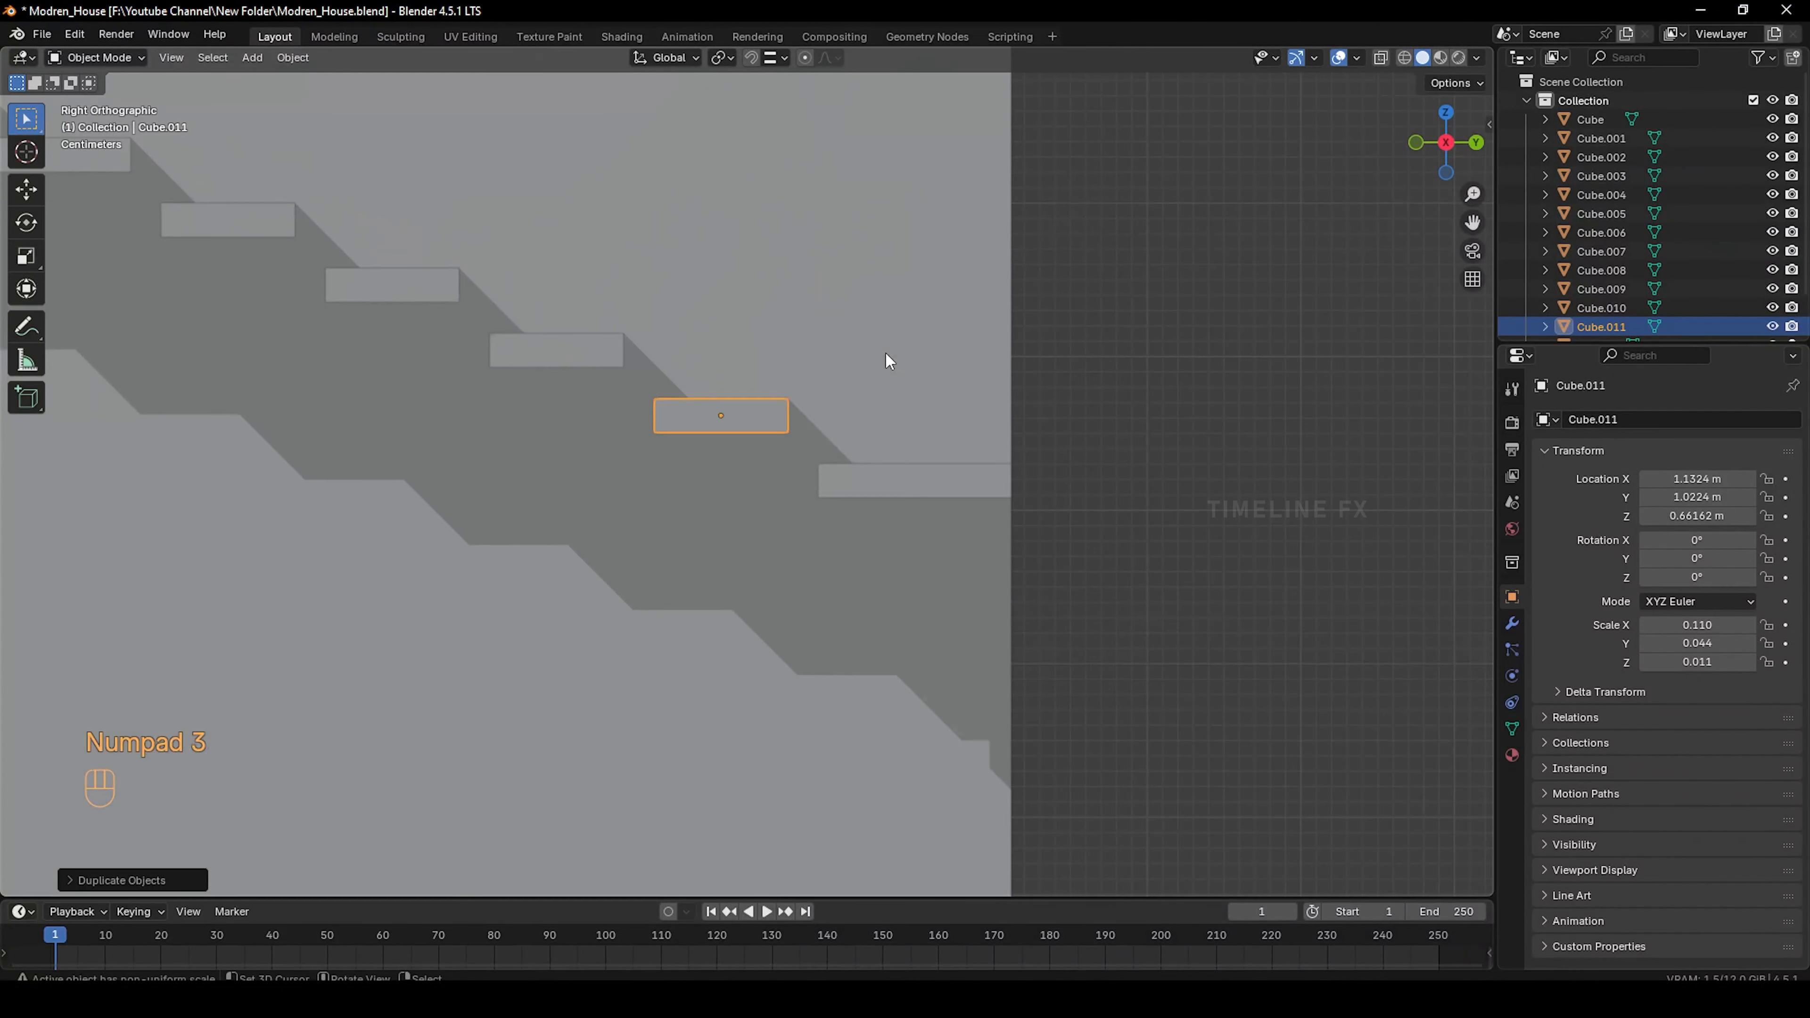
scroll(892, 392, "up", 1)
key("g")
key("z")
left_click(812, 440)
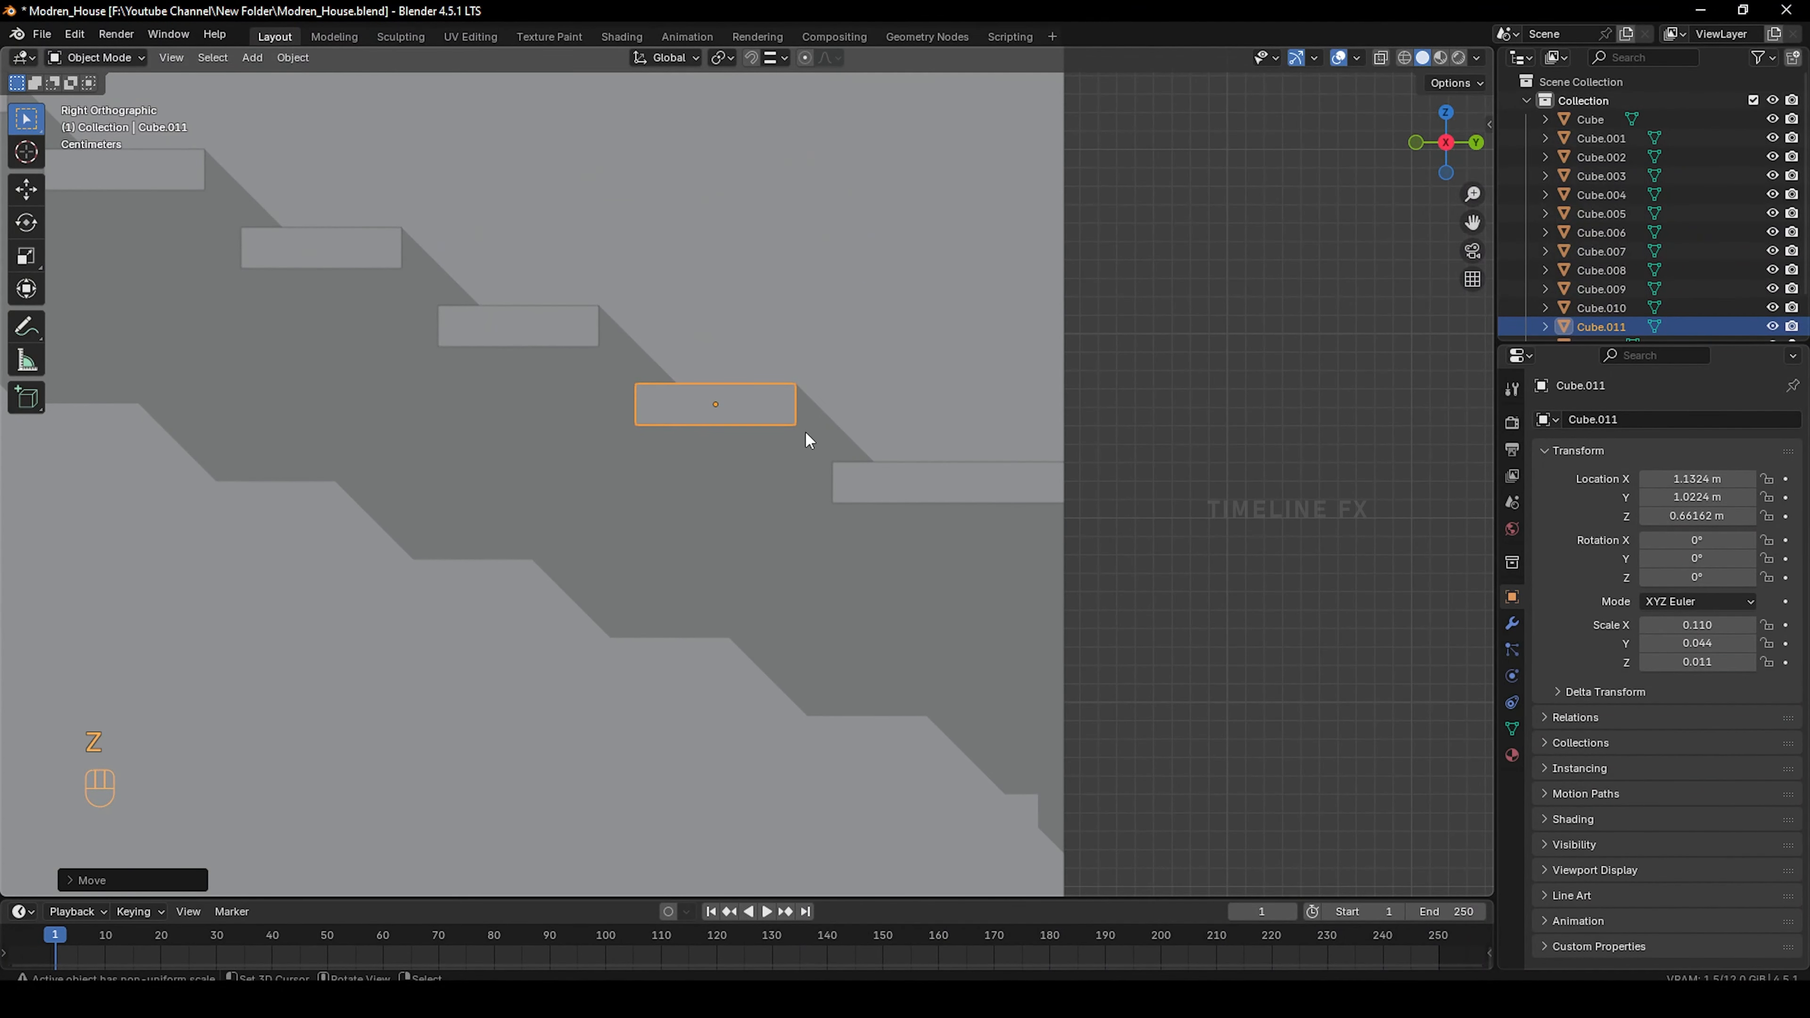
key("g")
key("z")
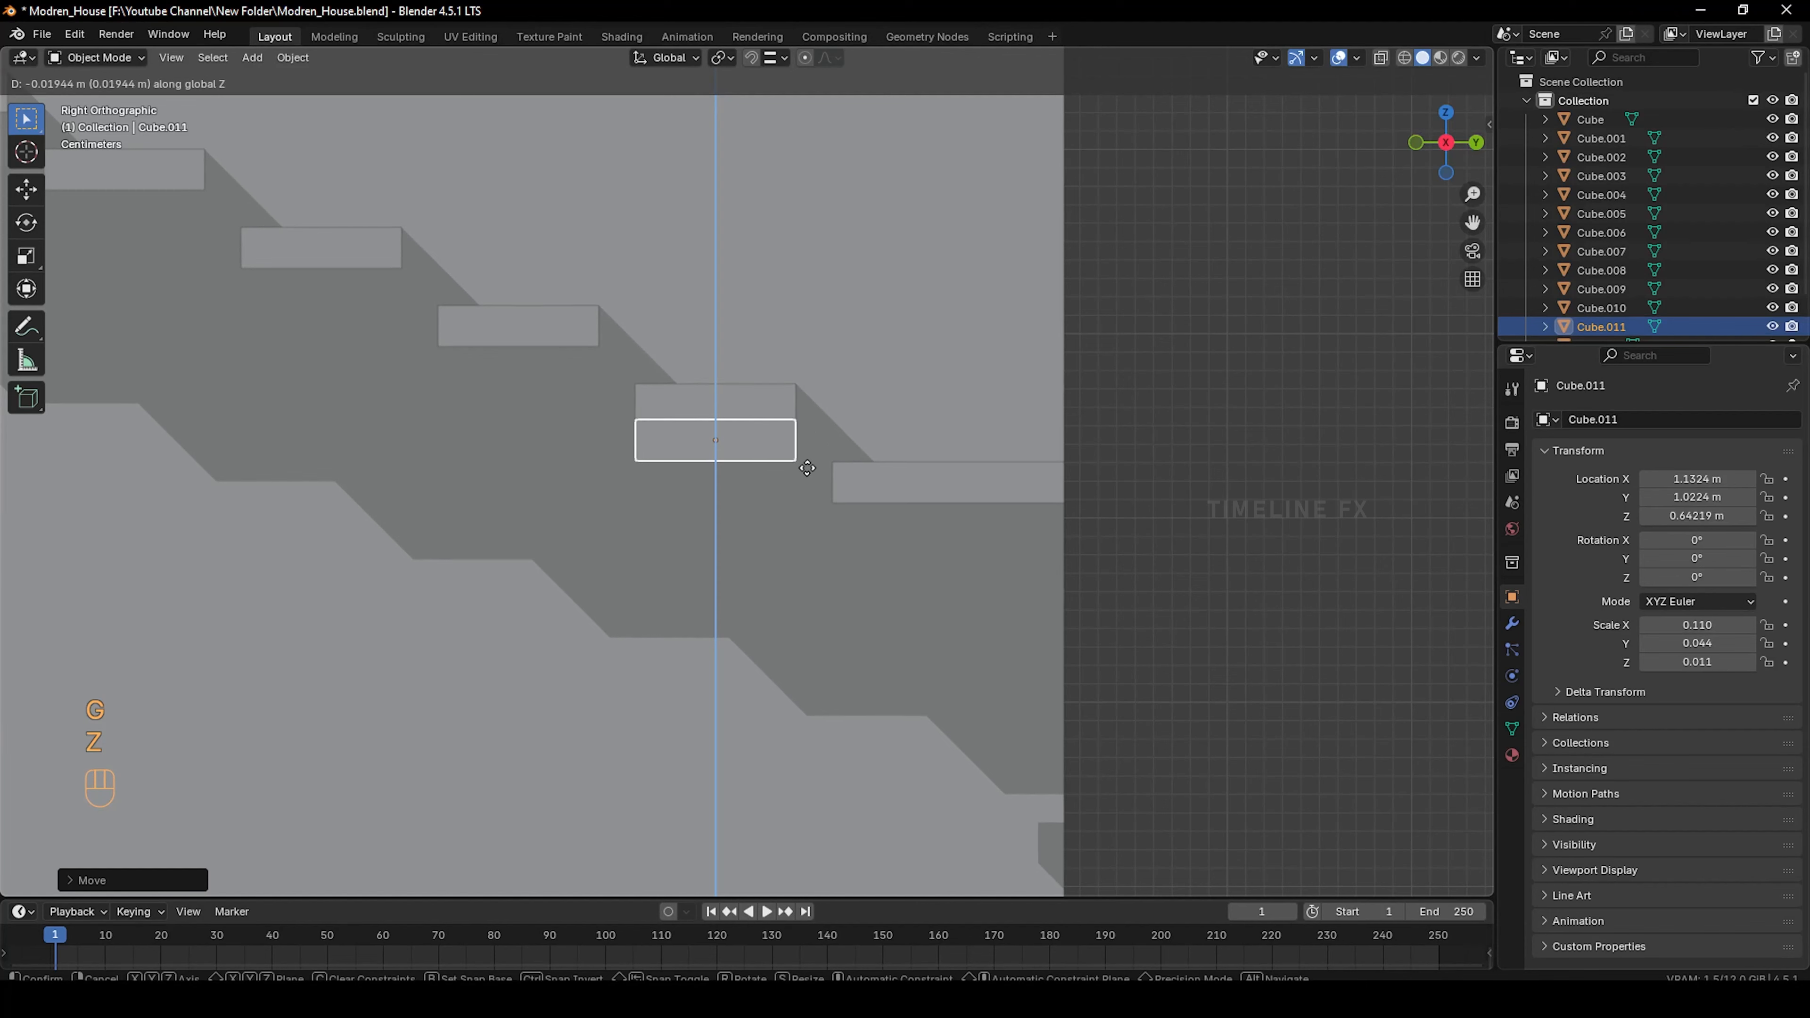
key("ctrl")
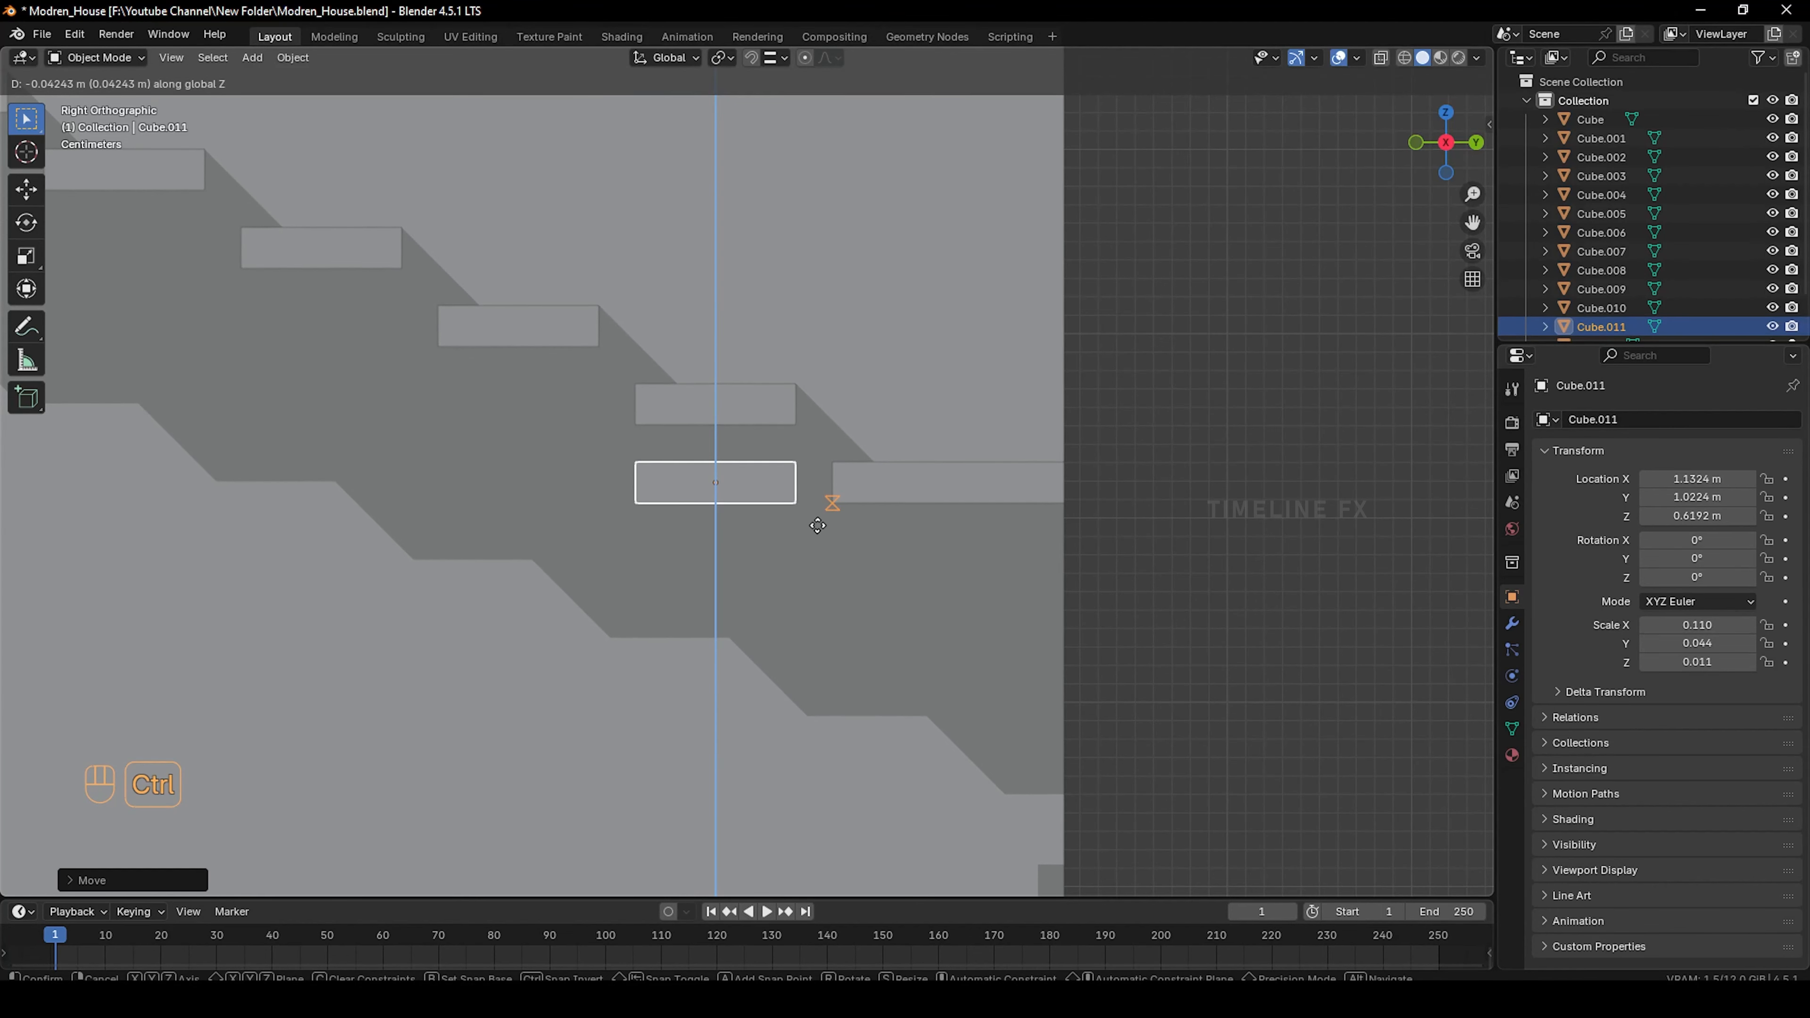
left_click(827, 503)
Move the duplicated step about 0.034 m further down along Z so it sits below the landing
mouse_move(747, 494)
middle_mouse_down()
mouse_move(721, 493)
mouse_move(694, 527)
mouse_move(760, 499)
middle_mouse_up()
key("KP_3")
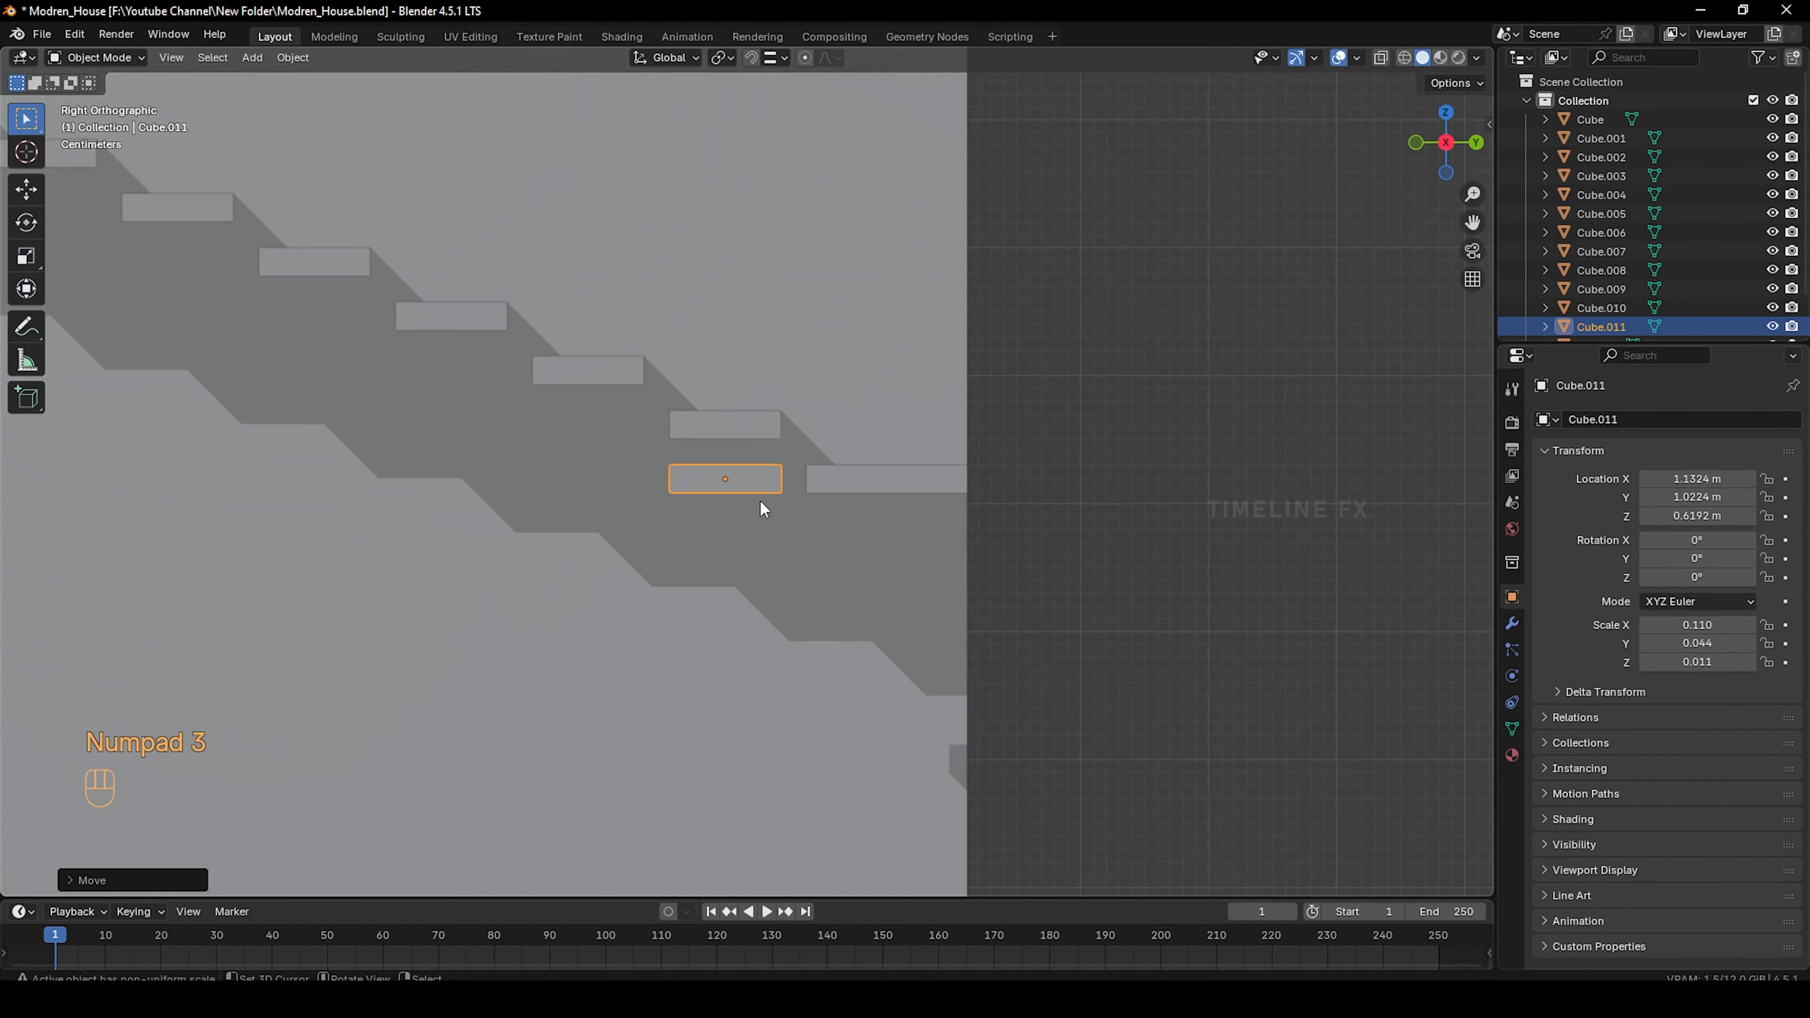
scroll(760, 510, "down", 2)
key("g")
key("z")
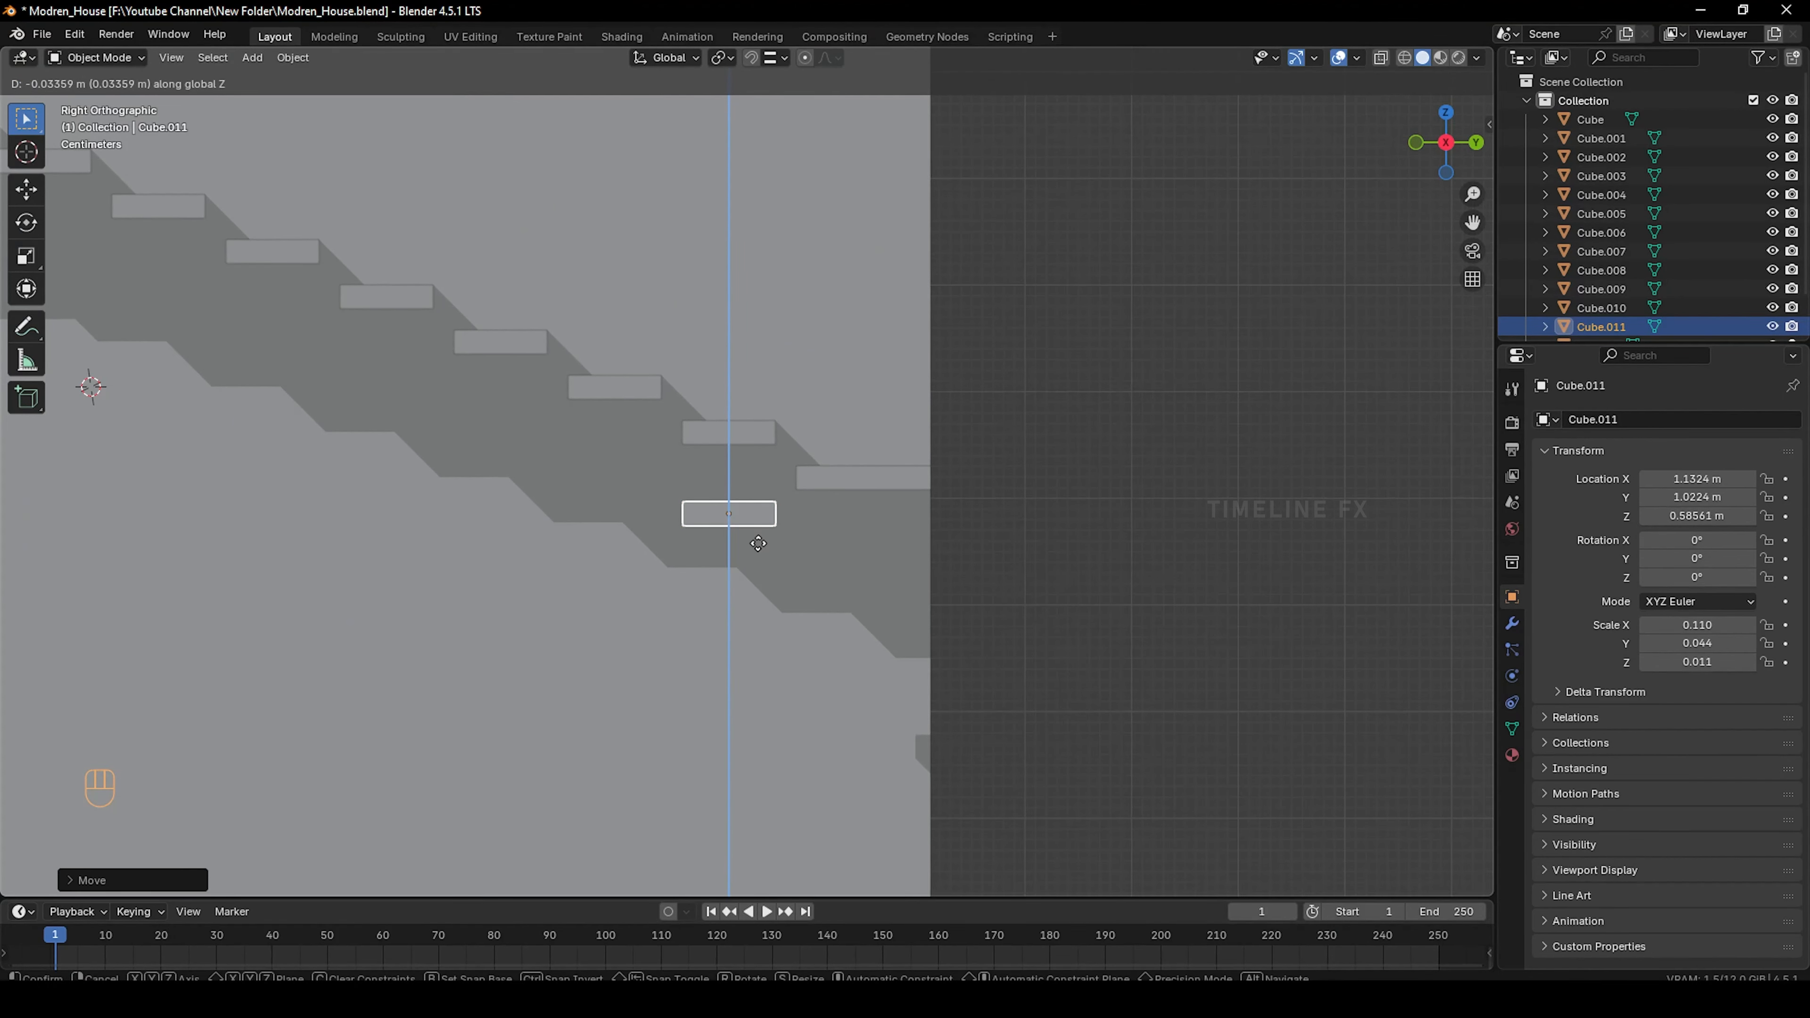
left_click(758, 543)
Try repeating the downward move on the duplicated step twice, and undo both repeats
middle_click_drag(759, 542, 872, 471, "shift")
scroll(875, 477, "down", 2)
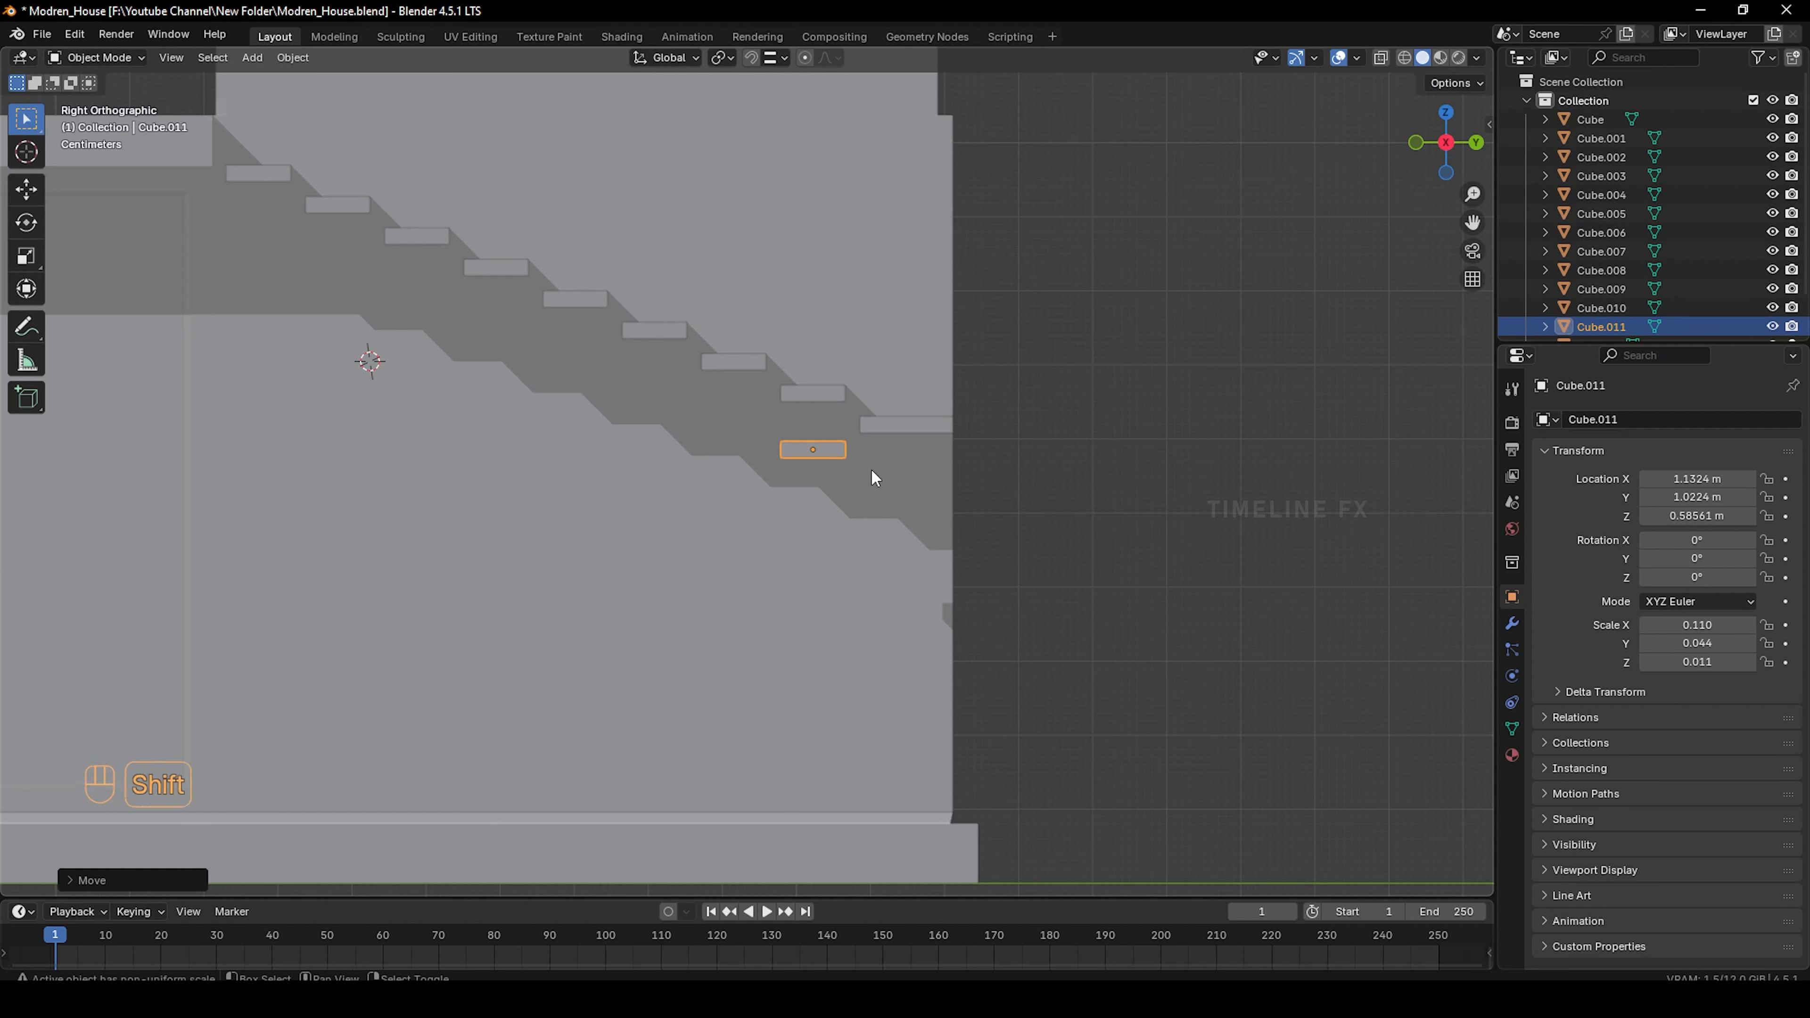
key("shift+r")
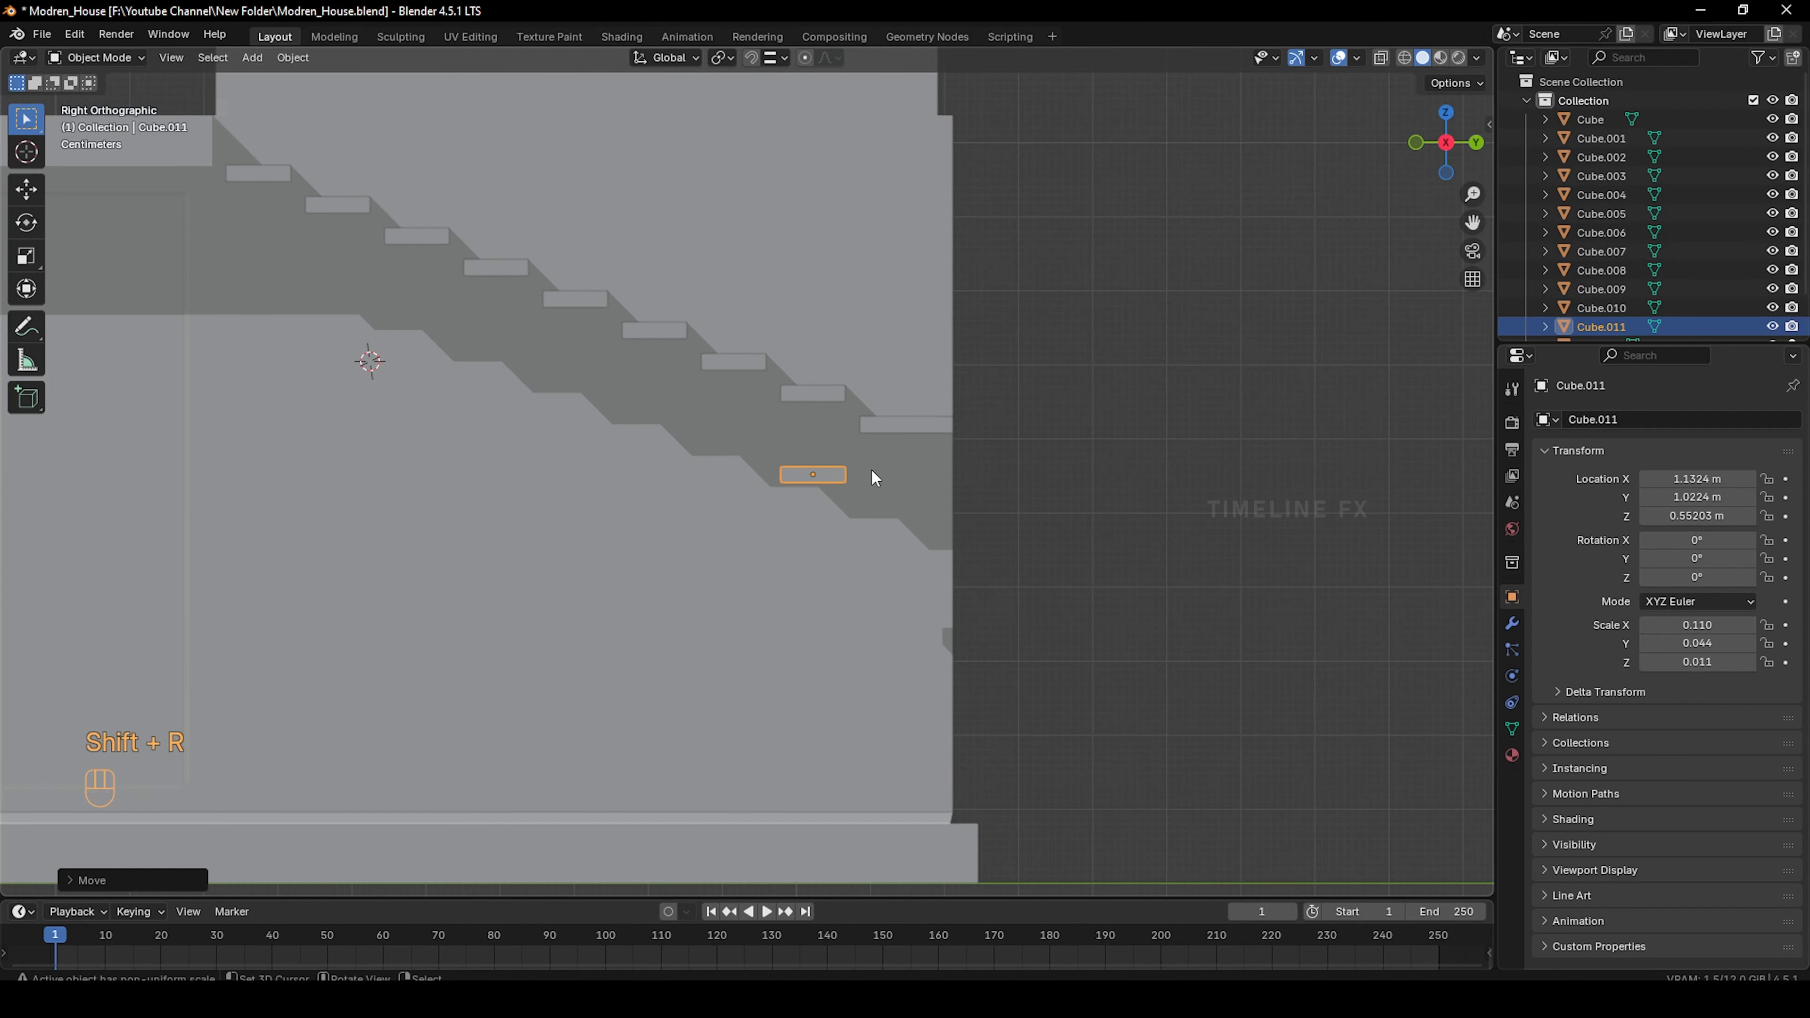
key("shift+r")
key("ctrl+z")
key("ctrl+z")
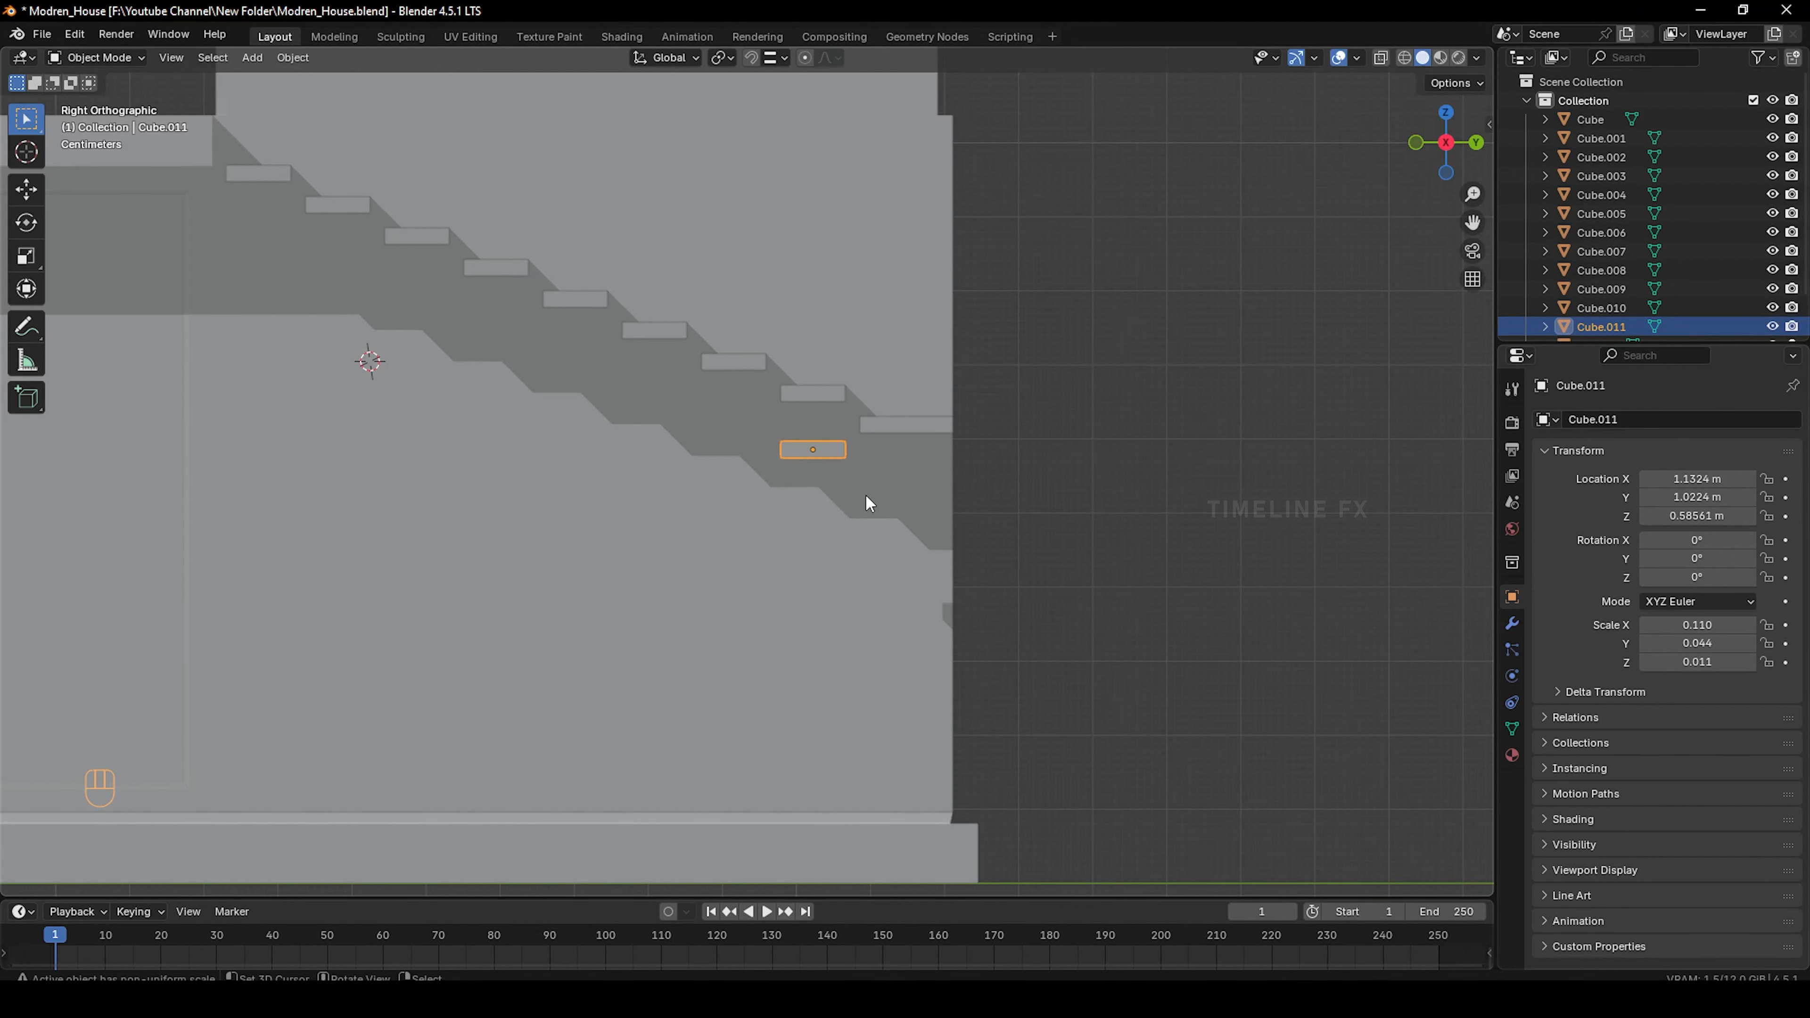
Duplicate the step about 0.1 m along negative Y and 0.043 m lower, and repeat the duplication eight times
key("shift+d")
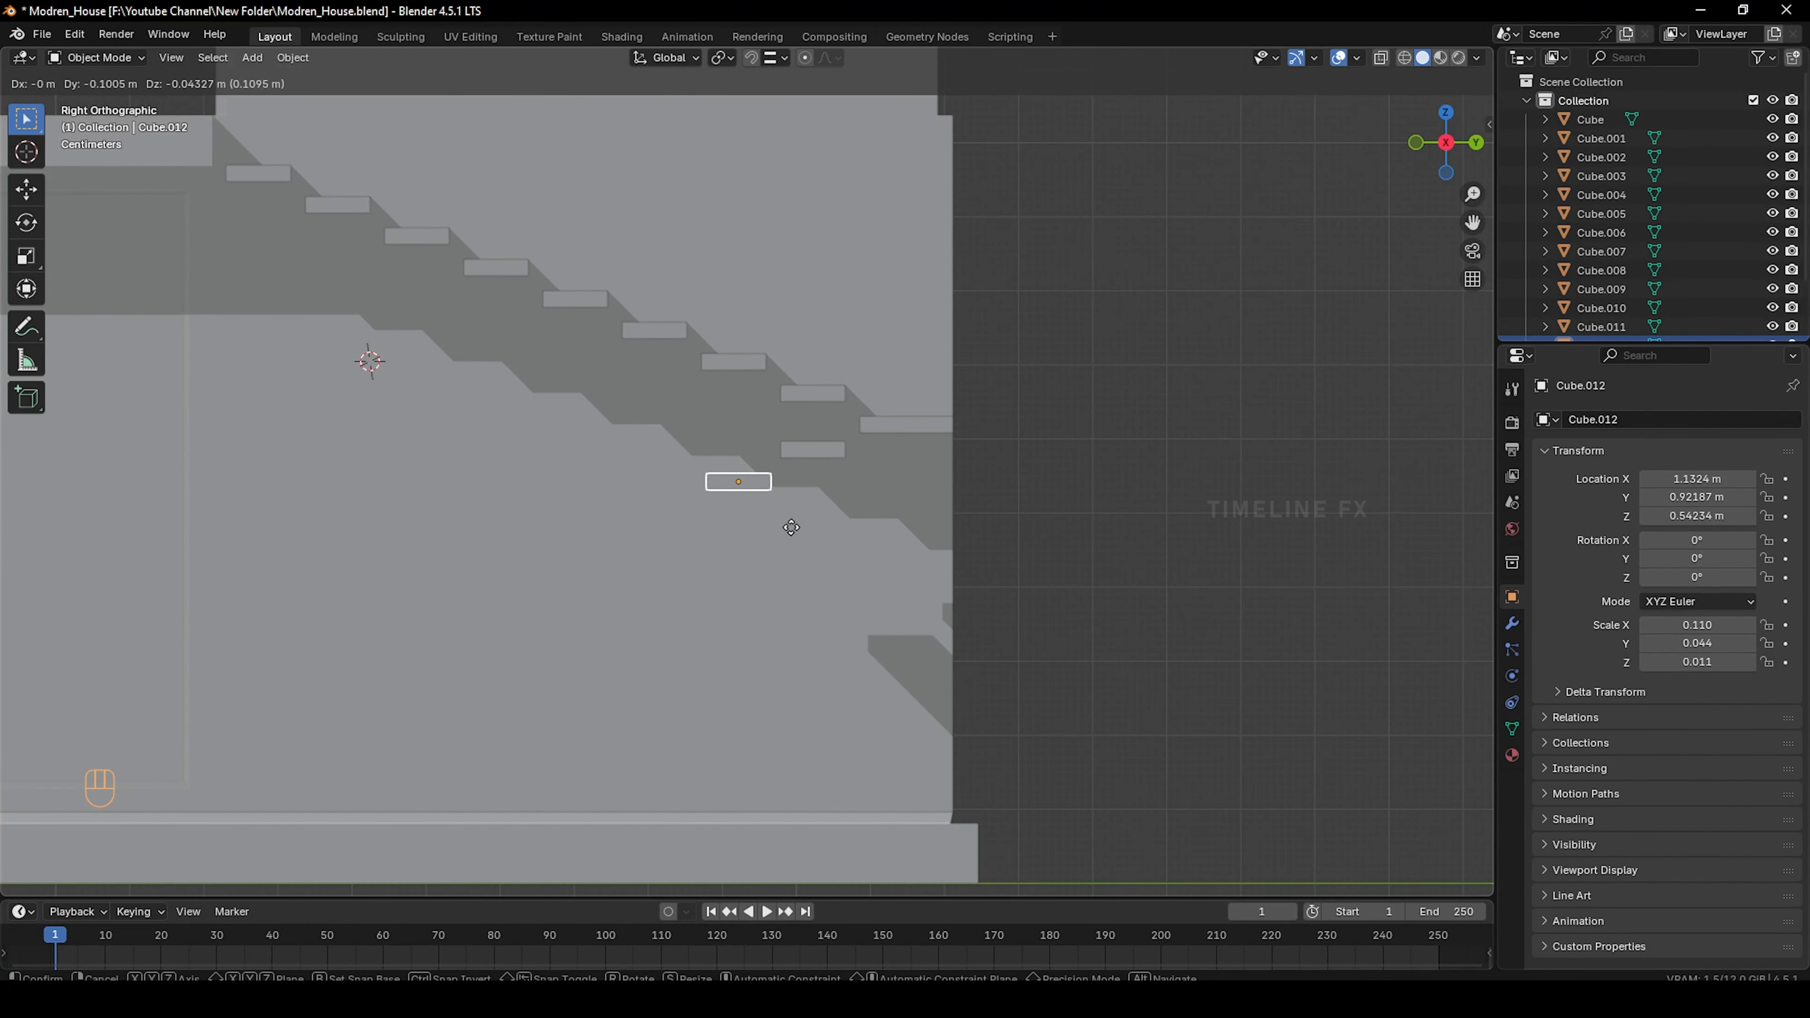
left_click(791, 528)
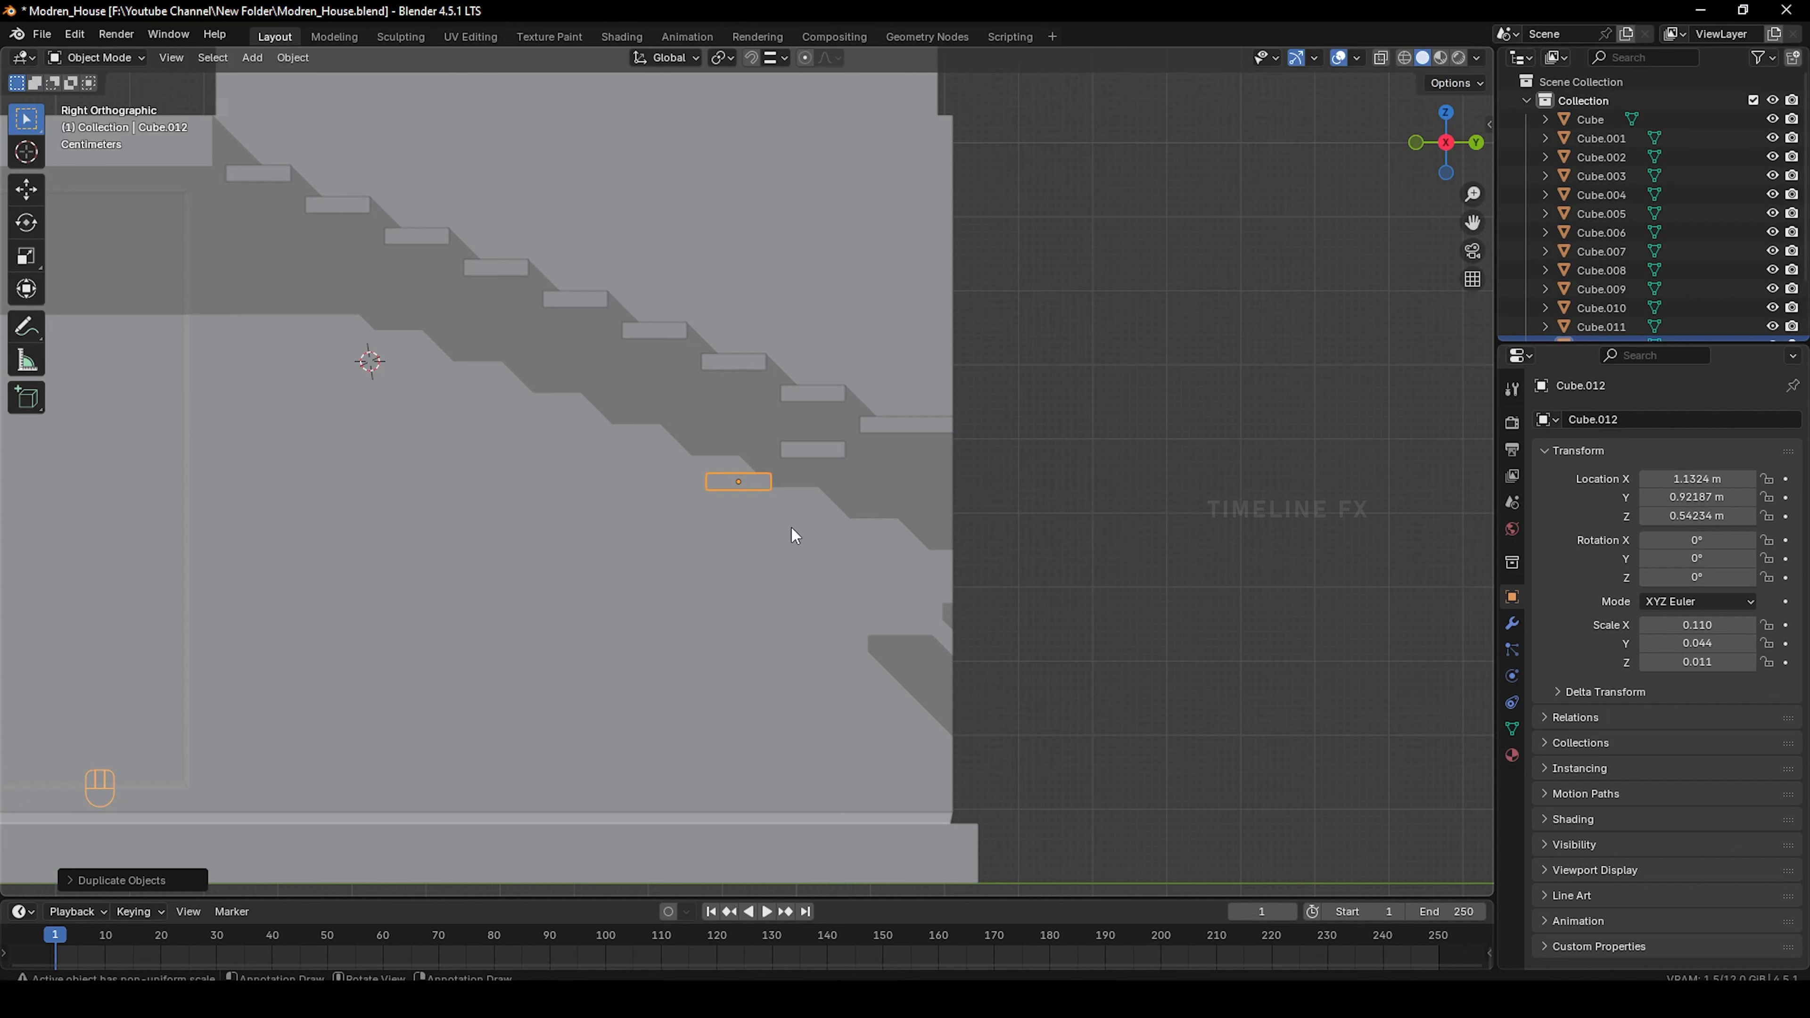
key("shift+r")
key("shift+r")
key("shift+r")
key("shift+r")
key("shift+r")
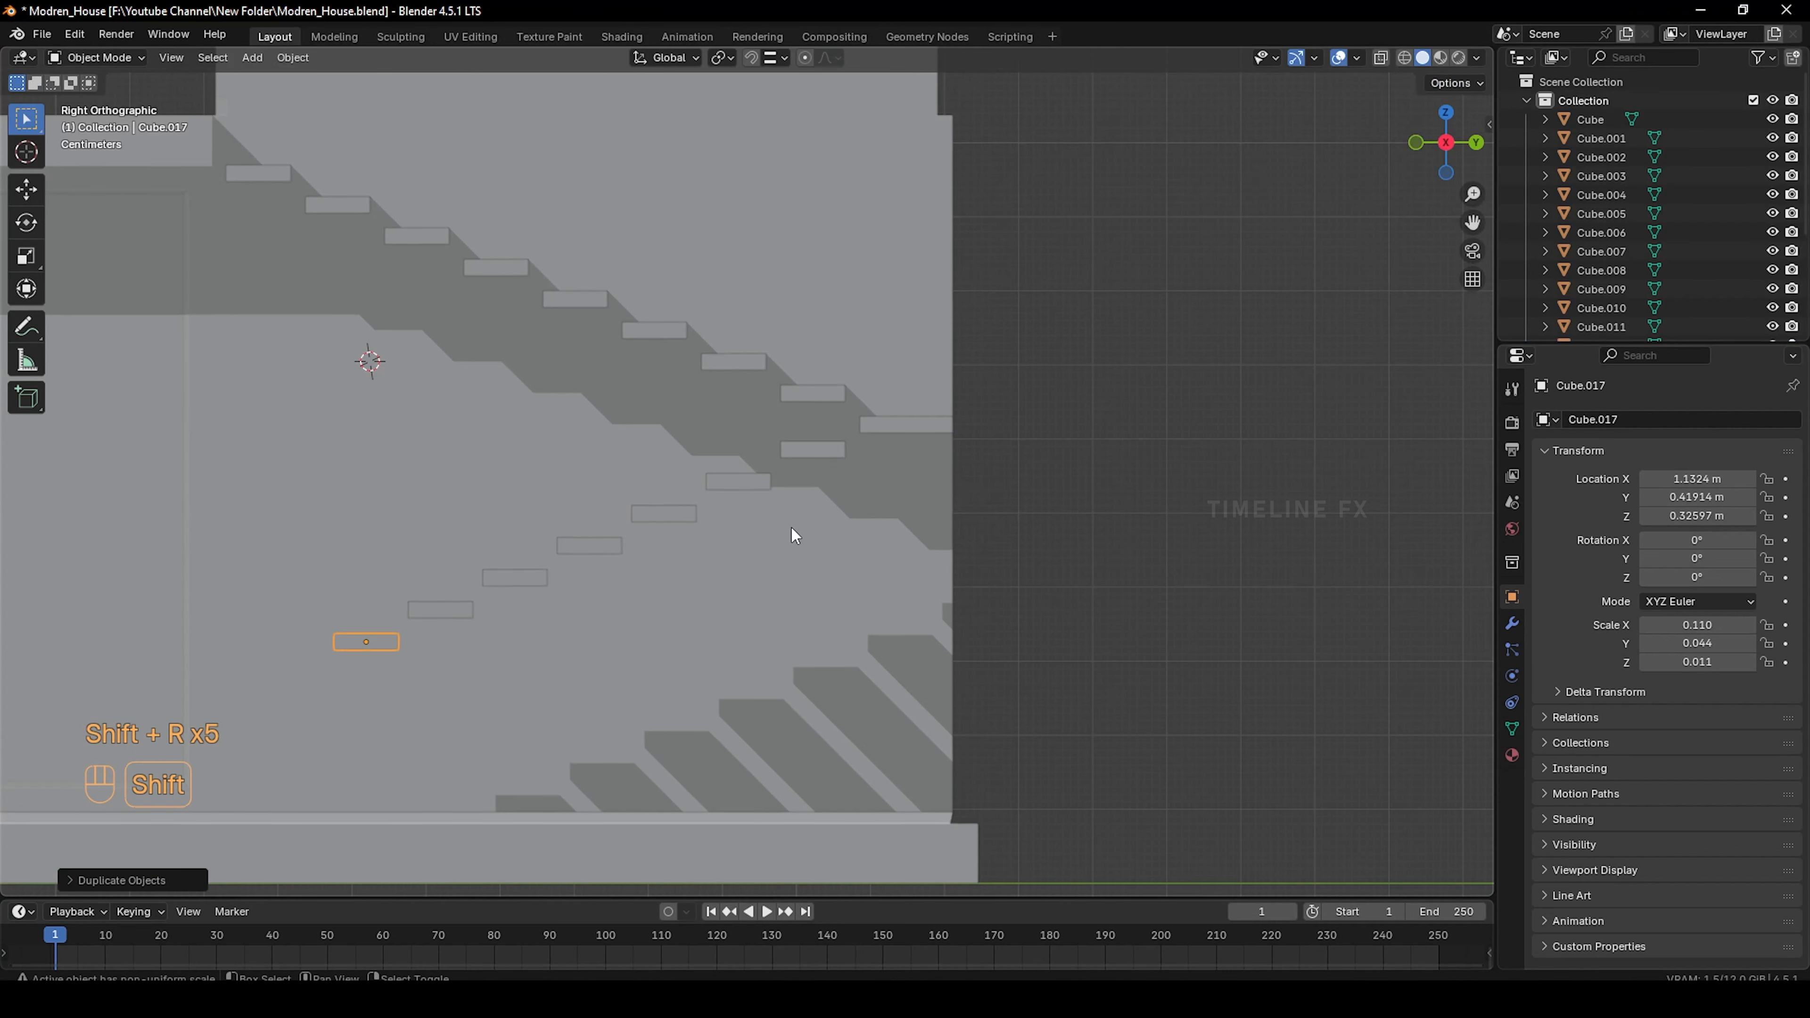
key("shift+r")
key("shift+r")
key("shift+r")
scroll(795, 535, "down", 2)
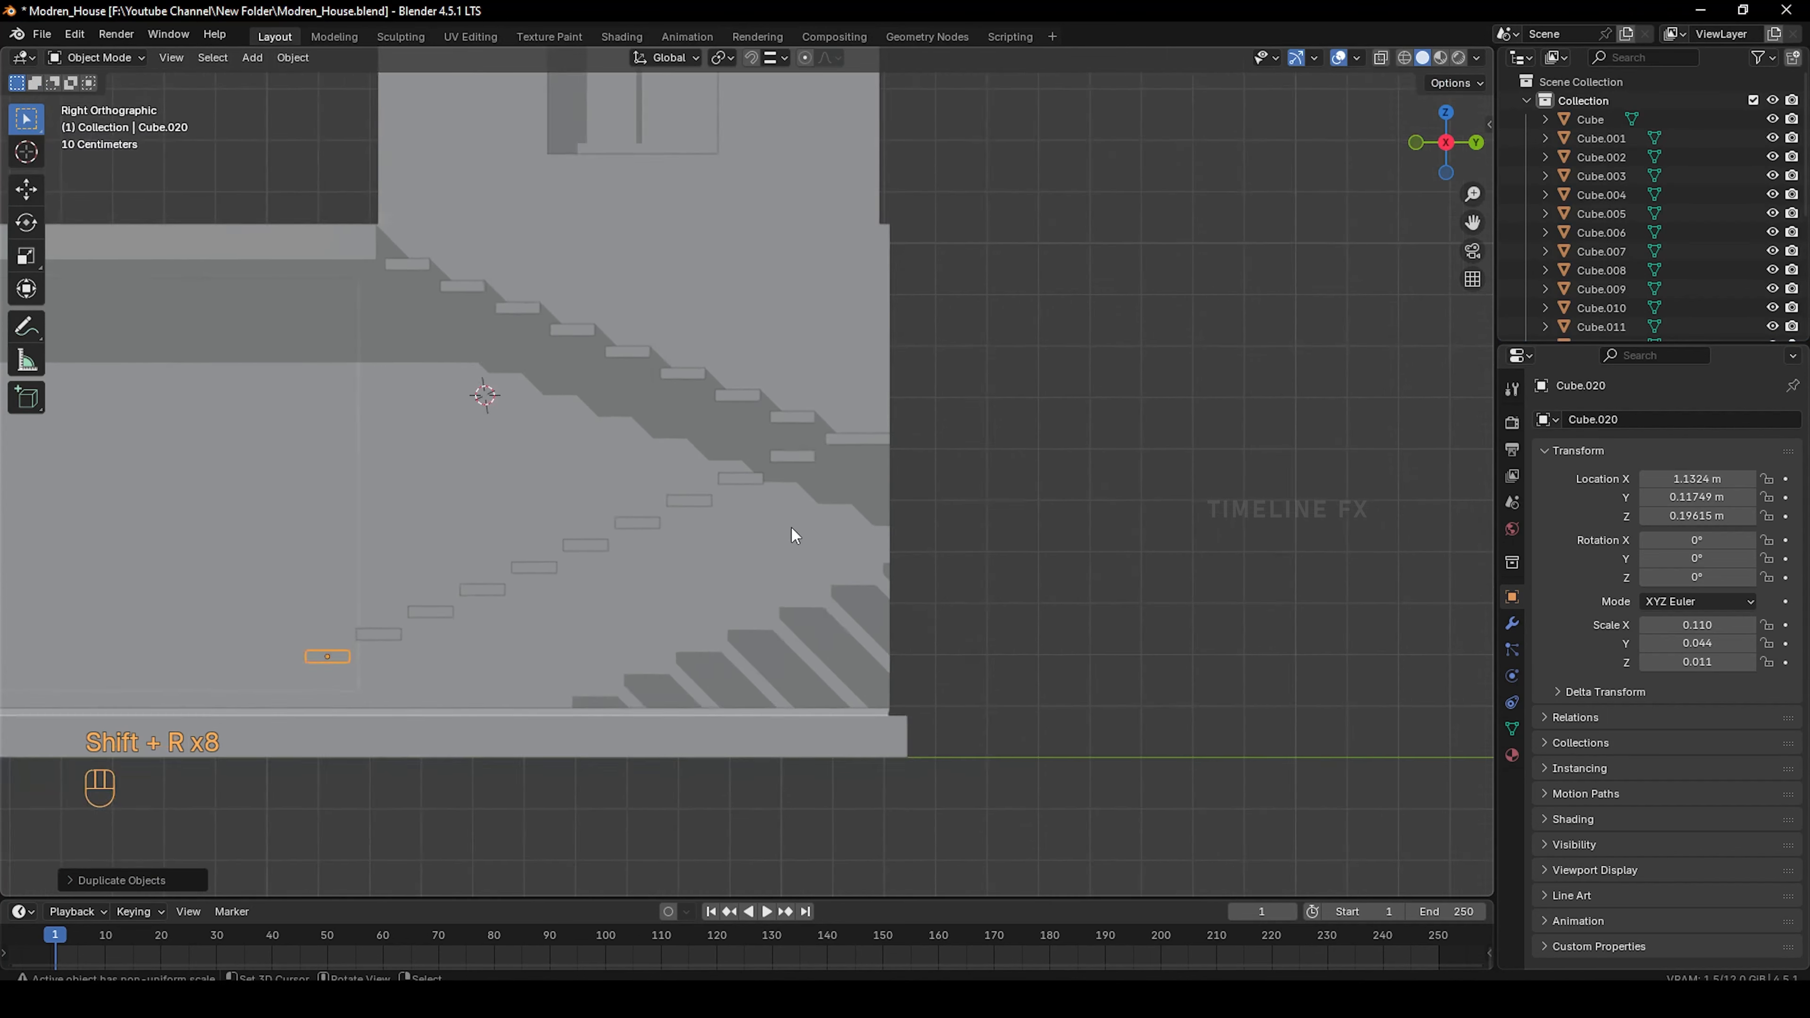
Continue the lower flight with two more repeated copies down to the base slab, undoing the surplus third copy
middle_click_drag(792, 528, 977, 504, "shift")
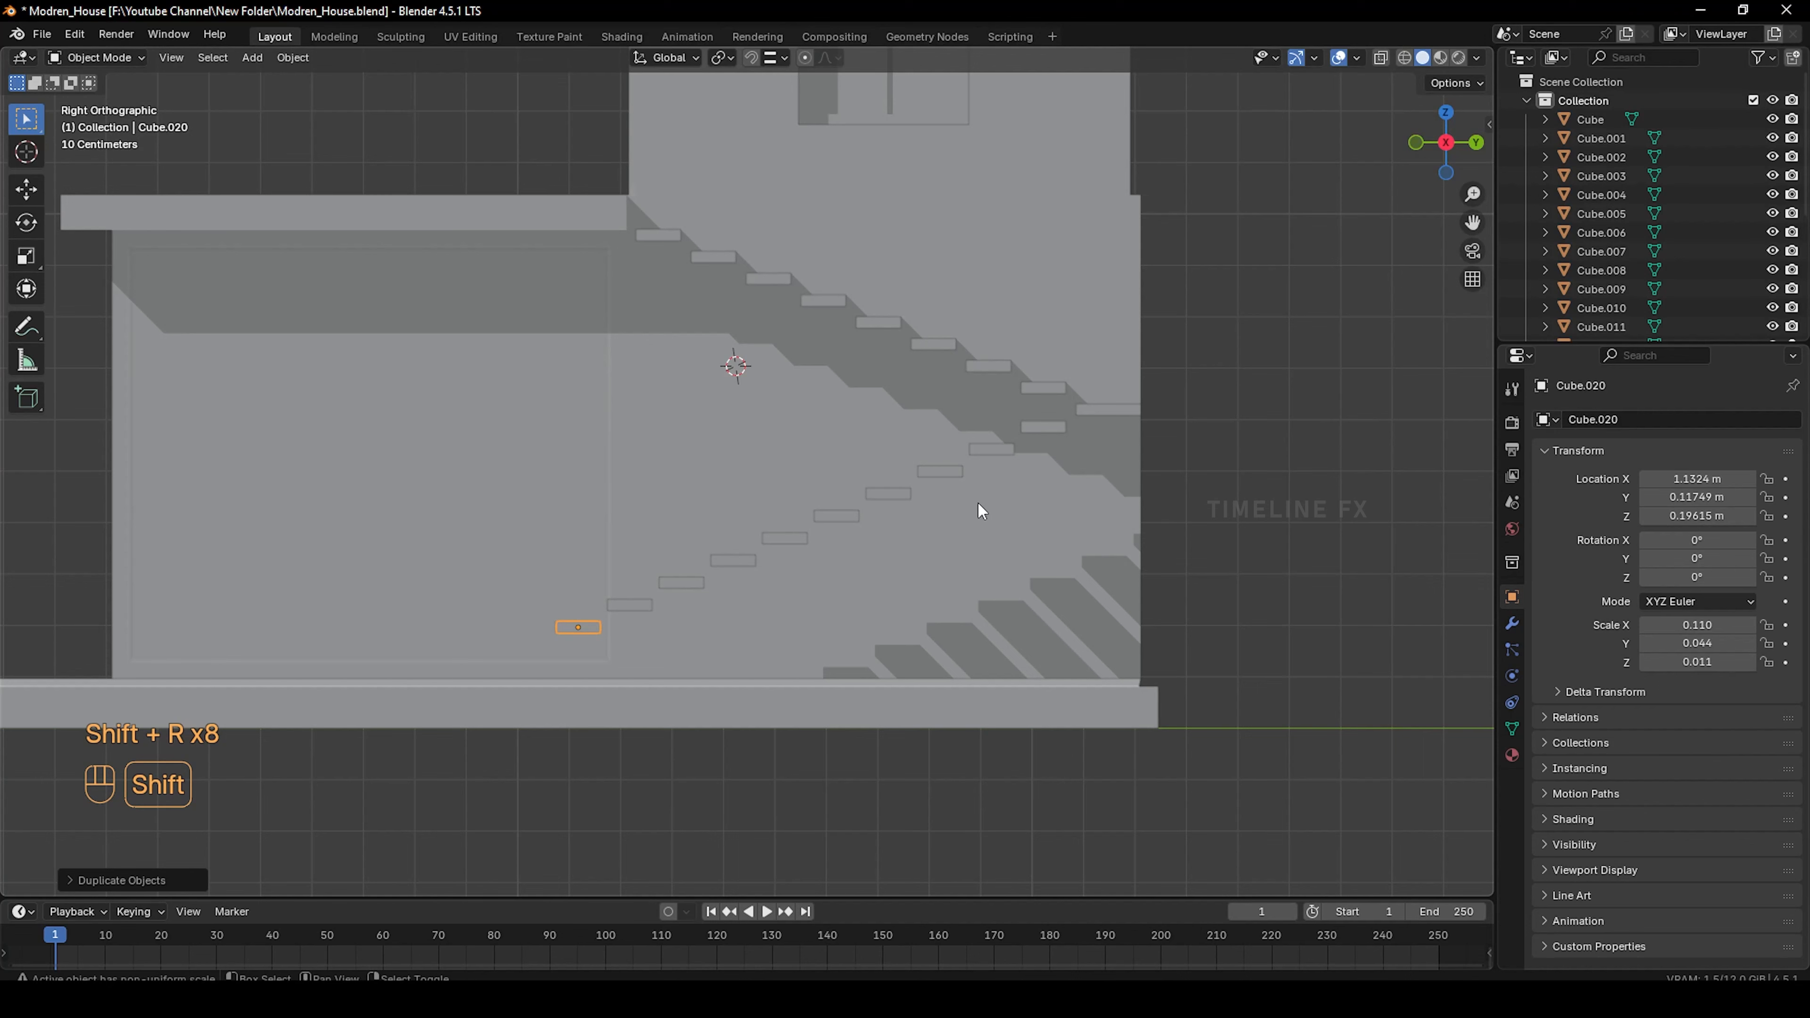
key("shift+r")
key("shift+r")
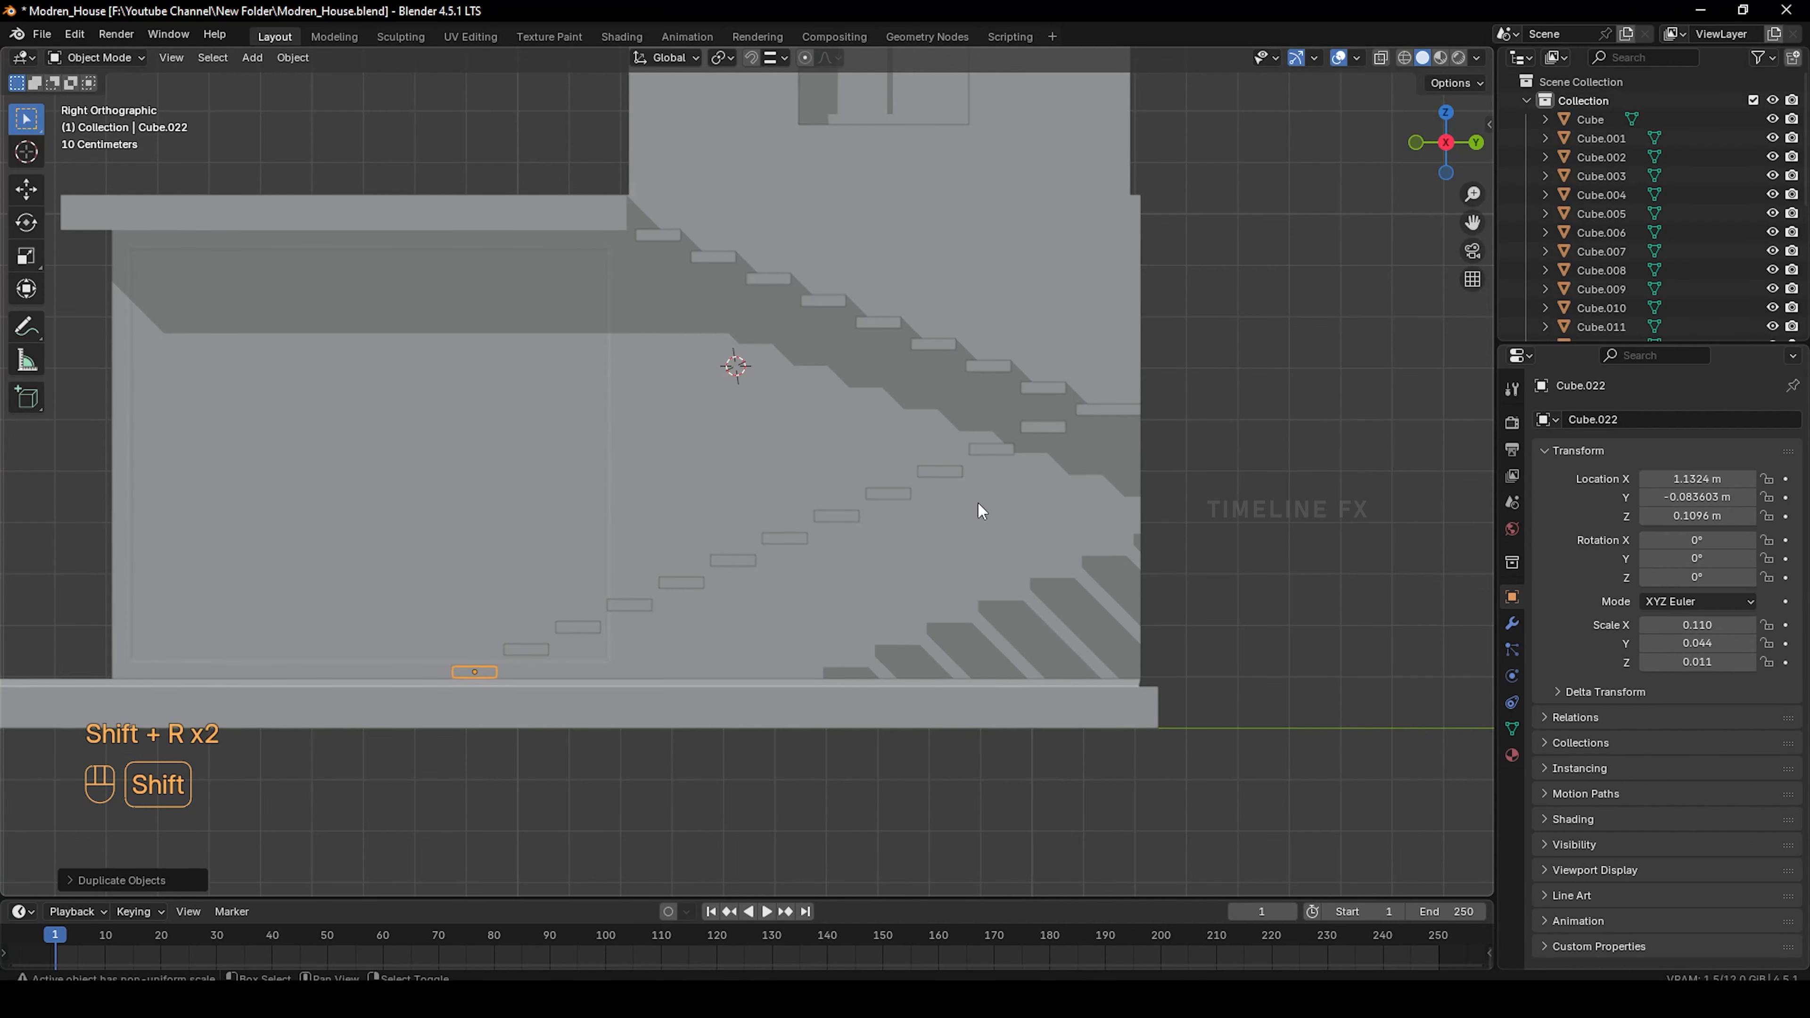
key("shift+r")
middle_click_drag(977, 500, 478, 680)
key("ctrl+z")
Switch mesh editing from the last stair block to the main house body, with the upper roof's side edge in view
key("Tab")
middle_click_drag(734, 685, 662, 549)
scroll(875, 523, "down", 5)
scroll(661, 550, "down", 4)
middle_click_drag(780, 499, 651, 584)
scroll(776, 518, "up", 4)
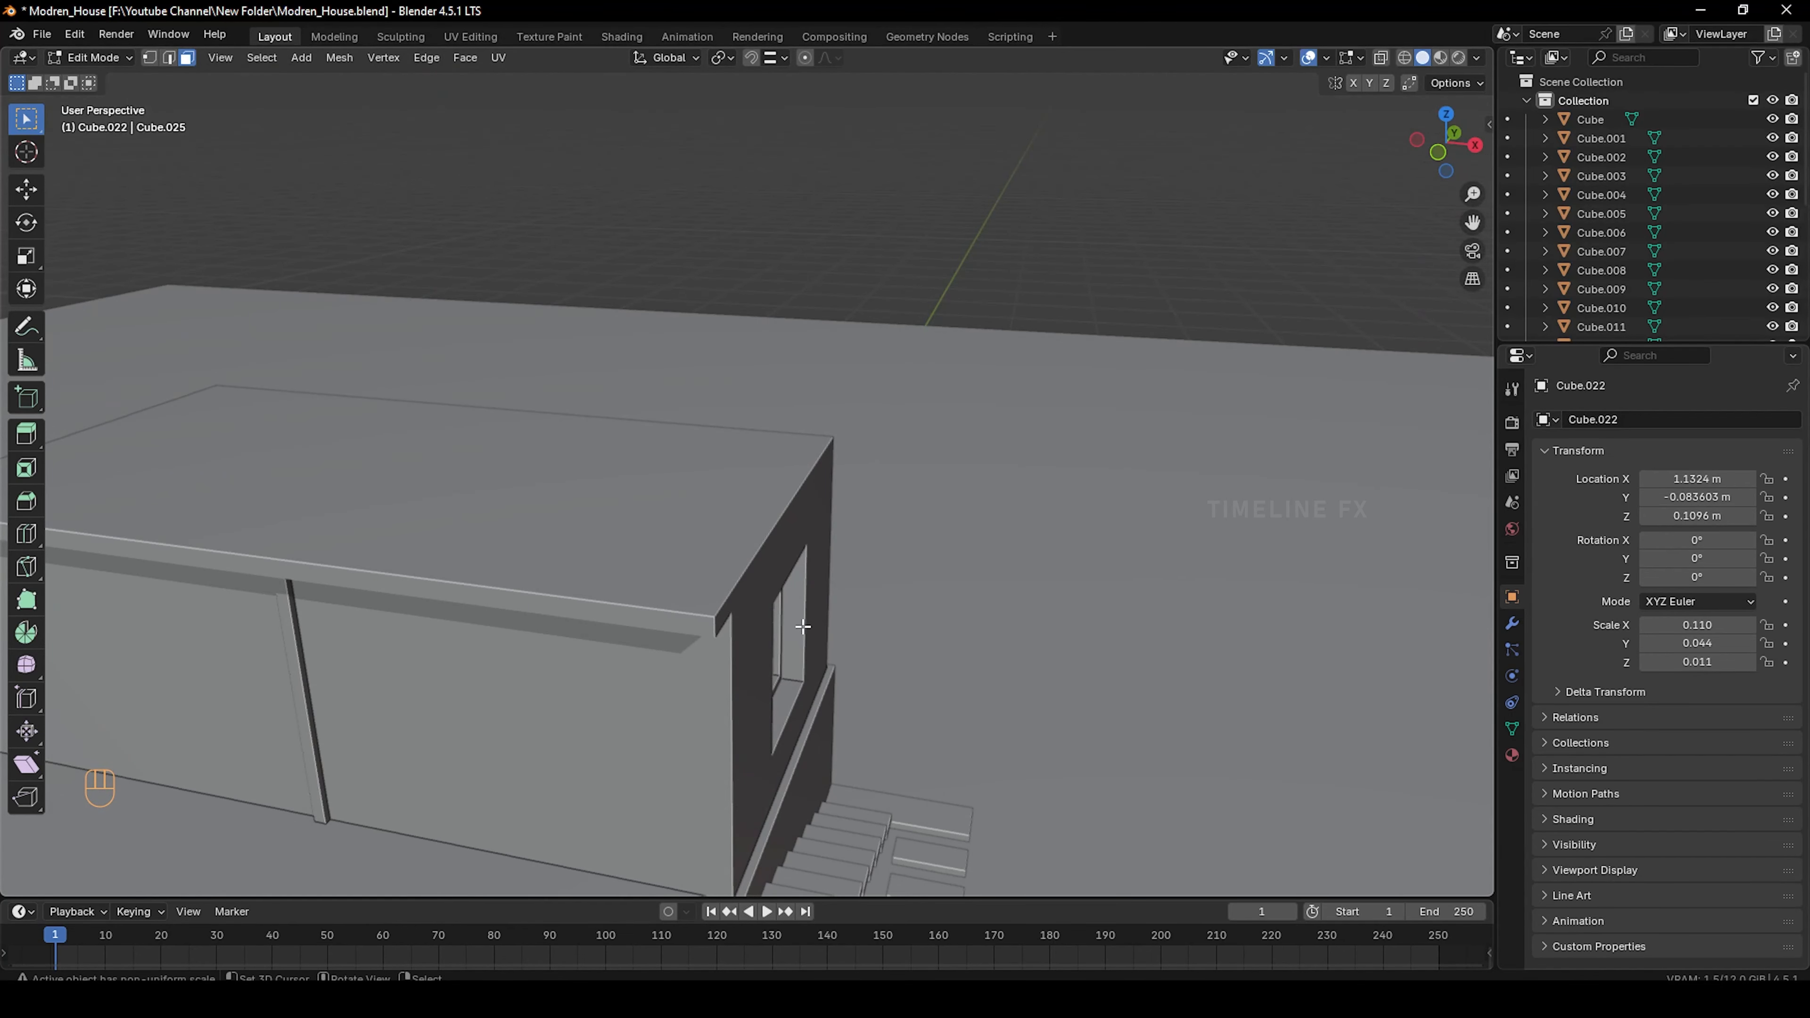
middle_click_drag(797, 678, 783, 565)
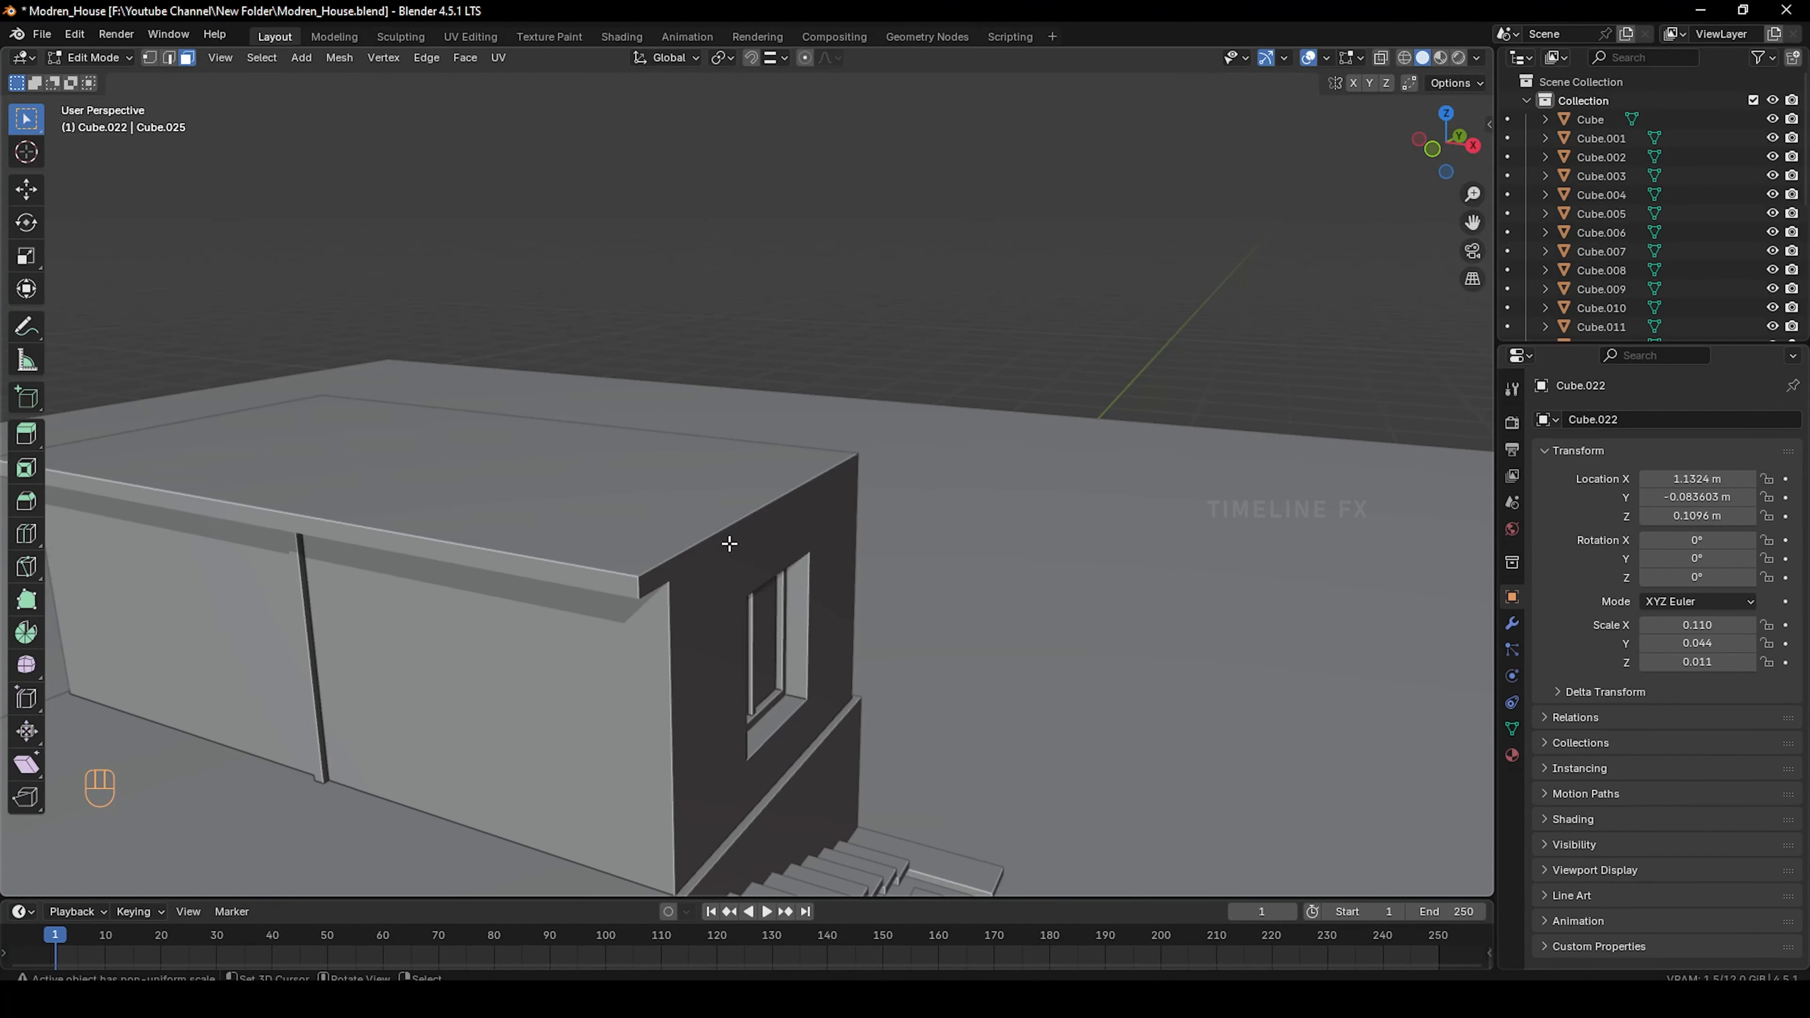
key("Tab")
key("Tab")
key("Tab")
right_click(717, 551)
key("Tab")
Extrude the upper roof's side edge faces outward along X so the roof overhangs the wall with the window
right_click(652, 579)
right_click(720, 540, "shift")
key("e")
key("y")
key("x")
left_click(848, 635)
key("Tab")
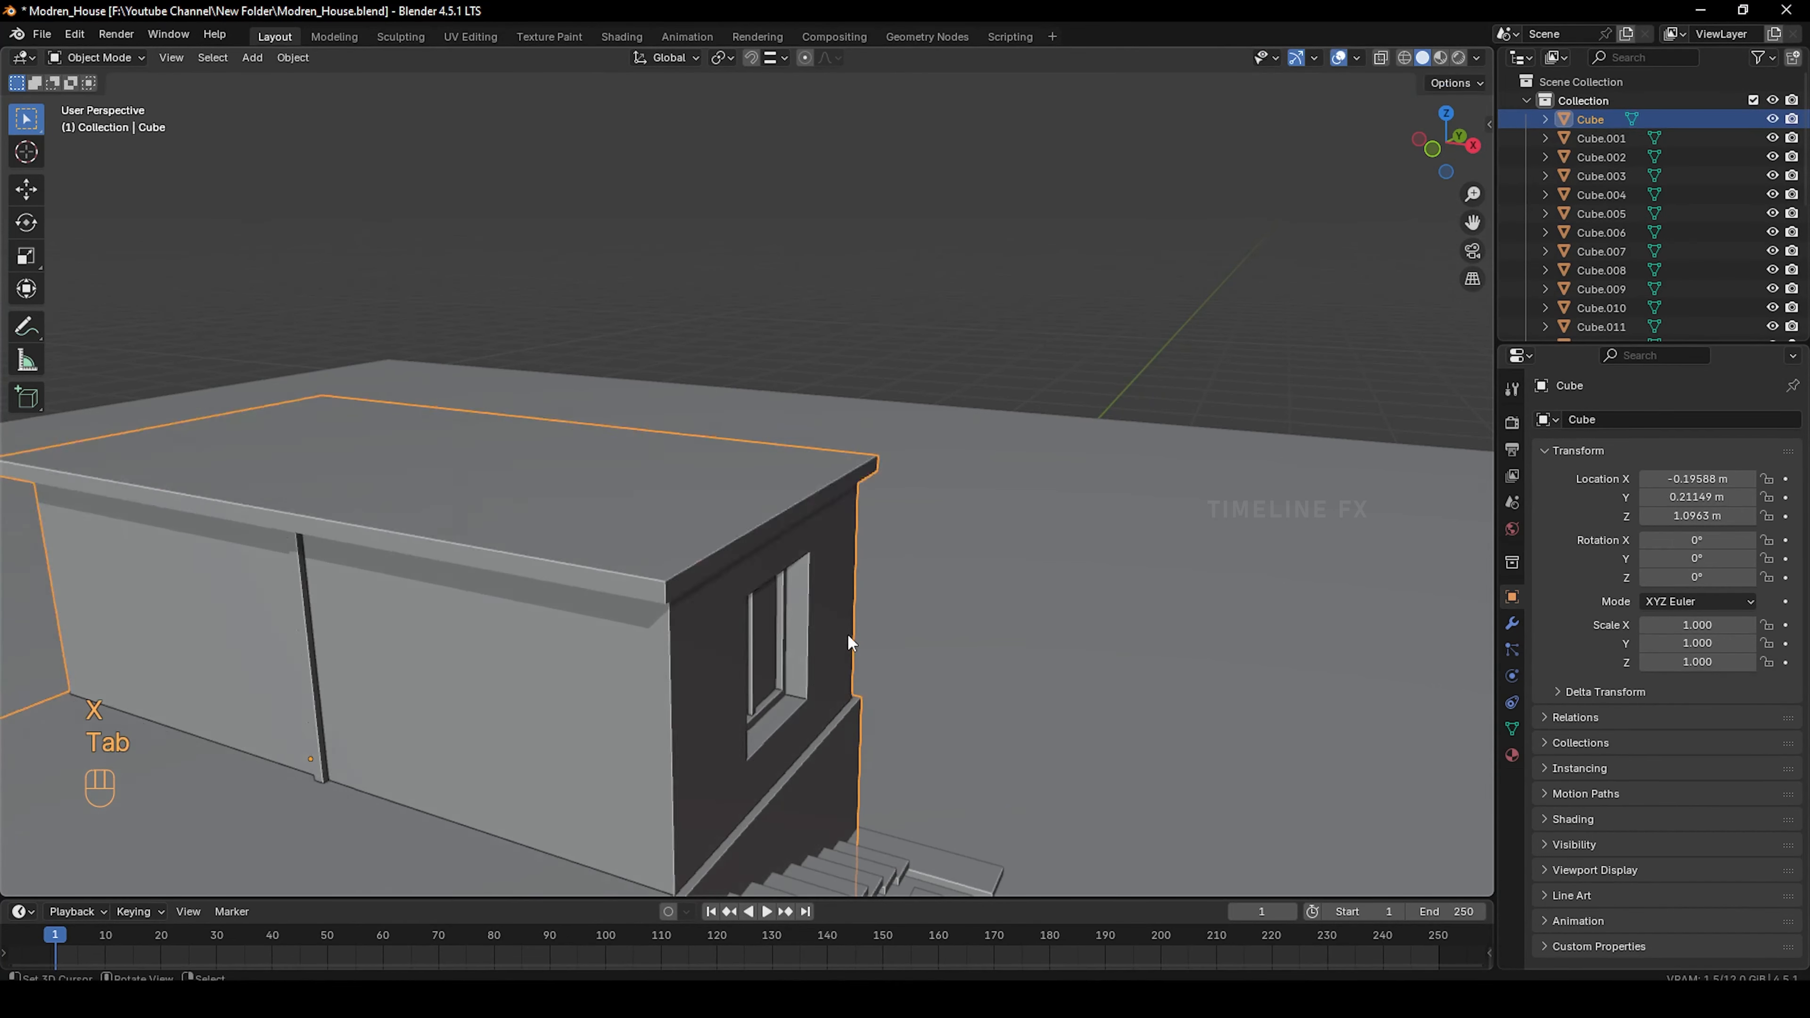
middle_click_drag(848, 635, 726, 613)
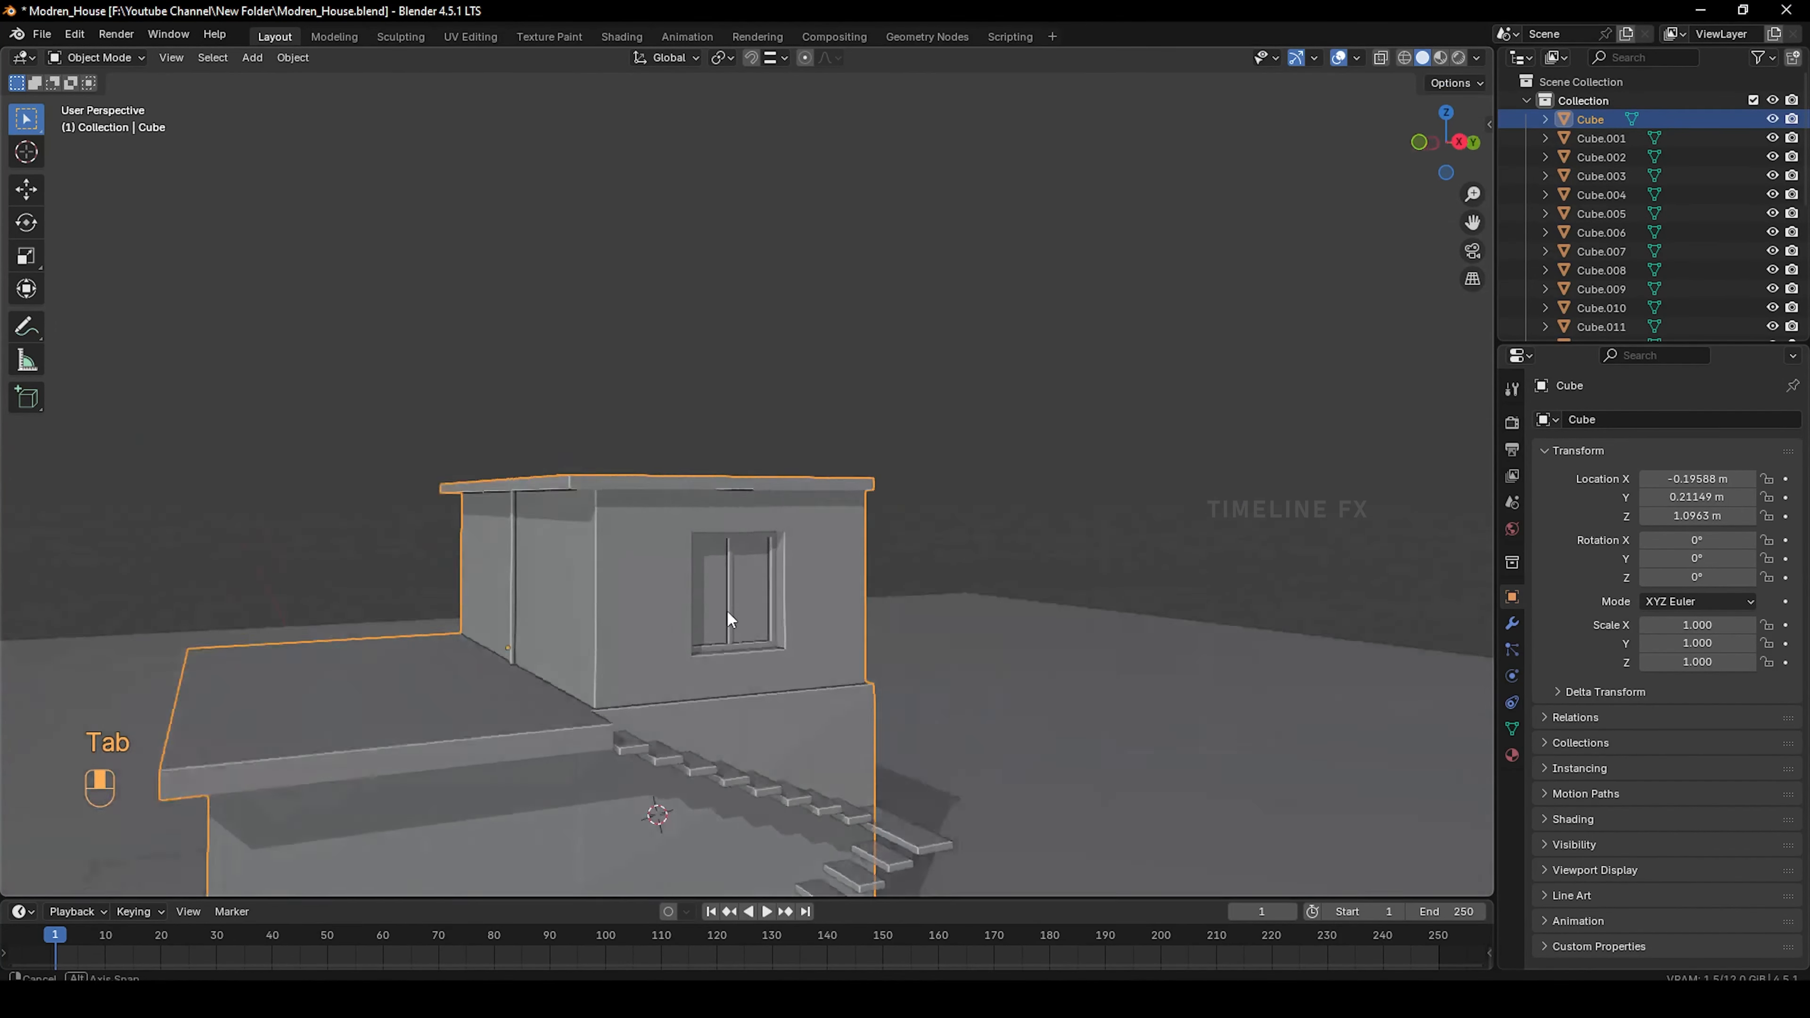
Add a loop cut across the lower roof just inside its front edge, at an edge slide of about 0.015
scroll(727, 611, "down", 2)
middle_click_drag(575, 697, 777, 656, "shift")
middle_click_drag(635, 438, 662, 485)
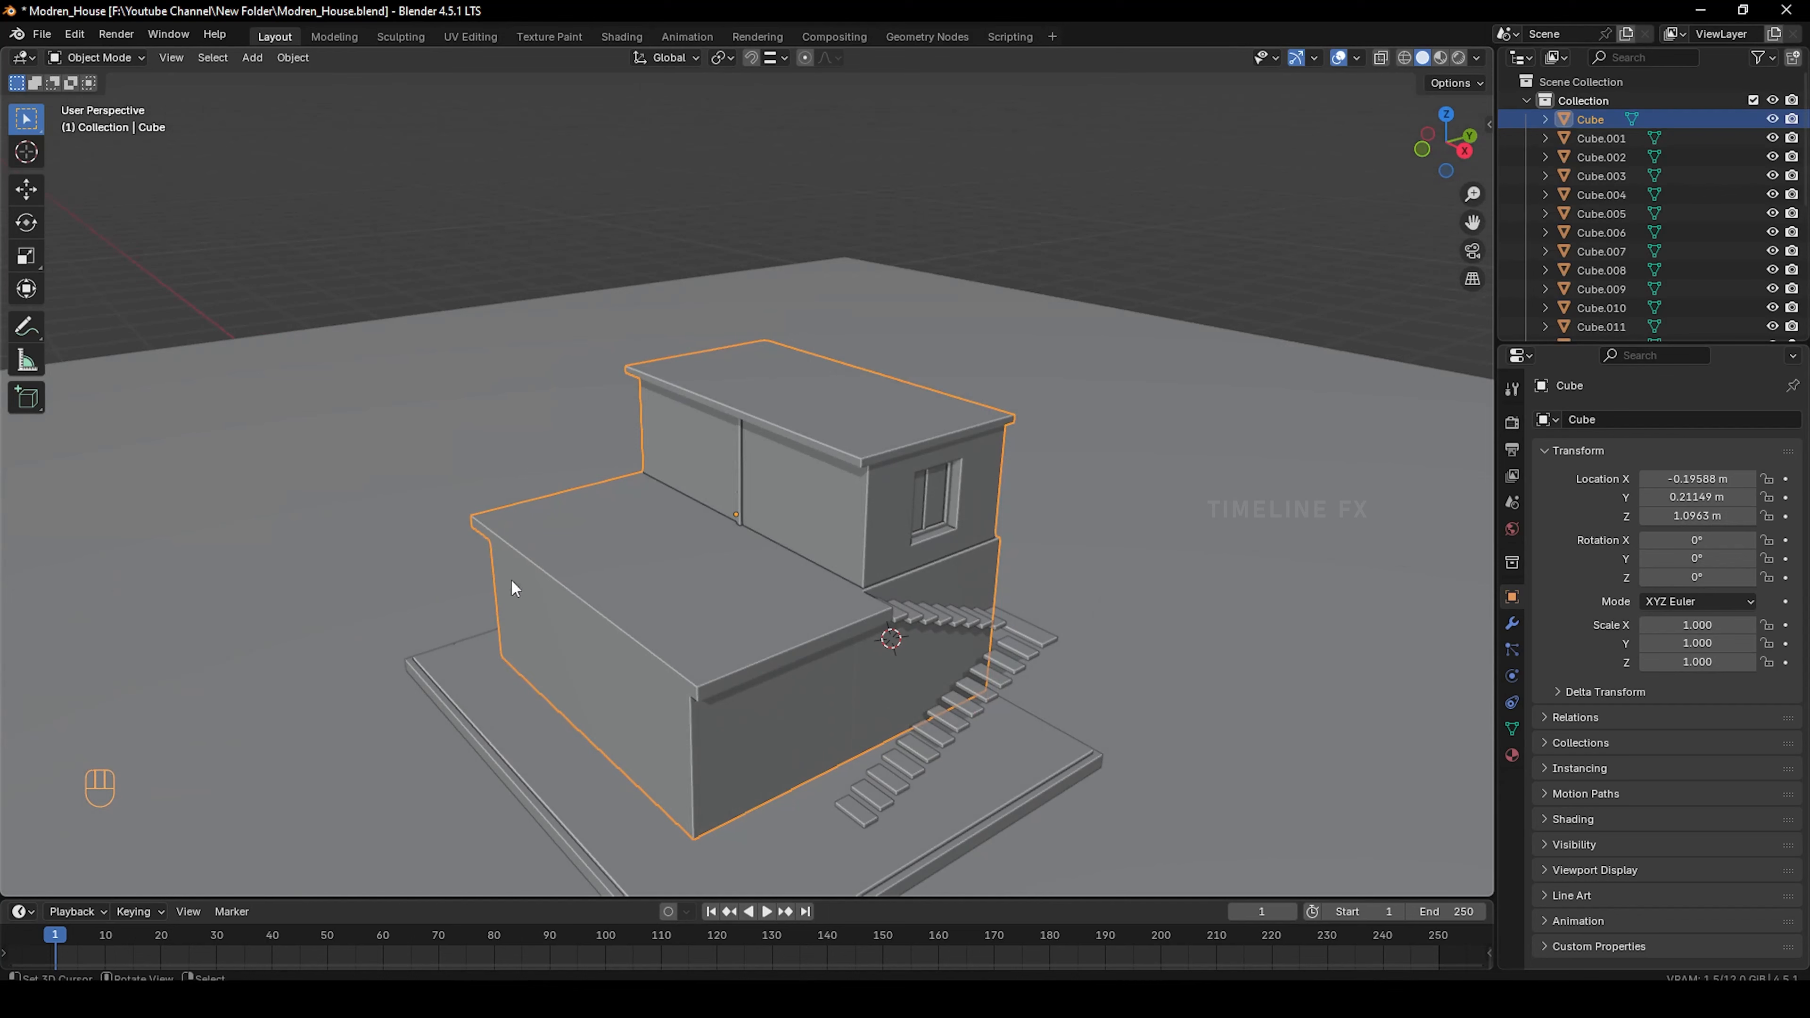
key("Tab")
middle_click_drag(684, 662, 642, 690)
scroll(642, 690, "up", 2)
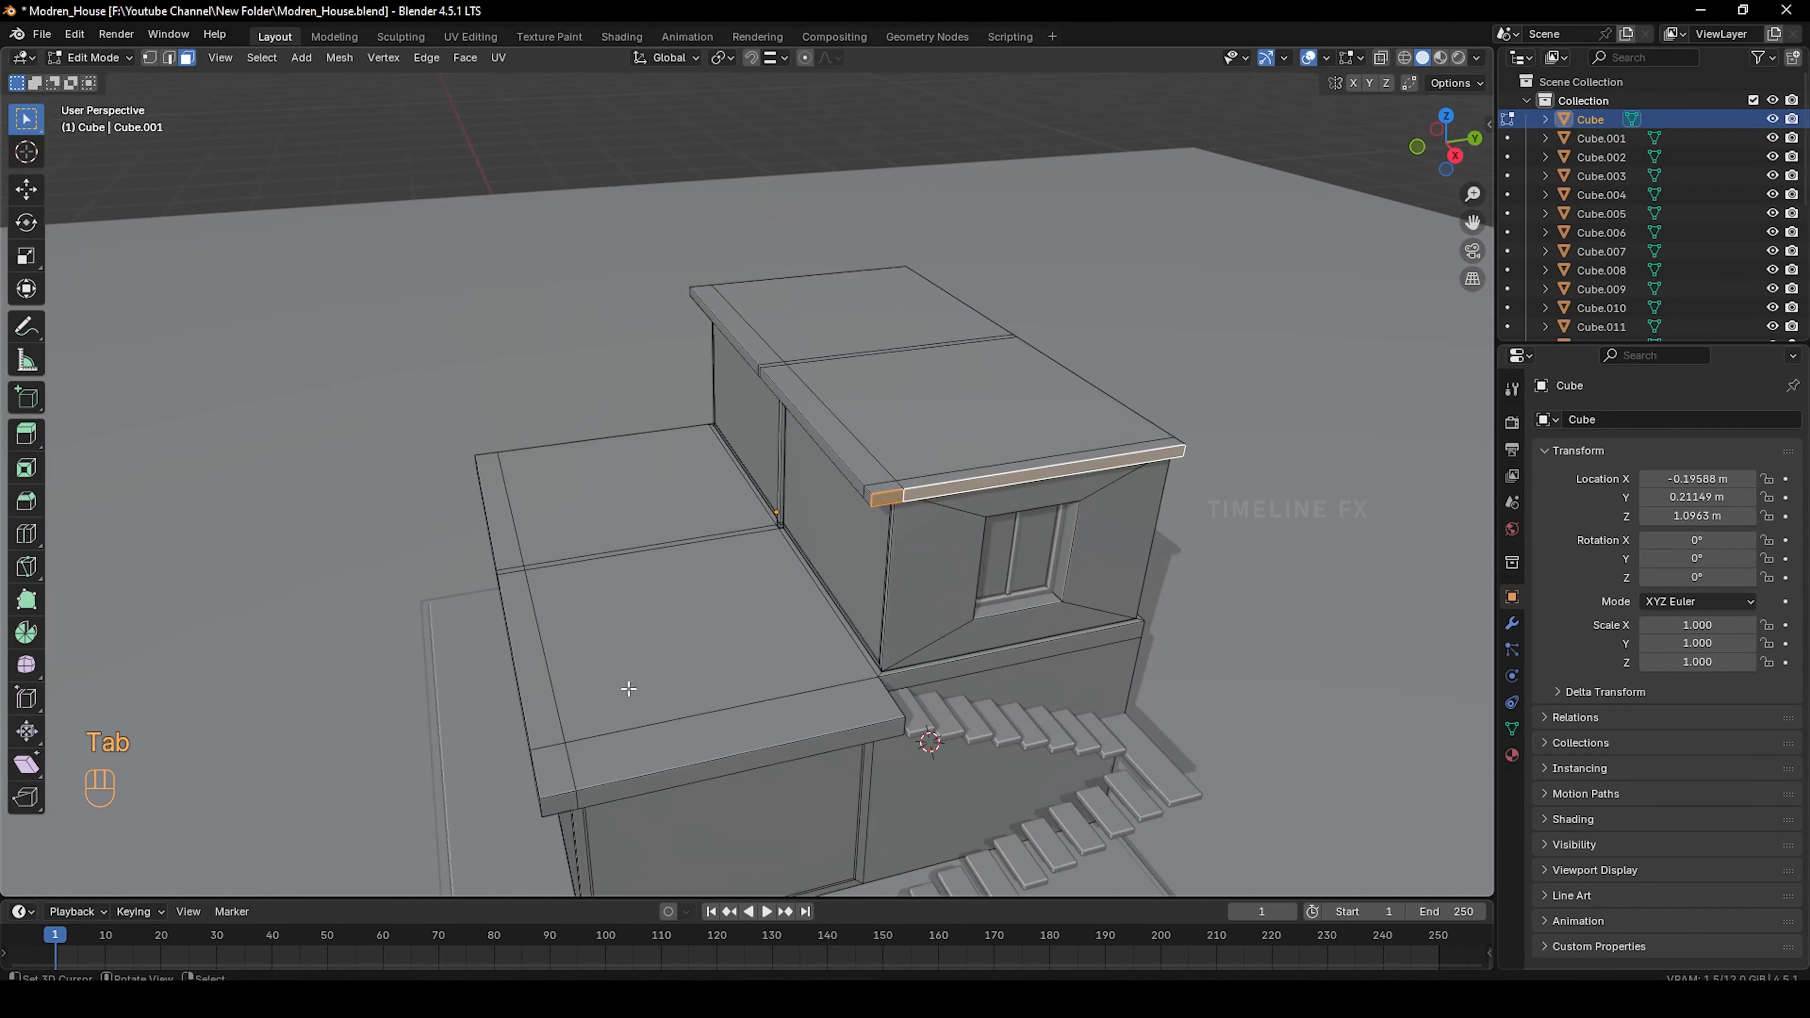
middle_click_drag(551, 648, 591, 566, "shift")
scroll(590, 576, "up", 3)
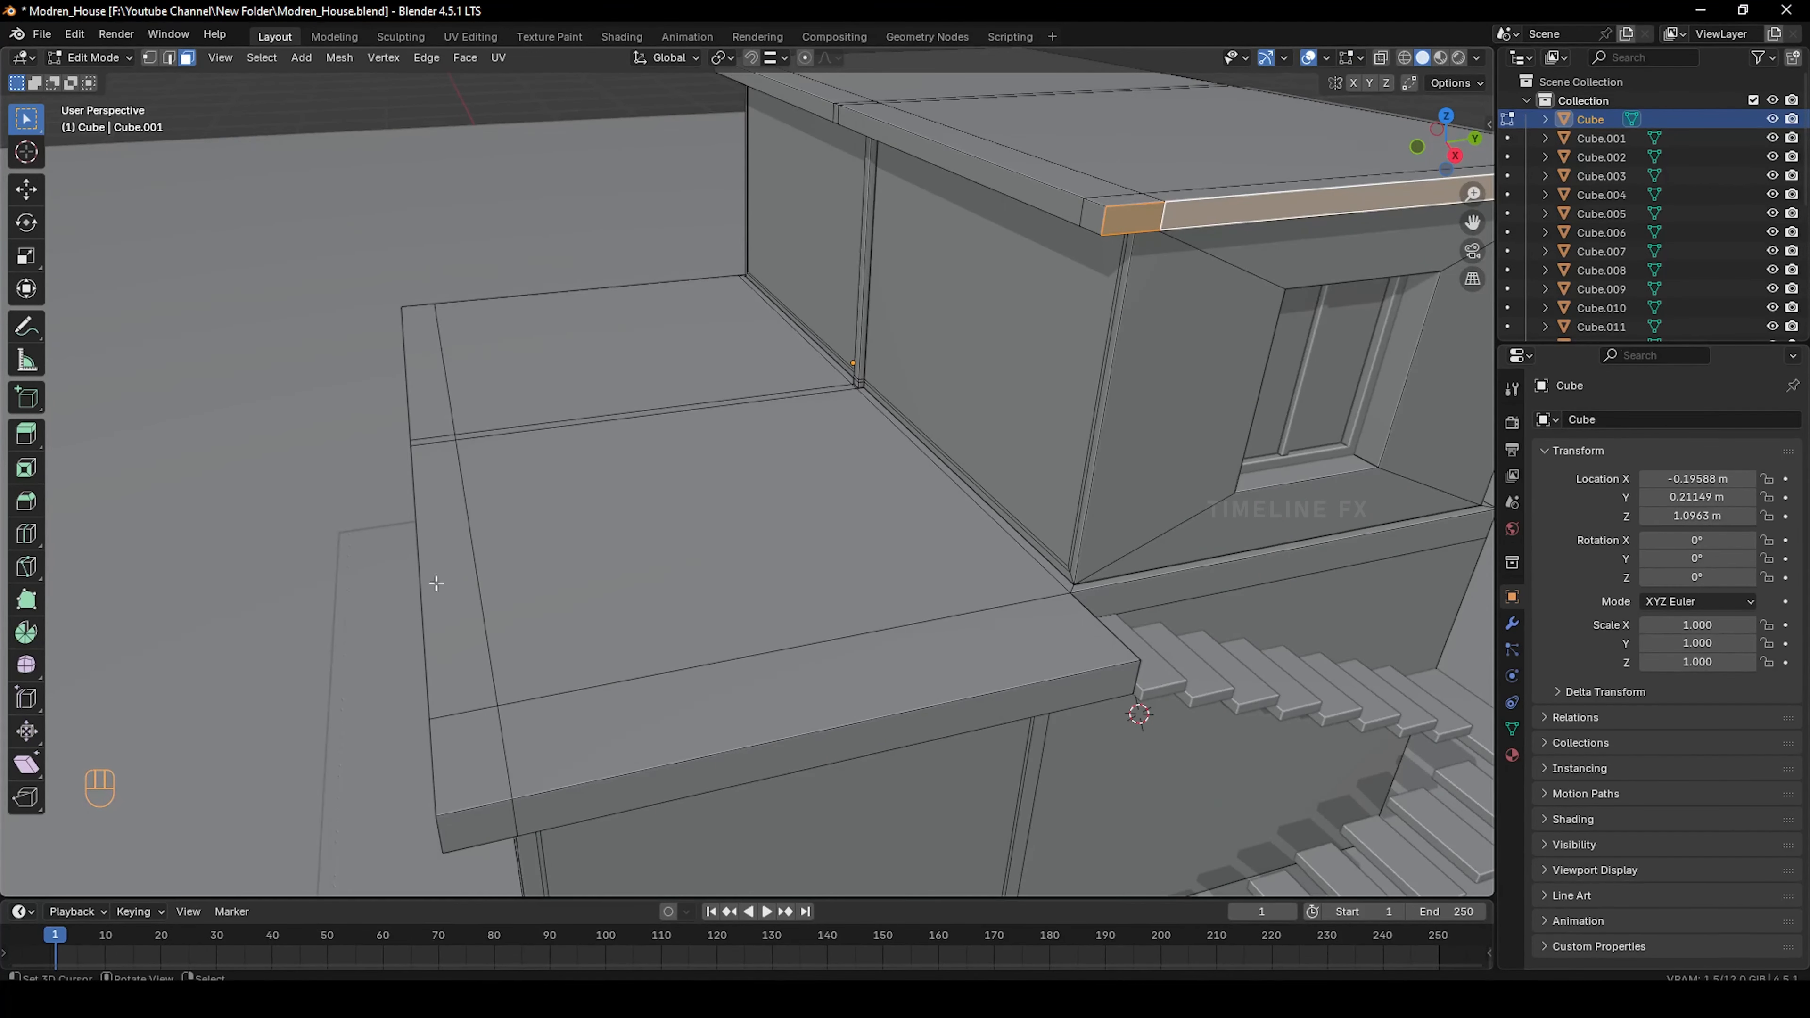
scroll(465, 709, "down", 3)
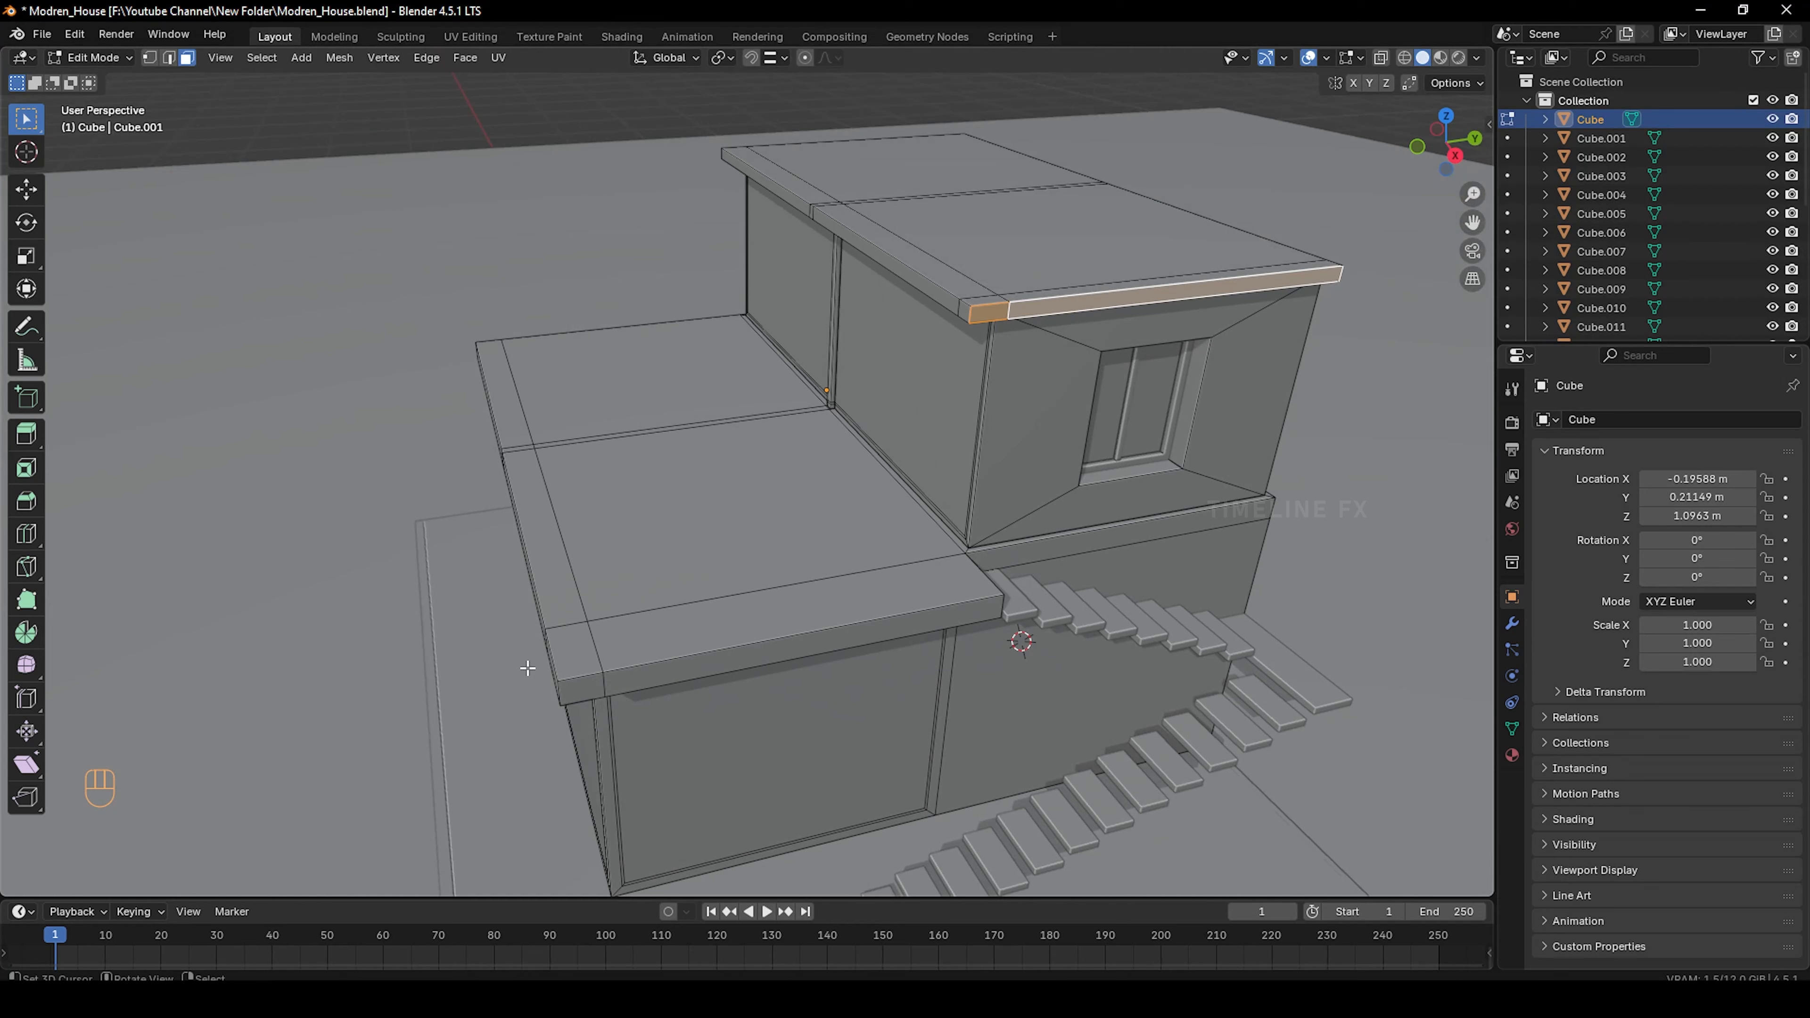
scroll(501, 470, "up", 2)
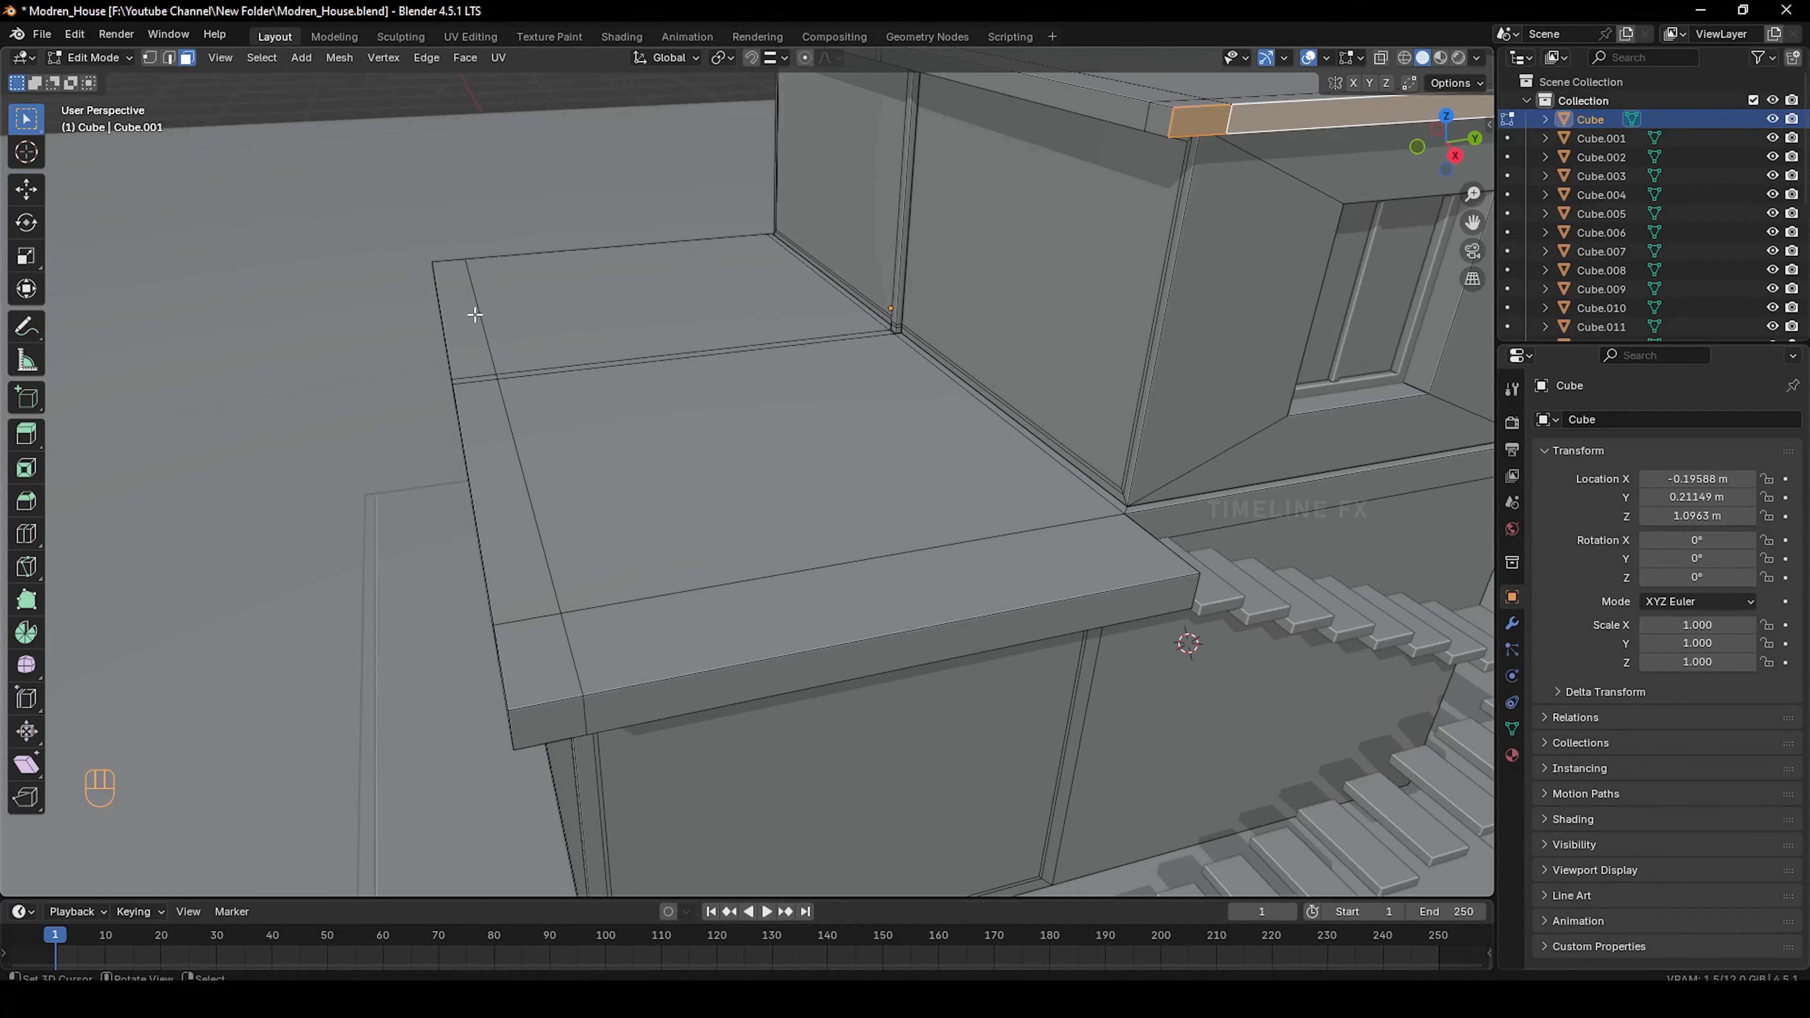
key("ctrl+r")
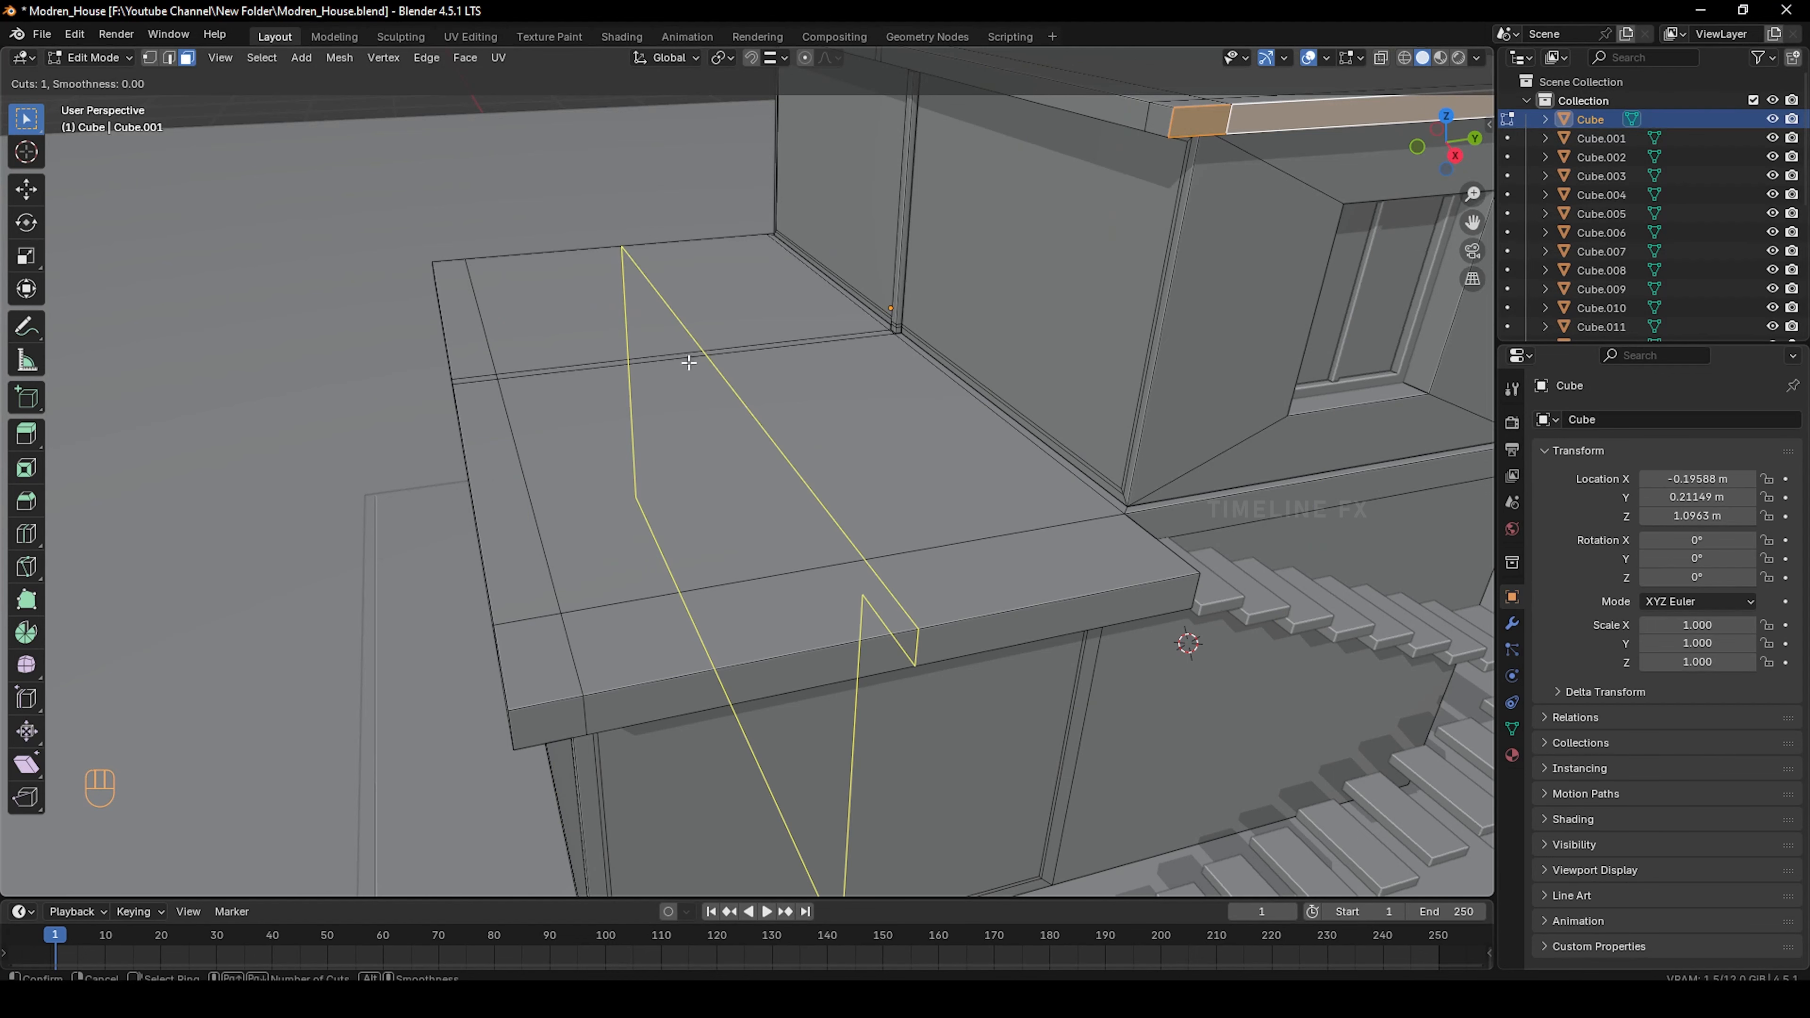
left_click(462, 365)
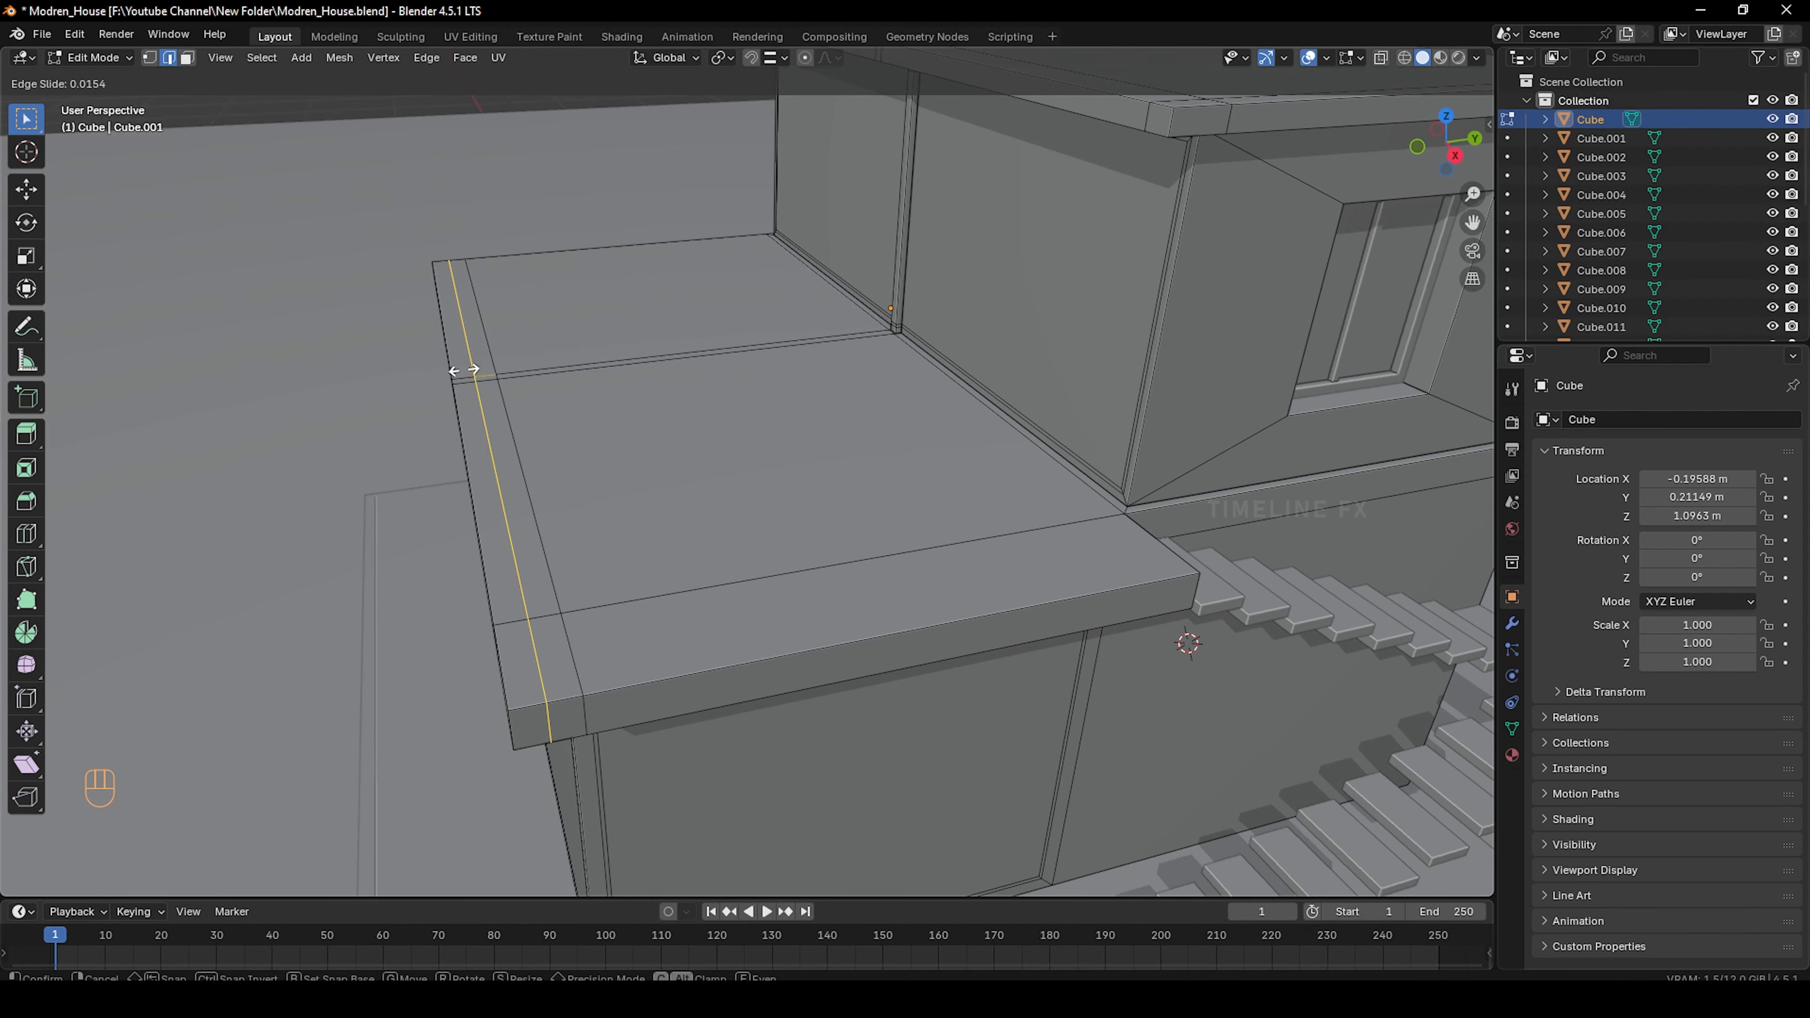
left_click(464, 370)
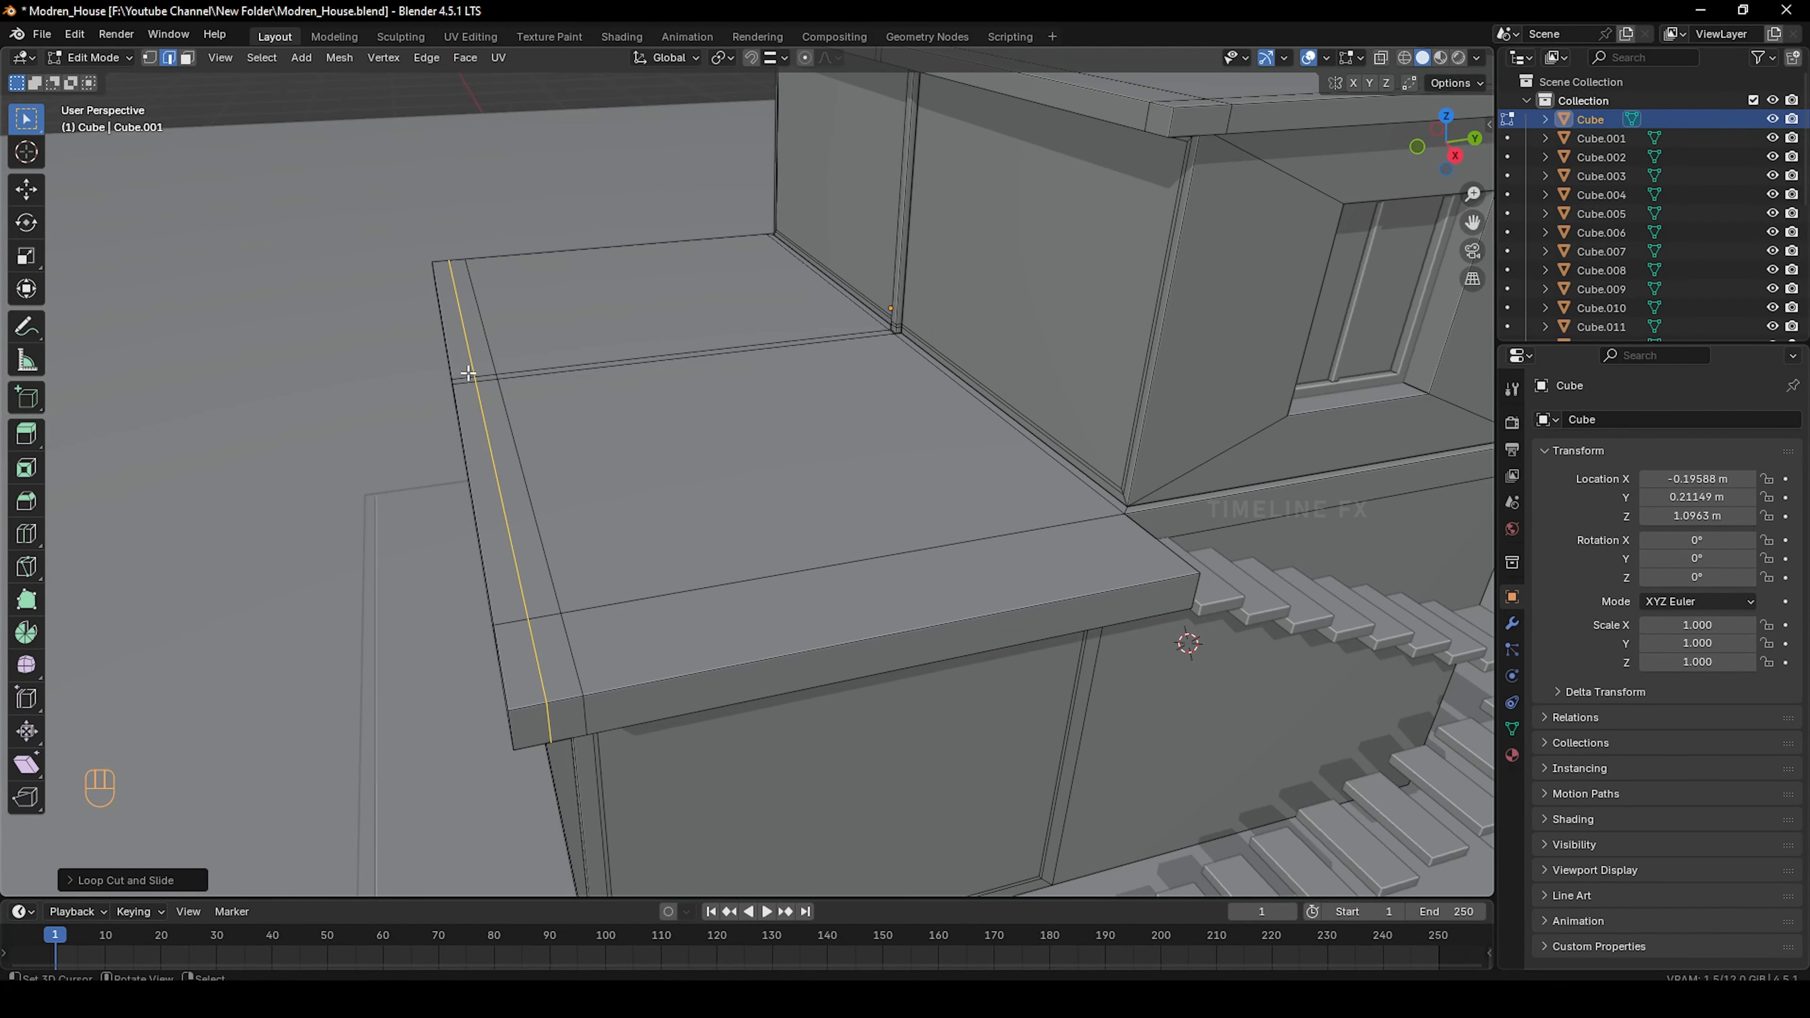
Add a loop cut on the lower roof close to its side edge away from the staircase
middle_click_drag(469, 357, 531, 475)
key("ctrl+r")
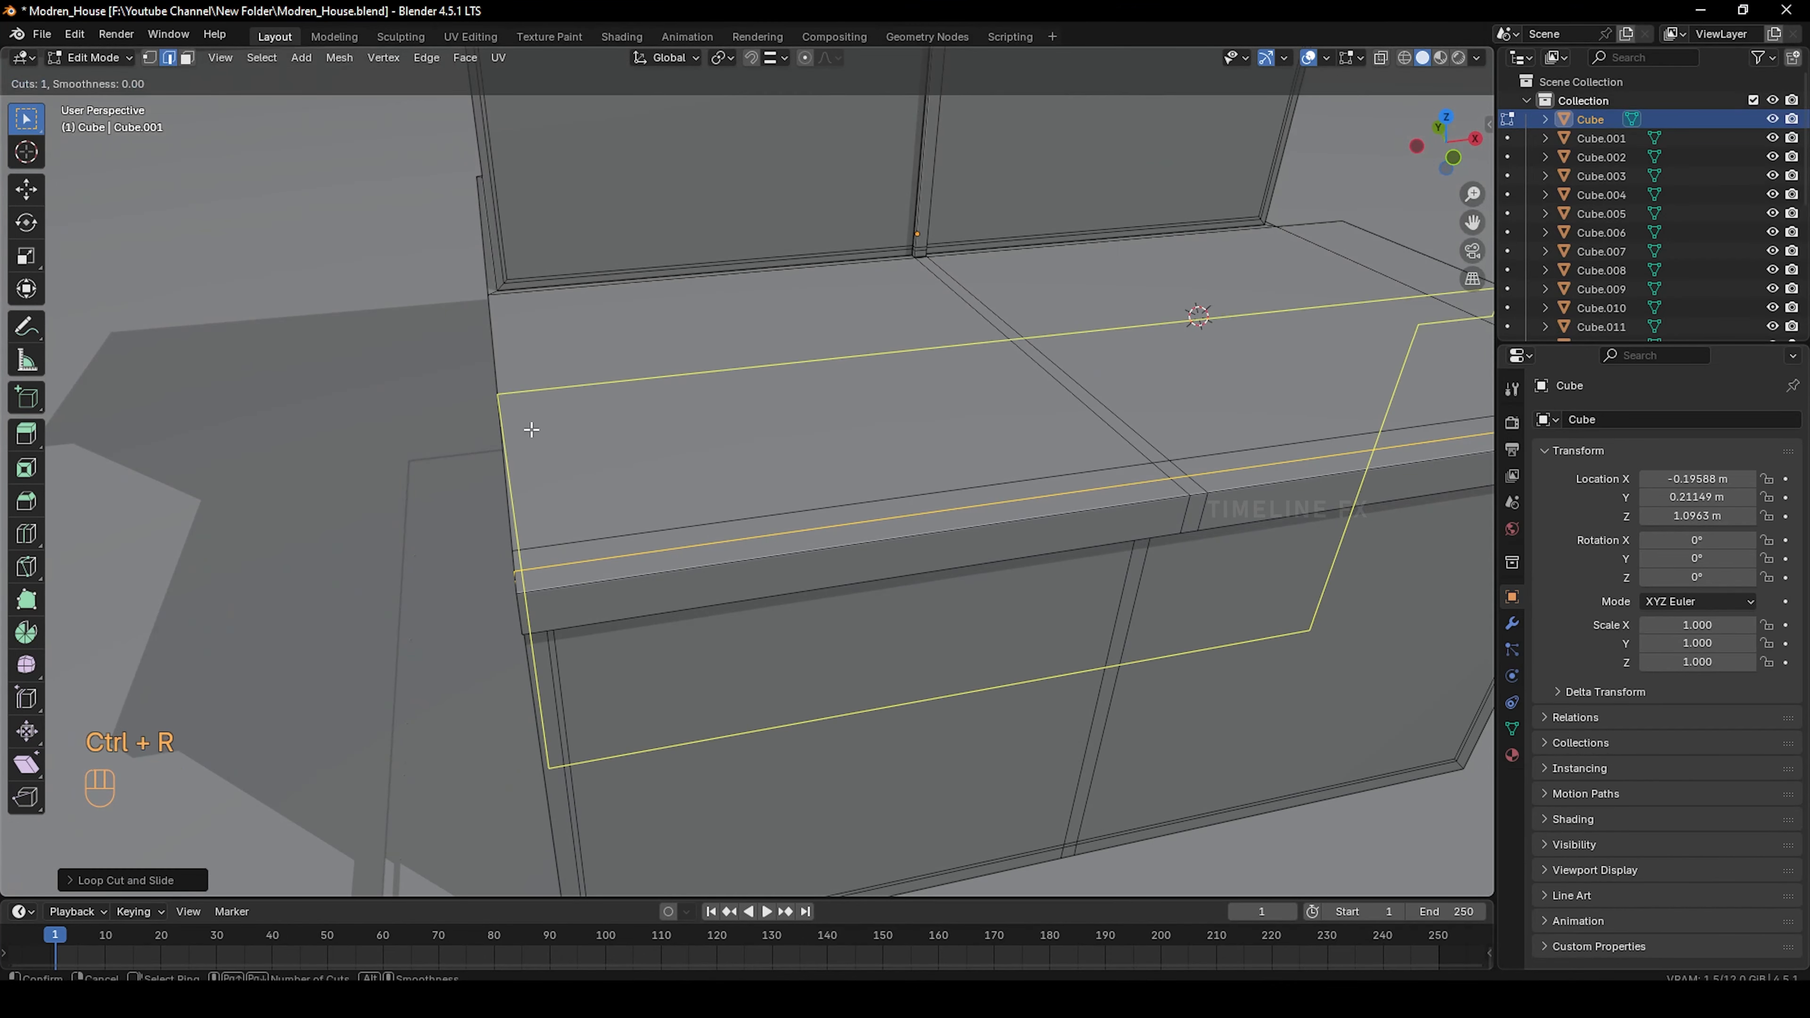
left_click(567, 307)
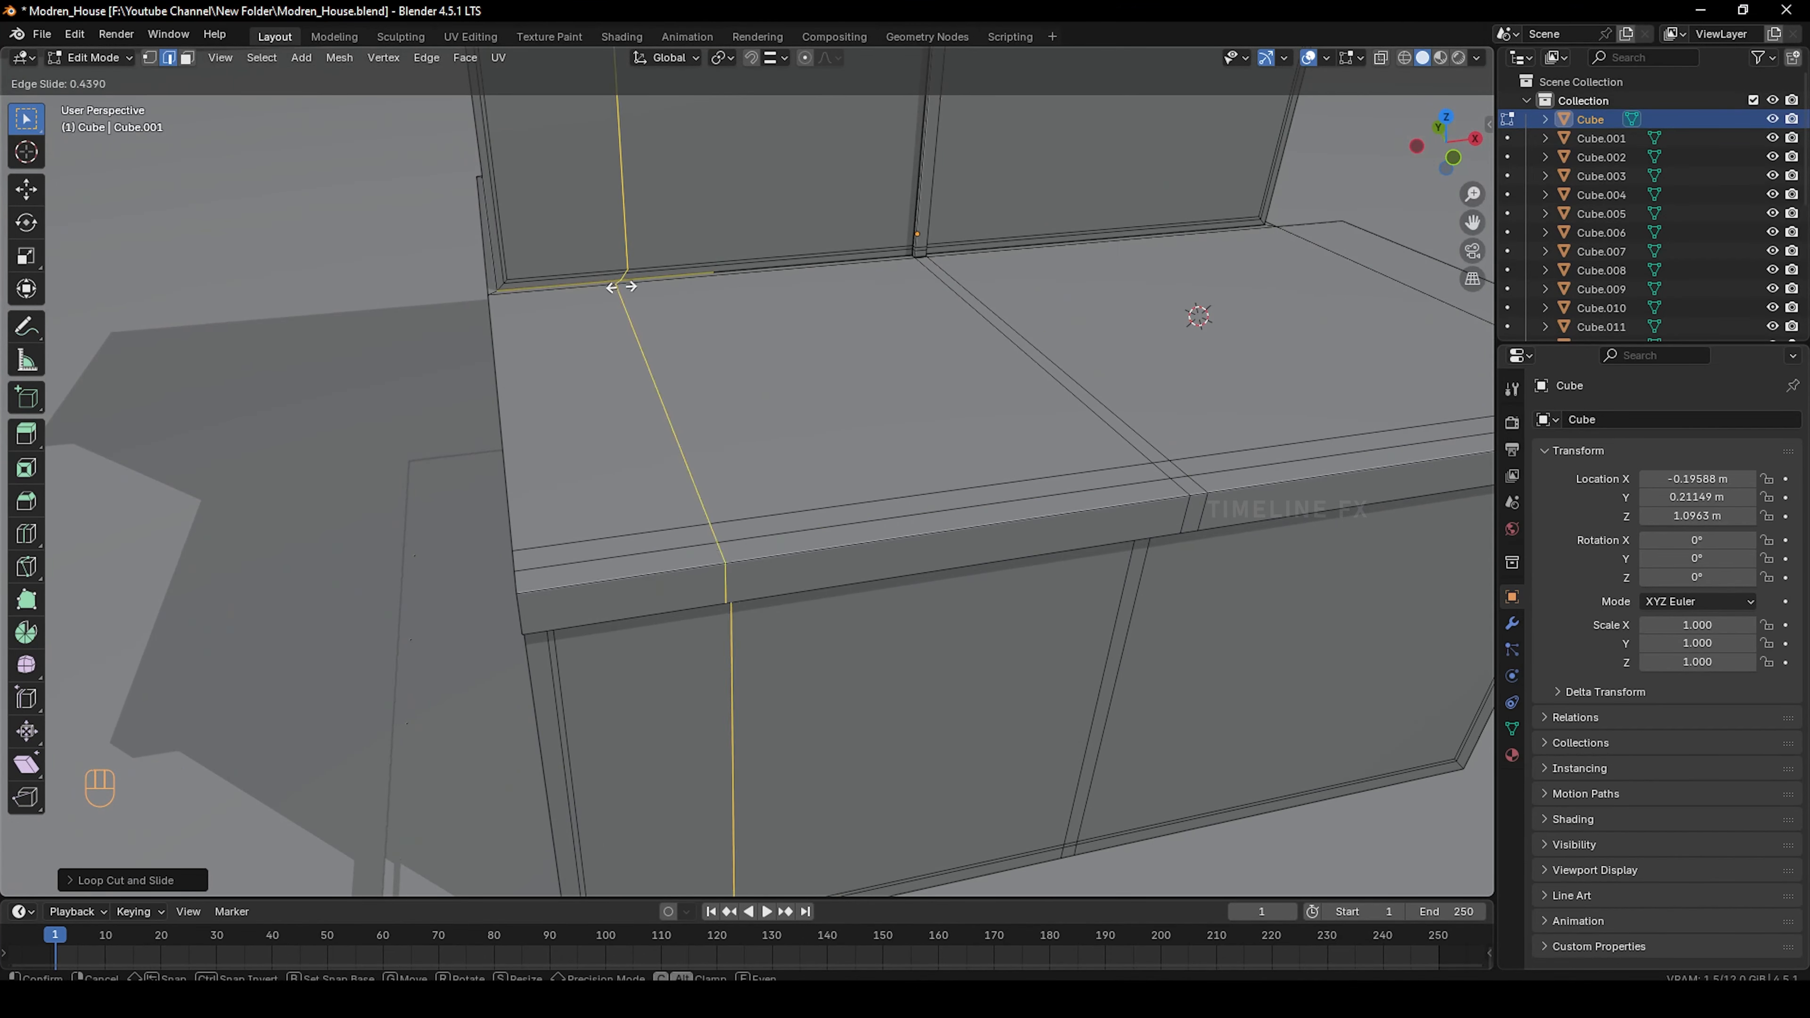
left_click(525, 299)
Add a loop cut on the lower roof's overhang close to the stair-side edge, at an edge slide of about -0.66
scroll(526, 300, "down", 2)
middle_click_drag(1055, 371, 570, 414, "shift")
middle_click_drag(570, 413, 546, 473, "shift")
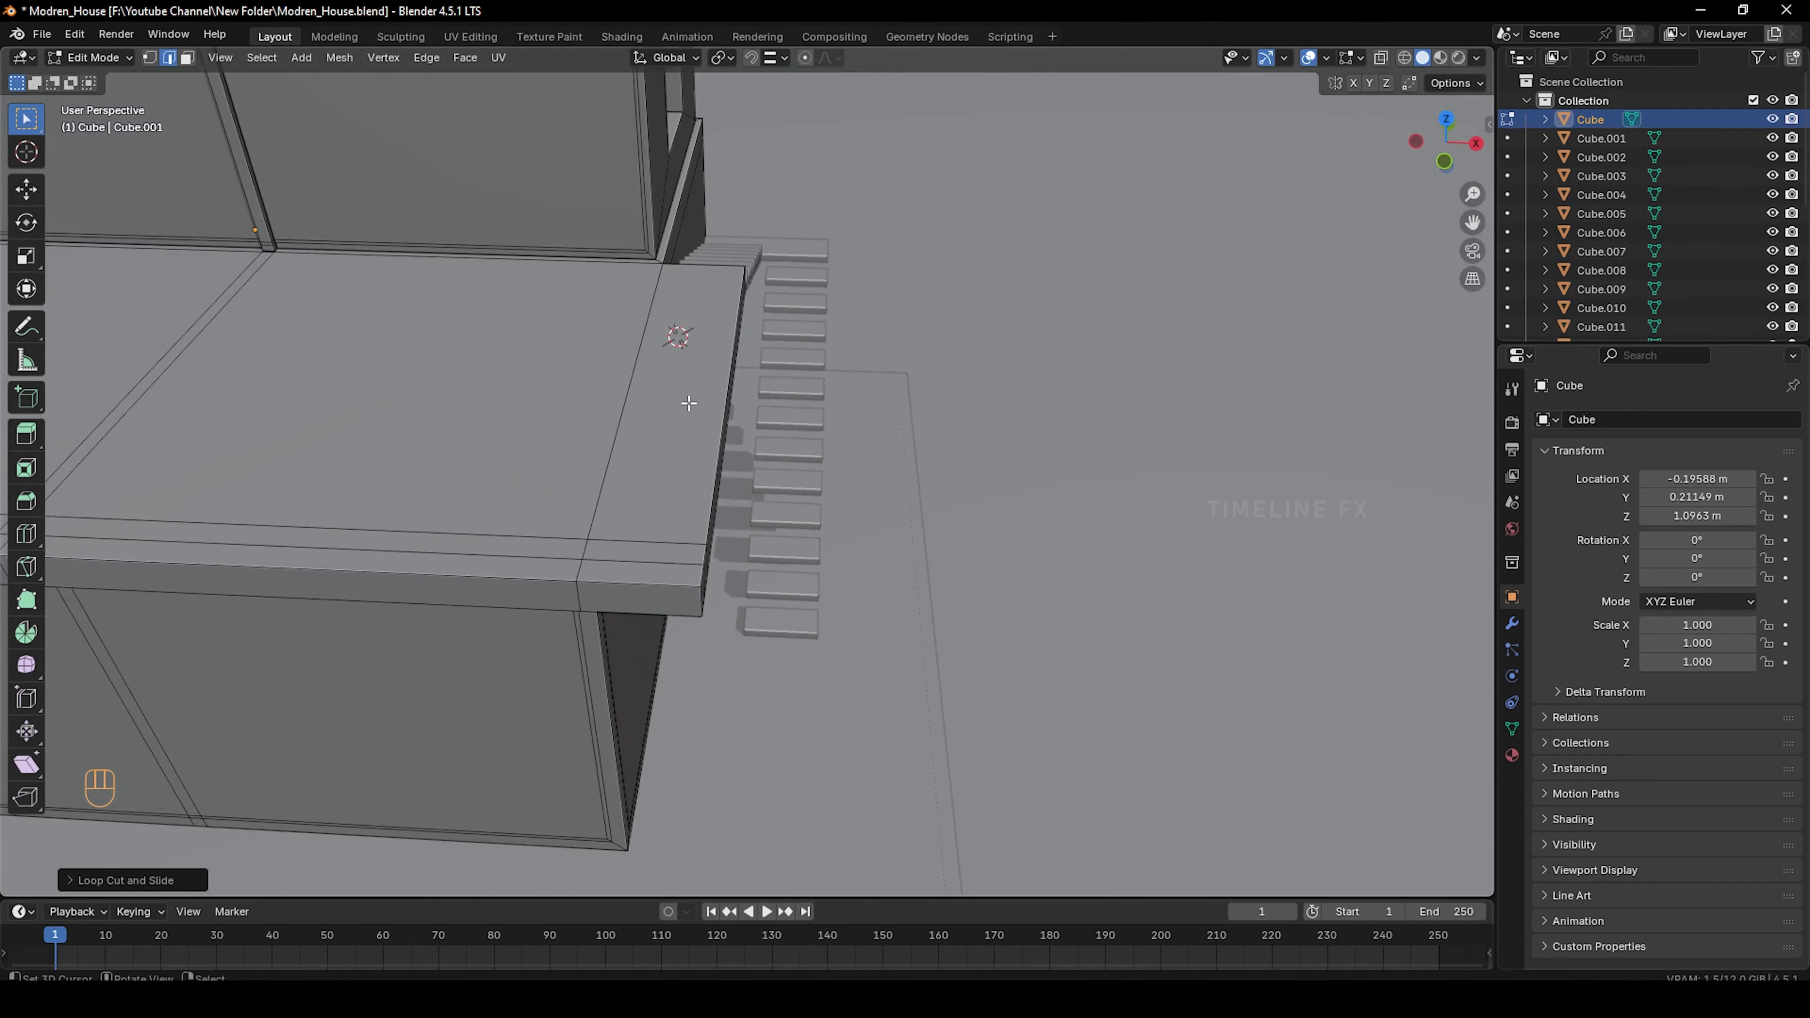
key("ctrl+r")
left_click(684, 353)
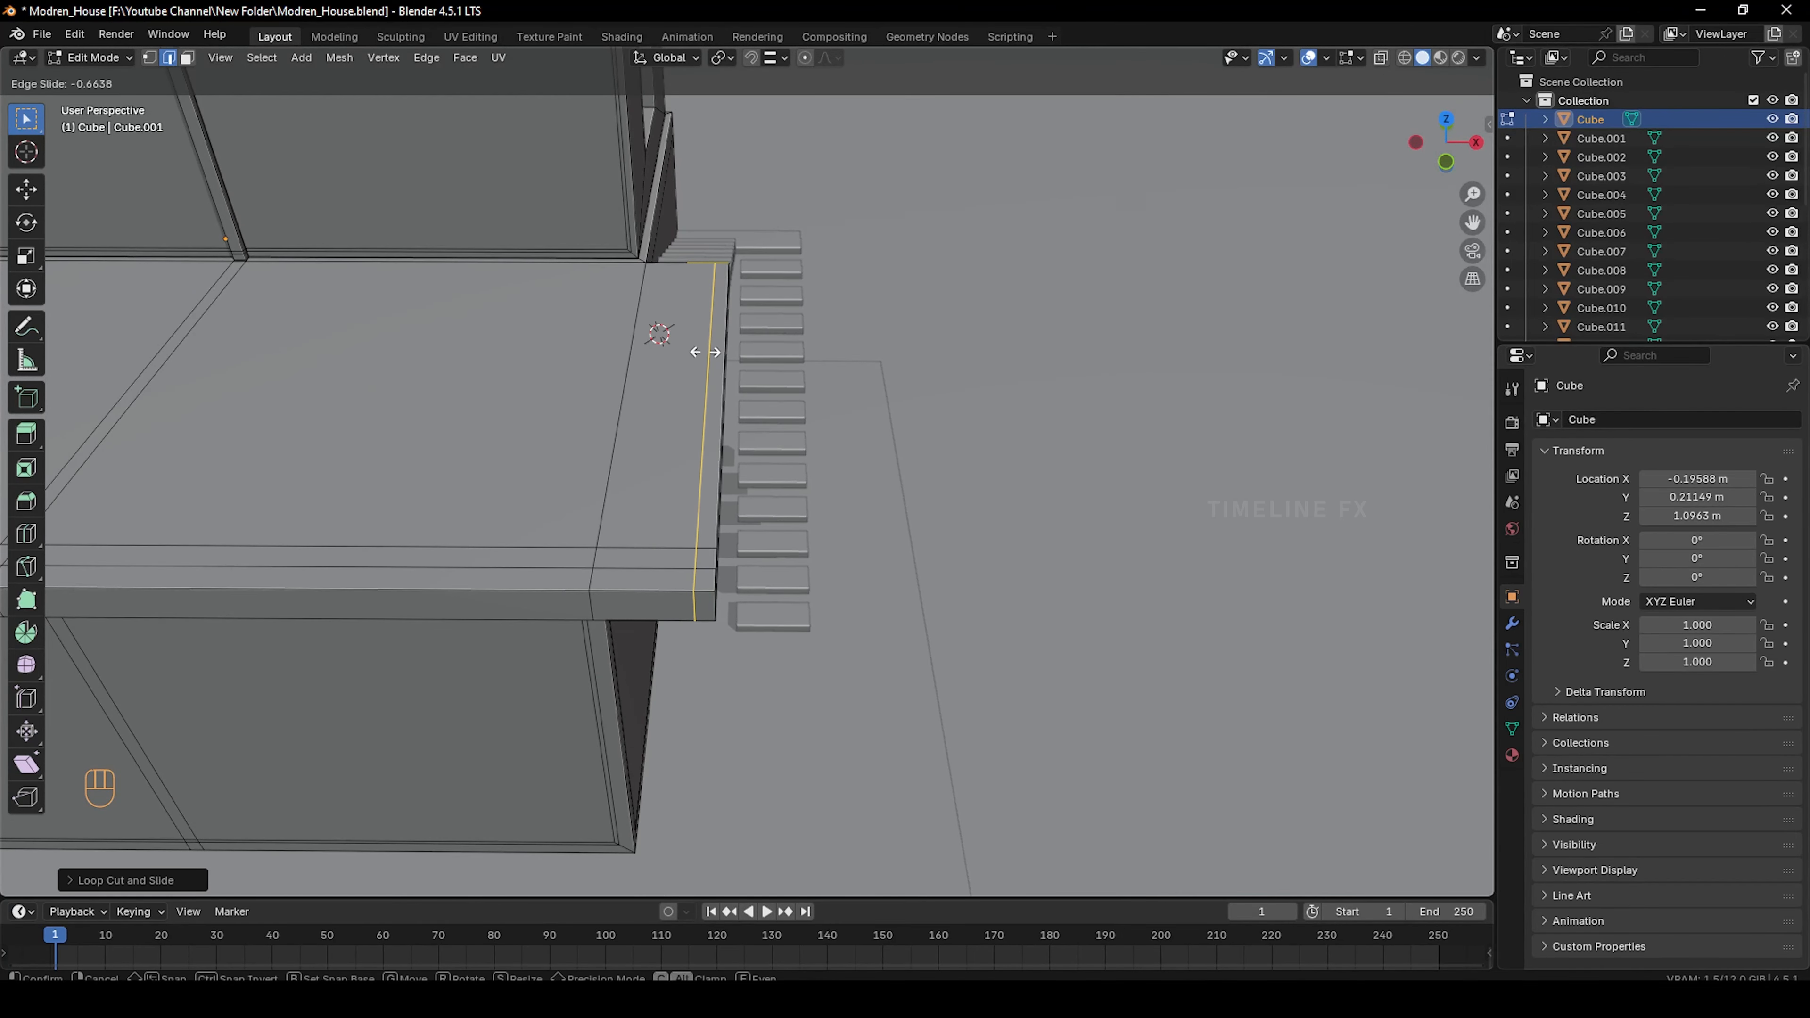
left_click(703, 352)
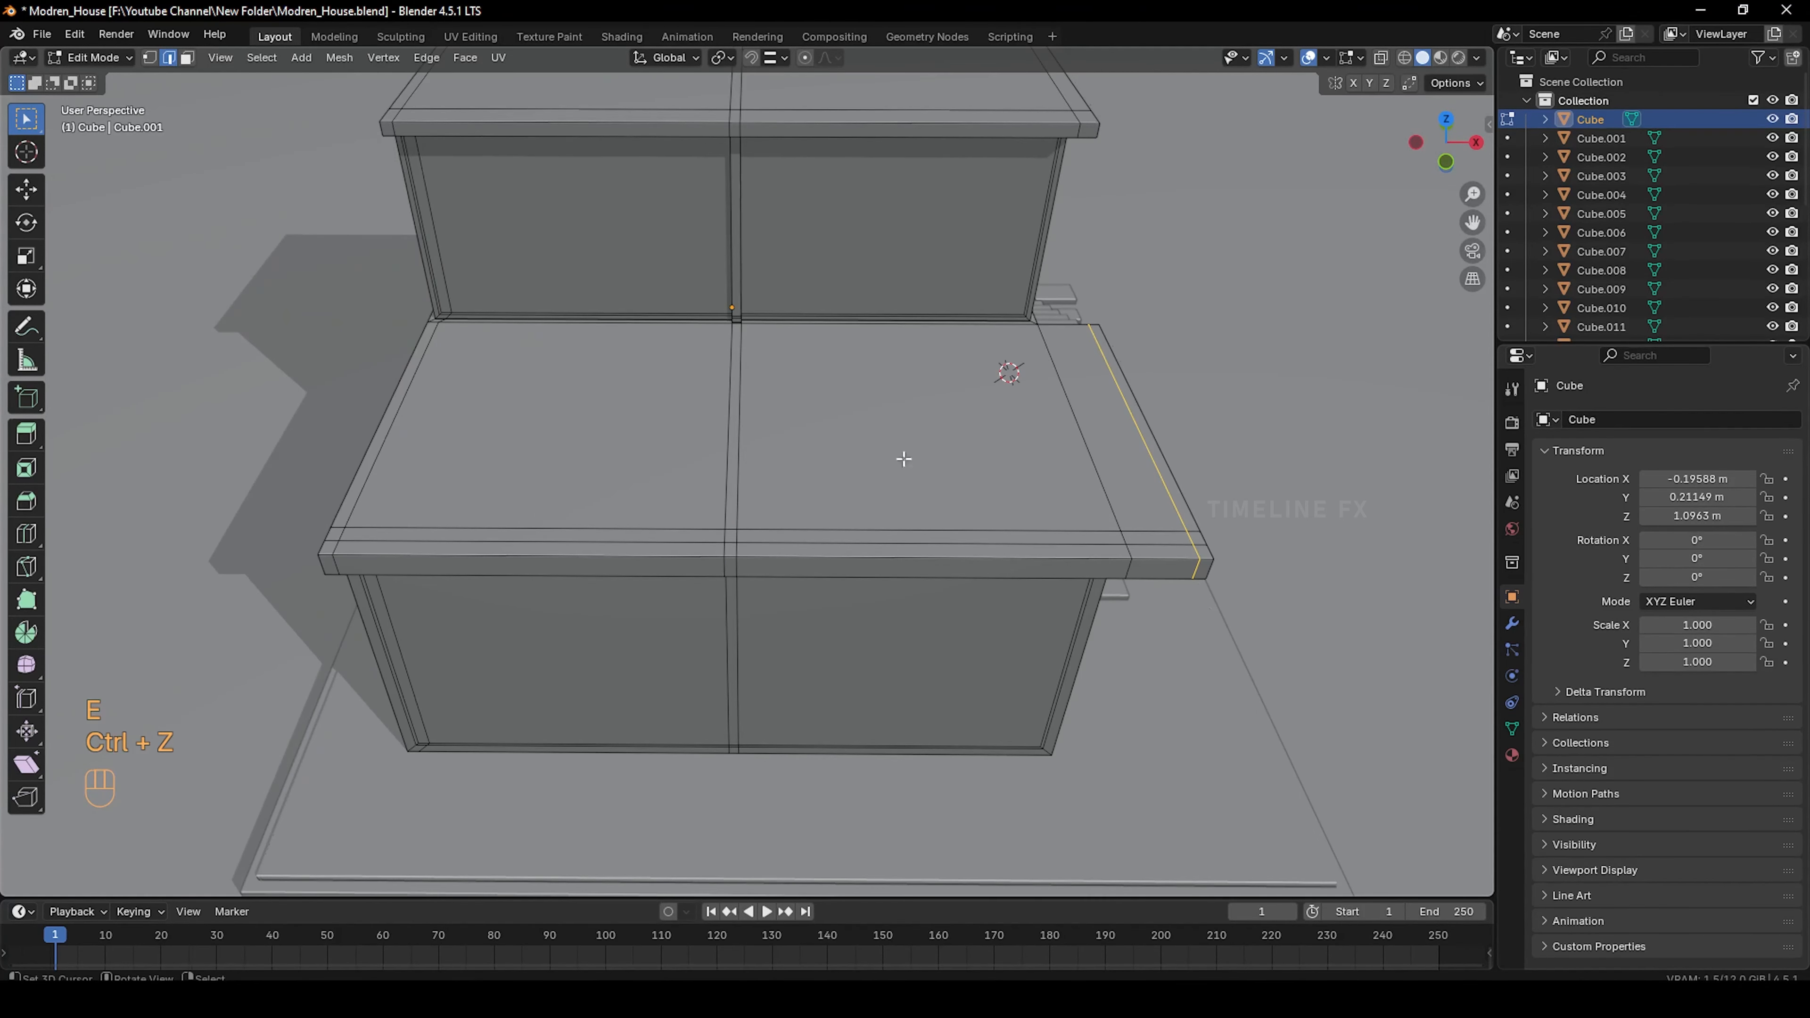
Extrude the narrow border faces along the lower roof's front and both sides upward into a low parapet, and return to Object Mode
middle_click_drag(1076, 468, 869, 446, "shift")
scroll(869, 447, "up", 1)
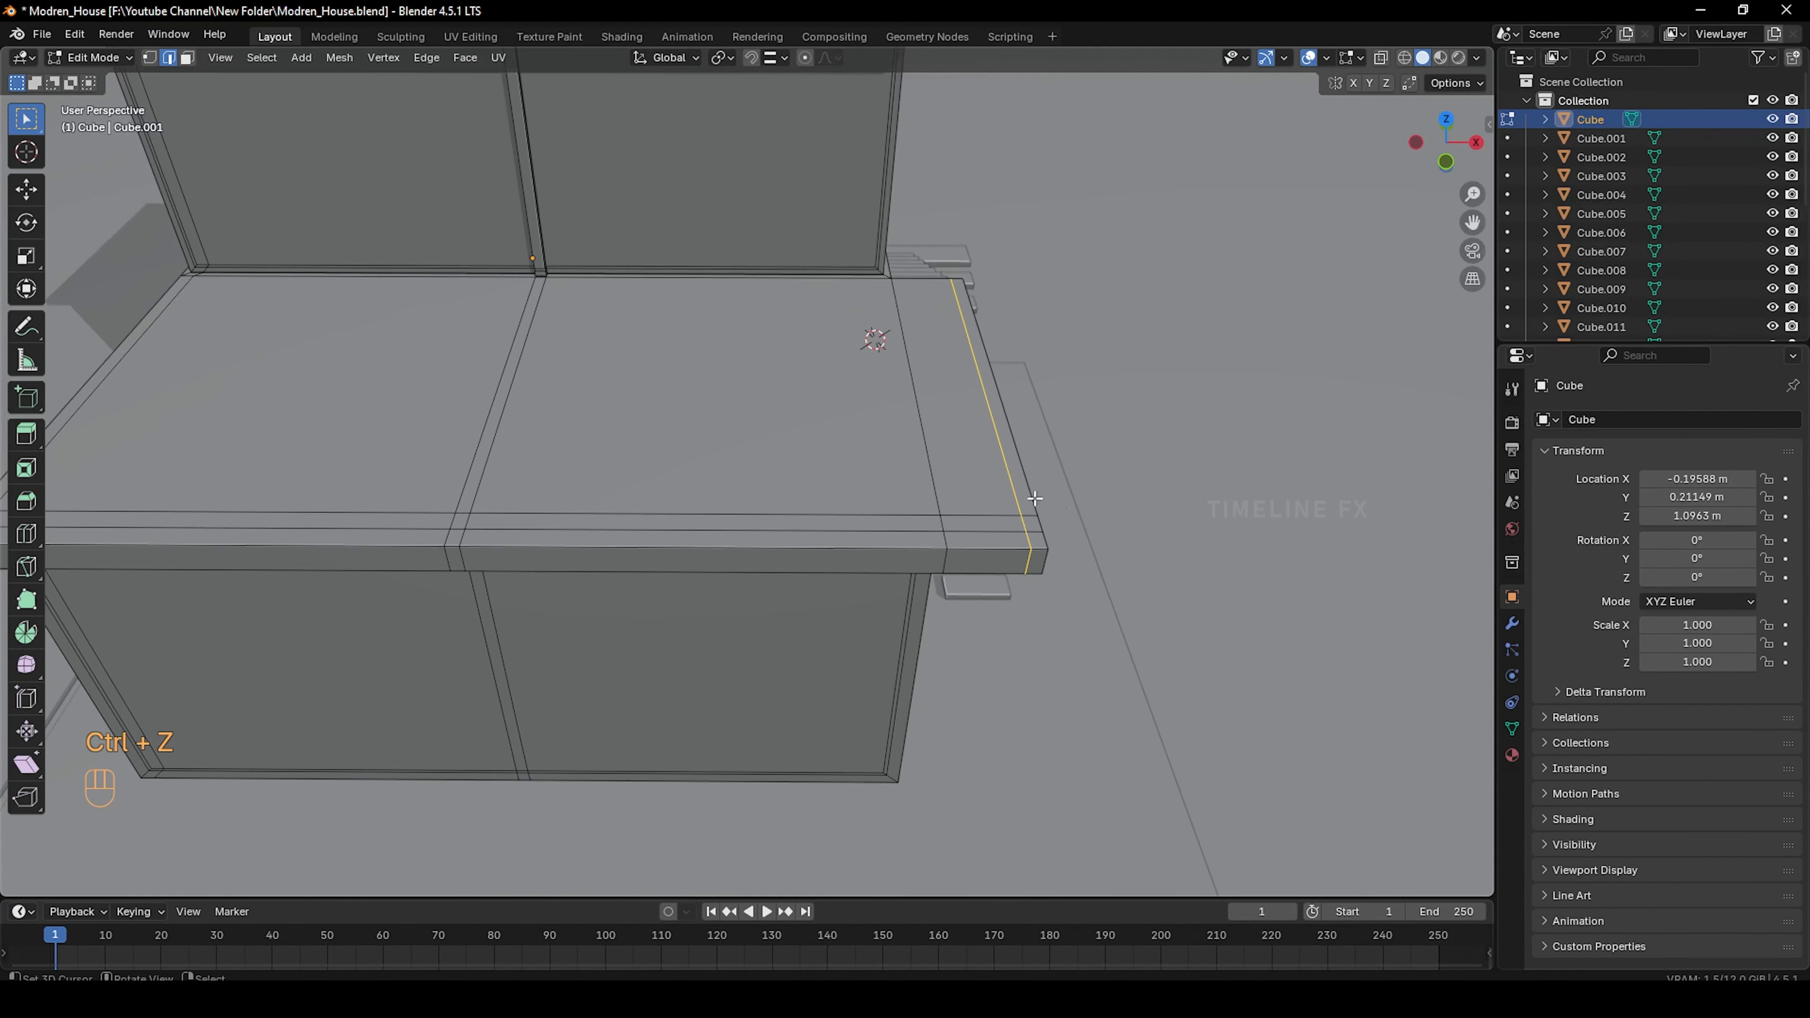
key("3")
left_click(1026, 470)
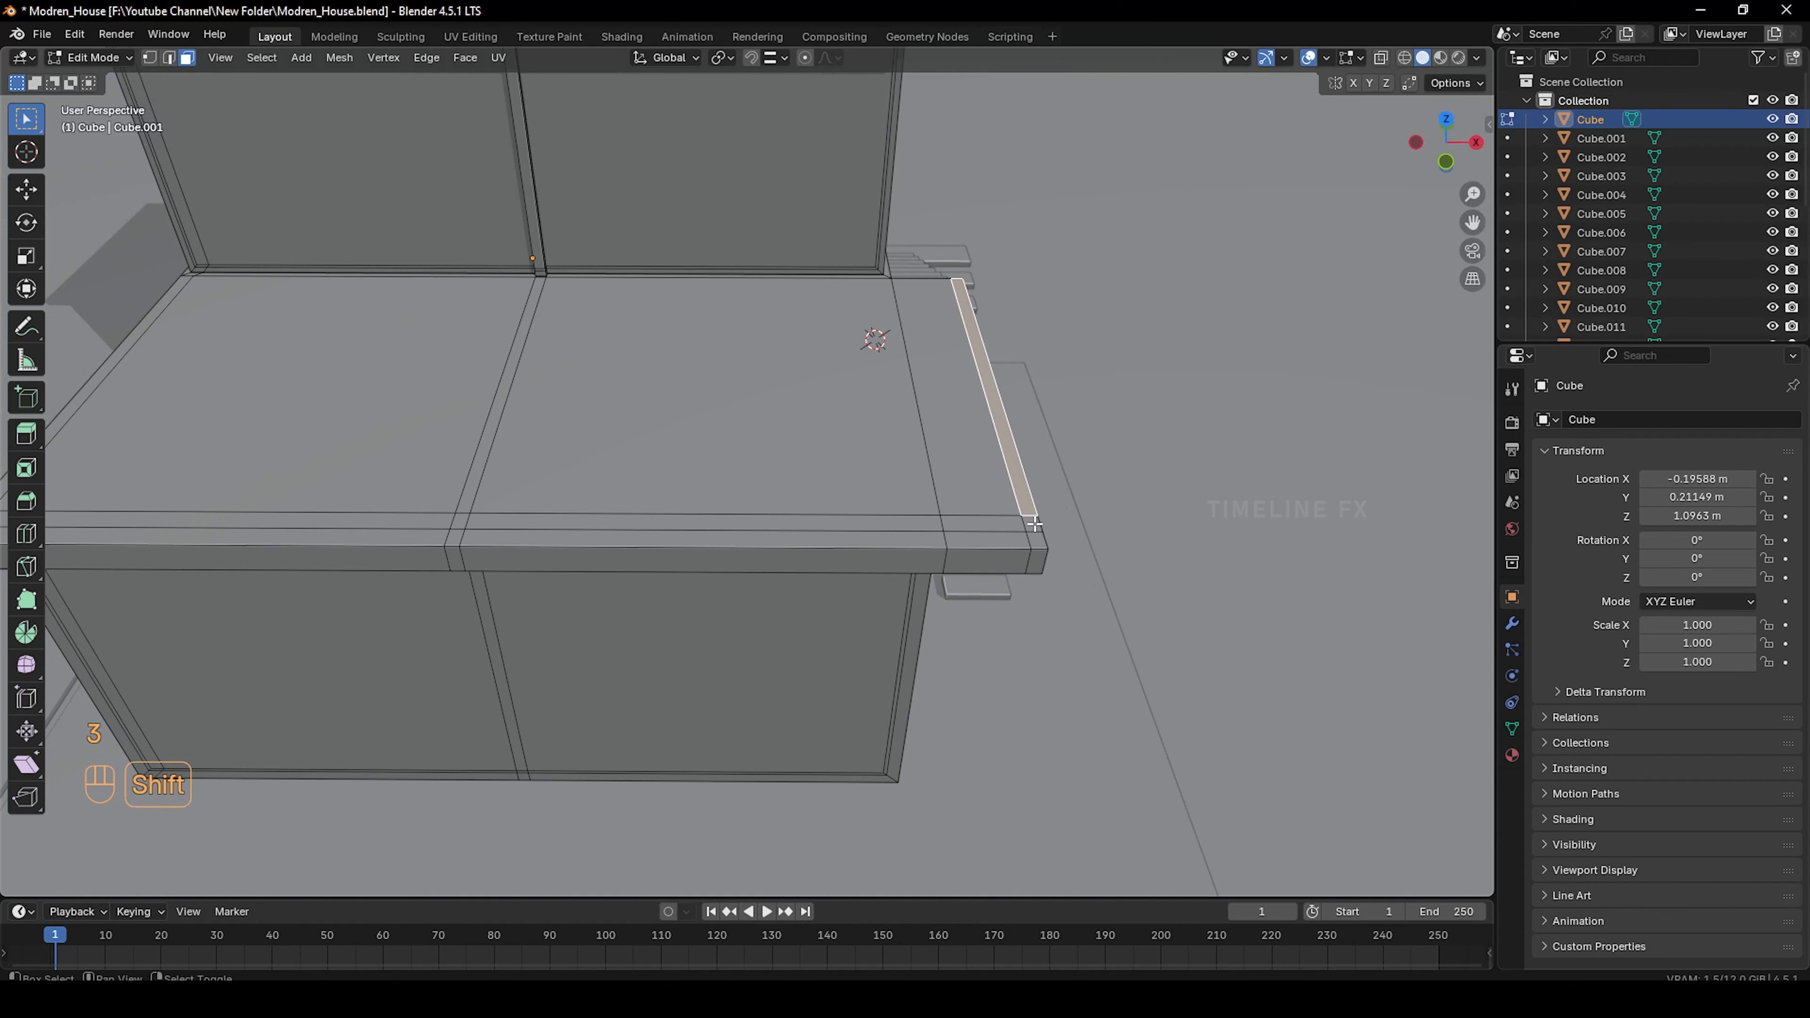
left_click(1011, 541, "shift")
left_click(810, 542, "shift")
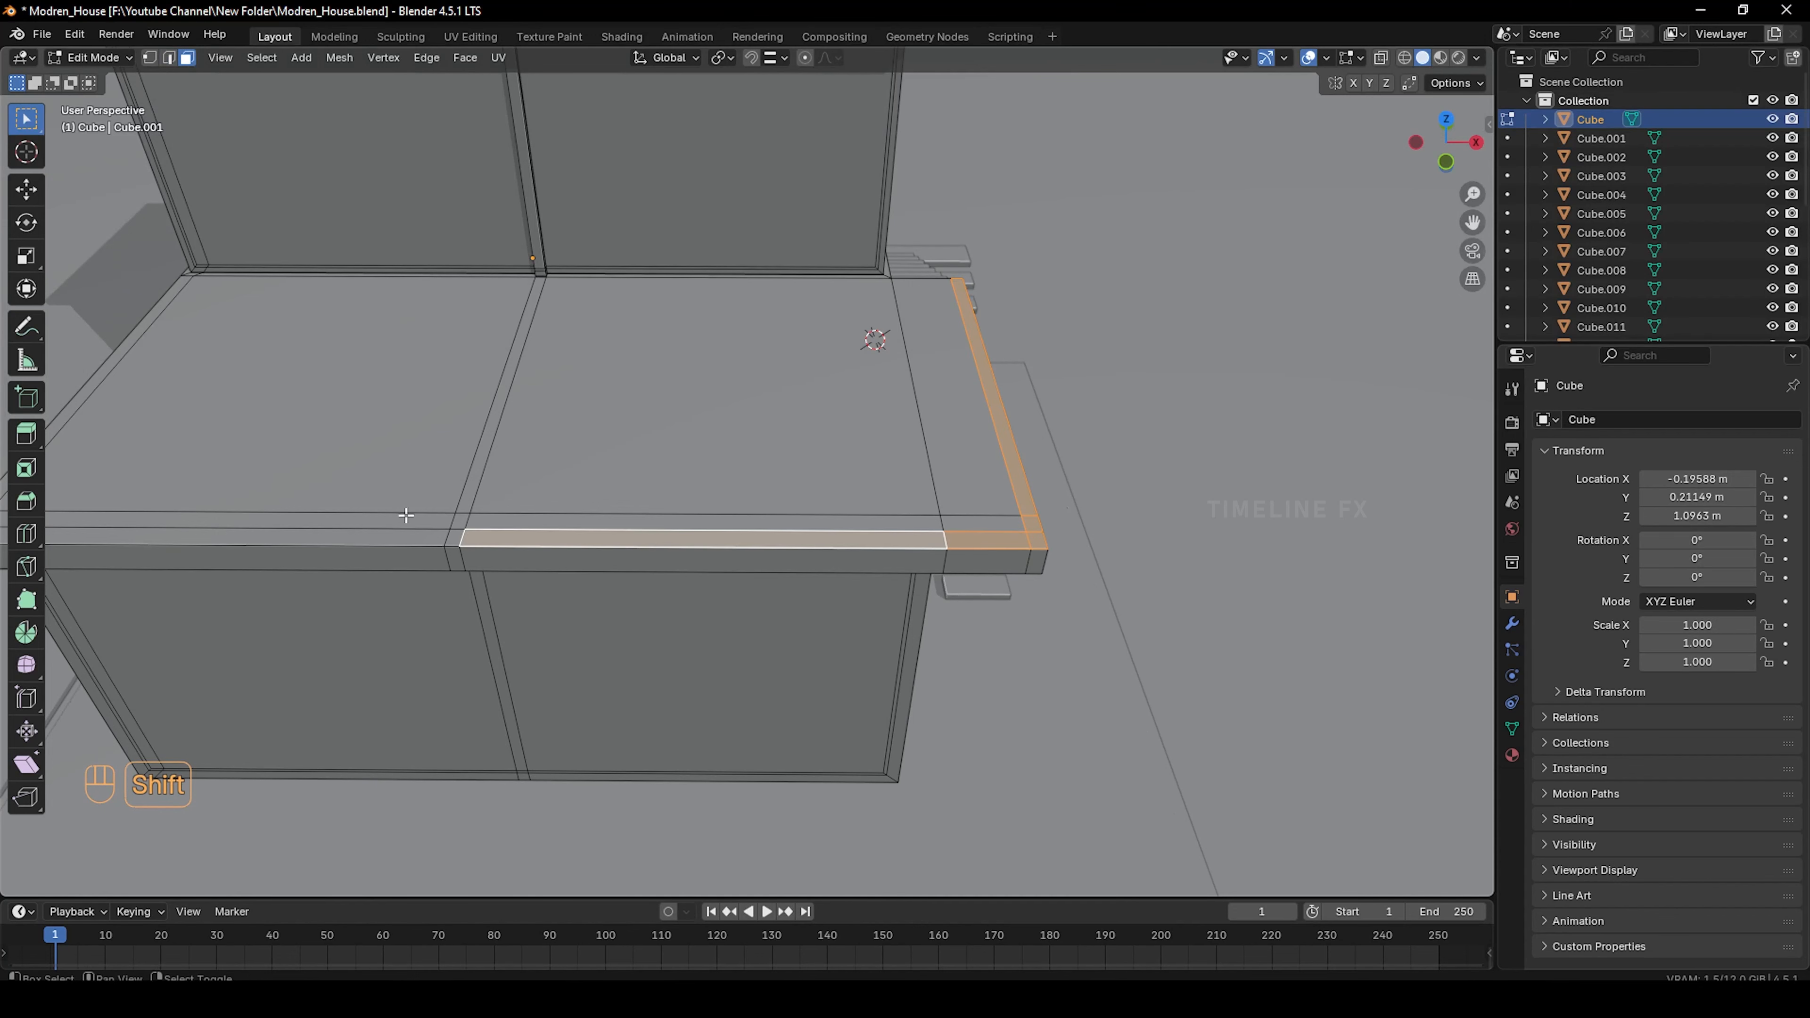
left_click(455, 539, "shift")
left_click(422, 541, "shift")
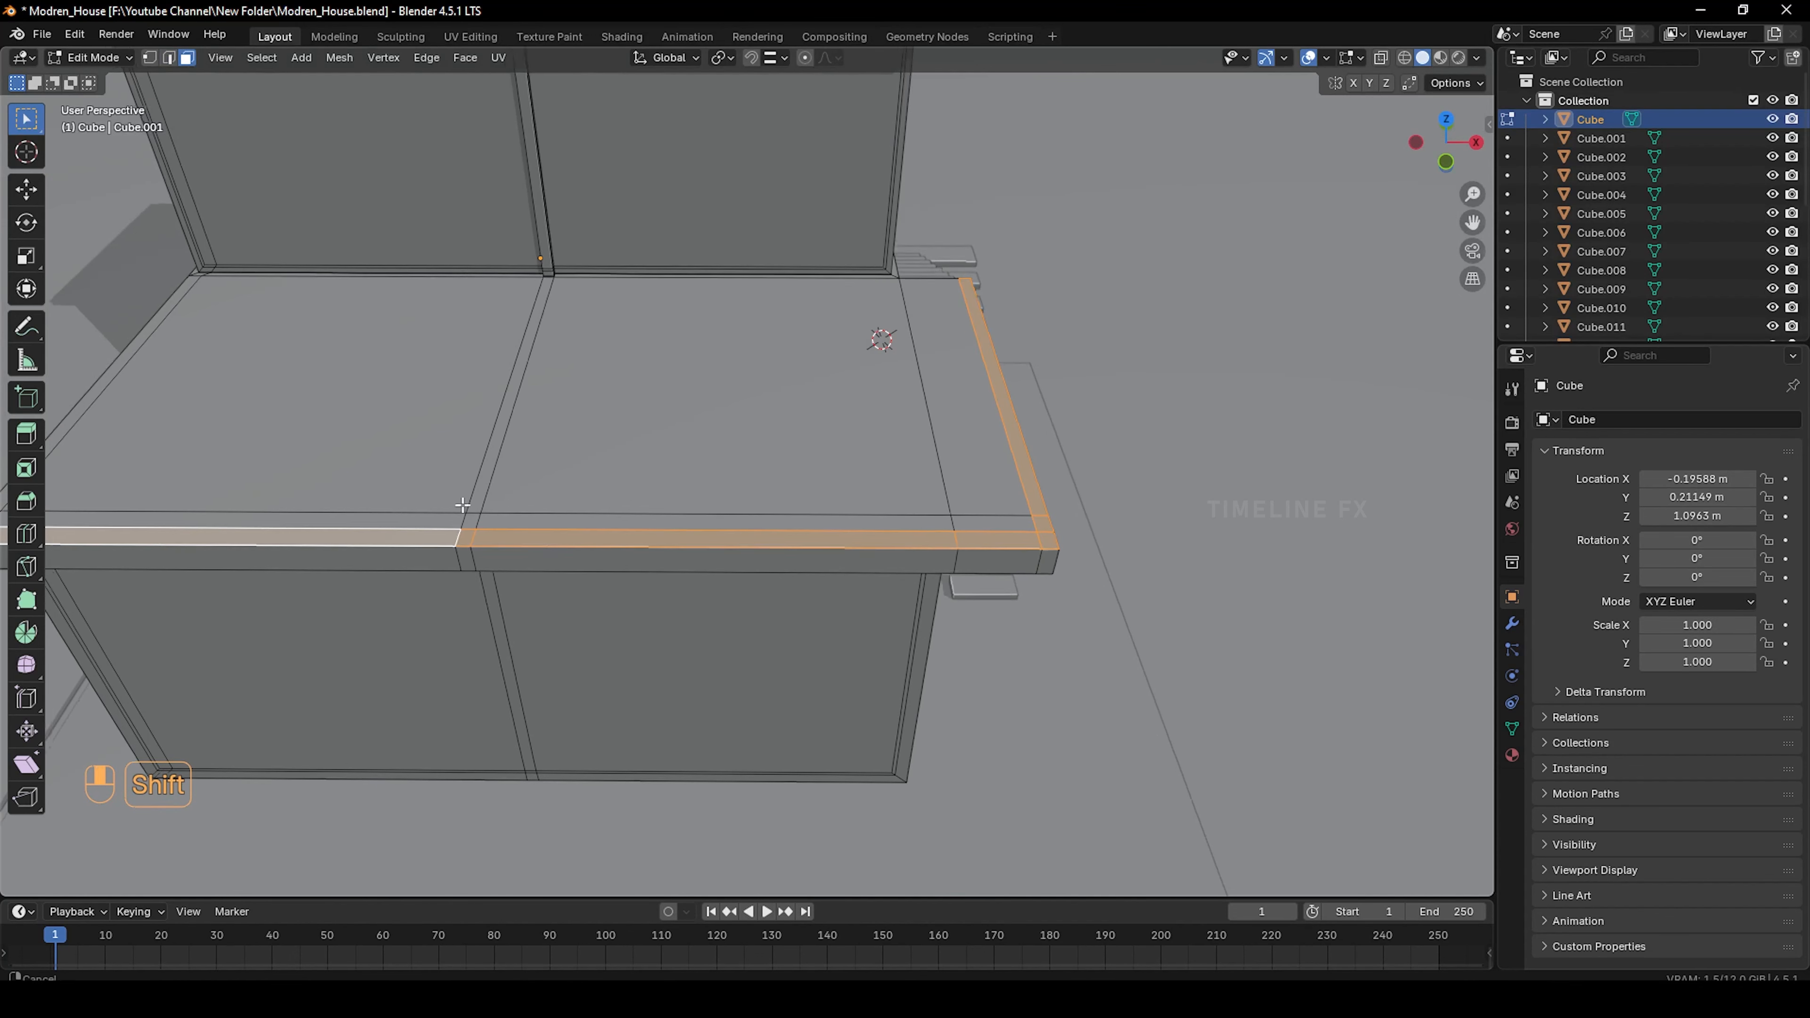
middle_click_drag(421, 540, 972, 511, "shift")
left_click(515, 559, "shift")
left_click(524, 509, "shift")
key("e")
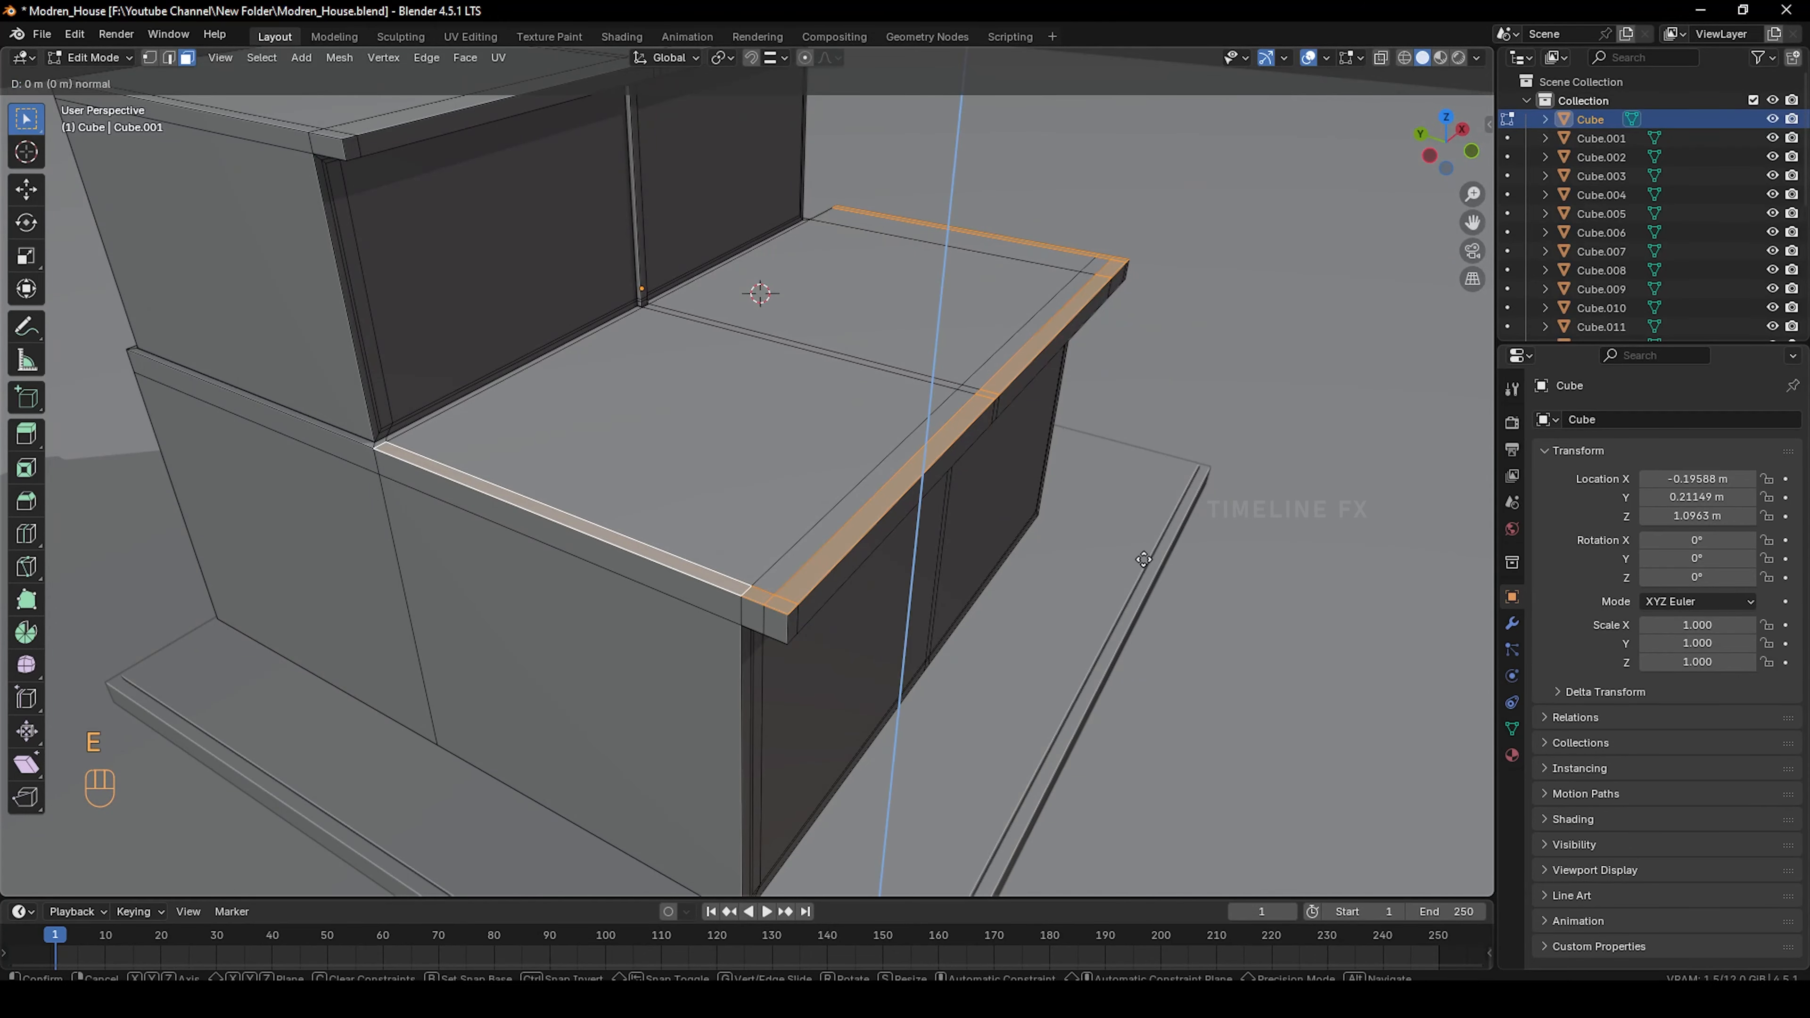
left_click(1133, 506)
middle_click_drag(1133, 507, 761, 648)
key("Tab")
key("Tab")
key("Tab")
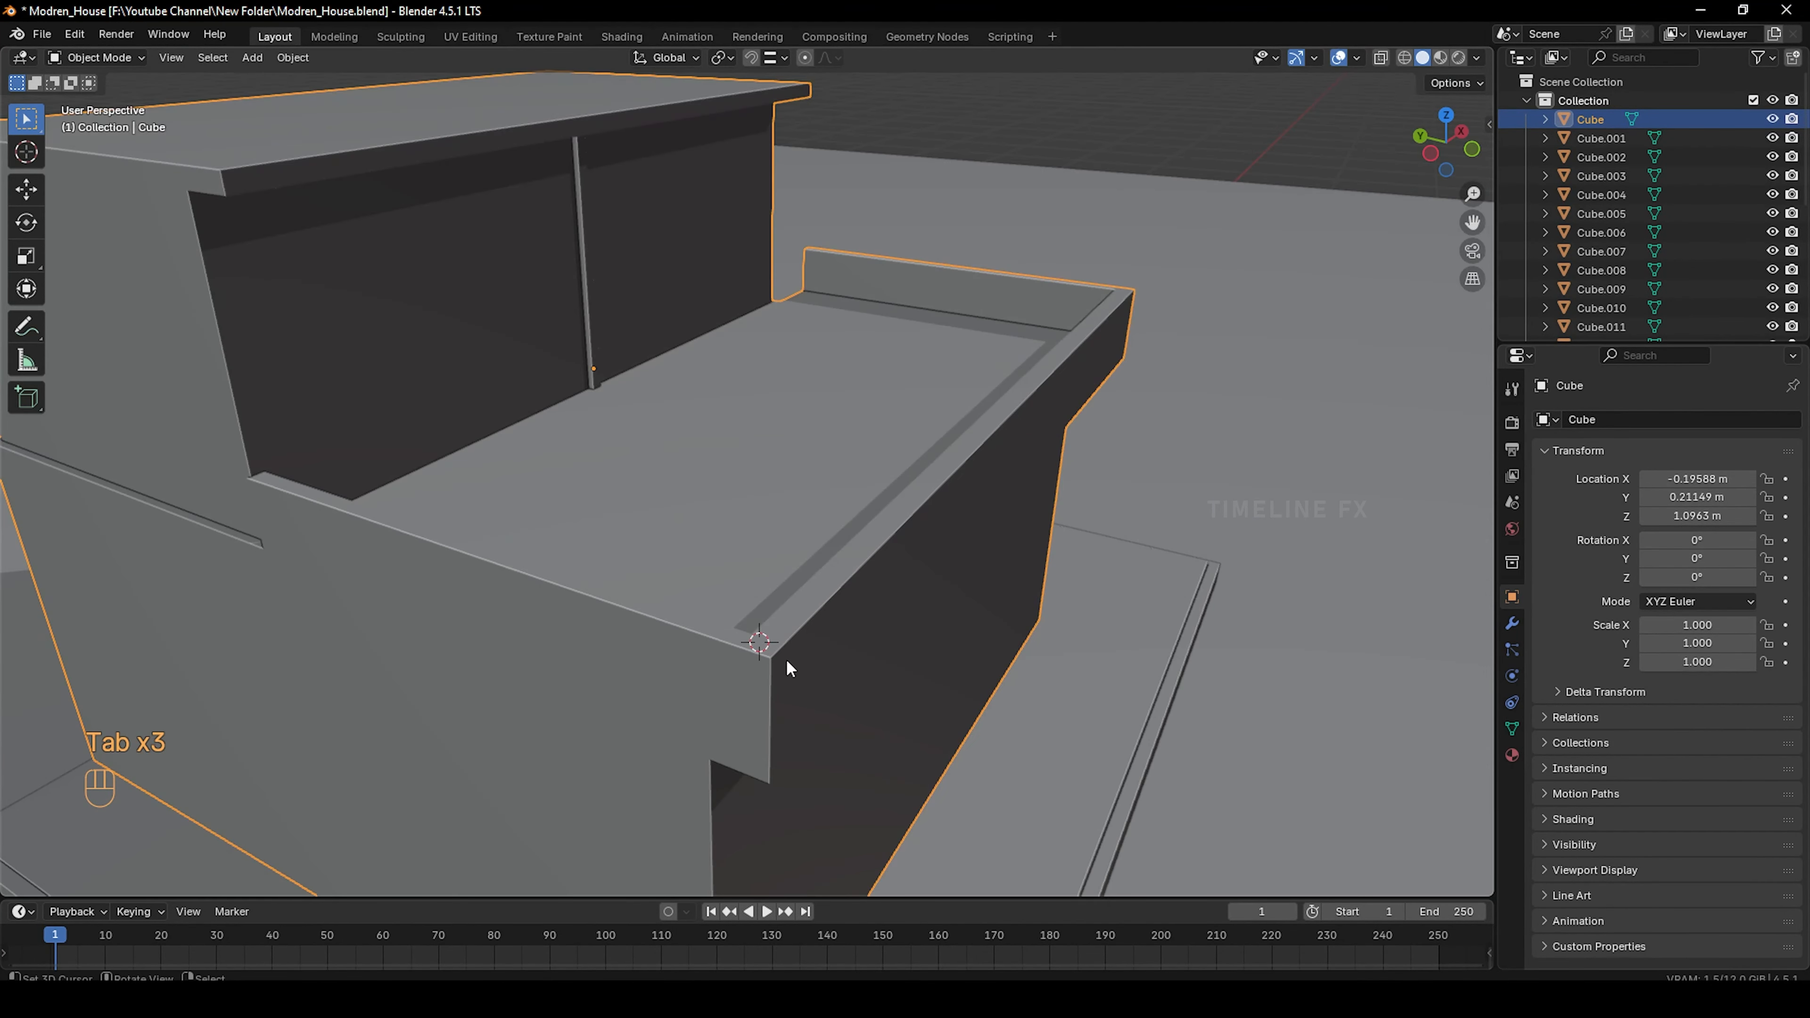
Add a cube at the parapet's front corner away from the stairs and scale it down uniformly to about 0.009
key("shift+a")
mouse_move(734, 599)
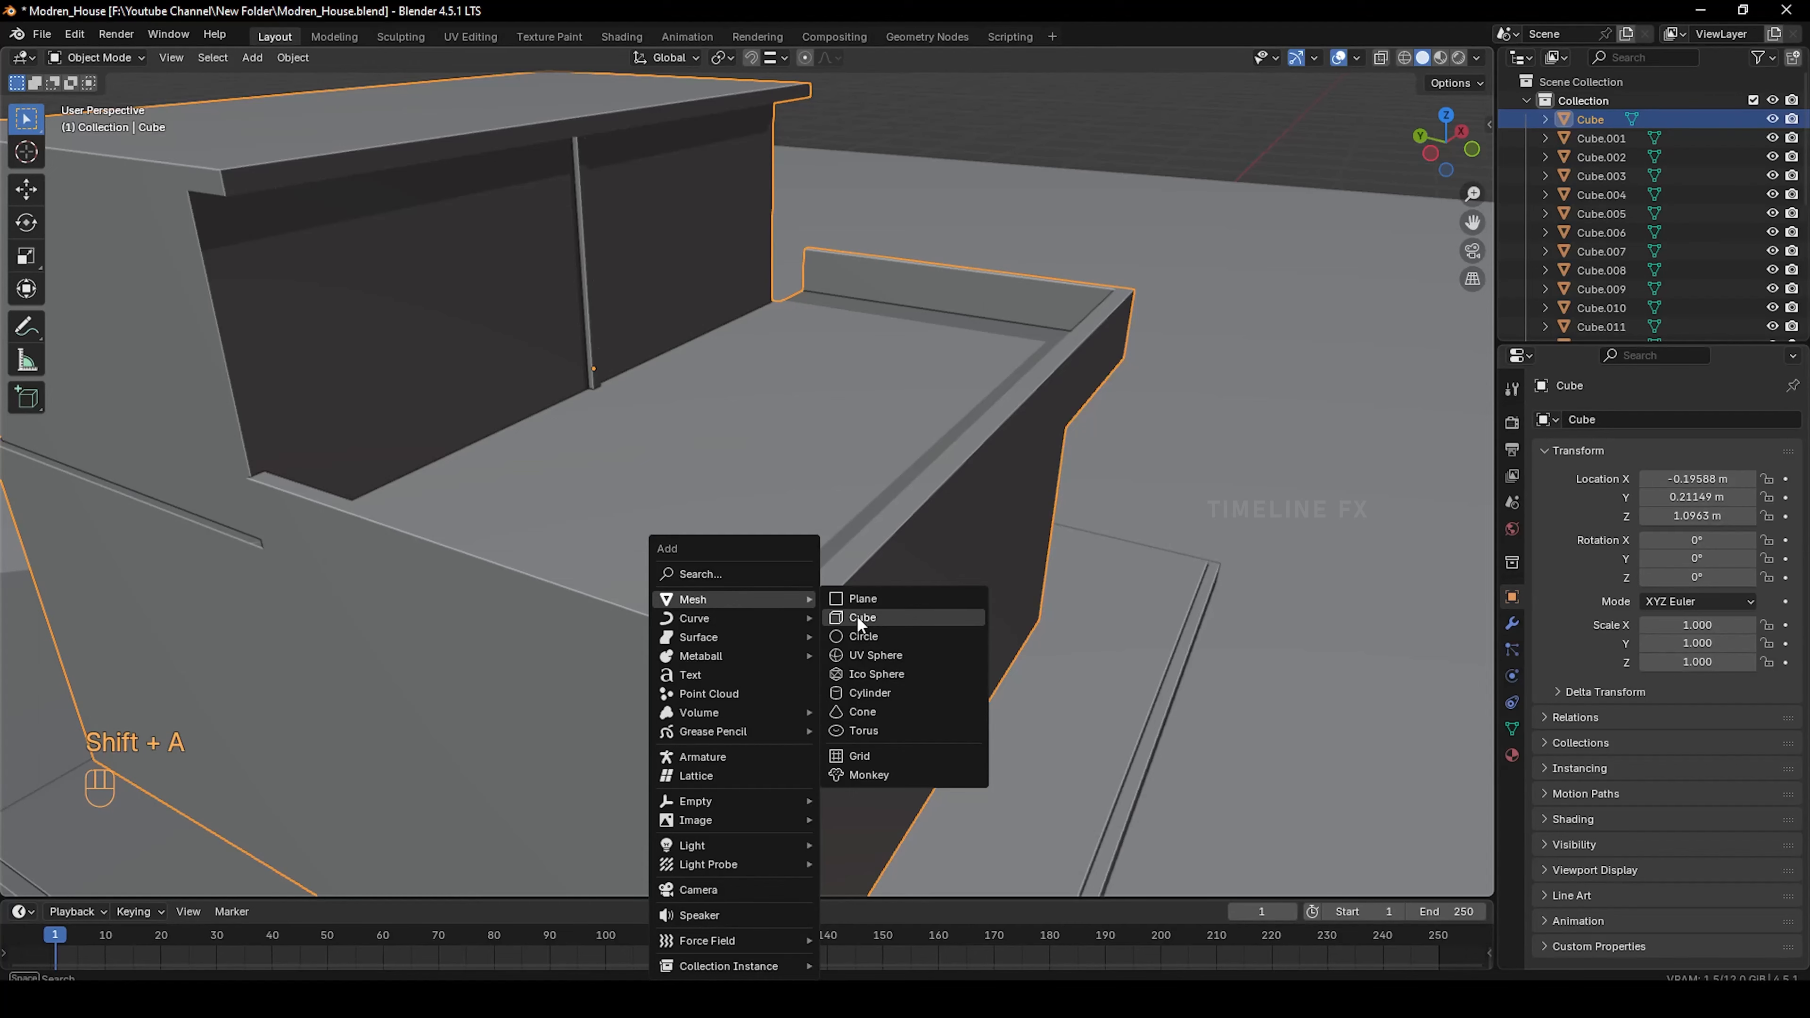
left_click(857, 615)
key("s")
key("s")
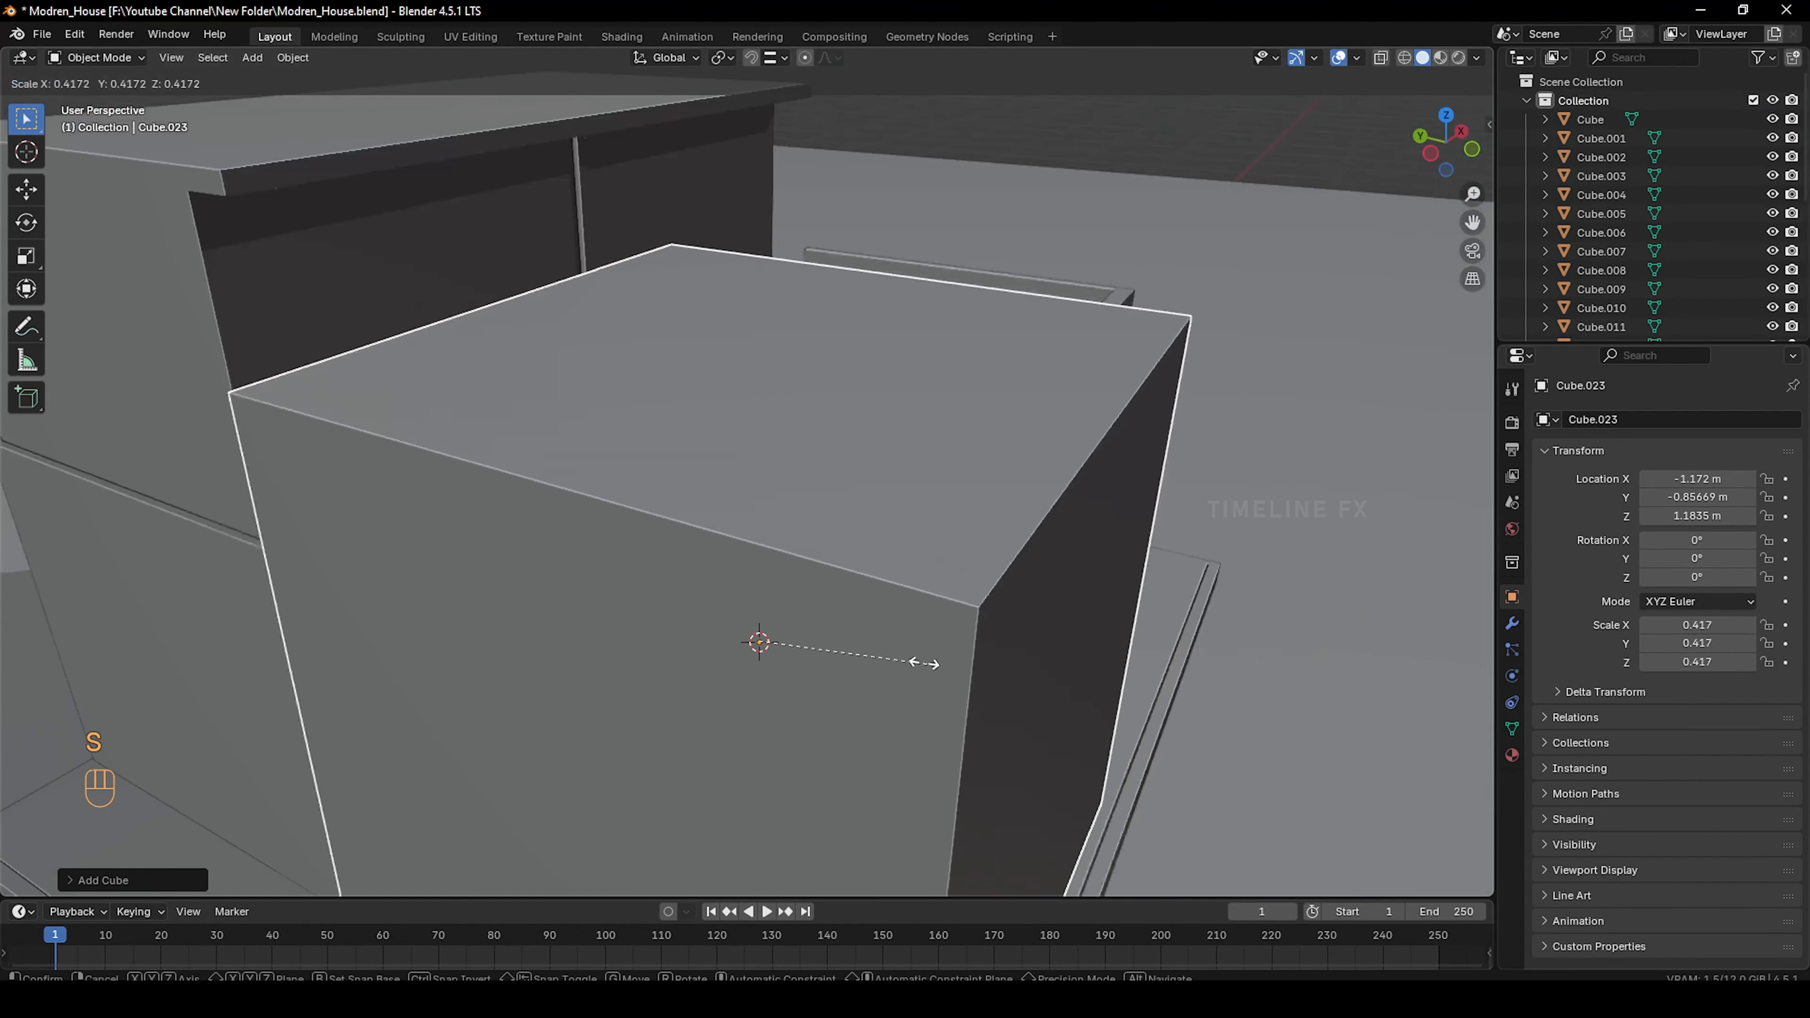
left_click(757, 661)
key("s")
left_click(805, 703)
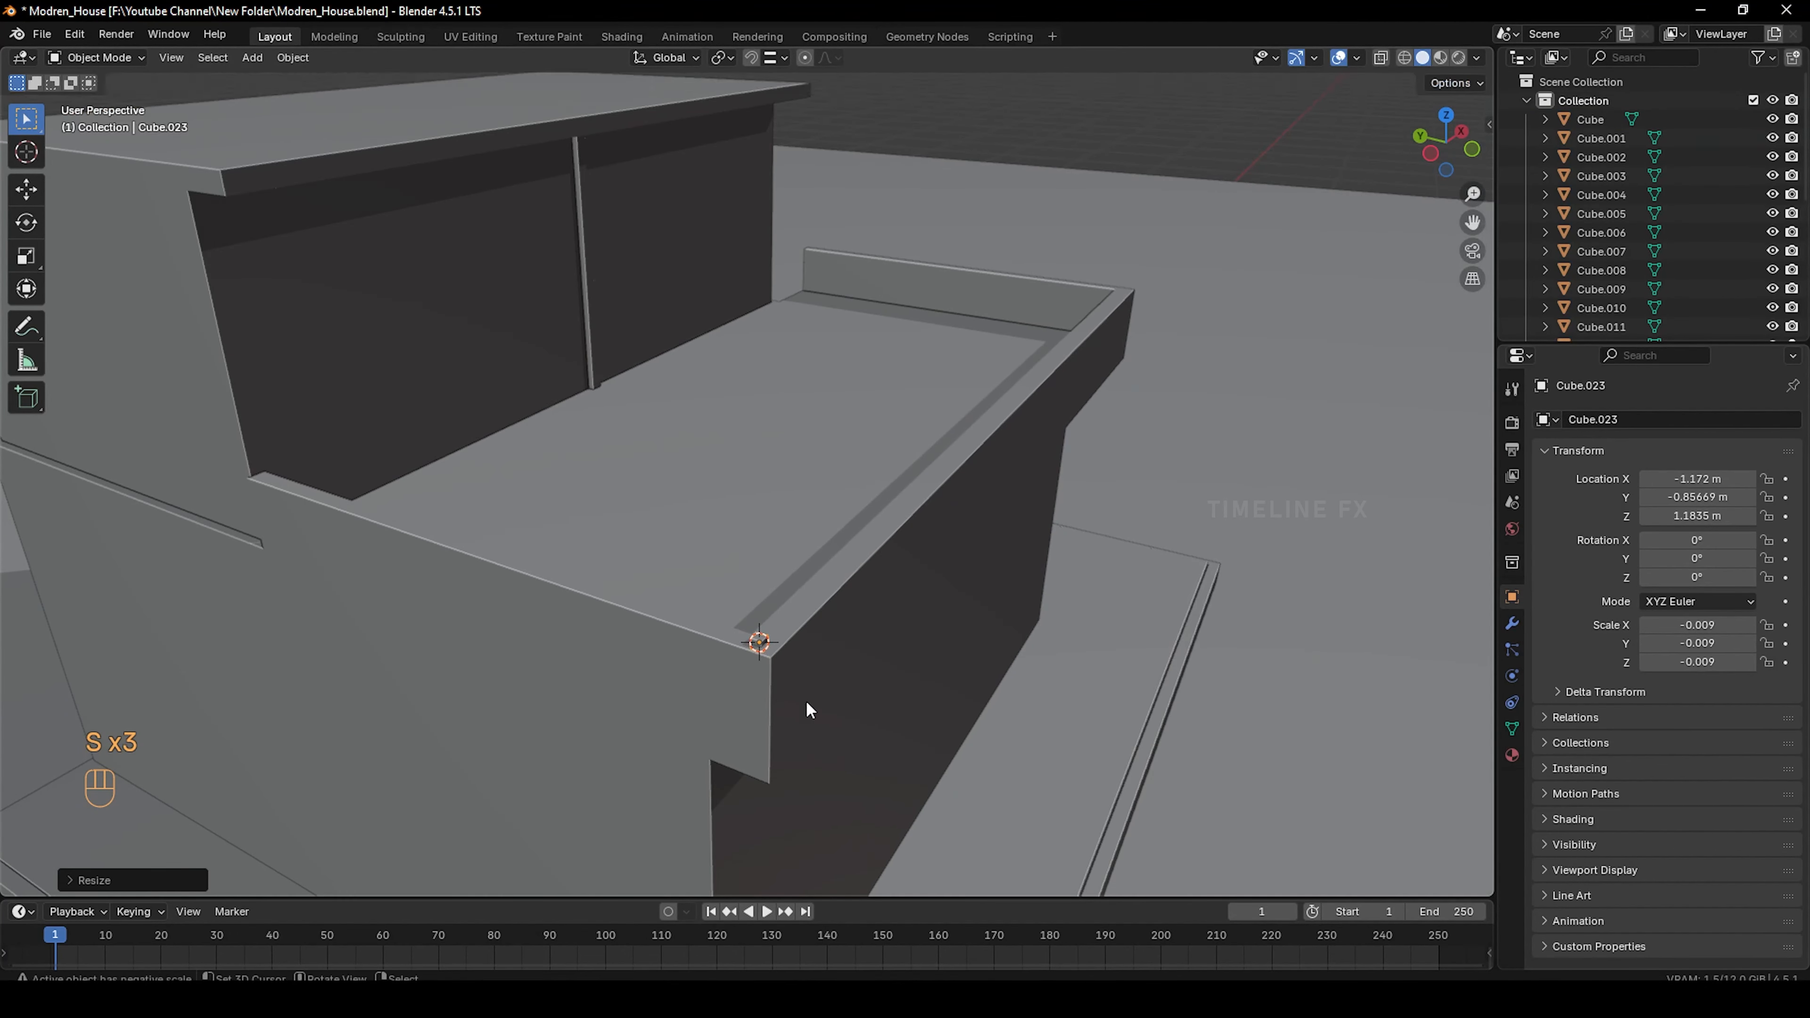
Move the tiny cube to the outer corner on top of the parapet, using snapping
middle_click_drag(805, 703, 916, 631)
middle_click_drag(916, 631, 1087, 617, "shift")
scroll(1088, 616, "up", 3)
key("g")
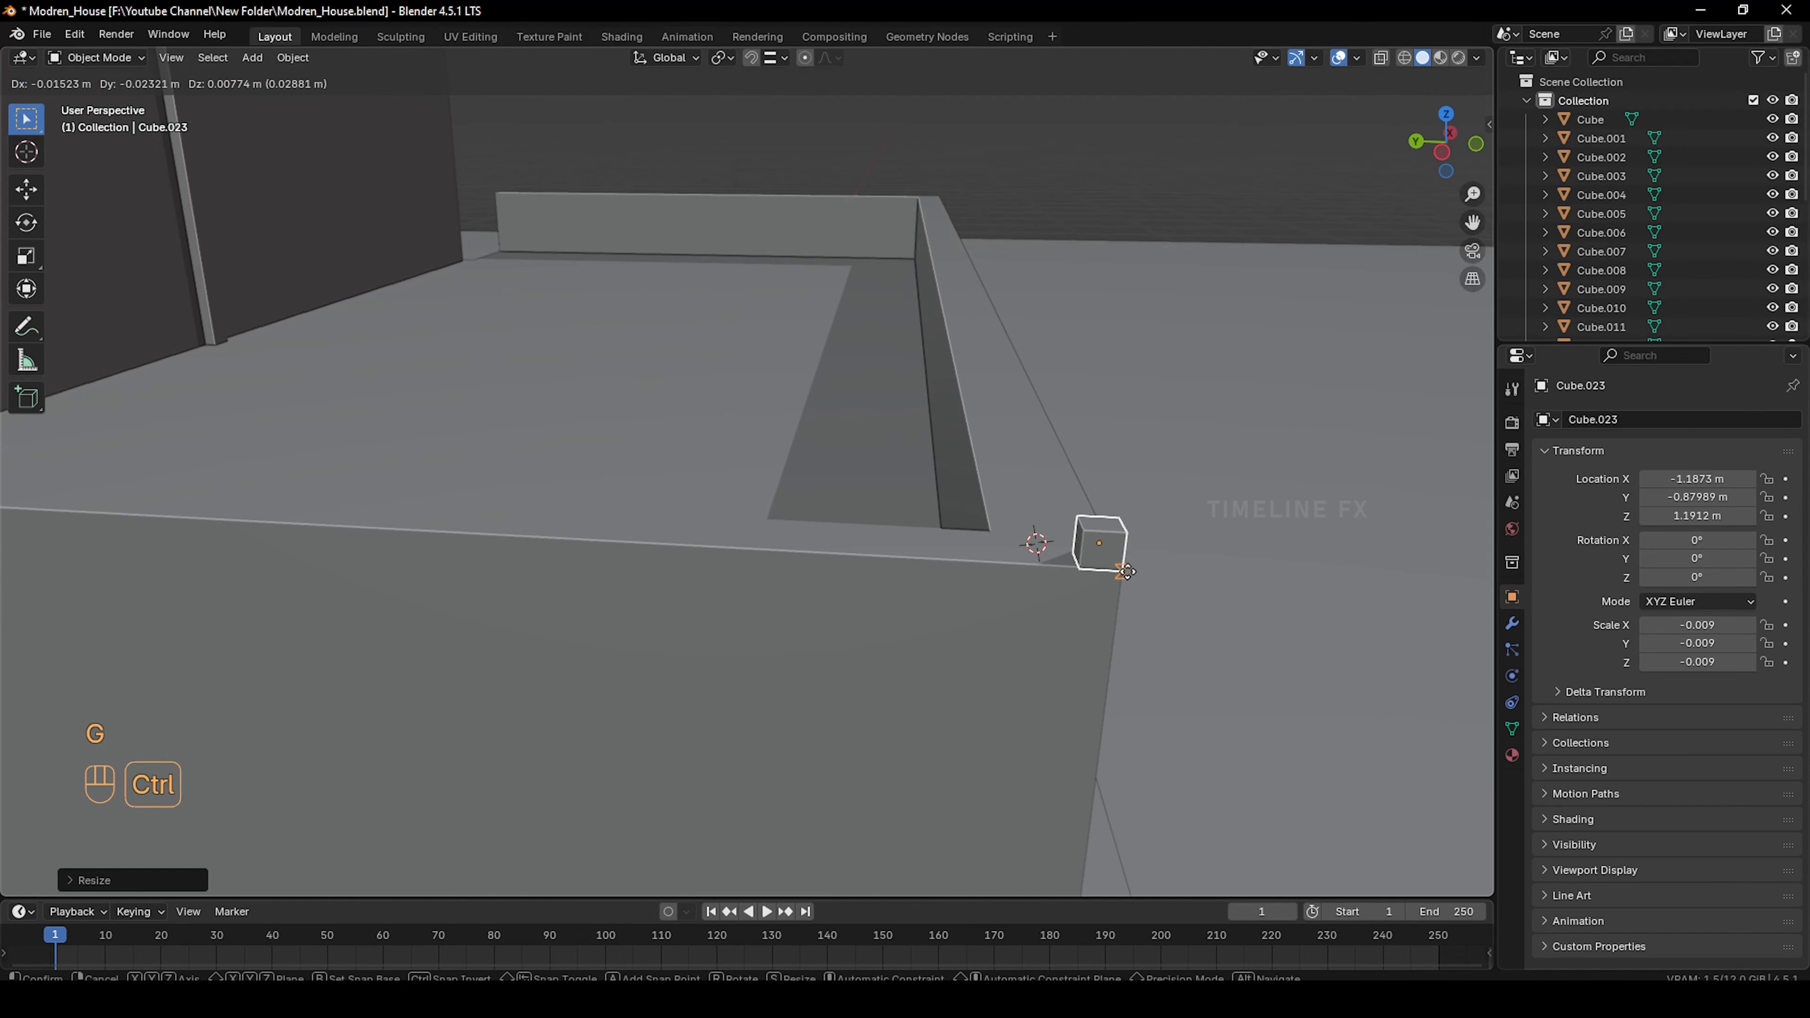
left_click(1151, 626)
Stretch the cube along Z into a tall post and shrink it uniformly to a scale of about 0.005 by 0.095
scroll(1090, 596, "down", 3)
key("s")
key("z")
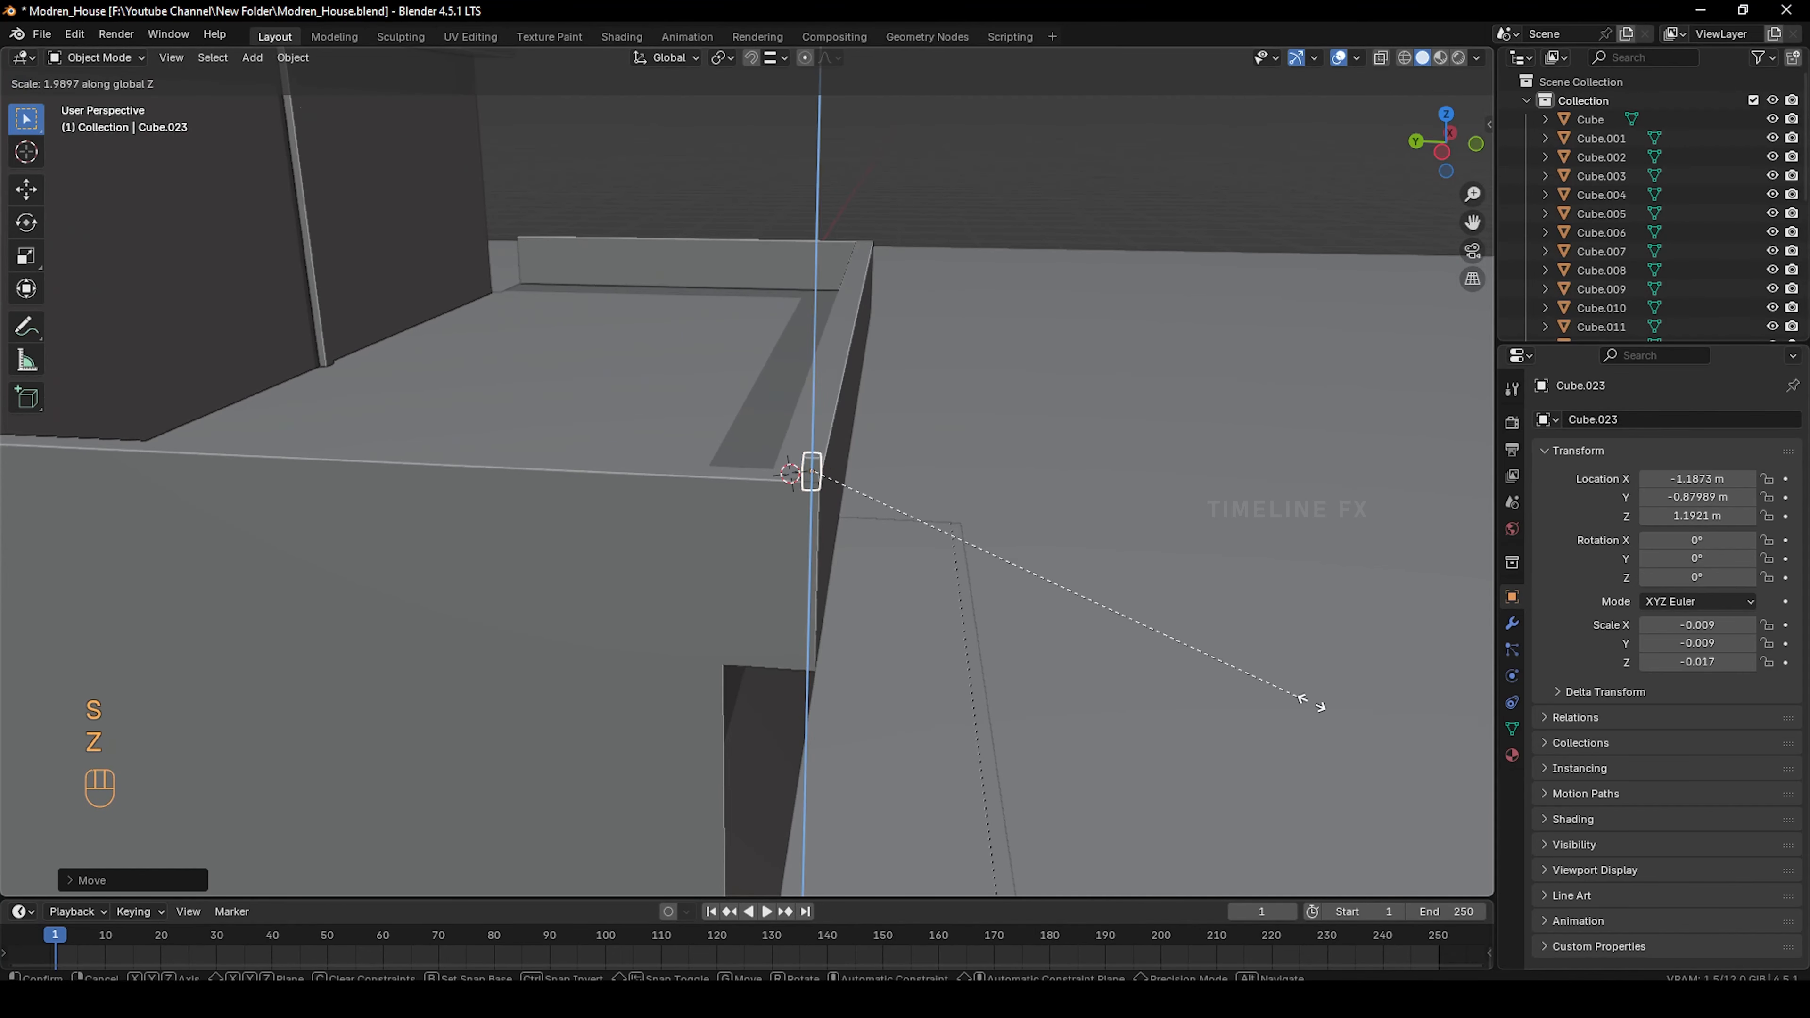
left_click(1108, 647)
scroll(1050, 617, "up", 4)
middle_click_drag(1051, 621, 1109, 663)
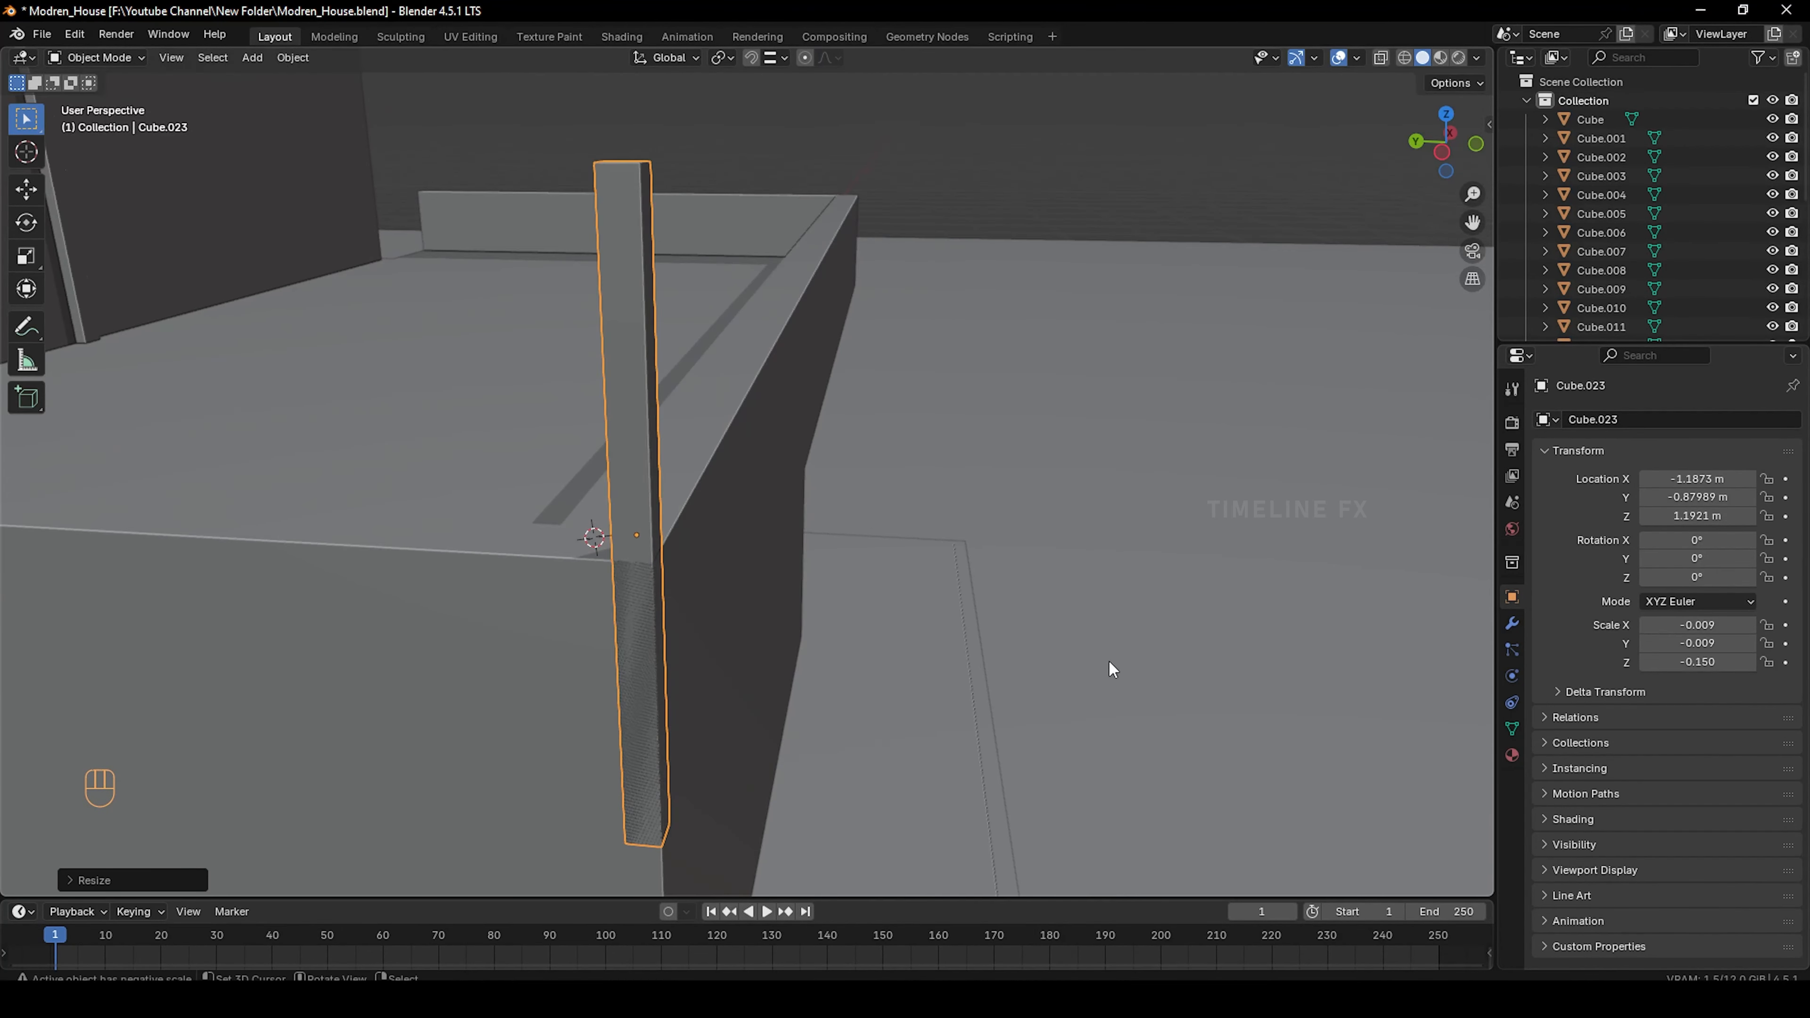
key("s")
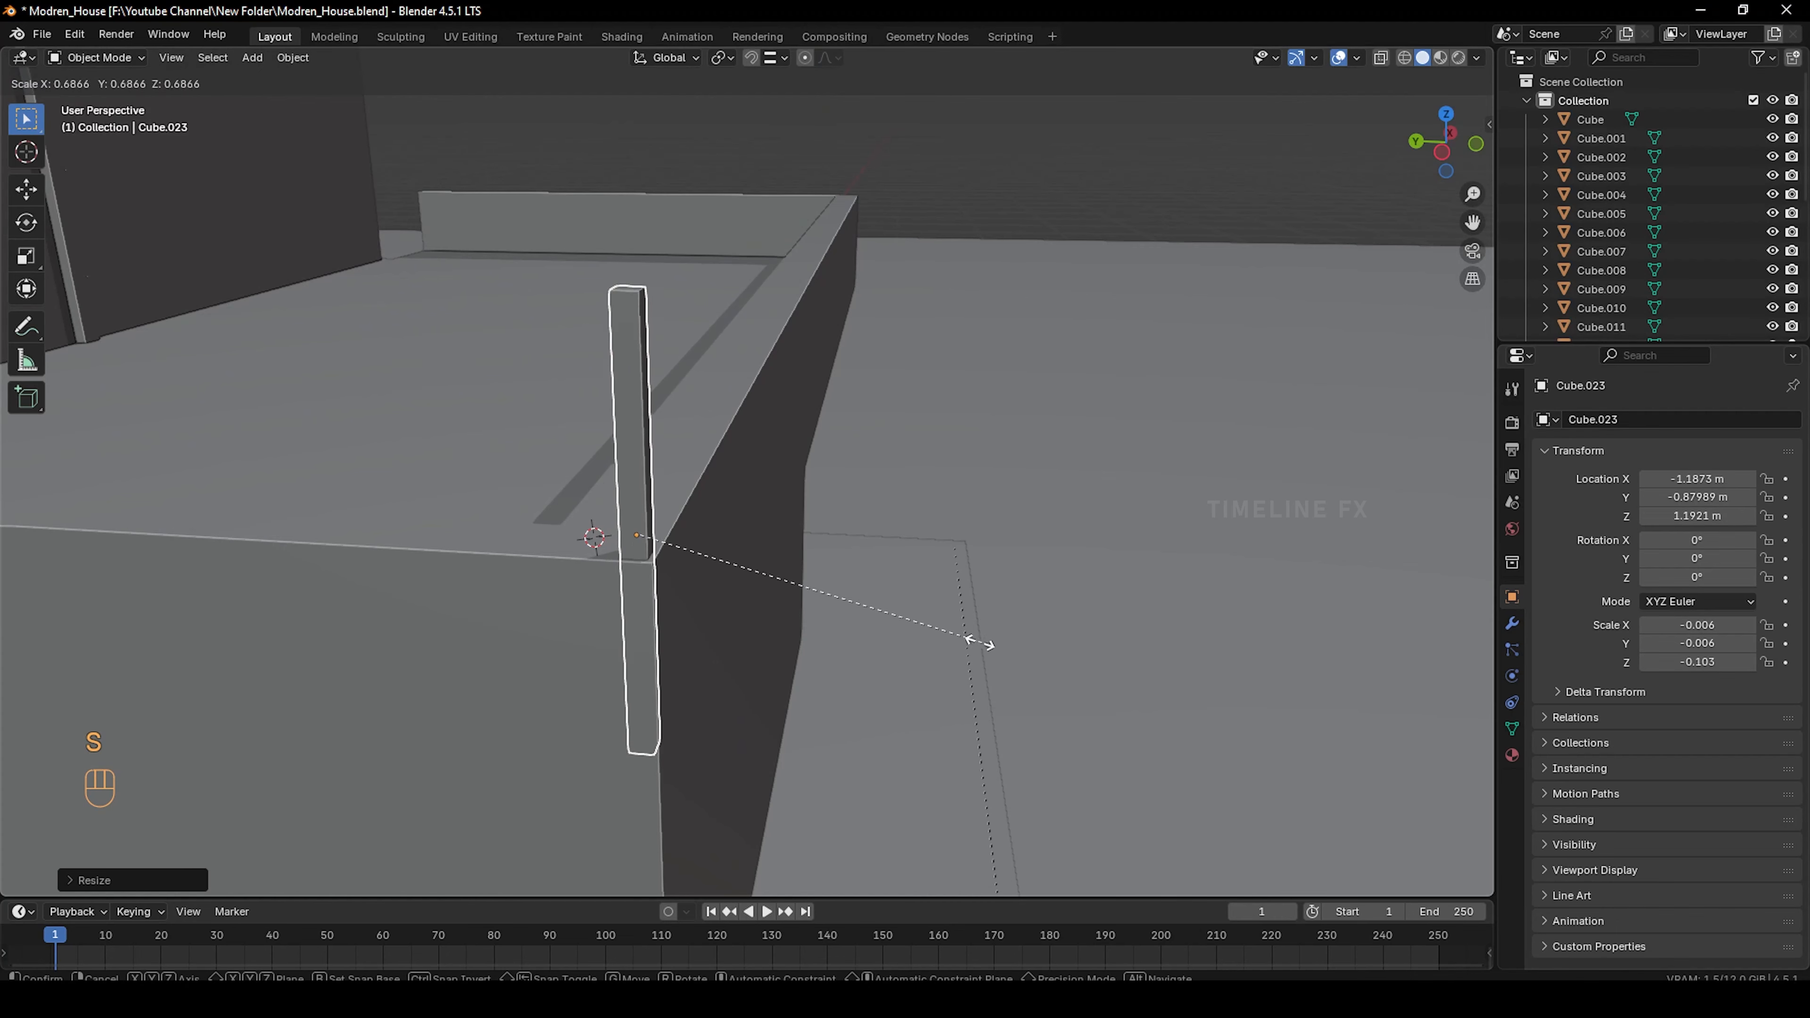
right_click(952, 640)
Stand the post on the front parapet near the corner, at about X -1.137 m, Y -0.879 m and Z 1.279 m
key("g")
key("z")
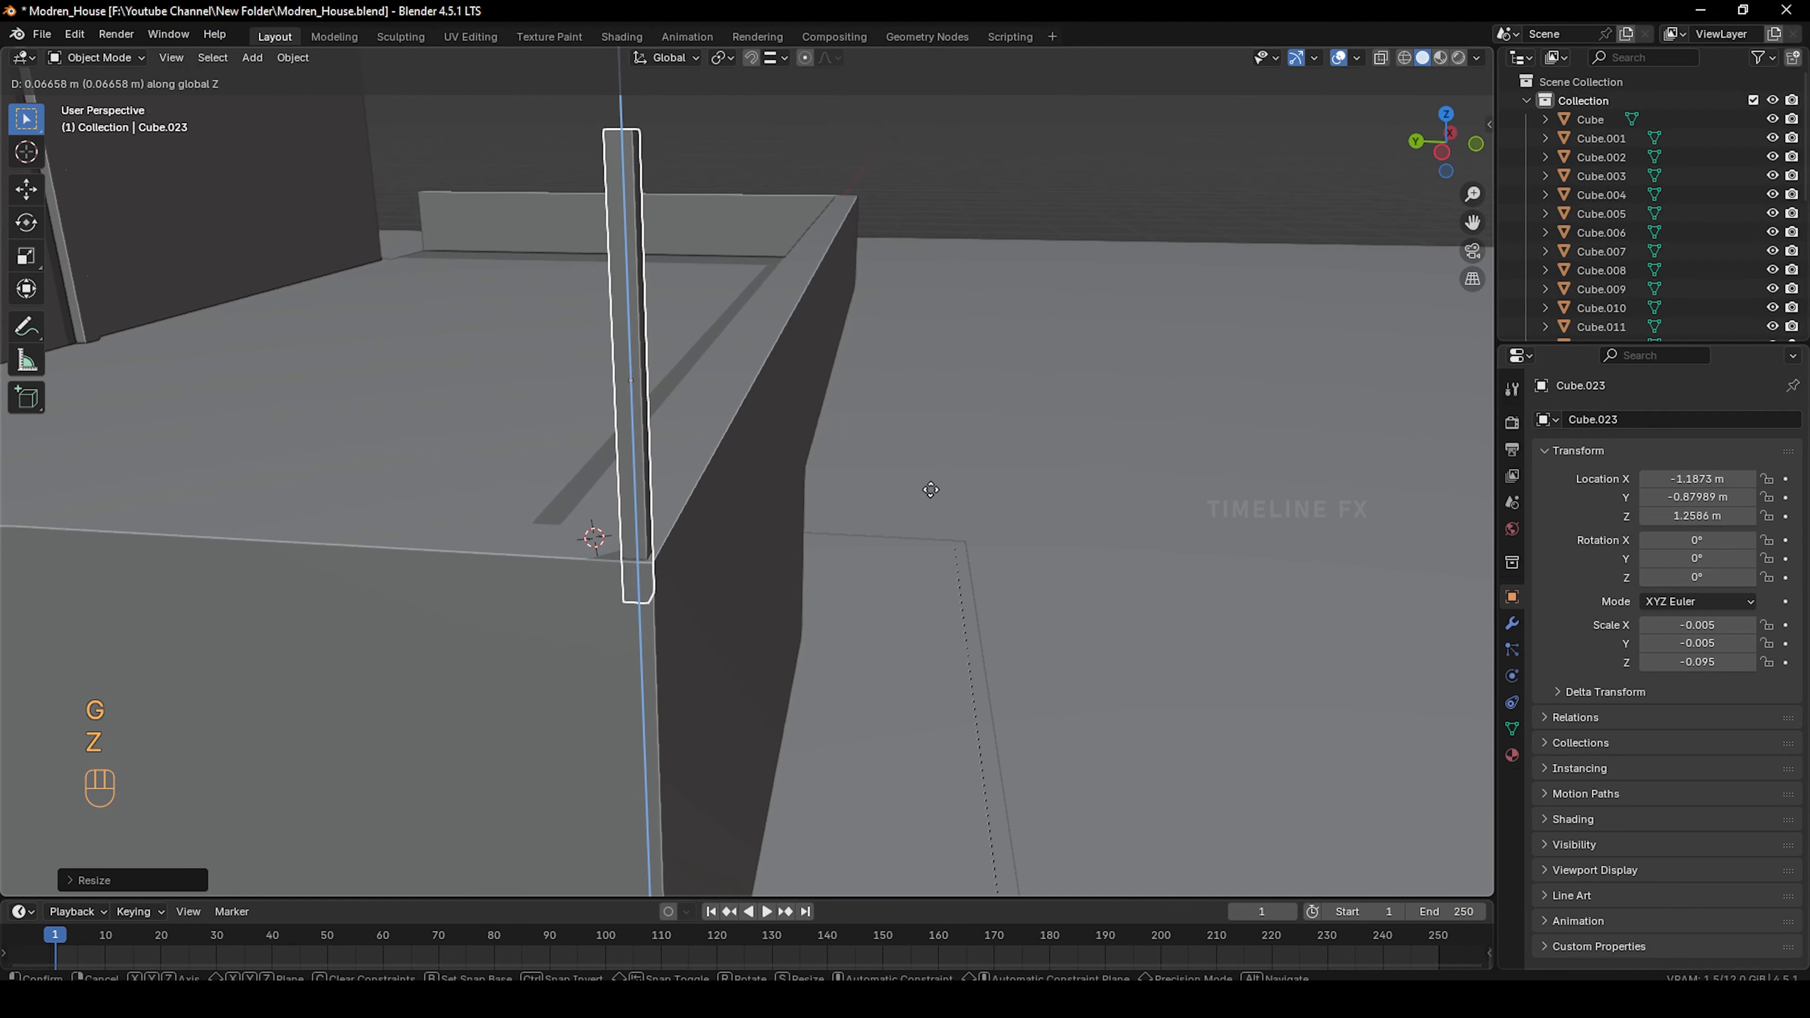
left_click(647, 520)
key("g")
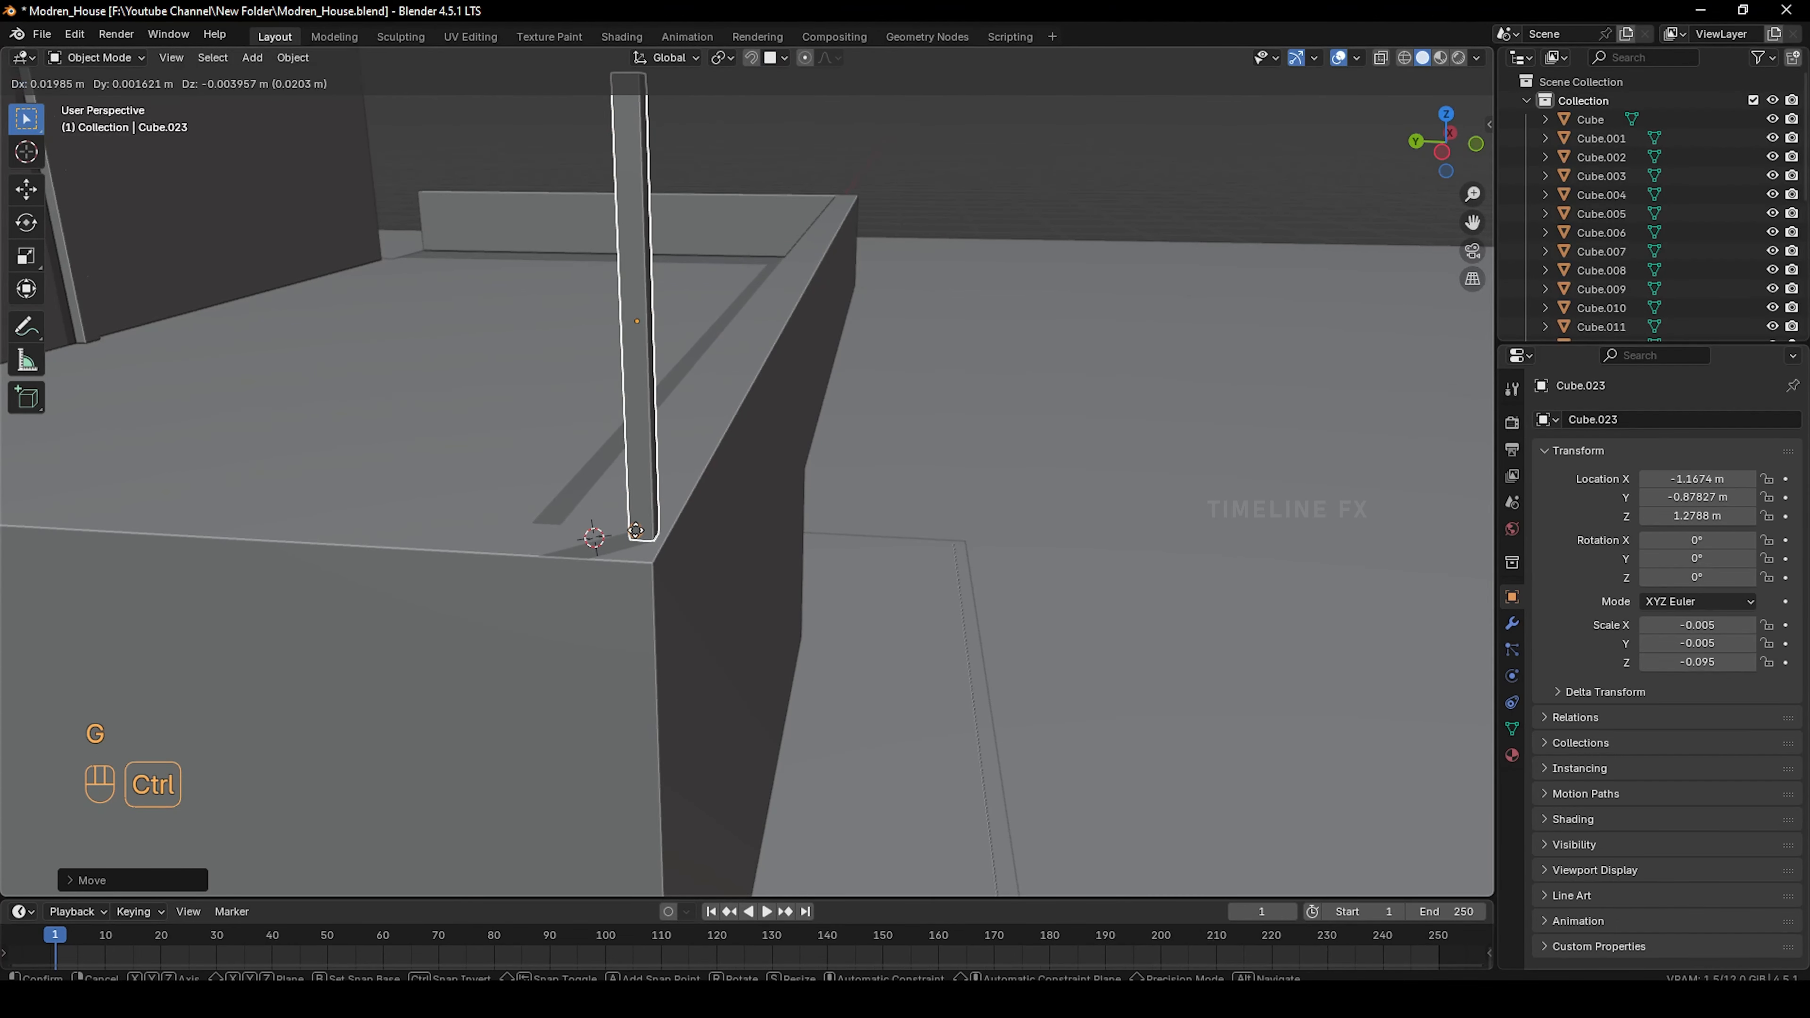
left_click(635, 530)
mouse_move(642, 560)
middle_mouse_down()
mouse_move(672, 575)
mouse_move(816, 557)
mouse_move(804, 538)
mouse_move(573, 522)
mouse_move(738, 599)
mouse_move(707, 608)
mouse_move(608, 569)
middle_mouse_up()
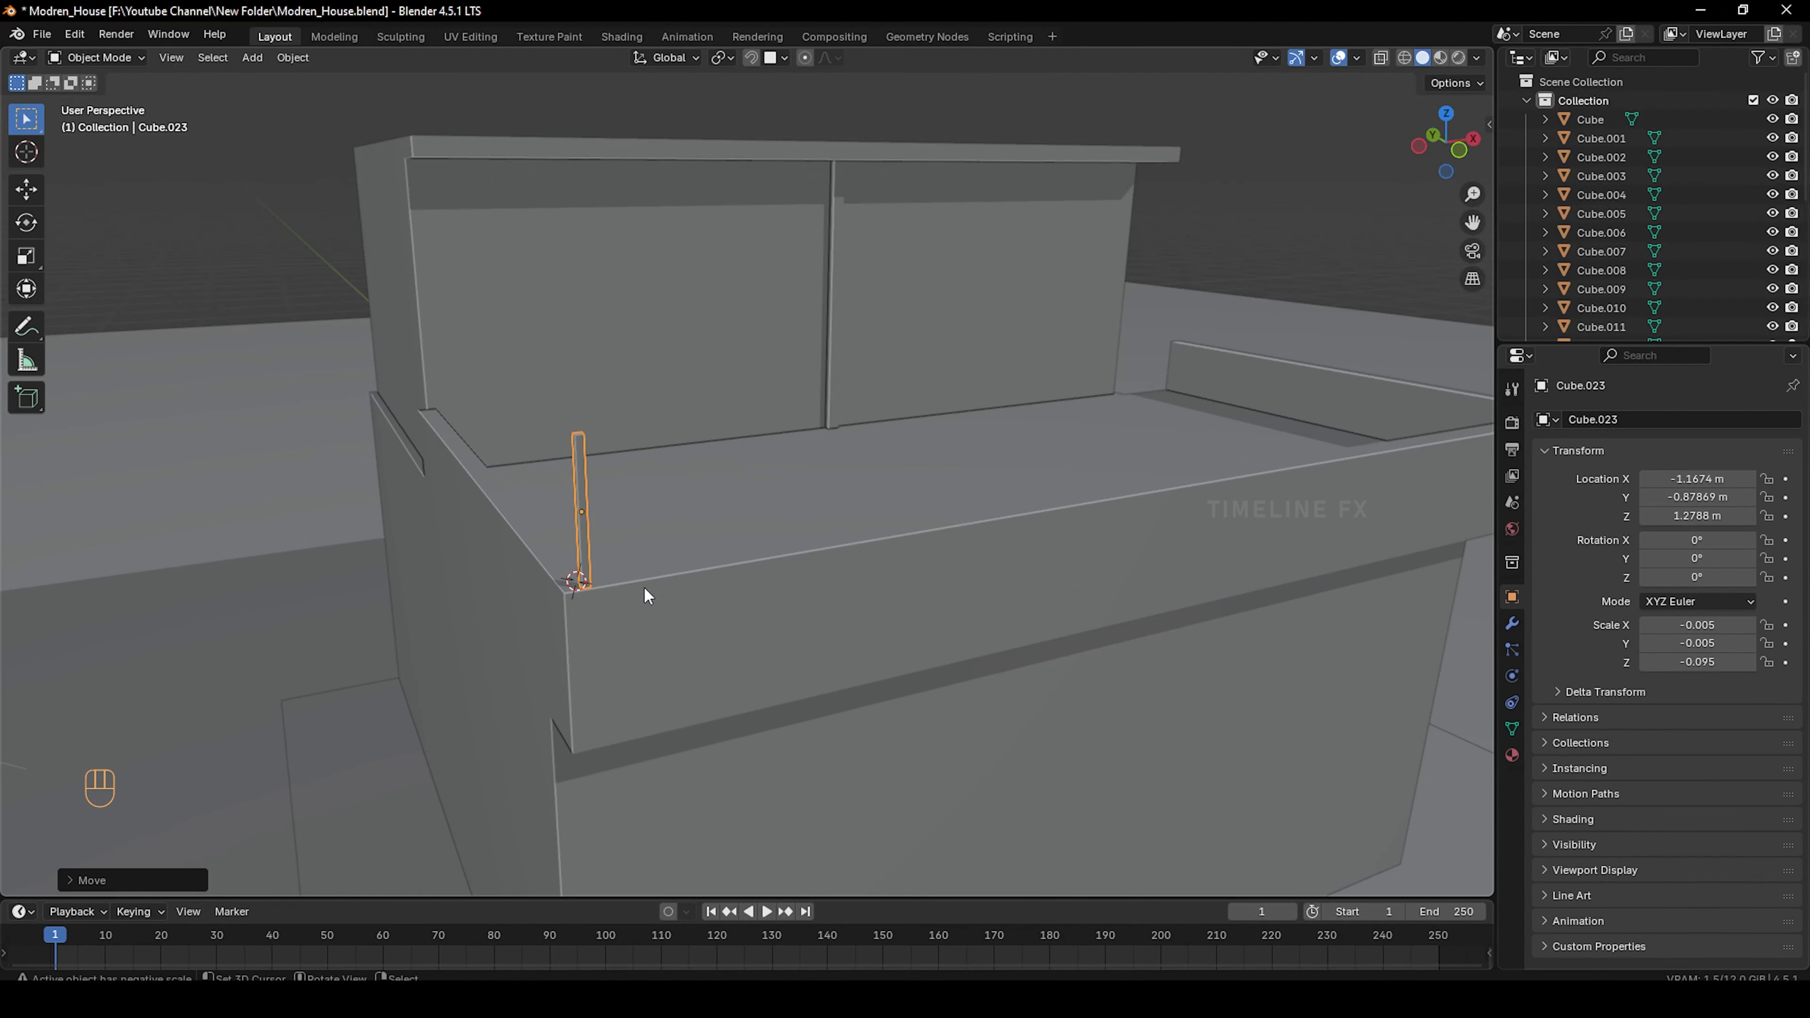
middle_click_drag(626, 579, 787, 615)
Duplicate the post onto the side parapet, about 0.05 m along negative X and 0.08 m along Y
key("shift+d")
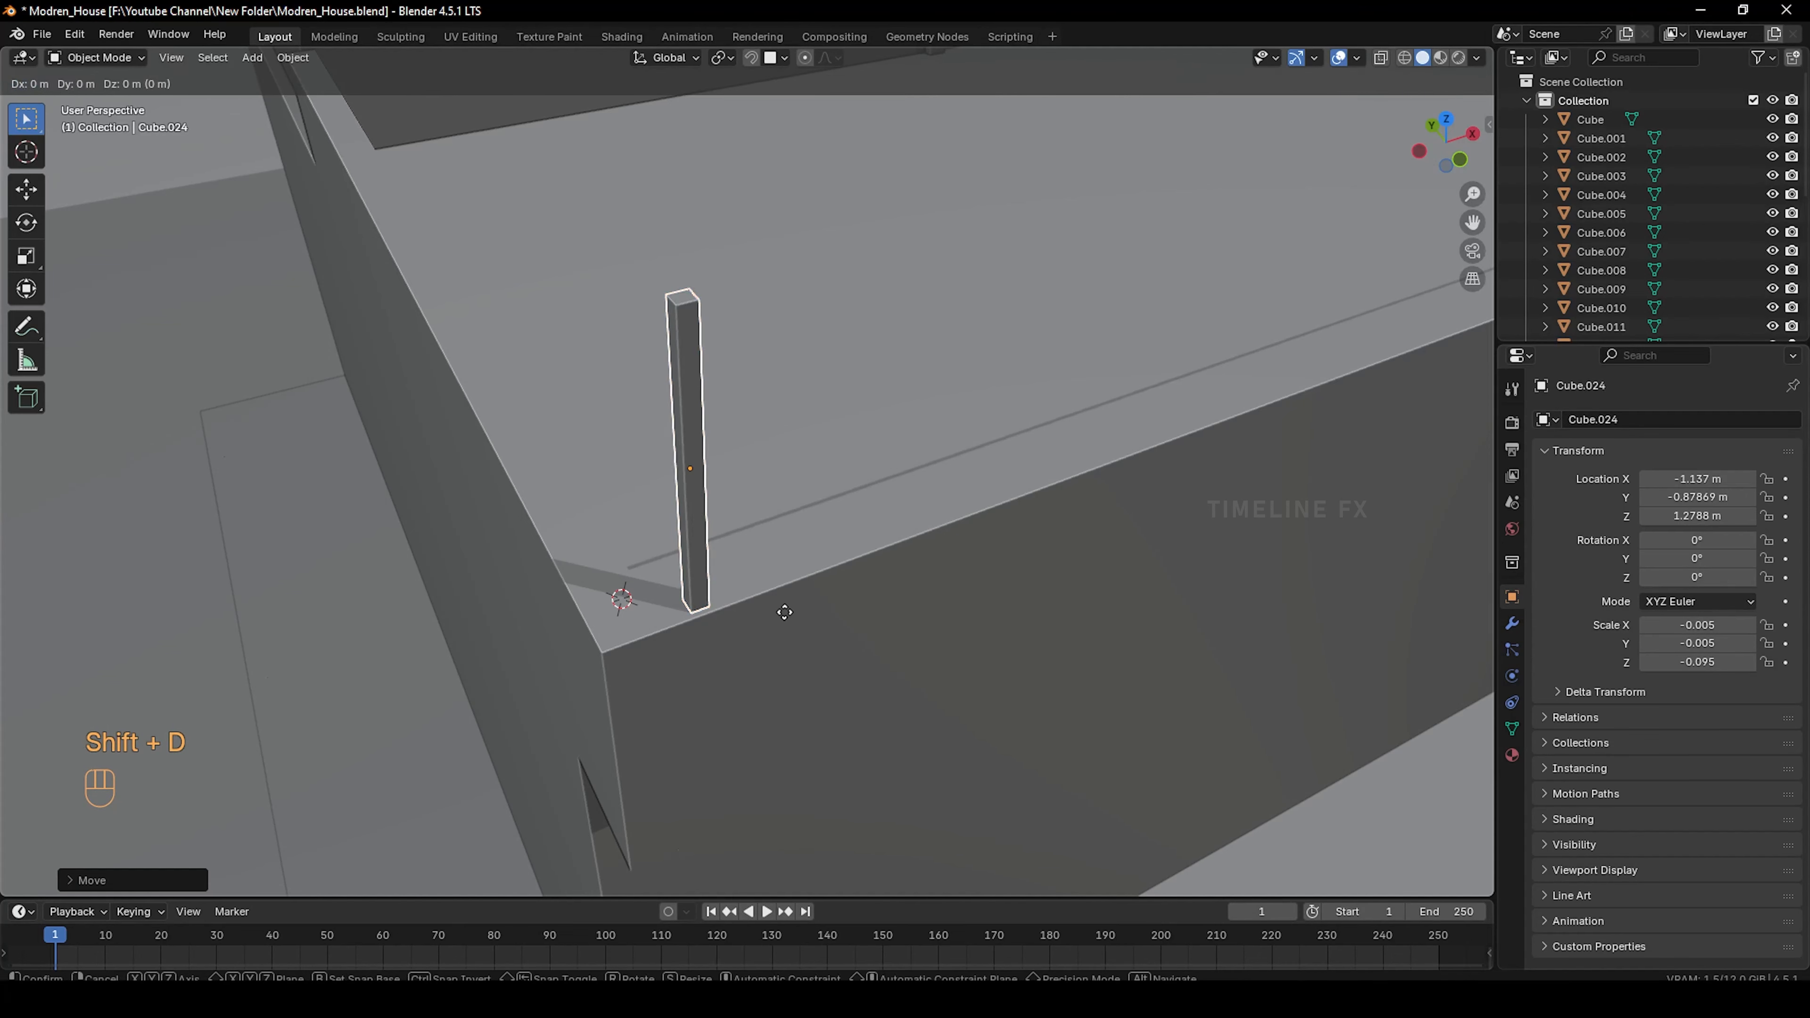
key("x")
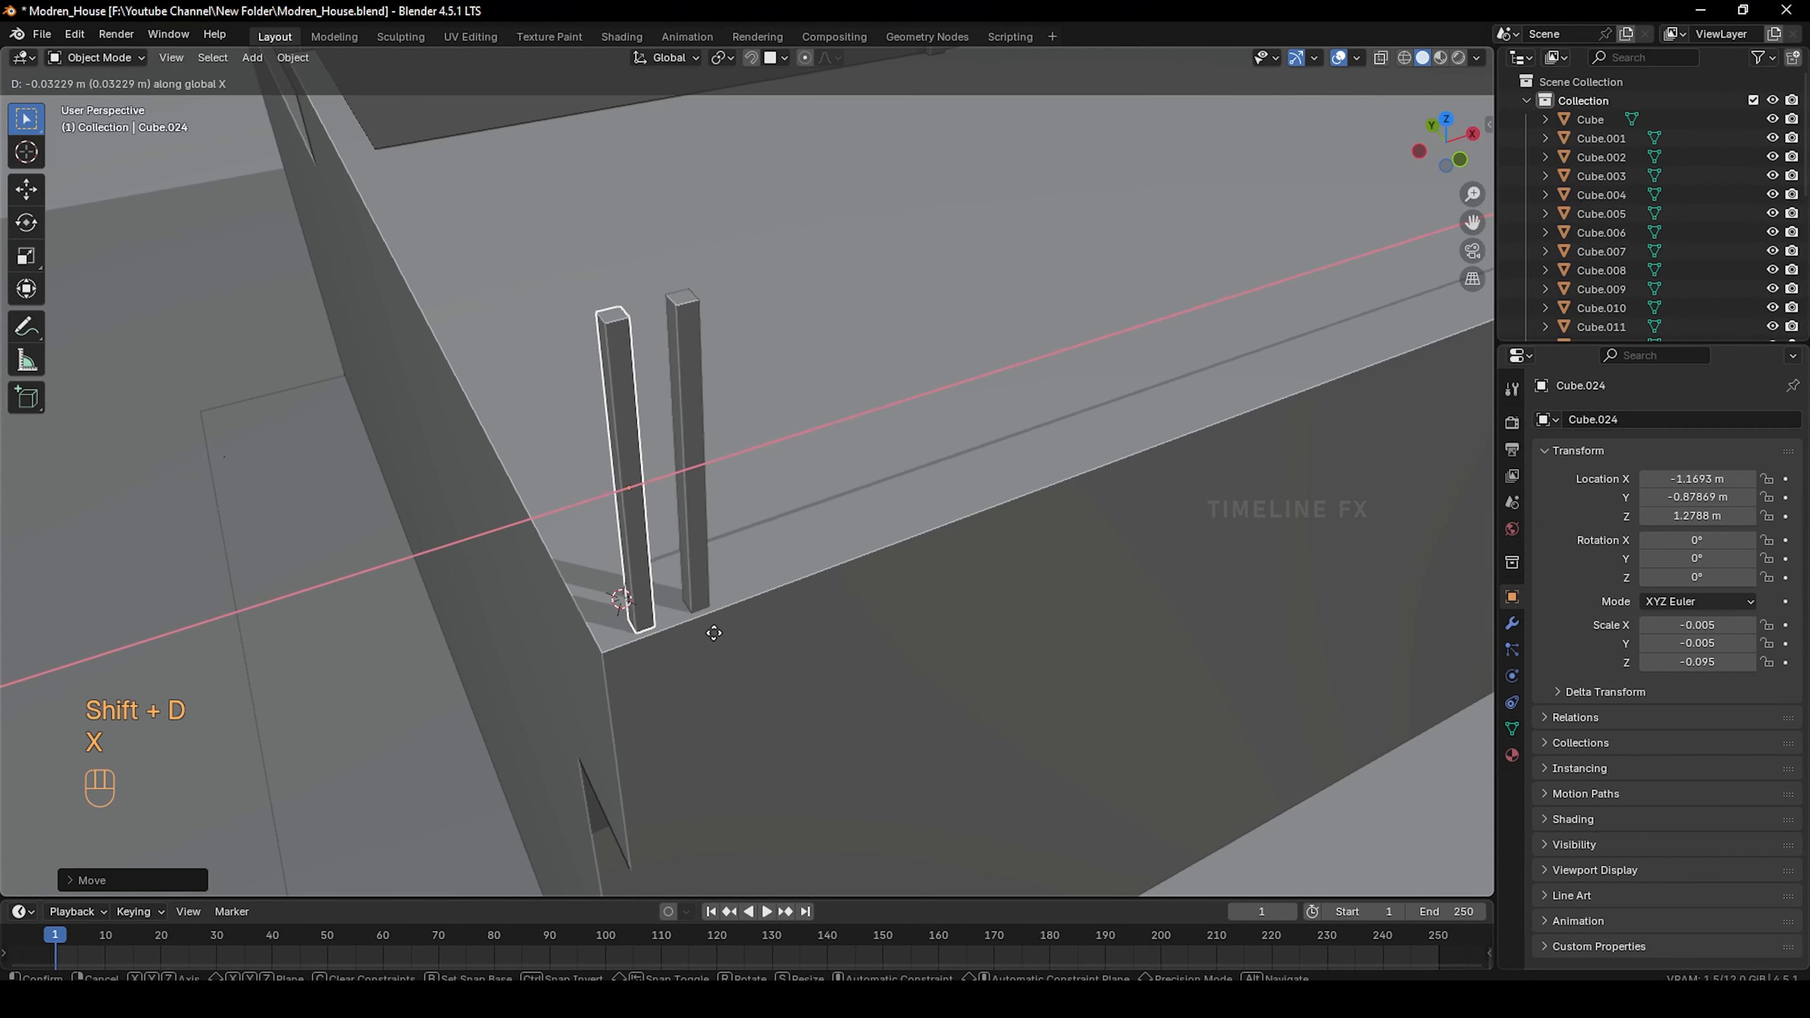
key("g")
key("y")
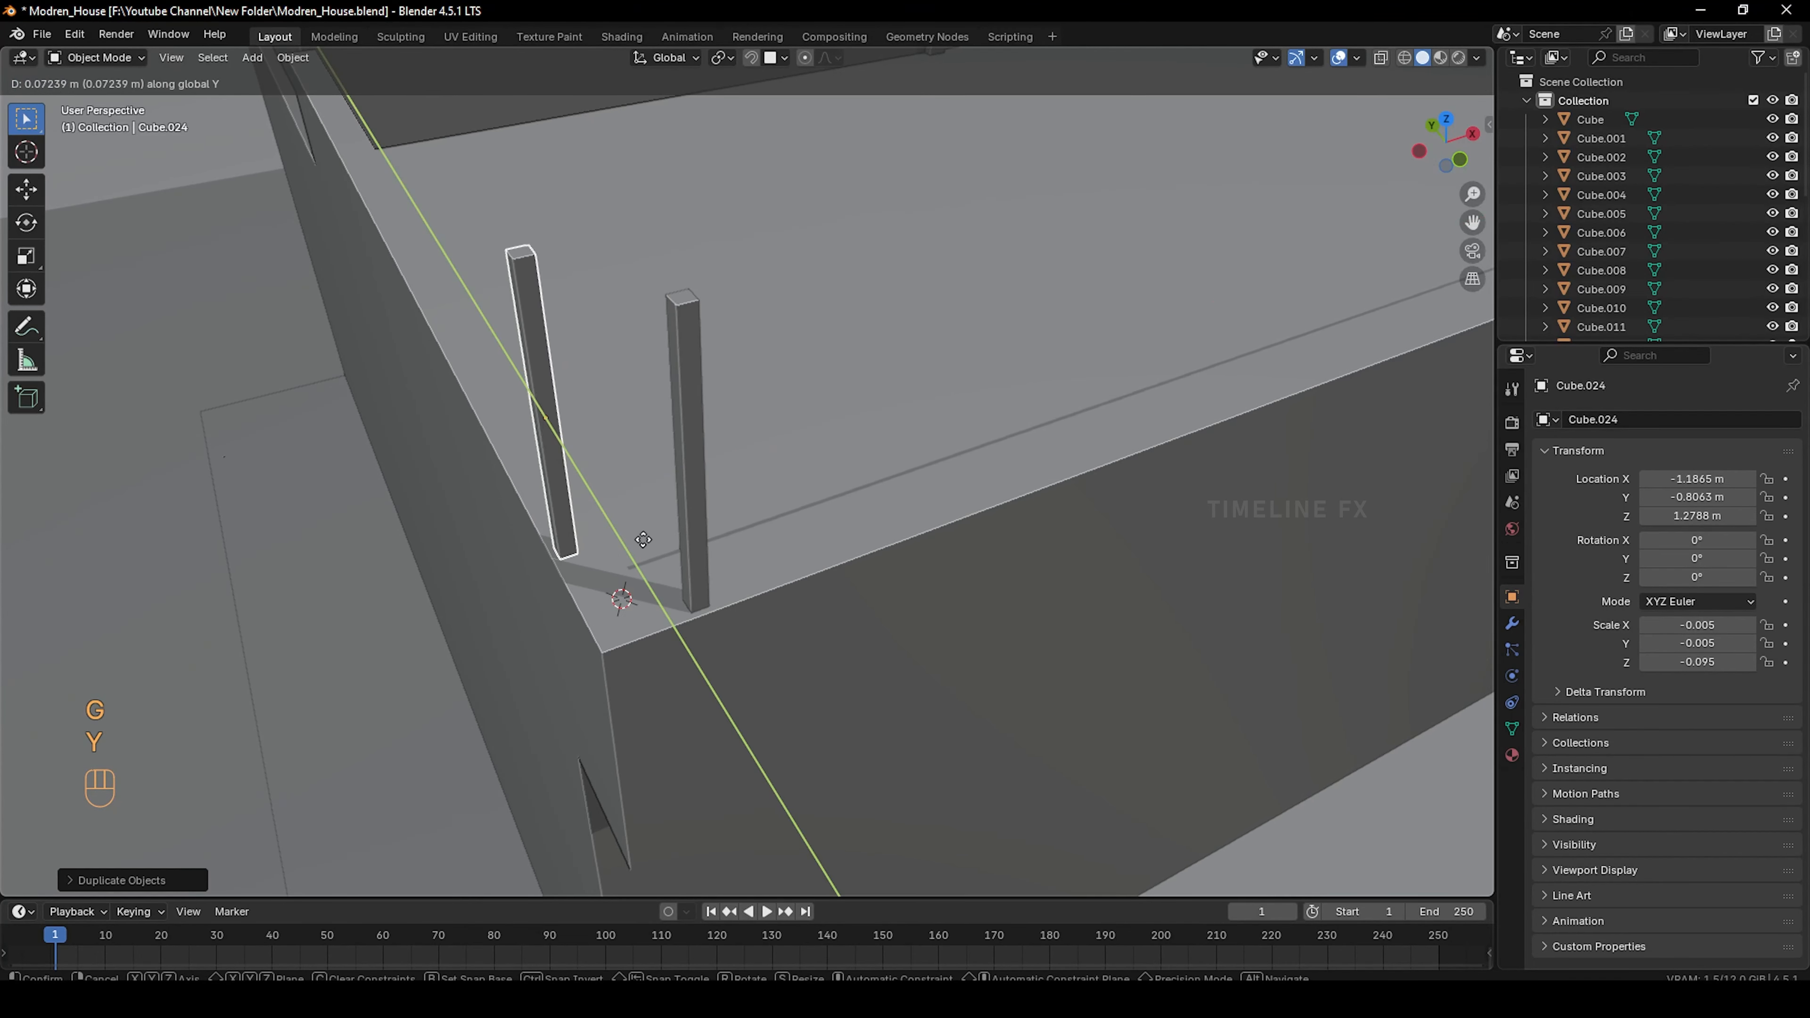
left_click(638, 531)
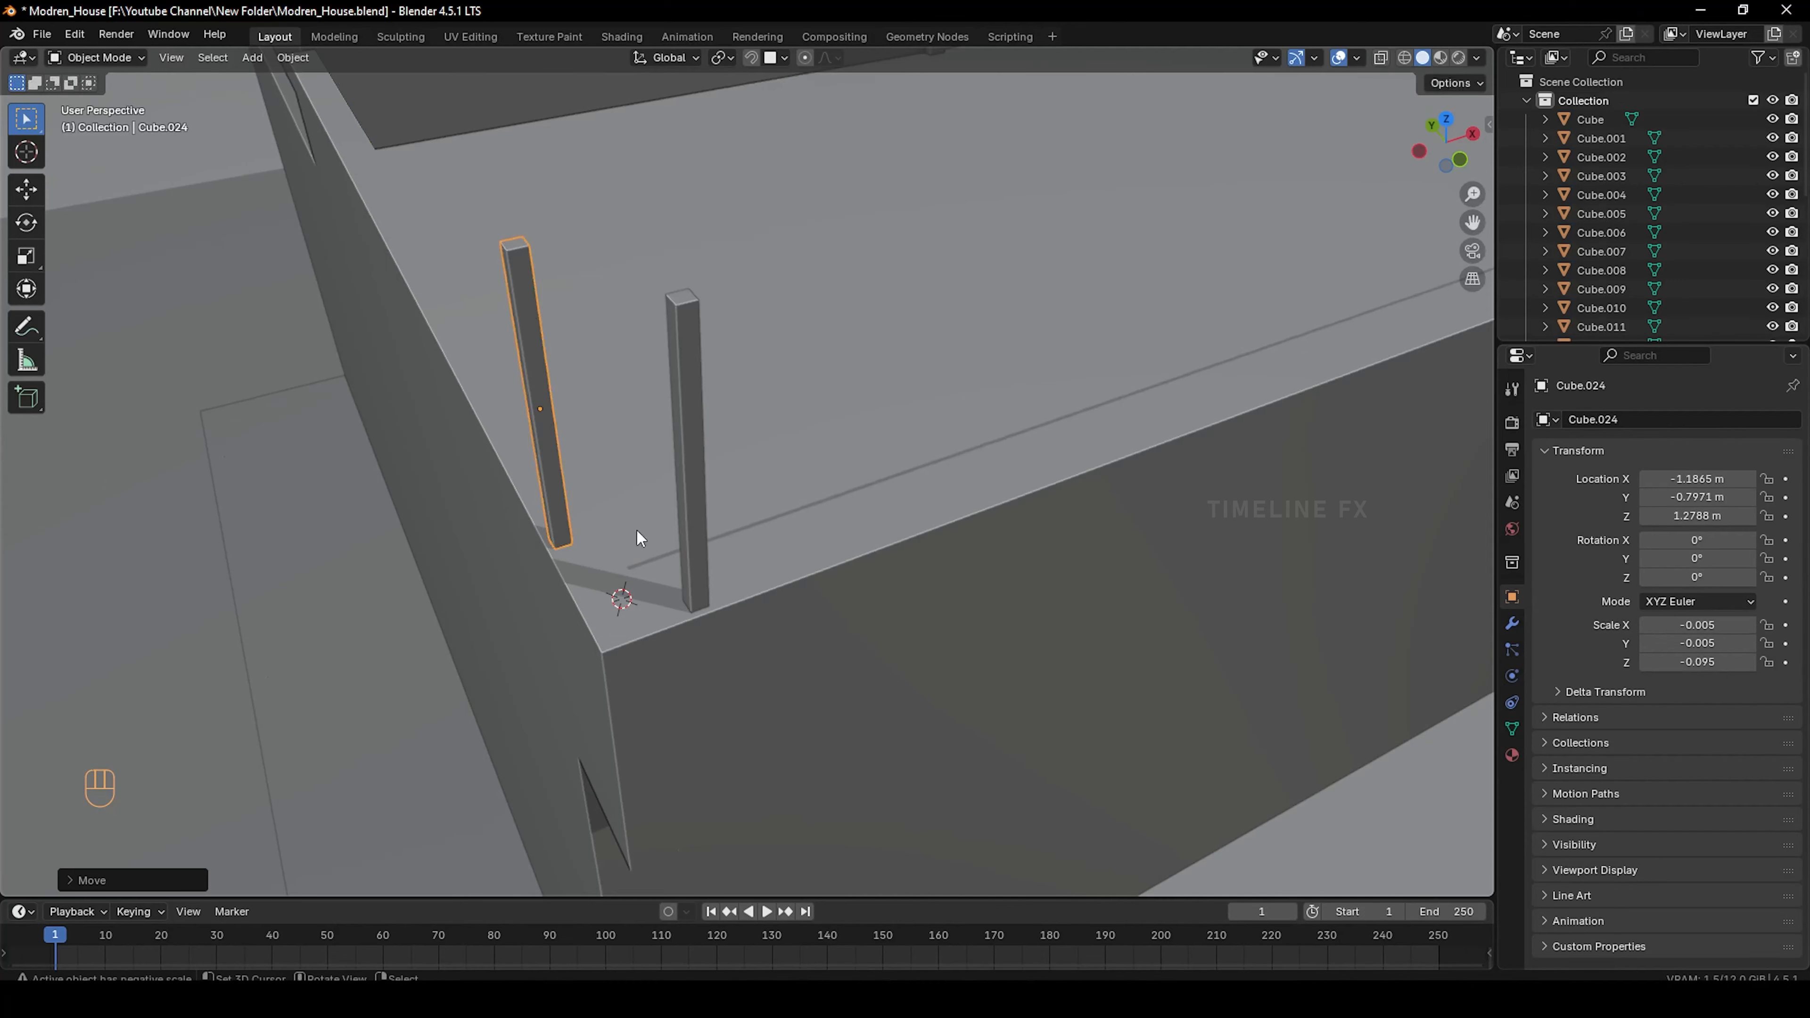
Duplicate the side parapet post along Y to about Y -0.151 m, near the upper storey's wall
middle_click_drag(636, 528, 764, 496)
key("shift+d")
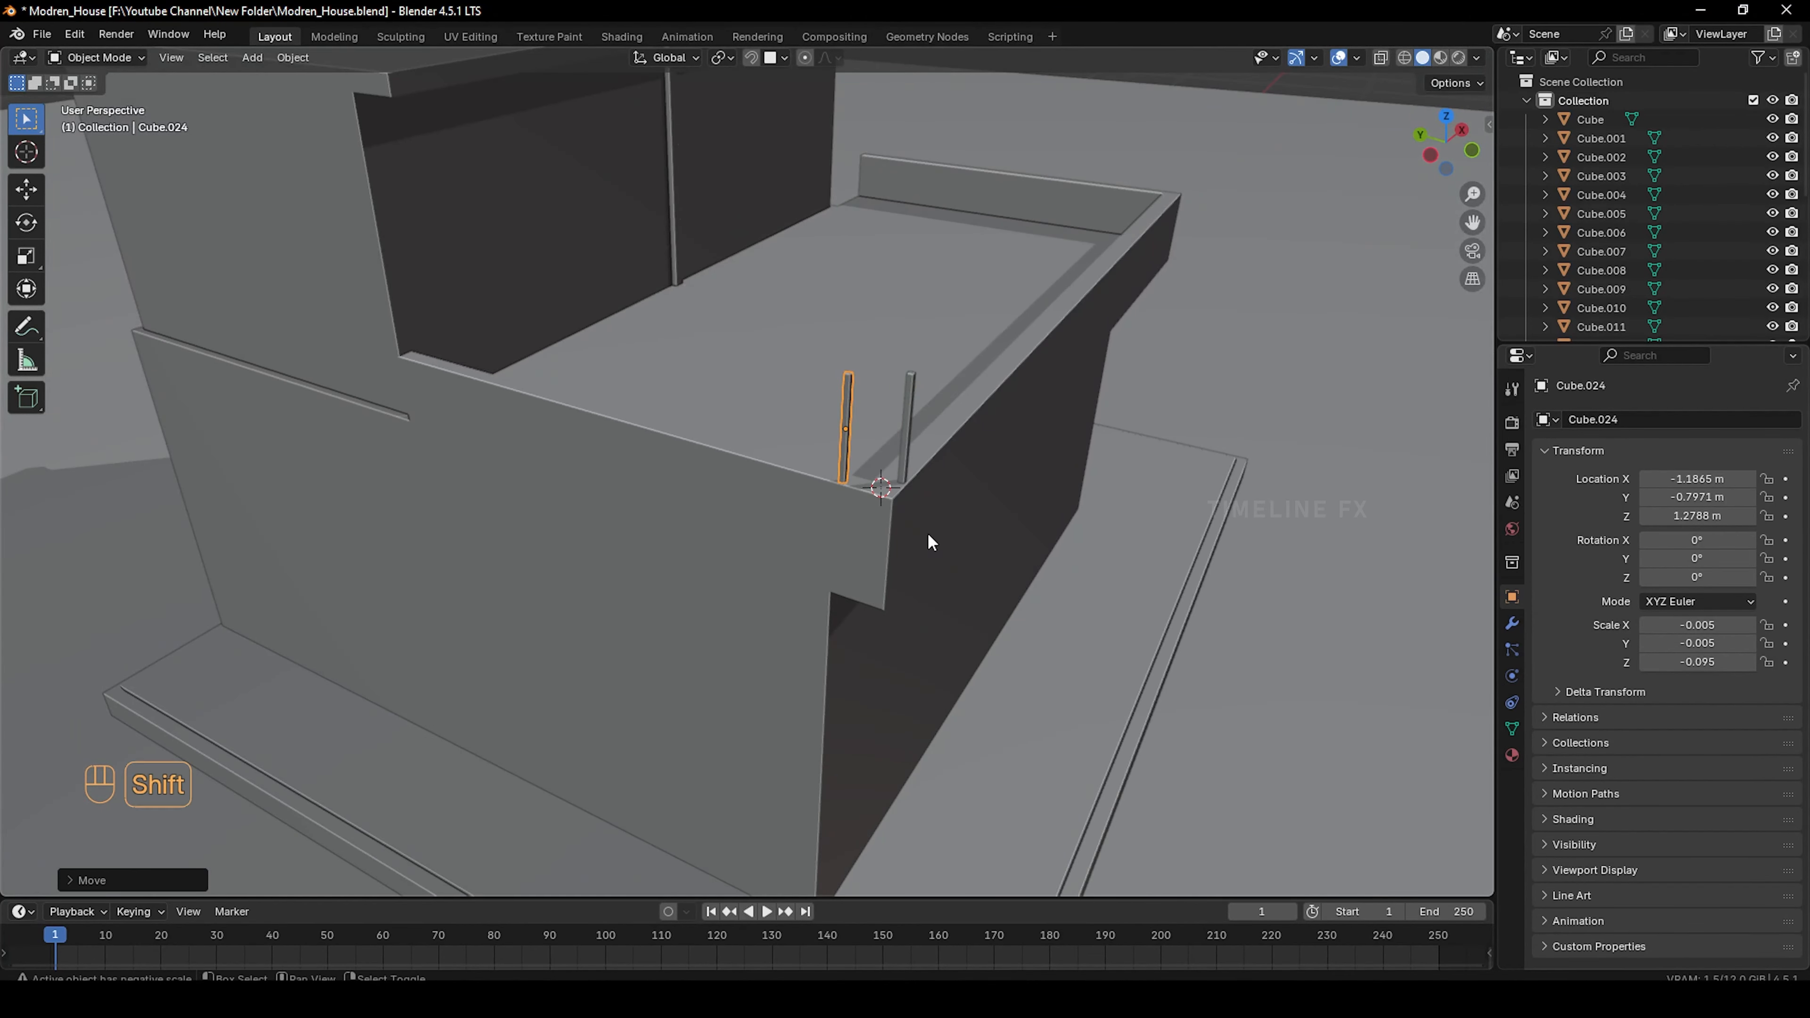
key("x")
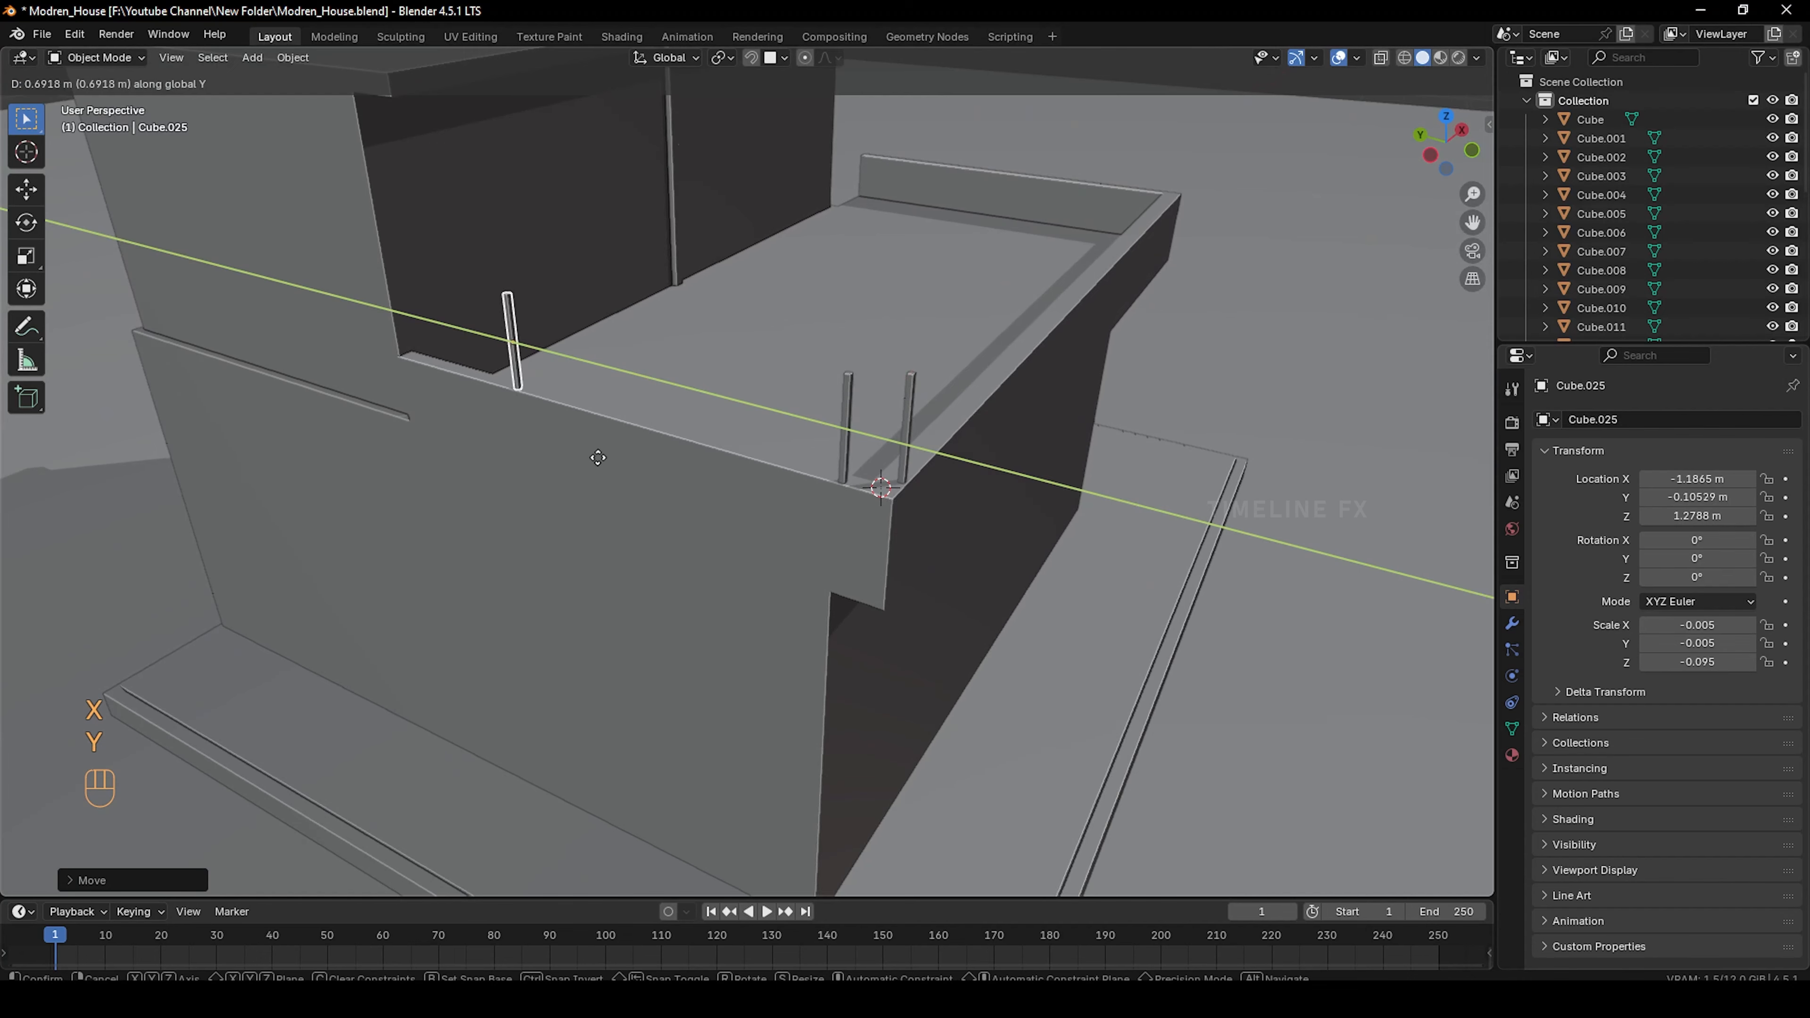
left_click(615, 470)
Duplicate the front corner post along X onto the front parapet at about X -0.613 m
middle_click_drag(620, 472, 790, 536)
key("shift+d")
key("x")
left_click(1001, 509)
Add two more copies of the post along X on the front parapet, the last near the far corner at about X 0.924 m
middle_click_drag(1000, 509, 844, 554, "shift")
key("shift+d")
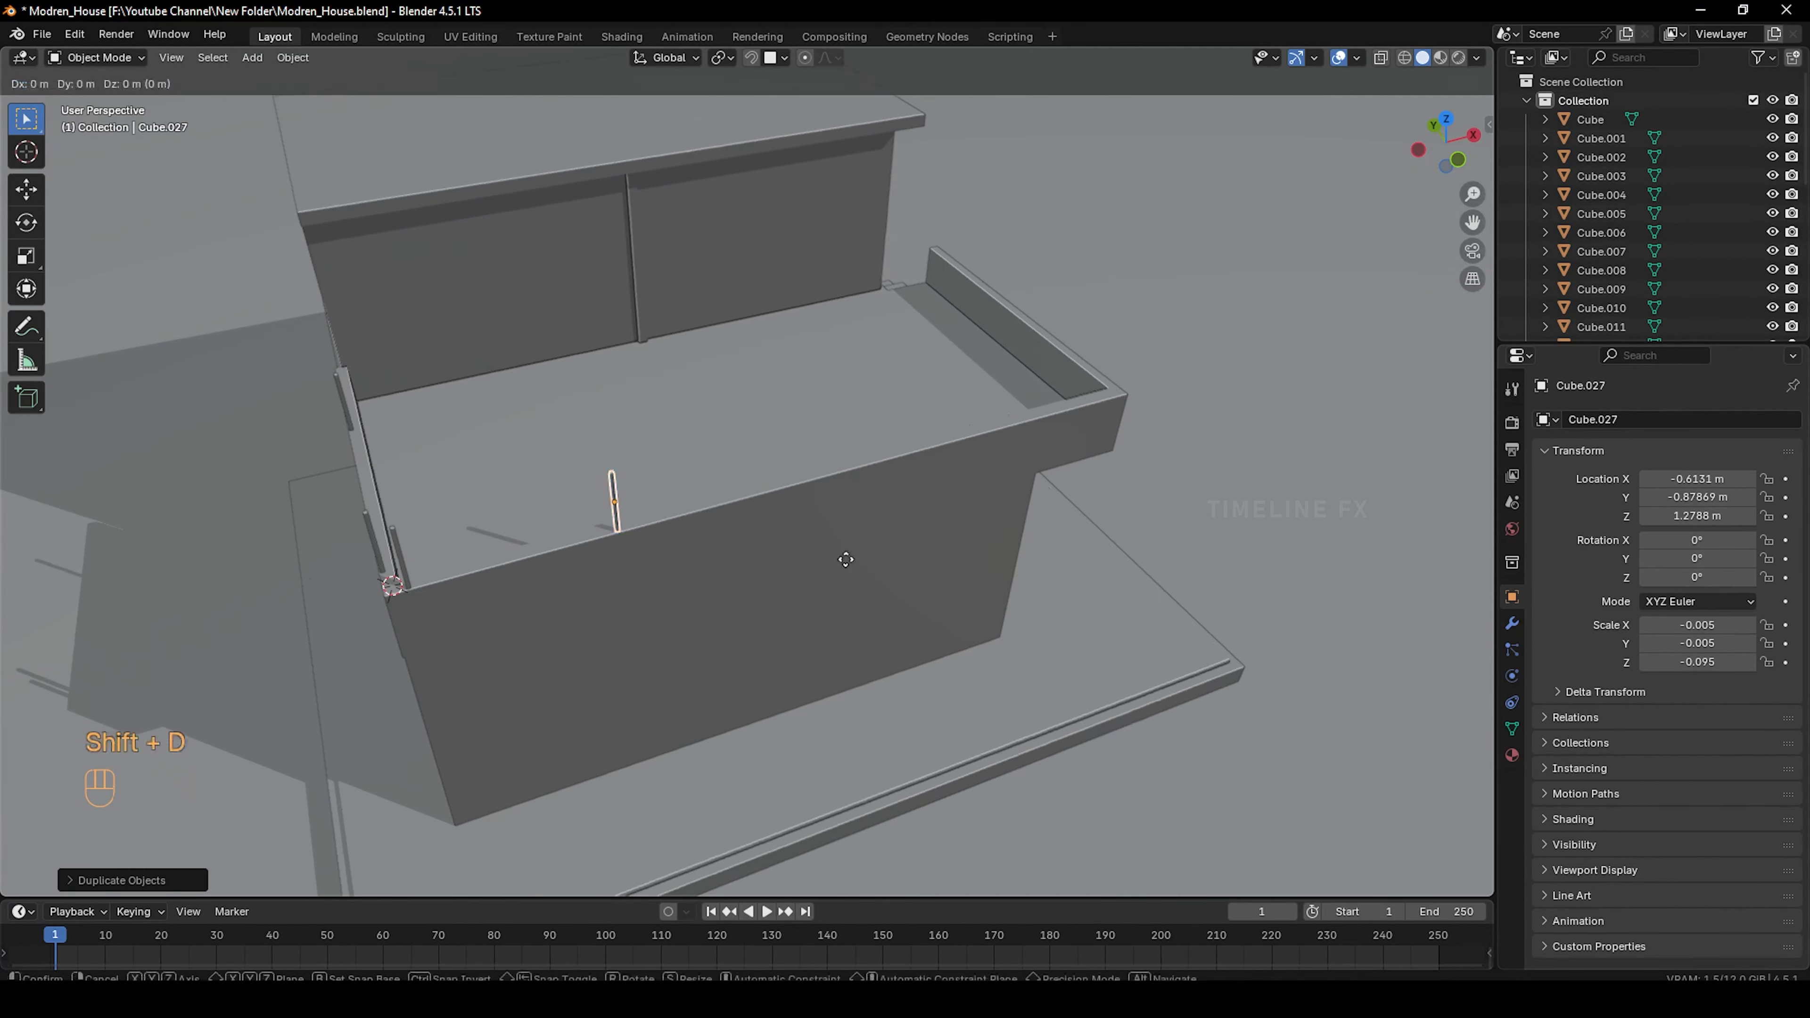
key("x")
left_click(1119, 514)
middle_click_drag(1183, 515, 1028, 542)
key("shift+d")
key("x")
left_click(1283, 581)
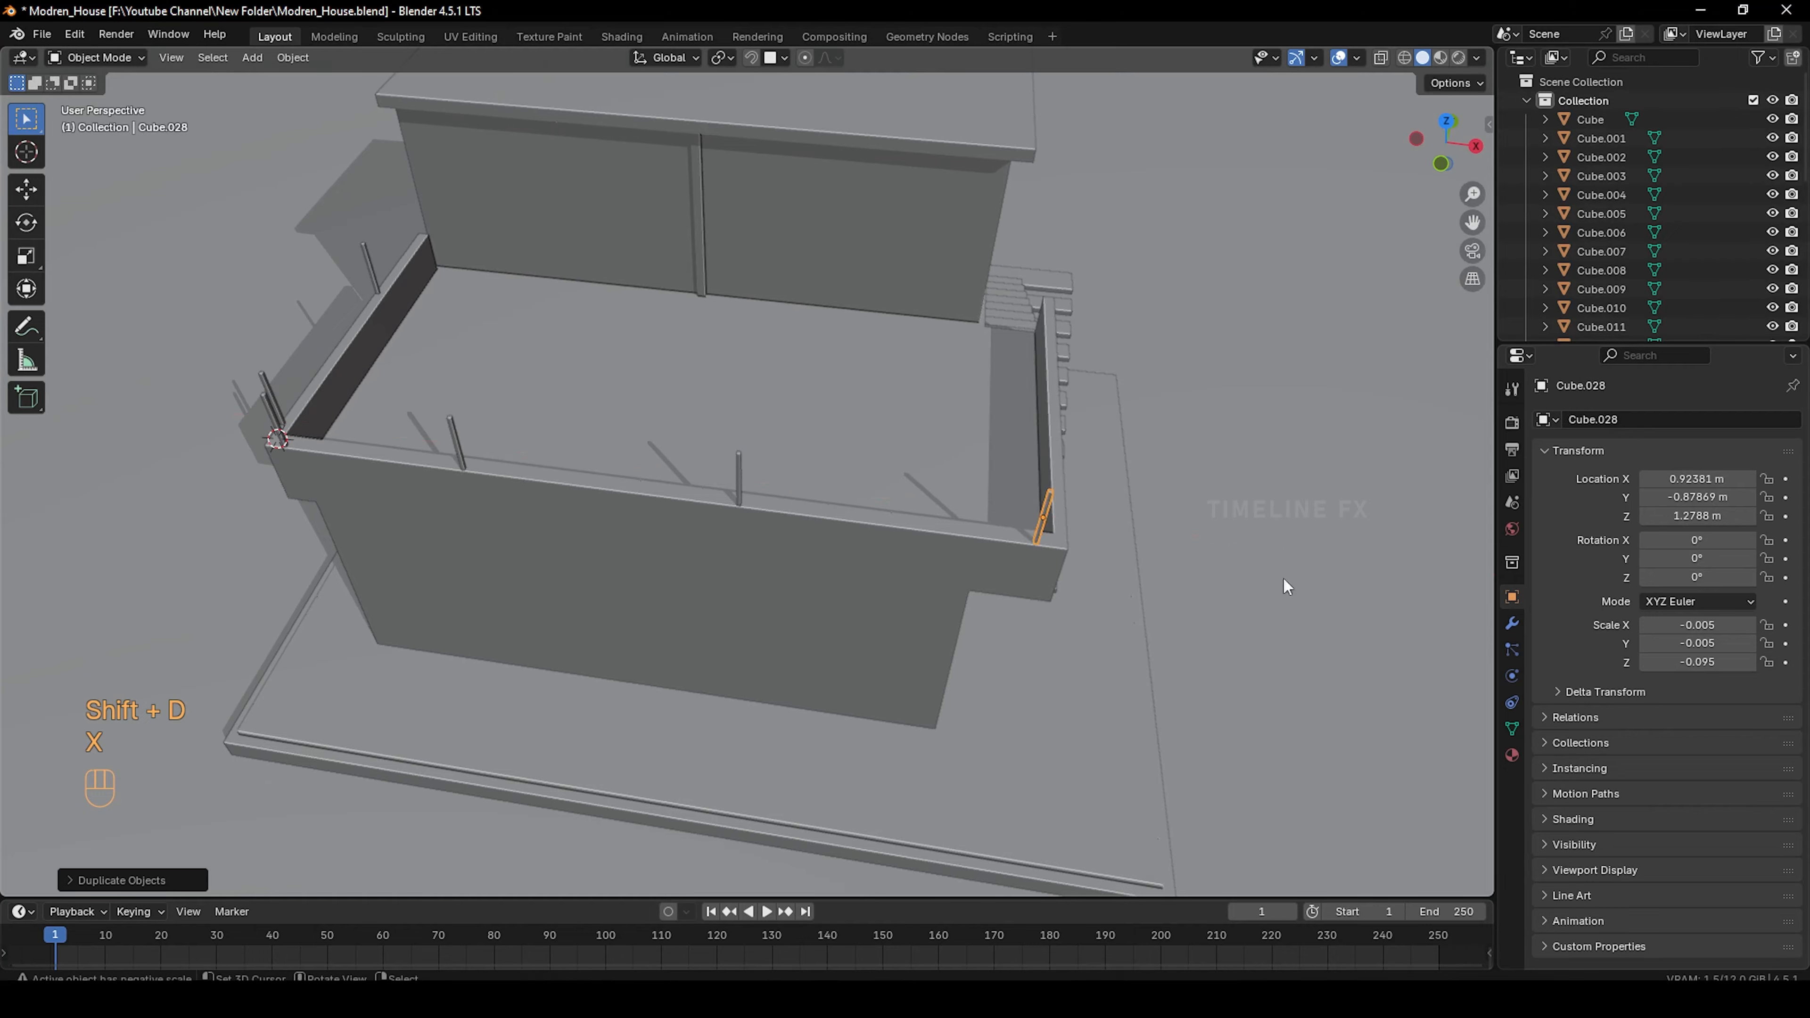
Duplicate the last front post along X to the far corner, at about X 0.995 m
scroll(820, 653, "up", 3)
middle_click_drag(1283, 581, 757, 609)
key("shift+d")
key("x")
left_click(786, 655)
key("shift+d")
right_click(786, 647)
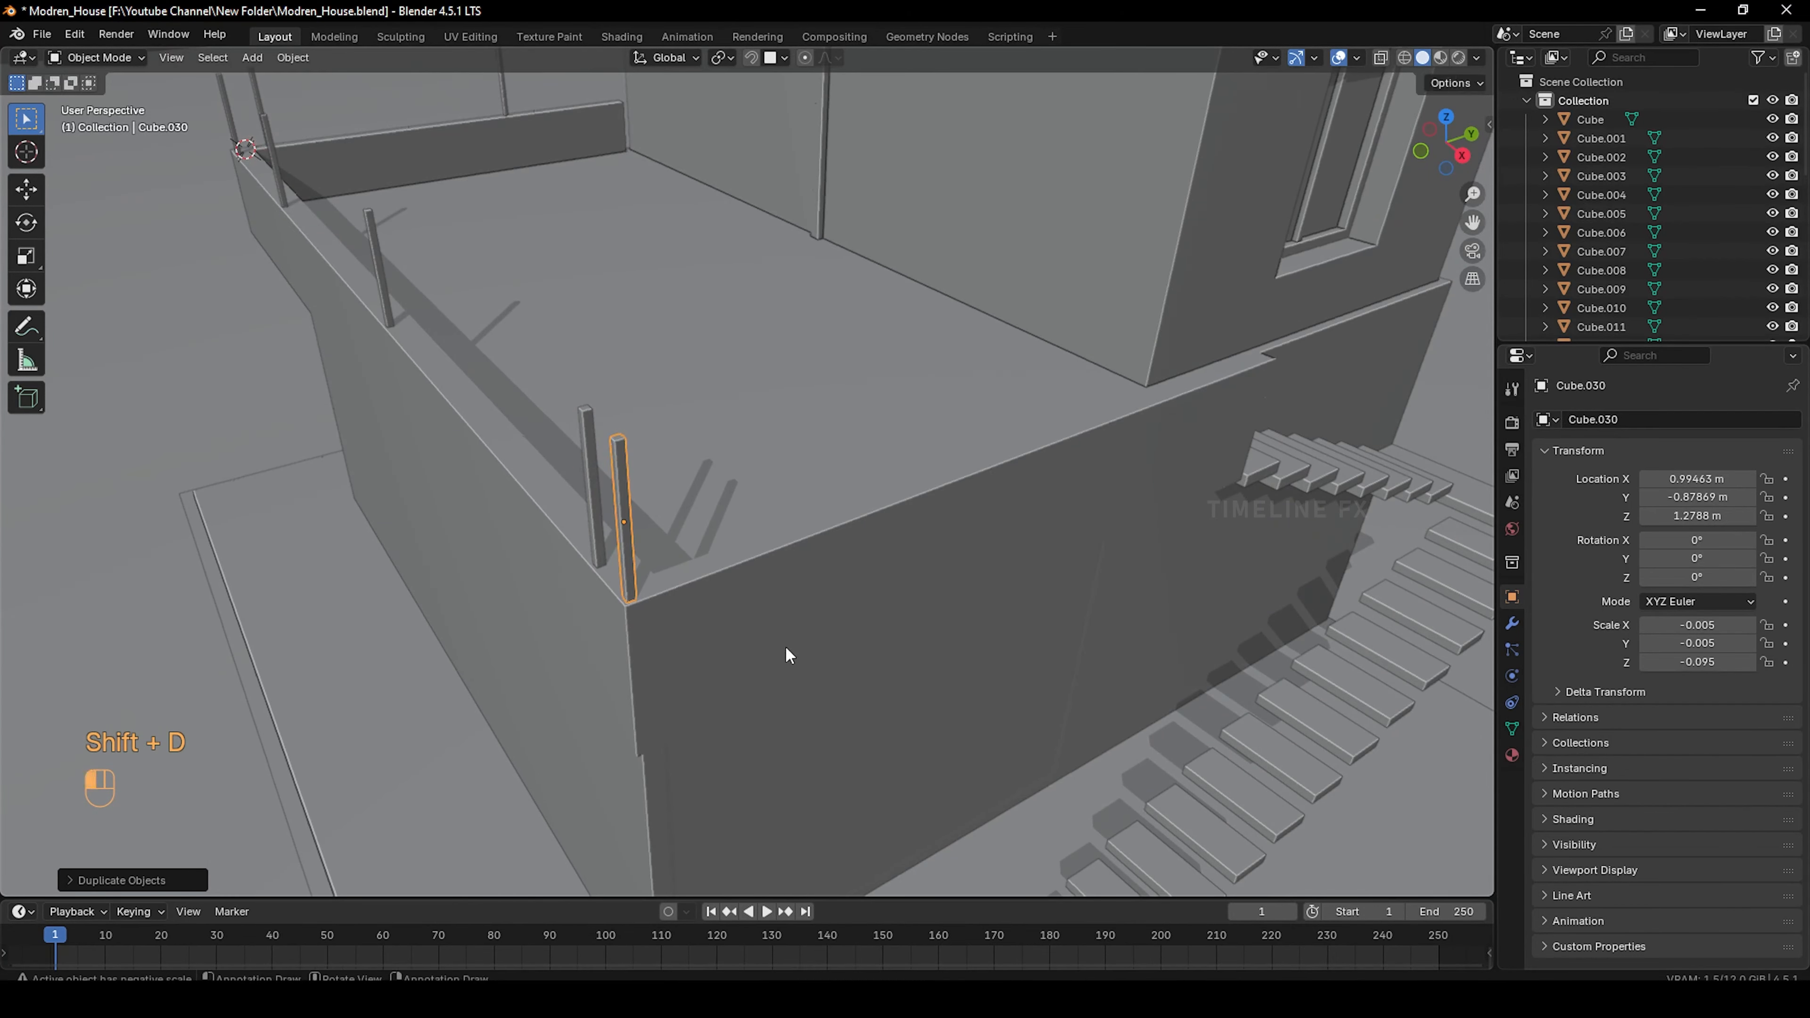
key("ctrl+z")
Move the far corner post slightly along Y onto the stair-side parapet, and duplicate it along Y to about Y -0.258 m
key("g")
key("y")
left_click(852, 650)
key("shift+d")
key("y")
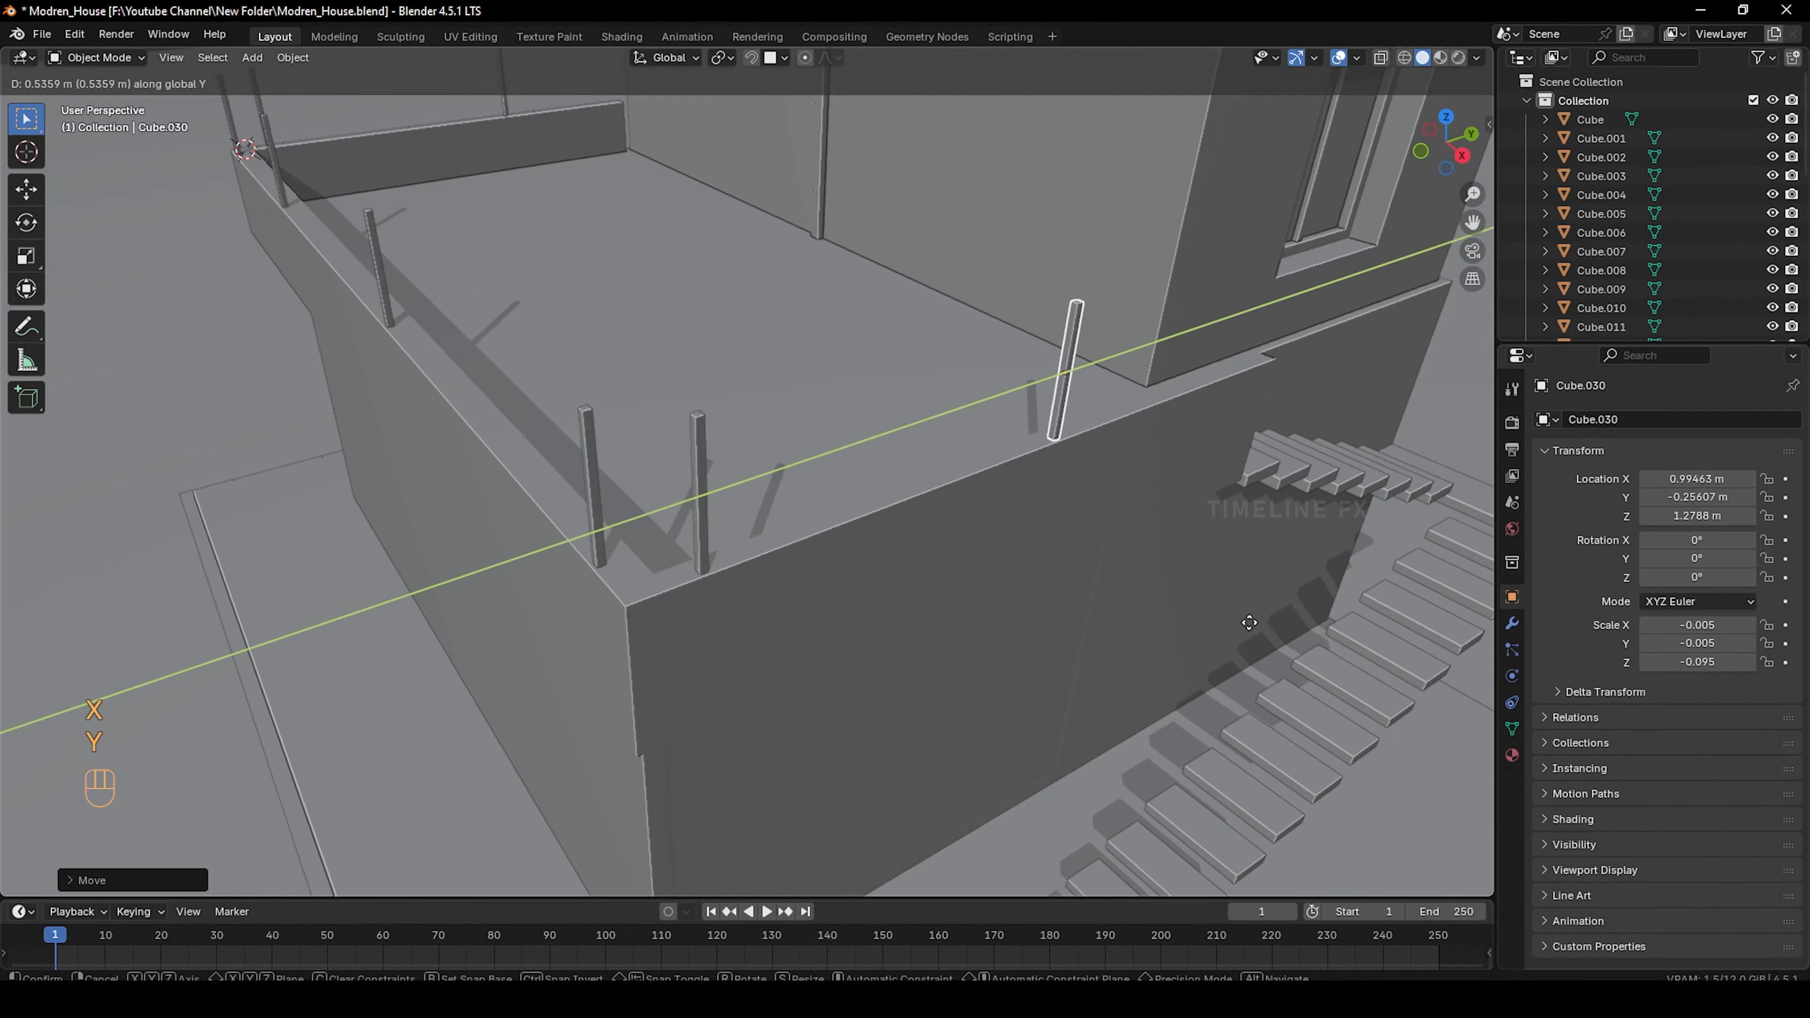
left_click(1240, 520)
Edit the front parapet post at X -0.613 m and add a horizontal loop cut close to its top
scroll(1240, 520, "down", 3)
middle_click_drag(1240, 520, 590, 468)
scroll(907, 609, "down", 3)
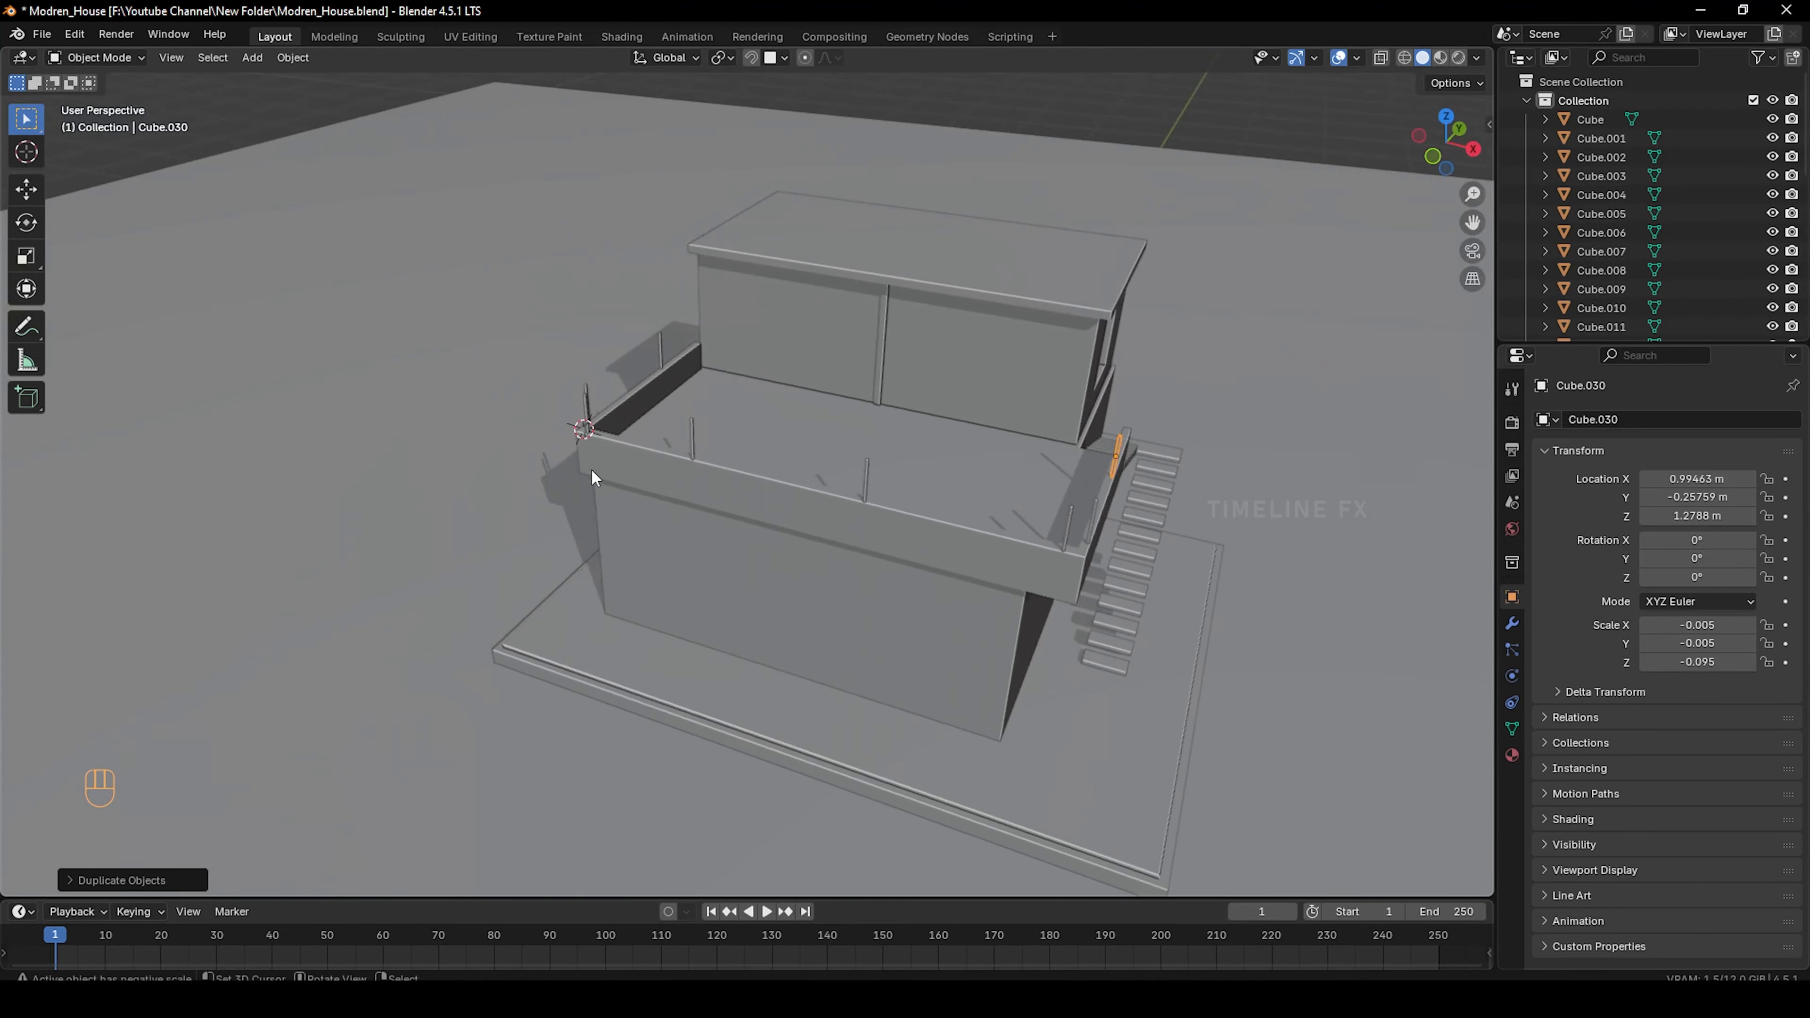
scroll(590, 468, "up", 3)
left_click(617, 495)
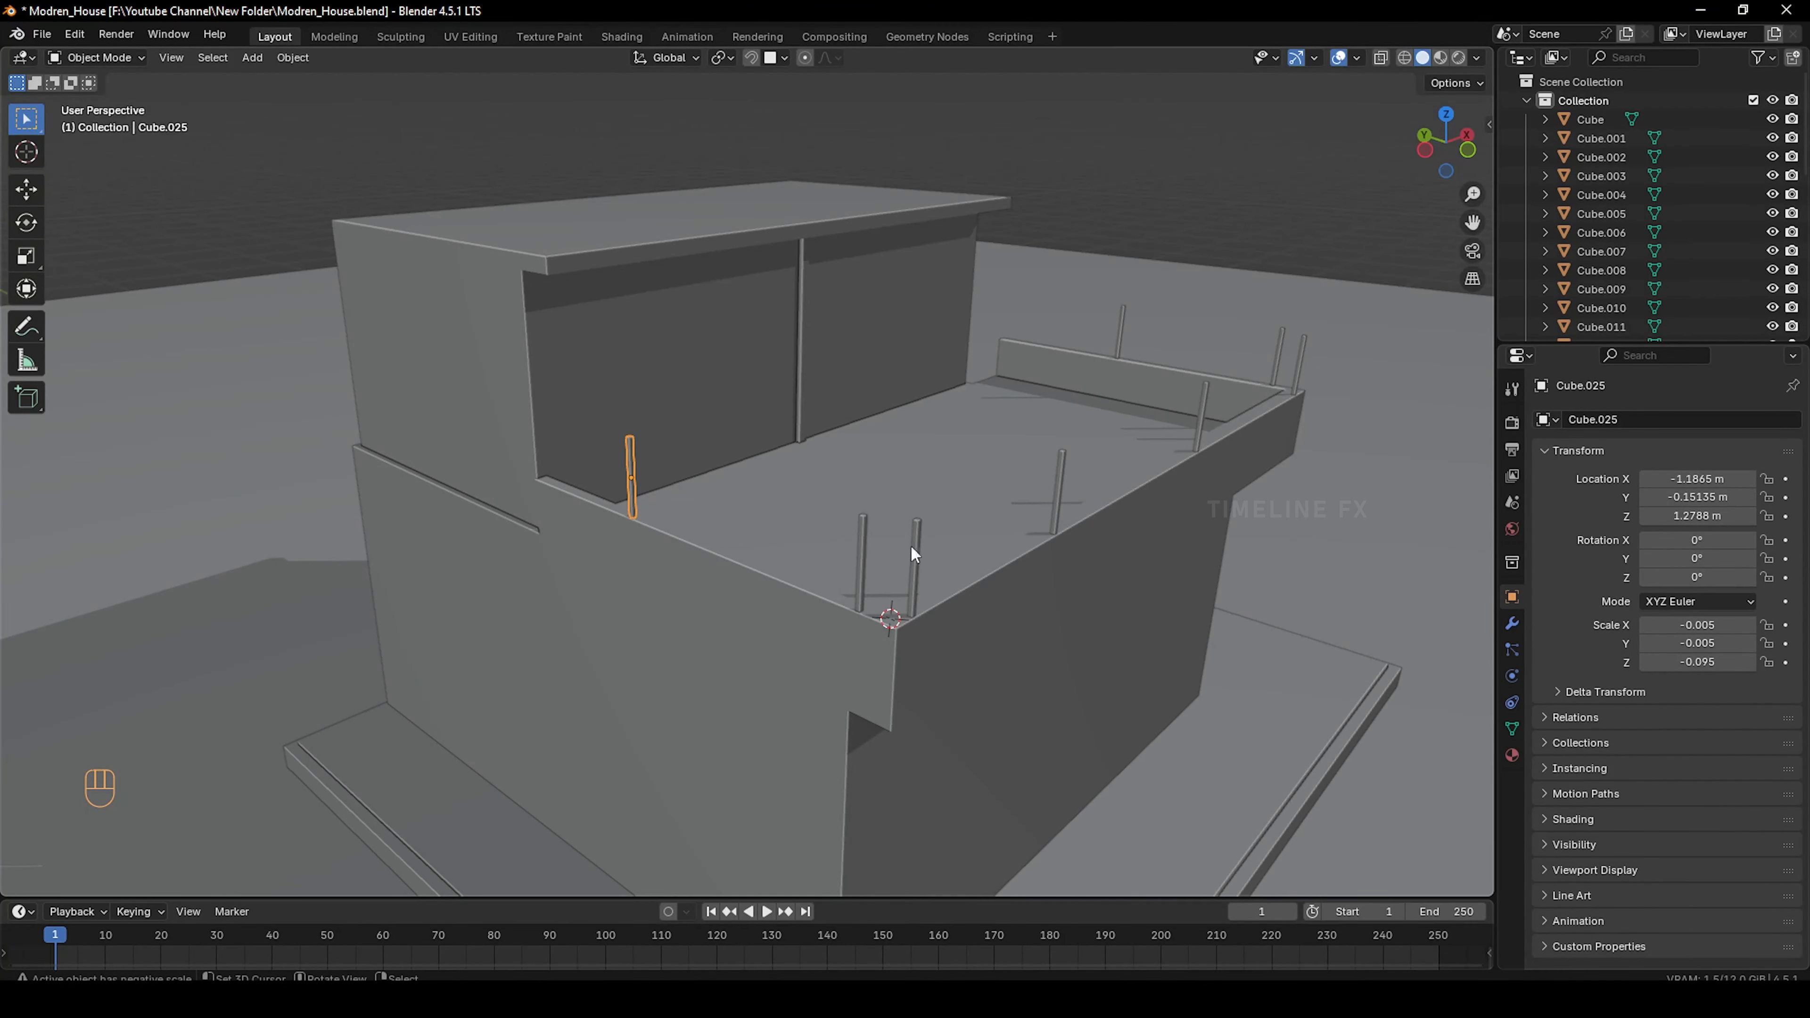
middle_click_drag(817, 533, 976, 586)
left_click(1102, 563)
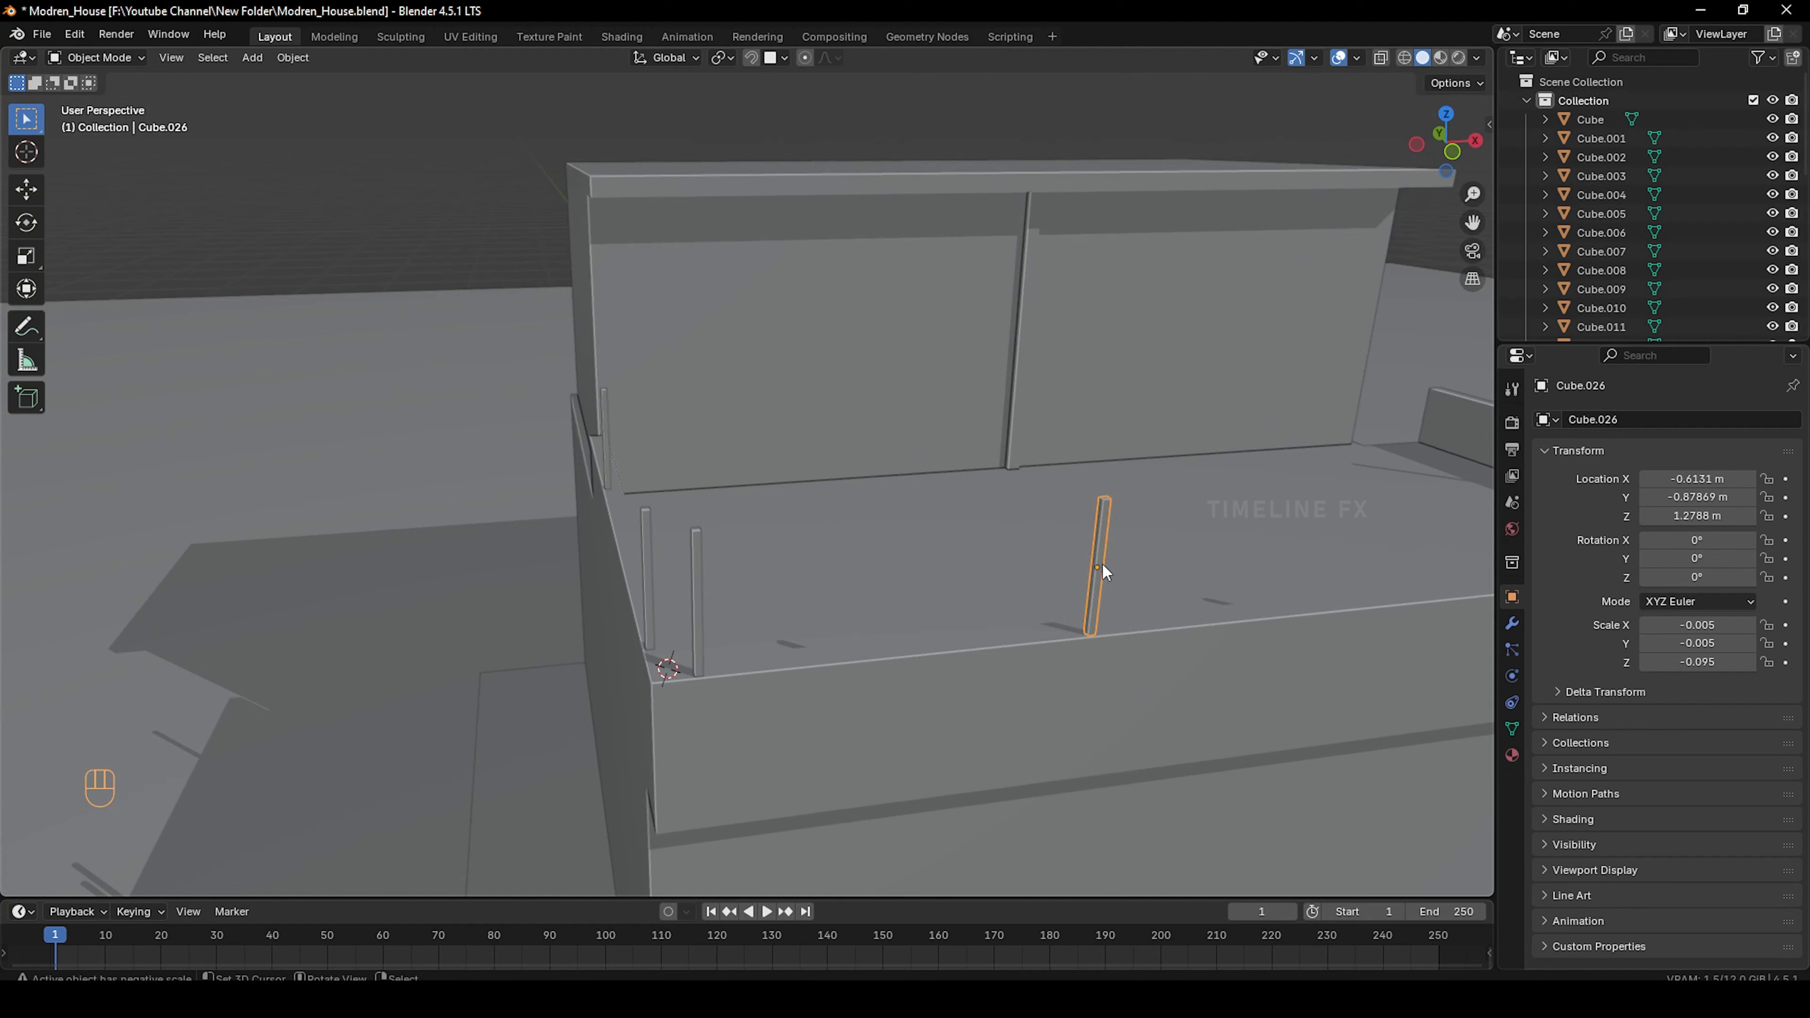
key("Tab")
middle_click_drag(1101, 563, 909, 590, "shift")
scroll(839, 569, "up", 5)
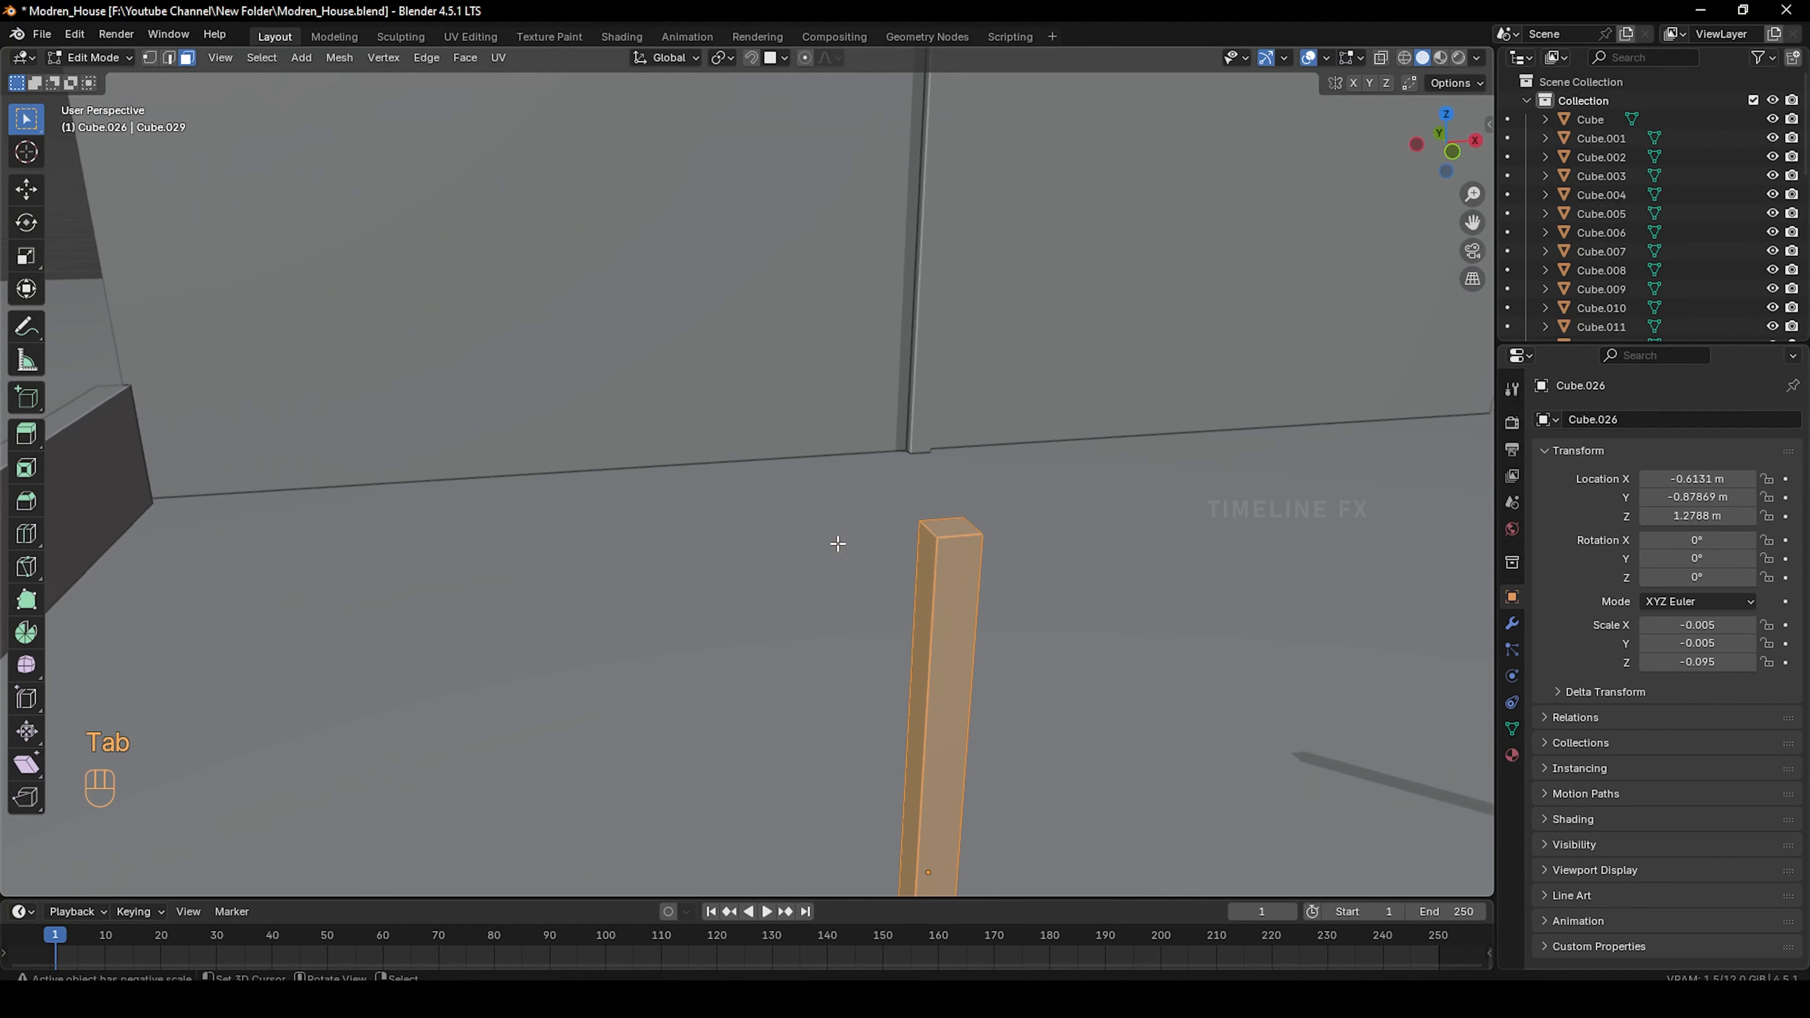
key("ctrl+r")
left_click(955, 577)
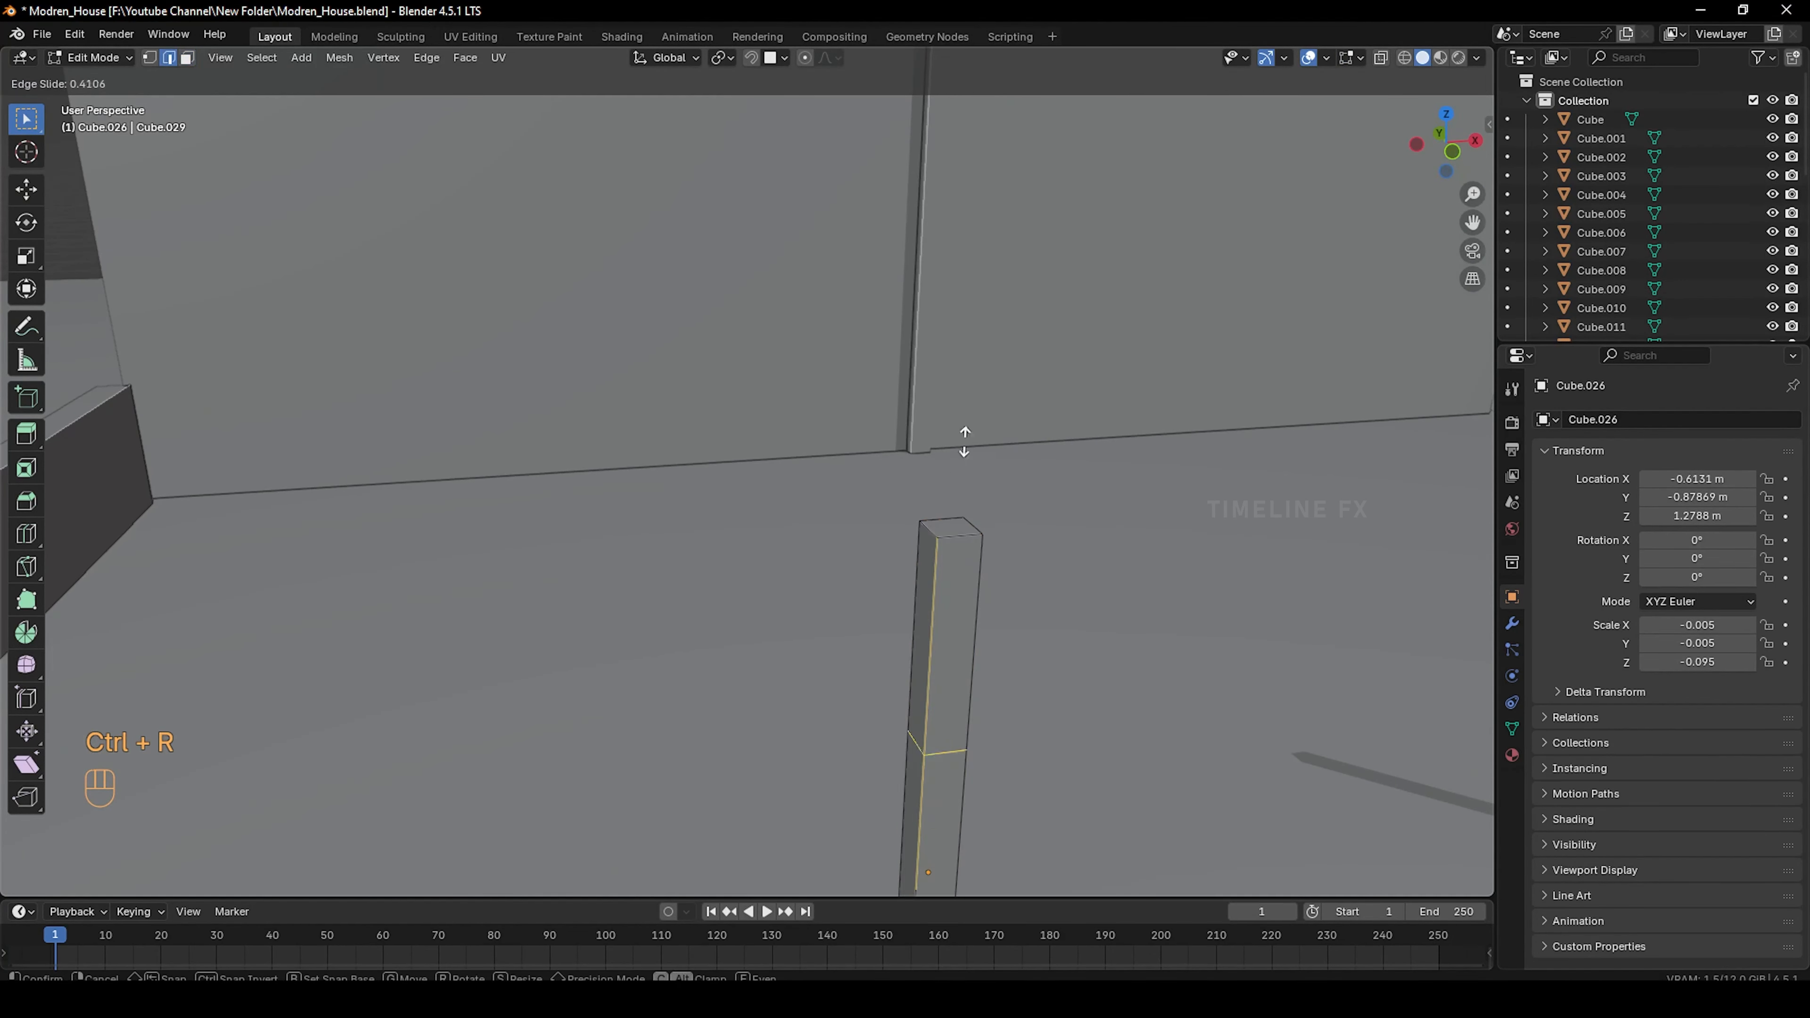
left_click(961, 294)
Extrude the small side face at the post's top along negative X to the front corner post, forming a handrail
scroll(864, 517, "down", 2)
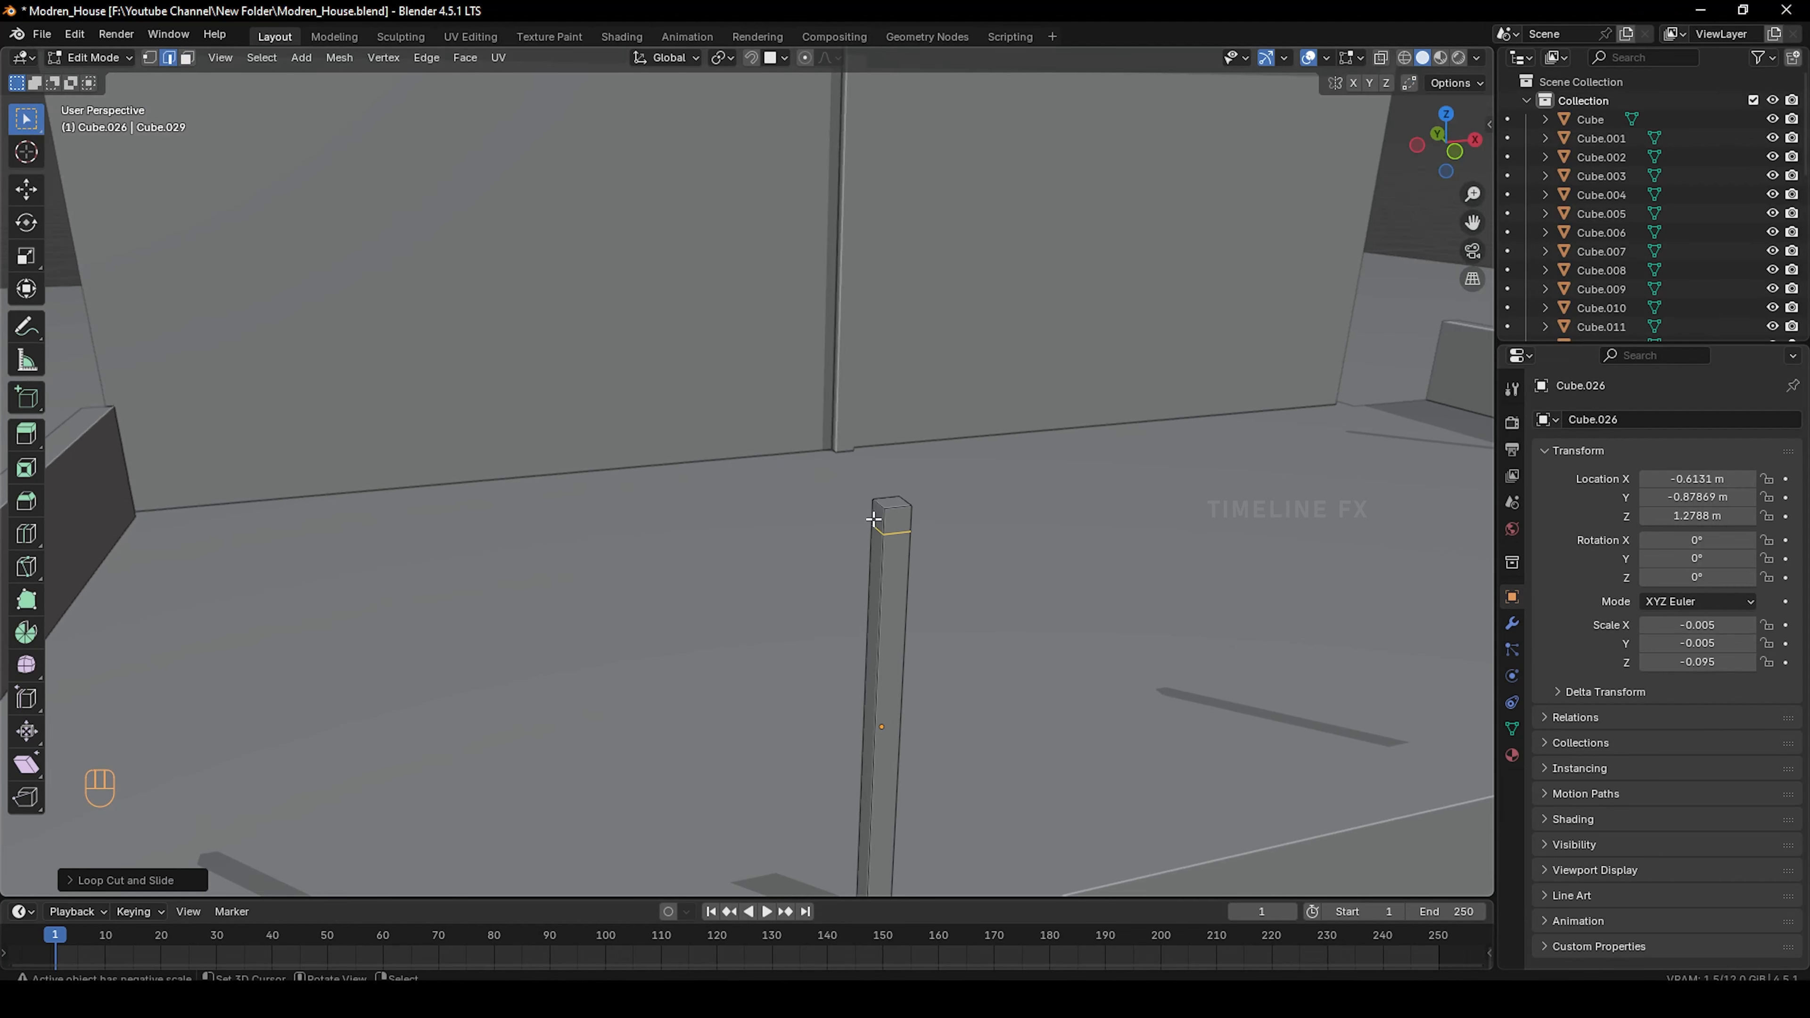
scroll(878, 515, "down", 3)
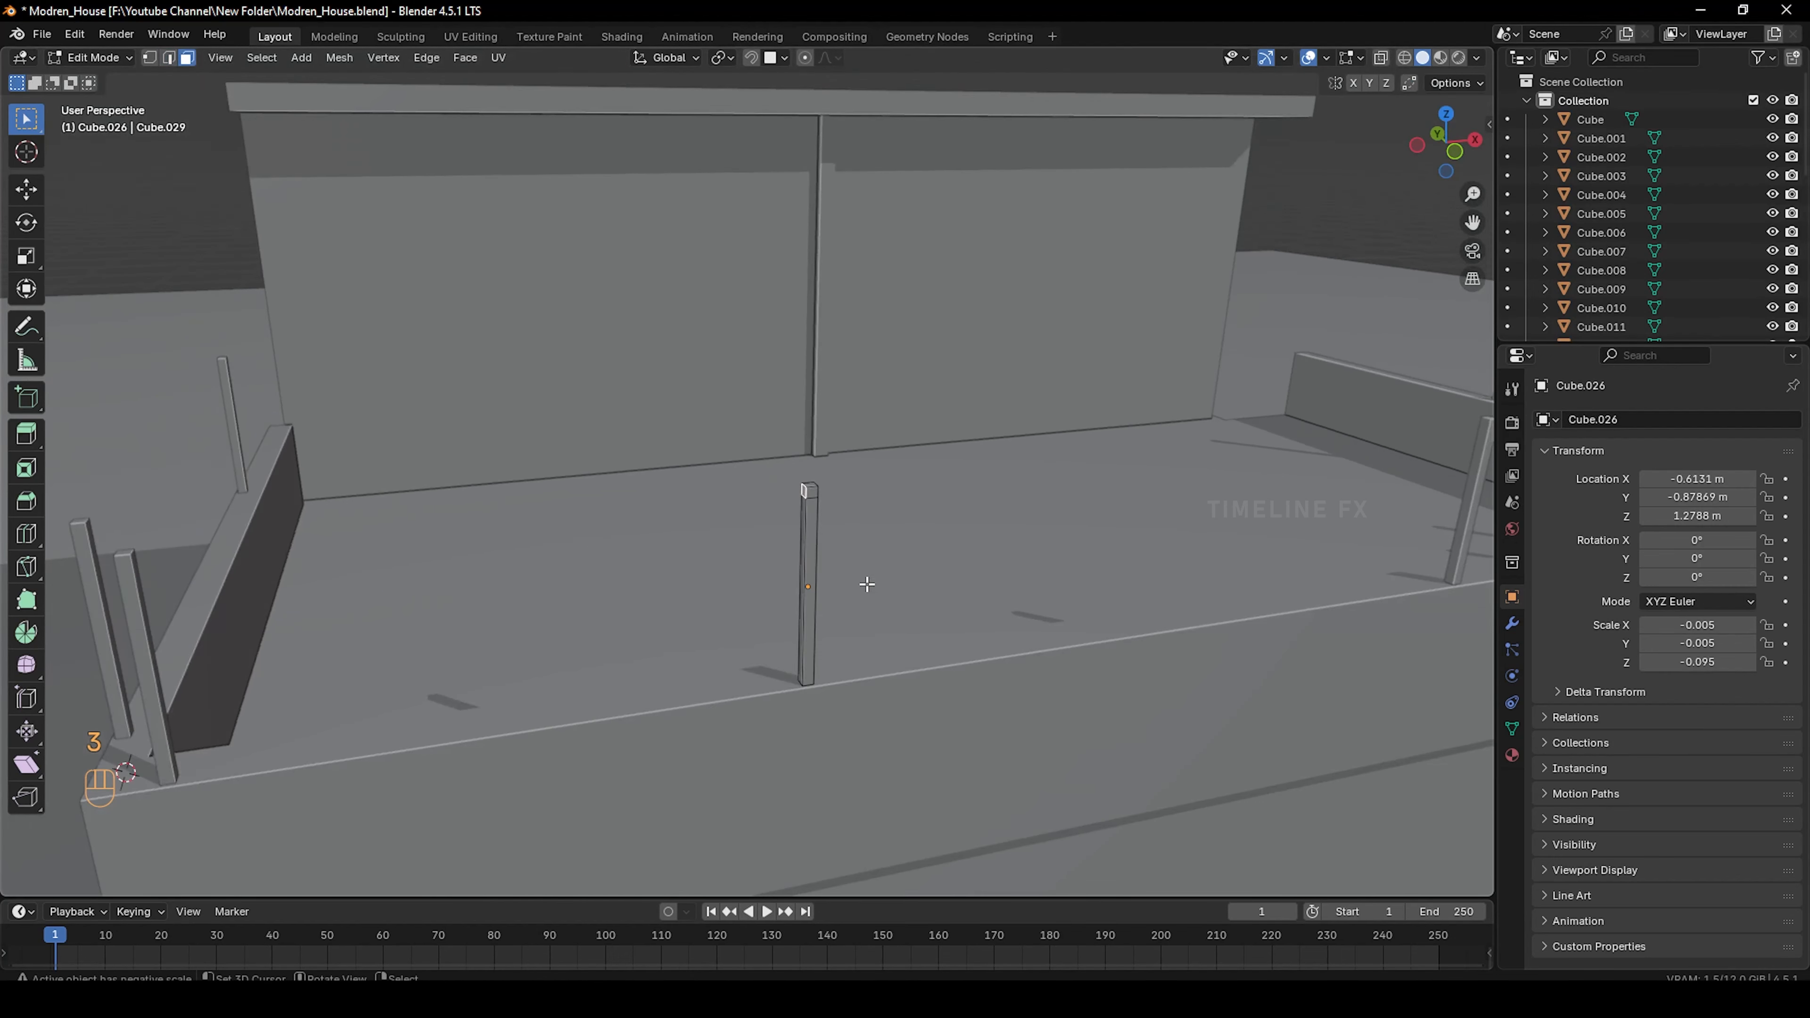
middle_click_drag(861, 578, 1009, 538, "shift")
key("e")
key("y")
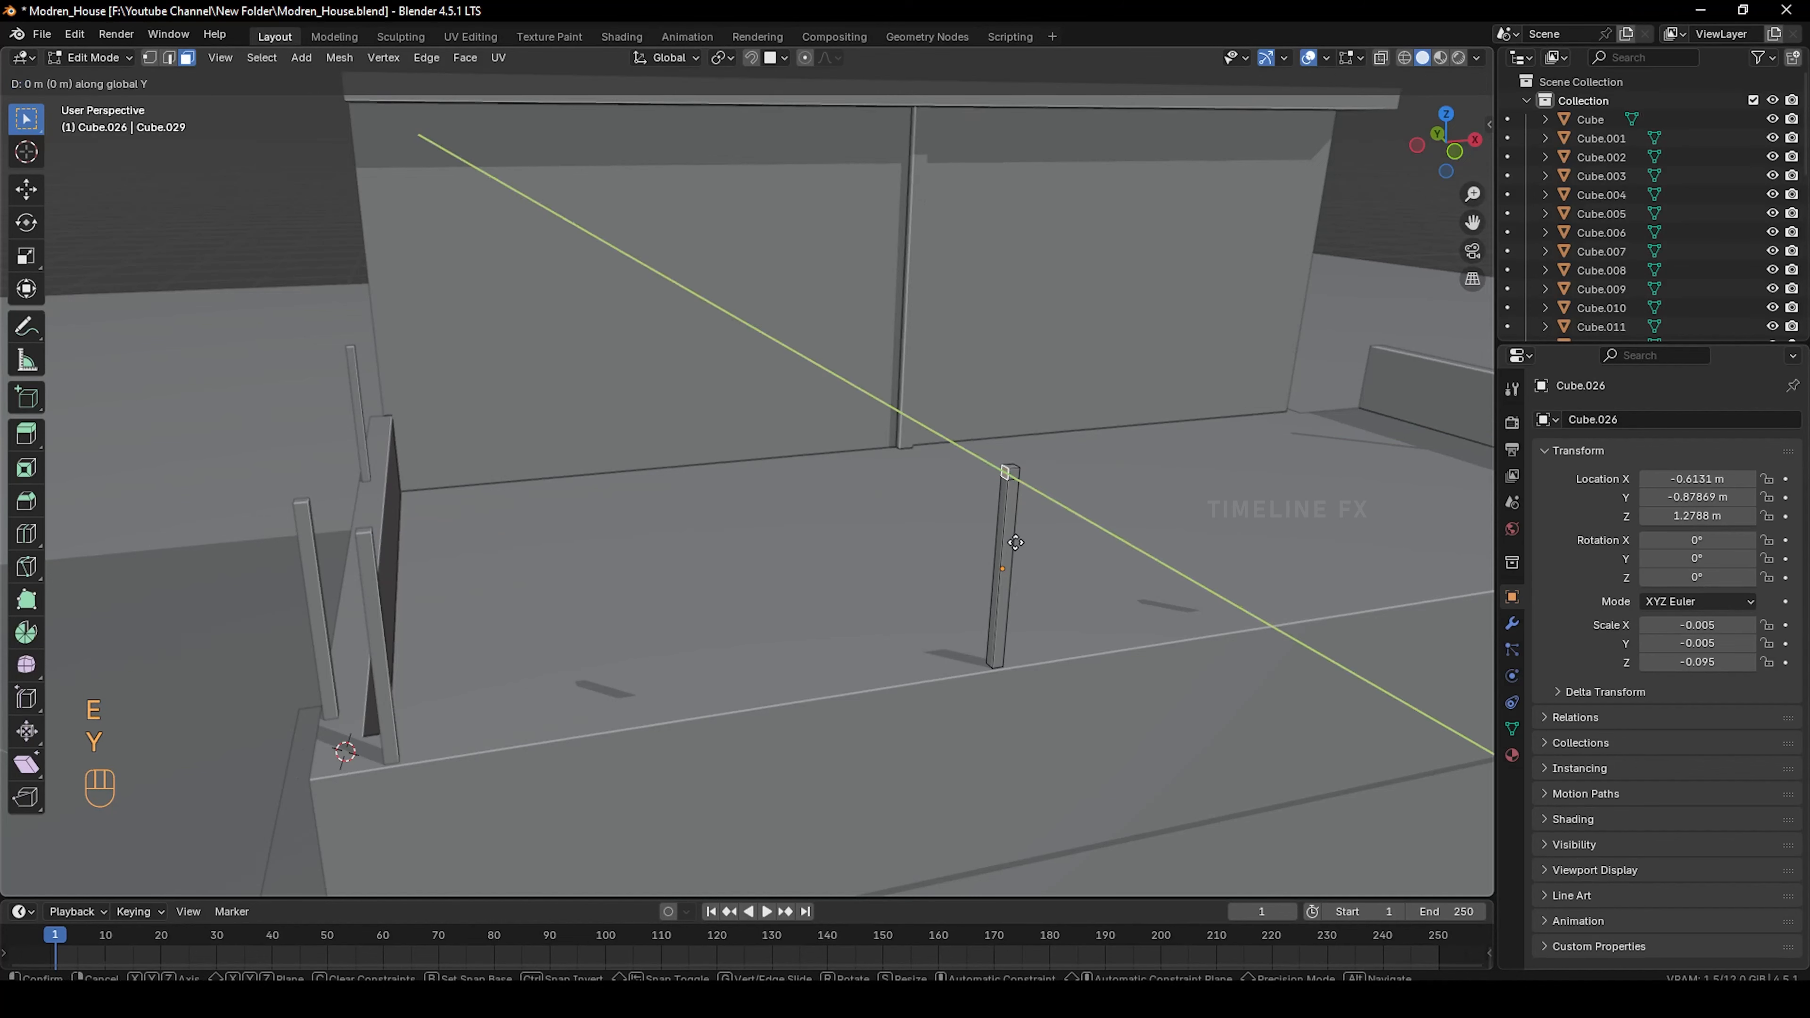
key("x")
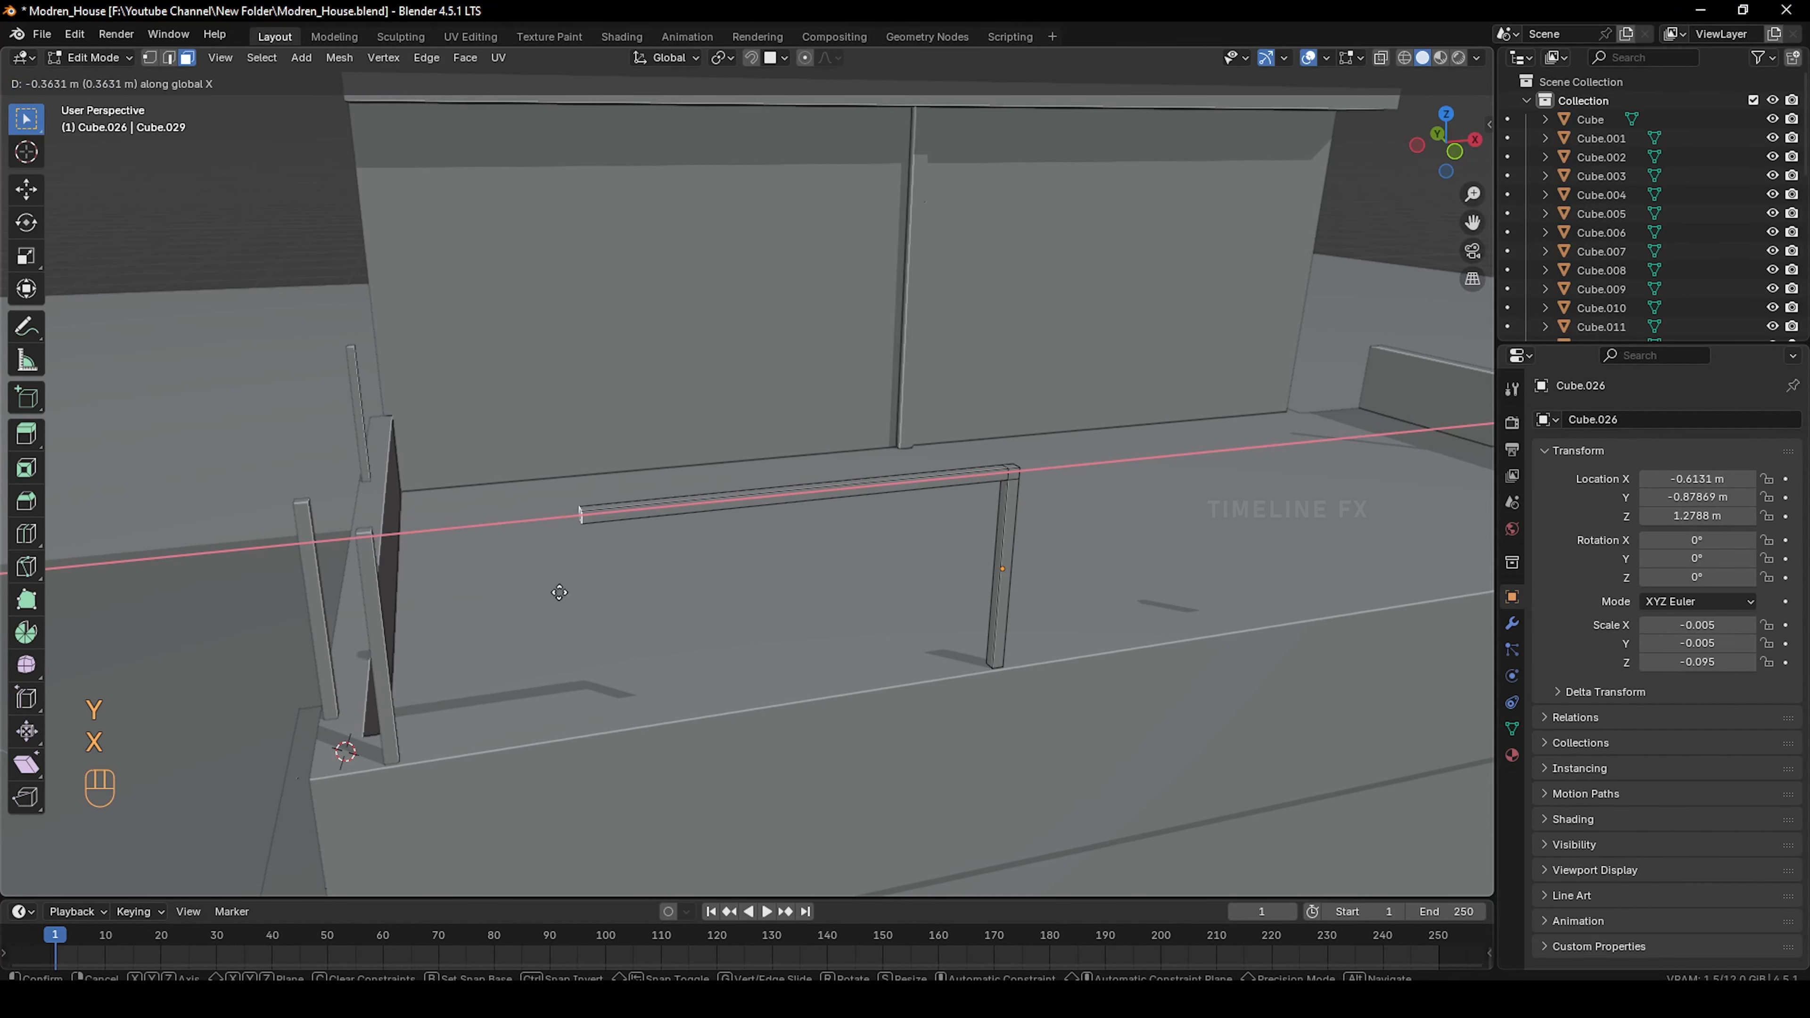
left_click(392, 604)
Try to extend the handrail's end face along X, in top view, to line up with the side parapet post
scroll(392, 604, "up", 2)
middle_click_drag(392, 604, 804, 551, "shift")
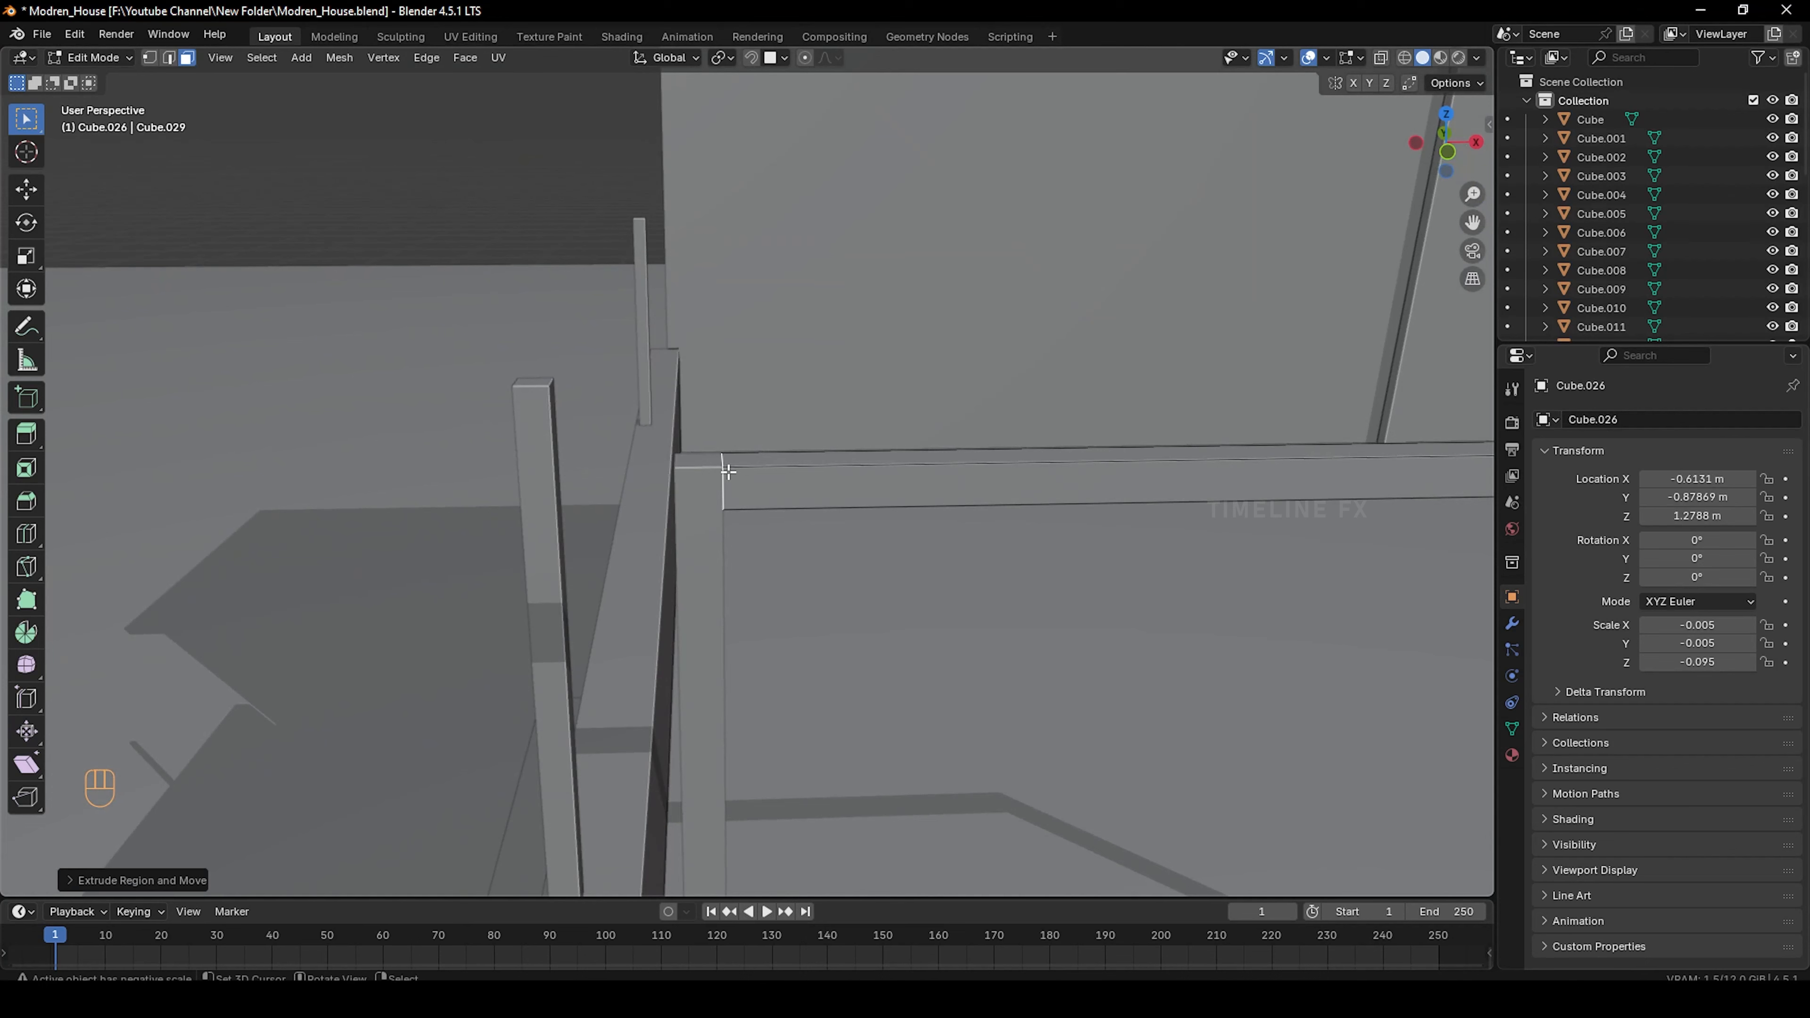
key("KP_7")
scroll(687, 542, "down", 5)
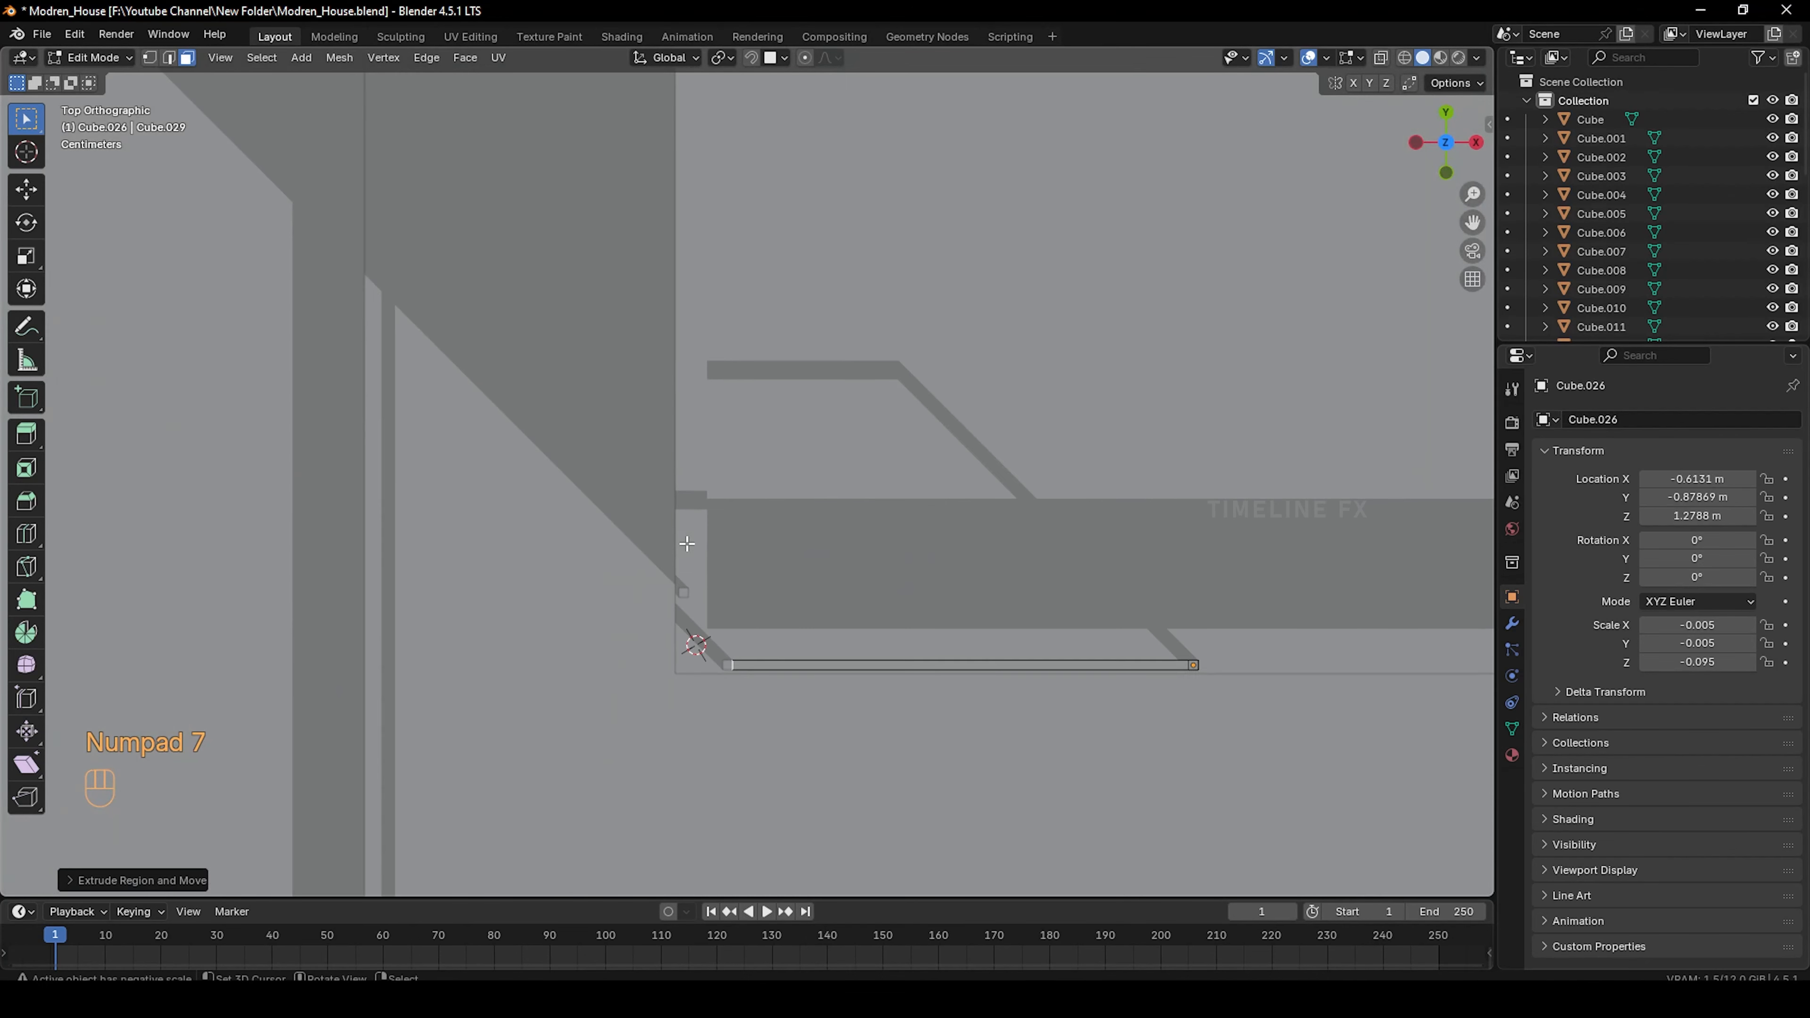
middle_click_drag(781, 598, 800, 433, "shift")
scroll(800, 433, "up", 4)
scroll(754, 566, "up", 5)
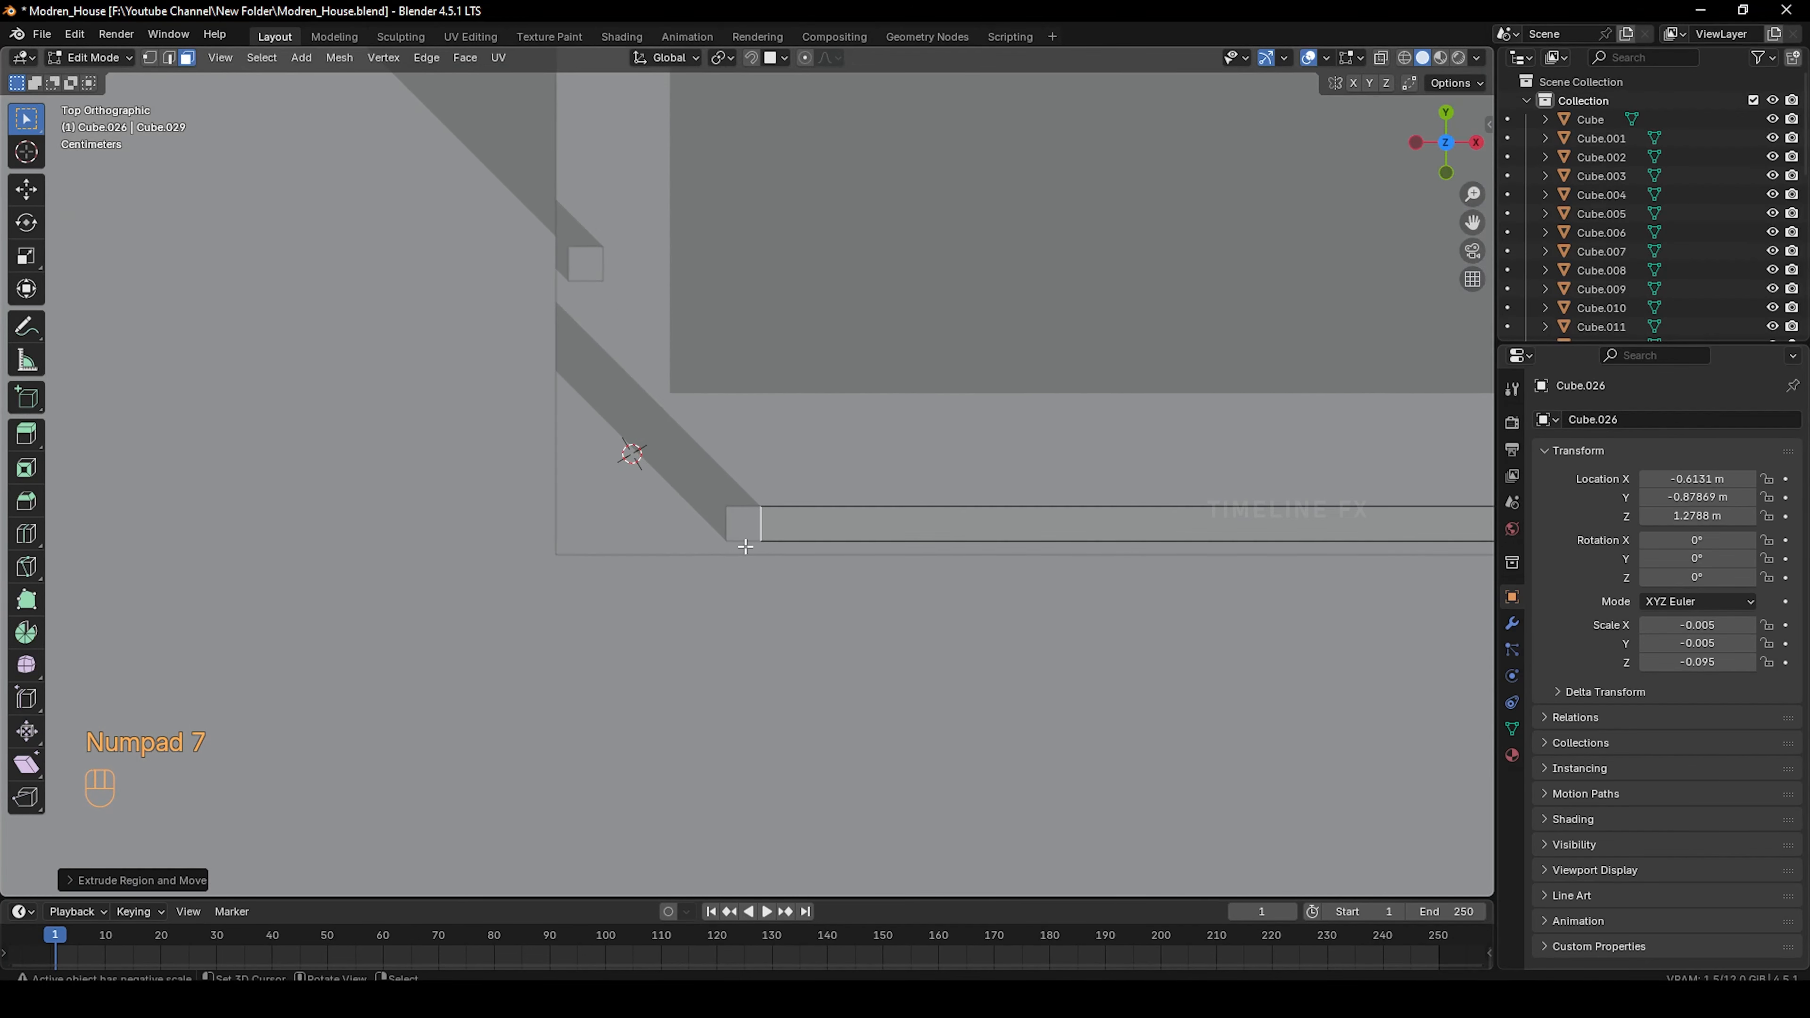
scroll(777, 562, "down", 3)
middle_click_drag(729, 477, 792, 520, "shift")
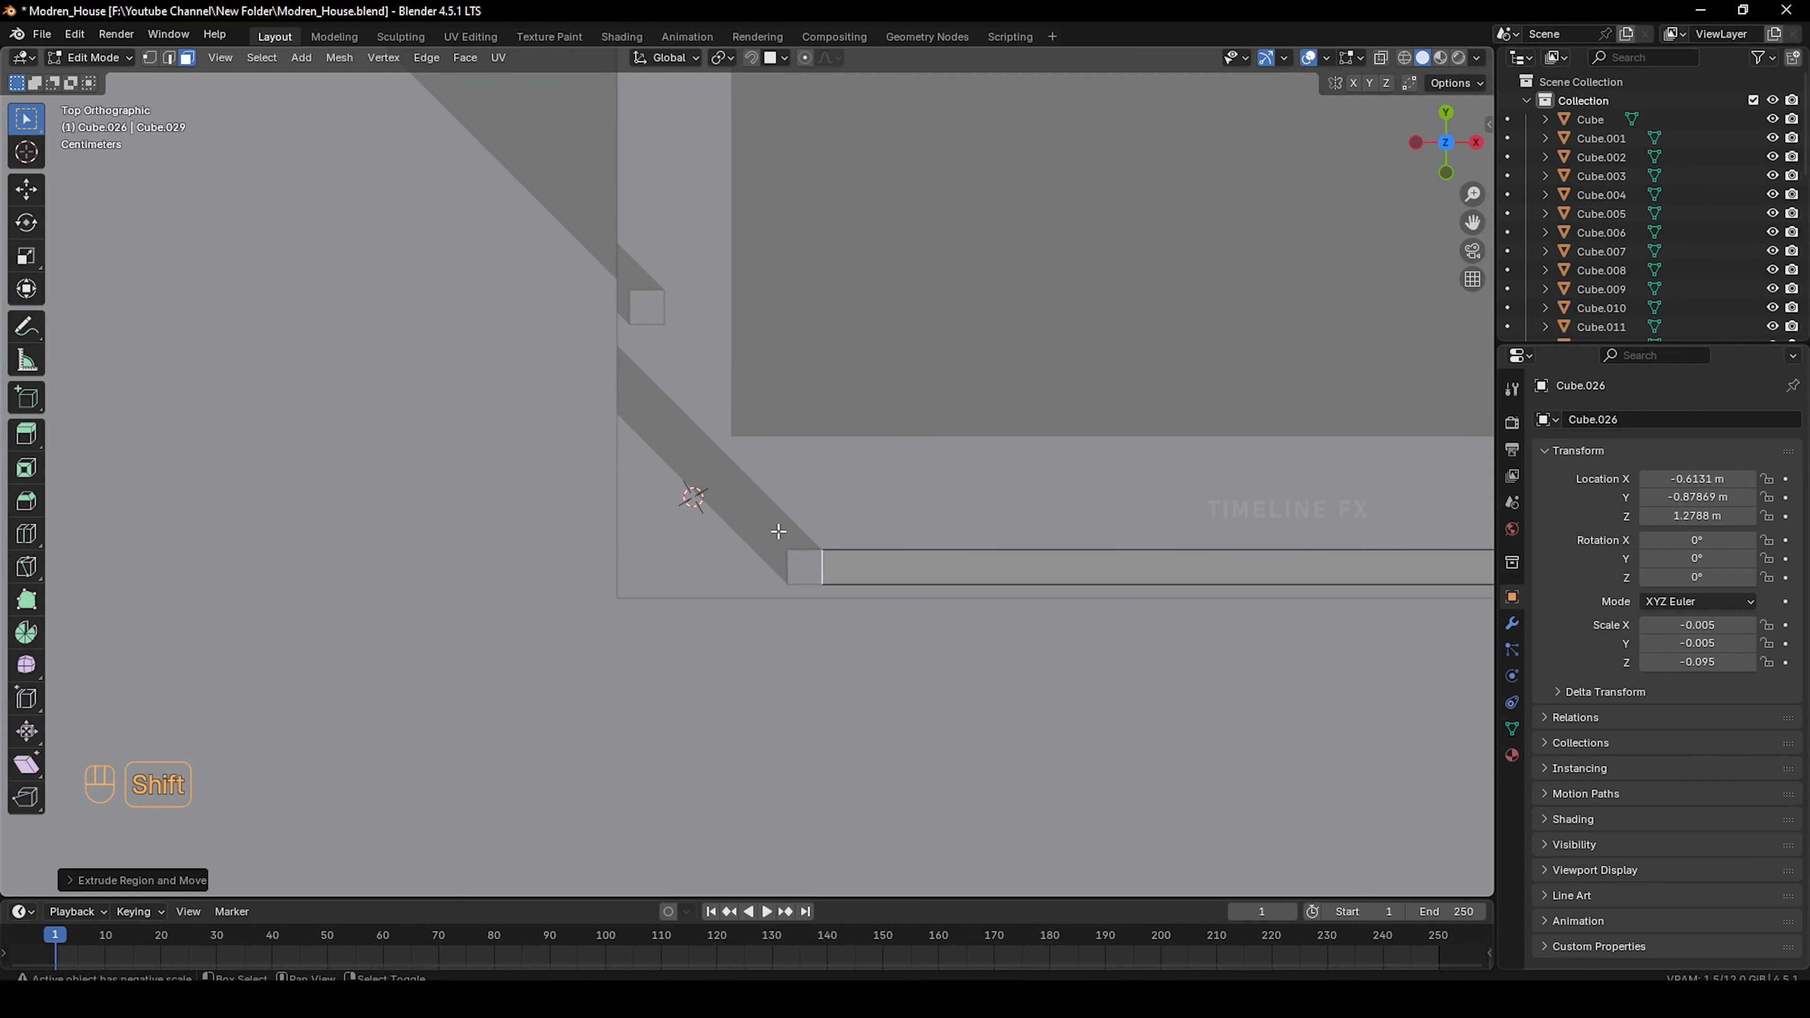
key("g")
key("y")
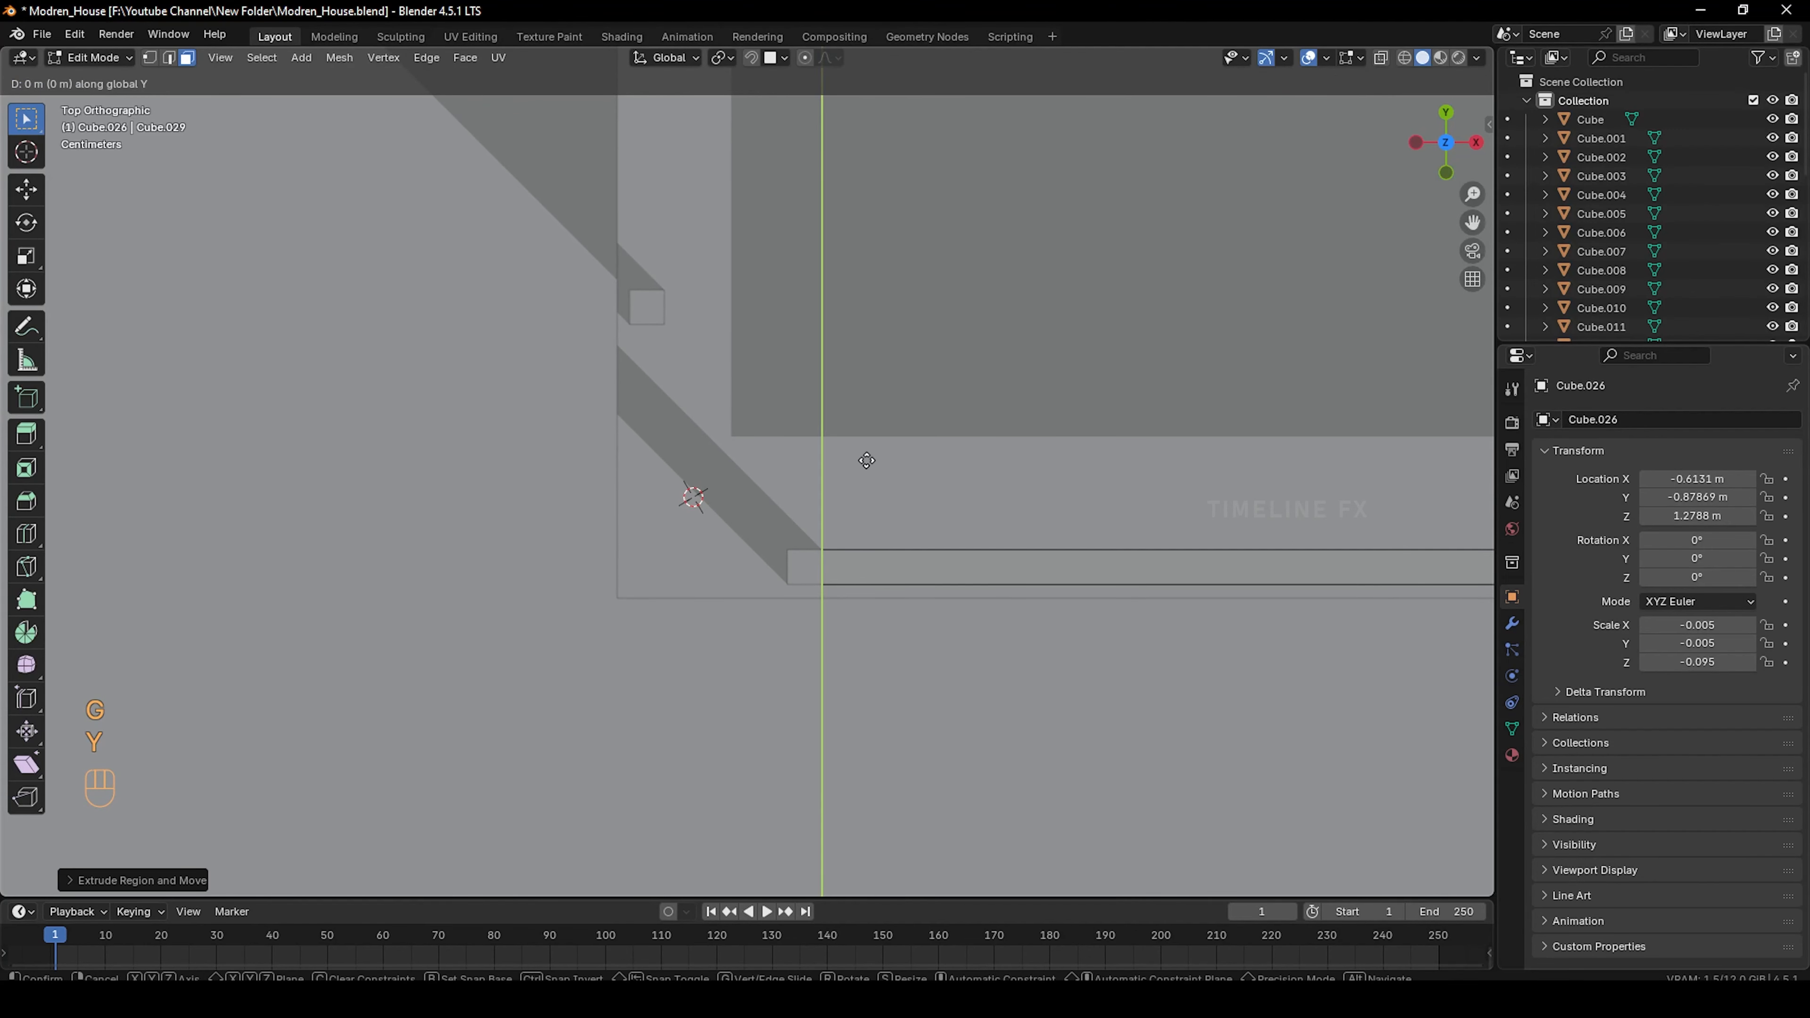
key("x")
key("ctrl")
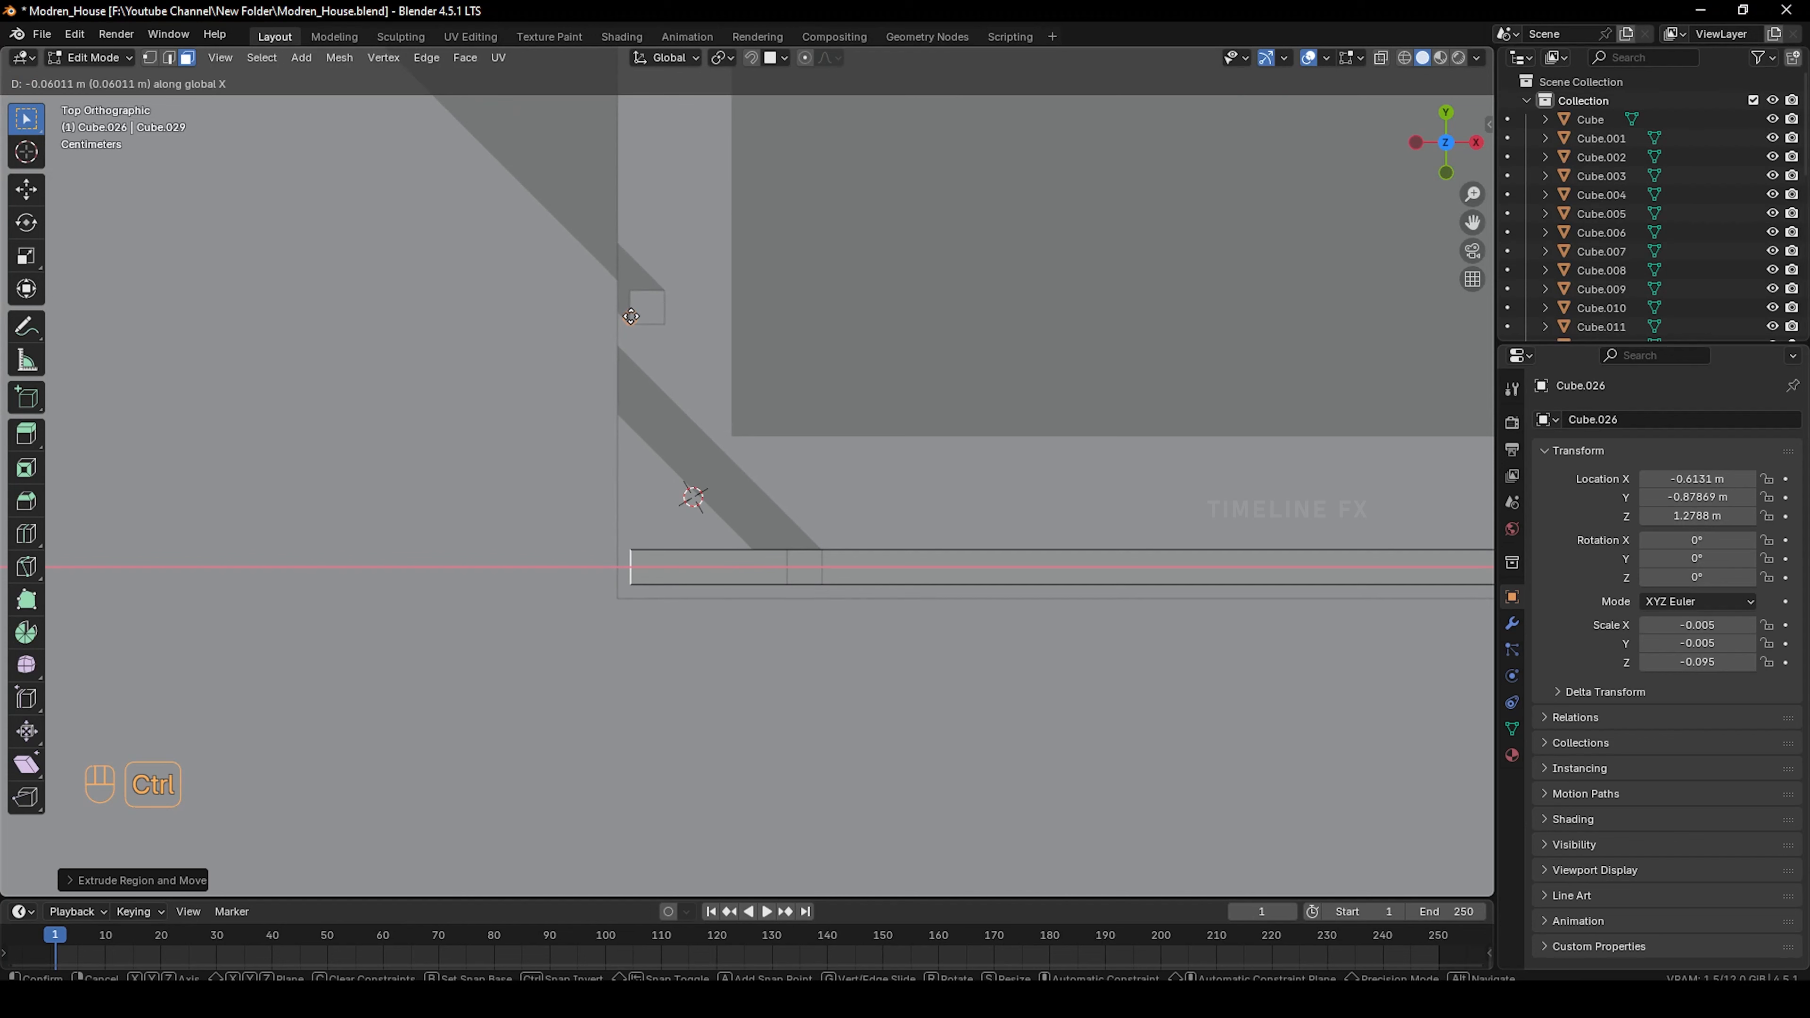
left_click(654, 359)
Set the snap target to Vertex, undo the last move, and snap the handrail's end face along X to the side post's inner edge
left_click(775, 59)
left_click(722, 195)
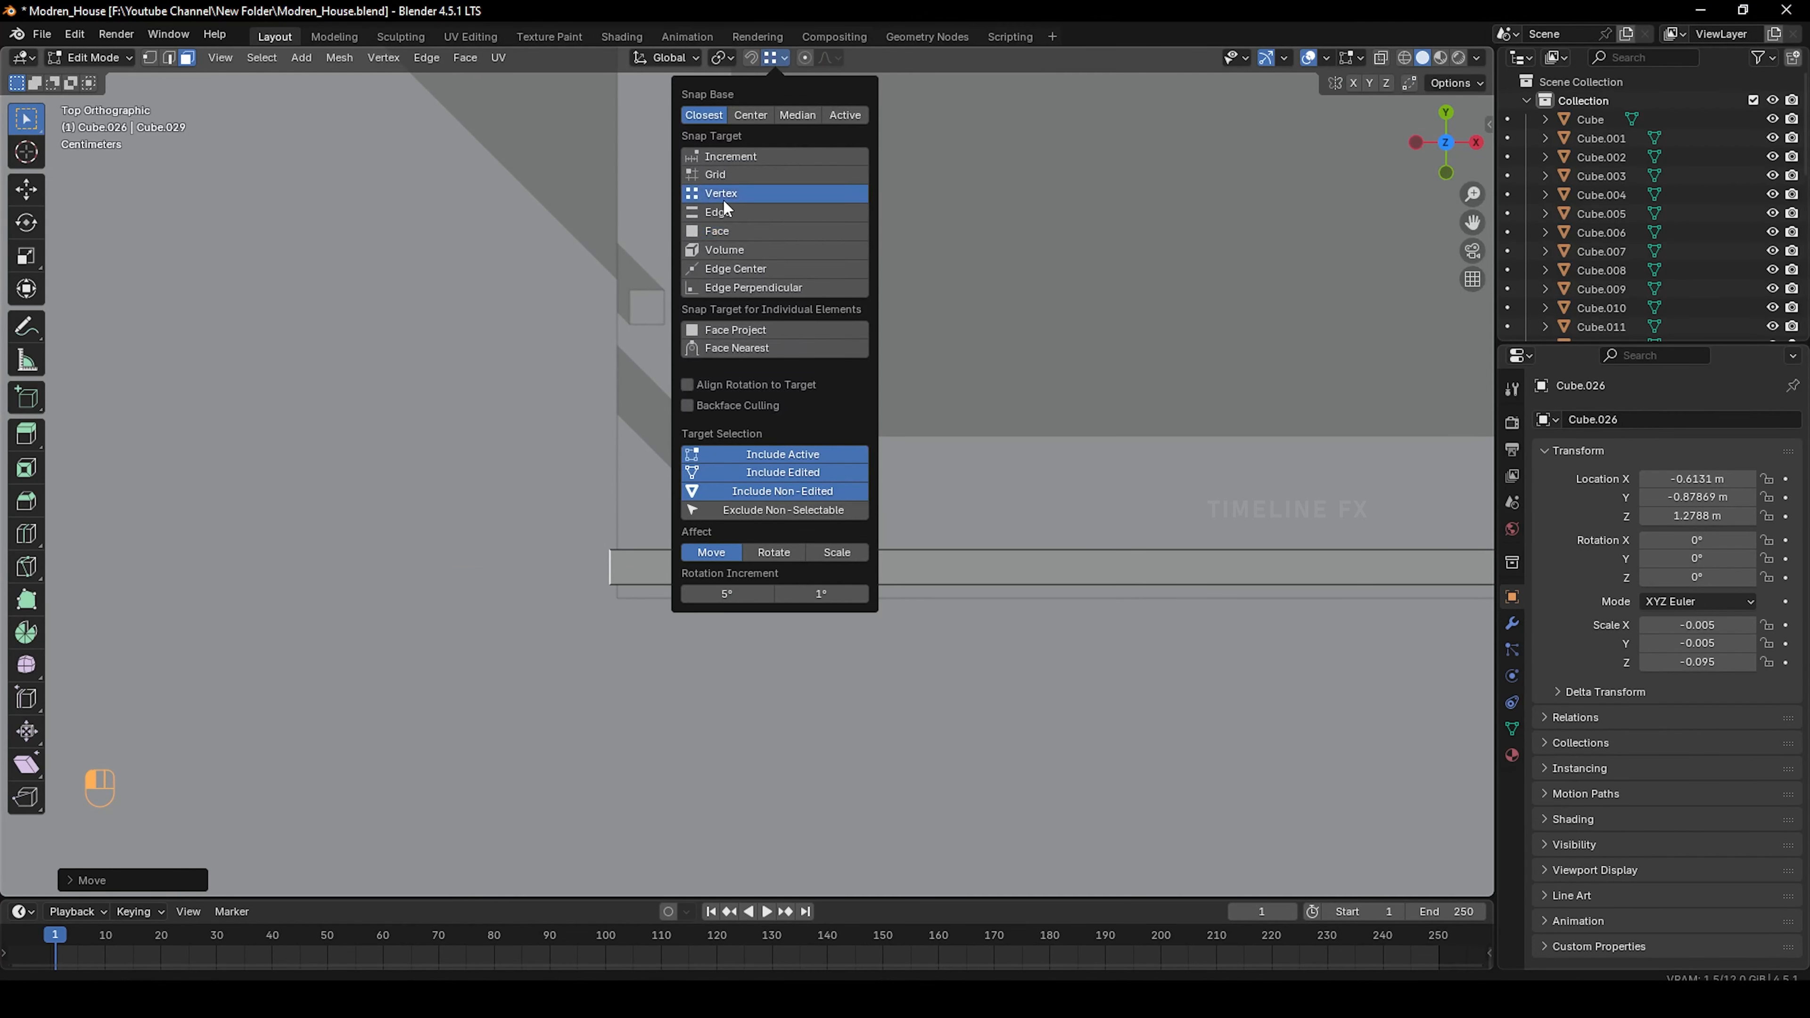
key("ctrl+z")
key("g")
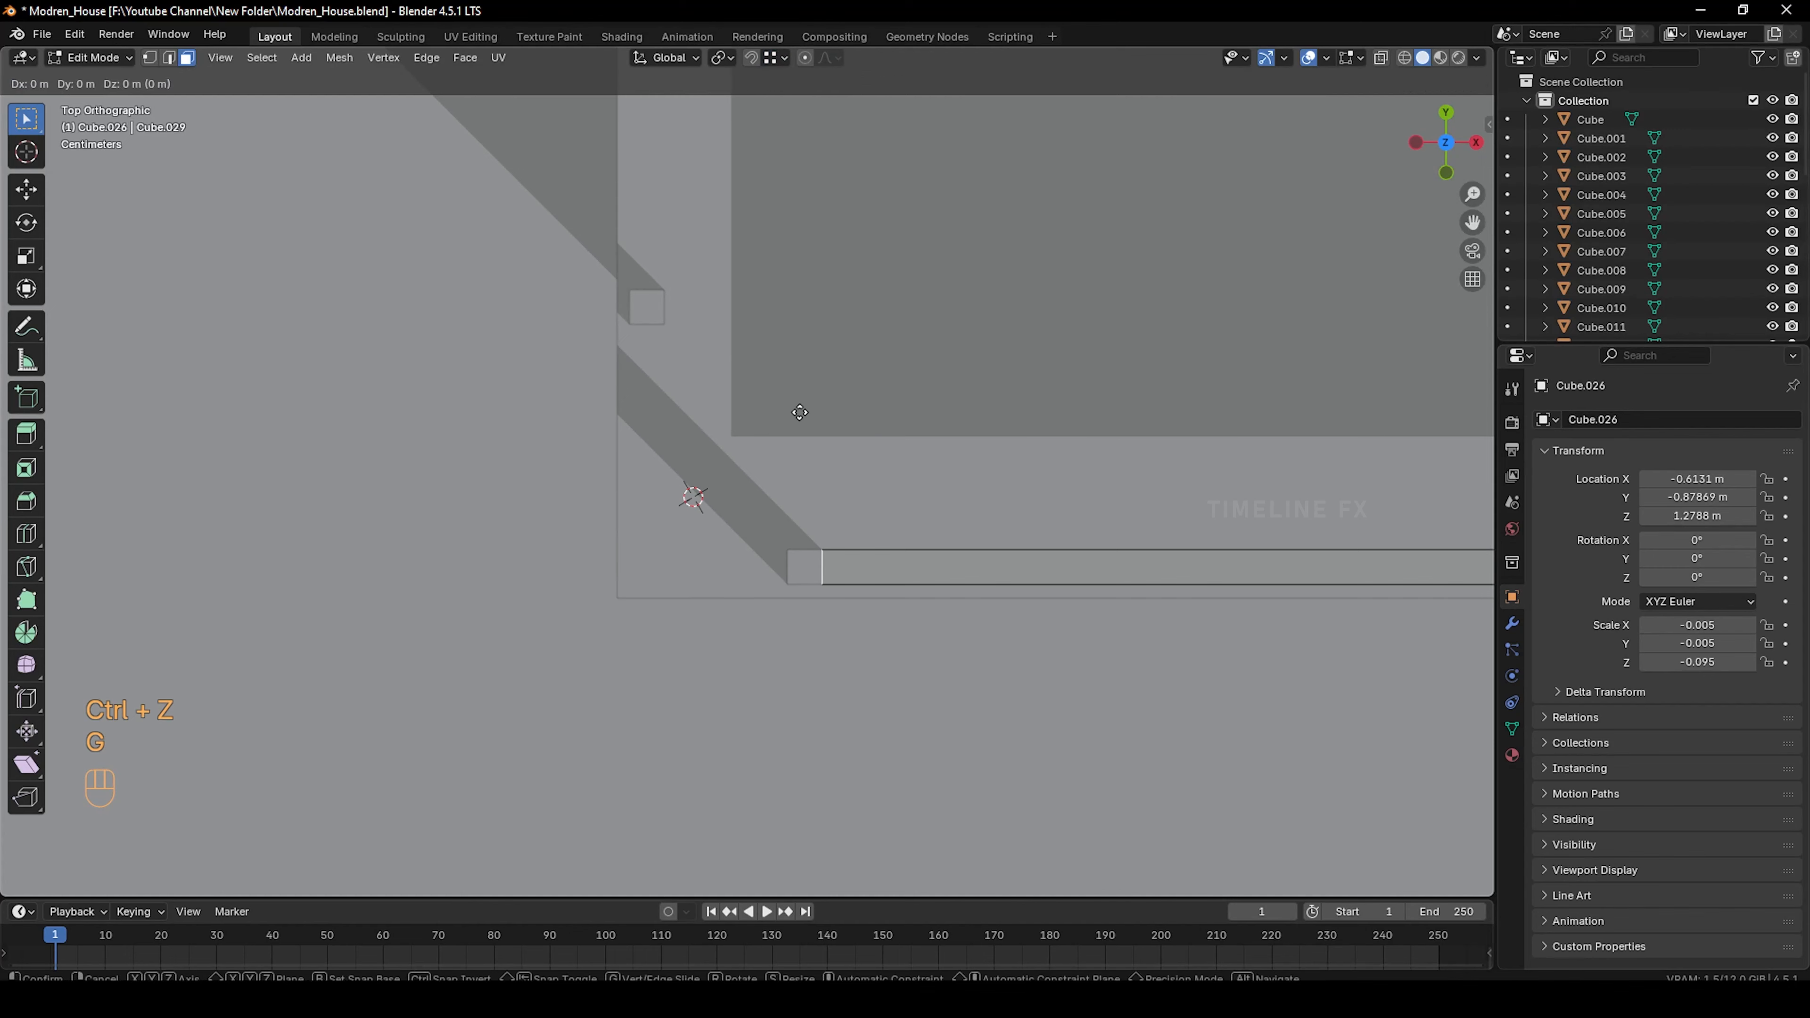
key("x")
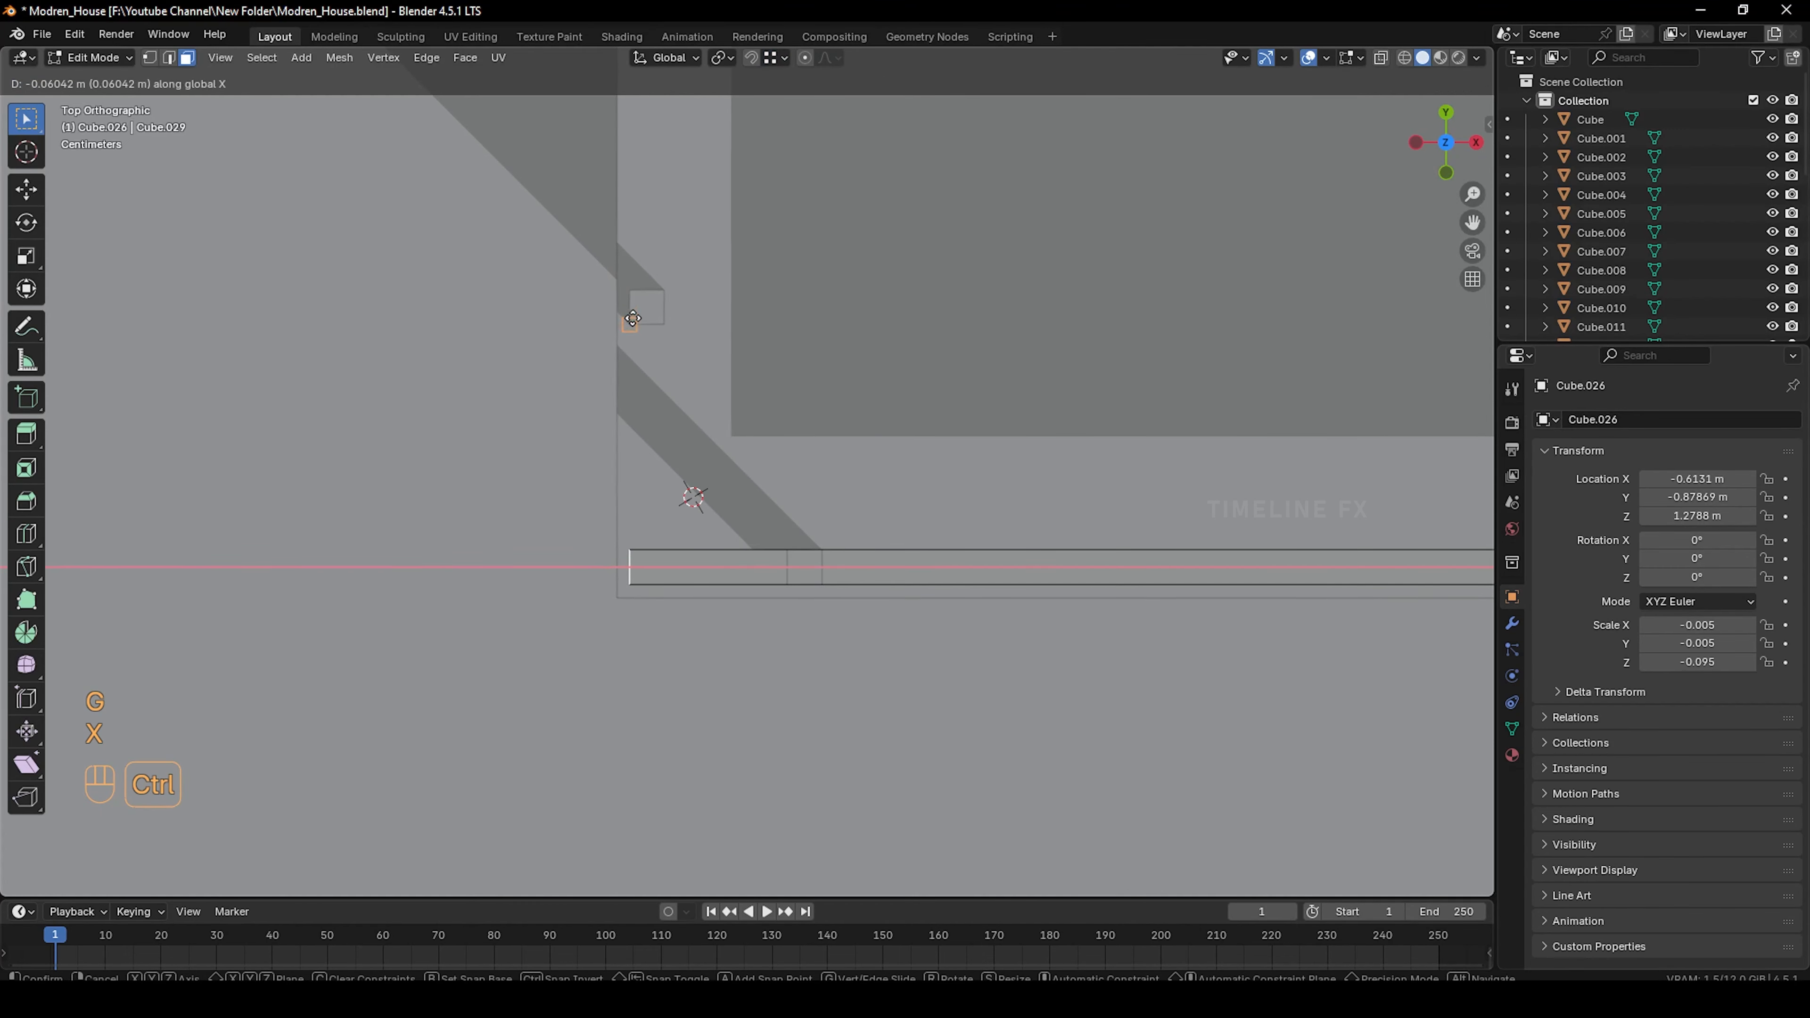
left_click(661, 322)
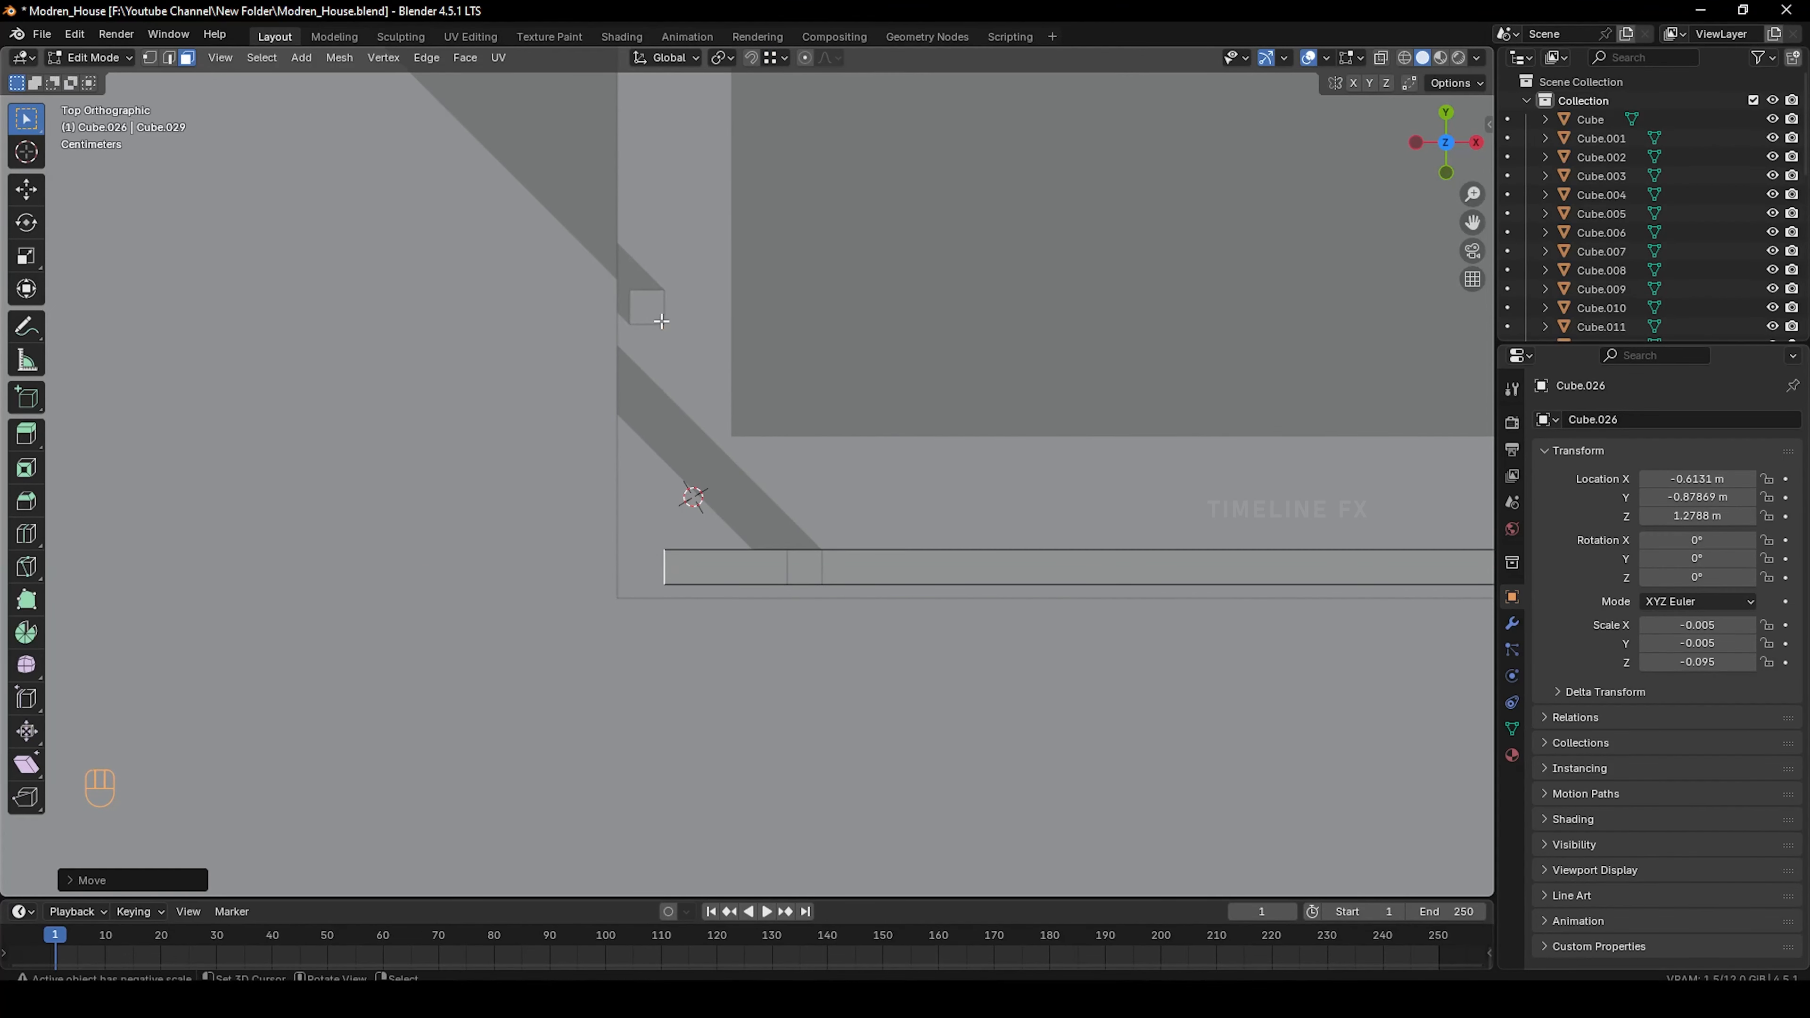
Extrude the handrail's end face to the side post's outer edge, using vertex snapping, to form a corner block
key("e")
left_click(634, 311, "ctrl")
middle_click_drag(653, 534, 726, 407)
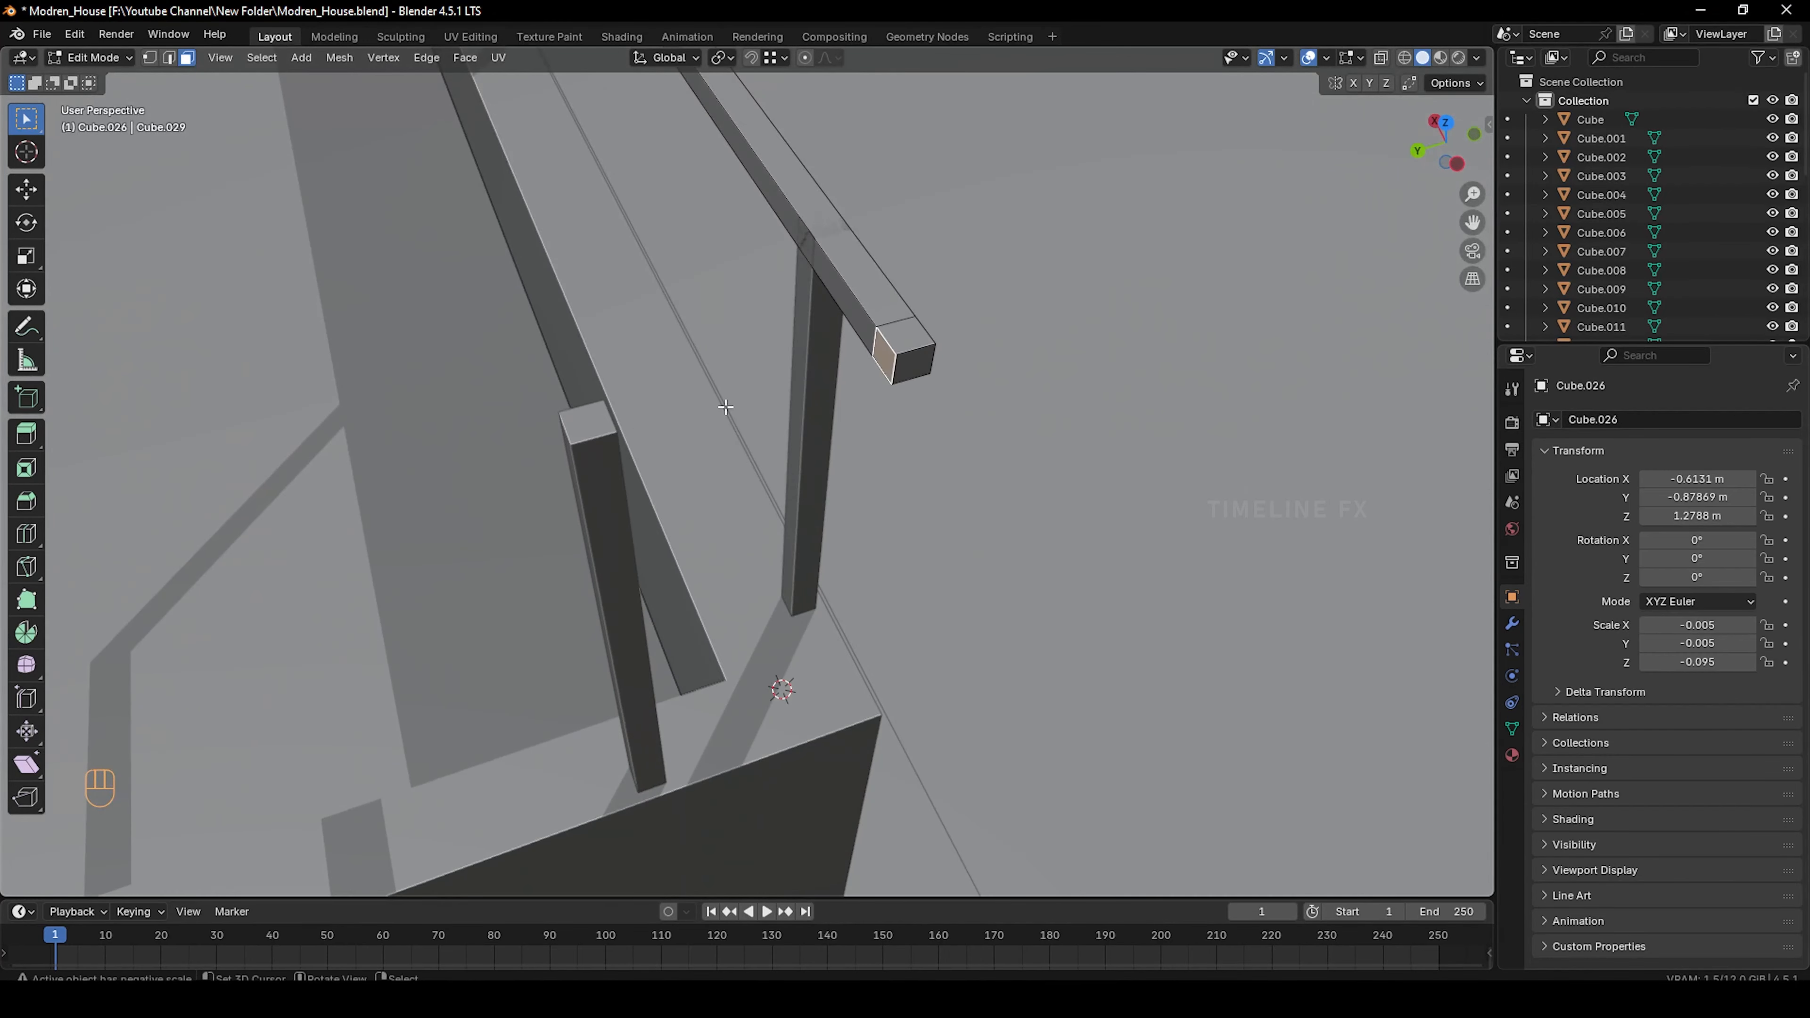
Extrude the corner block's inward side face along Y over the side parapet posts up to the upper storey's wall
middle_click_drag(898, 386, 778, 450)
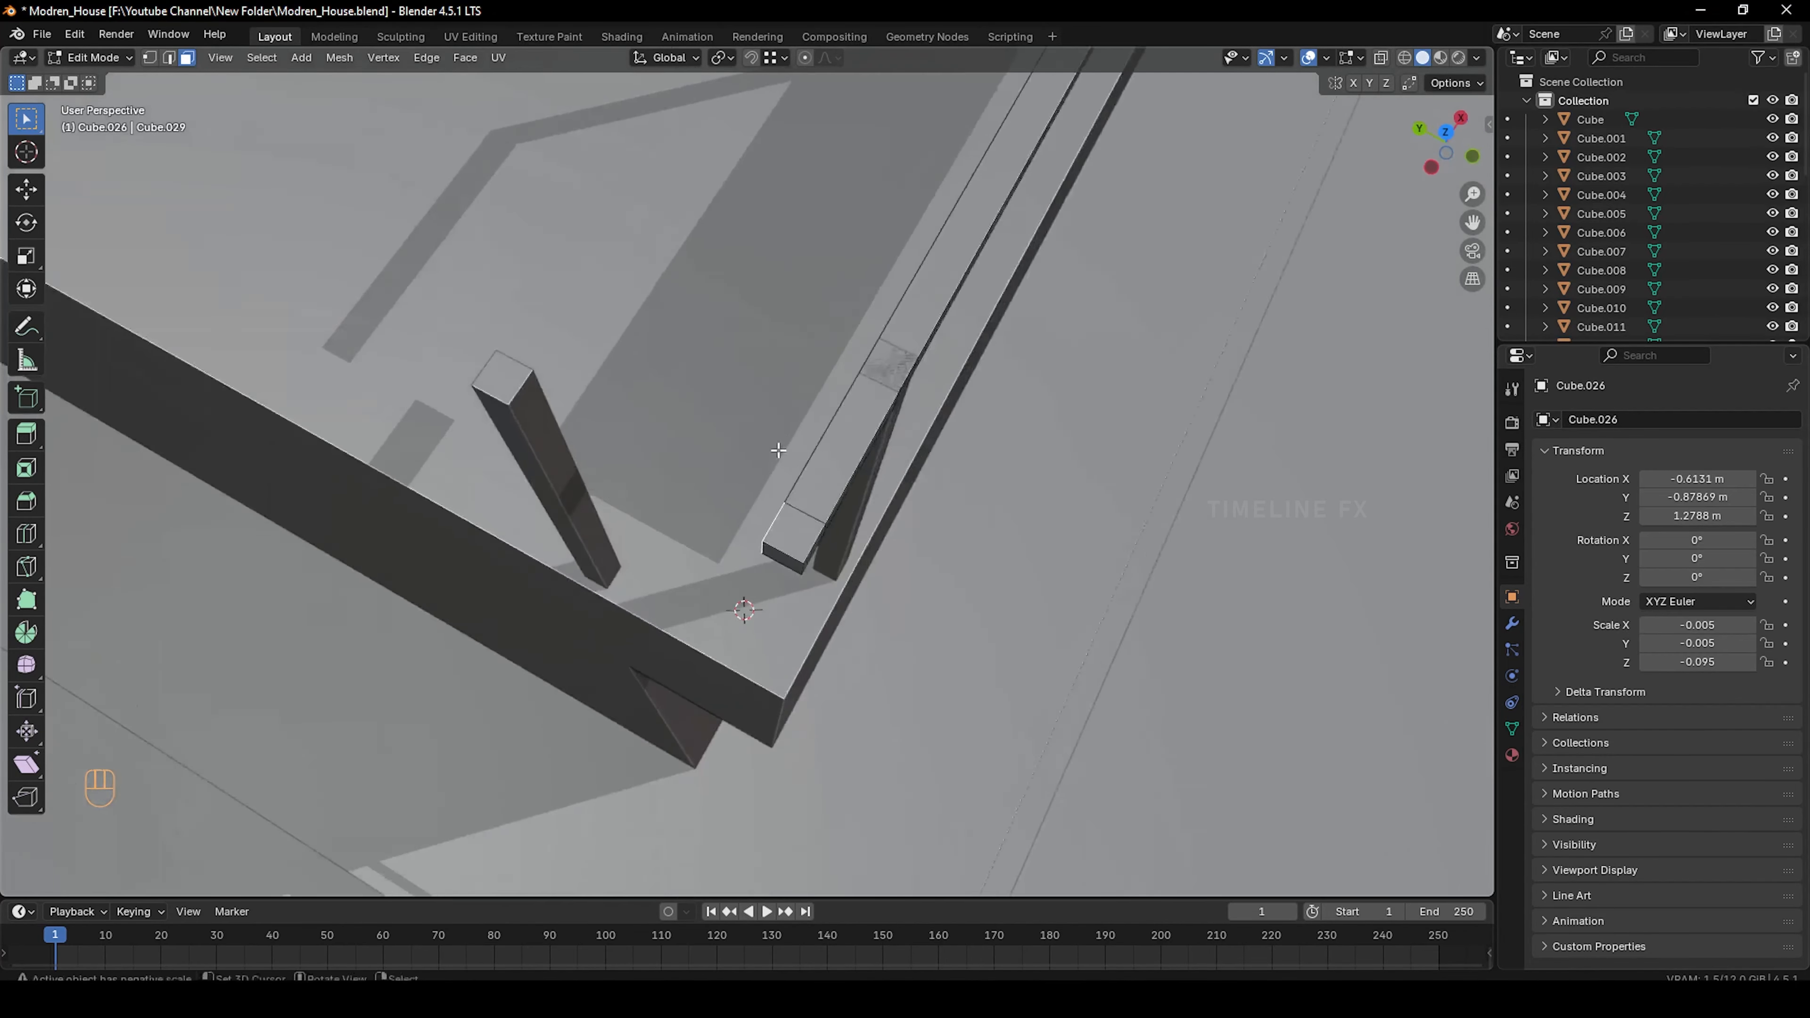
scroll(779, 449, "down", 2)
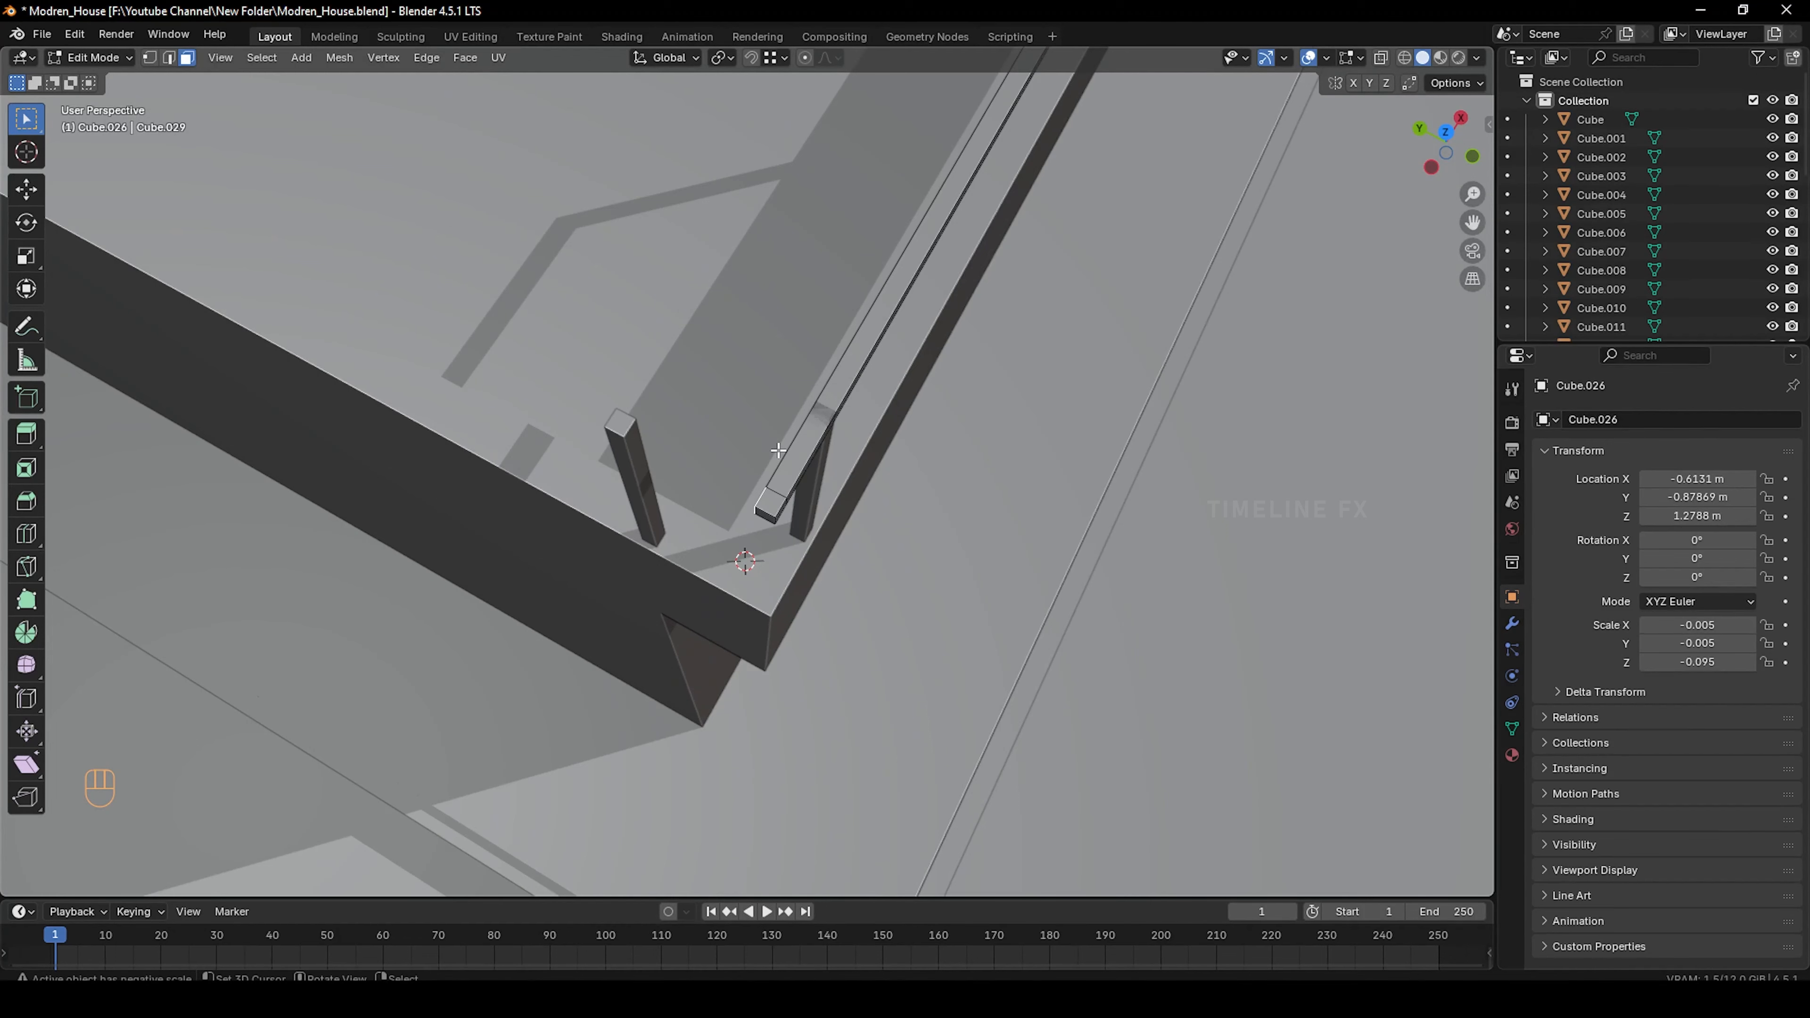
key("KP_7")
key("e")
key("y")
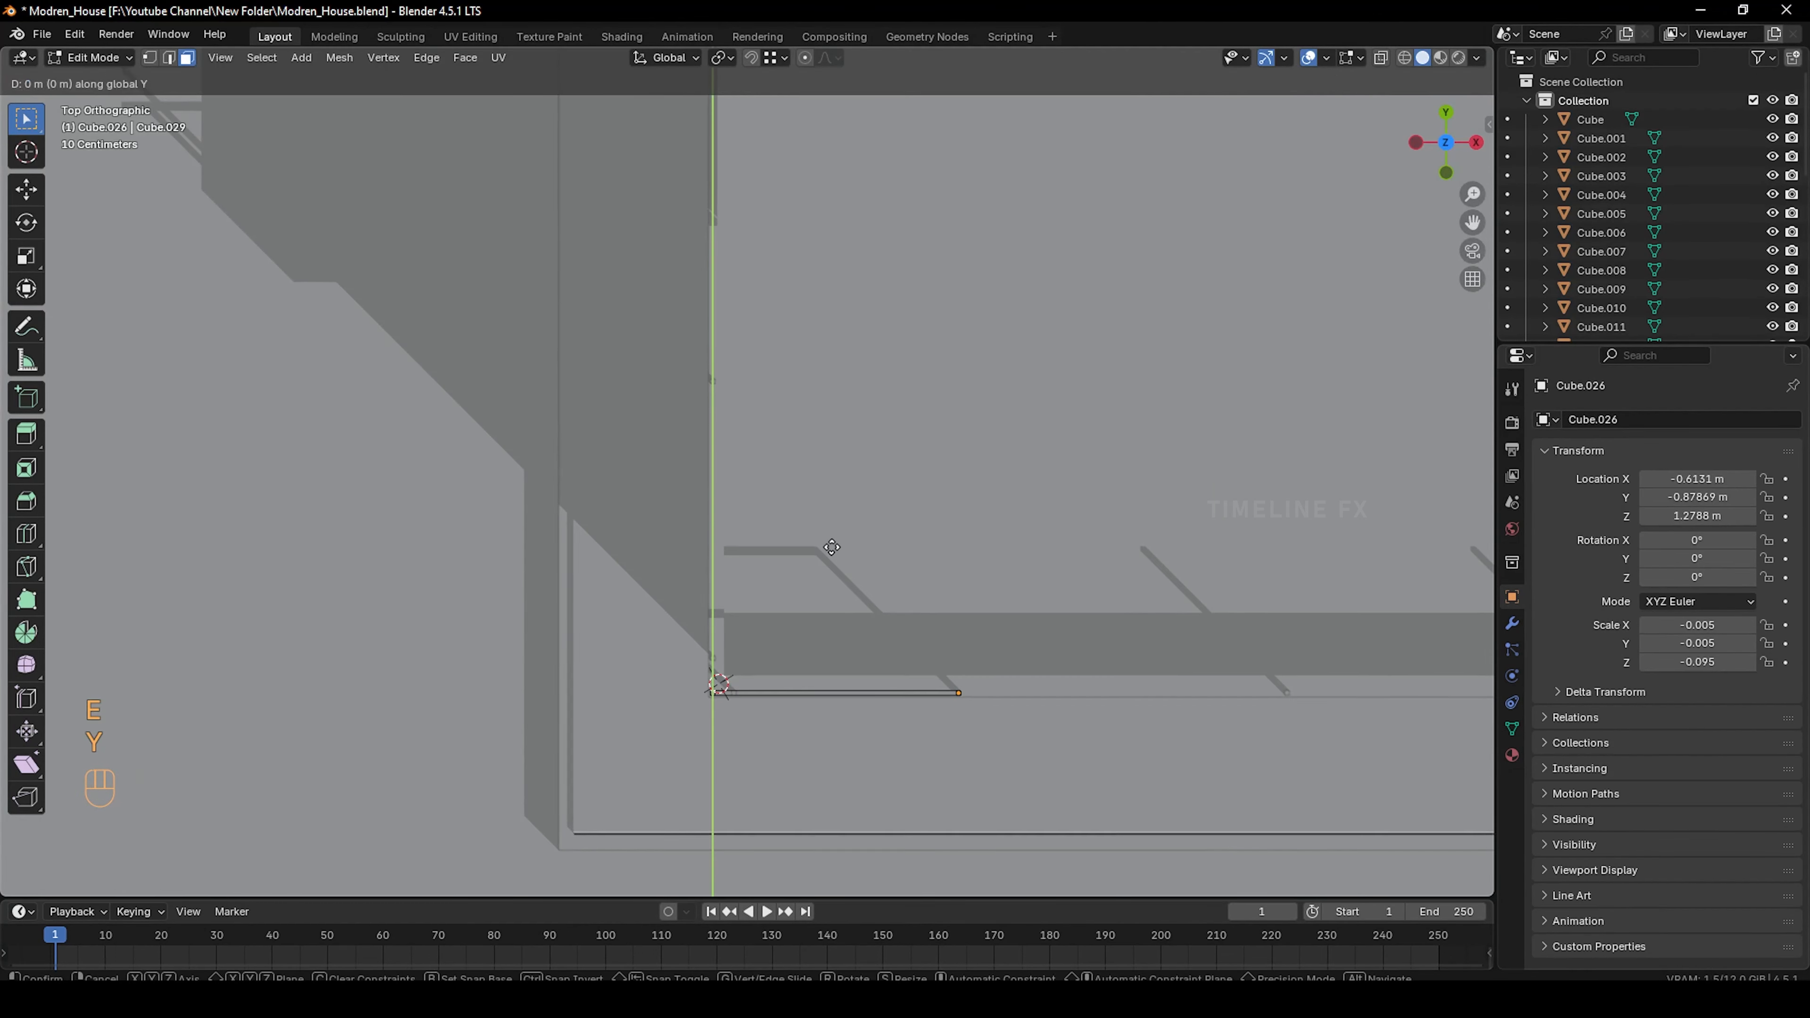
left_click(857, 80)
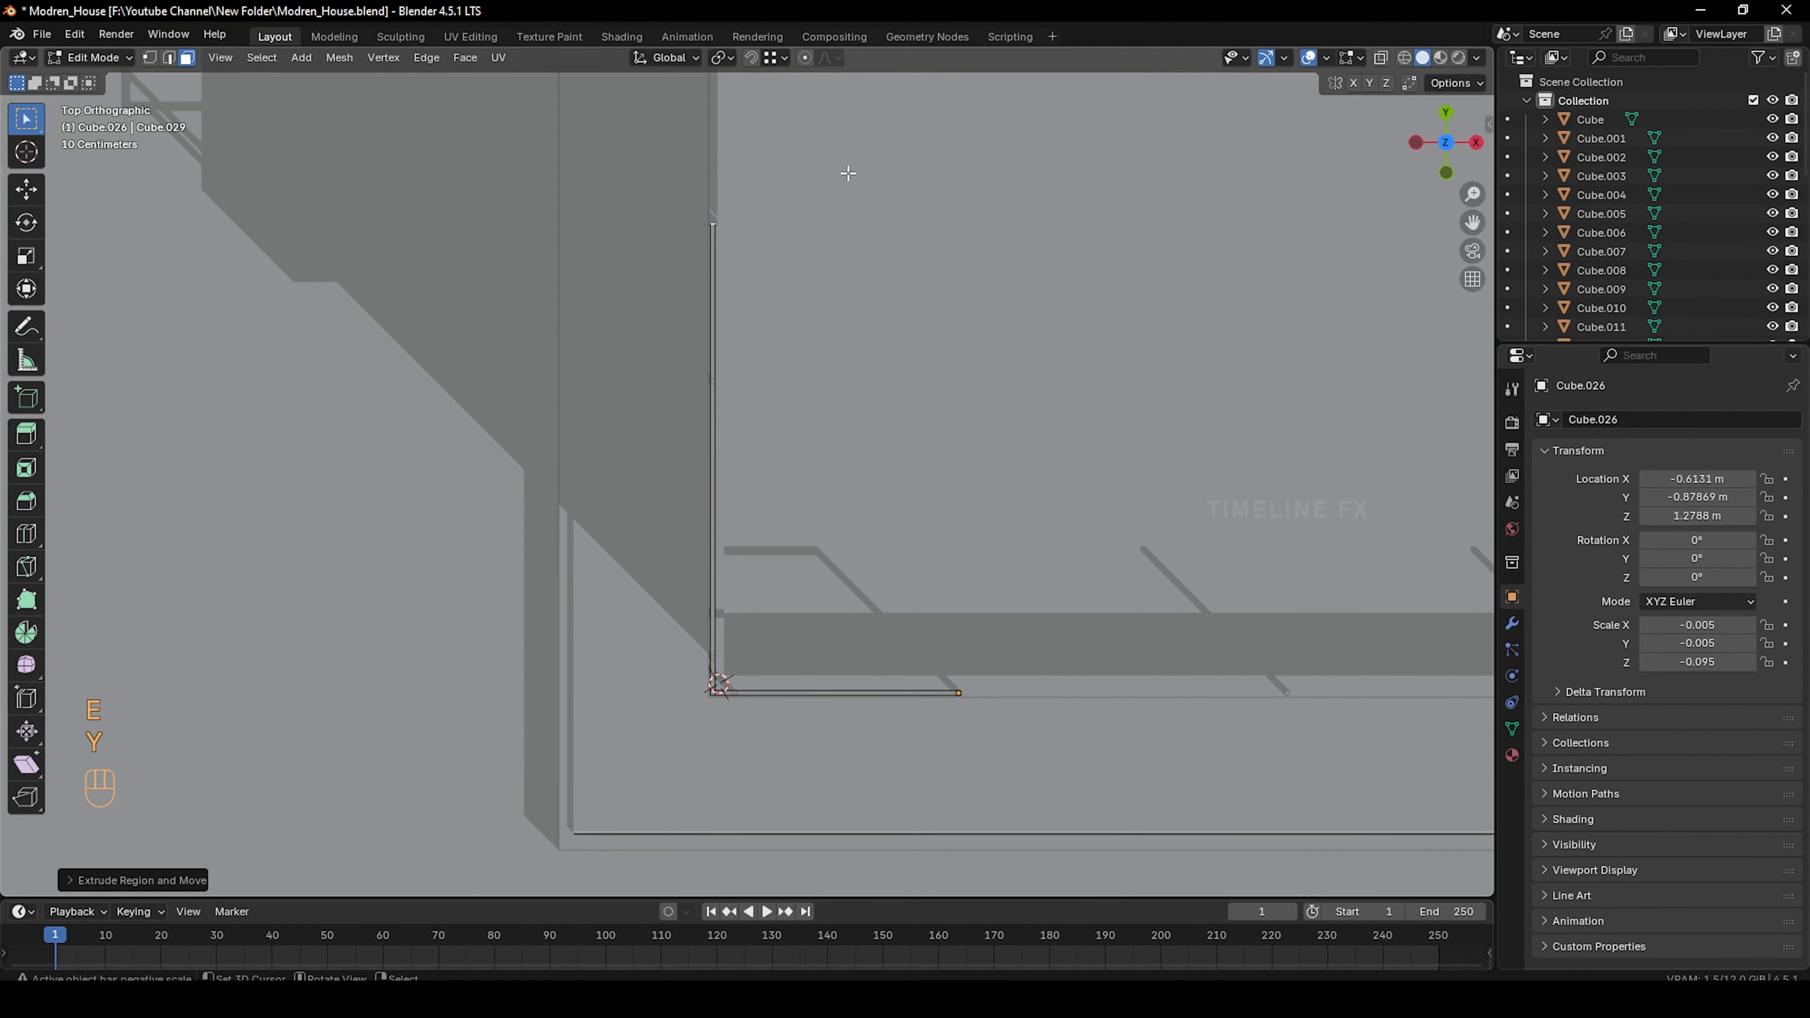
Extrude the opposite face at the edited post's top about 1.608 m along X, snapping to the stair-side corner post's outer edge
middle_click_drag(848, 174, 628, 646)
key("e")
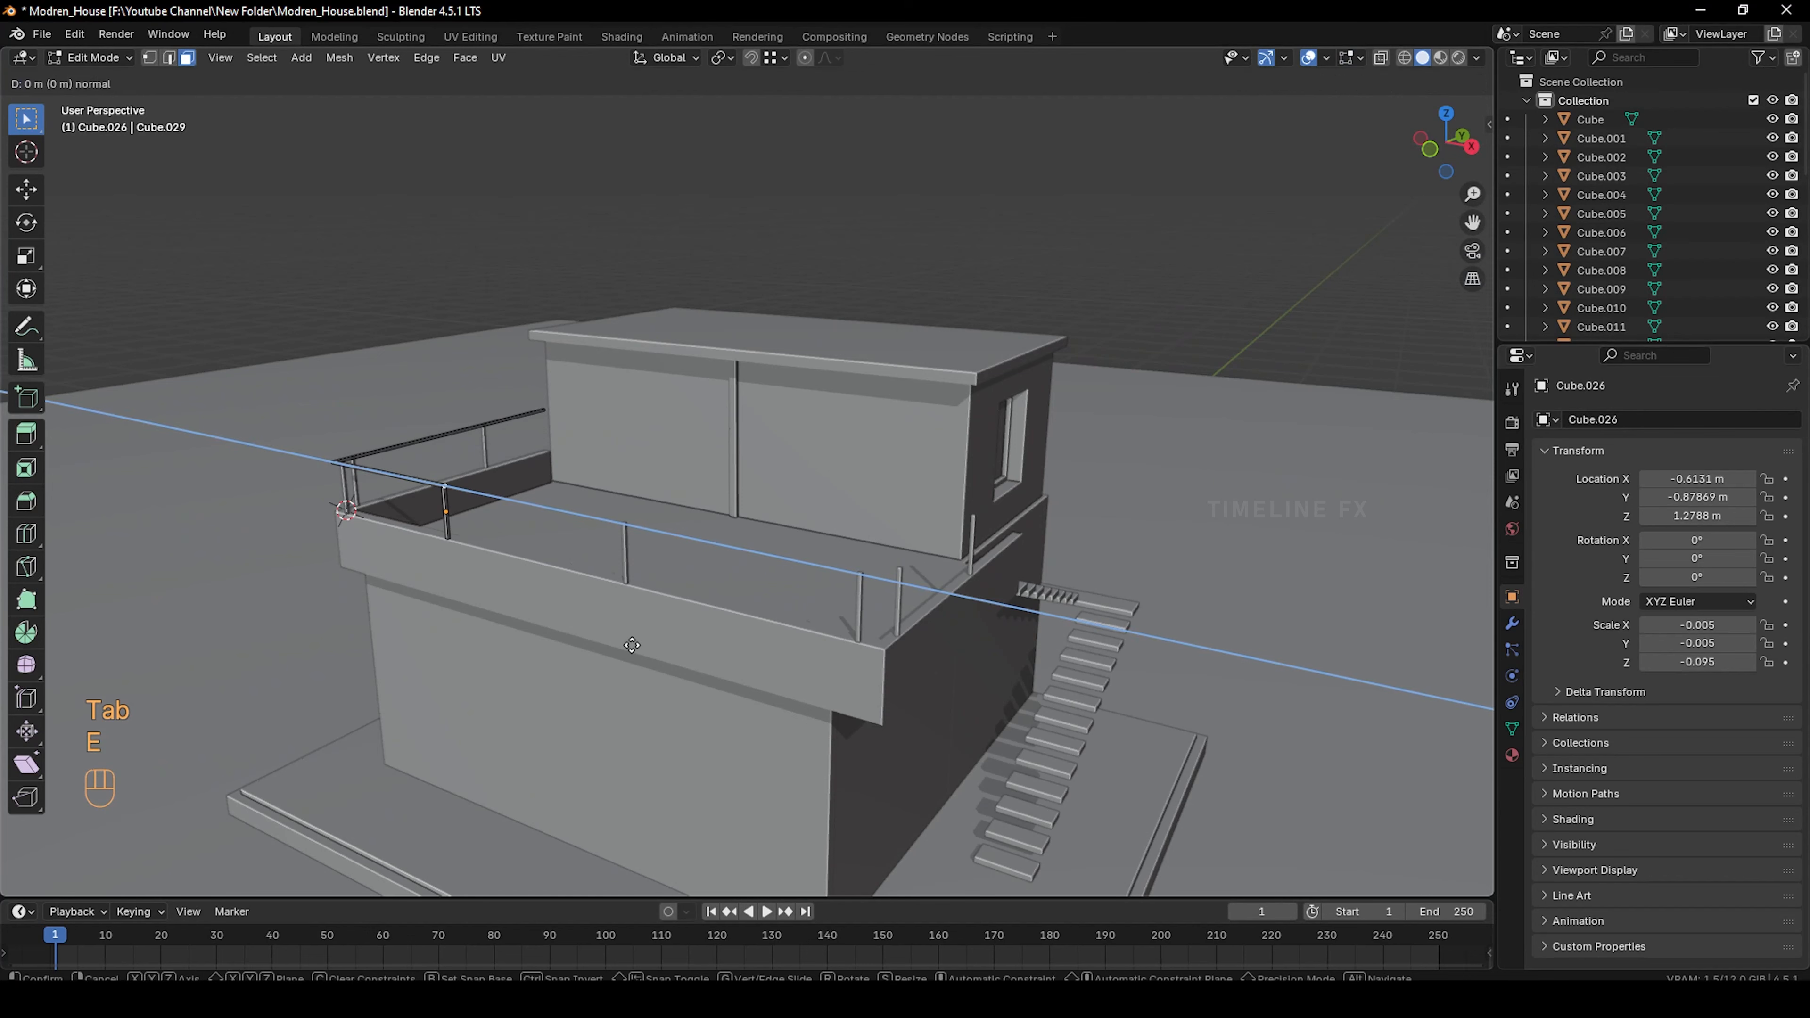
key("y")
key("x")
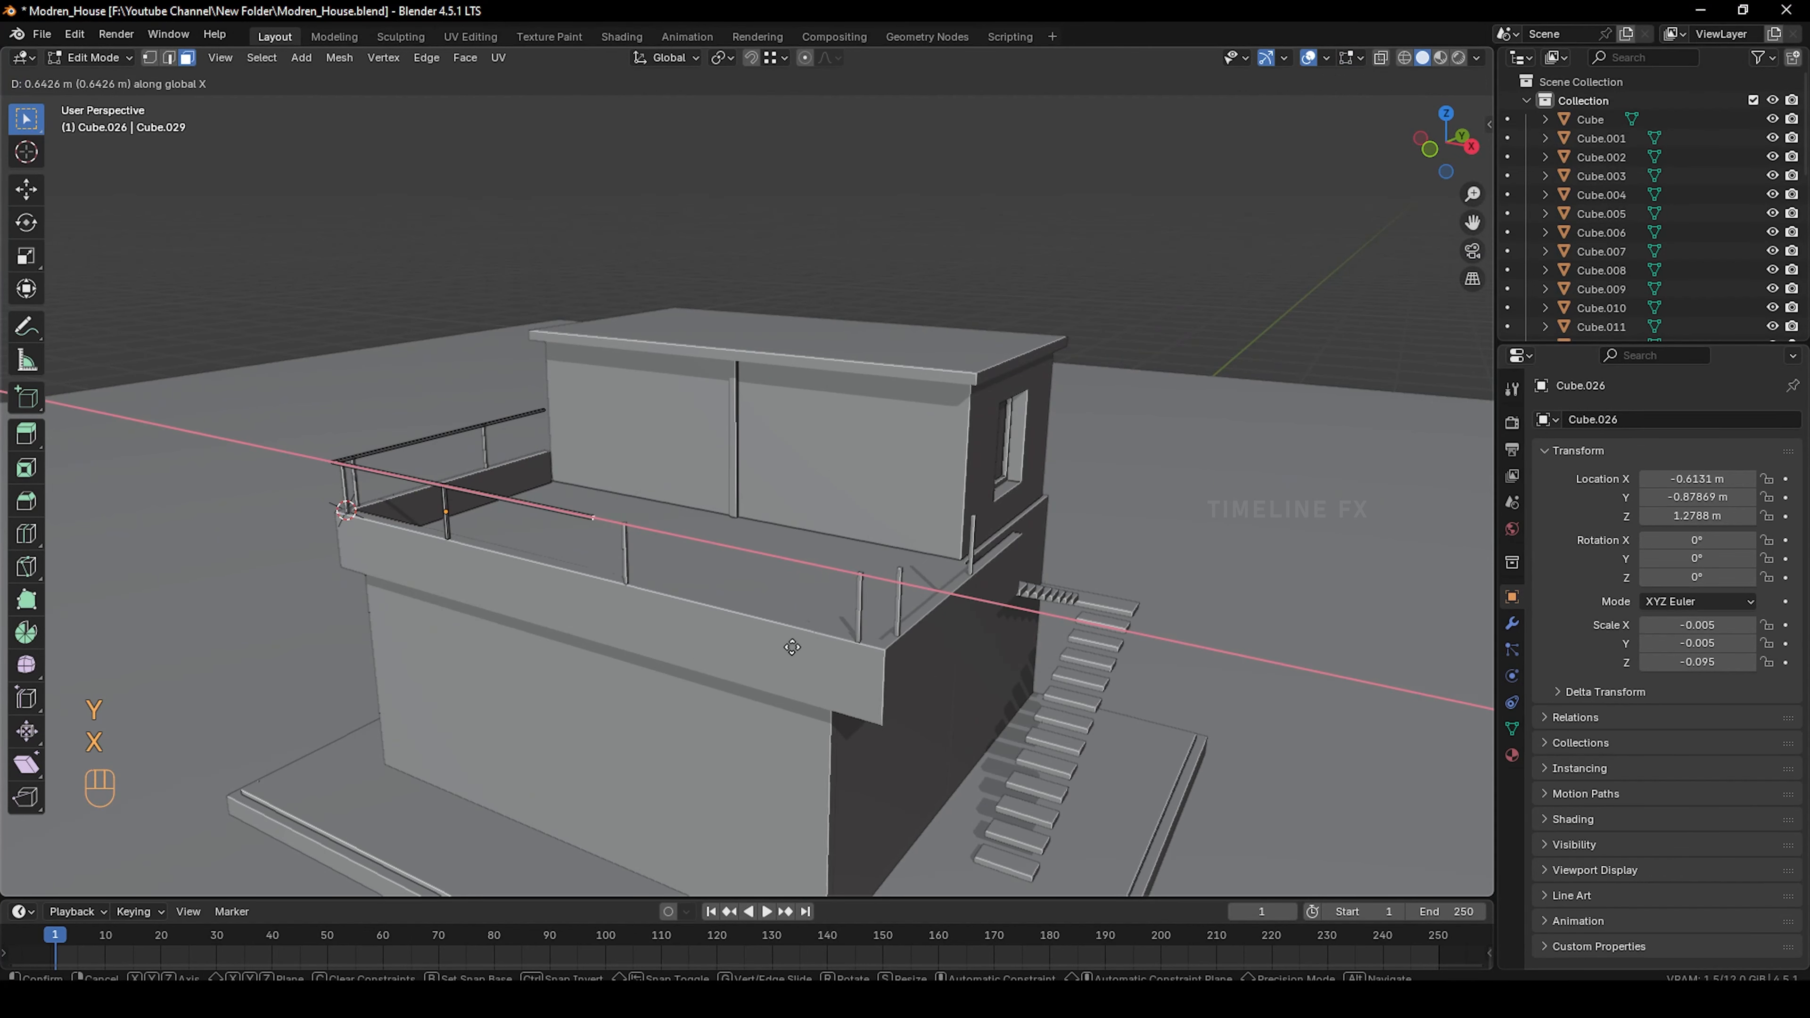
key("ctrl")
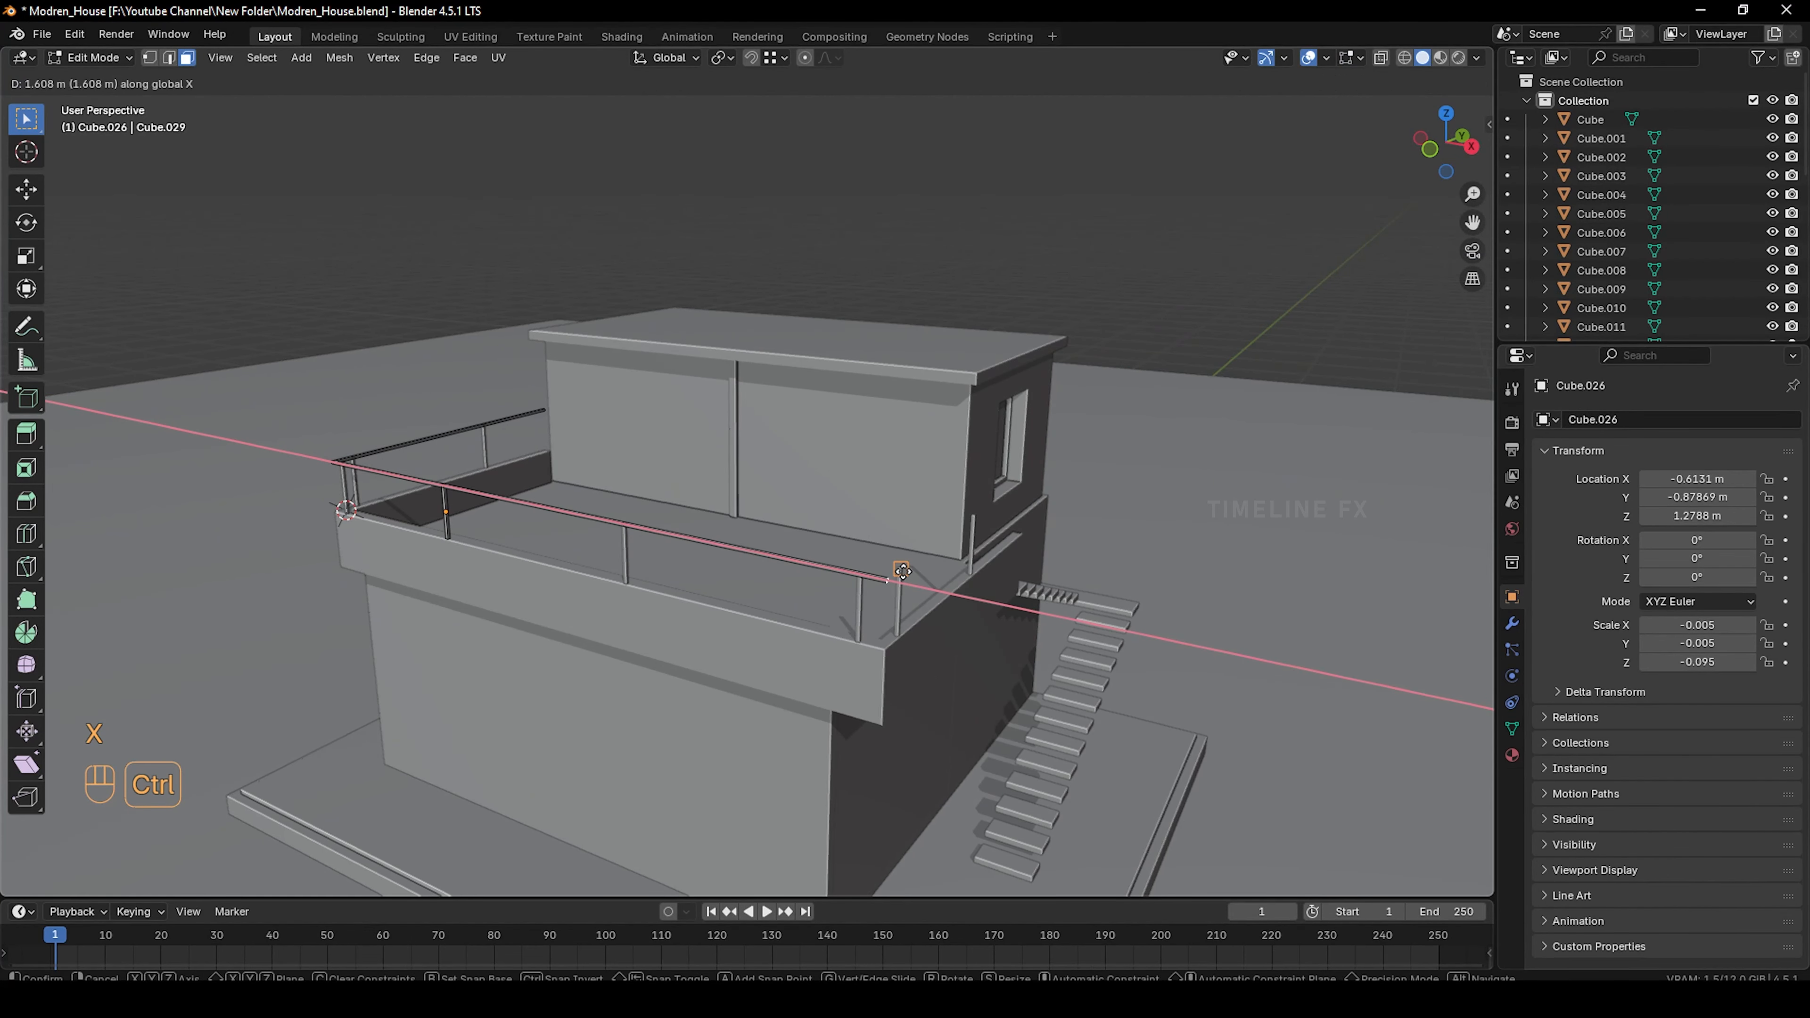
left_click(904, 571, "ctrl")
middle_click_drag(904, 571, 895, 610)
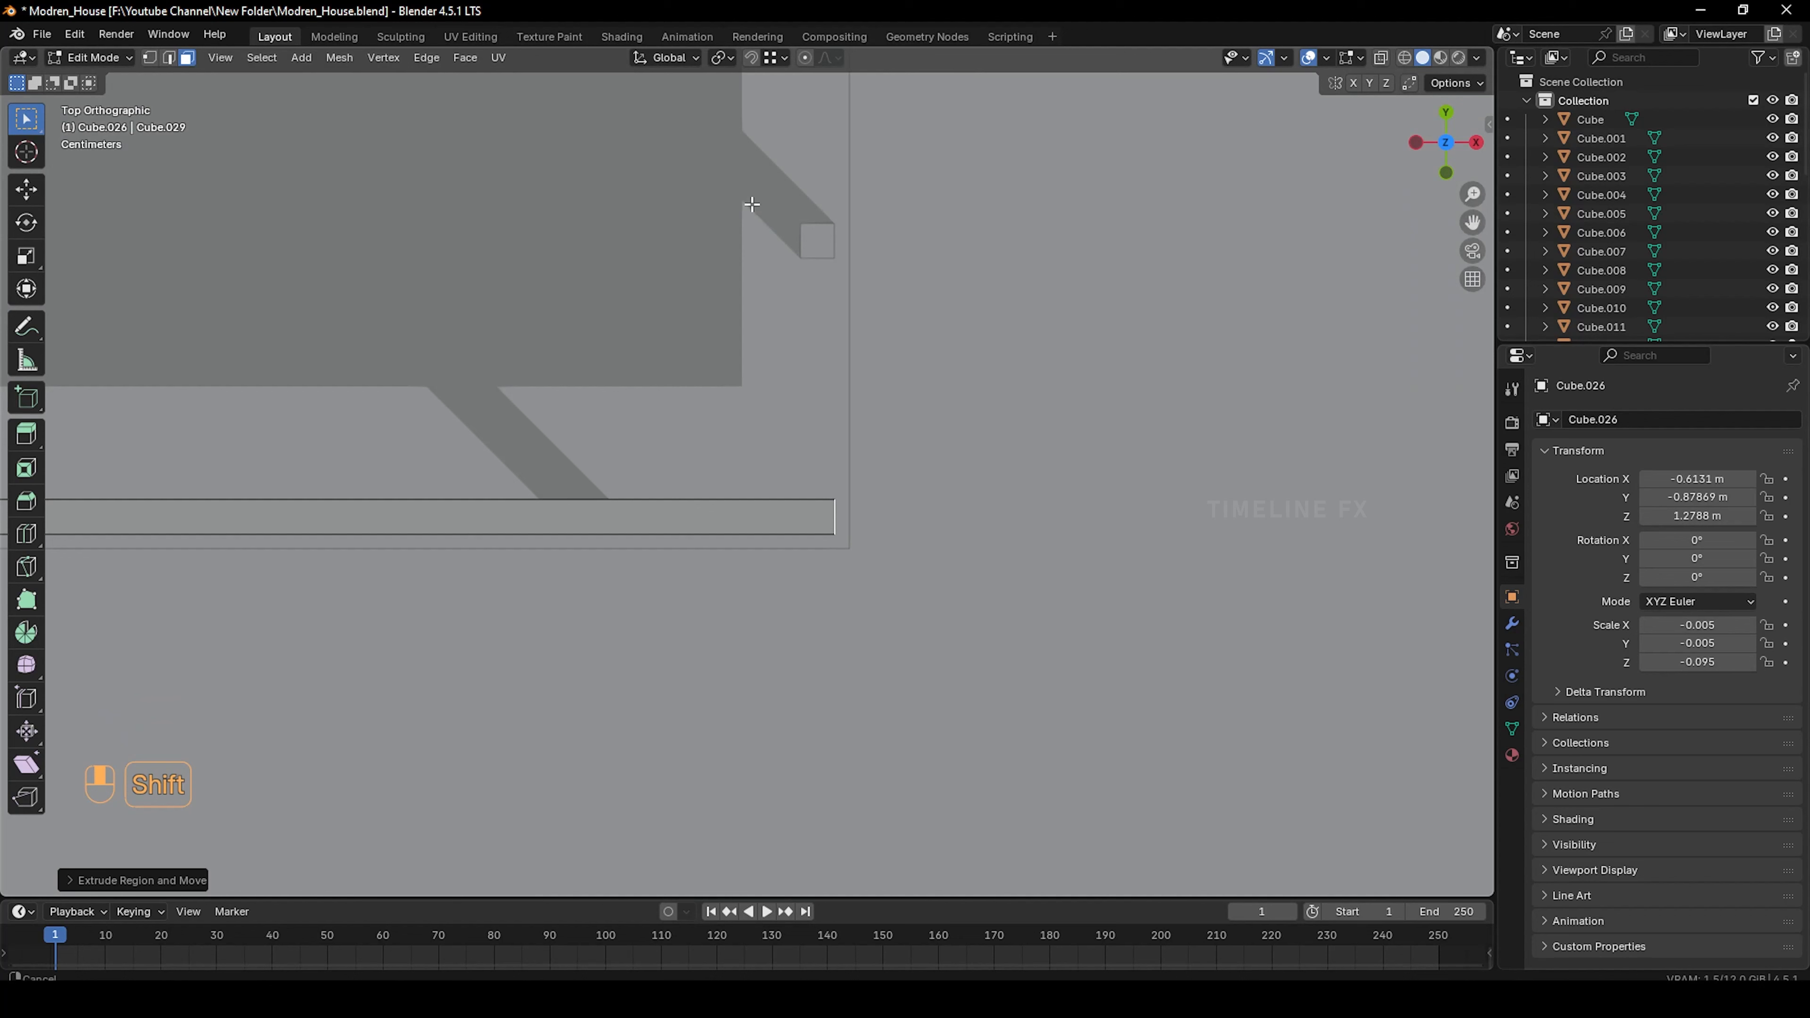
middle_click_drag(827, 479, 875, 631, "shift")
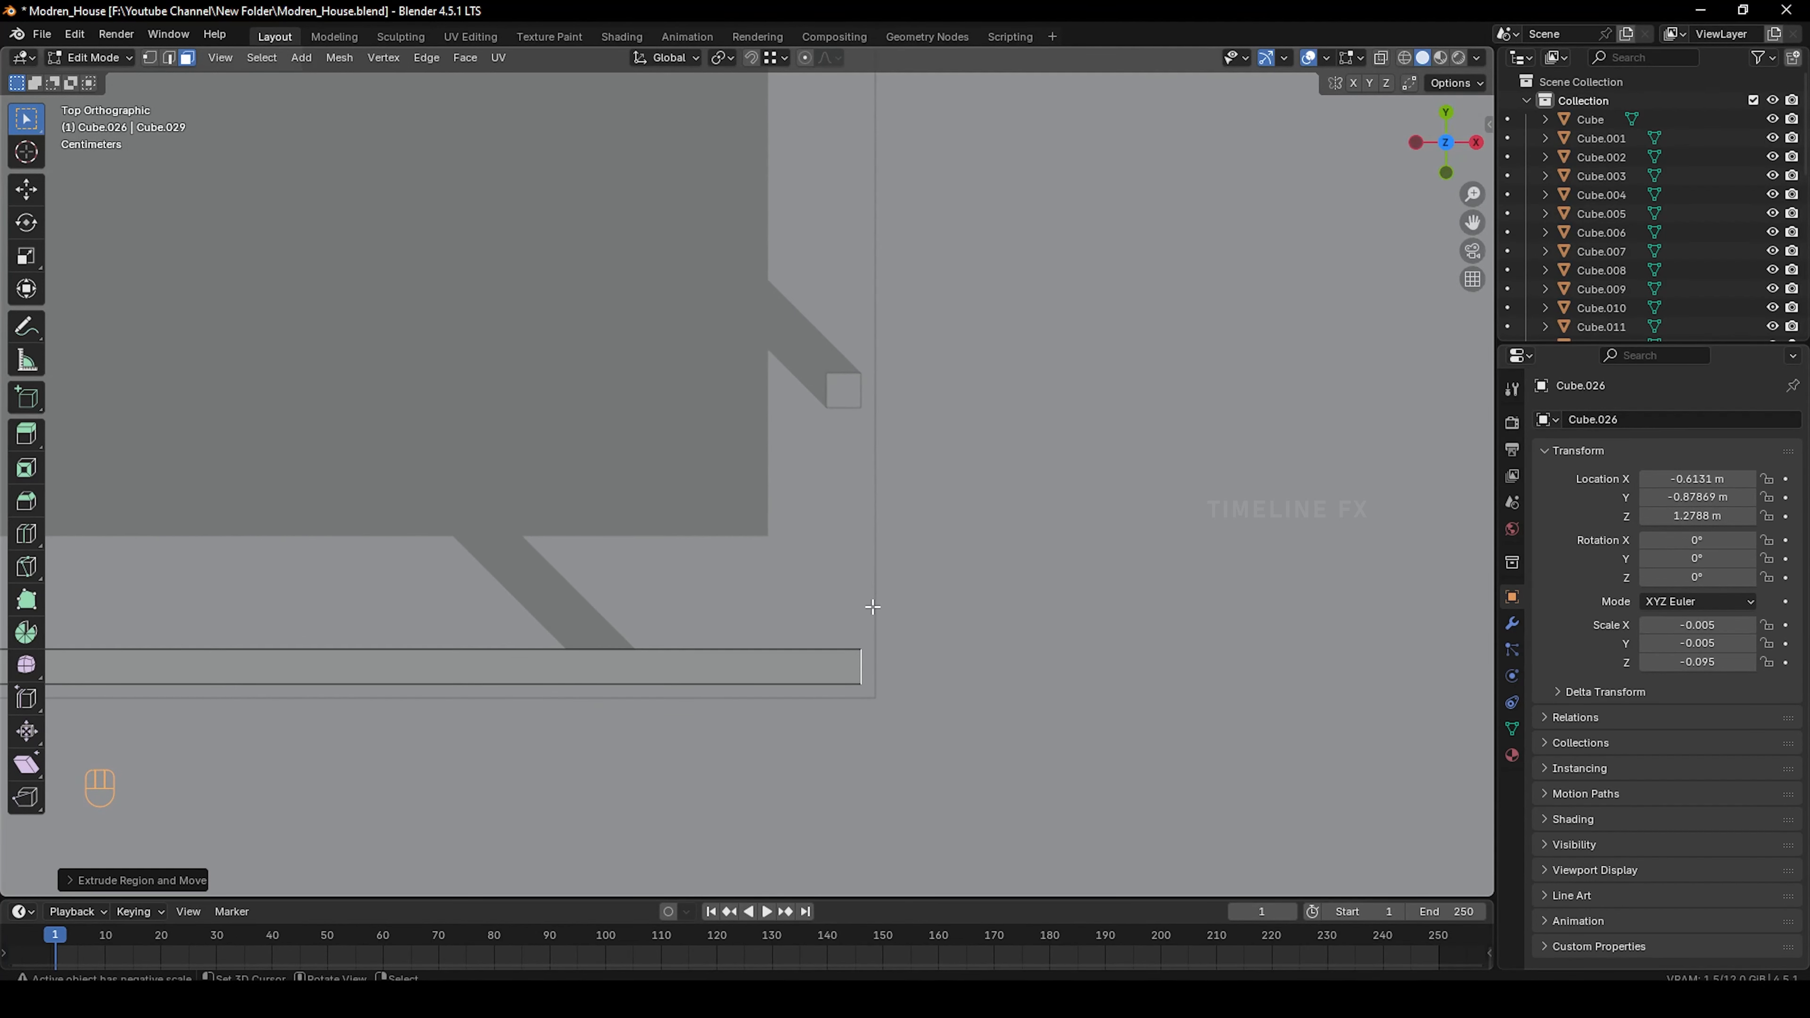
Snap the handrail's end face along X to the stair-side post's inner edge and extrude a corner block to its outer edge
key("g")
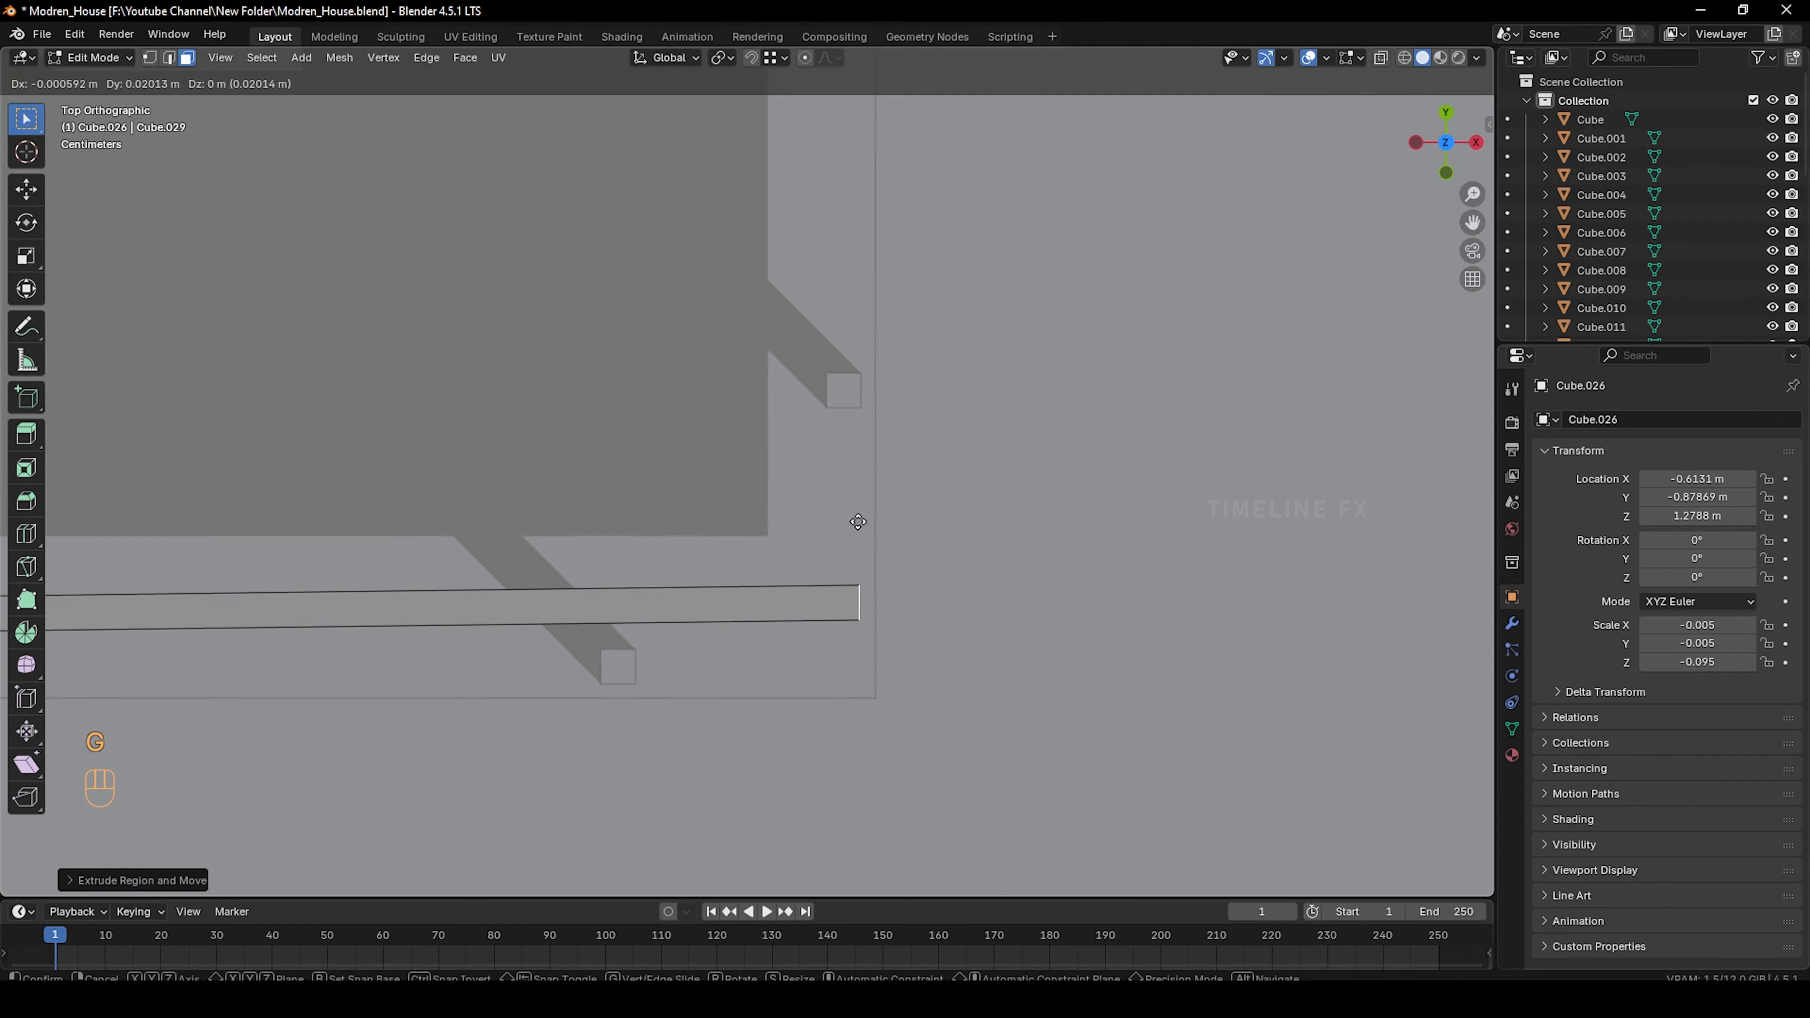
key("x")
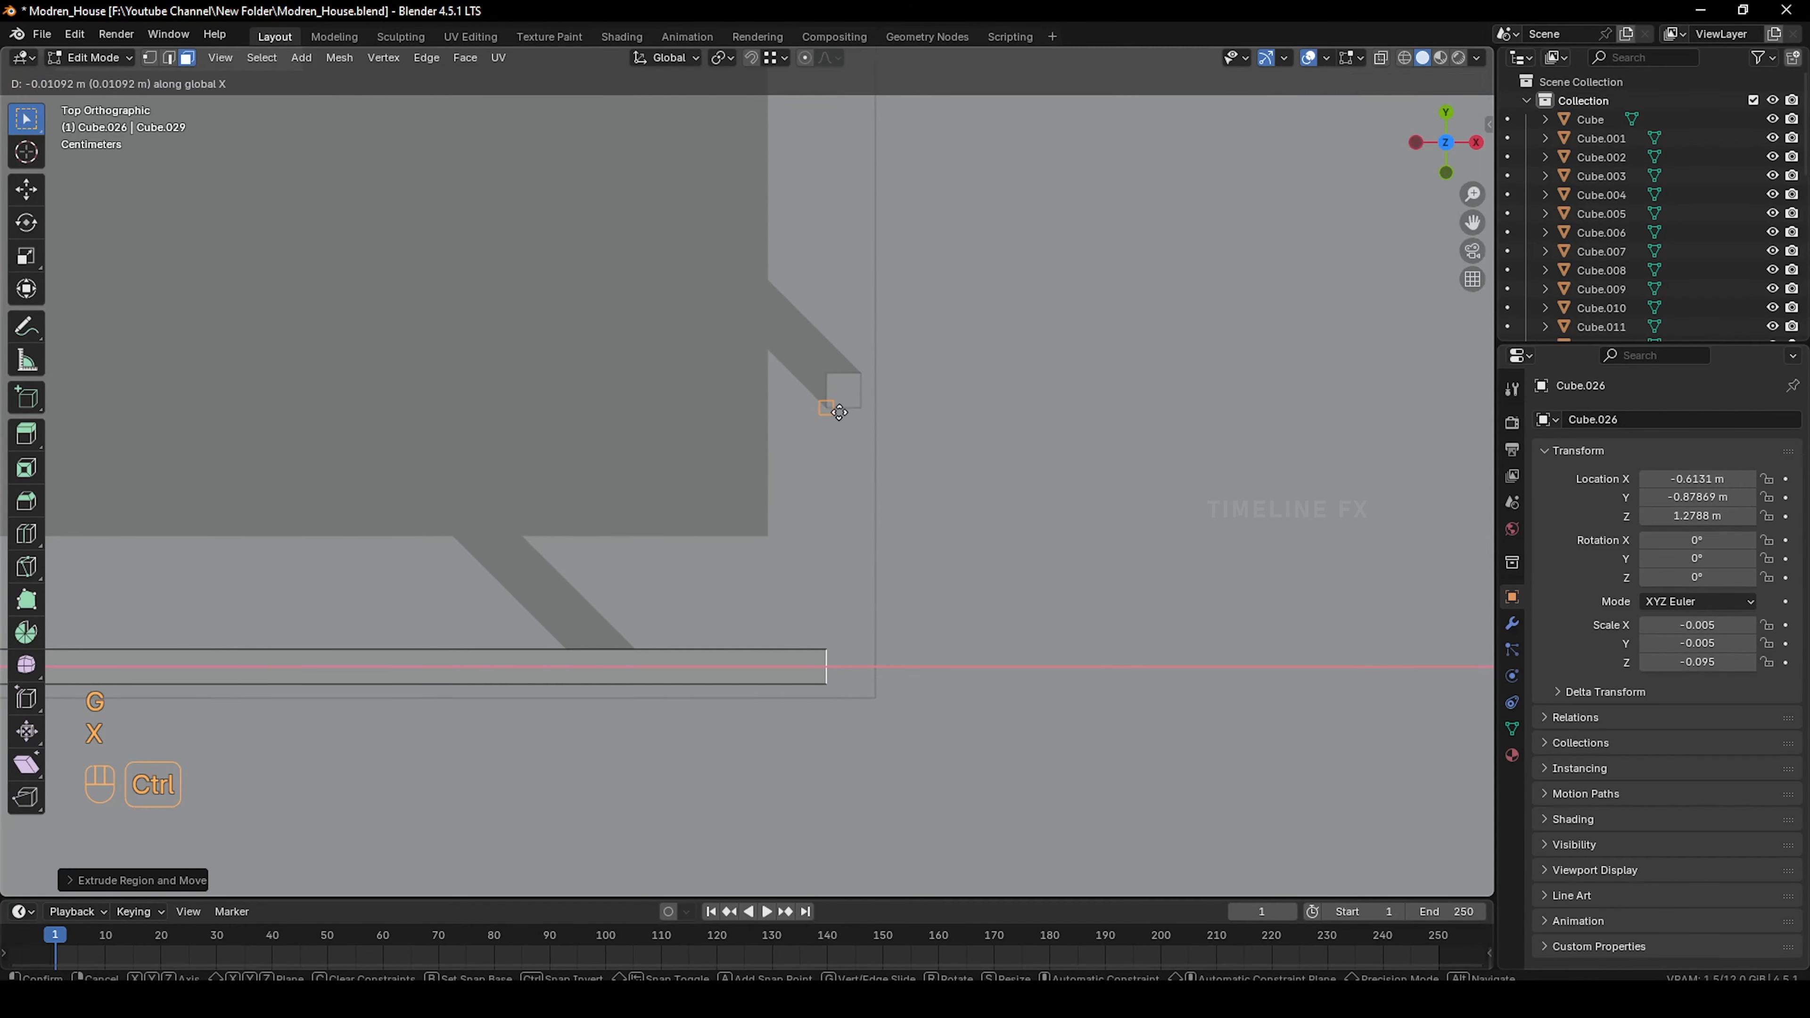
left_click(838, 408)
key("e")
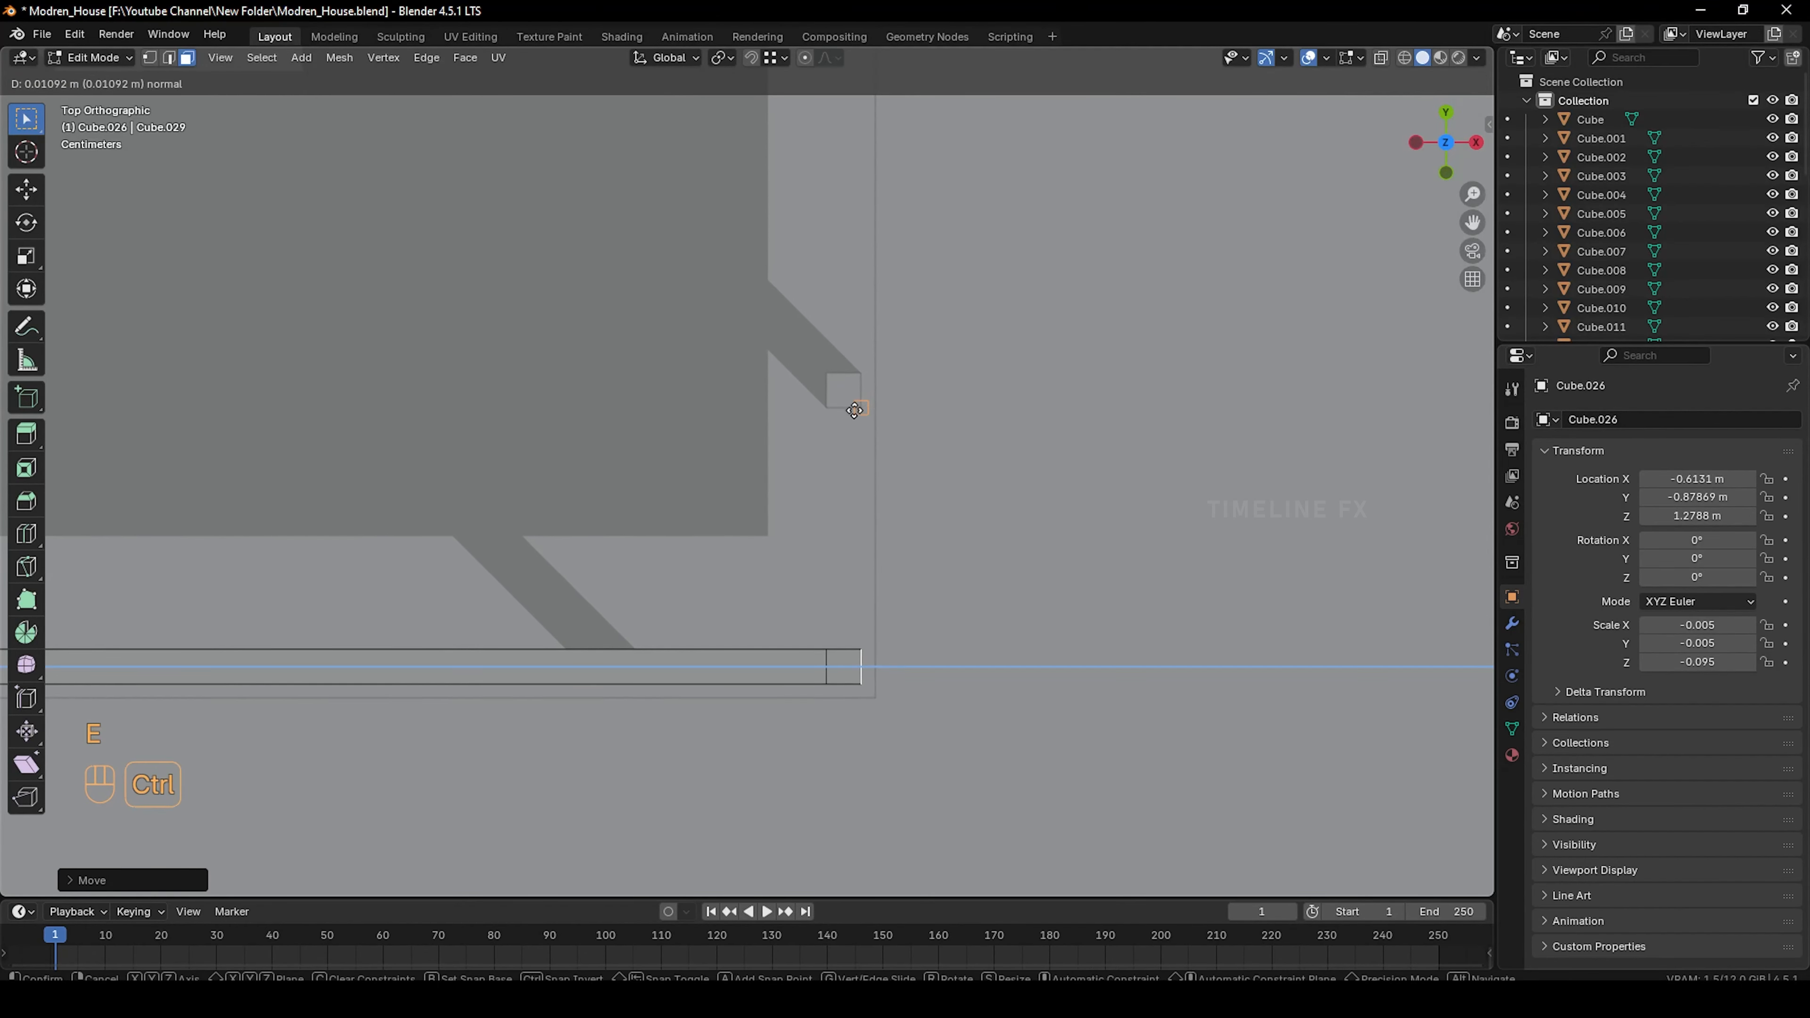
left_click(857, 410, "ctrl")
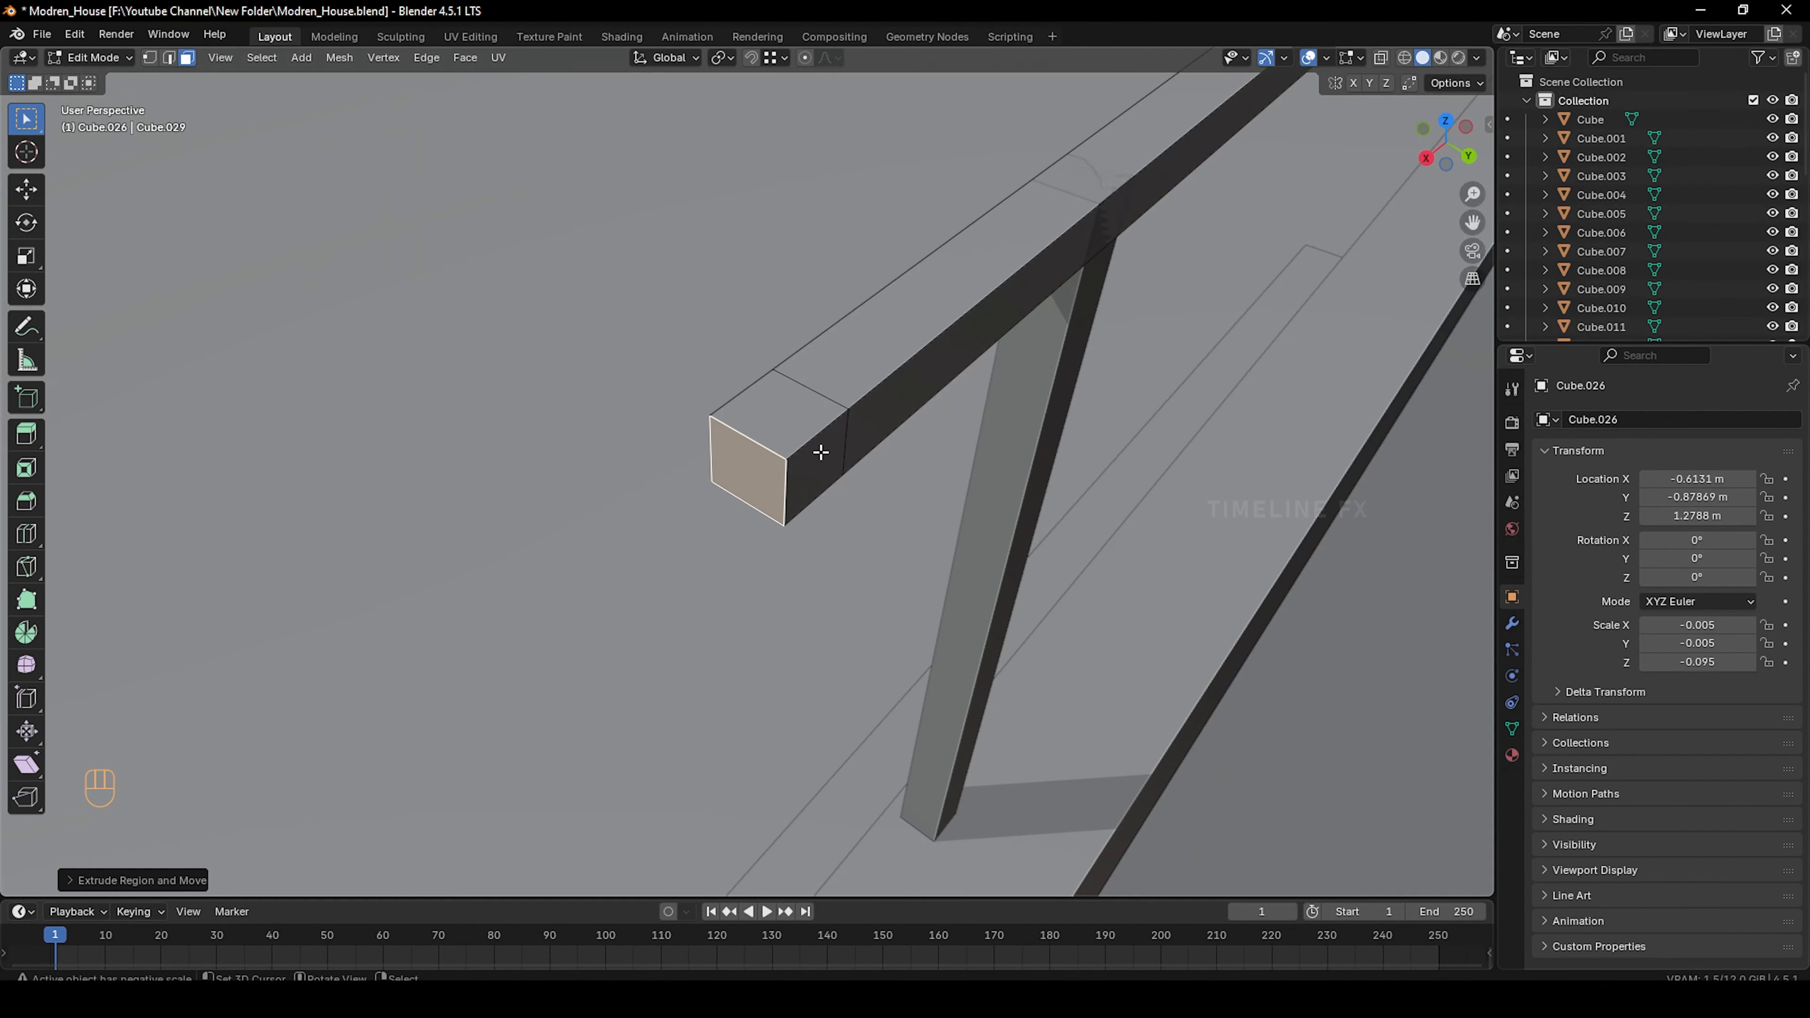
Extrude the corner block's inward side face along Y over the stair-side posts to the parapet's end by the stairs
left_click(810, 508)
scroll(810, 508, "down", 6)
key("w")
key("e")
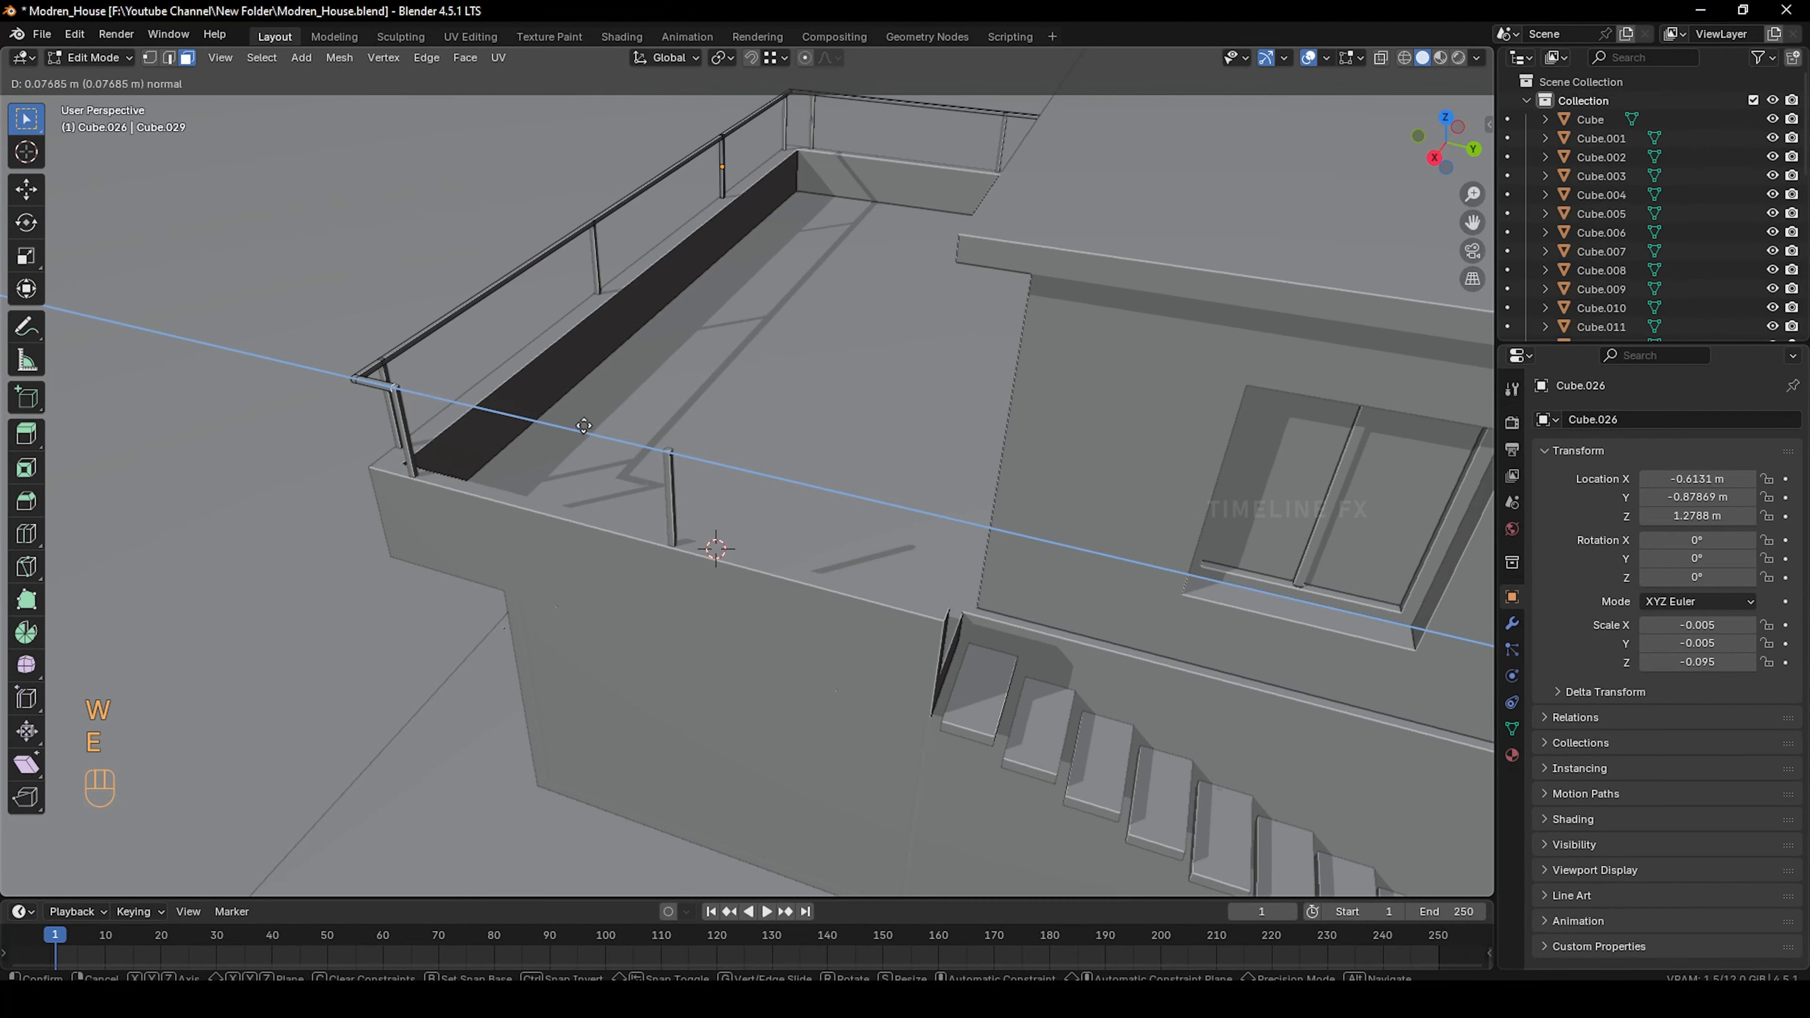
left_click(1110, 608)
Add a loop cut across the stair-side handrail and slide it close to the rail's free end
middle_click_drag(969, 605, 922, 541)
scroll(845, 603, "up", 2)
scroll(884, 517, "down", 2)
key("ctrl+r")
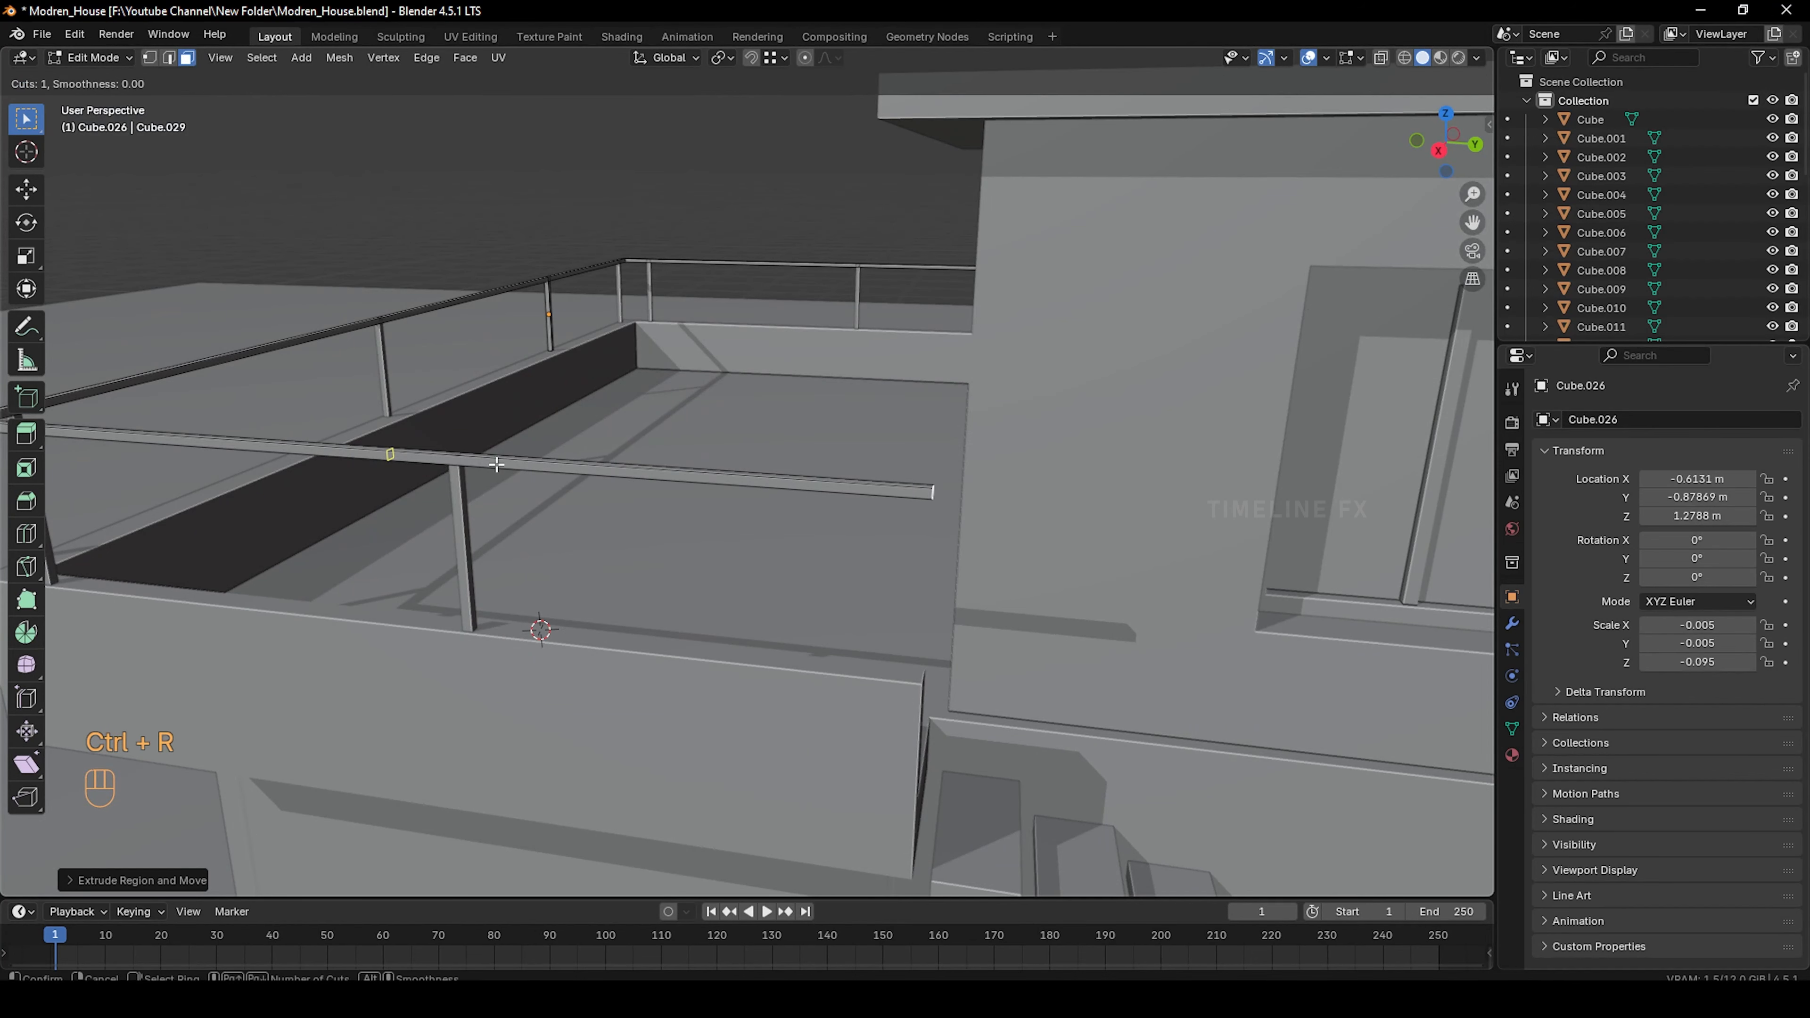
left_click(497, 464)
left_click(924, 493)
middle_click_drag(925, 494, 792, 177)
key("g")
key("y")
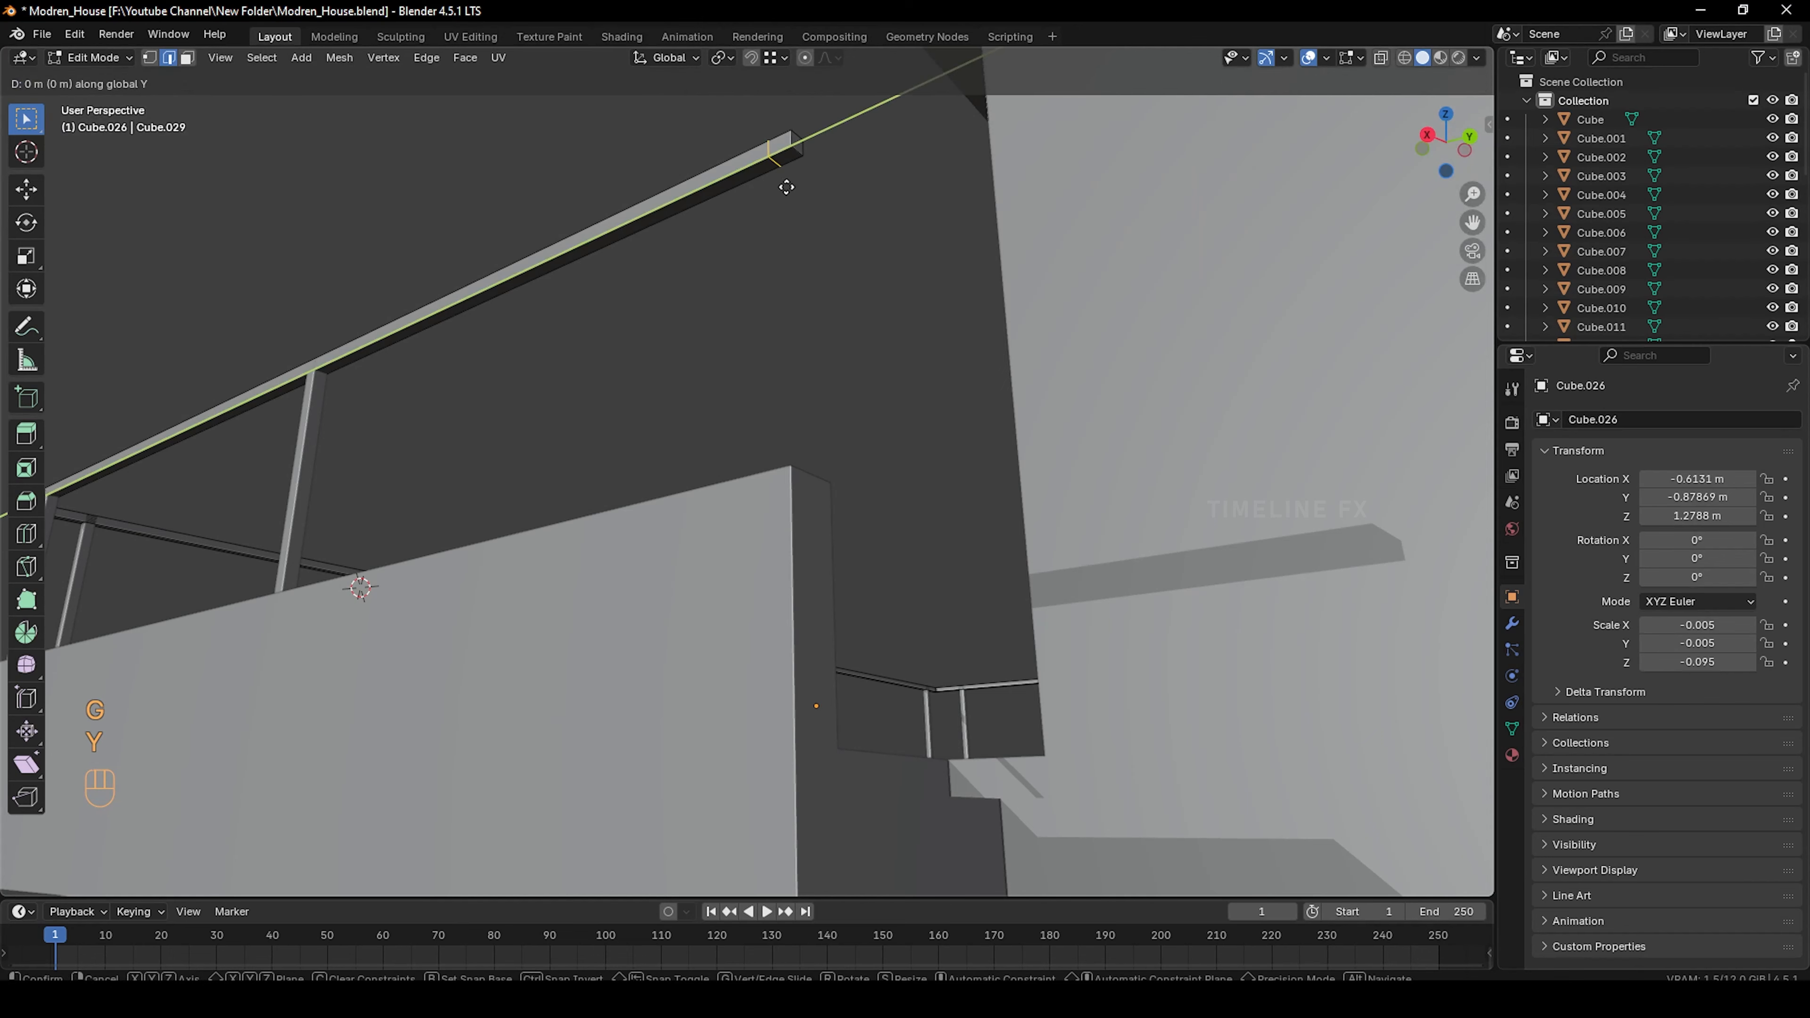
right_click(792, 175)
Extrude the small underside face at the handrail's free end straight down to the parapet top as an end post
key("3")
middle_click_drag(796, 174, 837, 315)
key("e")
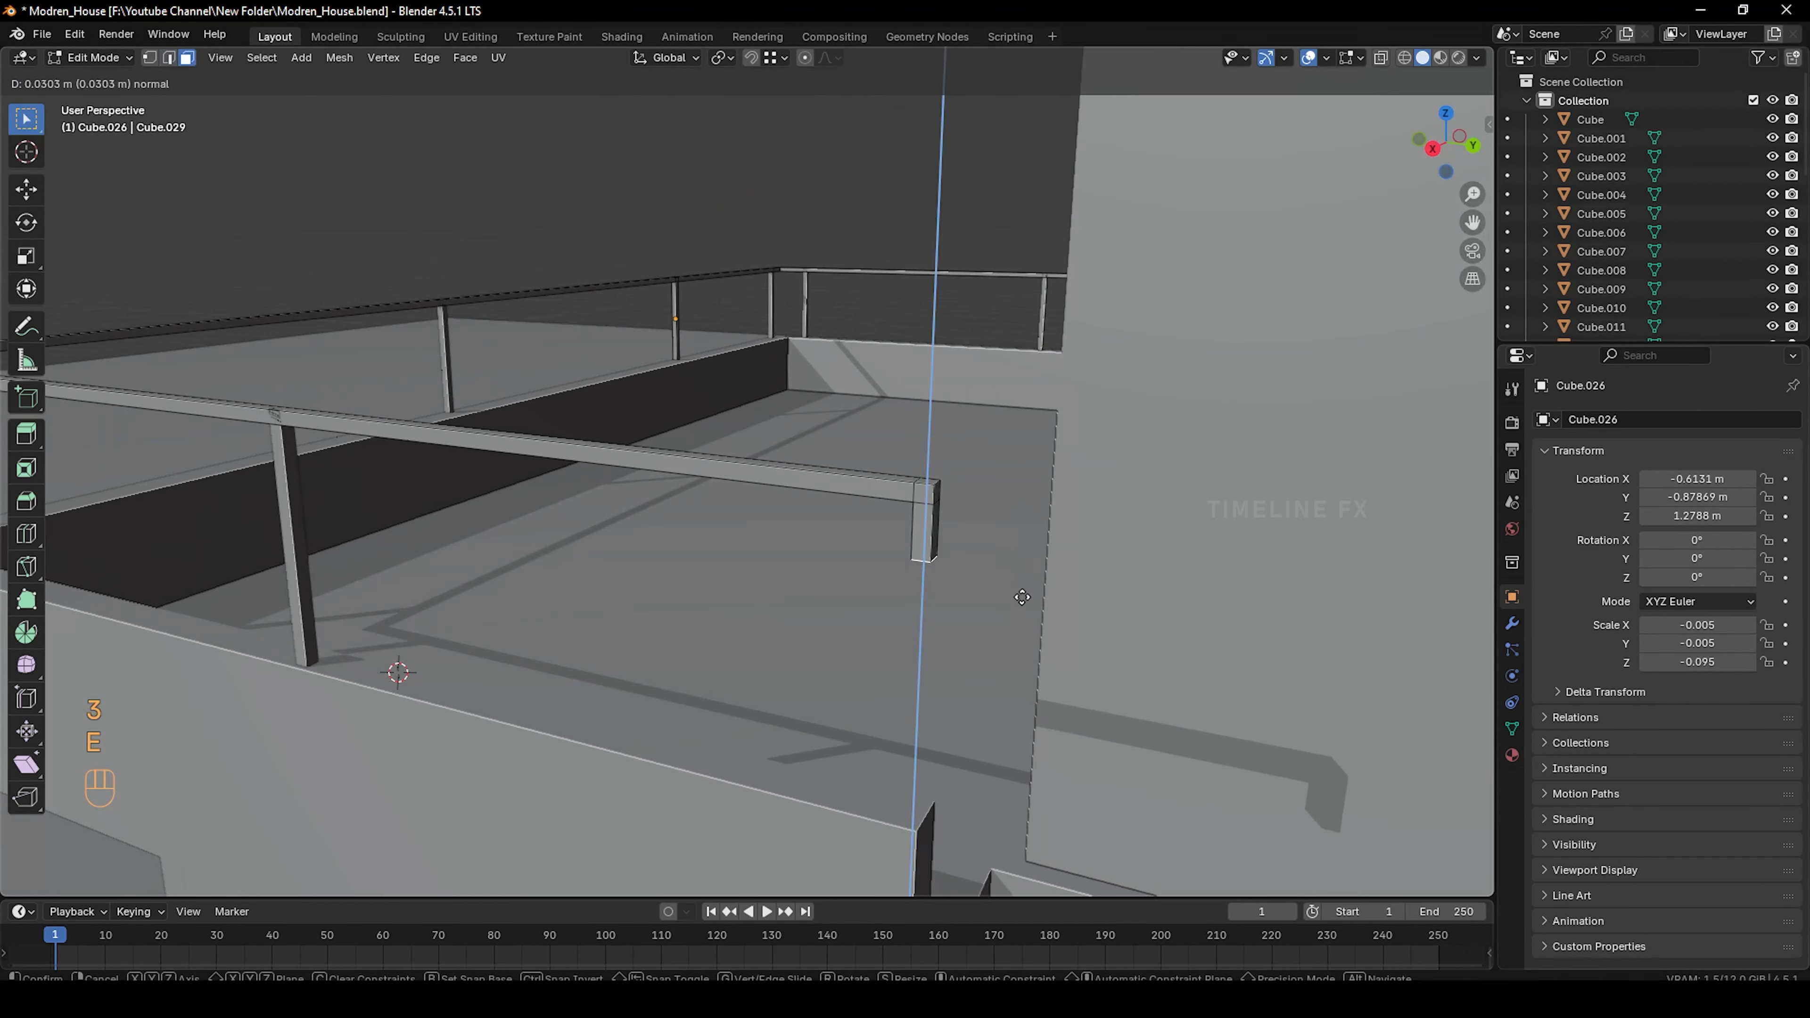
key("z")
key("z")
left_click(965, 848)
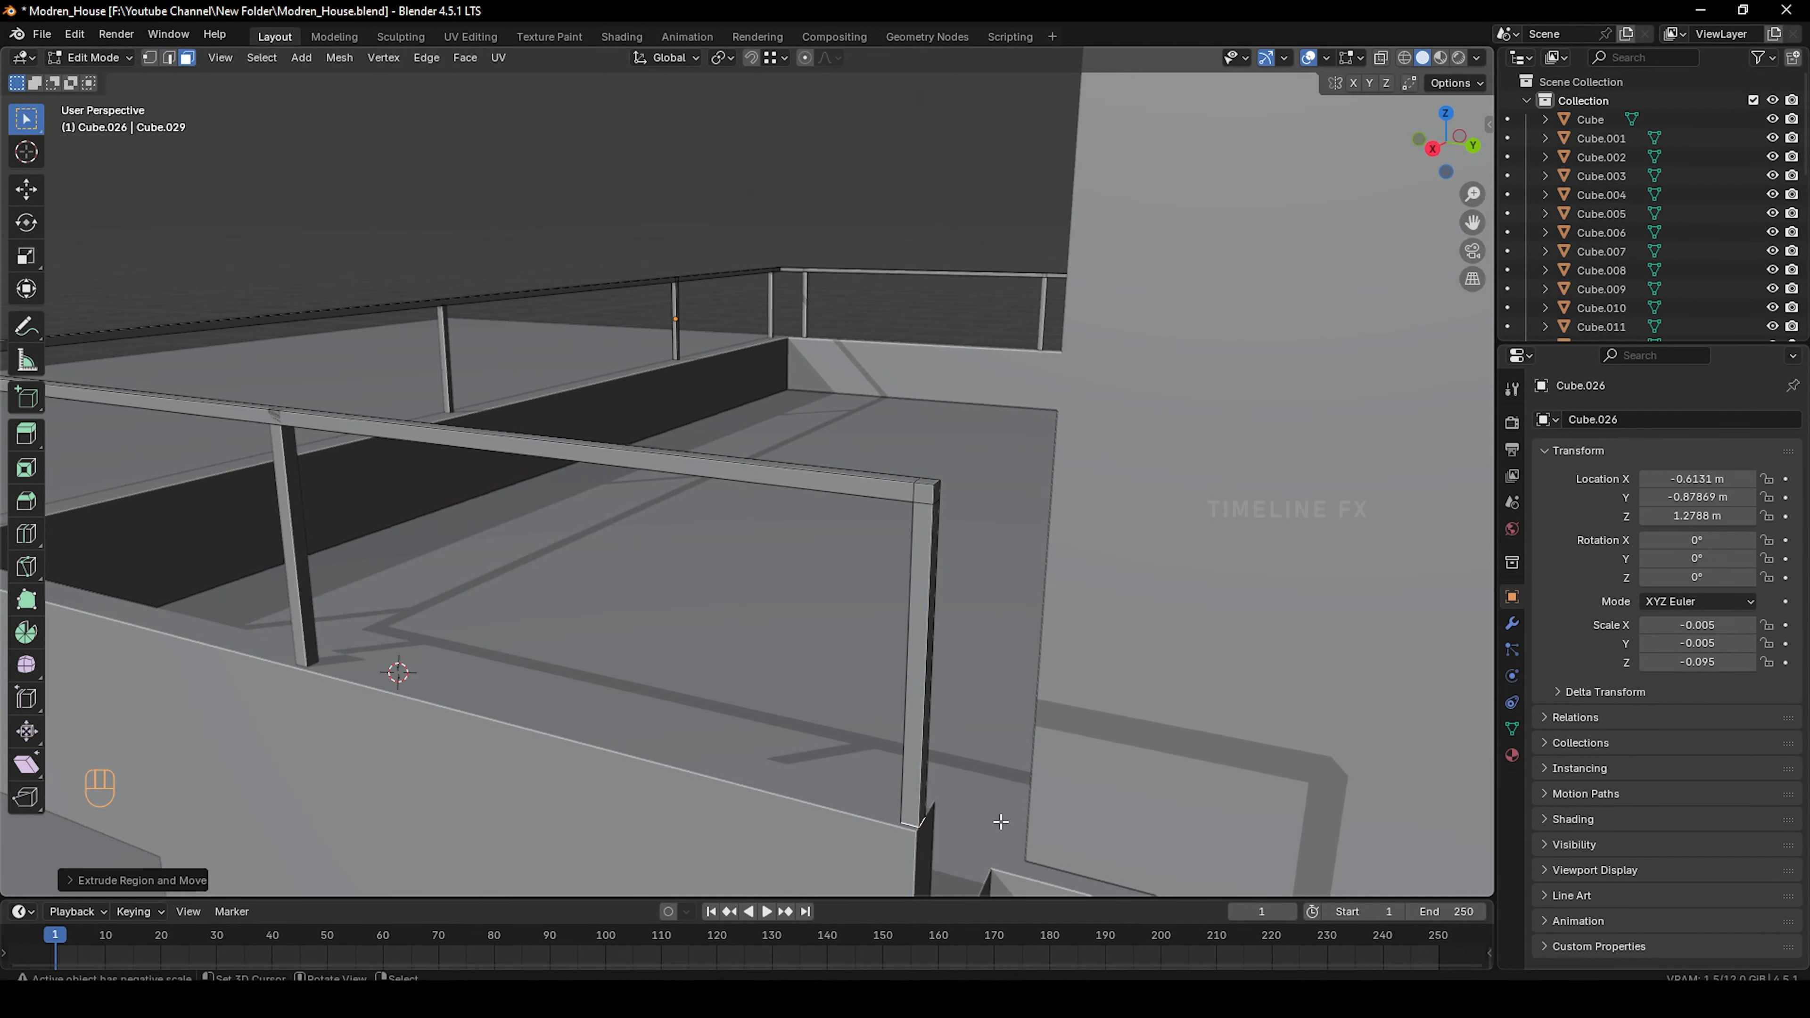
key("Tab")
Edit the house body and add a centred loop cut along the top of the side parapet opposite the stairs
scroll(977, 727, "down", 6)
middle_click_drag(978, 727, 810, 563)
scroll(695, 619, "up", 3)
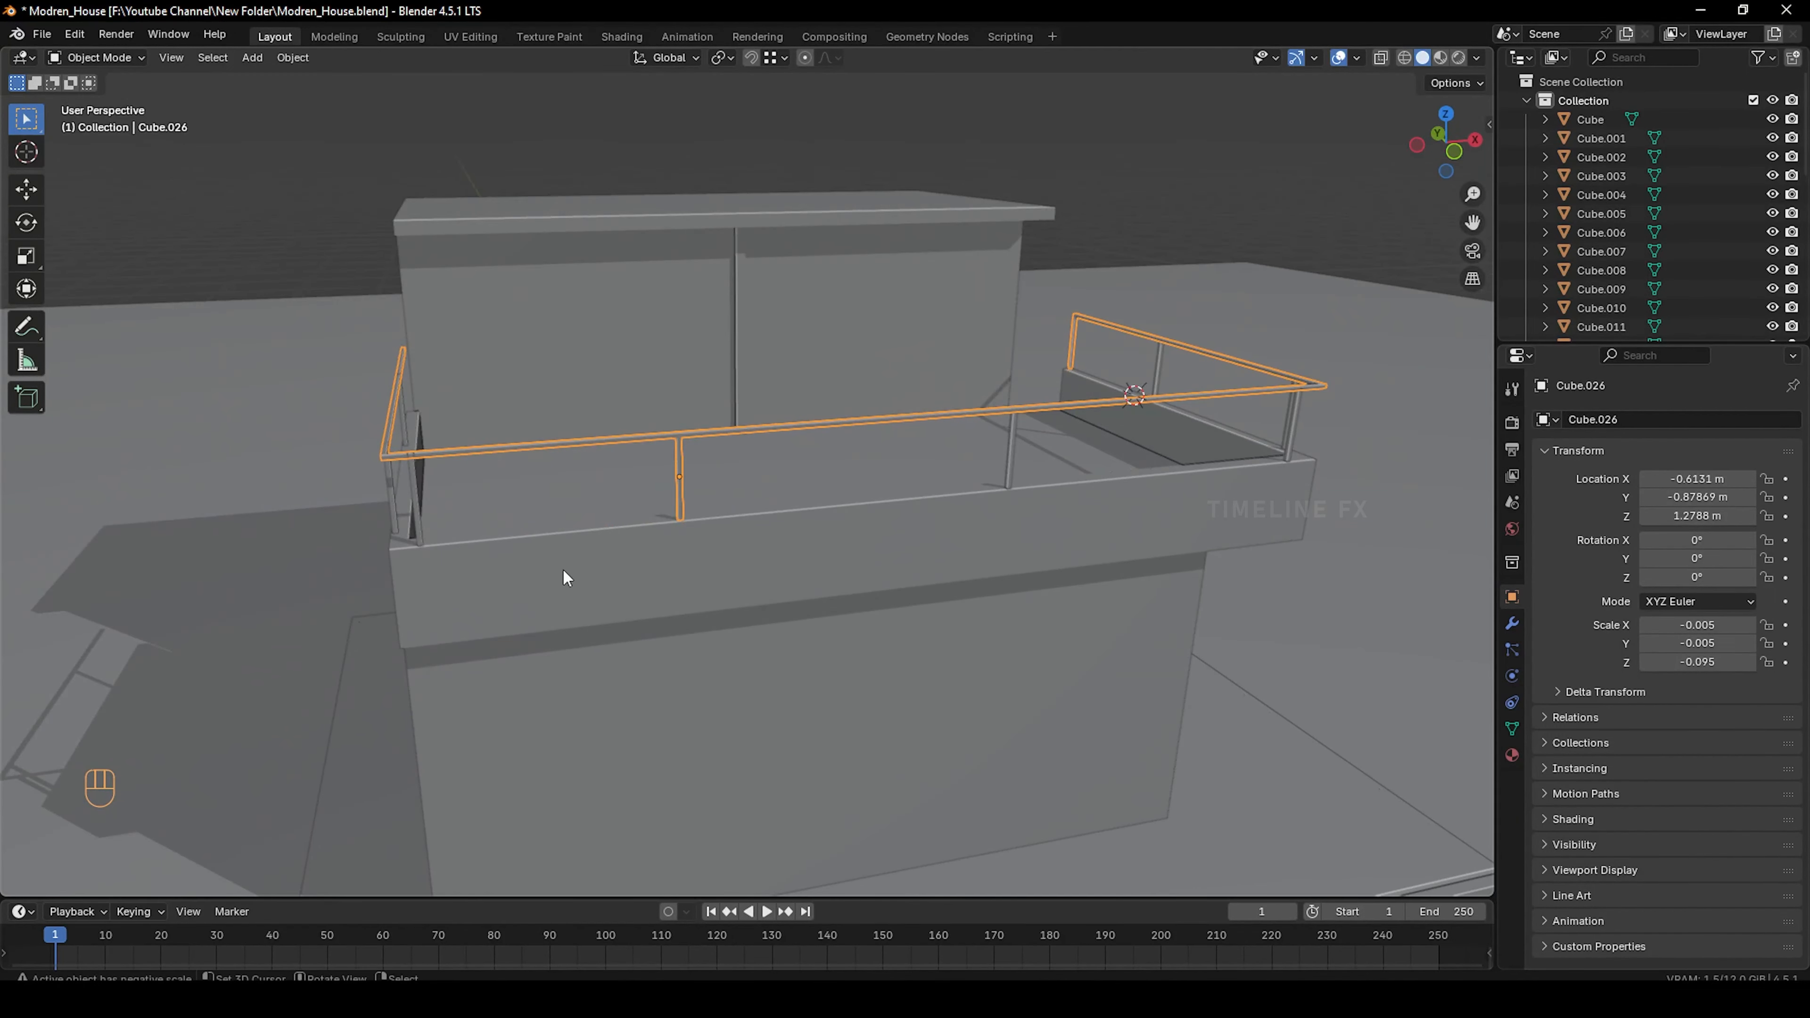
middle_click_drag(562, 570, 661, 626)
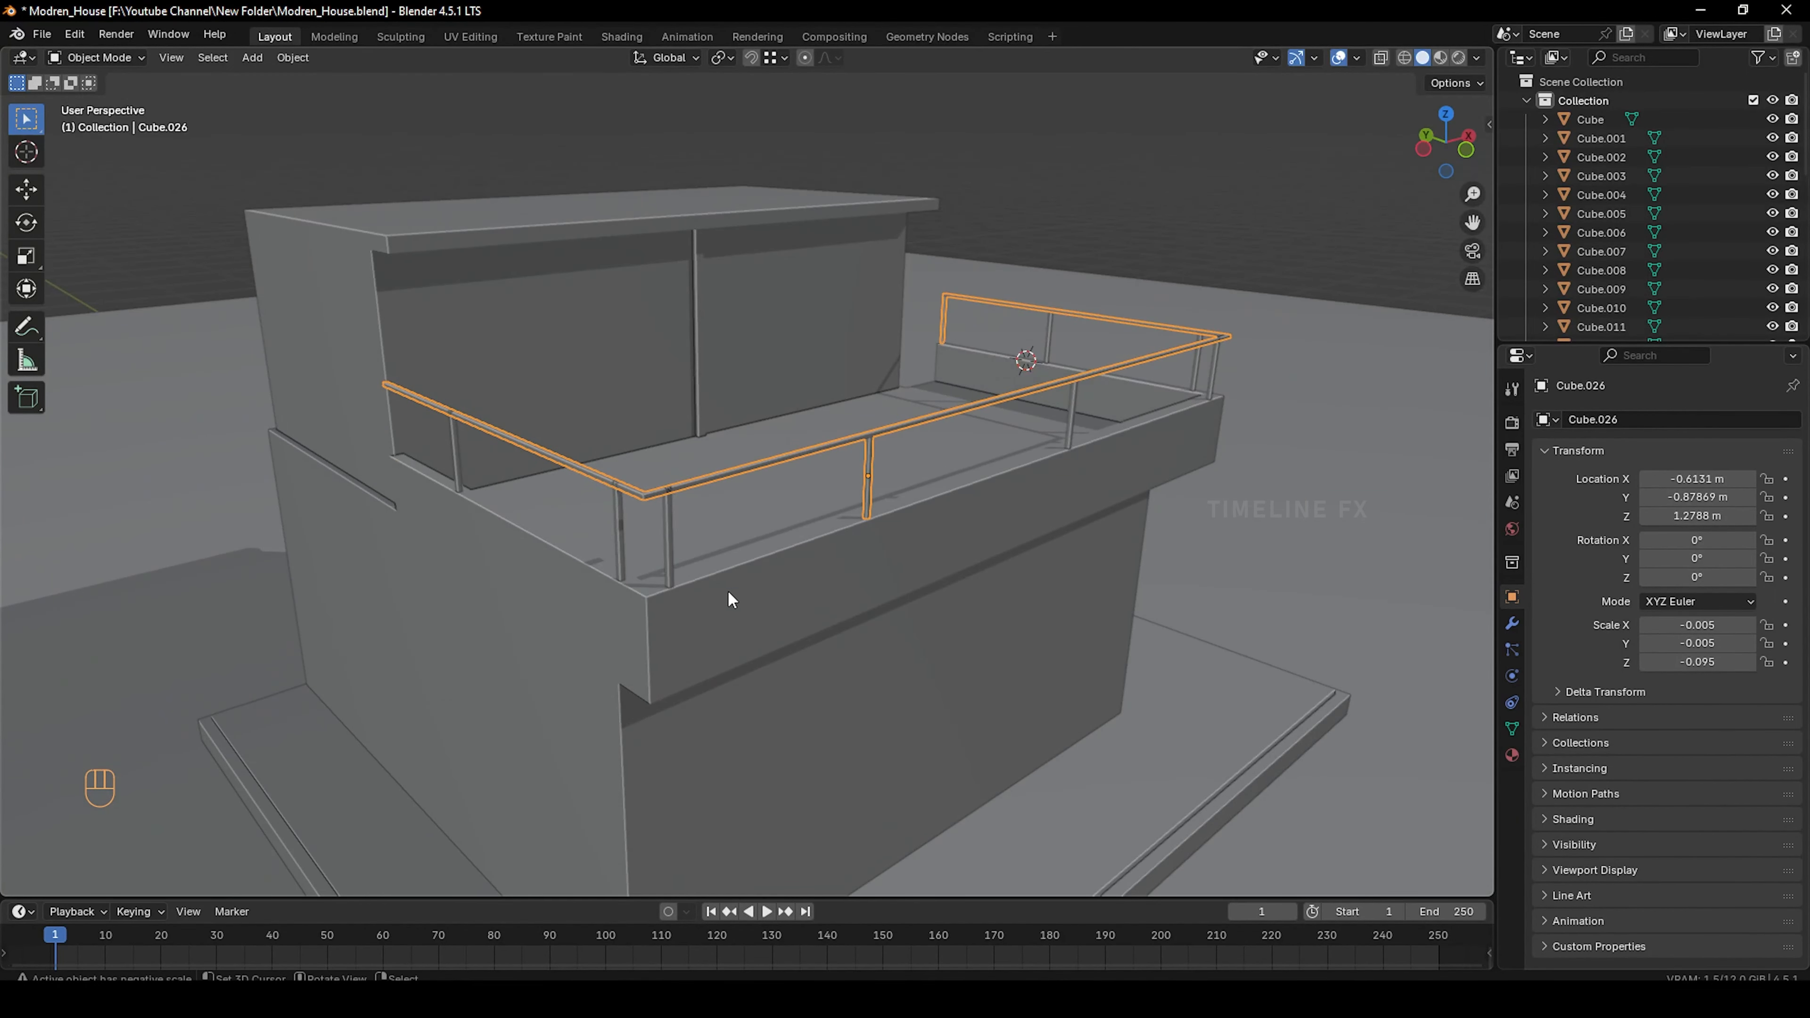
key("grave")
left_click(428, 481)
middle_click_drag(795, 507, 649, 665)
left_click(688, 631)
key("Tab")
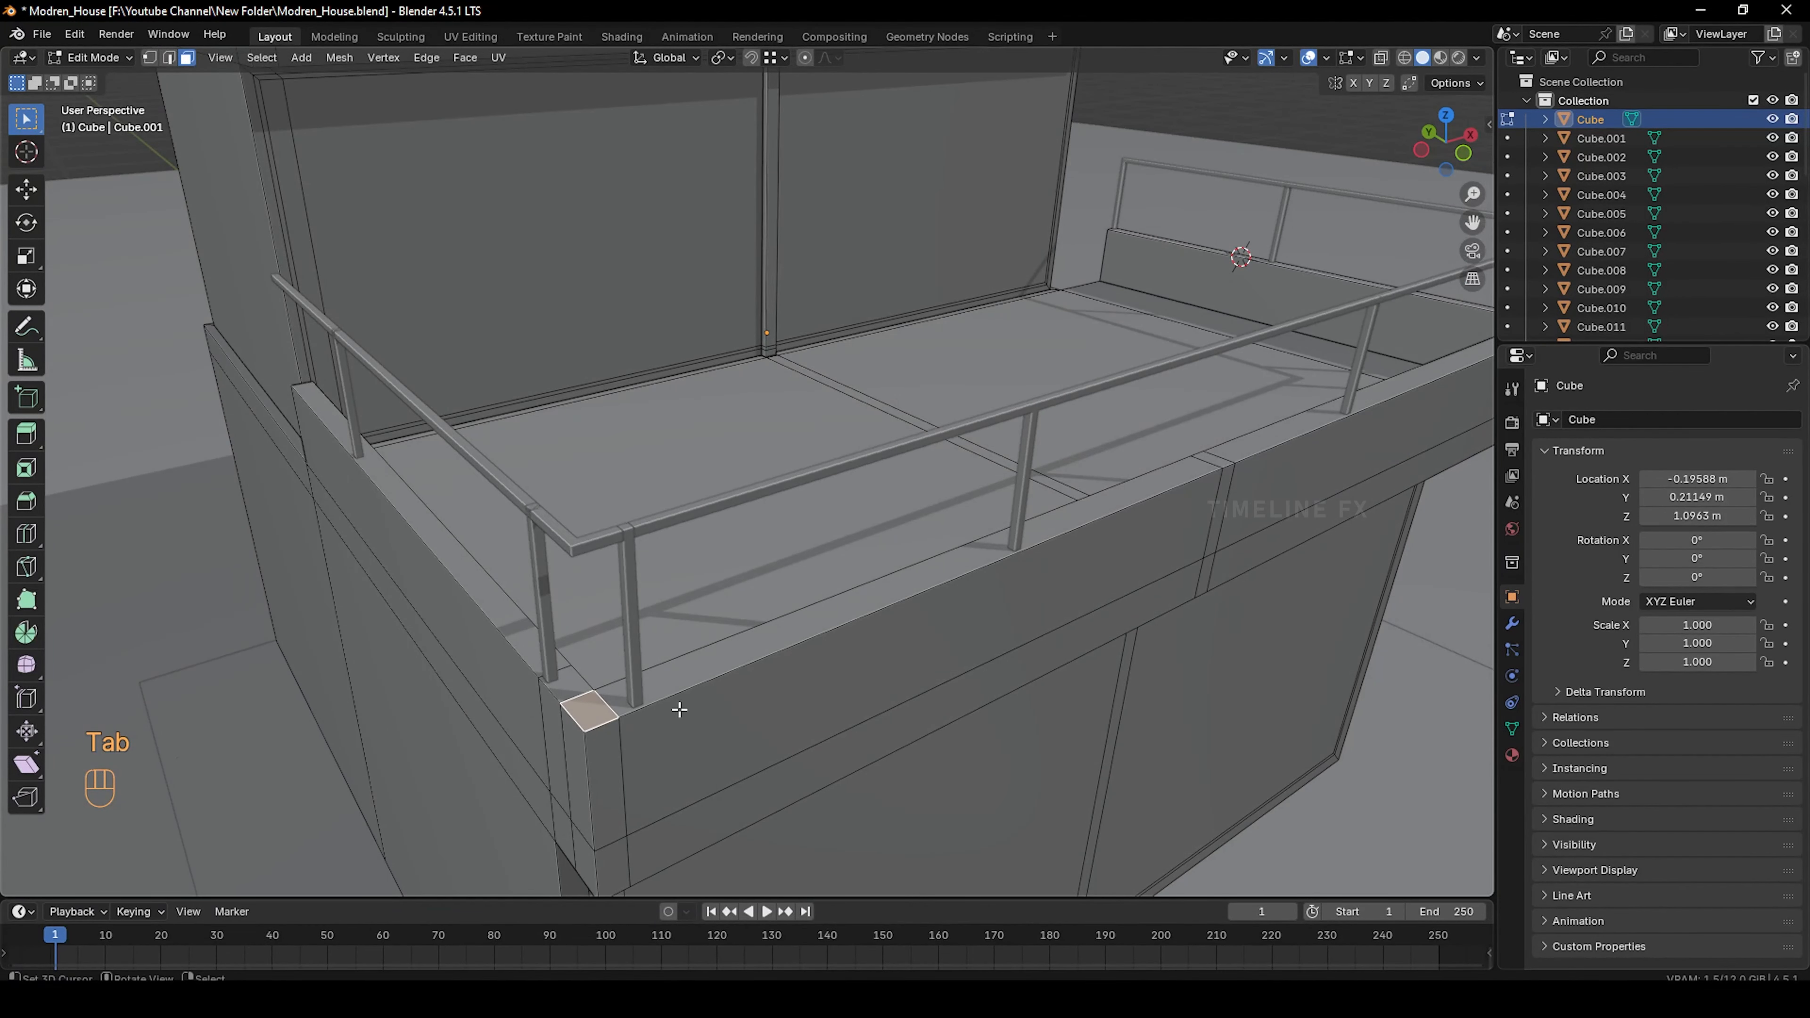
key("ctrl+r")
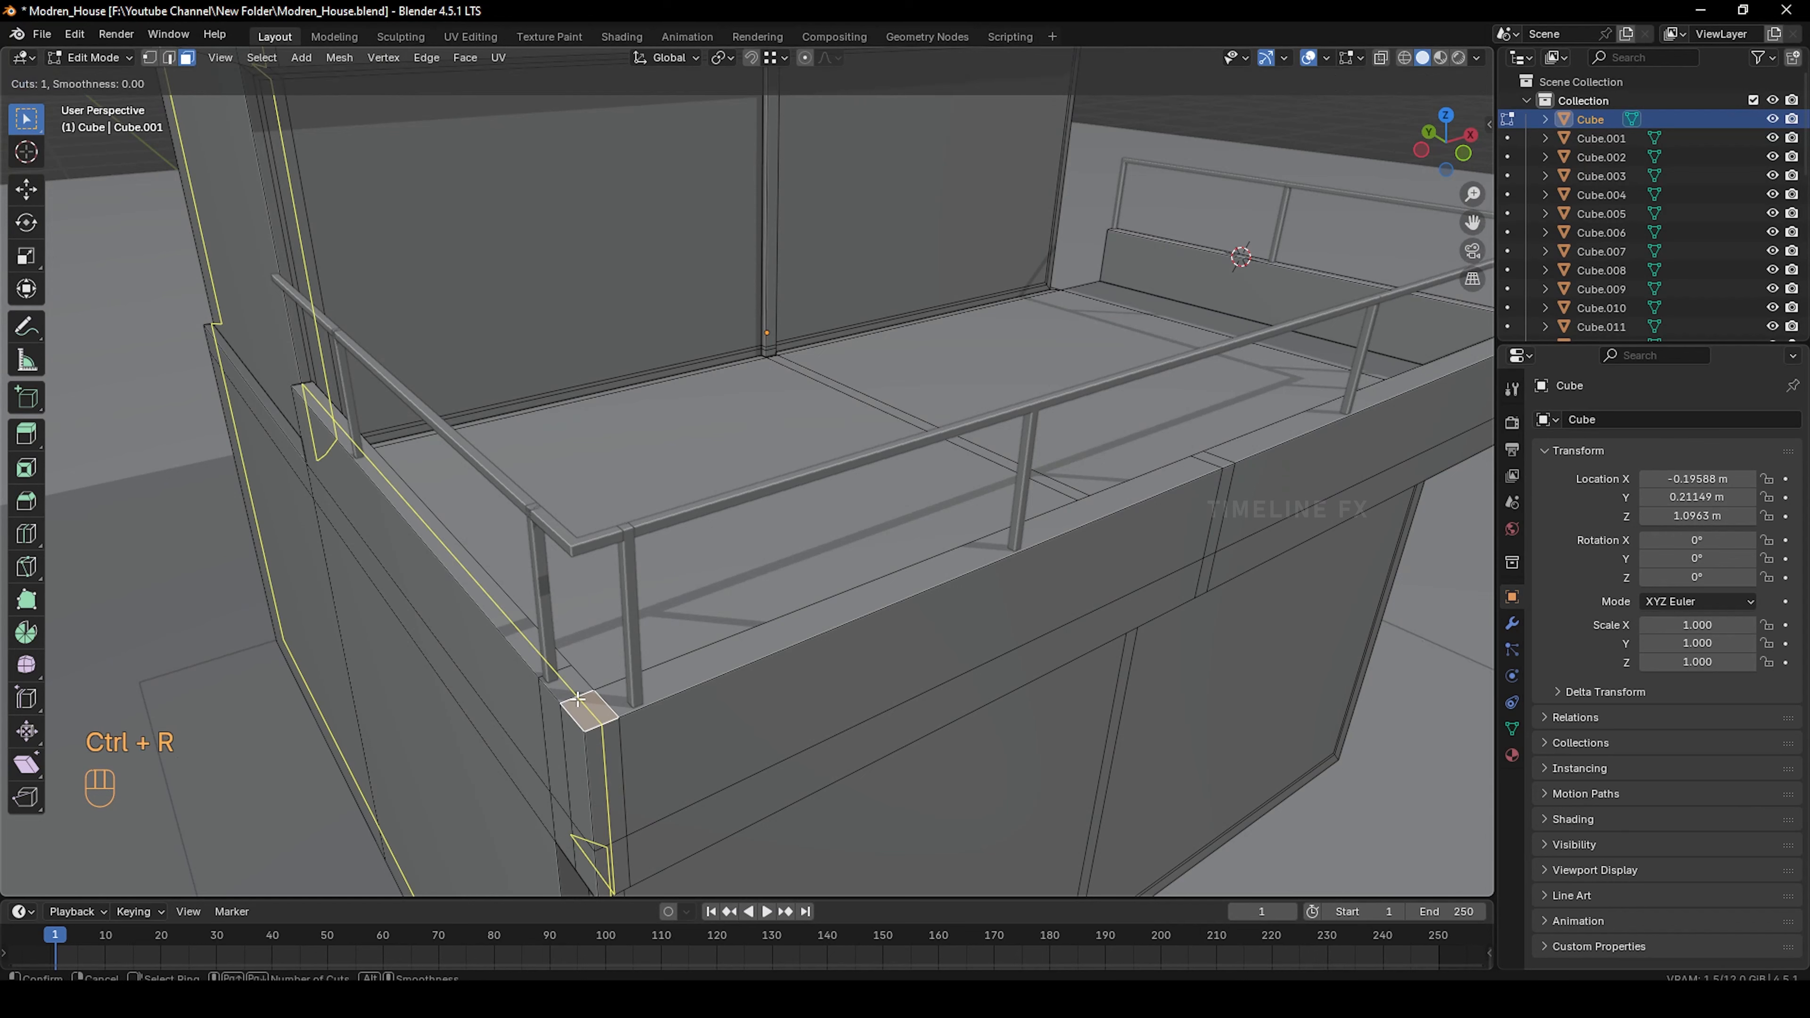
left_click(577, 698)
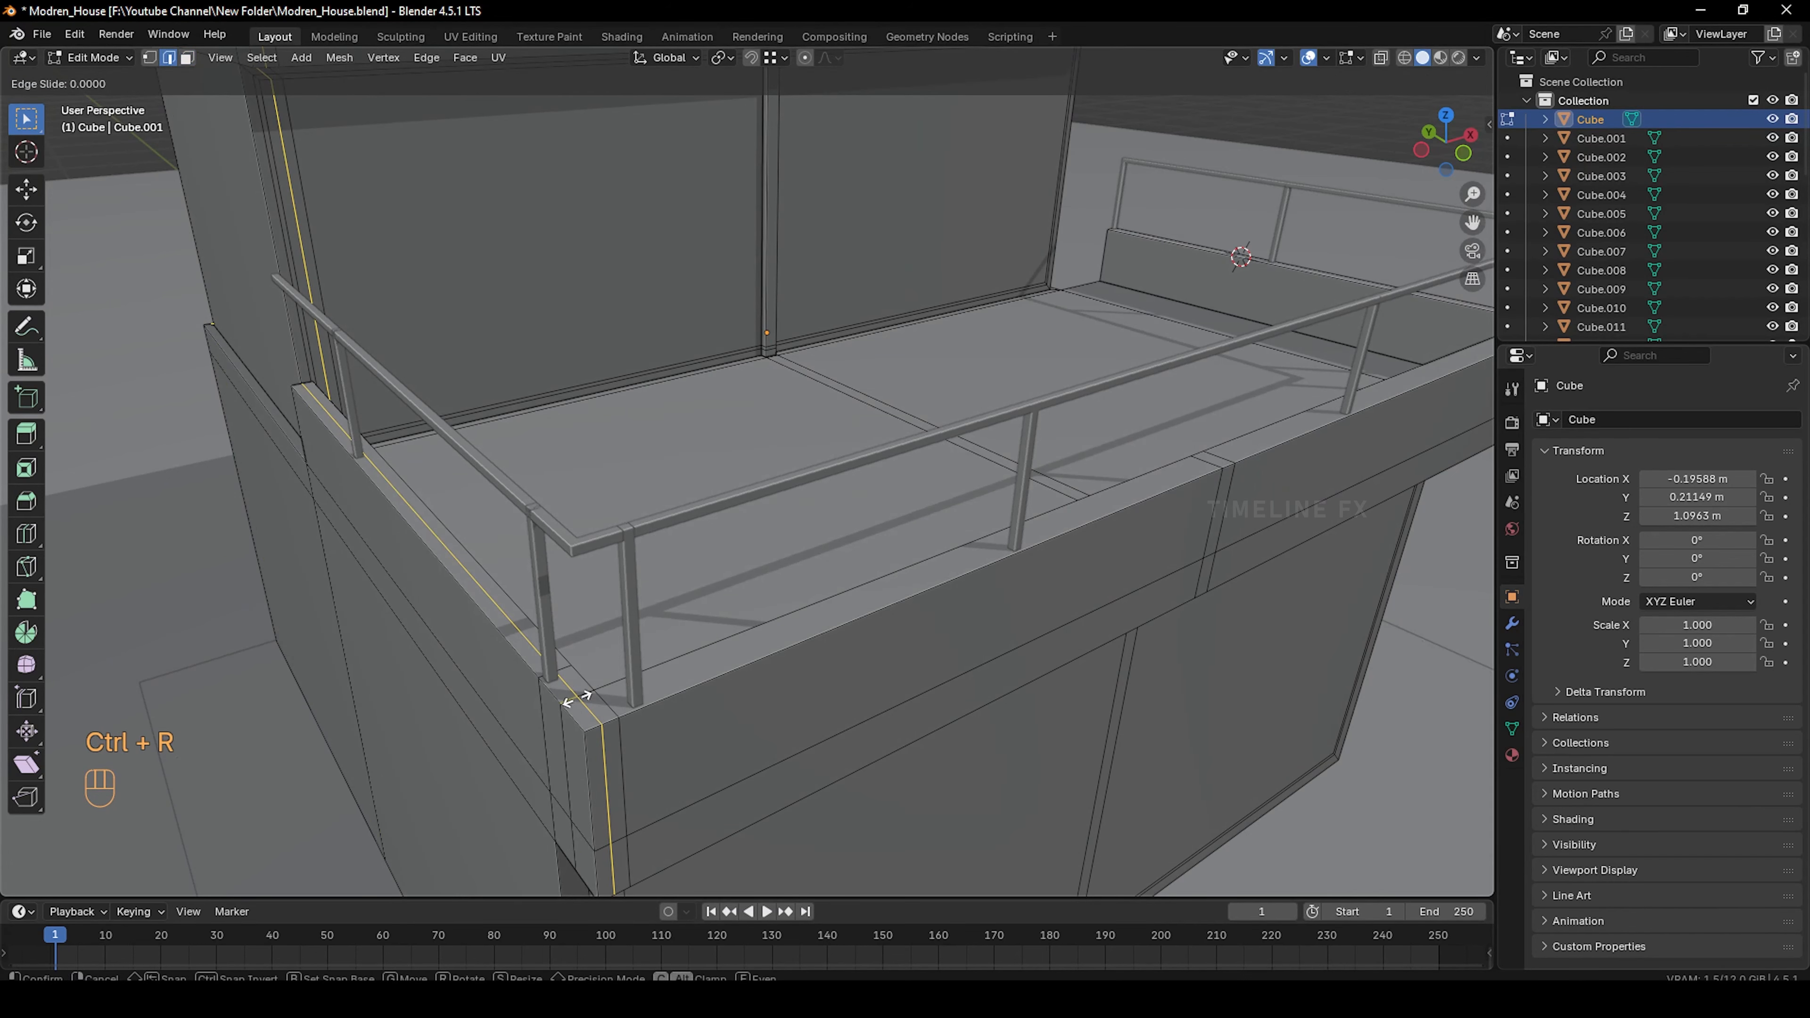
right_click(577, 699)
Add centred loop cuts along the tops of the front parapet and the stair-side parapet
key("ctrl+r")
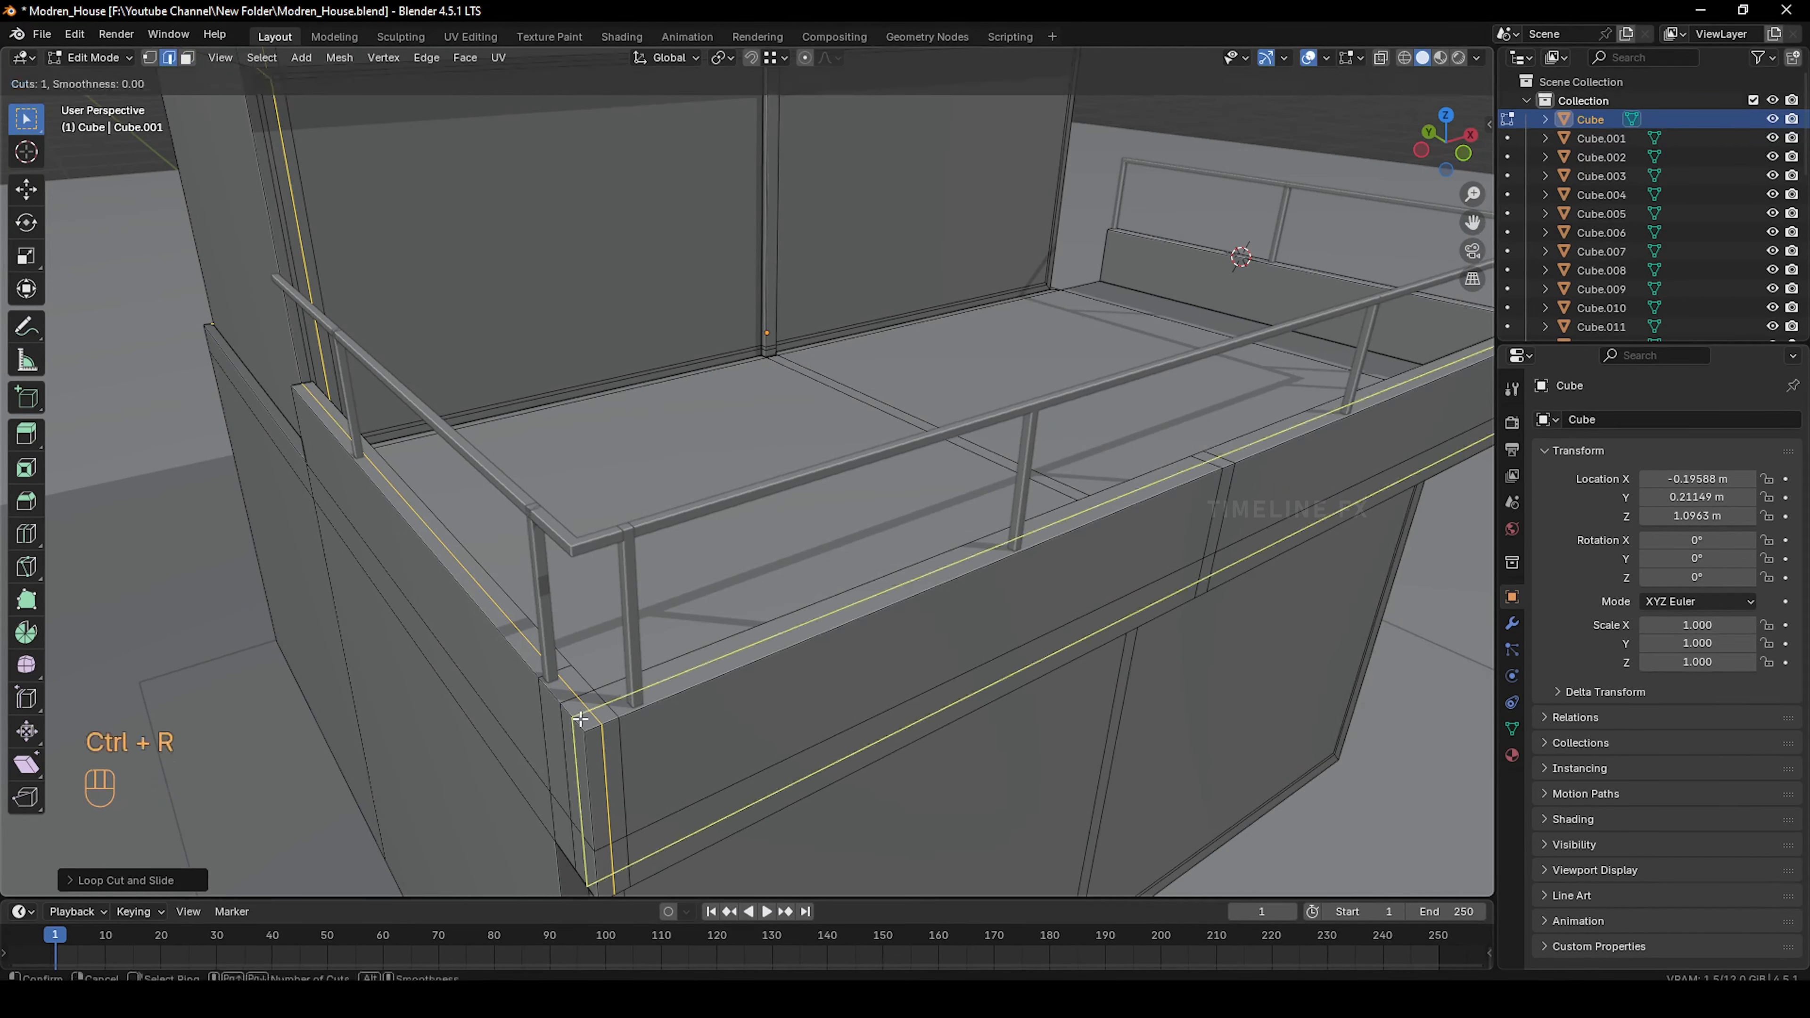
left_click(580, 719)
right_click(580, 718)
middle_click_drag(993, 524, 841, 552)
scroll(998, 574, "down", 4)
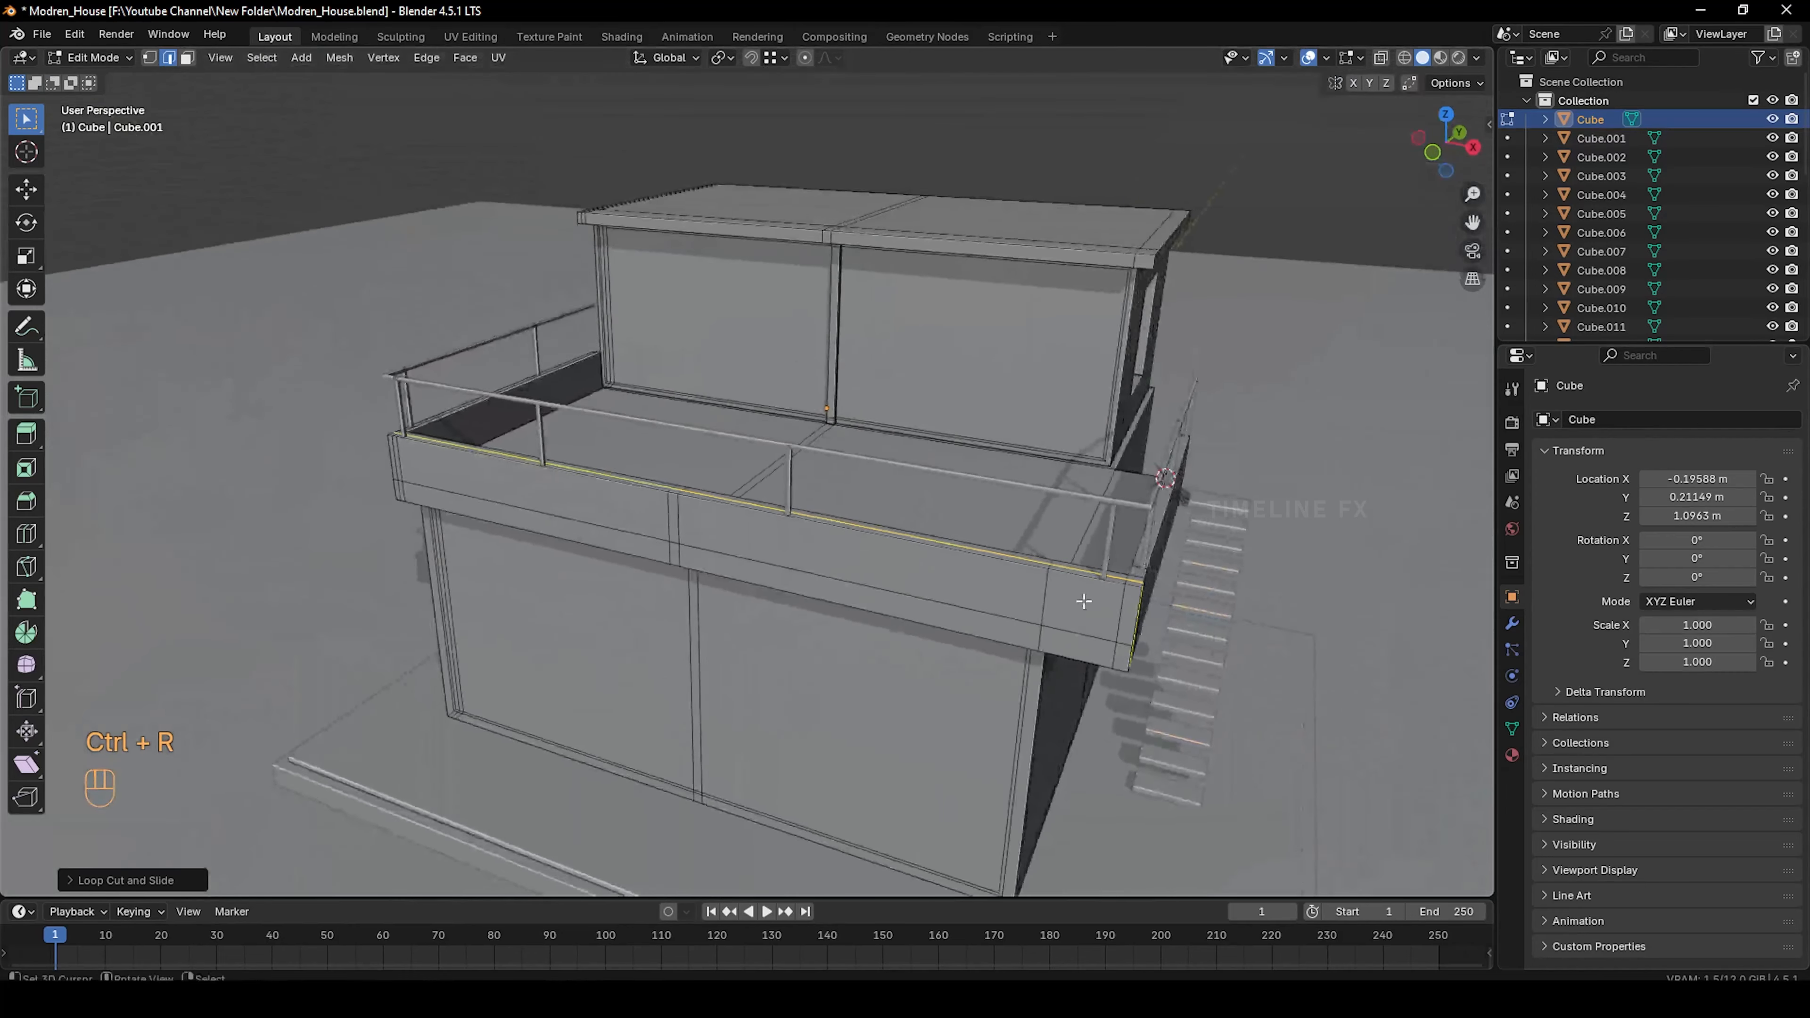
key("ctrl+r")
left_click(1134, 585)
right_click(1135, 586)
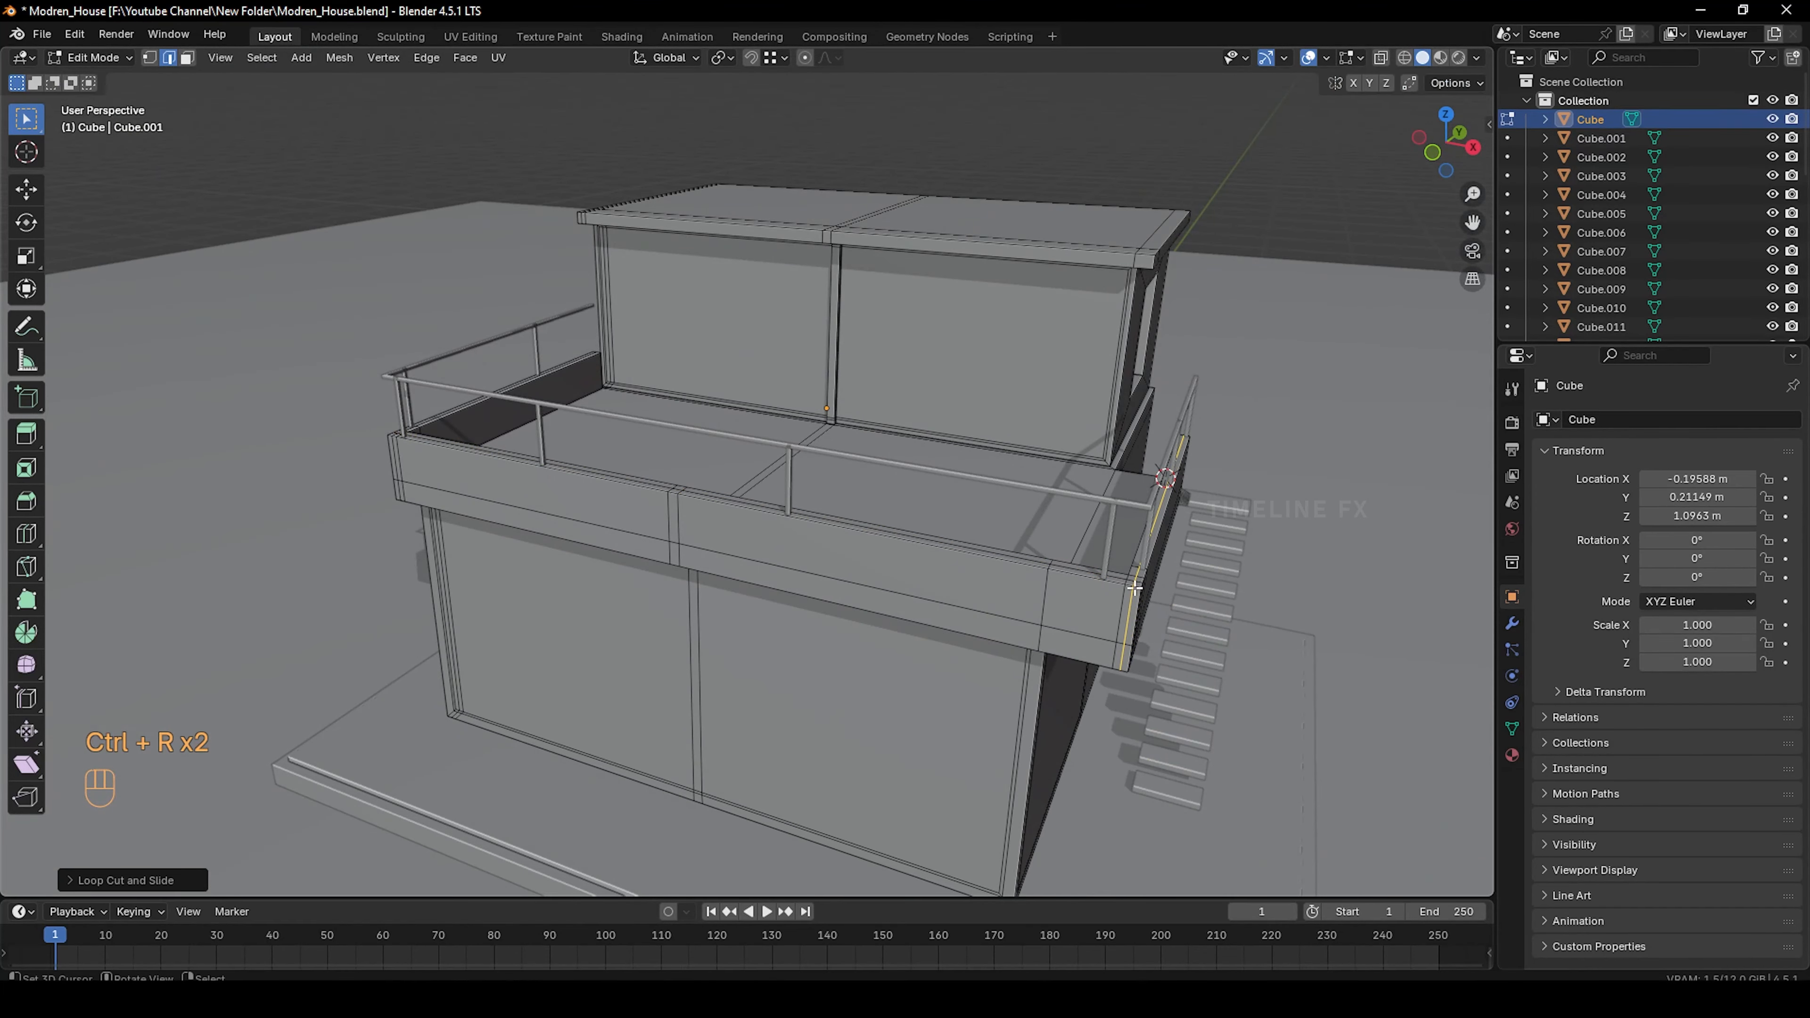
Select the centre edges along all three parapet tops and extrude them about 0.171 m up along Z as railing panels
scroll(1142, 571, "up", 3)
middle_click_drag(1120, 614, 877, 602, "shift")
middle_click_drag(876, 603, 848, 602)
right_click(849, 602)
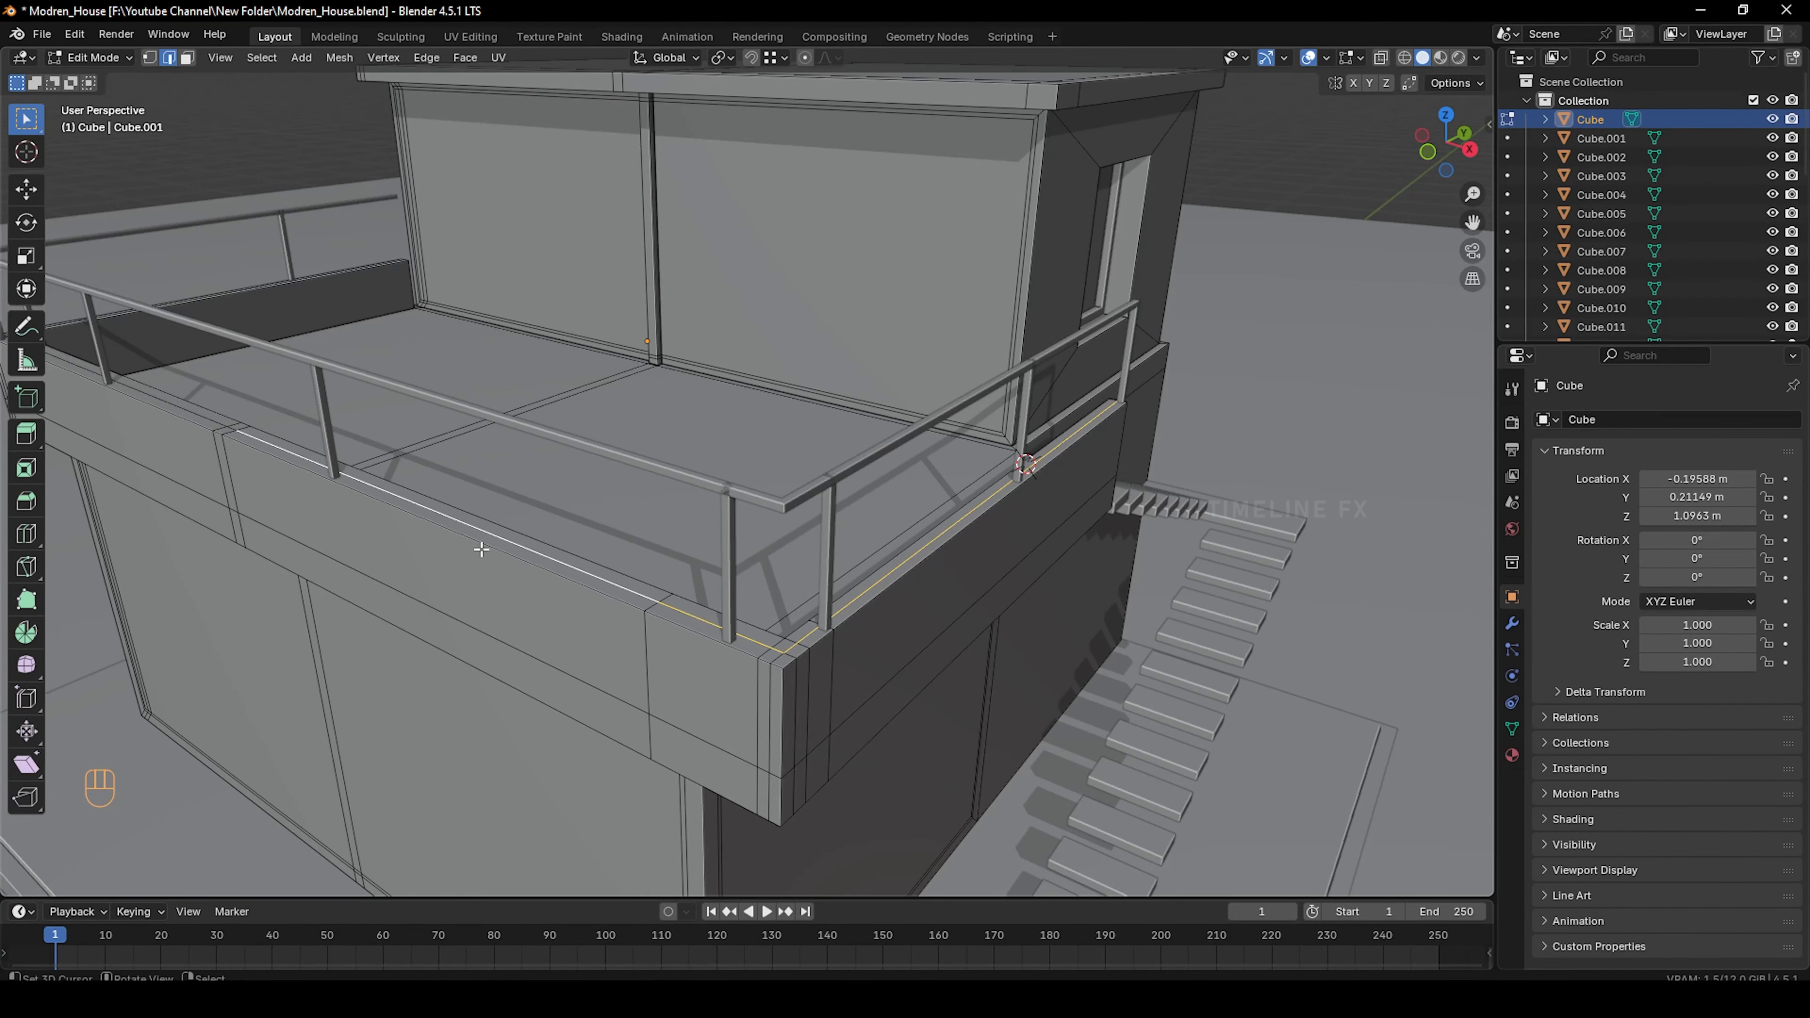
middle_click_drag(630, 599, 1265, 603)
right_click(999, 612, "shift")
right_click(975, 616, "shift")
middle_click_drag(735, 618, 761, 625)
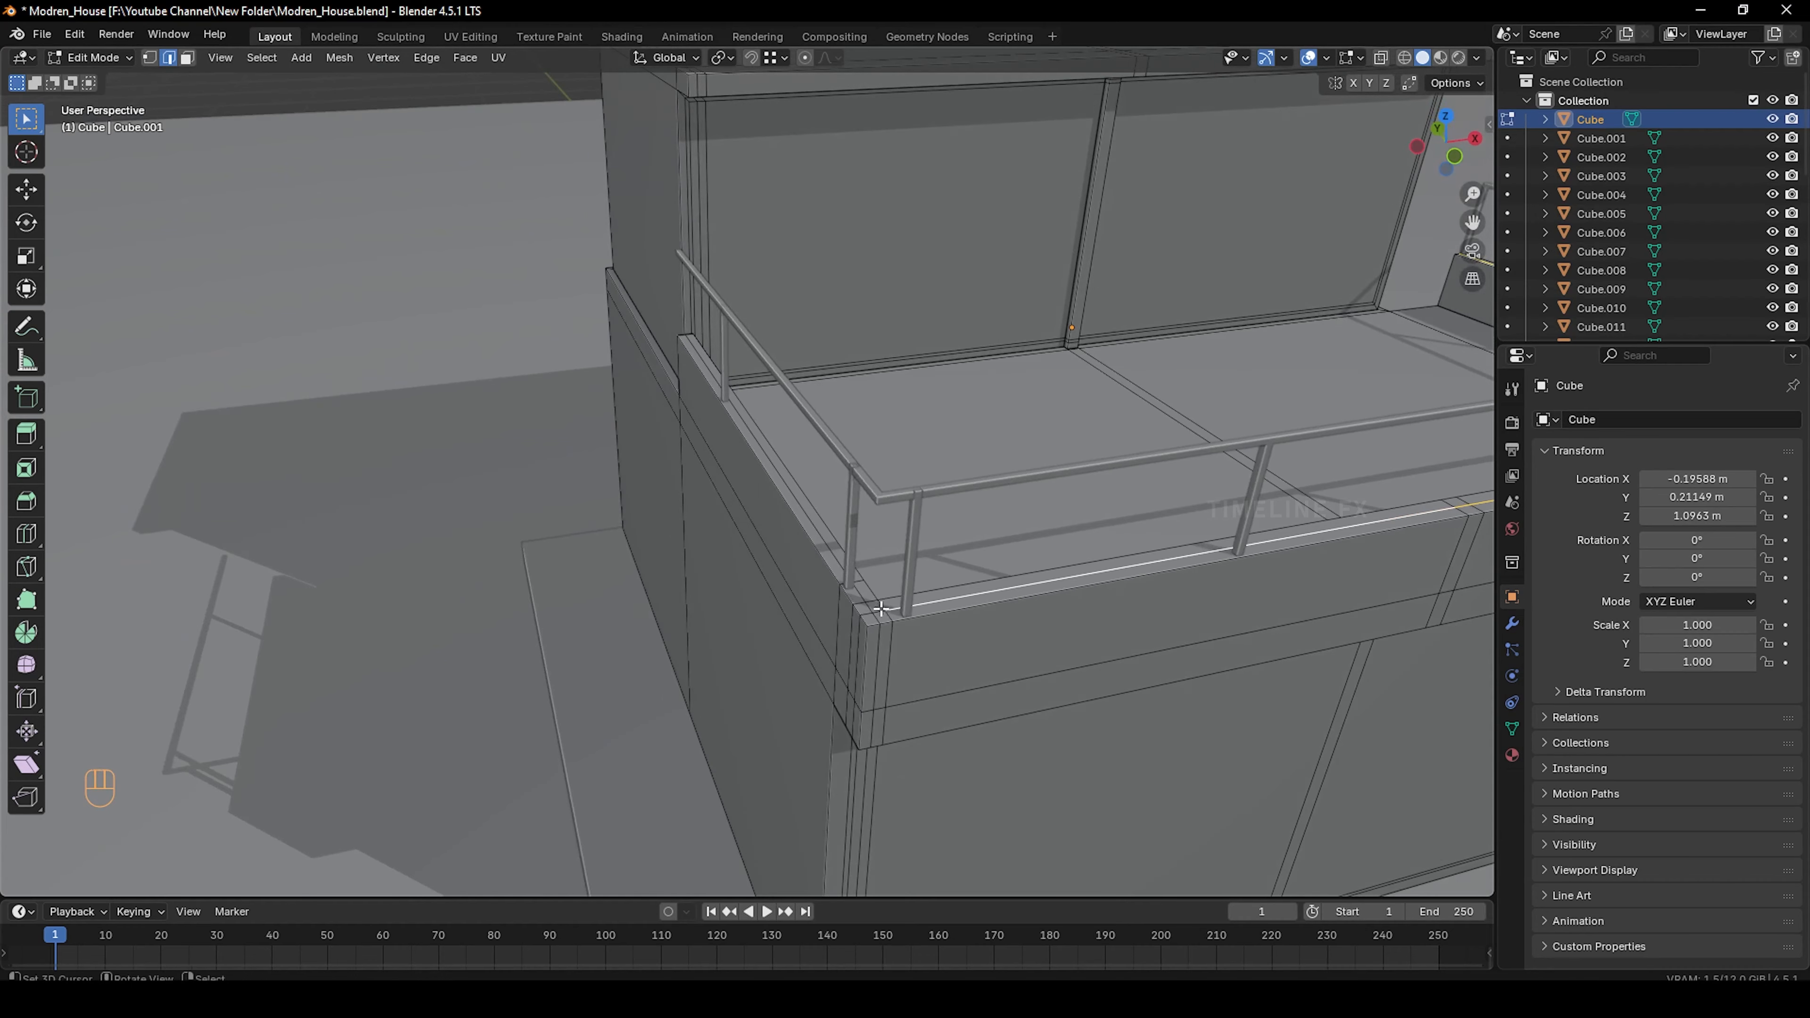
right_click(875, 610, "shift")
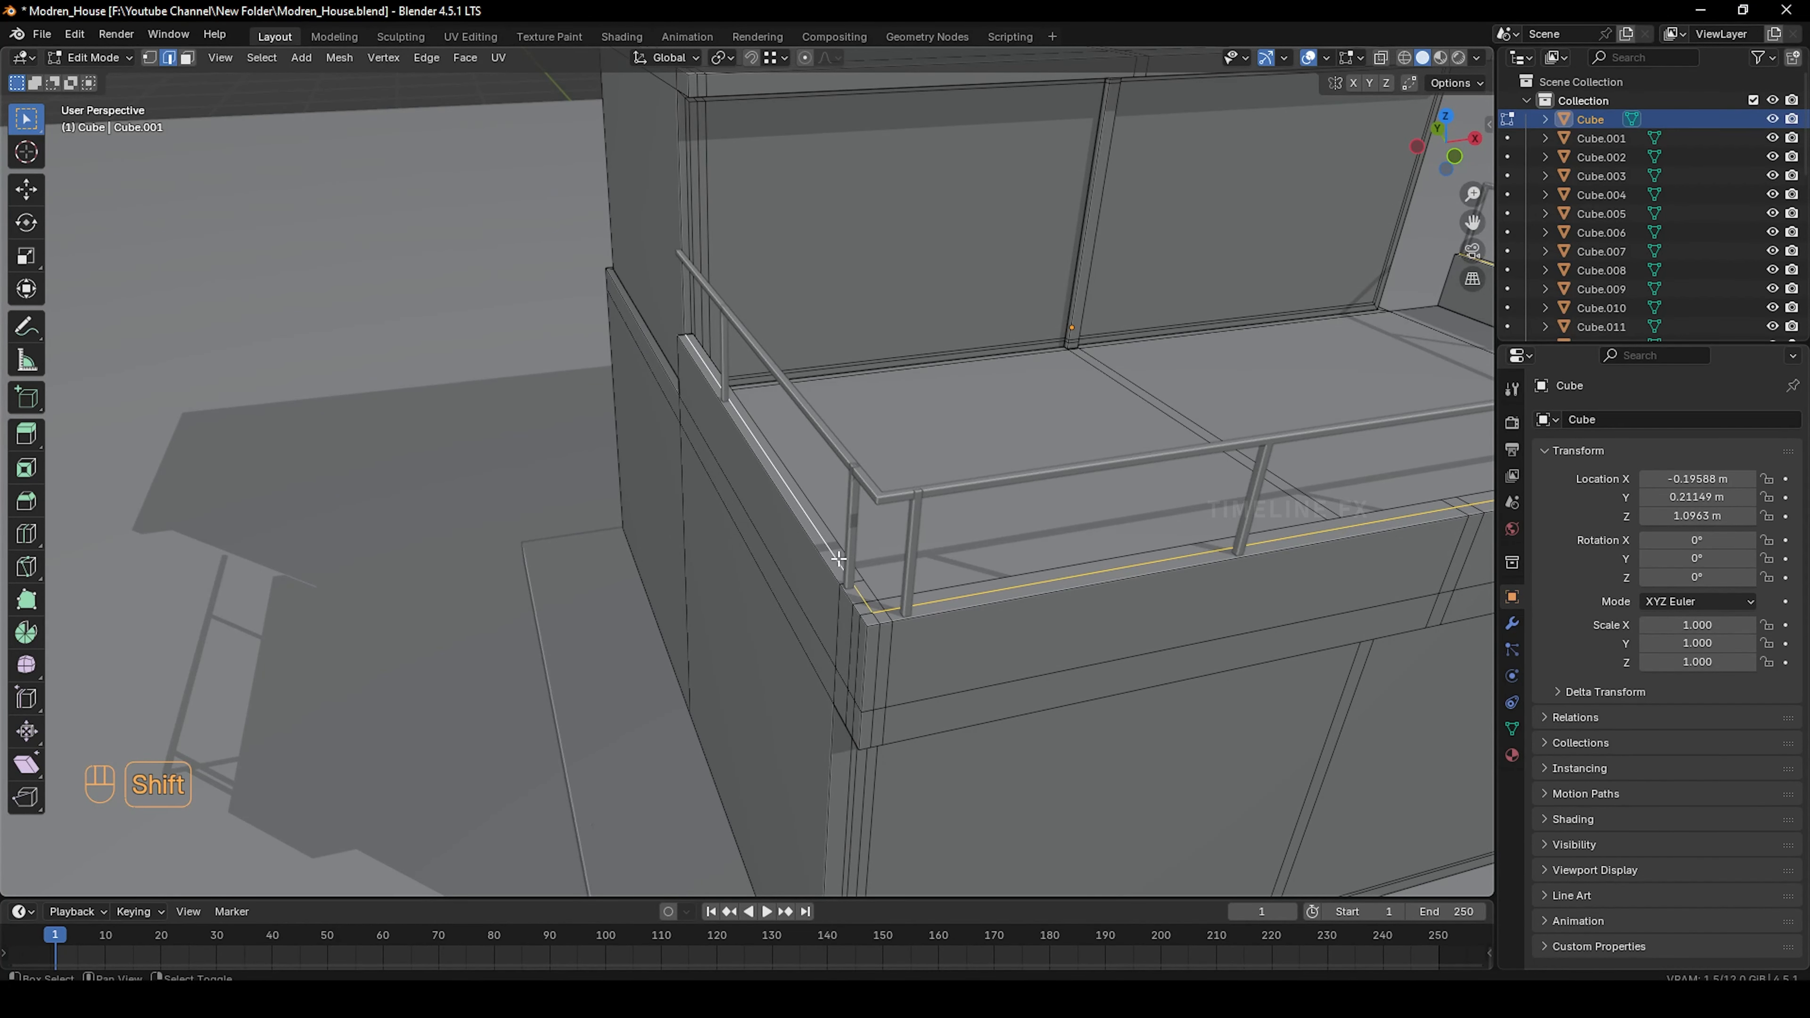
key("e")
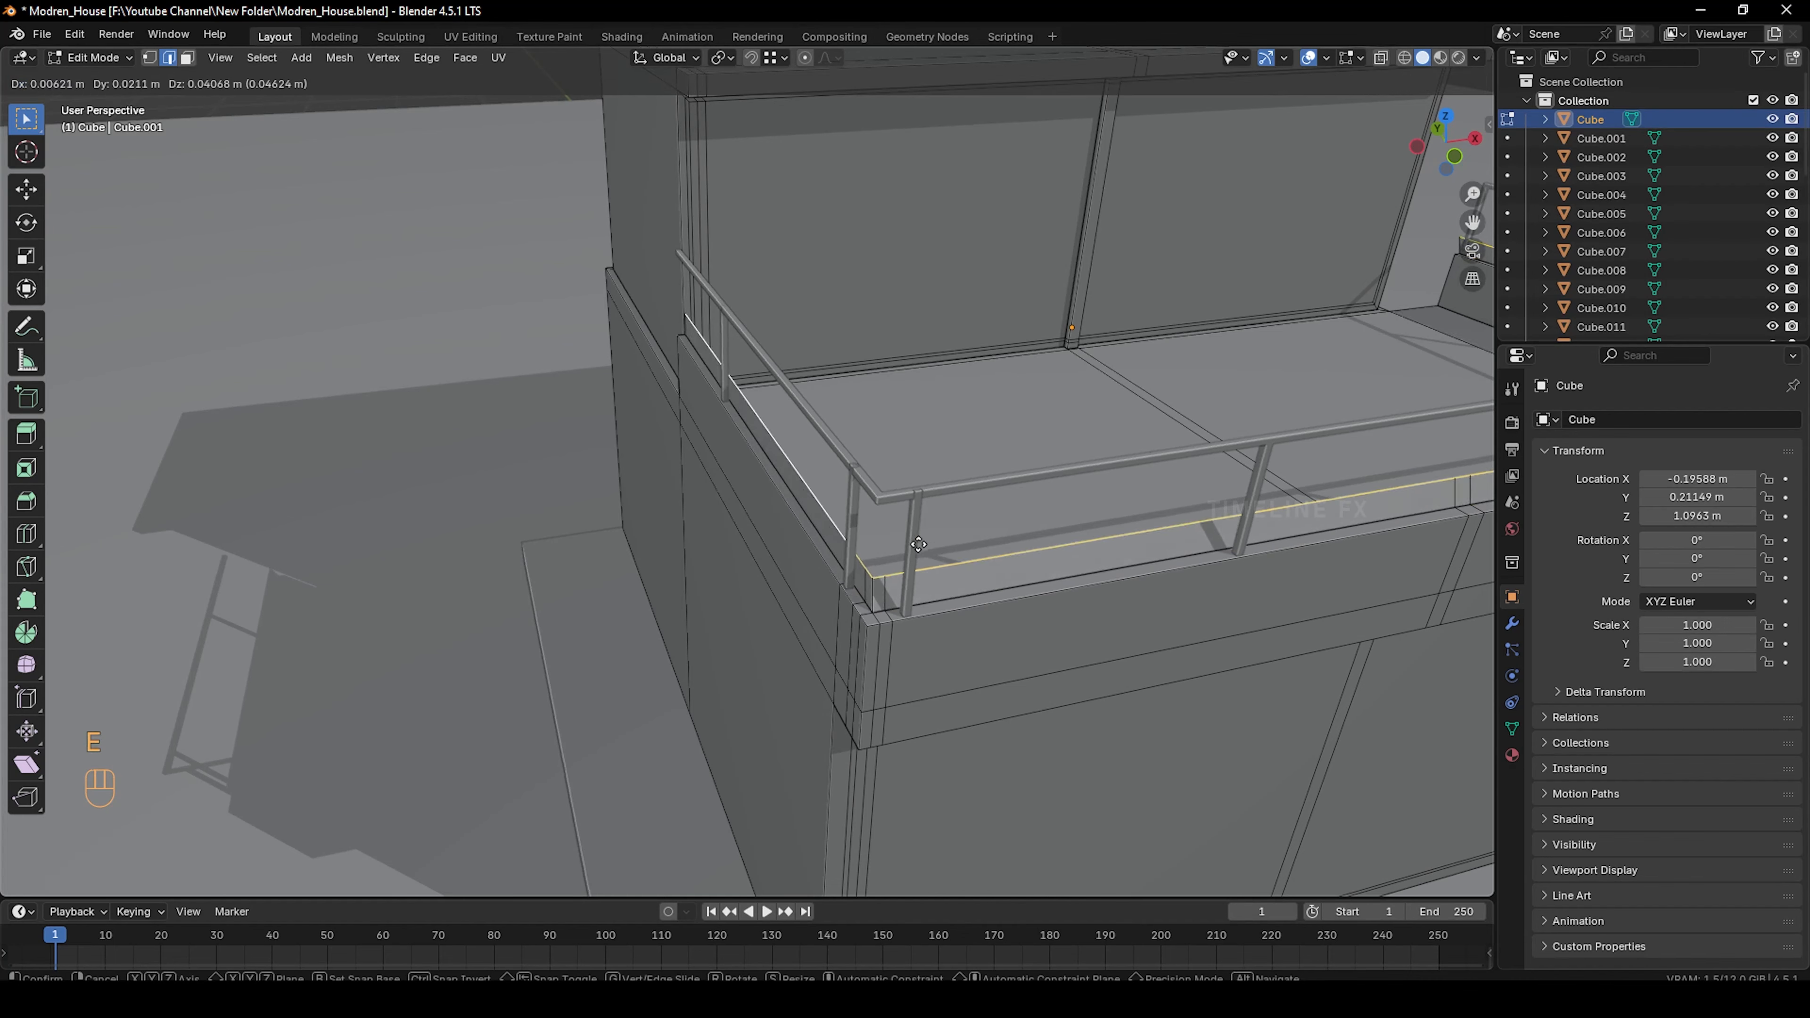
key("z")
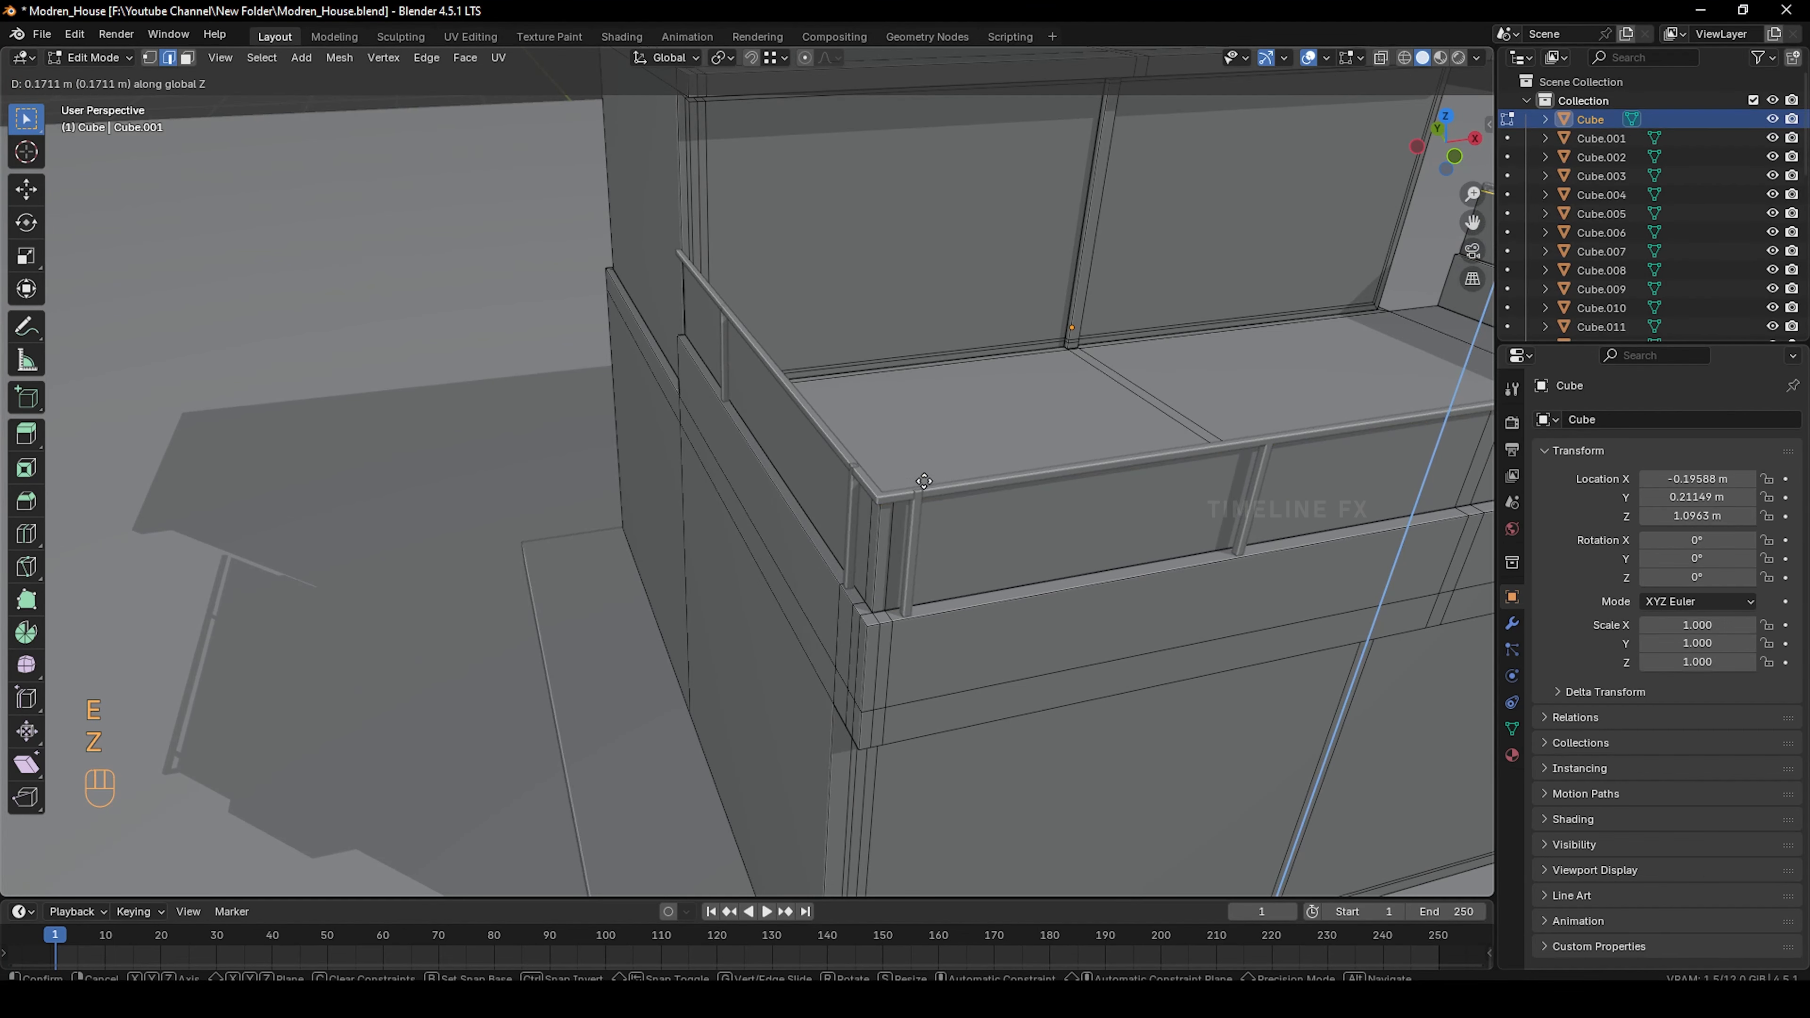
left_click(923, 481)
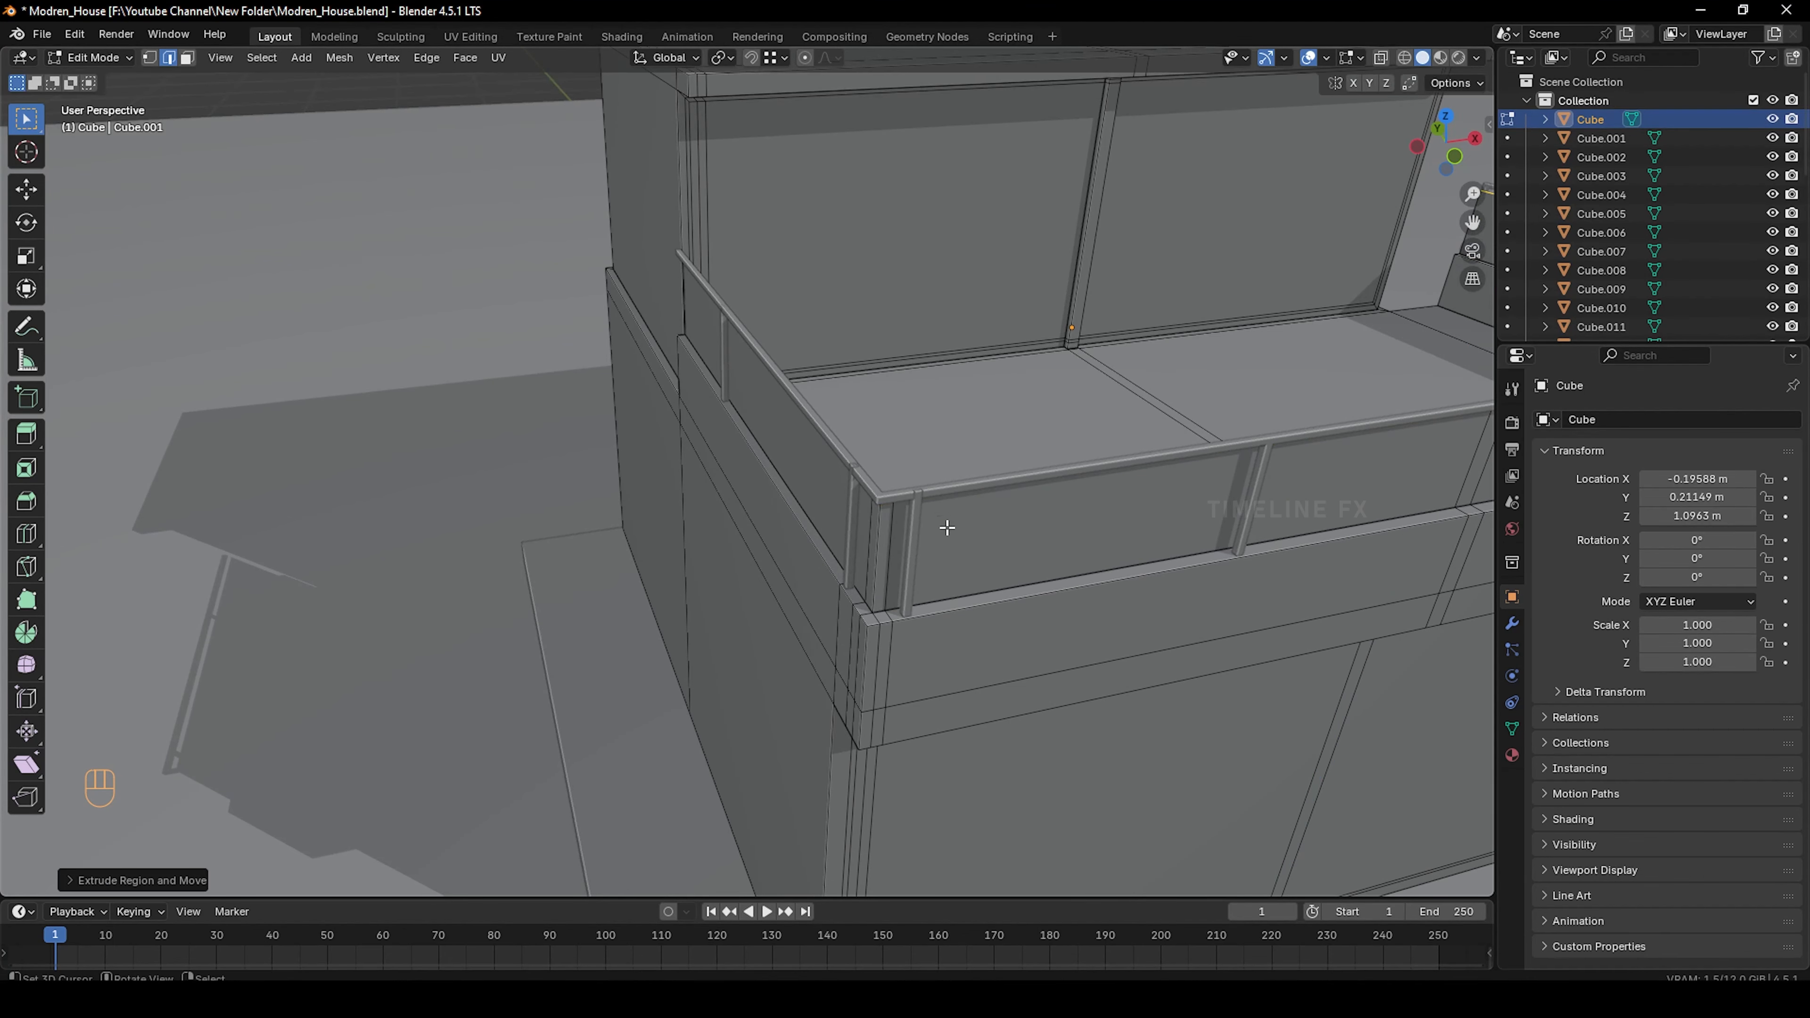
key("Tab")
Save the house model file
middle_click_drag(941, 526, 715, 488)
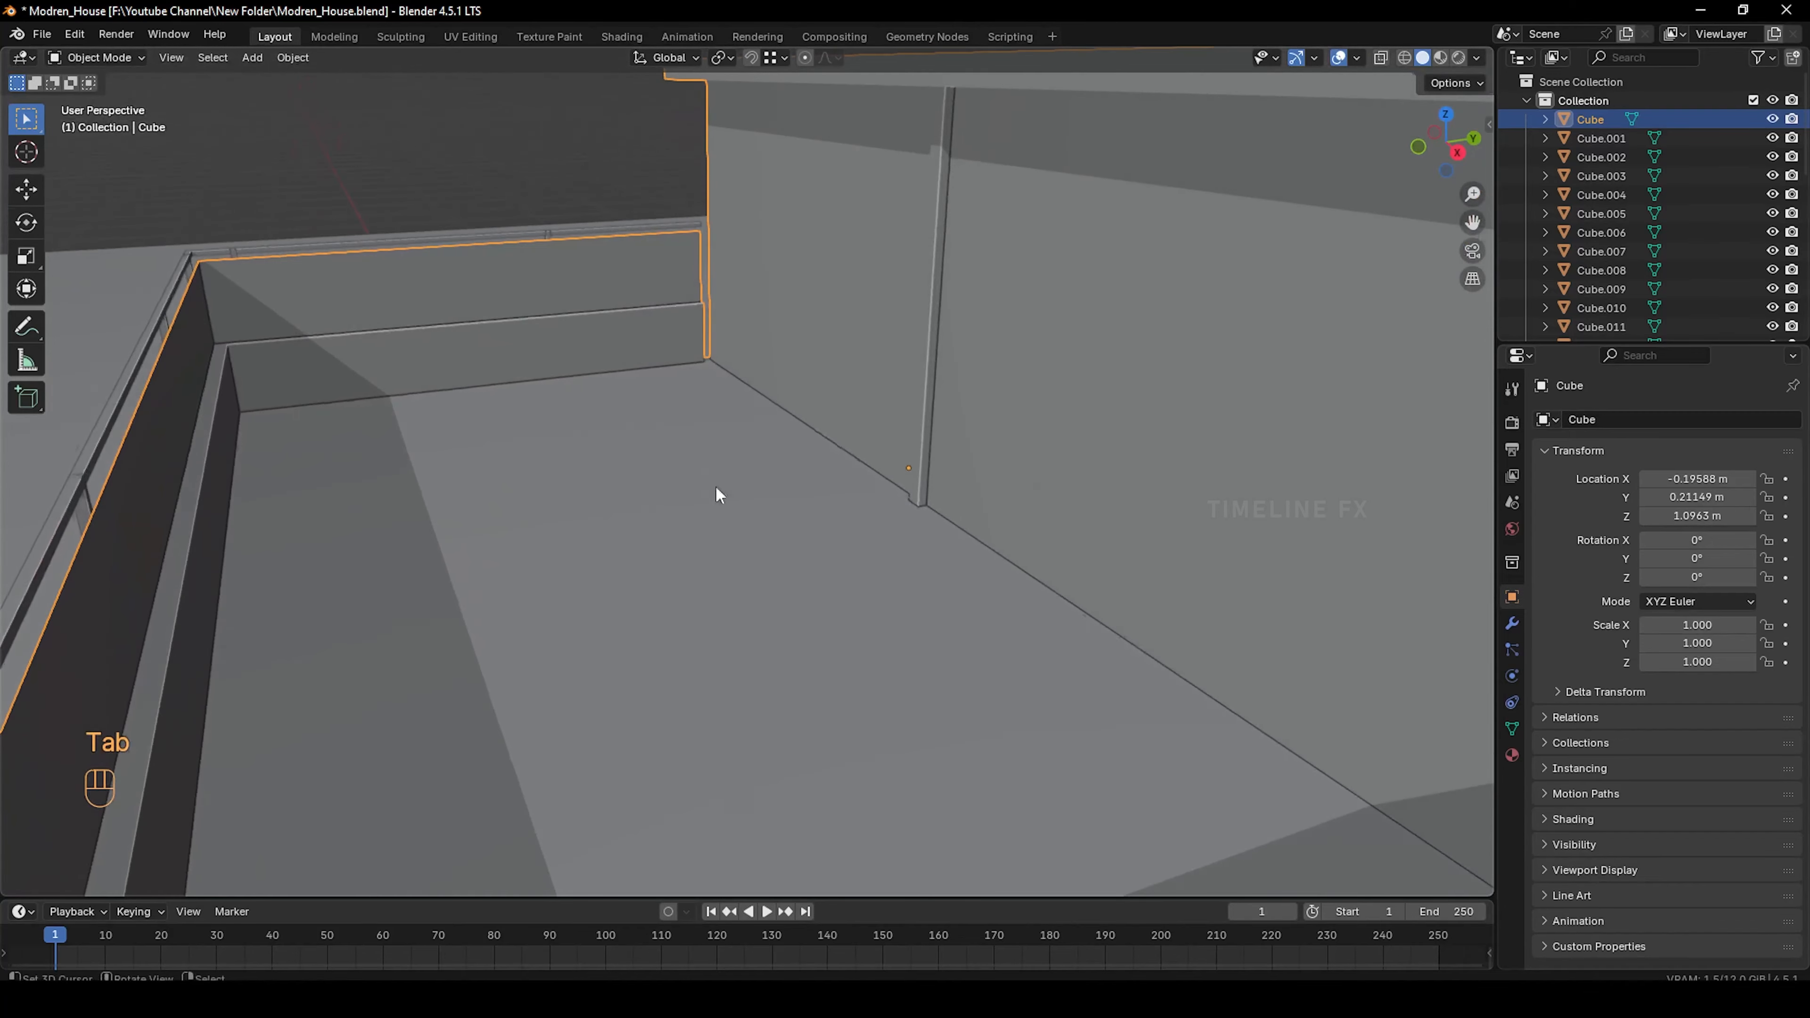
scroll(592, 479, "down", 3)
middle_click_drag(590, 478, 645, 482, "shift")
scroll(781, 495, "up", 1)
middle_click_drag(781, 519, 796, 581)
scroll(771, 509, "down", 3)
scroll(780, 538, "down", 5)
scroll(813, 570, "down", 2)
key("ctrl+s")
scroll(813, 568, "down", 1)
scroll(813, 571, "down", 1)
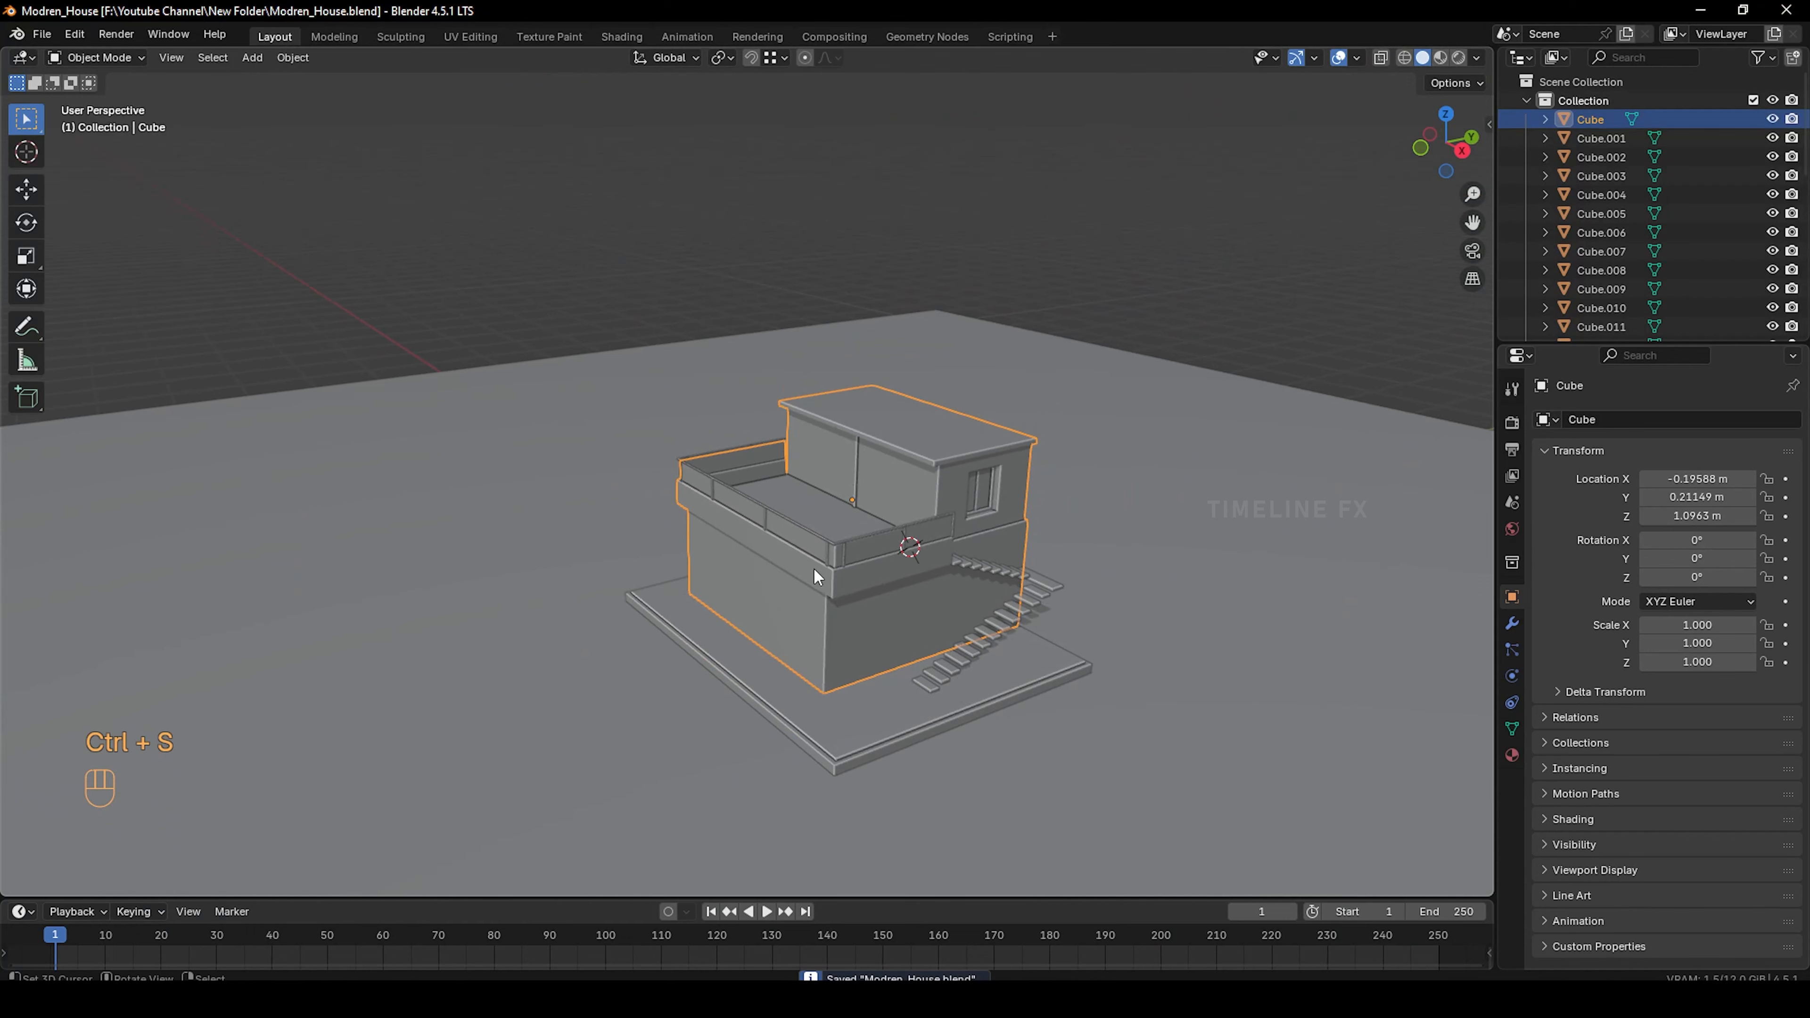
mouse_move(817, 576)
middle_mouse_down()
mouse_move(791, 543)
mouse_move(825, 558)
middle_mouse_up()
Extrude the base slab's raised border faces up about 0.3 m on every side except the stair side to form boundary walls
left_click(578, 684)
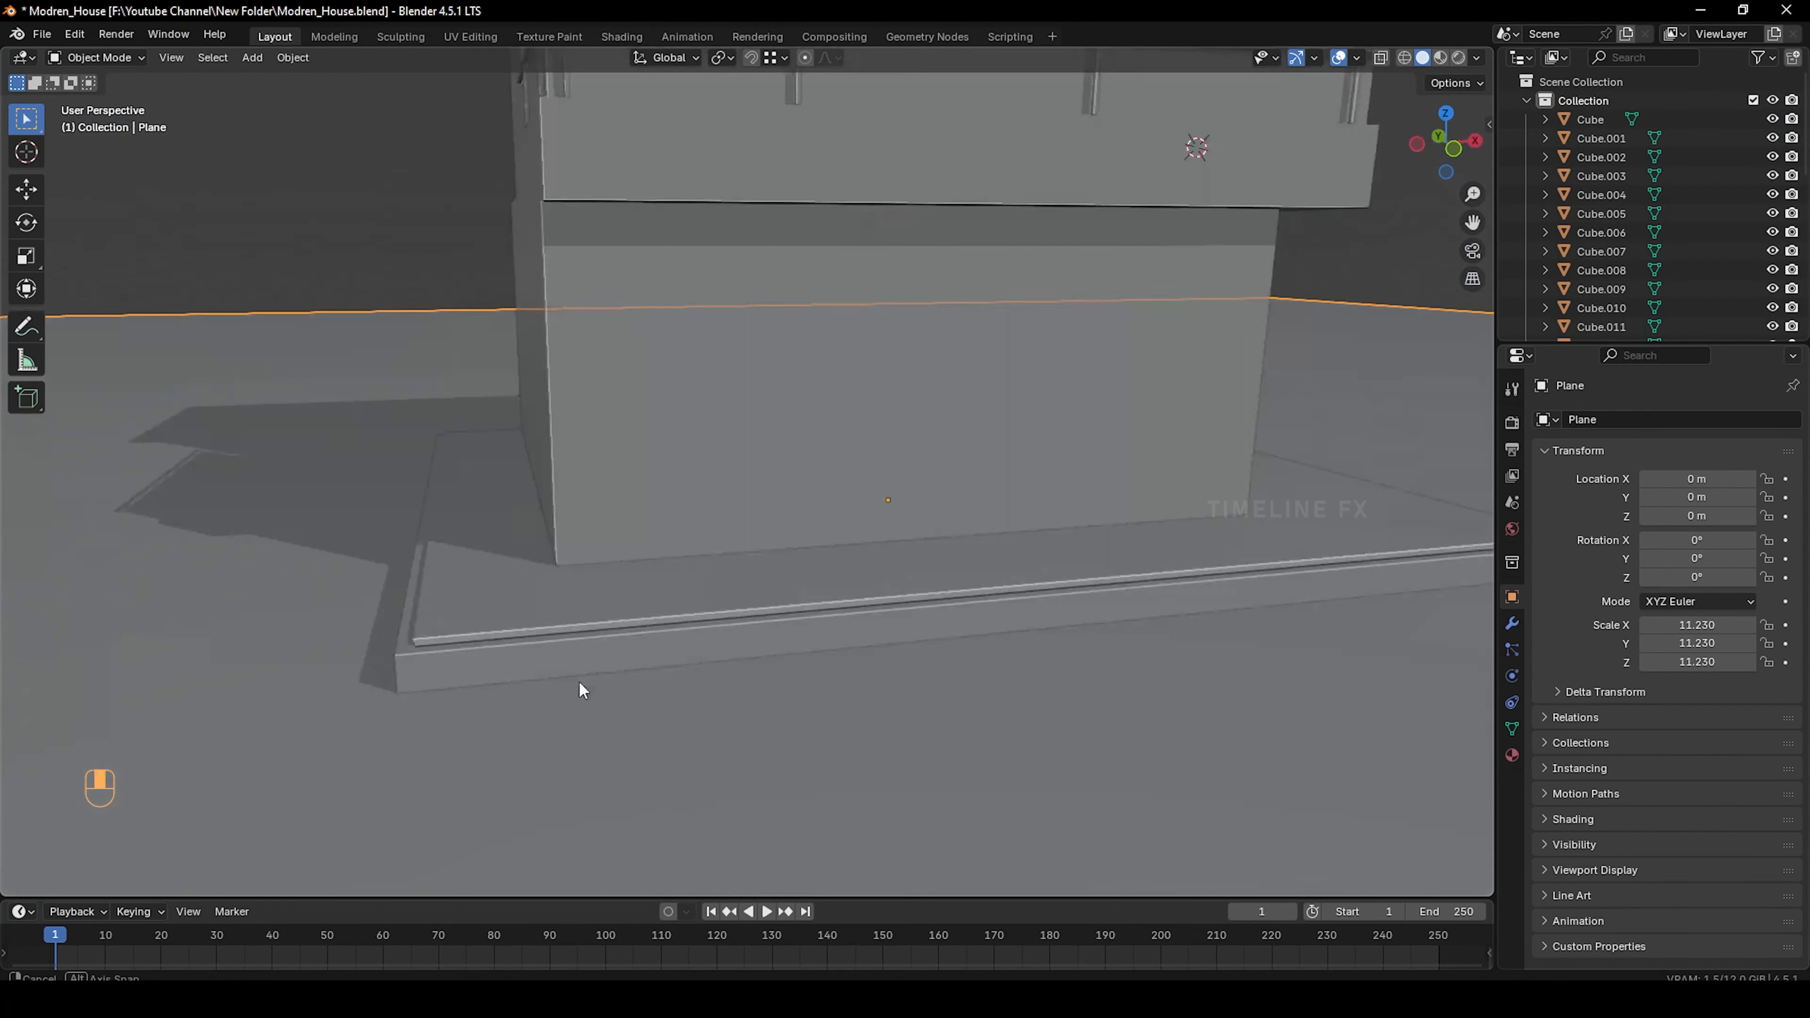
scroll(570, 656, "down", 3)
middle_click_drag(552, 619, 512, 521)
scroll(601, 538, "up", 5)
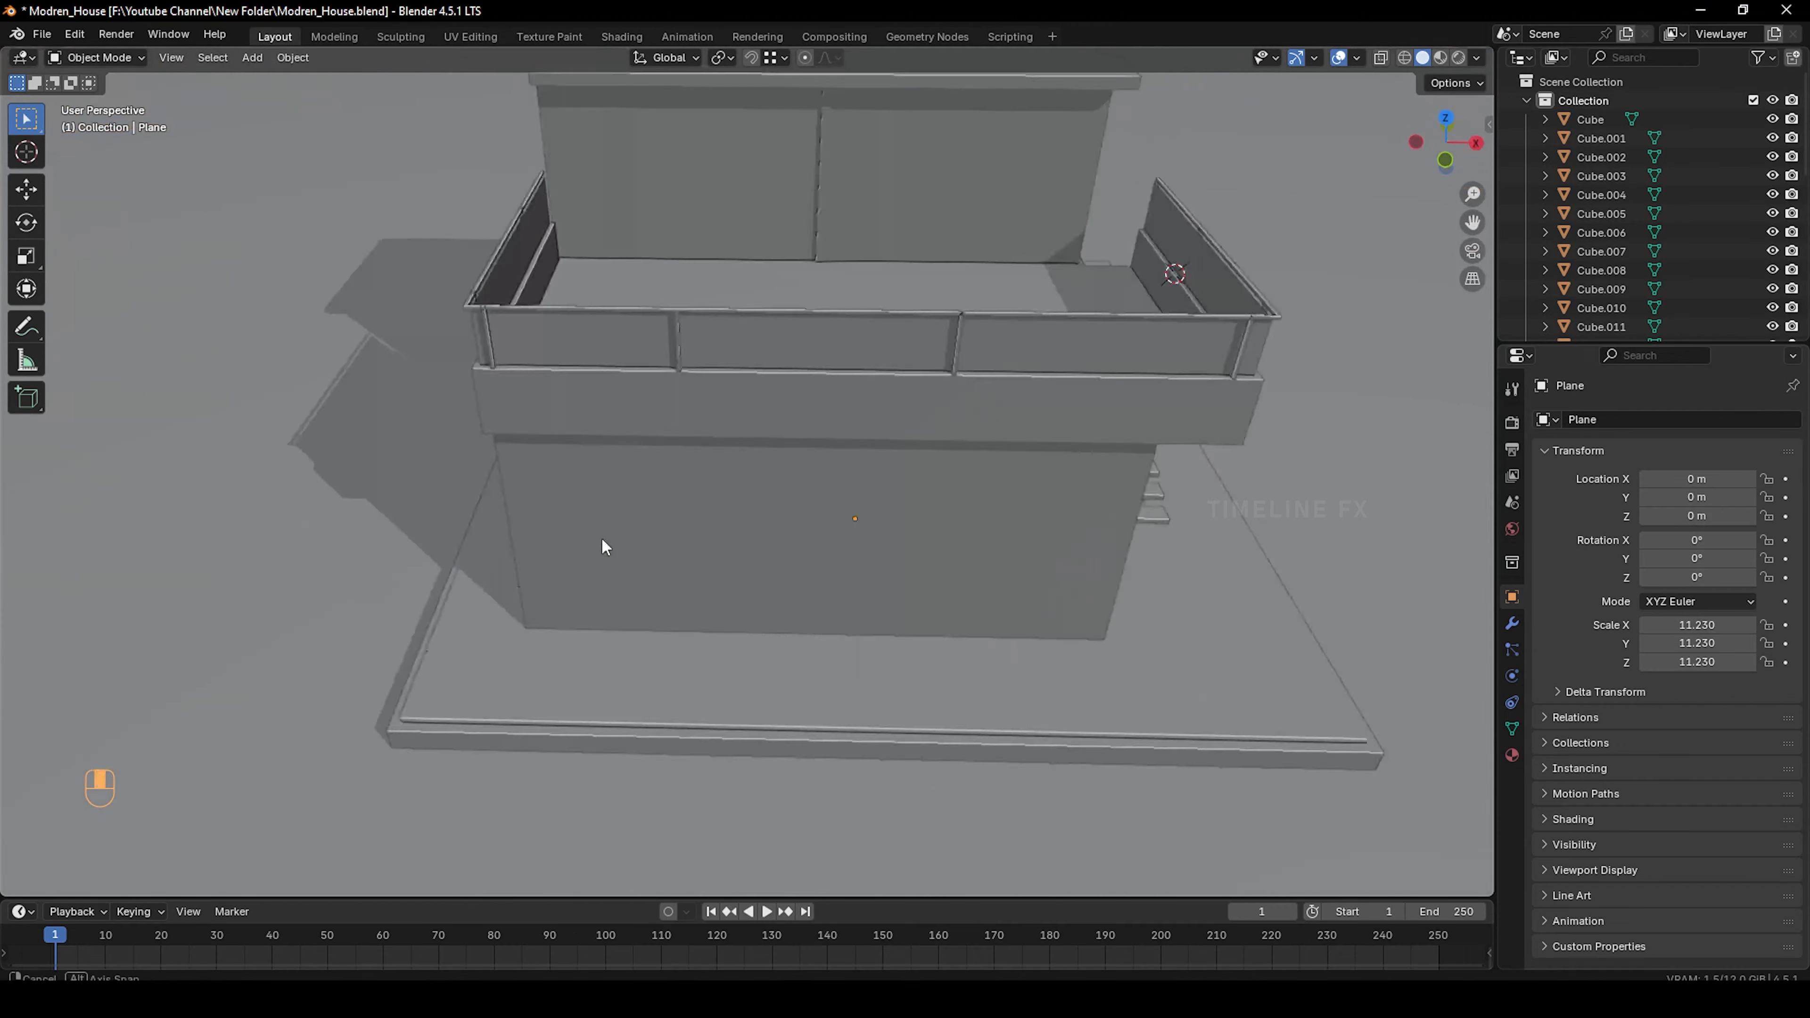
left_click(787, 829)
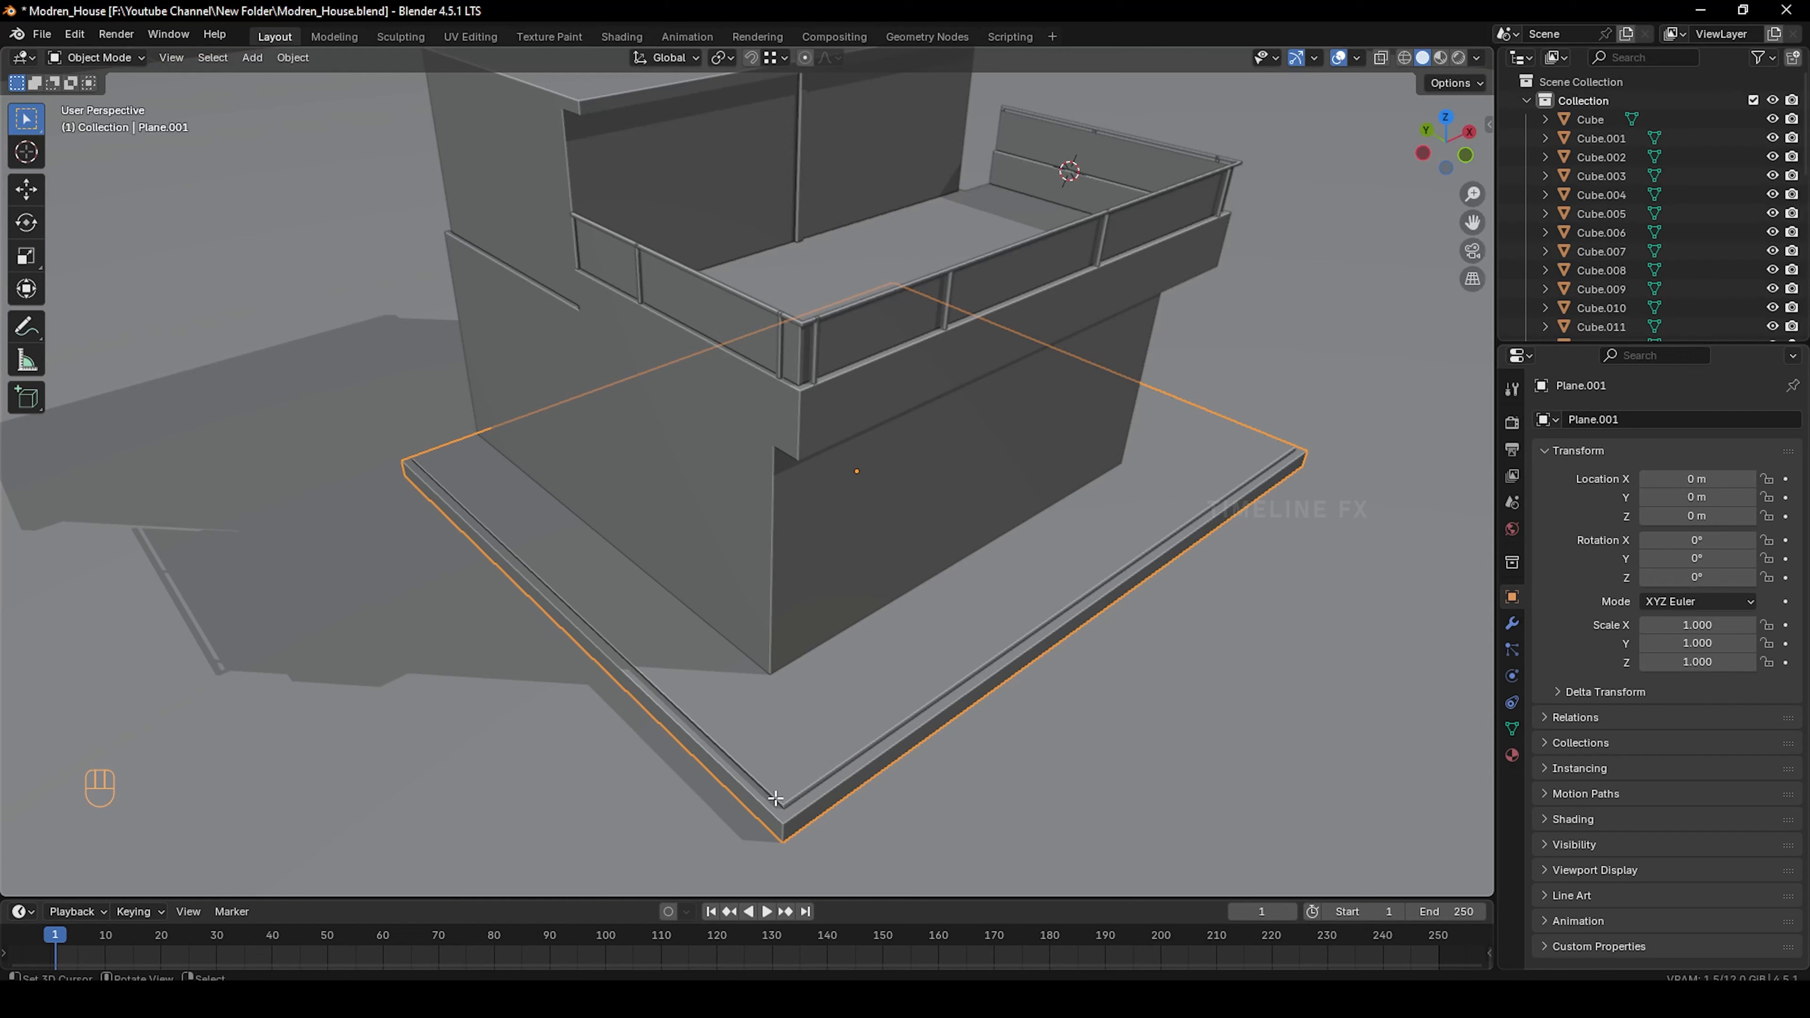
key("Tab")
key("3")
left_click(802, 807, "shift")
middle_click_drag(688, 706, 742, 645)
scroll(815, 630, "down", 2)
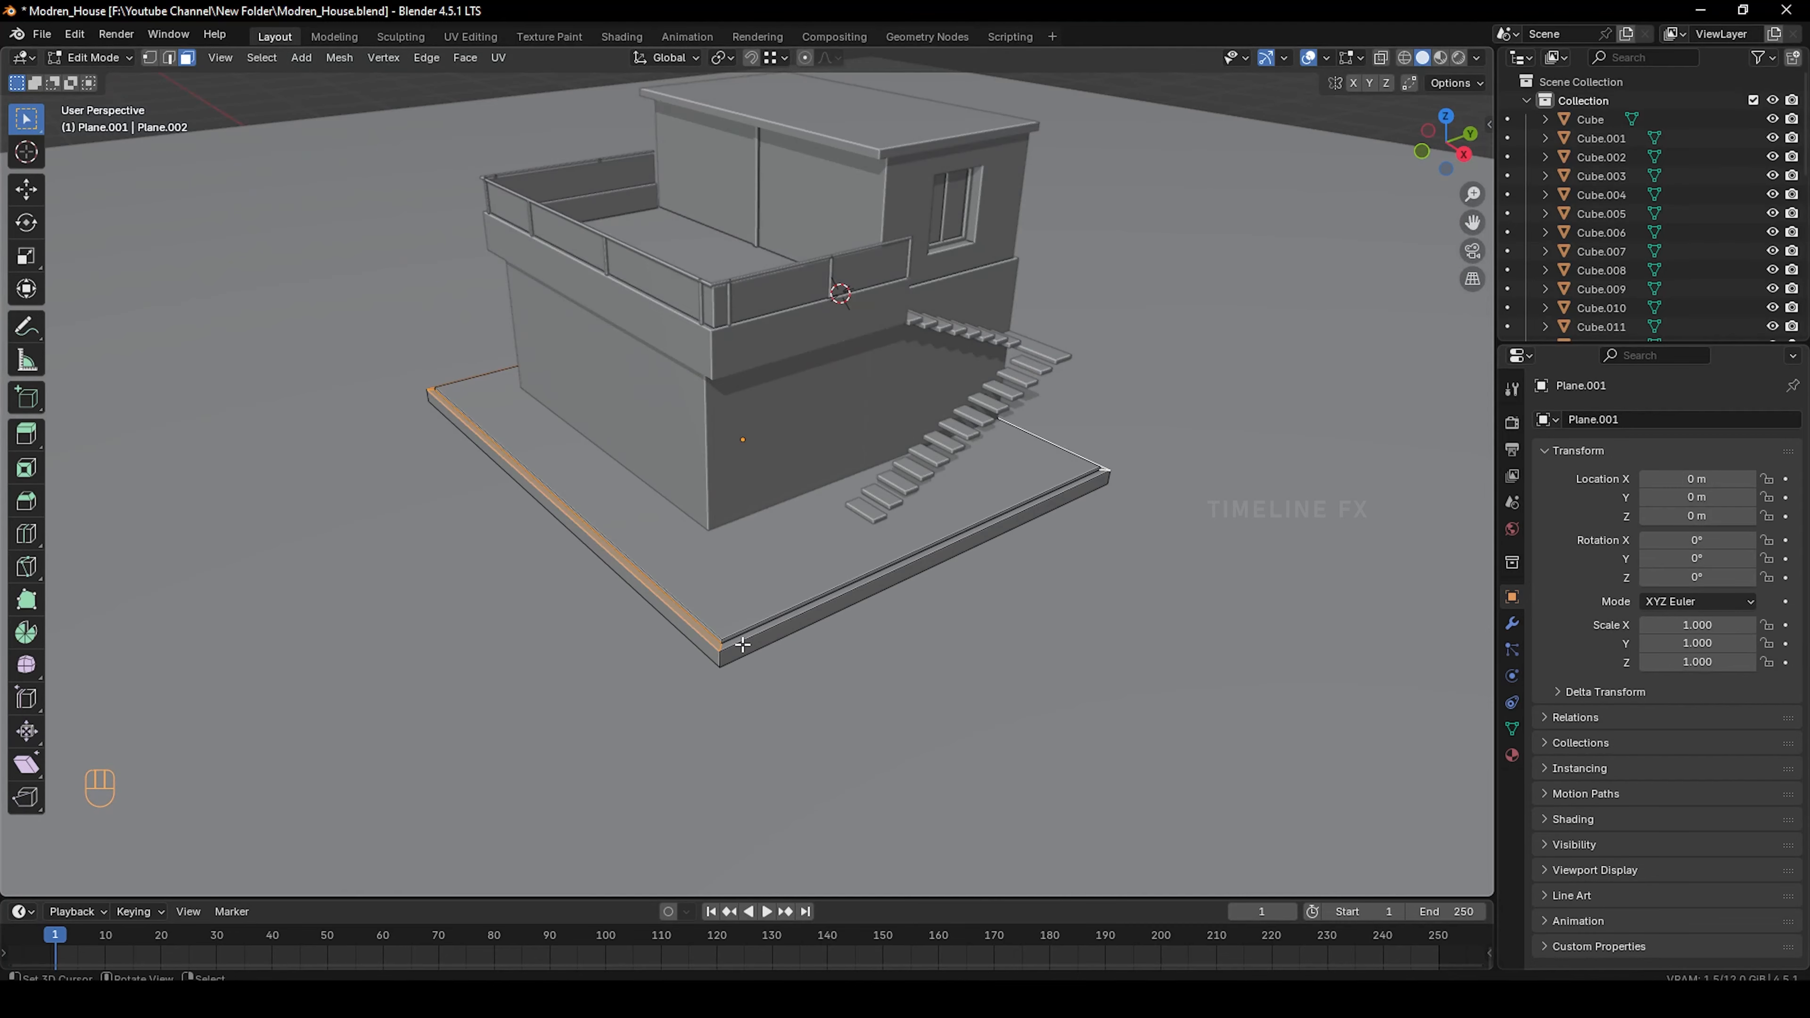
key("e")
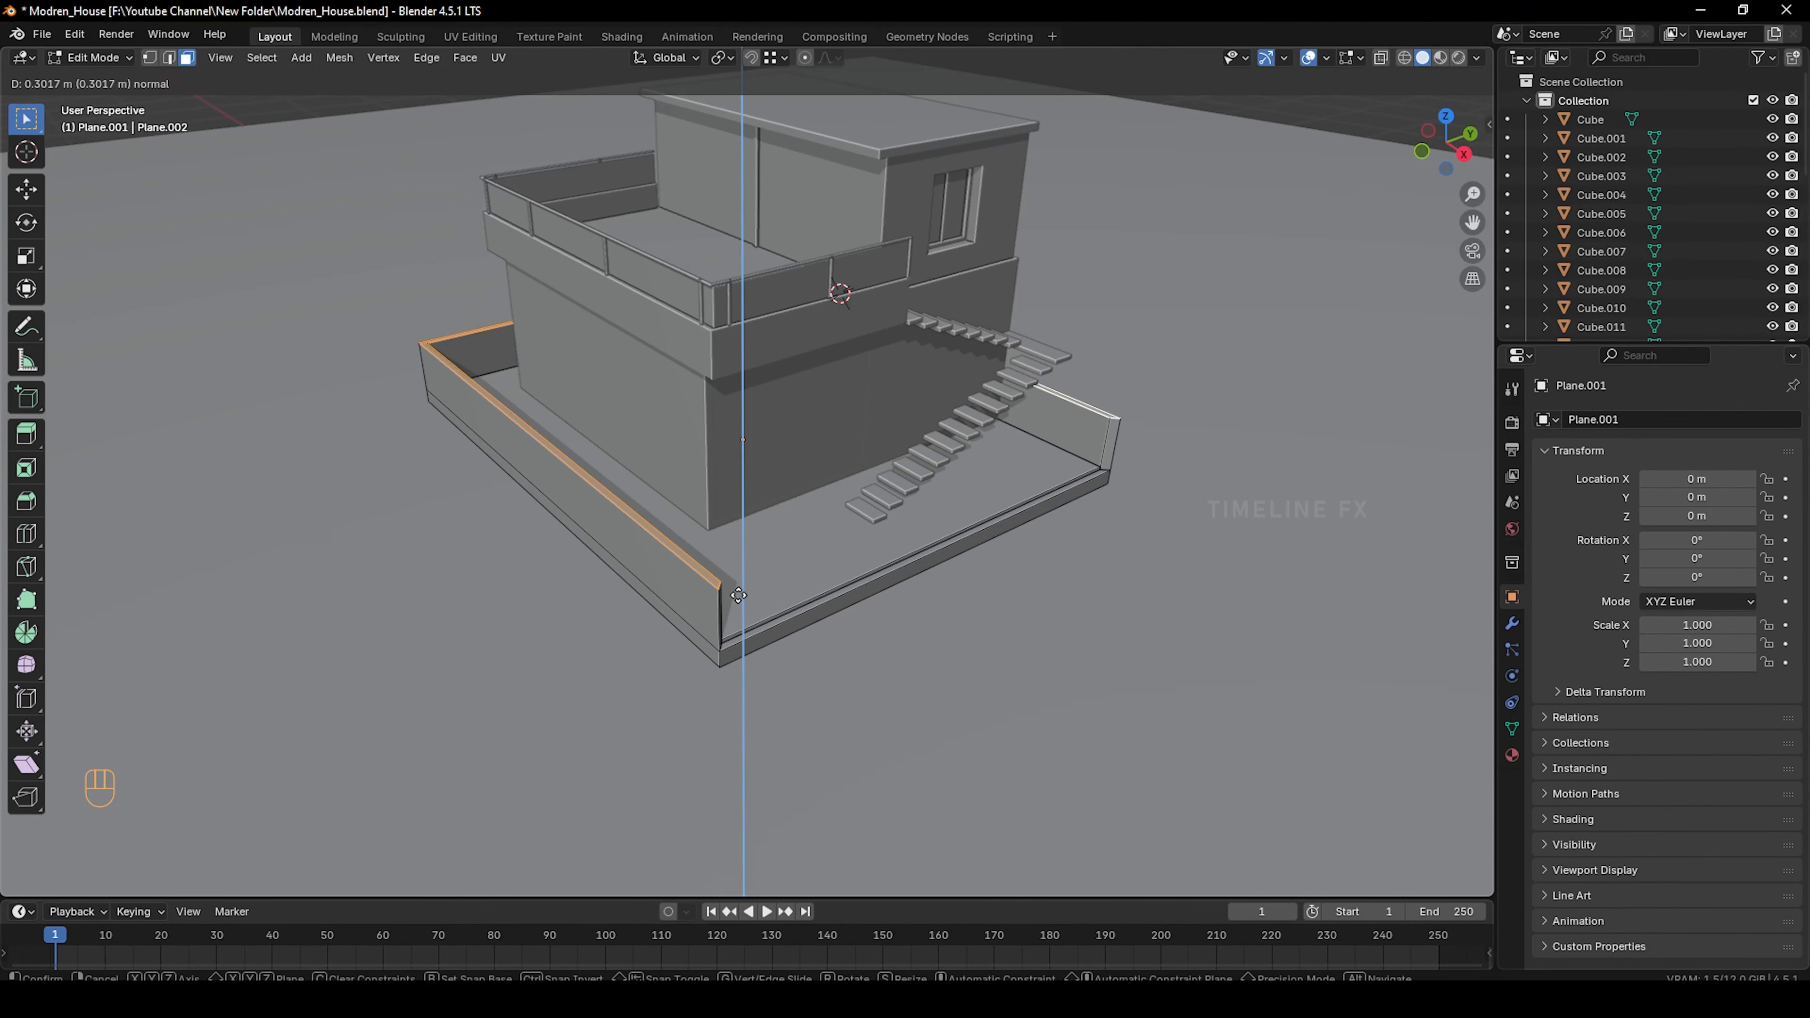
key("Tab")
left_click(745, 594)
key("Tab")
Add a cube on the open ground outside the boundary wall's corner and scale it uniformly to 0.128
middle_click_drag(745, 594, 641, 405)
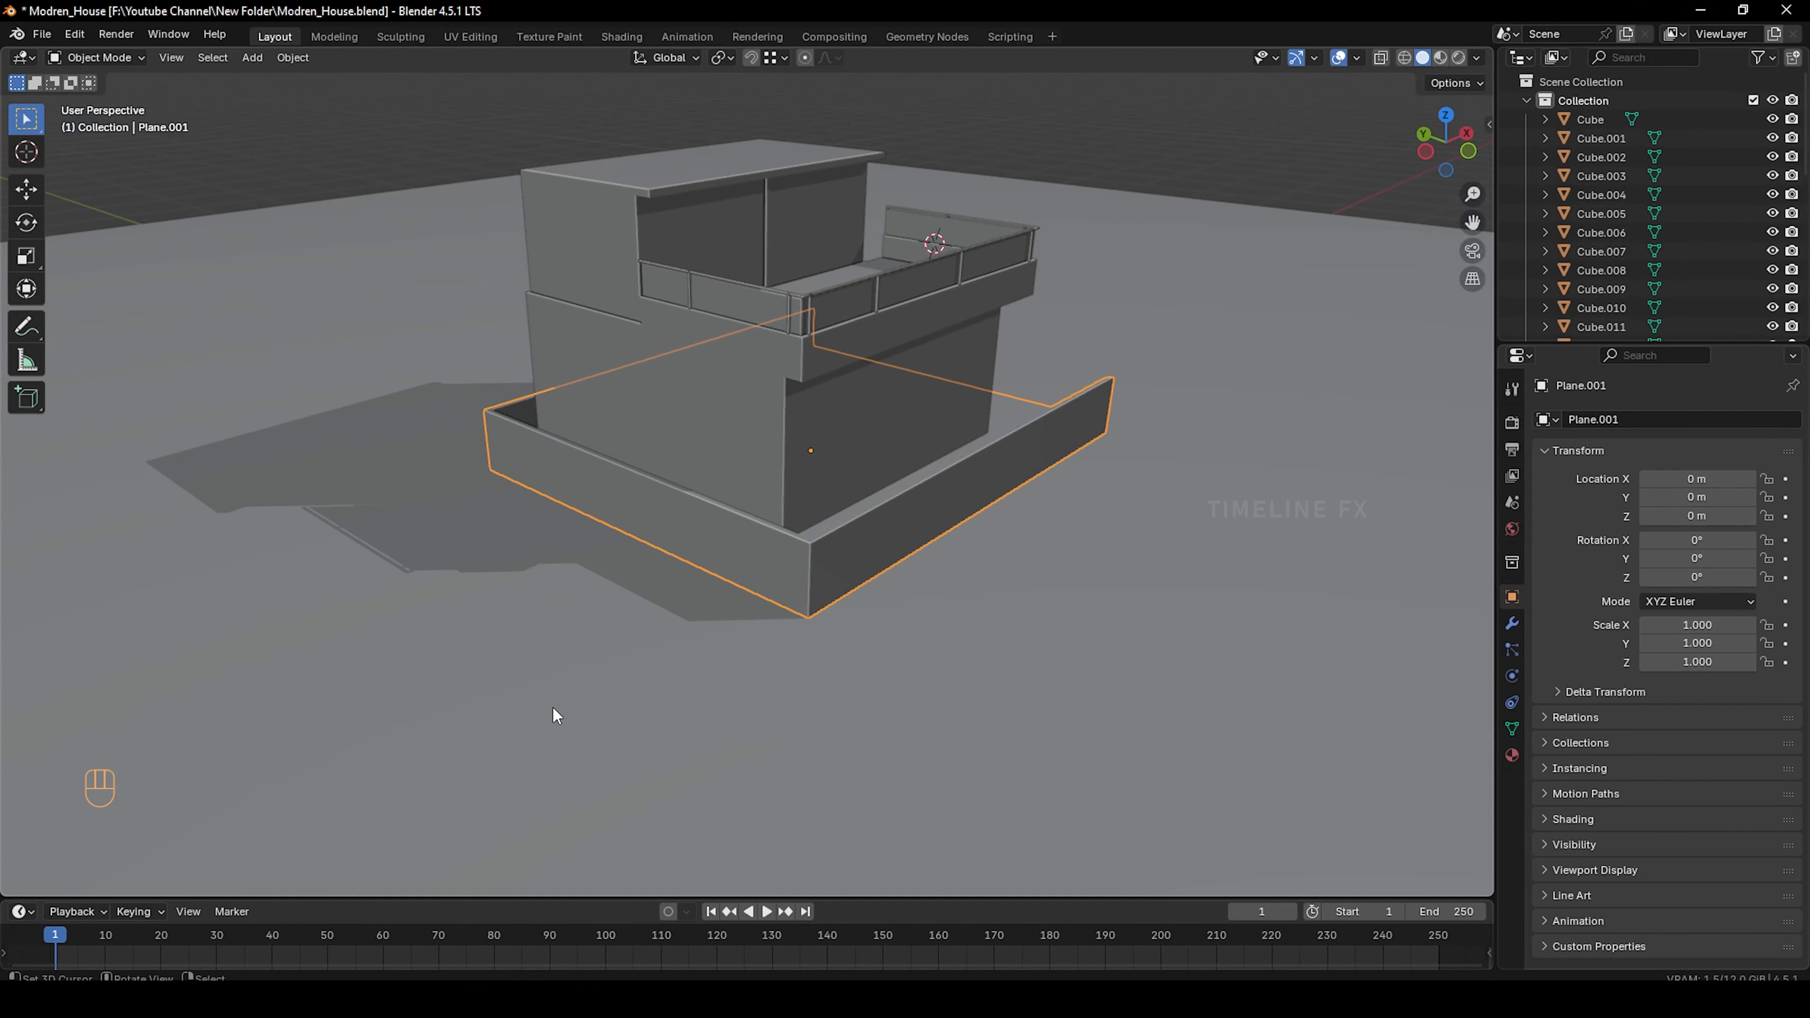
scroll(724, 438, "down", 3)
middle_click_drag(788, 622, 774, 569, "shift")
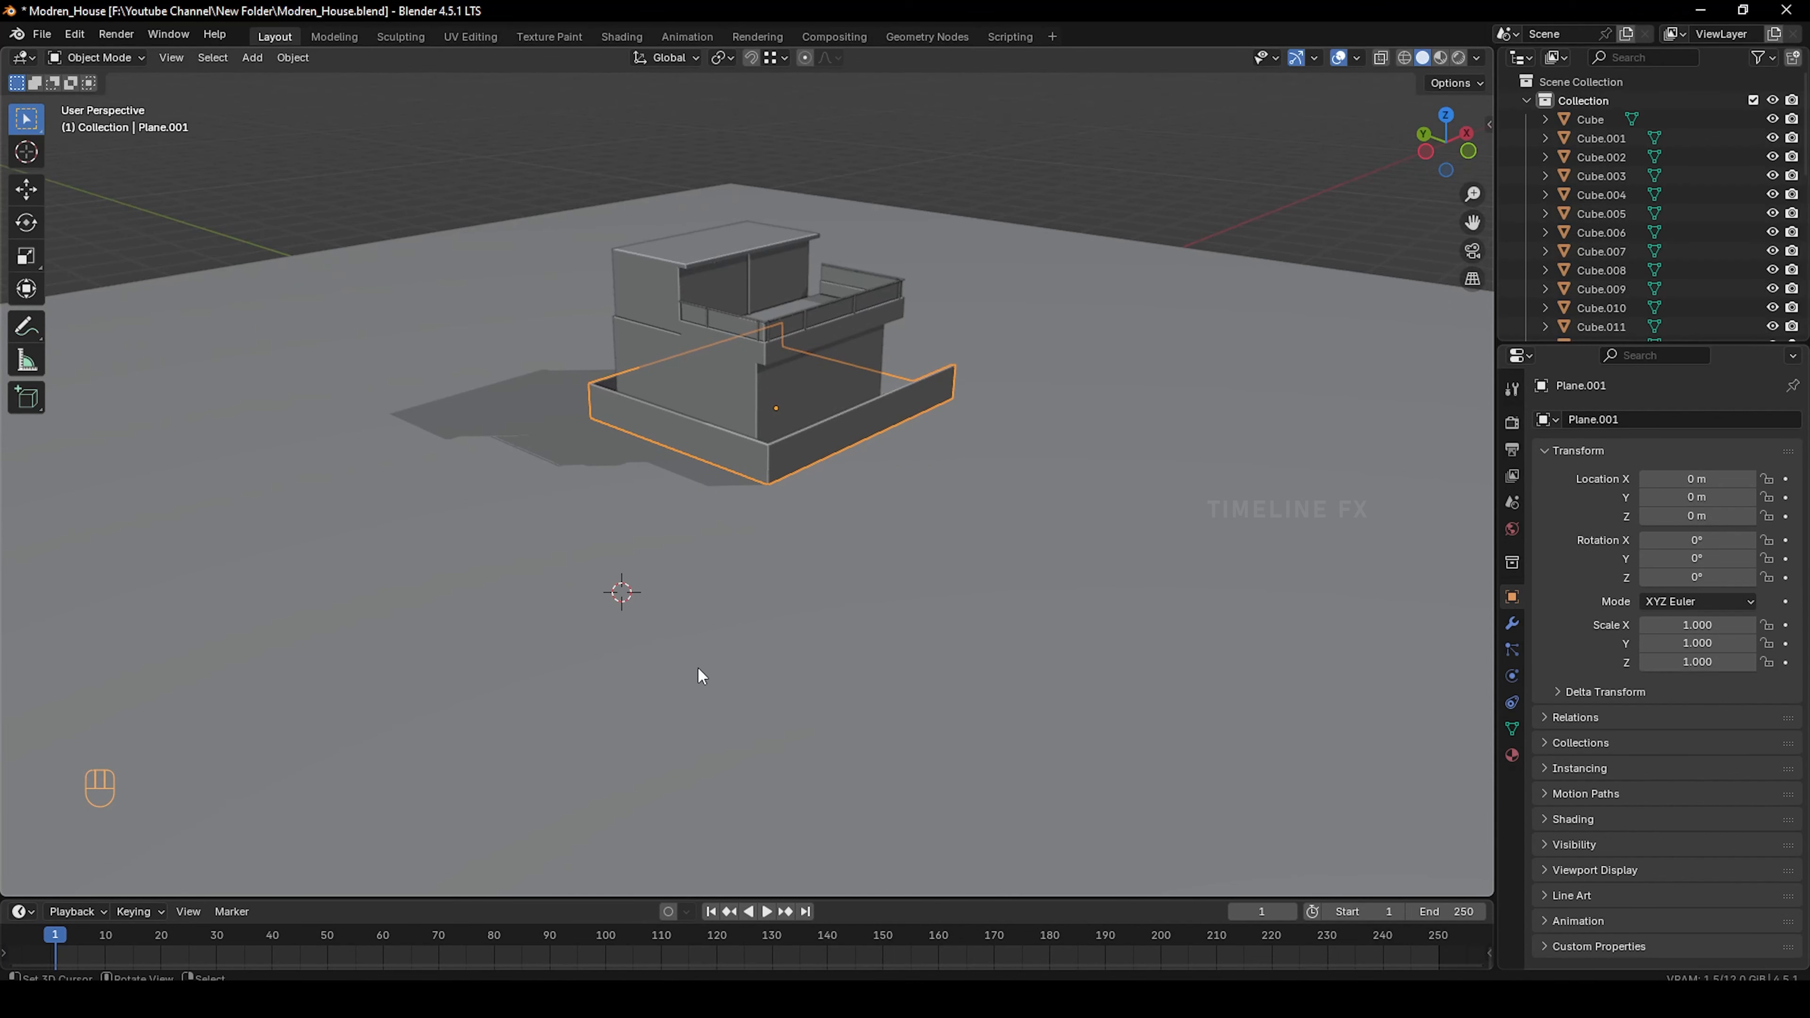
key("shift+a")
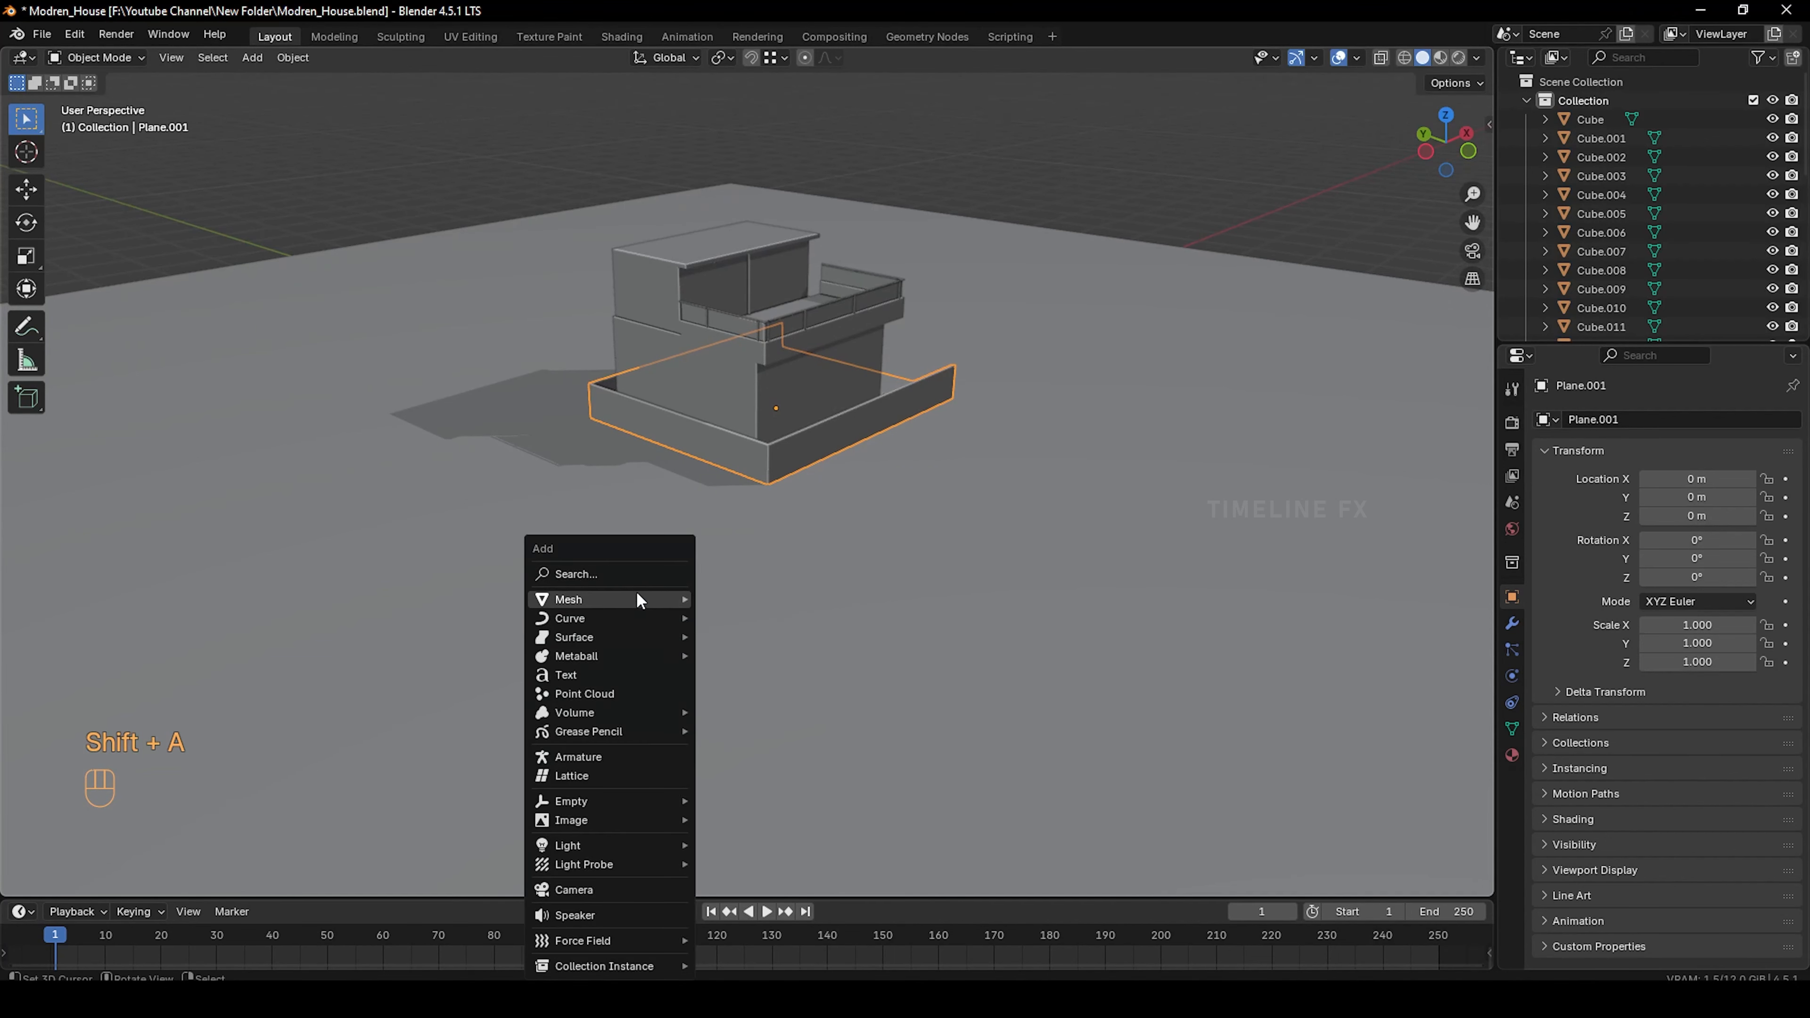
mouse_move(636, 591)
left_click(731, 616)
scroll(675, 673, "up", 2)
key("s")
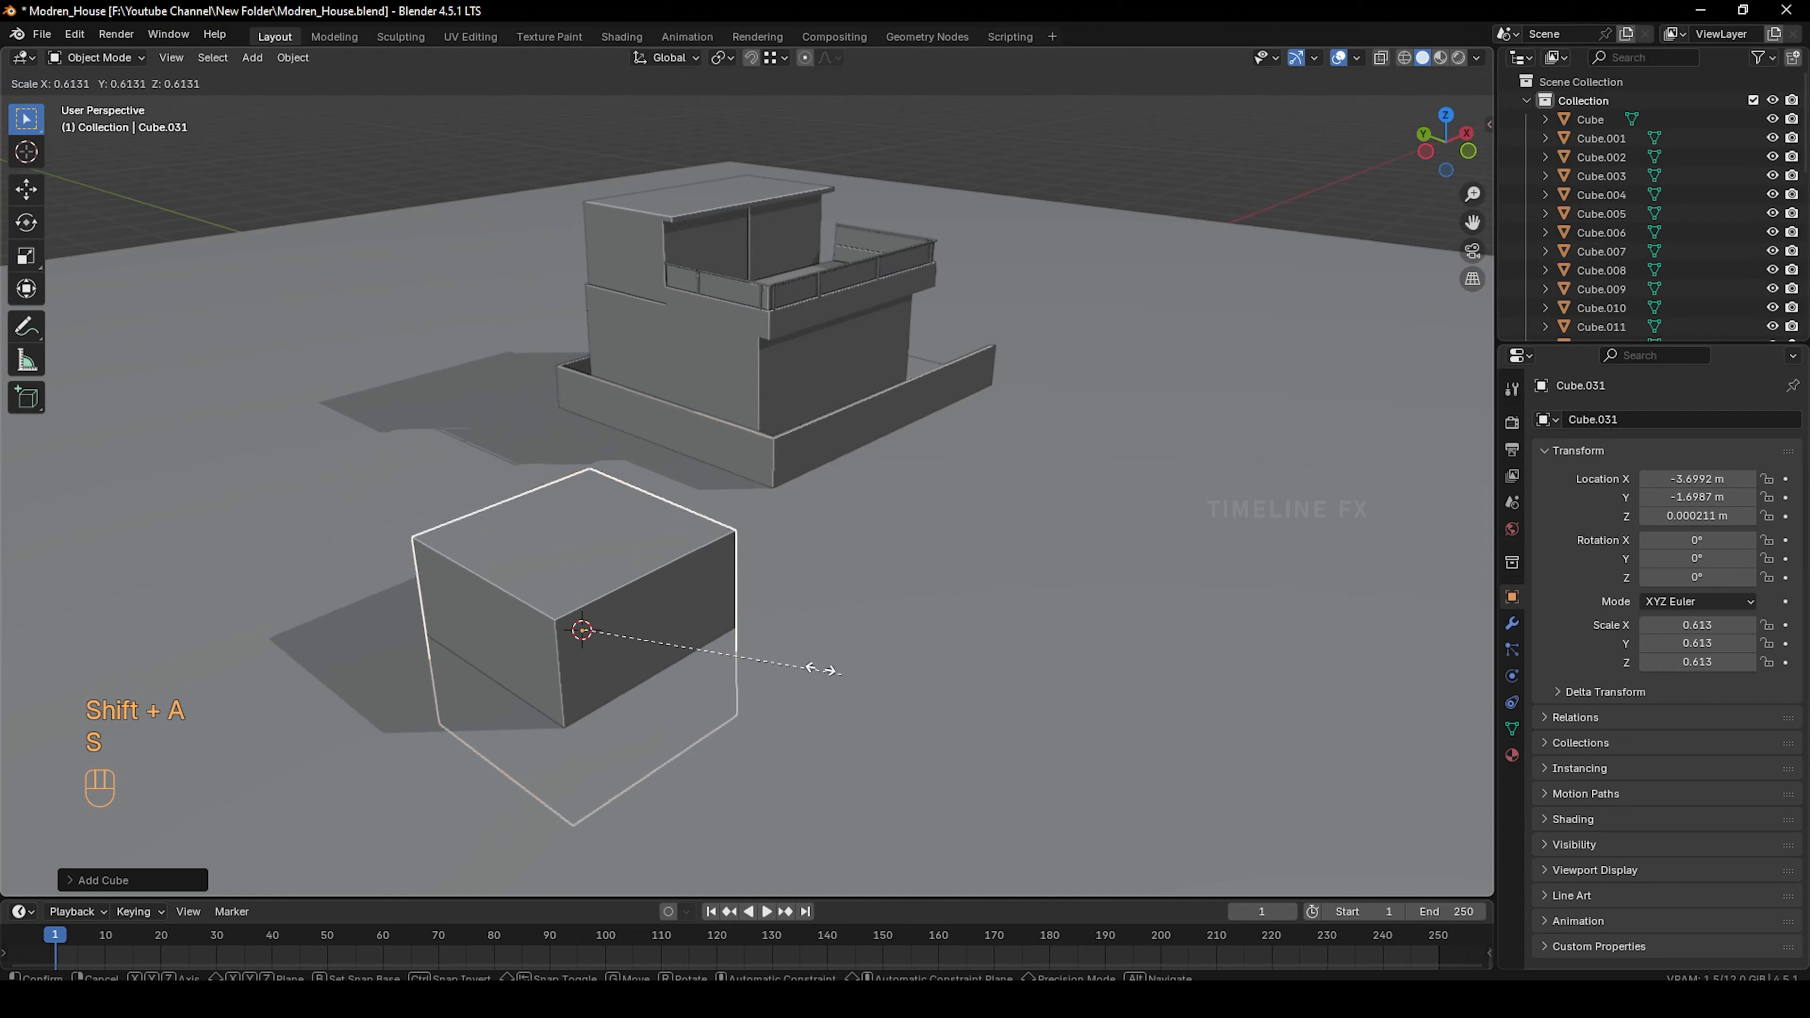
left_click(674, 652)
Raise the new small cube along Z to a height of about 0.452 m
key("f")
key("g")
key("z")
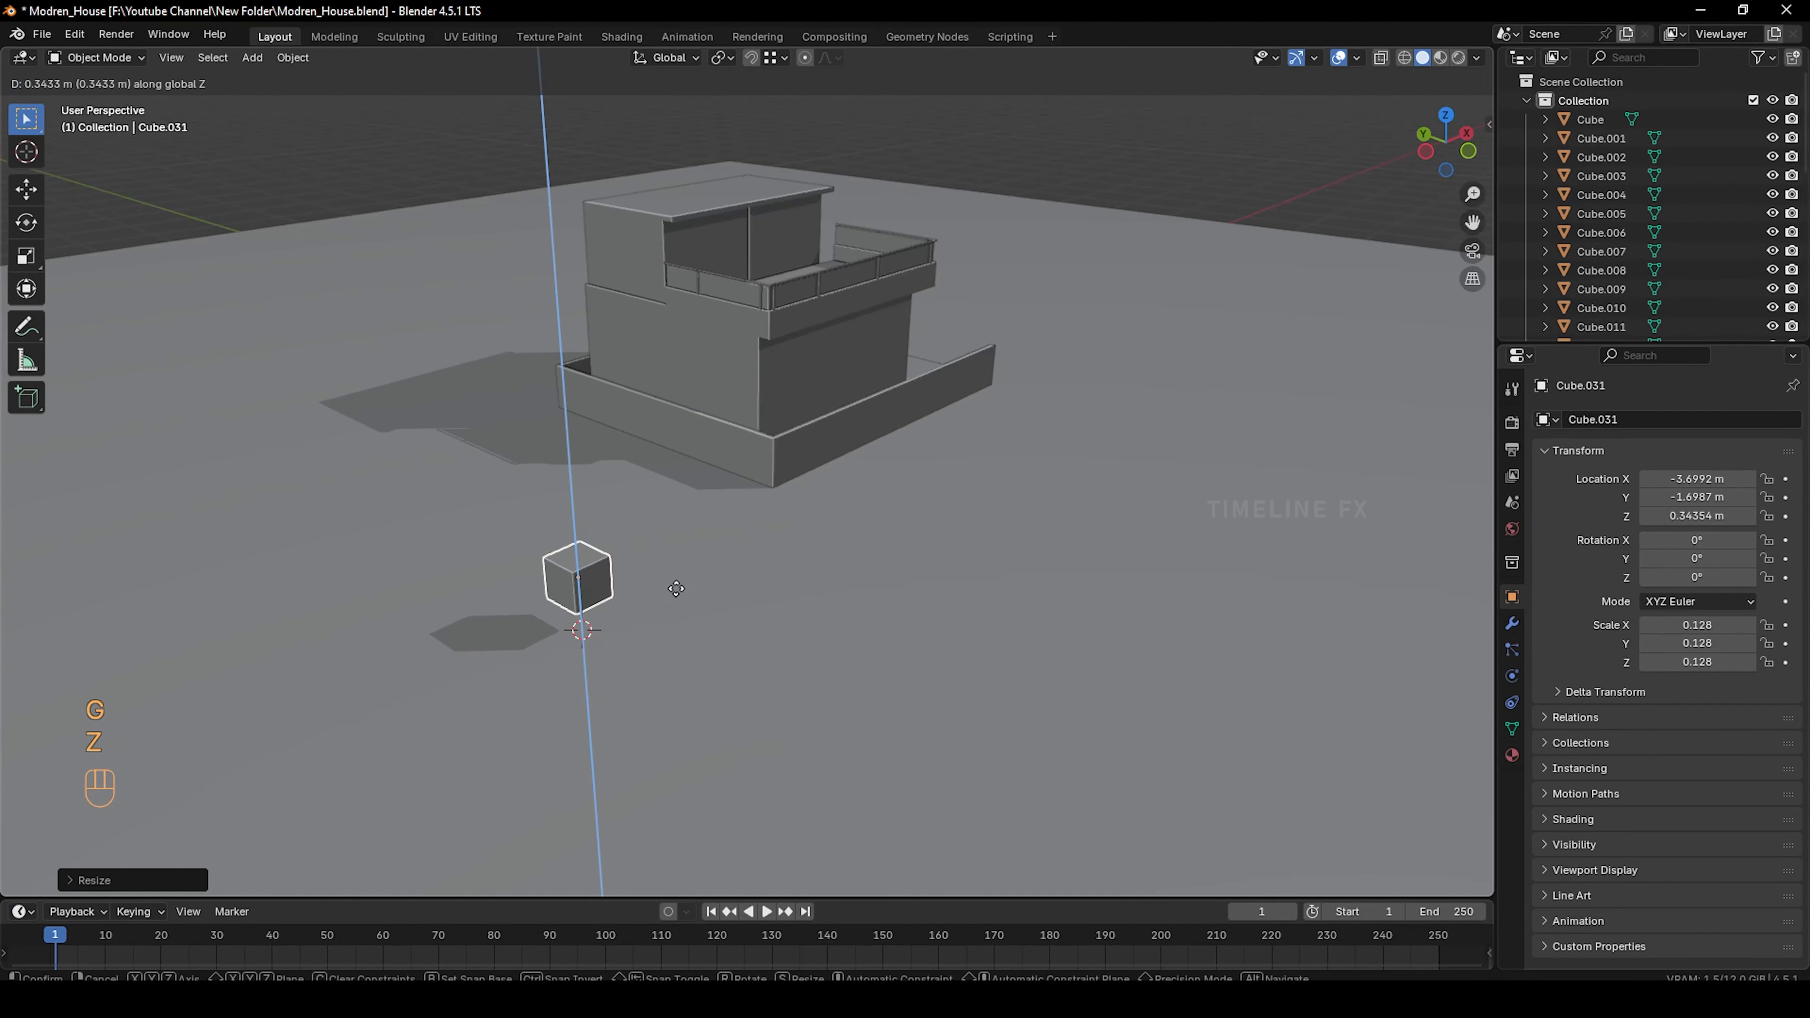
left_click(675, 586)
scroll(625, 575, "up", 4)
middle_click_drag(547, 681, 757, 587, "shift")
scroll(765, 591, "up", 5)
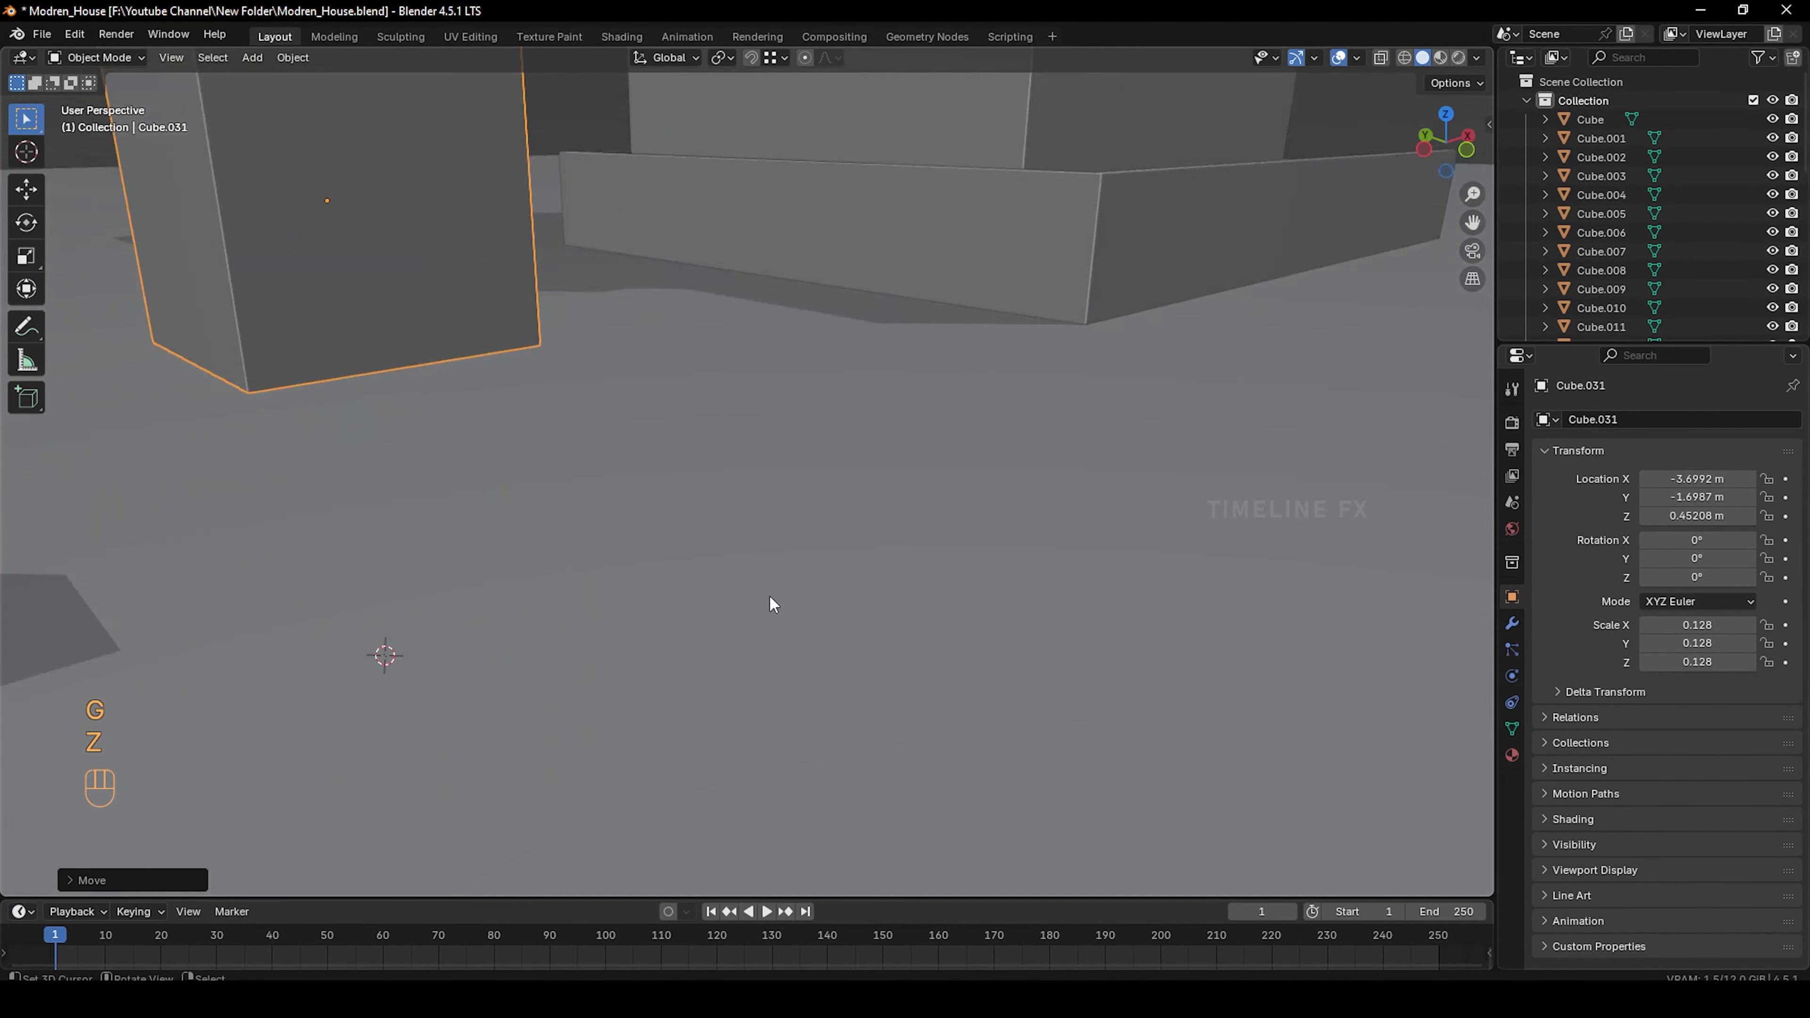
scroll(777, 598, "down", 9)
Scale the cube into a flat upright box of about 0.070 in X, 0.215 in Y and 0.154 in Z
key("s")
key("x")
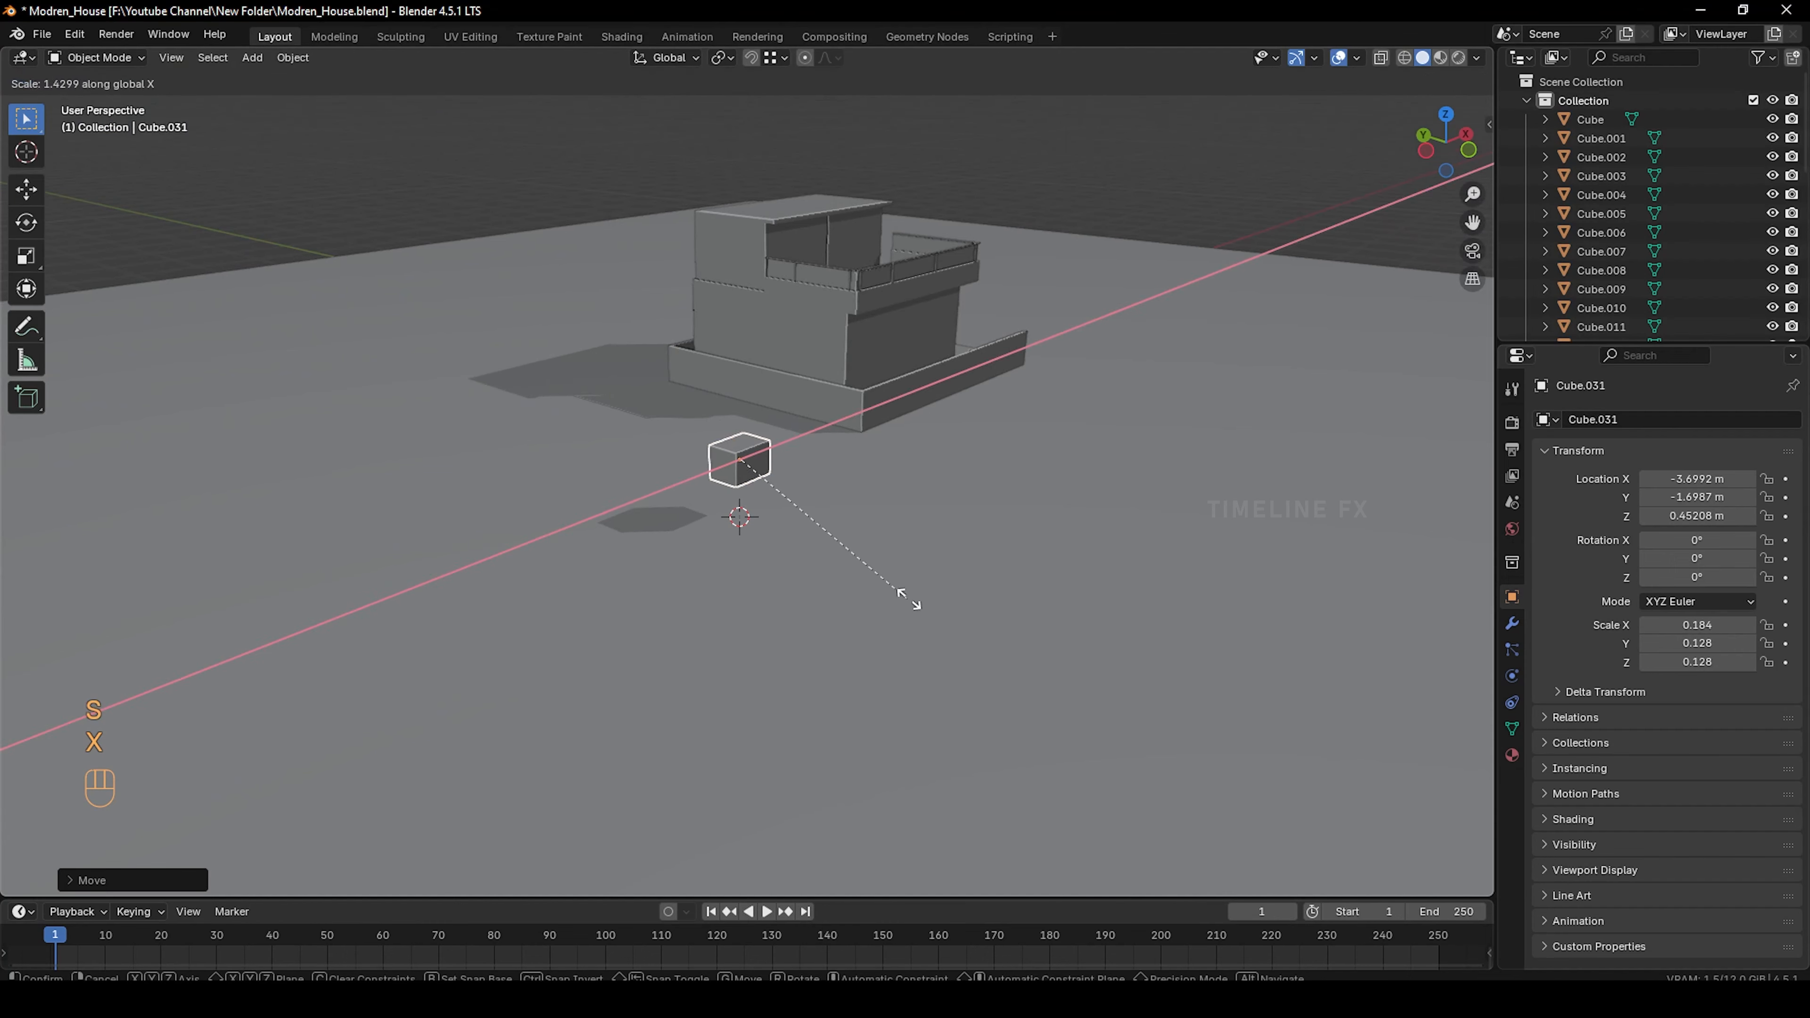
left_click(782, 530)
key("s")
key("c")
key("y")
left_click(826, 571)
key("s")
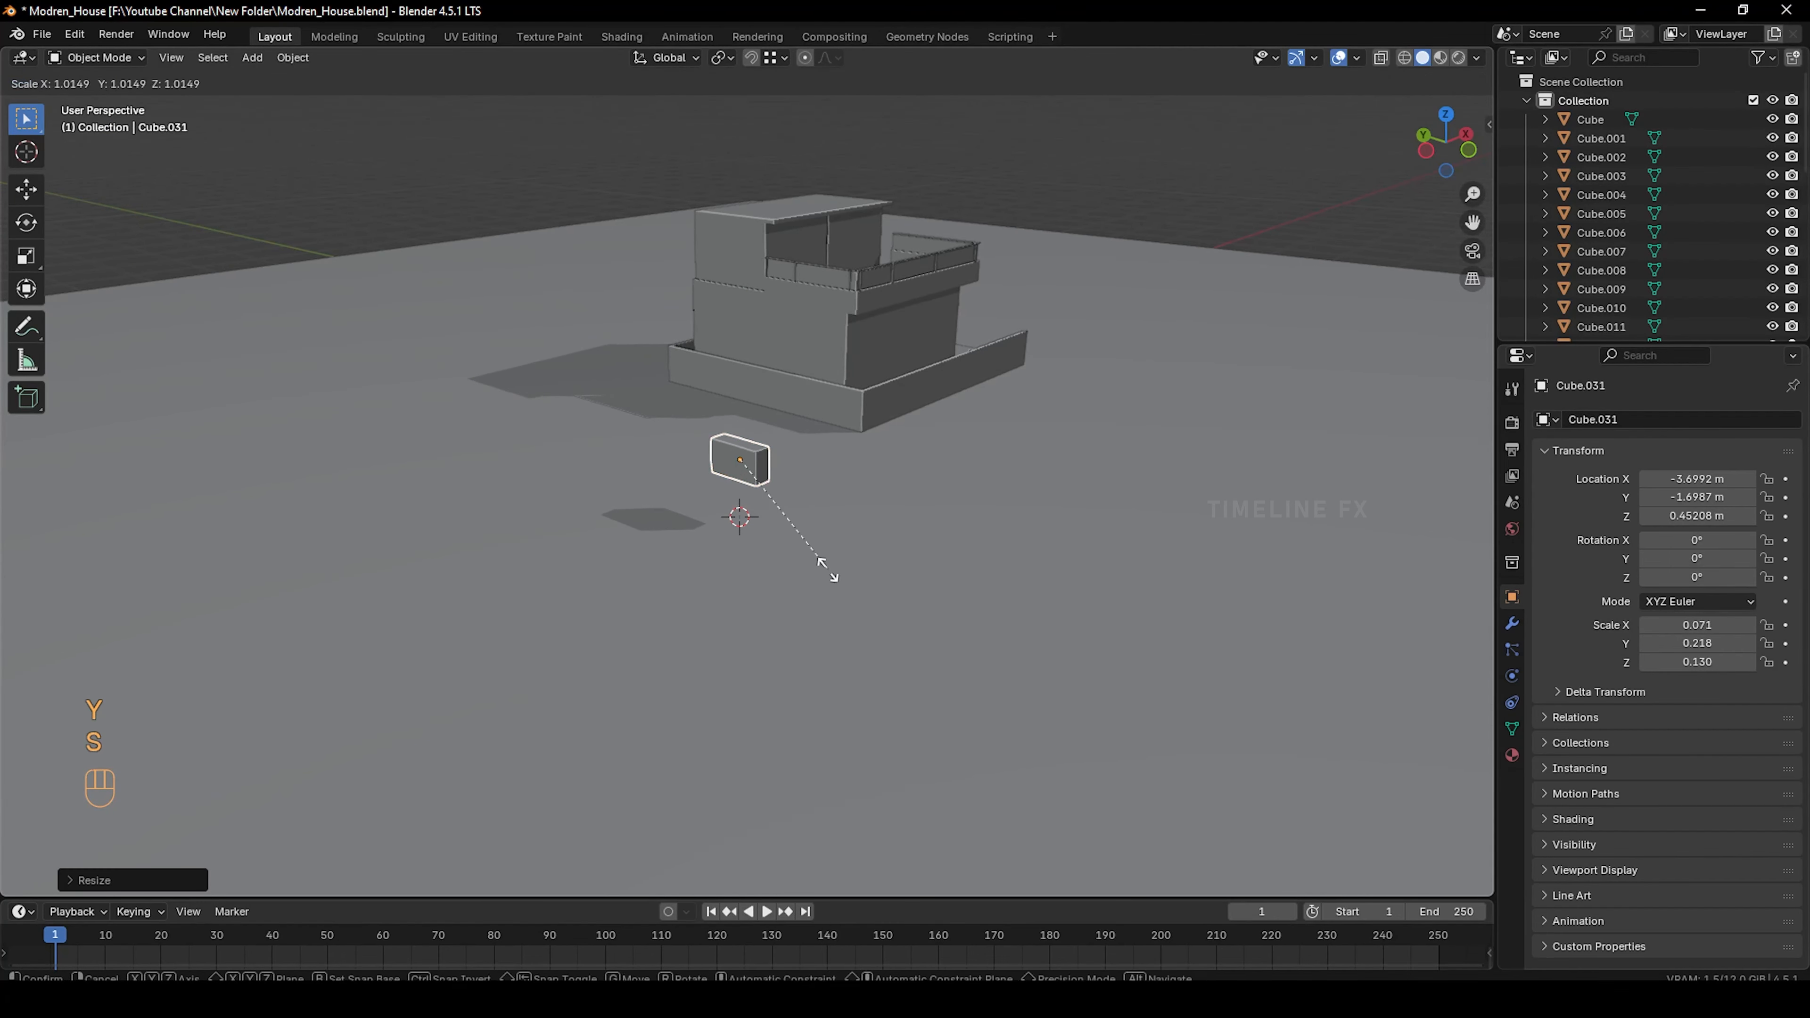
key("z")
left_click(832, 601)
Add a vertical loop cut across the box's wide front face, slid off-centre to split it into a narrow and a wide part
scroll(831, 570, "up", 10)
key("Tab")
key("Tab")
key("Tab")
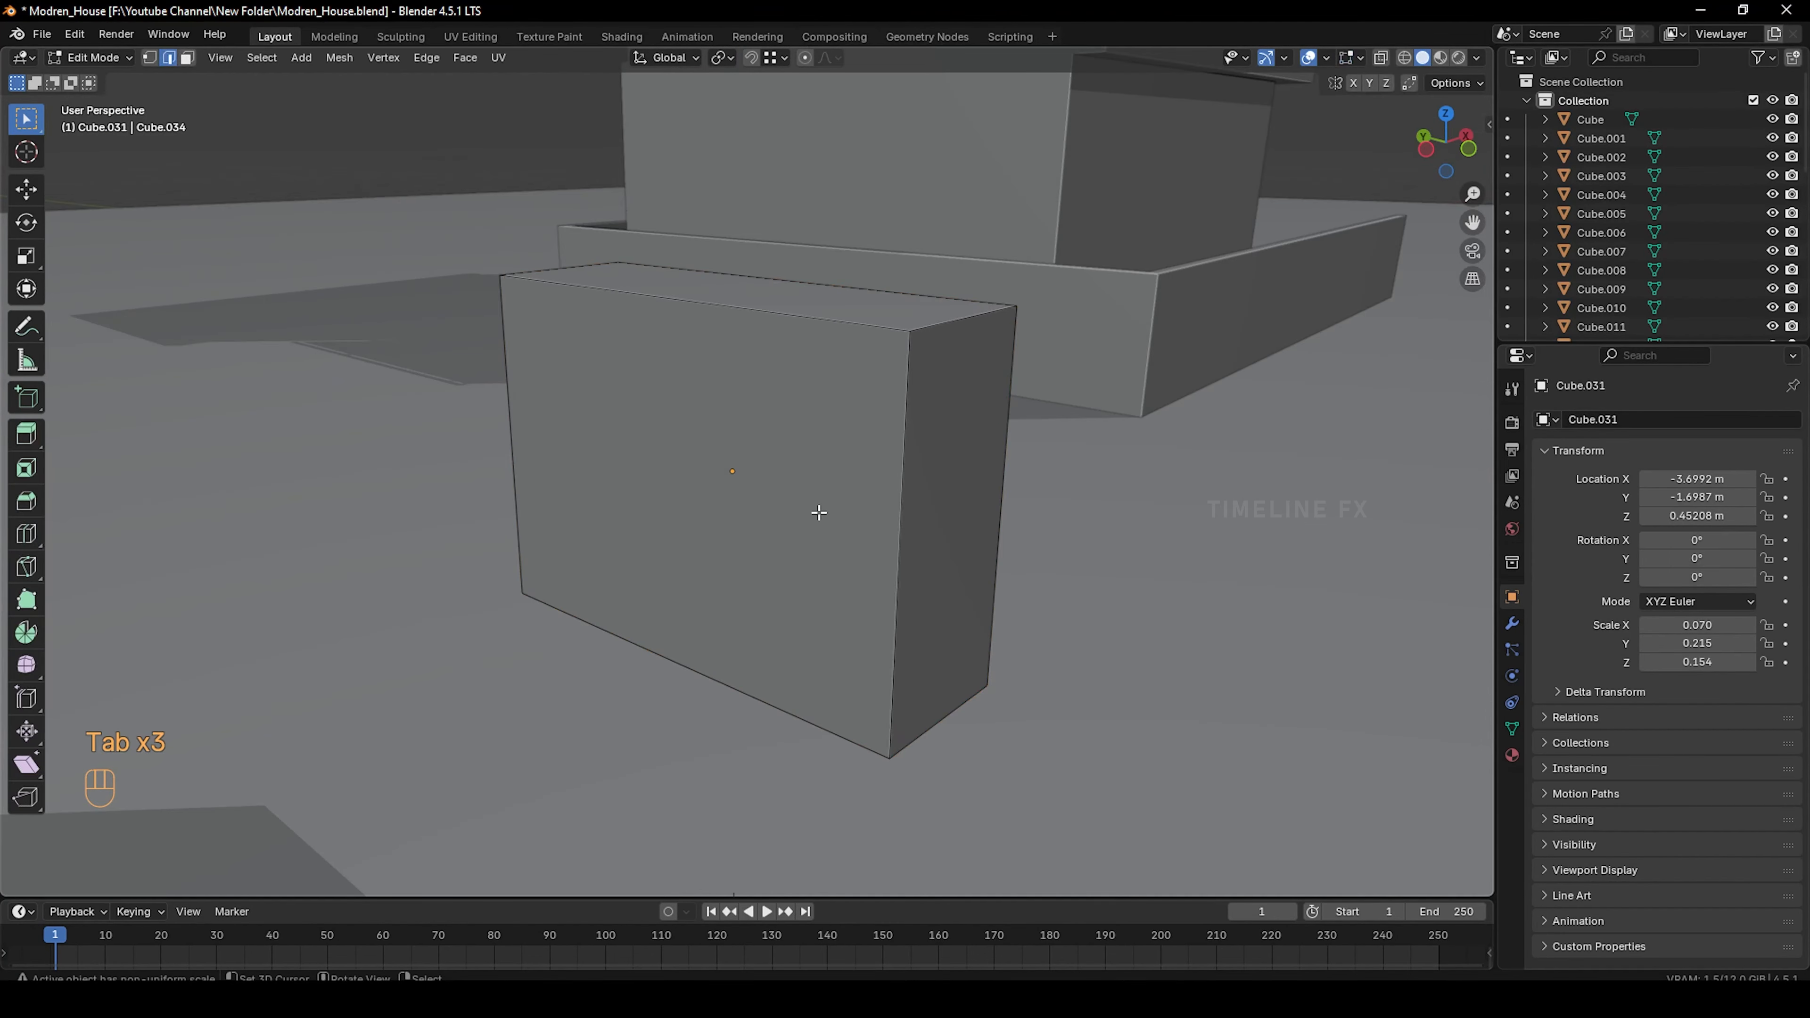
key("3")
left_click(777, 494)
middle_click_drag(777, 494, 1139, 520)
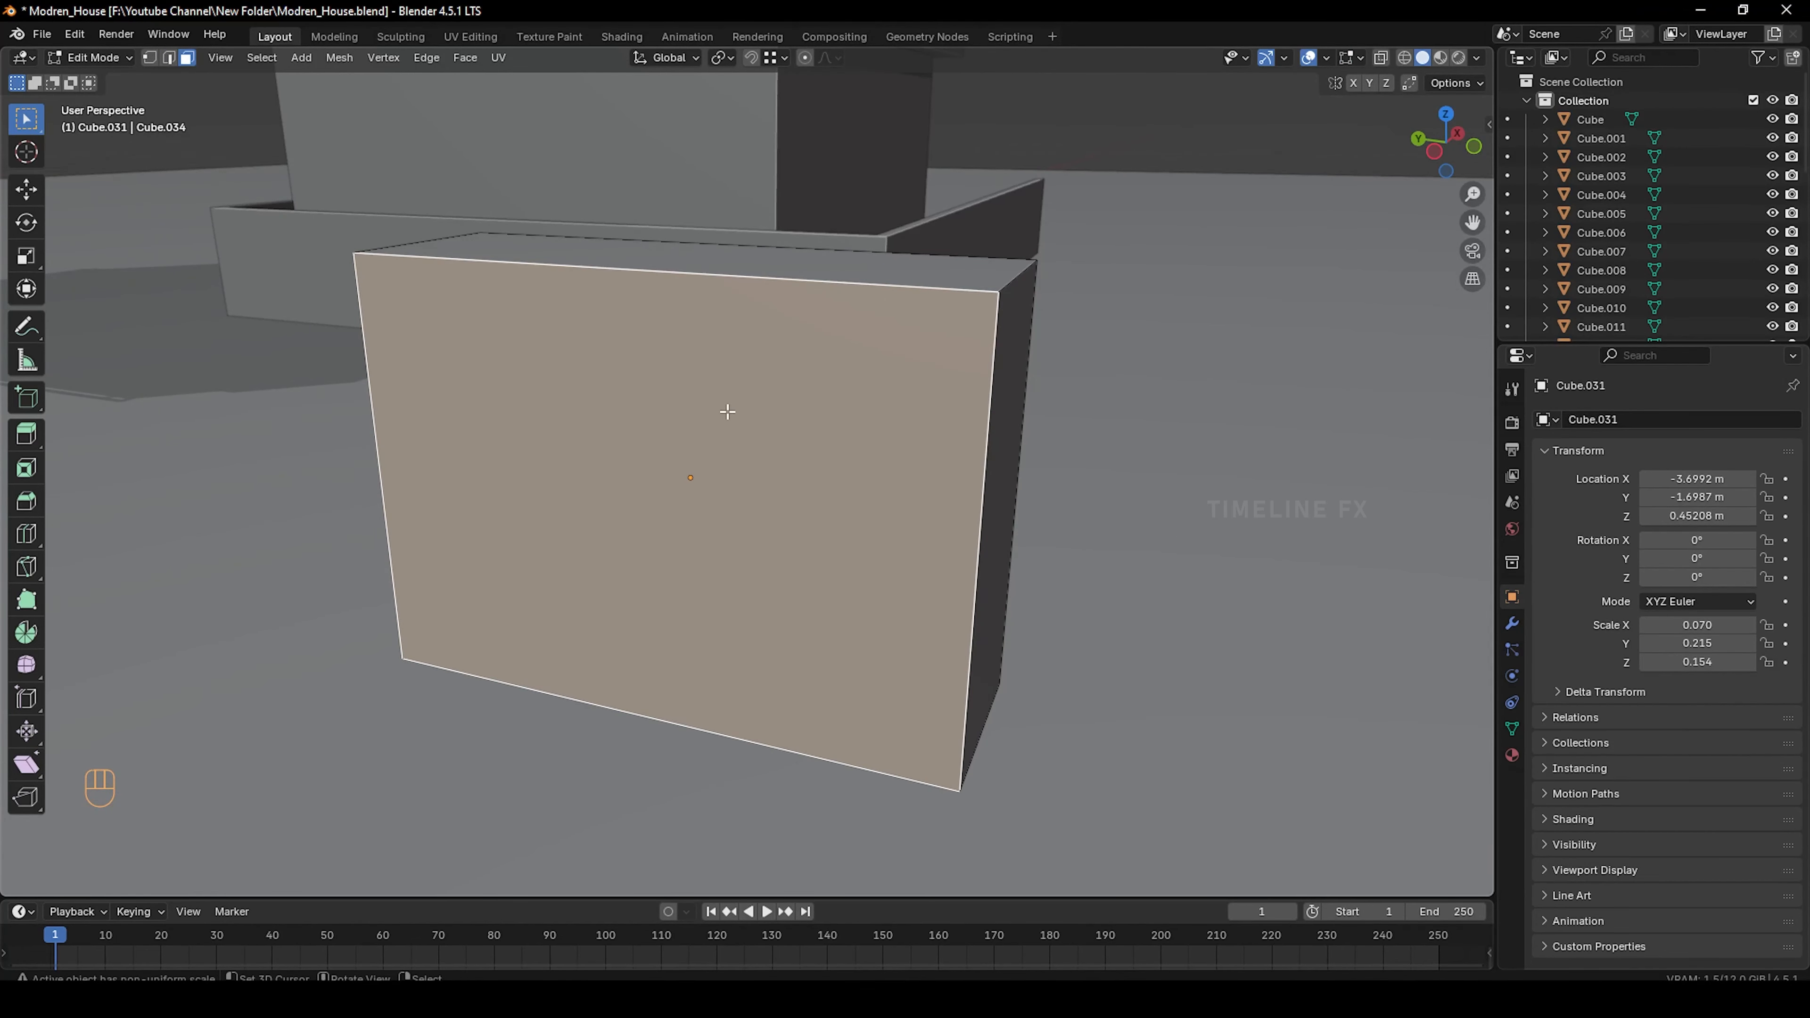
key("ctrl+r")
left_click(701, 277)
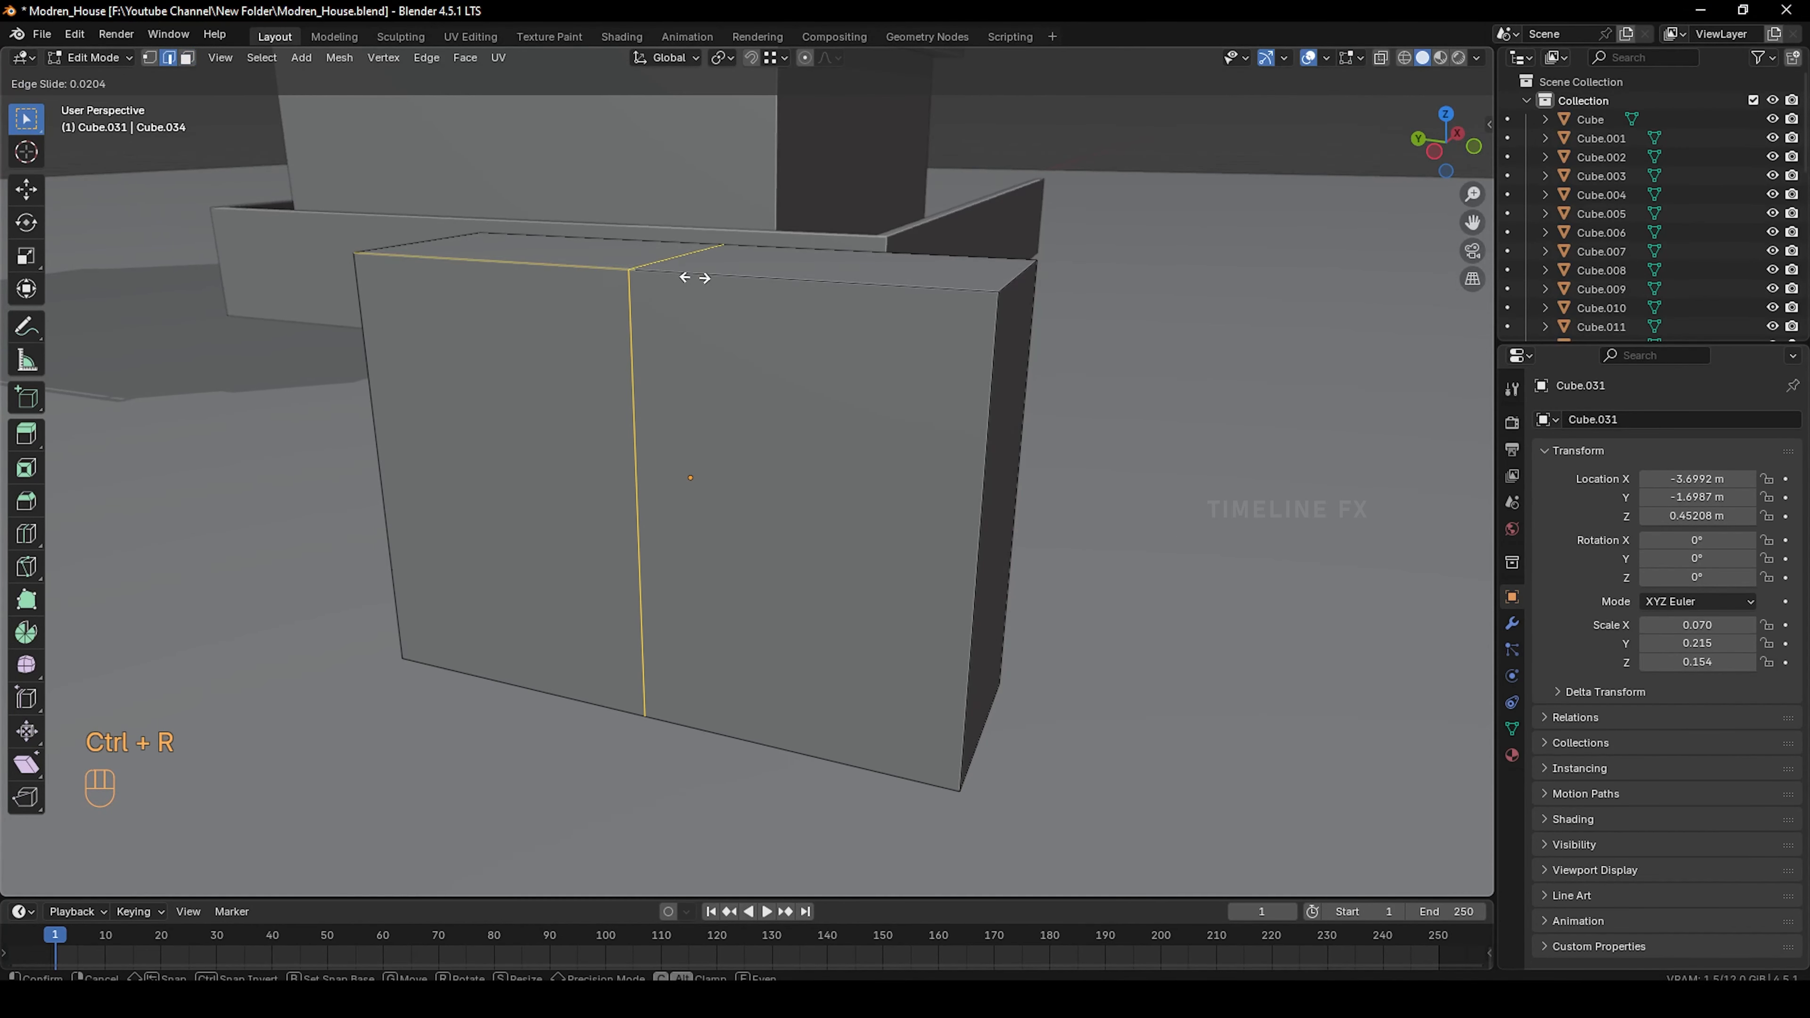
left_click(652, 284)
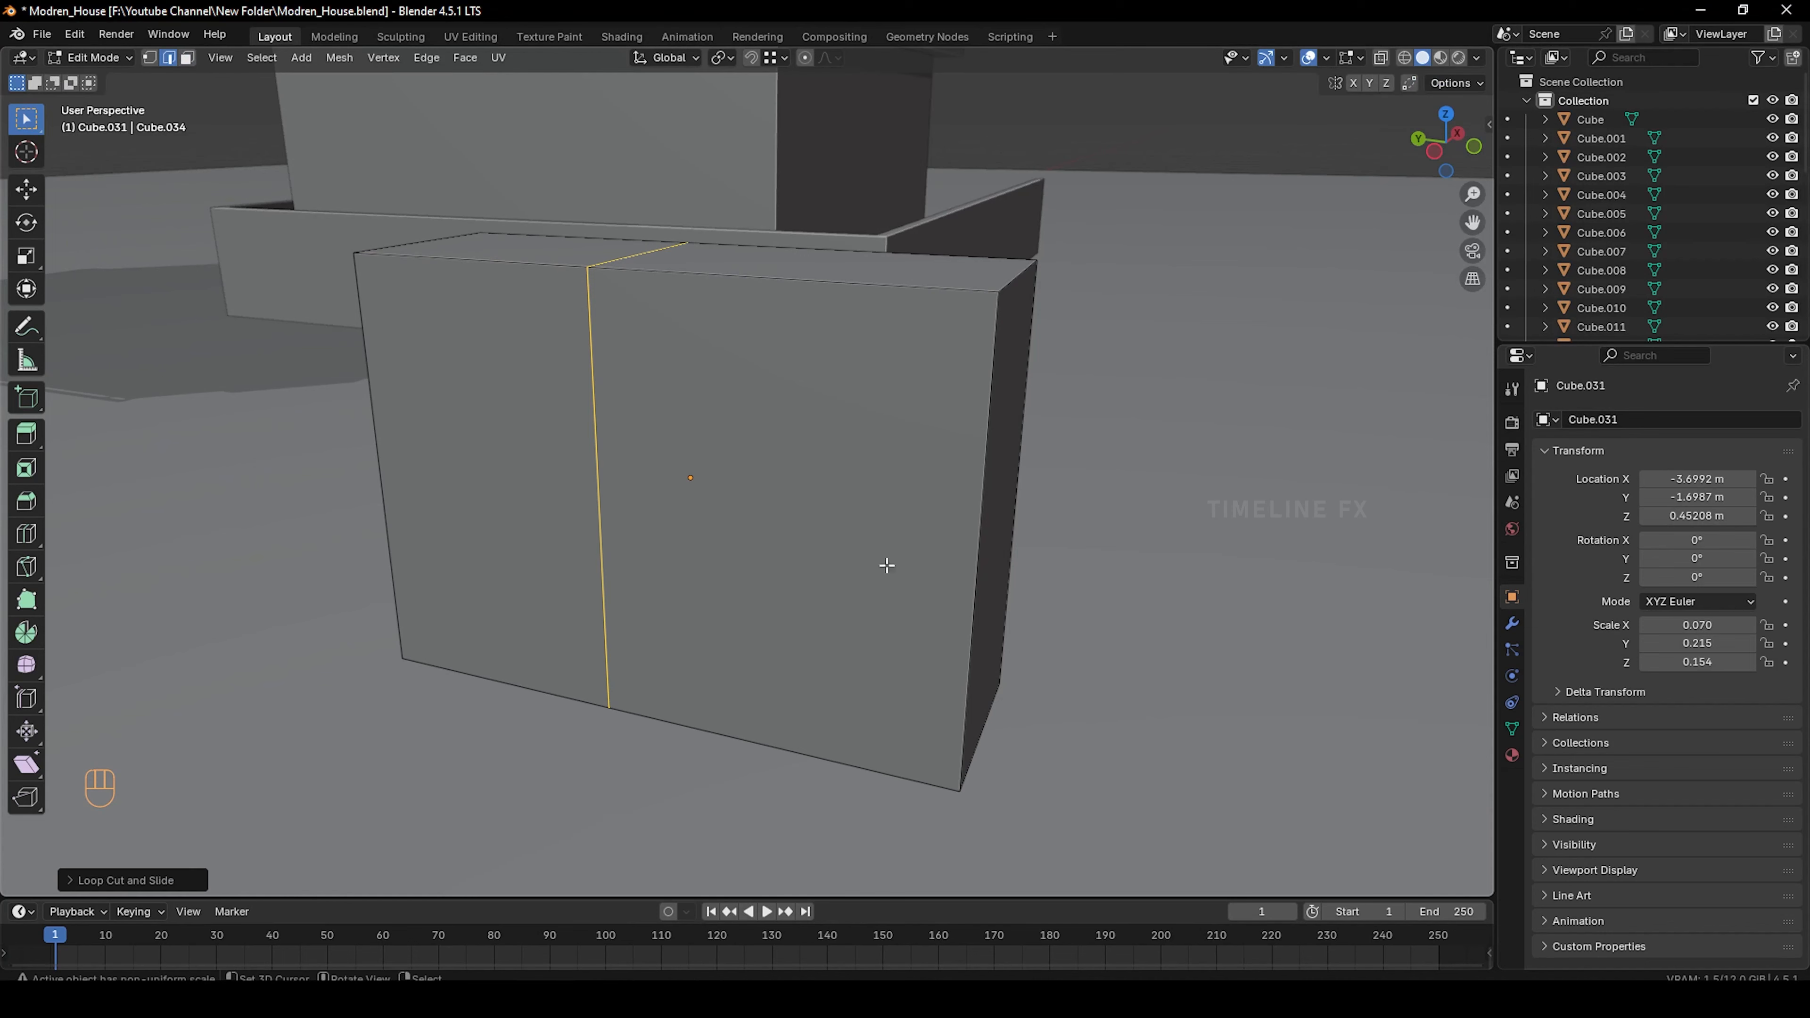
left_click(790, 472)
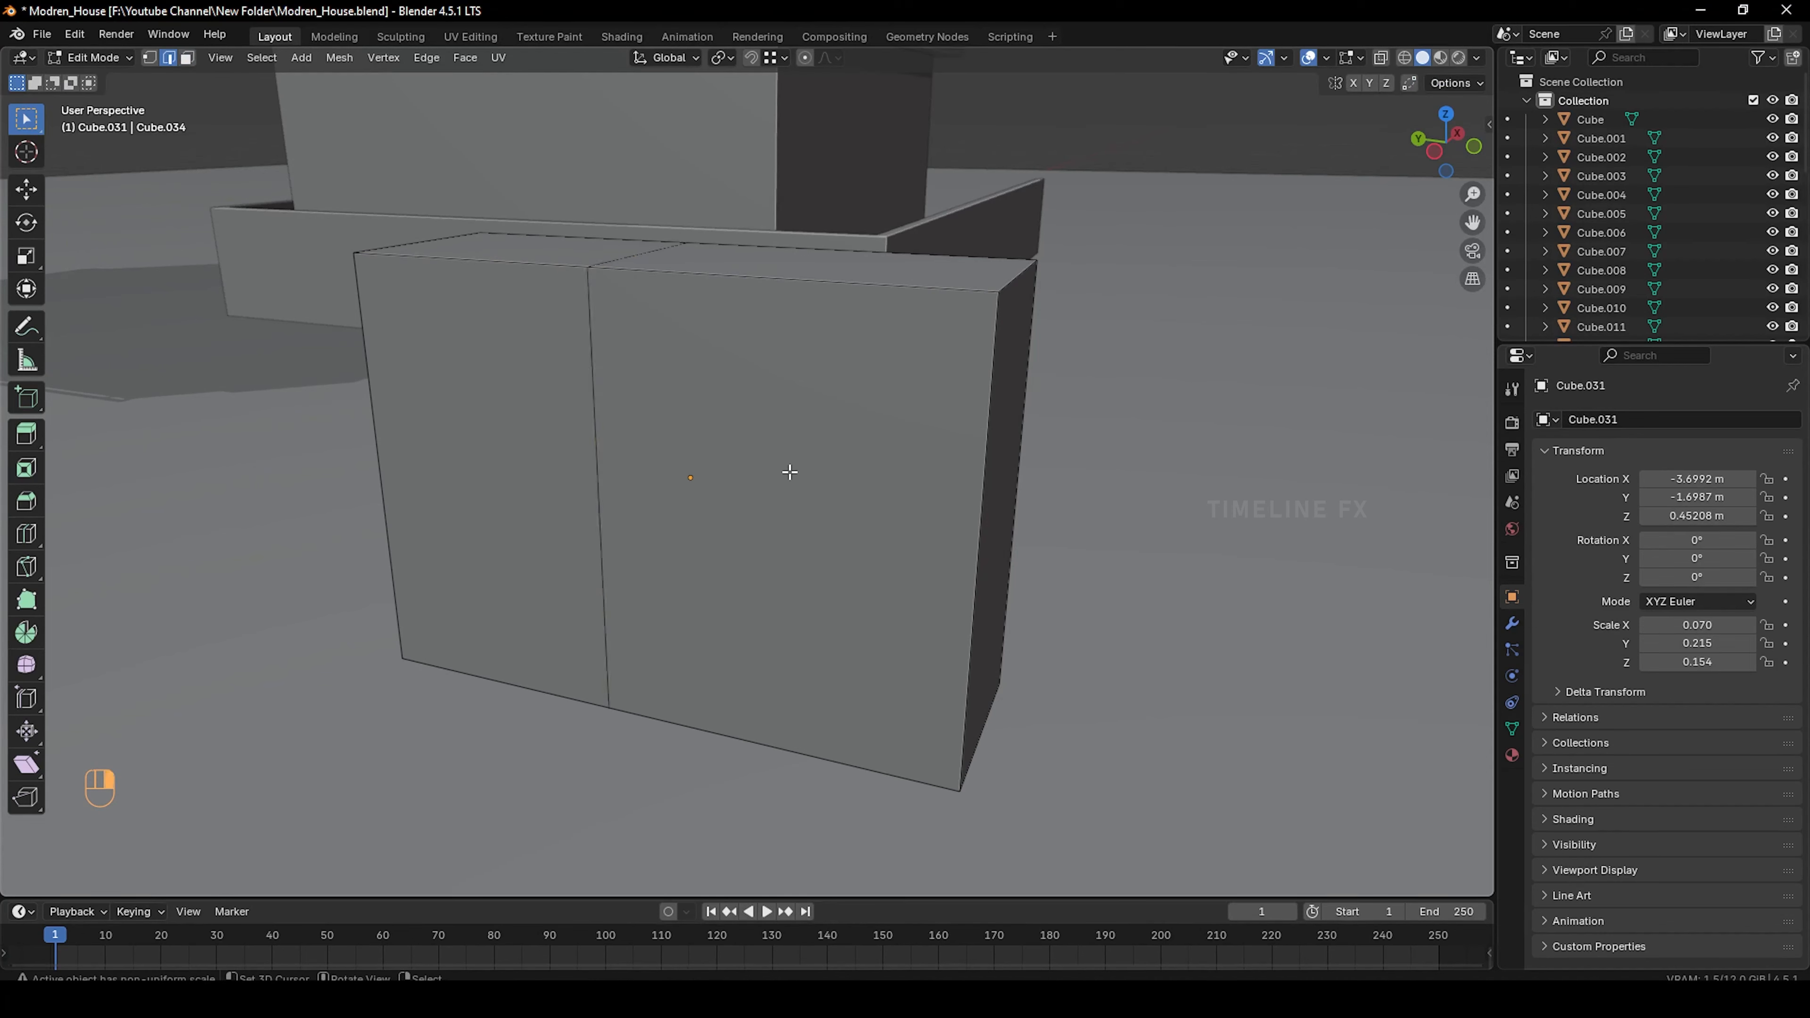
Inset the wider front face by about 0.06 m to leave a frame around it
key("3")
left_click(815, 472)
key("i")
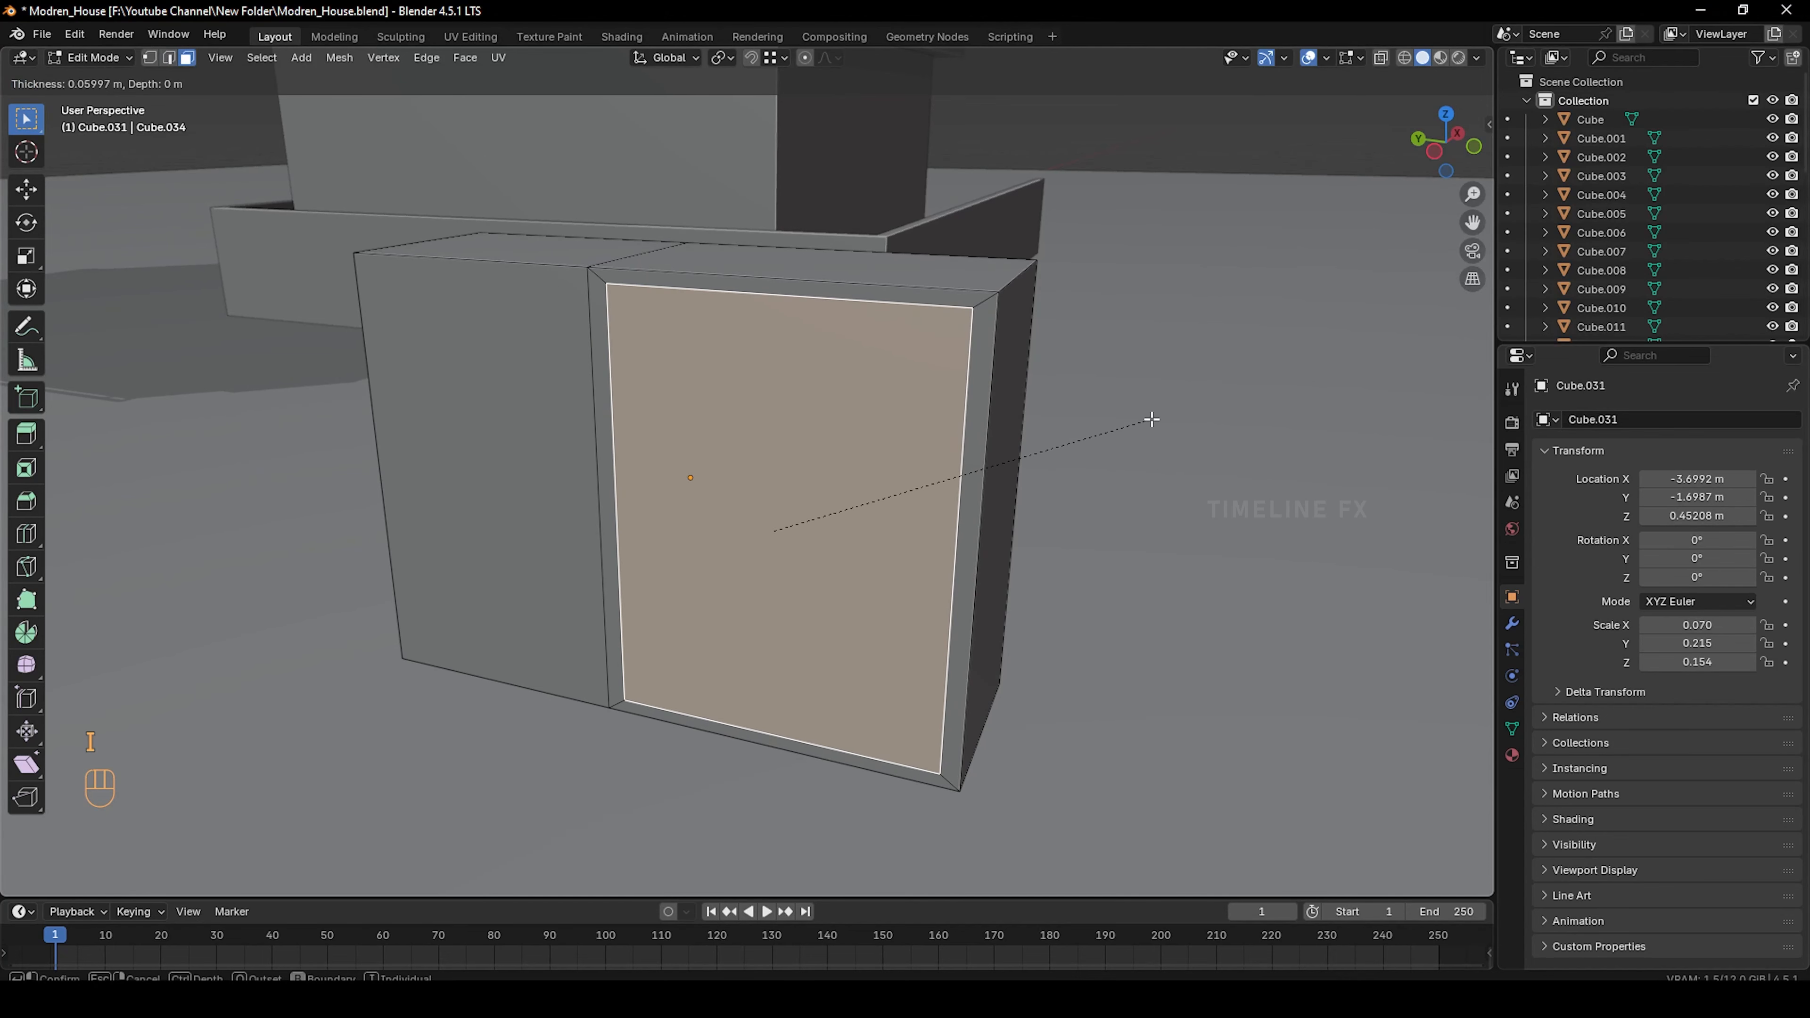
left_click(1151, 419)
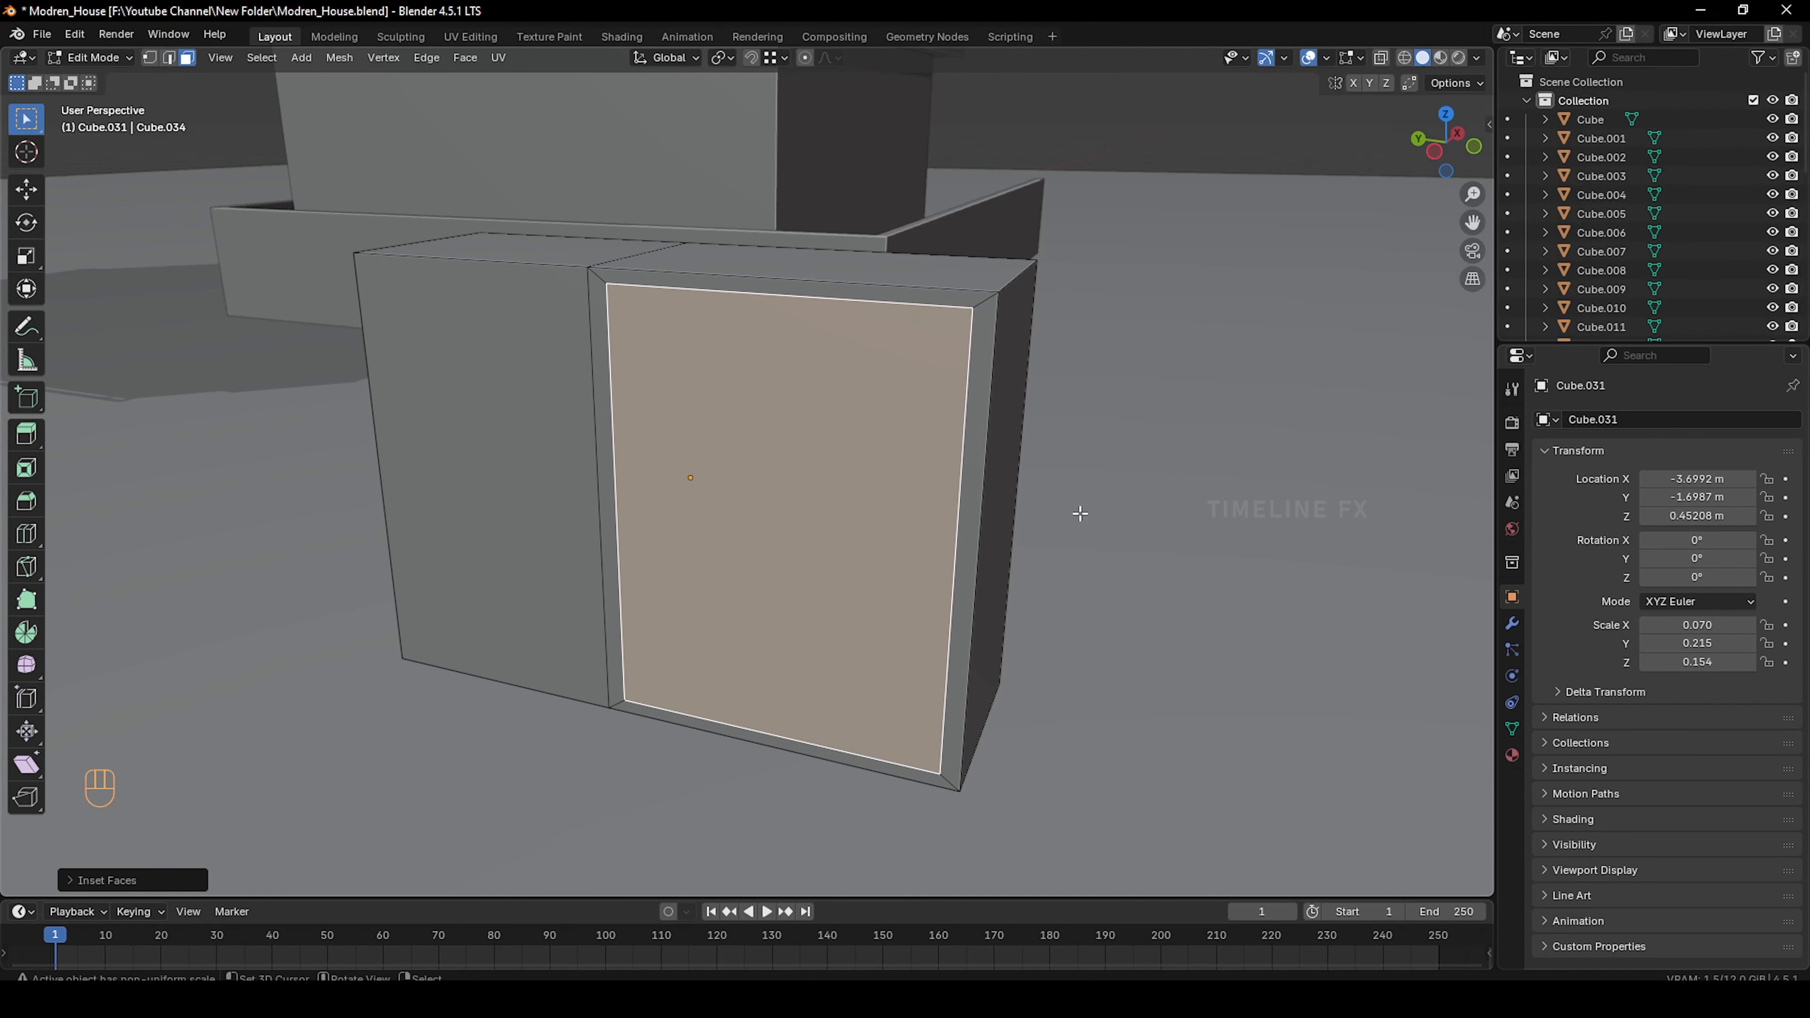
Subdivide the inset face once, and subdivide the result again with 2 cuts to form a six-by-six grid
middle_click_drag(932, 568, 685, 390)
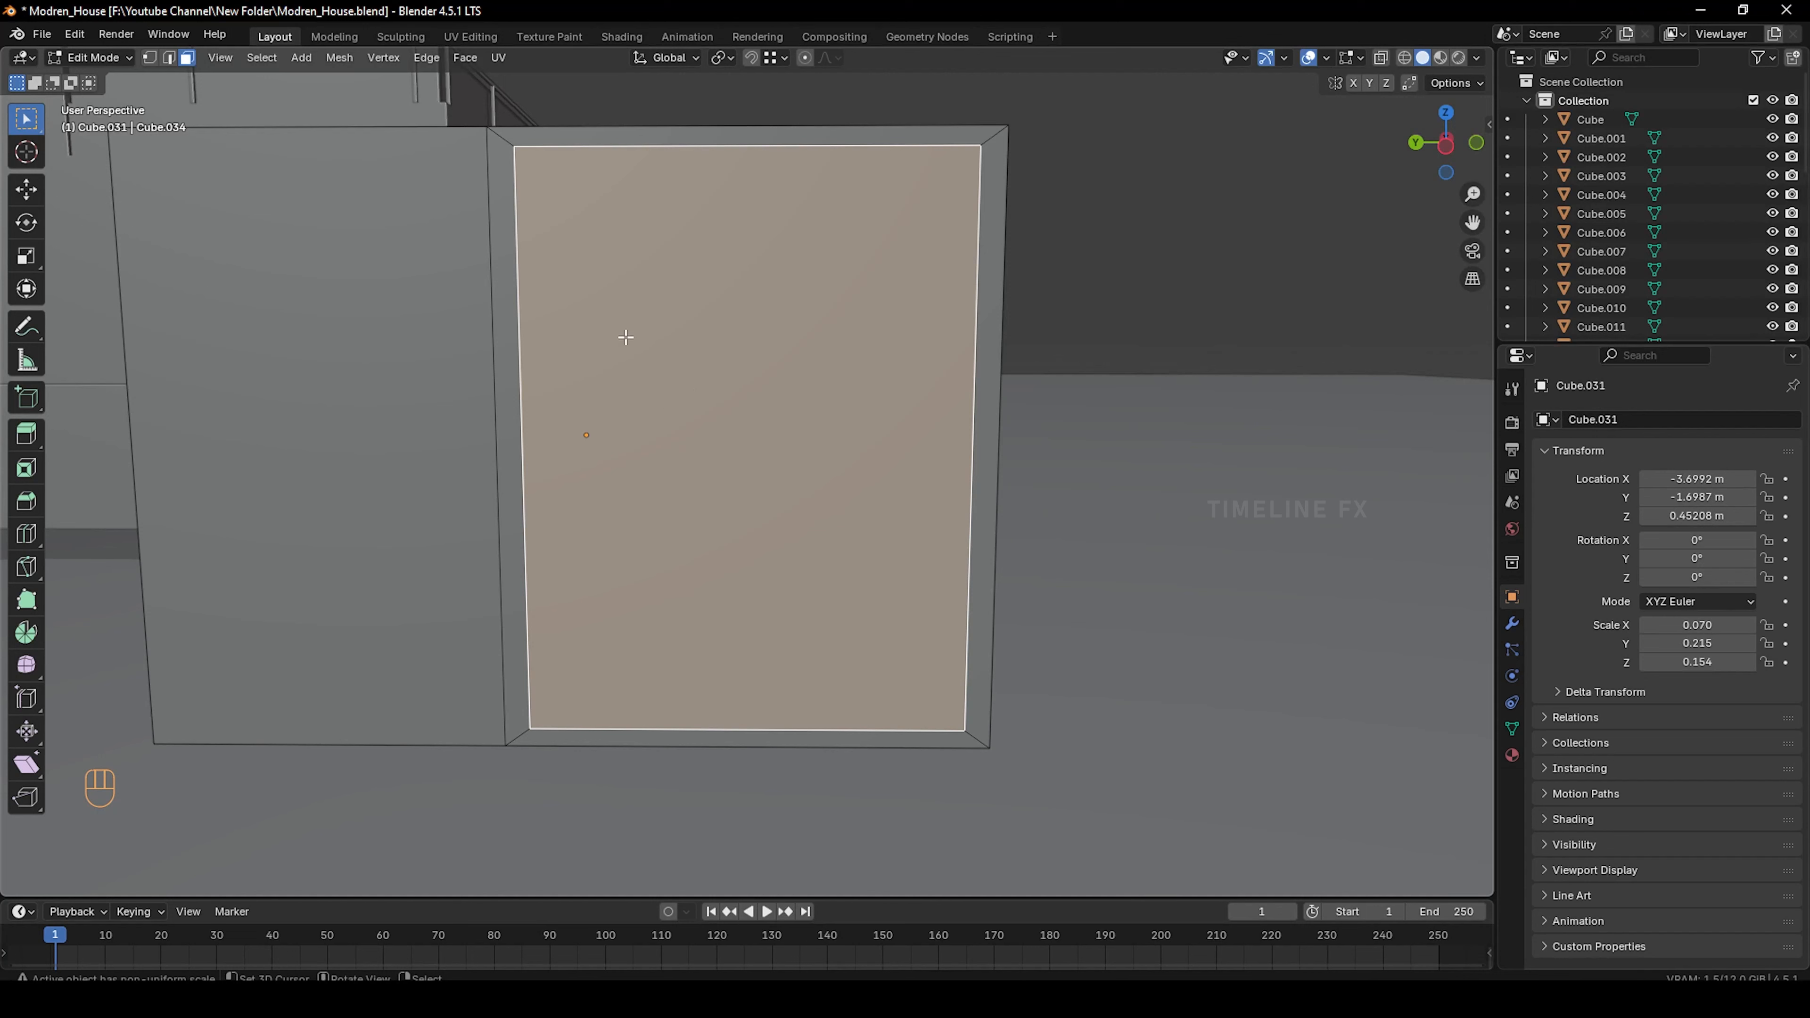
key("w")
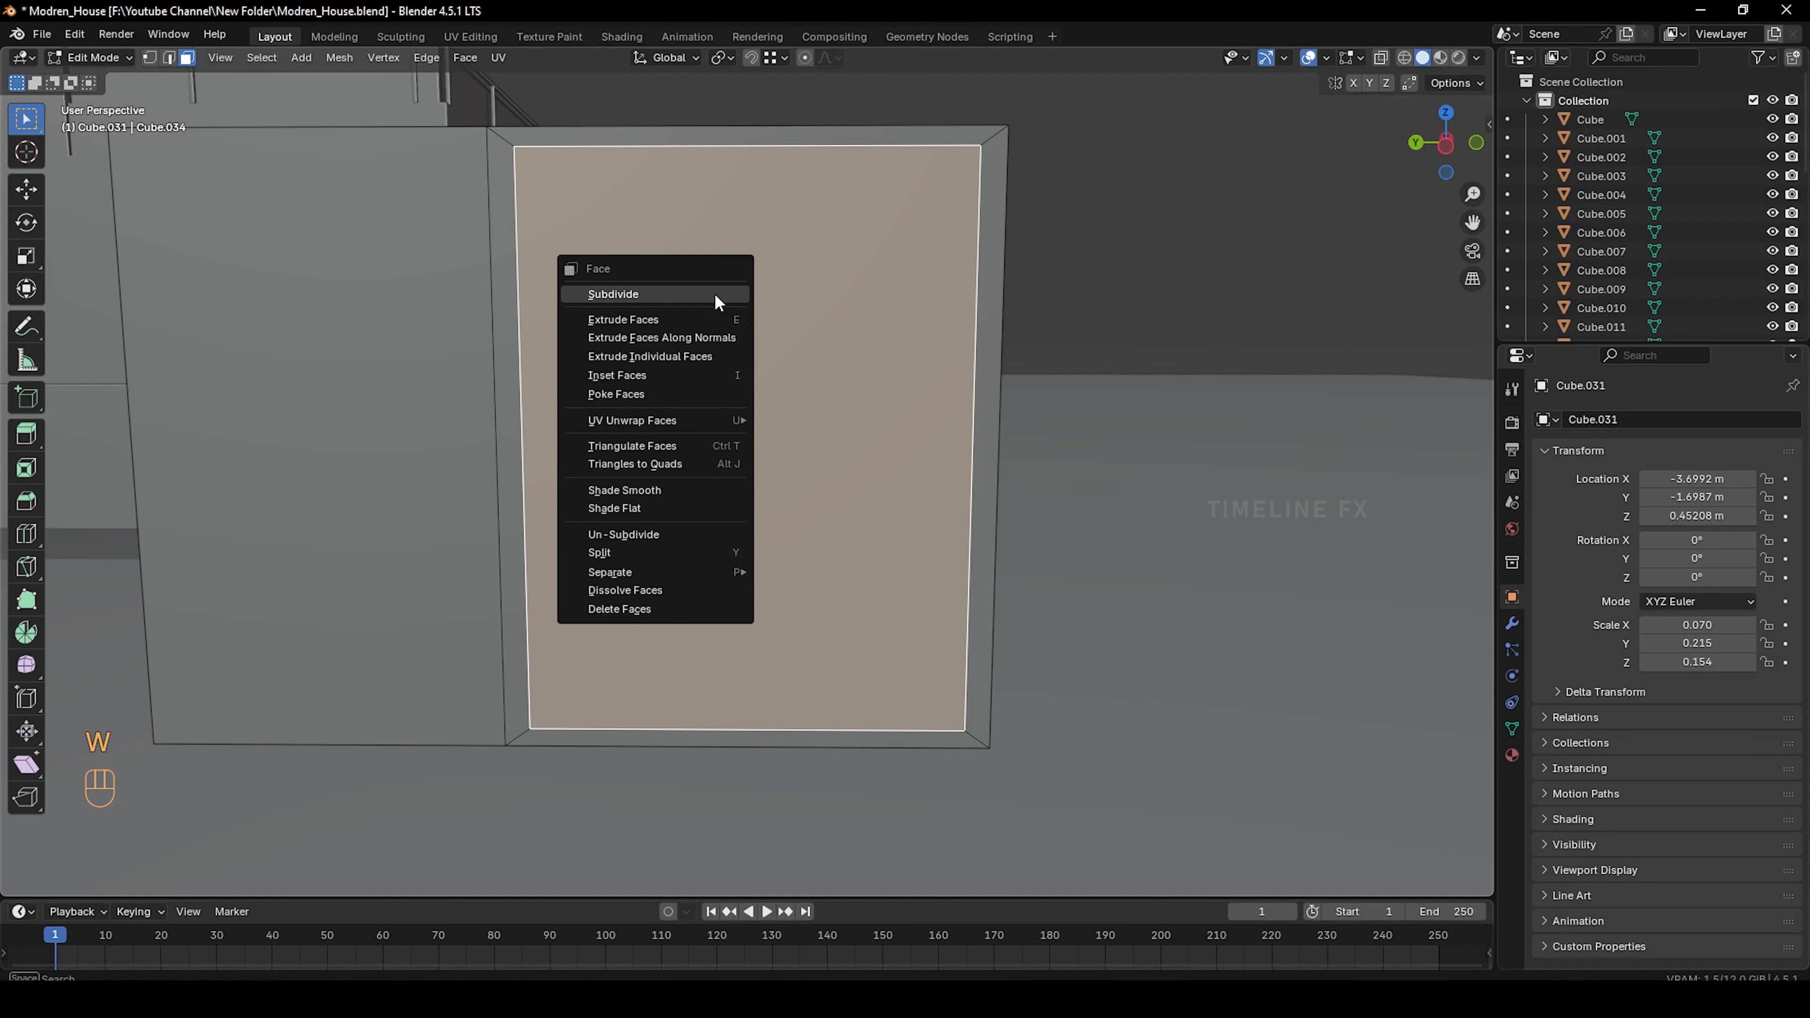
left_click(644, 297)
key("w")
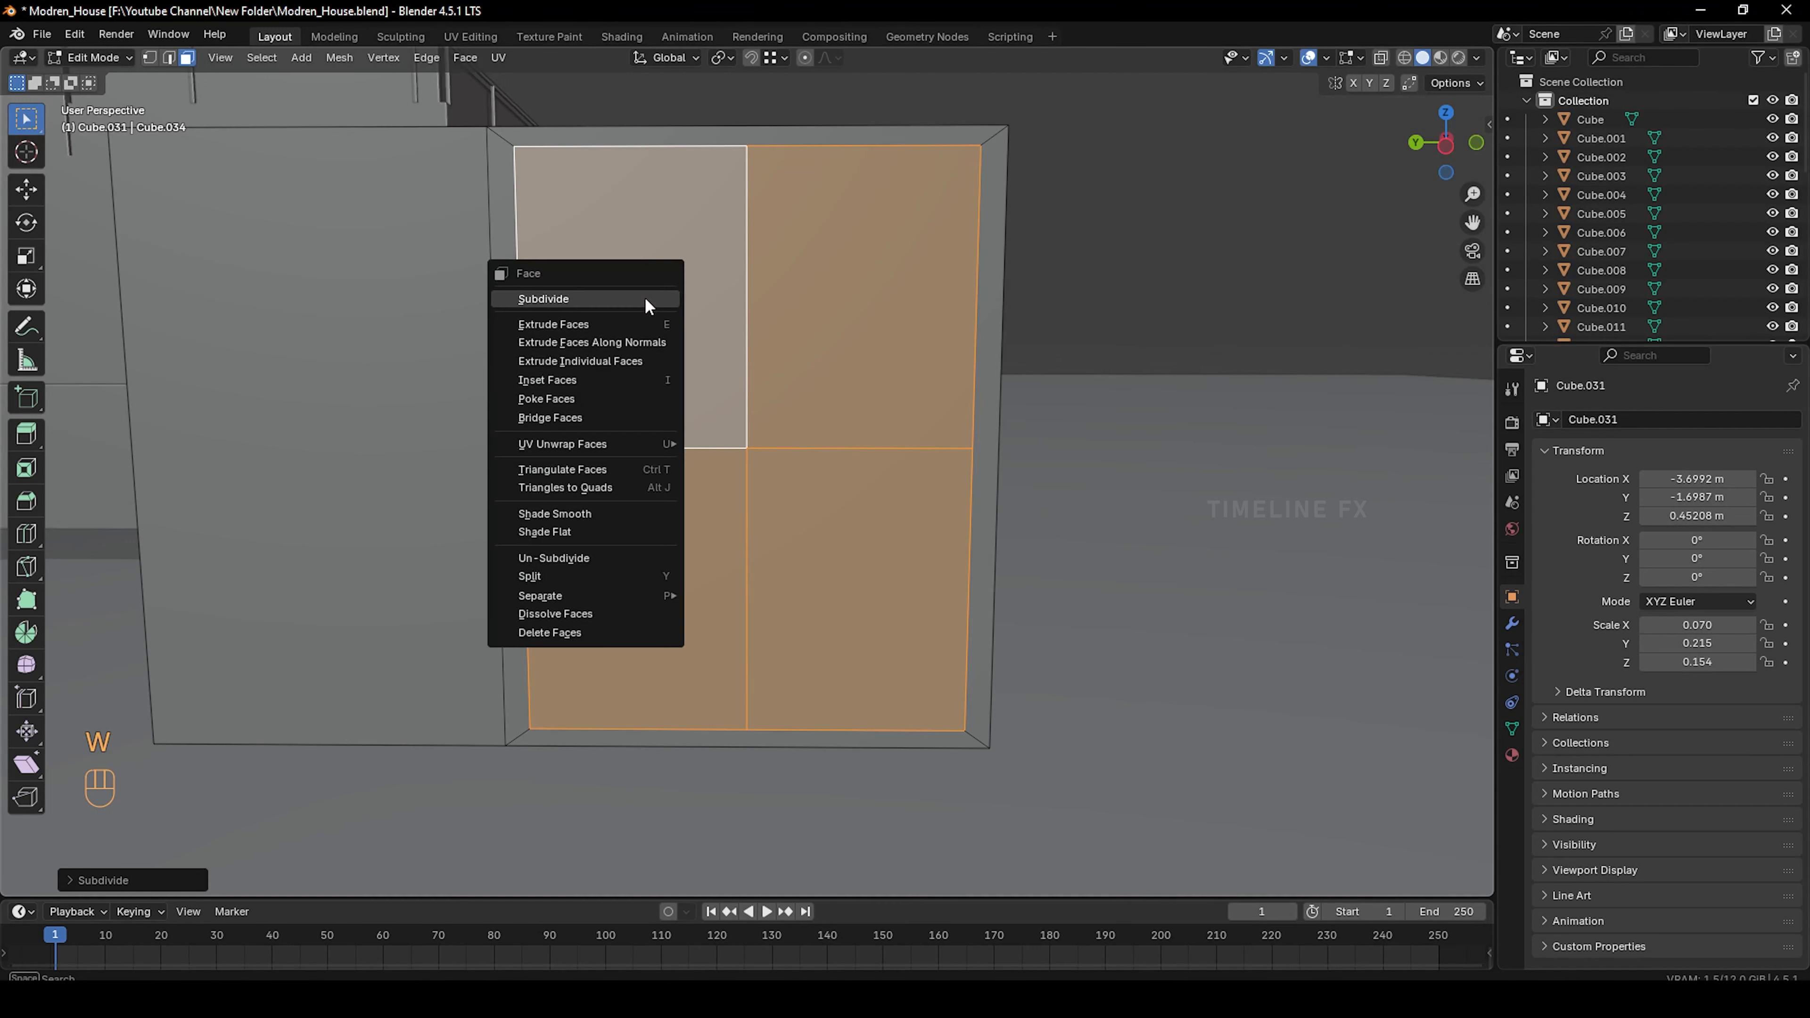
left_click(644, 298)
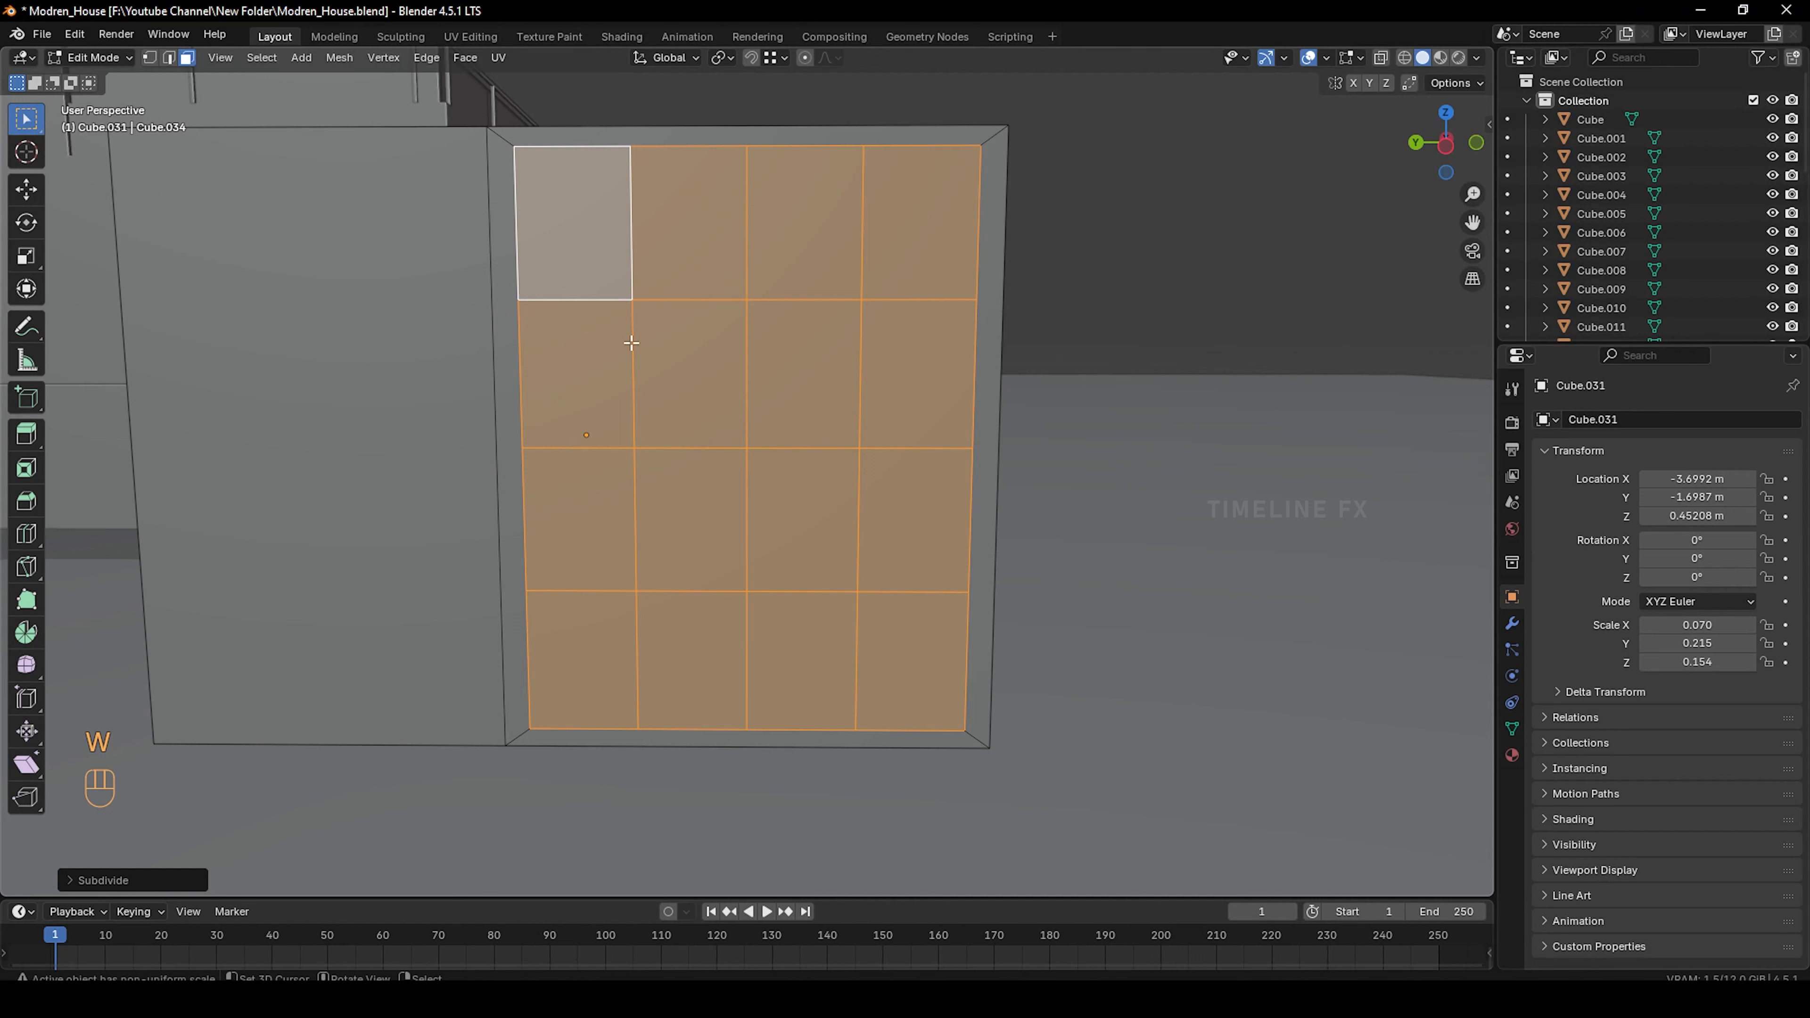
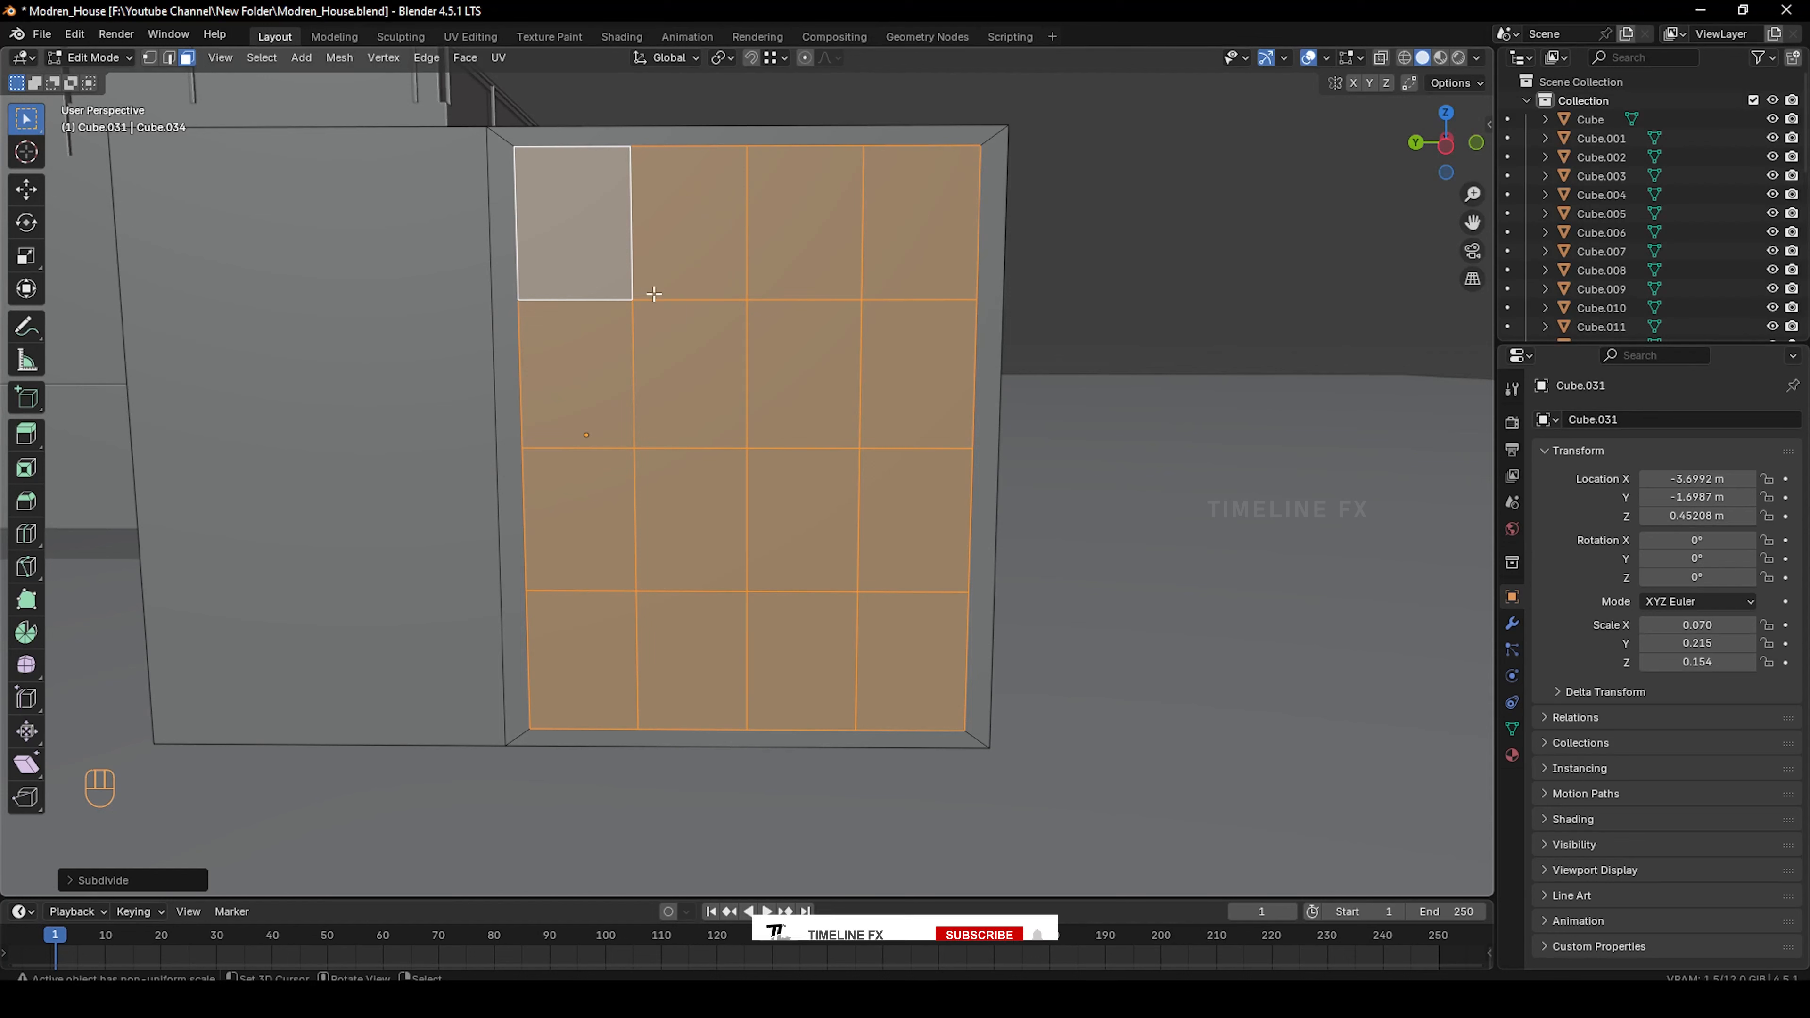
left_click(67, 882)
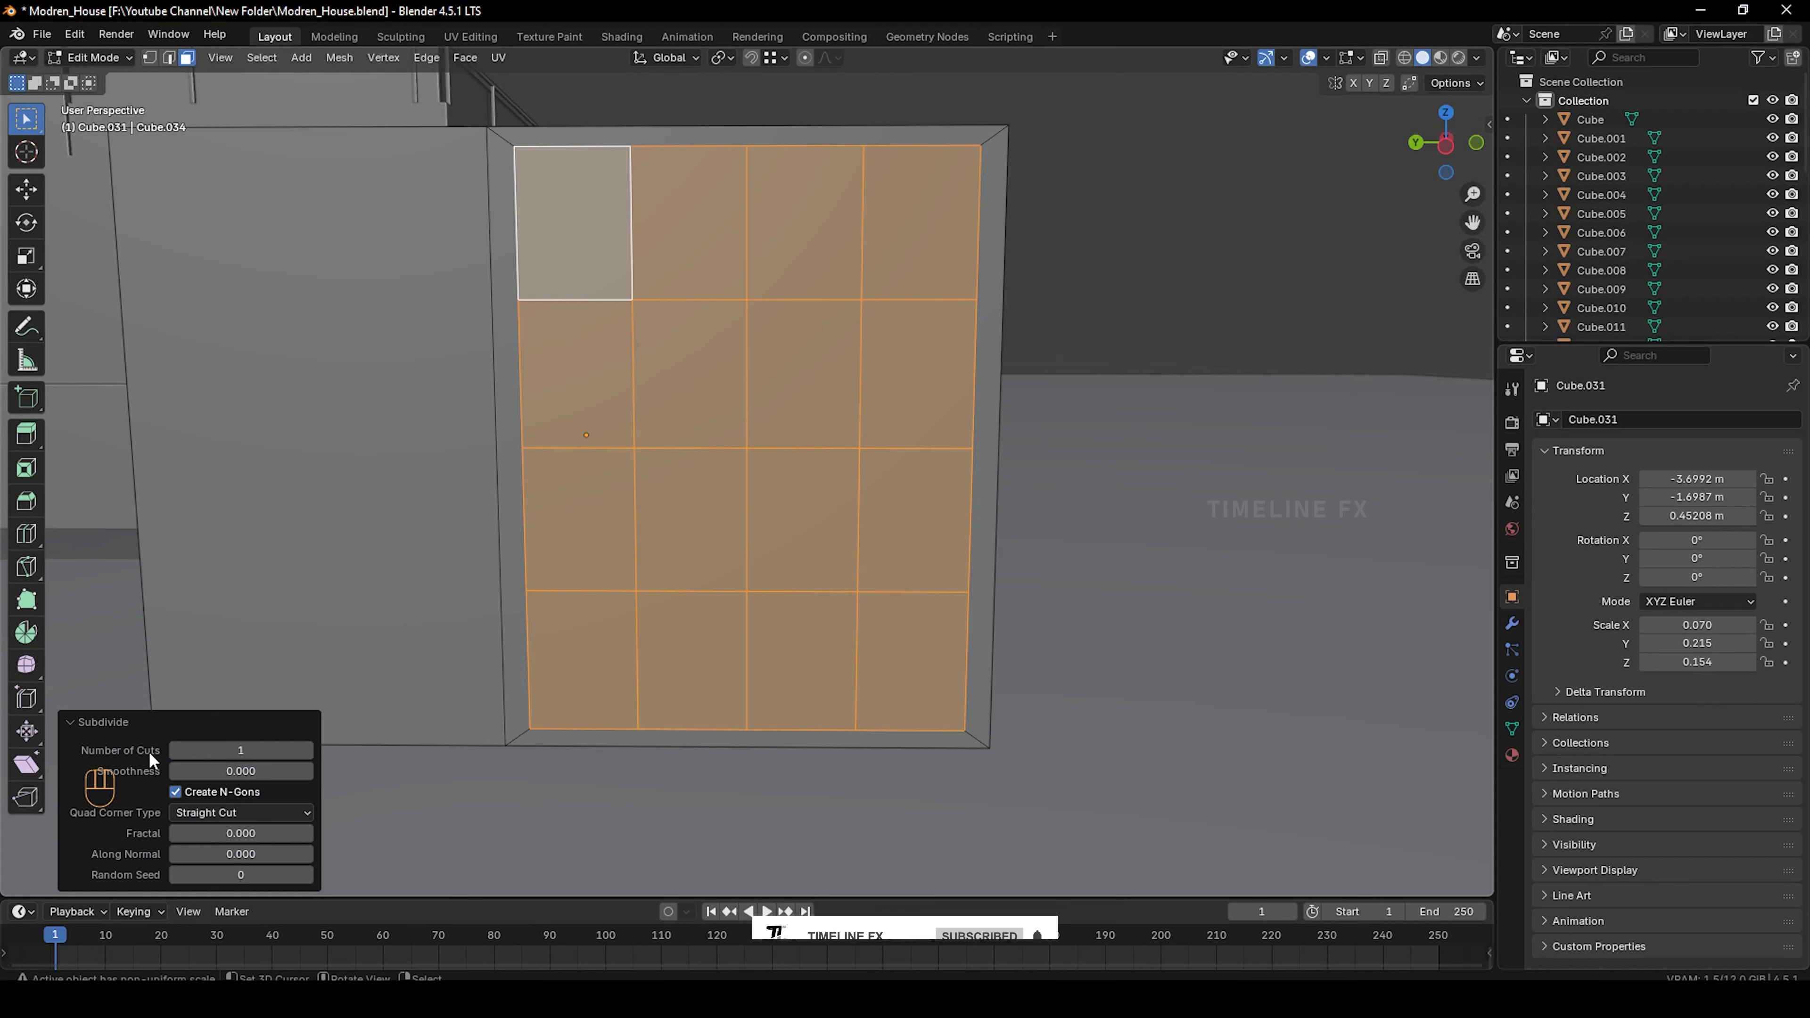
left_click(307, 751)
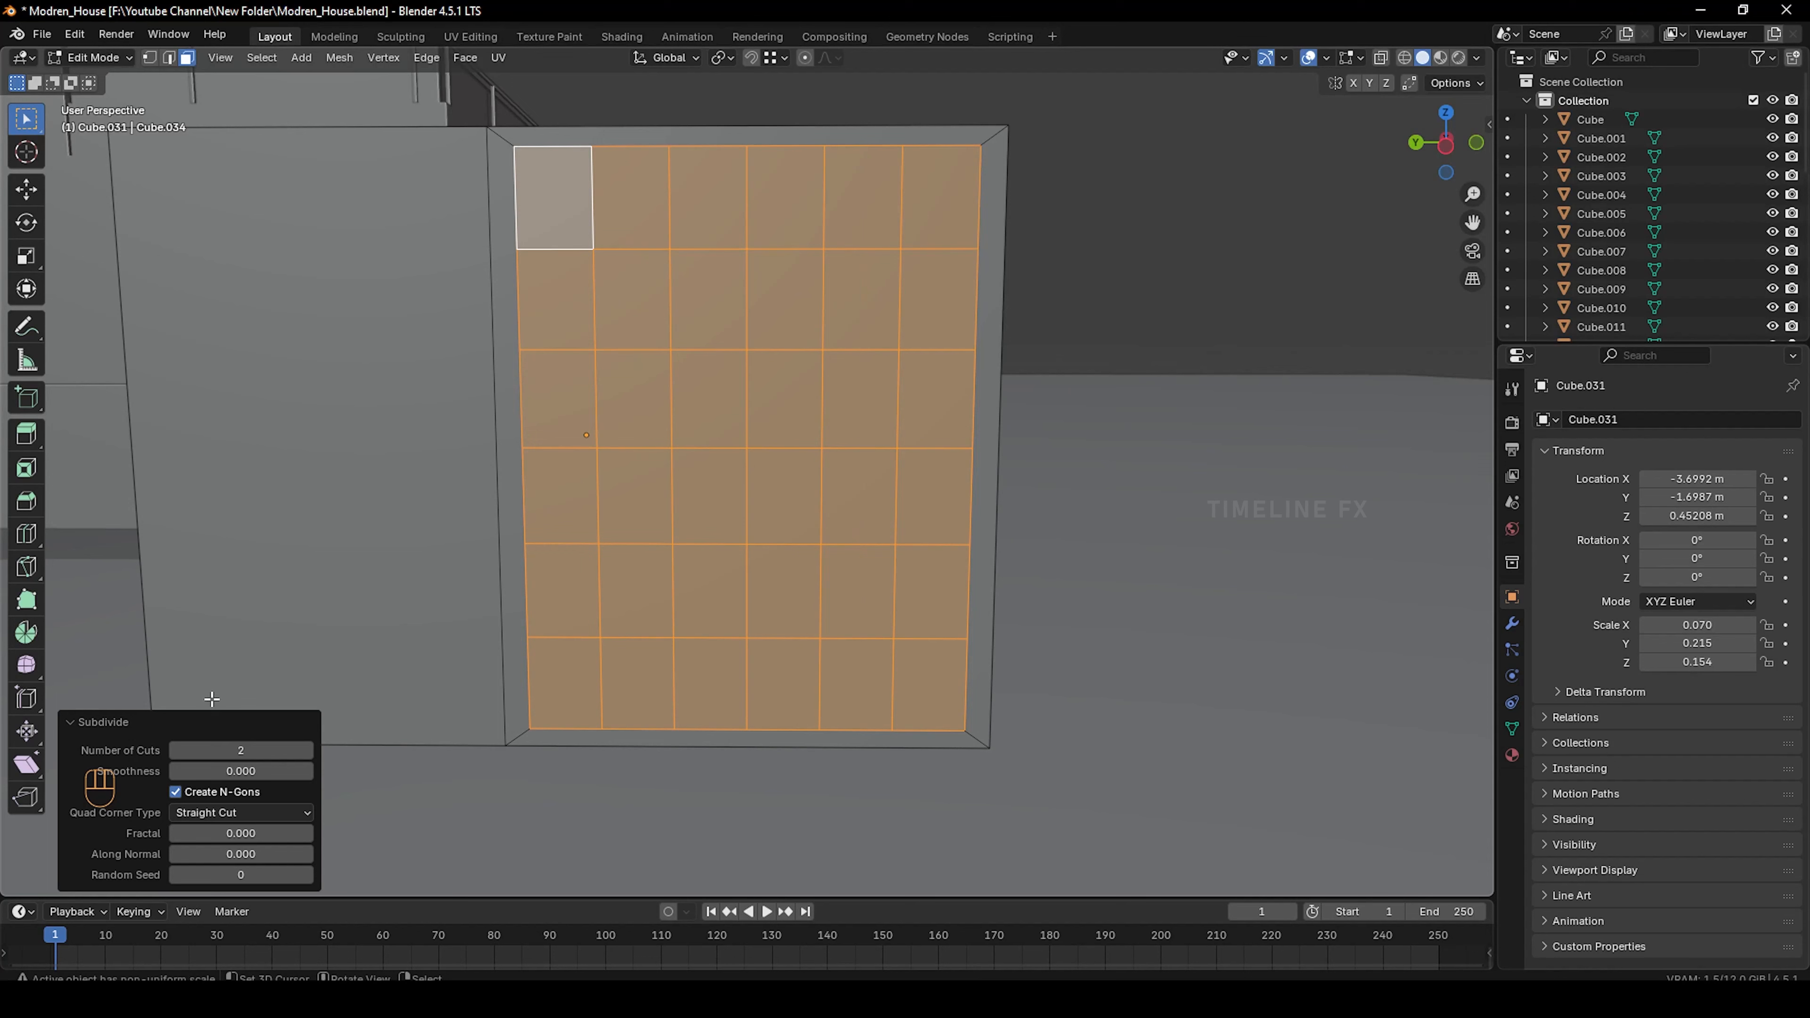
Inset the grid cells individually by about 0.018 m and delete their inner faces to open the grille
key("i")
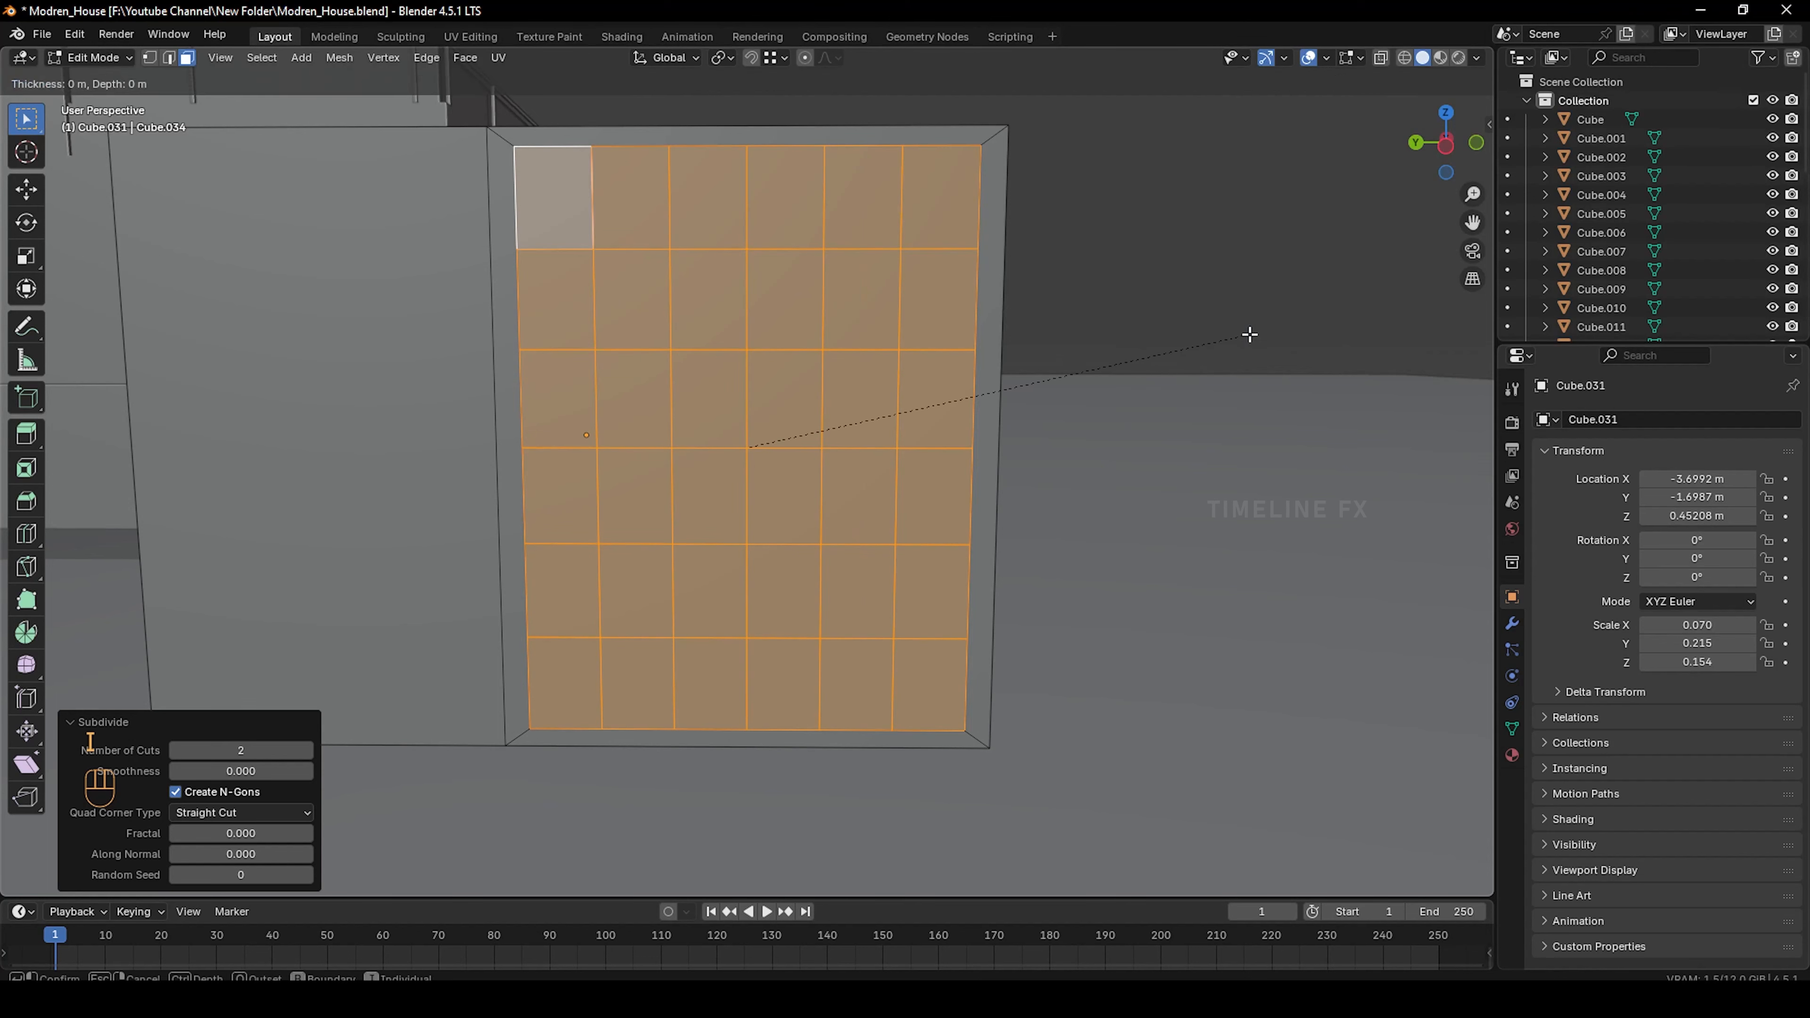
key("i")
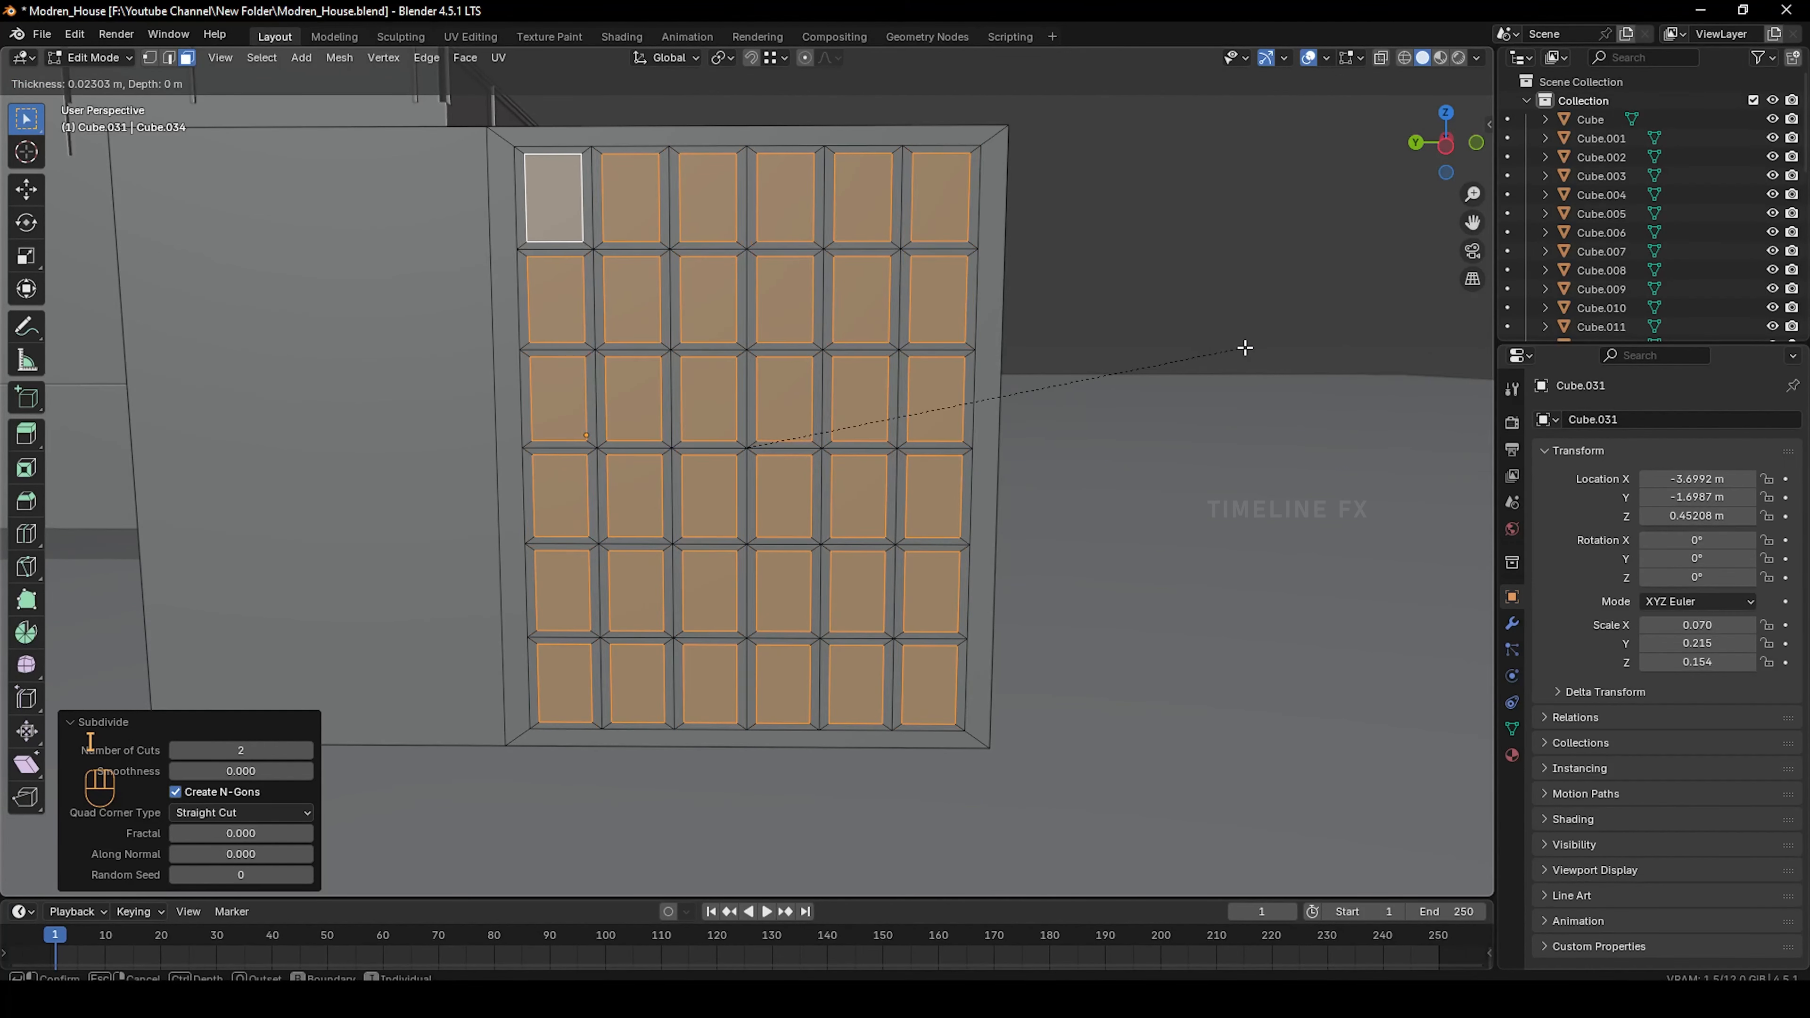
left_click(1246, 349)
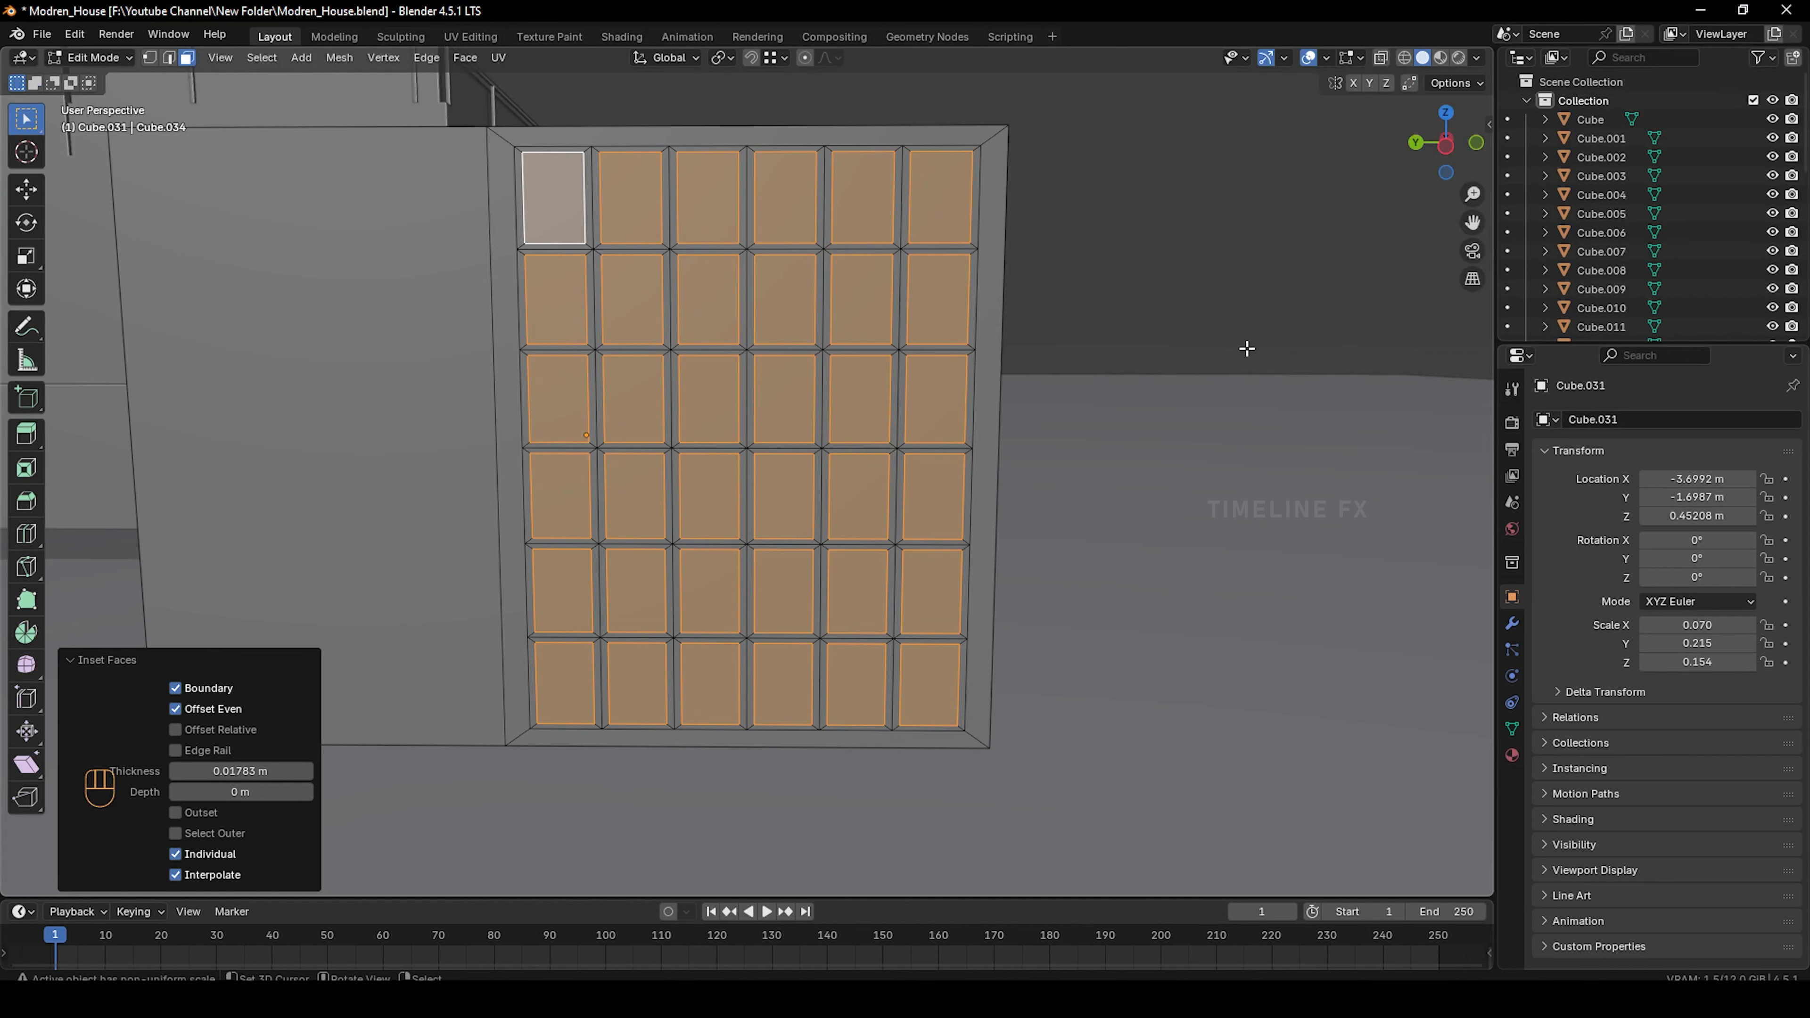
key("Delete")
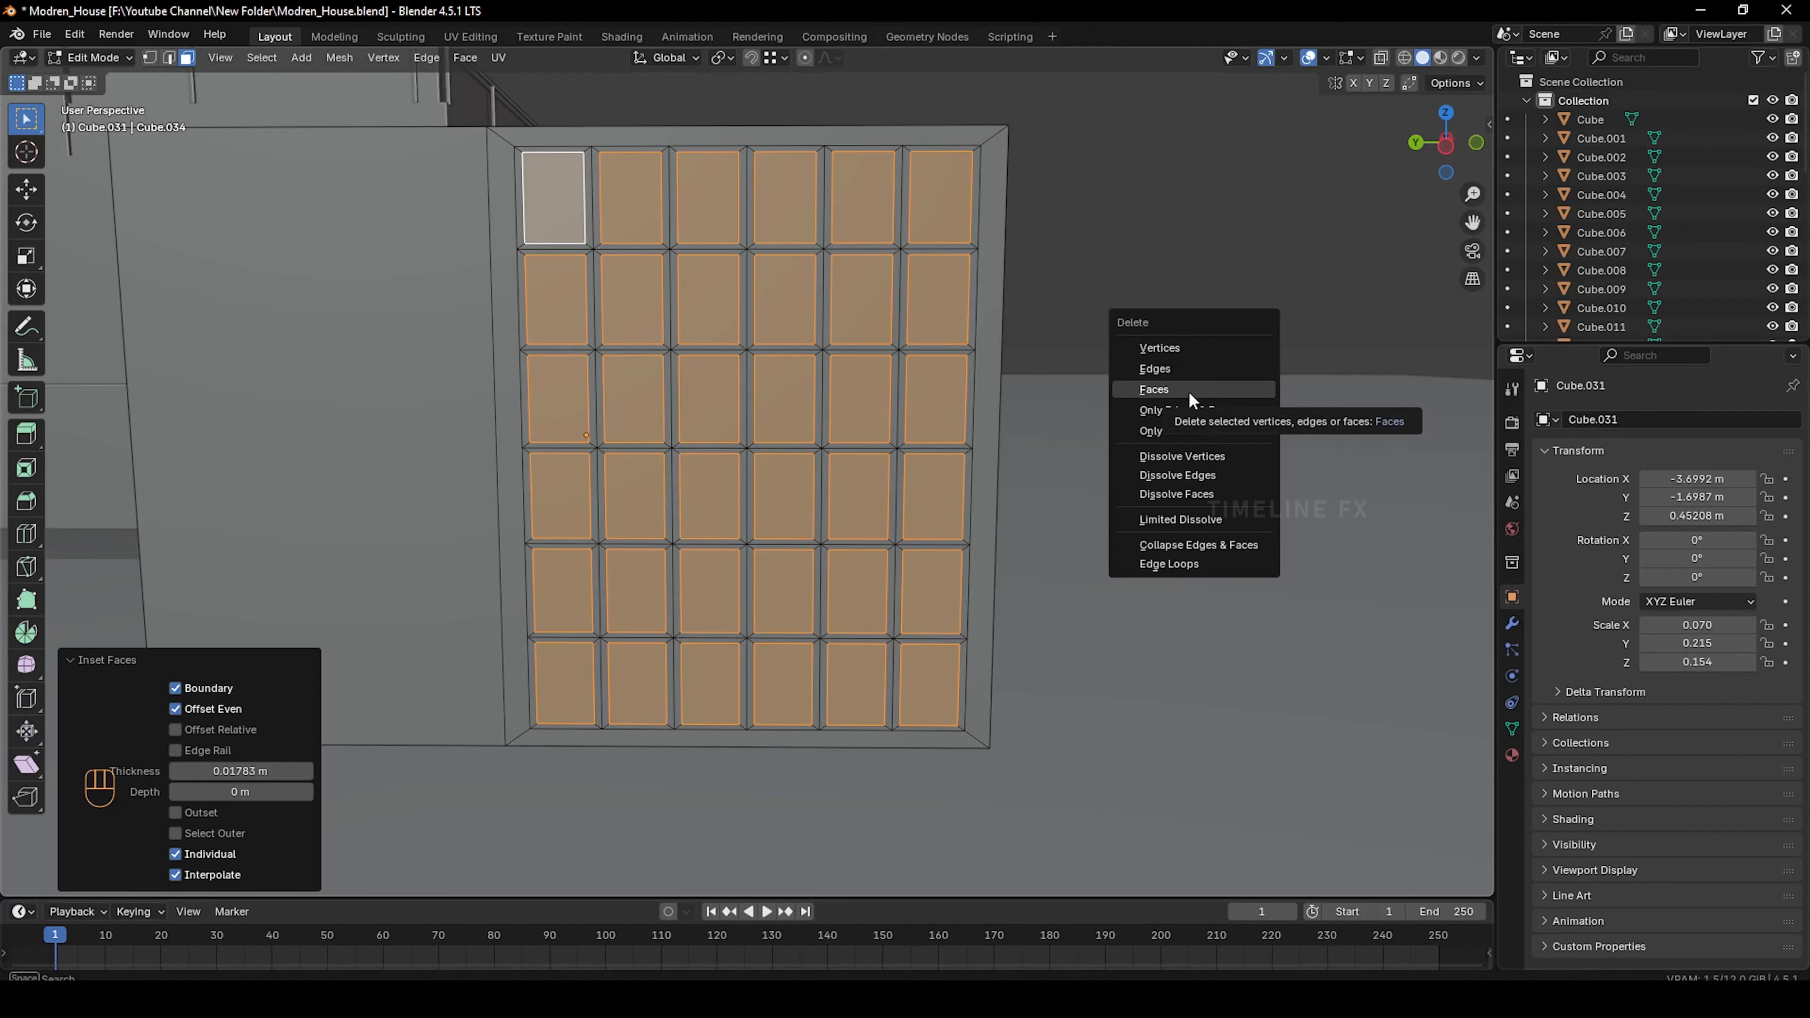
left_click(1154, 390)
Extrude the vertical cut edge inside the back of the box along X to the front, forming an inner wall beside the grille
middle_click_drag(1184, 392, 920, 465)
key("Tab")
key("Tab")
key("Tab")
key("Tab")
middle_click_drag(482, 334, 573, 303)
left_click(586, 307, "alt")
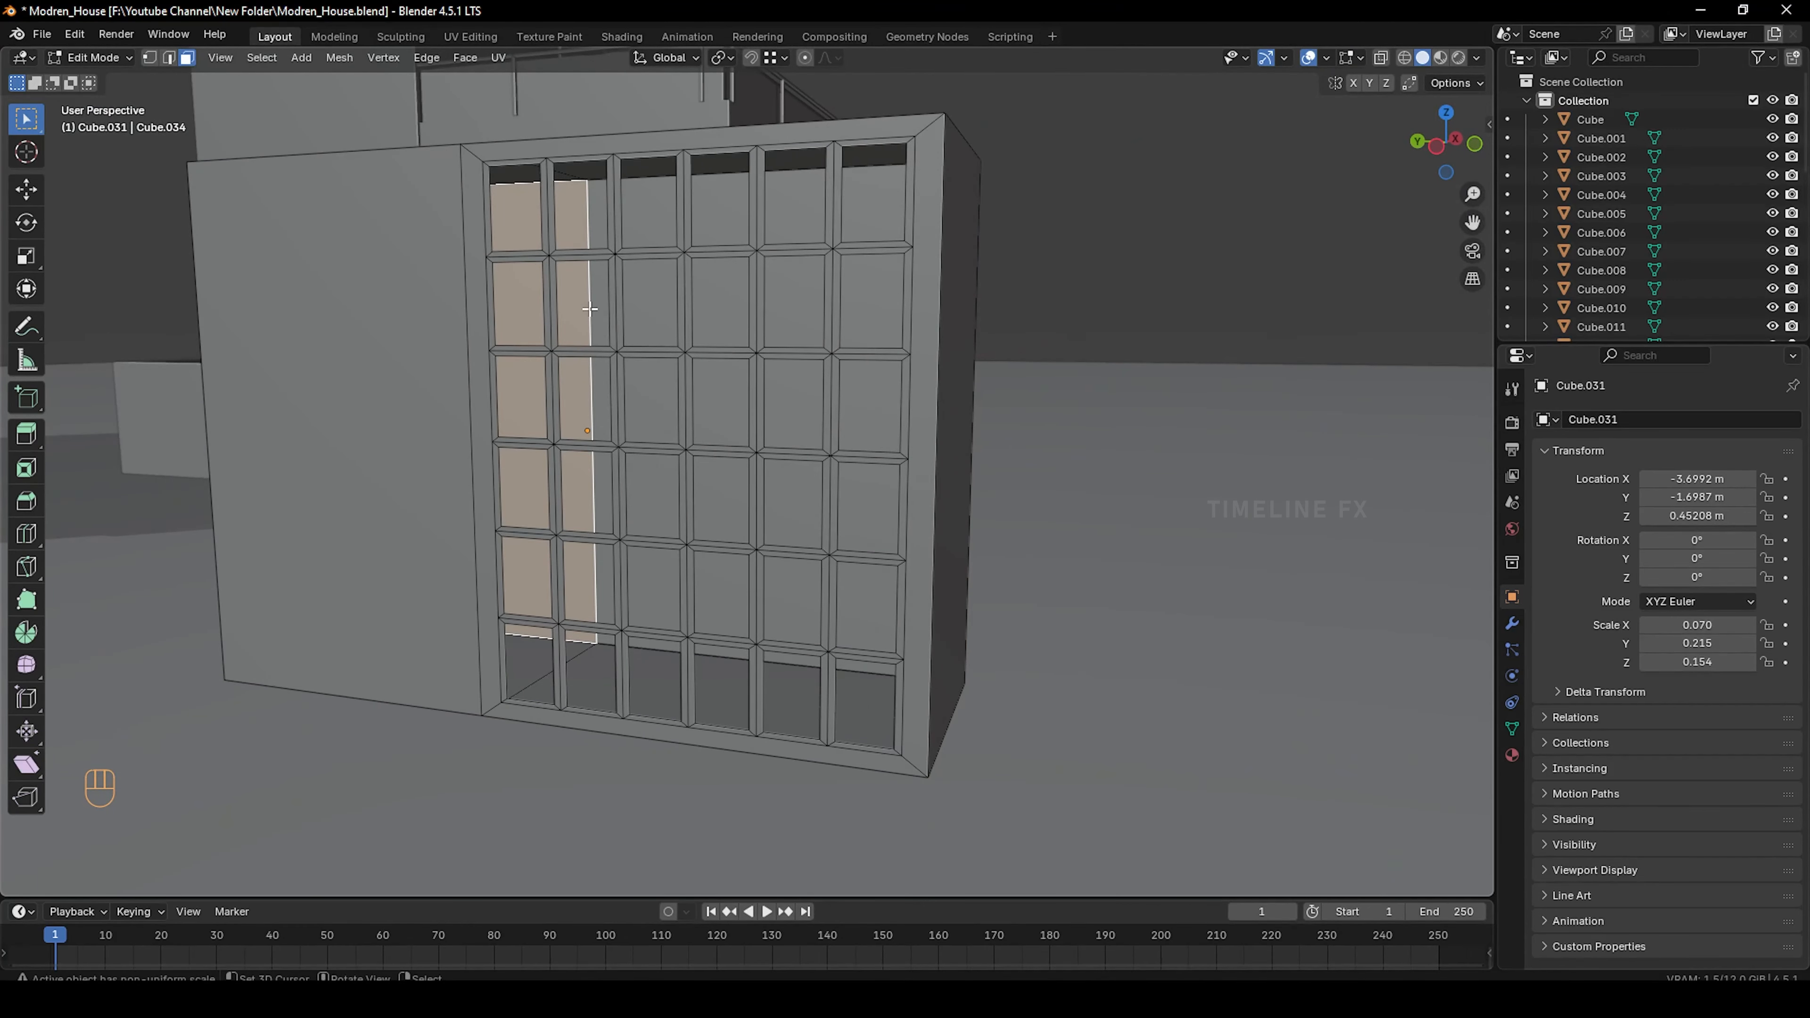
key("2")
key("ctrl+z")
key("ctrl+z")
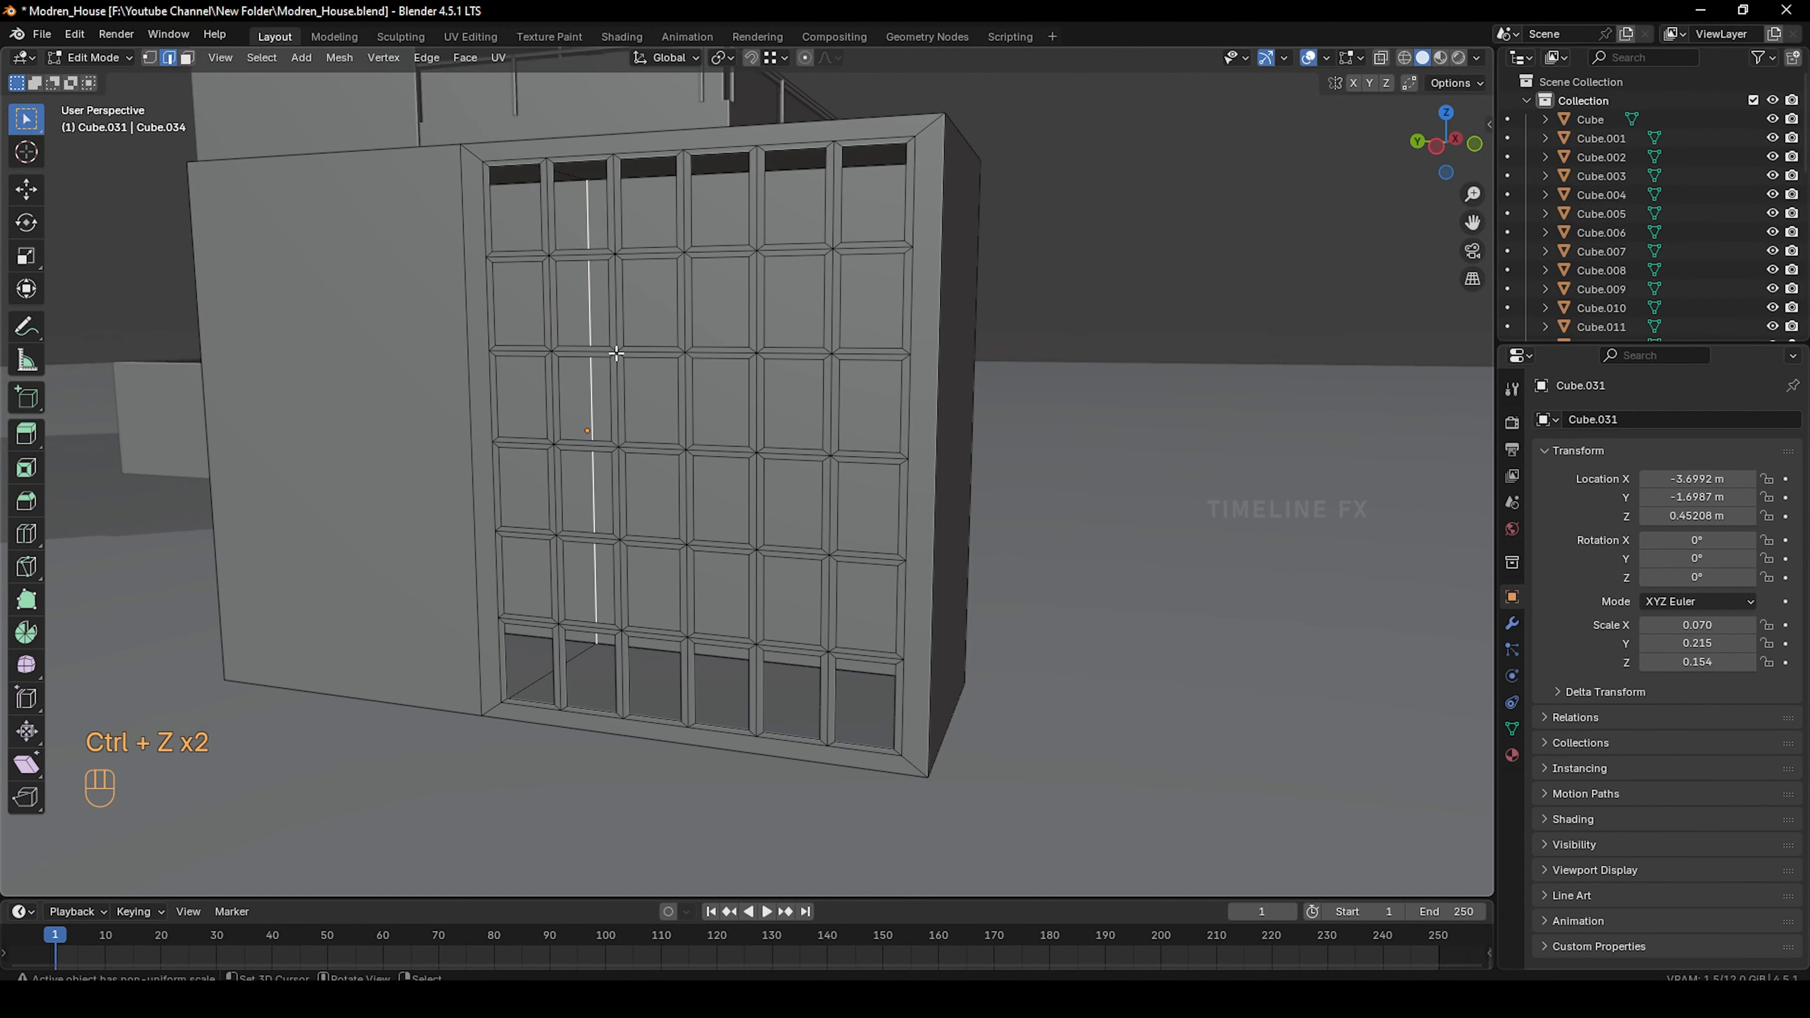
key("e")
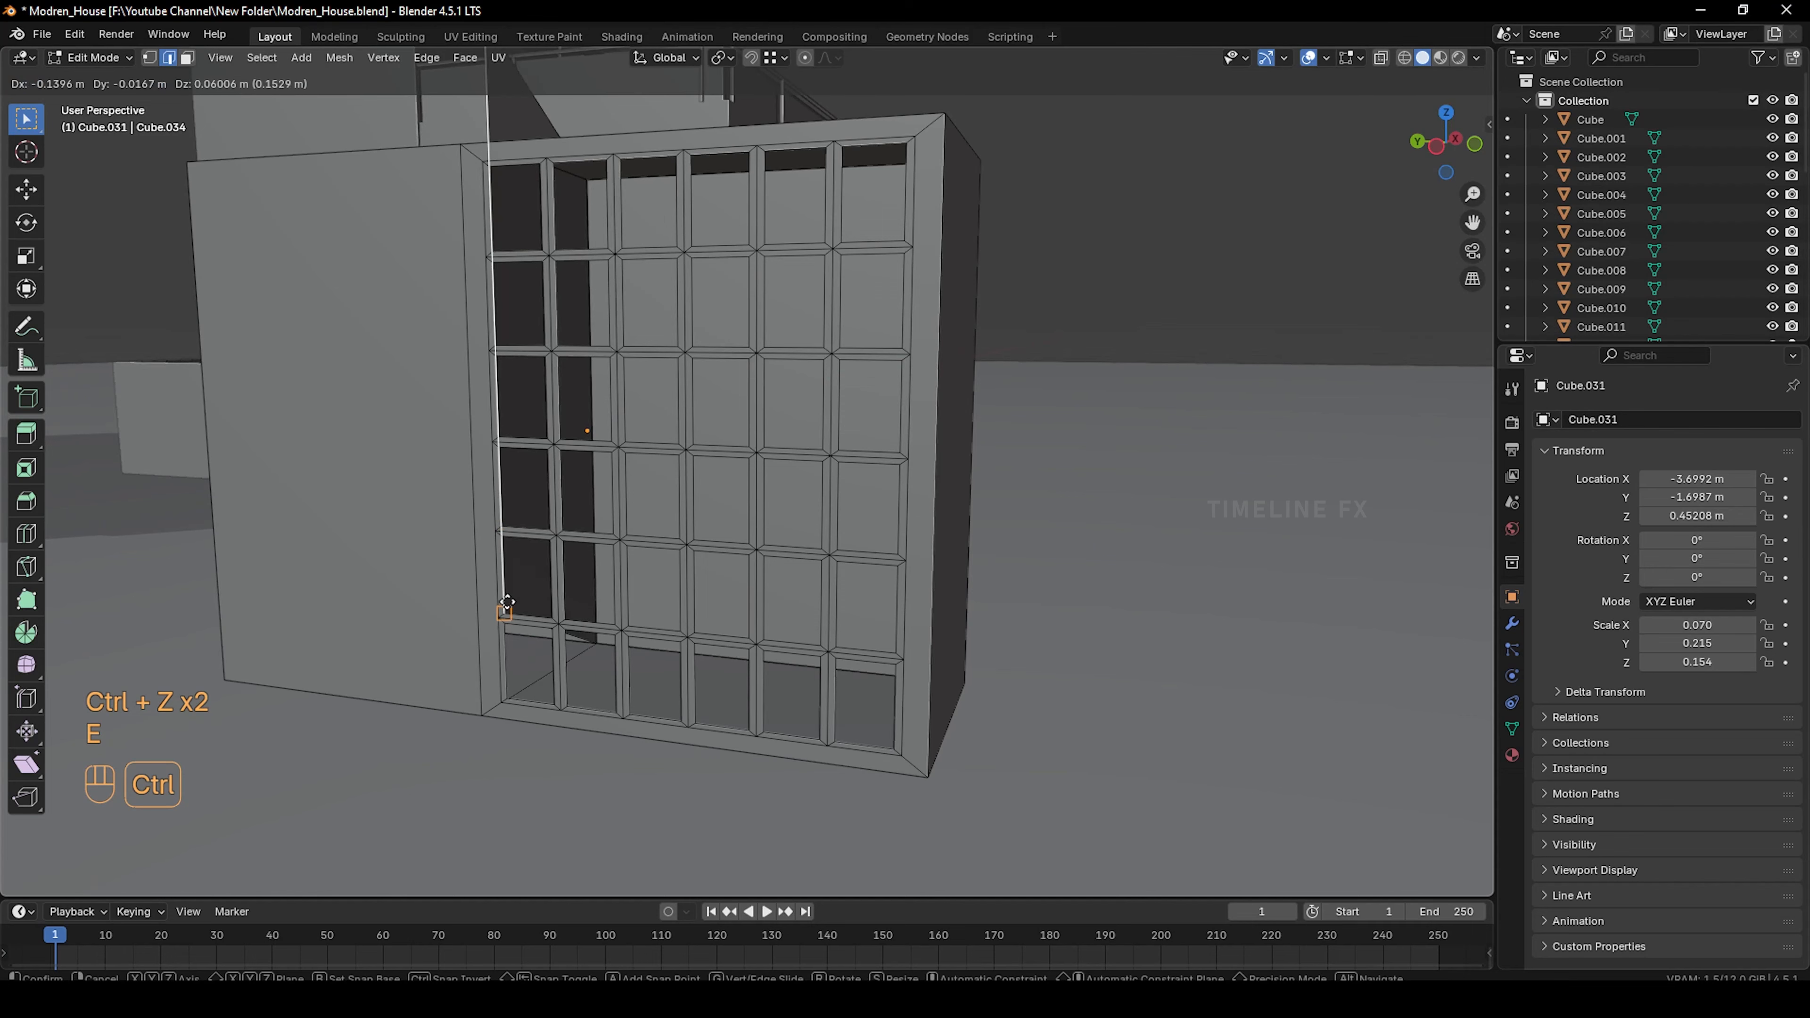
key("y")
key("x")
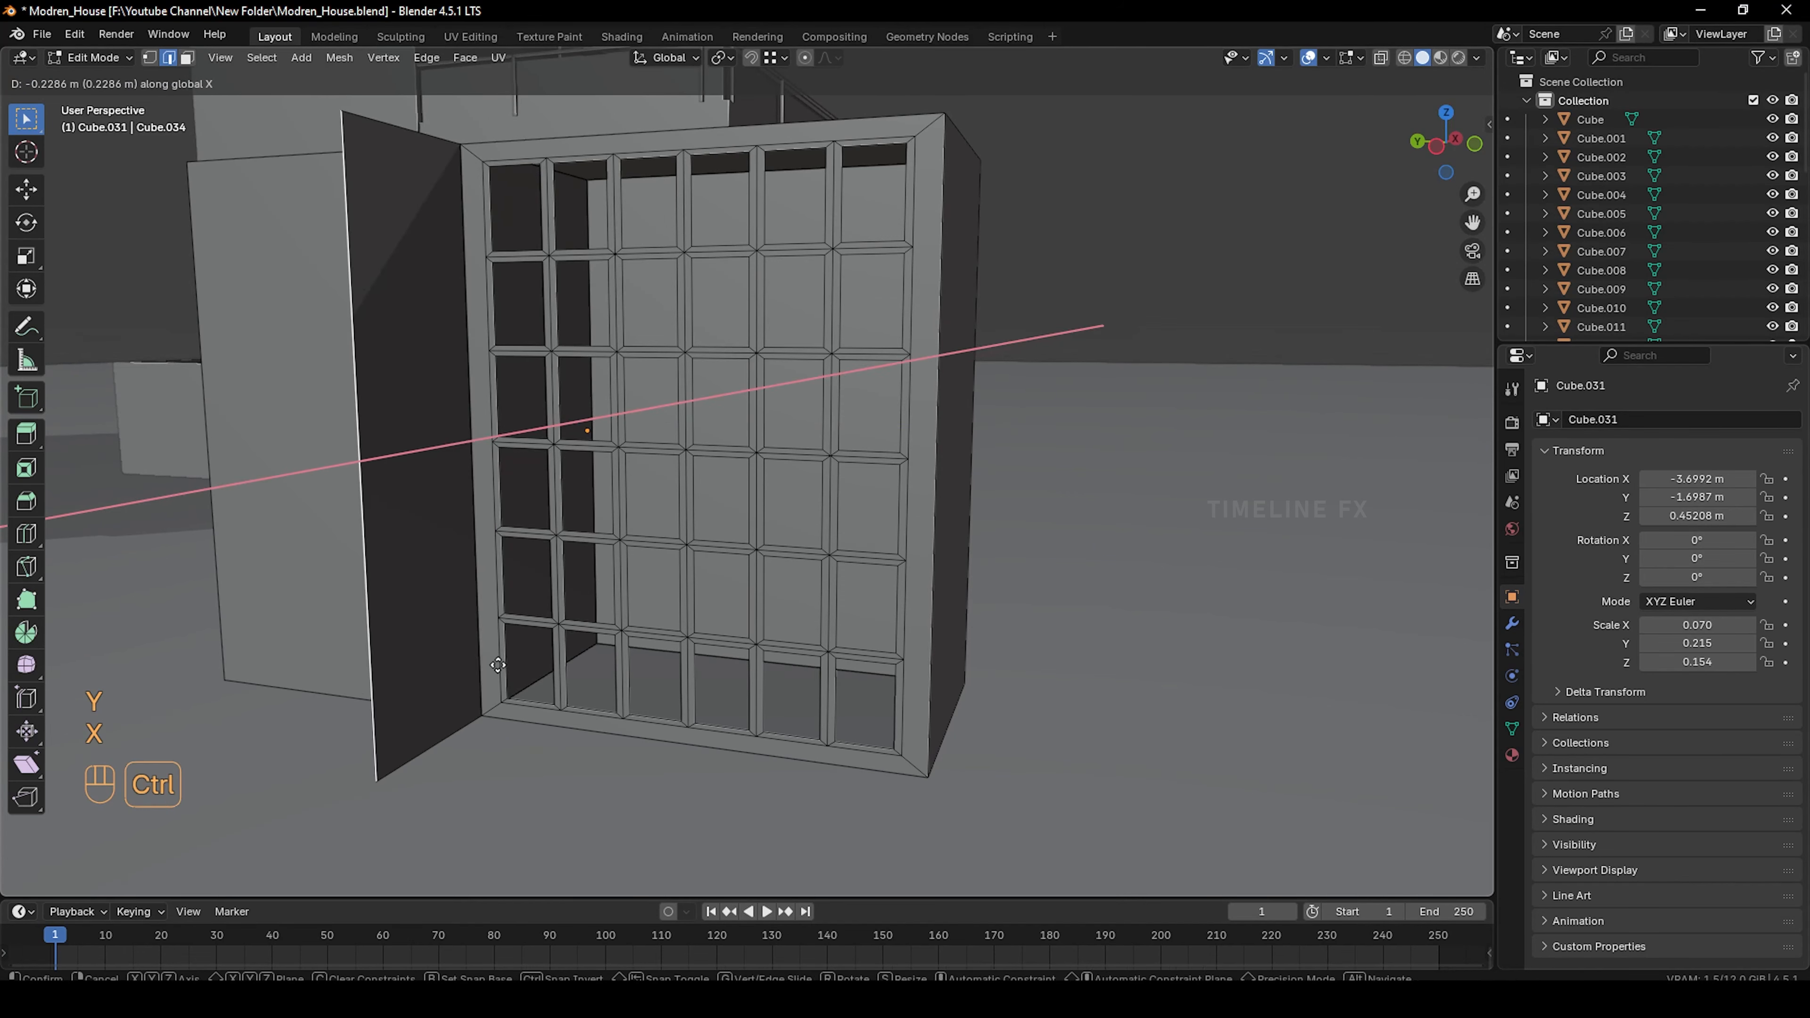
left_click(480, 716)
key("Tab")
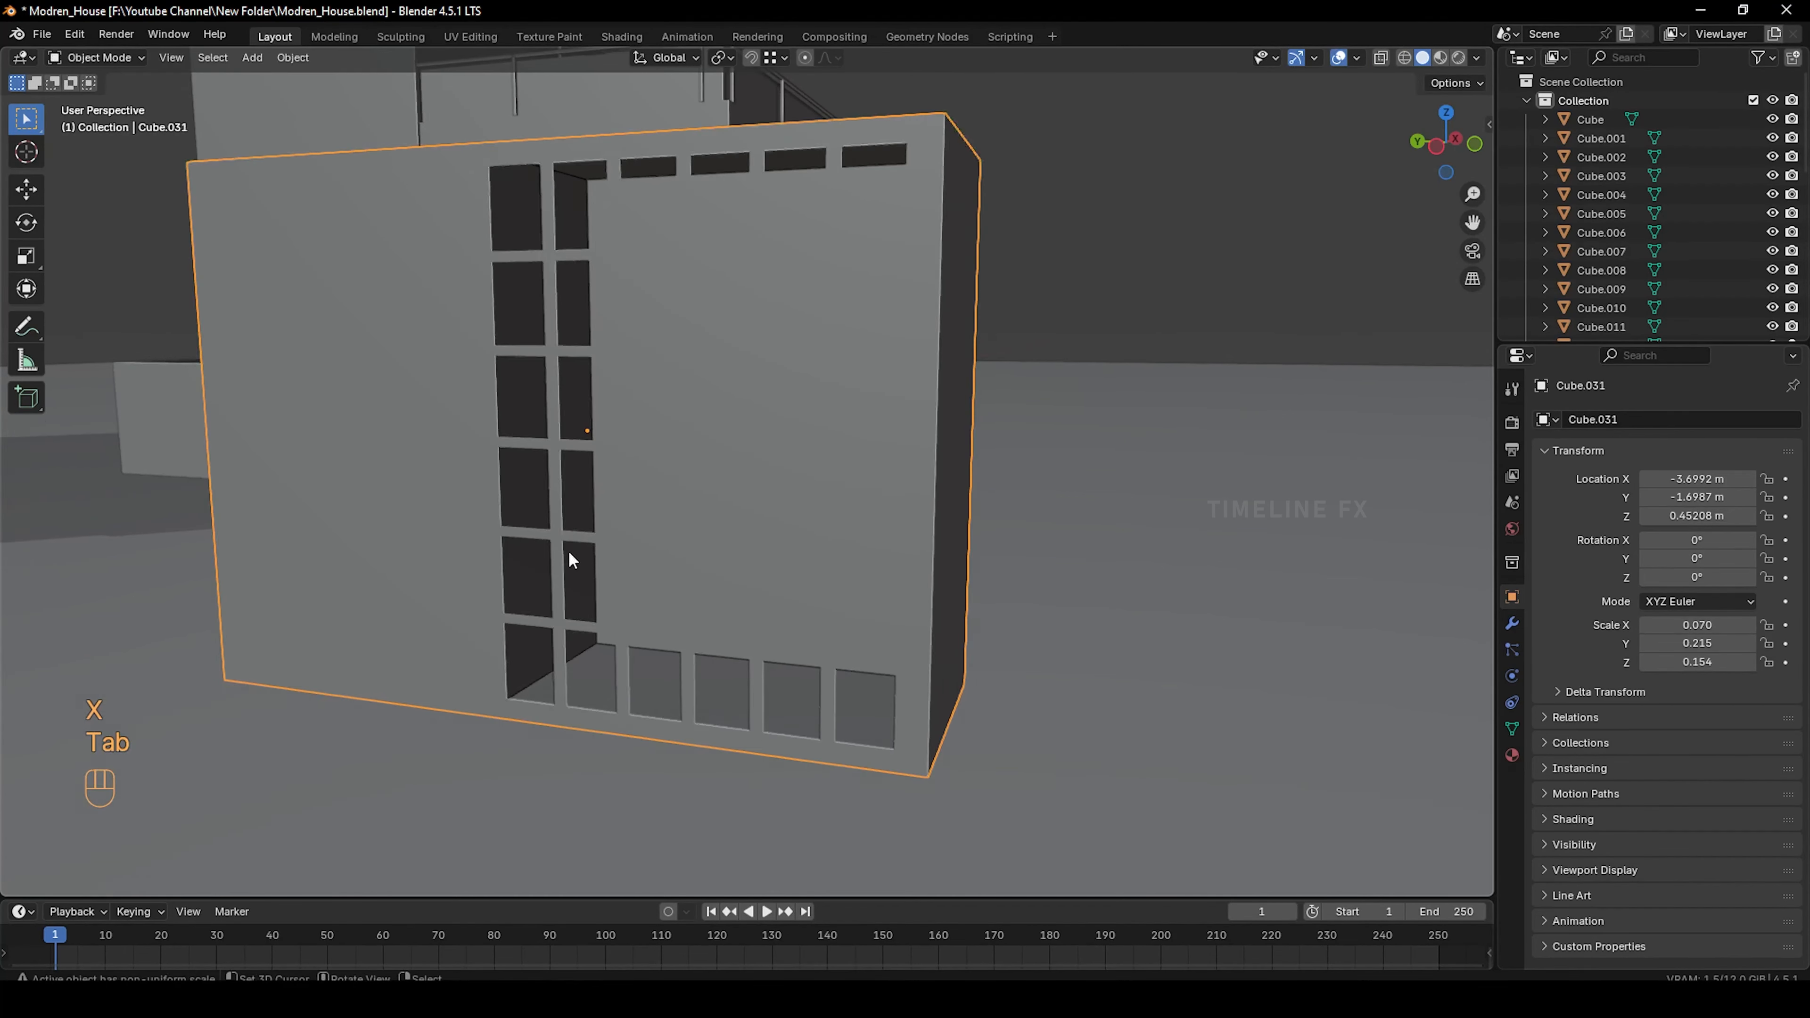
Add a cylinder at the front of the grille and scale it uniformly to 0.041
middle_click_drag(569, 550, 614, 524)
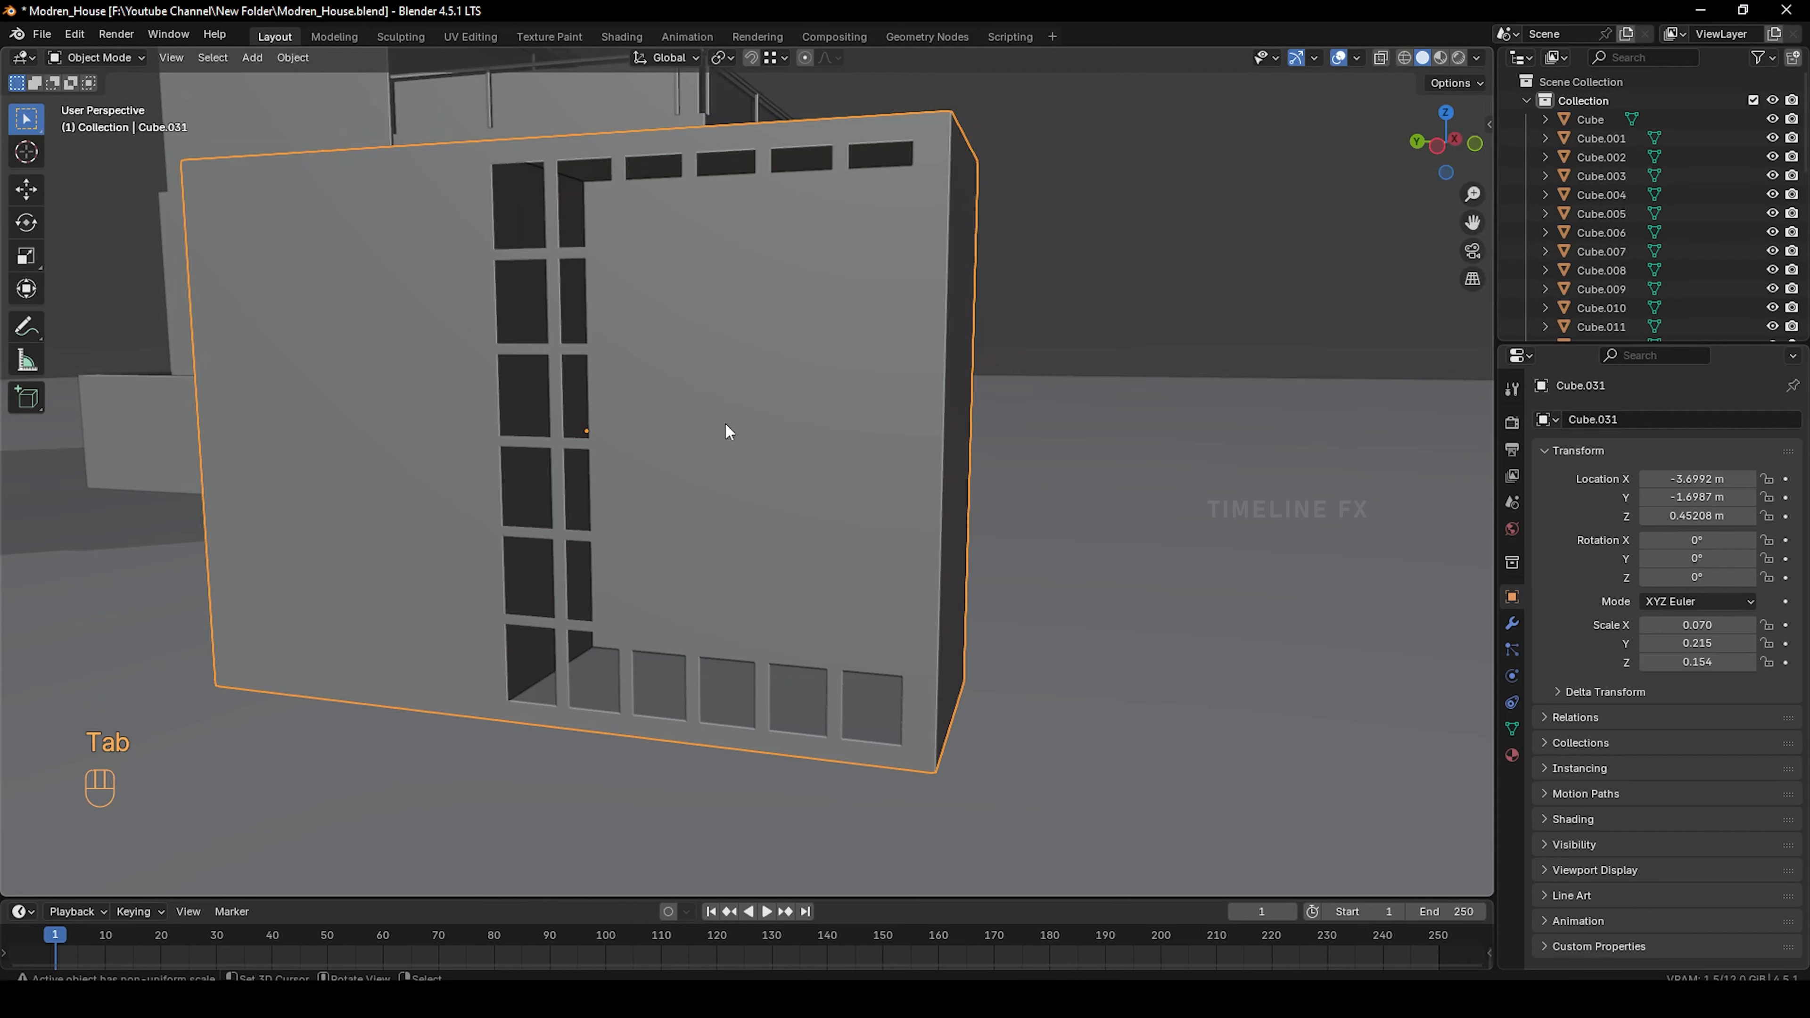
middle_click_drag(725, 424, 764, 457)
key("shift+a")
mouse_move(726, 459)
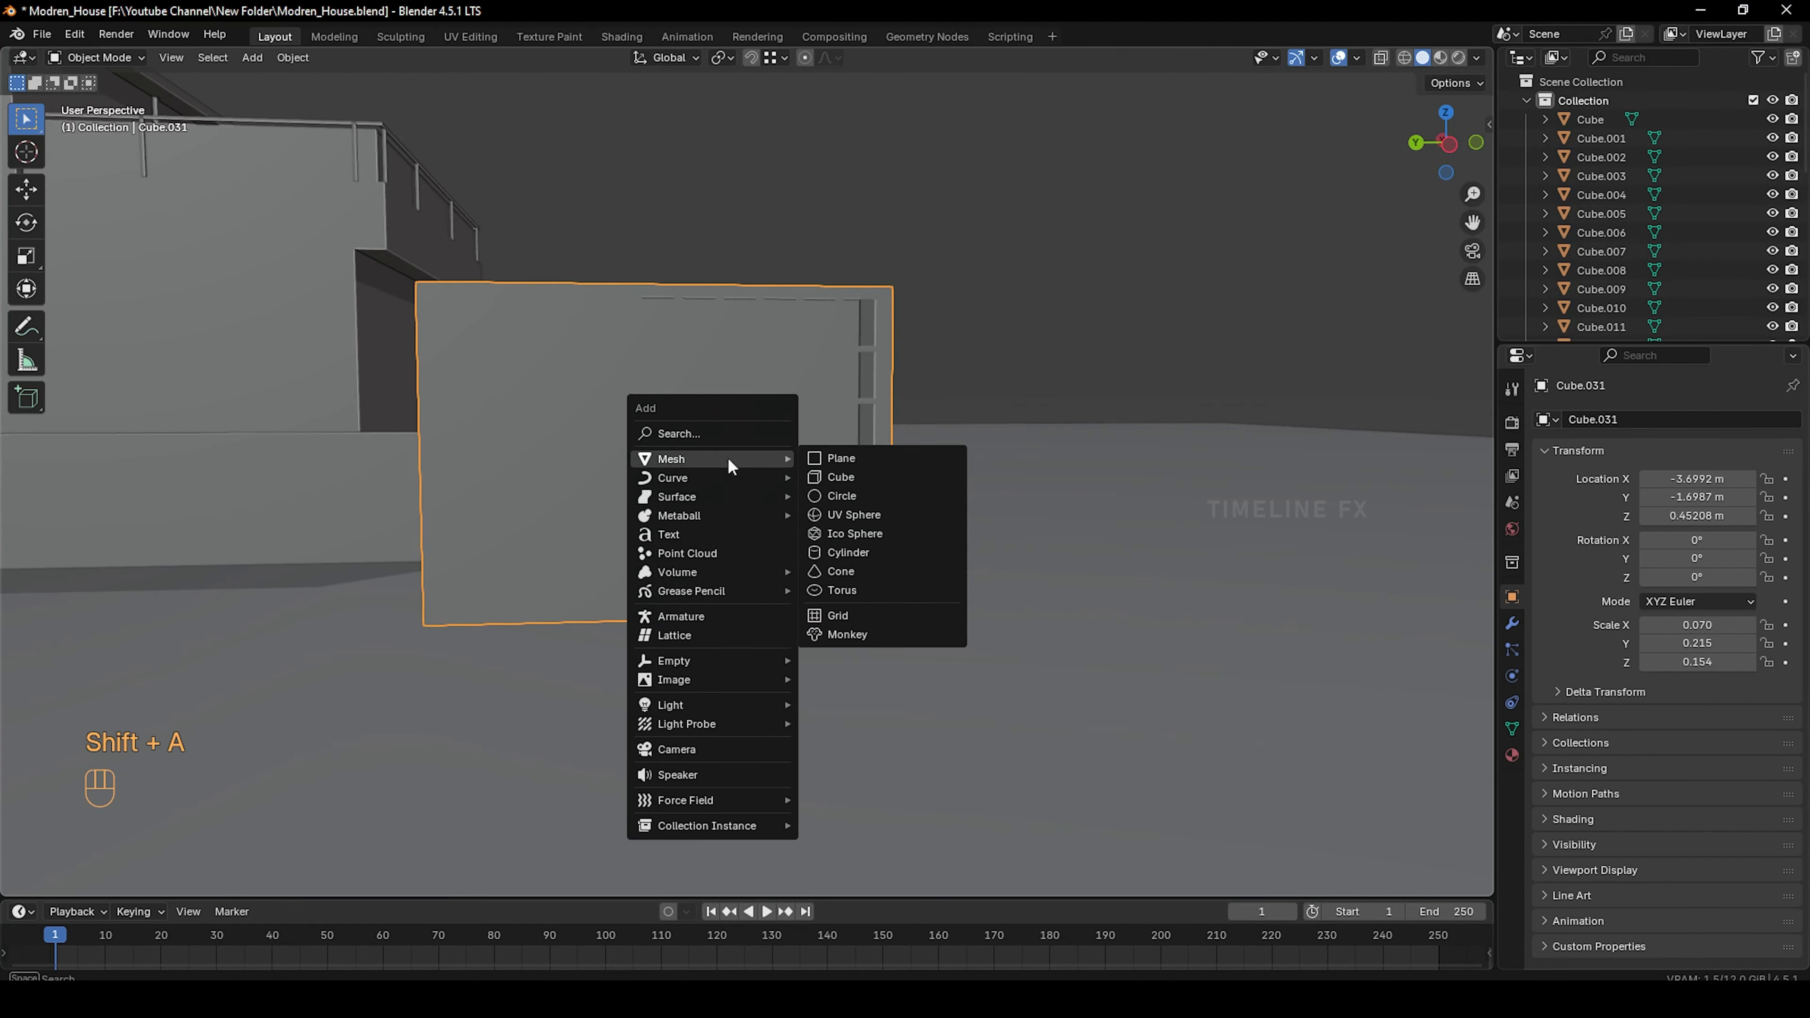
left_click(846, 552)
scroll(825, 546, "down", 5)
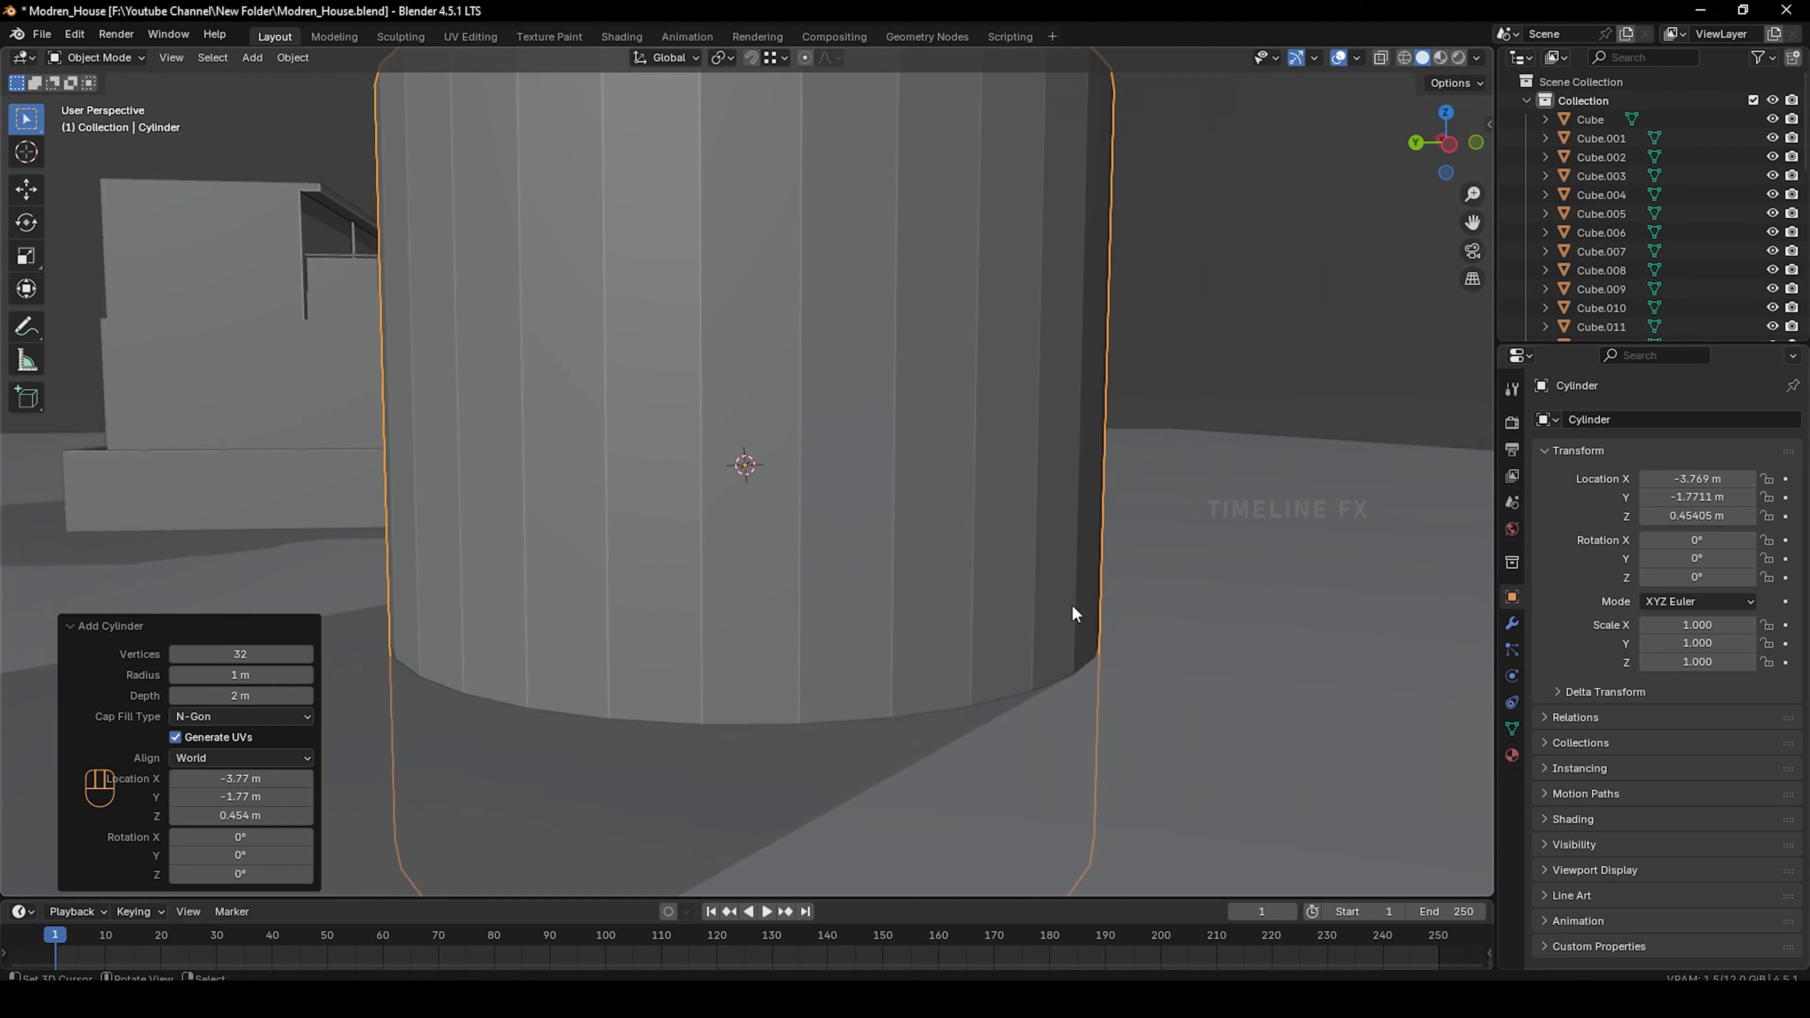
key("a")
left_click(885, 530)
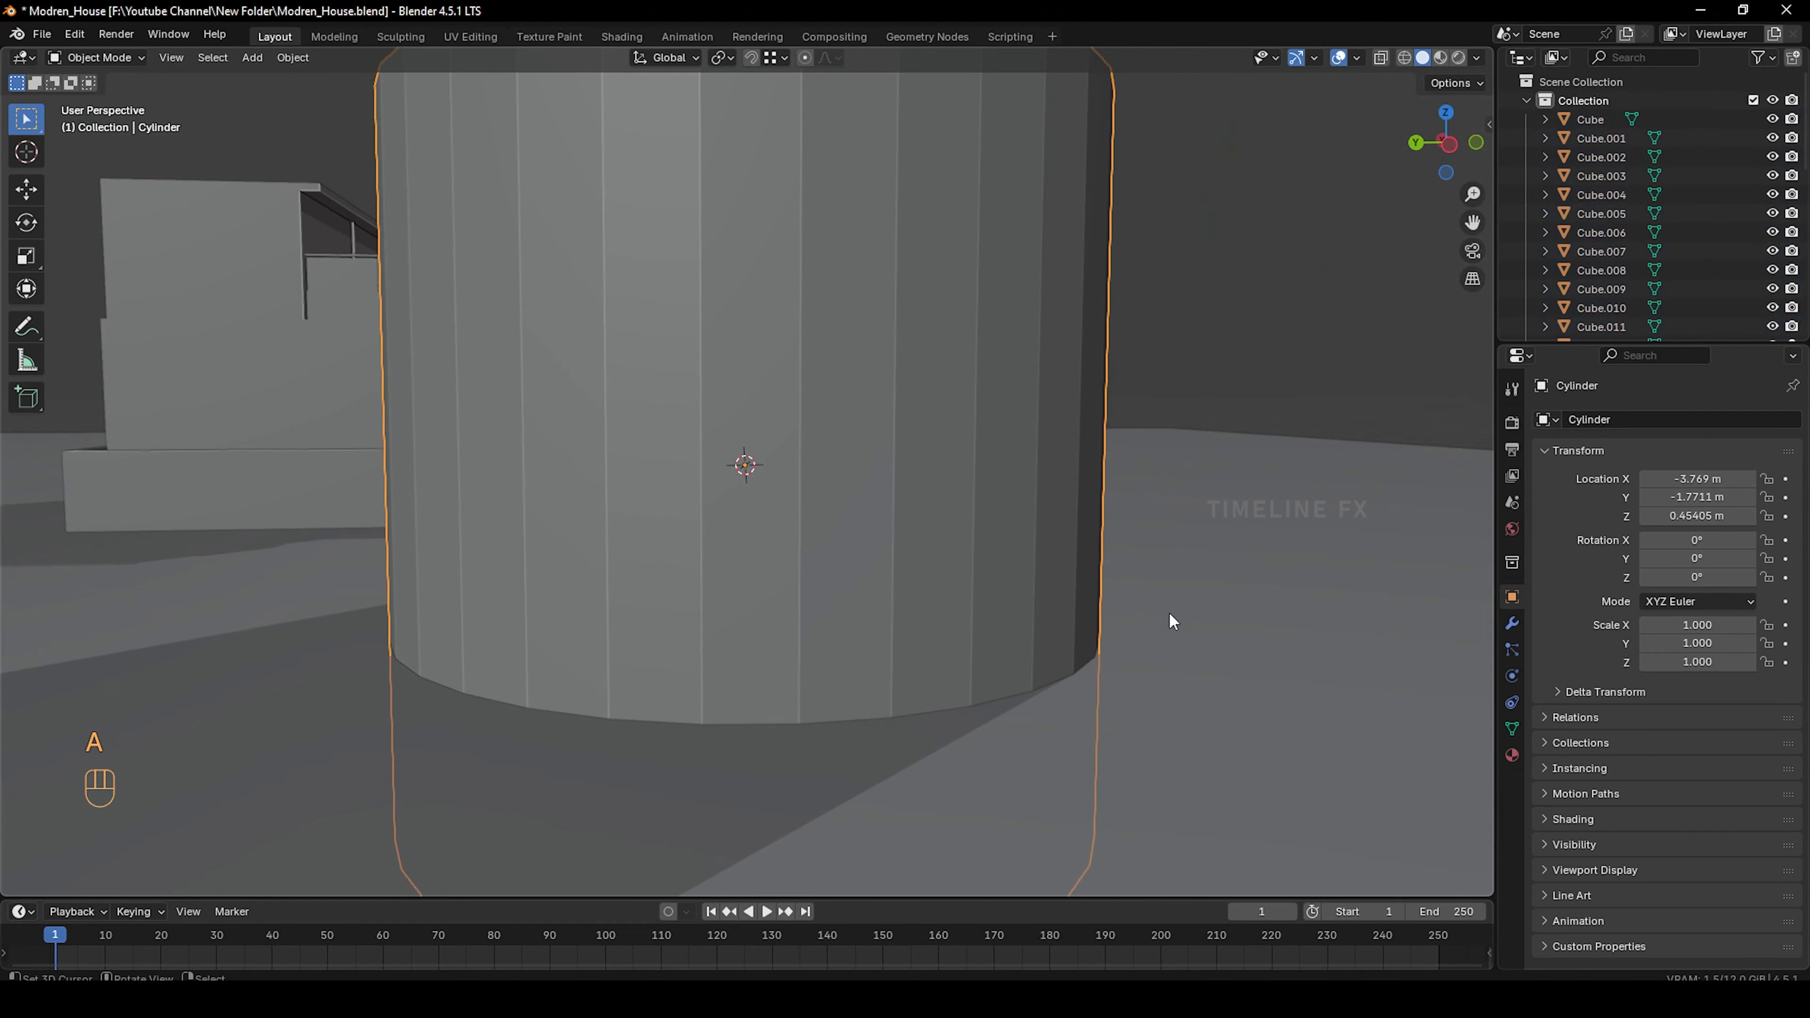
key("s")
left_click(758, 497)
scroll(758, 497, "up", 3)
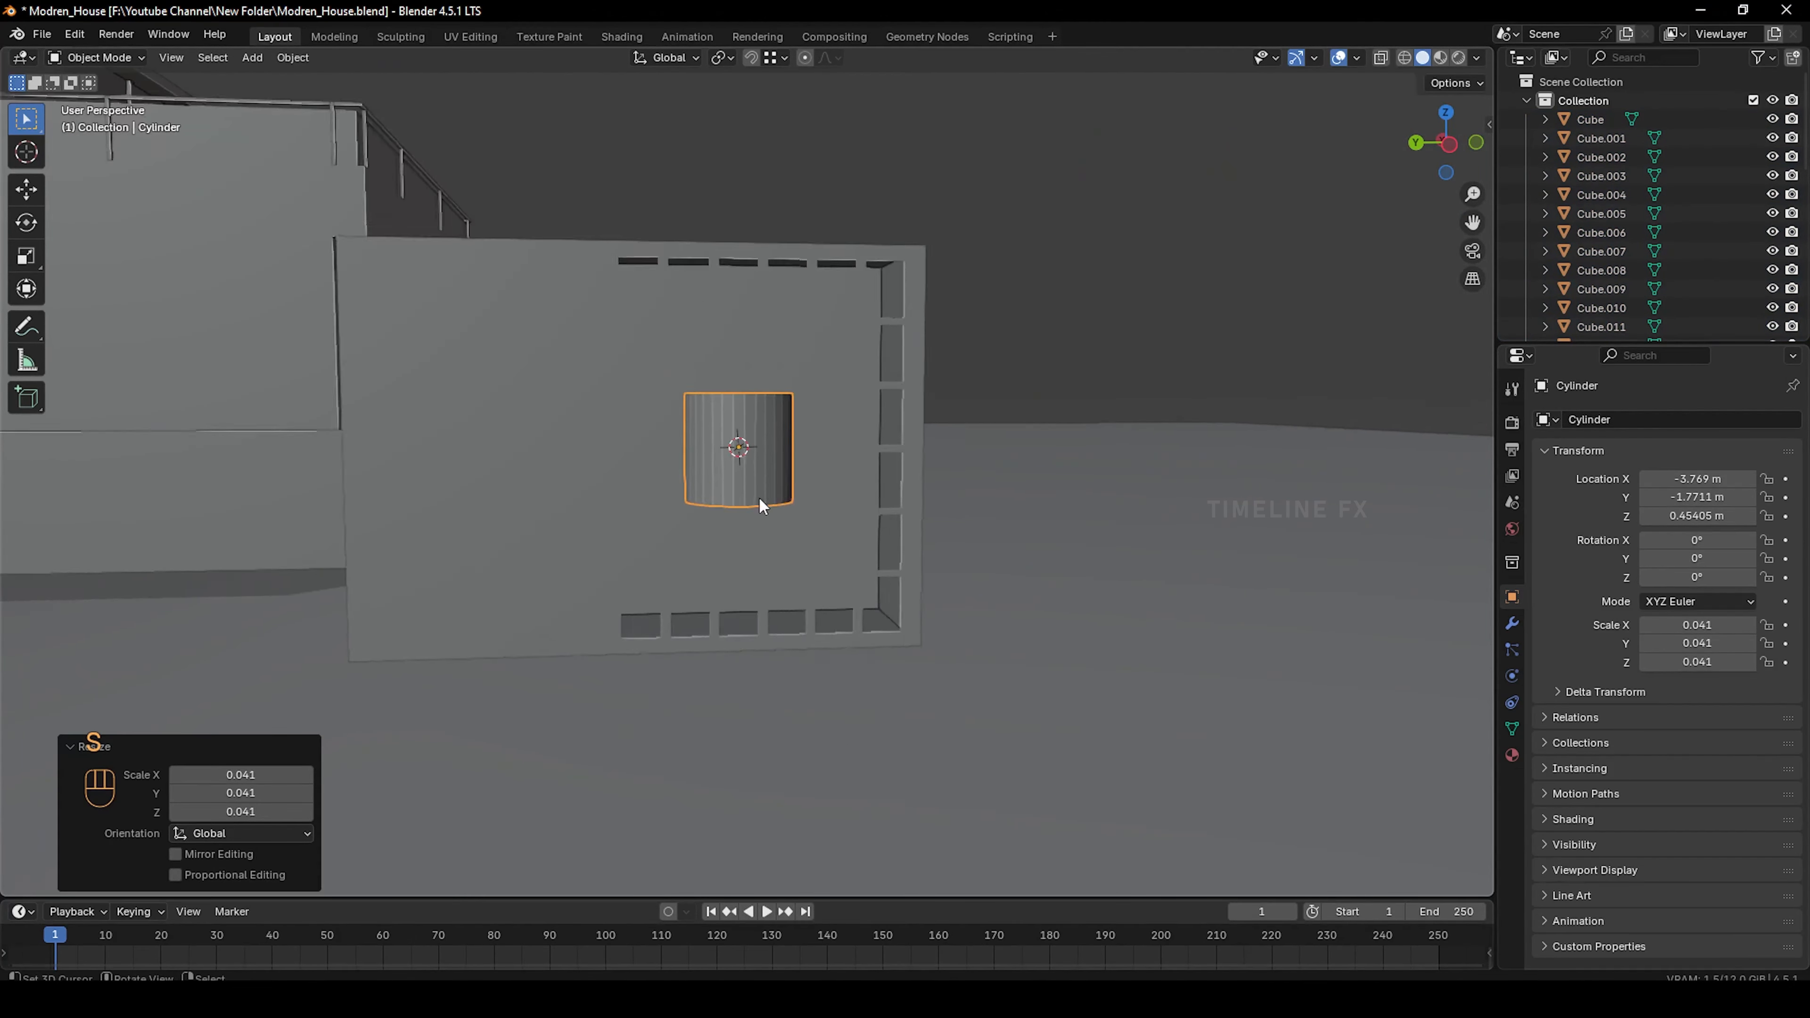
Rotate the cylinder 90° about the global Y axis so its flat end faces the grille
middle_click_drag(758, 496, 630, 516)
key("r")
key("x")
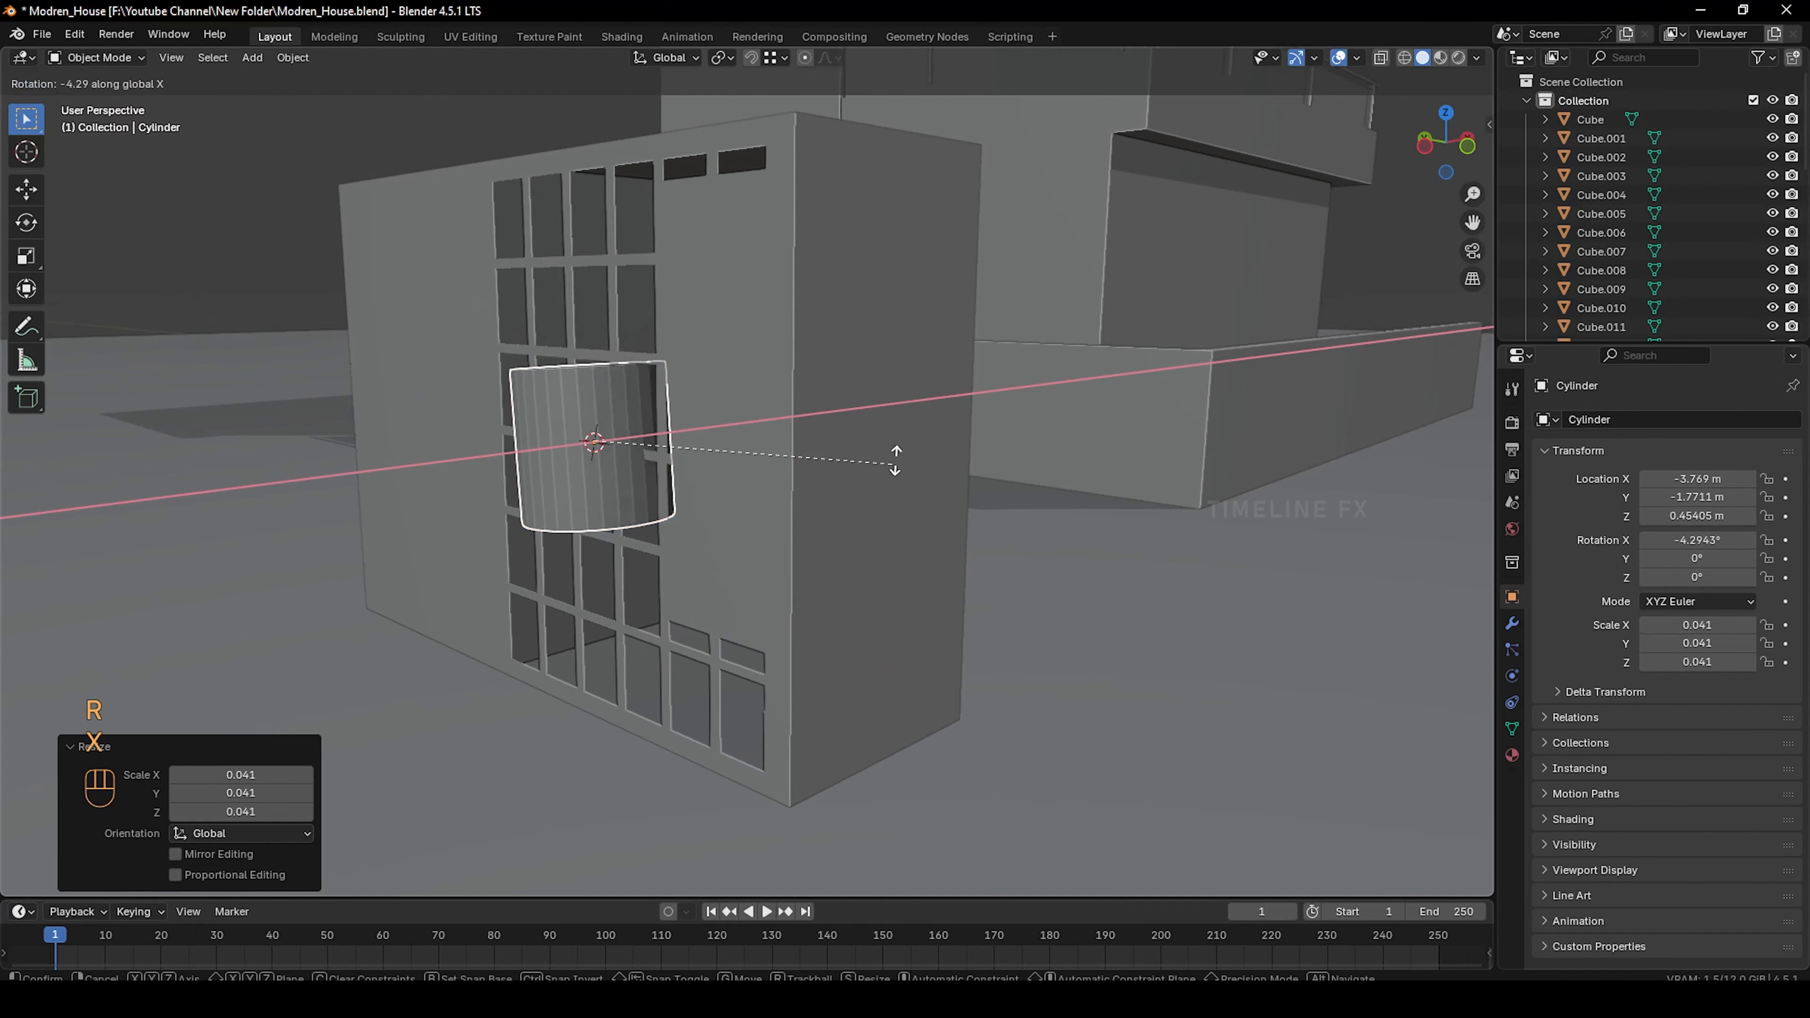
key("y")
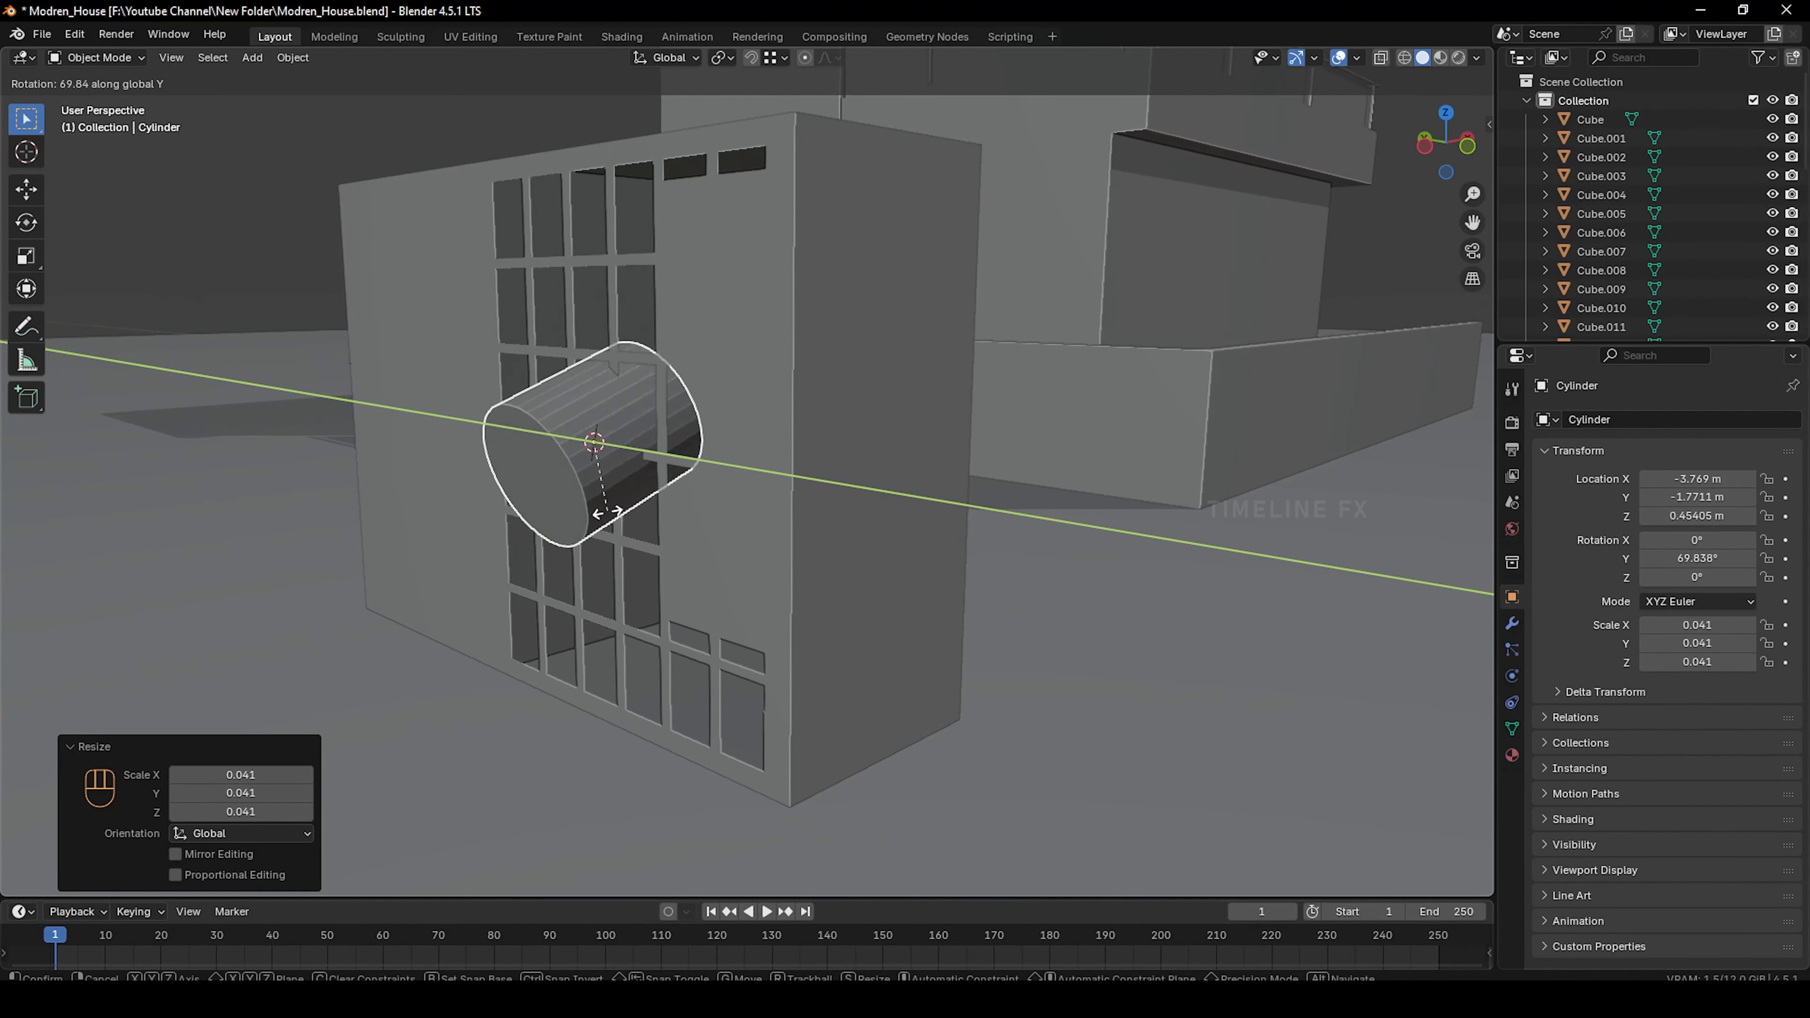
key("KP_9")
key("KP_0")
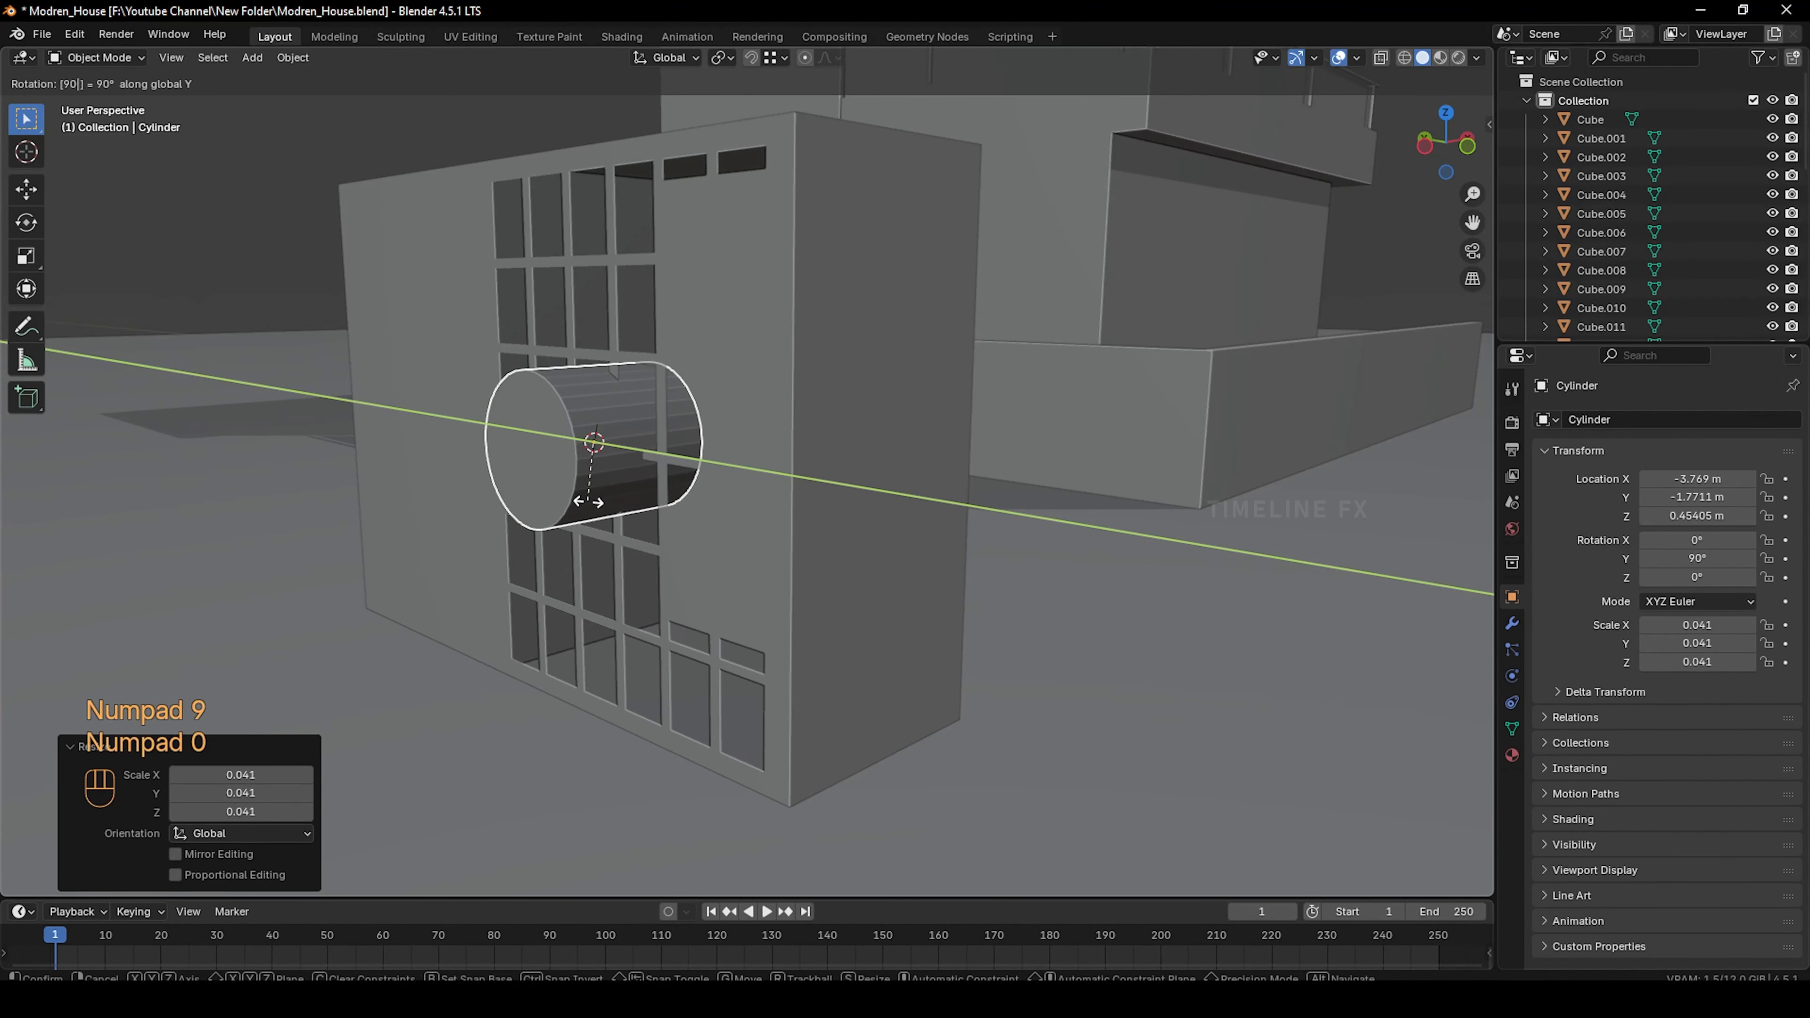
key("KP_Enter")
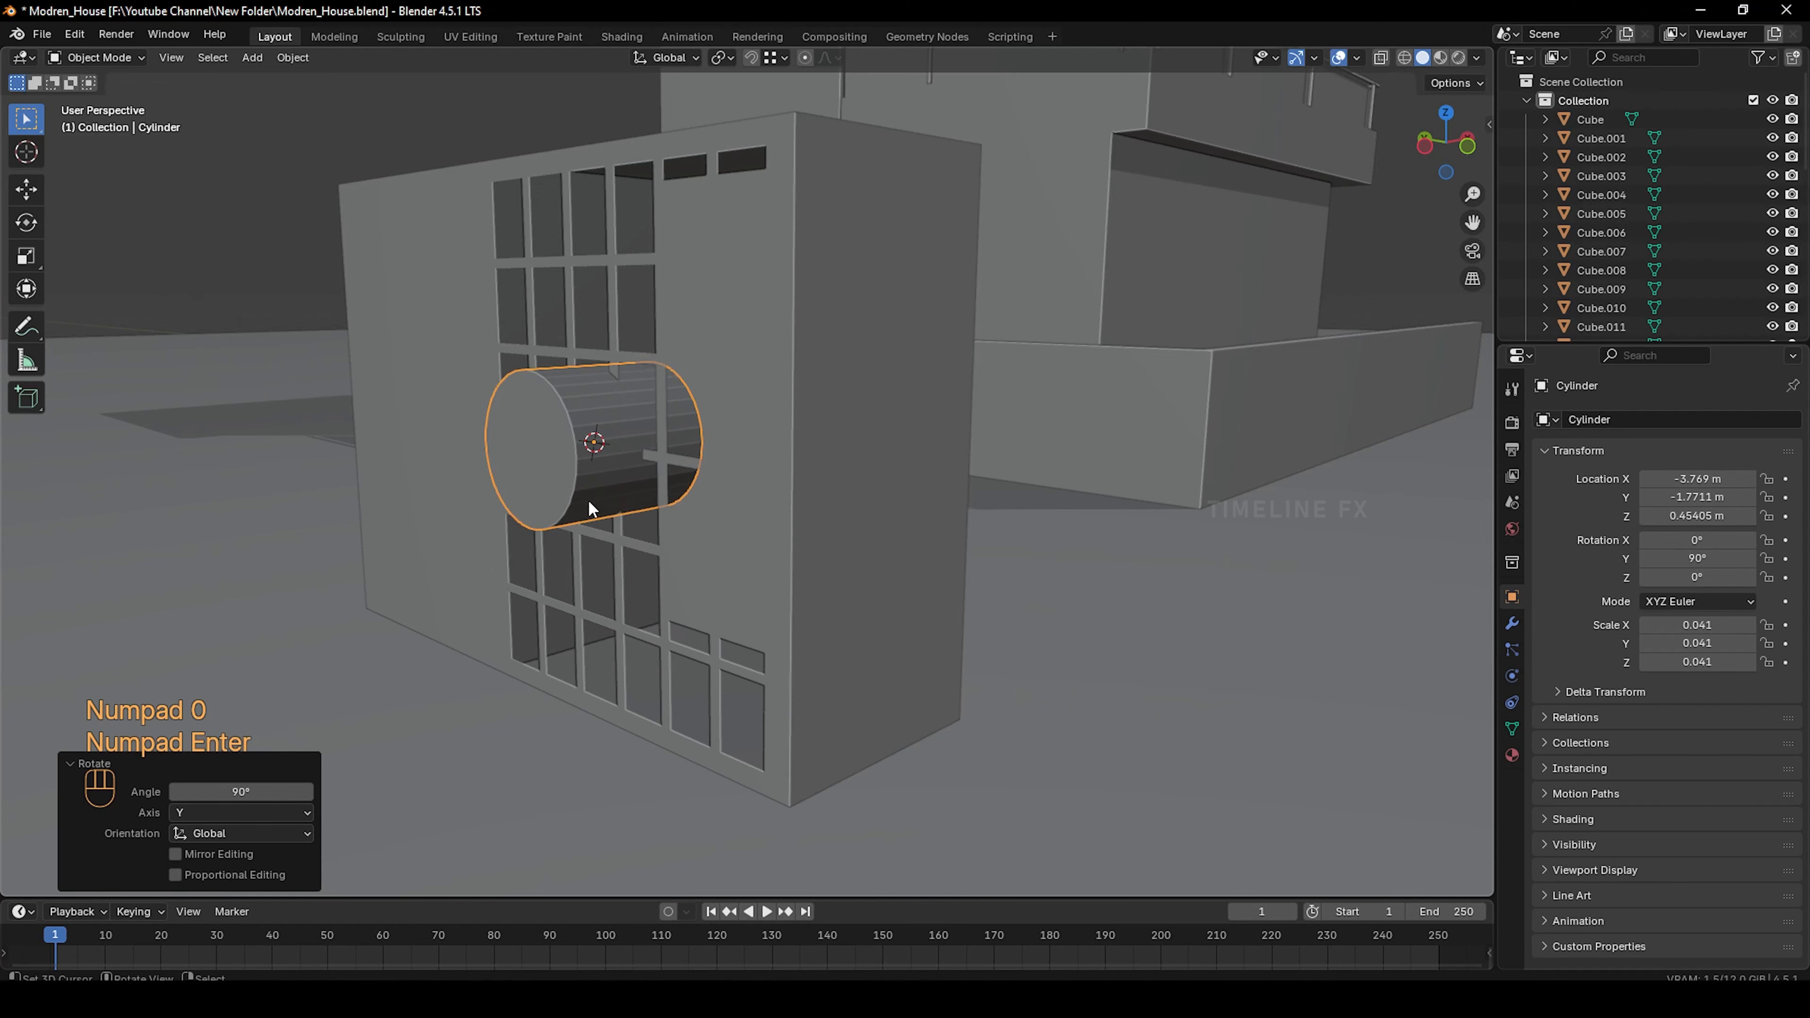
Flatten the cylinder along X into a thin disc with thickness scale 0.005, and move it along X to about -3.913 m
key("s")
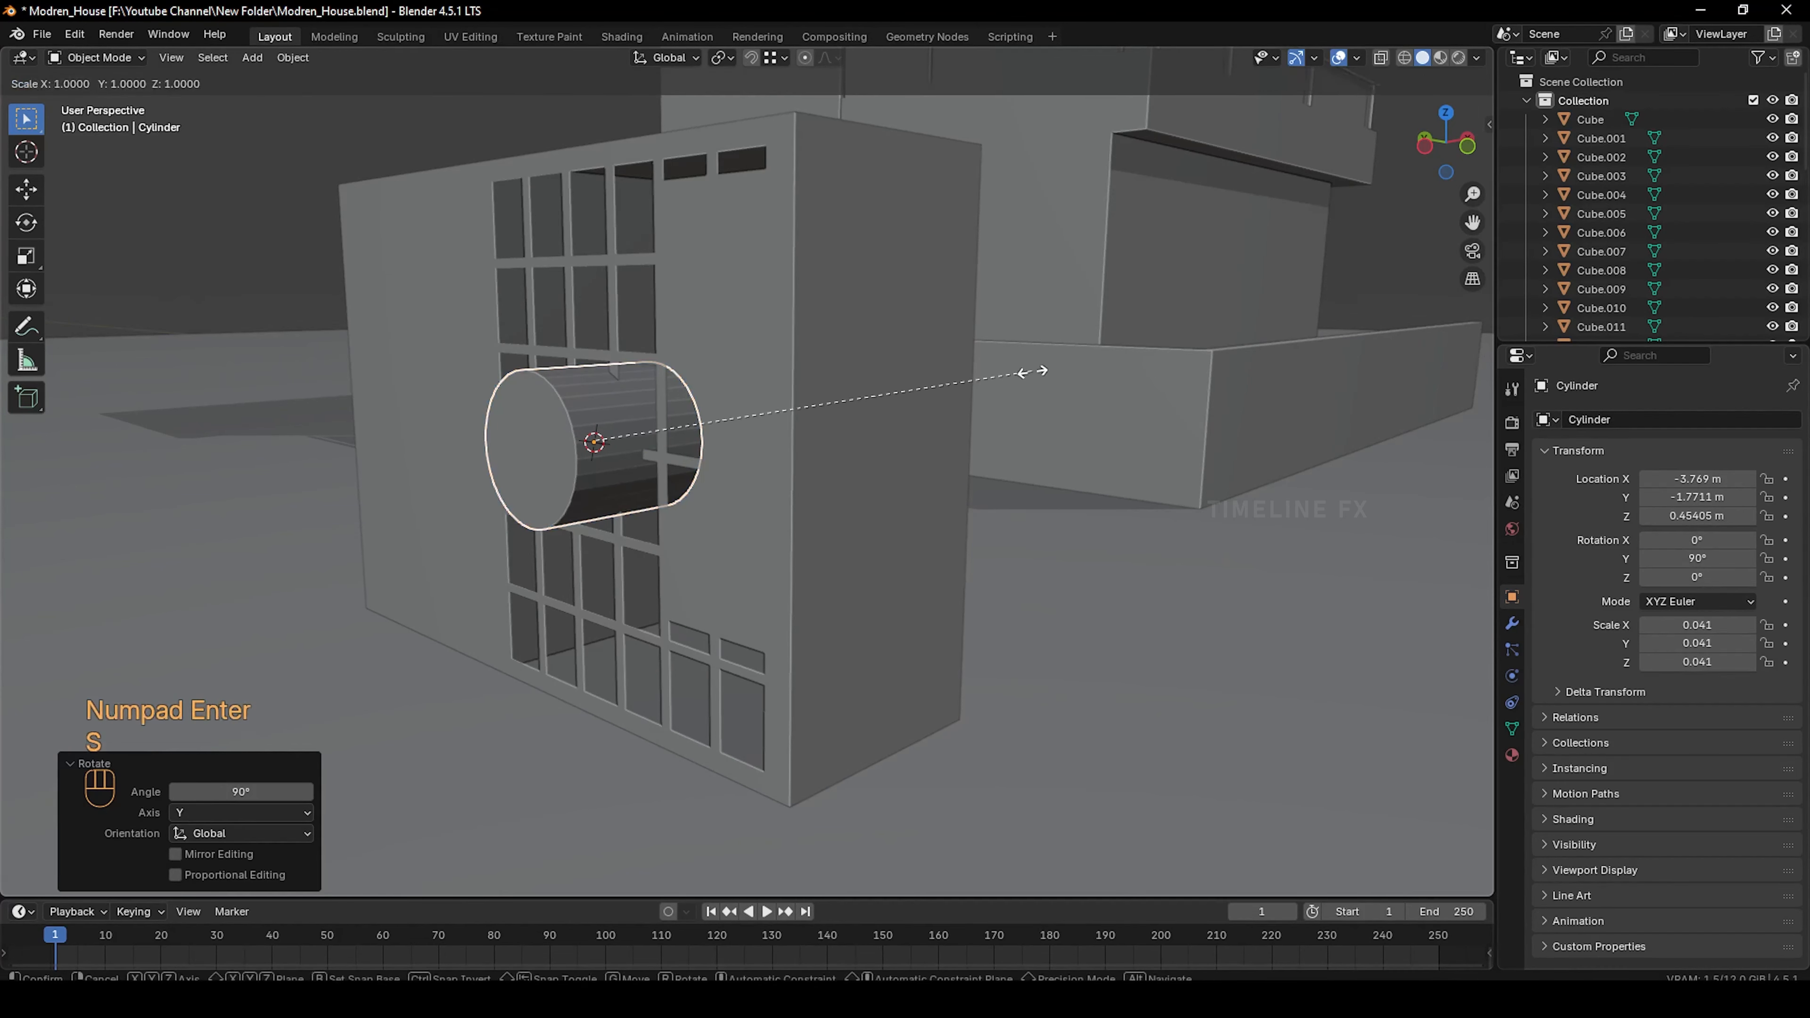
key("x")
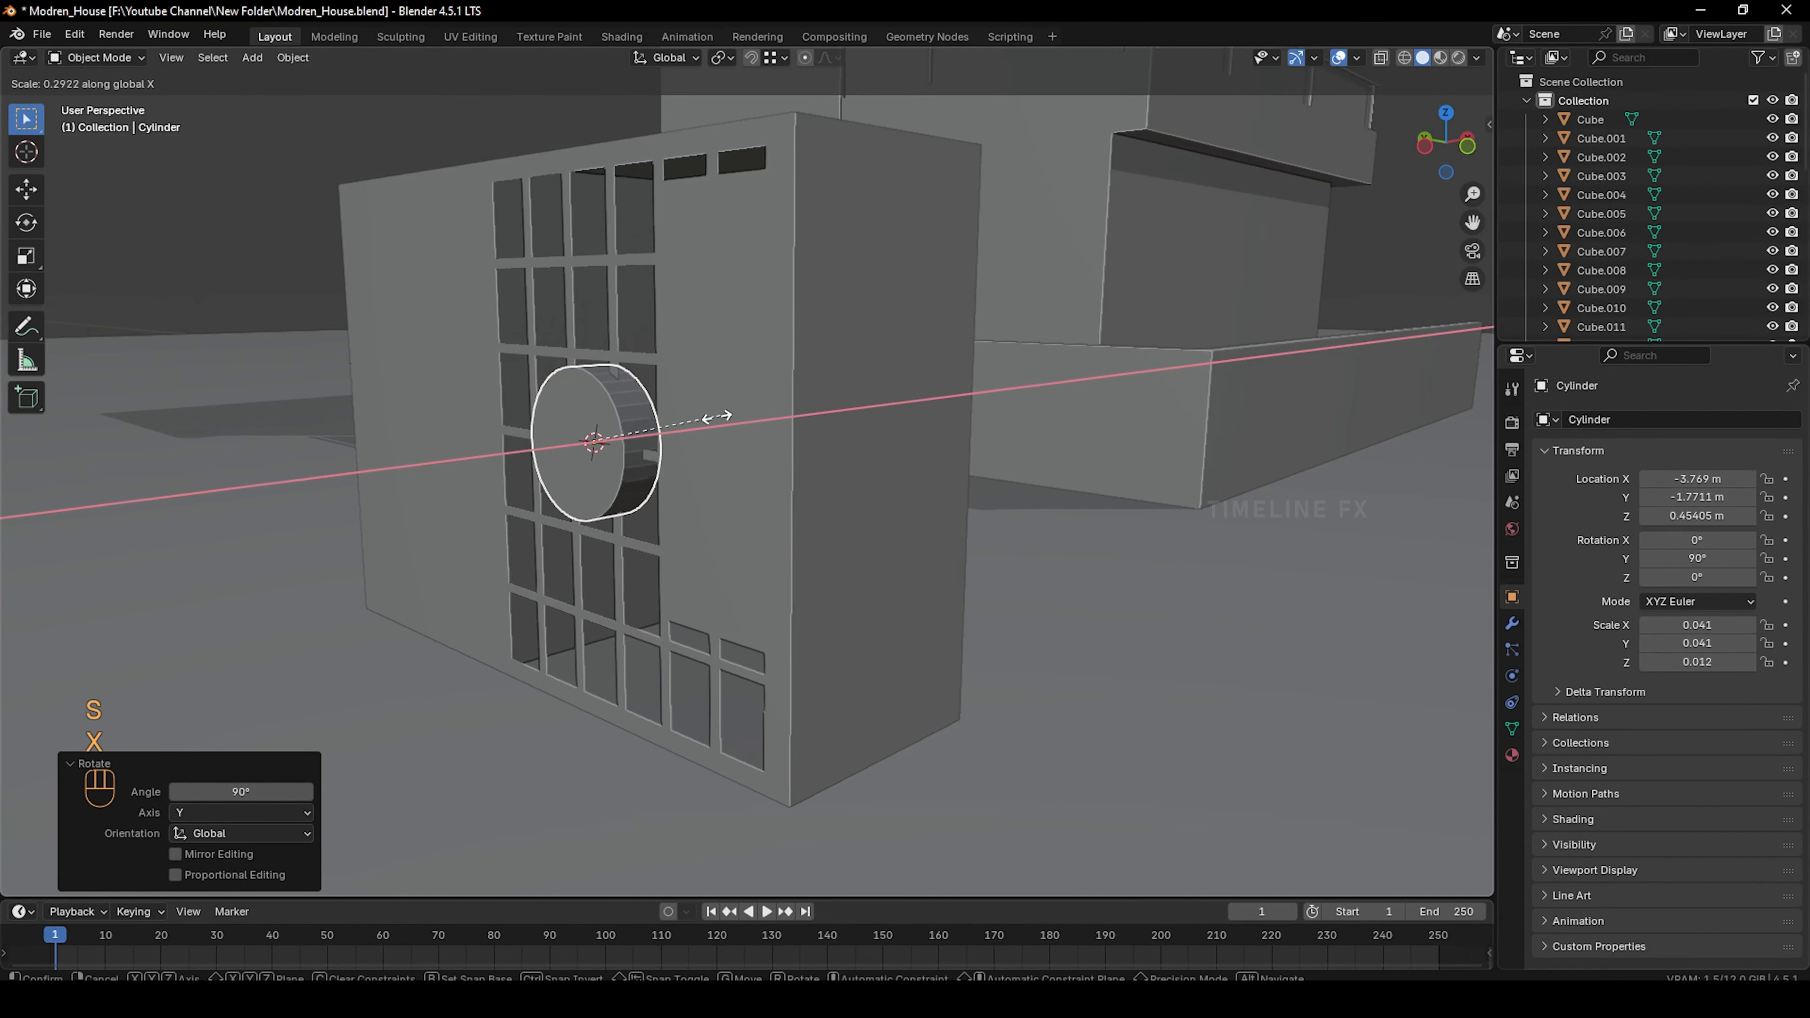
left_click(642, 422)
key("g")
key("y")
key("x")
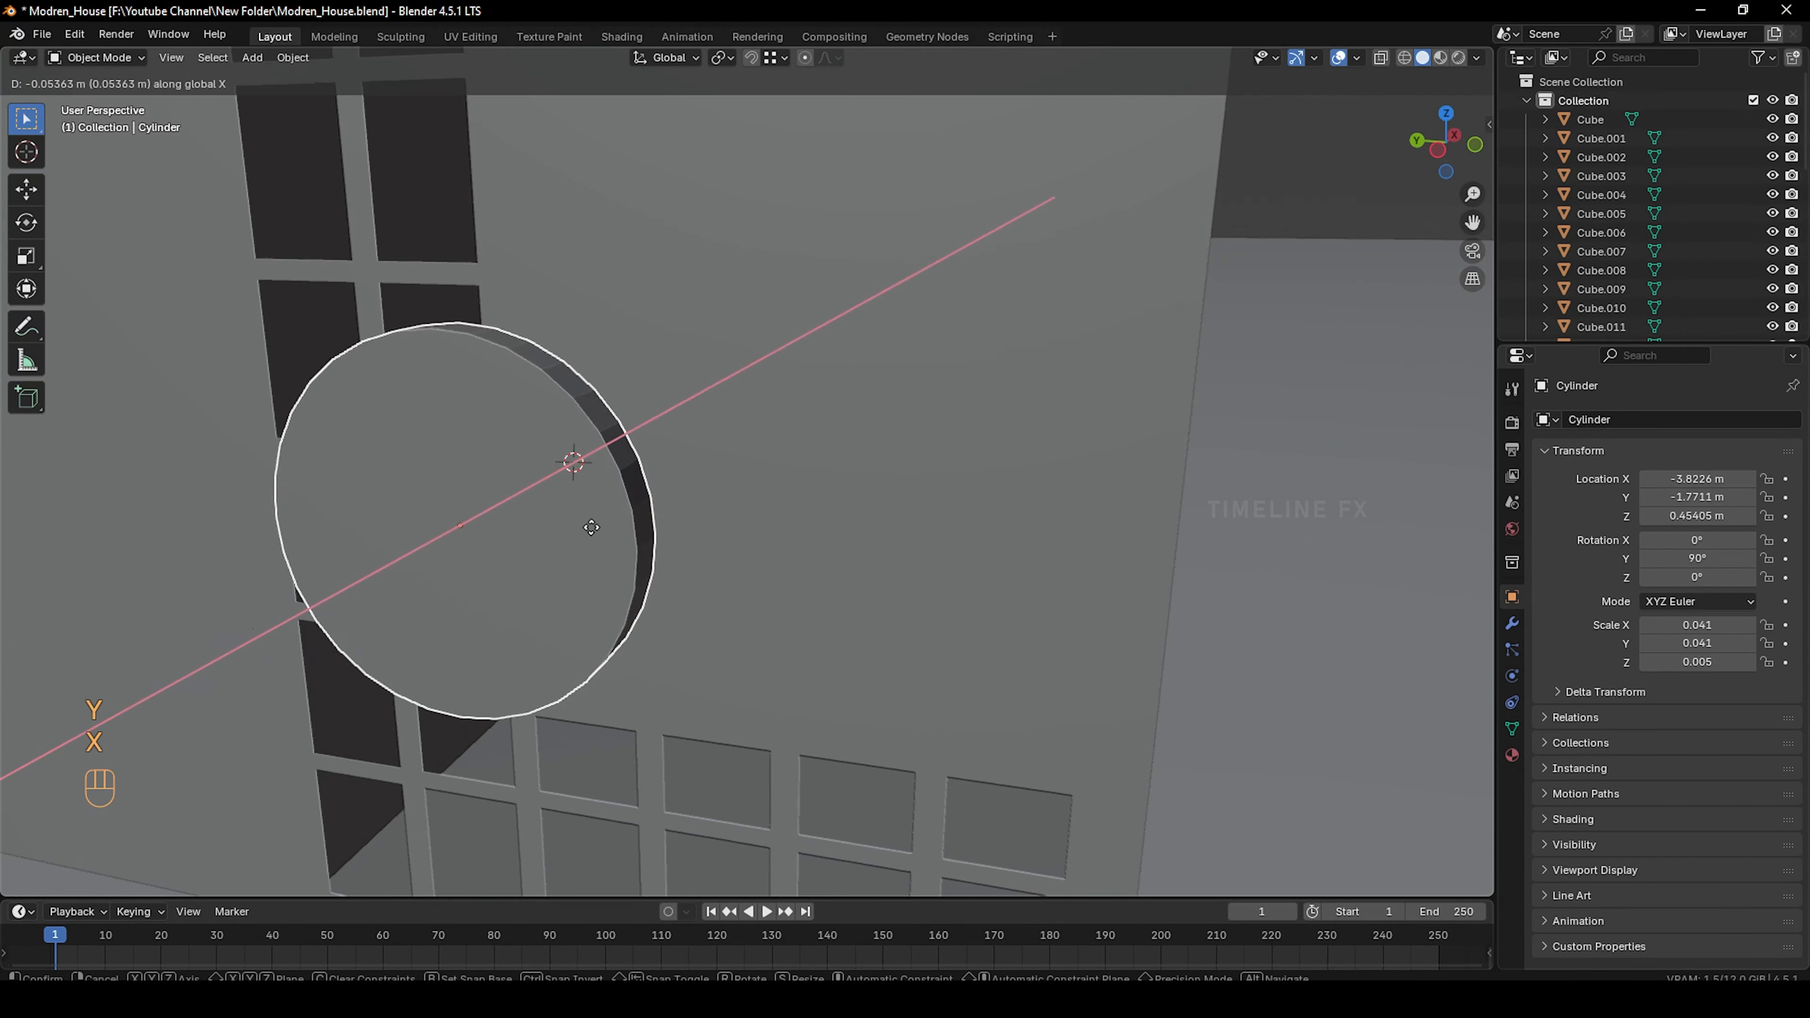
left_click(495, 596)
Inset the disc's round face on the grille side by about 0.86 m, leaving a small central circle
scroll(485, 571, "down", 5)
middle_click_drag(480, 560, 618, 515)
scroll(428, 467, "up", 4)
key("Tab")
scroll(408, 465, "up", 3)
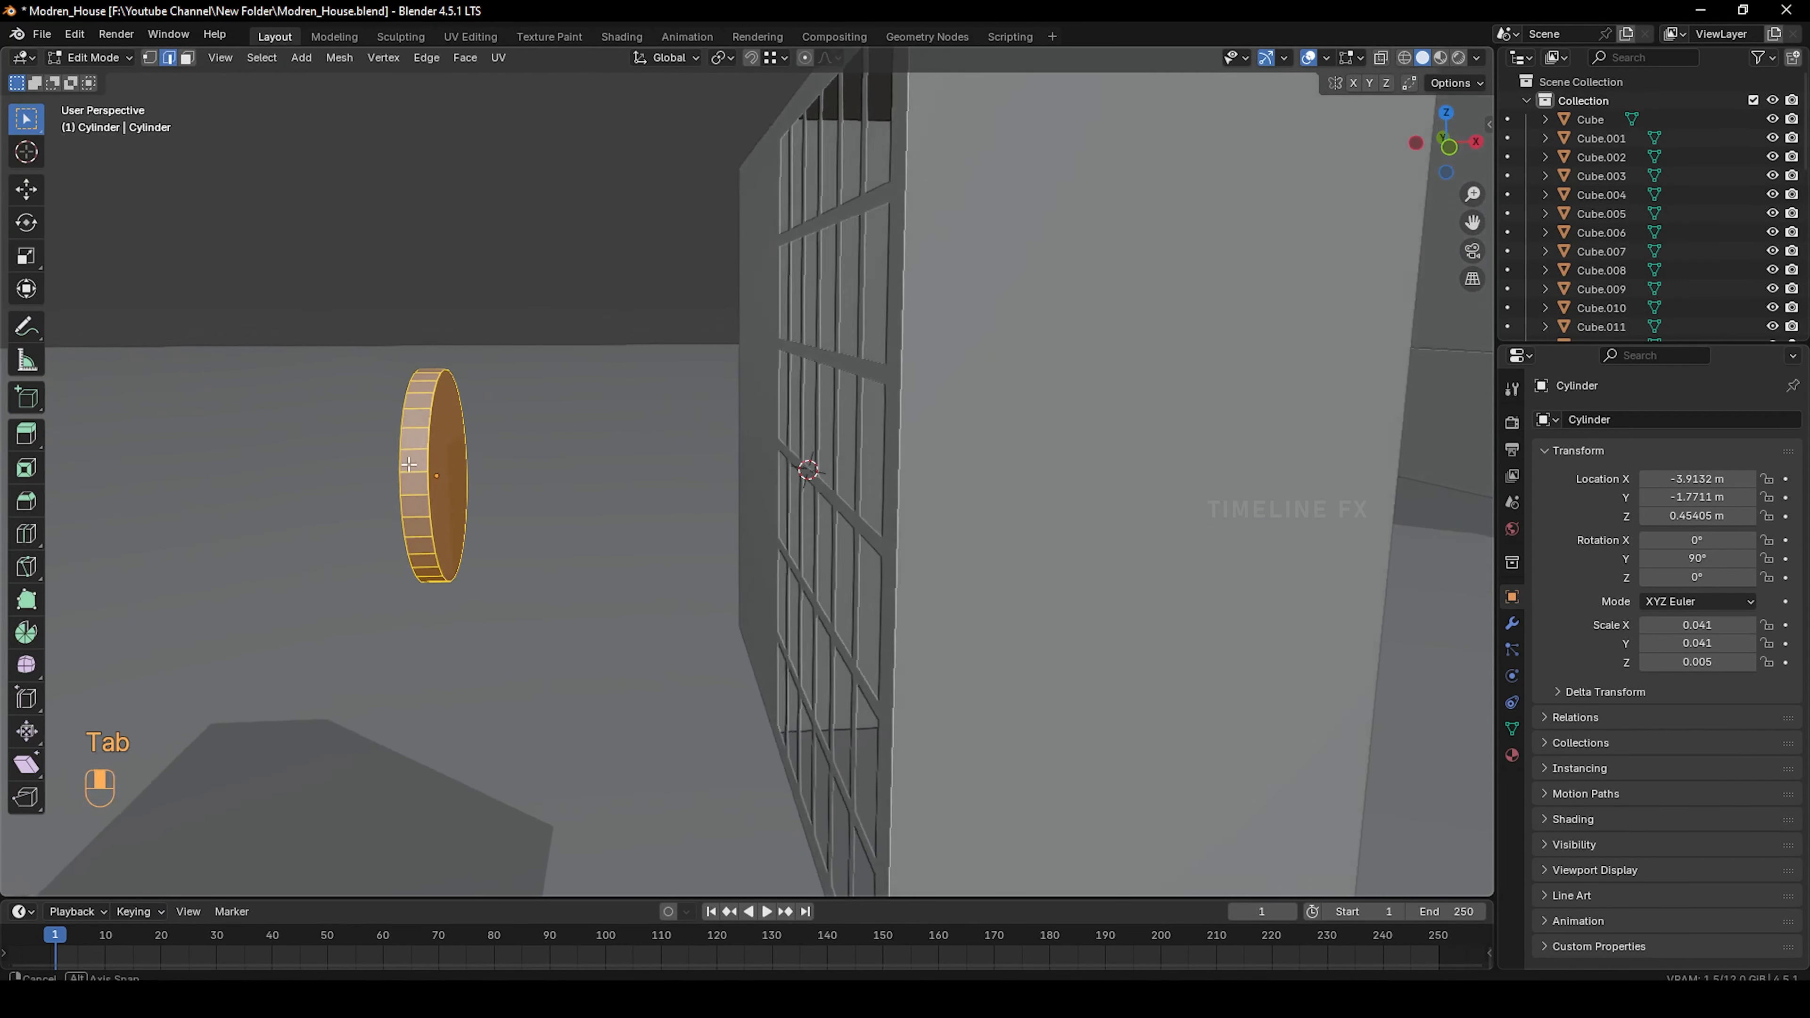
left_click(450, 449)
key("3")
left_click(453, 449)
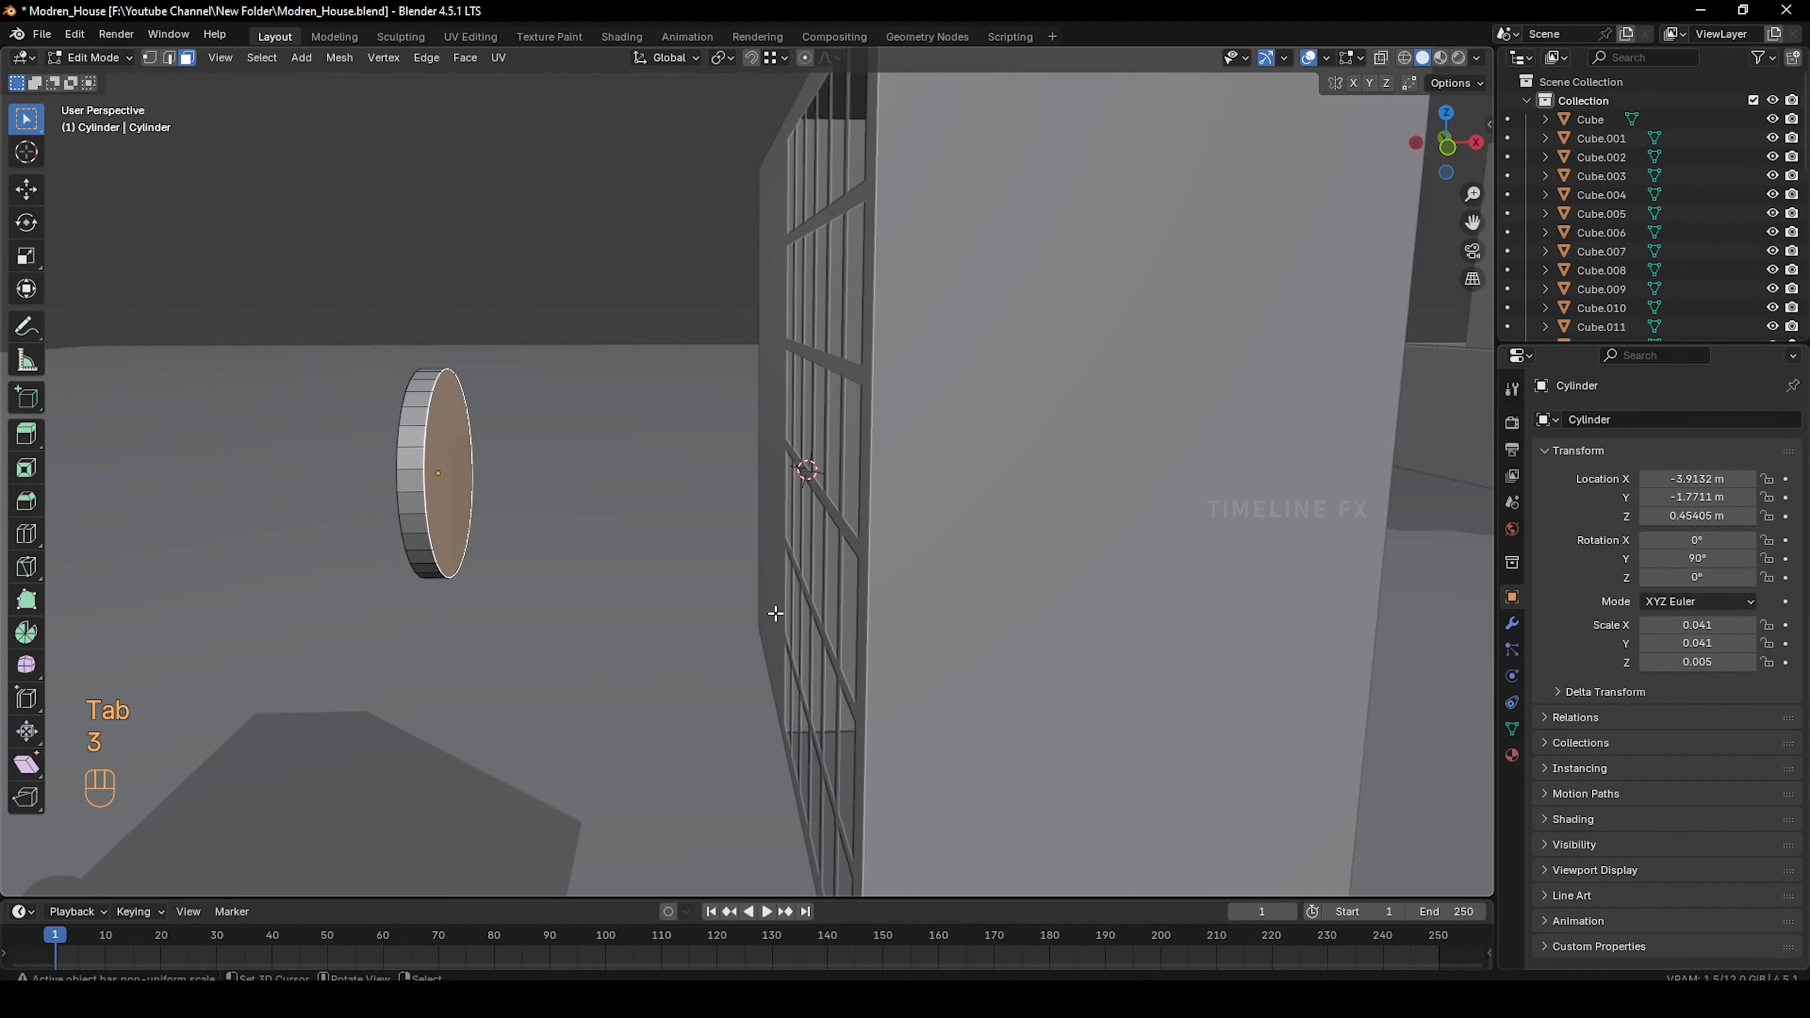
key("i")
left_click(703, 592)
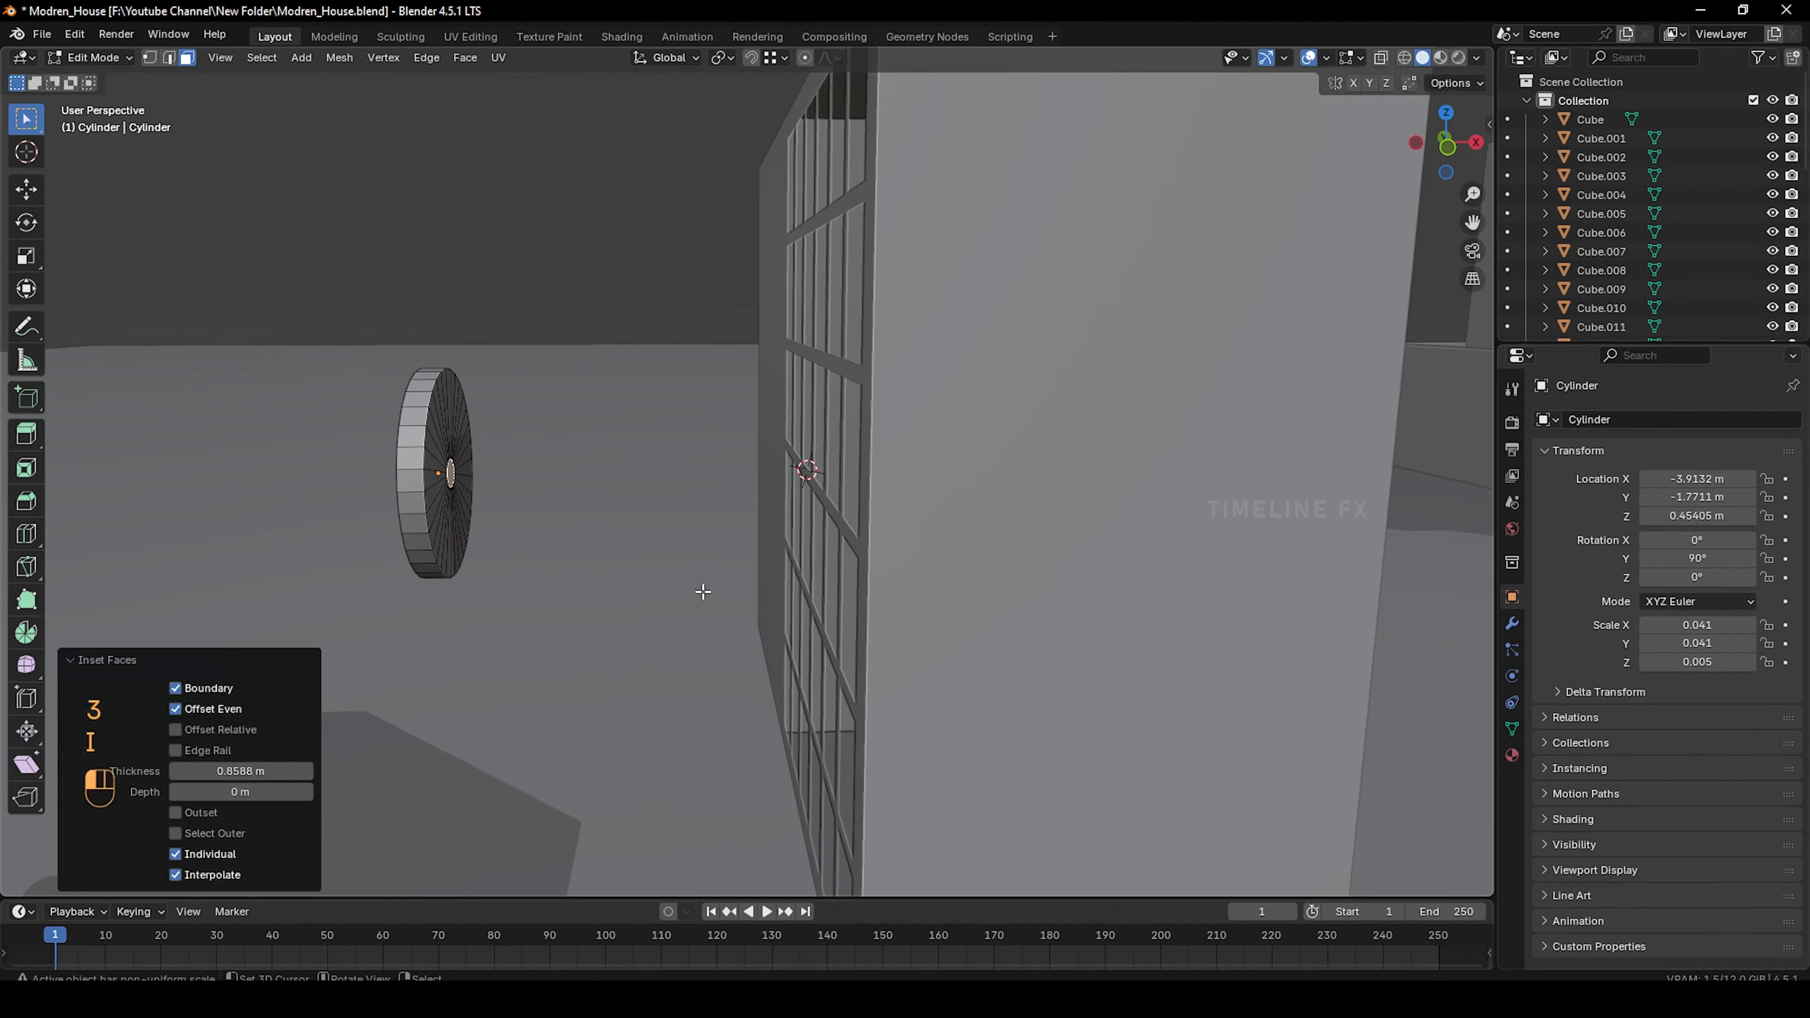
Extrude the small central circle toward the grille to form a short fan shaft
key("e")
key("Tab")
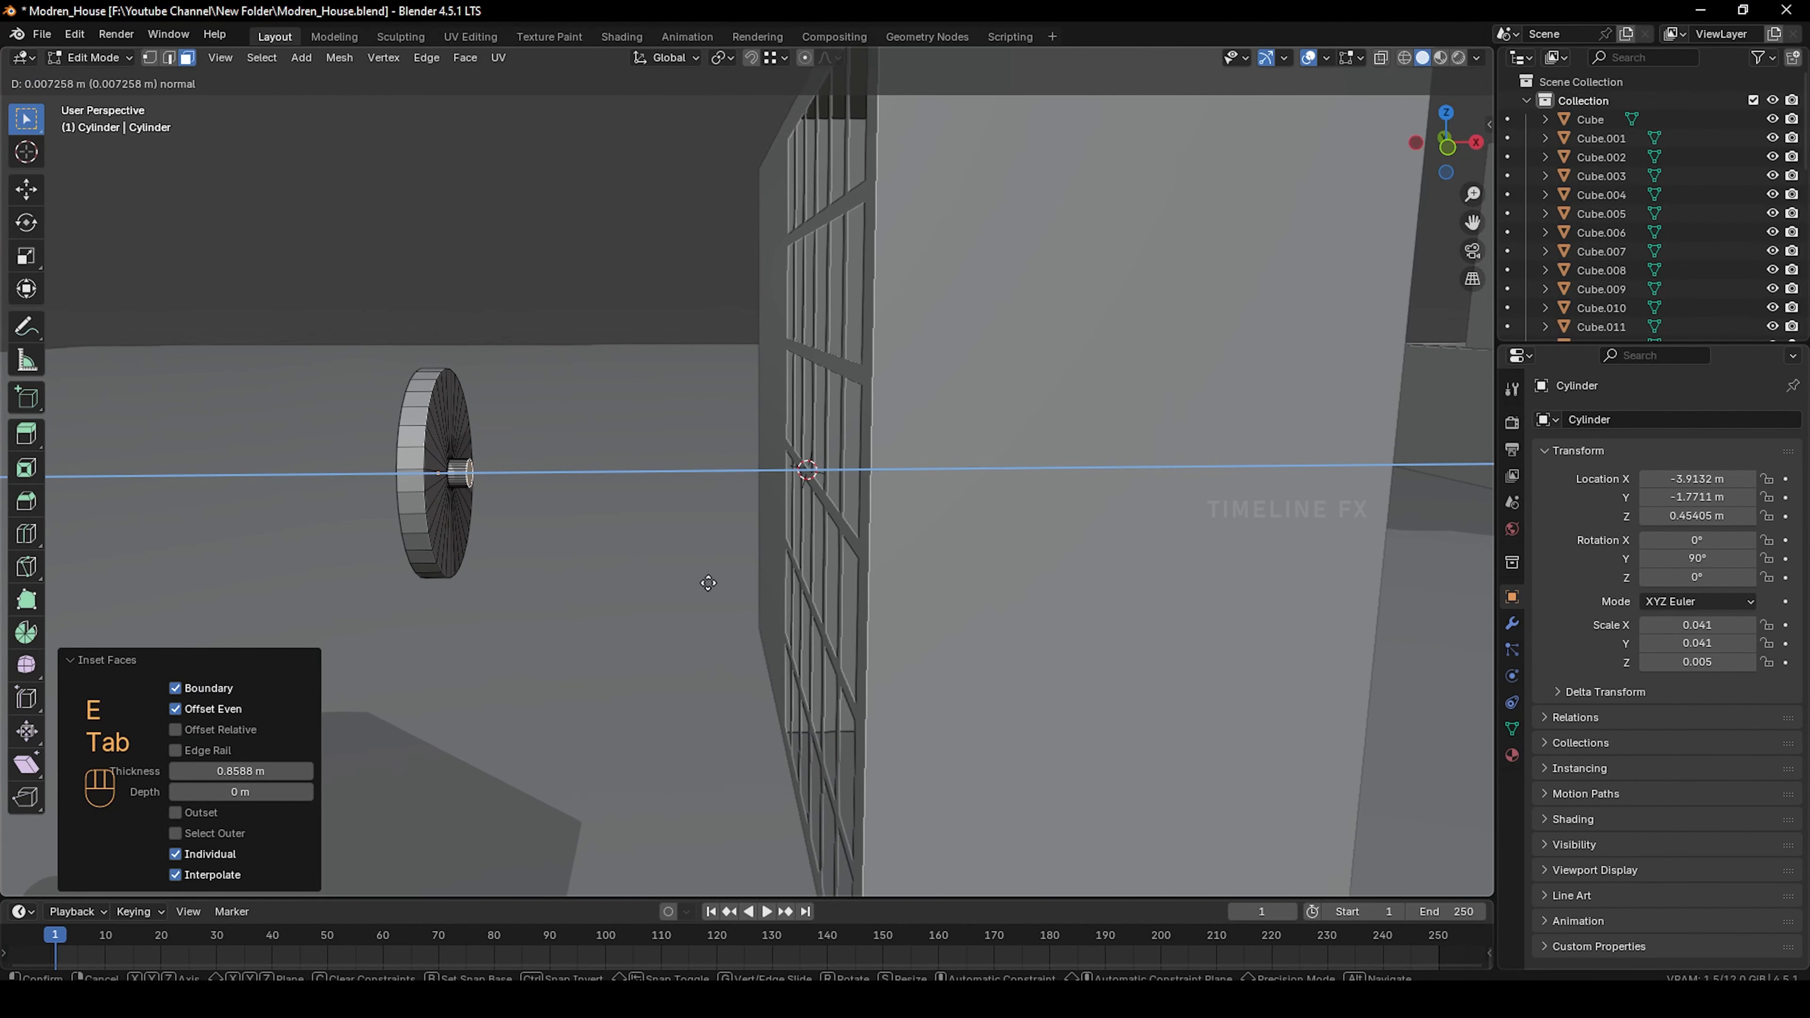
left_click(741, 580)
key("Tab")
mouse_move(692, 573)
middle_mouse_down()
mouse_move(670, 559)
mouse_move(702, 554)
mouse_move(675, 556)
middle_mouse_up()
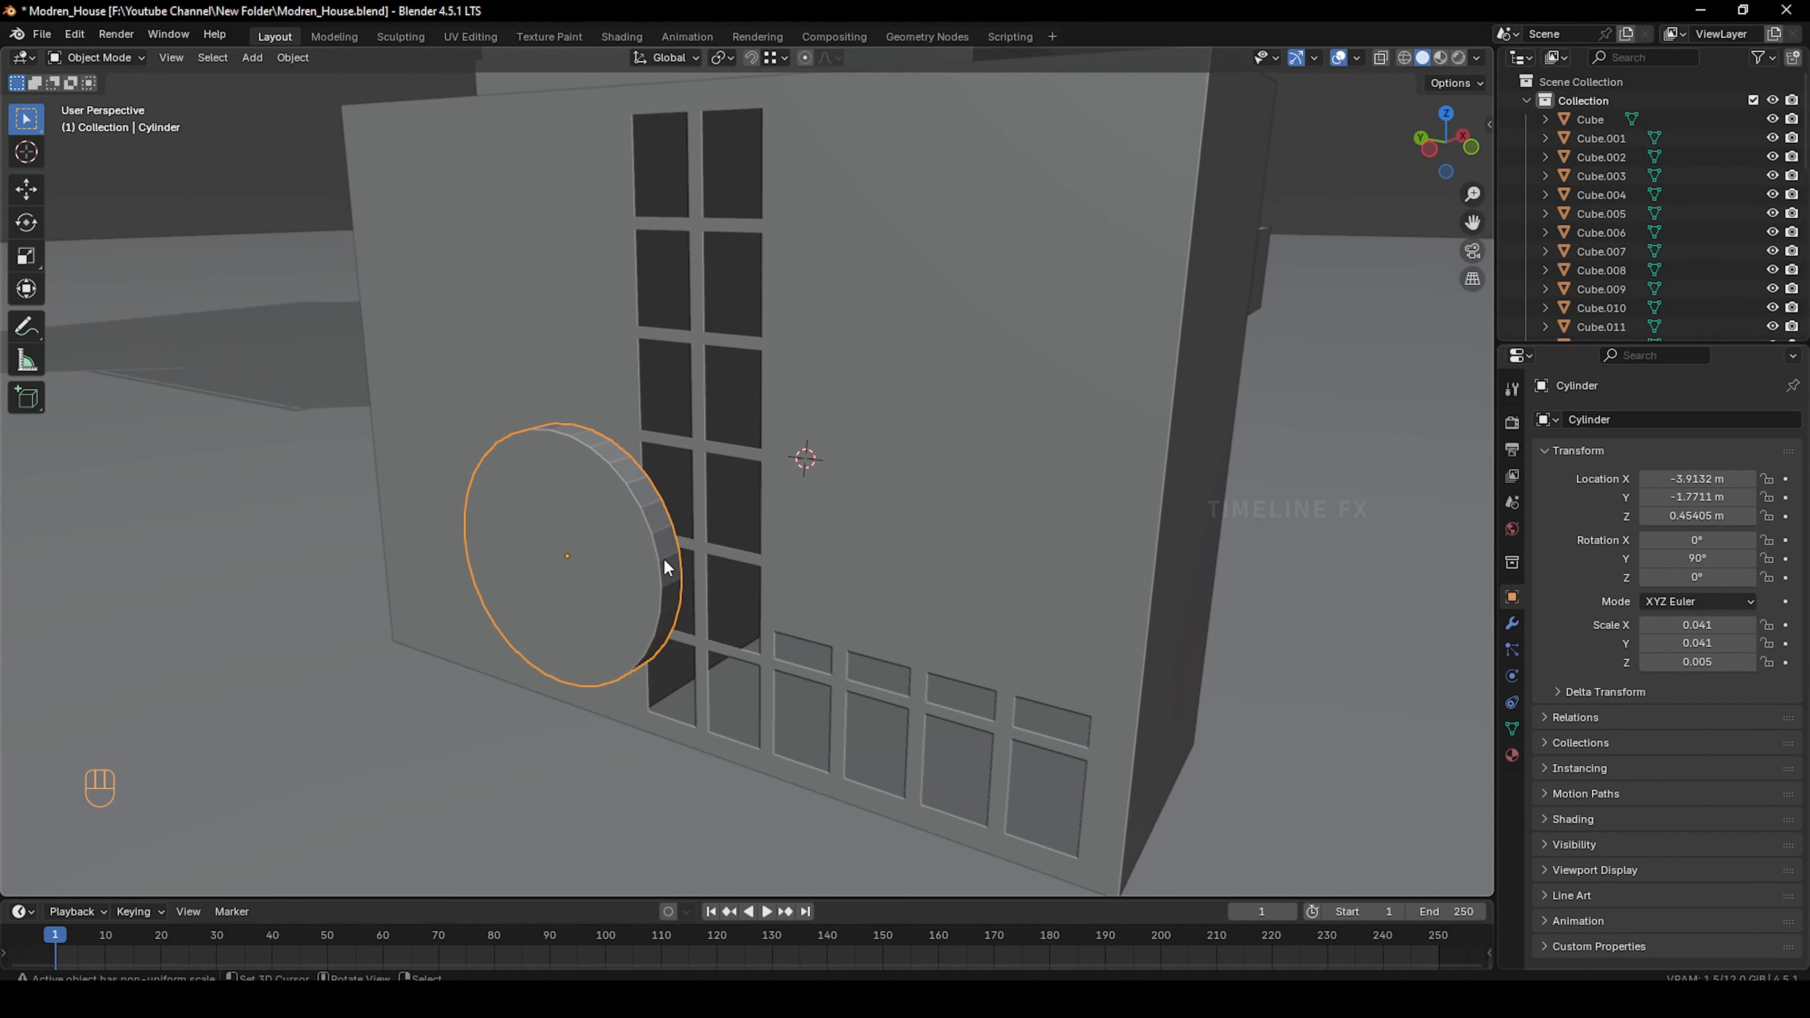
Extrude three adjacent faces of the disc's rim outward by about 0.049 m to form a fan blade
key("Tab")
right_click(658, 512)
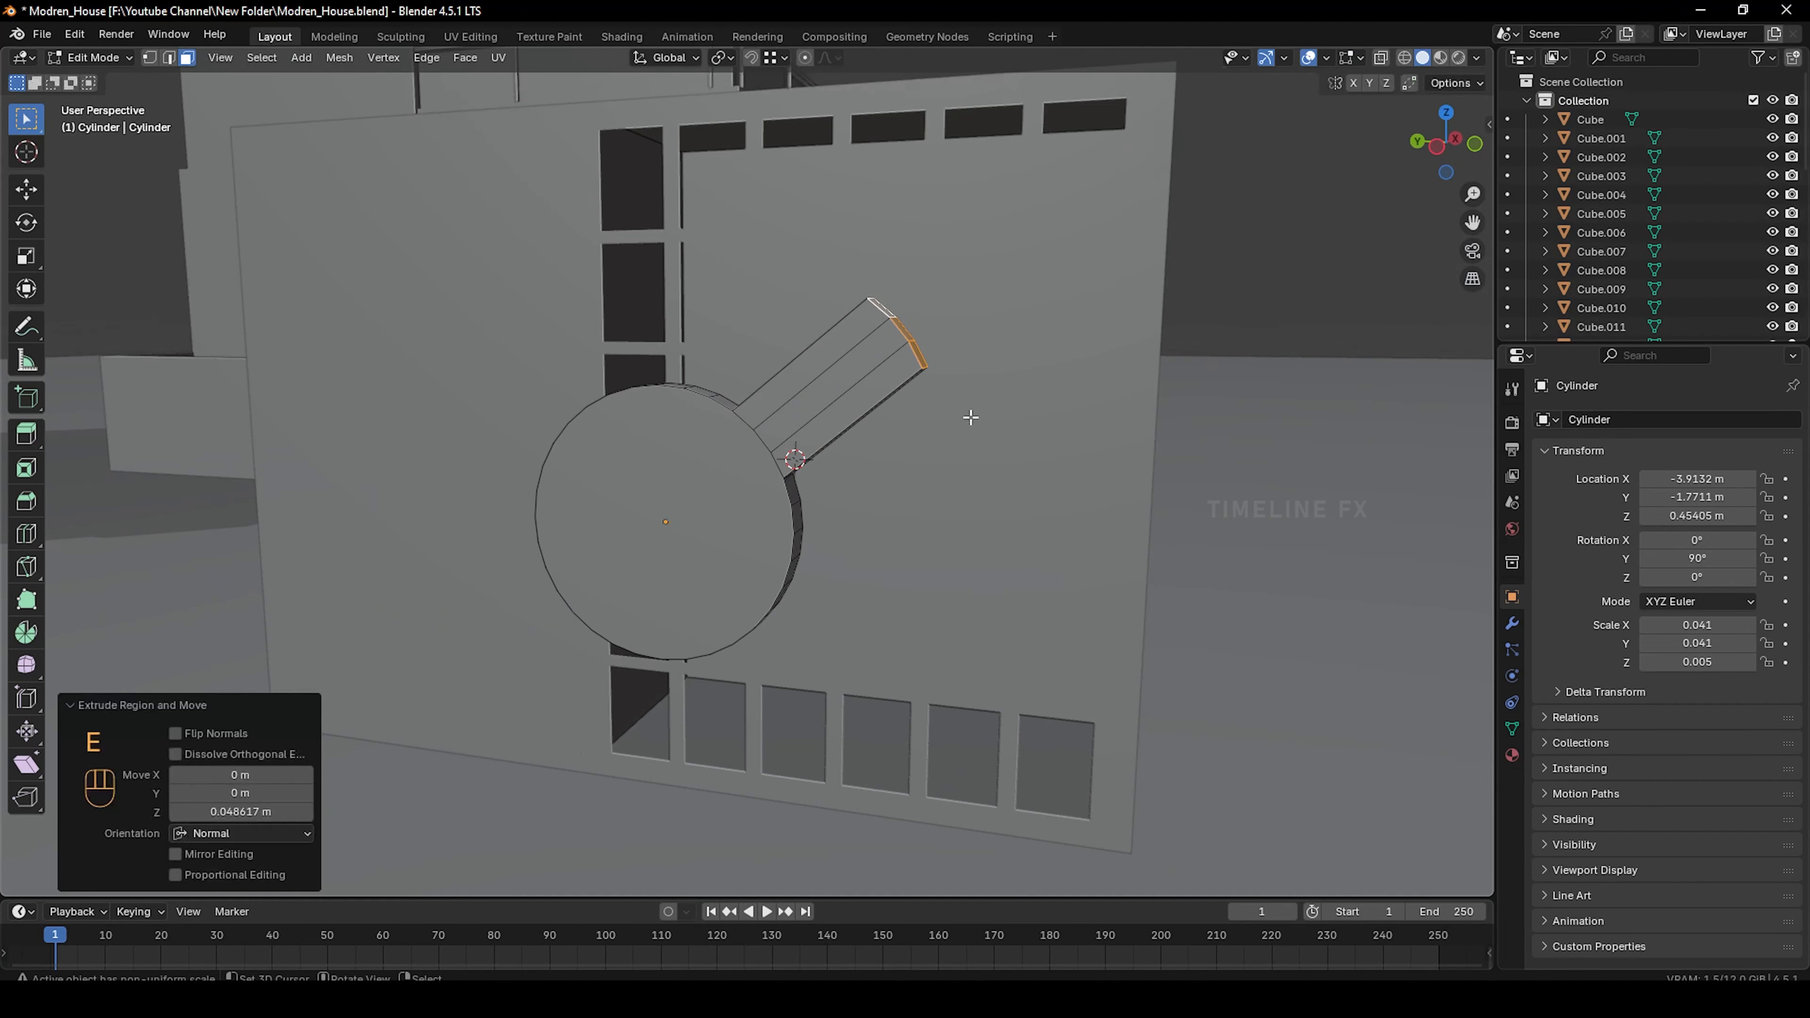
key("ctrl+z")
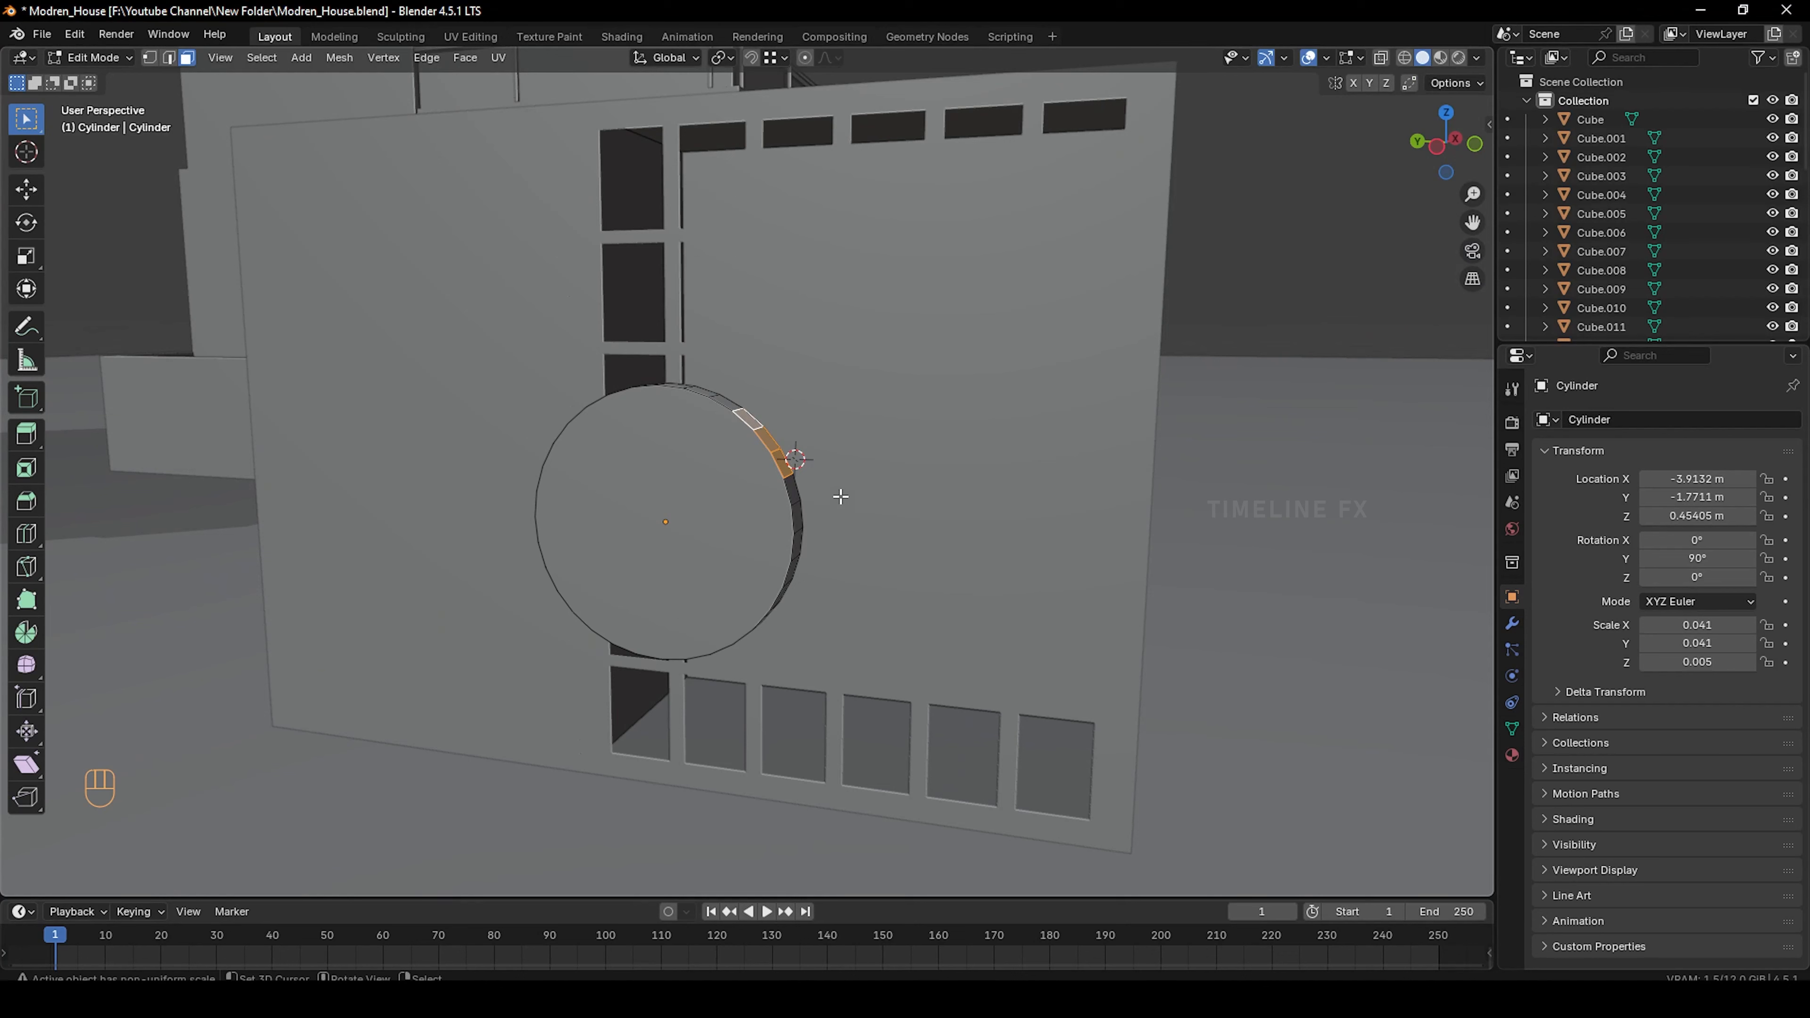
key("e")
left_click(1033, 381)
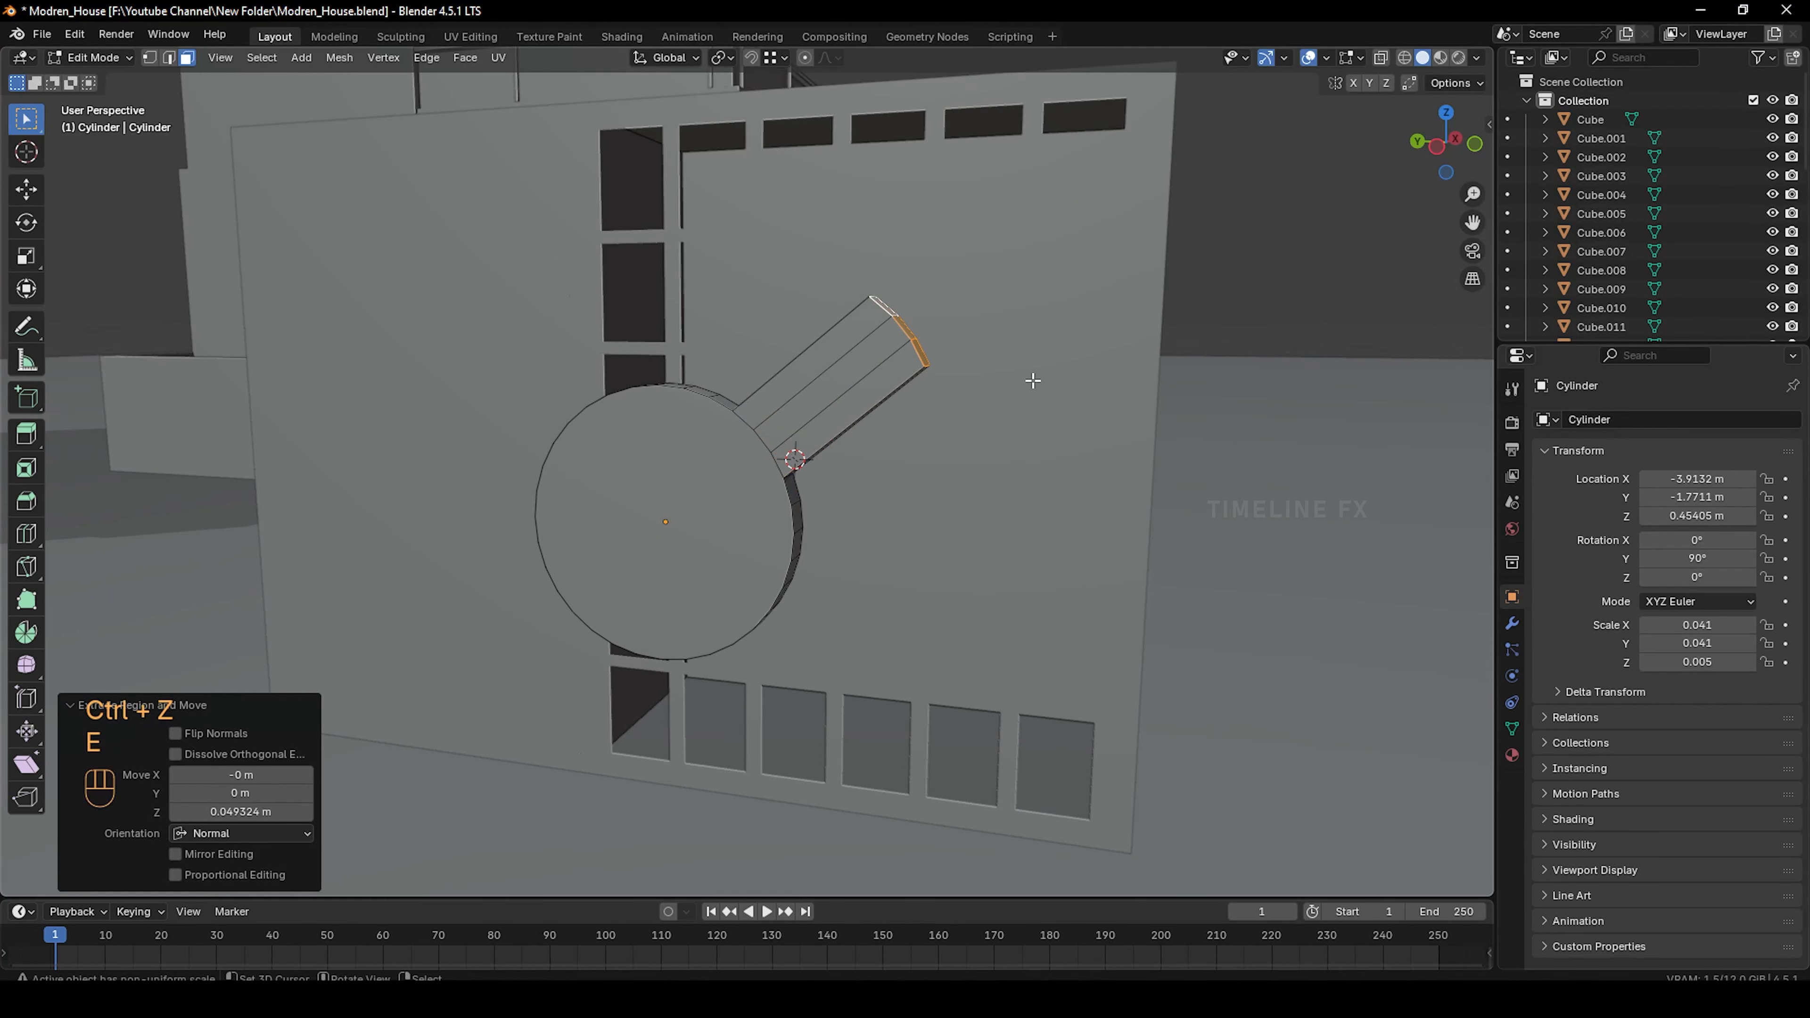
Scale the blade's three end faces uniformly by about 1.906, and thin them along X by a factor of about 0.178
key("a")
key("a")
key("s")
middle_click_drag(913, 323, 833, 323)
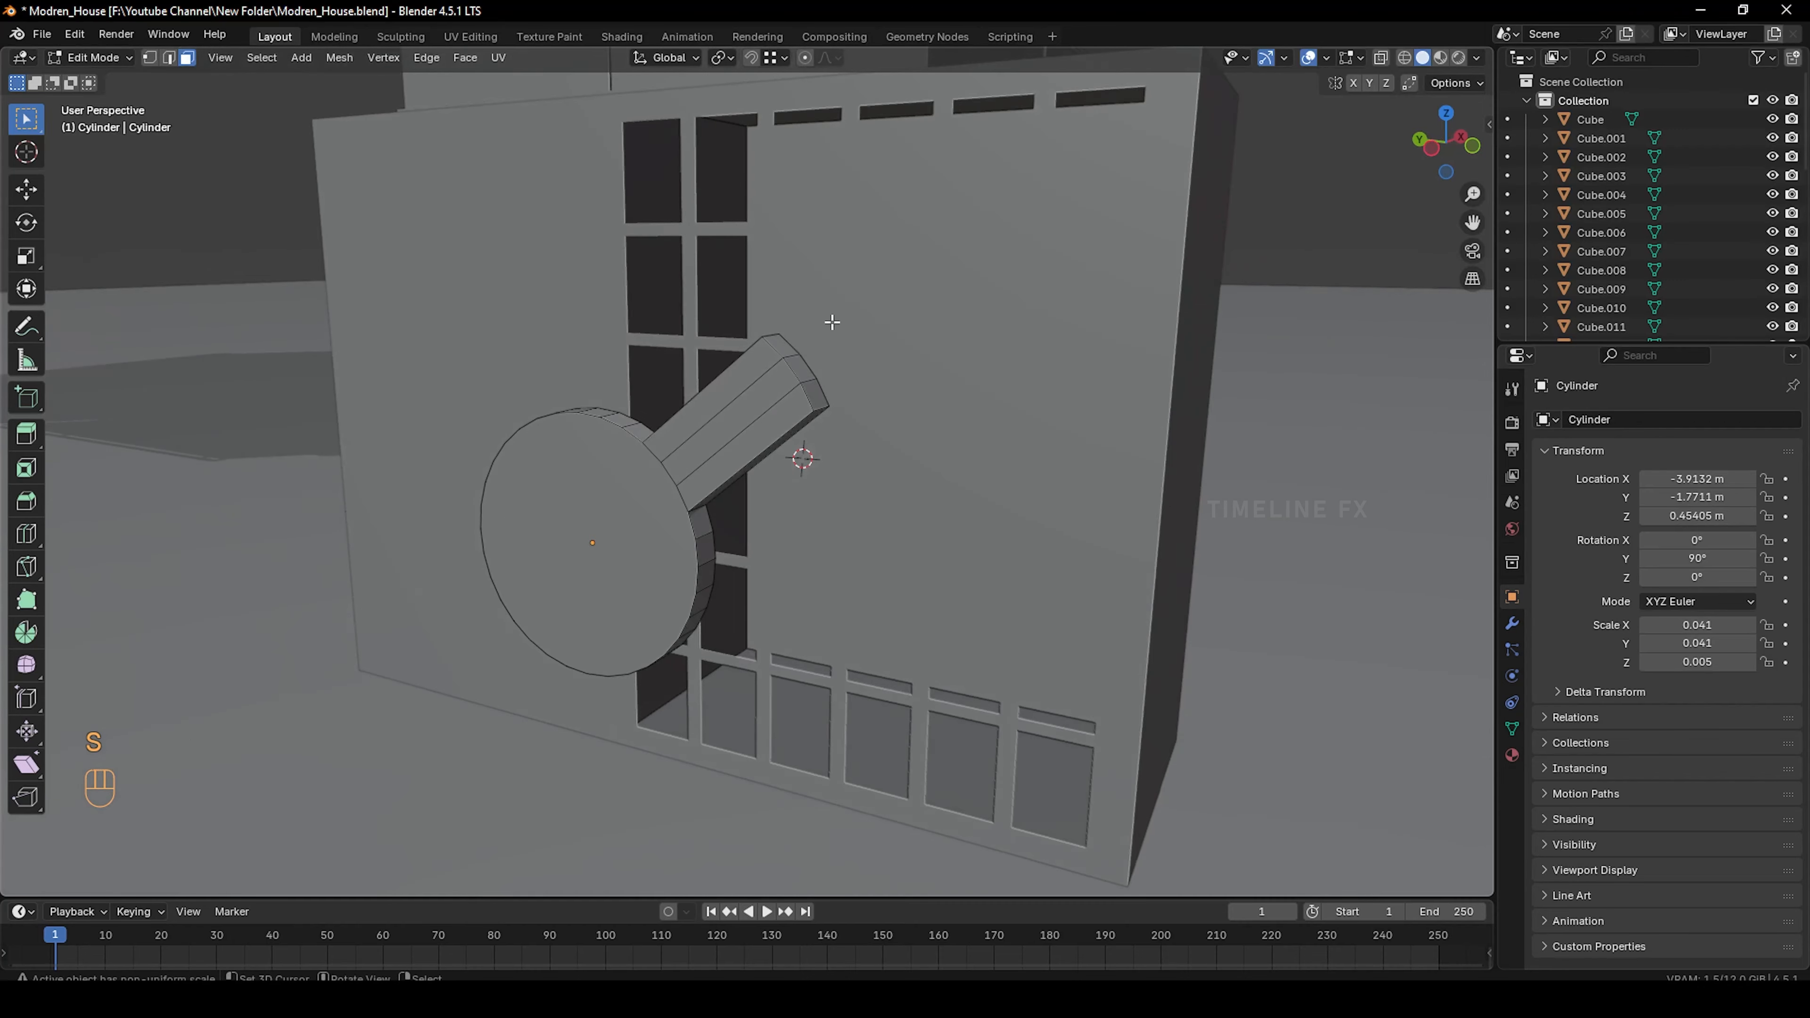
left_click(781, 343)
left_click(802, 368, "shift")
left_click(812, 398, "shift")
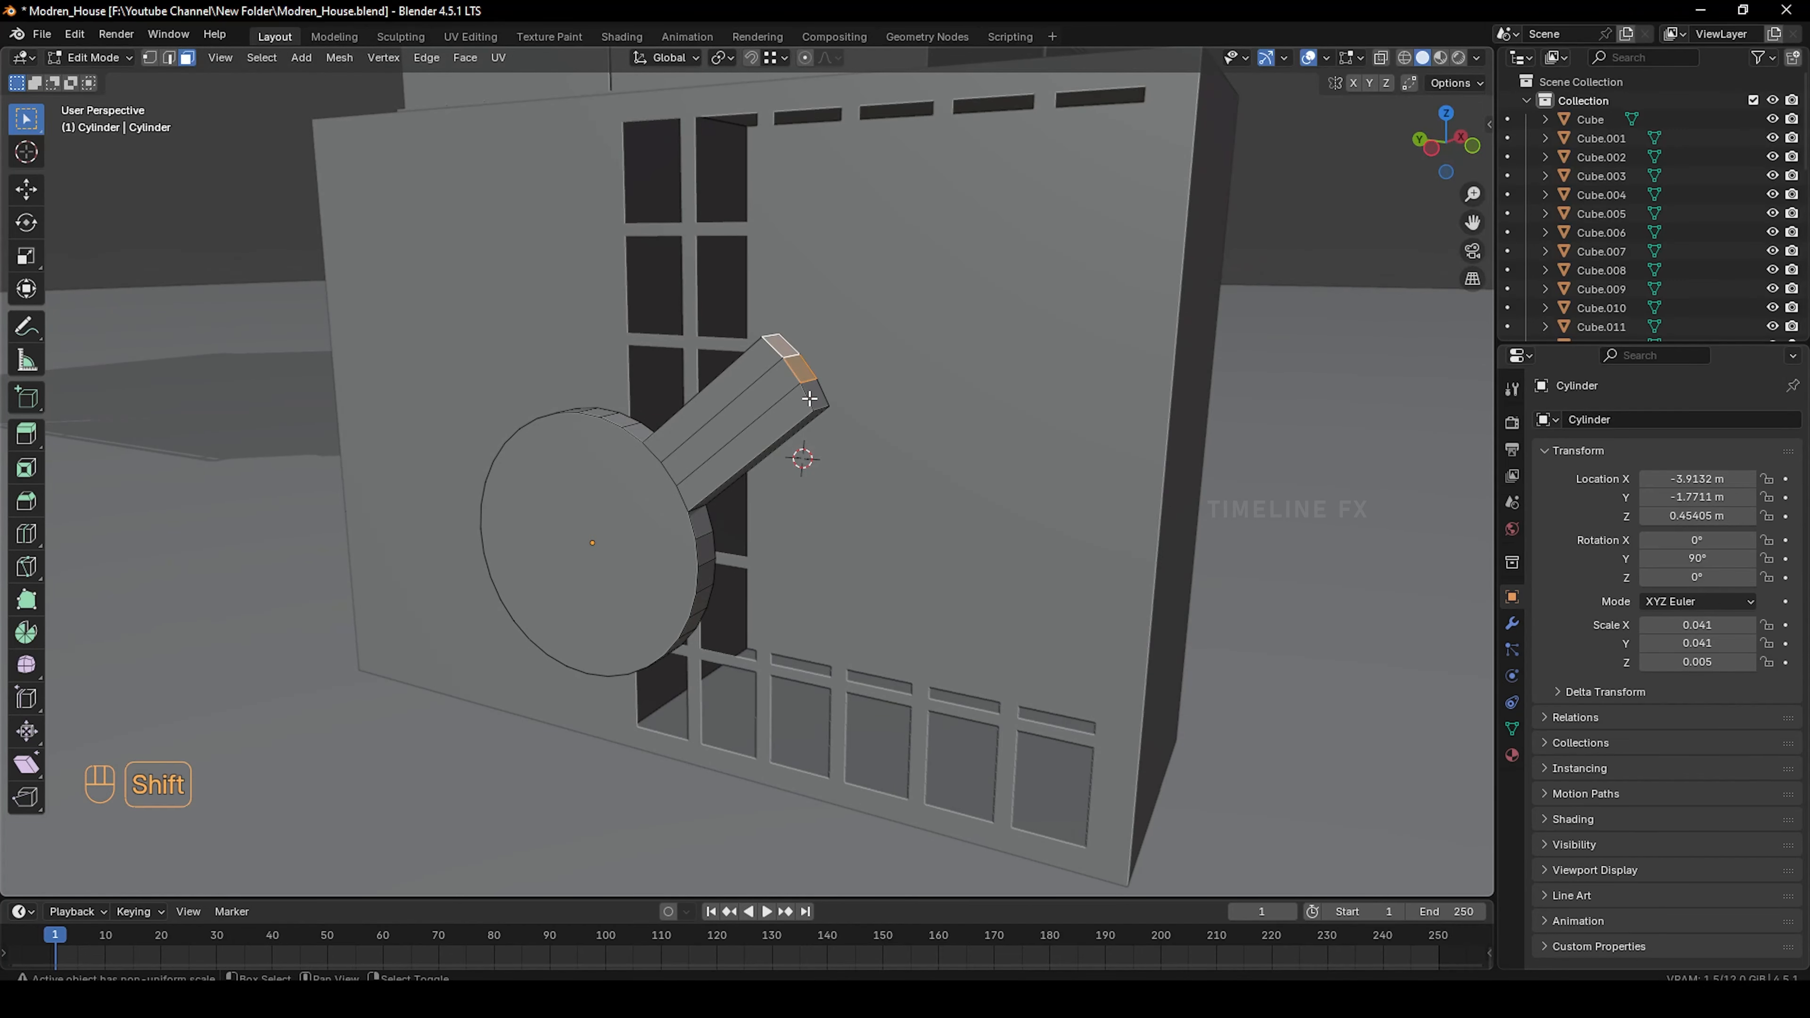
key("s")
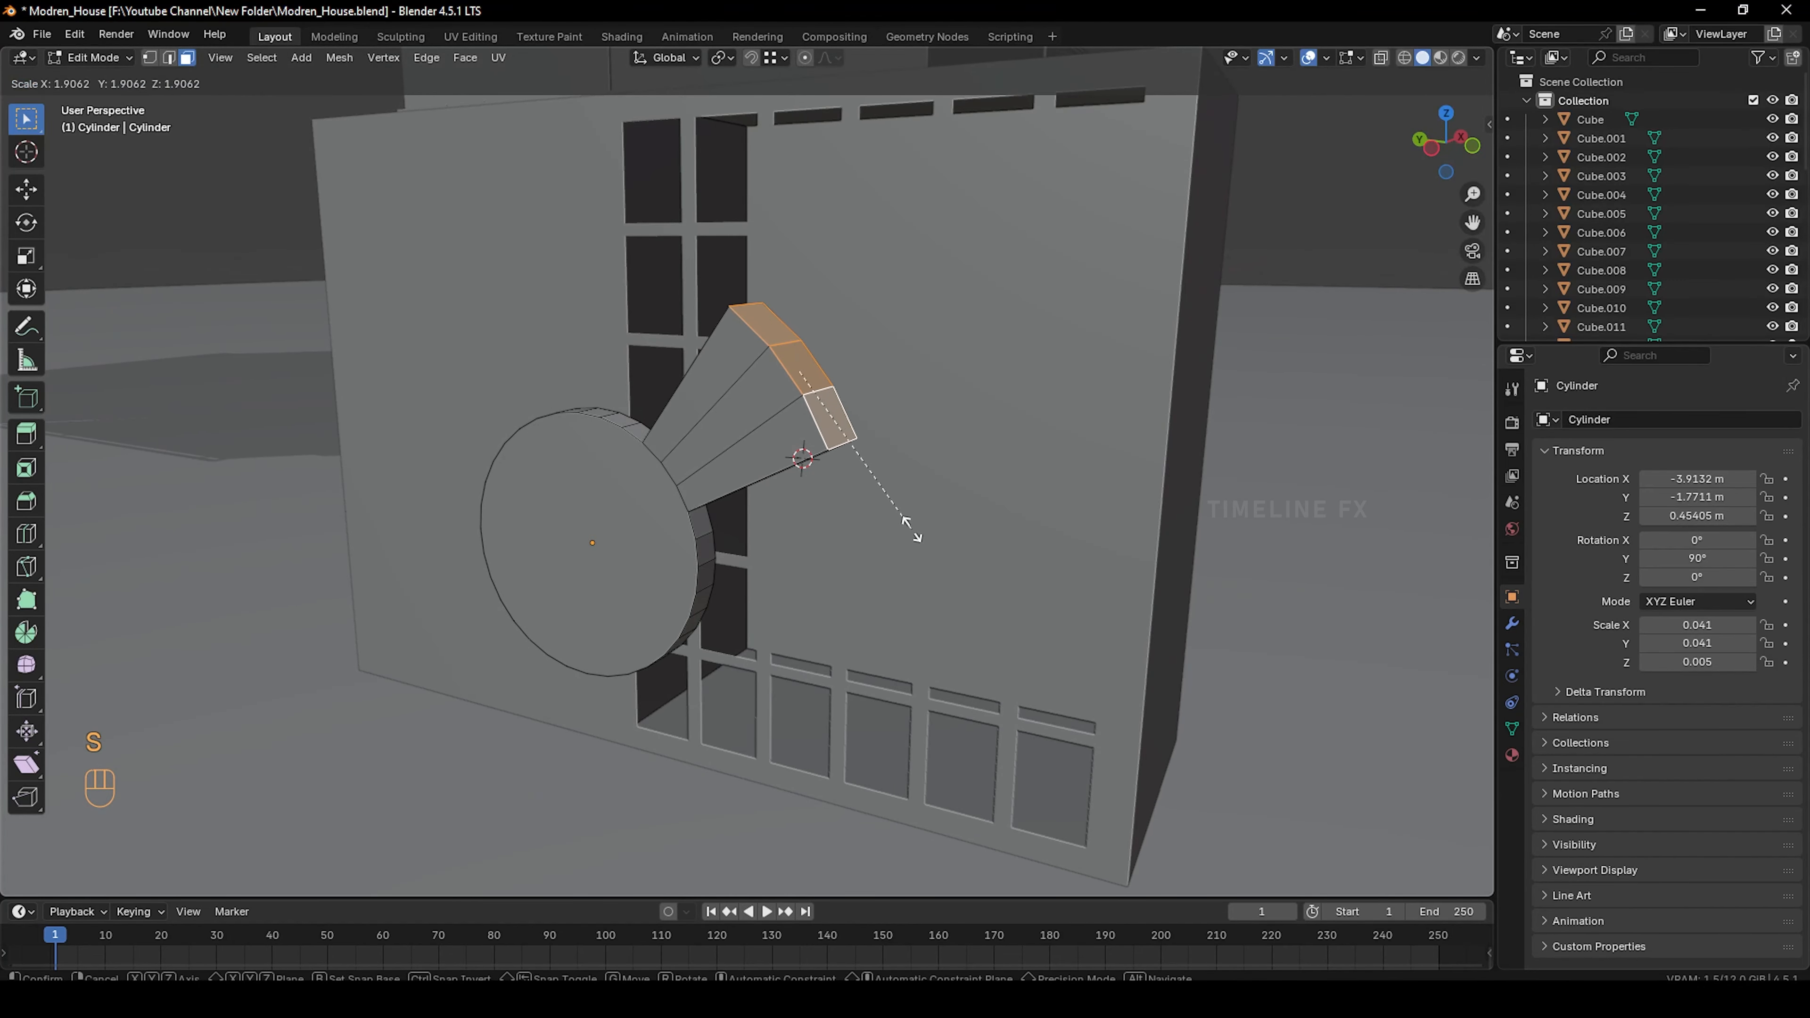
left_click(922, 507)
key("s")
key("x")
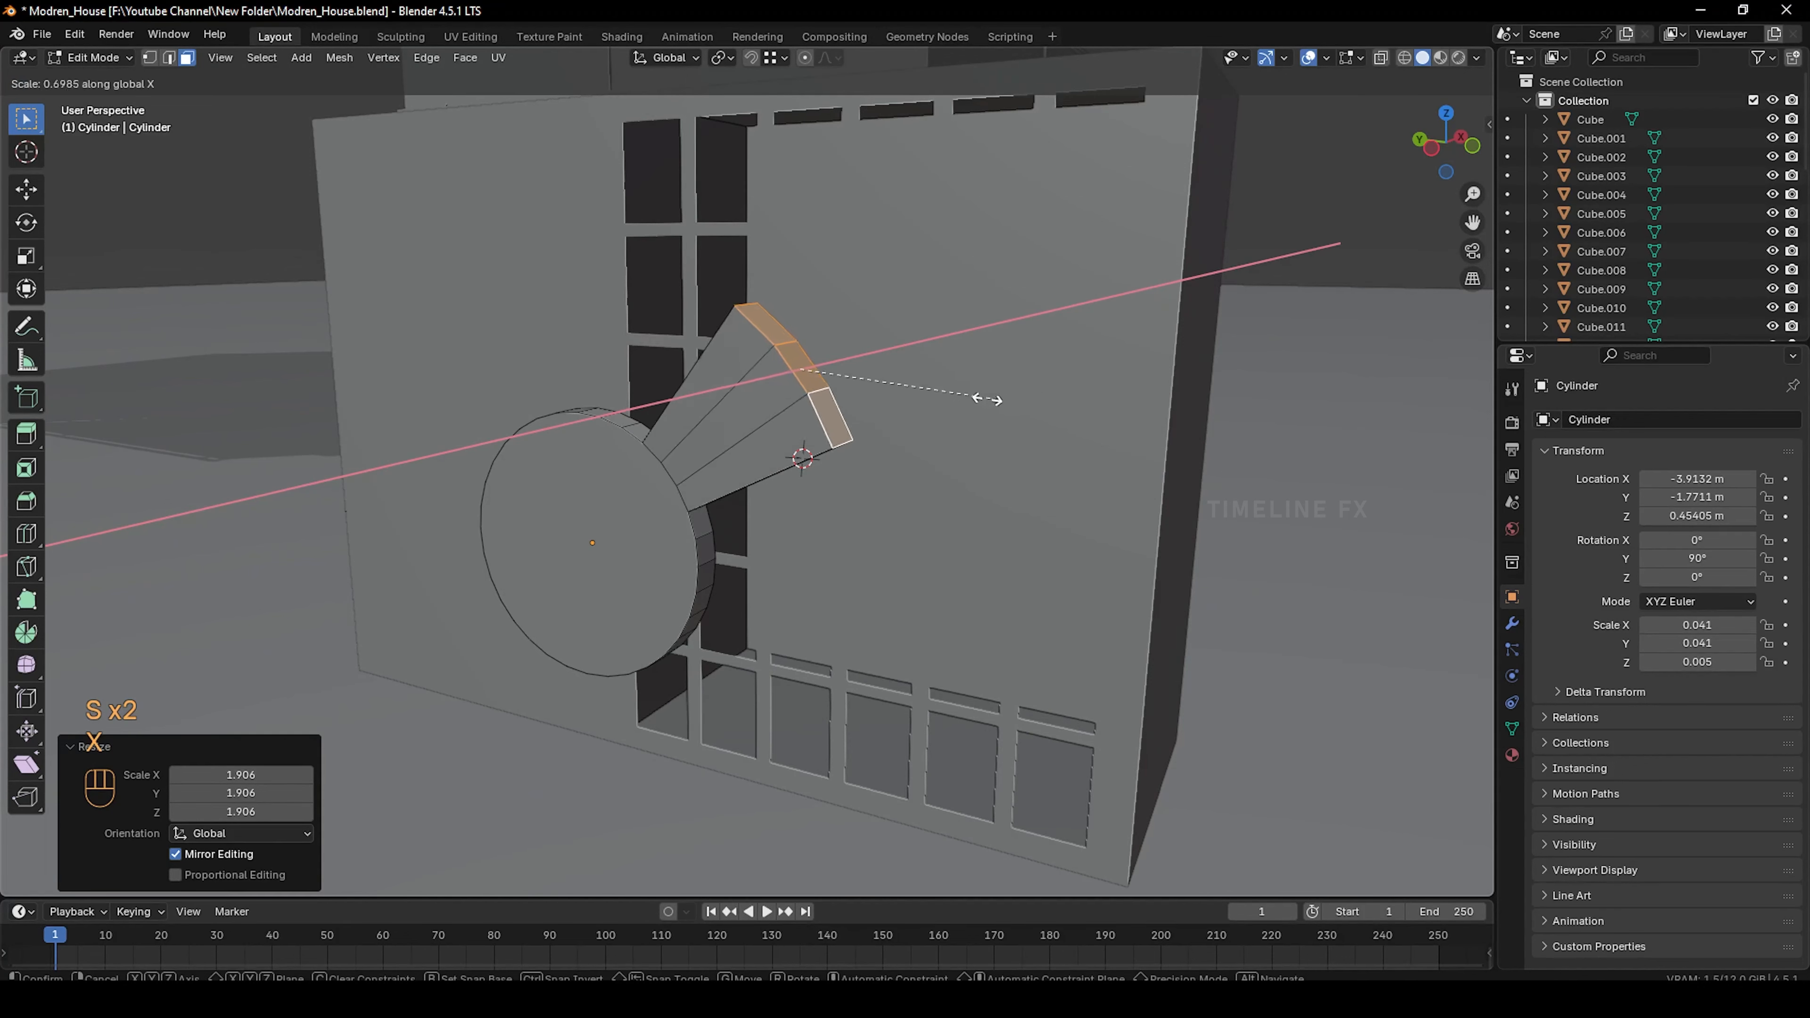
left_click(837, 391)
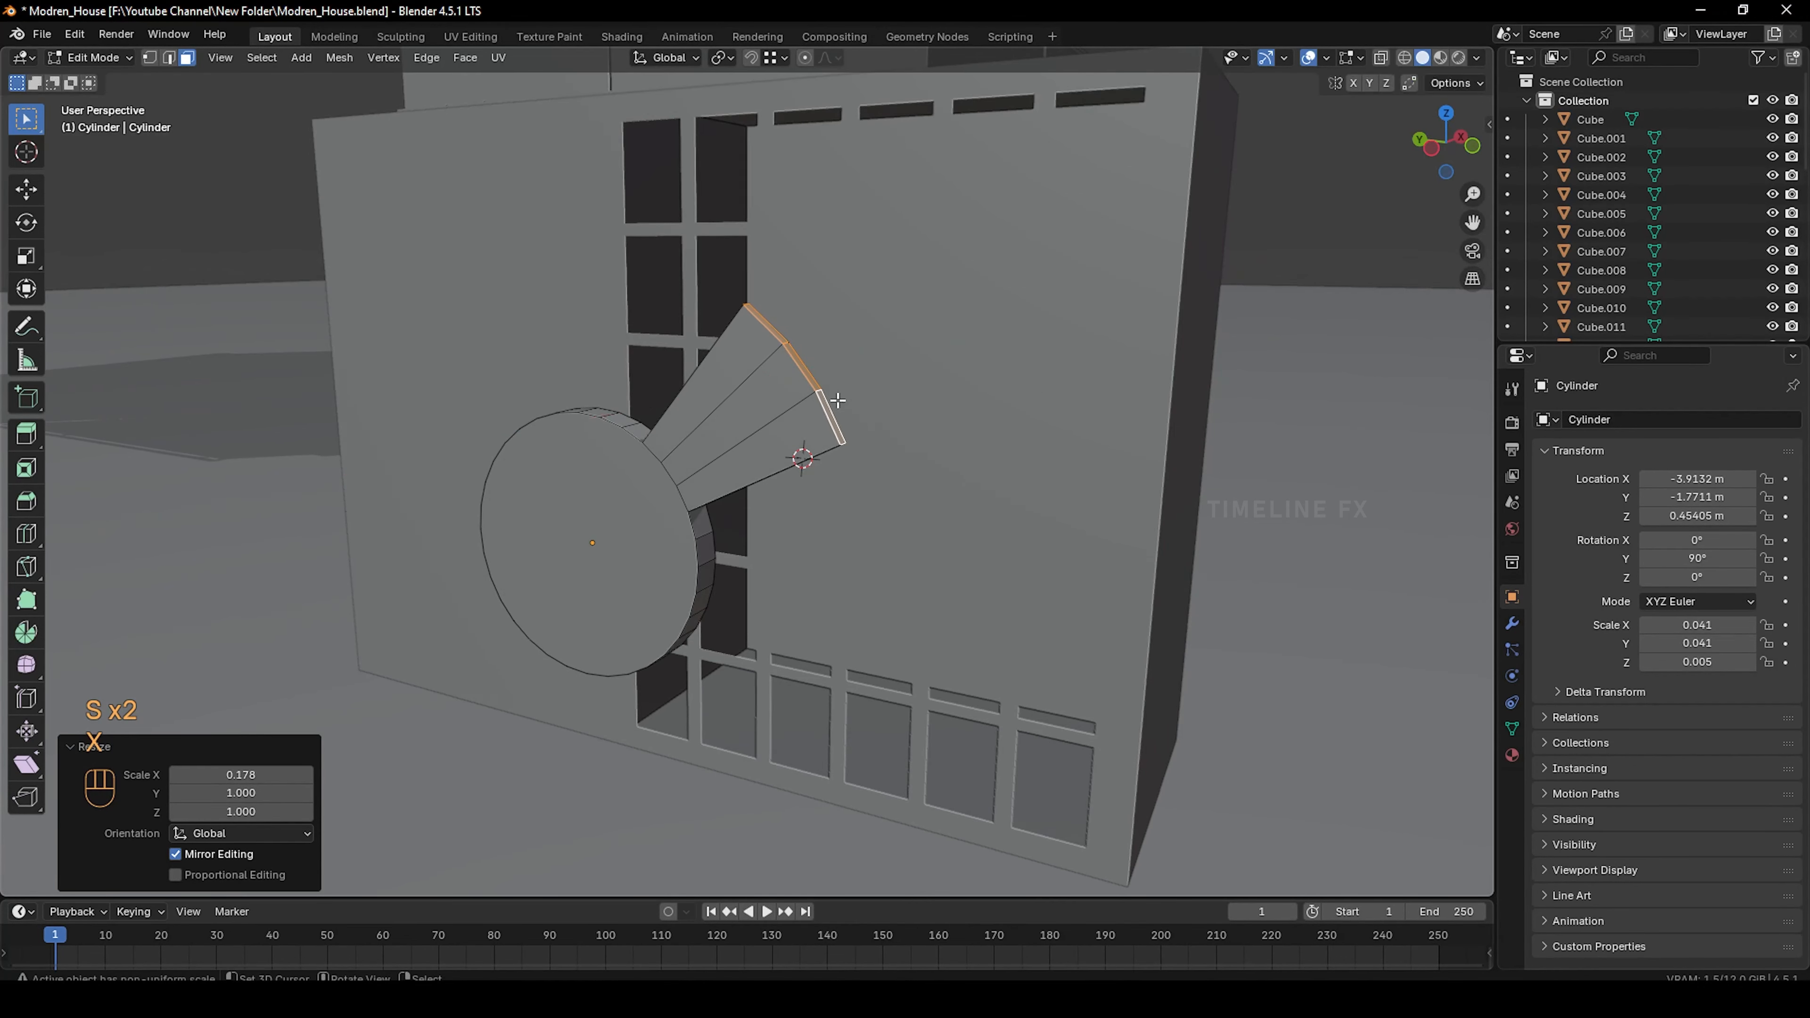
Twist the blade's end faces about -19.7° around local Y, and rotate them a further -6.75° or so around the view axis
key("r")
key("y")
key("y")
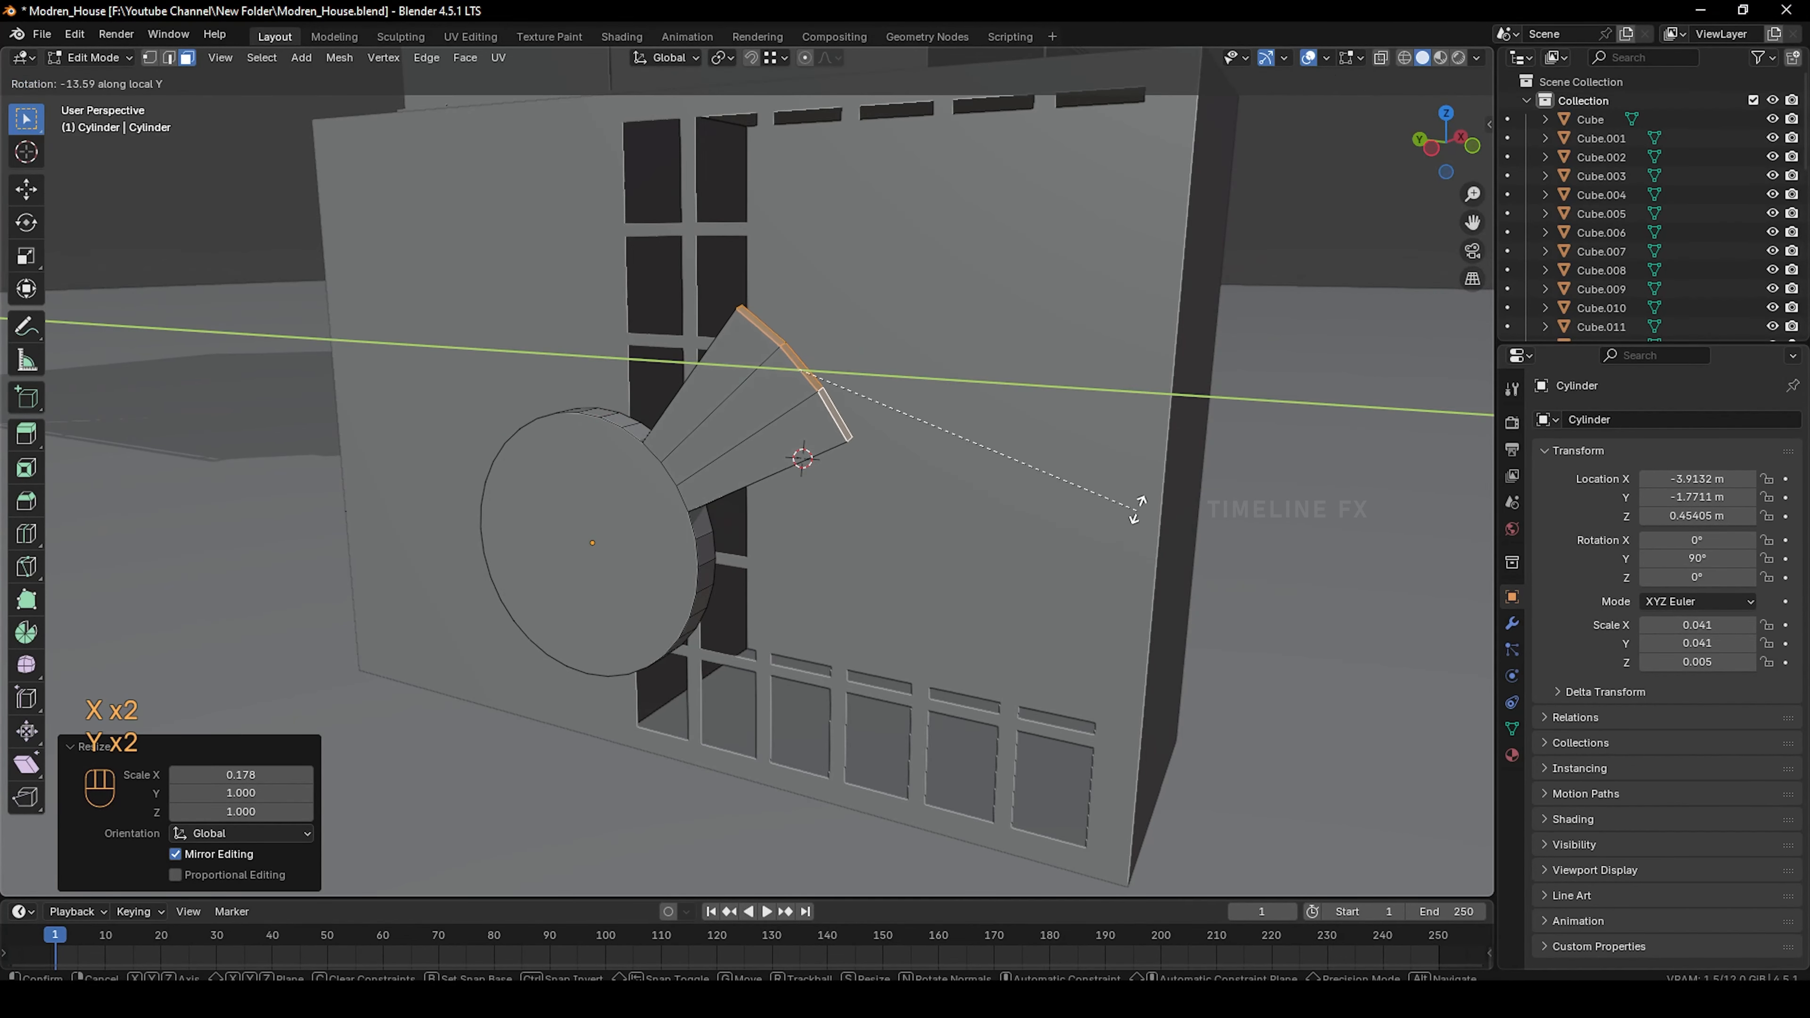
left_click(1142, 475)
middle_click_drag(1141, 474, 1007, 485)
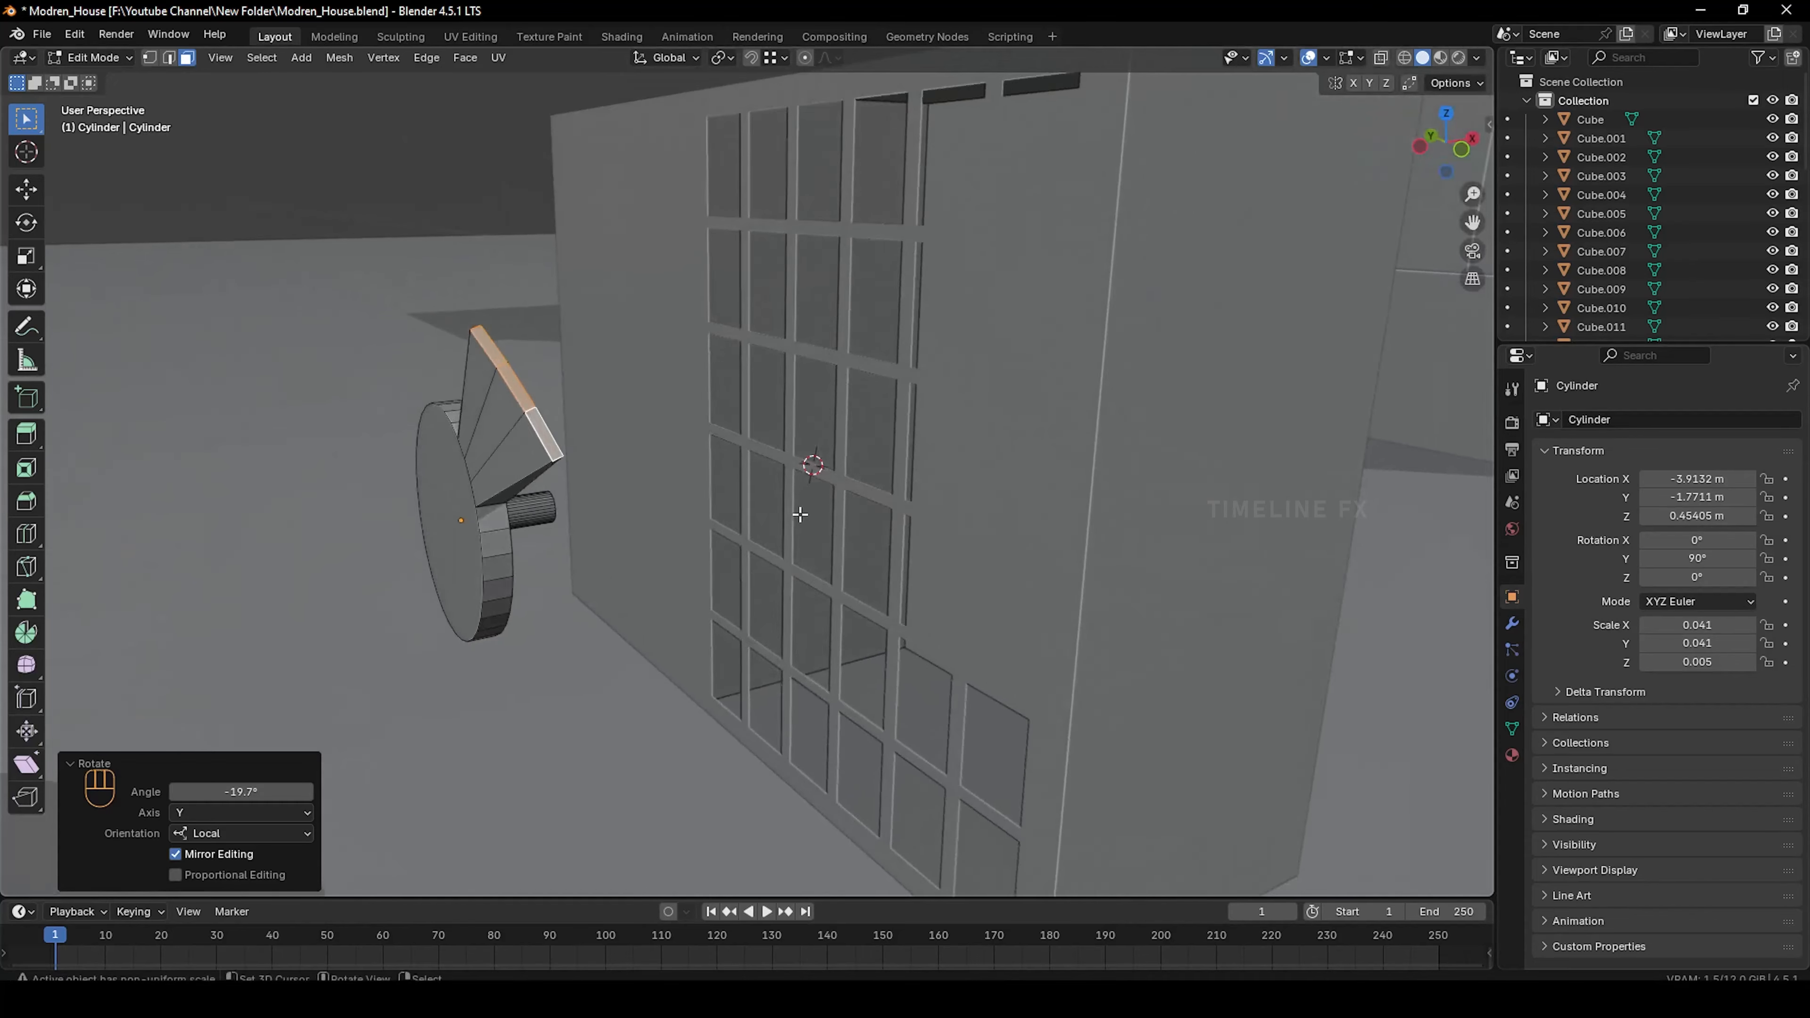
middle_click_drag(799, 513, 1005, 566)
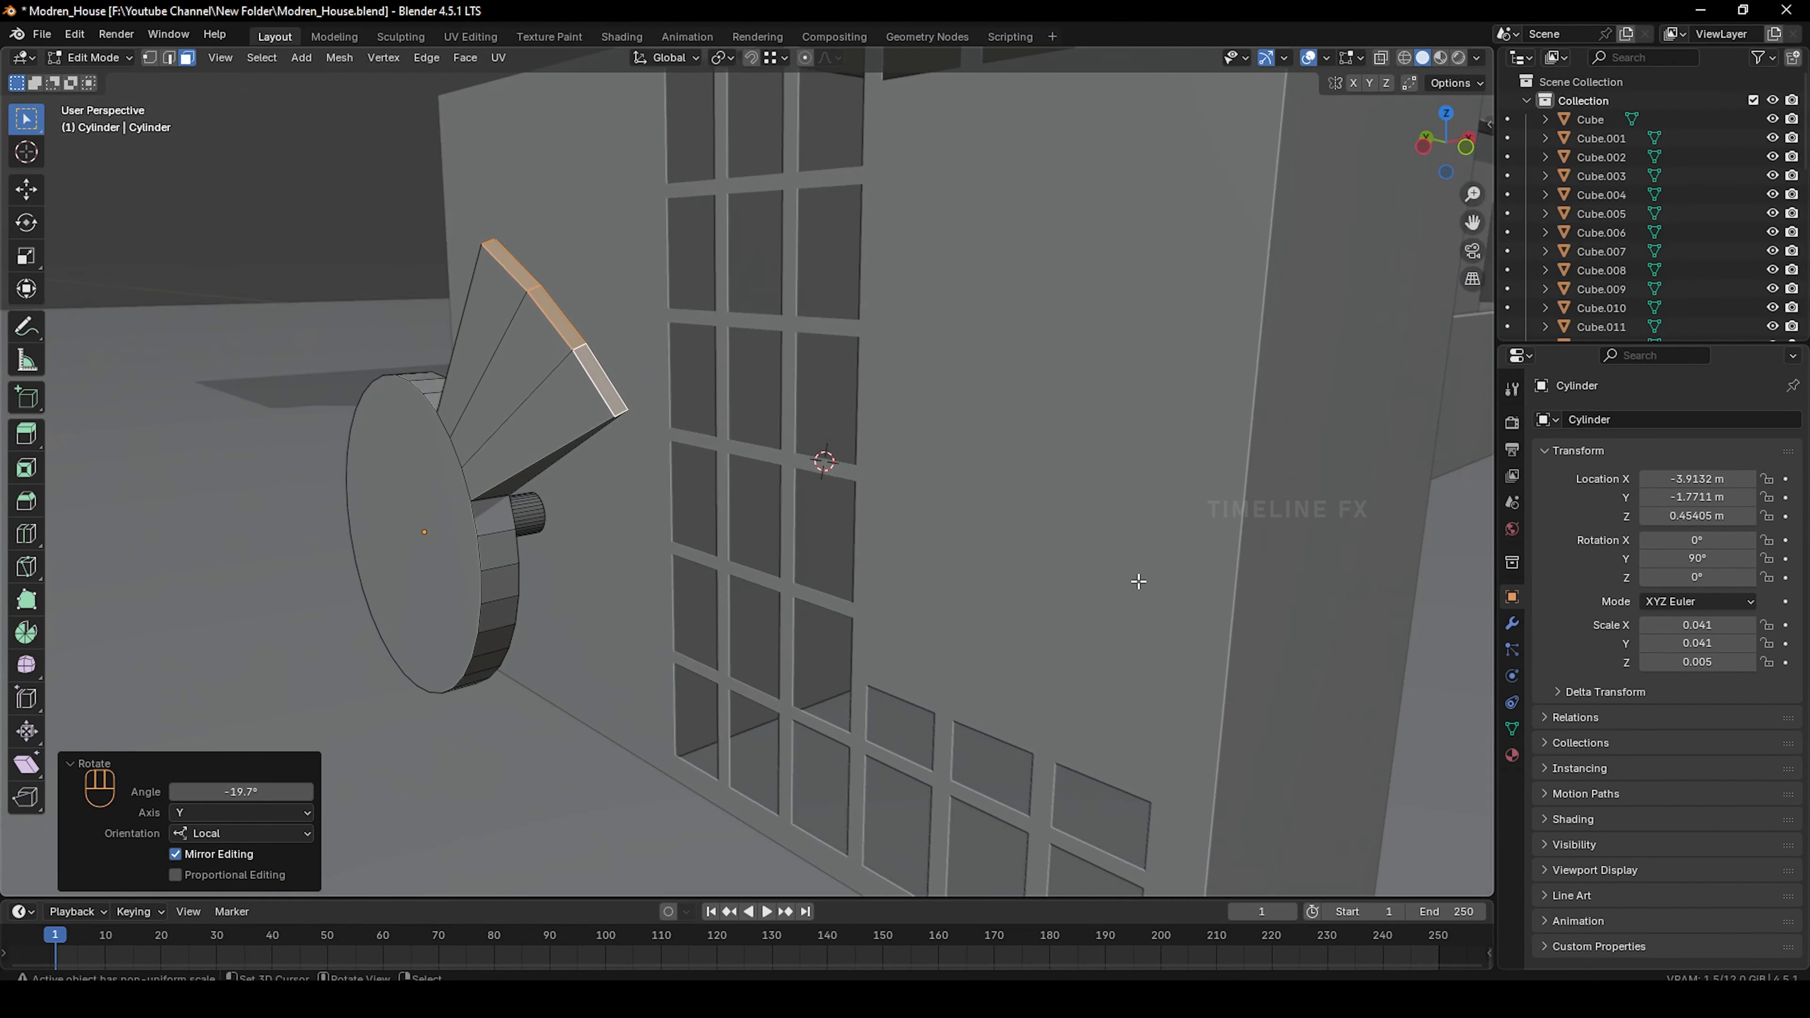
key("r")
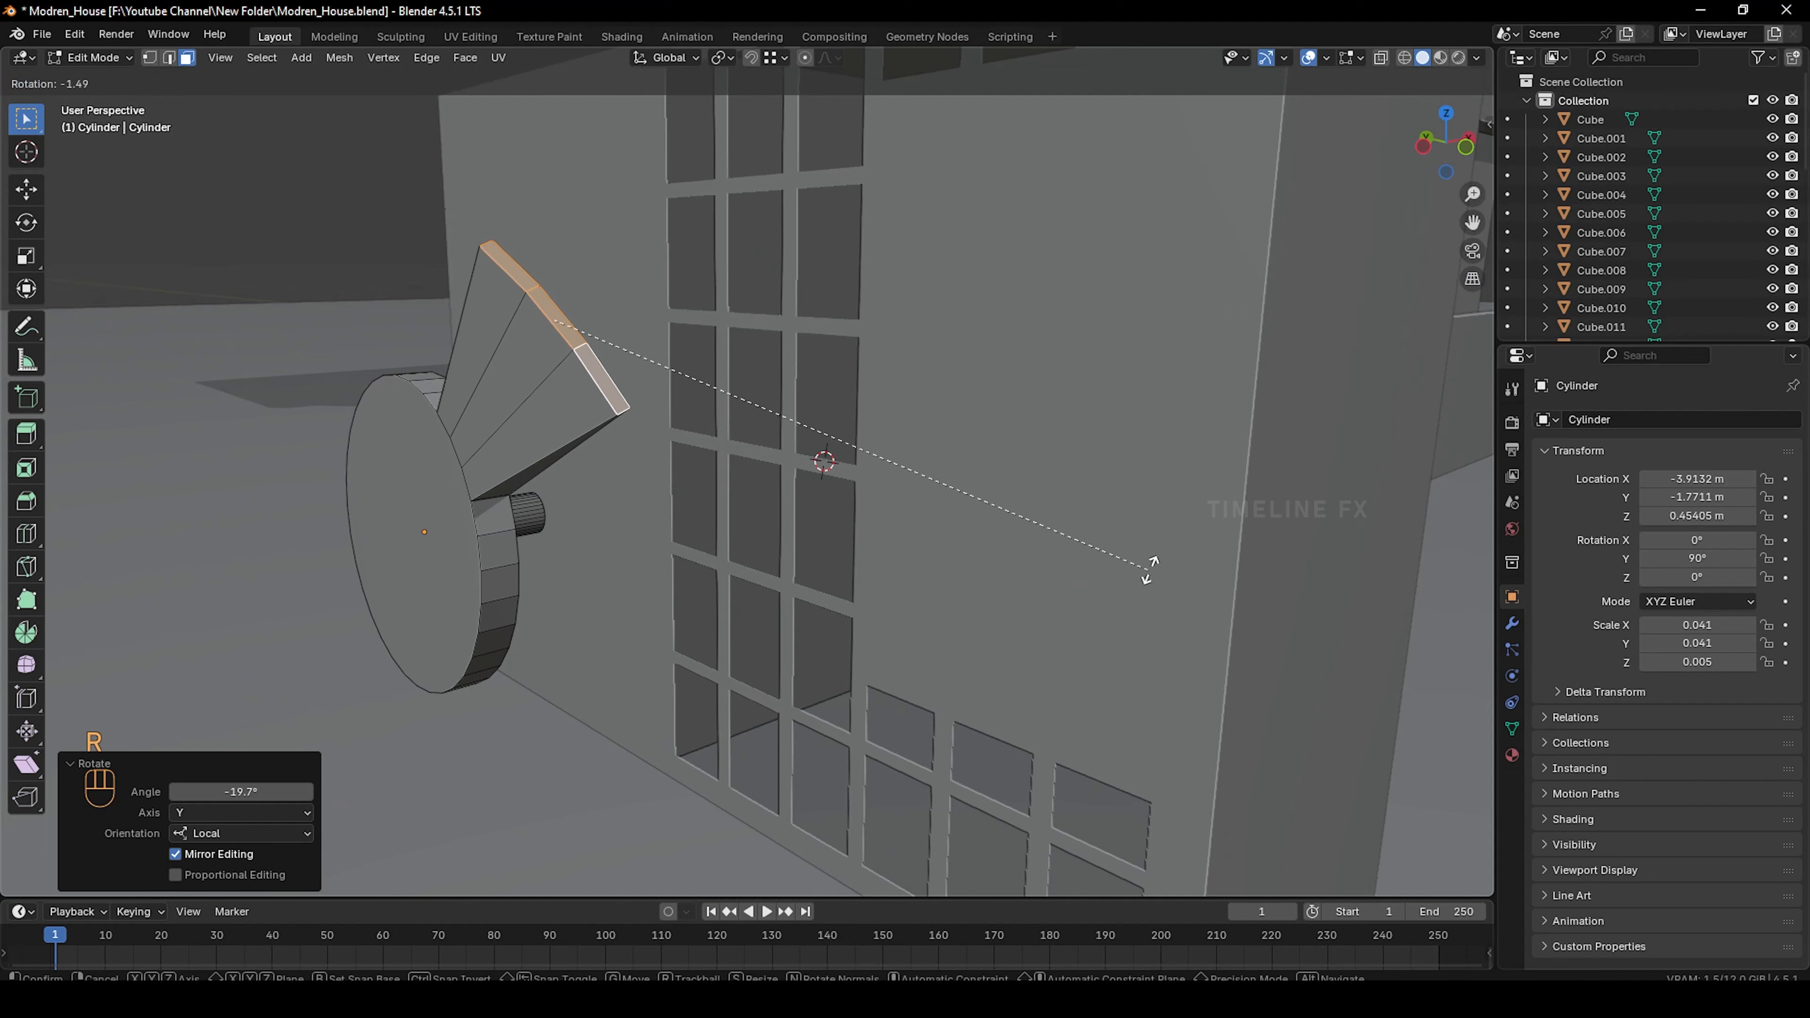
left_click(1151, 530)
mouse_move(877, 467)
middle_mouse_down()
mouse_move(941, 469)
mouse_move(836, 468)
mouse_move(877, 509)
mouse_move(877, 477)
mouse_move(973, 441)
mouse_move(846, 461)
middle_mouse_up()
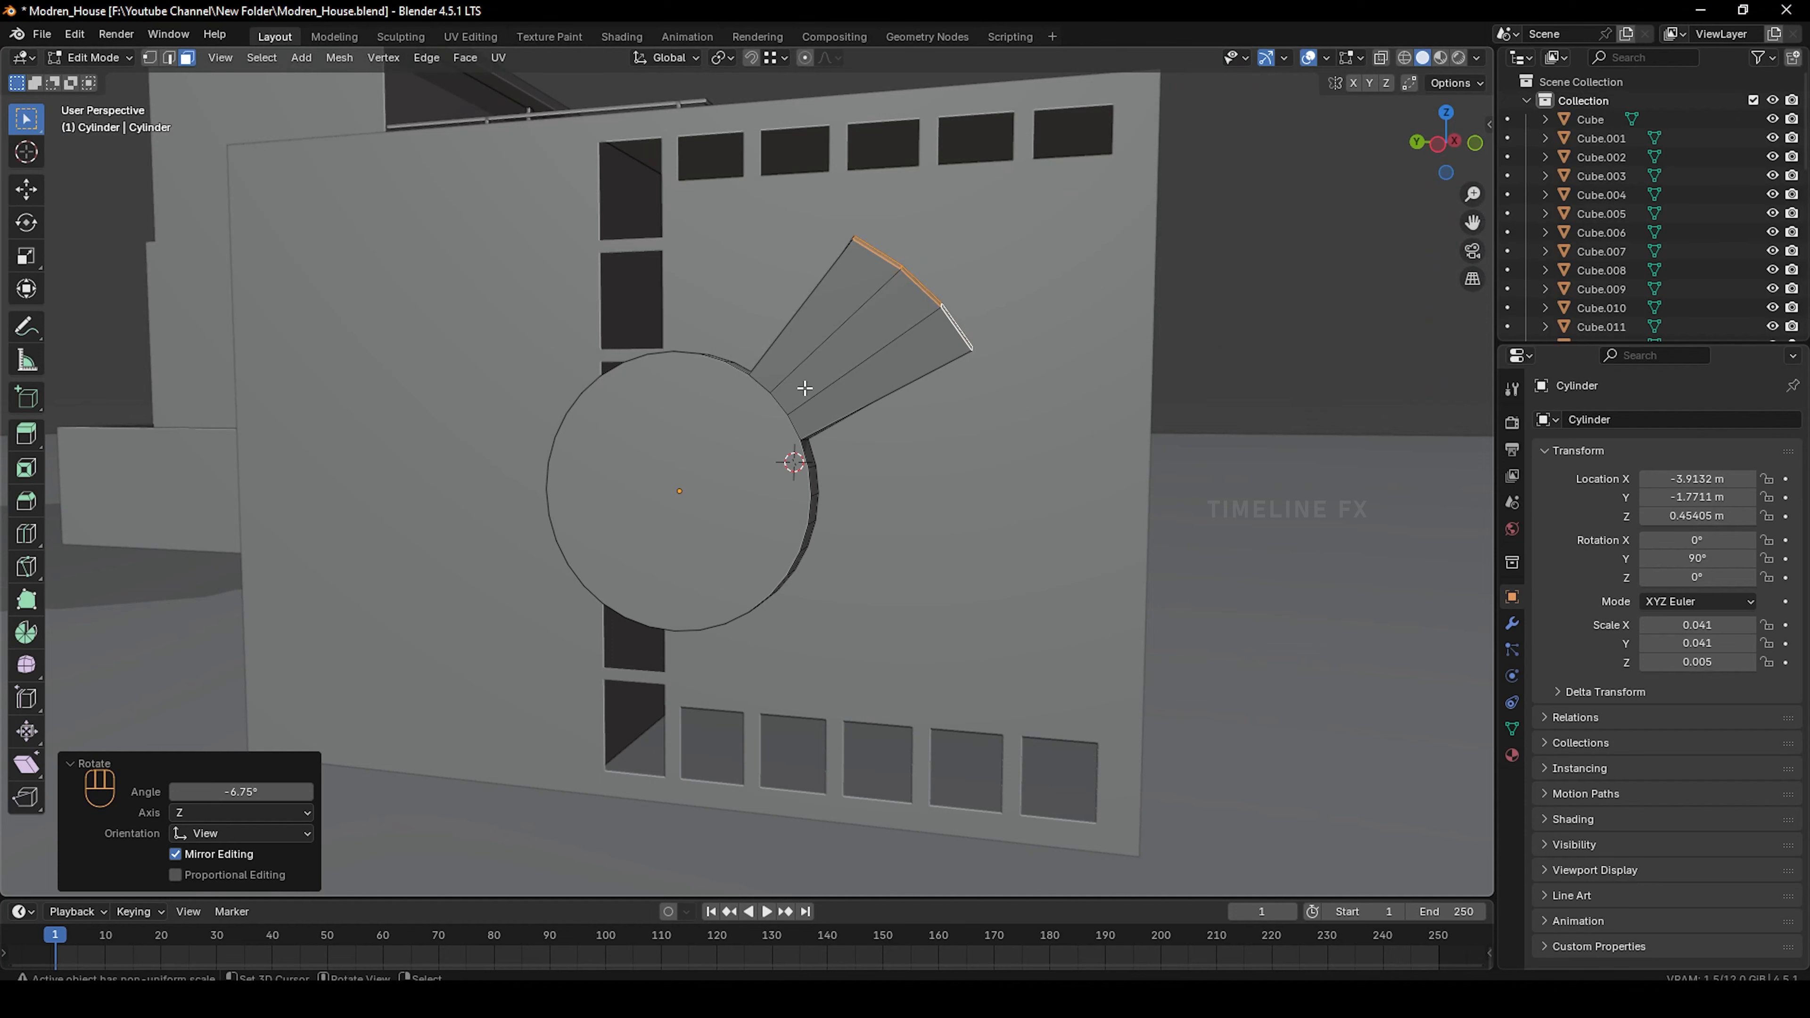
Expand the selection to the whole blade, separate it from the disc as its own object, and select that object
scroll(771, 438, "up", 3)
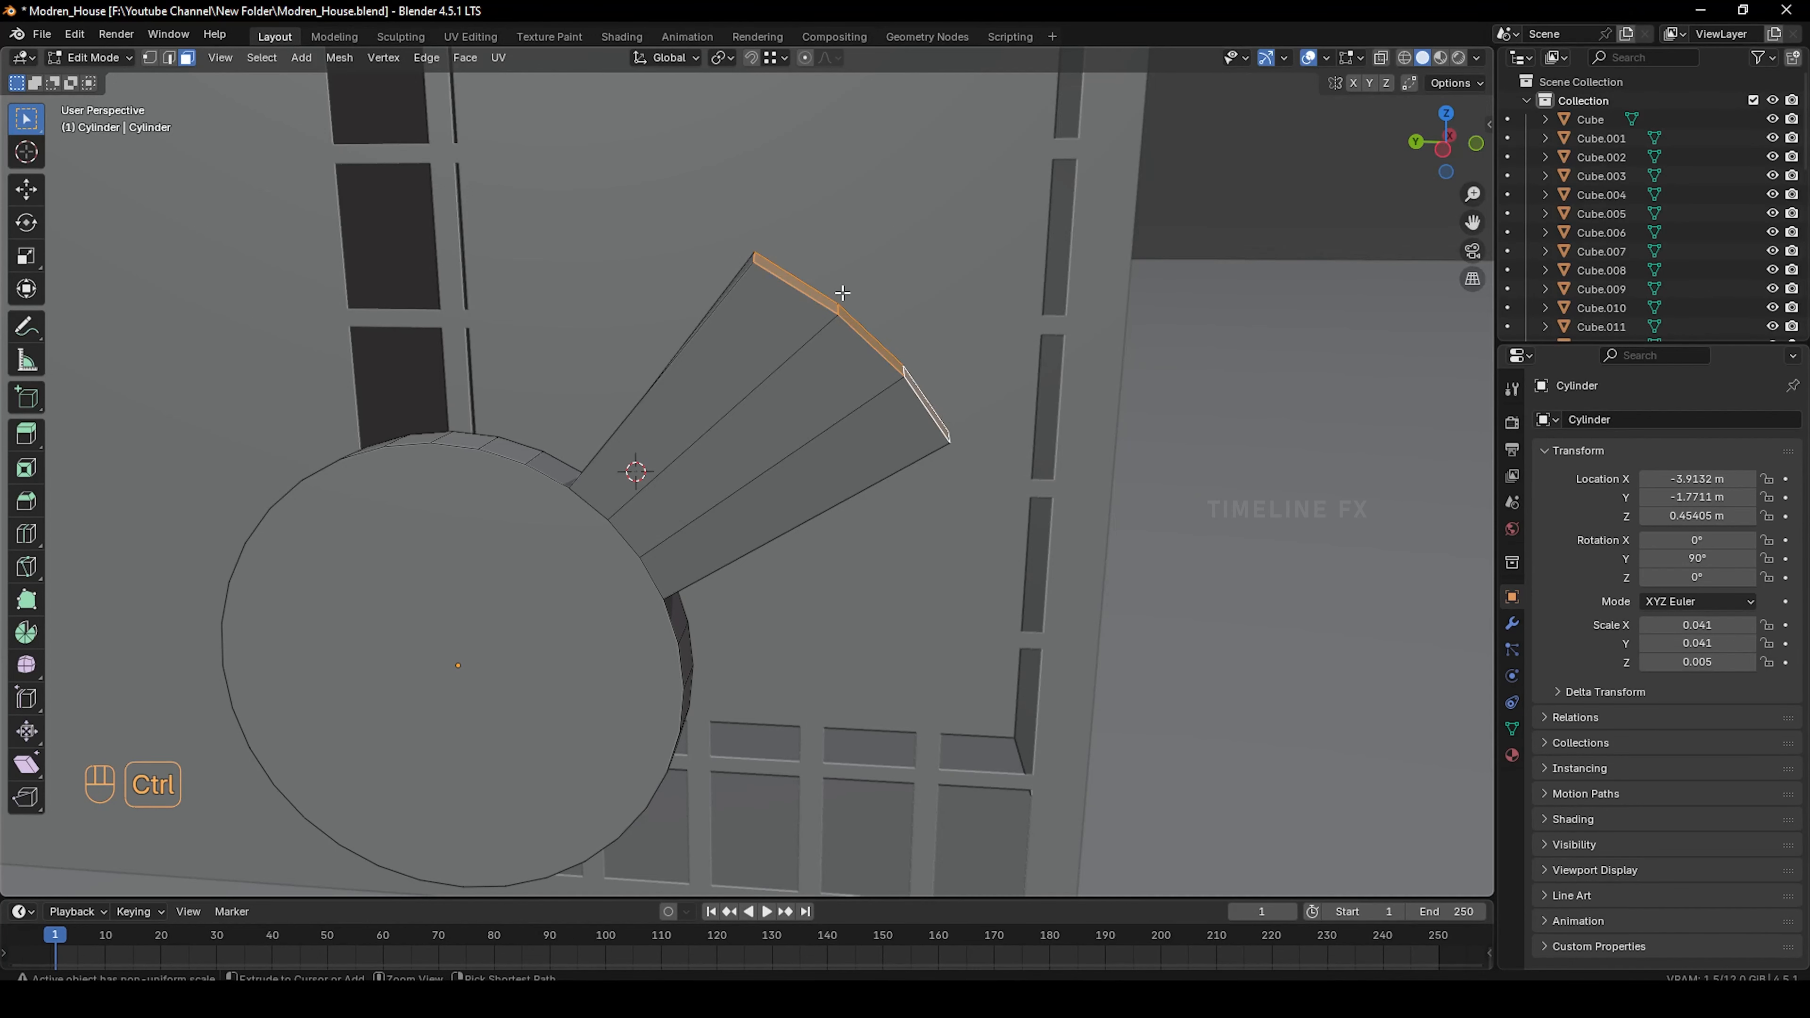
key("ctrl+KP_Add")
middle_click_drag(841, 290, 881, 418)
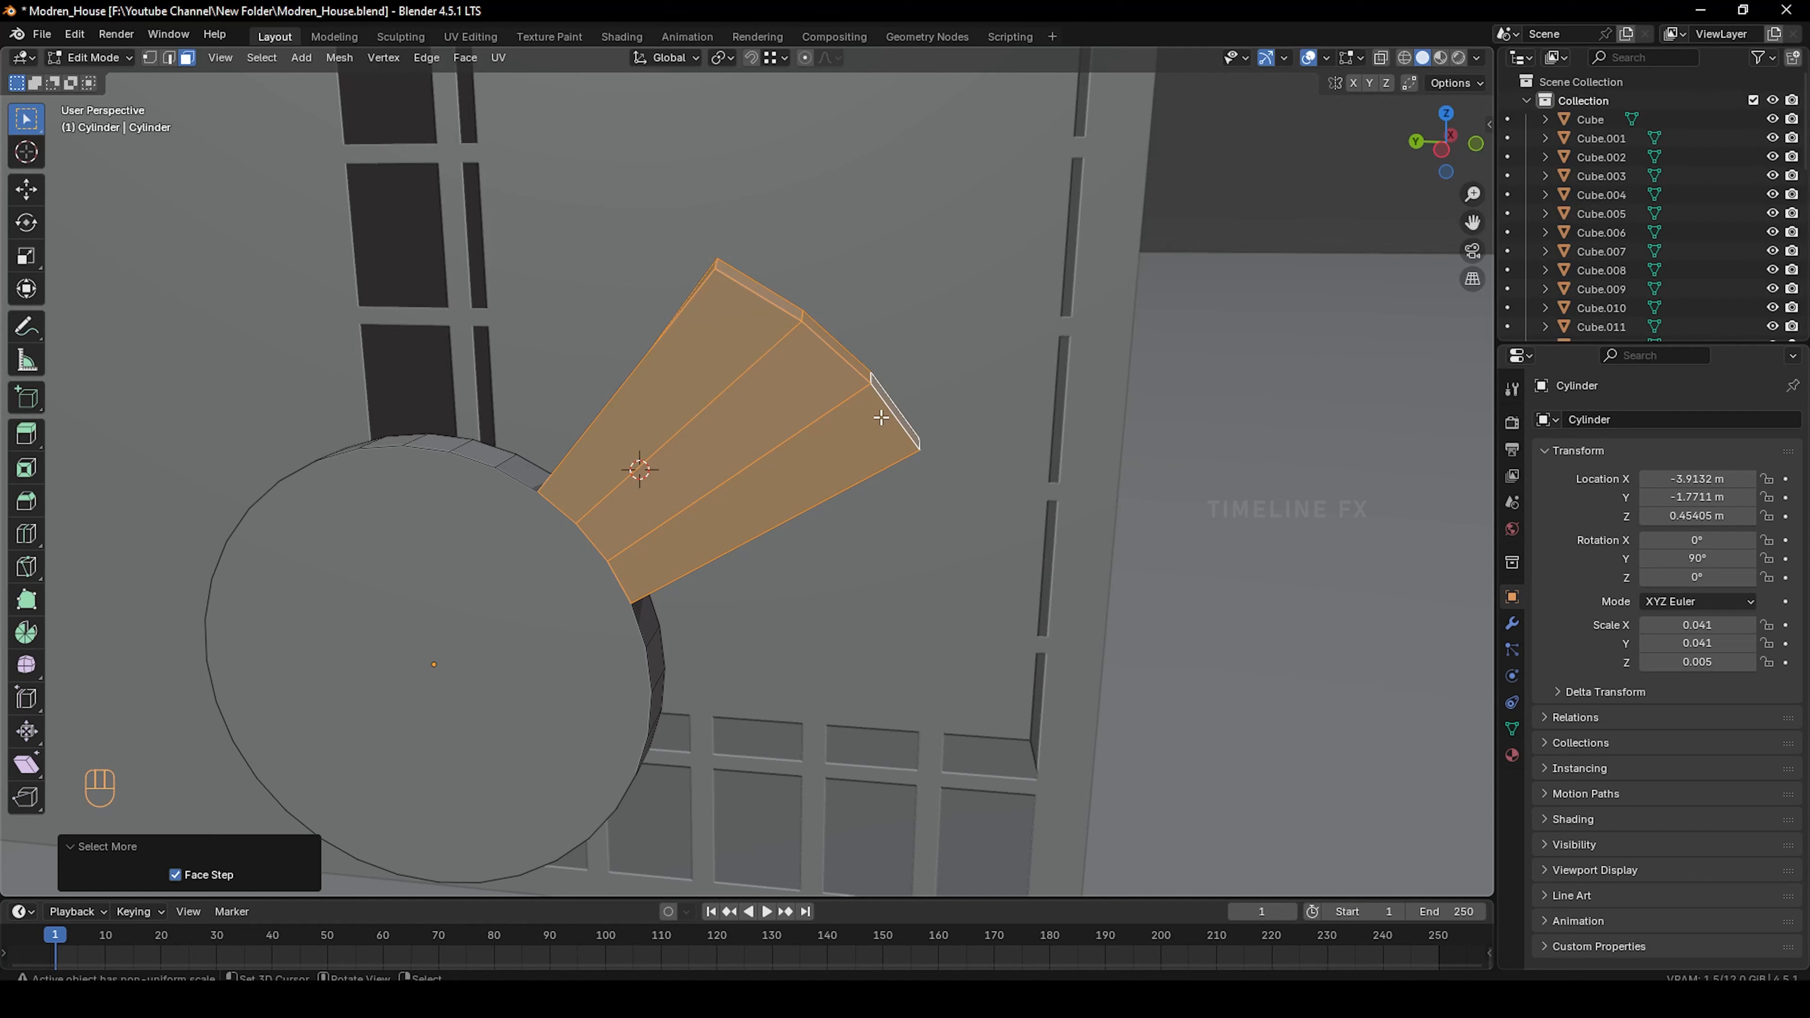
key("p")
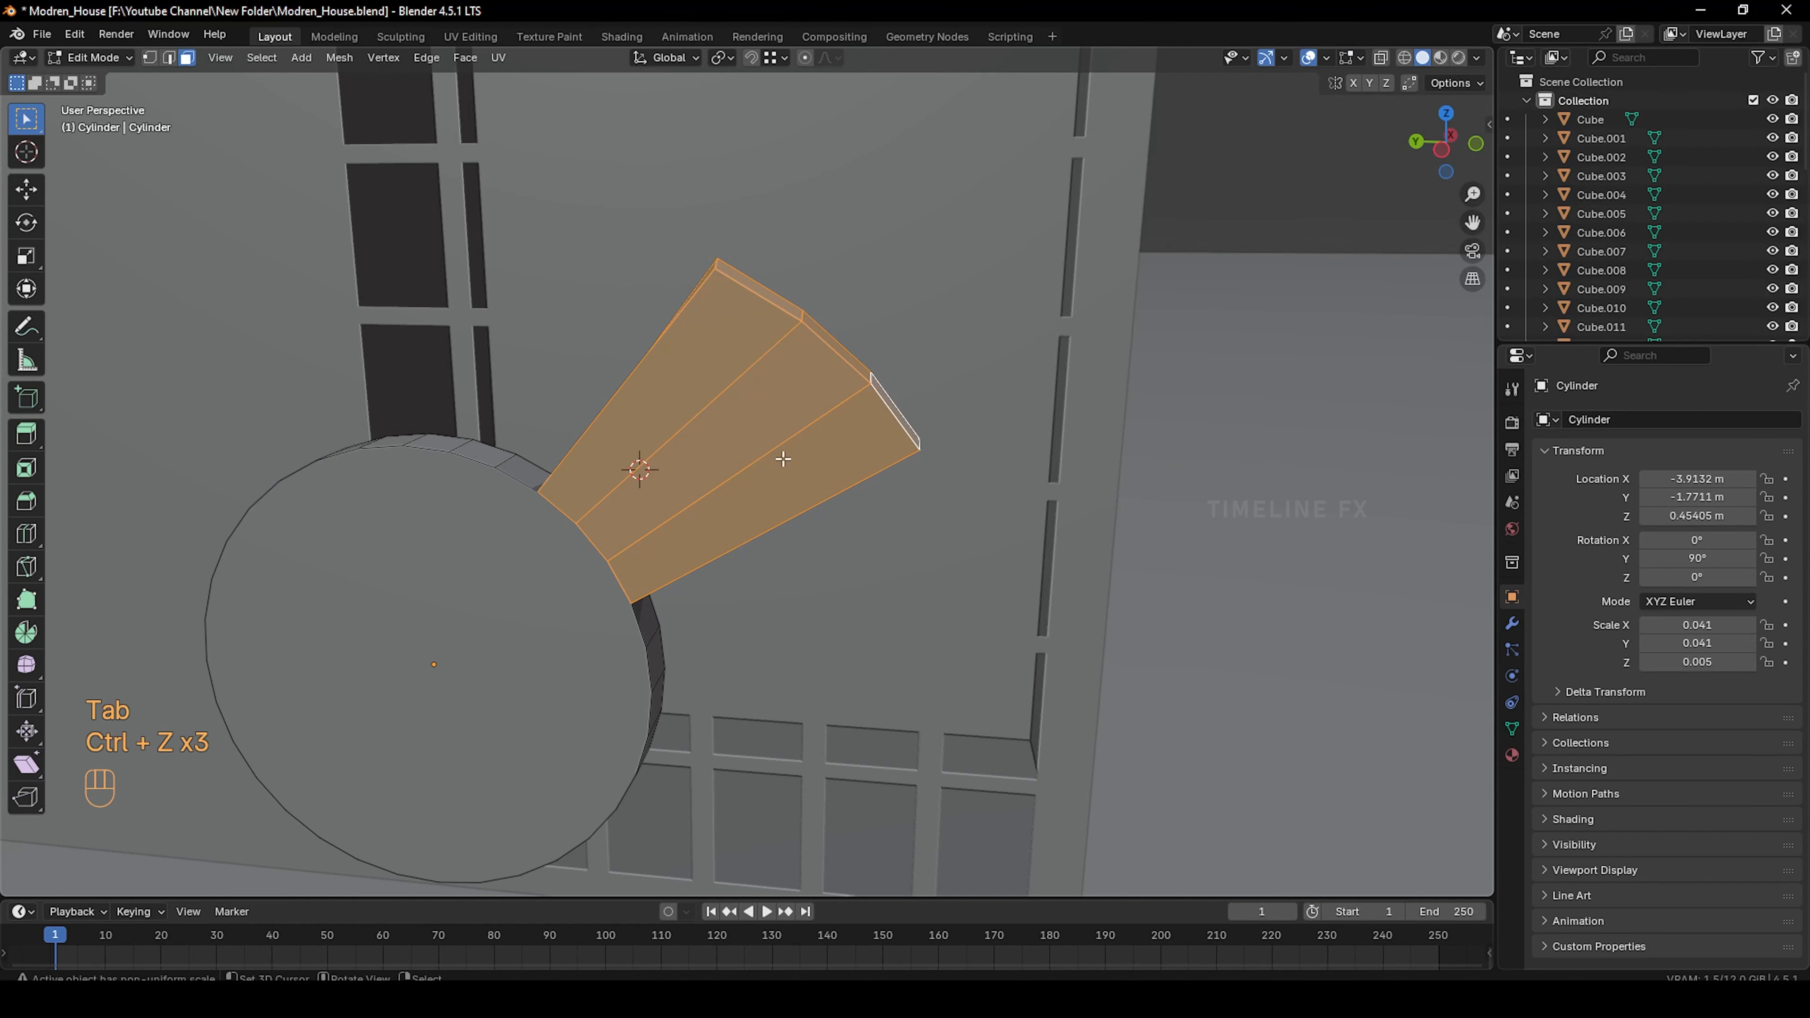
left_click(782, 460)
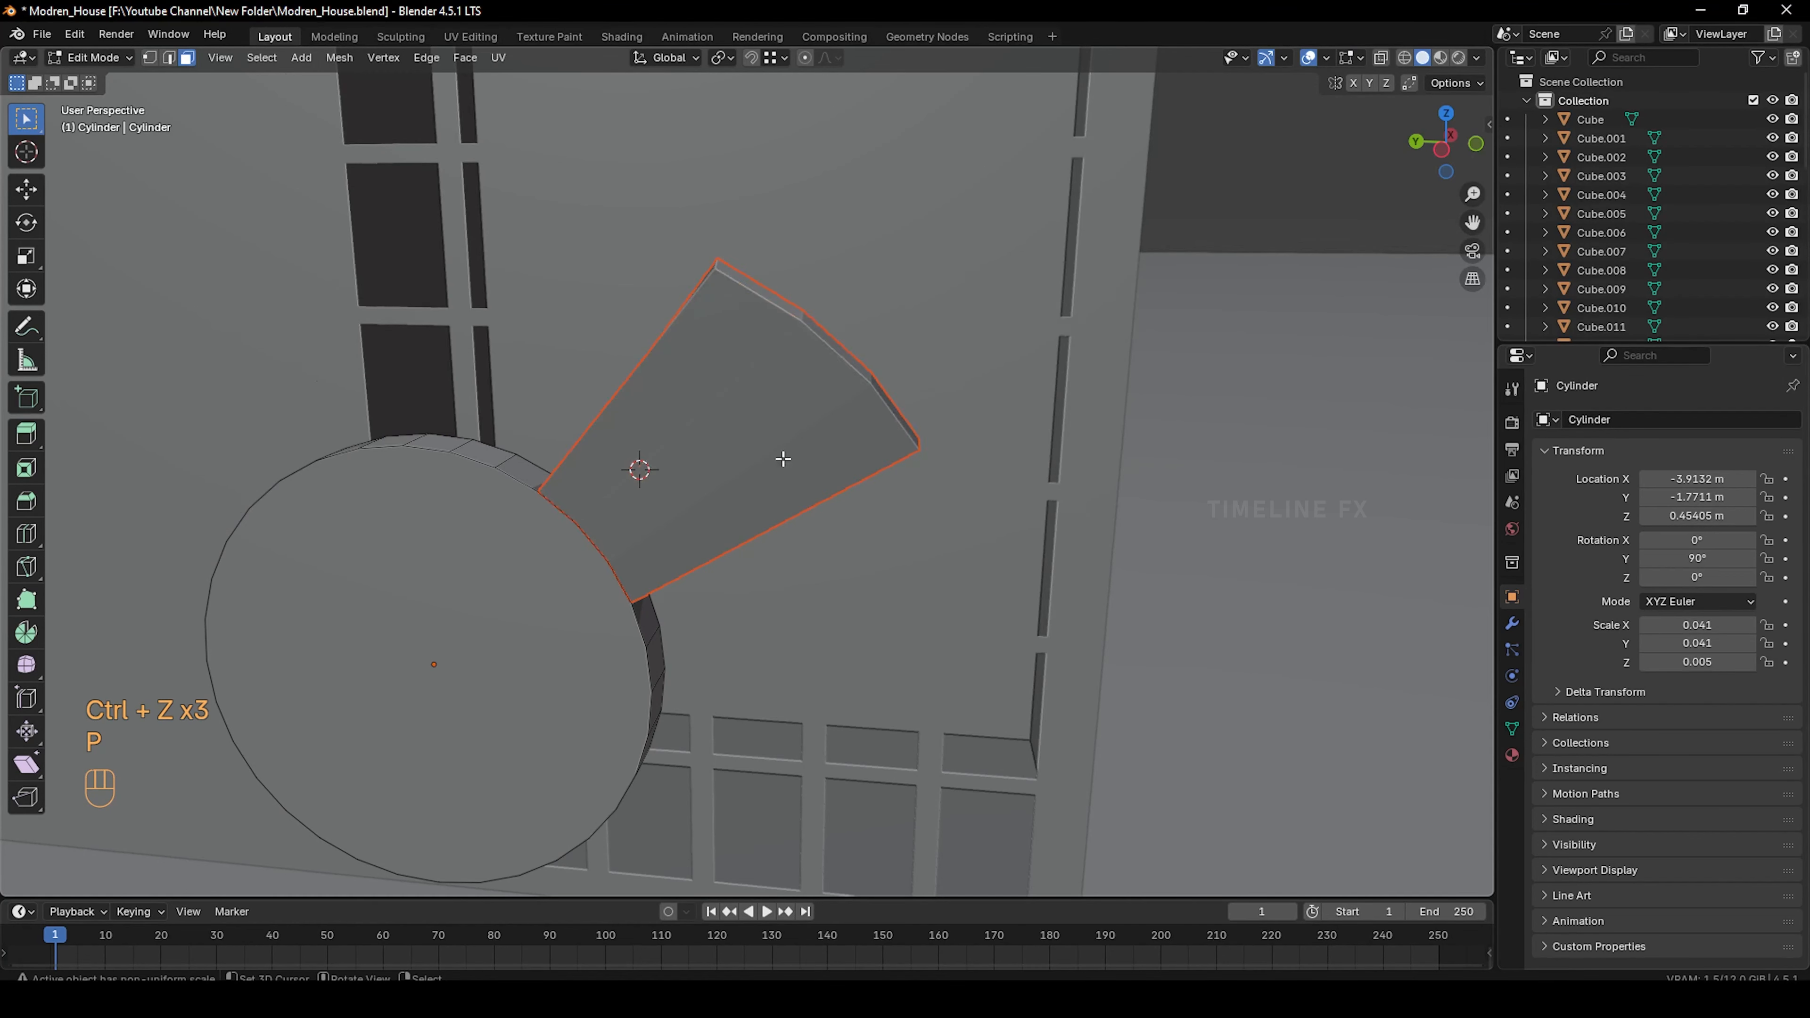
key("Tab")
left_click(781, 457)
Duplicate the separated fan blade while facing the disc in the left orthographic view
scroll(782, 457, "down", 2)
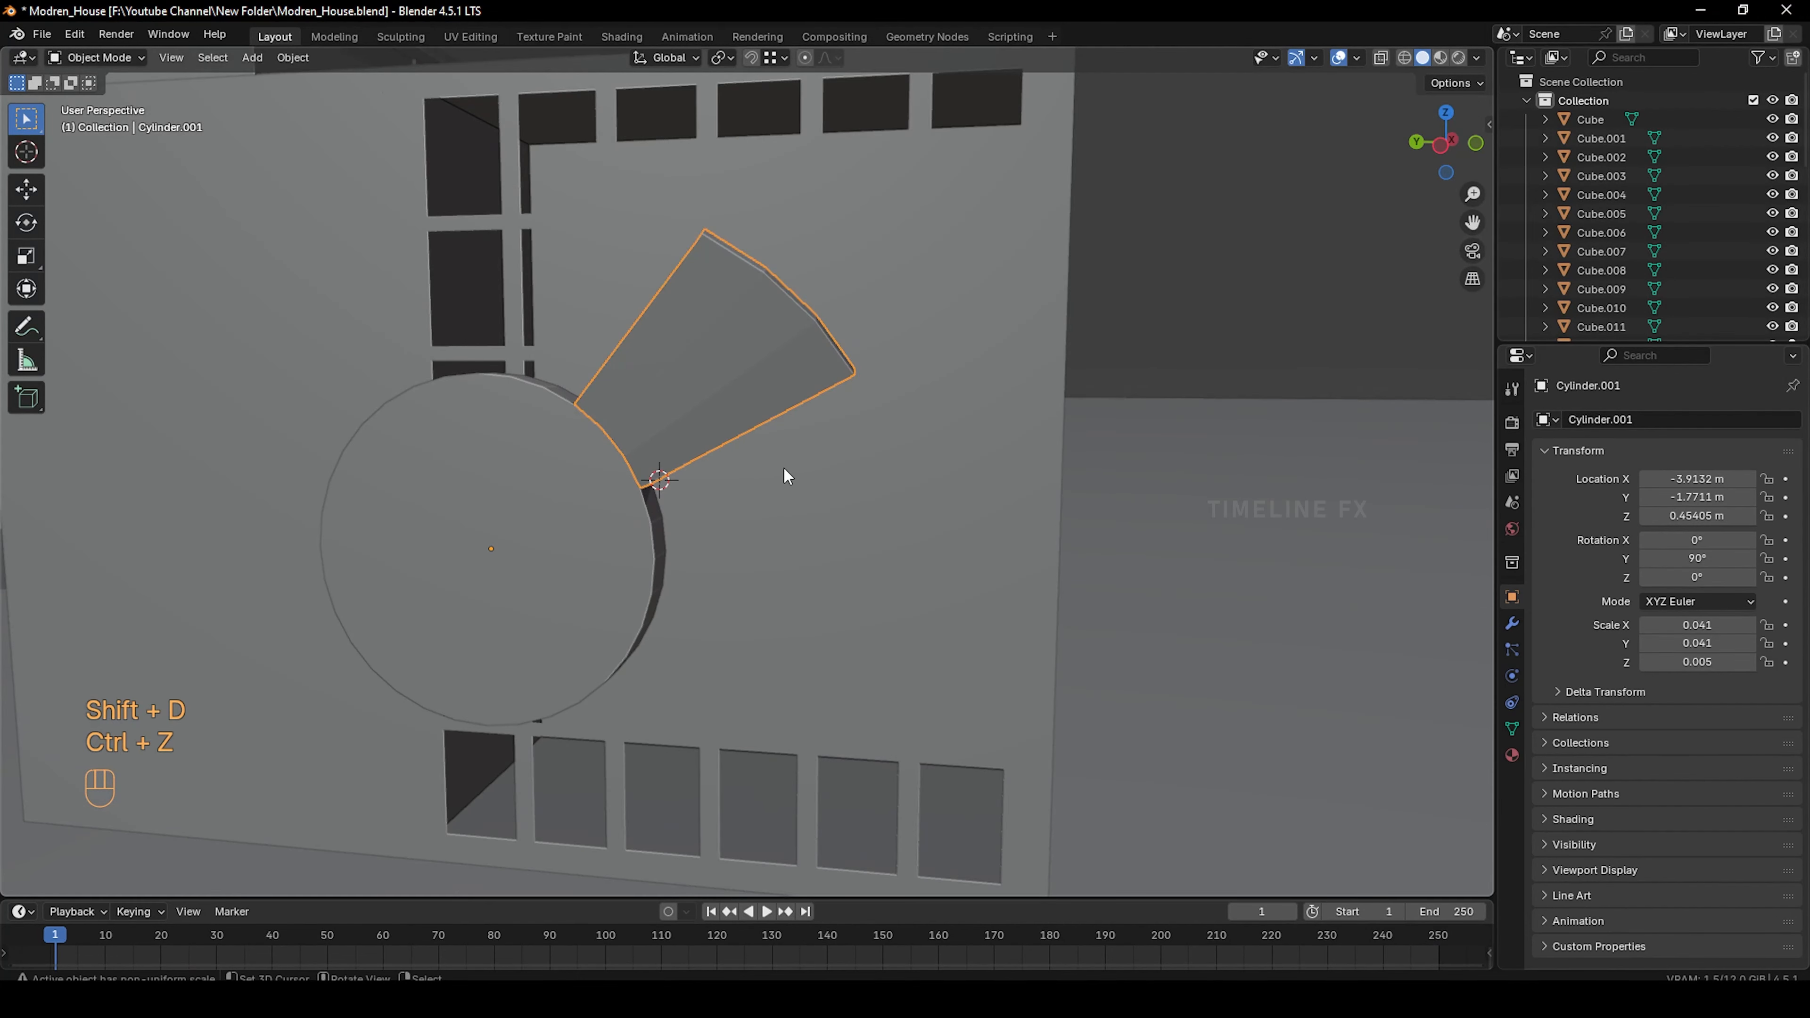
scroll(782, 467, "down", 4)
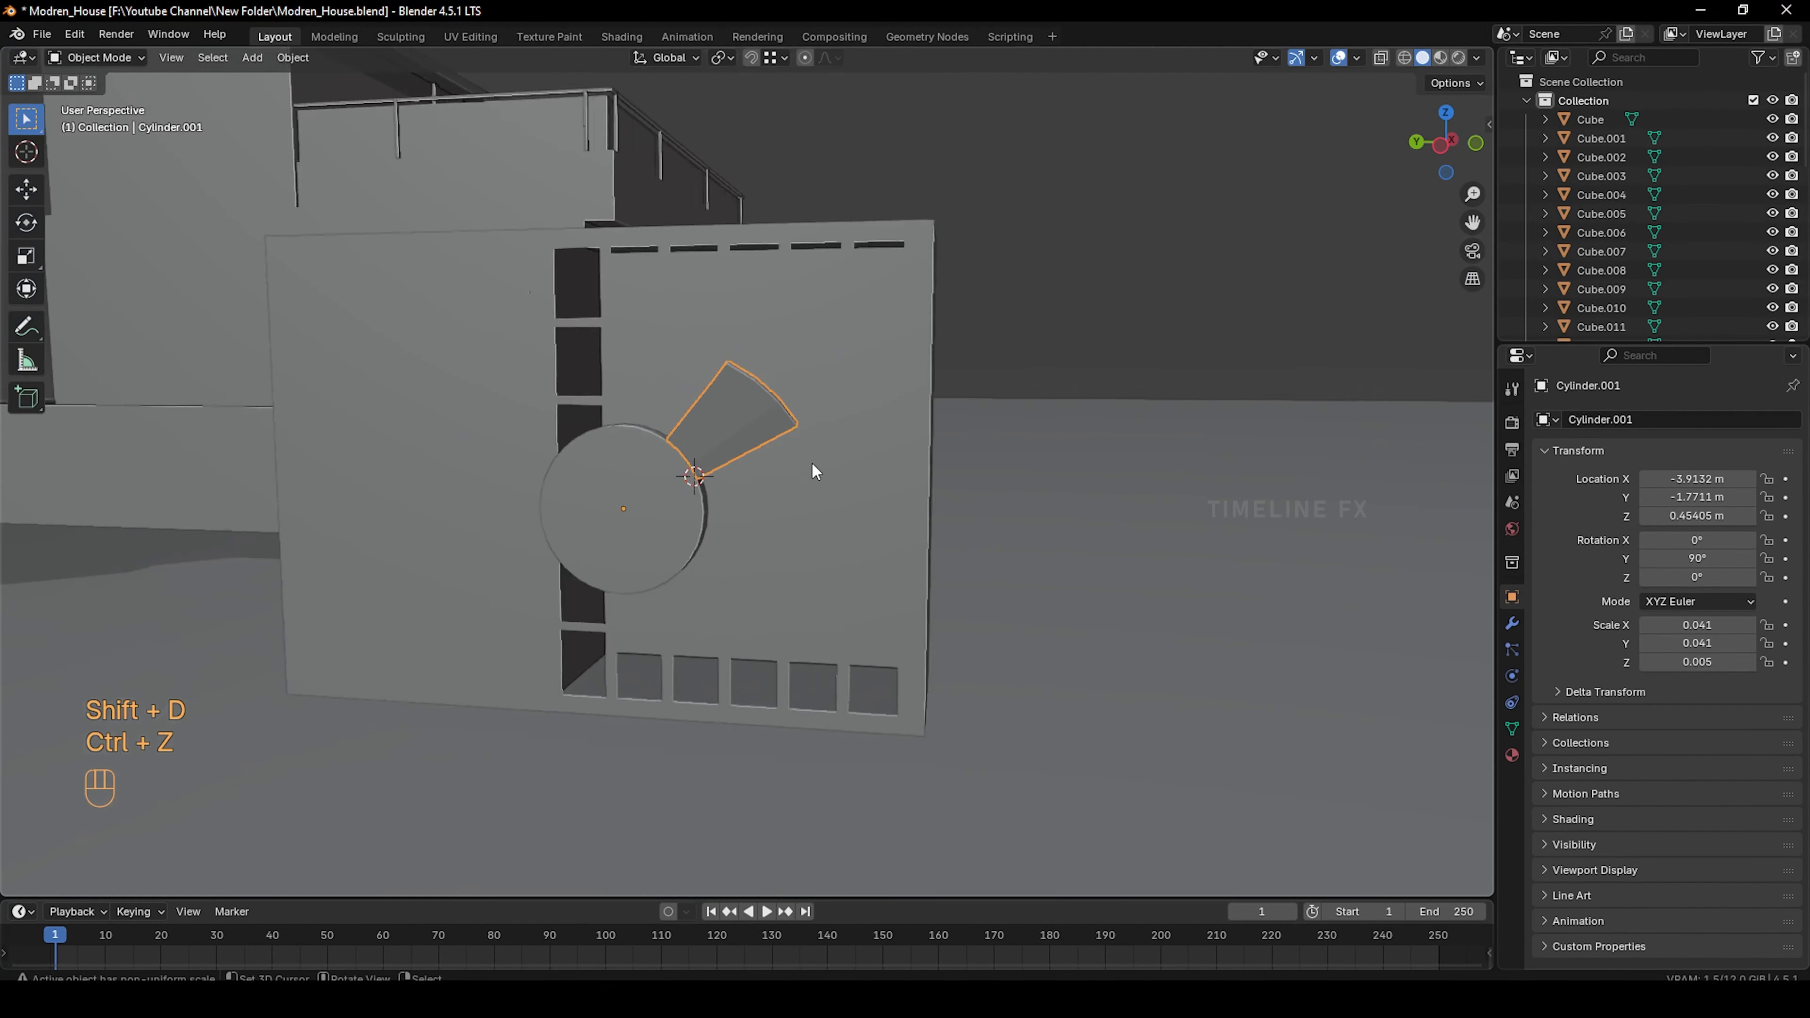
middle_click_drag(814, 482, 853, 487)
key("KP_3")
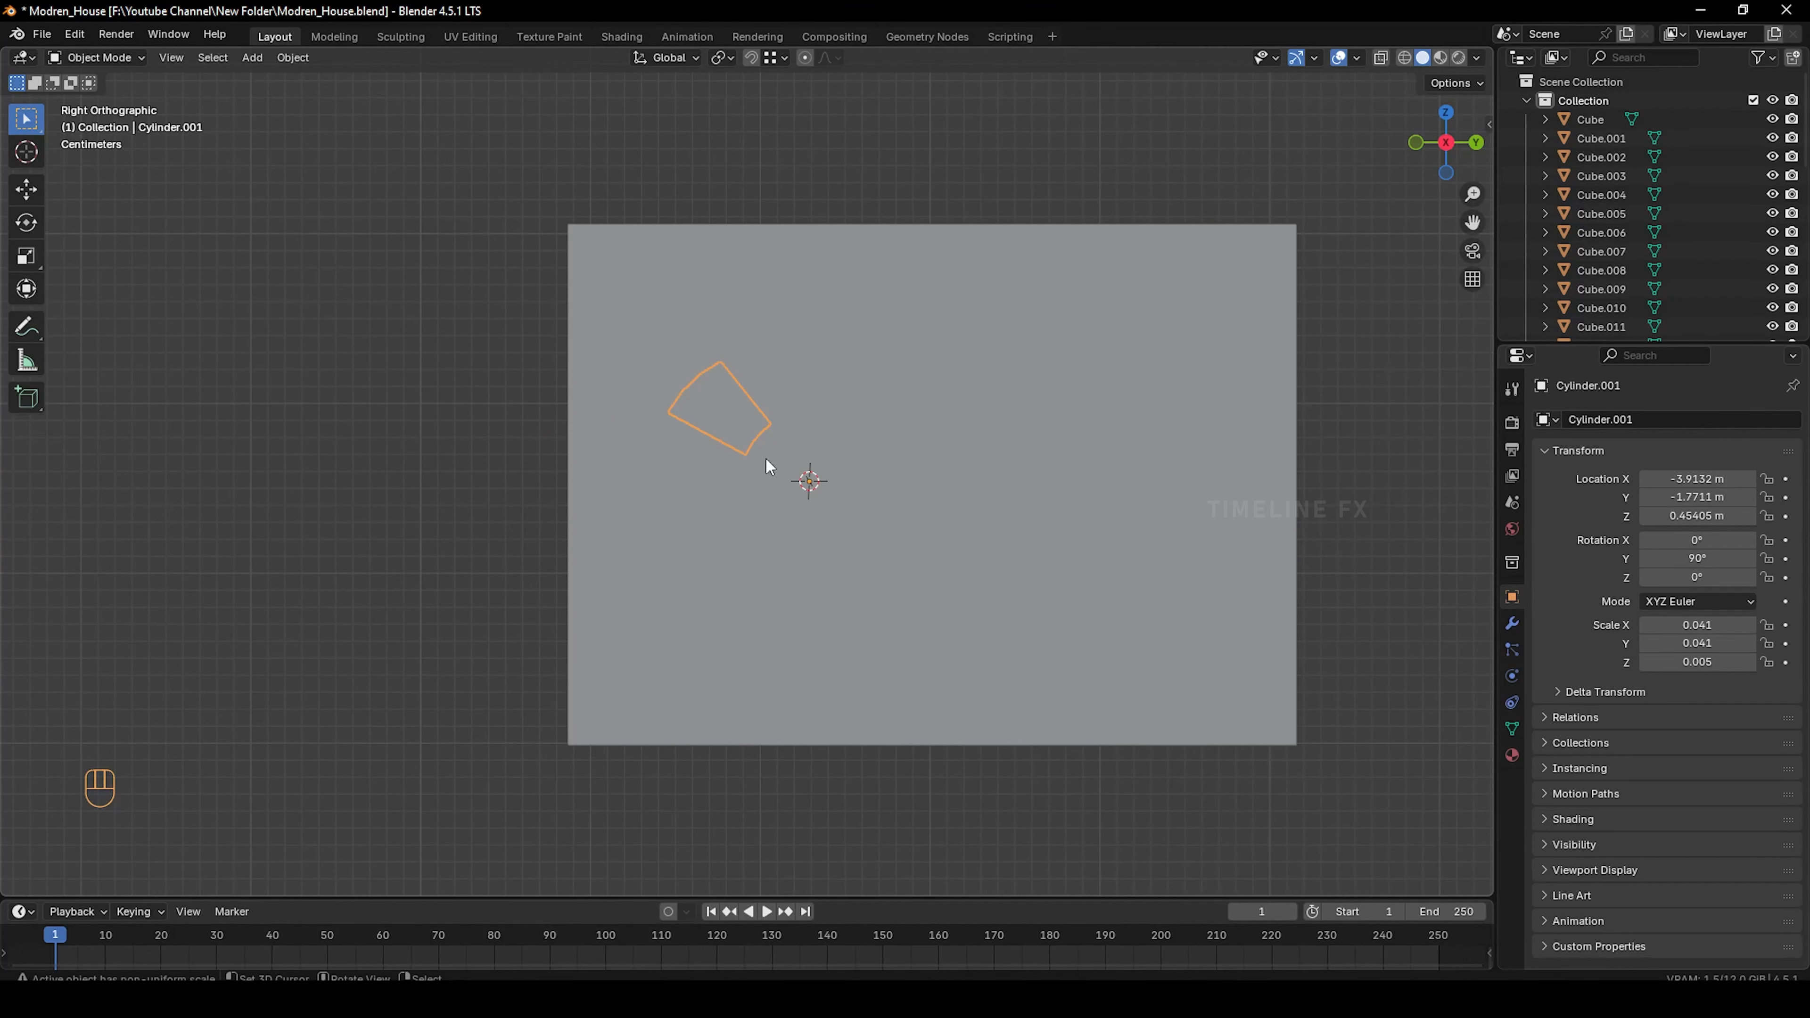
left_click(1447, 146)
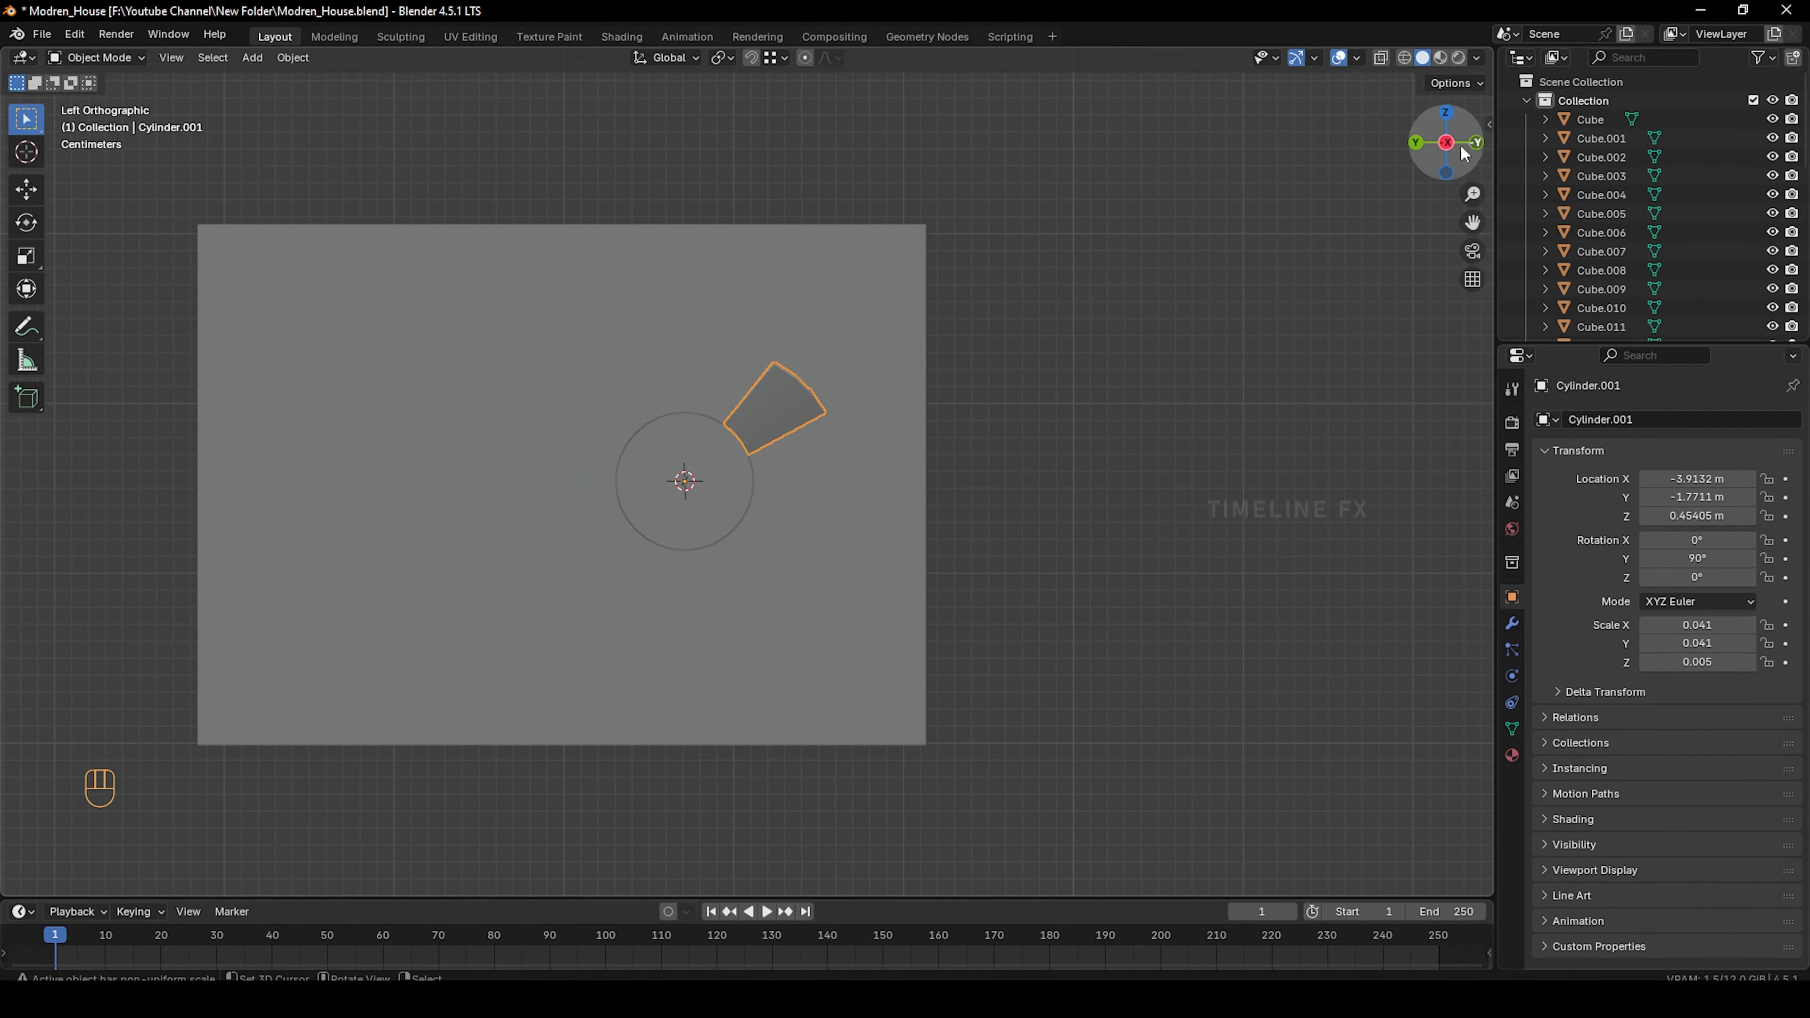
scroll(728, 441, "up", 2)
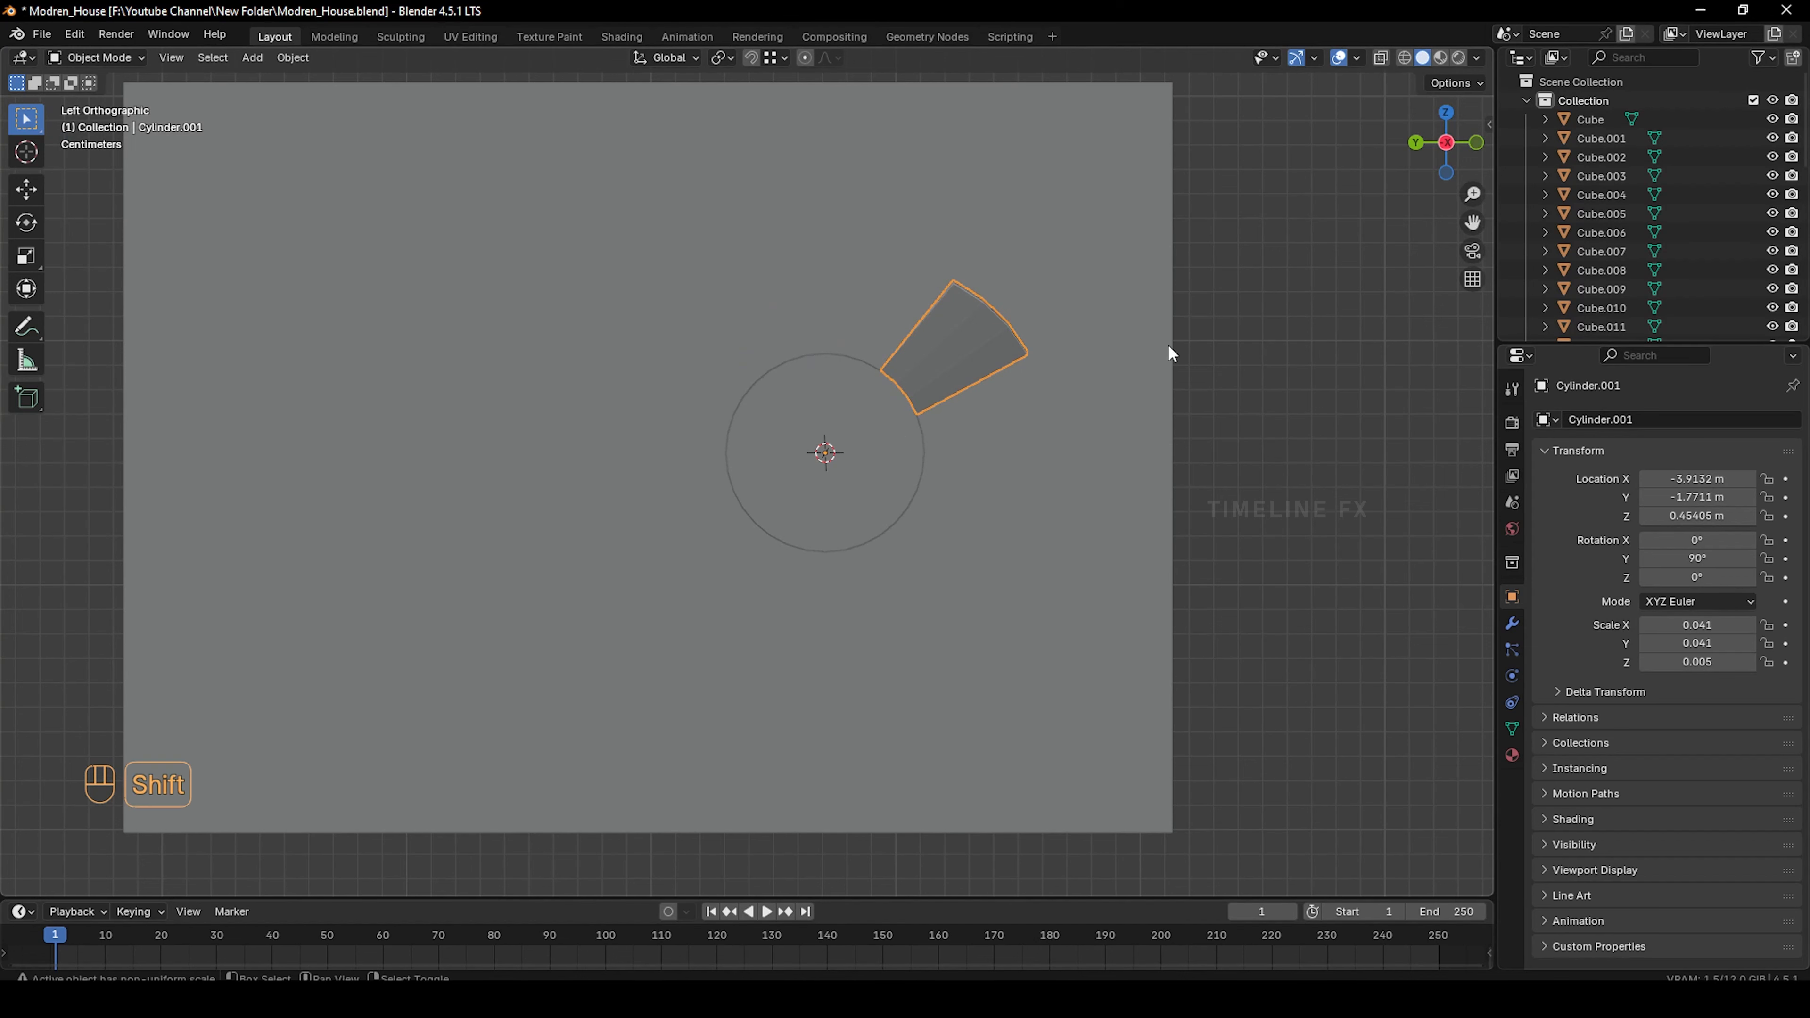
key("shift+d")
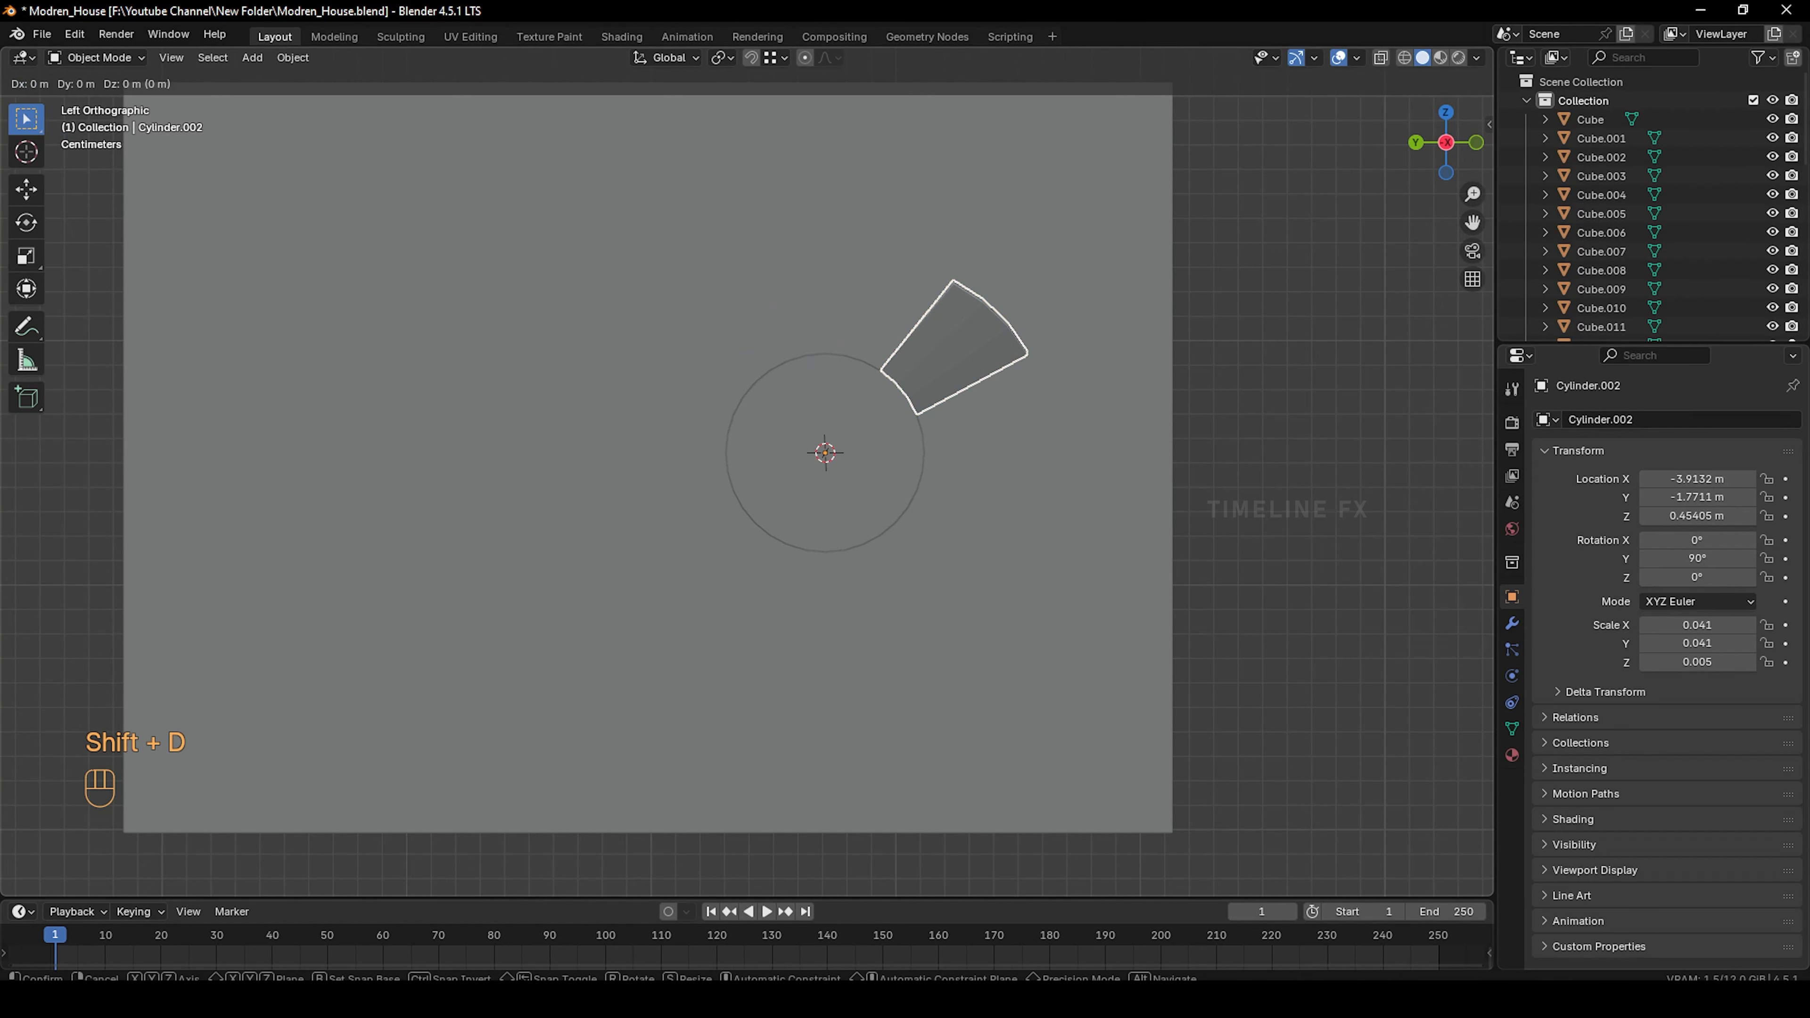
Rotate the duplicated fan blade 36° around the hub and repeat the rotated duplication eight times to complete the blade ring
key("r")
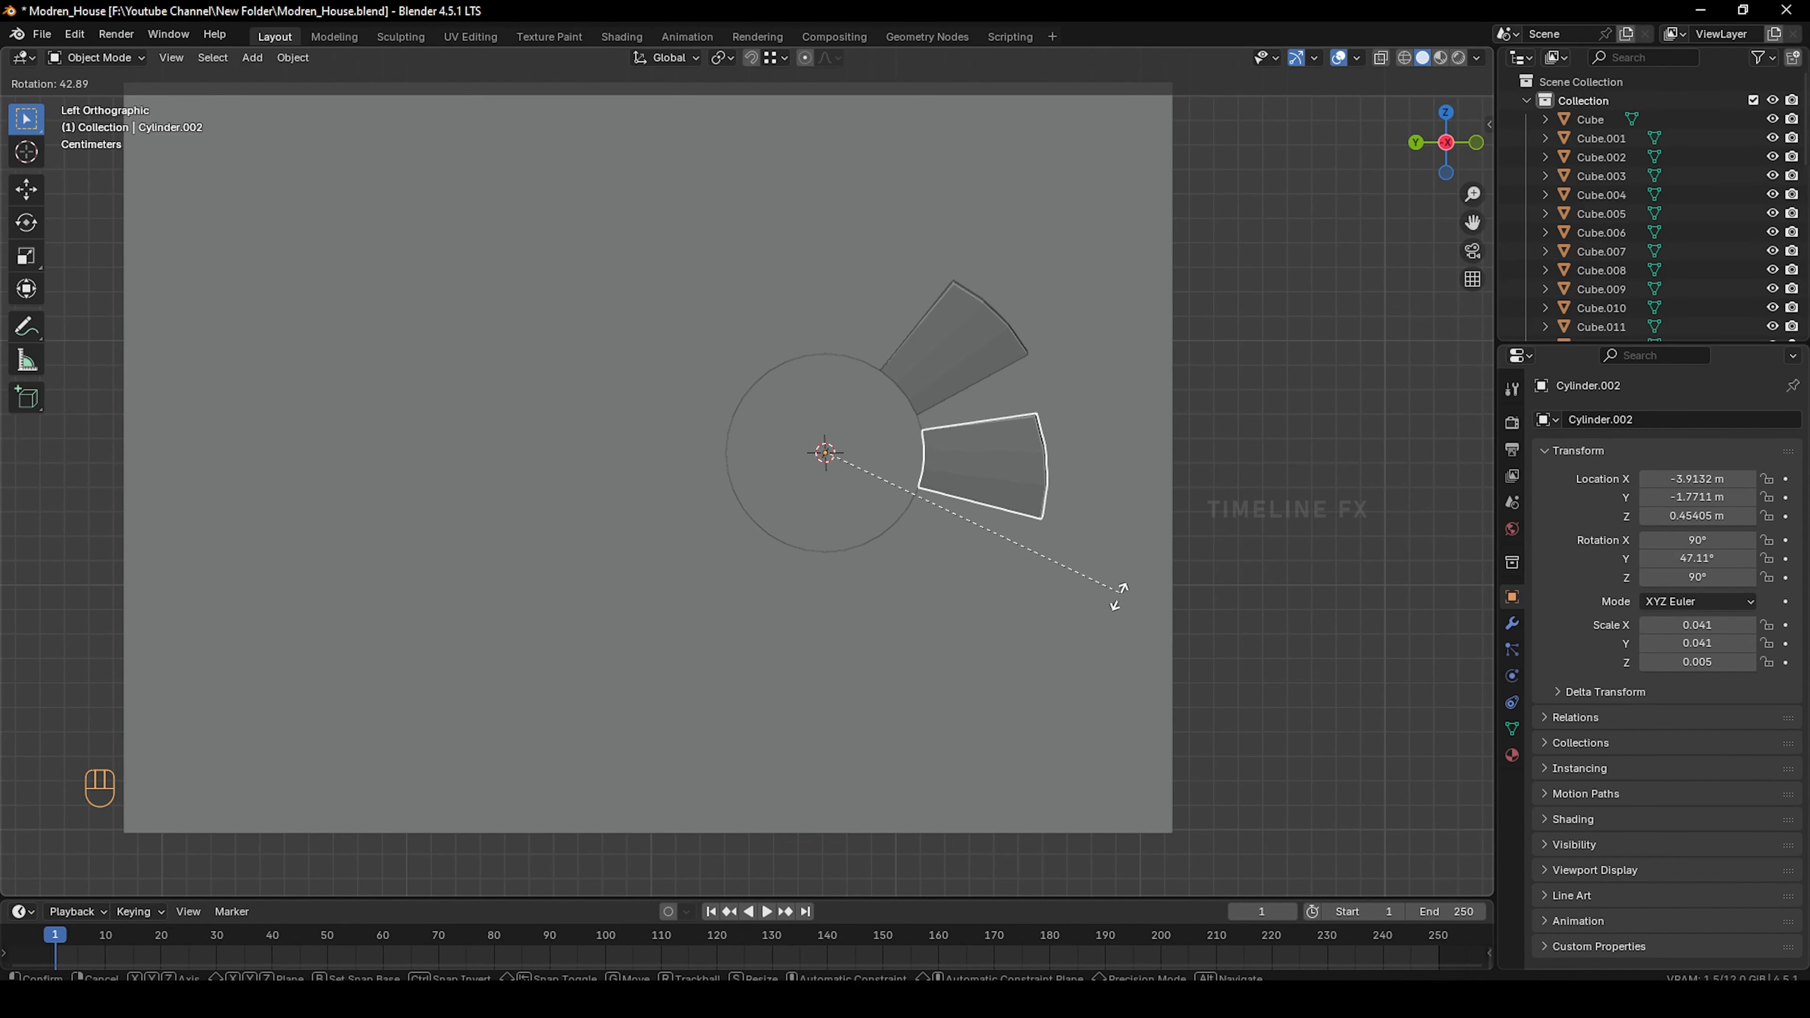
left_click(1122, 554)
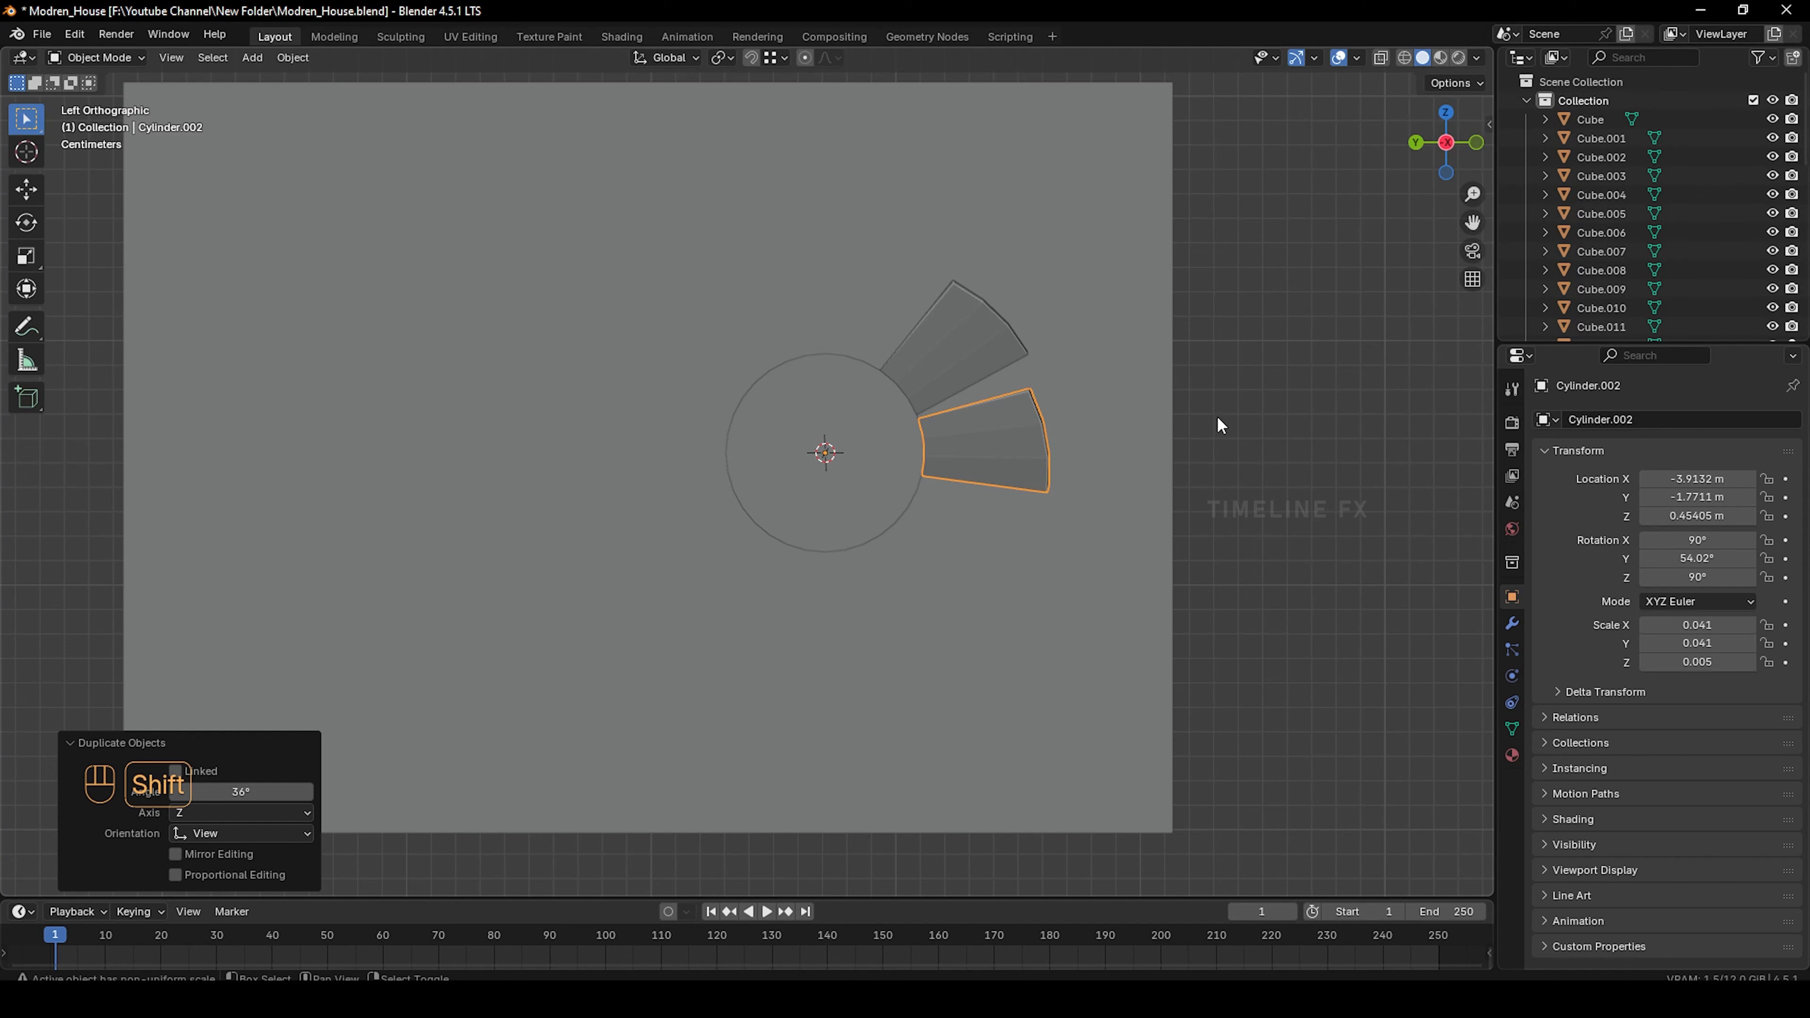
key("shift+r")
key("shift+r")
key("shift+r")
key("shift+r")
key("shift+r")
key("shift+r")
key("shift+r")
key("shift+r")
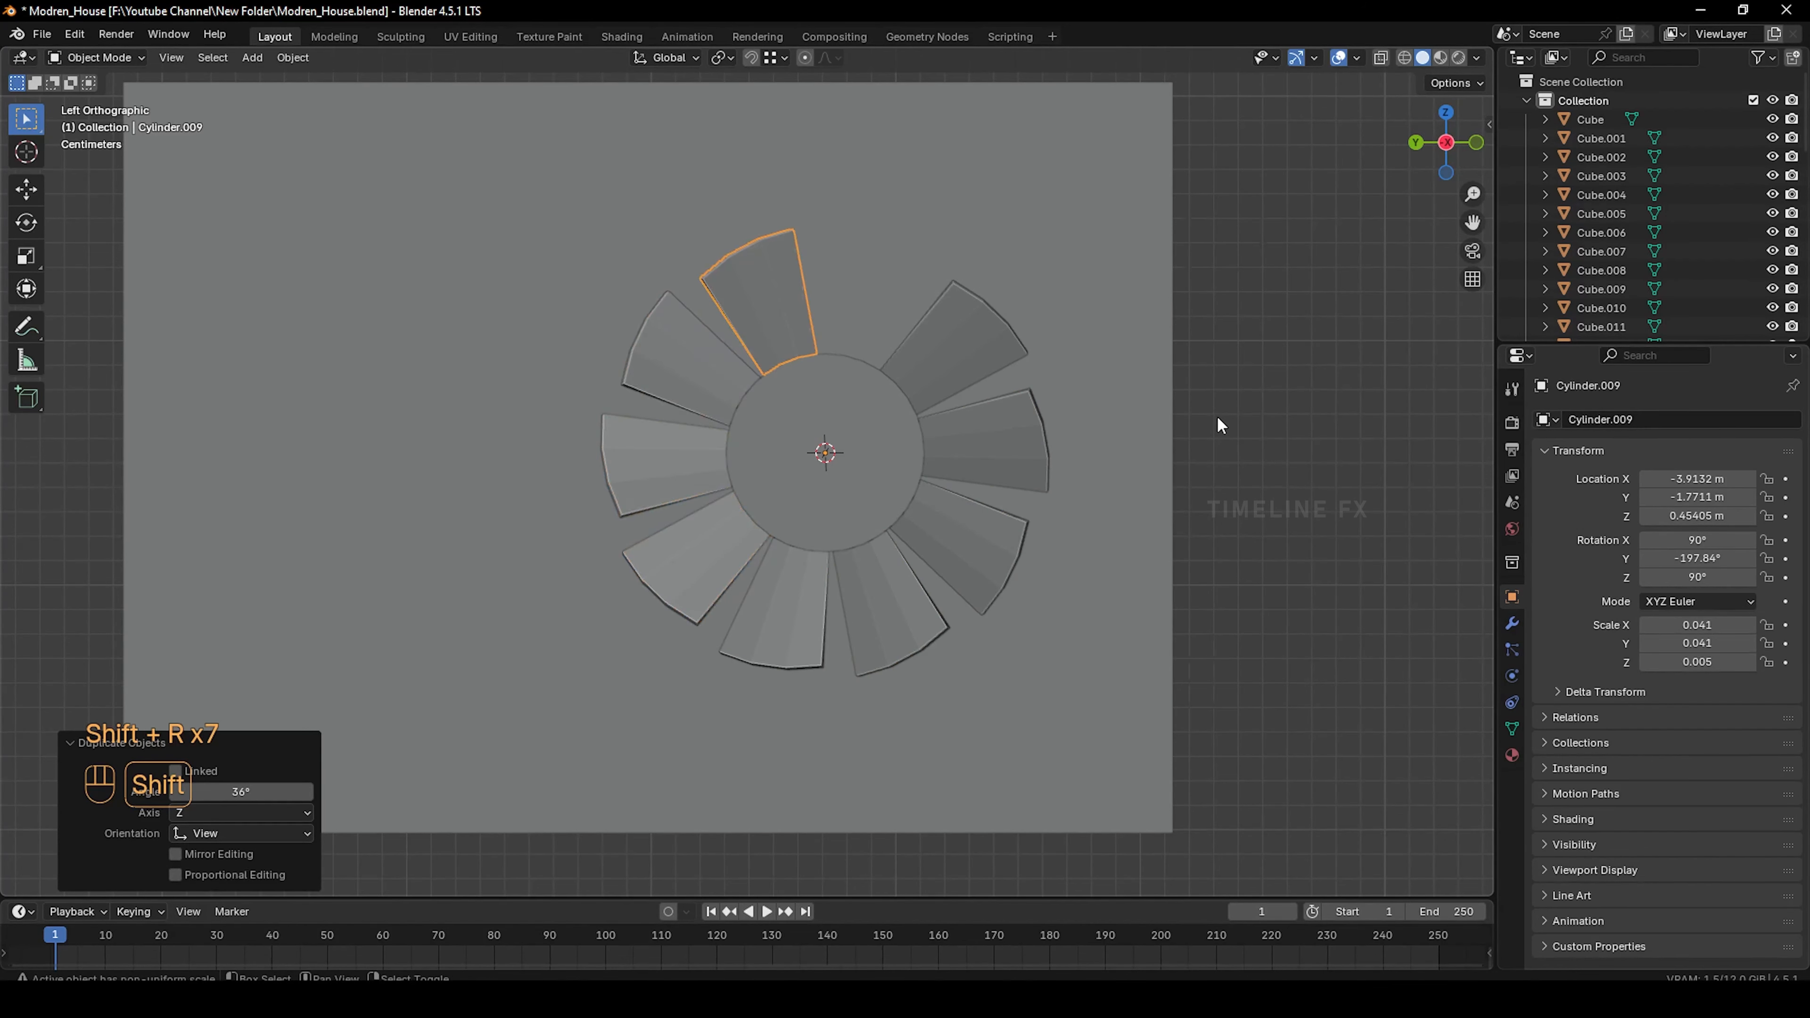
Join the round hub and all the surrounding blades into one fan object
key("Tab")
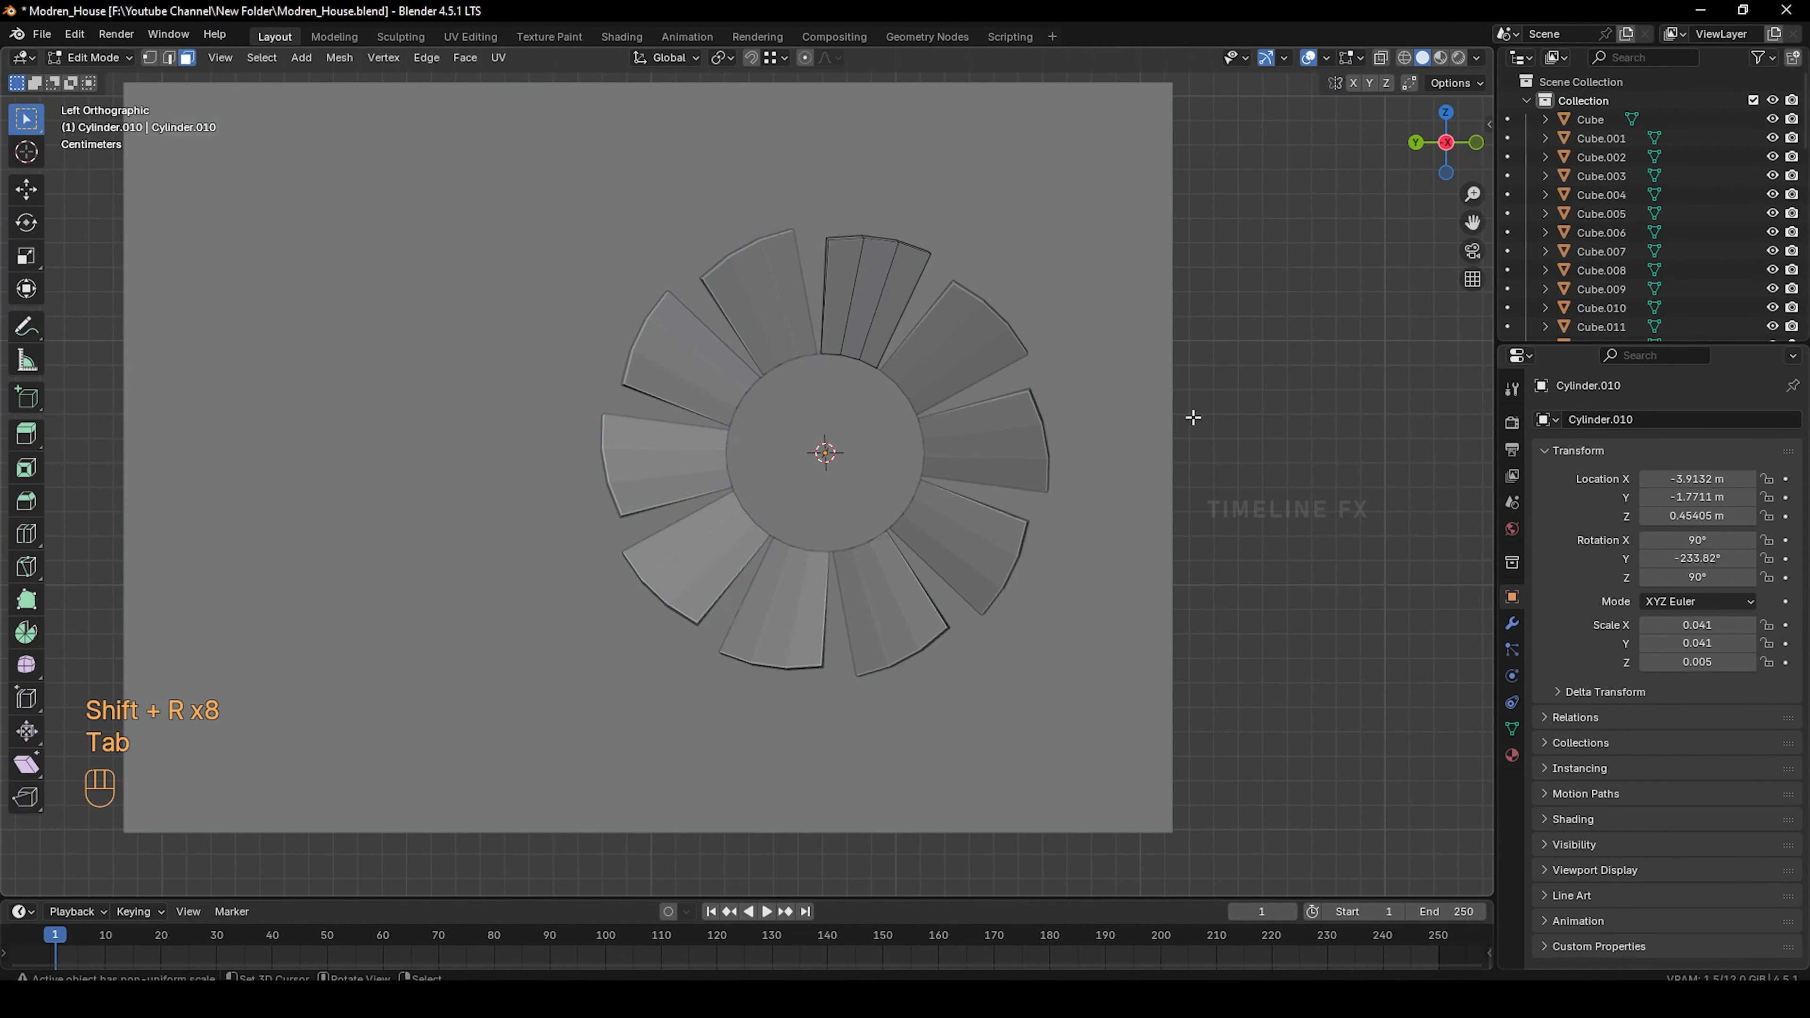
middle_click_drag(1193, 418, 1049, 464)
key("Tab")
left_click(695, 486)
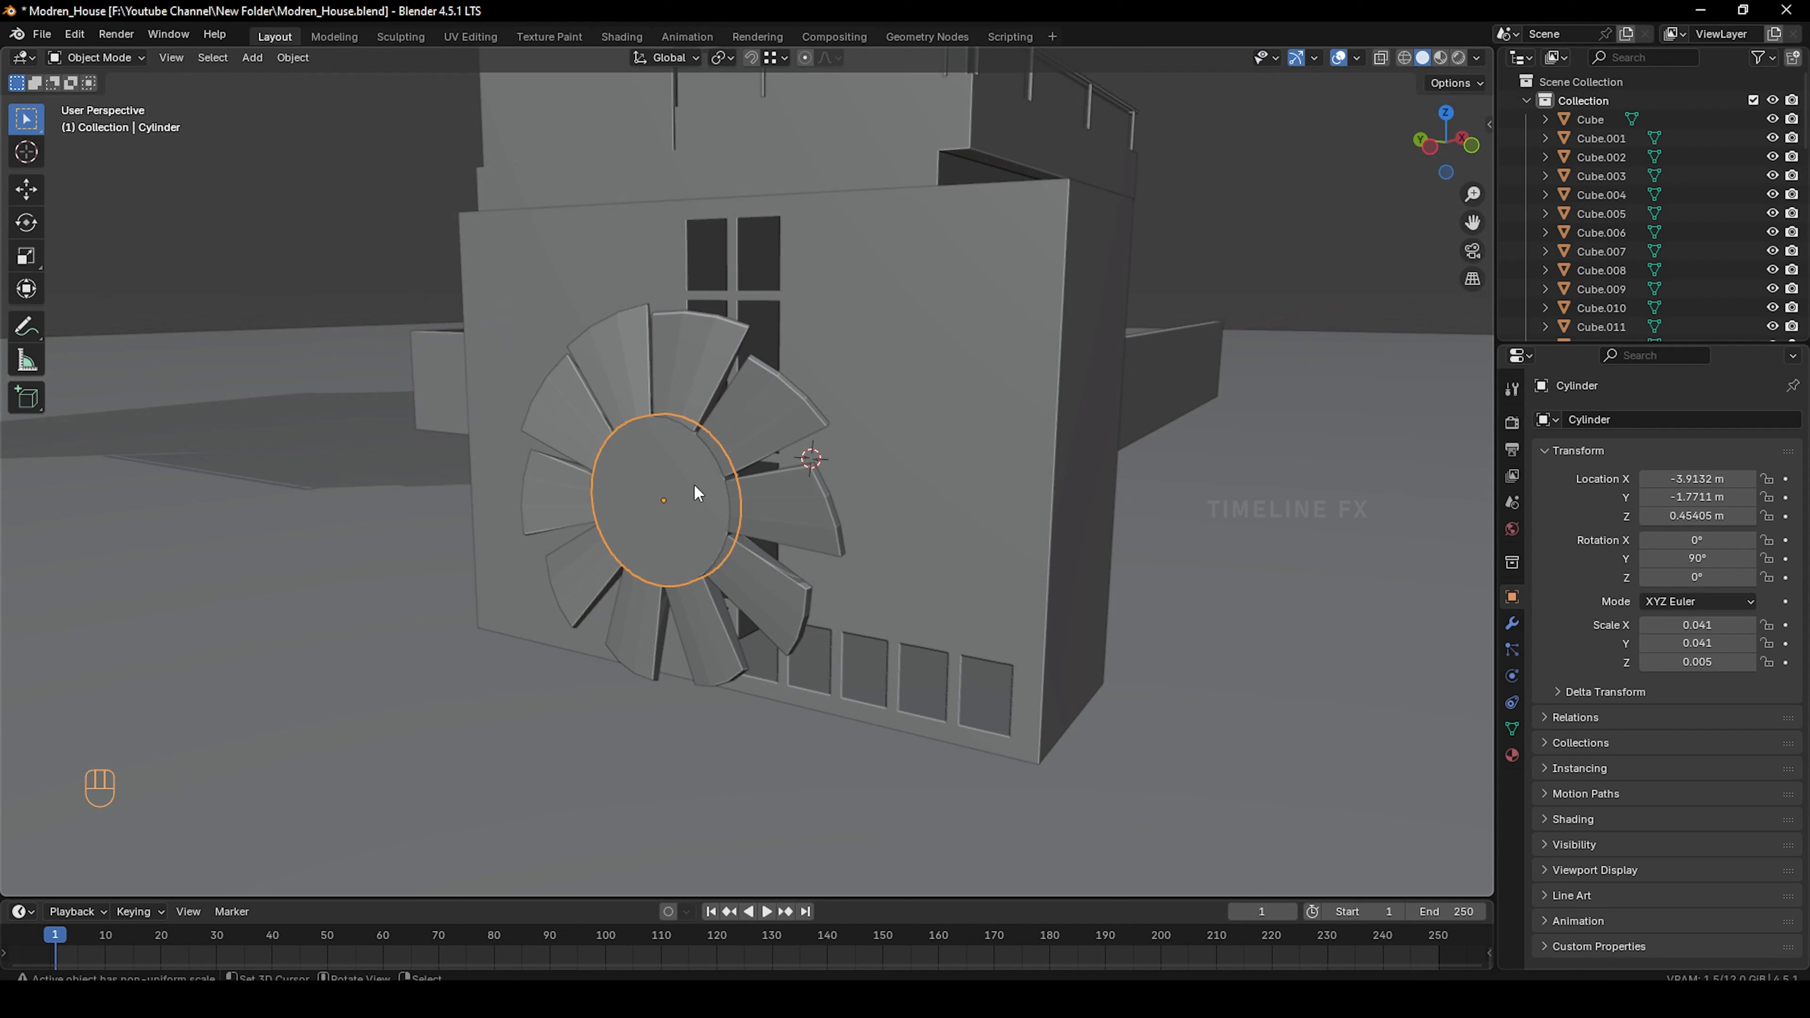
left_click(743, 416, "shift")
left_click(678, 383, "shift")
left_click(614, 376, "shift")
left_click(574, 431, "shift")
left_click(570, 519, "shift")
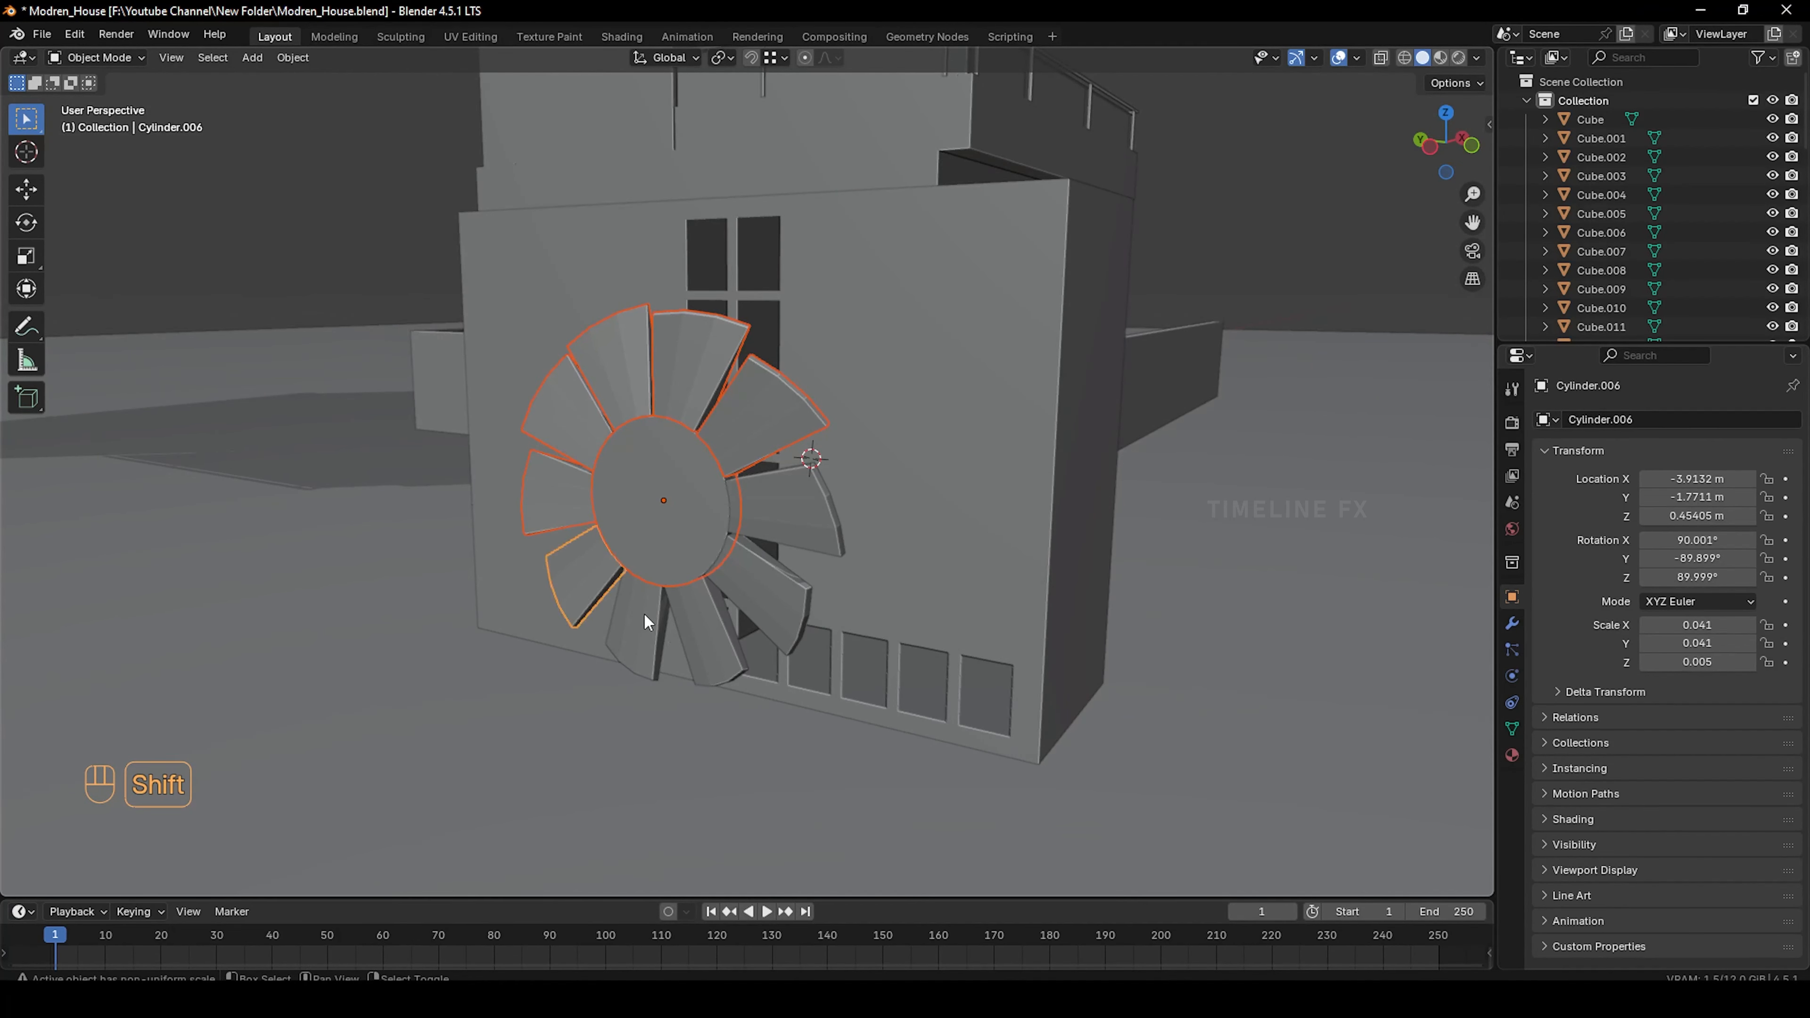
left_click(801, 527, "shift")
middle_click_drag(907, 492, 796, 506)
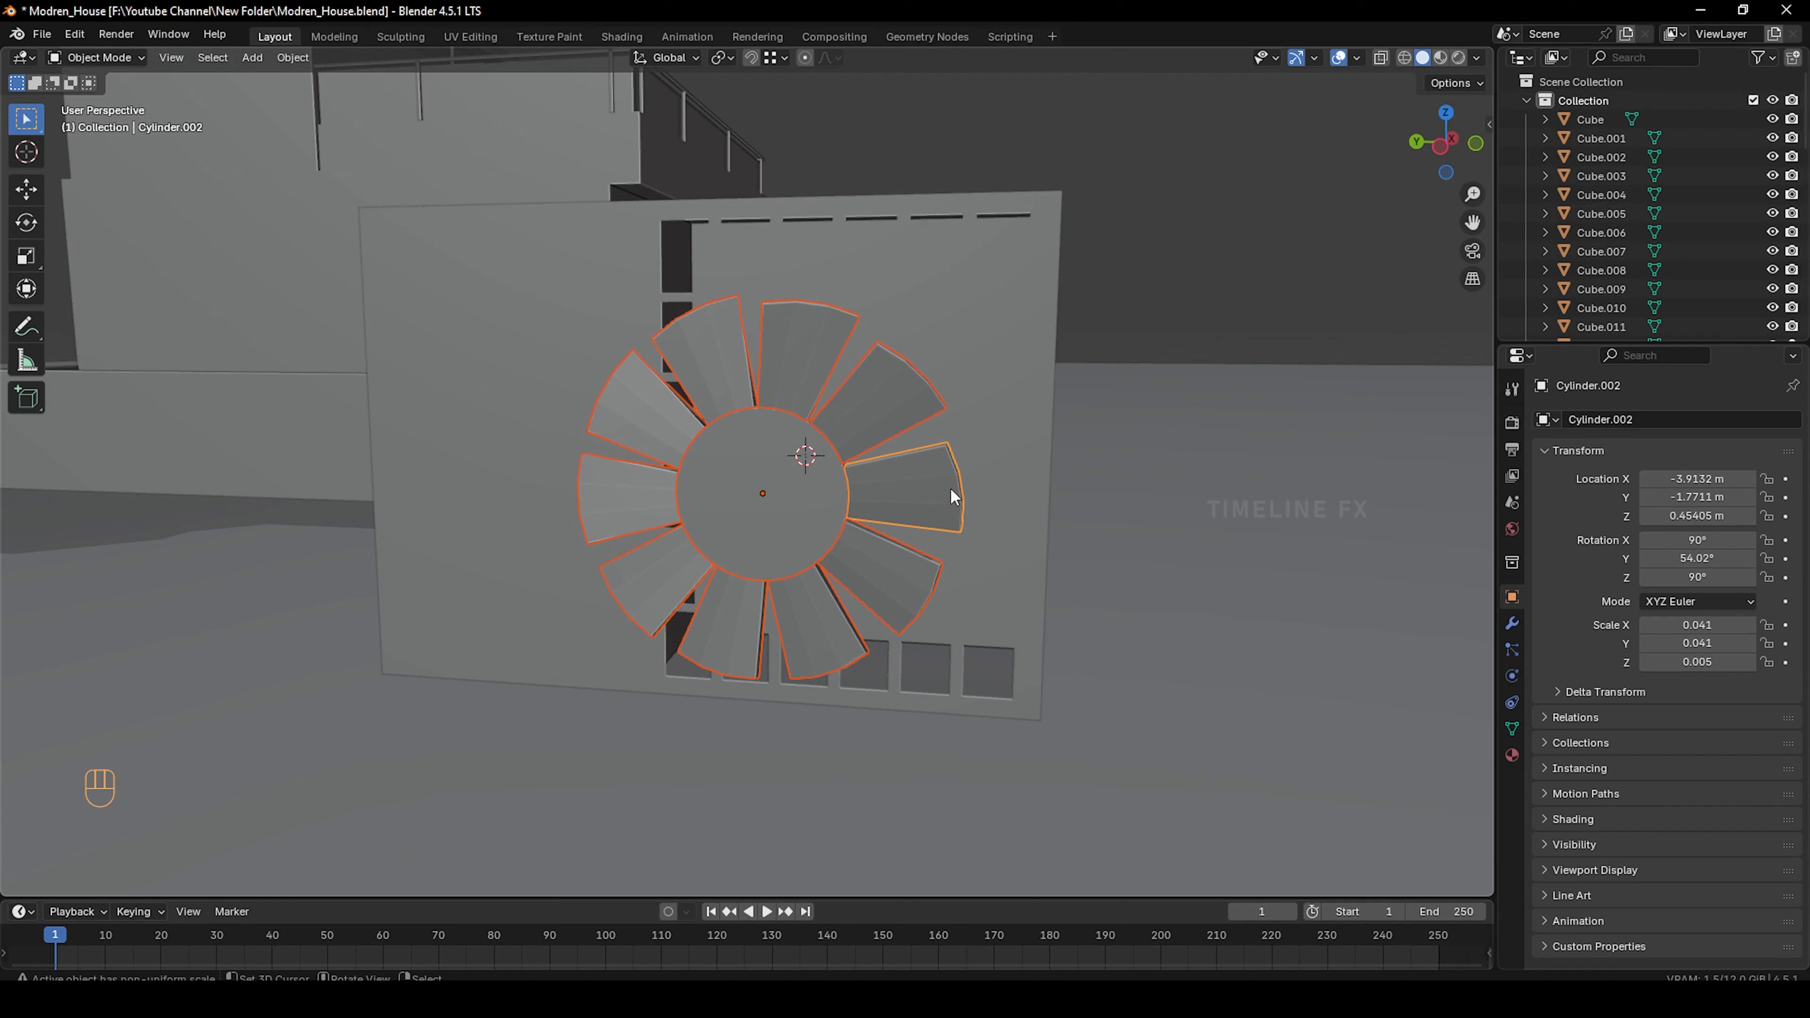
key("ctrl+j")
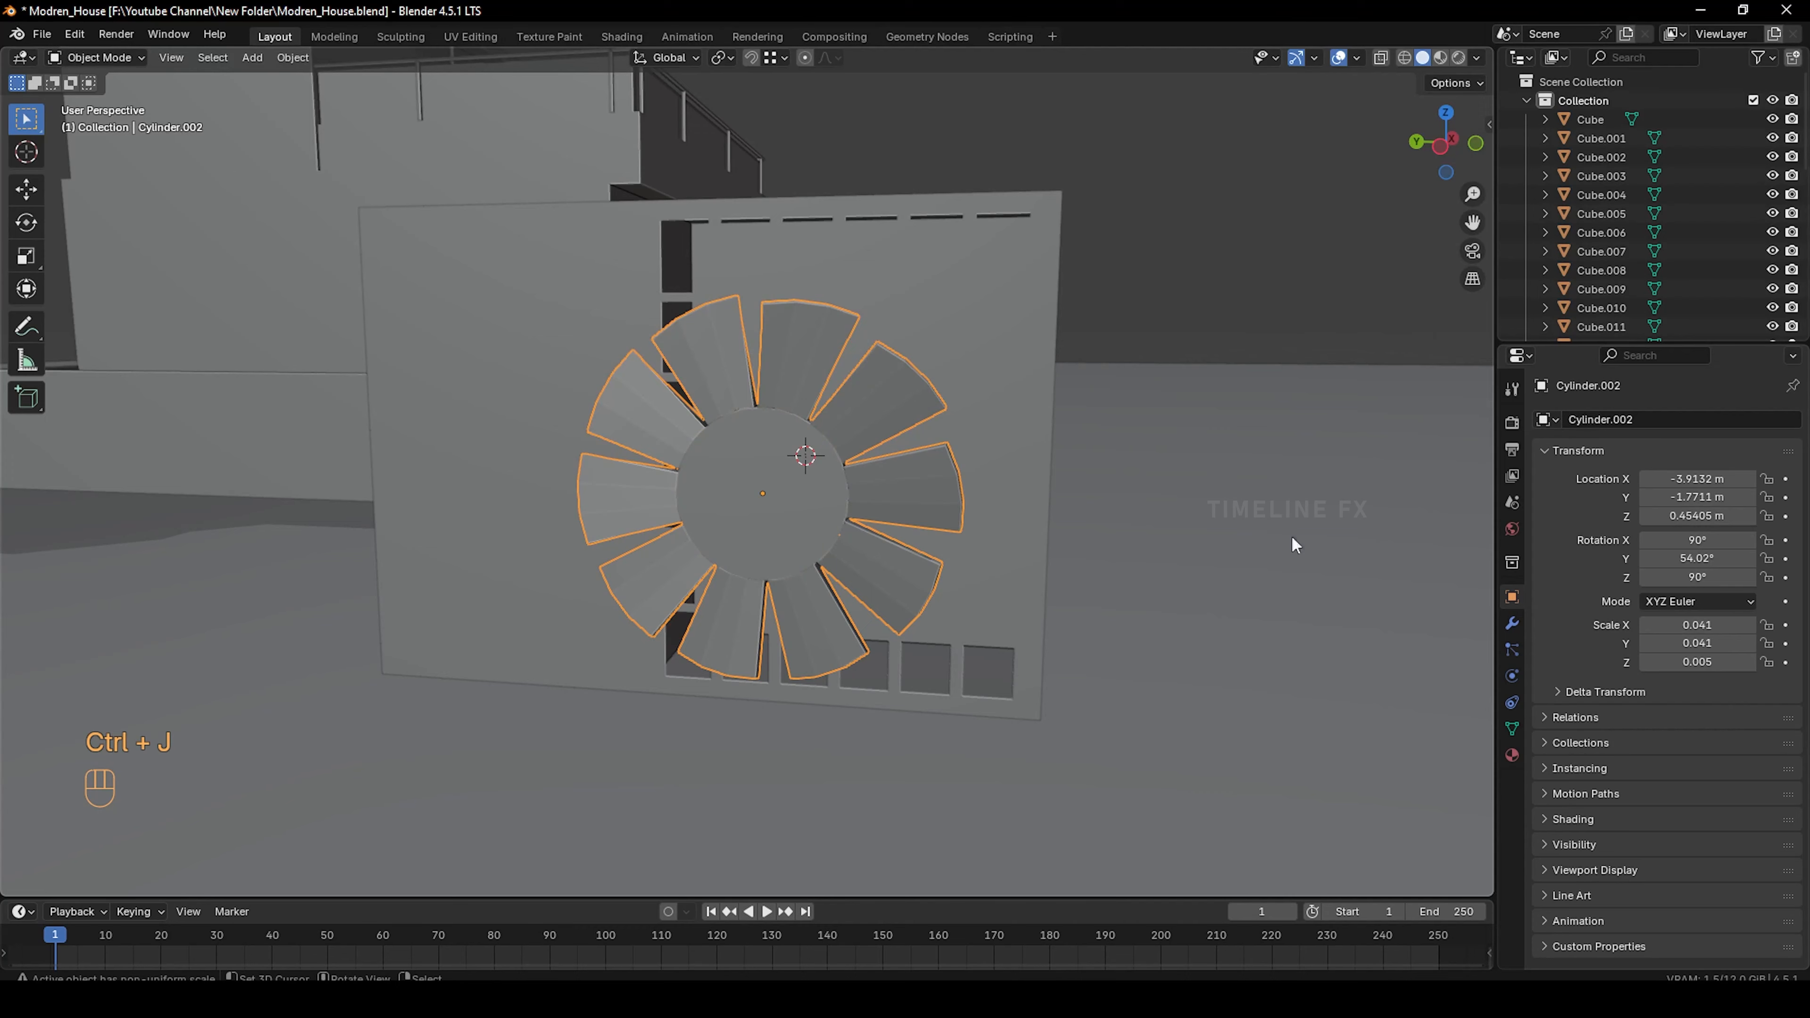
Move the fan about 0.2 m along the X axis into the air-conditioner housing behind the grille
key("g")
key("y")
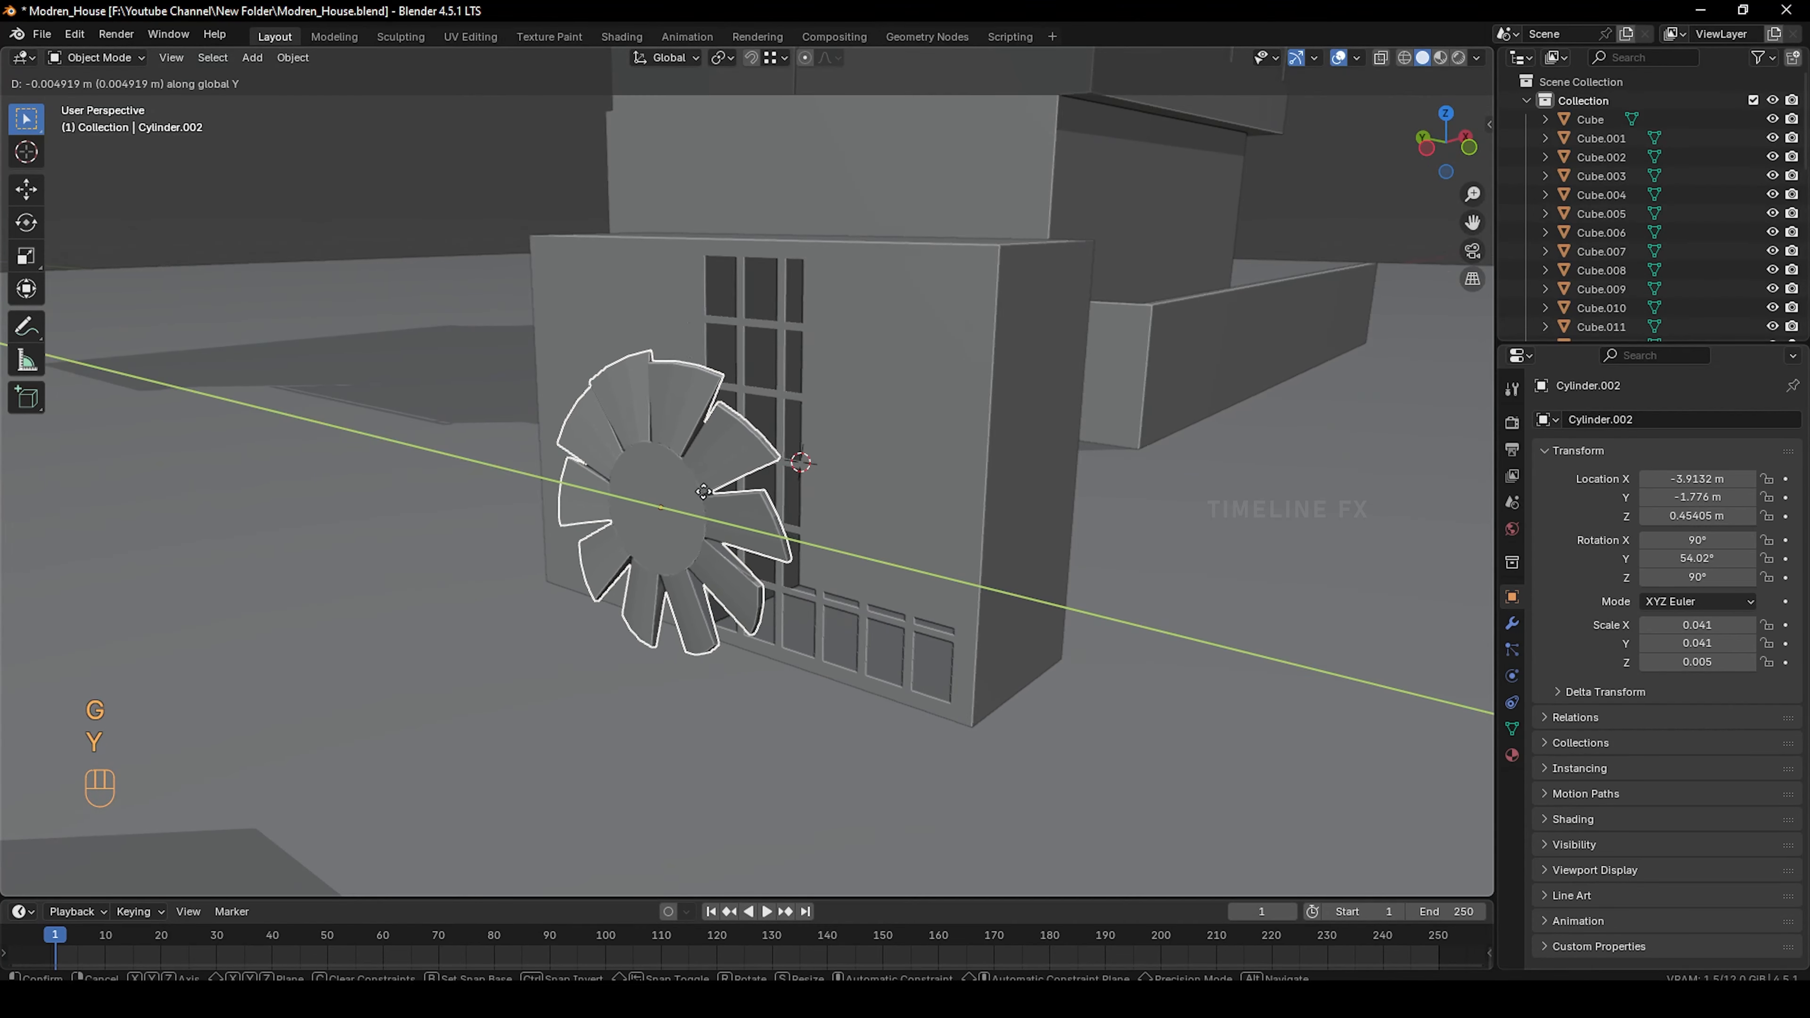
key("x")
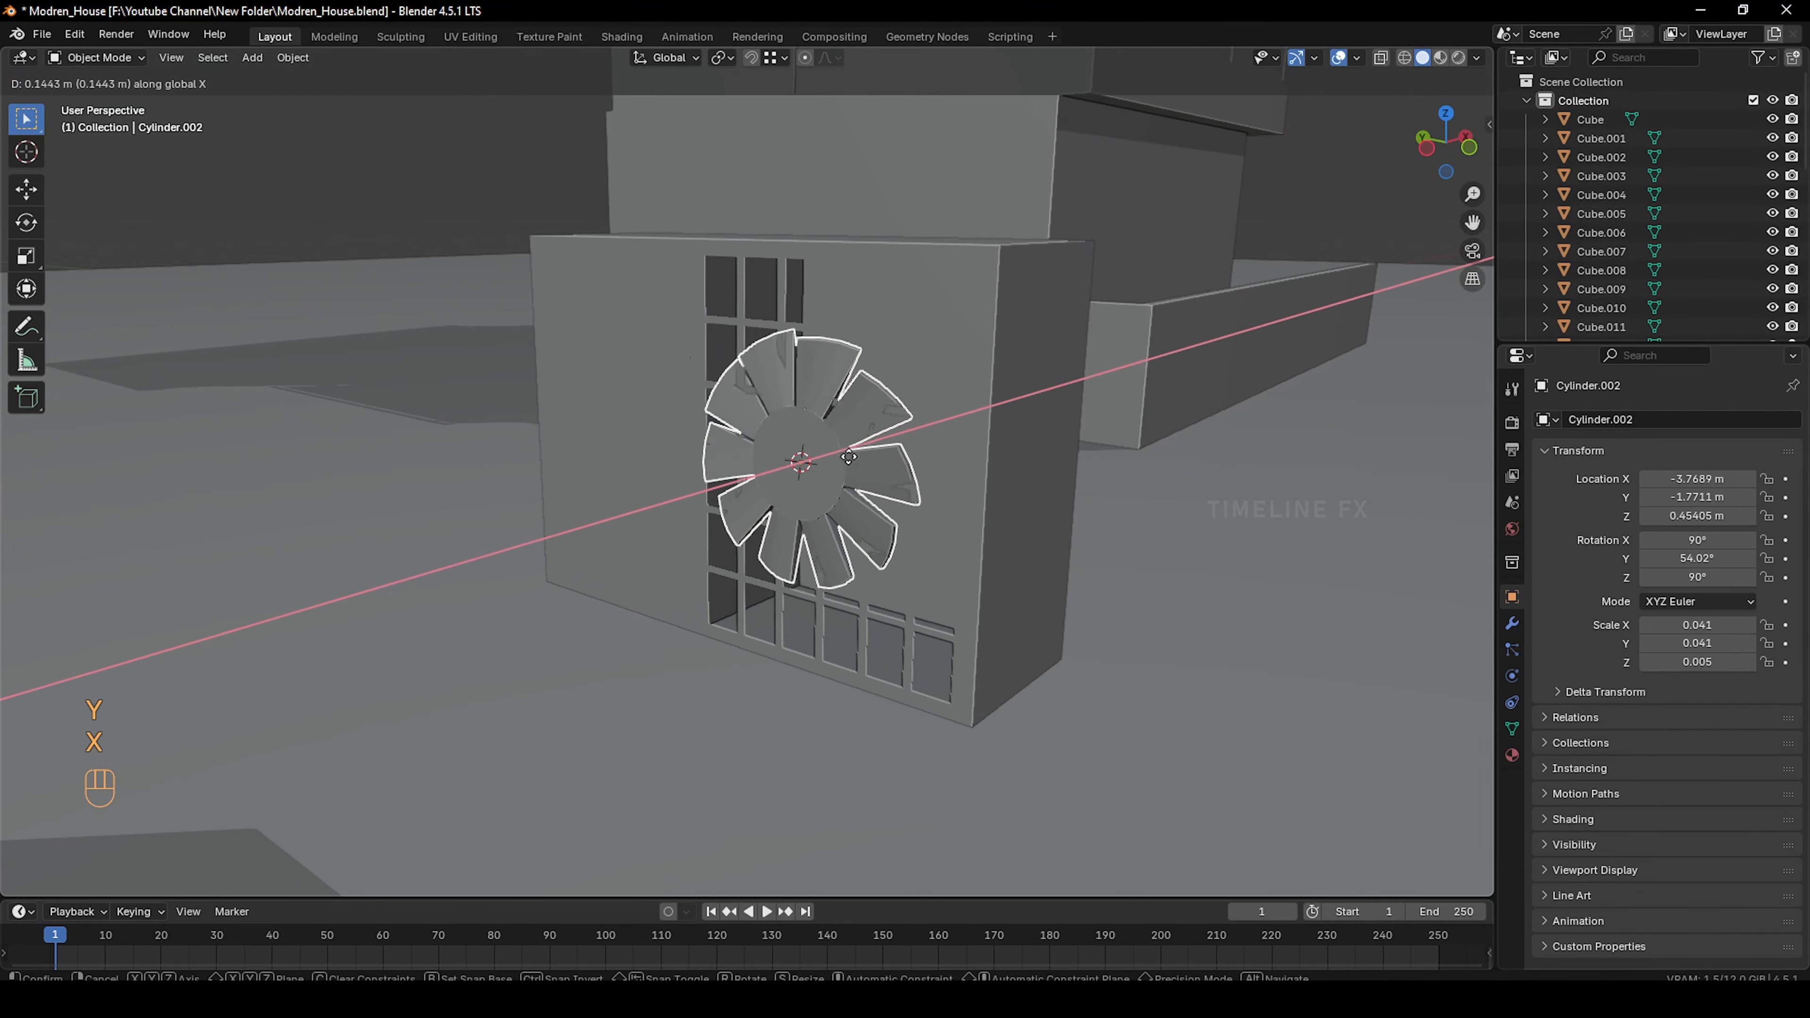
left_click(905, 442)
Scale the fan up by about 1.307 and shift it slightly along Y to center it in the grille opening
middle_click_drag(912, 446, 942, 479)
key("s")
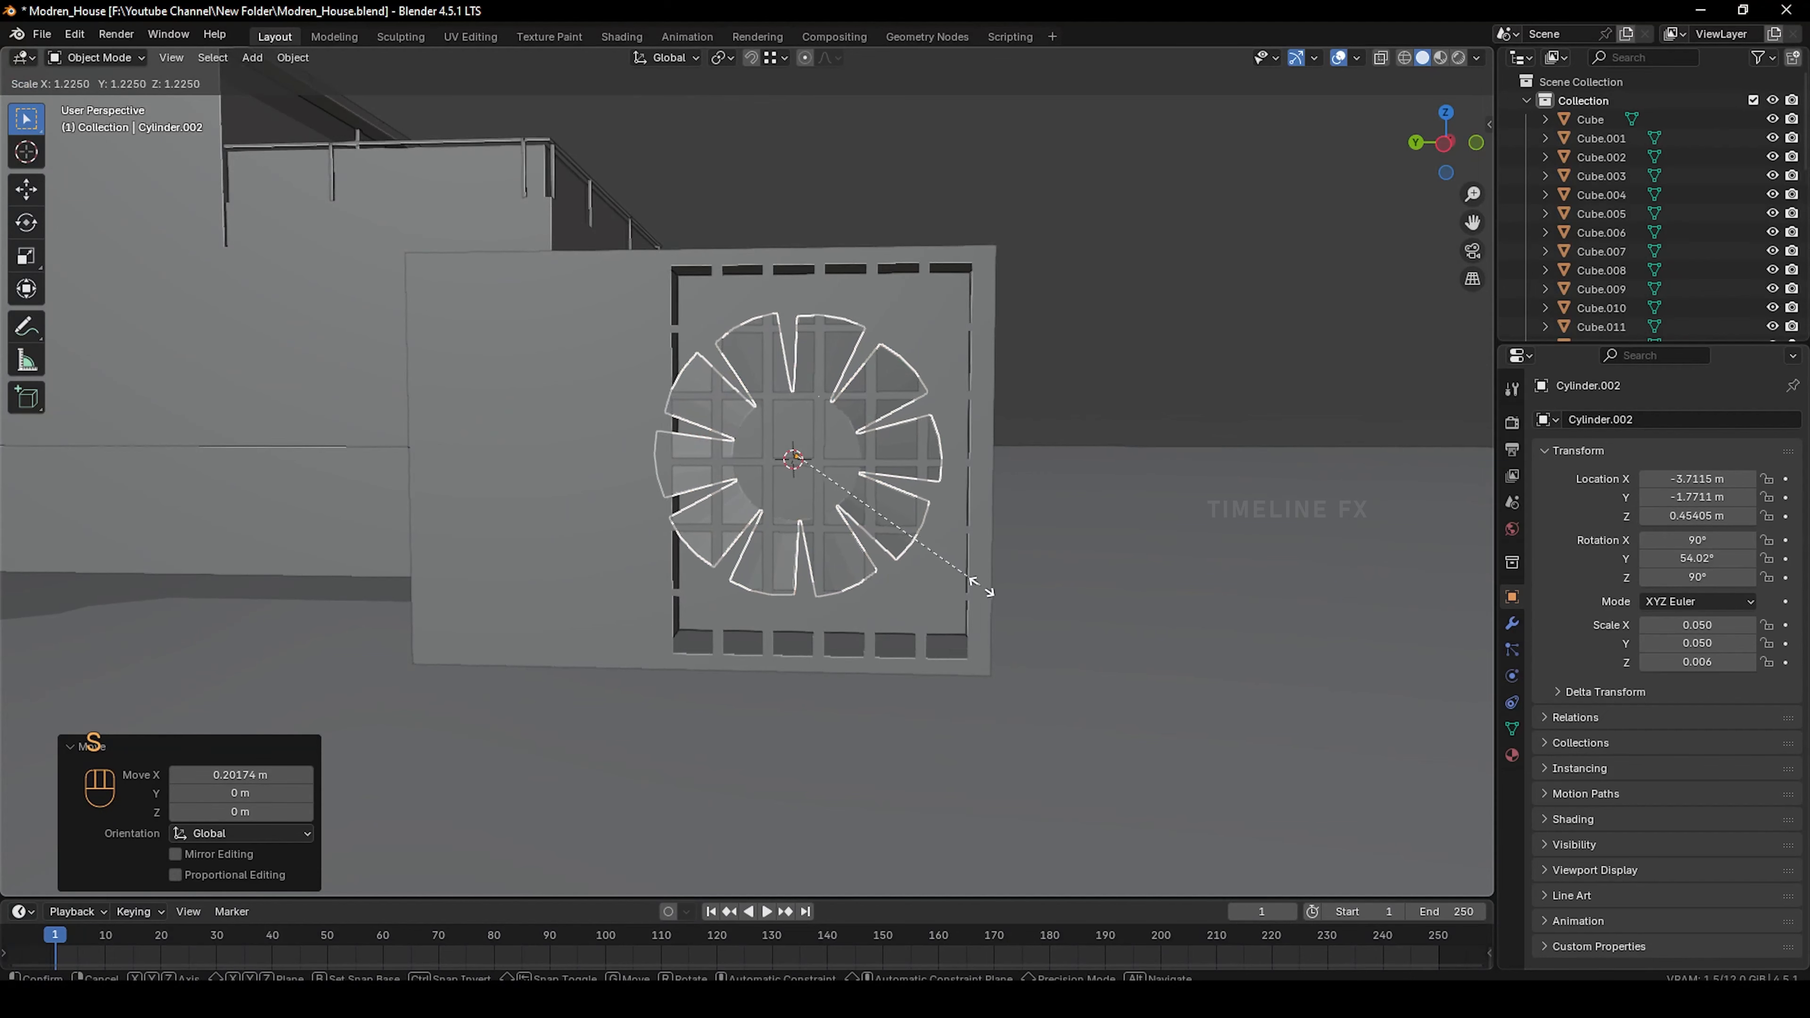
left_click(984, 601)
key("g")
key("y")
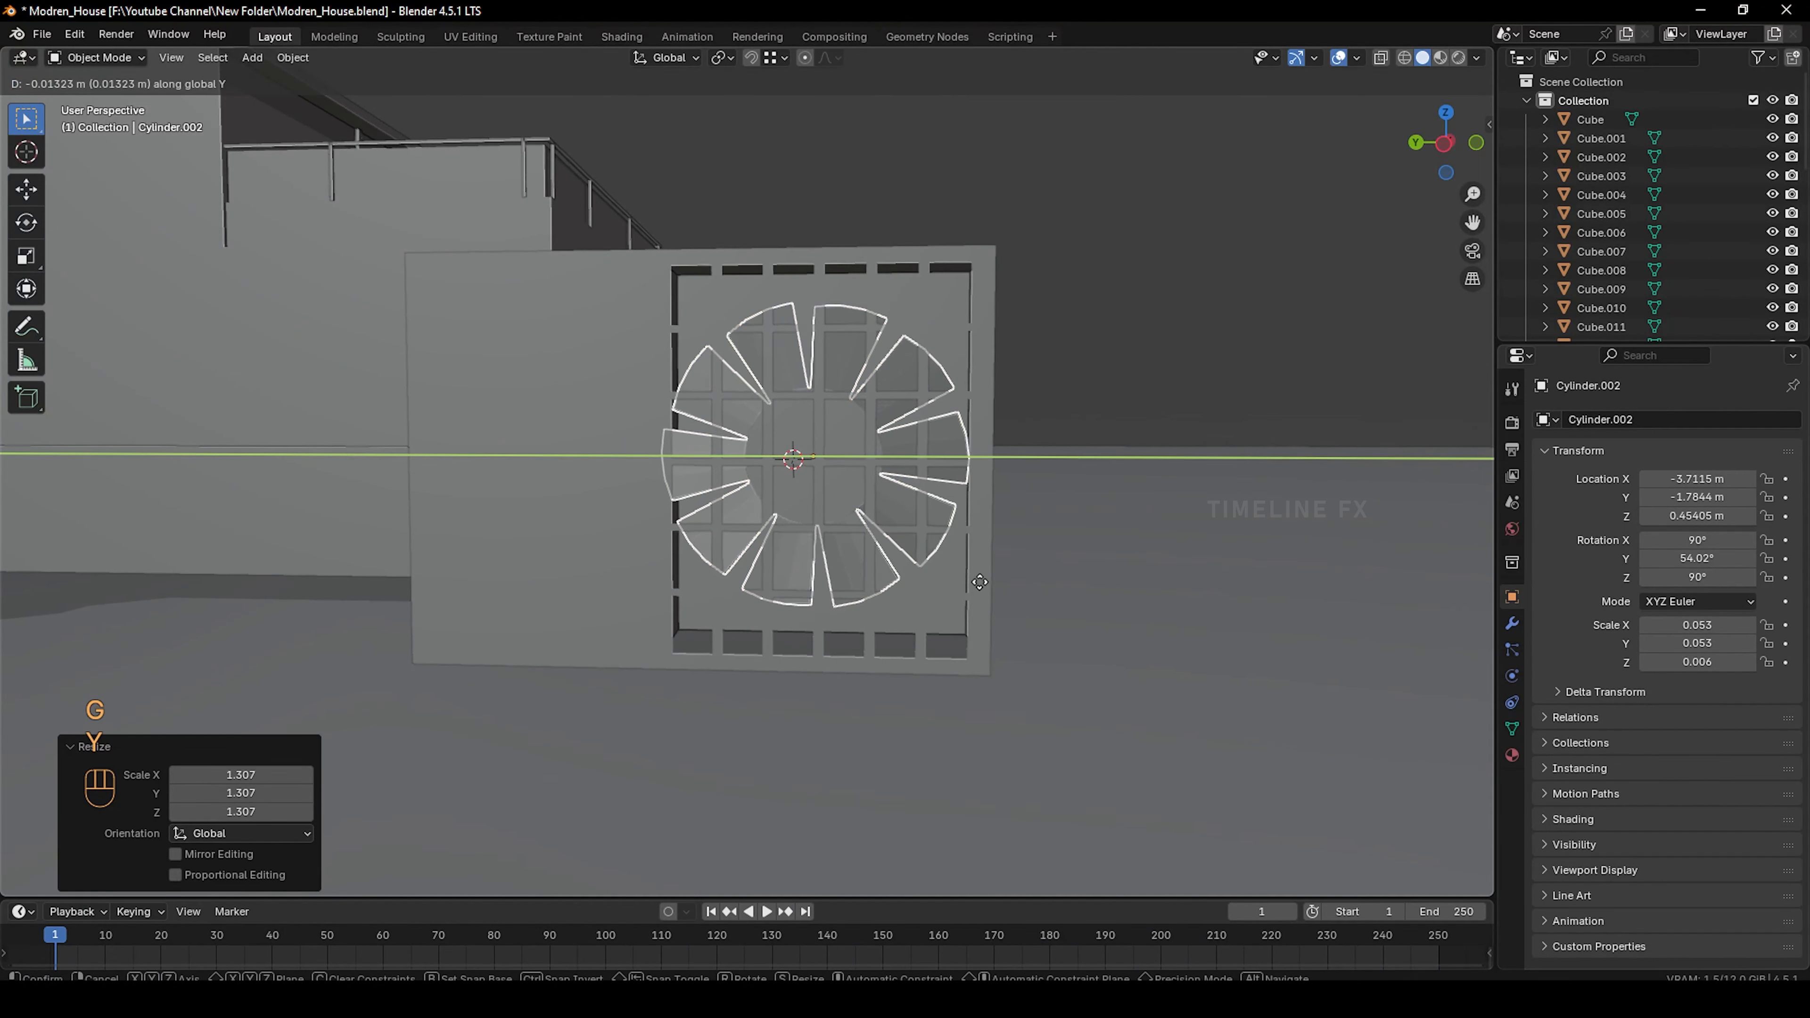
left_click(981, 583)
Bevel the four short corner edges of the air-conditioner housing with 15 segments and an offset of about 0.09 m
middle_click_drag(981, 583, 859, 446)
left_click(905, 378)
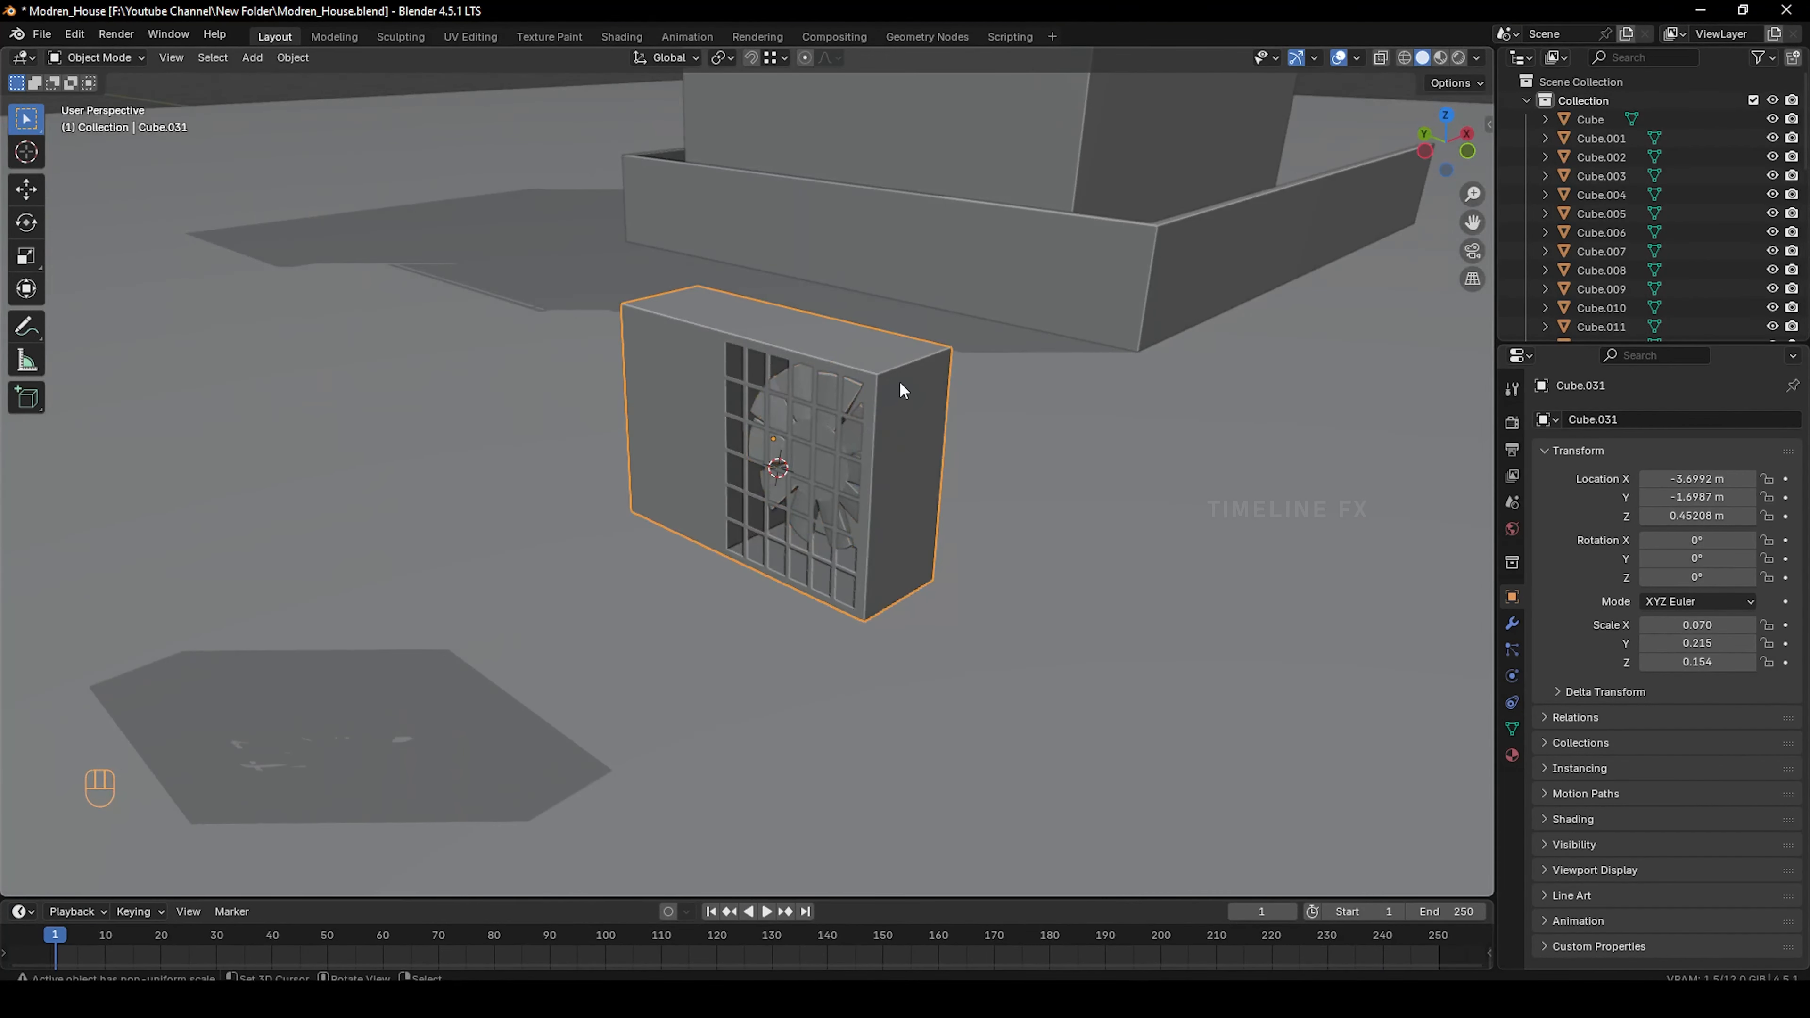
key("Tab")
left_click(904, 369)
key("2")
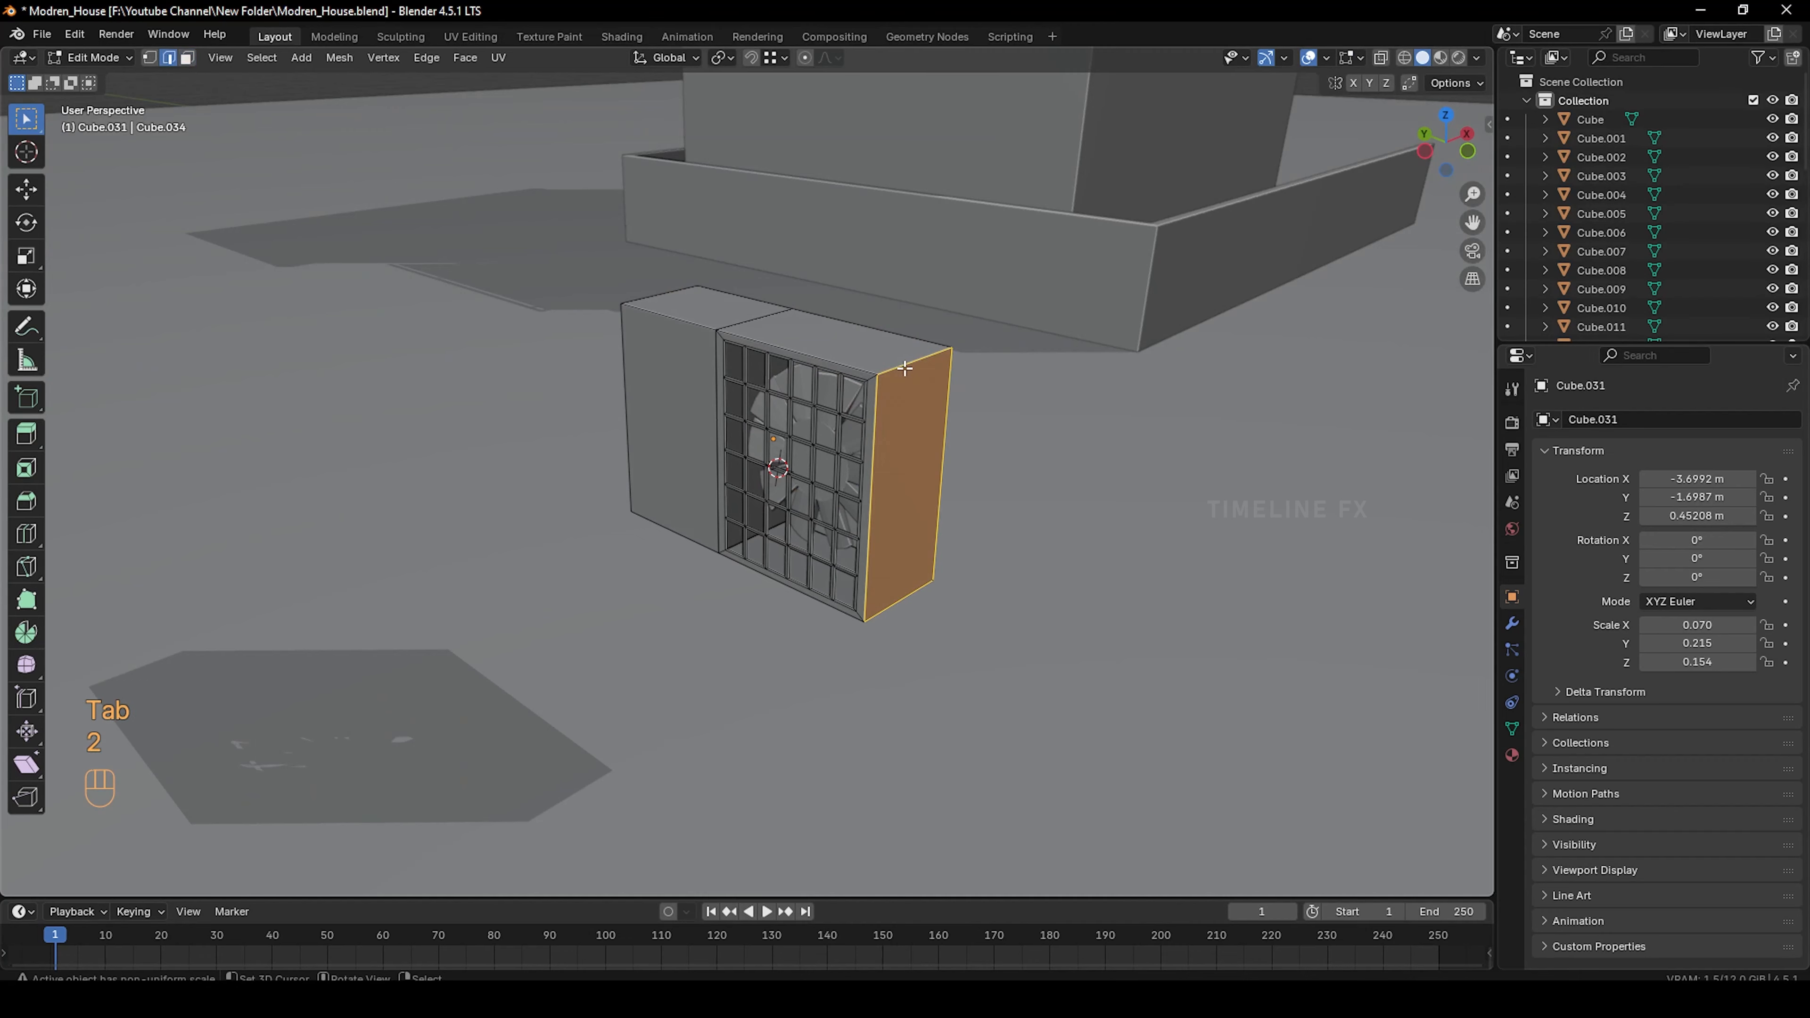
right_click(888, 371)
right_click(898, 601, "shift")
middle_click_drag(899, 601, 1012, 549)
right_click(541, 325, "shift")
middle_click_drag(541, 324, 642, 249)
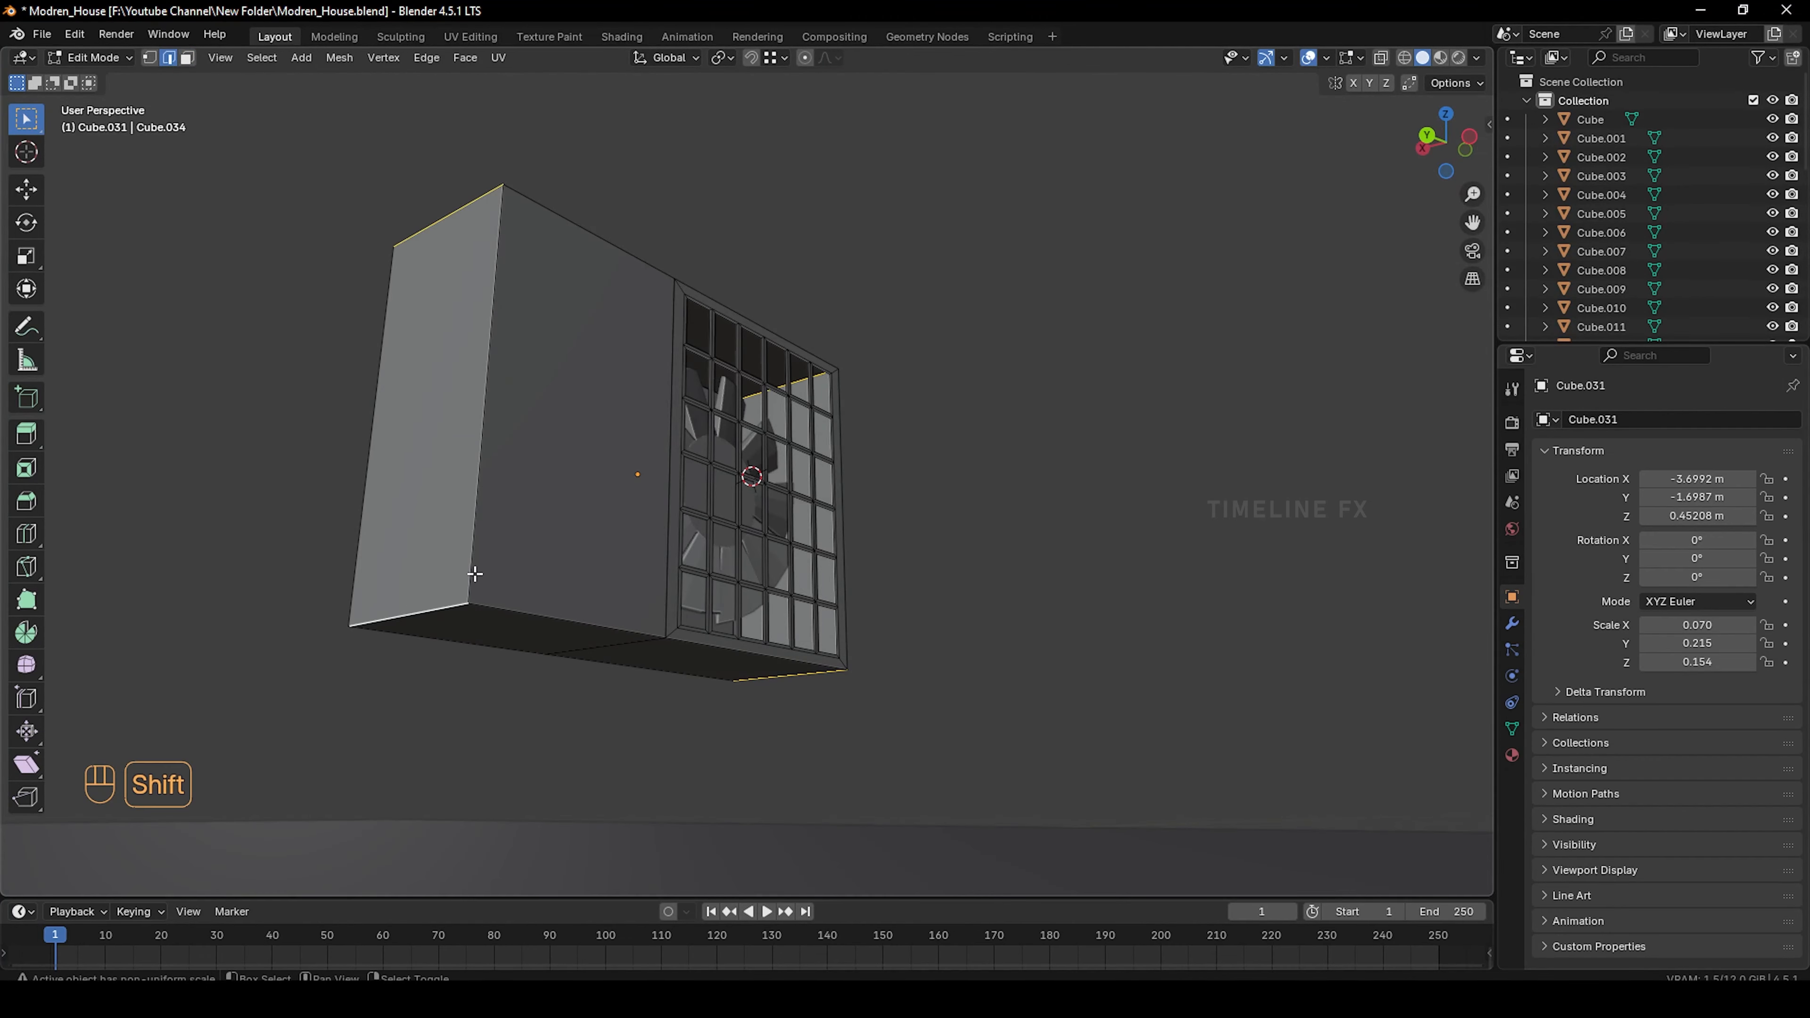
middle_click_drag(474, 574, 1132, 436)
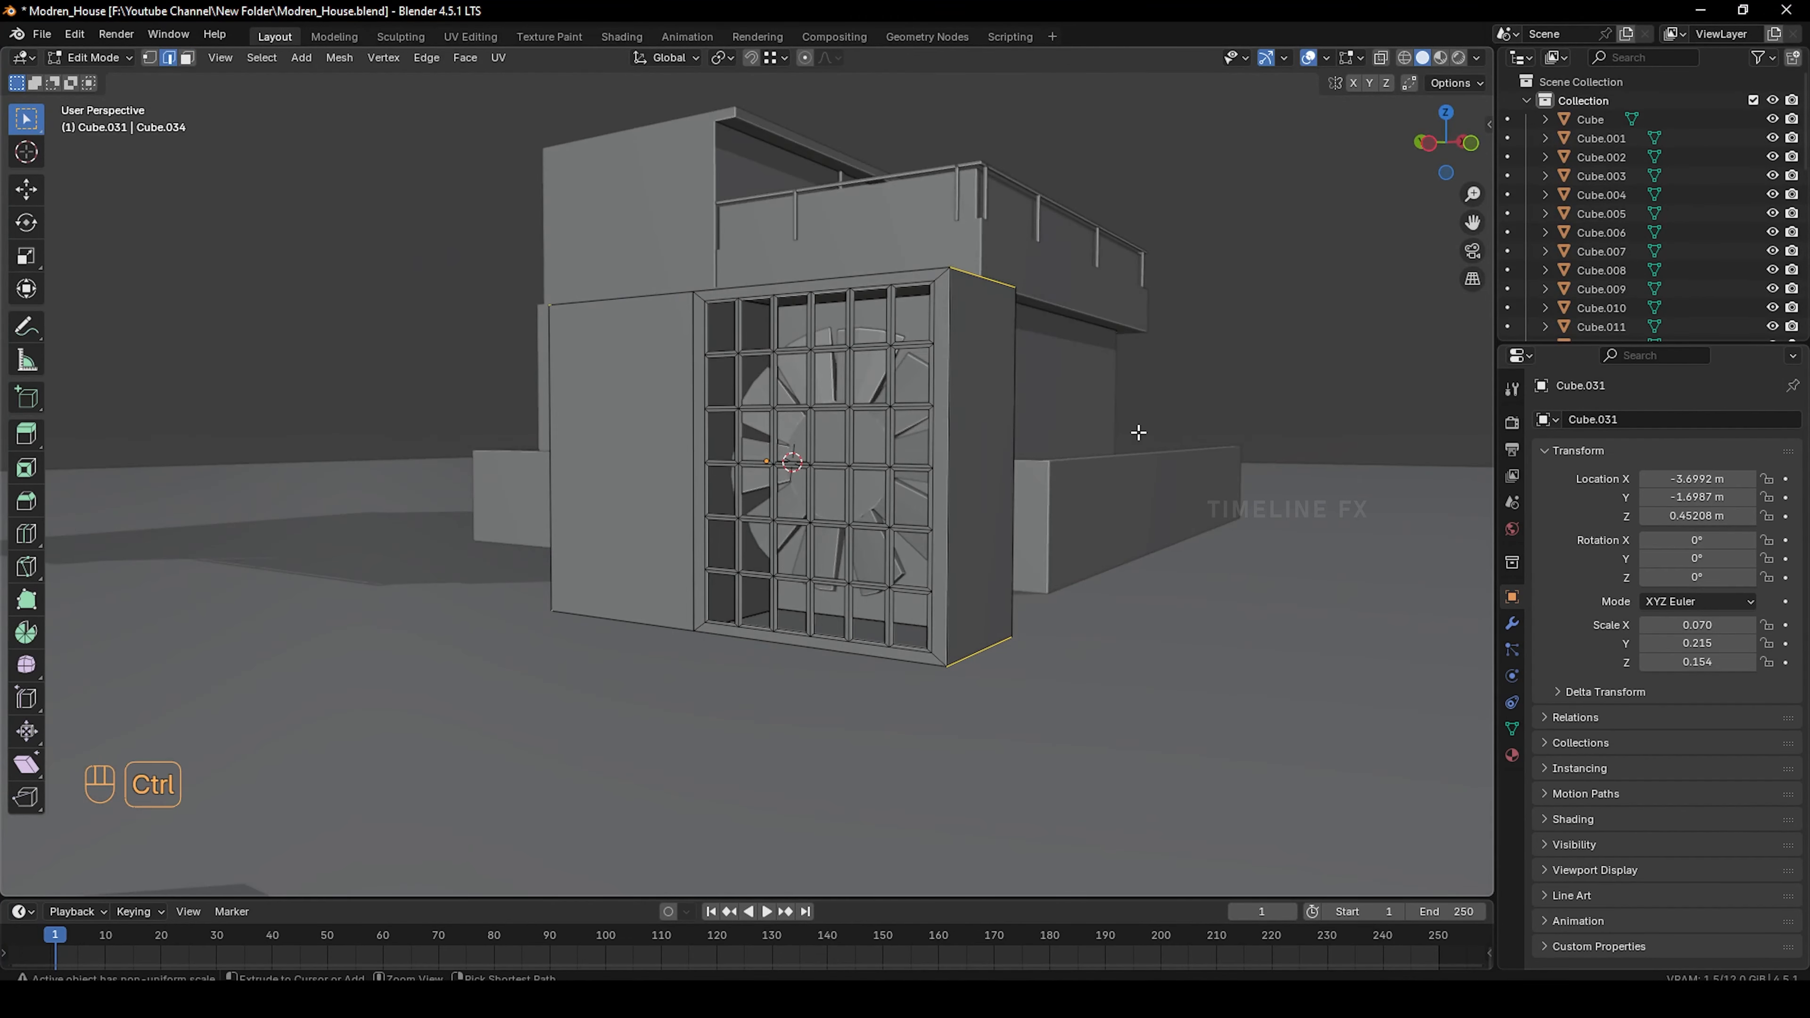
key("ctrl+b")
scroll(1141, 428, "up", 13)
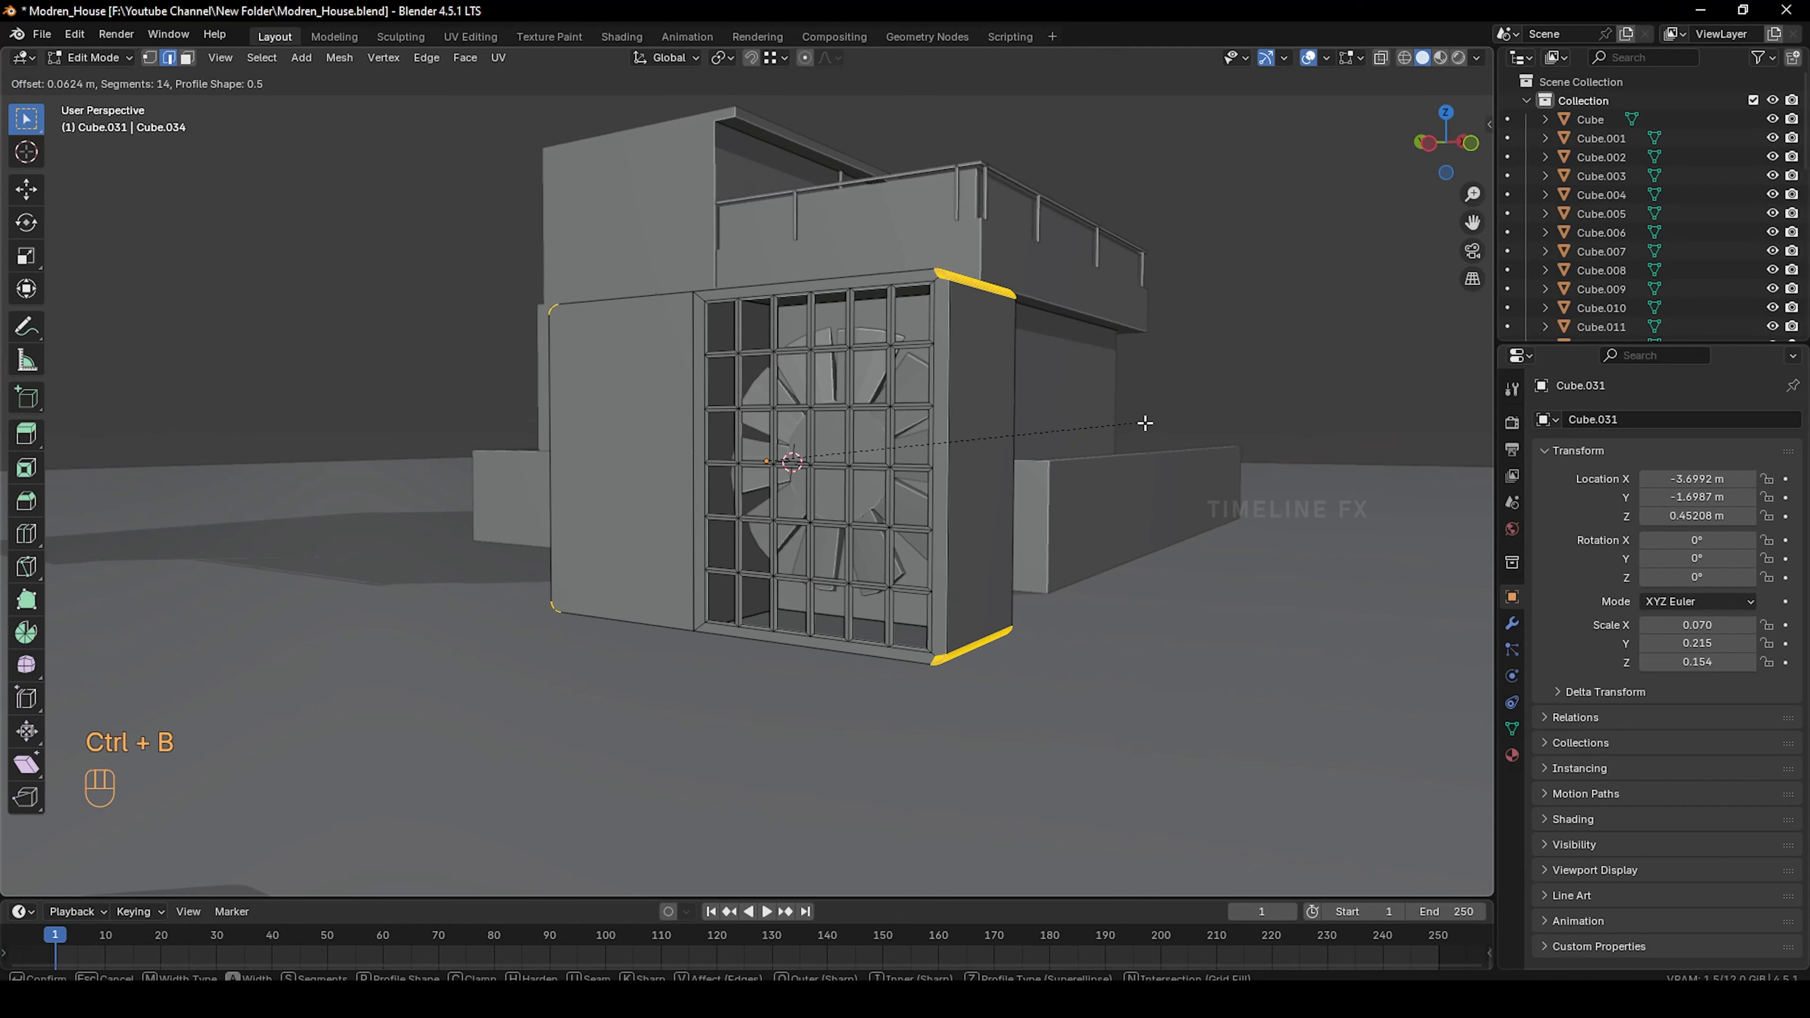
scroll(1149, 437, "down", 9)
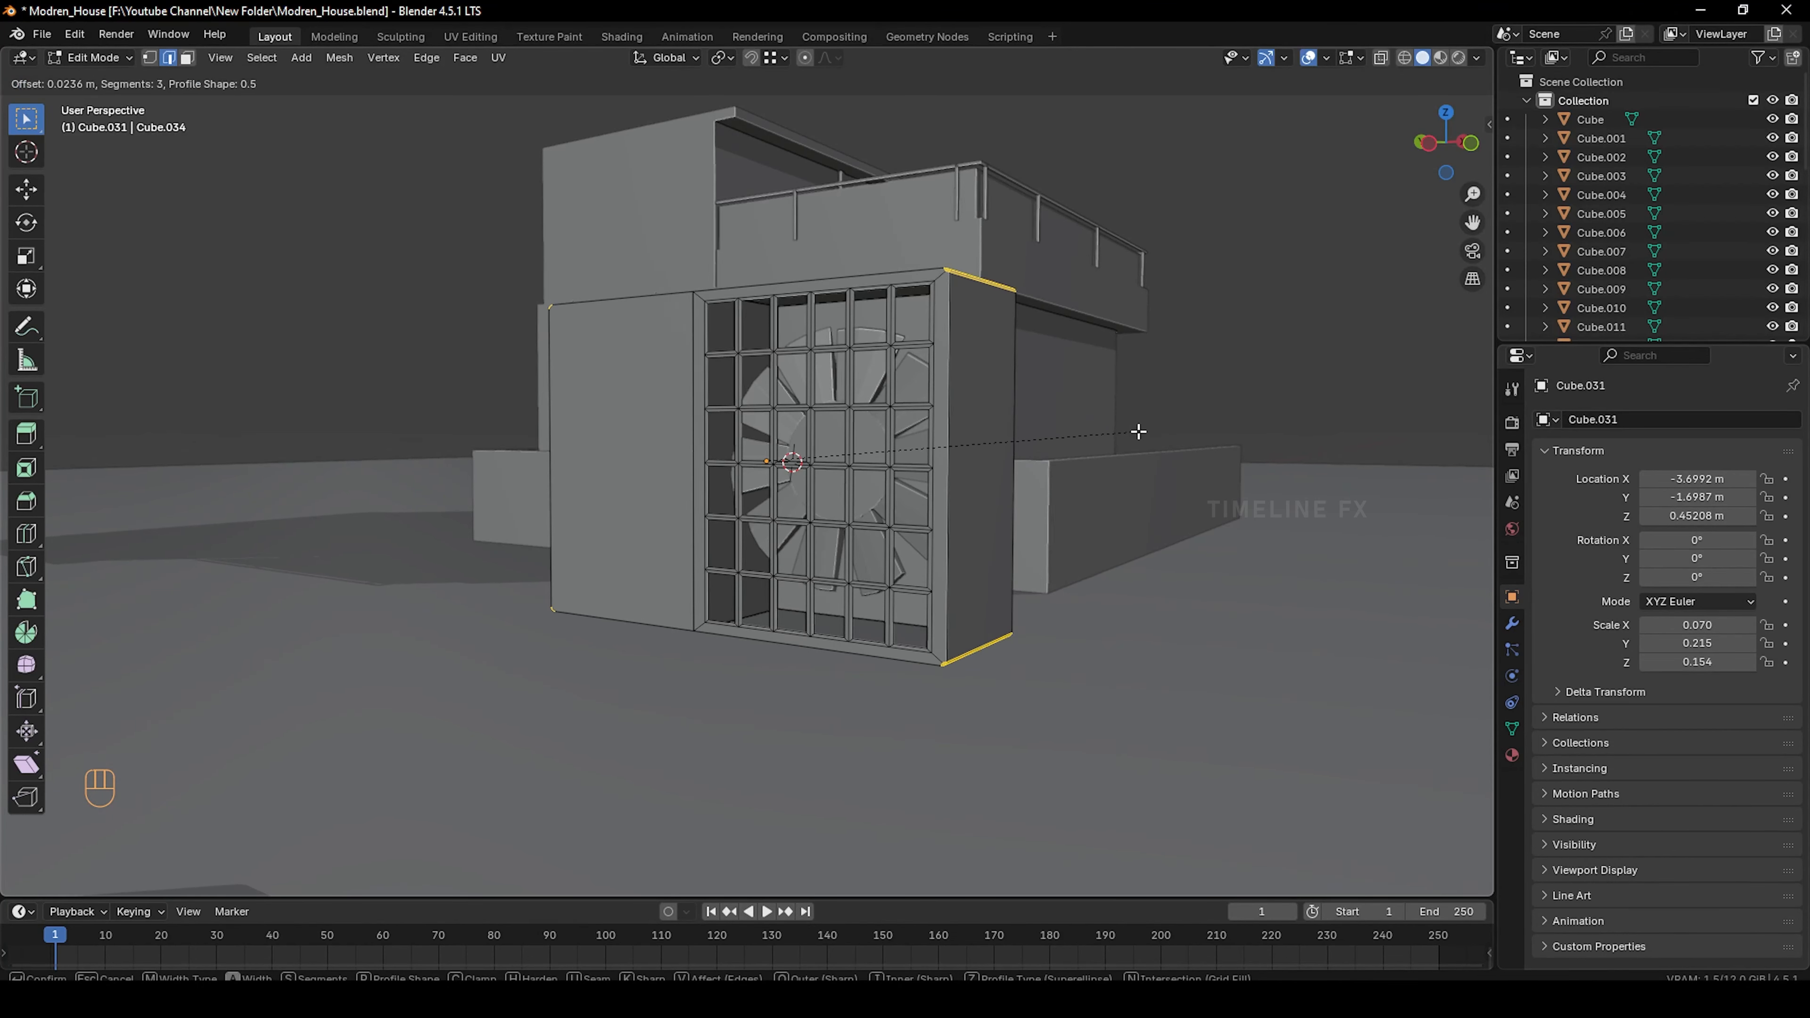
scroll(1155, 435, "up", 1)
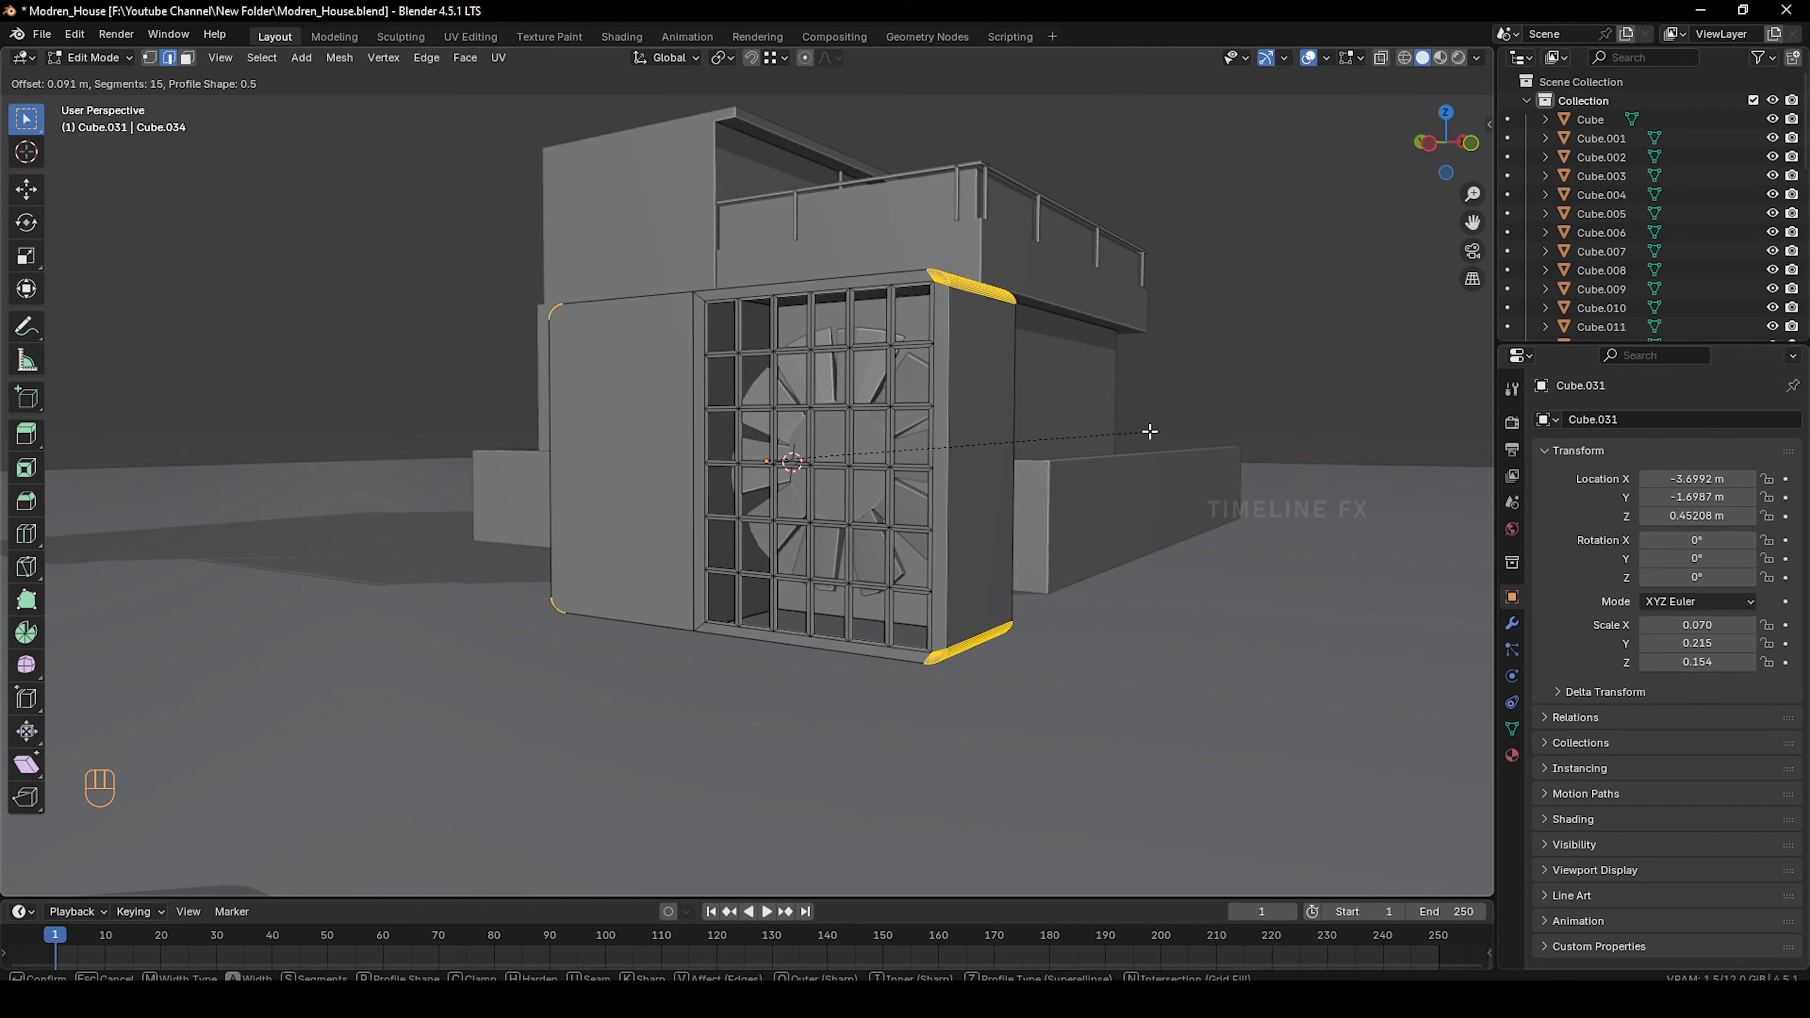
left_click(1148, 432)
key("Tab")
Set the snap target to Face and move the housing together with the fan onto the house's upper side wall
middle_click_drag(1046, 323, 1012, 355)
scroll(1030, 383, "down", 5)
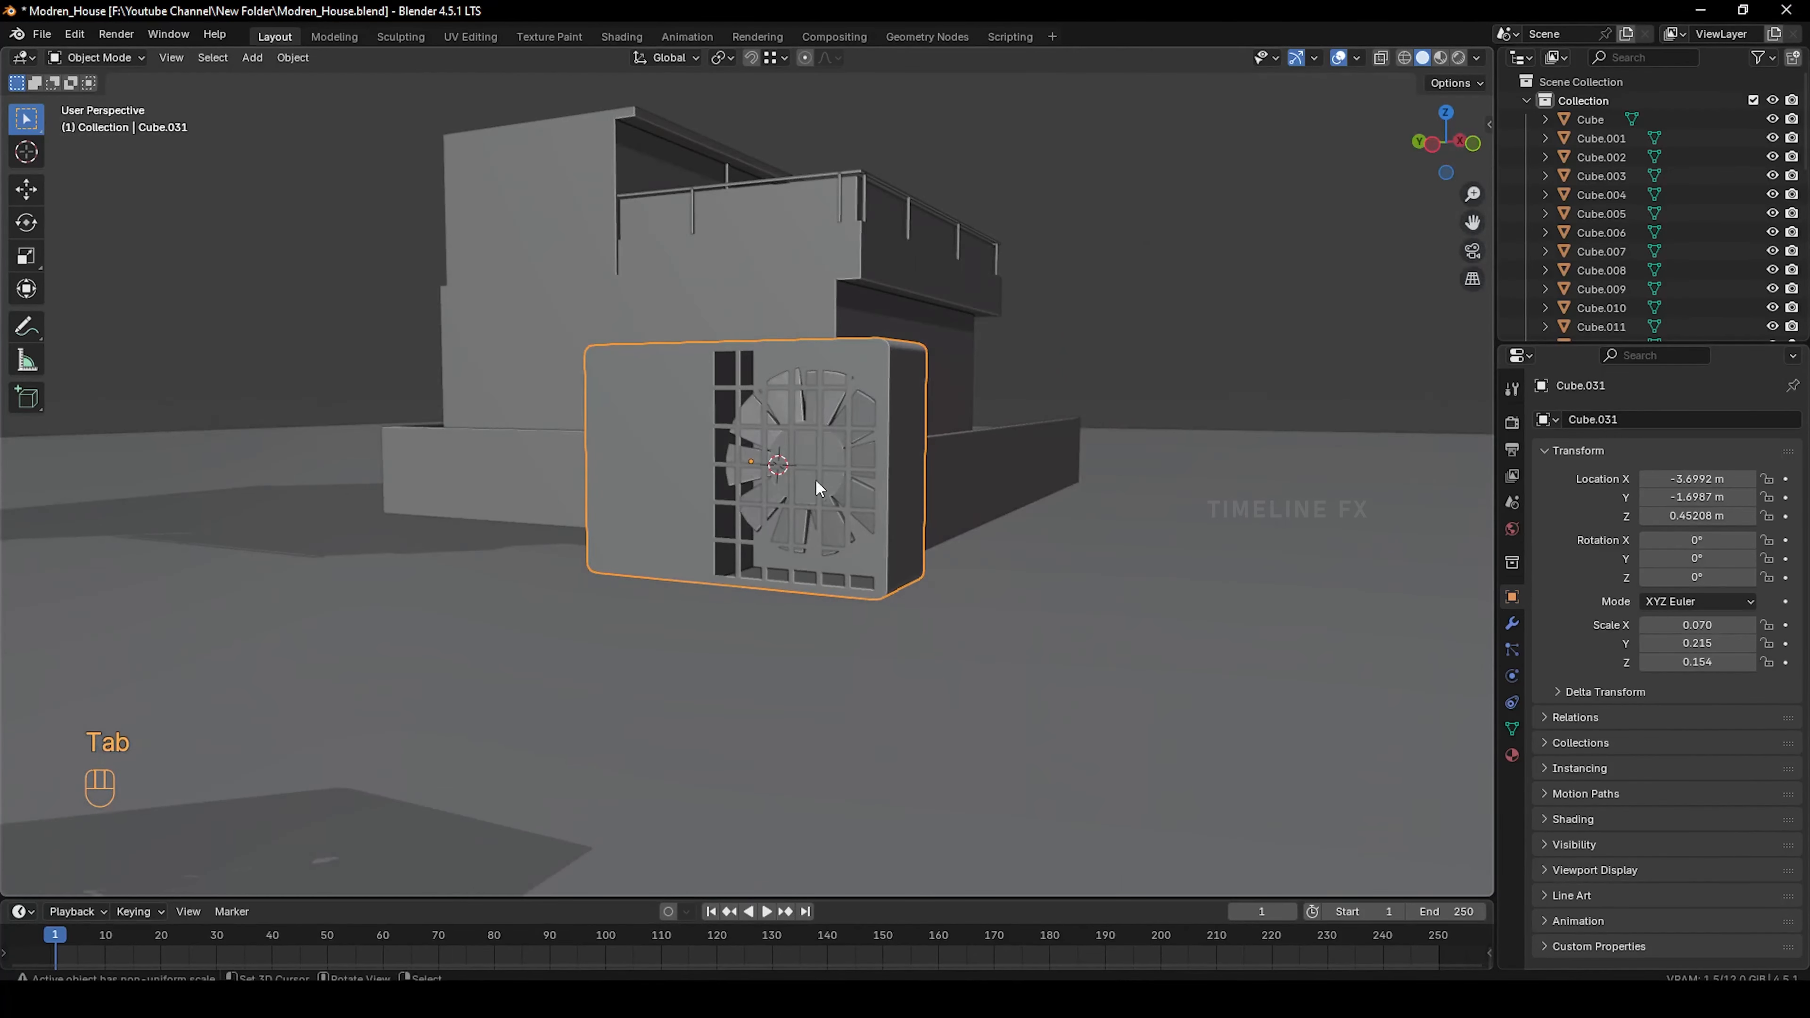
middle_click_drag(752, 462, 750, 526)
left_click(802, 456, "shift")
scroll(734, 521, "down", 6)
middle_click_drag(799, 443, 1017, 587, "shift")
left_click(784, 60)
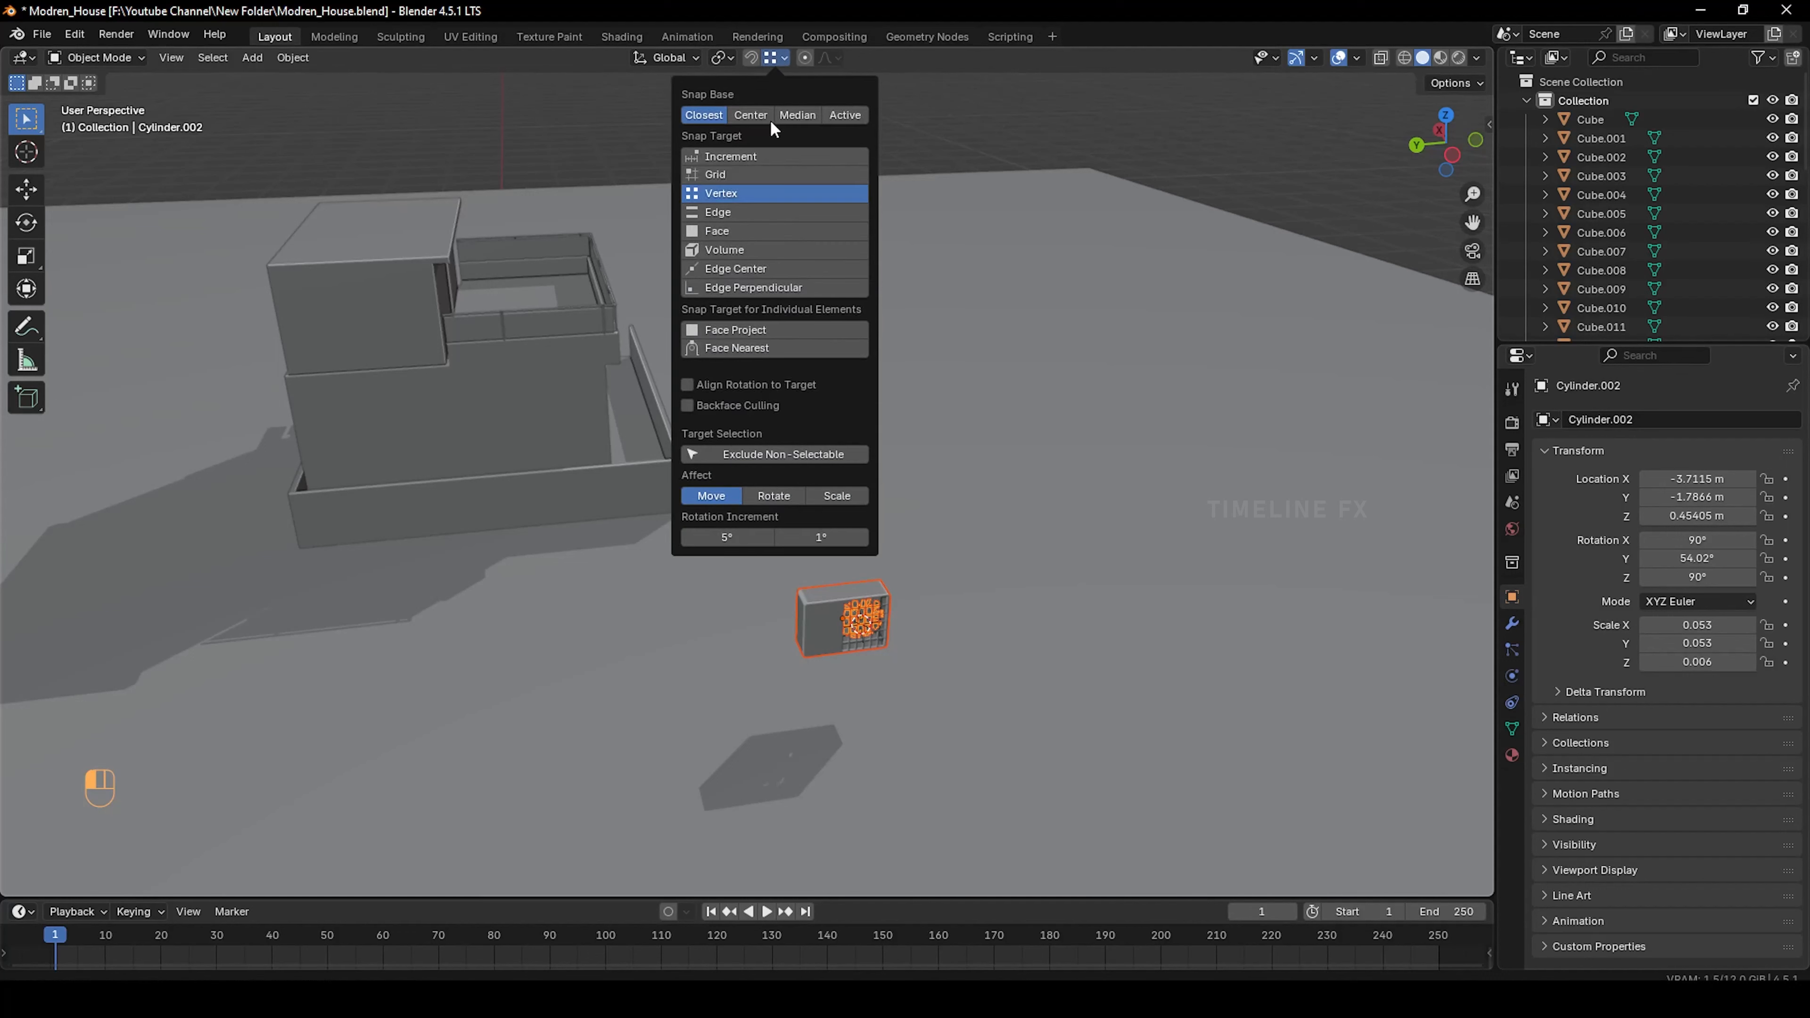
left_click(721, 232)
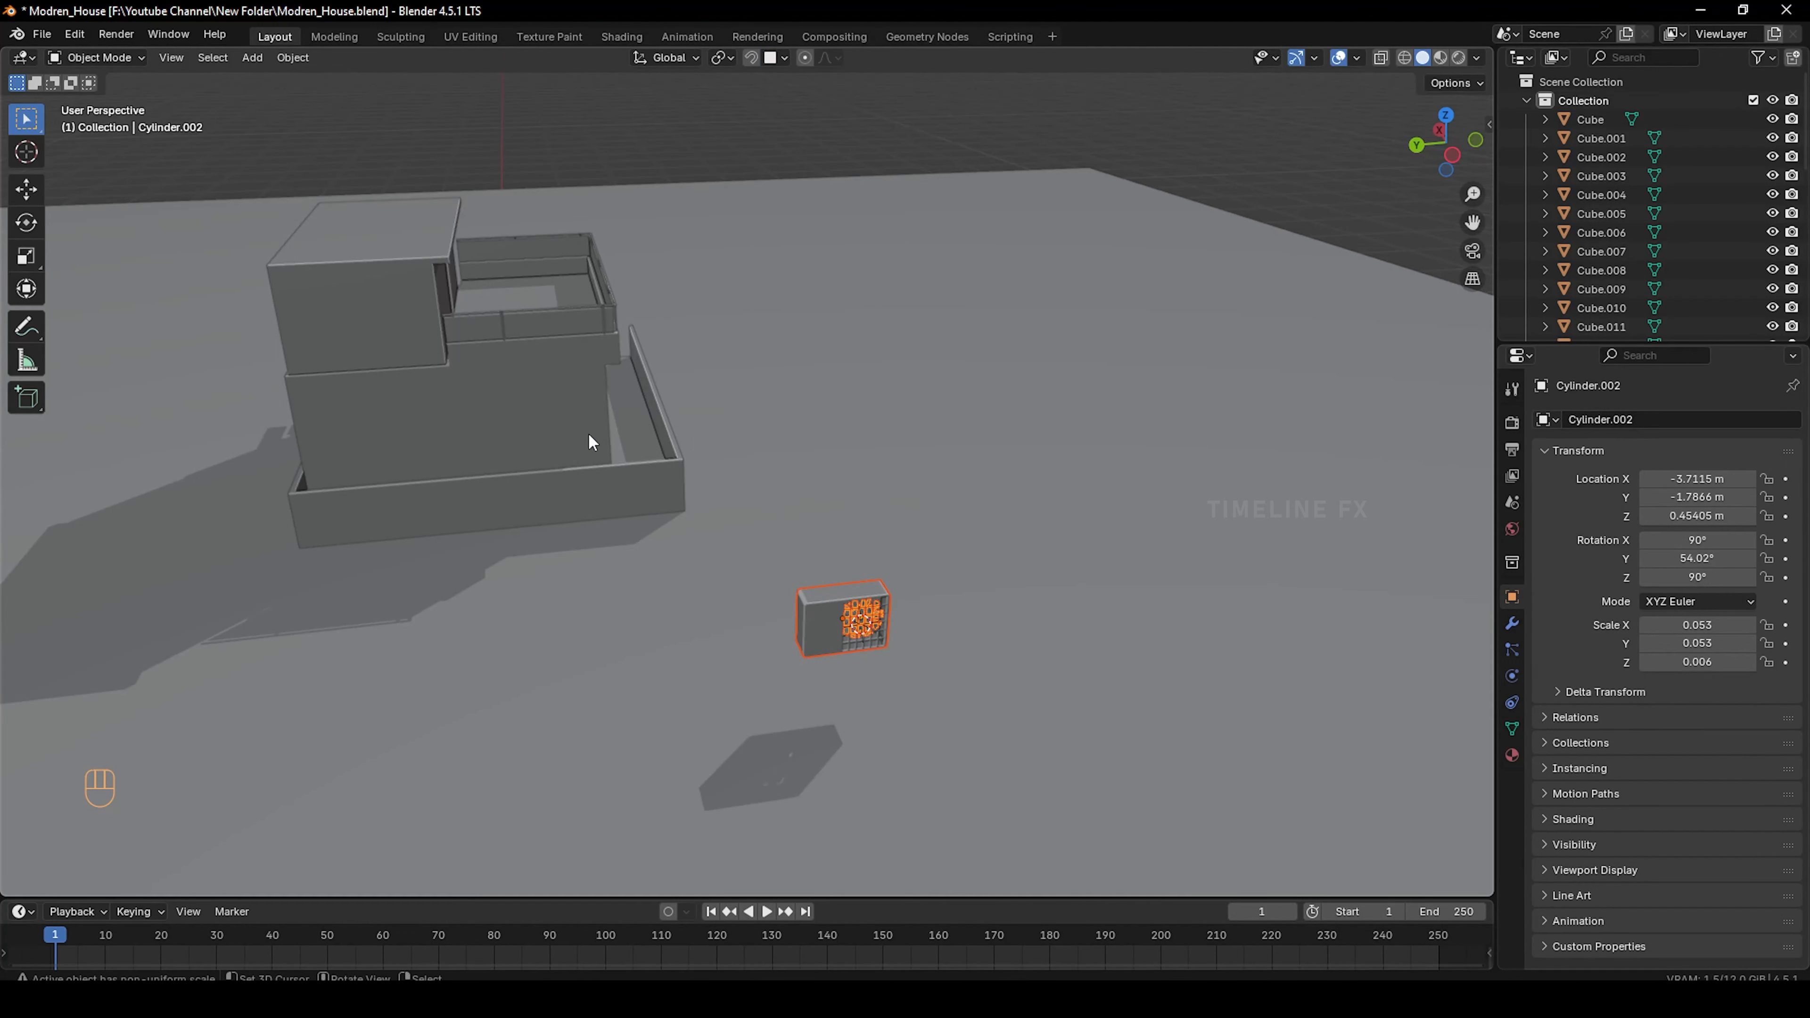
key("g")
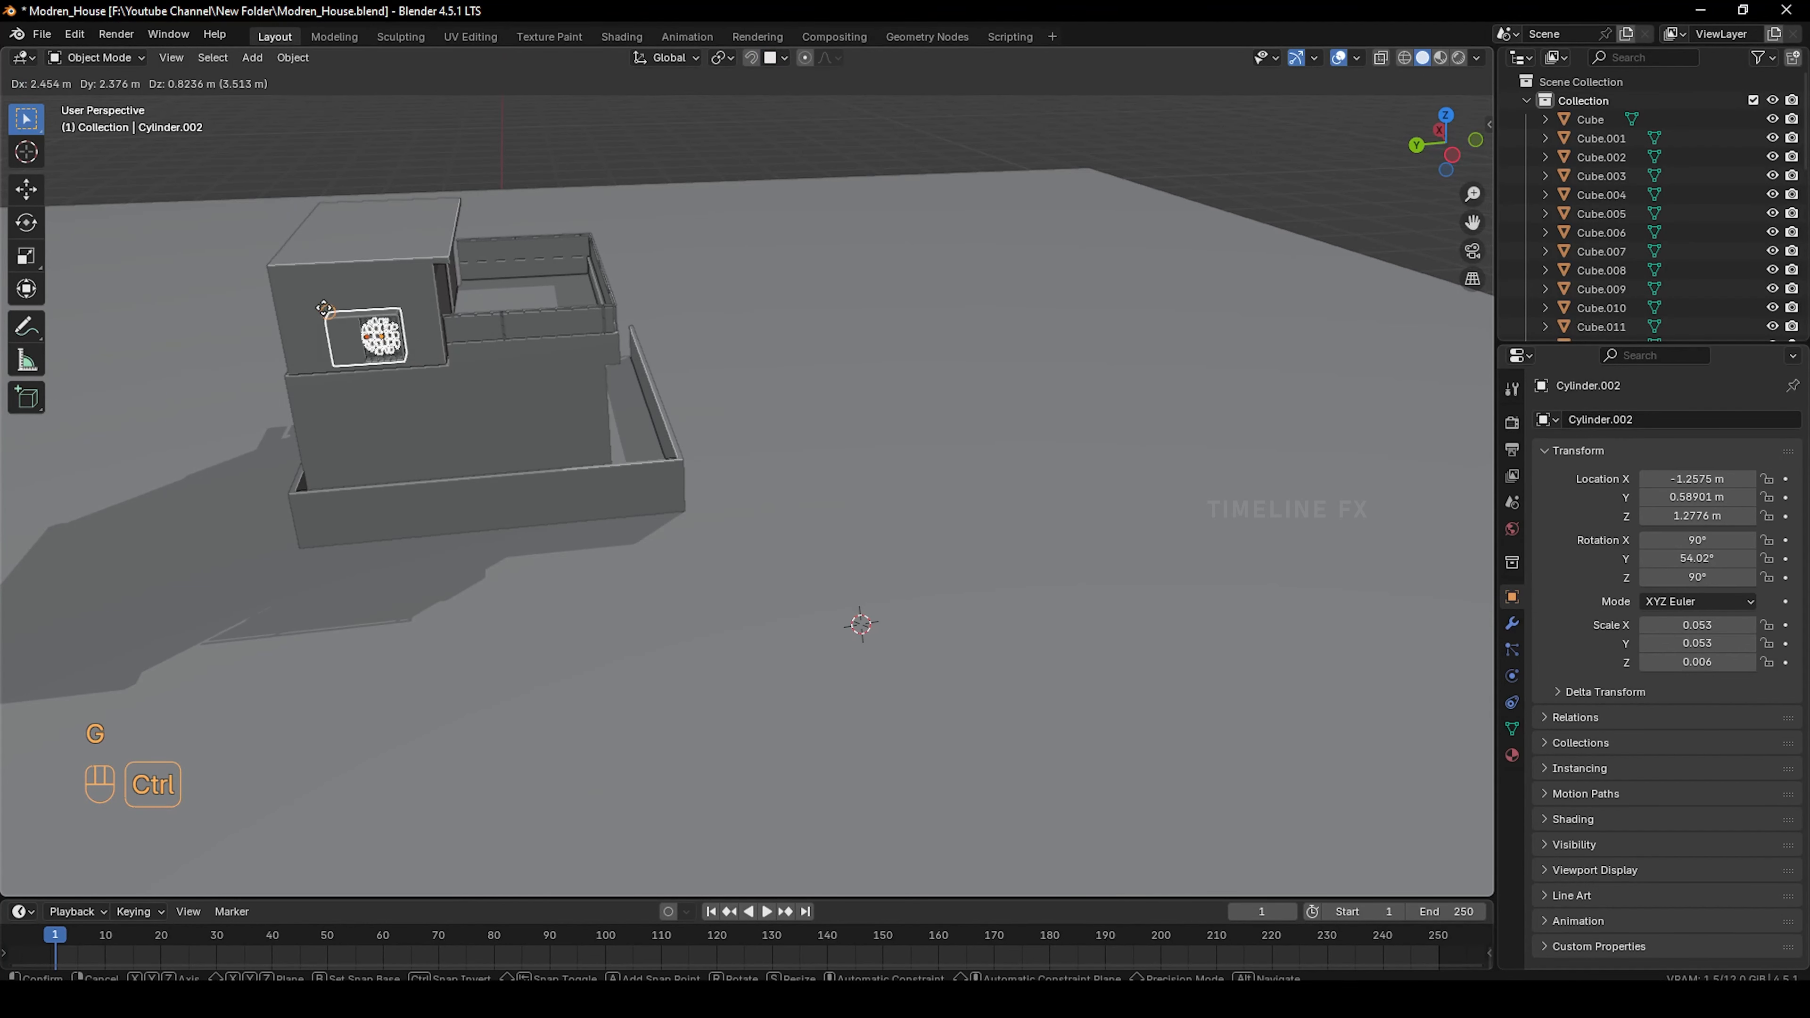
left_click(325, 307)
Examine how the air-conditioner unit sits on the house's upper wall from several angles
scroll(363, 387, "up", 2)
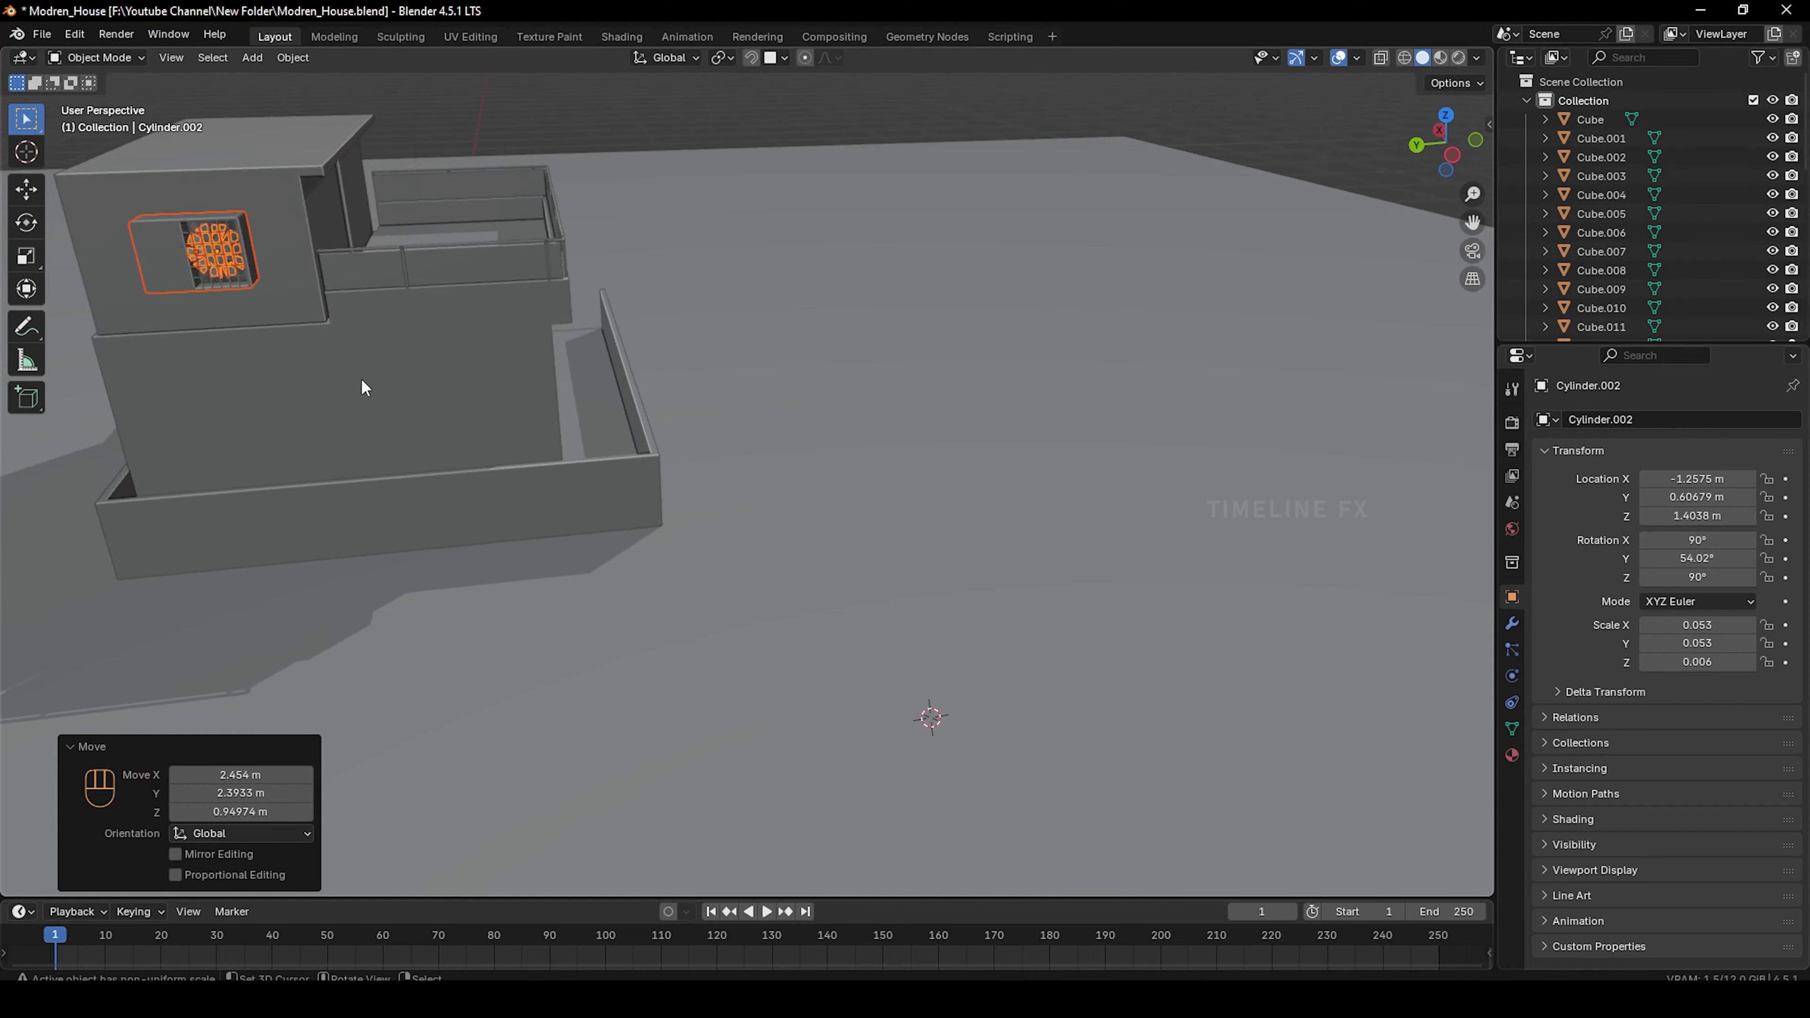
middle_click_drag(360, 378, 843, 523, "shift")
middle_click_drag(570, 492, 406, 428)
right_click(686, 470)
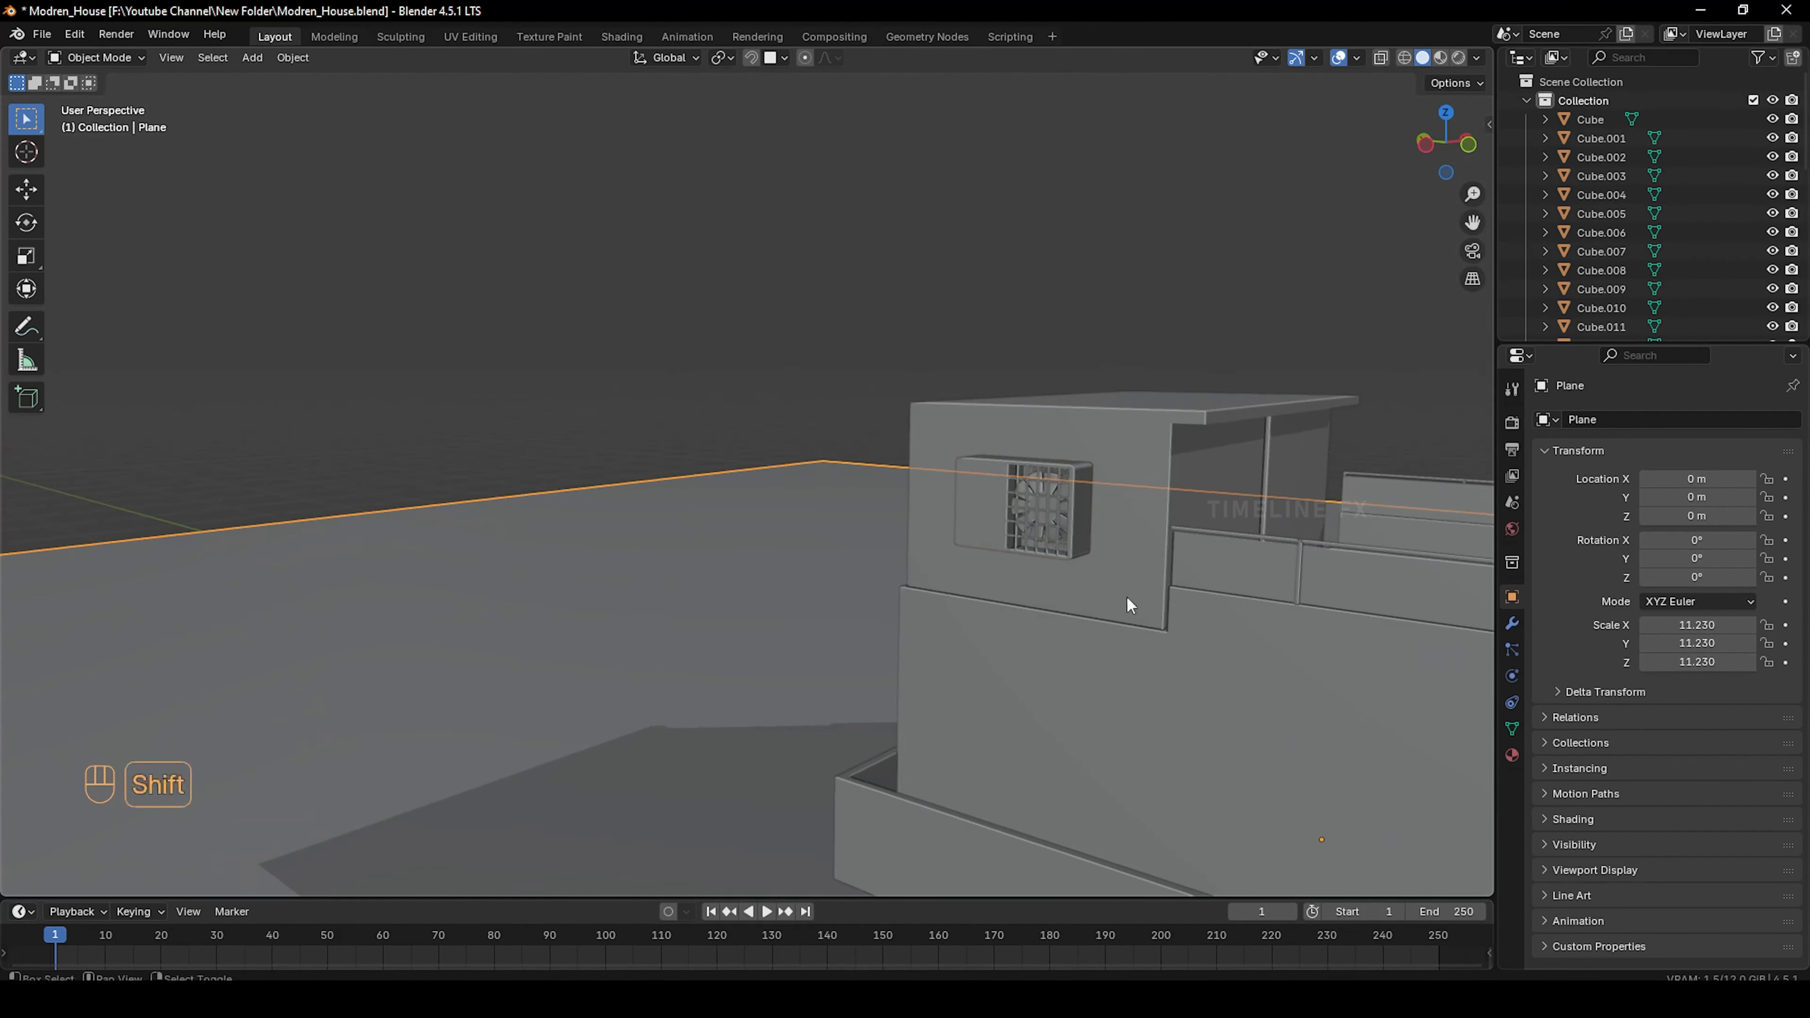
middle_click_drag(1127, 598, 616, 527, "shift")
scroll(1002, 614, "down", 3)
scroll(723, 499, "up", 2)
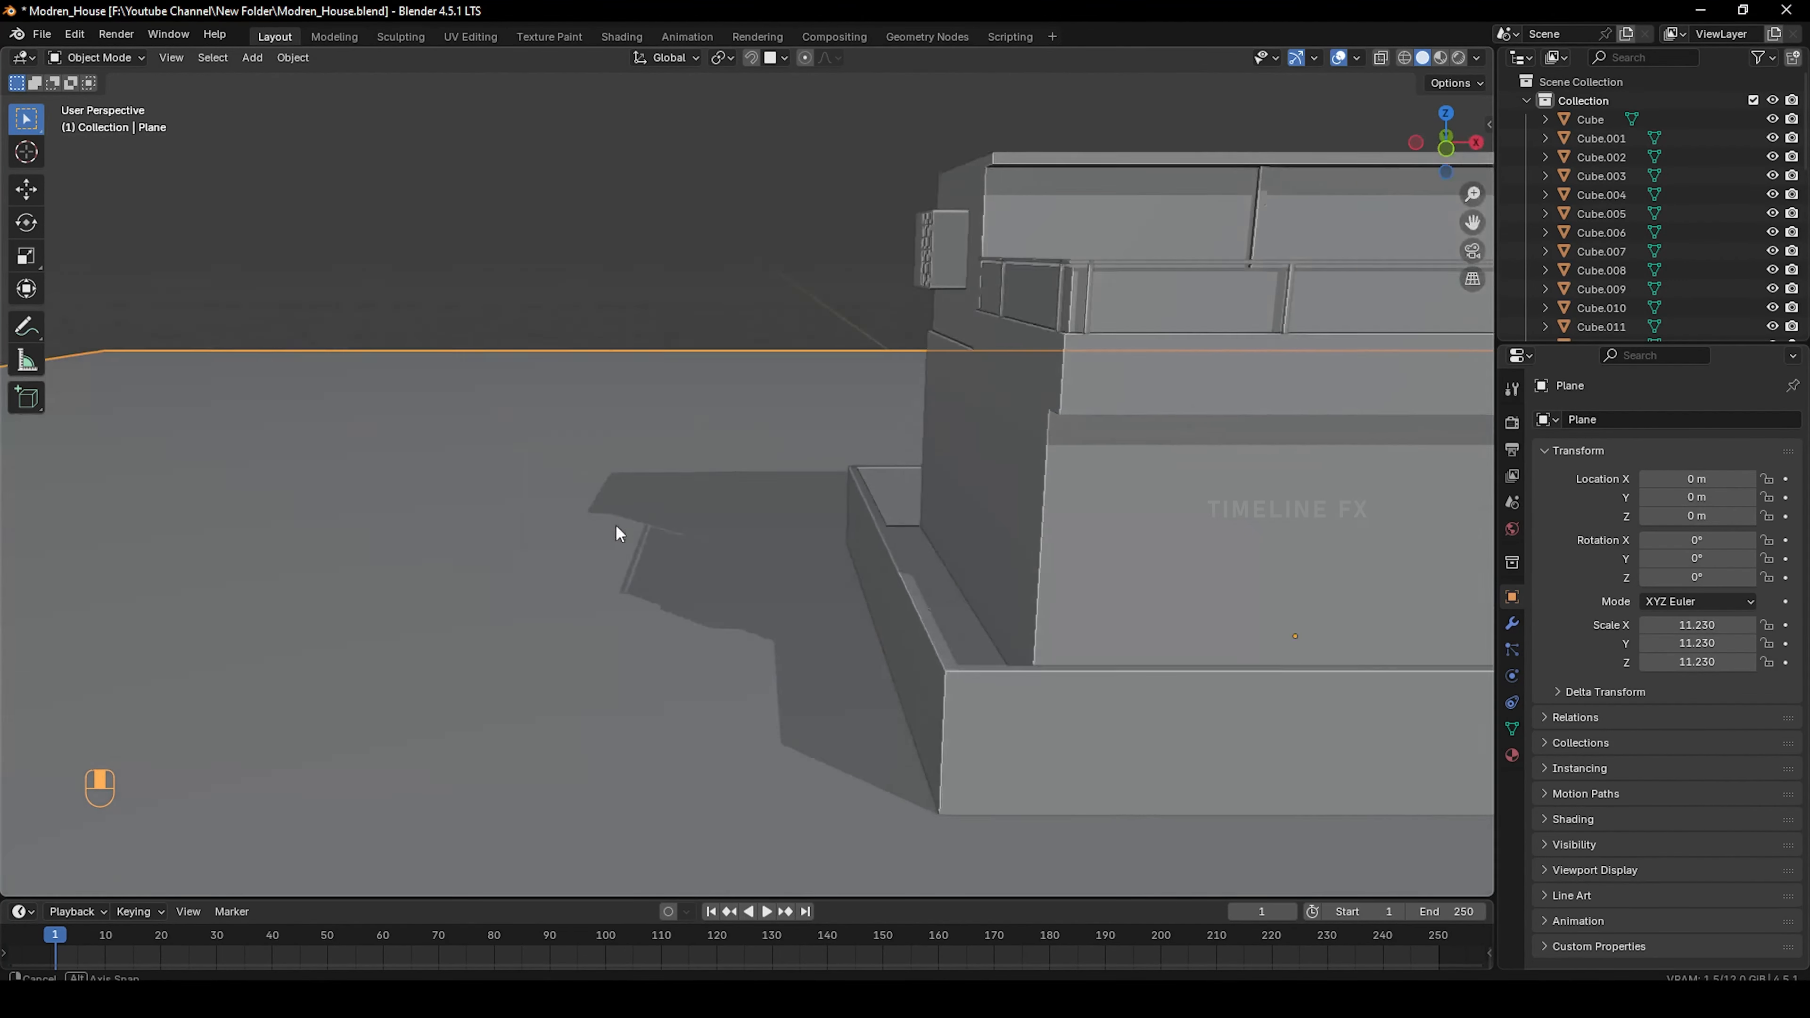
scroll(616, 526, "down", 4)
Inset the house's lower side wall face below the air-conditioner unit by about 0.27 m
right_click(949, 520)
middle_click_drag(949, 520, 1022, 531)
middle_click_drag(1022, 531, 931, 540, "shift")
scroll(840, 546, "up", 2)
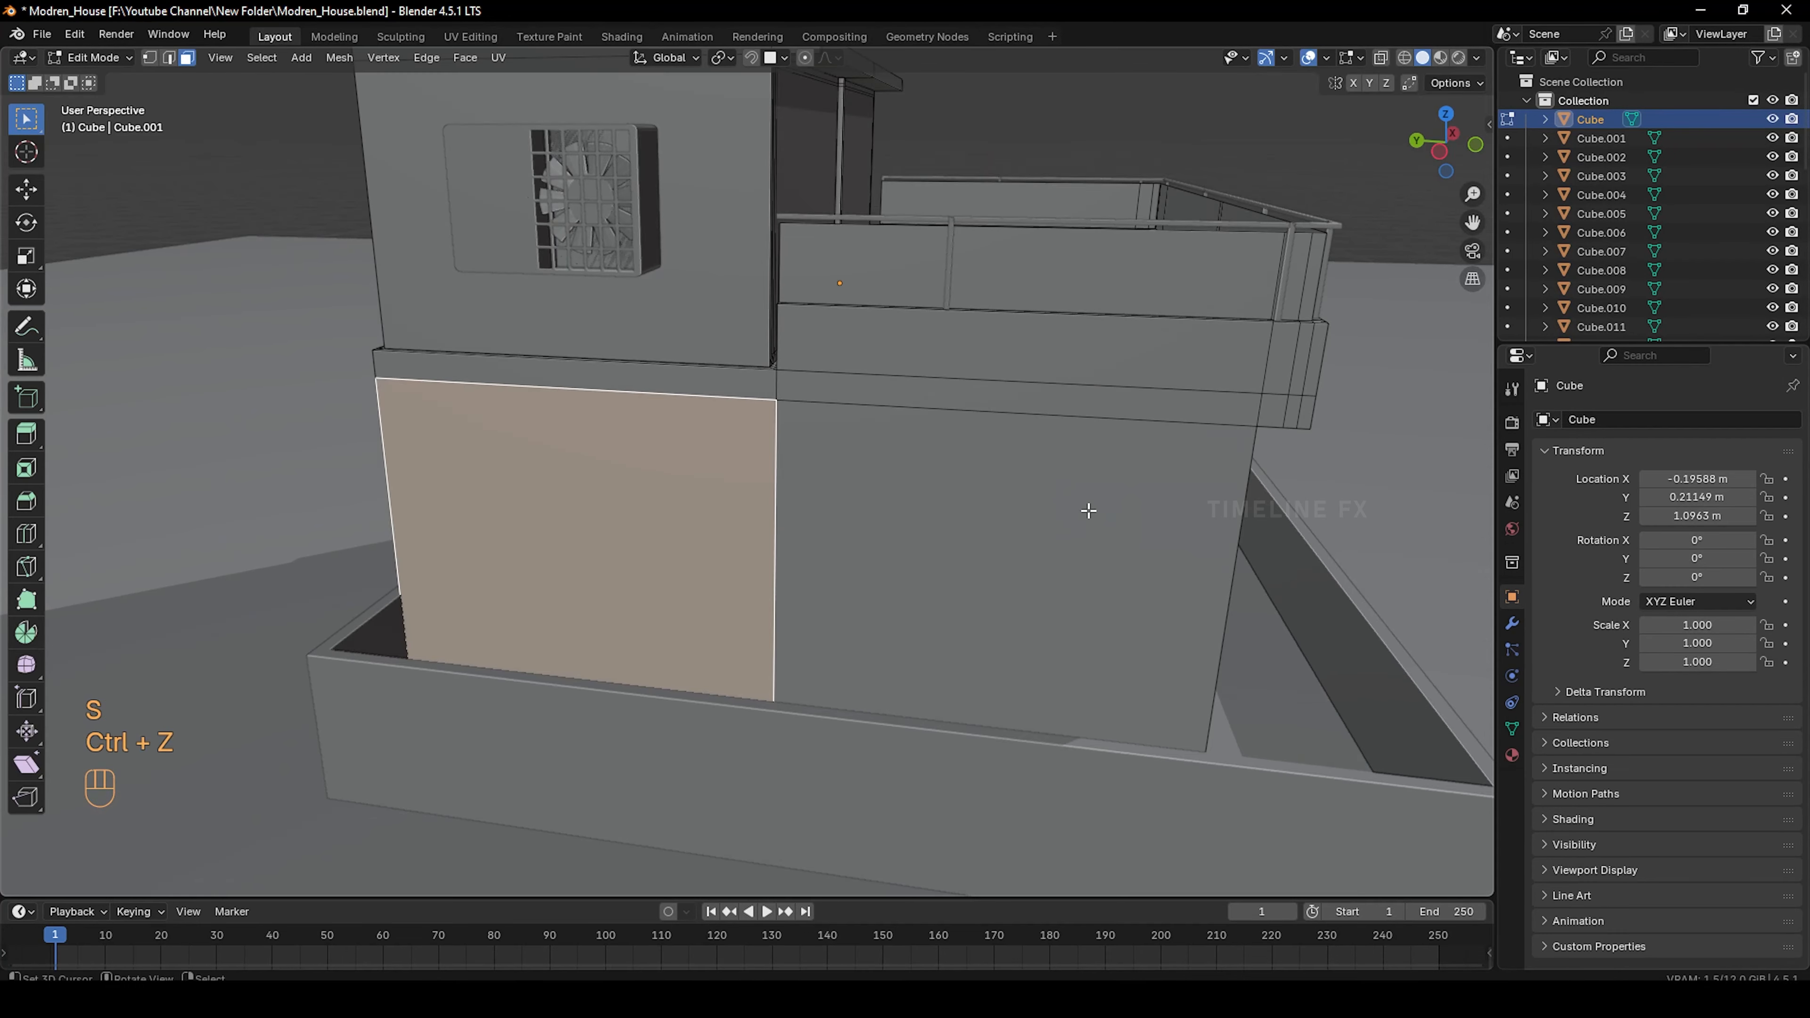
key("i")
left_click(982, 521)
key("s")
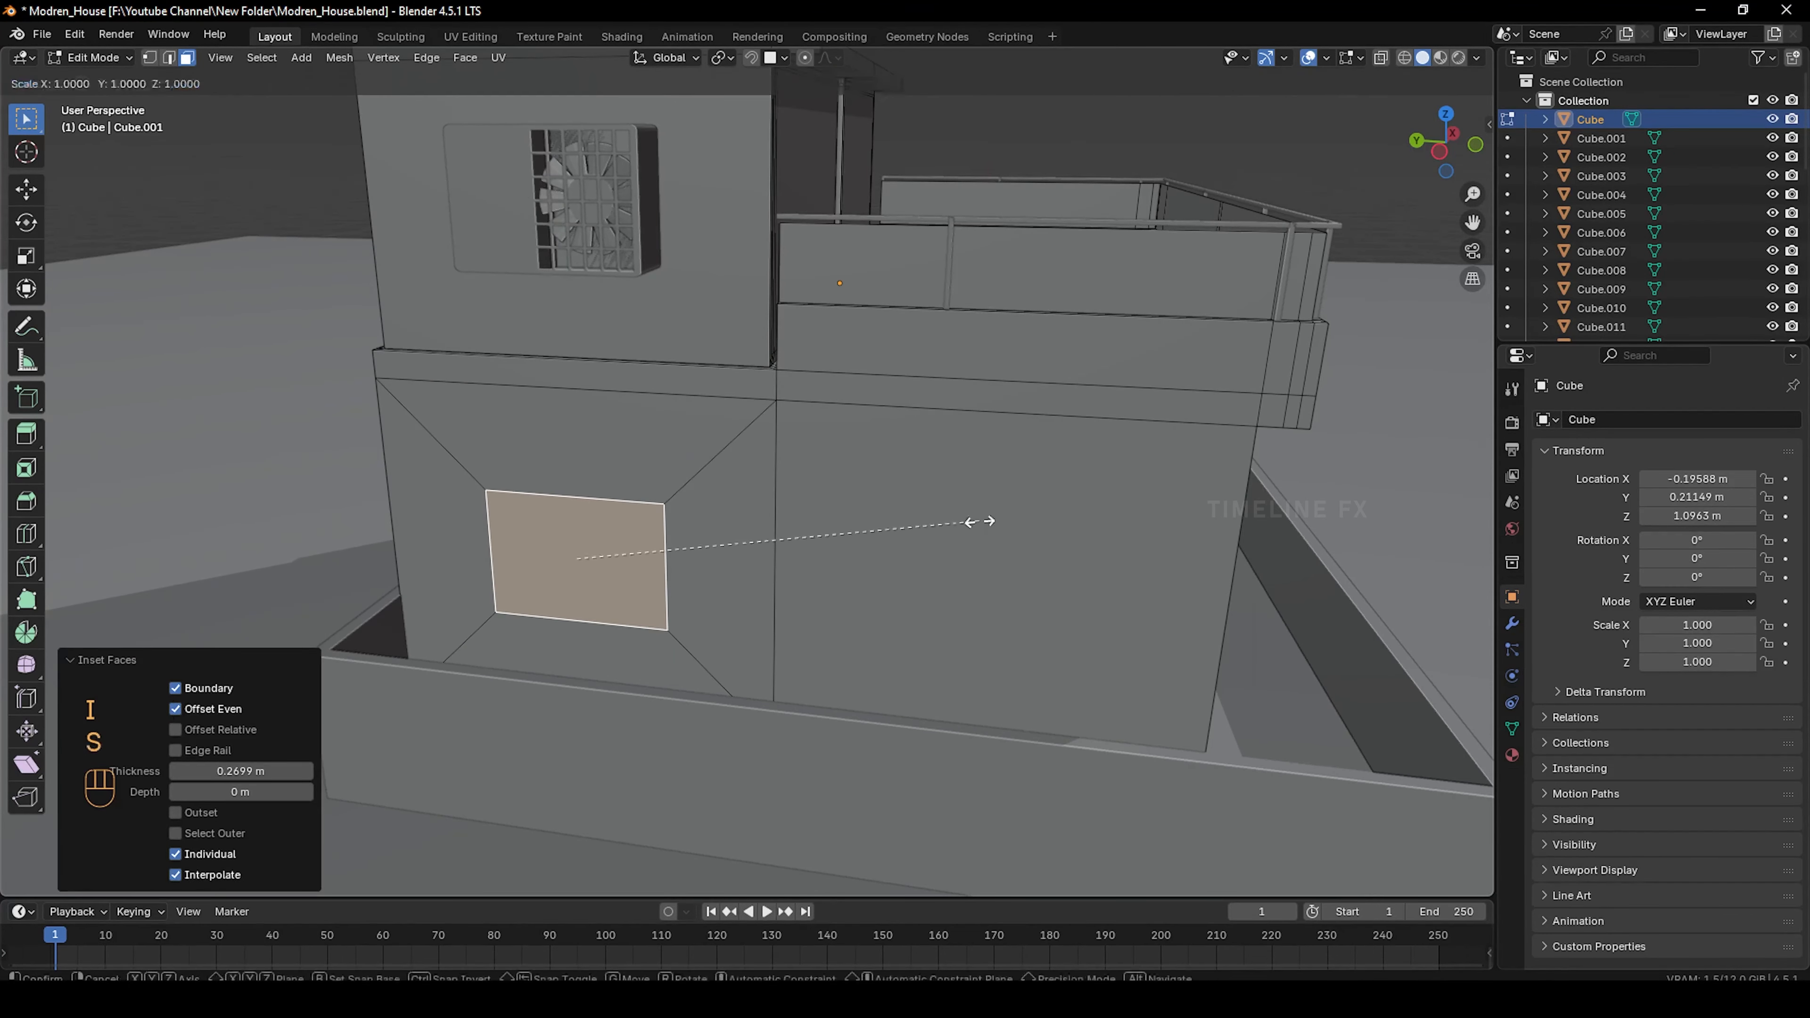
key("z")
left_click(610, 569)
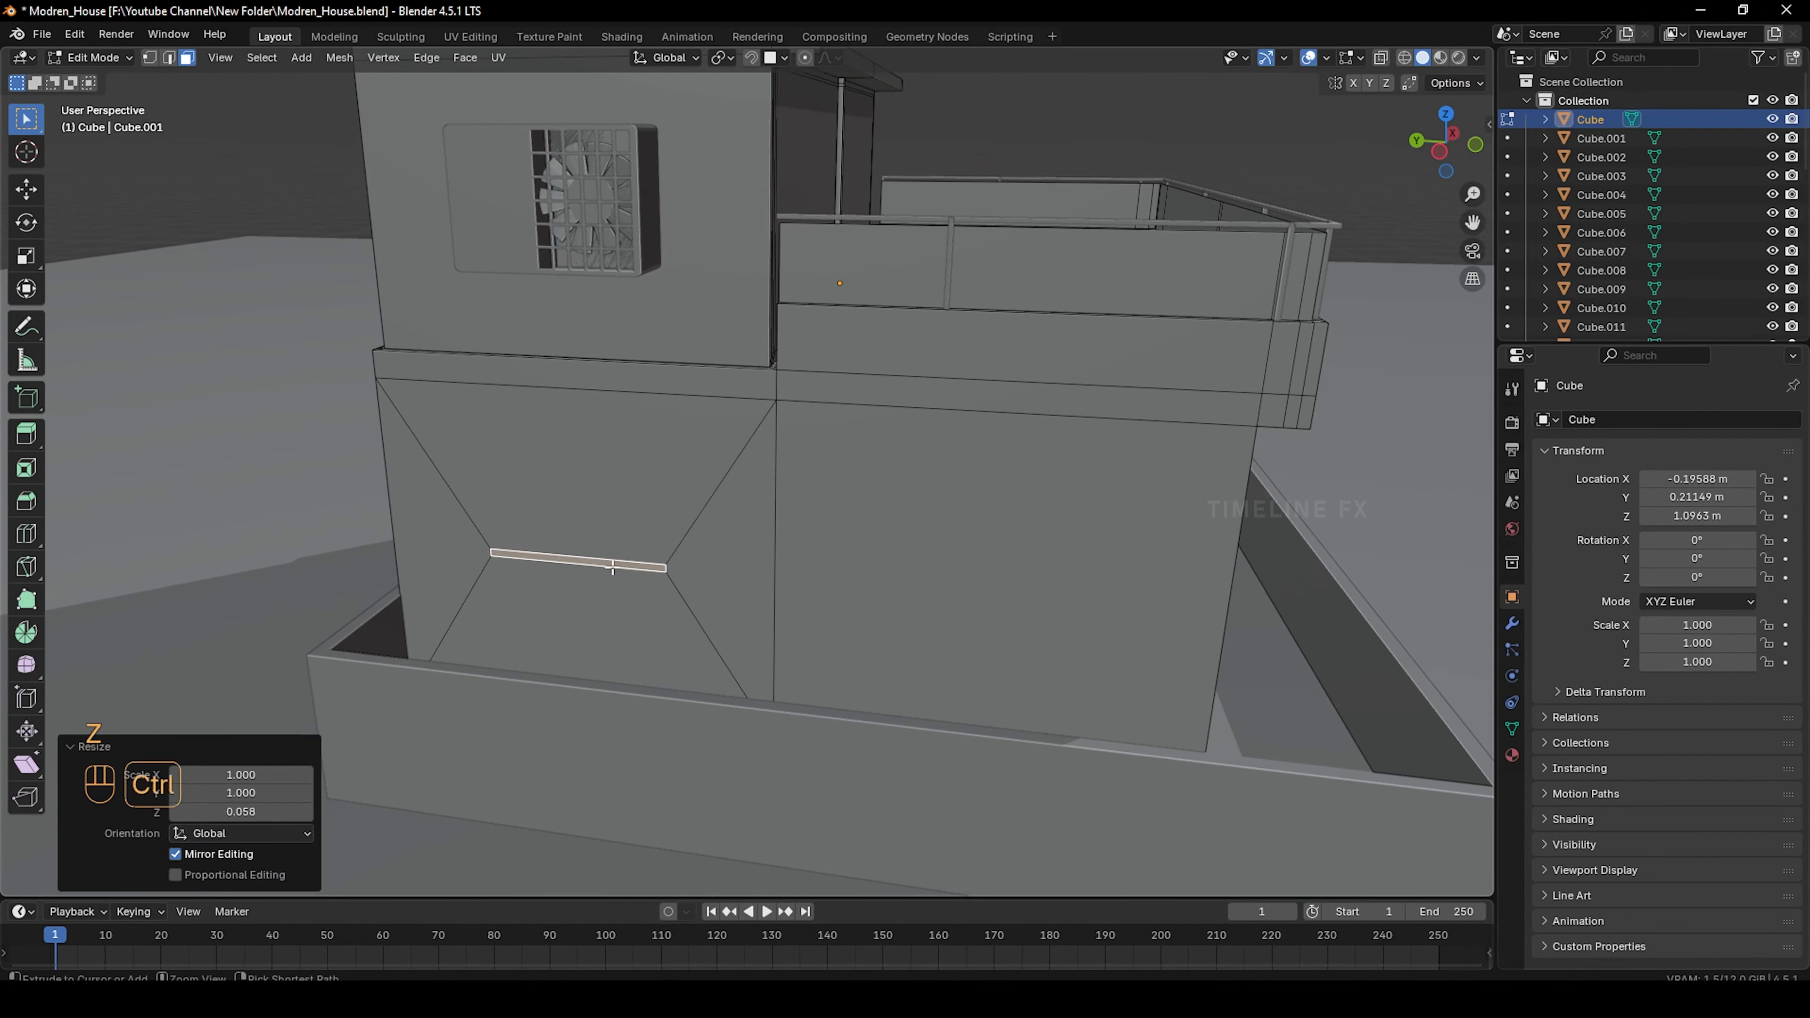
key("ctrl+z")
Scale the inset window face taller along Z and narrow it to about 0.8 along Y
key("s")
key("z")
left_click(955, 539)
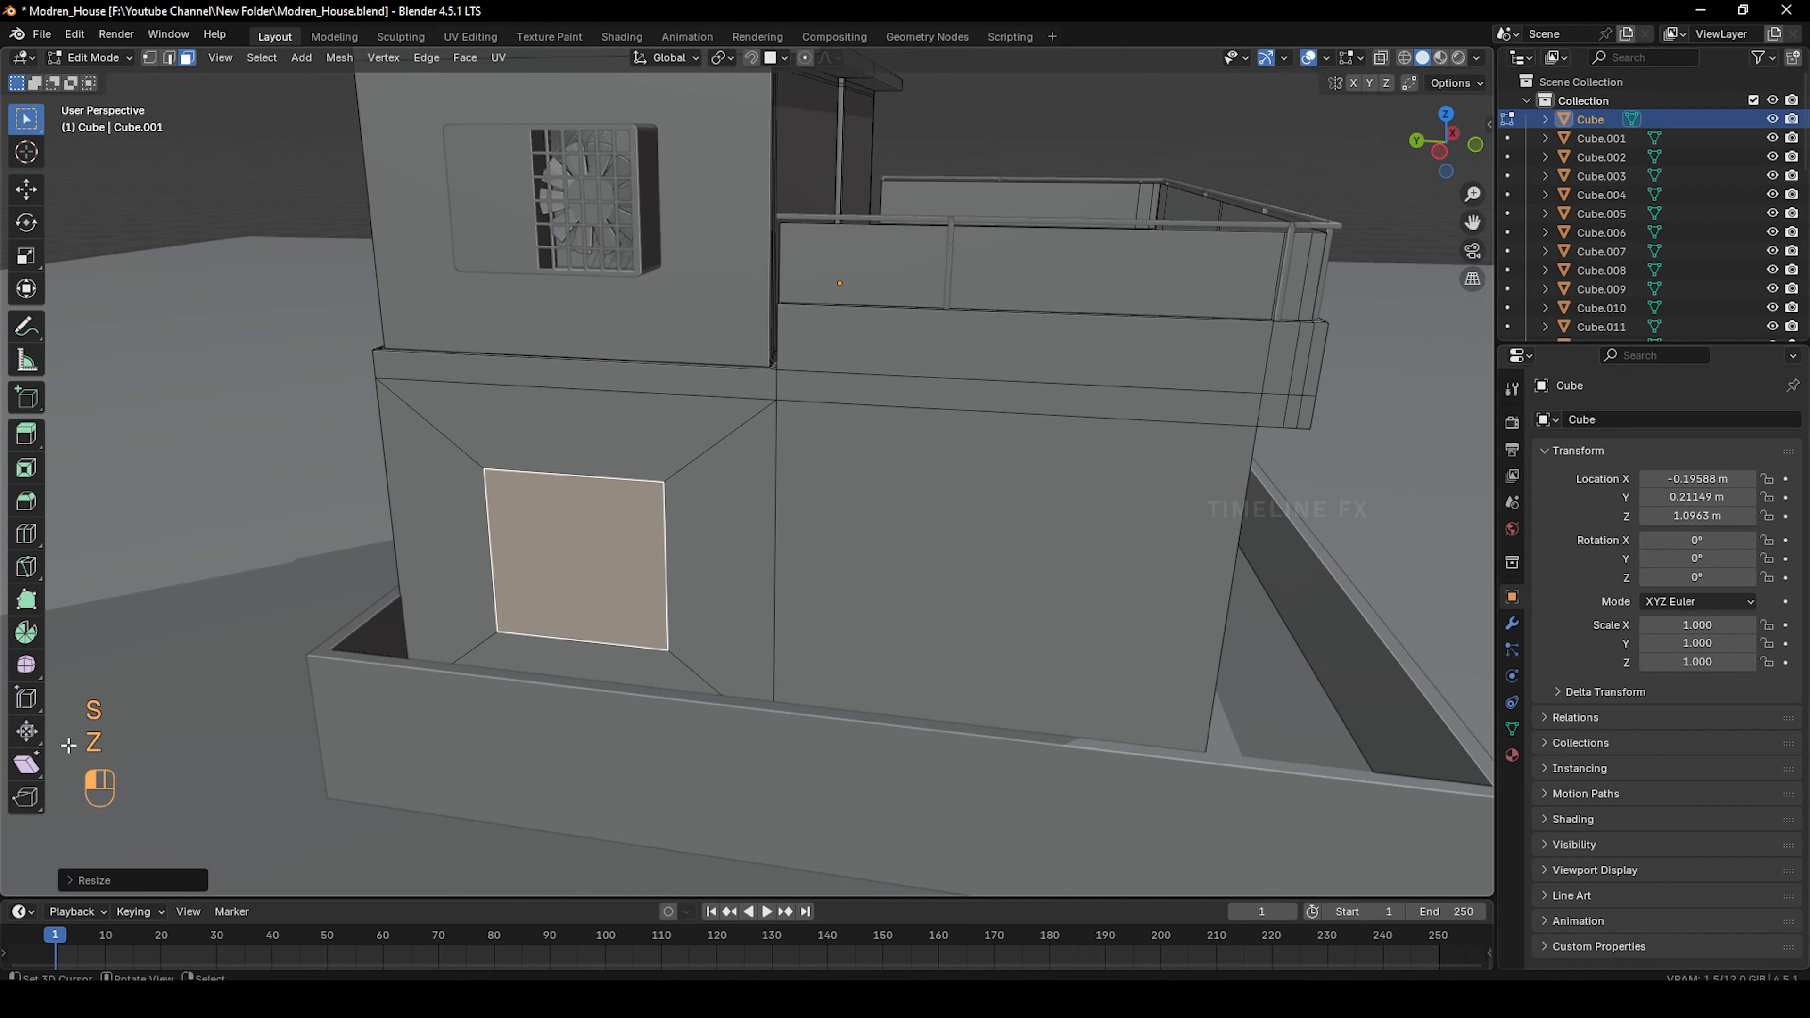
key("s")
key("x")
key("y")
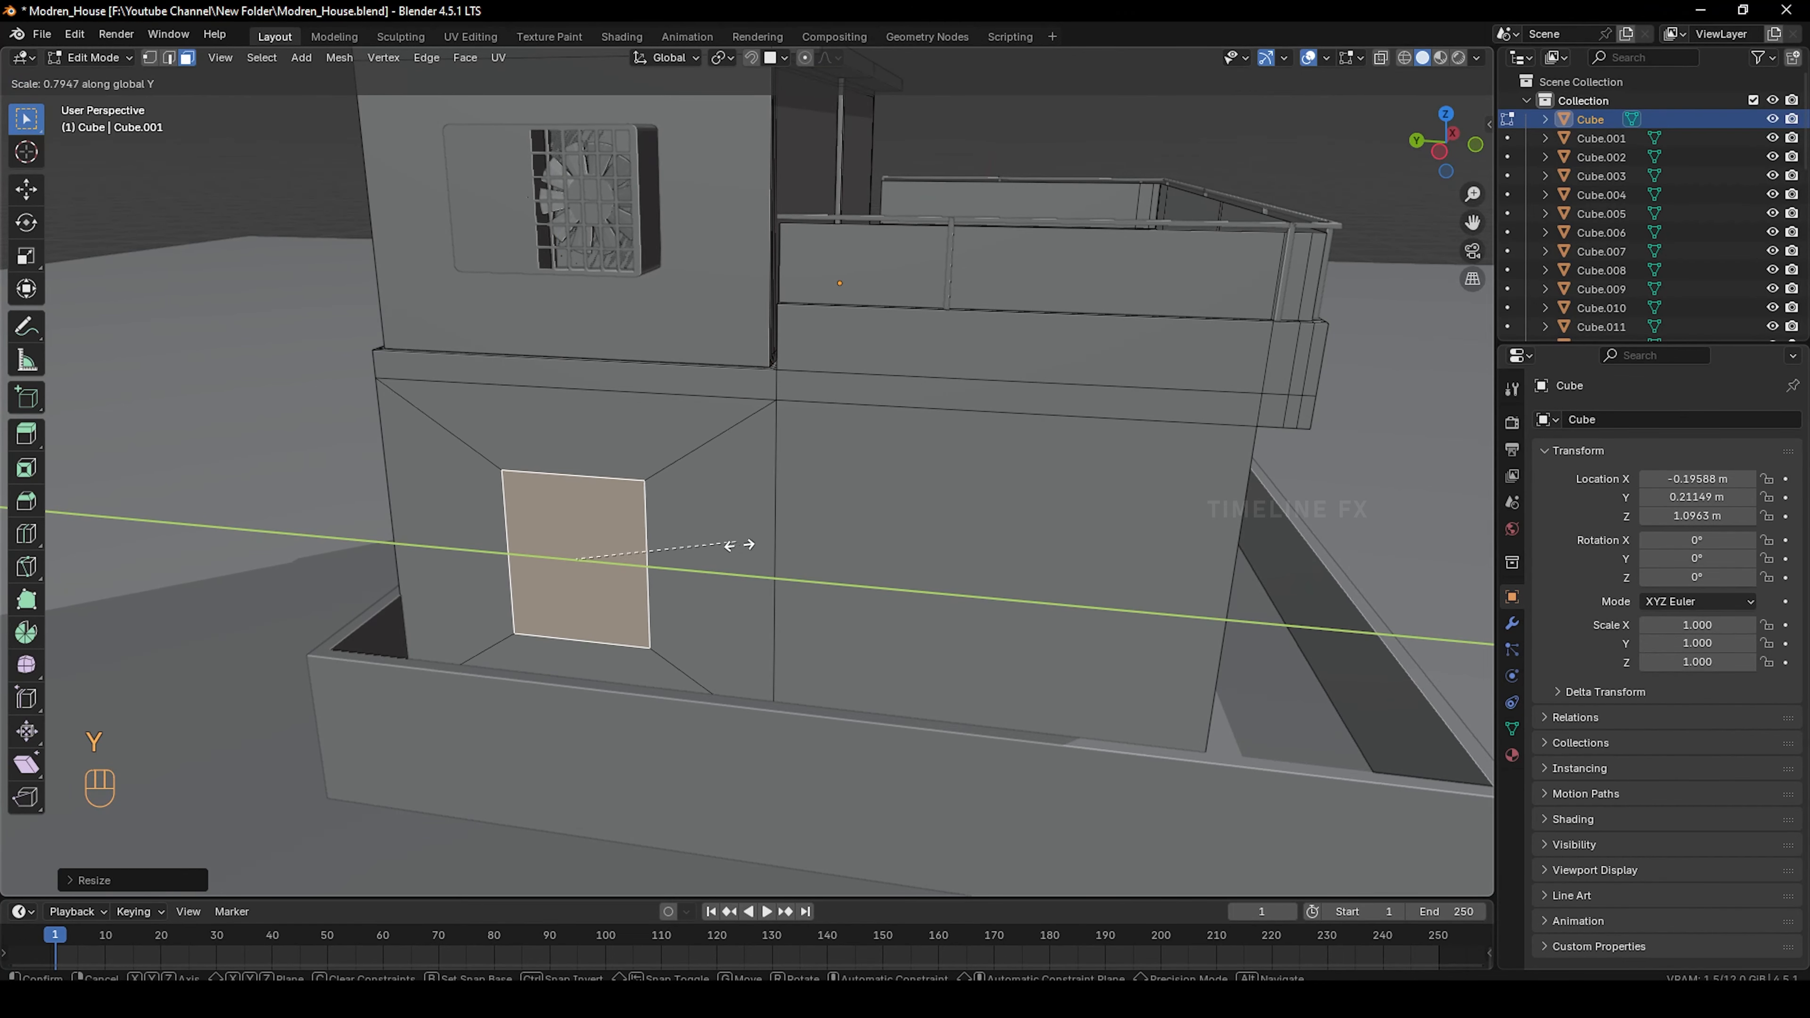
left_click(747, 564)
Reposition the window face vertically along the Z axis on the lower side wall
middle_click_drag(747, 566, 702, 420)
key("g")
key("z")
left_click(788, 400)
Extrude the window face into the wall to form a recess and inset it by about 0.02 m for a frame
middle_click_drag(702, 421, 764, 425, "shift")
scroll(764, 425, "up", 3)
middle_click_drag(642, 457, 614, 593)
scroll(716, 537, "down", 1)
key("e")
left_click(642, 544)
scroll(614, 594, "up", 3)
key("i")
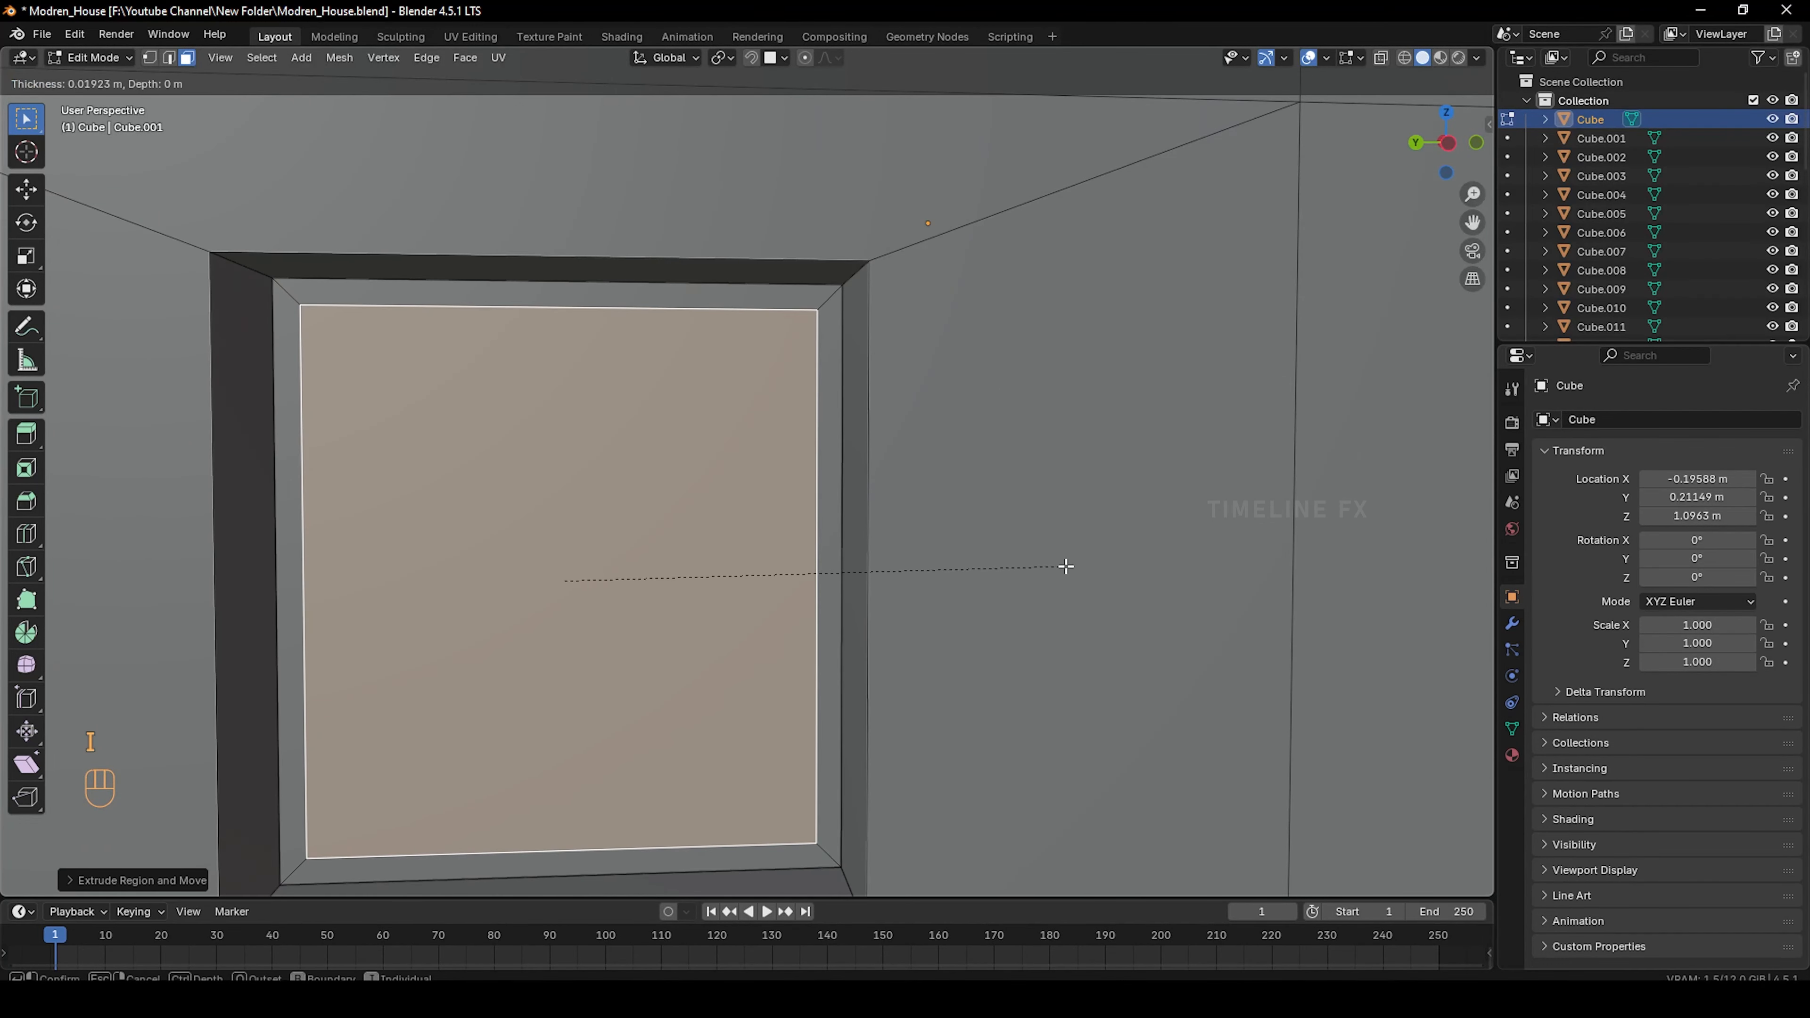
left_click(1063, 566)
Extrude the four narrow border faces around the window pane outward as a raised frame
left_click(319, 293)
left_click(311, 645, "shift")
left_click(336, 880, "shift")
right_click(830, 804, "shift")
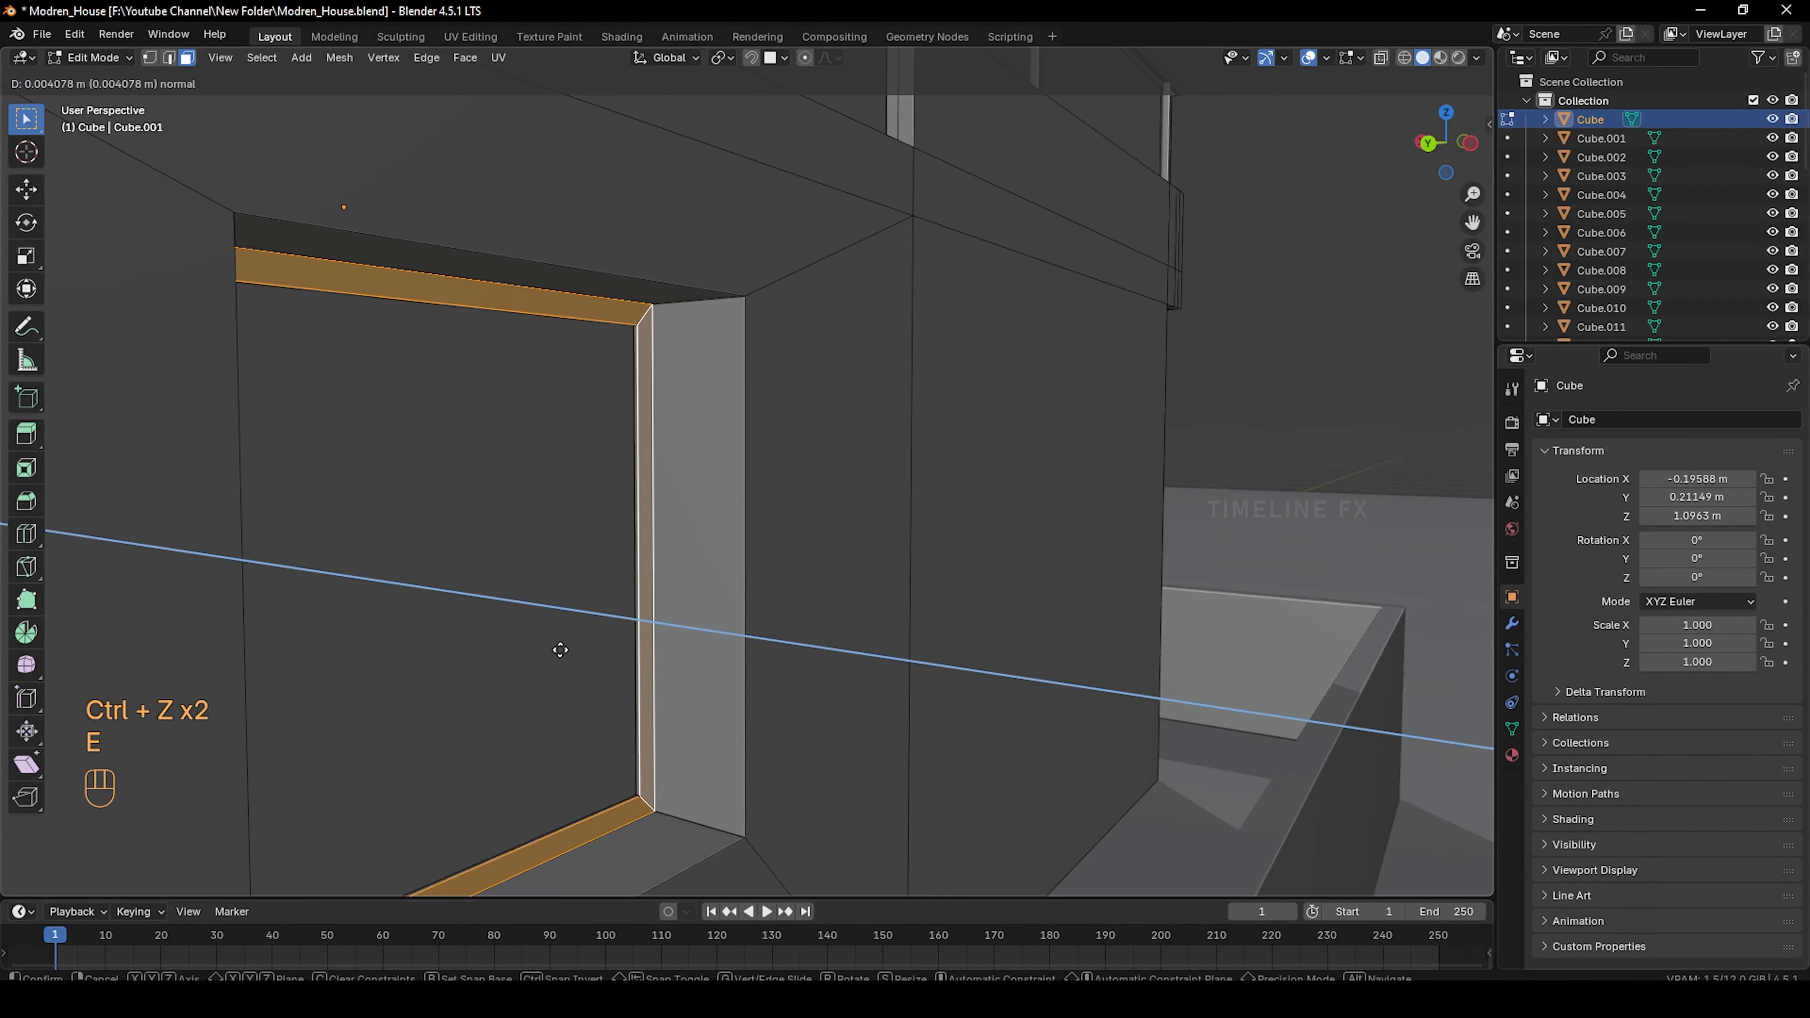
left_click(513, 653)
Try to add a loop cut across the recessed window pane
middle_click_drag(505, 654, 670, 481)
scroll(594, 558, "down", 2)
right_click(677, 476)
key("ctrl+r")
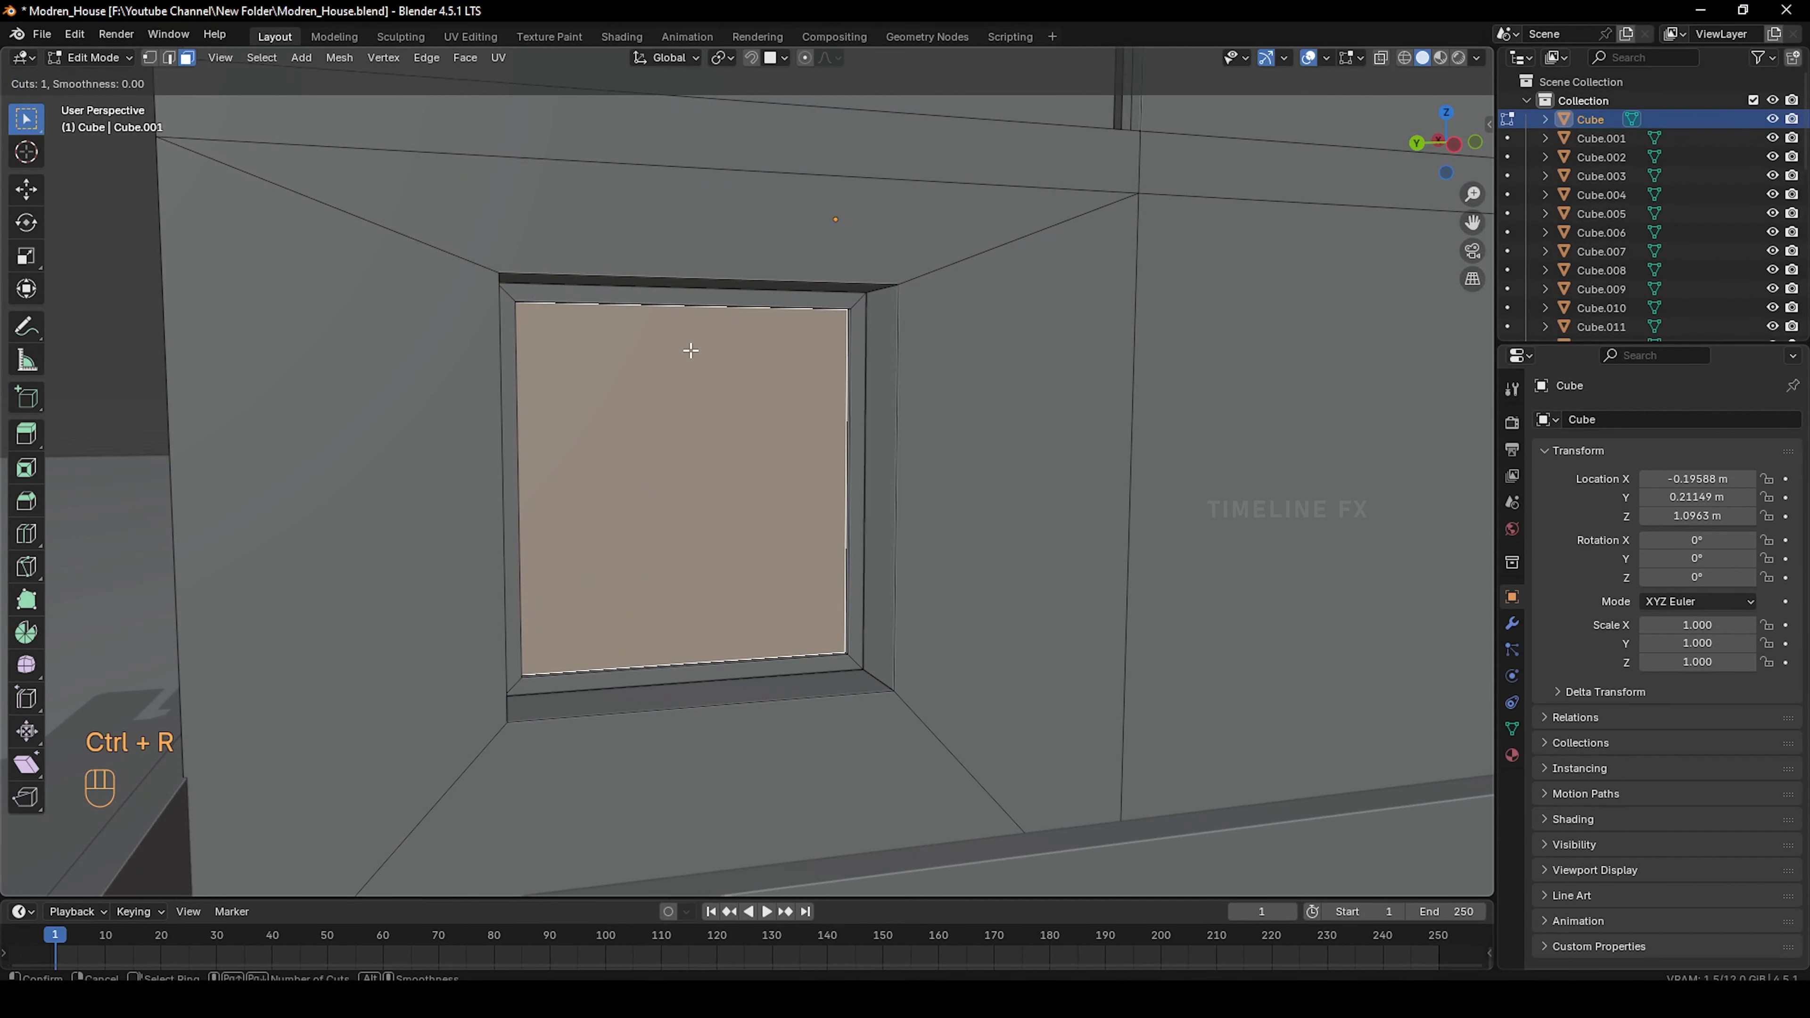
key("Escape")
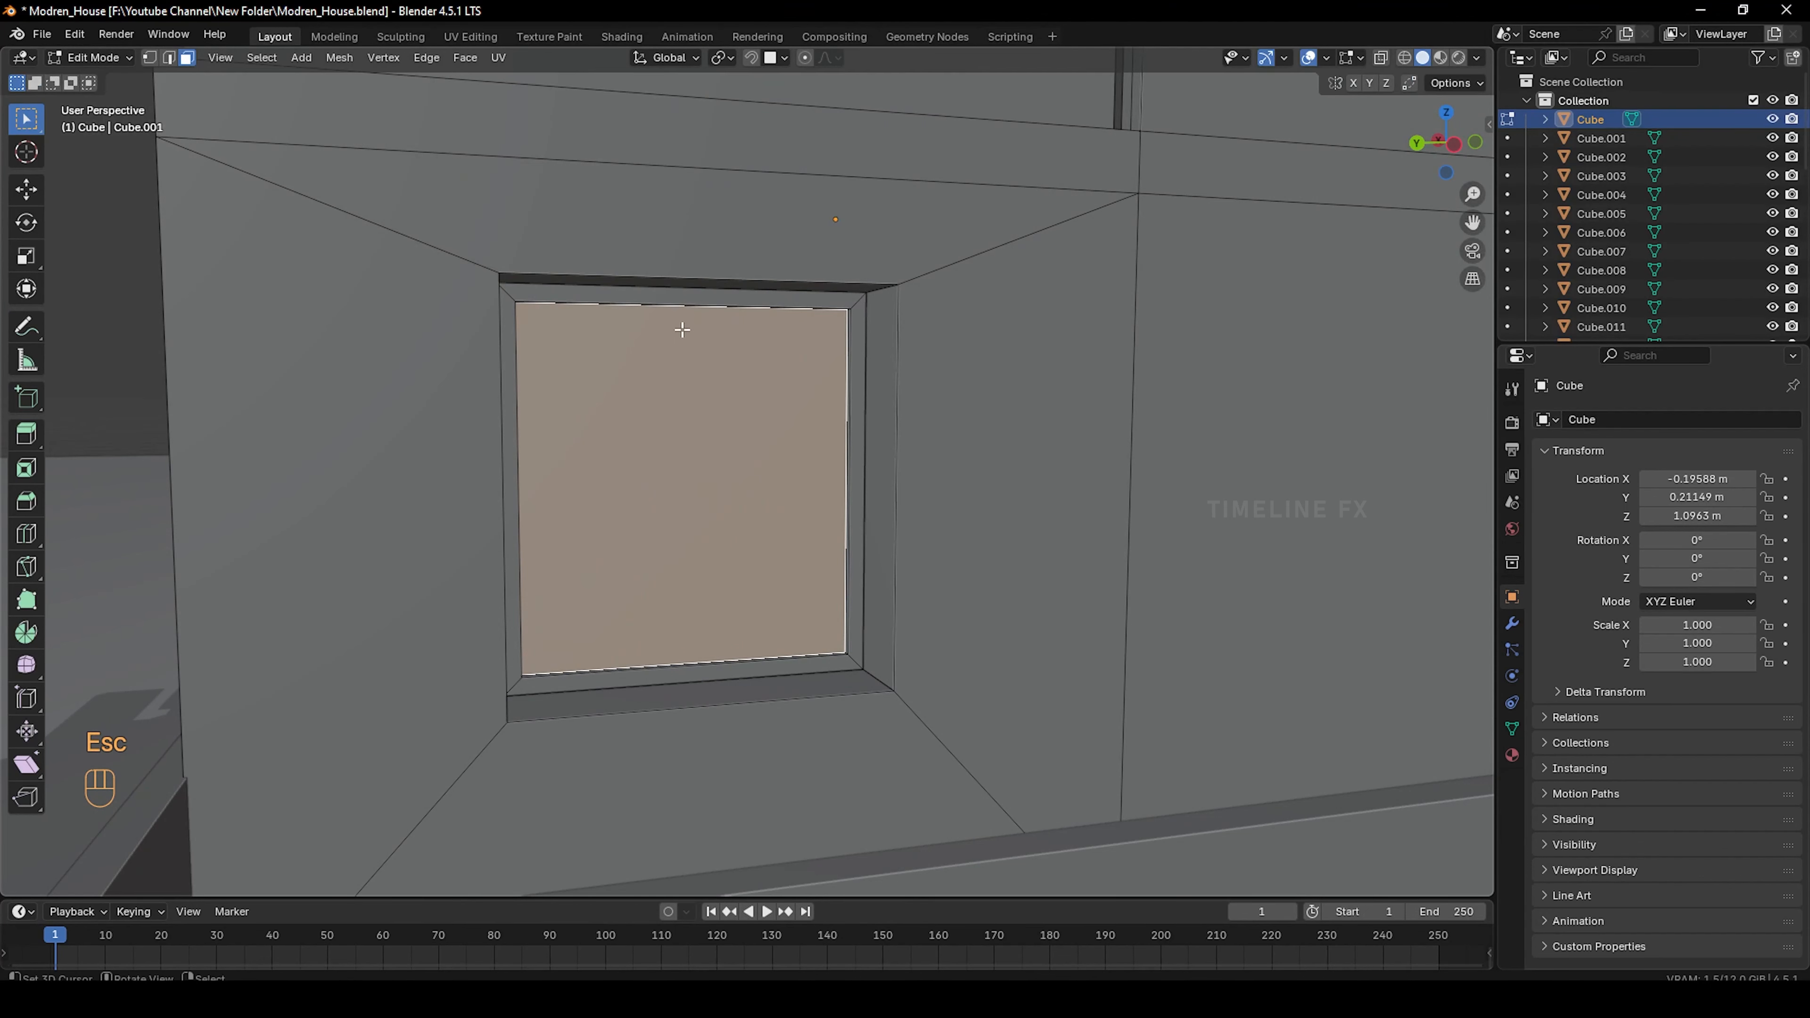
Separate the recessed window pane into its own object and start editing its mesh
key("p")
left_click(701, 408)
key("Tab")
left_click(704, 456)
key("Tab")
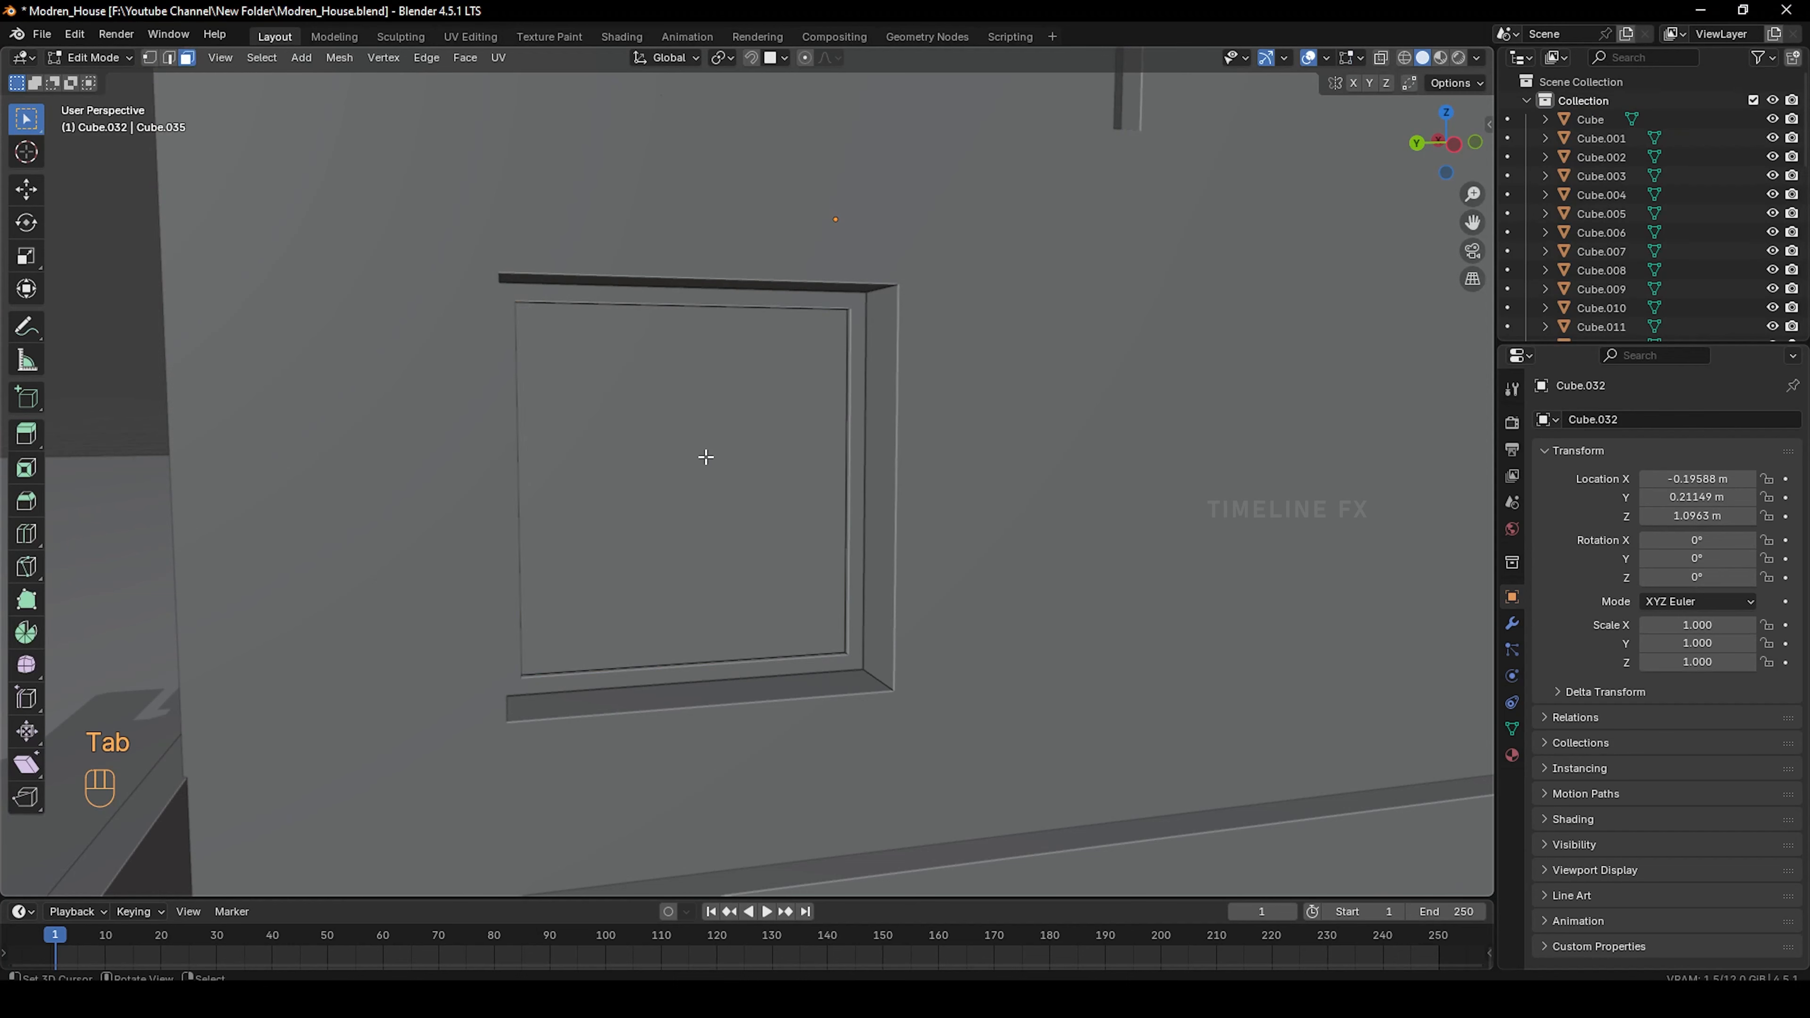
key("ctrl+r")
left_click(684, 300)
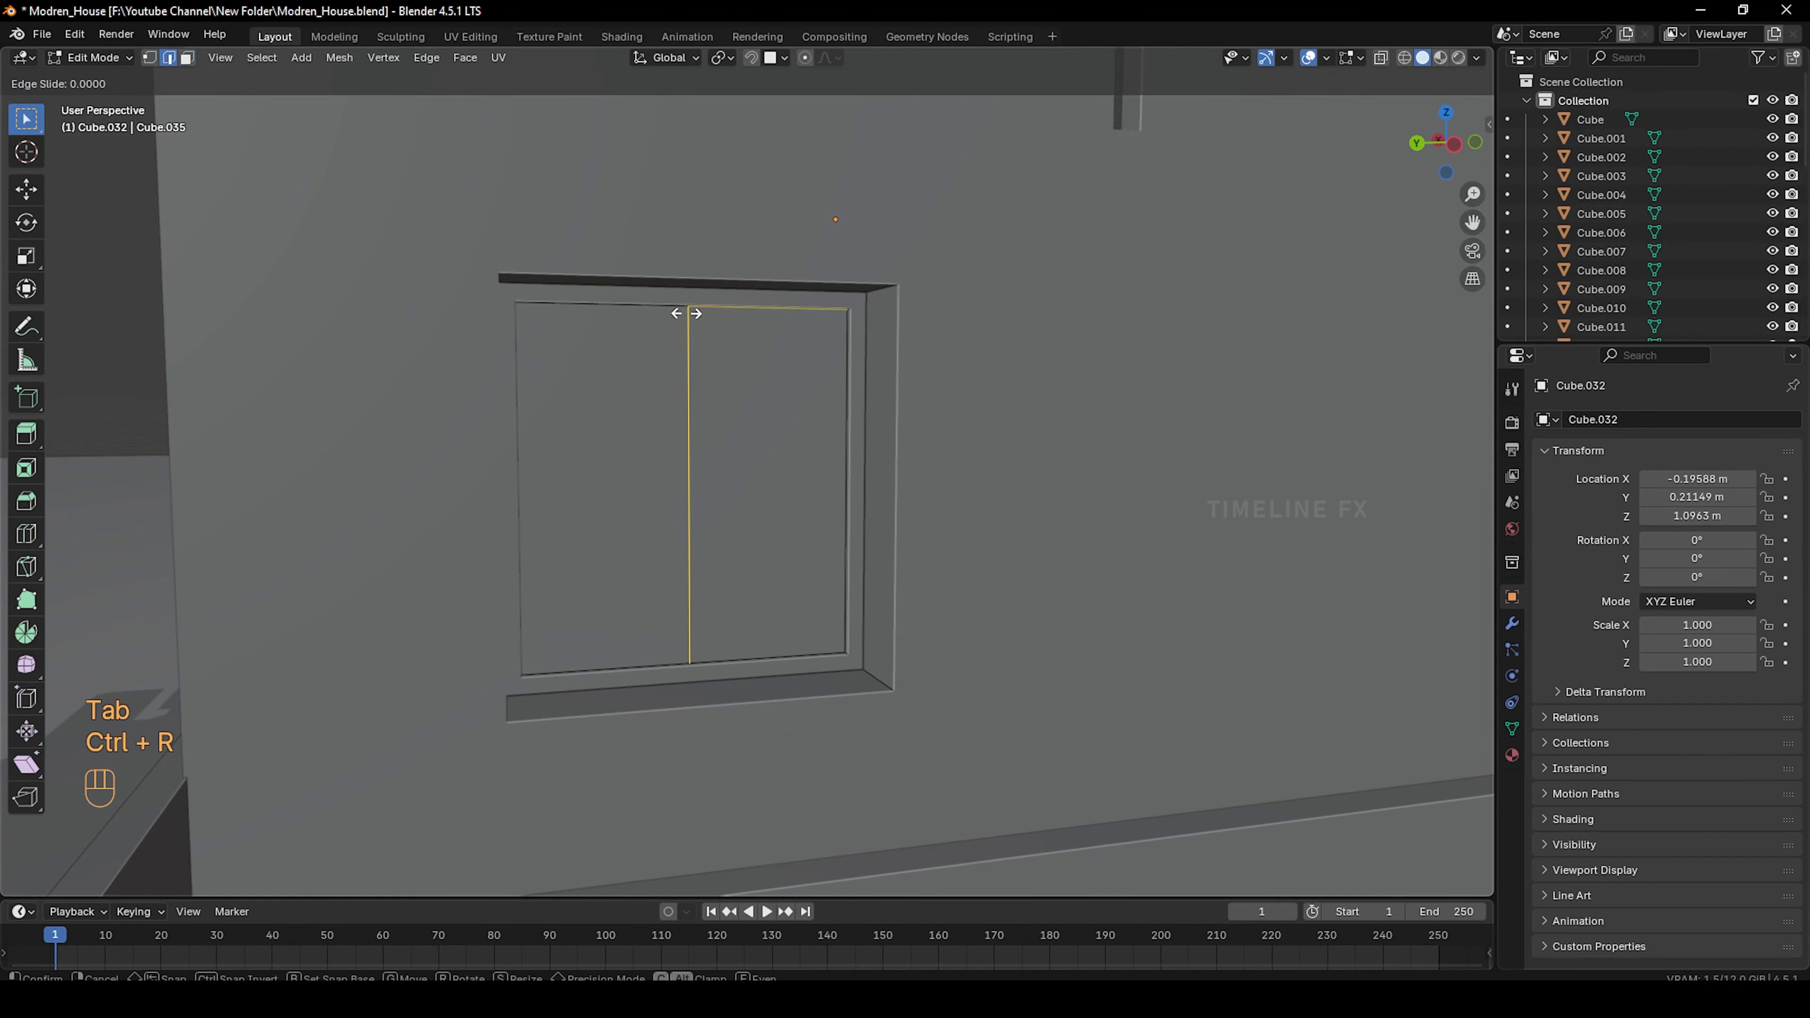
left_click(685, 315)
key("ctrl+z")
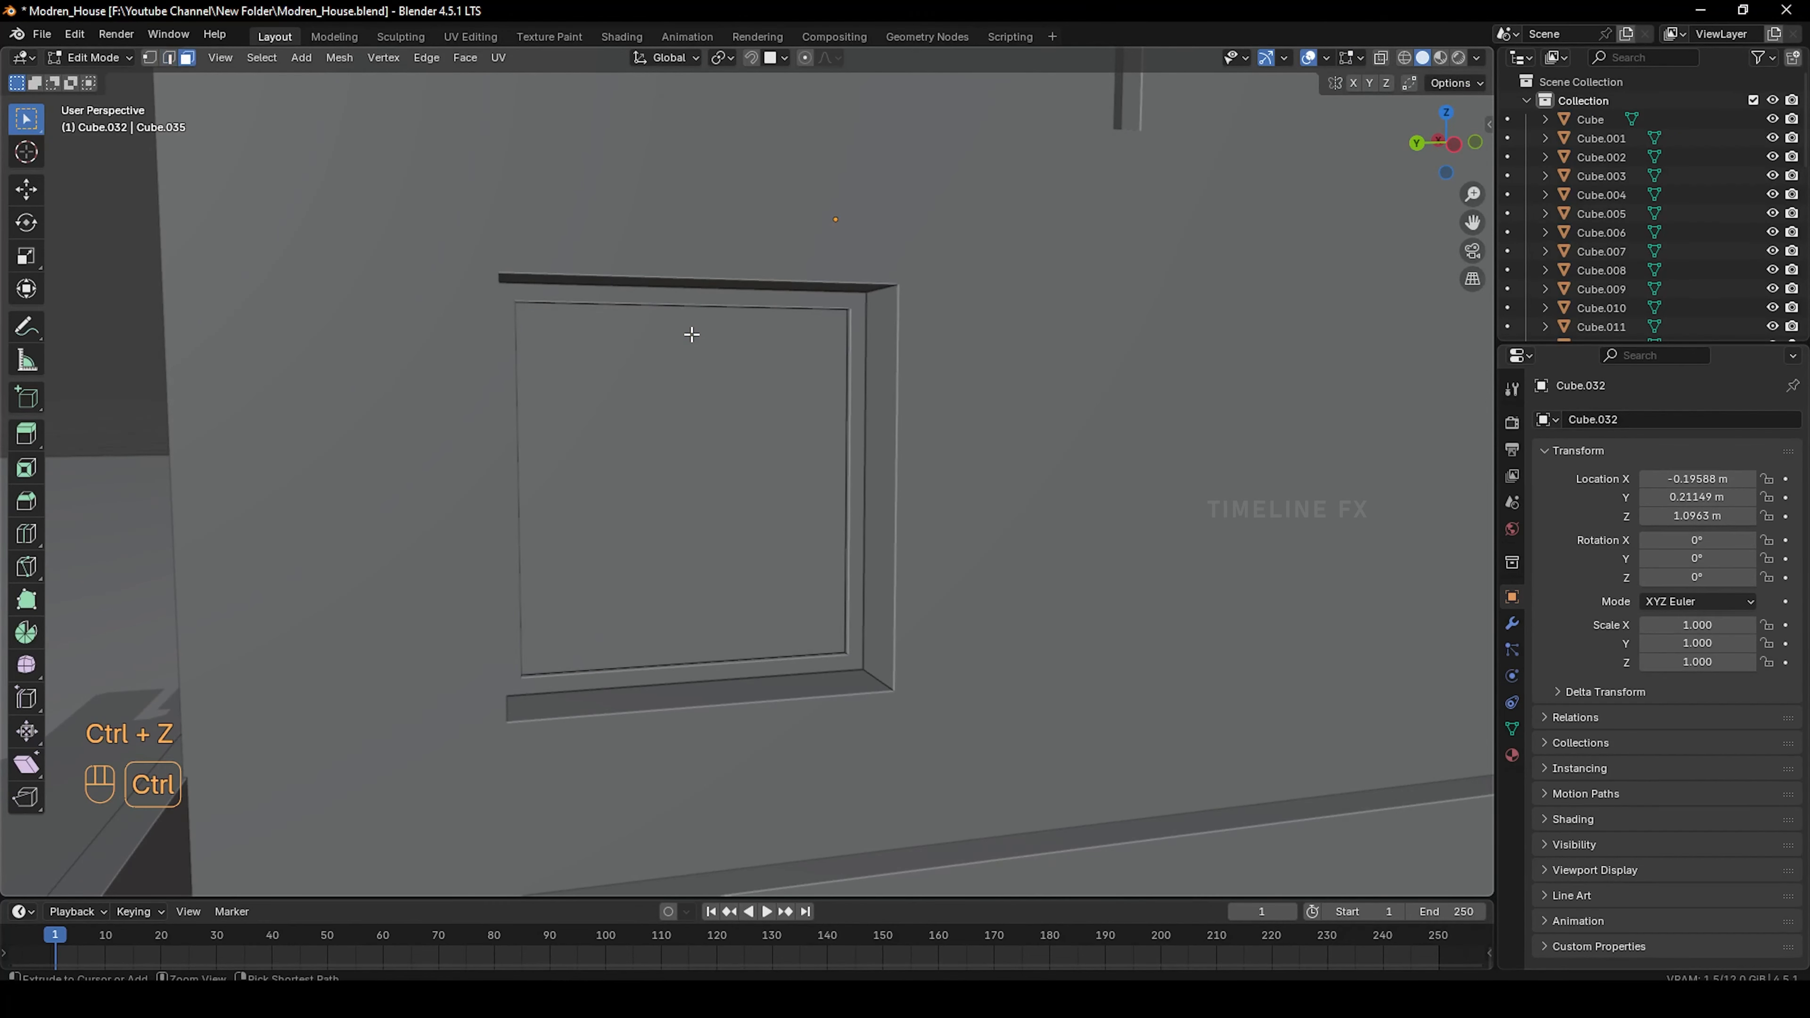
Add two vertical loop cuts to the window pane and scale them together along Y into a narrow central strip
key("ctrl+r")
scroll(688, 332, "up", 1)
scroll(687, 332, "up", 1)
scroll(686, 332, "down", 1)
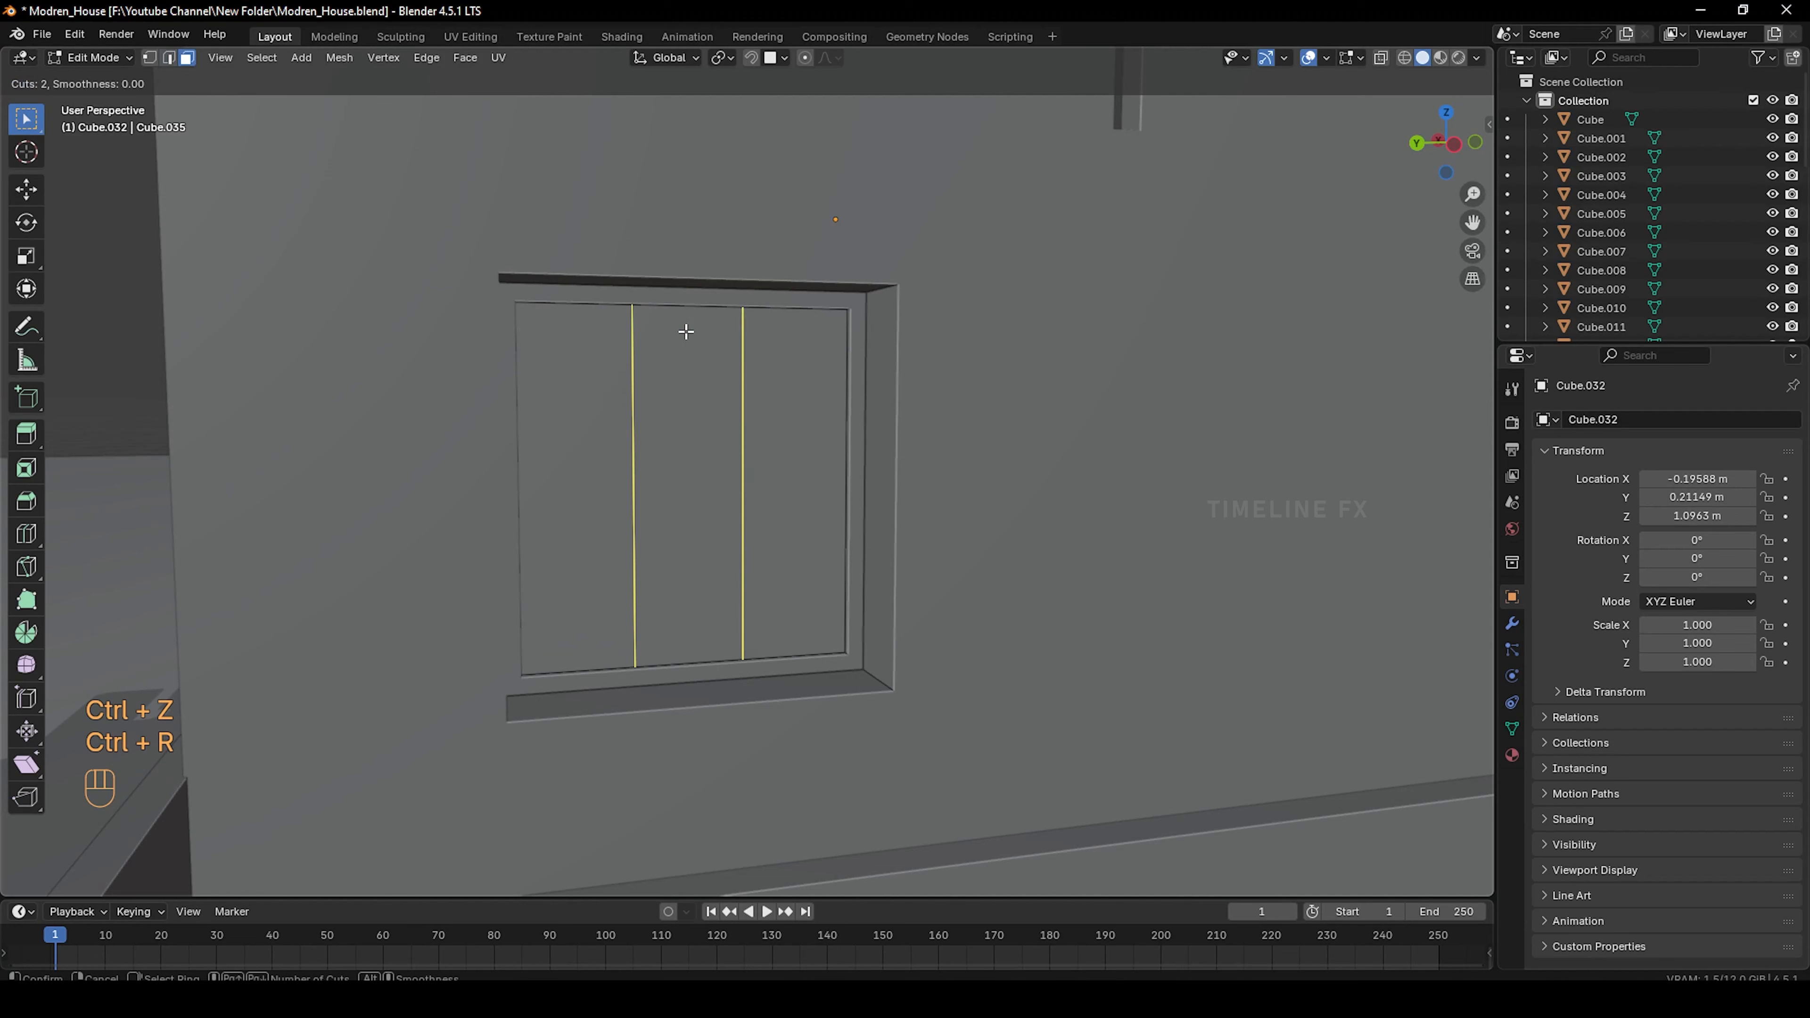
left_click(685, 332)
right_click(685, 331)
key("s")
key("x")
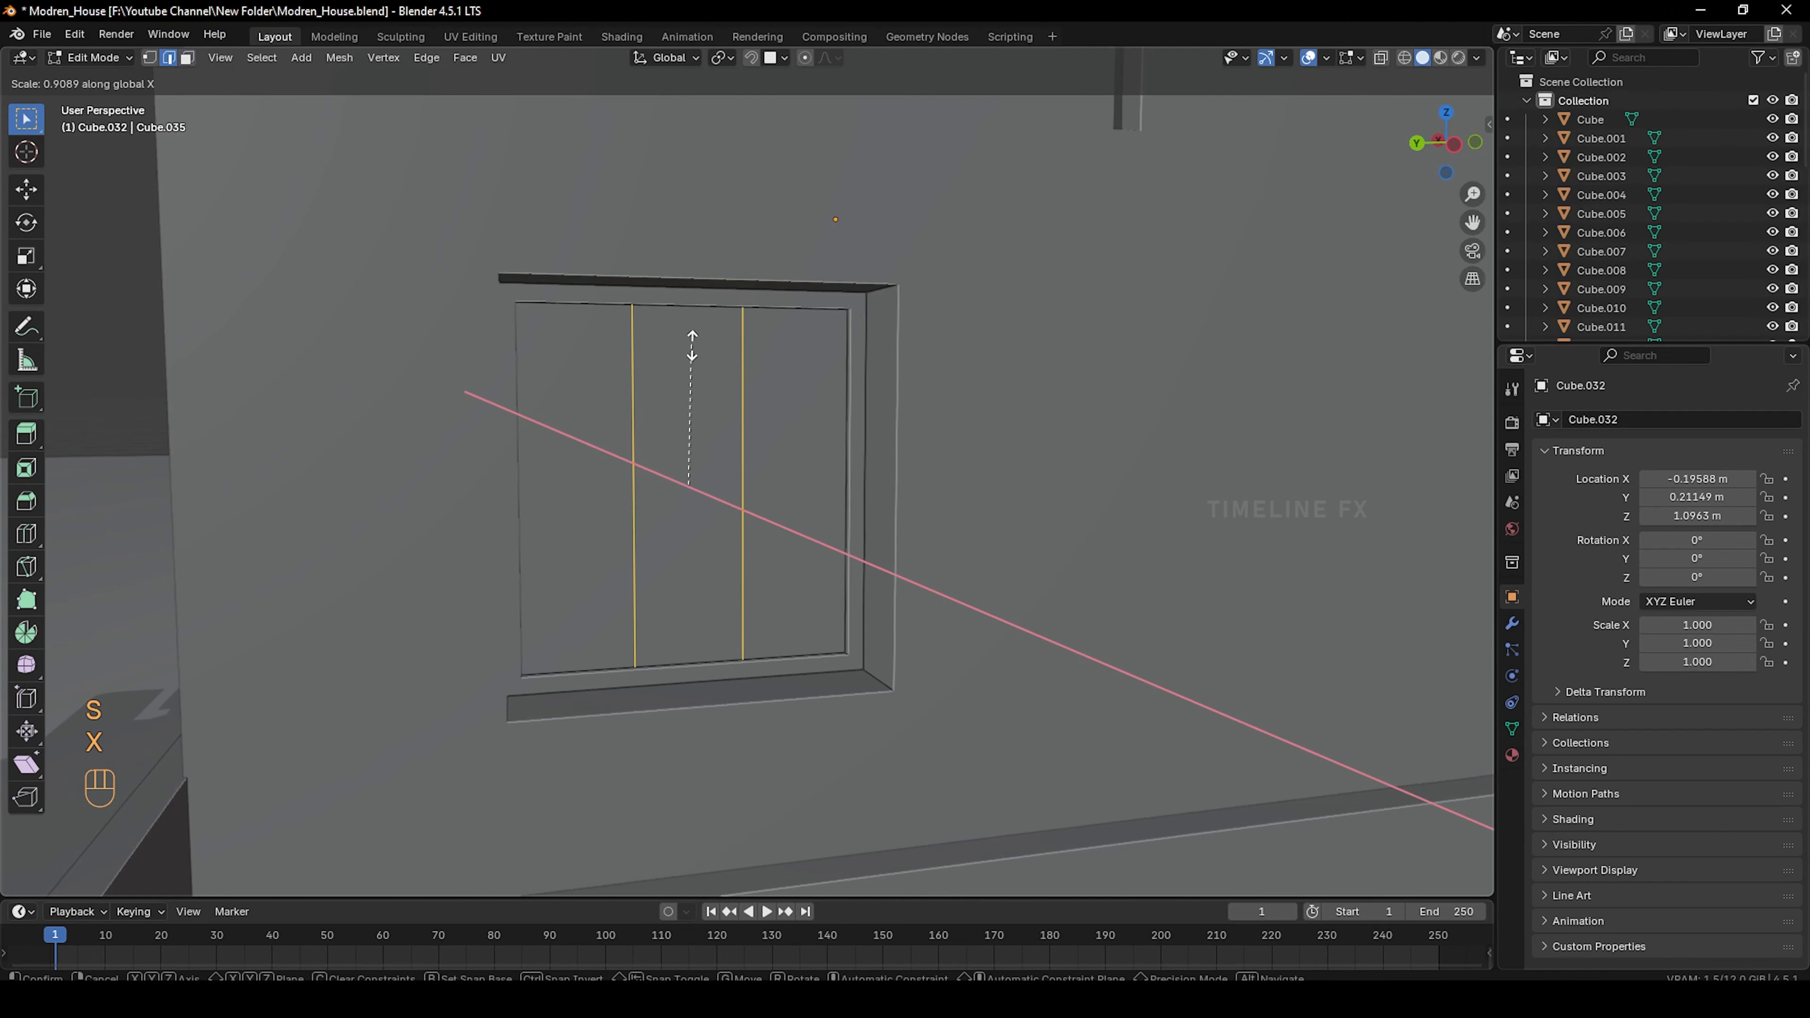
key("y")
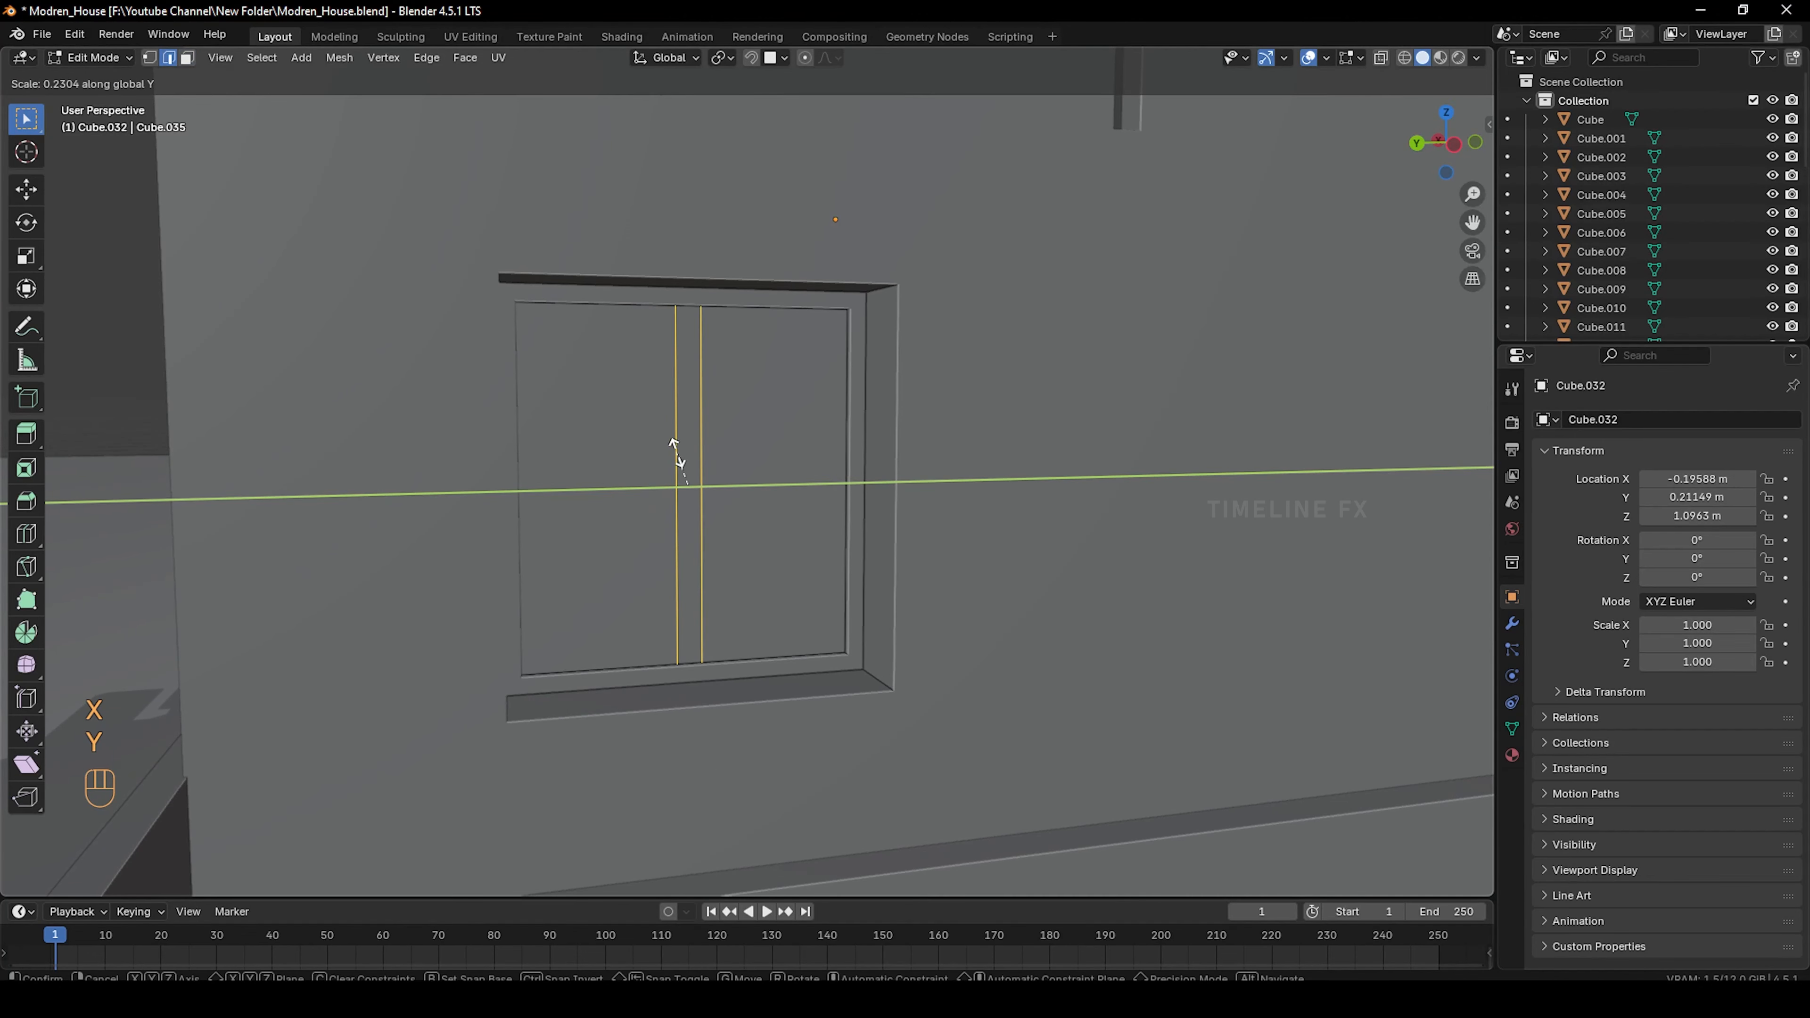
left_click(680, 460)
Extrude the central strip of the window pane outward by about 0.02 m as a raised mullion and finish editing
key("3")
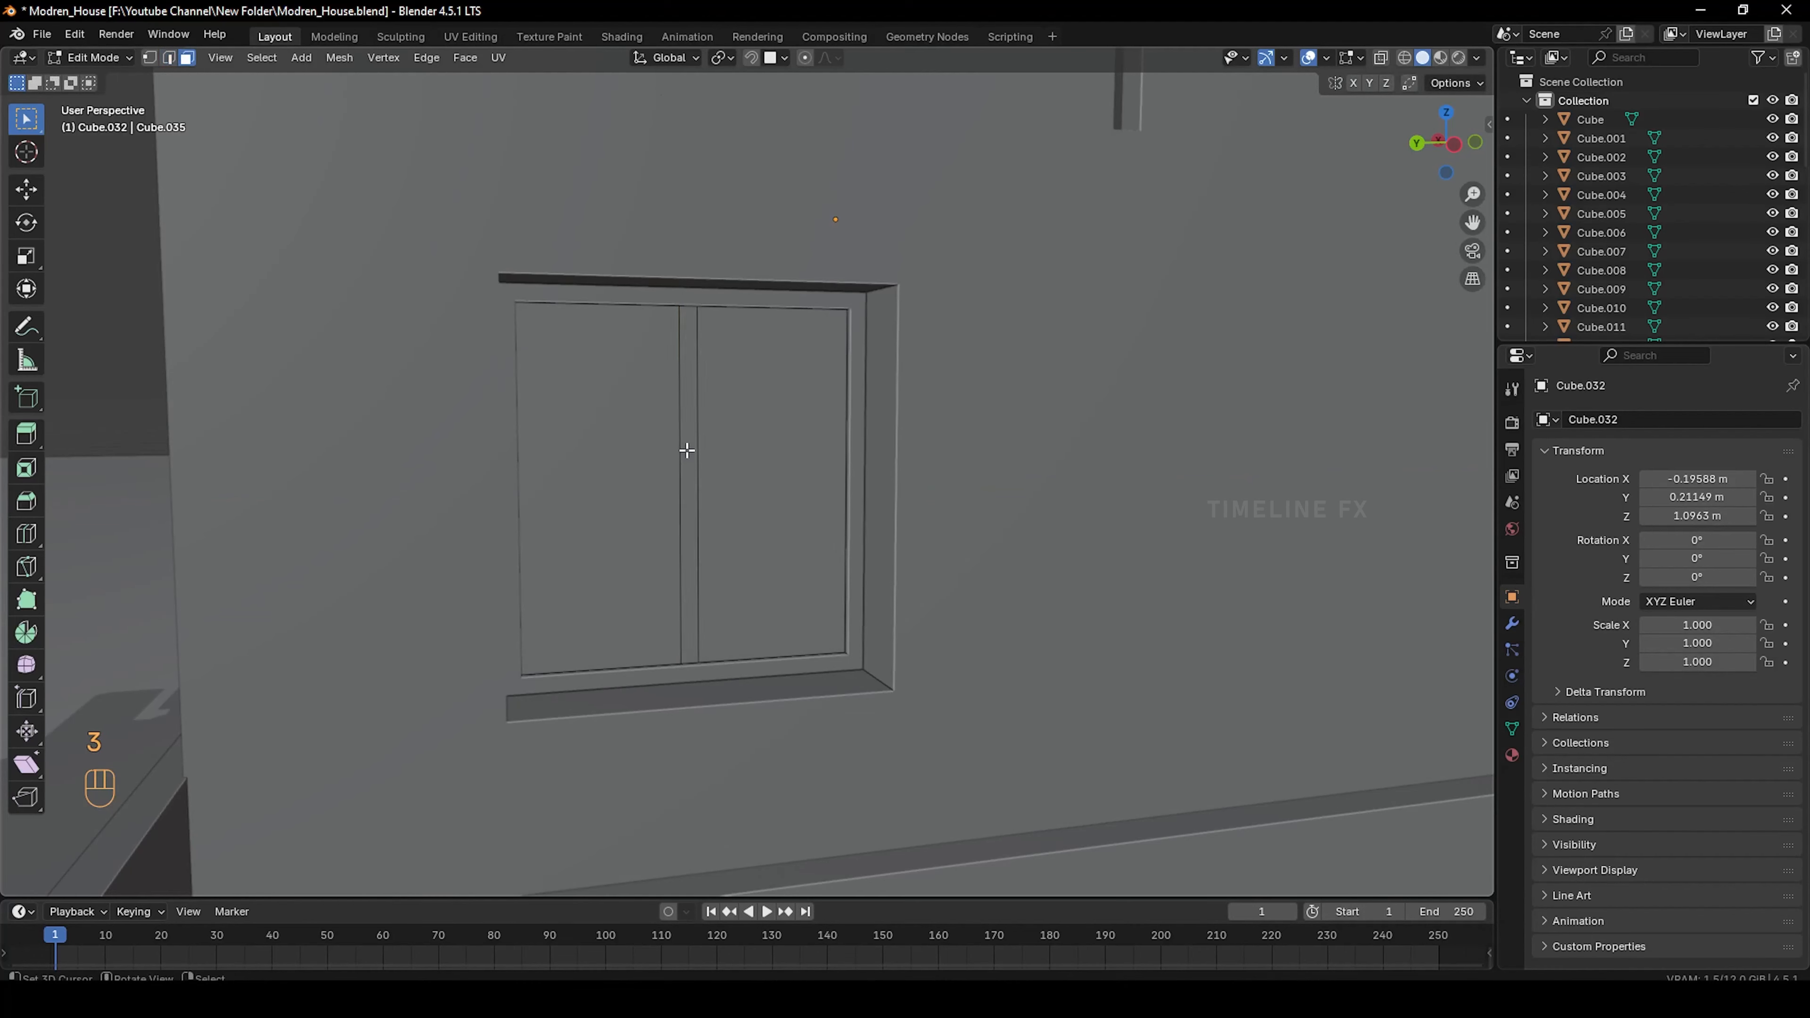
left_click(686, 449)
key("e")
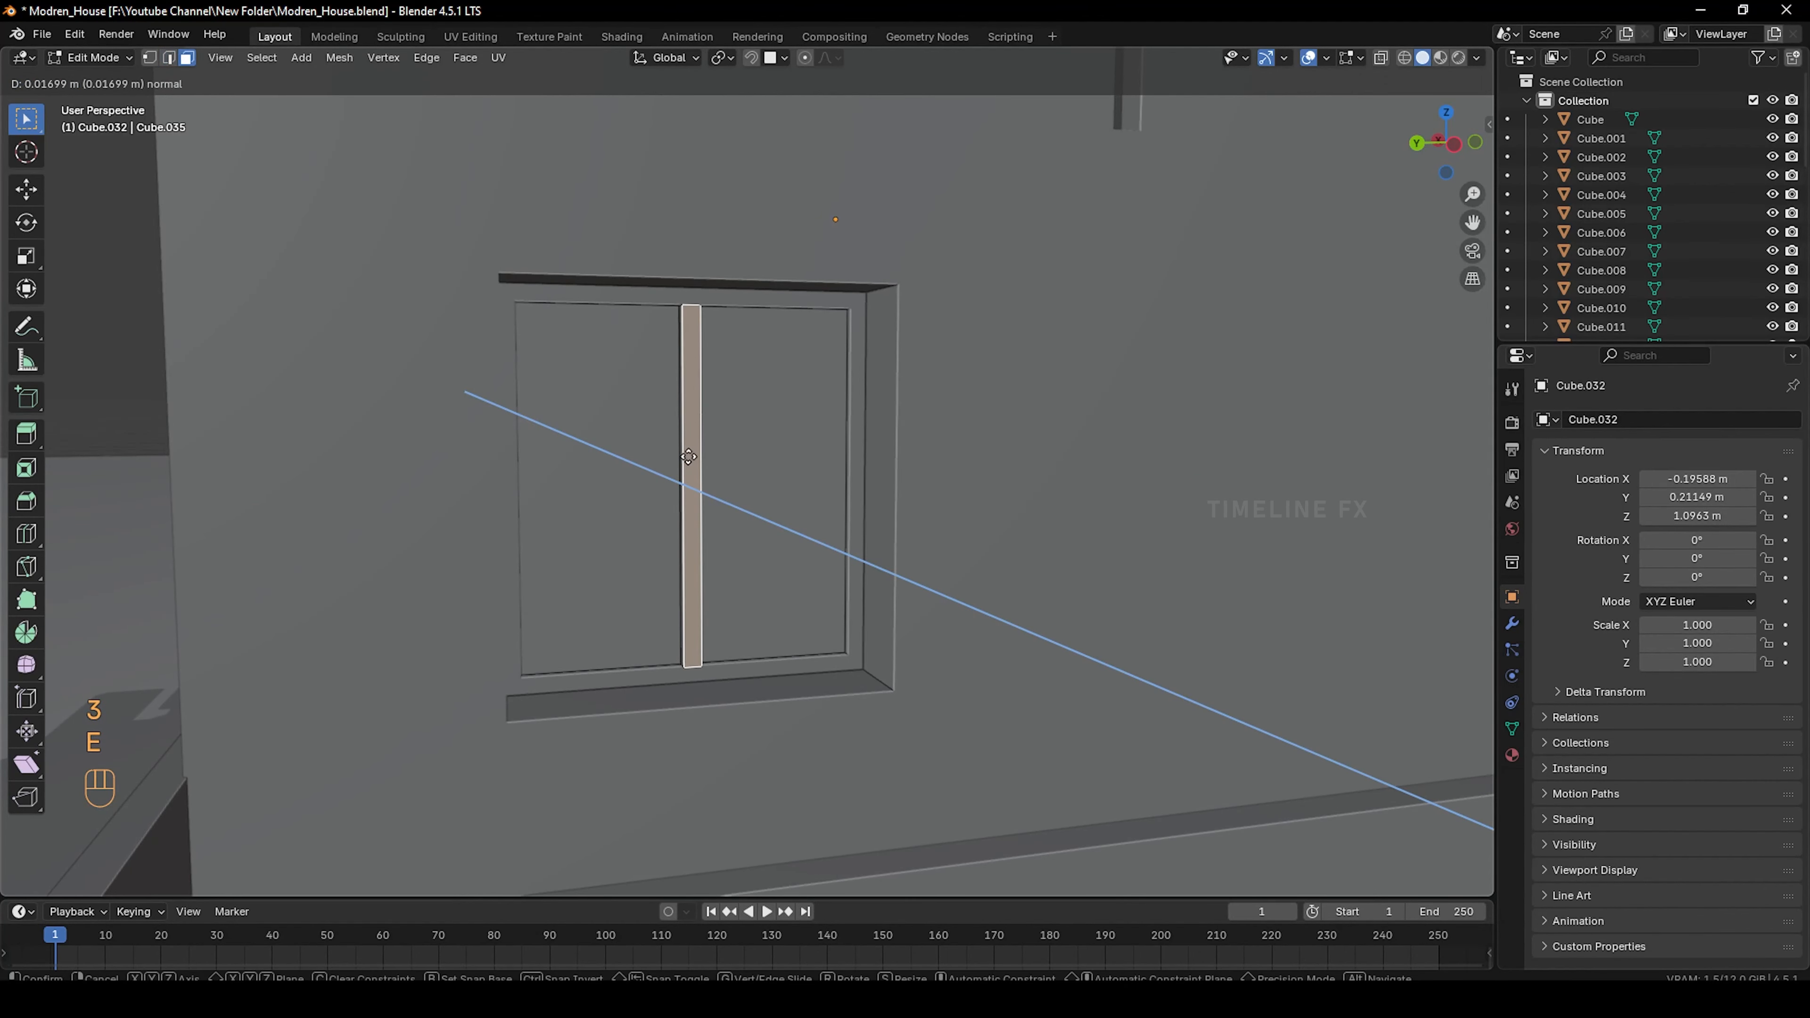
left_click(689, 459)
scroll(760, 492, "up", 3)
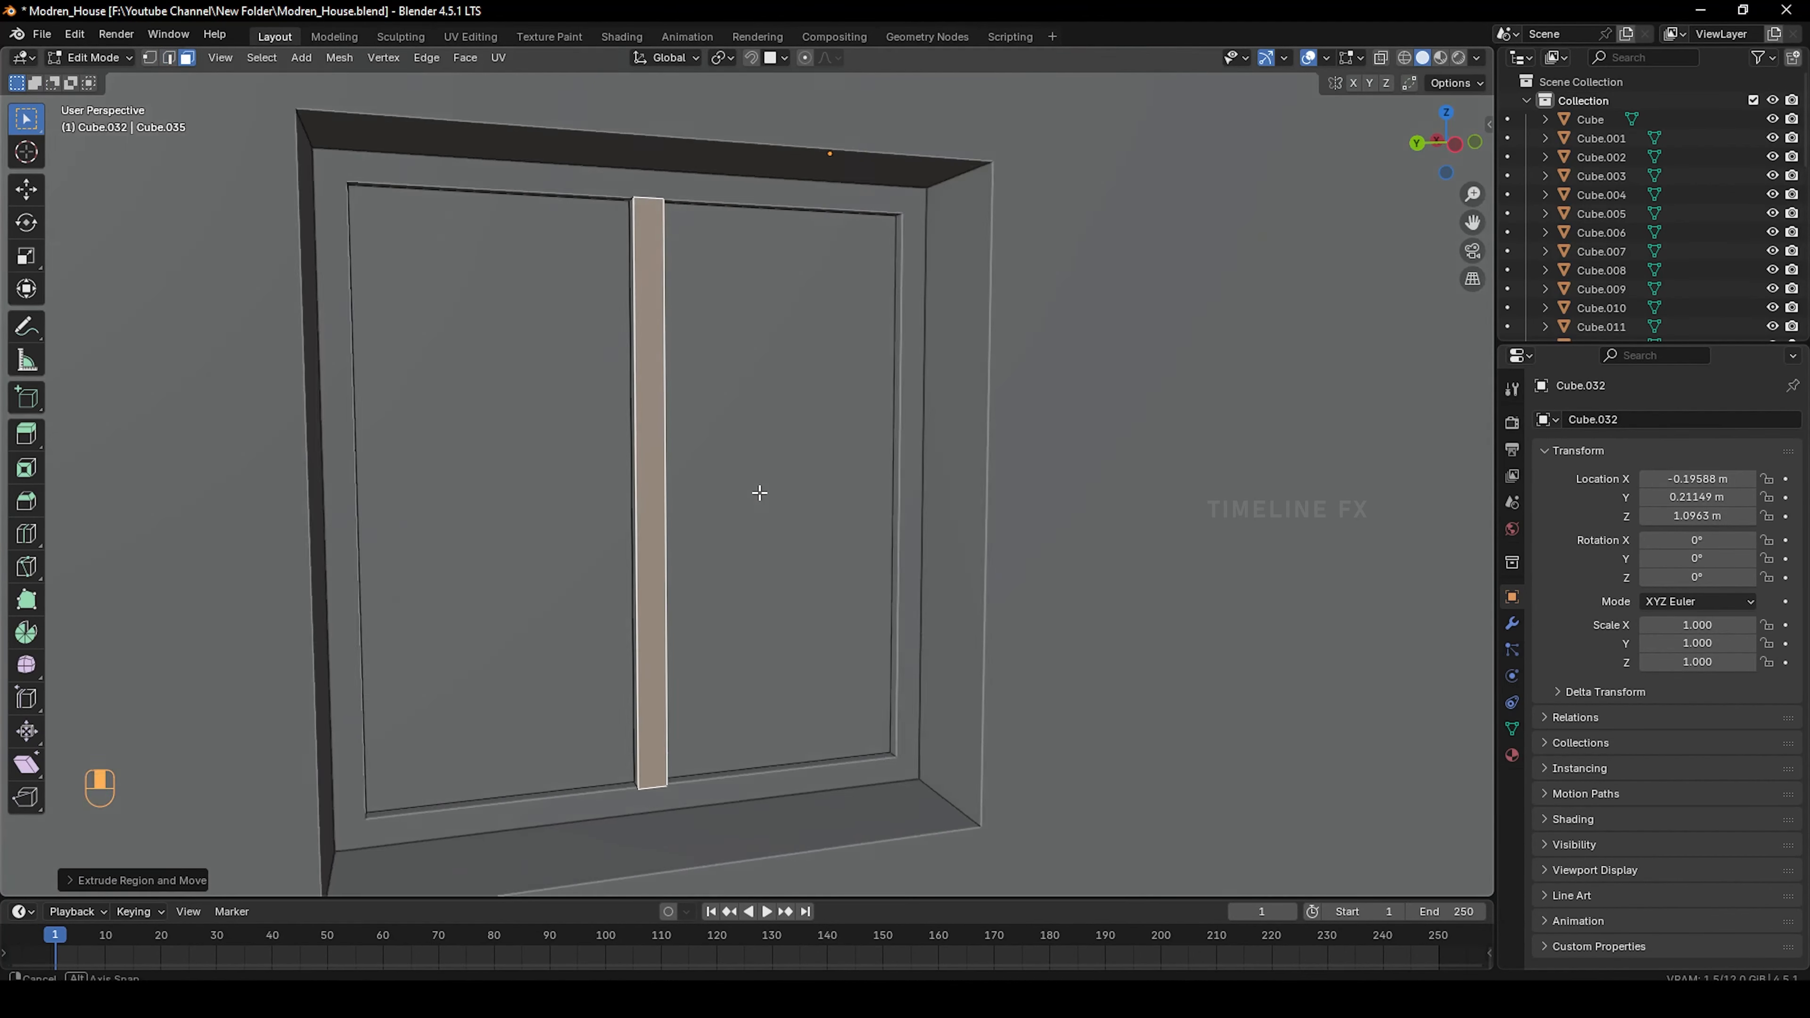
key("Tab")
Extrude the end face of the low boundary wall near the stairs about 1.3 m in the negative Y direction
scroll(668, 512, "down", 7)
middle_click_drag(759, 492, 644, 558)
middle_click_drag(770, 545, 686, 548)
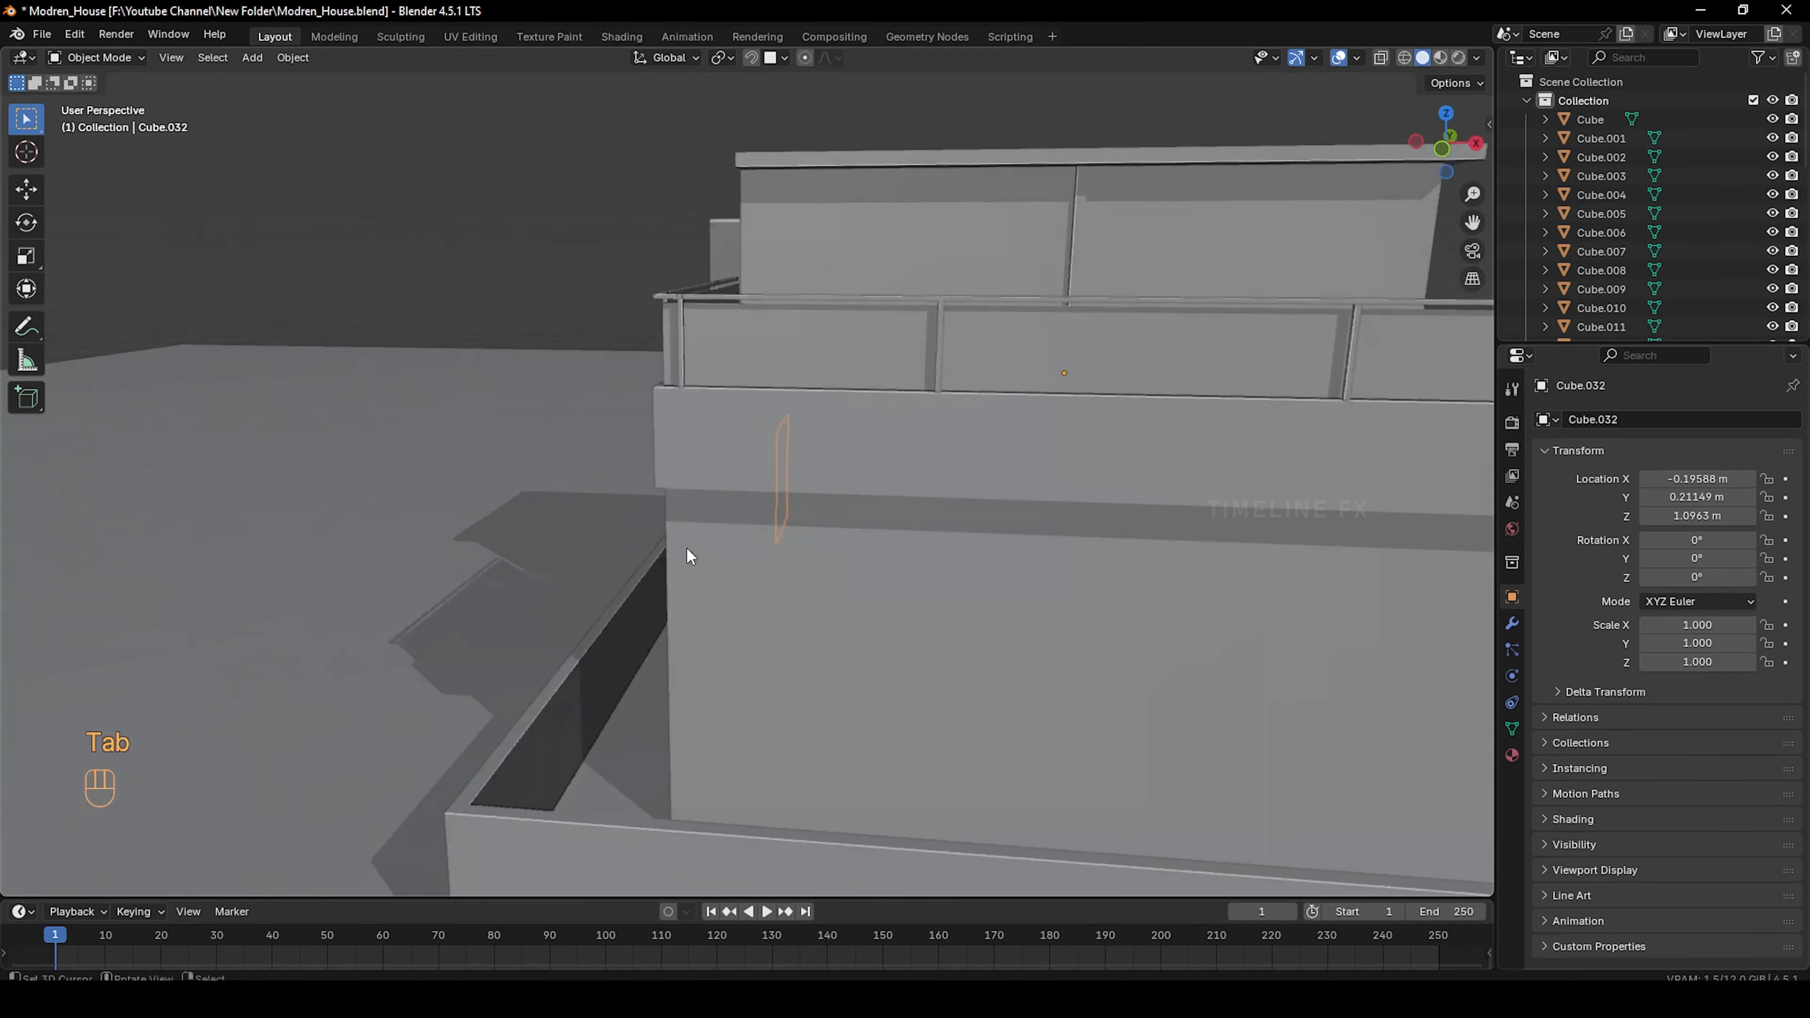
scroll(626, 404, "down", 6)
middle_click_drag(526, 497, 594, 481)
scroll(664, 489, "up", 4)
scroll(593, 482, "down", 5)
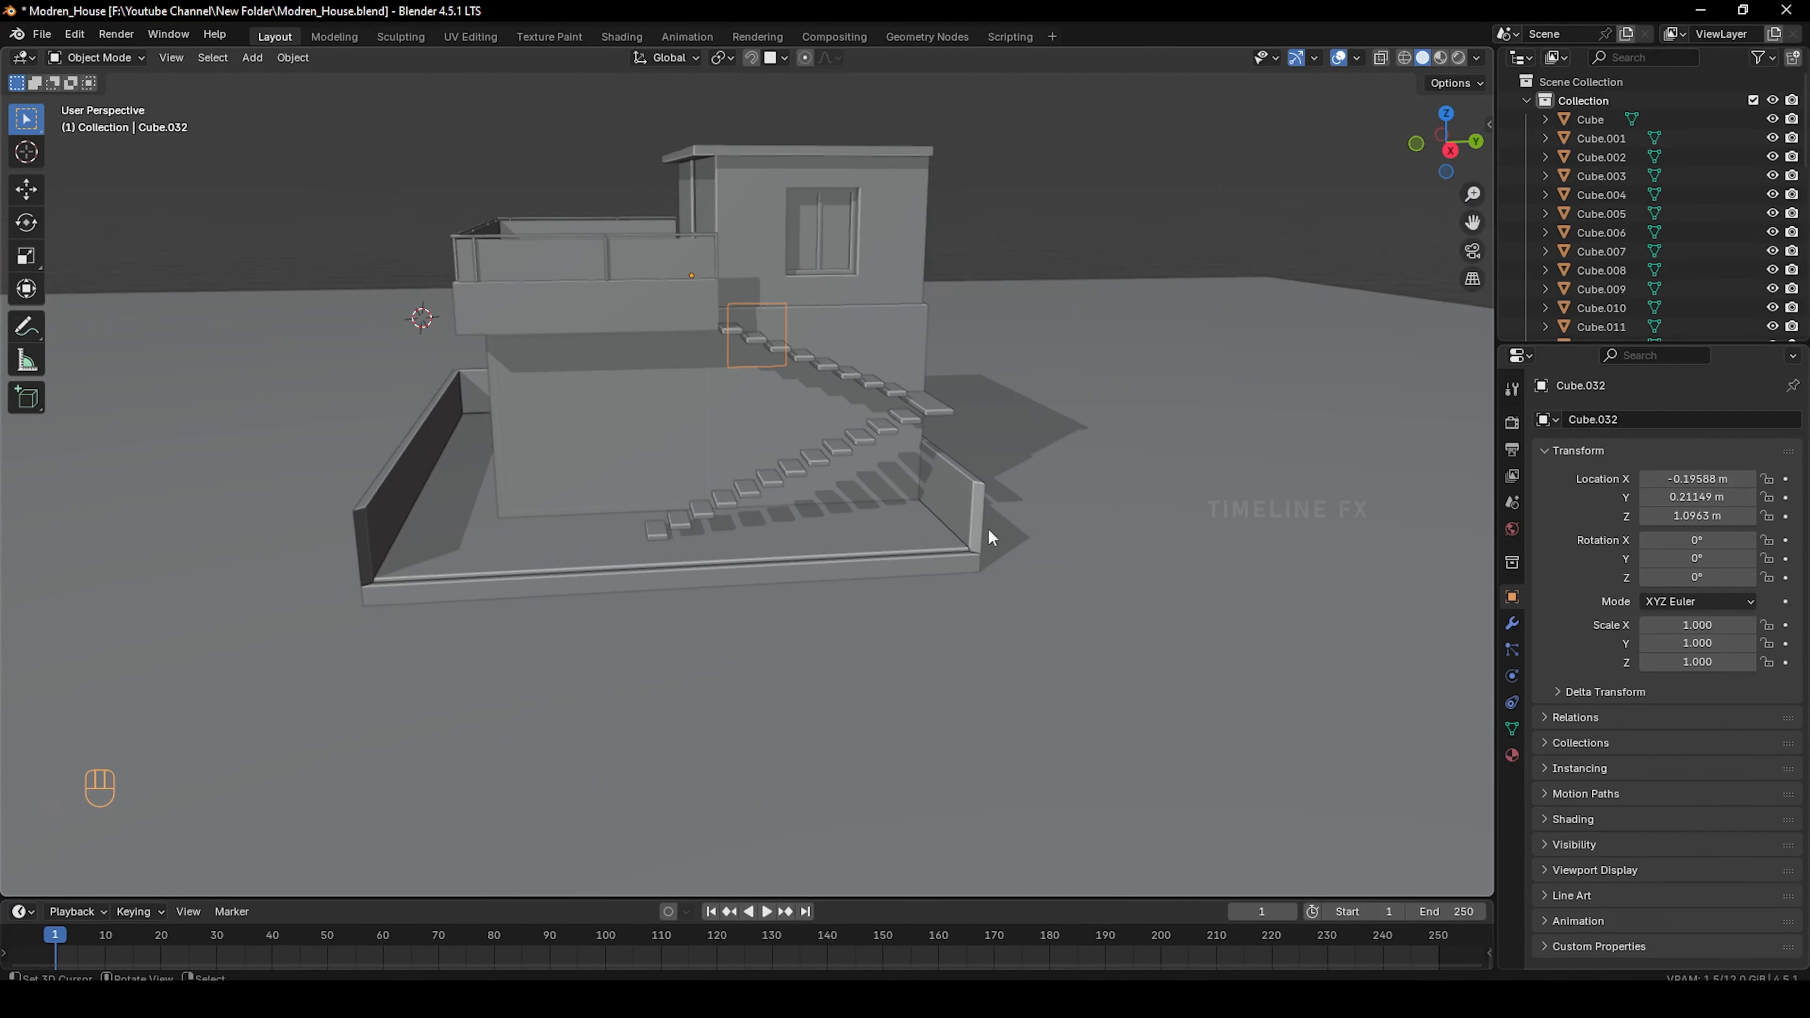
mouse_move(988, 531)
middle_mouse_down()
mouse_move(1050, 586)
mouse_move(1009, 533)
middle_mouse_up()
scroll(1010, 533, "up", 4)
key("Tab")
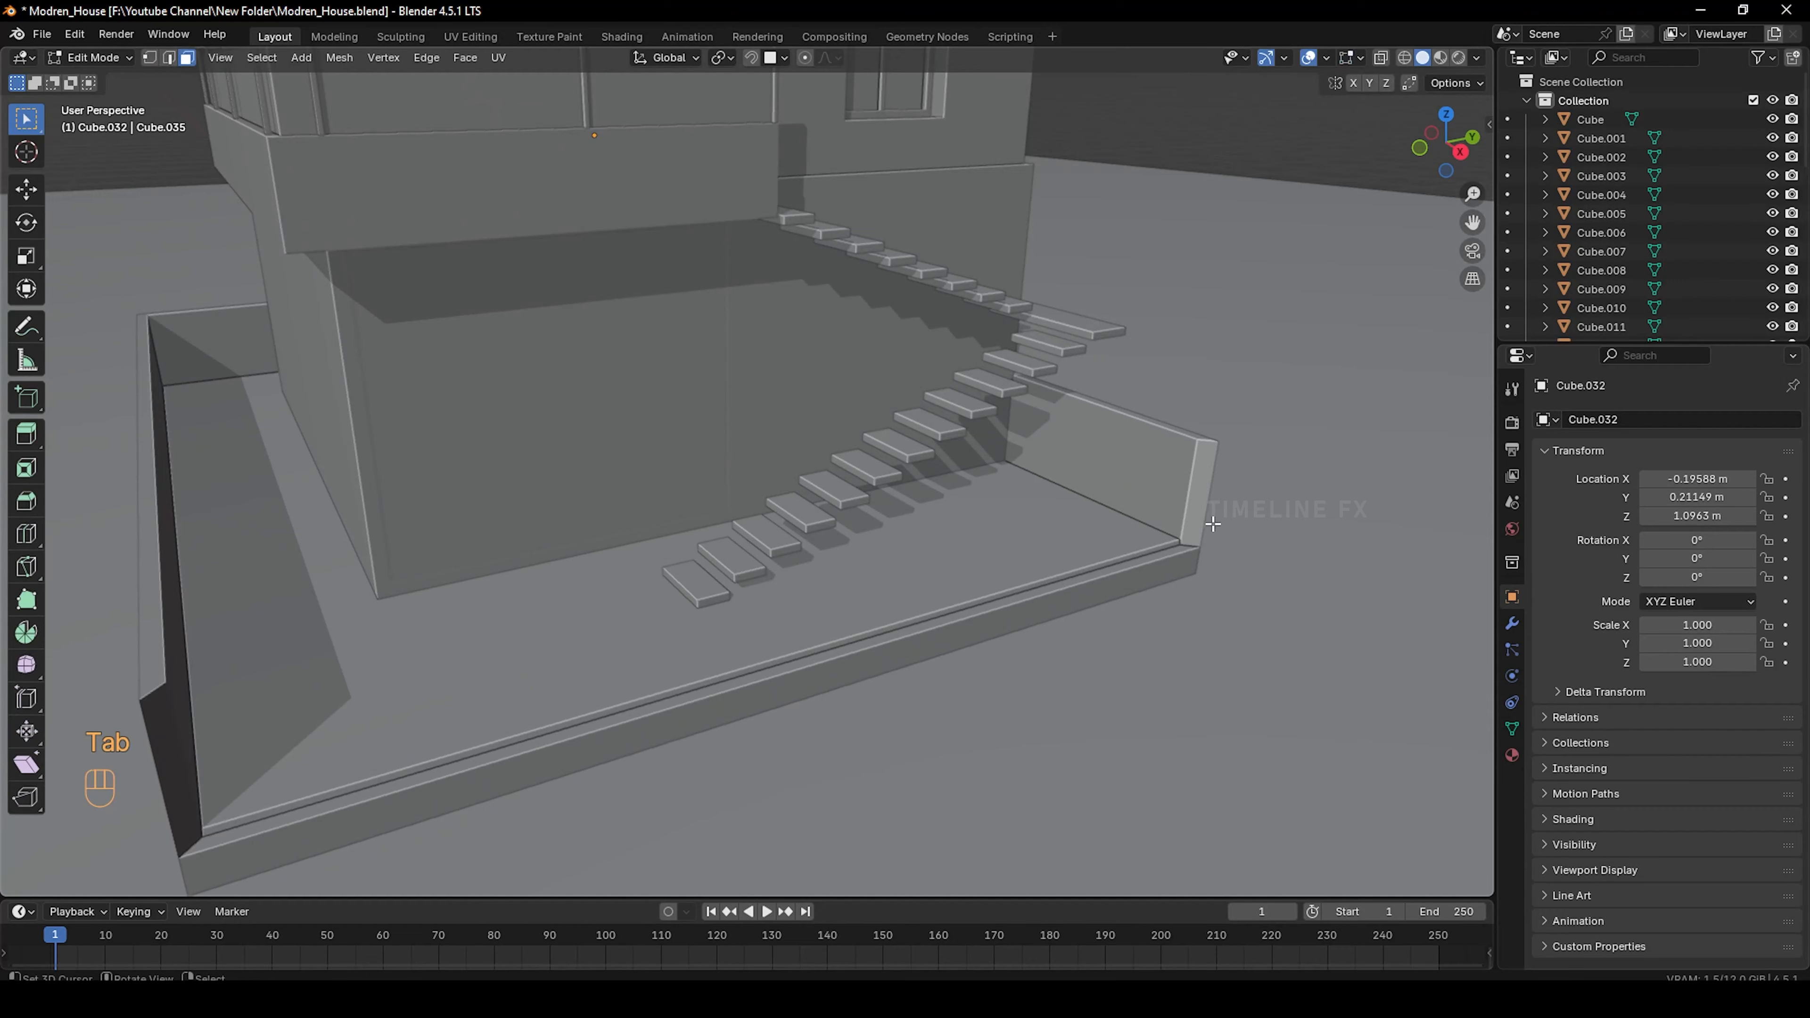
key("e")
key("y")
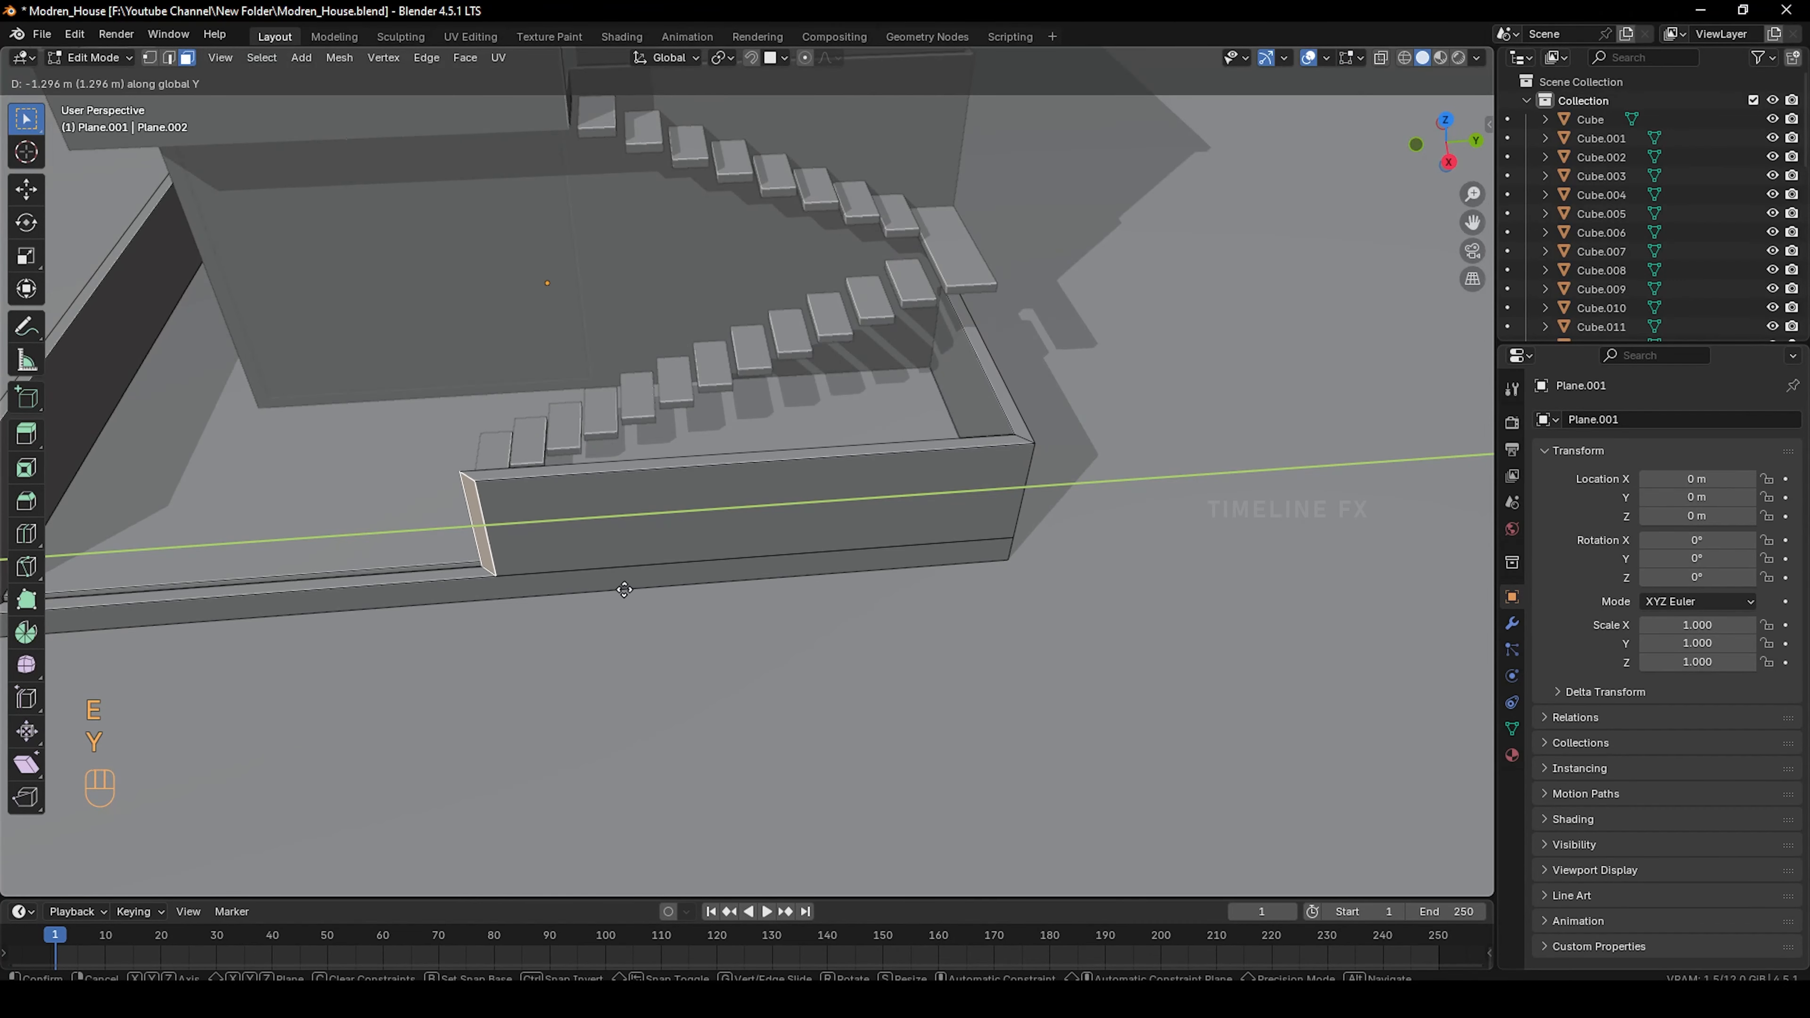
left_click(601, 585)
Rotate the extruded boundary wall's end face around Z, then shift it along Y toward the entrance gap
middle_click_drag(602, 585, 995, 580, "shift")
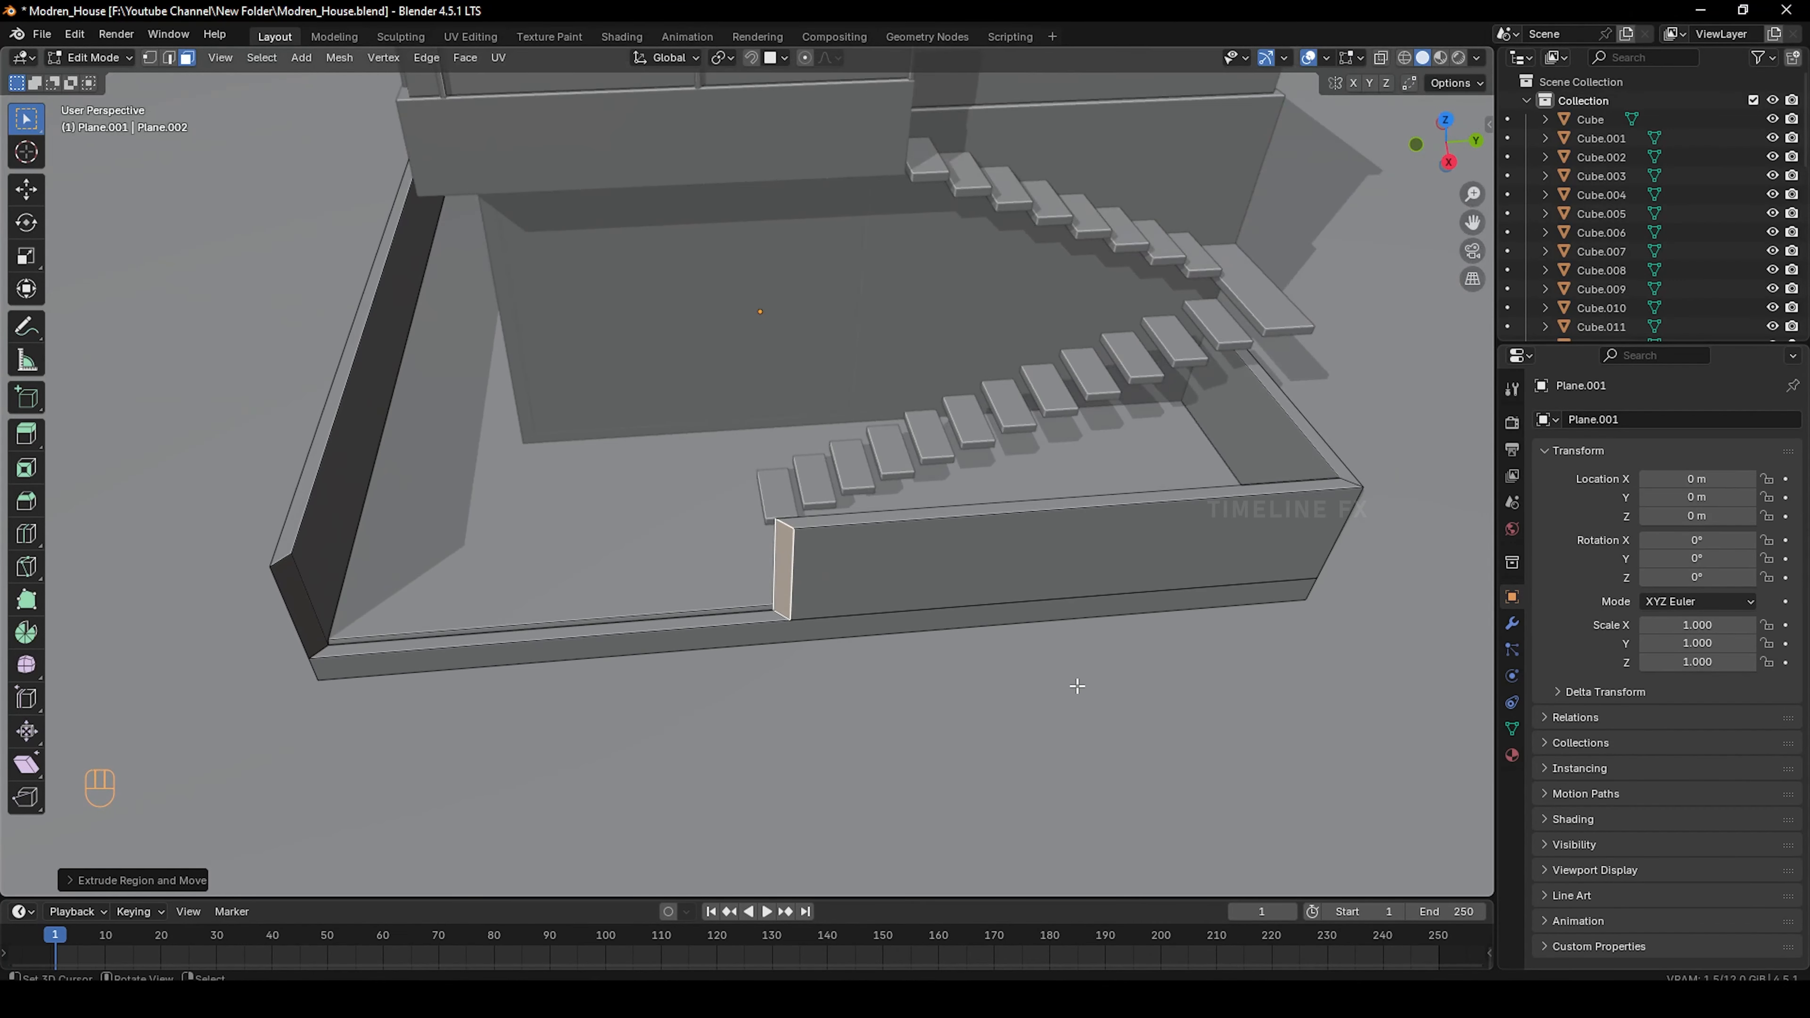
key("r")
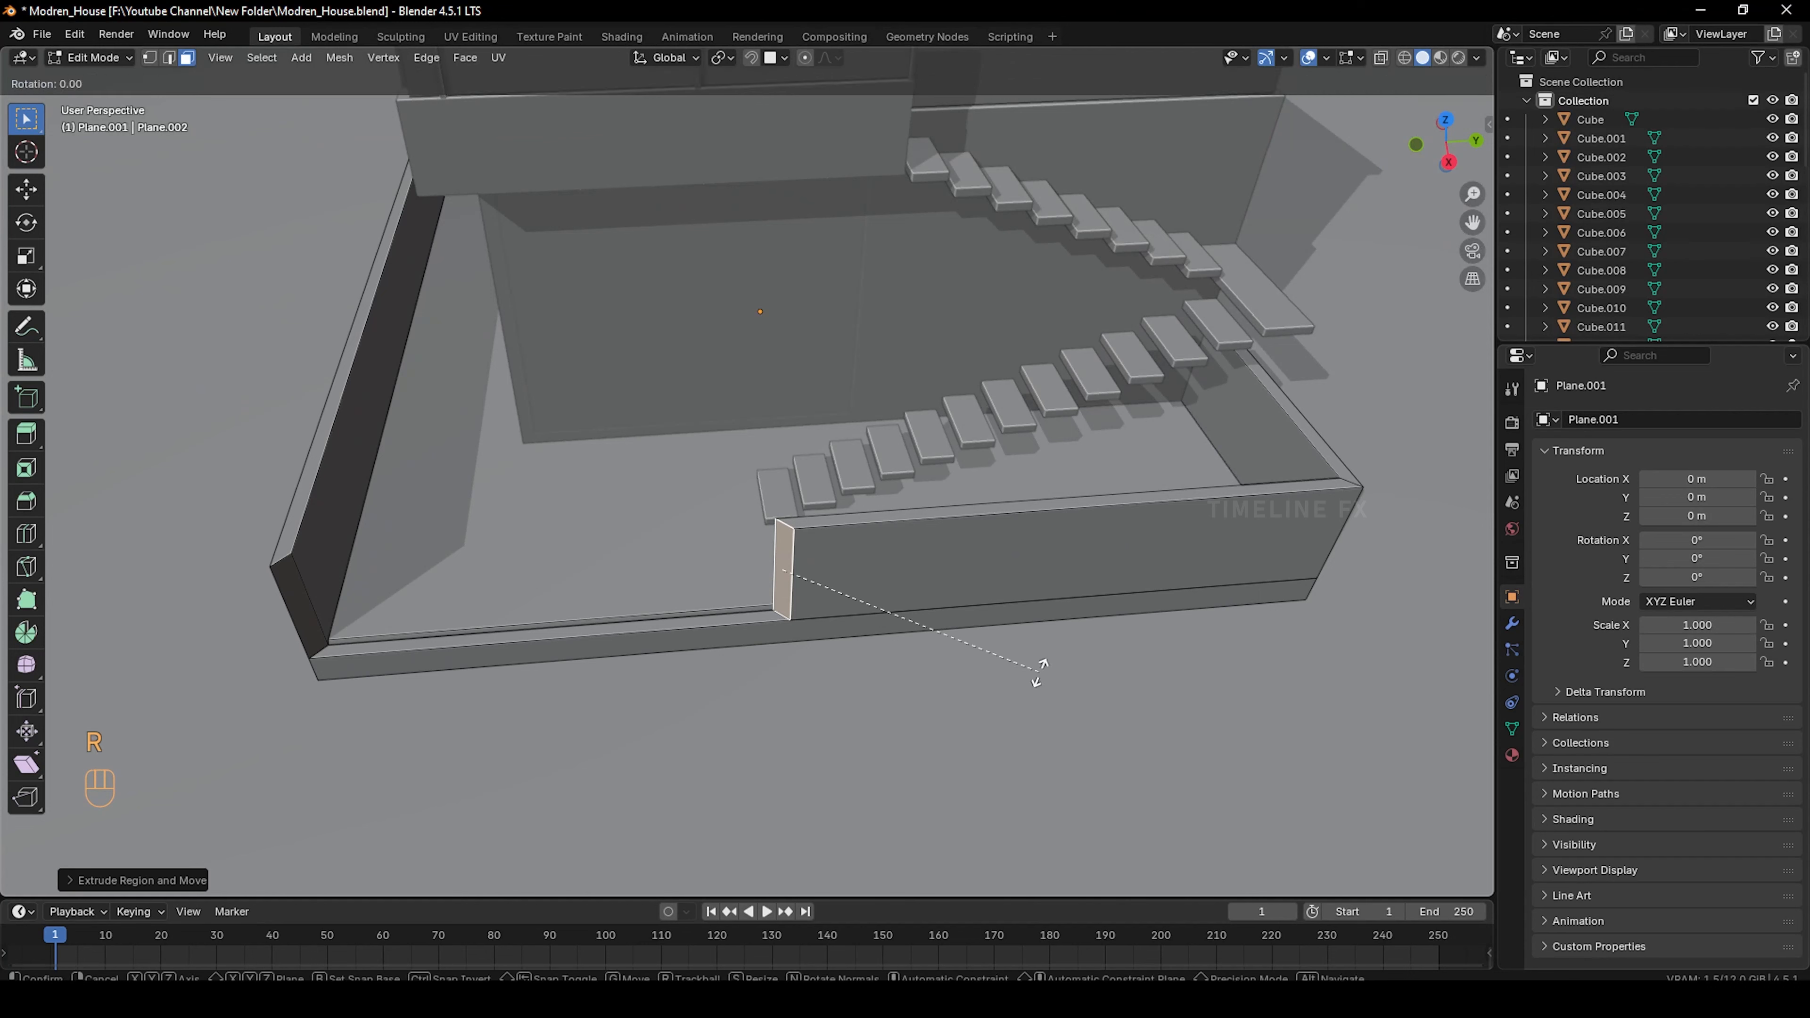
key("z")
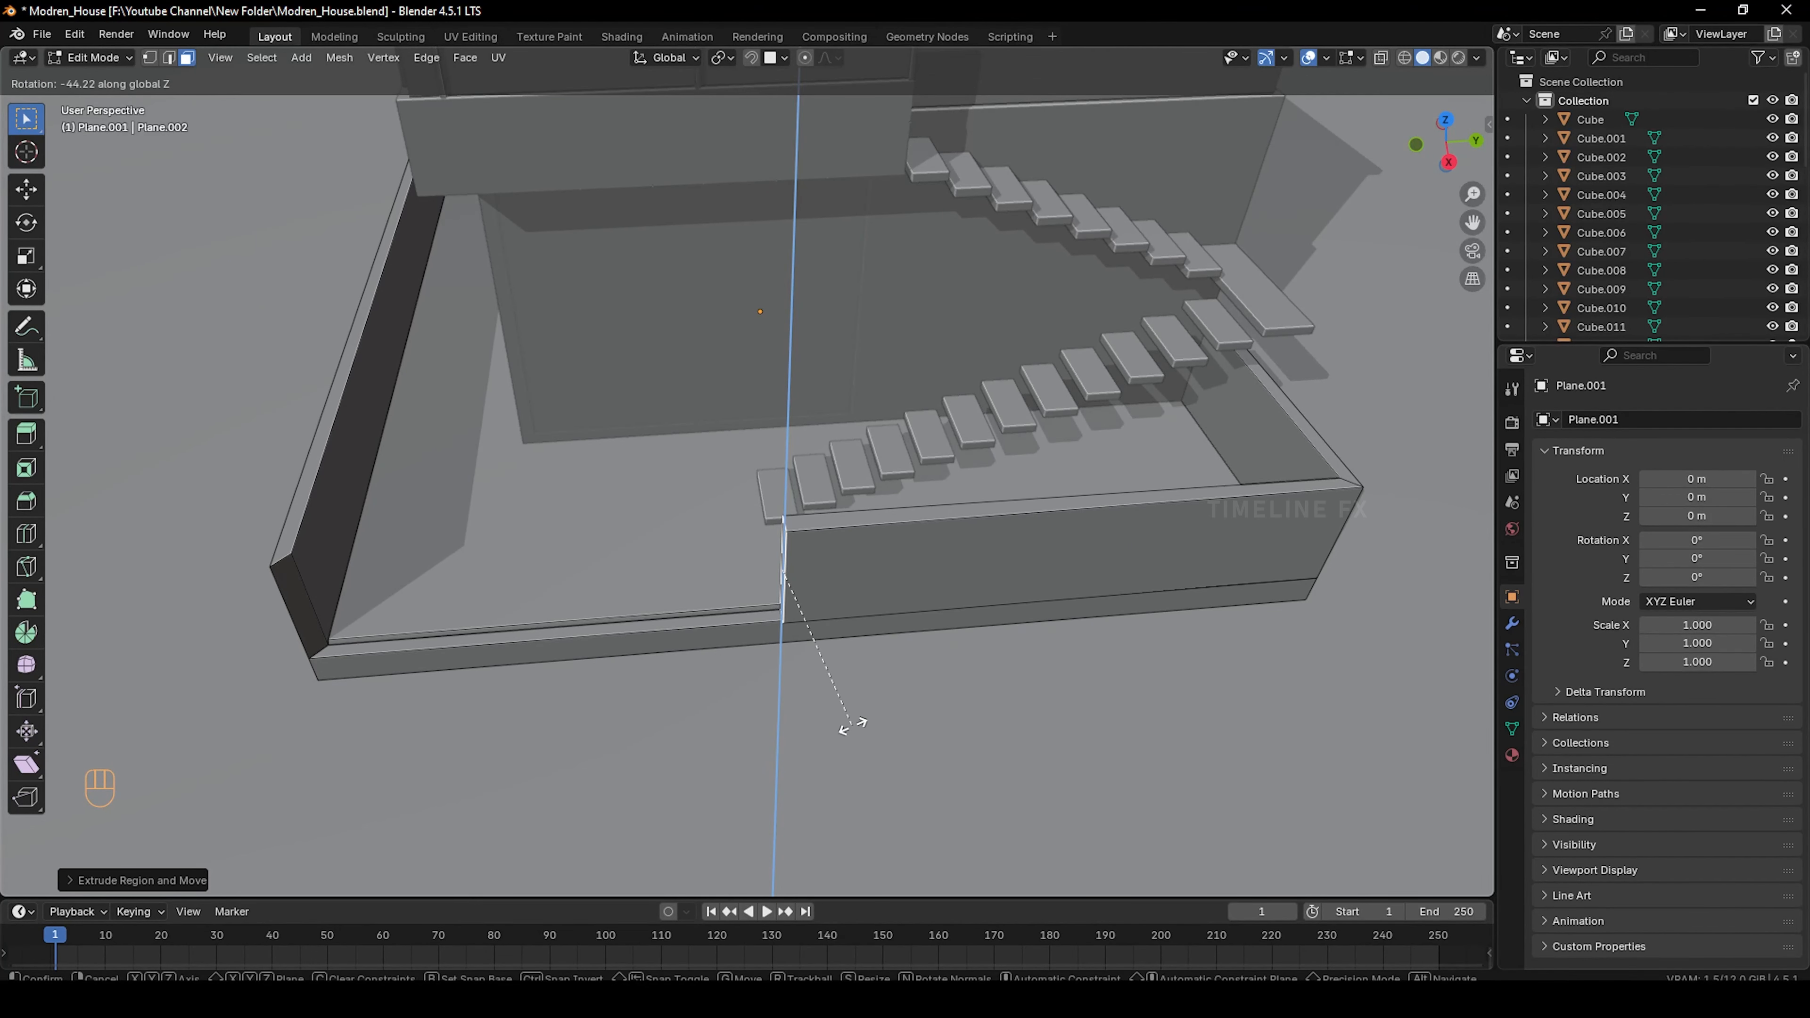
key("shift")
left_click(840, 680)
key("g")
key("y")
left_click(727, 690)
Extrude the opposite boundary wall's end face at the front corner about 0.28 m along Y toward the entrance gap
middle_click_drag(727, 690, 947, 667, "shift")
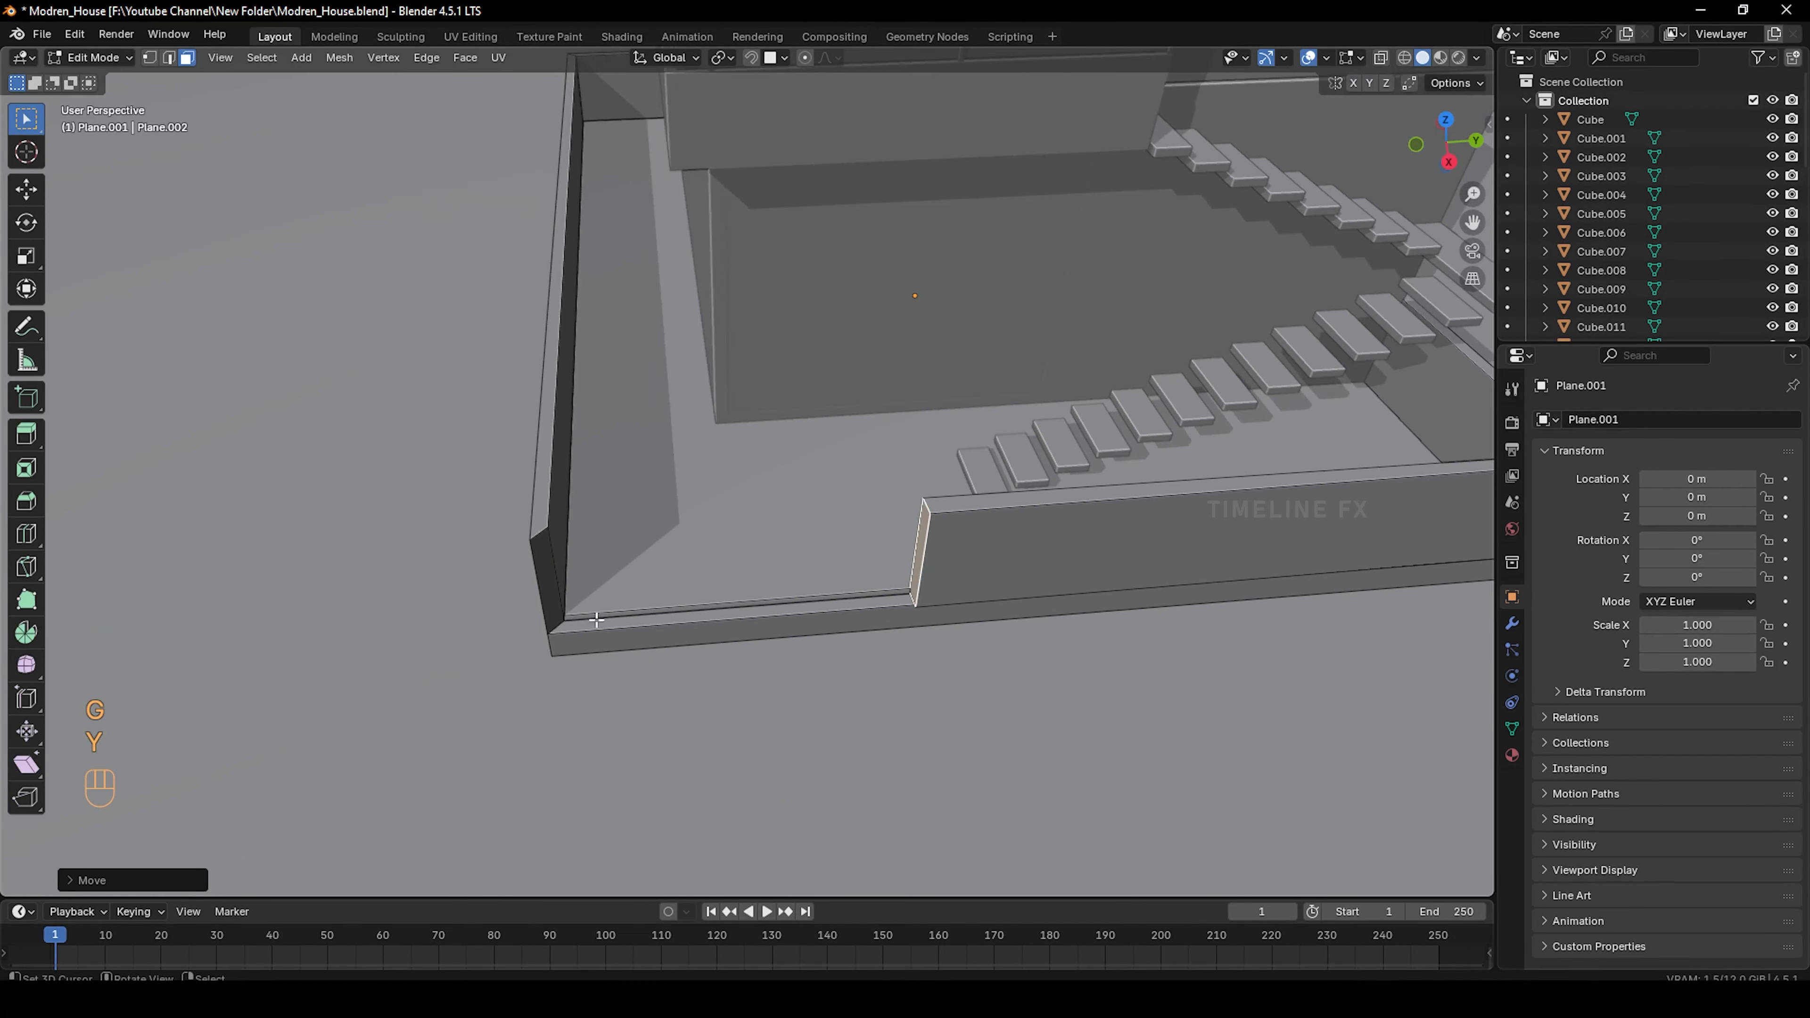
right_click(546, 581)
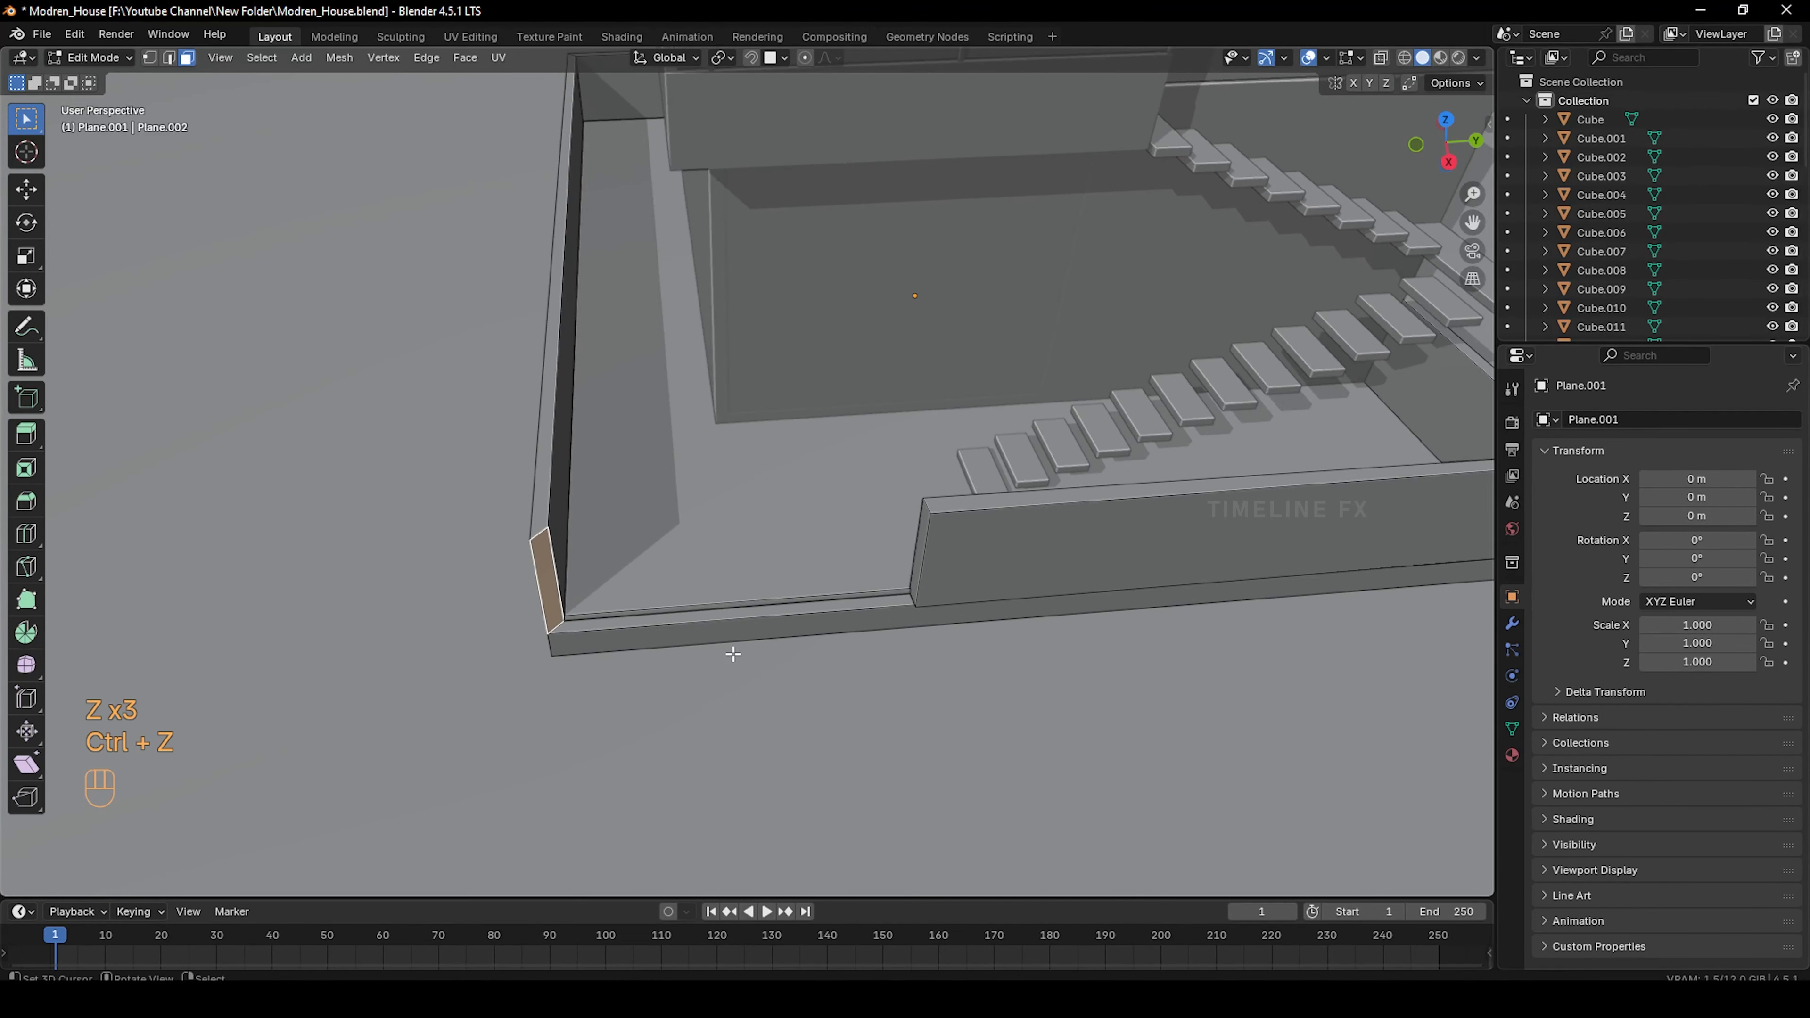
key("e")
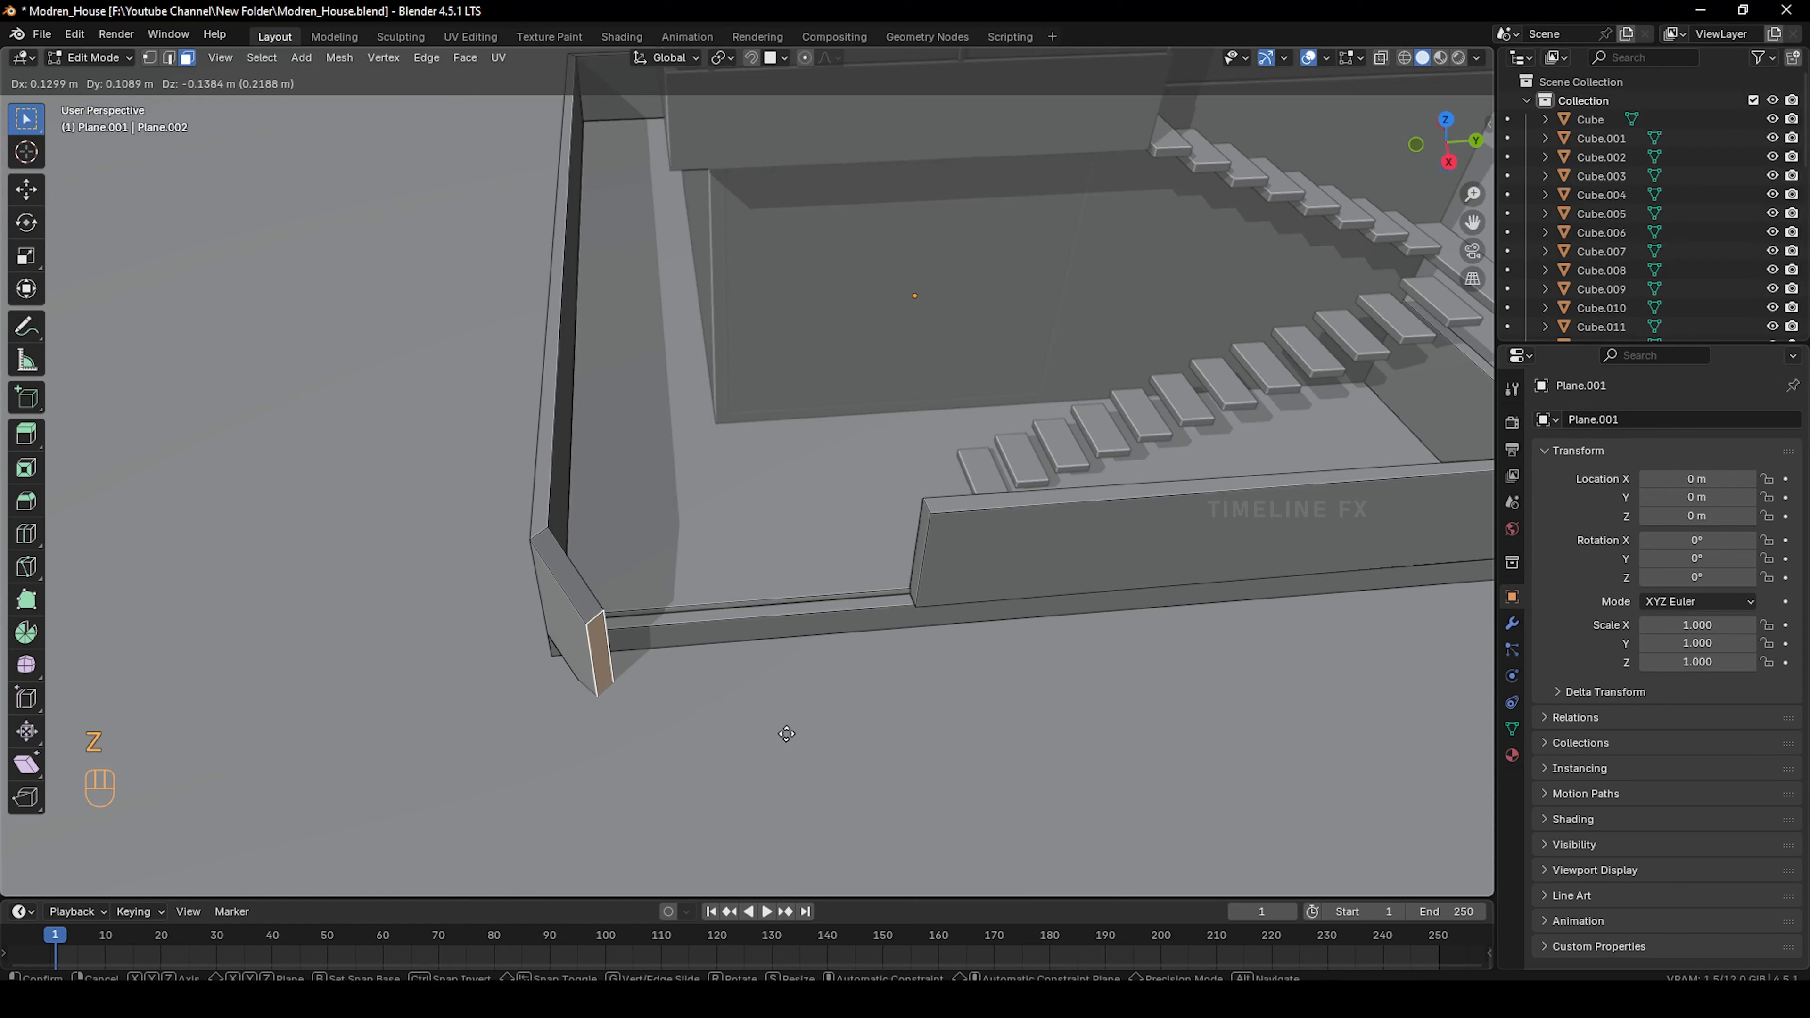
key("z")
key("z")
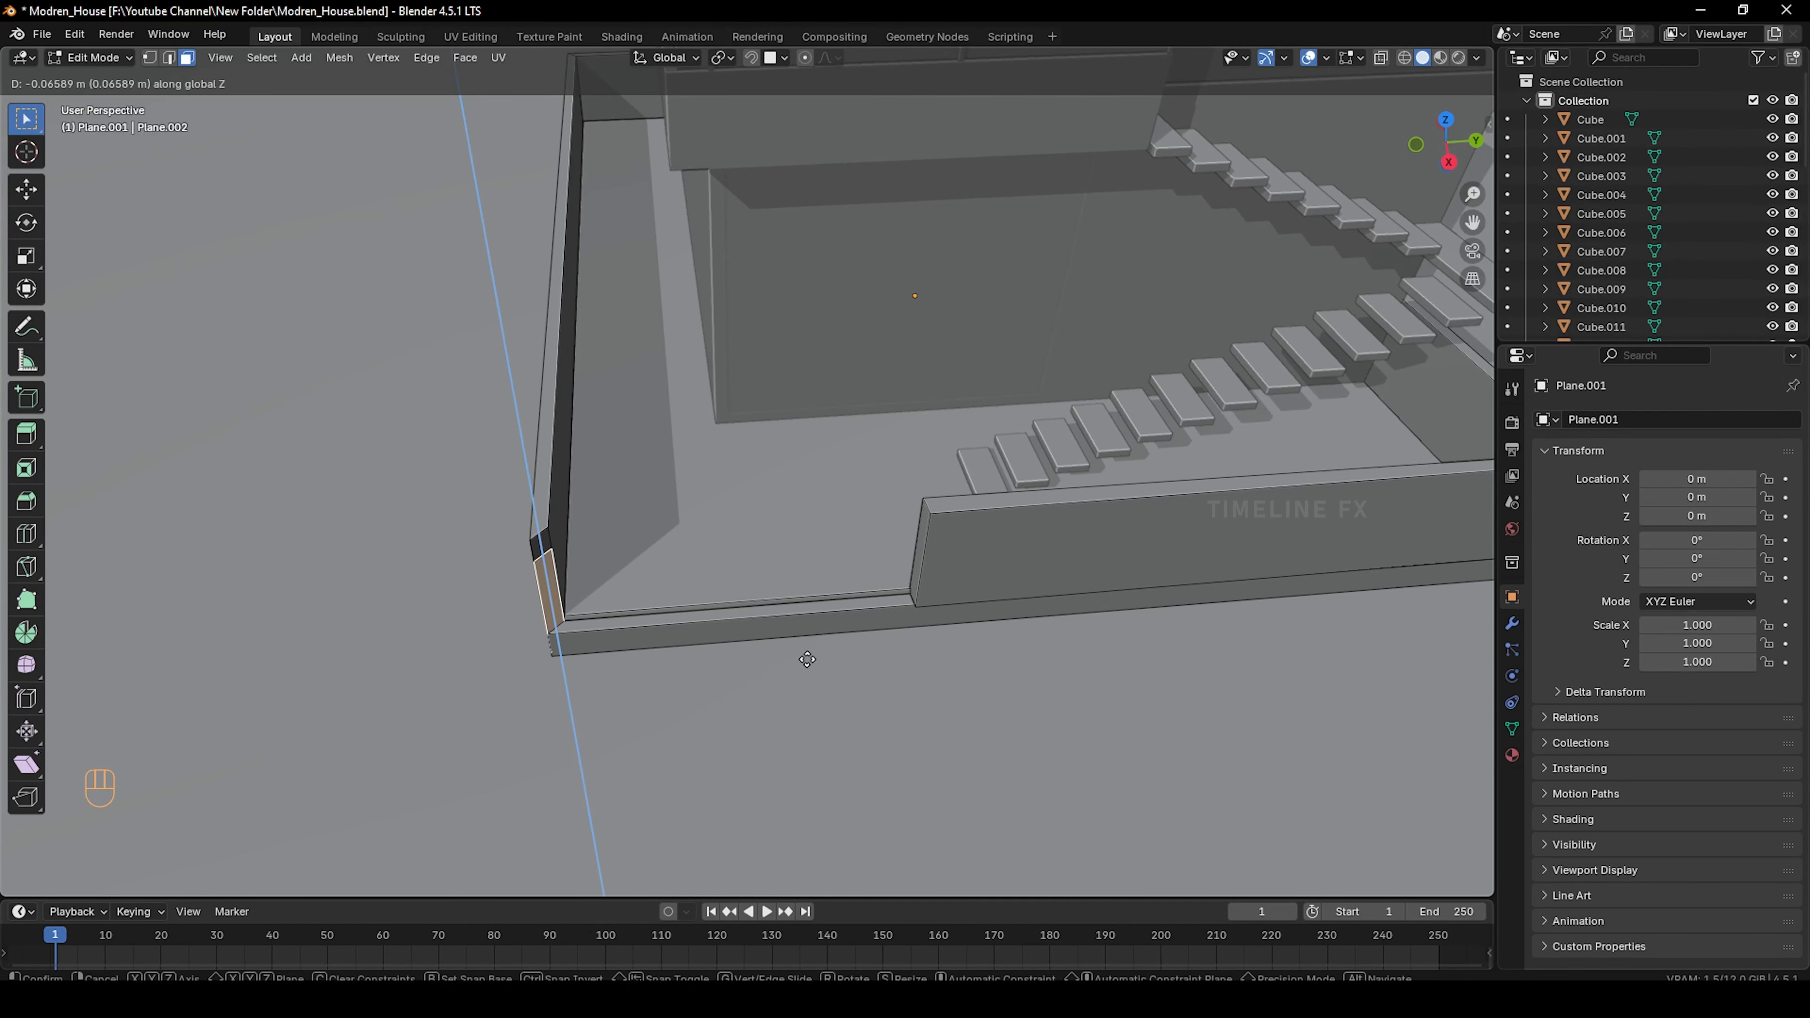
key("y")
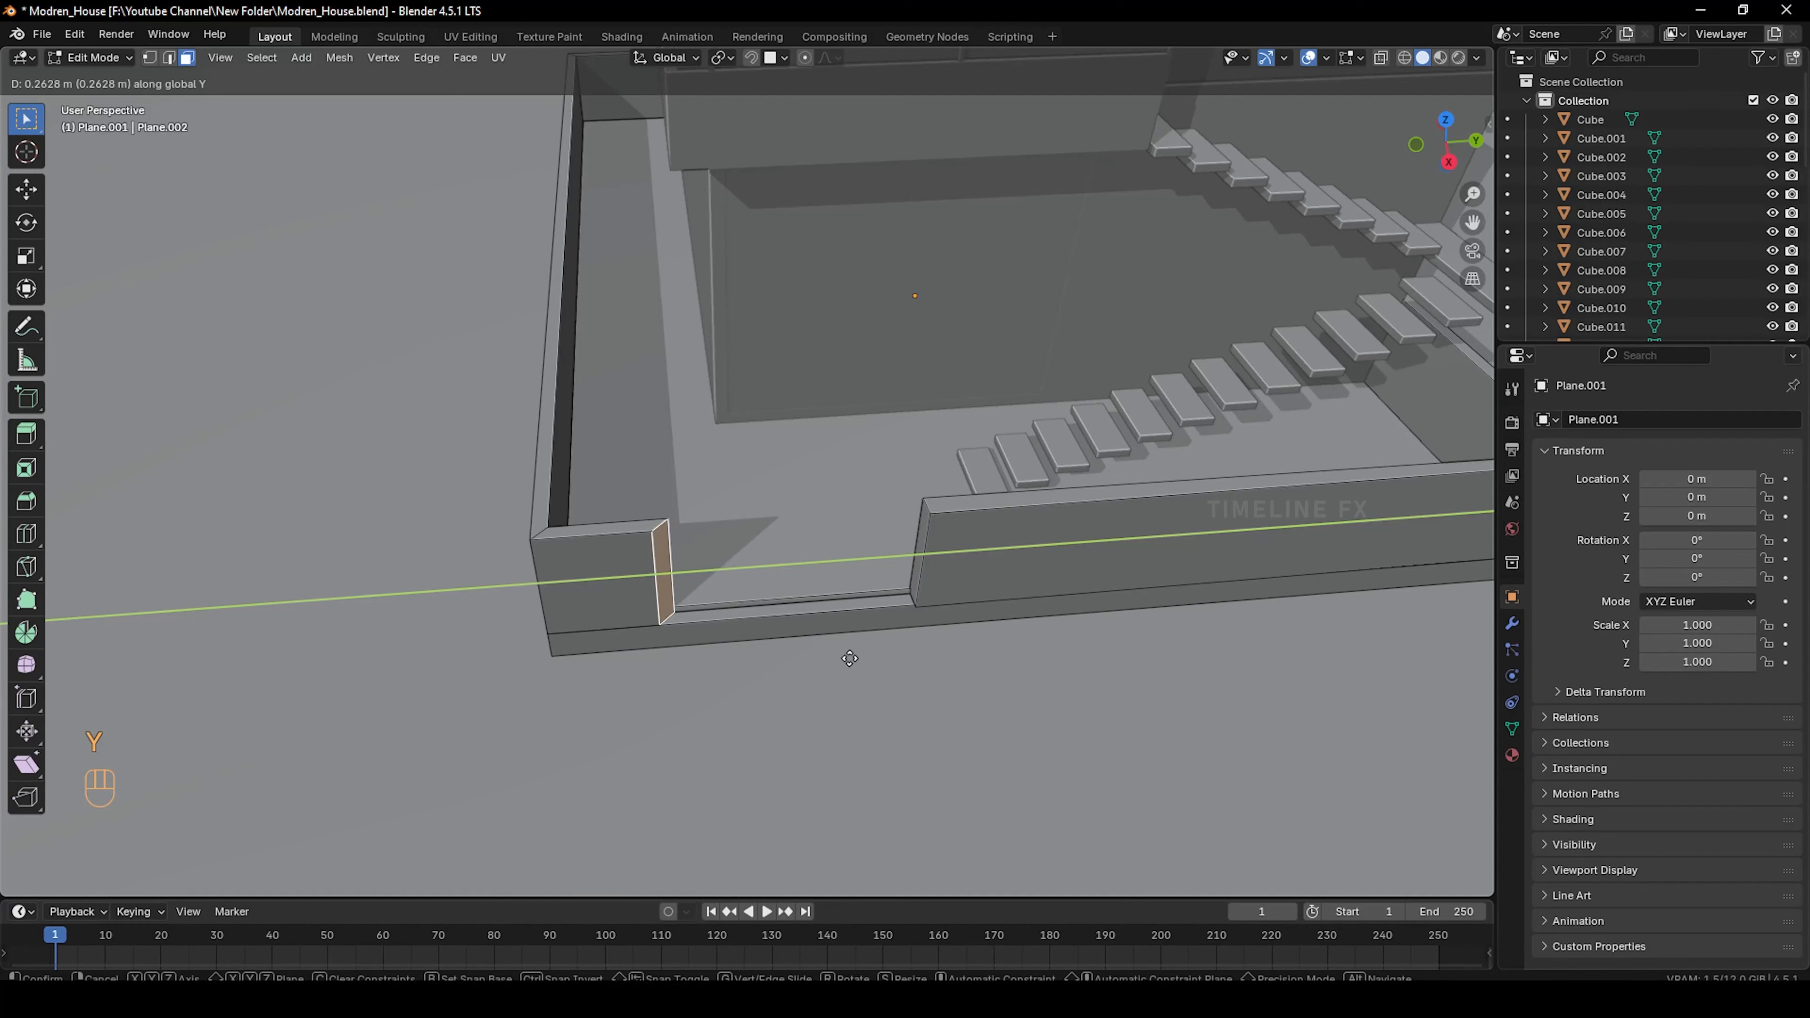
key("y")
key("y")
key("y")
key("y")
key("y")
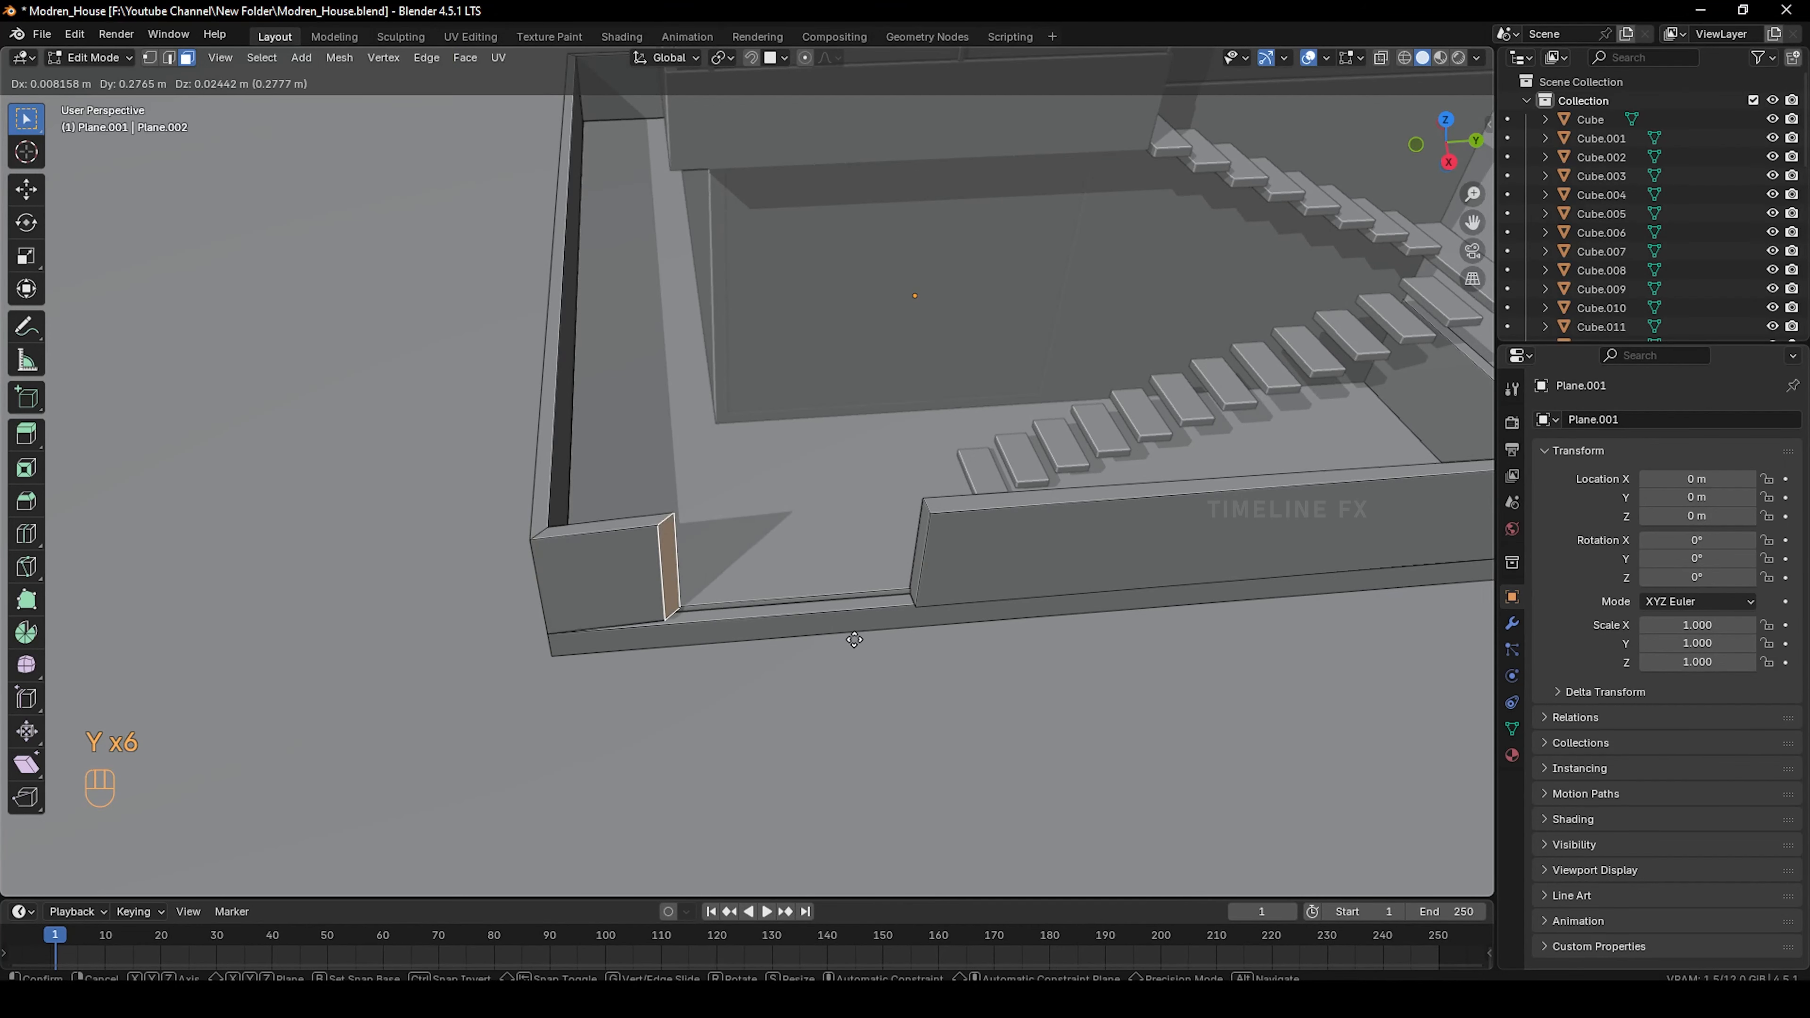
key("y")
left_click(877, 667)
Rotate the end face of the short corner wall around Z and finish editing the boundary wall
key("r")
key("z")
left_click(879, 668)
key("r")
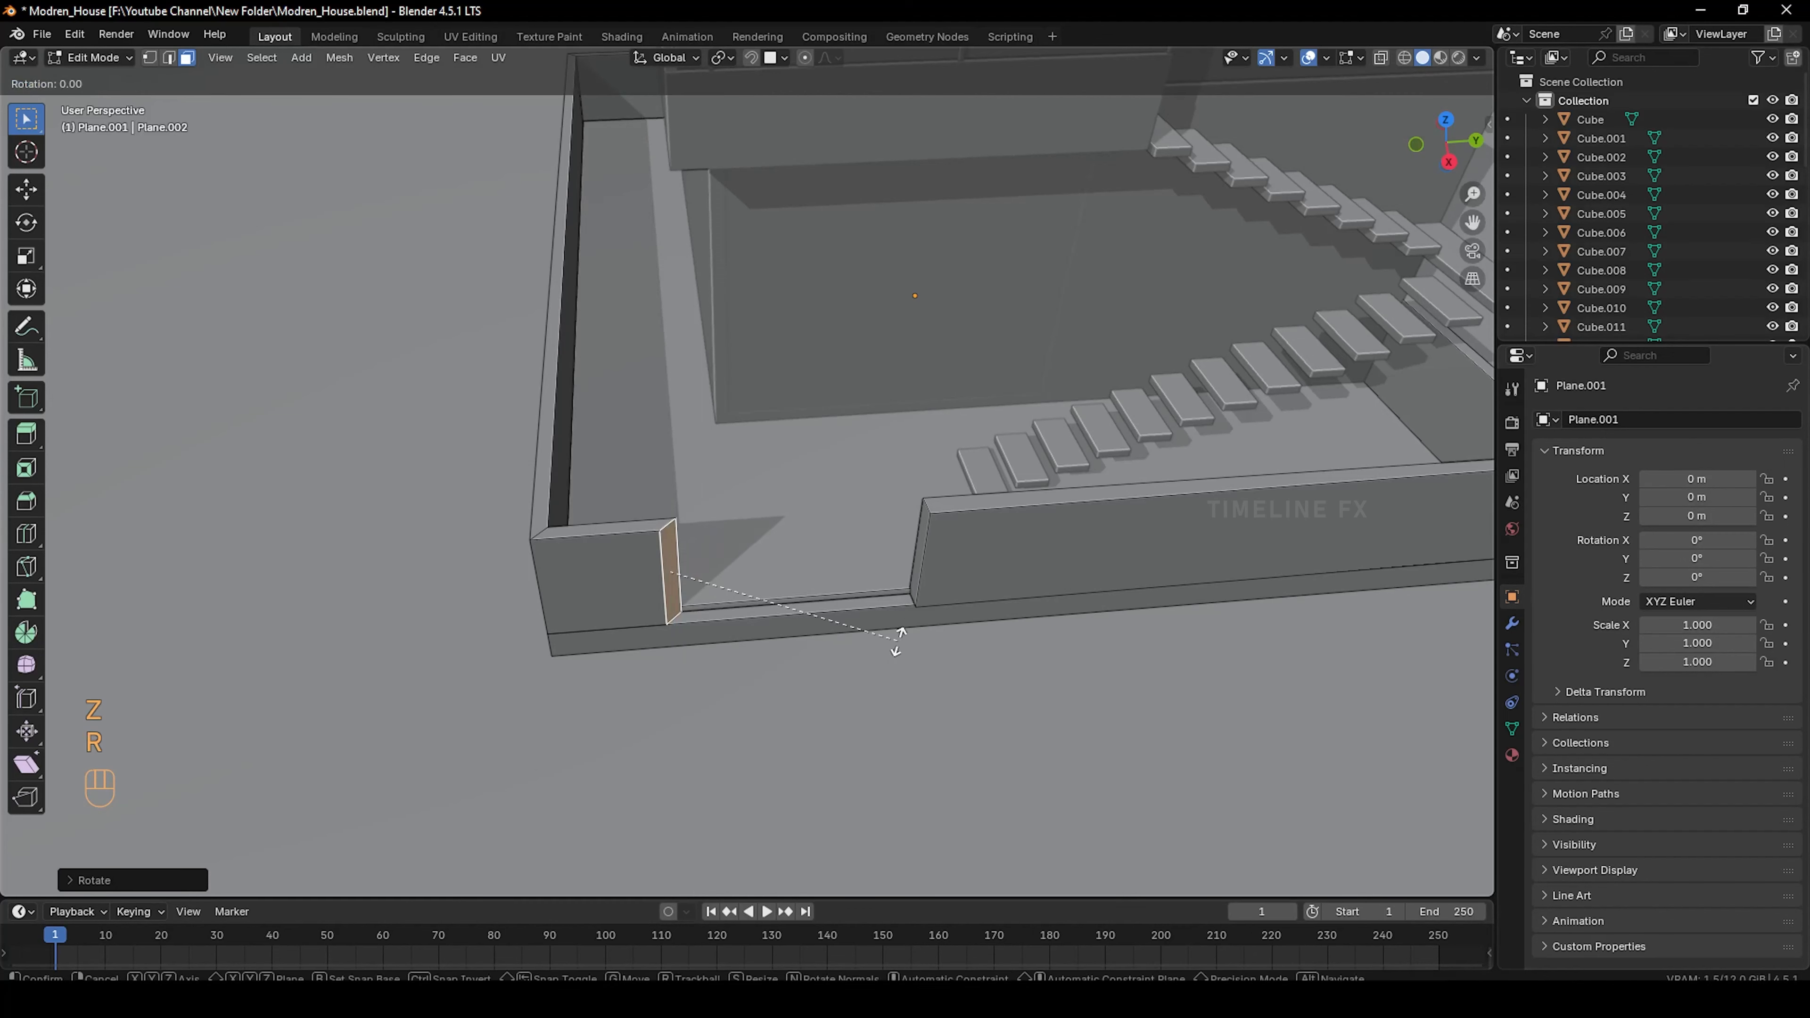
key("z")
left_click(913, 444)
key("Tab")
Show the scene in rendered shading and use a Sky Texture as the world background color
middle_click_drag(914, 445, 970, 467)
scroll(854, 581, "down", 5)
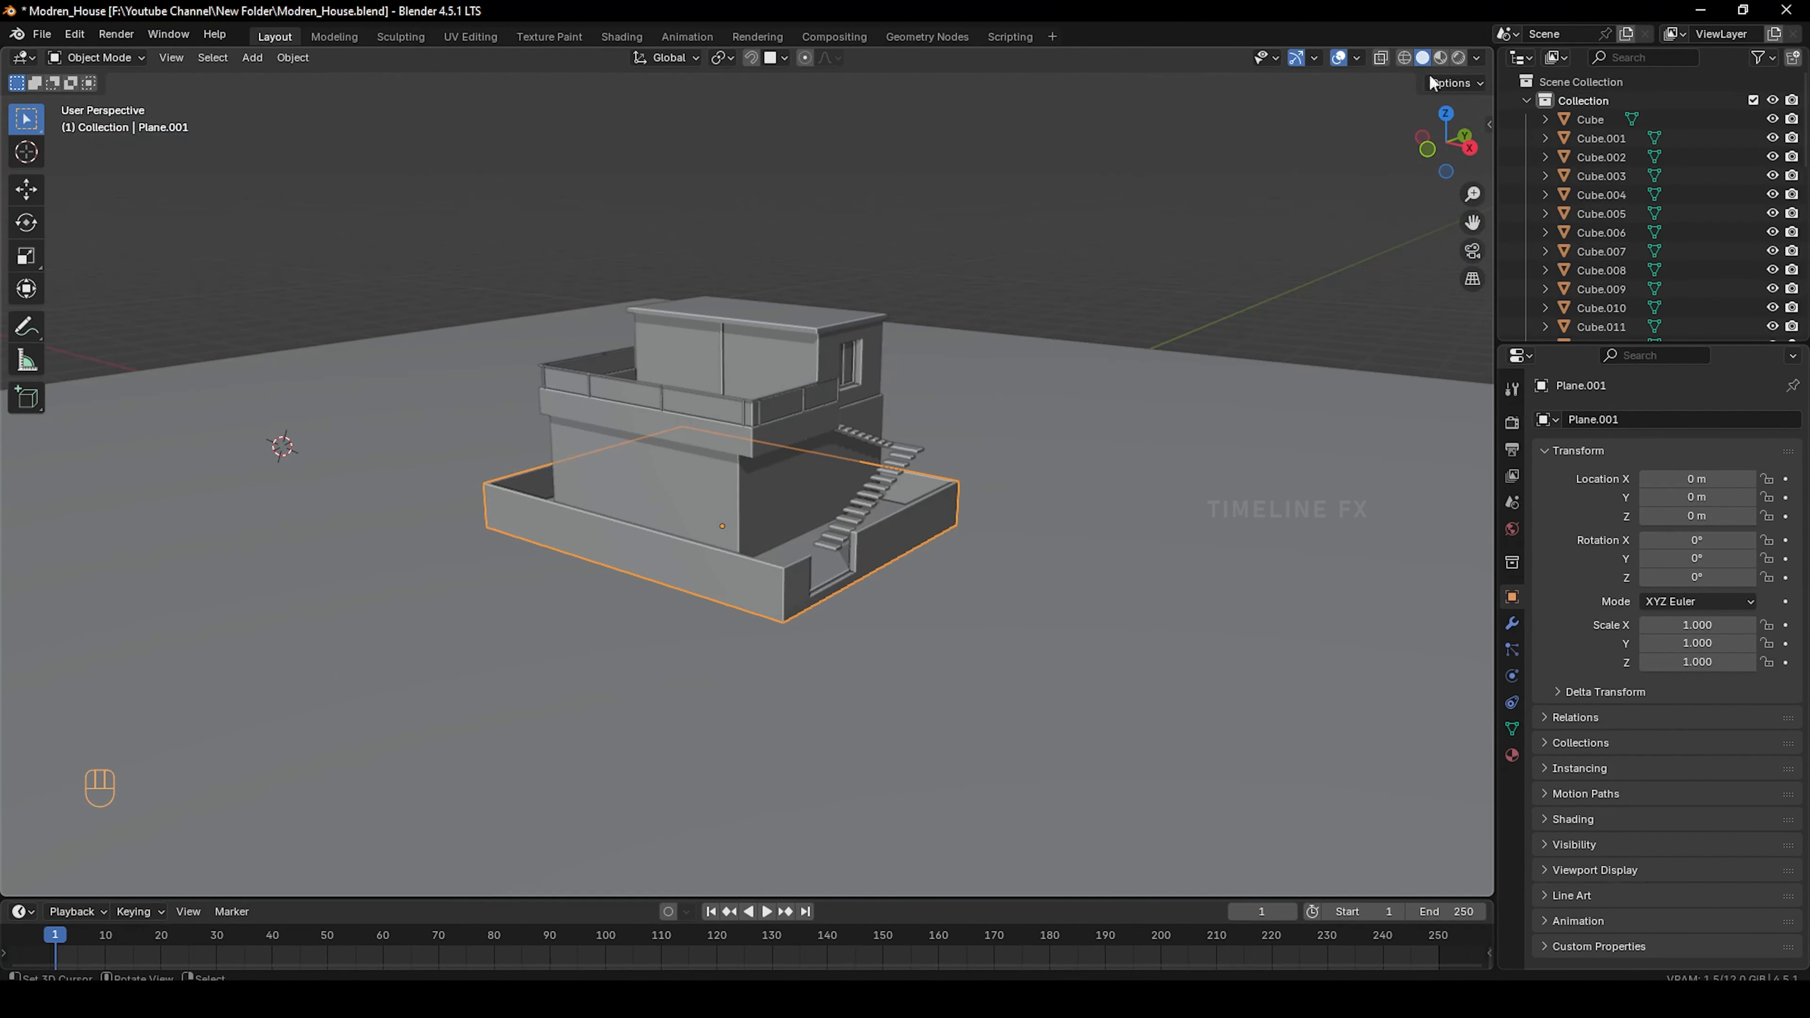
left_click(1461, 59)
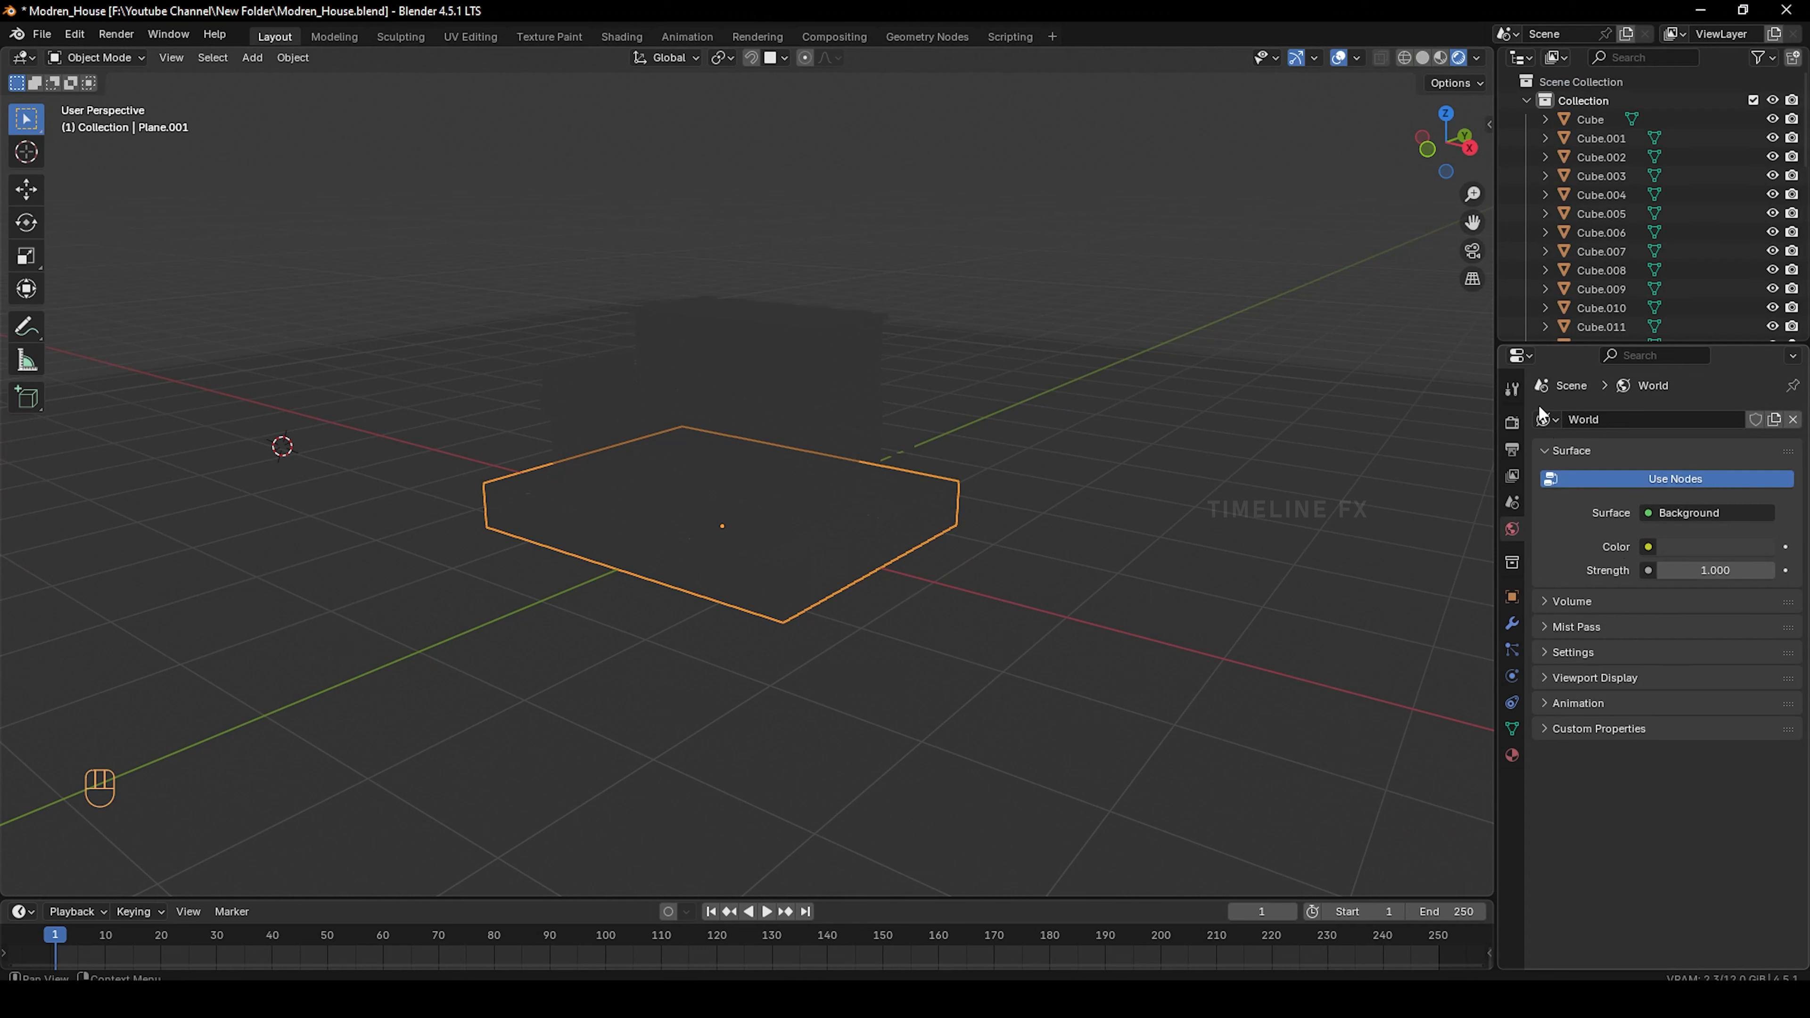
left_click(1649, 547)
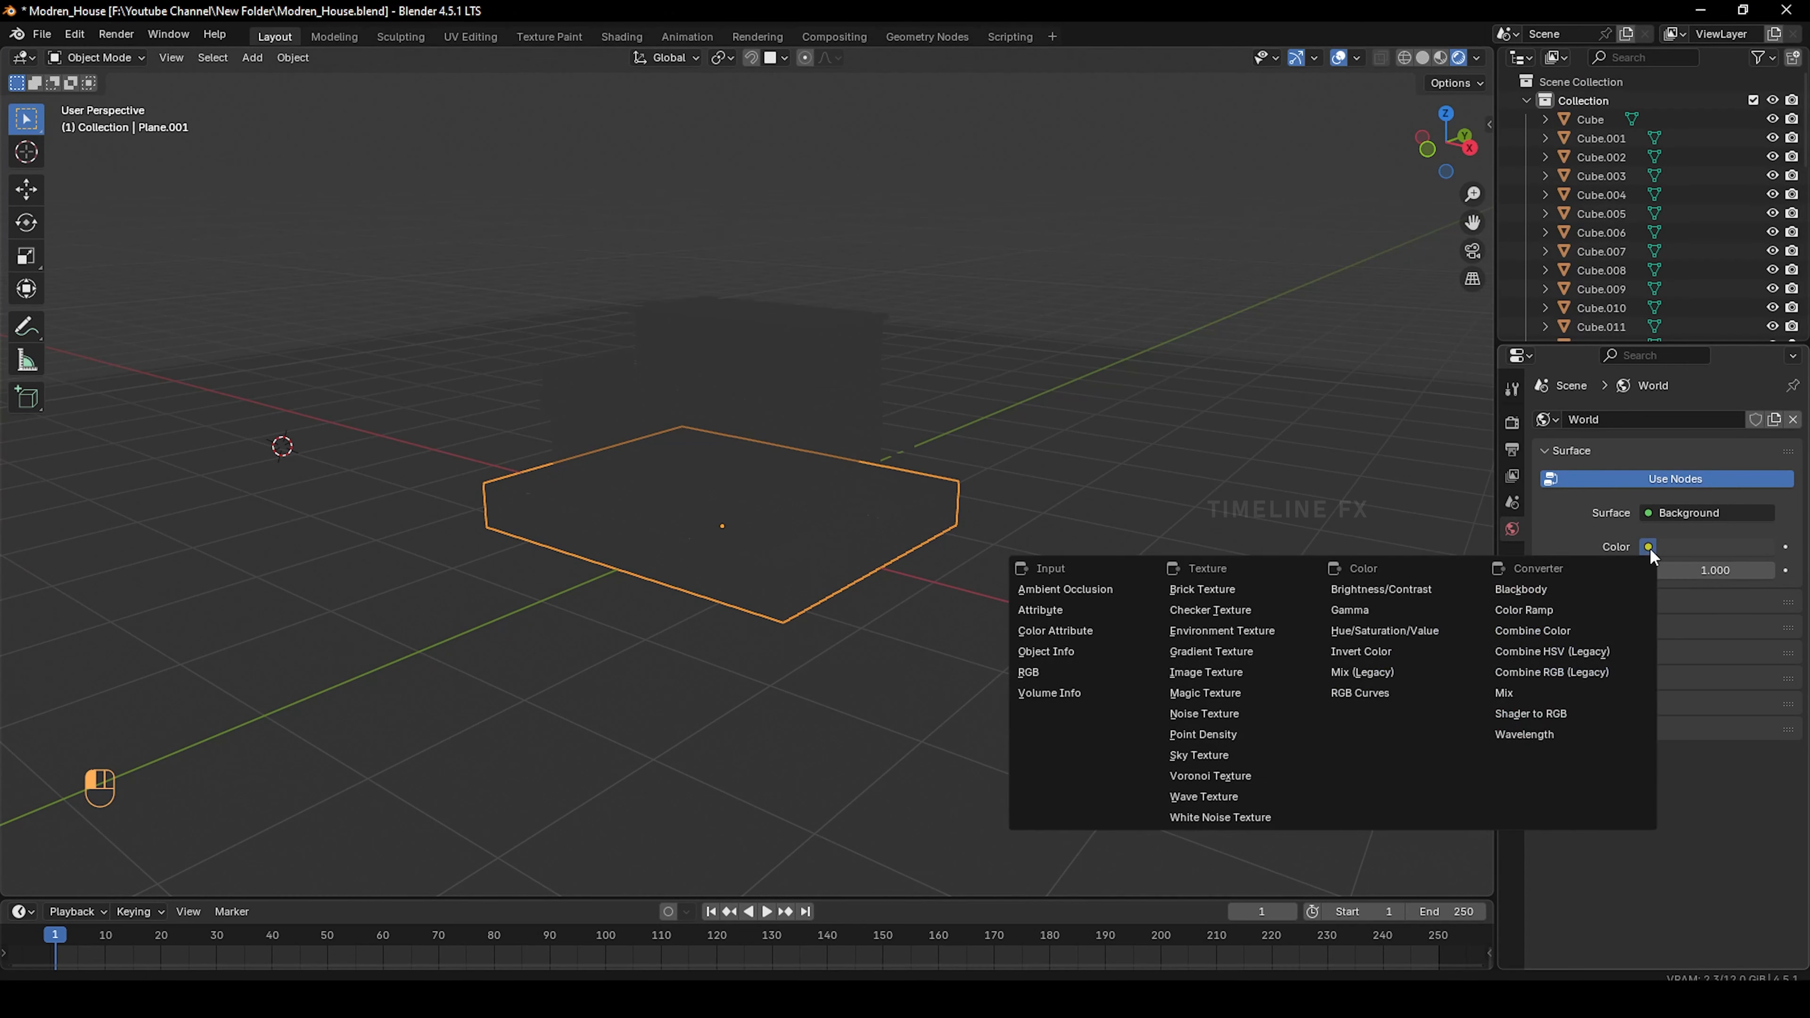
left_click(1648, 547)
left_click(1648, 547)
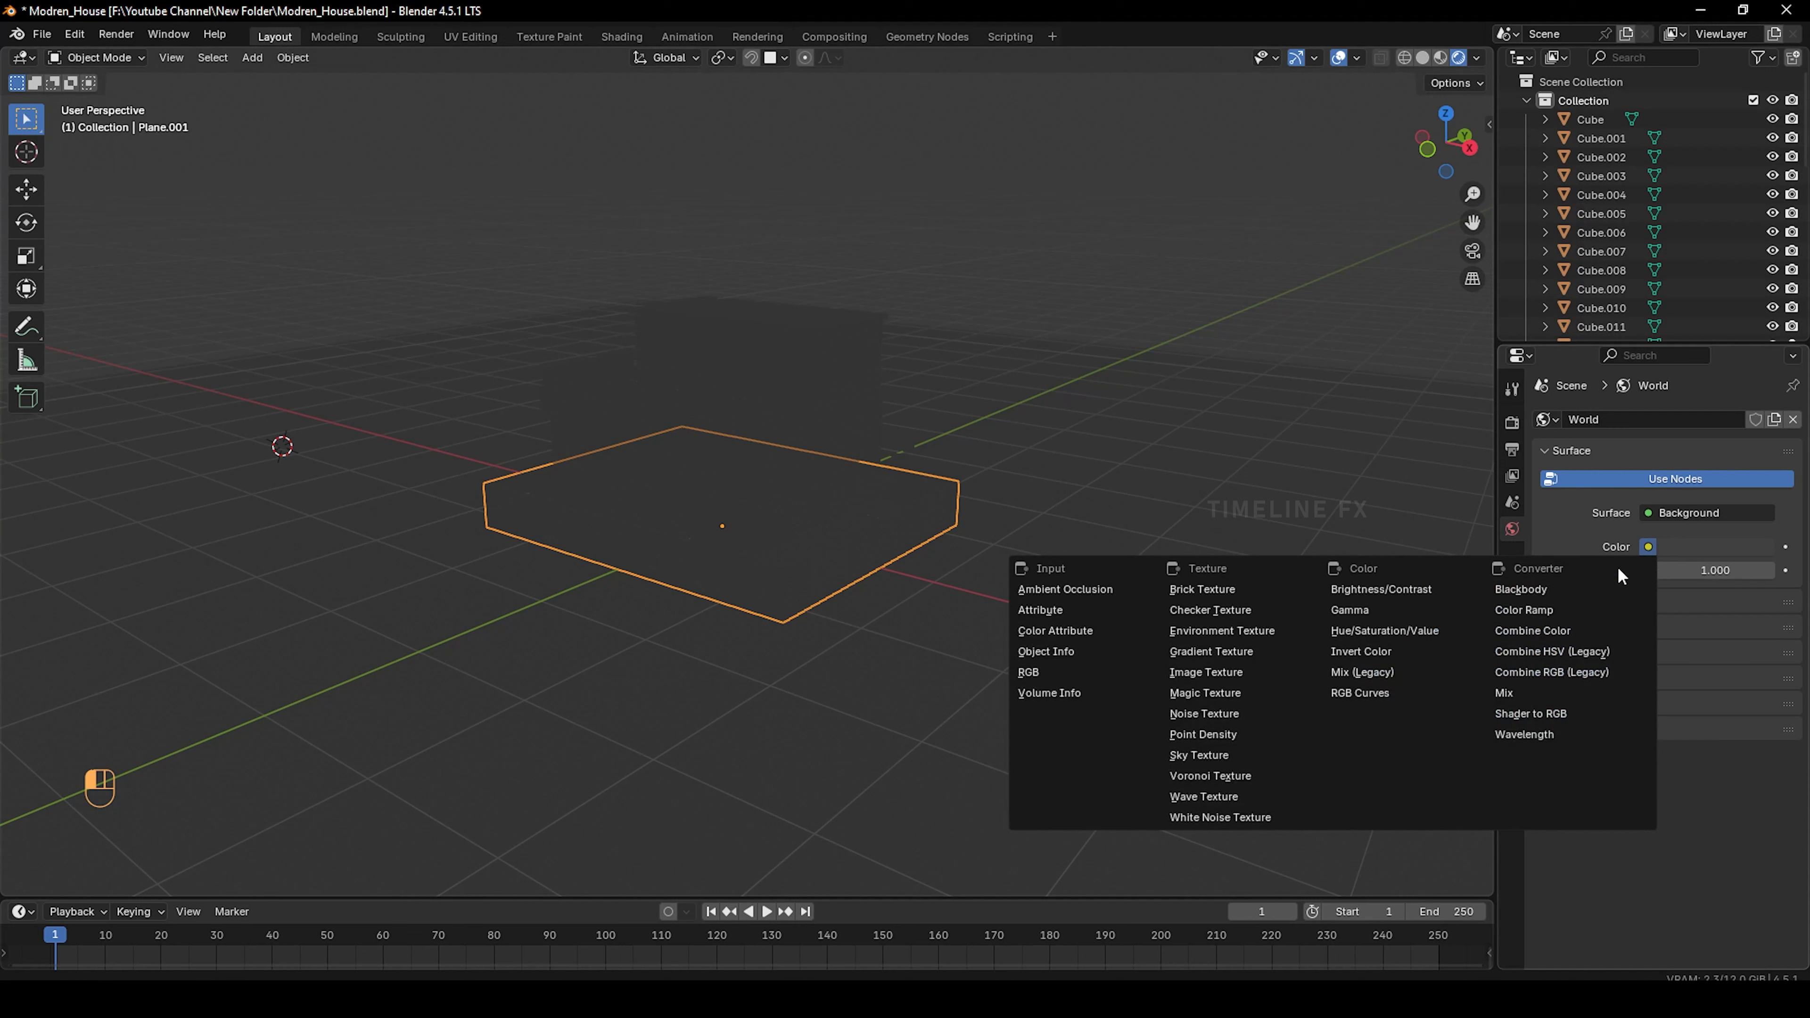
left_click(1214, 760)
middle_click_drag(1204, 750, 1067, 828)
scroll(905, 649, "up", 3)
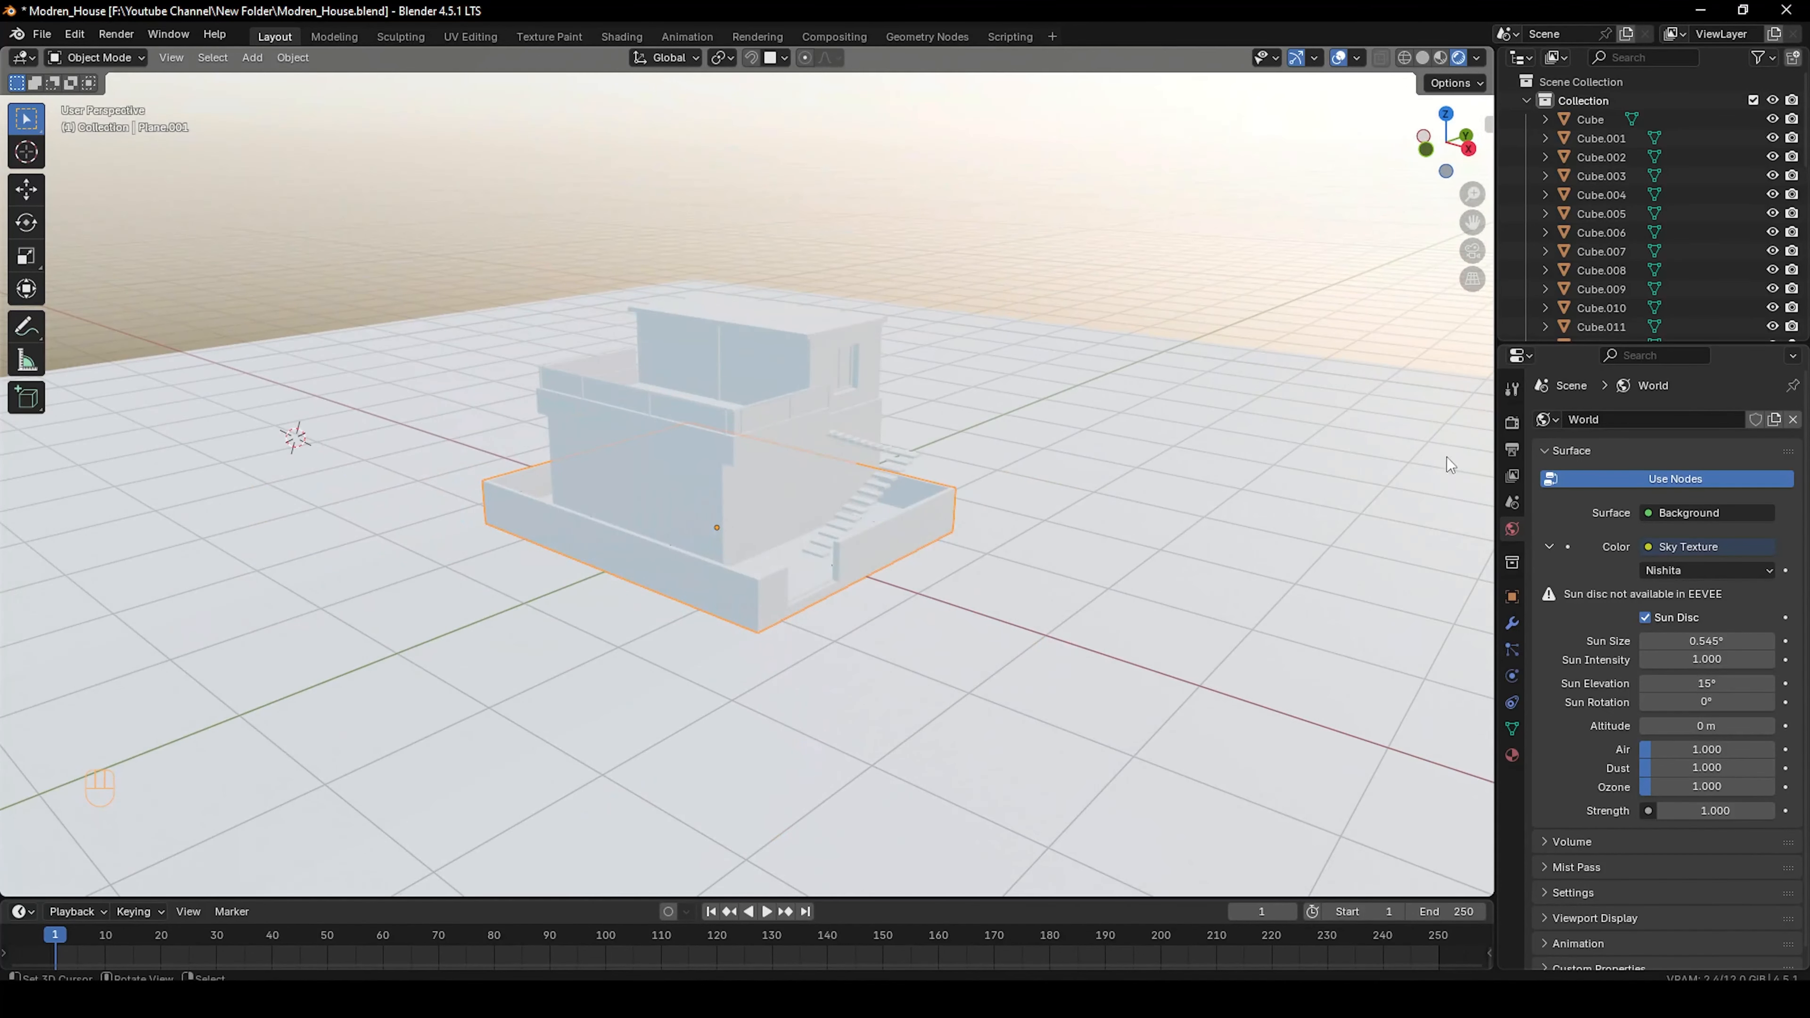
Set the render engine to Cycles with GPU Compute as the device, and save the file
left_click(1513, 423)
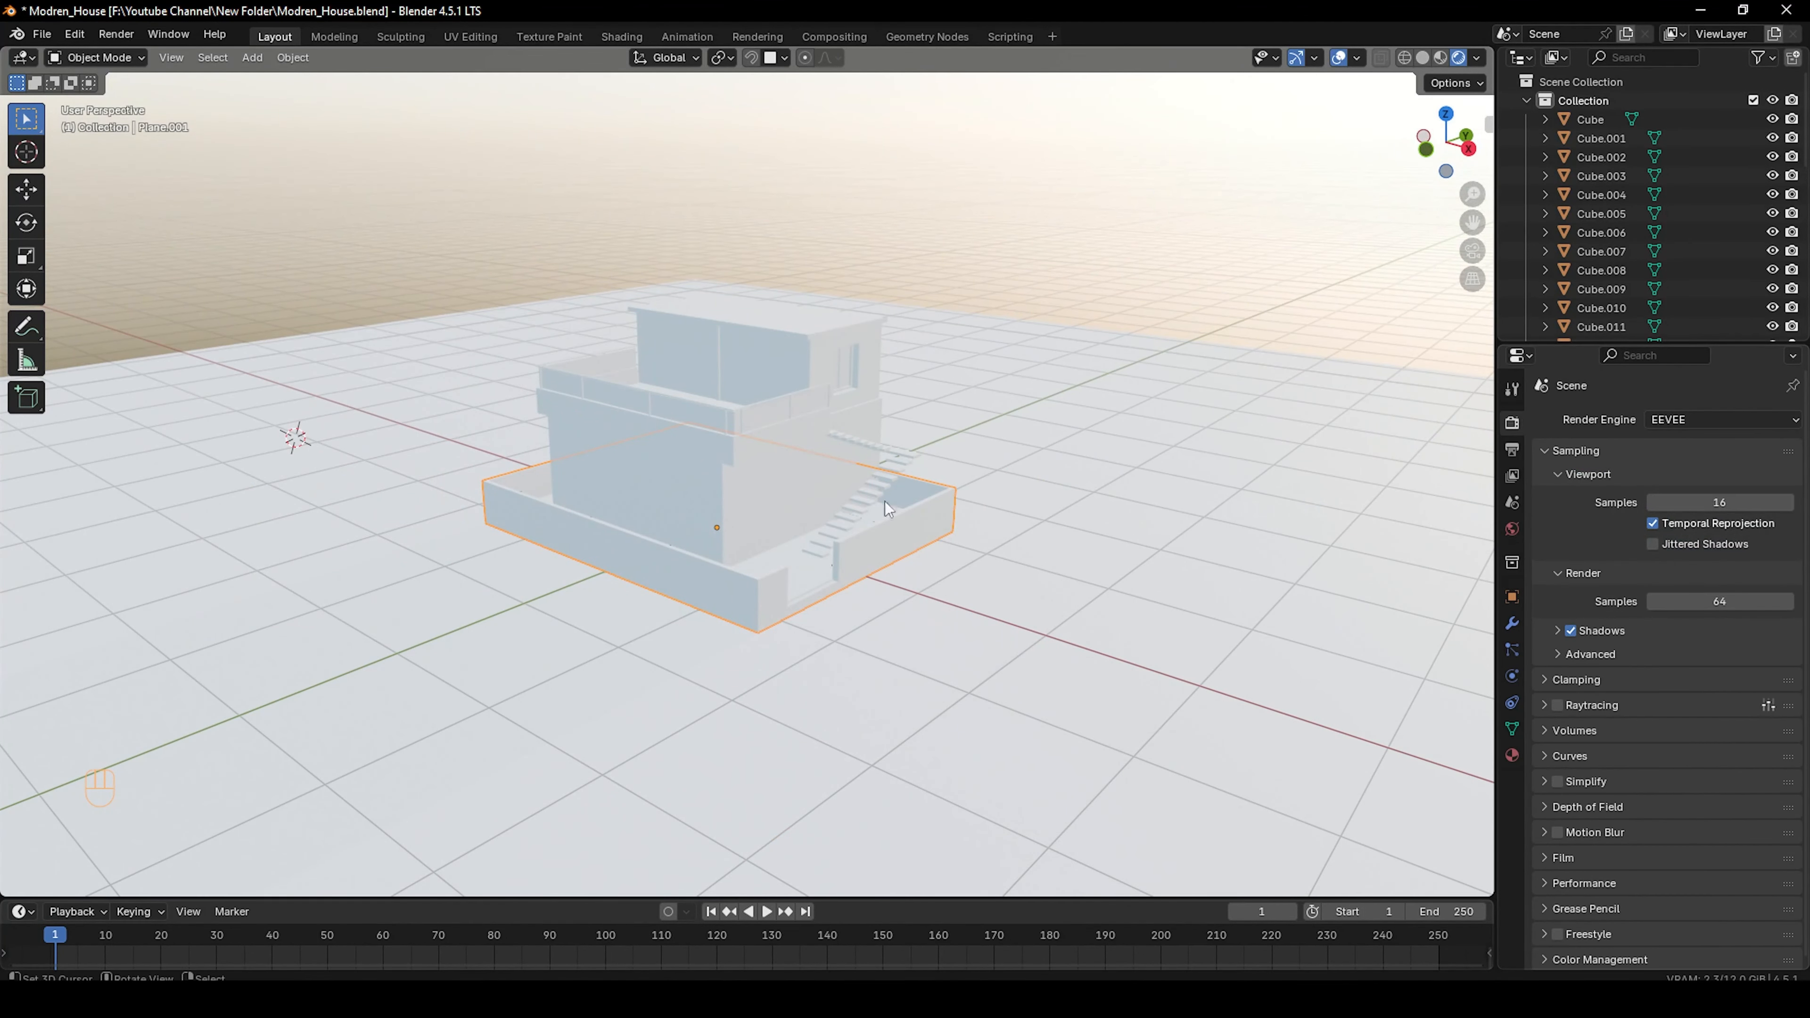
left_click(1674, 425)
left_click(1668, 486)
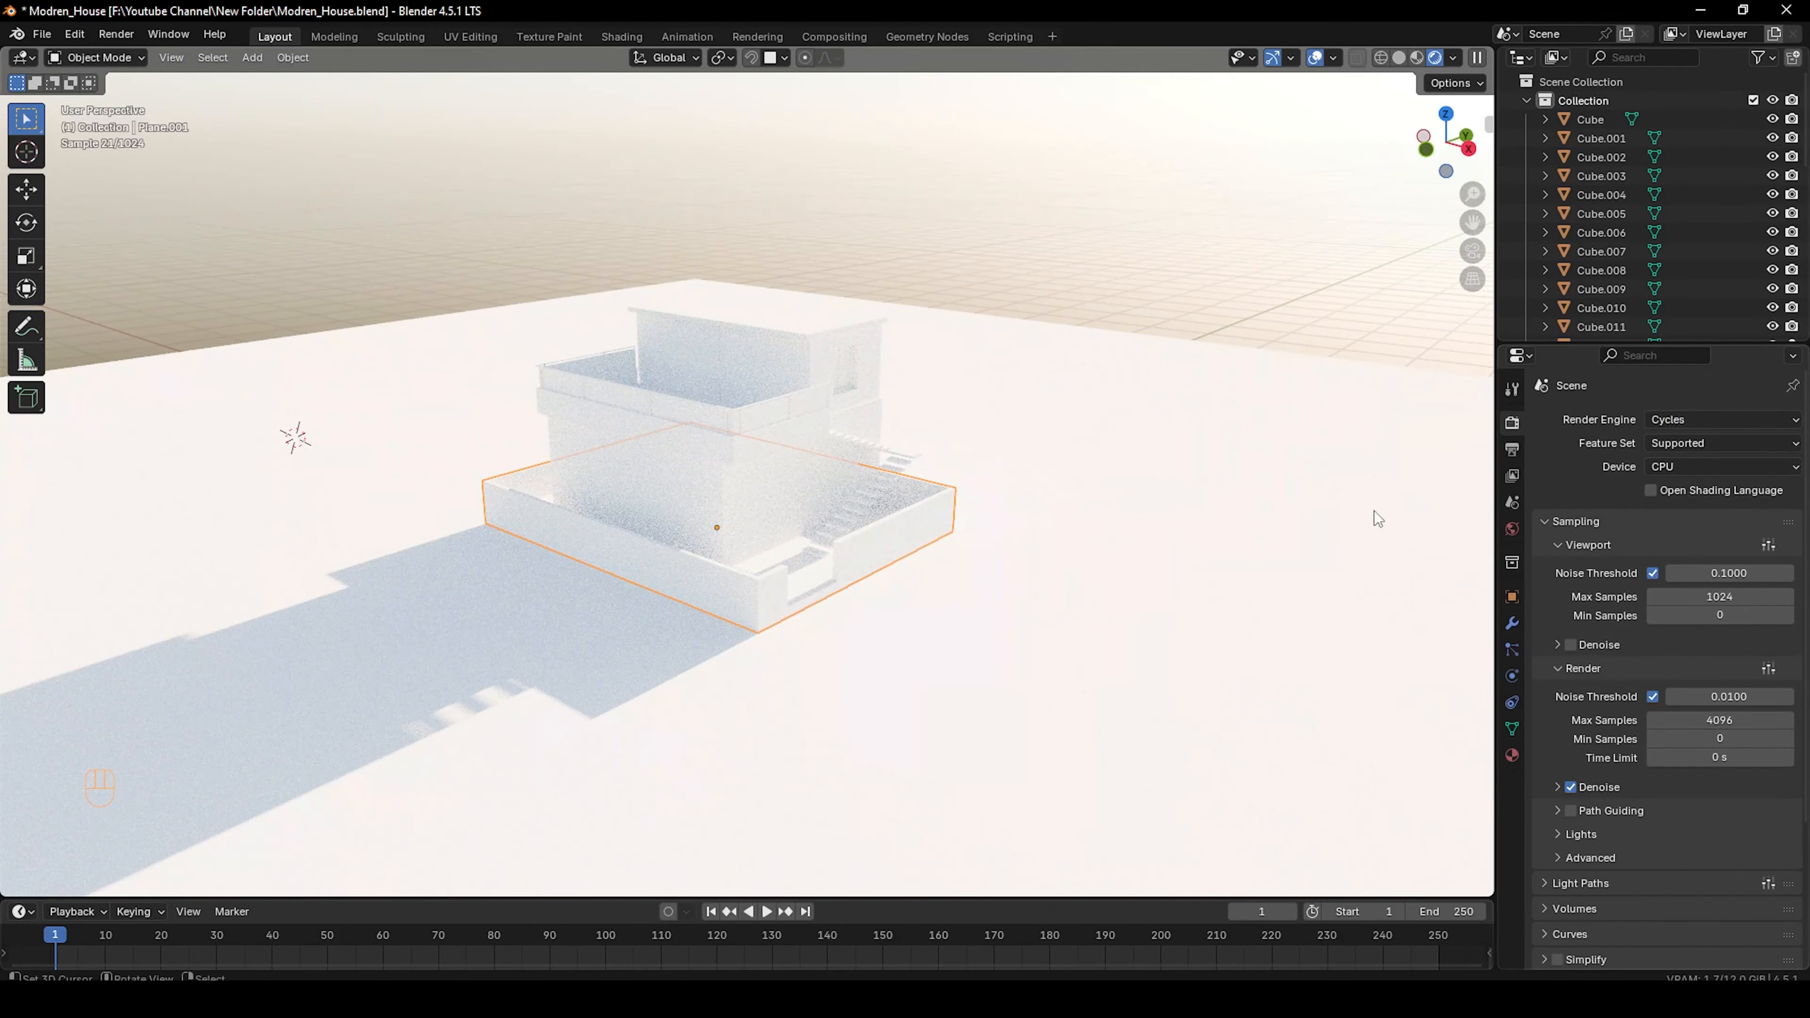
left_click(1679, 467)
left_click(1668, 508)
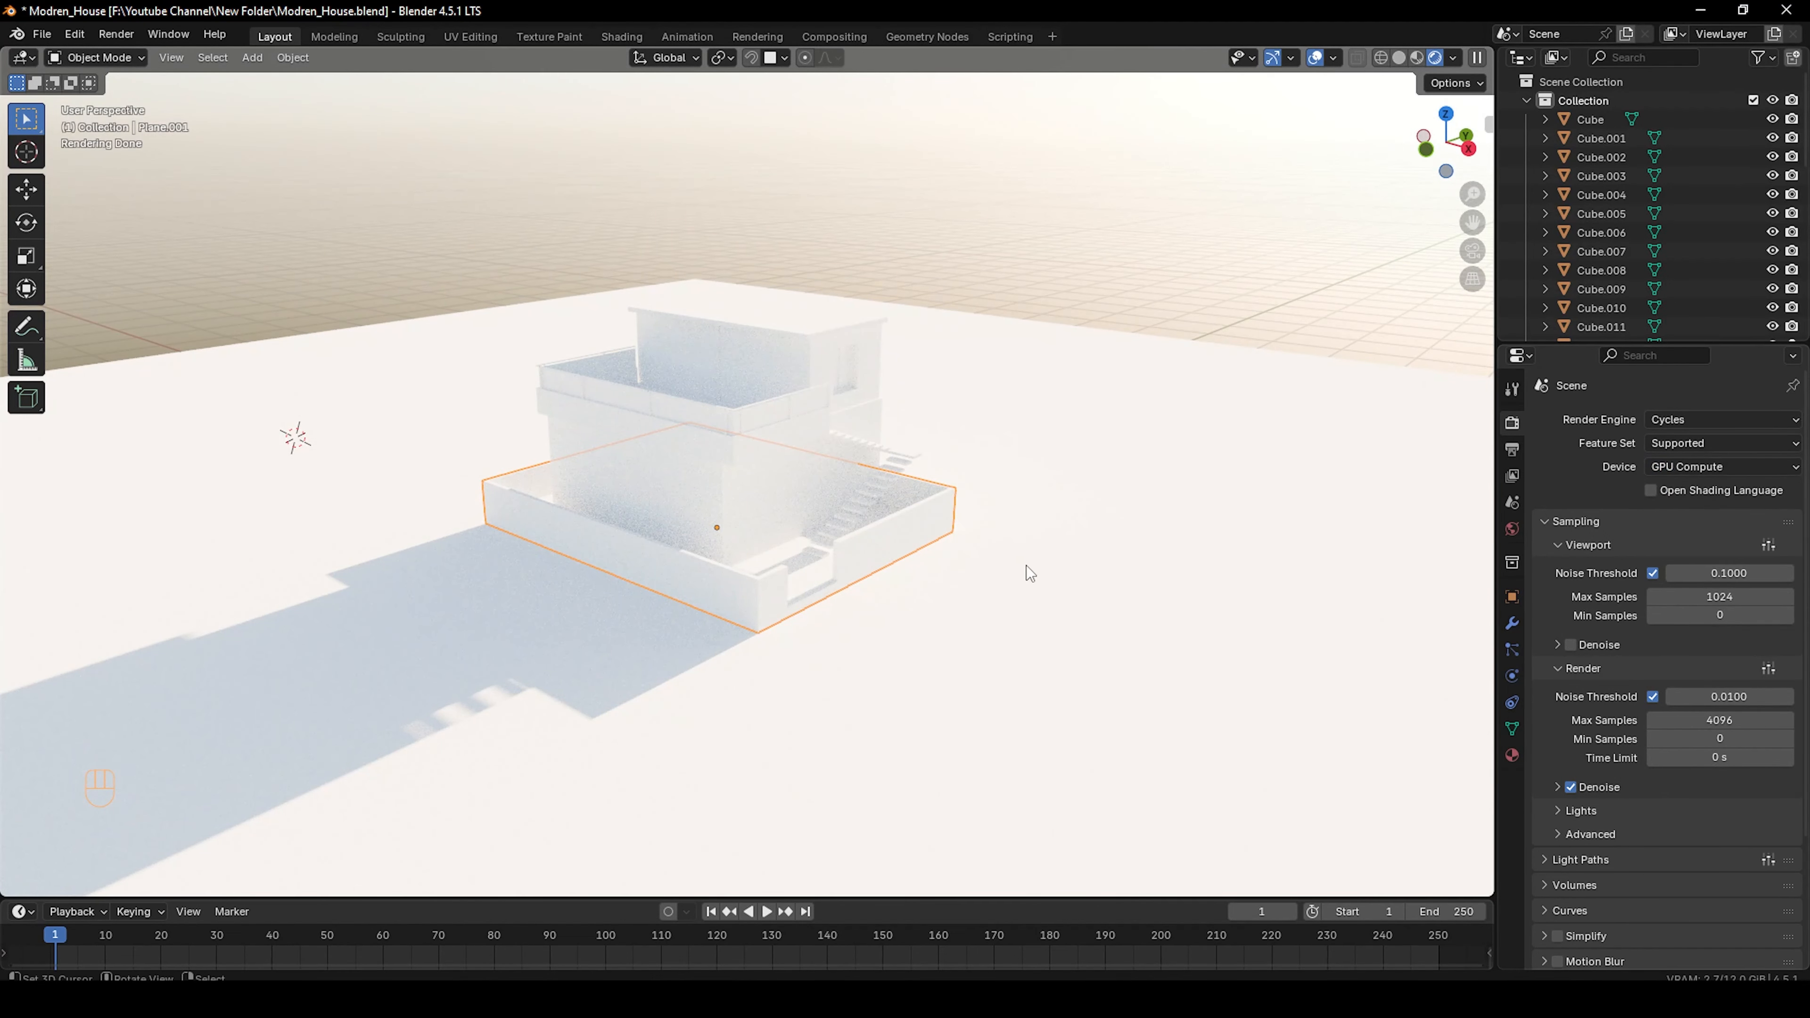
key("ctrl+s")
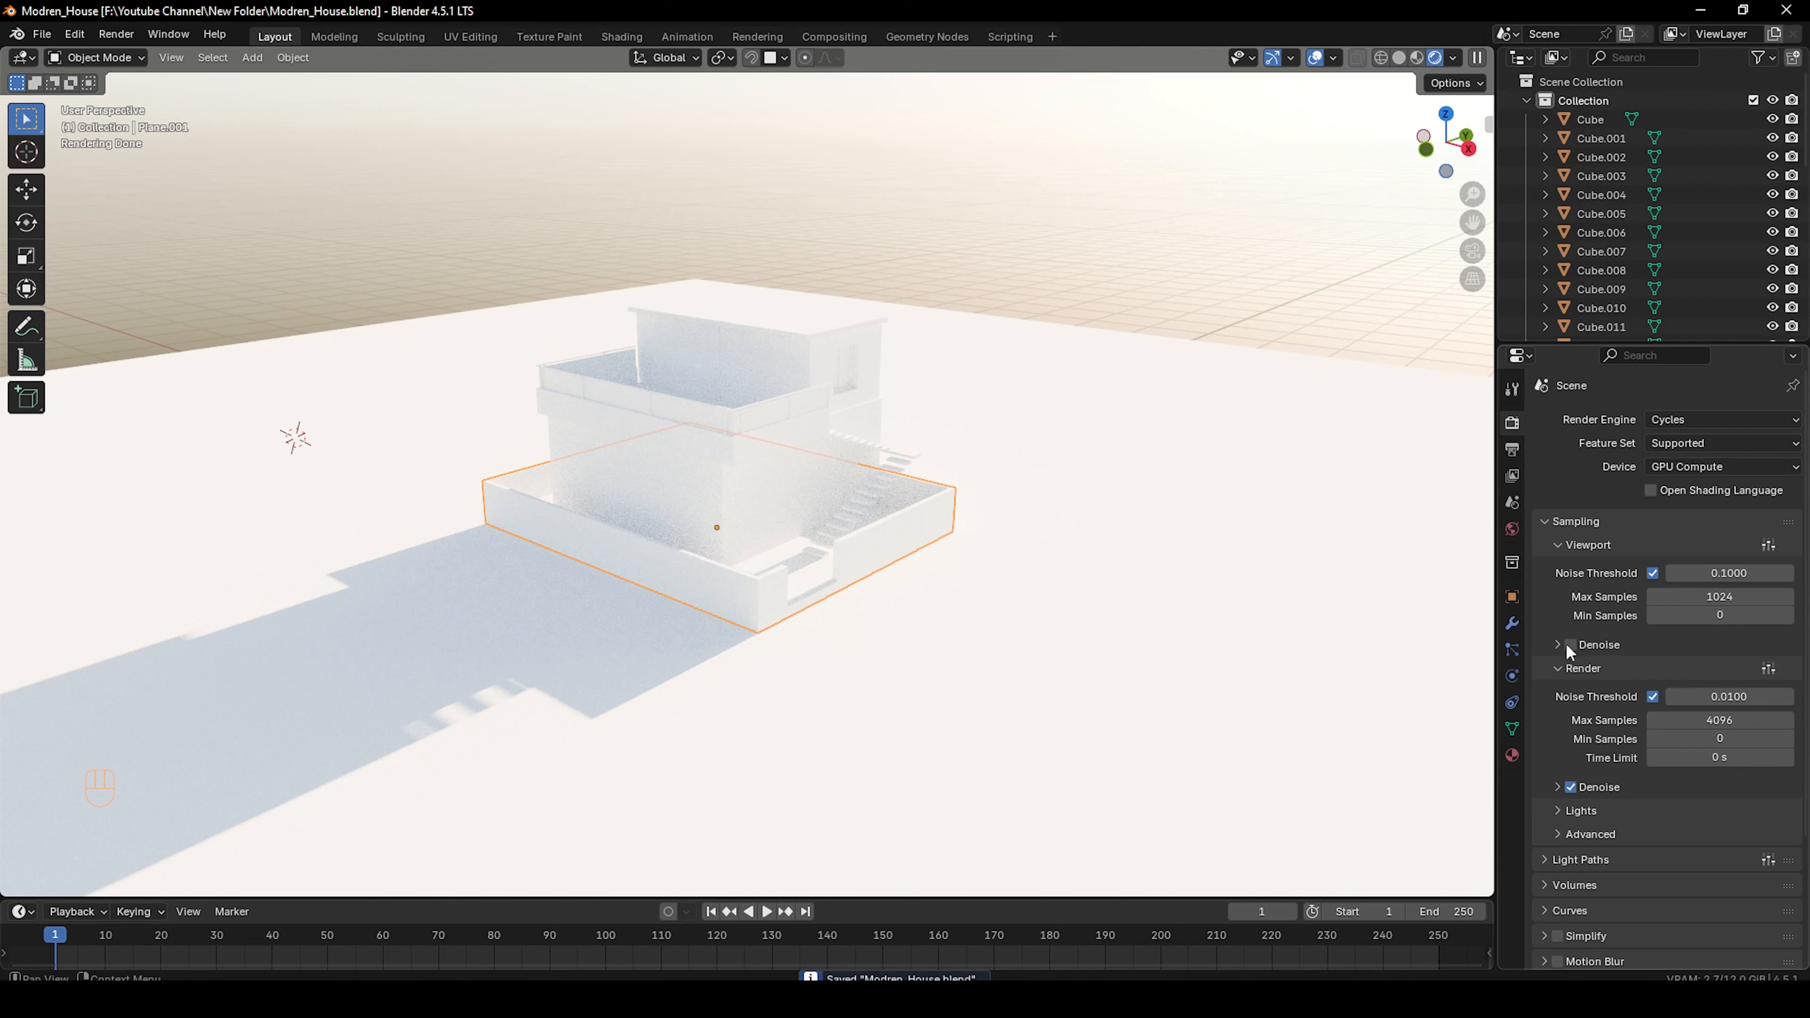
Enable the Transparent film option in the Cycles render settings
scroll(1573, 661, "down", 5)
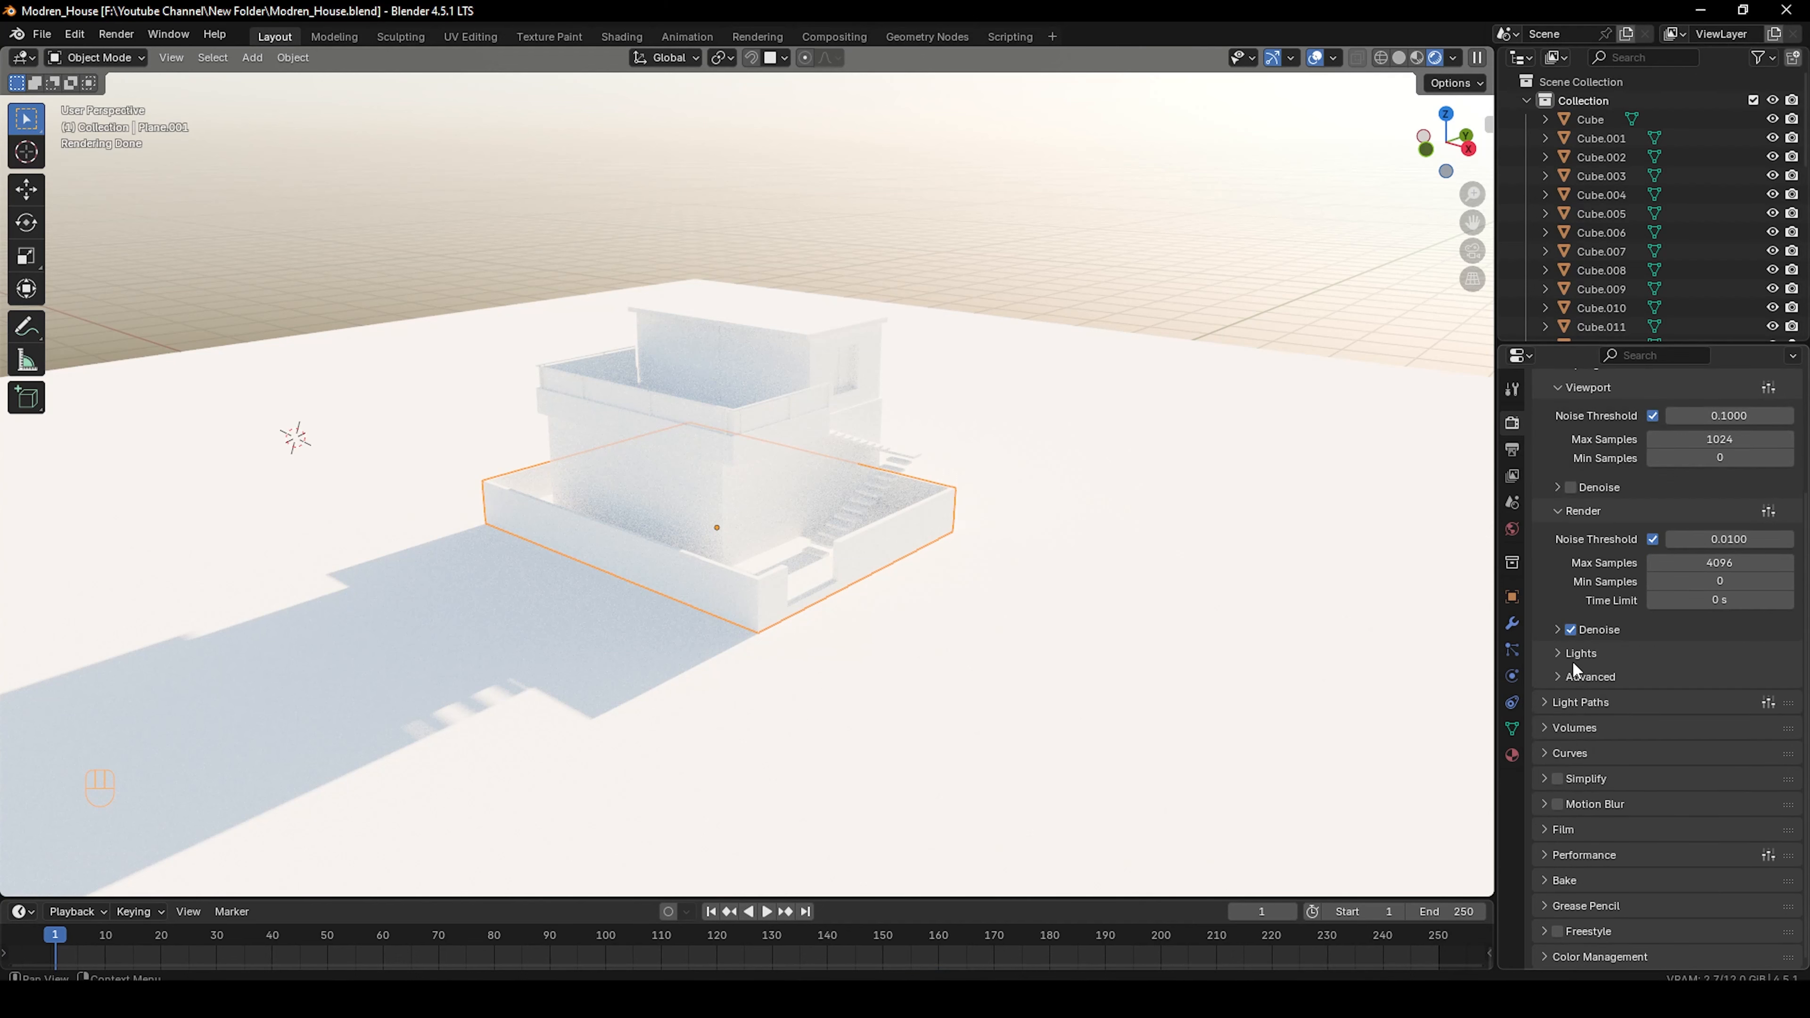
left_click(1548, 832)
scroll(1574, 761, "down", 6)
left_click(1570, 776)
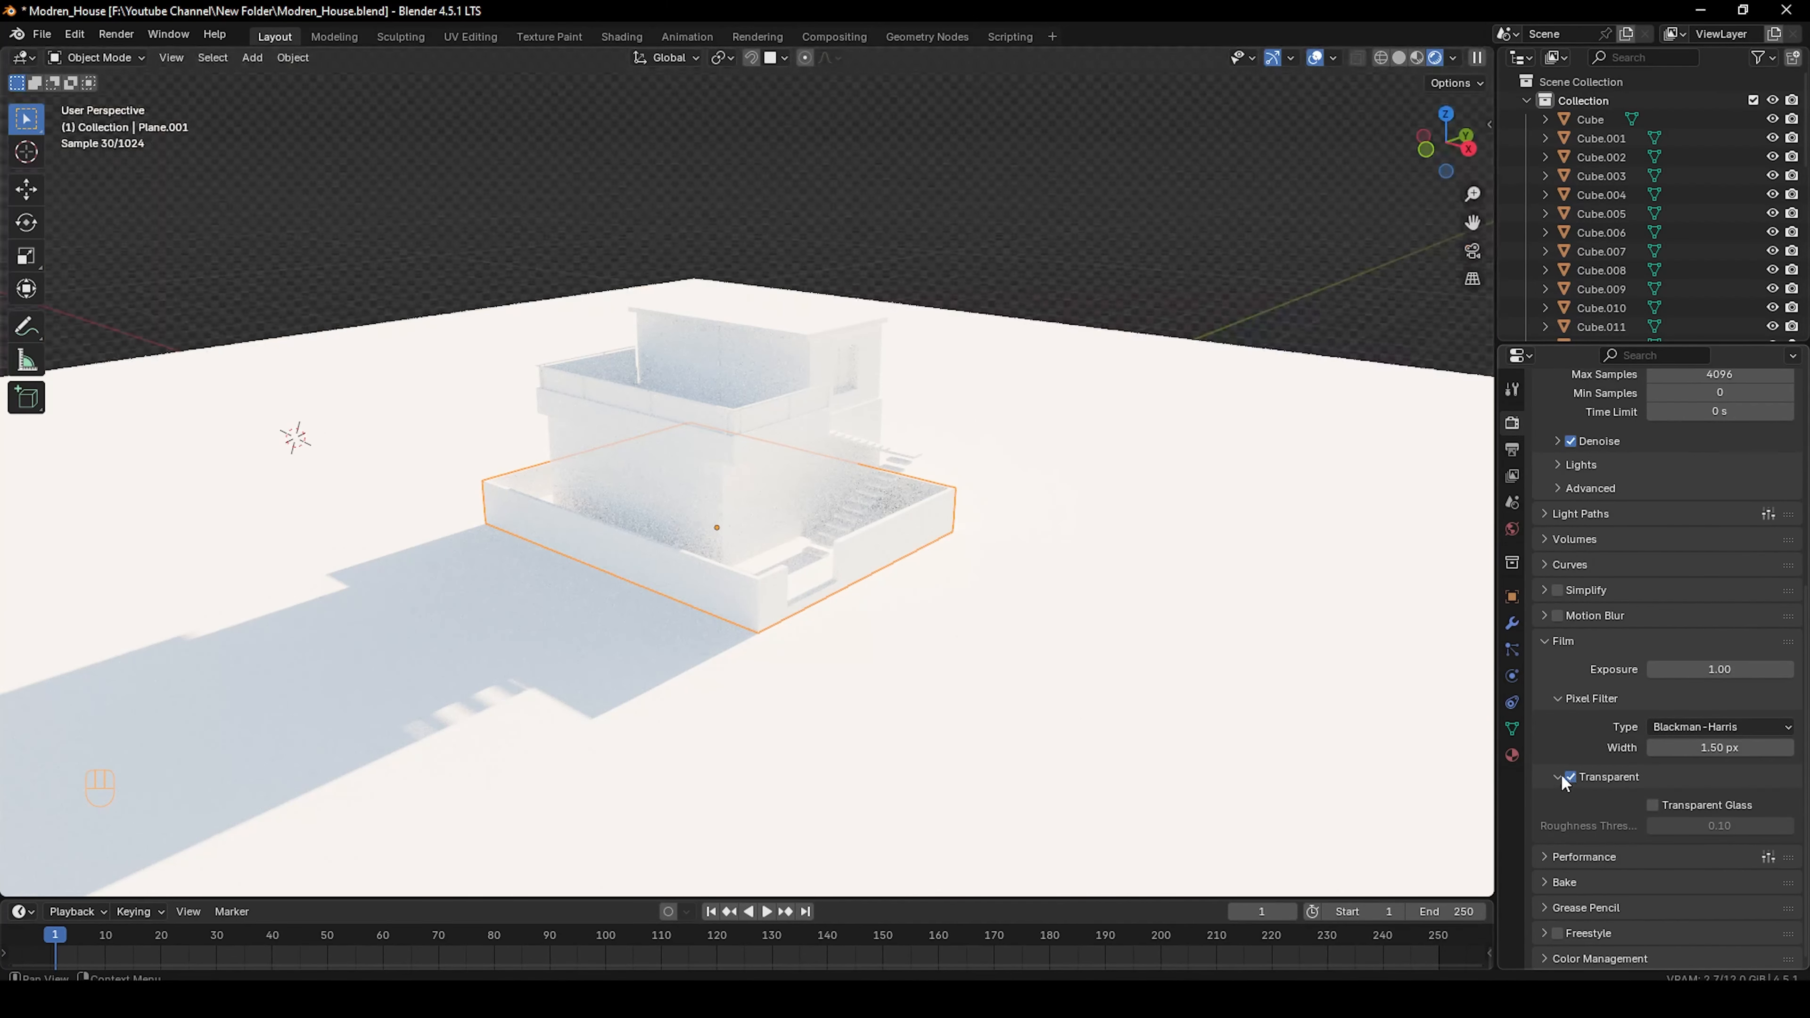
scroll(1006, 561, "up", 4)
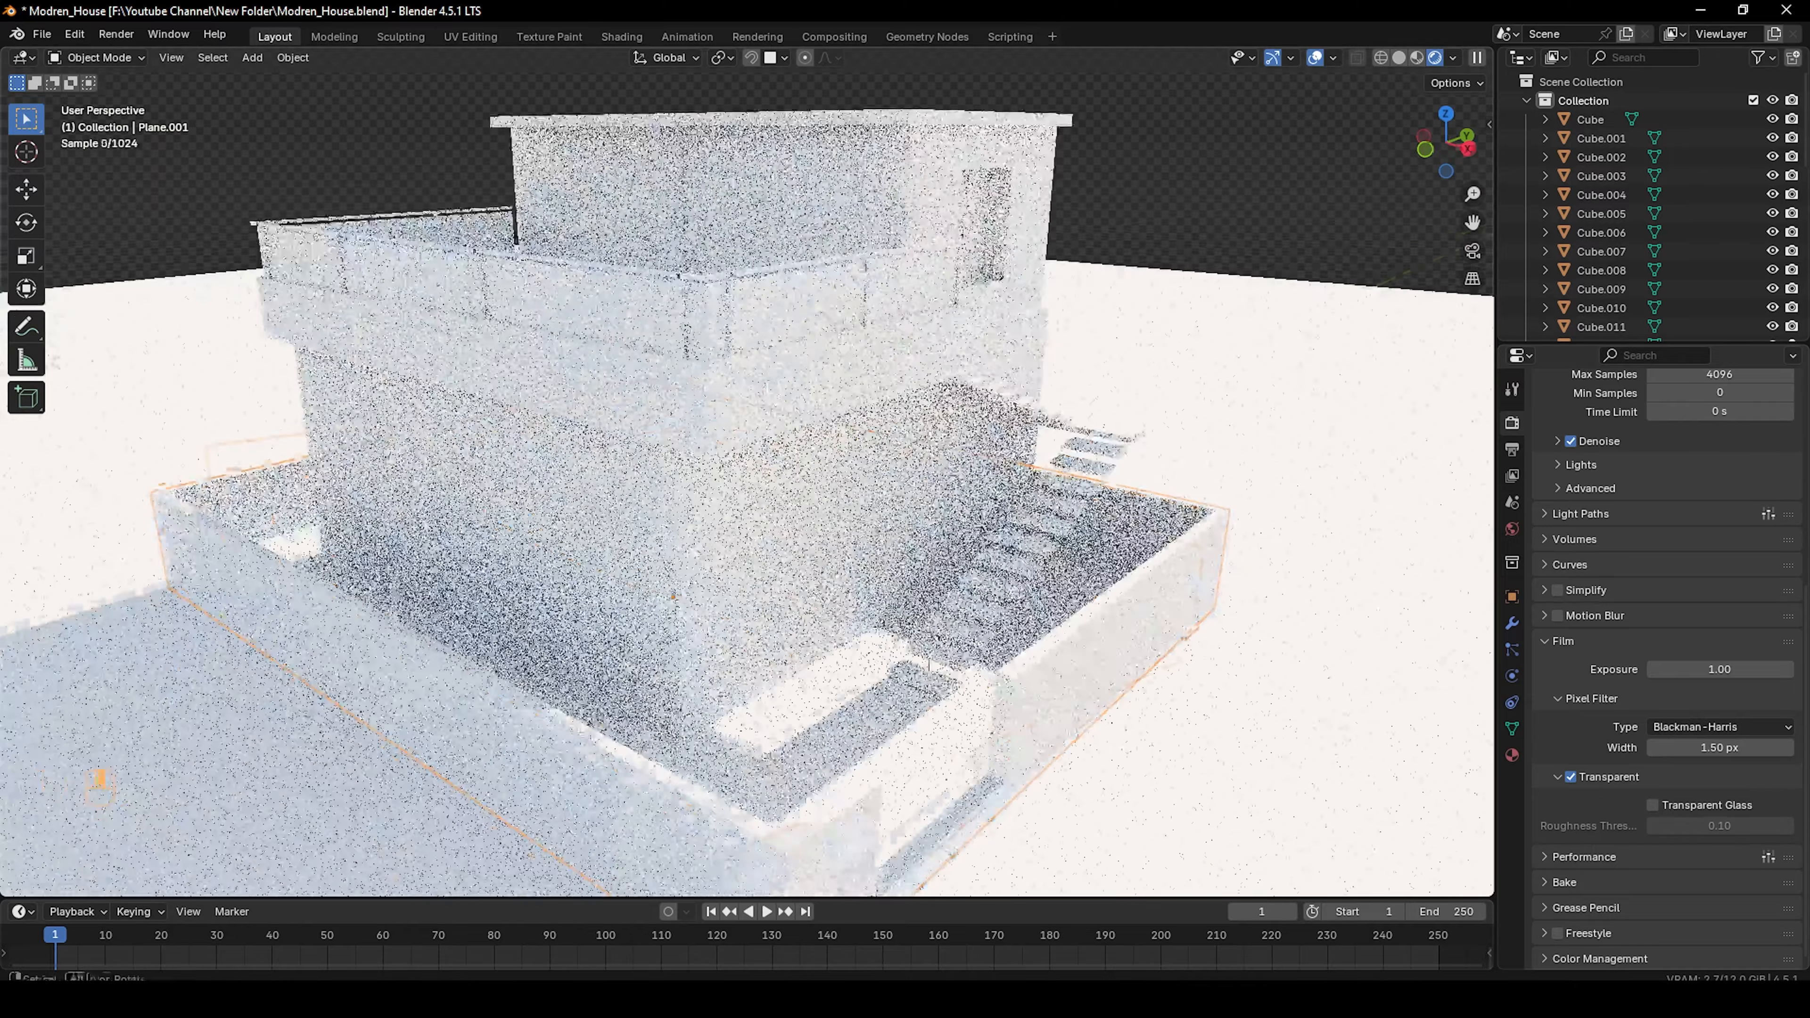
Select the main house body, give it a new material, and open its mesh for editing
middle_click_drag(926, 670, 885, 627)
scroll(707, 671, "down", 2)
scroll(734, 650, "up", 2)
scroll(924, 643, "down", 2)
scroll(884, 626, "up", 2)
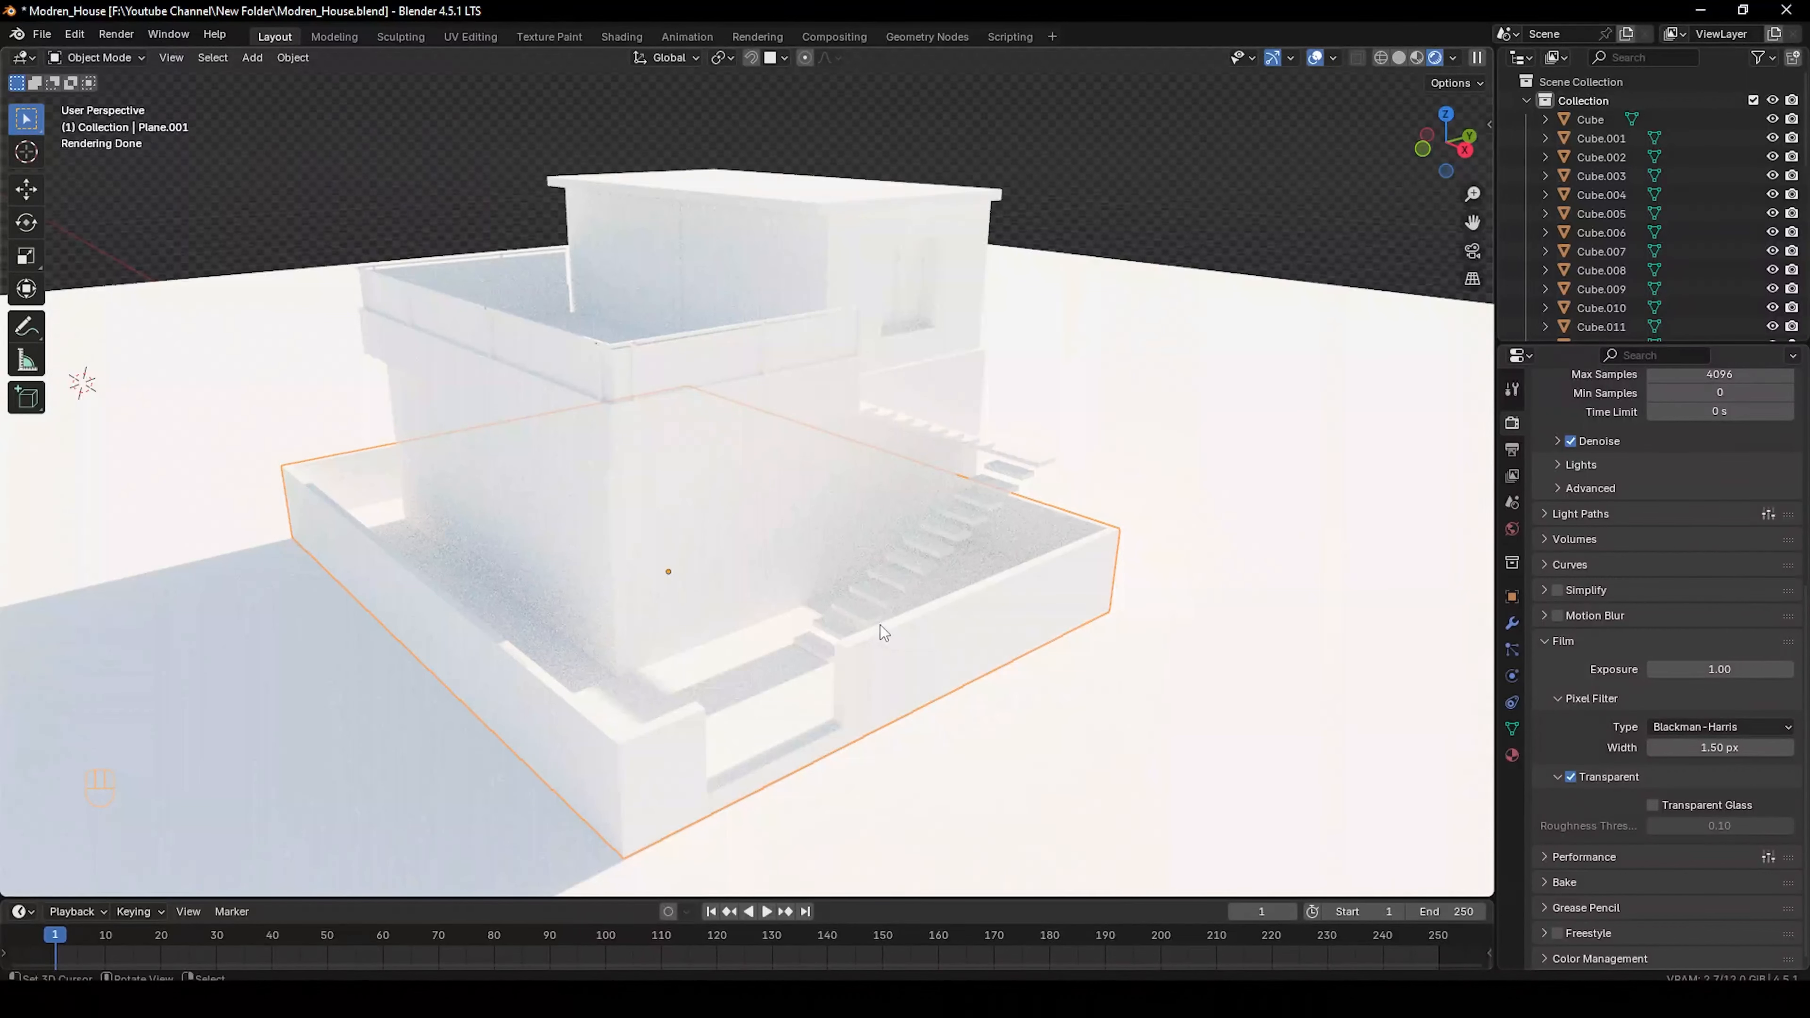
left_click(701, 493)
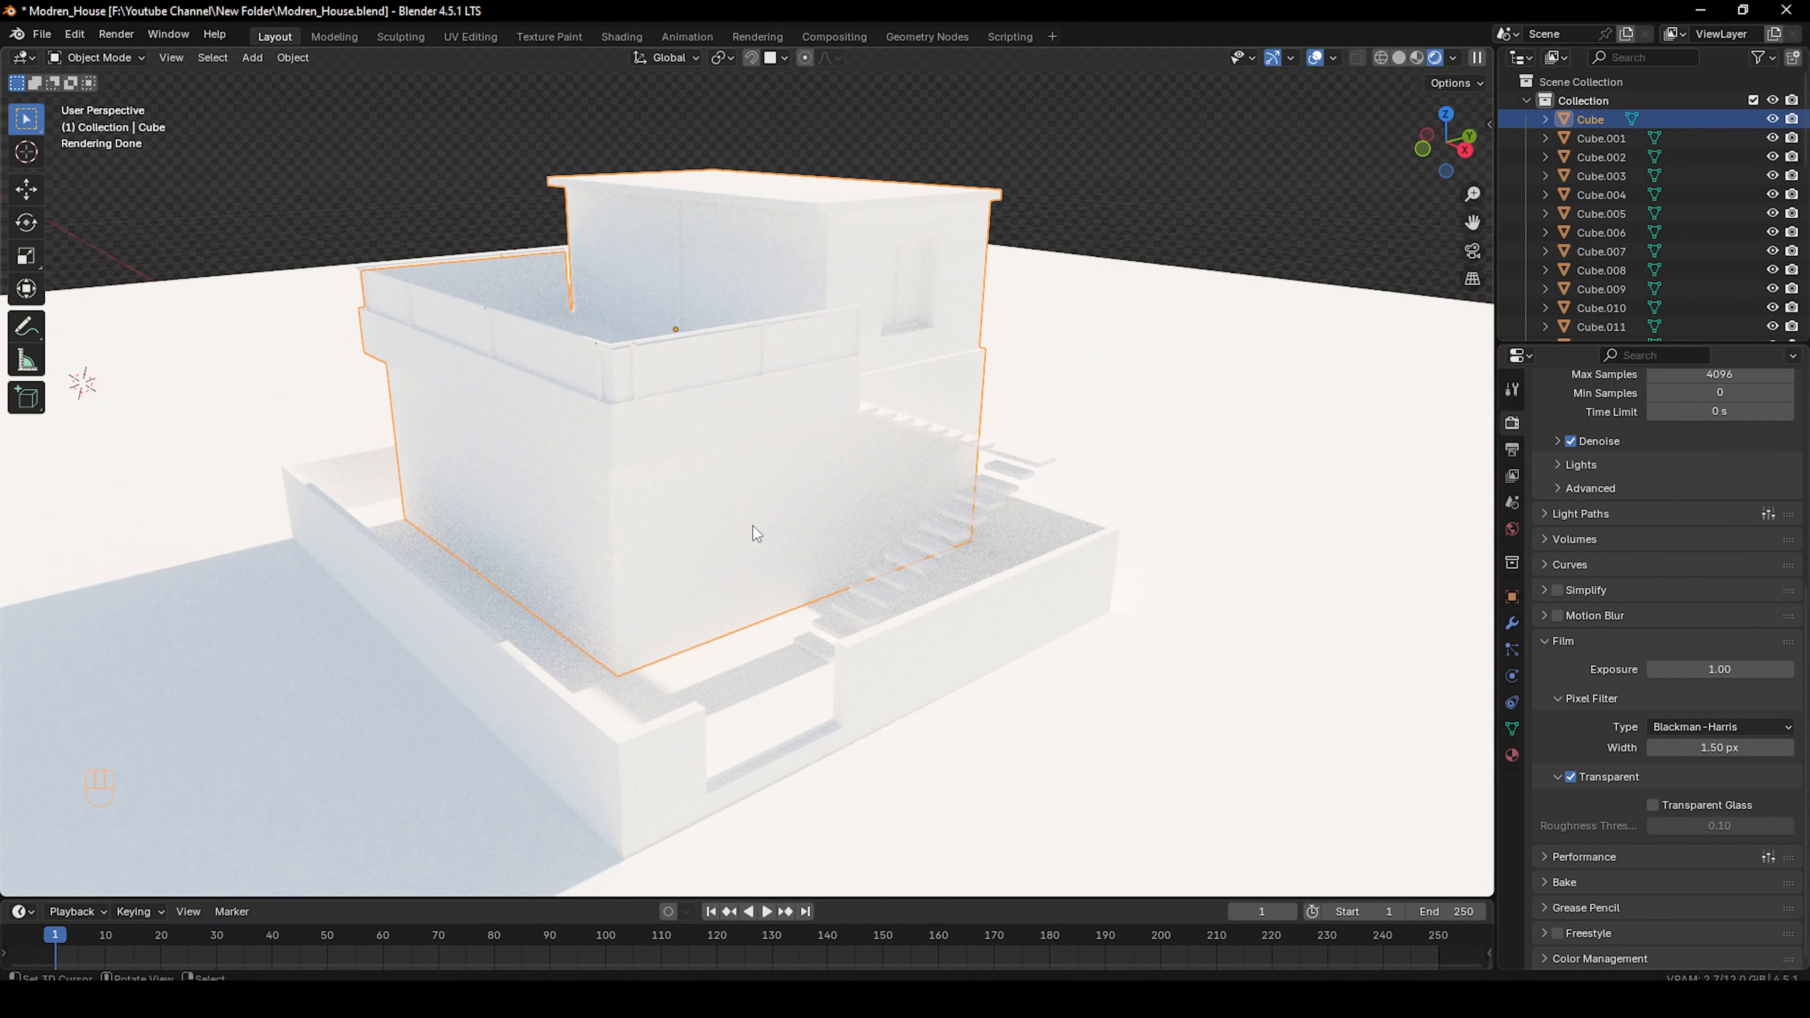
scroll(752, 526, "up", 2)
middle_click_drag(617, 346, 692, 334)
scroll(542, 407, "down", 3)
key("Tab")
mouse_move(706, 408)
middle_mouse_down()
mouse_move(607, 411)
mouse_move(685, 419)
middle_mouse_up()
key("Tab")
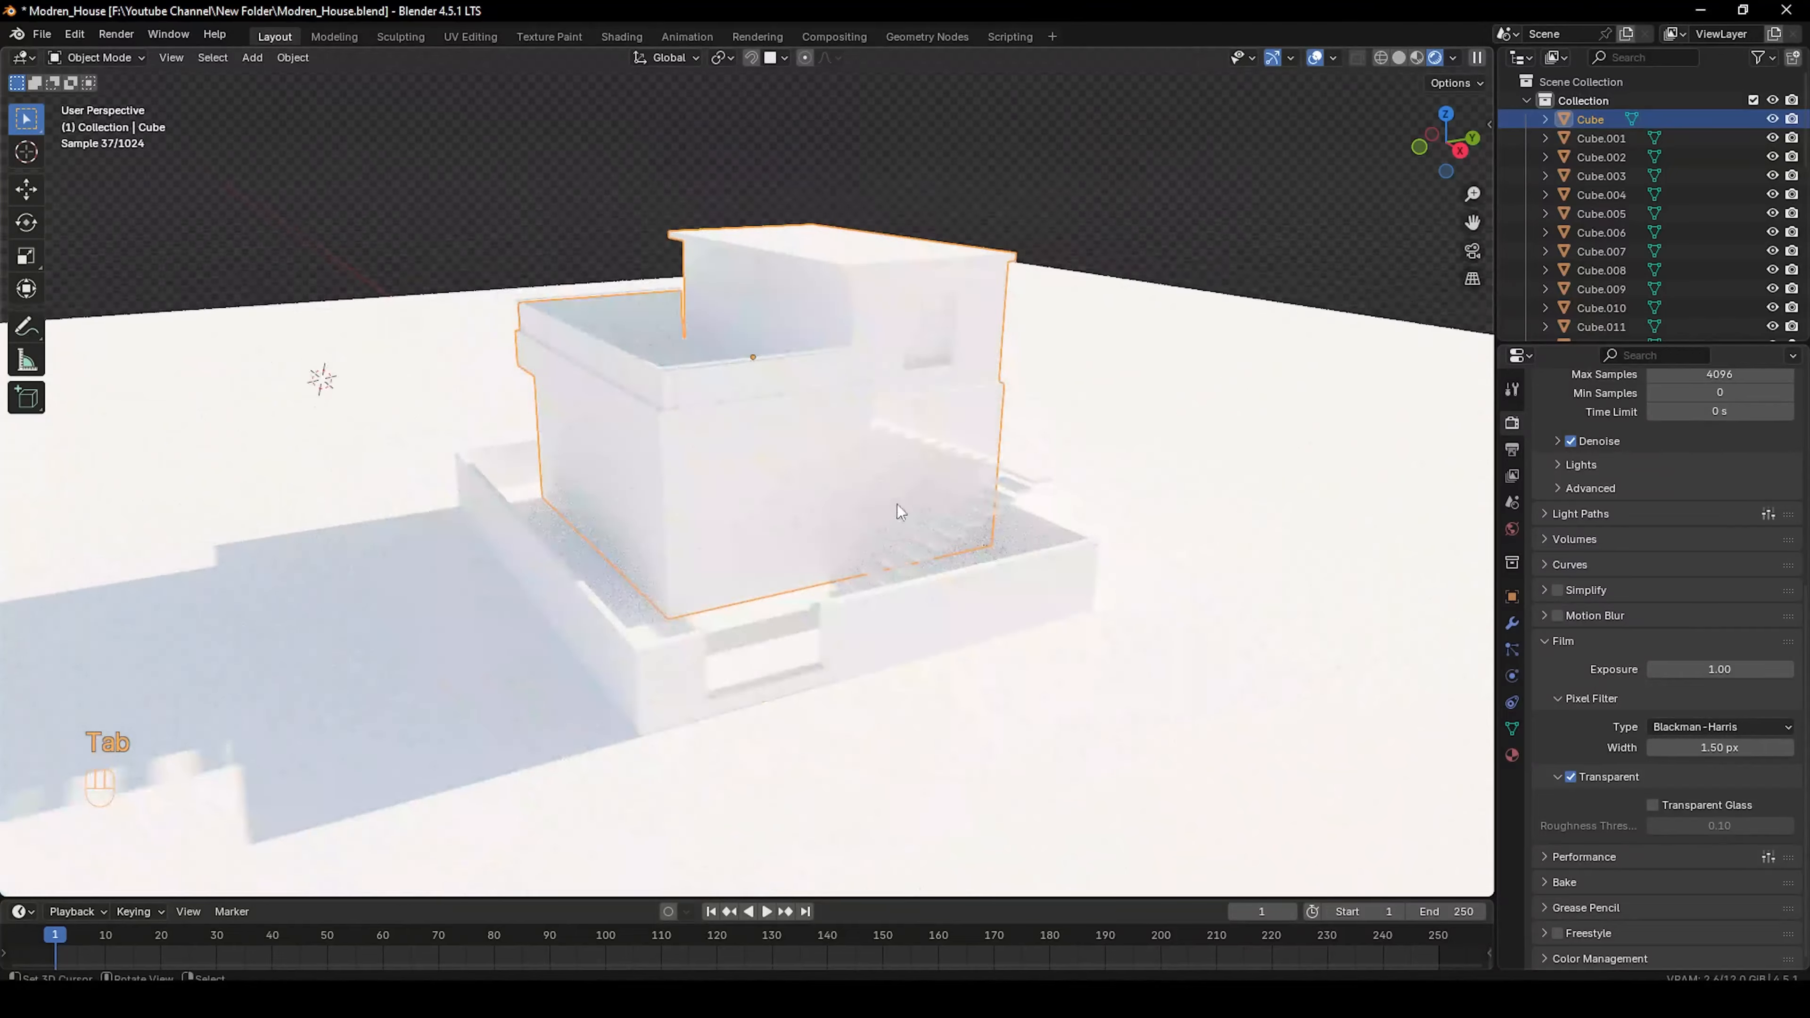
left_click(1511, 754)
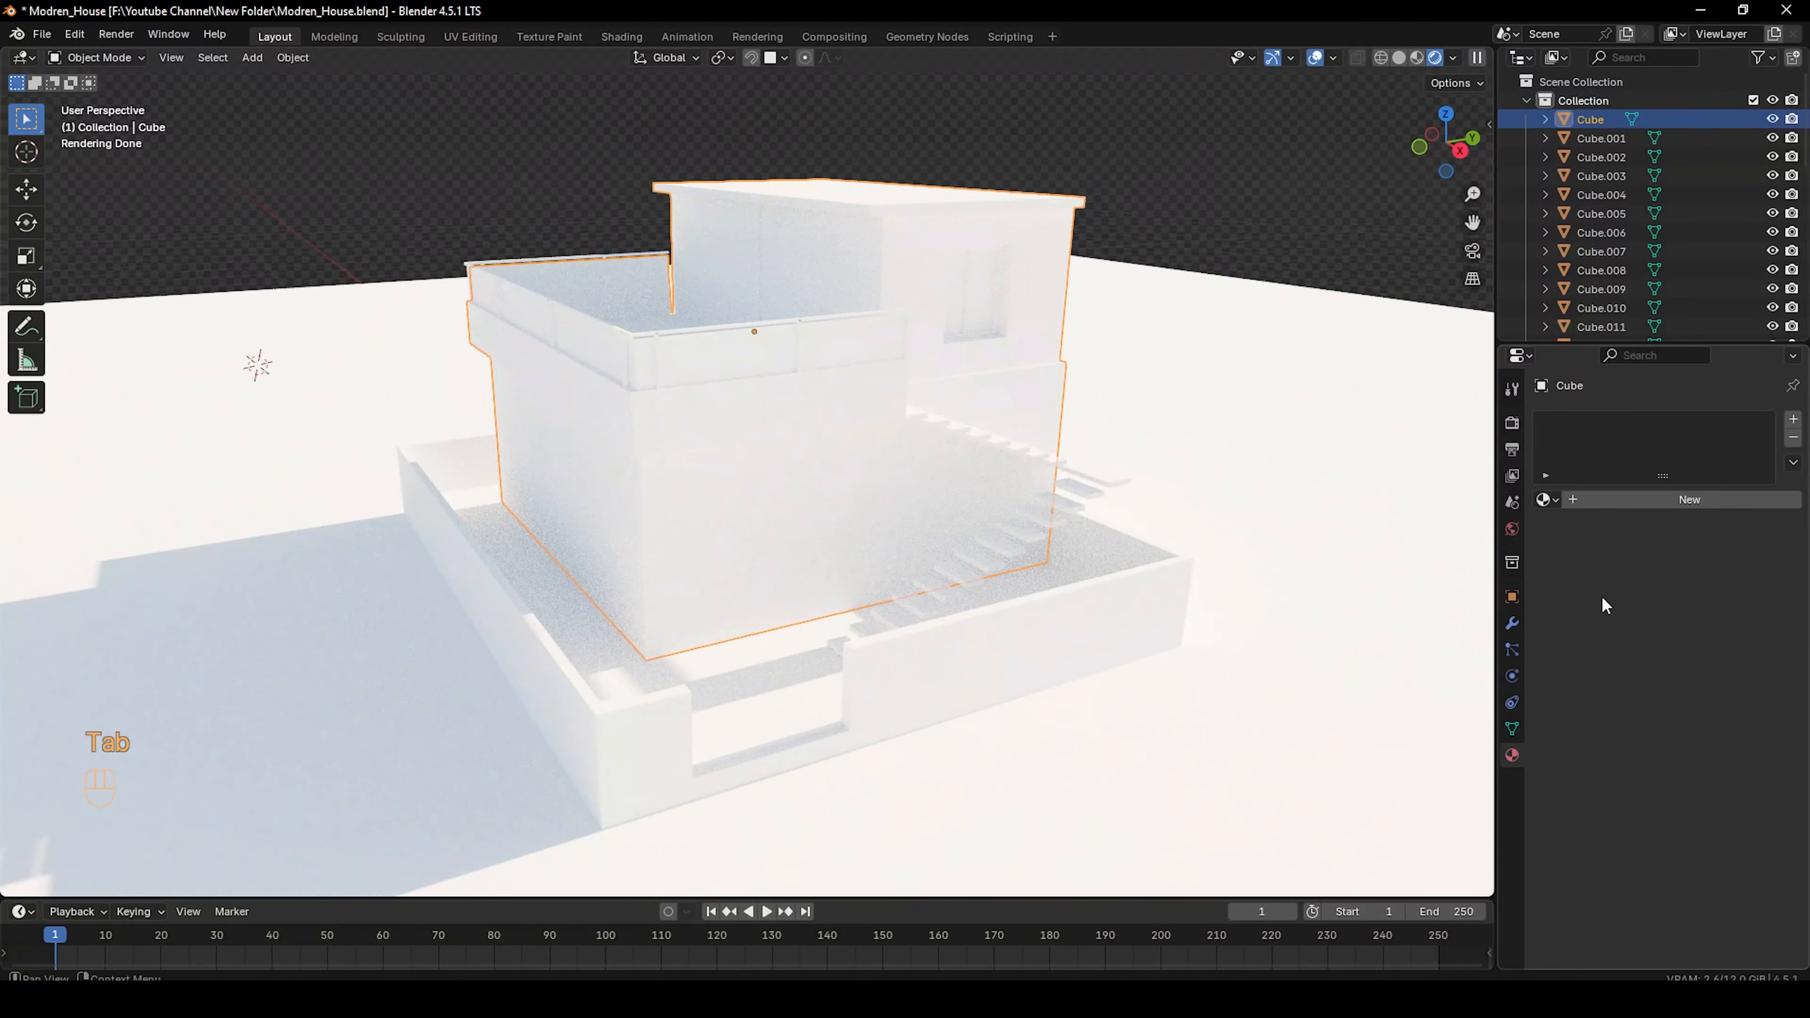
left_click(1626, 501)
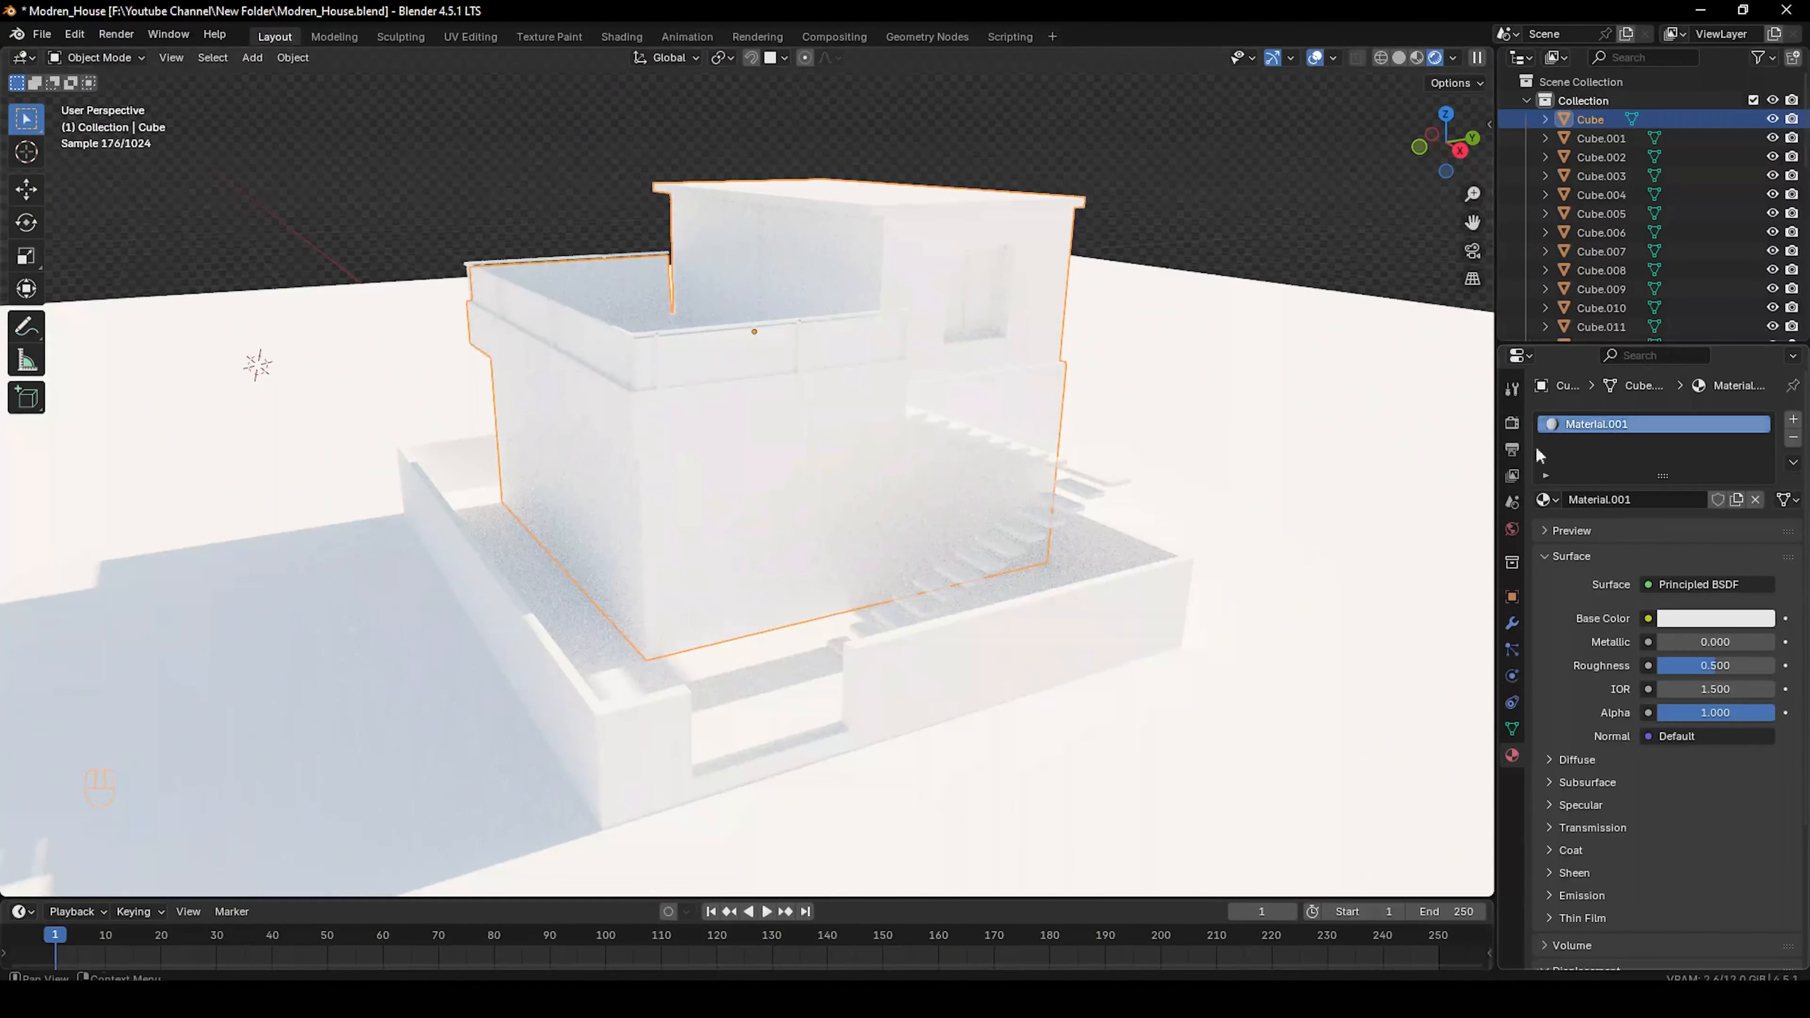
scroll(720, 464, "up", 2)
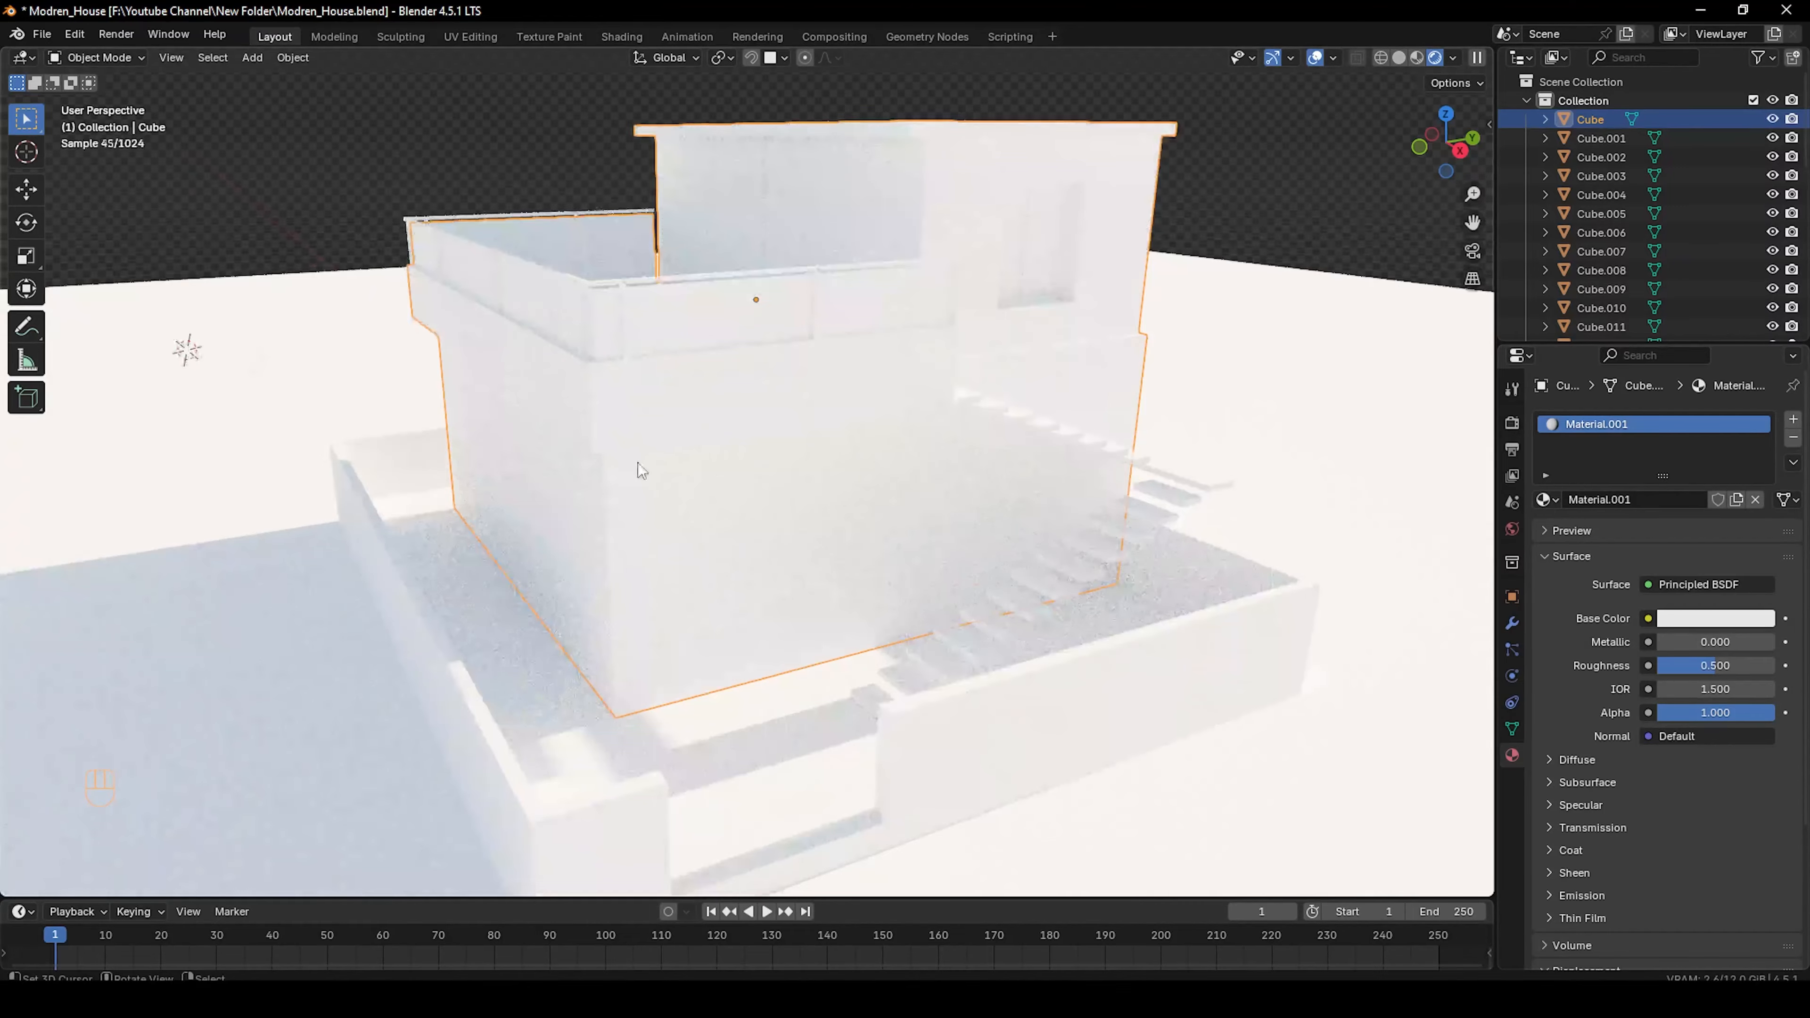
key("Tab")
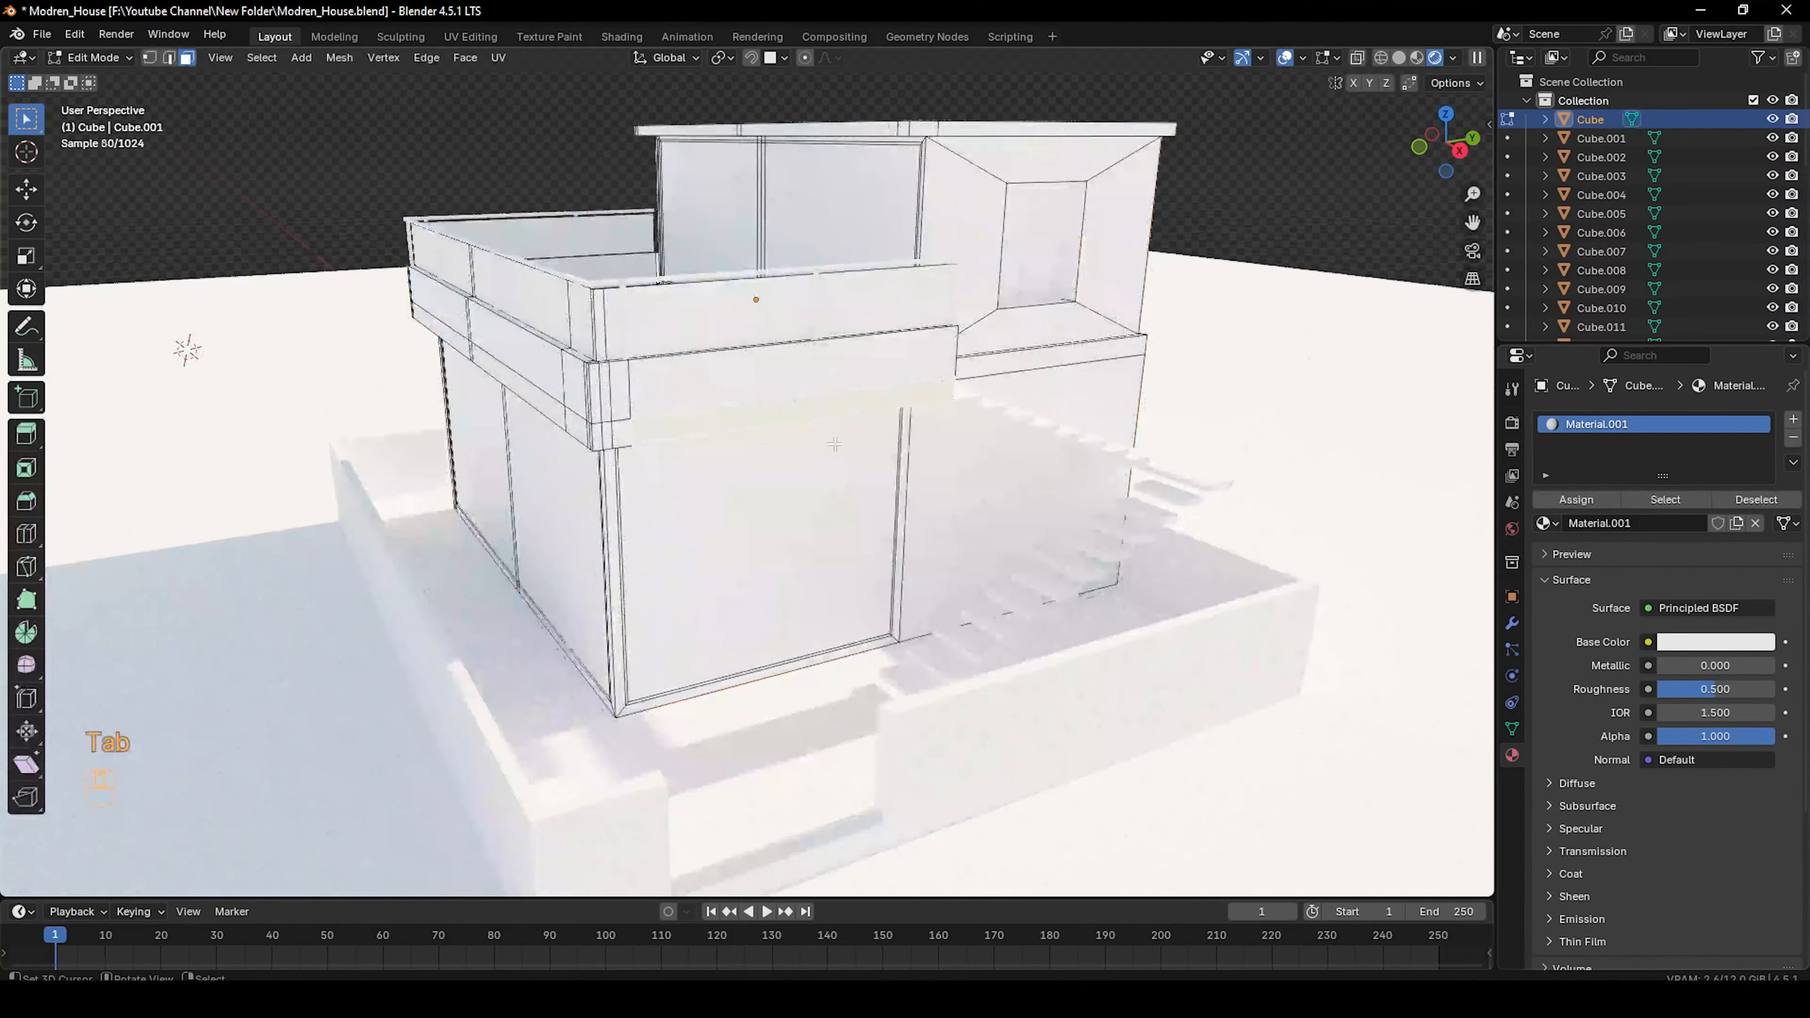
Try to select the narrow horizontal band below the balcony parapet face by face around the house
middle_click_drag(833, 444, 734, 420)
scroll(695, 430, "up", 3)
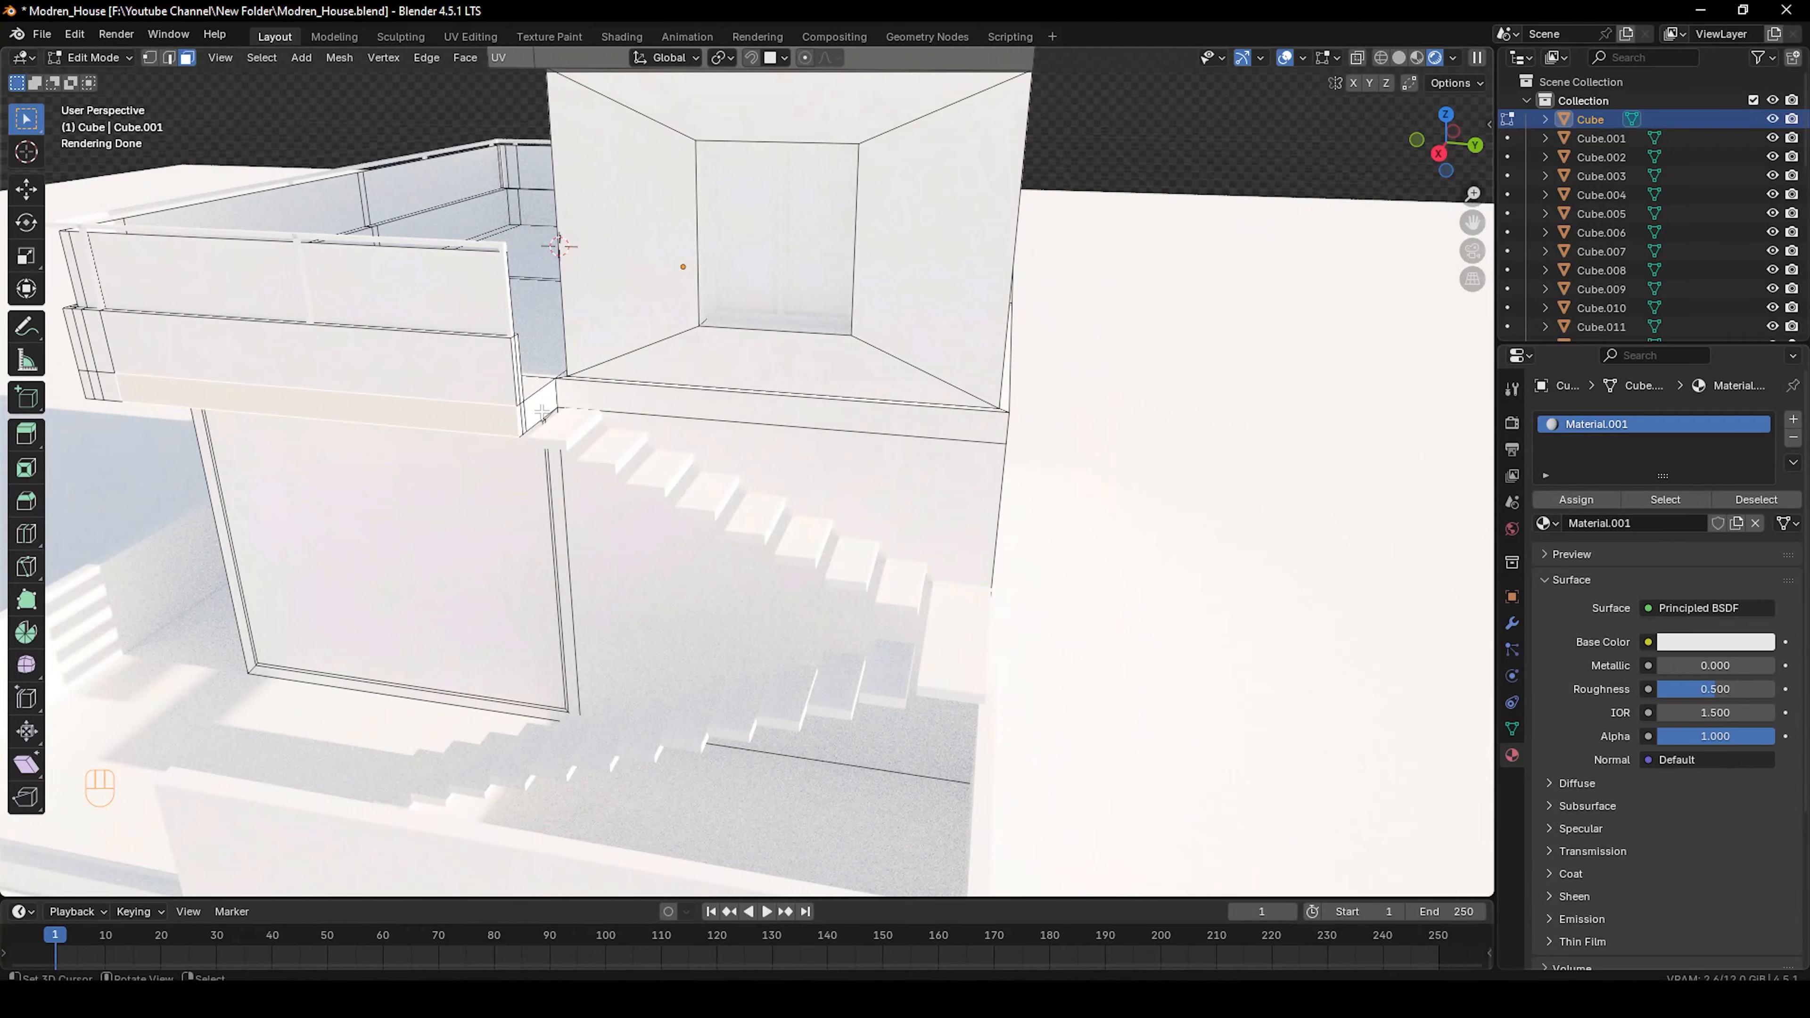
middle_click_drag(541, 410, 674, 465, "shift")
scroll(716, 464, "up", 4)
left_click(292, 474, "shift")
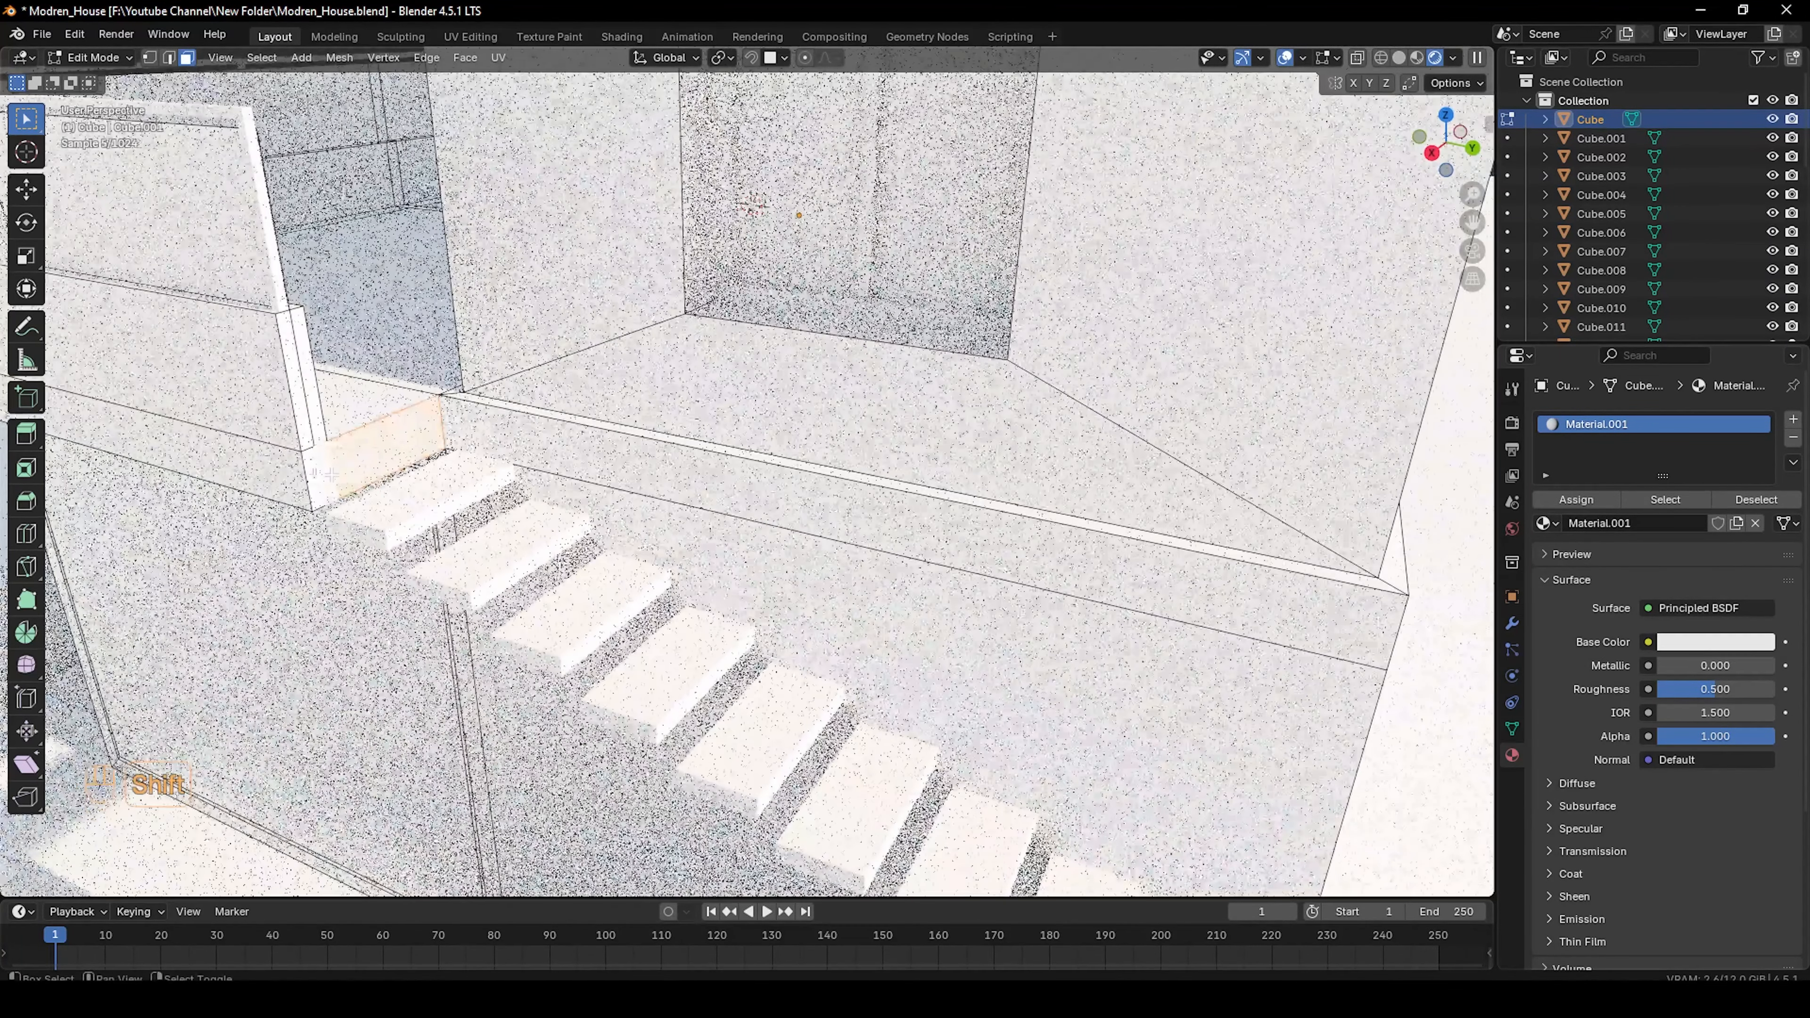
middle_click_drag(287, 476, 352, 475)
middle_click_drag(712, 463, 367, 467, "shift")
right_click(371, 460, "shift")
middle_click_drag(1140, 385, 990, 384)
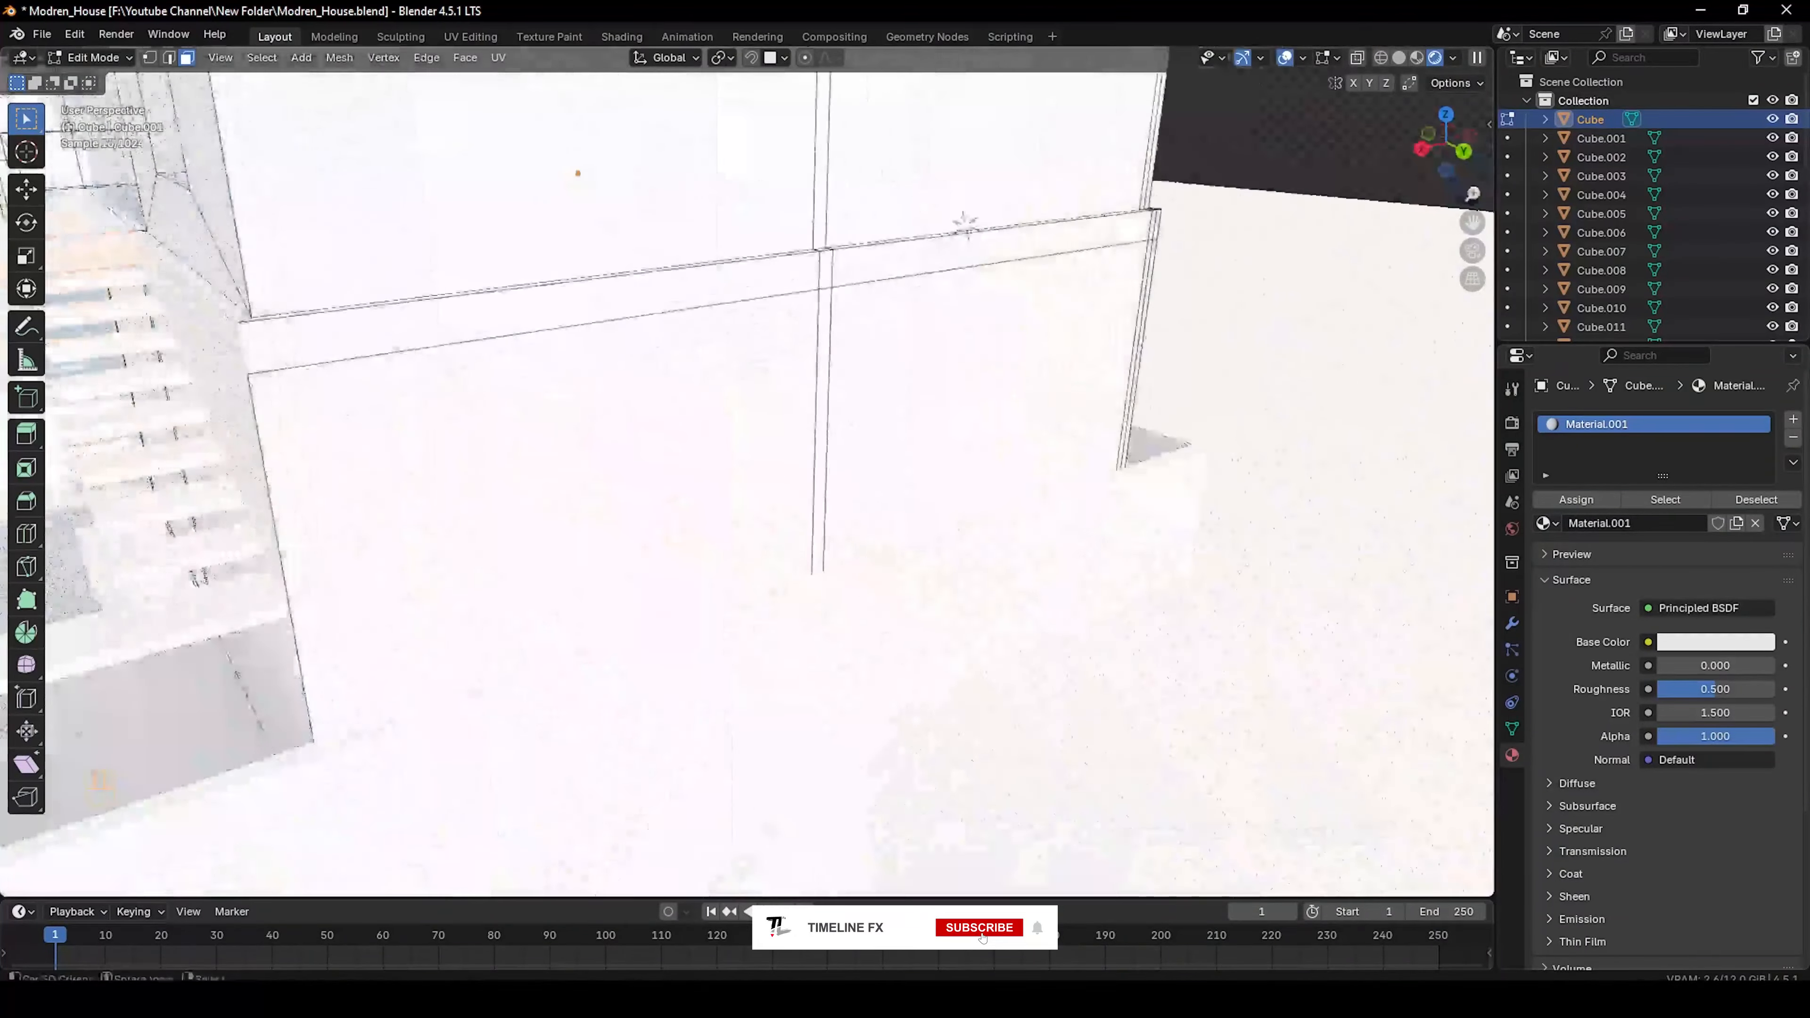
right_click(926, 262, "shift")
middle_click_drag(913, 303, 769, 313)
right_click(941, 392, "shift")
middle_click_drag(940, 392, 734, 392)
middle_click_drag(575, 608, 598, 456, "shift")
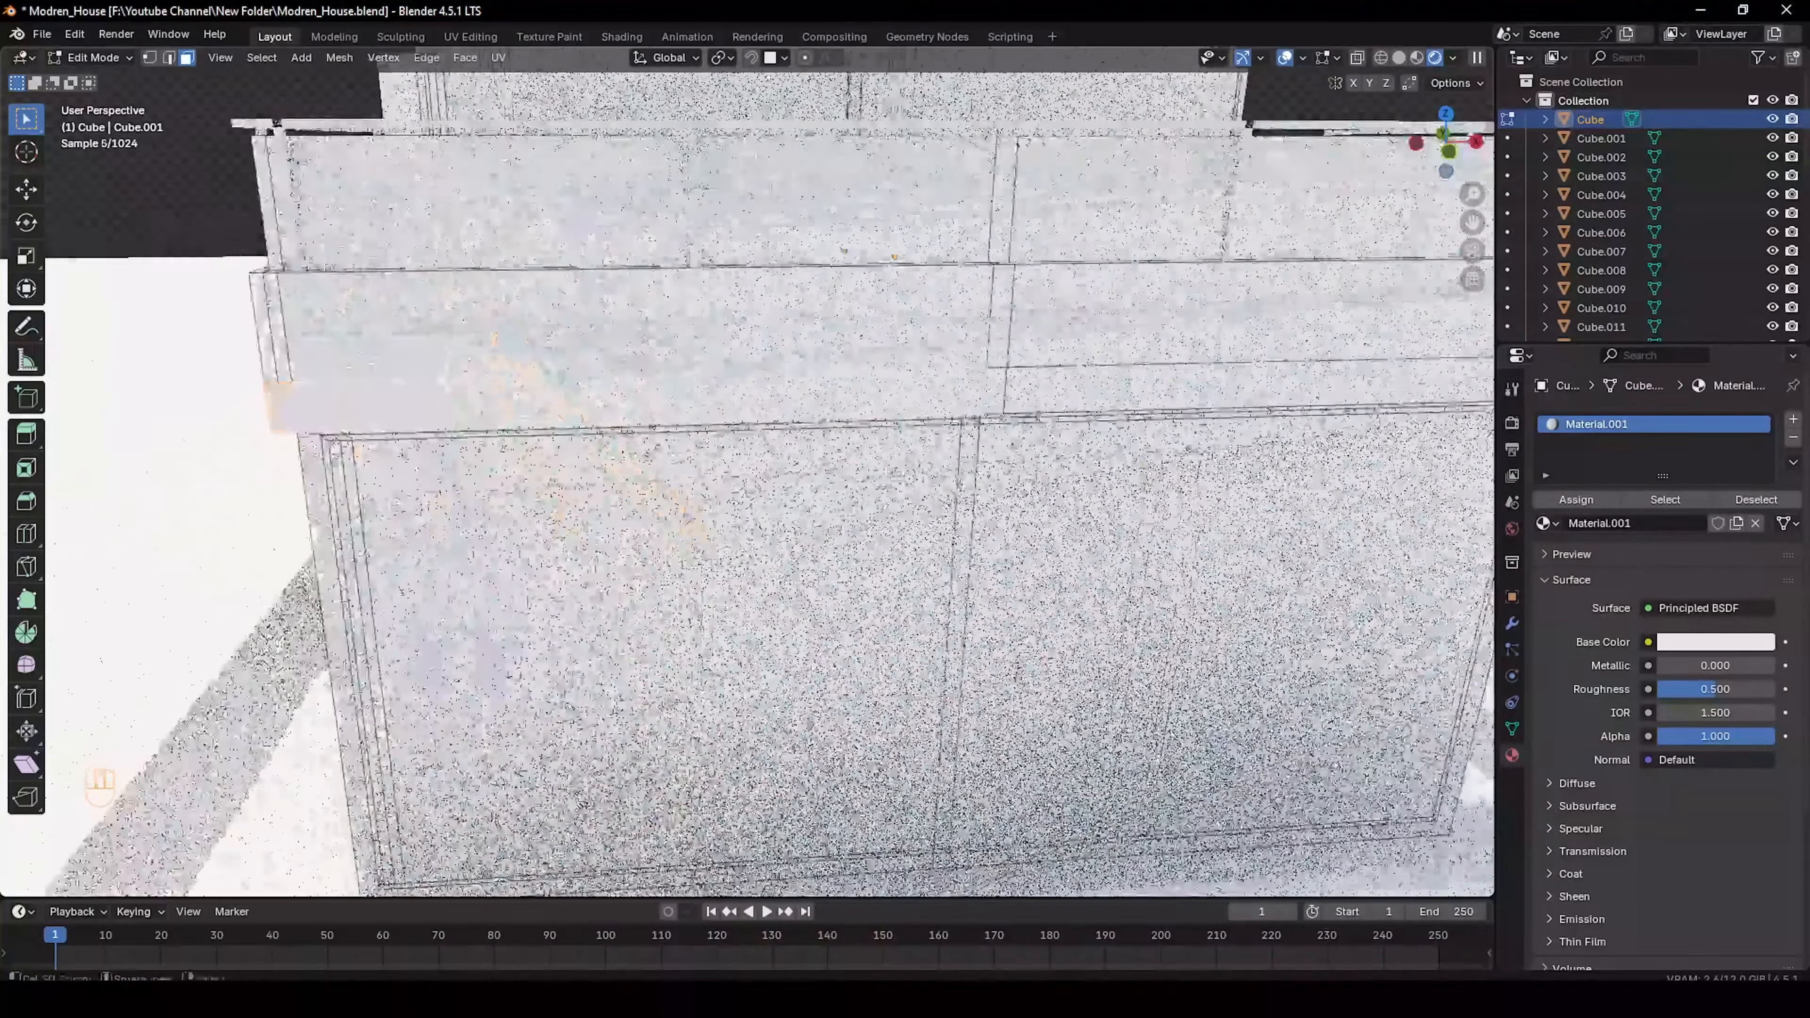
right_click(855, 399, "shift")
middle_click_drag(855, 399, 612, 388)
right_click(698, 405, "shift")
right_click(743, 396, "shift")
scroll(670, 397, "down", 3)
middle_click_drag(284, 378, 767, 505)
scroll(767, 505, "up", 1)
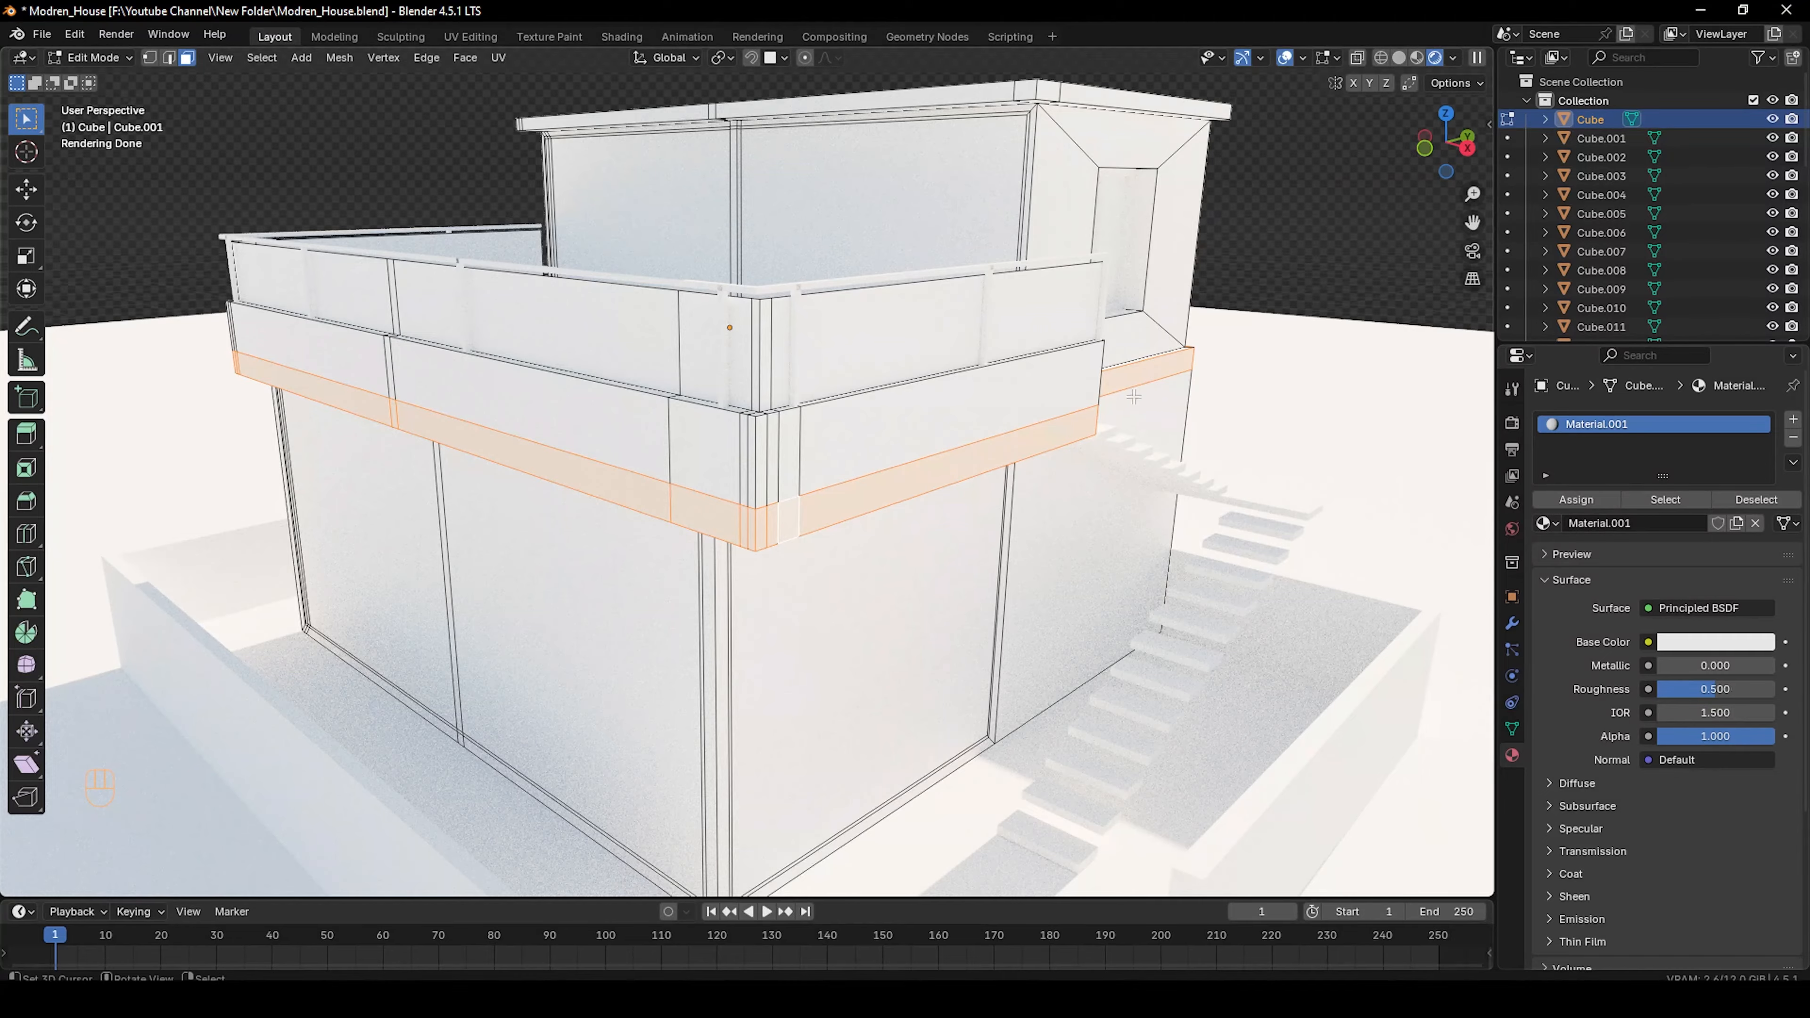
key("alt+a")
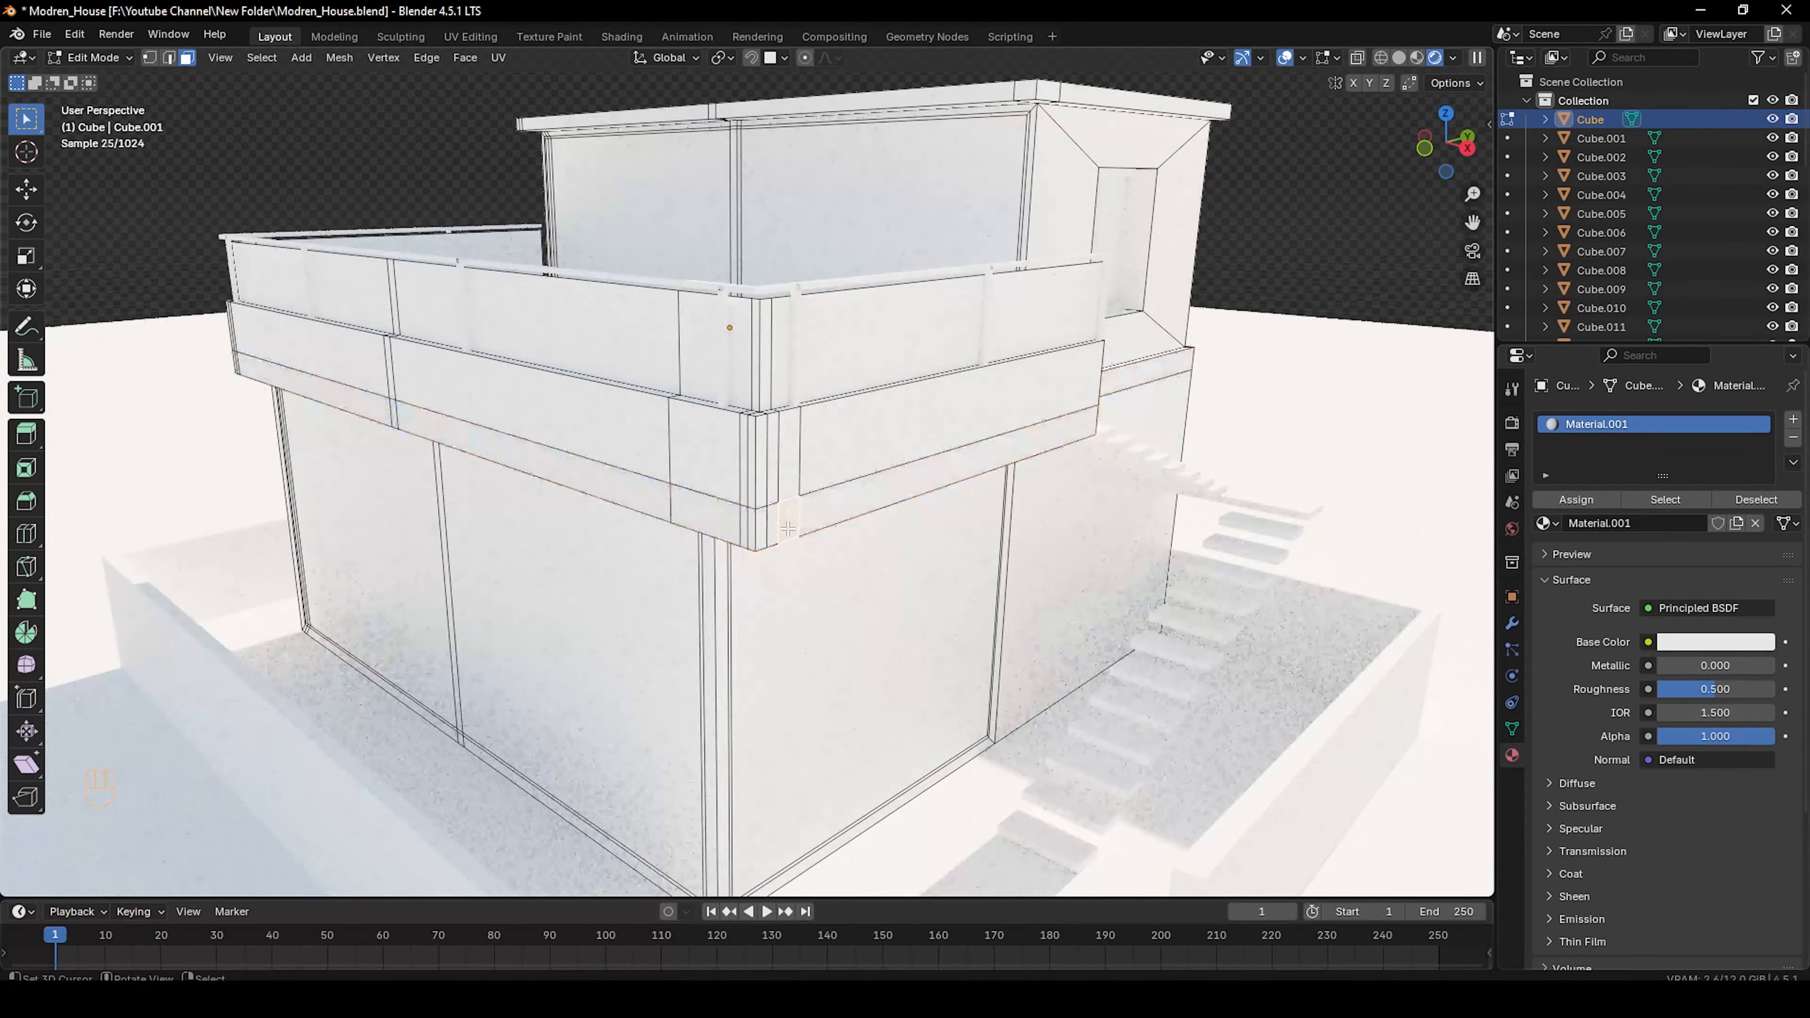
Select the face loop forming the narrow horizontal band below the balcony parapet around the house
left_click(808, 515, "alt")
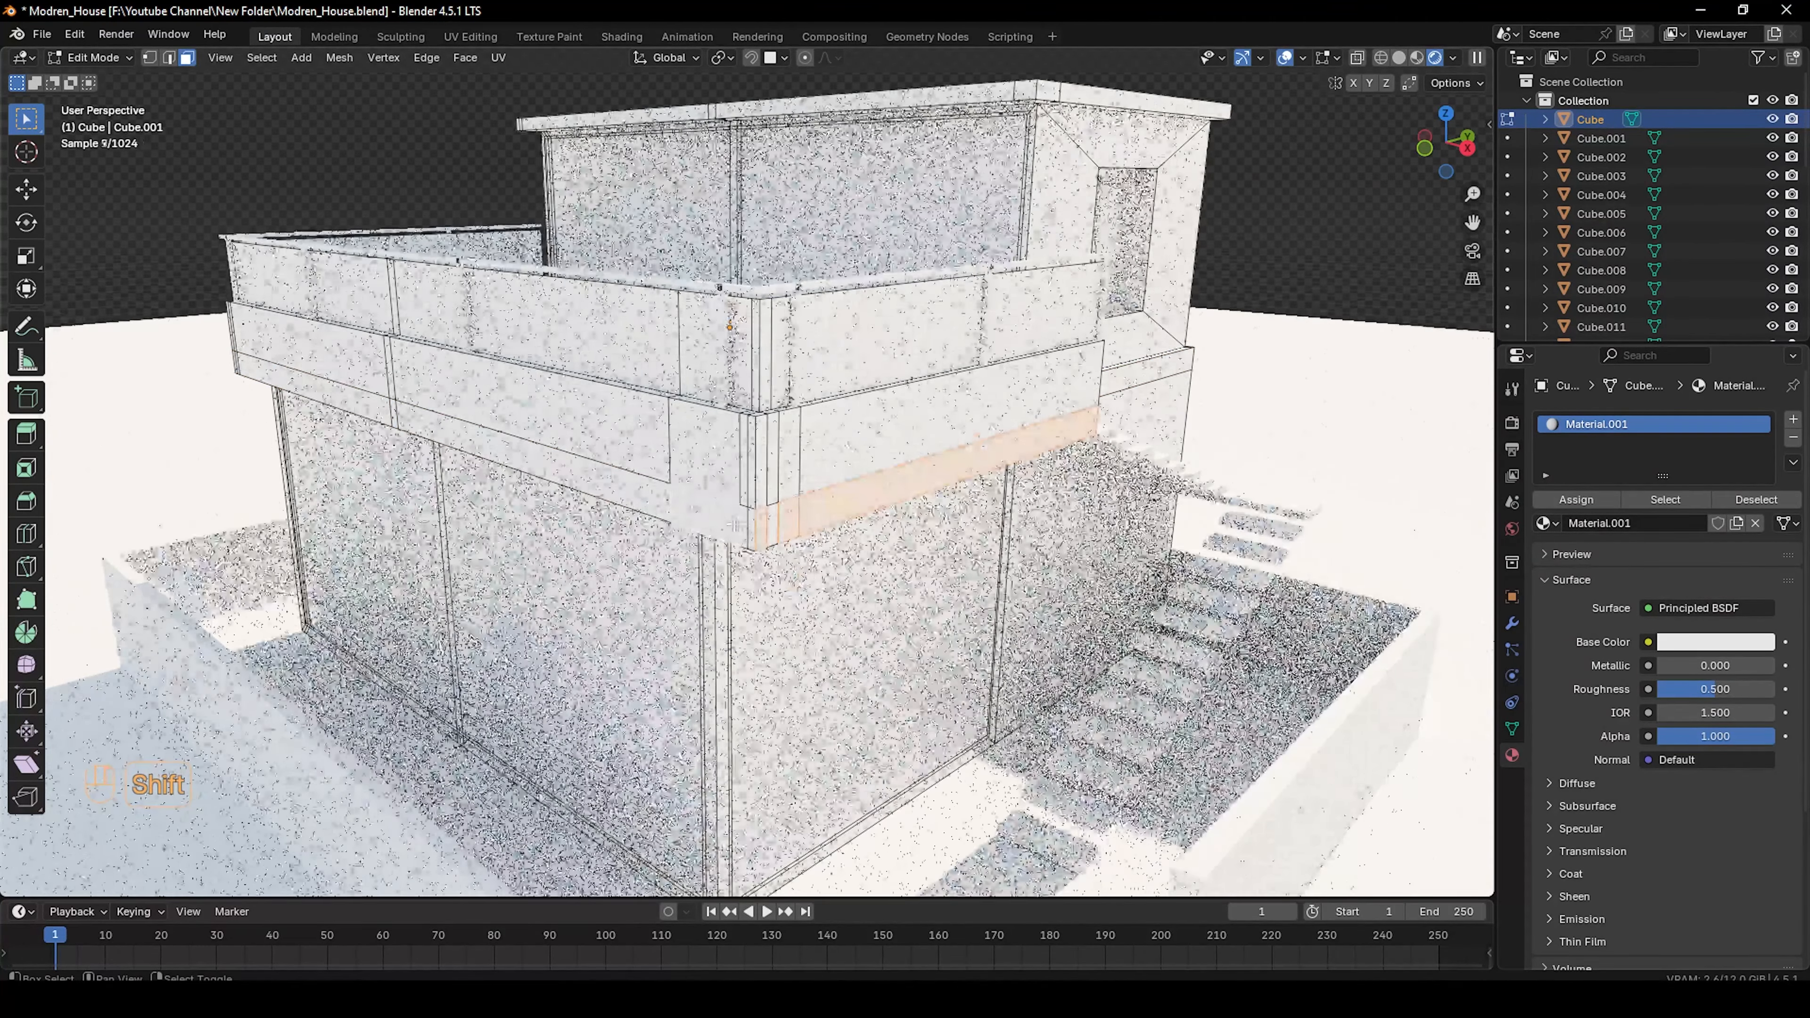
left_click(746, 525, "ctrl")
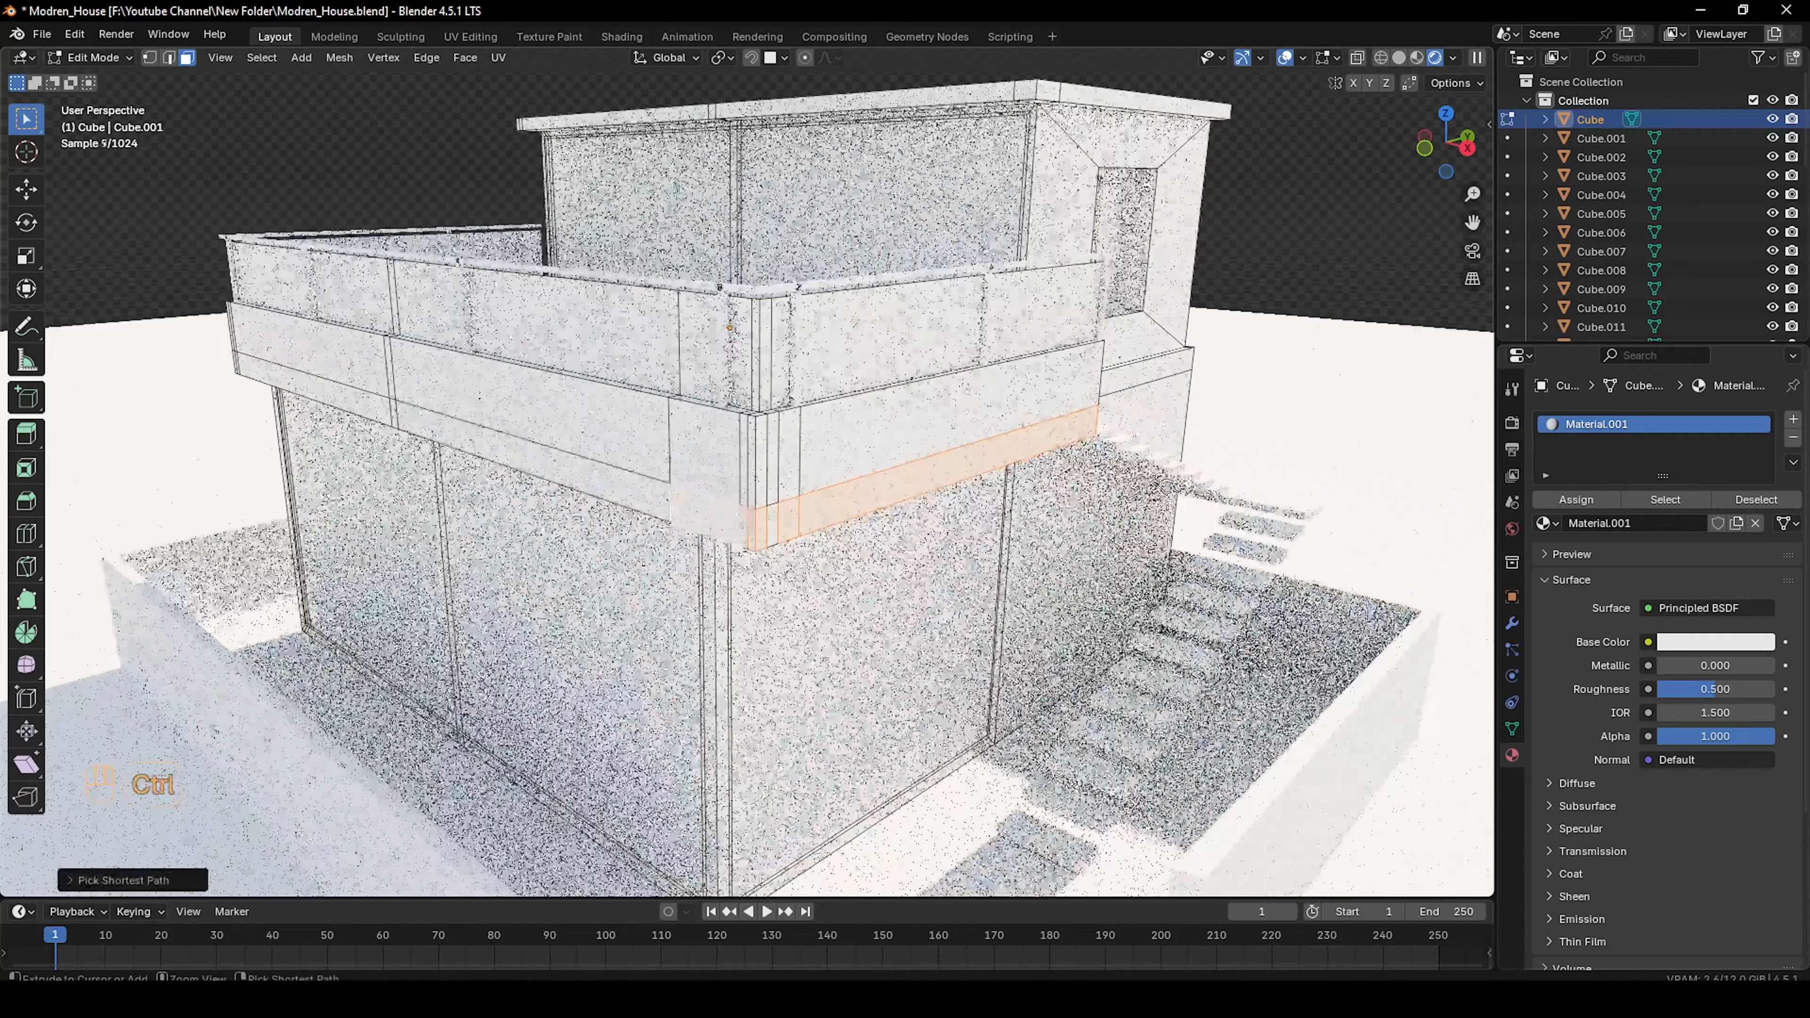
right_click(774, 524)
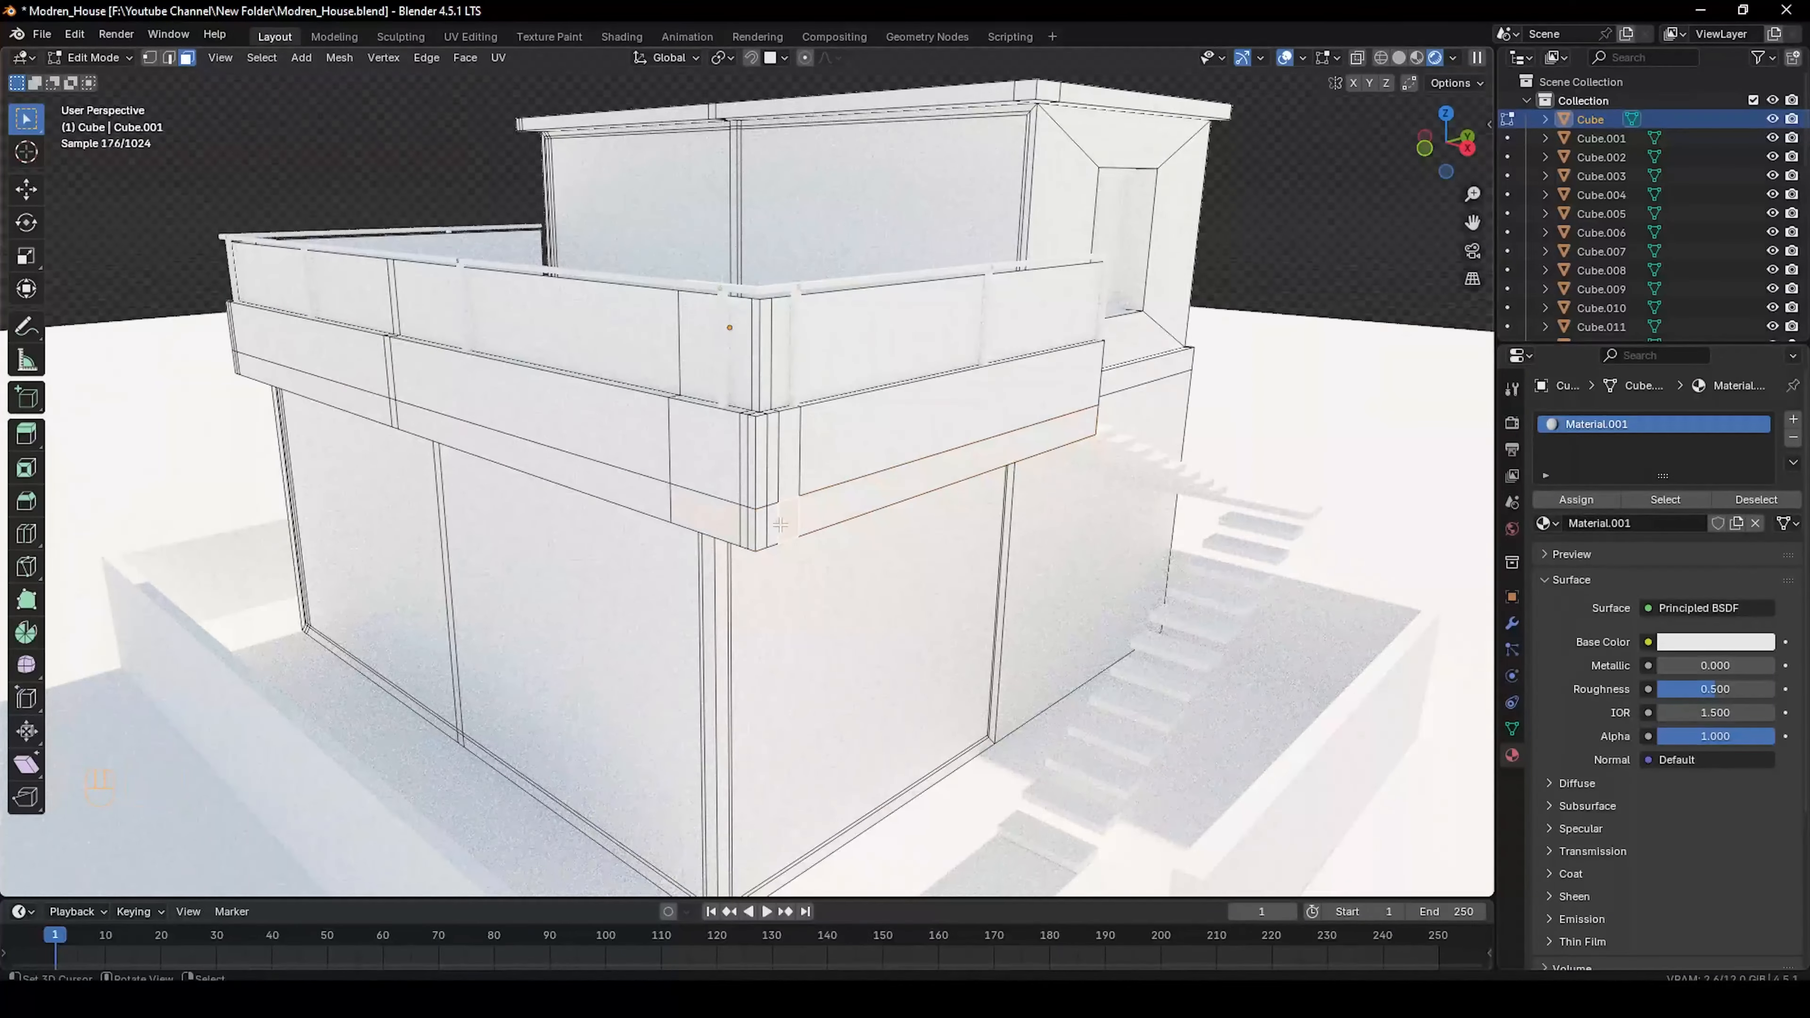
scroll(779, 524, "up", 8)
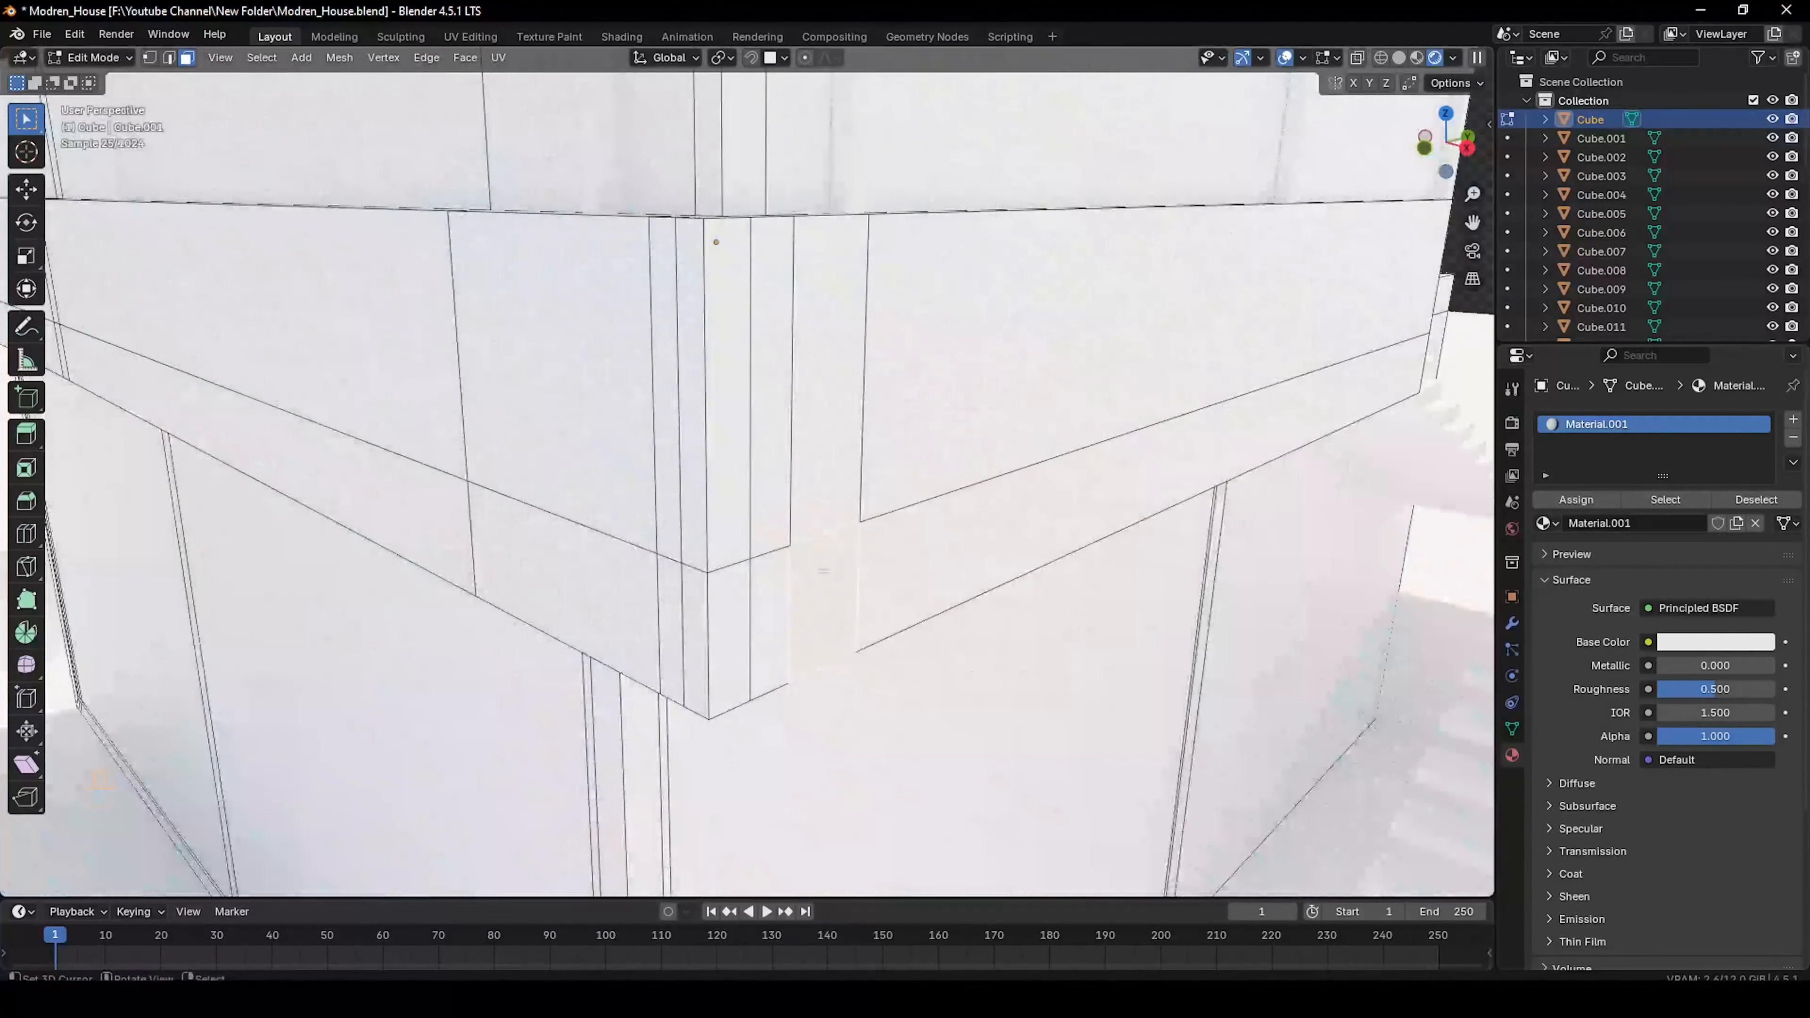
key("alt")
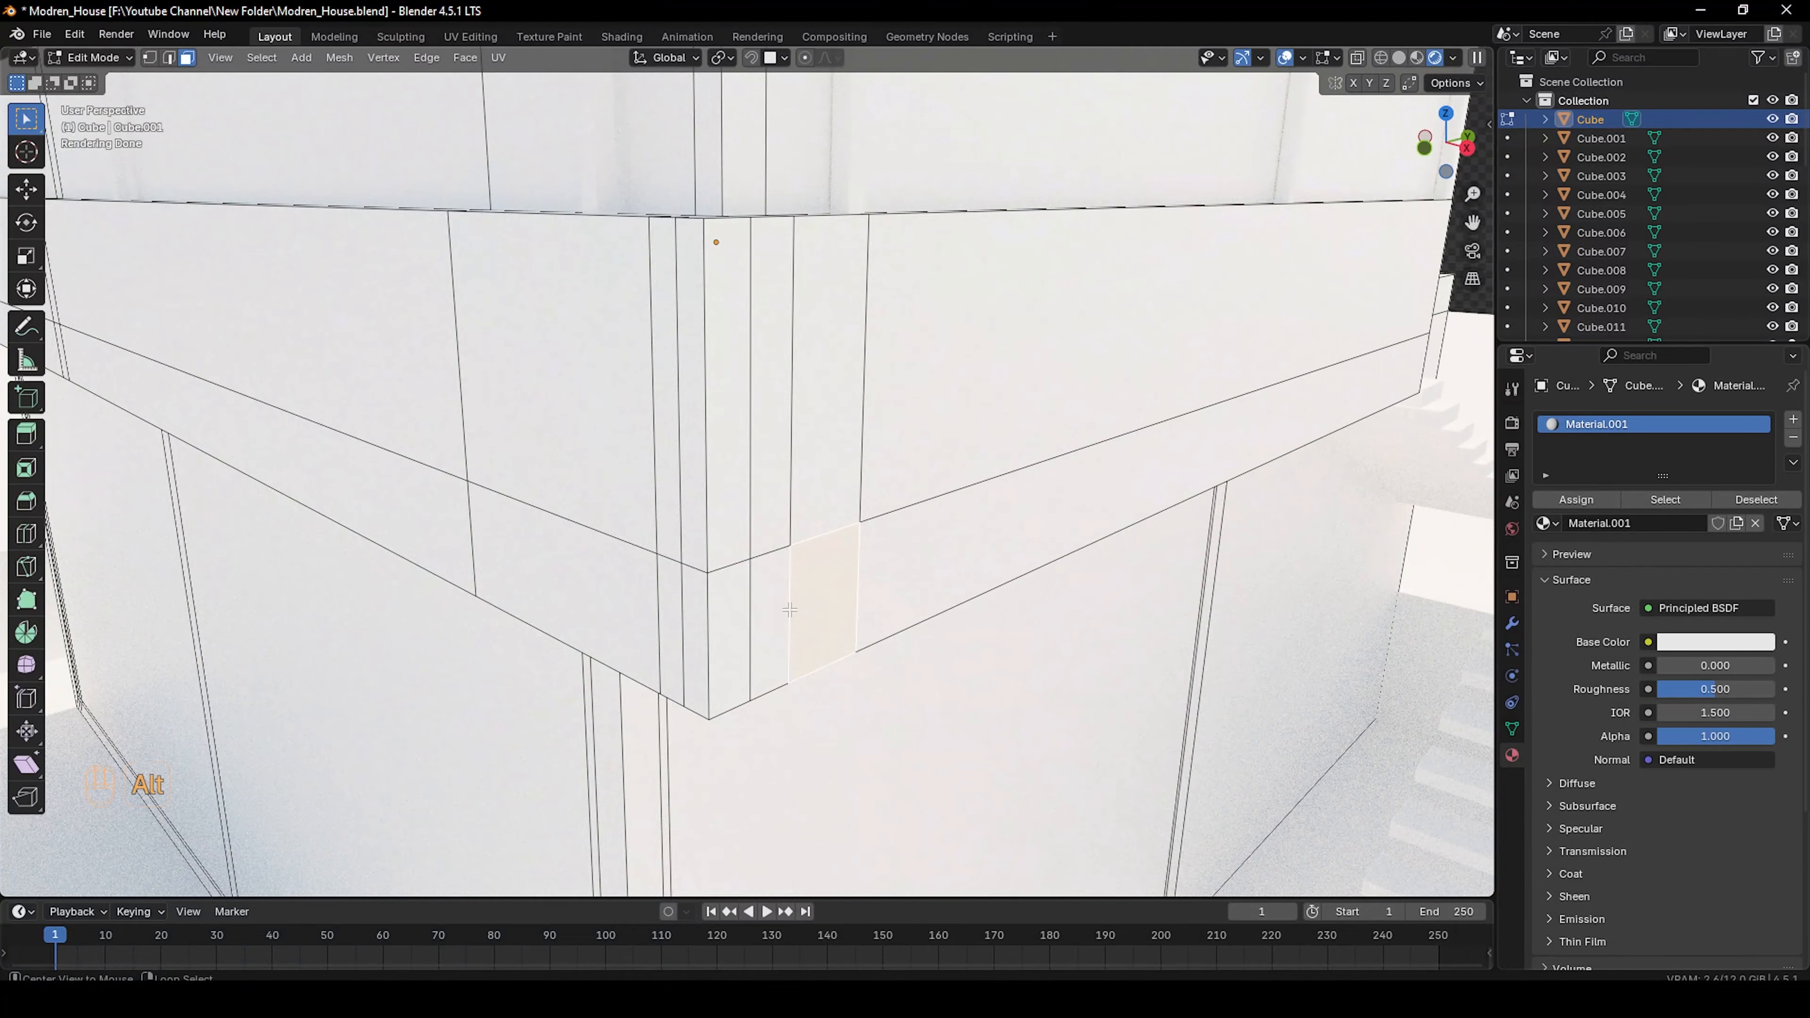
left_click(789, 609, "alt")
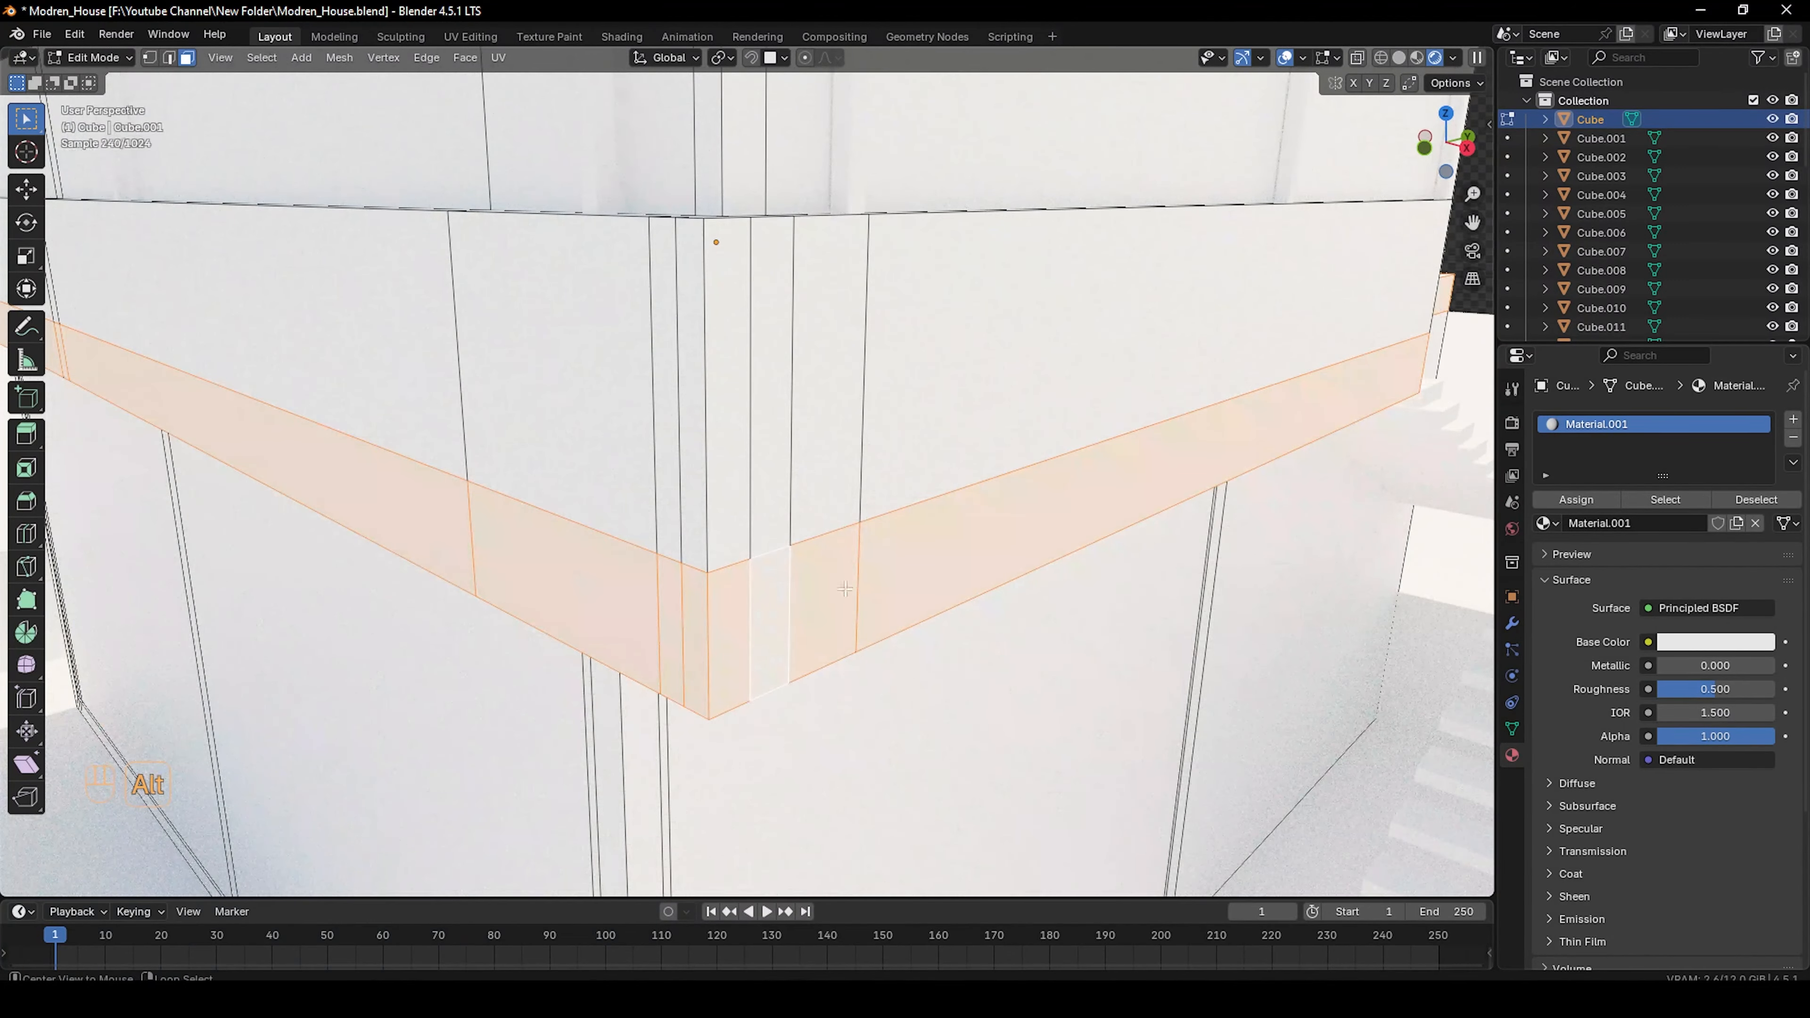
left_click(861, 591, "alt")
scroll(861, 591, "down", 5)
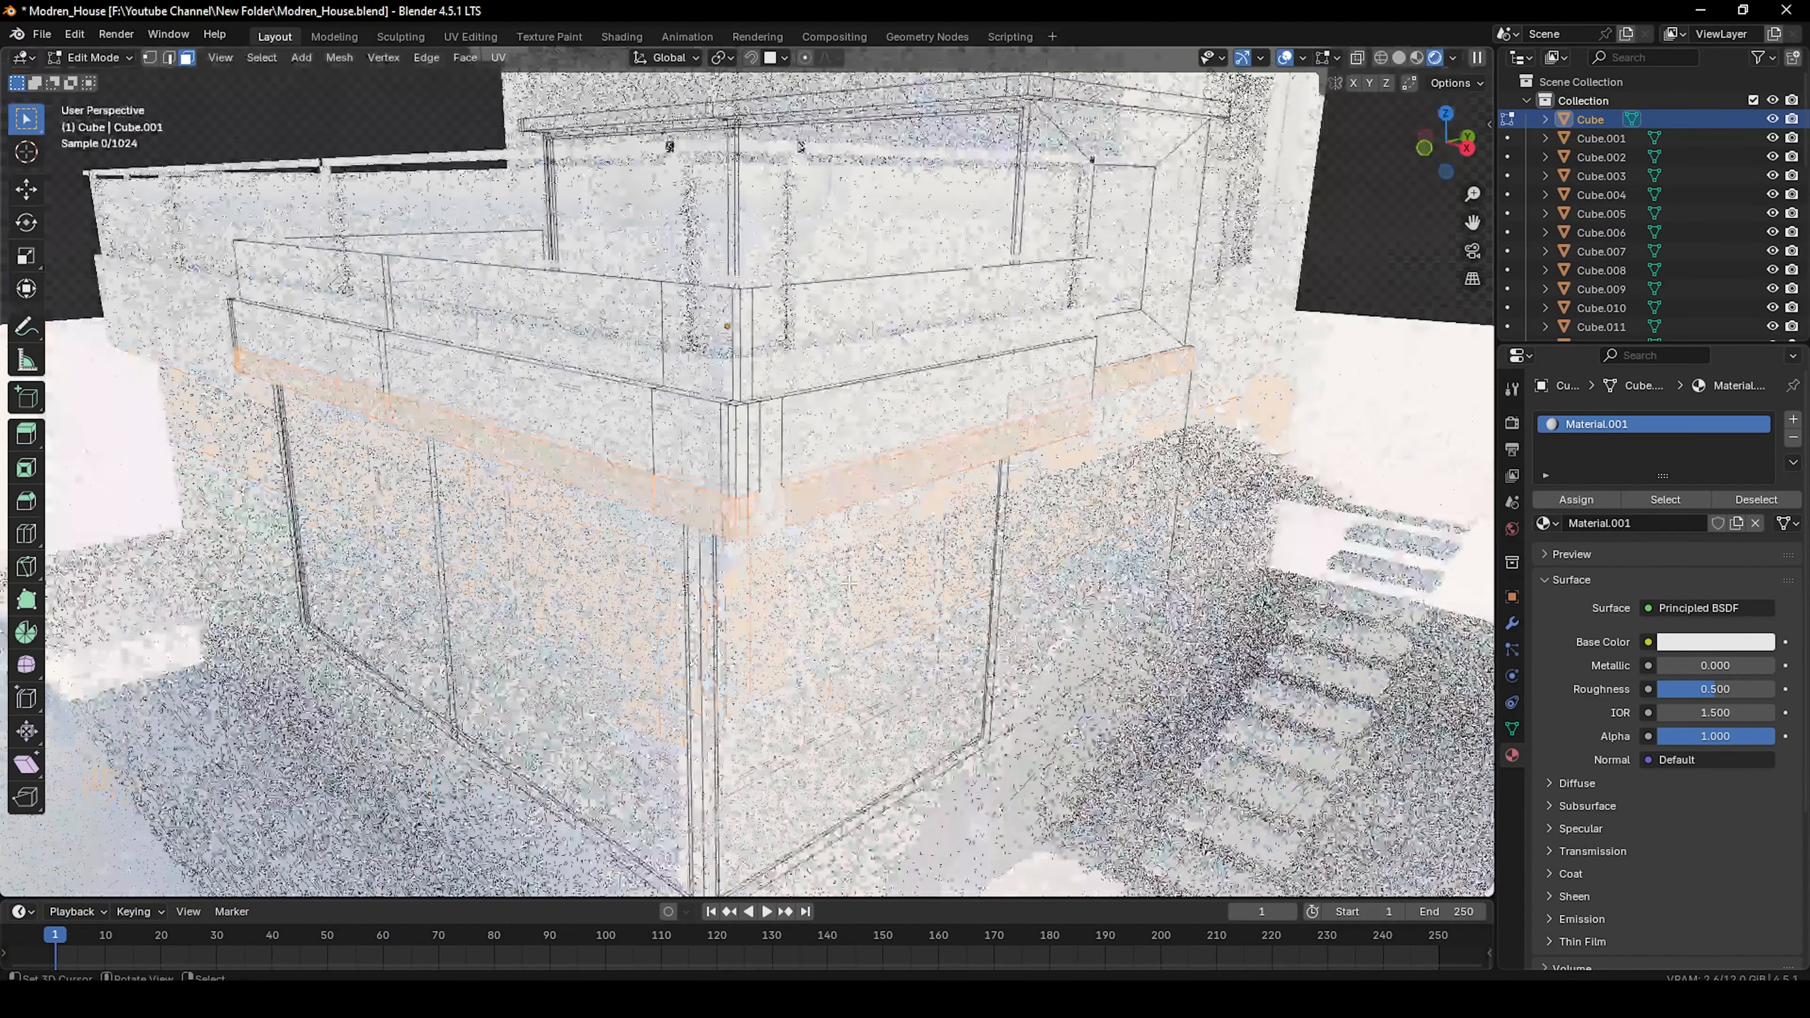
middle_click_drag(862, 591, 796, 394)
scroll(820, 549, "up", 3)
left_click(796, 393, "alt")
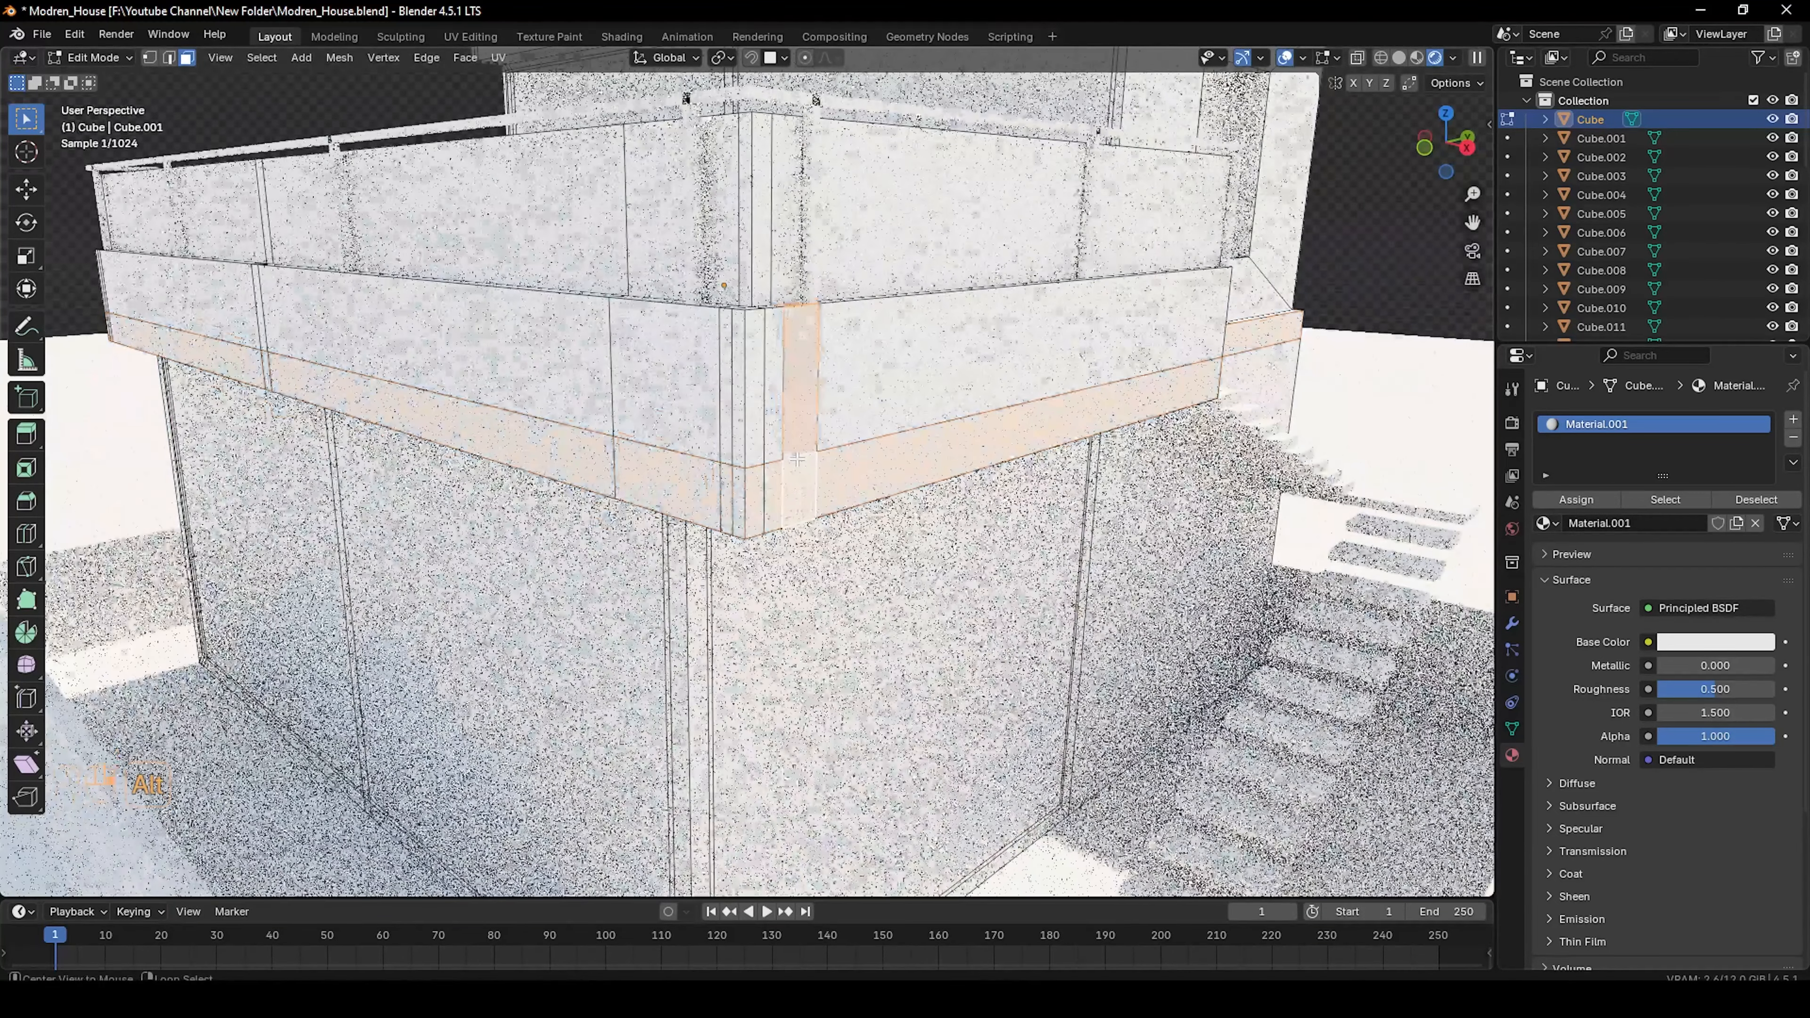
left_click(696, 456, "alt")
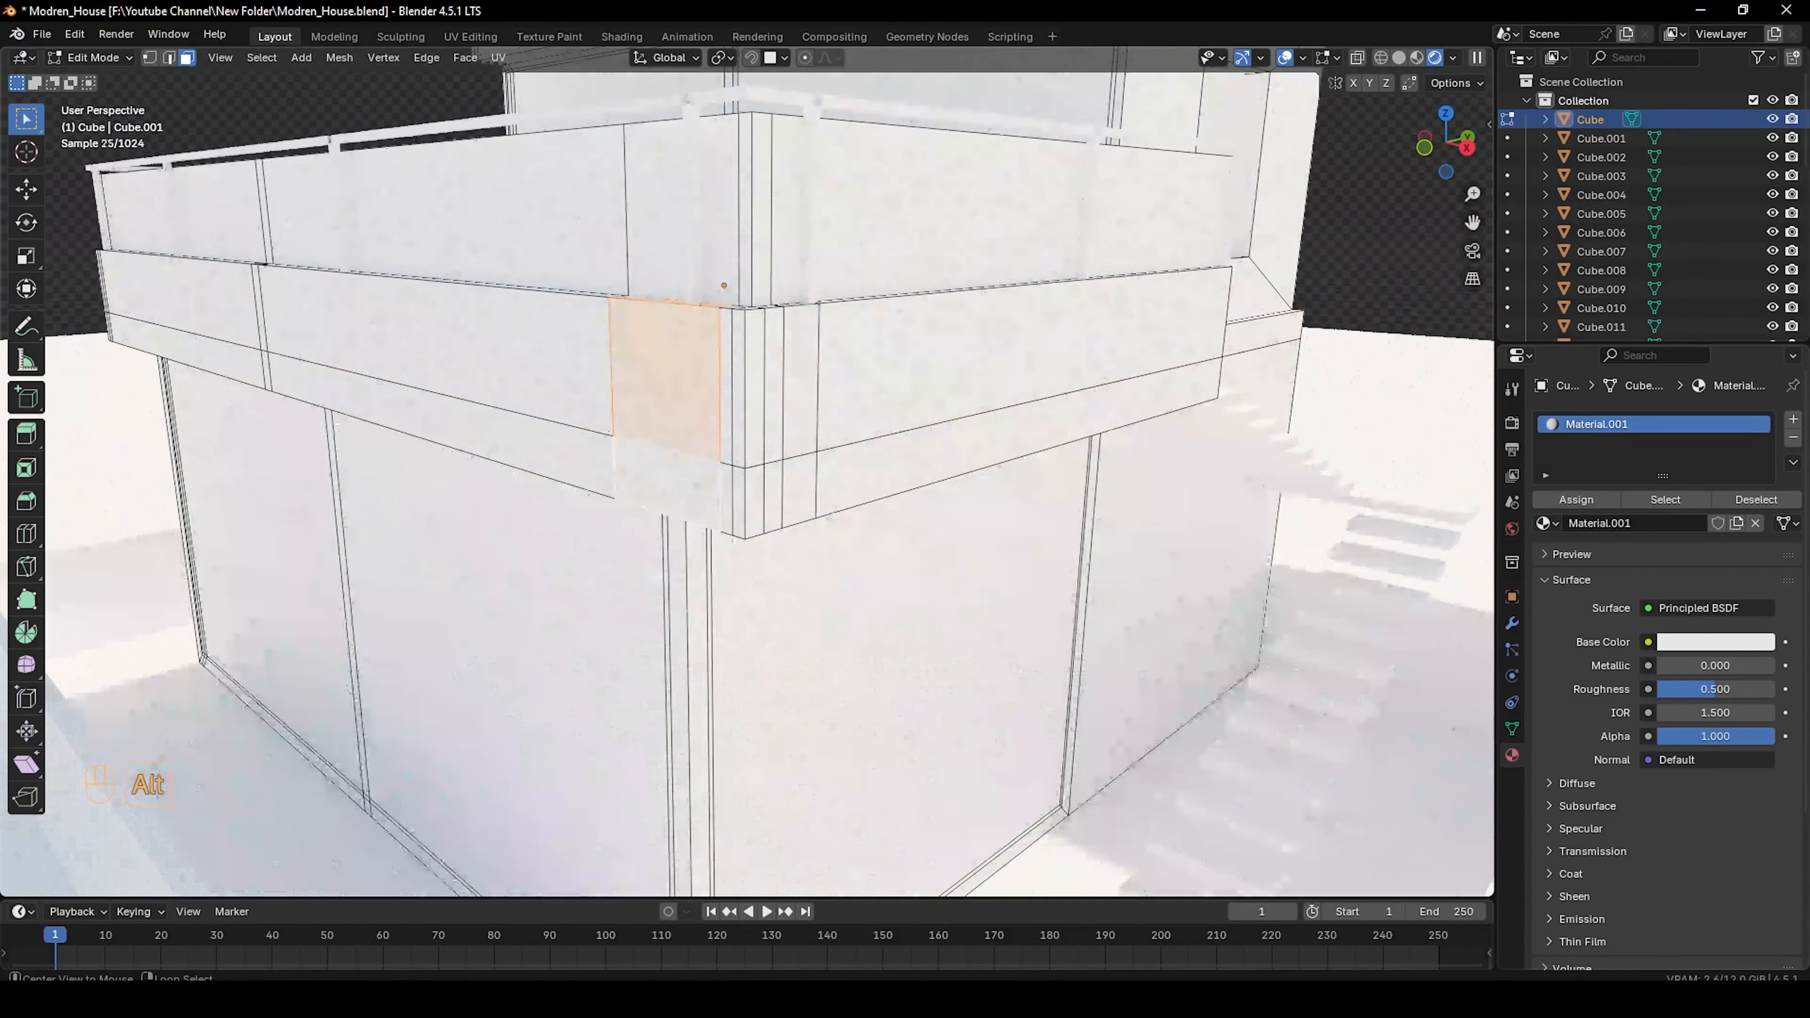
left_click(782, 497, "alt")
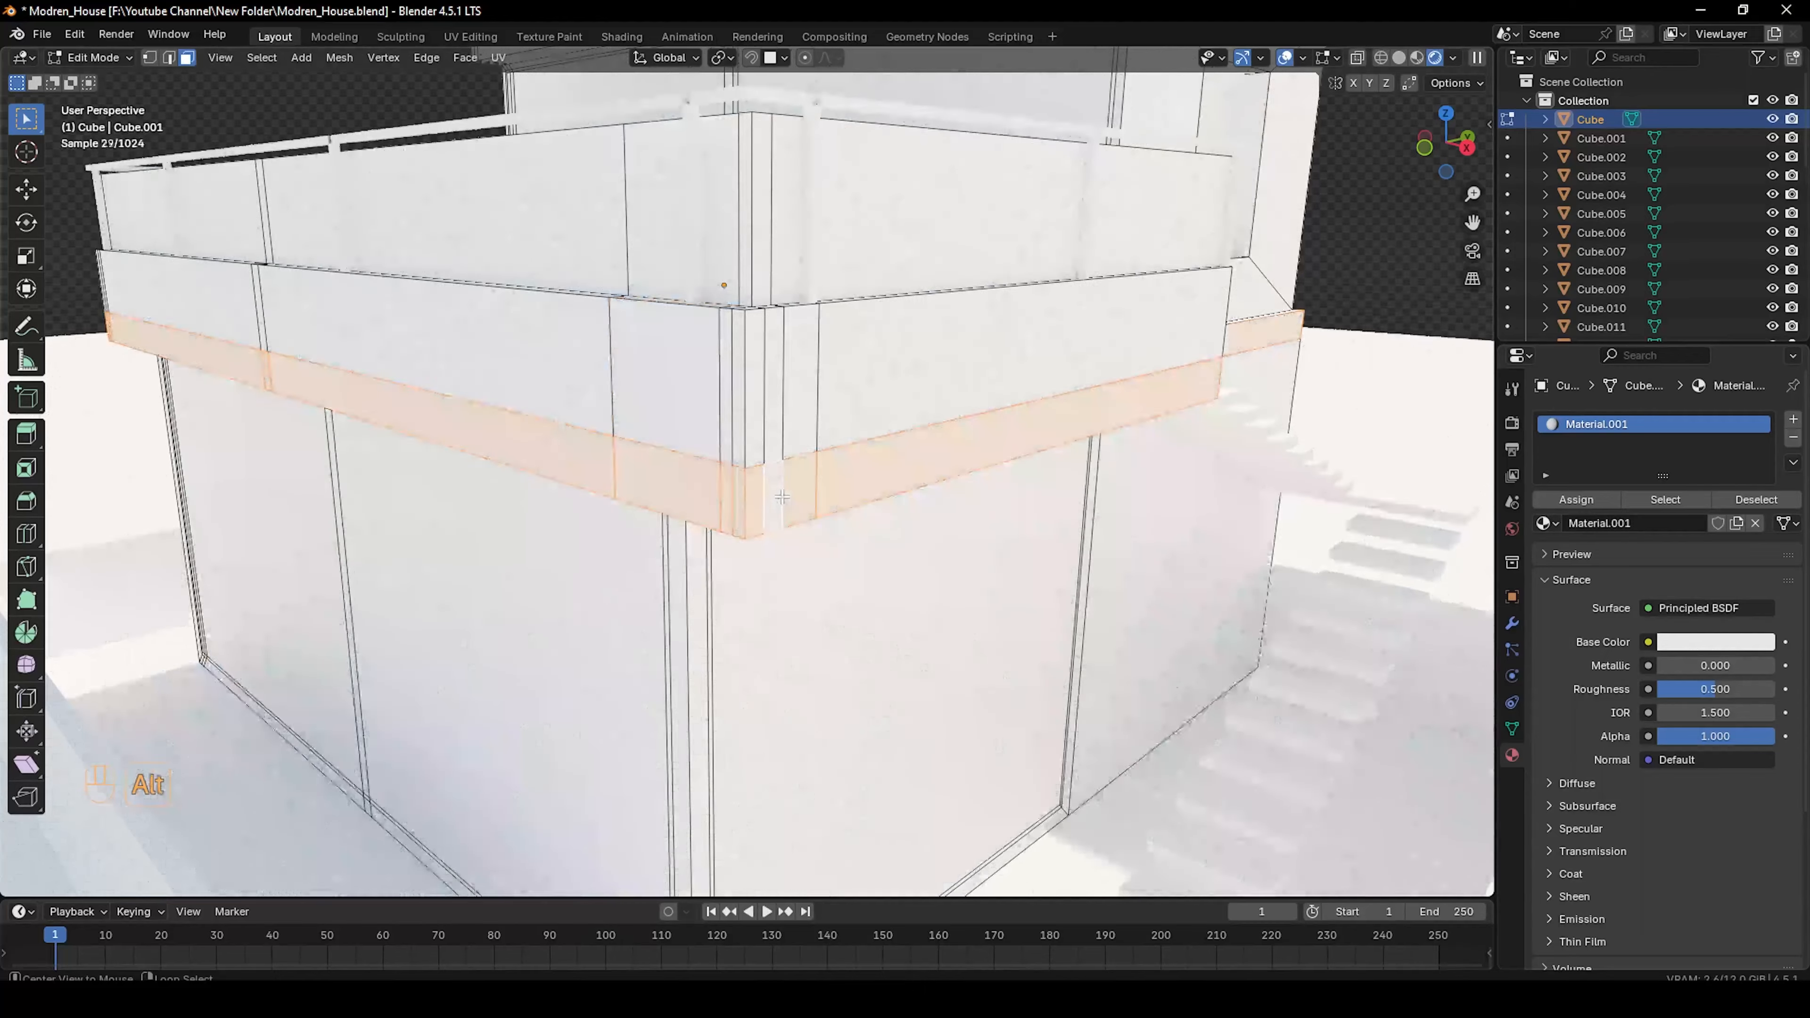
Add a second material to the house and set its base color to dark reddish brown, hex #672410
scroll(900, 481, "down", 4)
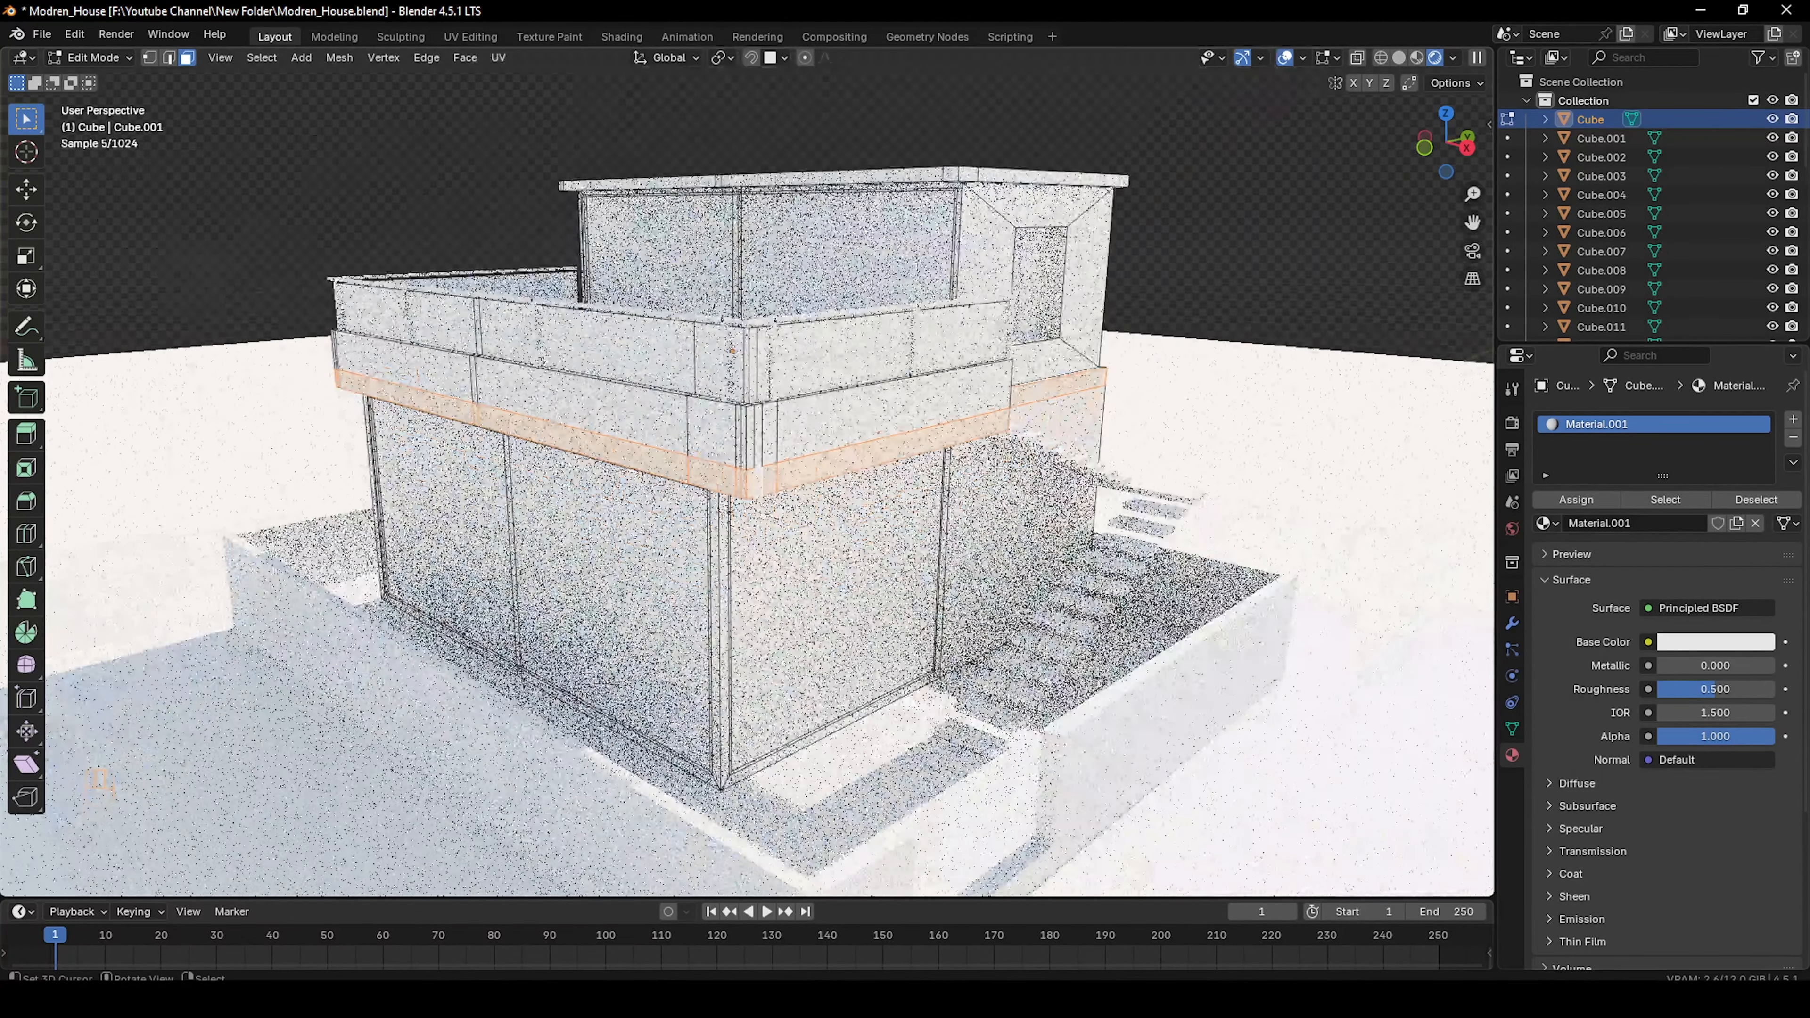
mouse_move(900, 481)
middle_mouse_down()
mouse_move(791, 478)
mouse_move(895, 479)
middle_mouse_up()
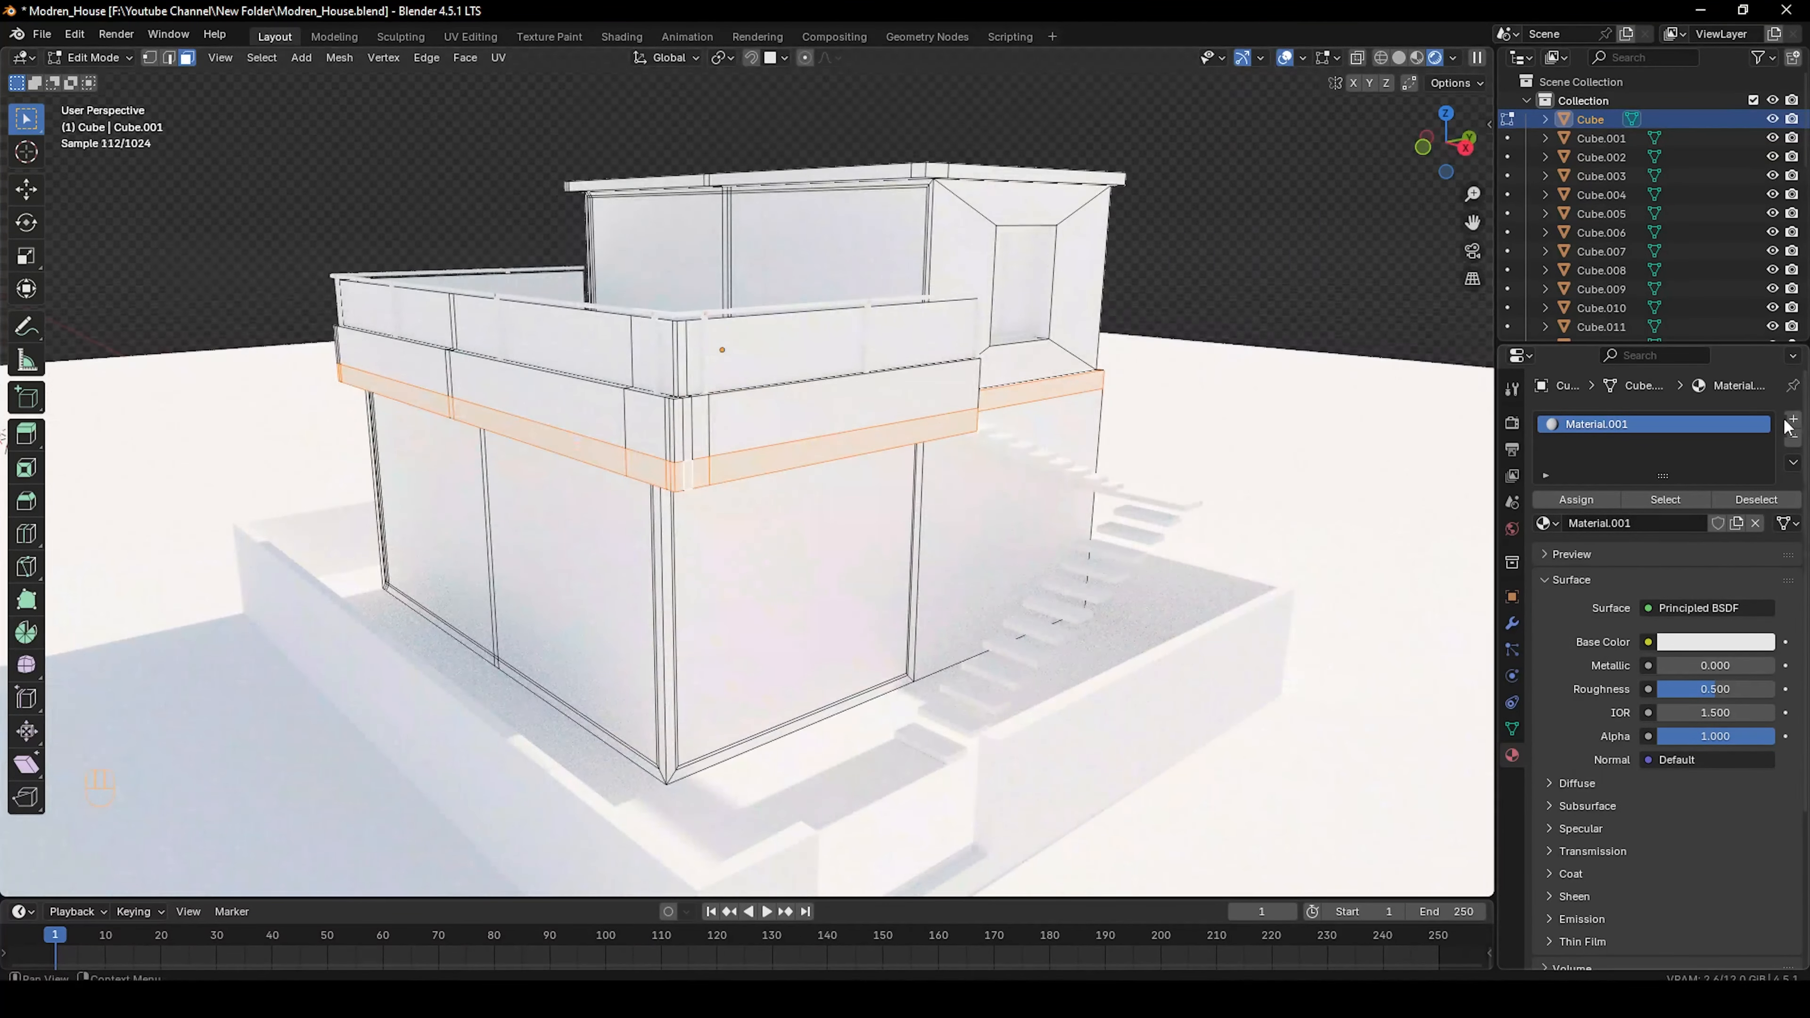
left_click(1793, 421)
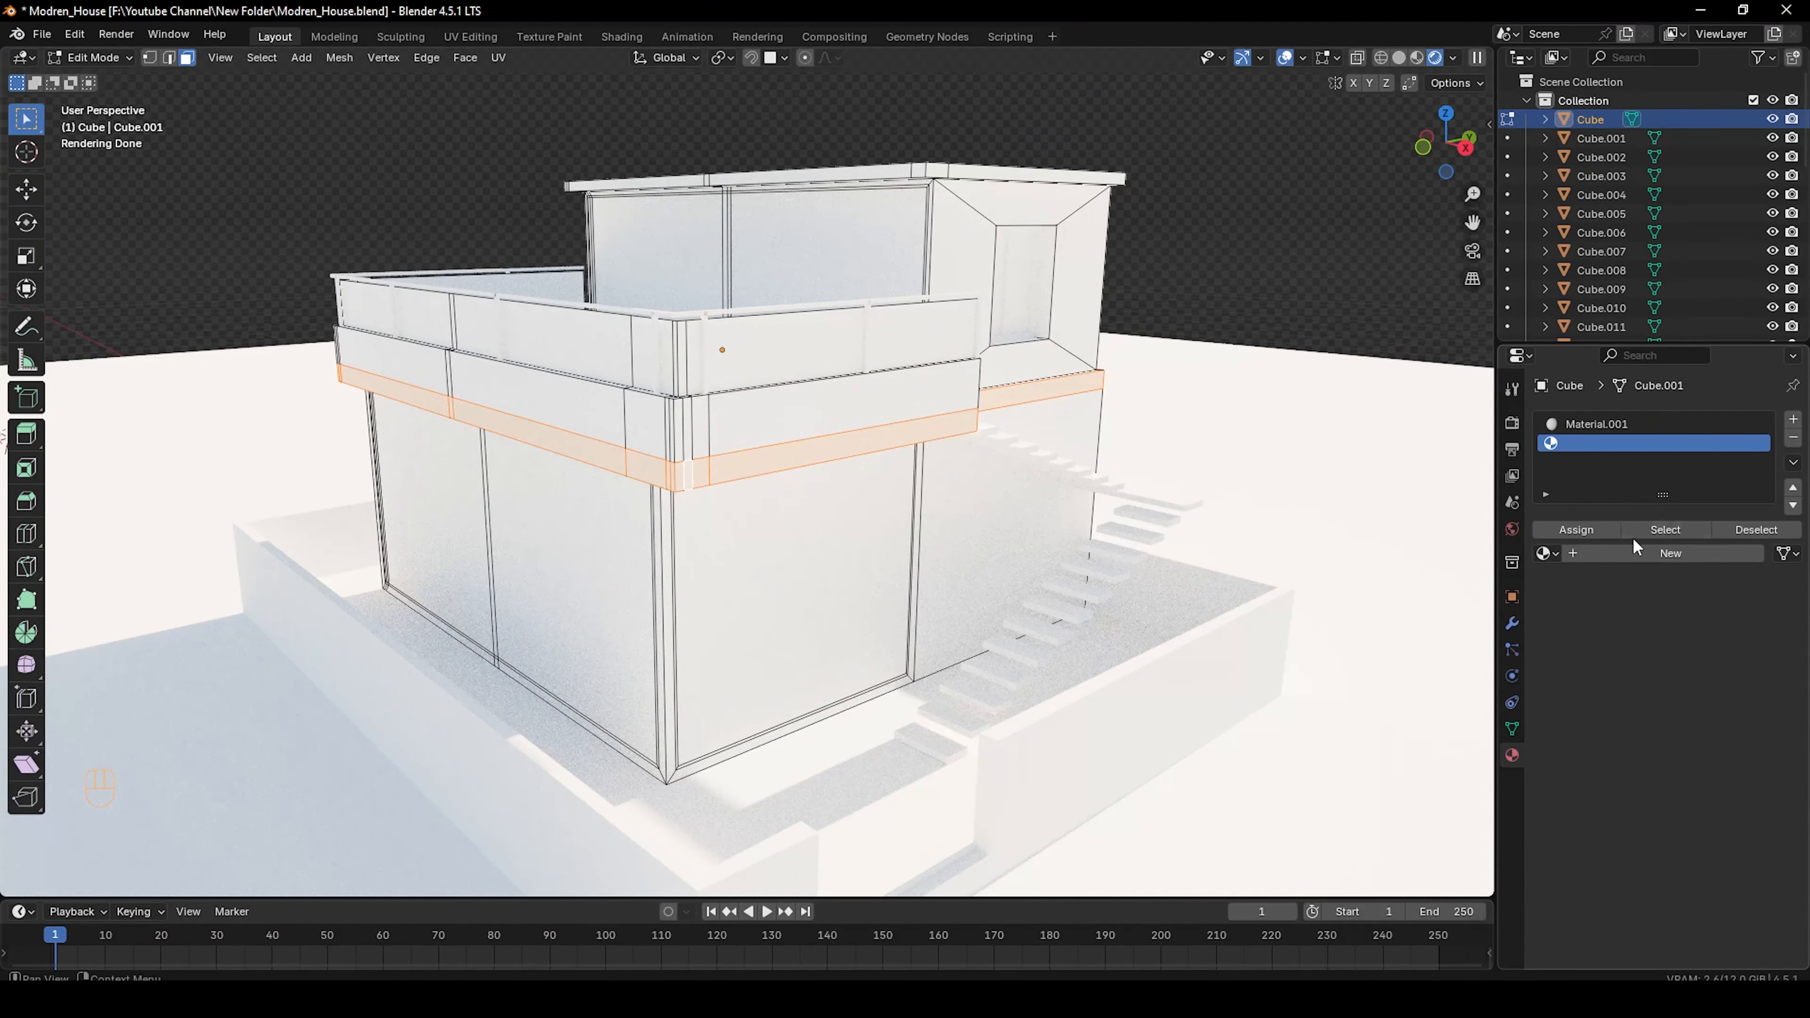
left_click(1647, 552)
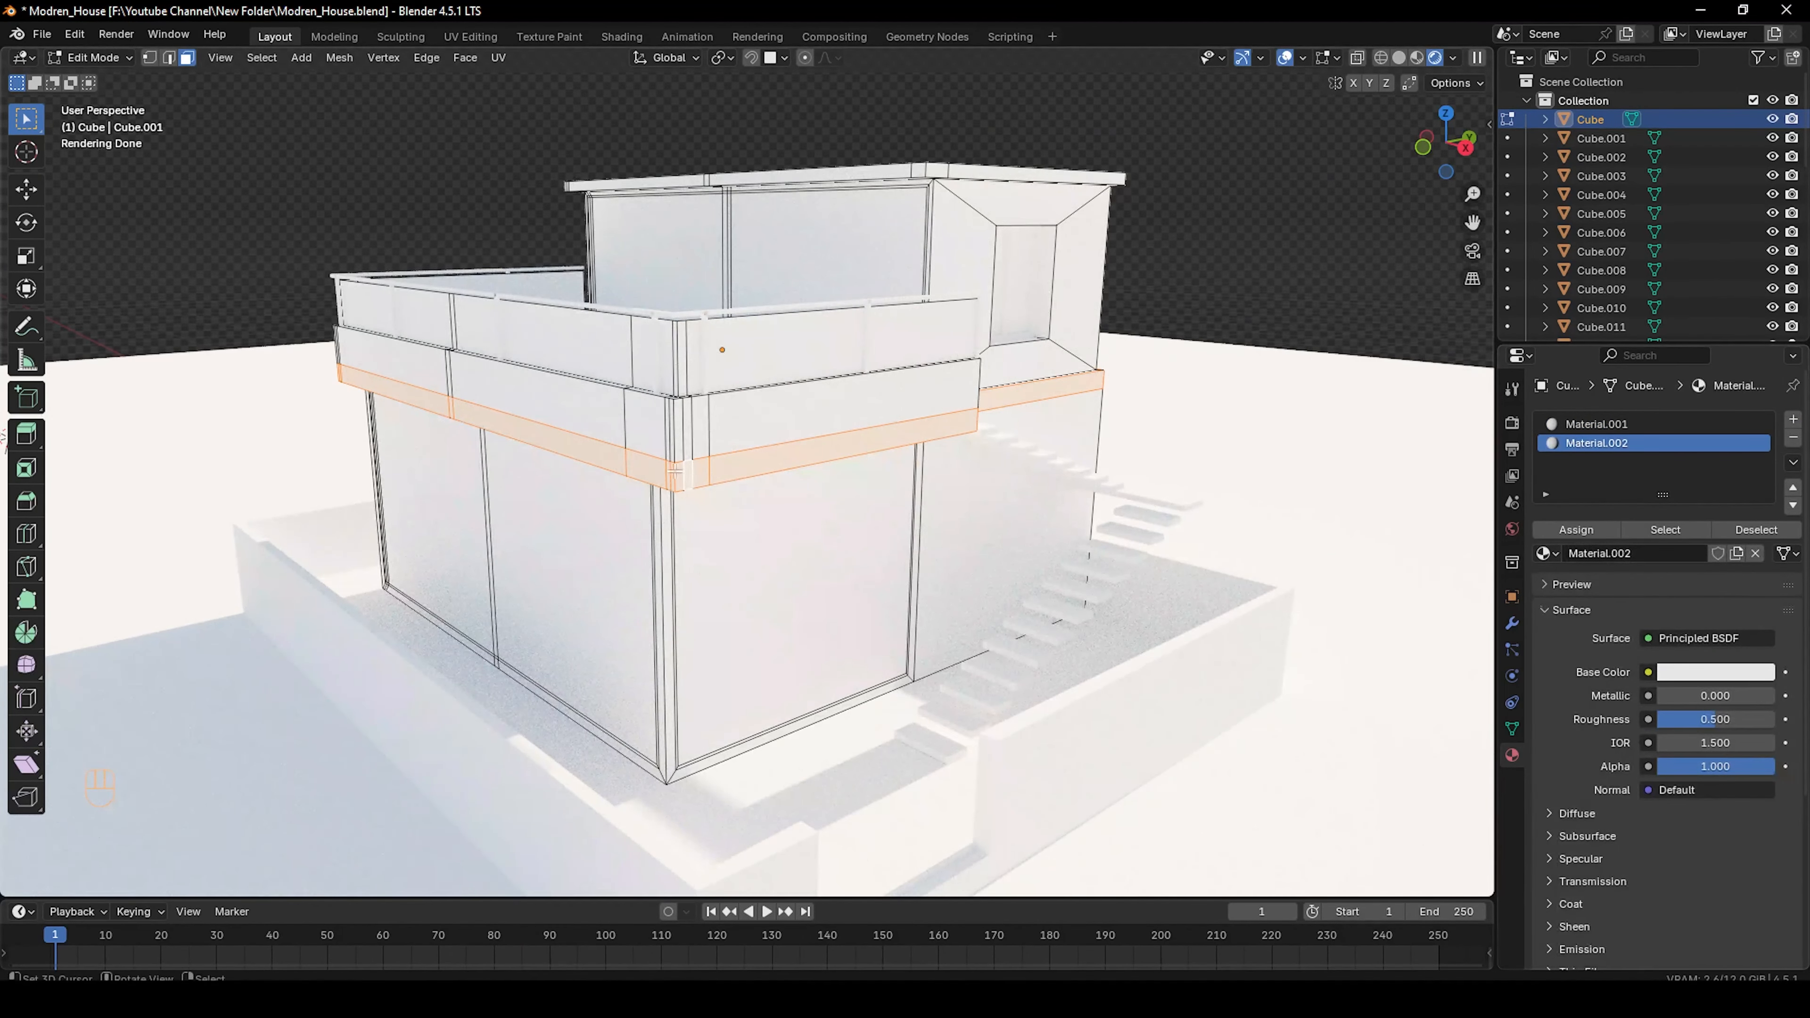
left_click(1683, 671)
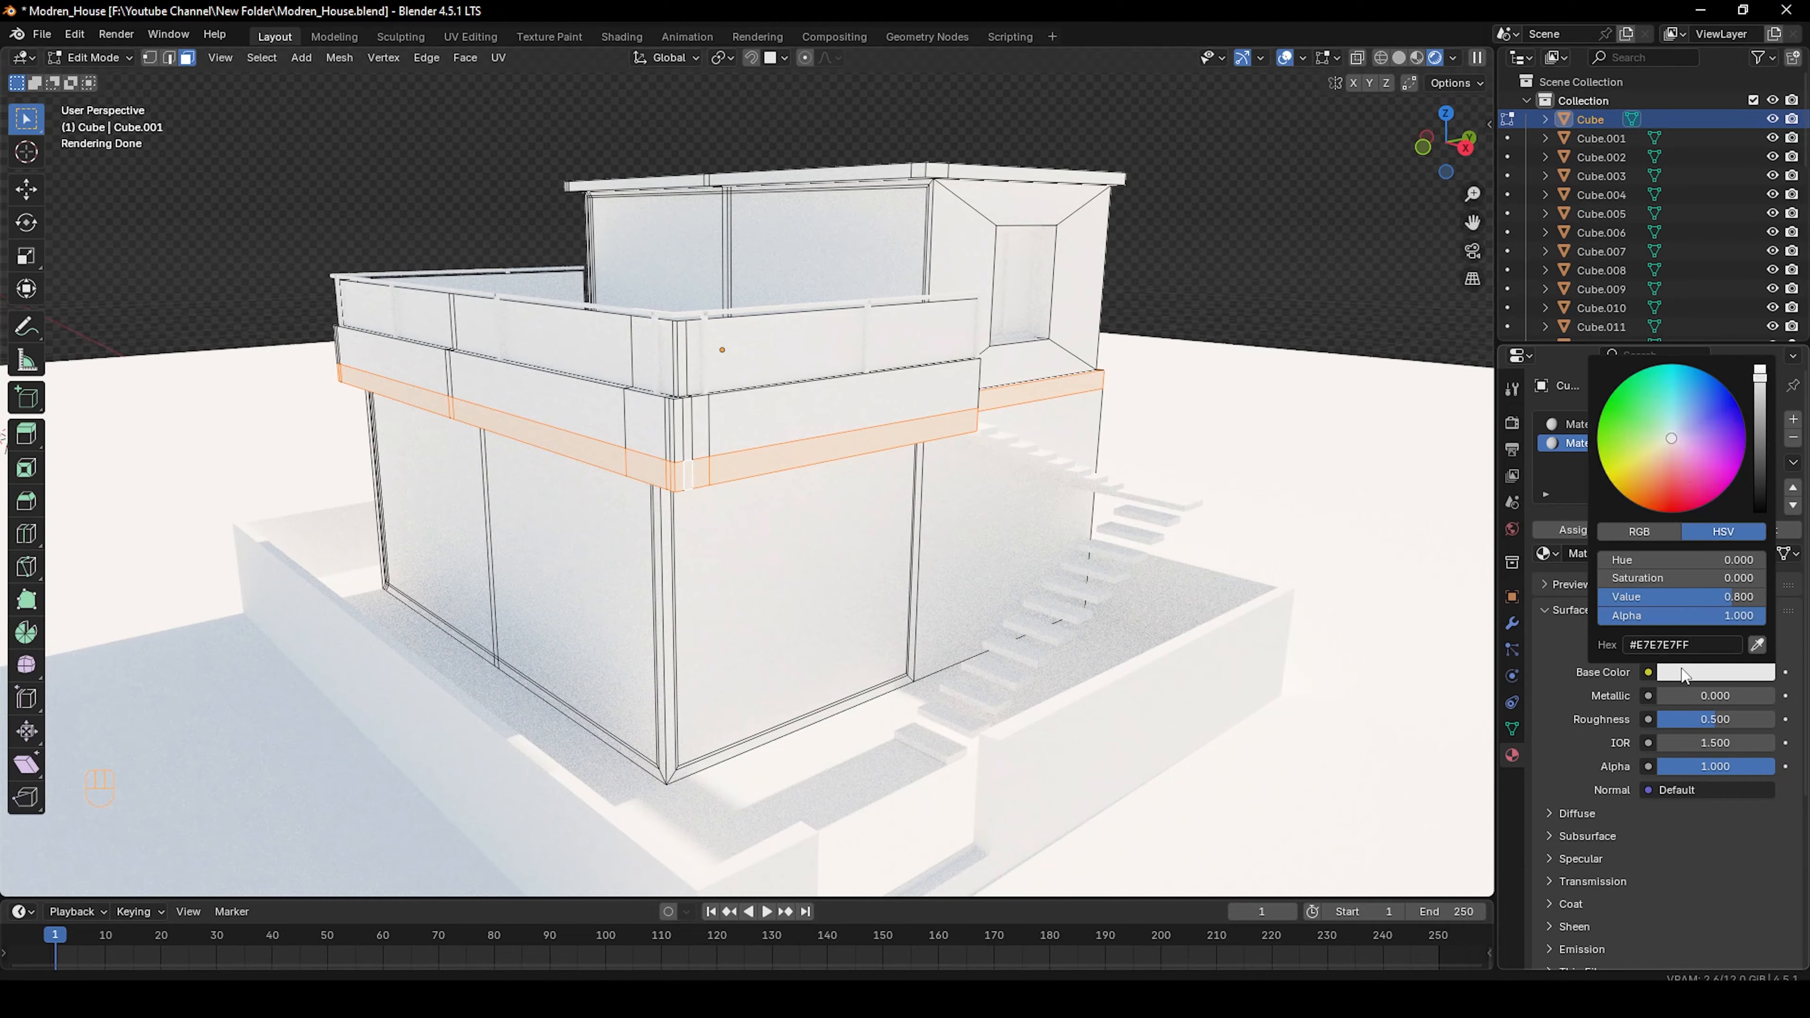
mouse_move(1669, 452)
left_mouse_down()
mouse_move(1672, 495)
mouse_move(1656, 499)
left_mouse_up()
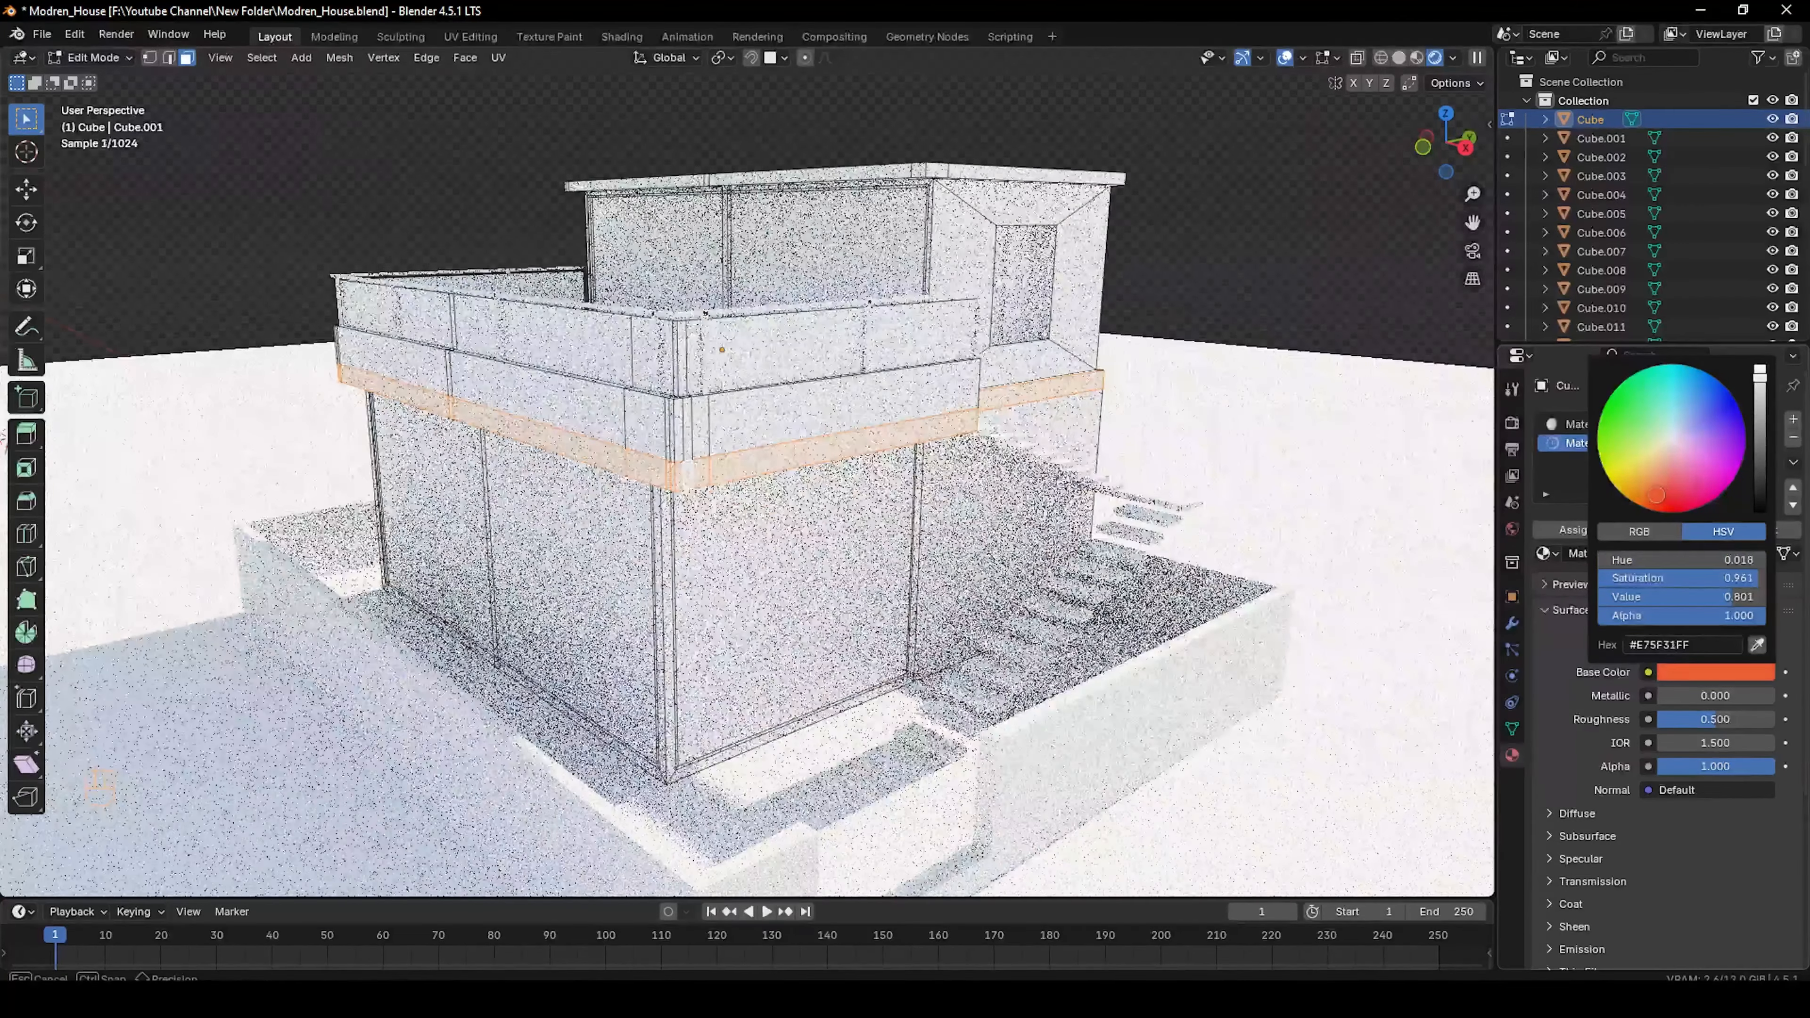
mouse_move(1757, 435)
left_mouse_down()
mouse_move(1760, 471)
mouse_move(1759, 452)
left_mouse_up()
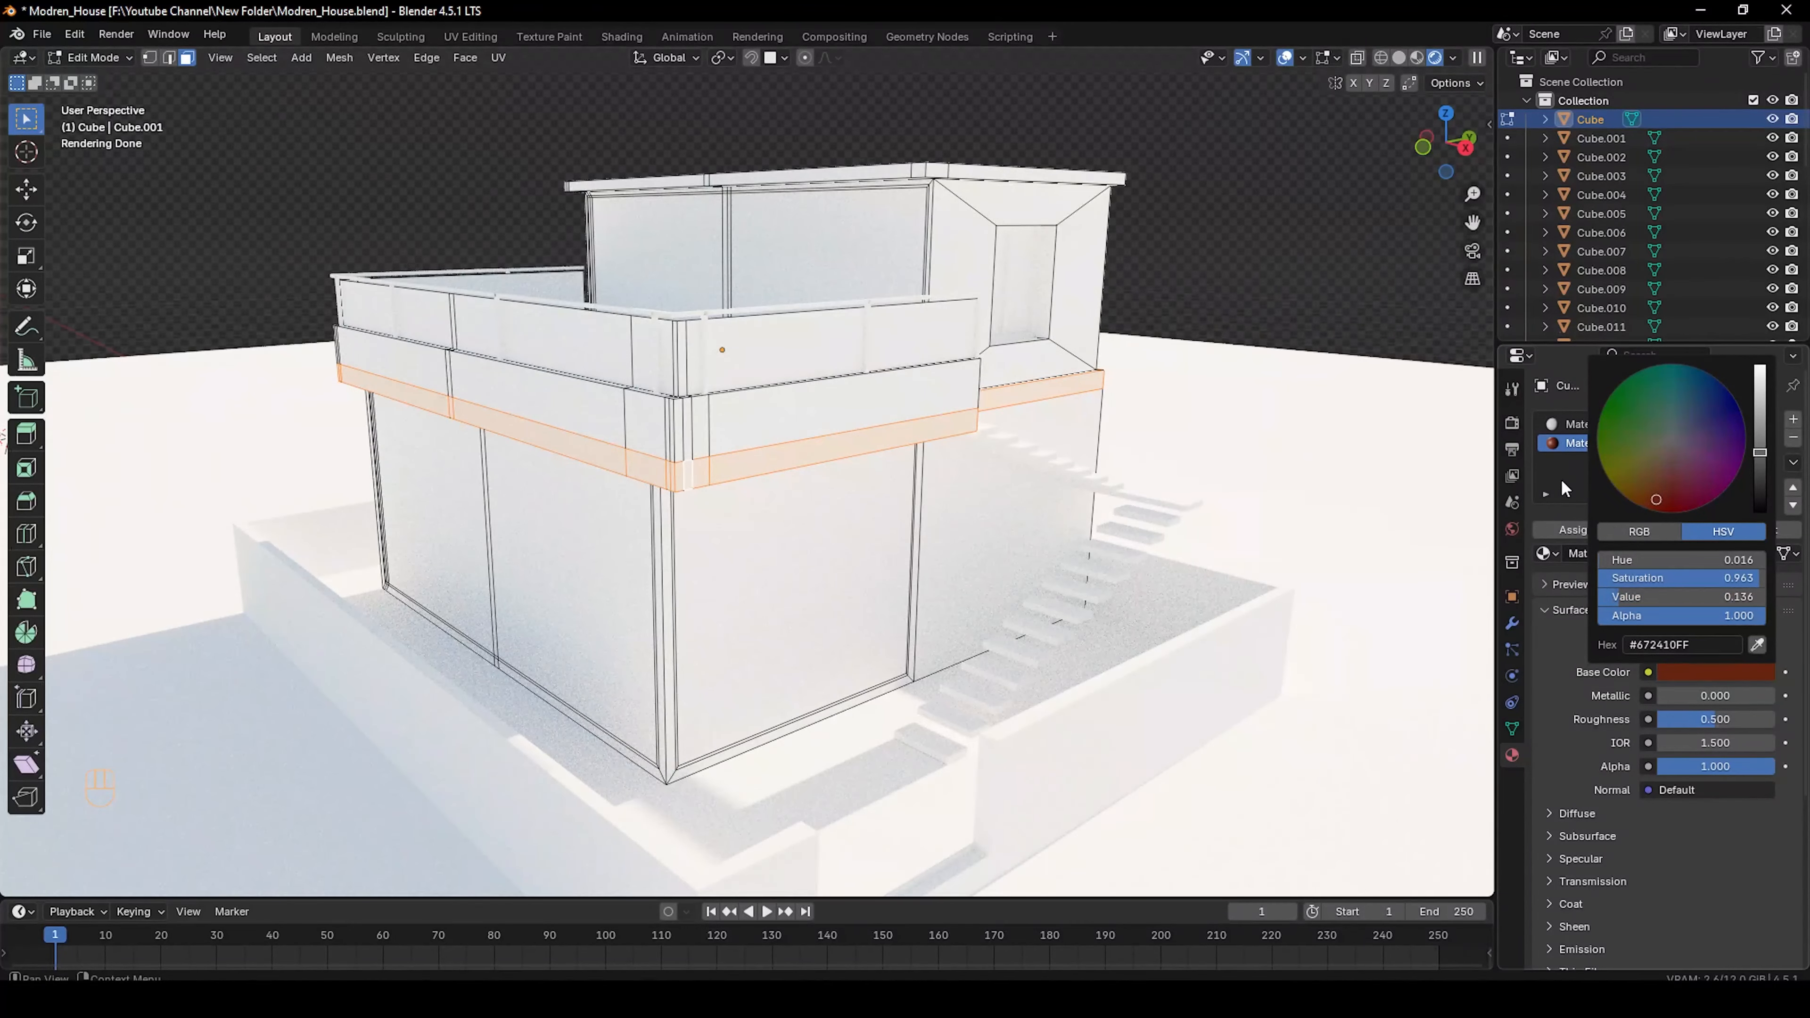
left_click(1572, 444)
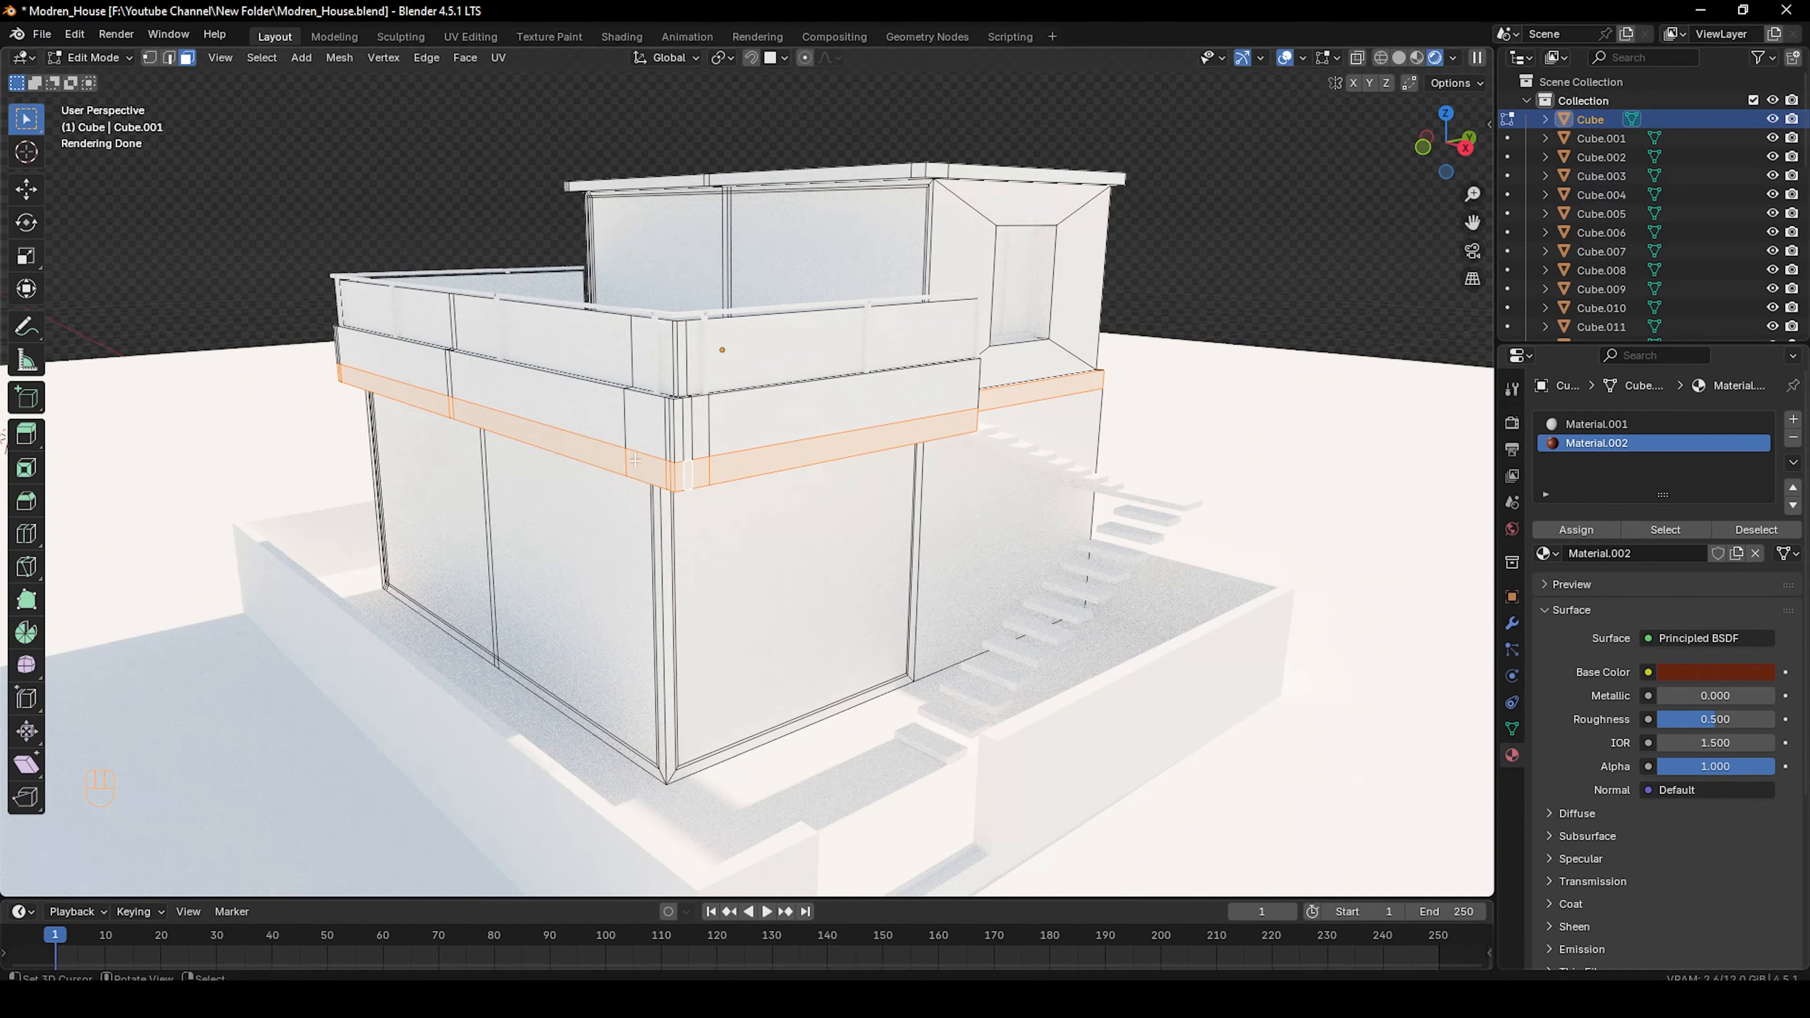
Assign the dark reddish brown material to the selected band faces and return to Object Mode
left_click(1576, 530)
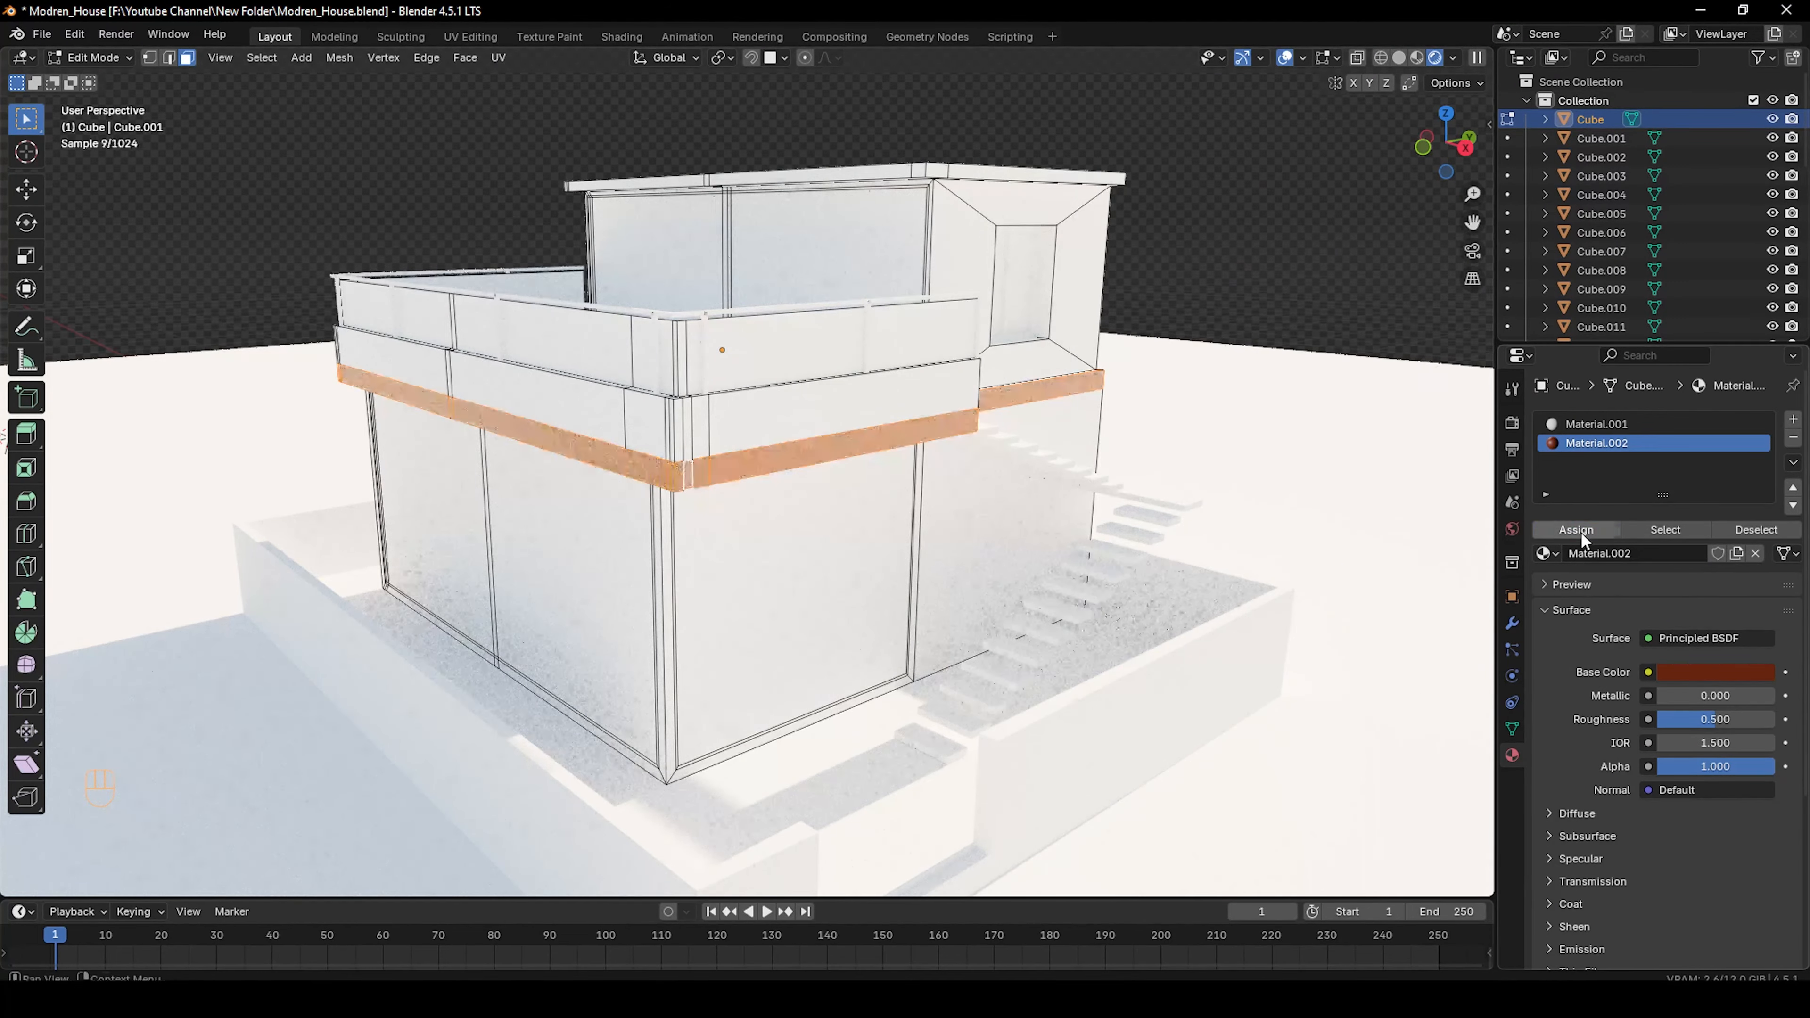
key("Tab")
middle_click_drag(951, 579, 863, 545)
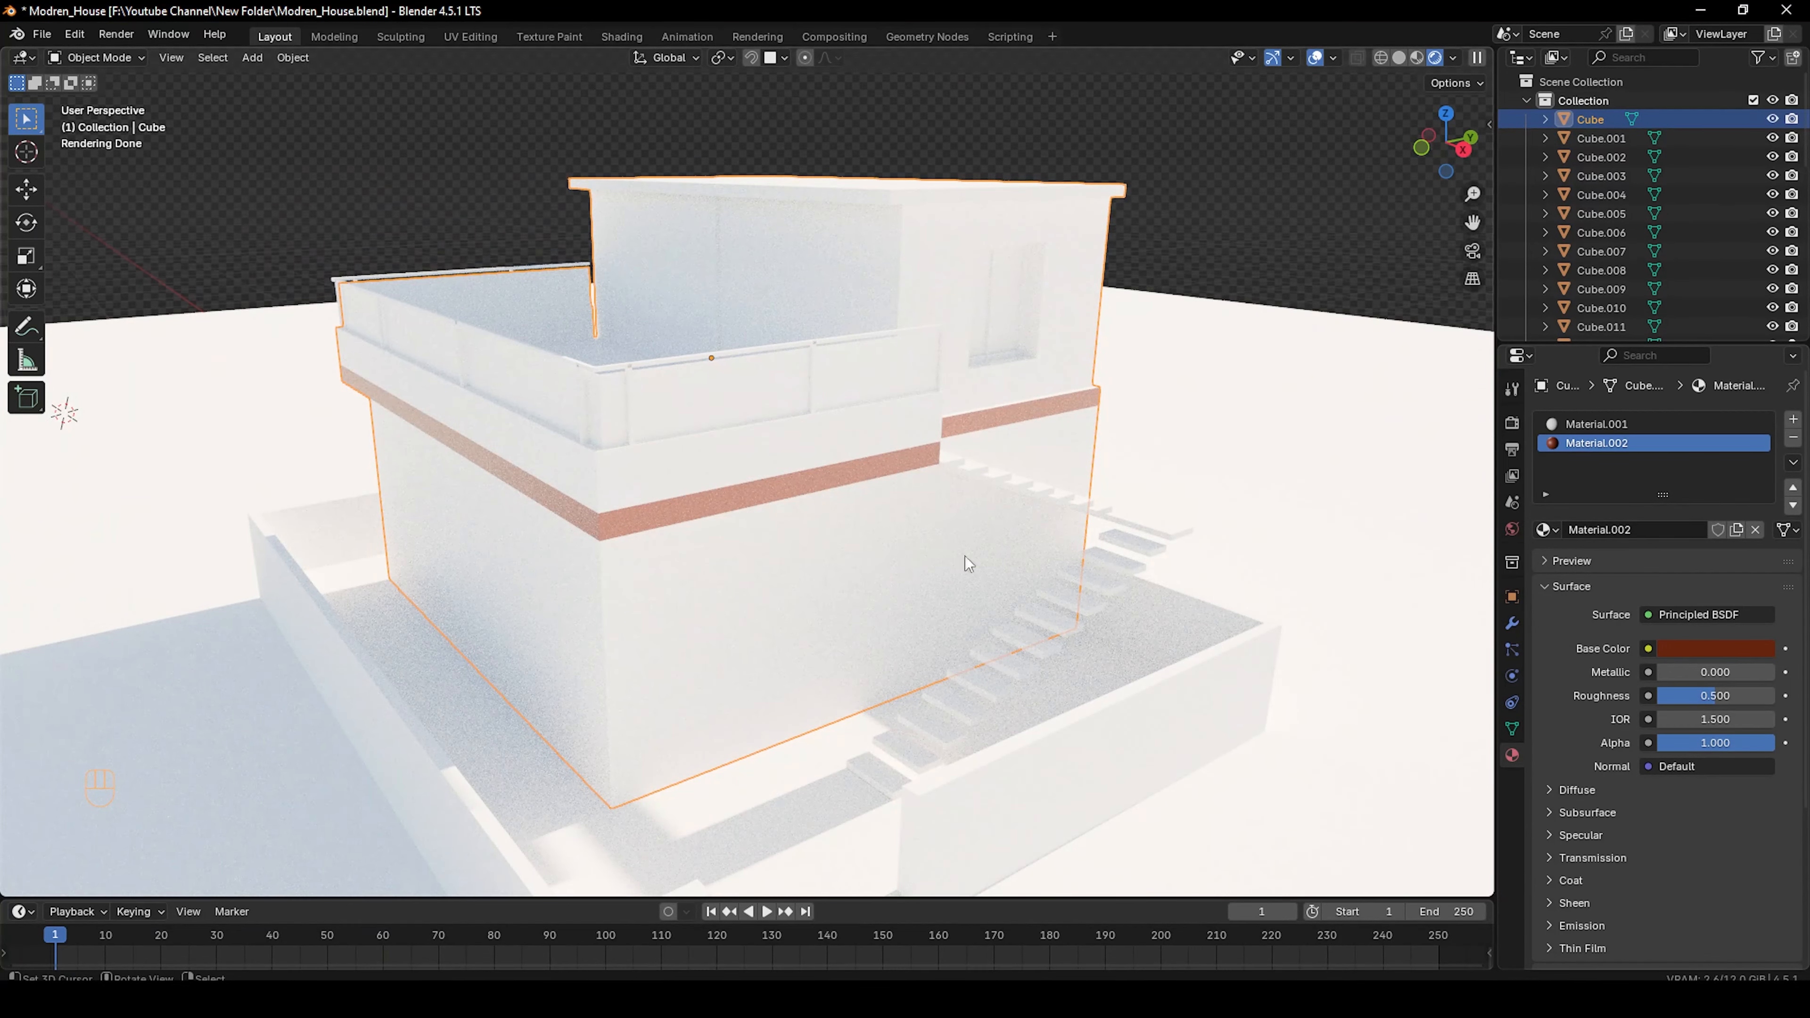
Reopen the main house body's mesh in Edit Mode
key("Tab")
key("Tab")
key("Tab")
key("Tab")
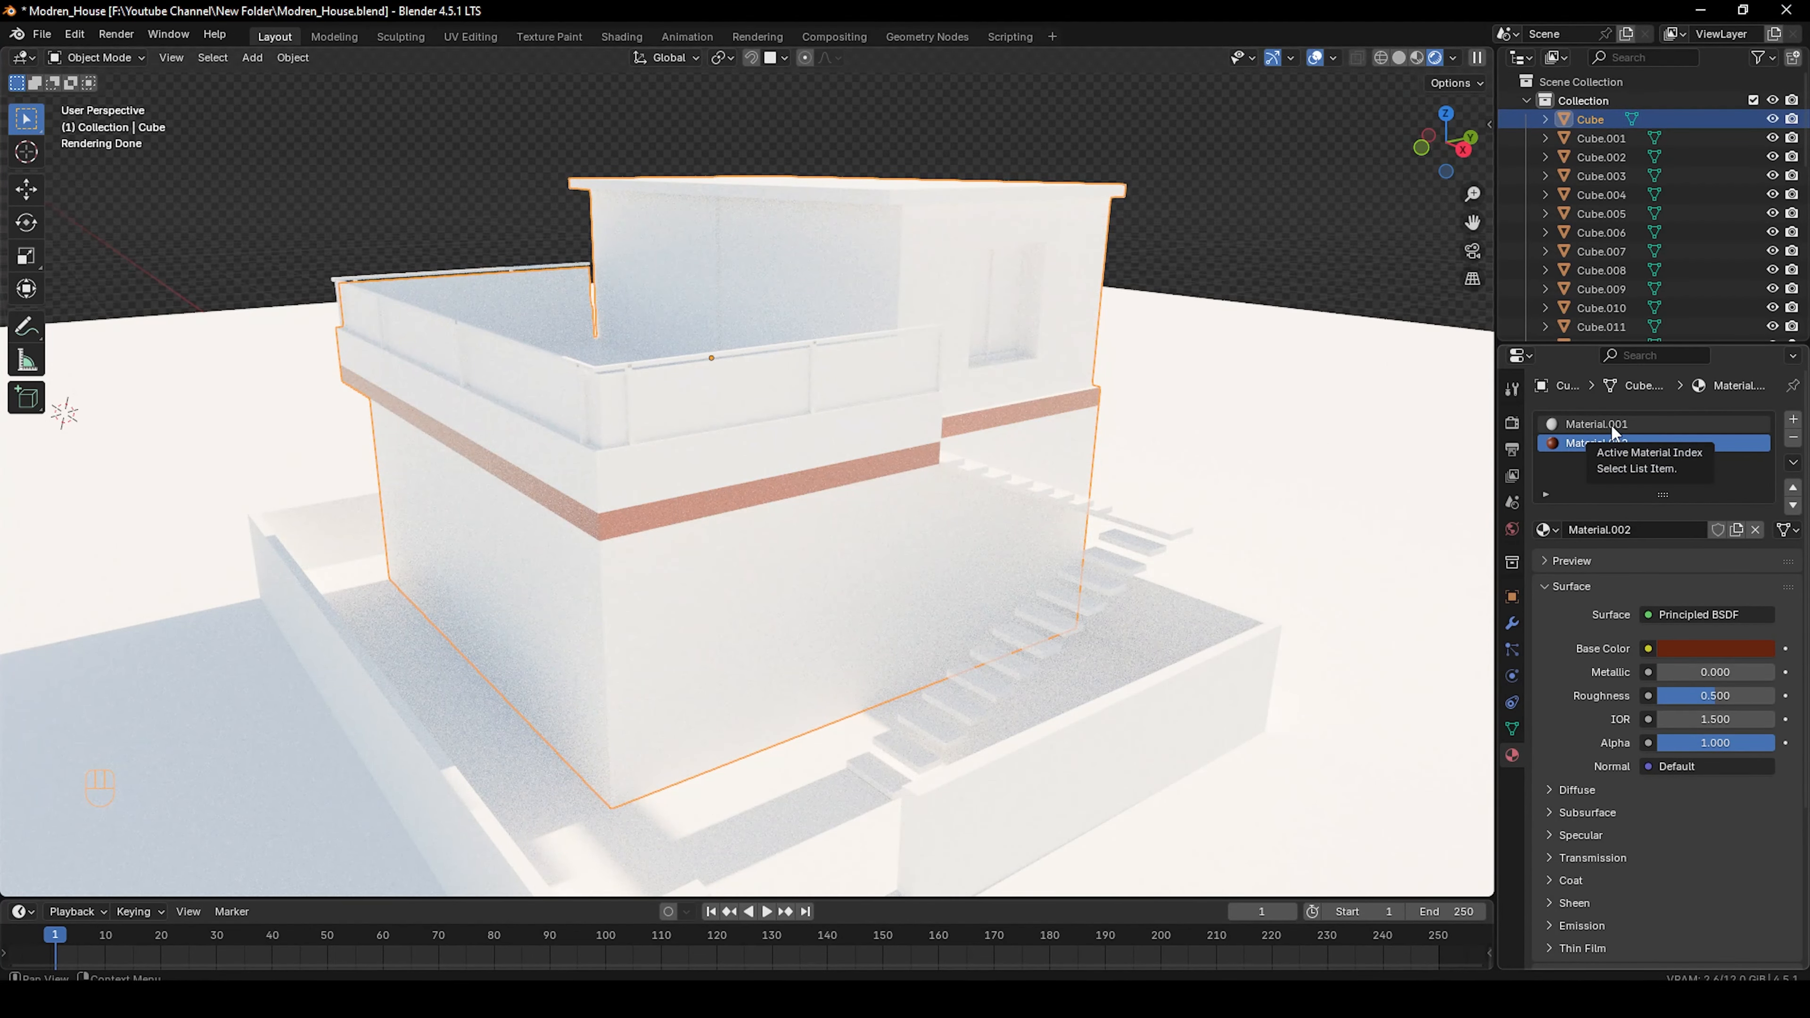
key("Tab")
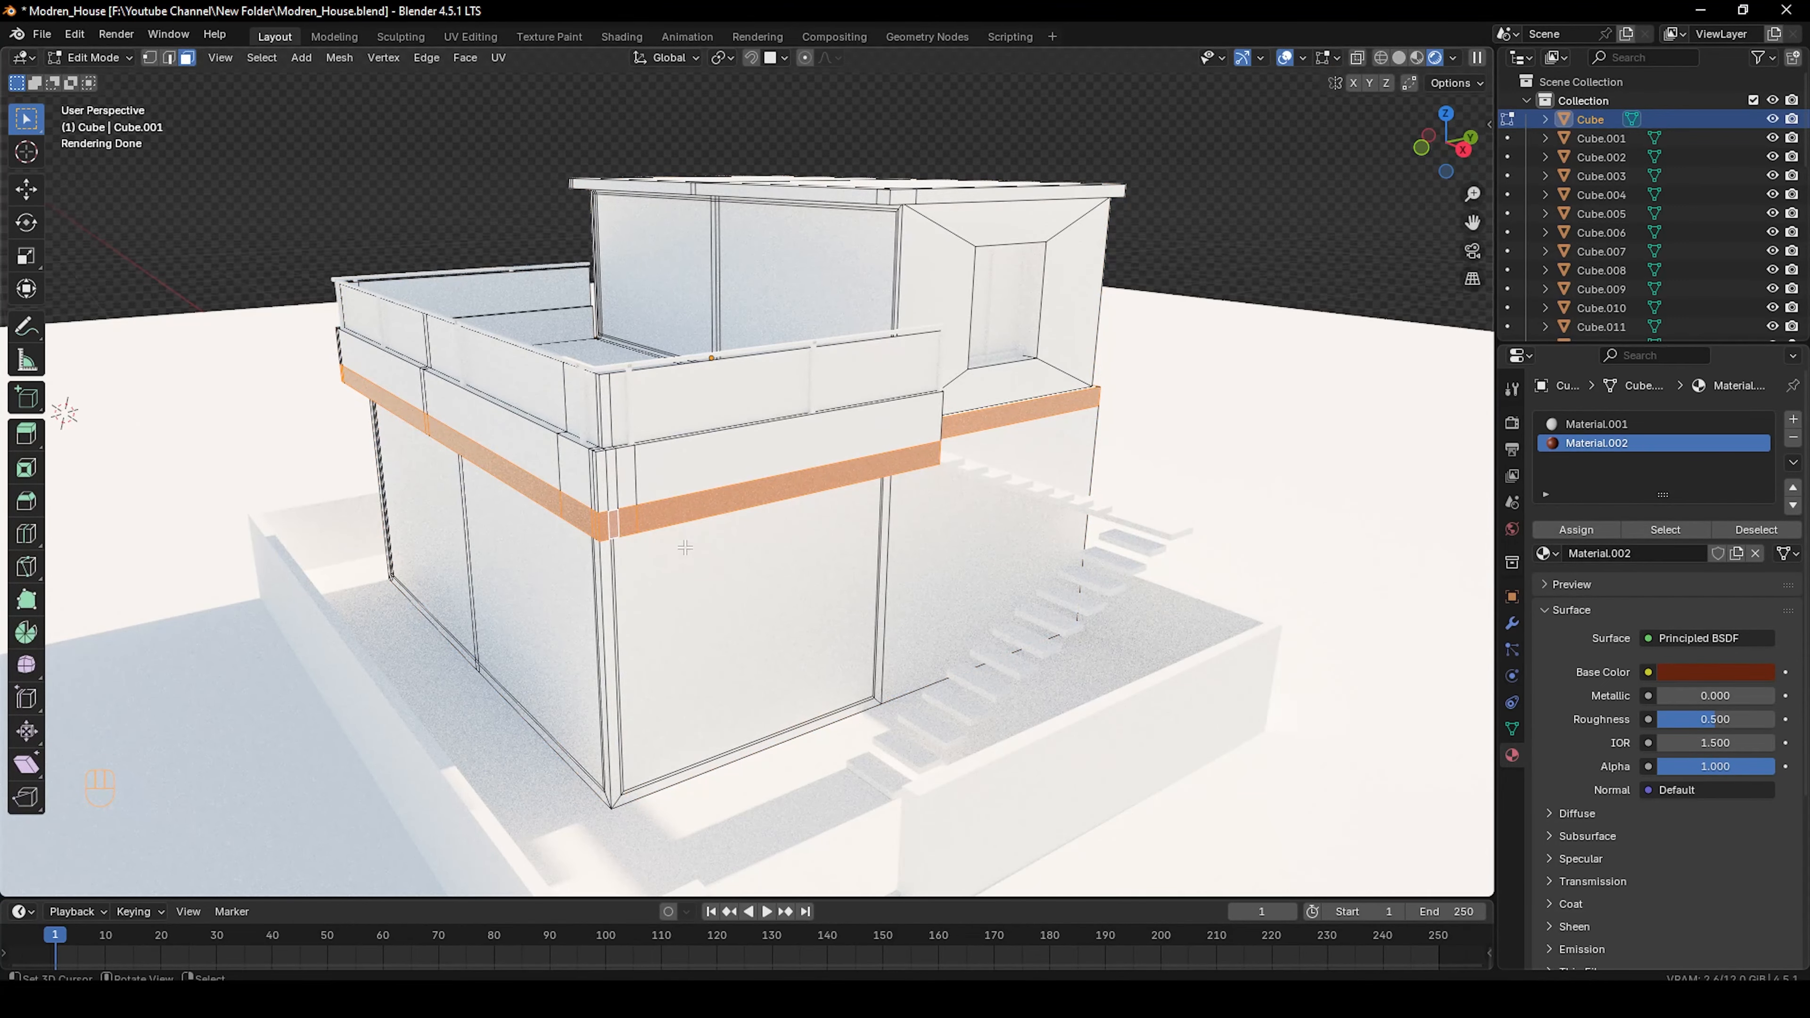
Leave Edit Mode and give the topmost stair tread a new material with a black base color
key("Tab")
mouse_move(941, 477)
middle_mouse_down()
mouse_move(798, 463)
mouse_move(841, 500)
mouse_move(955, 485)
mouse_move(919, 485)
middle_mouse_up()
scroll(955, 485, "up", 4)
right_click(548, 460)
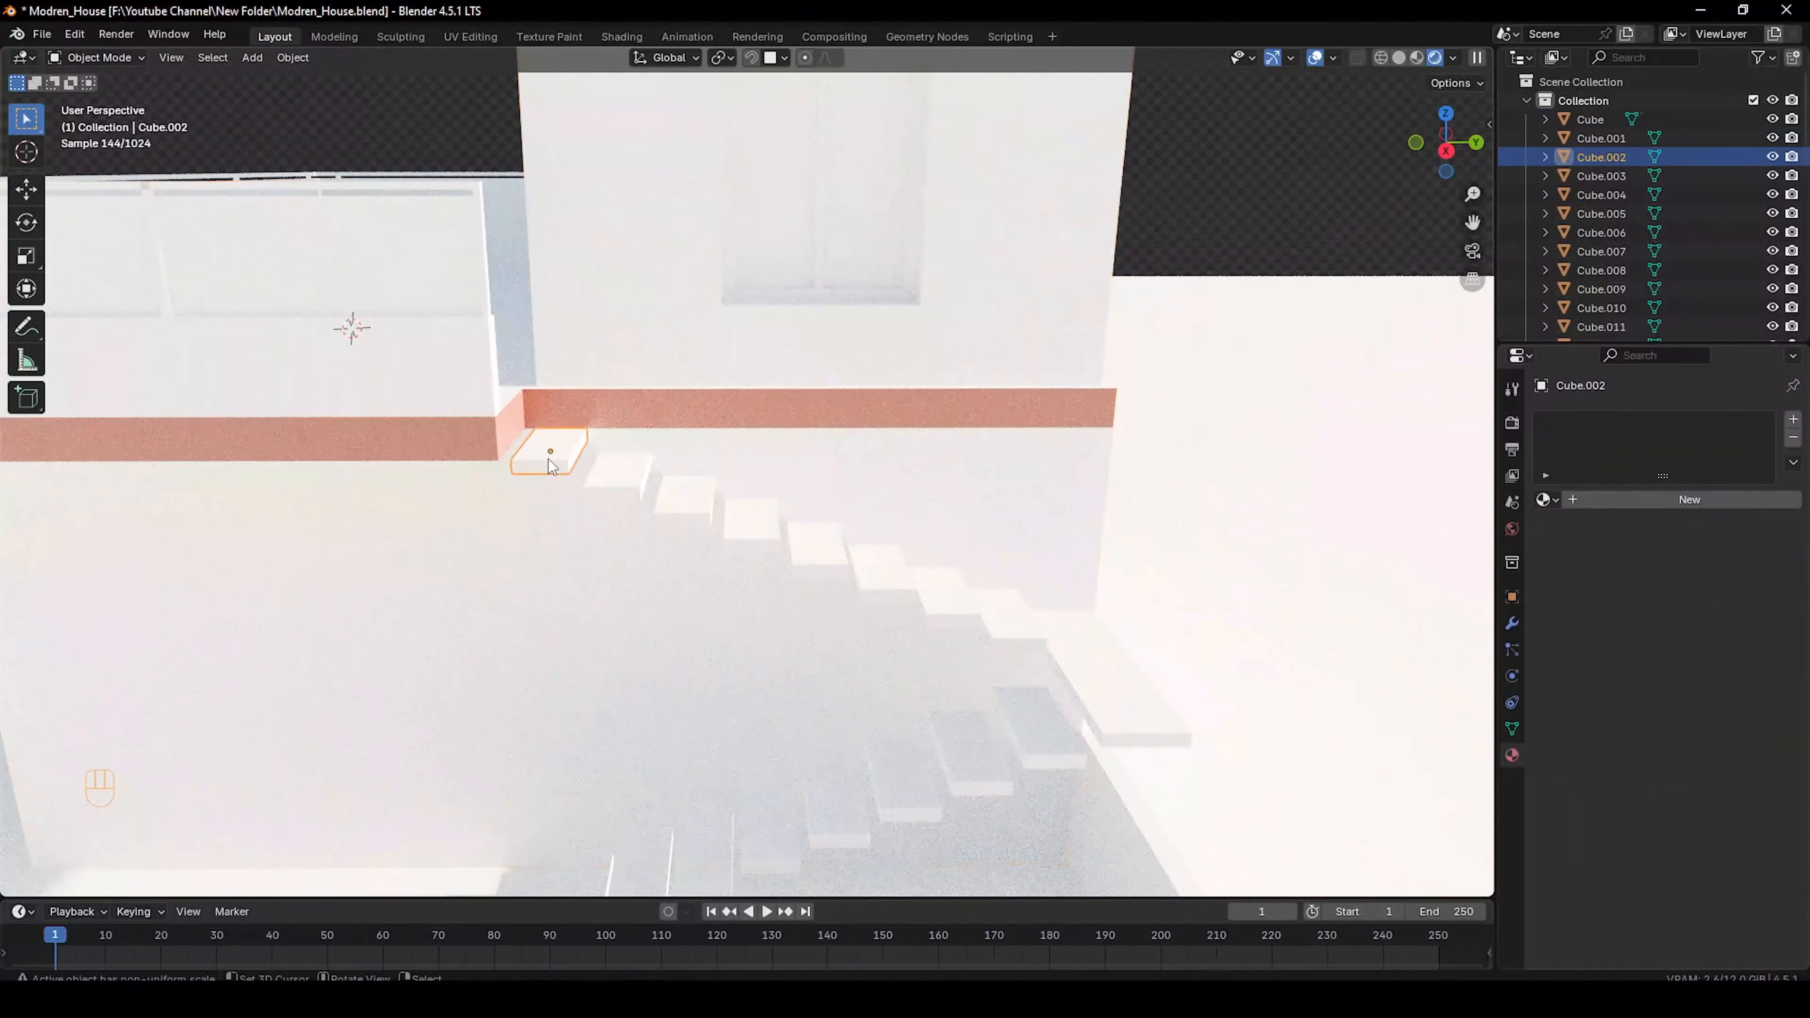
left_click(1599, 500)
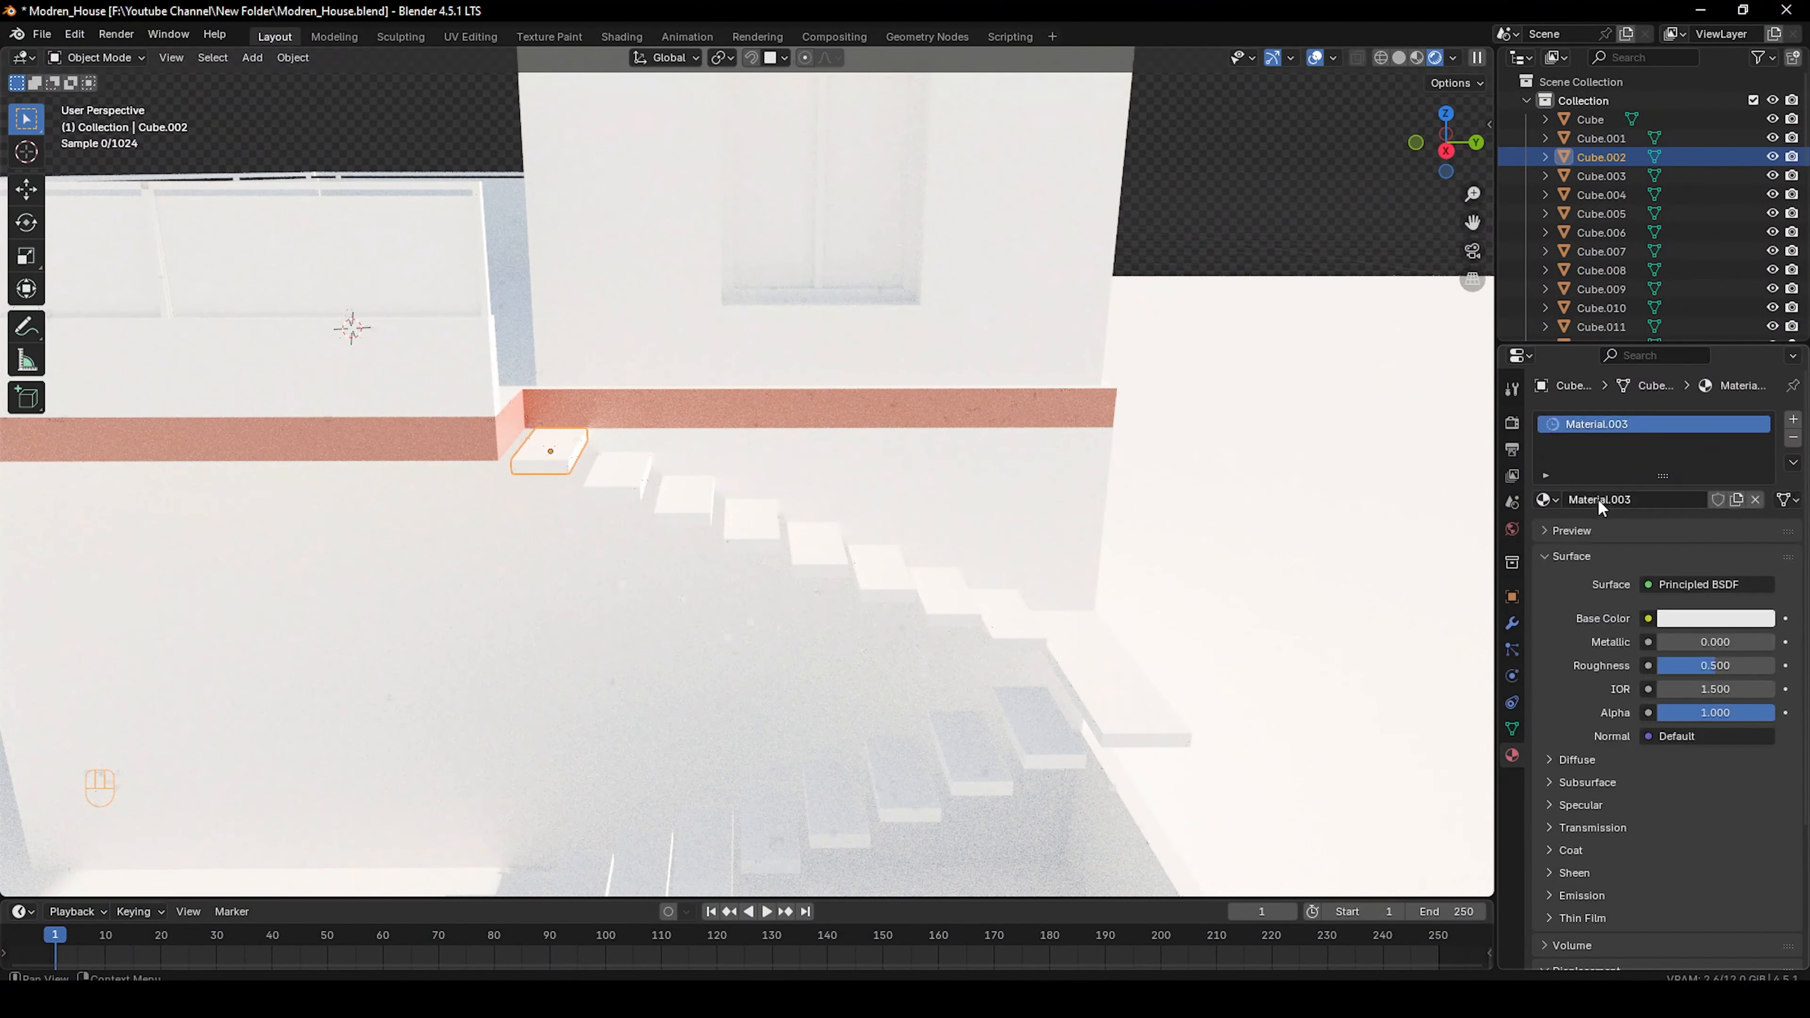
left_click(1686, 619)
left_click_drag(1762, 382, 1760, 456)
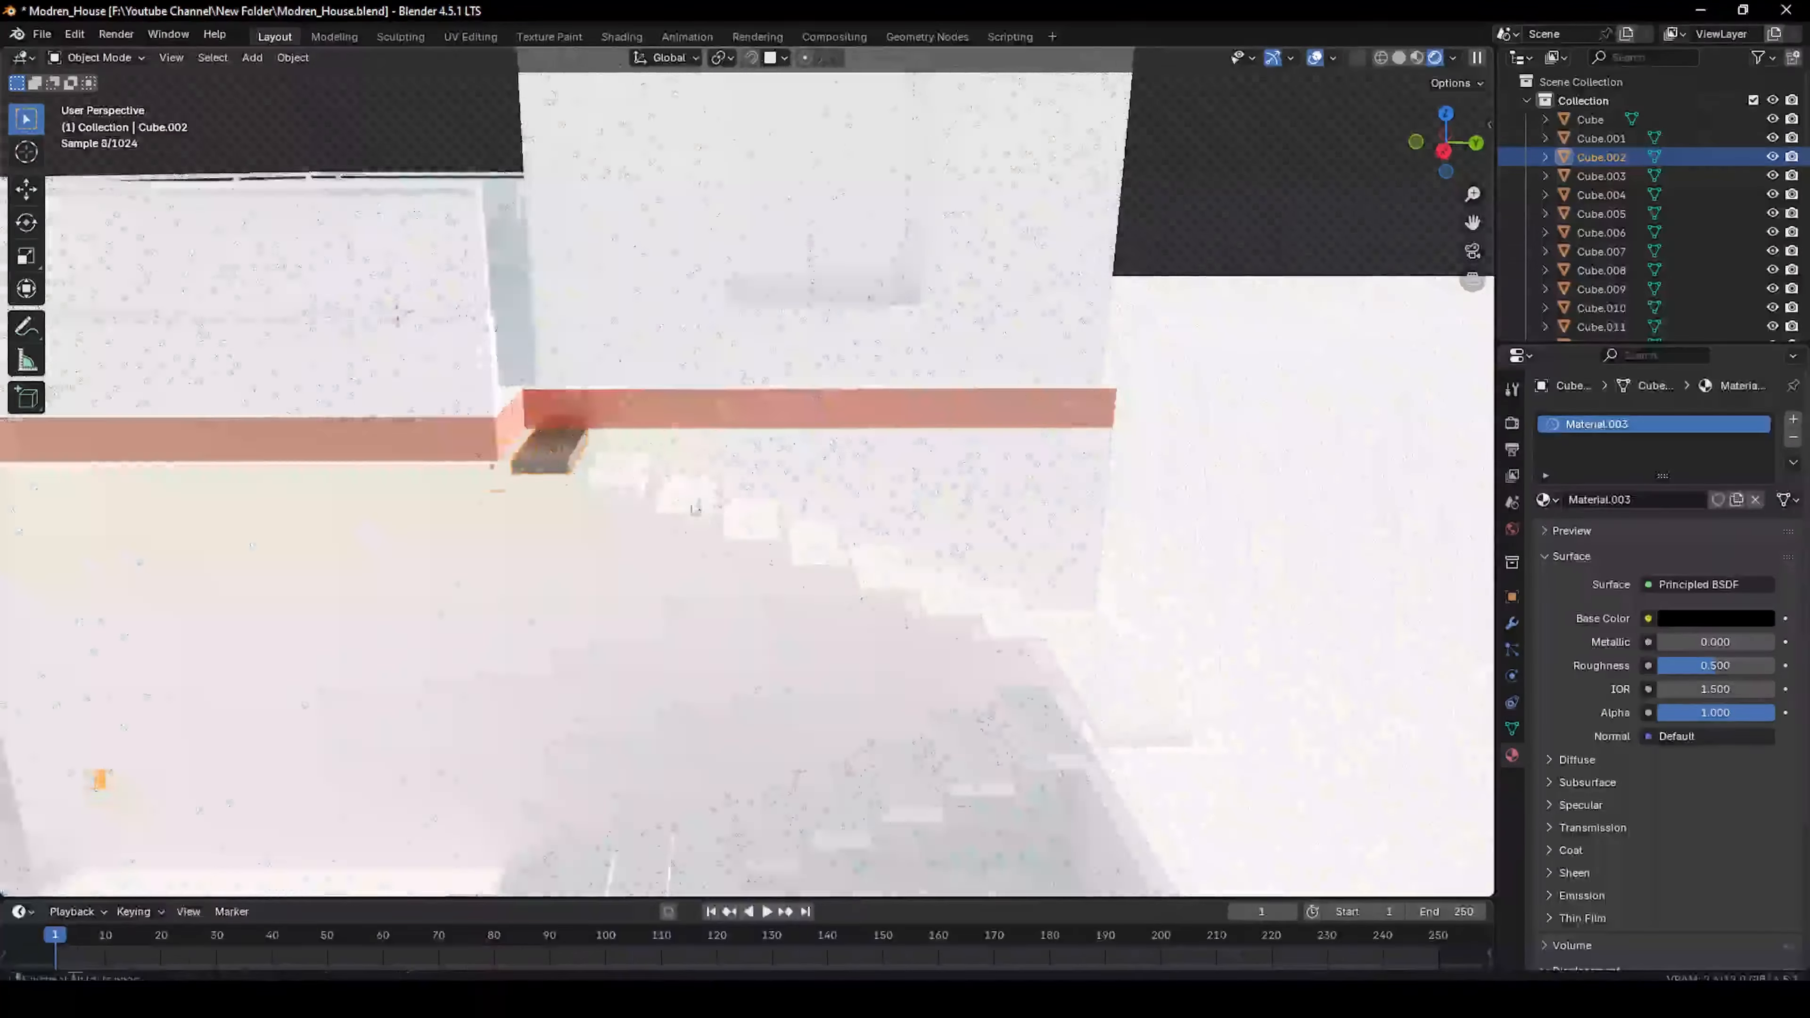
Apply the existing black material, Material.003, to the second, third and fourth treads of the upper stair flight
mouse_move(1055, 435)
middle_mouse_down()
mouse_move(990, 445)
mouse_move(1047, 421)
mouse_move(1055, 470)
middle_mouse_up()
scroll(747, 485, "down", 3)
scroll(747, 485, "up", 3)
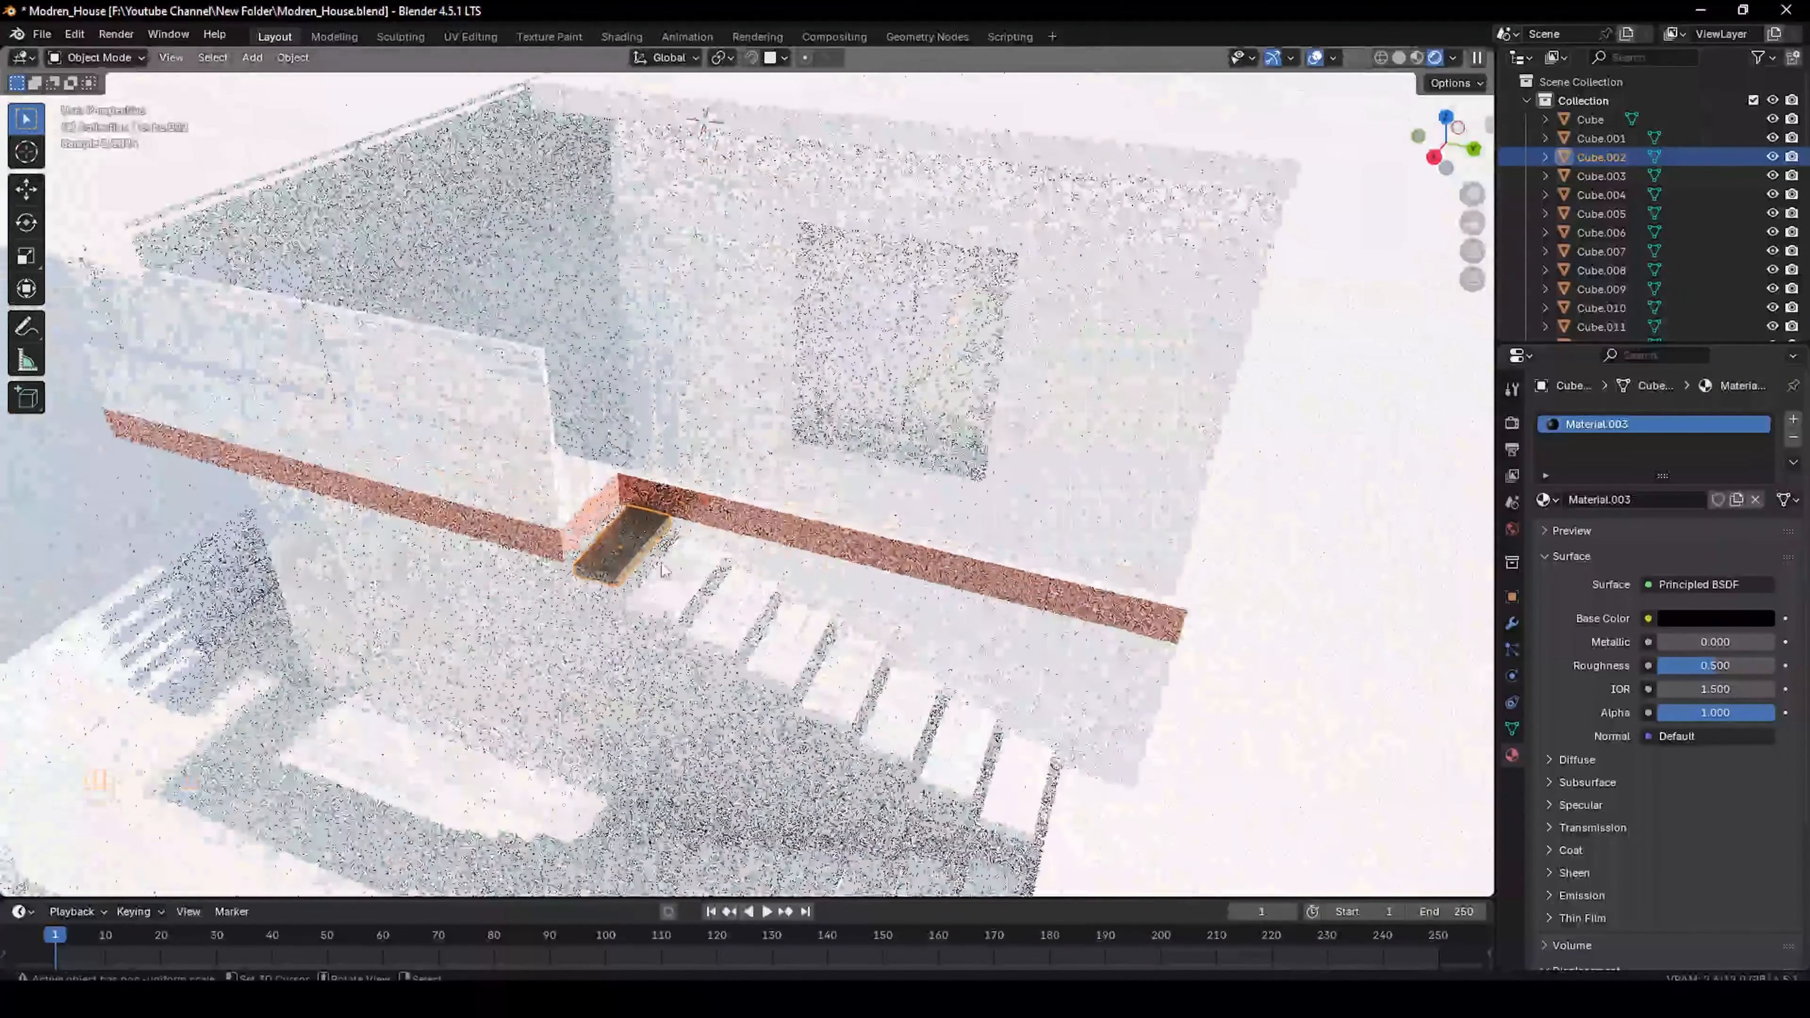
right_click(664, 597)
middle_click_drag(680, 583, 745, 593)
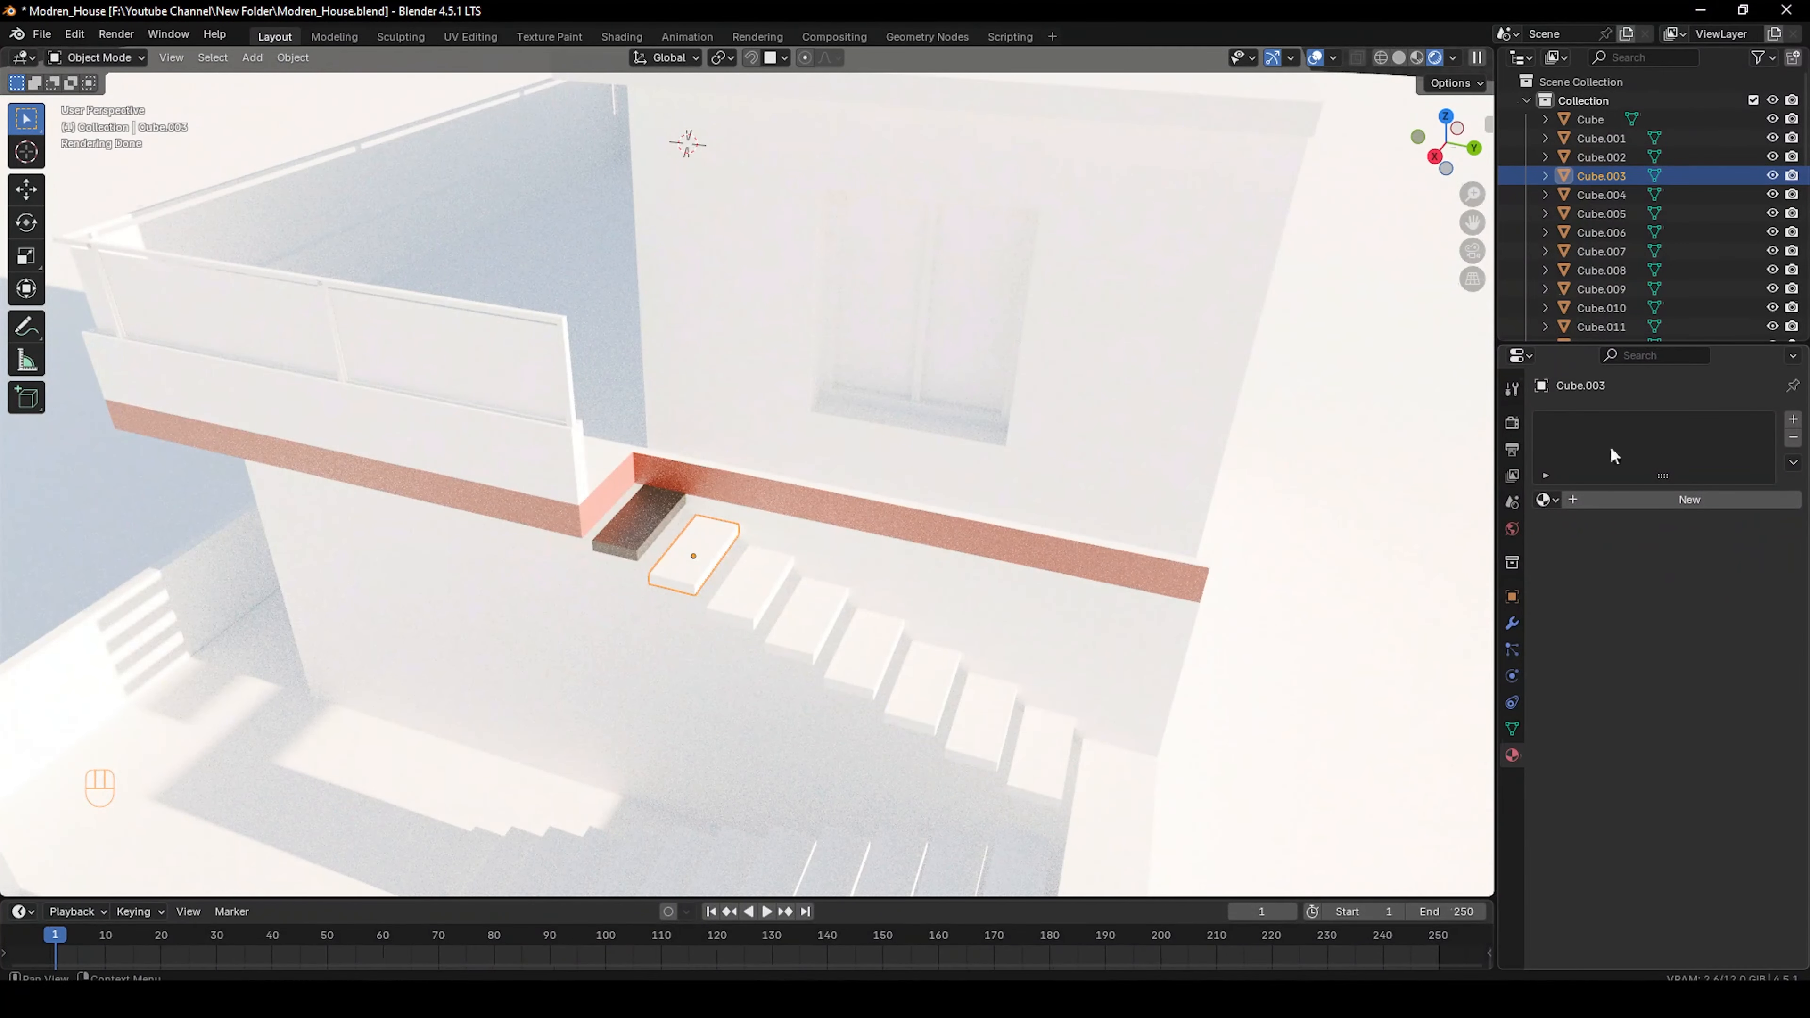
left_click(1551, 502)
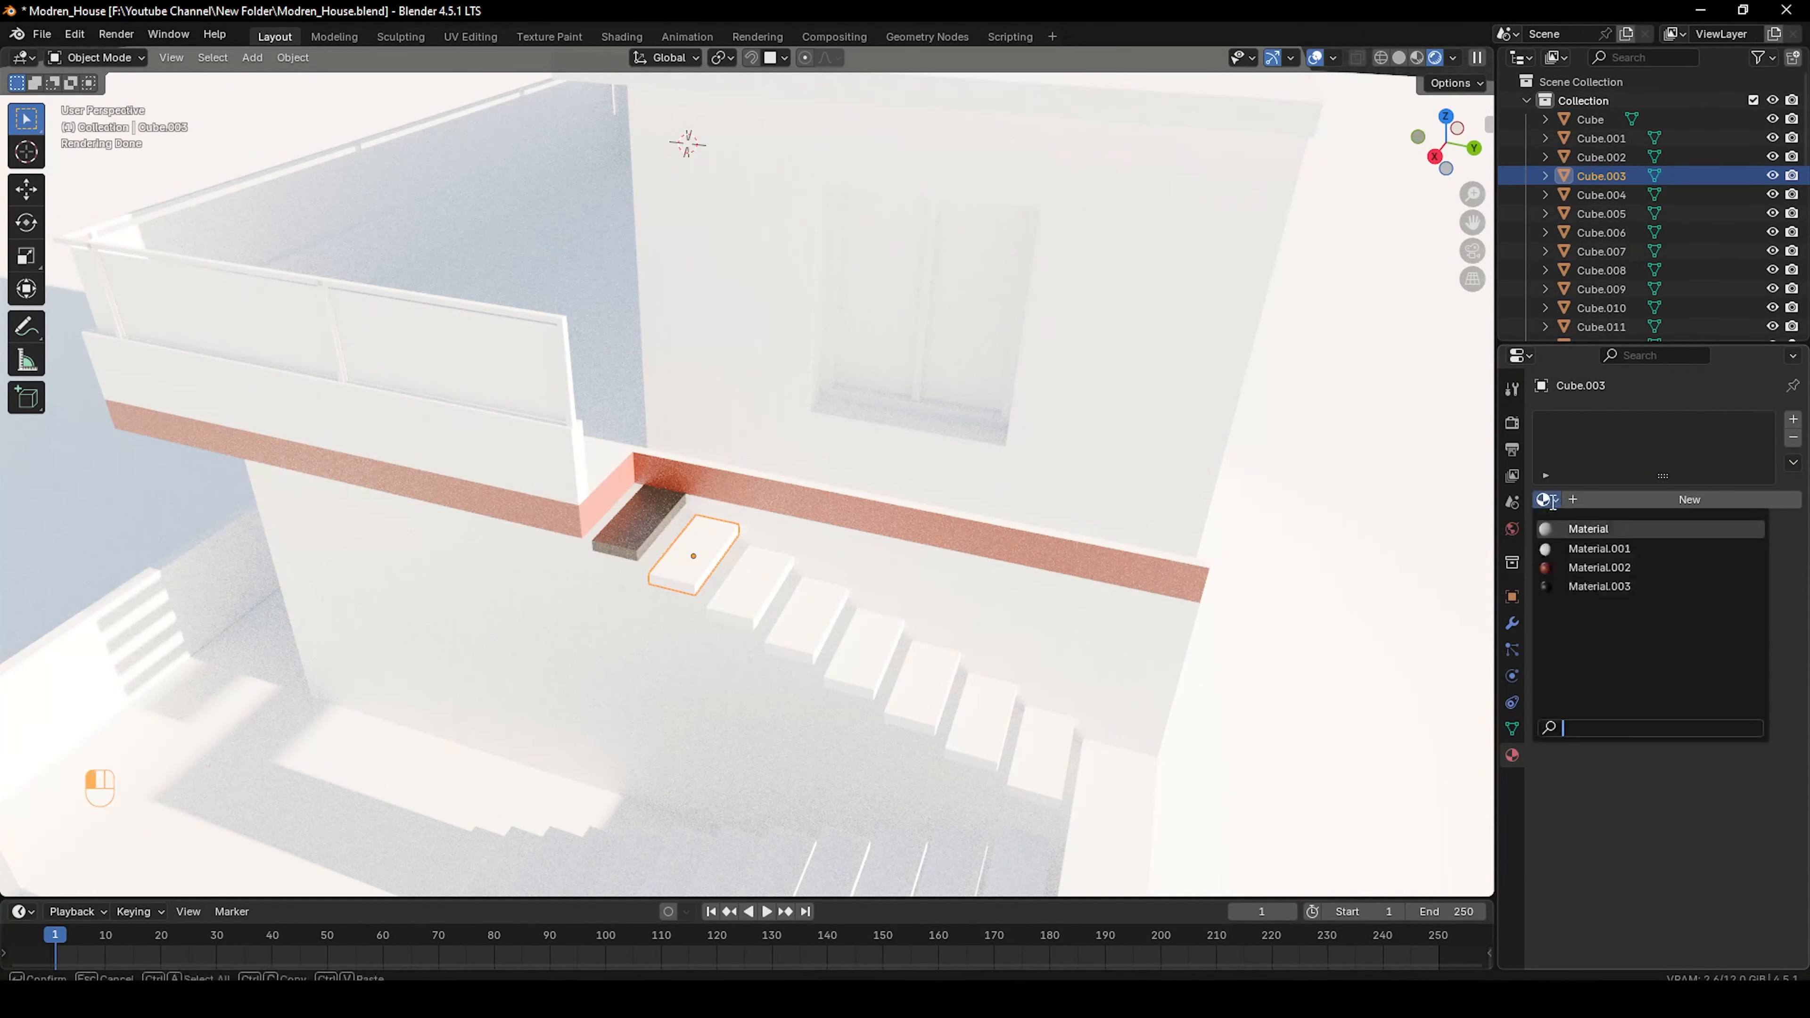
left_click(1572, 589)
right_click(761, 590)
left_click(1548, 499)
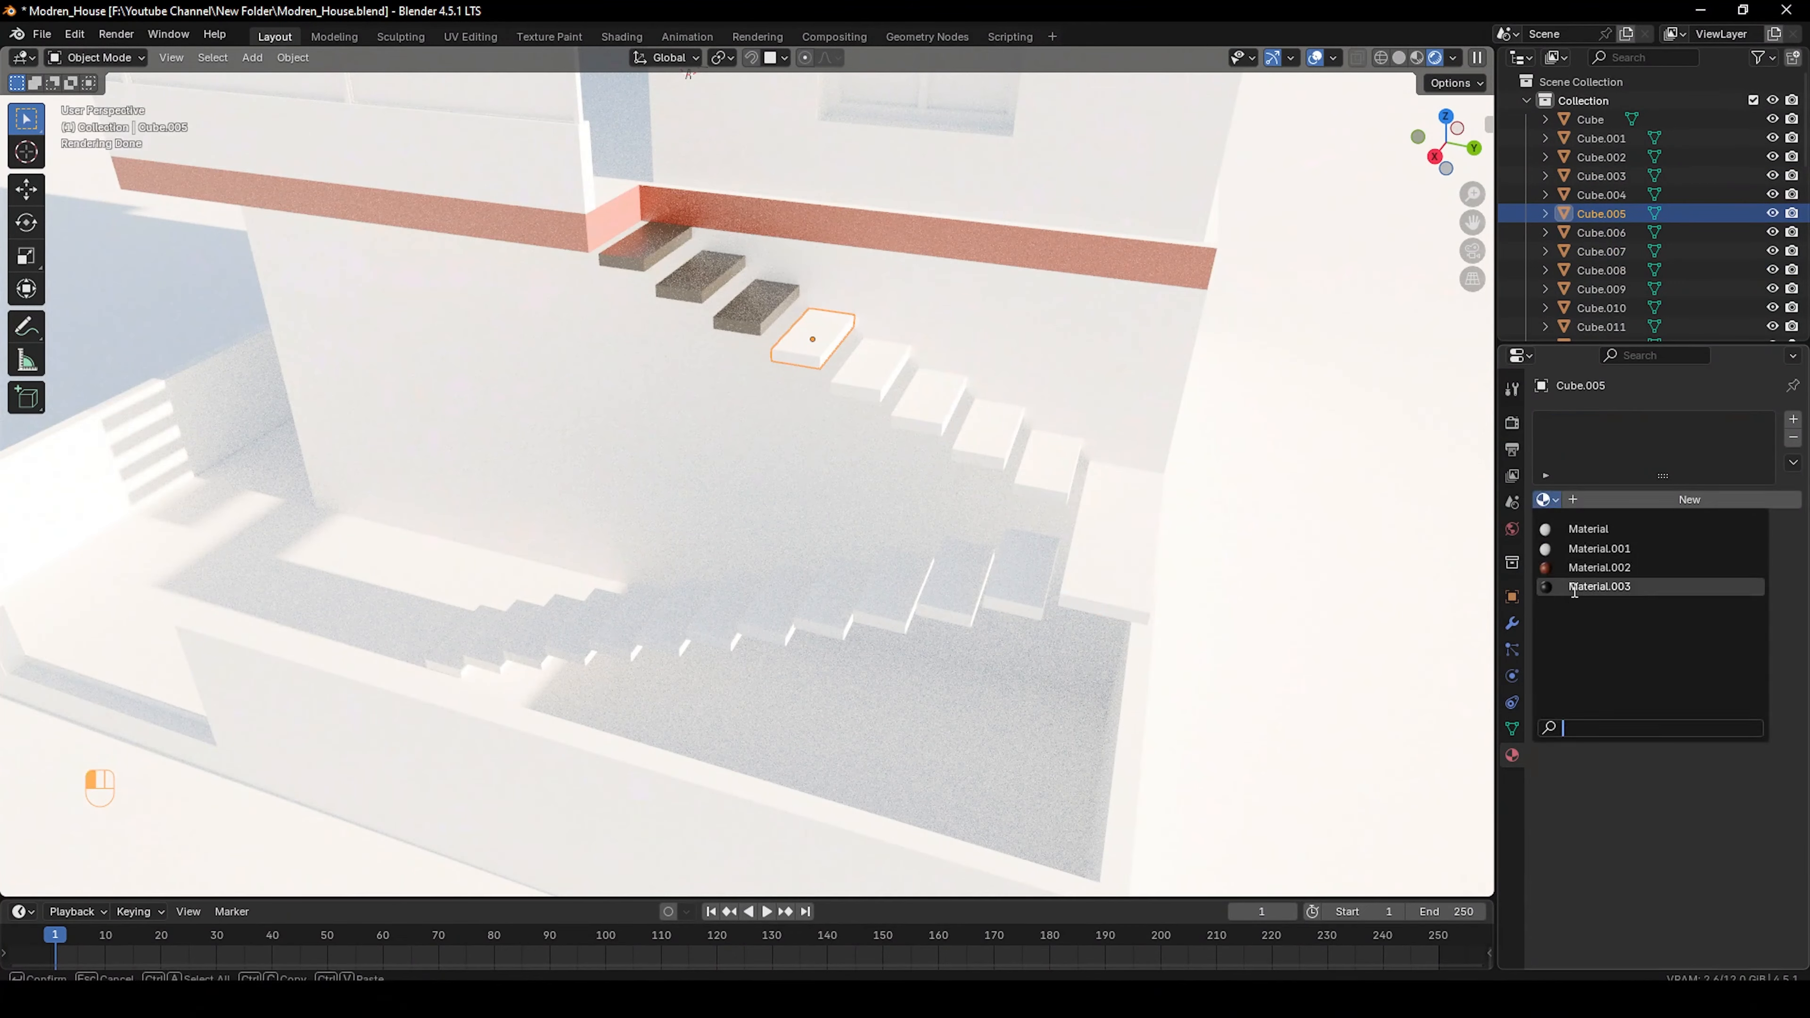
left_click(1572, 586)
Apply Material.003 to the remaining treads of the upper flight and to the large stair landing
right_click(871, 371)
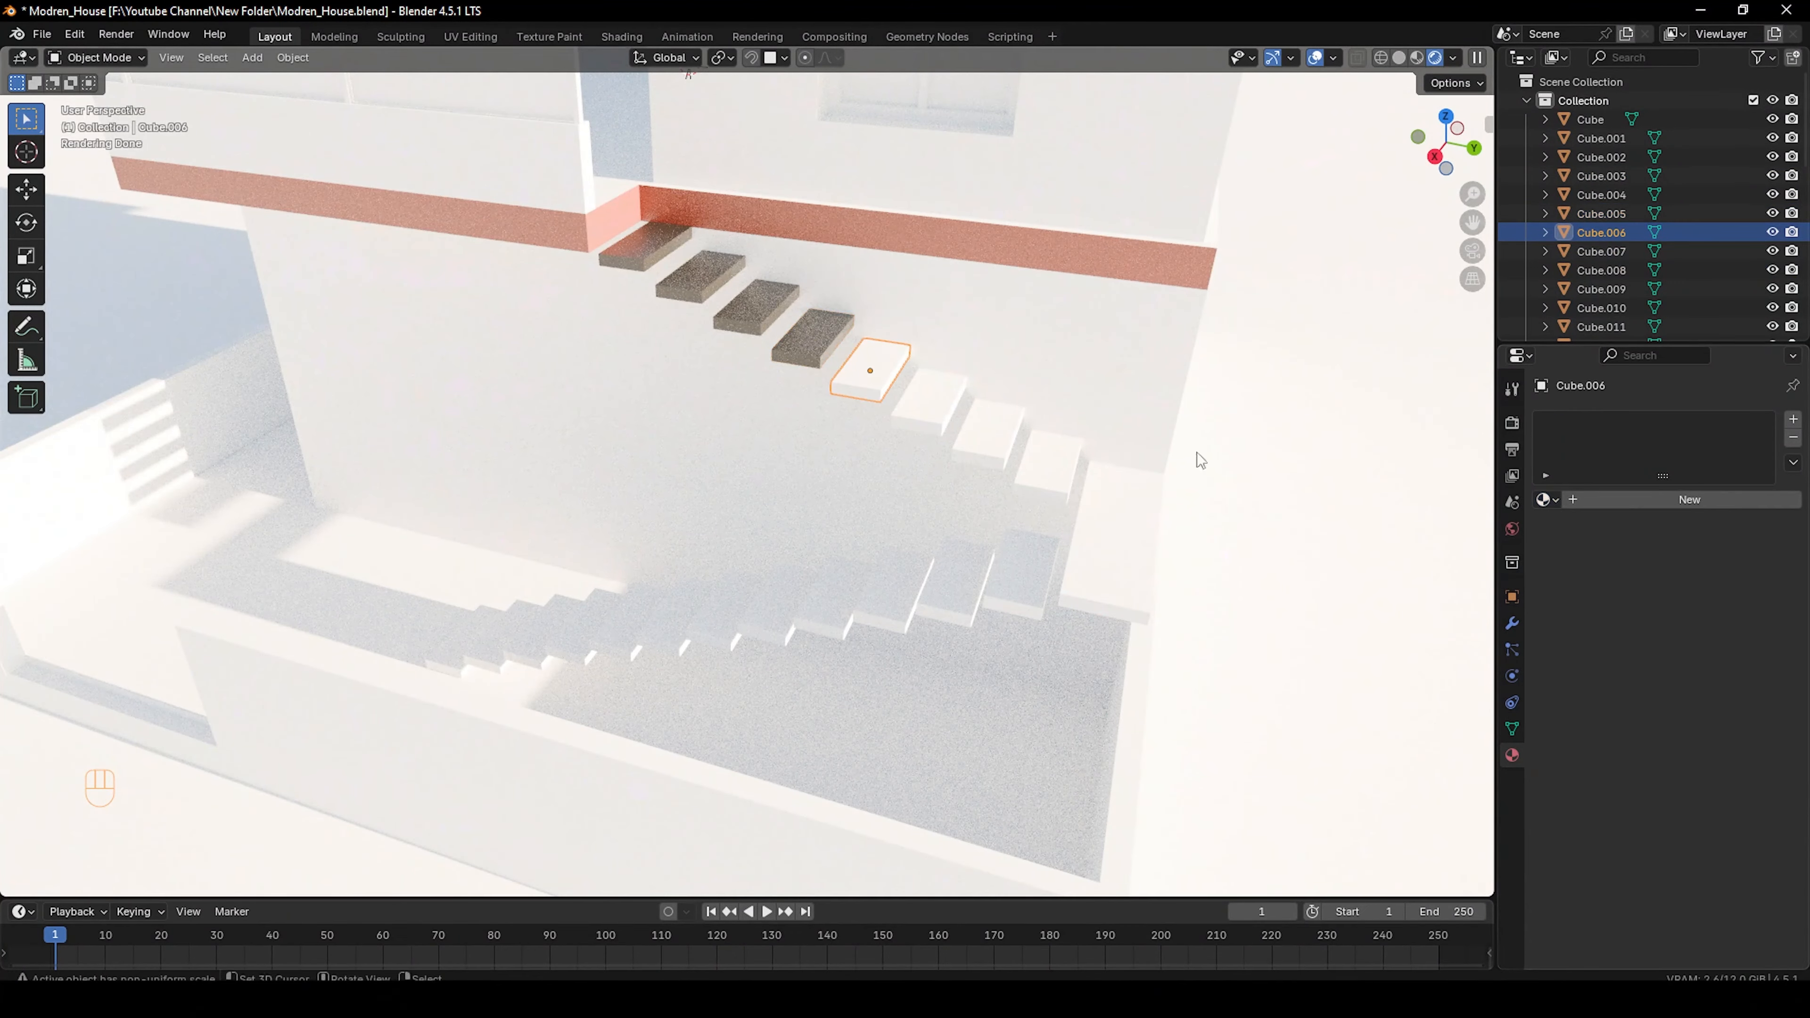
left_click(1548, 500)
left_click(1575, 587)
right_click(926, 403)
left_click(1547, 499)
left_click(1575, 587)
right_click(987, 433)
left_click(1547, 499)
left_click(1578, 587)
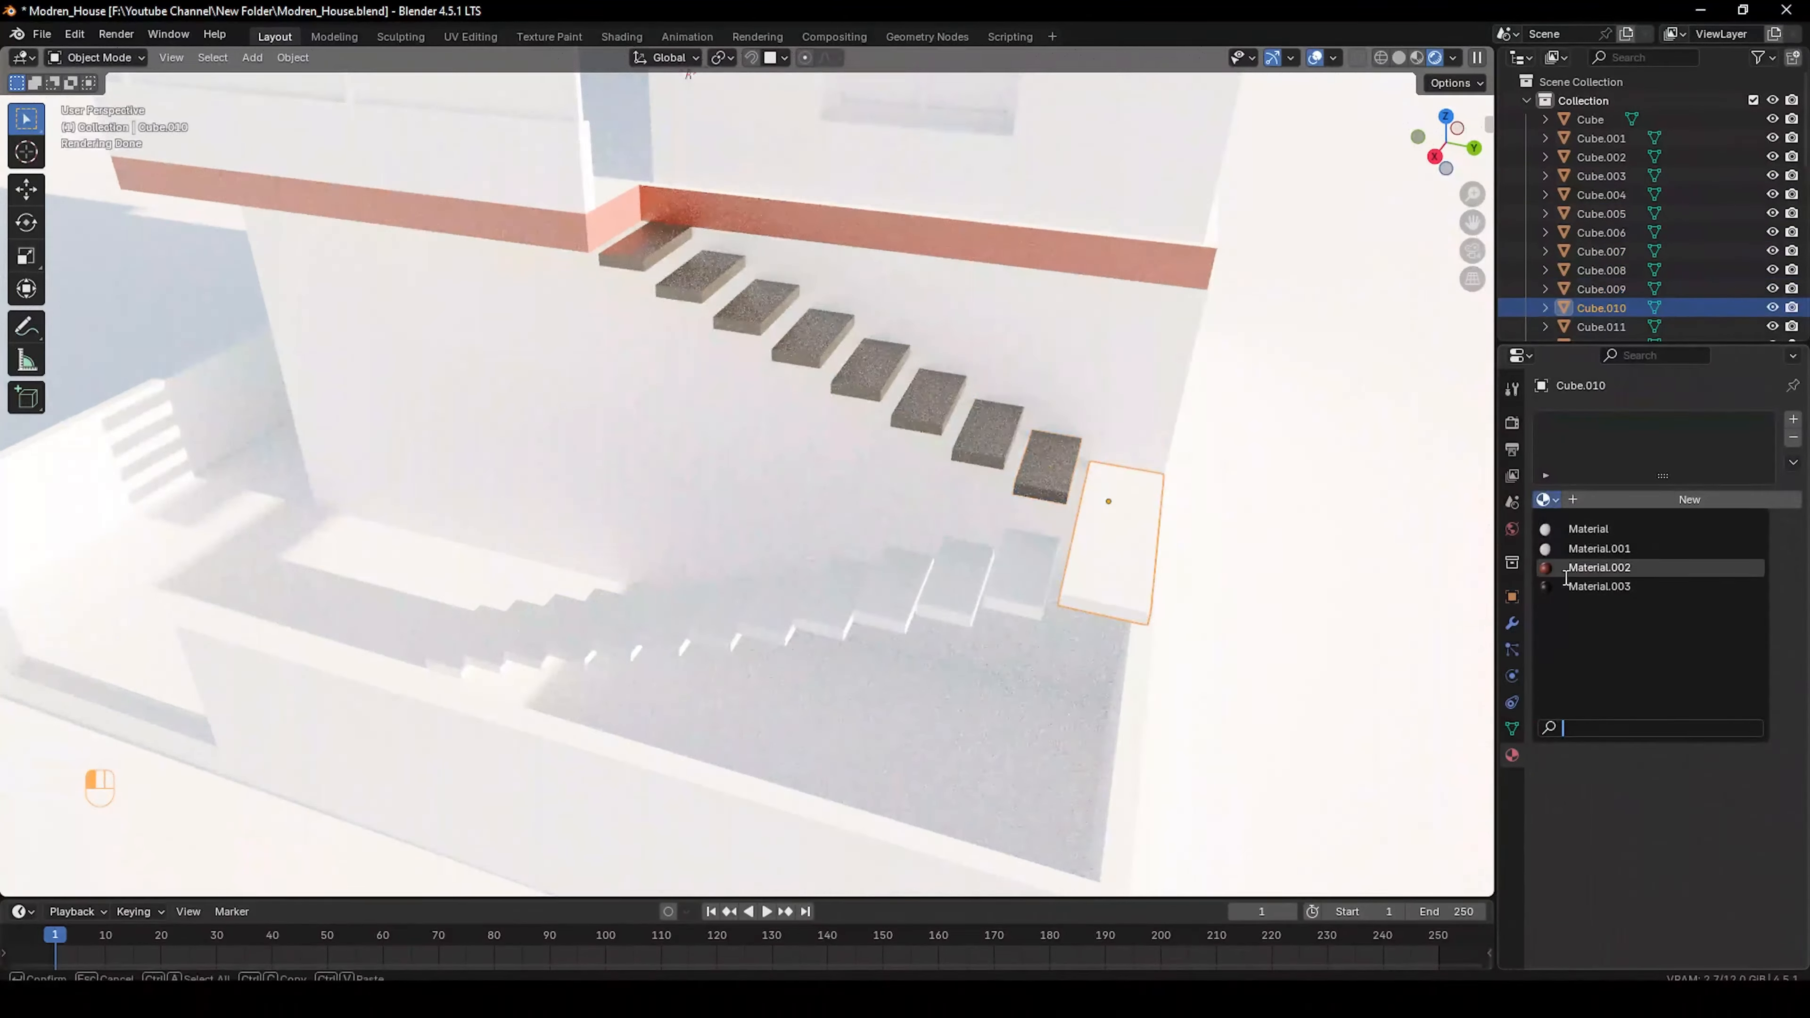
left_click(1571, 586)
Apply Material.003 to the first four treads of the lower stair flight below the landing
left_click(1021, 570)
left_click(1547, 500)
left_click(1561, 586)
left_click(954, 578)
left_click(1547, 500)
left_click(1568, 587)
left_click(891, 589)
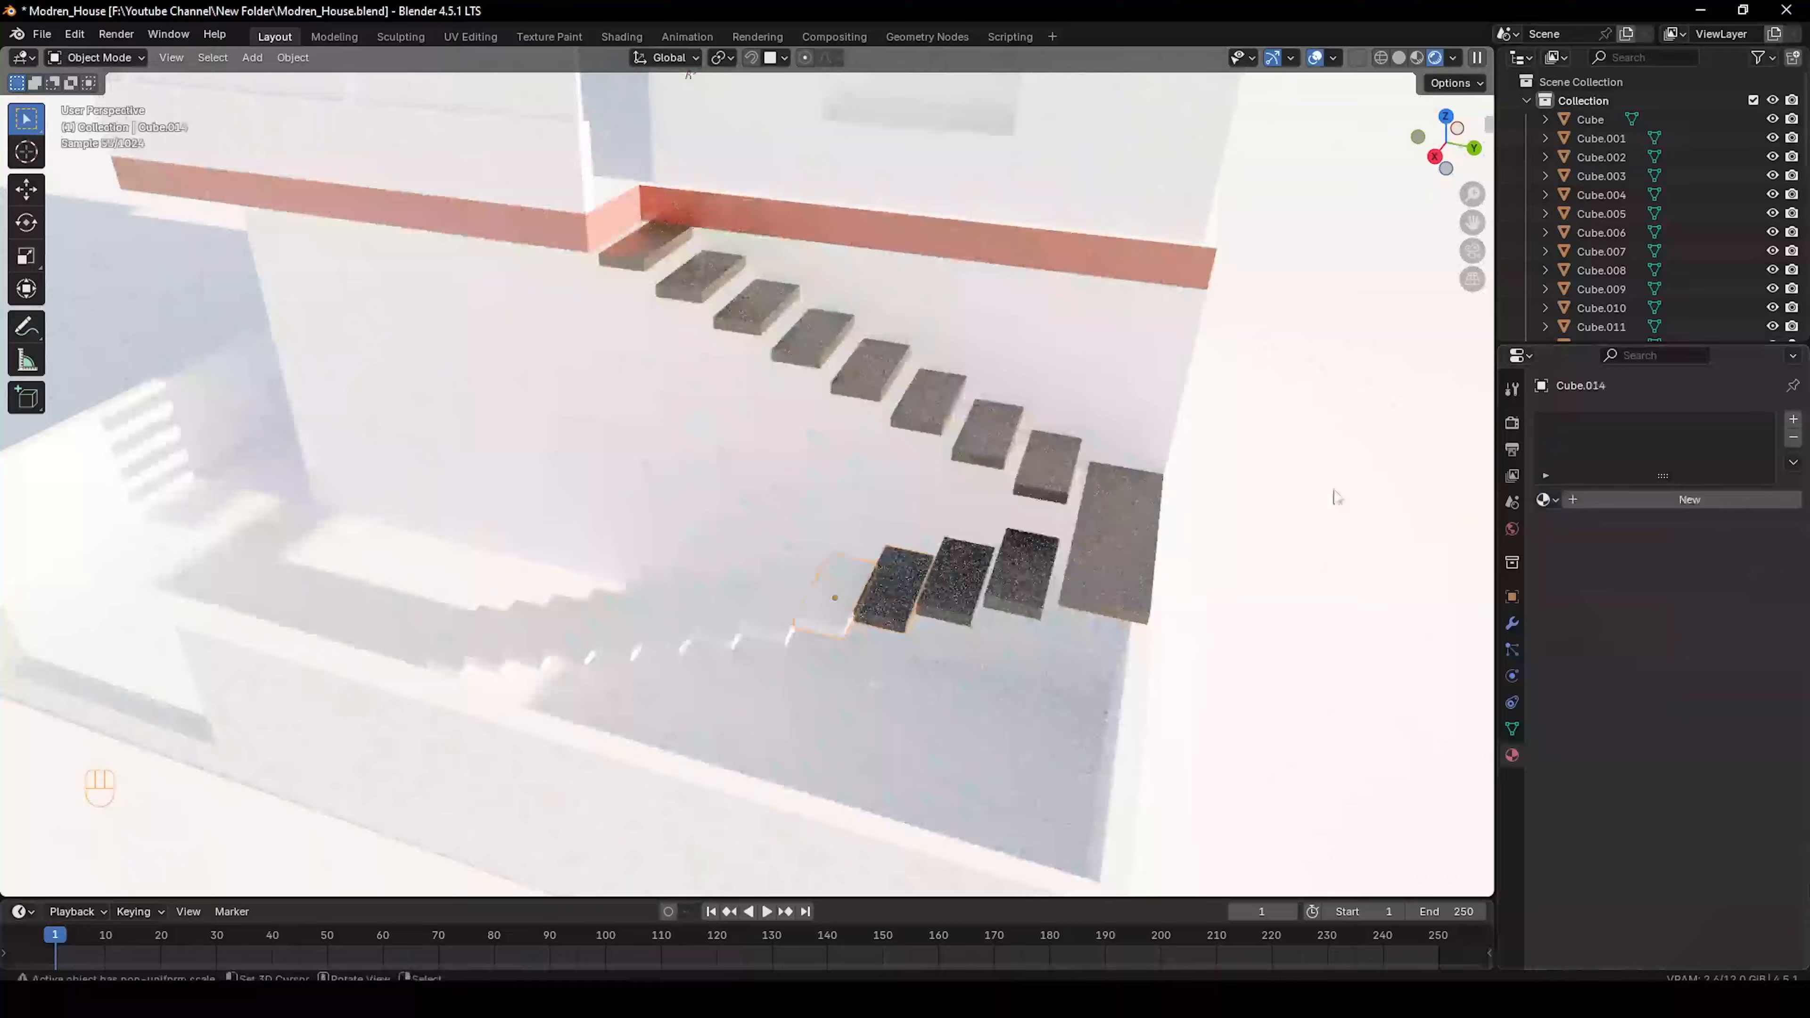
left_click(1551, 500)
left_click(1575, 586)
Apply Material.003 to the rest of the lower flight's treads, down to the bottom step
left_click(730, 611)
left_click(1547, 500)
left_click(1583, 587)
left_click(683, 617)
left_click(1548, 499)
left_click(1571, 587)
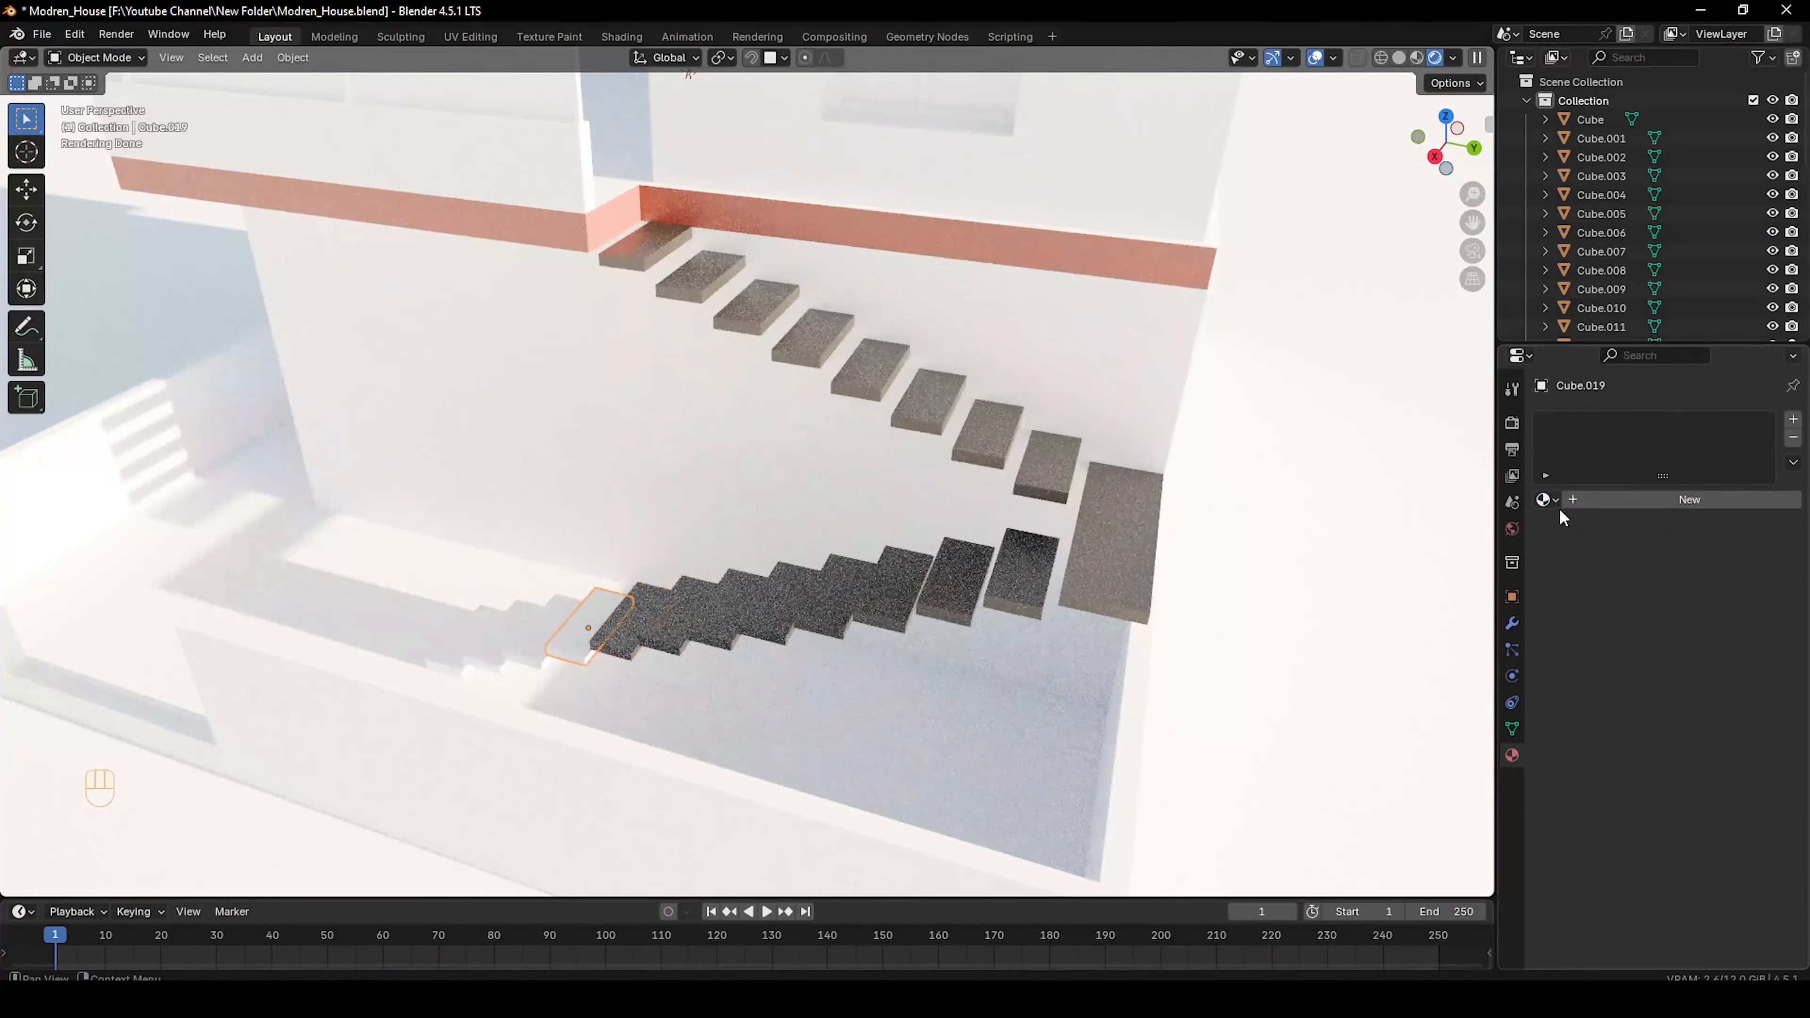
left_click(1547, 500)
left_click(1575, 587)
left_click(545, 631)
left_click(1548, 500)
left_click(1575, 587)
left_click(505, 631)
left_click(1547, 499)
left_click(1575, 587)
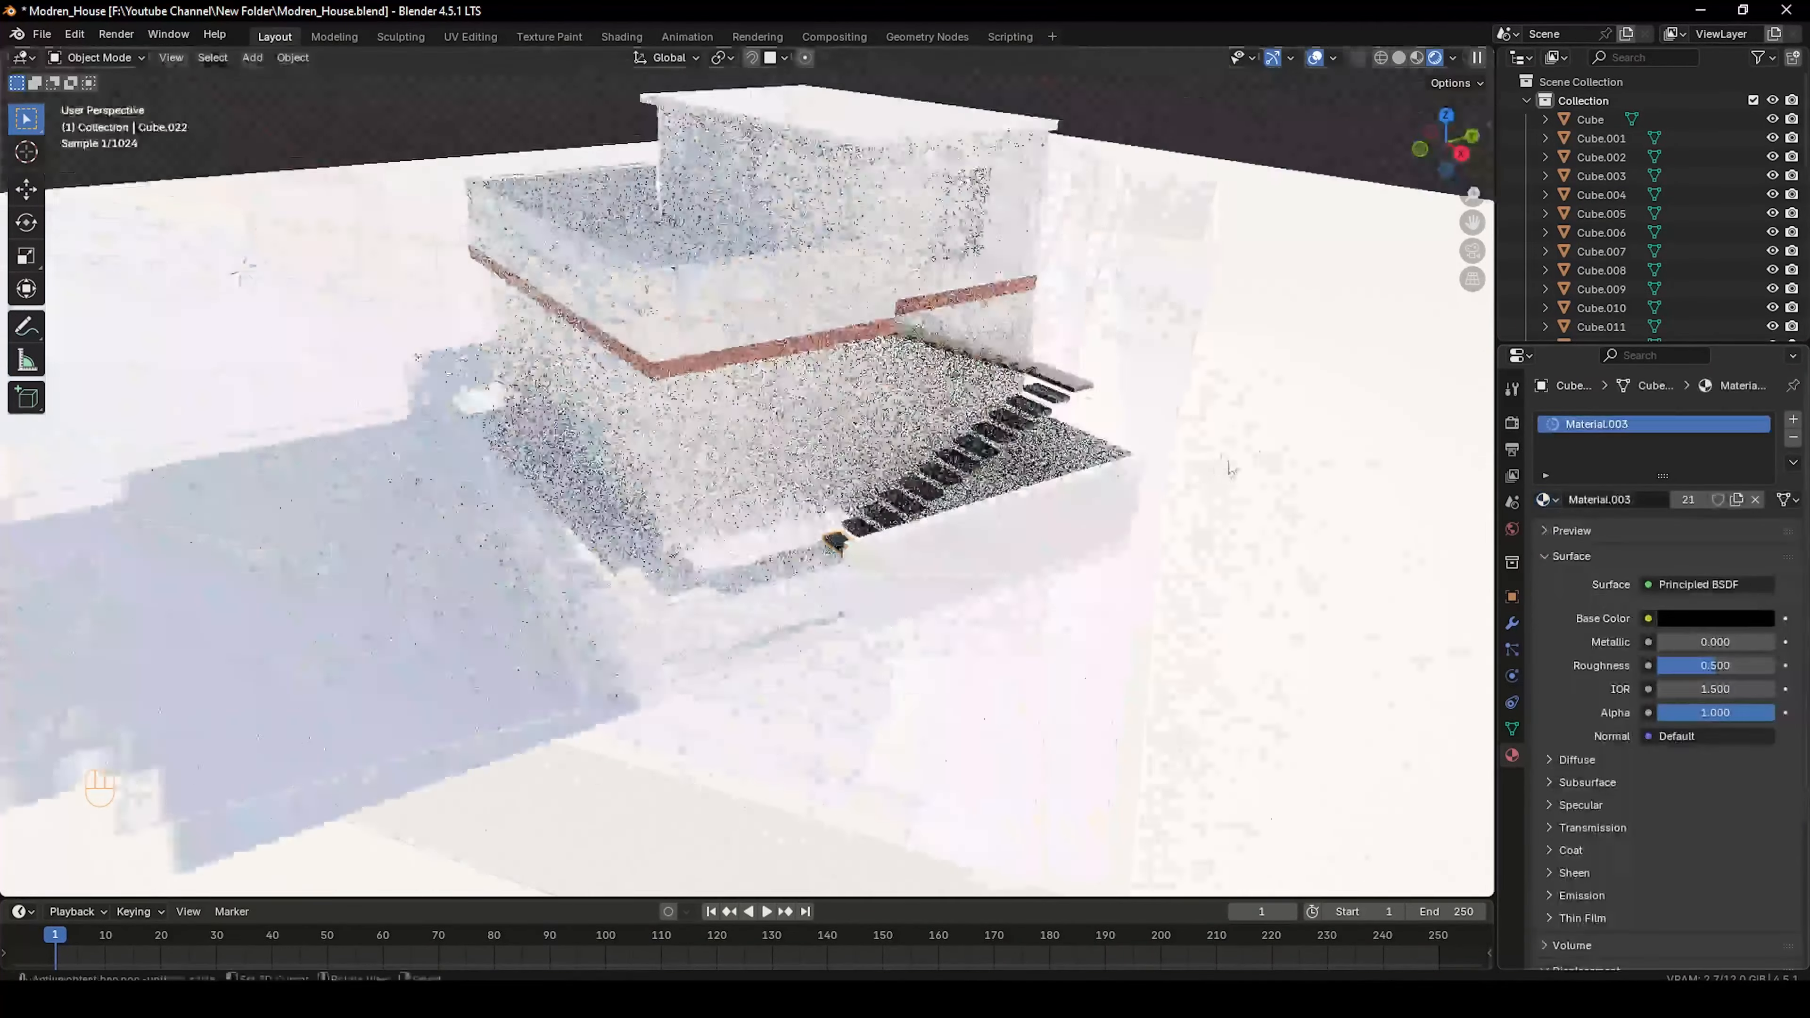
Select the boundary wall and courtyard floor object and add a new white base material to it
middle_click_drag(1147, 326, 1155, 359)
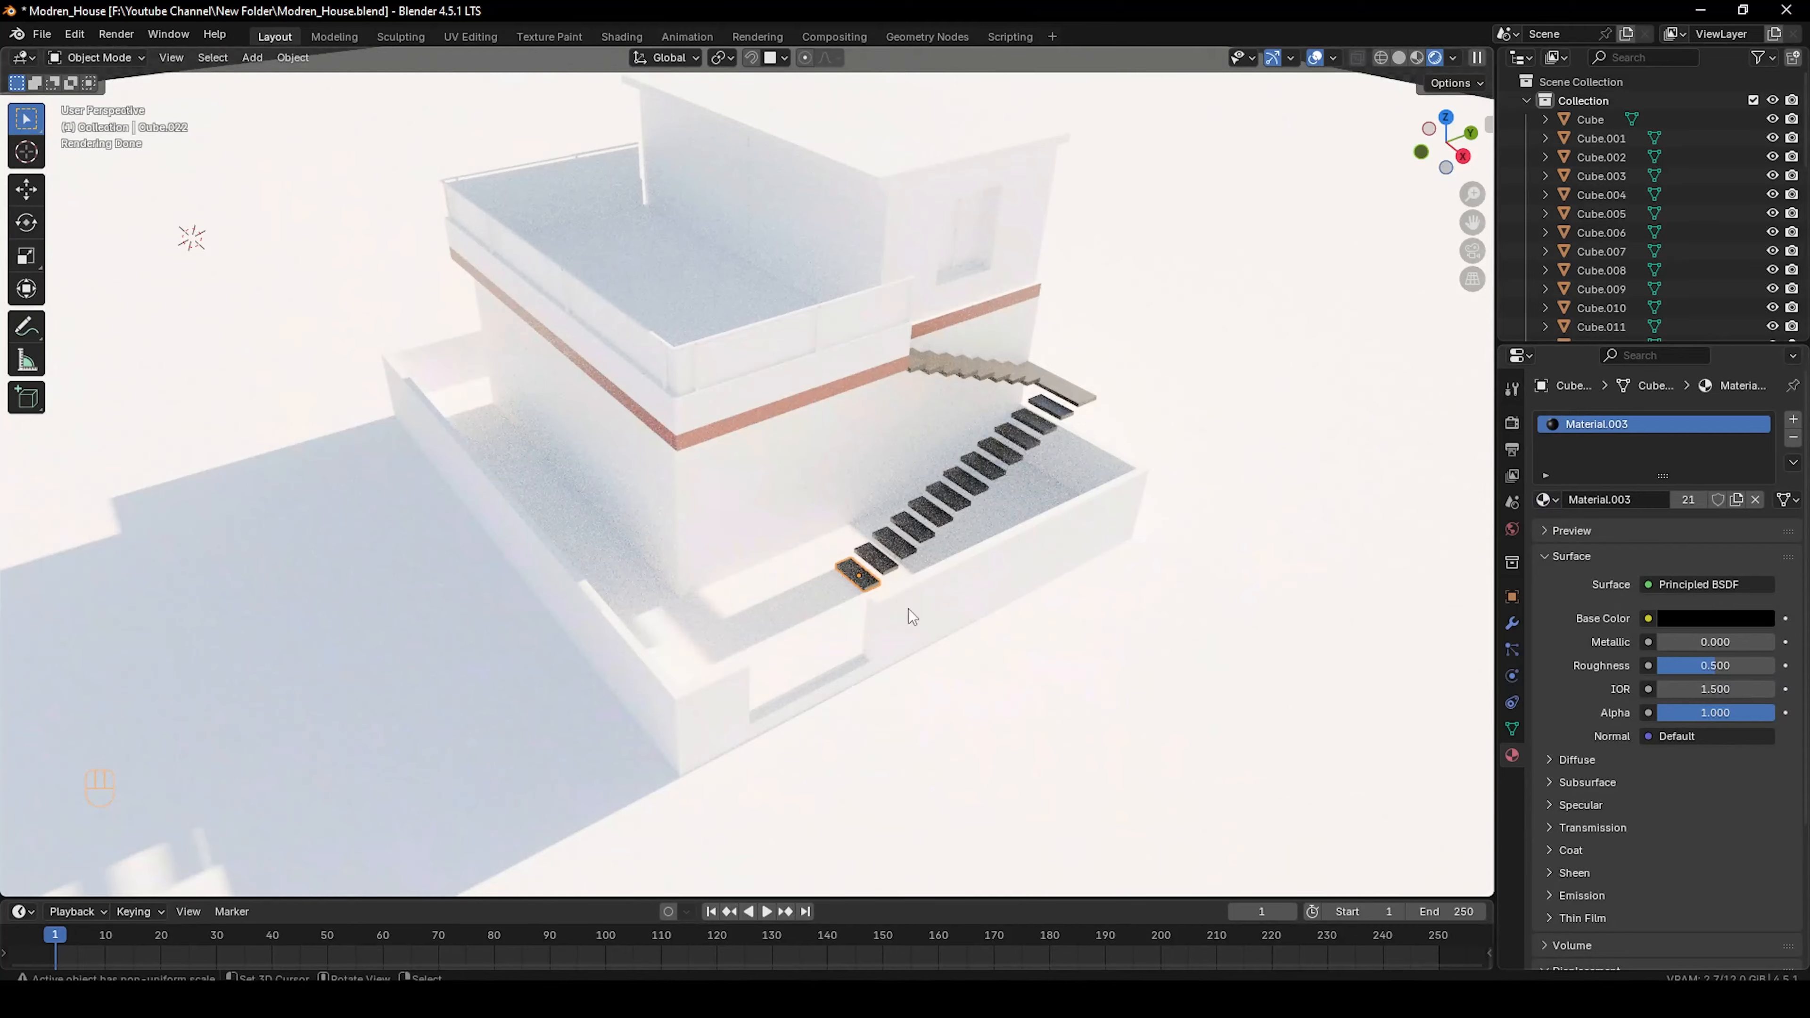
left_click(809, 622)
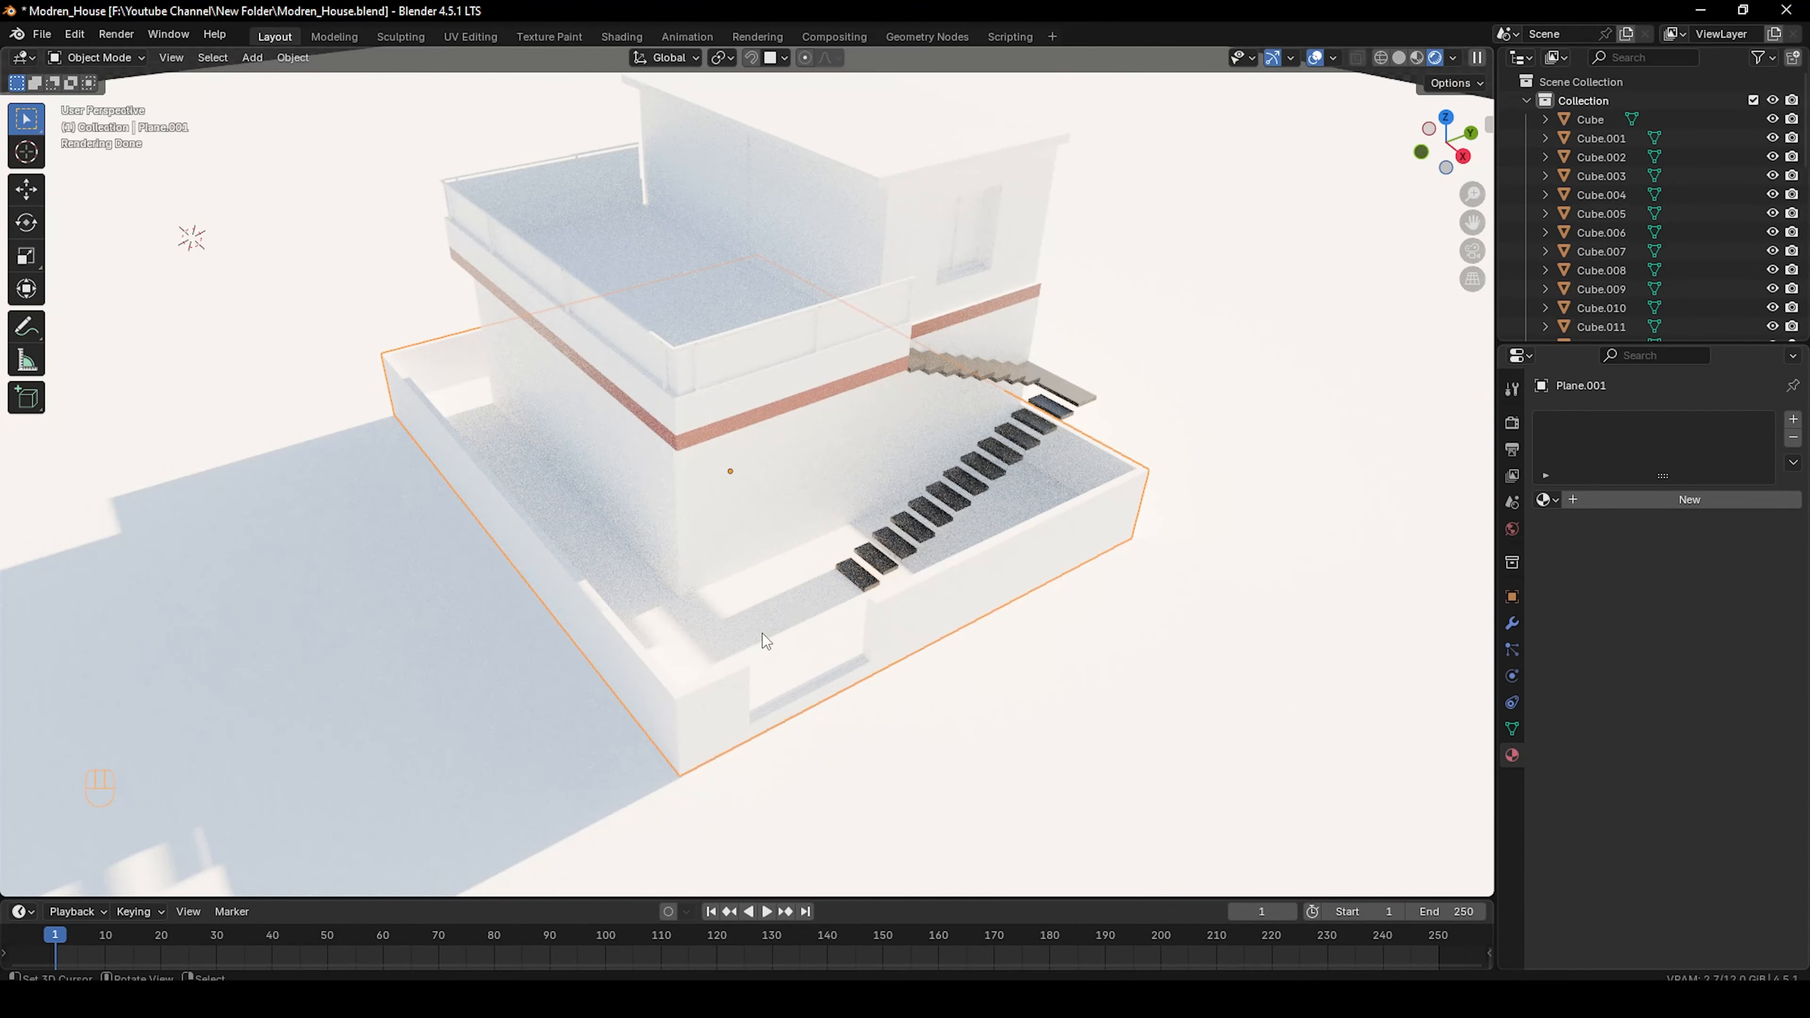
middle_click_drag(733, 655, 740, 637)
key("Tab")
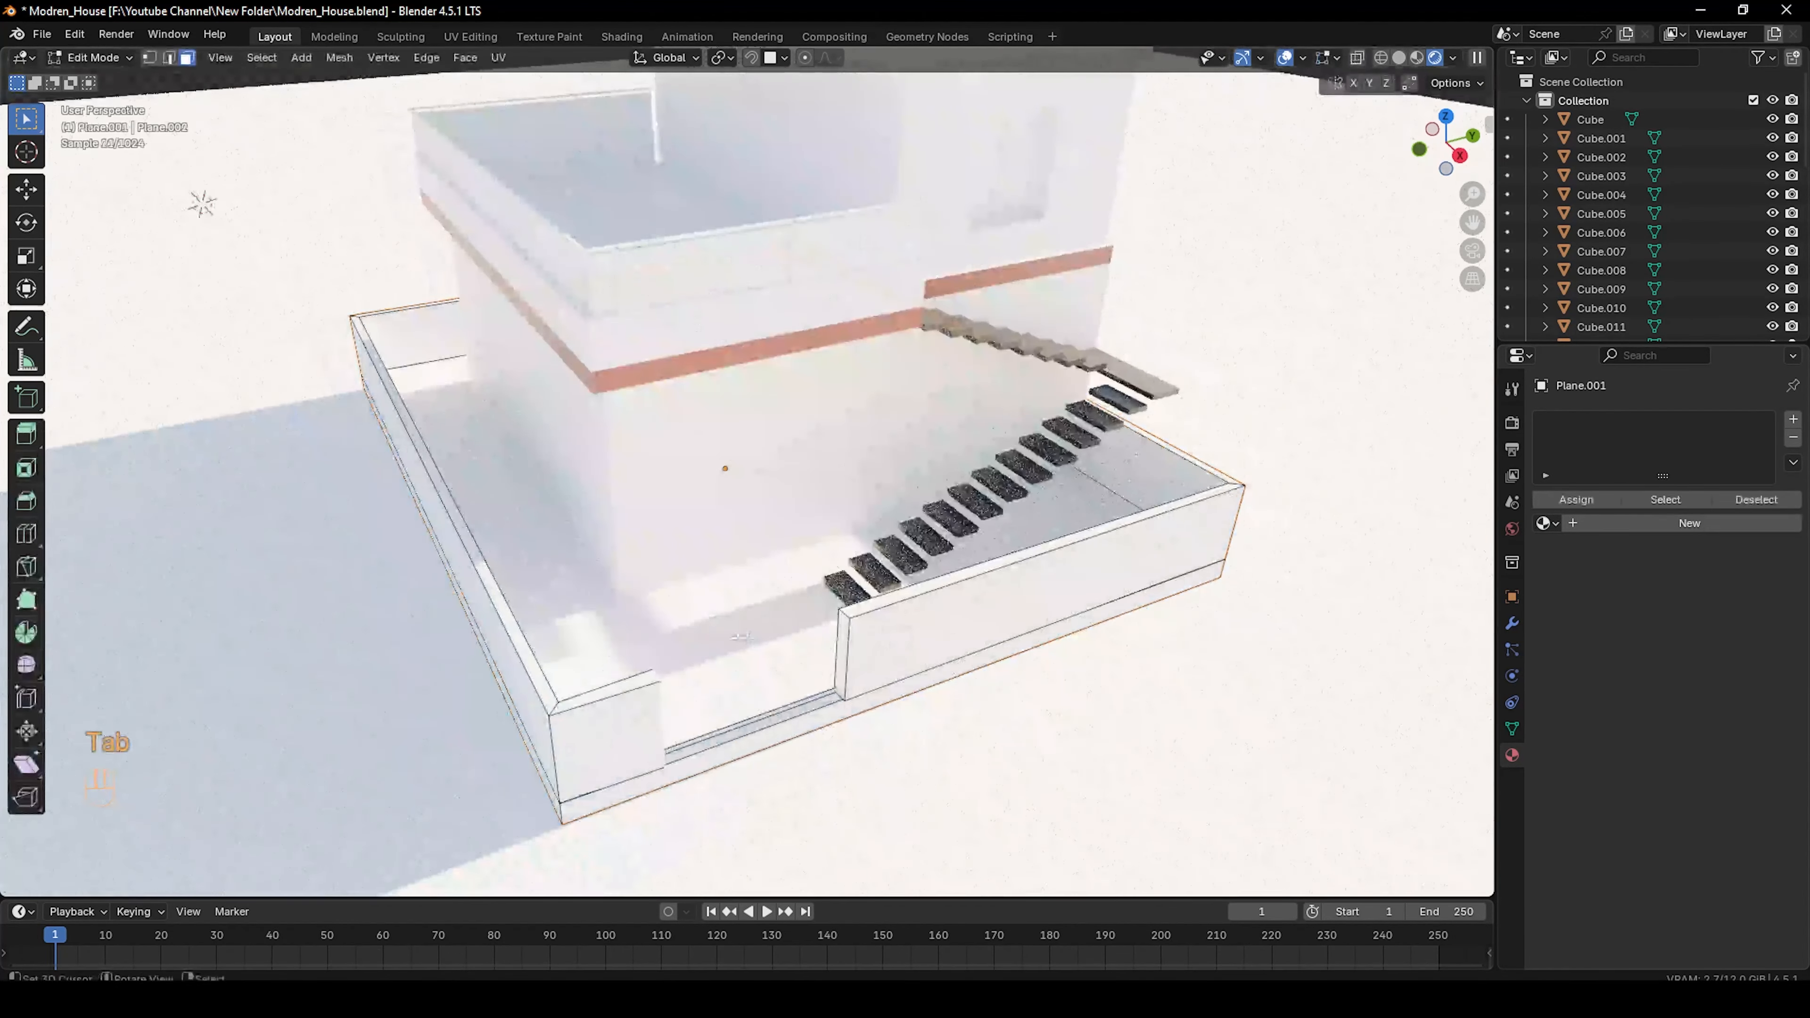
key("3")
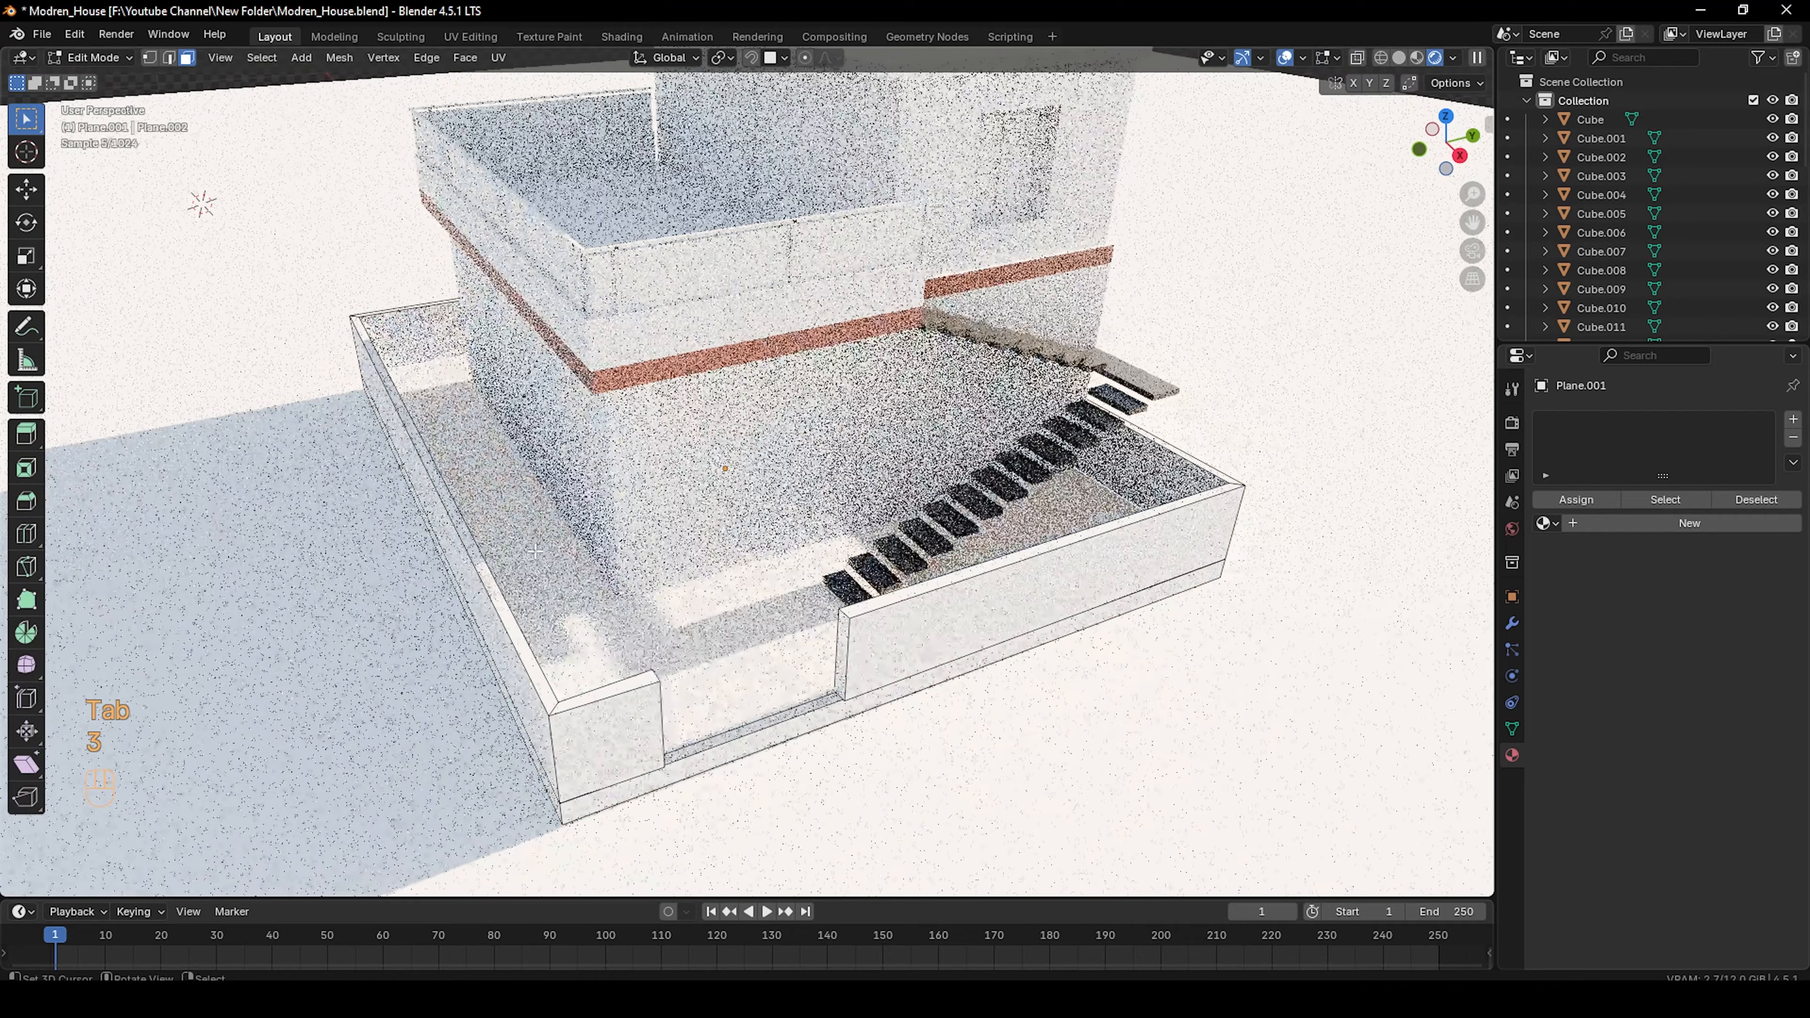
middle_click_drag(911, 559, 921, 444, "shift")
scroll(921, 444, "up", 3)
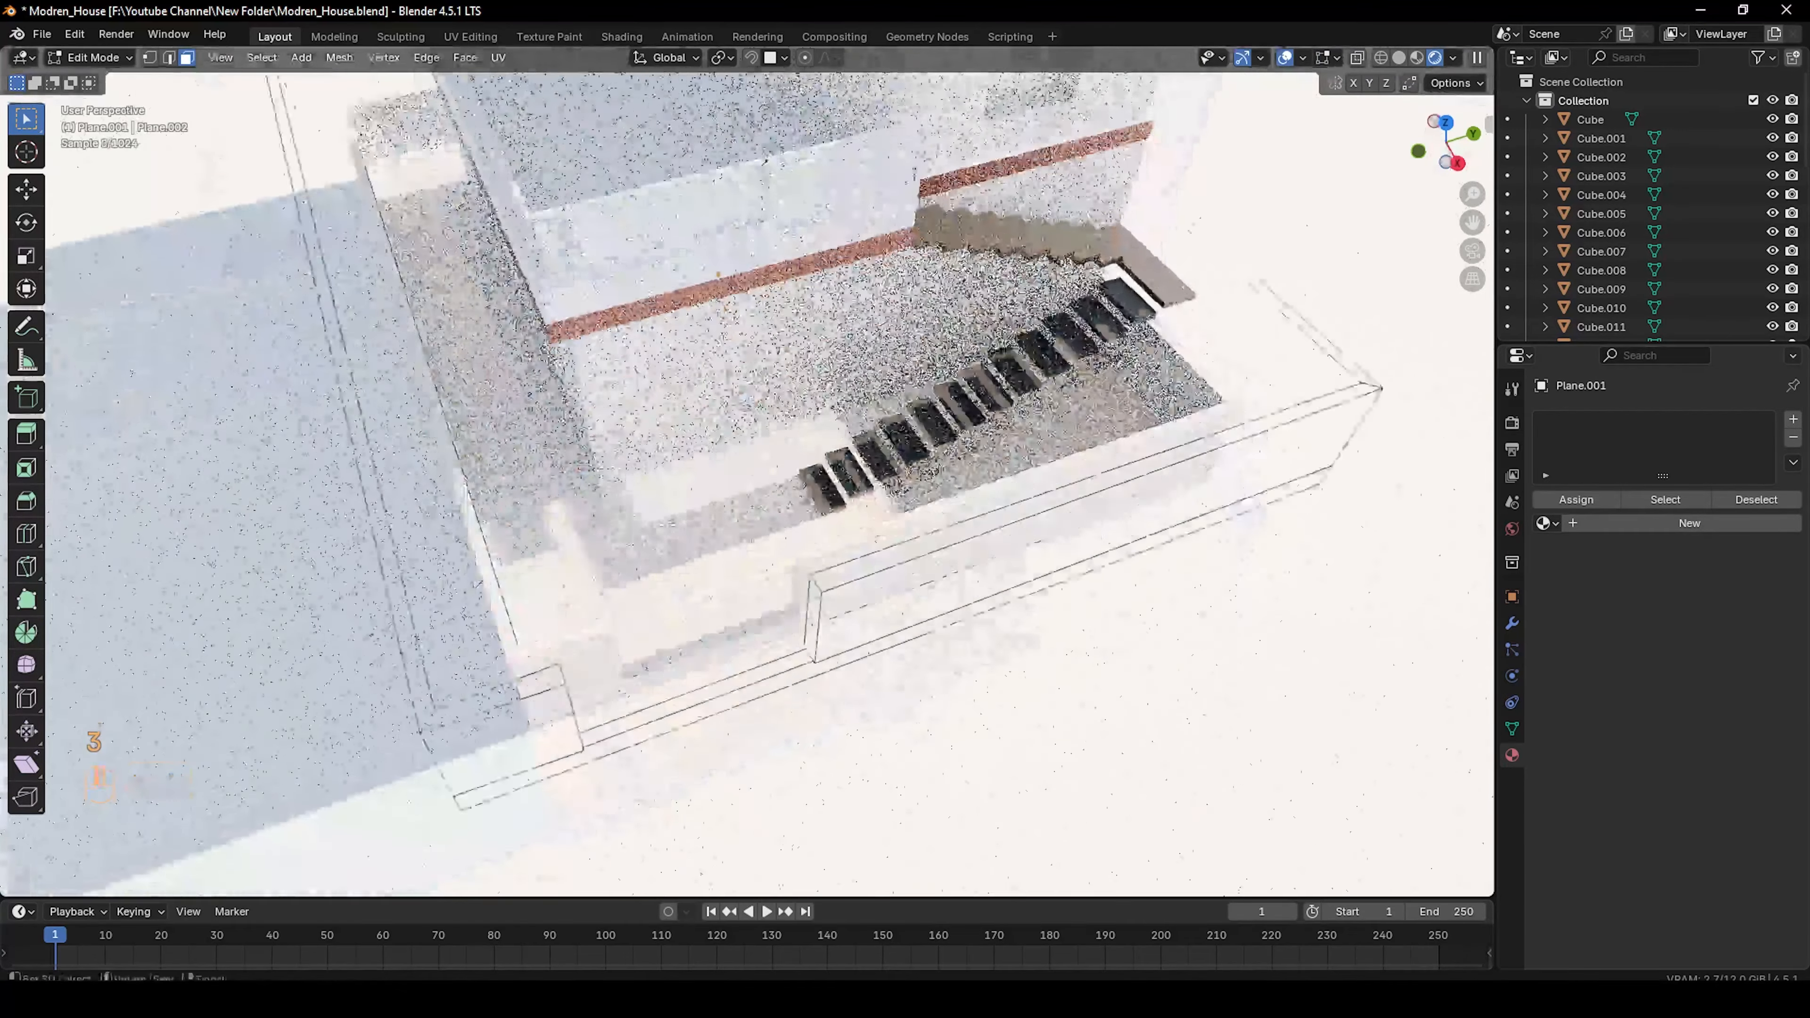
middle_click_drag(688, 618, 681, 525, "shift")
key("Tab")
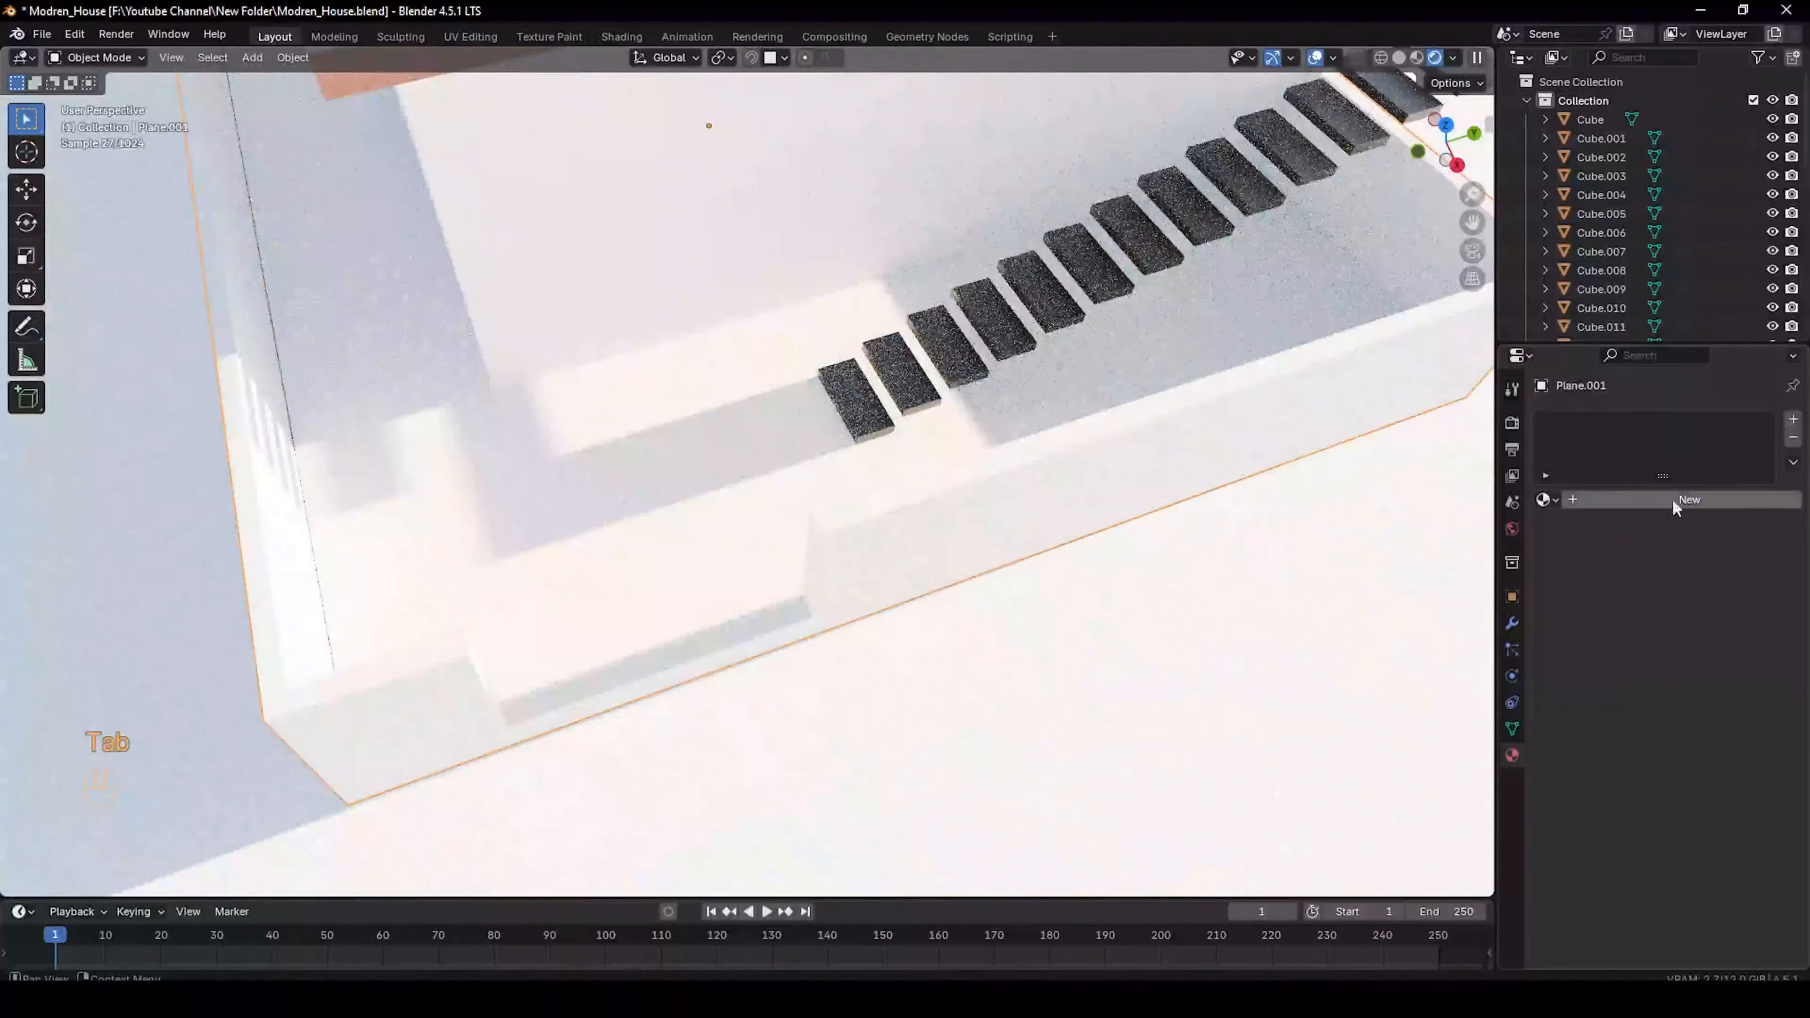
left_click(1674, 499)
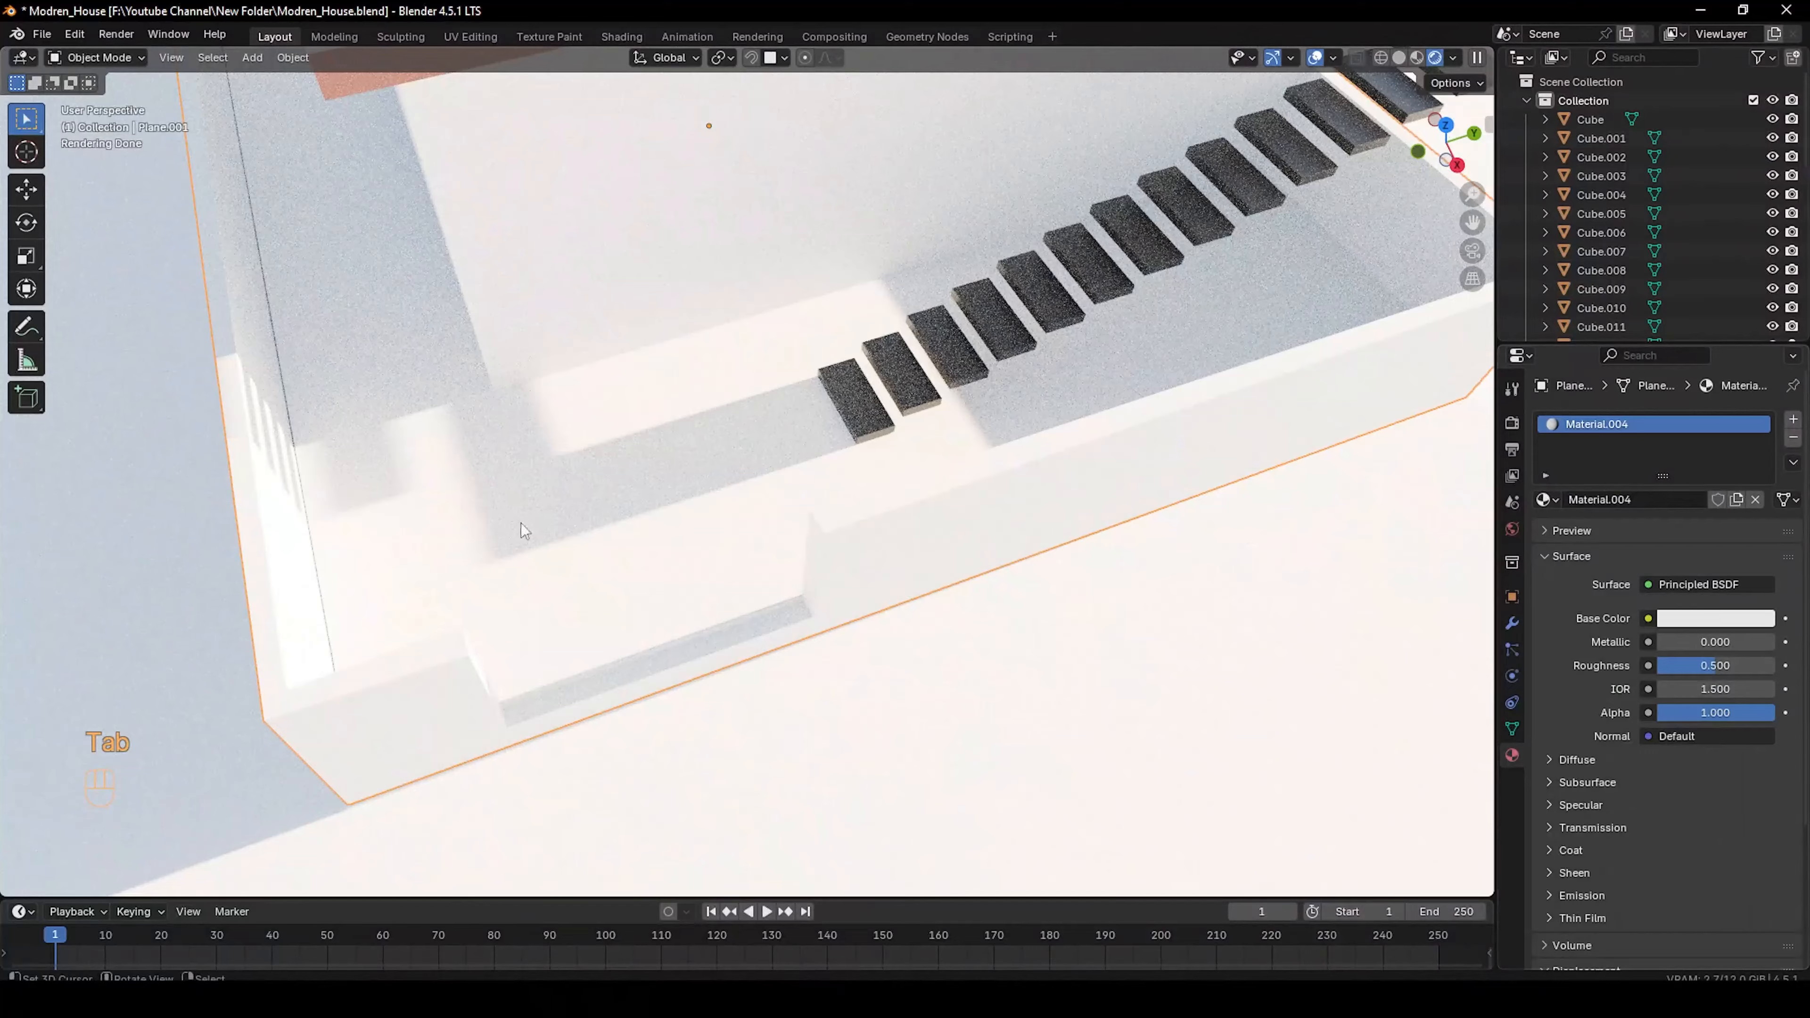
Give the courtyard floor faces inside the boundary wall a second material with an orange-brown base color
key("Tab")
scroll(549, 570, "up", 2)
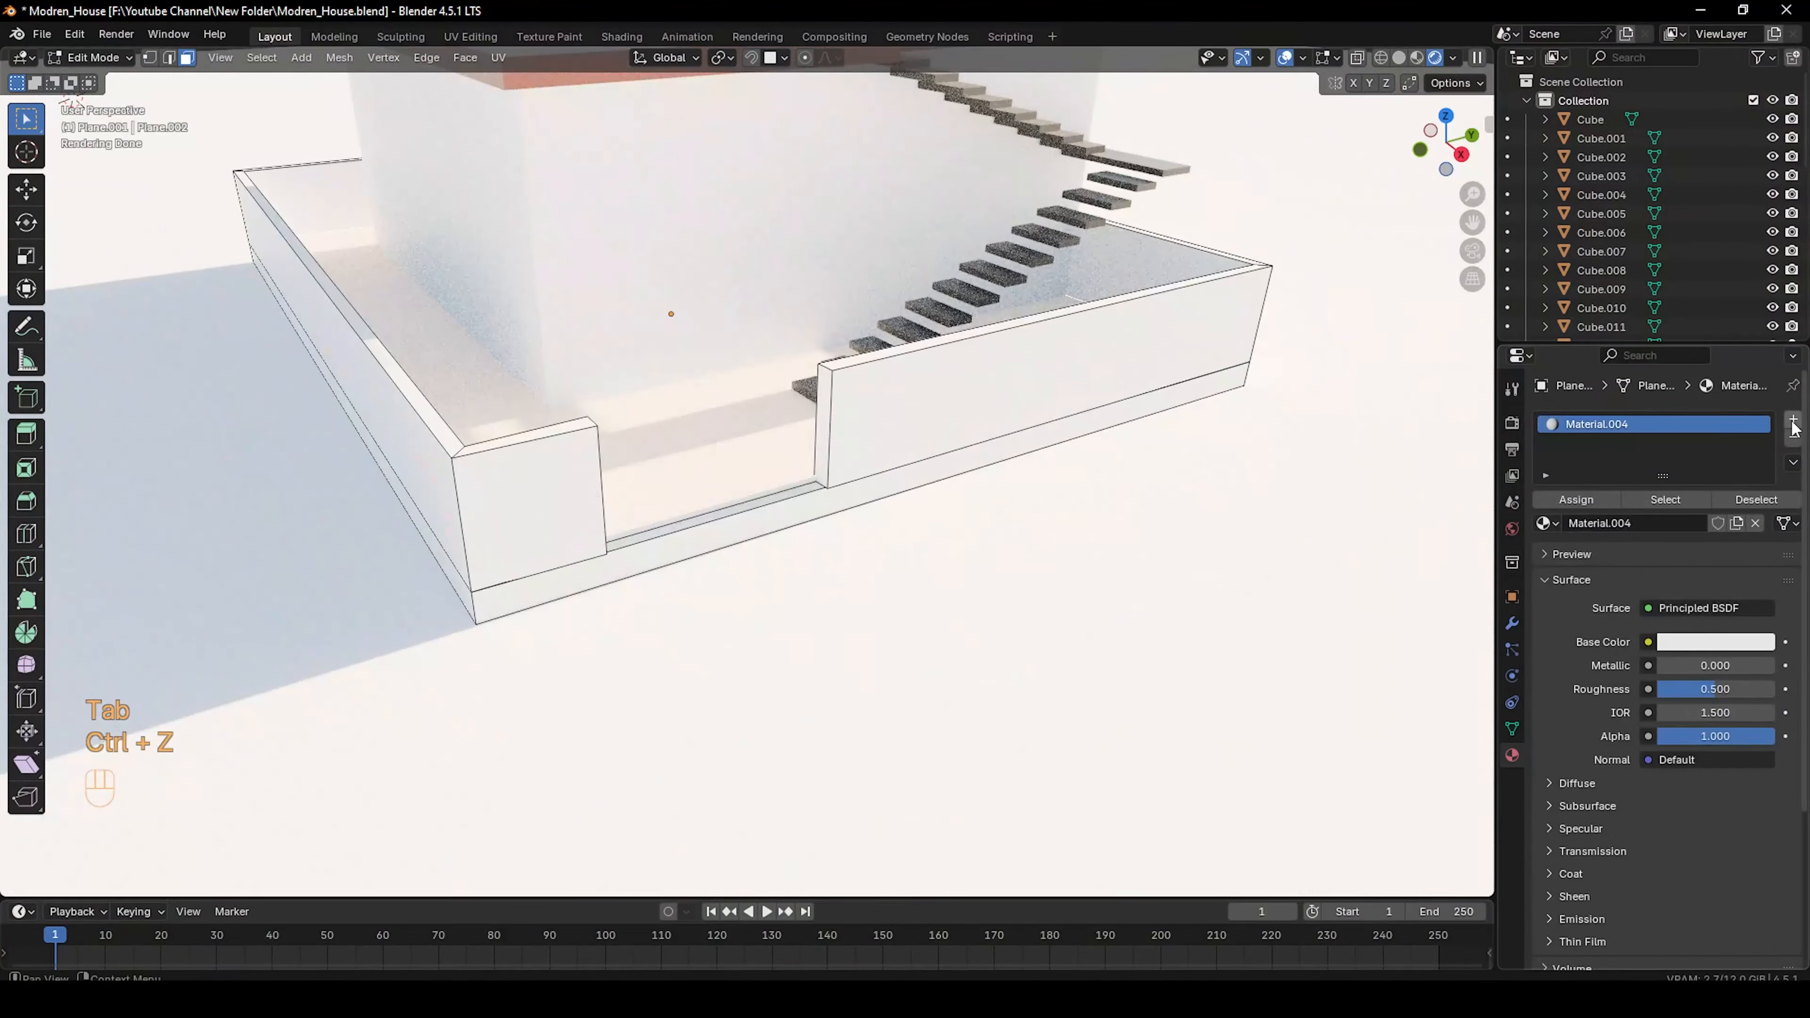
left_click(1792, 419)
left_click(1651, 553)
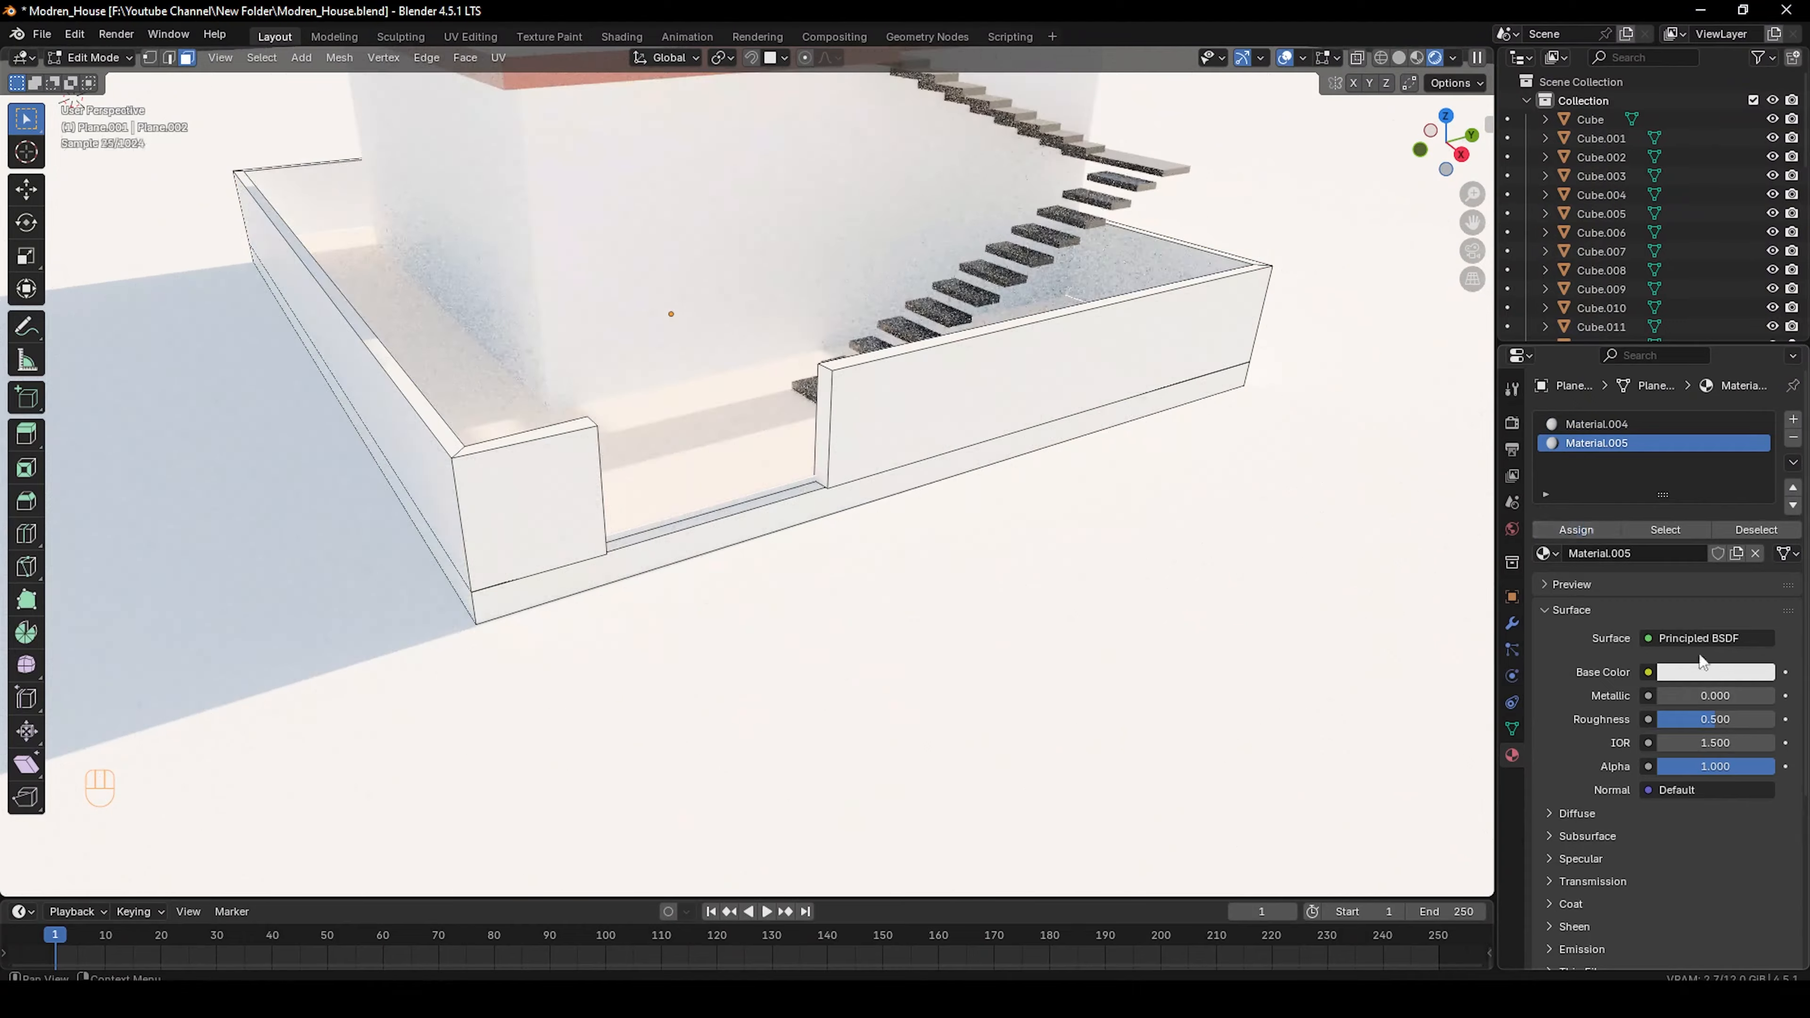
middle_click_drag(781, 469, 776, 596)
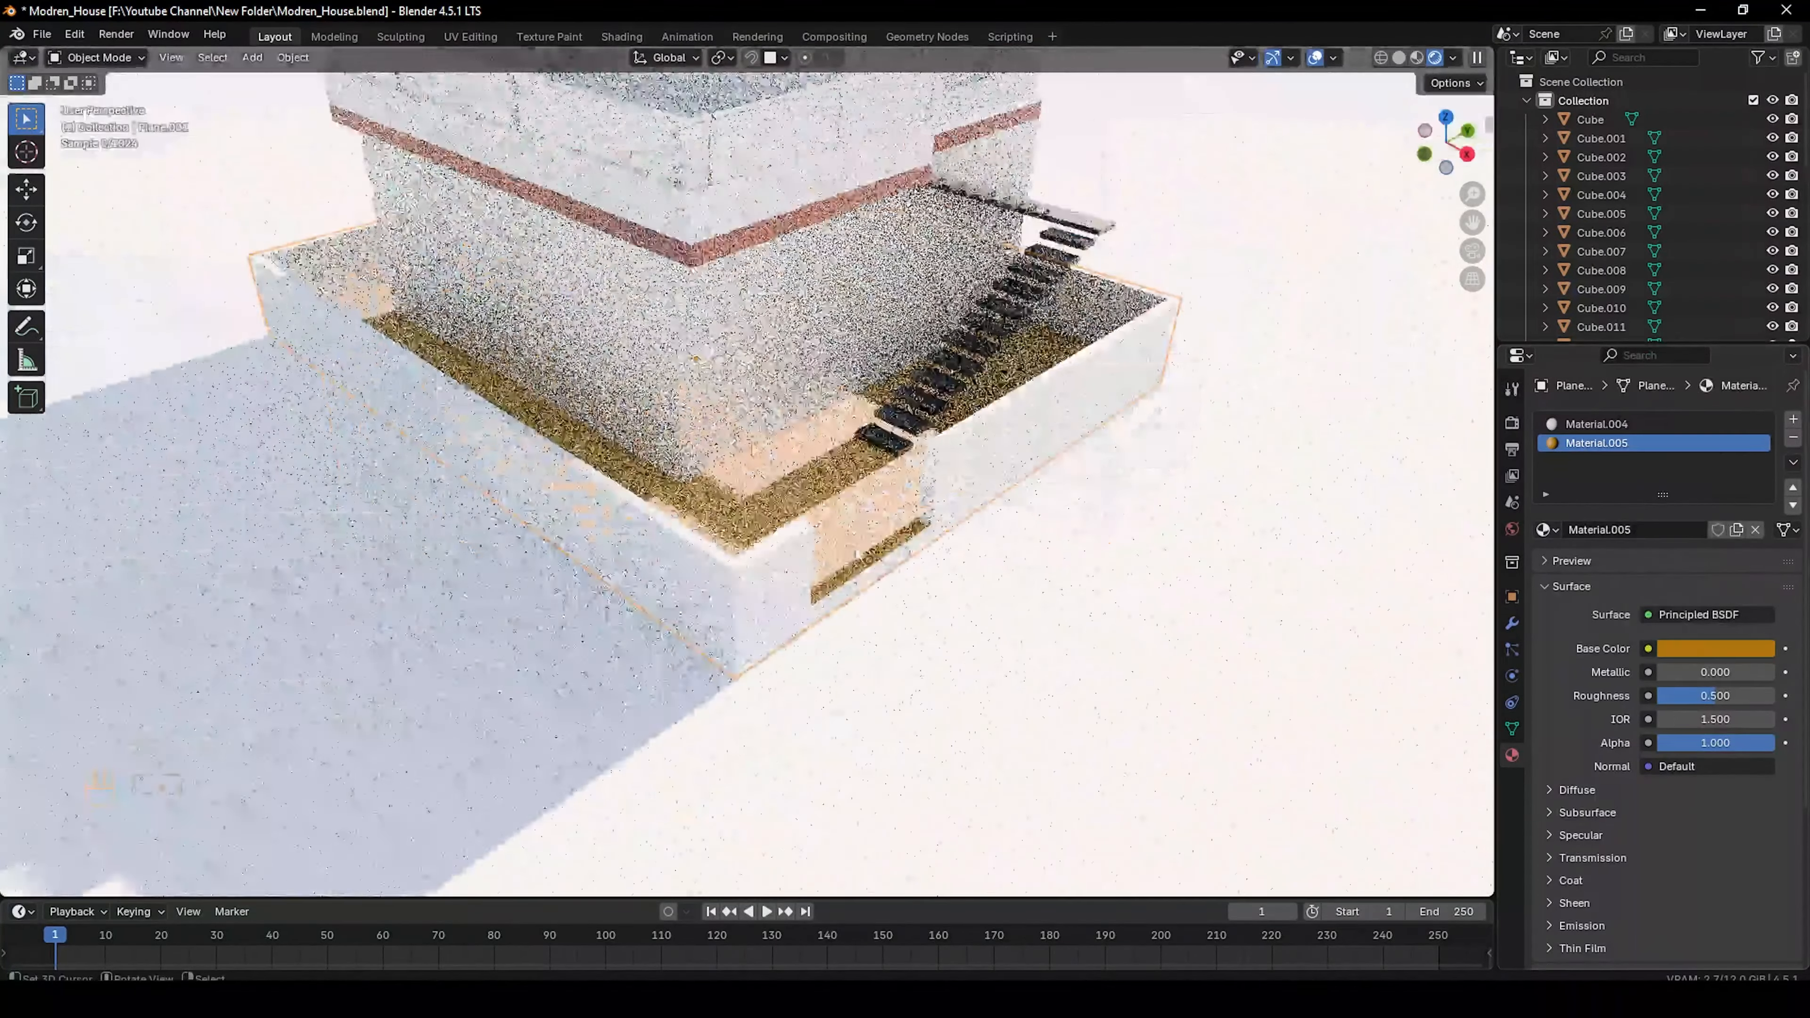
In the house's Edit Mode, select the thin frame strips and vertical divider of the ground-floor wall around the corner from the stairs
middle_click_drag(858, 555, 827, 499)
scroll(740, 573, "down", 2)
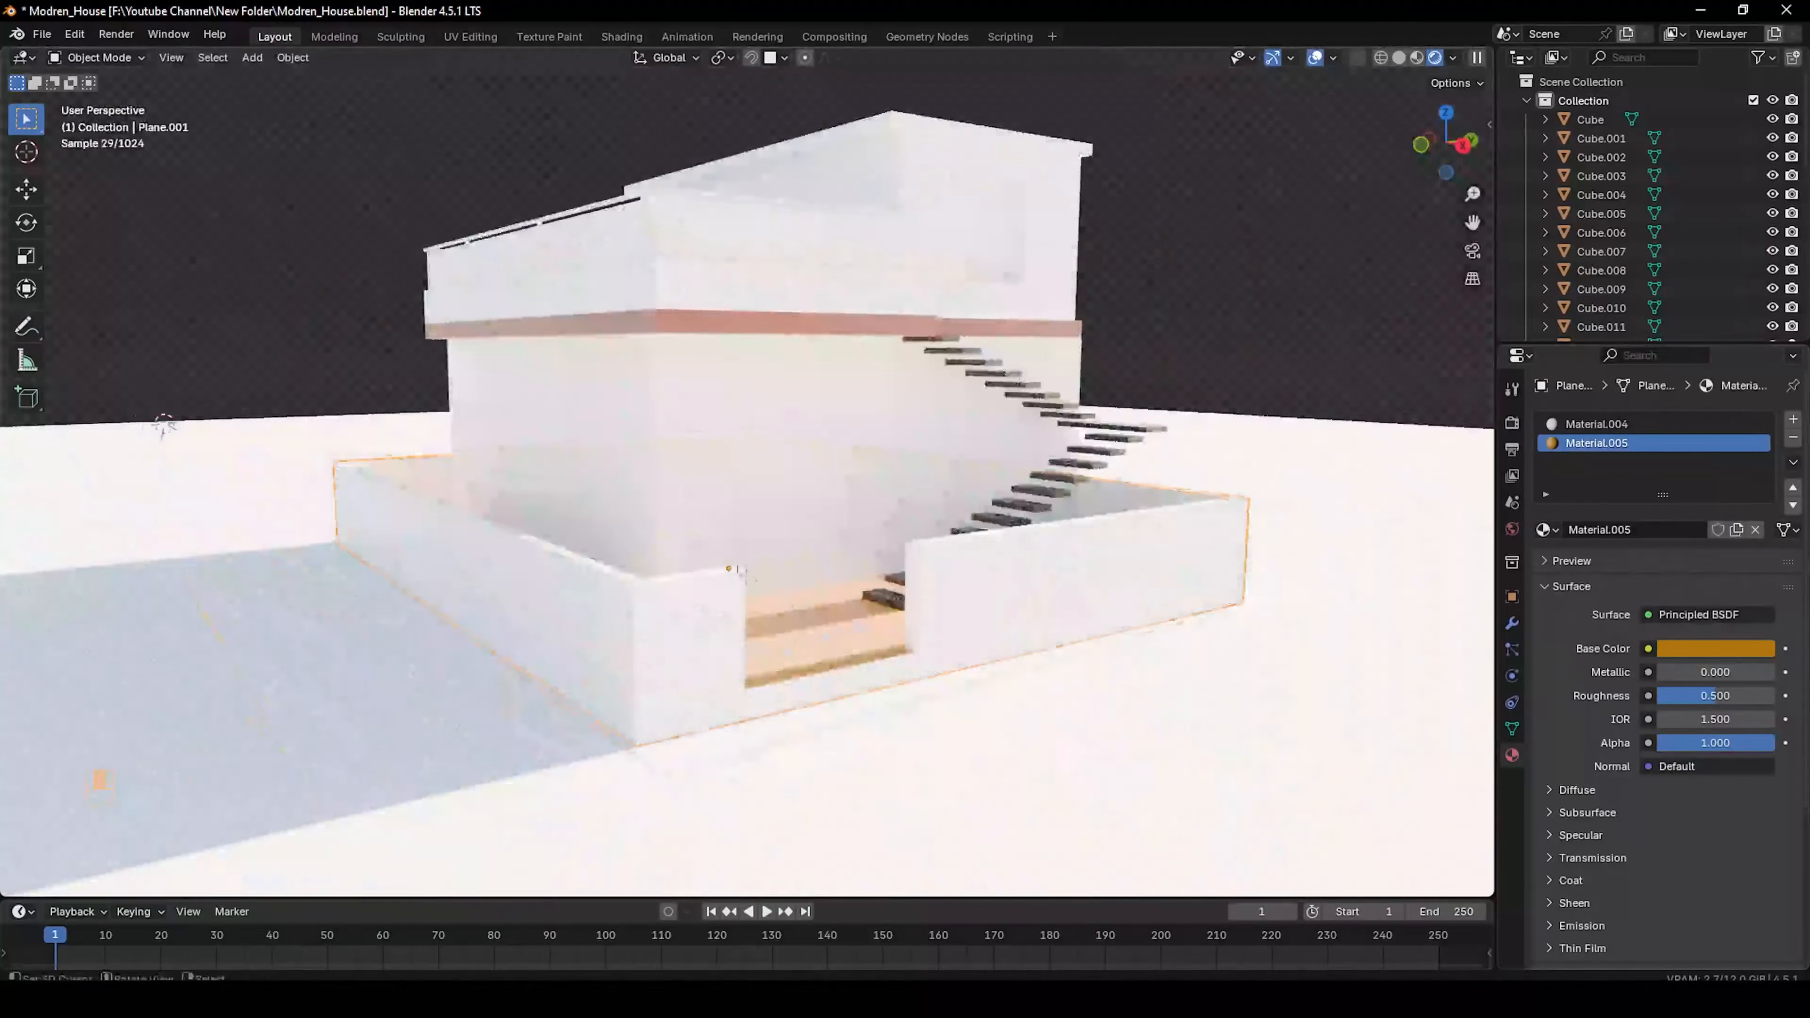
middle_click_drag(745, 572, 730, 513)
left_click(727, 507)
key("Tab")
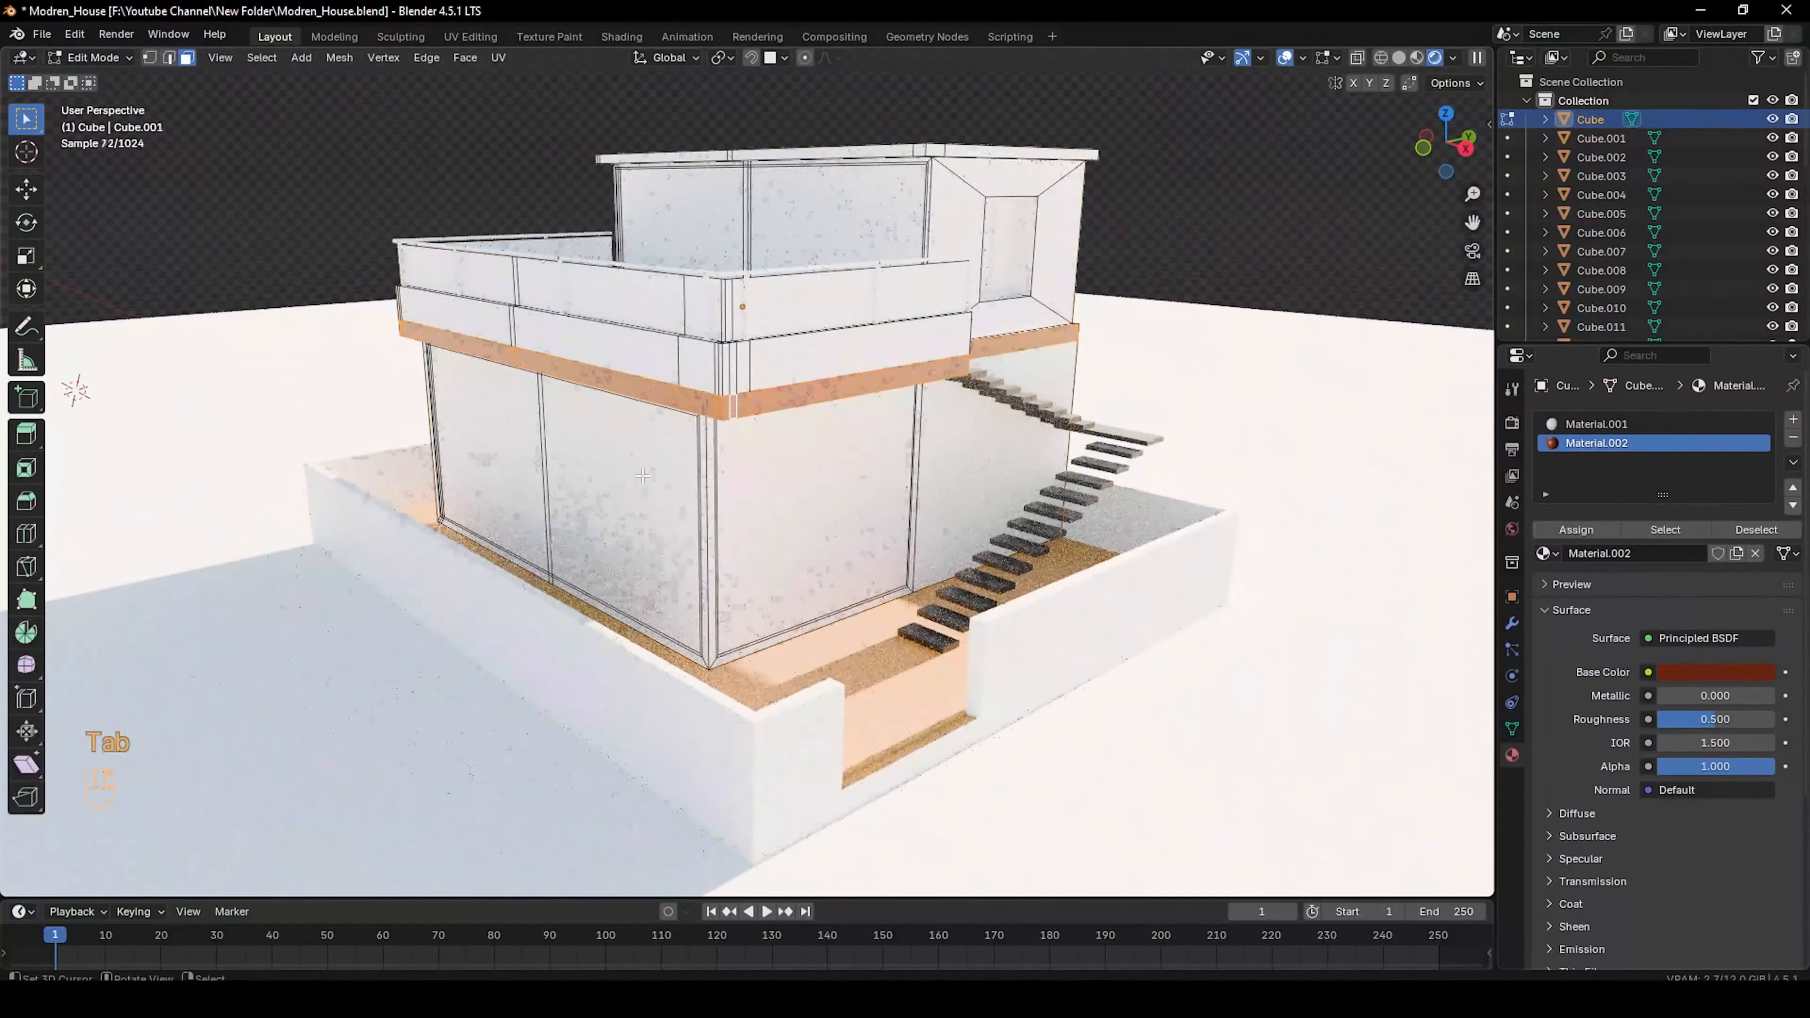
left_click(602, 484)
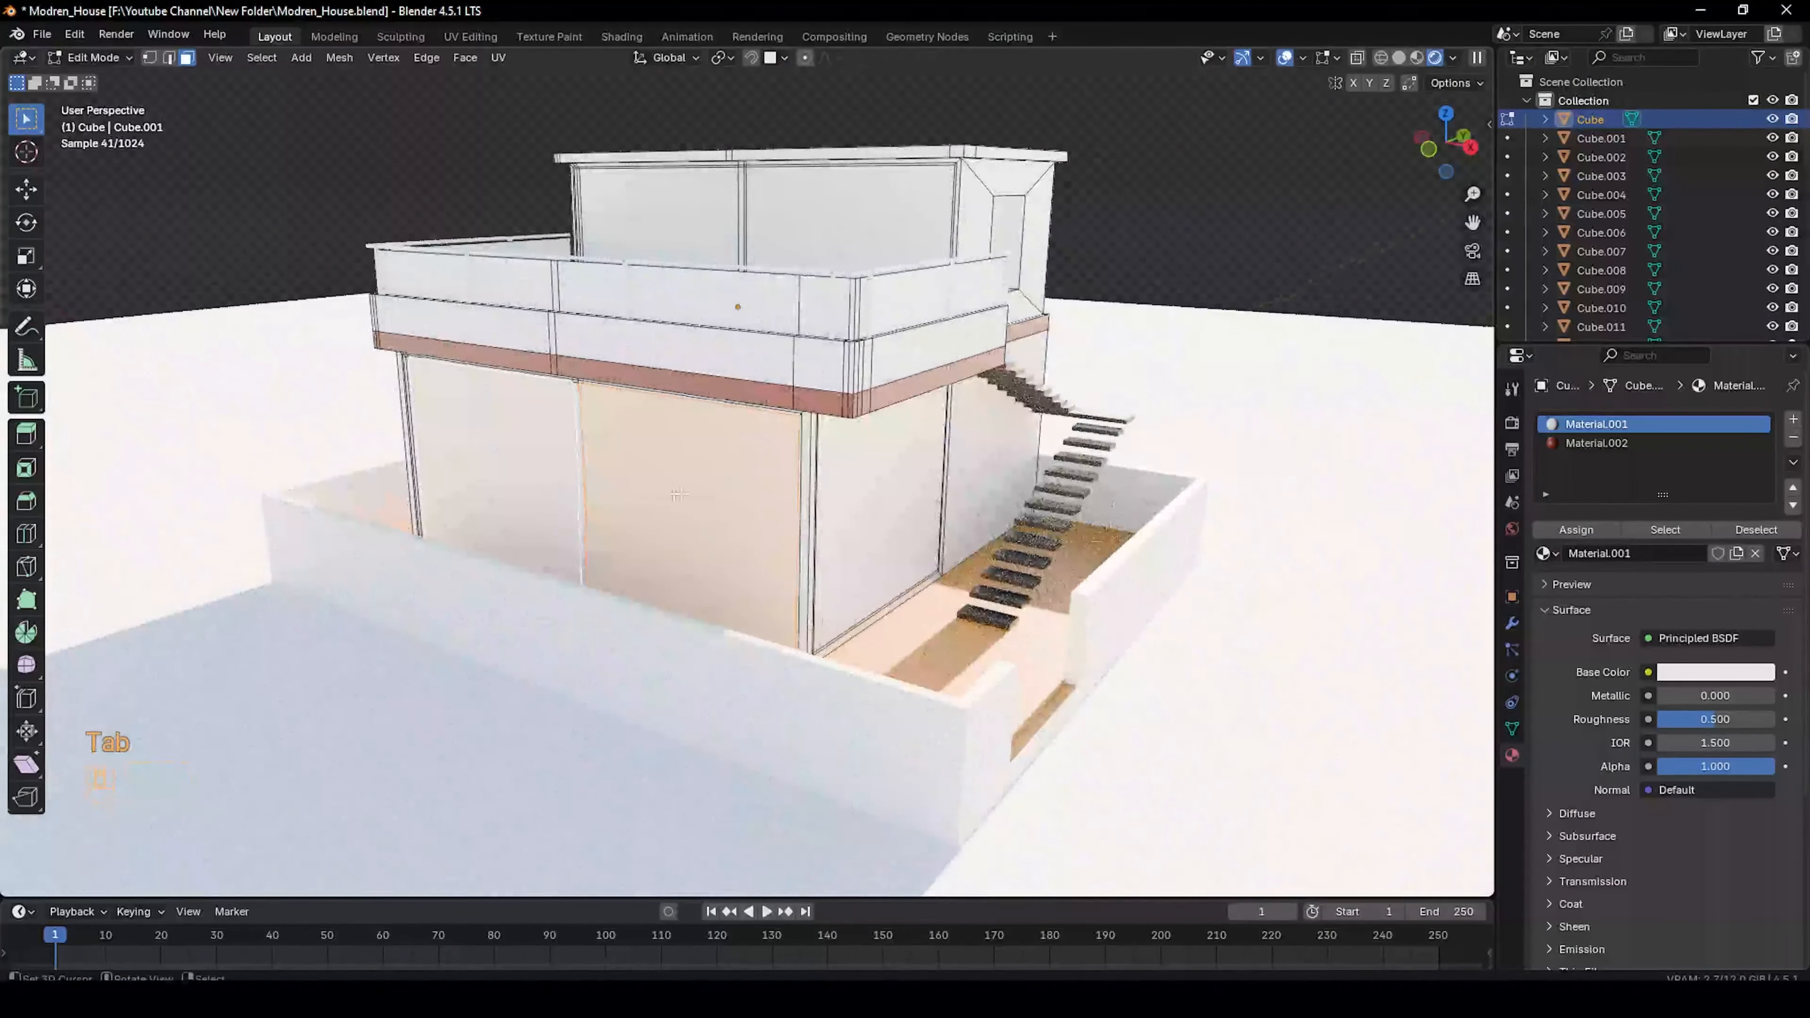
middle_click_drag(678, 494, 777, 420)
scroll(766, 485, "up", 4)
scroll(766, 523, "down", 2)
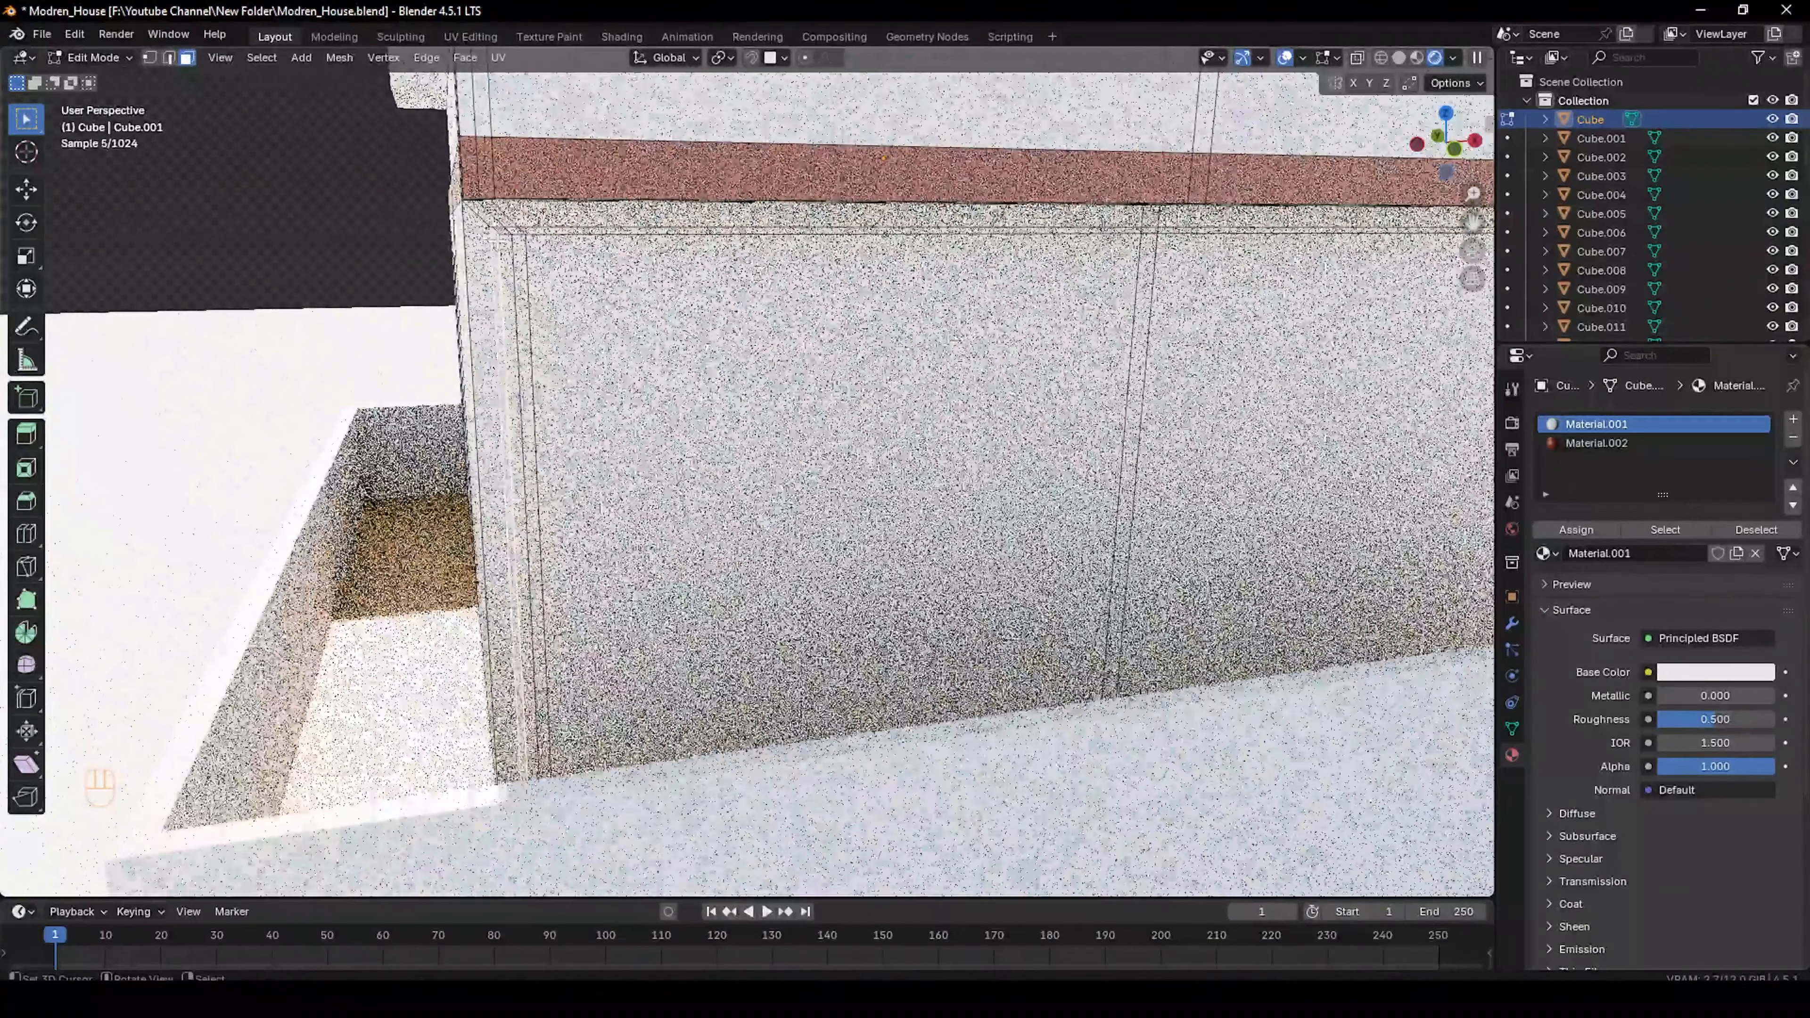
mouse_move(766, 523)
middle_mouse_down()
mouse_move(769, 547)
mouse_move(797, 507)
mouse_move(744, 494)
middle_mouse_up()
left_click(965, 378, "shift")
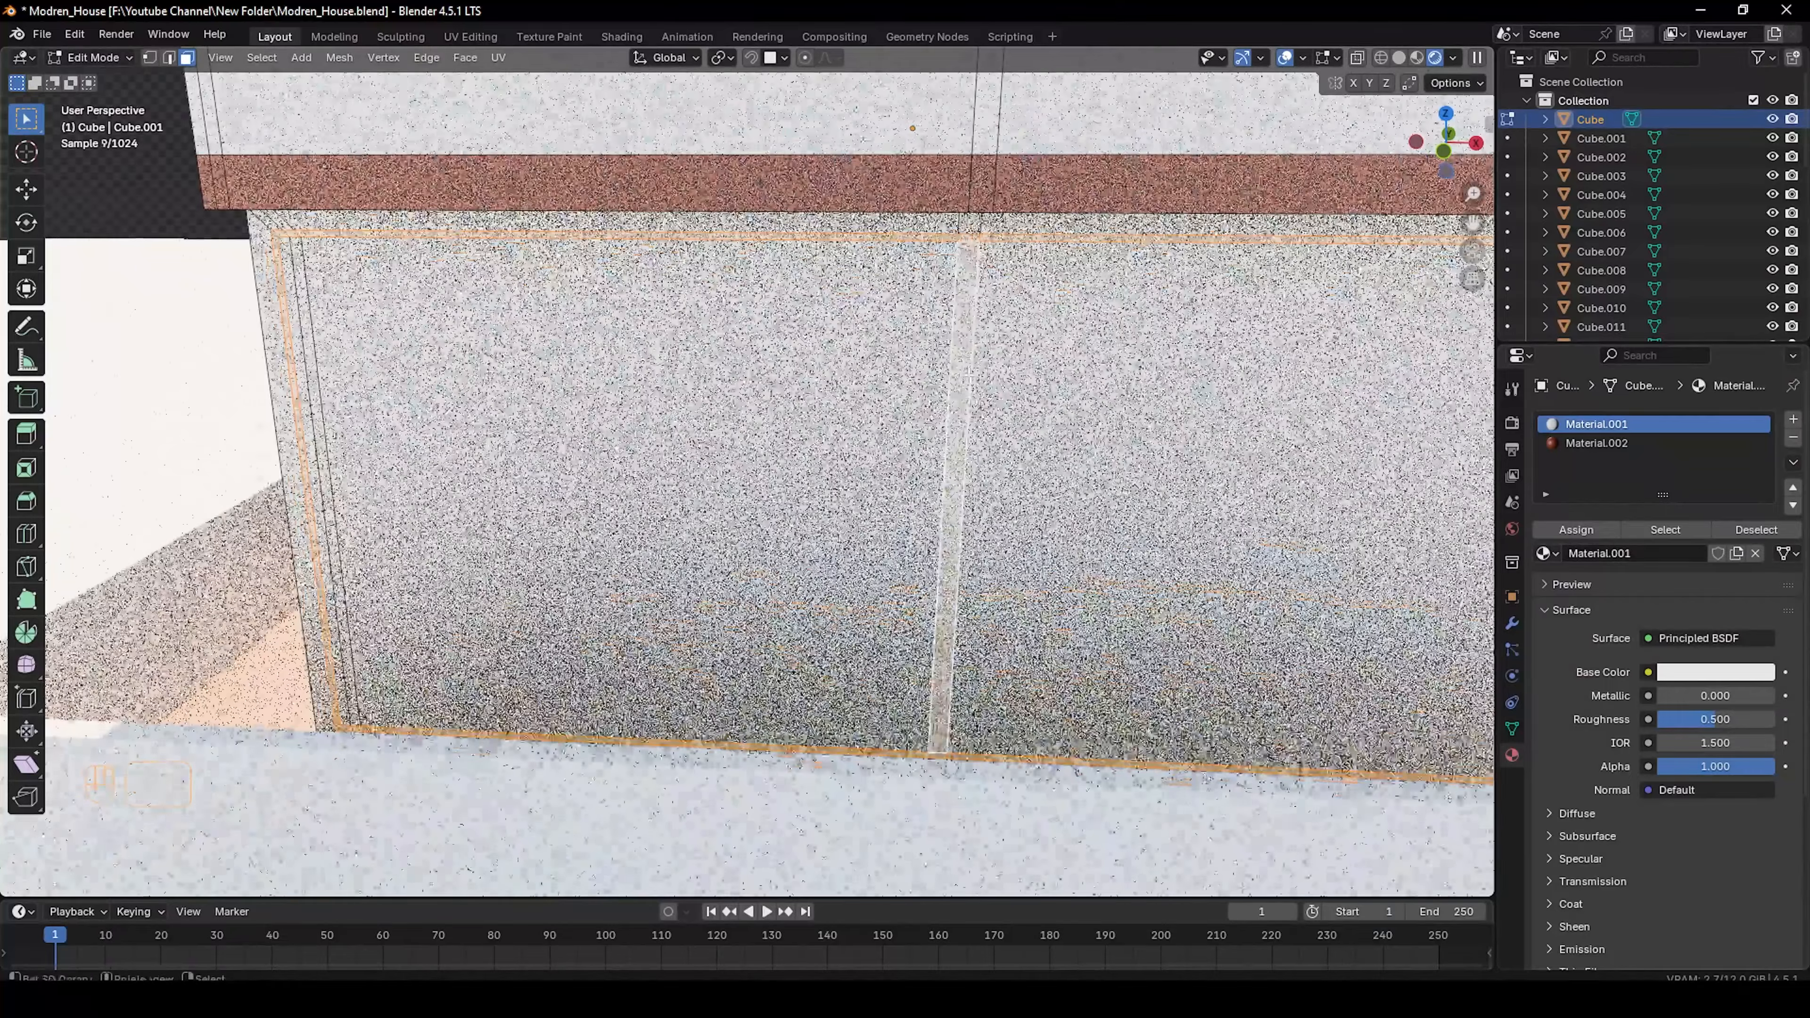
Add Material.003 to the house's materials, assign it to the selected frame strips and return to Object Mode
scroll(965, 378, "down", 4)
middle_click_drag(965, 378, 905, 384)
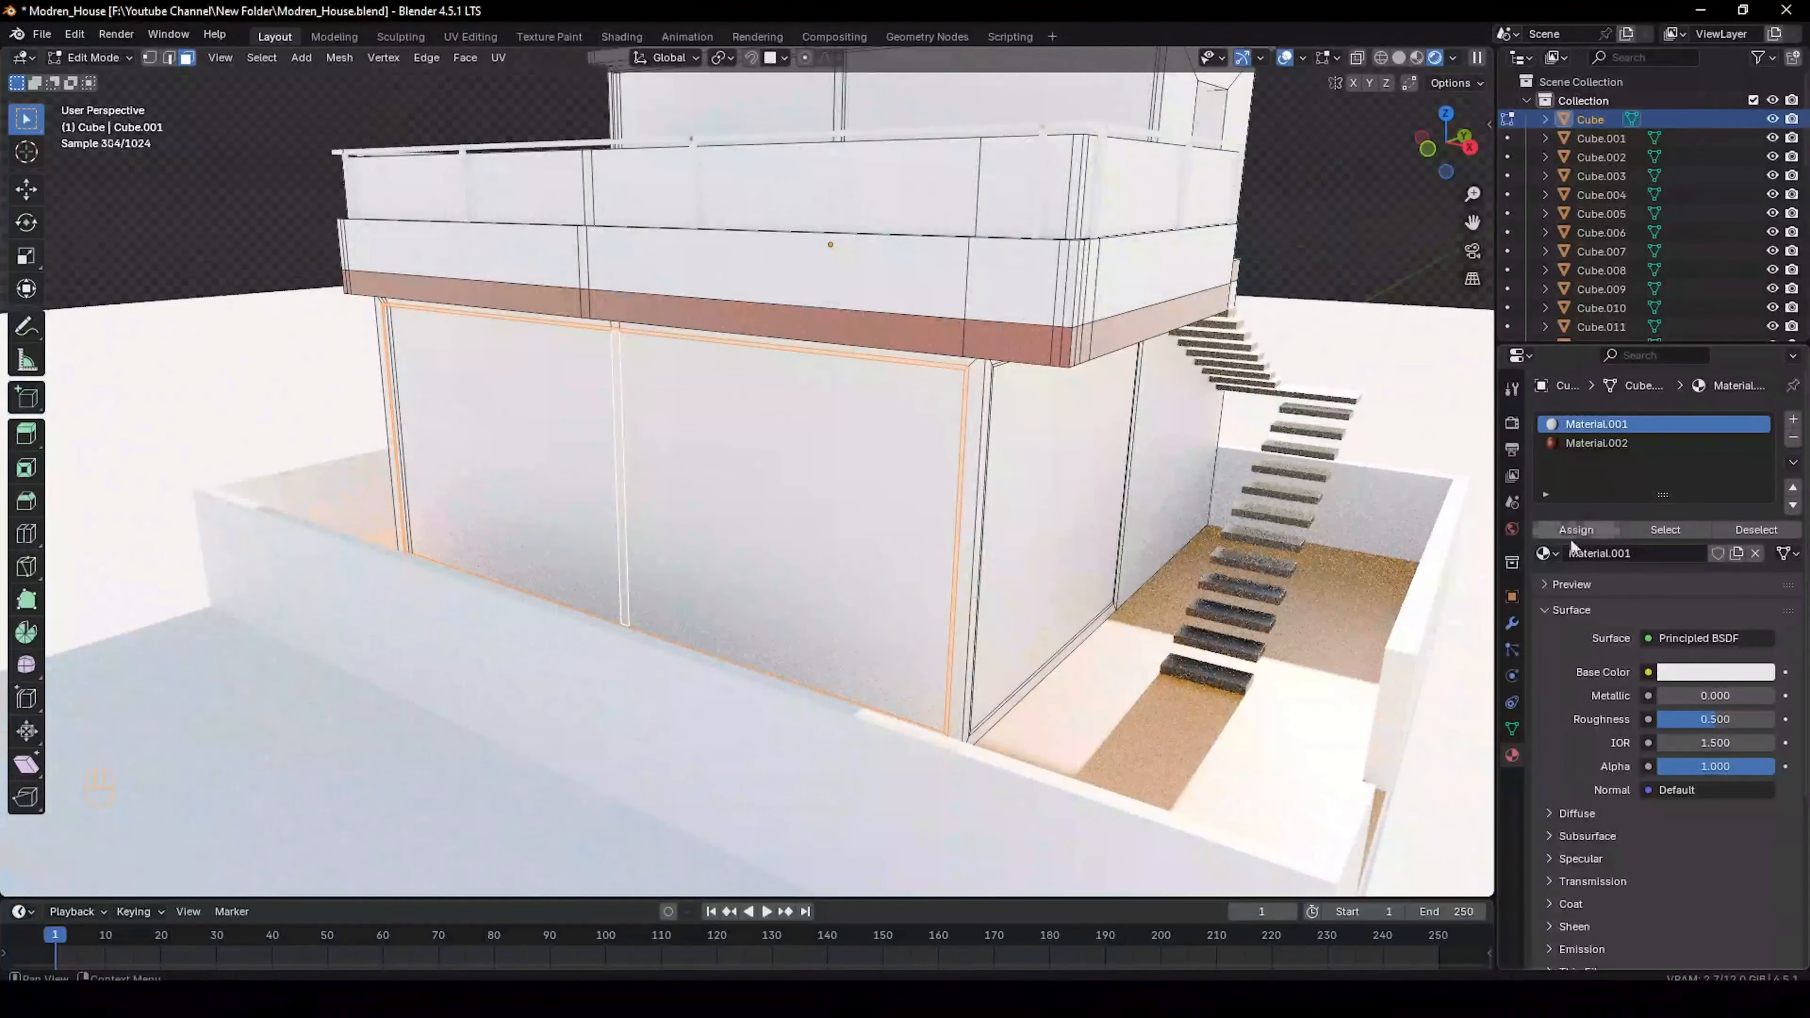
left_click(1793, 419)
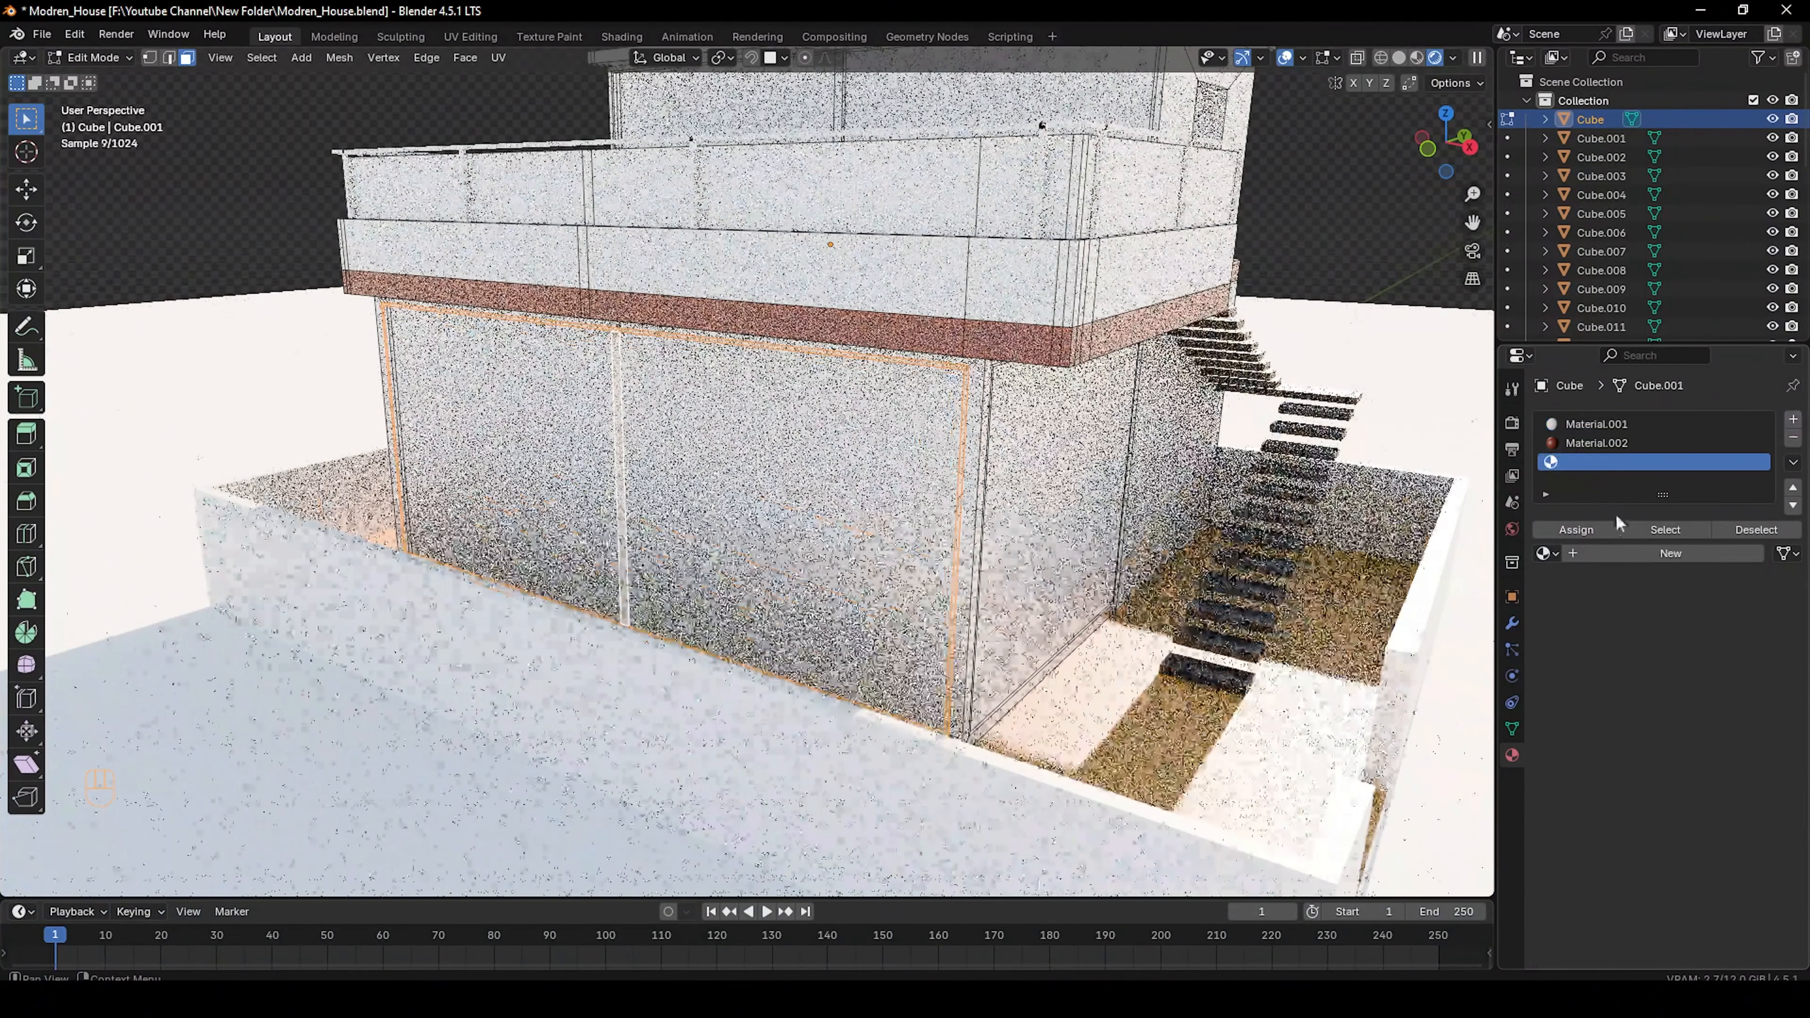
left_click(1546, 553)
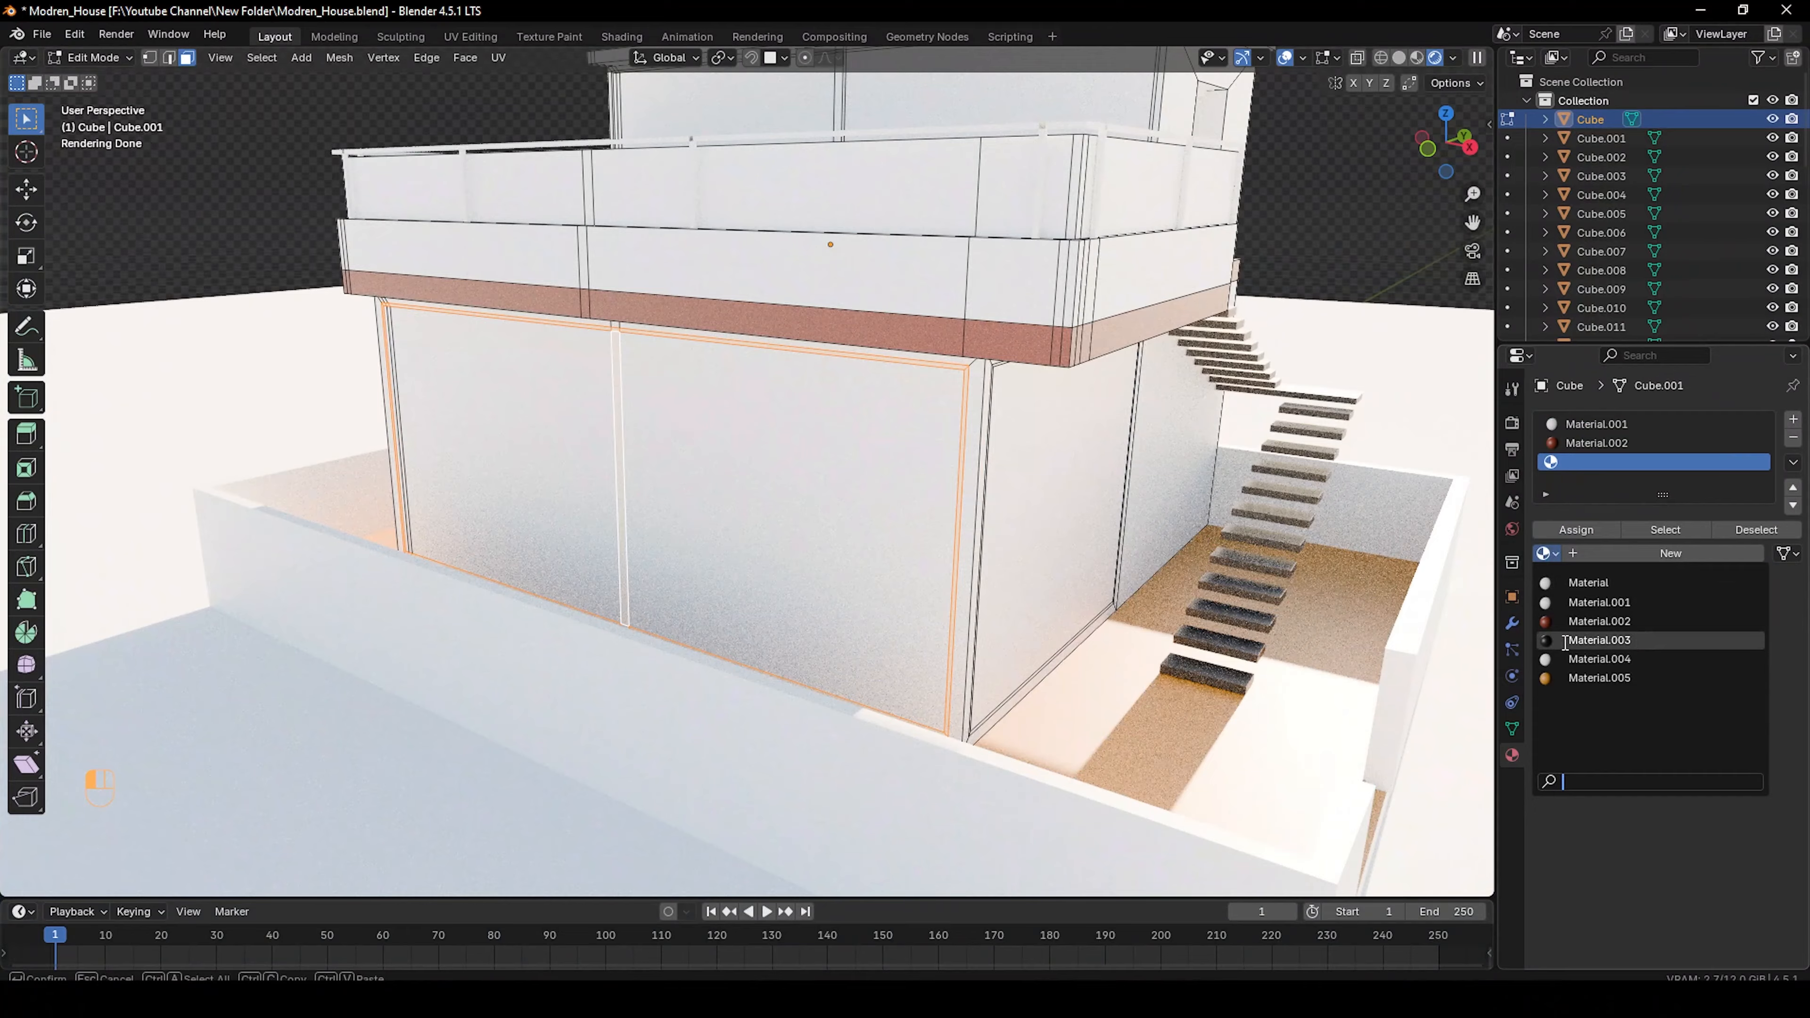
left_click(1599, 640)
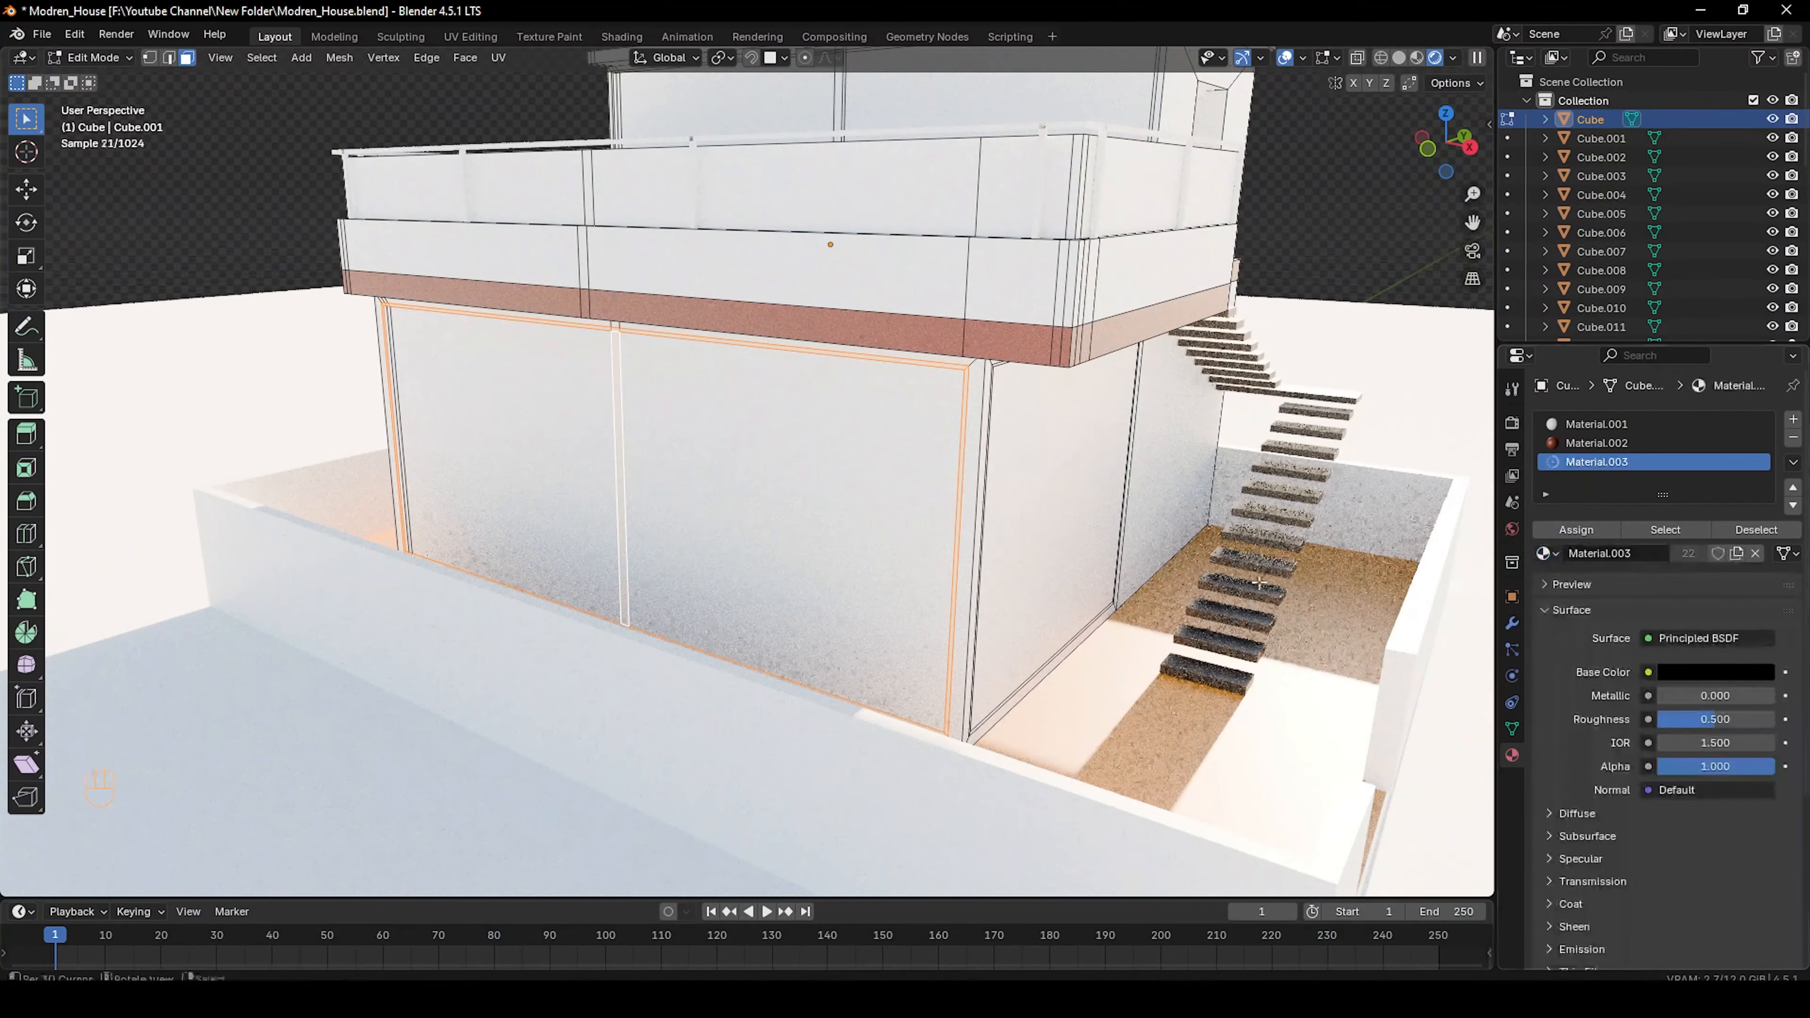
left_click(1574, 533)
key("Tab")
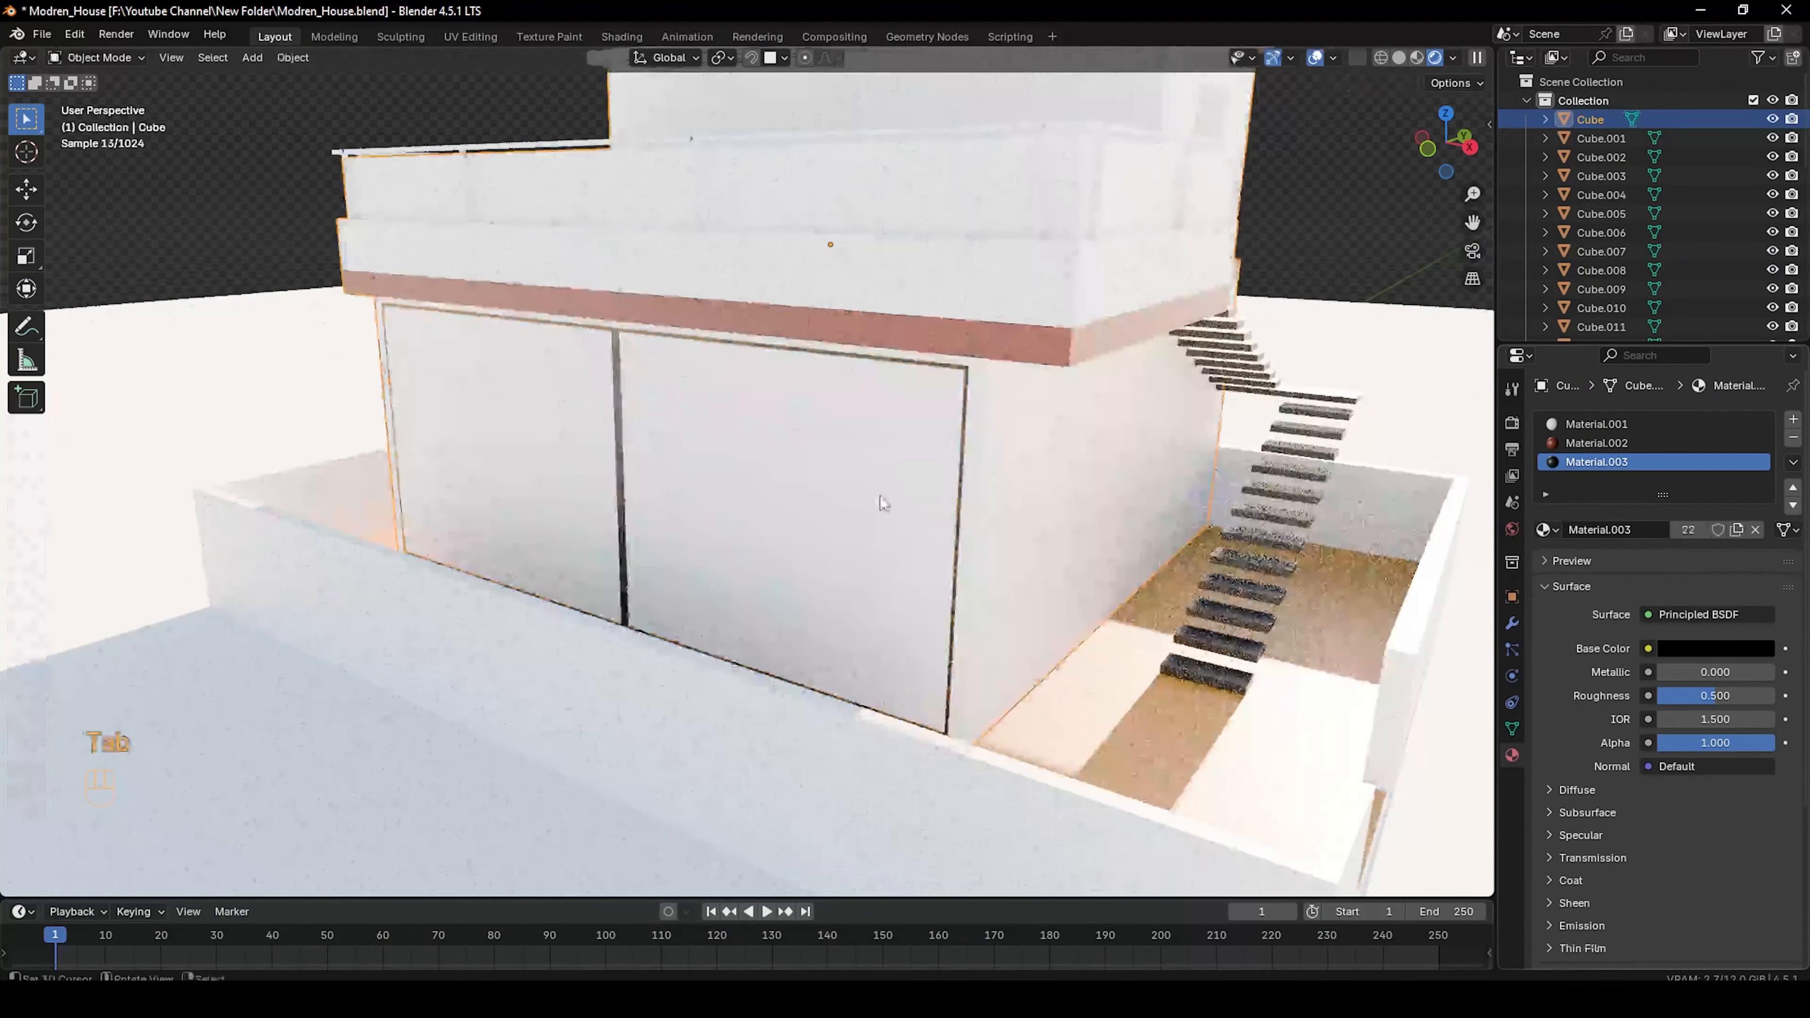
In the house's Edit Mode, extrude the selected frame strips of the ground-floor wall around the corner from the stairs slightly
middle_click_drag(881, 501, 810, 498)
scroll(751, 470, "up", 2)
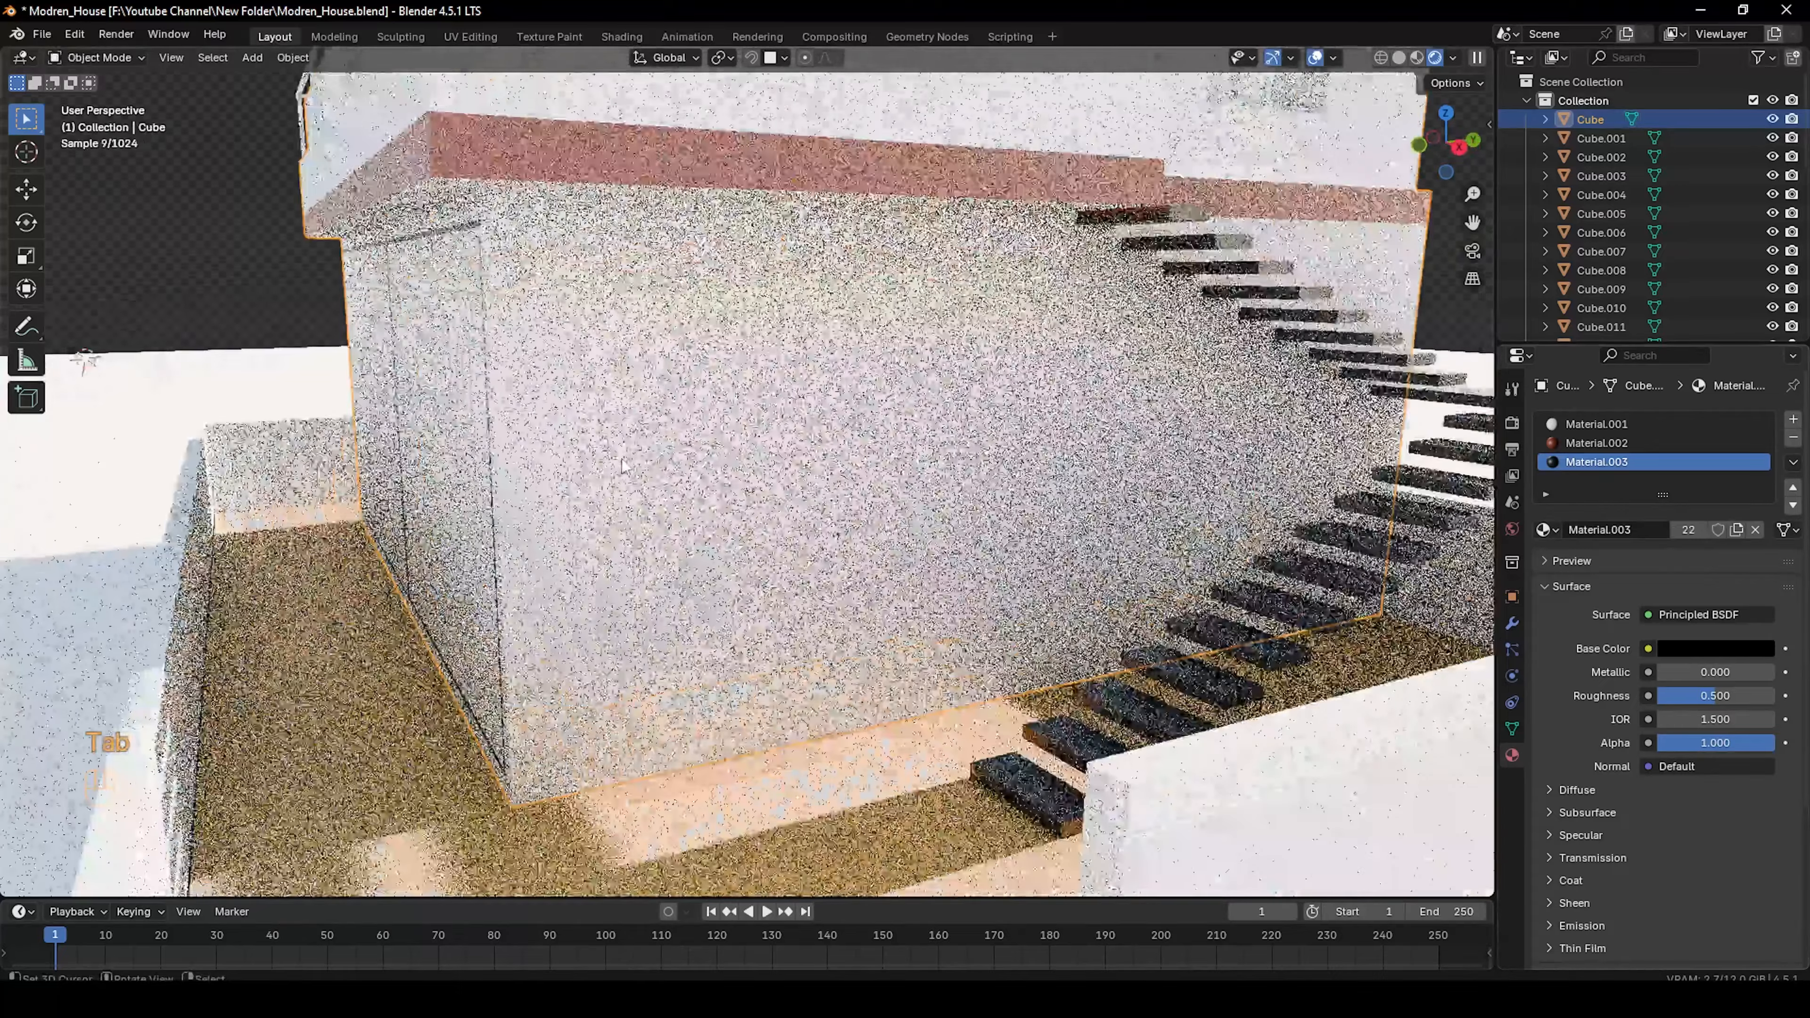
middle_click_drag(601, 446, 667, 487)
scroll(675, 492, "up", 2)
scroll(667, 487, "up", 1)
key("Tab")
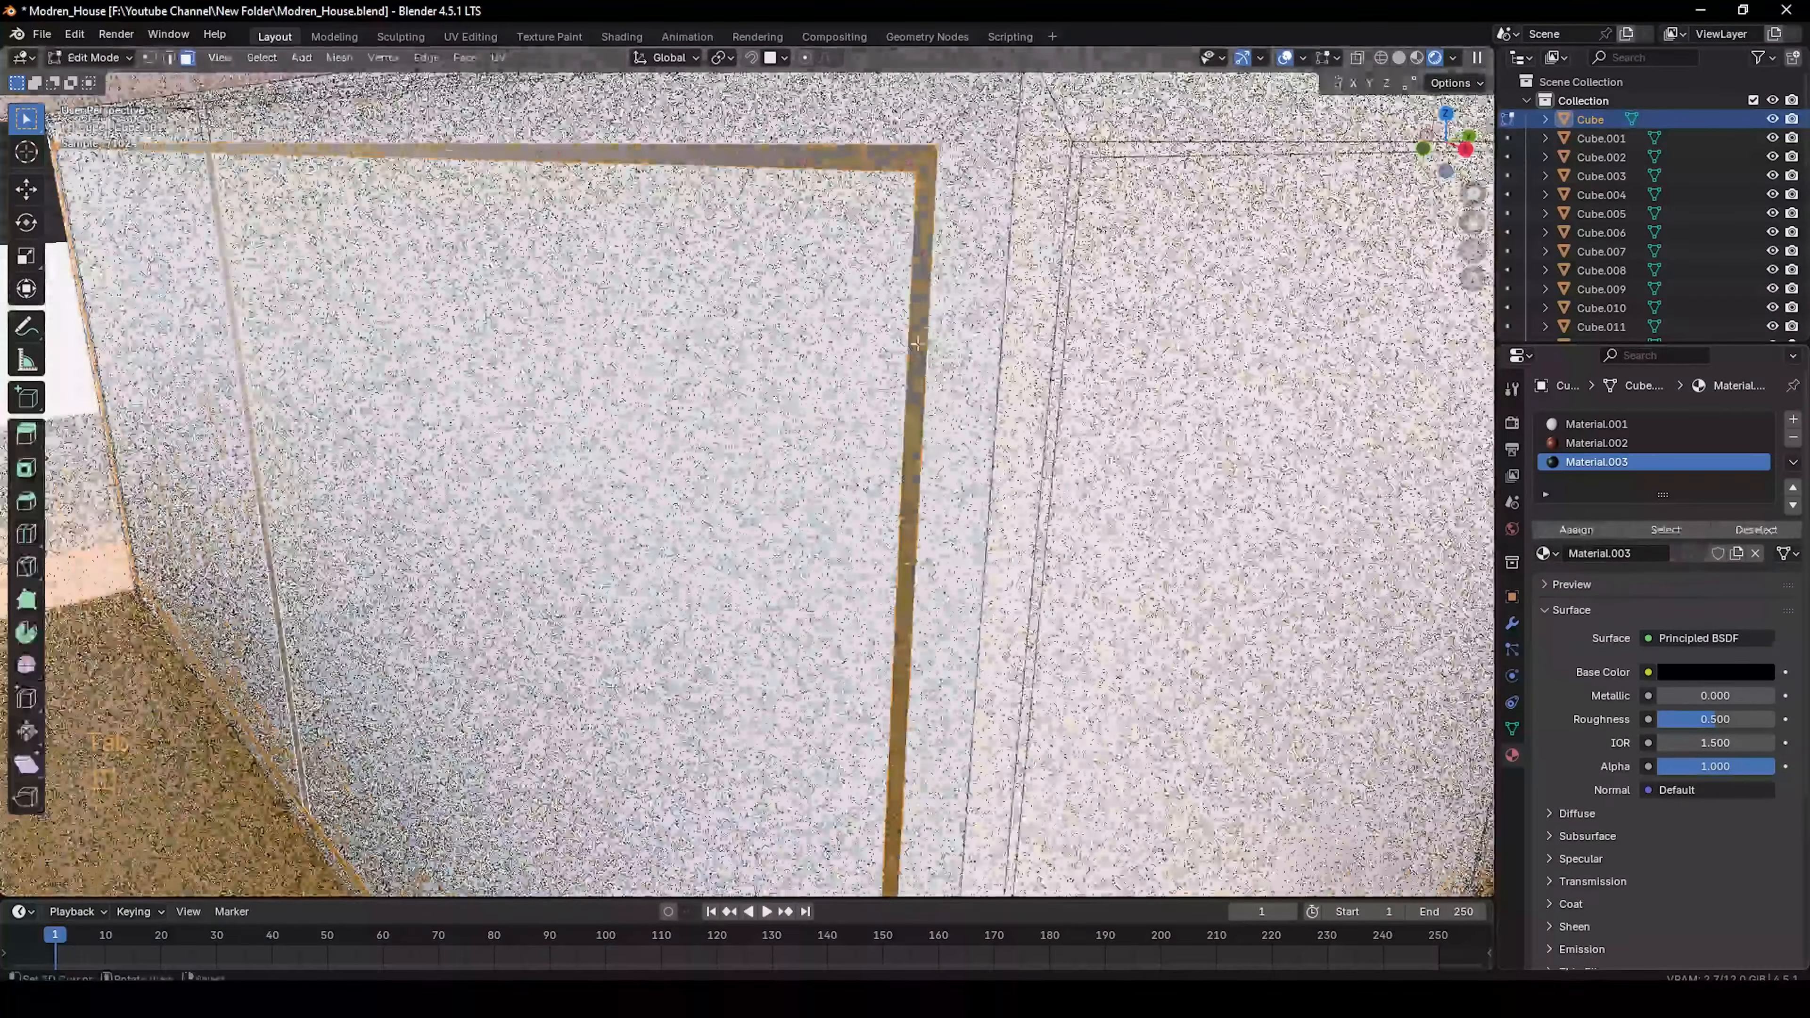
key("e")
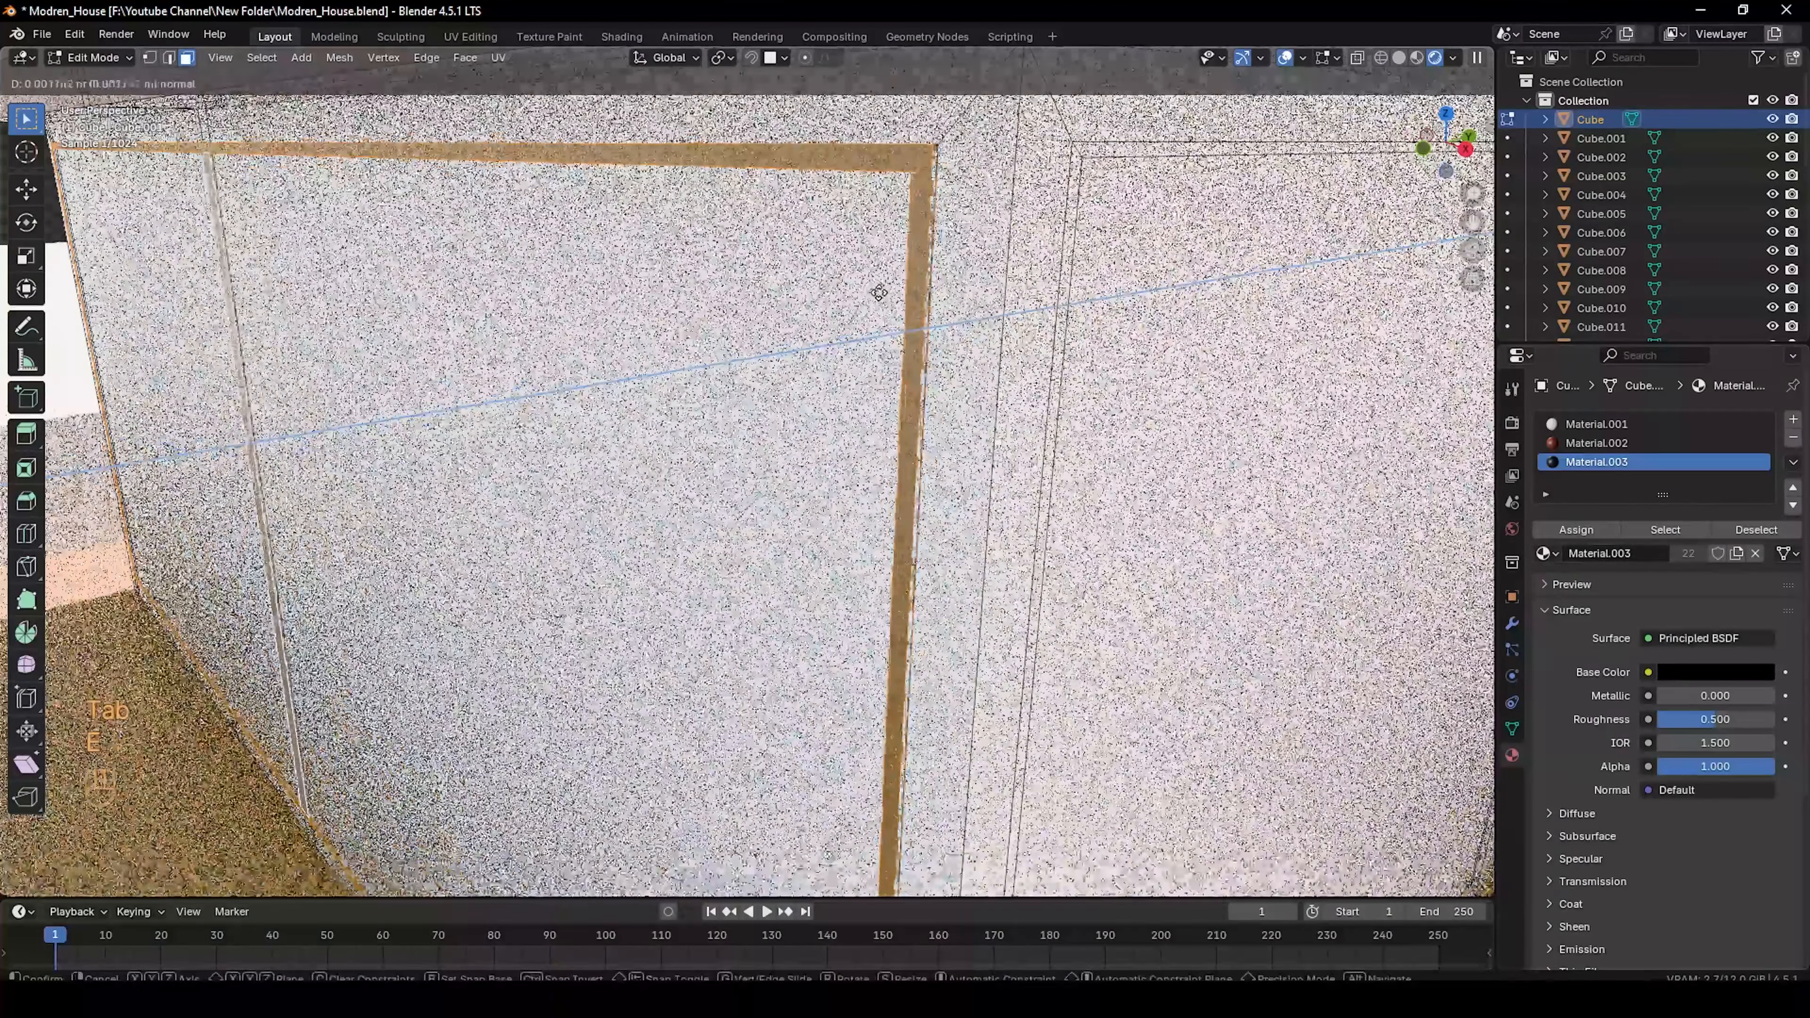
left_click(878, 293)
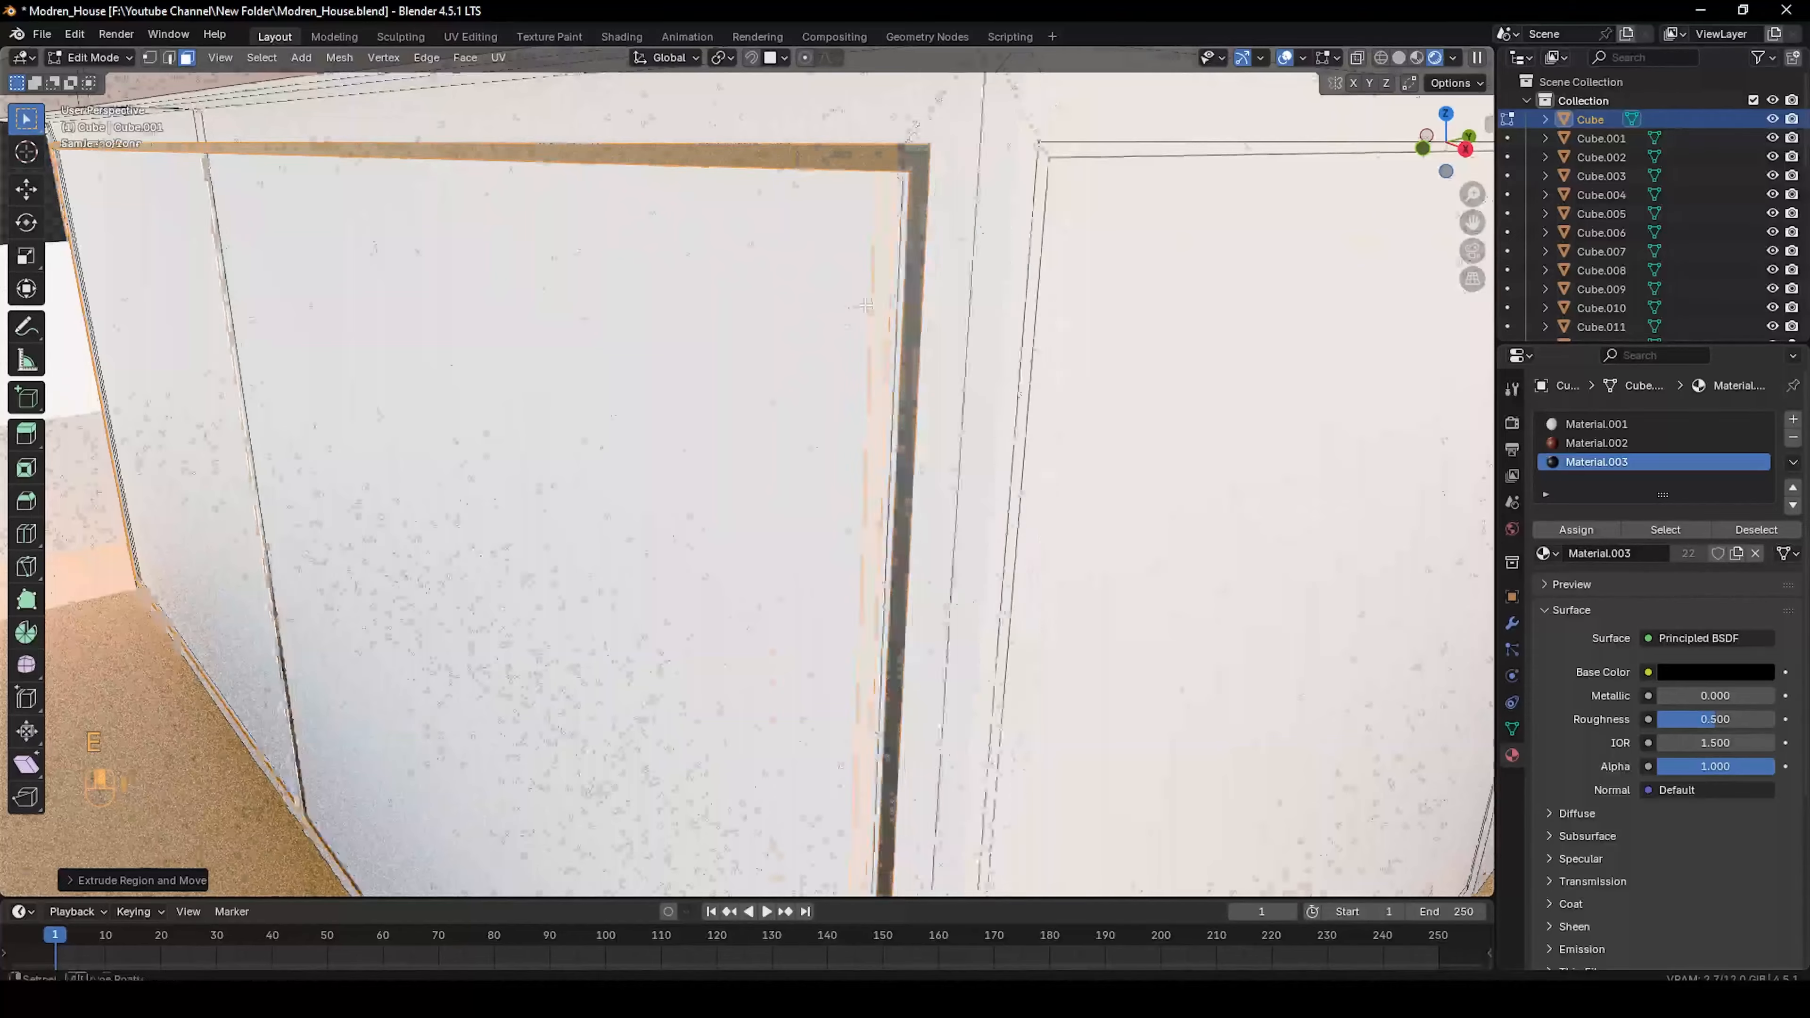
Select the side faces of the extruded frame strips, assign Material.003 to them and return to Object Mode
scroll(866, 305, "down", 2)
middle_click_drag(650, 192, 440, 184)
left_click(441, 187, "alt+shift")
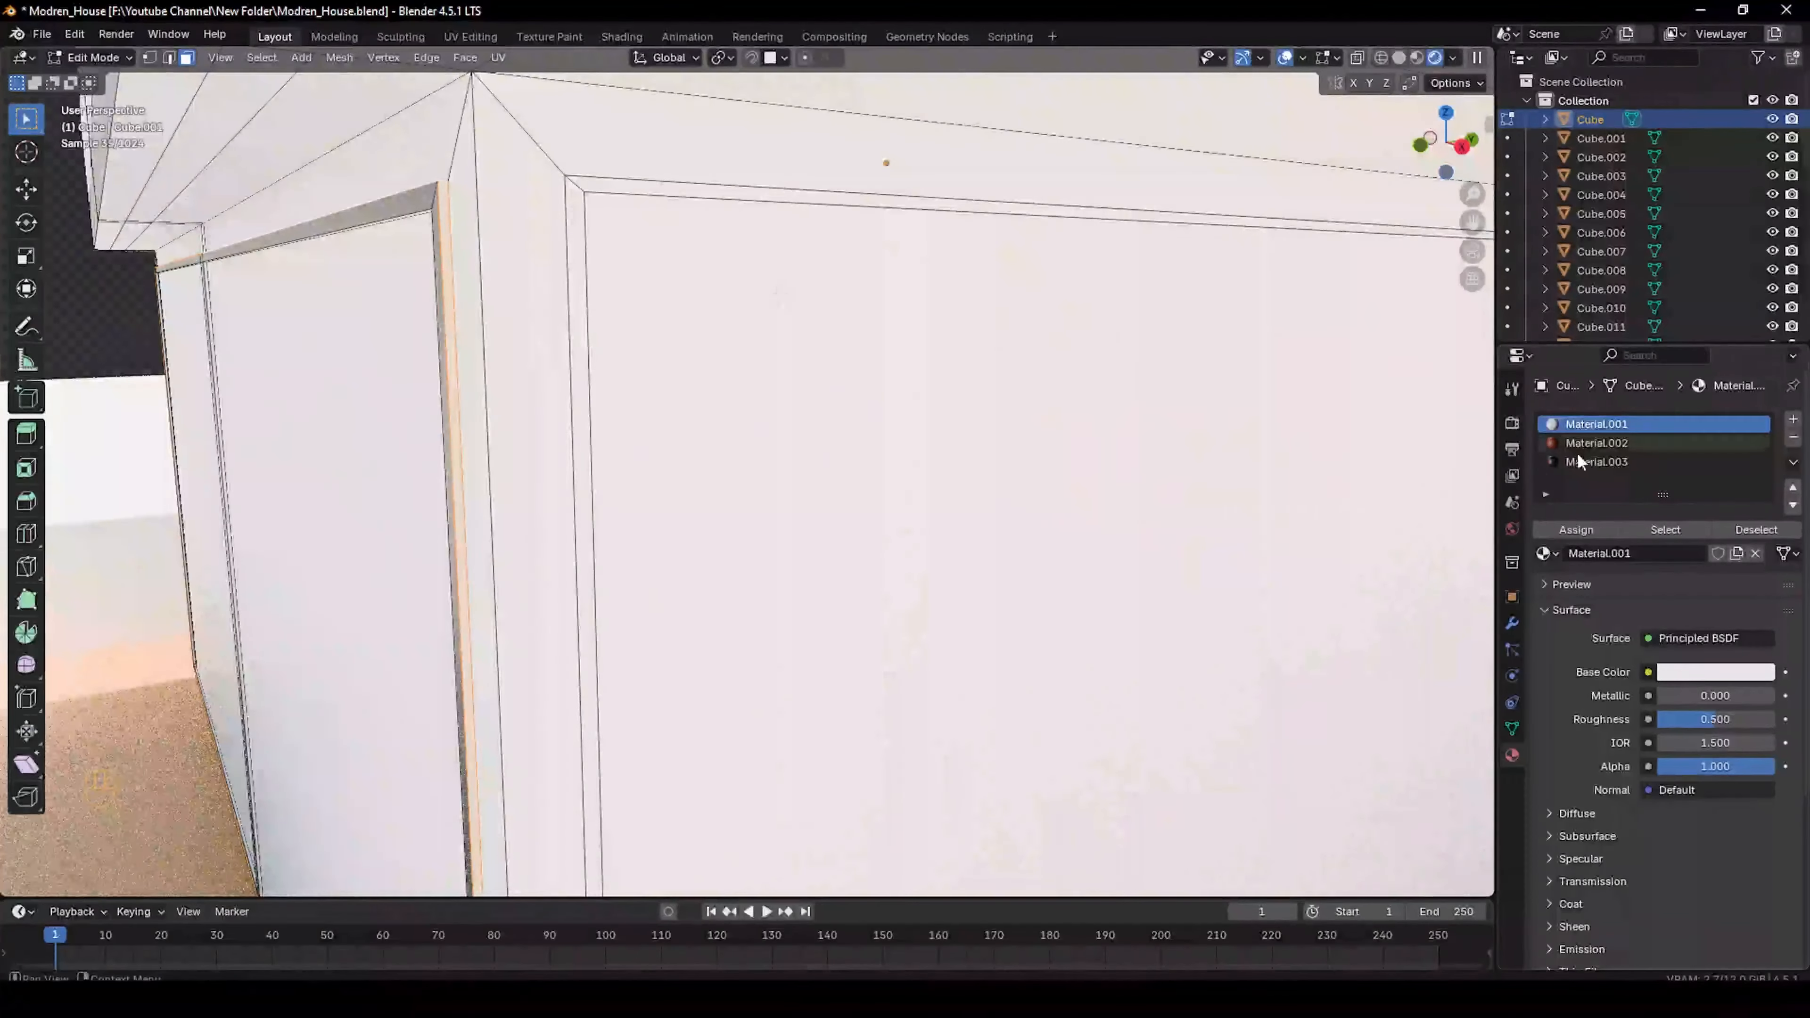
double_click(1579, 461)
left_click(1581, 526)
left_click(1581, 526)
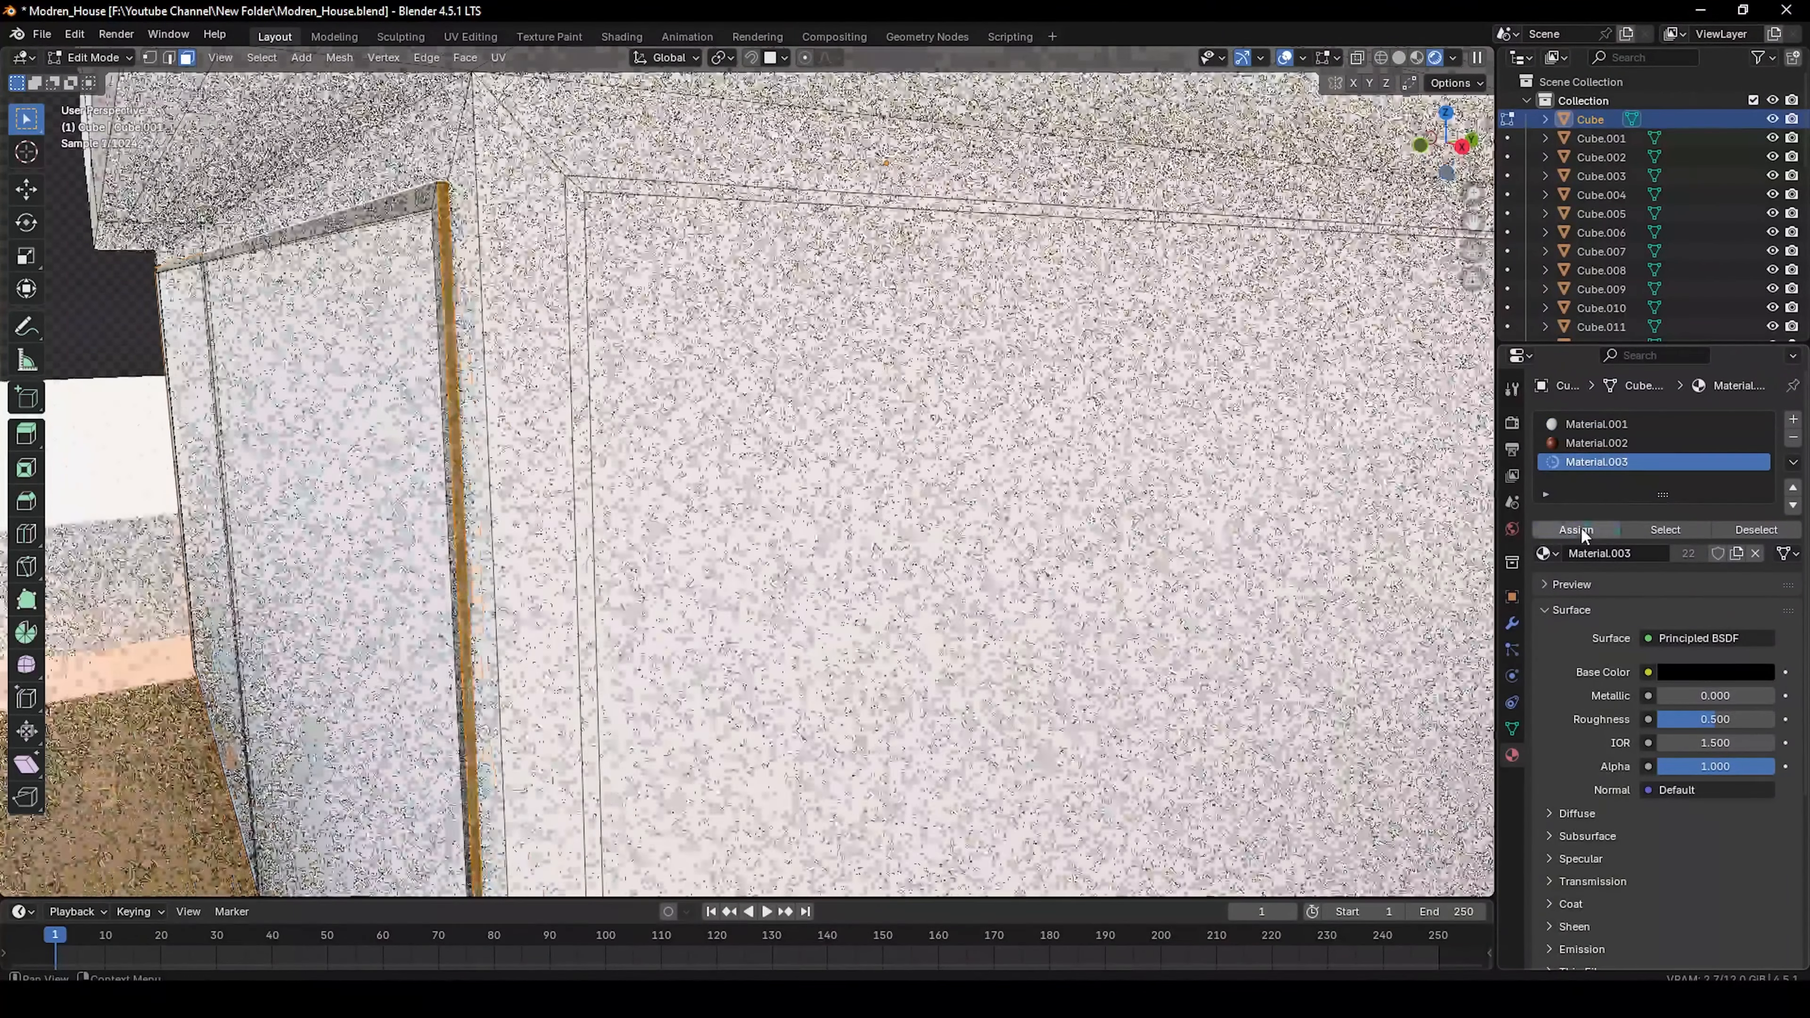
key("Tab")
mouse_move(528, 419)
middle_mouse_down()
mouse_move(560, 419)
mouse_move(527, 435)
middle_mouse_up()
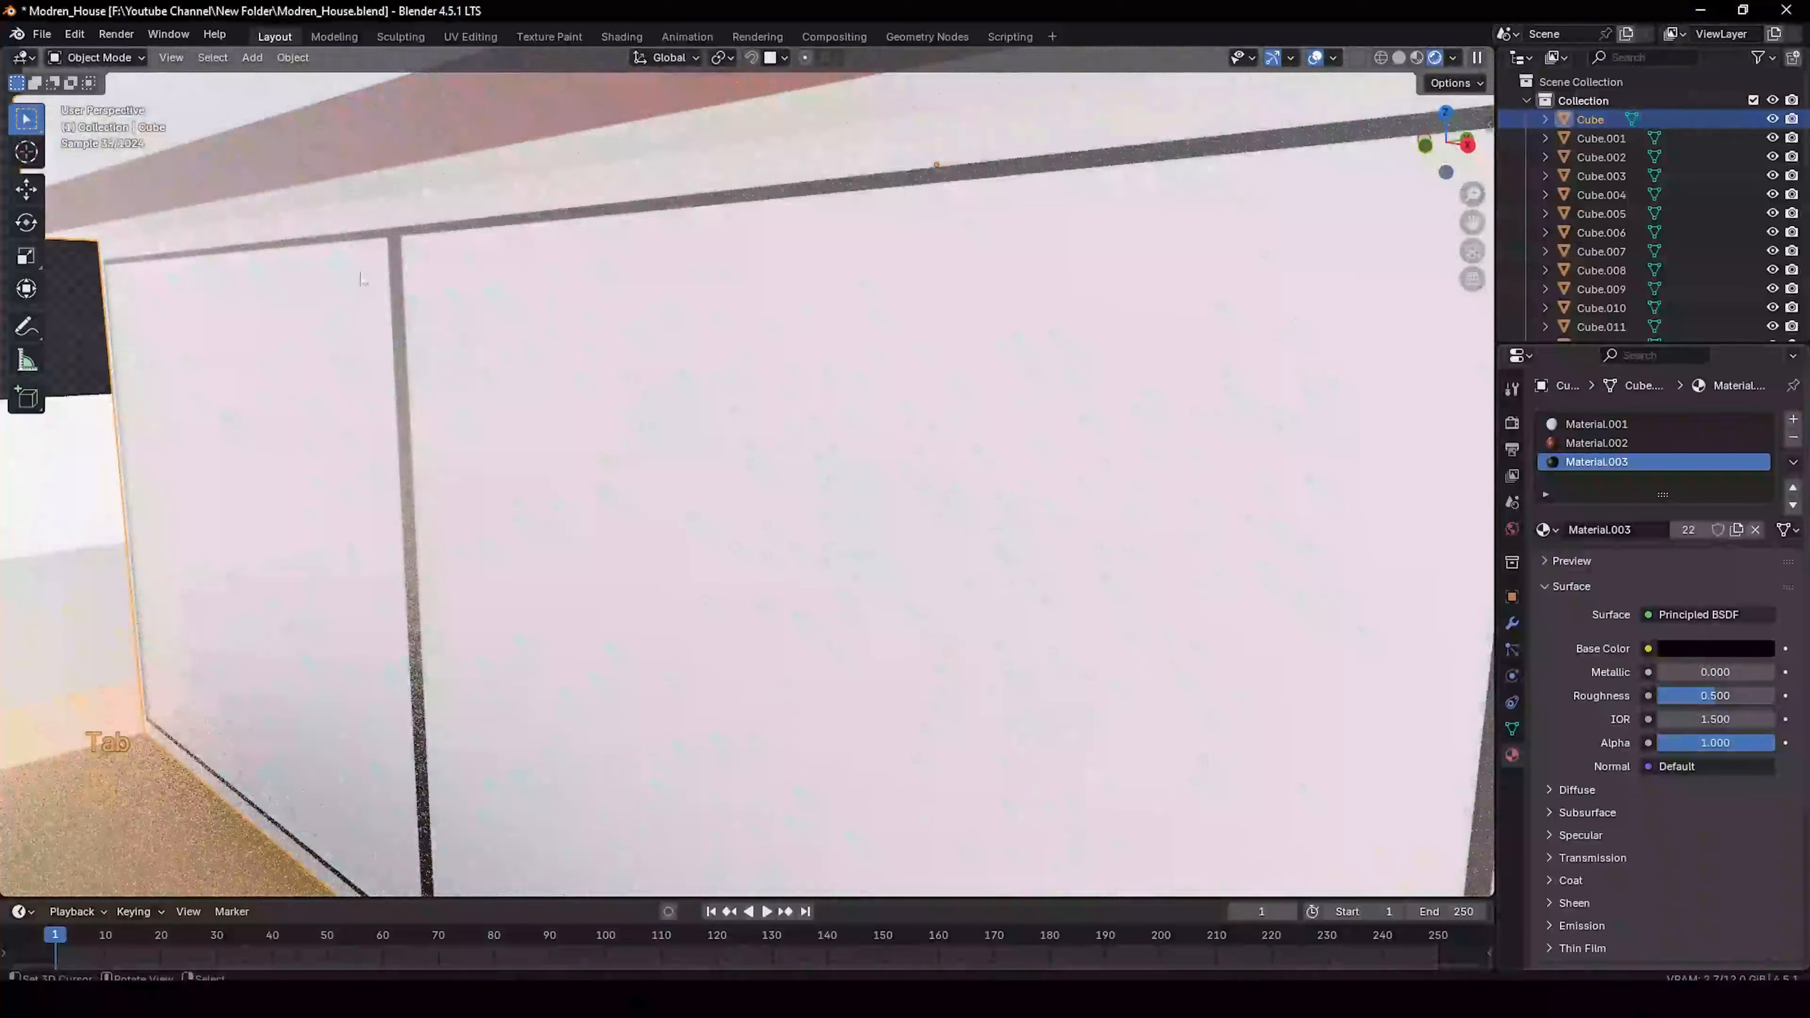
Select the thin frame loop around the ground-floor wall panel on the stair side and extrude it slightly
middle_click_drag(784, 435, 542, 435)
scroll(734, 442, "down", 3)
key("Tab")
scroll(746, 470, "up", 4)
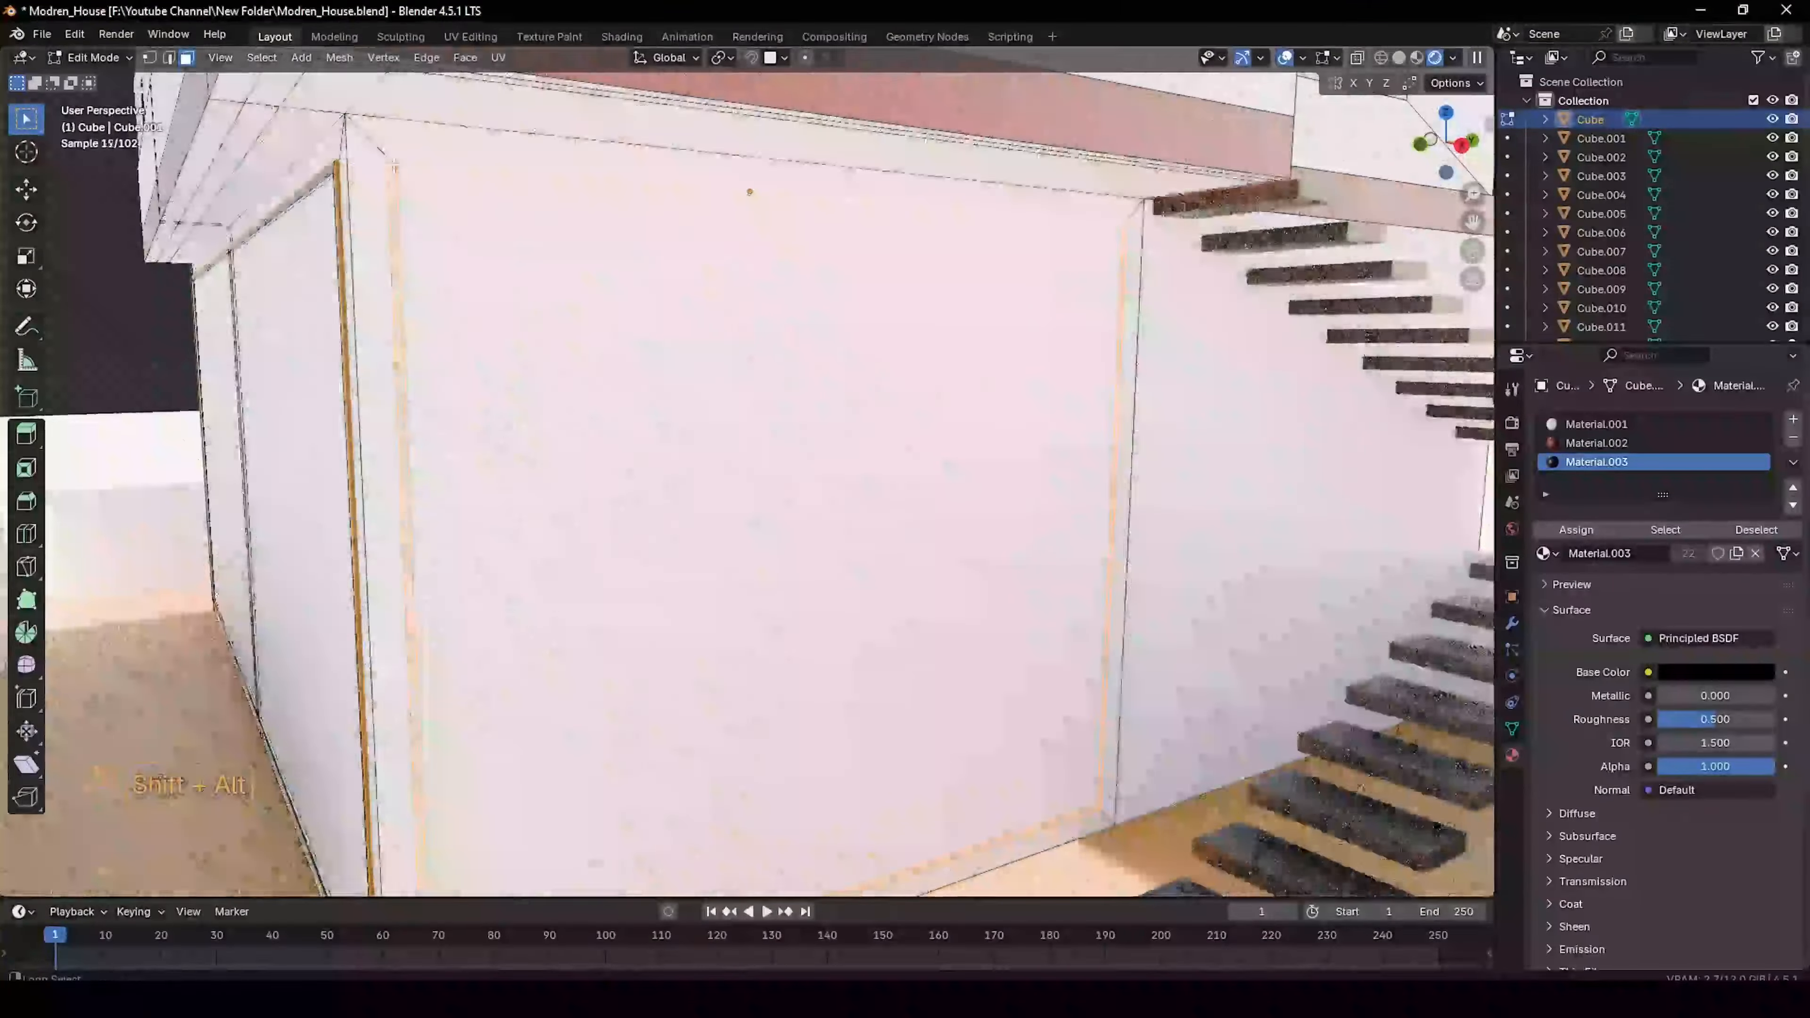
left_click(394, 166)
left_click(394, 166, "alt")
key("e")
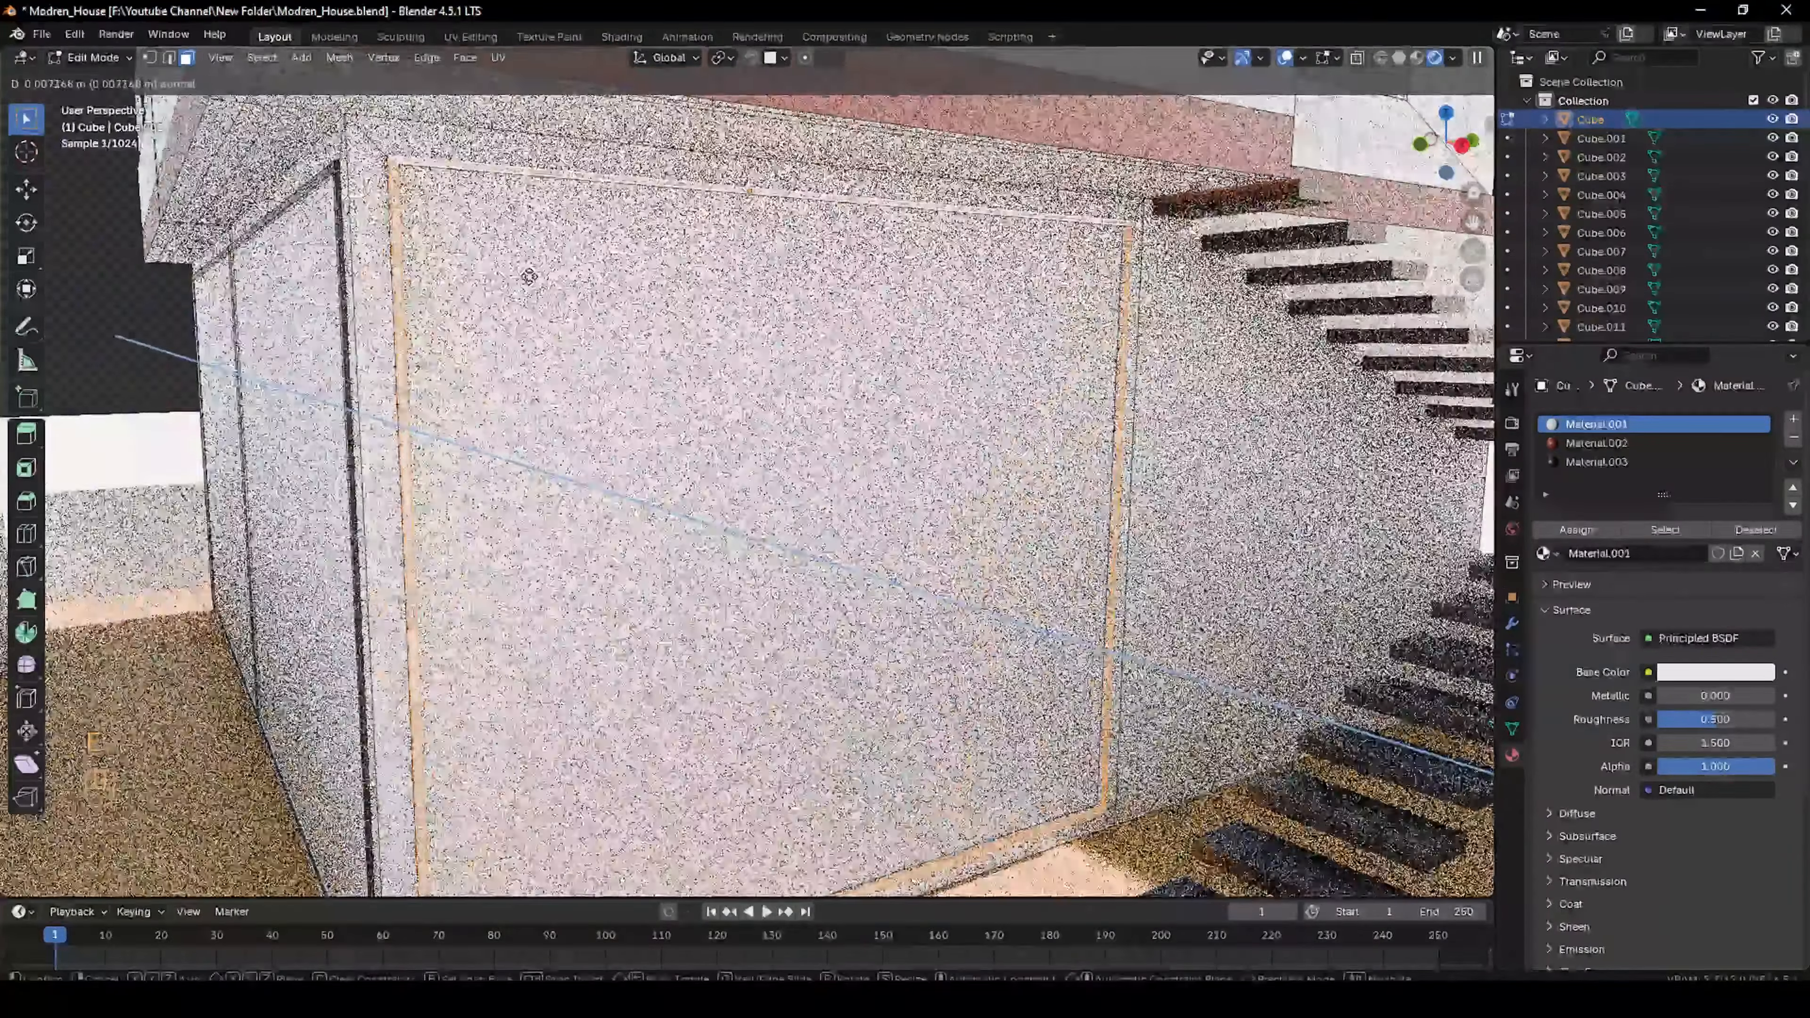
left_click(529, 277)
Add the side faces of the stair-side frame to the selection, assign Material.003 and leave Edit Mode
scroll(529, 276, "up", 1)
middle_click_drag(528, 276, 727, 278)
right_click(1455, 260, "alt+shift")
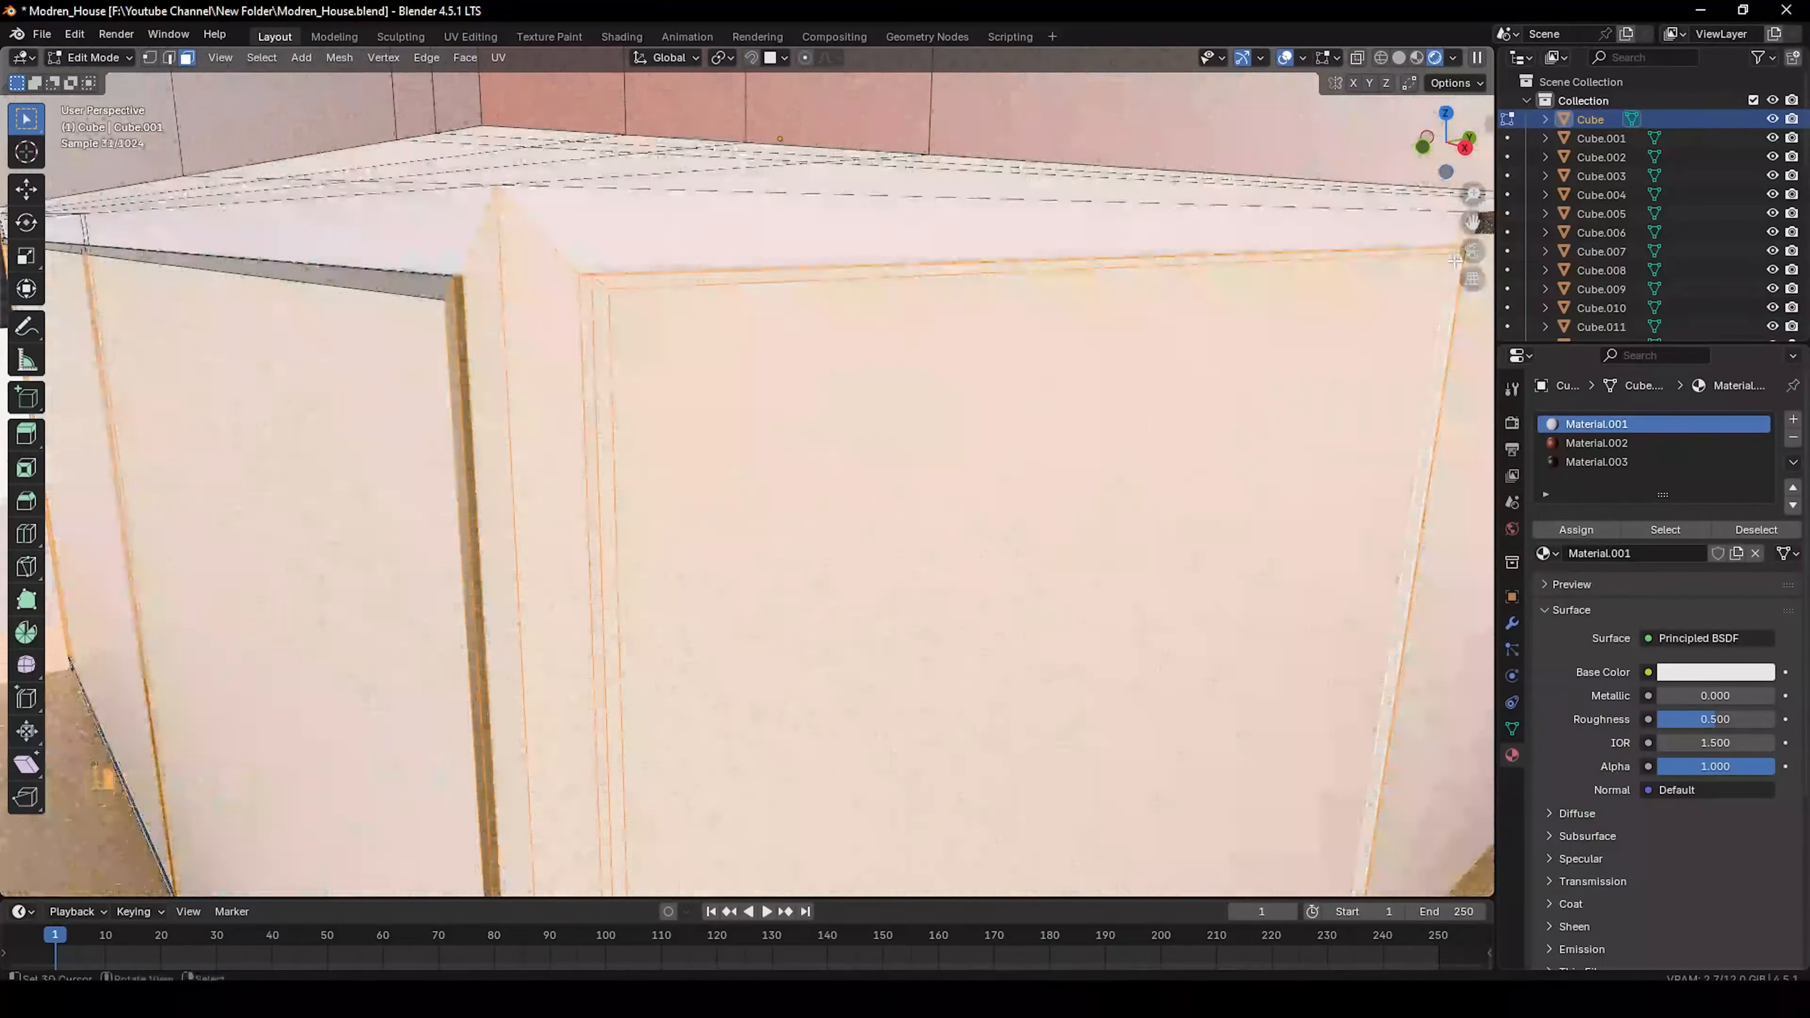
right_click(1455, 260, "alt+shift")
left_click(1583, 461)
left_click(1576, 529)
key("Tab")
scroll(603, 159, "down", 5)
middle_click_drag(603, 159, 117, 424)
scroll(116, 424, "down", 2)
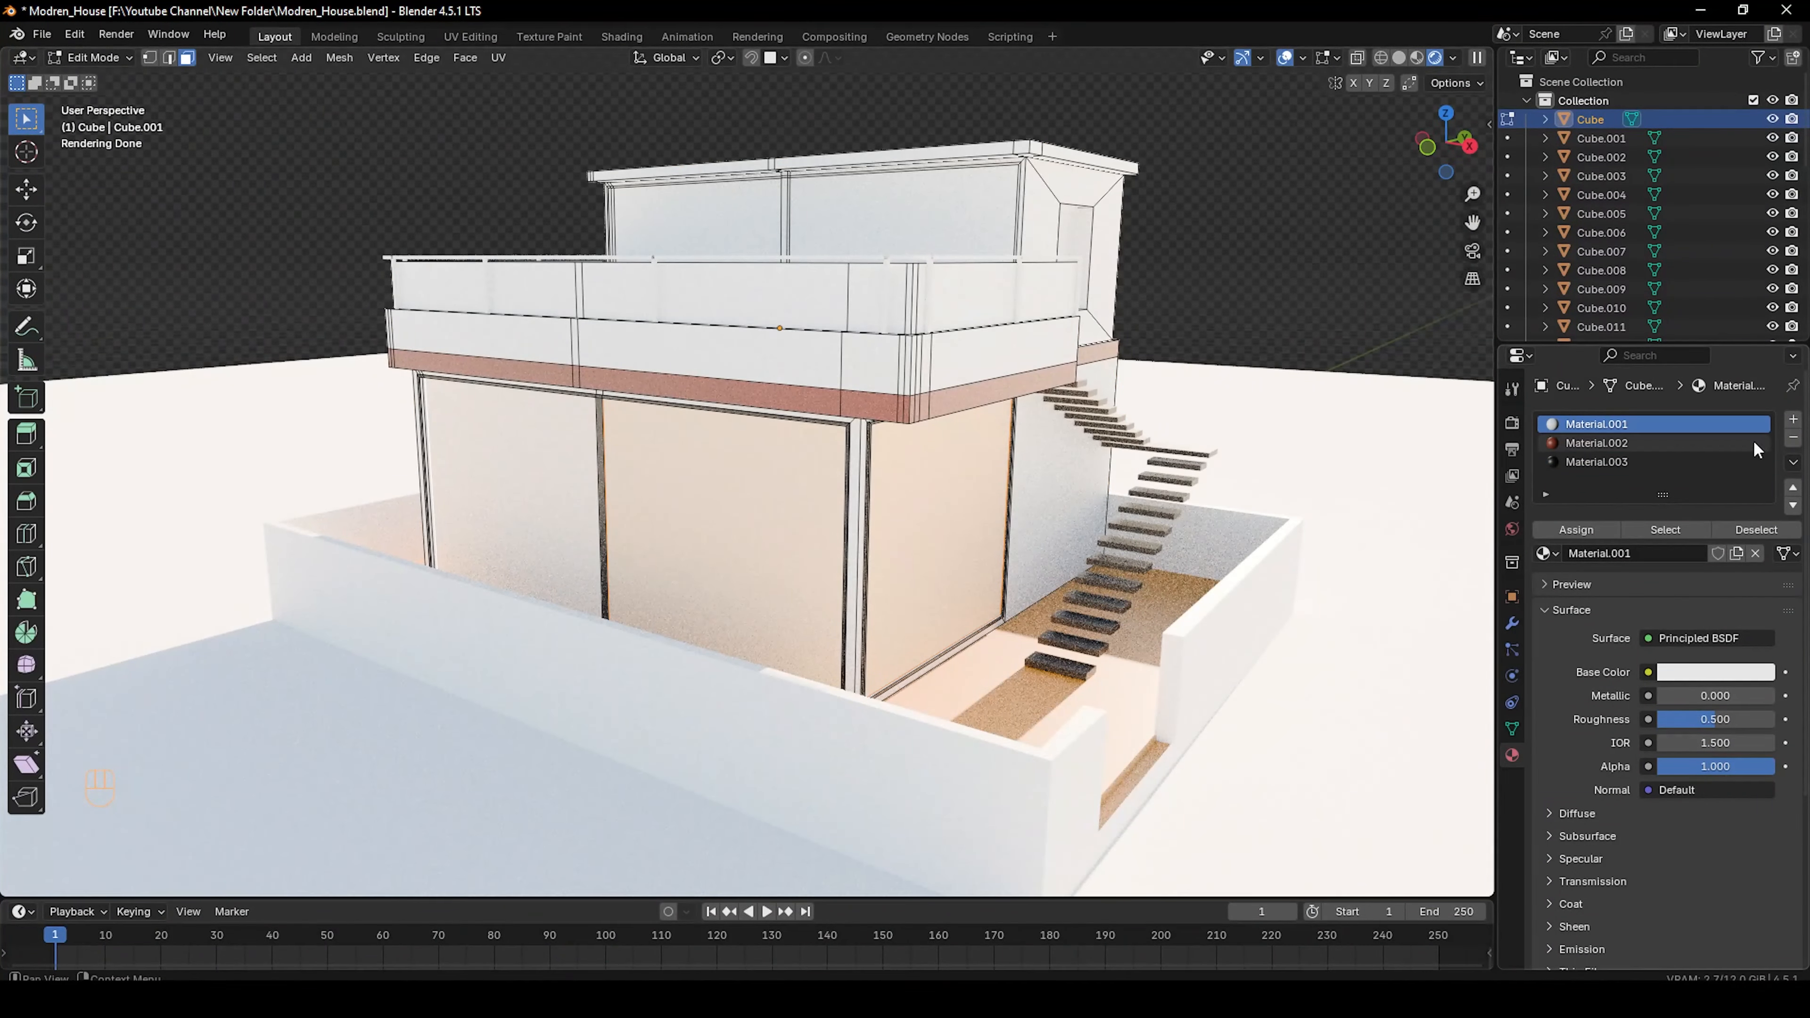
Give the selected ground-floor wall panels a new material with a Glass BSDF surface and a roughness of 0.222
left_click(1793, 422)
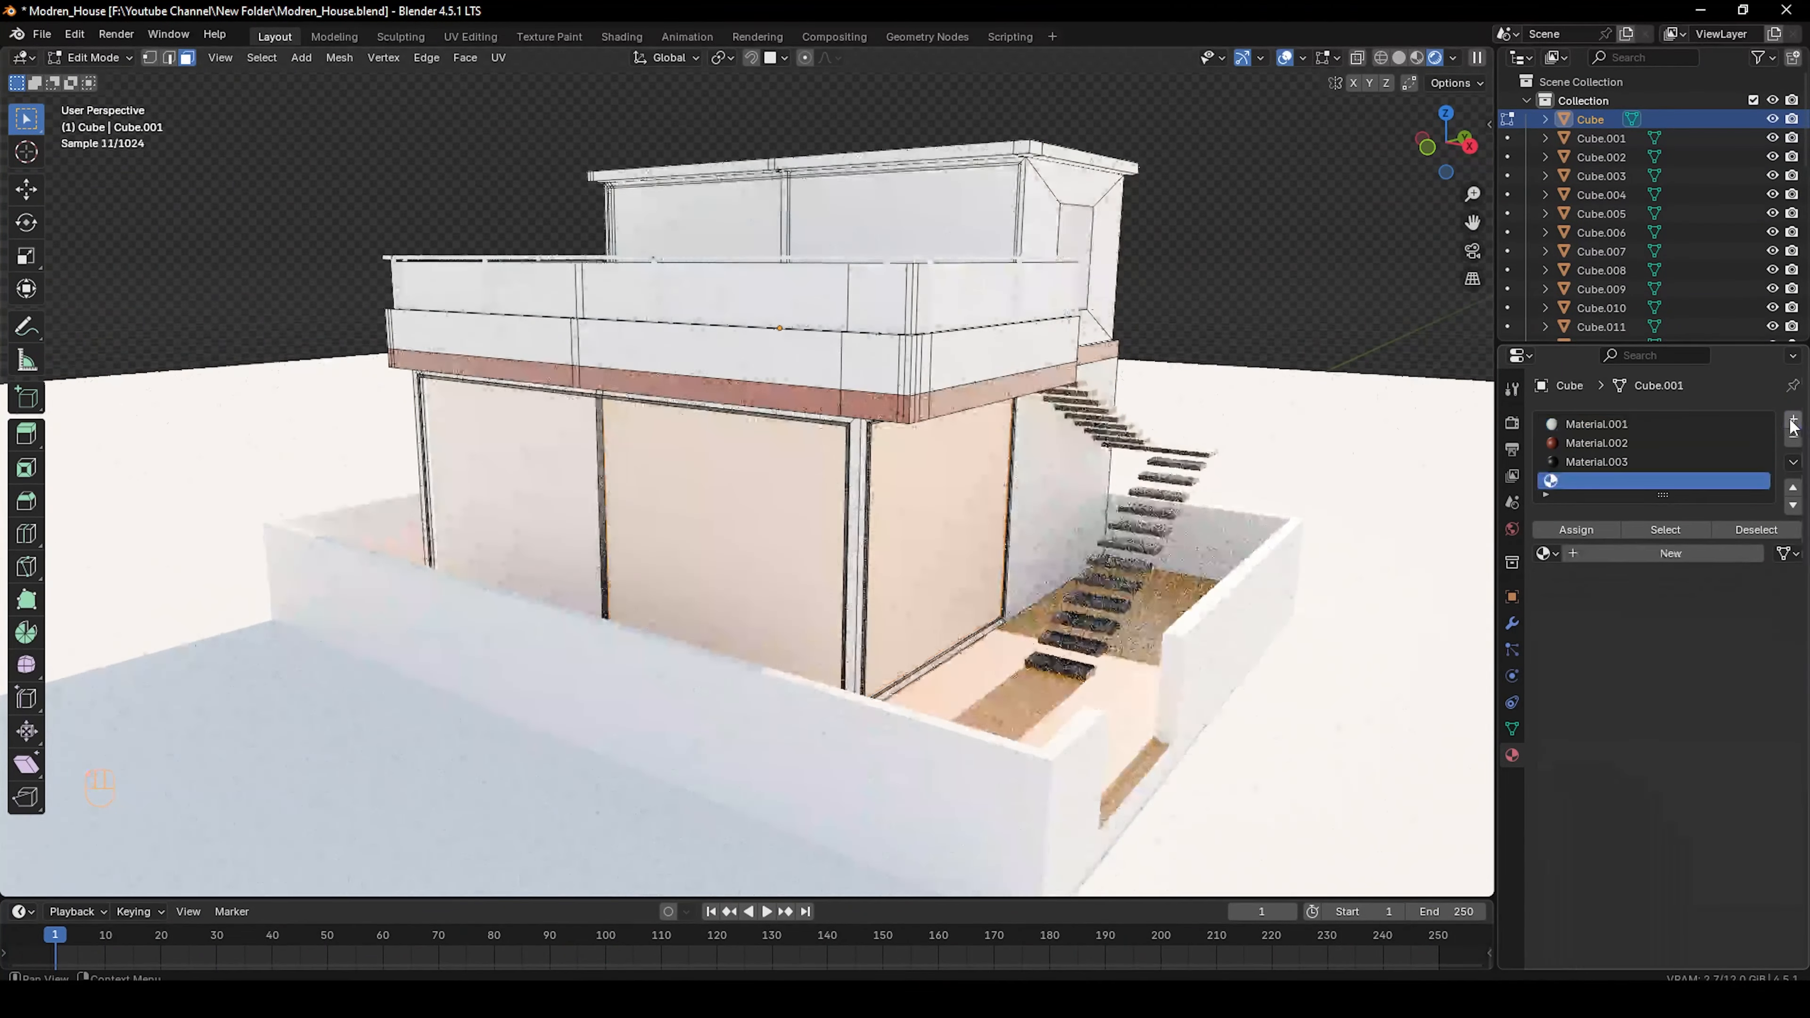
left_click(1610, 550)
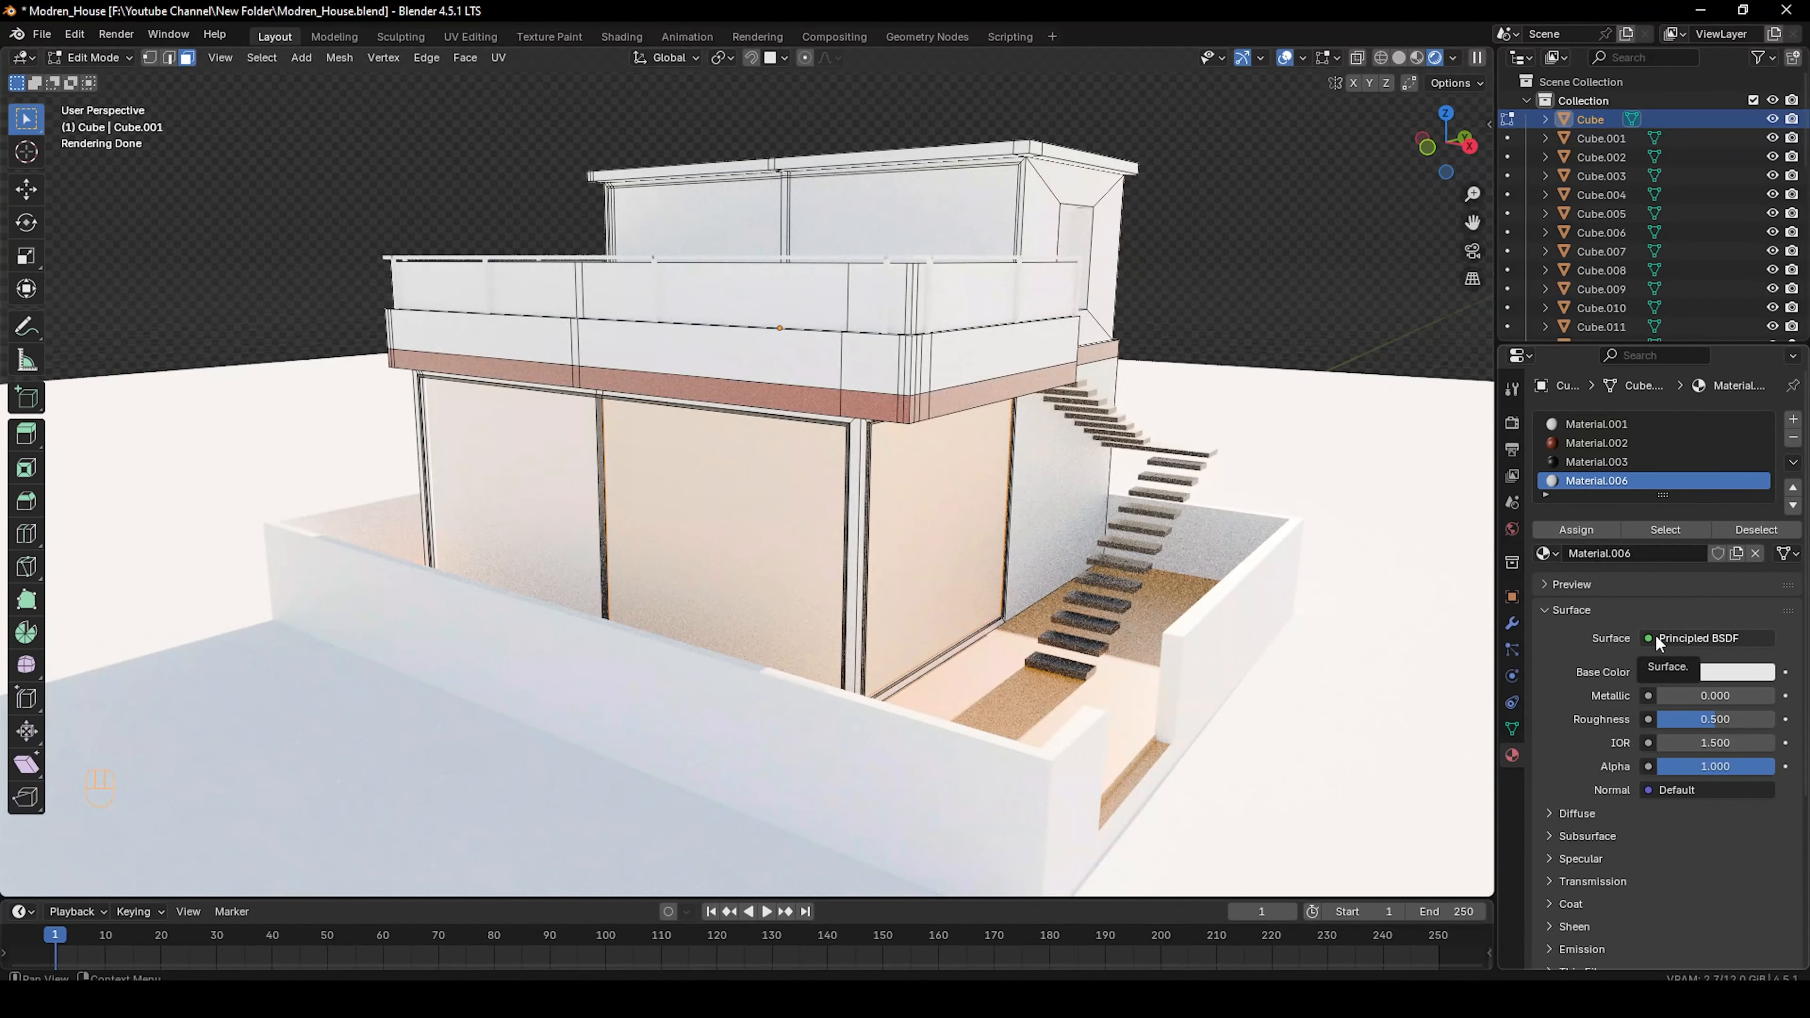
left_click(1655, 636)
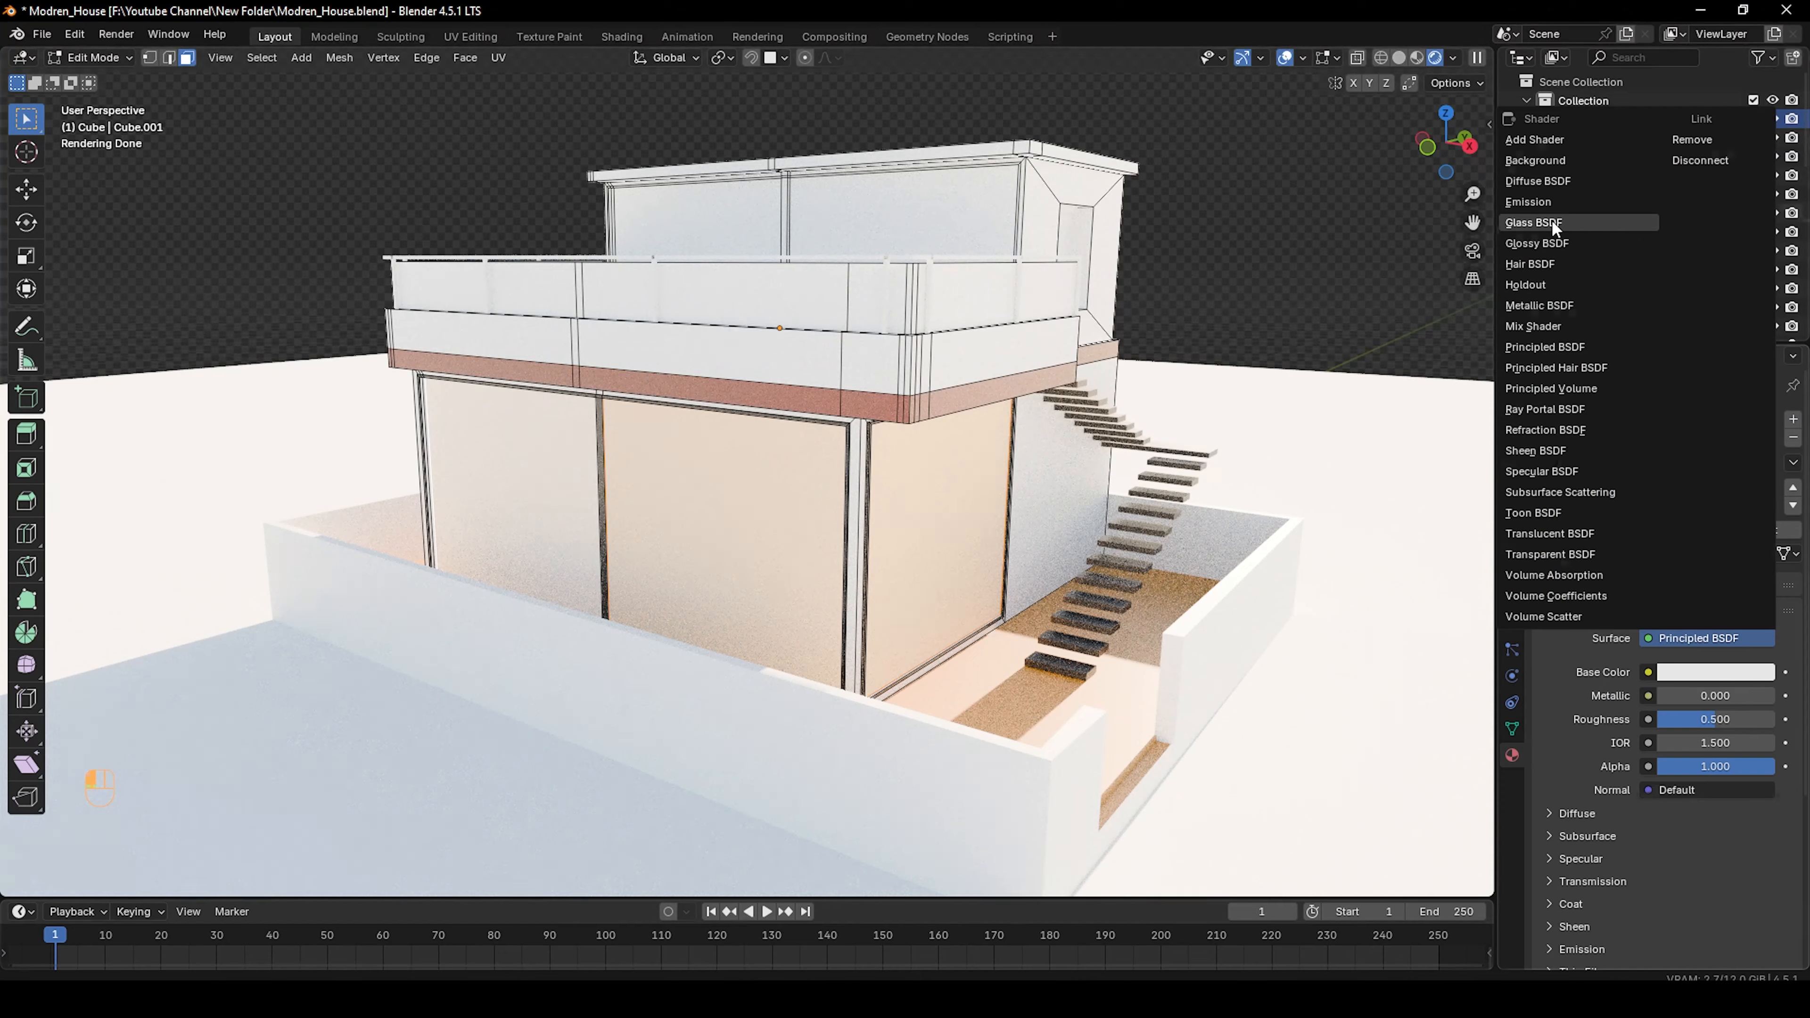
left_click(1539, 223)
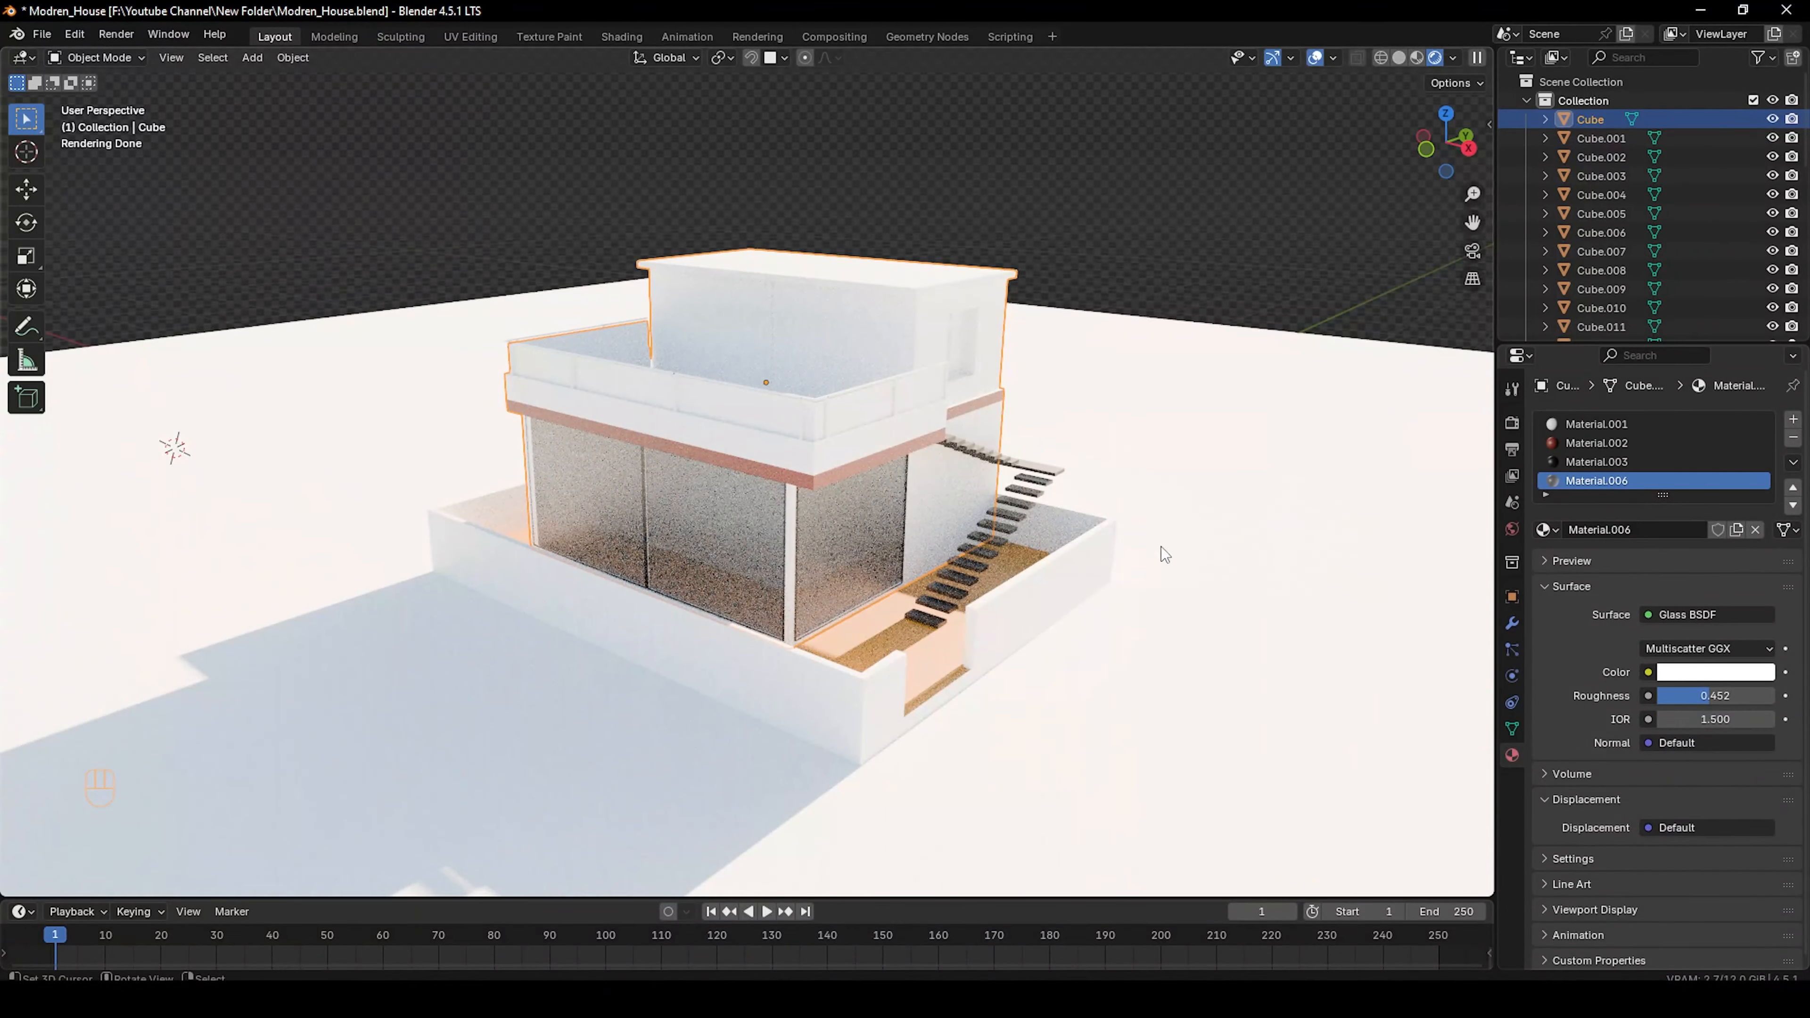
left_click_drag(1715, 695, 1688, 695)
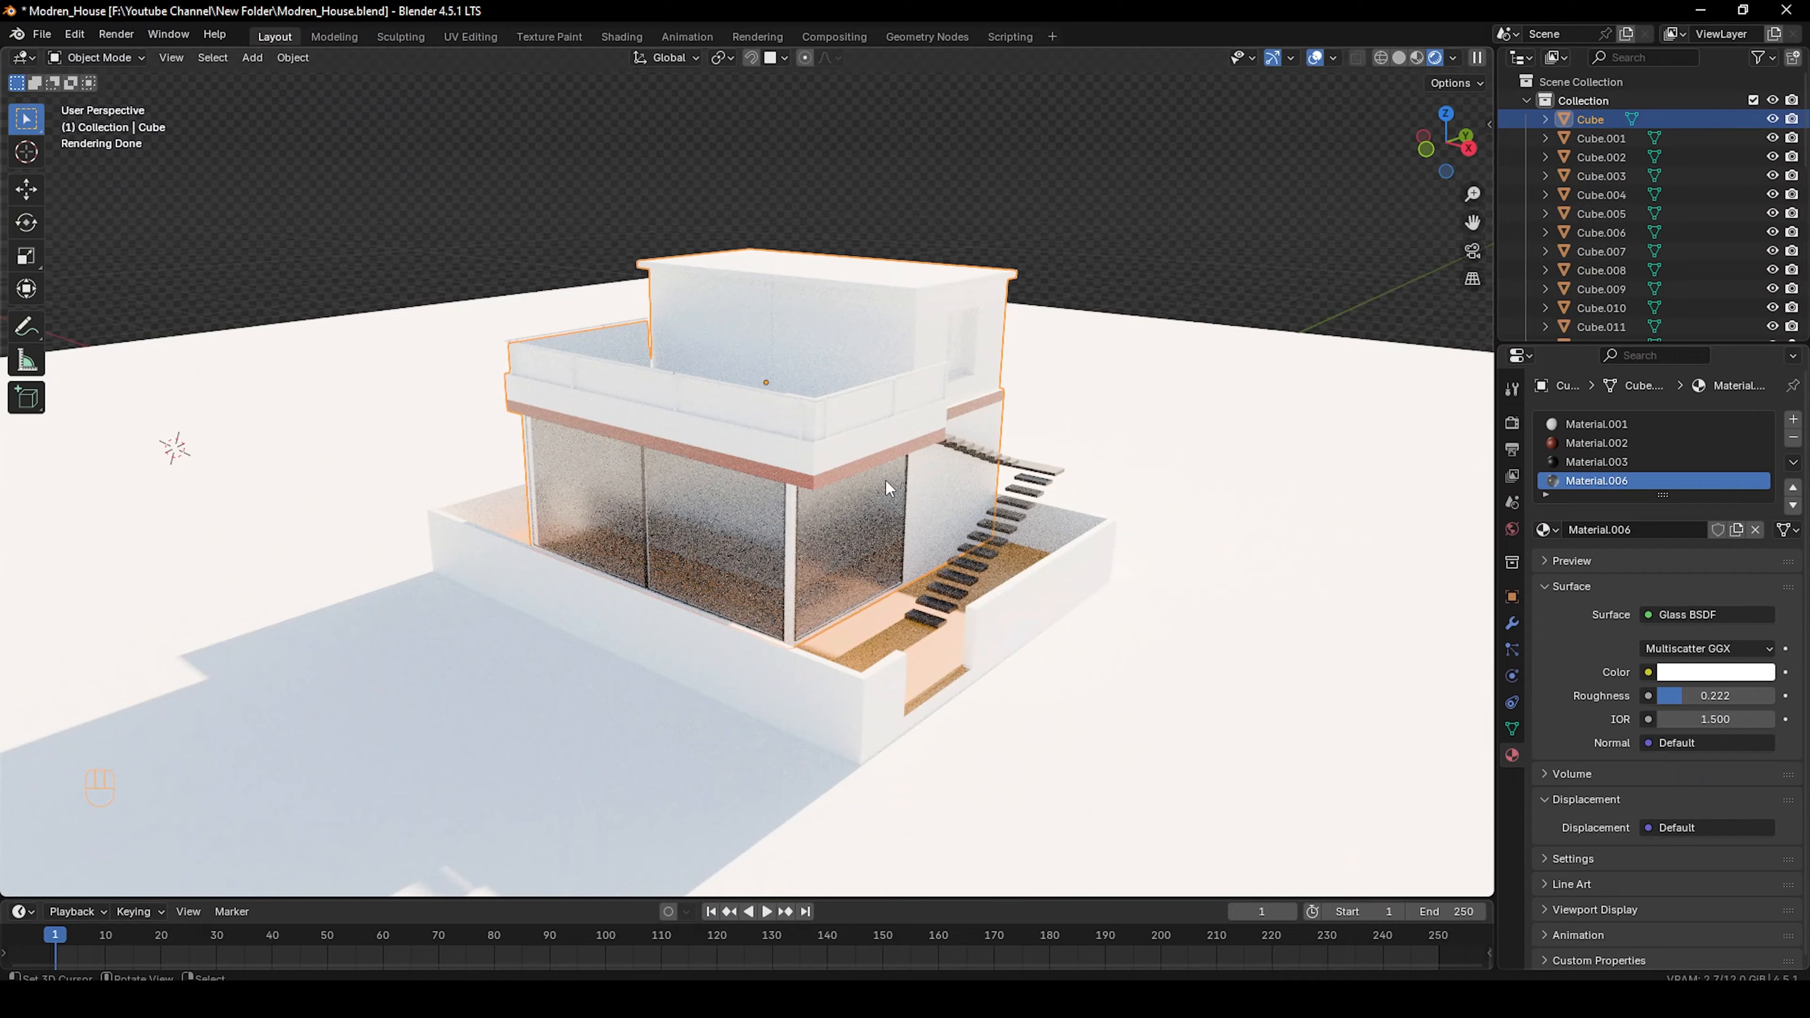
middle_click_drag(885, 478, 862, 637)
scroll(862, 637, "up", 5)
left_click(820, 474)
key("Tab")
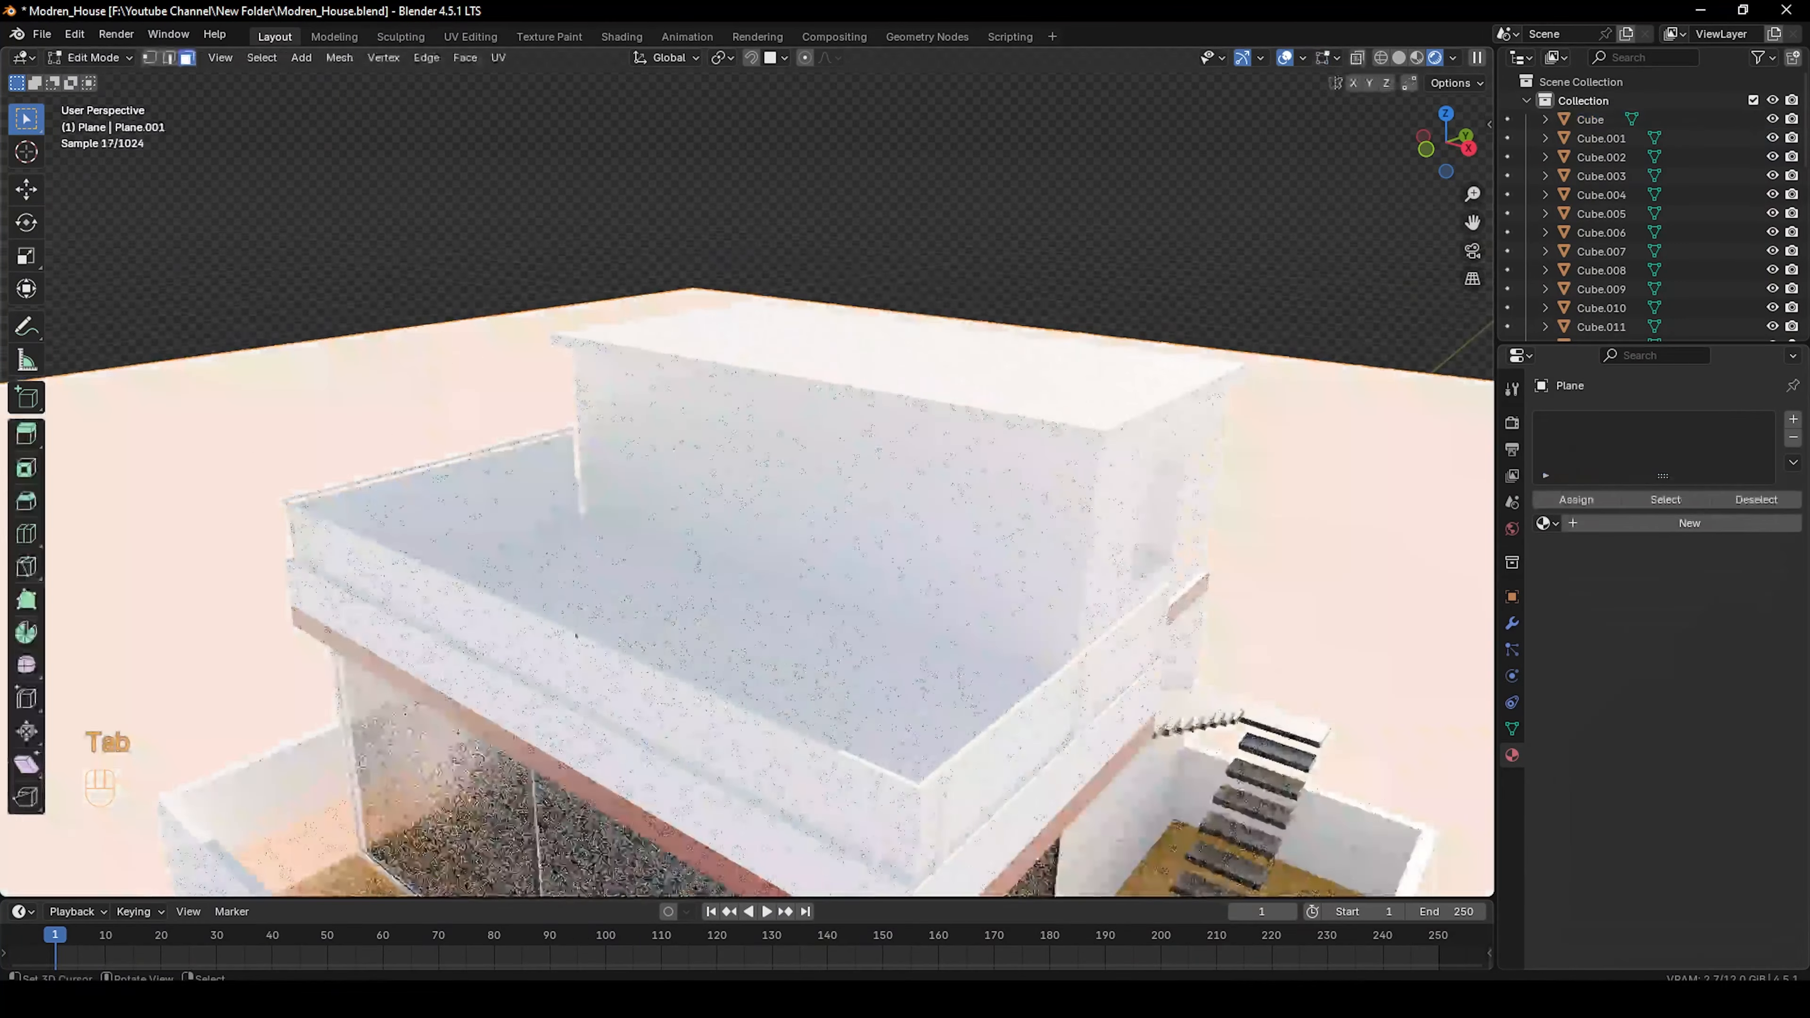
key("Tab")
In the house's Edit Mode, give the upper-floor front panels the glass Material.006 and their frame and divider Material.003
left_click(875, 496)
key("Tab")
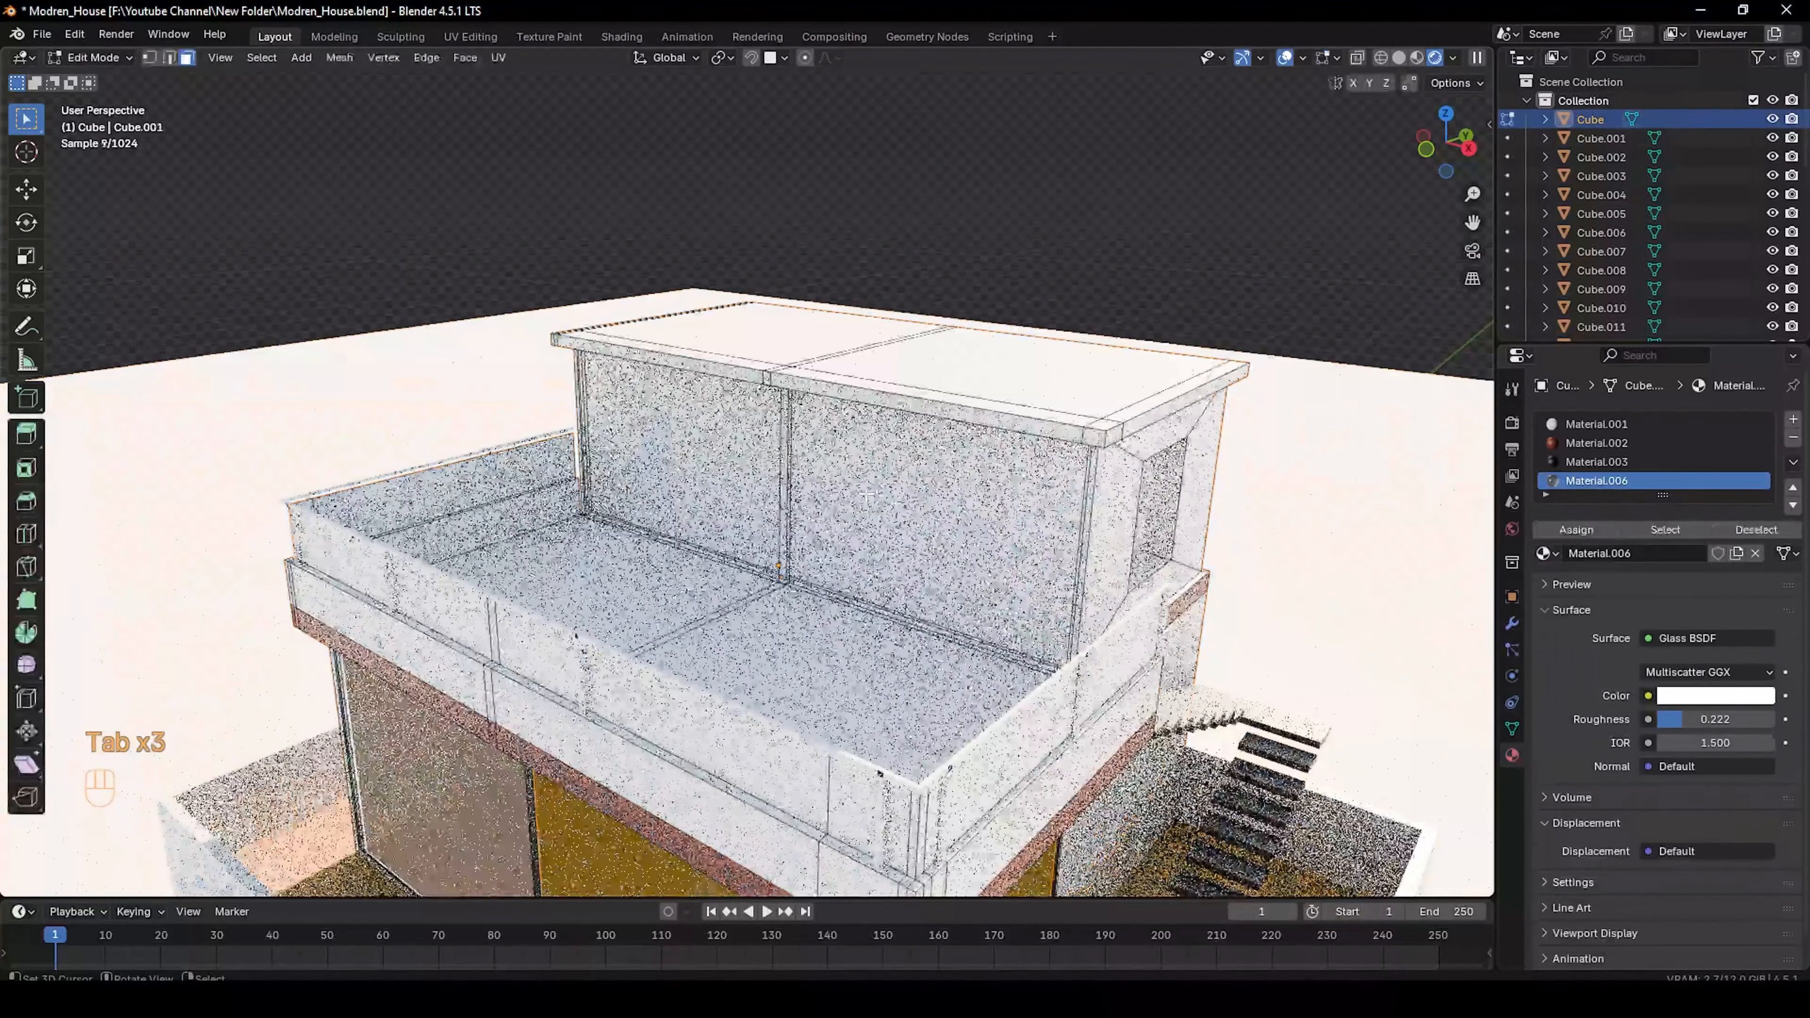
left_click(681, 460)
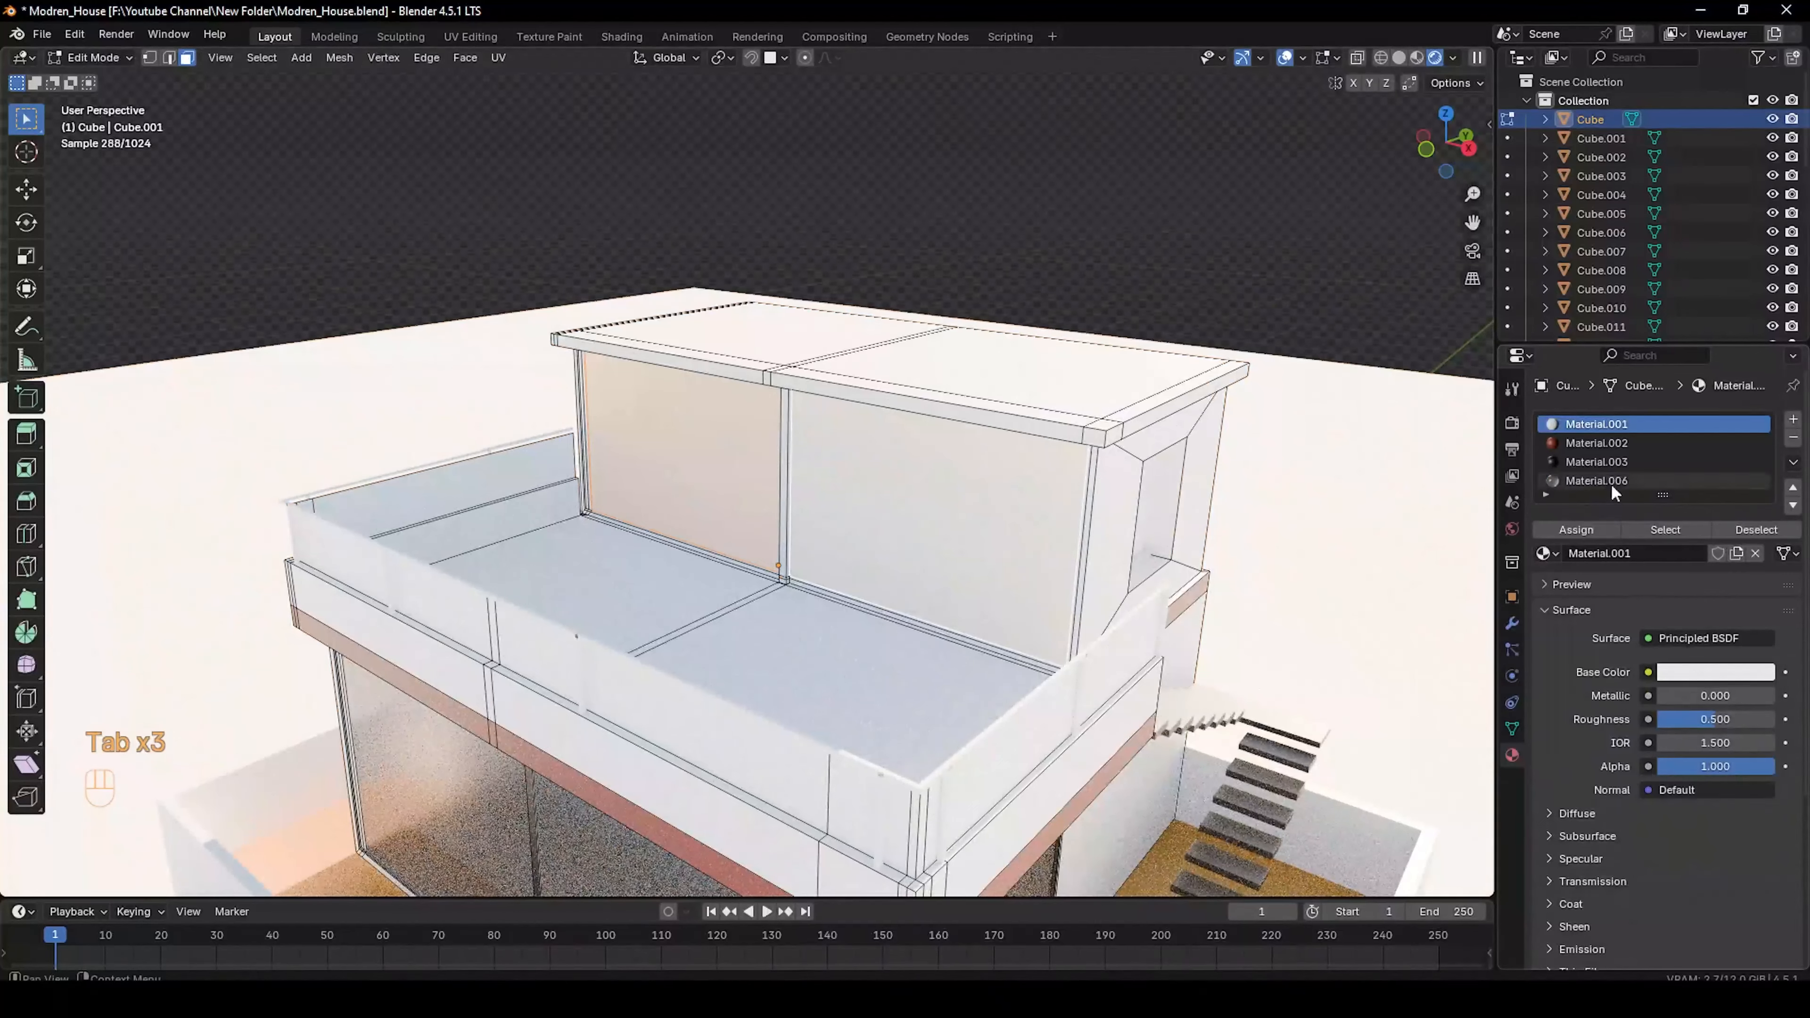
left_click(1596, 461)
left_click(1576, 529)
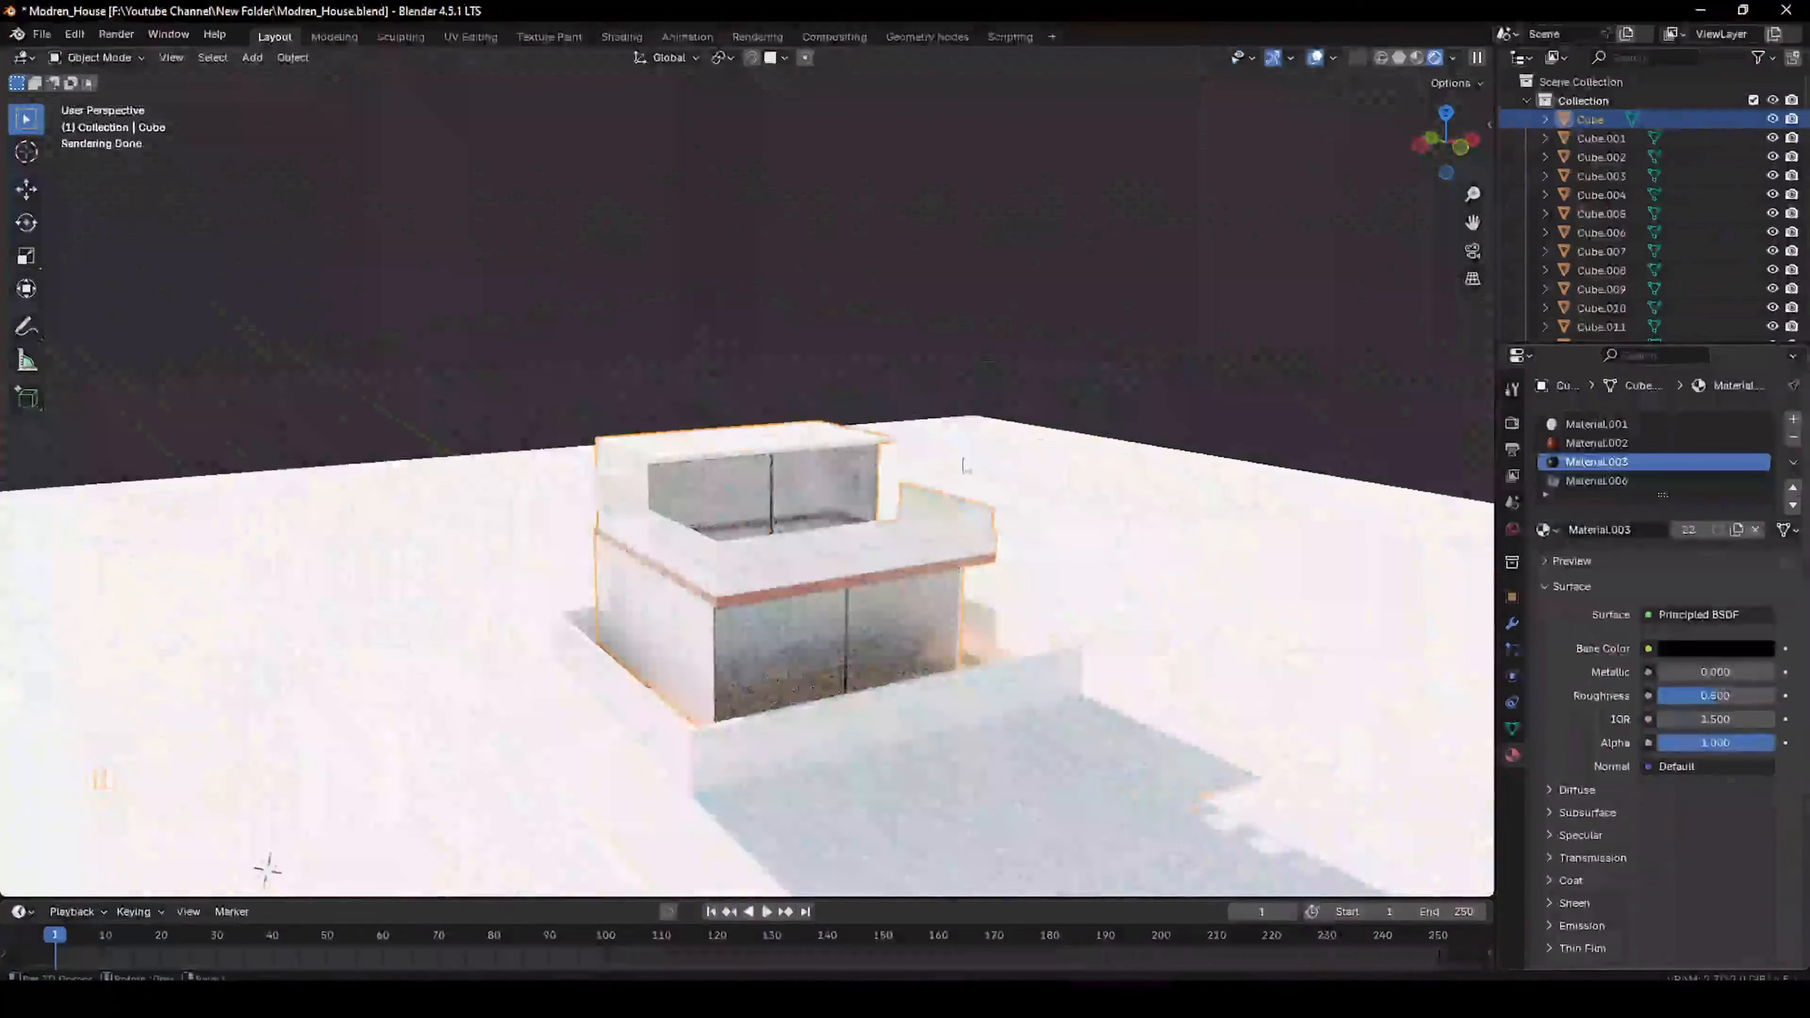
middle_click_drag(963, 465, 886, 390)
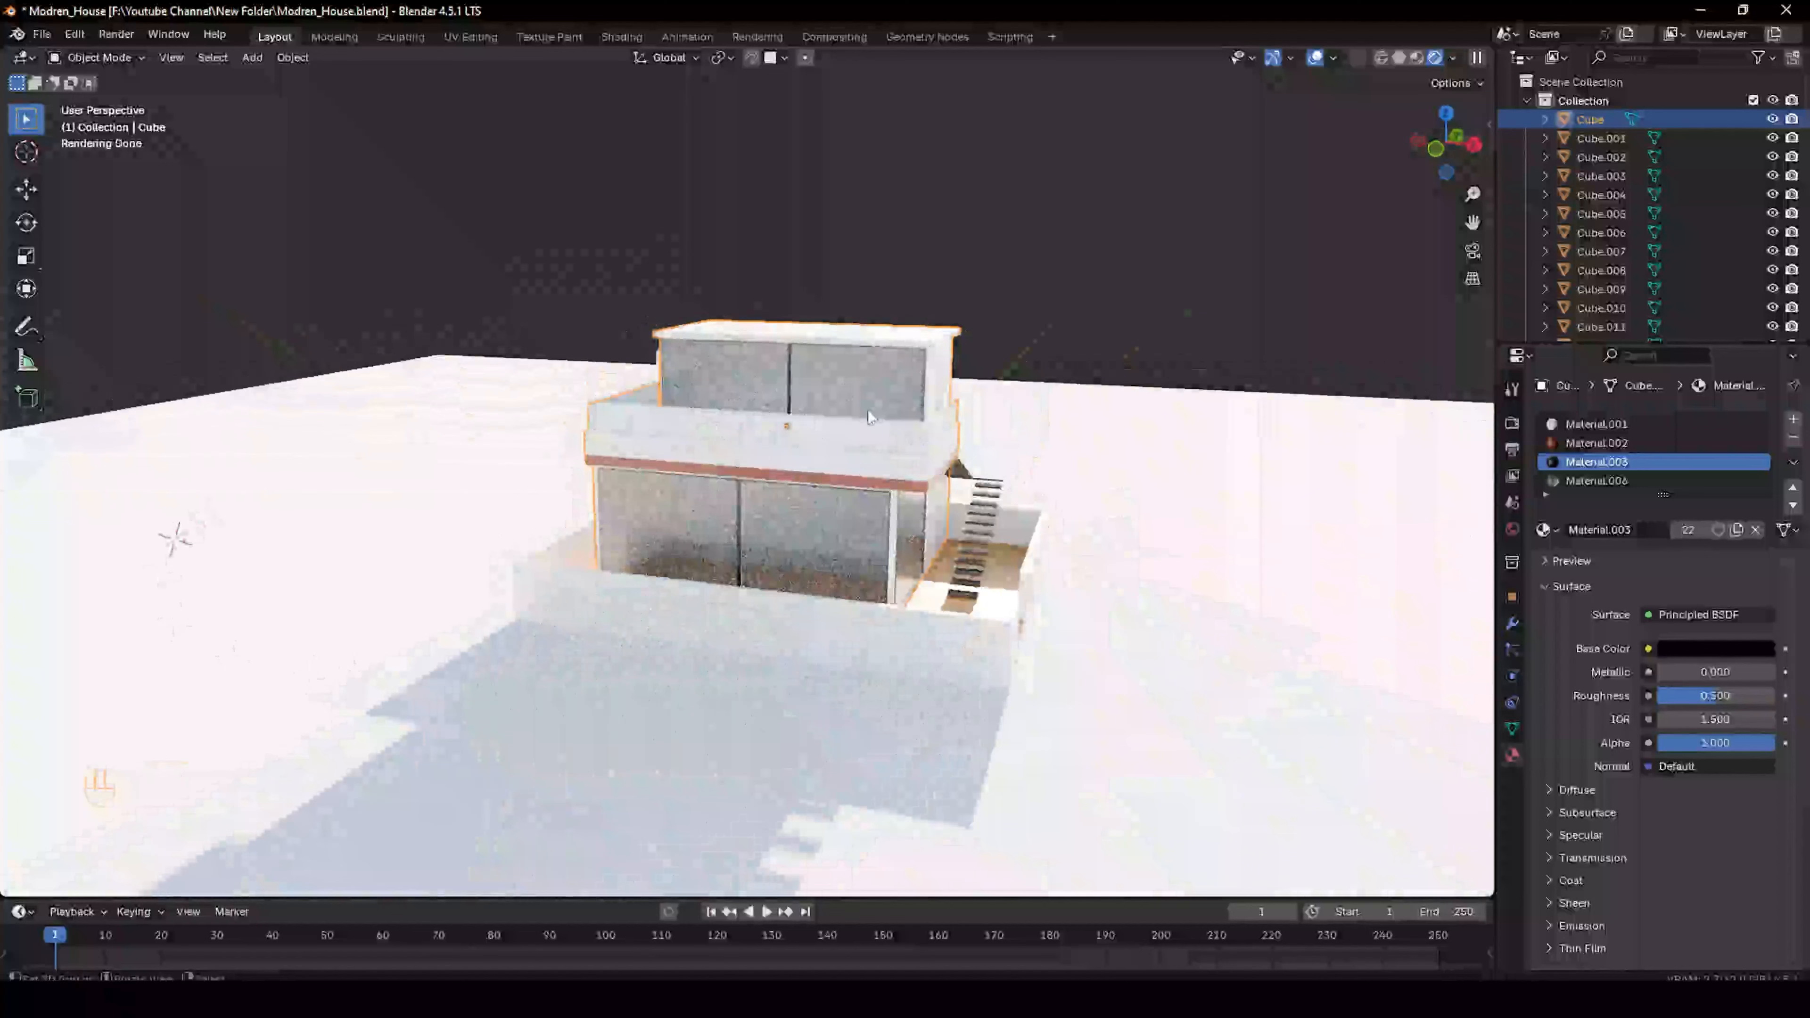
Enable viewport denoising in the Cycles sampling settings
left_click(1511, 423)
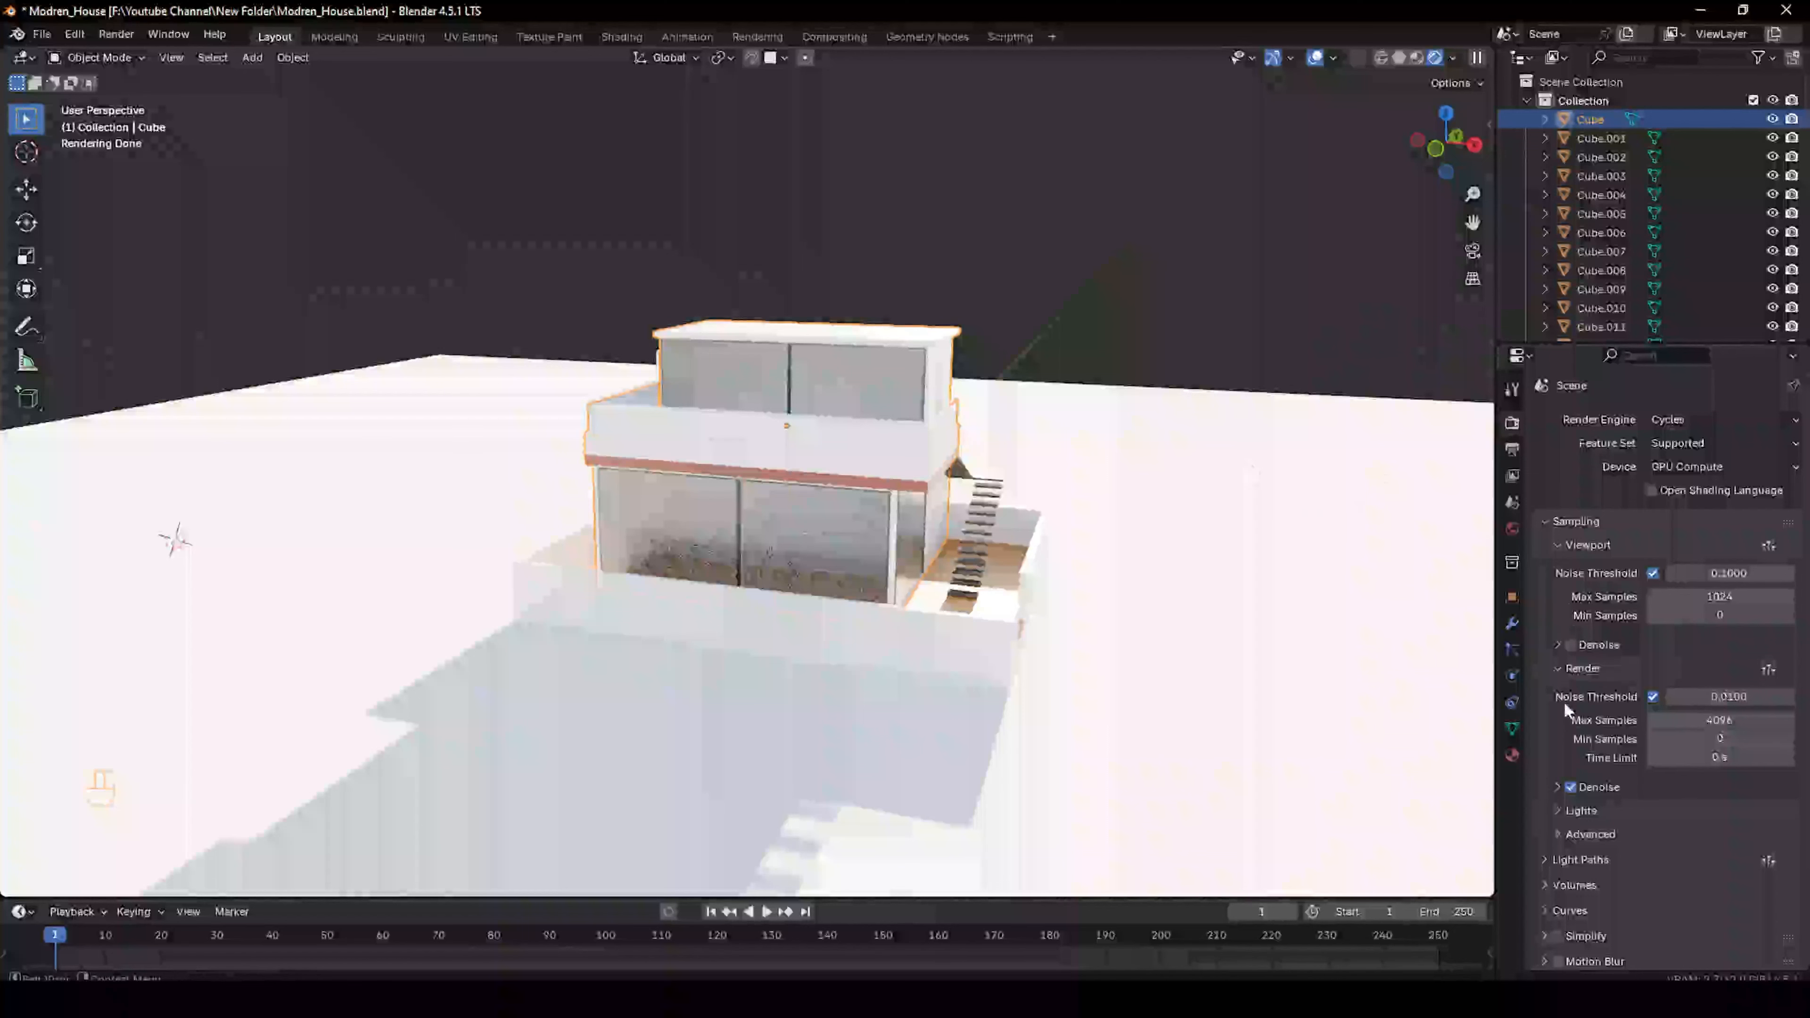
scroll(1564, 701, "down", 2)
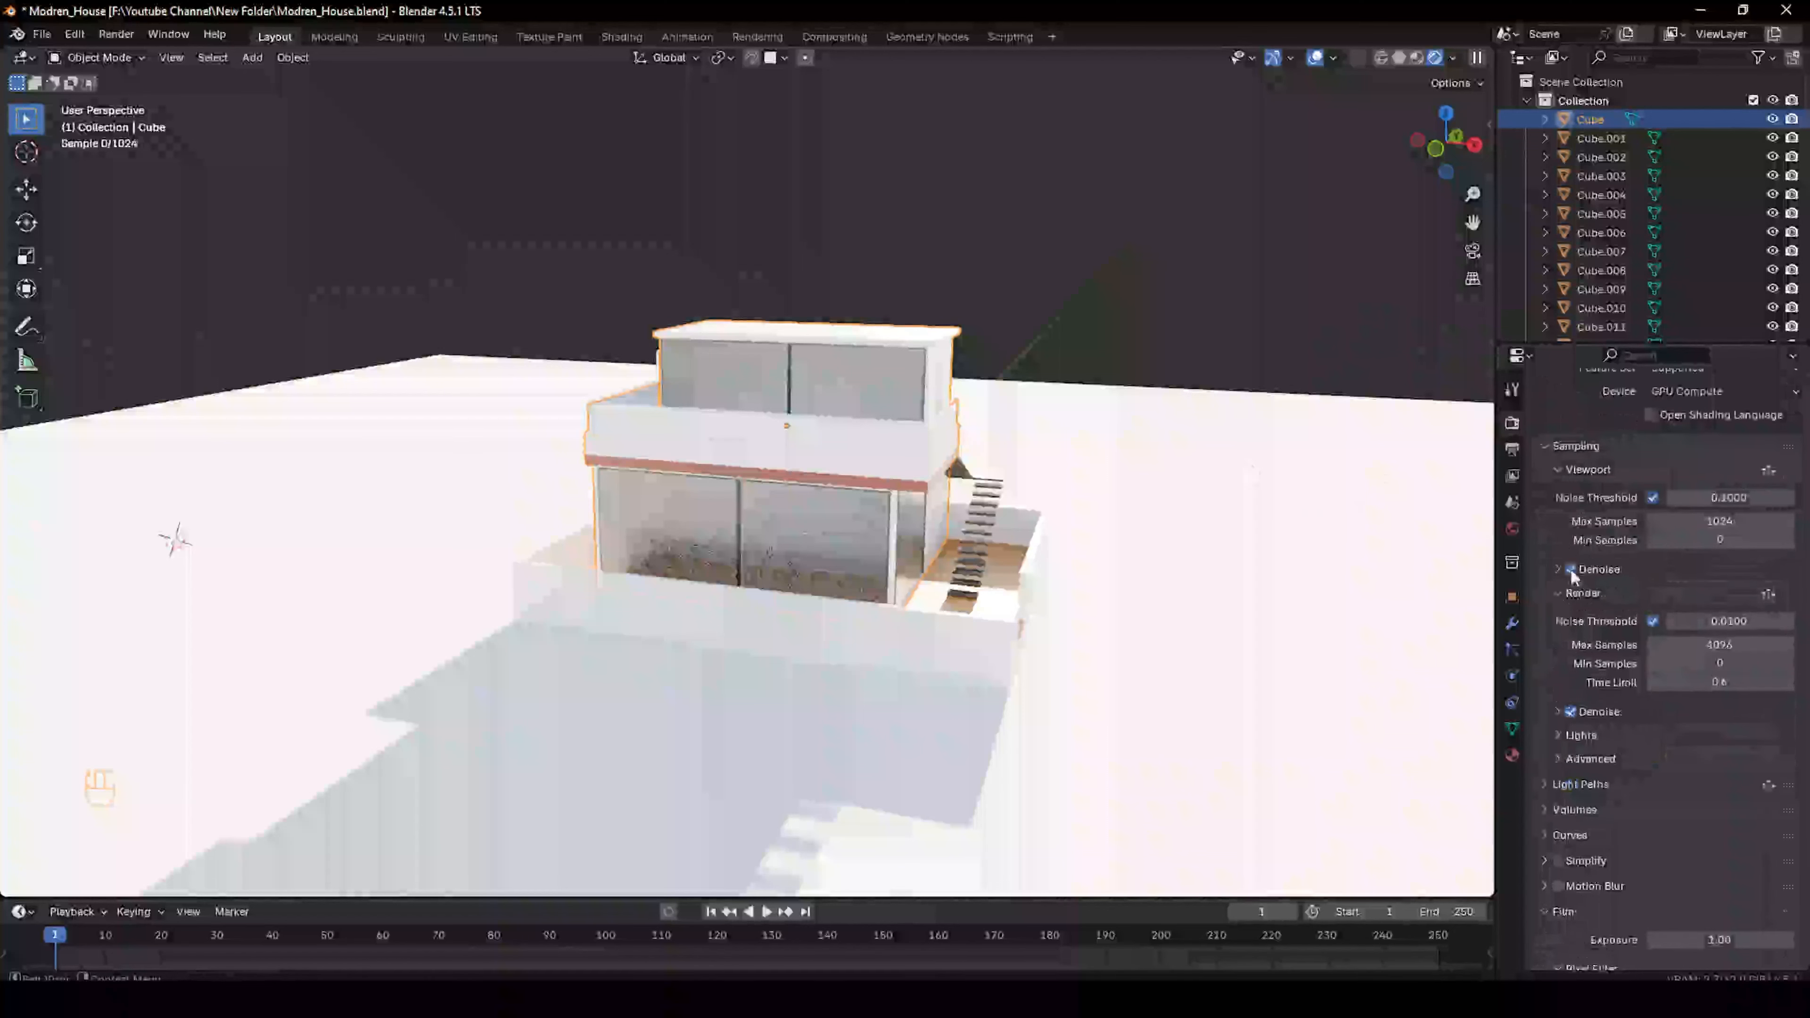
middle_click_drag(966, 488, 889, 509)
scroll(892, 509, "up", 5)
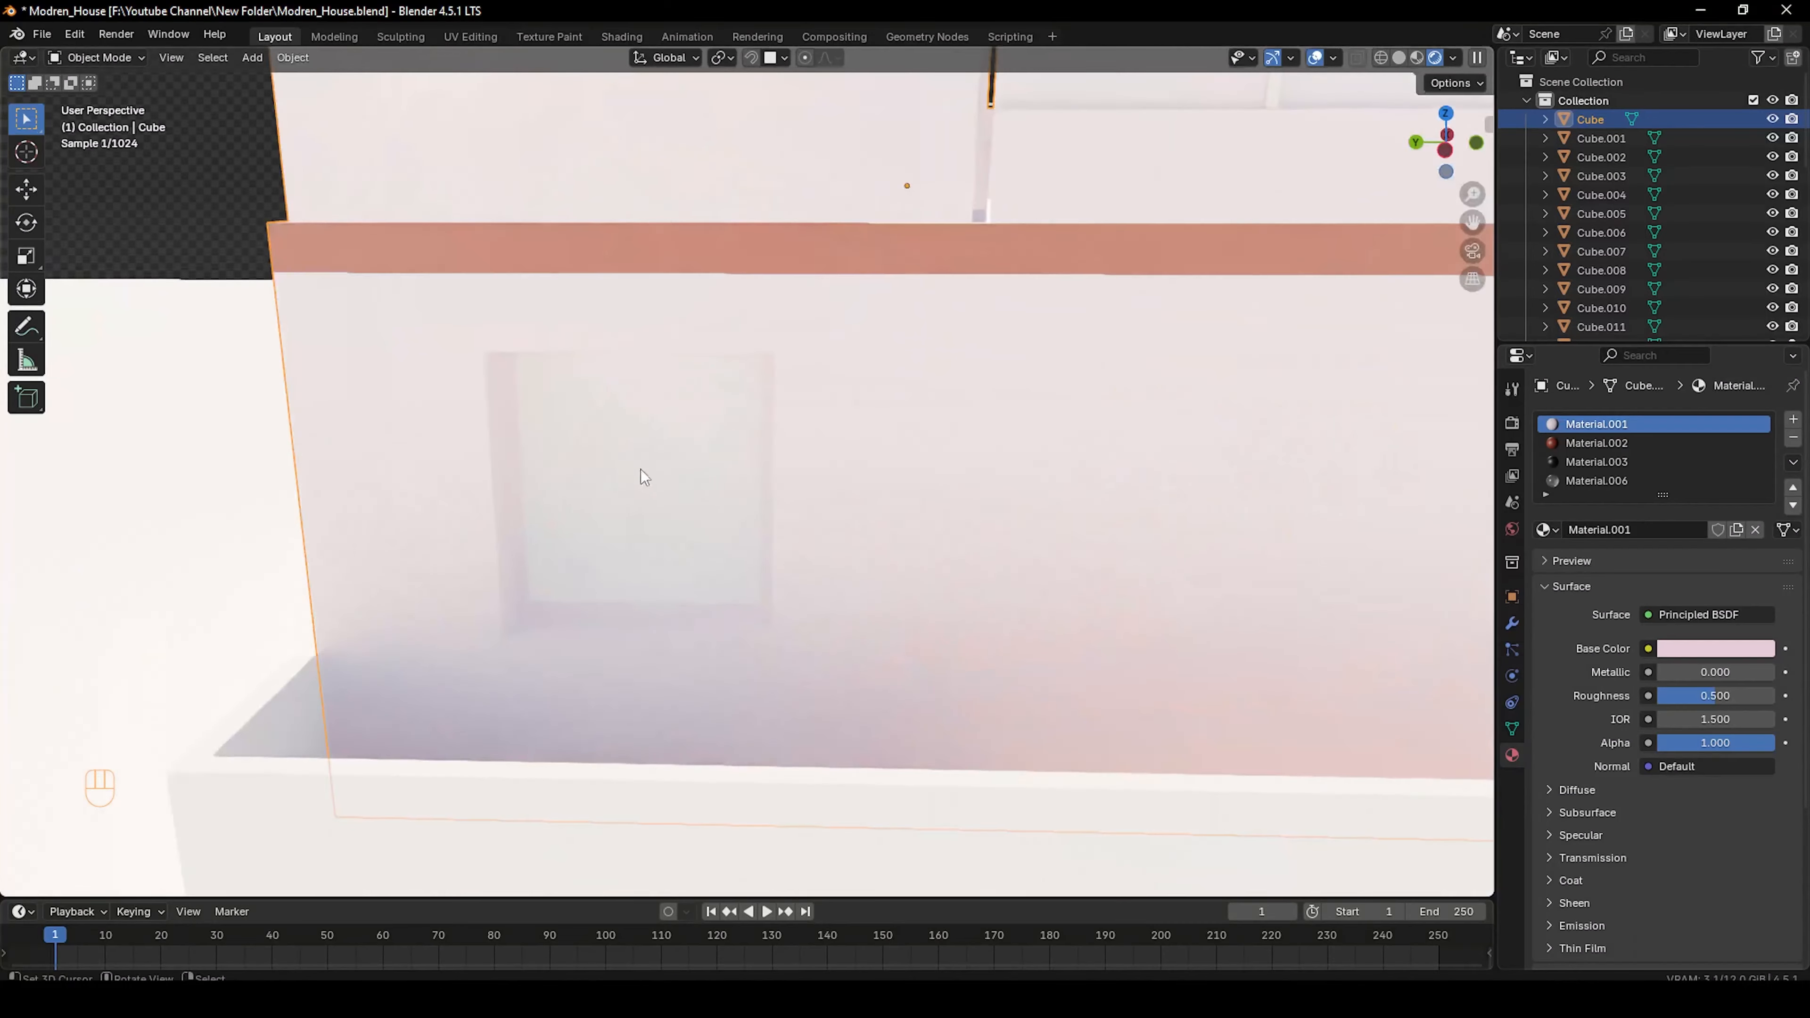
Select the window object set in the lower wall below the red band and give it the glass Material.006
left_click(645, 464)
scroll(650, 465, "up", 5)
key("Tab")
left_click(634, 535)
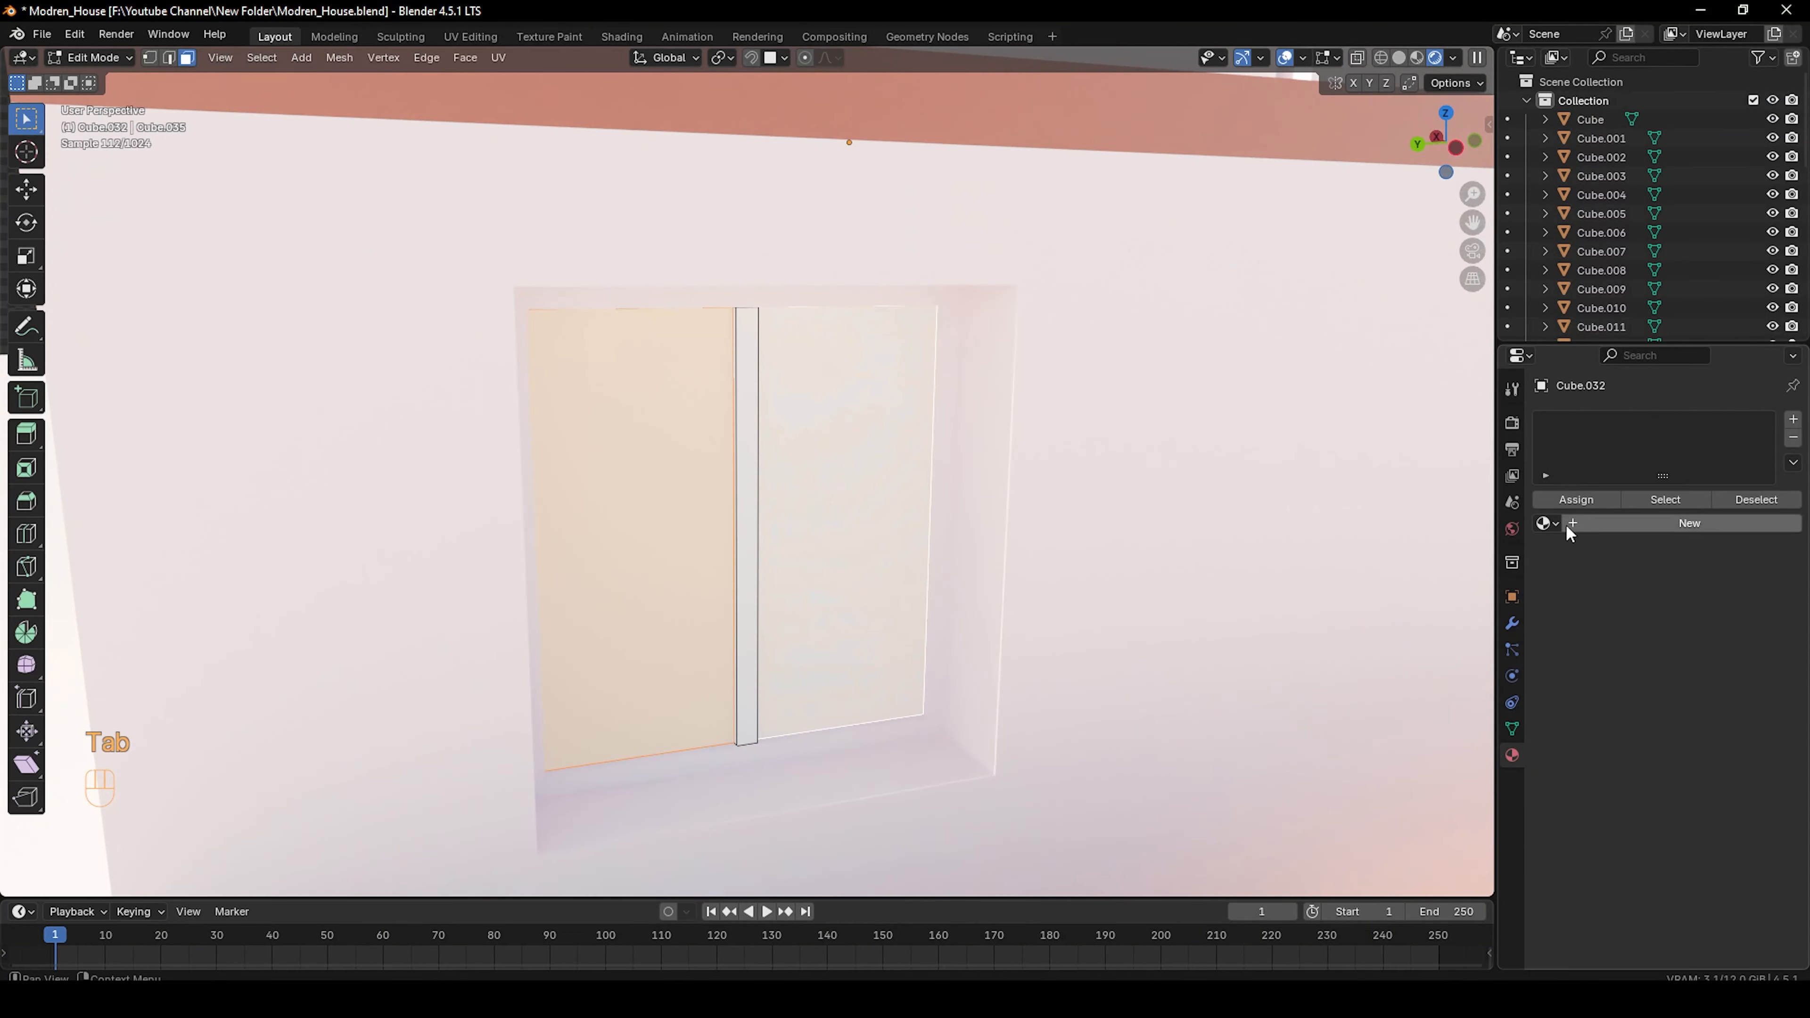
left_click(1571, 523)
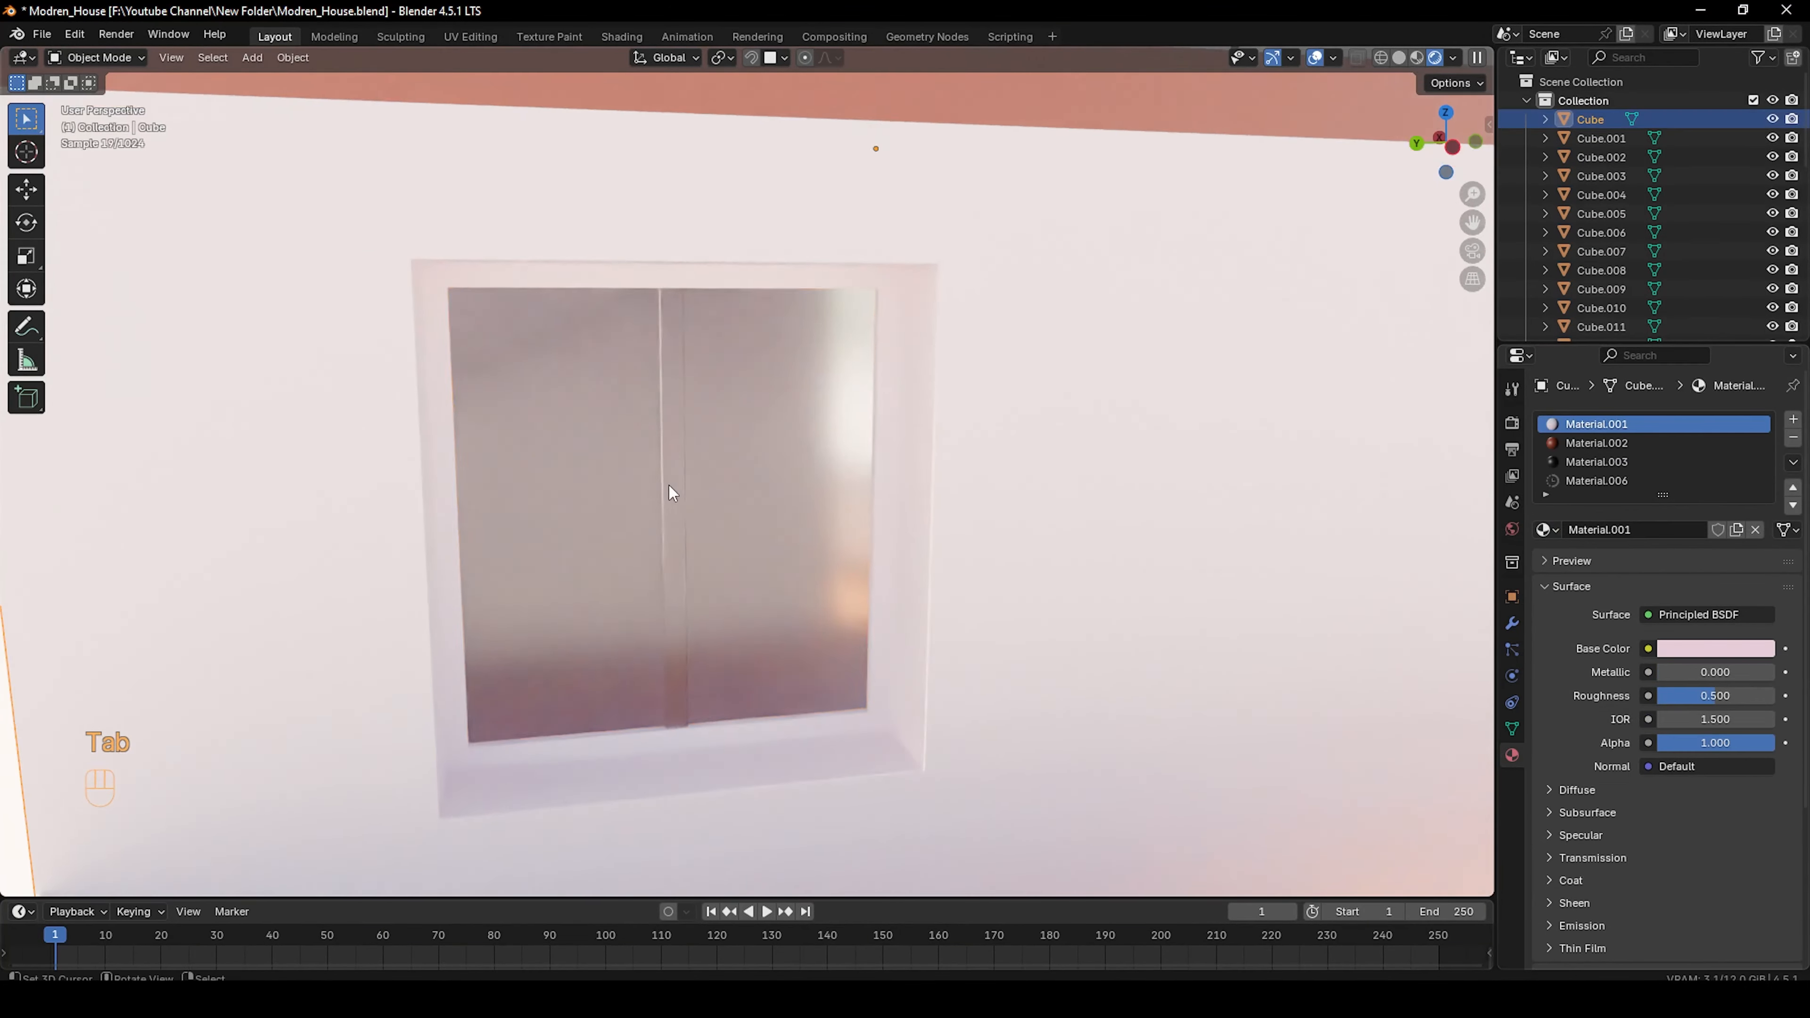
In the house's Edit Mode, select the frame face loop around this window and assign Material.002 to it
scroll(598, 315, "up", 6)
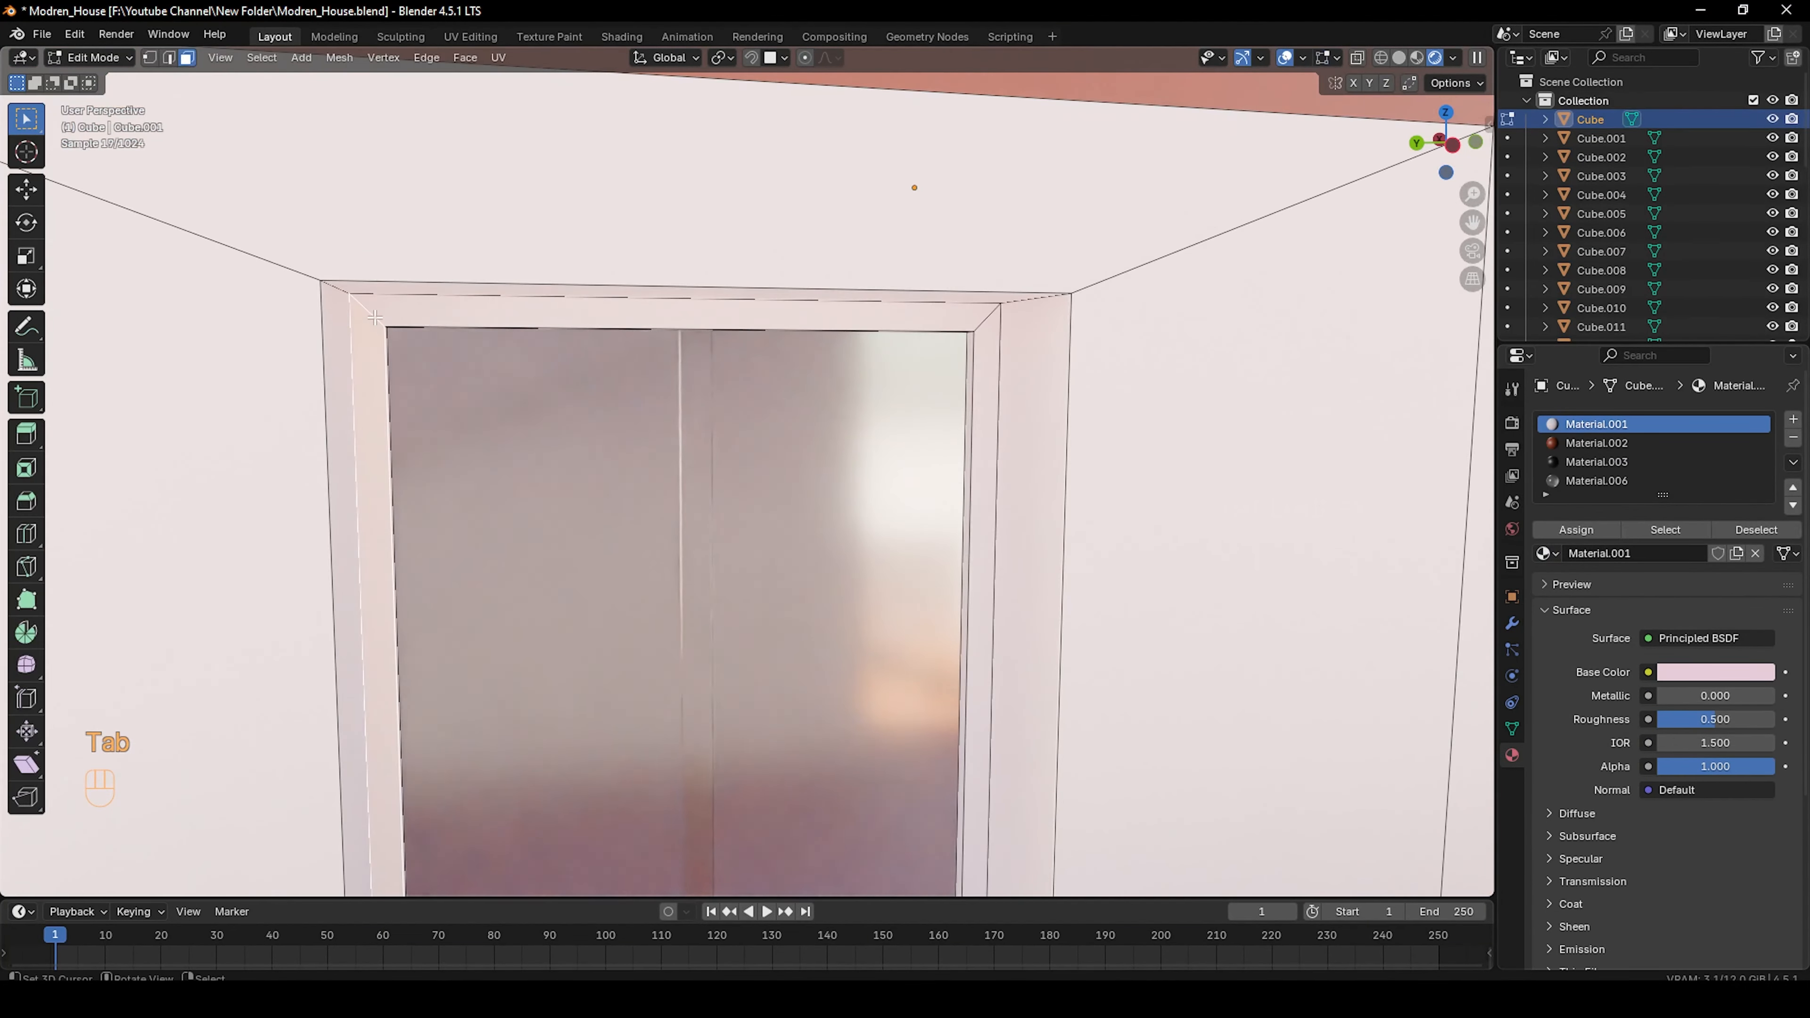
scroll(375, 317, "up", 6)
left_click(1009, 173, "alt+shift")
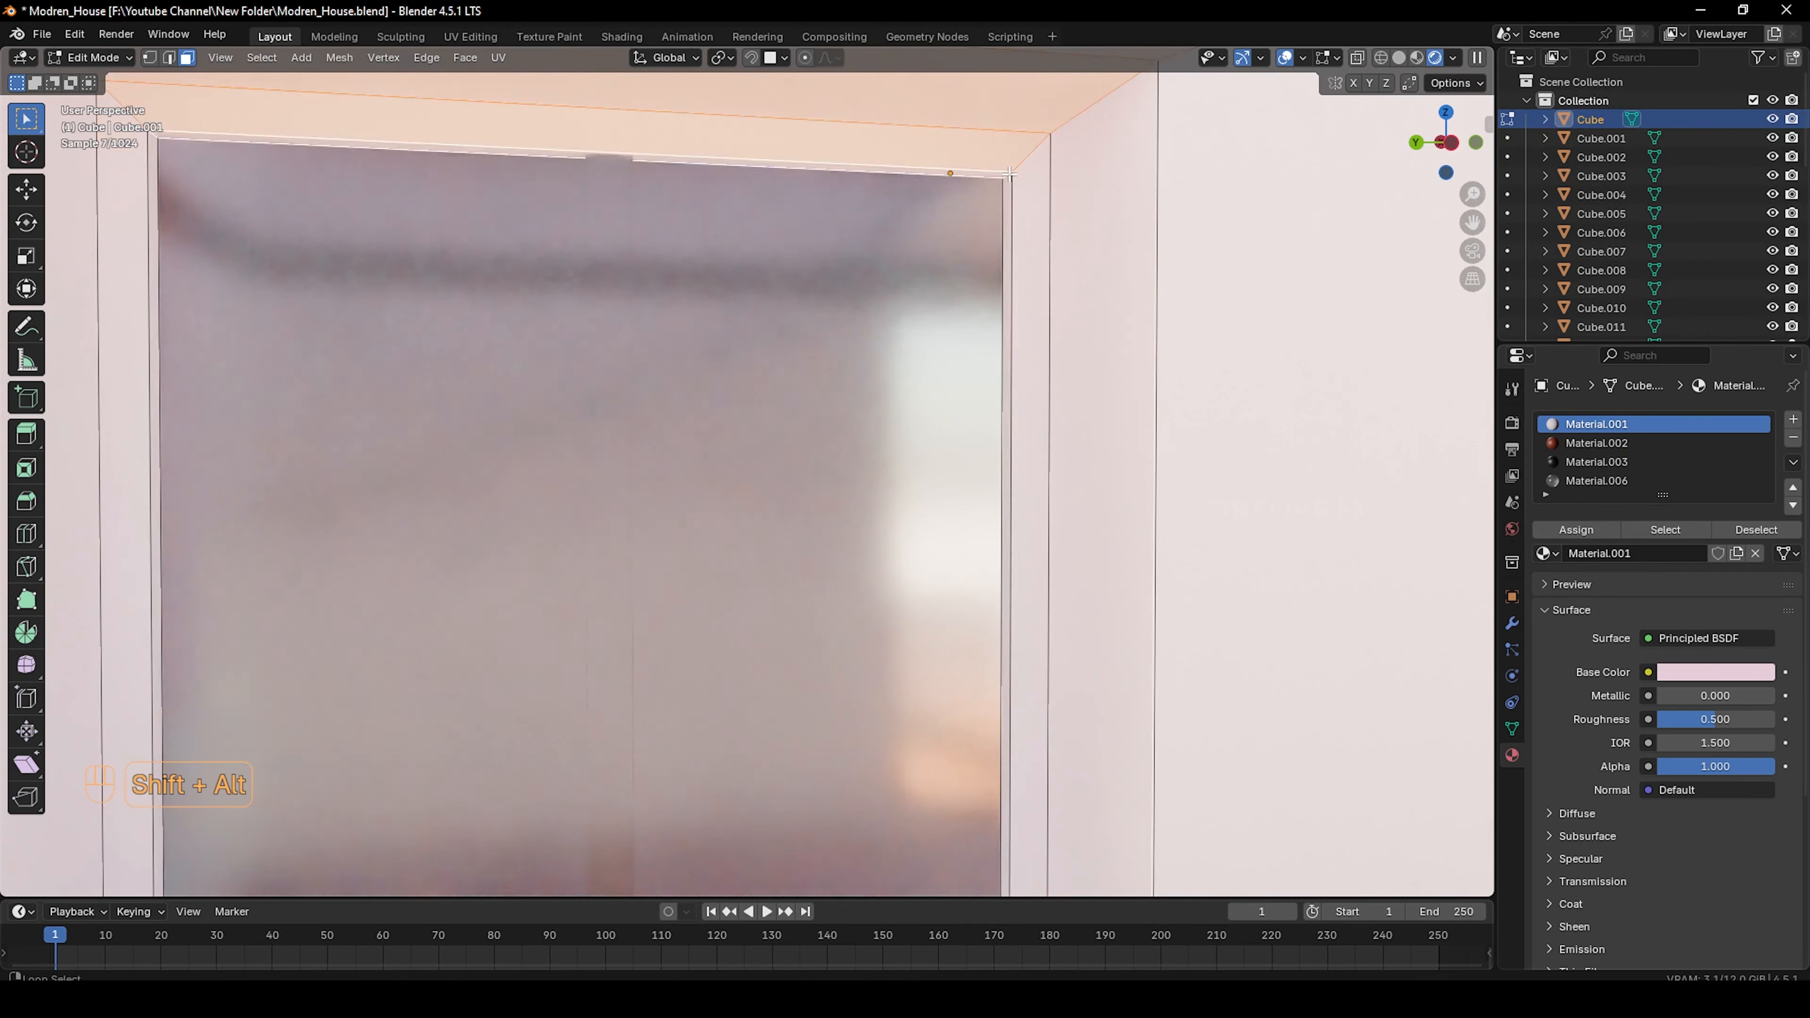
left_click(1596, 443)
left_click(1576, 529)
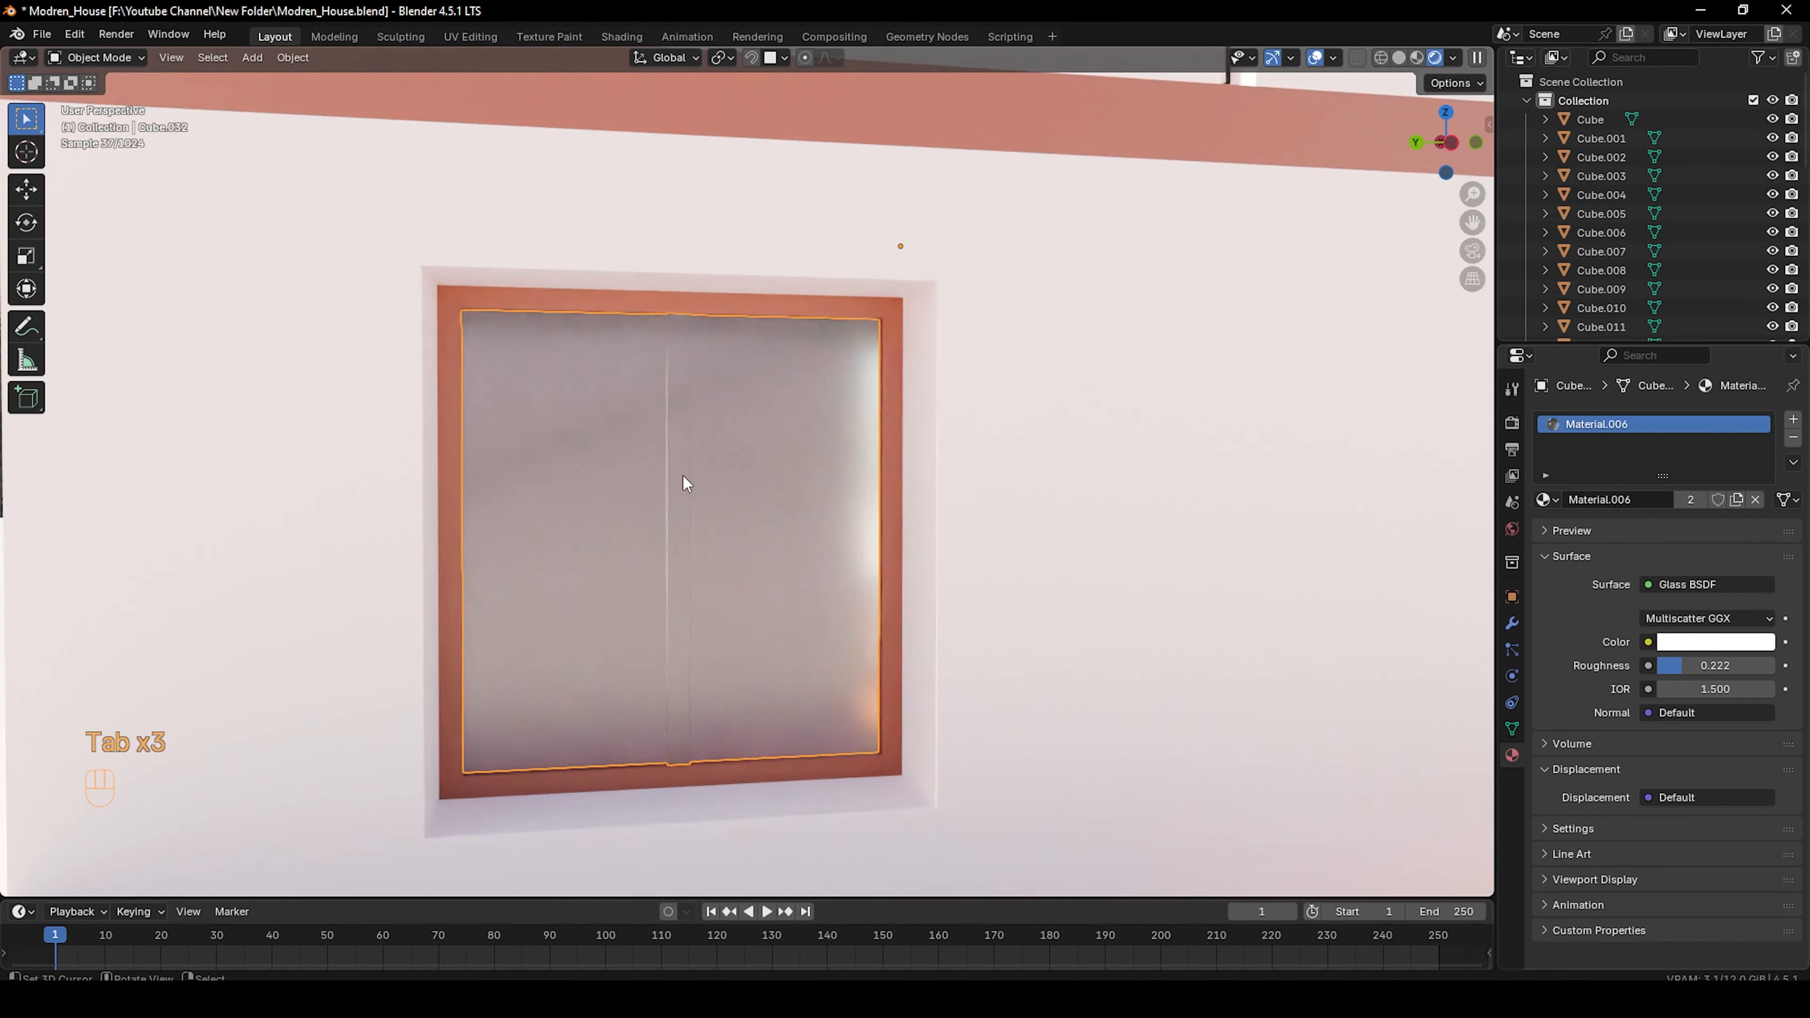
Select the faces of the window's vertical divider, add a second material slot and open the list of existing materials for it
key("Tab")
scroll(687, 440, "up", 6)
middle_click_drag(687, 409, 712, 409)
key("ctrl+KP_Add")
scroll(711, 408, "down", 7)
left_click(1792, 419)
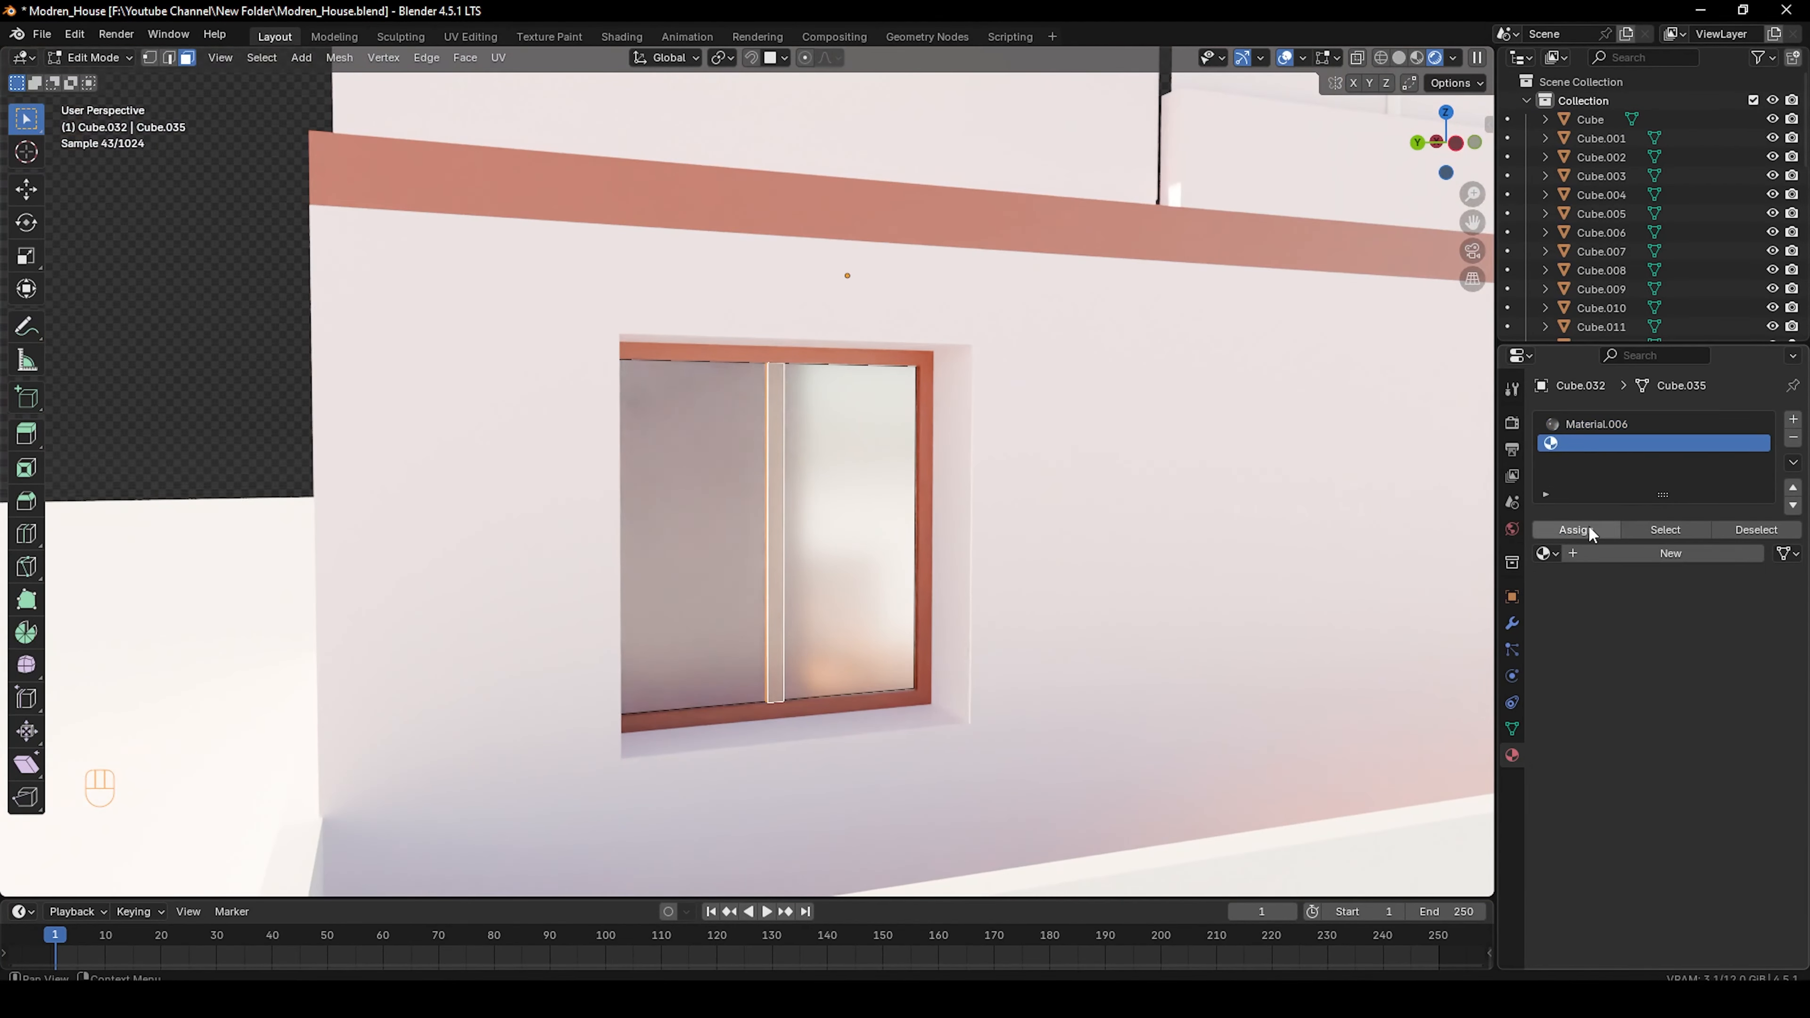
left_click(1546, 553)
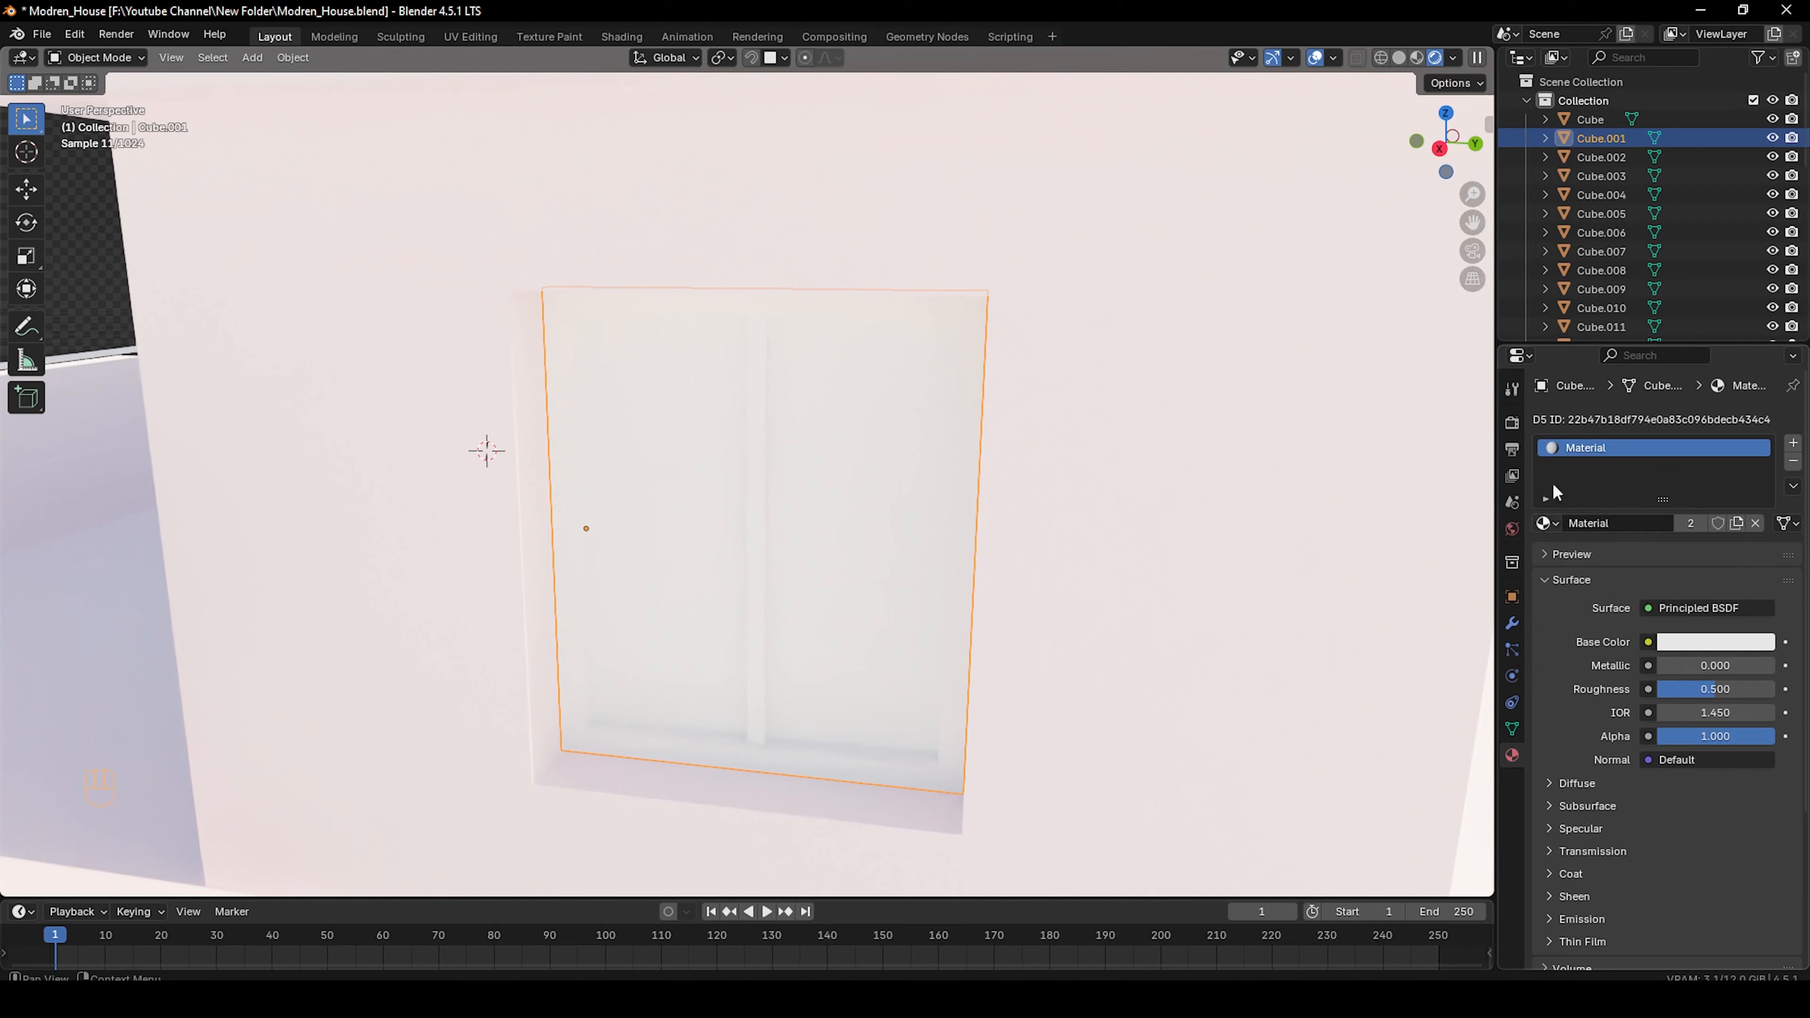
Replace the material of the upper-floor side window with Material.002 and give its panes the glass material
left_click(1546, 523)
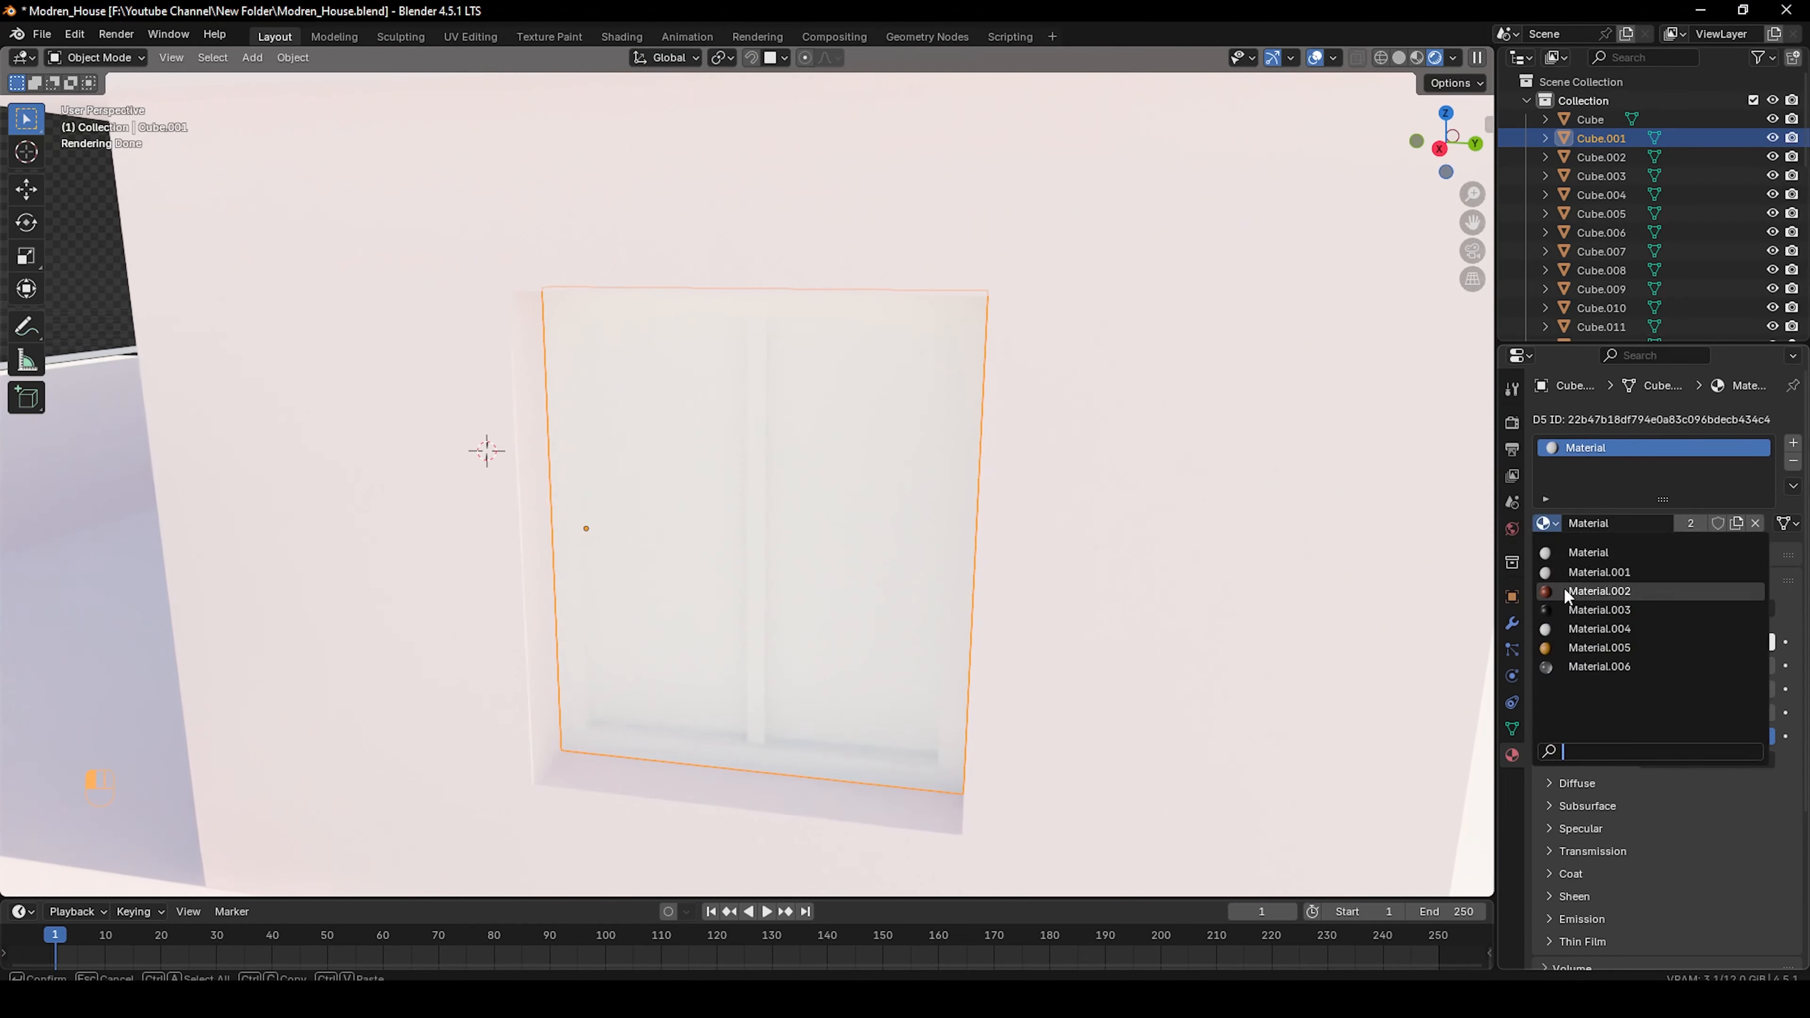
left_click(1599, 591)
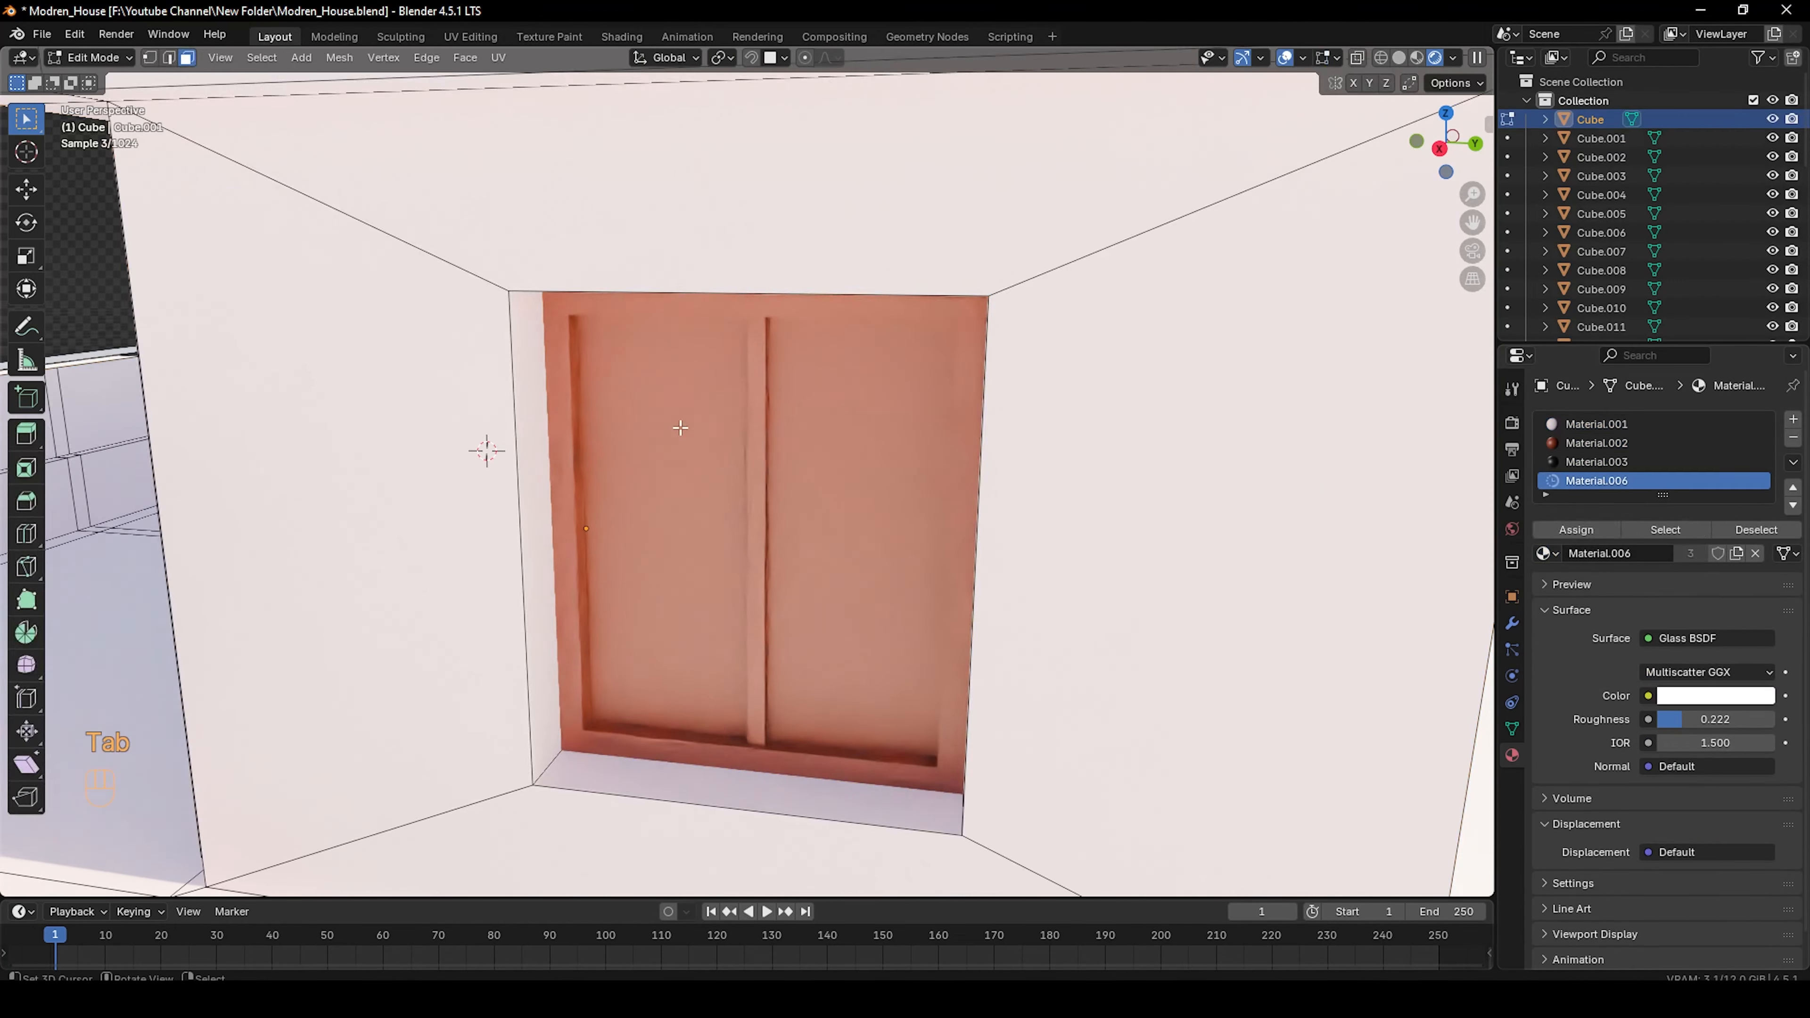
key("Tab")
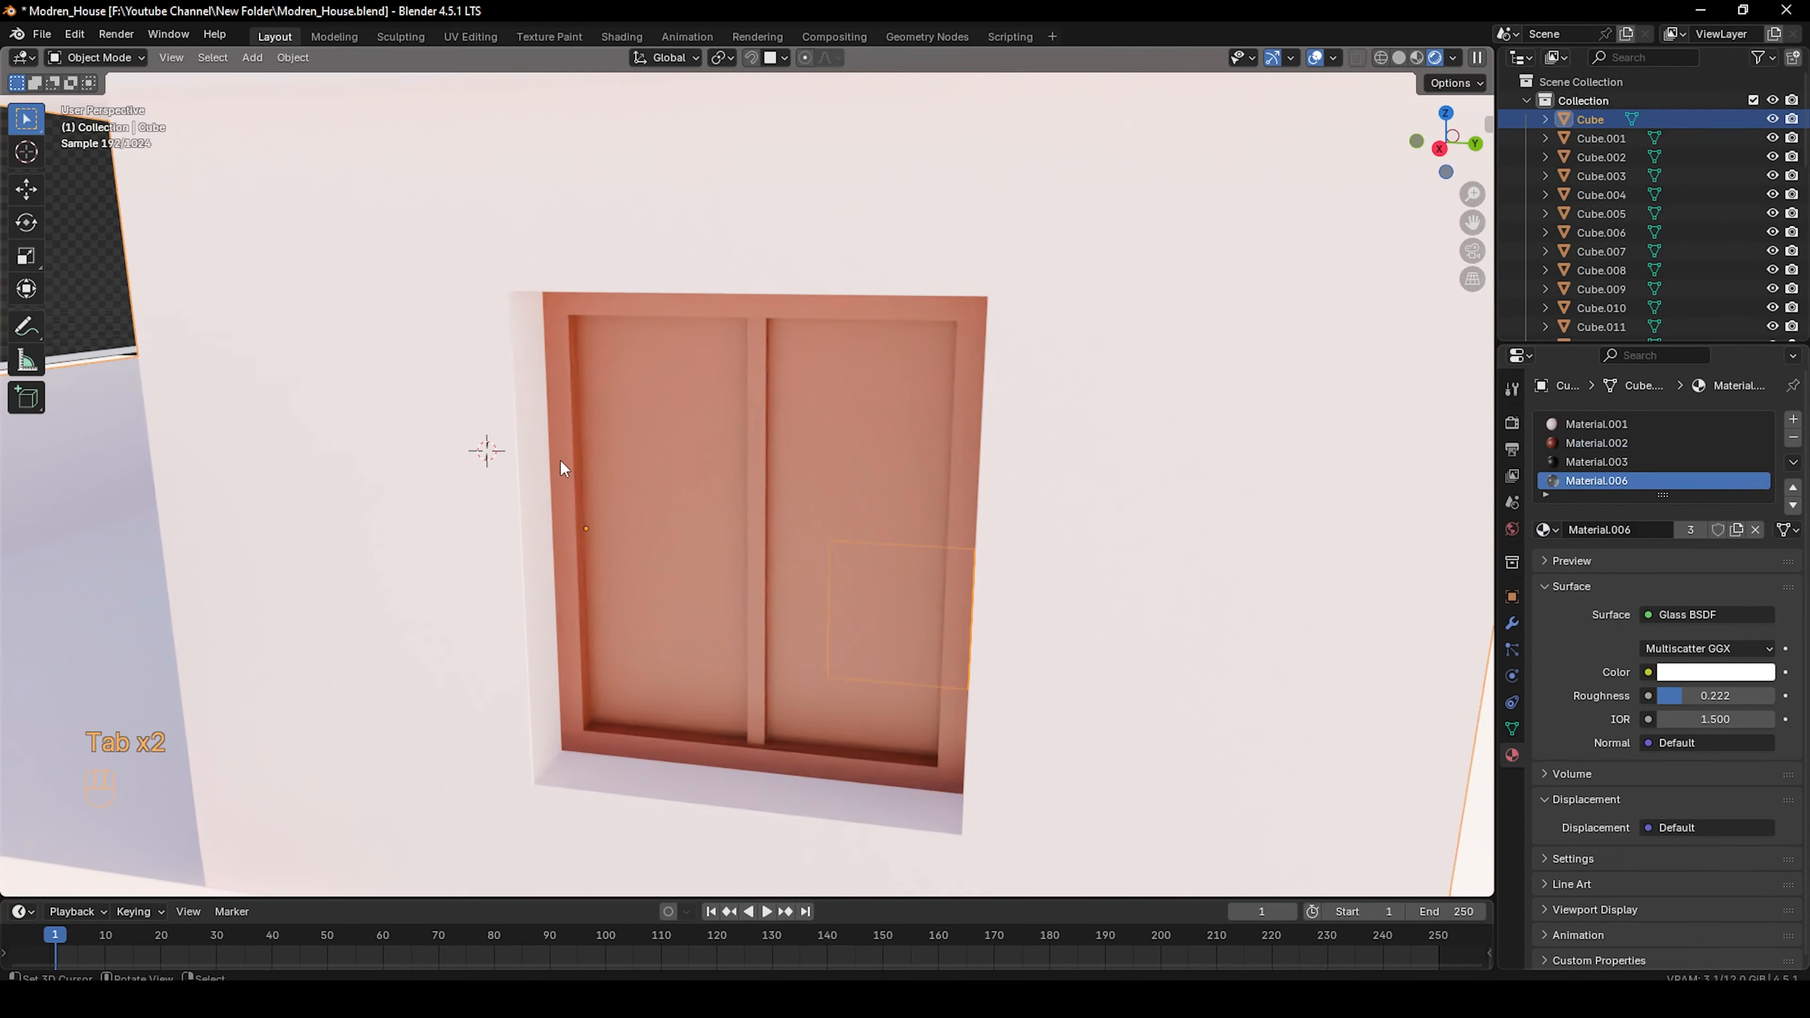
key("Tab")
key("Tab")
key("Tab")
key("Tab")
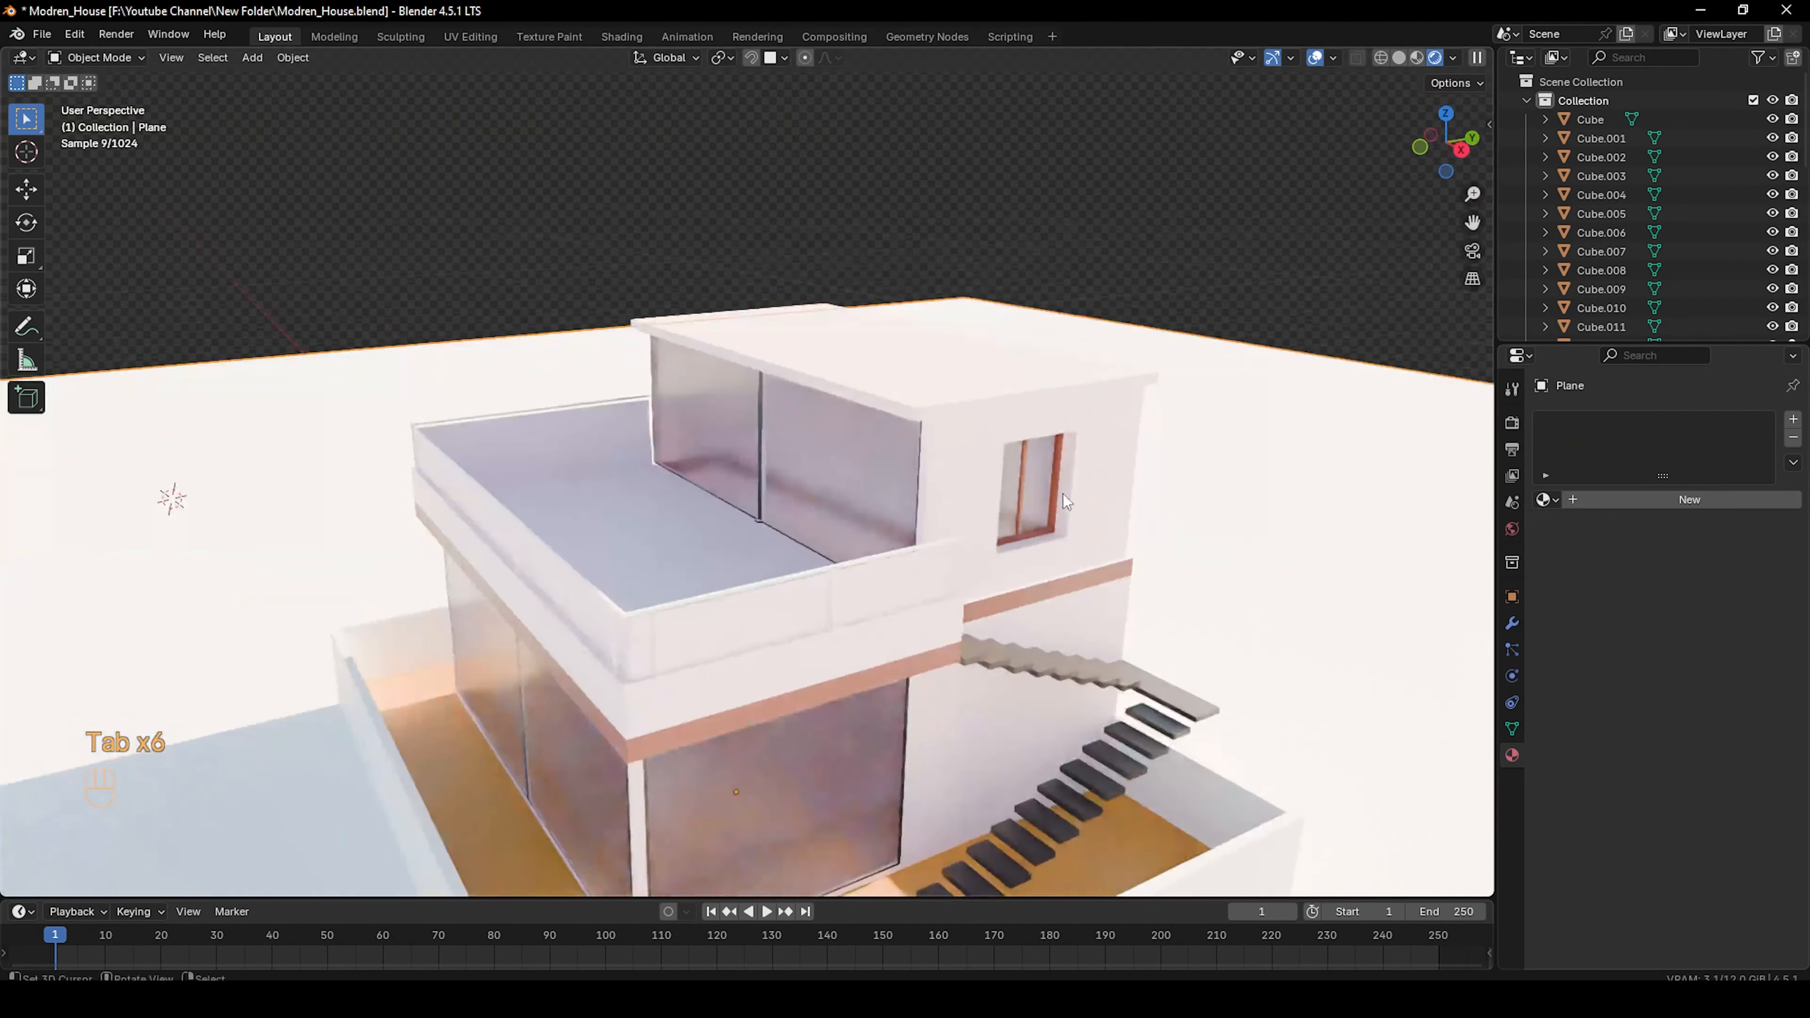
Scale down the air-conditioner's casing and fan together on the upper-floor wall
middle_click_drag(1064, 494, 1212, 497)
scroll(808, 416, "down", 4)
mouse_move(741, 414)
middle_mouse_down()
mouse_move(808, 416)
mouse_move(775, 448)
mouse_move(952, 484)
mouse_move(569, 376)
mouse_move(766, 421)
middle_mouse_up()
scroll(634, 437, "up", 4)
scroll(640, 438, "up", 2)
left_click(568, 379)
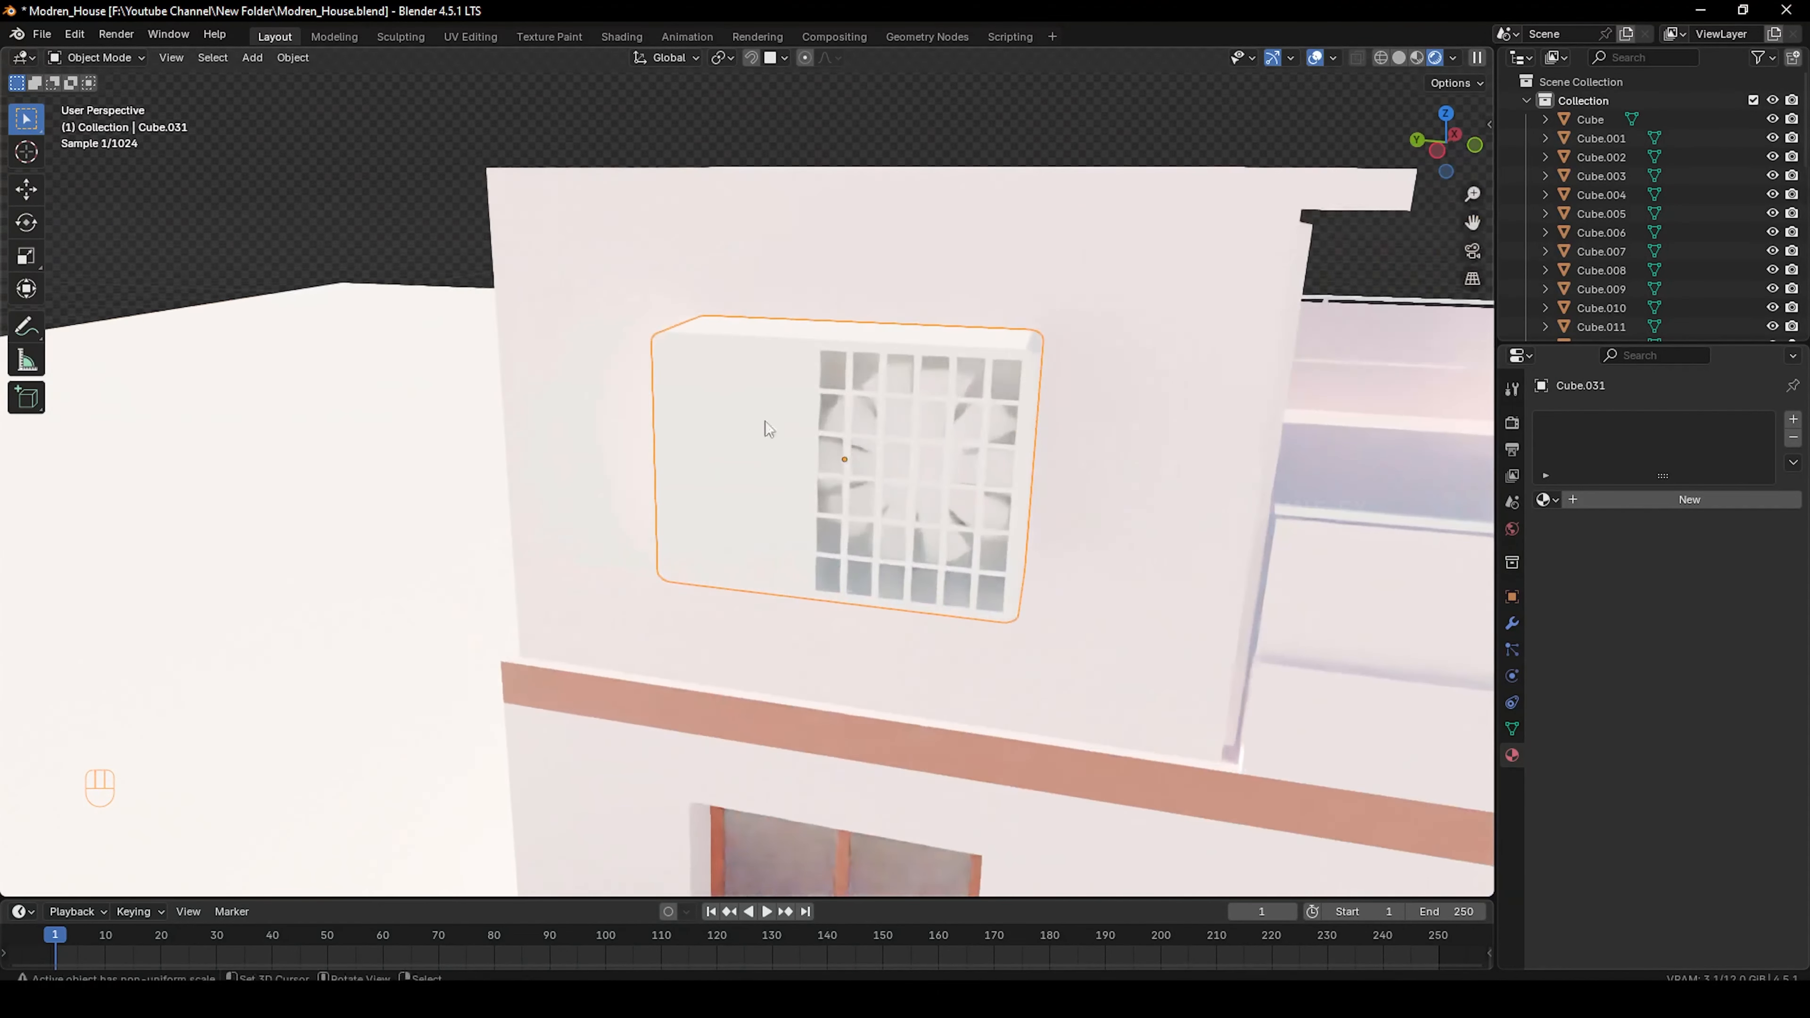
left_click(935, 431)
left_click(793, 356, "shift")
key("s")
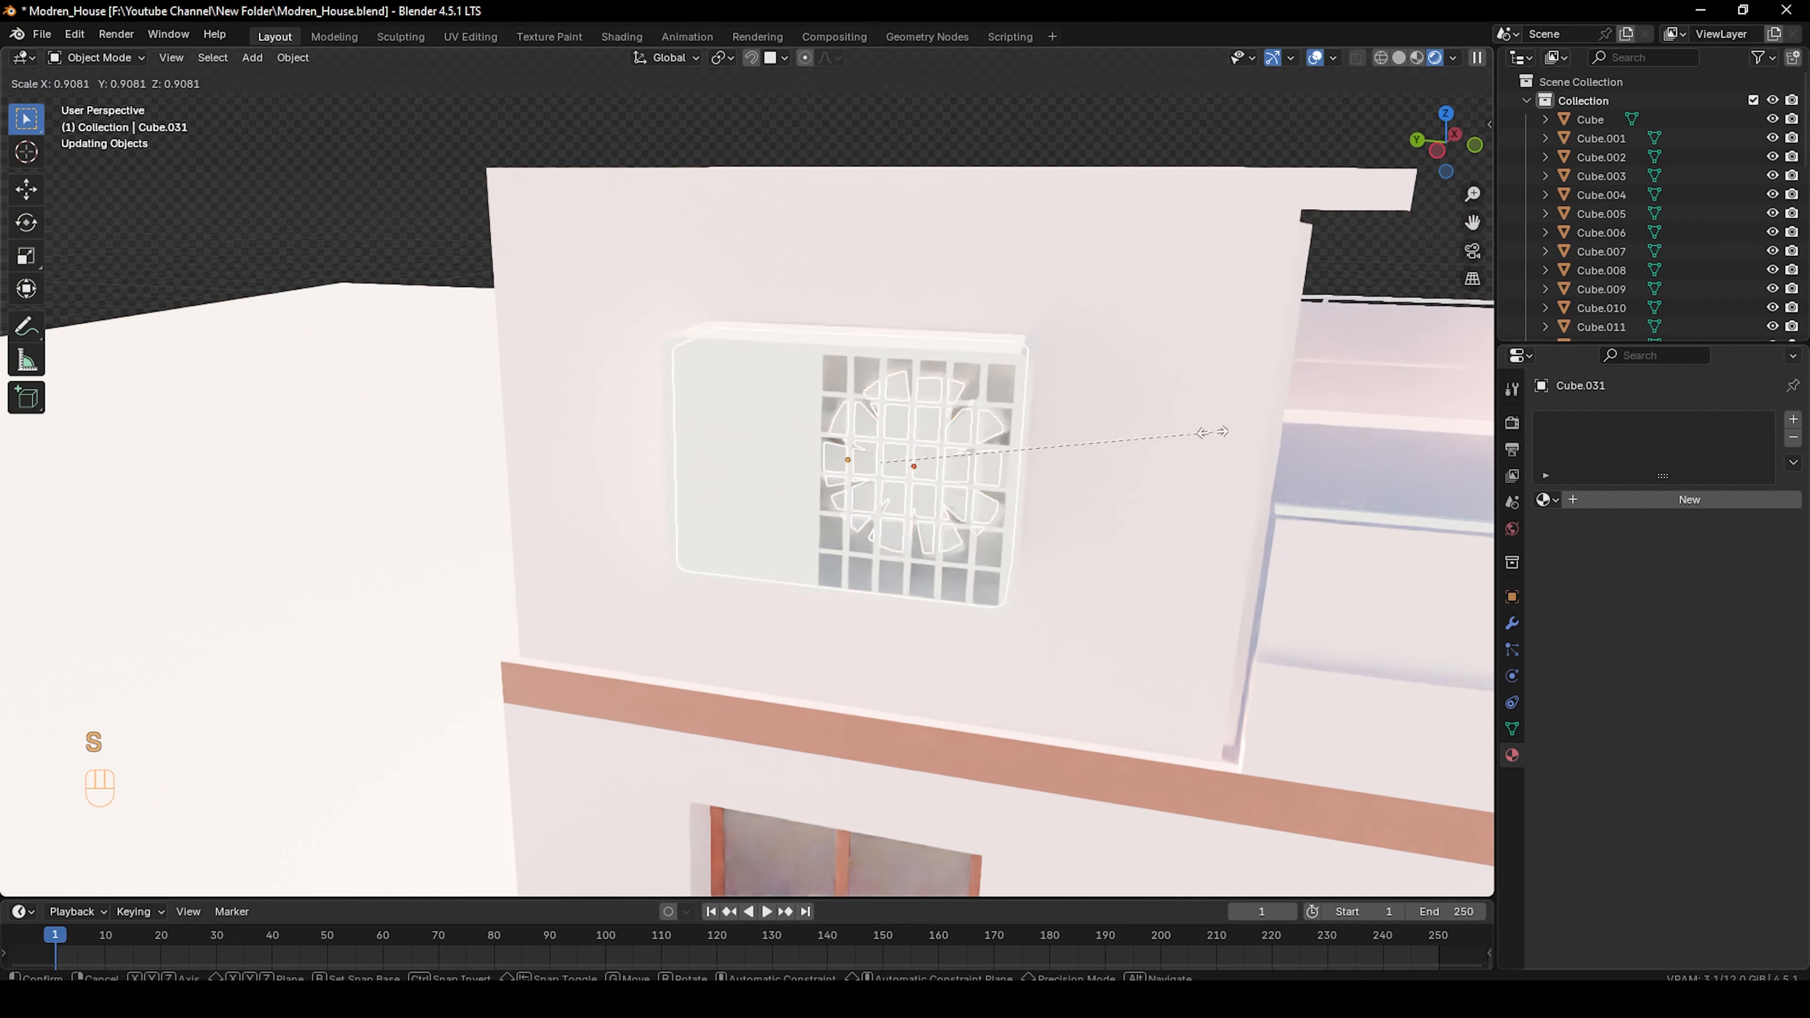
left_click(967, 500)
Give the air-conditioner casing a new material with metallic 1.000 and roughness 0.000
scroll(967, 500, "up", 2)
left_click(964, 450)
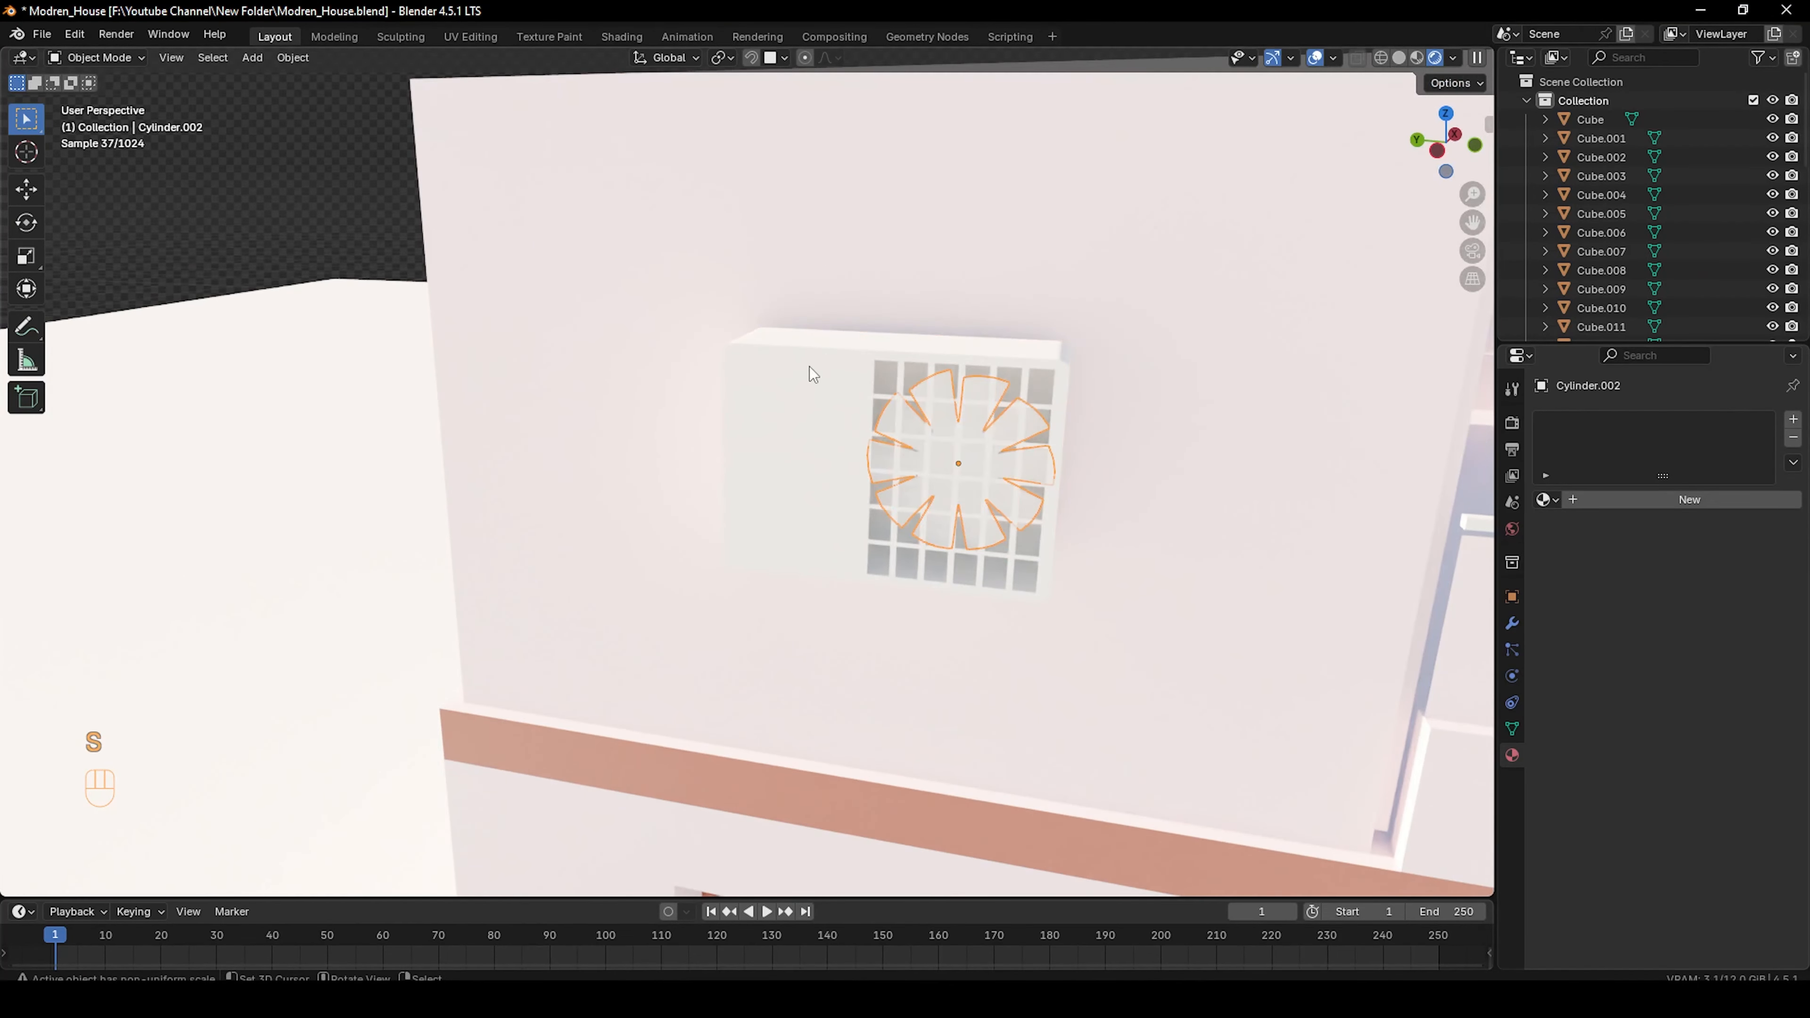
left_click(1550, 500)
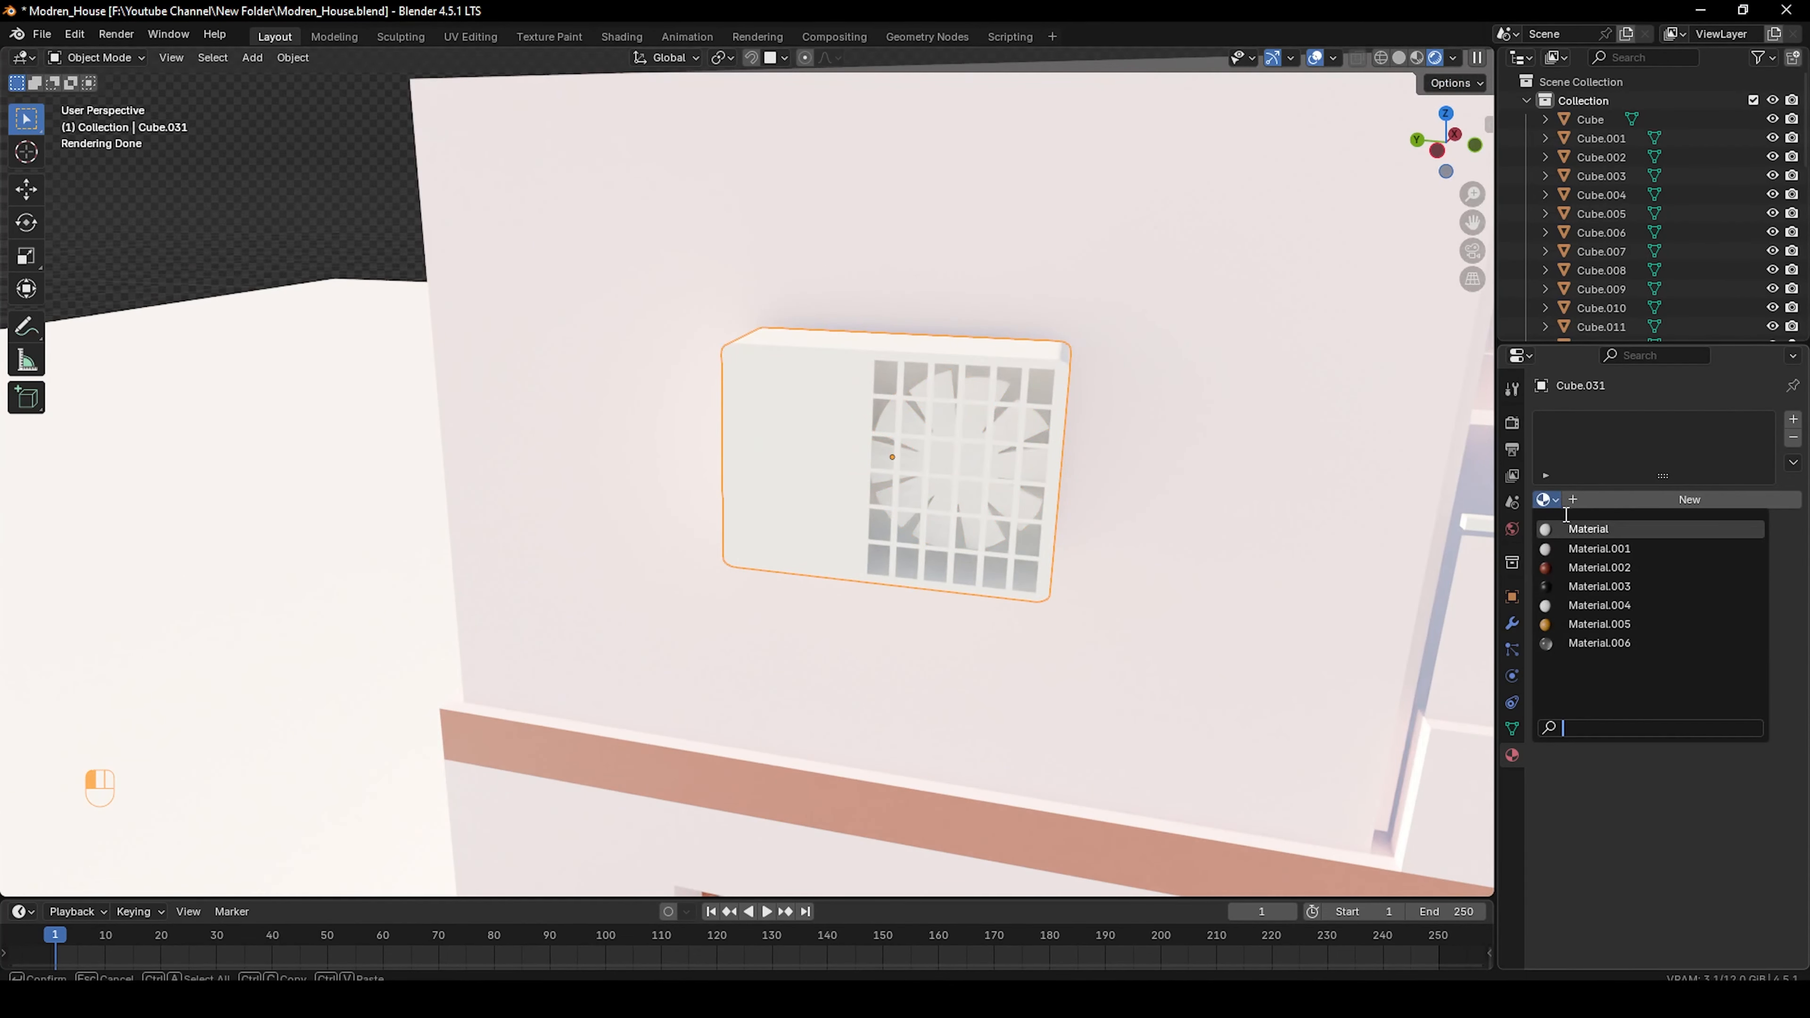
left_click(1609, 499)
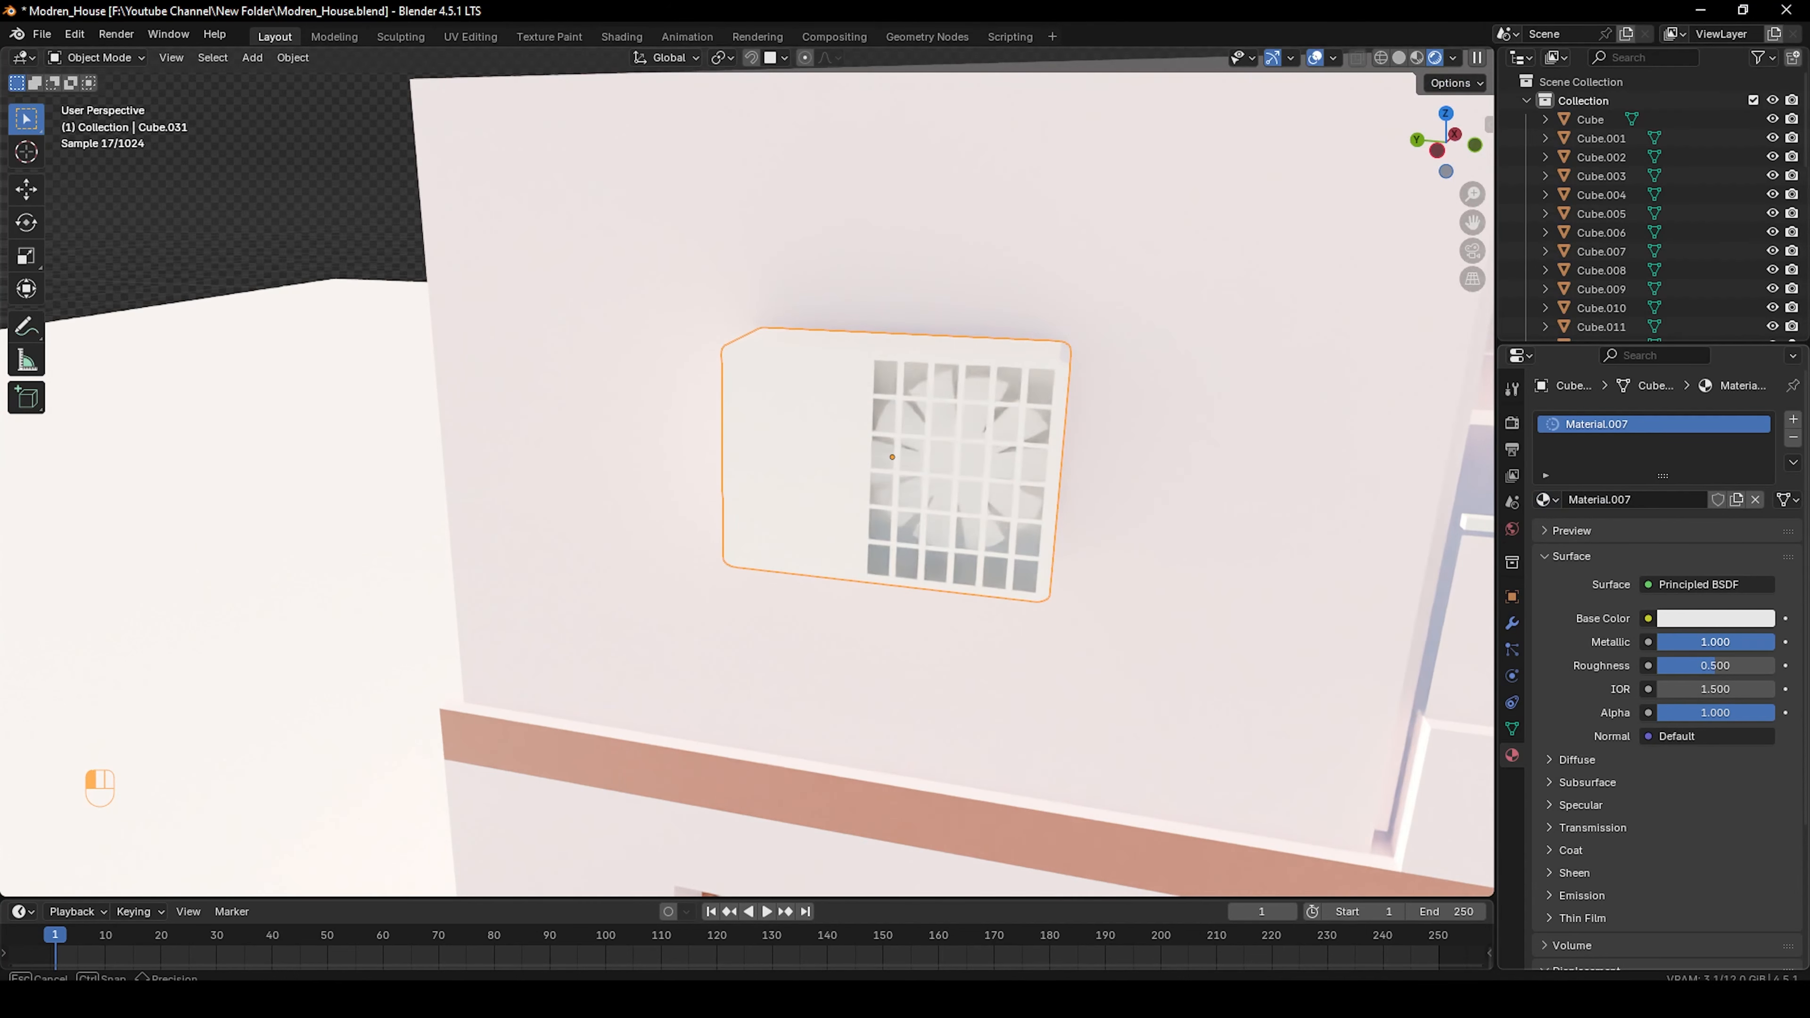
left_click_drag(1729, 666, 1653, 666)
middle_click_drag(805, 467, 748, 472)
scroll(748, 473, "up", 2)
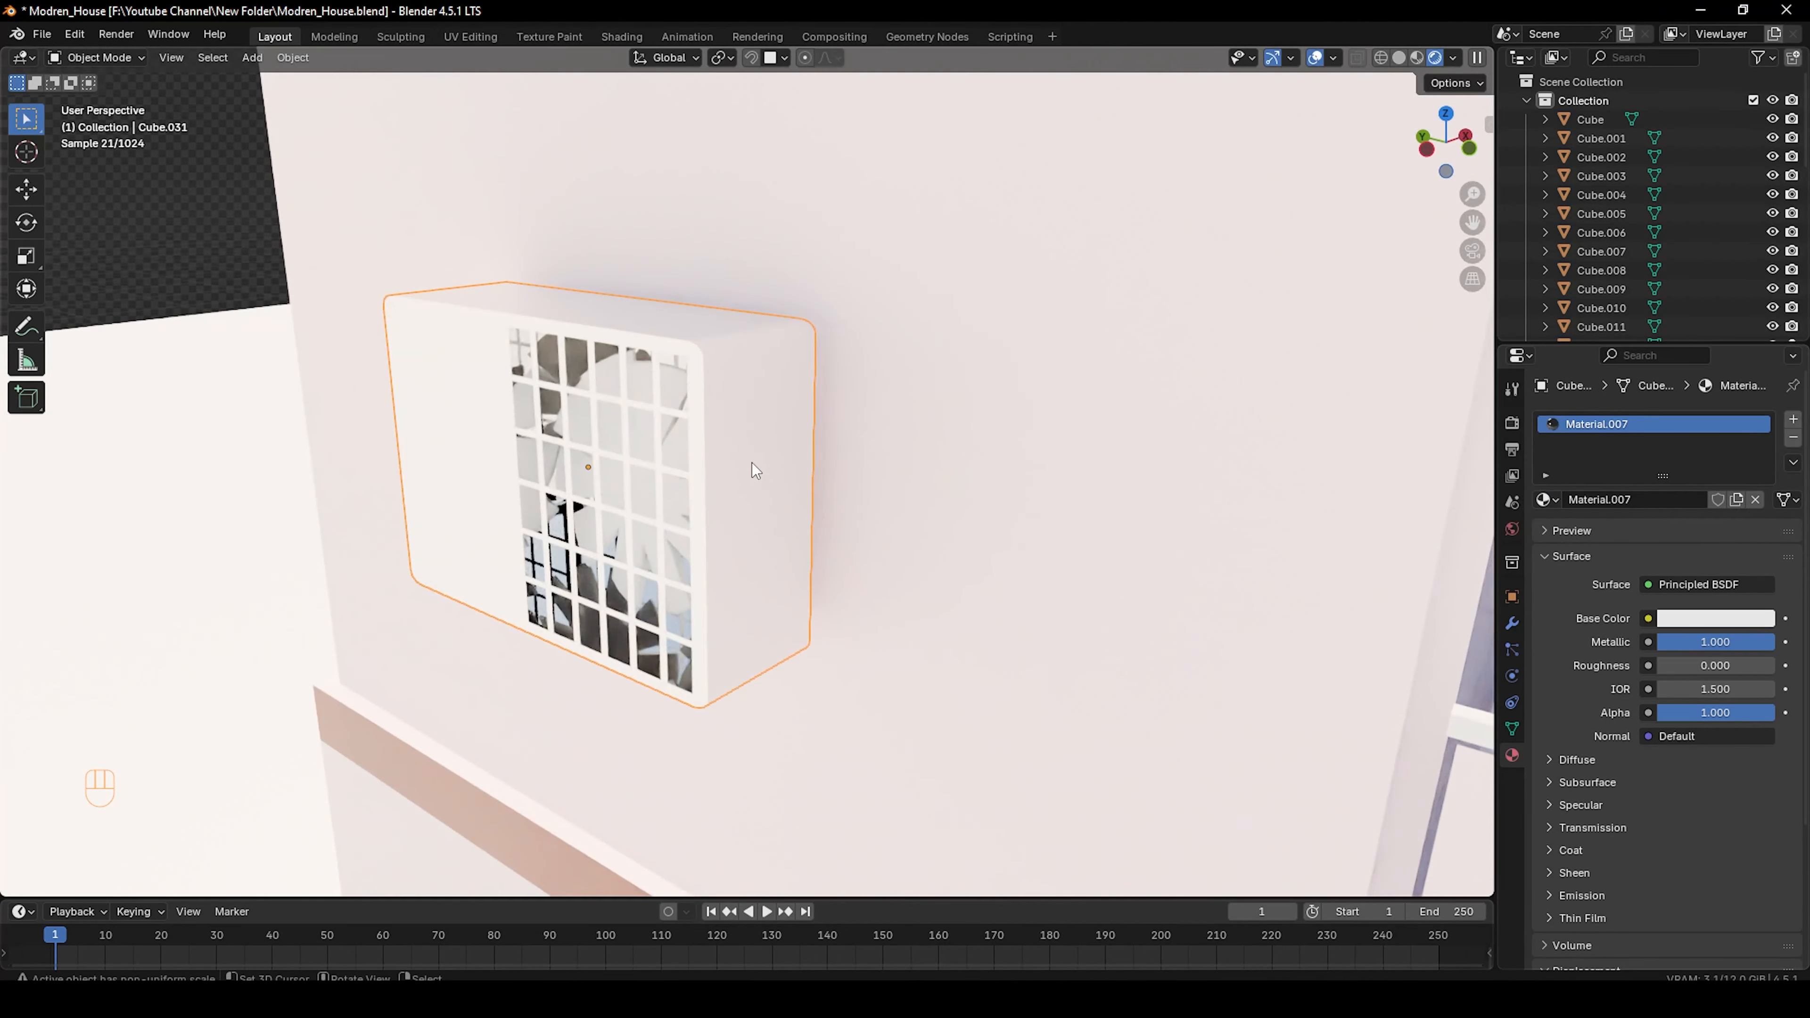
scroll(752, 467, "down", 2)
scroll(895, 432, "down", 3)
scroll(784, 443, "up", 1)
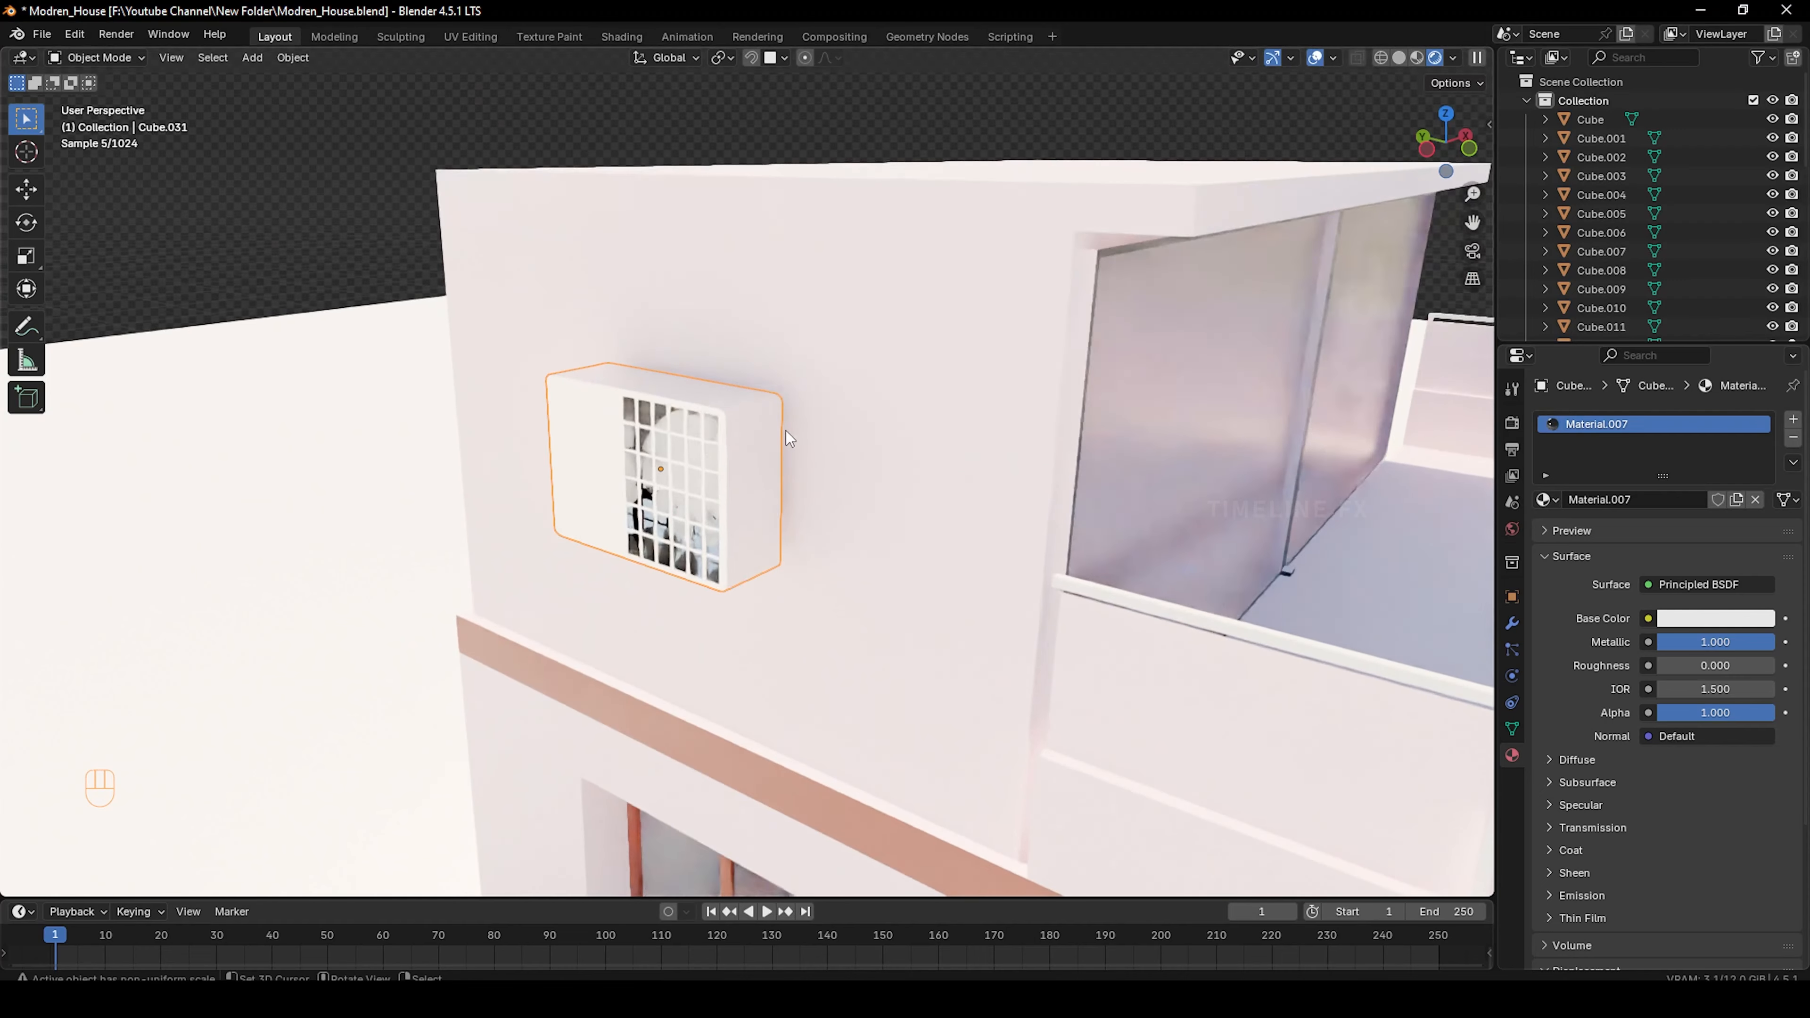
scroll(784, 443, "down", 1)
key("g")
key("z")
left_click(805, 188)
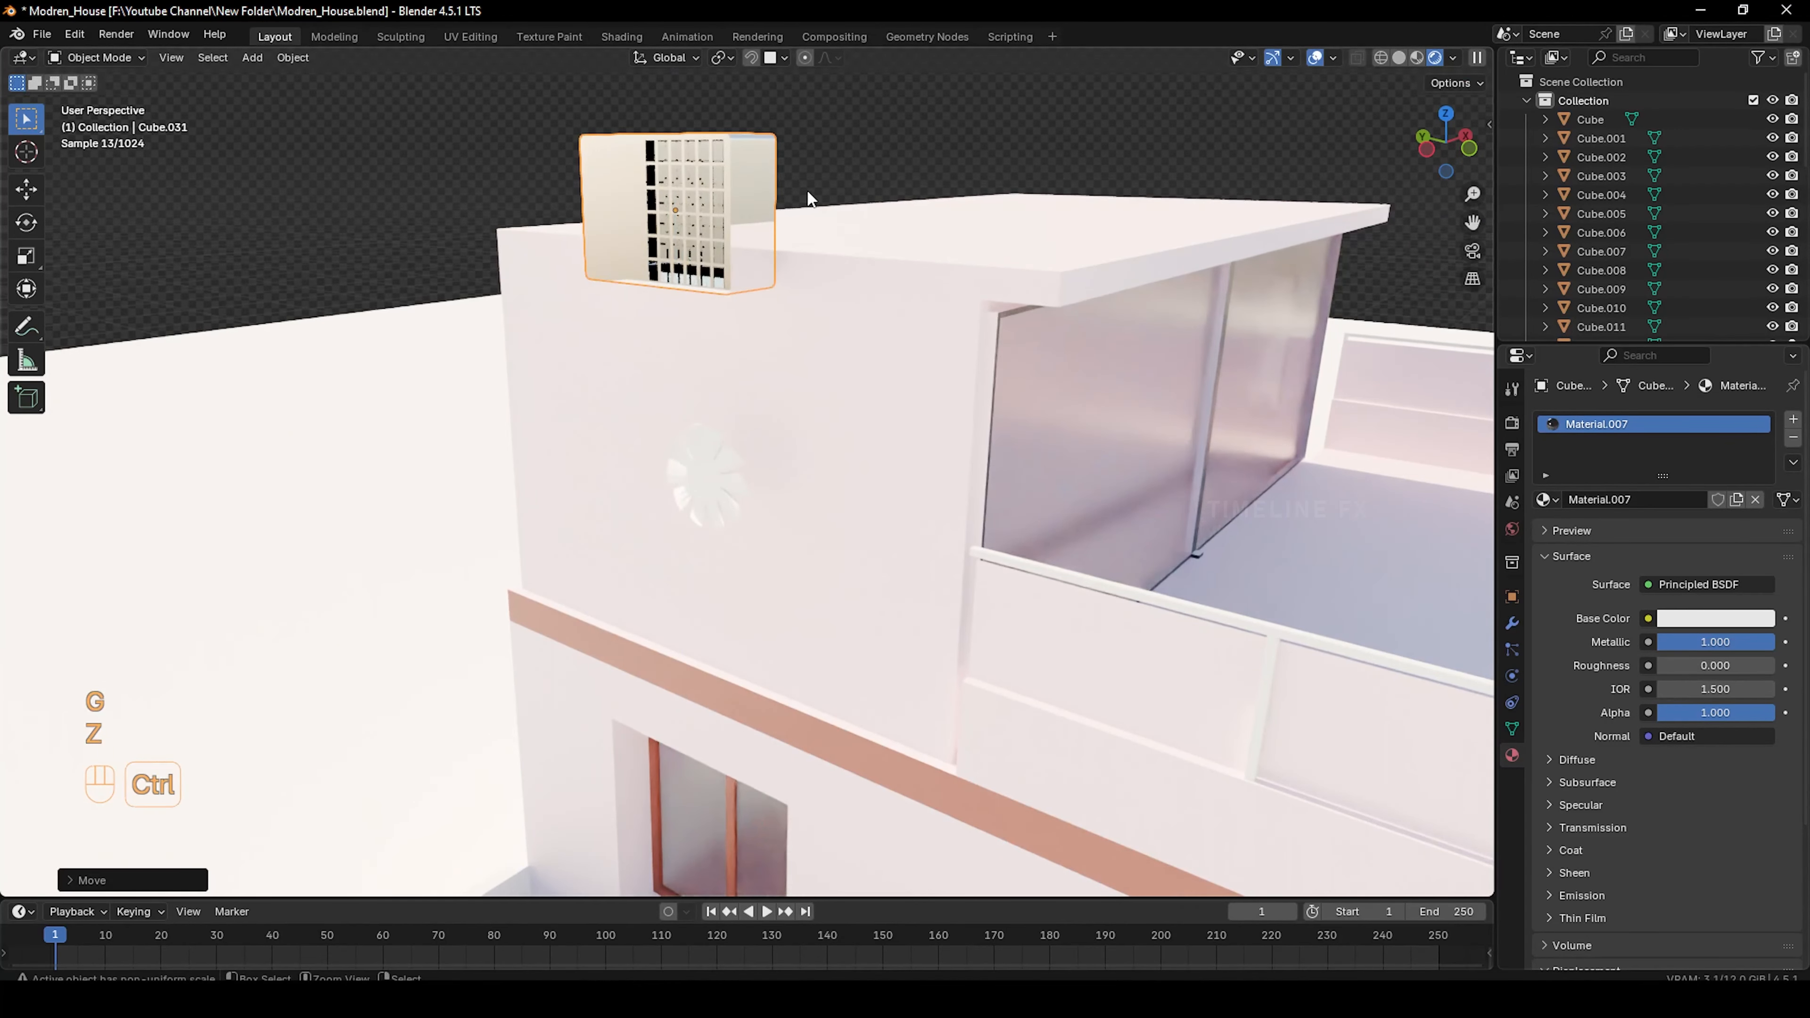
key("ctrl+z")
Set the casing material's base color to dark red #230200
scroll(752, 460, "up", 3)
left_click(1699, 618)
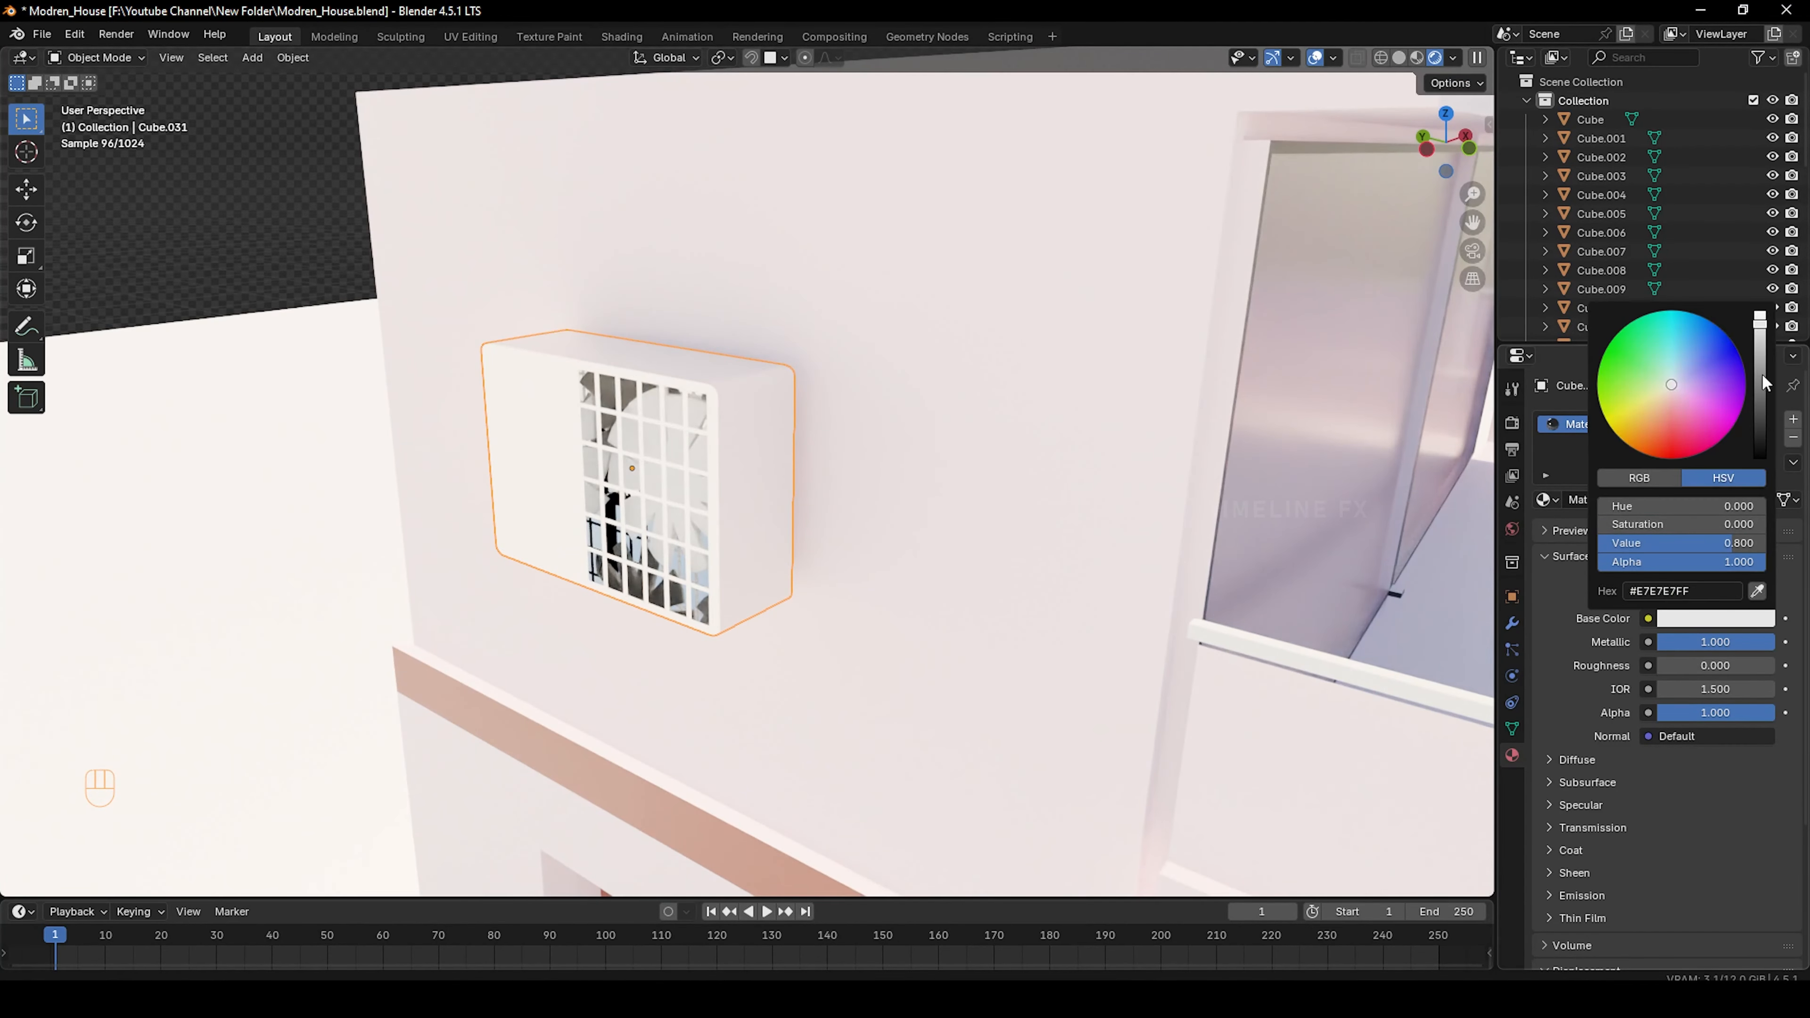
left_click_drag(1762, 376, 1699, 453)
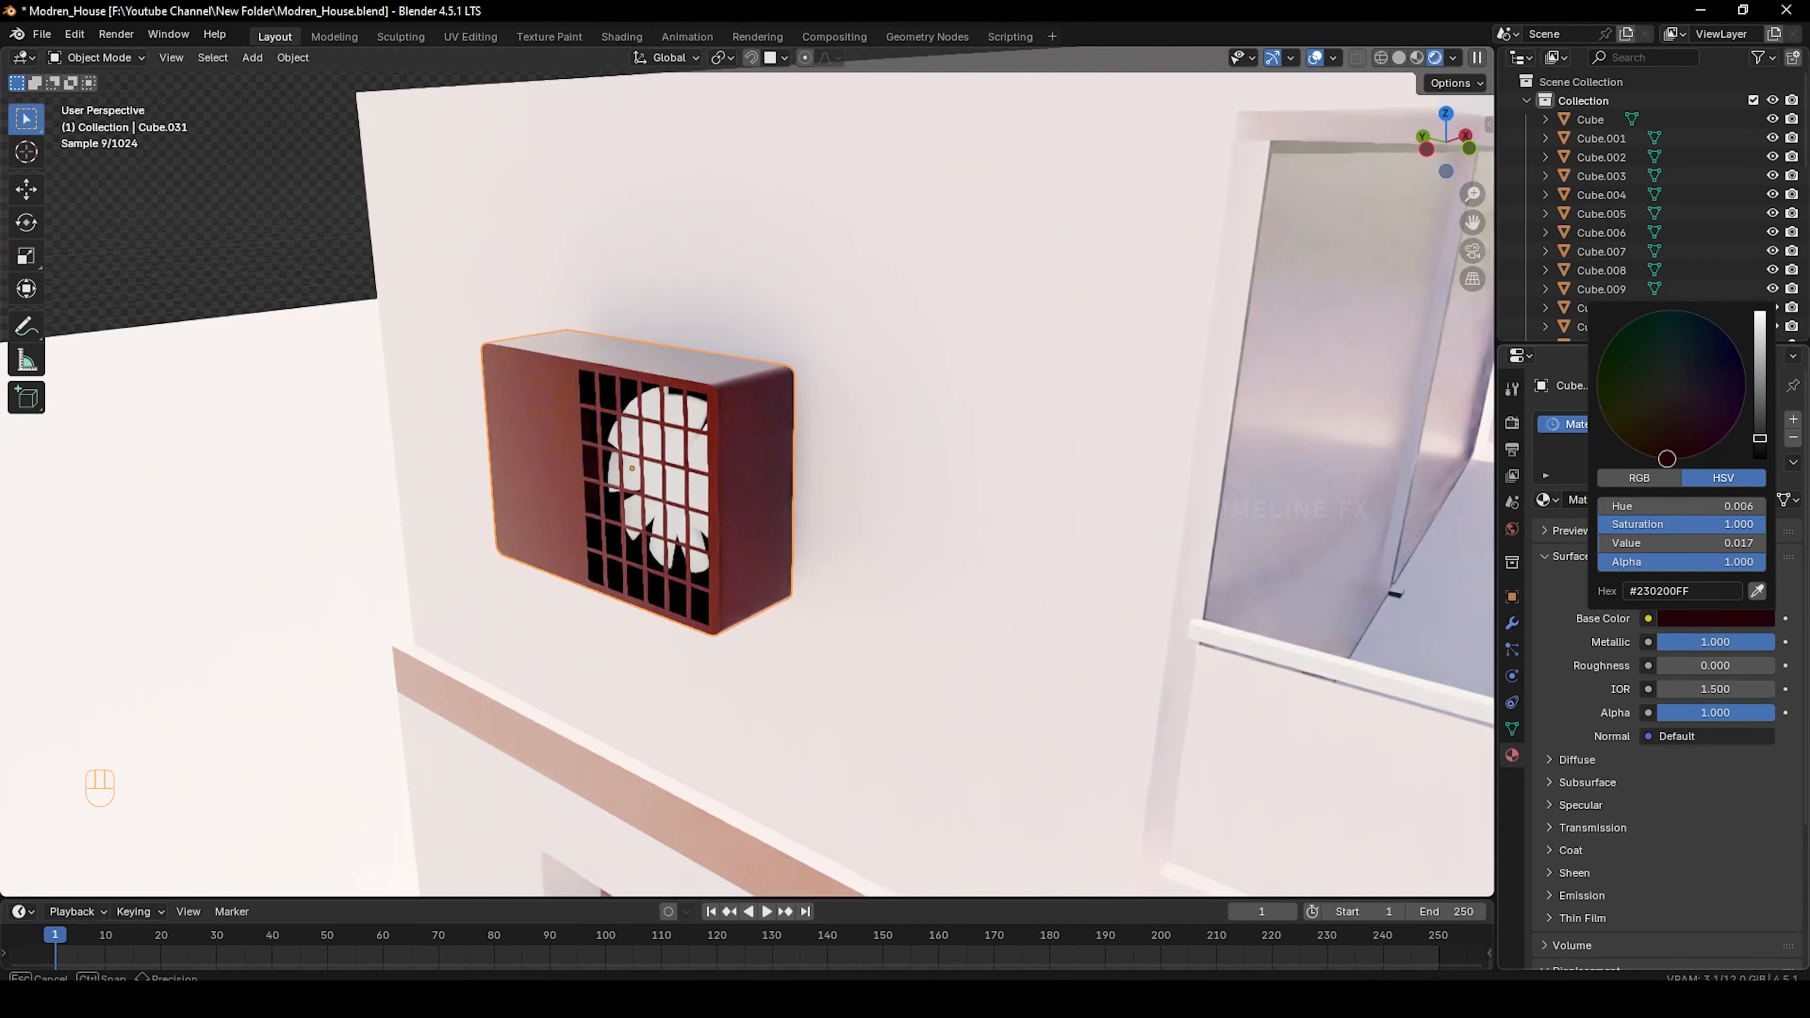
Give the fan a new black material with metallic 0.571 and roughness 0.190, and set the casing material's roughness to 0.254
scroll(830, 469, "up", 4)
left_click(830, 468)
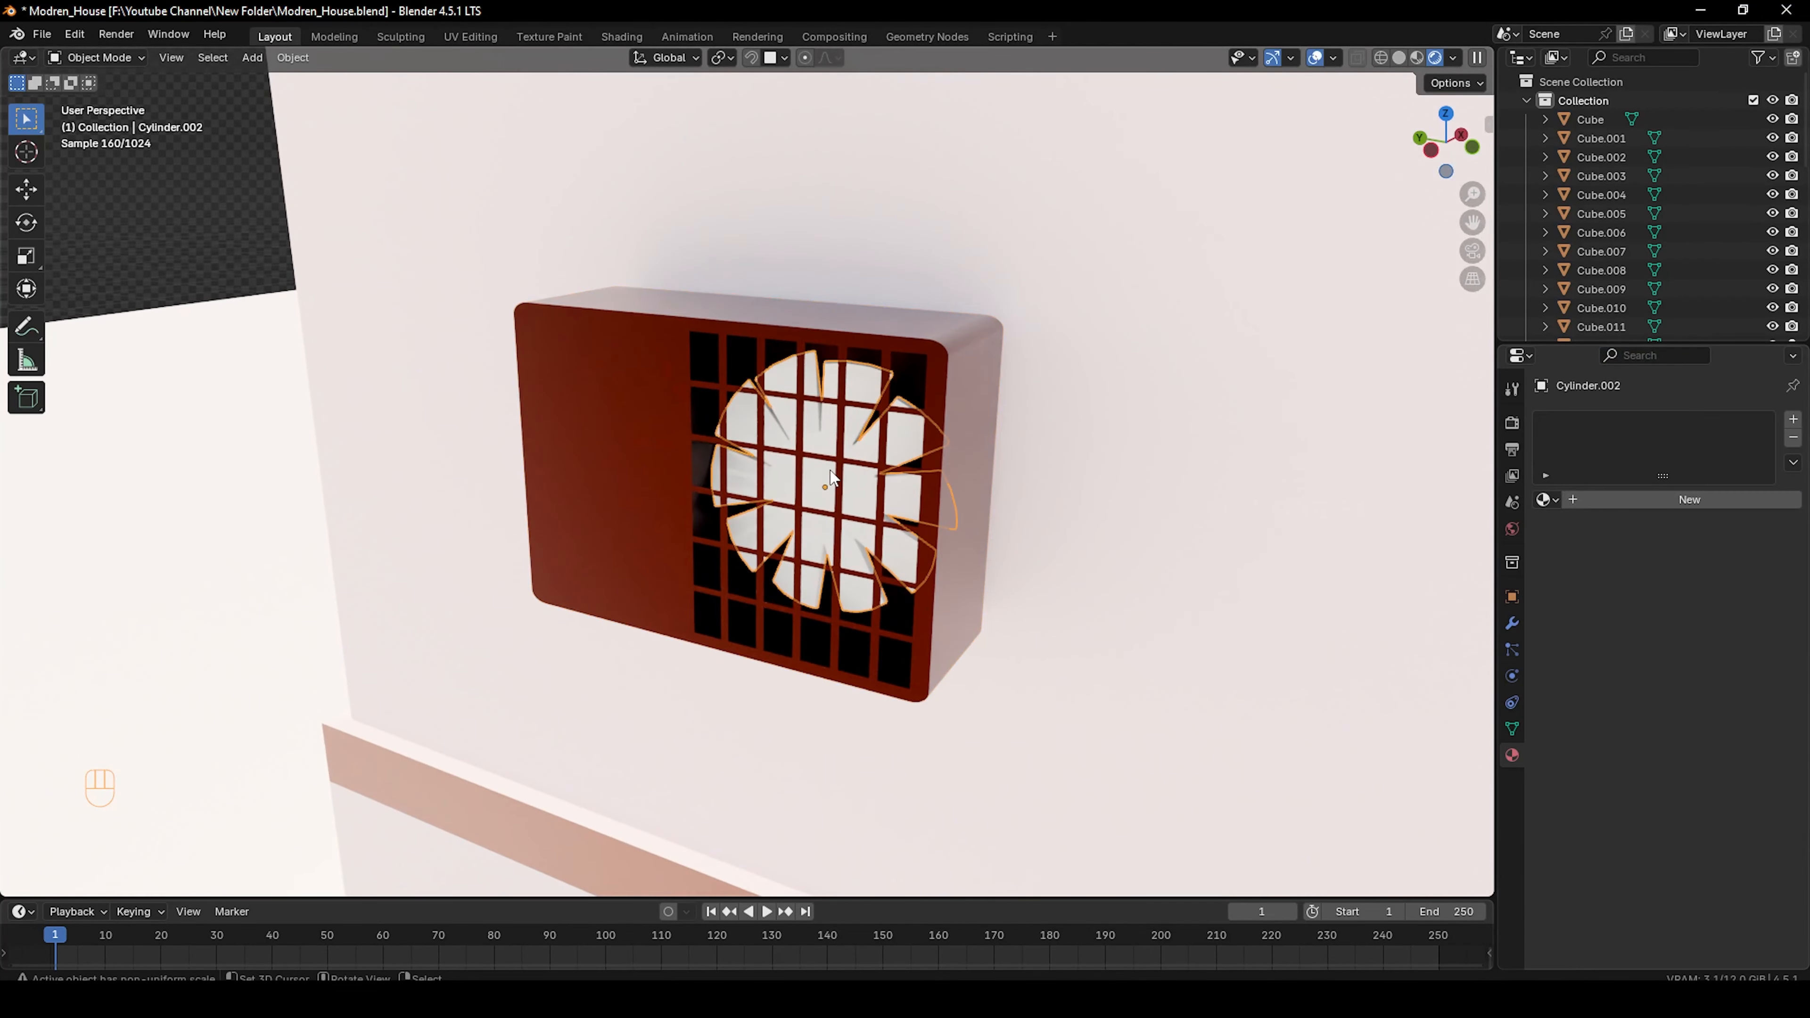
left_click(1583, 499)
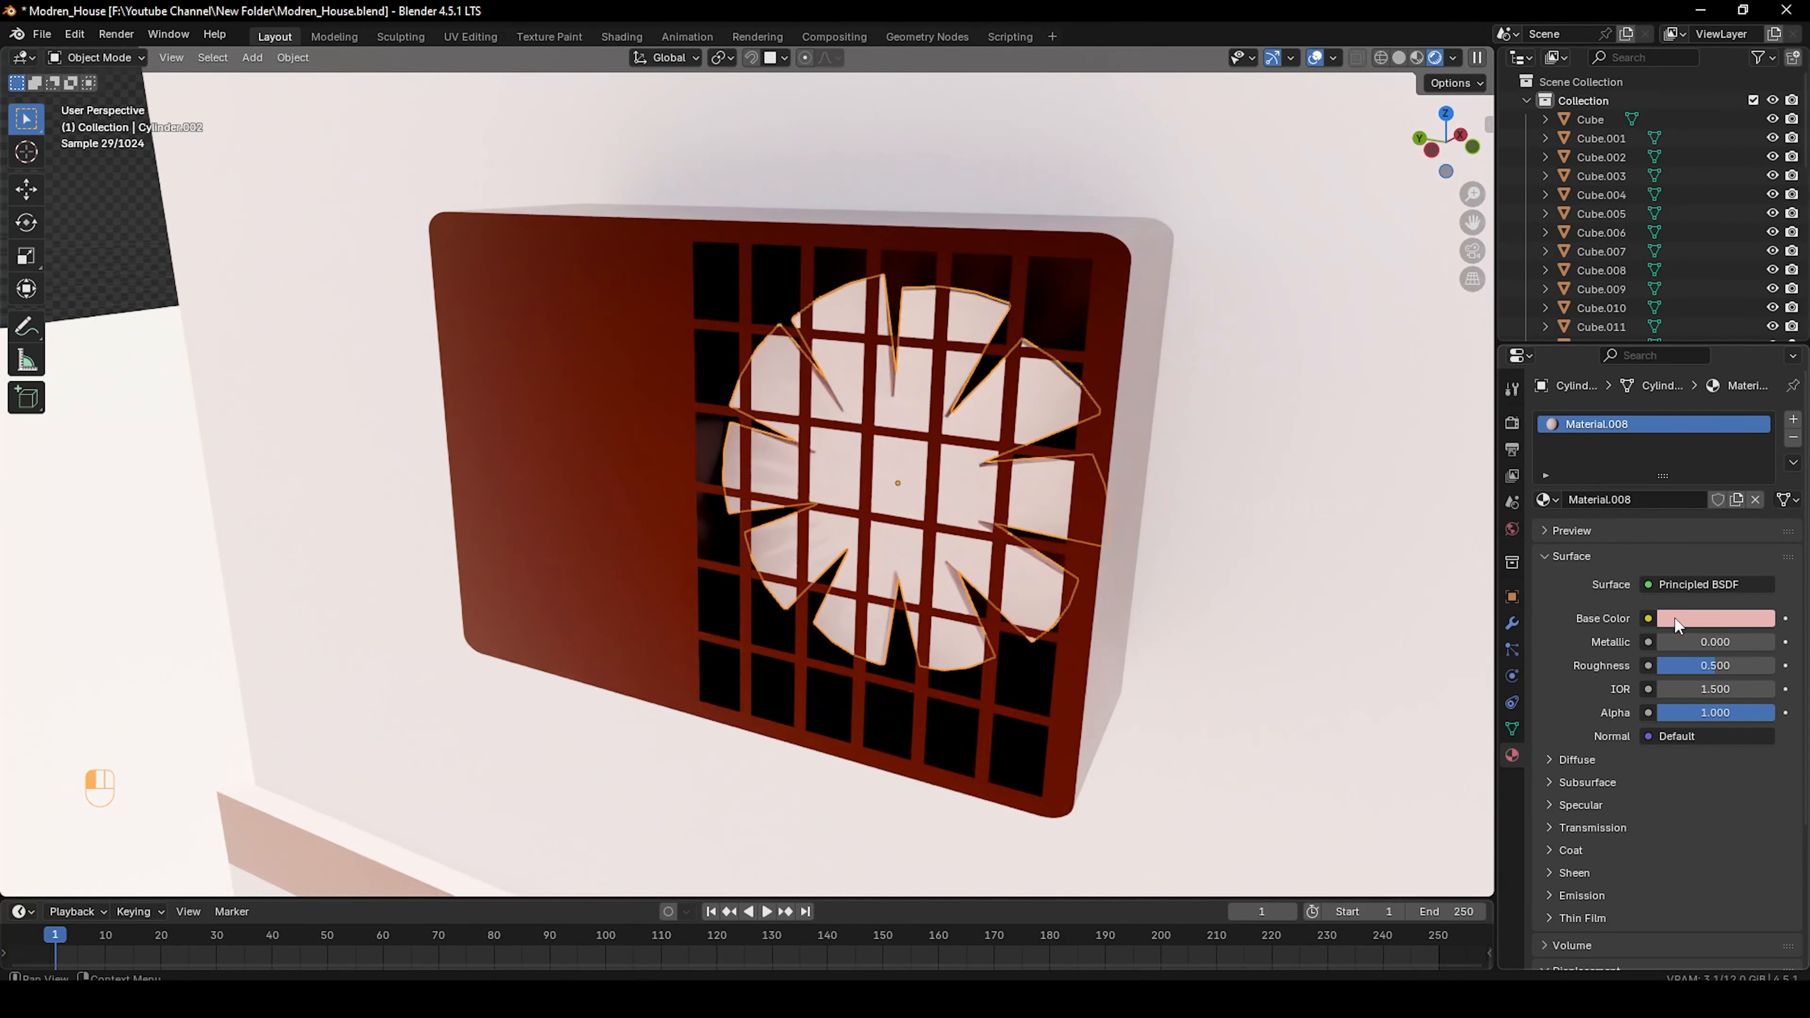
left_click(1675, 616)
left_click_drag(1761, 406, 1750, 480)
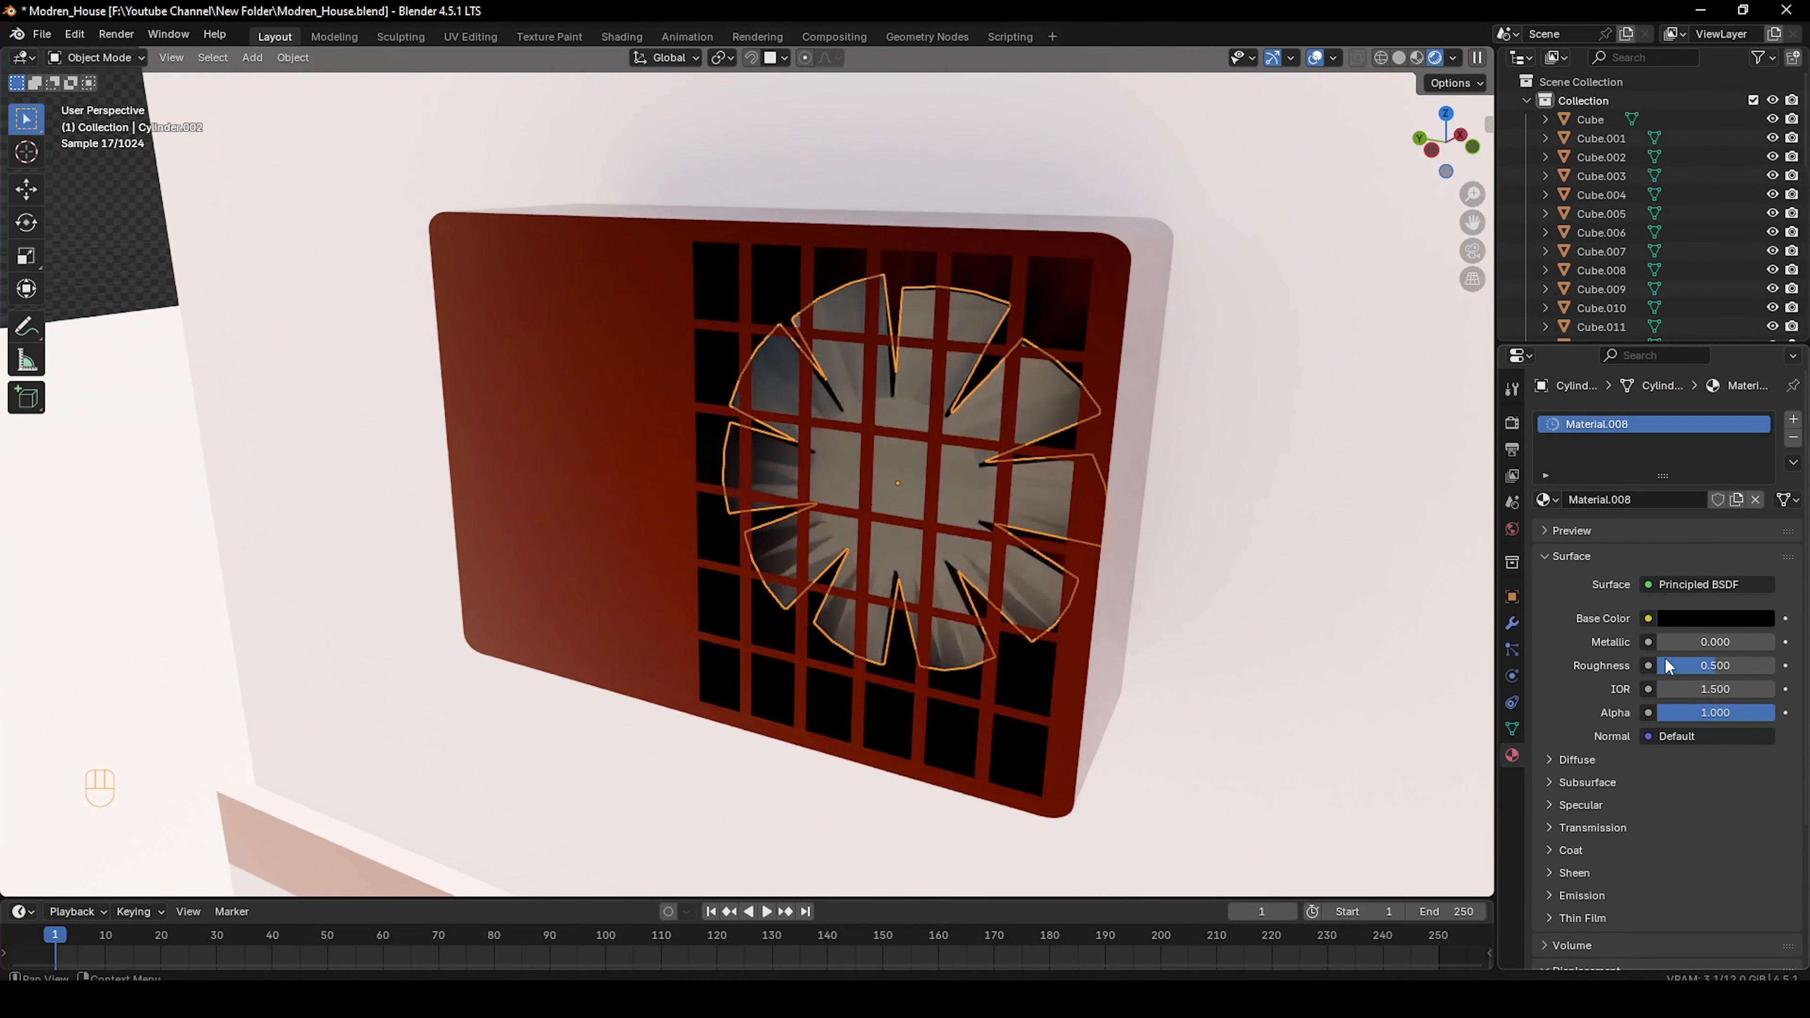
mouse_move(1715, 641)
left_mouse_down()
mouse_move(1657, 641)
mouse_move(1675, 659)
mouse_move(1724, 641)
mouse_move(1717, 665)
left_mouse_up()
scroll(945, 513, "down", 4)
right_click(675, 416)
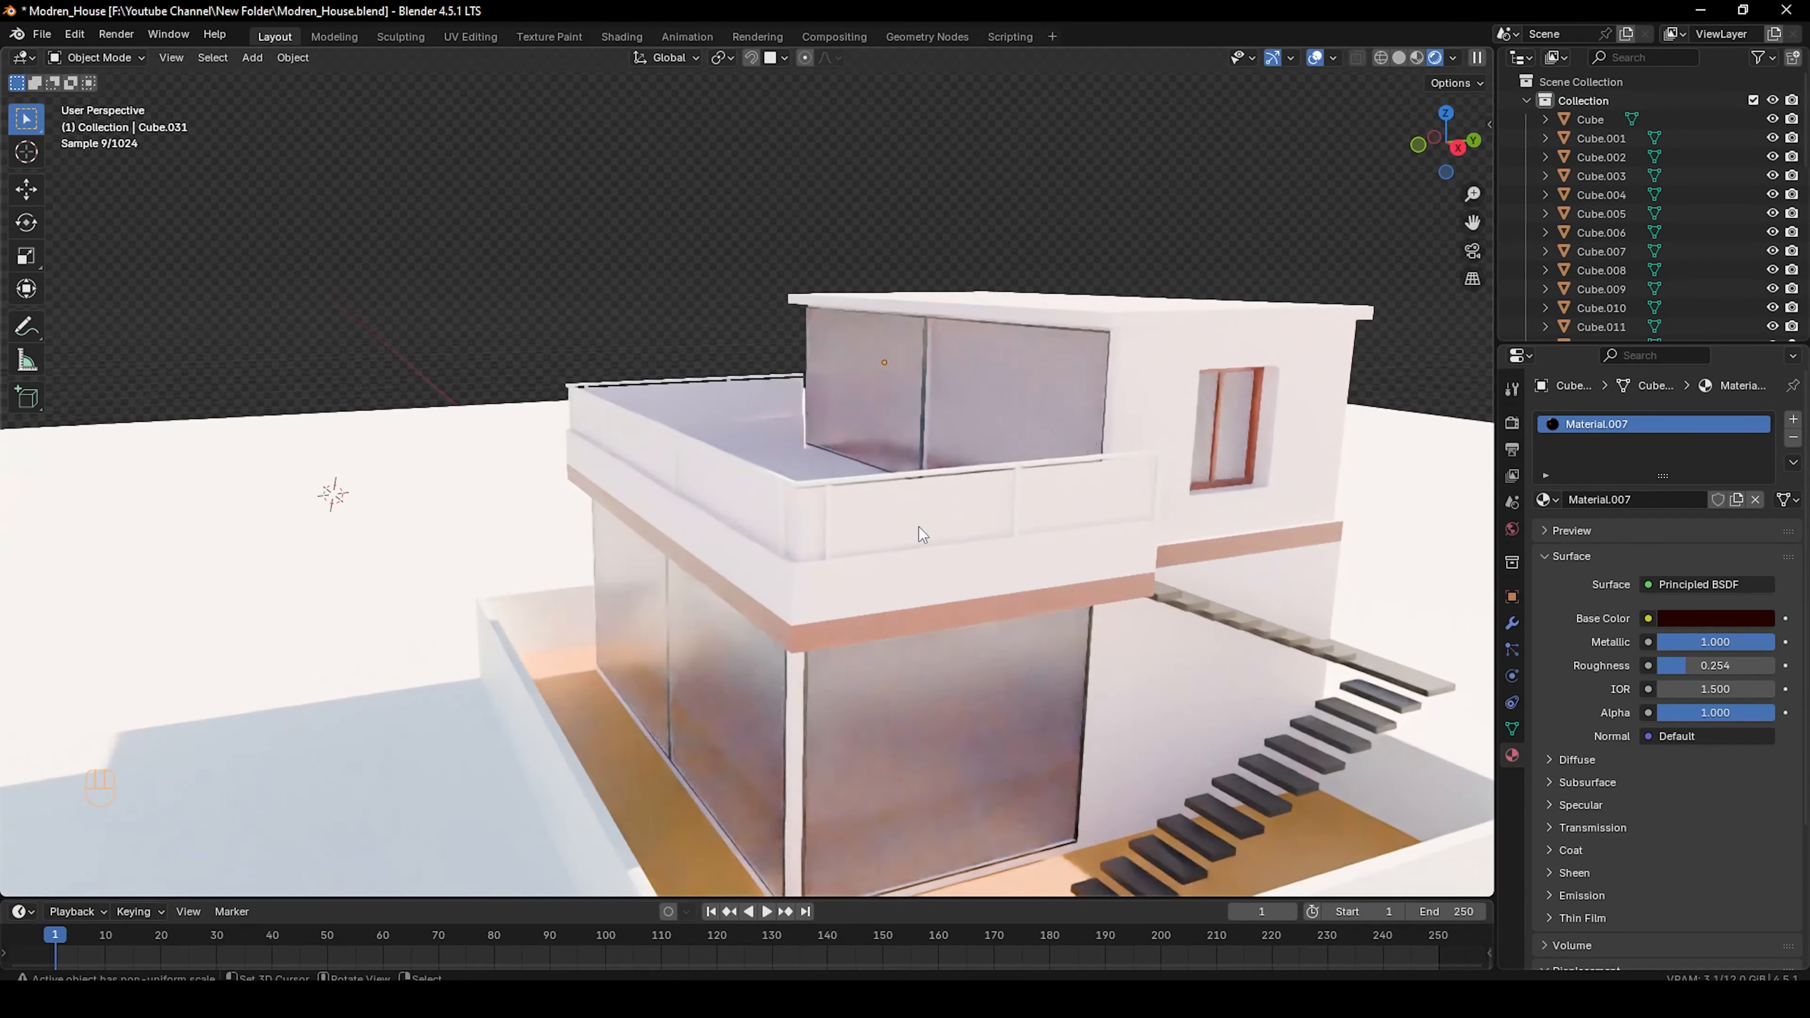
Select the balcony's panel faces in the house's Edit Mode and assign the glass Material.006 to them
left_click(916, 505)
key("Tab")
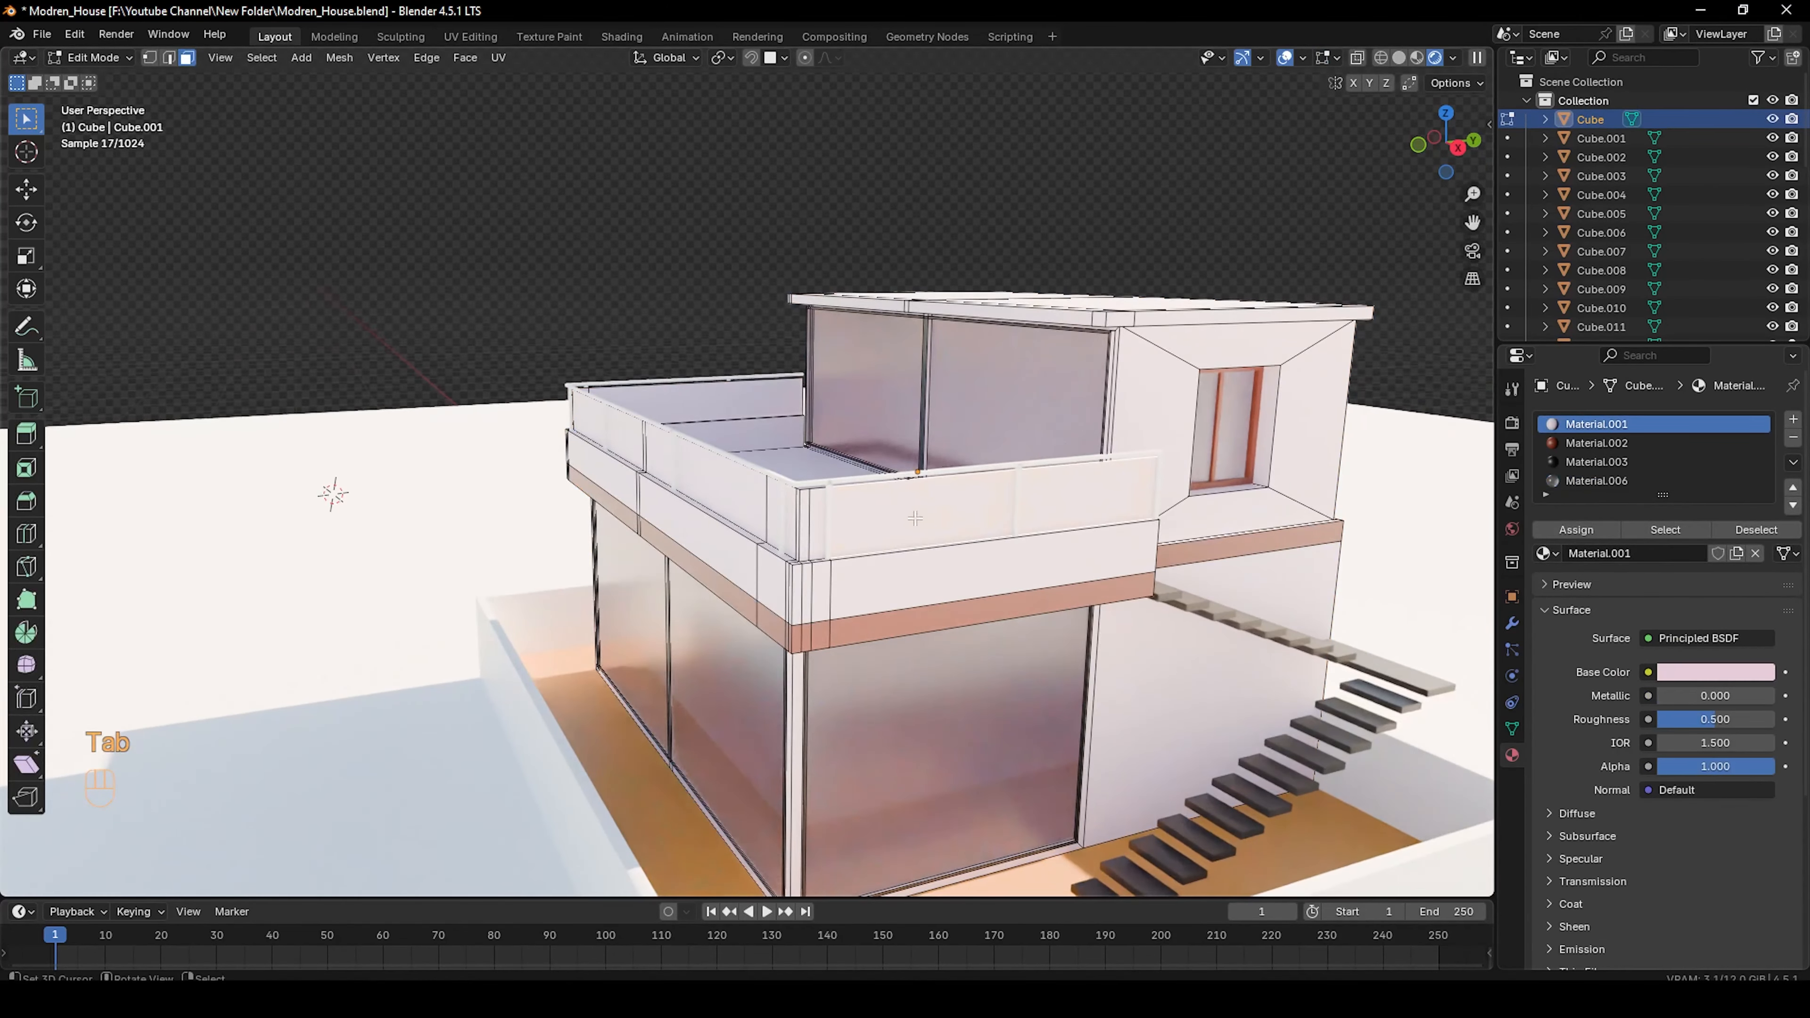
left_click(837, 513)
key("Tab")
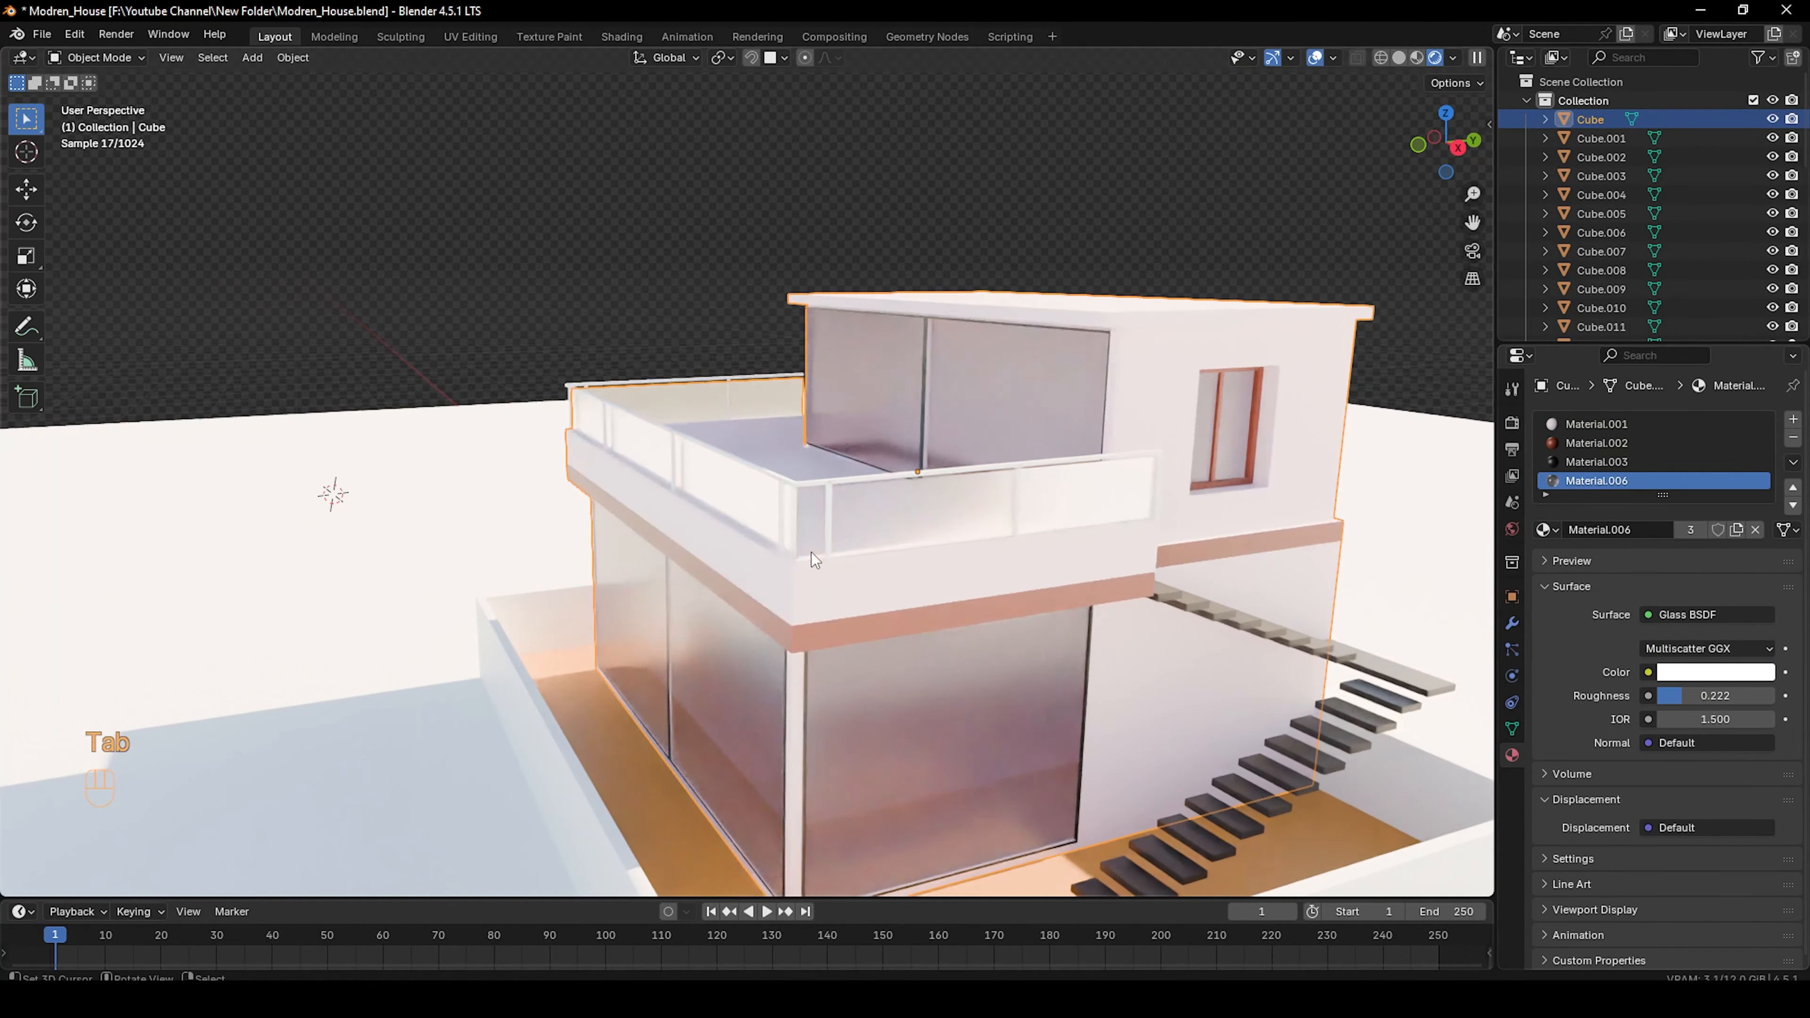
Select all the balcony railing's rails and posts and join them into one object
scroll(811, 554, "up", 3)
middle_click_drag(812, 553, 973, 496)
right_click(975, 459)
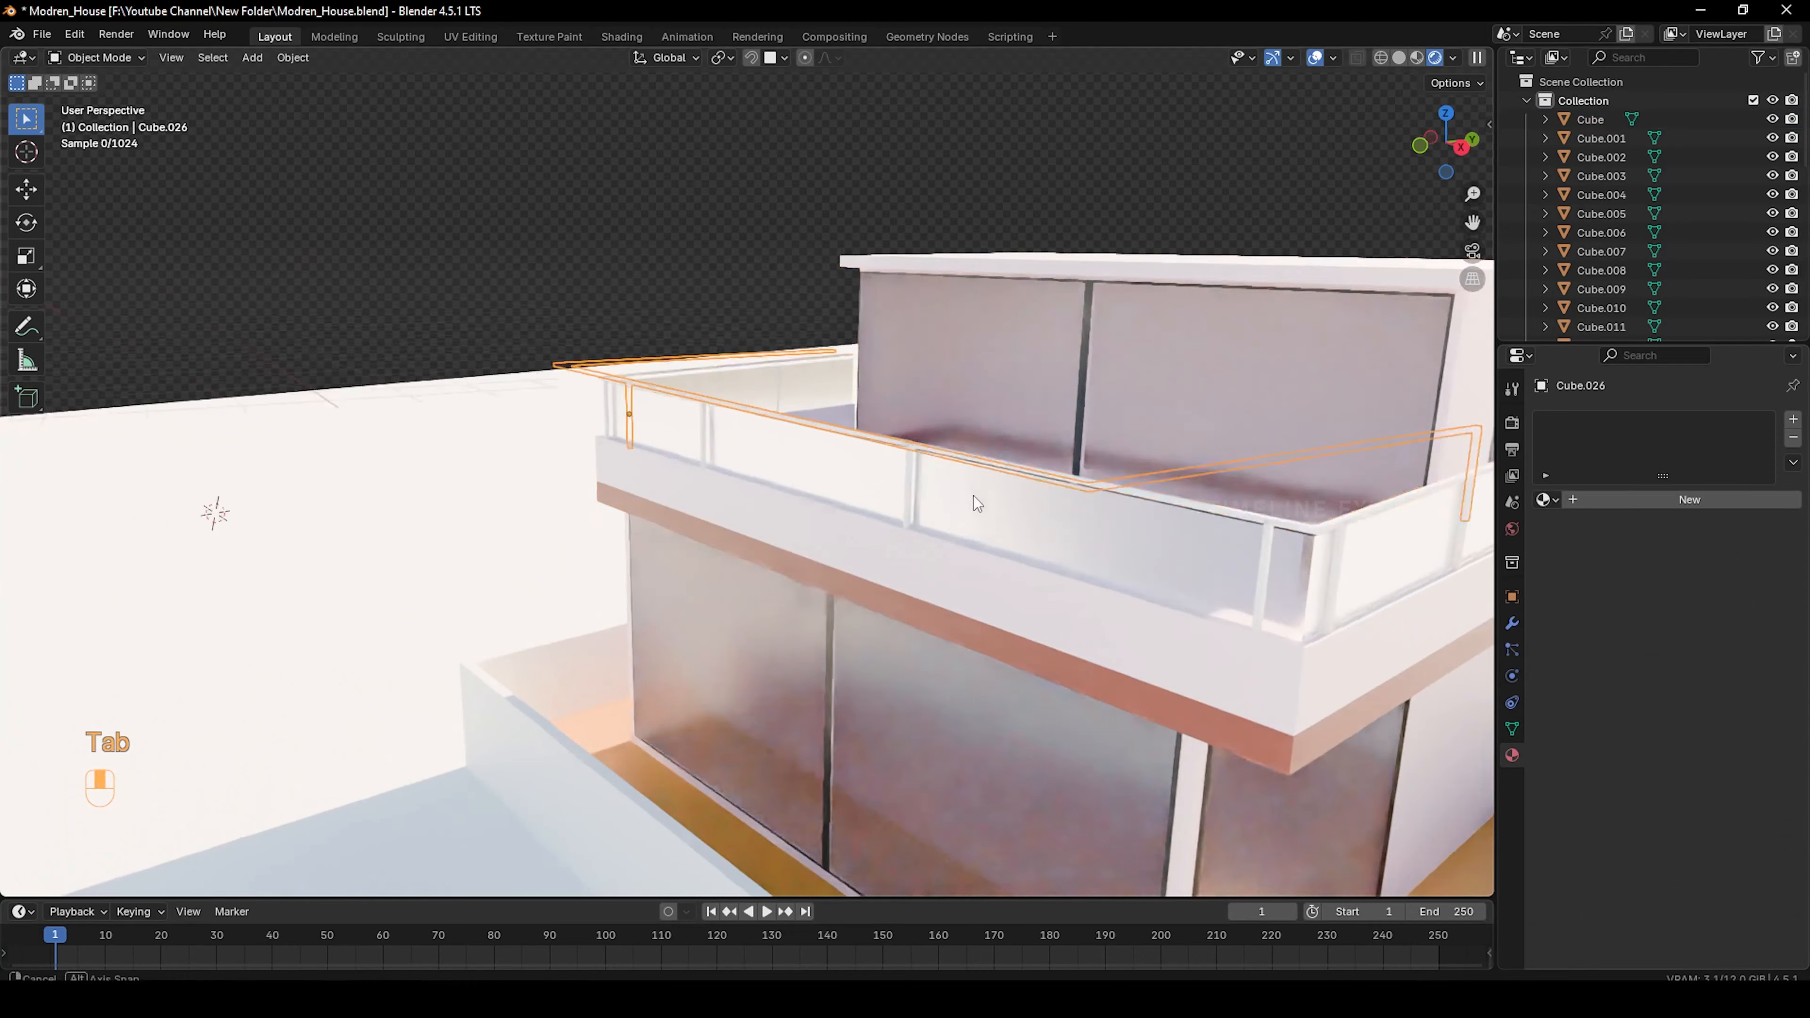
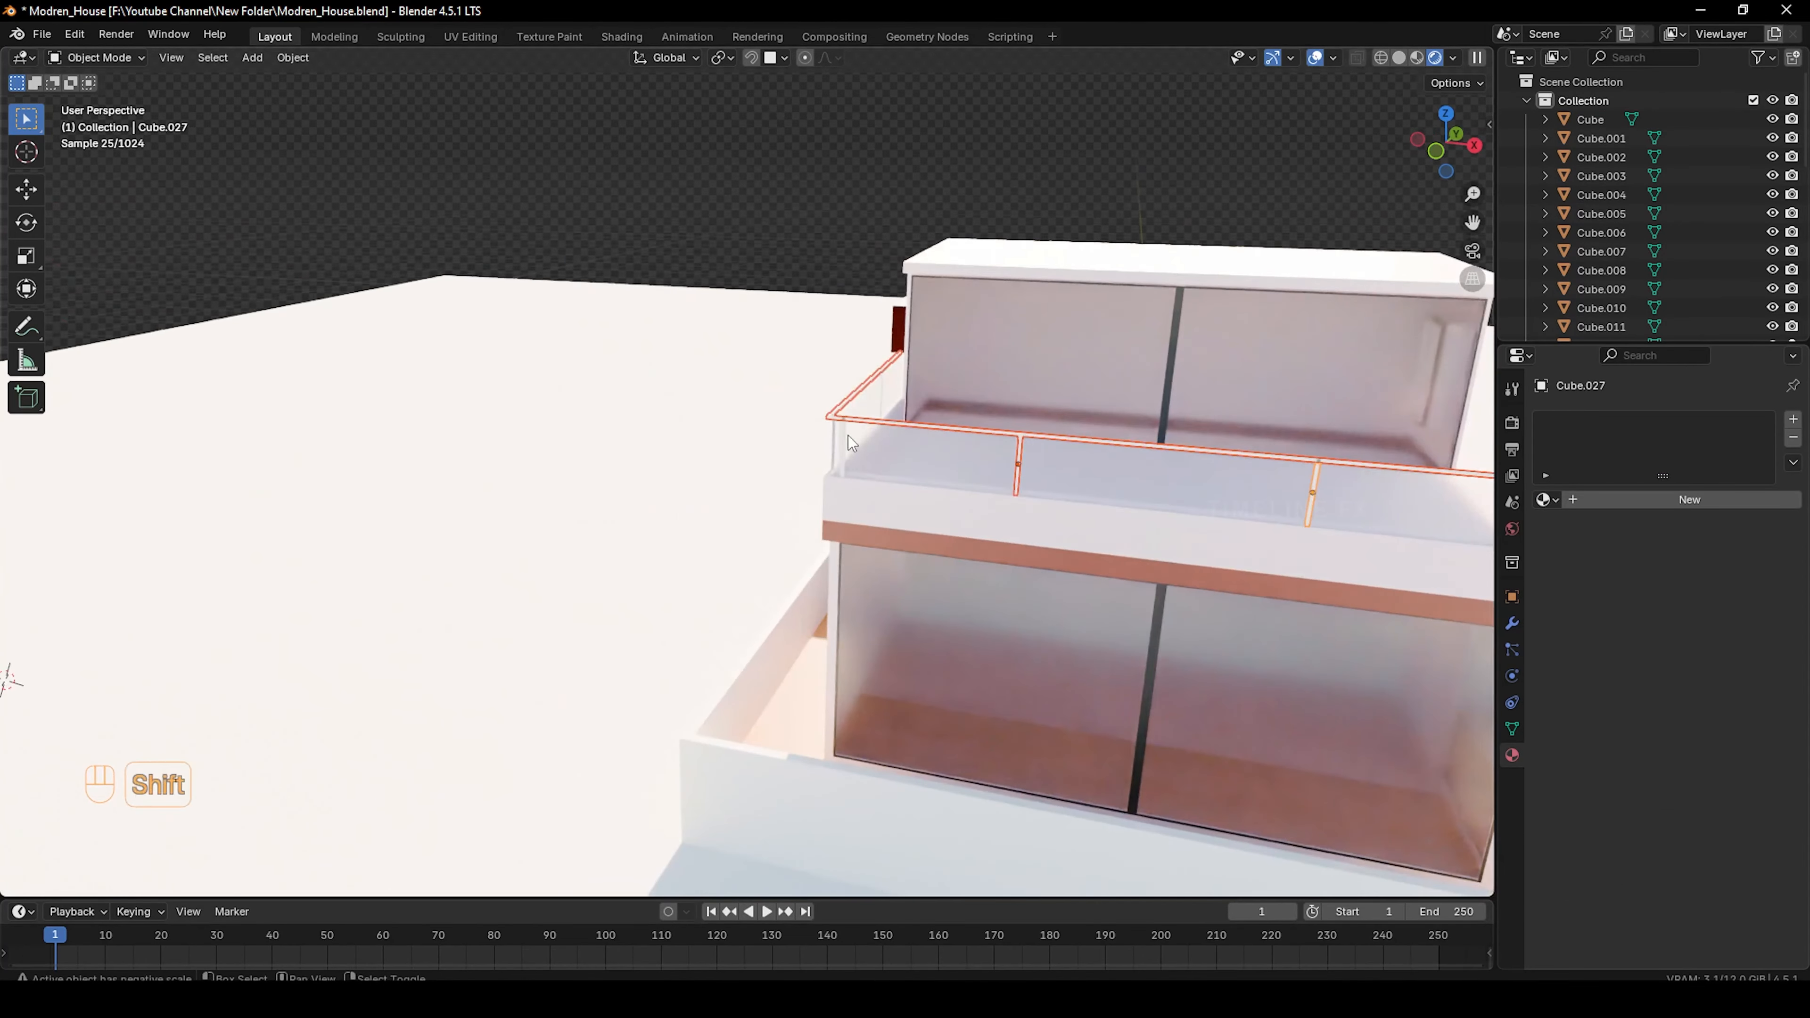
middle_click_drag(839, 442, 948, 475)
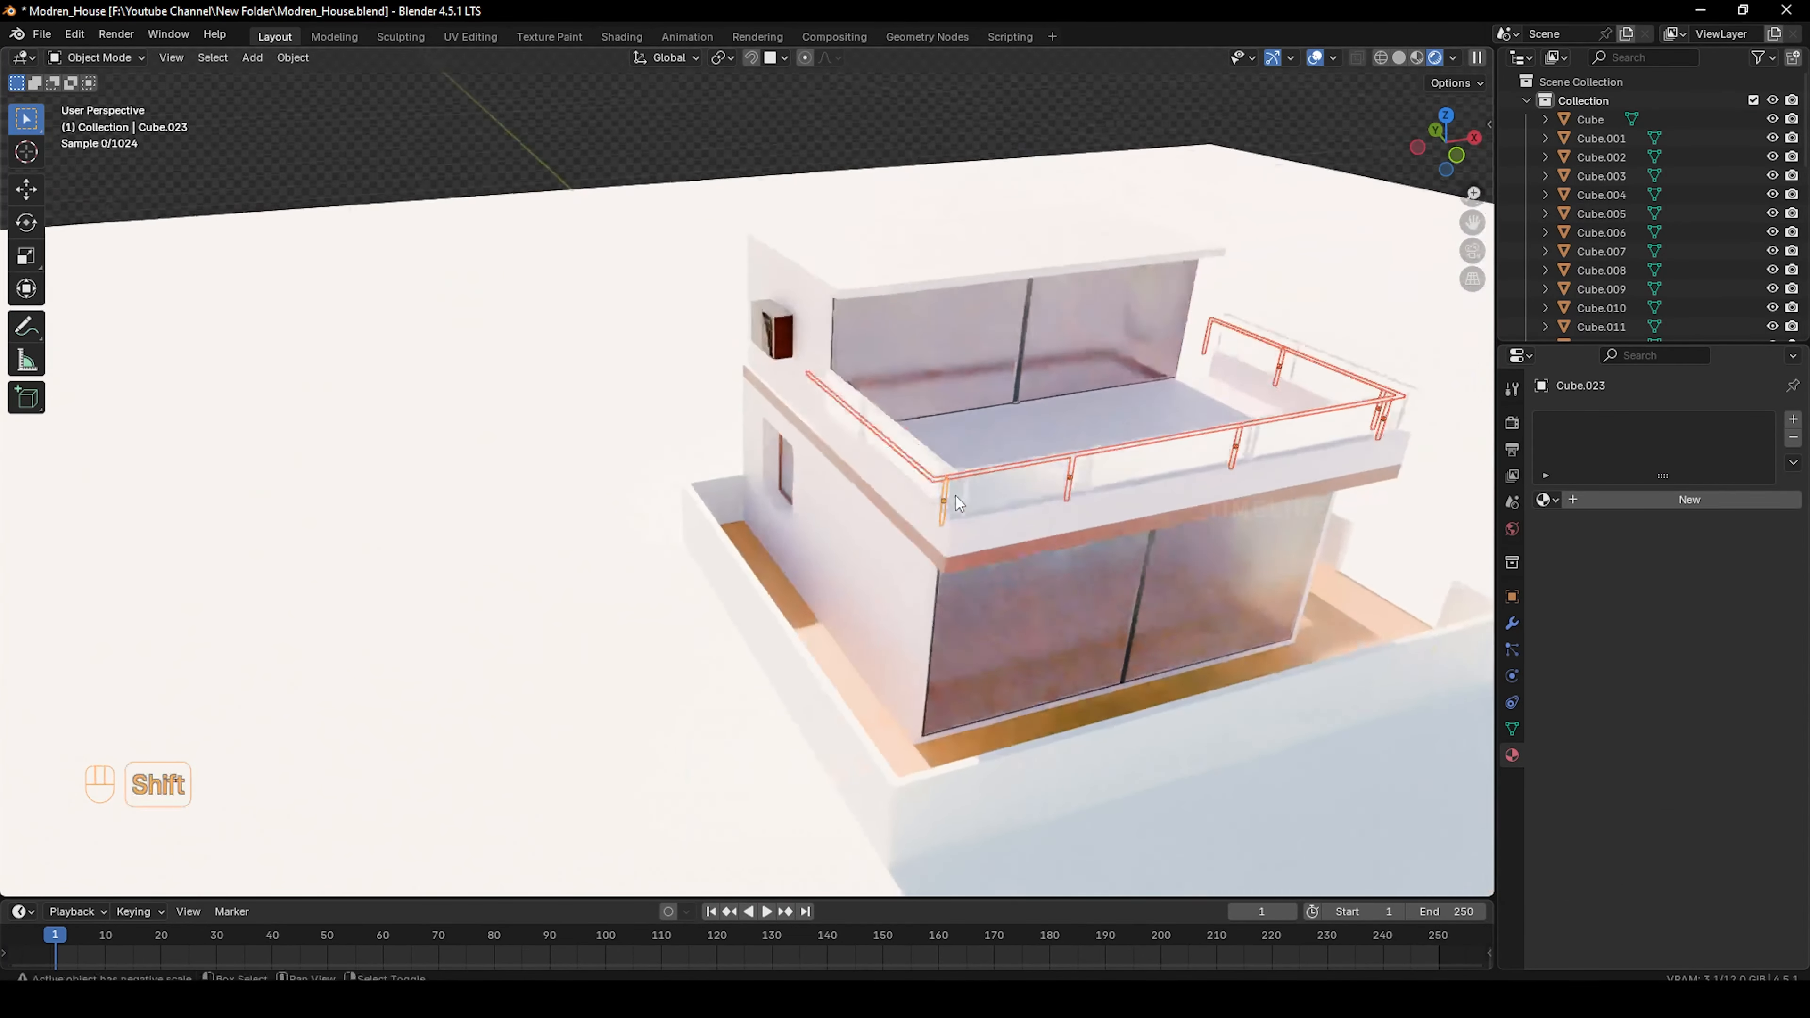
middle_click_drag(956, 495, 888, 404, "shift")
left_click(1027, 502, "shift")
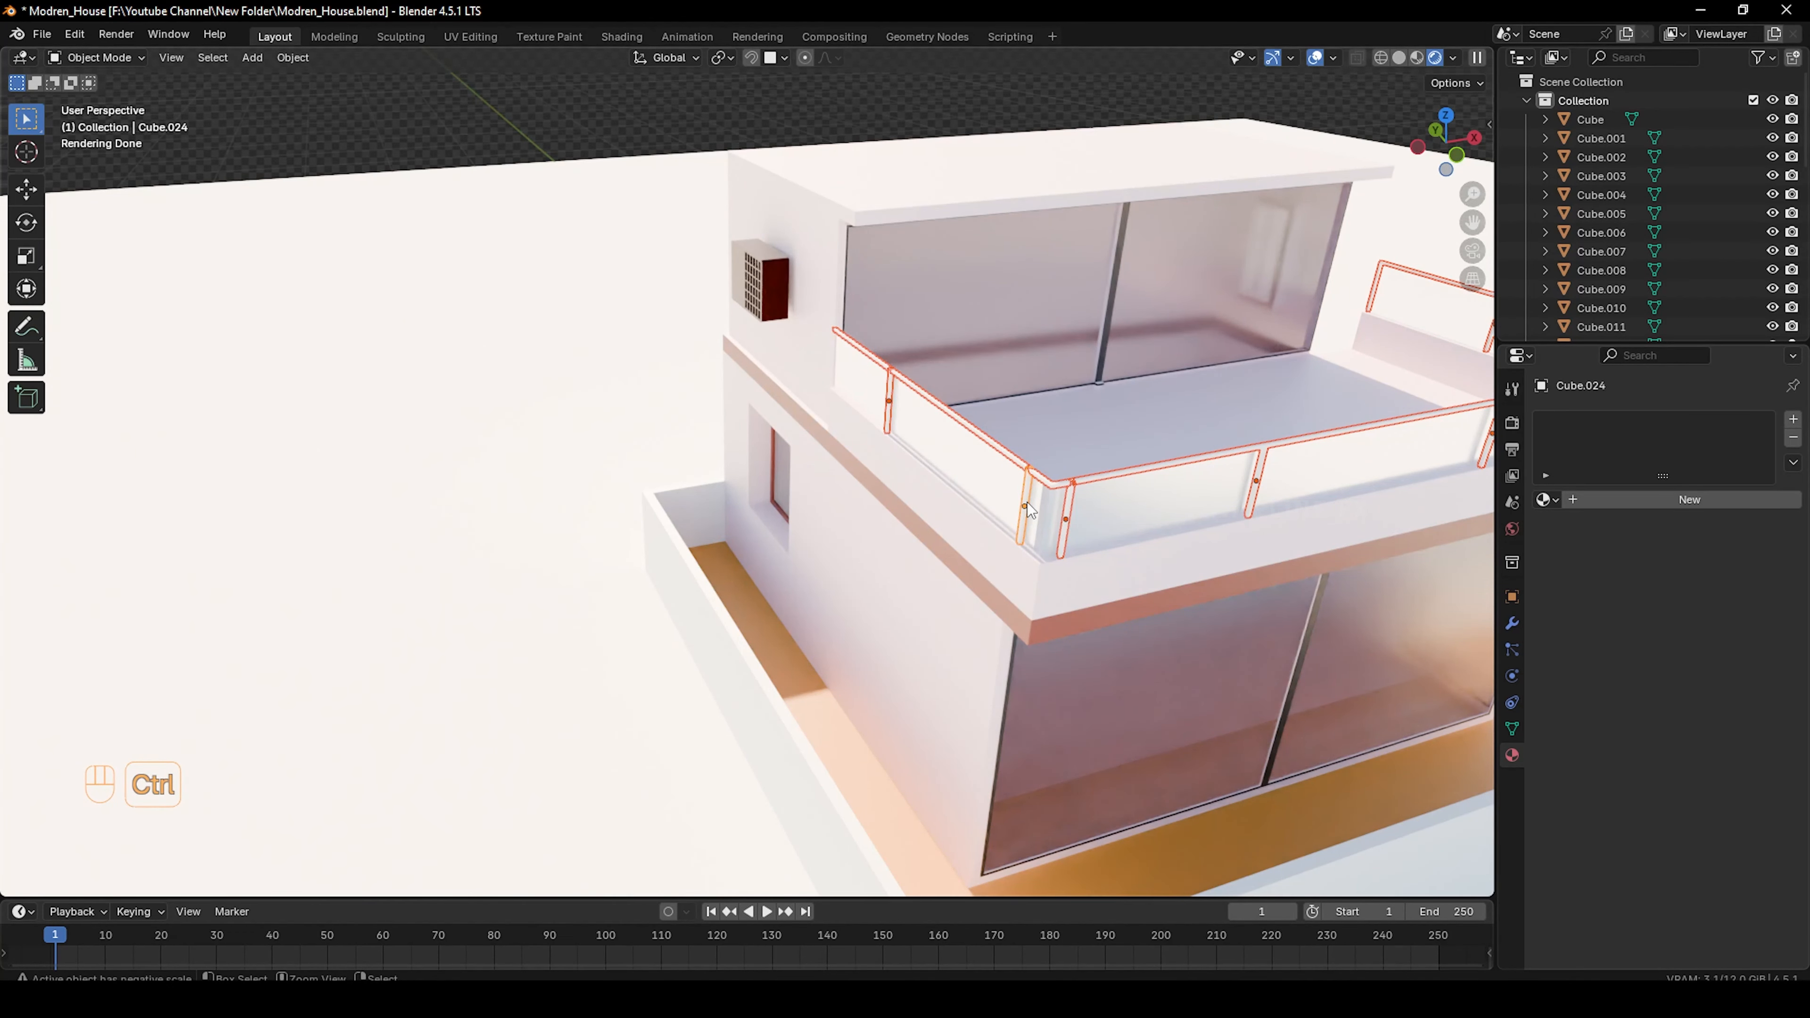
key("ctrl+j")
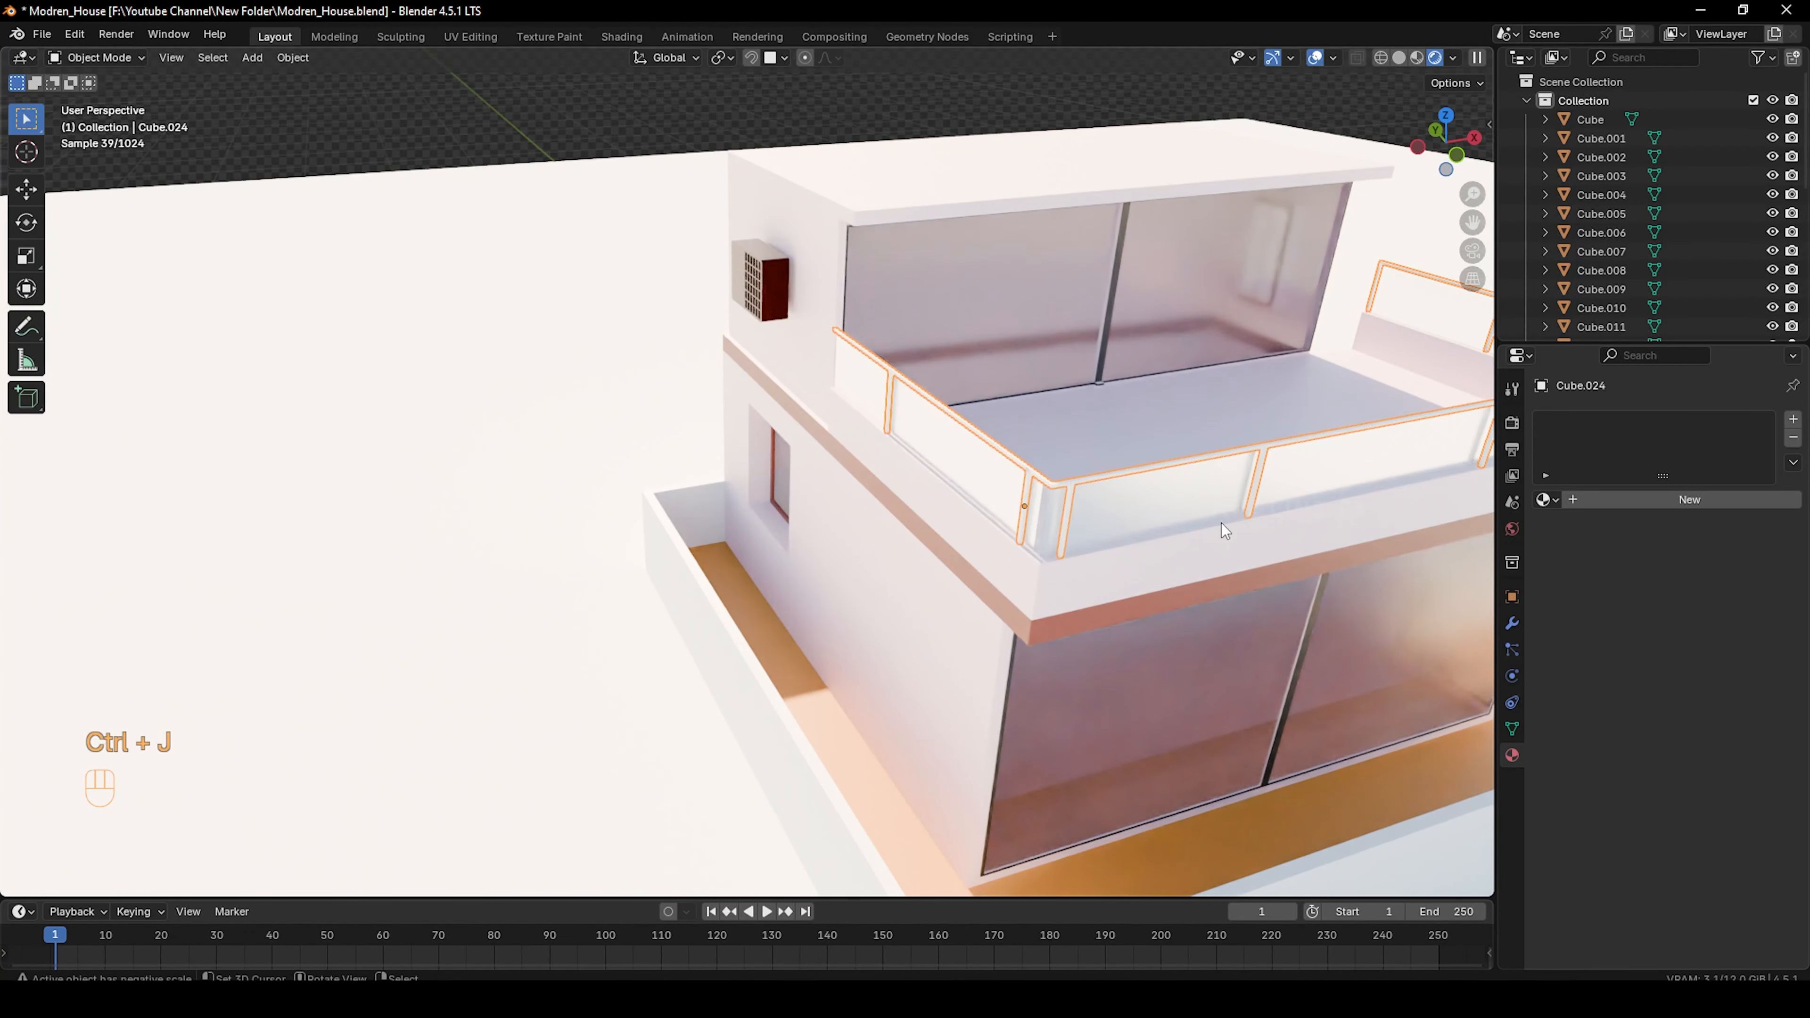
Assign the black Material.008 to the joined balcony railing
middle_click_drag(1221, 523, 677, 463)
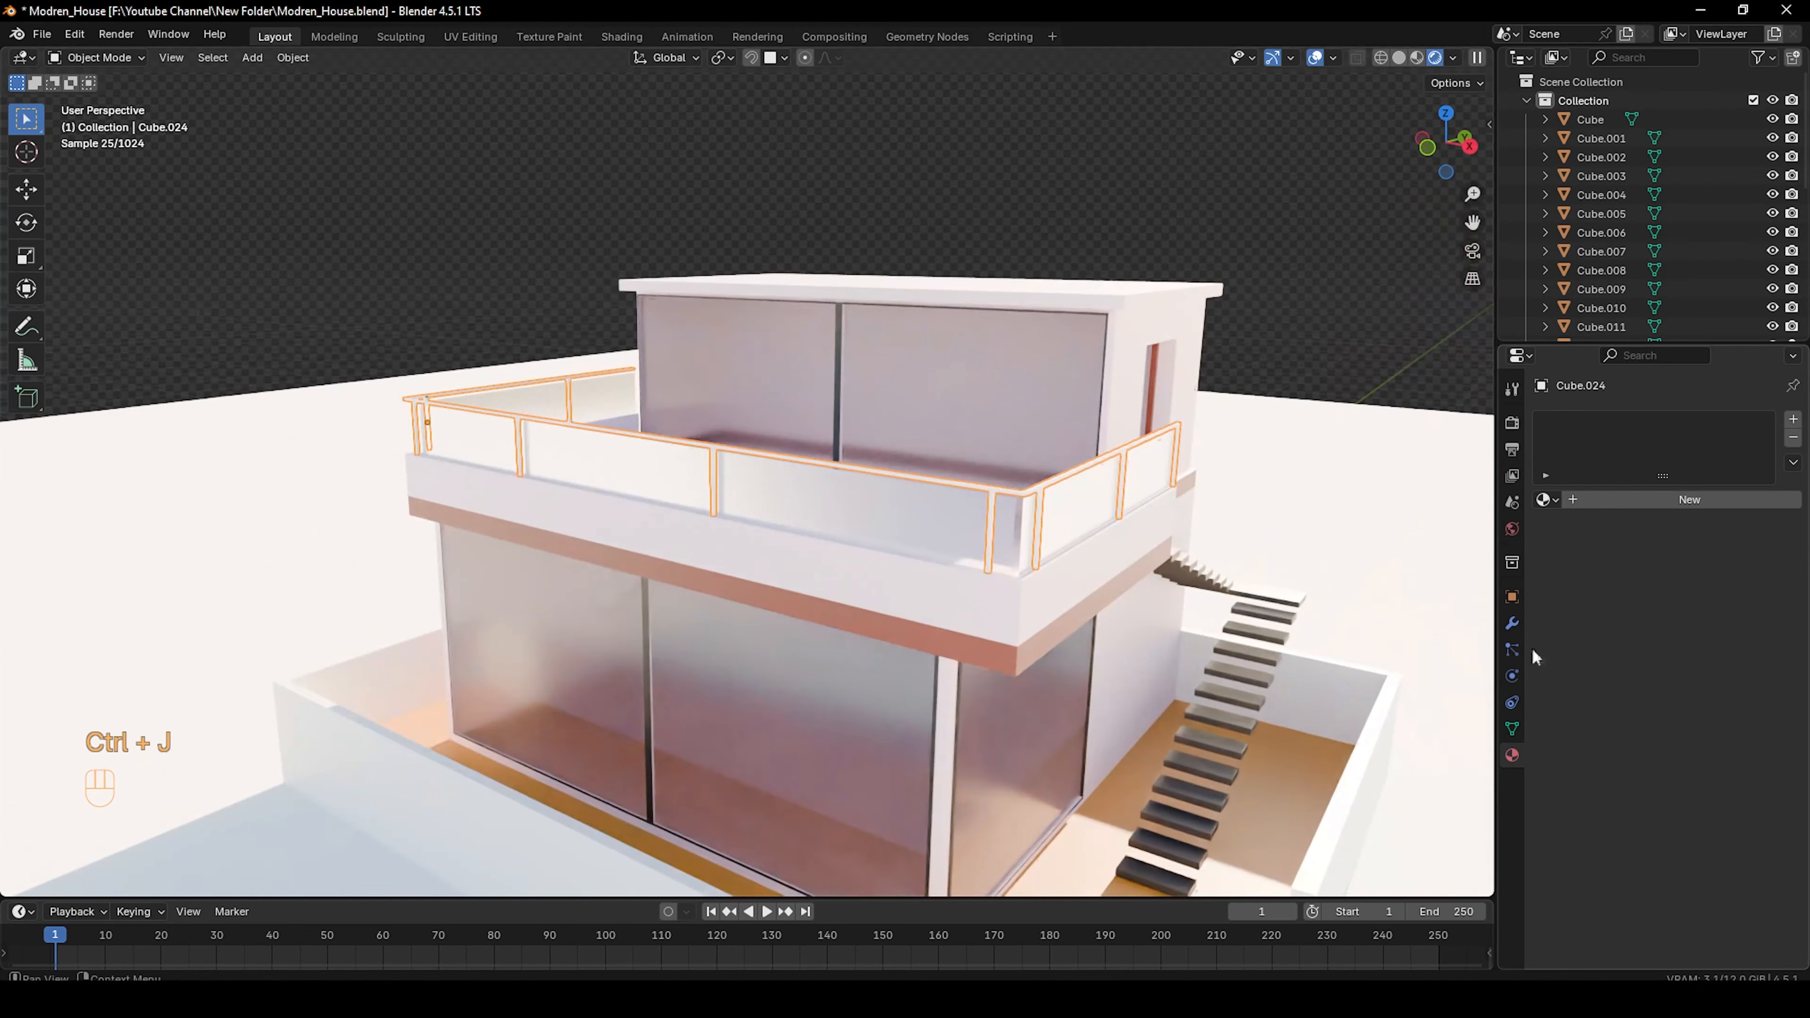
left_click(1549, 500)
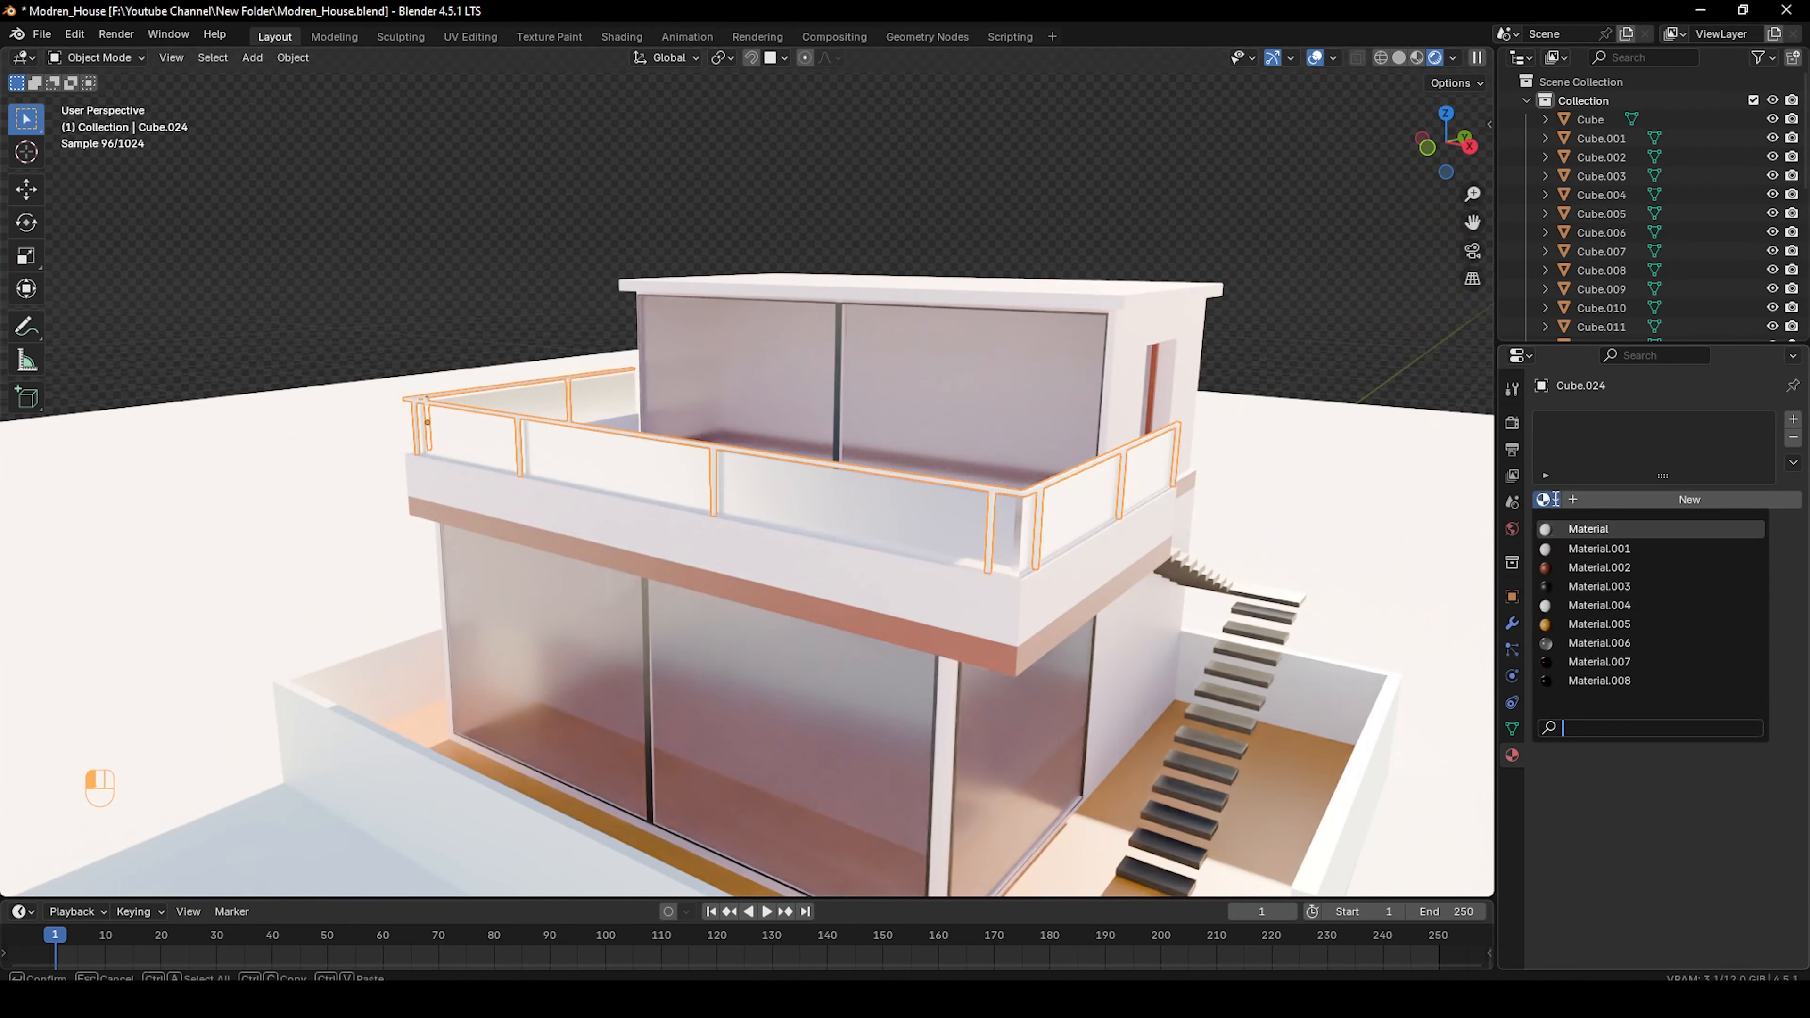
left_click(1581, 681)
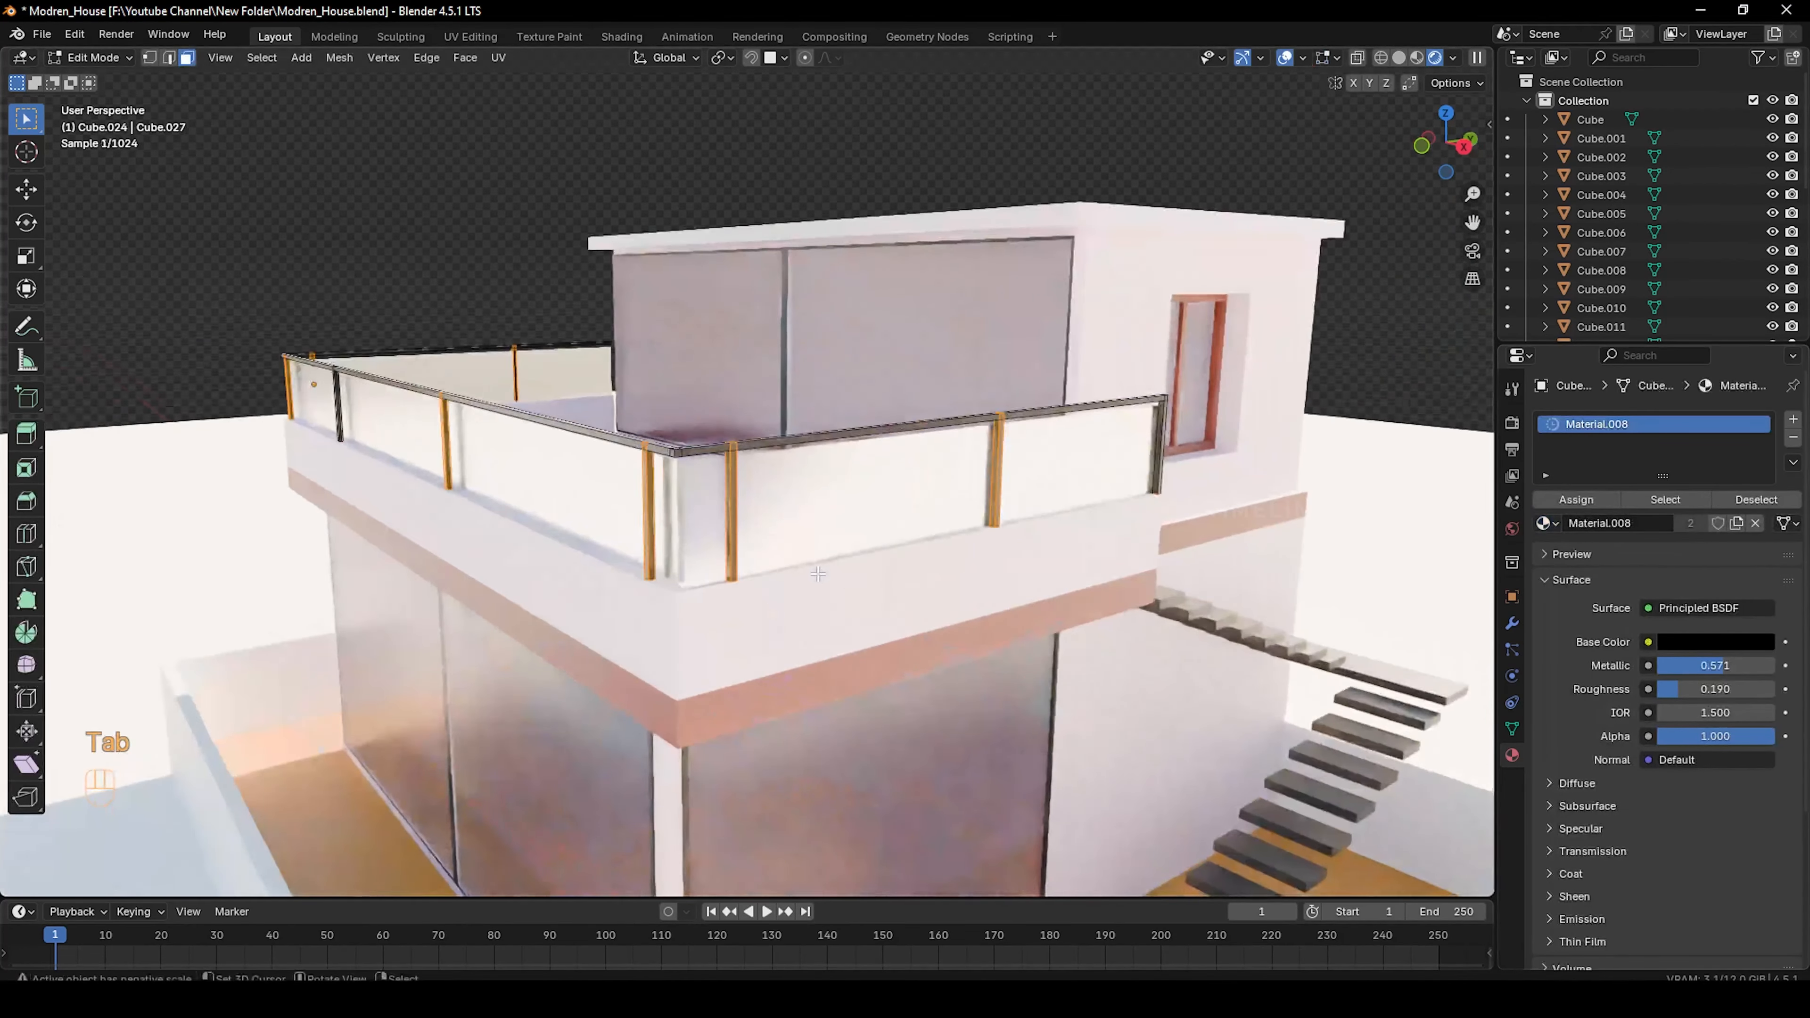
key("Tab")
scroll(493, 383, "up", 8)
scroll(498, 439, "down", 8)
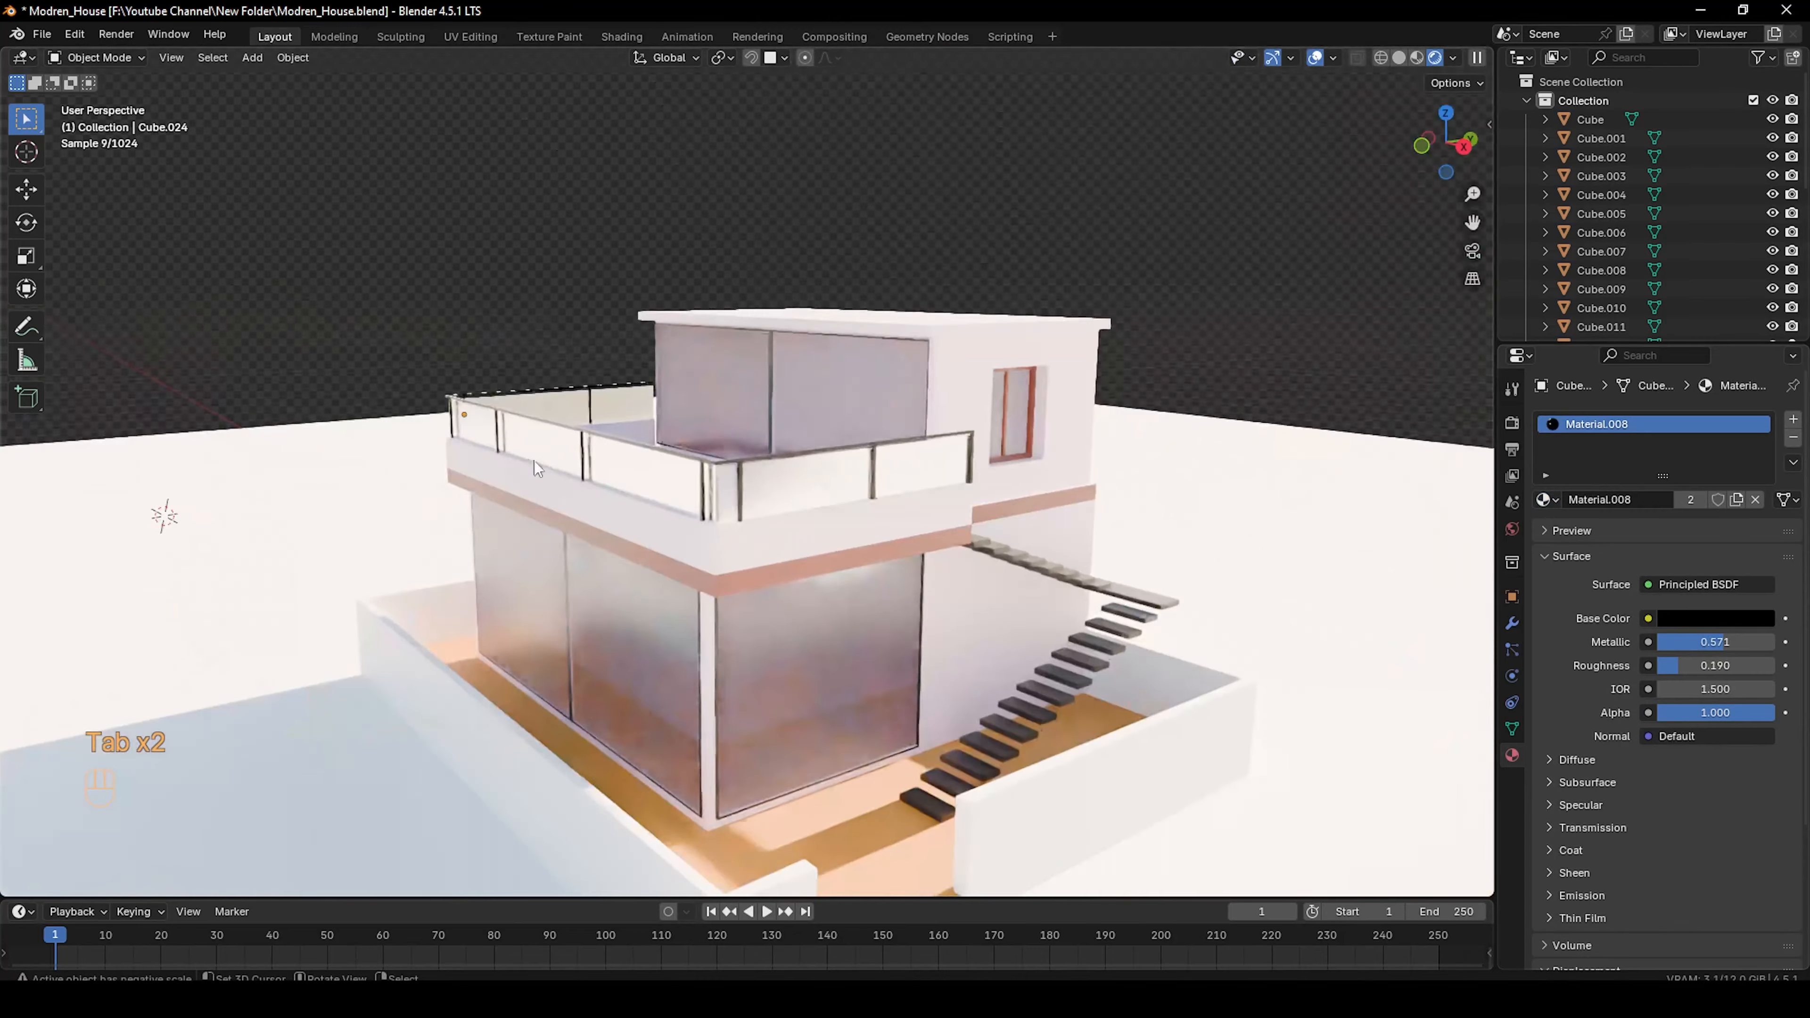
Lower the roughness of the house's glass Material.006 to 0.040 and save the file
left_click(809, 633)
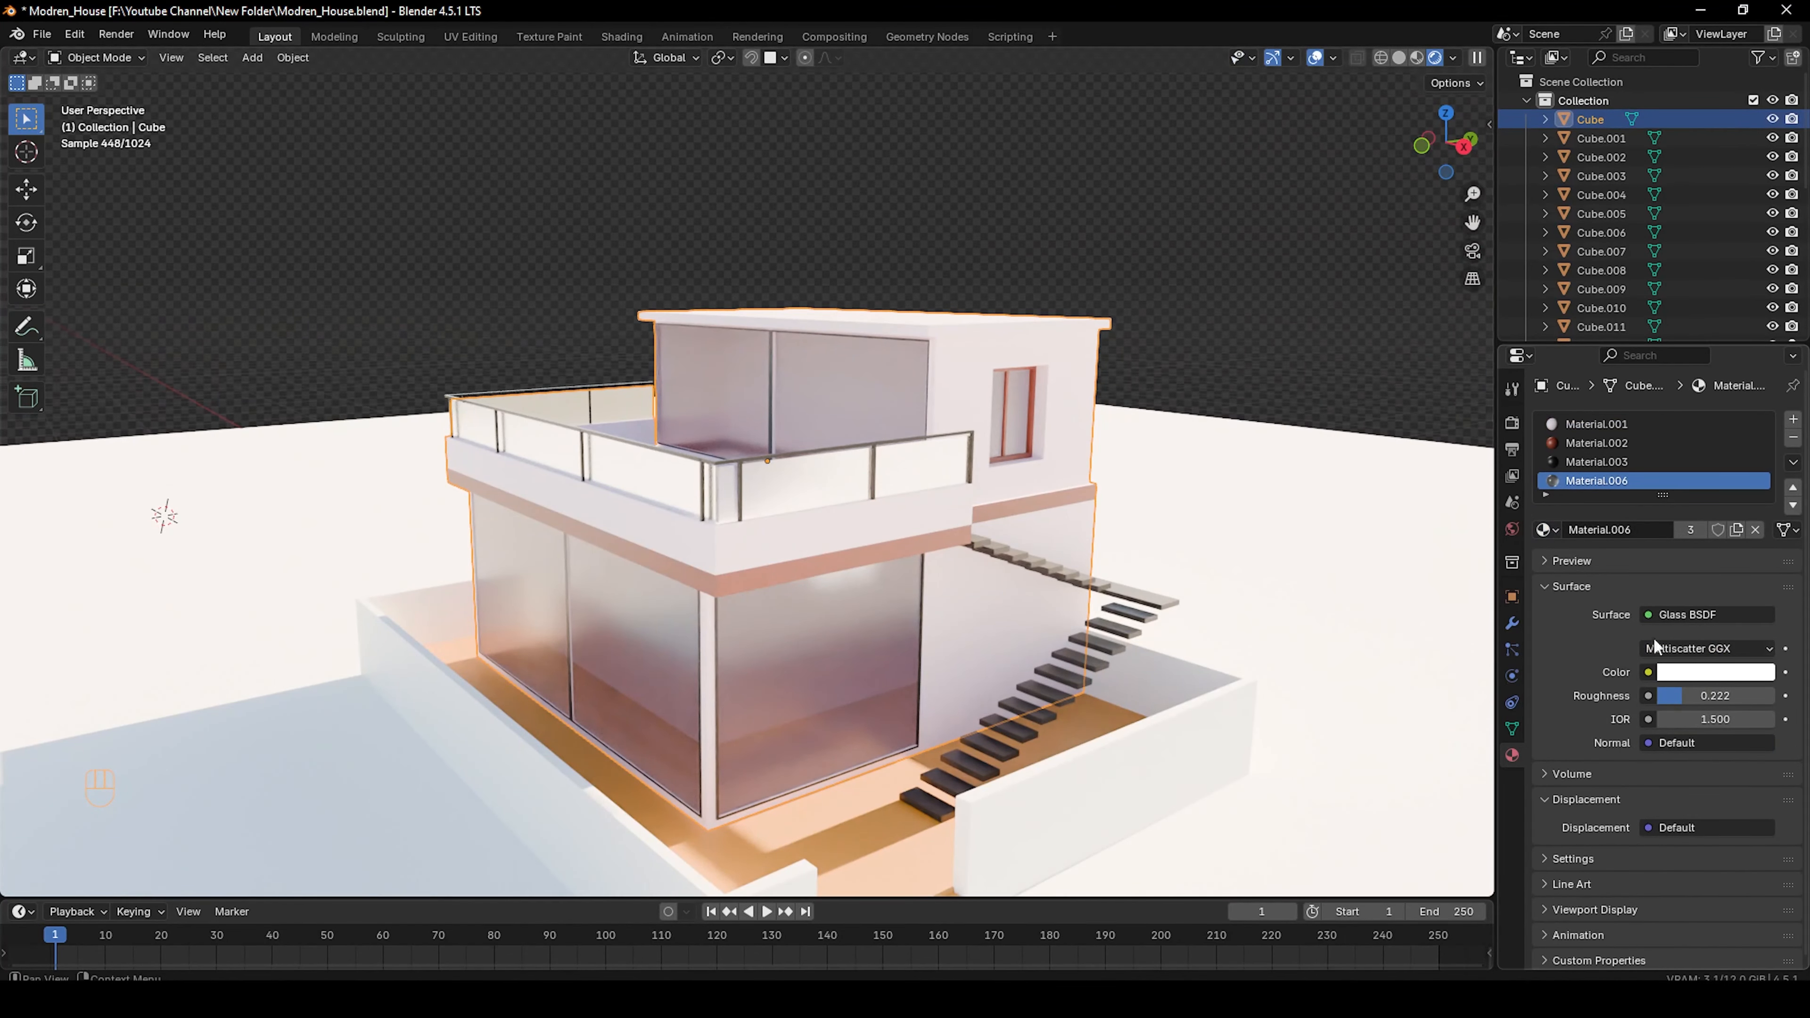
left_click_drag(1715, 695, 1682, 695)
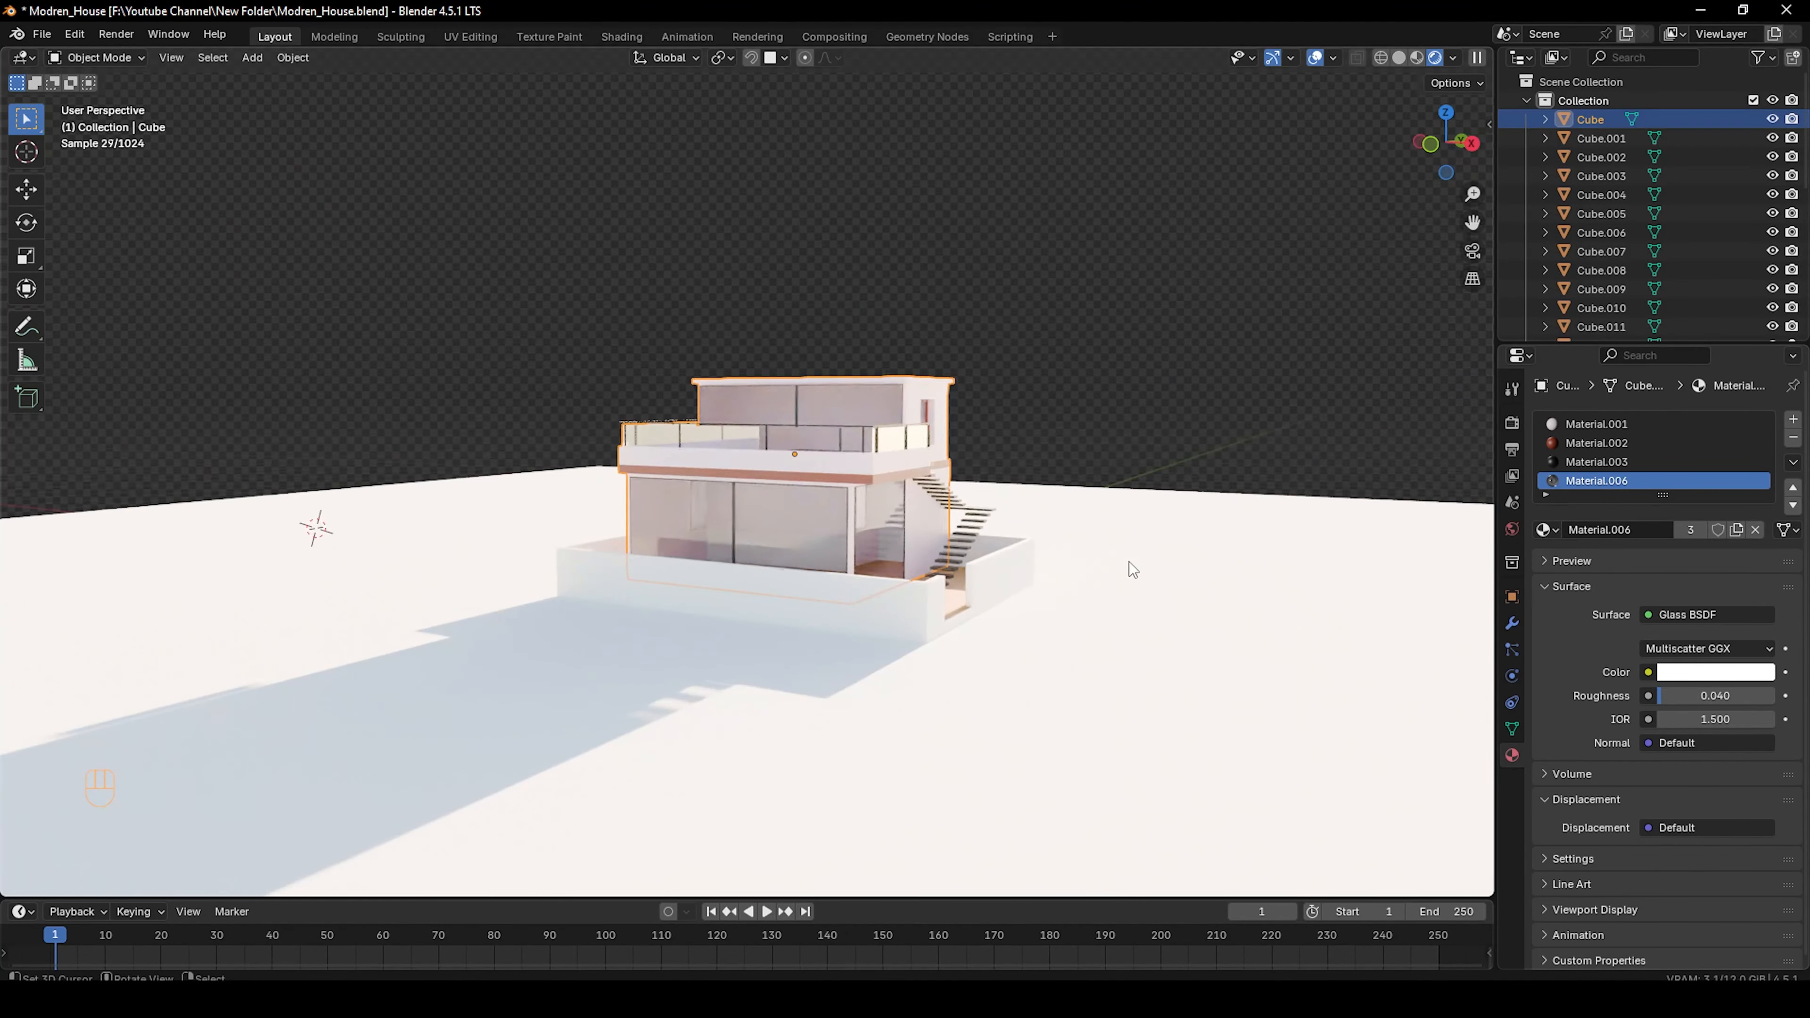
key("ctrl+s")
Switch the viewport to solid shading, add a cylinder in front of the house and raise it along Z
middle_click_drag(1103, 560, 678, 636)
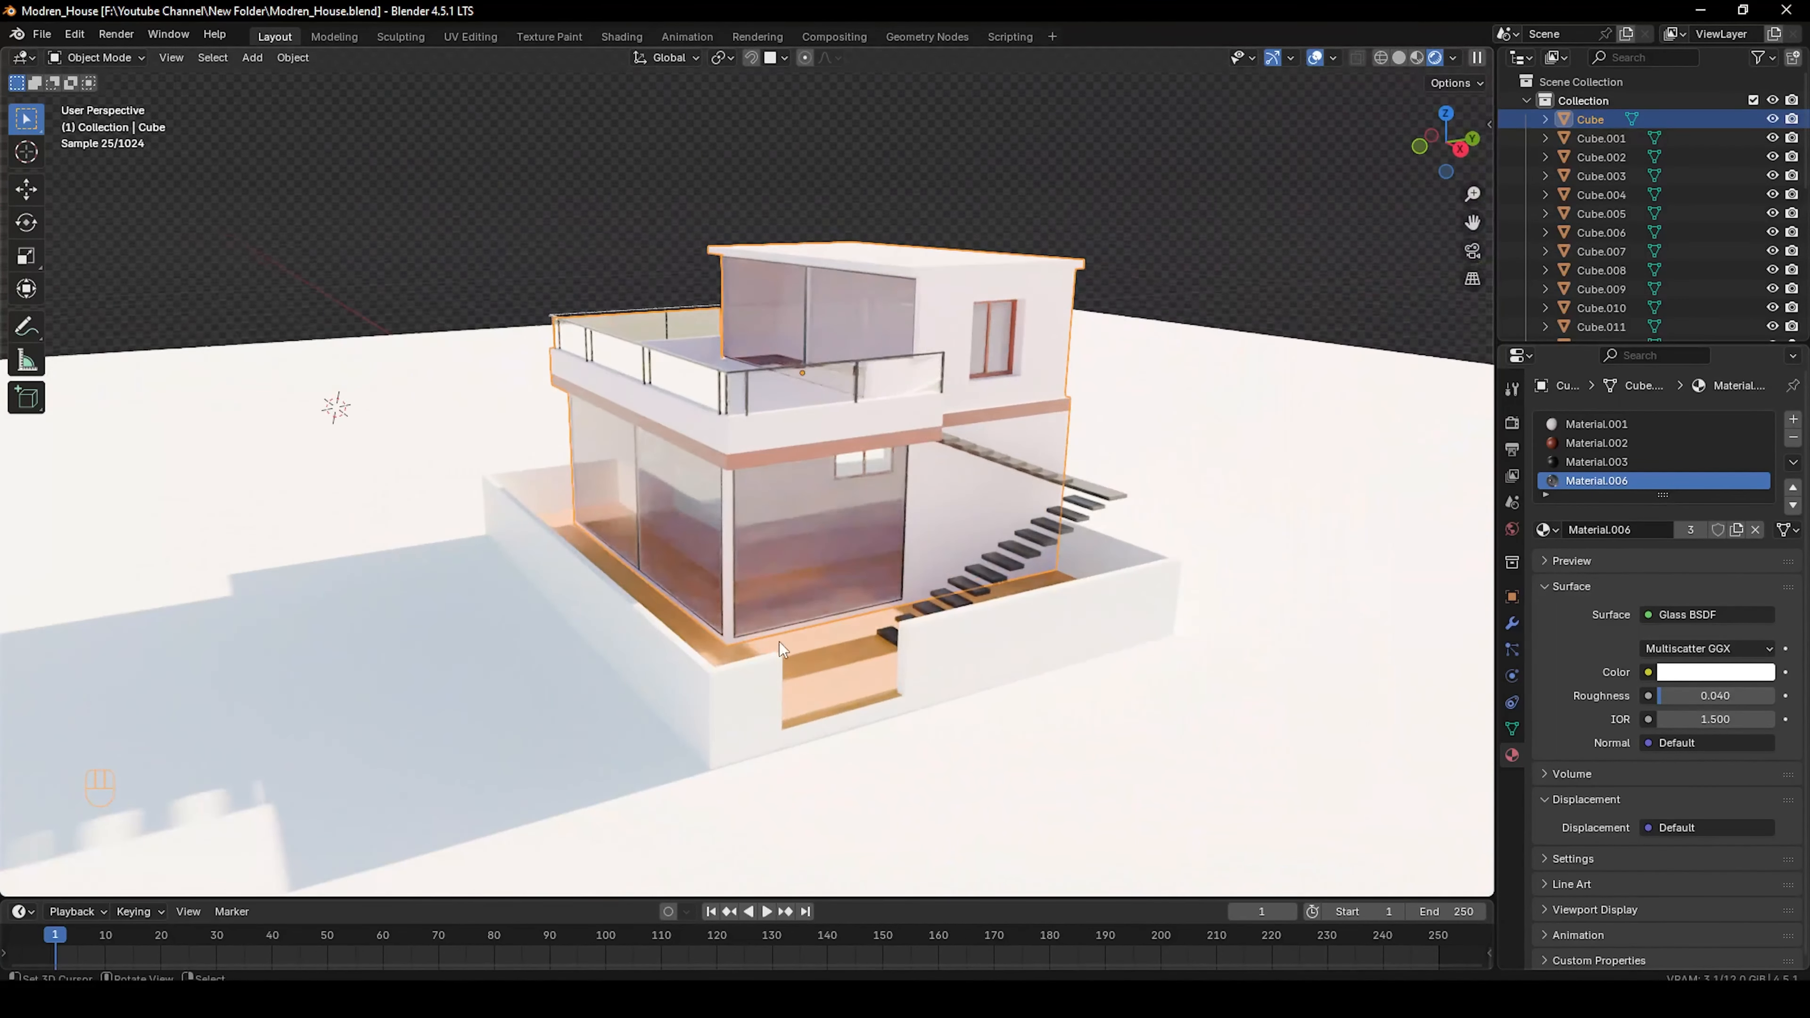
scroll(763, 642, "up", 2)
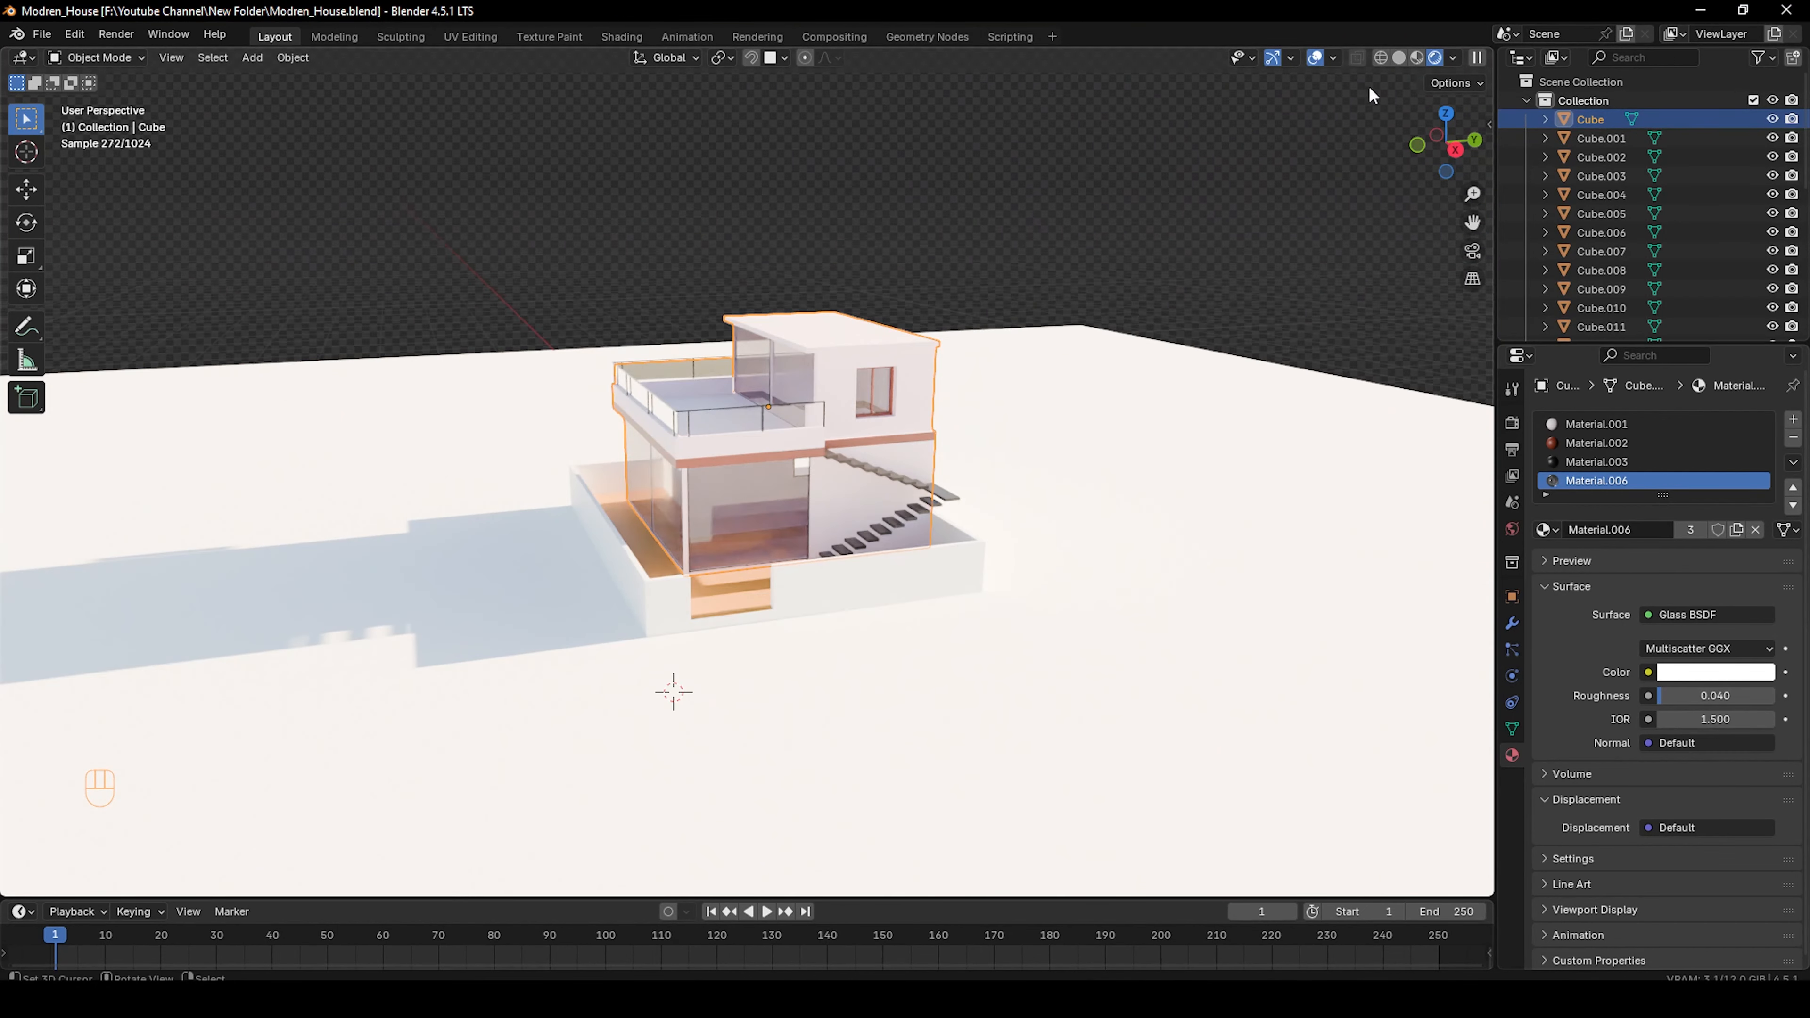
left_click(1399, 57)
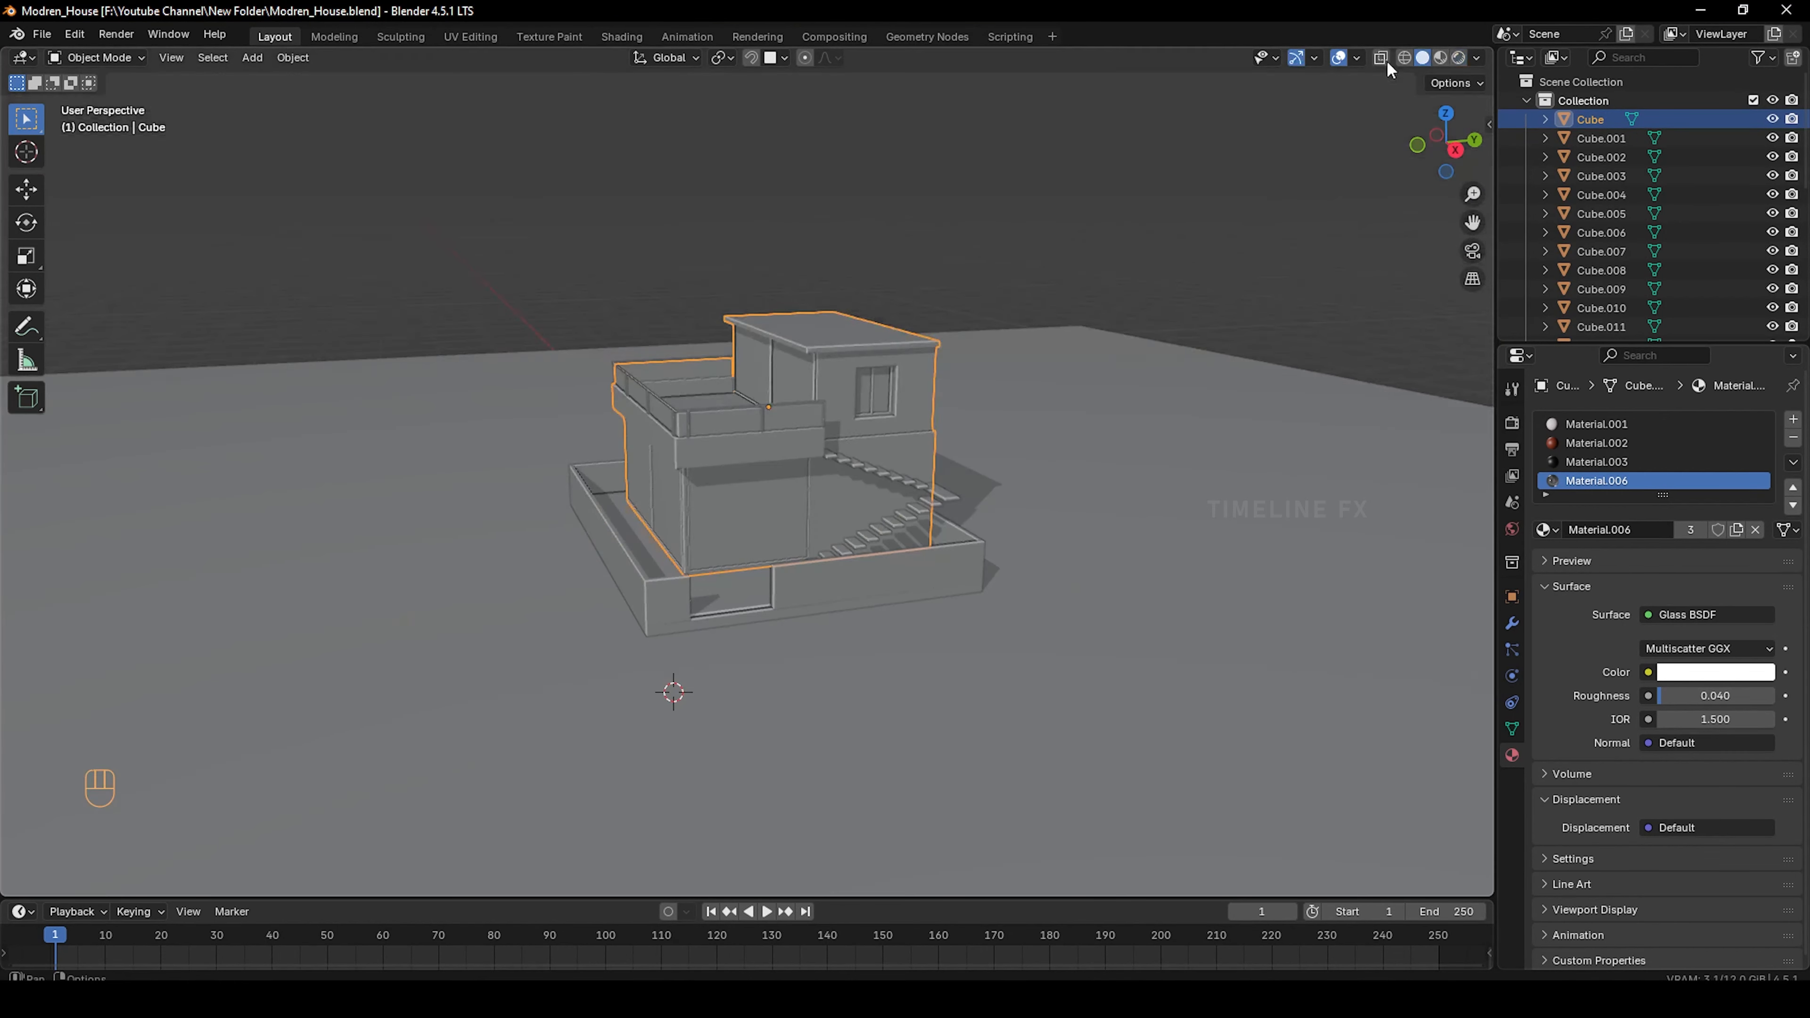
key("shift+a")
mouse_move(681, 594)
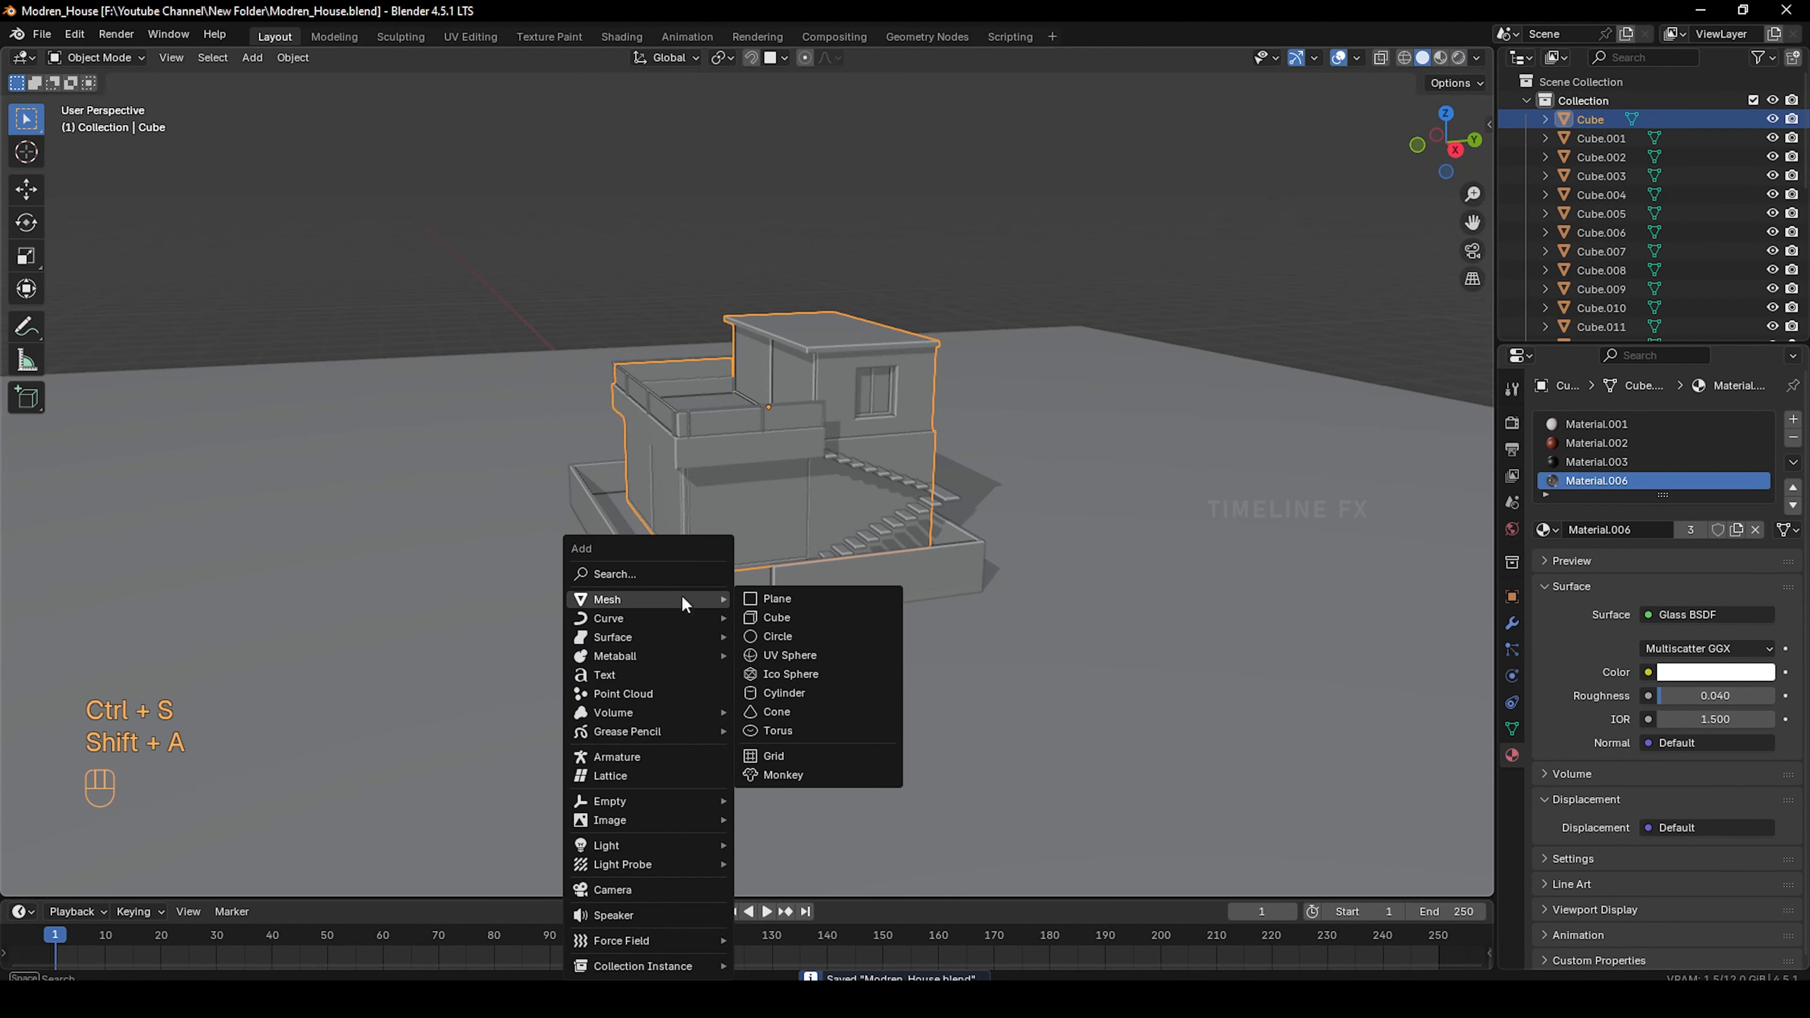
left_click(782, 695)
key("g")
key("z")
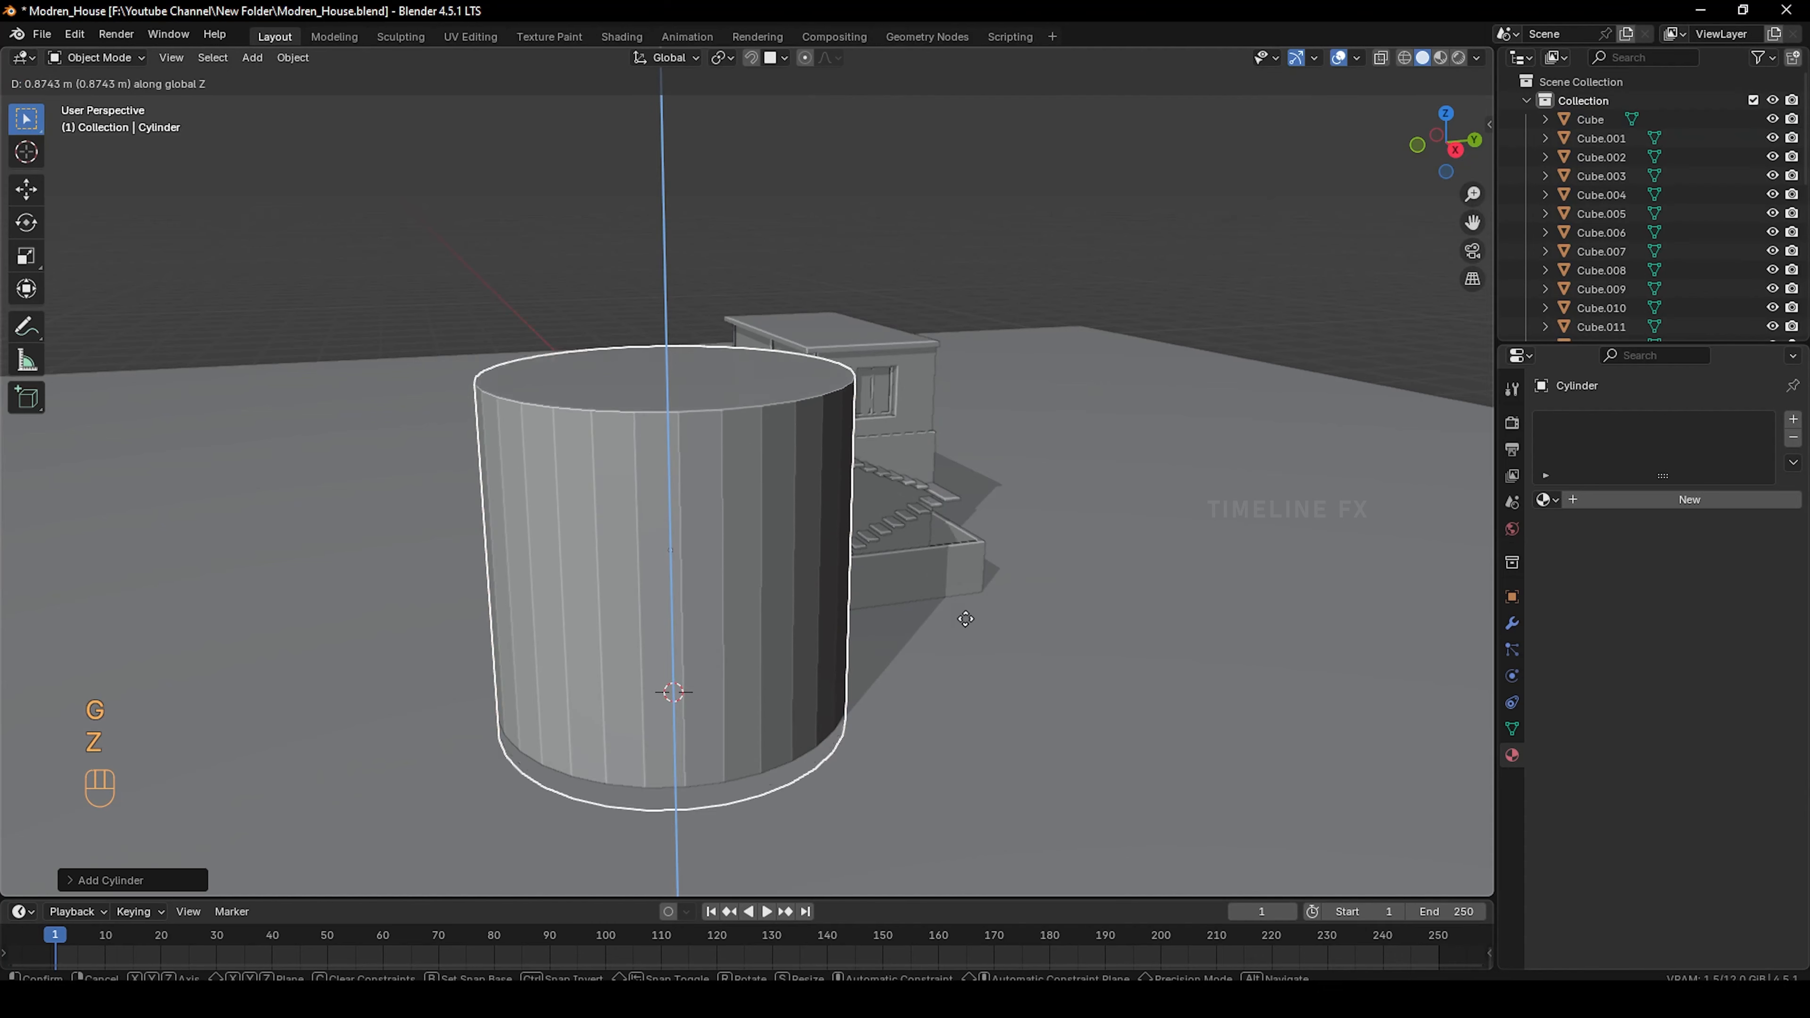
left_click(981, 598)
Scale the cylinder down and lower it along Z to just above the ground
key("s")
left_click(804, 559)
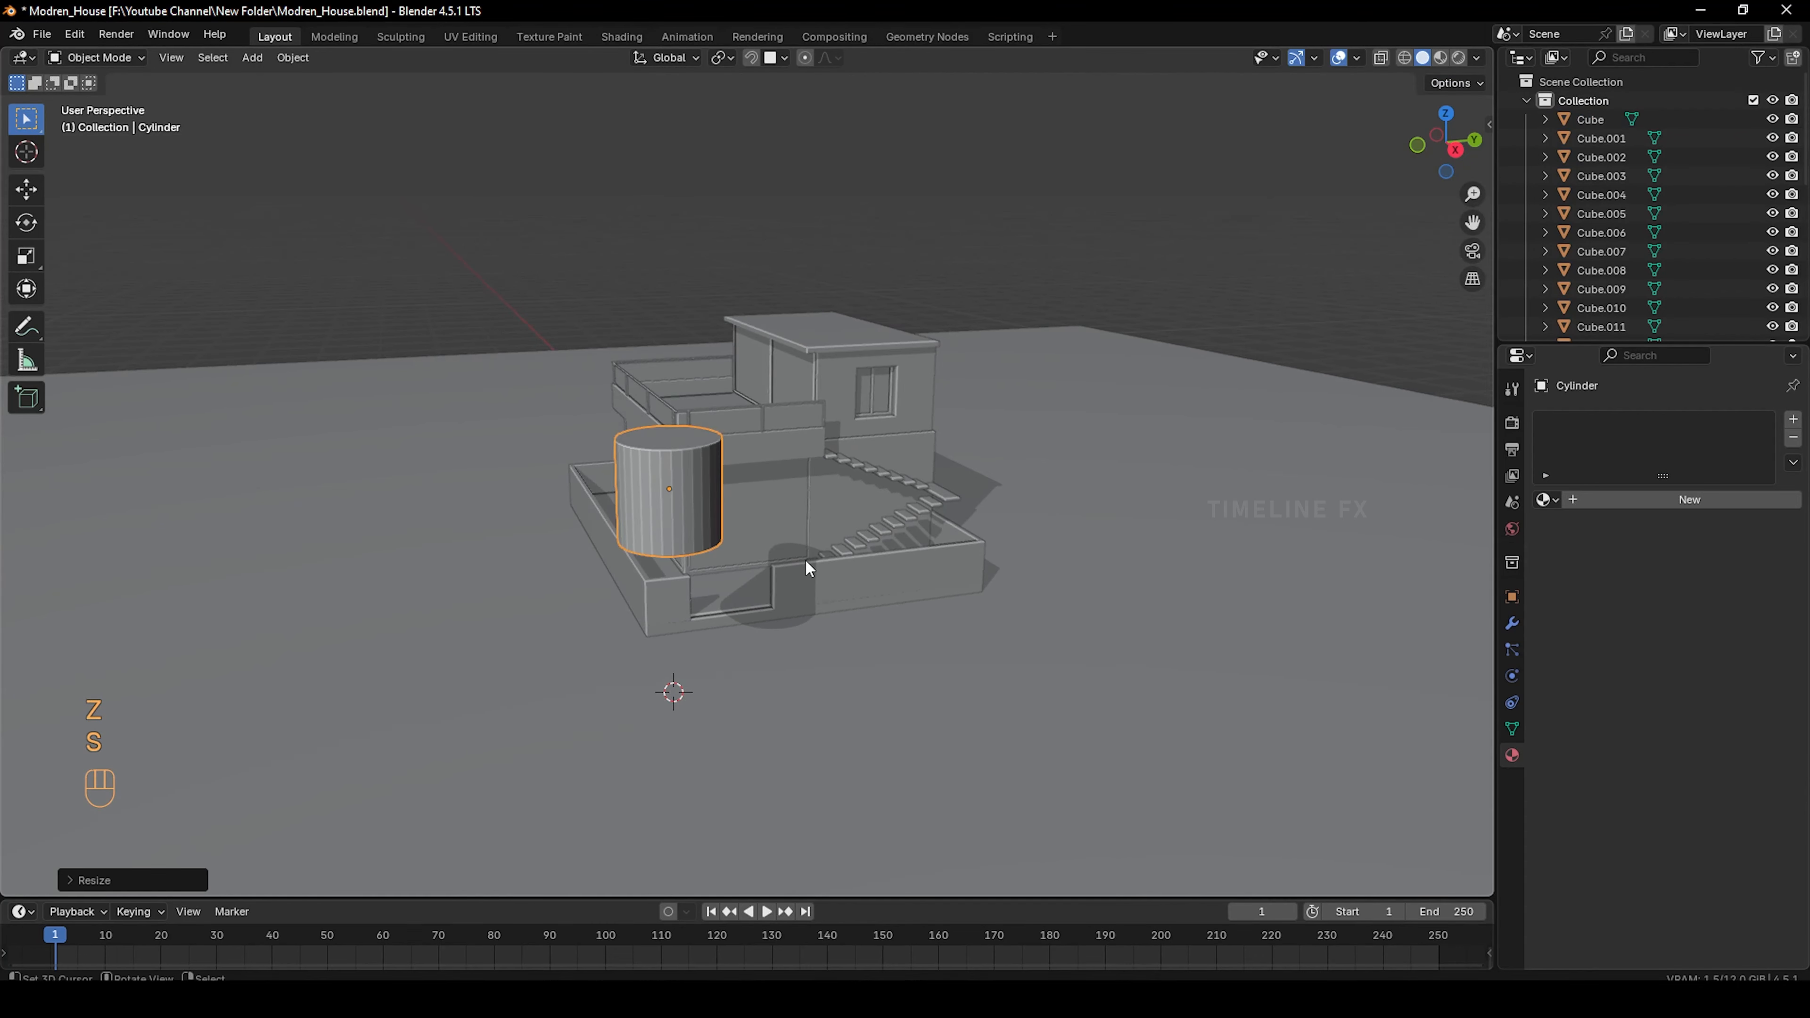
key("g")
key("z")
left_click(752, 671)
scroll(750, 667, "up", 4)
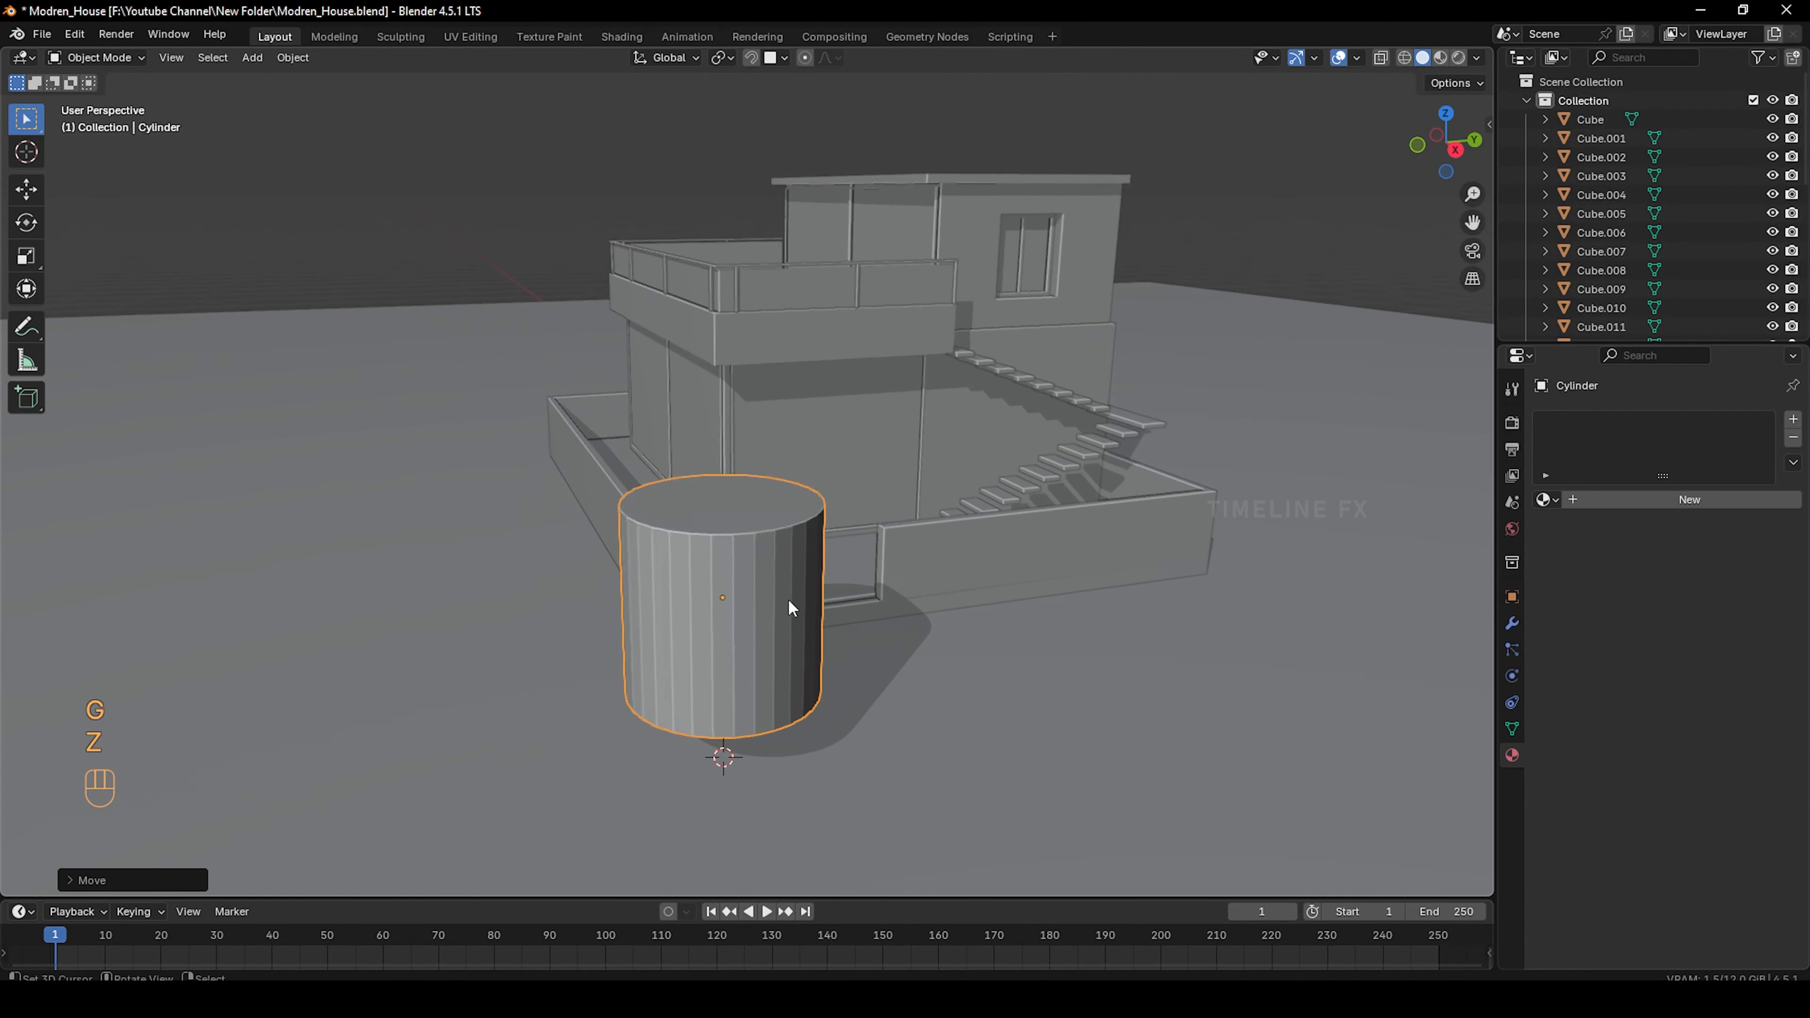
Scale up the cylinder's top face in Edit Mode to taper it into a pot shape
key("Tab")
key("3")
left_click(770, 510)
key("s")
left_click(1044, 677)
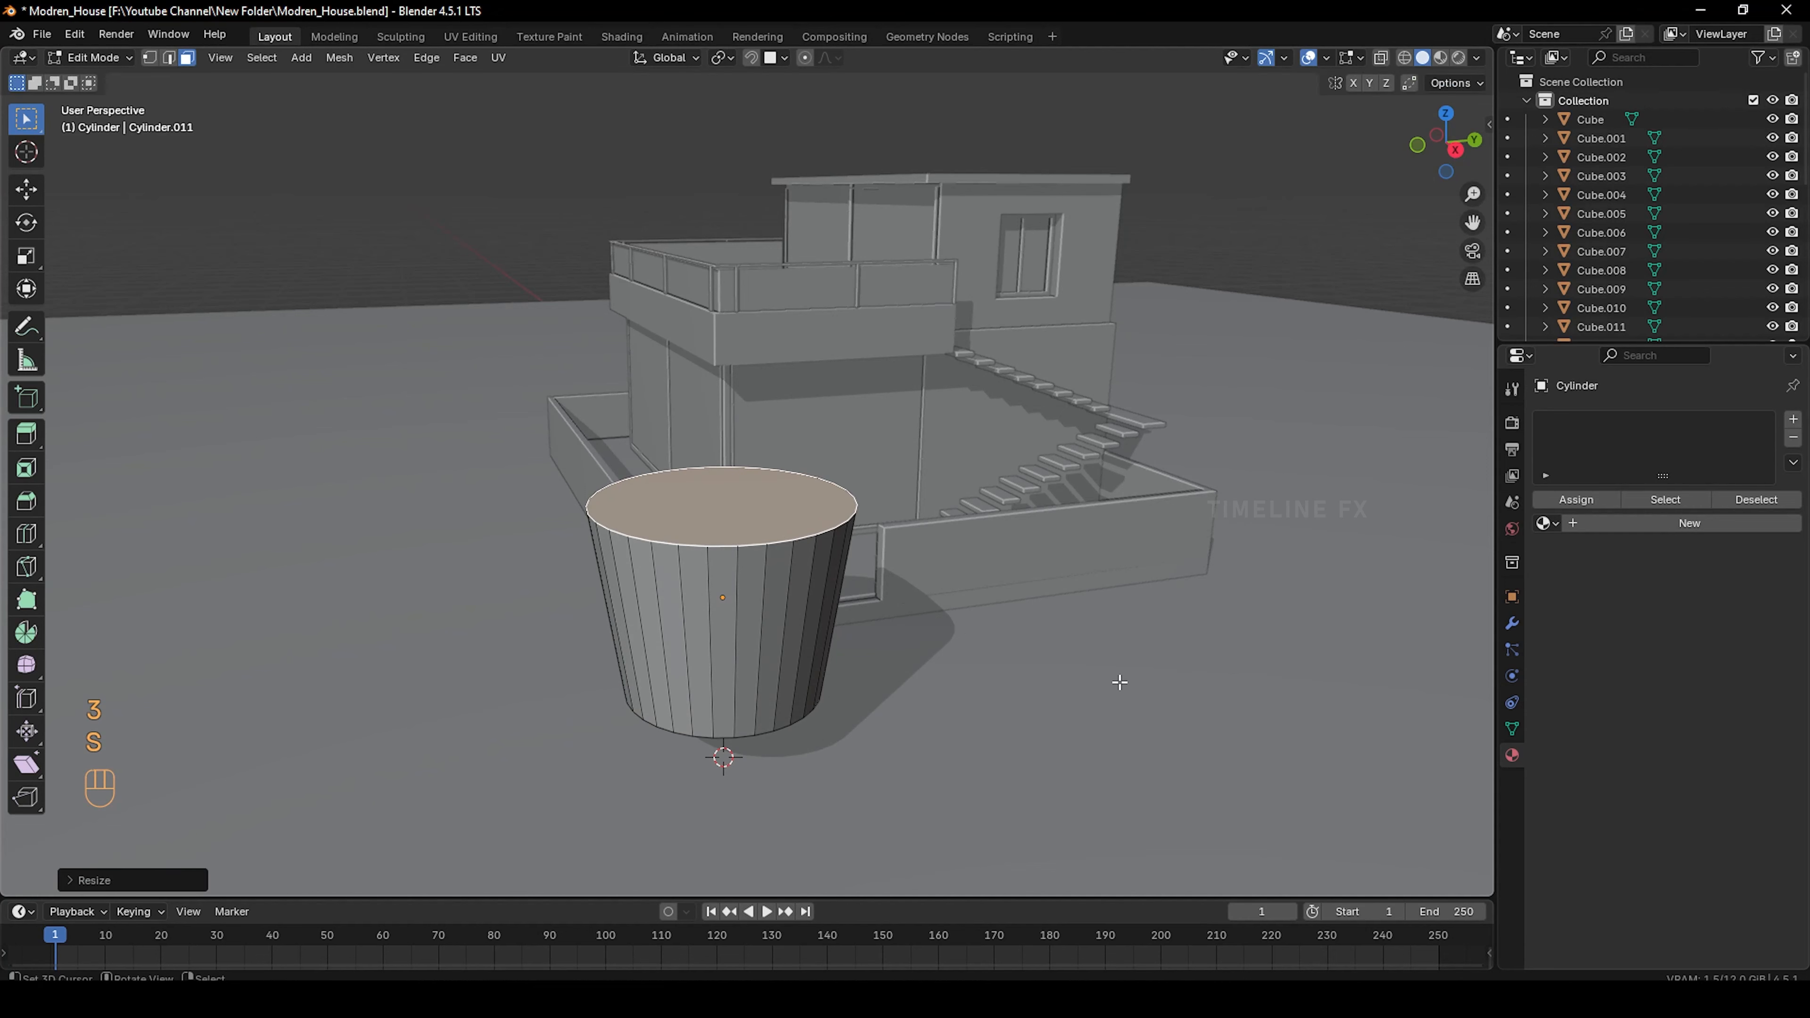
Hollow the pot by insetting its top face, extruding it down along Z and shrinking the inner floor to fit inside the walls
key("i")
left_click(1120, 687)
key("e")
key("z")
key("z")
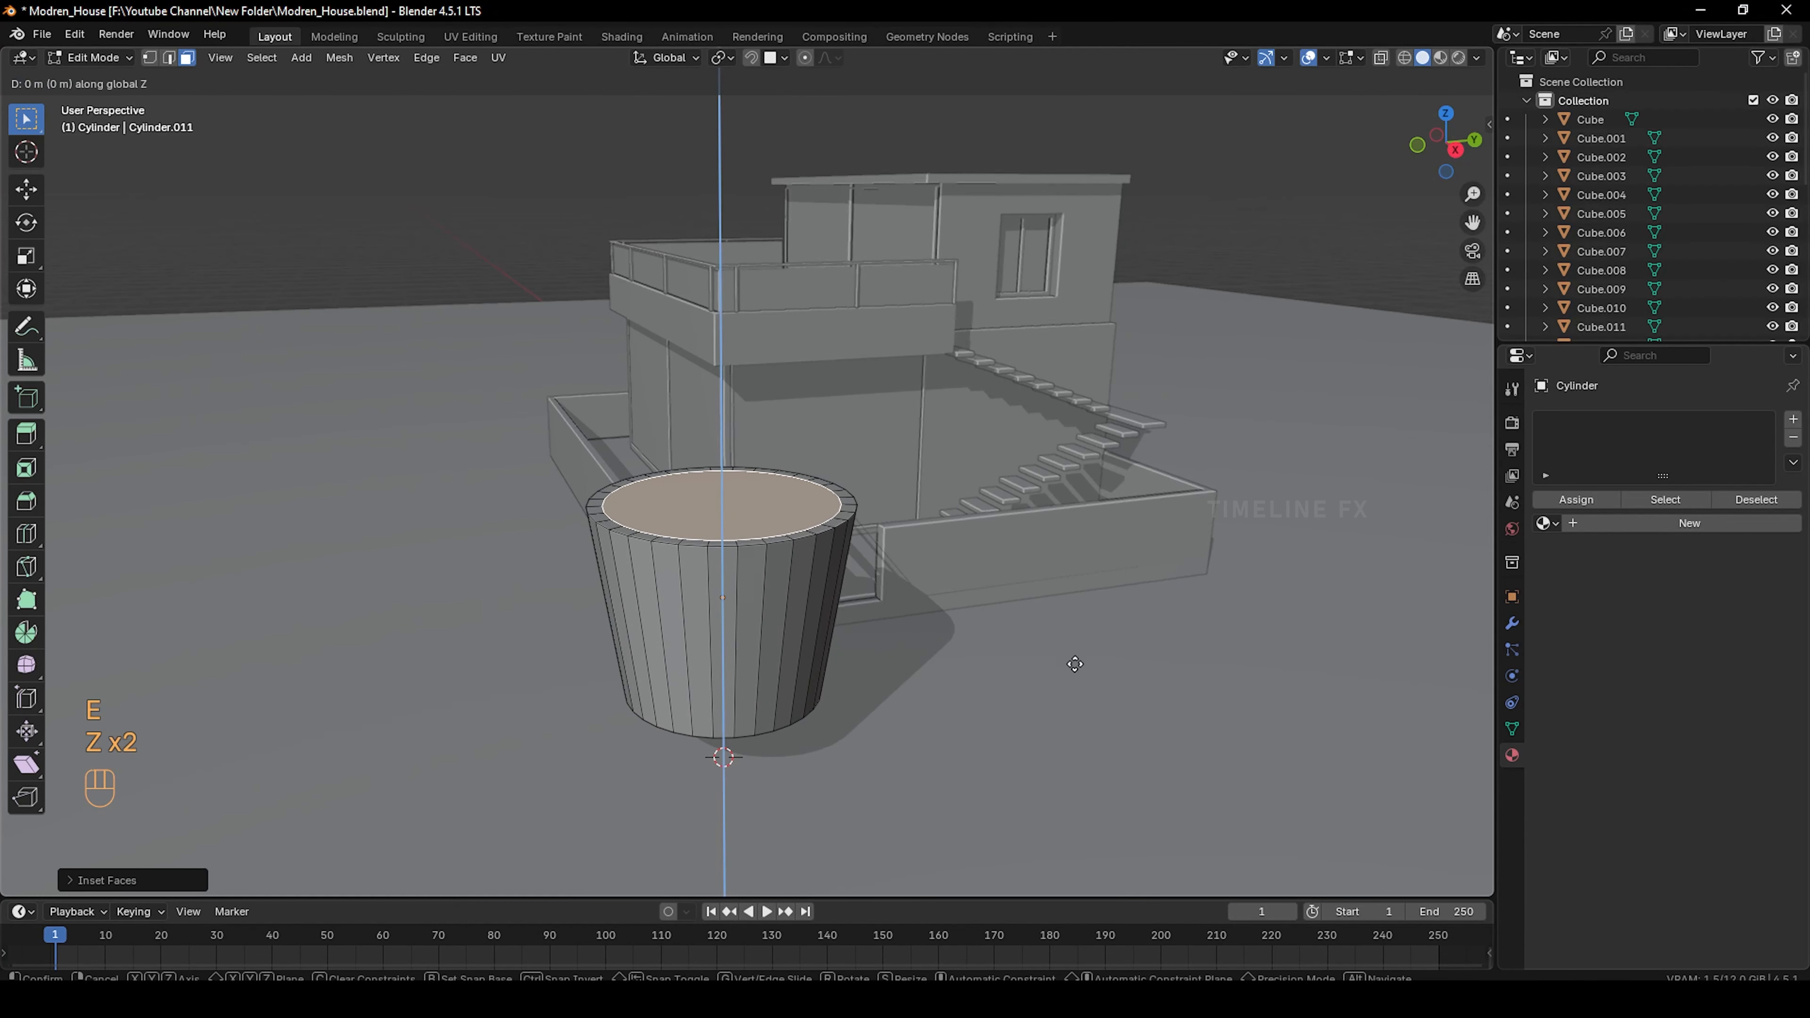
left_click(1070, 815)
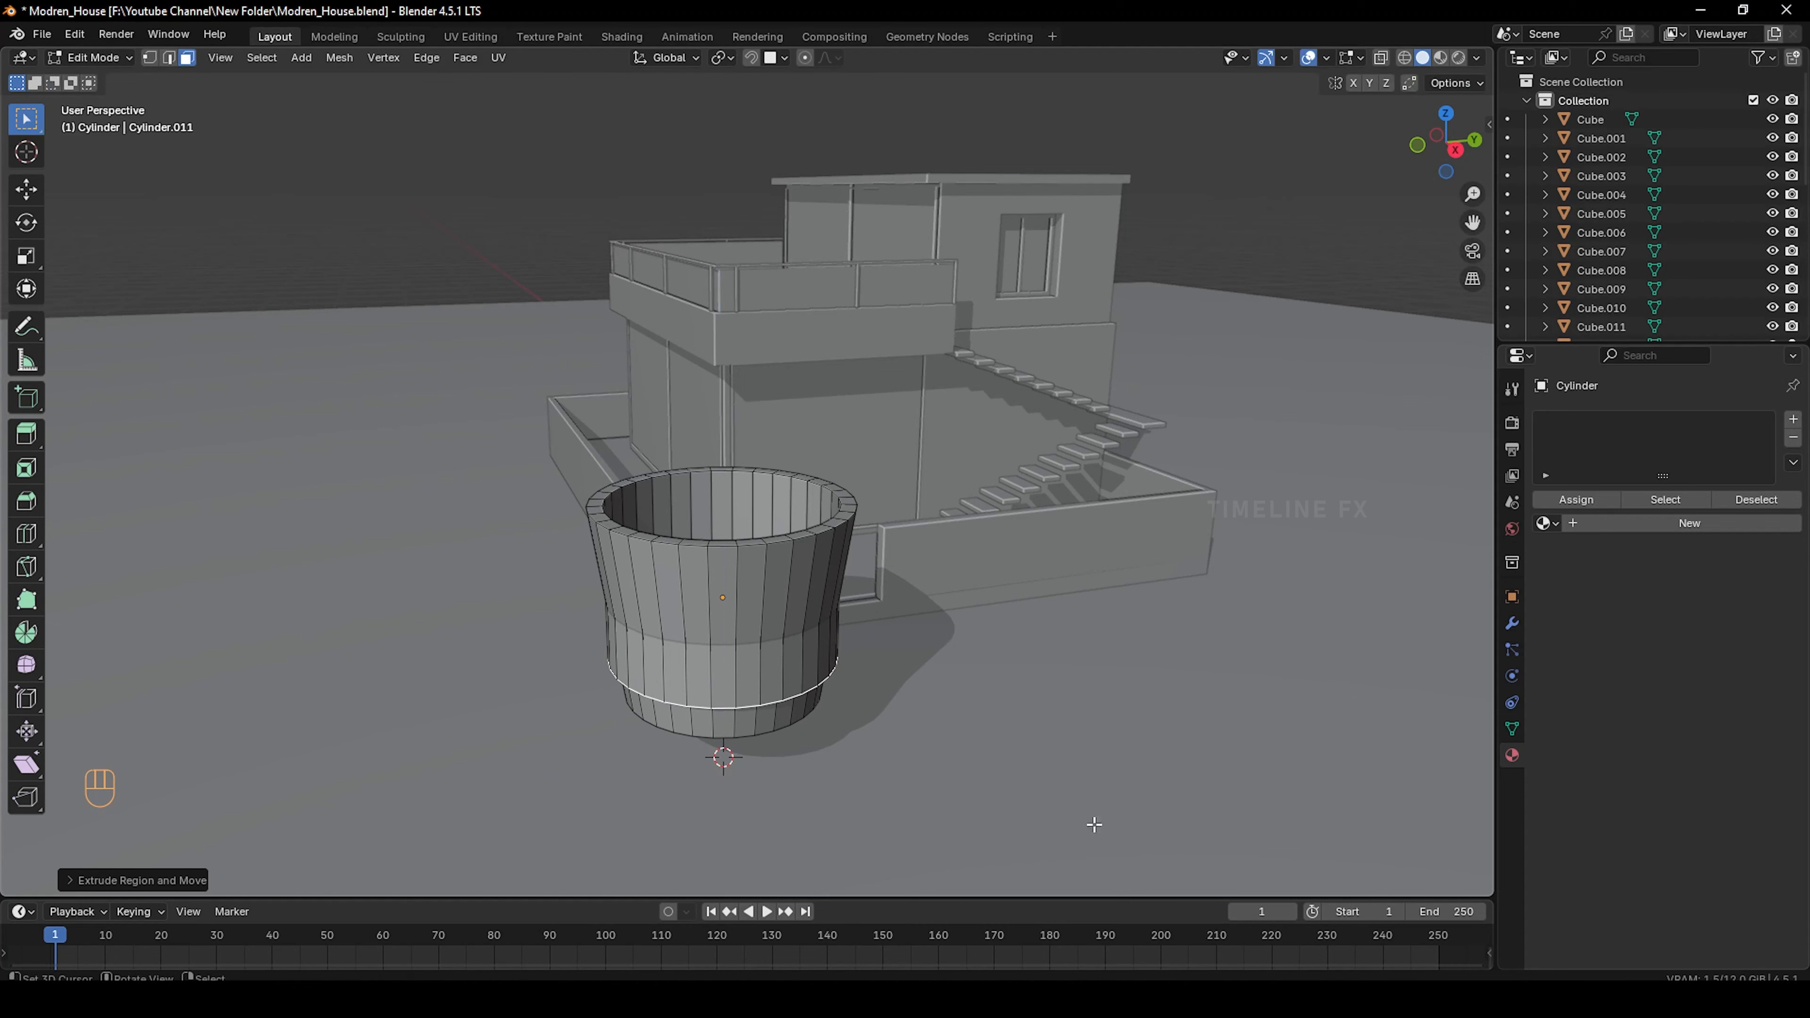
key("s")
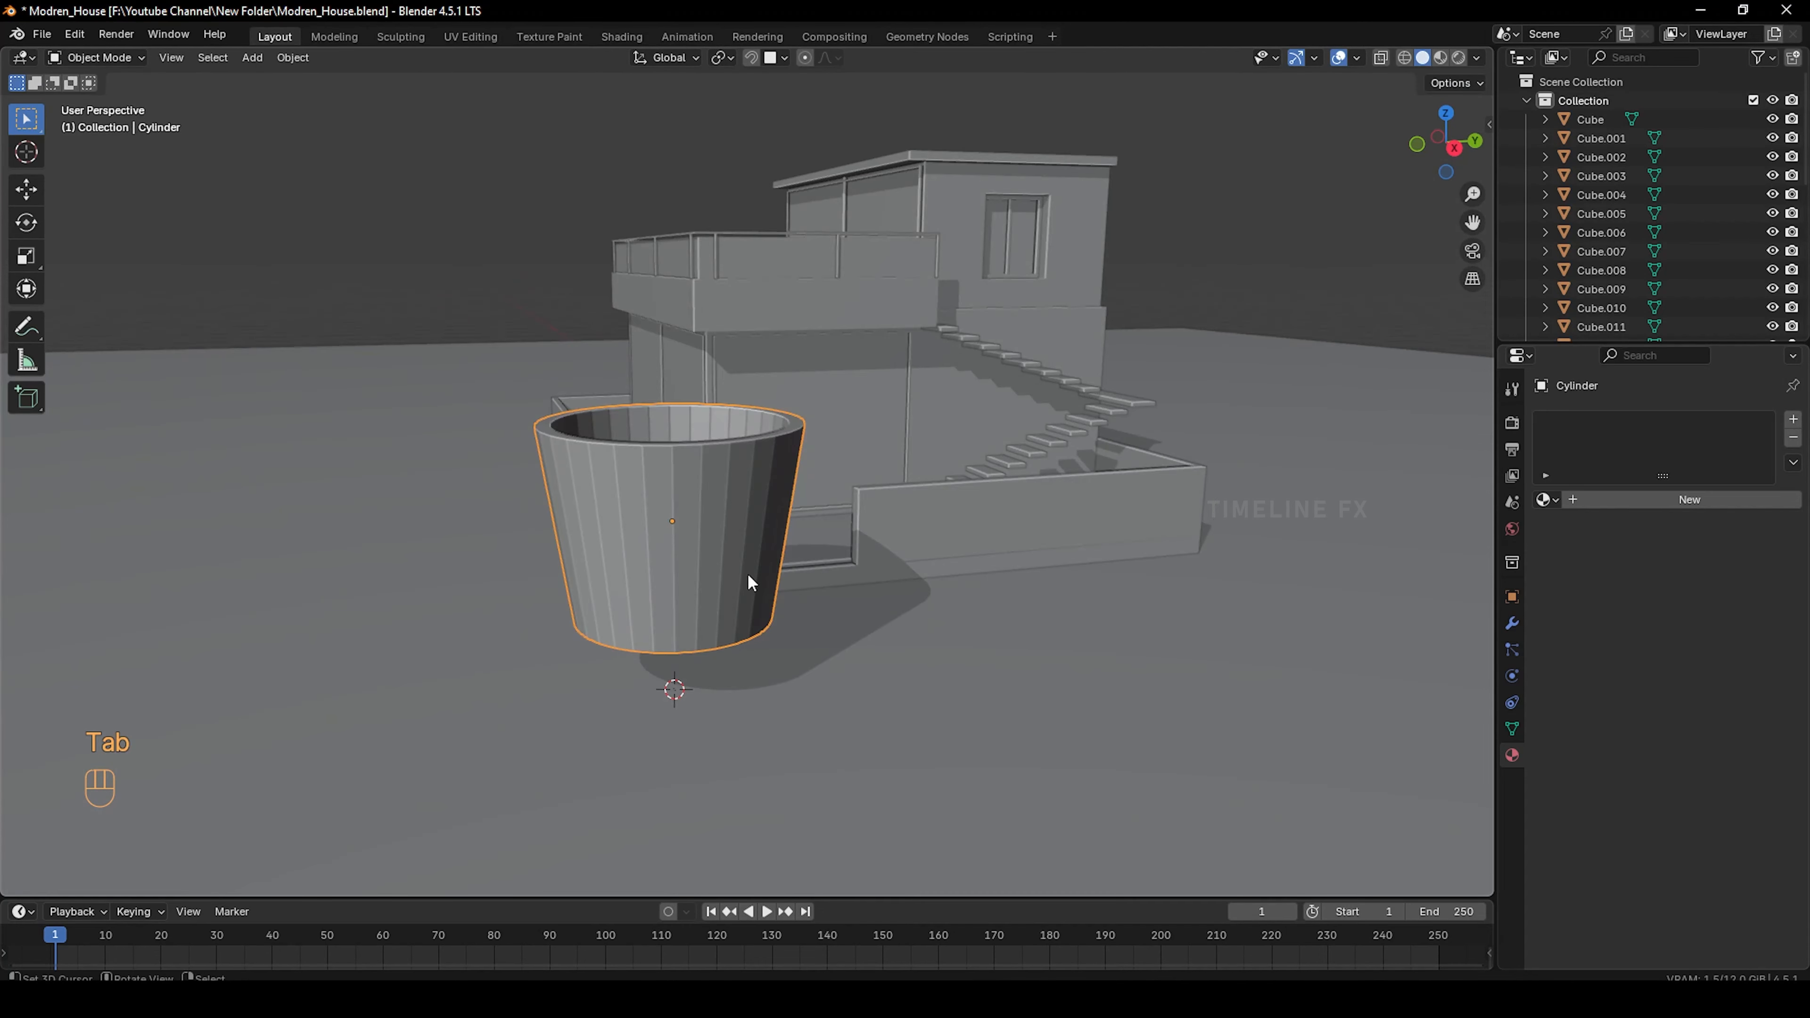
Apply Shade Auto Smooth to the hollowed pot in Object Mode
middle_click_drag(688, 540, 699, 587)
middle_click_drag(747, 750, 794, 570, "shift")
scroll(804, 691, "up", 2)
mouse_move(803, 691)
middle_mouse_down("shift")
mouse_move(792, 629)
mouse_move(796, 679)
middle_mouse_up("shift")
scroll(806, 675, "up", 3)
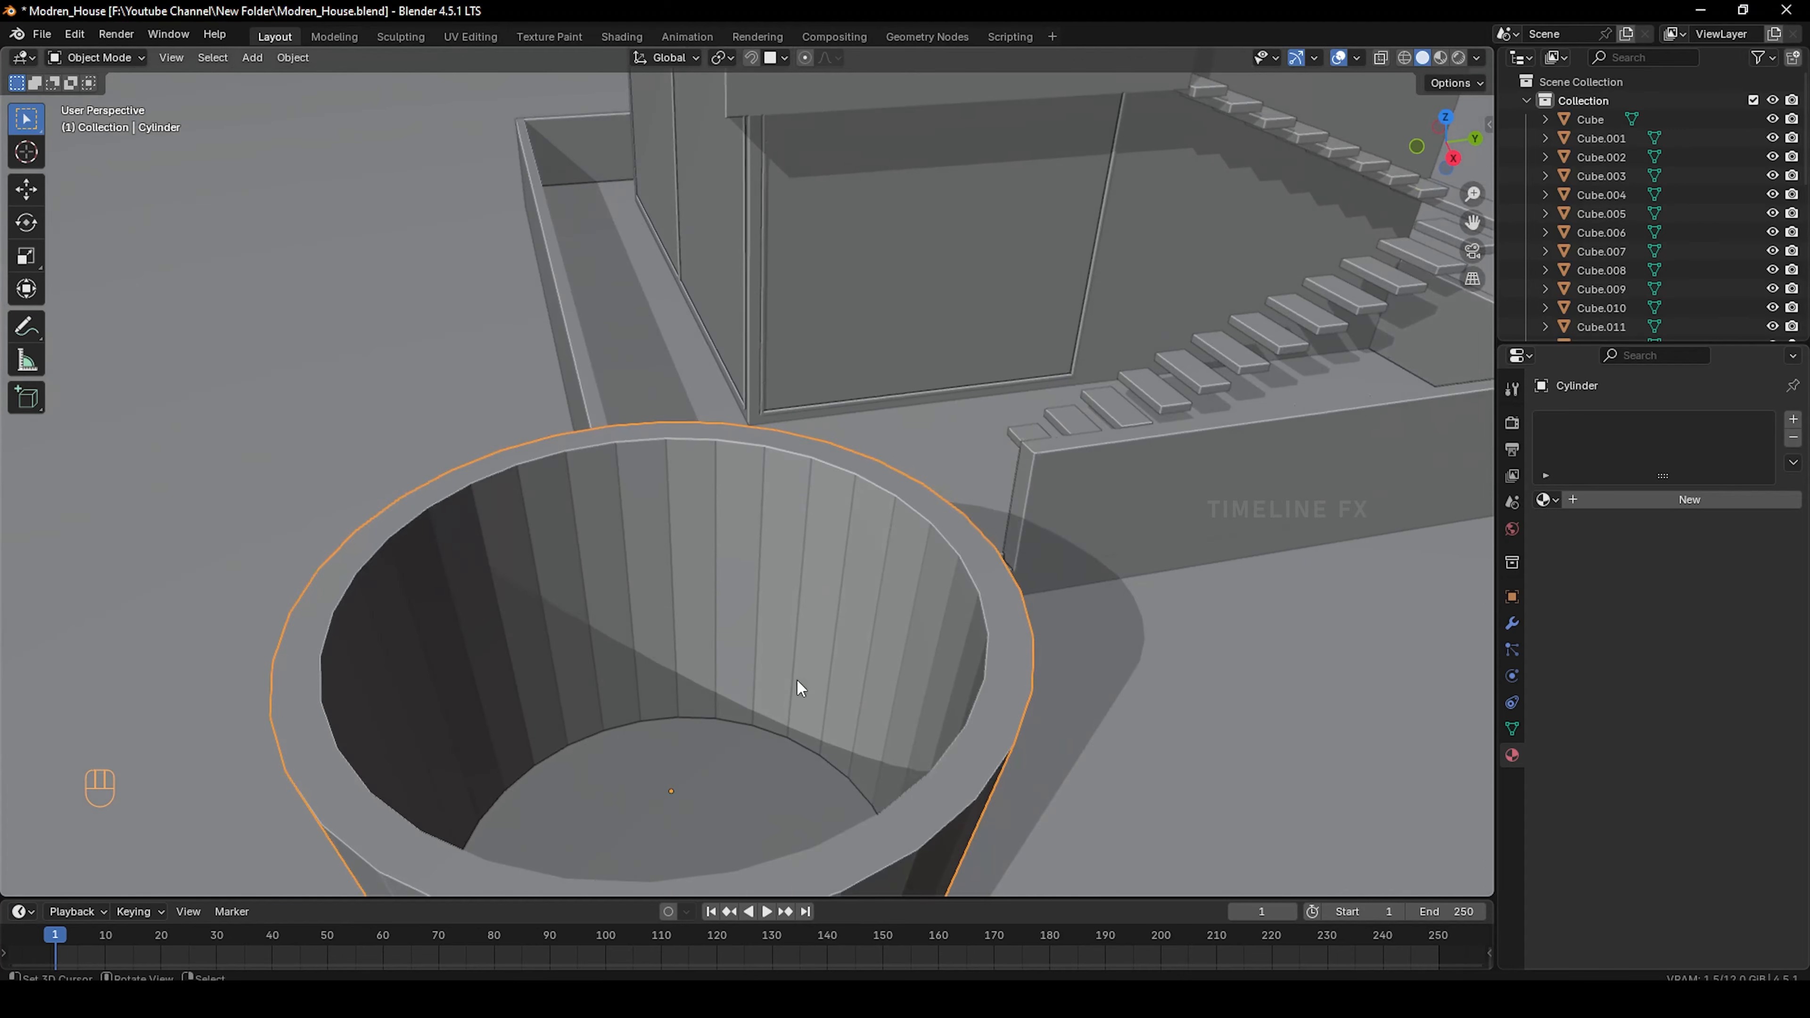
key("w")
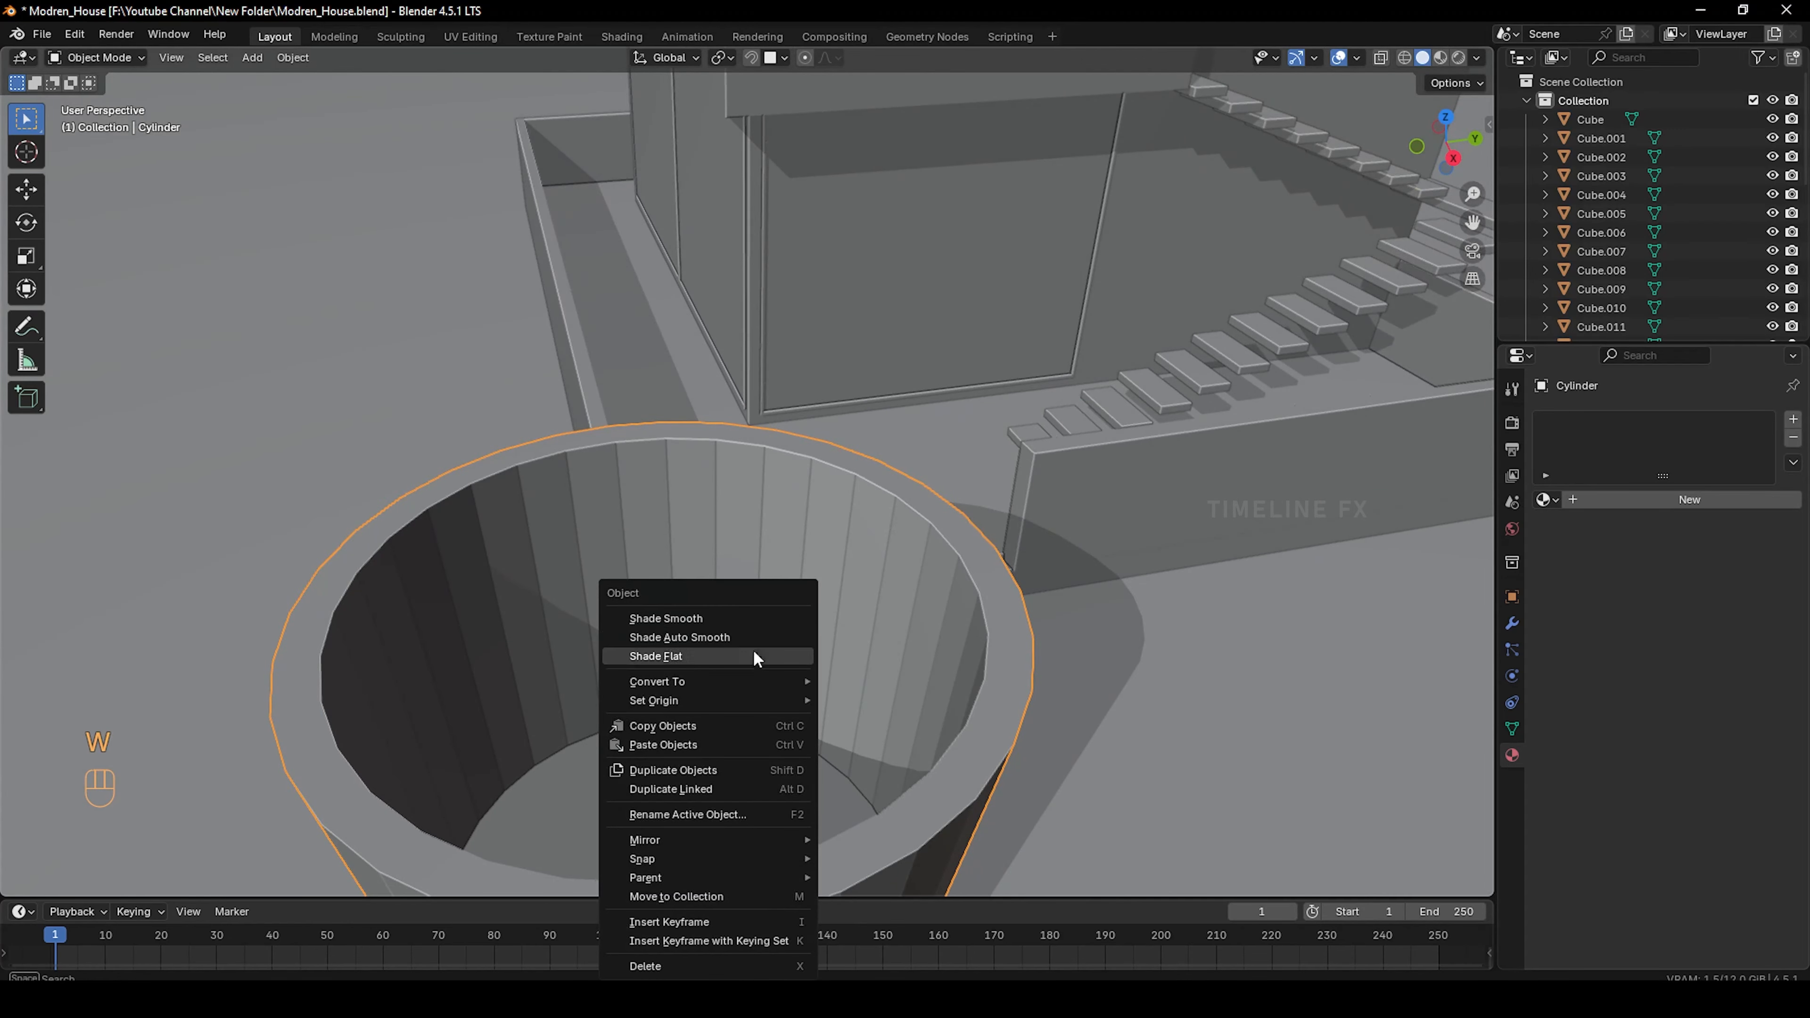
left_click(705, 637)
Scale the pot down and move it inside the boundary wall near the house's front corner
scroll(690, 637, "down", 3)
mouse_move(691, 637)
middle_mouse_down()
mouse_move(692, 621)
mouse_move(924, 627)
middle_mouse_up()
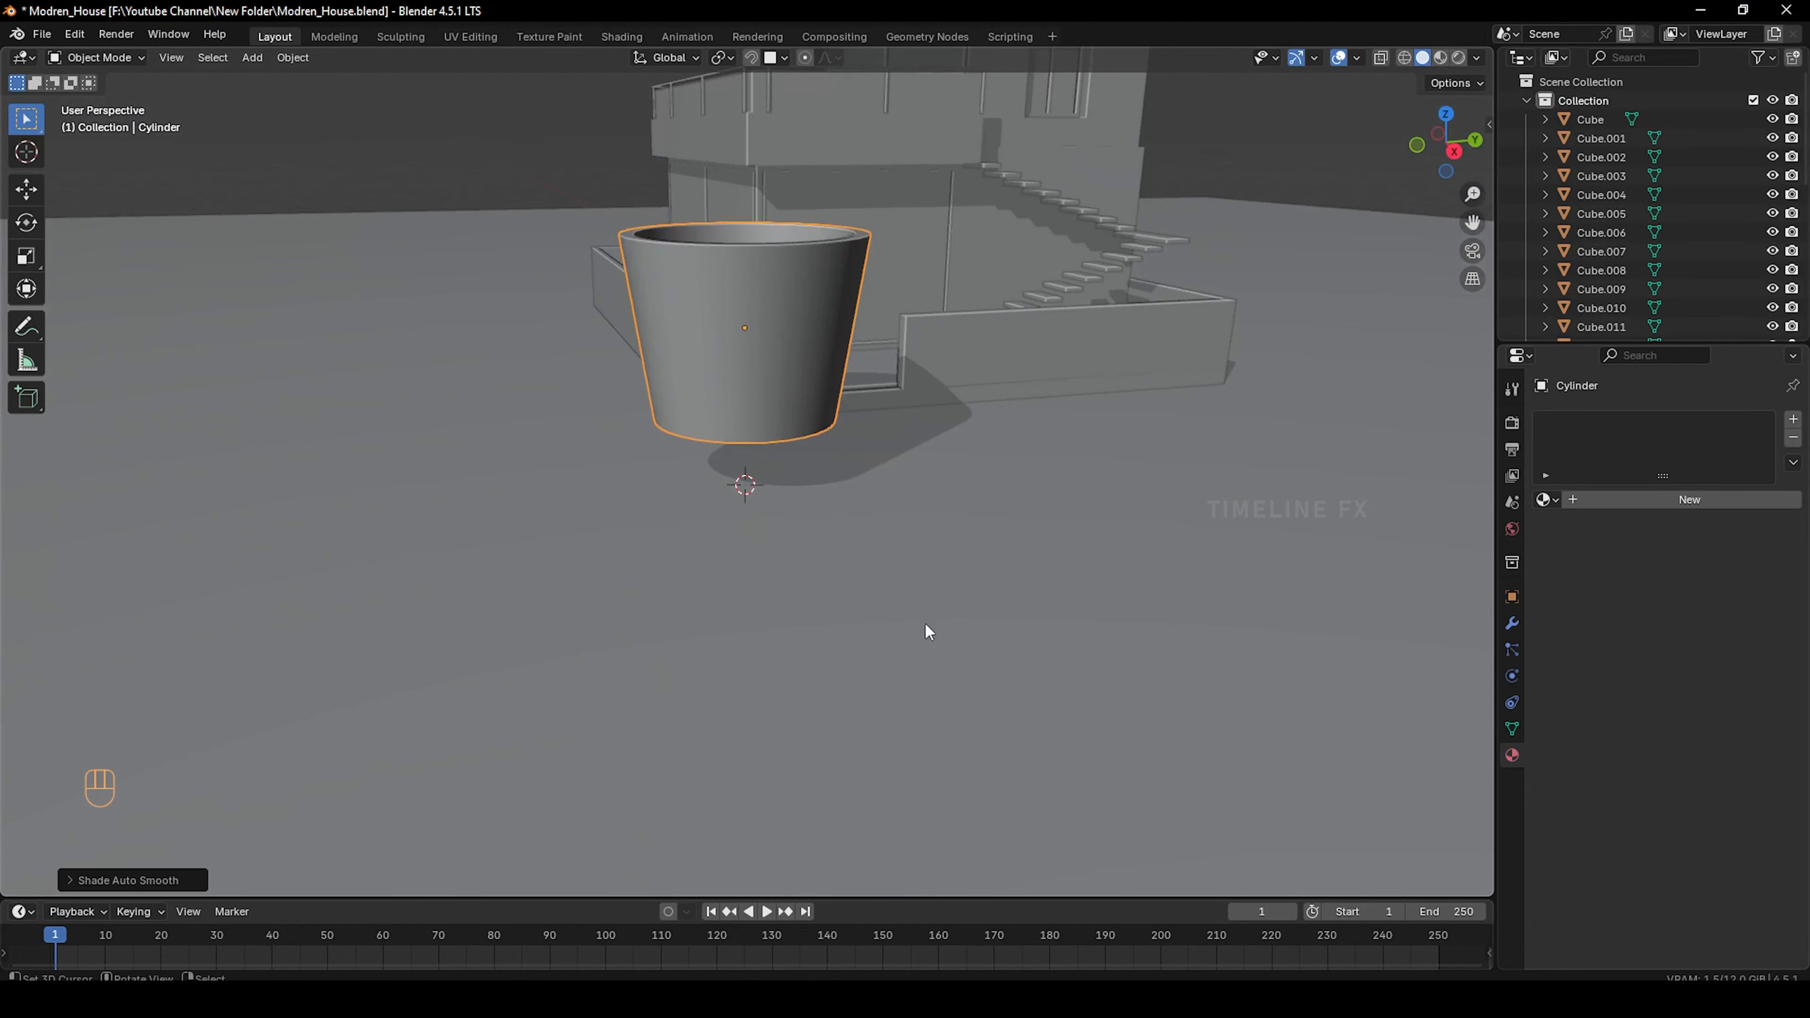
key("s")
left_click(775, 391)
scroll(773, 391, "up", 3)
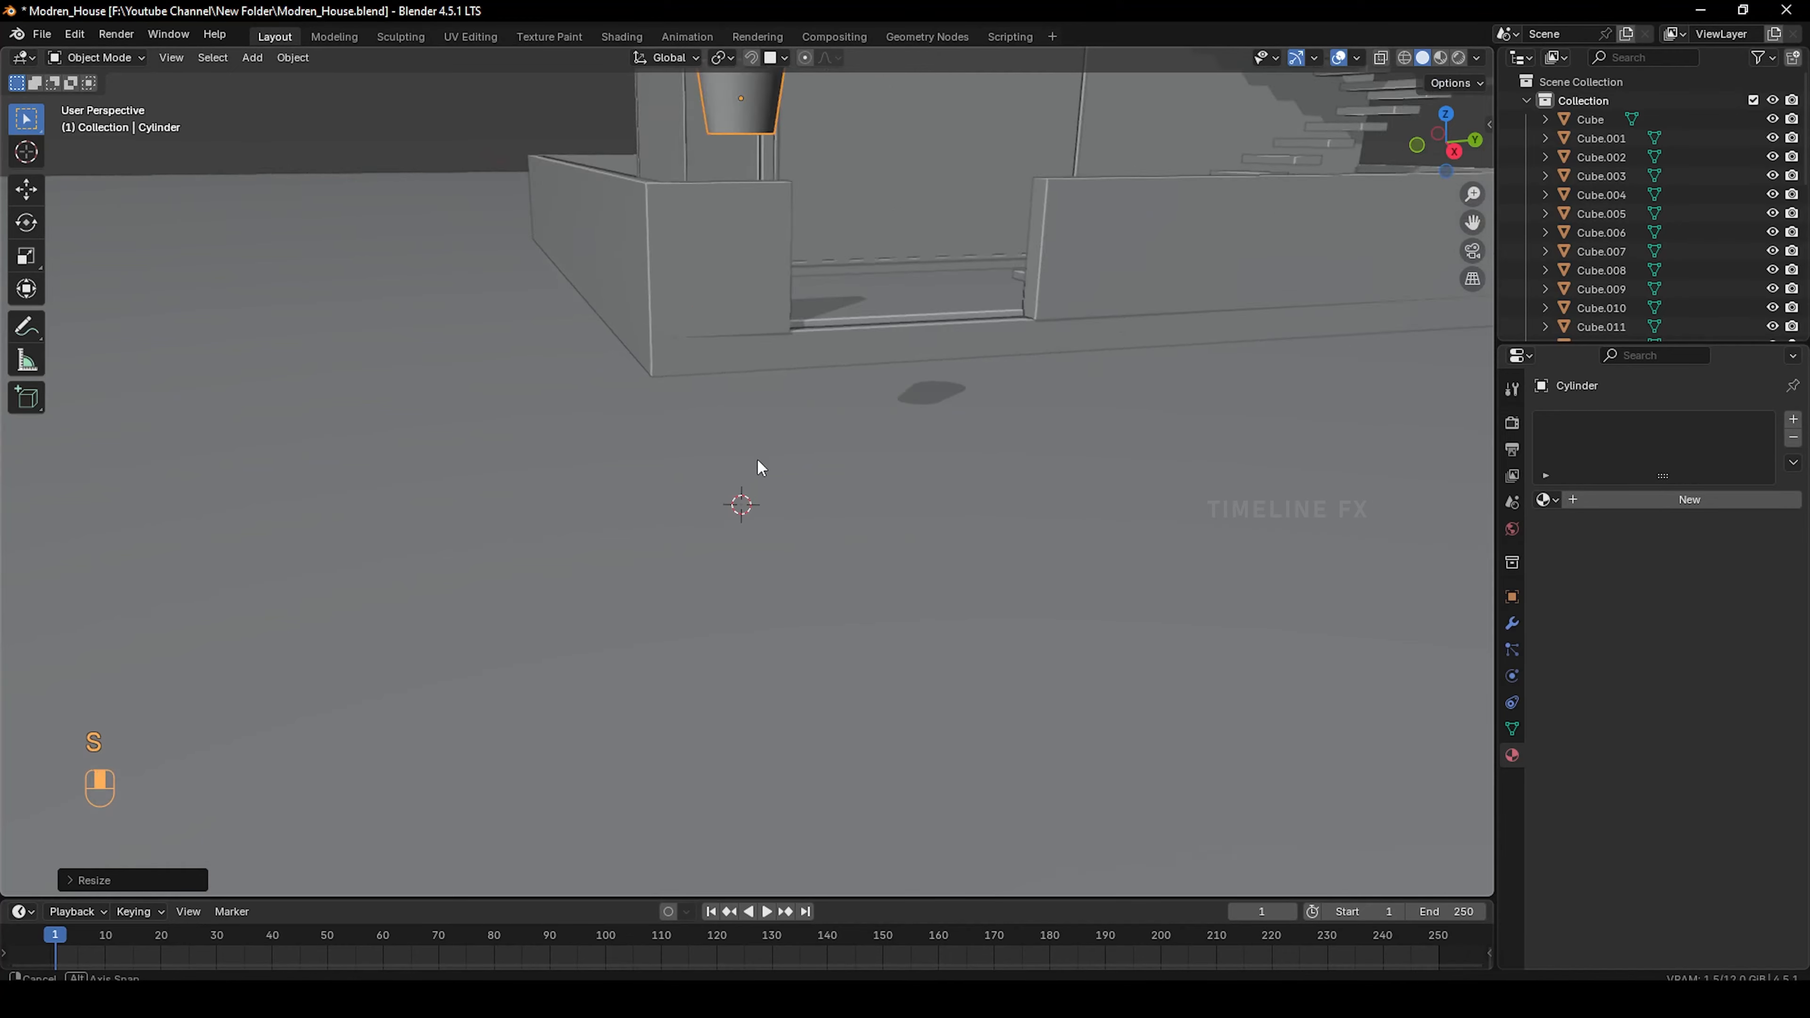
middle_click_drag(758, 465, 737, 507)
key("g")
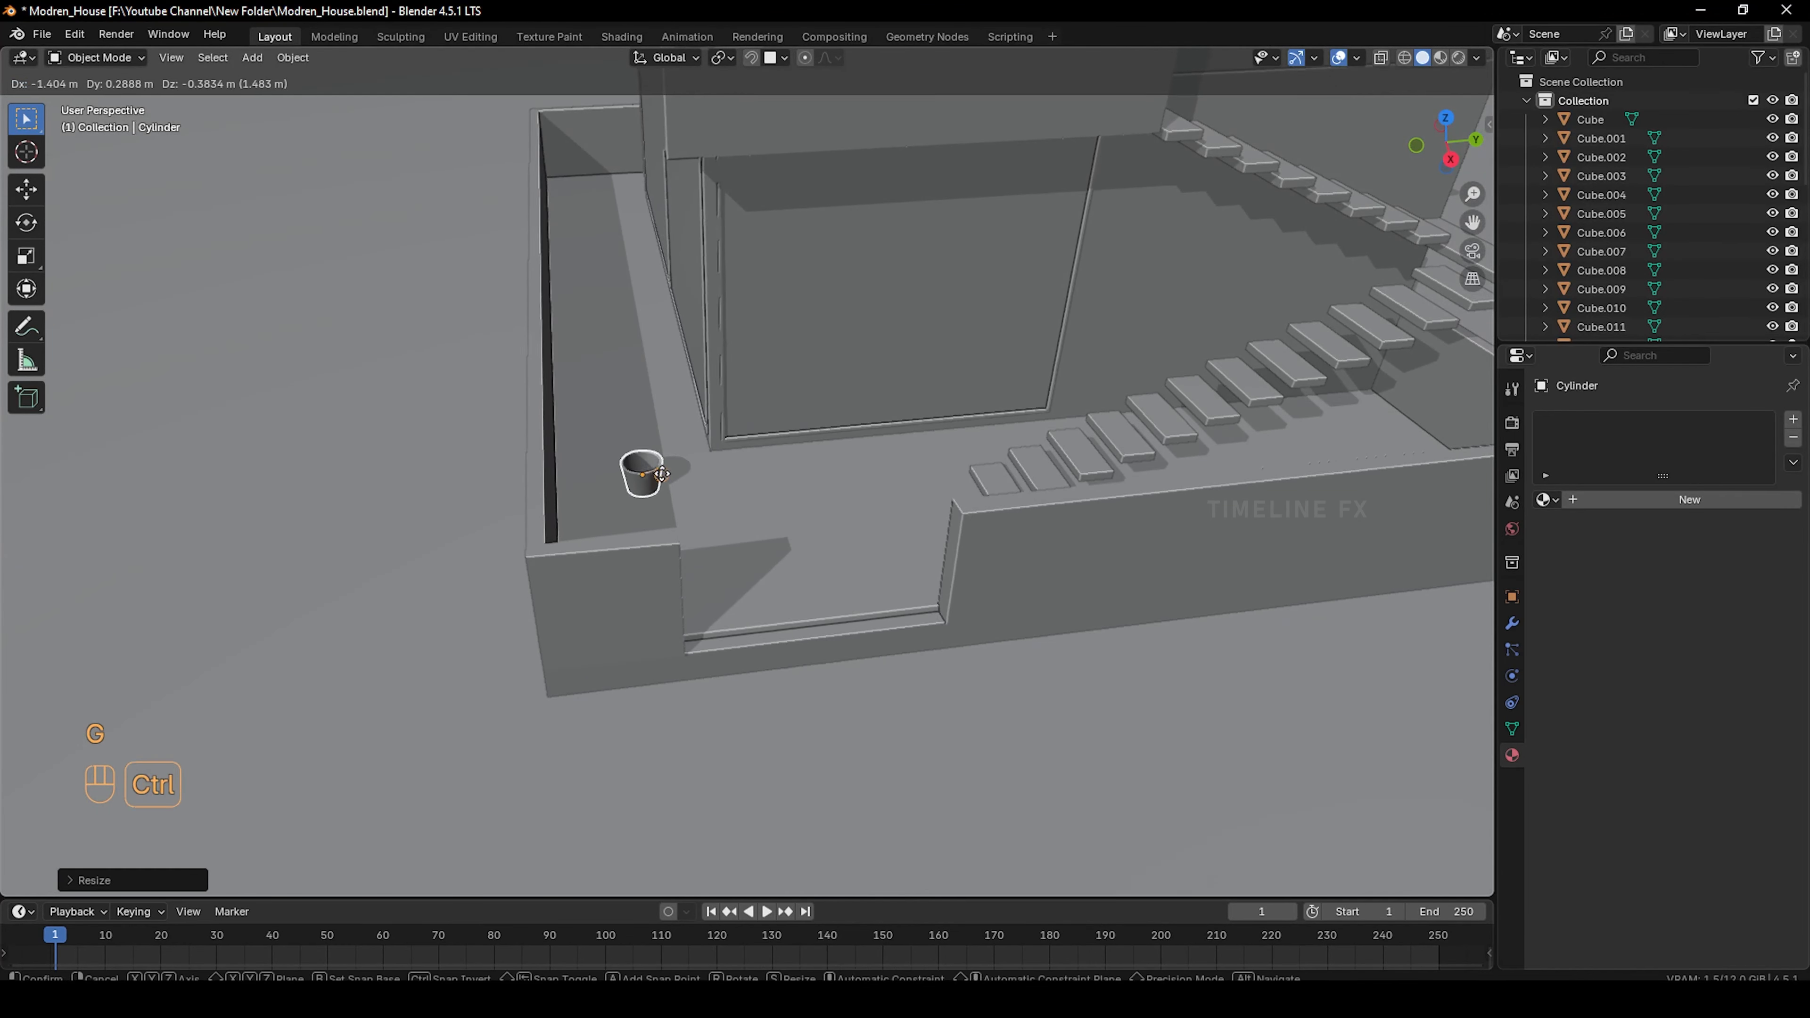
left_click(675, 485)
Enlarge the pot and place it with snapping on the yard floor beside the house's front corner
scroll(677, 489, "up", 3)
key("g")
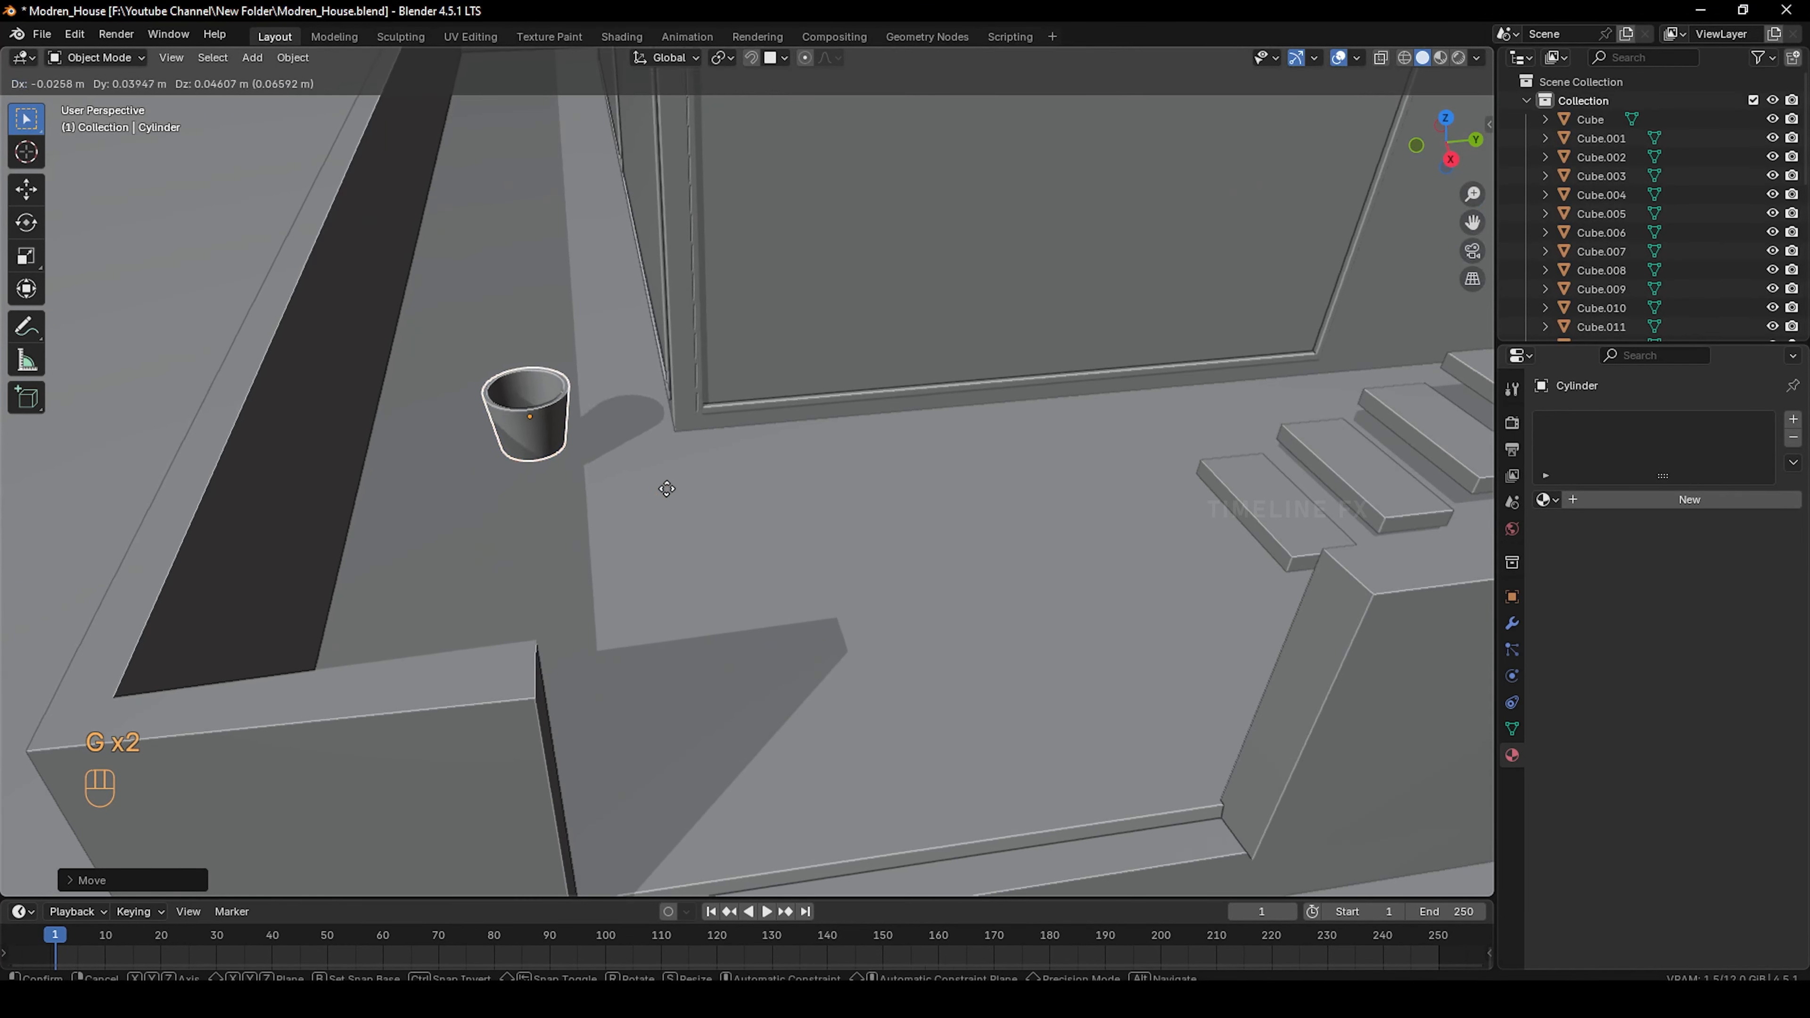
left_click(689, 496, "ctrl")
key("s")
left_click(724, 543)
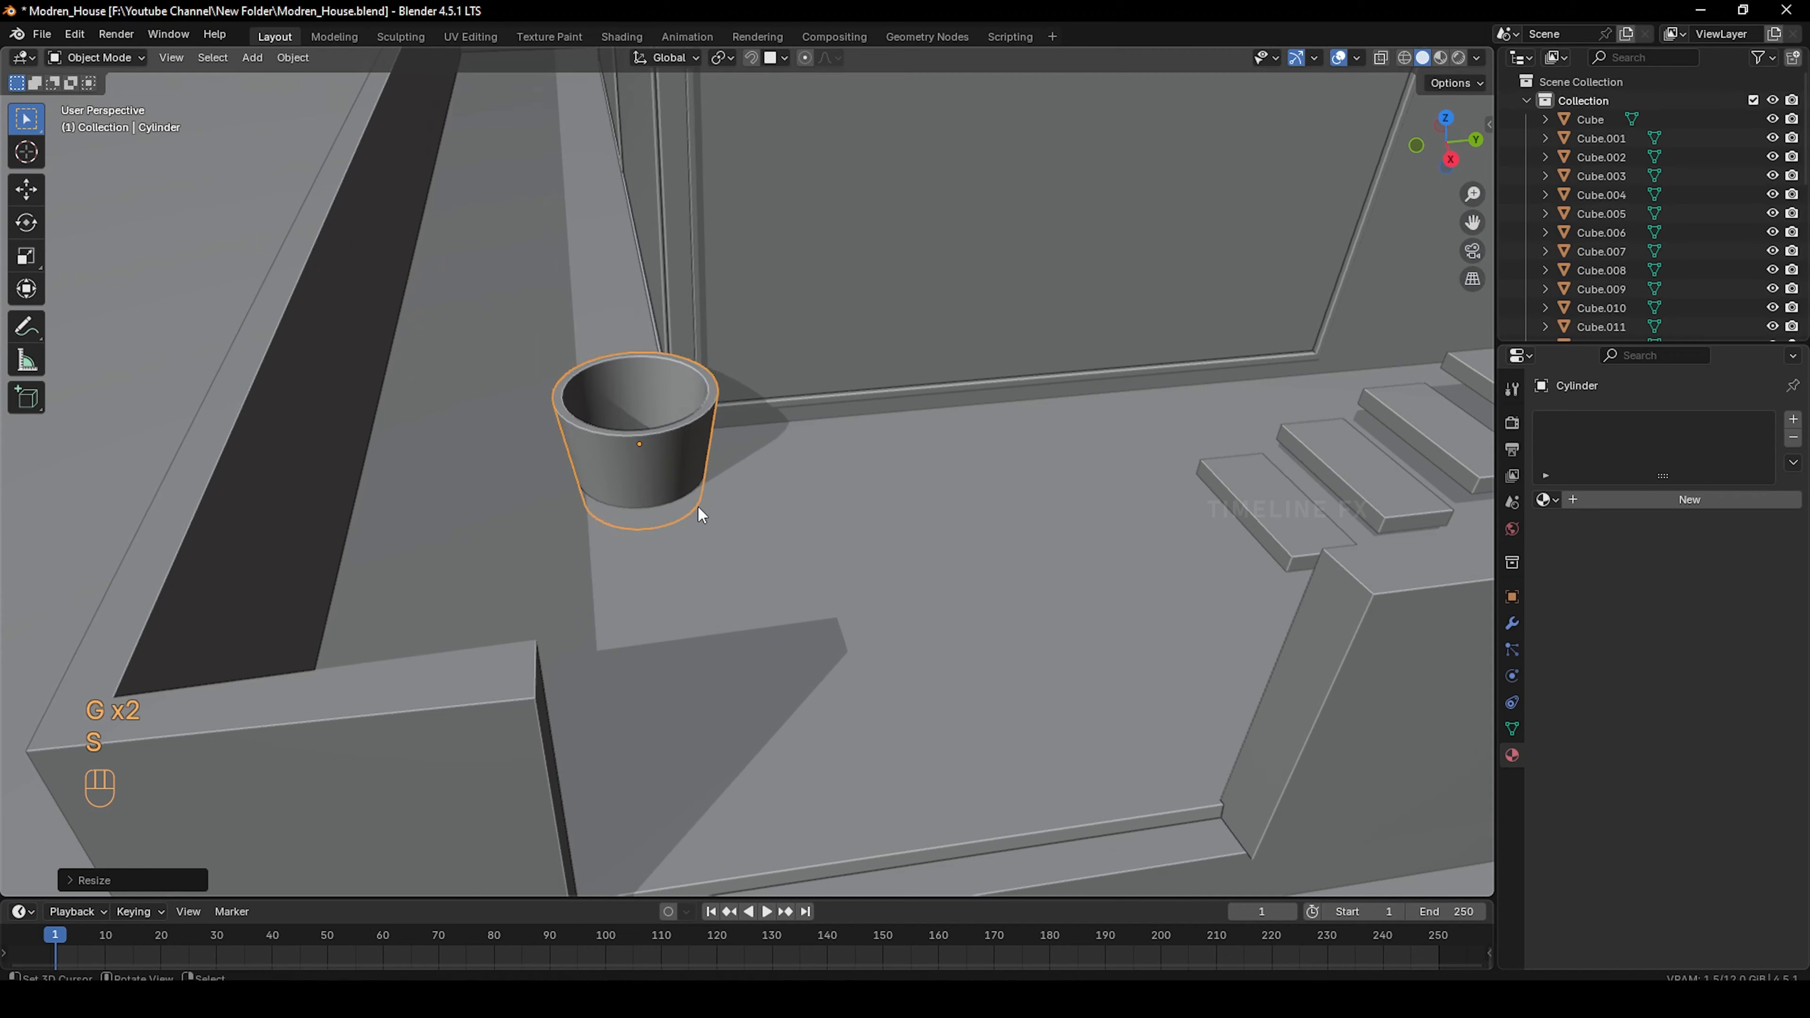
key("g")
left_click(700, 524, "ctrl")
Add a plane in front of the house and scale it down to about 0.25
scroll(701, 529, "down", 4)
scroll(686, 544, "up", 4)
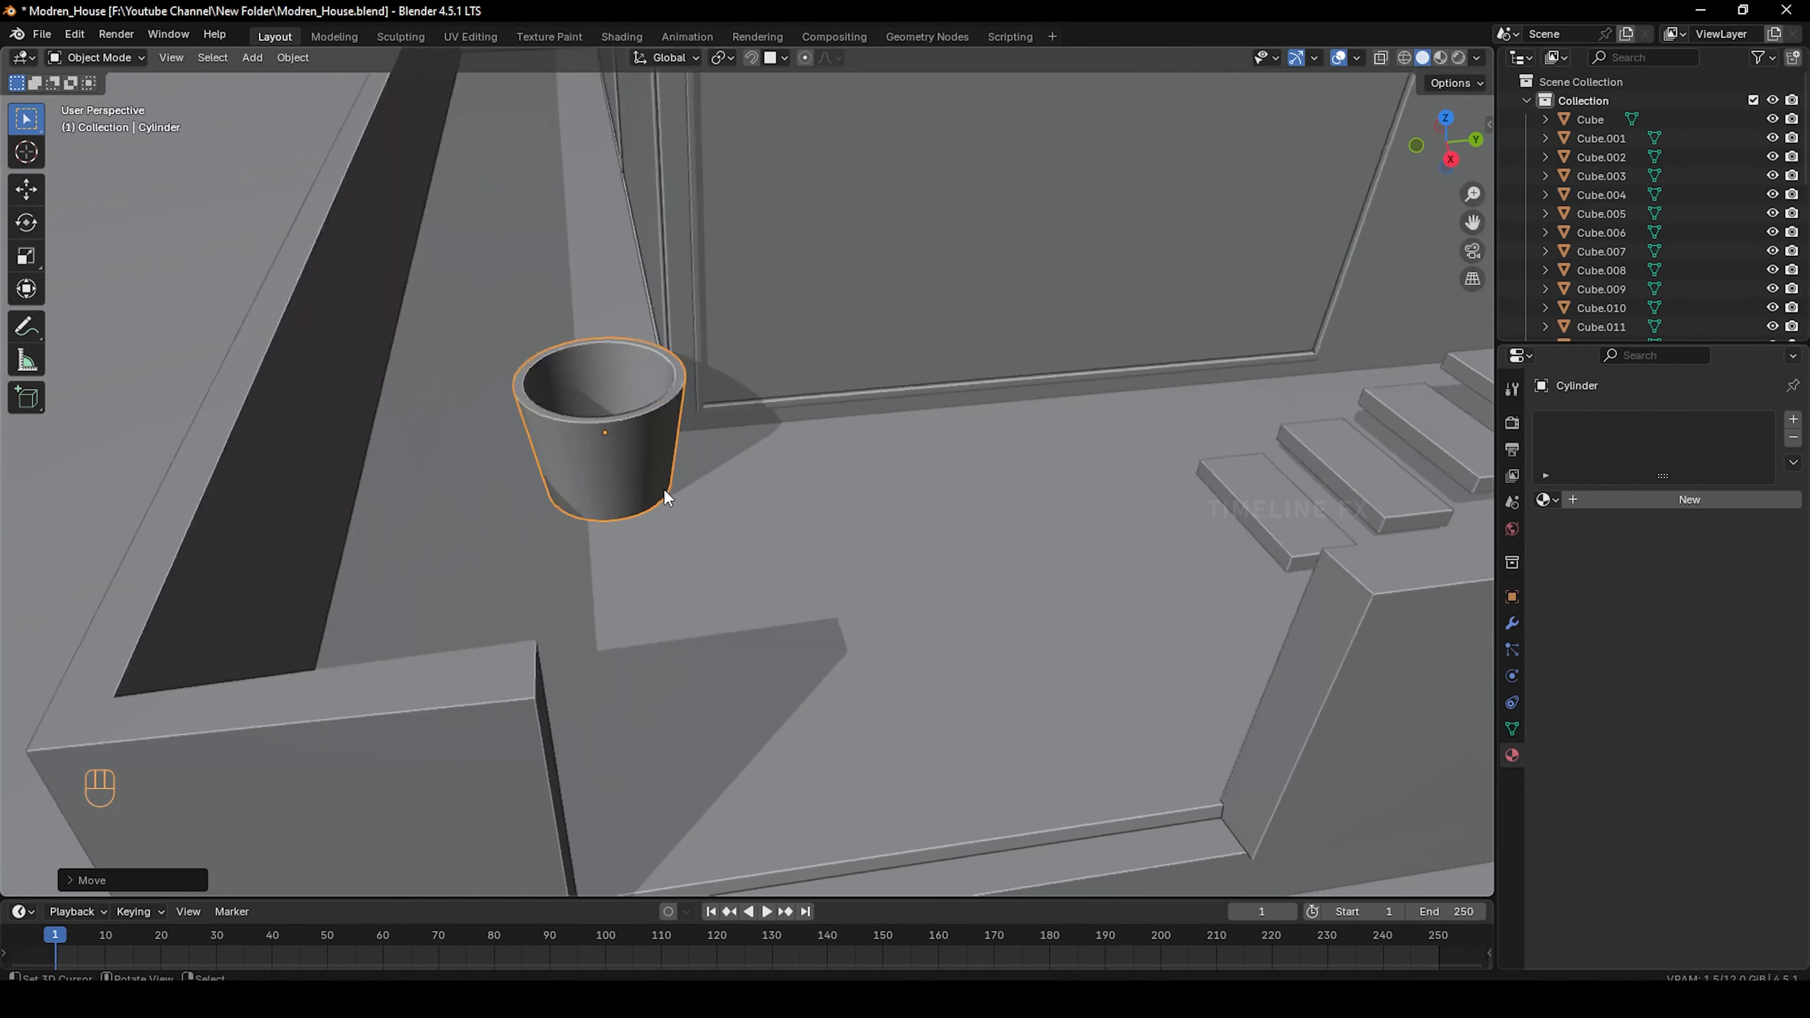
middle_click_drag(663, 488, 679, 500)
scroll(709, 580, "up", 3)
scroll(710, 580, "down", 8)
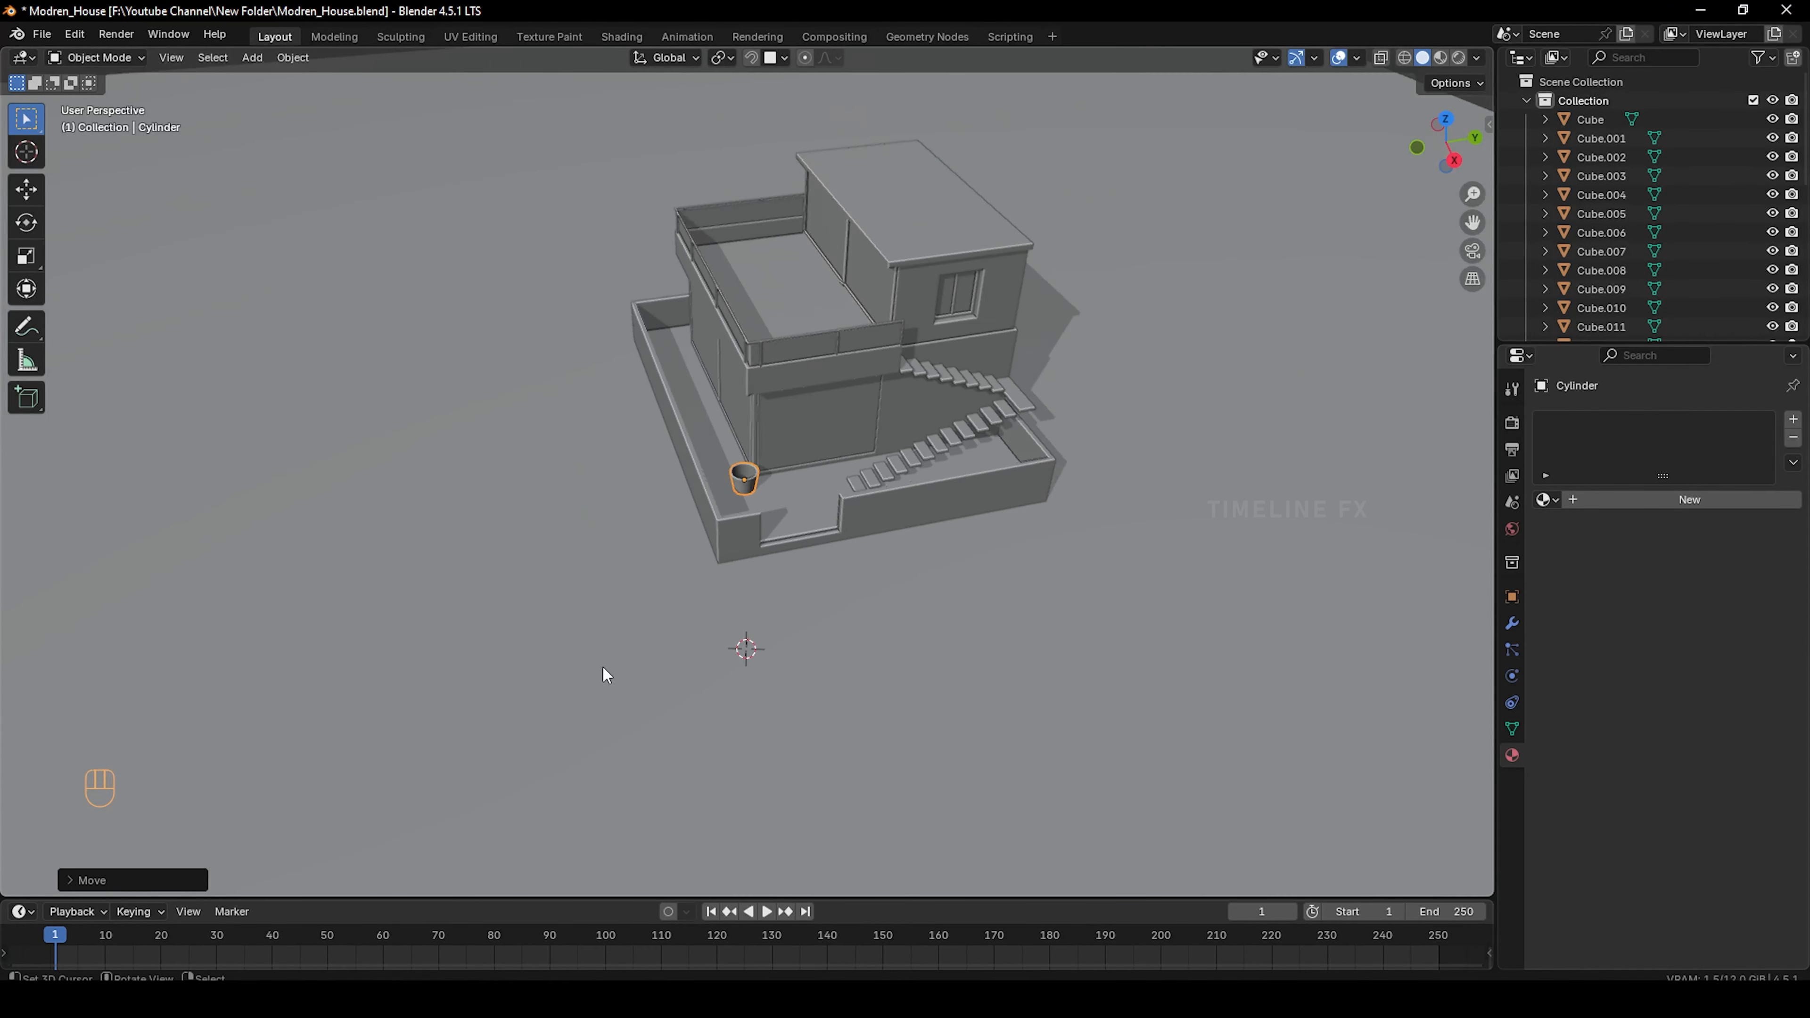
middle_click_drag(593, 734, 686, 608, "shift")
scroll(695, 617, "up", 4)
key("shift+a")
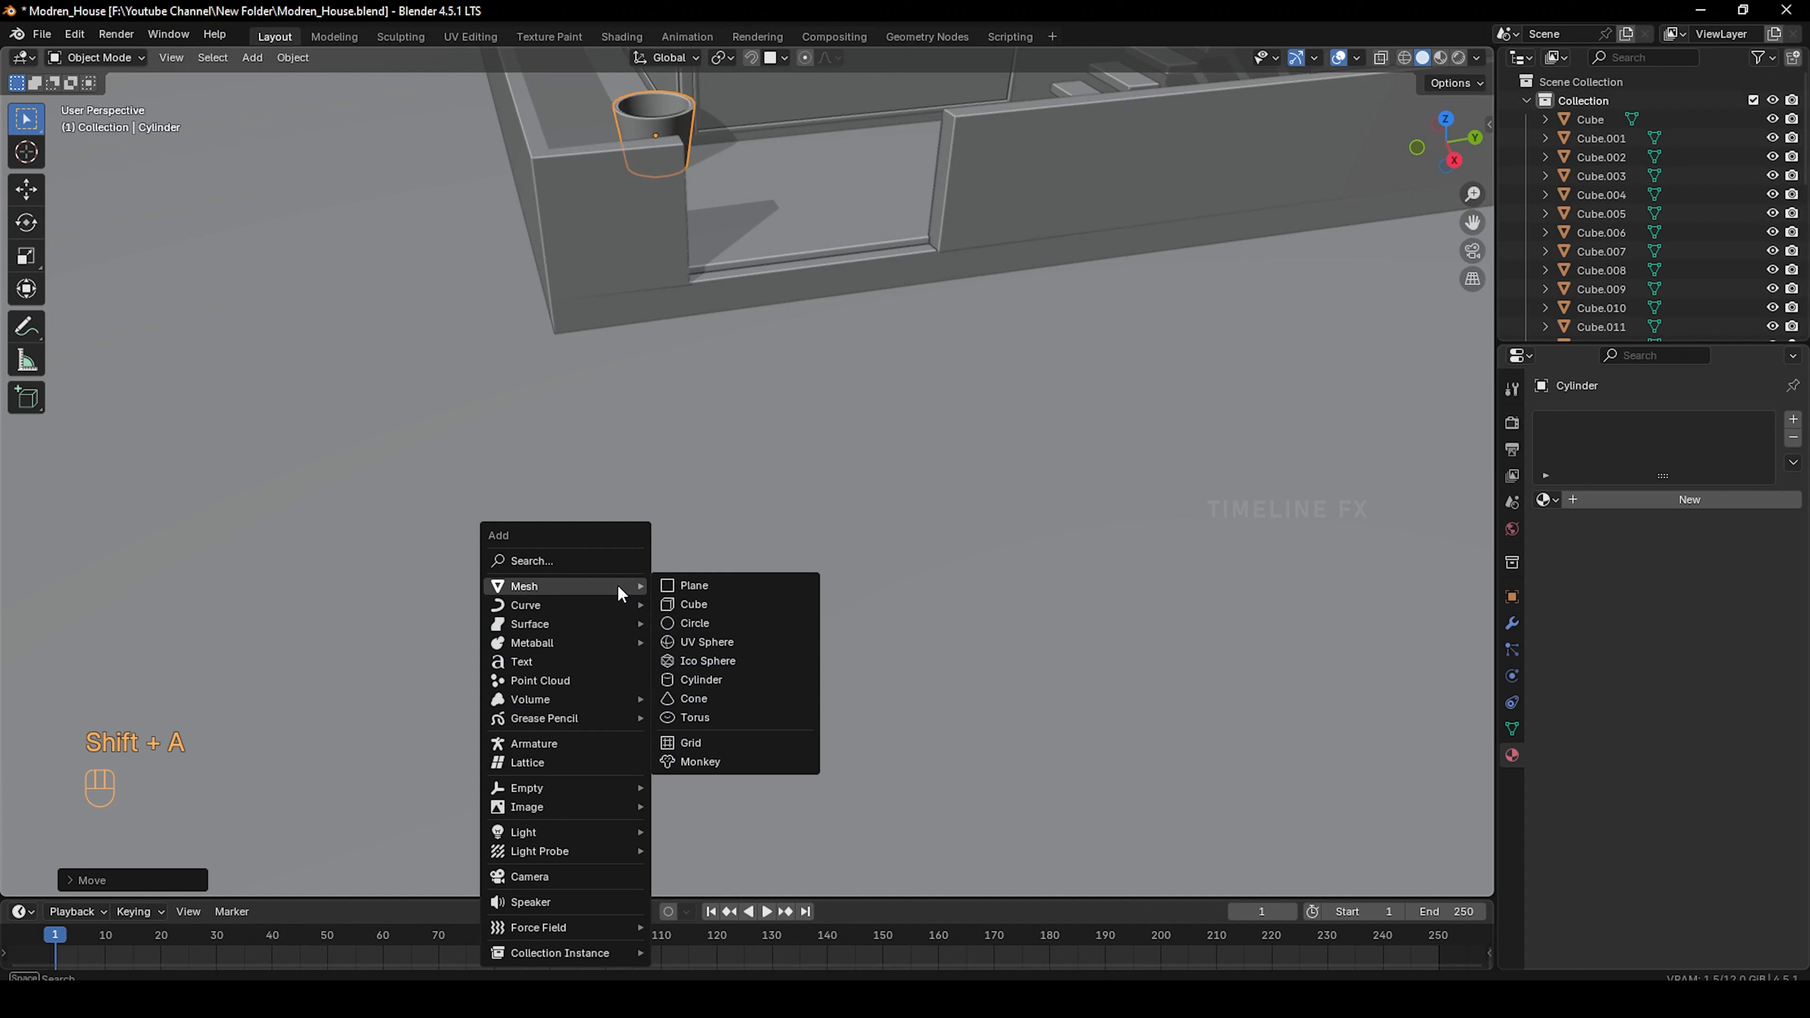
left_click(674, 585)
scroll(727, 605, "down", 6)
key("s")
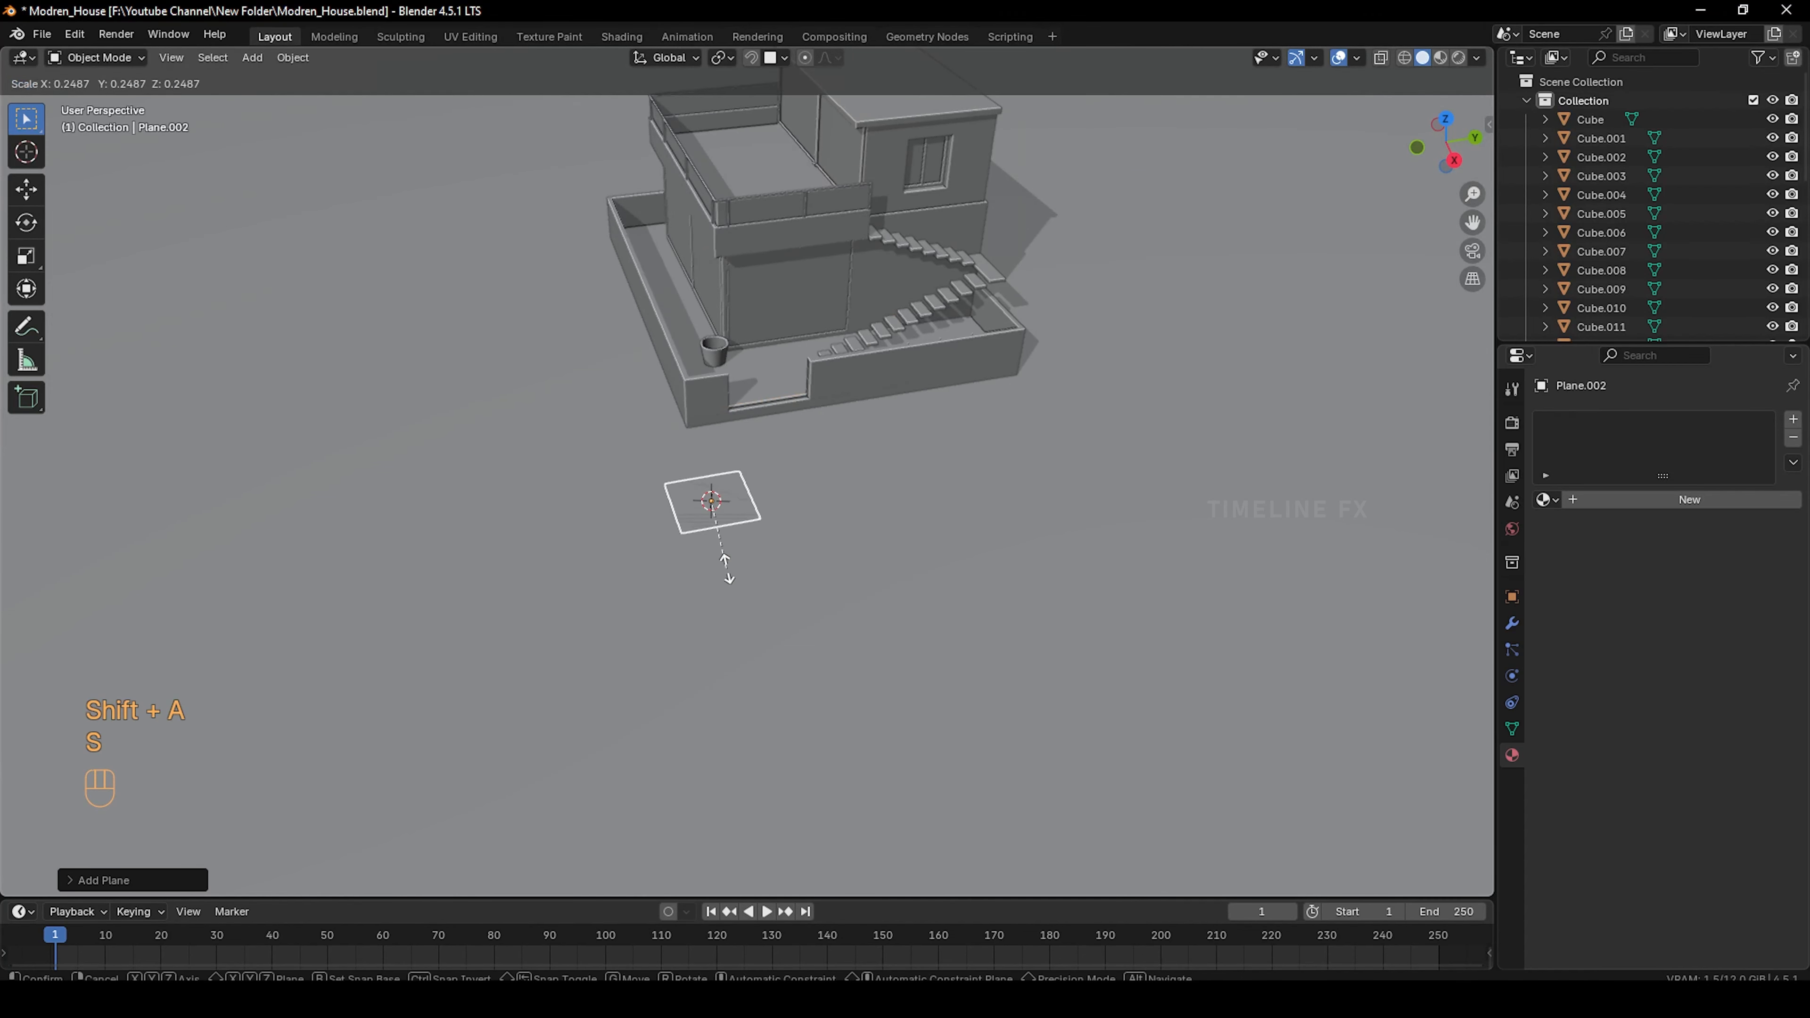
left_click(727, 568)
Shrink the plane further and stretch it along Y into a long rectangle
scroll(727, 568, "up", 5)
key("s")
left_click(718, 644)
scroll(718, 643, "up", 3, "ctrl")
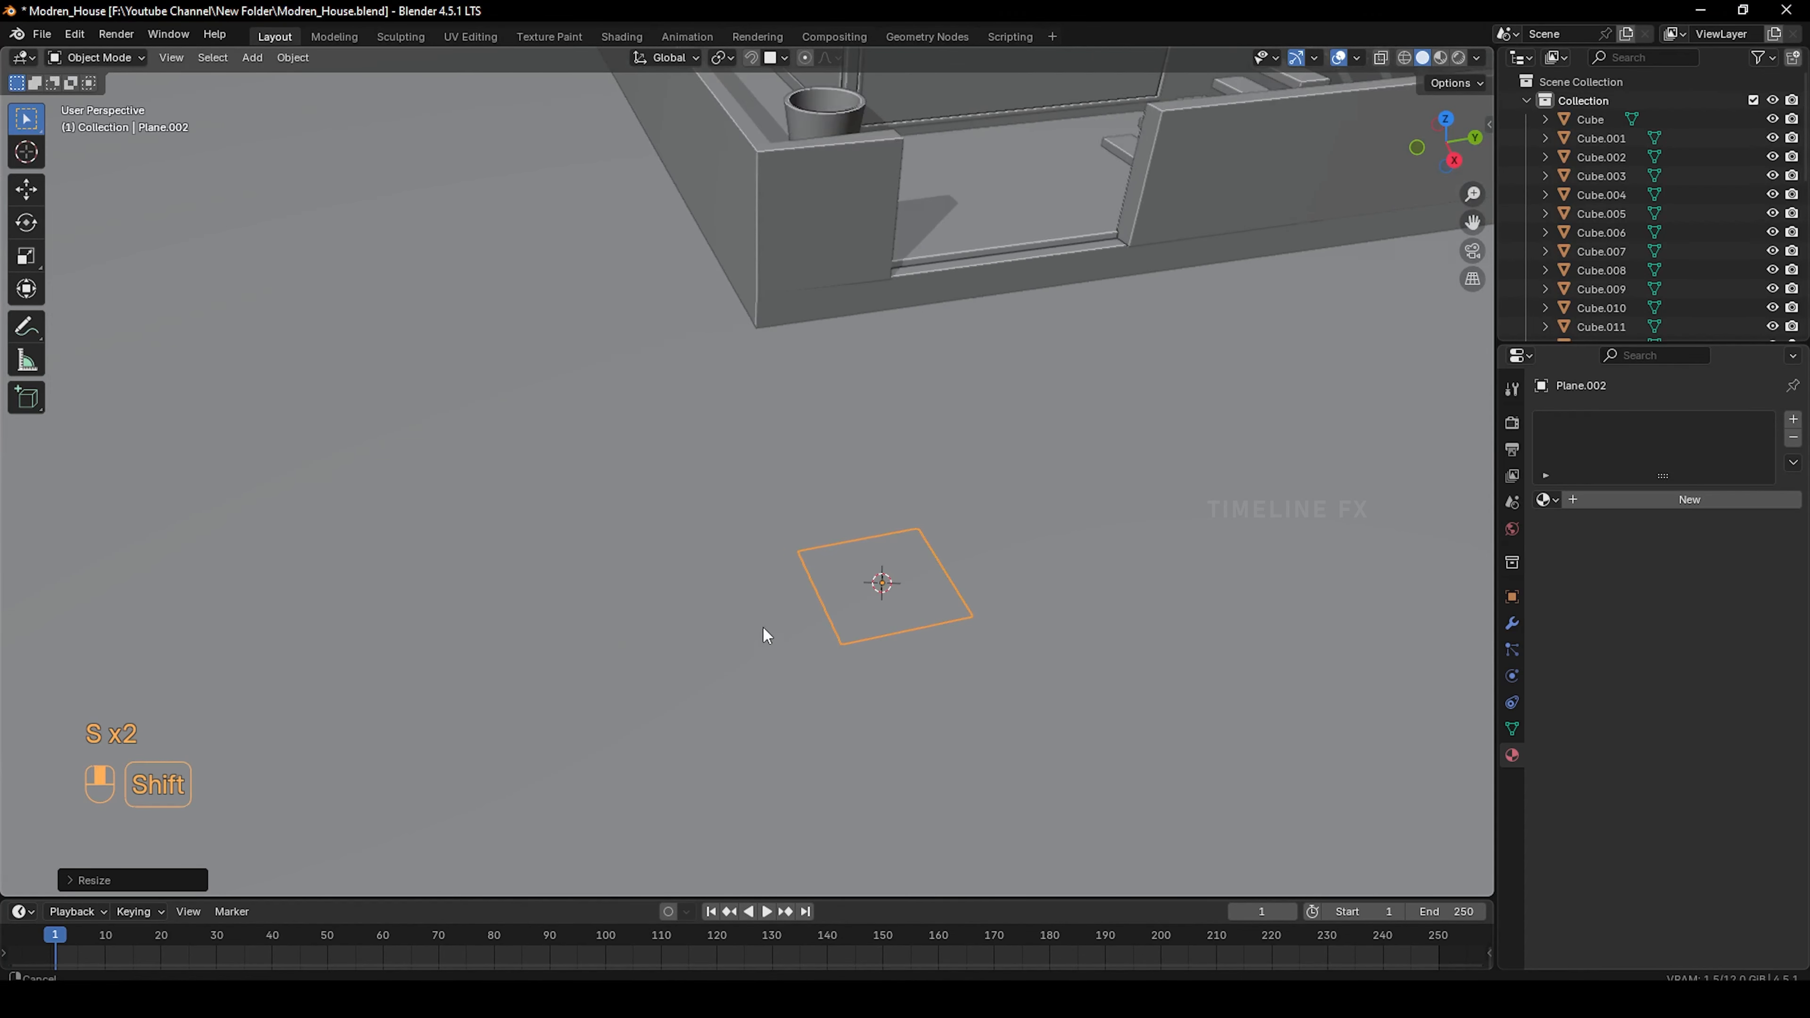
key("s")
key("z")
key("y")
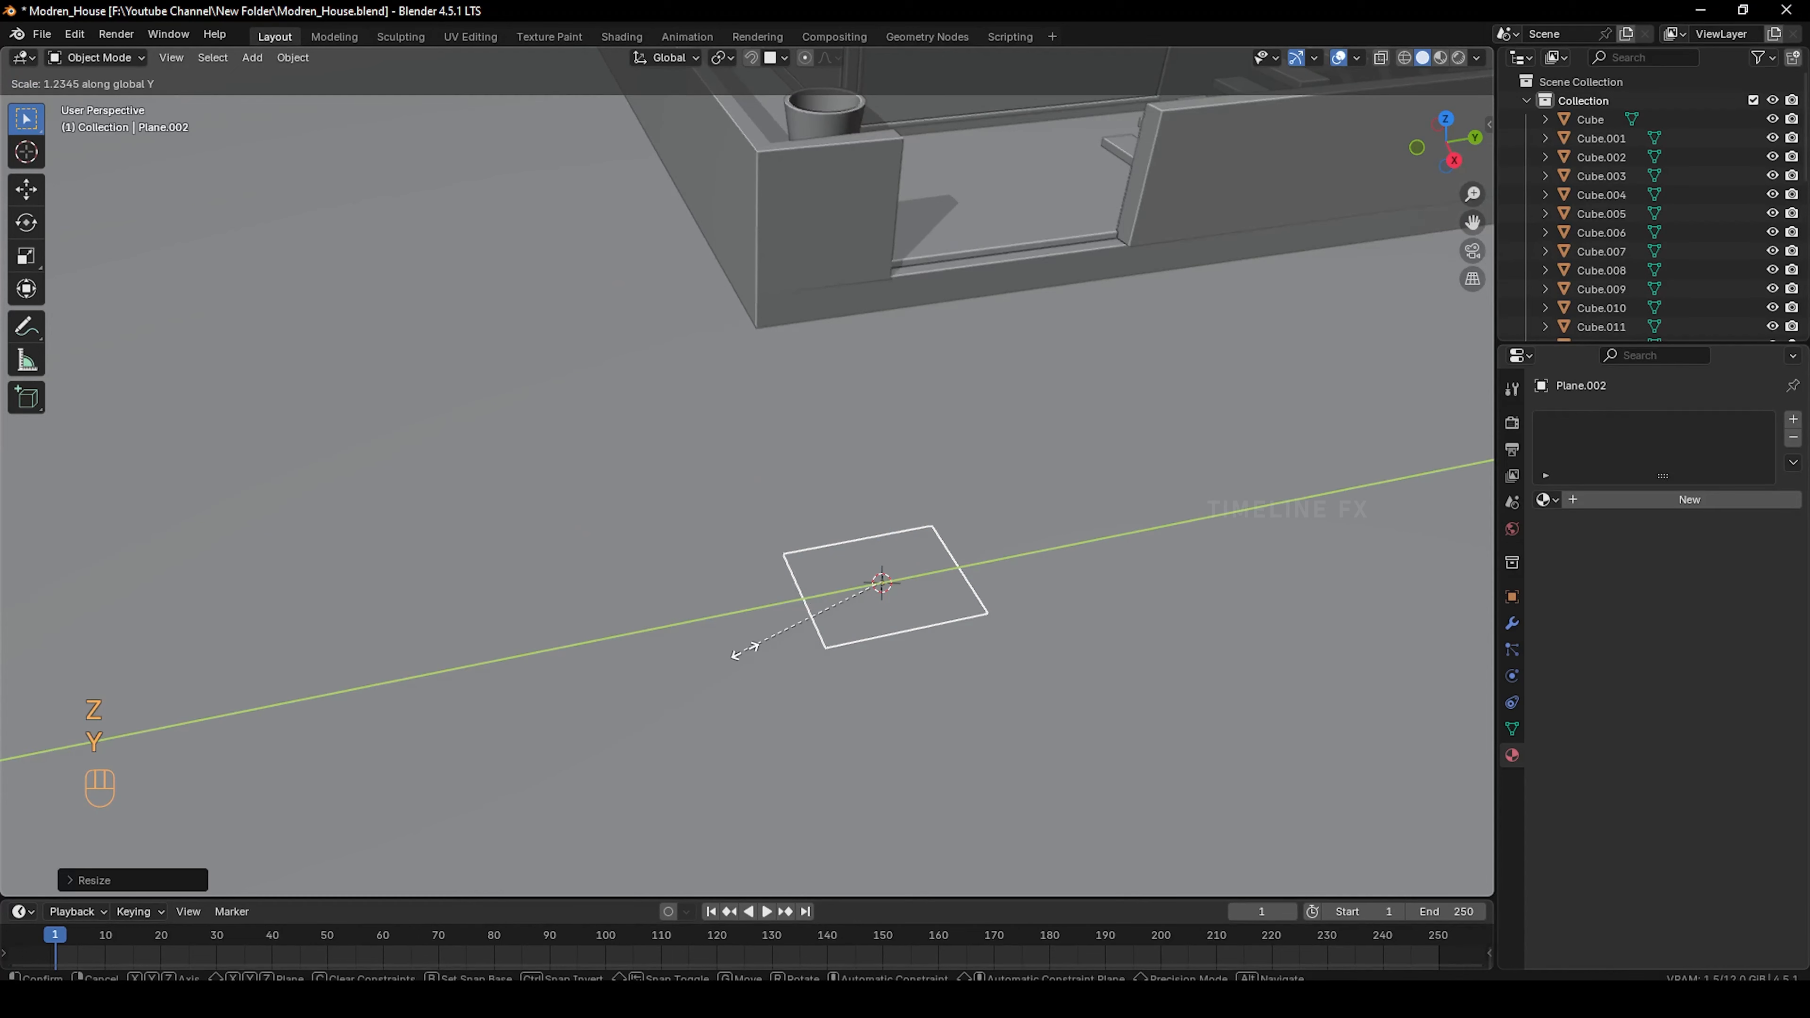
left_click(663, 653)
middle_click_drag(634, 659, 812, 670, "shift")
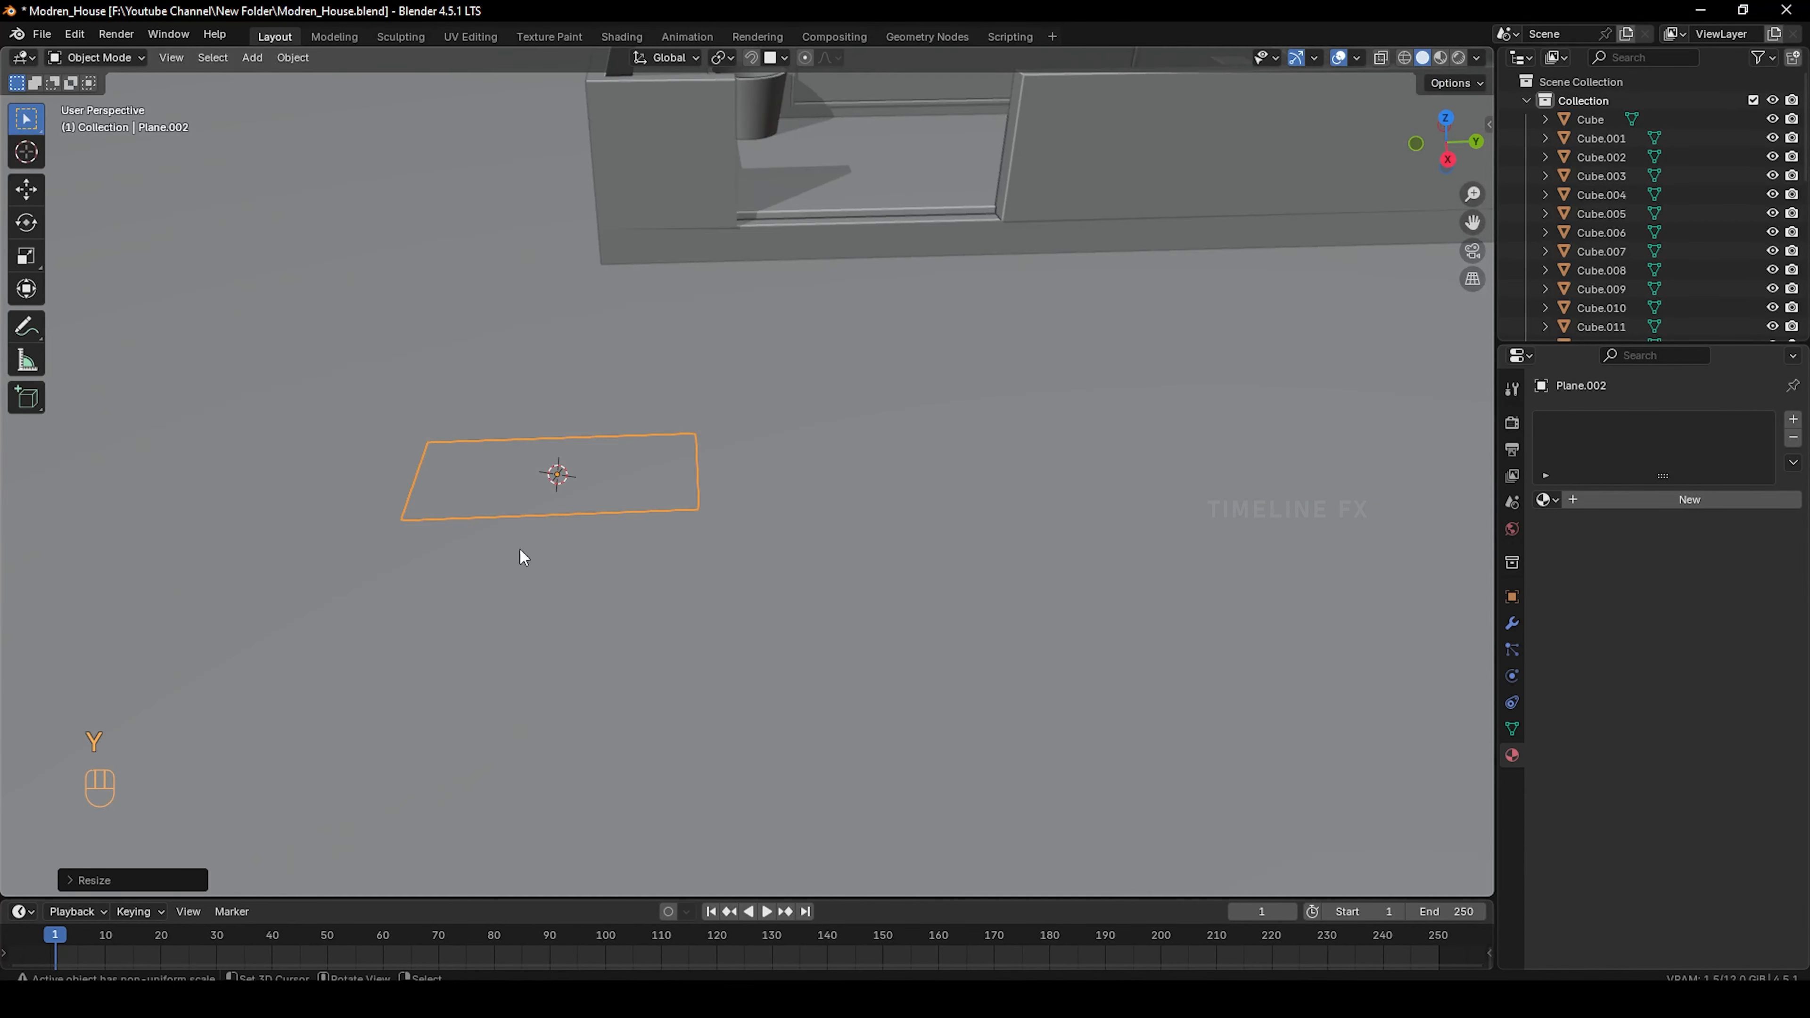
Undo the last nine edits to the plane
key("ctrl+z")
key("ctrl+z")
key("ctrl+z")
key("ctrl+z")
key("ctrl+z")
key("ctrl+z")
key("ctrl+z")
key("ctrl+z")
key("ctrl+z")
Add three loop cuts across the rectangular plane and one lengthwise through its middle in Edit Mode
key("ctrl+r")
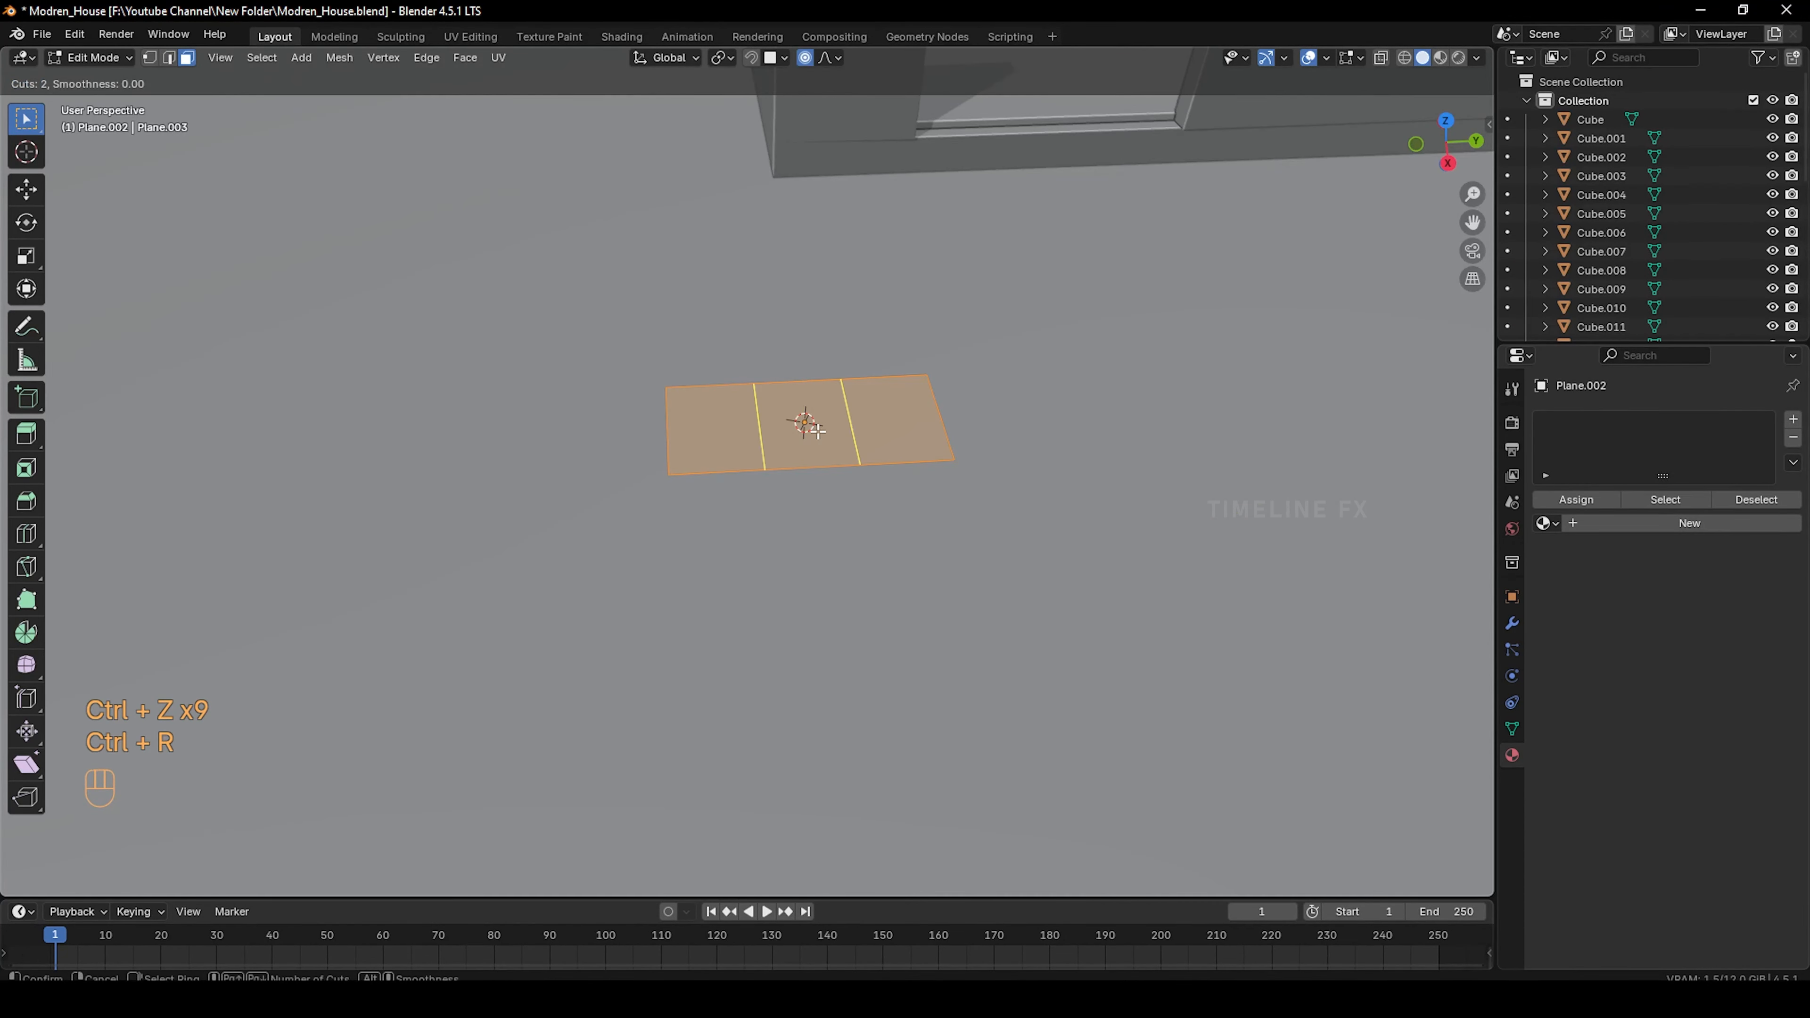
left_click(816, 429)
left_click(816, 429)
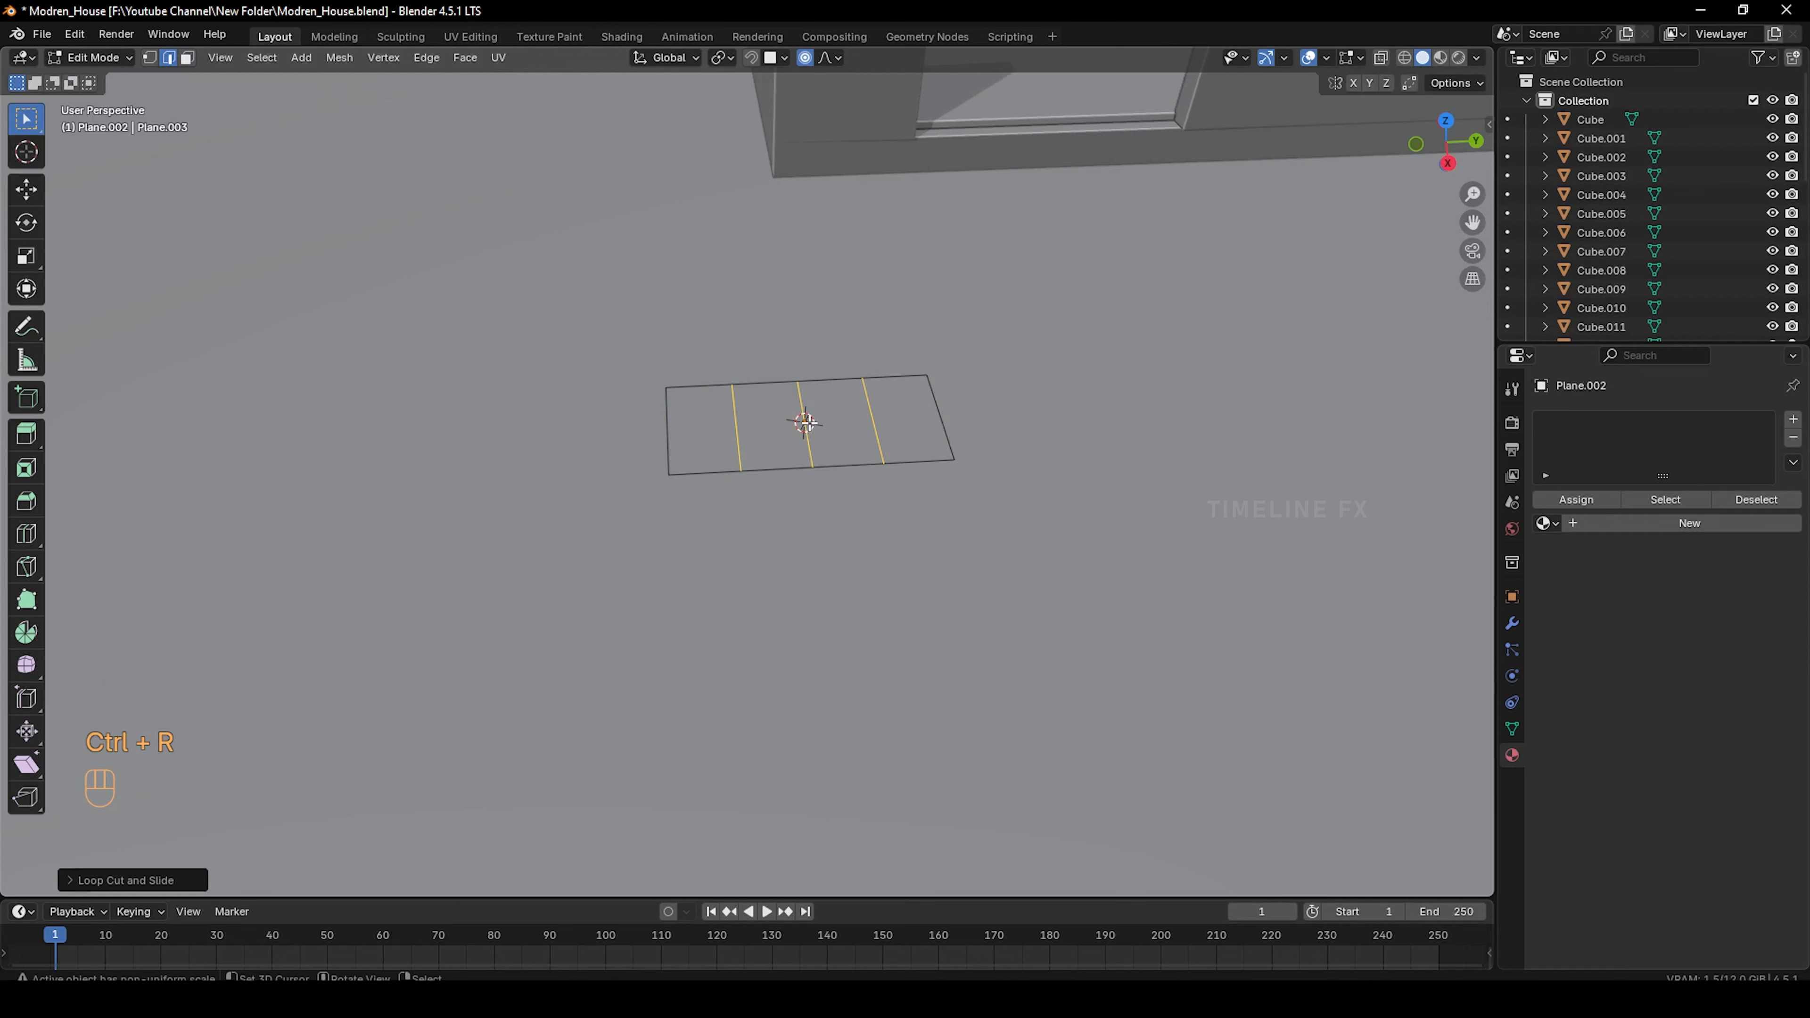
key("ctrl+r")
left_click(836, 421)
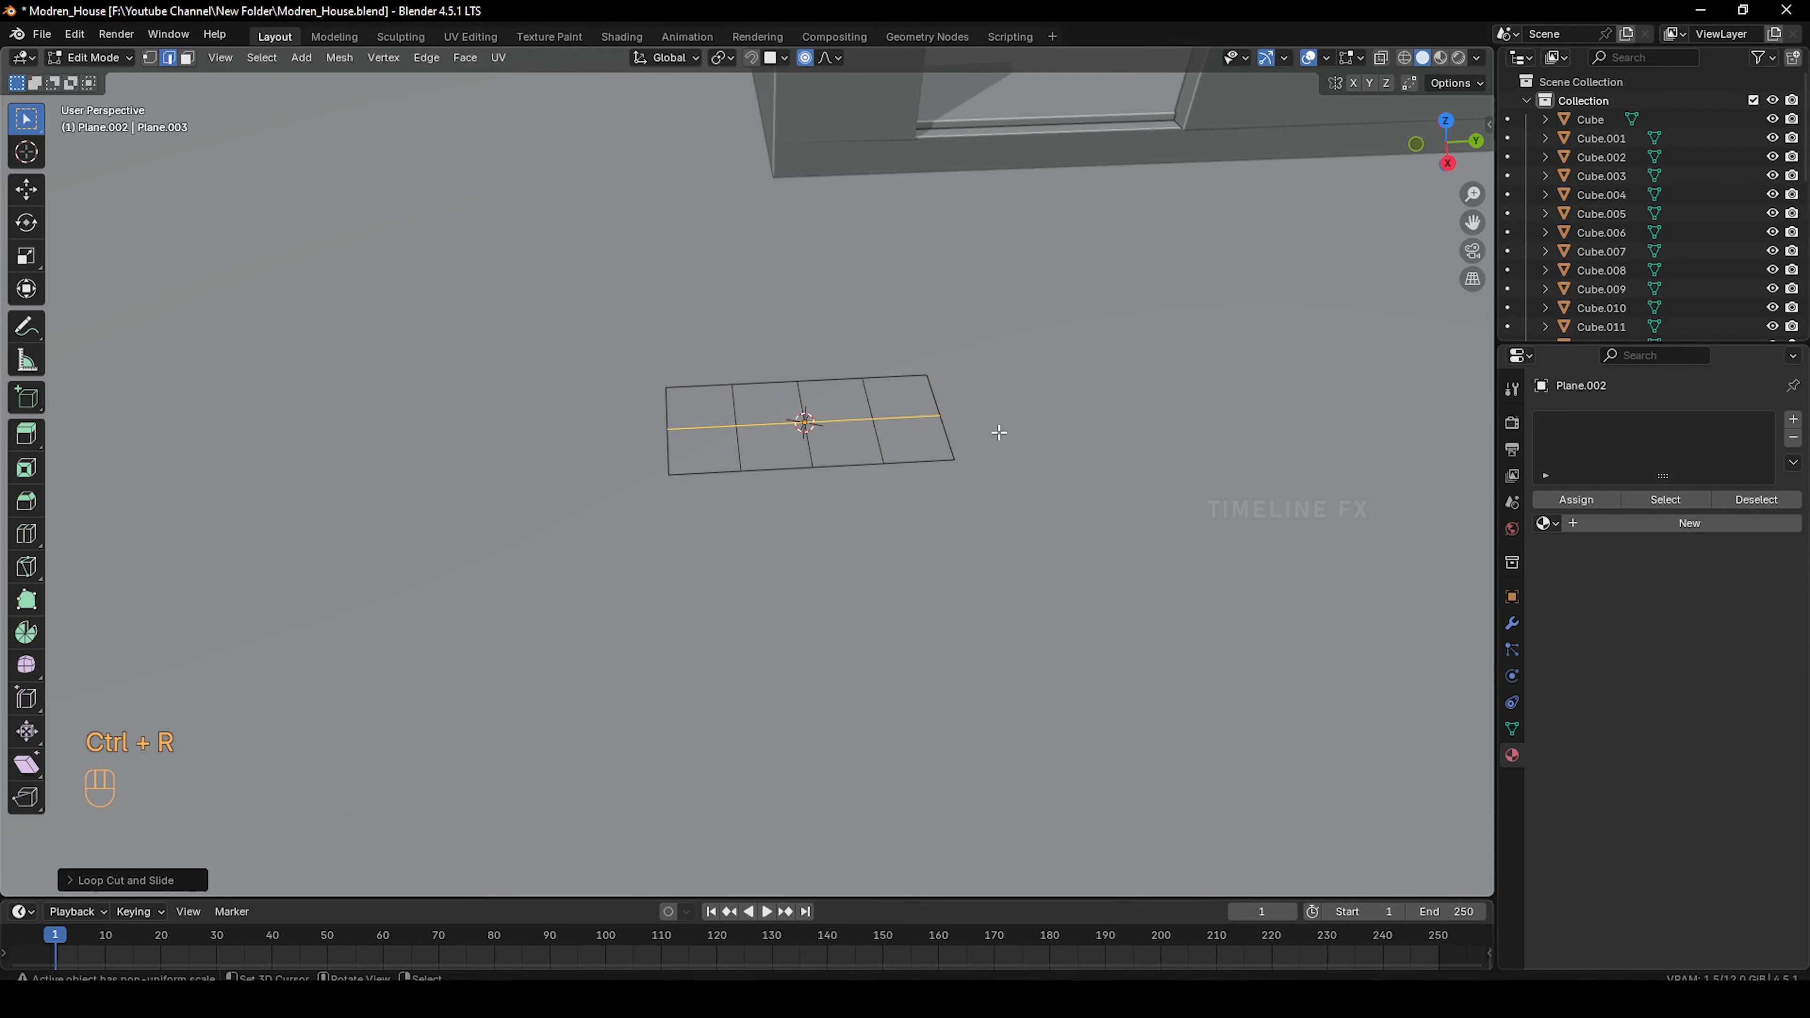
Scale the plane's lengthwise centre edge loop along Y to pull both short ends into points
key("s")
key("x")
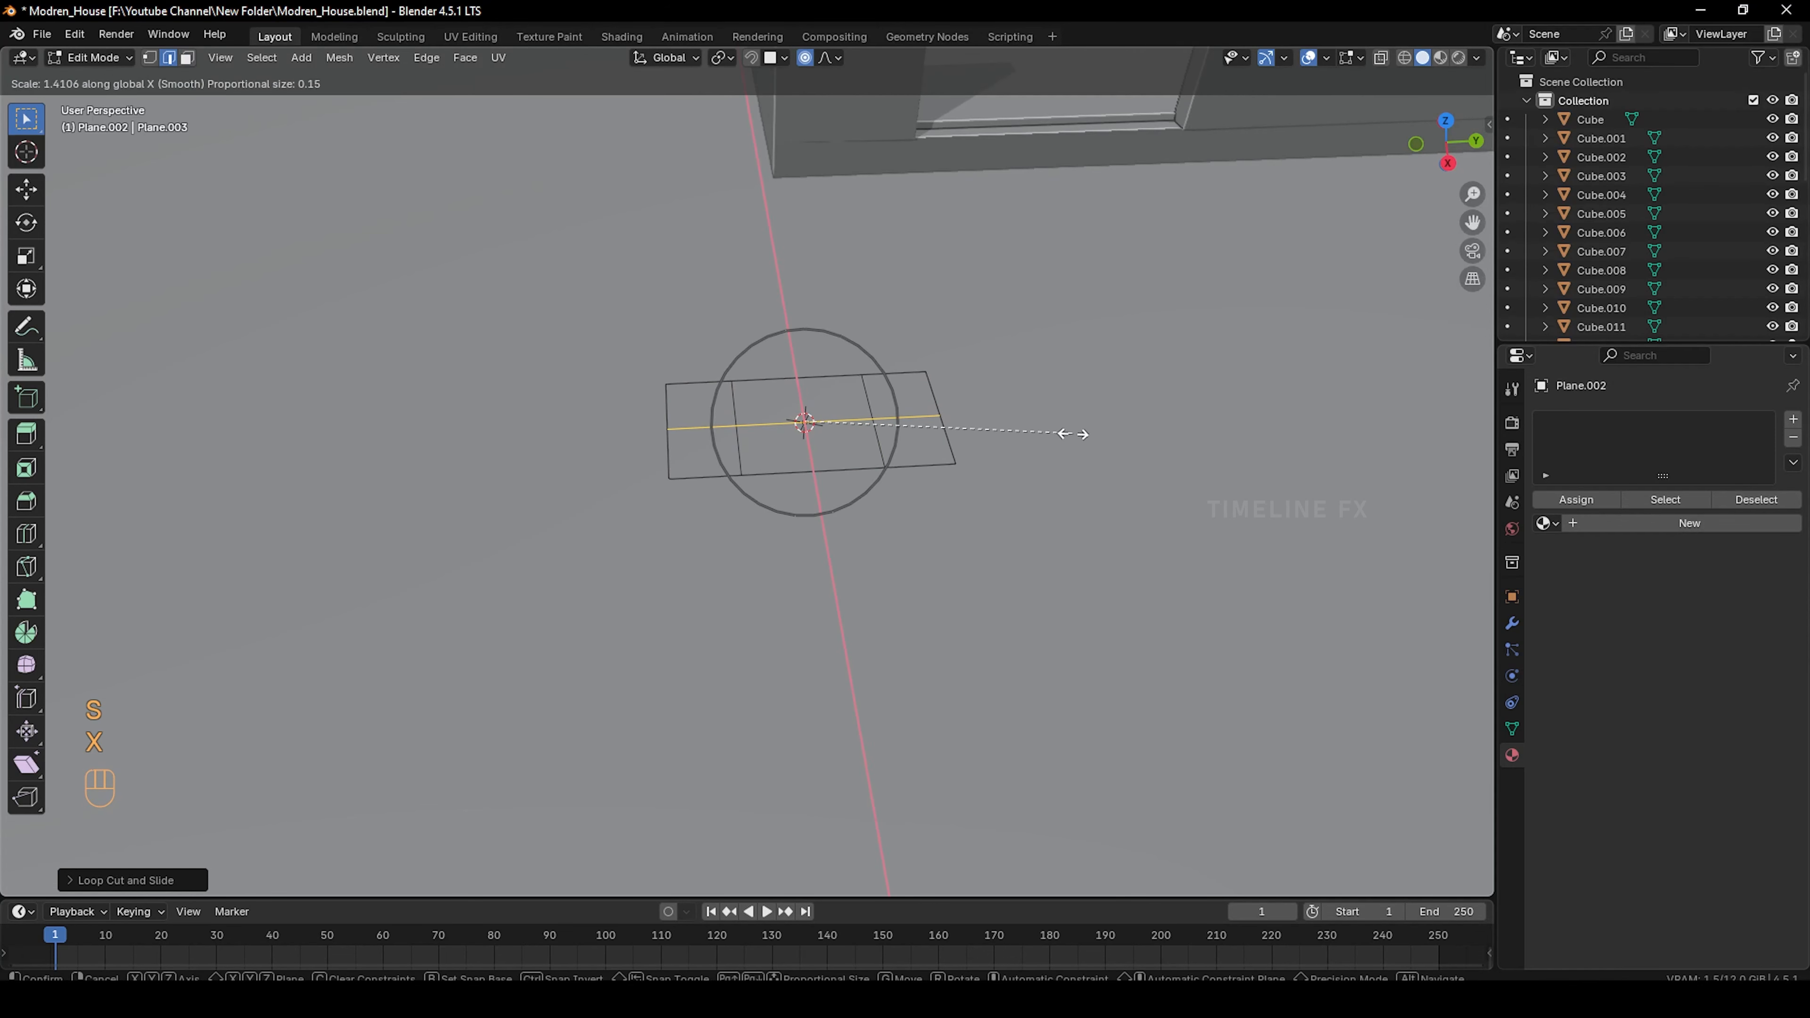
key("z")
key("y")
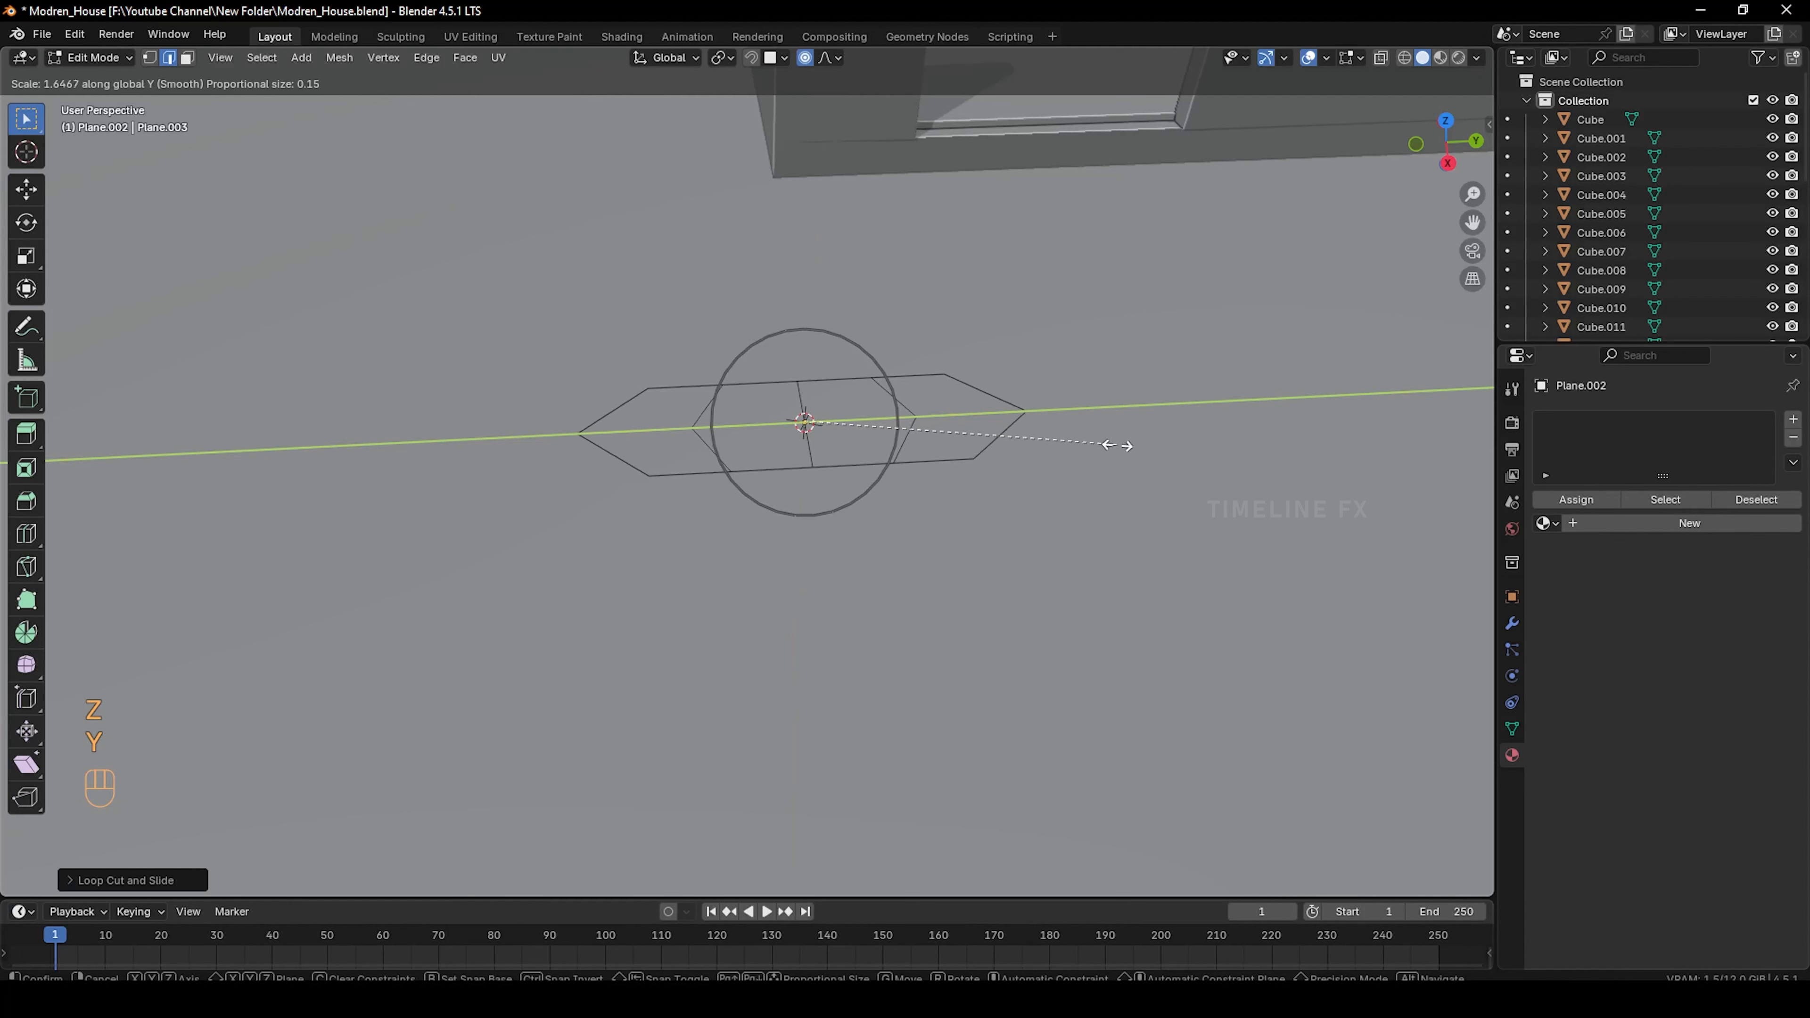
key("ctrl+z")
key("ctrl+z")
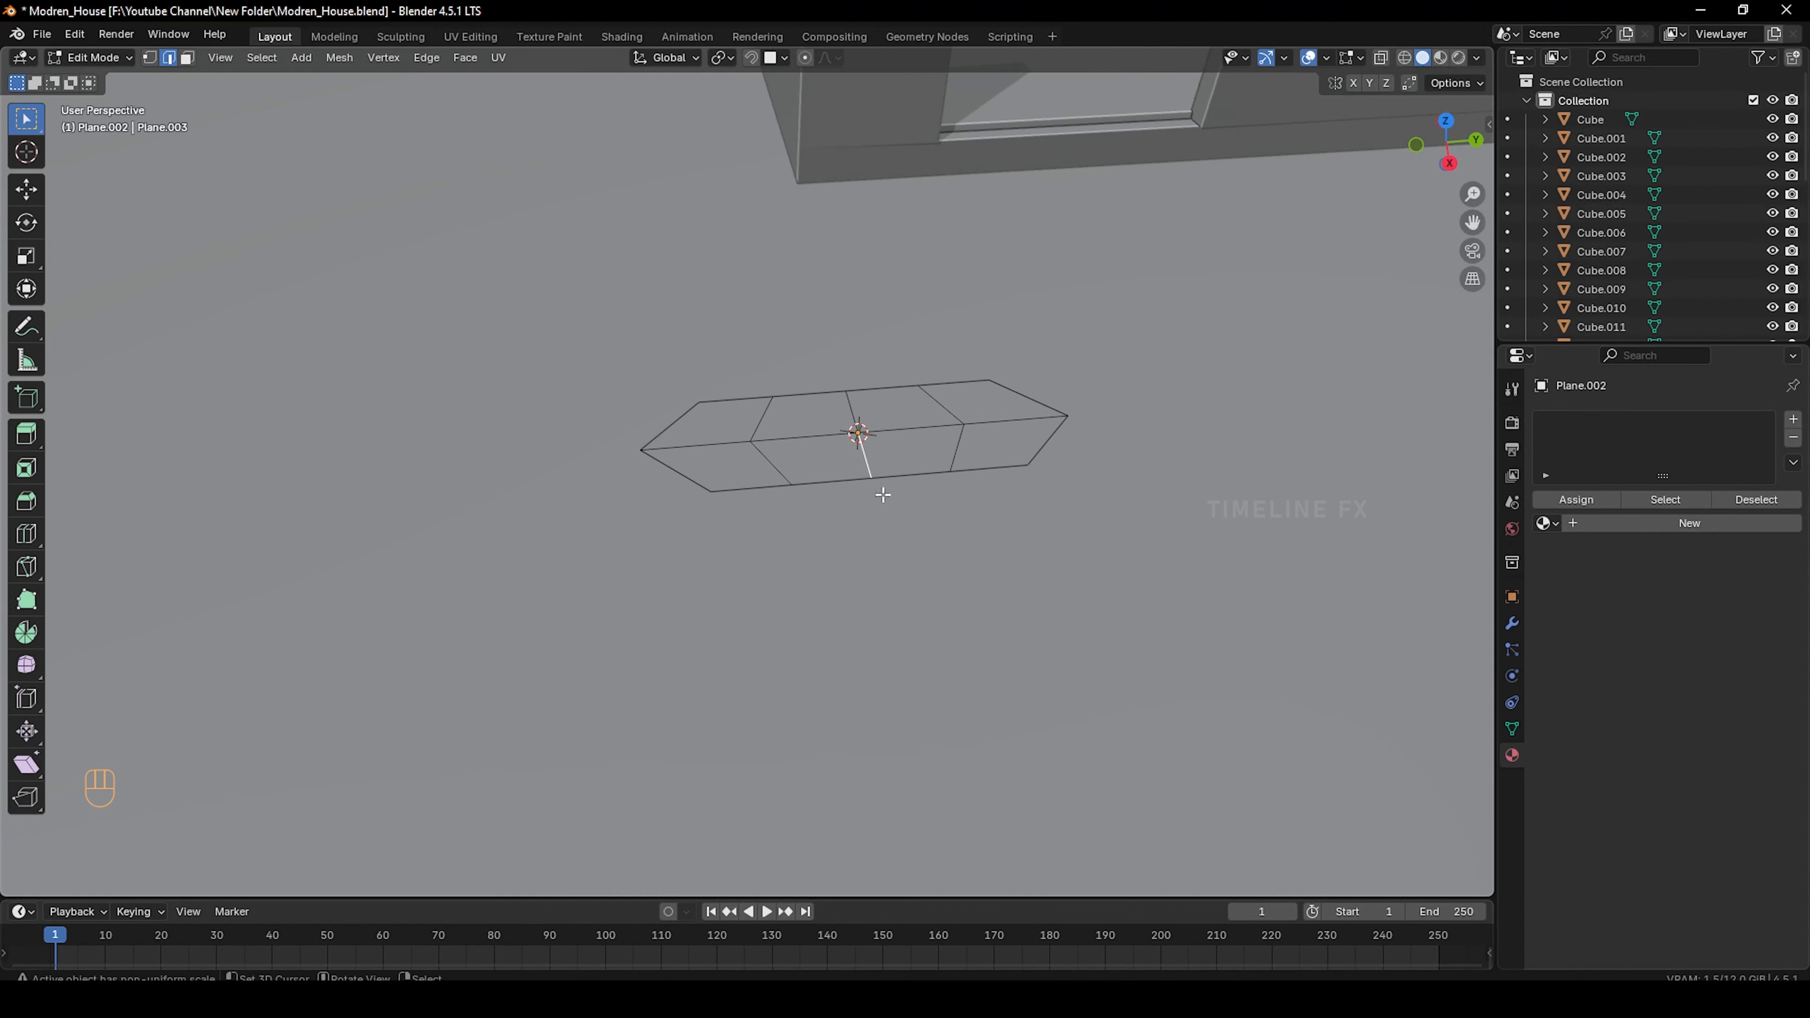
Scale the plane's middle cross edges along X to about 1.95 with proportional editing, forming a leaf outline
left_click(806, 58)
key("s")
key("x")
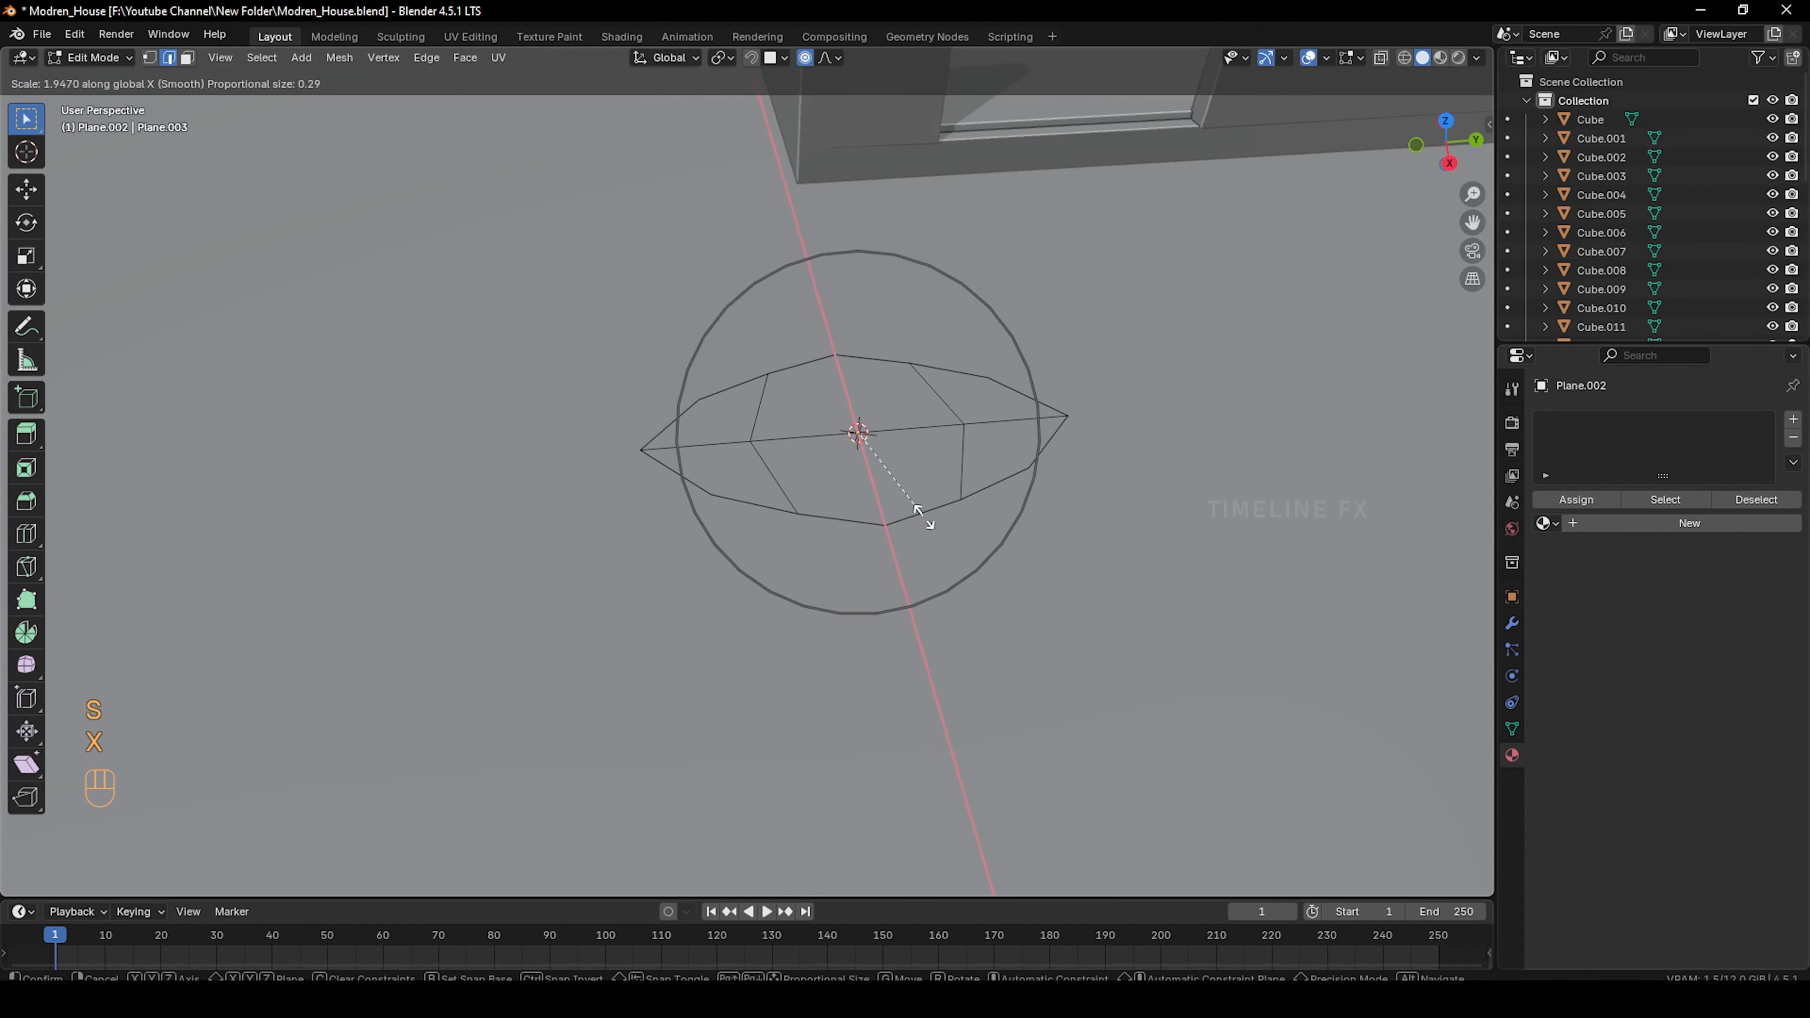
left_click(919, 512)
key("Tab")
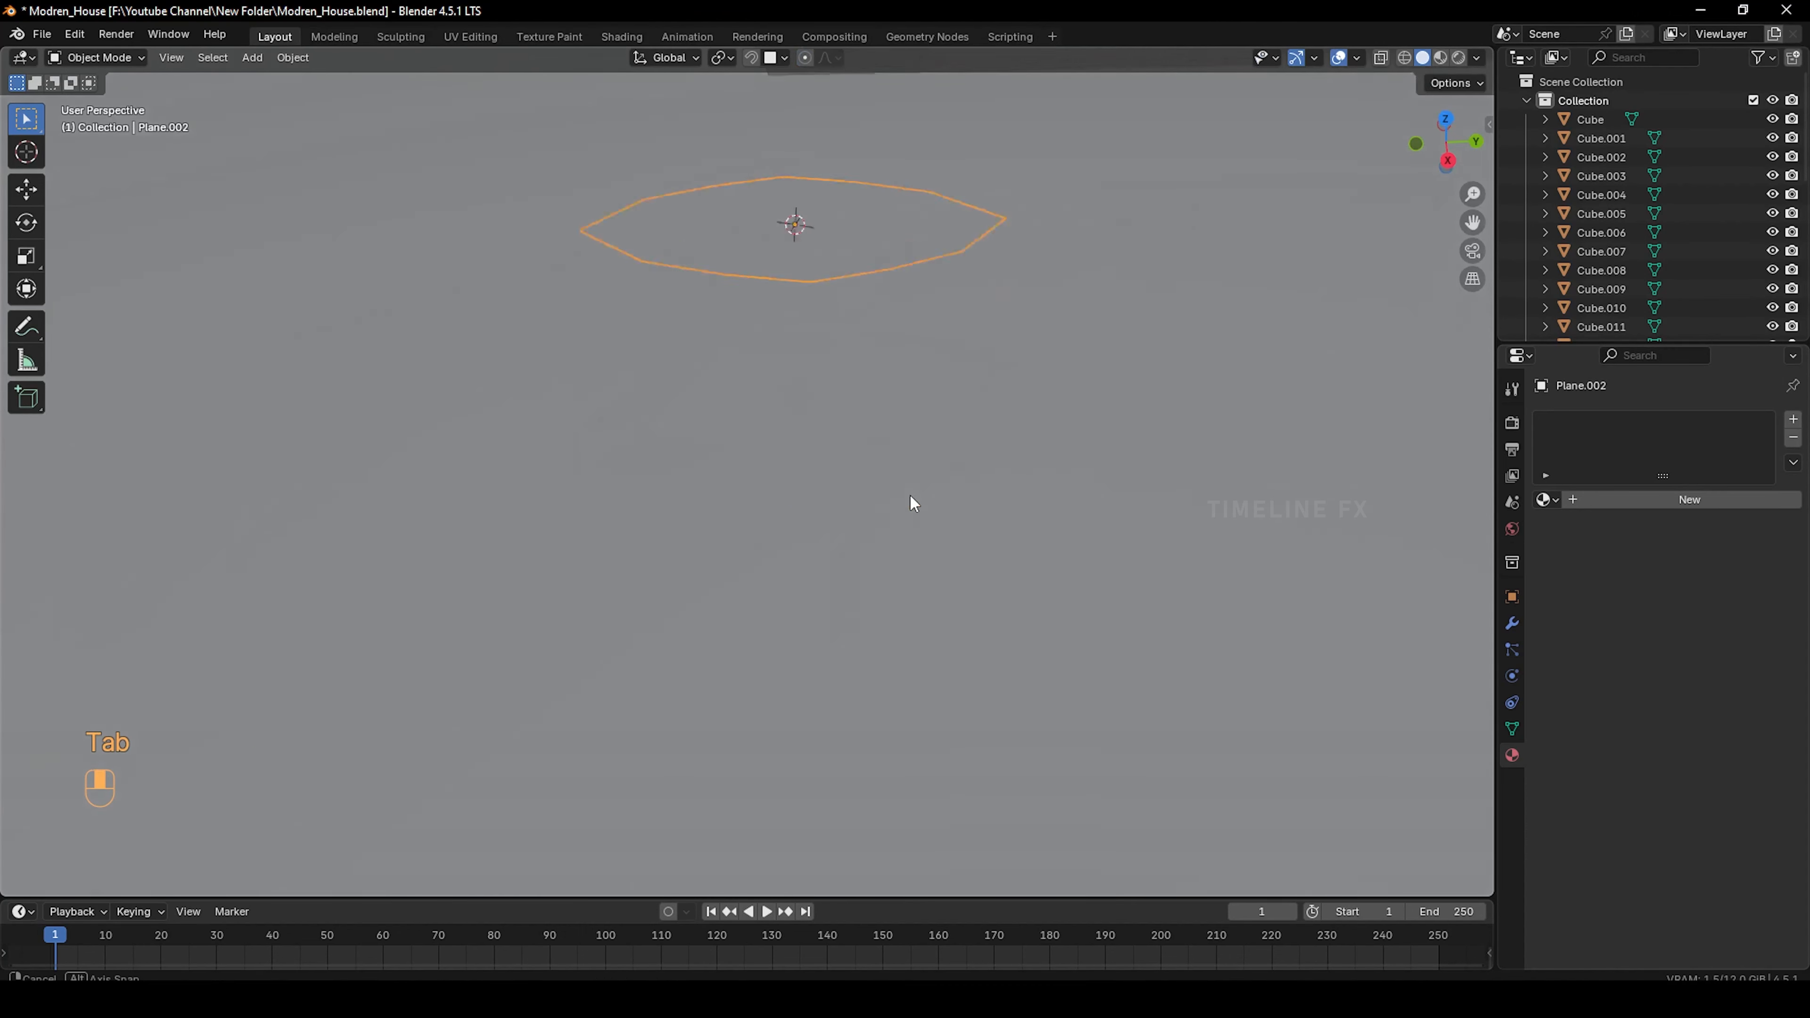
Raise the leaf about 0.17 m along Z and return to Edit Mode
key("g")
key("z")
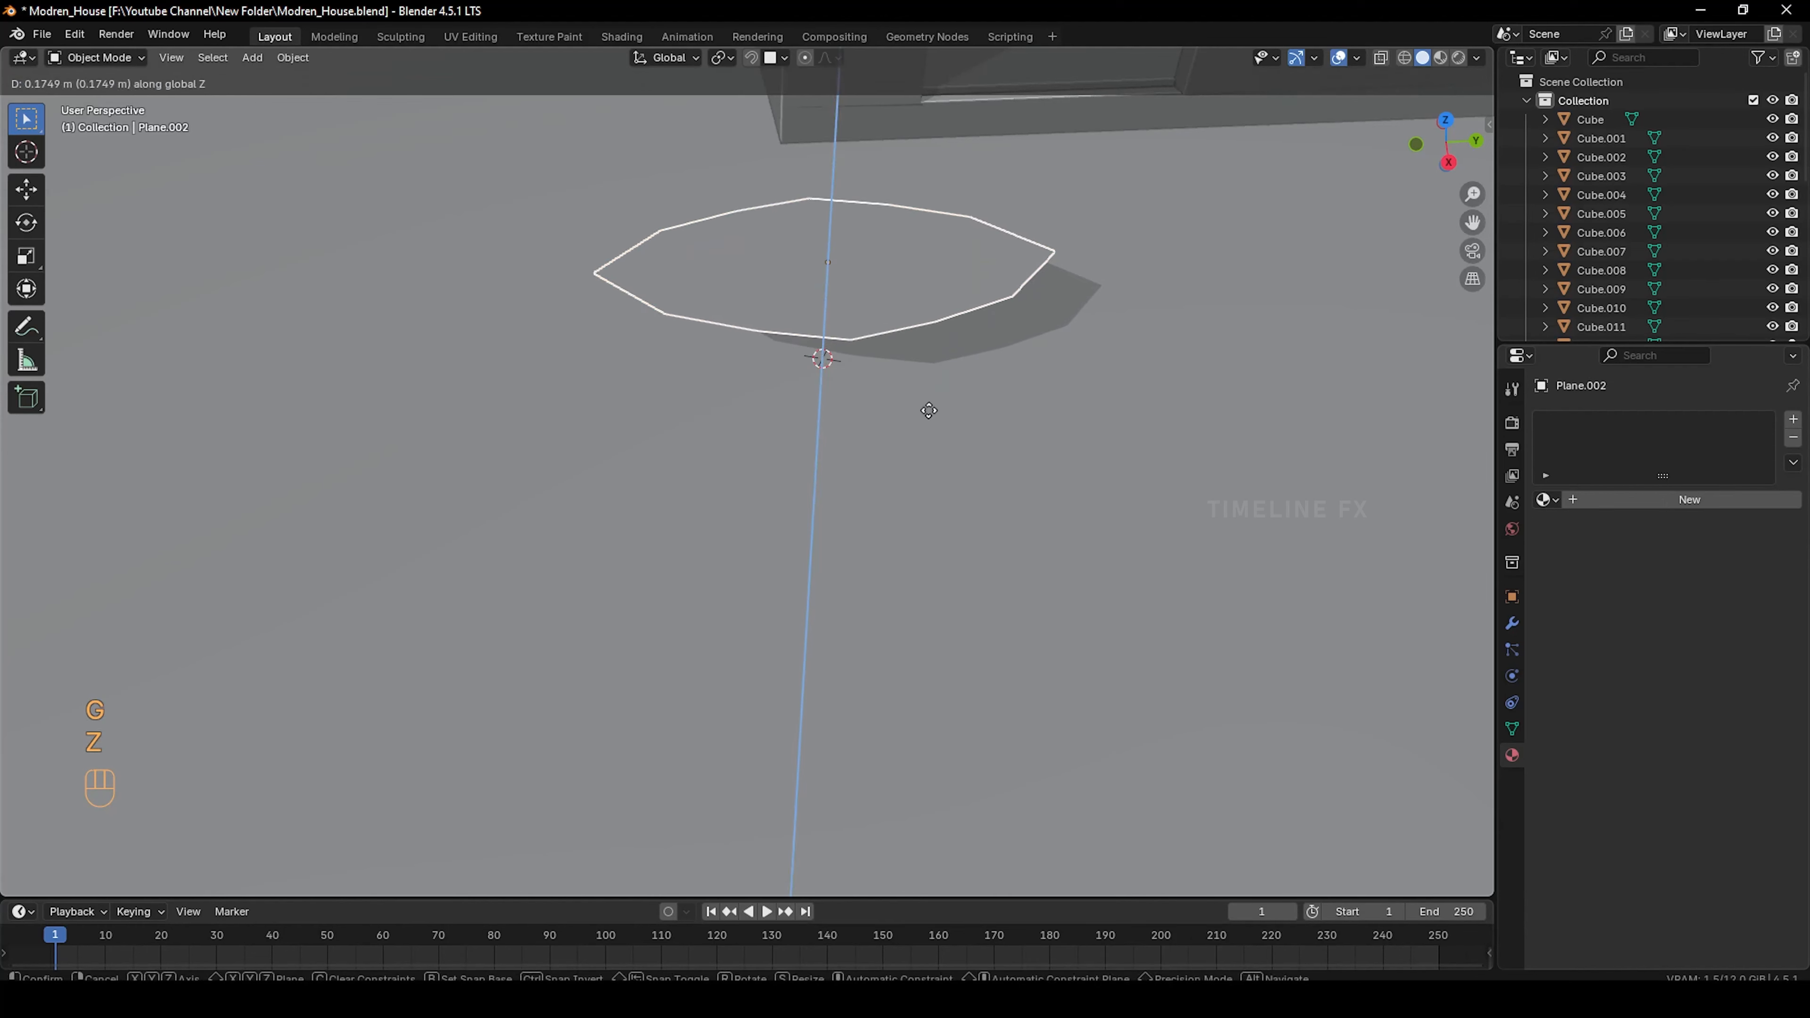
left_click(924, 416)
key("Tab")
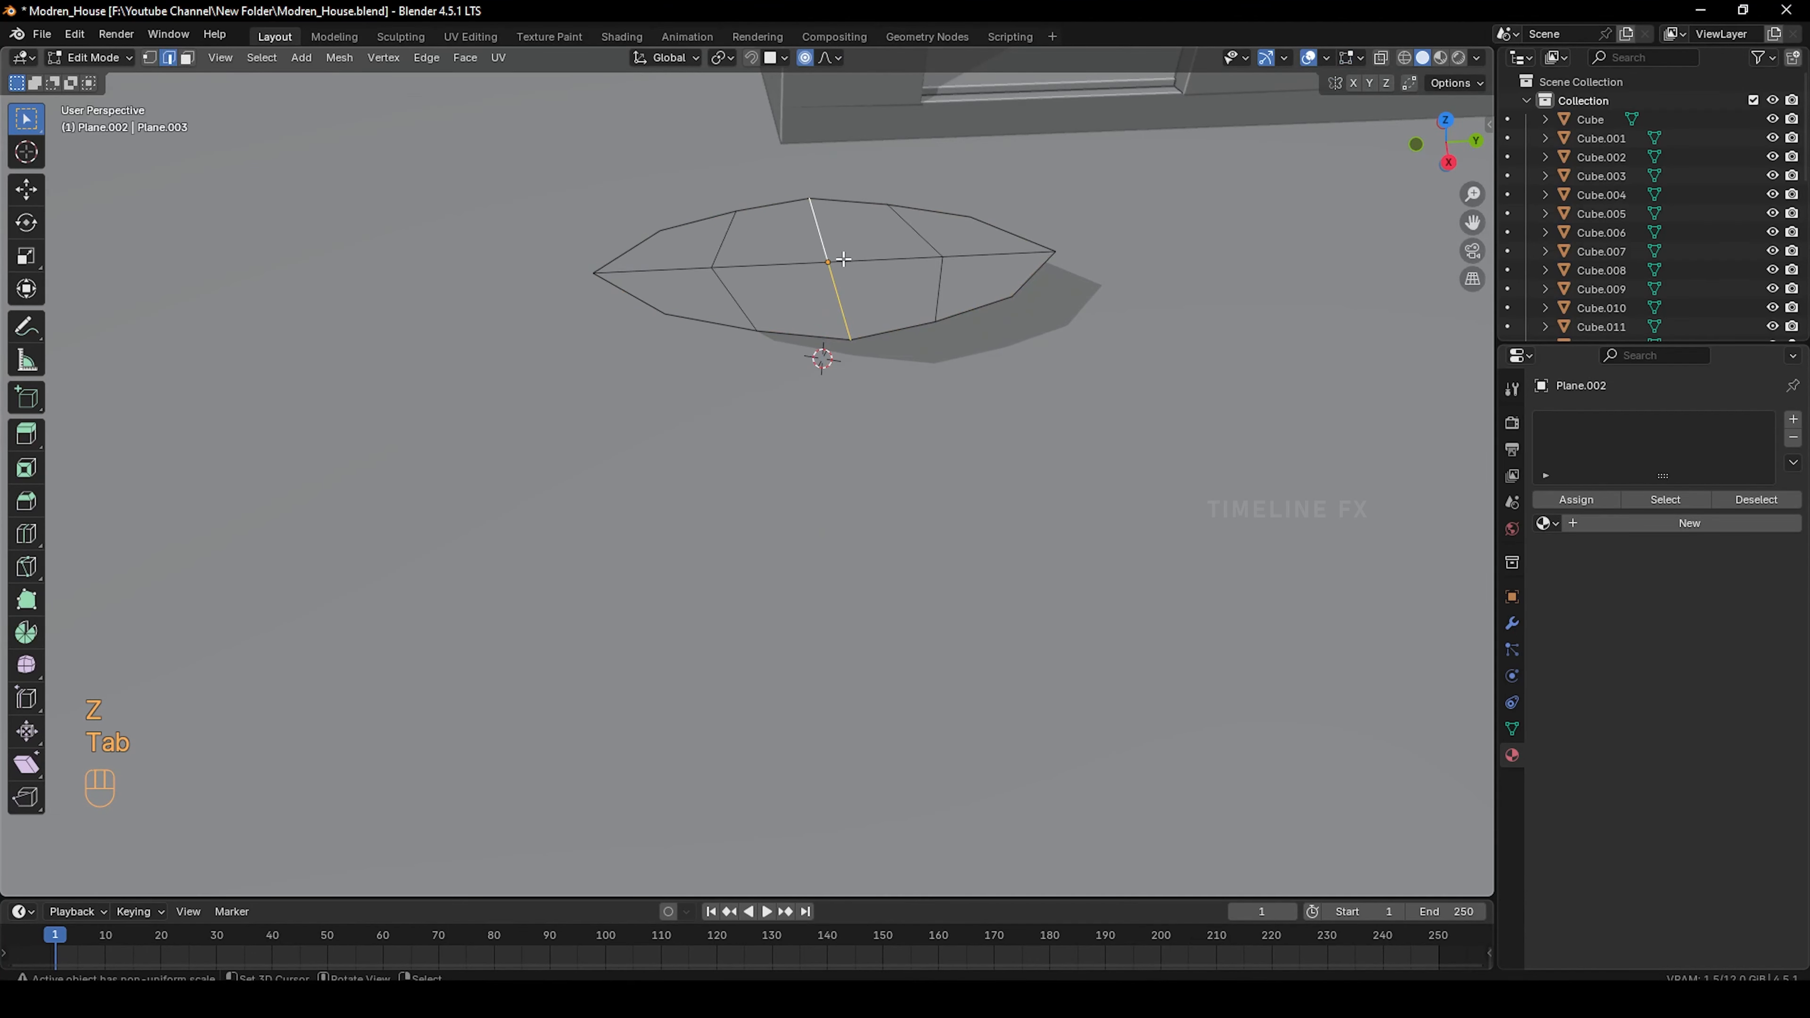
Try to raise the leaf's middle cross edges along Z with proportional editing
key("g")
key("z")
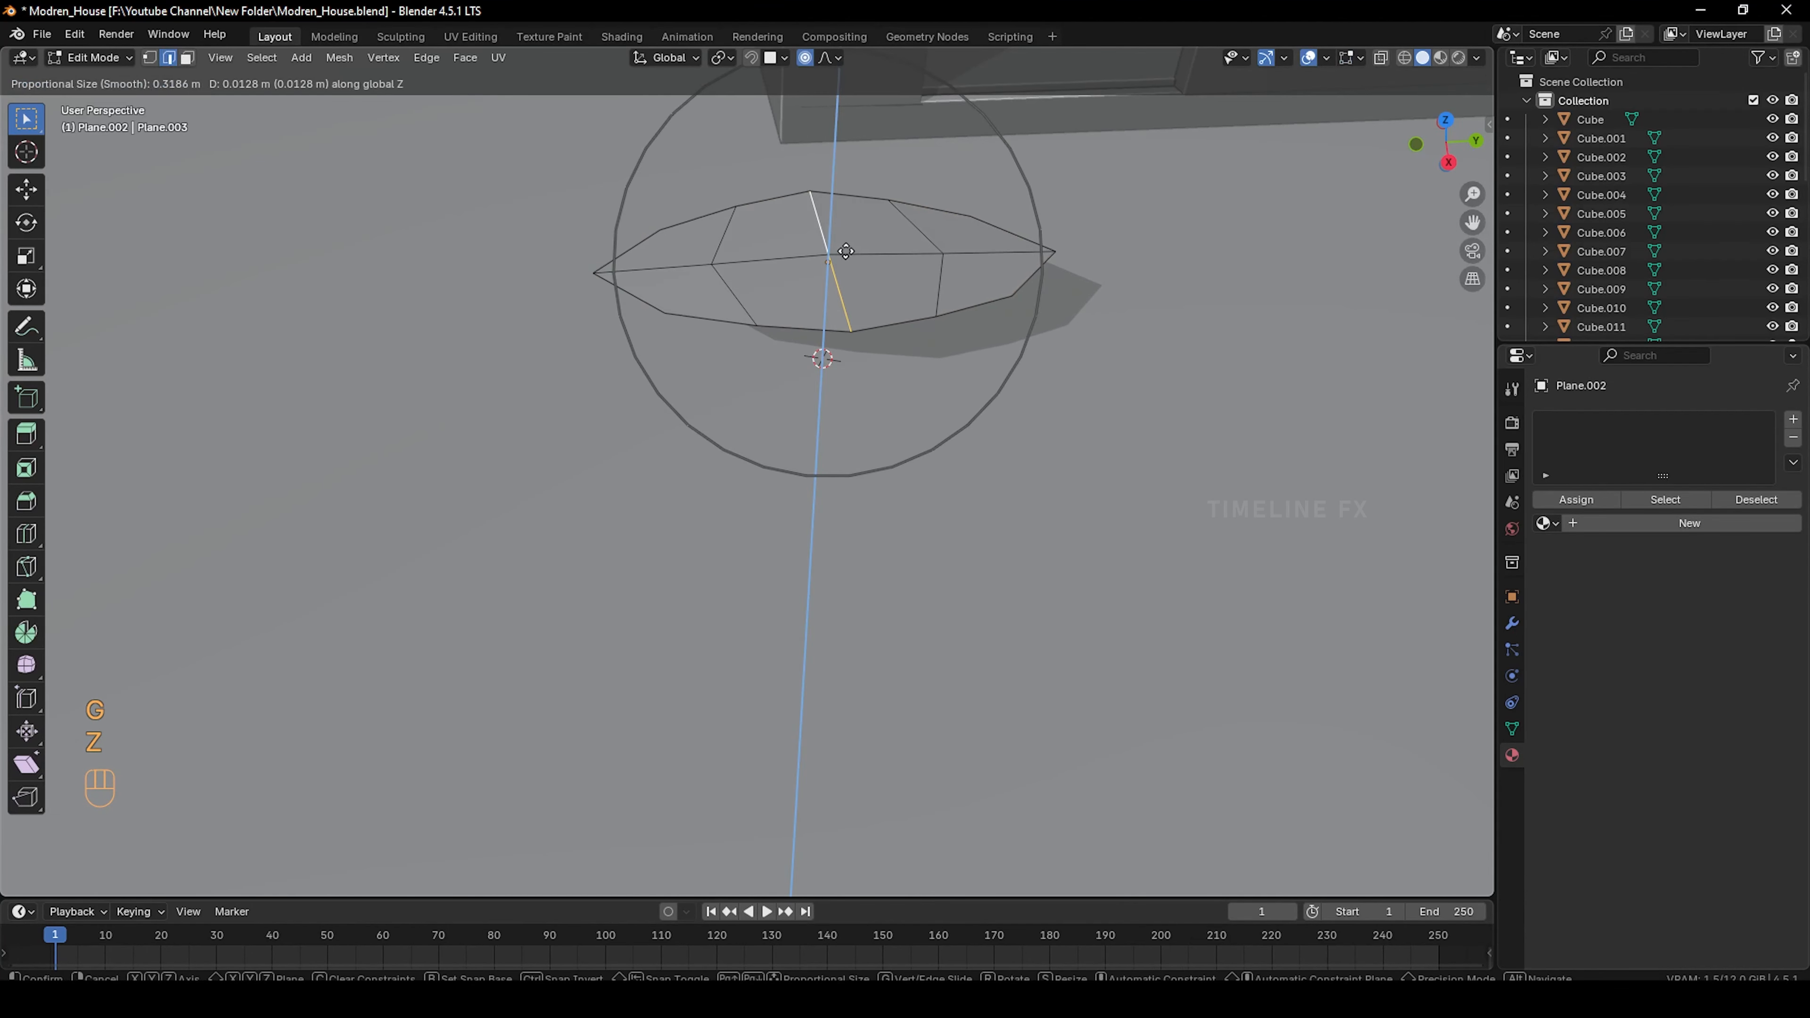
left_click(846, 252)
key("ctrl+z")
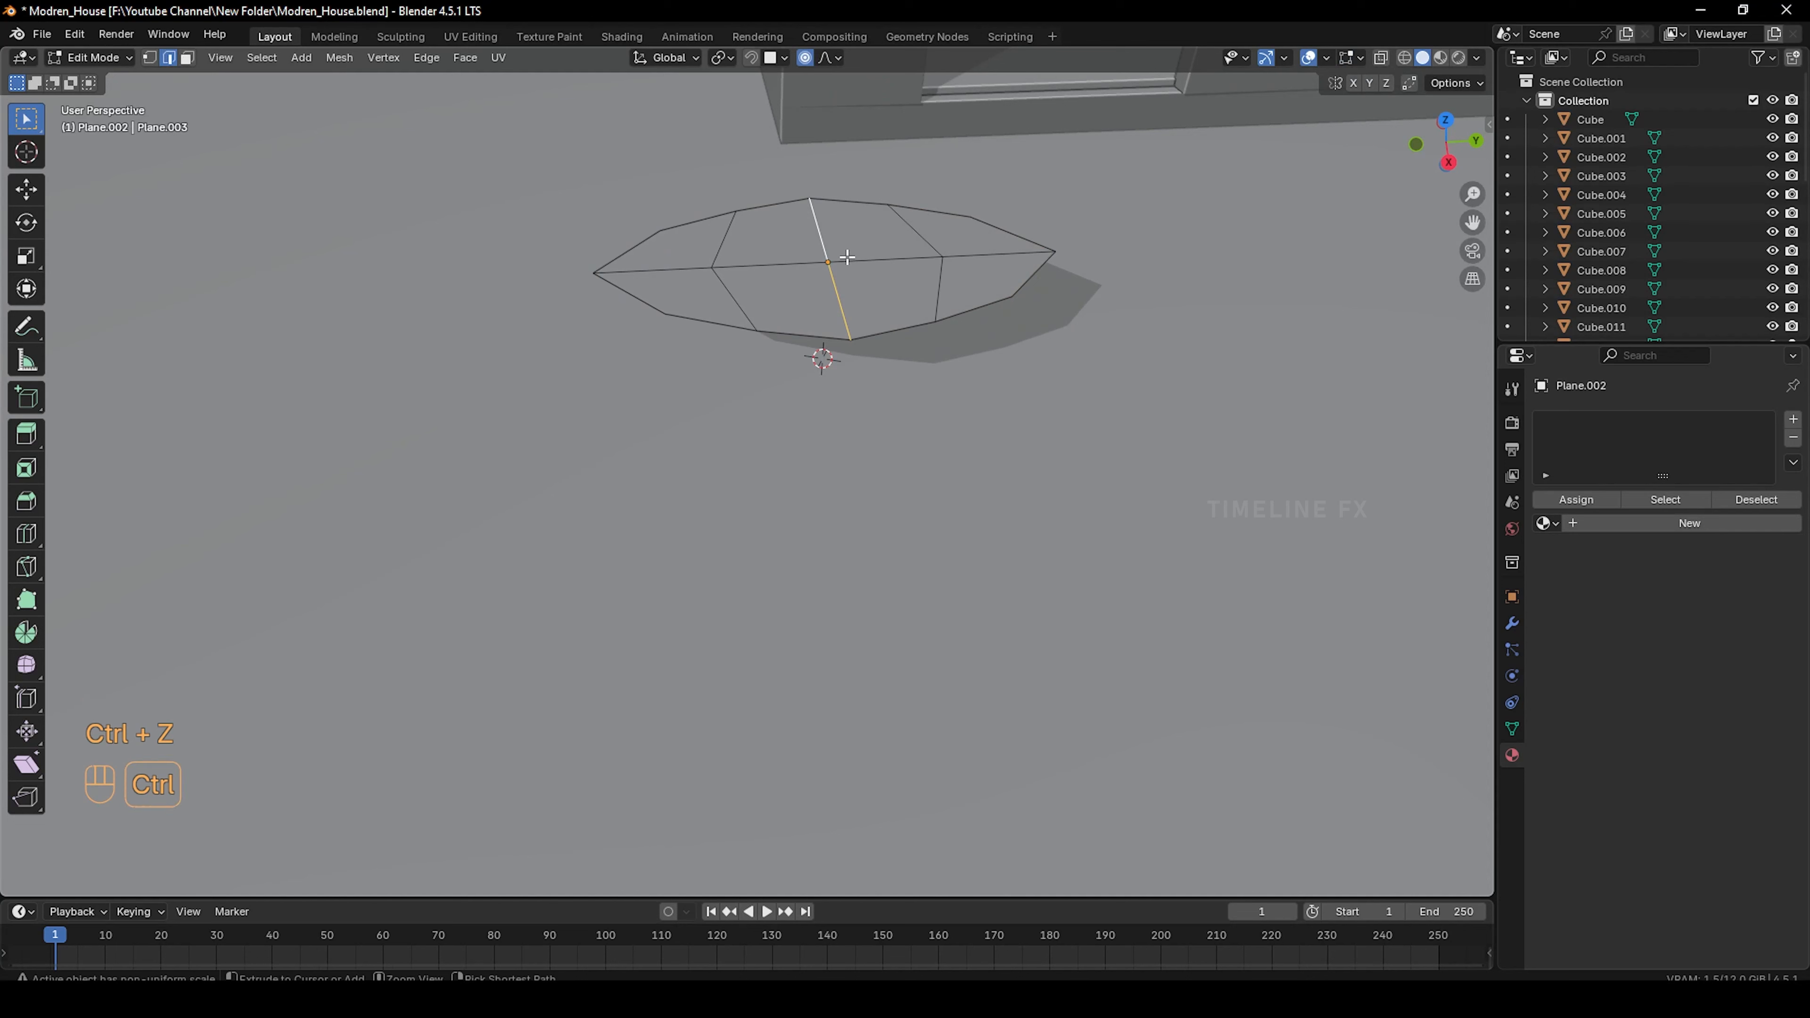
Add three loop cuts in the section beside the leaf's middle and two in the adjoining tip section
key("ctrl+r")
left_click(847, 257)
right_click(847, 258)
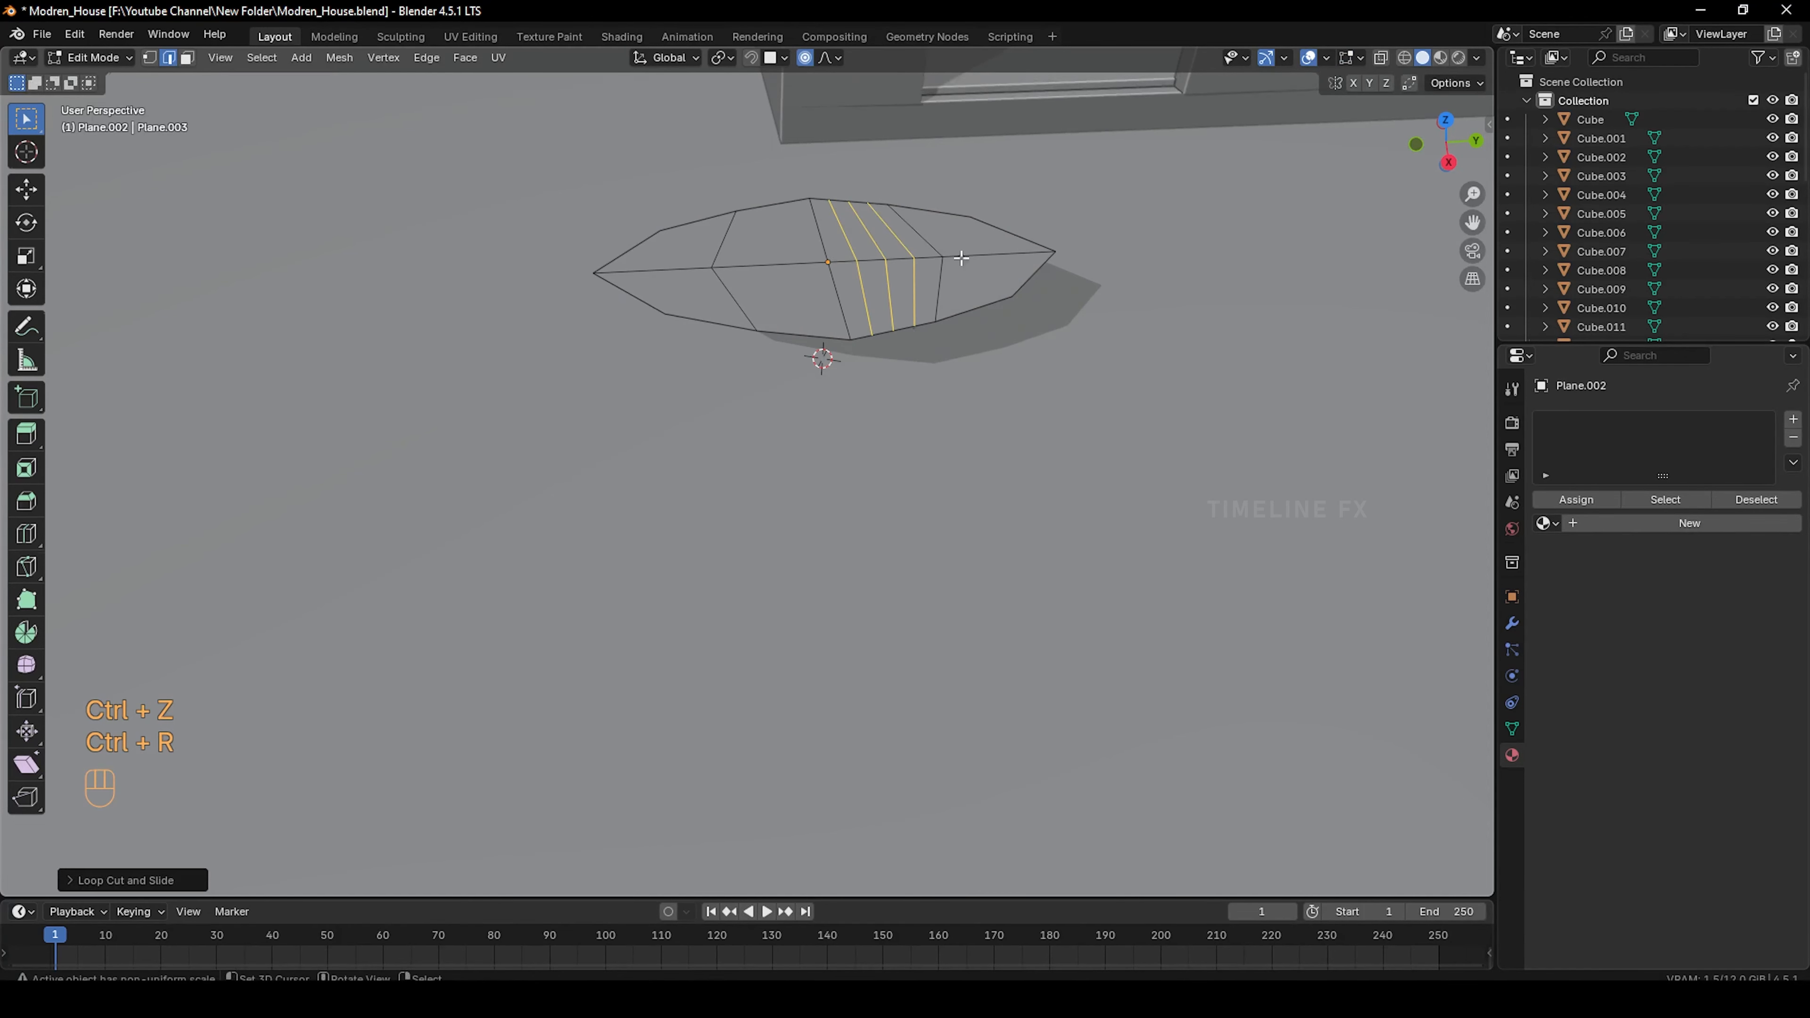
key("ctrl+r")
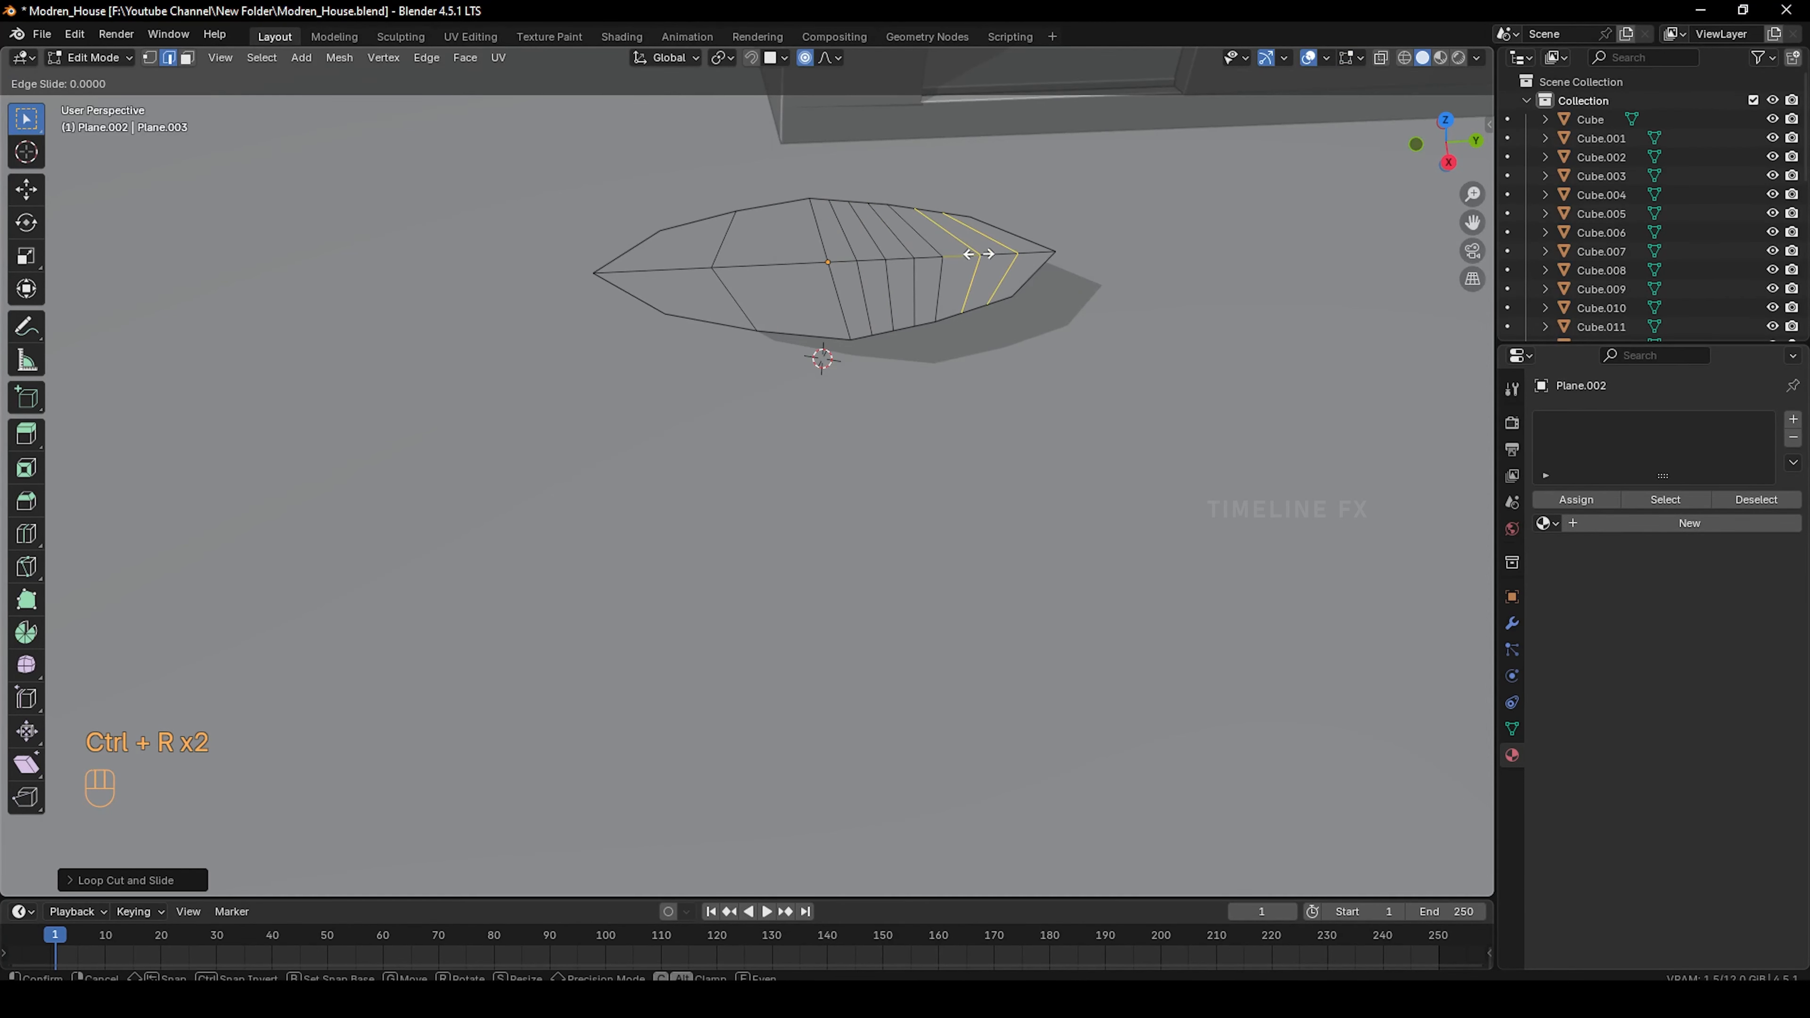
left_click(979, 253)
right_click(979, 254)
Add matching loop cuts to the leaf's other half, including two near its tip, and select the middle cross edges
key("ctrl+r")
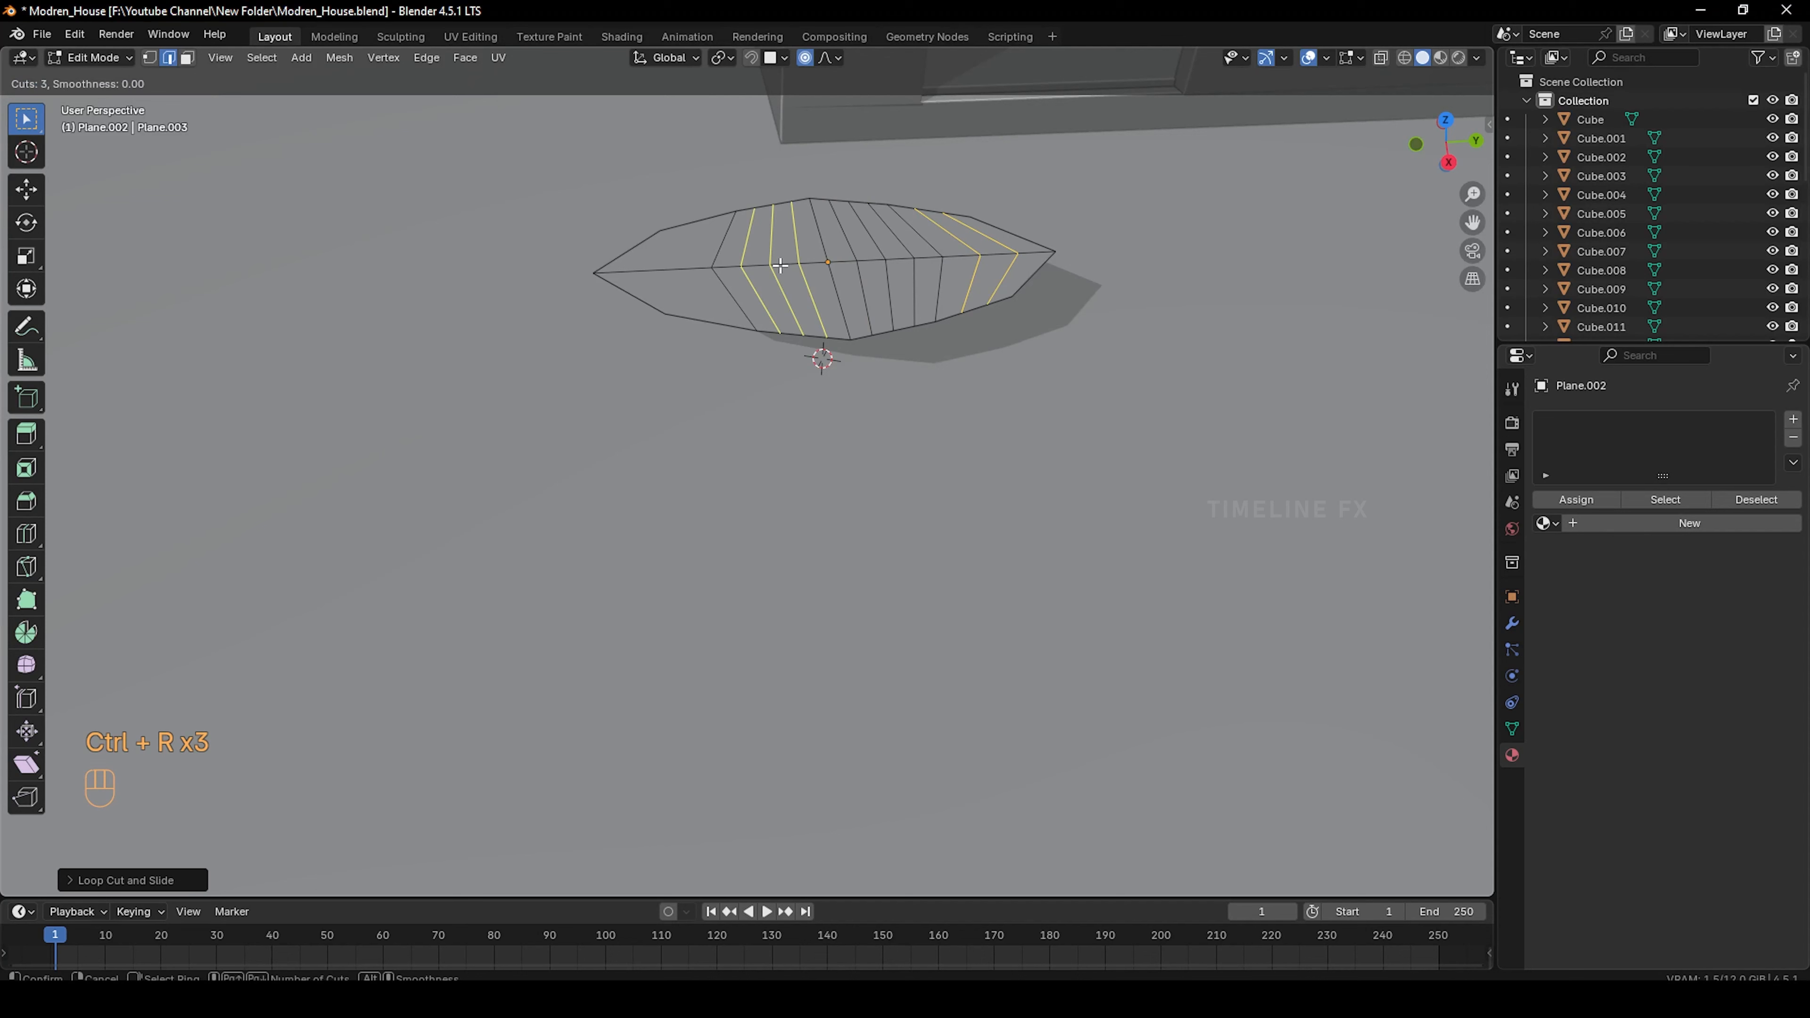
left_click(780, 266)
right_click(780, 266)
key("ctrl+r")
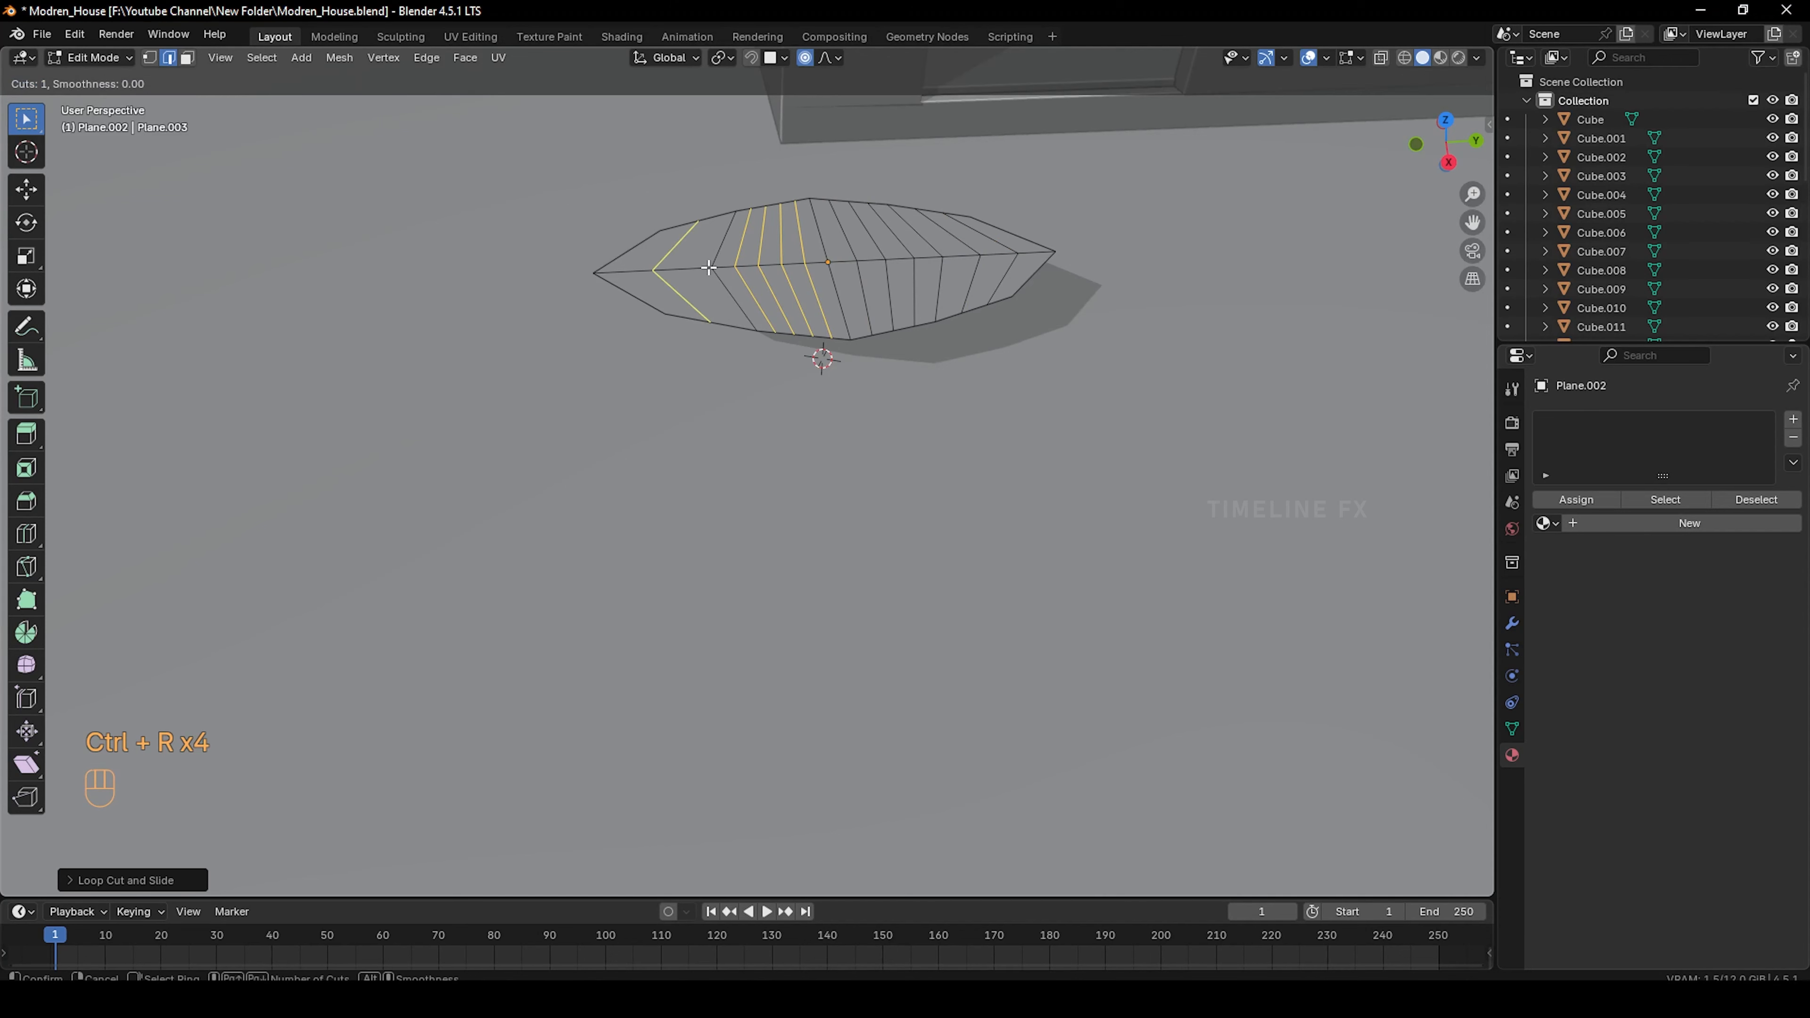
left_click(709, 267)
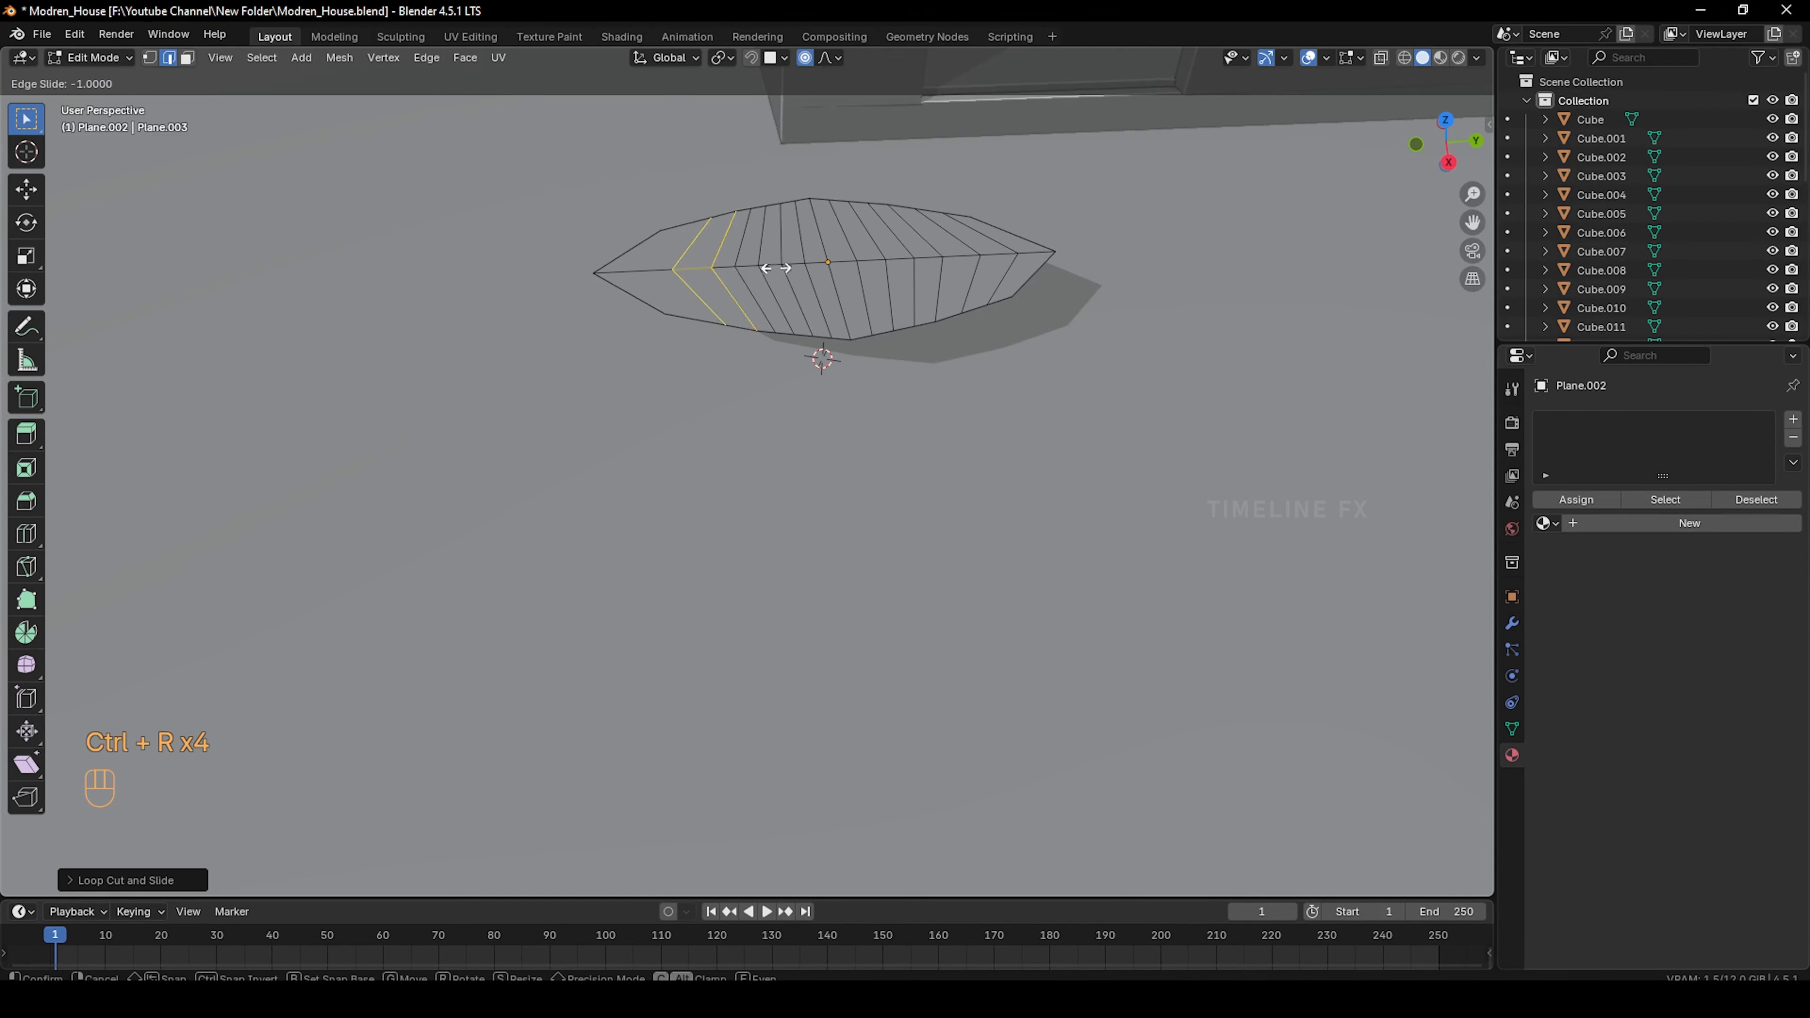
right_click(710, 276)
right_click(827, 263)
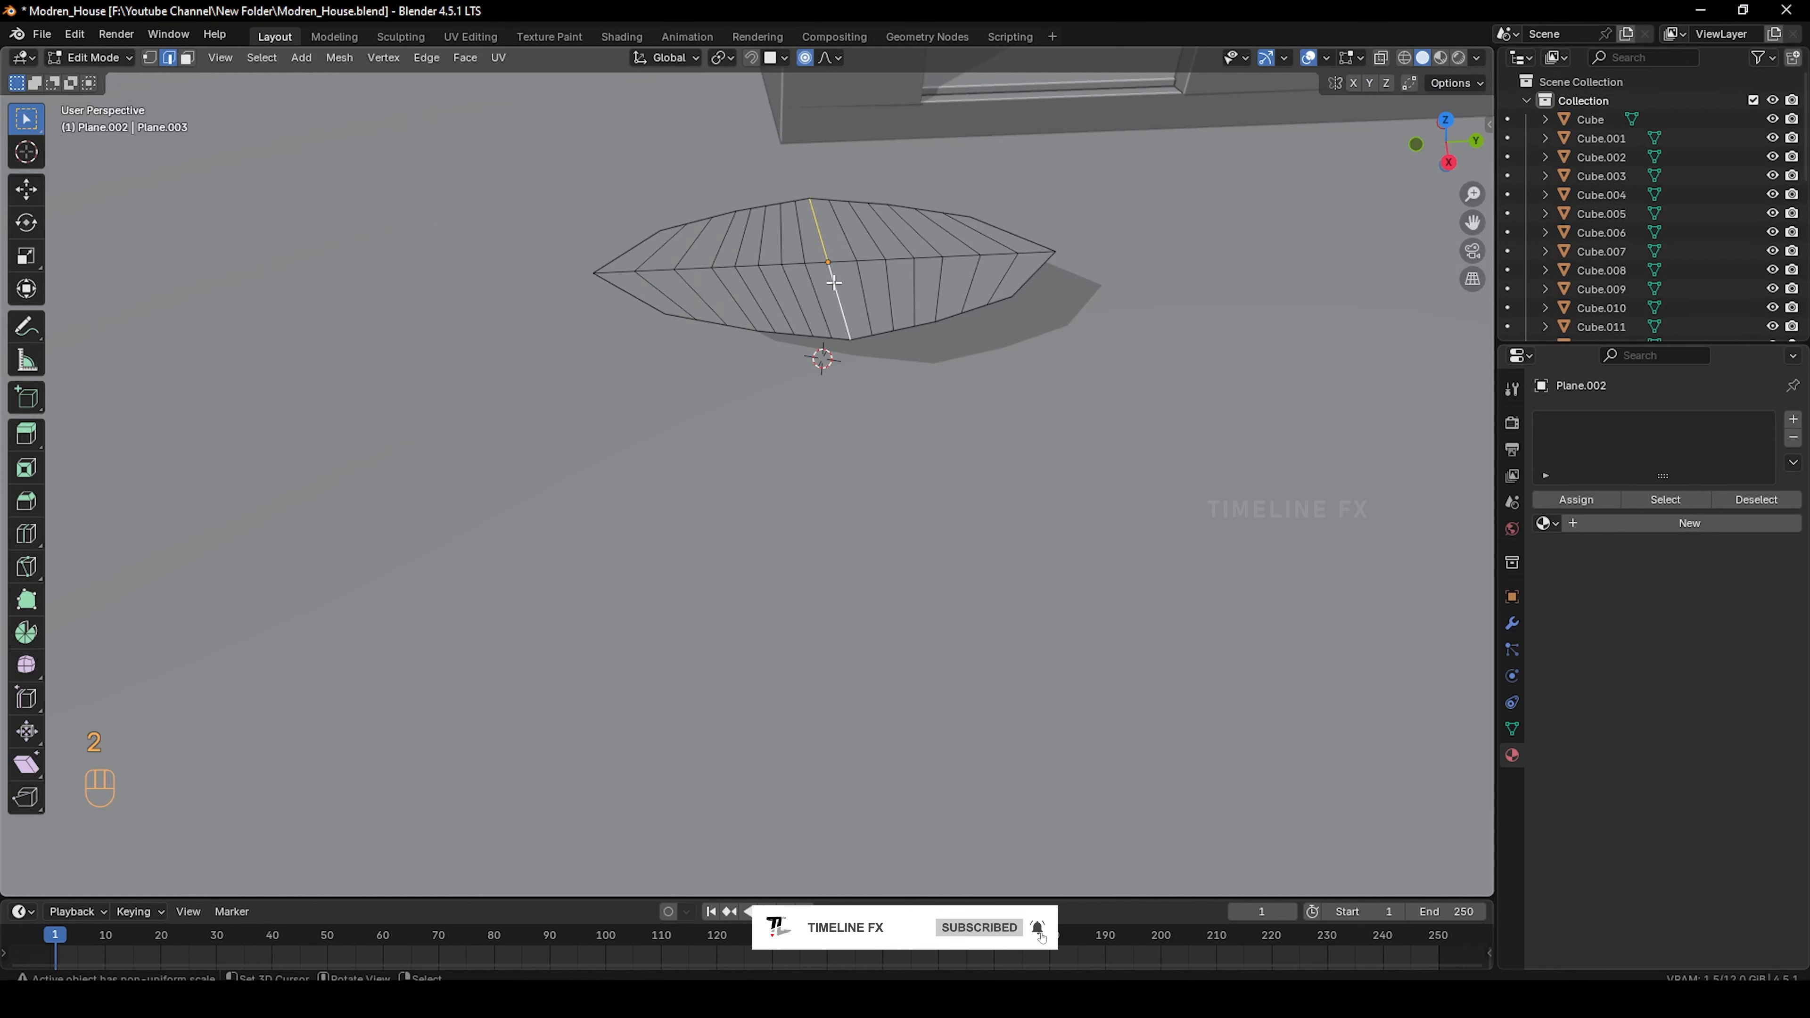
Raise the leaf's middle cross edges about 0.06 m along Z with smooth proportional editing at about 0.42 m, and return to Object Mode
key("g")
key("z")
scroll(839, 271, "down", 3)
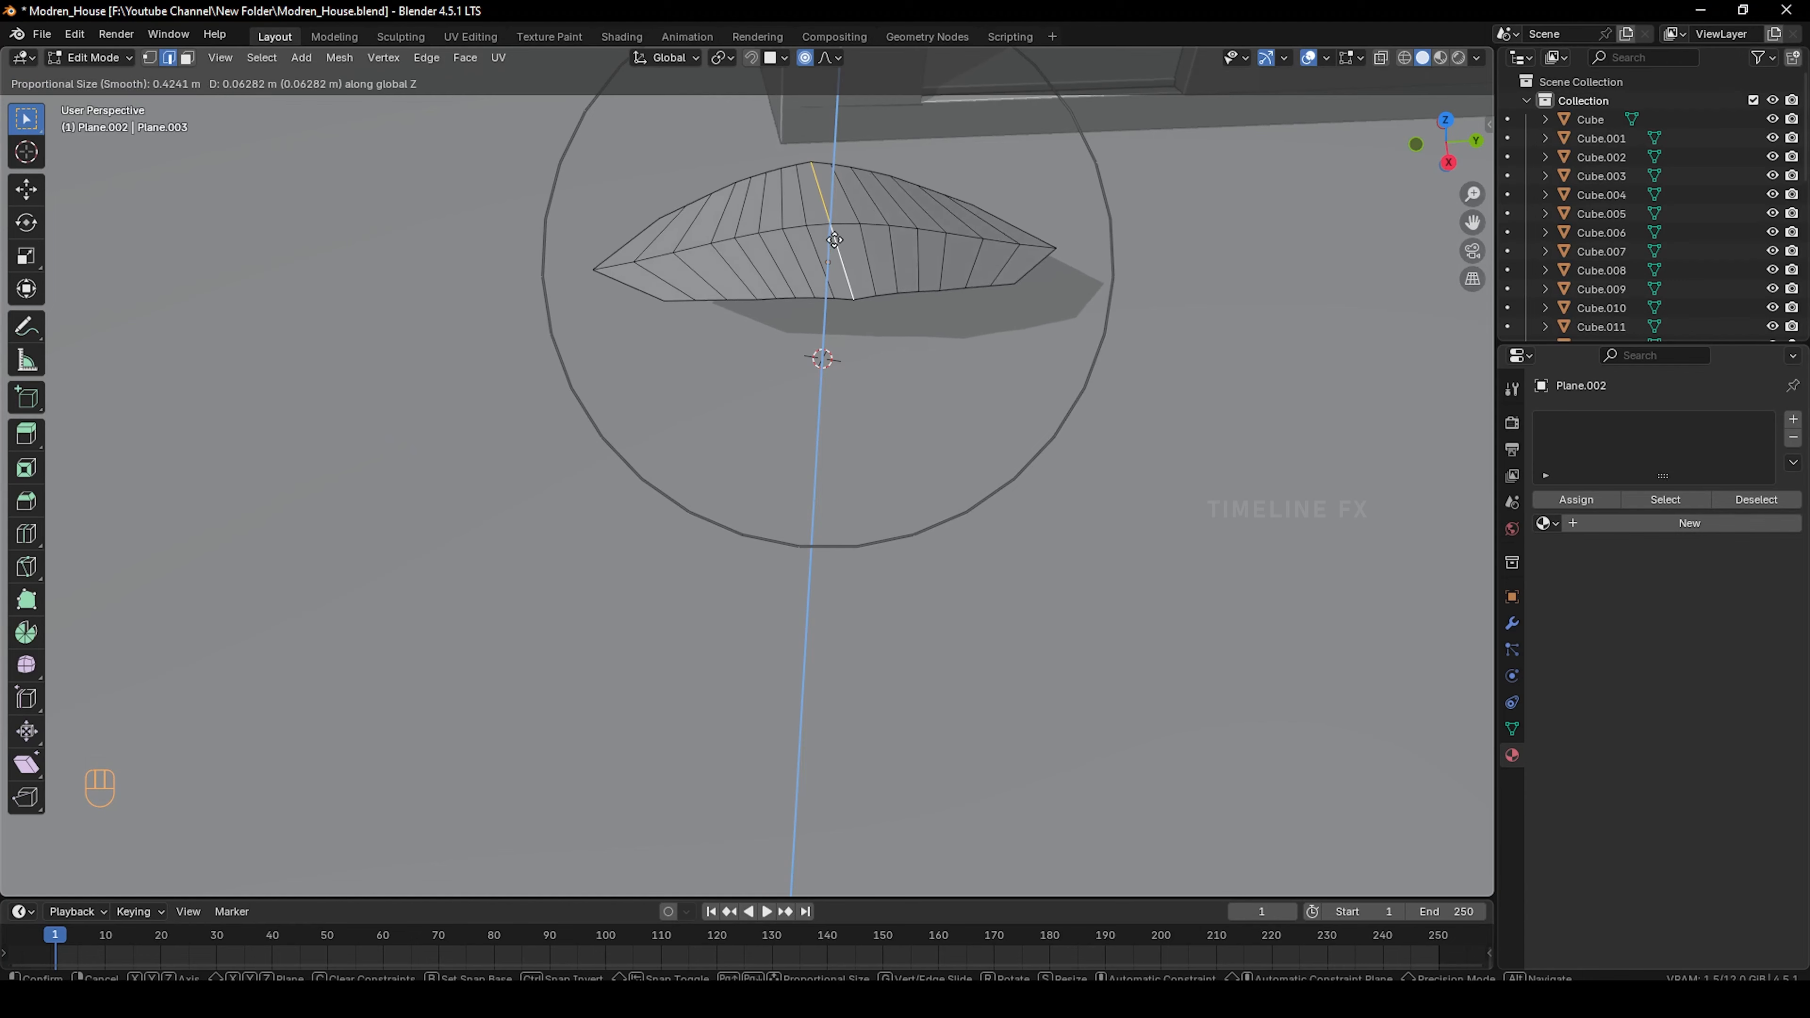
left_click(835, 239)
scroll(835, 239, "down", 7)
key("Tab")
scroll(820, 415, "up", 1)
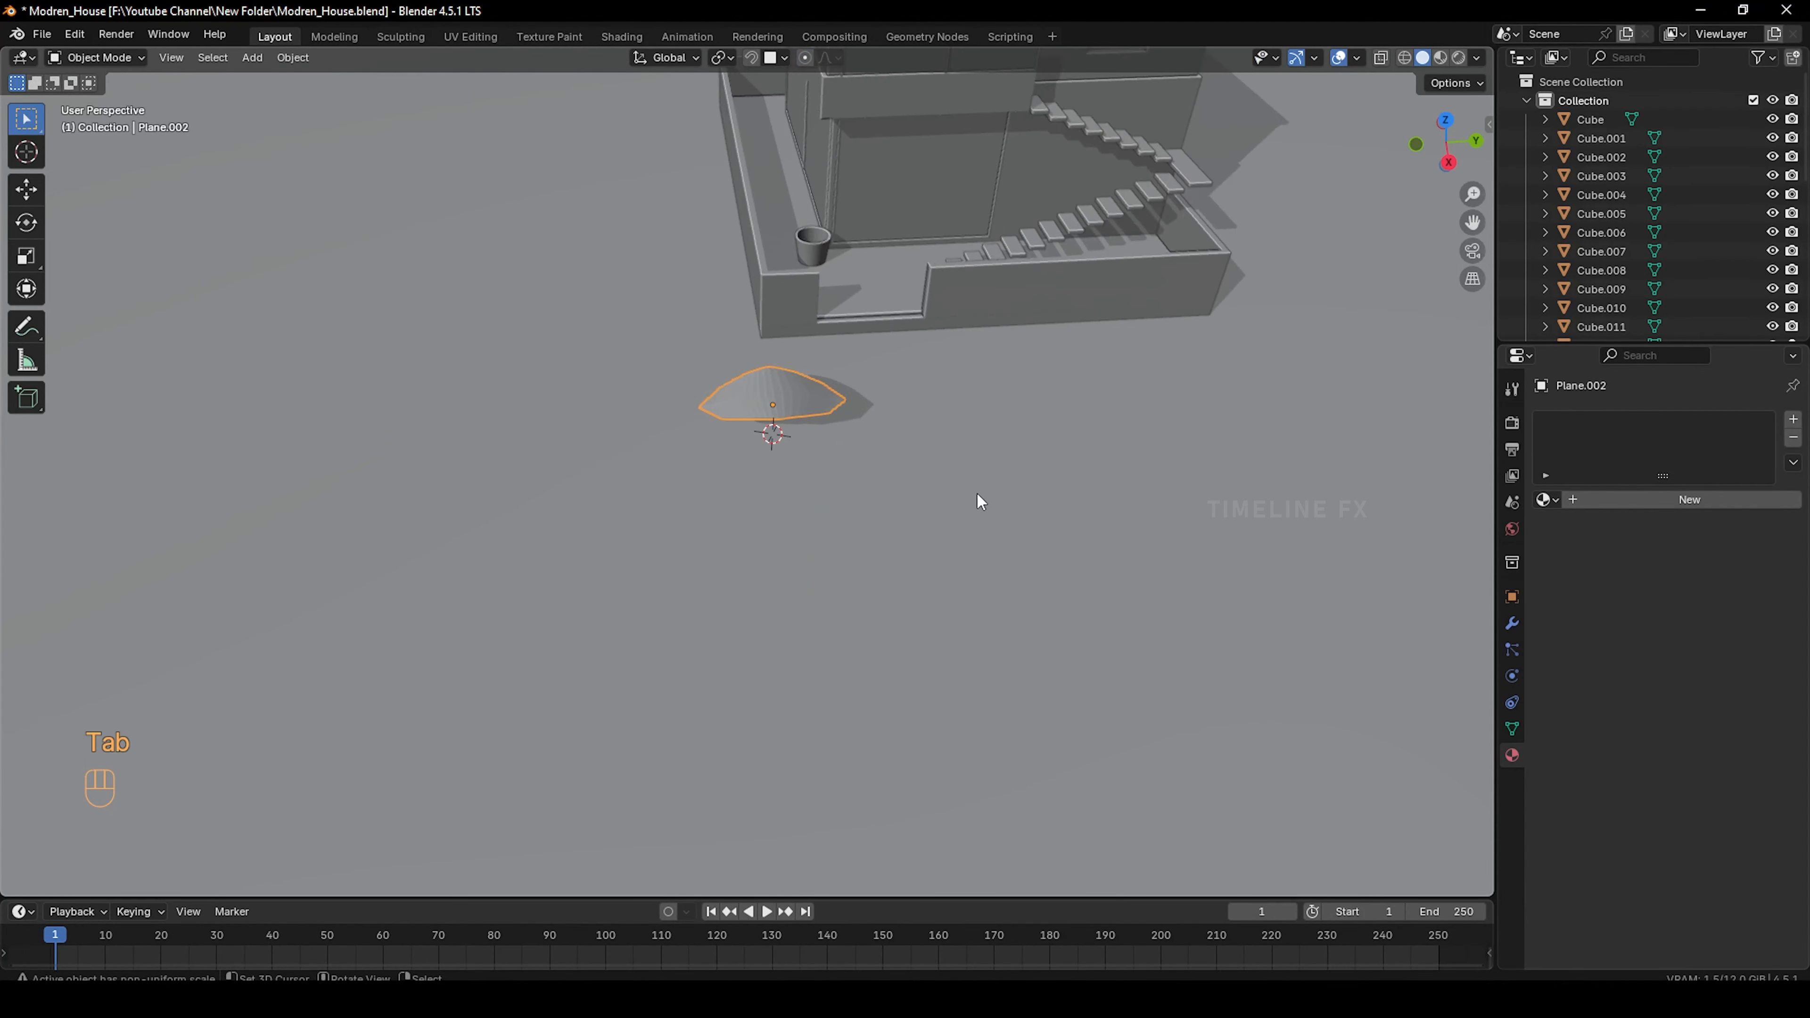
Scale the whole leaf down and apply Shade Auto Smooth to it
key("s")
left_click(823, 431)
scroll(823, 432, "up", 5)
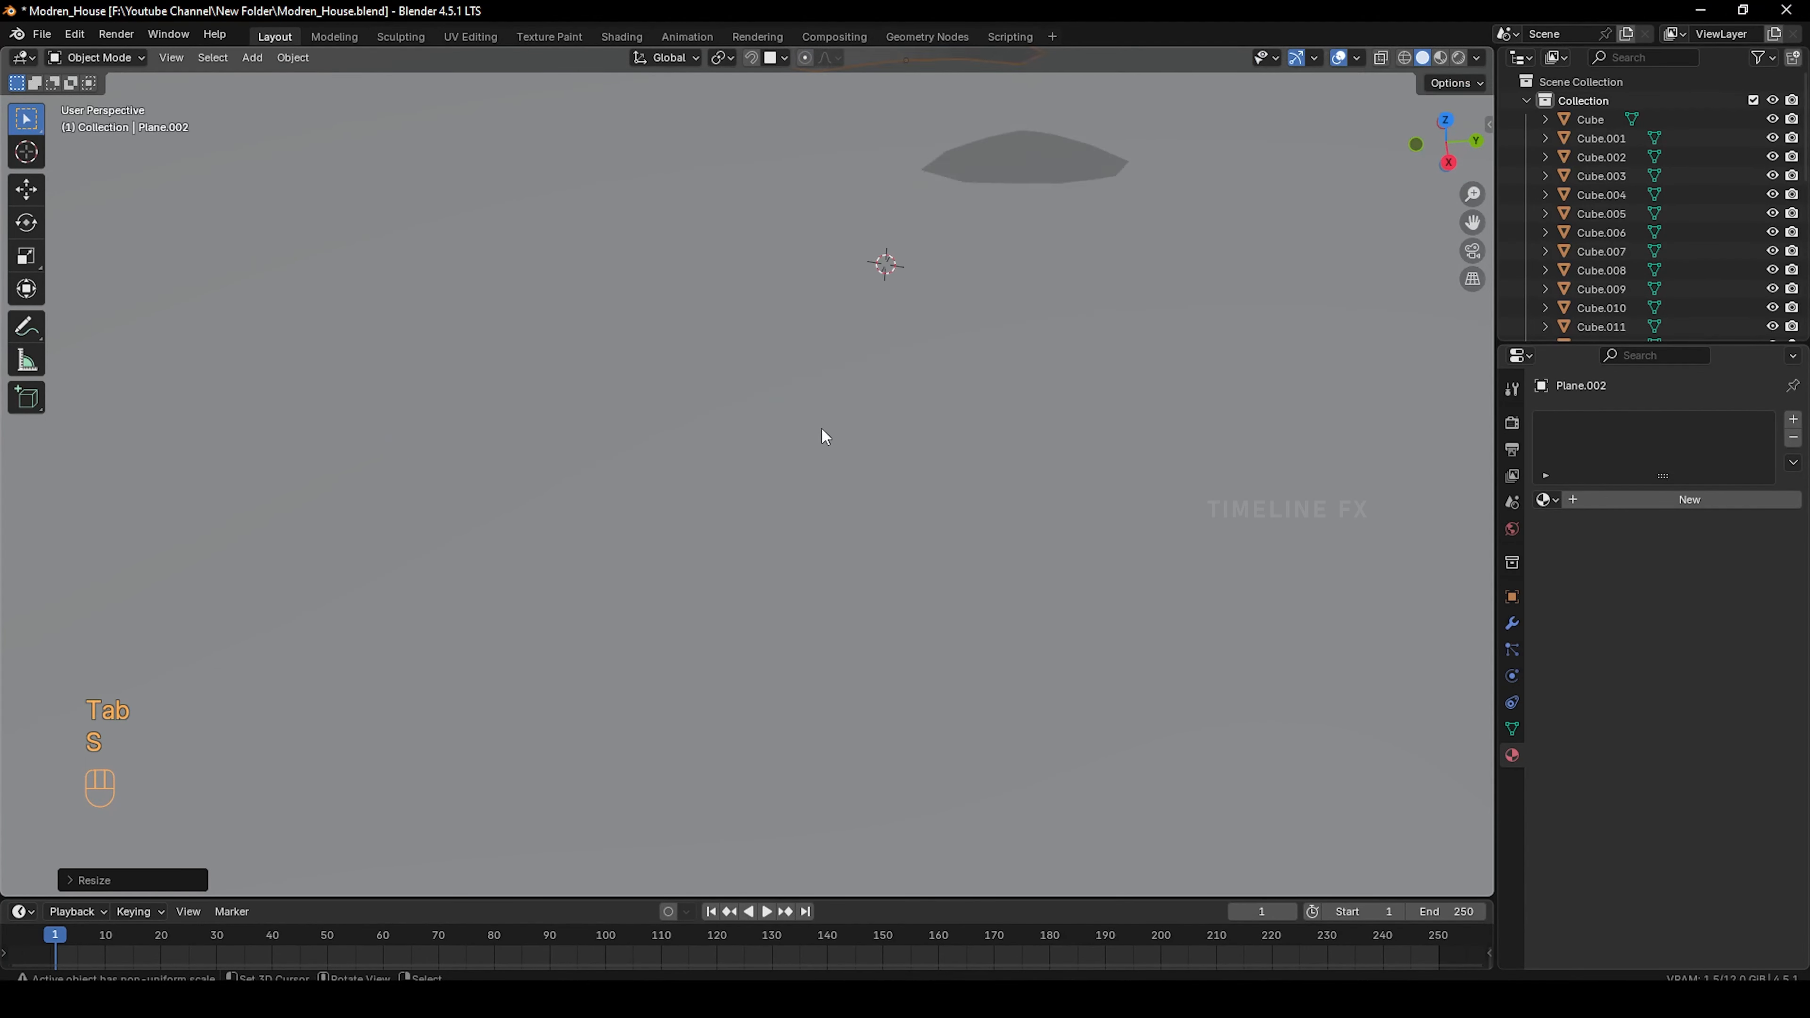
key("w")
left_click(904, 283)
Rotate the leaf about the global X axis until it stands steeply upright
key("r")
key("x")
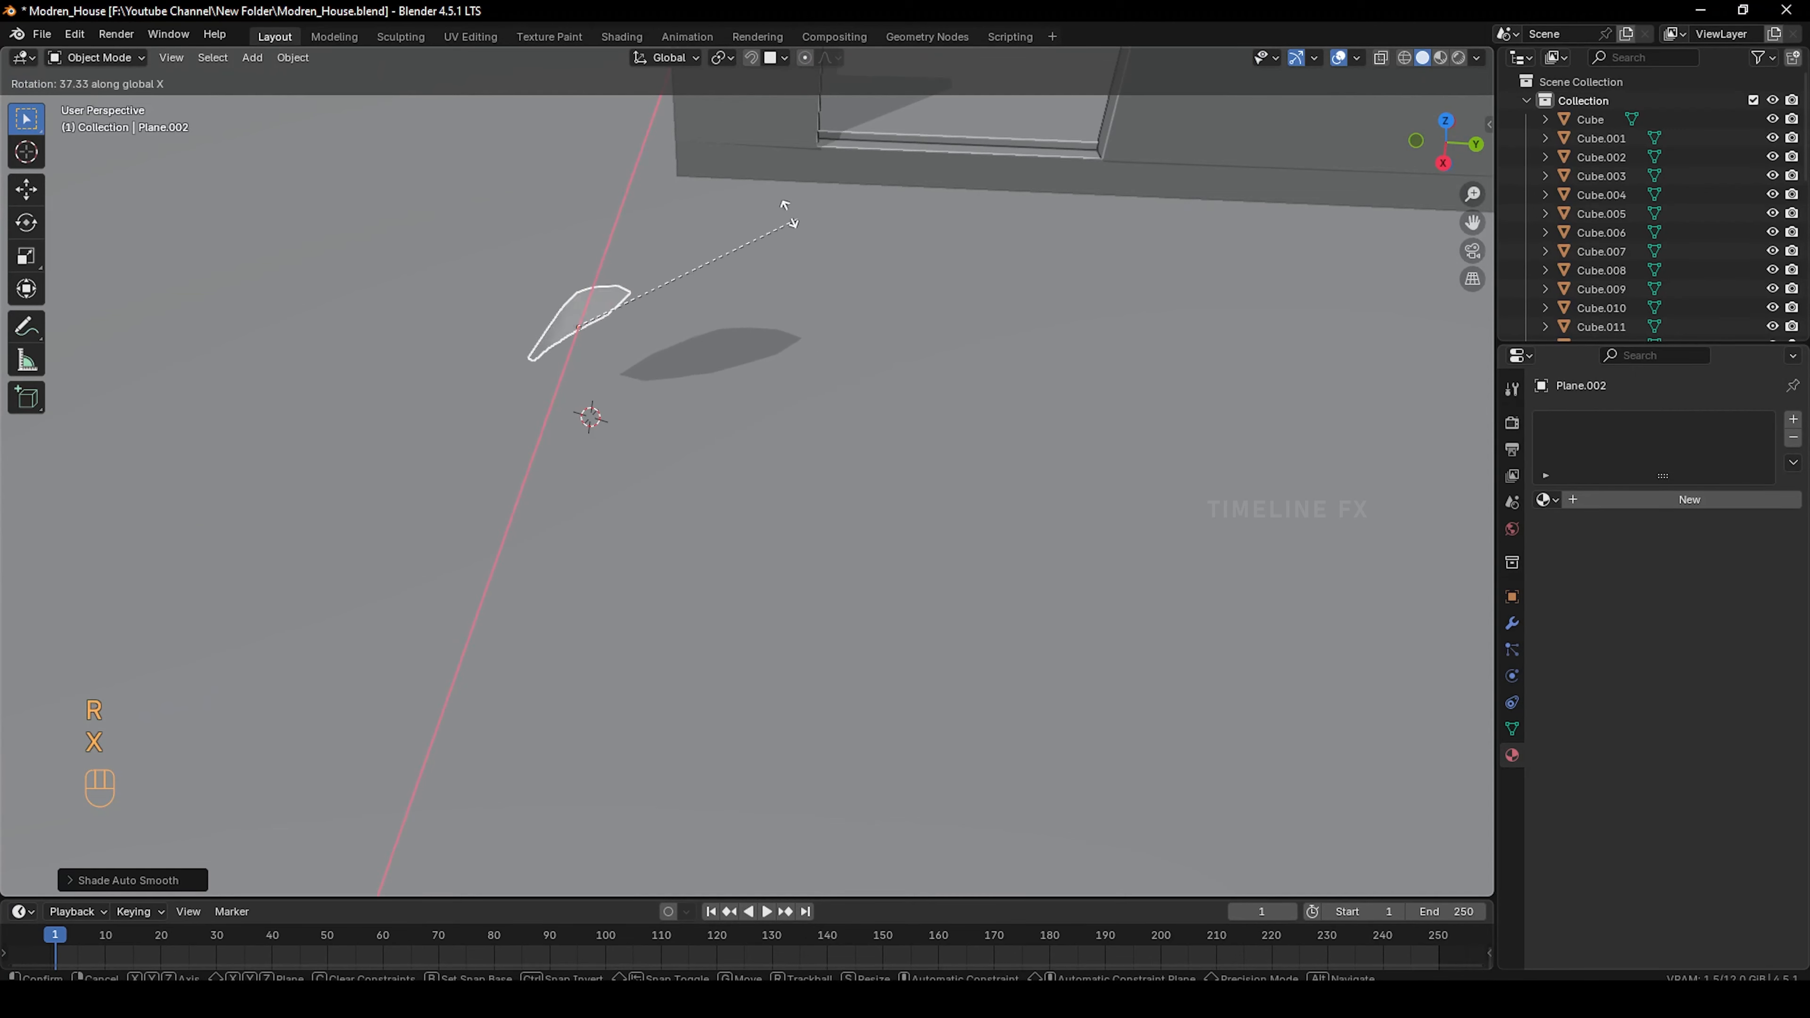
left_click(668, 187)
middle_click_drag(699, 303, 744, 481, "shift")
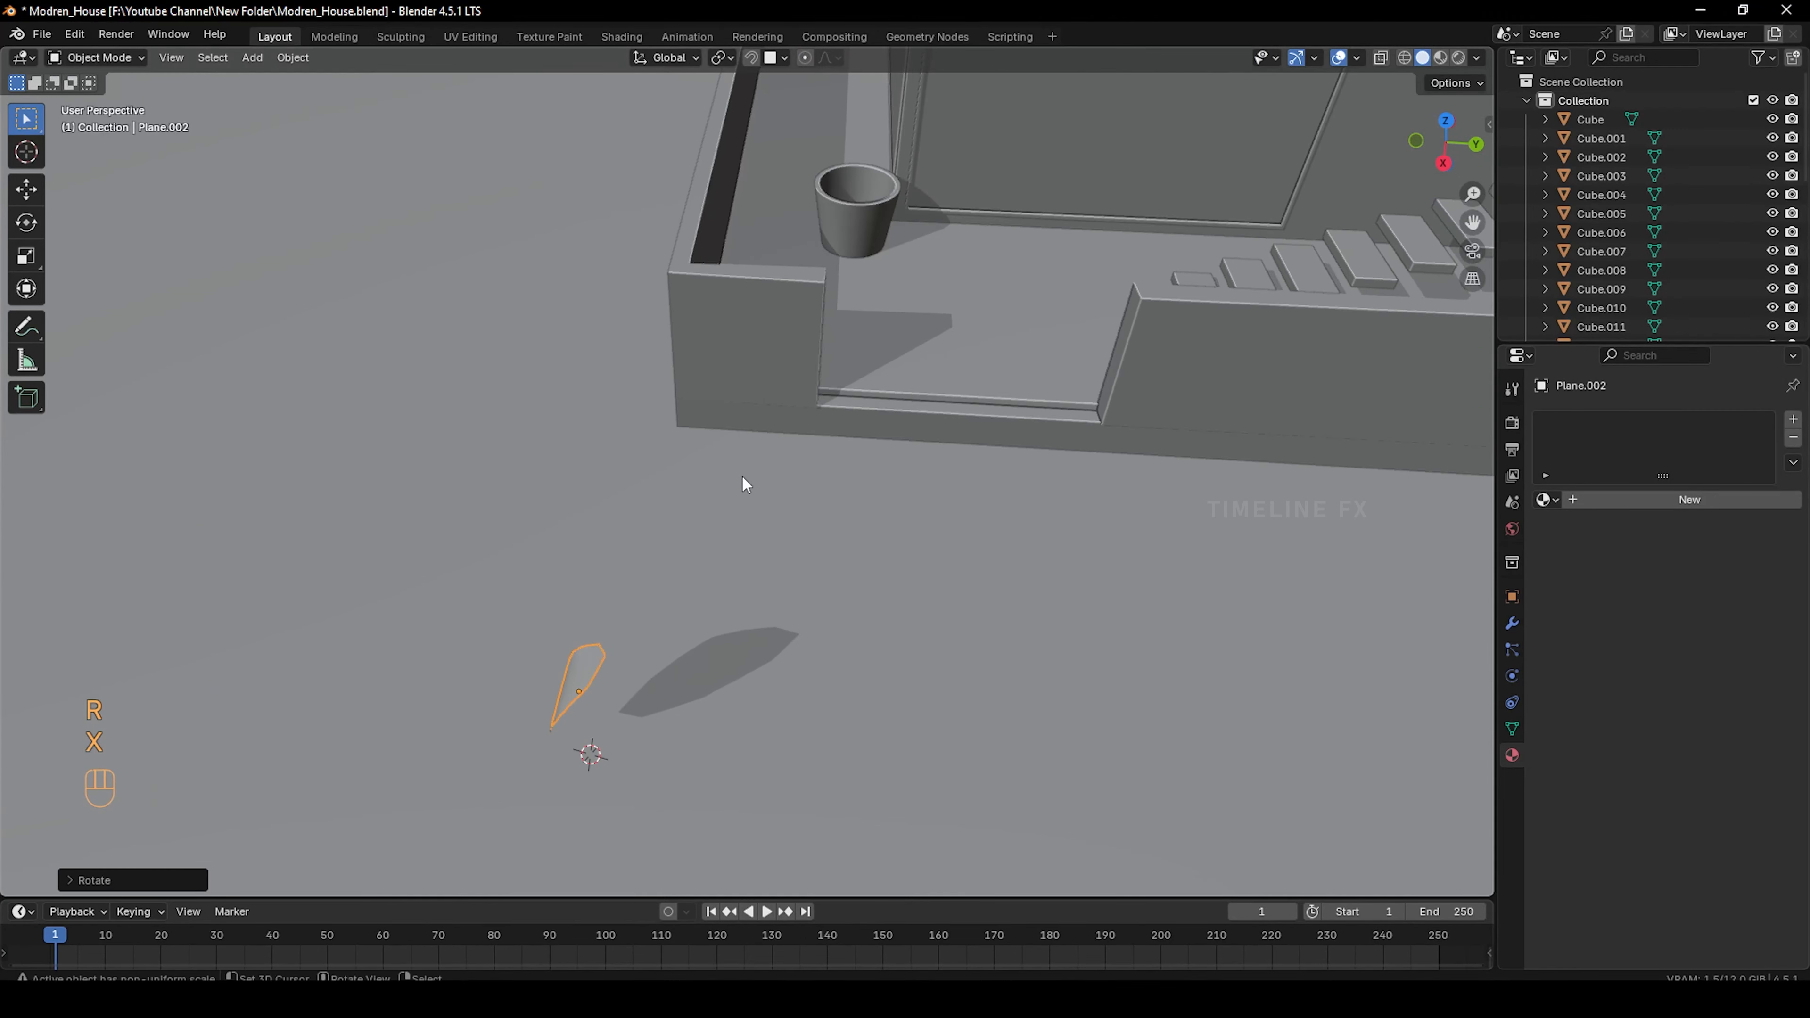
Move the leaf over to the pot in the yard and raise it along Z above the pot's rim
key("g")
left_click(878, 181, "ctrl")
scroll(870, 248, "up", 2)
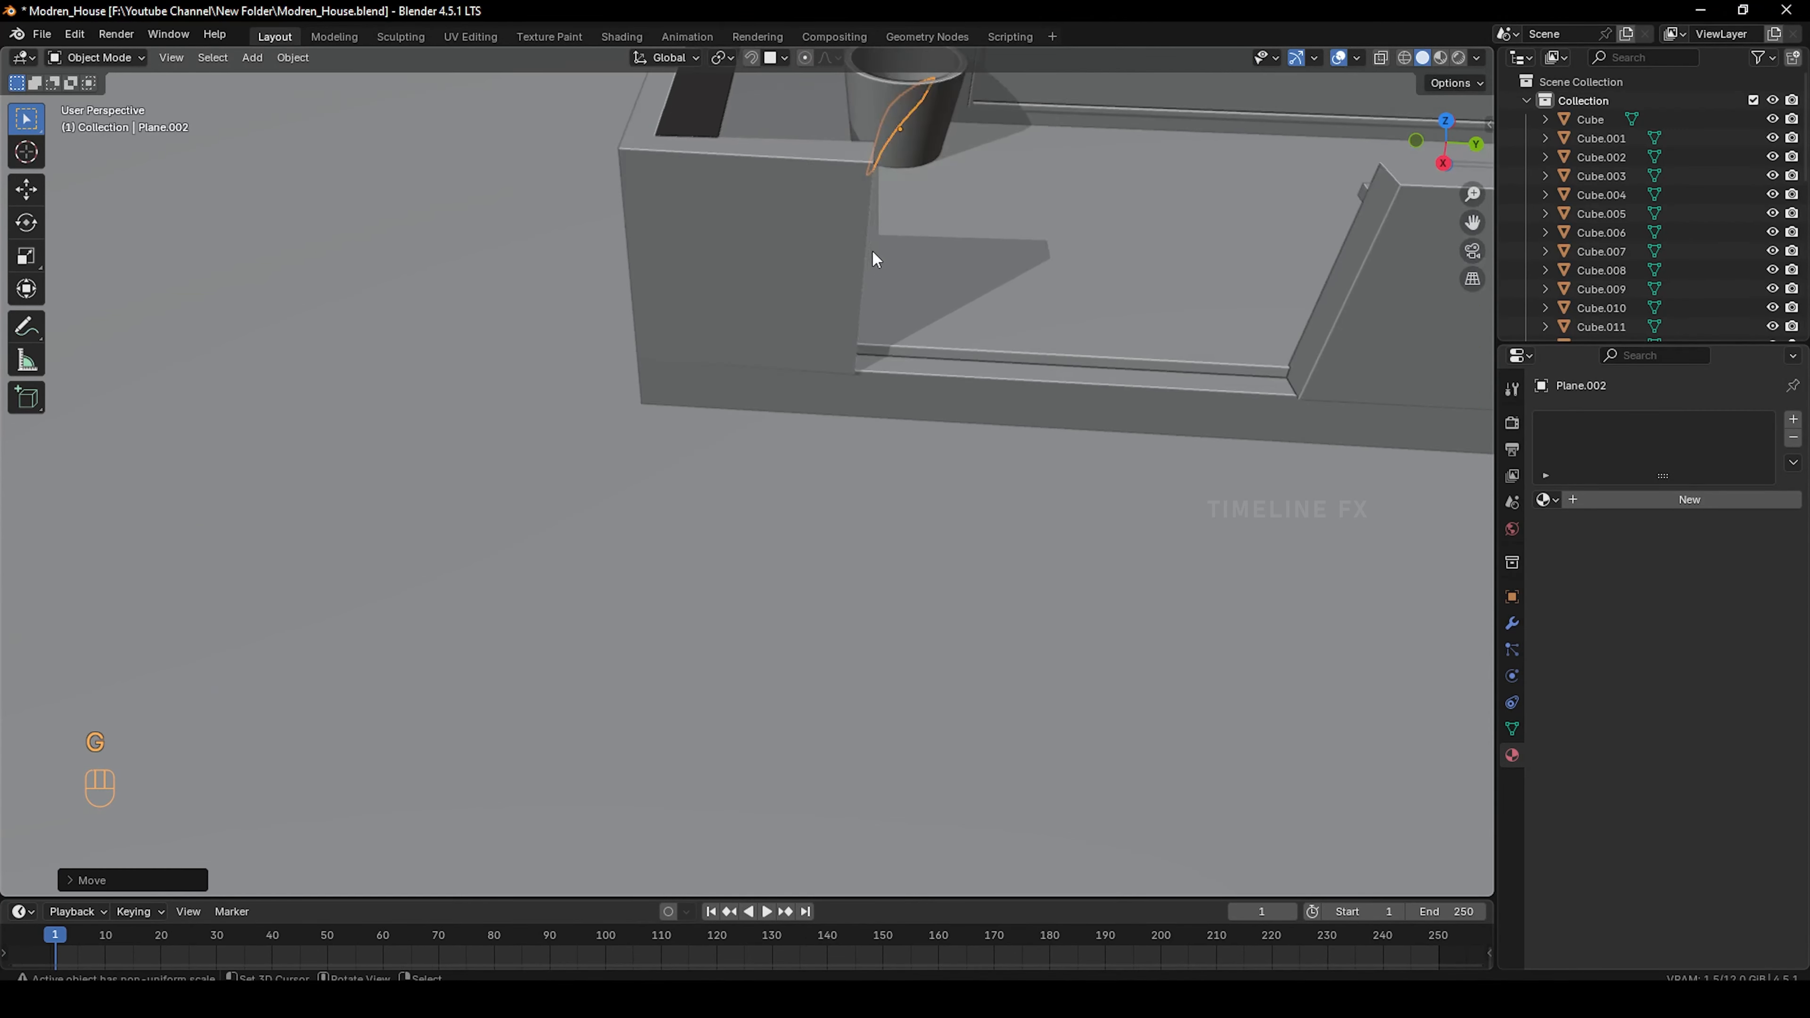
middle_click_drag(870, 249, 877, 594)
key("KP_Decimal")
key("g")
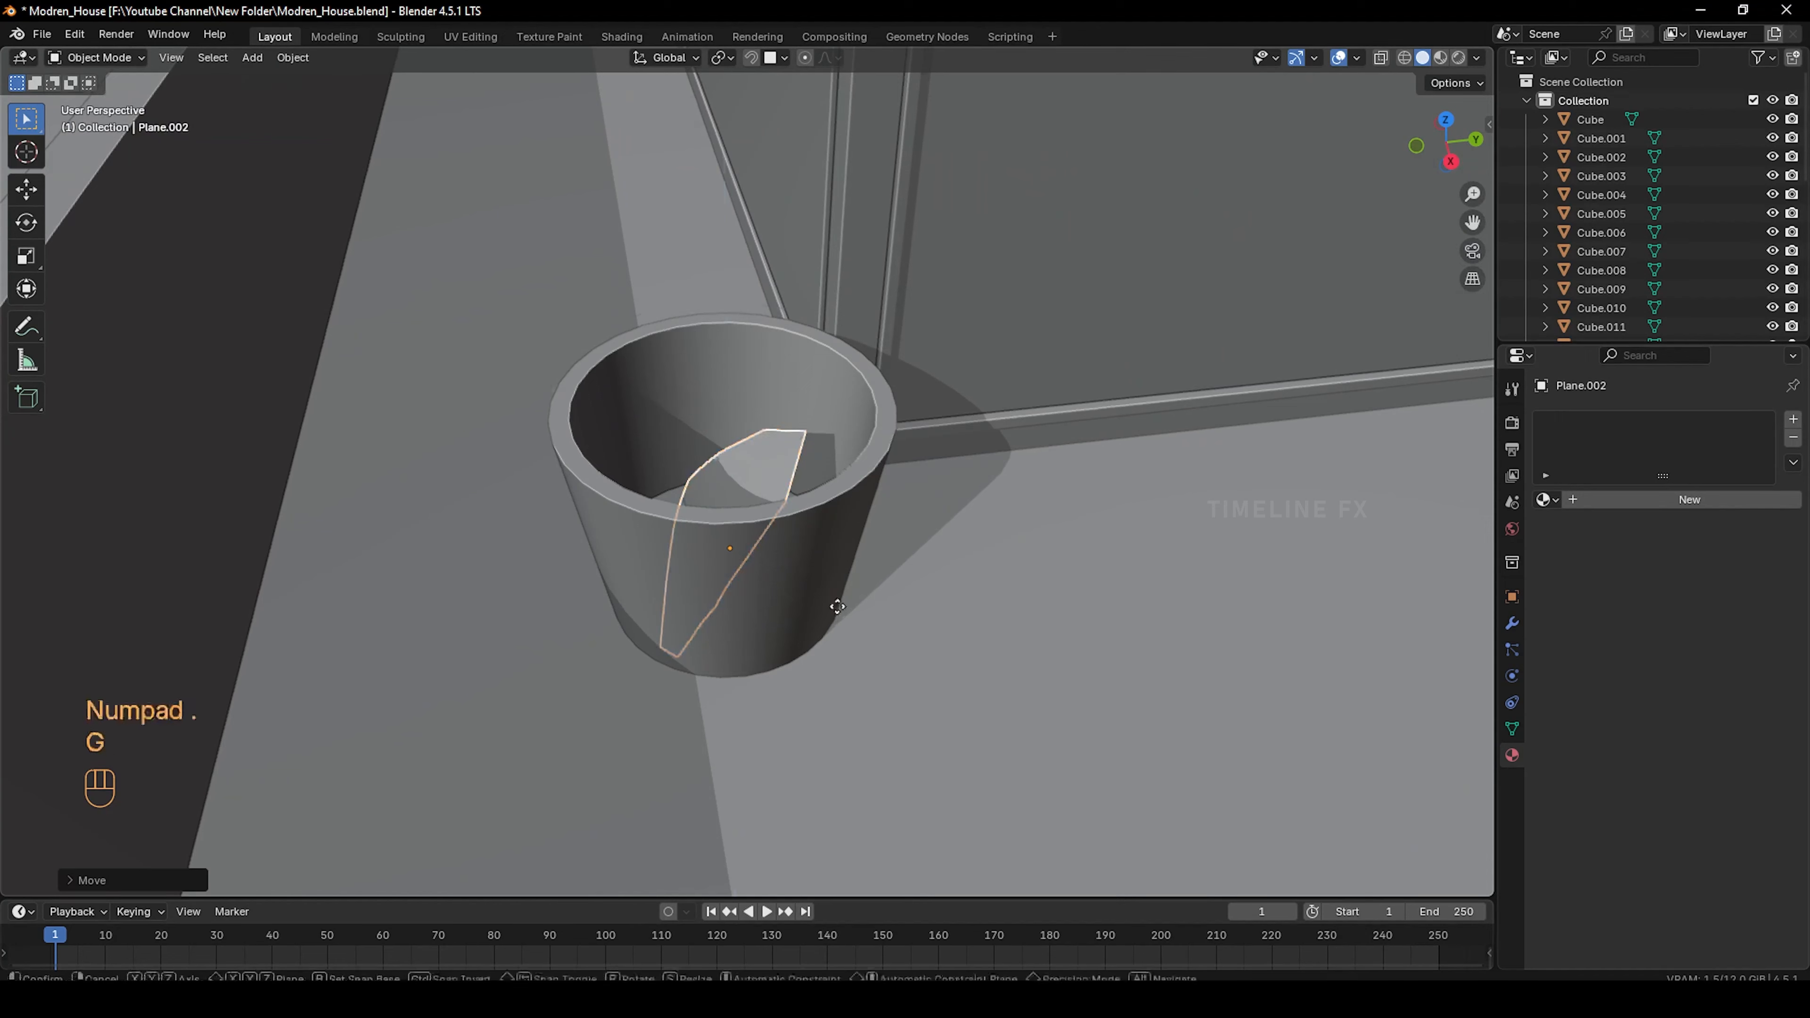
key("z")
left_click(905, 425)
Rotate the leaf about the Z axis and scale it down to a little under half its size
key("r")
key("z")
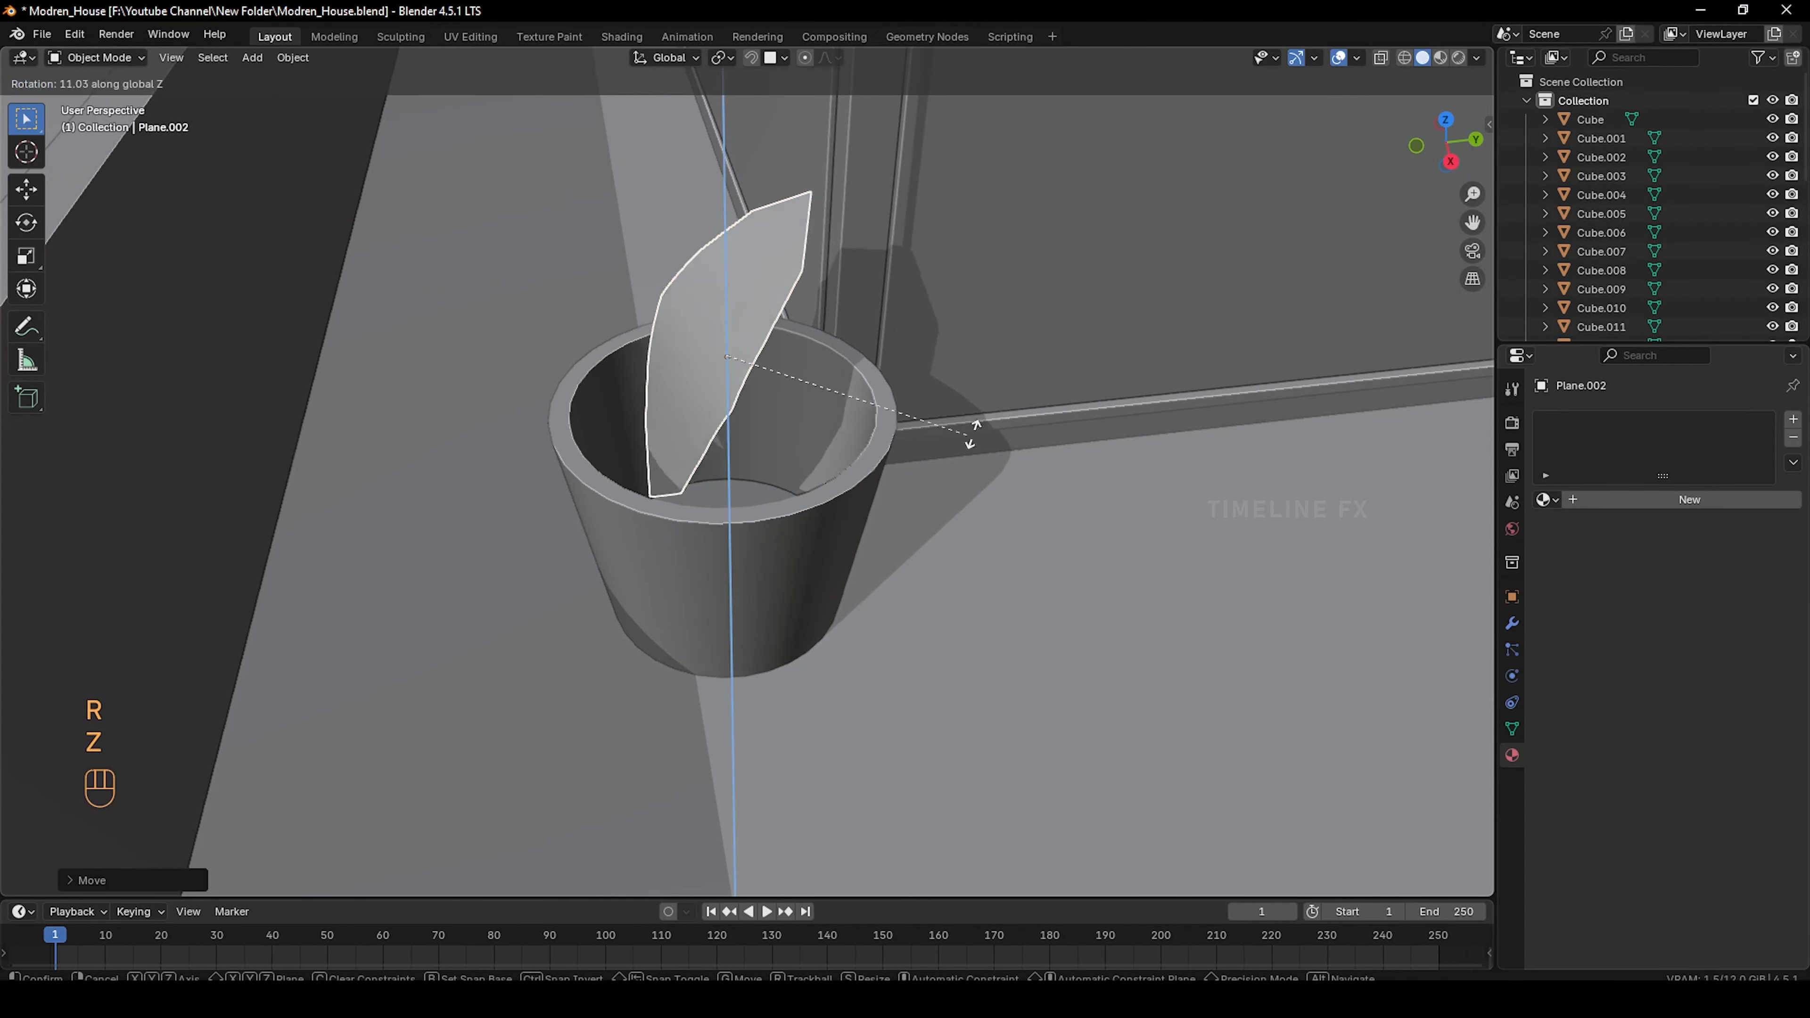
left_click(1129, 396)
key("s")
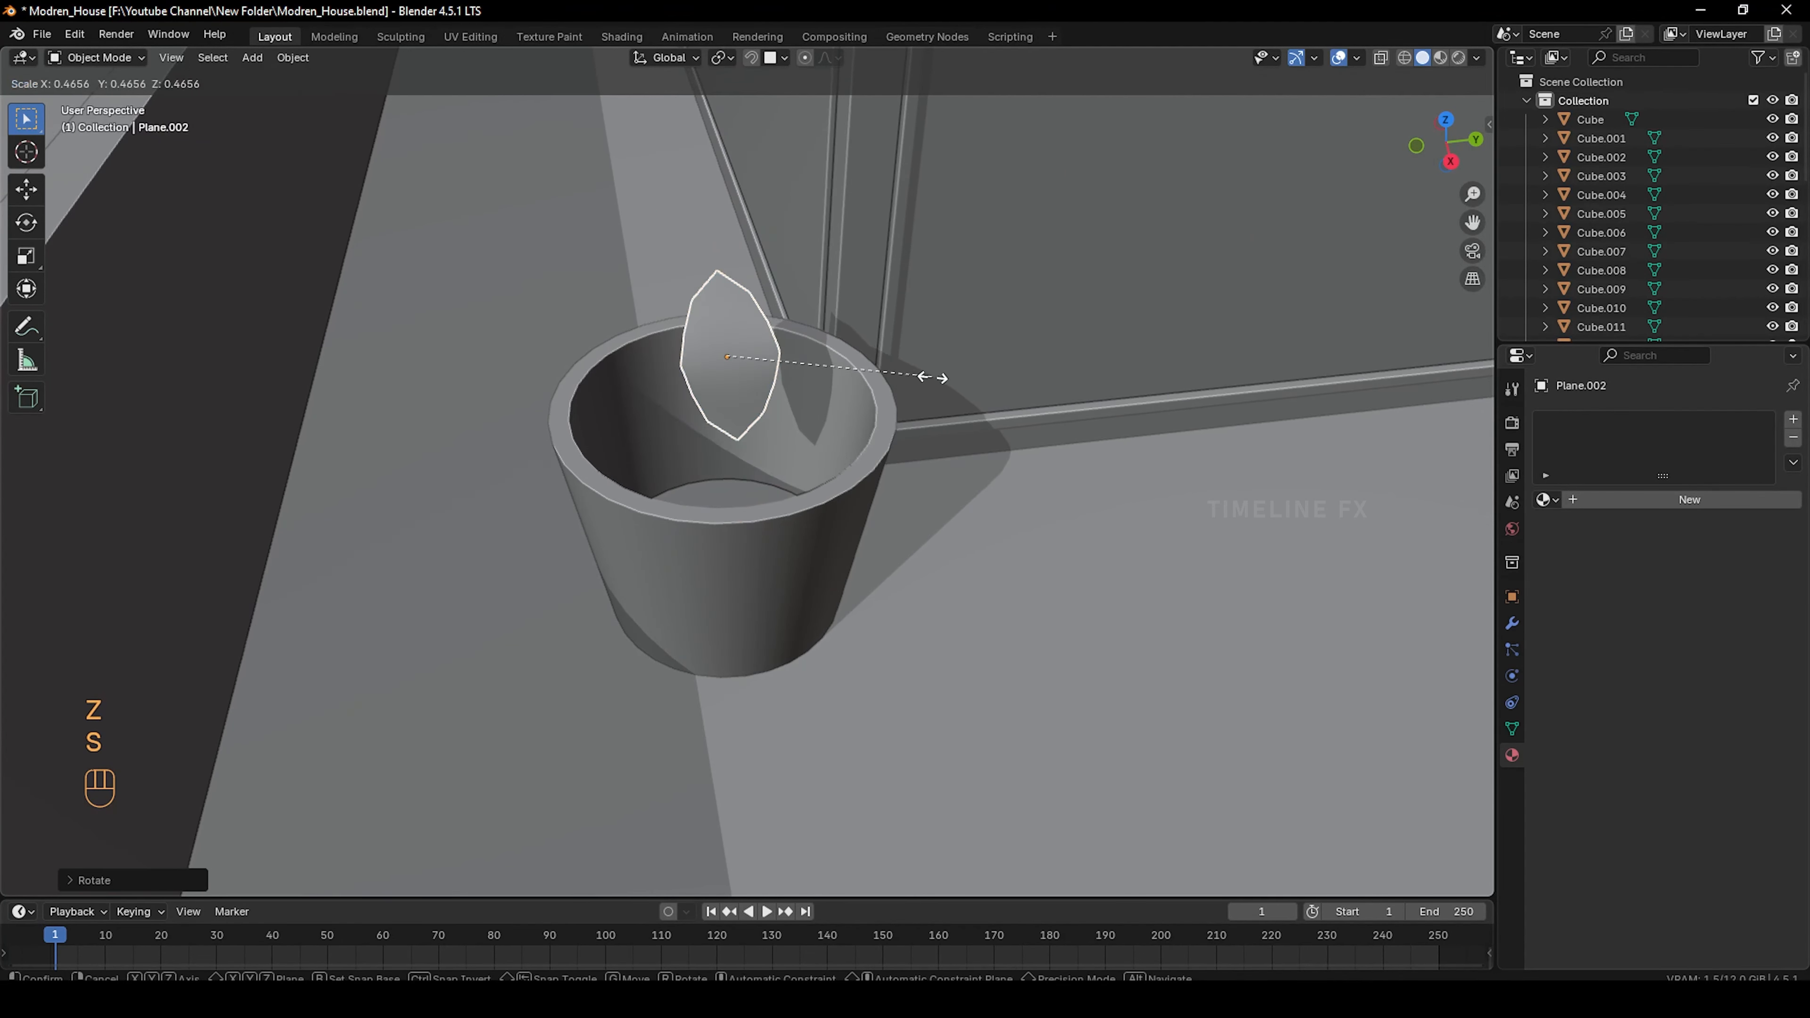
left_click(925, 376)
Stretch the leaf along Z by a factor of about 3.4 and move it so its lower tip sits inside the pot
key("s")
key("x")
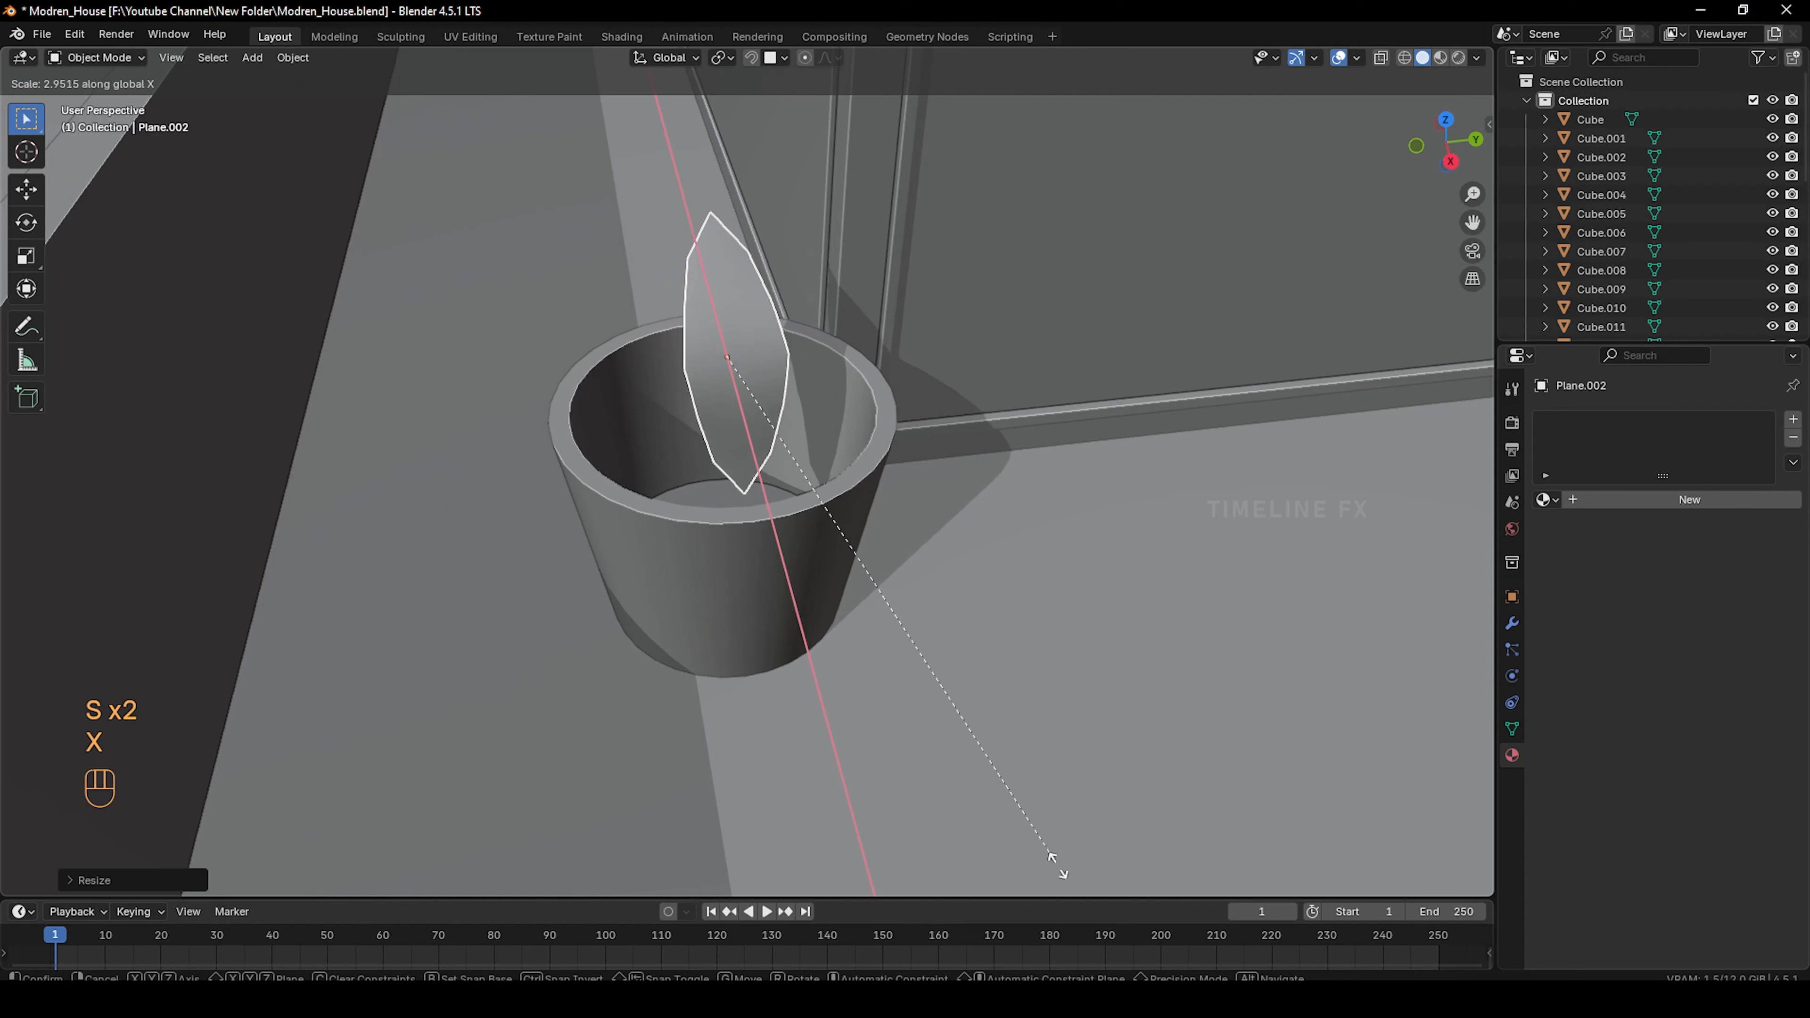
key("x")
key("x")
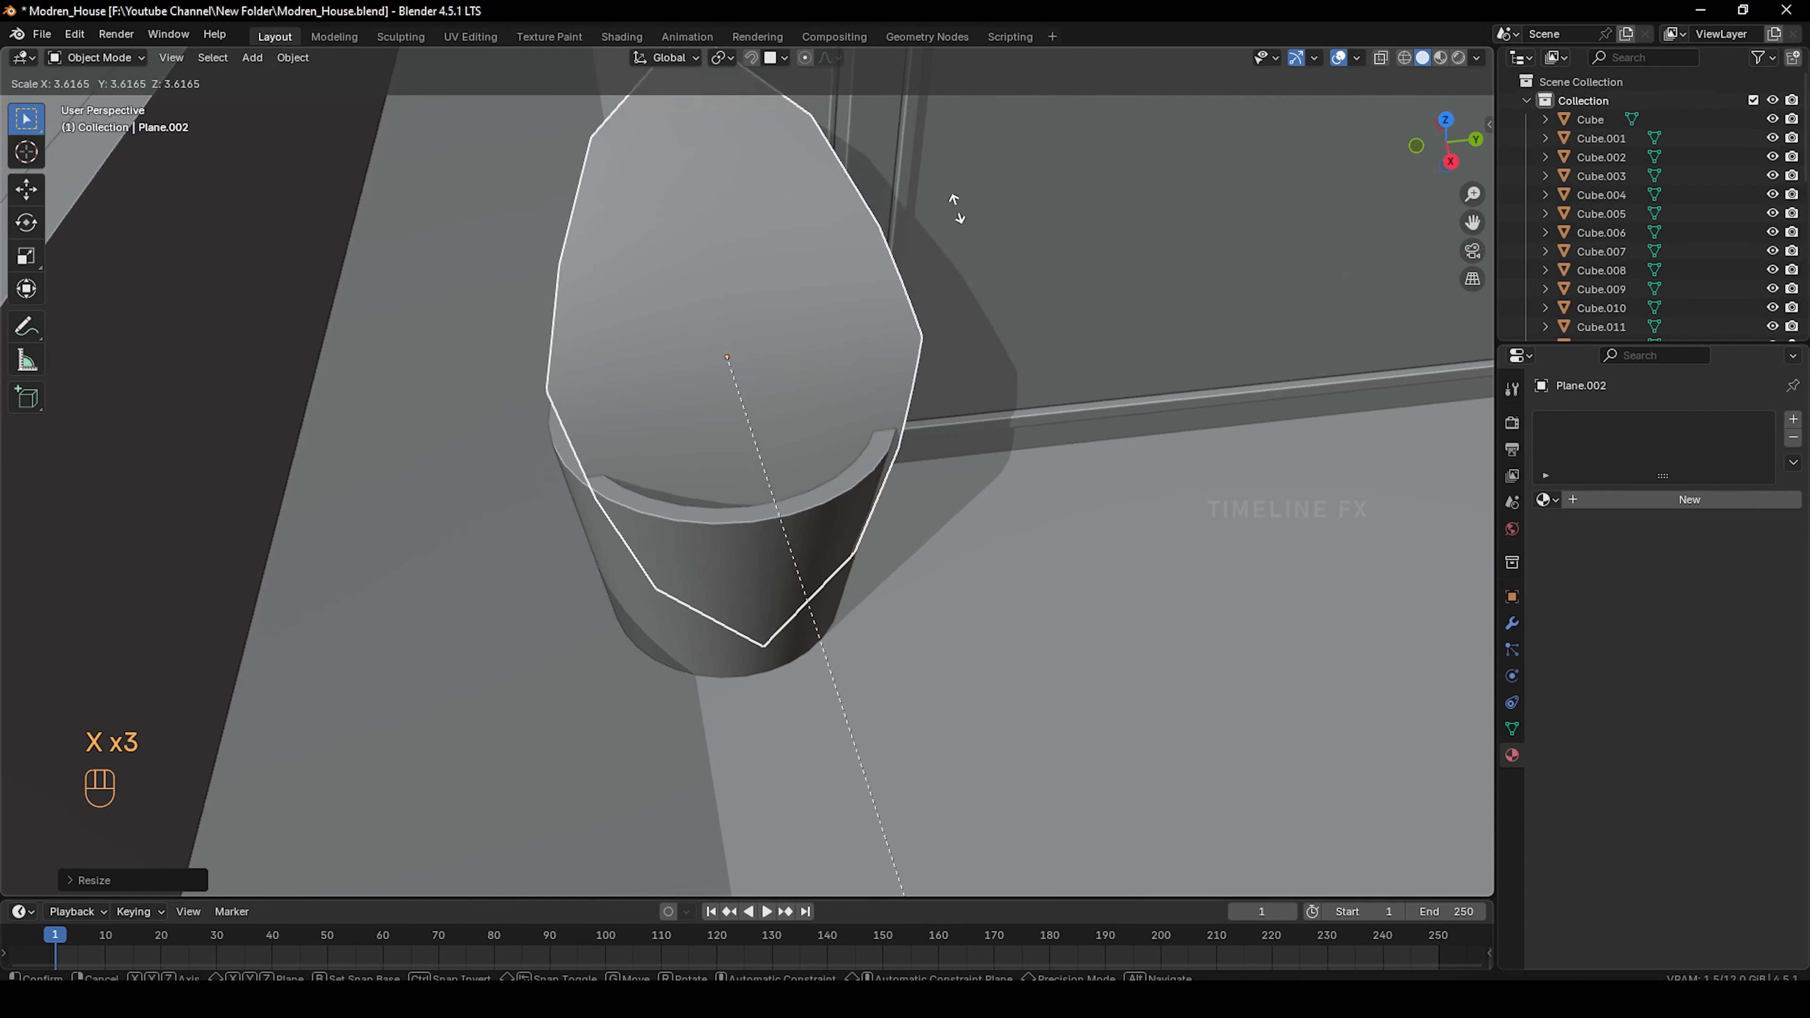
key("z")
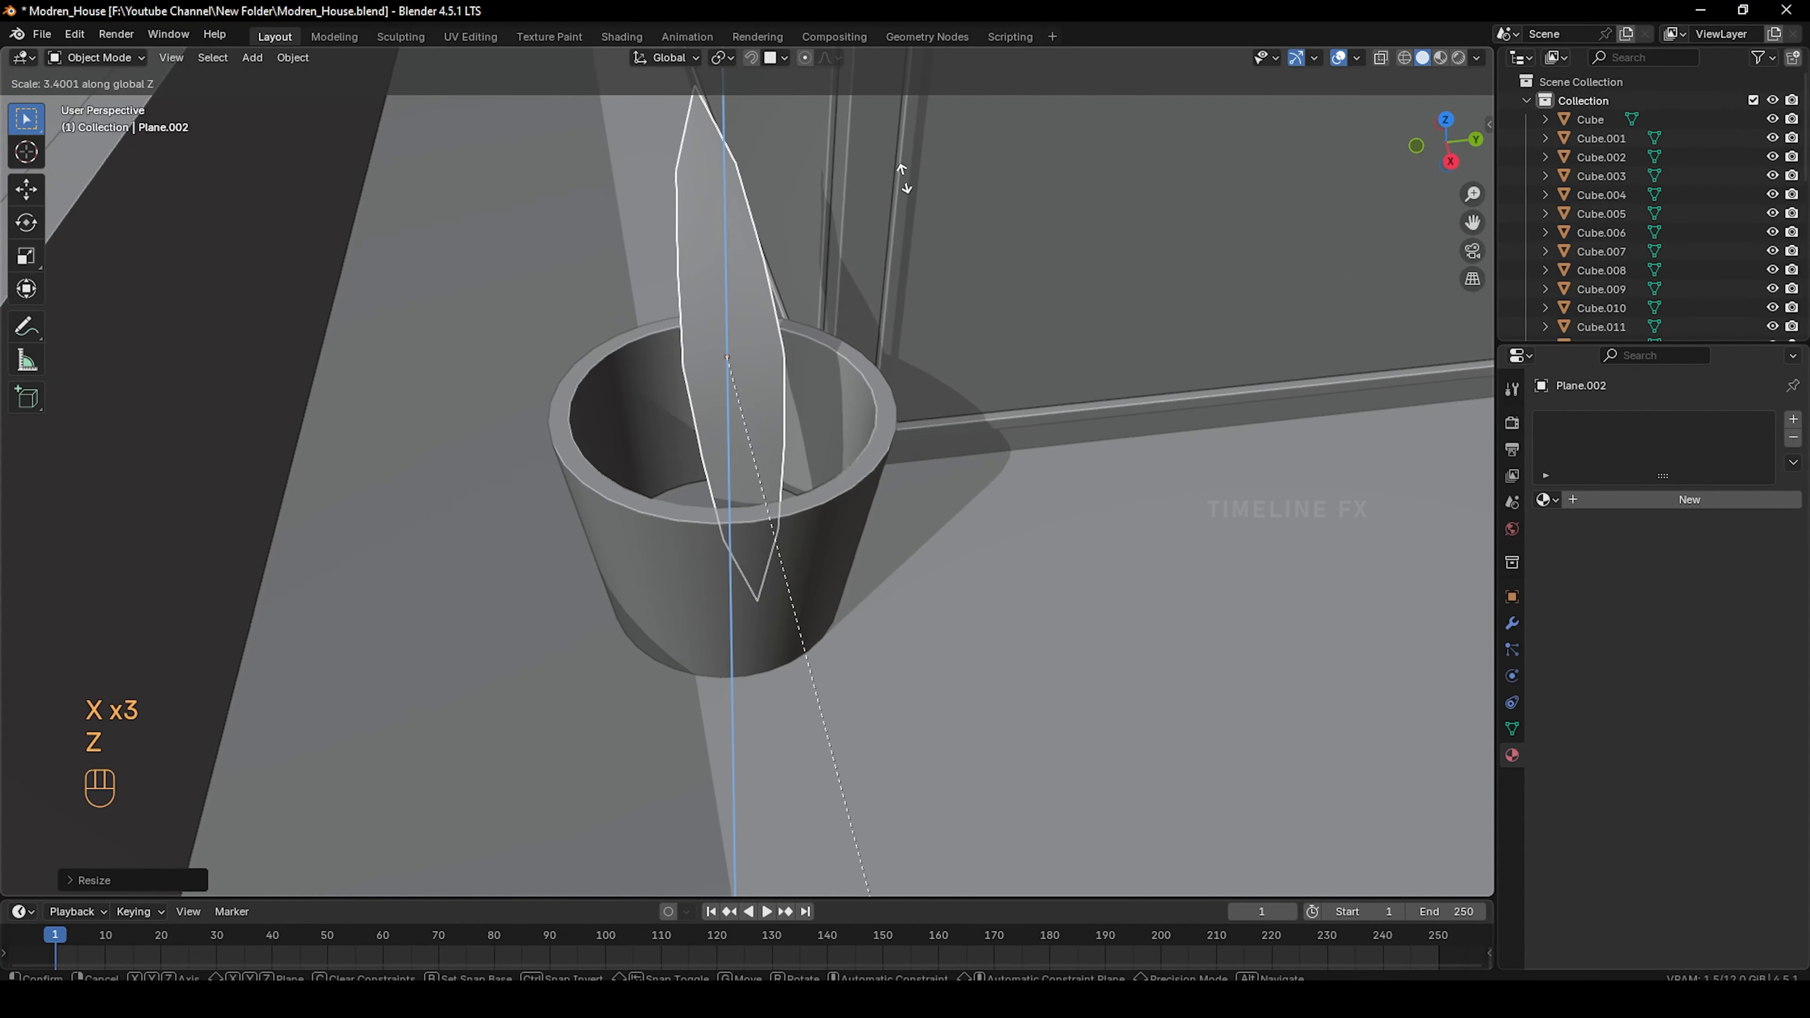
left_click(903, 178)
middle_click_drag(808, 303, 826, 314)
key("g")
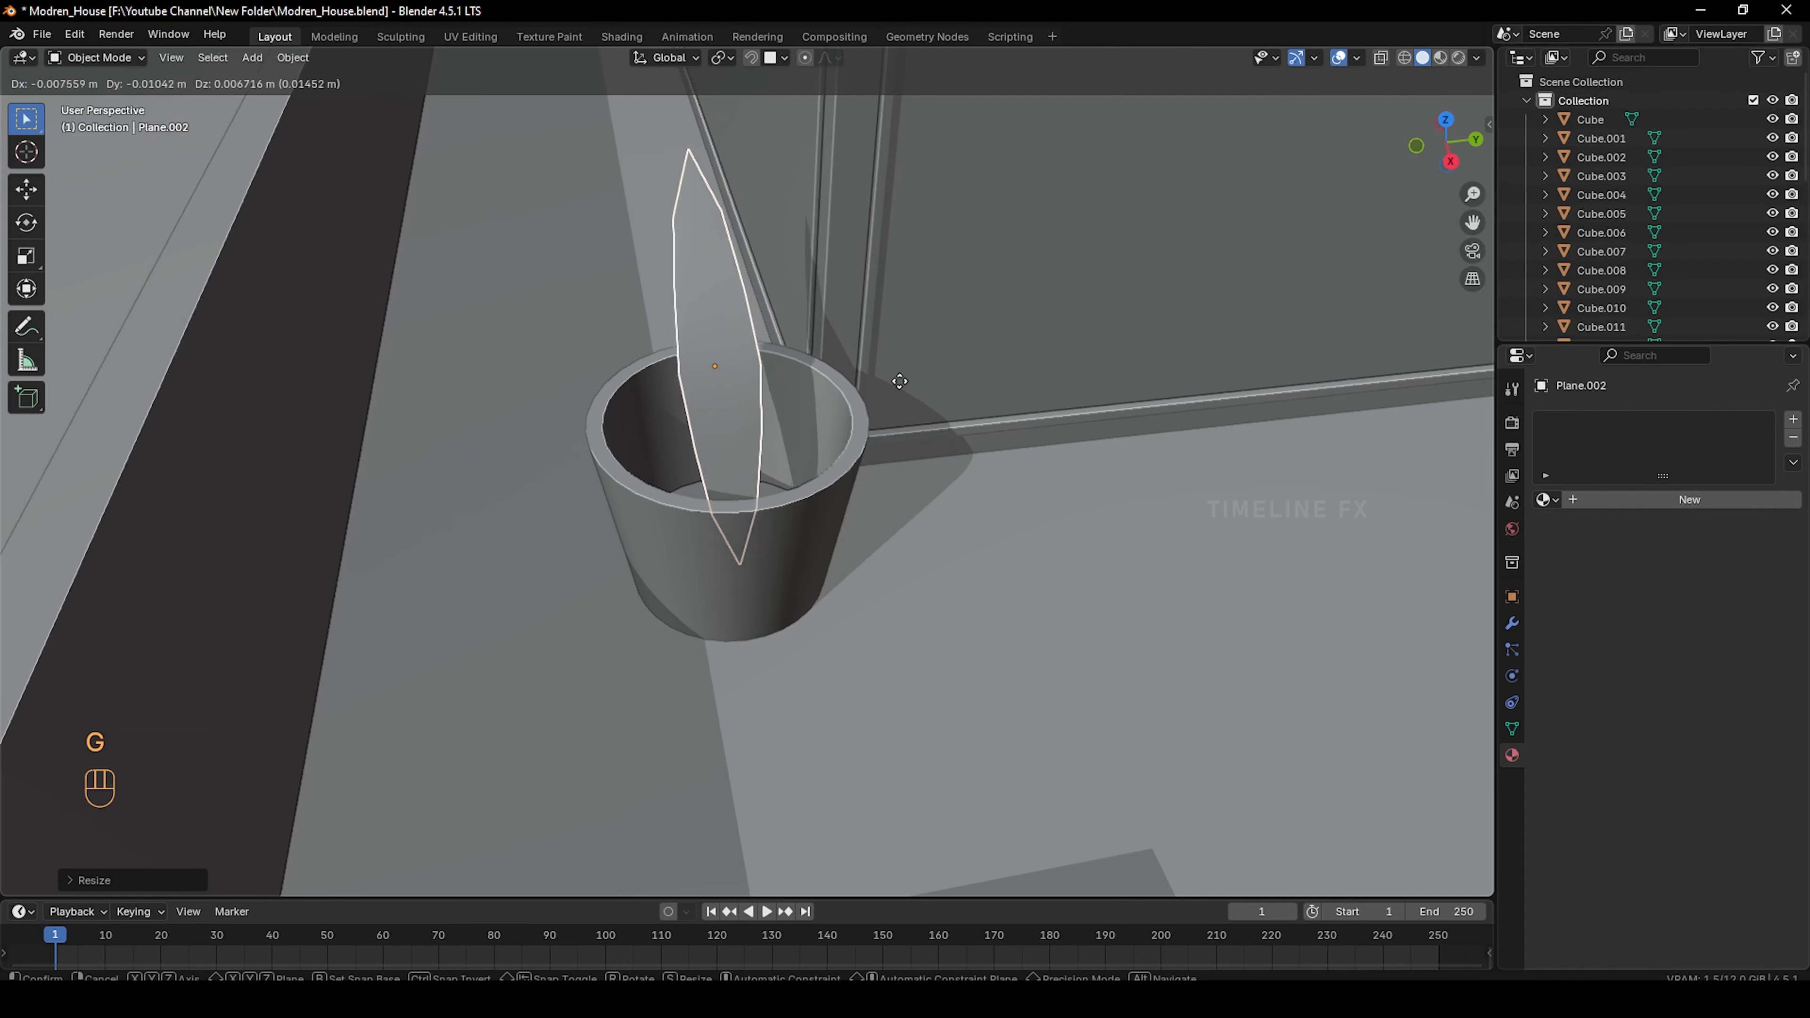
left_click(876, 370)
middle_click_drag(873, 392, 877, 391, "shift")
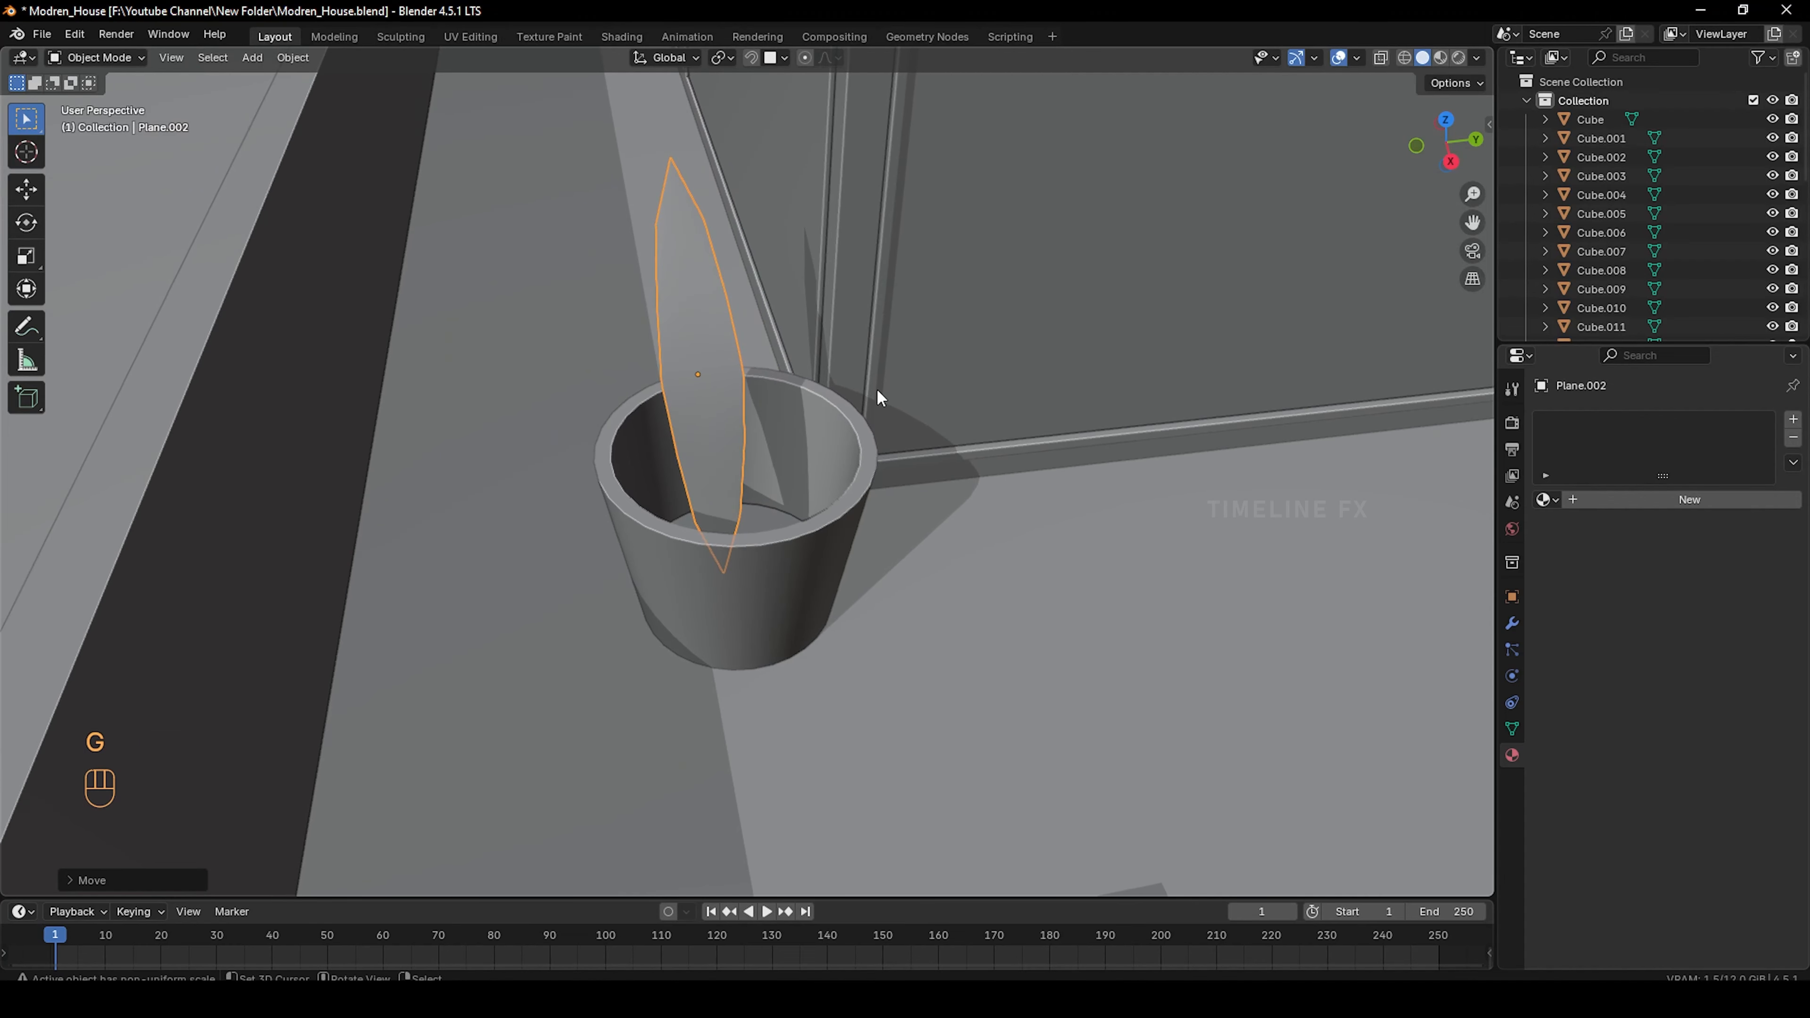
Duplicate the leaf, rotate the copy about Z and place it beside the first so it leans over the pot's rim
key("shift+d")
key("r")
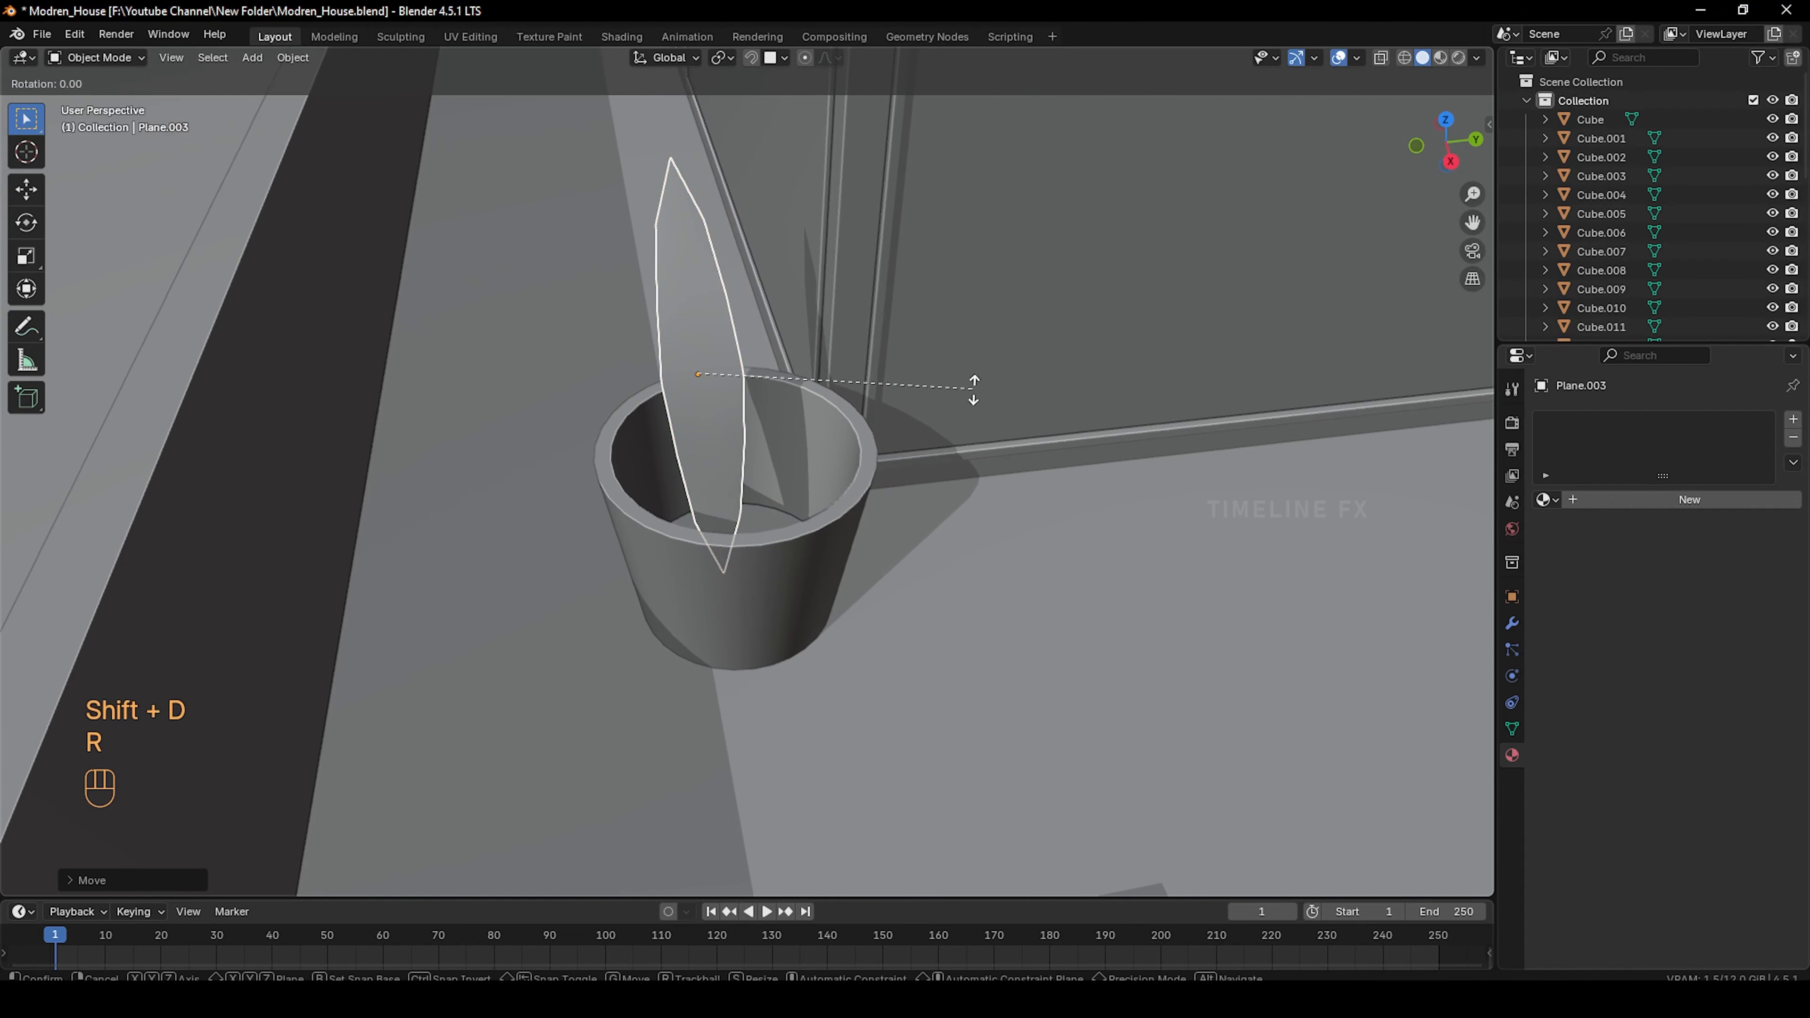
key("z")
left_click(877, 306)
key("g")
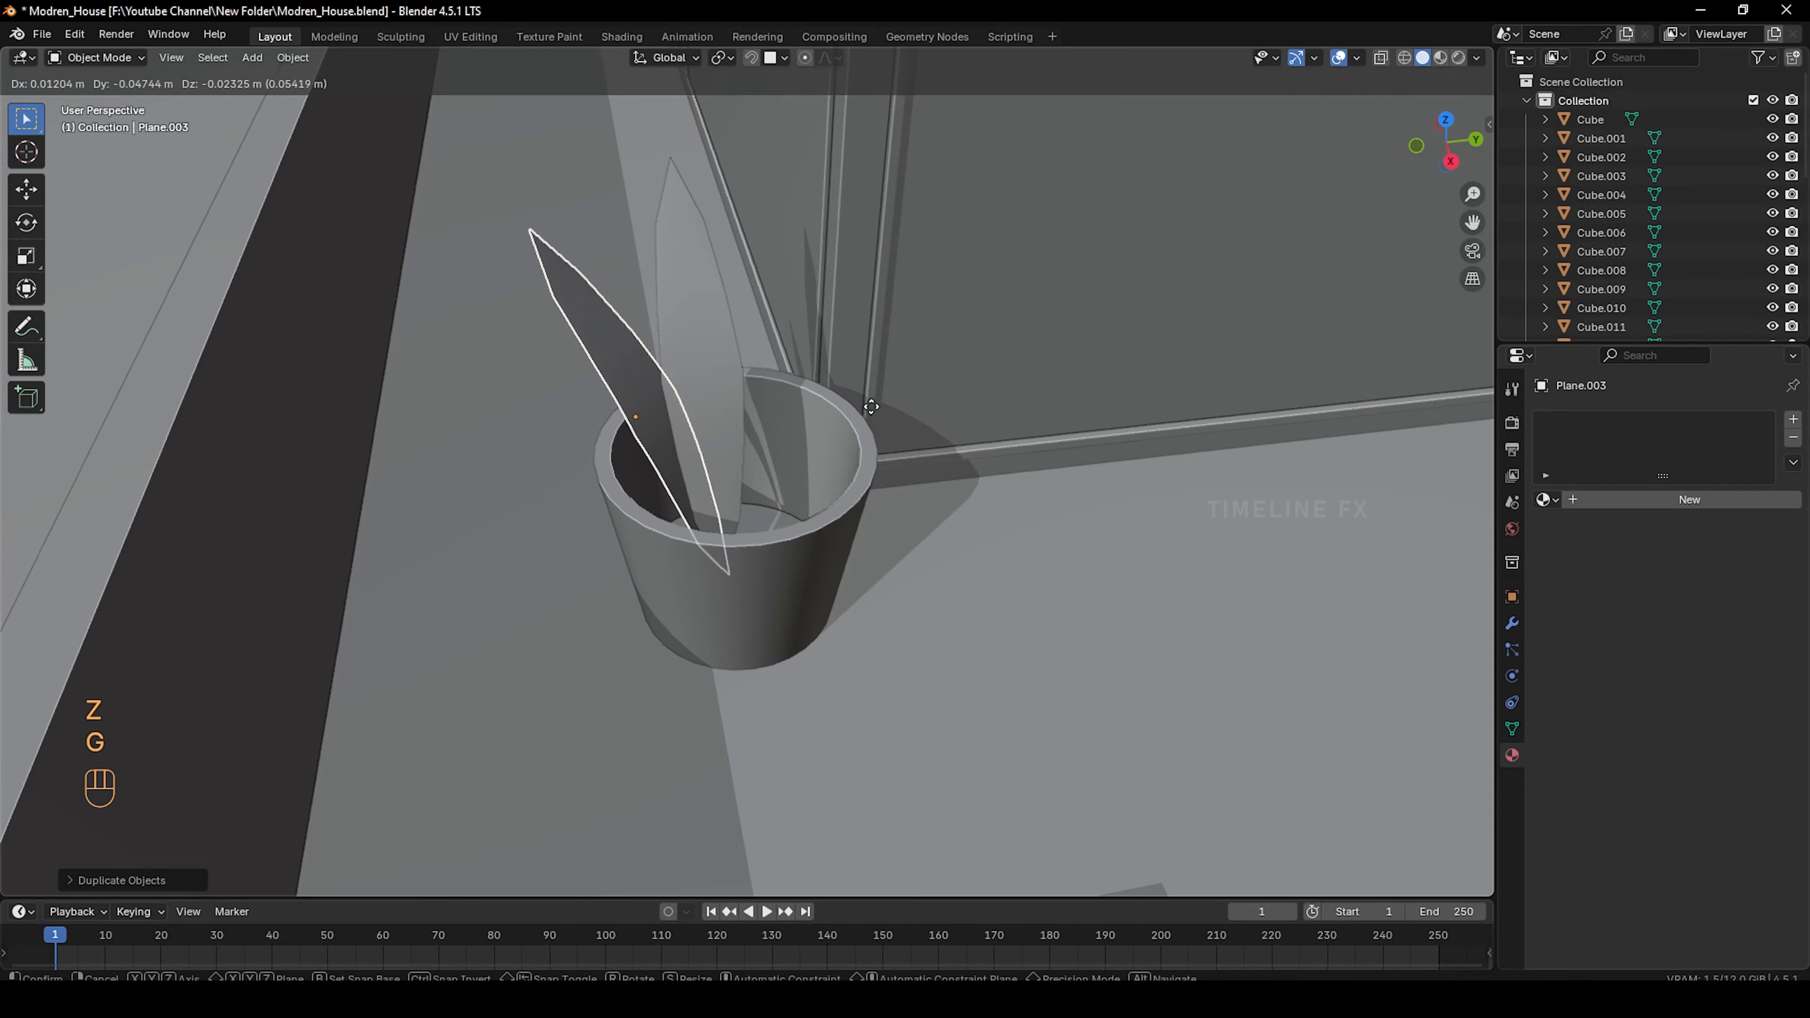
left_click(873, 404)
Add a third leaf by duplicating the second, rotating it about Z and moving it to the pot's front side
key("shift+d")
key("r")
key("x")
key("z")
left_click(830, 449)
key("g")
left_click(872, 523)
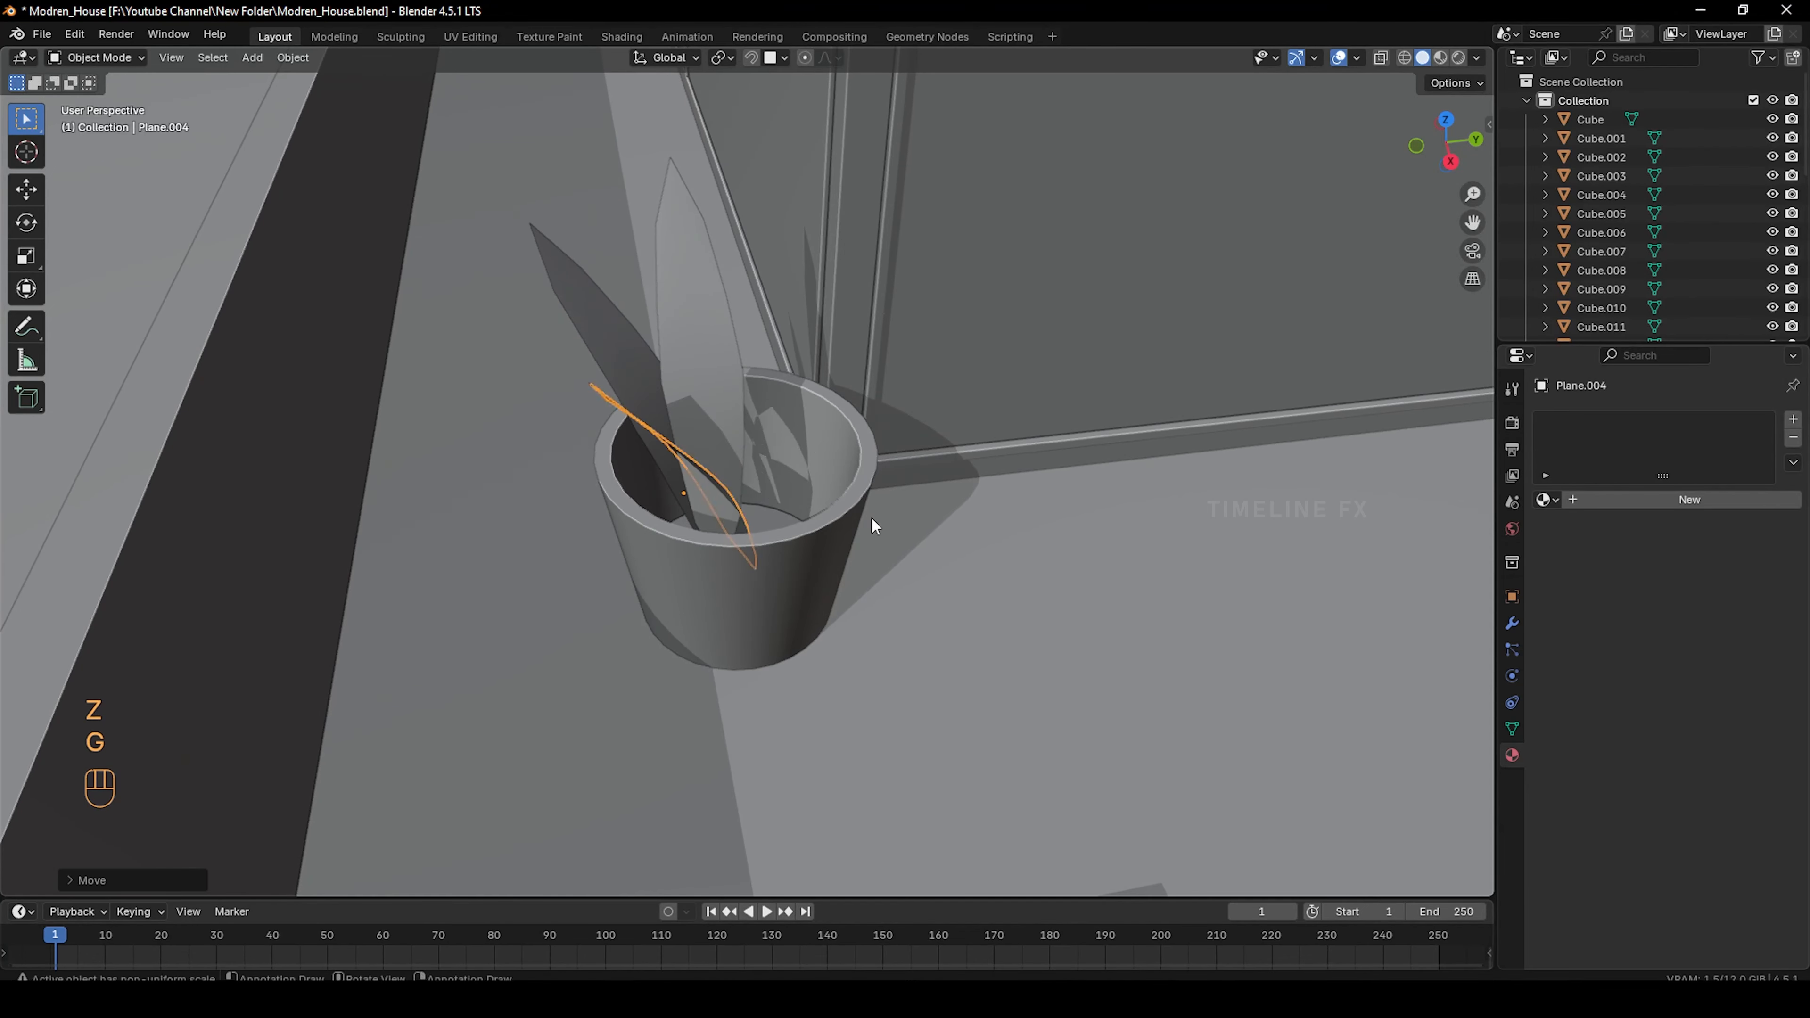
Add a fourth leaf by duplicating the third, rotating it about Z and moving it to the pot's opposite side
key("shift+d")
key("z")
key("x")
key("r")
key("z")
left_click(769, 276)
key("g")
left_click(939, 362)
Add a fifth leaf by duplicating the fourth, rotating it about Z and fitting it into the remaining gap of the ring
key("shift+d")
key("r")
key("z")
left_click(973, 407)
key("g")
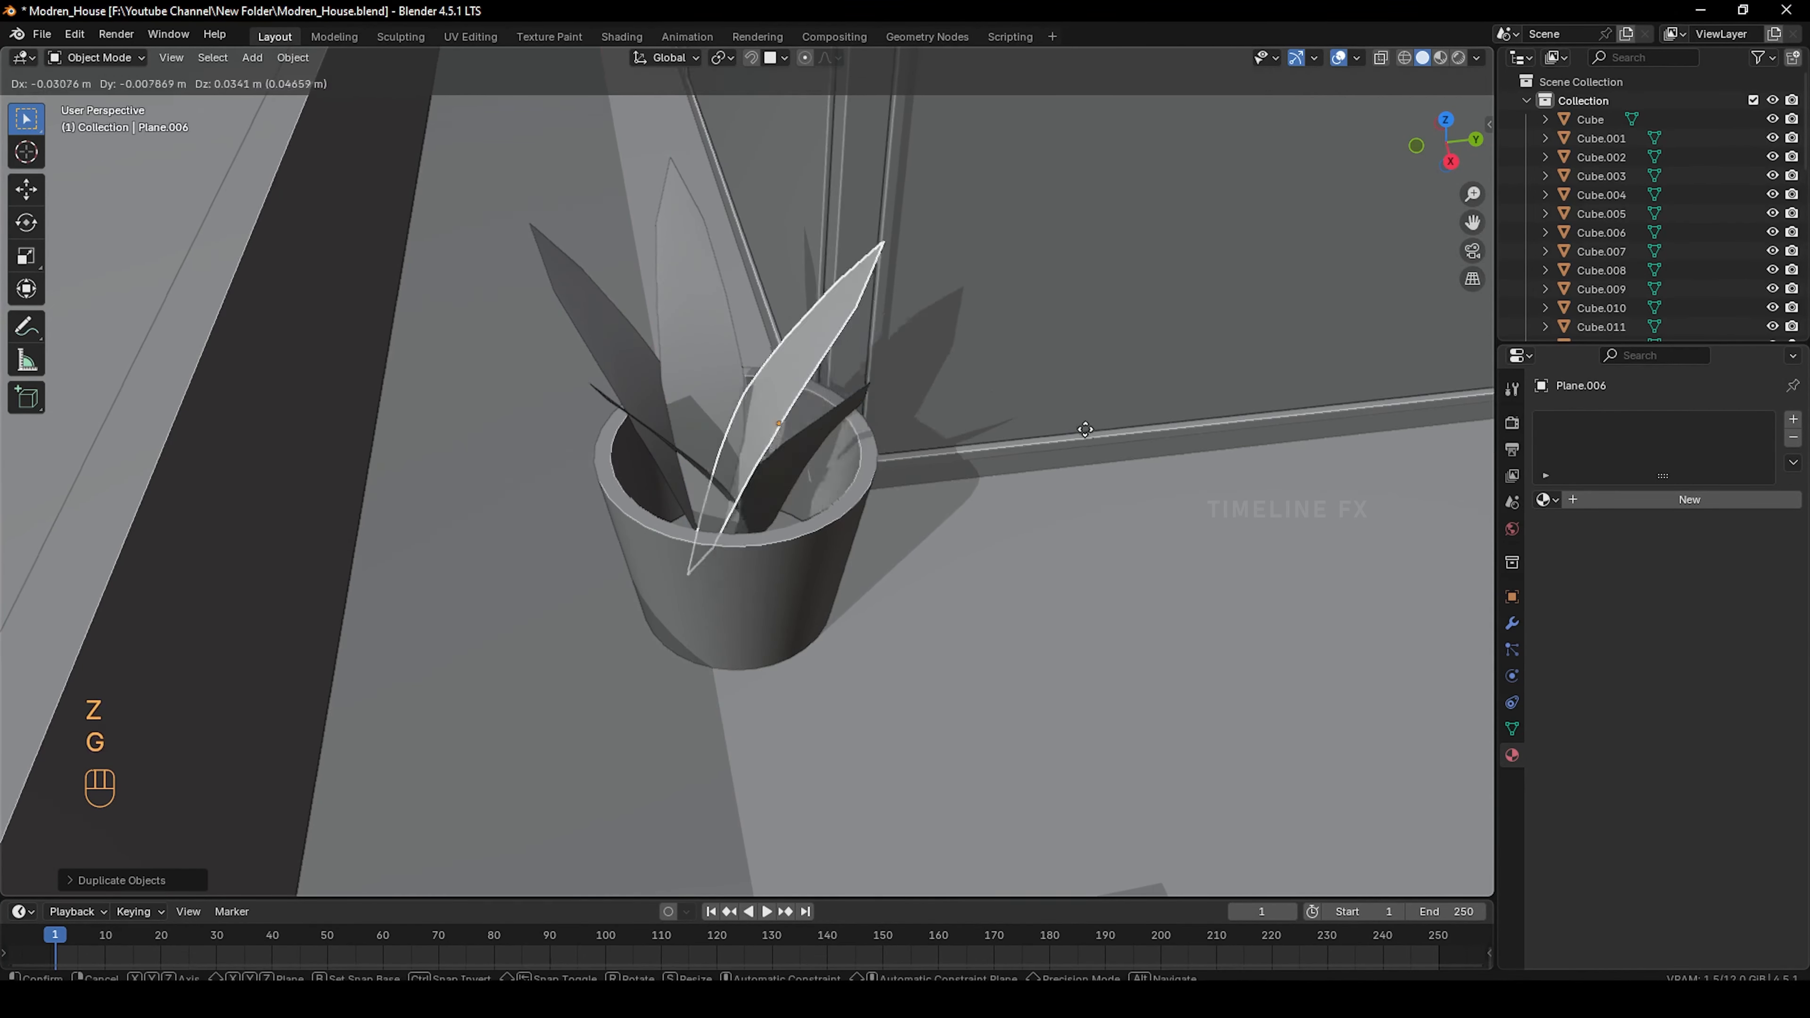
Duplicate the five leaves together, rotate the copies about Z, rescale them and shift them along Z to fill out the plant
mouse_move(827, 507)
middle_mouse_down()
mouse_move(909, 482)
mouse_move(827, 535)
middle_mouse_up()
left_click(639, 392, "shift")
key("shift+d")
key("r")
key("z")
left_click(958, 218)
key("s")
left_click(1079, 505)
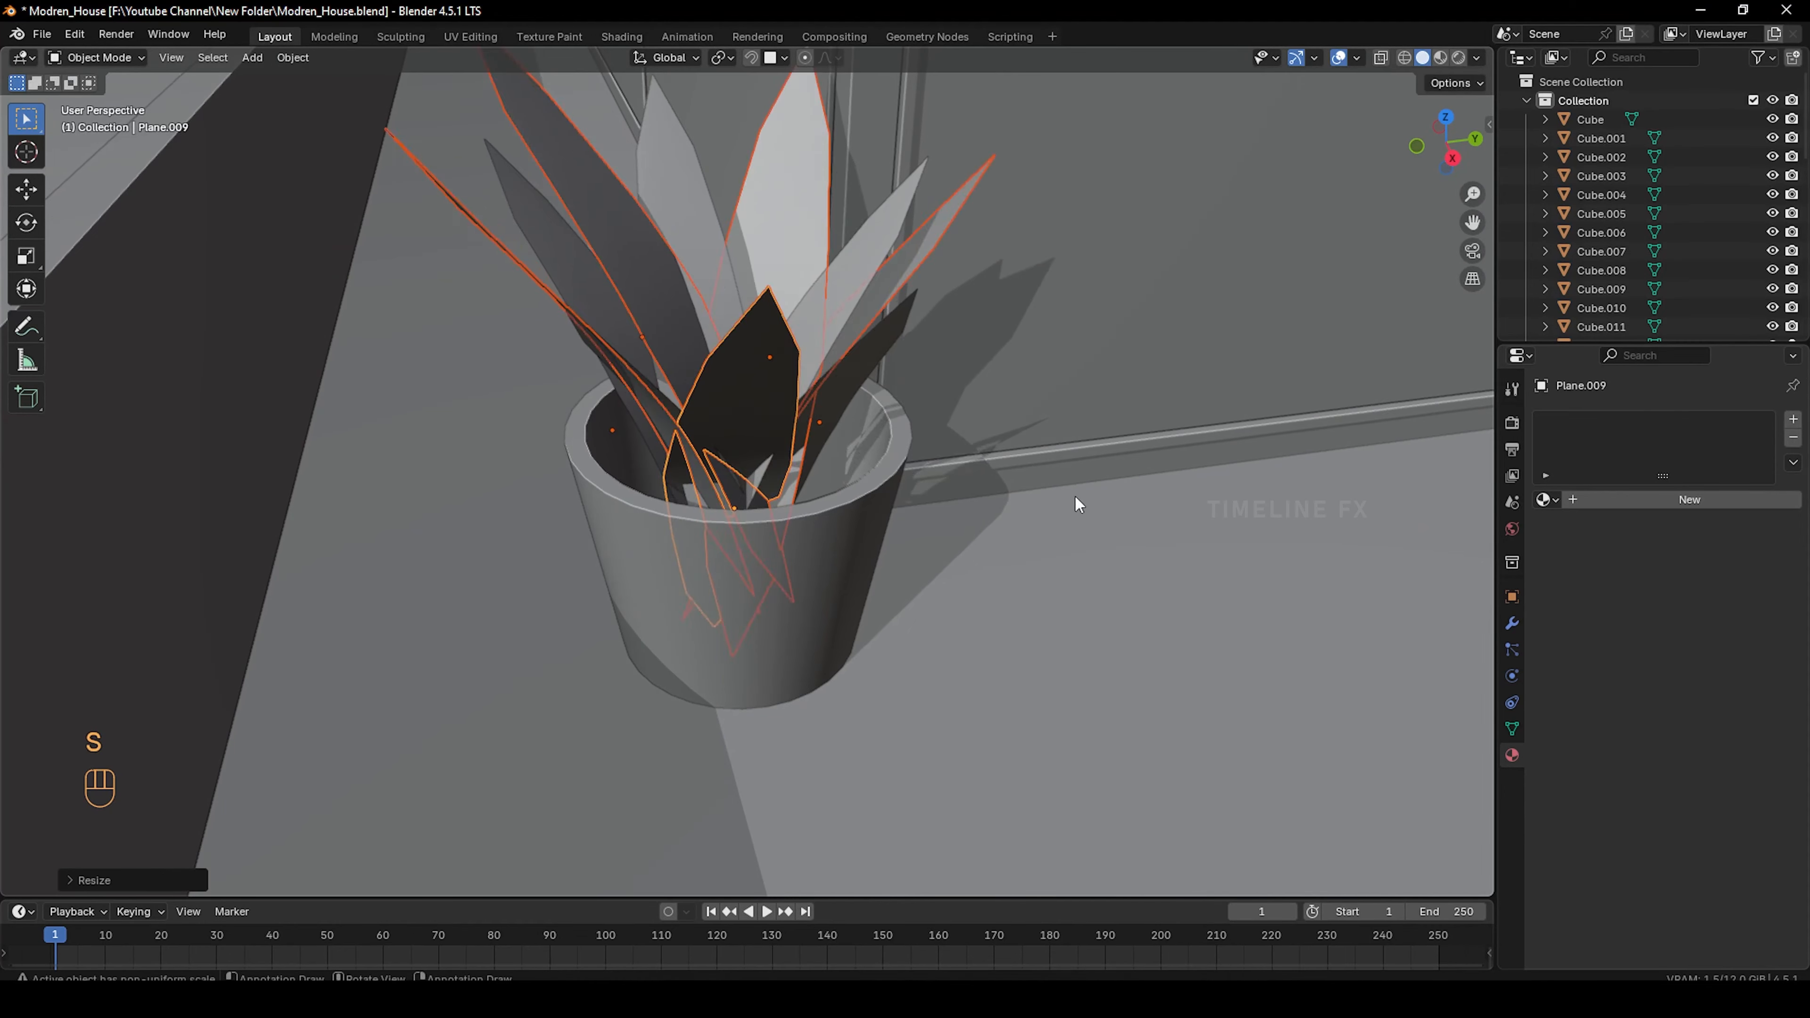
key("g")
key("z")
left_click(1079, 527)
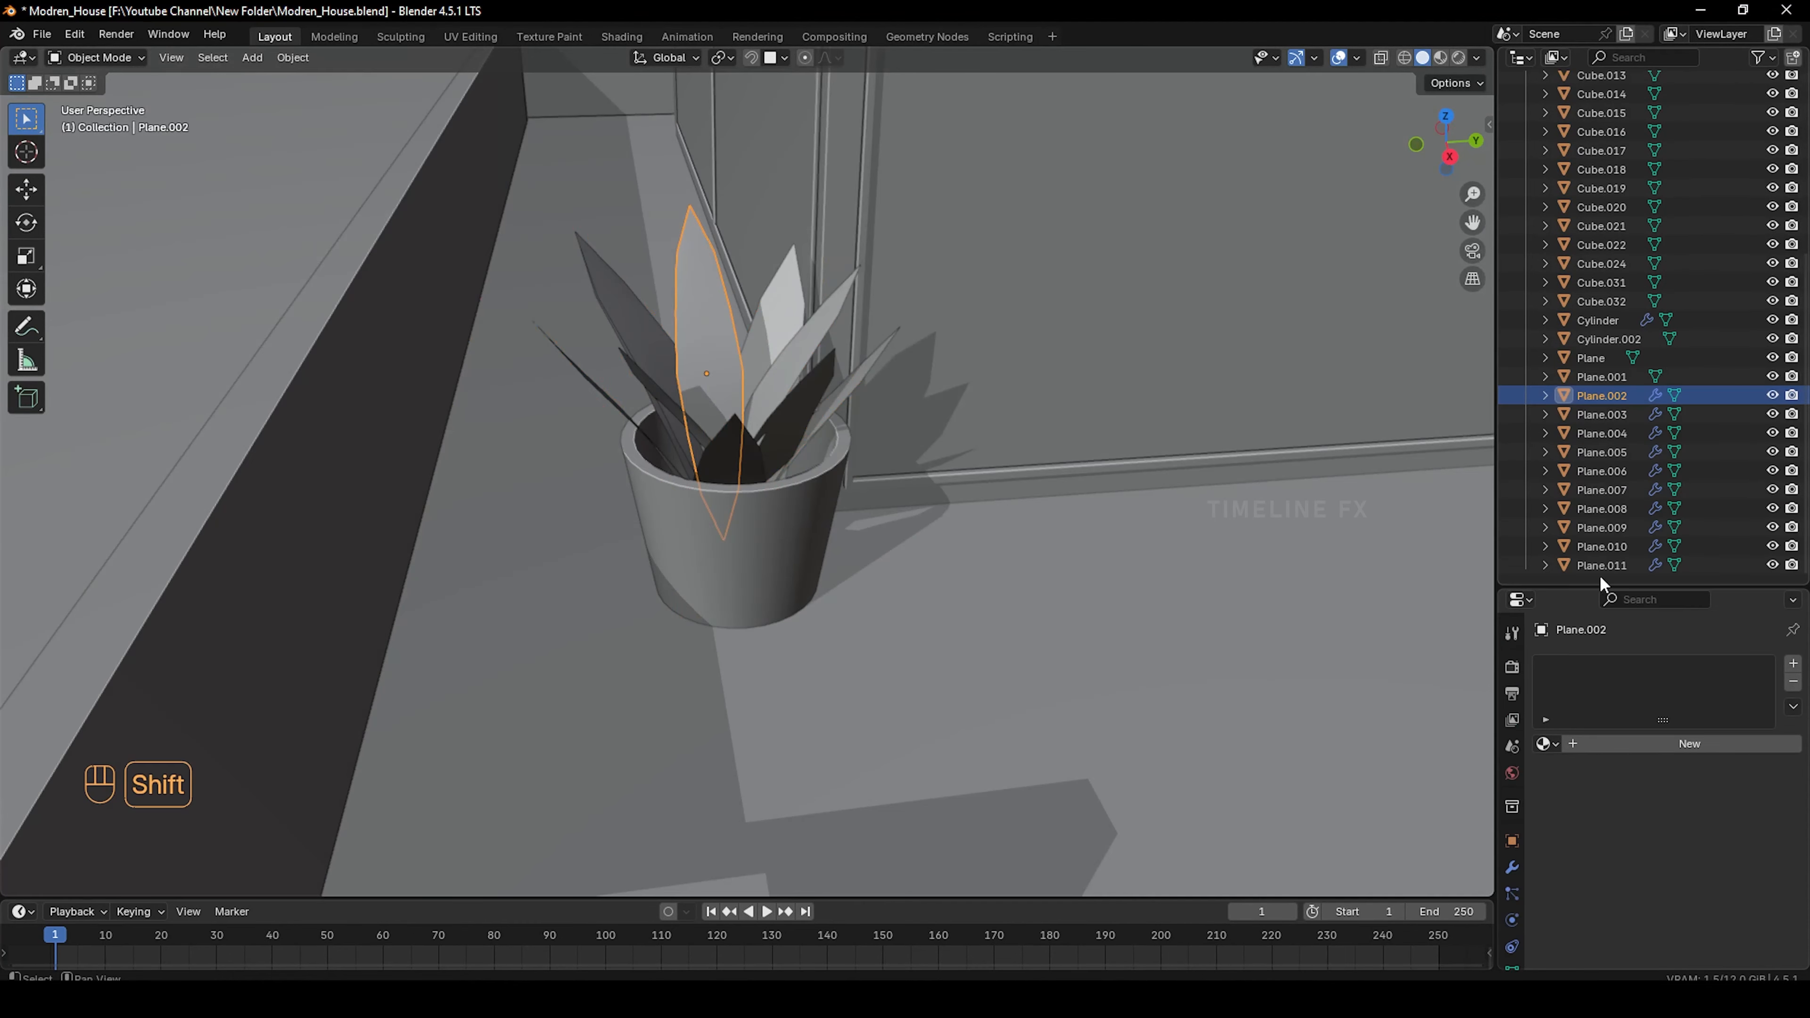
Select all leaf planes from Plane.002 to Plane.011 and join them into one object
left_click(1595, 565, "shift")
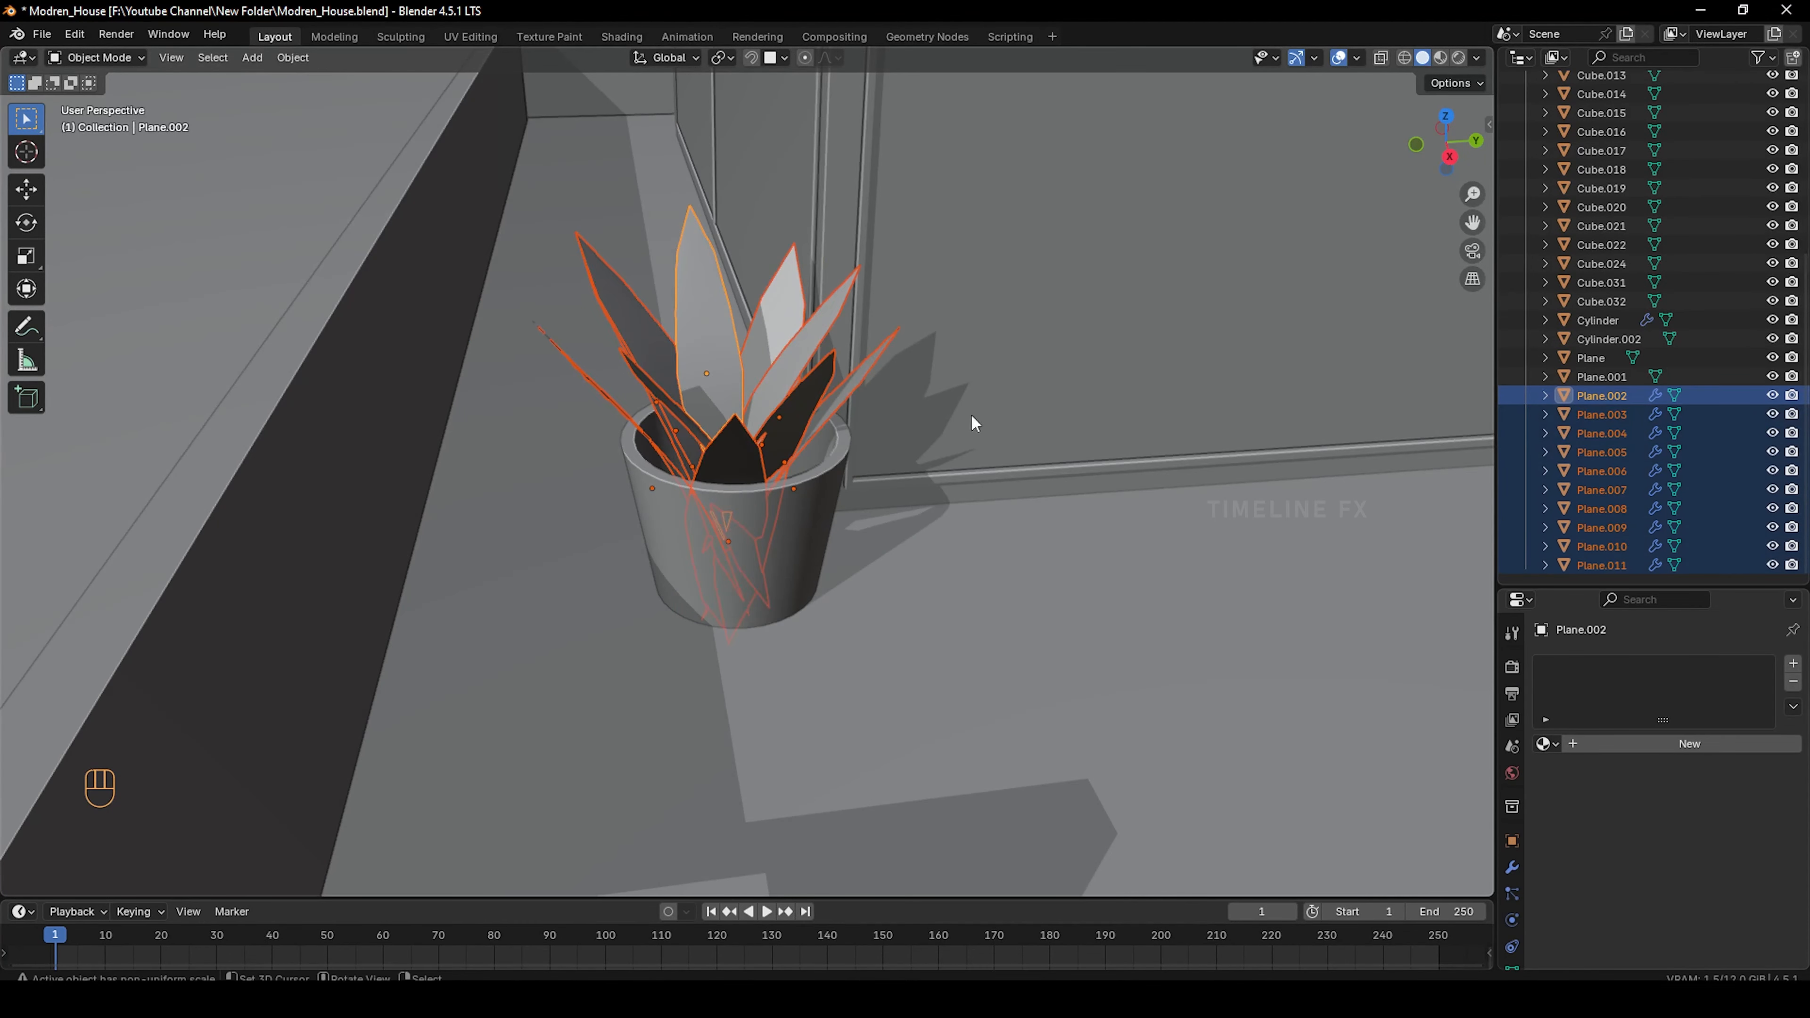
scroll(836, 403, "down", 5)
scroll(771, 419, "up", 3)
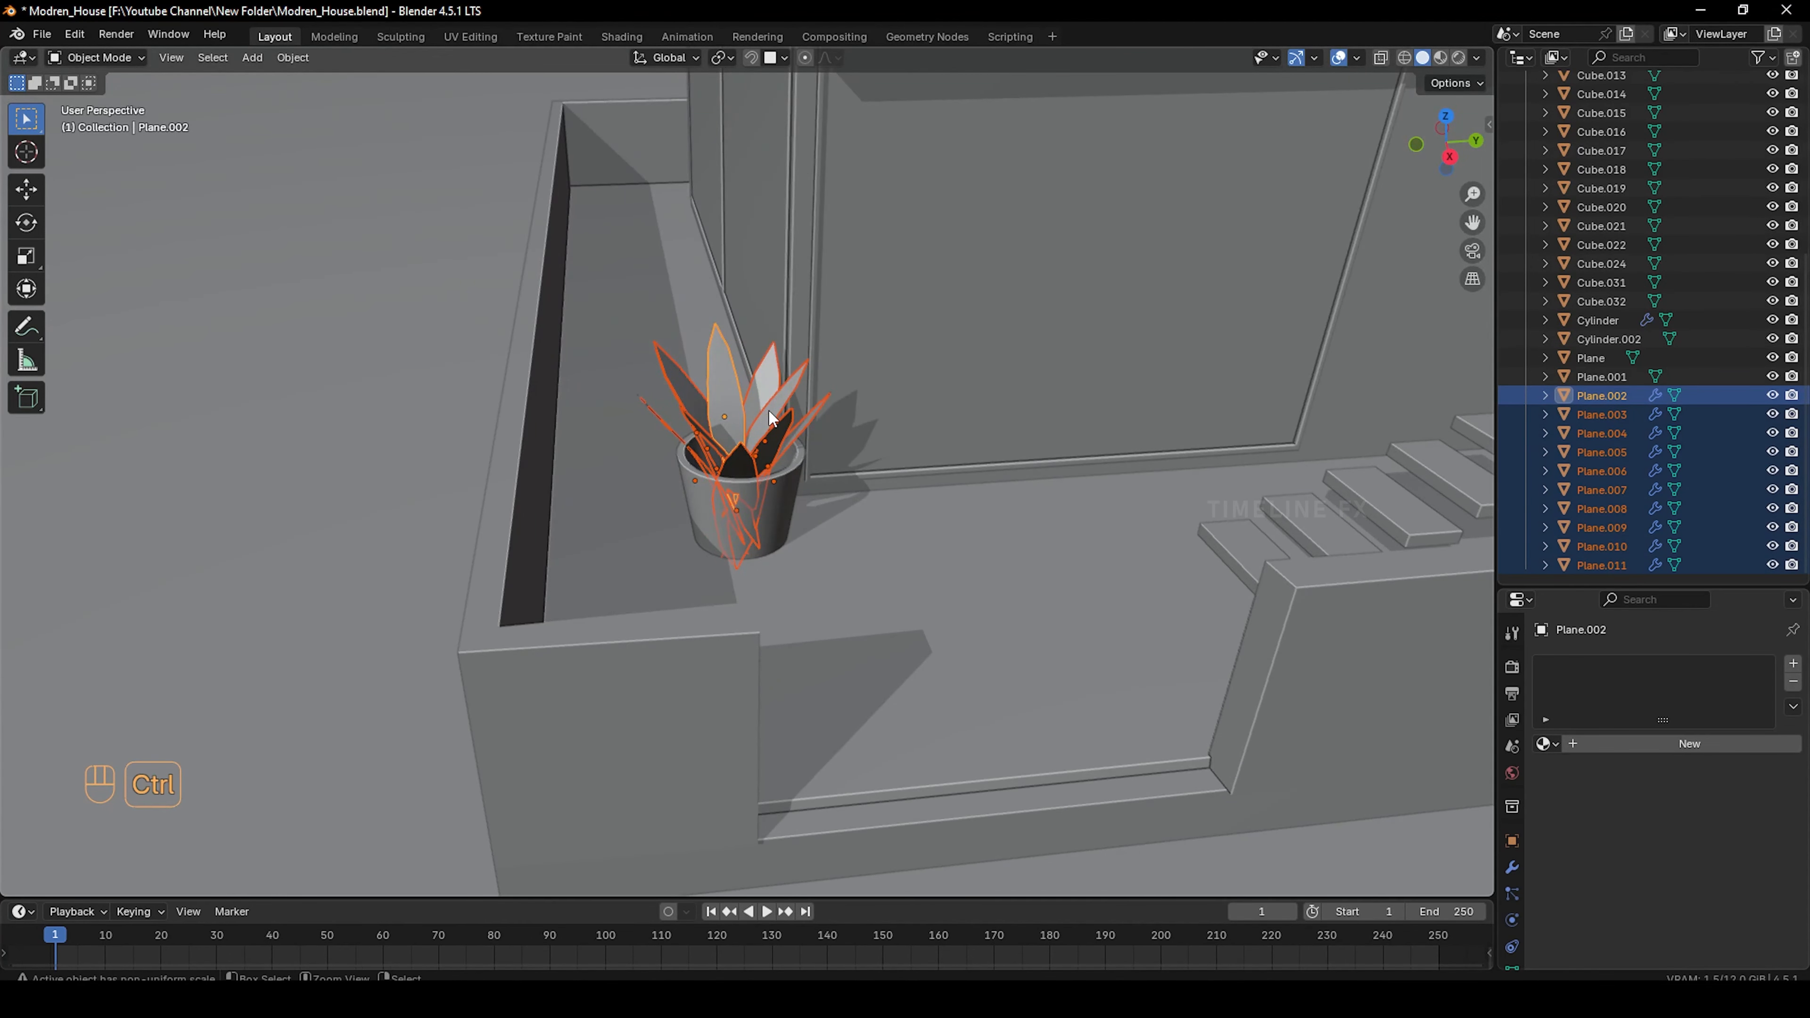
key("ctrl+j")
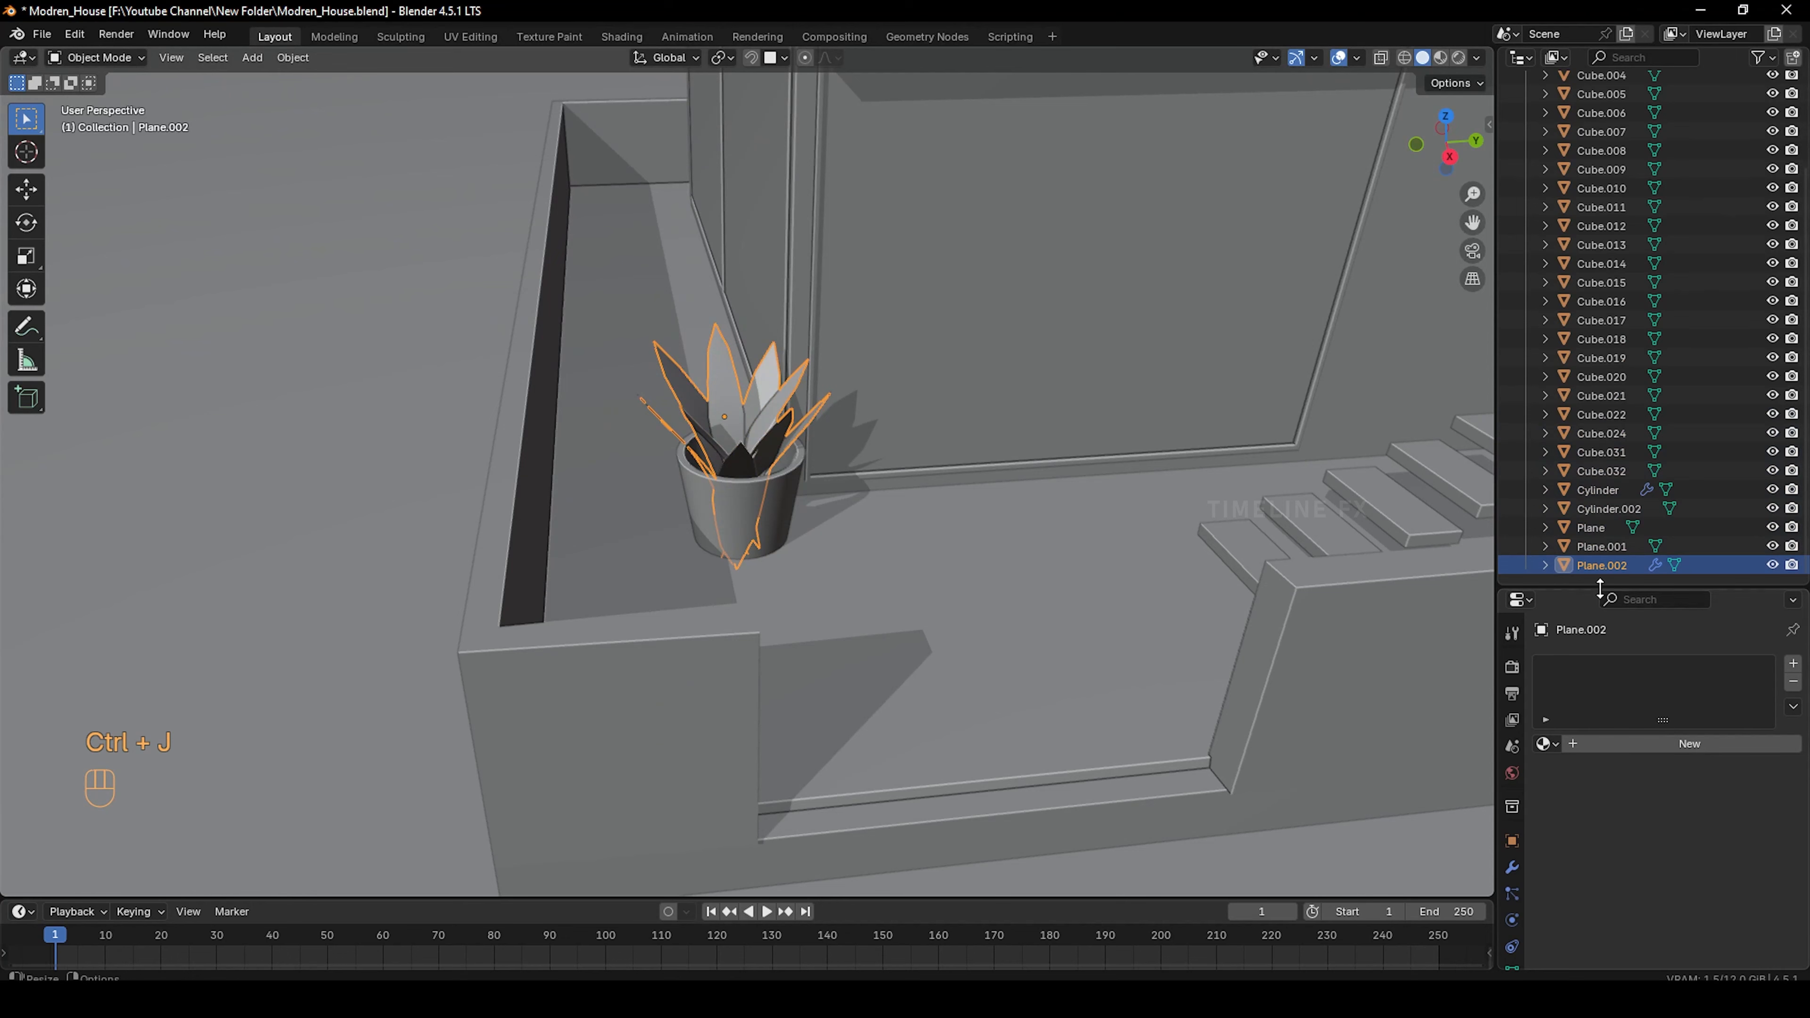
Give the joined leaves a new material with bright green base color #1CE700 and switch the viewport to rendered shading
left_click_drag(1599, 585, 1603, 286)
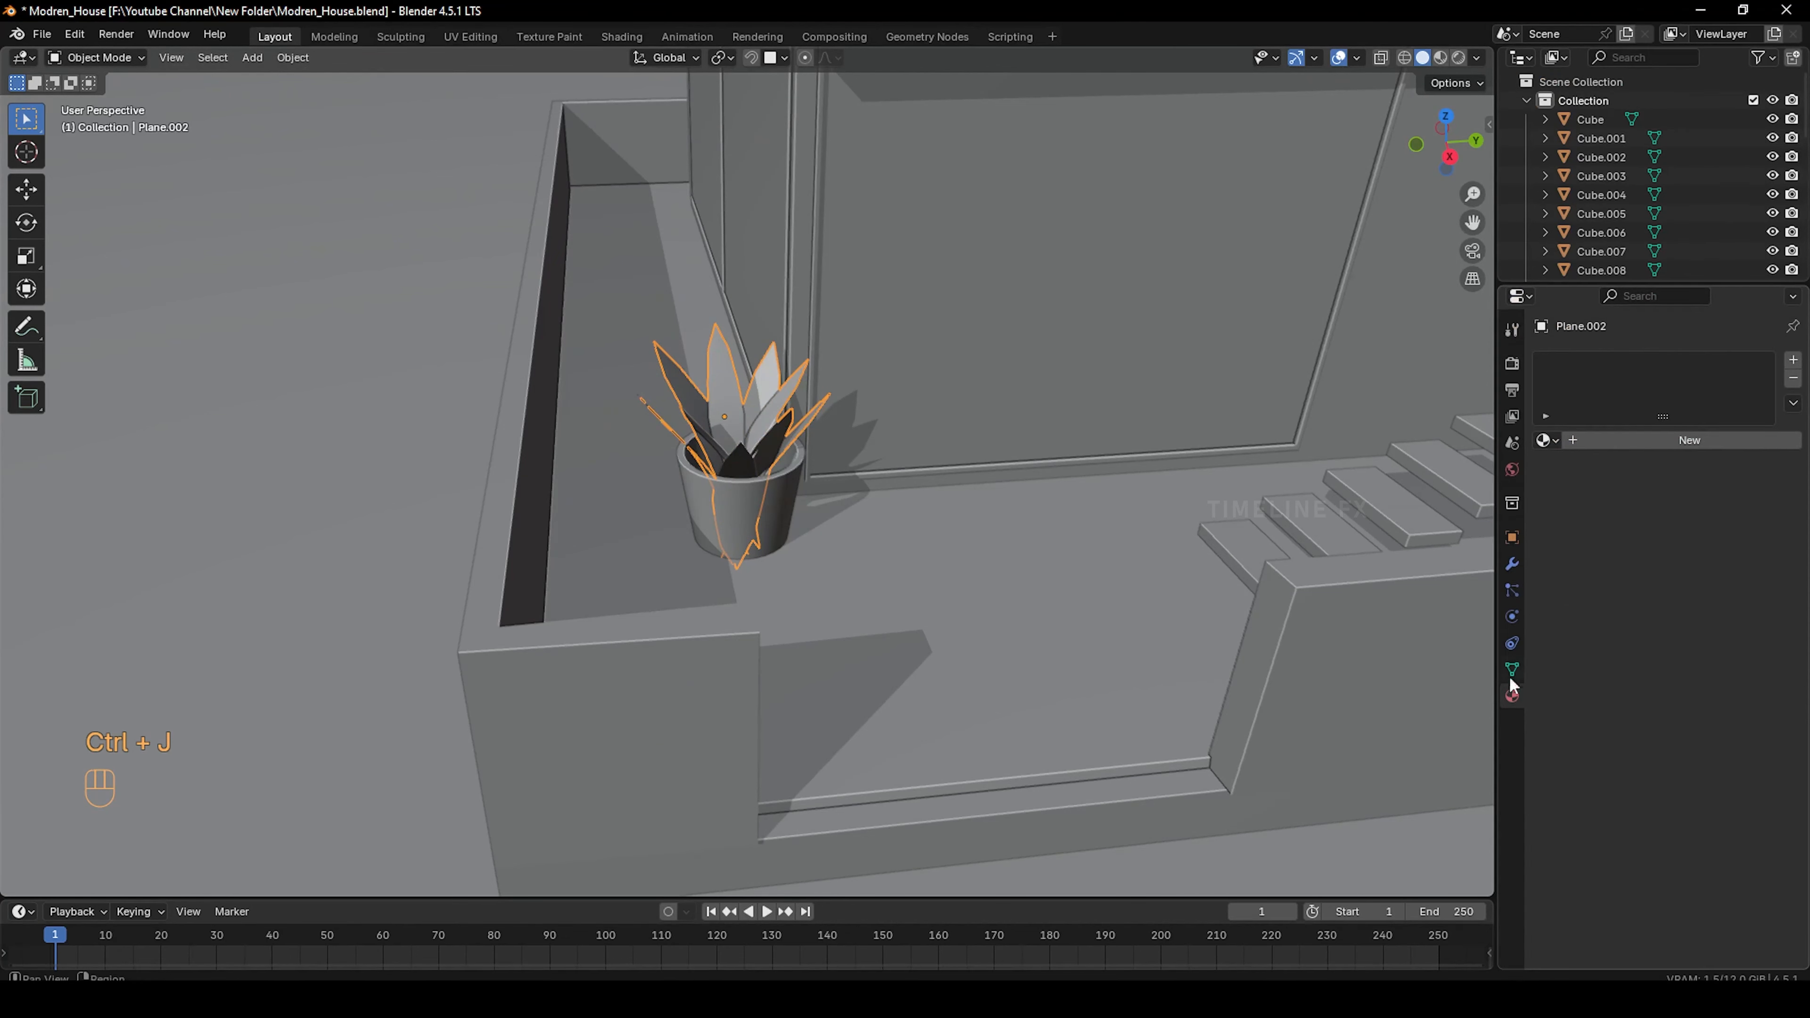
left_click(1603, 439)
left_click(1703, 559)
left_click_drag(1671, 335, 1603, 297)
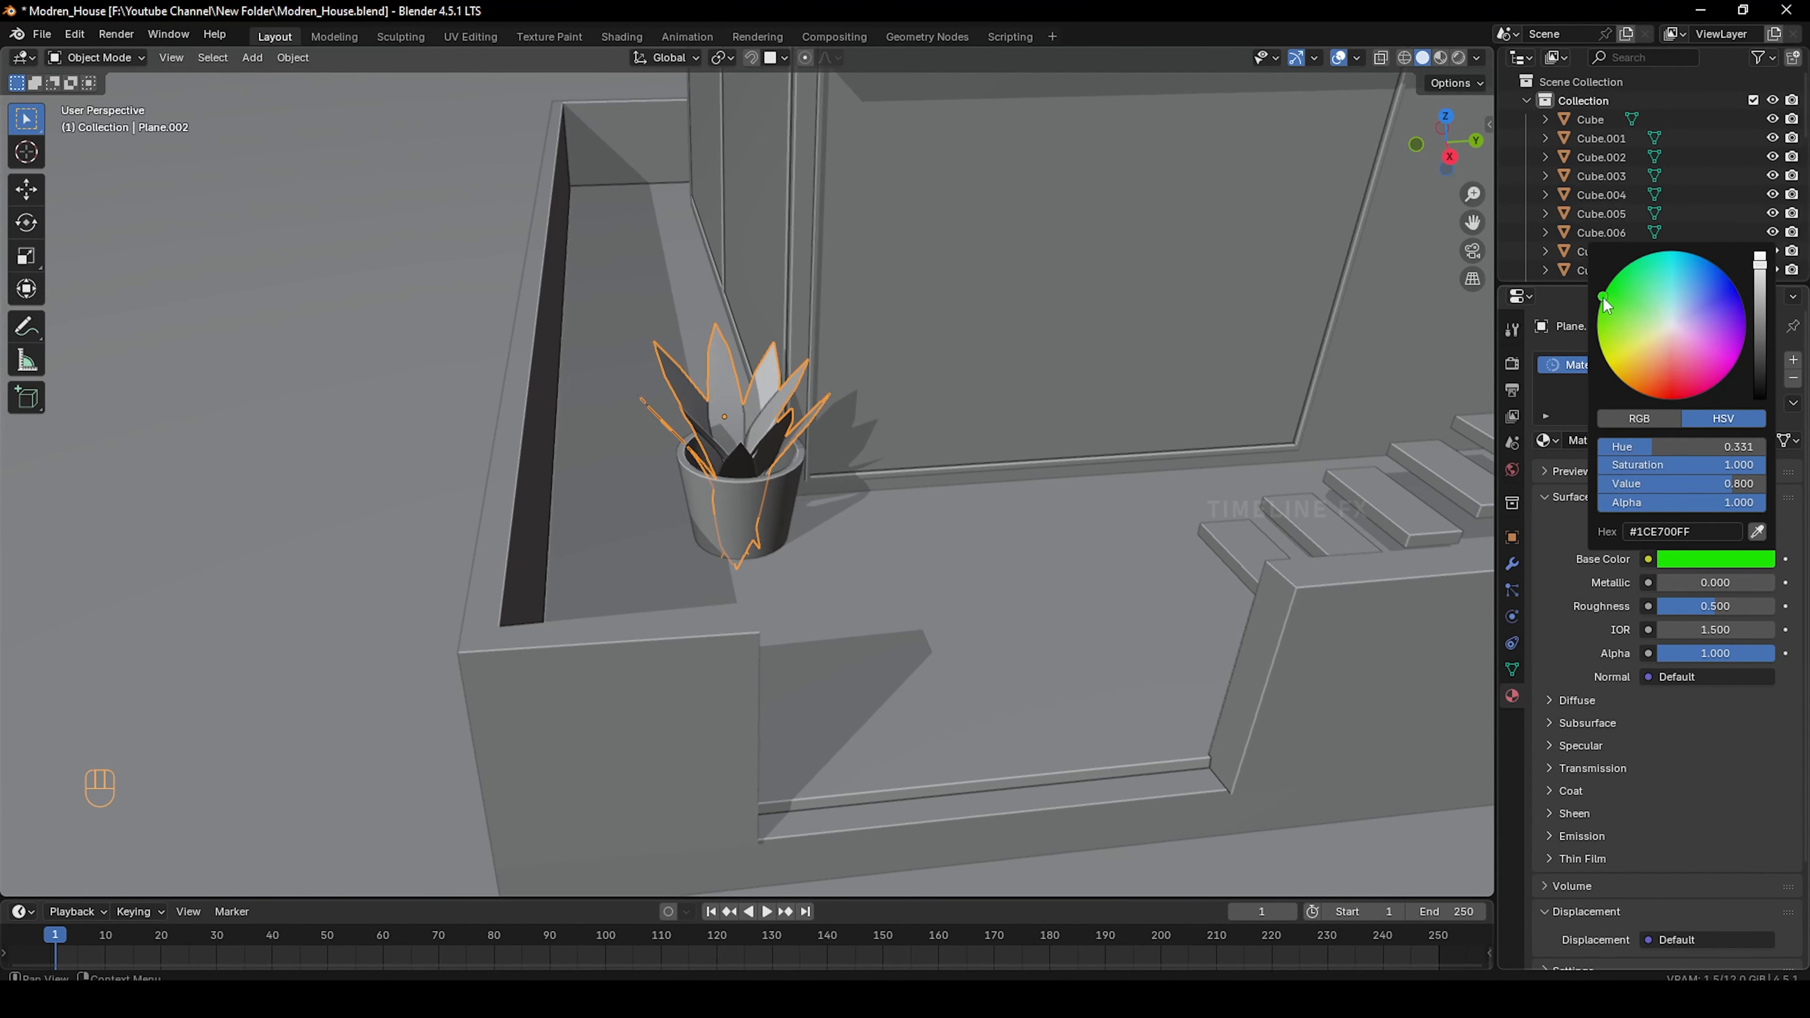
left_click(1459, 57)
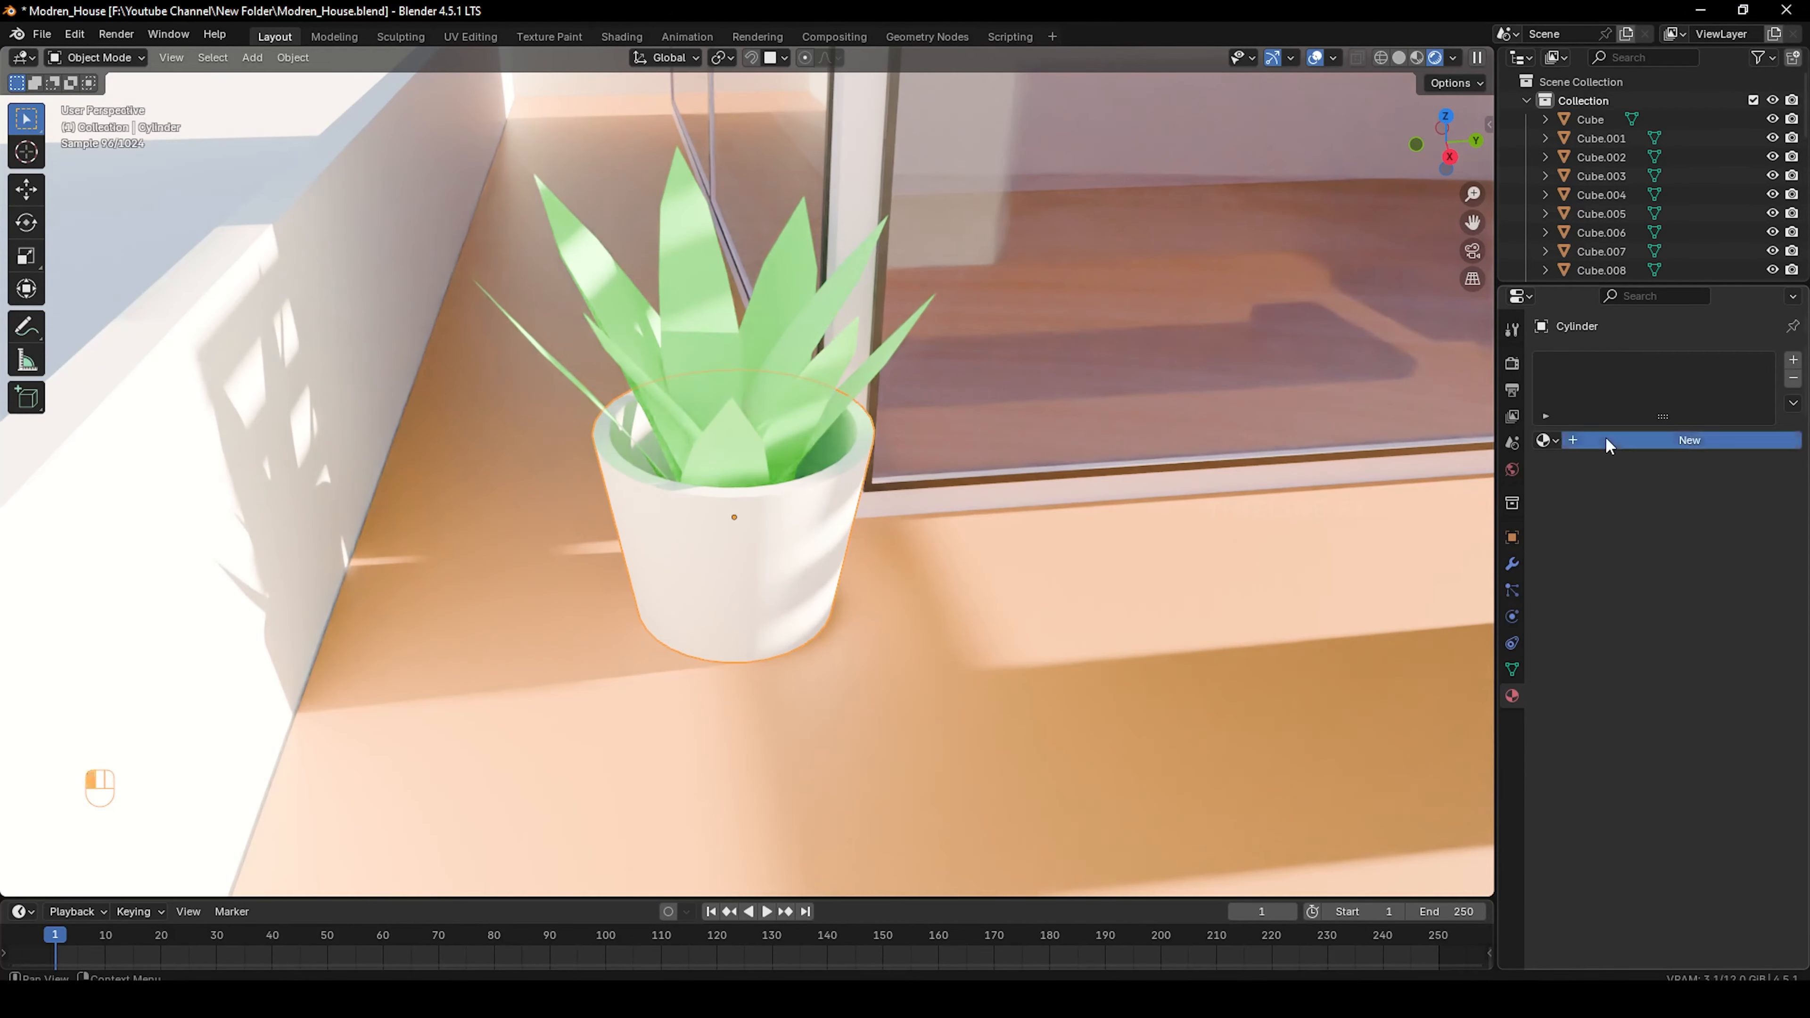
Give the pot a new material with a very dark red base color of about #1F0108
left_click(1604, 440)
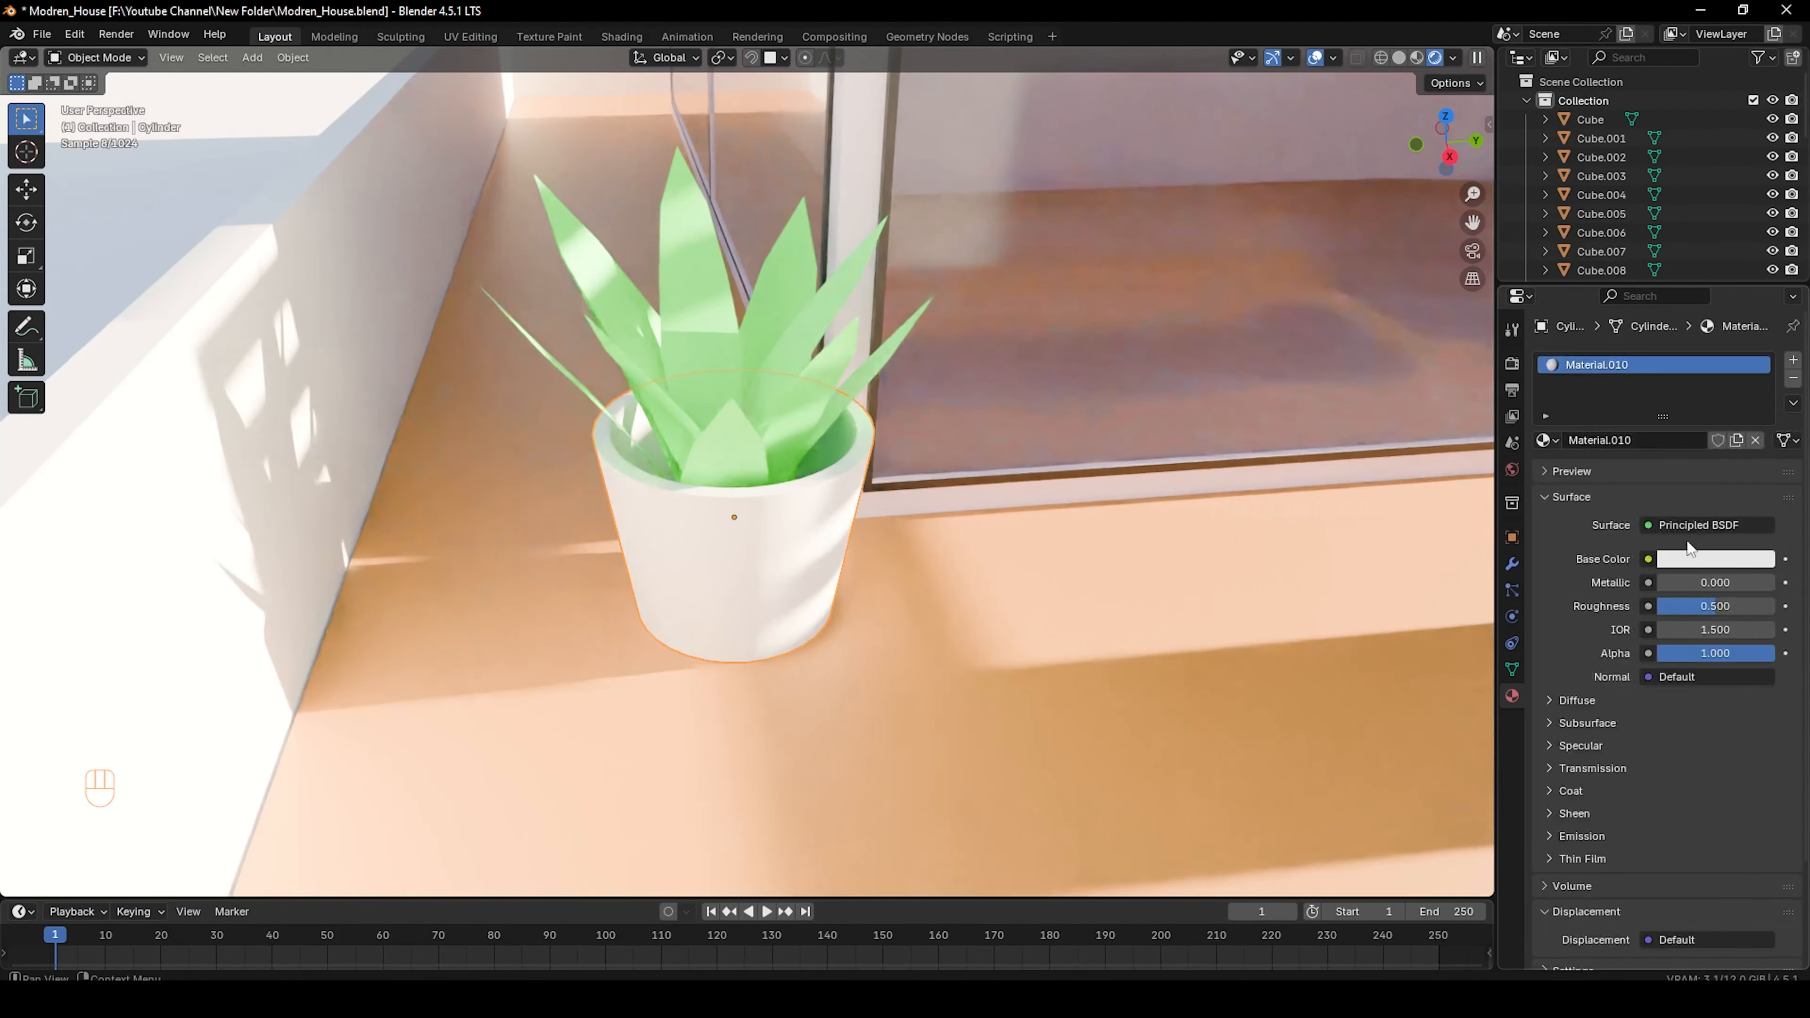
left_click(1696, 559)
mouse_move(1663, 428)
left_mouse_down()
mouse_move(1662, 394)
mouse_move(1676, 399)
left_mouse_up()
left_click_drag(1760, 284, 1759, 382)
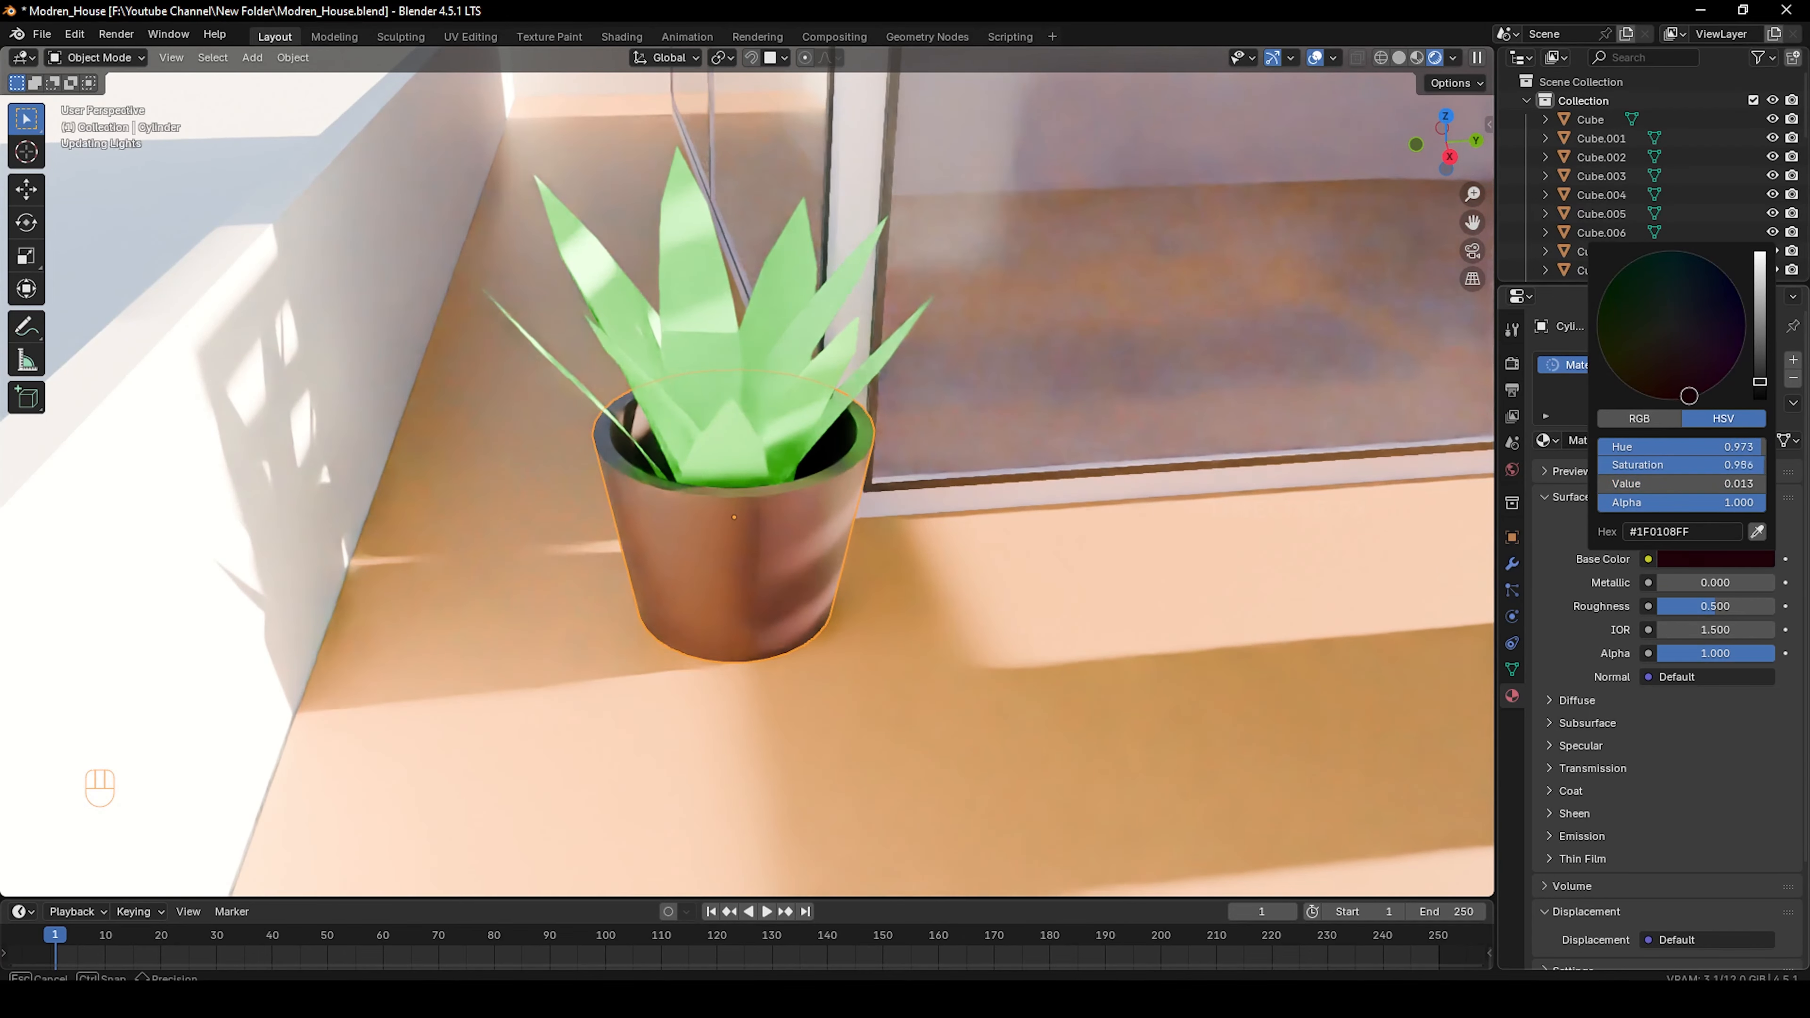
Select the plant together with its pot and duplicate both straight up along Z to the upper terrace level
scroll(680, 564, "down", 2)
middle_click_drag(679, 564, 844, 570)
scroll(844, 570, "down", 3)
scroll(761, 458, "up", 6)
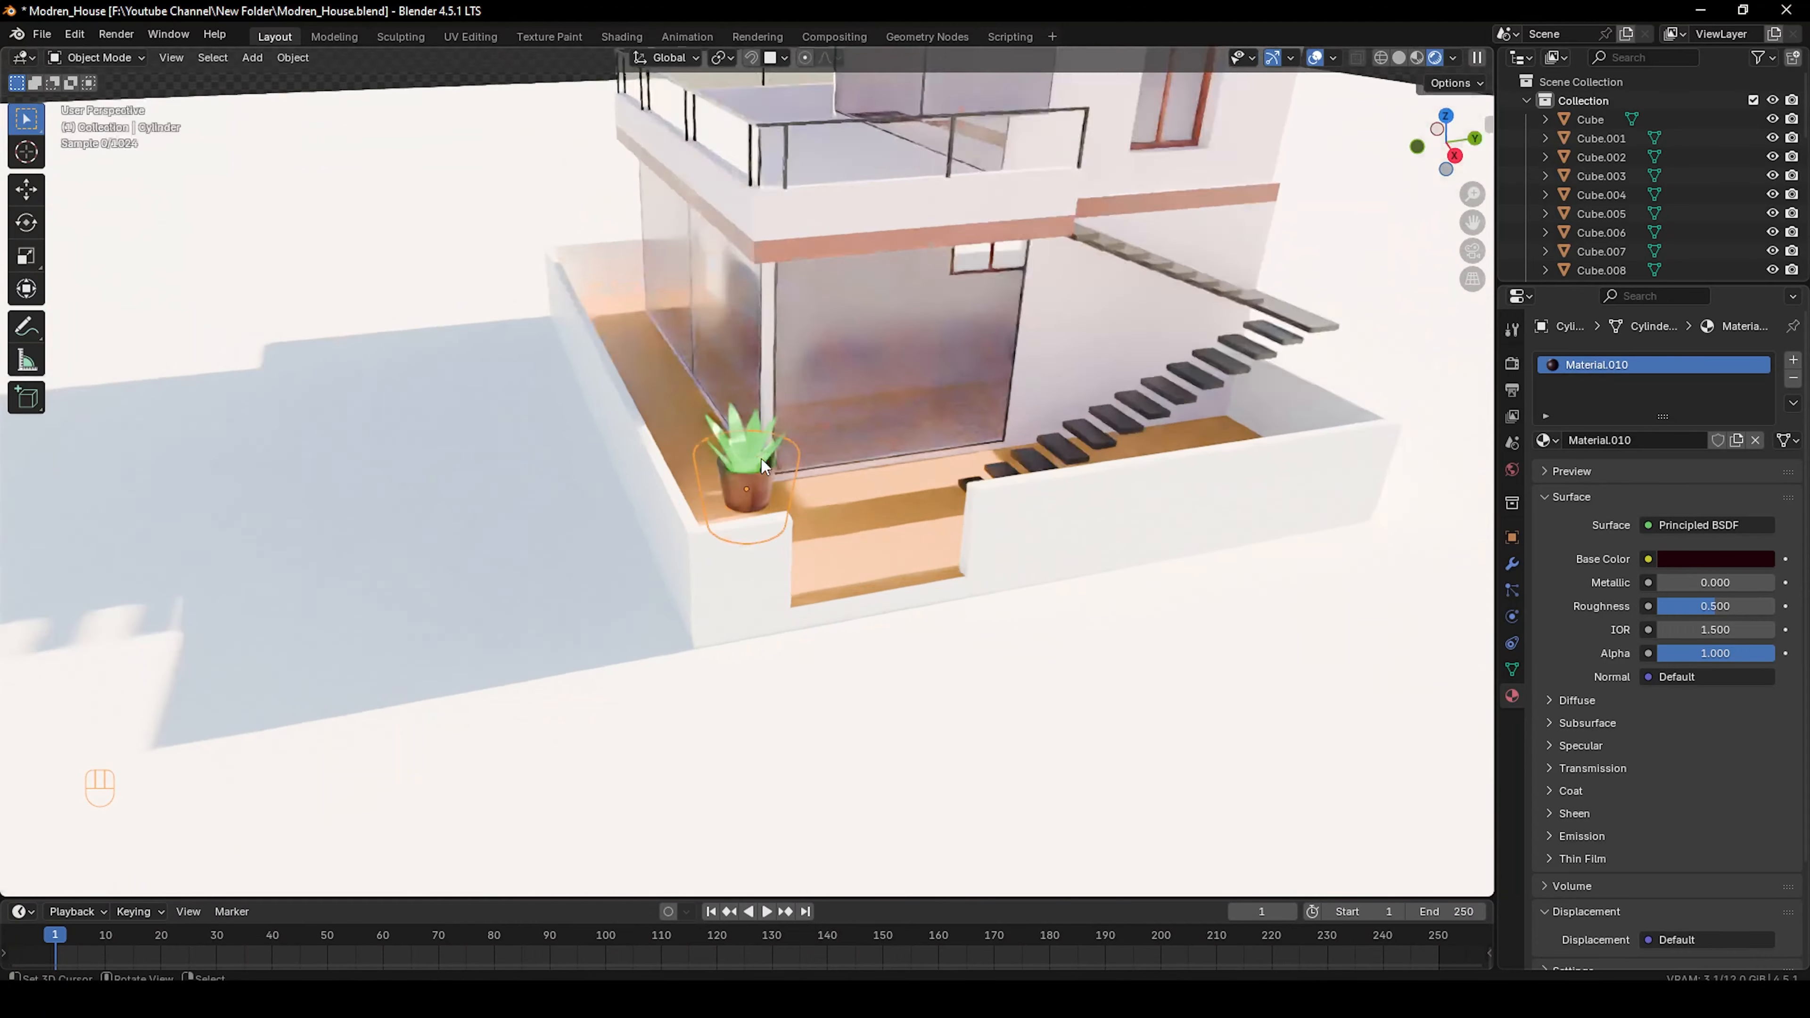
right_click(753, 453, "shift")
scroll(754, 453, "down", 5)
middle_click_drag(804, 481, 872, 487)
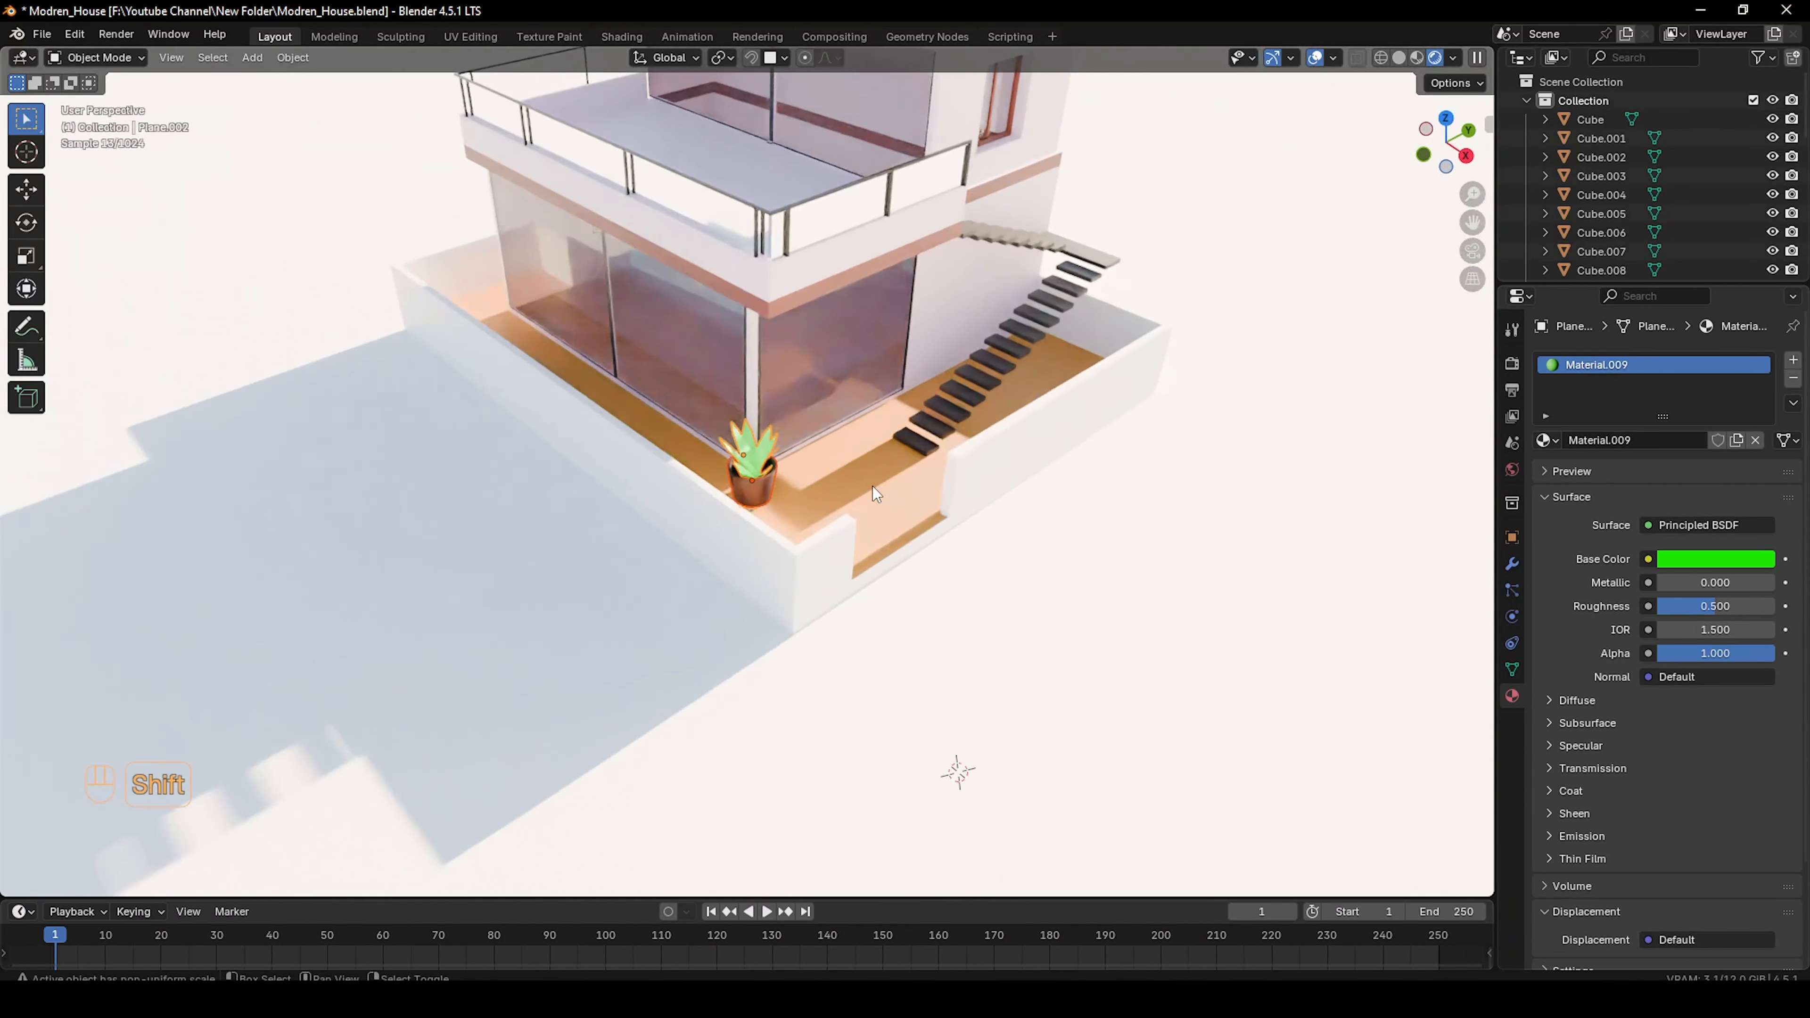
key("shift+d")
key("z")
left_click(837, 168)
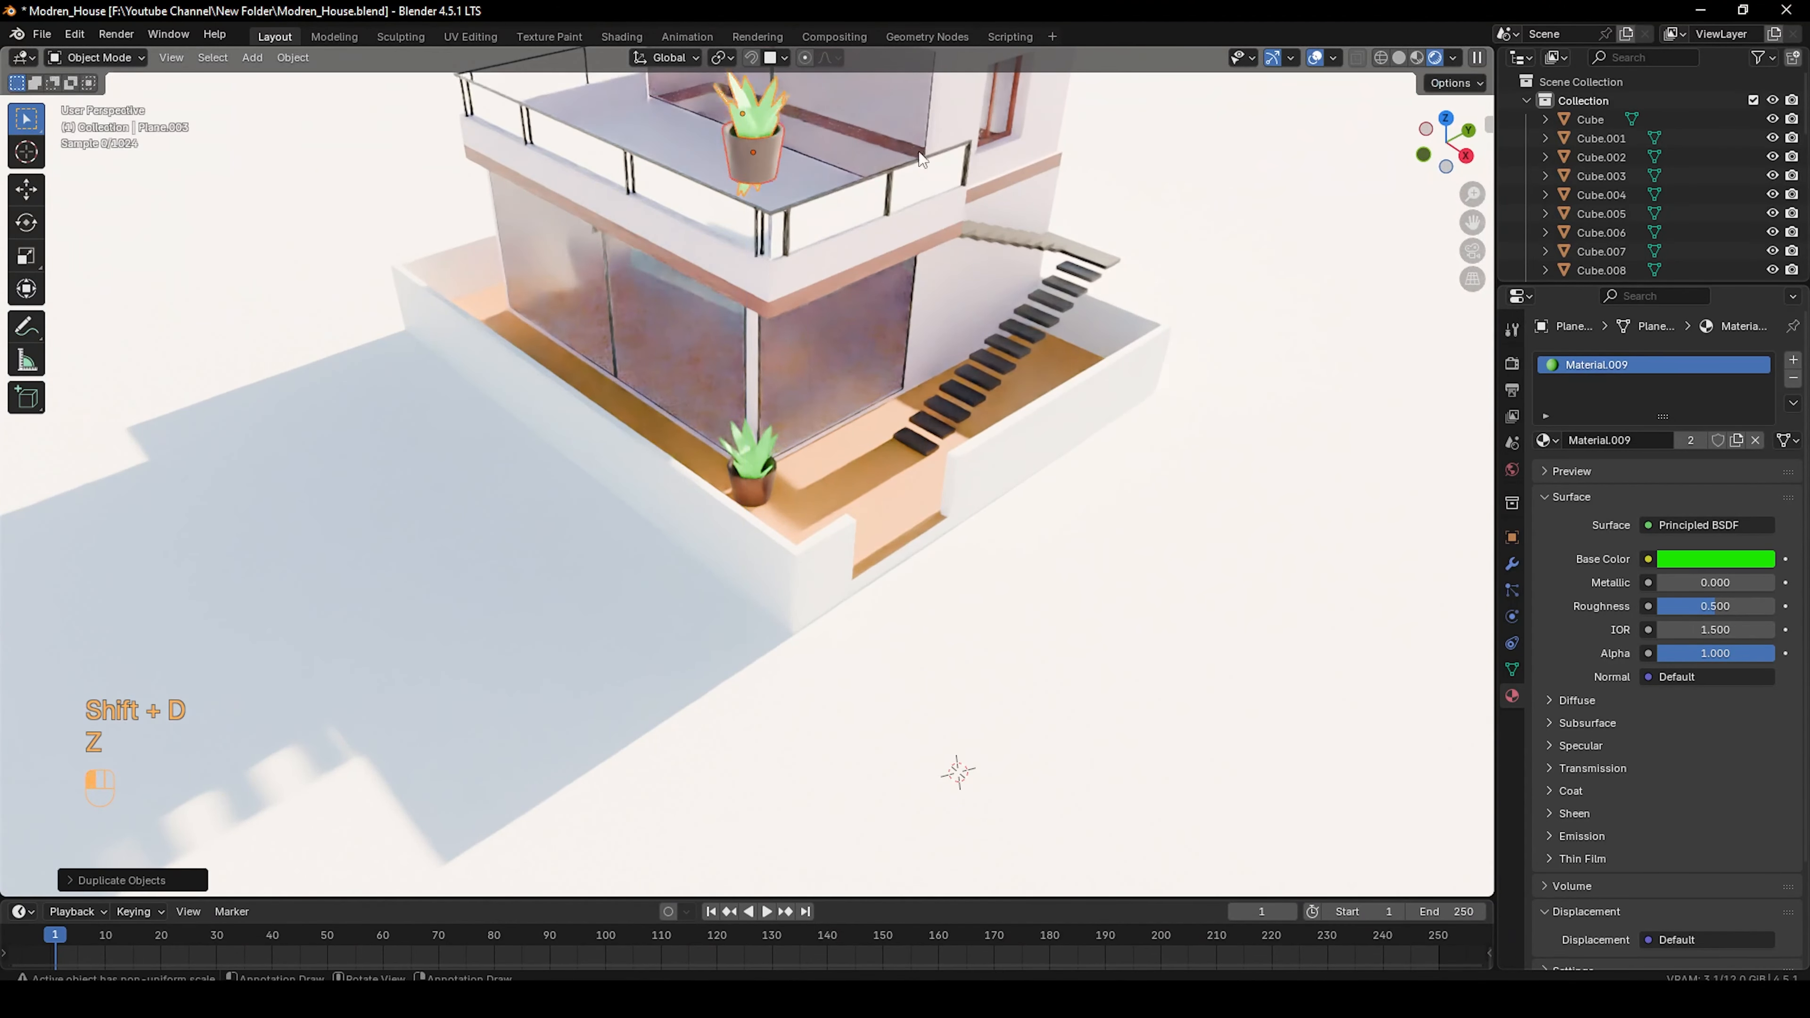
Scale the duplicated potted plant down and move it onto the upper terrace near the glass wall
scroll(923, 158, "up", 2)
middle_click_drag(1134, 171, 1103, 474, "shift")
key("s")
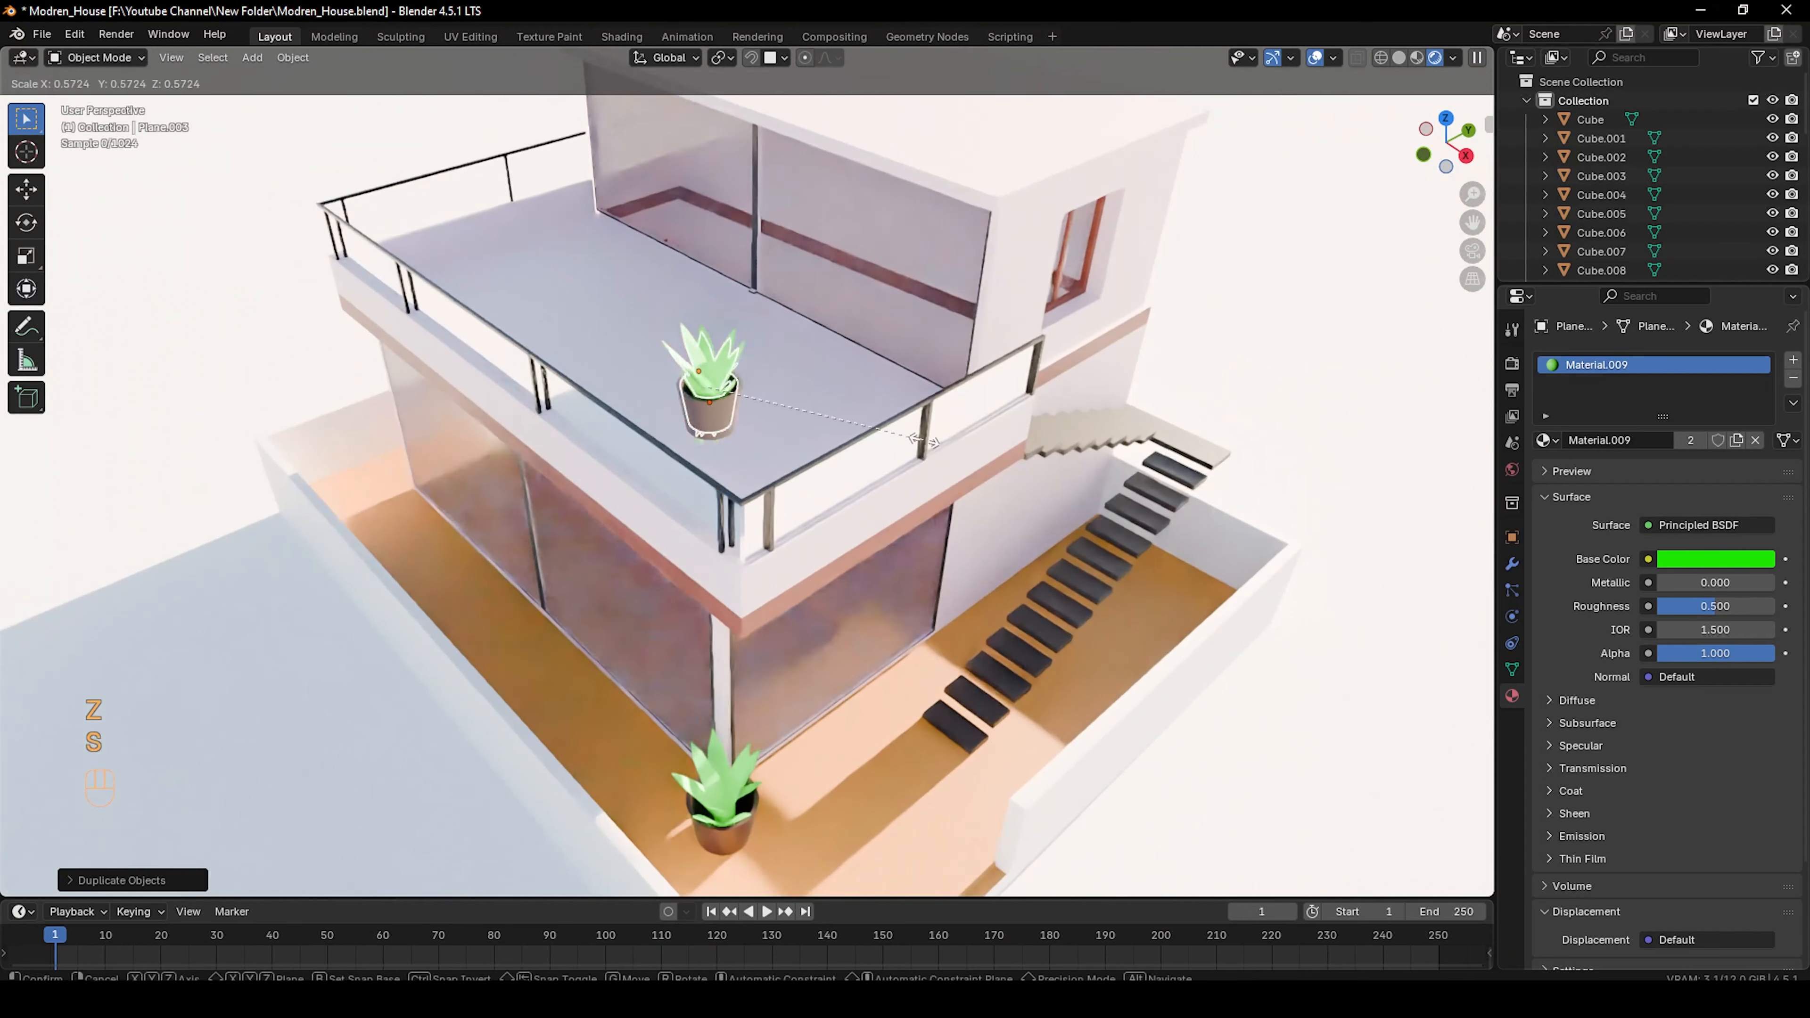
left_click(884, 431)
key("g")
left_click(1054, 399)
scroll(1040, 378, "up", 4)
middle_click_drag(1026, 360, 766, 515, "shift")
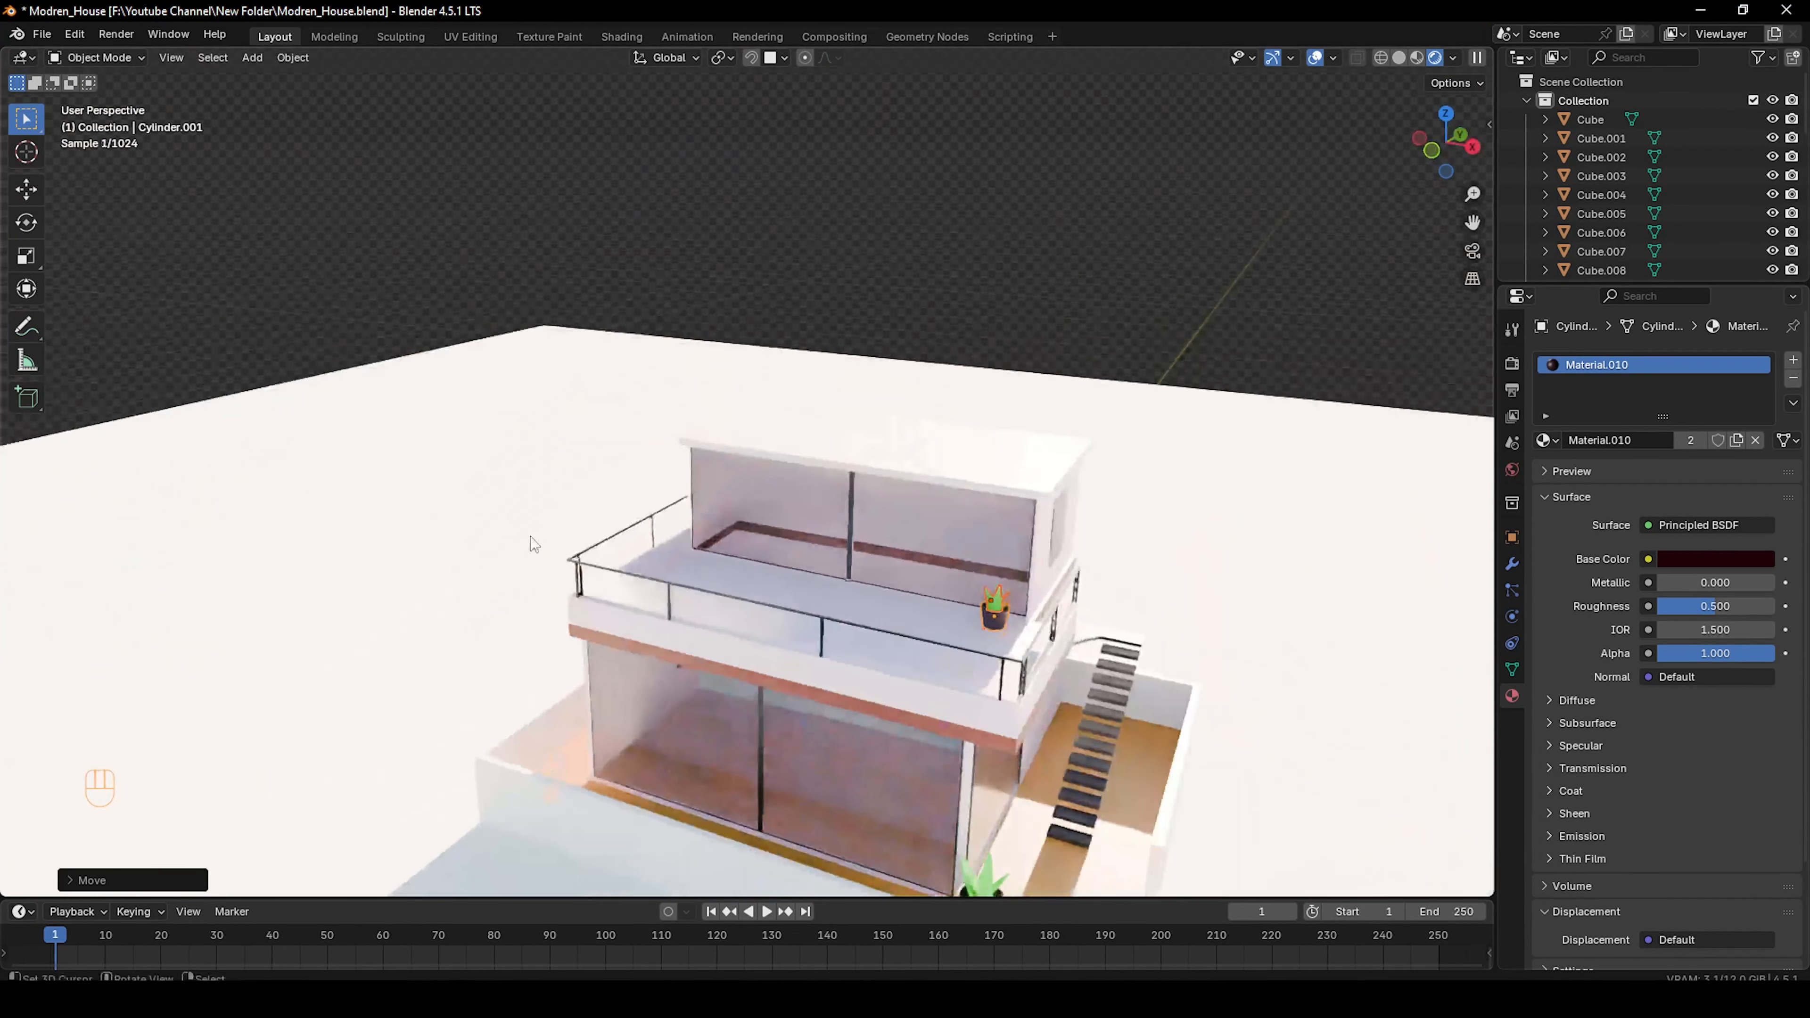
scroll(824, 650, "down", 2)
middle_click_drag(824, 651, 798, 584, "shift")
middle_click_drag(798, 585, 707, 558)
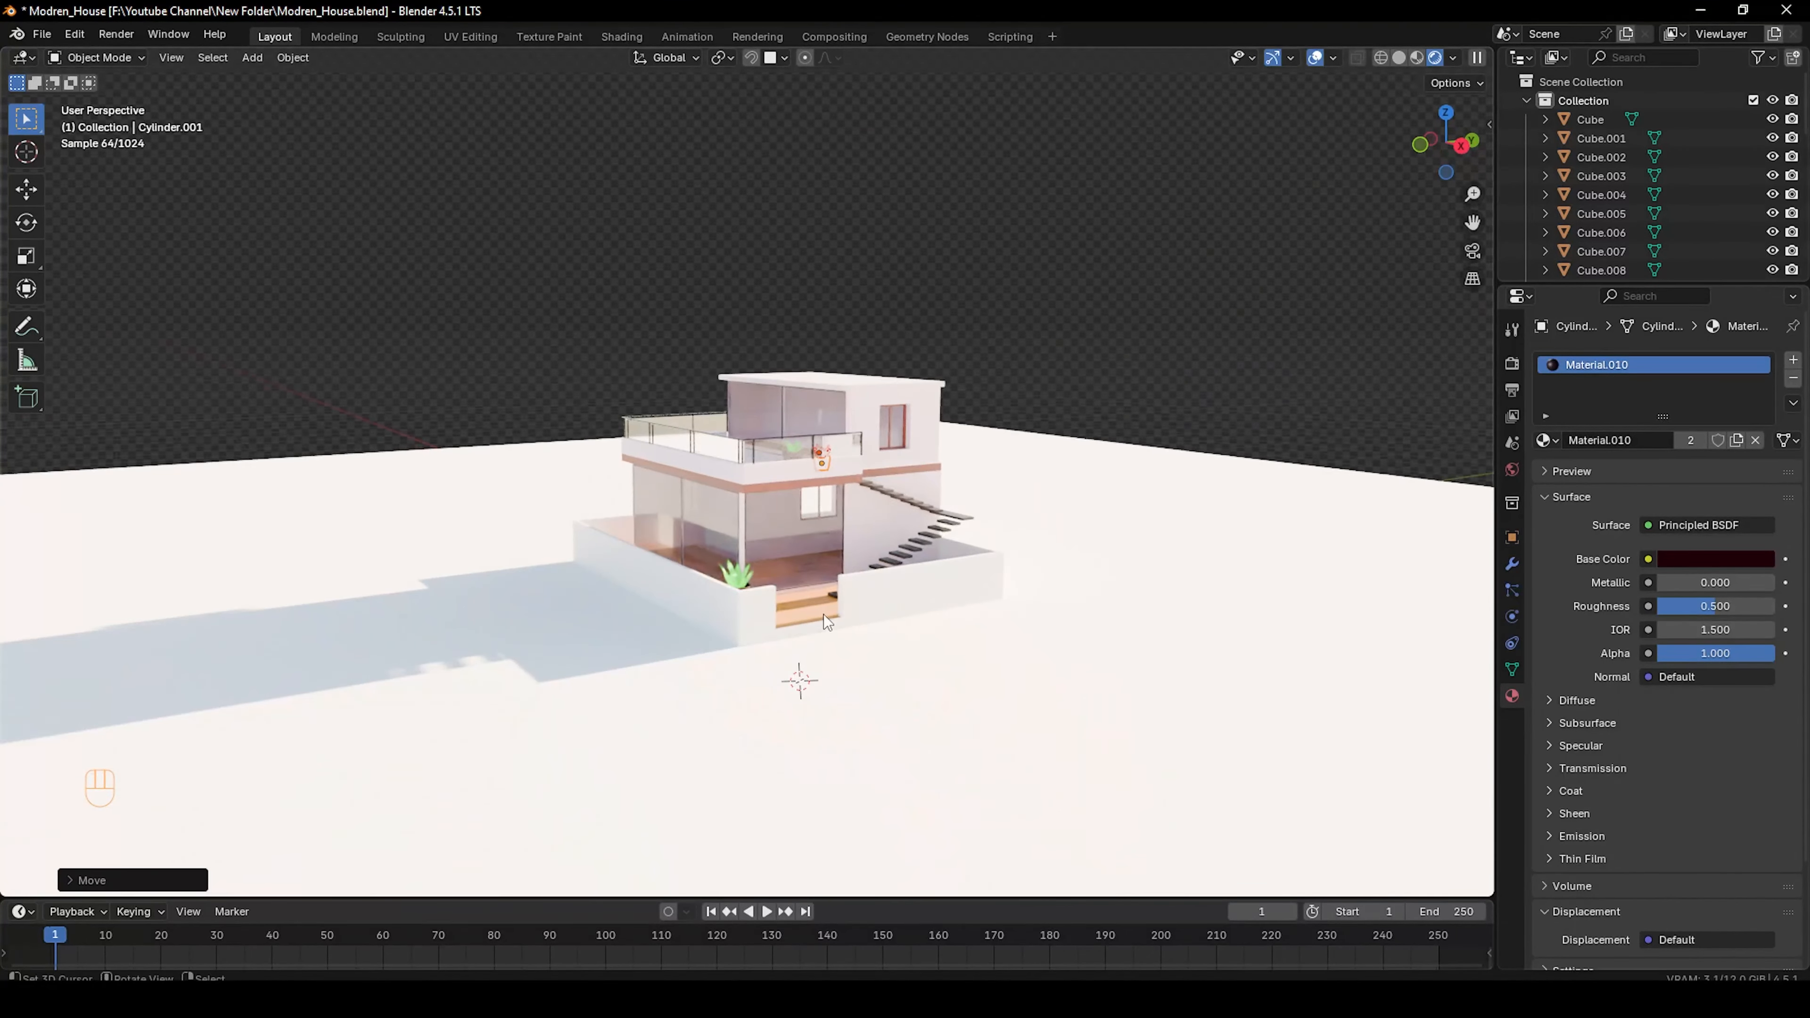
scroll(824, 618, "up", 6)
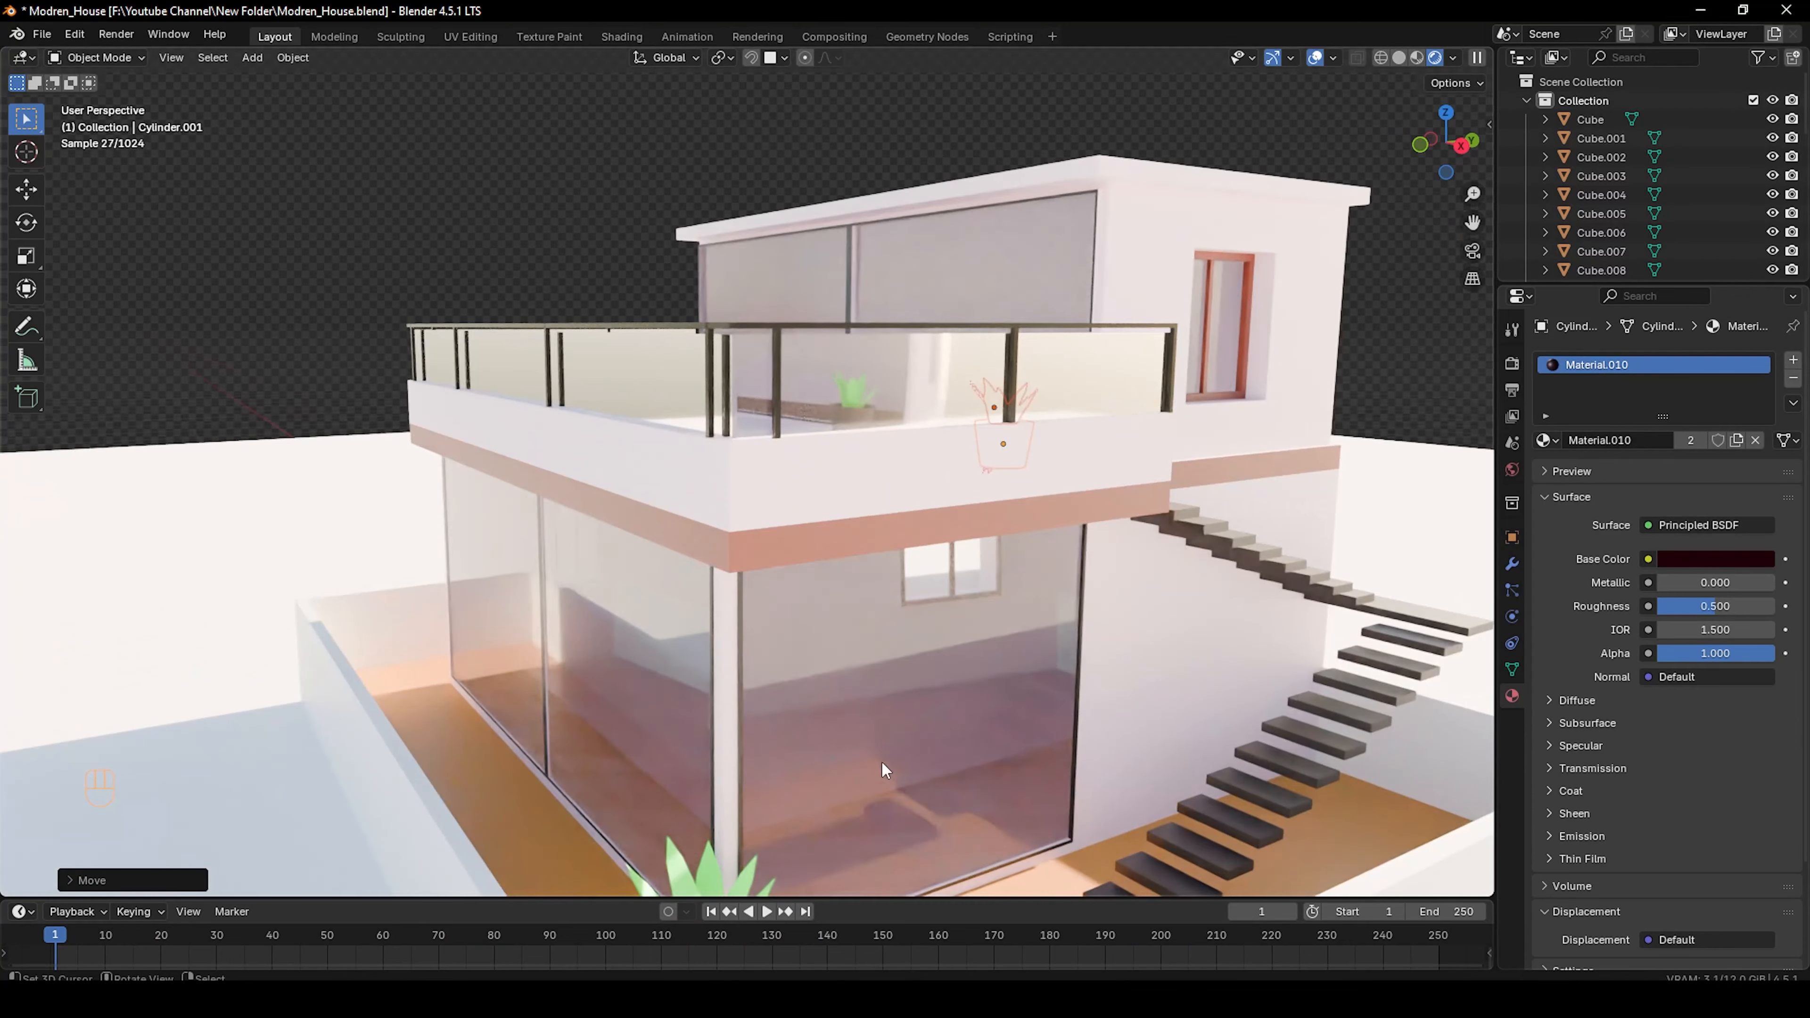
Add a horizontal loop cut around the lower base band of the boundary wall mesh
scroll(875, 751, "down", 1)
scroll(873, 750, "down", 3)
middle_click_drag(820, 634, 790, 586, "shift")
scroll(859, 632, "up", 4)
left_click(811, 670)
key("Tab")
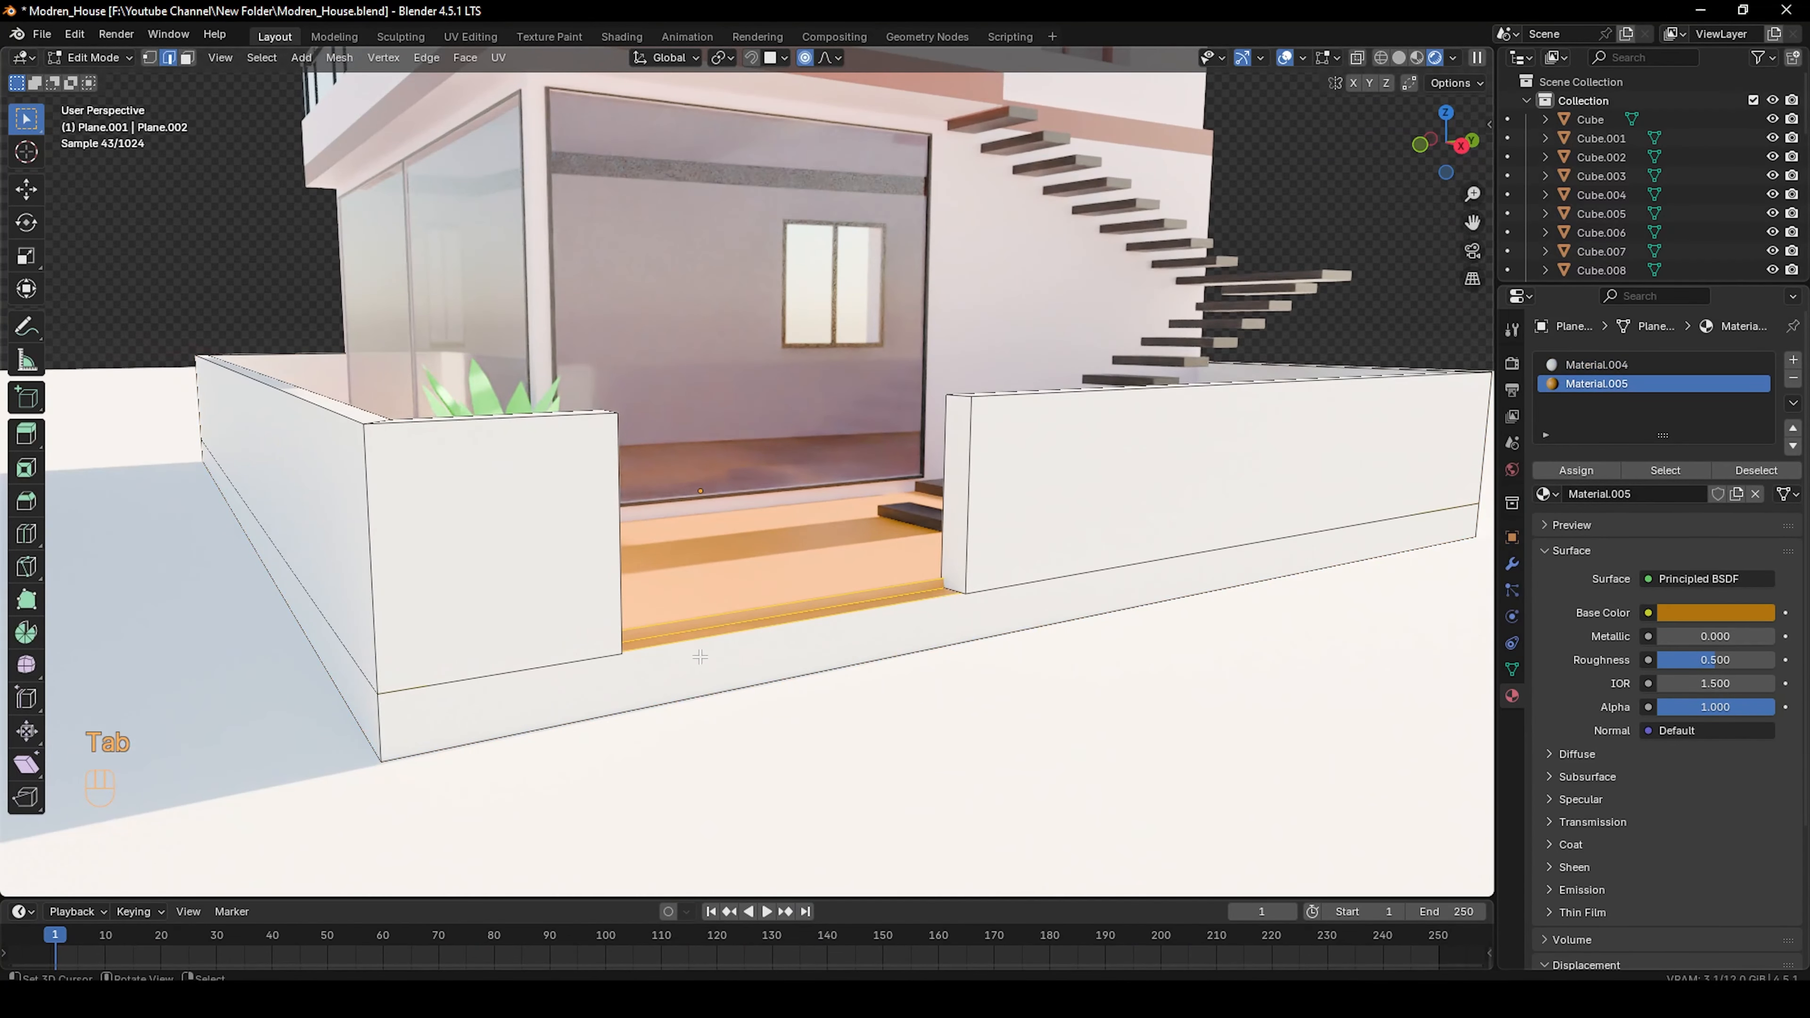
key("ctrl+r")
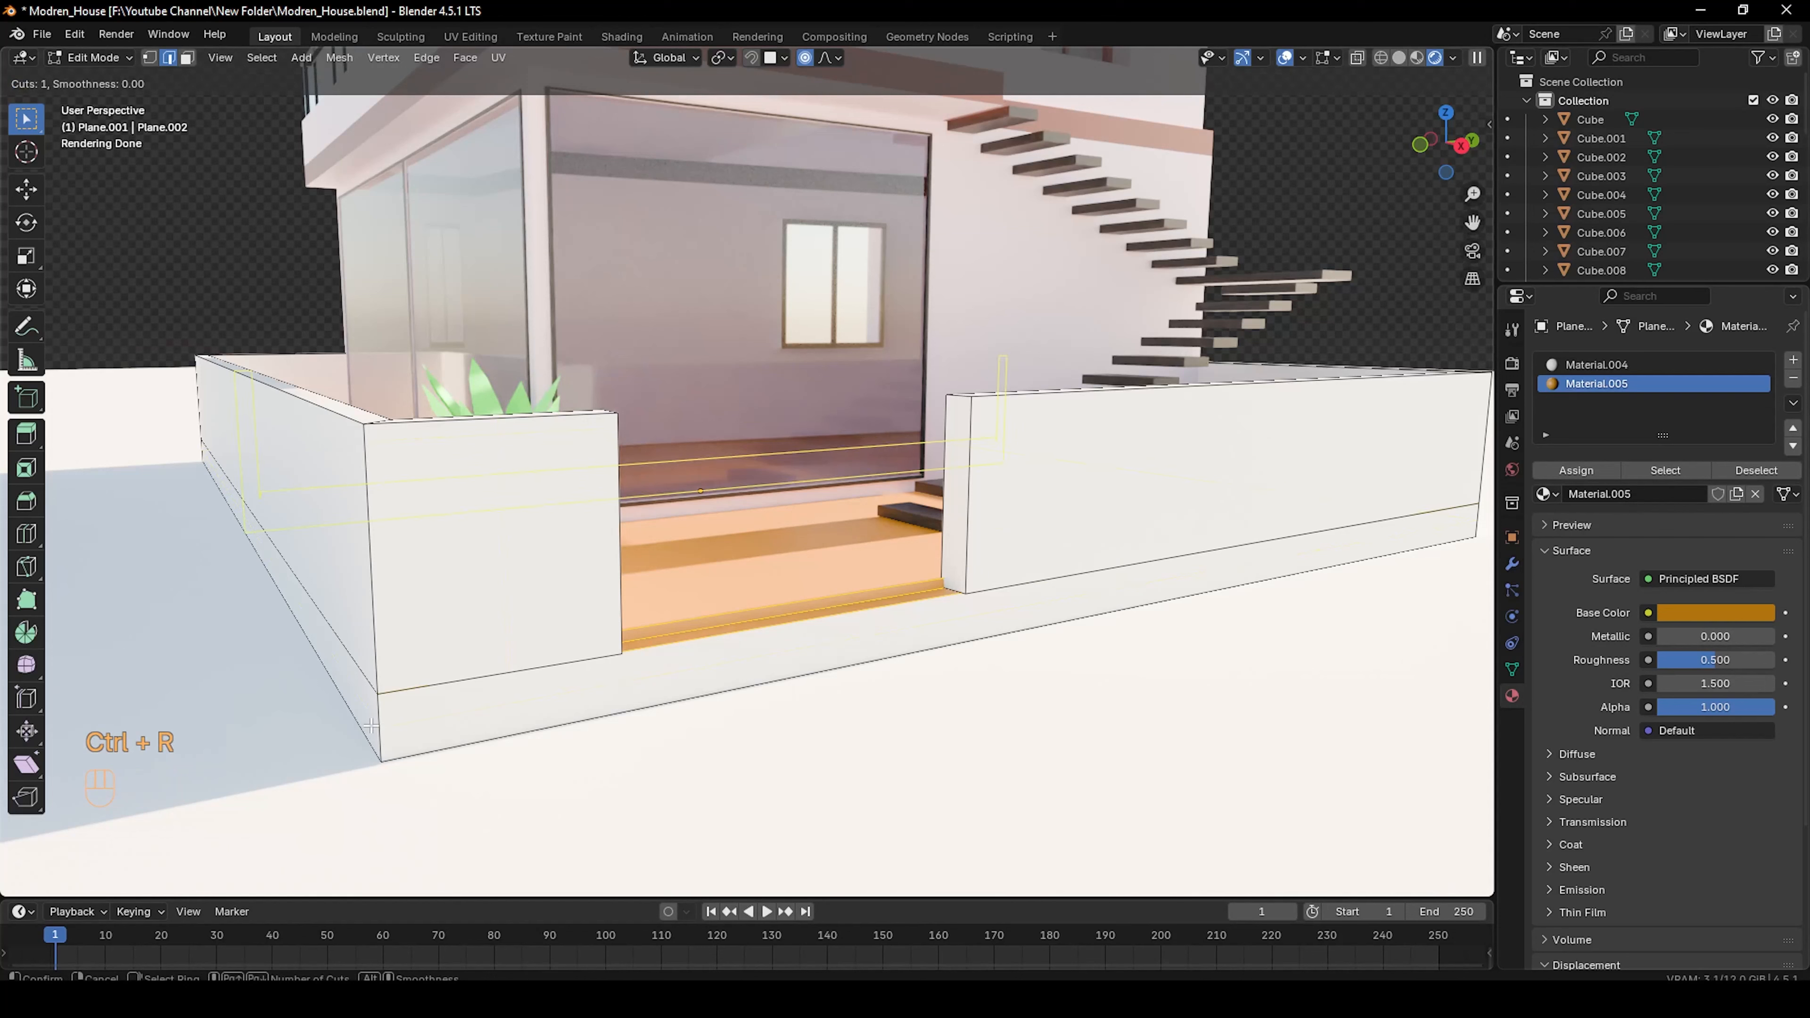
left_click(394, 725)
Add two vertical loop cuts to the front base, one aligned with each side of the gate opening
key("ctrl+r")
left_click(1034, 628)
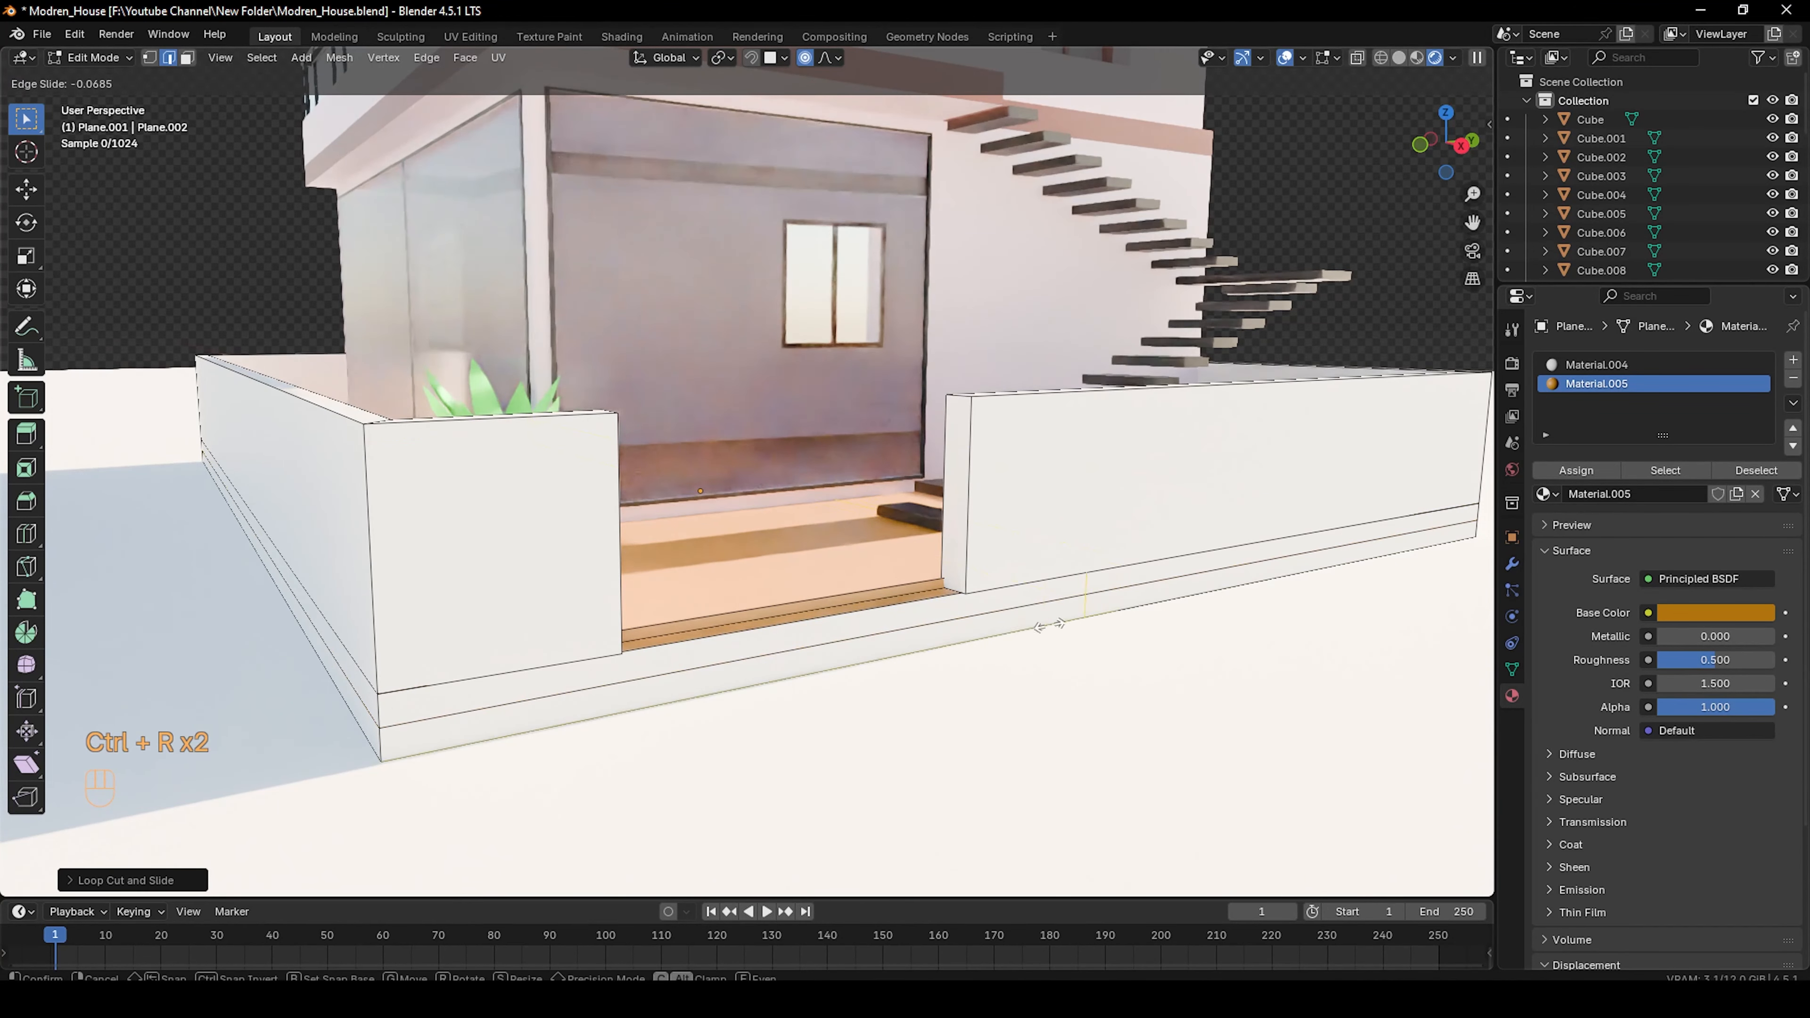
left_click(933, 637)
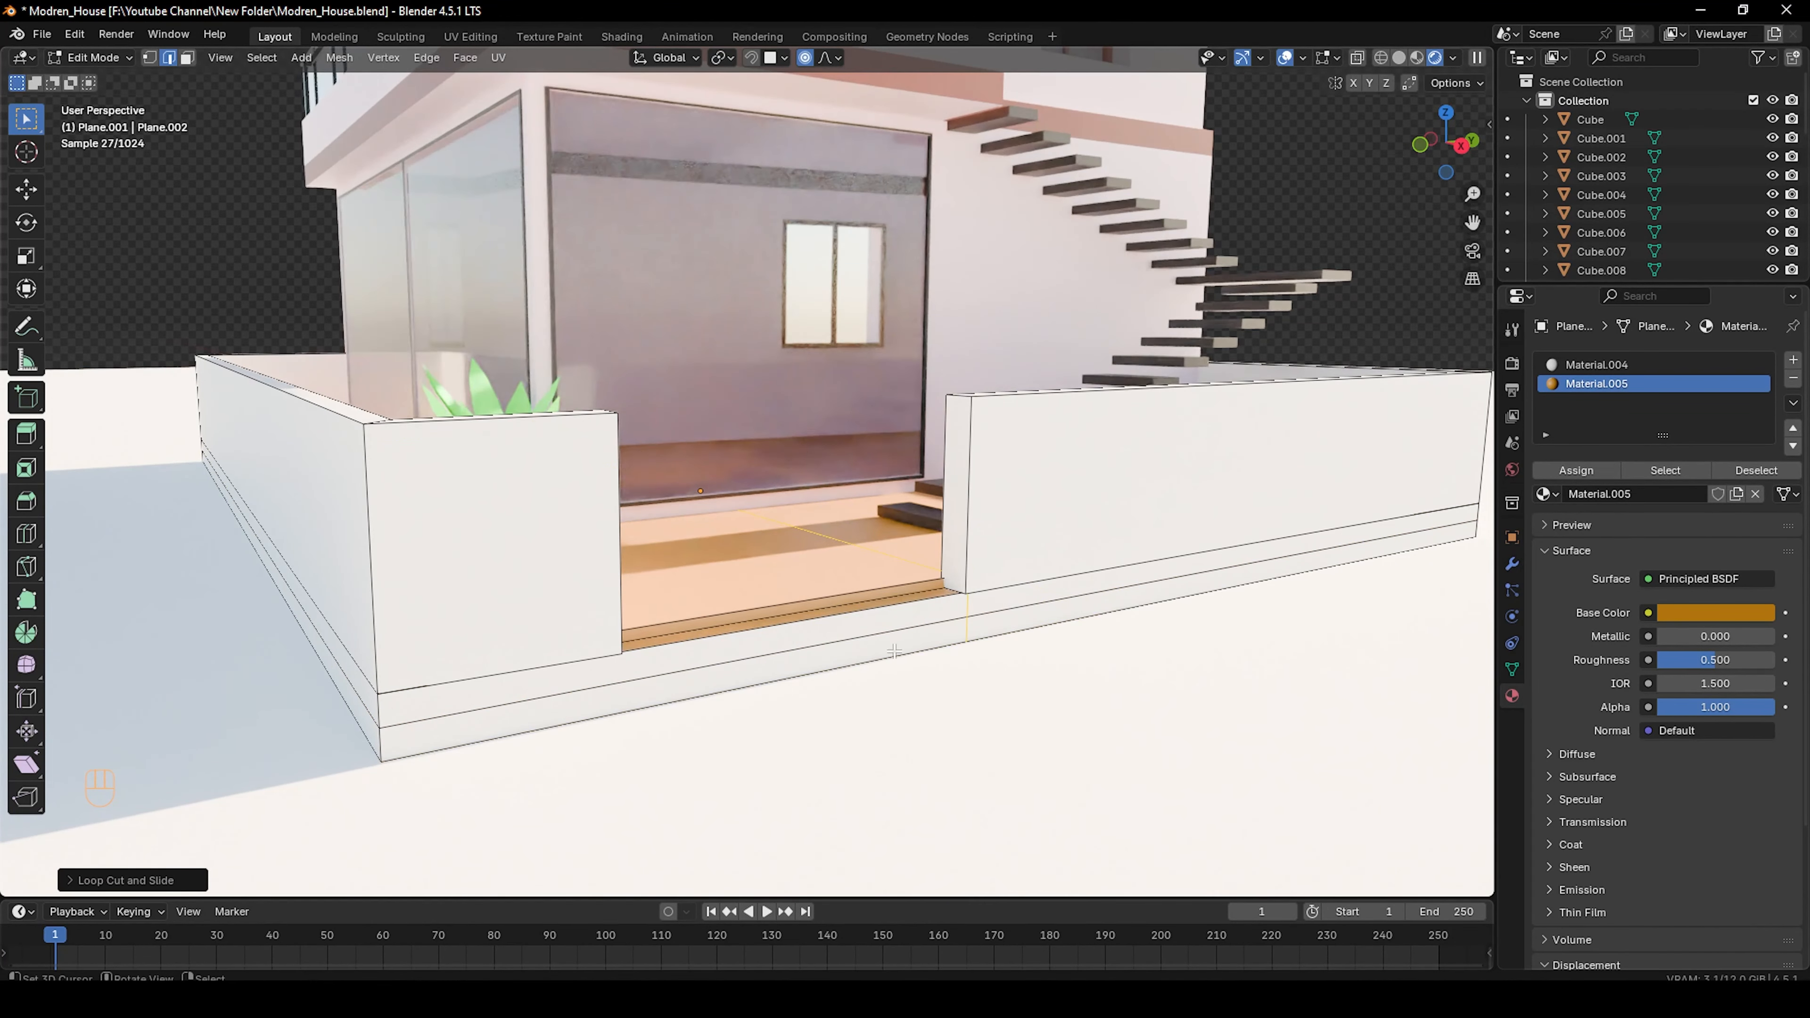
key("ctrl+r")
left_click(761, 677)
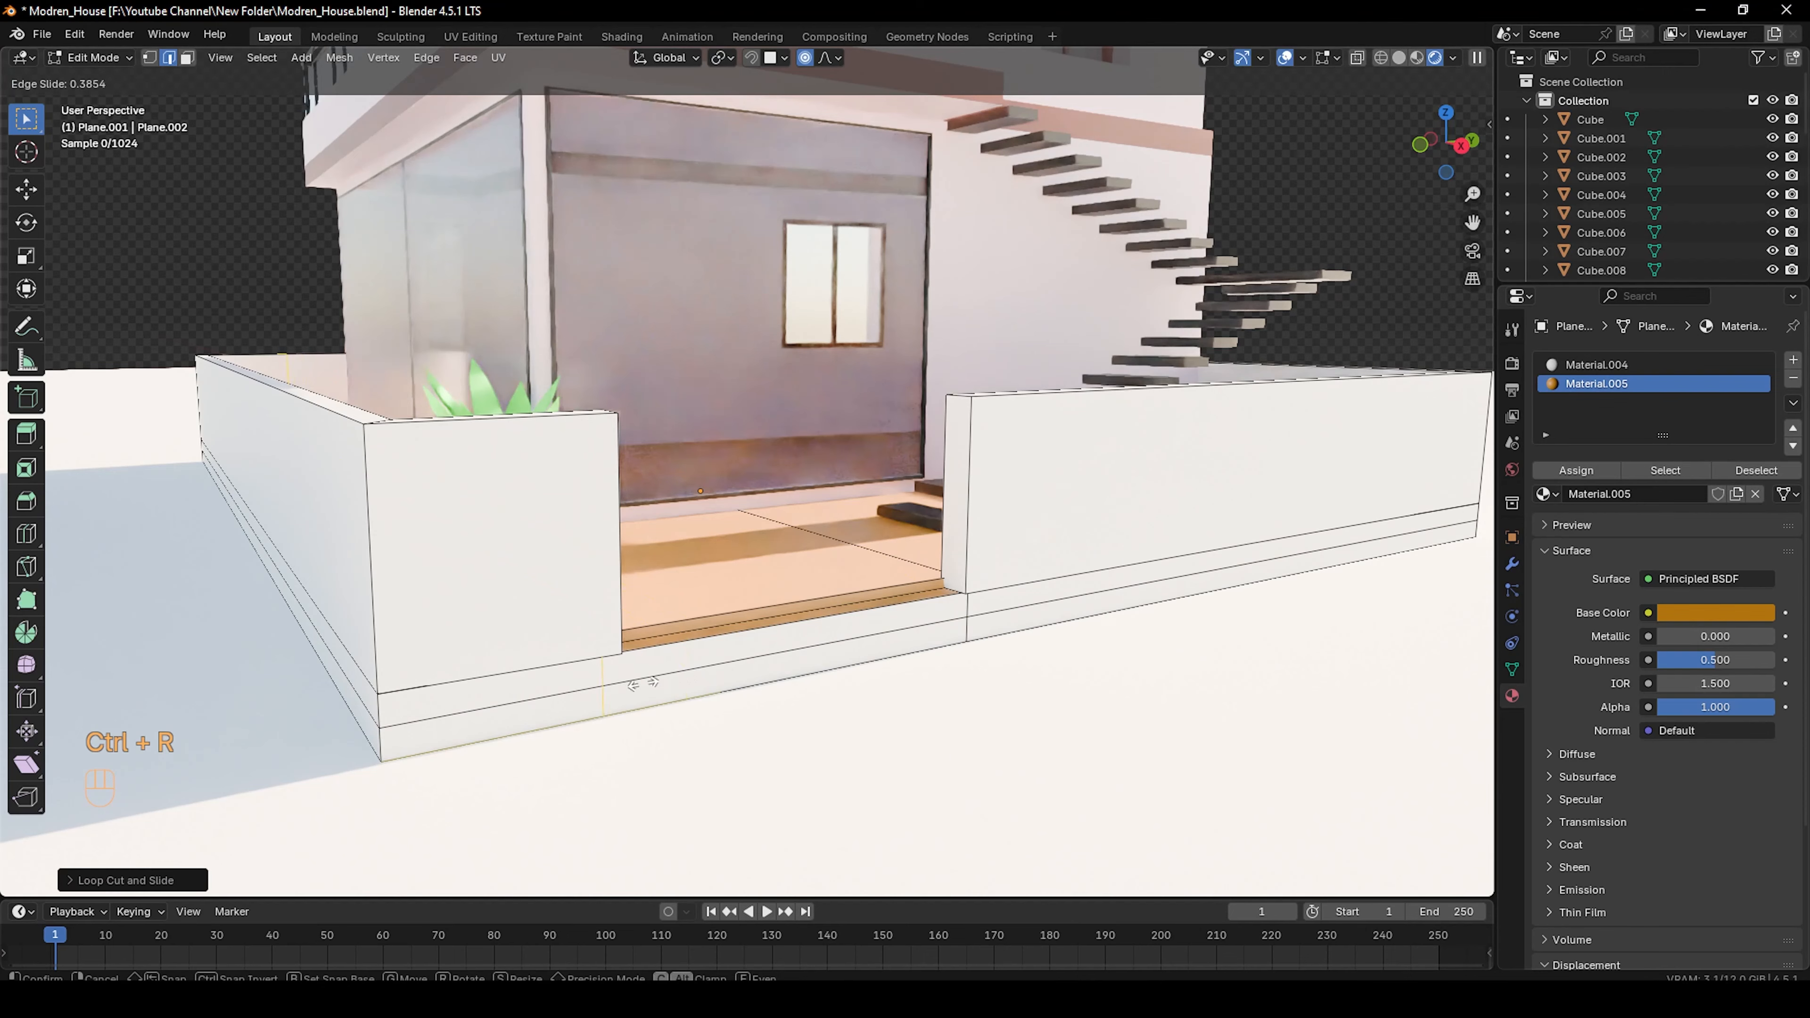
left_click(659, 682)
Extrude the base faces below the gate opening outward to form two entrance steps
key("3")
left_click(764, 645)
key("e")
left_click(790, 701)
left_click(773, 672)
key("e")
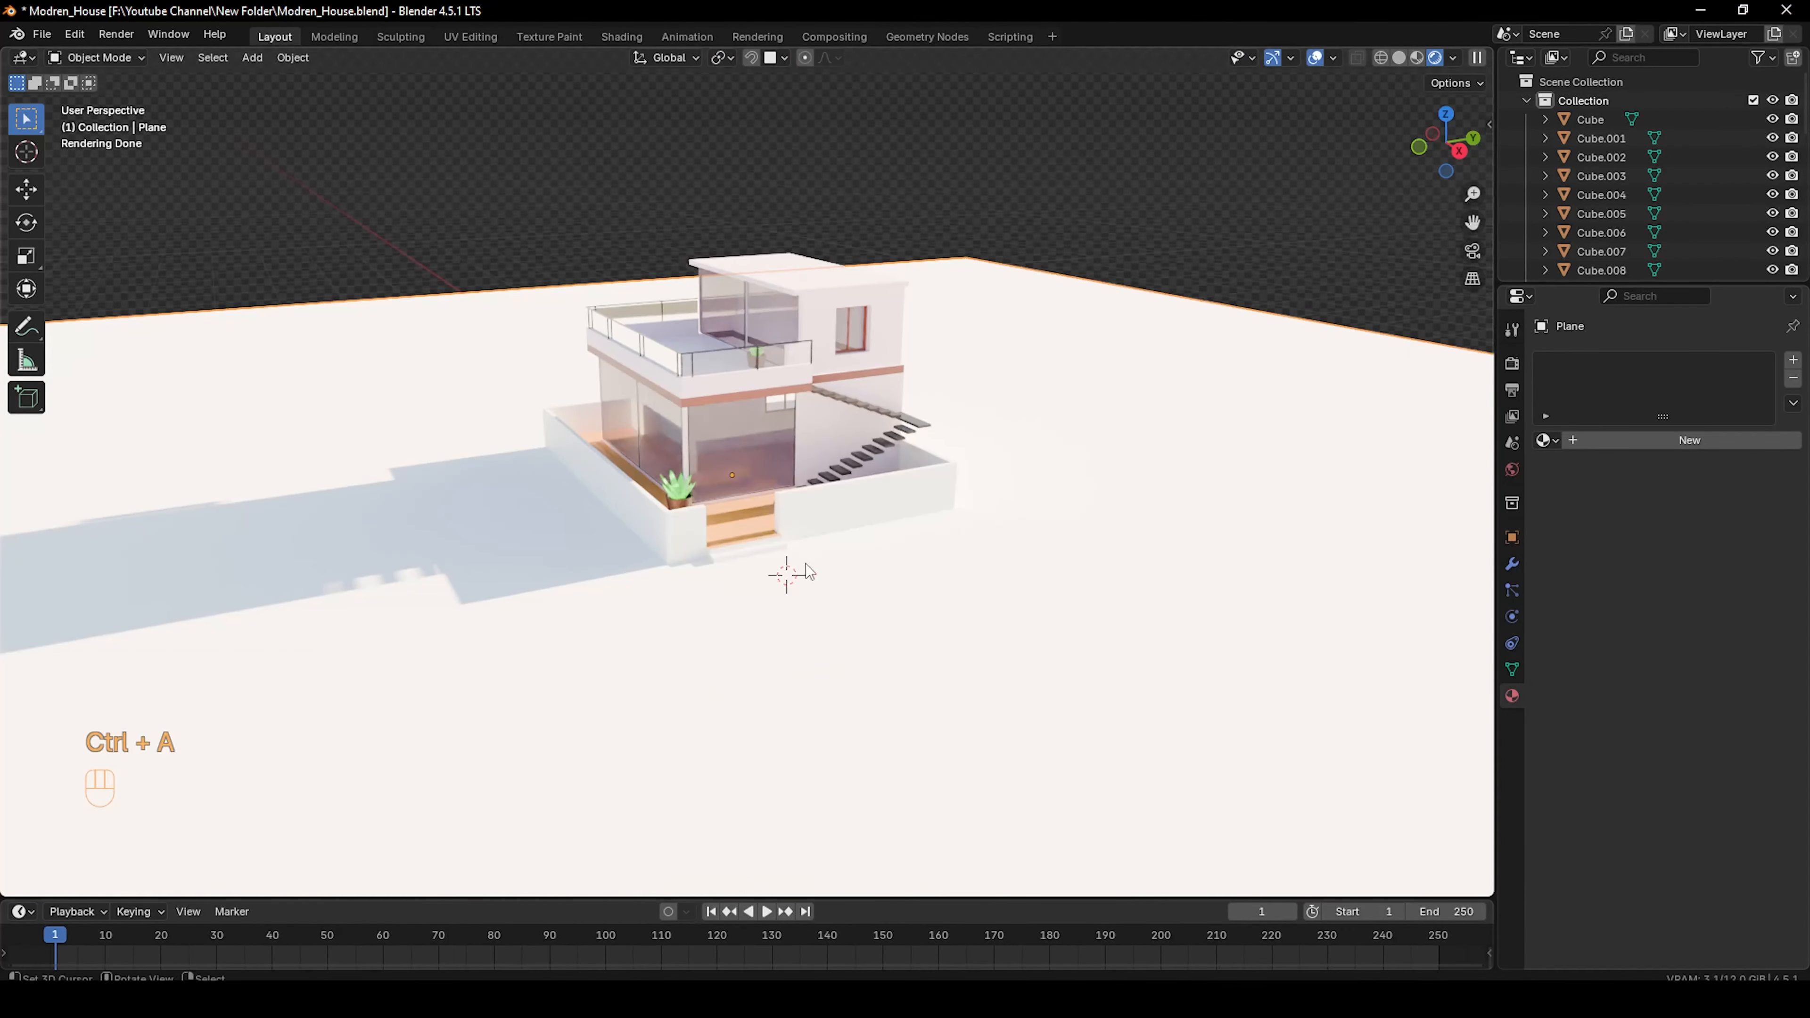
Add a plane in front of the gate, scale it down and stretch it along Y into a long road strip
key("shift+a")
left_click(869, 563)
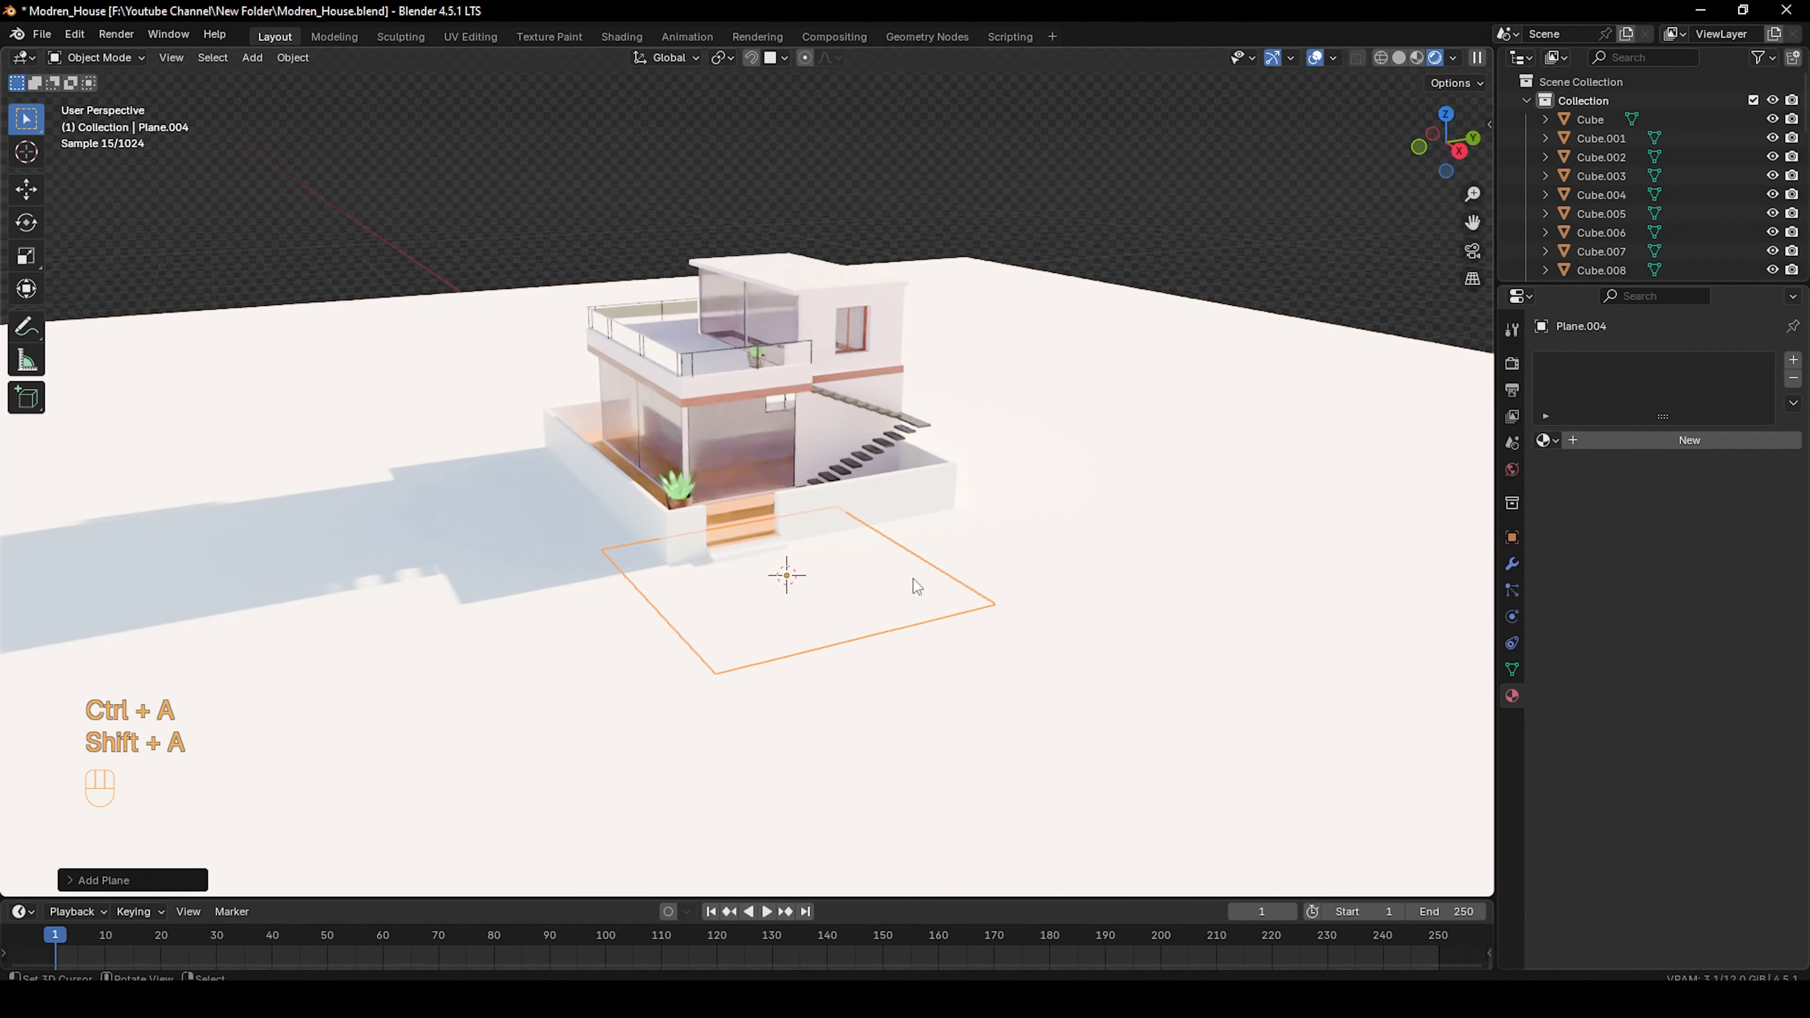
middle_click_drag(1040, 722, 1167, 765)
key("s")
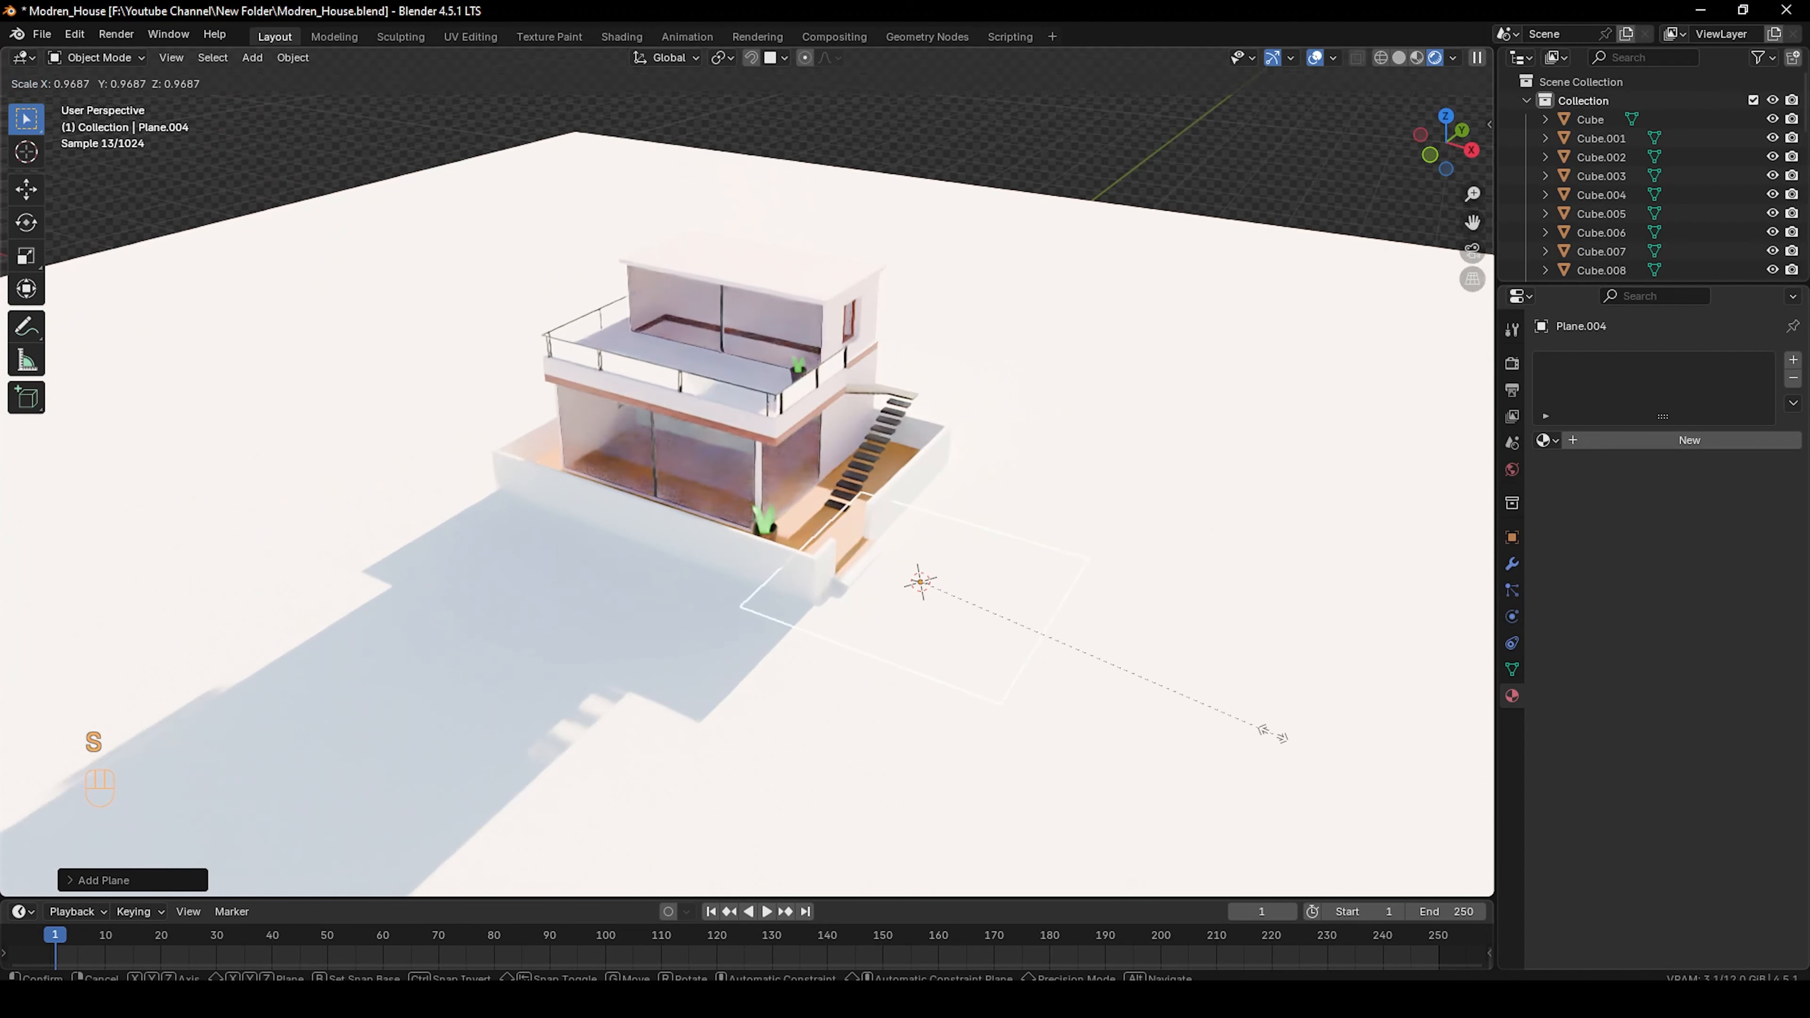
left_click(1126, 689)
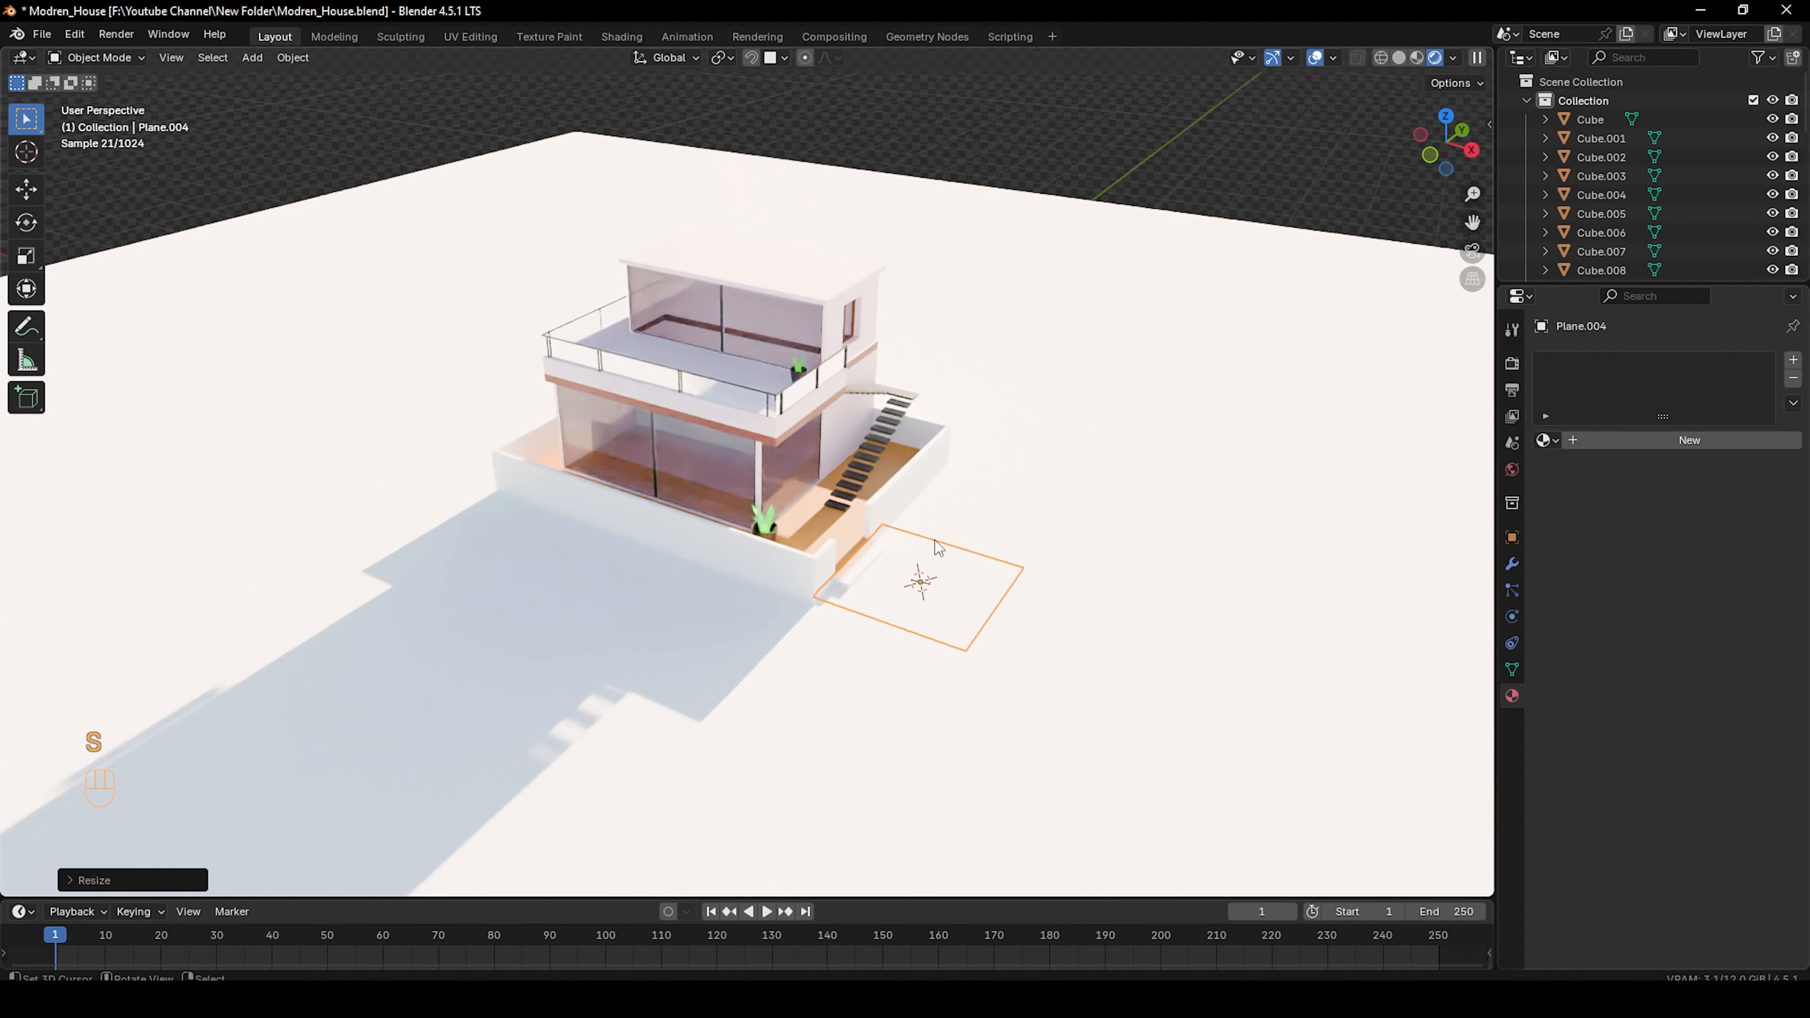
key("s")
key("x")
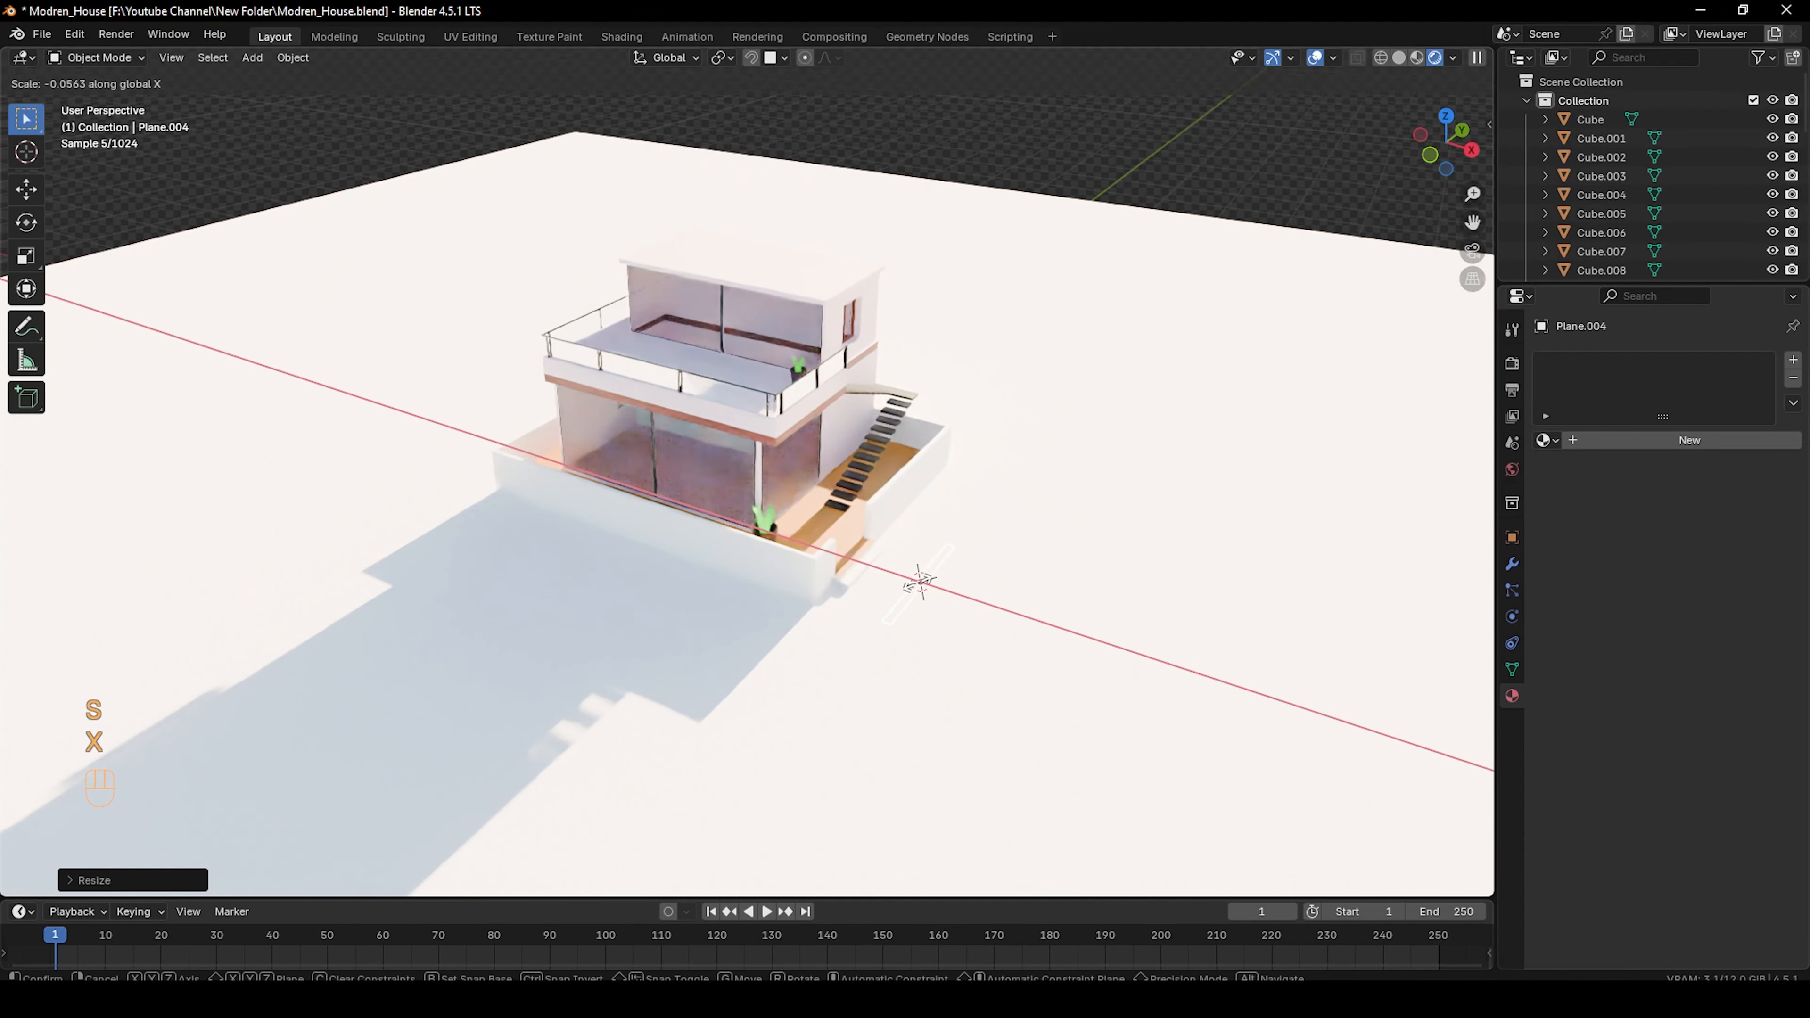
key("y")
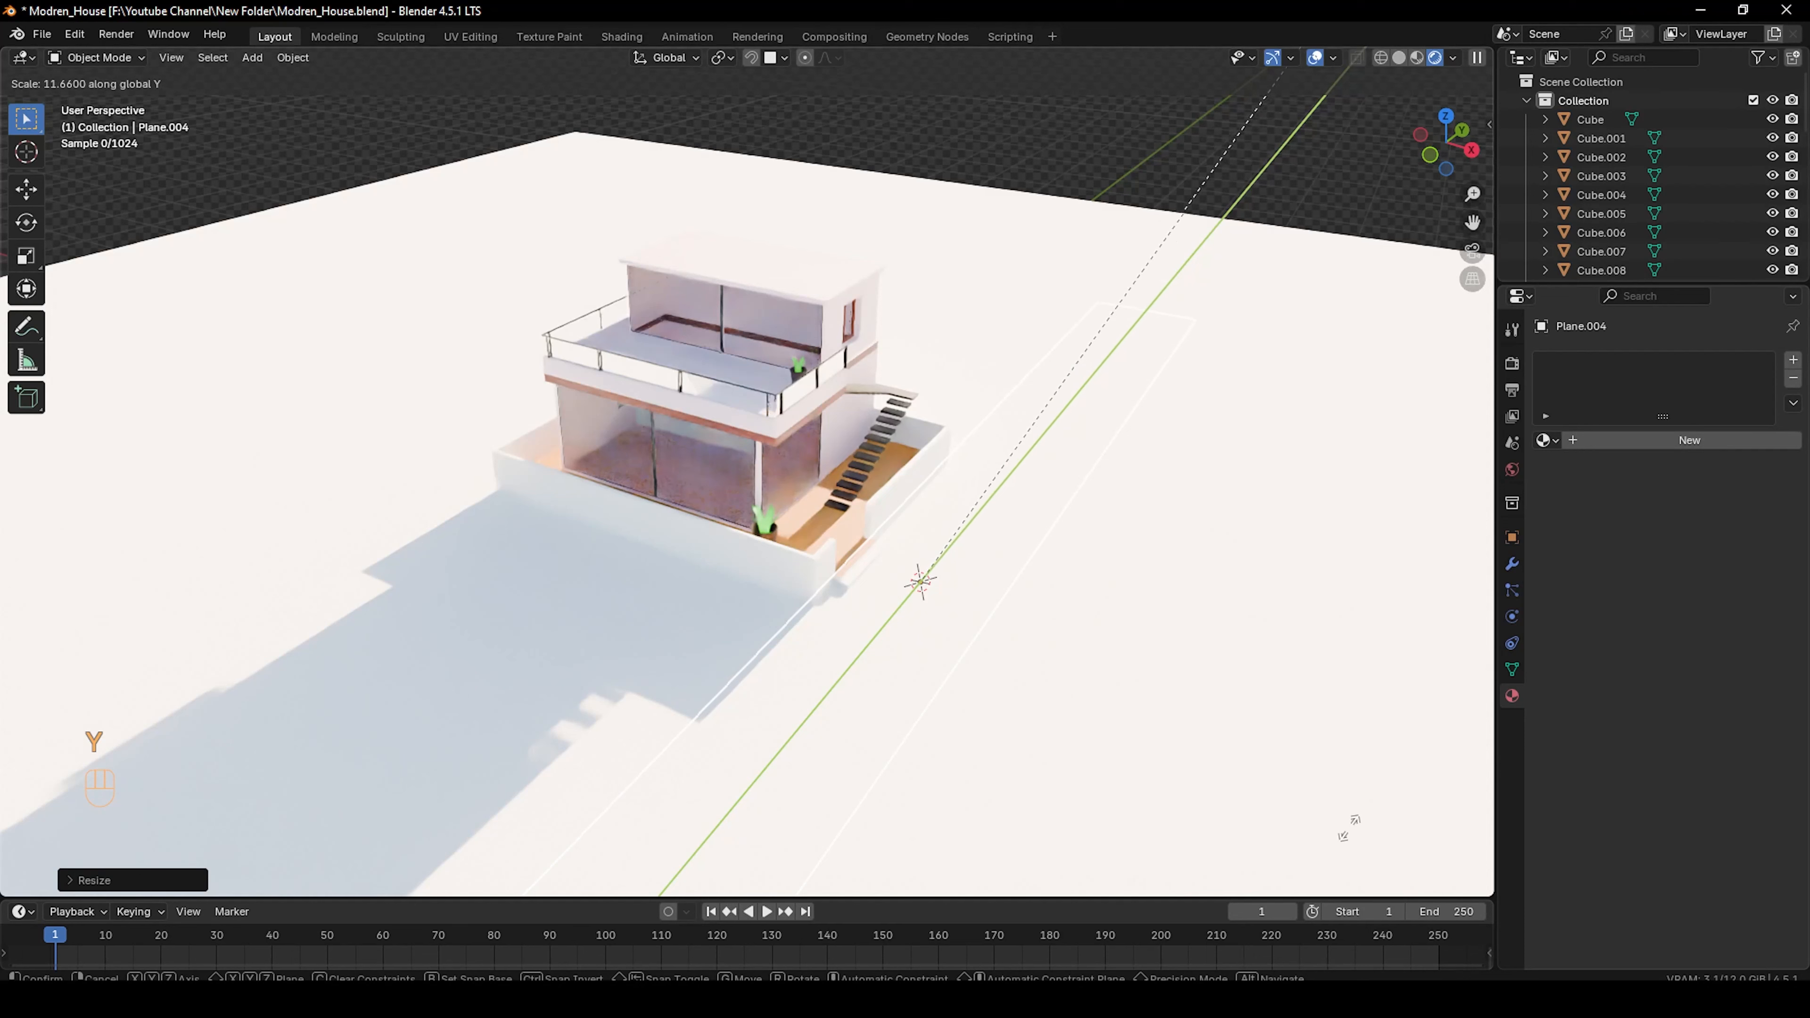
left_click(12, 549)
middle_click_drag(702, 631, 832, 629)
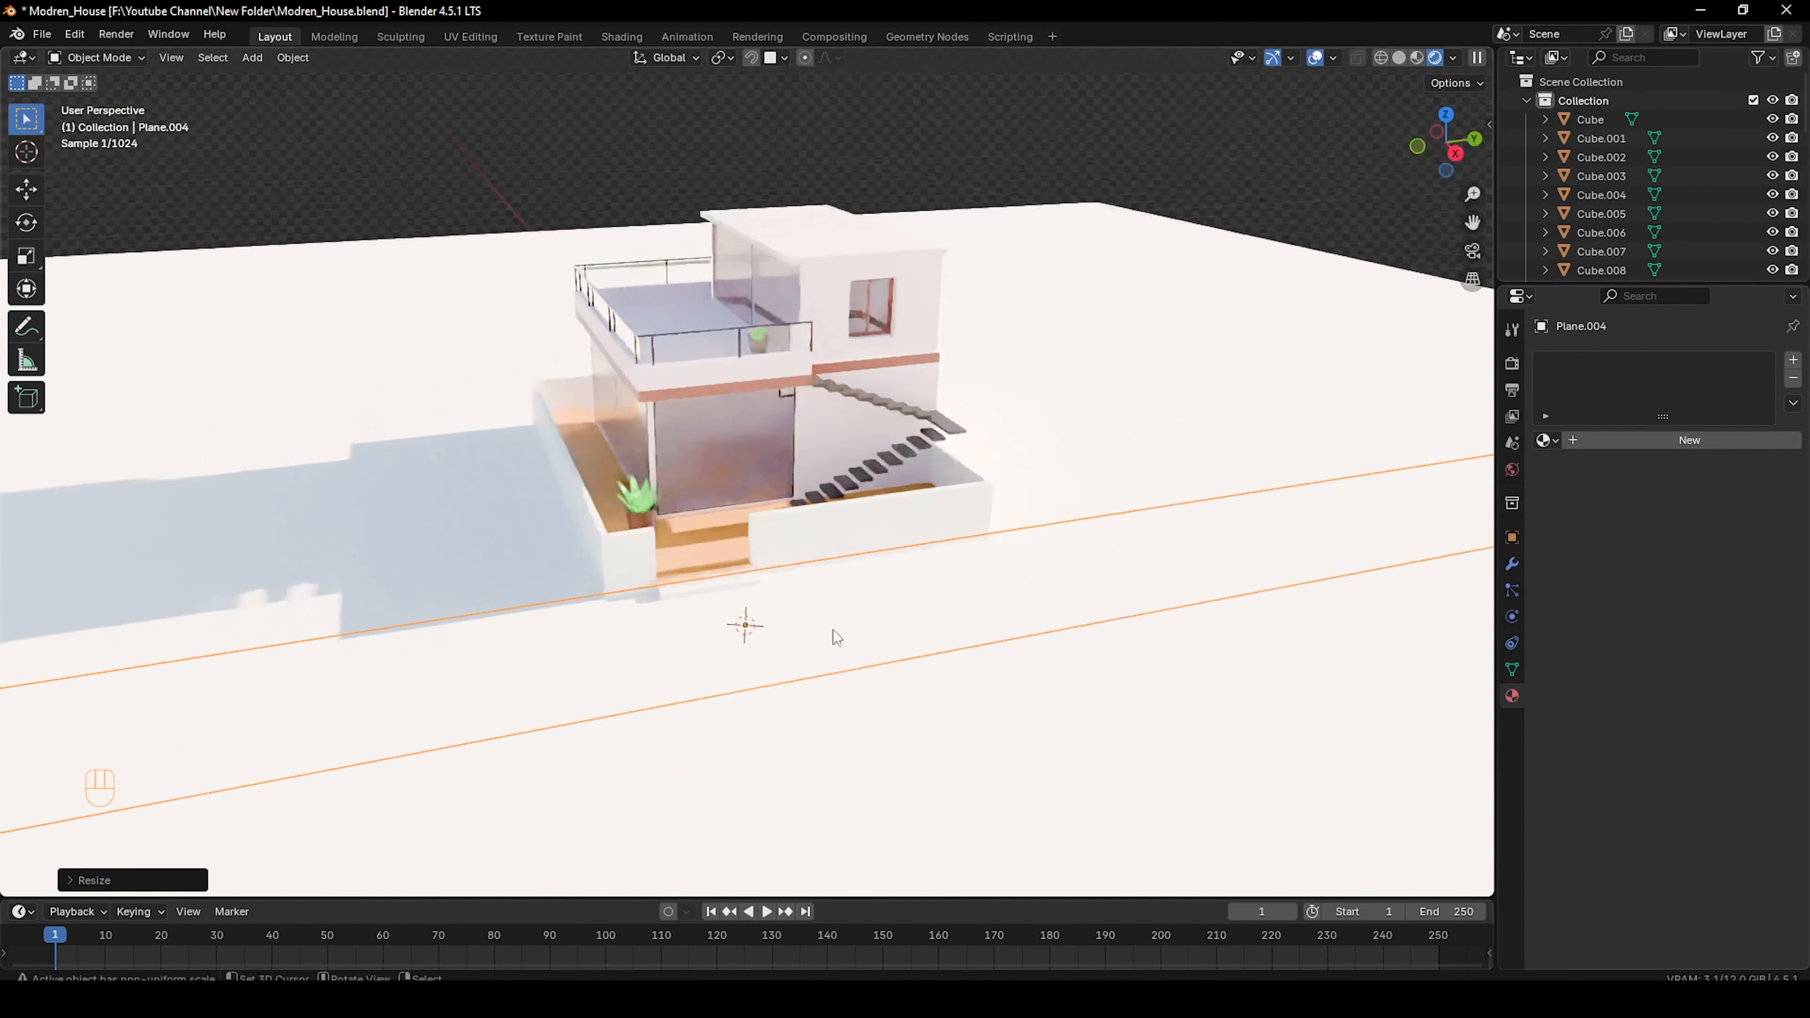
Give the road plane a new material with a black base color and roughness 1.000
left_click(1649, 440)
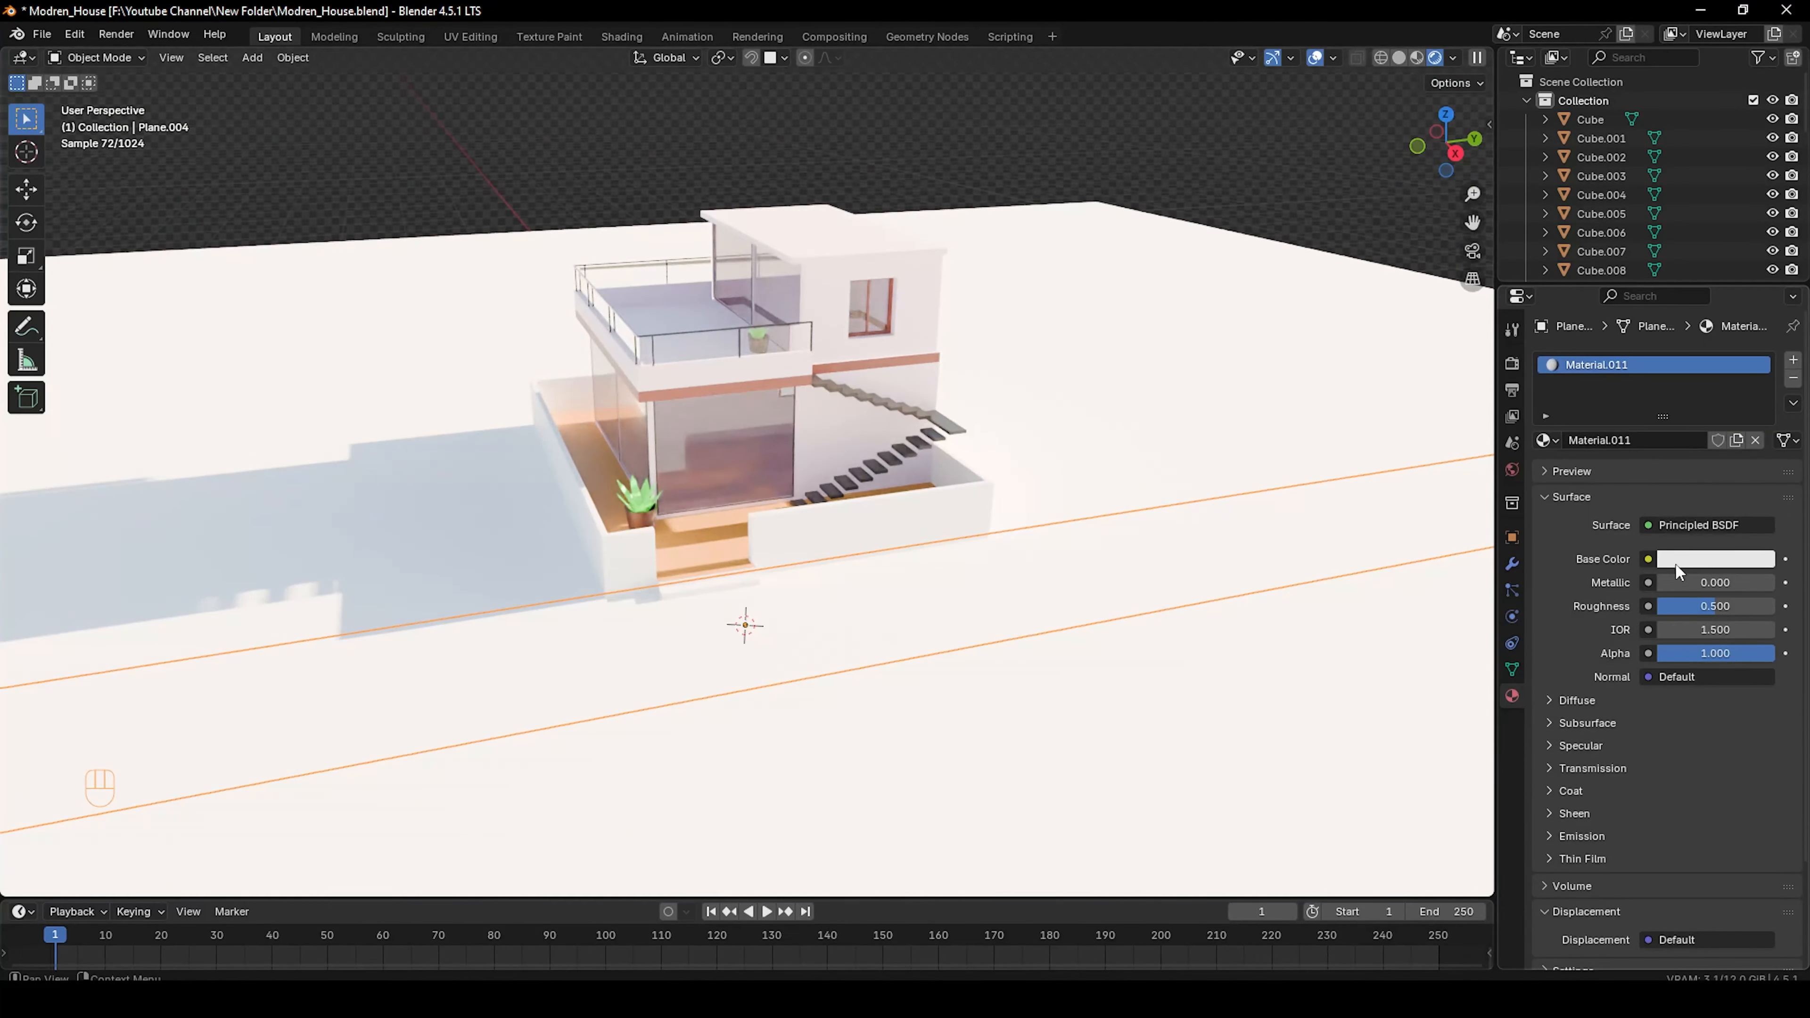
left_click(1675, 560)
left_click_drag(1763, 316, 1759, 398)
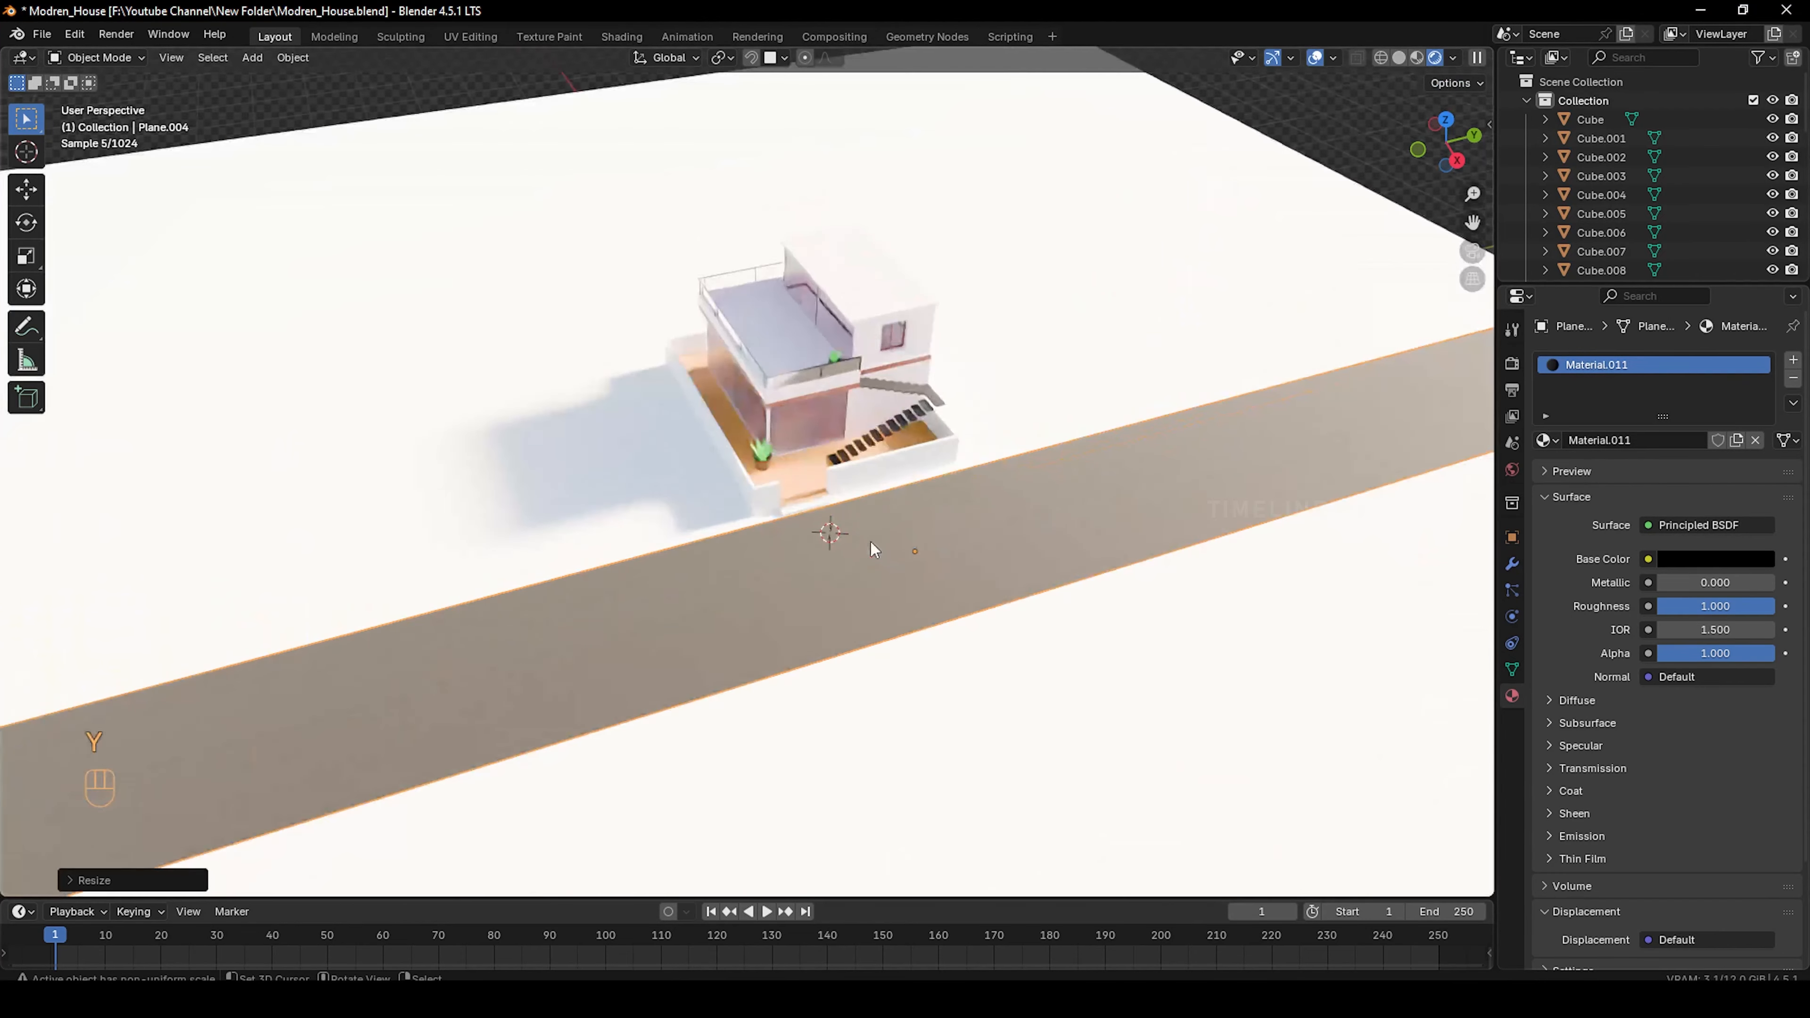
Add a plane on the road in front of the house and scale it into a small, narrow lane-marking dash
scroll(869, 542, "down", 4)
key("Tab")
middle_click_drag(932, 526, 891, 463)
key("s")
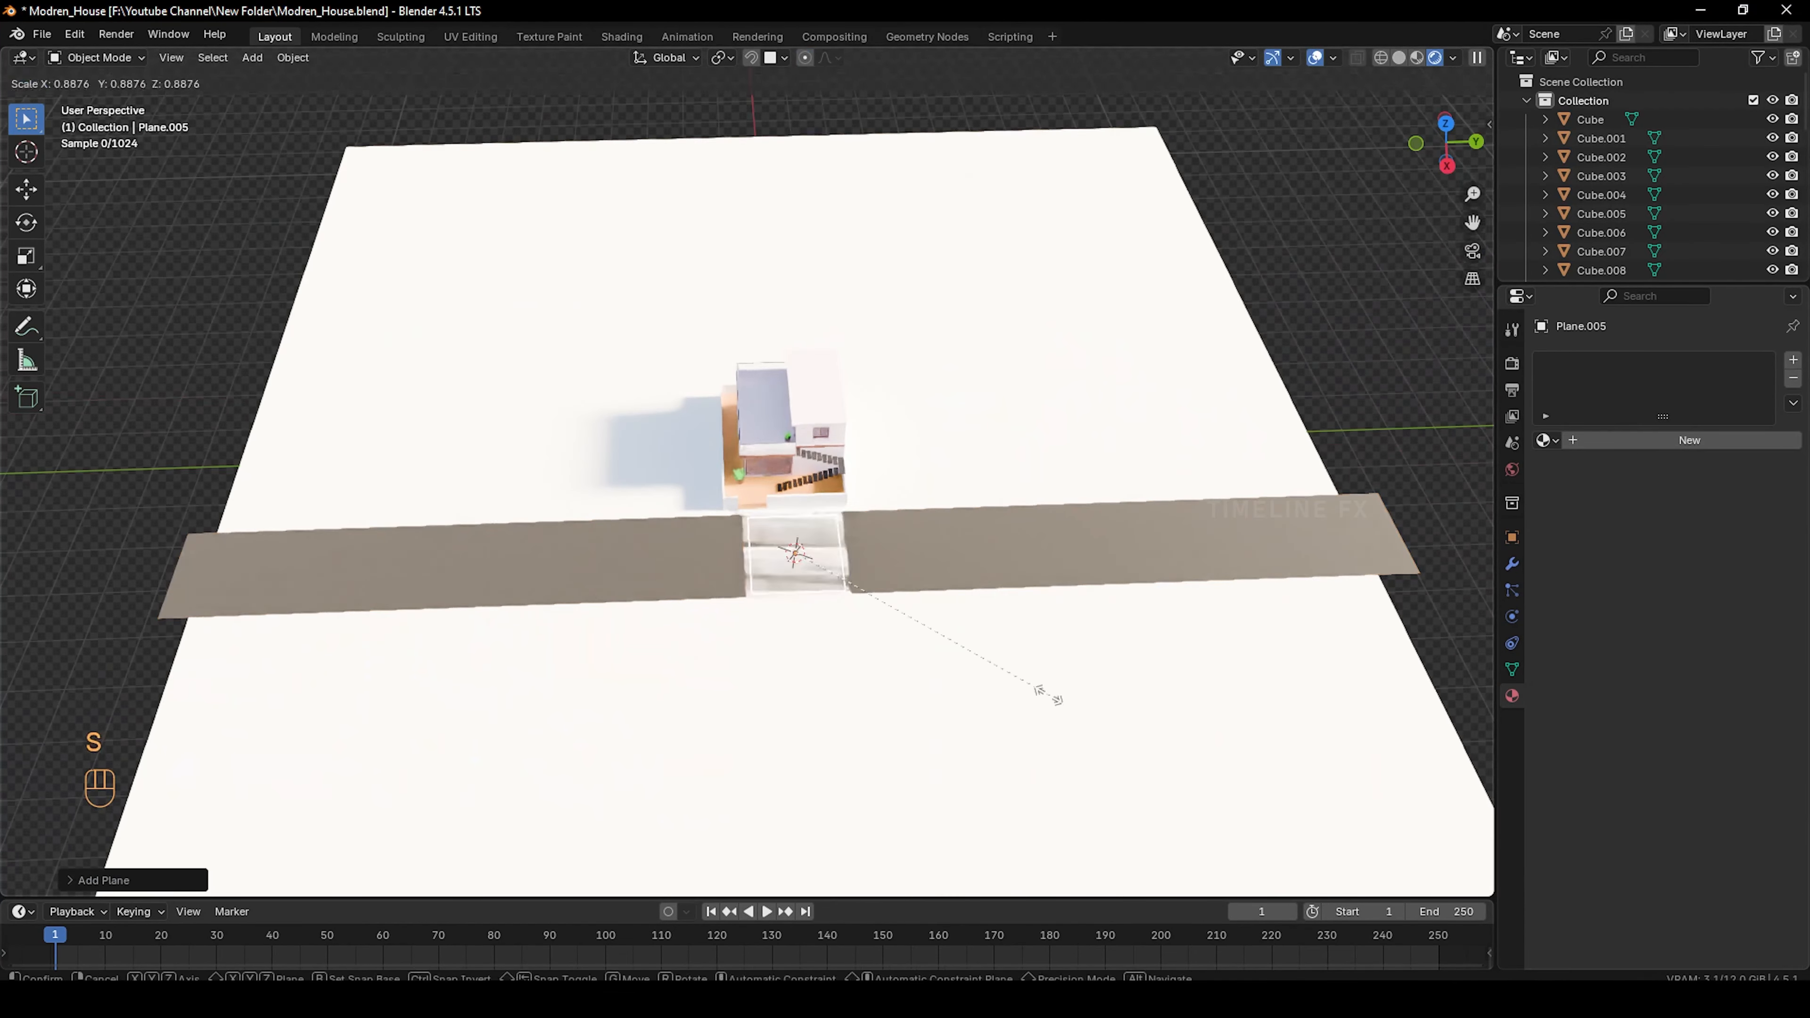
key("x")
left_click(812, 556)
key("s")
left_click(791, 589)
Raise the dash along Z just above the road surface and move it along negative Y near the road's end
scroll(791, 589, "up", 10)
middle_click_drag(983, 798, 803, 547, "shift")
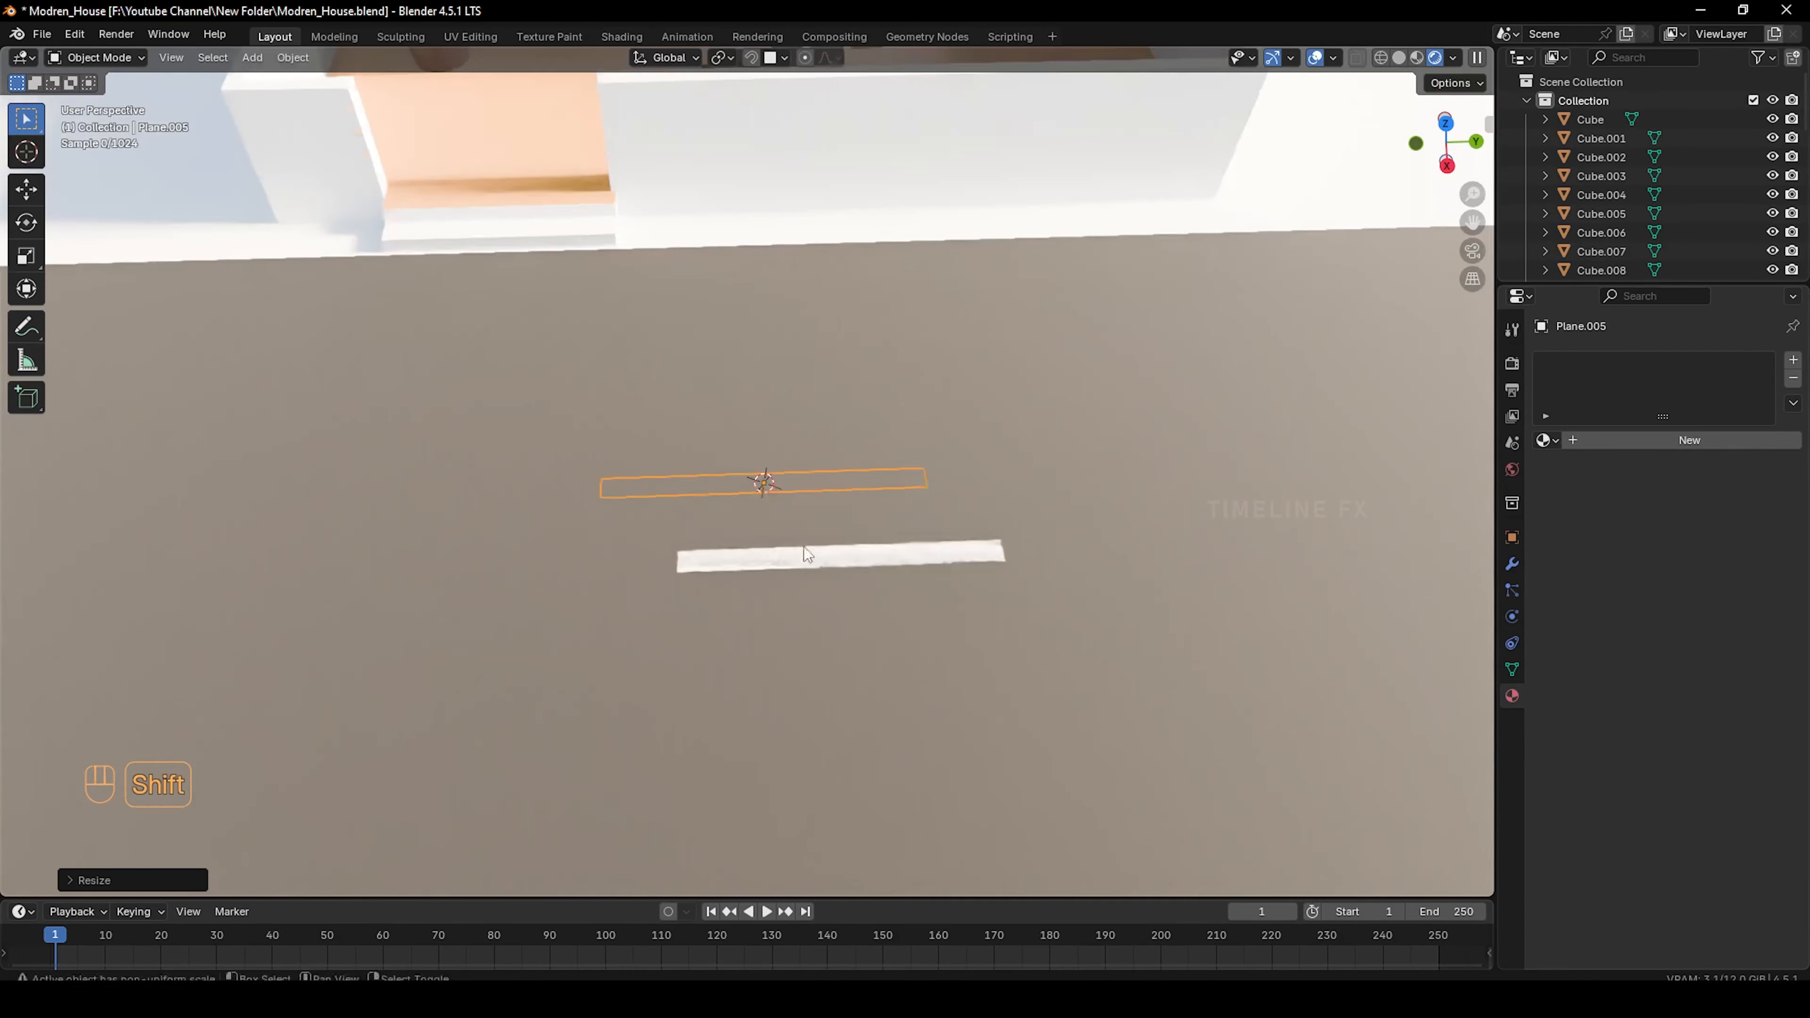
key("g")
key("z")
left_click(897, 598)
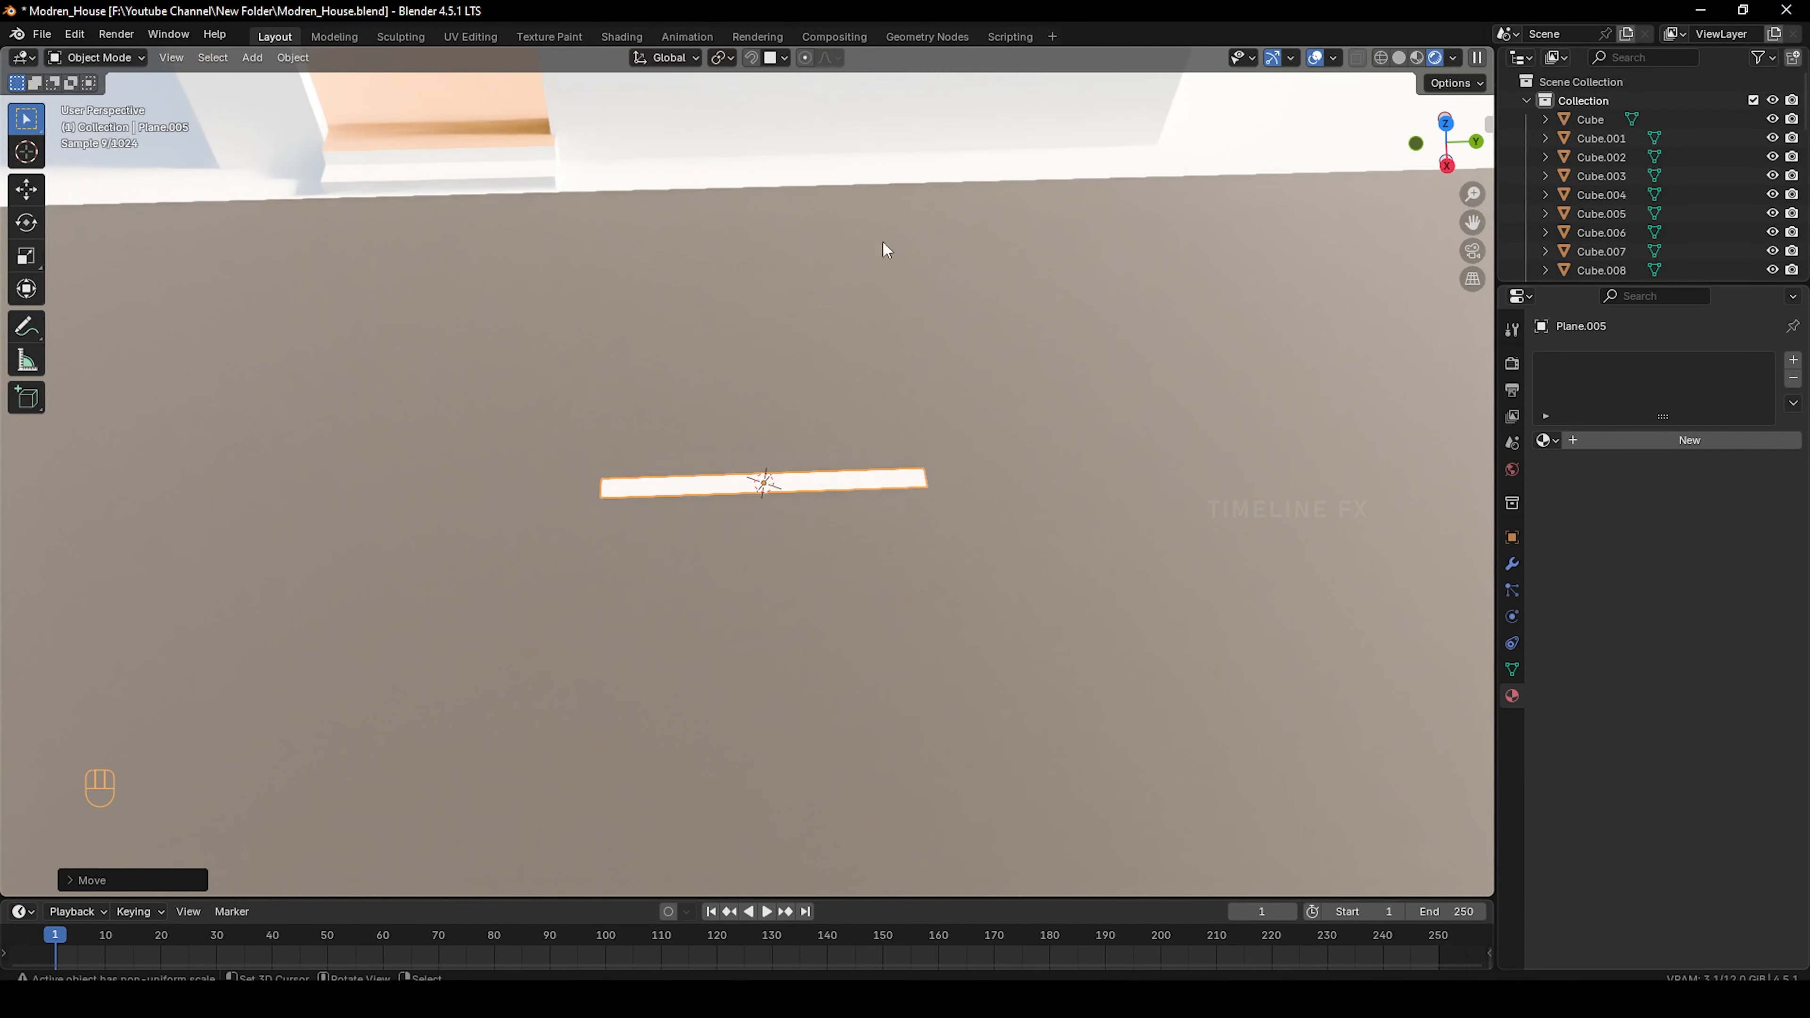
scroll(782, 496, "down", 10)
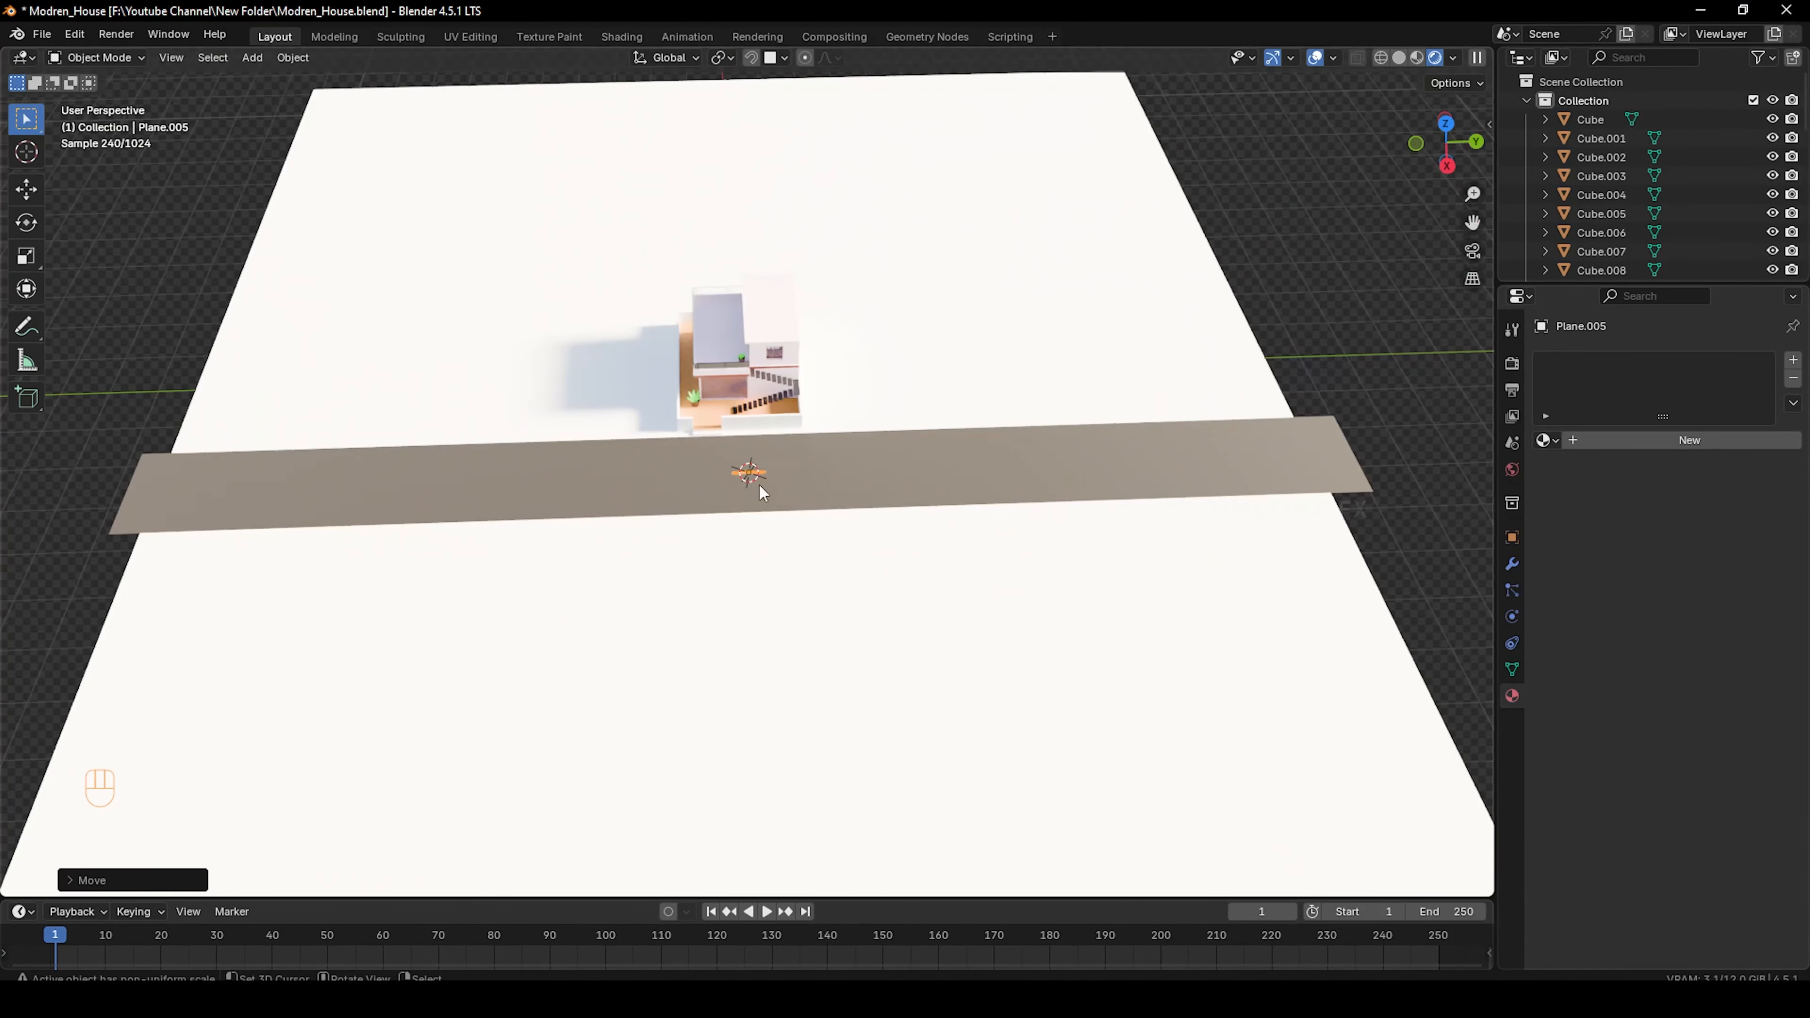
key("g")
key("x")
key("y")
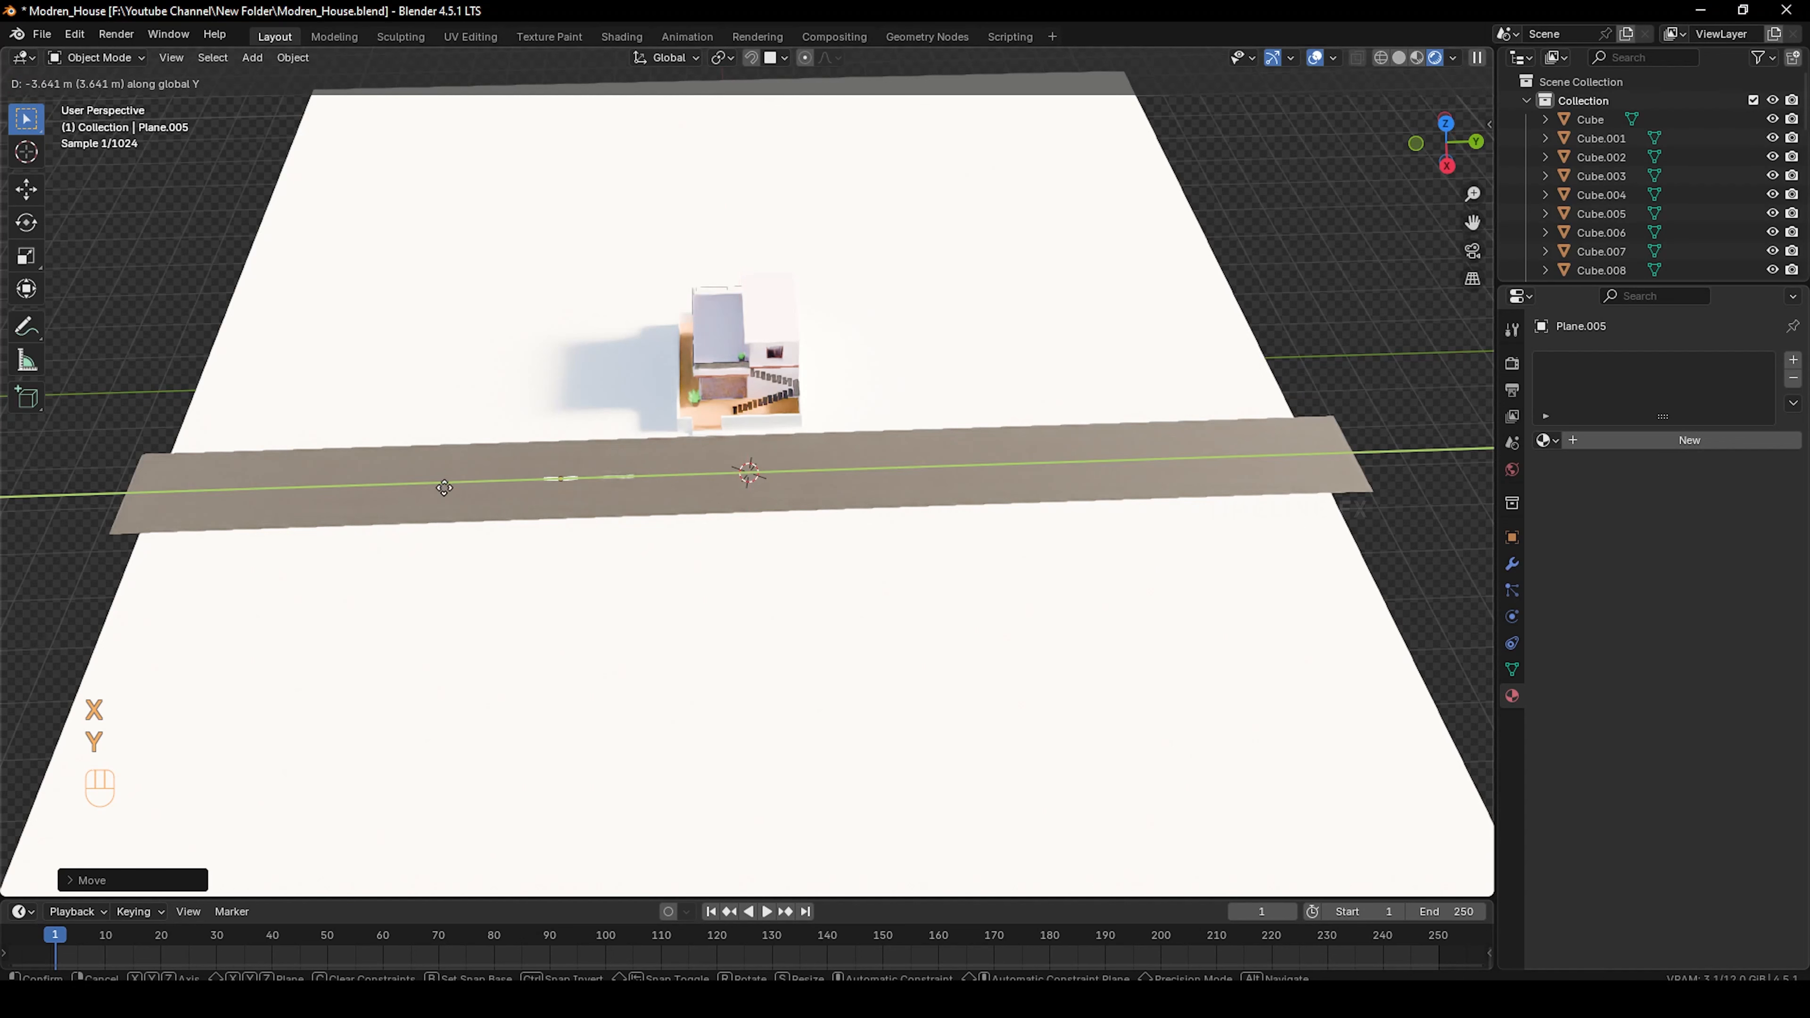
left_click(249, 486)
Duplicate the dash about 1.36 m along Y and repeat the duplication 14 times to mark the whole road
key("shift+d")
key("x")
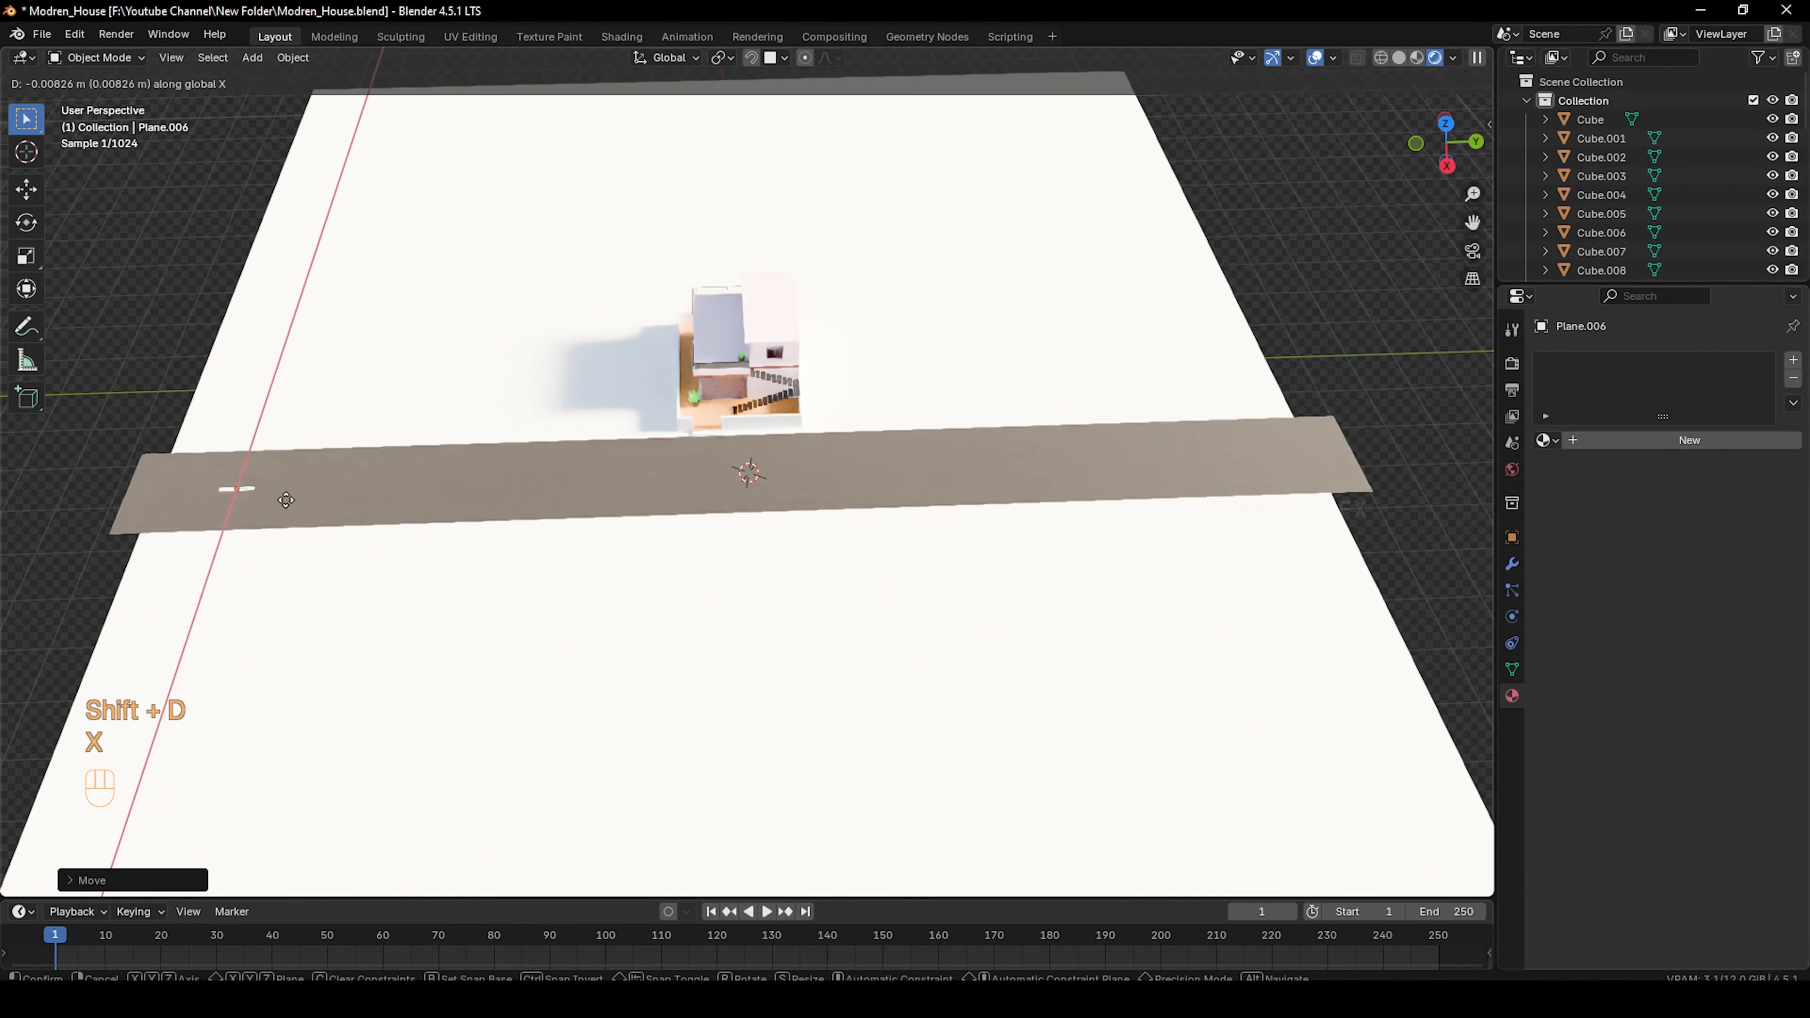
key("y")
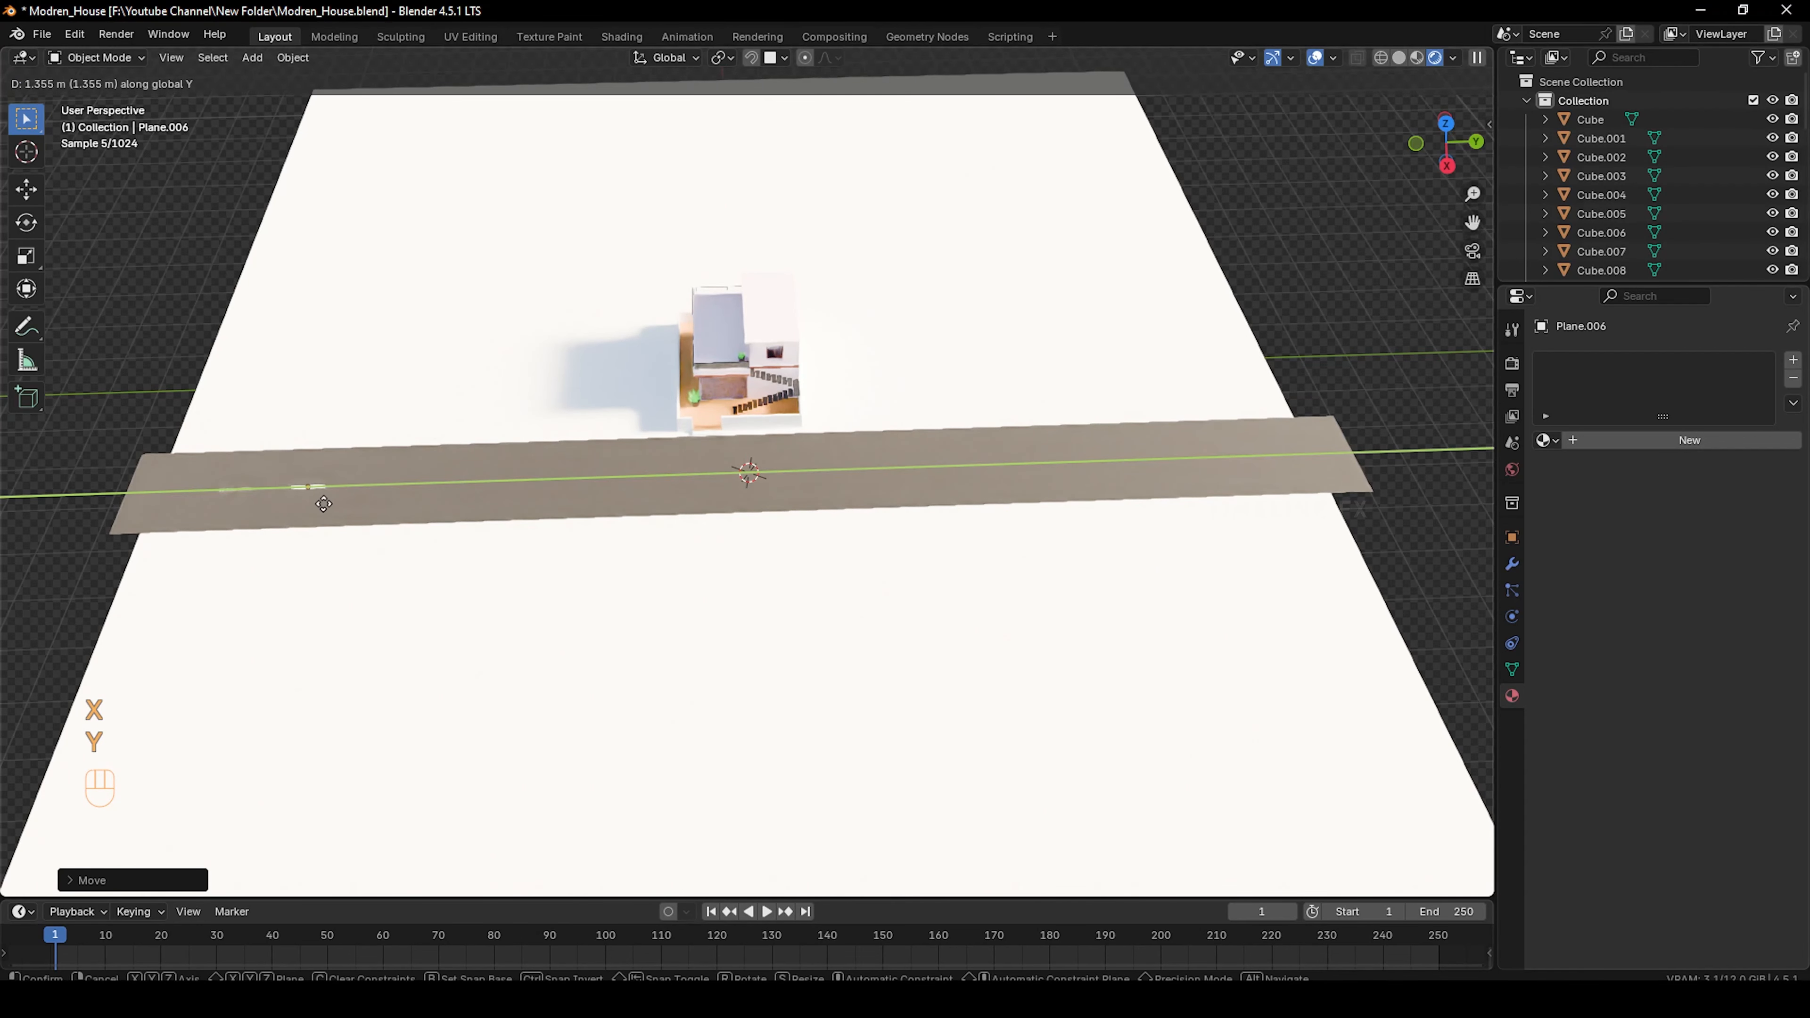
left_click(323, 503)
key("shift+r")
key("shift+r")
key("shift+r")
key("shift+r")
key("shift+r")
key("shift+r")
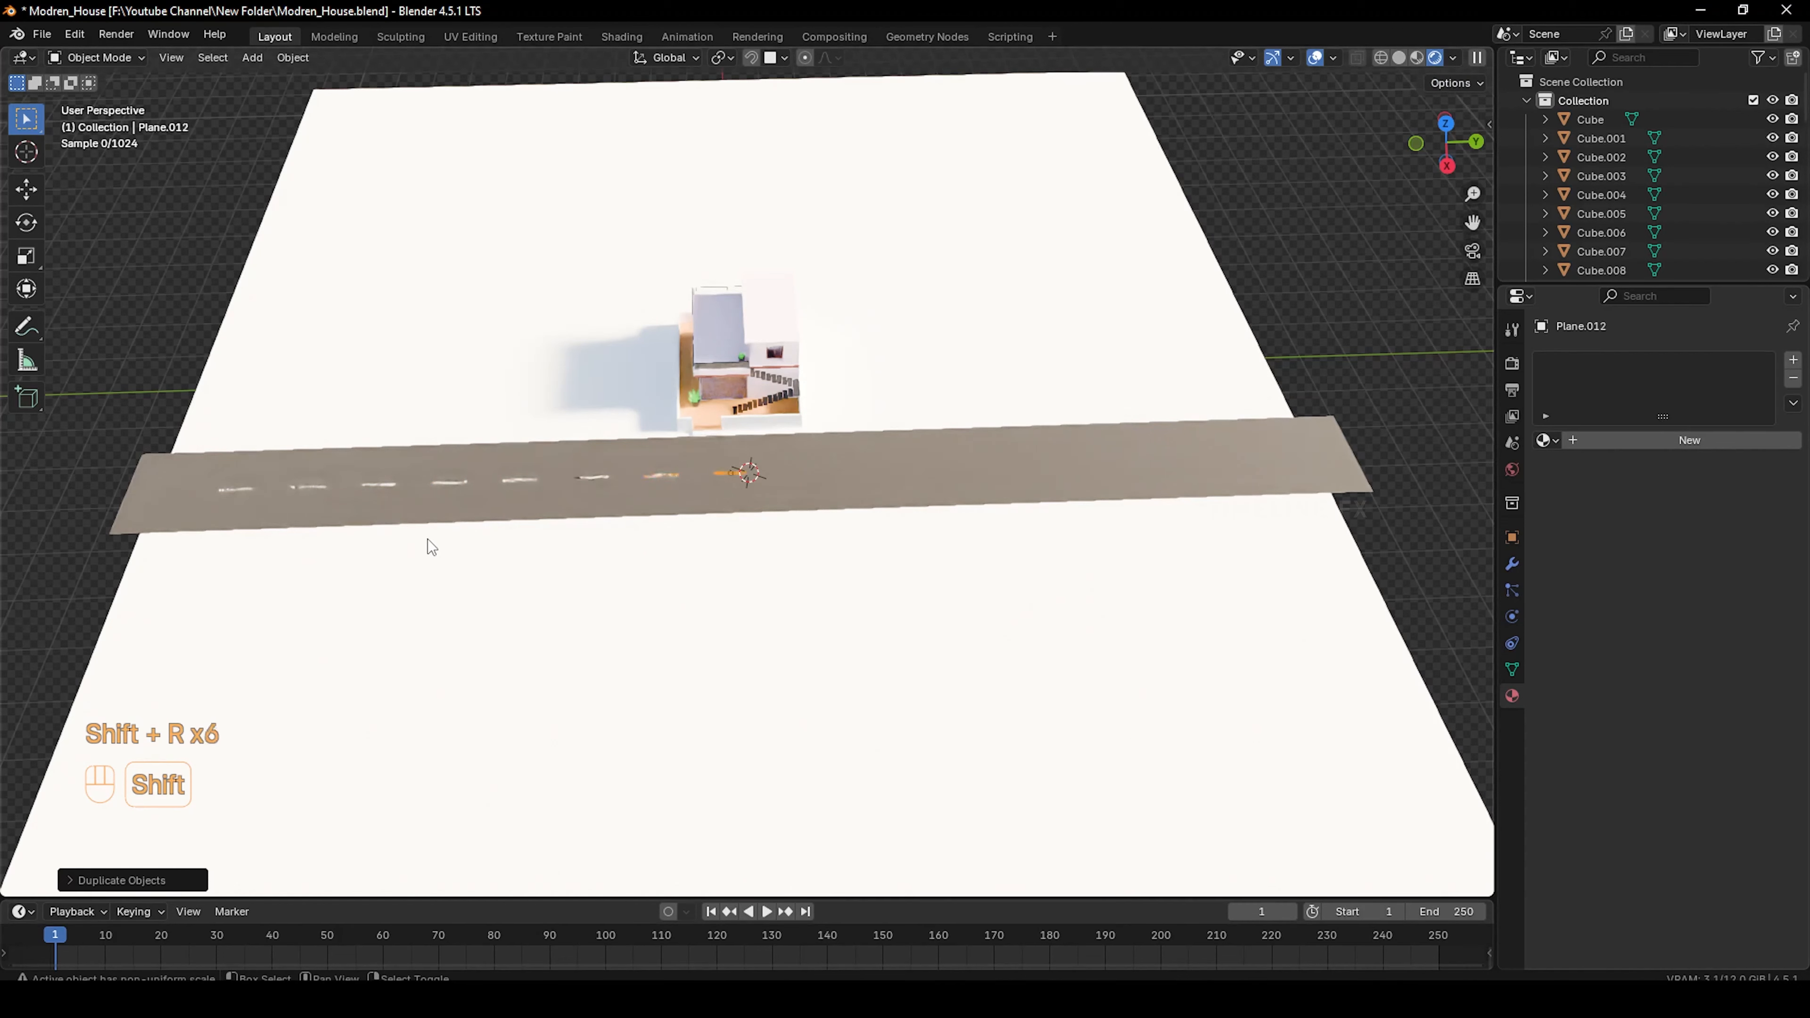
key("shift+r")
key("shift+r")
key("shift+r")
key("shift+r")
key("shift+r")
key("shift+r")
key("shift+r")
key("shift+r")
Select the ground plane and scale it up so that it extends past both ends of the road
key("Tab")
middle_click_drag(816, 536, 709, 545)
scroll(769, 550, "down", 2)
key("Tab")
right_click(1039, 346)
scroll(1075, 433, "down", 4)
key("s")
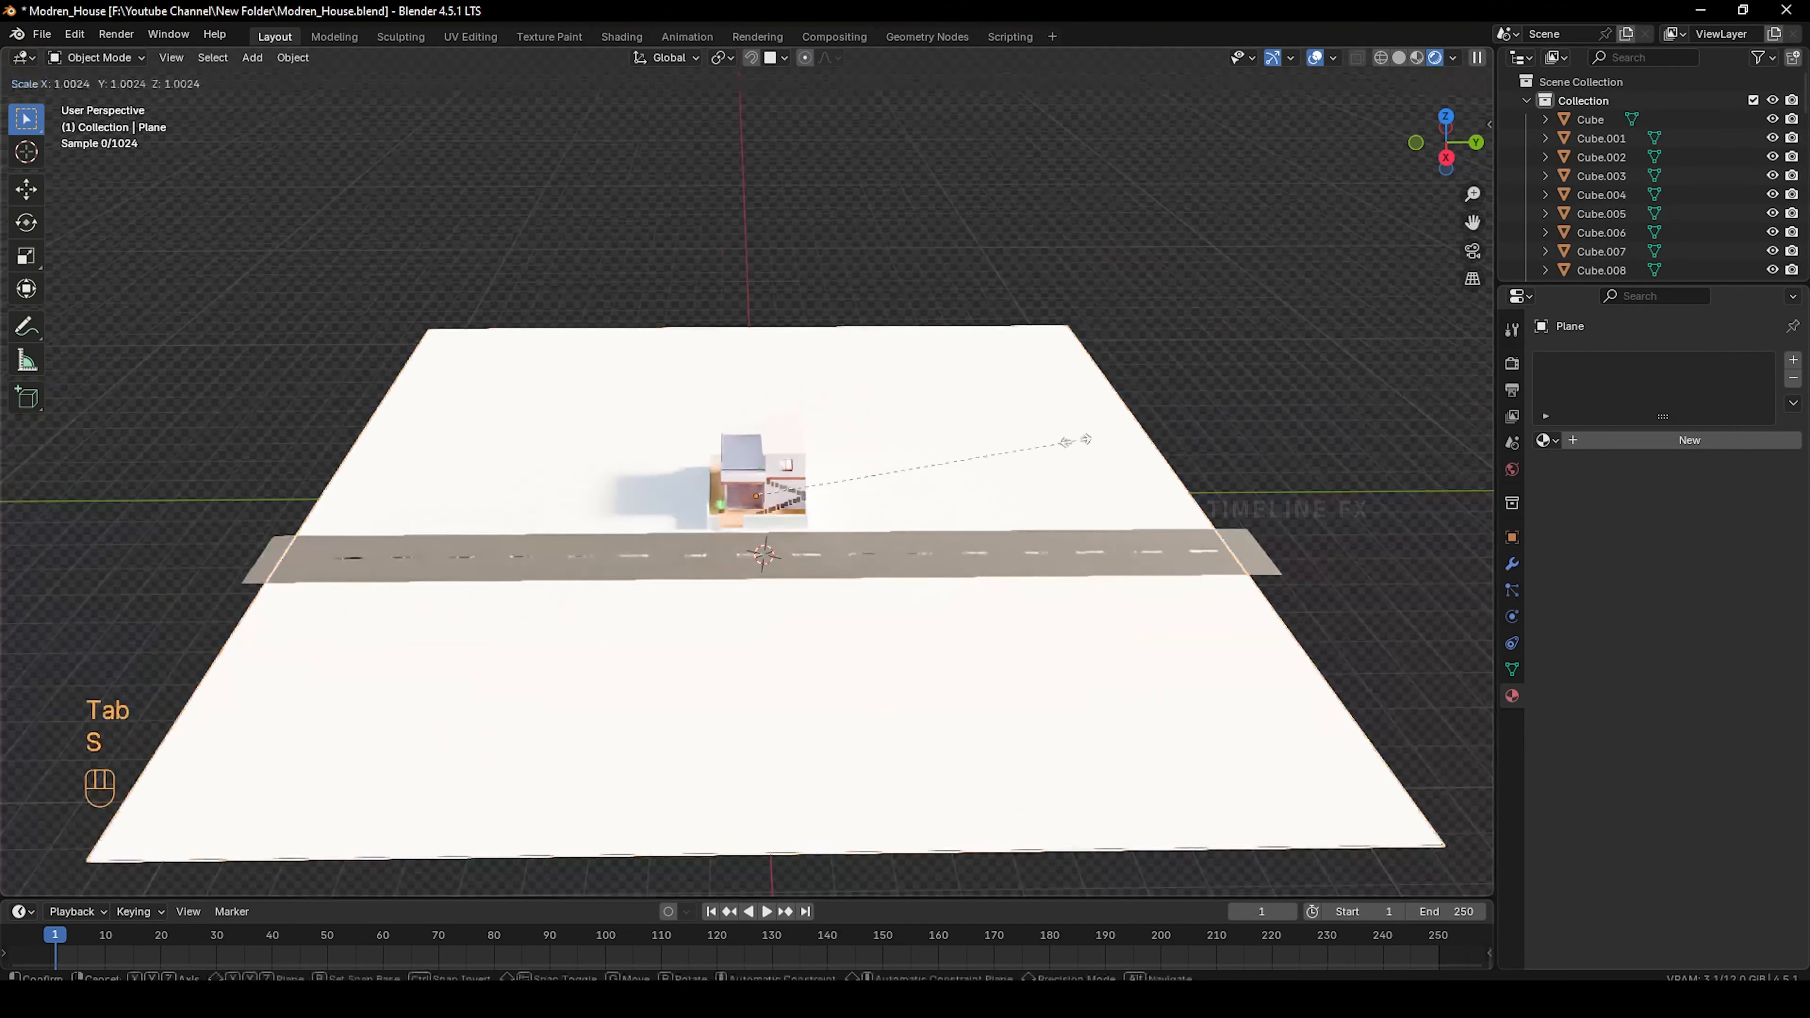
left_click(1188, 489)
Give the ground plane a new material with a very dark brown base color and roughness 1.000
left_click(1612, 438)
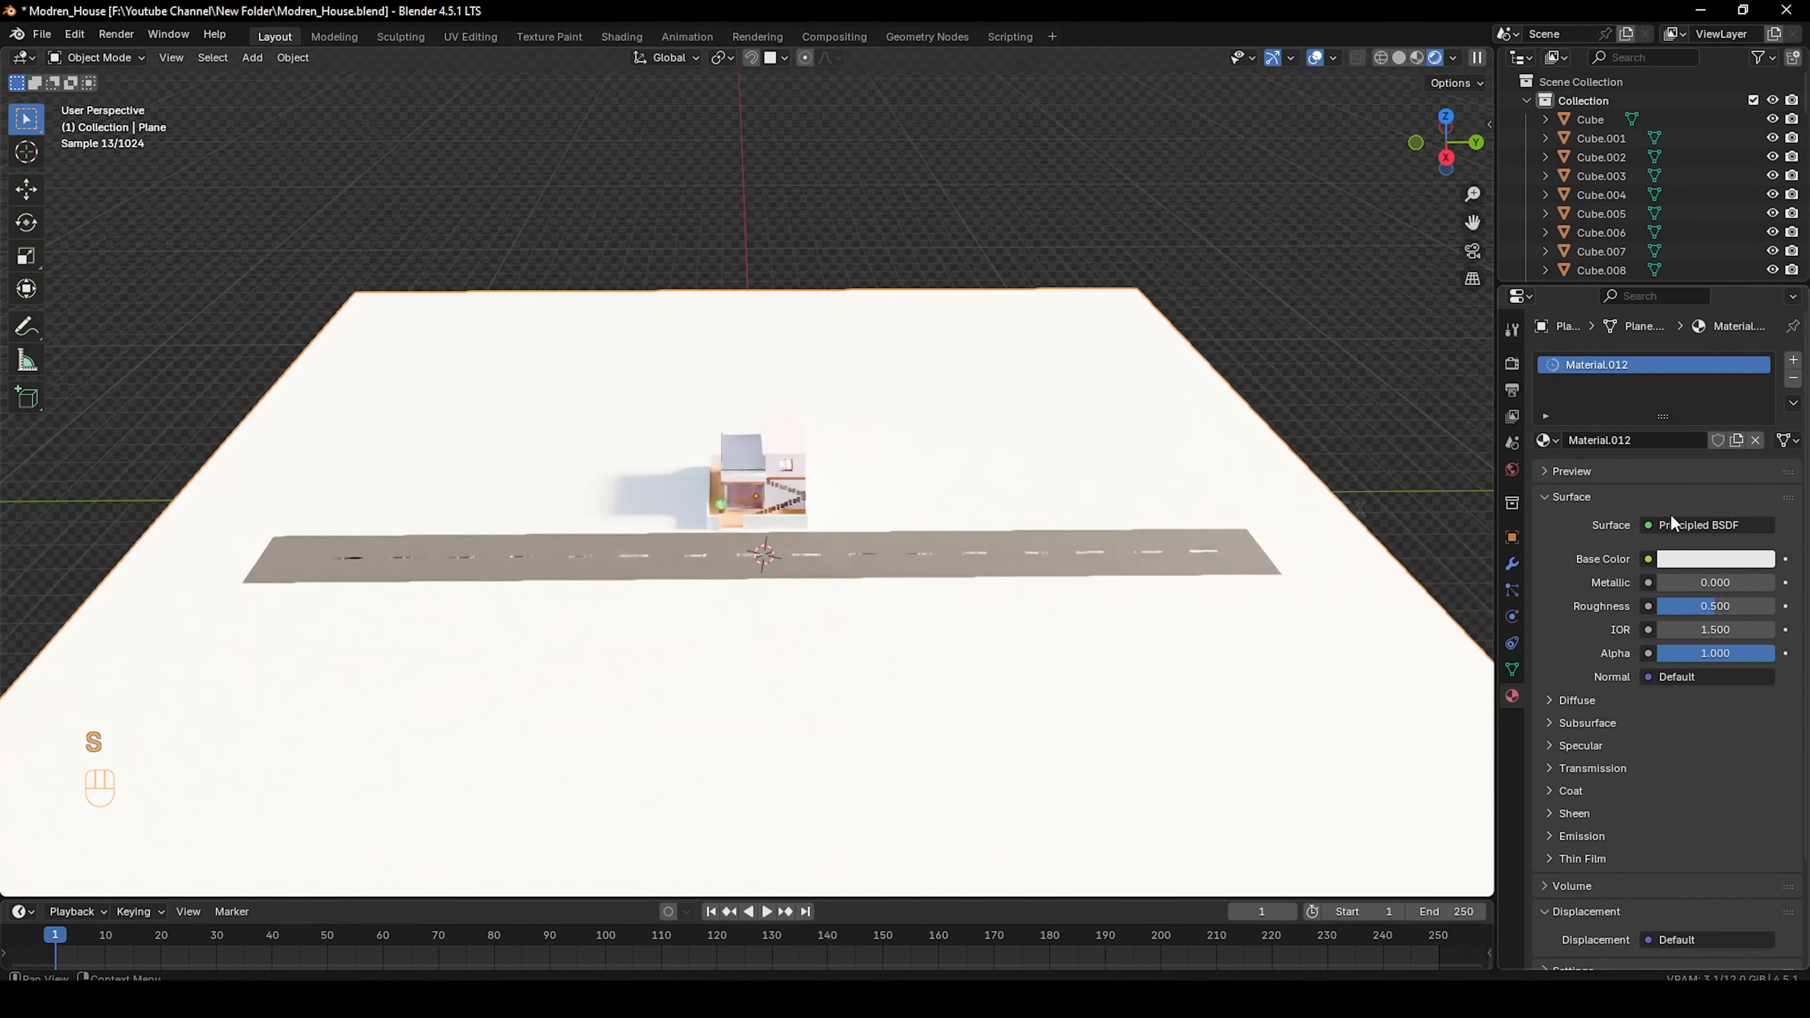
left_click(1693, 563)
mouse_move(1676, 361)
left_mouse_down()
mouse_move(1642, 388)
mouse_move(1668, 400)
left_mouse_up()
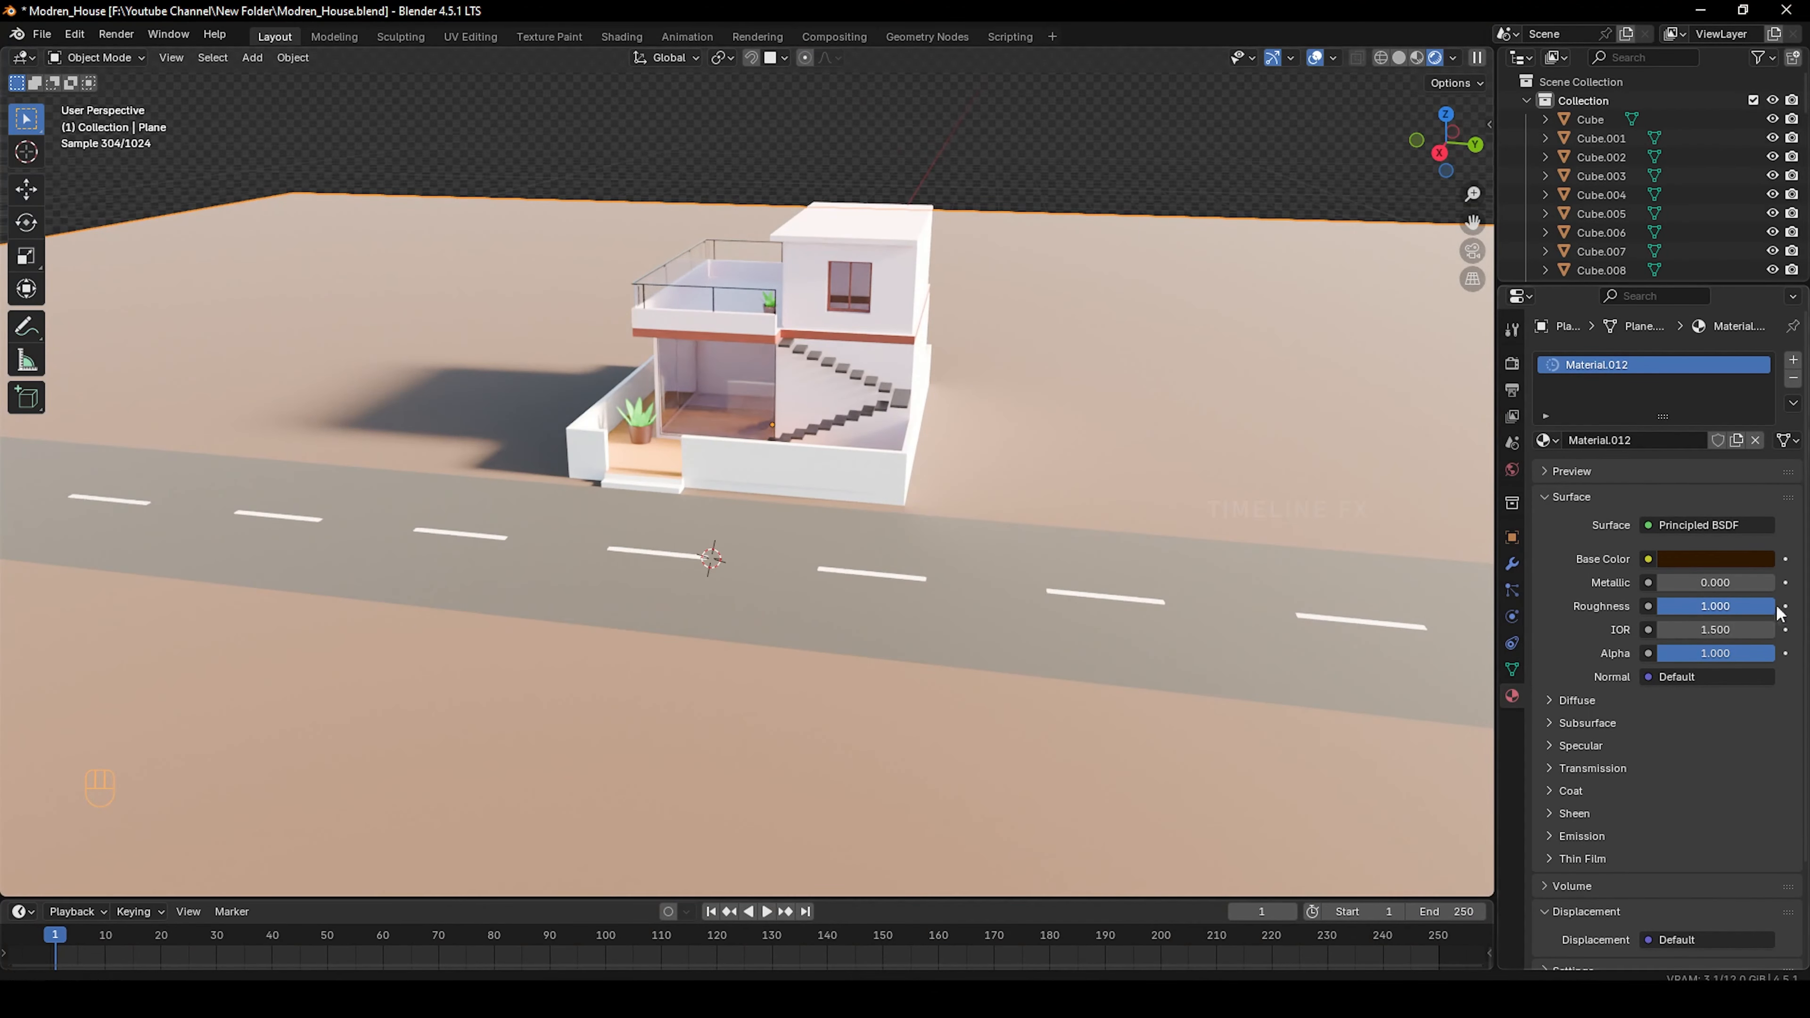
middle_click_drag(998, 570, 843, 549)
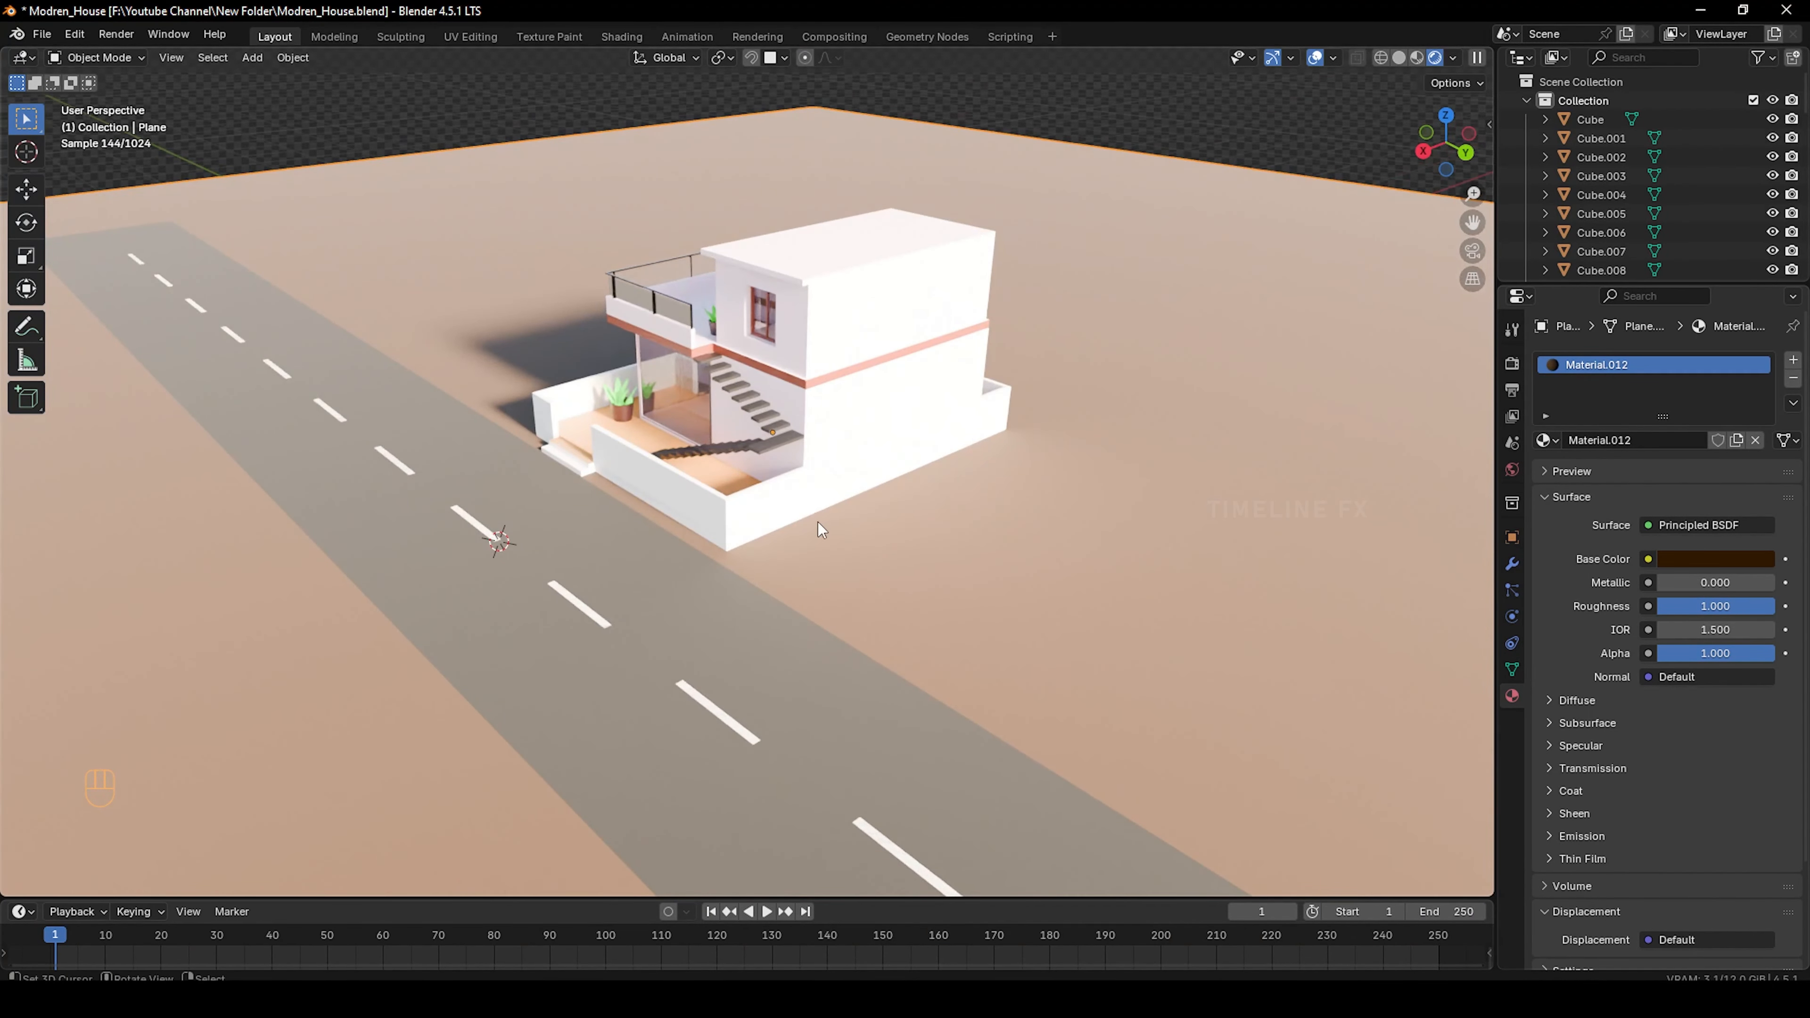
Add a plane, raise it slightly above the ground, and resize and move it to surround the house as a lawn
key("shift+a")
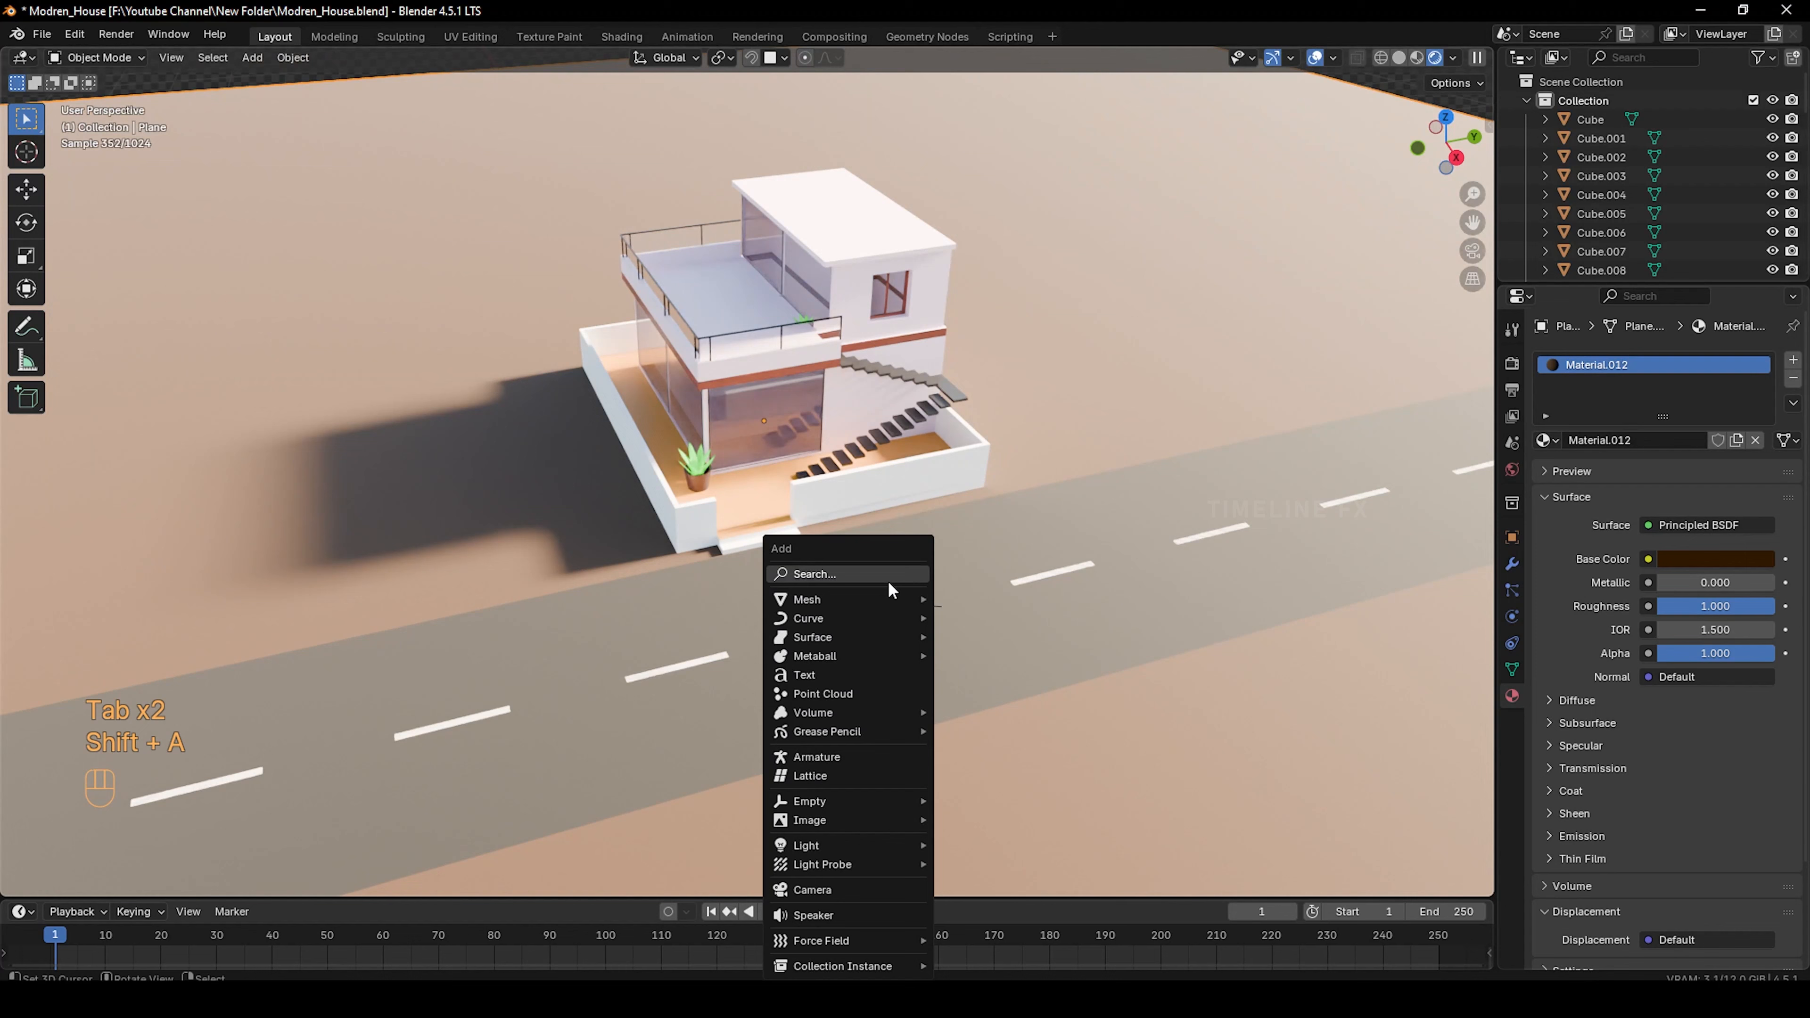
mouse_move(883, 597)
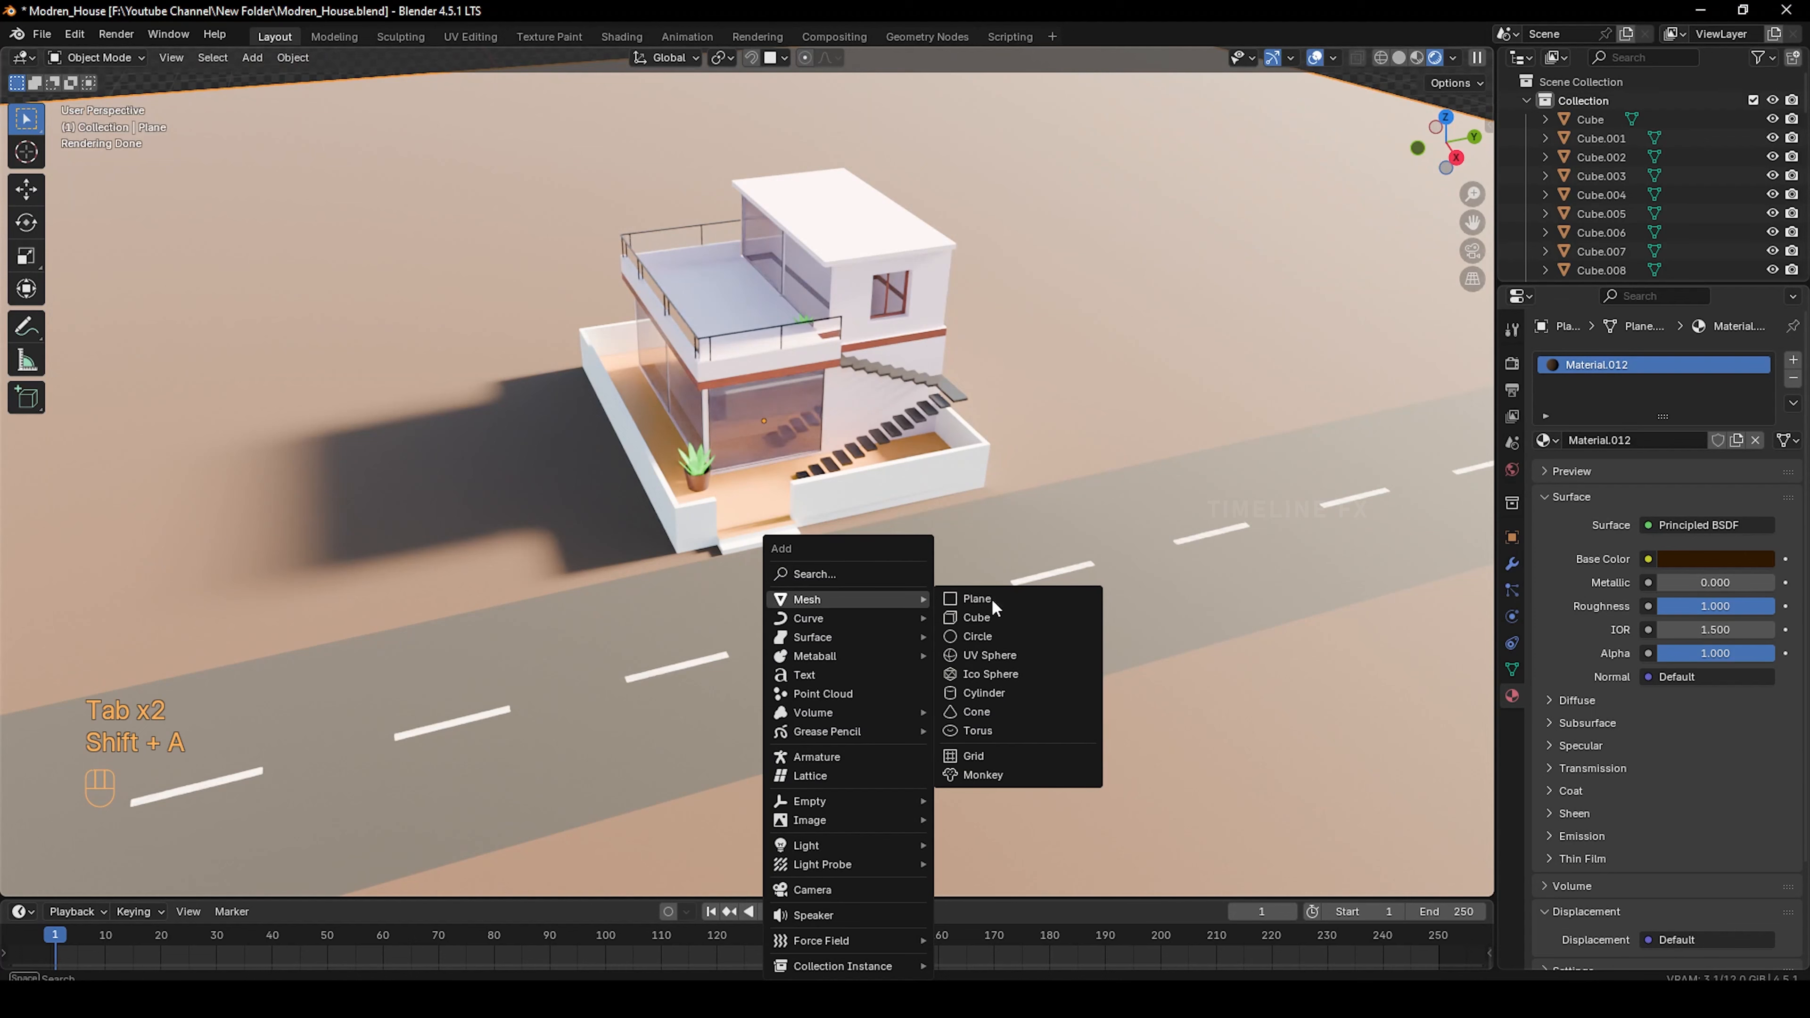
left_click(988, 599)
key("g")
key("z")
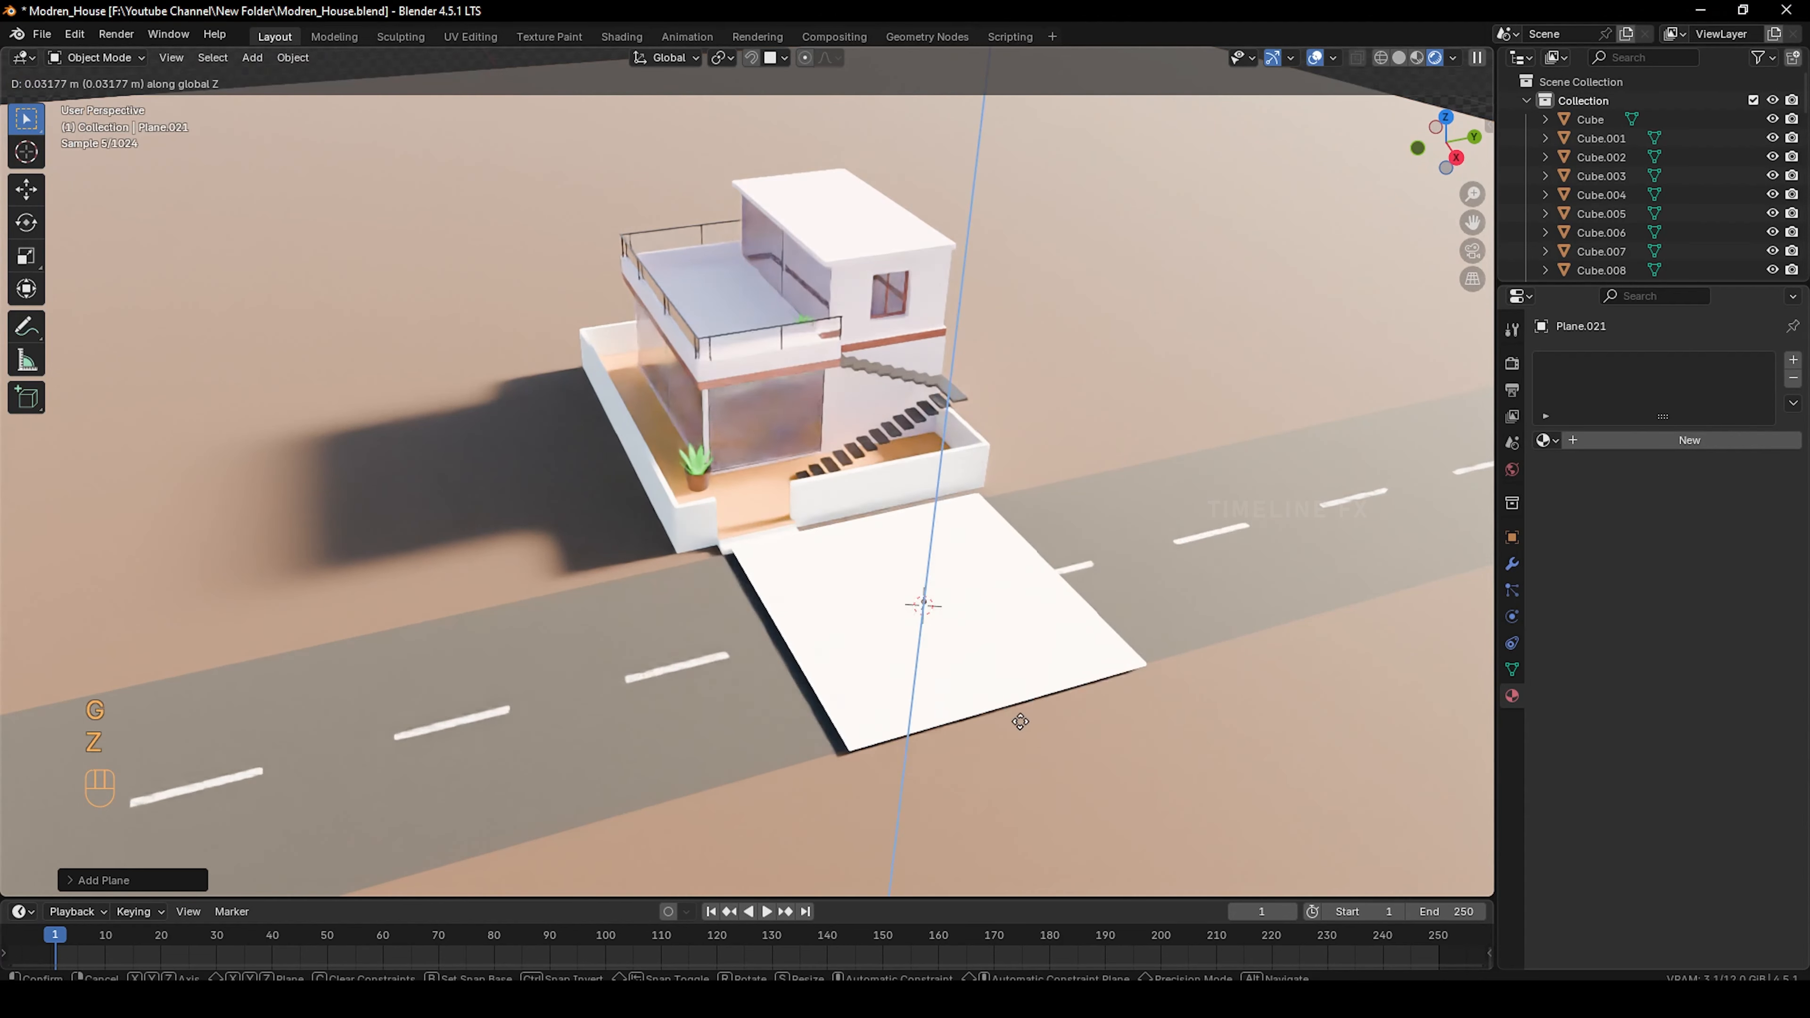
key("x")
left_click(924, 586)
key("s")
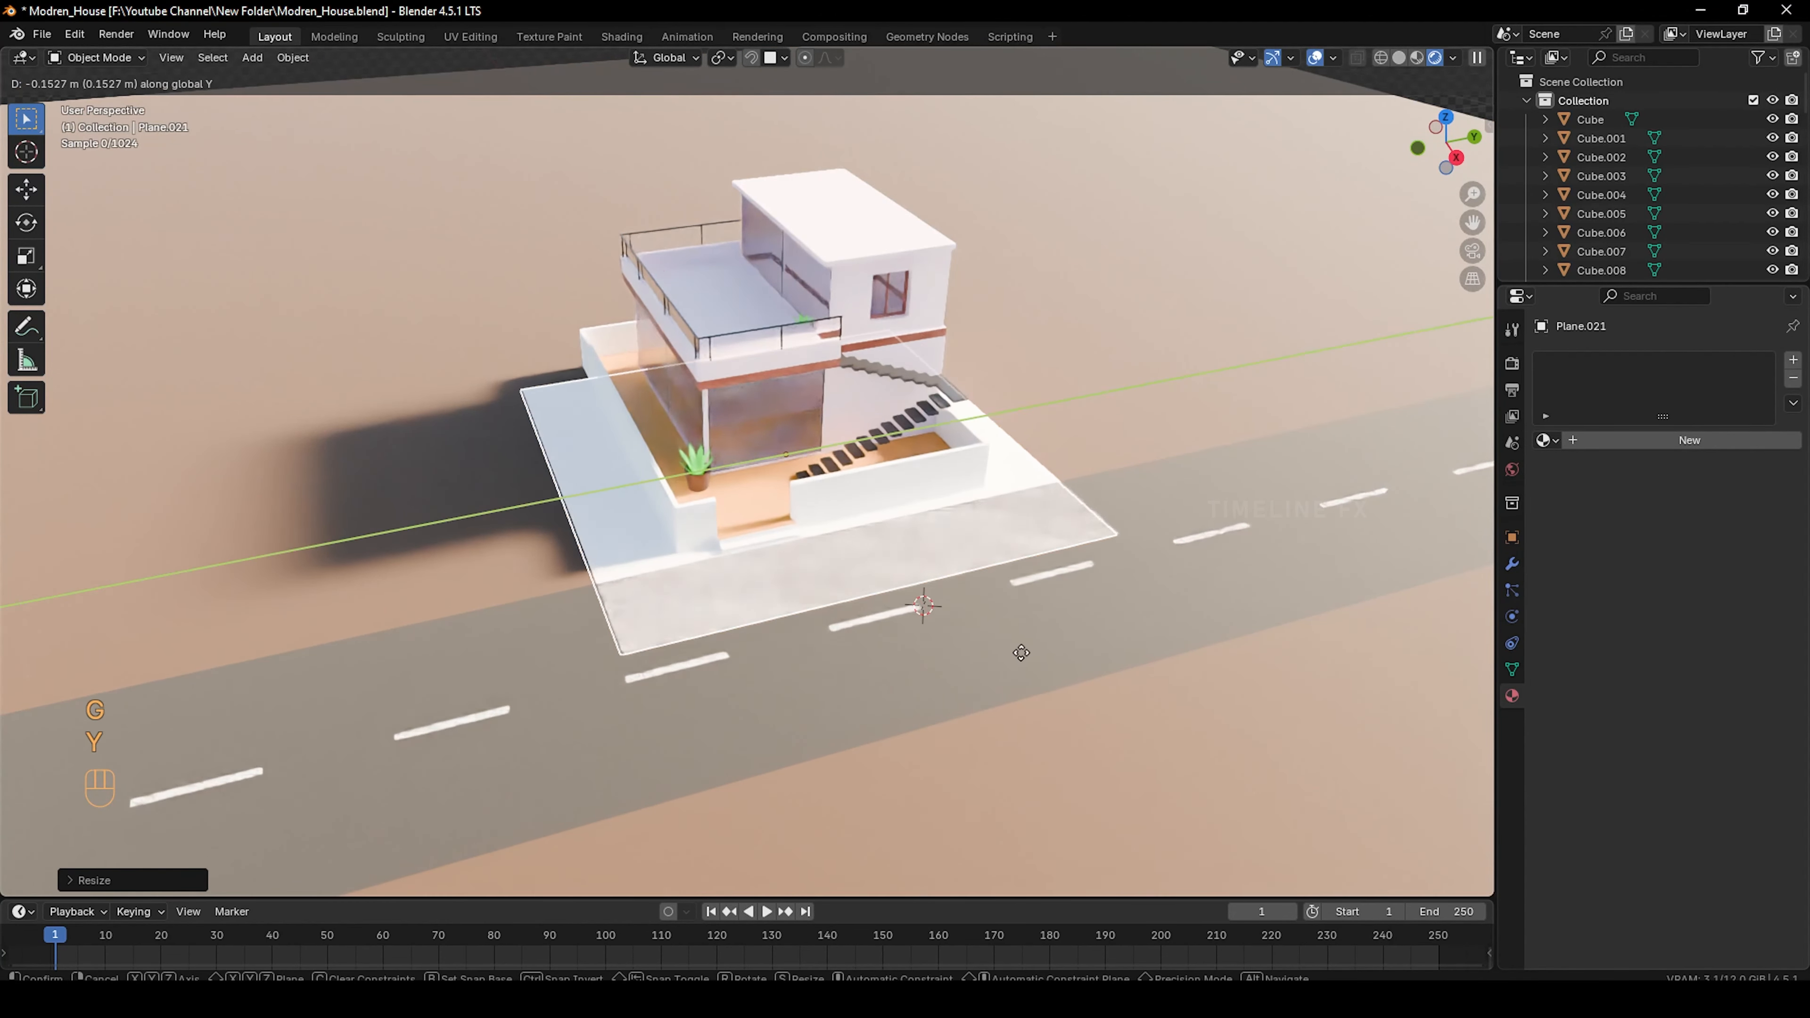
left_click(1019, 625)
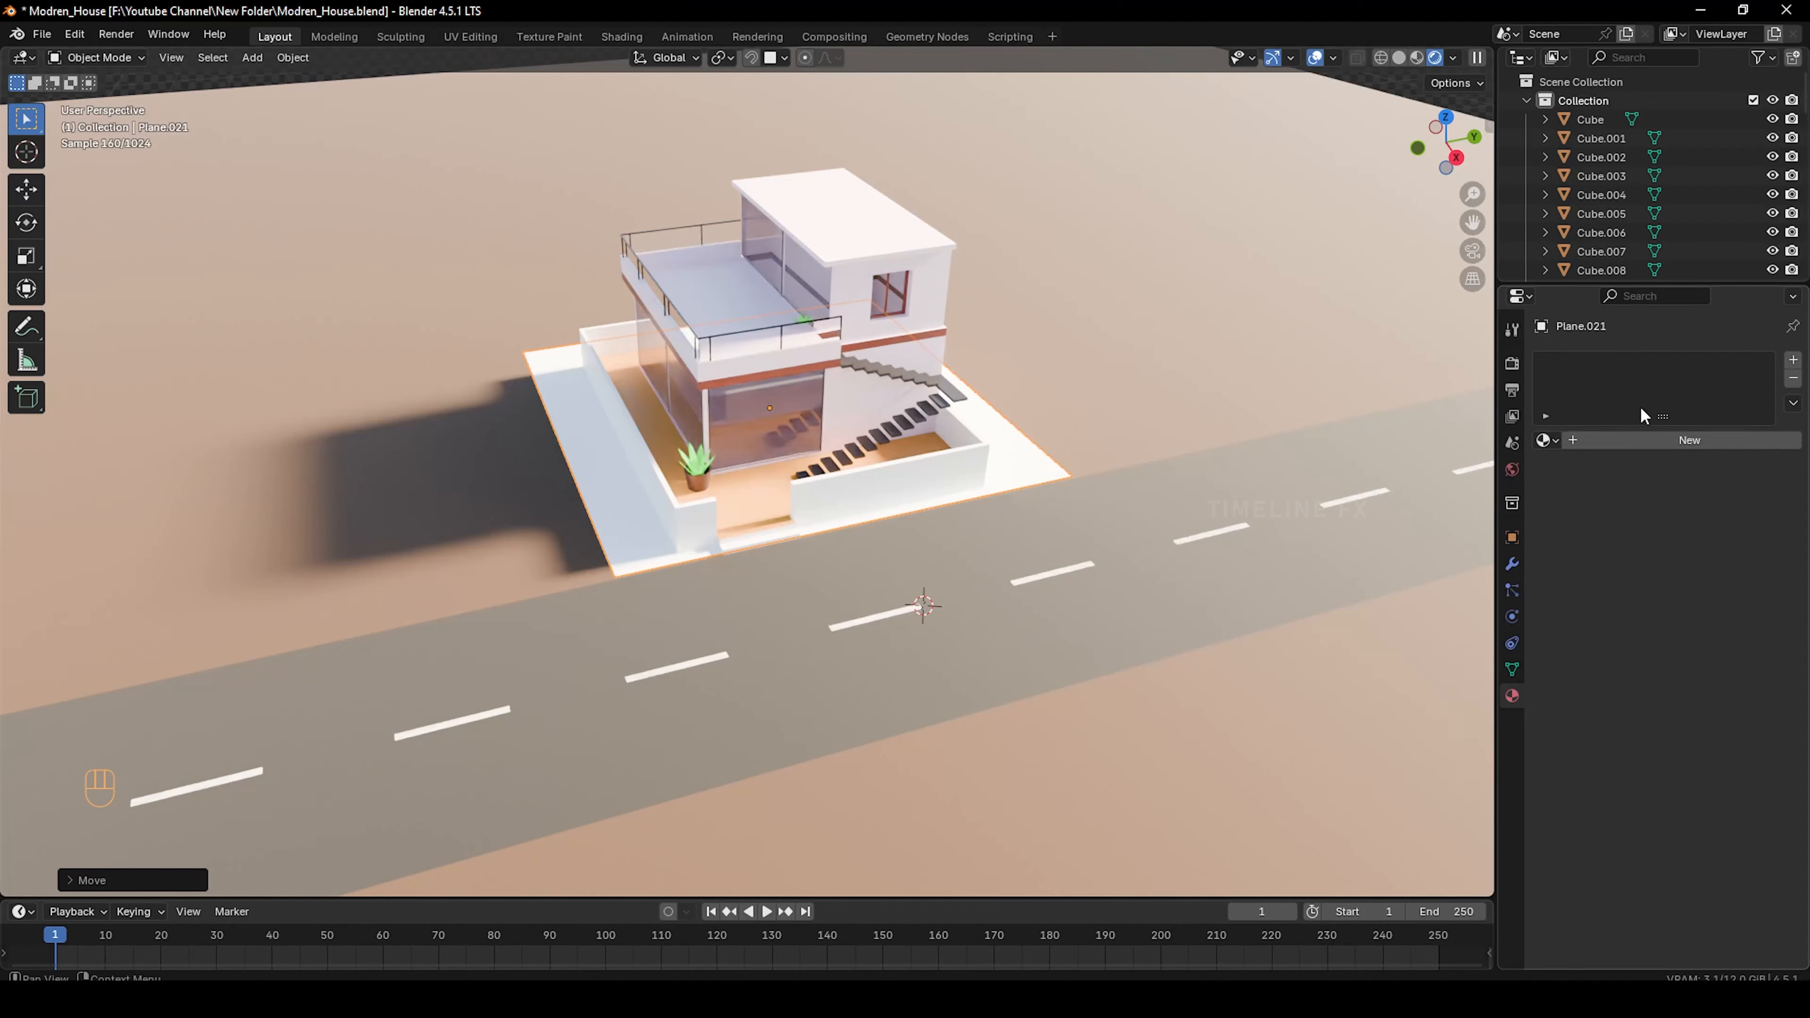
Give the lawn plane a new material with a fully saturated dark green base color
left_click(1637, 439)
left_click(1686, 567)
left_click_drag(1672, 346, 1607, 287)
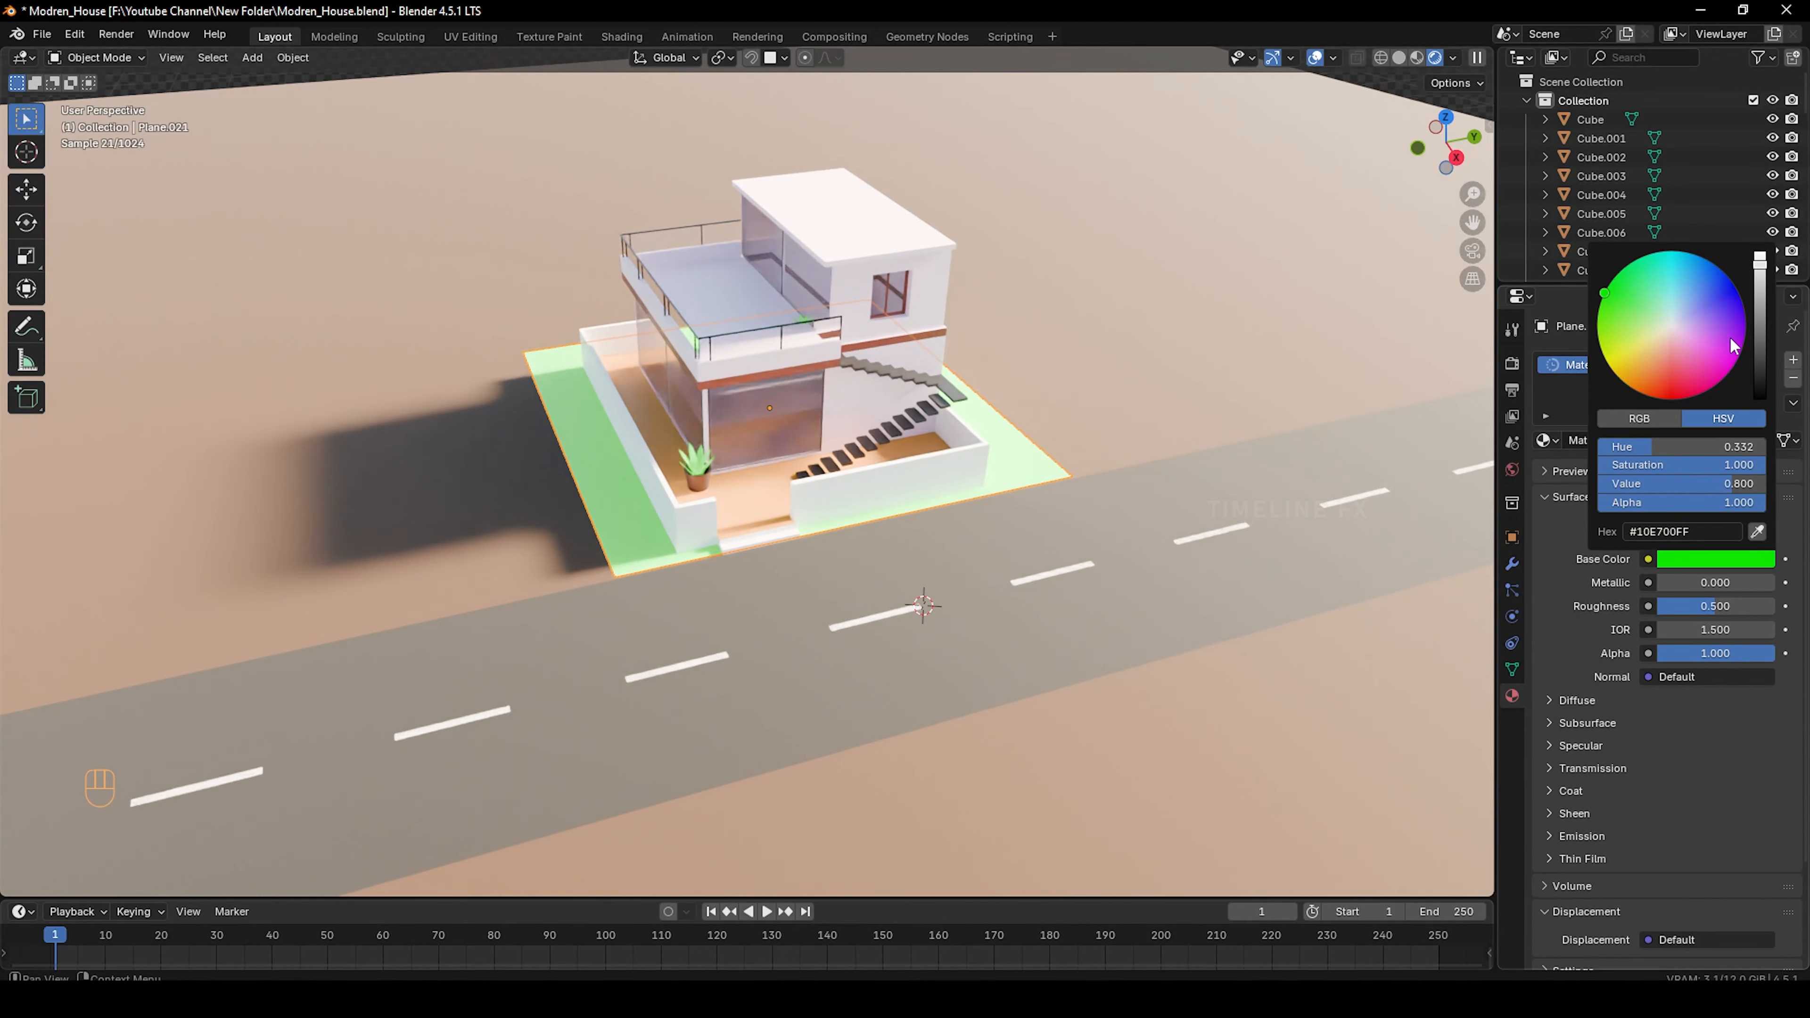
left_click_drag(1759, 265, 1760, 352)
scroll(882, 620, "up", 8)
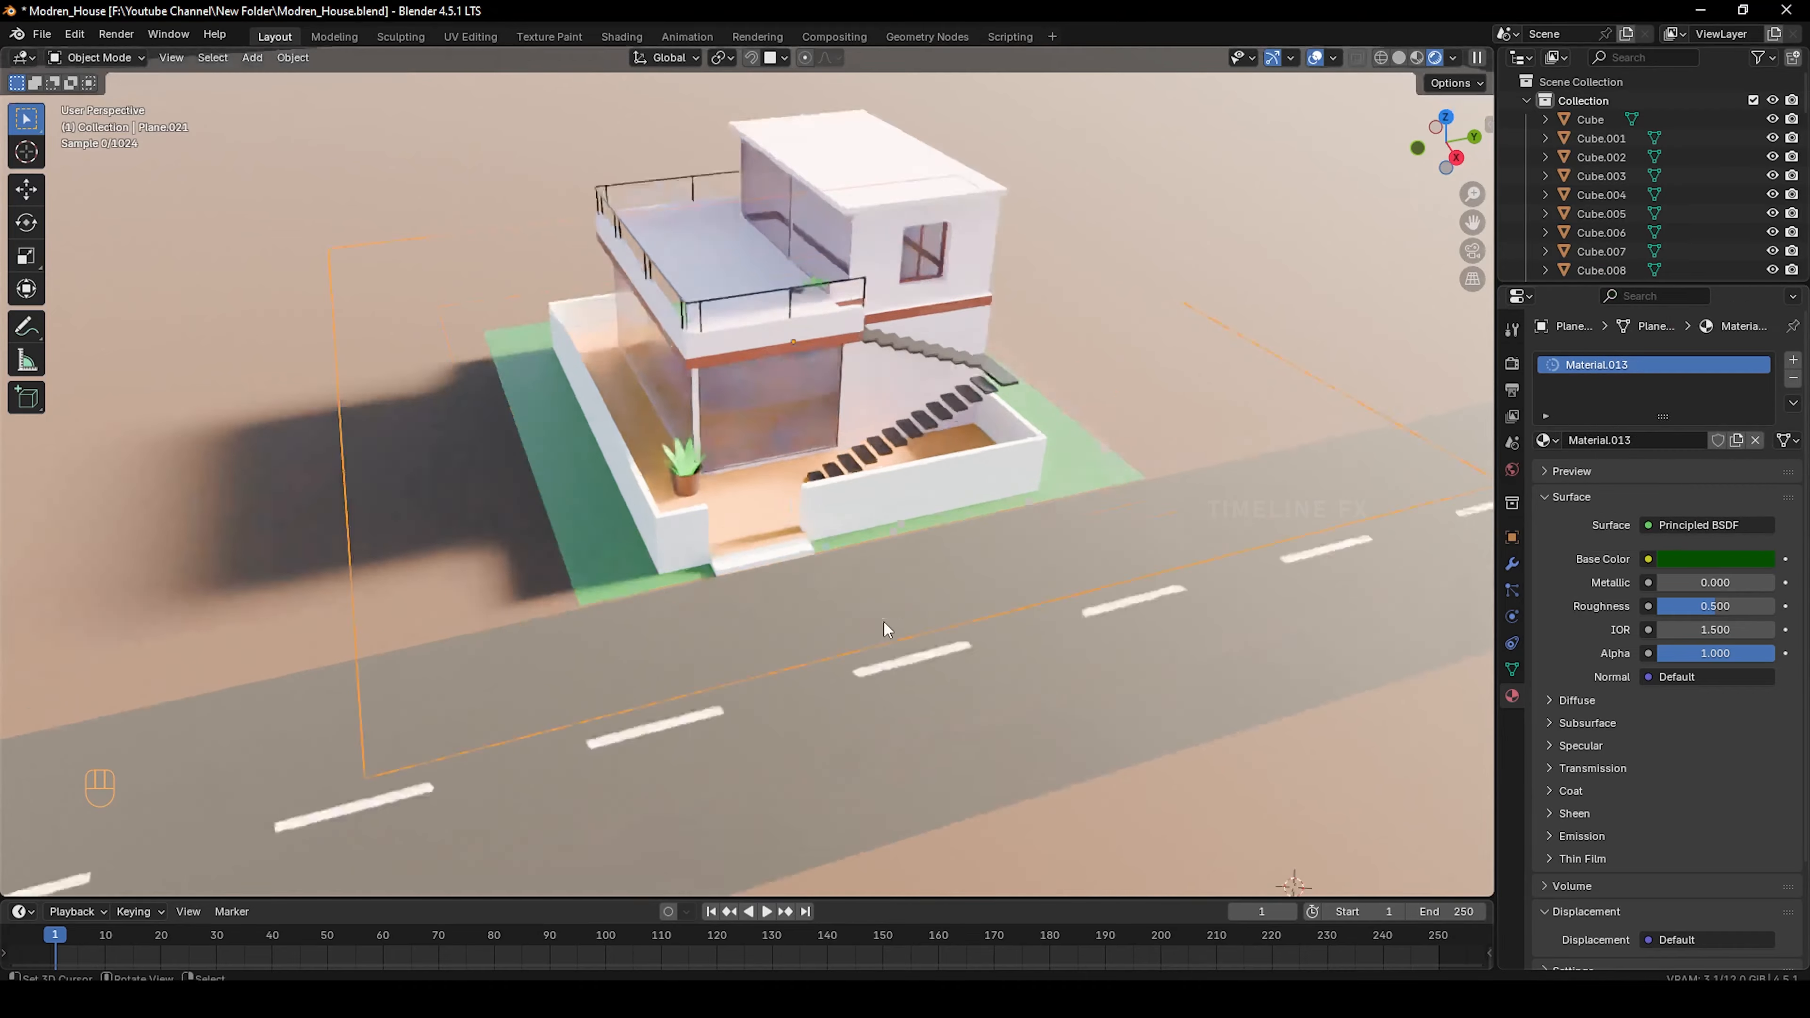
Move the lawn plane along X to adjust its position between the house and the road edge
middle_click_drag(882, 619, 745, 659)
scroll(891, 618, "down", 4)
scroll(888, 628, "up", 4)
key("g")
key("x")
left_click(891, 634)
scroll(891, 634, "down", 8)
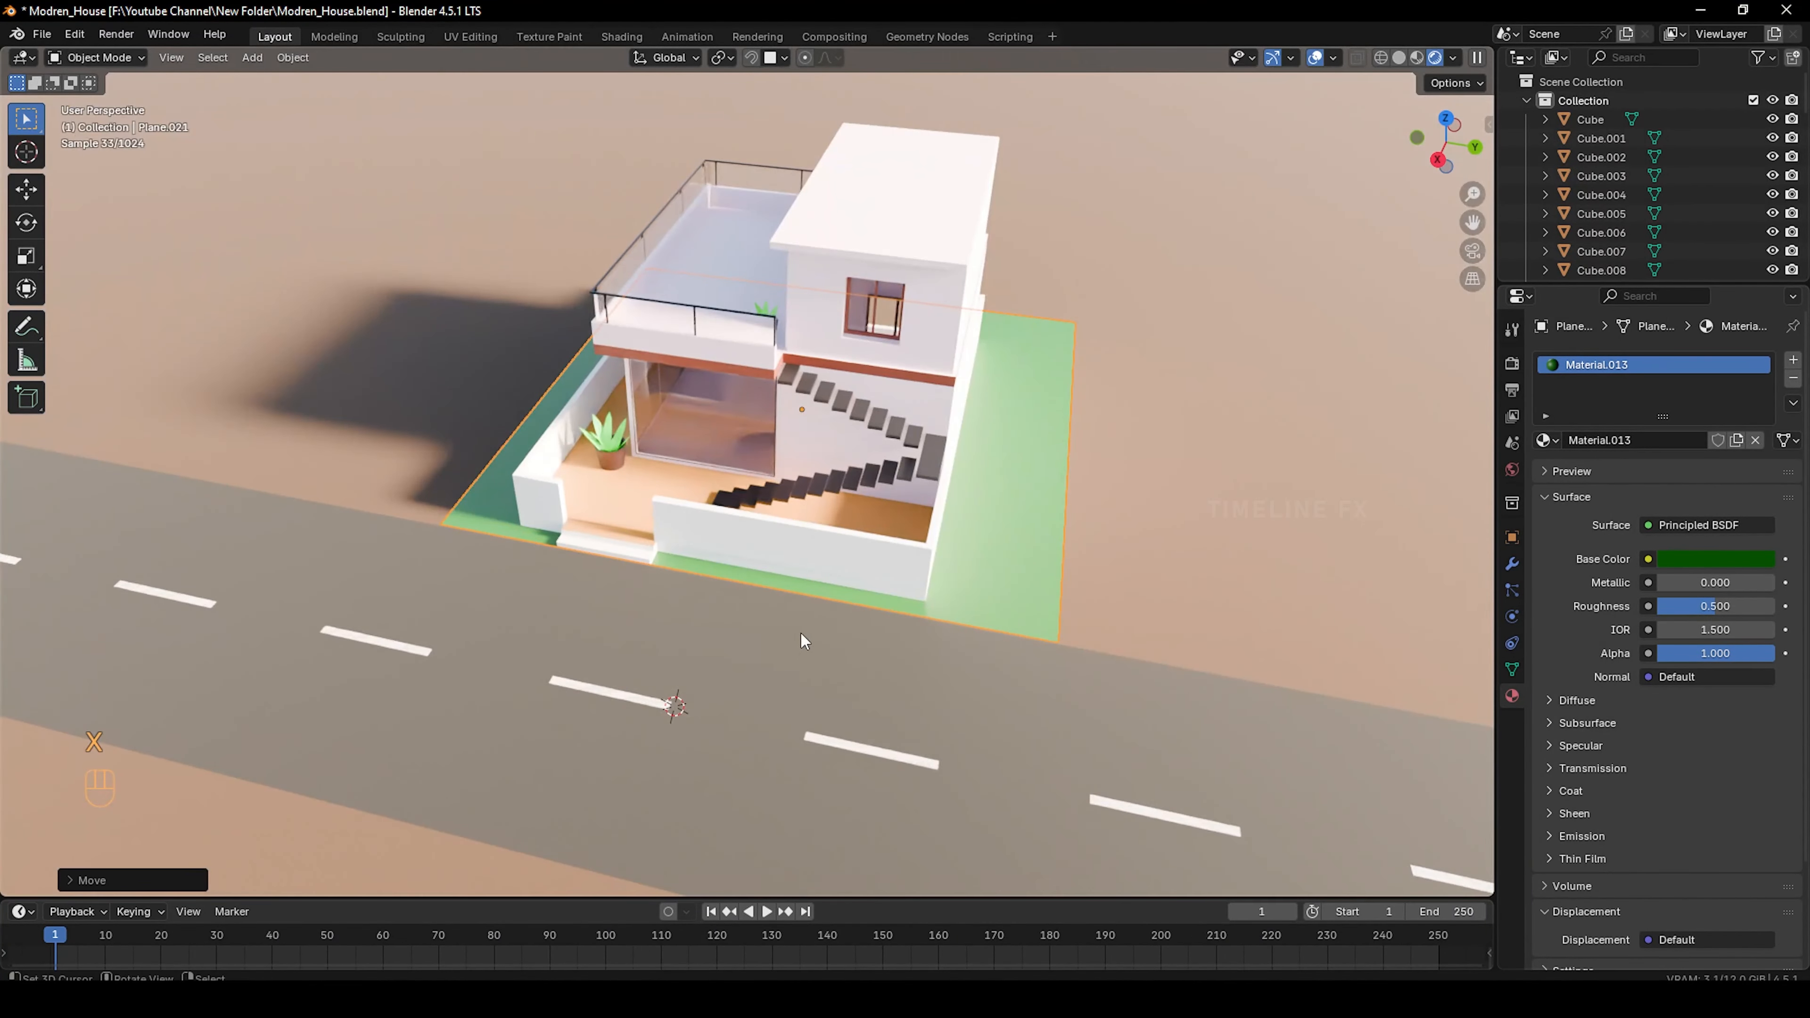
Undo the last lawn move, and add a cylinder scaled down to trunk thickness on the lawn beside the front wall
key("ctrl+z")
scroll(875, 601, "up", 6)
key("shift+a")
mouse_move(894, 586)
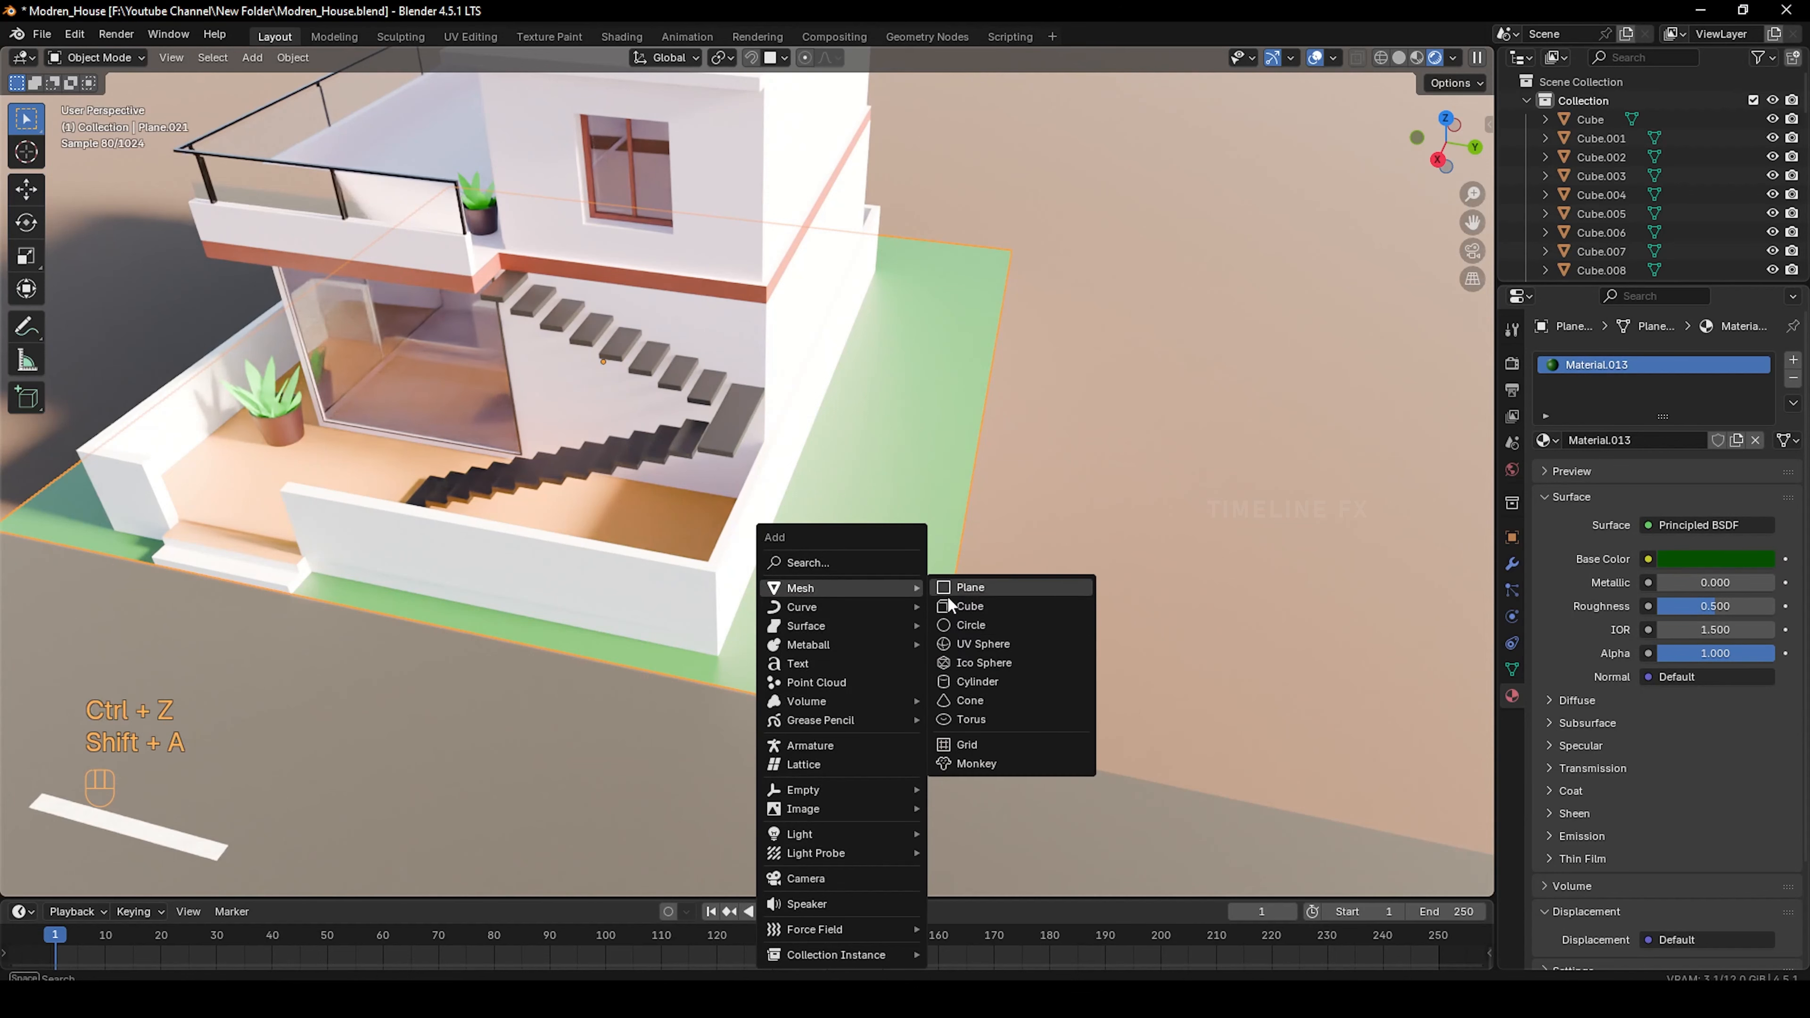
left_click(958, 681)
key("s")
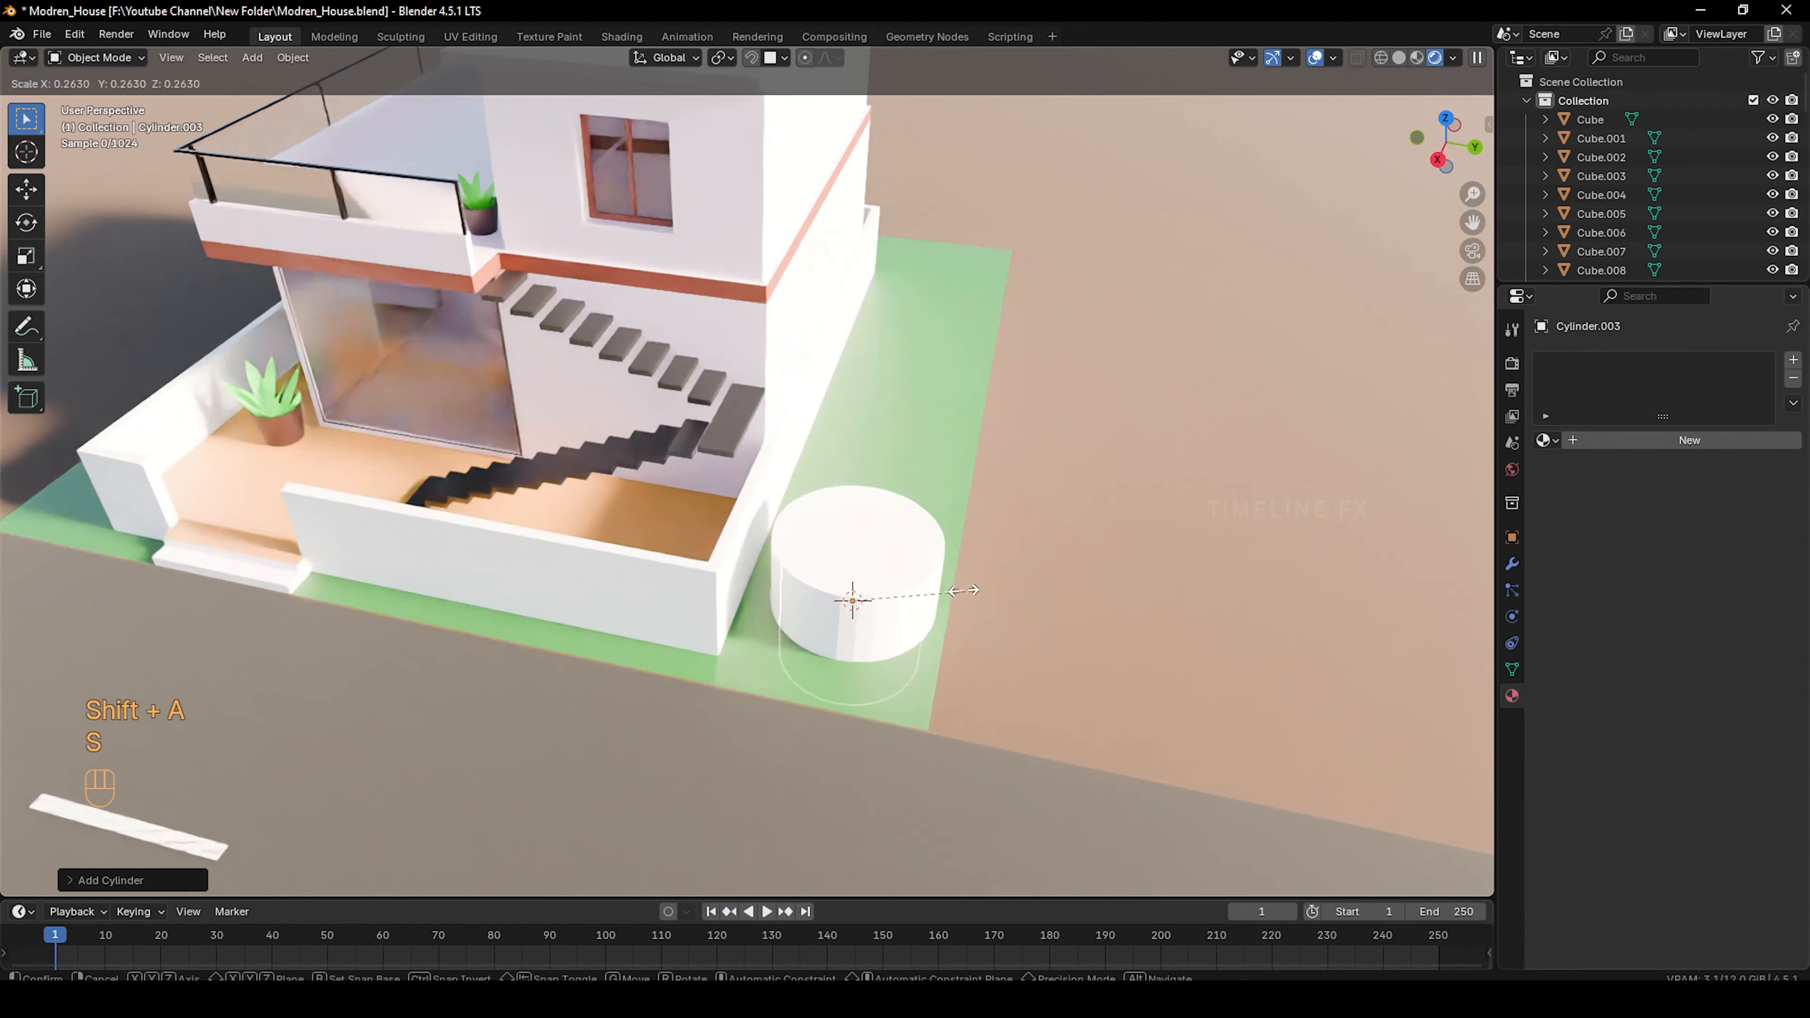
left_click(882, 585)
middle_click_drag(892, 598, 895, 594)
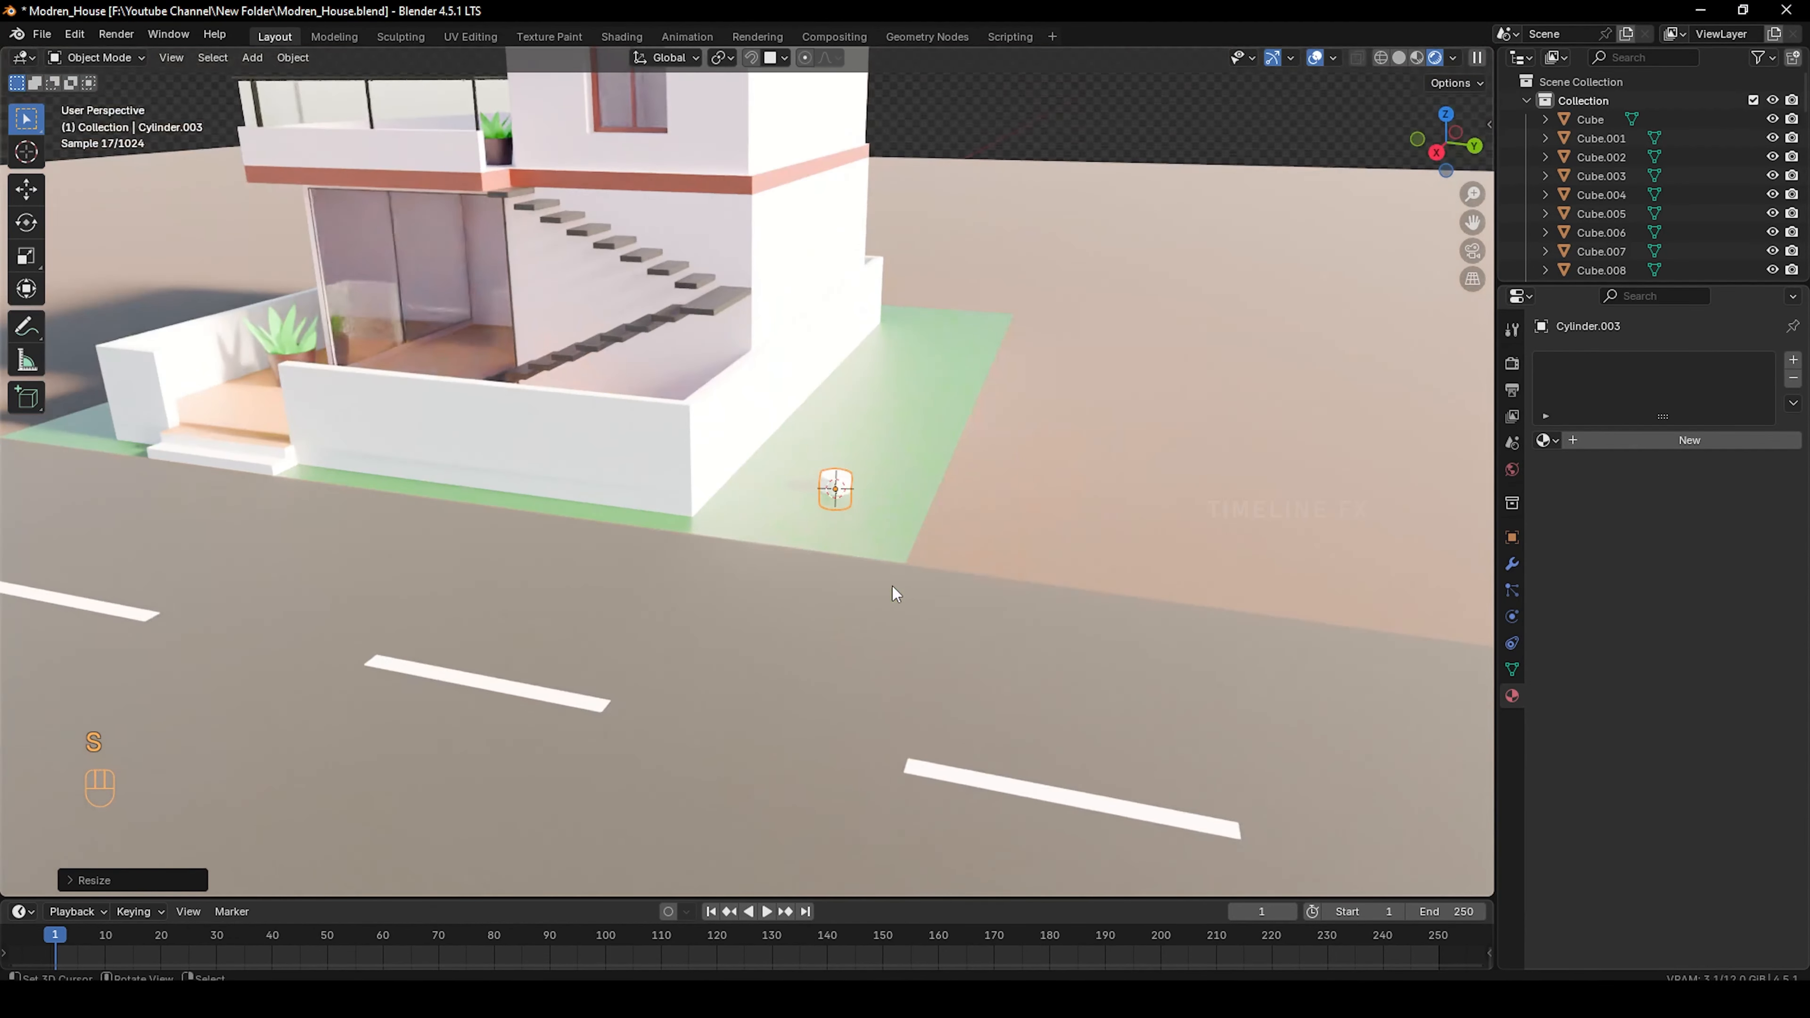
Stretch the cylinder along Z into a tall tree trunk and raise it until its base rests on the lawn
key("s")
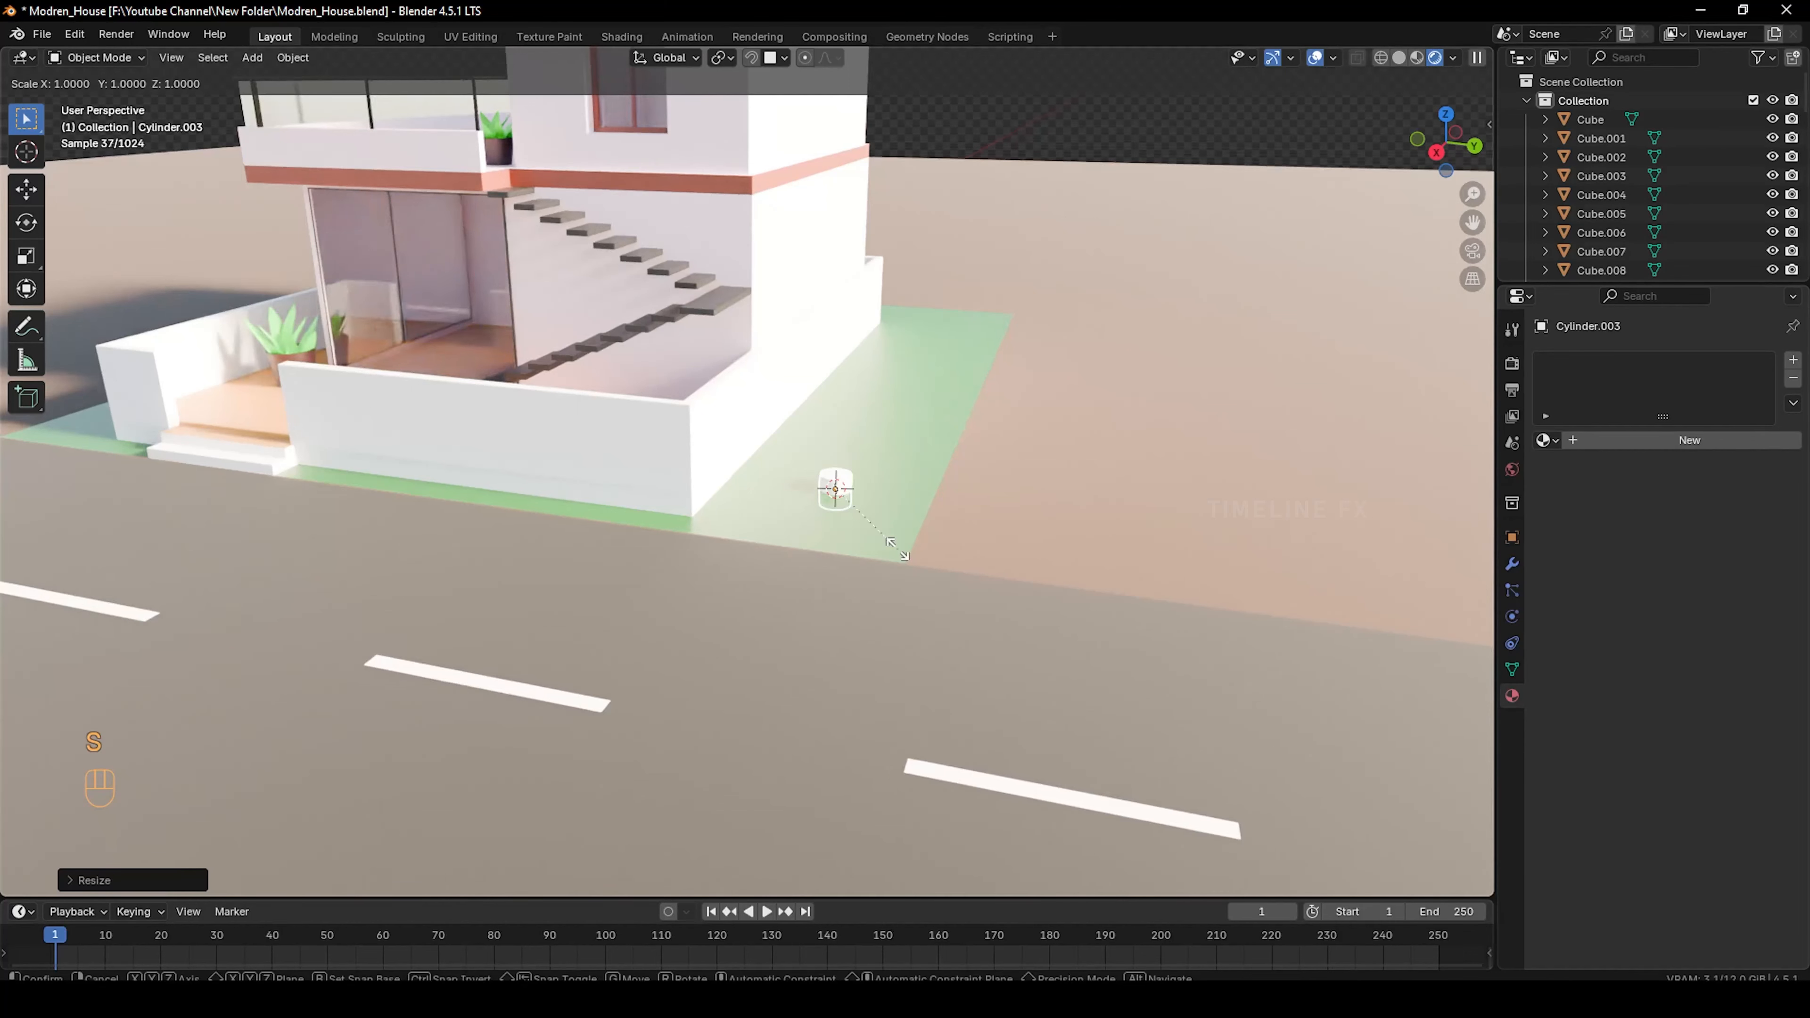
key("z")
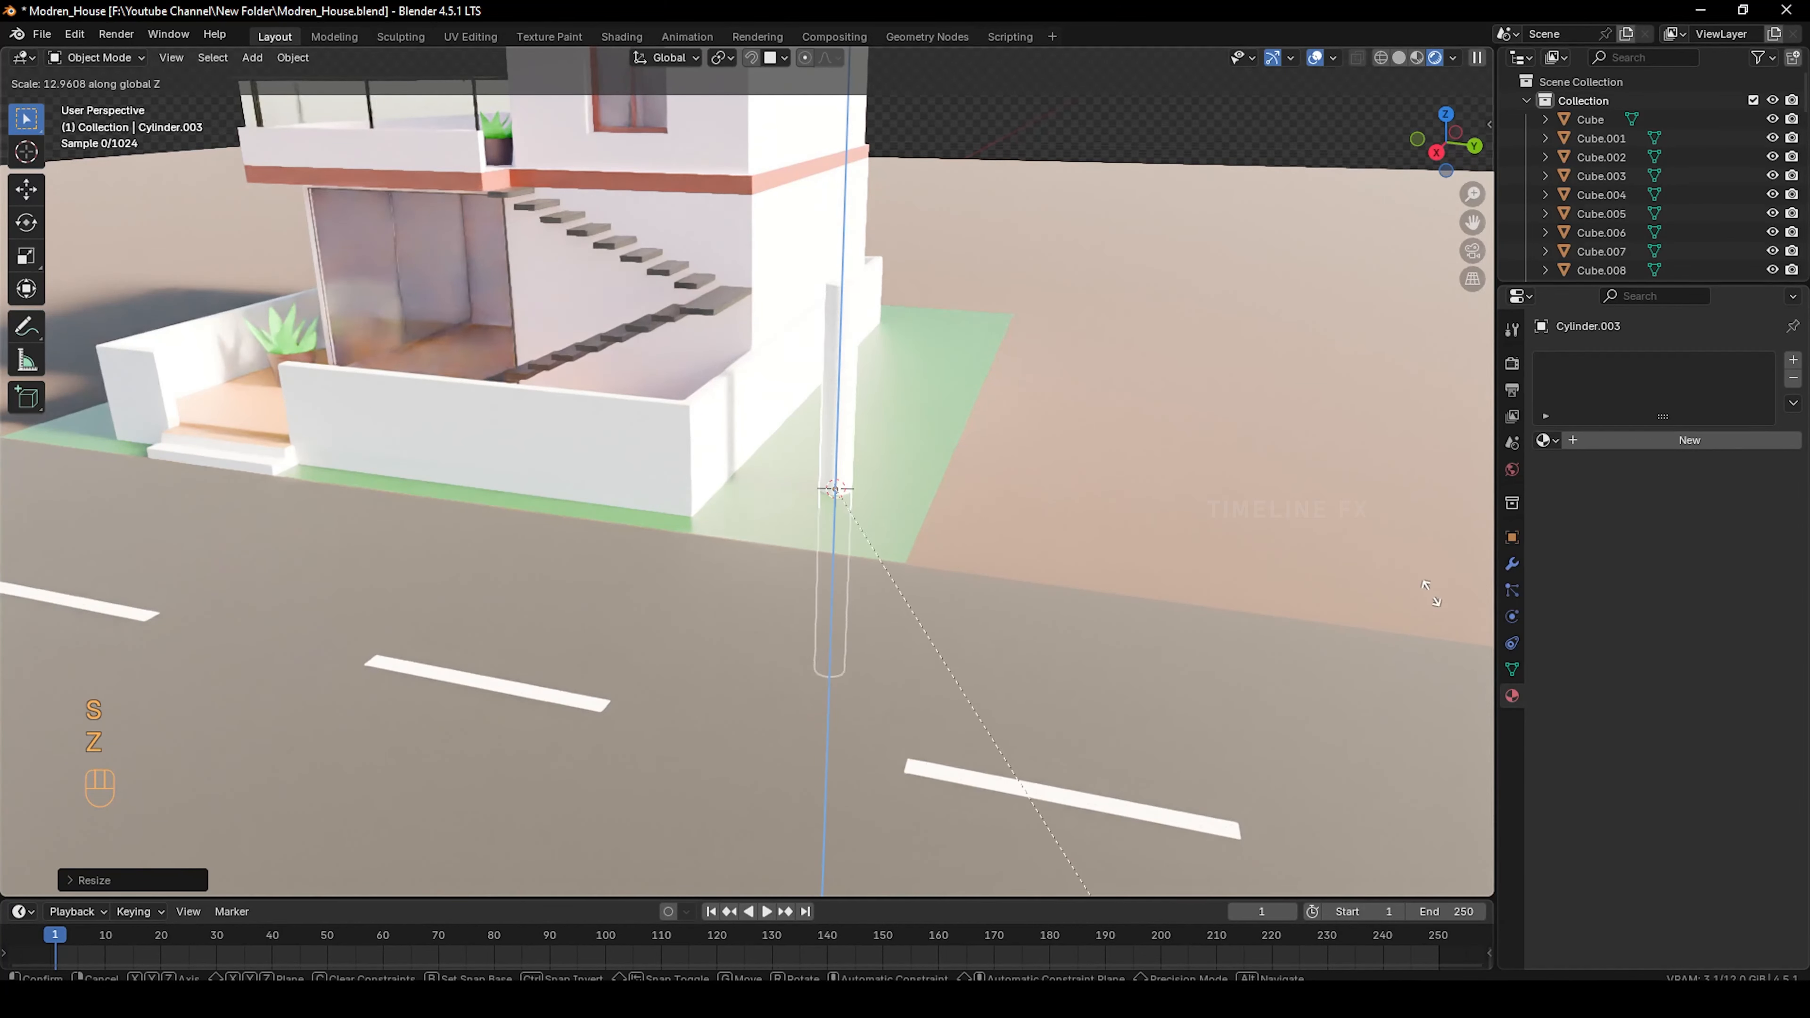
left_click(1459, 644)
key("g")
key("z")
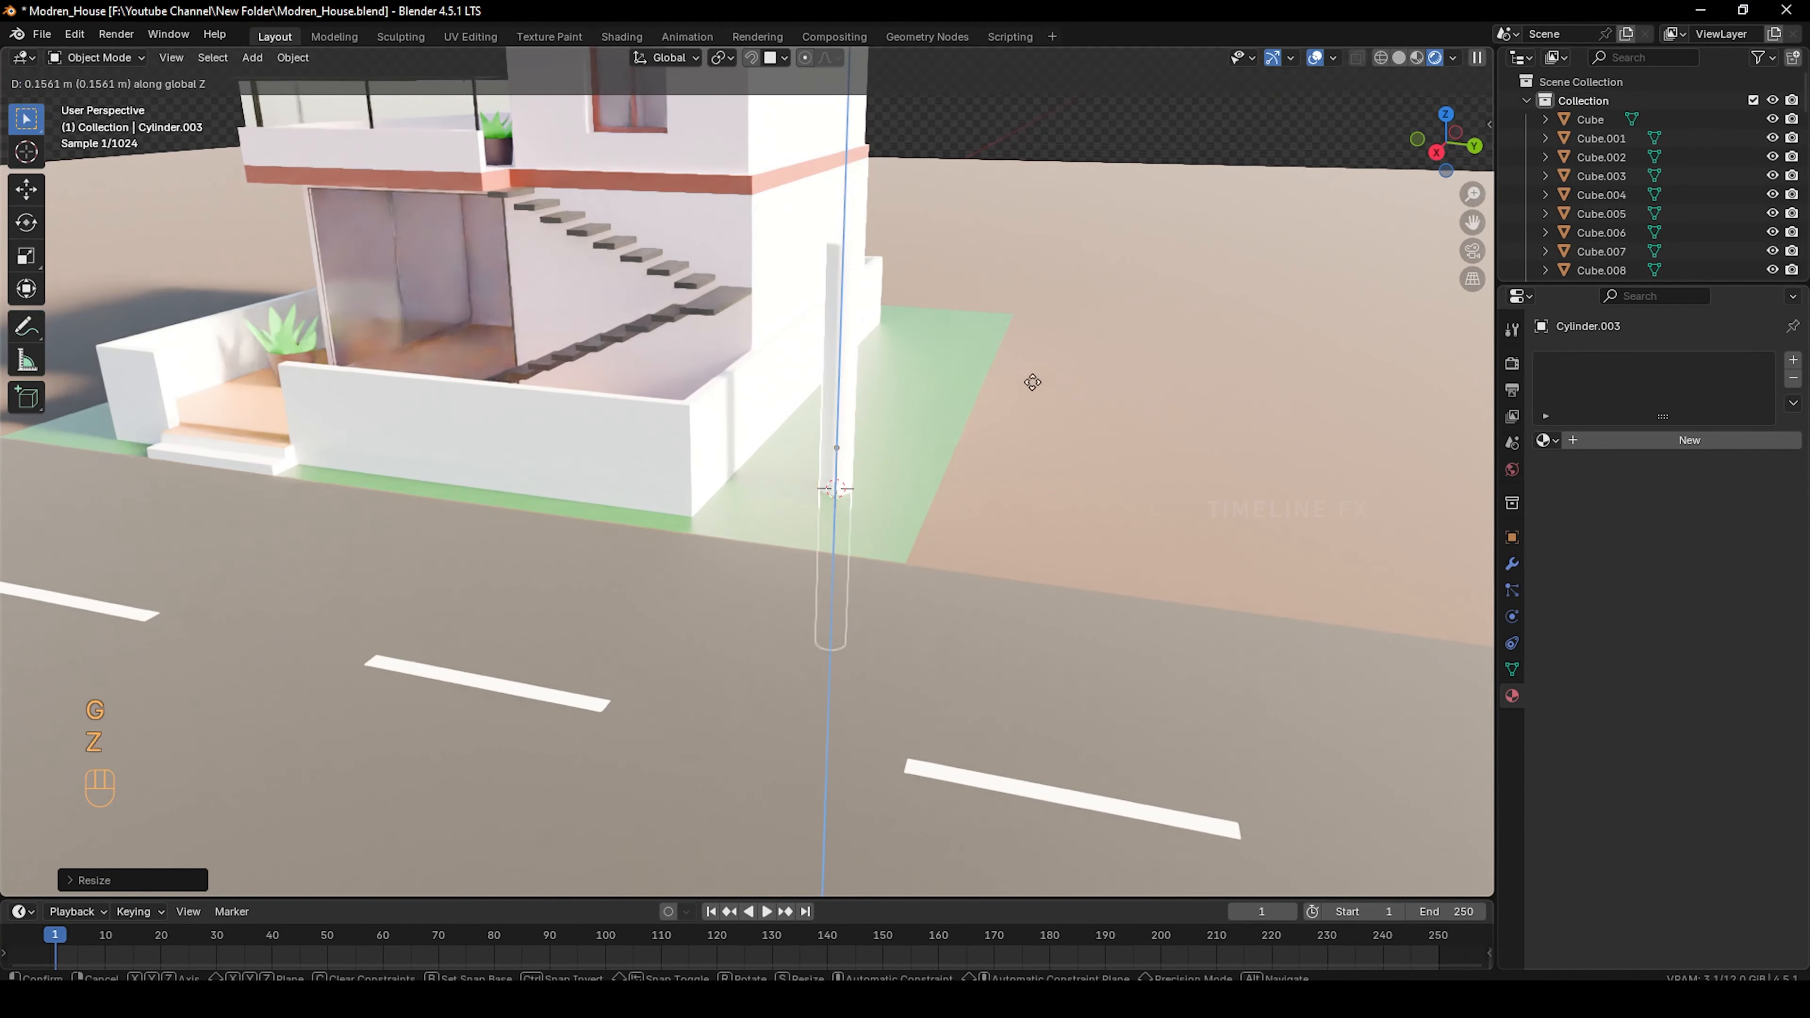
left_click(1010, 258)
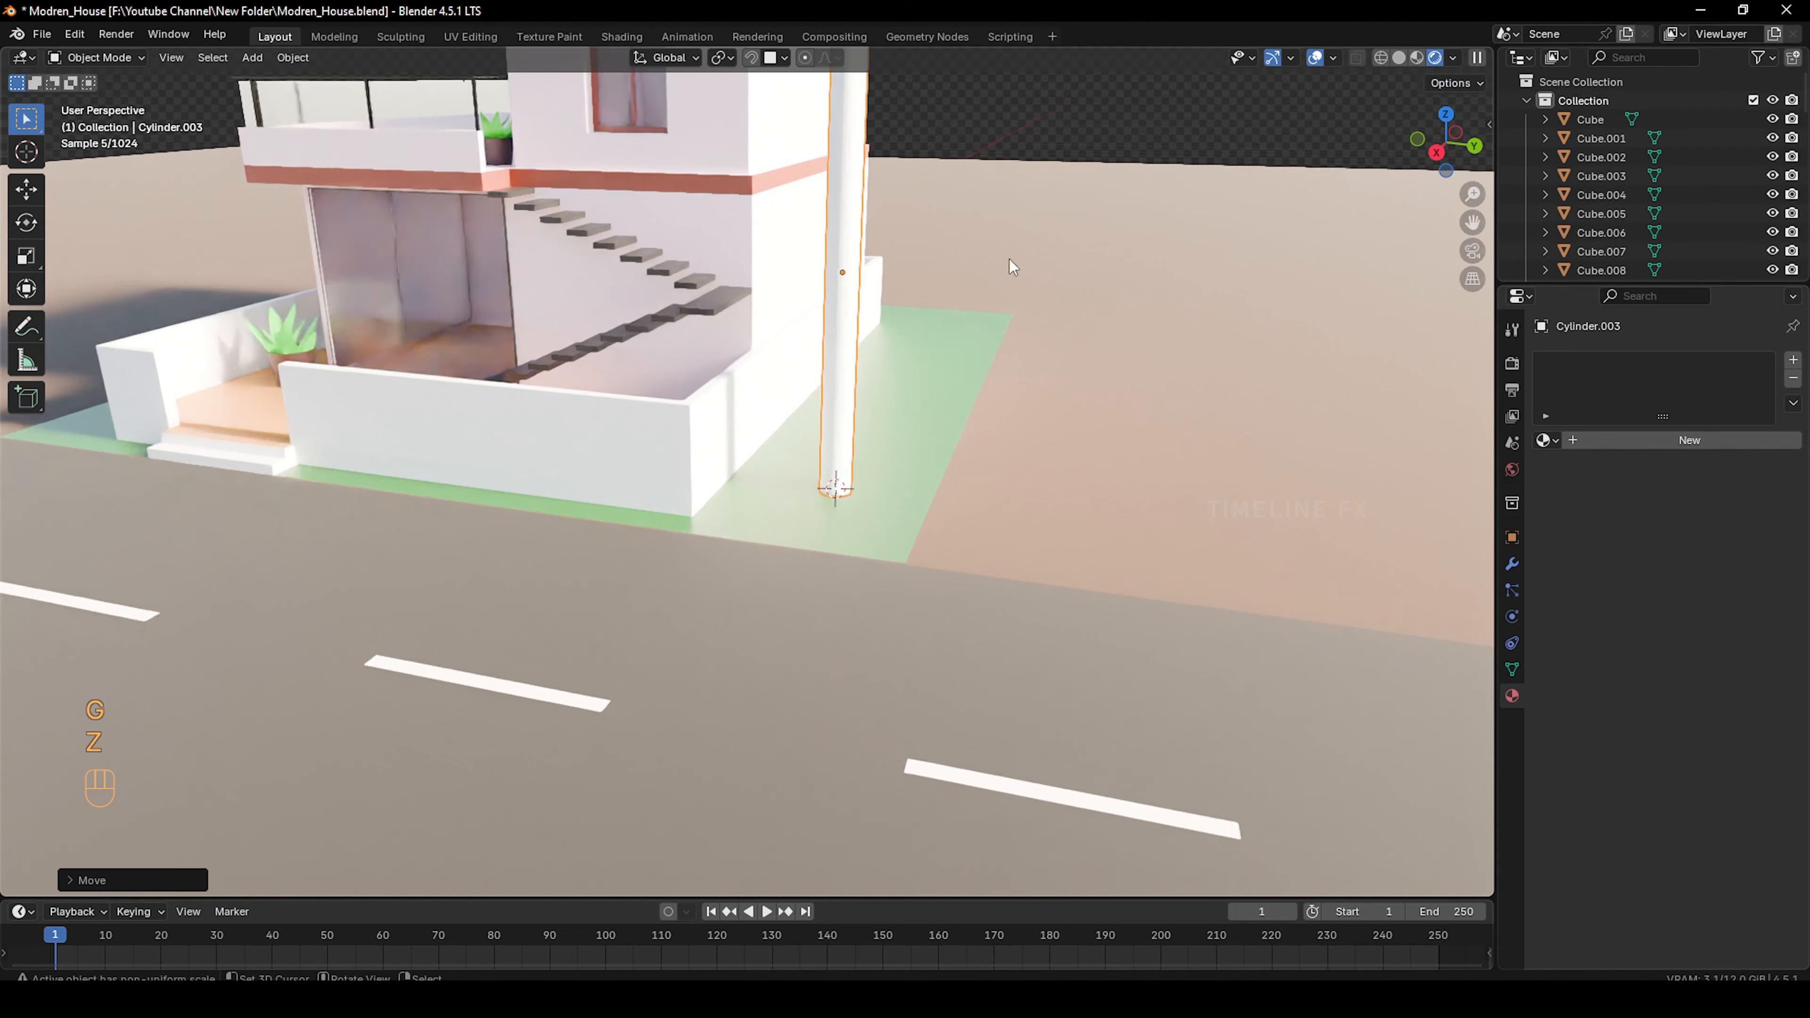
Divide the trunk along its height with 13 evenly spaced loop cuts
middle_click_drag(950, 344, 877, 388)
key("Tab")
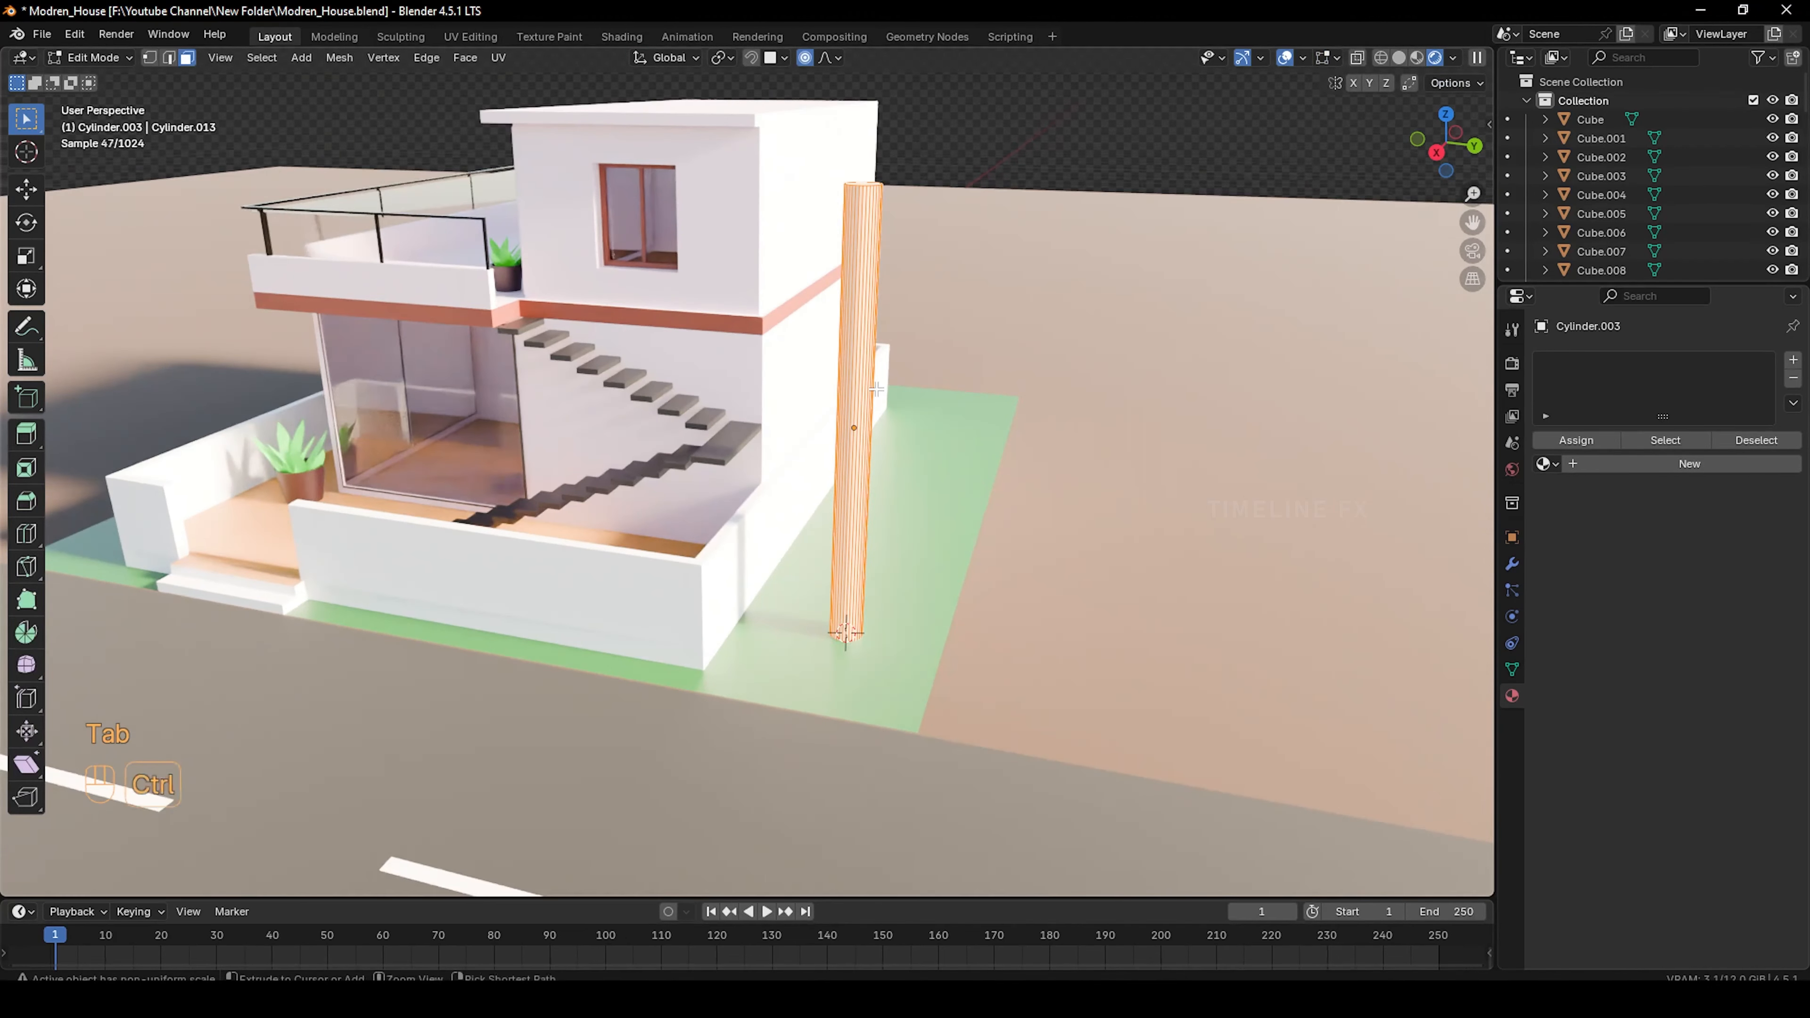
key("ctrl+r")
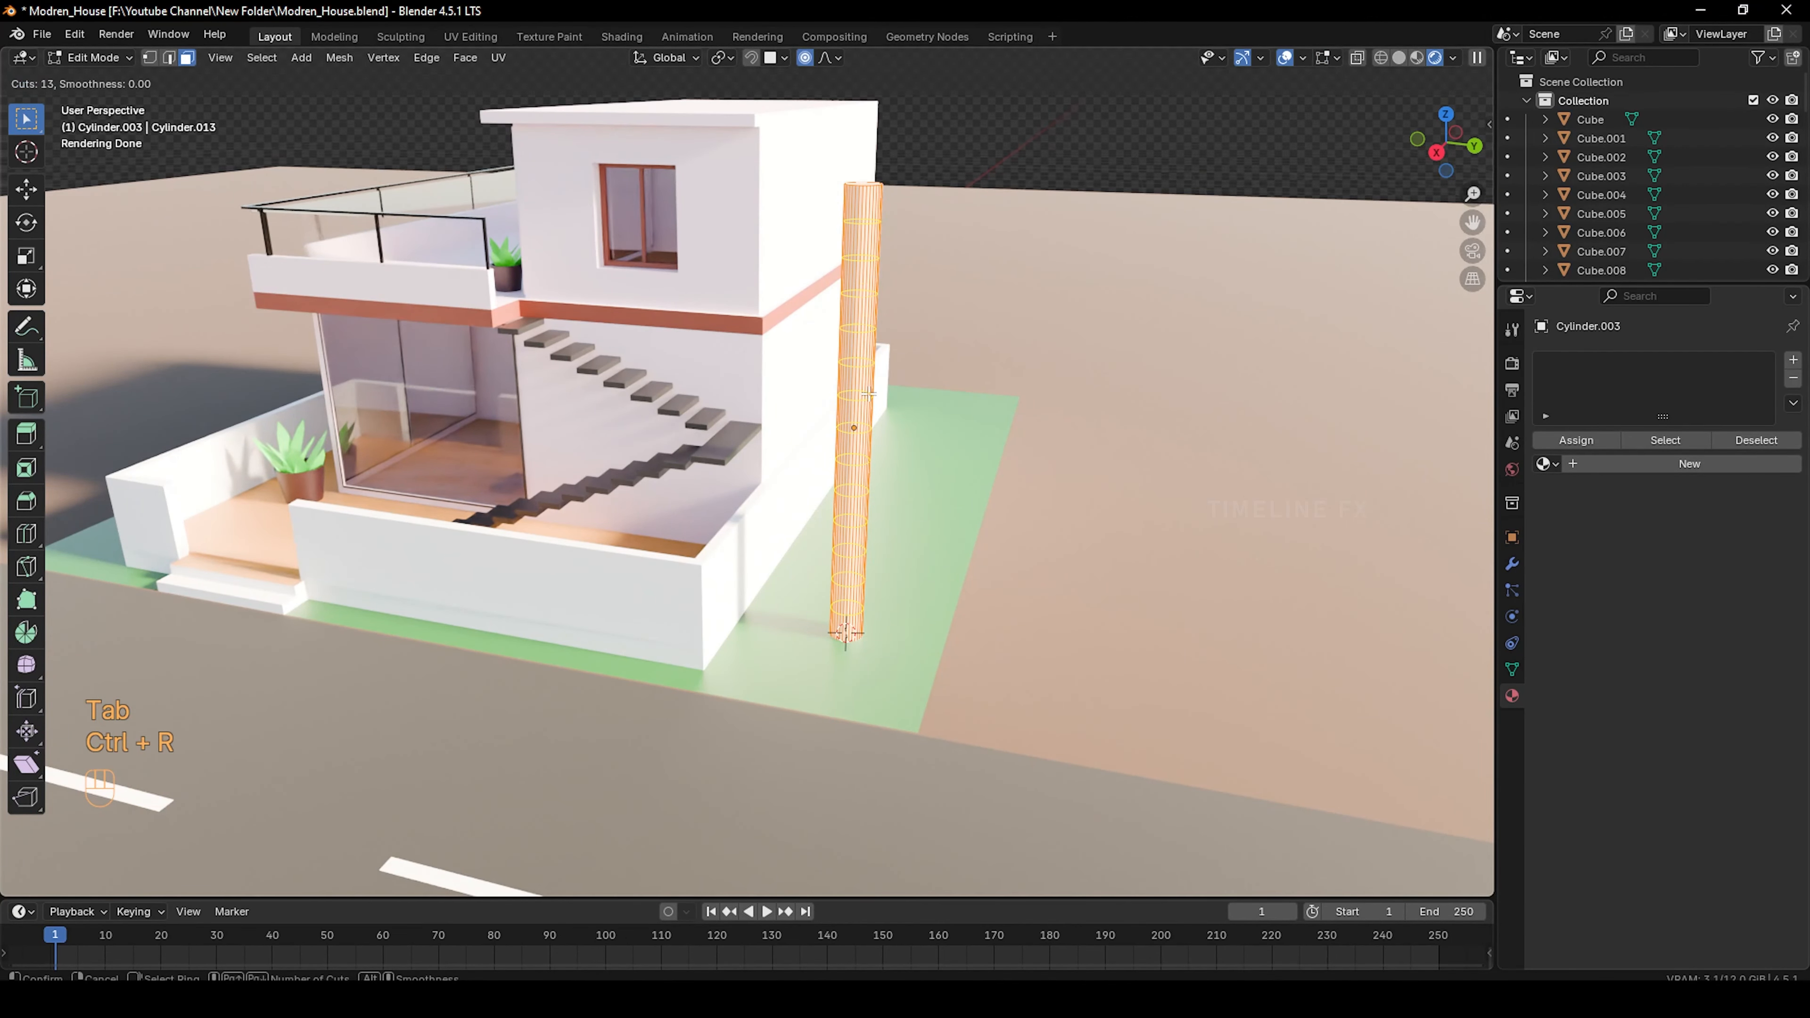
left_click(868, 393)
right_click(868, 393)
In solid shading, taper the trunk's upper end by scaling its top rim down with proportional editing
left_click(875, 183)
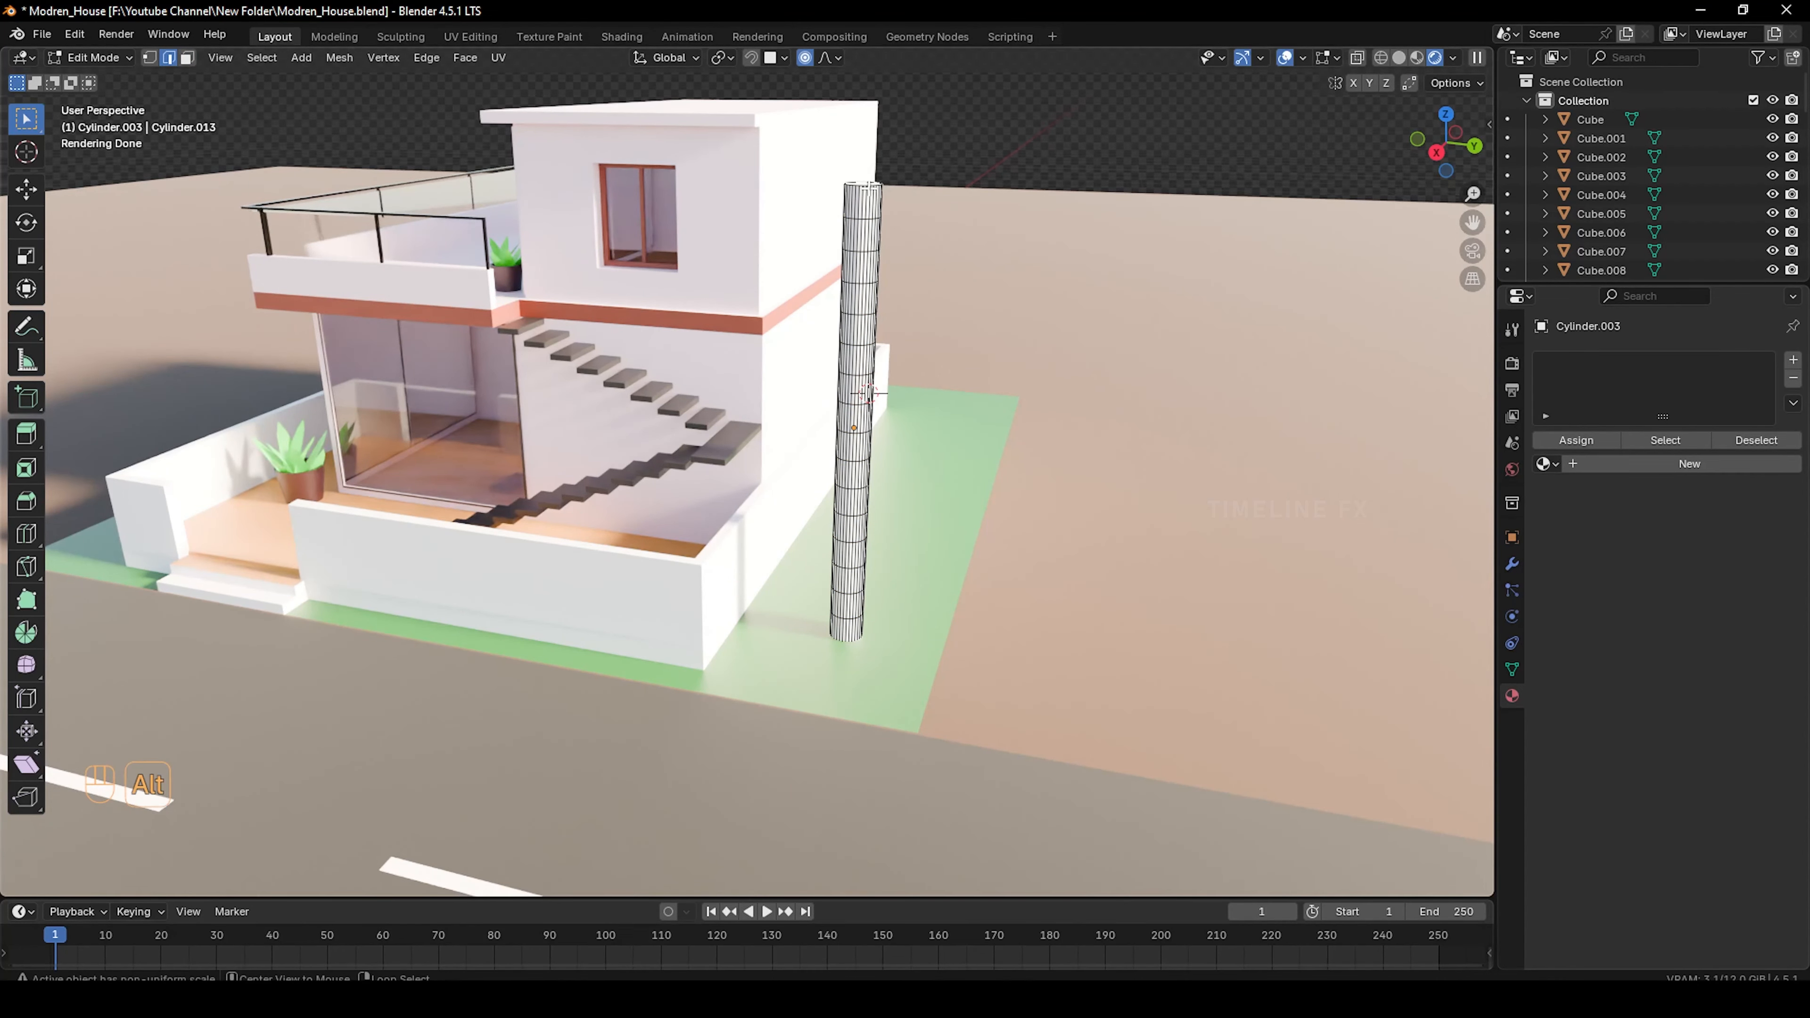
left_click(871, 186, "alt")
left_click(1399, 58)
middle_click_drag(1051, 194, 1026, 215)
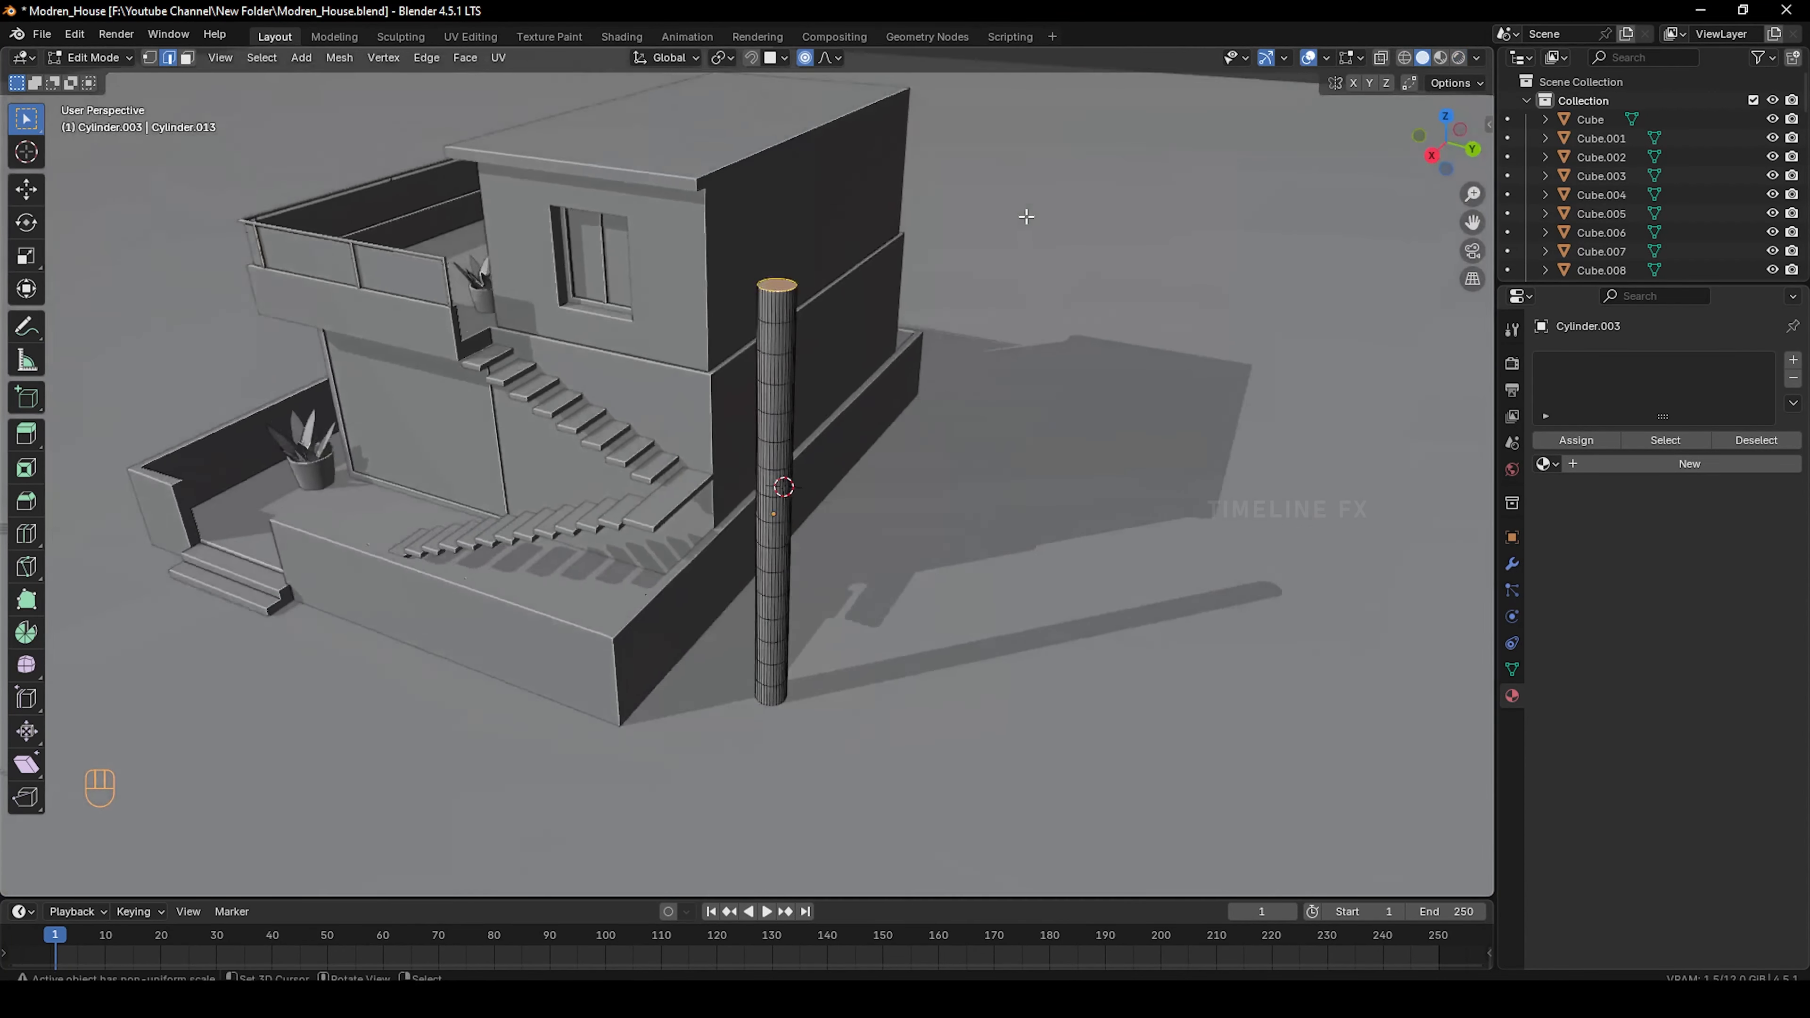
scroll(773, 326, "up", 2)
scroll(997, 320, "down", 2)
key("s")
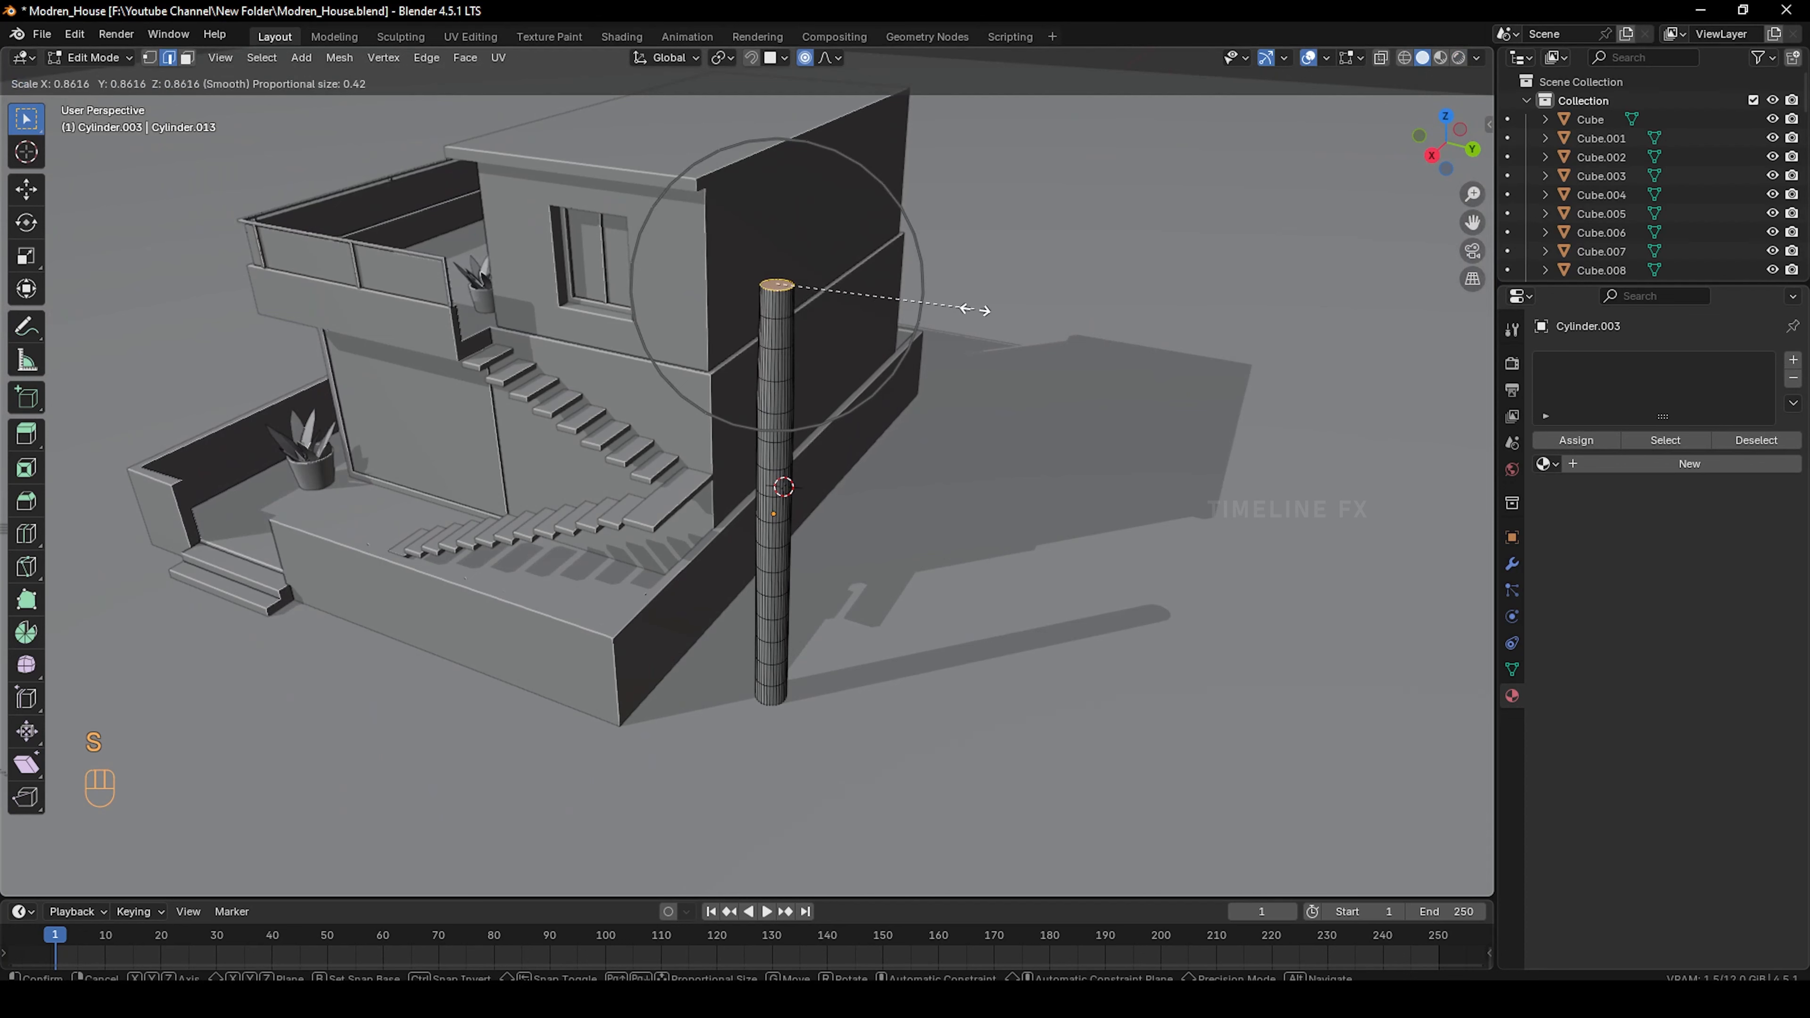
left_click(839, 294)
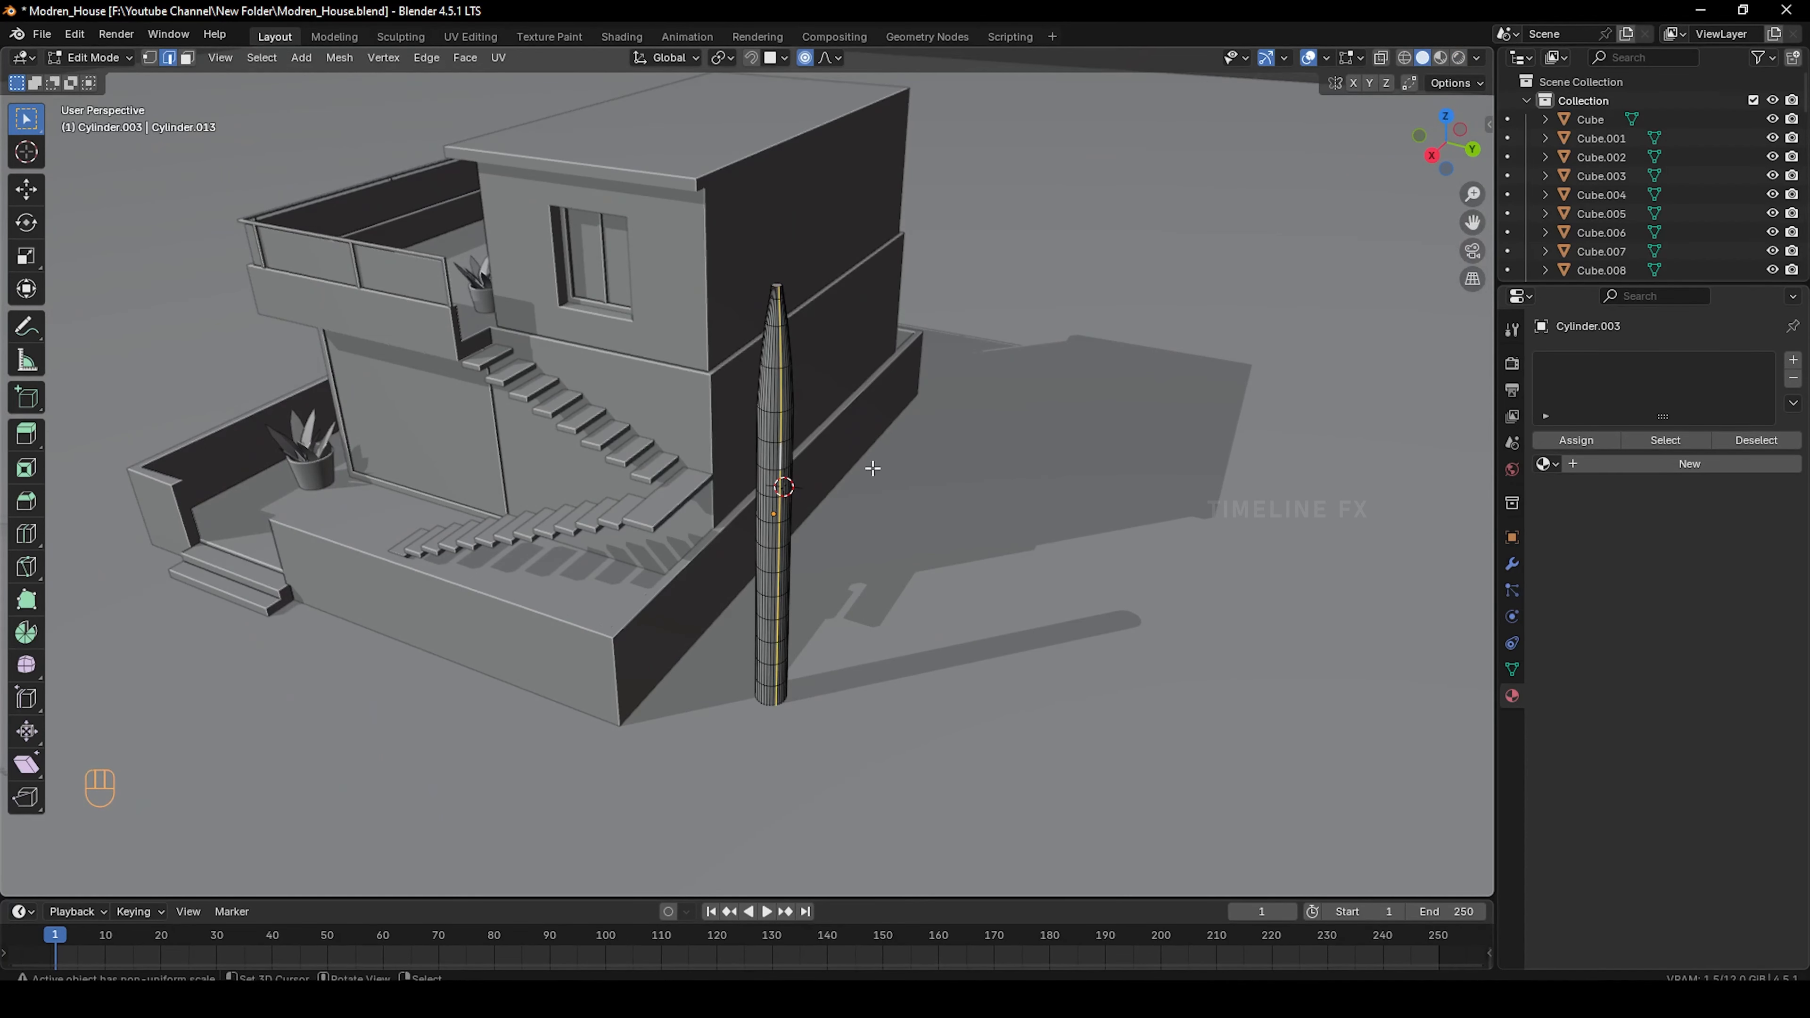
Narrow the trunk by scaling down an edge loop above its midpoint with proportional editing
left_click(774, 441, "alt")
key("s")
left_click(844, 459)
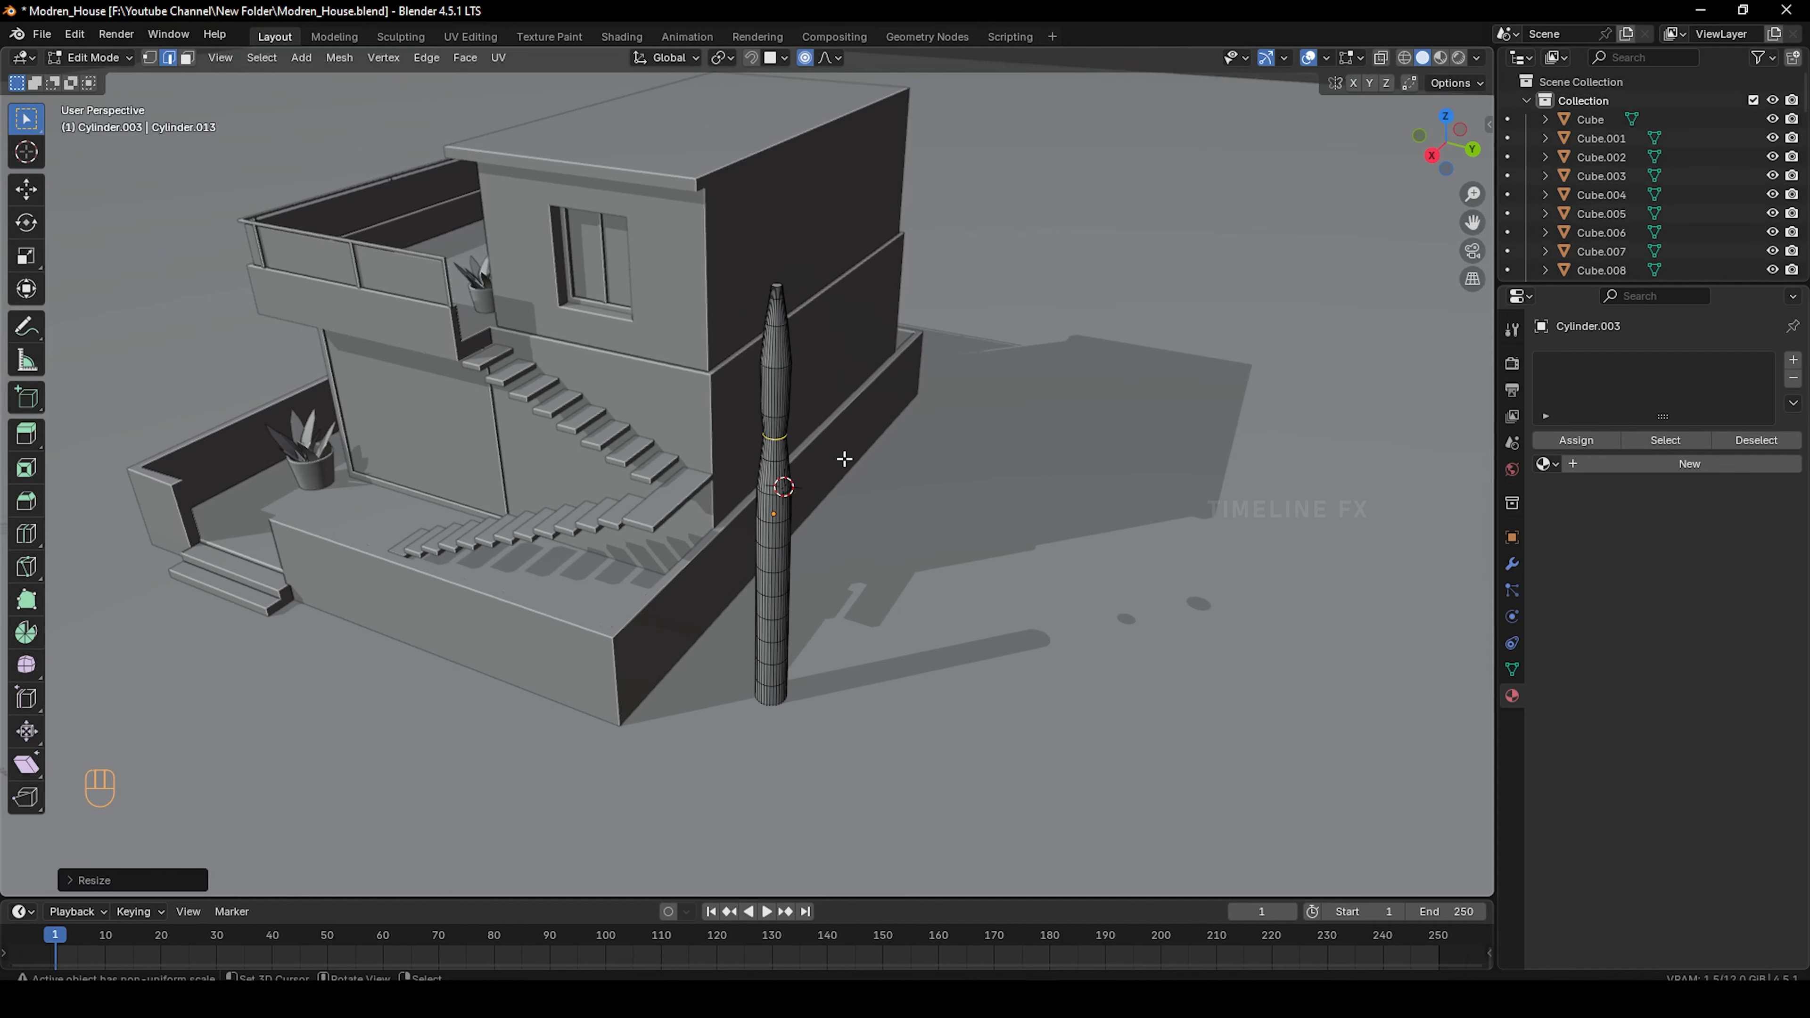
Resize an edge loop on the upper trunk and shift it sideways to bend that section
right_click(781, 367, "alt")
scroll(849, 348, "up", 8)
scroll(848, 347, "down", 4)
middle_click_drag(869, 57, 840, 211, "shift")
right_click(826, 406, "alt")
key("s")
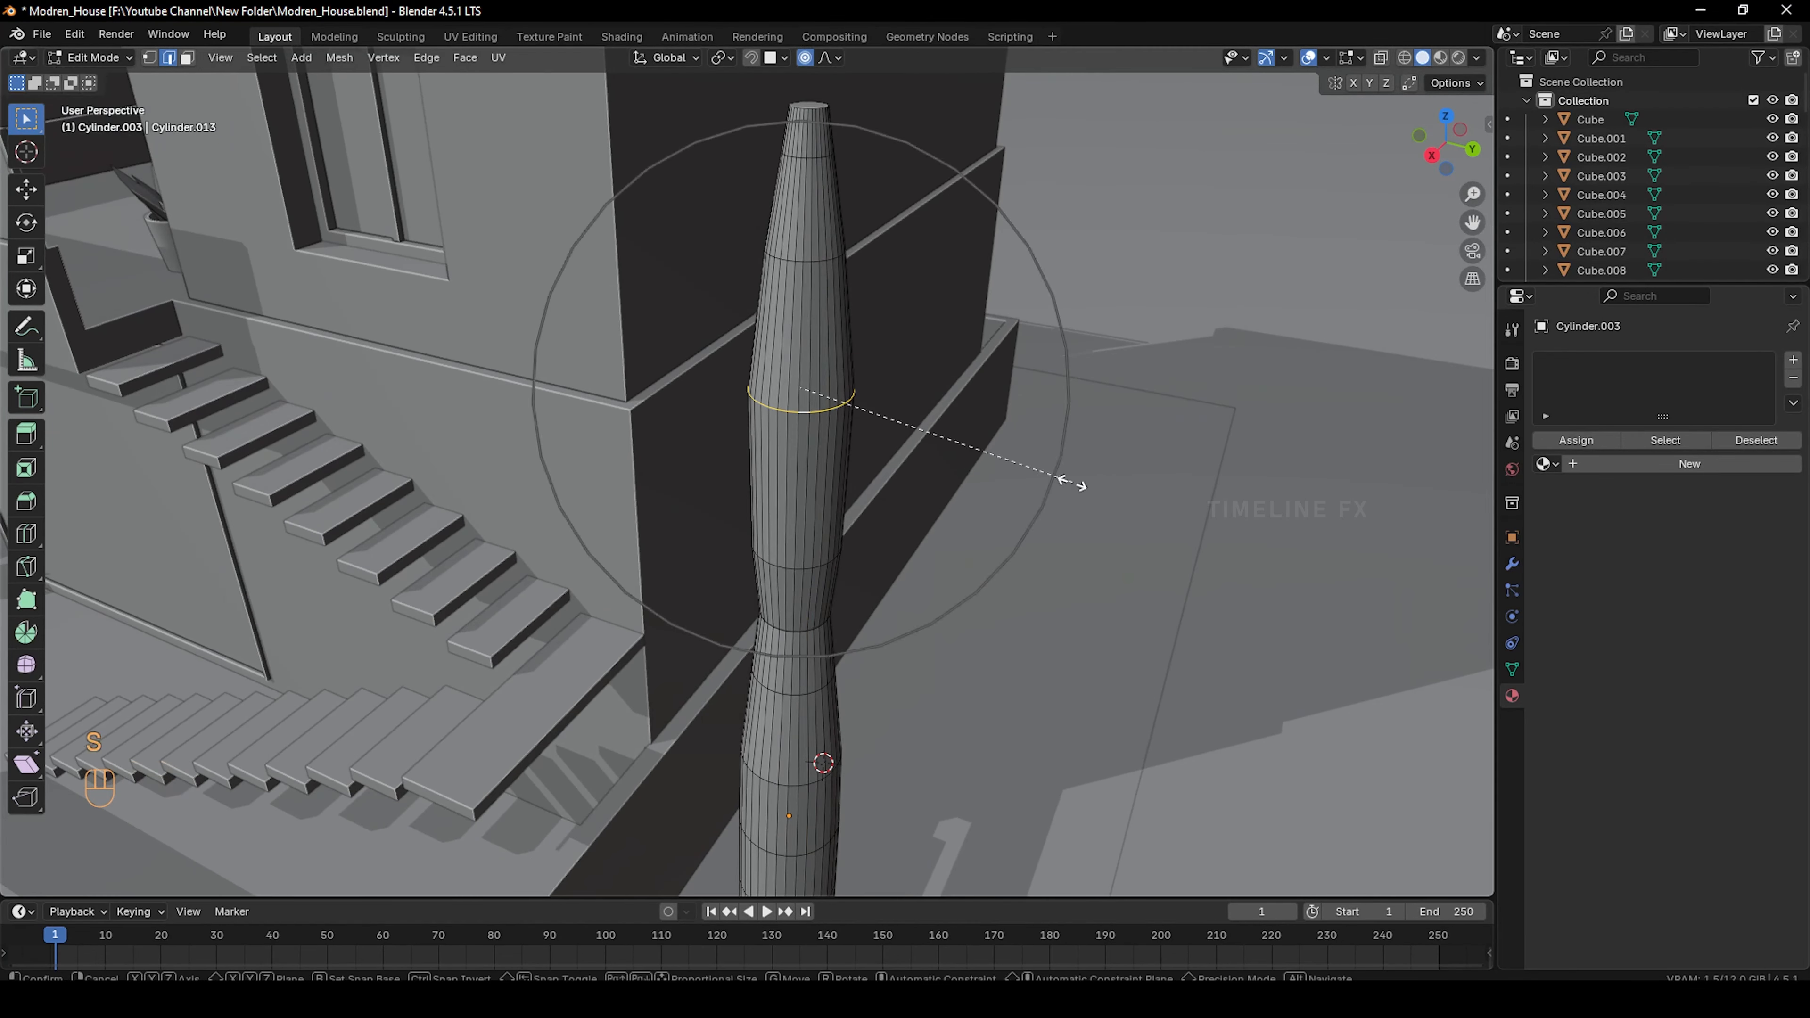
left_click(1062, 481)
scroll(1010, 451, "down", 6)
key("g")
left_click(996, 458)
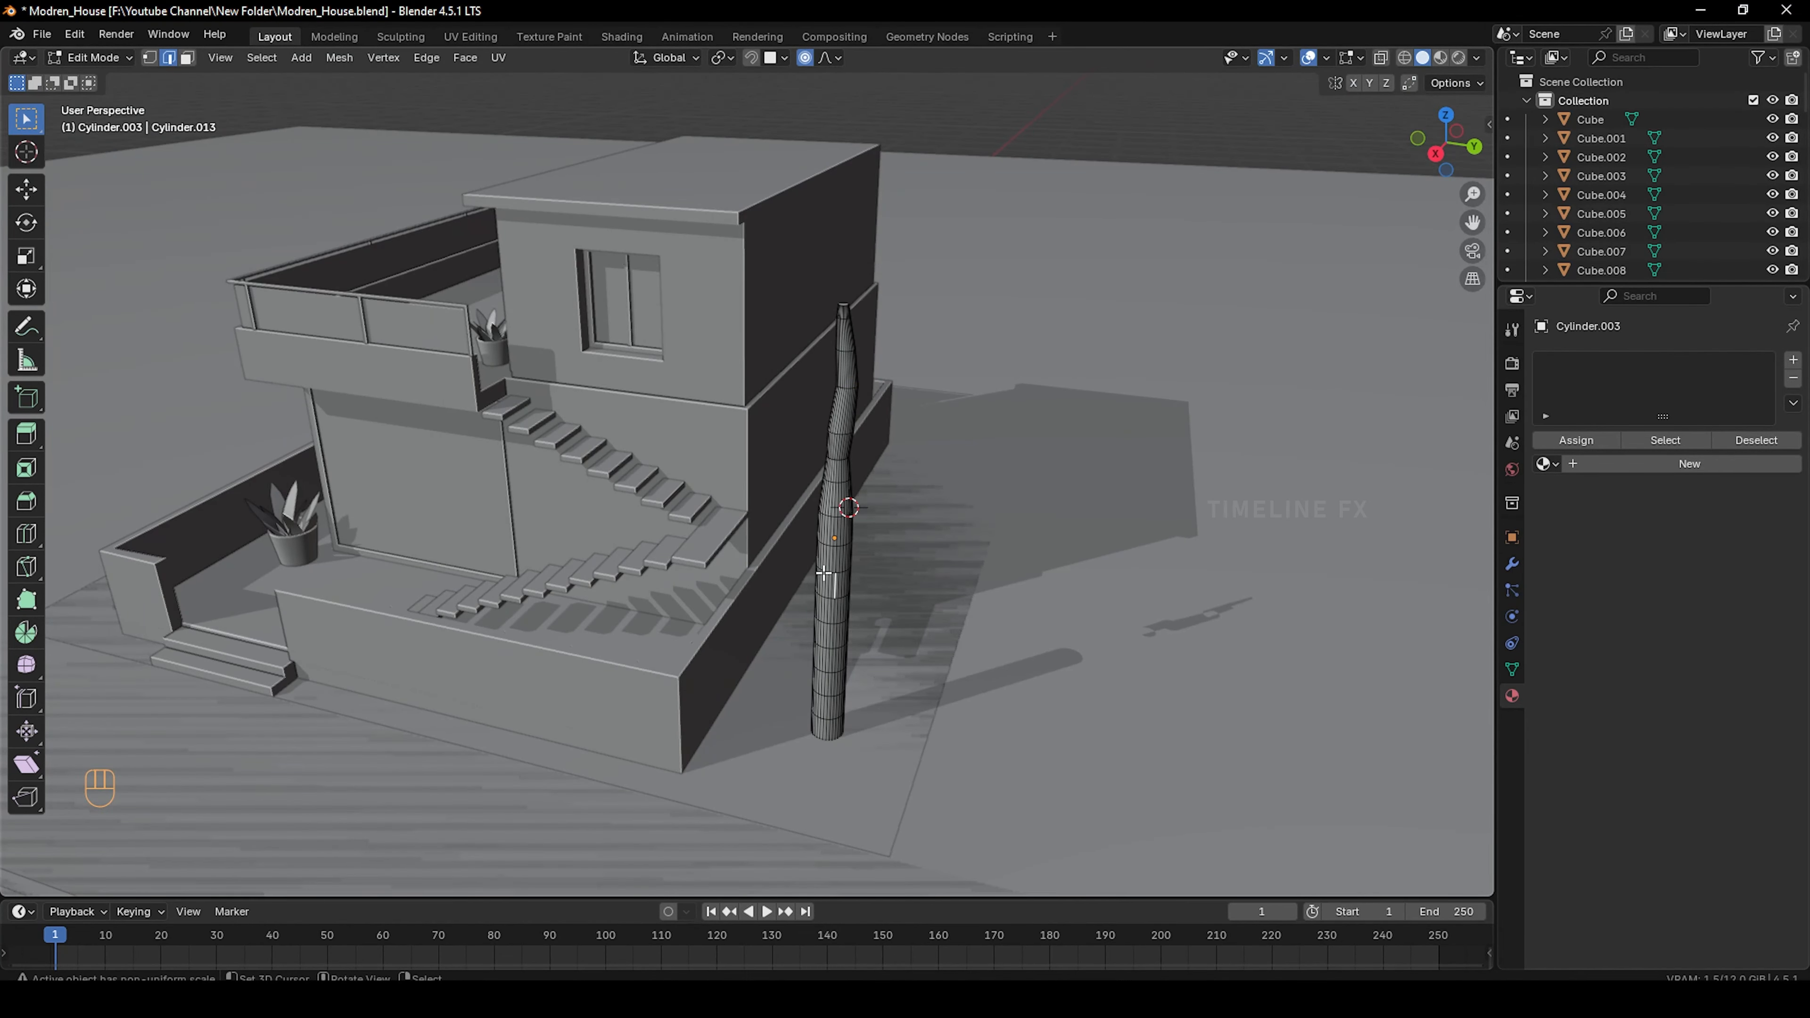
Resize an edge loop on the lower half of the trunk and move it sideways to add another bend
scroll(835, 576, "up", 4)
middle_click_drag(925, 687, 785, 497, "shift")
right_click(764, 482, "alt")
key("s")
left_click(1014, 529)
key("g")
left_click(955, 550)
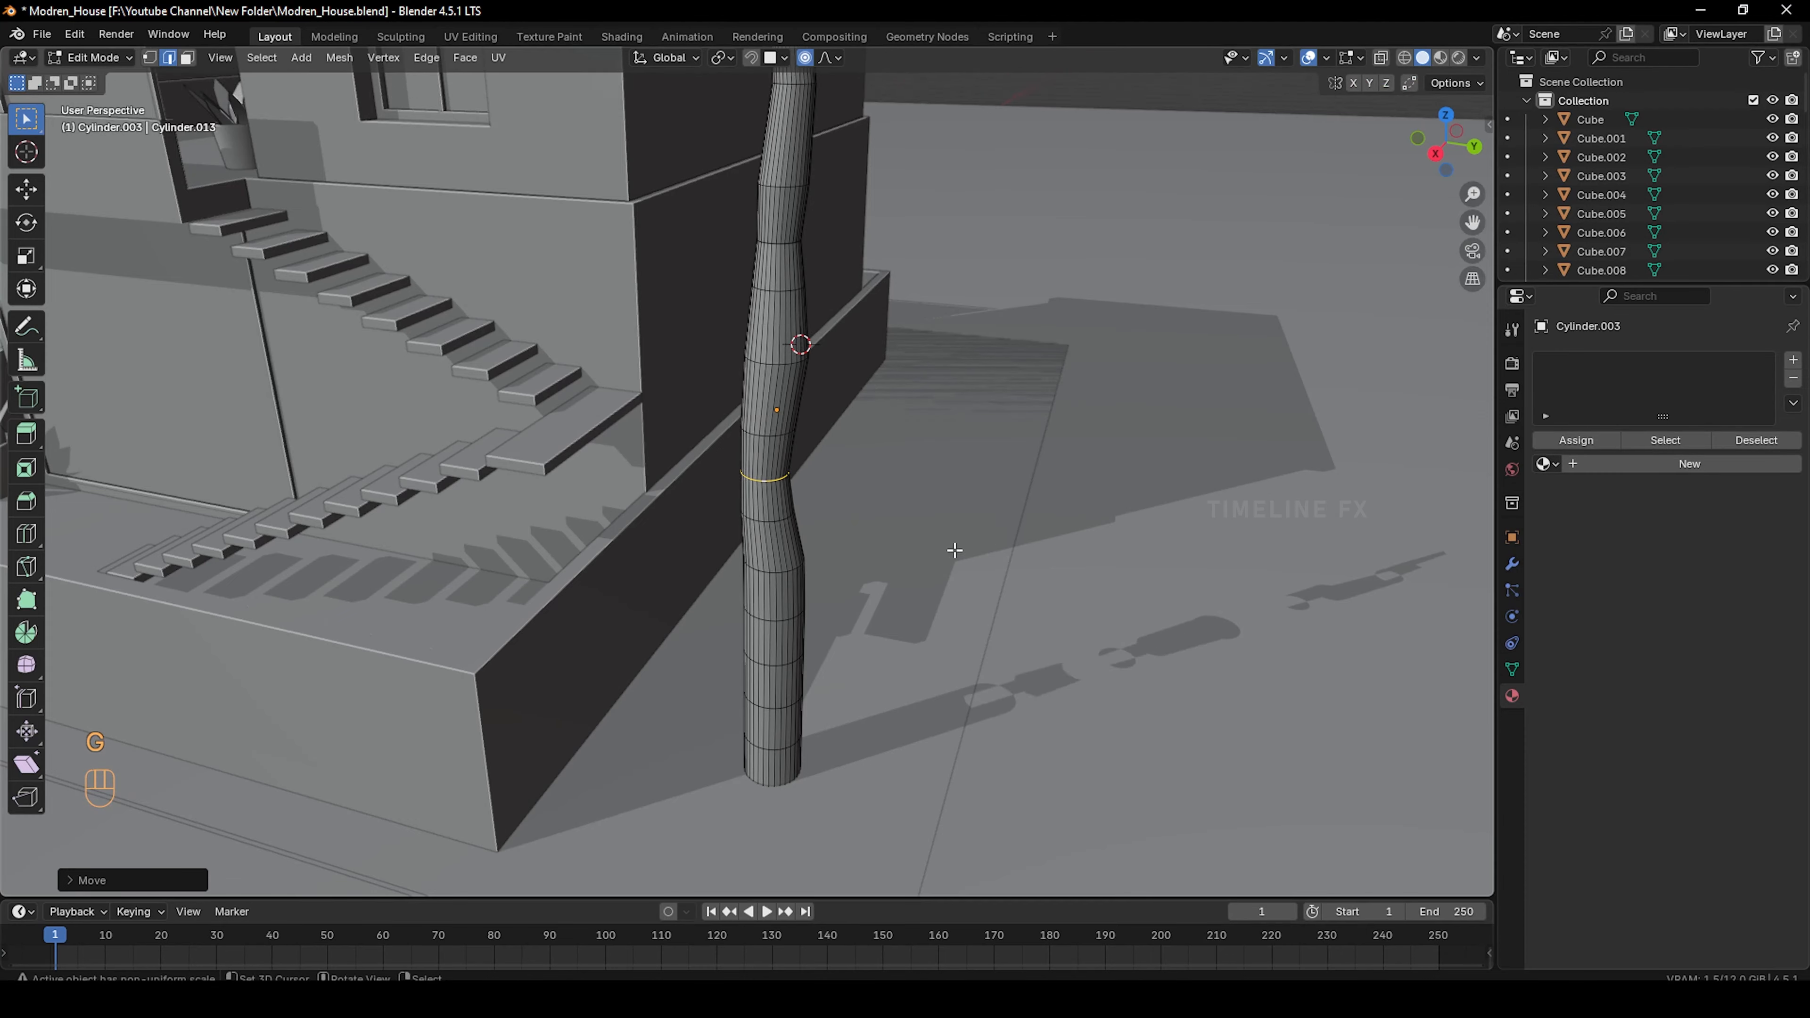
Try resizing an edge loop around the middle of the trunk, and undo the last three edits
scroll(880, 533, "down", 4)
key("Tab")
middle_click_drag(872, 445, 884, 444)
scroll(837, 456, "up", 2)
key("Tab")
key("s")
left_click(863, 575)
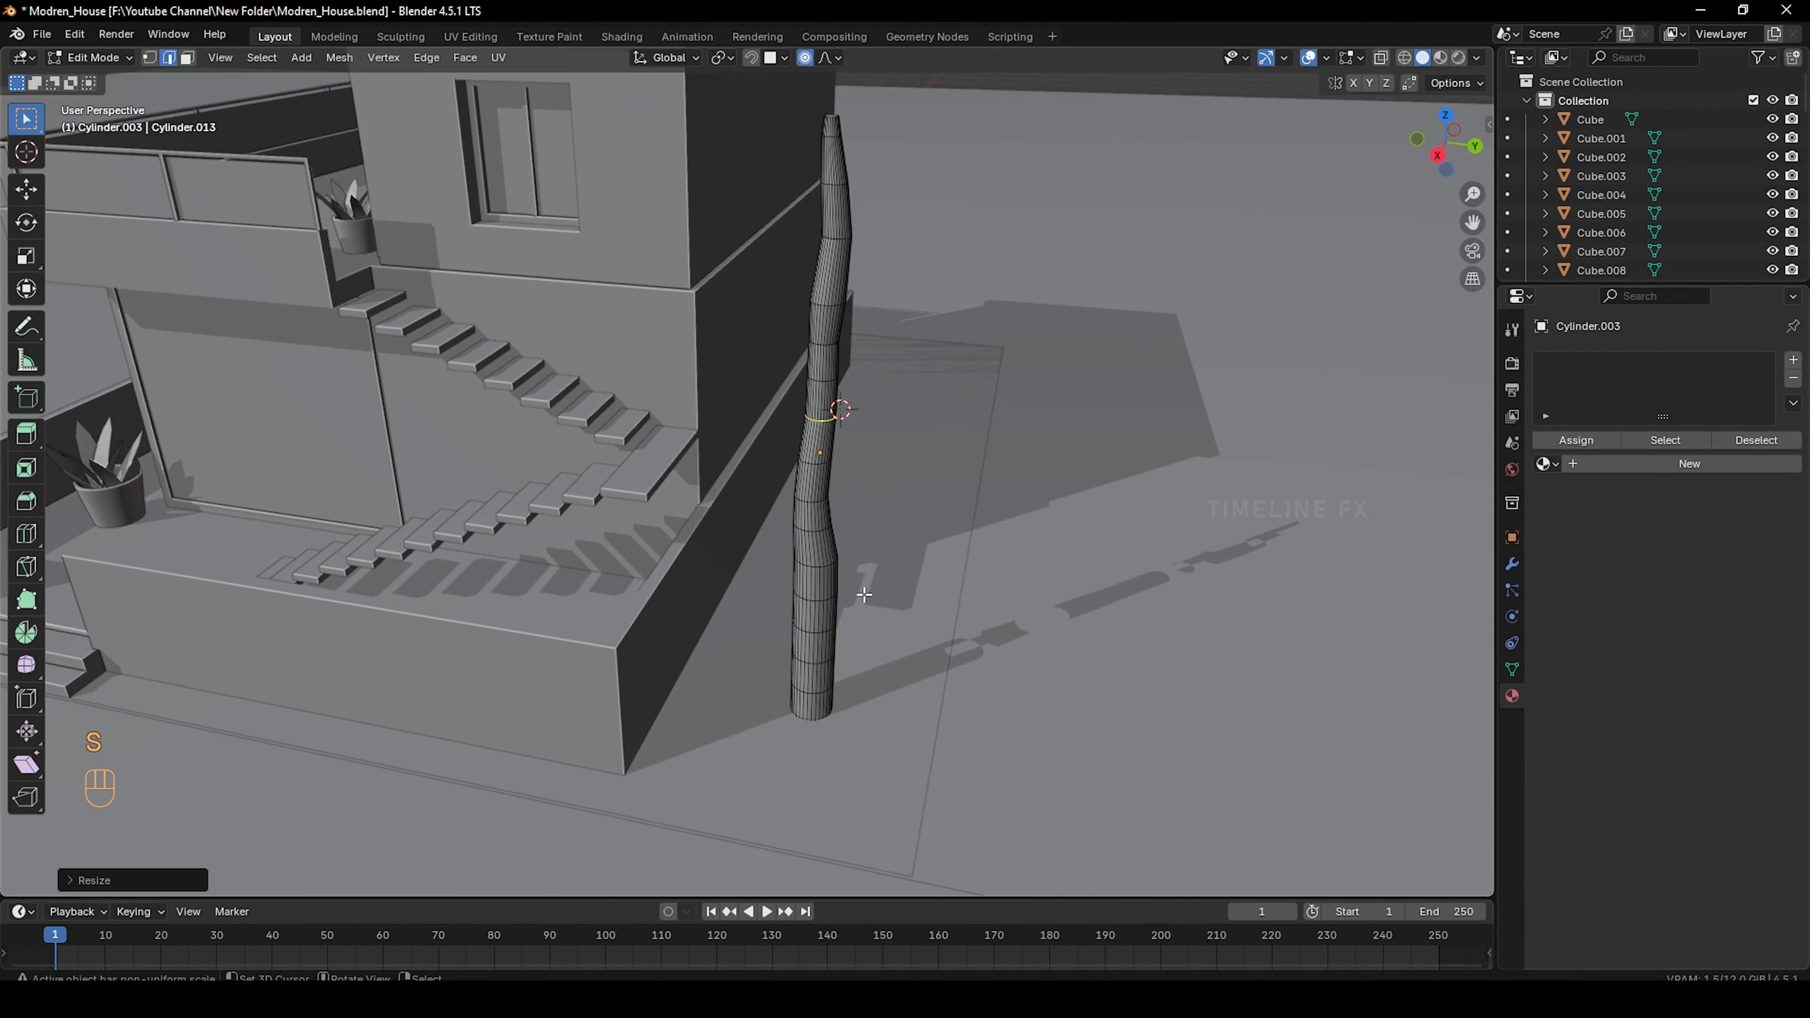
middle_click_drag(866, 522, 873, 557, "shift")
key("Tab")
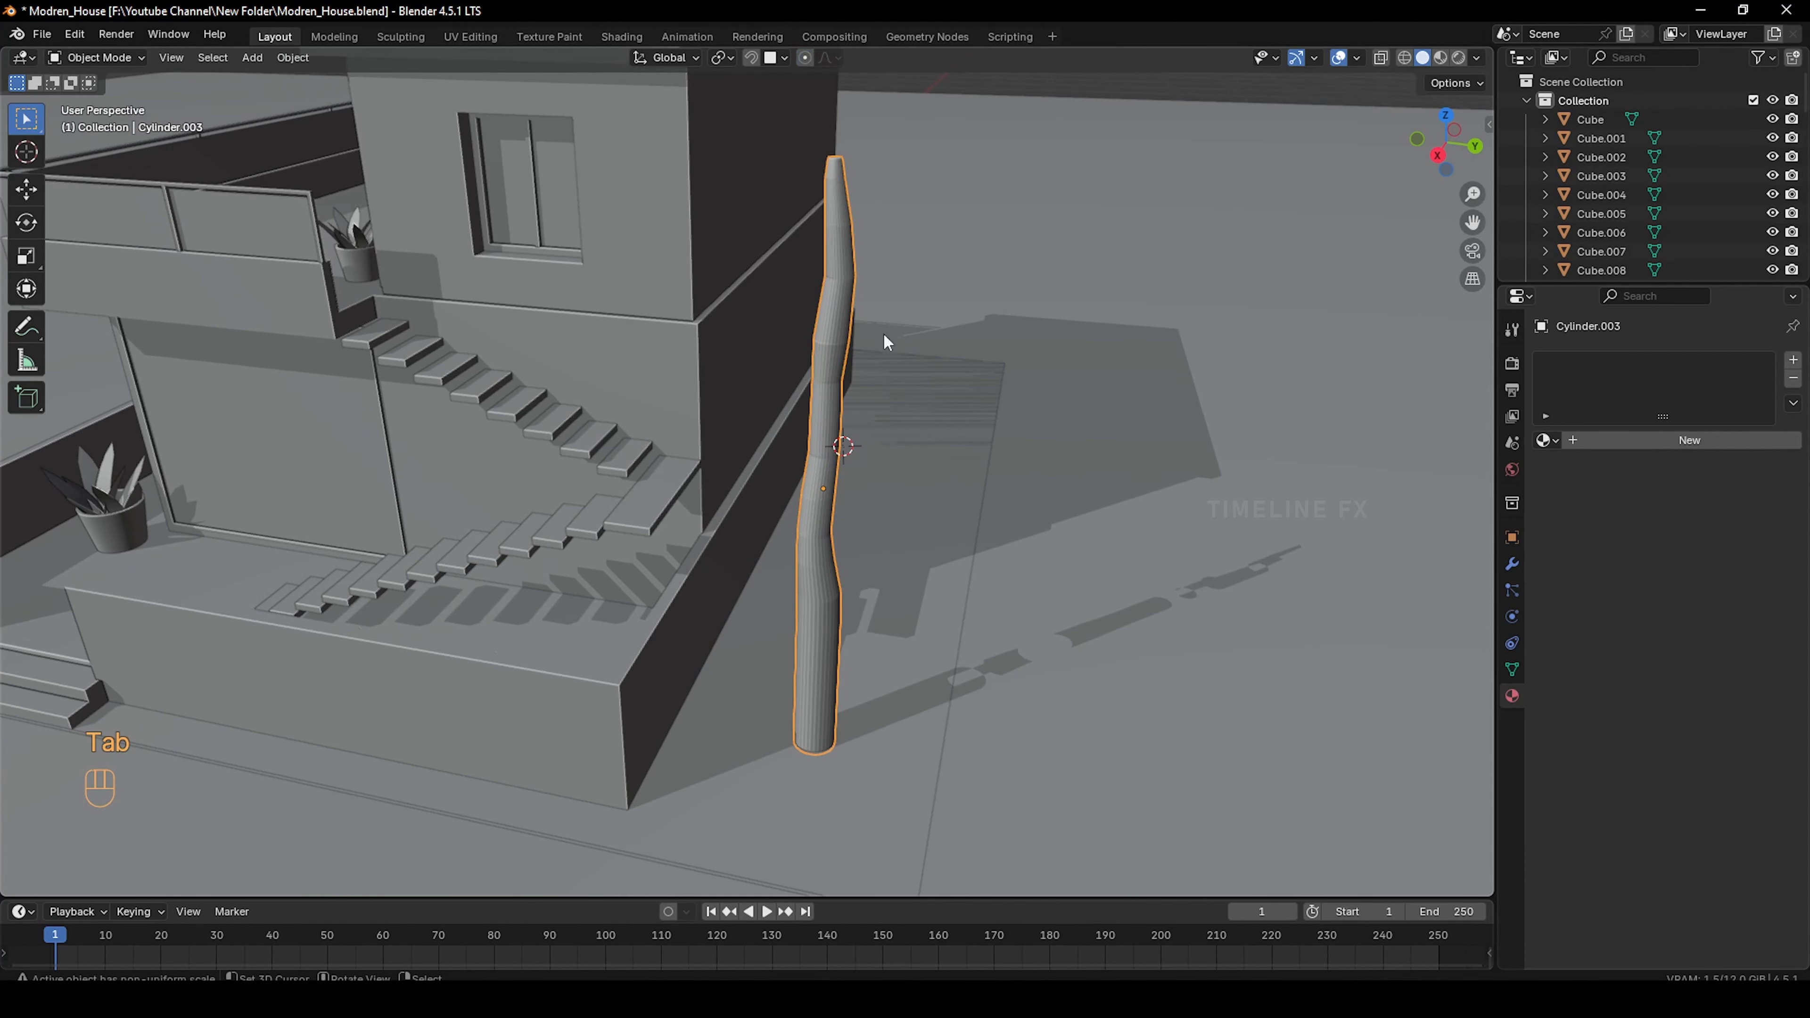
key("ctrl+z")
key("ctrl+z")
key("ctrl+z")
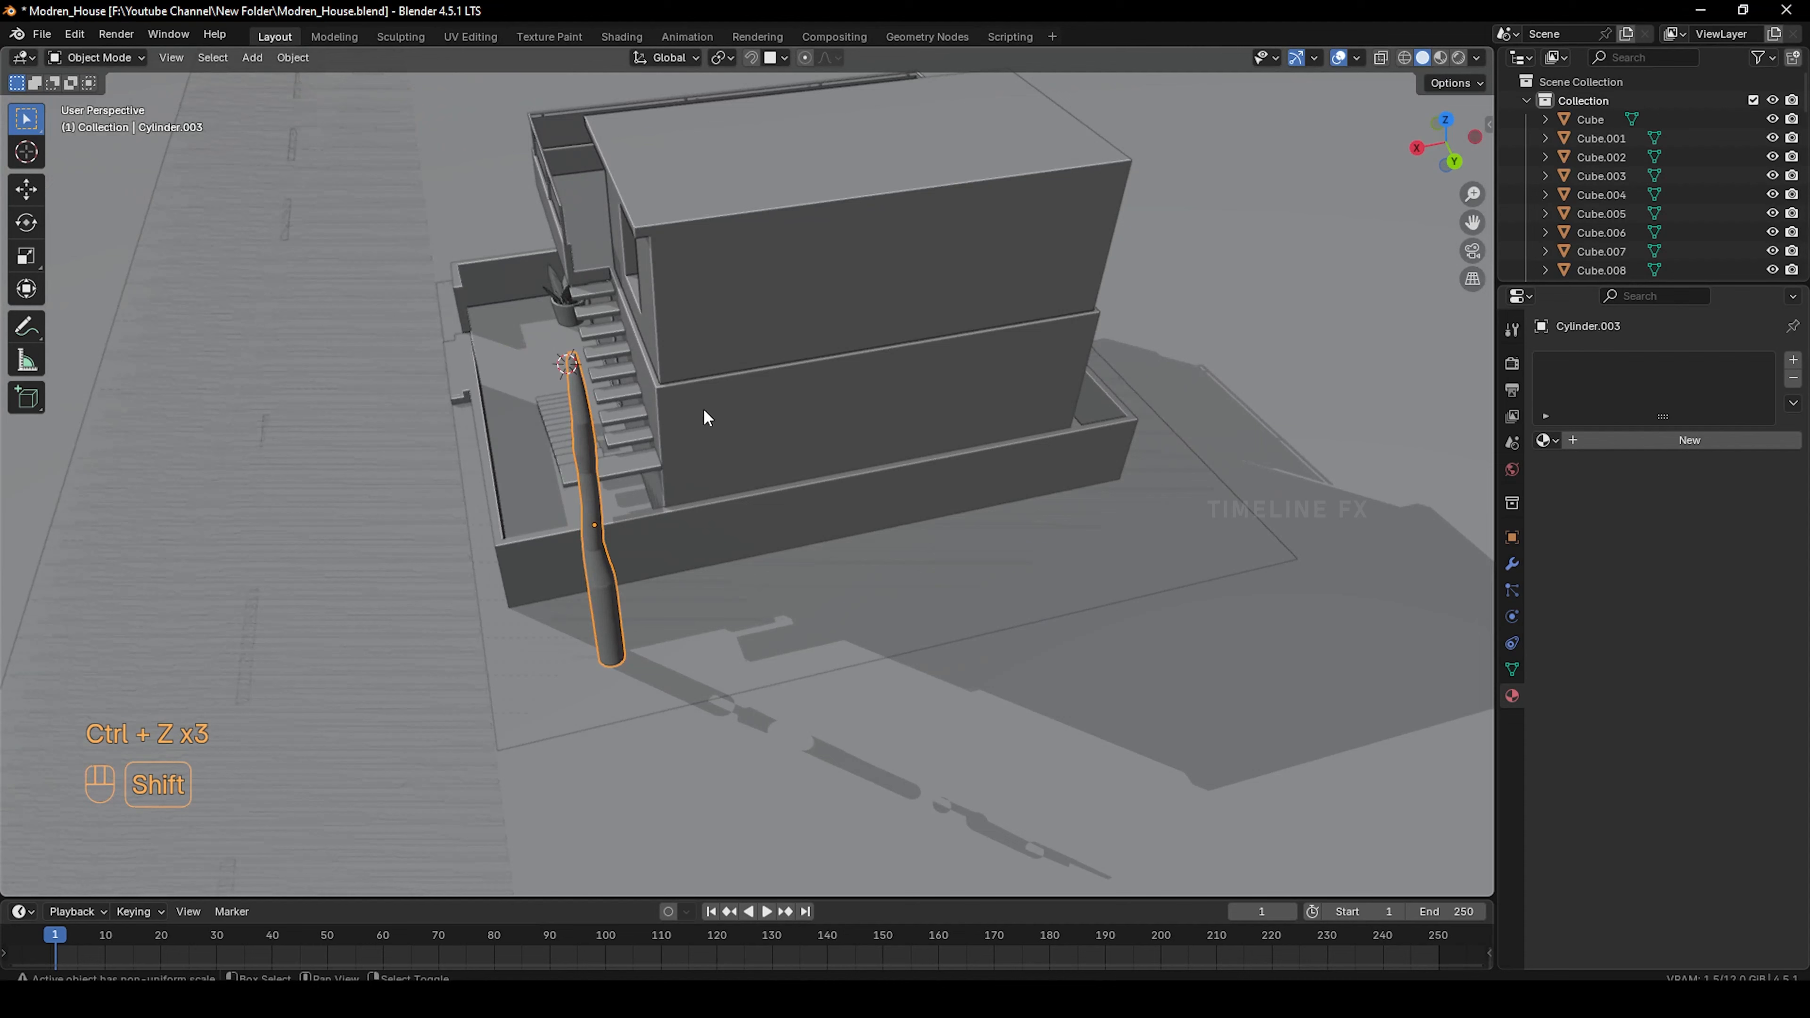
Add an ico sphere at the top of the trunk and scale it down to the size of a foliage ball
key("shift+a")
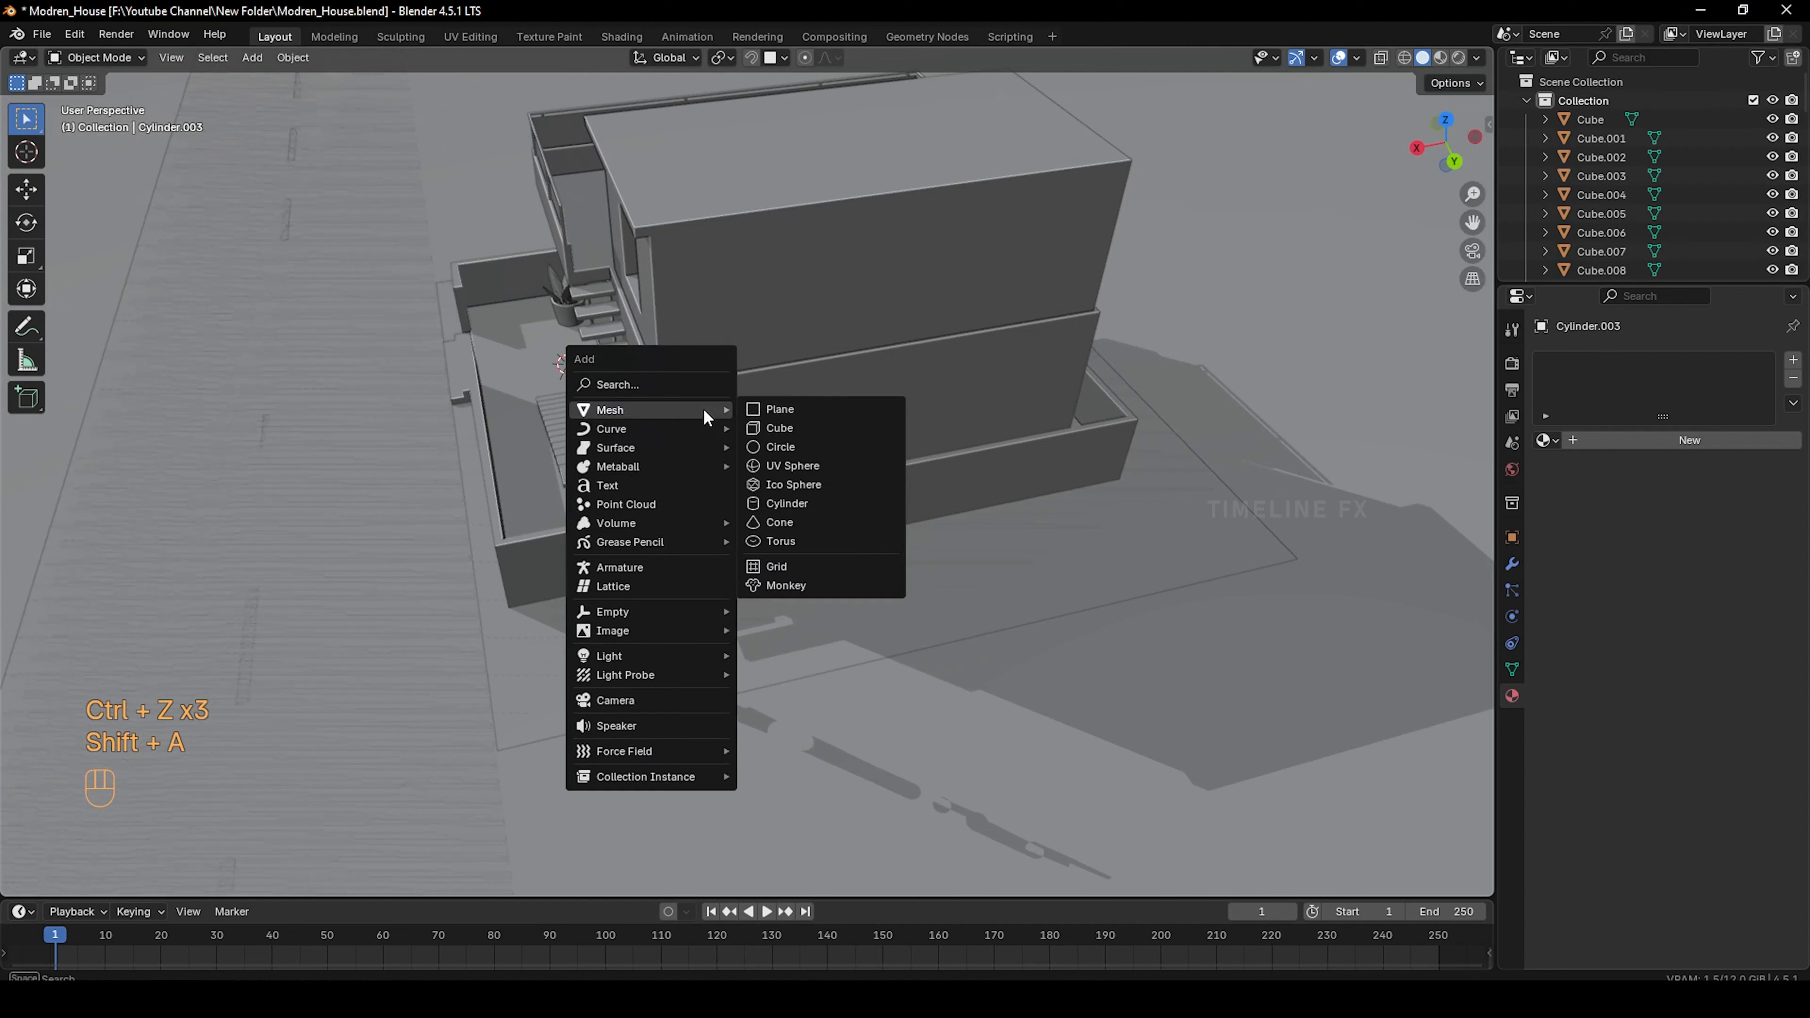
mouse_move(702, 414)
left_click(774, 486)
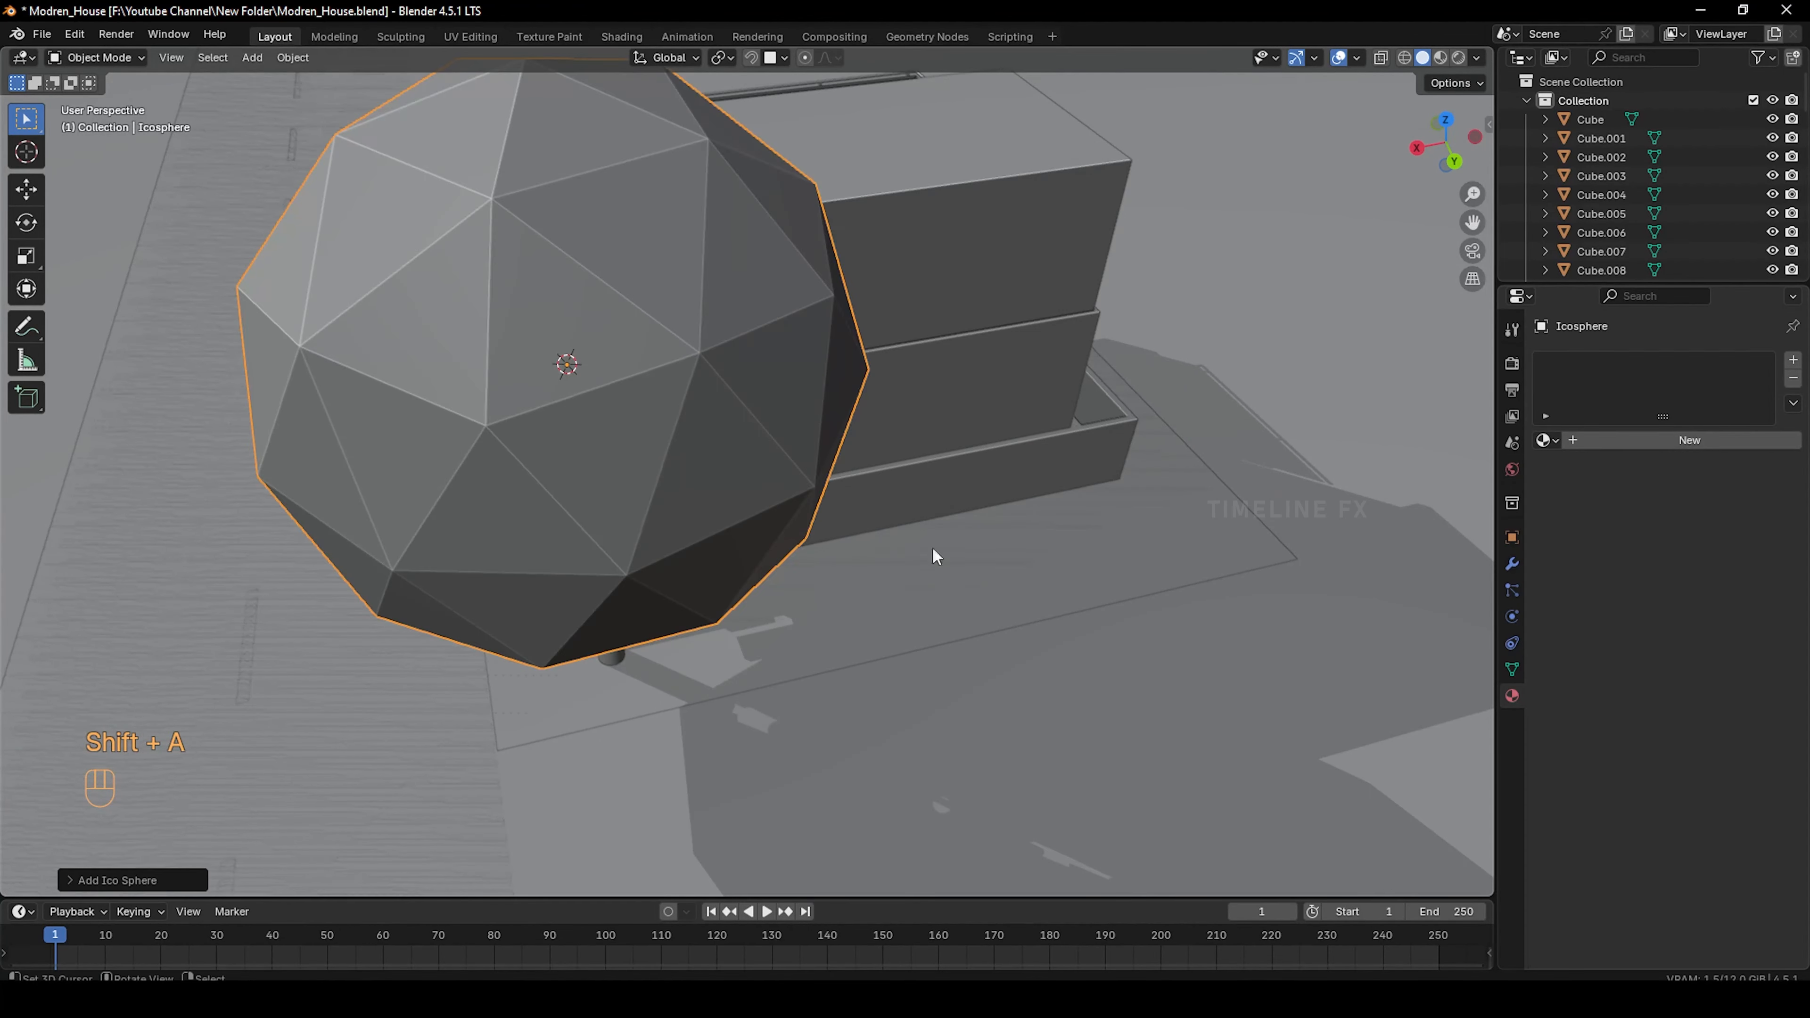
key("s")
left_click(614, 462)
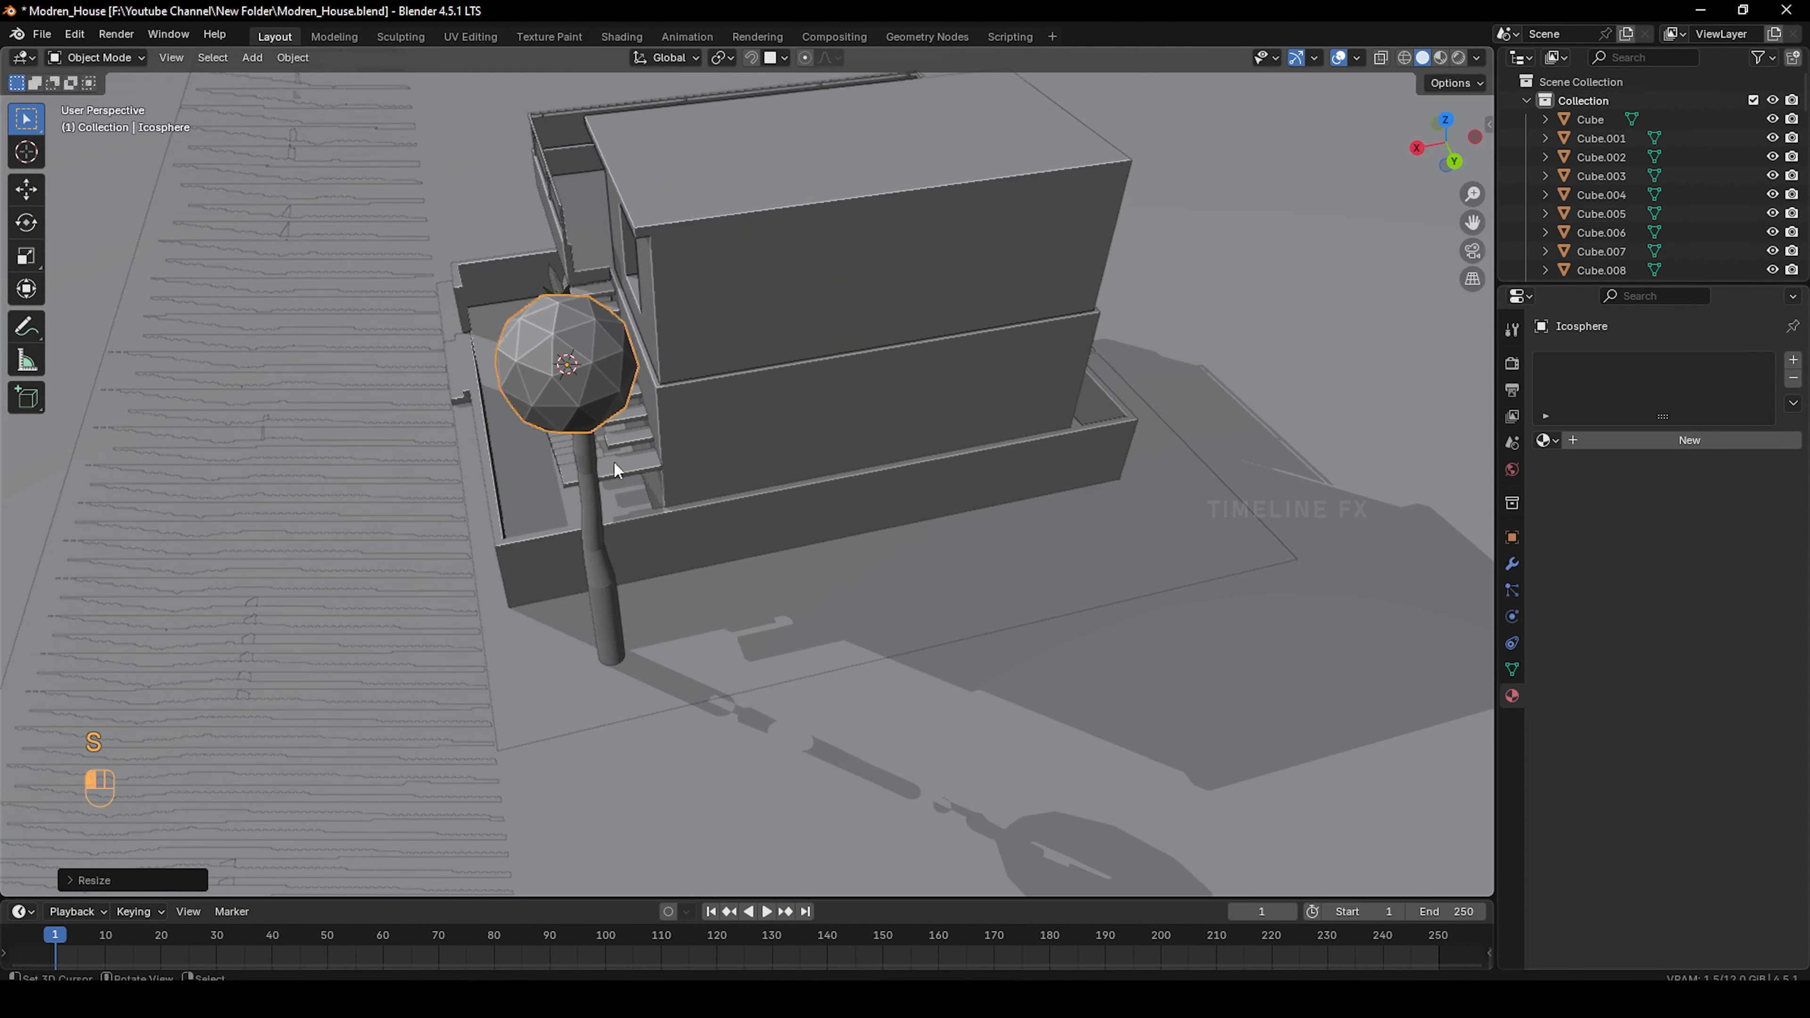
middle_click_drag(613, 461, 829, 362)
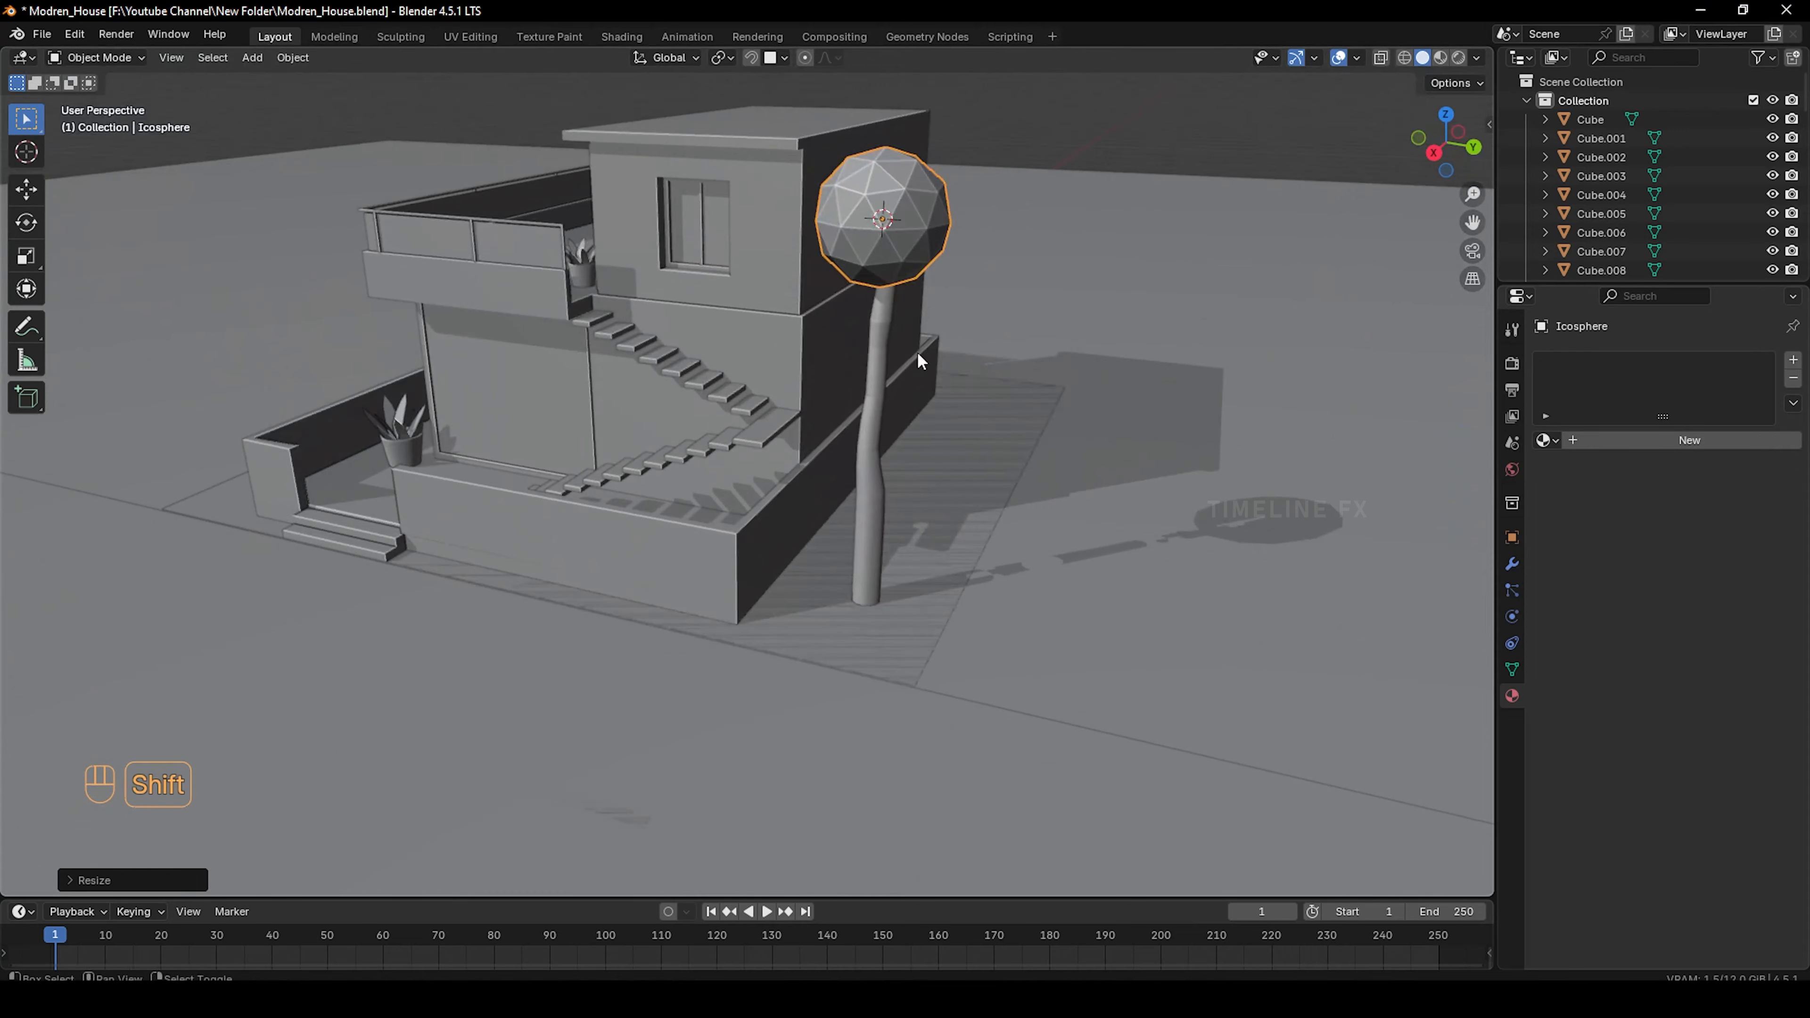
Duplicate the foliage sphere four times and cluster the copies around the top of the trunk
key("shift+d")
left_click(948, 428)
middle_click_drag(947, 428, 1043, 420)
key("shift+d")
left_click(846, 422)
key("shift+d")
left_click(969, 470)
key("shift+d")
left_click(948, 477)
key("g")
left_click(796, 391)
key("g")
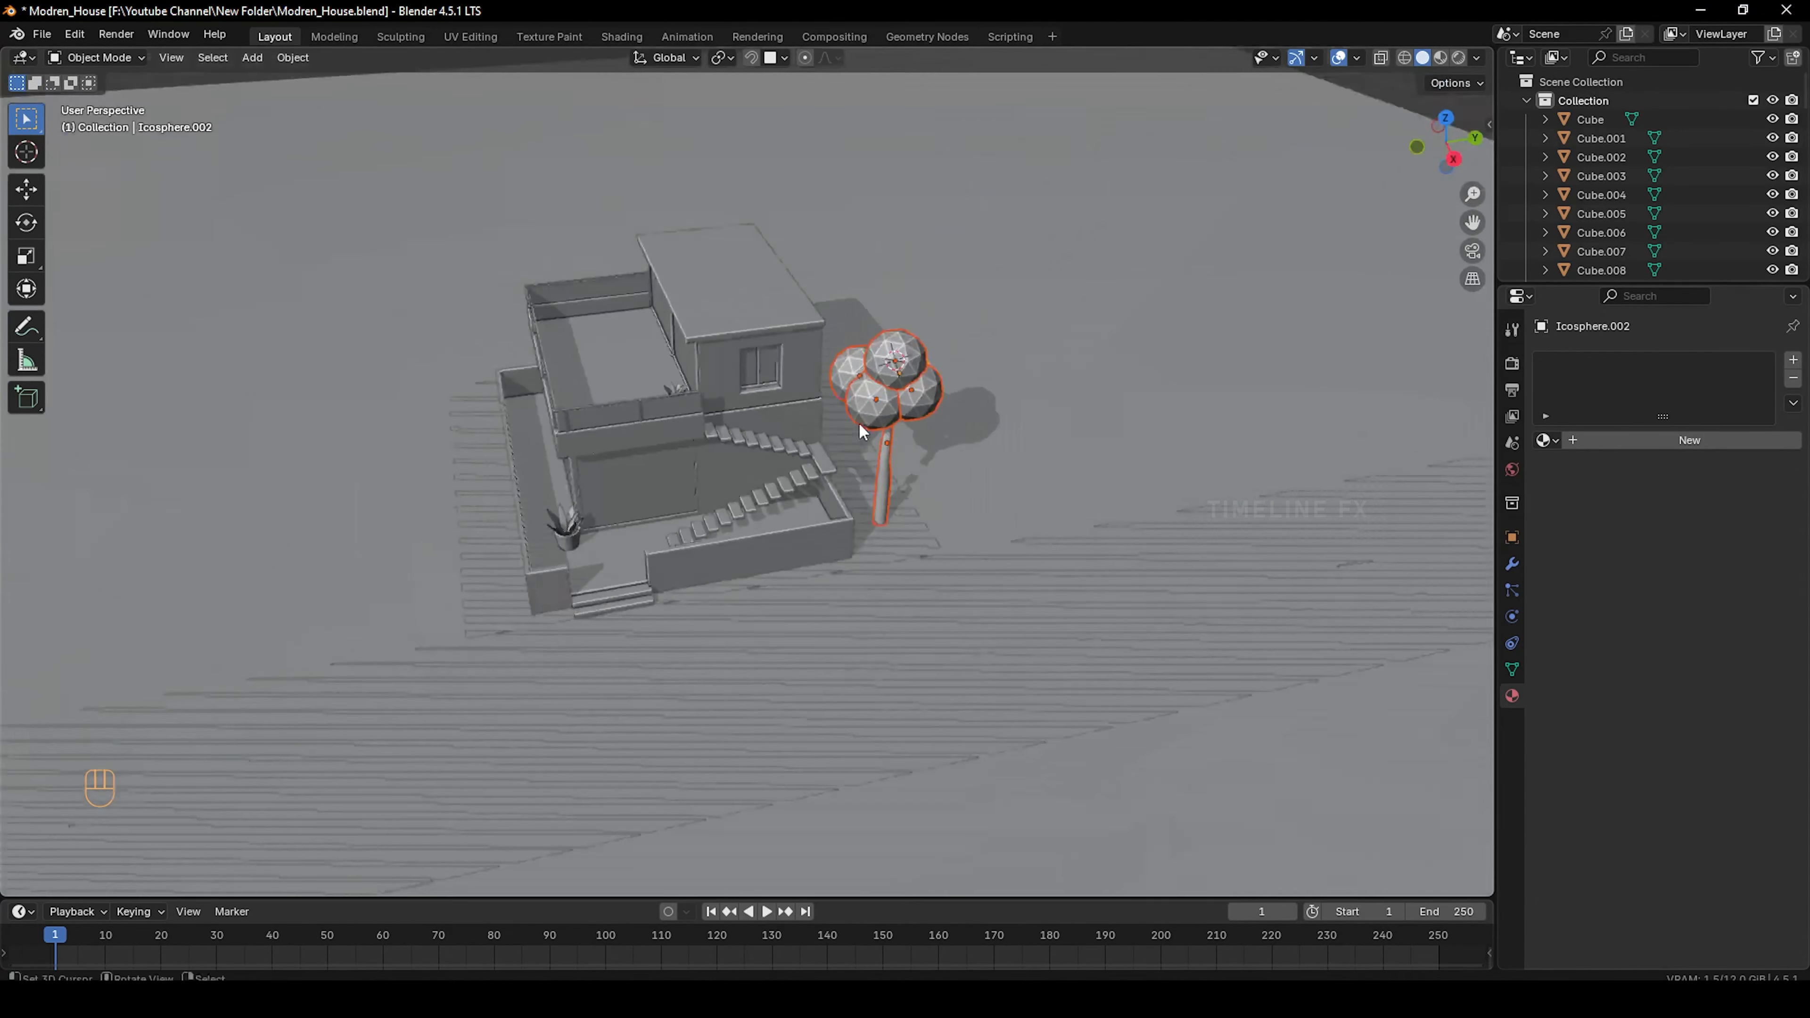
Duplicate the whole tree, place the copy on the opposite side of the house, and save the file
scroll(859, 422, "down", 2)
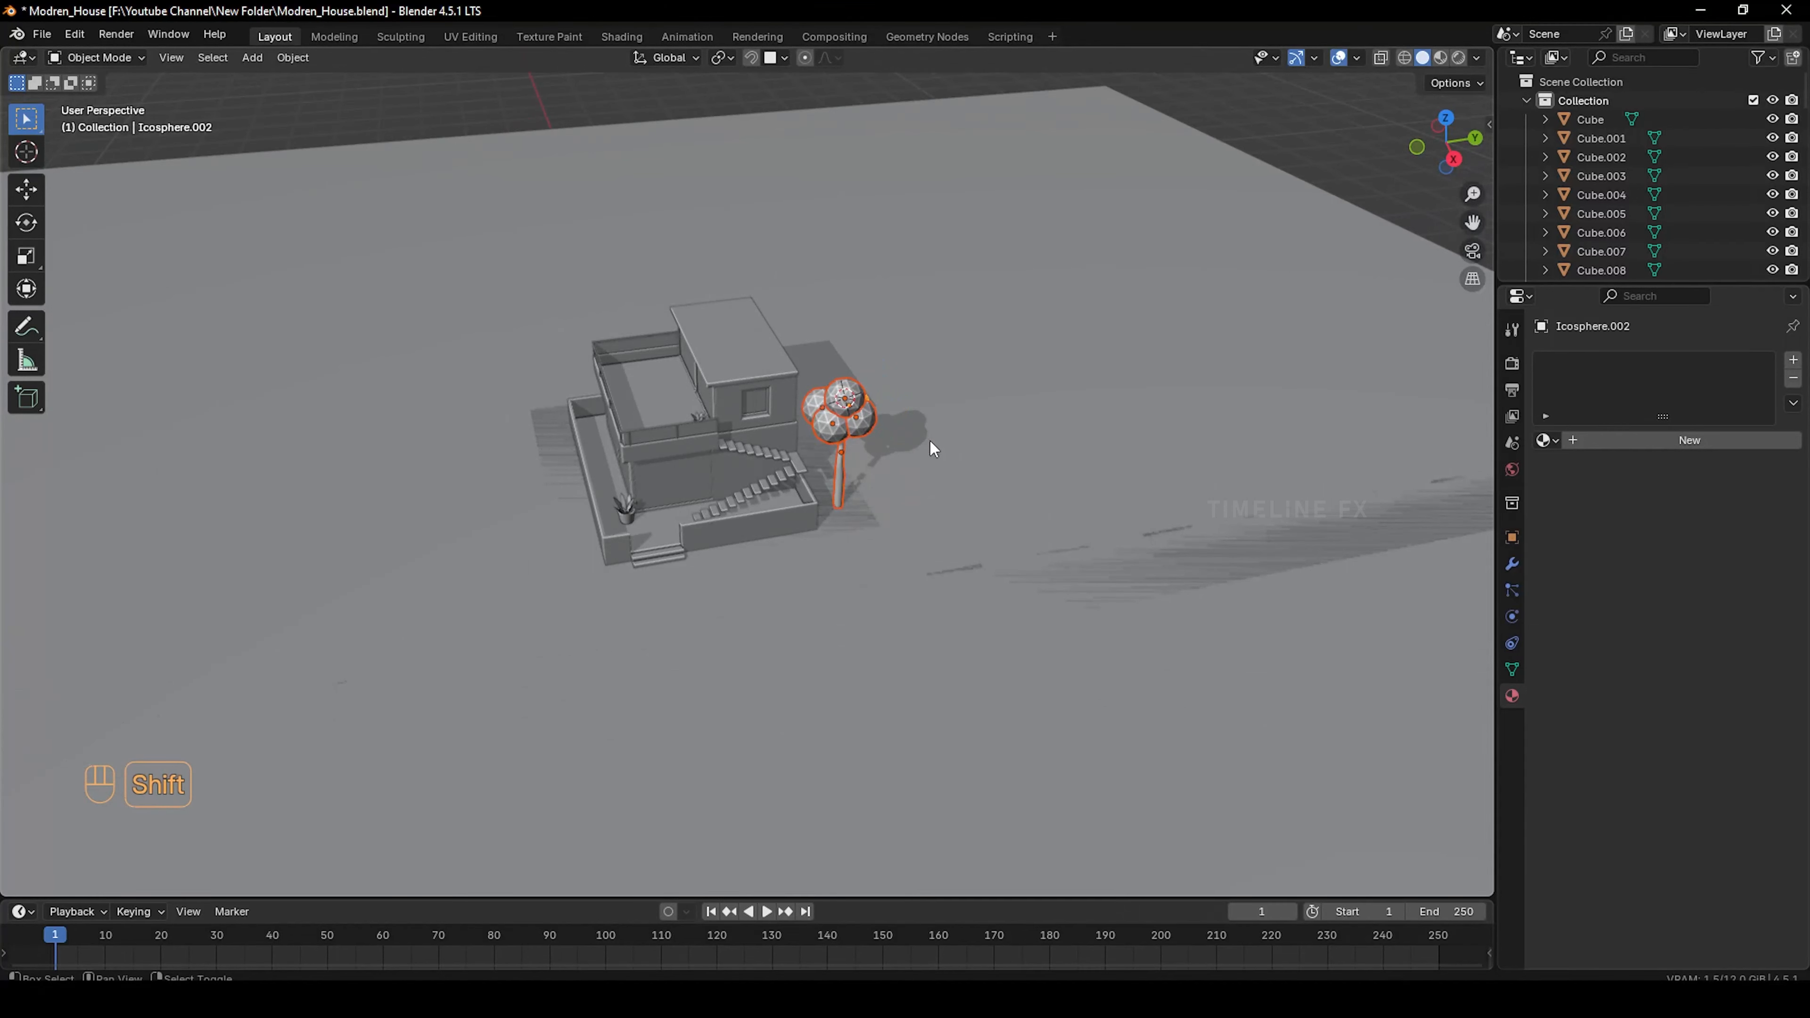
key("shift+d")
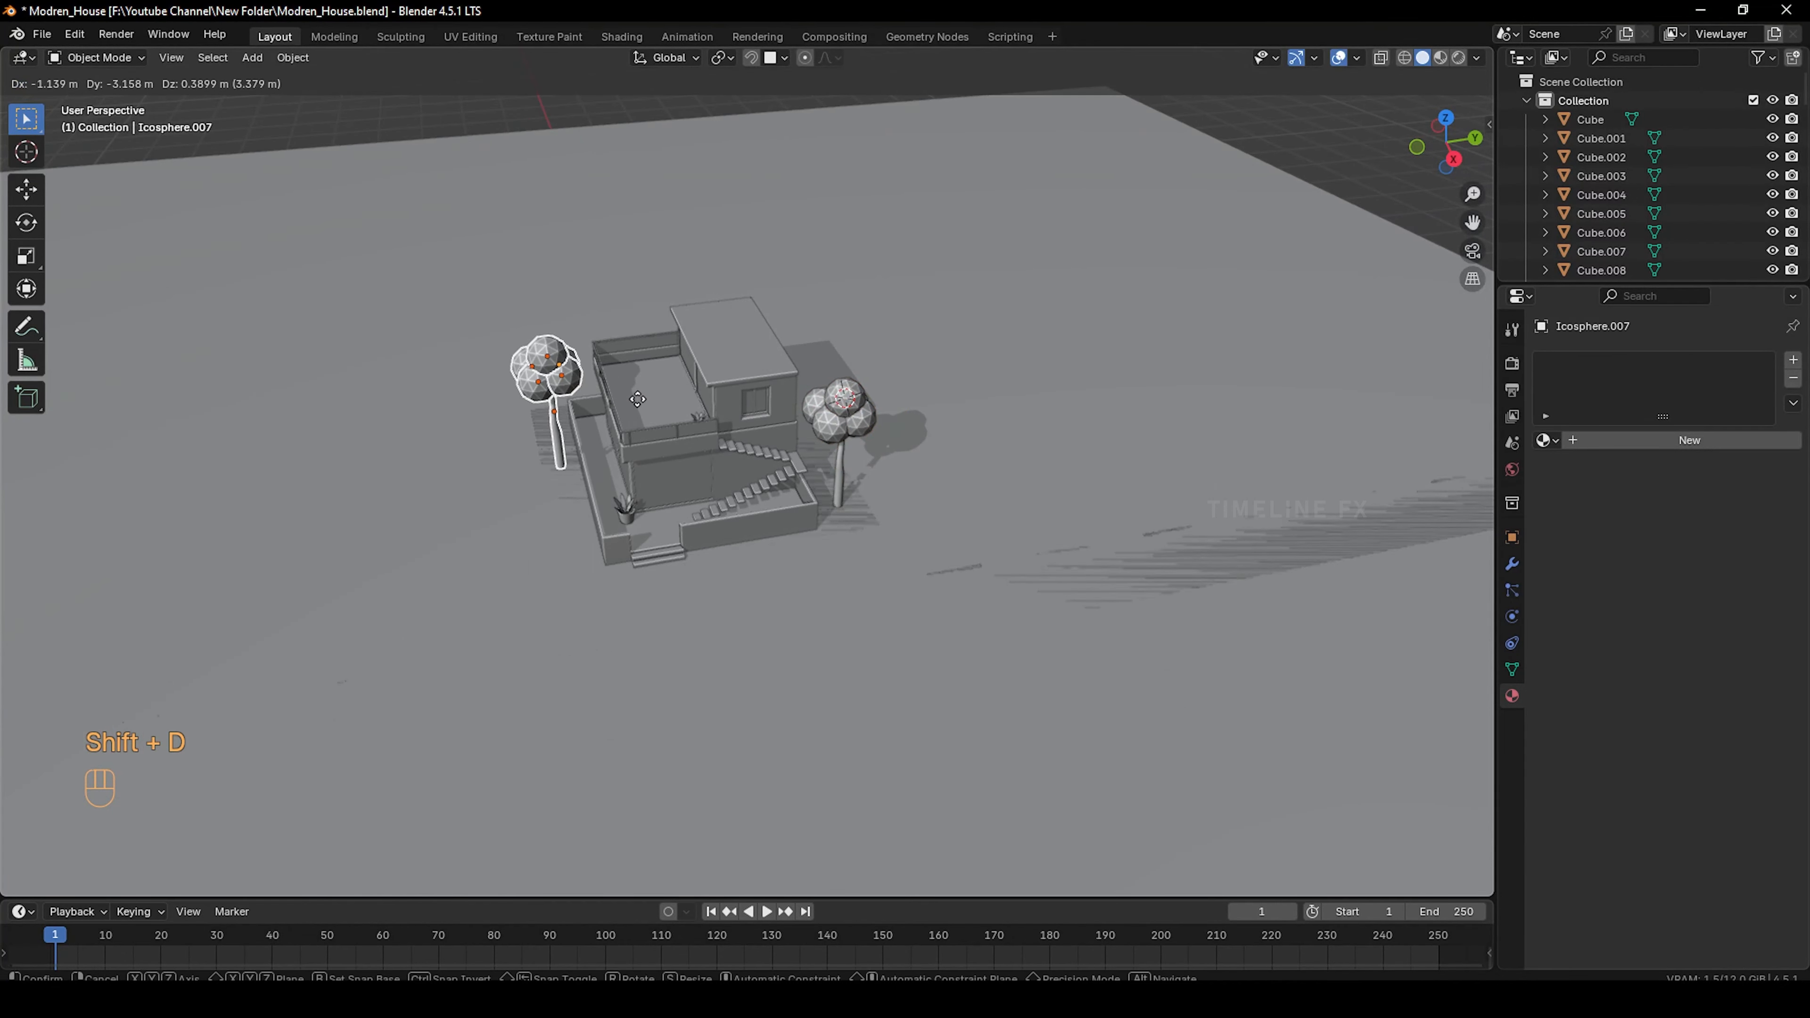
left_click(639, 404)
key("ctrl+s")
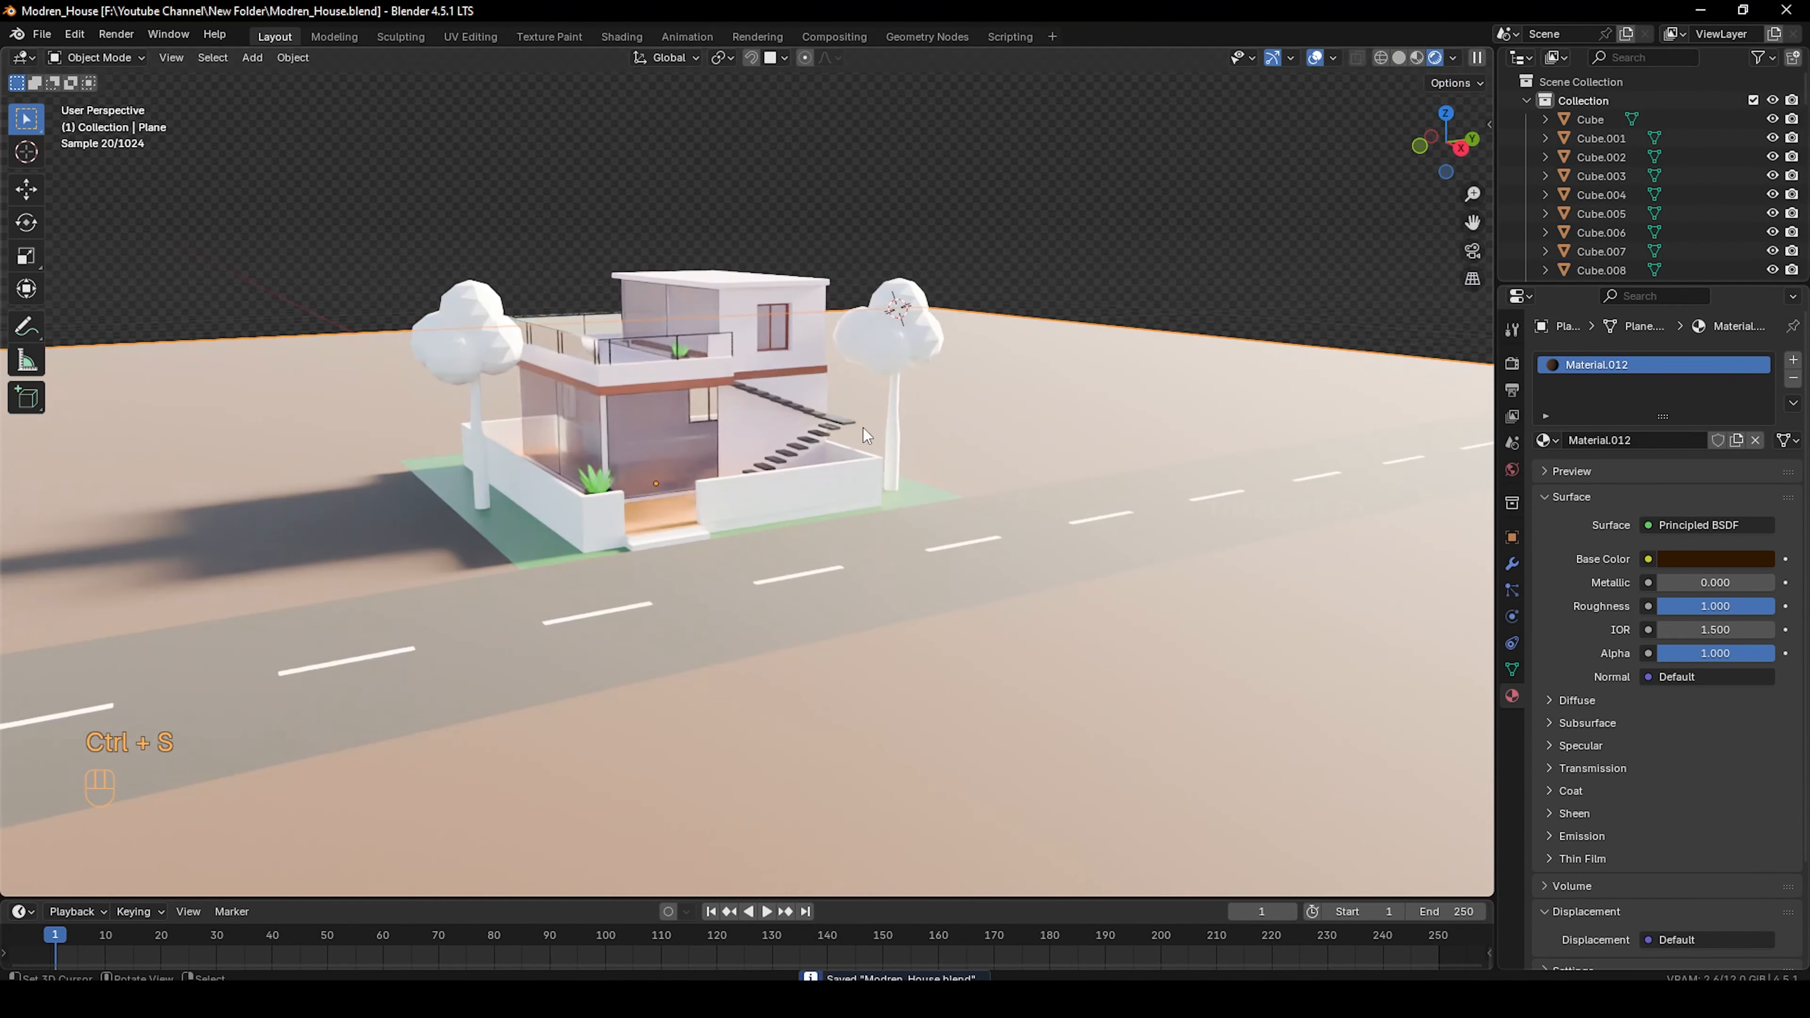
Assign the existing reddish-brown Material.002 to both tree trunks
right_click(890, 432)
left_click(1545, 439)
left_click(1576, 517)
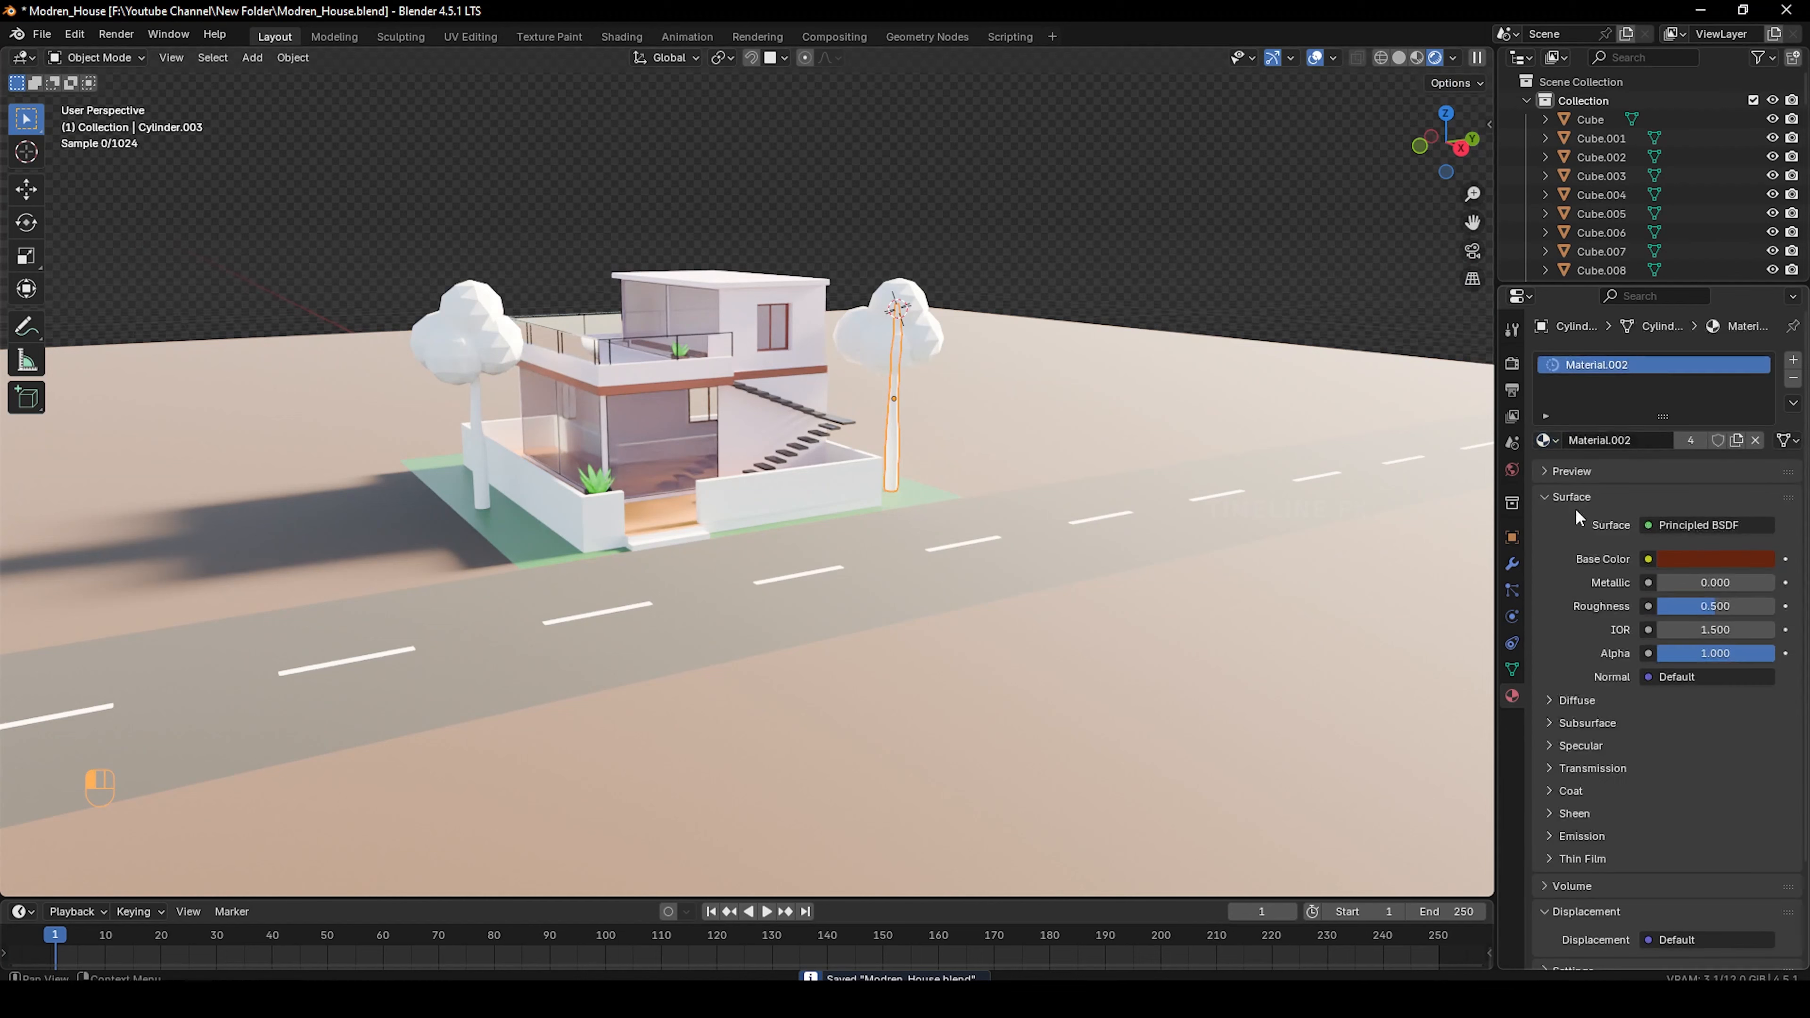
right_click(479, 449)
left_click(1545, 440)
left_click(1576, 517)
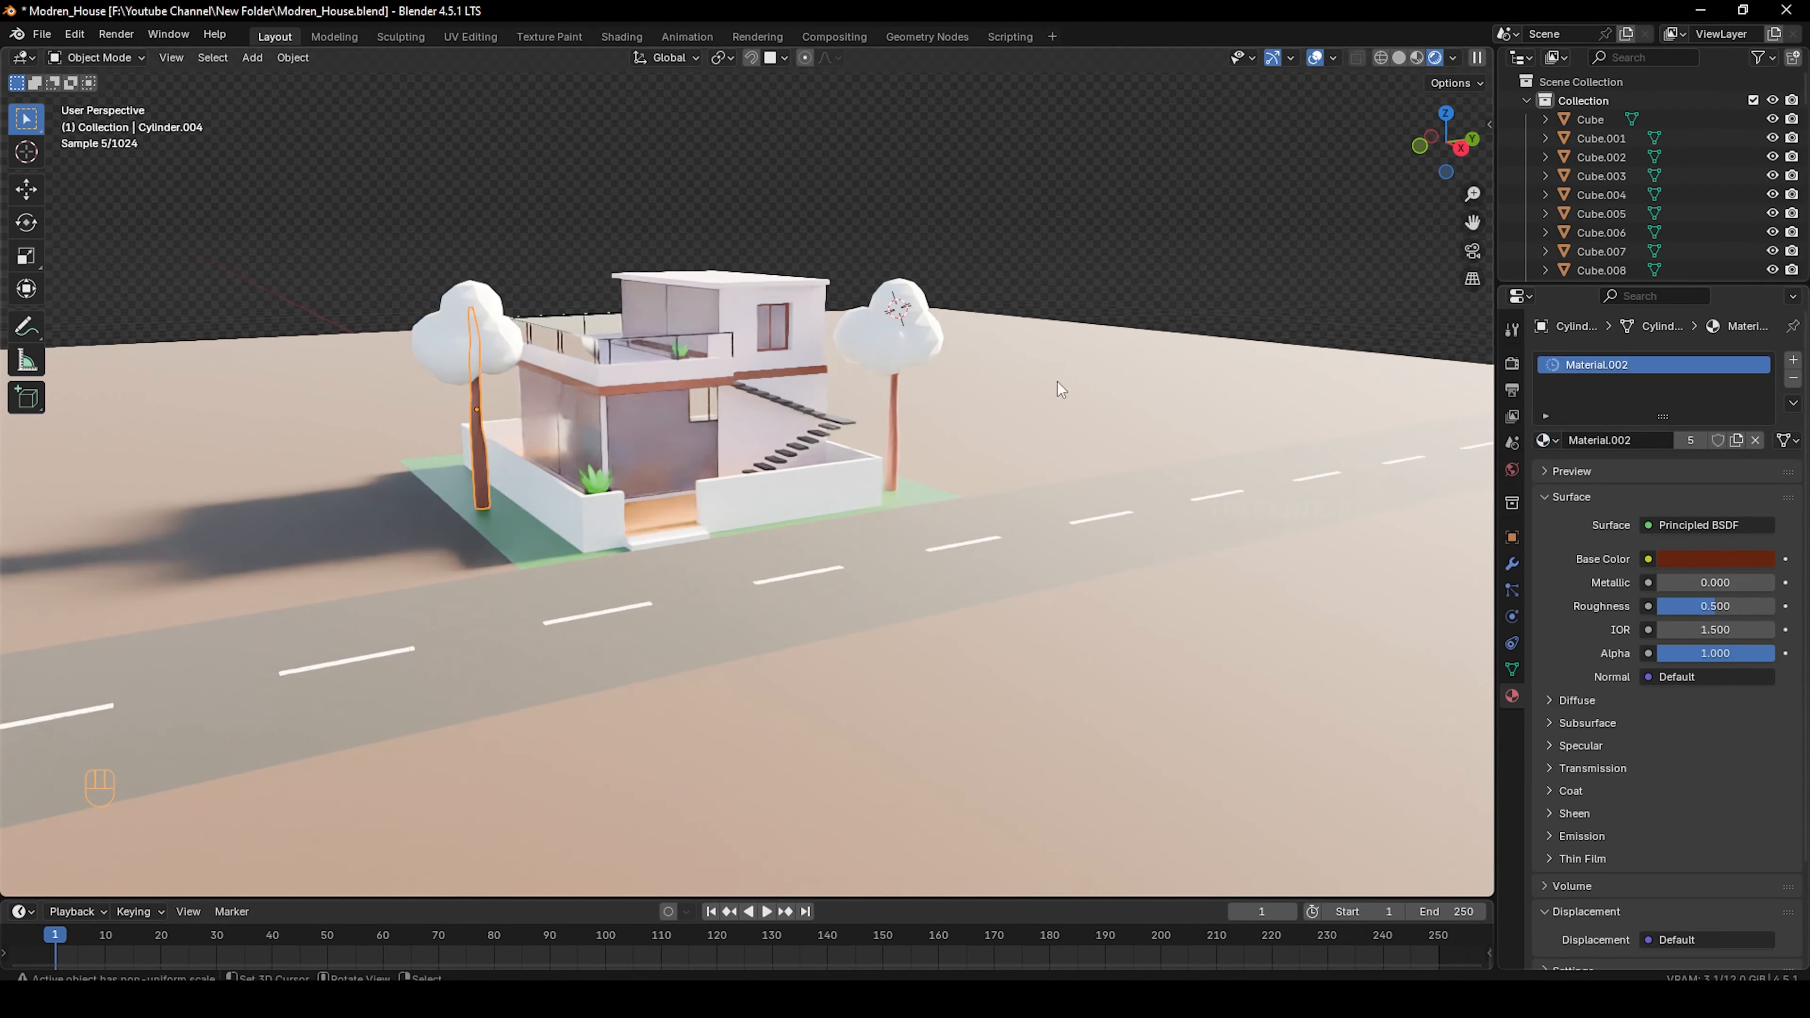
Assign the bright green Material.009 to the foliage spheres of the tree on the staircase side
right_click(933, 336)
left_click(1546, 440)
left_click(1576, 638)
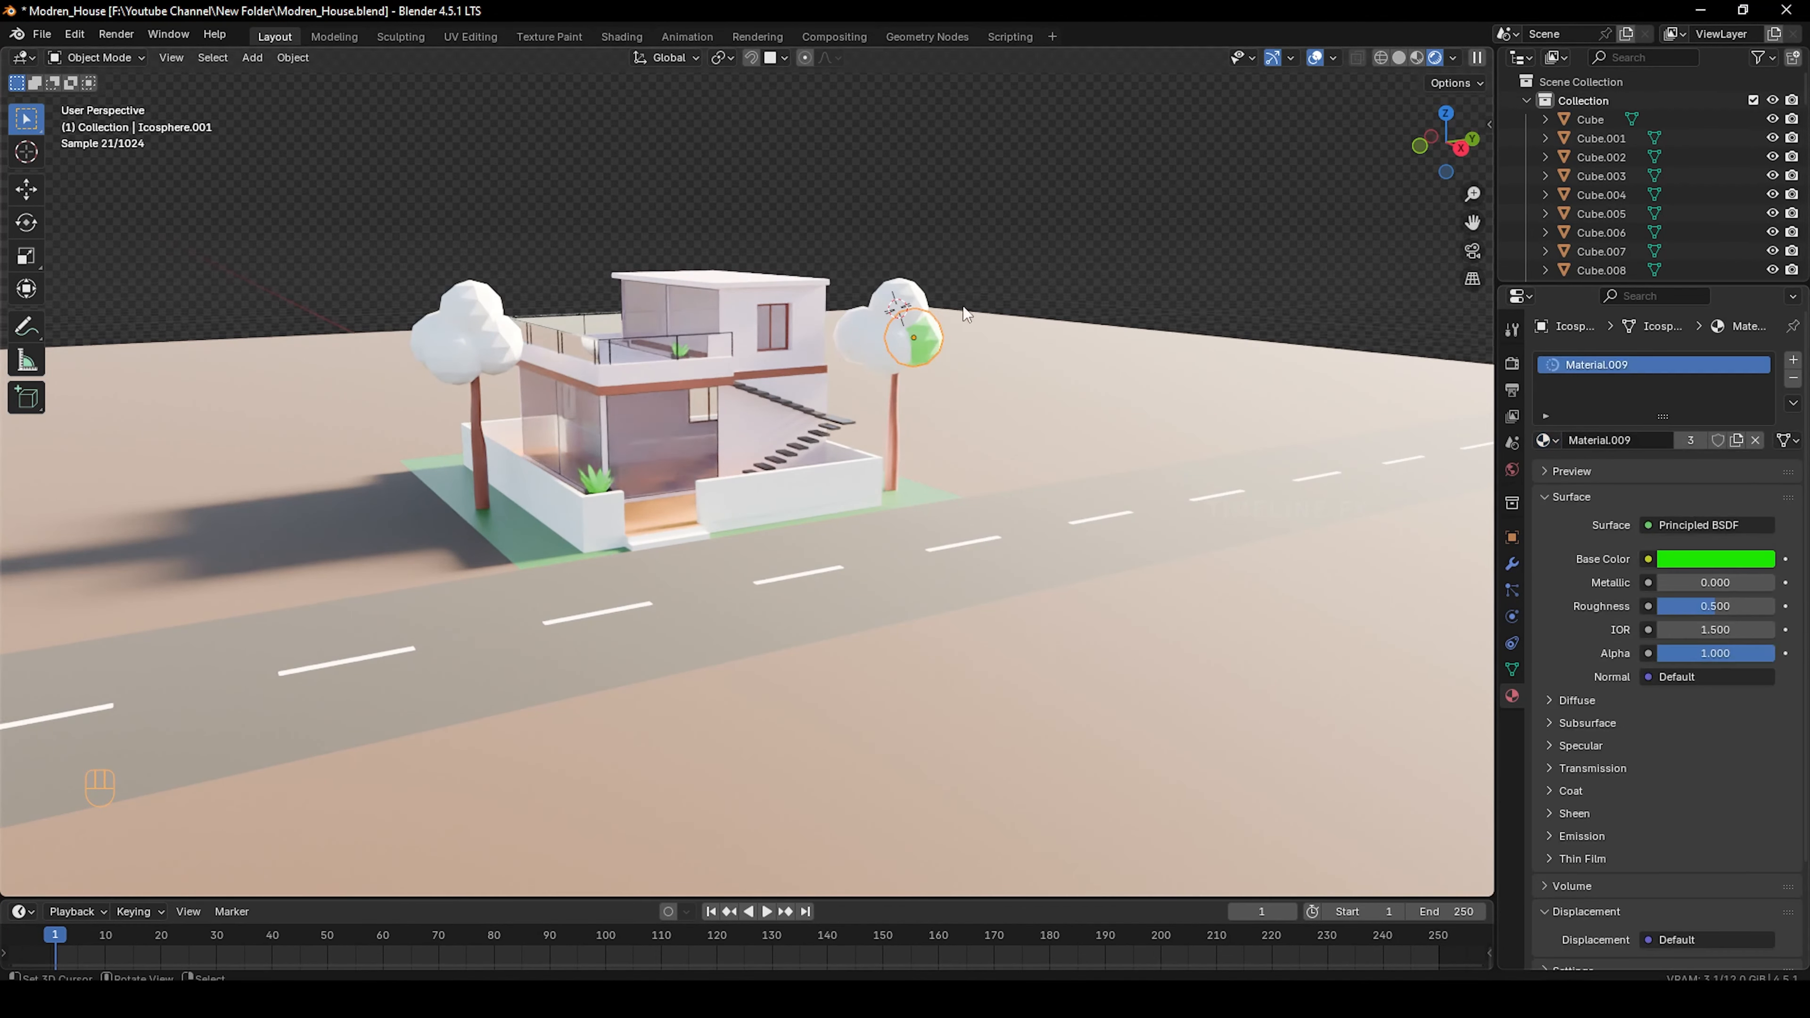
right_click(911, 303)
left_click(1545, 440)
left_click(1576, 638)
right_click(884, 346)
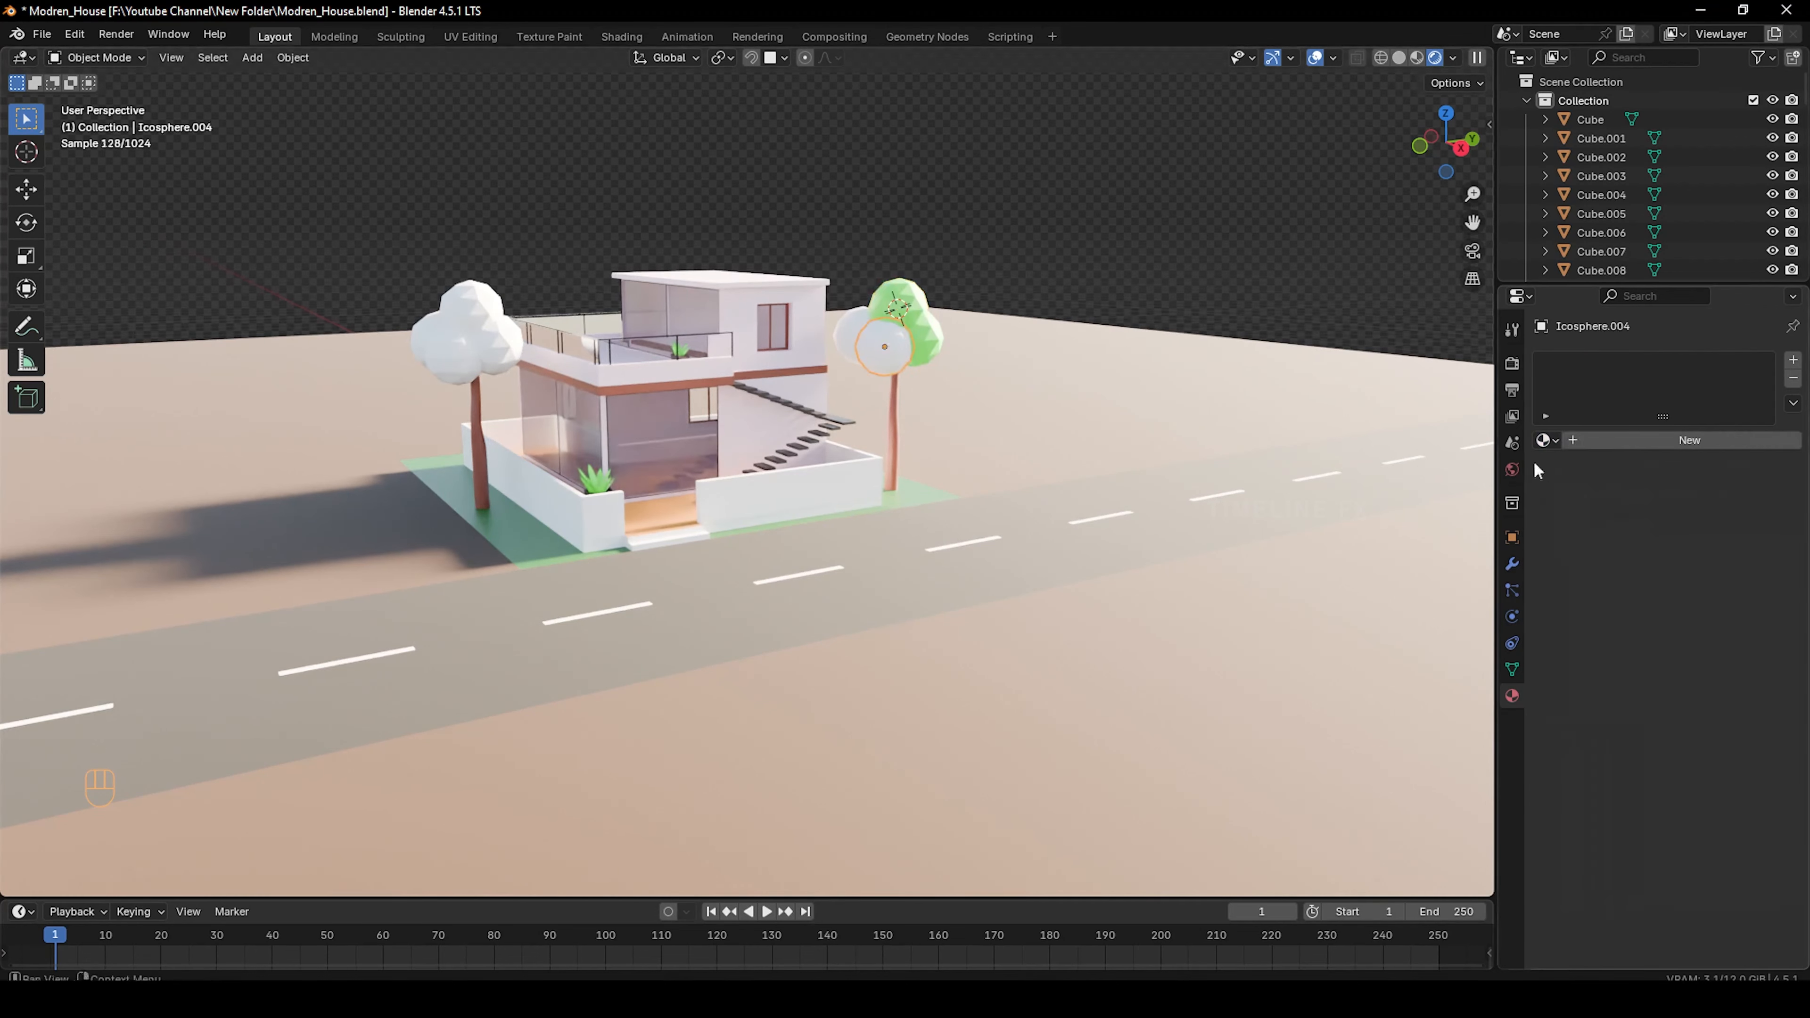
left_click(1544, 440)
left_click(1590, 640)
right_click(862, 335)
left_click(1544, 439)
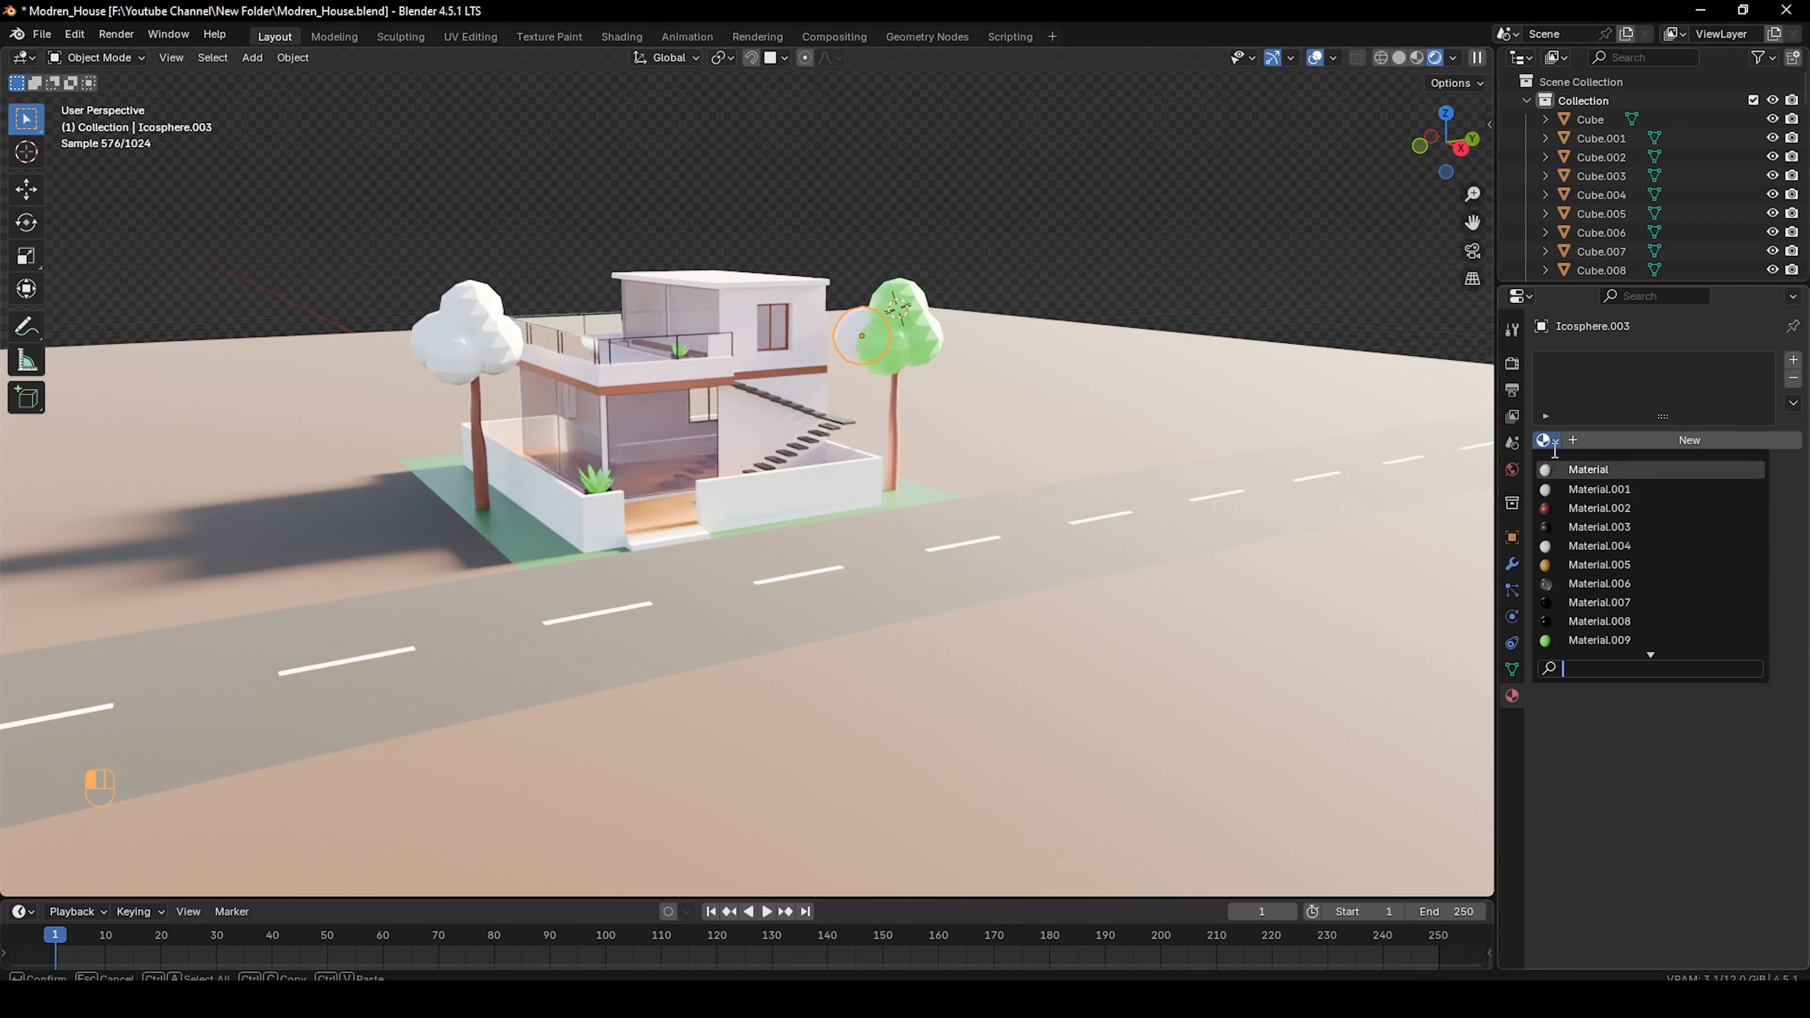
left_click(1571, 640)
Assign the existing dark green Material.013 to the white foliage spheres of the tree on the side opposite the staircase
right_click(474, 364)
left_click(1545, 440)
scroll(1569, 606, "down", 4)
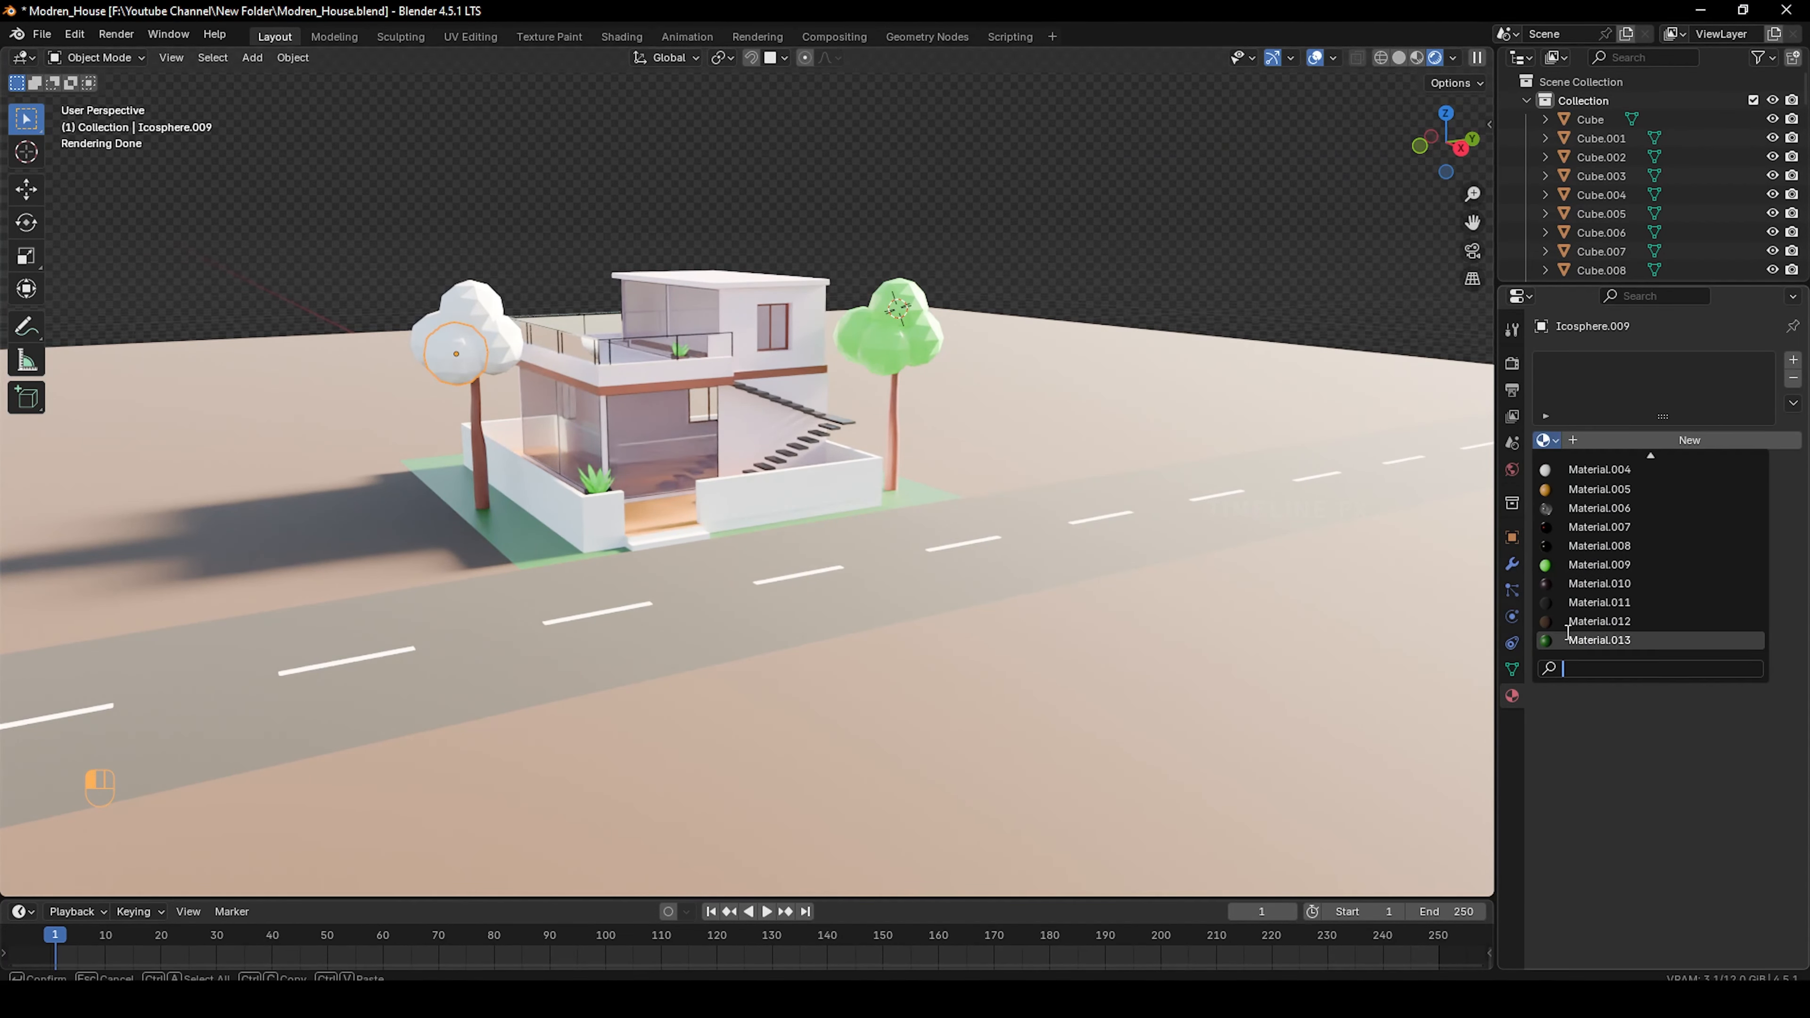
left_click(1569, 639)
right_click(491, 310)
left_click(1544, 439)
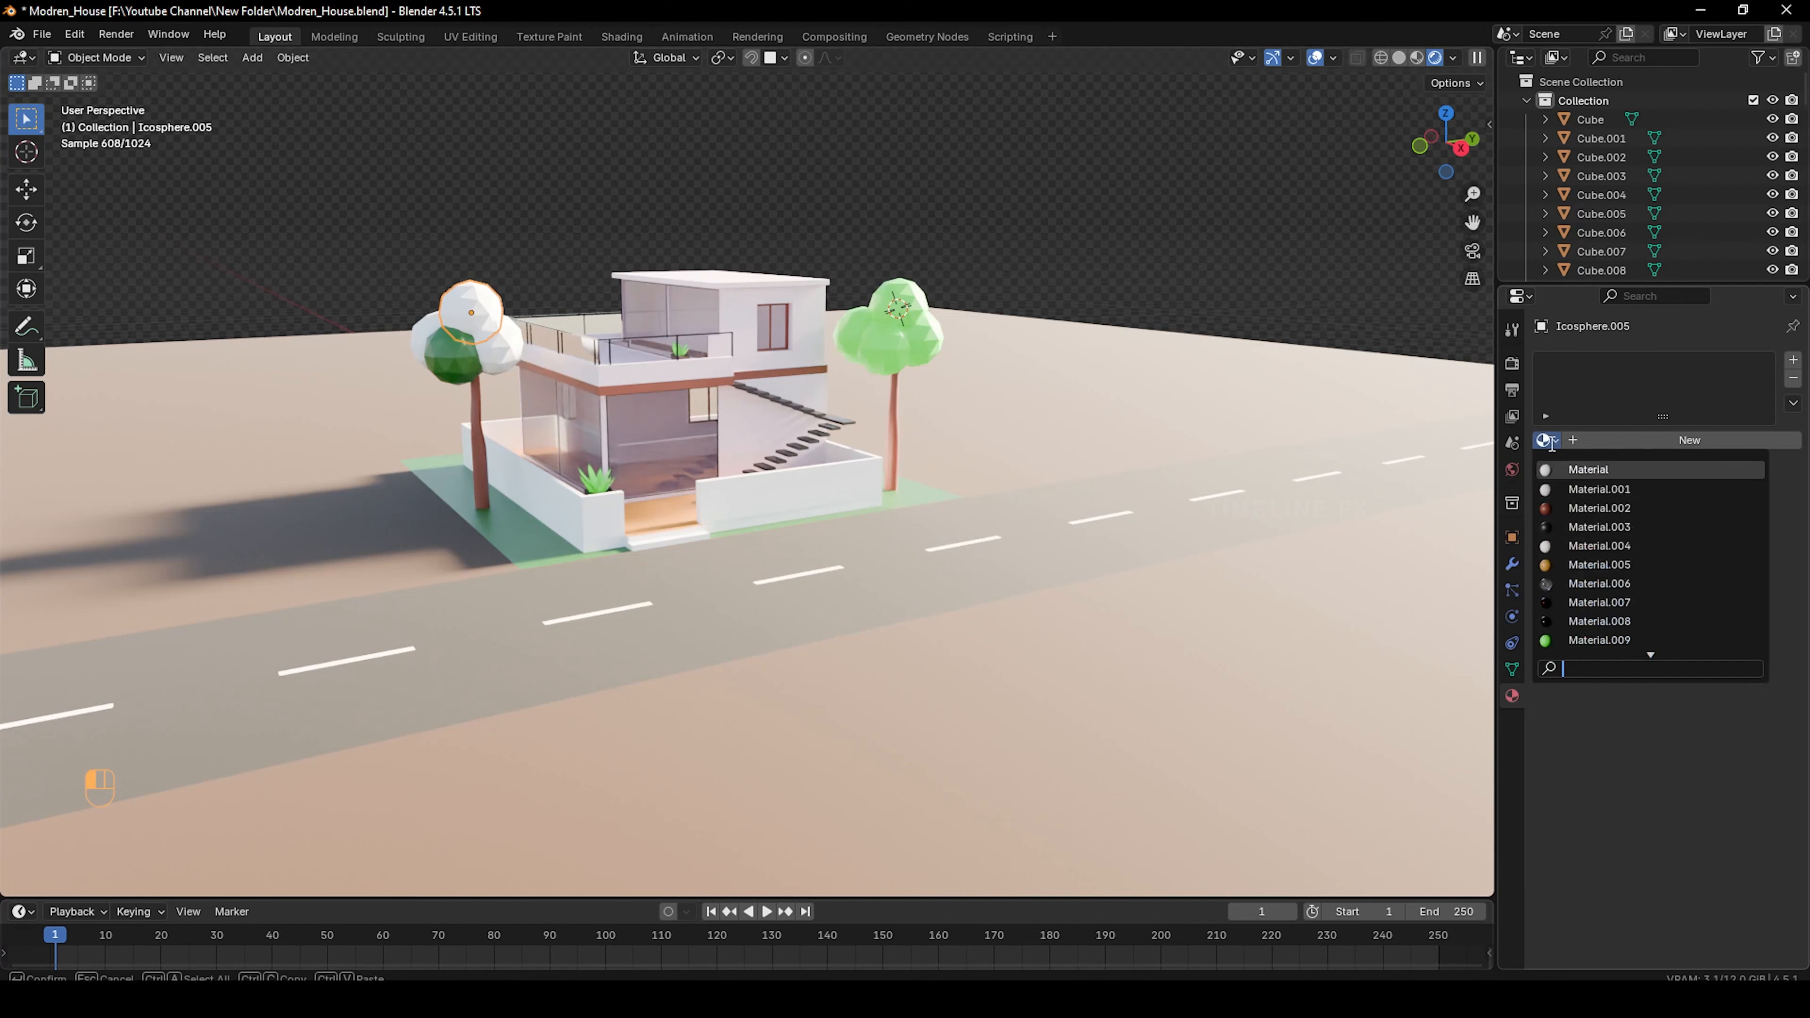
scroll(1586, 603, "down", 2)
left_click(1555, 642)
right_click(503, 344)
left_click(1545, 440)
scroll(1560, 578, "down", 3)
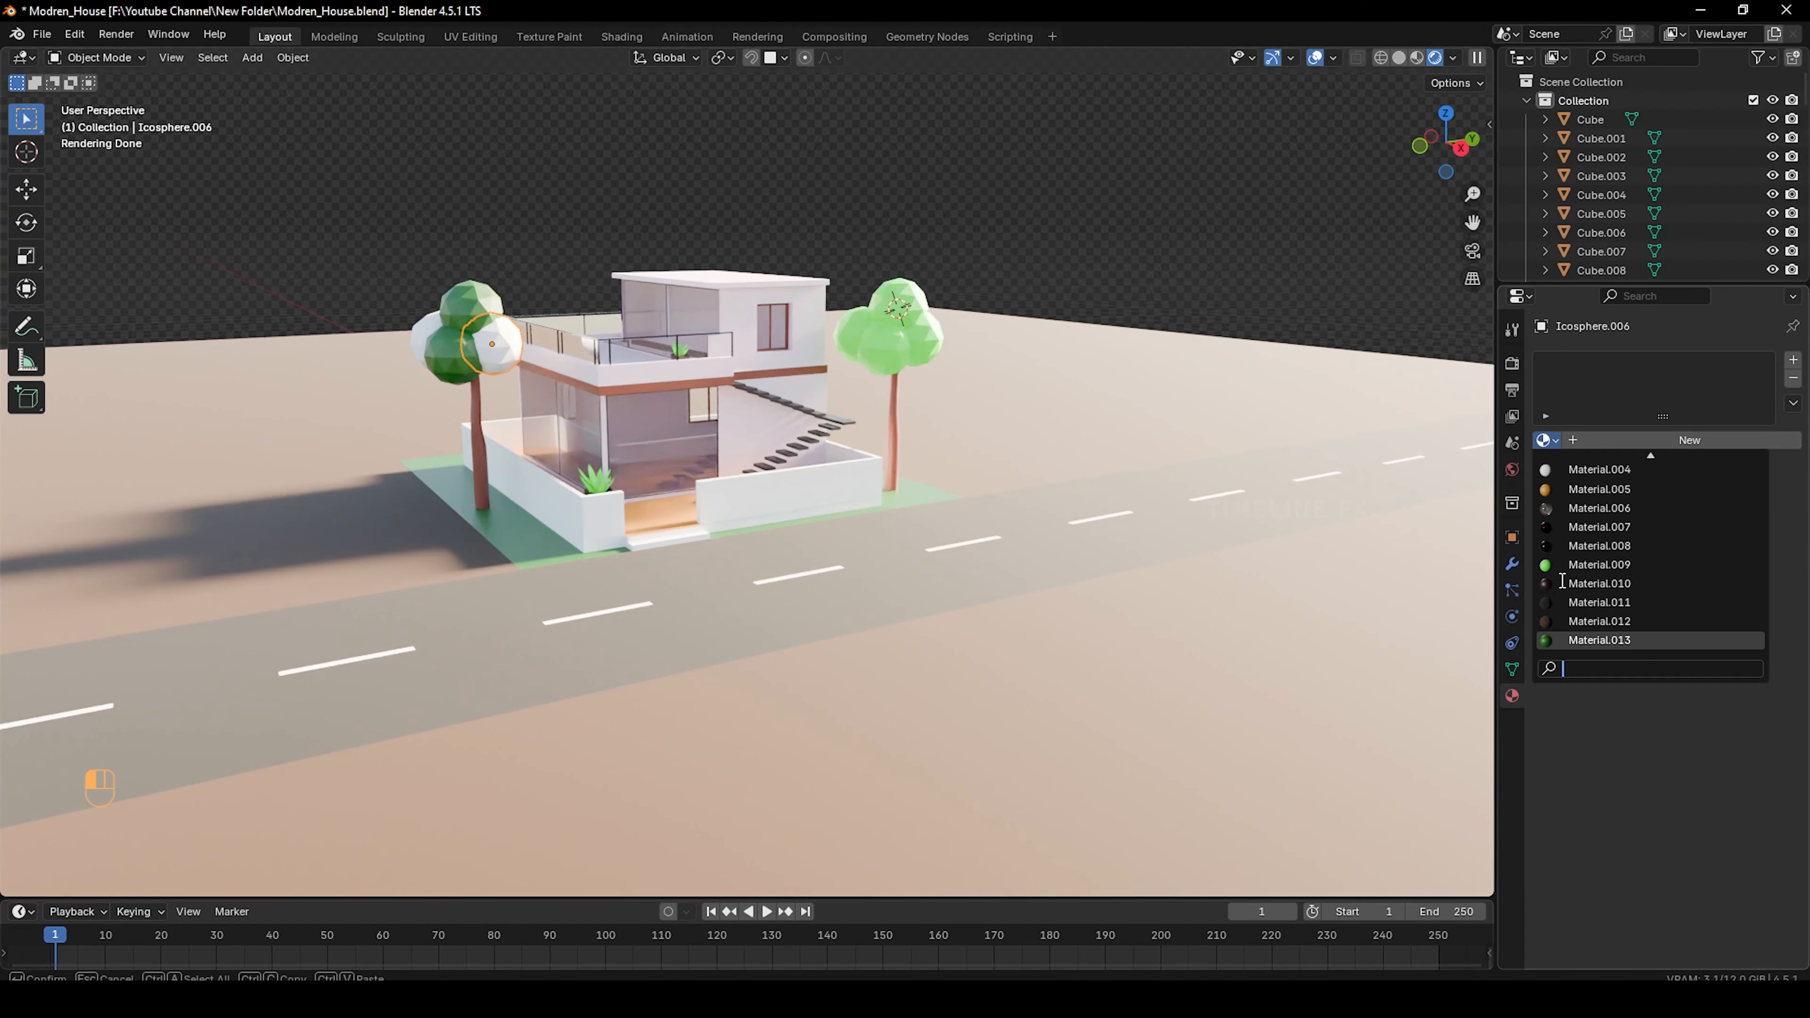
left_click(1562, 640)
right_click(434, 330)
left_click(1545, 439)
scroll(1580, 609, "down", 3)
left_click(1580, 640)
Duplicate the whole house with its lawn and trees and place the copy about 3.77 m away along the Y axis
middle_click_drag(811, 460, 734, 495)
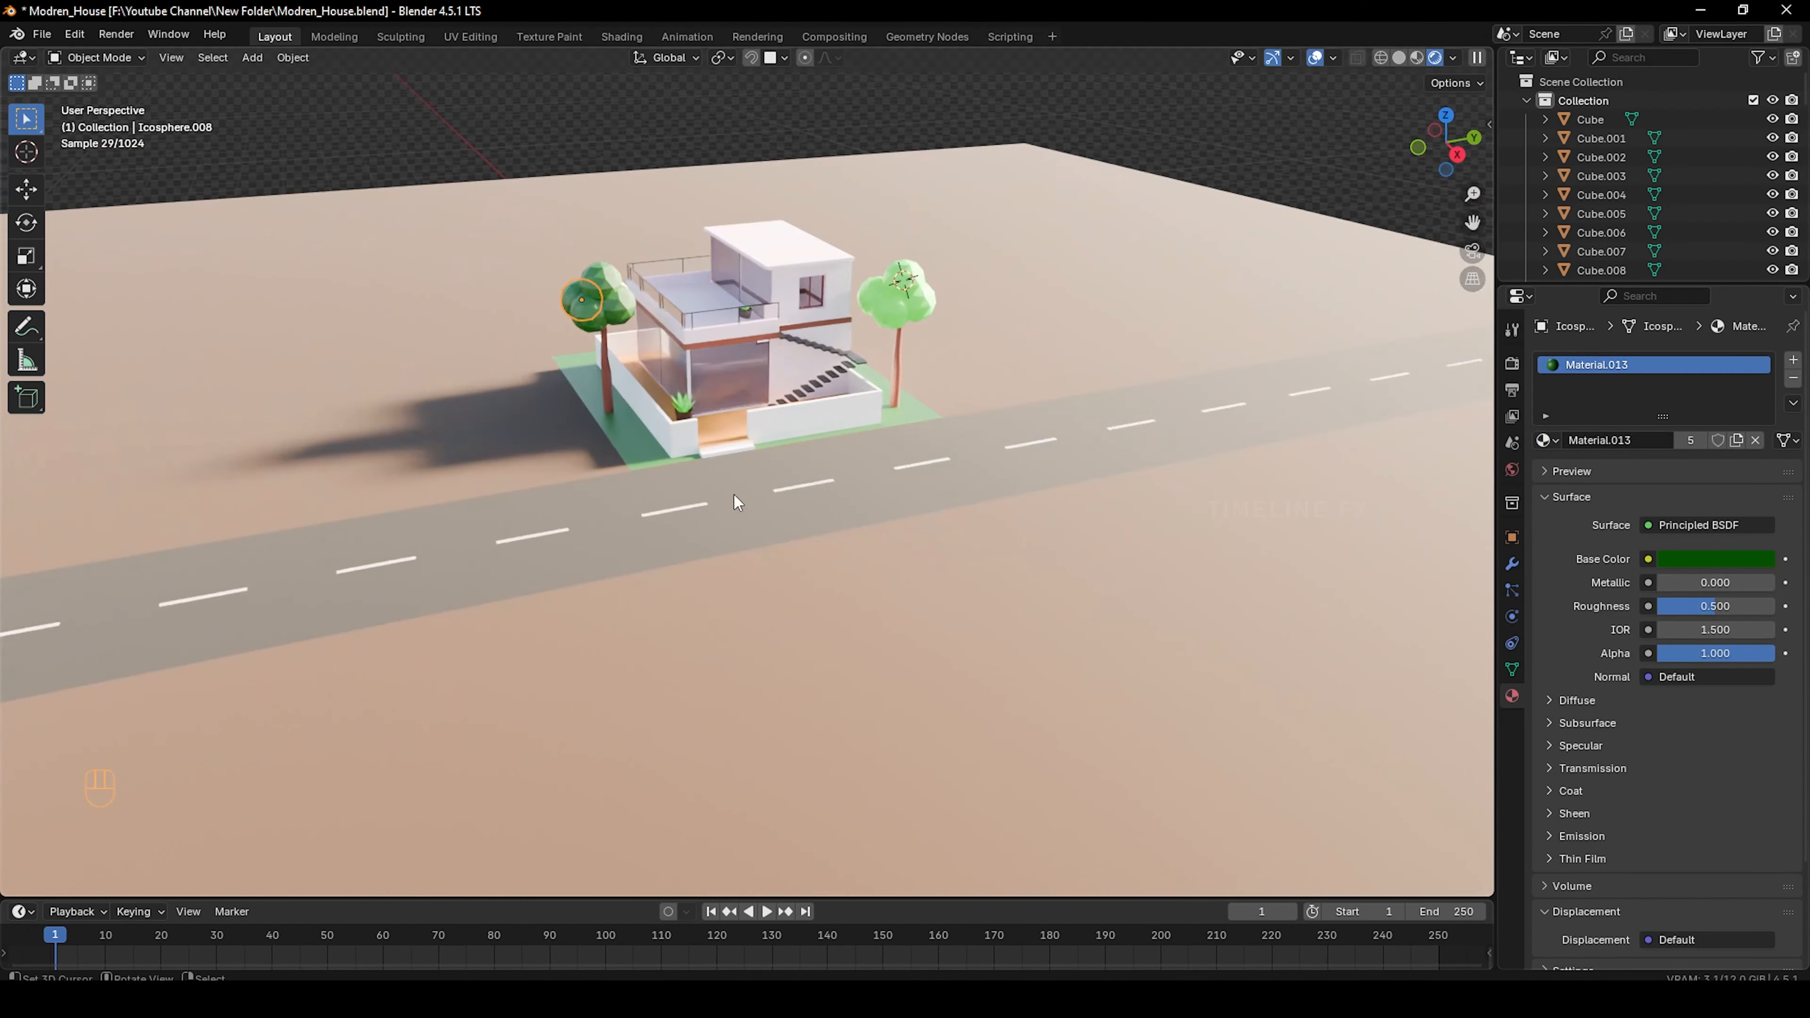
scroll(725, 486, "up", 2)
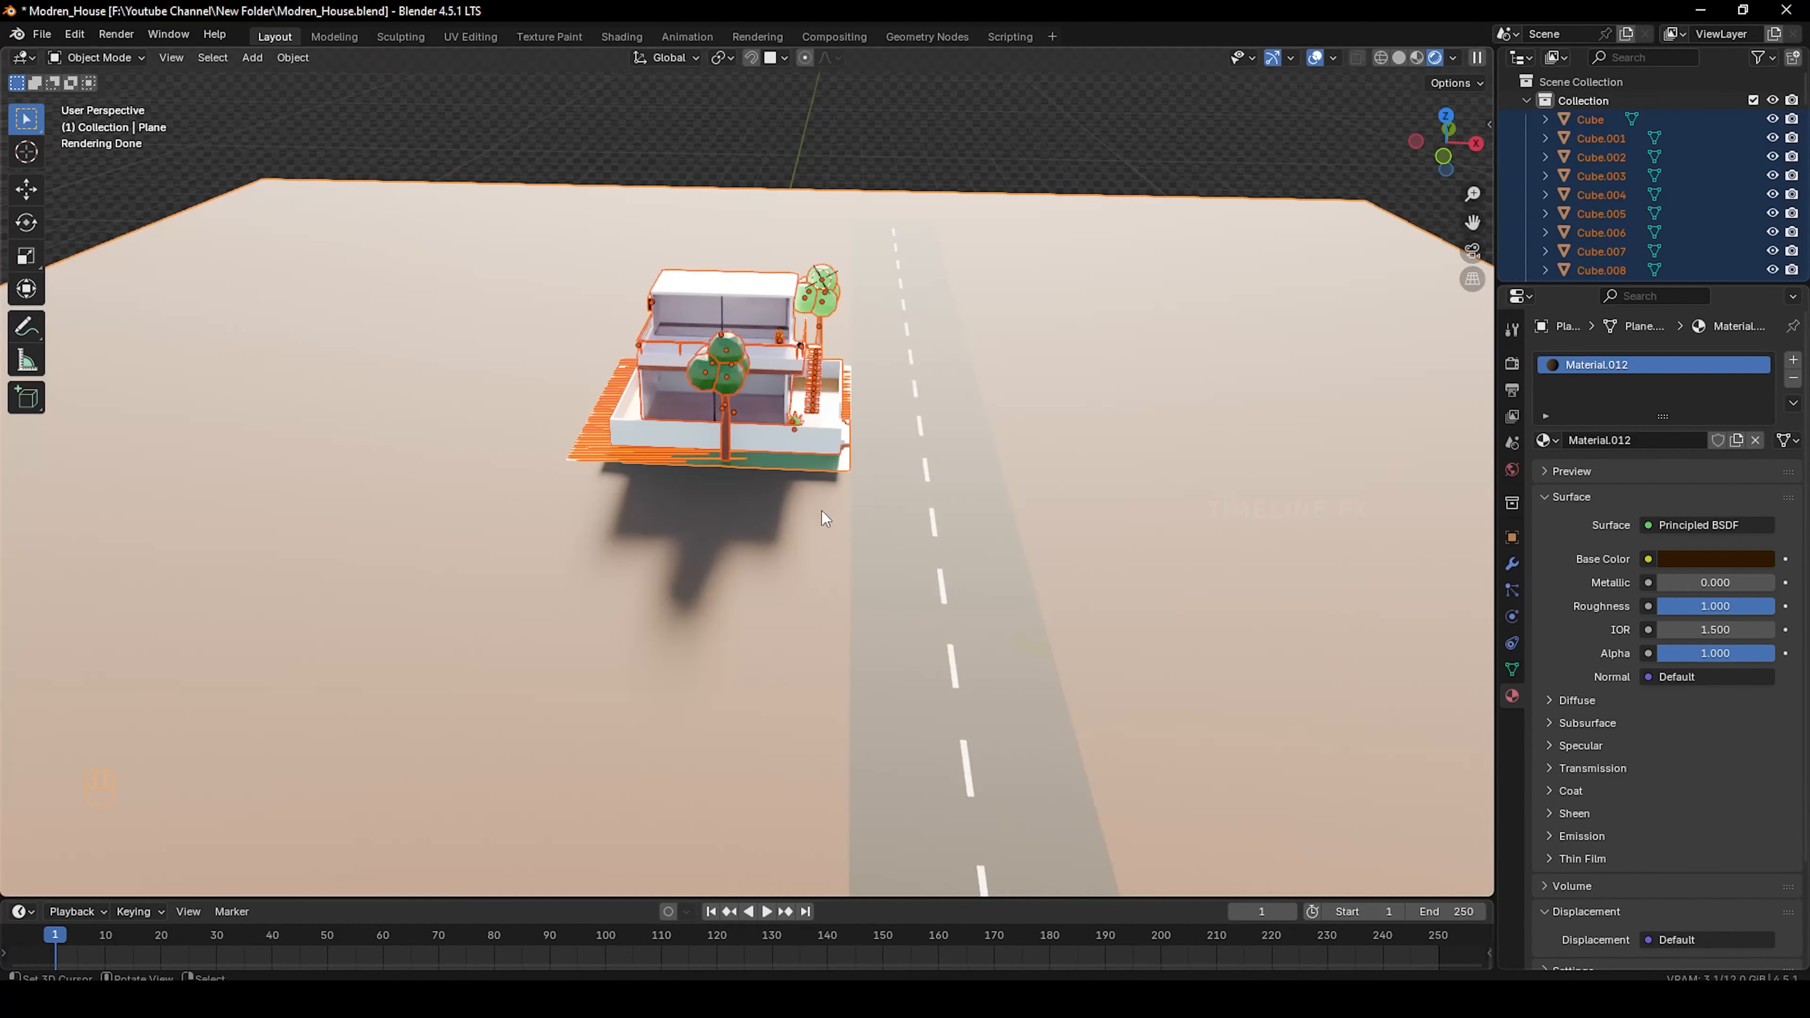
middle_click_drag(821, 510, 563, 303)
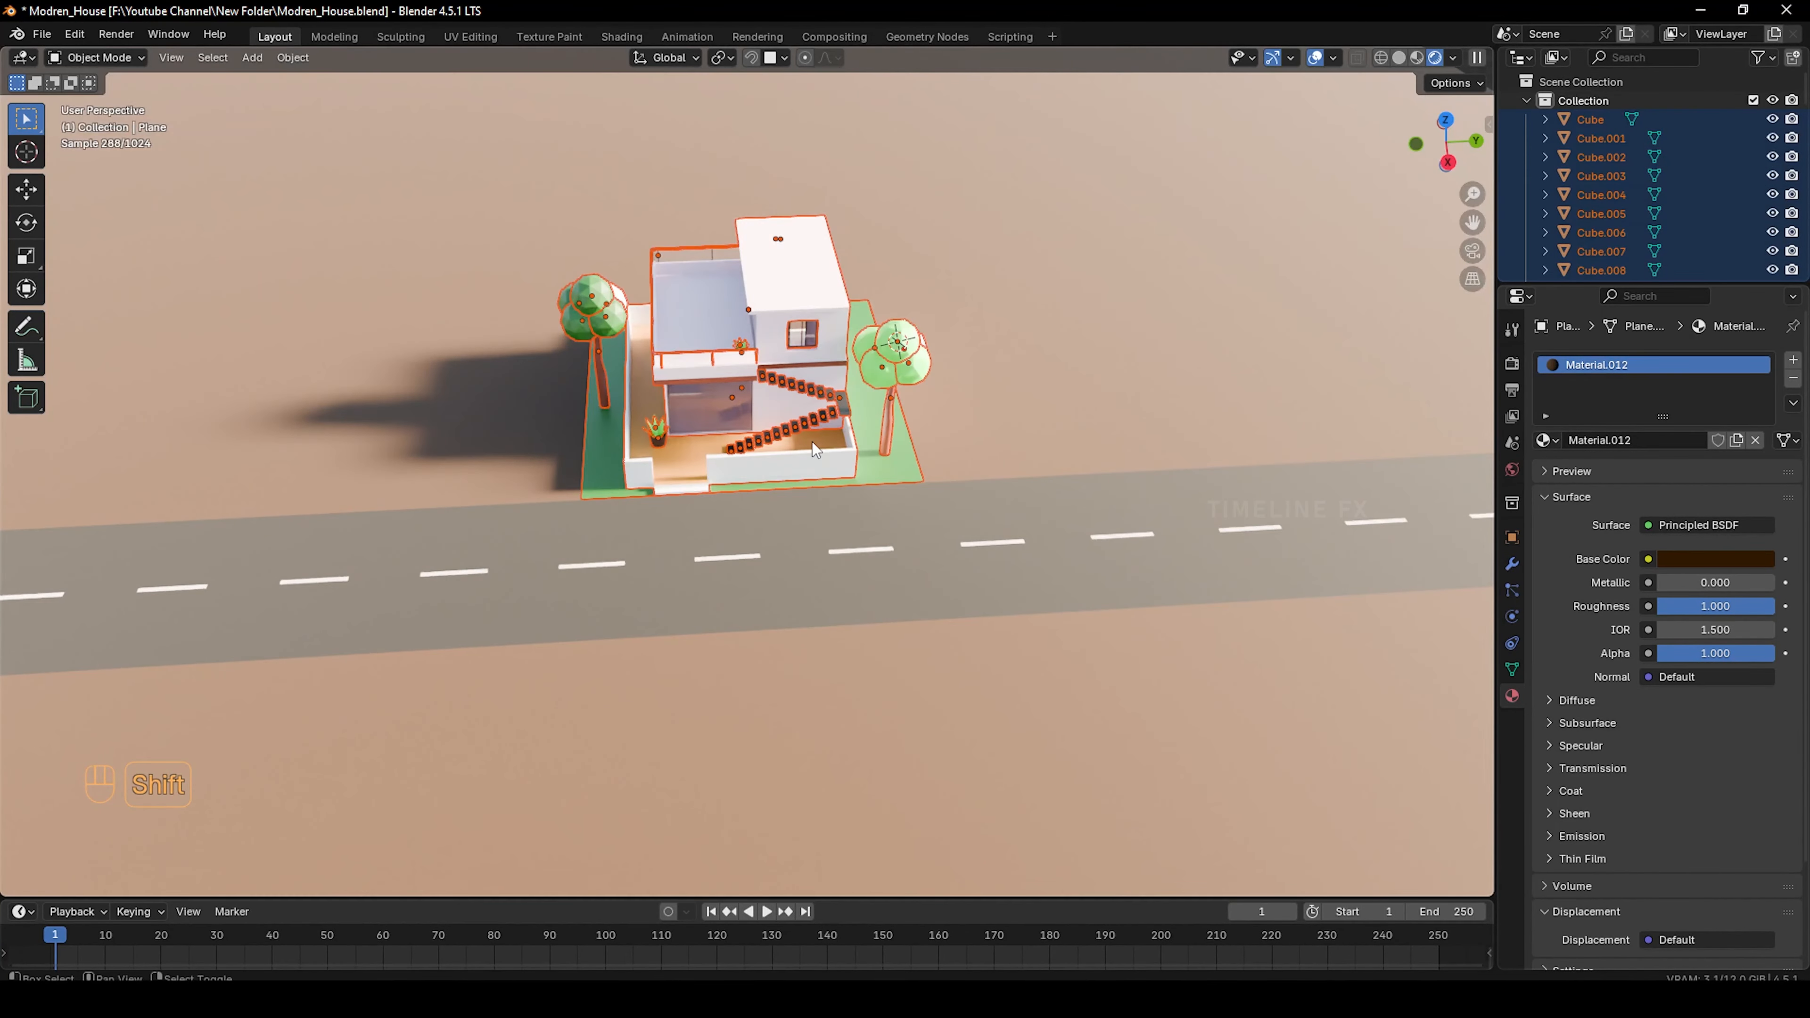
key("shift+d")
key("x")
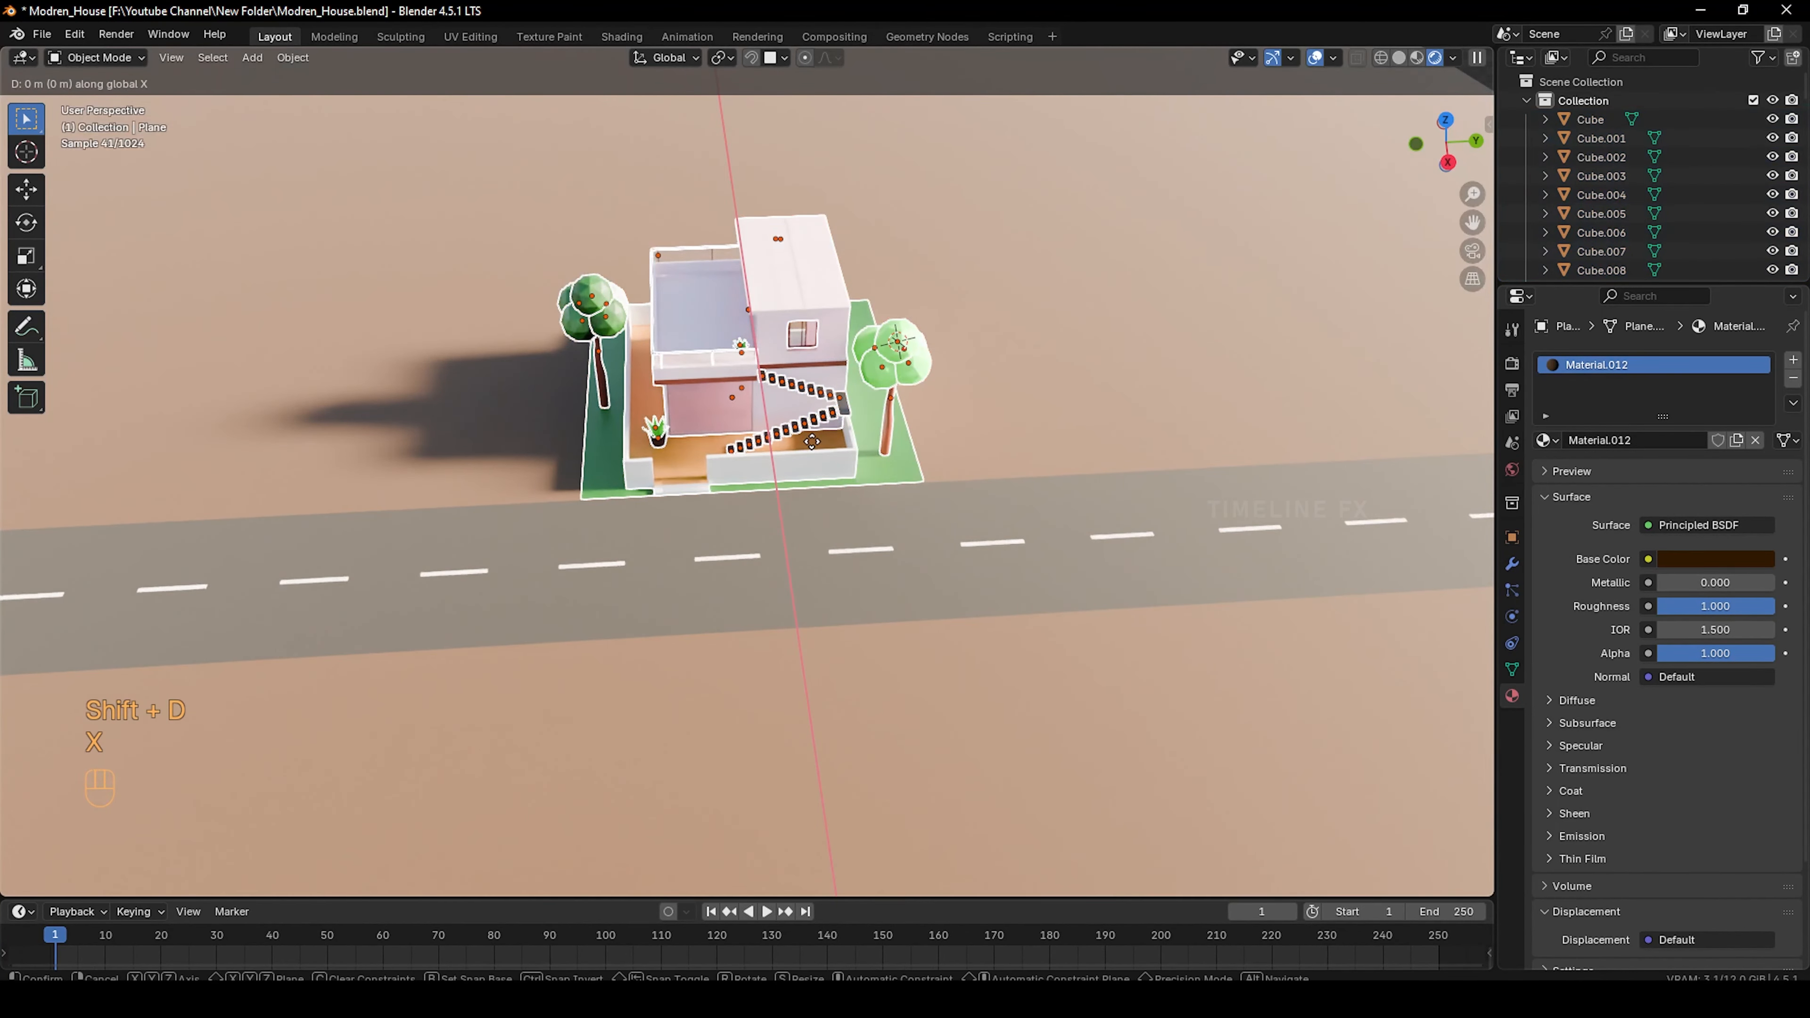
key("y")
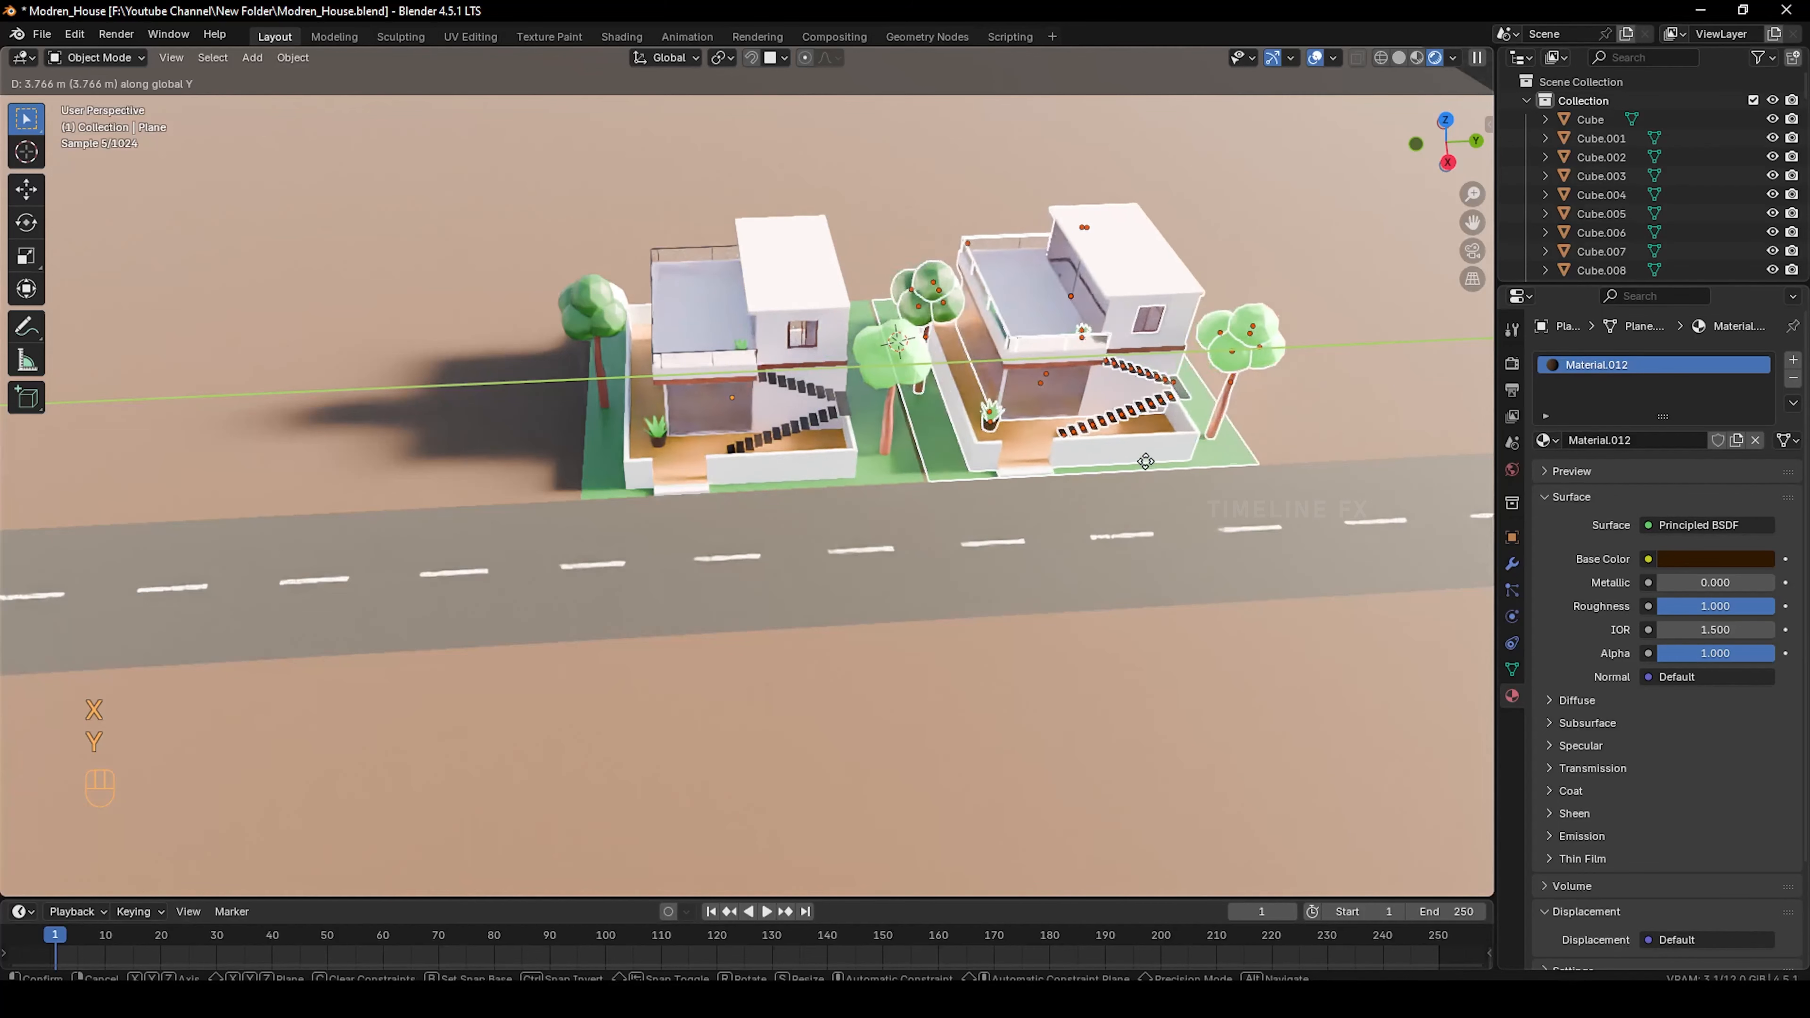
left_click(1143, 459)
Duplicate the house lot again, place the copy across the road, and rotate it 180° about the Z axis
middle_click_drag(1033, 544, 899, 509)
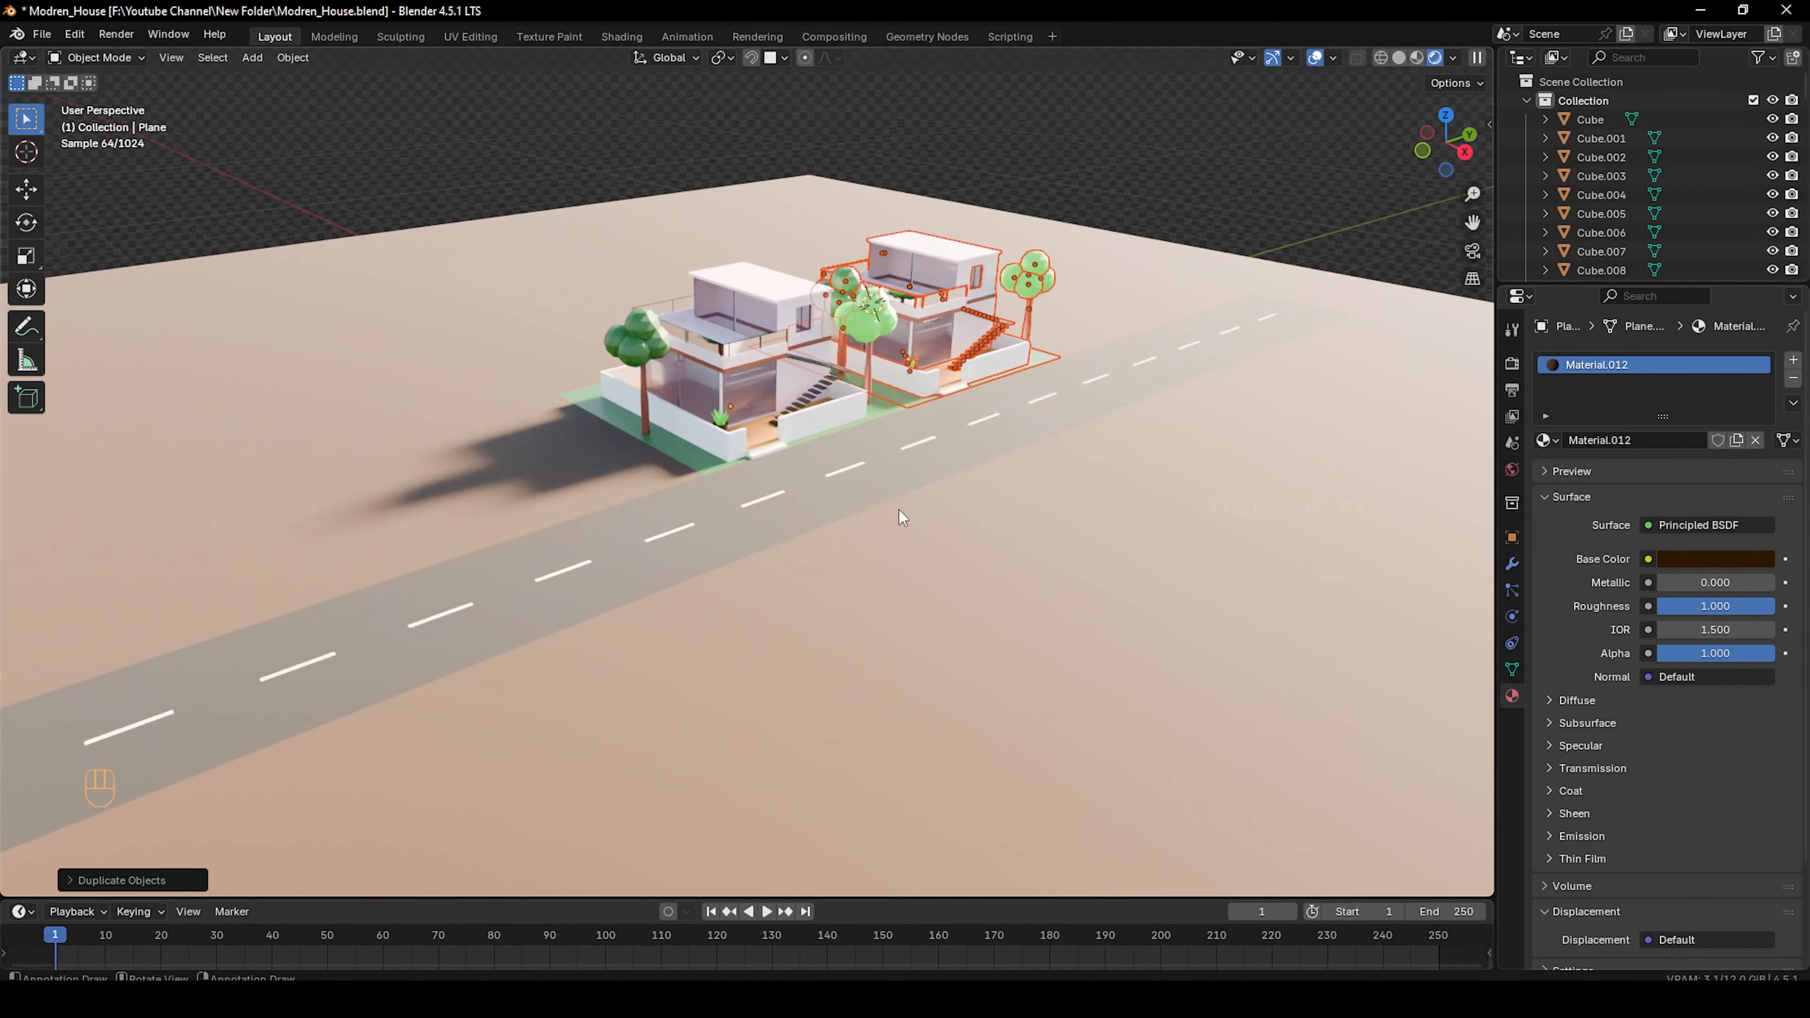
key("shift+d")
left_click(1300, 723)
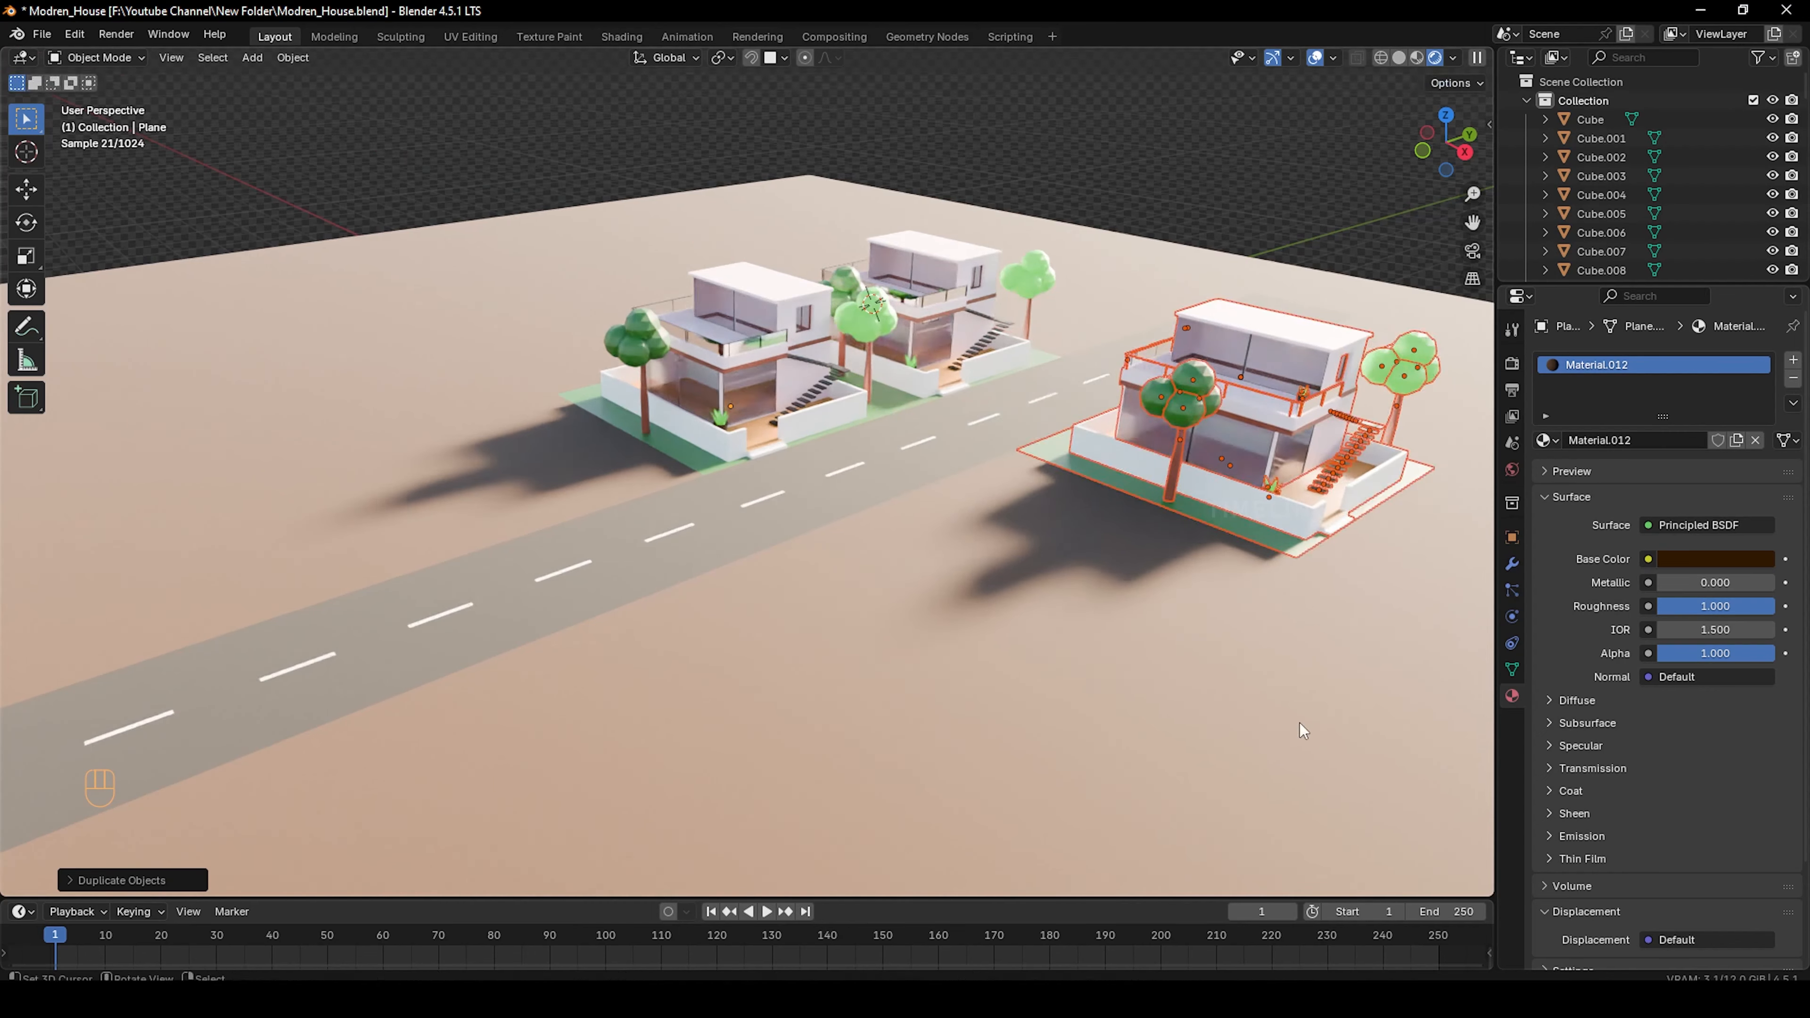
type("rz180")
key("Return")
middle_click_drag(1113, 617, 1181, 628)
Position the rotated house lot across the road and place a duplicate directly beside it along the Y axis
key("g")
key("x")
key("y")
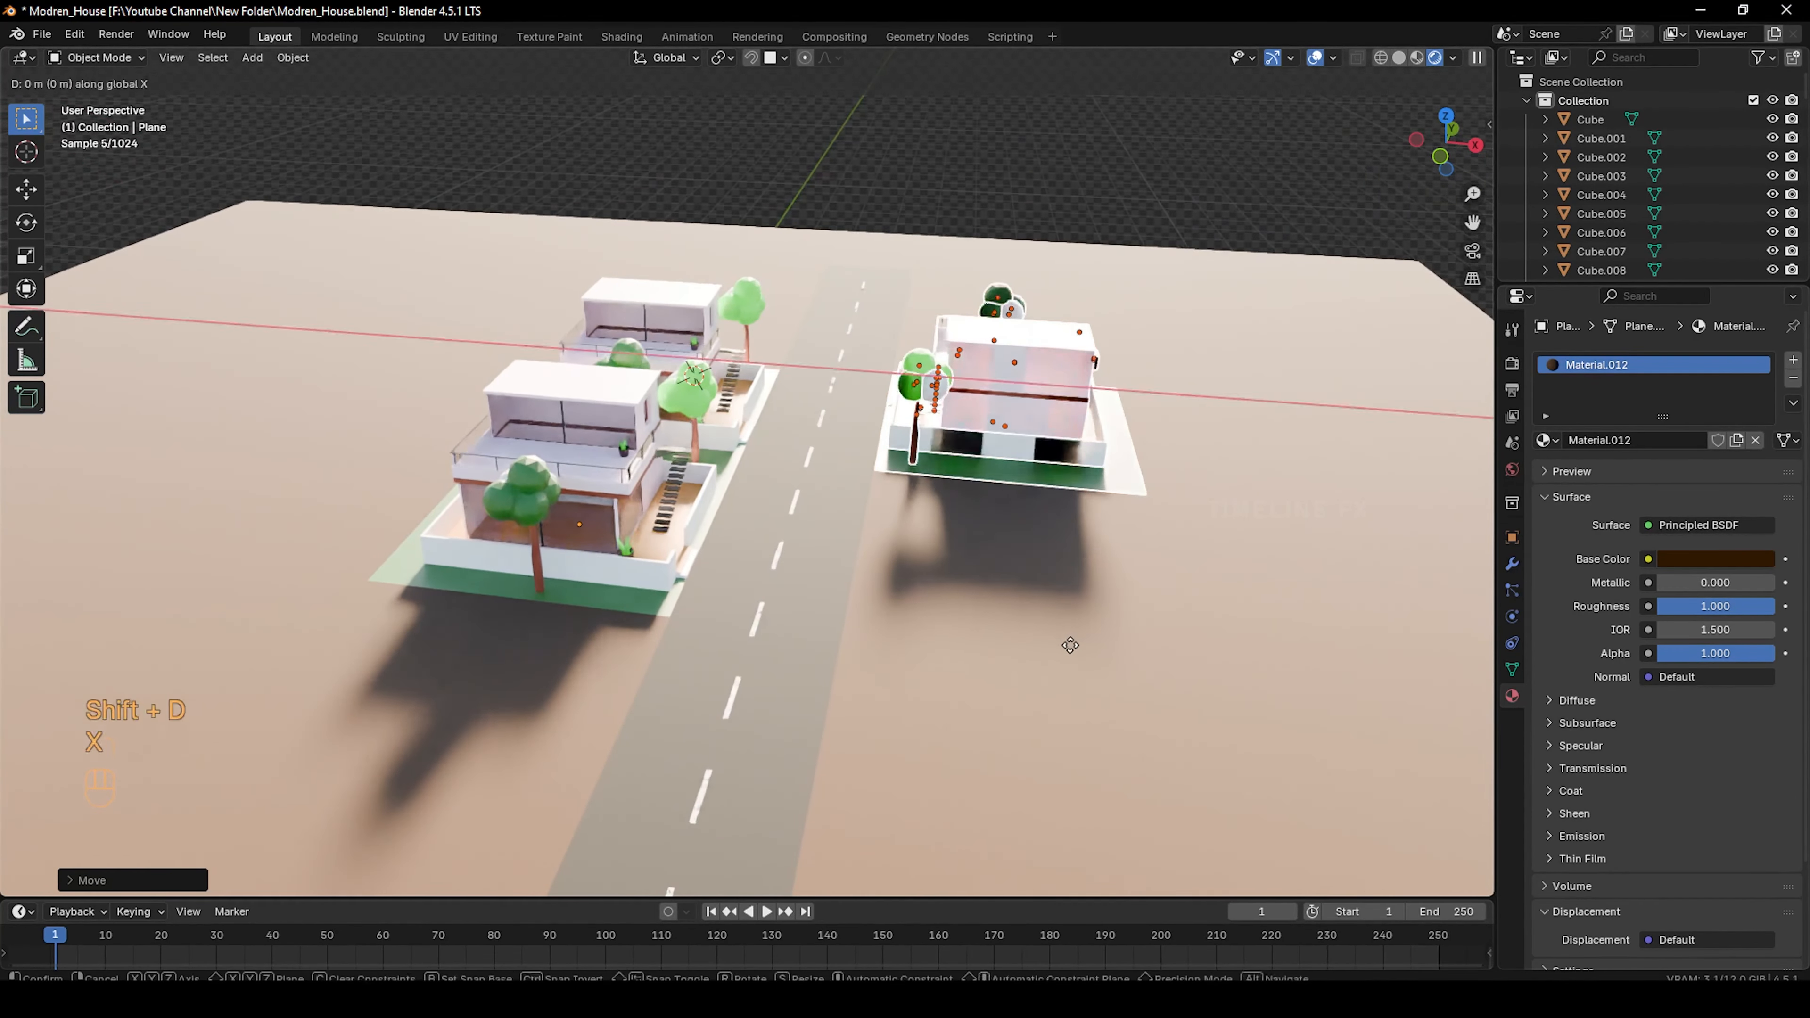
left_click(1044, 761)
middle_click_drag(1044, 761, 848, 741)
key("g")
key("y")
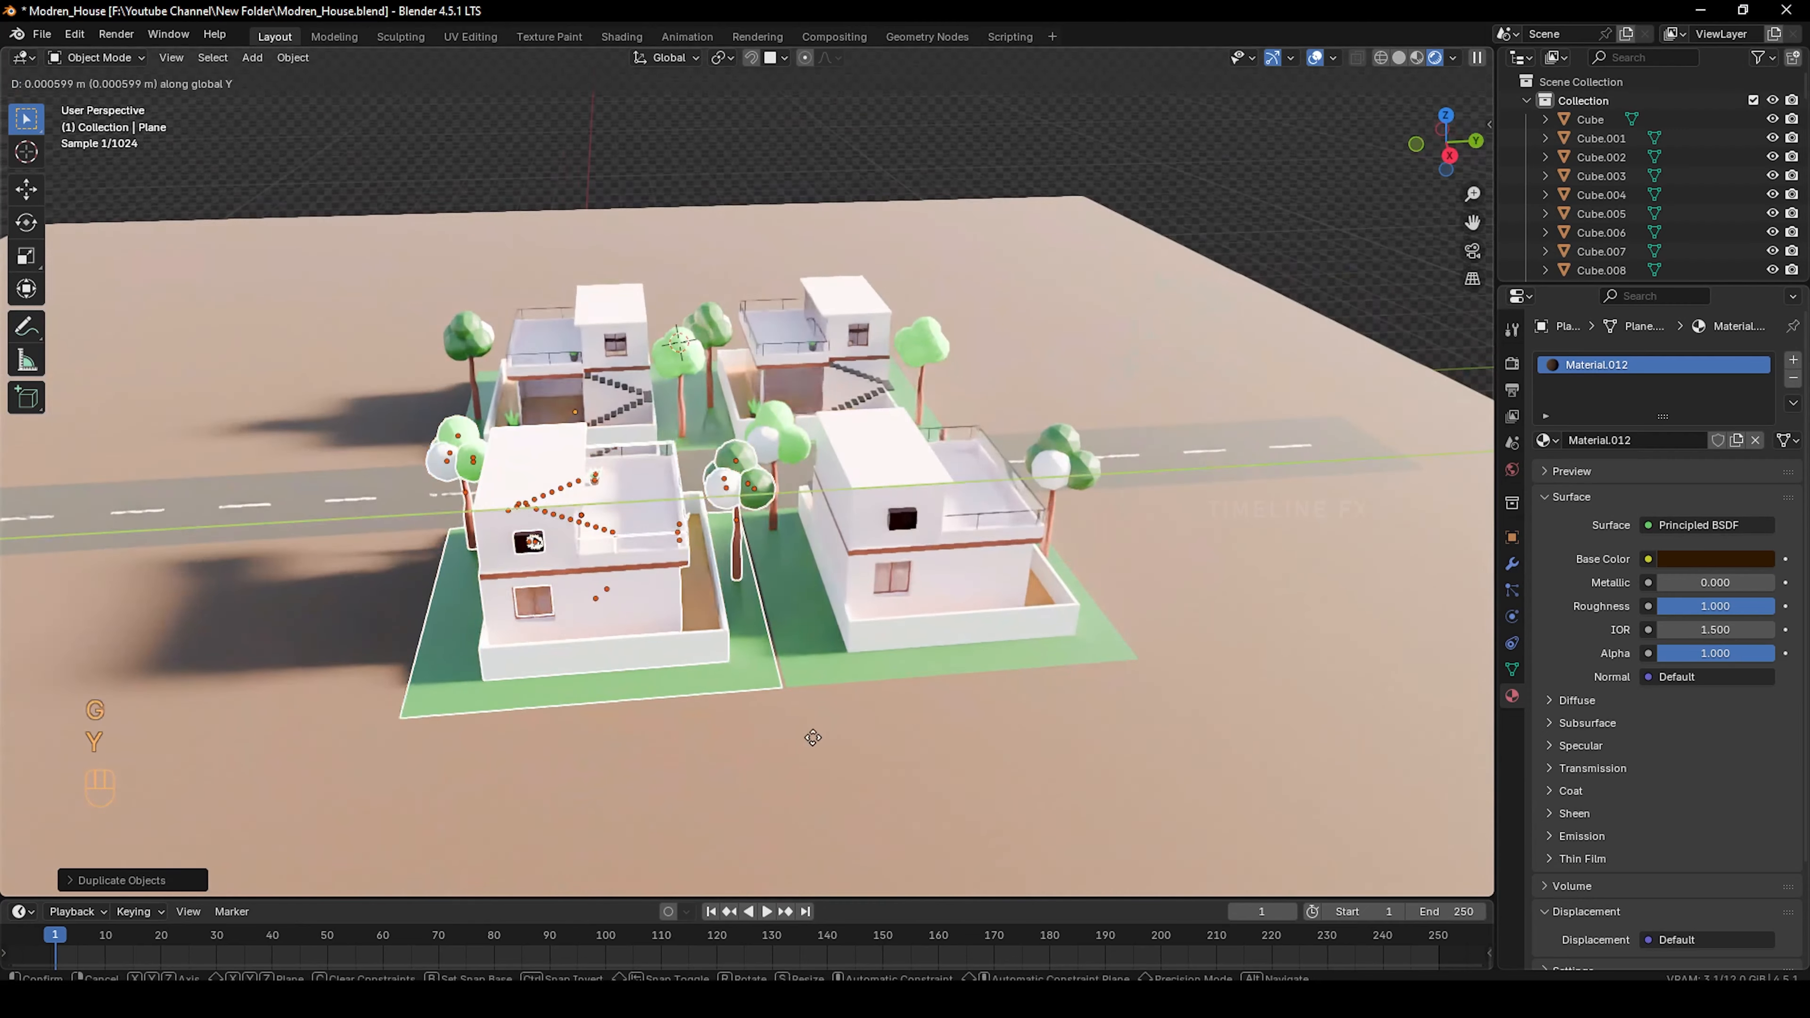
left_click(814, 734)
Duplicate the rotated house lot about -3.76 m along Y and repeat the duplication to complete a row of four
scroll(814, 734, "down", 3)
middle_click_drag(753, 627, 865, 632, "shift")
key("shift+d")
key("x")
key("y")
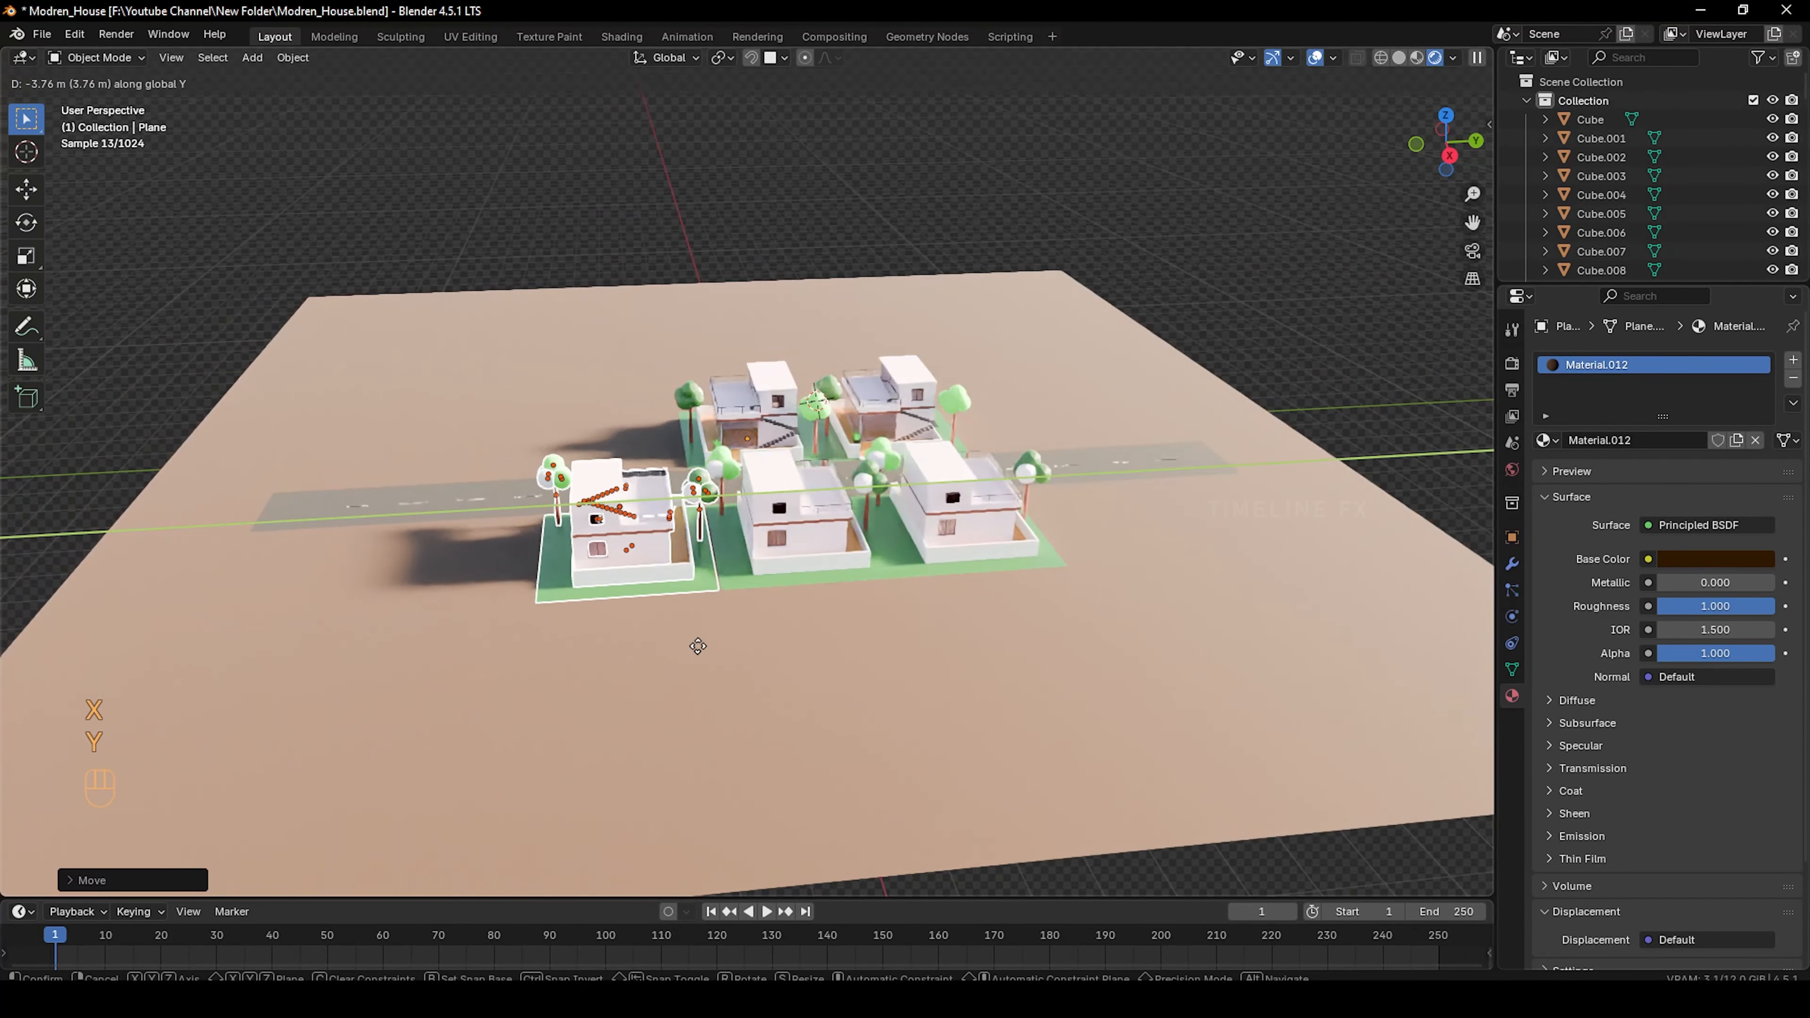
left_click(700, 647)
key("shift+r")
Select the two houses on the original side of the road and duplicate them about -7.38 m along the Y axis
middle_click_drag(700, 647, 884, 696)
scroll(744, 470, "up", 3)
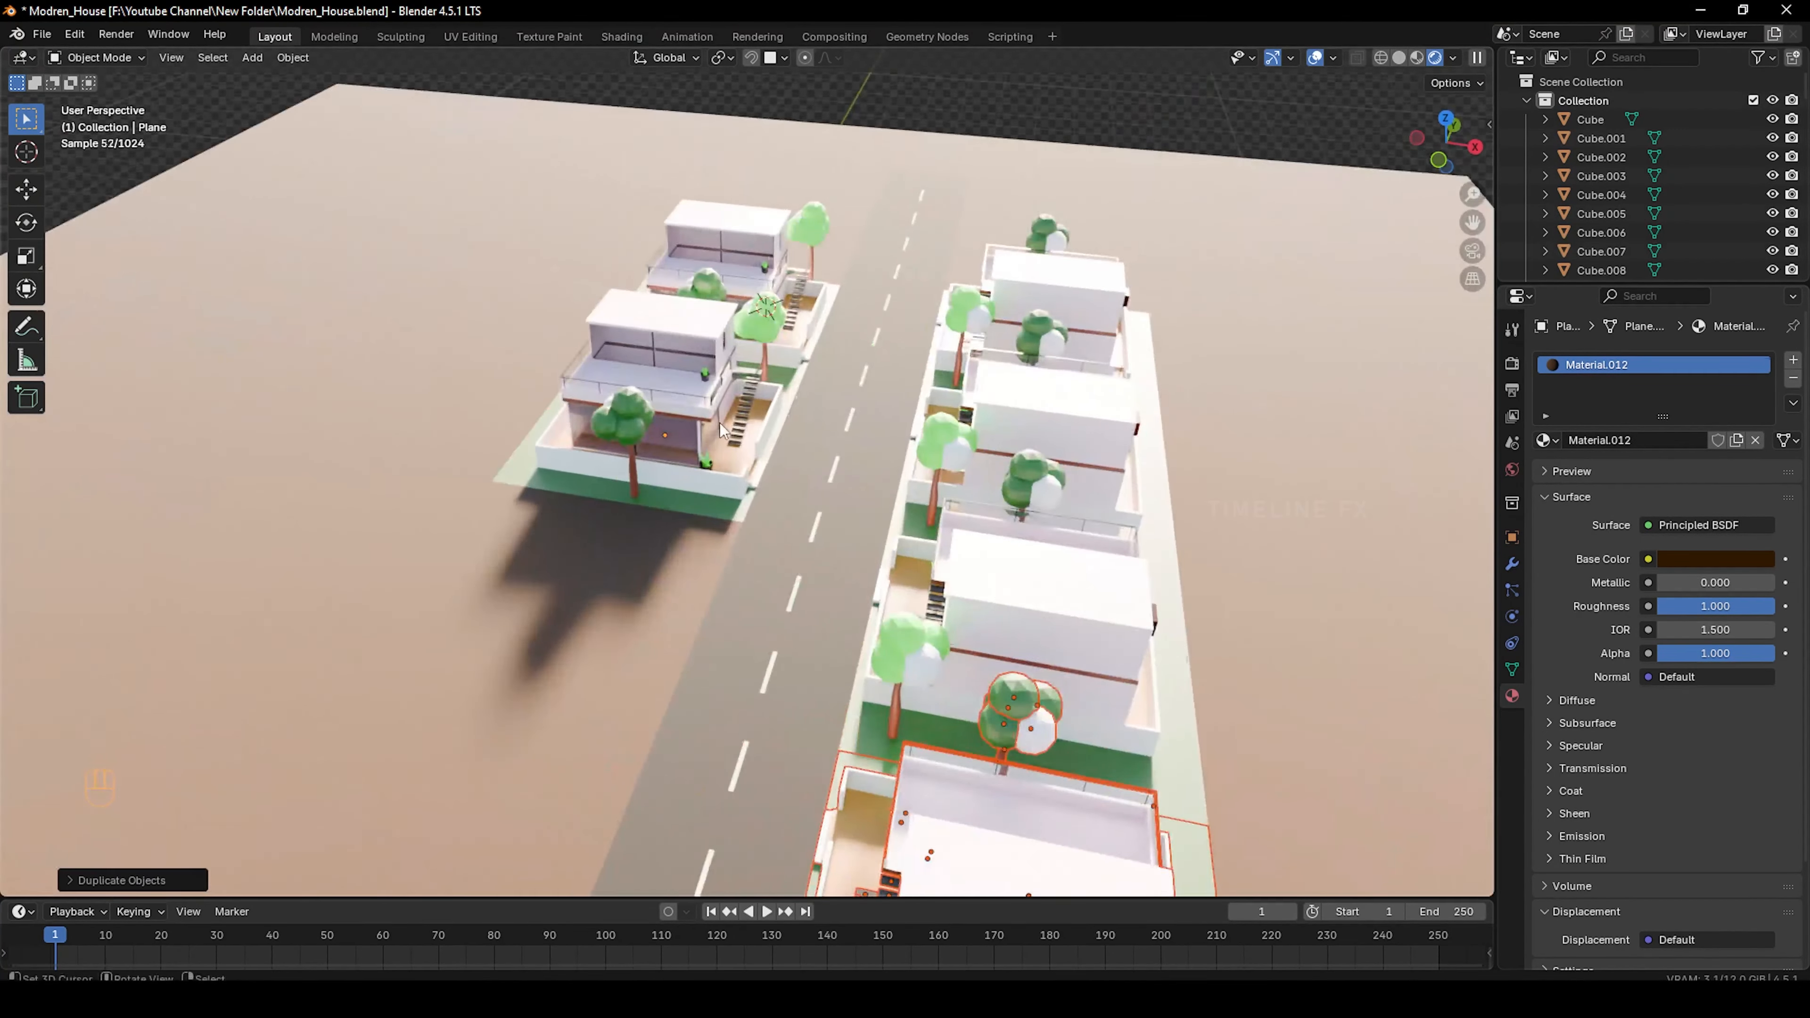
middle_click_drag(591, 400, 599, 342)
left_click_drag(501, 219, 714, 512)
middle_click_drag(1047, 449, 890, 496)
key("shift+d")
key("x")
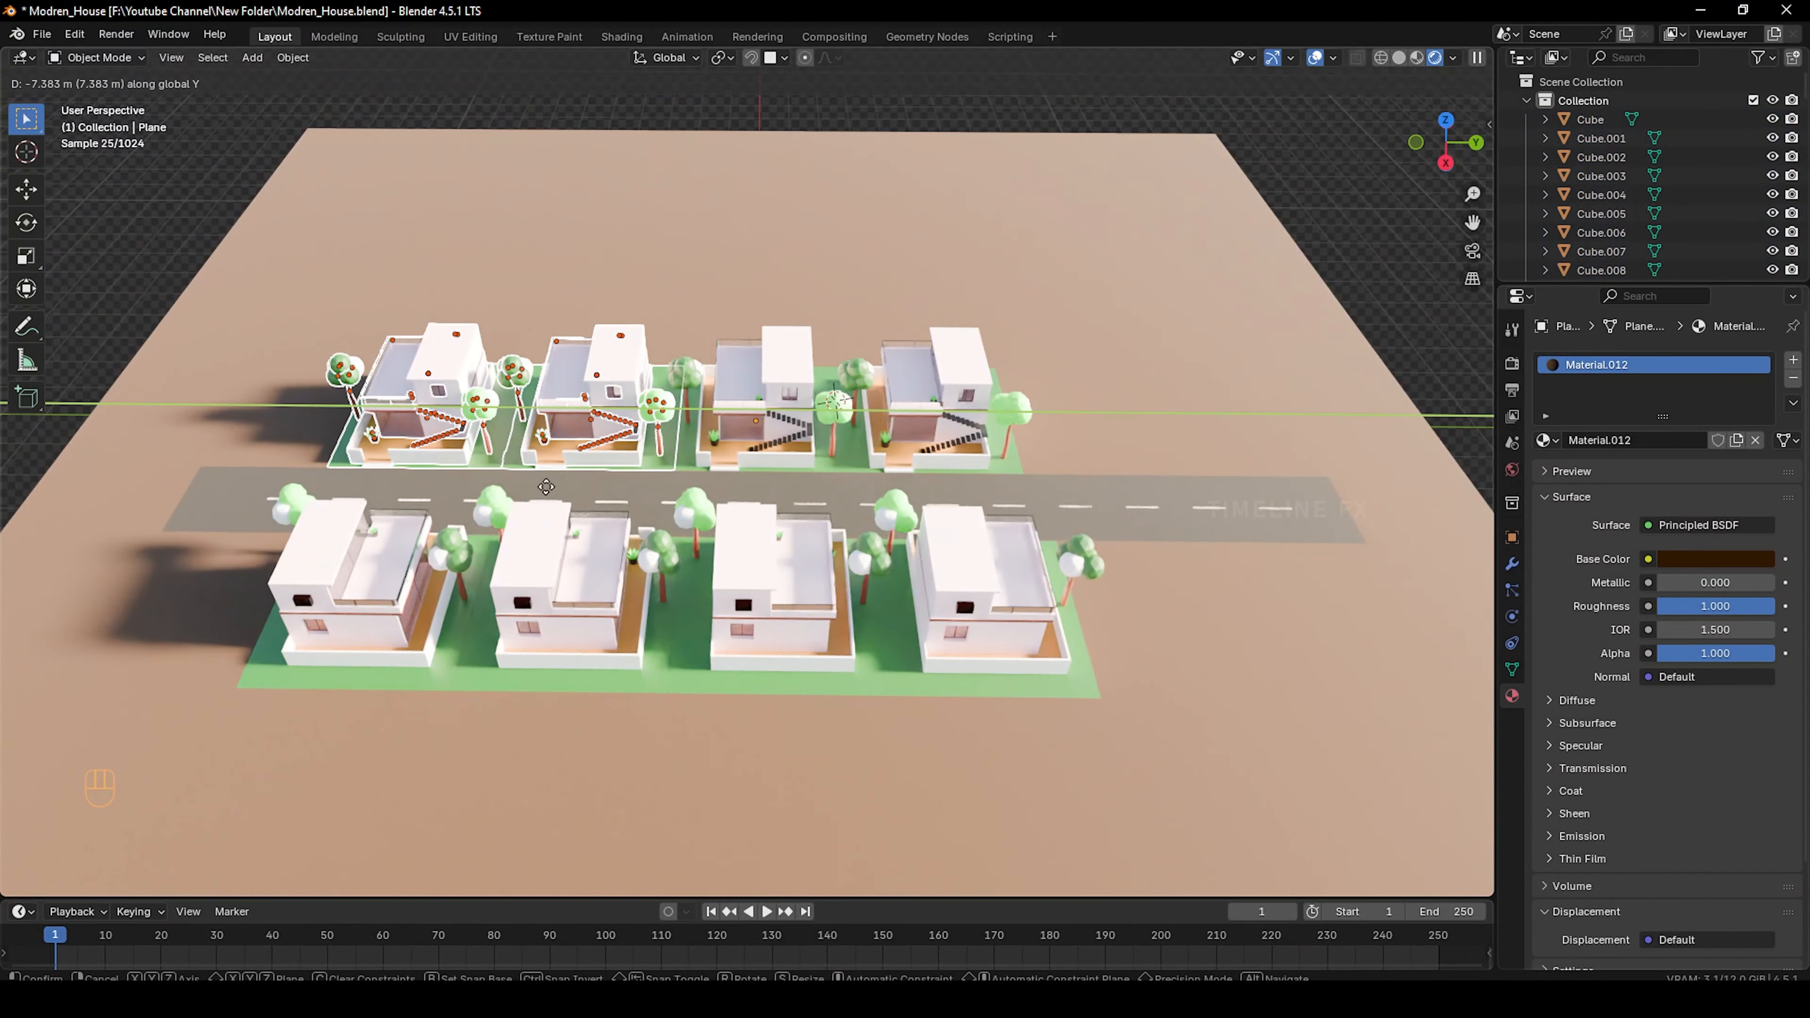
left_click(547, 493)
middle_click_drag(546, 488, 935, 224)
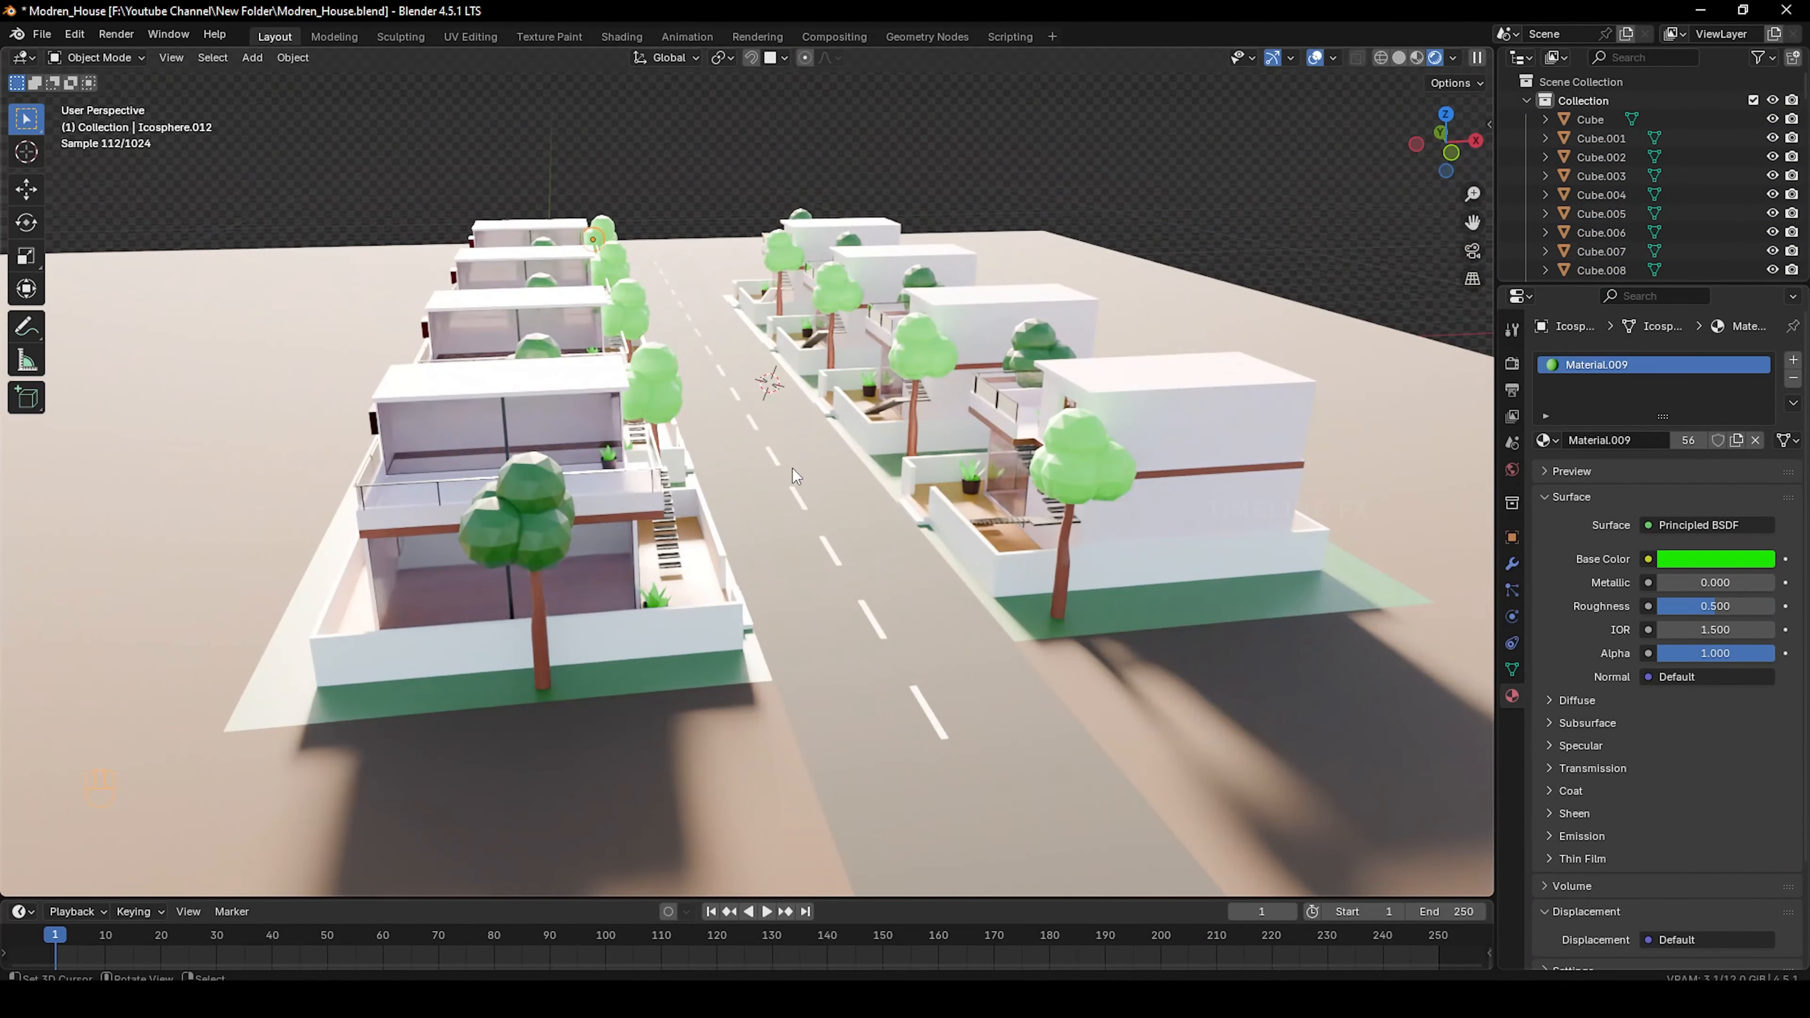
Add a camera, align it to the current view, and frame both rows of houses from a raised corner angle
mouse_move(791, 469)
middle_mouse_down()
mouse_move(702, 472)
mouse_move(819, 462)
middle_mouse_up()
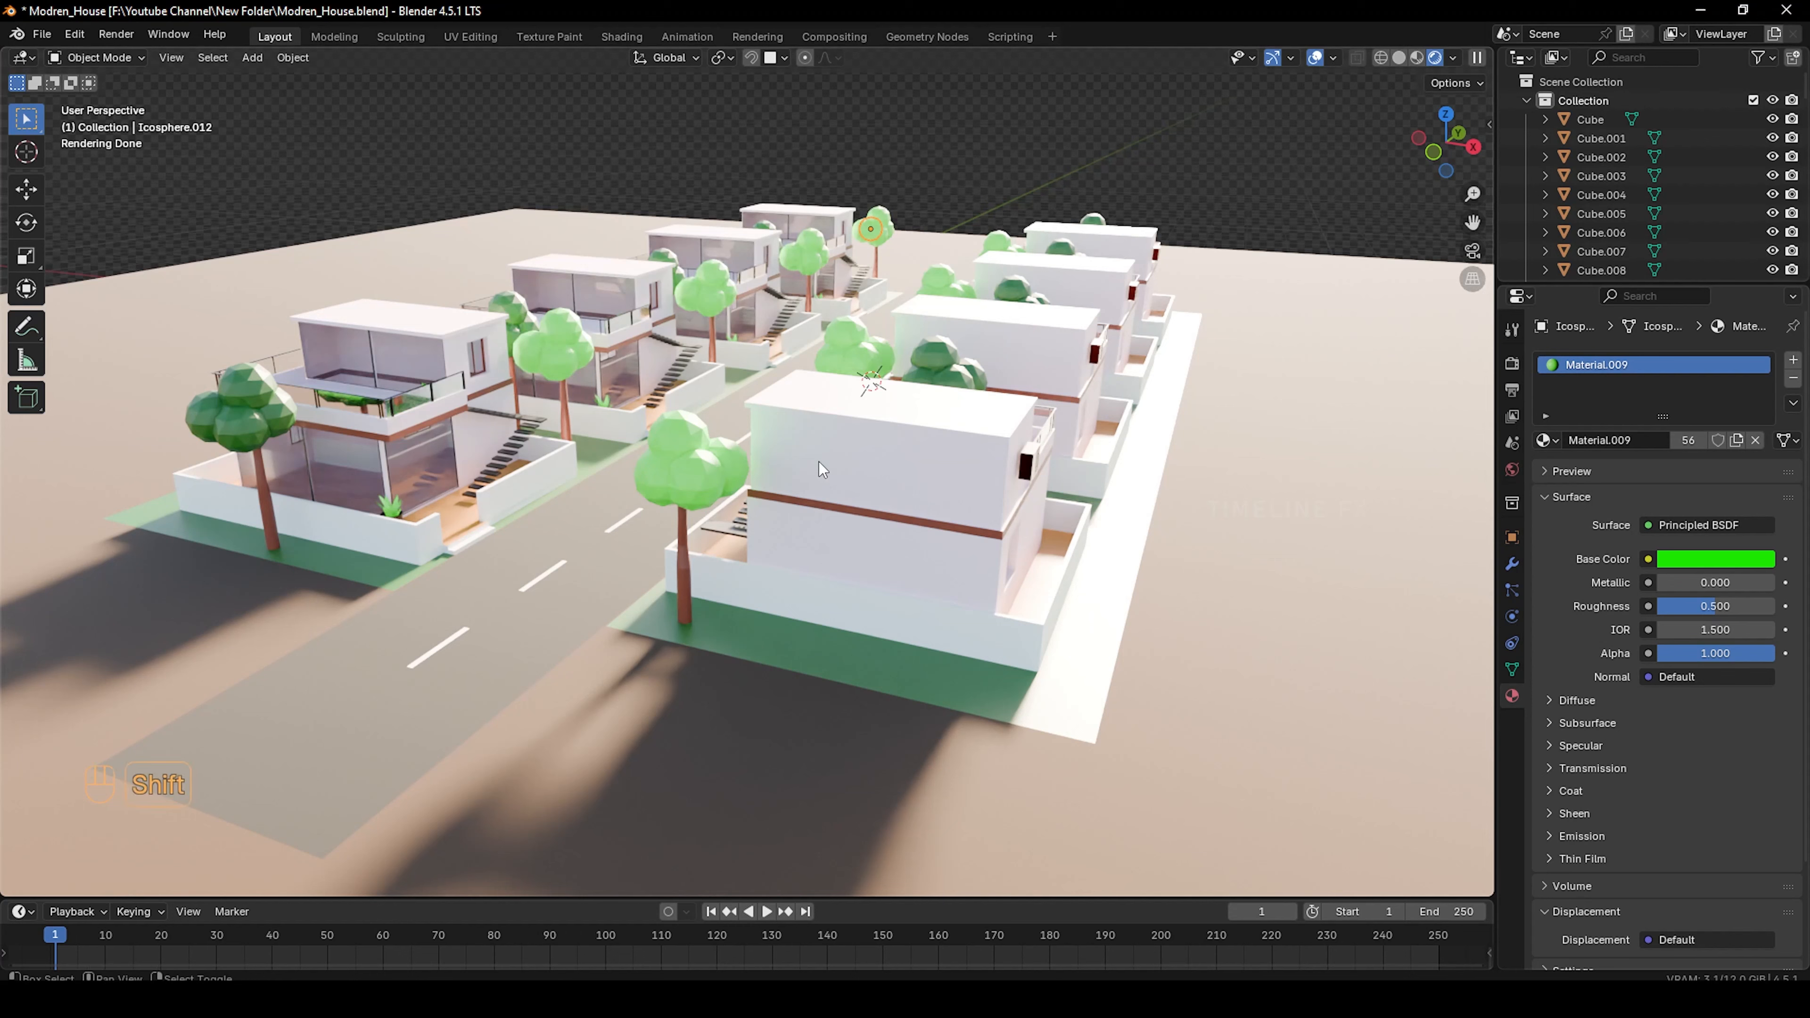
key("shift+a")
left_click(818, 461)
middle_click_drag(819, 461, 944, 499)
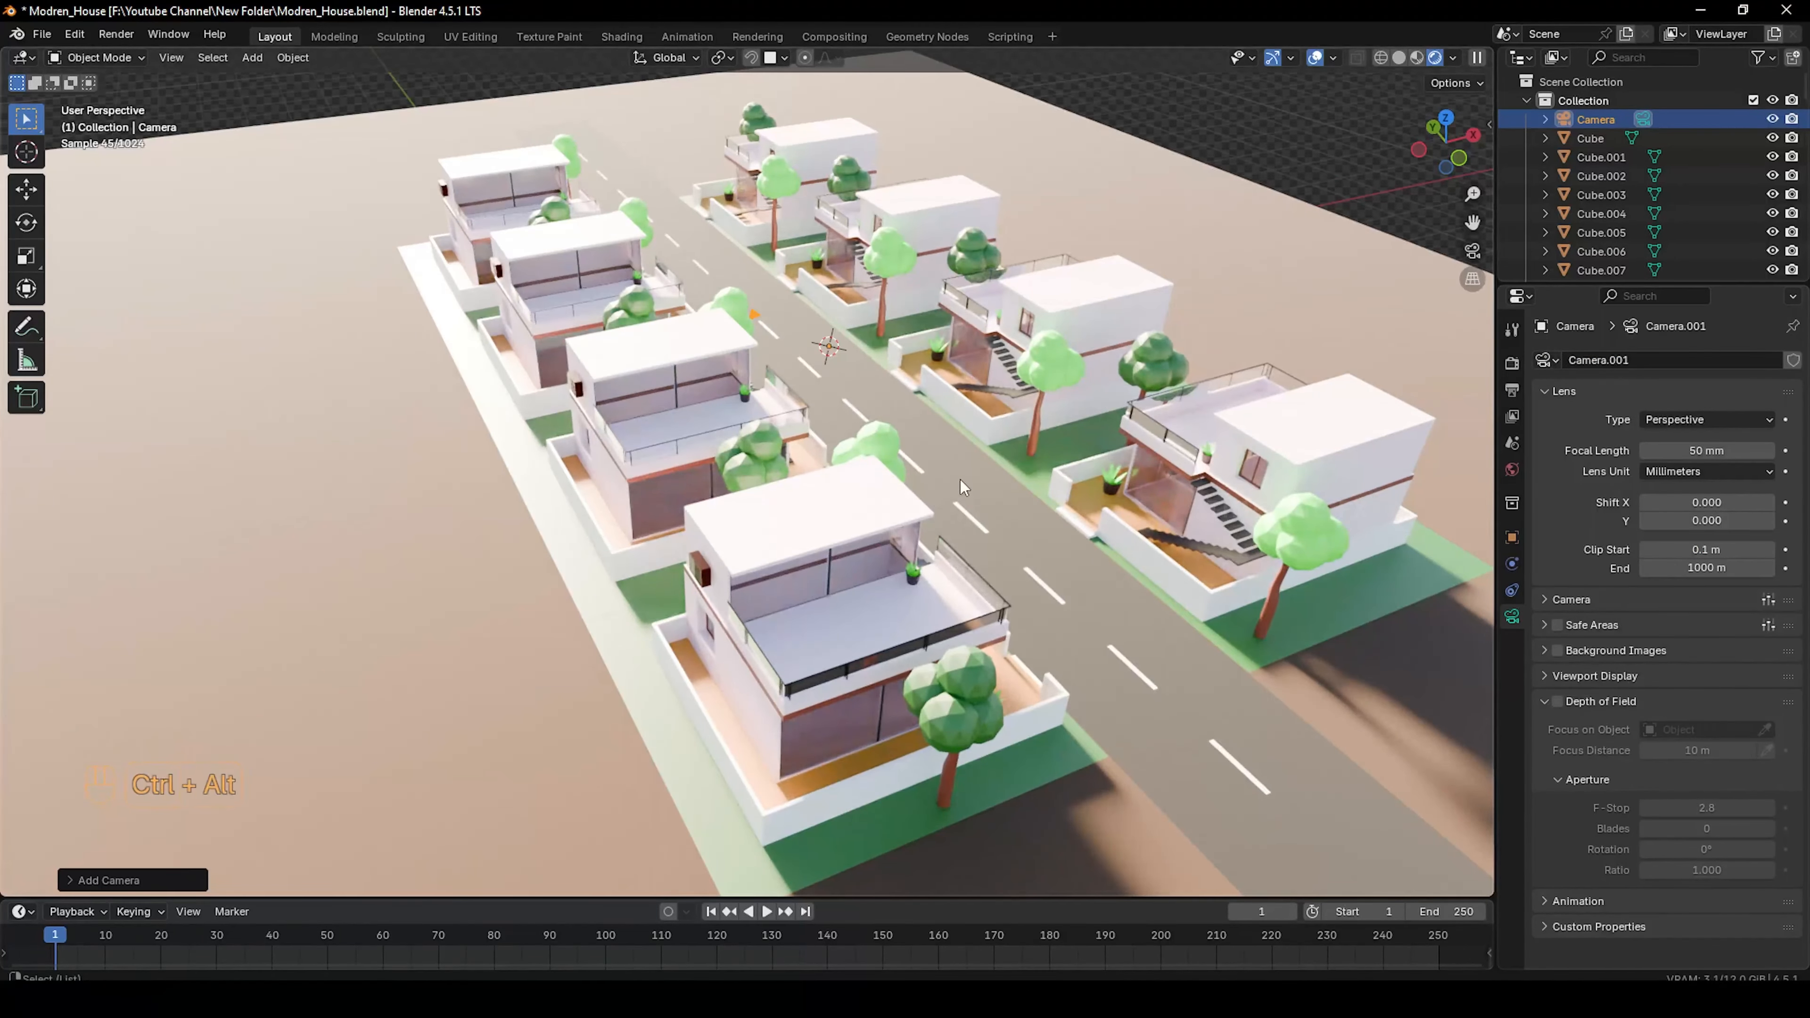
key("ctrl+alt+KP_0")
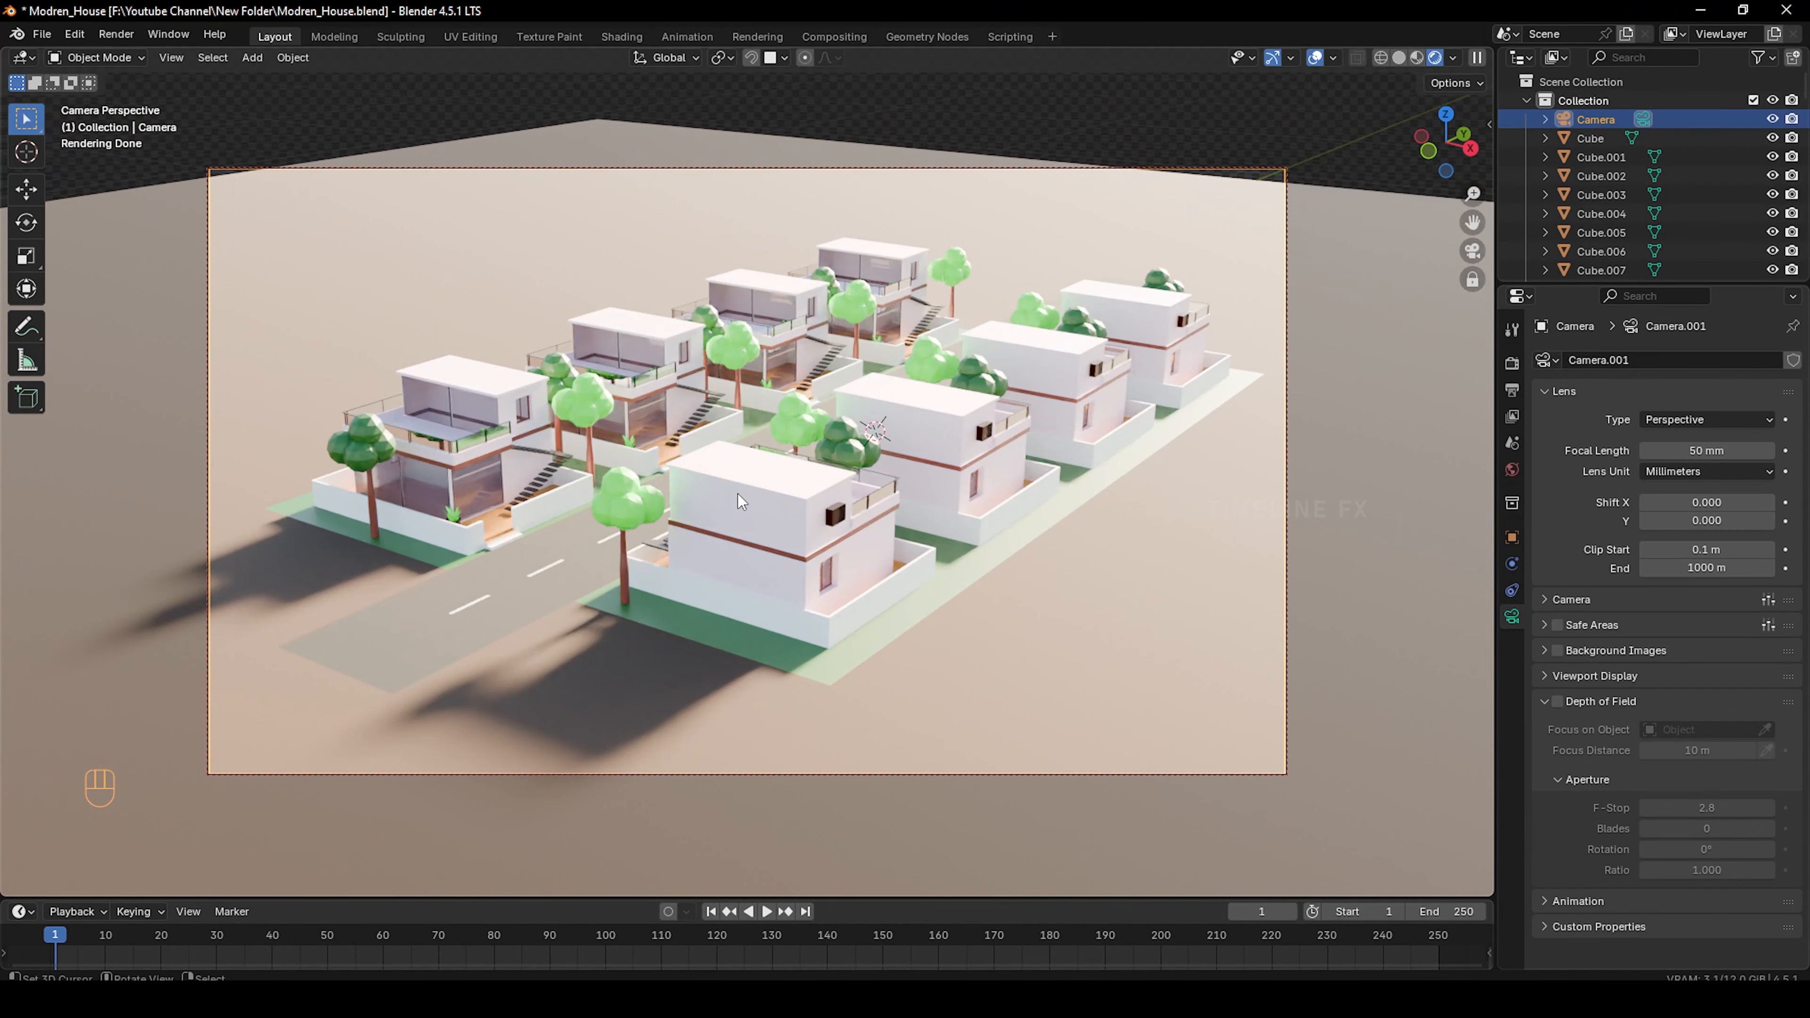
middle_click_drag(738, 509, 841, 492)
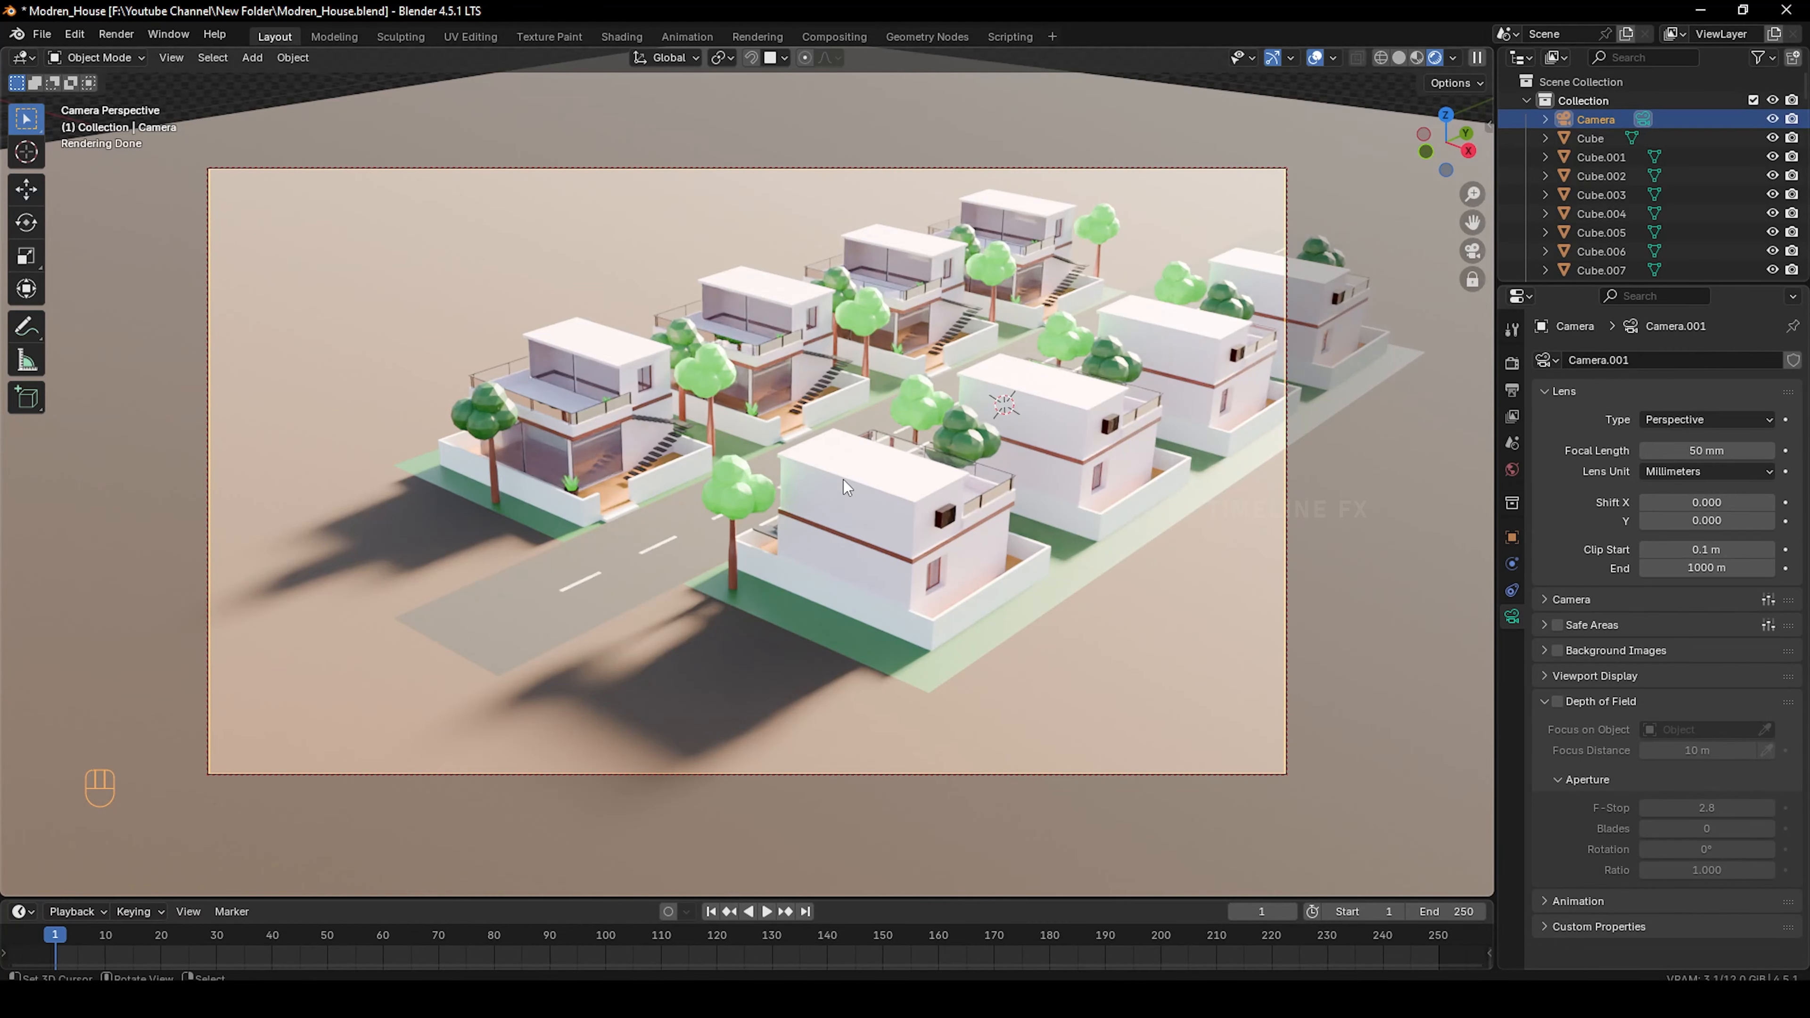
middle_click_drag(843, 480, 320, 412)
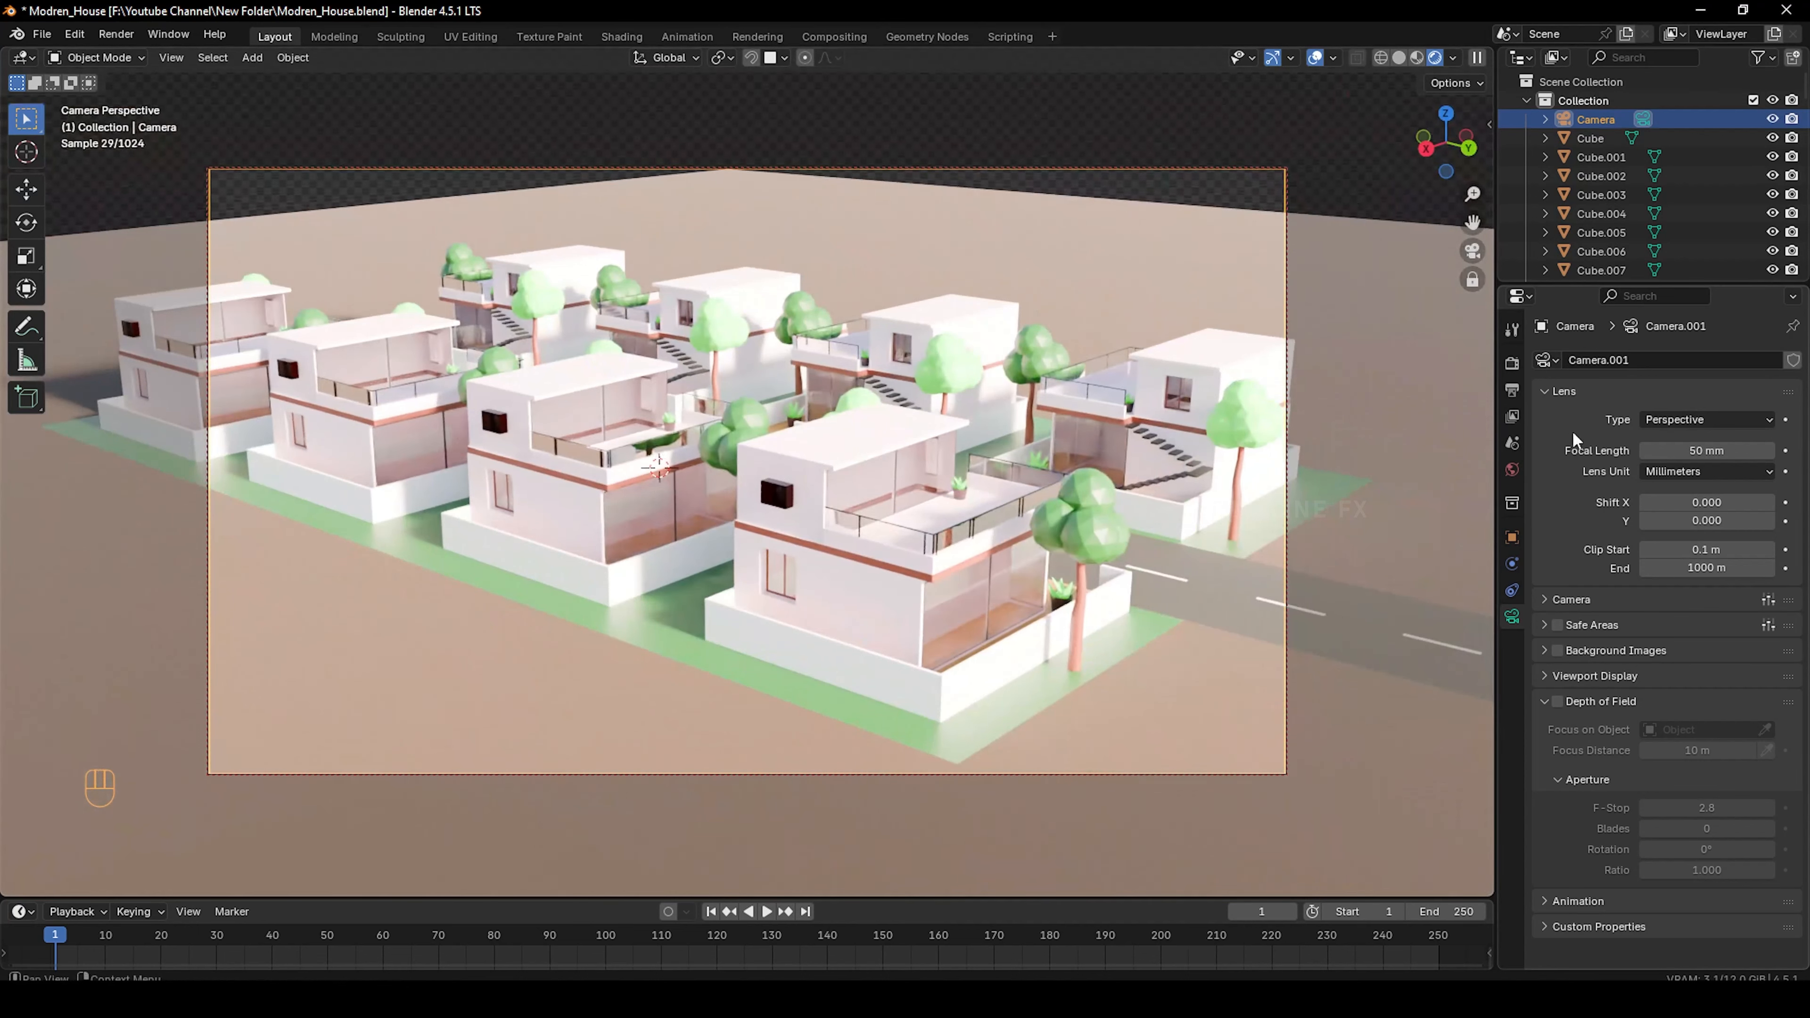
Switch the camera to Orthographic with a scale of 11.8 and reframe the houses and road
left_click(1668, 423)
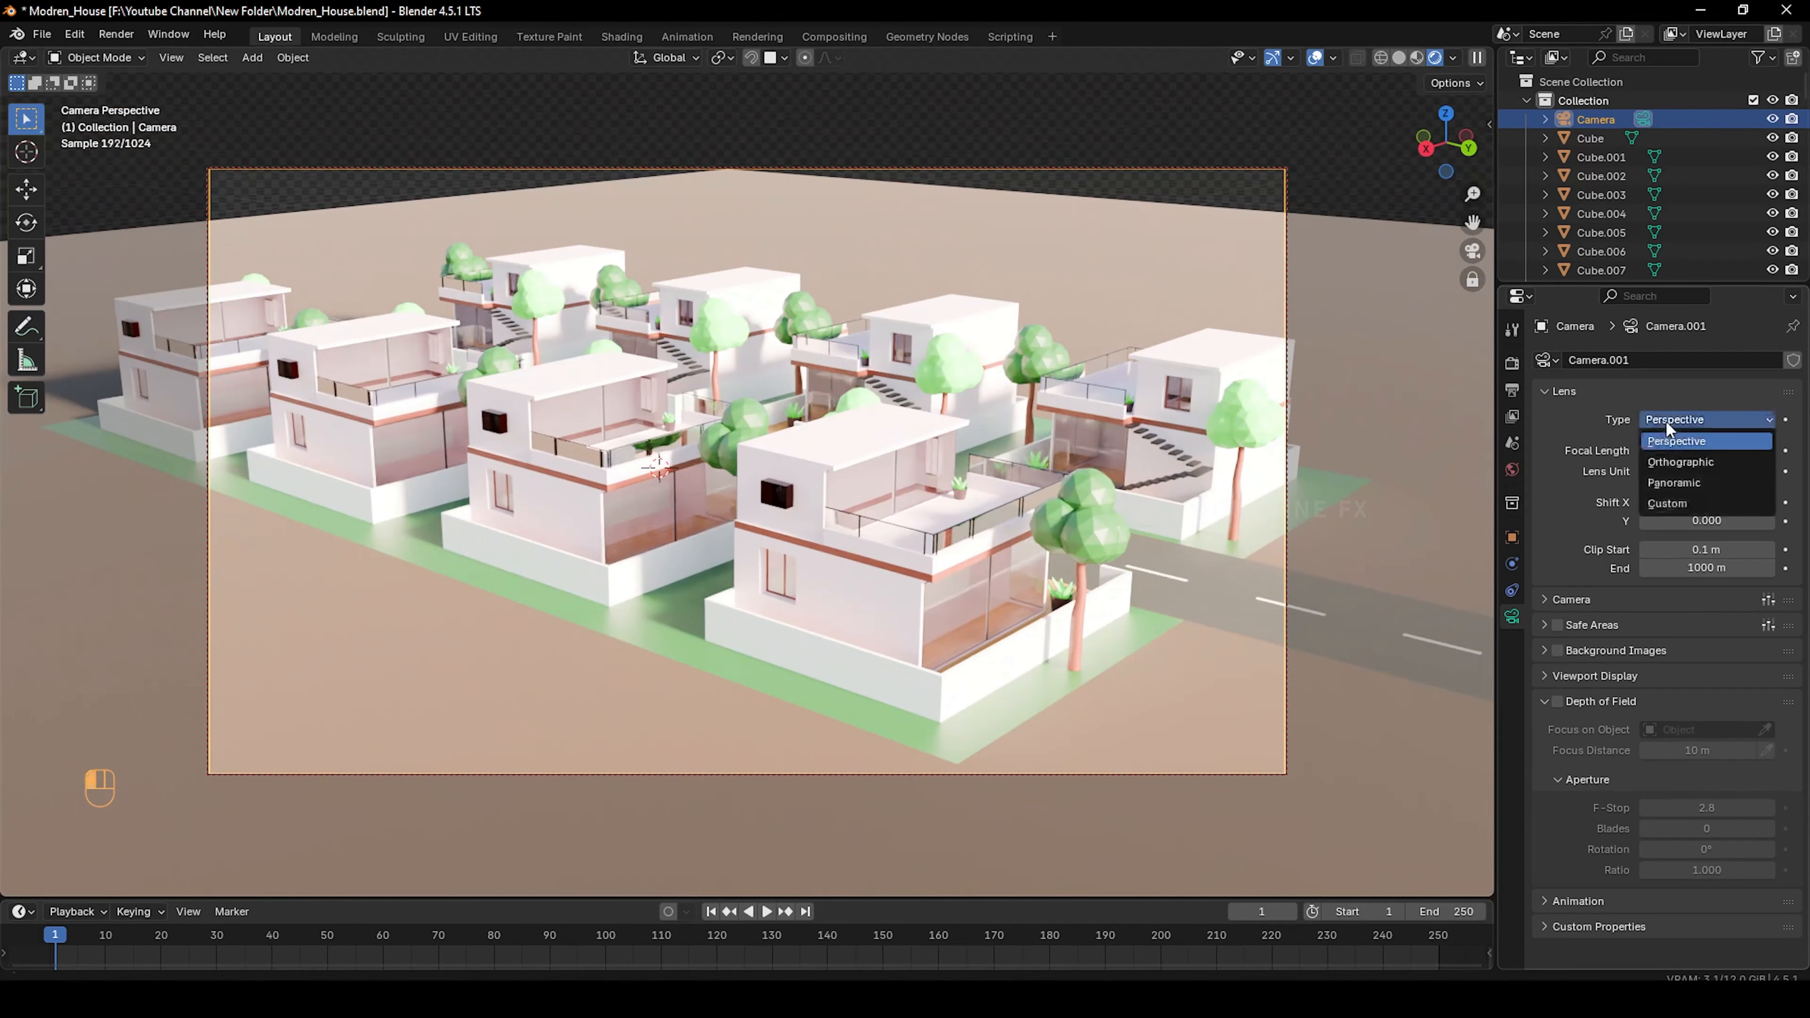
left_click(1683, 461)
scroll(868, 532, "up", 3)
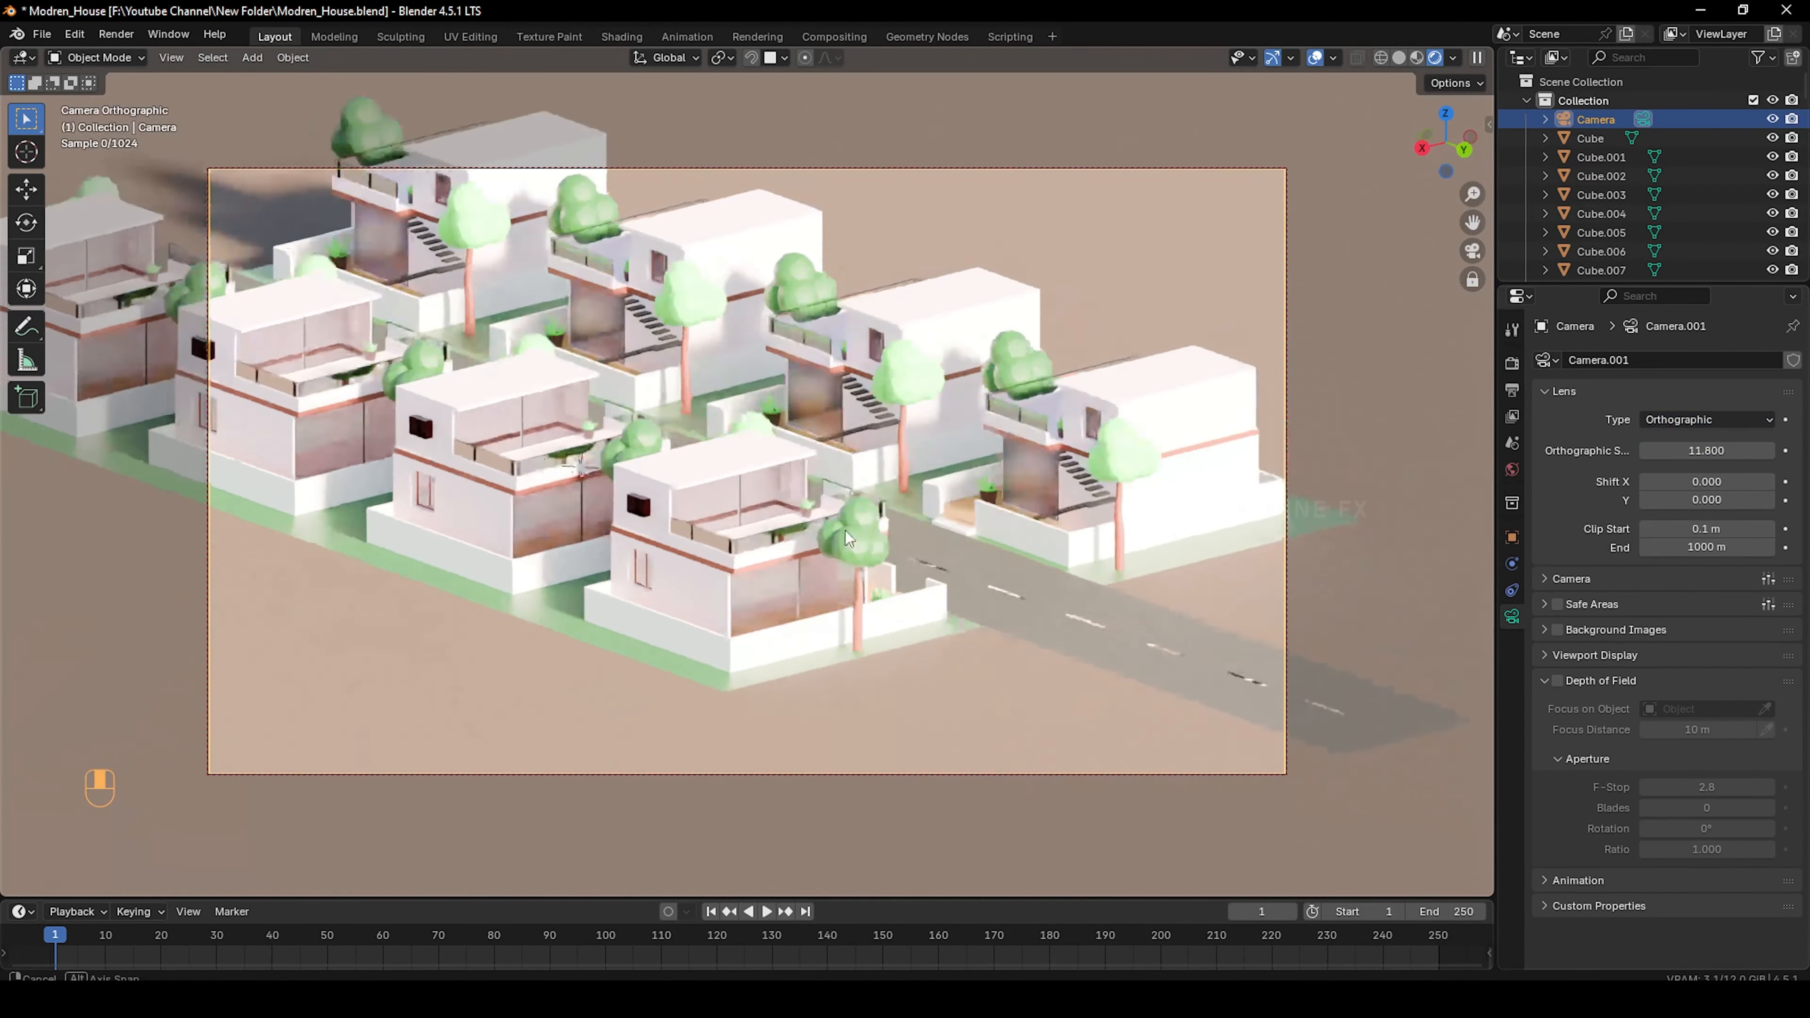
middle_click_drag(843, 530, 592, 536)
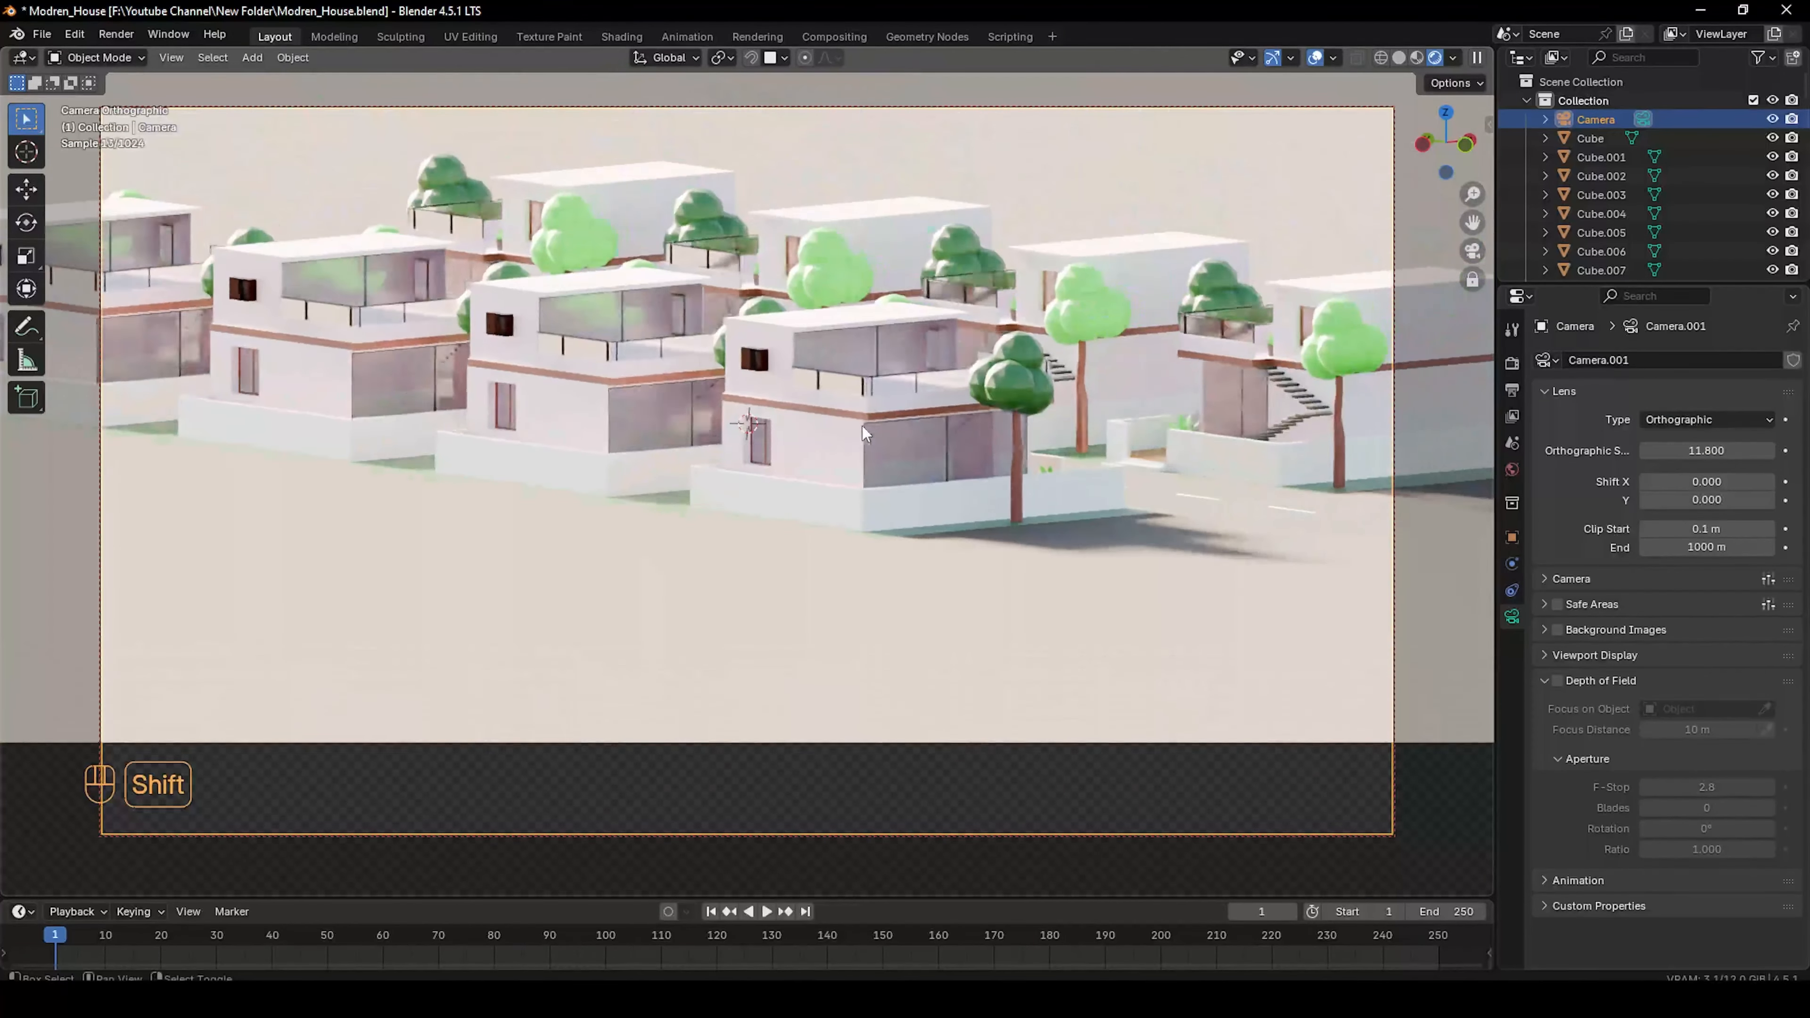
middle_click_drag(862, 425, 820, 493, "shift")
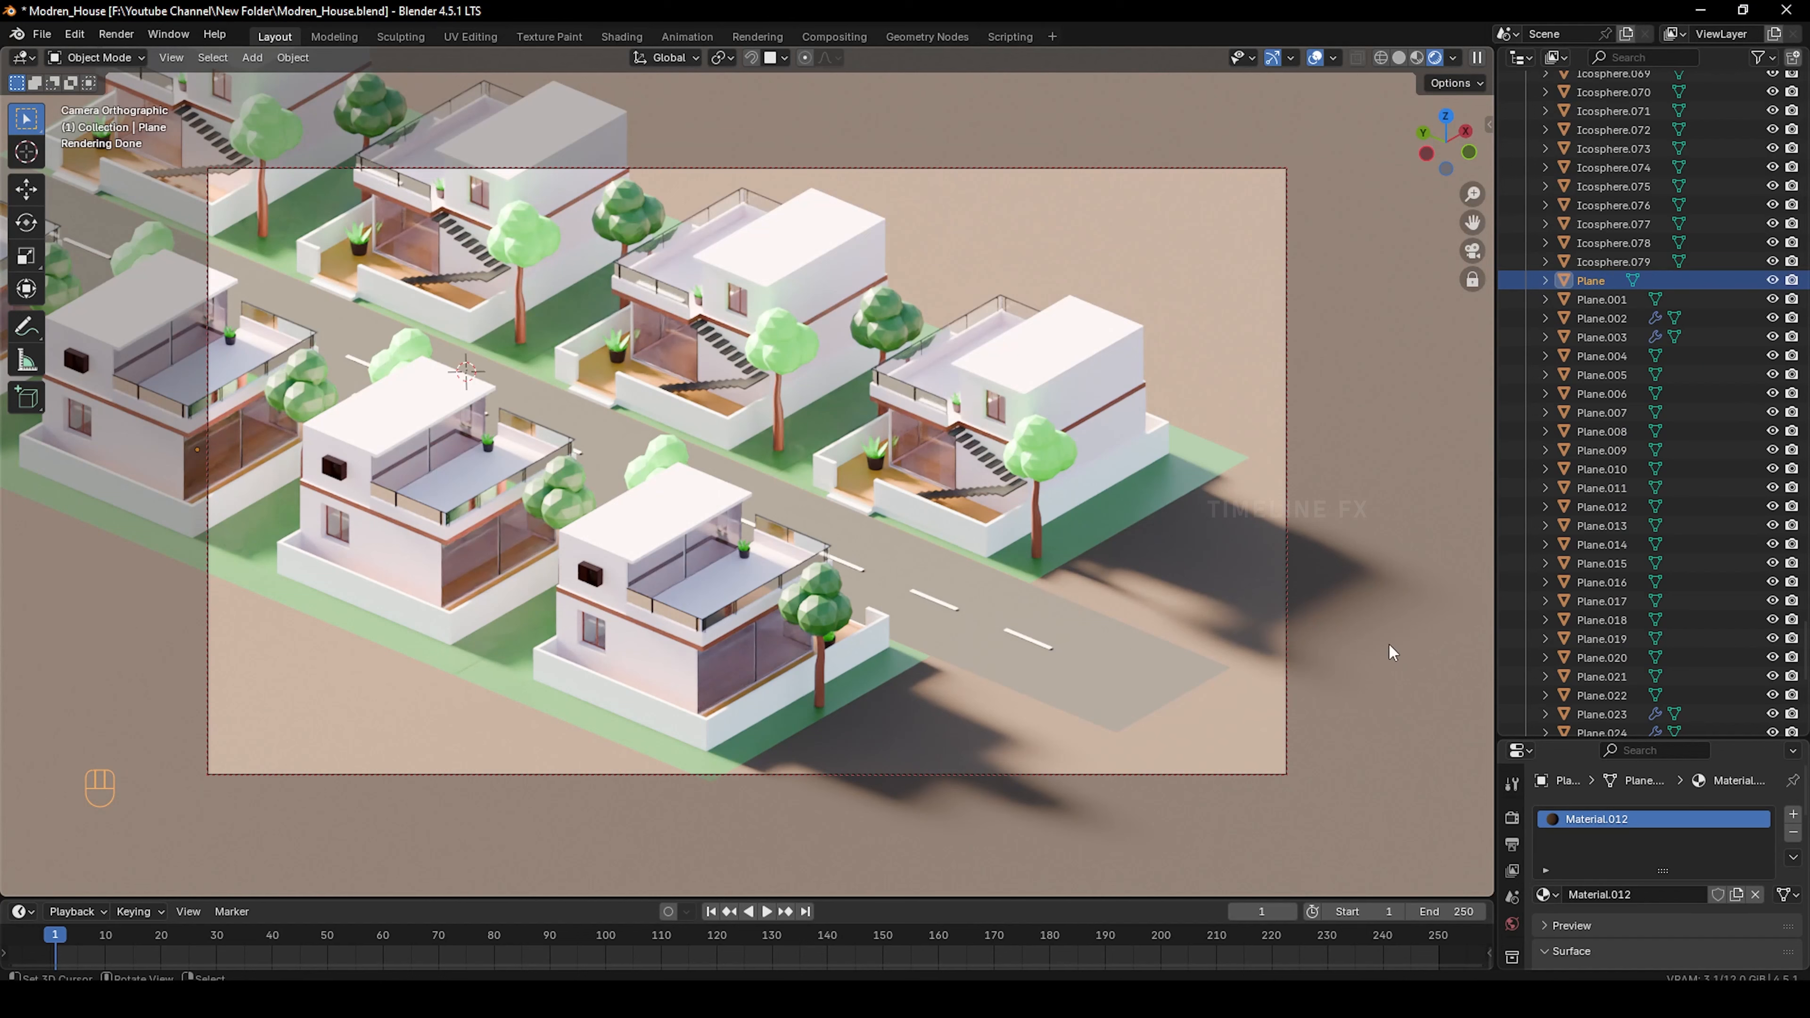
Set the sky texture's sun elevation to 19.7°, size to 6.9°, intensity to 0.4 and rotation to -42.6°, and adjust the camera framing
left_click_drag(1544, 743, 1532, 354)
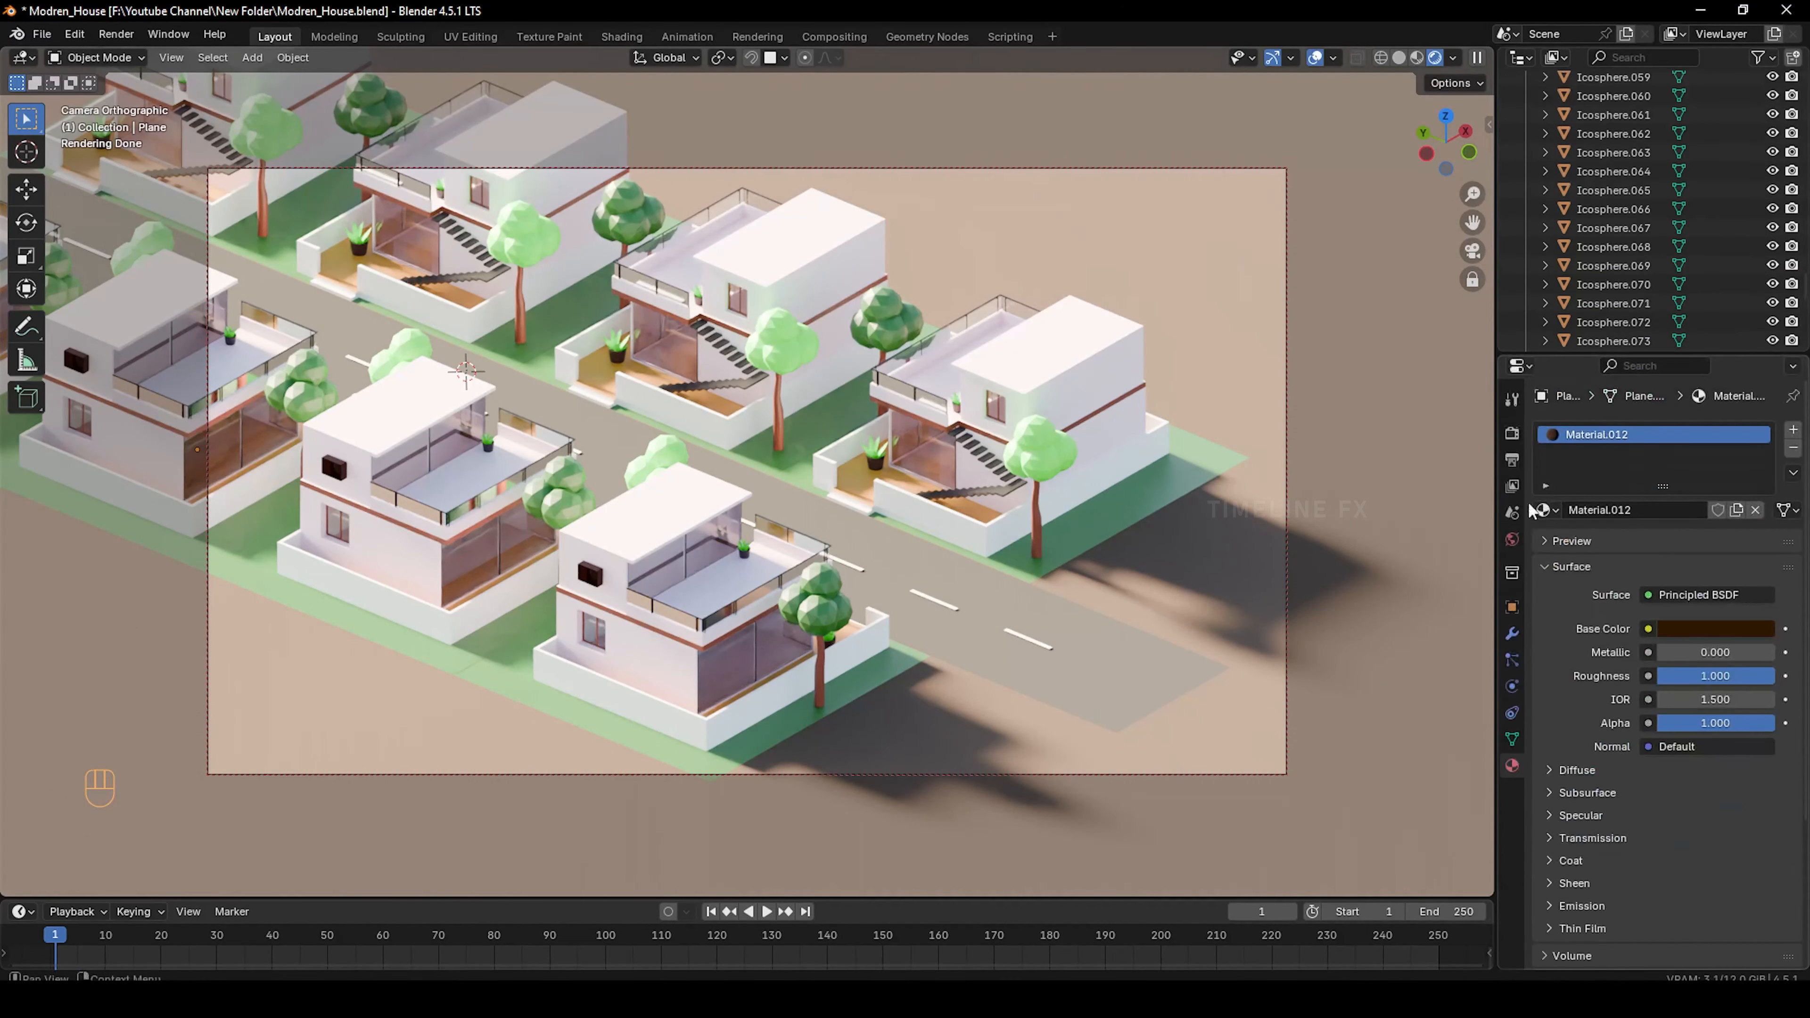
left_click(1511, 540)
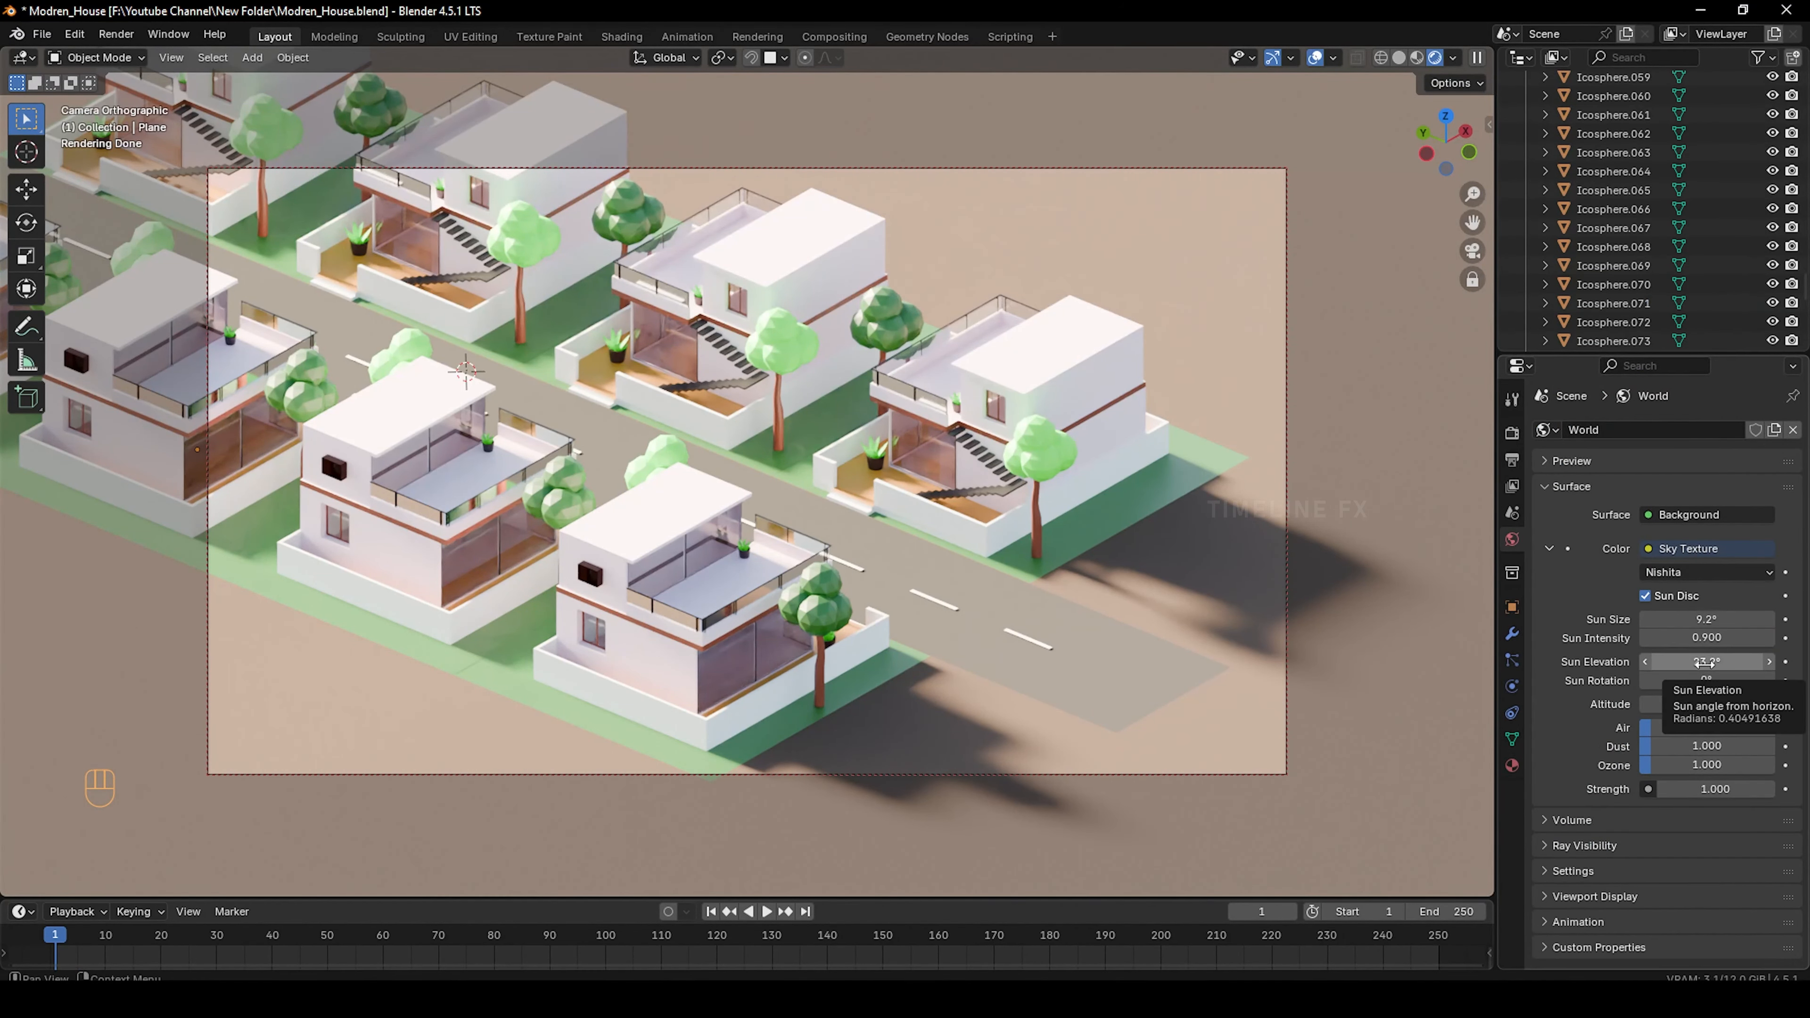
mouse_move(1706, 662)
left_mouse_down()
mouse_move(1643, 662)
mouse_move(1802, 662)
mouse_move(1682, 662)
mouse_move(1710, 681)
left_mouse_up()
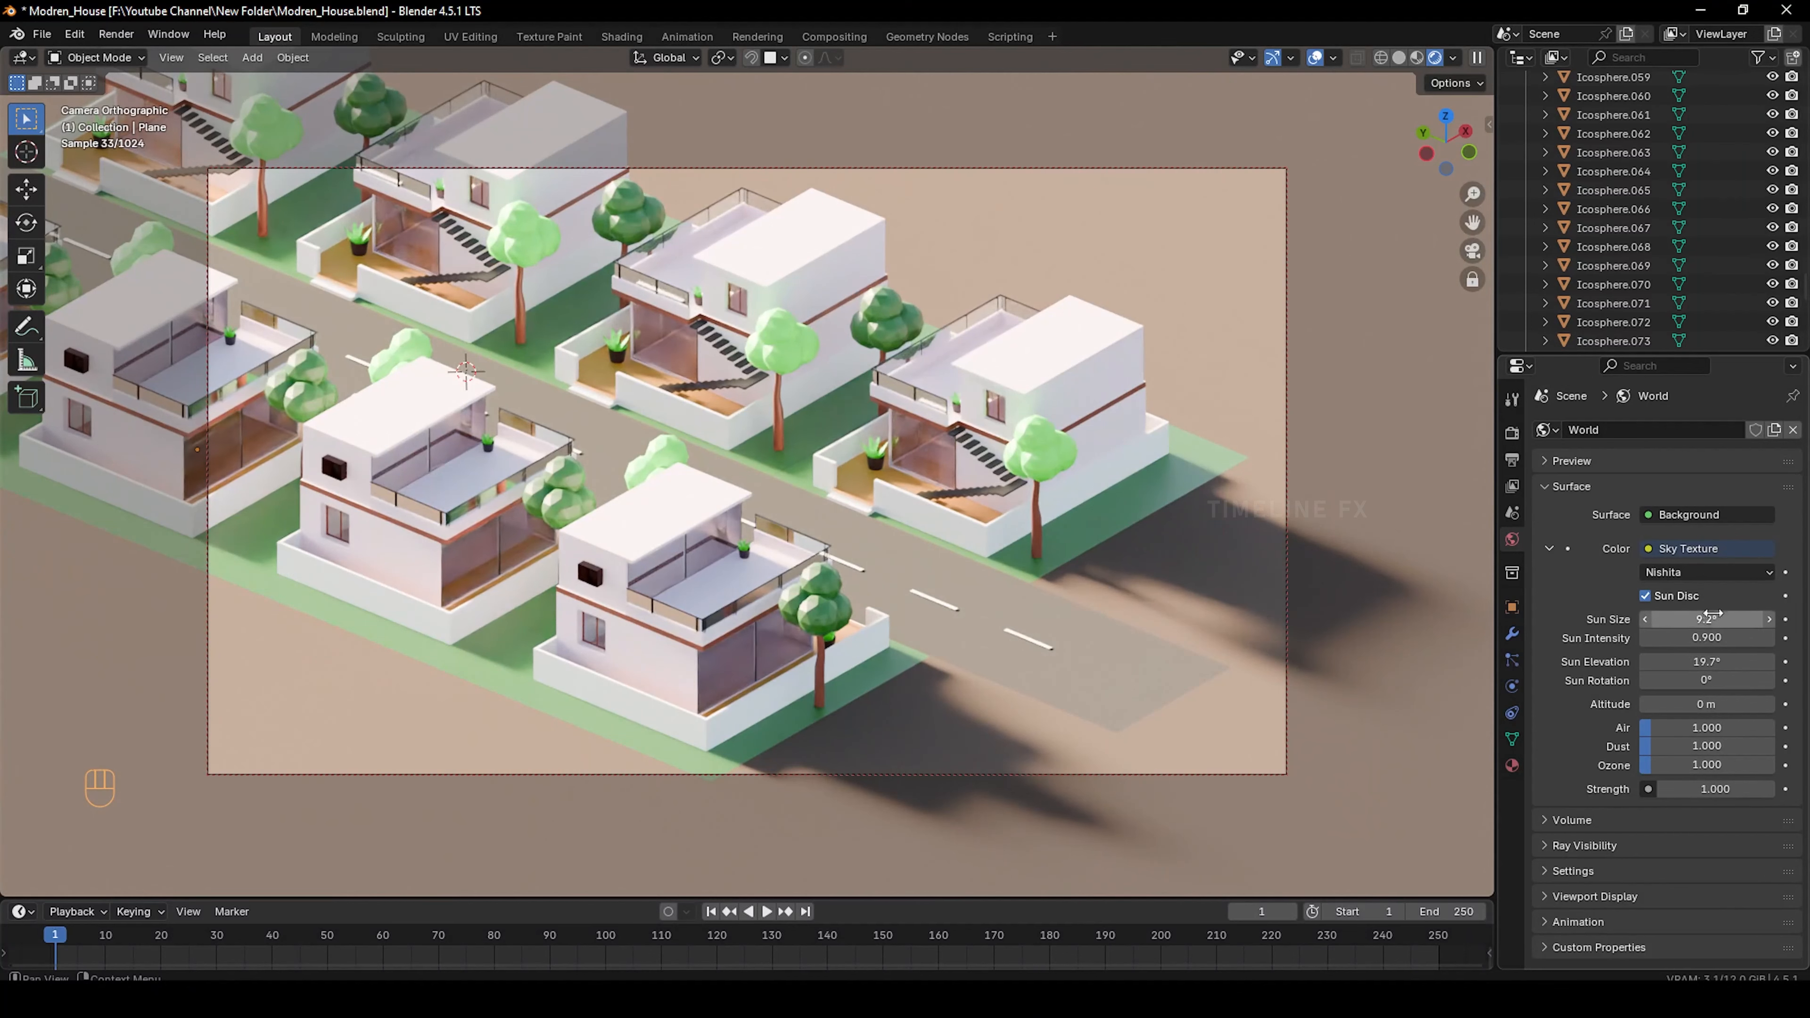
mouse_move(1708, 620)
left_mouse_down()
mouse_move(1679, 619)
mouse_move(1728, 637)
mouse_move(1712, 637)
left_mouse_up()
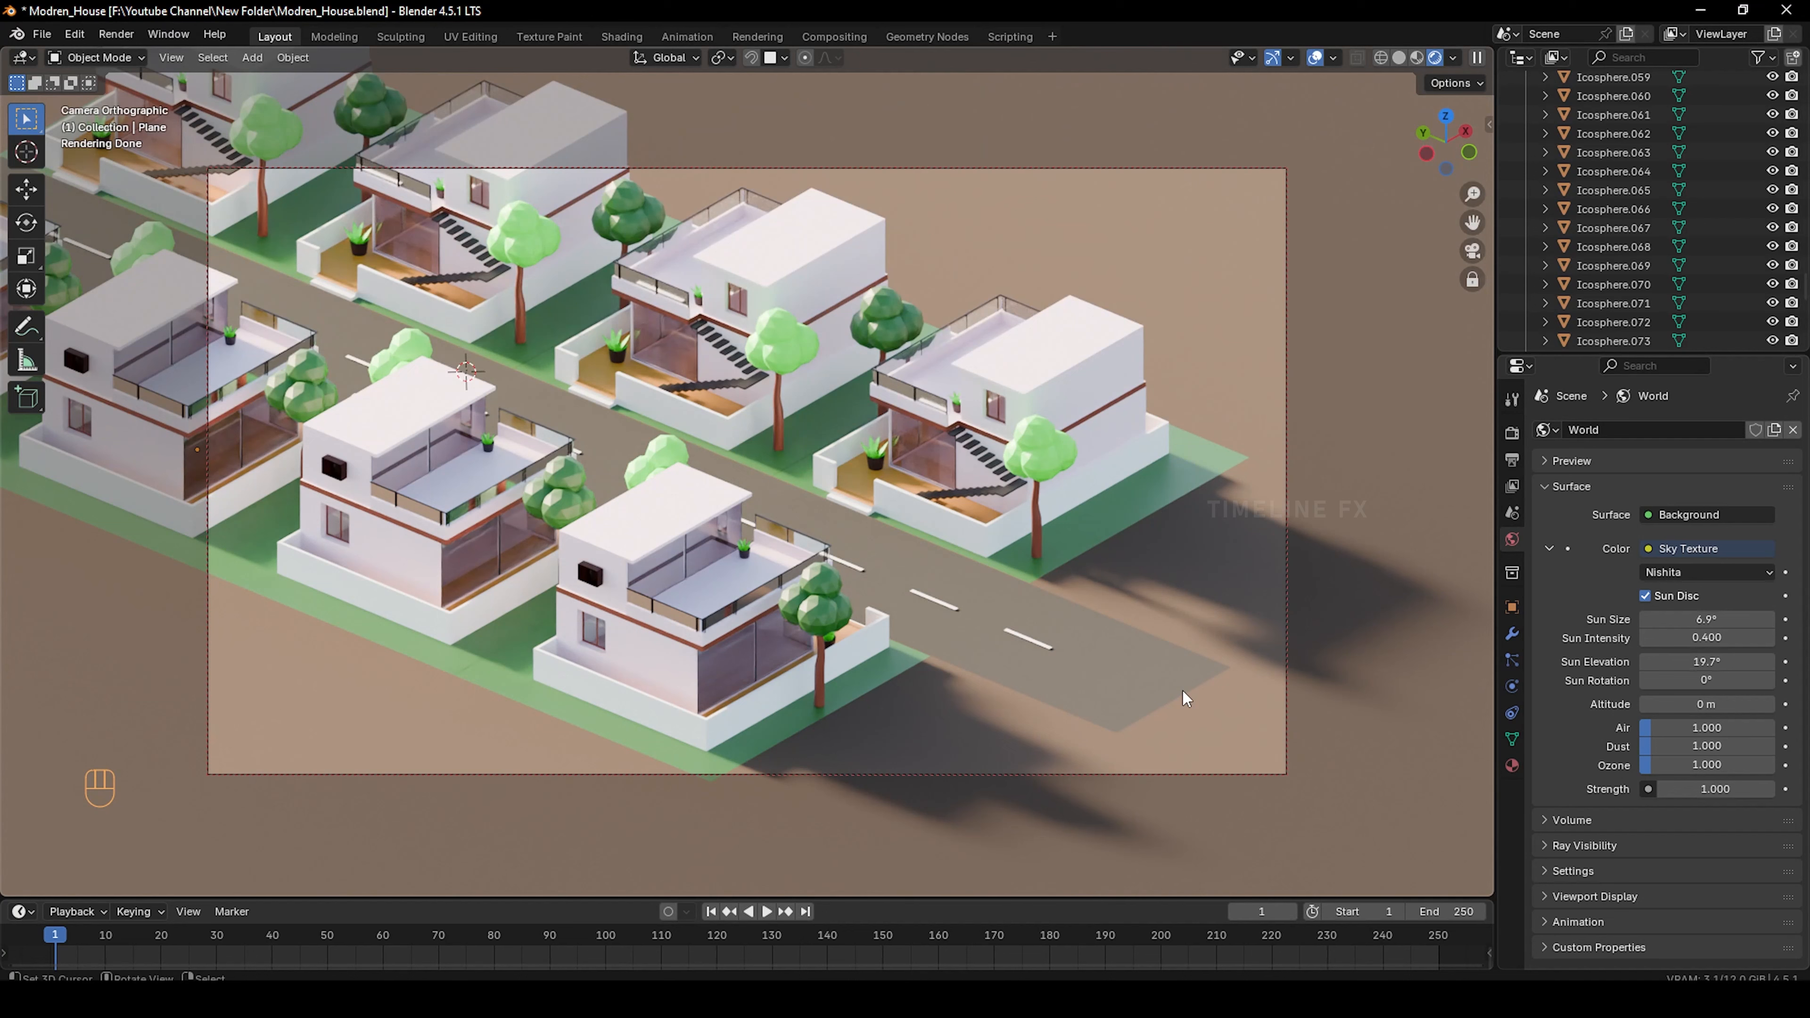
left_click_drag(1706, 680, 1646, 680)
middle_click_drag(1037, 612, 824, 526)
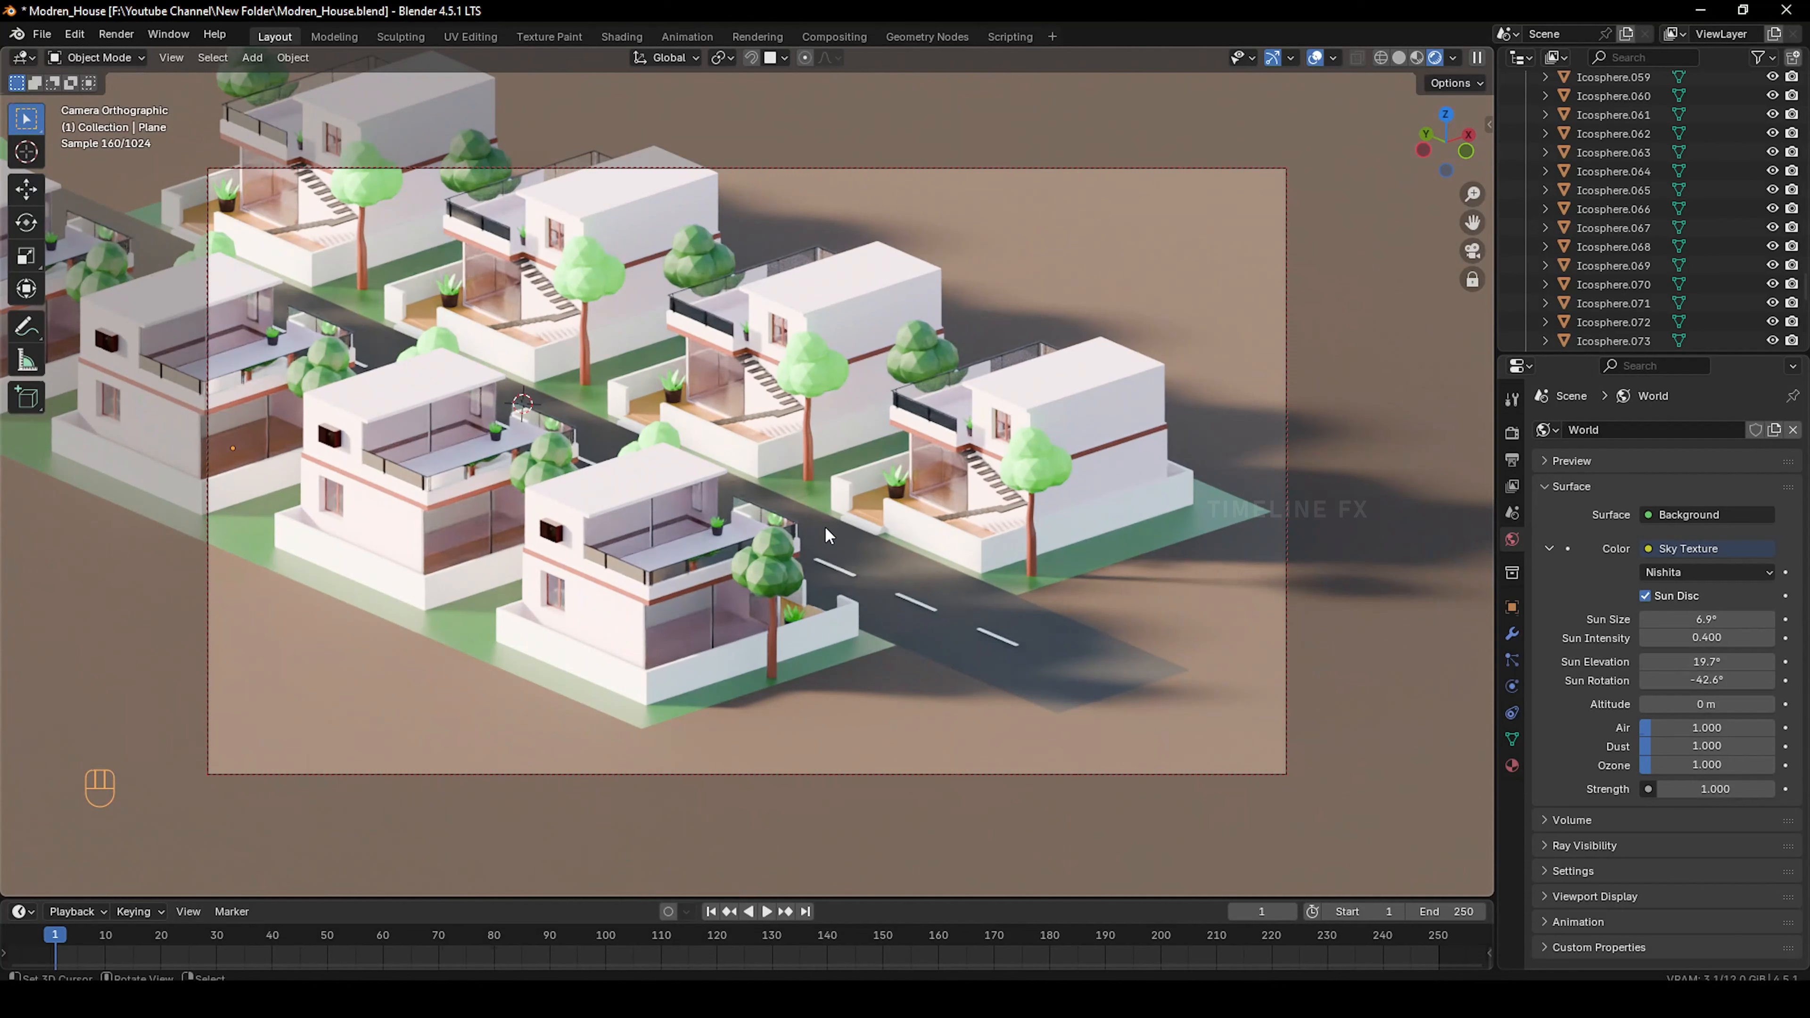